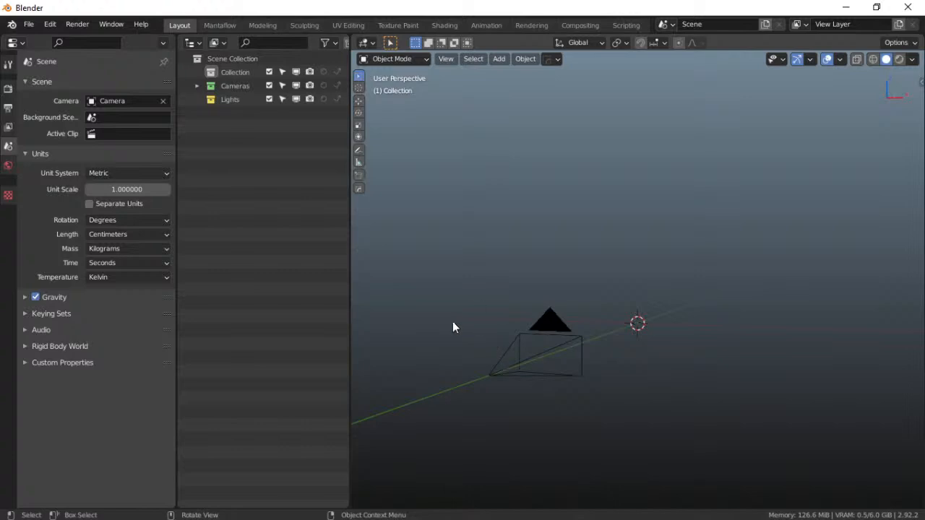
Exclude the Cameras collection from the view layer
{"action": "left_click", "coordinate": [269, 85]}
{"action": "scroll", "coordinate": [625, 347], "scroll_direction": "down", "scroll_amount": 3}
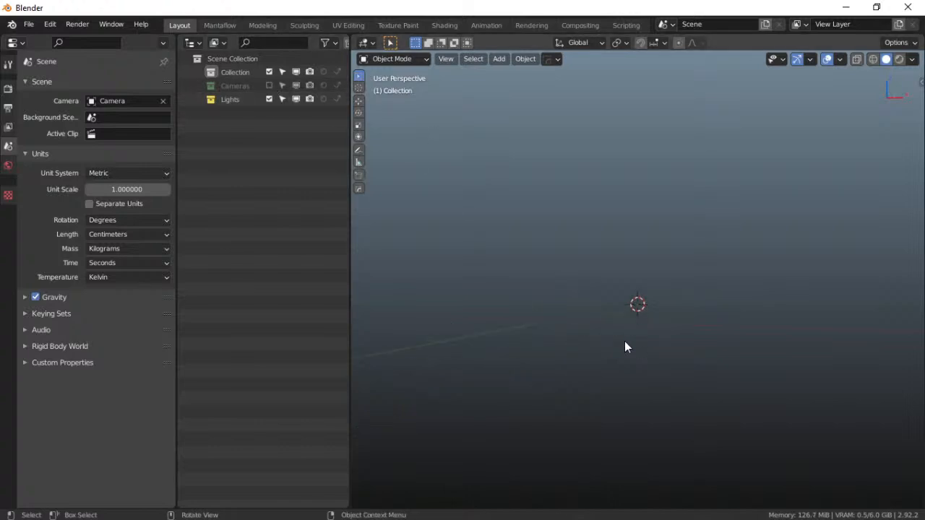
{"action": "scroll", "coordinate": [623, 339], "scroll_direction": "up", "scroll_amount": 2}
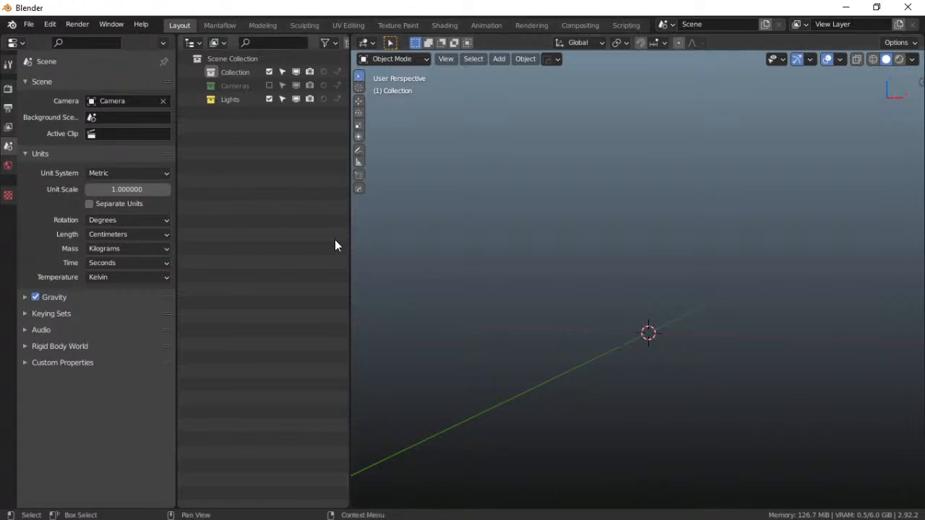
{"action": "middle_click_drag", "start_coordinate": [528, 290], "coordinate": [547, 321]}
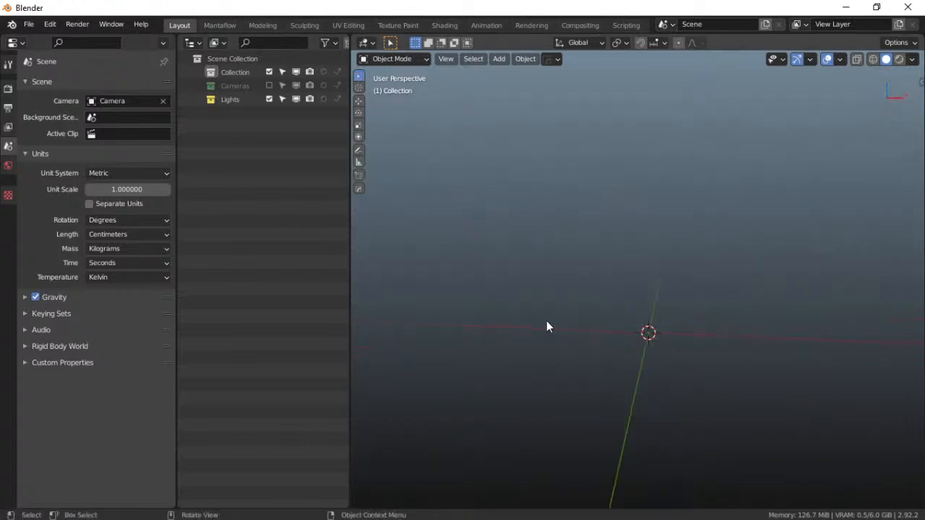
Switch the viewport to the front orthographic view
{"action": "key", "text": "shift+a"}
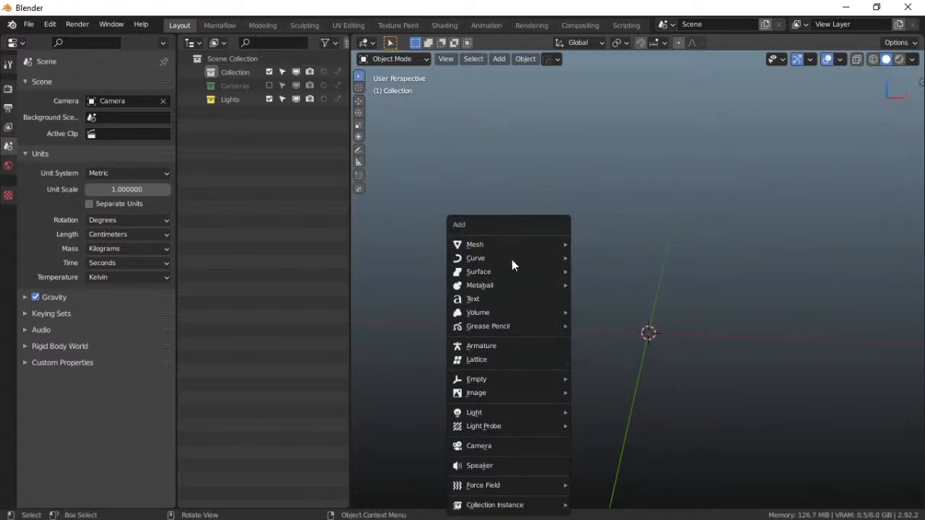
{"action": "key", "text": "grave"}
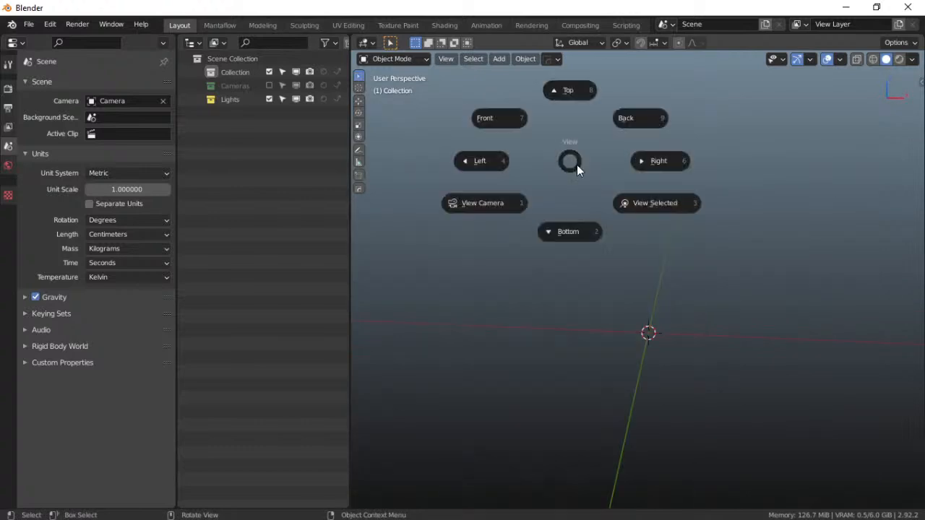
{"action": "key", "text": "grave"}
{"action": "left_click", "coordinate": [528, 148]}
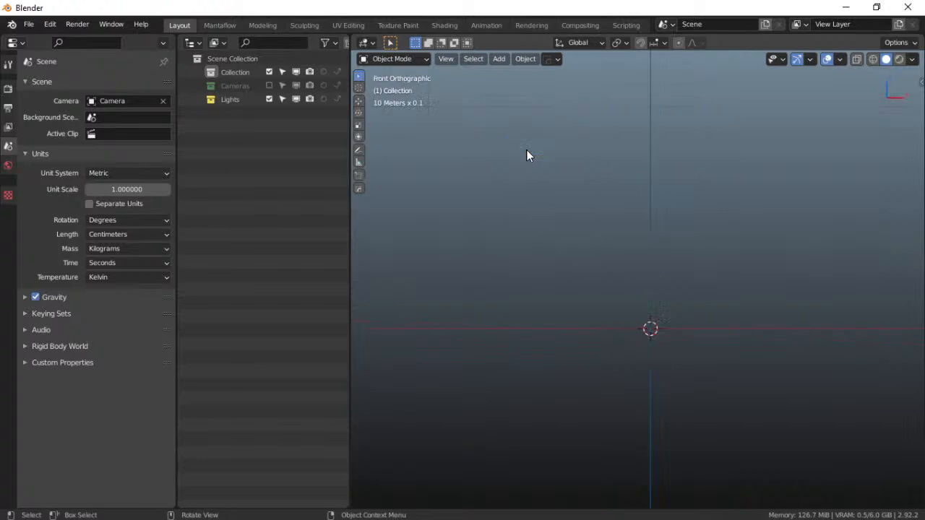
{"action": "mouse_move", "coordinate": [617, 331]}
{"action": "middle_mouse_down", "text": "shift"}
{"action": "mouse_move", "coordinate": [572, 340]}
{"action": "mouse_move", "coordinate": [630, 305]}
{"action": "mouse_move", "coordinate": [626, 334]}
{"action": "middle_mouse_up", "text": "shift"}
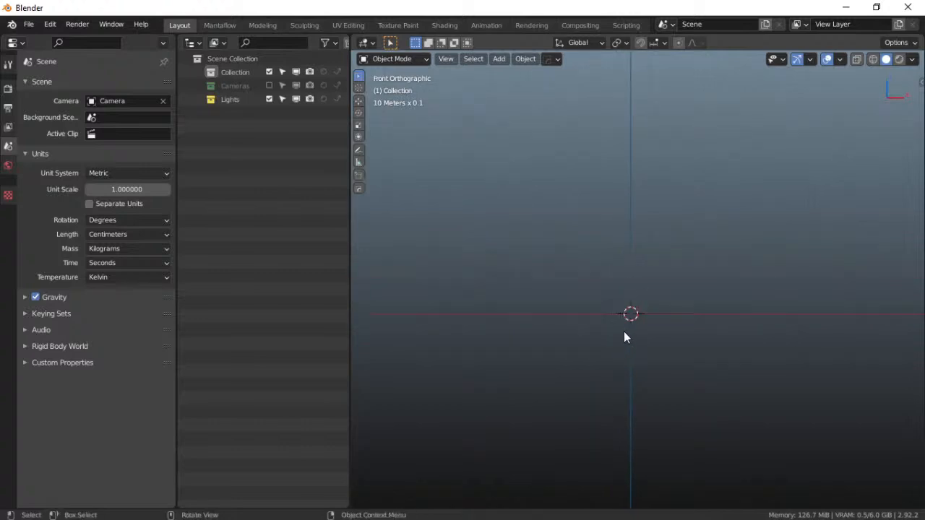
Start adding a background image and open the recent Water bottle folder to find it
{"action": "key", "text": "shift+a"}
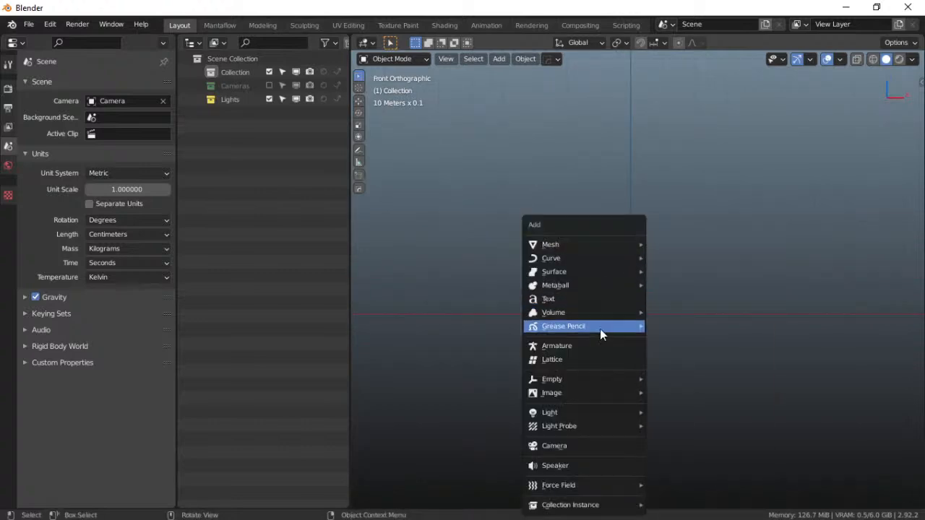
{"action": "mouse_move", "coordinate": [601, 392]}
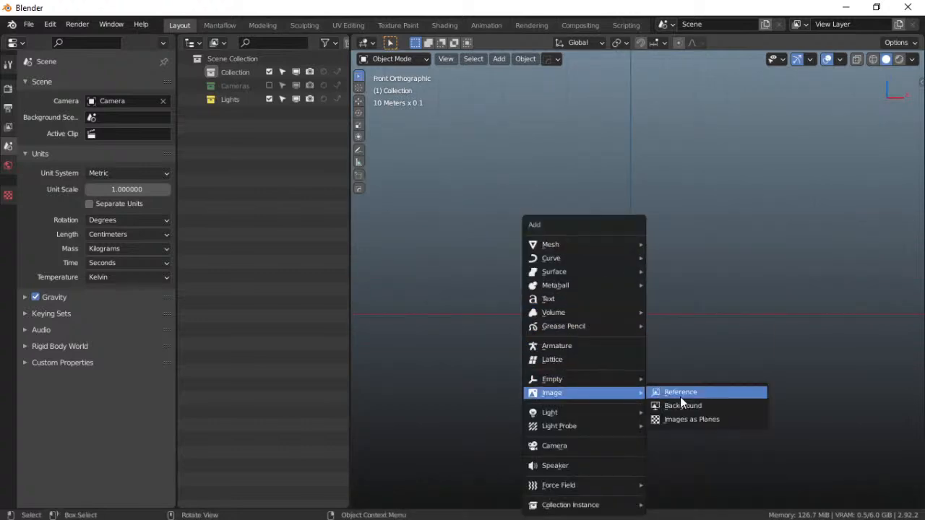
{"action": "left_click", "coordinate": [681, 422]}
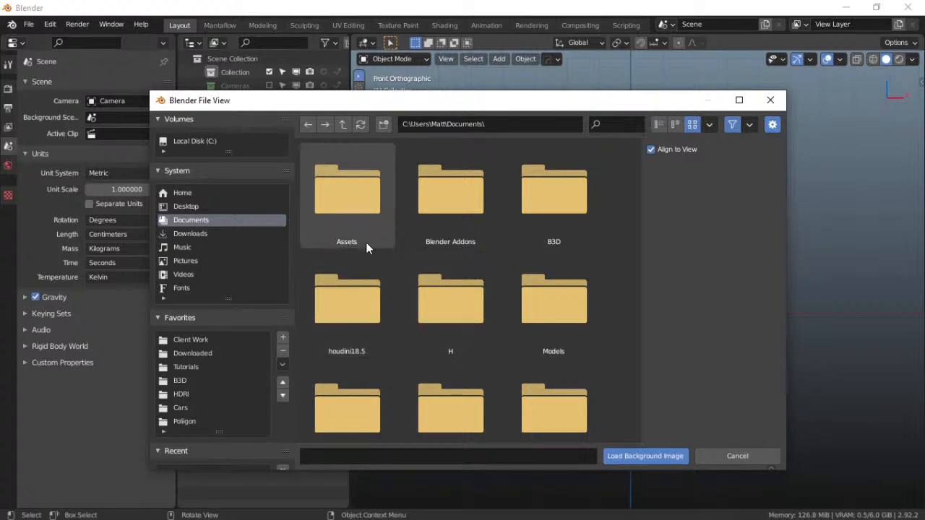
{"action": "scroll", "coordinate": [240, 298], "scroll_direction": "down", "scroll_amount": 3}
{"action": "scroll", "coordinate": [240, 296], "scroll_direction": "down", "scroll_amount": 1}
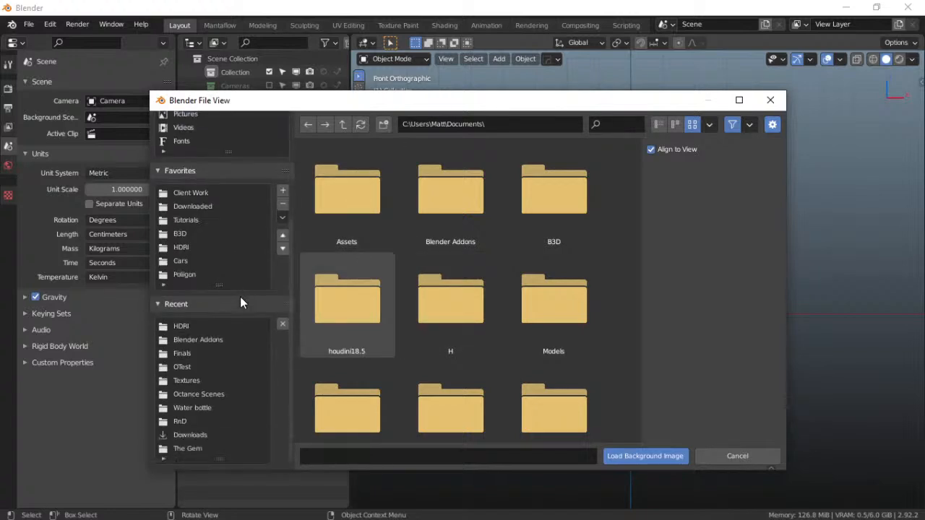
{"action": "left_click", "coordinate": [210, 408]}
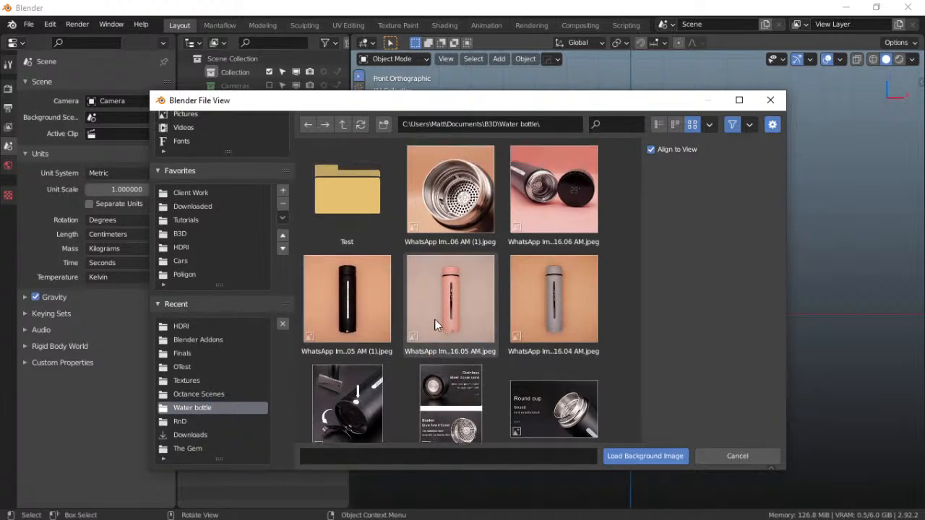
Load Front.jpeg as a background image aligned to the front view
{"action": "scroll", "coordinate": [473, 336], "scroll_direction": "down", "scroll_amount": 5}
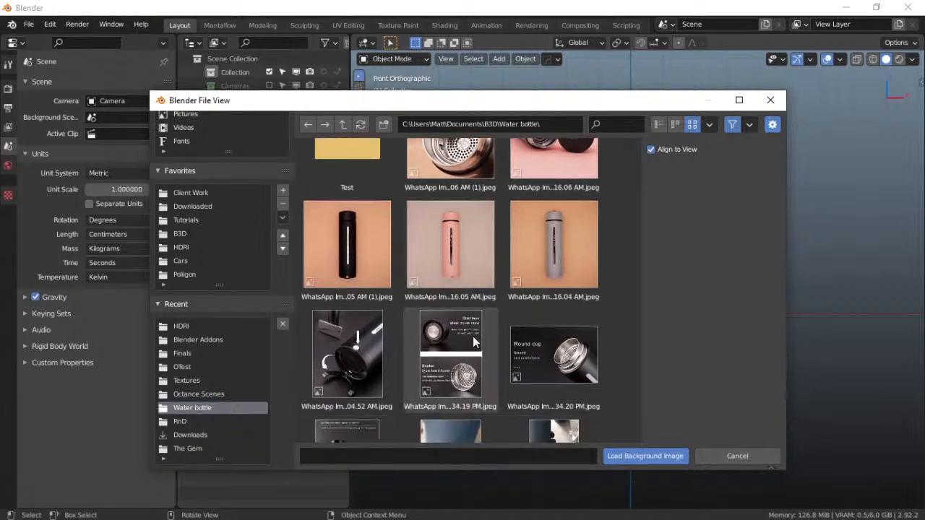
{"action": "left_click", "coordinate": [337, 344]}
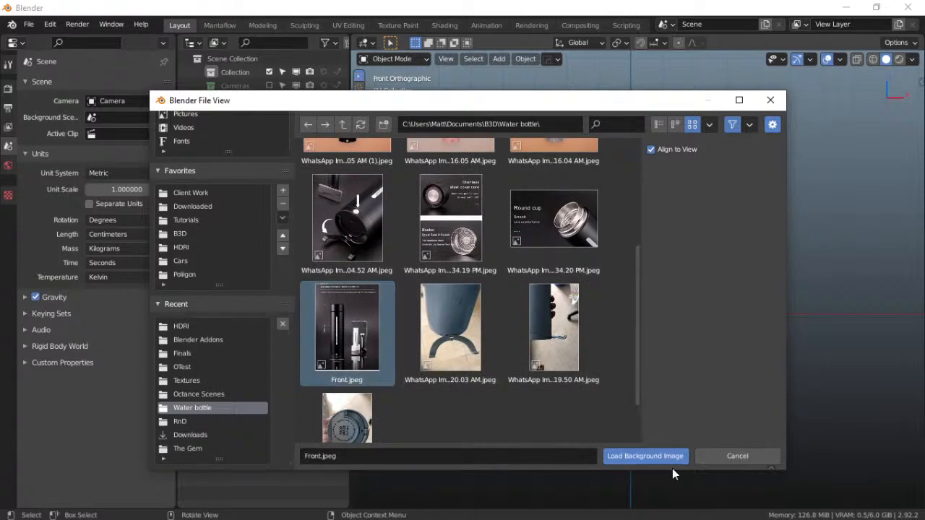
{"action": "left_click", "coordinate": [637, 454]}
{"action": "scroll", "coordinate": [601, 346], "scroll_direction": "down", "scroll_amount": 3}
{"action": "scroll", "coordinate": [601, 345], "scroll_direction": "up", "scroll_amount": 10}
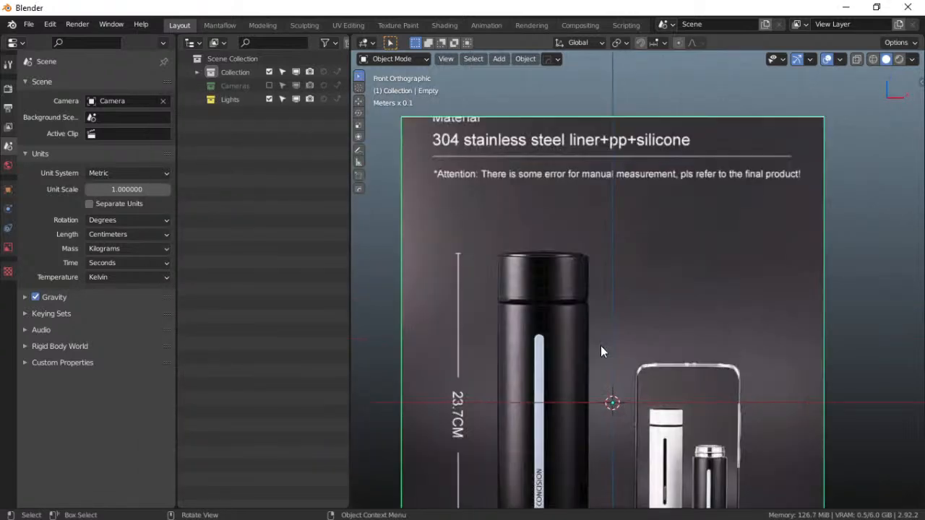
{"action": "middle_click_drag", "start_coordinate": [594, 378], "coordinate": [599, 285], "text": "shift"}
{"action": "scroll", "coordinate": [600, 311], "scroll_direction": "up", "scroll_amount": 1}
{"action": "scroll", "coordinate": [600, 311], "scroll_direction": "down", "scroll_amount": 4}
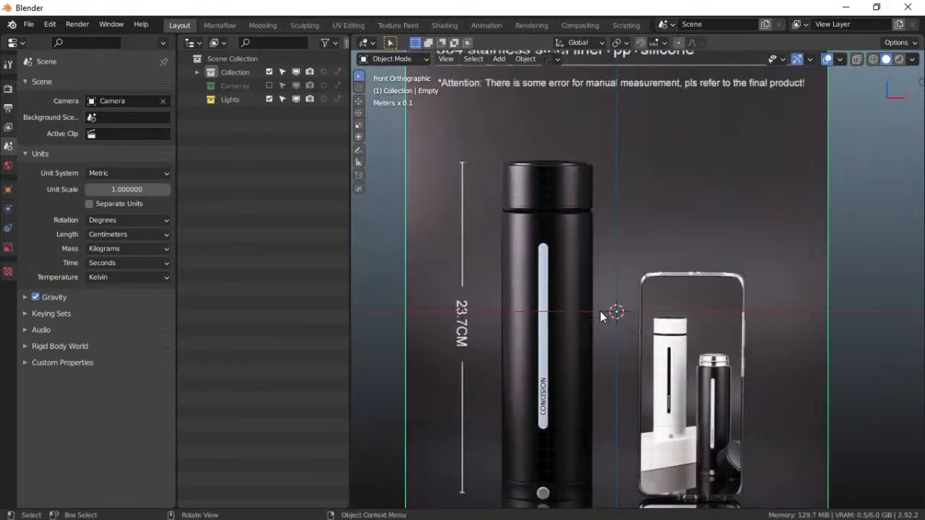
Add a cylinder mesh at the world origin with 28 vertices
{"action": "key", "text": "shift+a"}
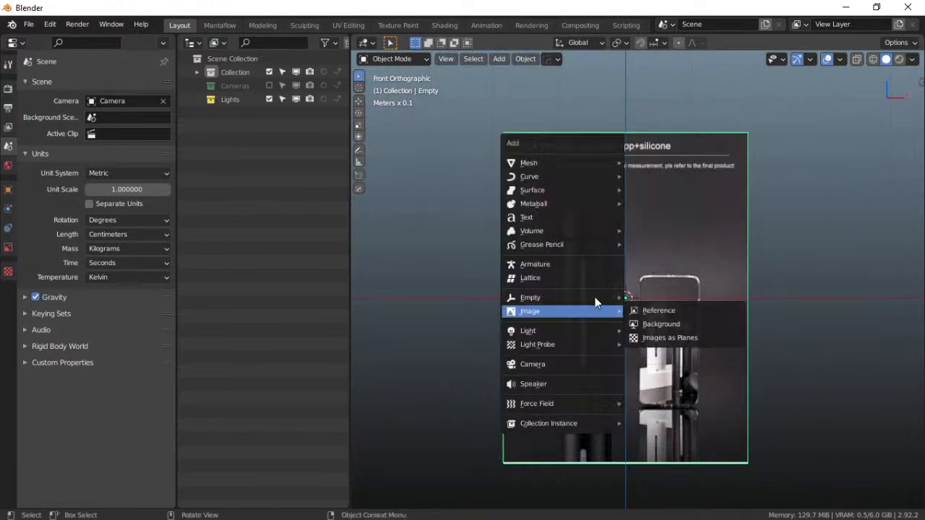
{"action": "mouse_move", "coordinate": [560, 160]}
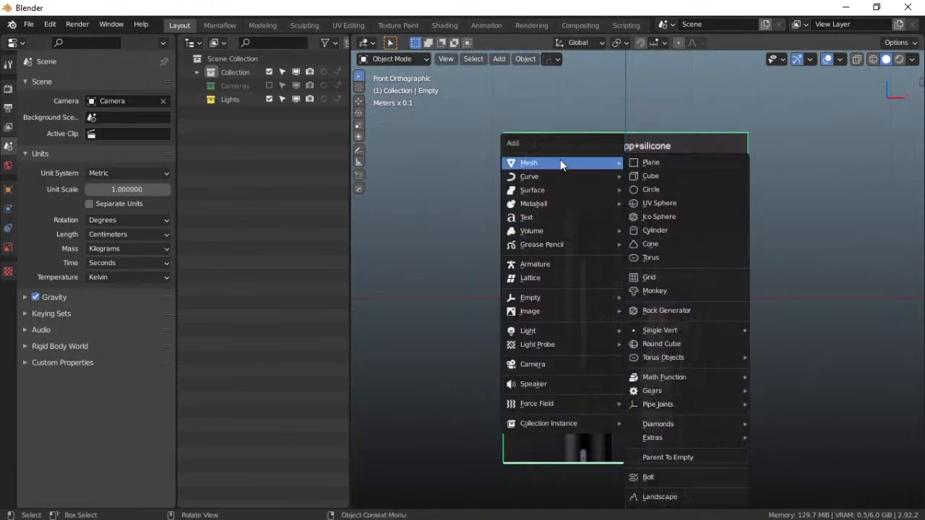
{"action": "left_click", "coordinate": [651, 232]}
{"action": "left_click", "coordinate": [511, 340]}
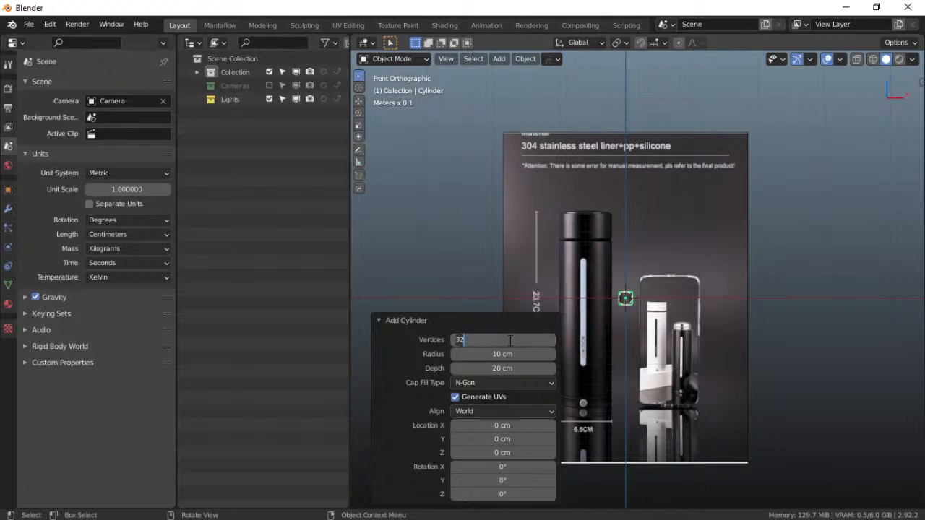
{"action": "type", "text": "24"}
{"action": "key", "text": "Return"}
{"action": "scroll", "coordinate": [583, 389], "scroll_direction": "up", "scroll_amount": 1}
{"action": "scroll", "coordinate": [582, 390], "scroll_direction": "up", "scroll_amount": 2}
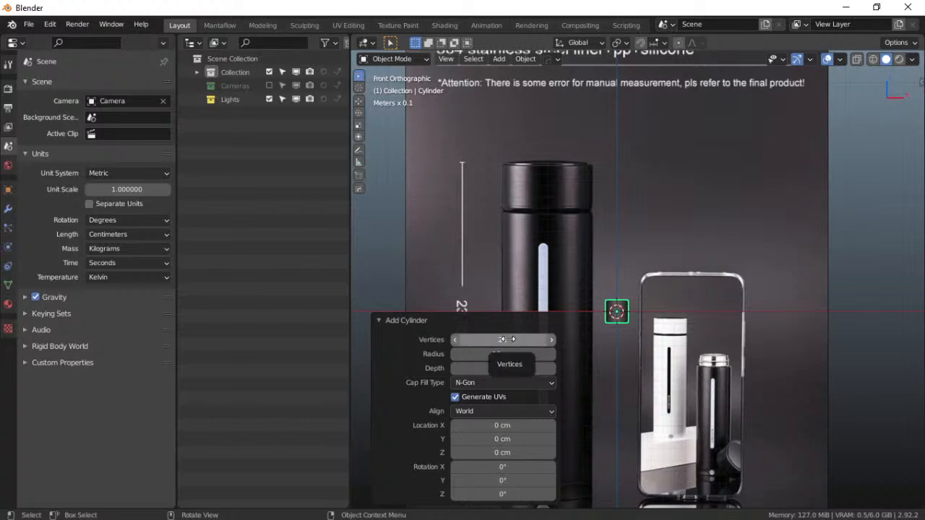
{"action": "left_click_drag", "start_coordinate": [509, 339], "coordinate": [602, 348]}
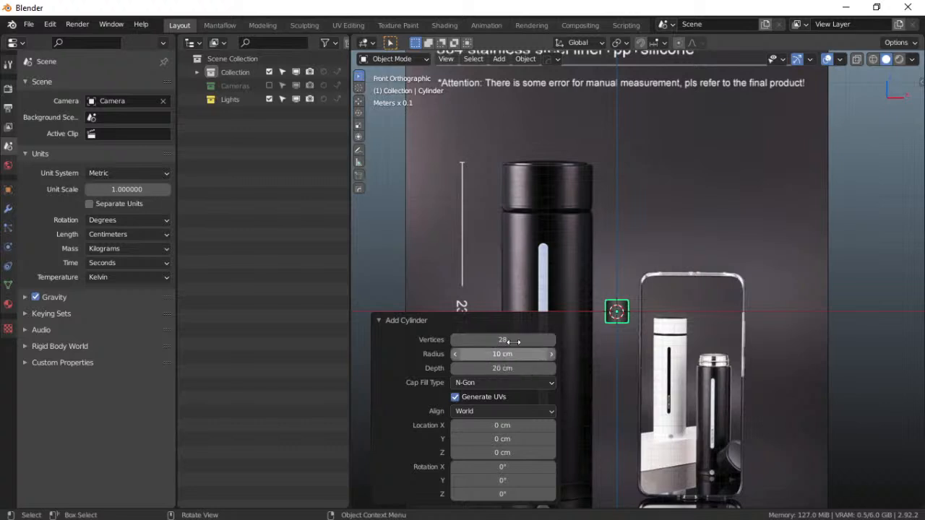
{"action": "left_click", "coordinate": [403, 322]}
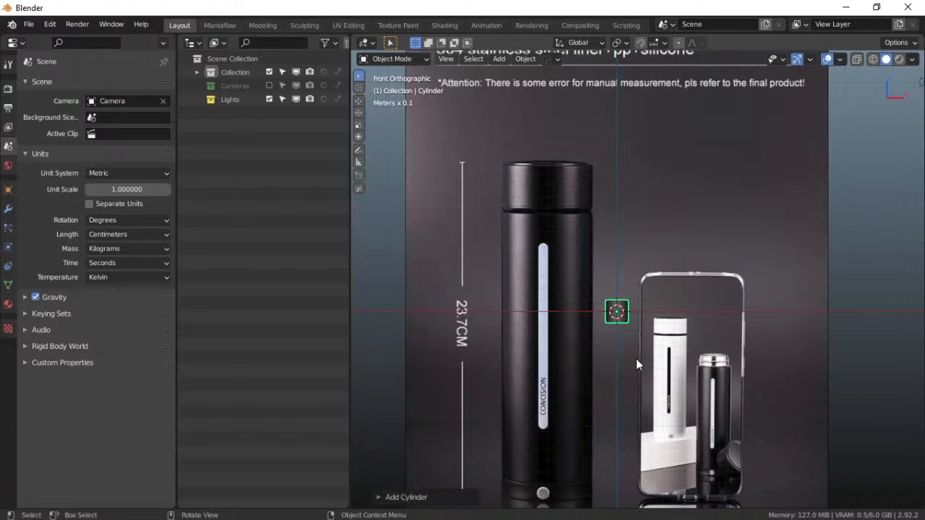
{"action": "scroll", "coordinate": [637, 359], "scroll_direction": "up", "scroll_amount": 4}
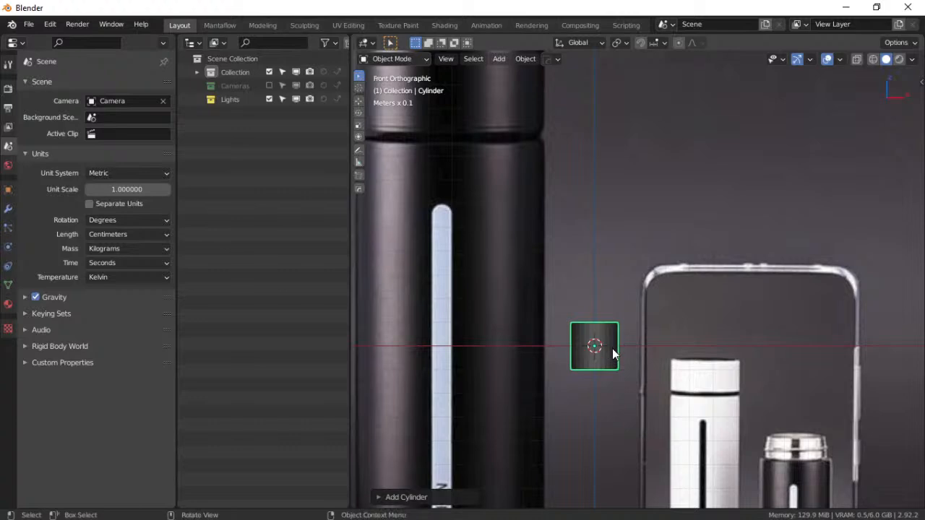
{"action": "key", "text": "grave"}
{"action": "left_click", "coordinate": [555, 303]}
{"action": "scroll", "coordinate": [593, 331], "scroll_direction": "up", "scroll_amount": 4}
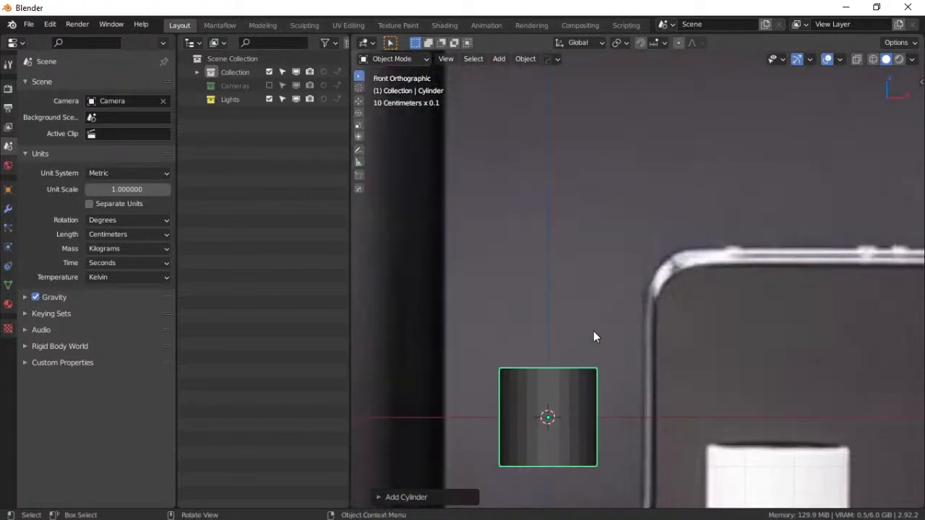
{"action": "scroll", "coordinate": [594, 334], "scroll_direction": "down", "scroll_amount": 6}
Show the cylinder's transform properties and set its Z dimension to 23.7 cm
{"action": "left_click", "coordinate": [618, 323]}
{"action": "left_click", "coordinate": [618, 321]}
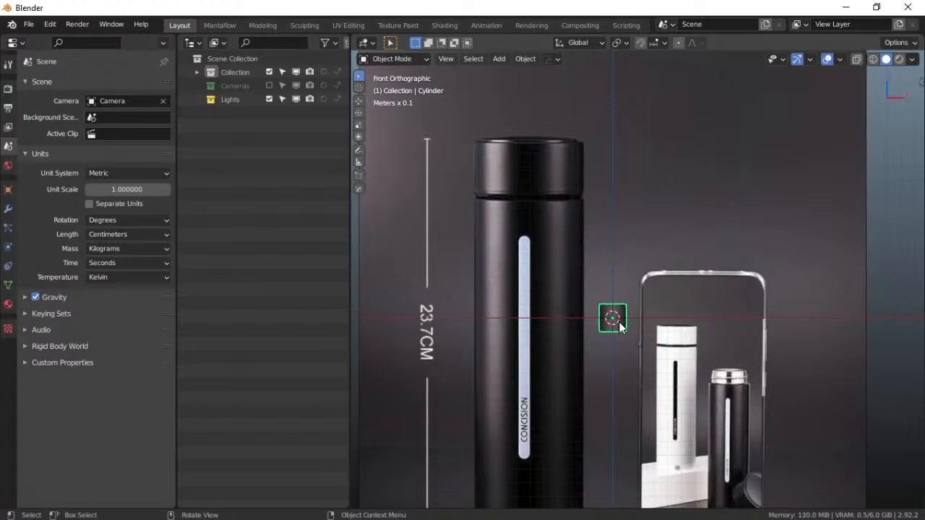
{"action": "key", "text": "n"}
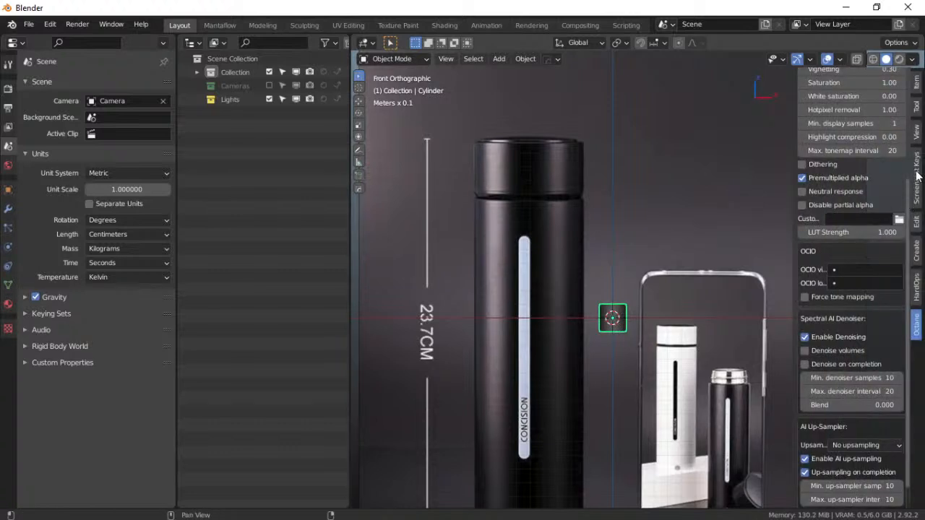
{"action": "left_click", "coordinate": [916, 82]}
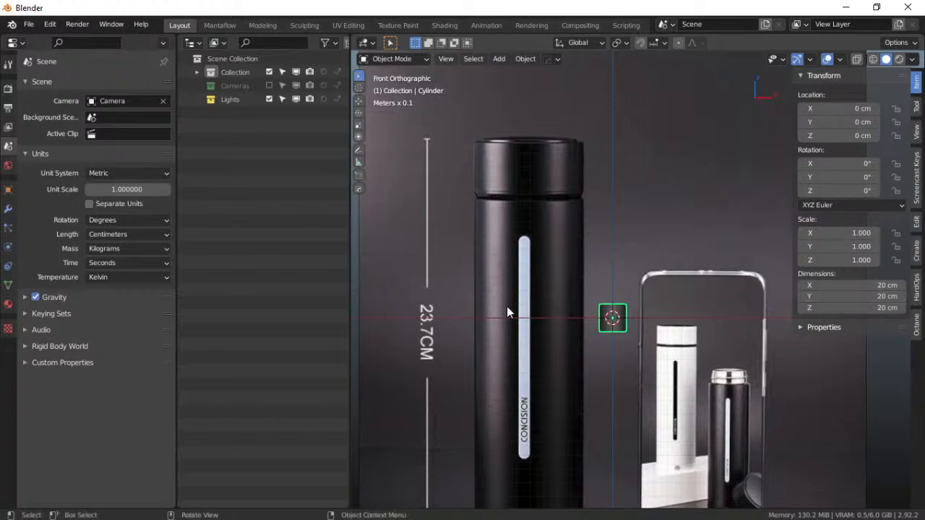
{"action": "left_click", "coordinate": [851, 307]}
{"action": "type", "text": "2"}
{"action": "key", "text": "BackSpace"}
{"action": "type", "text": "2"}
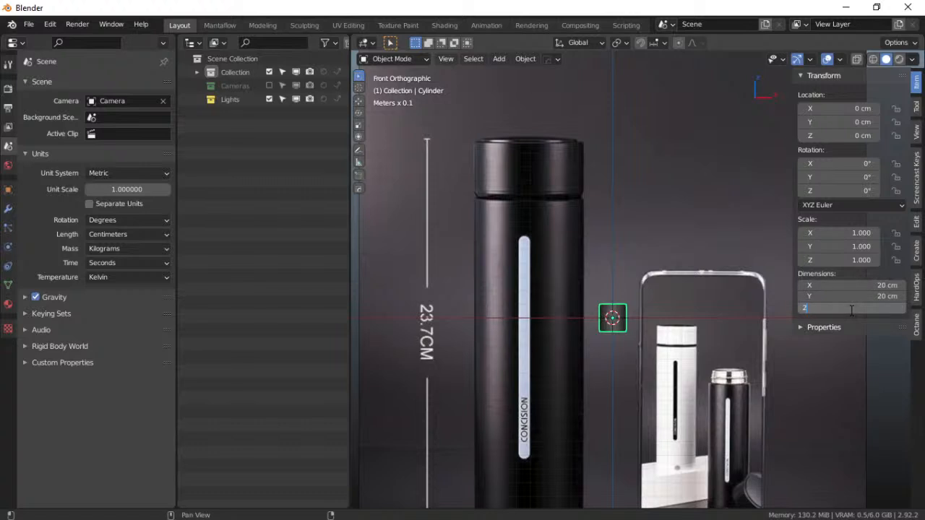
{"action": "key", "text": "BackSpace"}
{"action": "type", "text": "3.7"}
{"action": "key", "text": "Left"}
{"action": "type", "text": "2"}
{"action": "key", "text": "Return"}
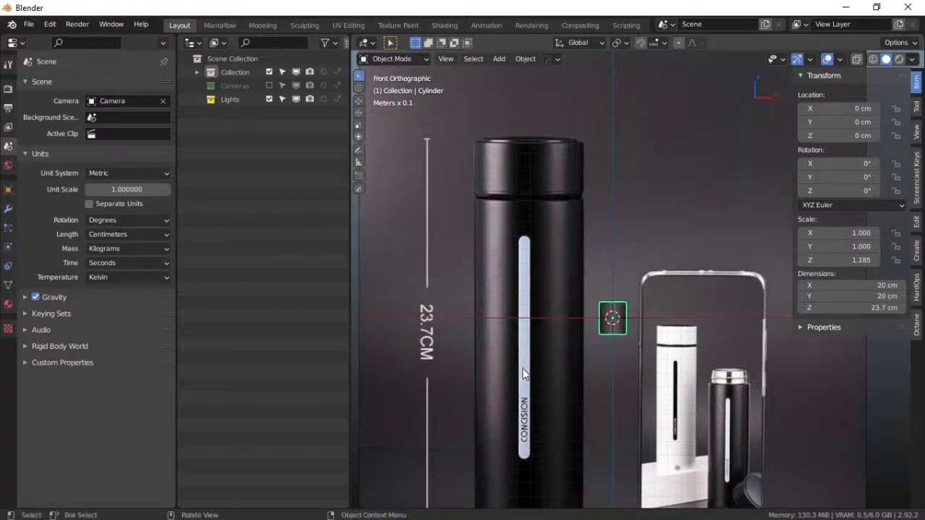
Set the cylinder's X and Y dimensions to 6.5 cm
{"action": "scroll", "coordinate": [523, 369], "scroll_direction": "up", "scroll_amount": 1}
{"action": "scroll", "coordinate": [522, 368], "scroll_direction": "down", "scroll_amount": 5}
{"action": "scroll", "coordinate": [523, 368], "scroll_direction": "up", "scroll_amount": 2}
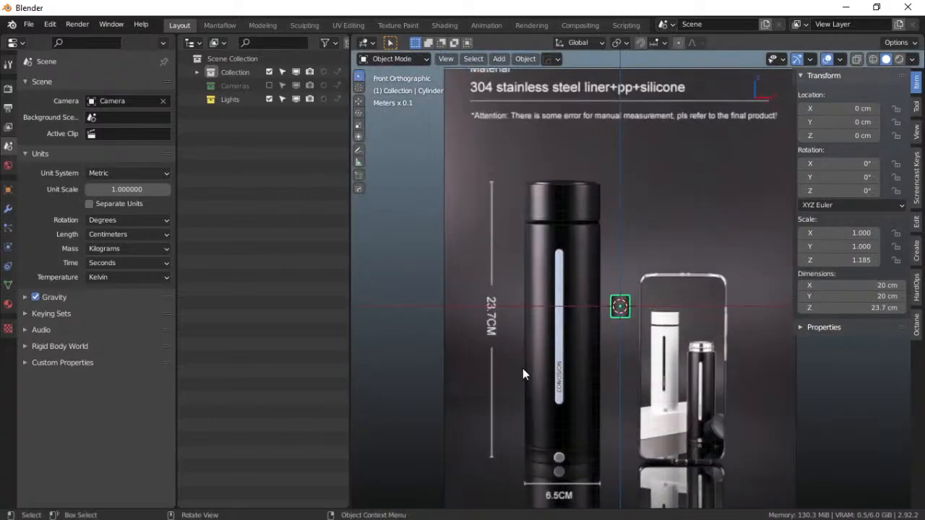
{"action": "mouse_move", "coordinate": [867, 285]}
{"action": "left_mouse_down"}
{"action": "mouse_move", "coordinate": [871, 296]}
{"action": "mouse_move", "coordinate": [874, 284]}
{"action": "left_mouse_up"}
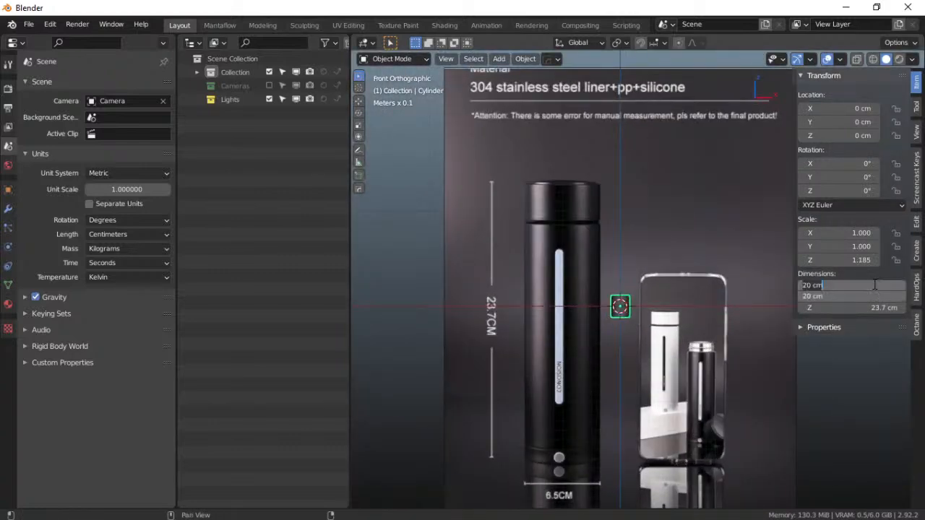
{"action": "type", "text": "6.5"}
{"action": "key", "text": "Return"}
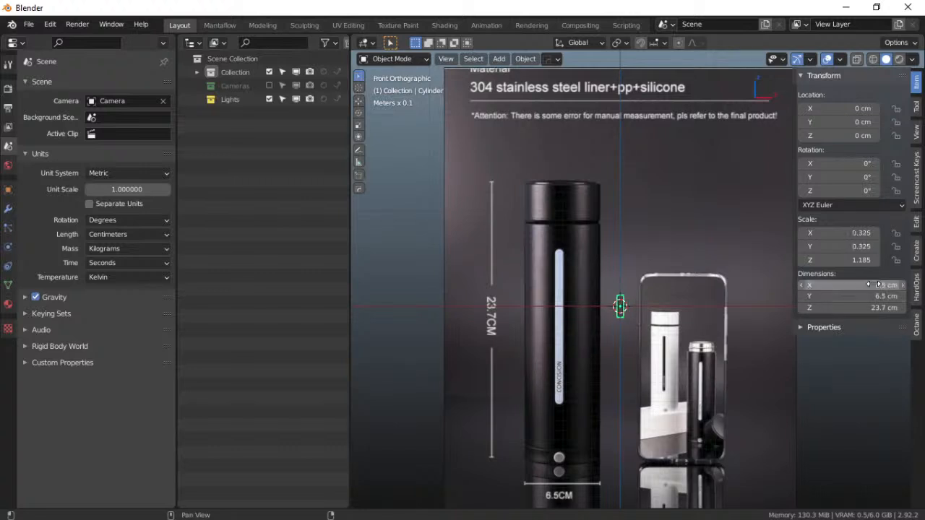
Apply the cylinder's scale so its X, Y and Z scale values reset to 1.000
{"action": "scroll", "coordinate": [641, 348], "scroll_direction": "up", "scroll_amount": 5}
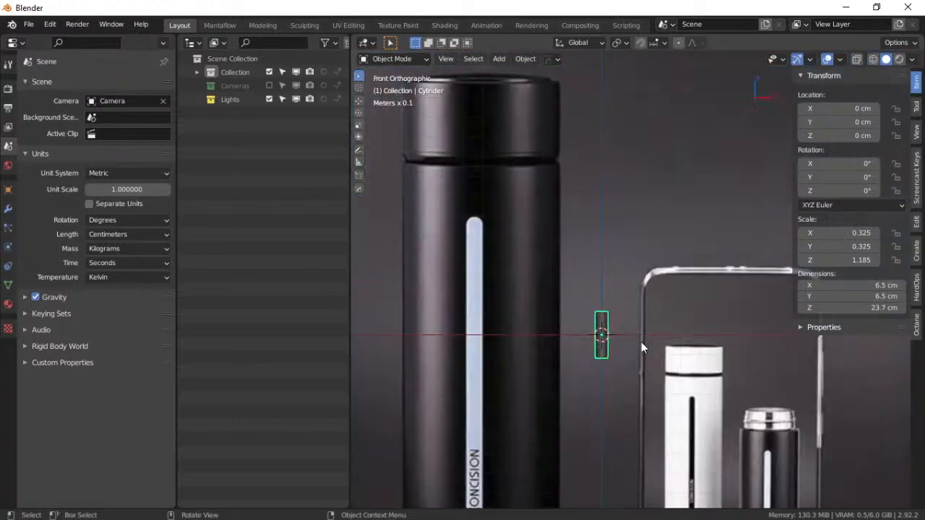
{"action": "scroll", "coordinate": [641, 348], "scroll_direction": "up", "scroll_amount": 1}
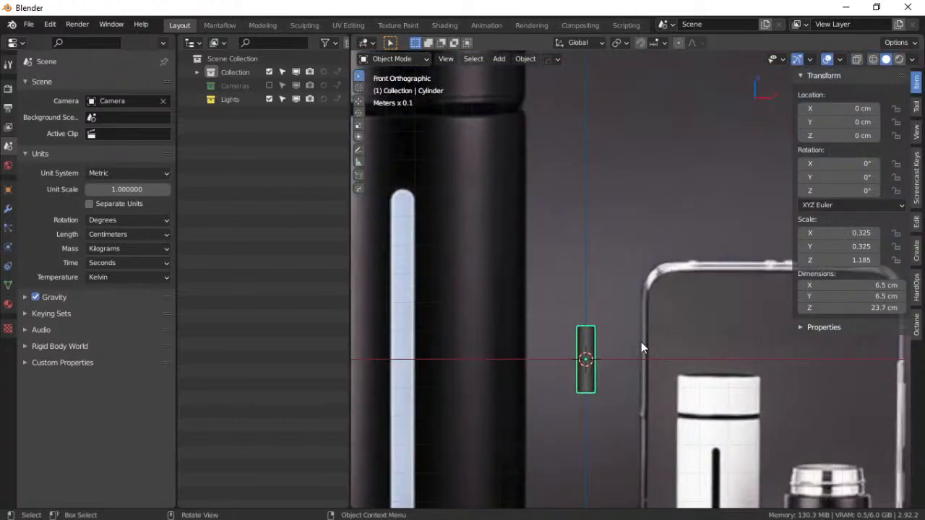
{"action": "left_click", "coordinate": [641, 342]}
{"action": "left_click", "coordinate": [597, 340]}
{"action": "key", "text": "ctrl+a"}
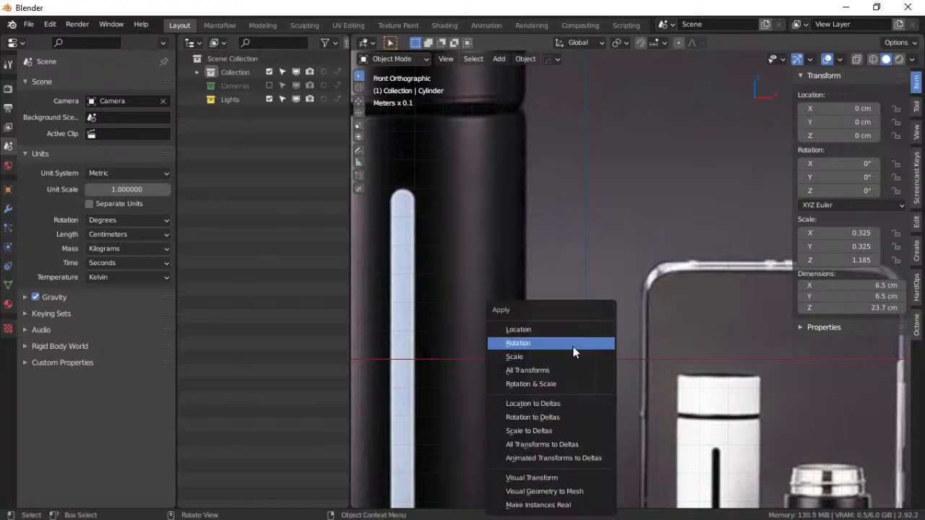
{"action": "left_click", "coordinate": [571, 357]}
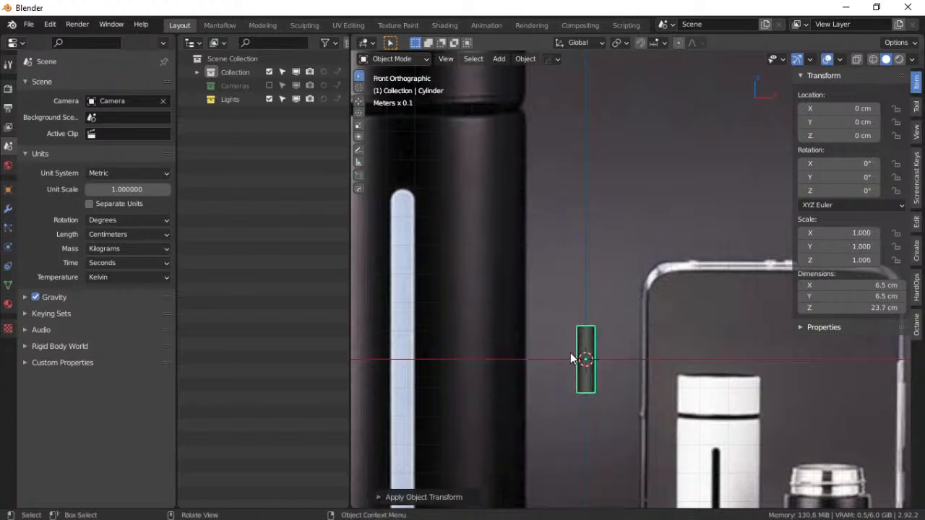
Select the front reference image and scale it down uniformly to about 0.070
{"action": "middle_click_drag", "start_coordinate": [516, 368], "coordinate": [594, 348], "text": "shift"}
{"action": "left_click", "coordinate": [593, 347]}
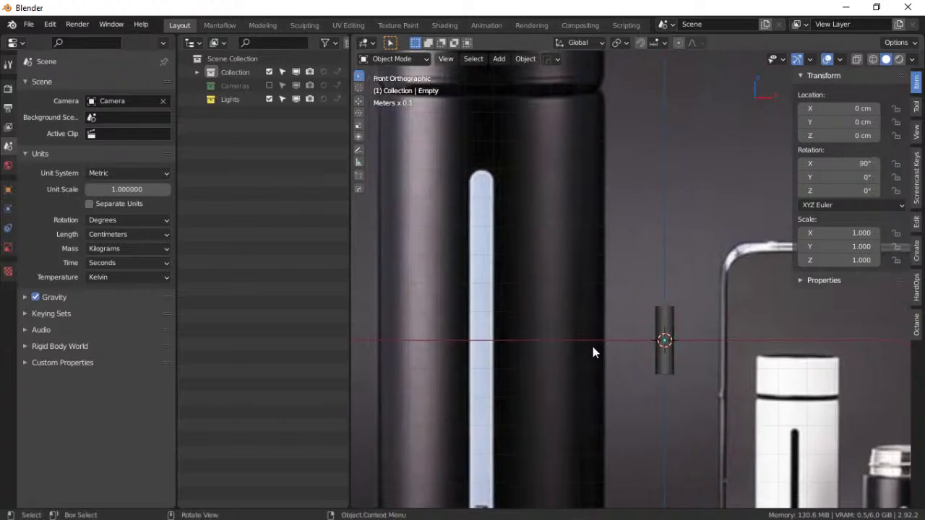
{"action": "scroll", "coordinate": [596, 359], "scroll_direction": "up", "scroll_amount": 3}
{"action": "scroll", "coordinate": [595, 359], "scroll_direction": "down", "scroll_amount": 3}
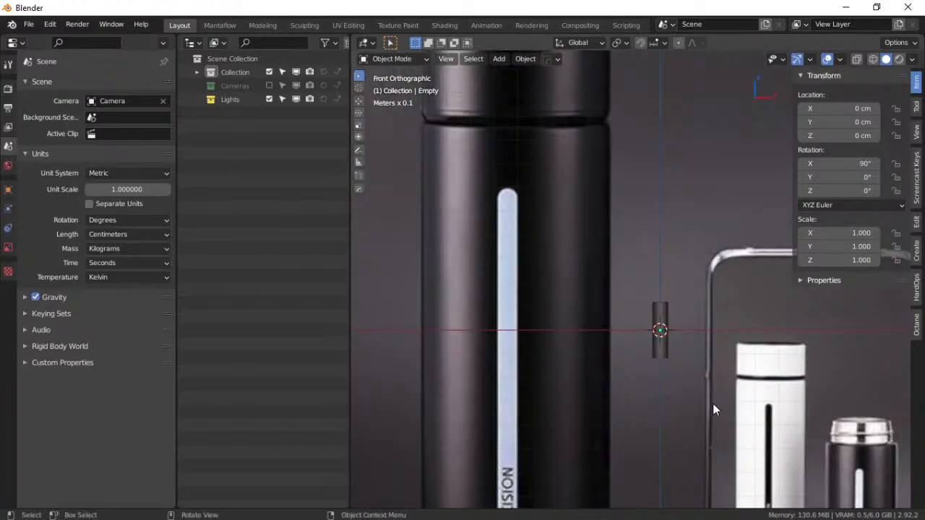
{"action": "key", "text": "s"}
{"action": "left_click", "coordinate": [683, 347]}
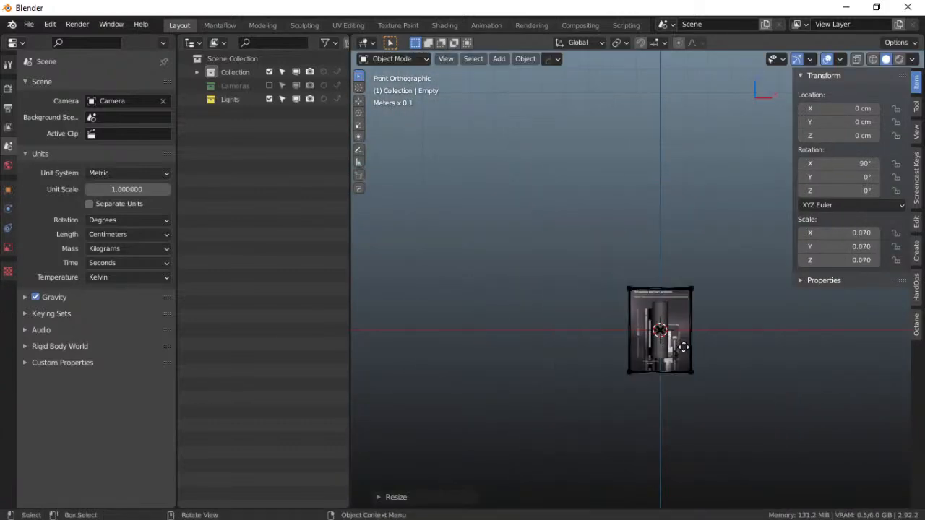
{"action": "key", "text": "period"}
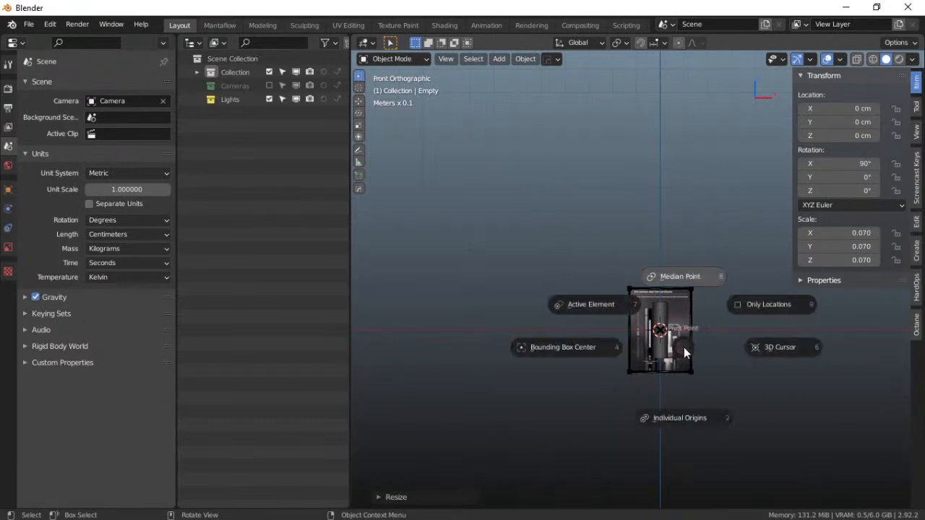
{"action": "key", "text": "period"}
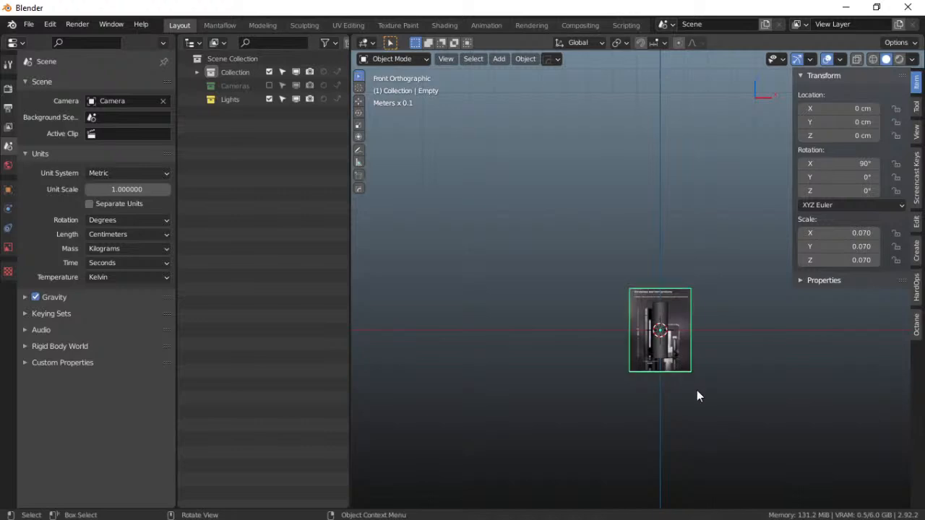
Hide the transform sidebar and enlarge the reference image by a factor of about 1.11 to approach the cylinder's size
{"action": "scroll", "coordinate": [697, 396], "scroll_direction": "up", "scroll_amount": 3}
{"action": "middle_click_drag", "start_coordinate": [675, 325], "coordinate": [644, 402], "text": "shift"}
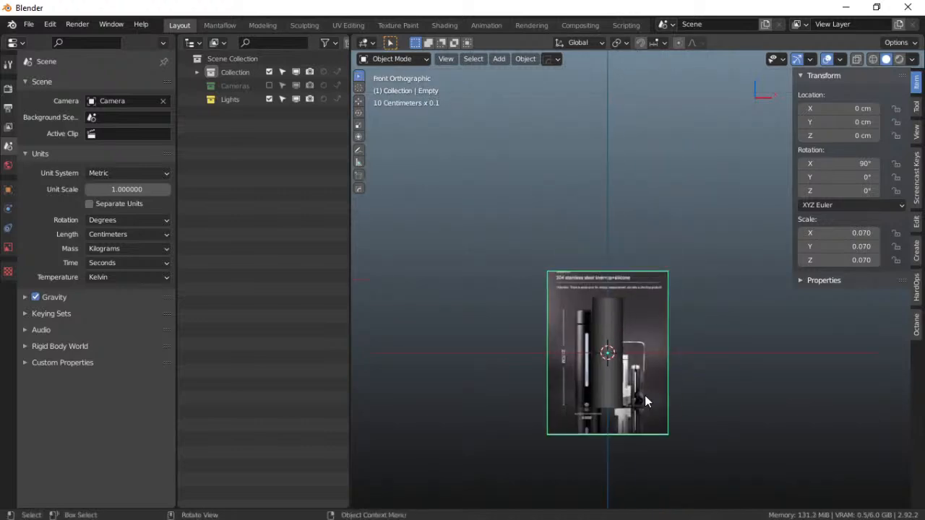
{"action": "scroll", "coordinate": [645, 398], "scroll_direction": "up", "scroll_amount": 3}
{"action": "scroll", "coordinate": [645, 372], "scroll_direction": "down", "scroll_amount": 2}
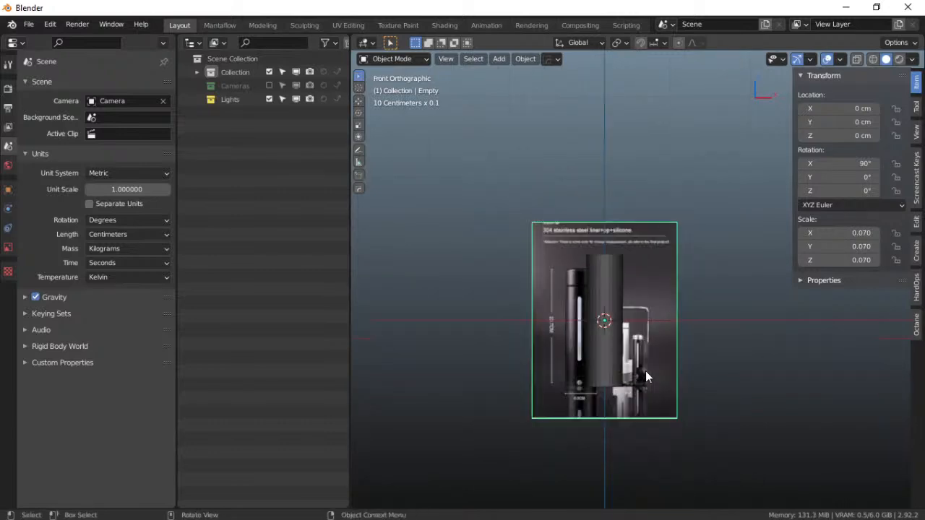
{"action": "scroll", "coordinate": [646, 371], "scroll_direction": "up", "scroll_amount": 4}
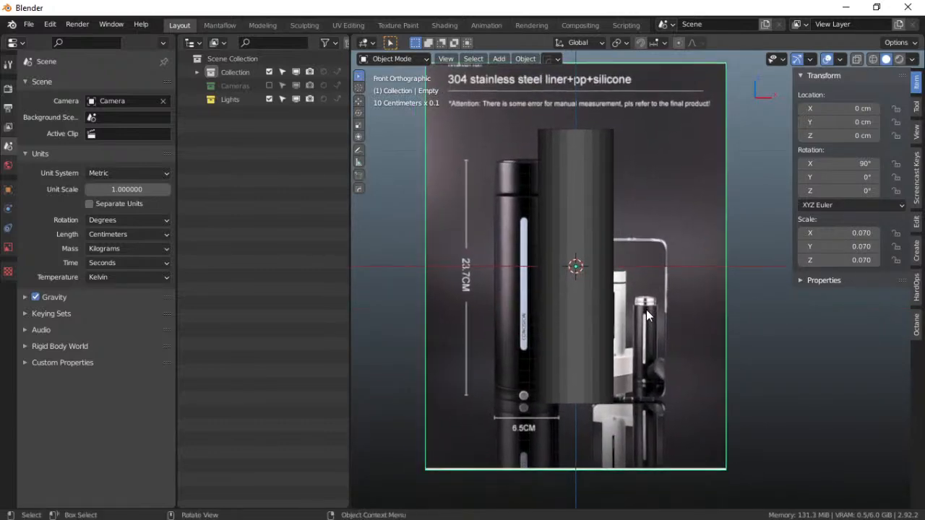
{"action": "key", "text": "n"}
{"action": "middle_click_drag", "start_coordinate": [644, 315], "coordinate": [667, 339], "text": "shift"}
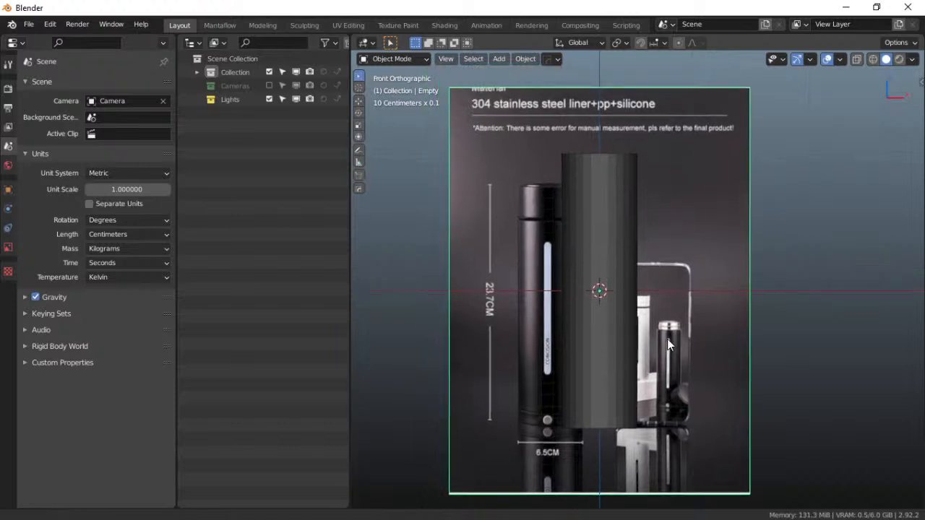
{"action": "key", "text": "s"}
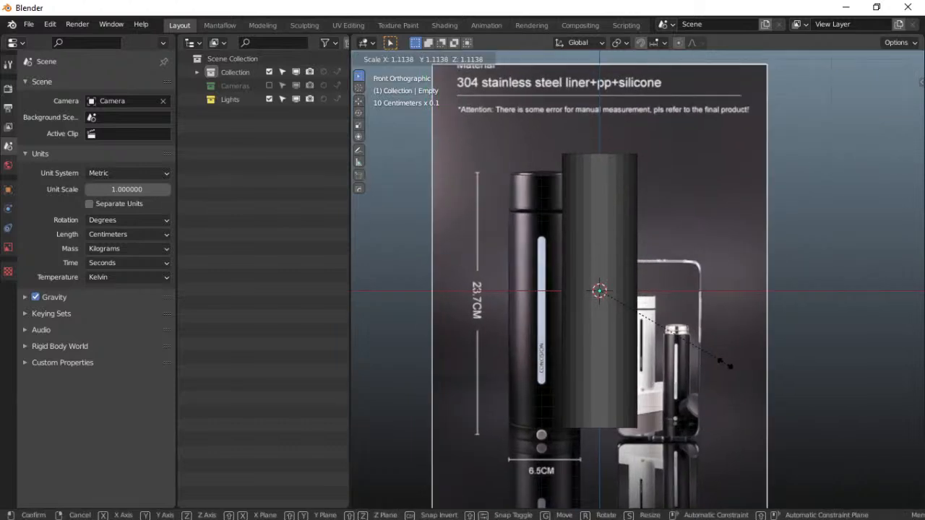
{"action": "left_click", "coordinate": [726, 364]}
Move the reference image up about 1.35 cm along Z so the pictured bottle lines up with the cylinder's height
{"action": "key", "text": "g"}
{"action": "key", "text": "z"}
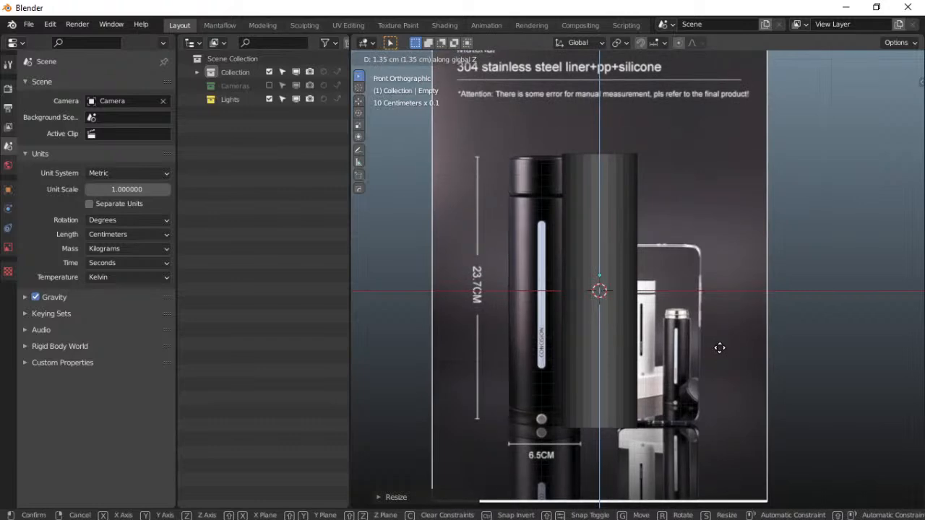
{"action": "left_click", "coordinate": [720, 347]}
{"action": "scroll", "coordinate": [667, 371], "scroll_direction": "up", "scroll_amount": 2}
{"action": "scroll", "coordinate": [667, 370], "scroll_direction": "down", "scroll_amount": 4}
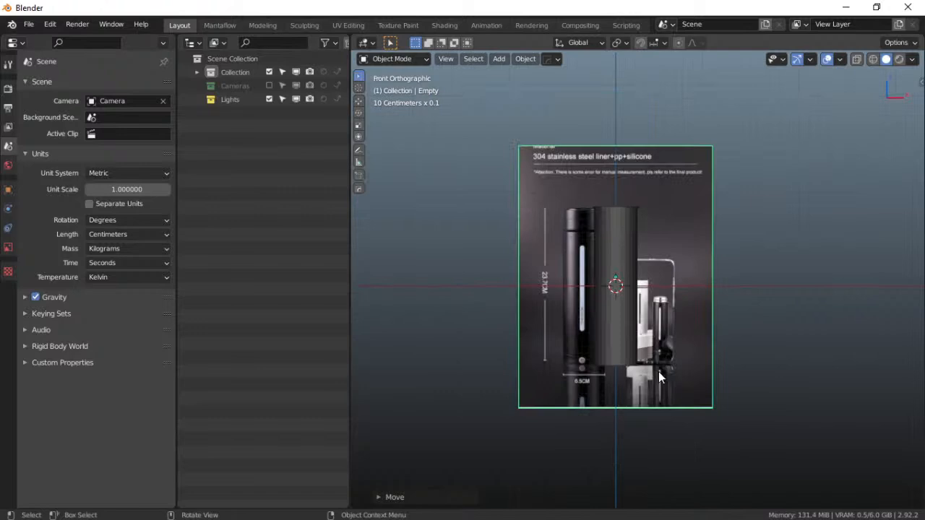
Inspect the cylinder in perspective, then compare its top and overall height with the pictured bottle in front view
{"action": "middle_click_drag", "start_coordinate": [649, 374], "coordinate": [606, 344]}
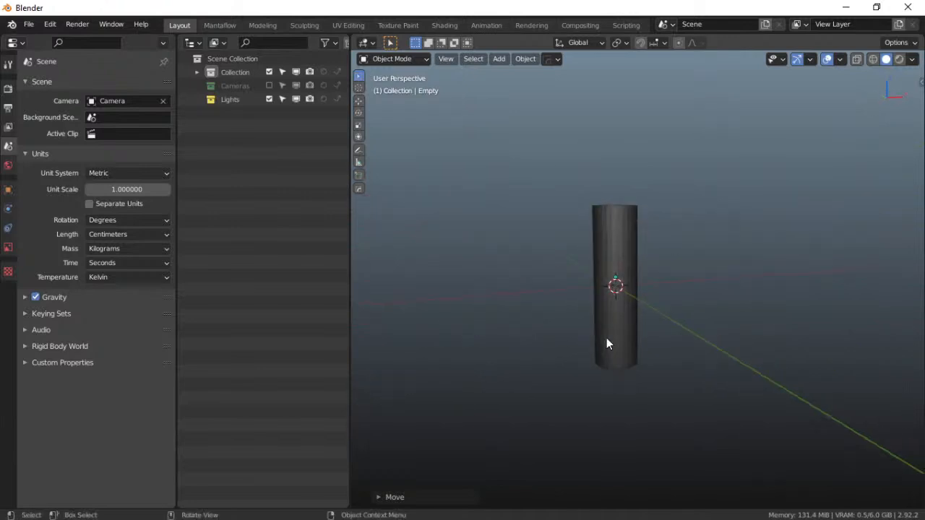
{"action": "key", "text": "grave"}
{"action": "left_click", "coordinate": [515, 292]}
{"action": "scroll", "coordinate": [621, 336], "scroll_direction": "down", "scroll_amount": 4}
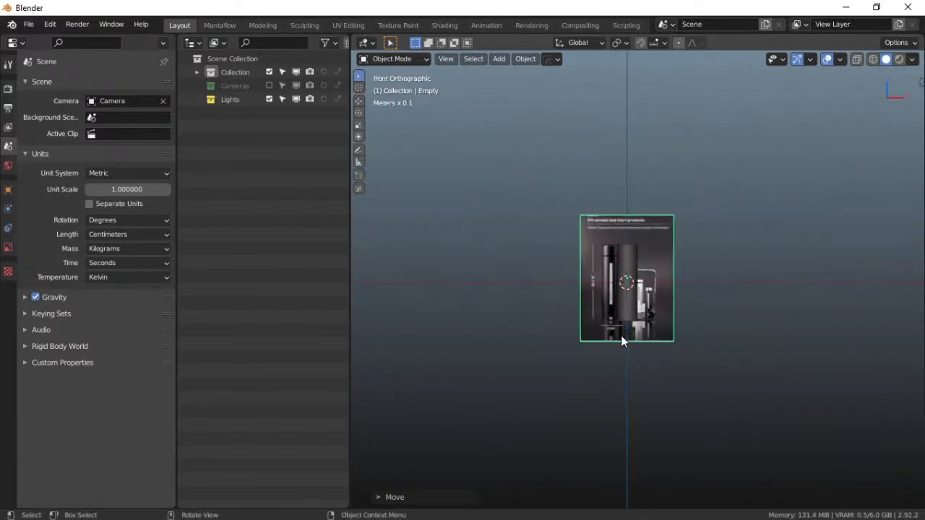
{"action": "scroll", "coordinate": [622, 335], "scroll_direction": "up", "scroll_amount": 3}
{"action": "scroll", "coordinate": [621, 336], "scroll_direction": "up", "scroll_amount": 1}
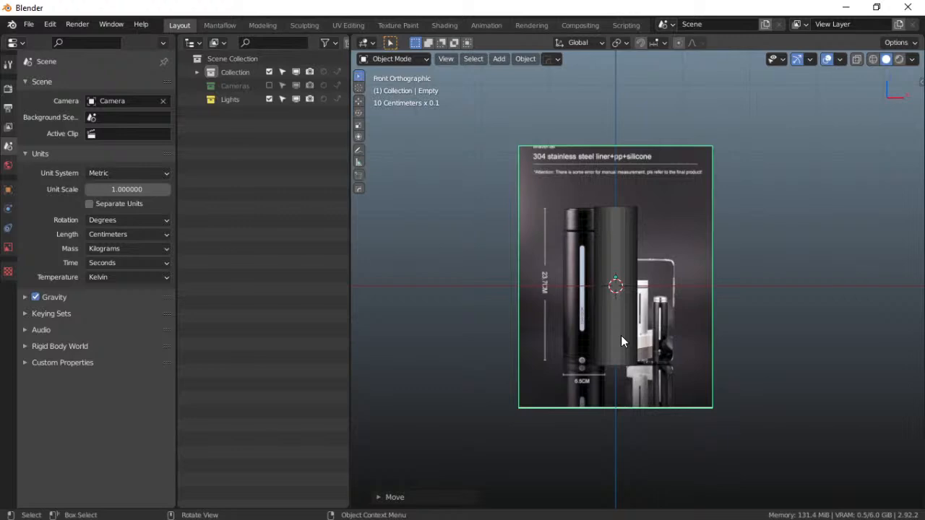
{"action": "scroll", "coordinate": [621, 335], "scroll_direction": "up", "scroll_amount": 3}
{"action": "middle_click_drag", "start_coordinate": [620, 335], "coordinate": [595, 305], "text": "shift"}
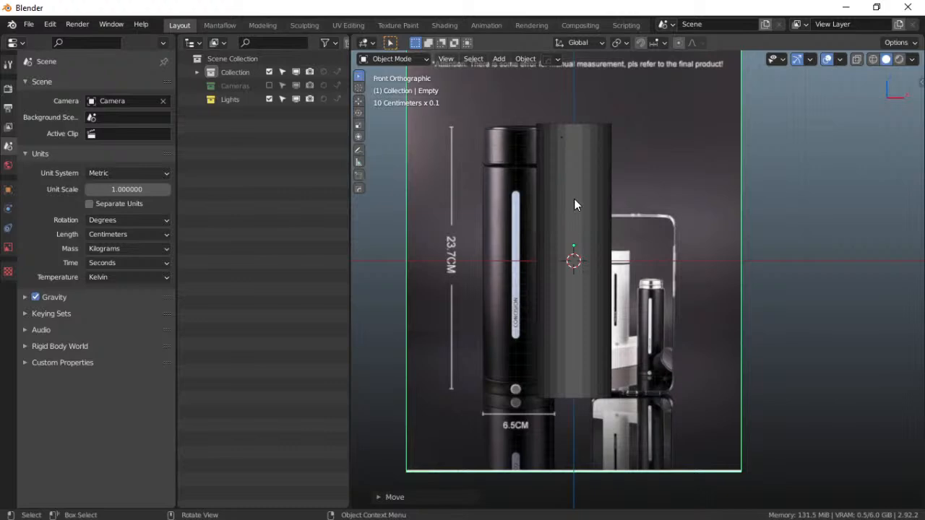
{"action": "scroll", "coordinate": [574, 199], "scroll_direction": "down", "scroll_amount": 1}
{"action": "middle_click_drag", "start_coordinate": [574, 199], "coordinate": [716, 268], "text": "shift"}
{"action": "scroll", "coordinate": [573, 237], "scroll_direction": "down", "scroll_amount": 1}
{"action": "scroll", "coordinate": [573, 237], "scroll_direction": "up", "scroll_amount": 2}
{"action": "scroll", "coordinate": [554, 252], "scroll_direction": "up", "scroll_amount": 2}
{"action": "scroll", "coordinate": [554, 252], "scroll_direction": "down", "scroll_amount": 2}
{"action": "scroll", "coordinate": [554, 253], "scroll_direction": "up", "scroll_amount": 5}
{"action": "scroll", "coordinate": [675, 282], "scroll_direction": "down", "scroll_amount": 3}
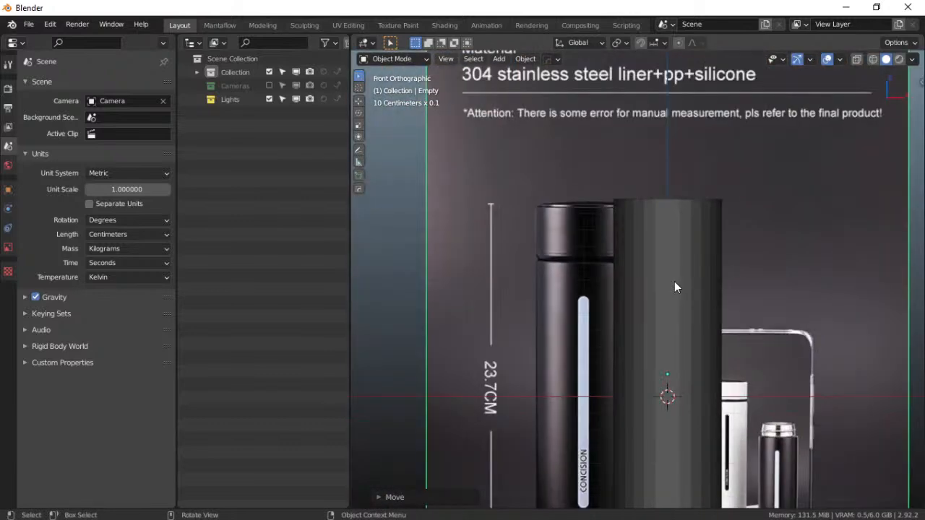
{"action": "key", "text": "ctrl+Tab"}
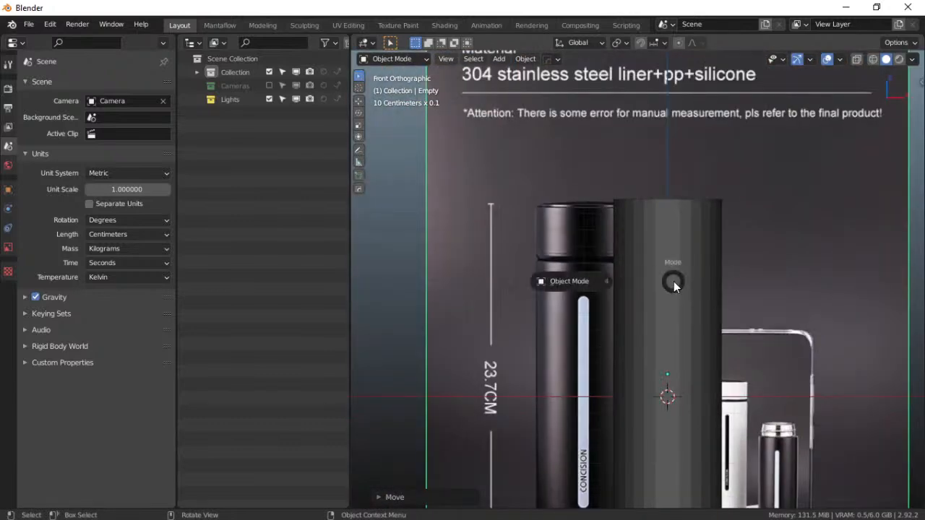
{"action": "left_click", "coordinate": [615, 277]}
{"action": "key", "text": "grave"}
{"action": "left_click", "coordinate": [639, 274]}
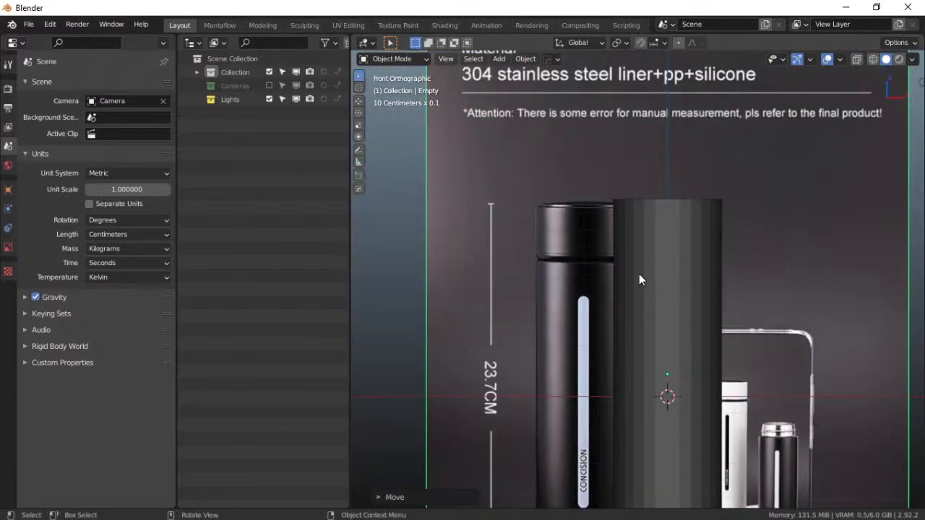
{"action": "key", "text": "ctrl+Tab"}
{"action": "left_click", "coordinate": [641, 320]}
Select the cylinder and switch it to Edit Mode
{"action": "left_click", "coordinate": [651, 326]}
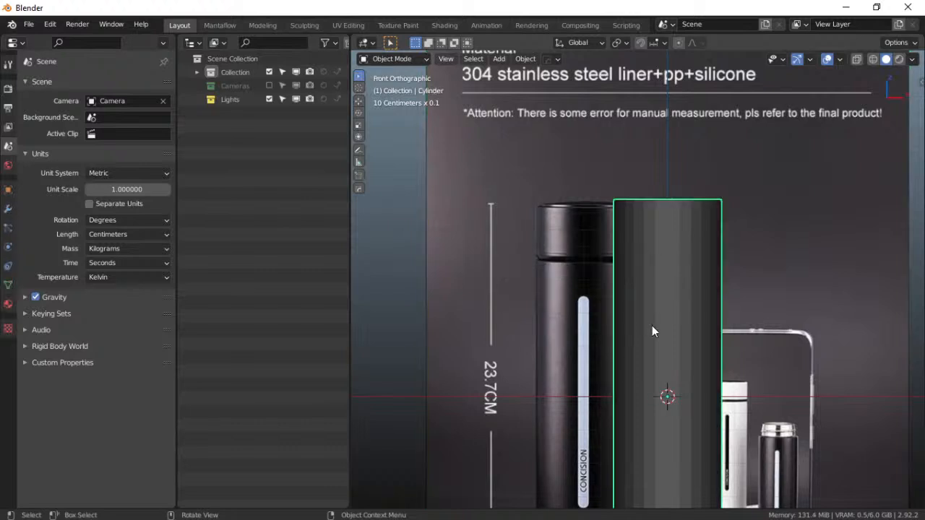
{"action": "key", "text": "ctrl+Tab"}
{"action": "left_click", "coordinate": [710, 319]}
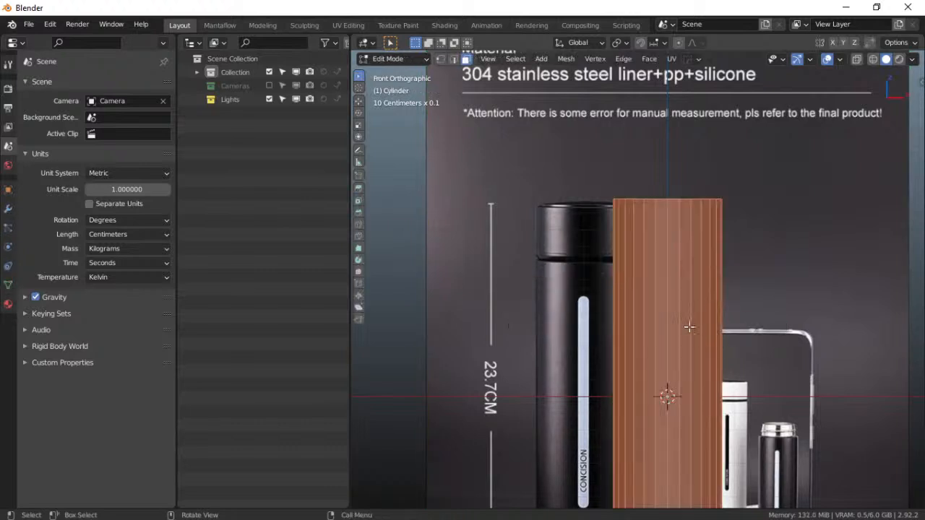
Add a horizontal loop cut around the cylinder and slide it up level with the pictured bottle's lid seam
{"action": "middle_click_drag", "start_coordinate": [655, 271], "coordinate": [653, 283], "text": "shift"}
{"action": "key", "text": "ctrl+r"}
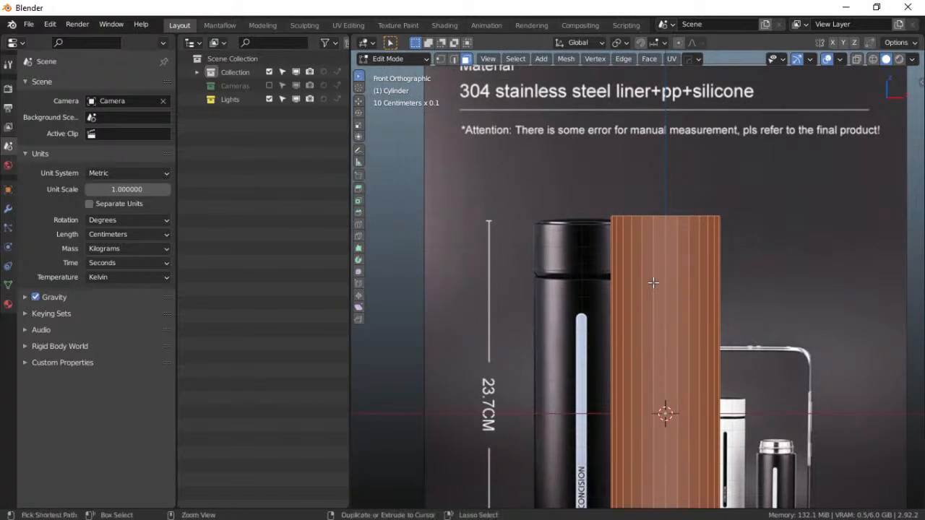
{"action": "left_click", "coordinate": [684, 292]}
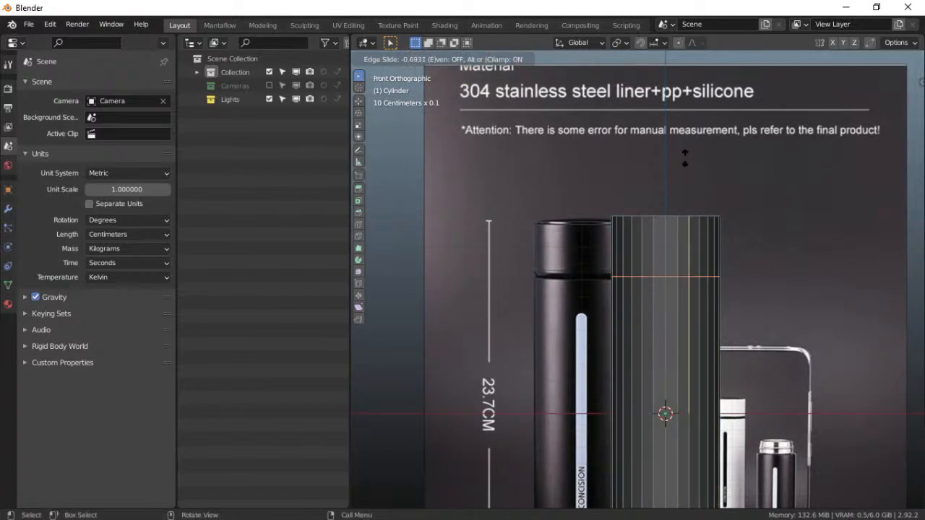
{"action": "left_click", "coordinate": [685, 161]}
Add a second horizontal loop cut and slide it down to the upper groove near the pictured bottle's base
{"action": "scroll", "coordinate": [680, 347], "scroll_direction": "down", "scroll_amount": 5, "text": "shift"}
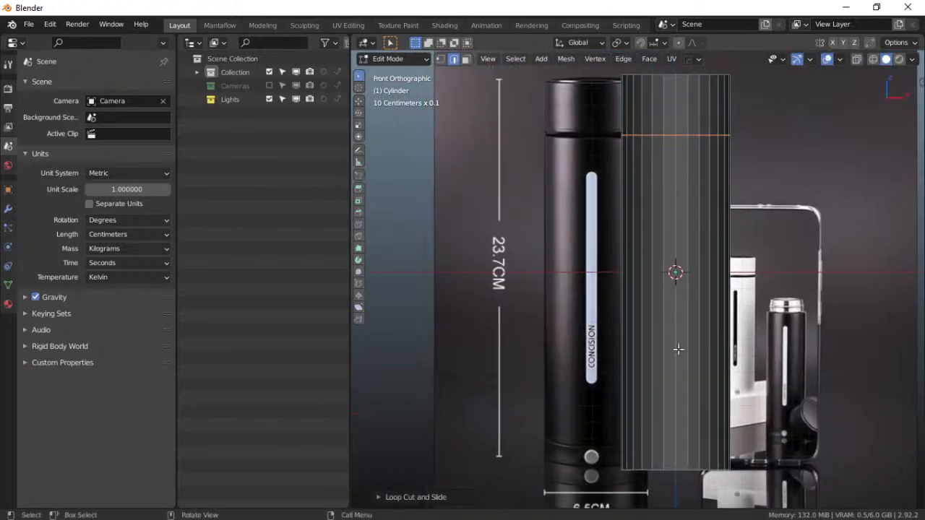
{"action": "scroll", "coordinate": [654, 366], "scroll_direction": "up", "scroll_amount": 4}
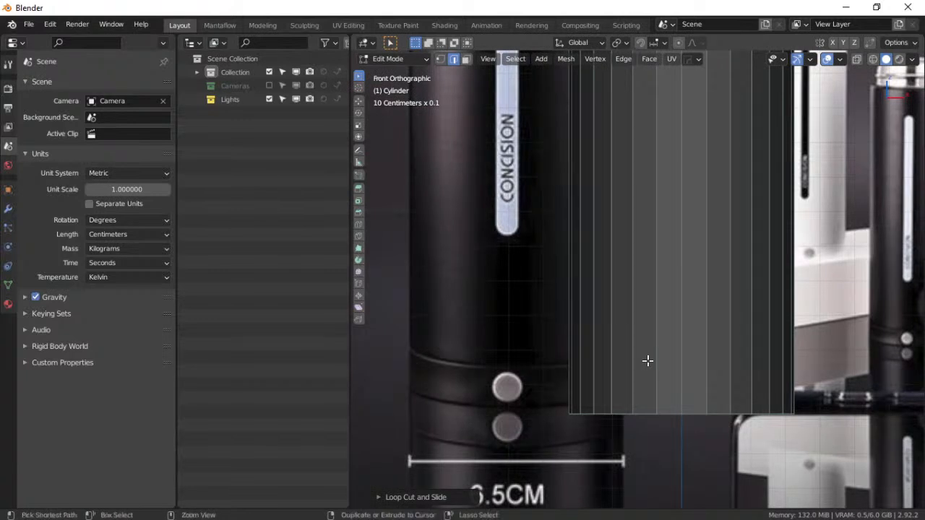
{"action": "key", "text": "ctrl+r"}
{"action": "left_click", "coordinate": [661, 215]}
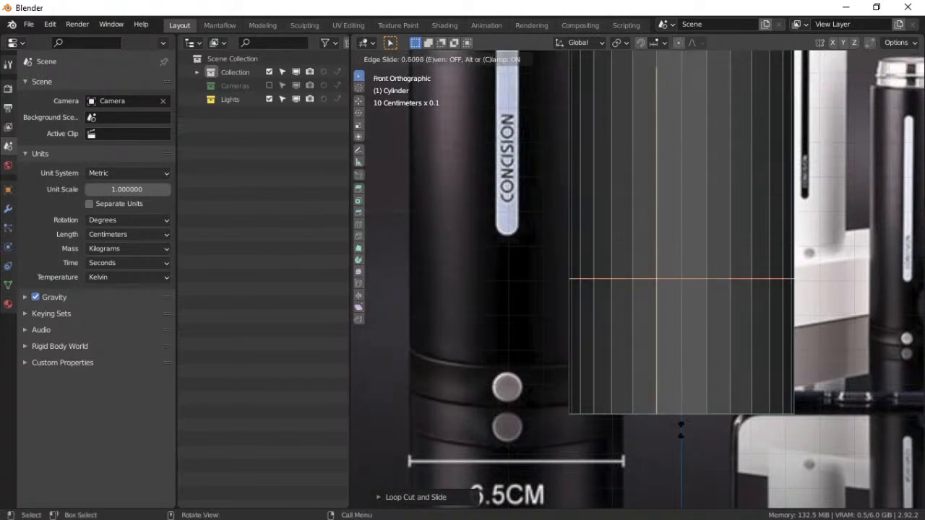
{"action": "left_click", "coordinate": [680, 58]}
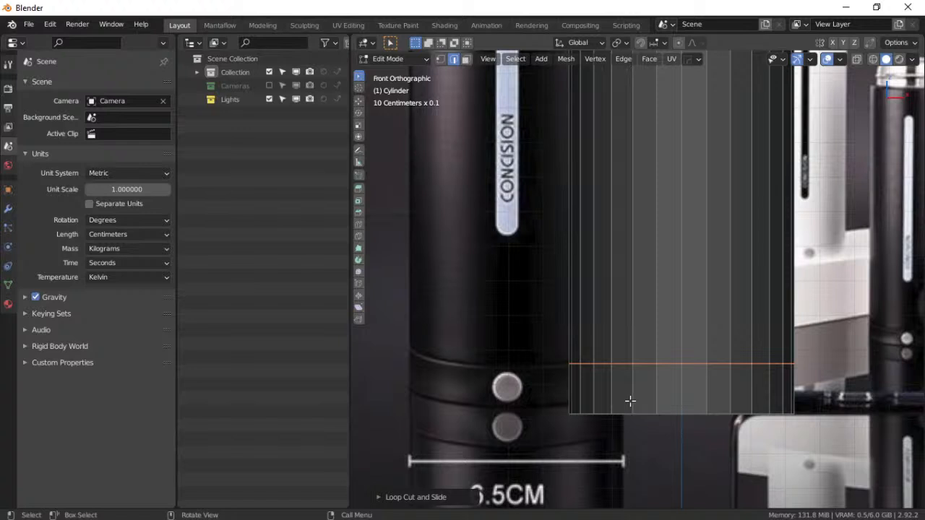
Add three evenly spaced, unshifted loop cuts between the base groove loop and the cylinder's bottom edge
{"action": "key", "text": "ctrl+r"}
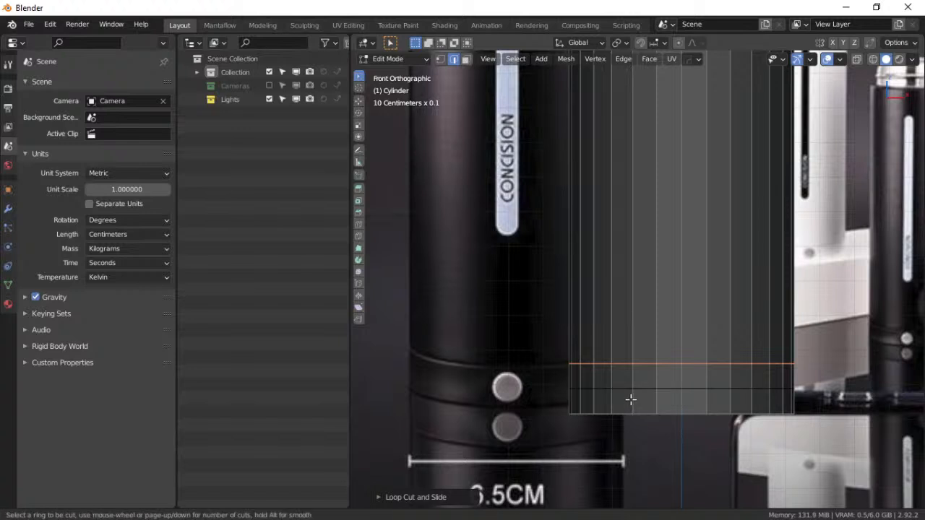
{"action": "scroll", "coordinate": [630, 400], "scroll_direction": "up", "scroll_amount": 2}
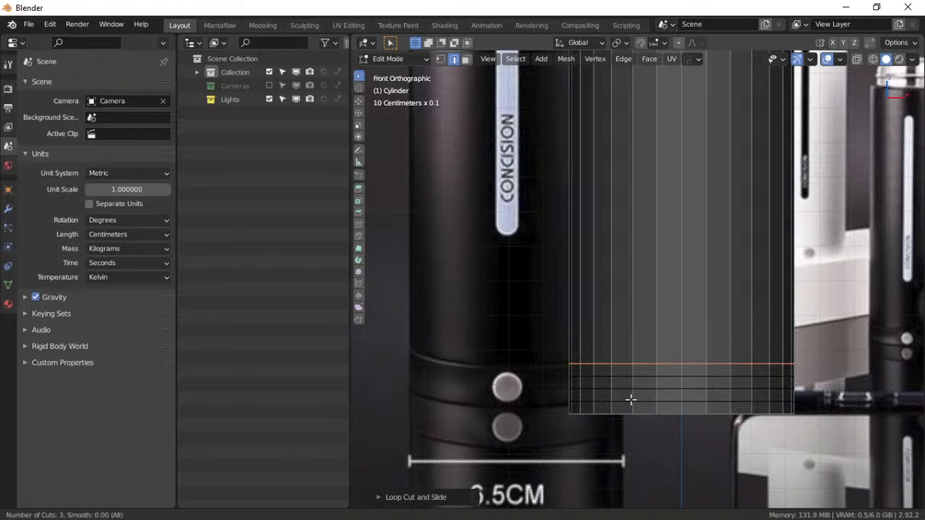
{"action": "scroll", "coordinate": [631, 400], "scroll_direction": "up", "scroll_amount": 1}
{"action": "scroll", "coordinate": [631, 400], "scroll_direction": "down", "scroll_amount": 1}
{"action": "left_click", "coordinate": [631, 400]}
{"action": "right_click", "coordinate": [631, 400]}
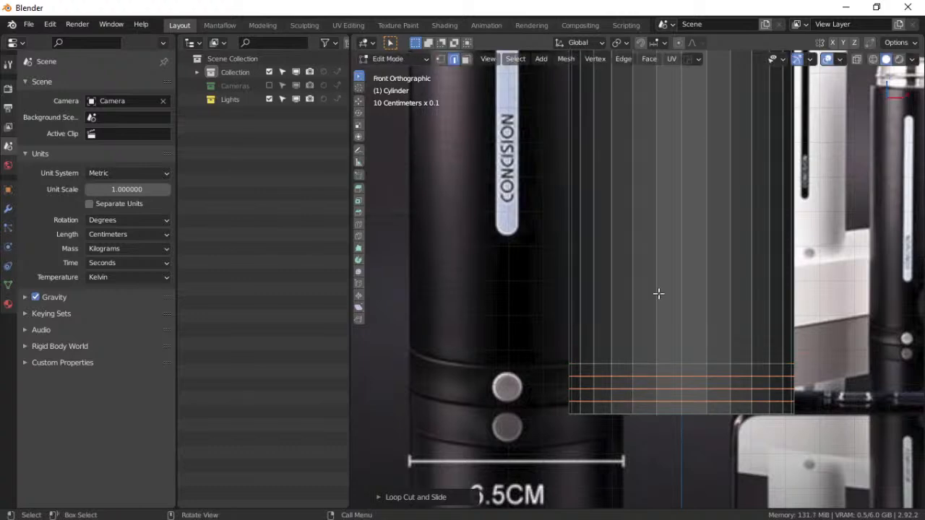
{"action": "middle_click_drag", "start_coordinate": [651, 230], "coordinate": [643, 341], "text": "shift"}
{"action": "scroll", "coordinate": [643, 341], "scroll_direction": "up", "scroll_amount": 2}
{"action": "scroll", "coordinate": [642, 340], "scroll_direction": "down", "scroll_amount": 5}
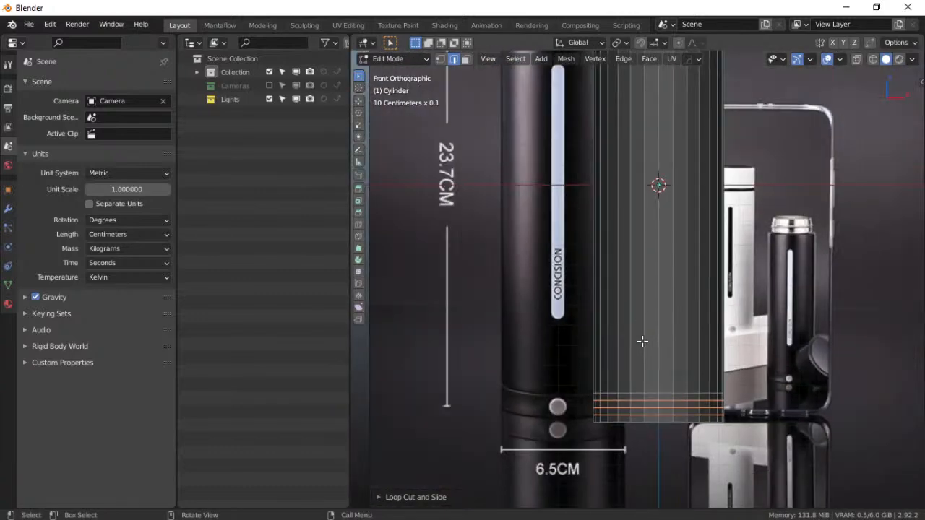
Add 17 evenly spaced, unshifted loop cuts around the cylinder between the lid seam loop and the upper base groove loop
{"action": "scroll", "coordinate": [641, 343], "scroll_direction": "up", "scroll_amount": 2}
{"action": "key", "text": "ctrl+r"}
{"action": "scroll", "coordinate": [654, 285], "scroll_direction": "up", "scroll_amount": 9}
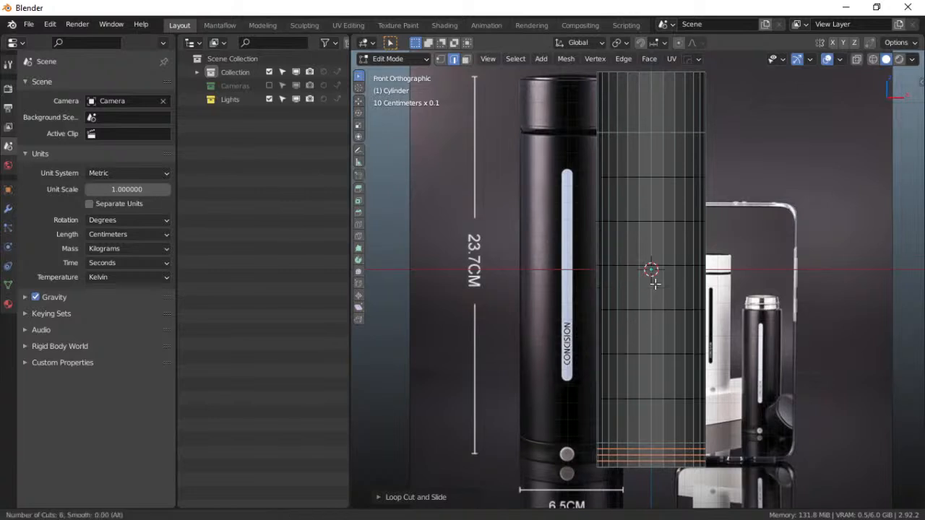
{"action": "scroll", "coordinate": [655, 285], "scroll_direction": "up", "scroll_amount": 2}
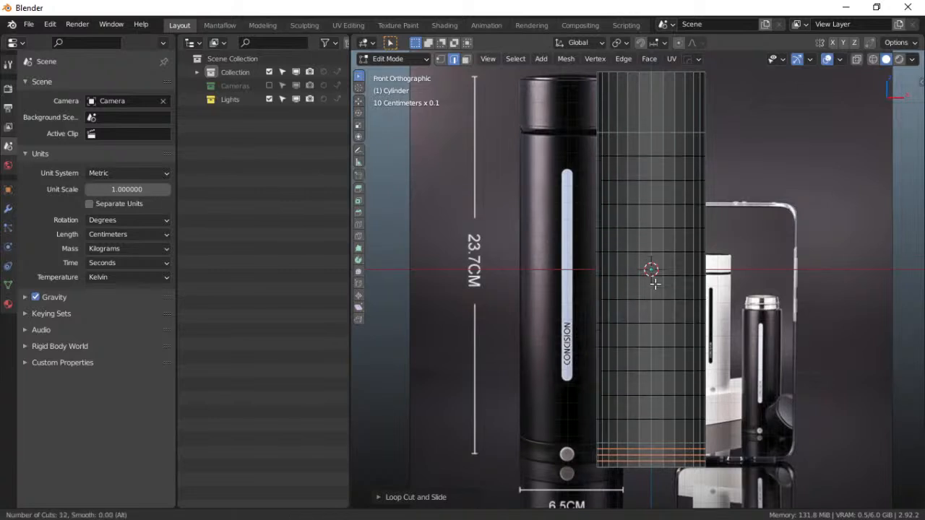
{"action": "scroll", "coordinate": [654, 285], "scroll_direction": "up", "scroll_amount": 2}
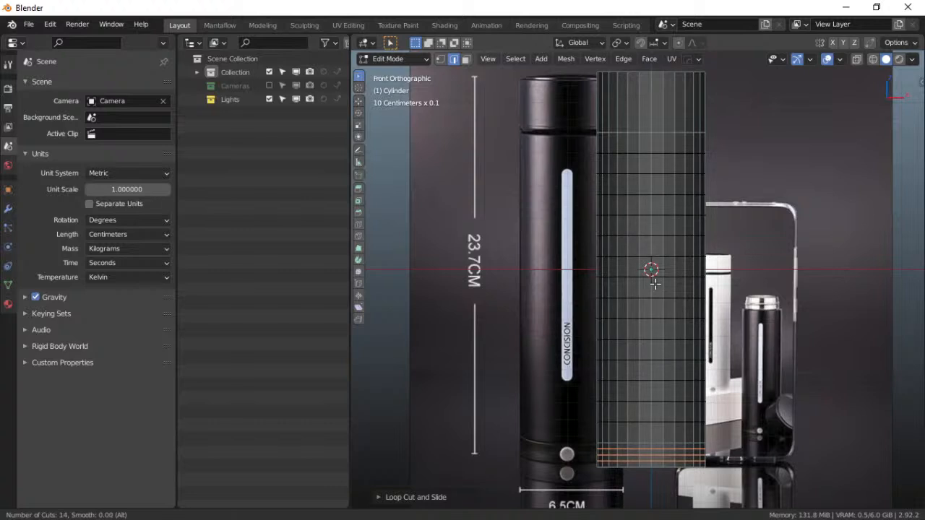
{"action": "scroll", "coordinate": [655, 284], "scroll_direction": "up", "scroll_amount": 1}
{"action": "scroll", "coordinate": [654, 285], "scroll_direction": "up", "scroll_amount": 1}
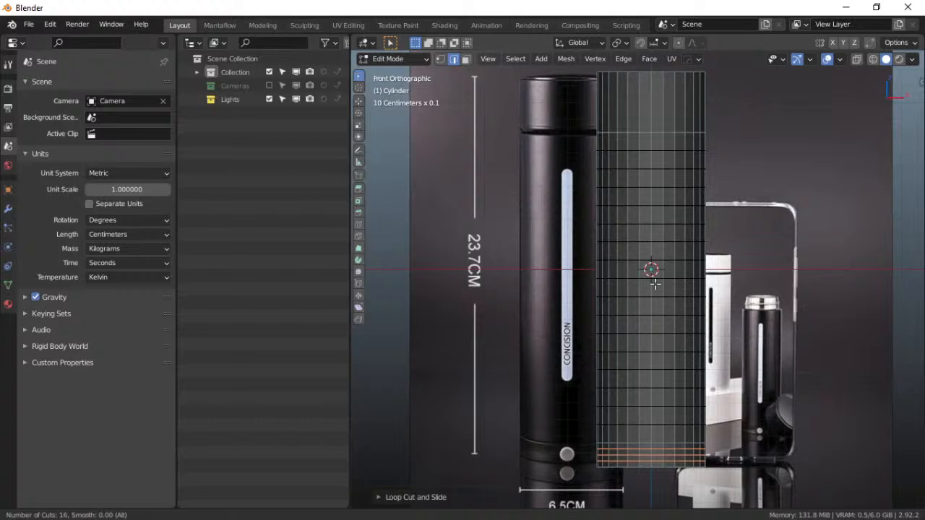
{"action": "scroll", "coordinate": [655, 285], "scroll_direction": "down", "scroll_amount": 2}
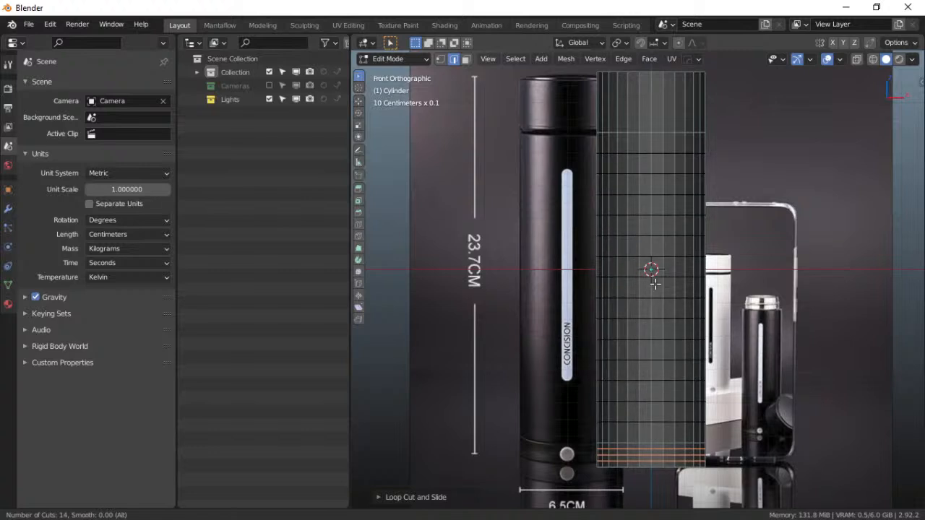
{"action": "scroll", "coordinate": [655, 285], "scroll_direction": "down", "scroll_amount": 1}
{"action": "scroll", "coordinate": [655, 285], "scroll_direction": "up", "scroll_amount": 2}
{"action": "scroll", "coordinate": [655, 285], "scroll_direction": "up", "scroll_amount": 2}
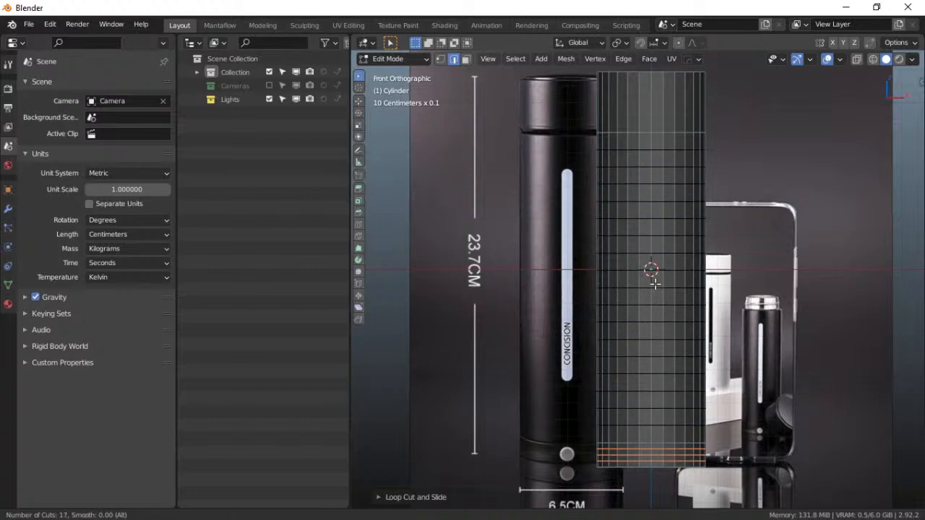
{"action": "left_click", "coordinate": [655, 285]}
{"action": "right_click", "coordinate": [653, 275]}
Split off a new area below the Outliner and turn it into an Image Editor
{"action": "middle_click_drag", "start_coordinate": [715, 300], "coordinate": [704, 274], "text": "shift"}
{"action": "middle_click_drag", "start_coordinate": [680, 378], "coordinate": [682, 346], "text": "shift"}
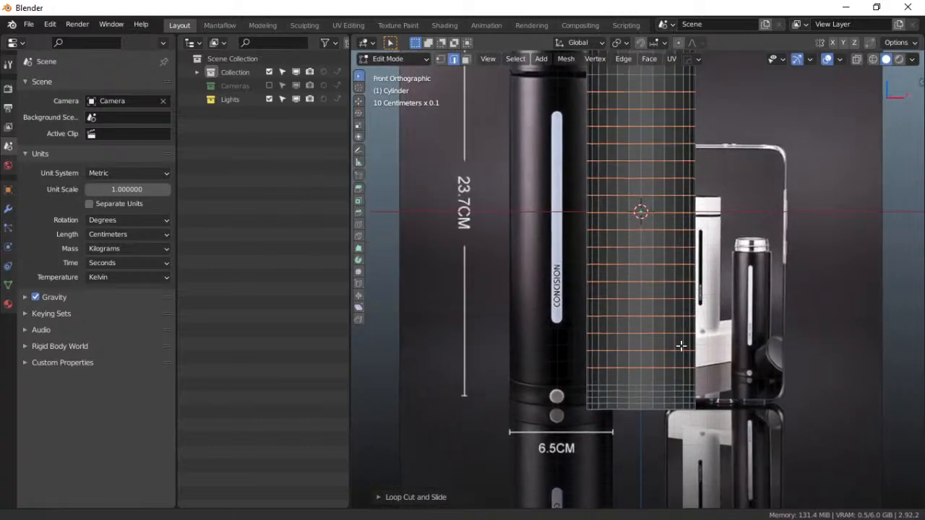
{"action": "scroll", "coordinate": [674, 361], "scroll_direction": "down", "scroll_amount": 1}
{"action": "scroll", "coordinate": [672, 363], "scroll_direction": "up", "scroll_amount": 3}
{"action": "middle_click_drag", "start_coordinate": [658, 415], "coordinate": [651, 339], "text": "shift"}
{"action": "scroll", "coordinate": [659, 361], "scroll_direction": "up", "scroll_amount": 2}
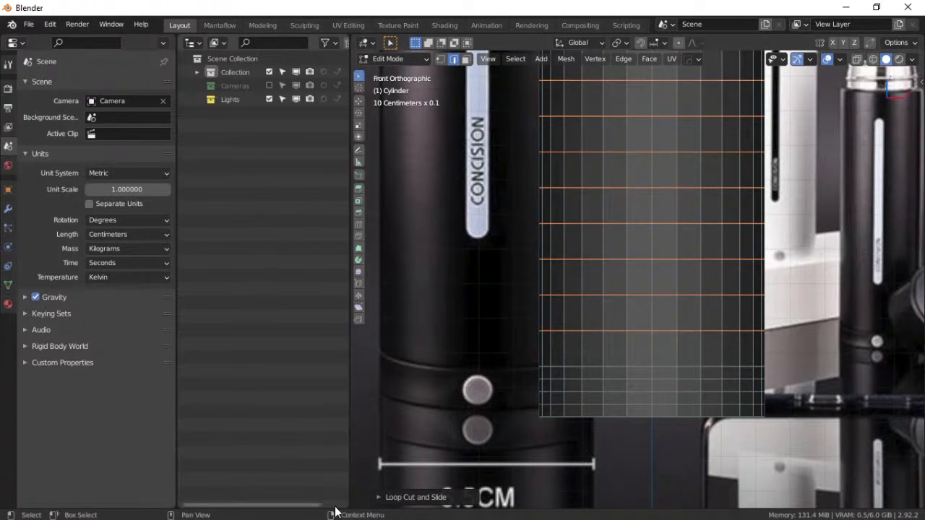
{"action": "left_click_drag", "start_coordinate": [347, 509], "coordinate": [325, 384]}
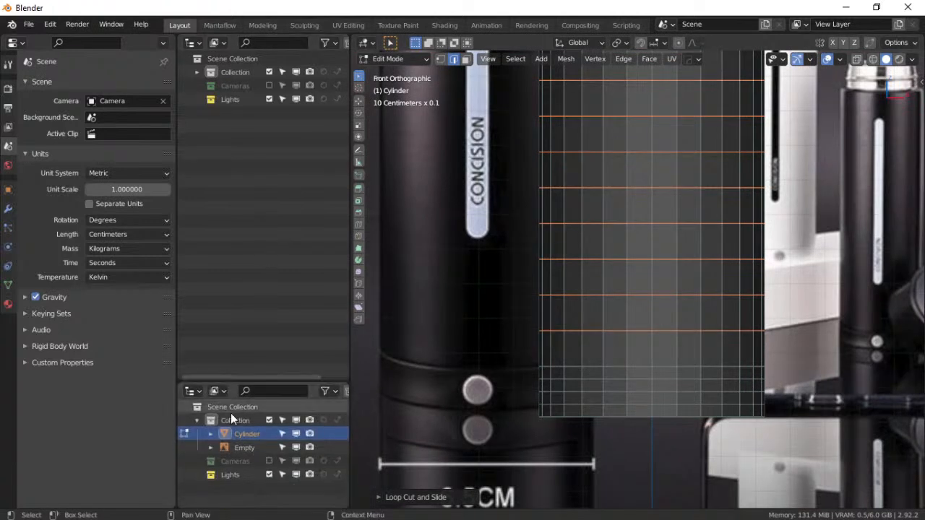
{"action": "left_click", "coordinate": [202, 391]}
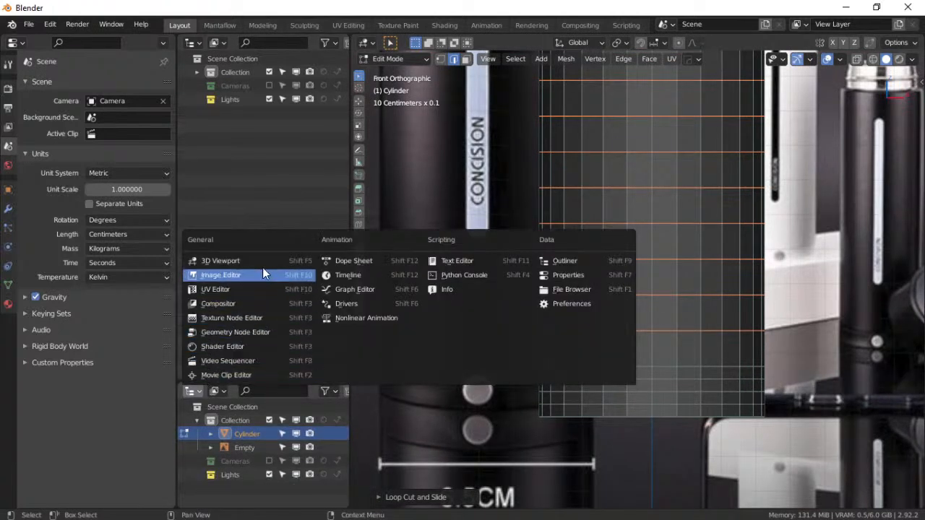
{"action": "left_click", "coordinate": [241, 277]}
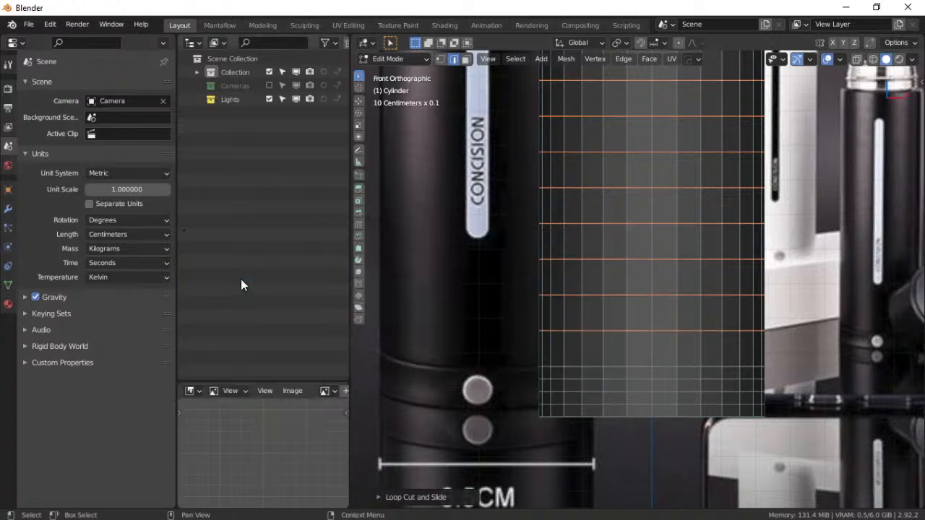
{"action": "left_click", "coordinate": [257, 391]}
{"action": "left_click", "coordinate": [197, 390]}
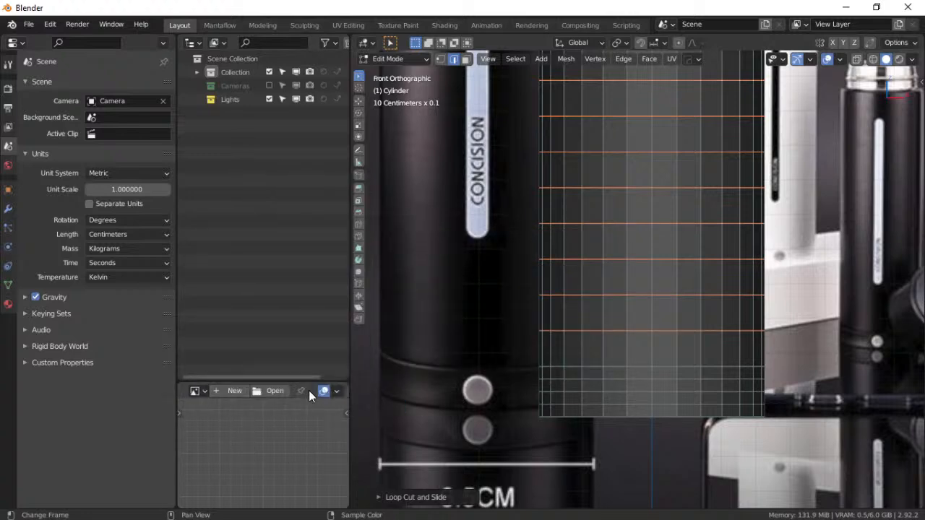
Open the photo of the bottle's base marked FOOD GRADE SUS304 from the Water bottle folder, and enlarge the editor to fit it
{"action": "left_click", "coordinate": [265, 390]}
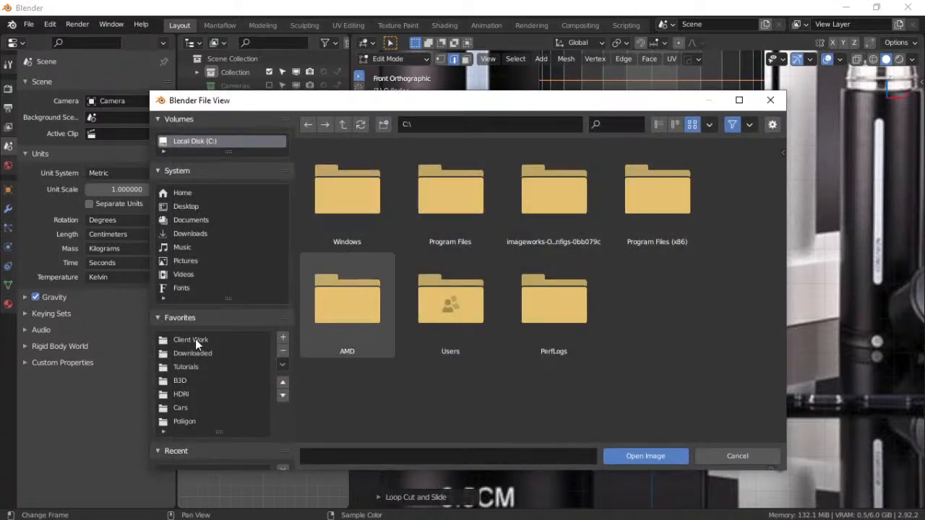
{"action": "scroll", "coordinate": [195, 339], "scroll_direction": "down", "scroll_amount": 5}
{"action": "left_click", "coordinate": [205, 335]}
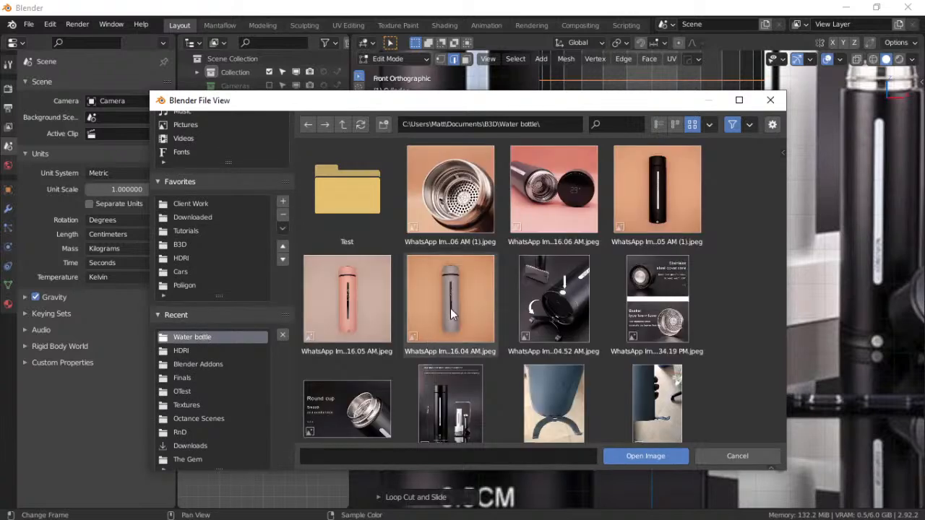
{"action": "scroll", "coordinate": [542, 370], "scroll_direction": "down", "scroll_amount": 2}
{"action": "scroll", "coordinate": [542, 372], "scroll_direction": "down", "scroll_amount": 3}
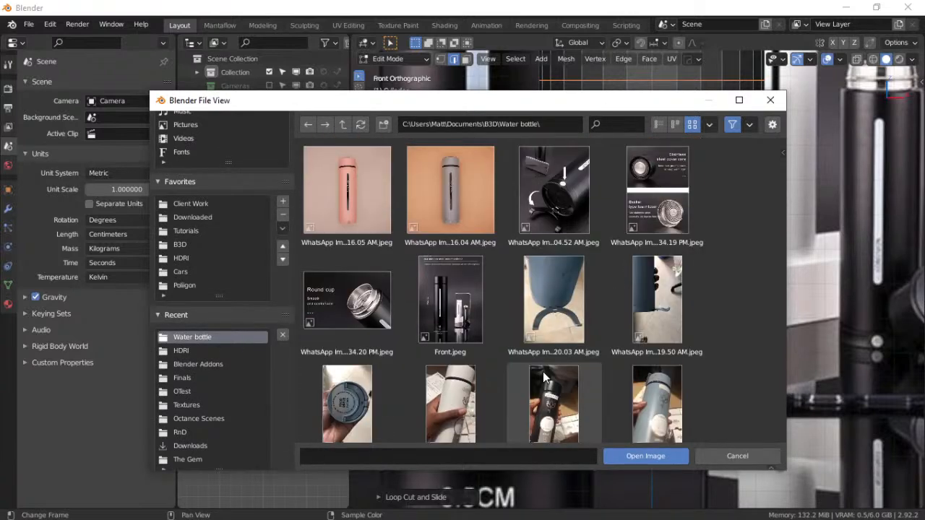
{"action": "left_click", "coordinate": [333, 378]}
{"action": "left_click", "coordinate": [659, 462]}
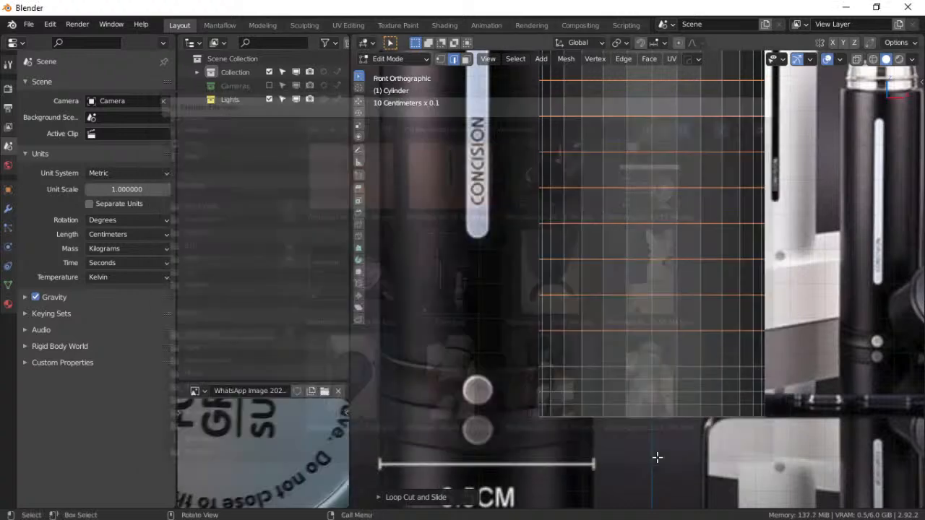
{"action": "scroll", "coordinate": [292, 424], "scroll_direction": "down", "scroll_amount": 3}
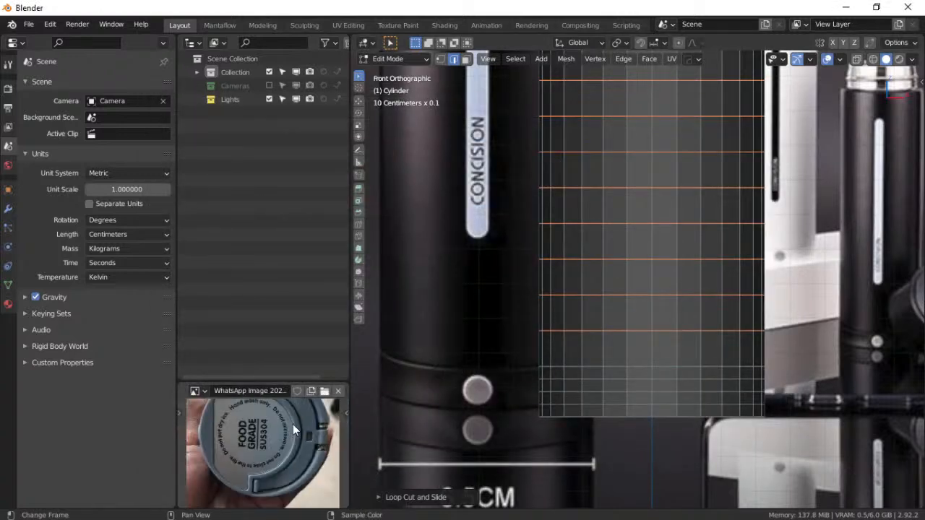
{"action": "scroll", "coordinate": [291, 443], "scroll_direction": "down", "scroll_amount": 1}
{"action": "left_click_drag", "start_coordinate": [287, 389], "coordinate": [289, 338]}
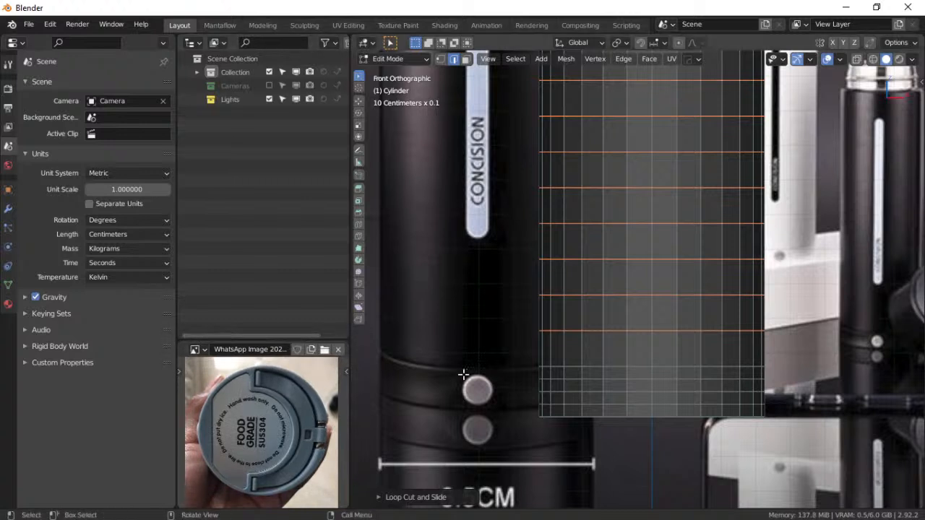
In the bottom orthographic view, select the cylinder's bottom face in face mode and inset it by about 0.25 cm
{"action": "middle_click_drag", "start_coordinate": [656, 389], "coordinate": [646, 322], "text": "shift"}
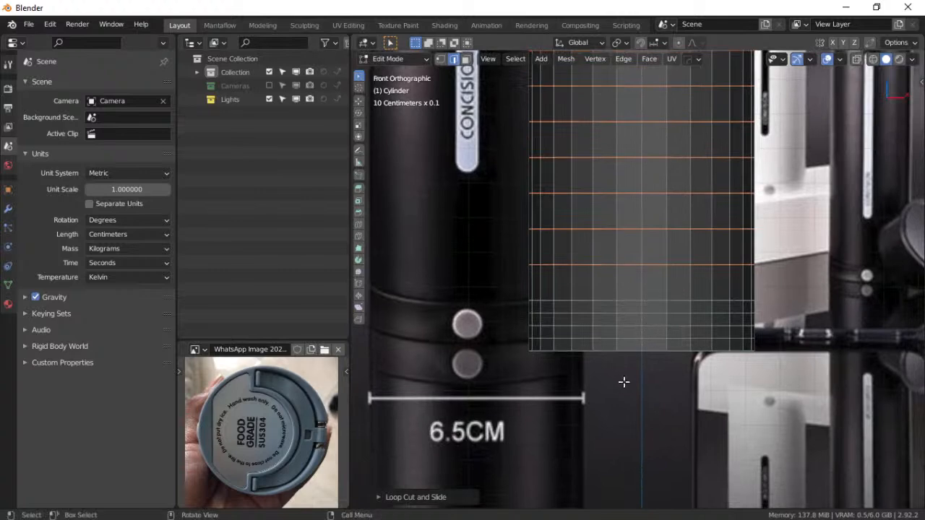
{"action": "middle_click_drag", "start_coordinate": [606, 399], "coordinate": [619, 321]}
{"action": "scroll", "coordinate": [603, 311], "scroll_direction": "down", "scroll_amount": 6}
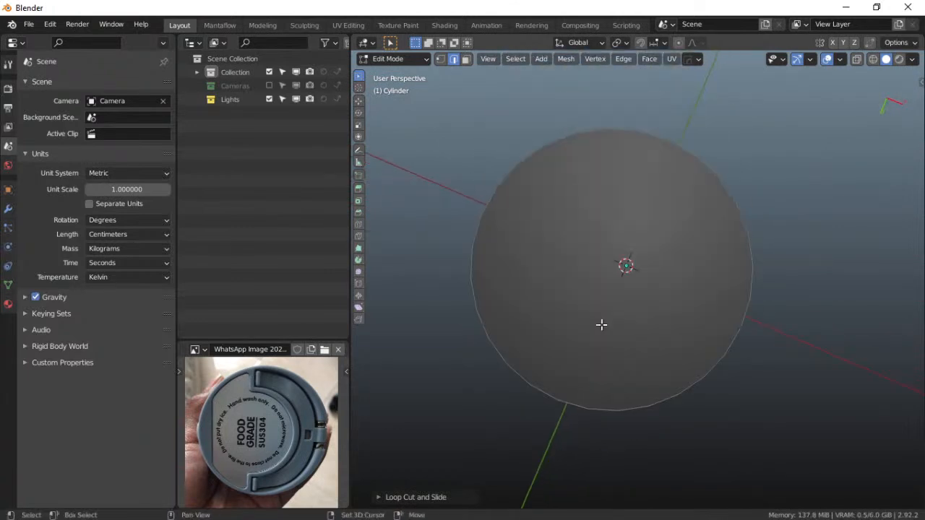
{"action": "key", "text": "grave"}
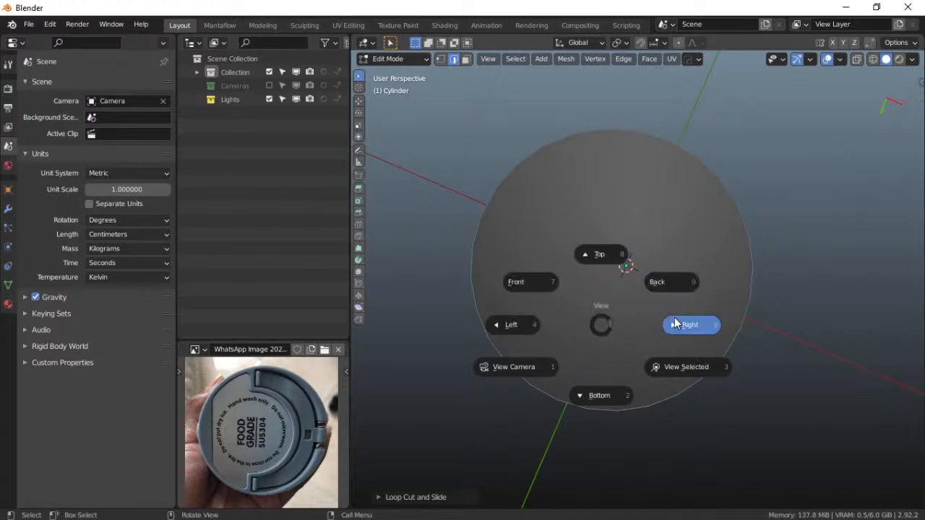
{"action": "left_click", "coordinate": [603, 384]}
{"action": "scroll", "coordinate": [603, 385], "scroll_direction": "up", "scroll_amount": 7}
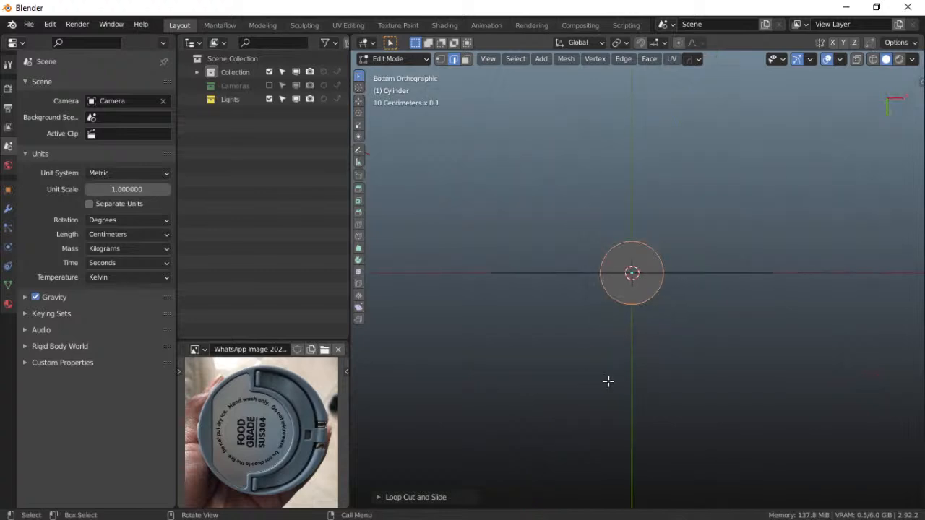
{"action": "middle_click_drag", "start_coordinate": [586, 341], "coordinate": [620, 337], "text": "shift"}
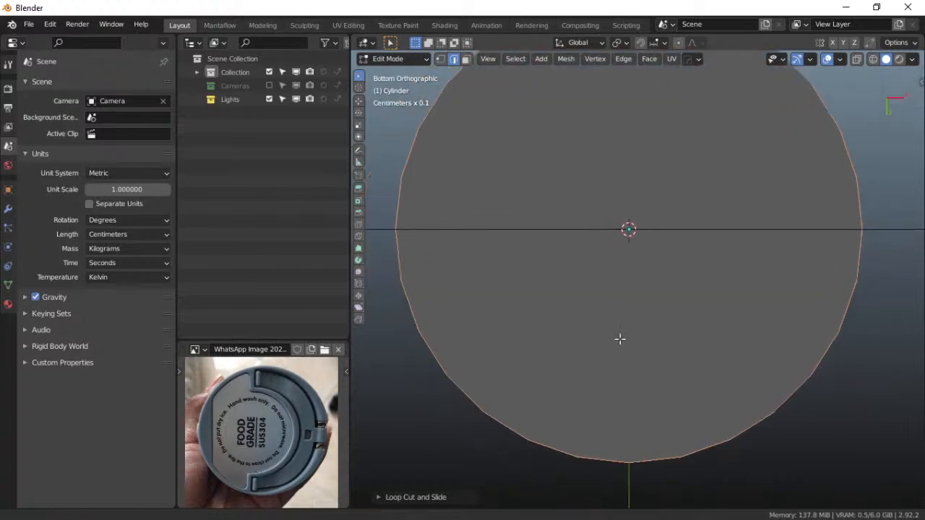
{"action": "mouse_move", "coordinate": [288, 453]}
{"action": "middle_mouse_down"}
{"action": "mouse_move", "coordinate": [283, 428]}
{"action": "mouse_move", "coordinate": [283, 442]}
{"action": "middle_mouse_up"}
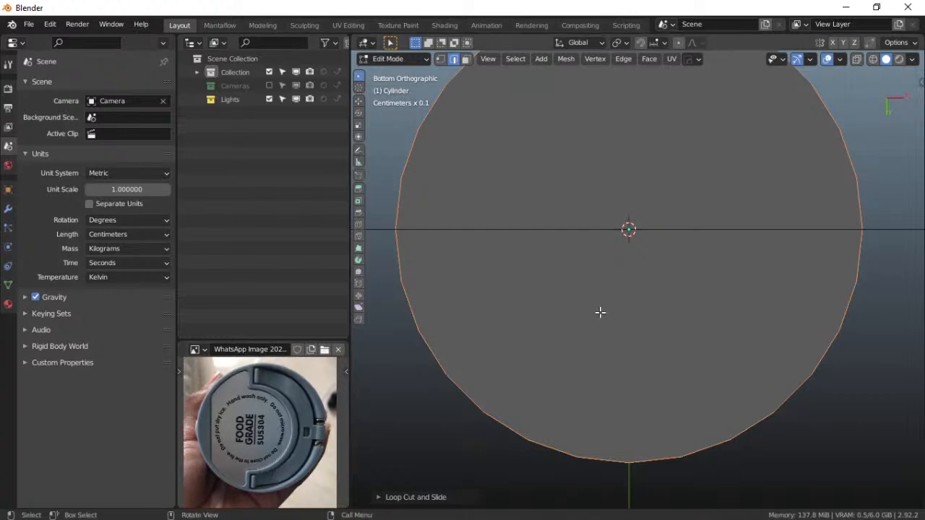
{"action": "left_click", "coordinate": [466, 58]}
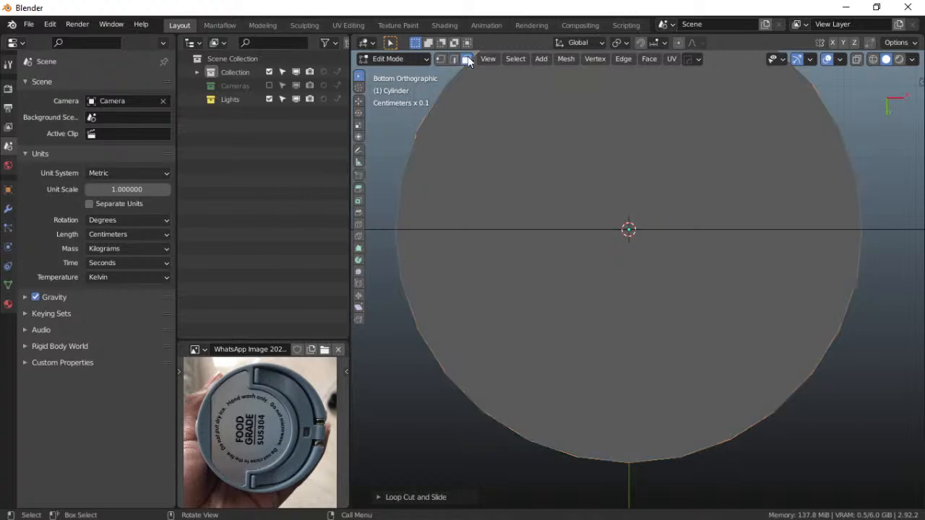
{"action": "left_click", "coordinate": [552, 255]}
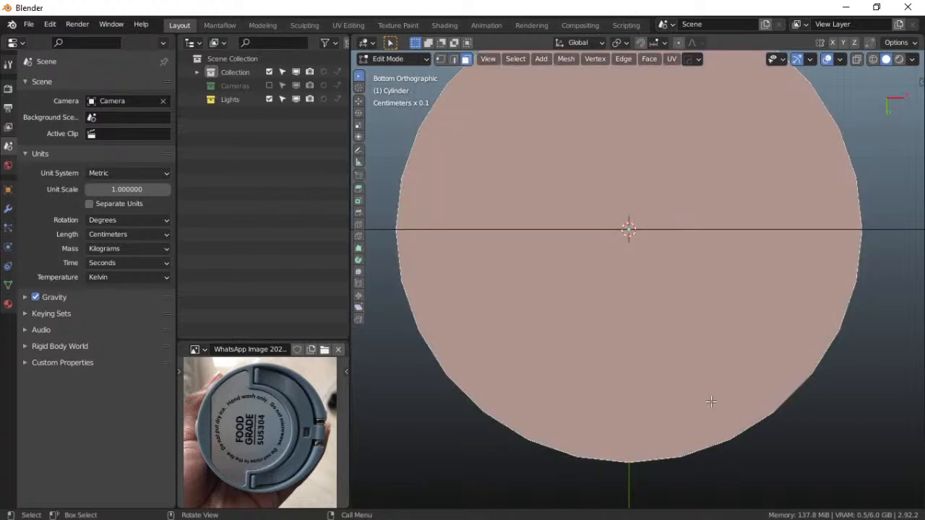
{"action": "key", "text": "i"}
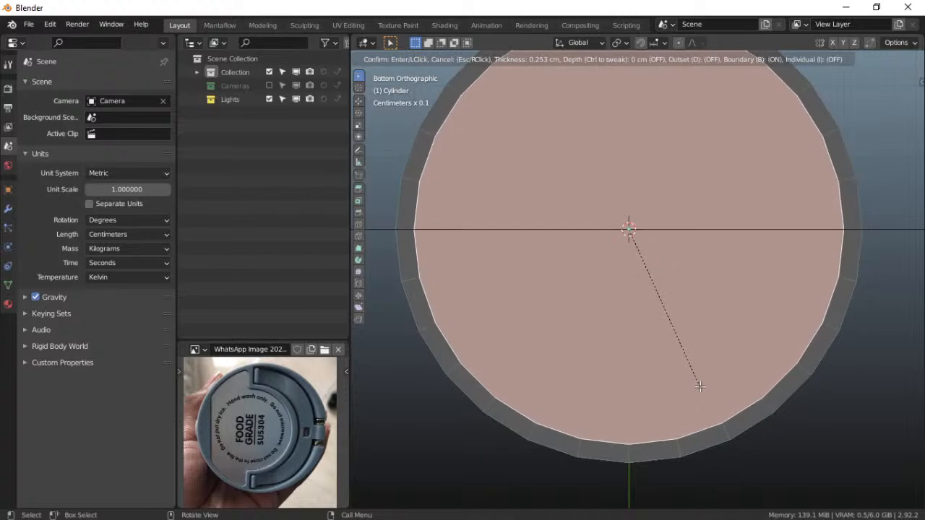
{"action": "left_click", "coordinate": [700, 386]}
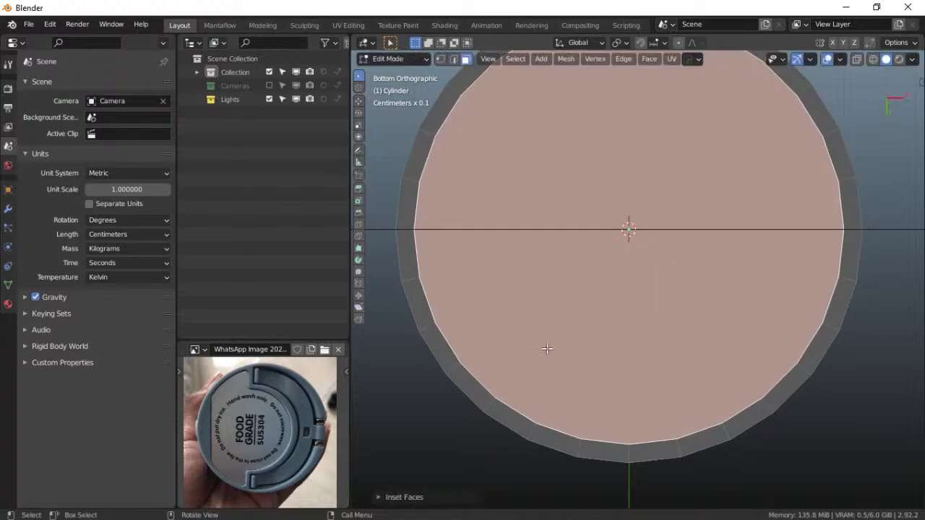
Inset the bottom face again by about 0.7 cm and scale the inner face to about 0.965, matching the base photo's inner disc
{"action": "scroll", "coordinate": [542, 346], "scroll_direction": "down", "scroll_amount": 2}
{"action": "middle_click_drag", "start_coordinate": [540, 347], "coordinate": [540, 364], "text": "shift"}
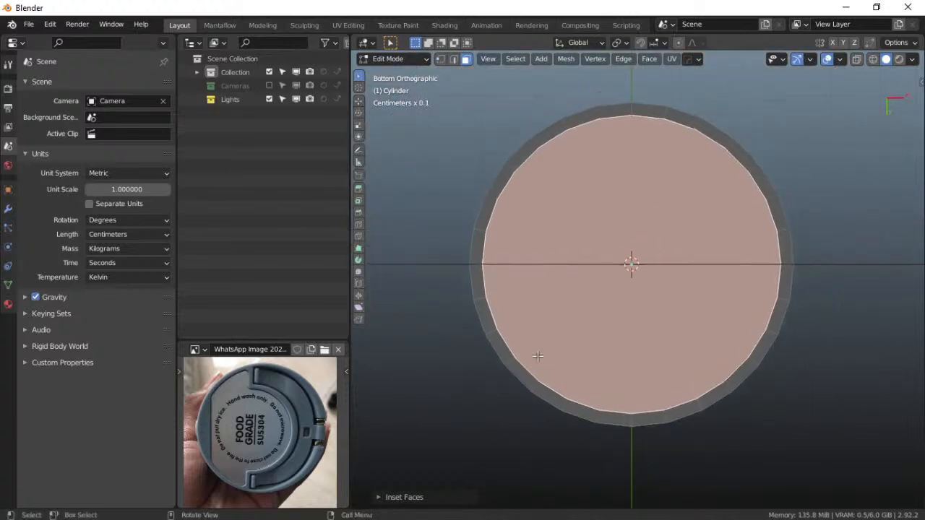
{"action": "middle_click_drag", "start_coordinate": [545, 322], "coordinate": [538, 353], "text": "shift"}
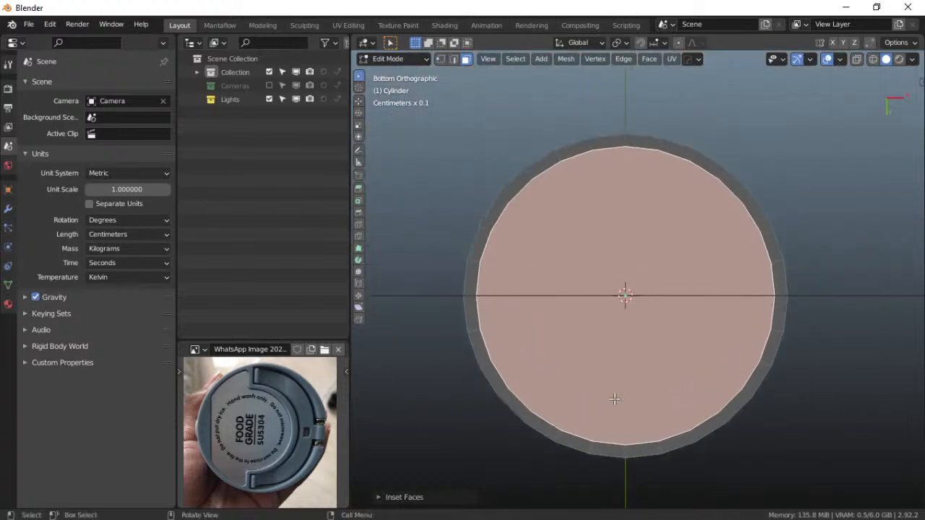
{"action": "key", "text": "i"}
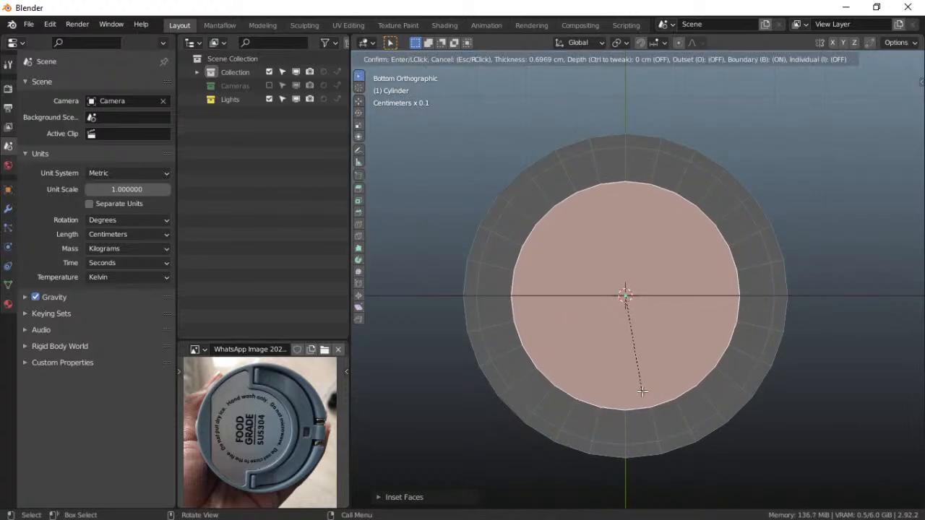
{"action": "left_click", "coordinate": [642, 391]}
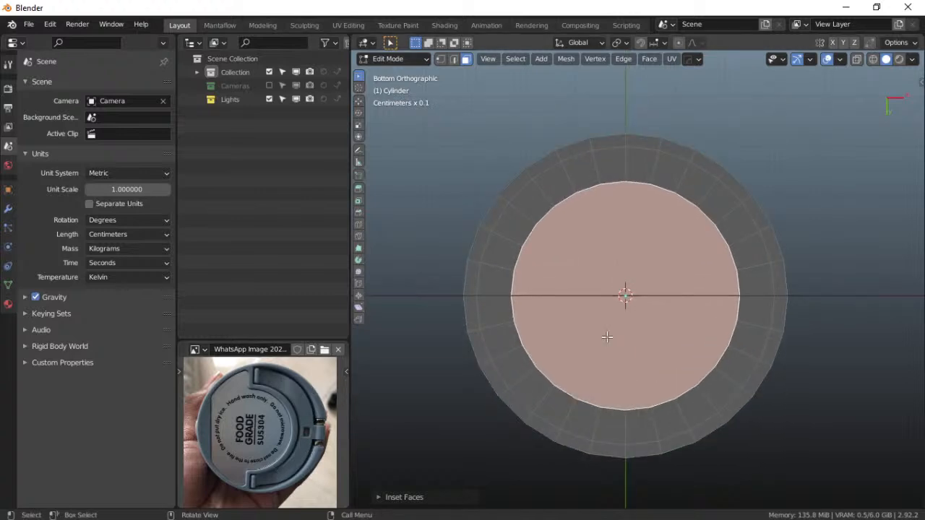
{"action": "key", "text": "s"}
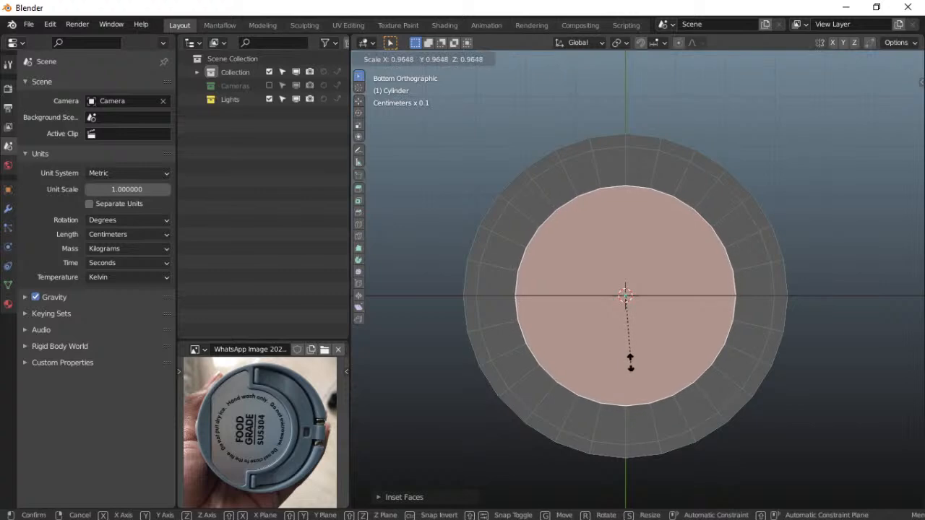
{"action": "left_click", "coordinate": [630, 363]}
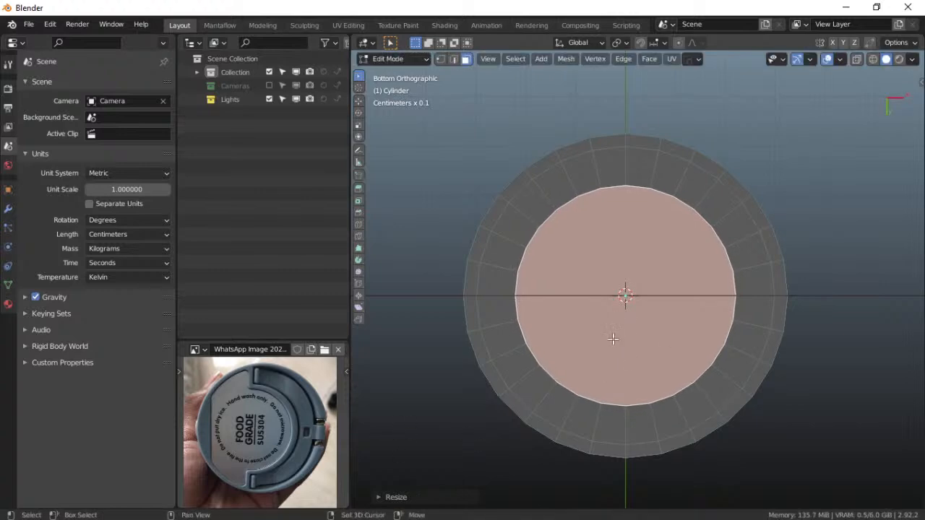
{"action": "middle_click_drag", "start_coordinate": [613, 338], "coordinate": [597, 386], "text": "shift"}
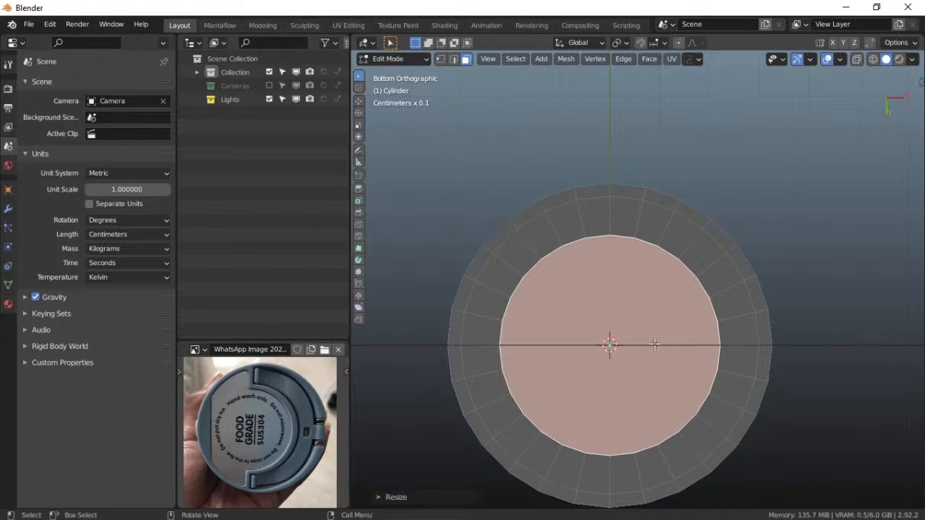
Inset the base's inner disc face by about 0.14 cm
{"action": "key", "text": "i"}
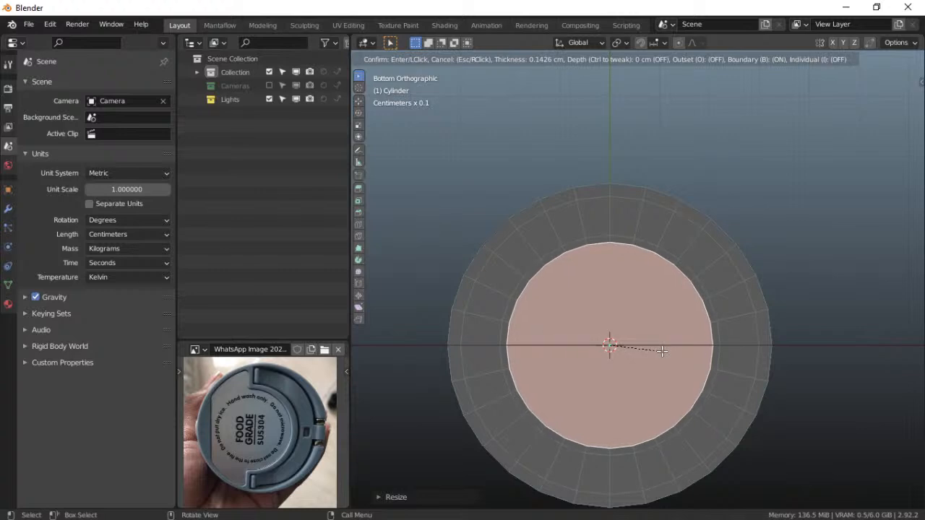
{"action": "left_click", "coordinate": [662, 351]}
{"action": "middle_click_drag", "start_coordinate": [642, 383], "coordinate": [629, 325], "text": "shift"}
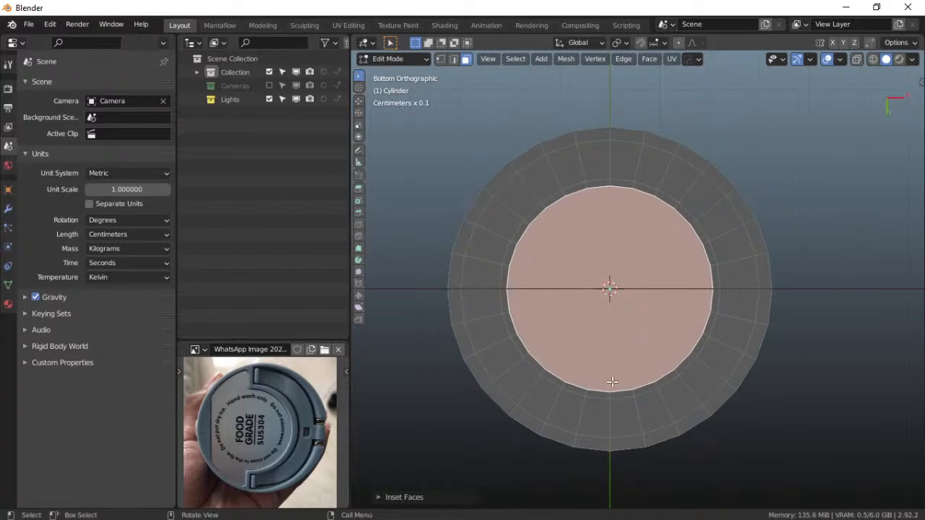
In the bottom orthographic view, select the inner disc together with the upper arc of faces in the ring around it
{"action": "middle_click_drag", "start_coordinate": [609, 398], "coordinate": [624, 316]}
{"action": "scroll", "coordinate": [624, 315], "scroll_direction": "up", "scroll_amount": 4}
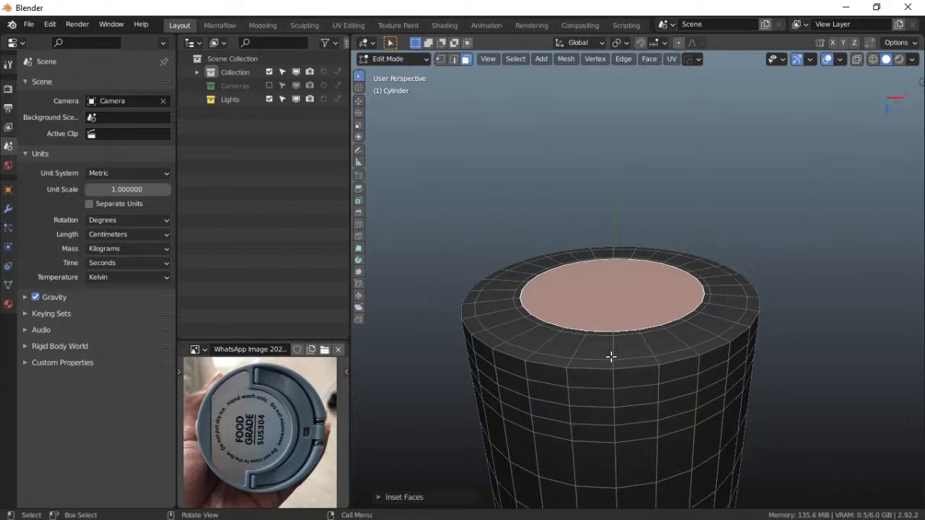
{"action": "scroll", "coordinate": [611, 356], "scroll_direction": "up", "scroll_amount": 2}
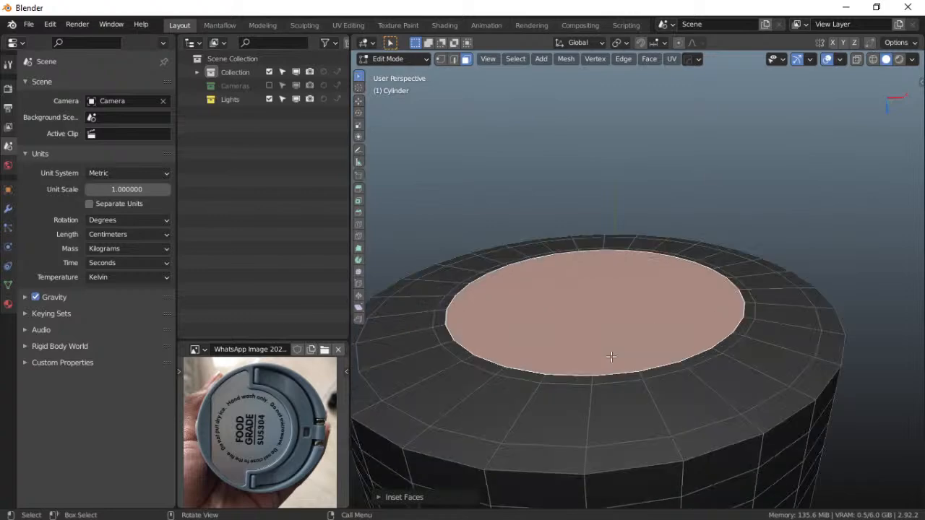
{"action": "middle_click_drag", "start_coordinate": [611, 356], "coordinate": [614, 299]}
{"action": "left_click", "coordinate": [667, 296]}
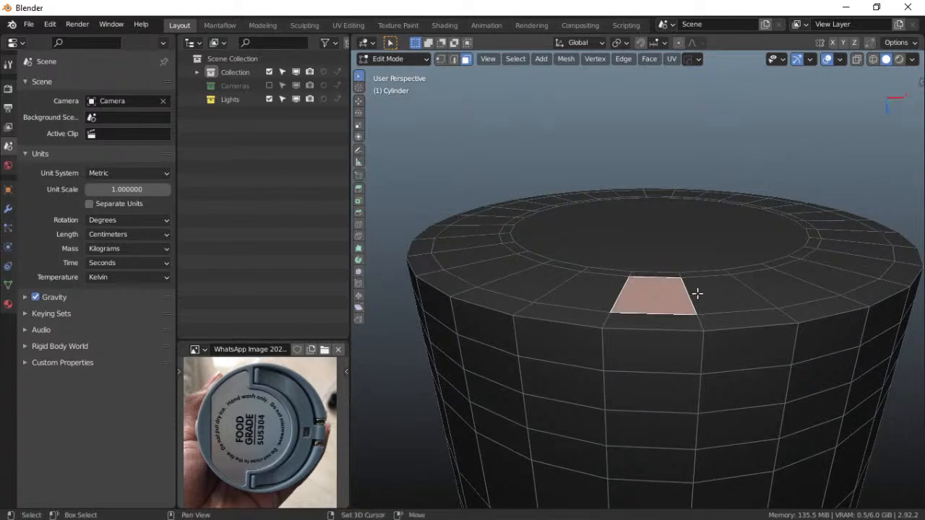
{"action": "left_click", "coordinate": [599, 234]}
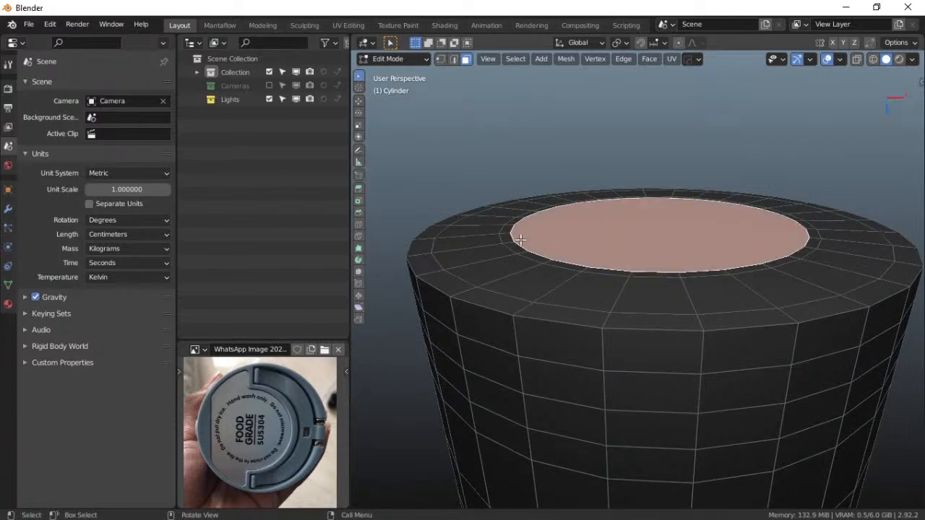
{"action": "left_click", "coordinate": [478, 257]}
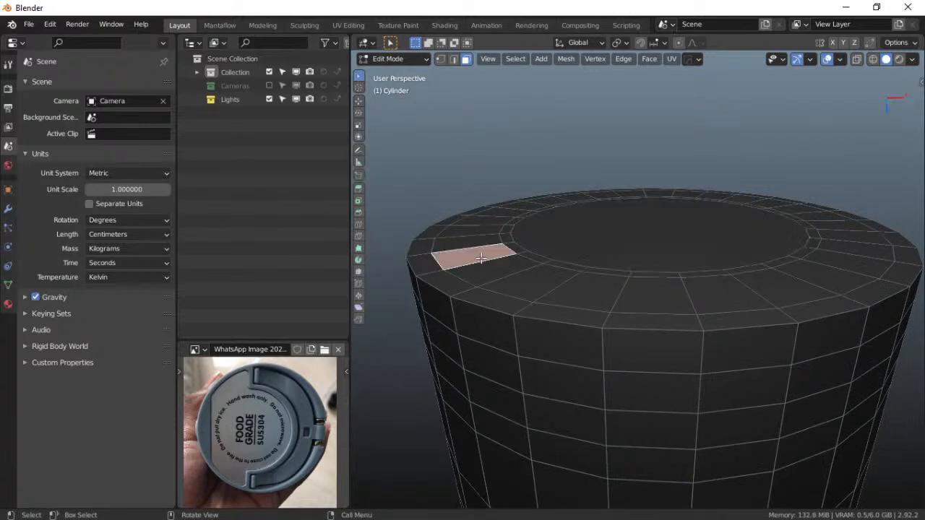
{"action": "key", "text": "grave"}
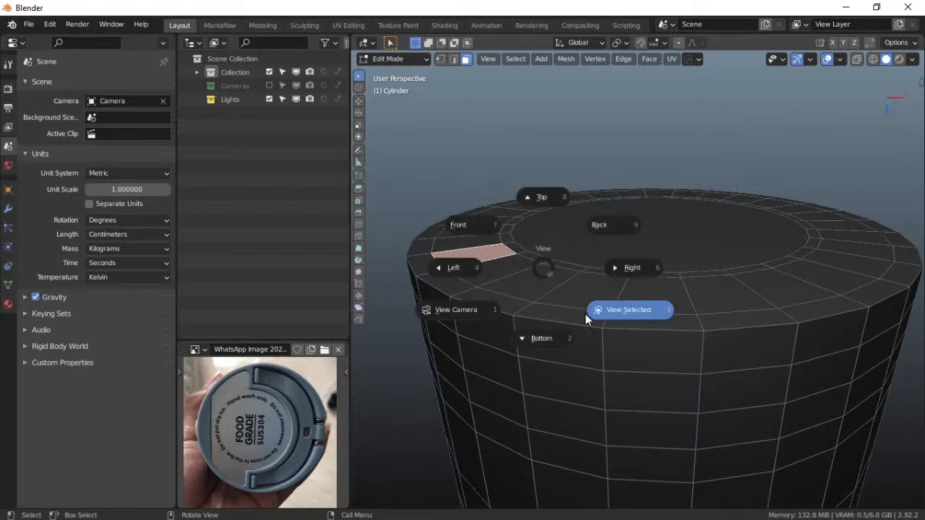
{"action": "left_click", "coordinate": [545, 343]}
{"action": "scroll", "coordinate": [576, 324], "scroll_direction": "up", "scroll_amount": 8}
{"action": "scroll", "coordinate": [572, 323], "scroll_direction": "down", "scroll_amount": 3}
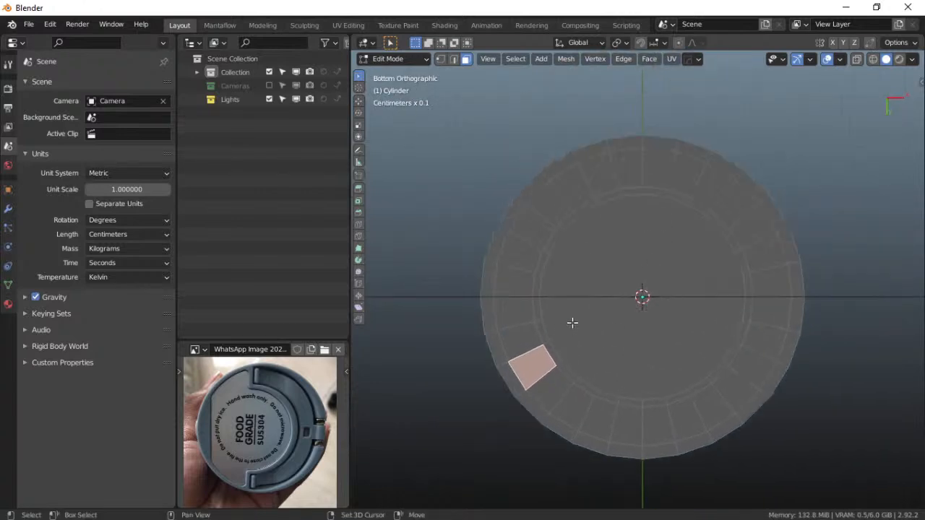
{"action": "key", "text": "b"}
{"action": "left_click_drag", "start_coordinate": [551, 252], "coordinate": [568, 260]}
{"action": "key", "text": "b"}
{"action": "left_click_drag", "start_coordinate": [558, 188], "coordinate": [654, 209]}
{"action": "key", "text": "b"}
{"action": "key", "text": "b"}
{"action": "left_click_drag", "start_coordinate": [700, 189], "coordinate": [733, 247]}
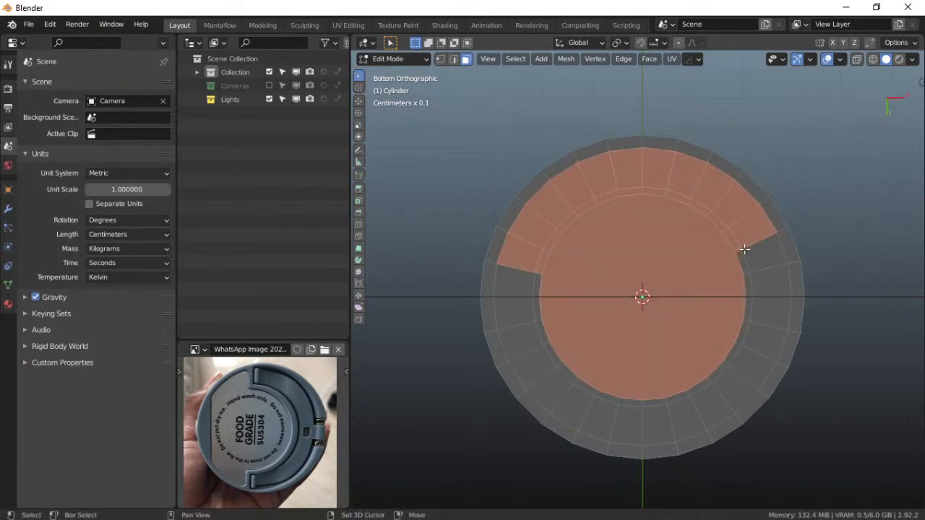
{"action": "left_click", "coordinate": [764, 260], "text": "shift"}
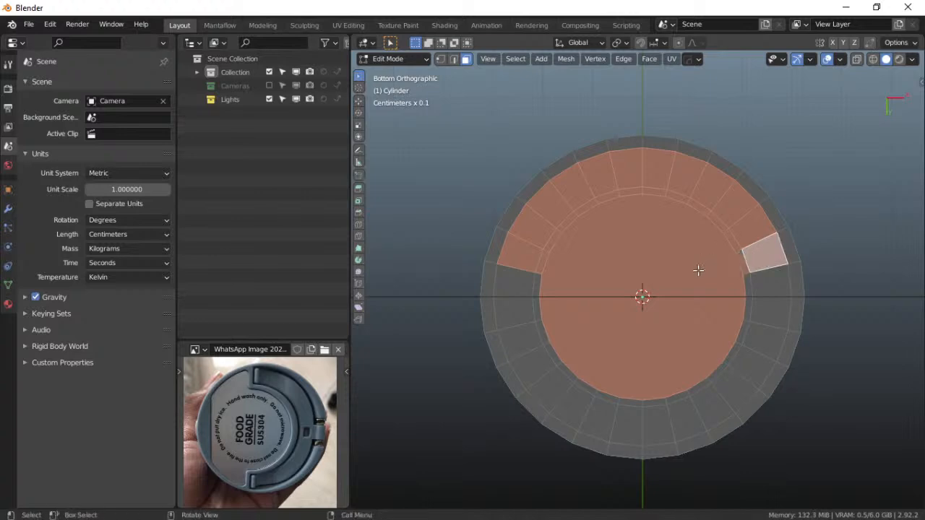
Try to inset the selected disc and upper ring faces together
{"action": "scroll", "coordinate": [632, 308], "scroll_direction": "up", "scroll_amount": 4}
{"action": "middle_click_drag", "start_coordinate": [632, 308], "coordinate": [632, 322], "text": "shift"}
{"action": "middle_click", "coordinate": [597, 337]}
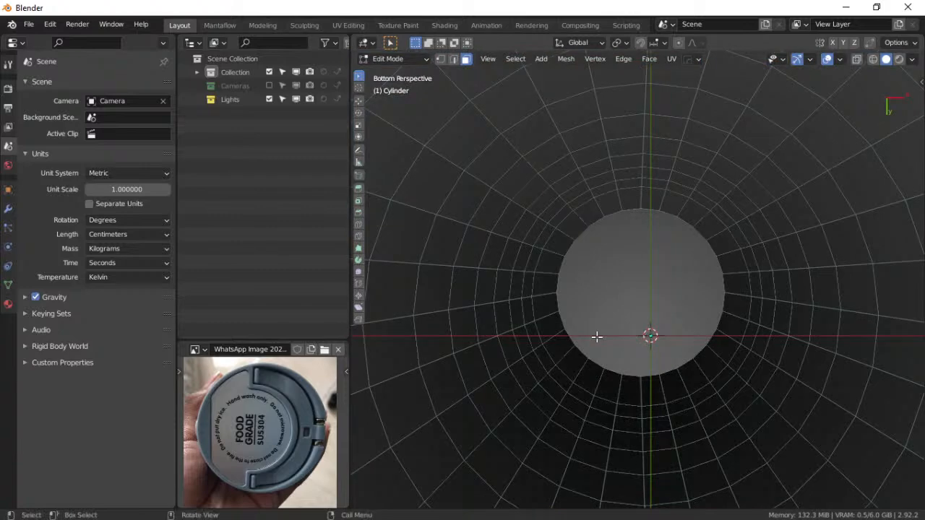
{"action": "middle_click_drag", "start_coordinate": [600, 324], "coordinate": [627, 85], "text": "ctrl"}
{"action": "middle_click_drag", "start_coordinate": [601, 120], "coordinate": [620, 147], "text": "ctrl"}
{"action": "middle_click_drag", "start_coordinate": [633, 217], "coordinate": [610, 226], "text": "shift"}
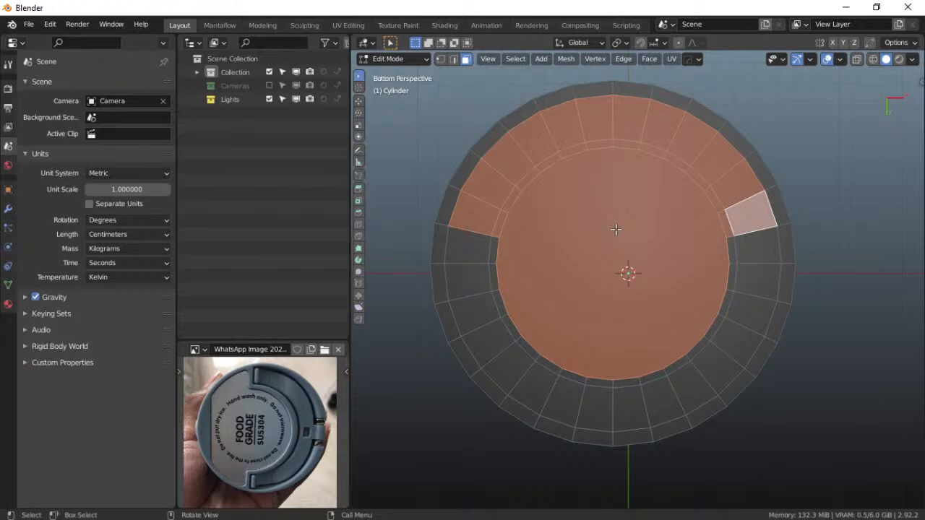
{"action": "key", "text": "i"}
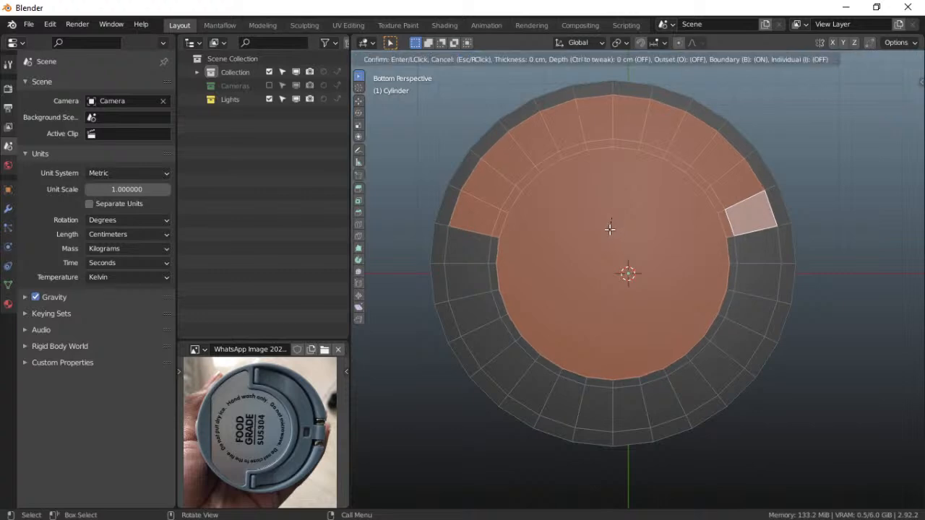
{"action": "left_click", "coordinate": [615, 226]}
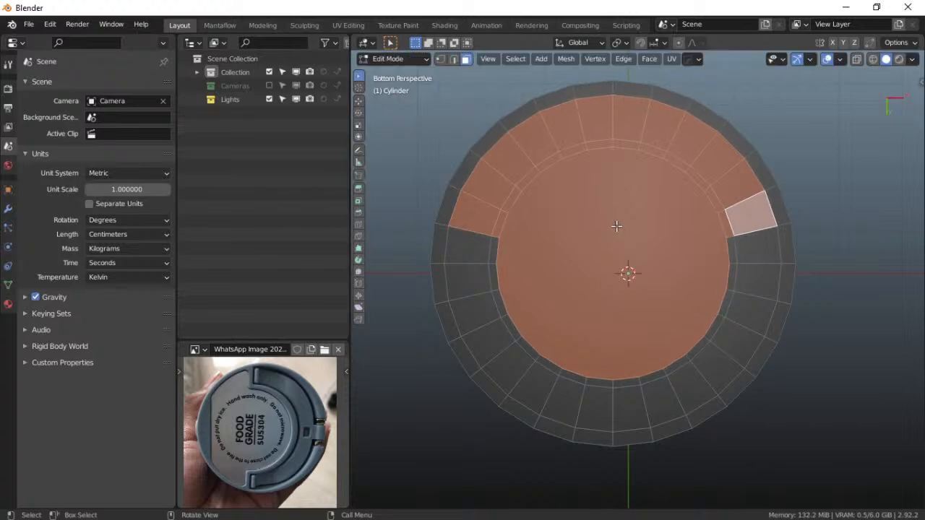
Undo back to before the last disc inset, with only the base's inner disc face selected
{"action": "key", "text": "ctrl+z"}
{"action": "key", "text": "ctrl+z"}
{"action": "key", "text": "ctrl+z"}
{"action": "key", "text": "ctrl+z"}
{"action": "key", "text": "ctrl+z"}
{"action": "key", "text": "ctrl+z"}
{"action": "key", "text": "ctrl+z"}
{"action": "key", "text": "ctrl+z"}
{"action": "key", "text": "ctrl+z"}
{"action": "key", "text": "ctrl+z"}
{"action": "key", "text": "ctrl+z"}
{"action": "key", "text": "ctrl+z"}
{"action": "key", "text": "ctrl+z"}
{"action": "key", "text": "ctrl+z"}
{"action": "key", "text": "ctrl+z"}
{"action": "key", "text": "ctrl+z"}
{"action": "key", "text": "ctrl+z"}
{"action": "key", "text": "ctrl+z"}
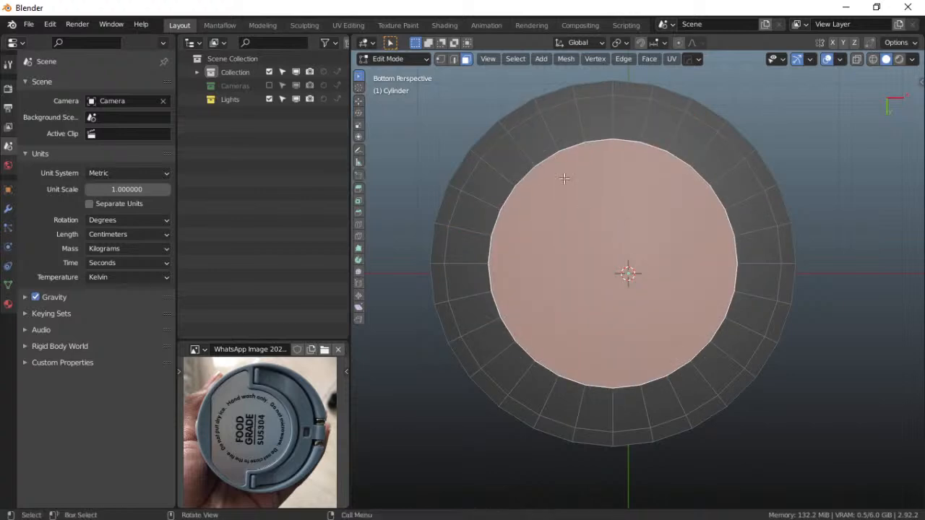
Add the upper arc of surrounding ring faces to the inner disc selection and inset the whole region by about 0.12 cm
{"action": "left_click", "coordinate": [490, 189], "text": "shift"}
{"action": "left_click", "coordinate": [562, 132], "text": "shift"}
{"action": "left_click_drag", "start_coordinate": [596, 123], "coordinate": [726, 205], "text": "shift"}
{"action": "left_click", "coordinate": [744, 217], "text": "shift"}
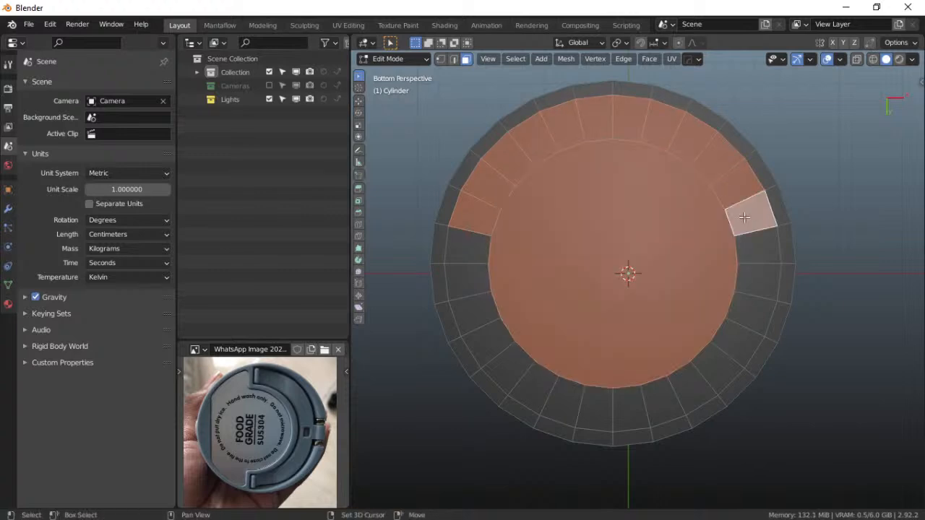
{"action": "key", "text": "i"}
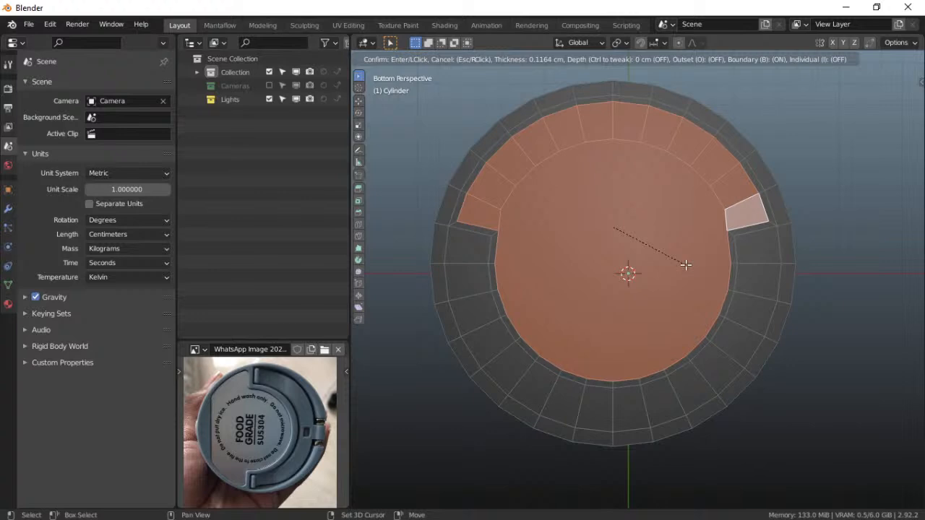
{"action": "left_click", "coordinate": [686, 264]}
Set the 3D viewport's clip start to 0.1 cm
{"action": "scroll", "coordinate": [607, 269], "scroll_direction": "down", "scroll_amount": 6}
{"action": "mouse_move", "coordinate": [605, 270]}
{"action": "middle_mouse_down"}
{"action": "mouse_move", "coordinate": [641, 244]}
{"action": "mouse_move", "coordinate": [629, 205]}
{"action": "mouse_move", "coordinate": [631, 267]}
{"action": "mouse_move", "coordinate": [667, 282]}
{"action": "mouse_move", "coordinate": [675, 307]}
{"action": "mouse_move", "coordinate": [595, 258]}
{"action": "mouse_move", "coordinate": [603, 259]}
{"action": "middle_mouse_up"}
{"action": "scroll", "coordinate": [630, 267], "scroll_direction": "up", "scroll_amount": 4}
{"action": "scroll", "coordinate": [630, 267], "scroll_direction": "up", "scroll_amount": 5}
{"action": "scroll", "coordinate": [675, 308], "scroll_direction": "down", "scroll_amount": 3}
{"action": "scroll", "coordinate": [675, 308], "scroll_direction": "up", "scroll_amount": 4}
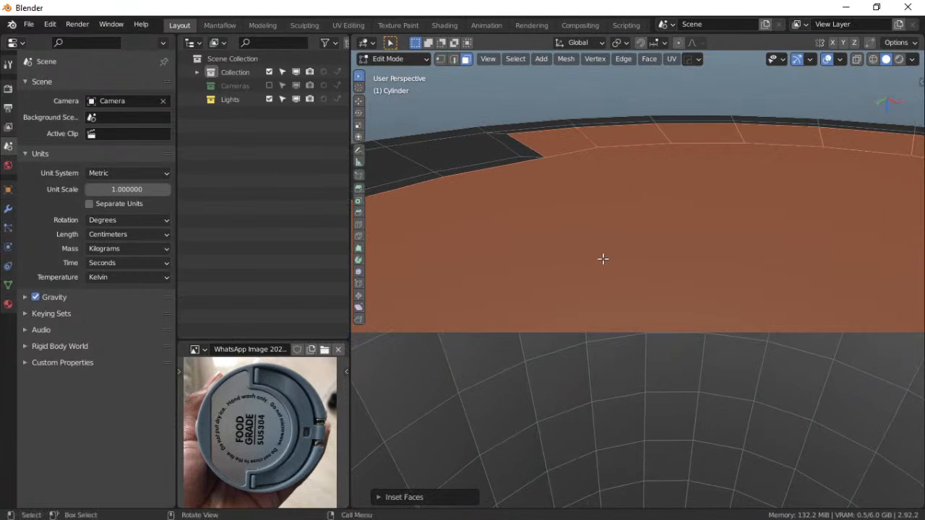
{"action": "key", "text": "n"}
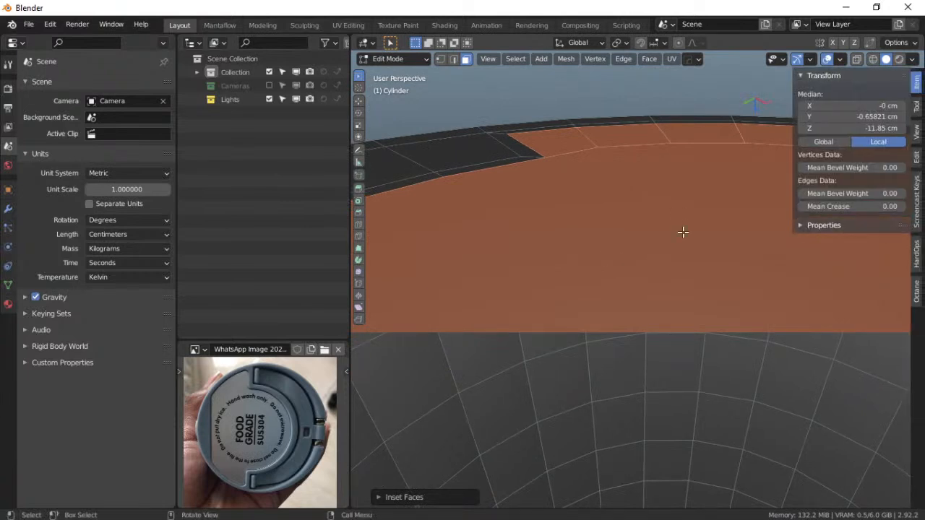
{"action": "left_click", "coordinate": [916, 132]}
{"action": "mouse_move", "coordinate": [865, 107]}
{"action": "left_mouse_down"}
{"action": "mouse_move", "coordinate": [897, 108]}
{"action": "mouse_move", "coordinate": [864, 108]}
{"action": "left_mouse_up"}
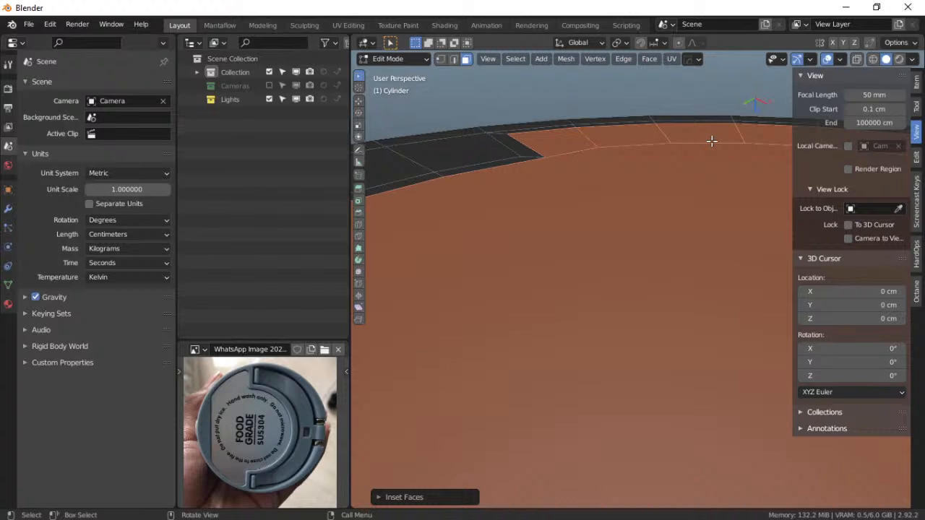
{"action": "key", "text": "n"}
Try to extrude the selected base region and move it along the global Z axis
{"action": "middle_click_drag", "start_coordinate": [710, 171], "coordinate": [652, 188]}
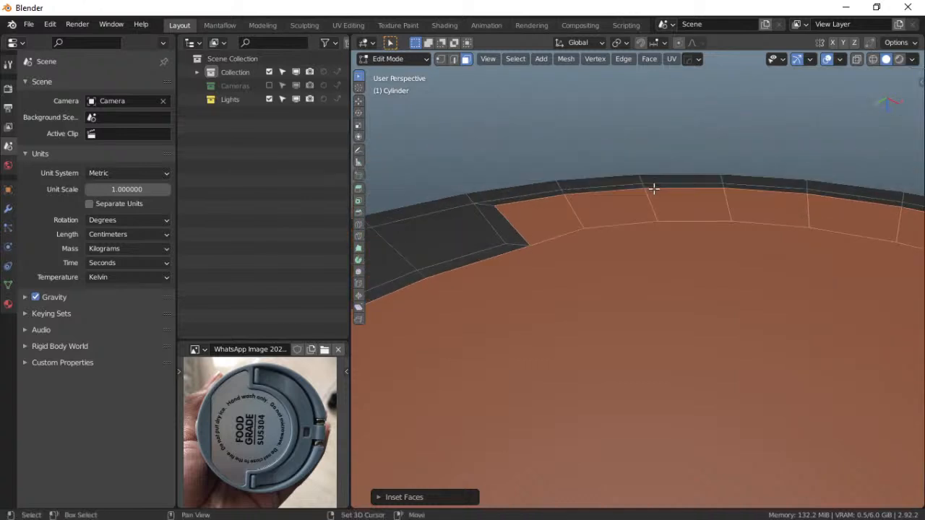
{"action": "key", "text": "e"}
{"action": "left_click", "coordinate": [614, 254]}
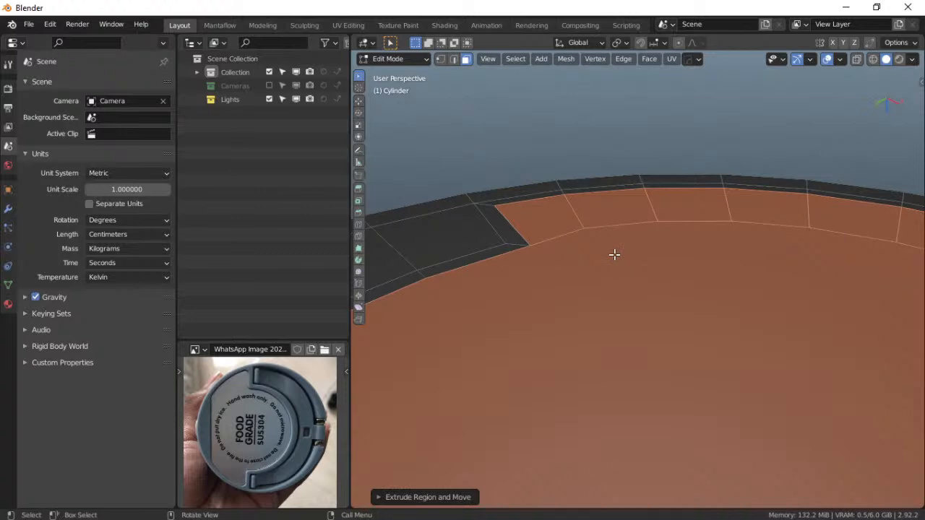
{"action": "key", "text": "g"}
{"action": "key", "text": "z"}
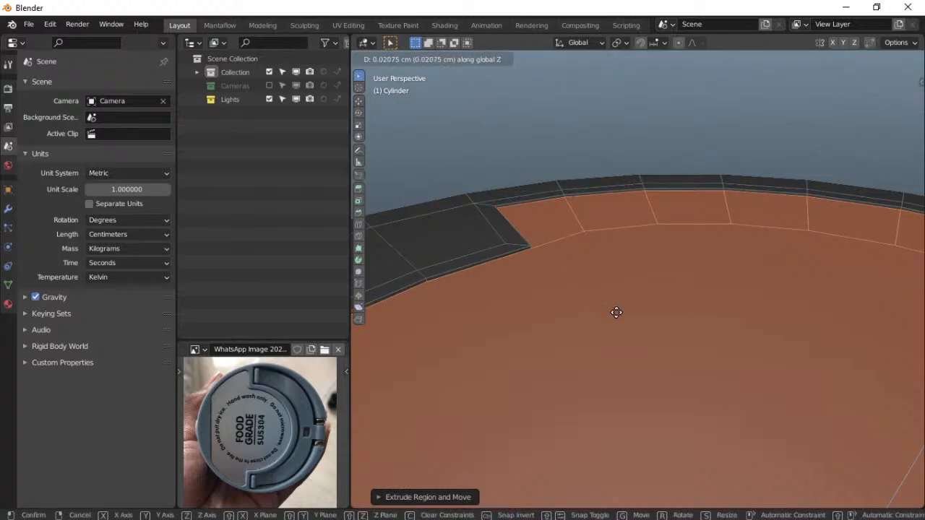
{"action": "key", "text": "ctrl"}
{"action": "key", "text": "ctrl"}
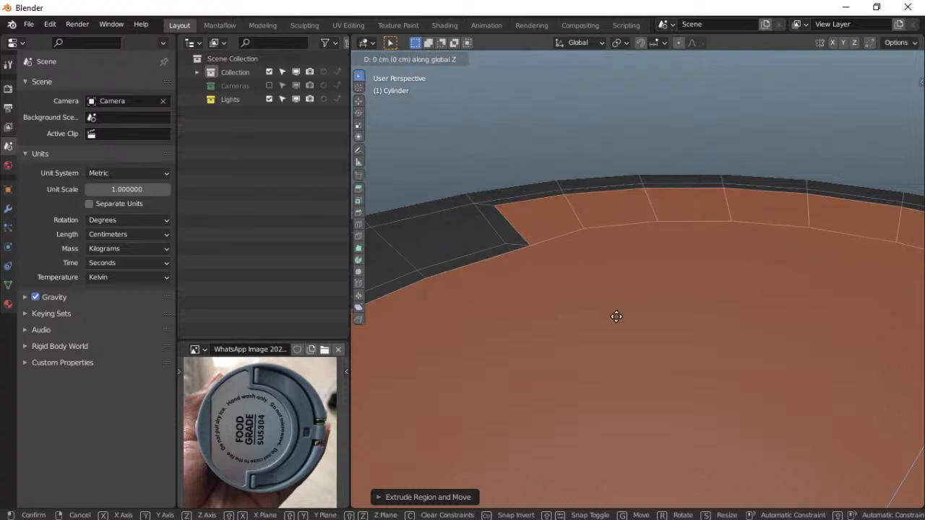
{"action": "left_click", "coordinate": [692, 323]}
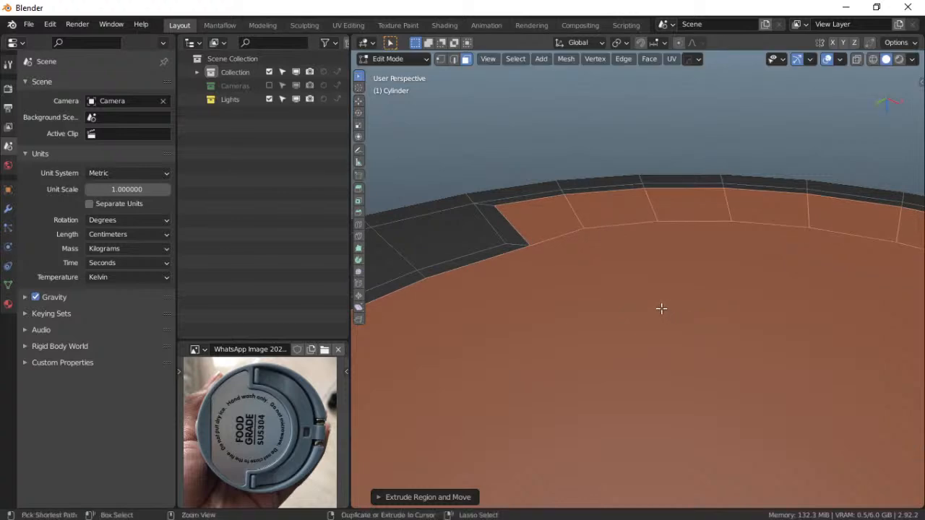
Undo the extrusion of the base region and restore the region's inset
{"action": "key", "text": "ctrl+z"}
{"action": "key", "text": "ctrl+z"}
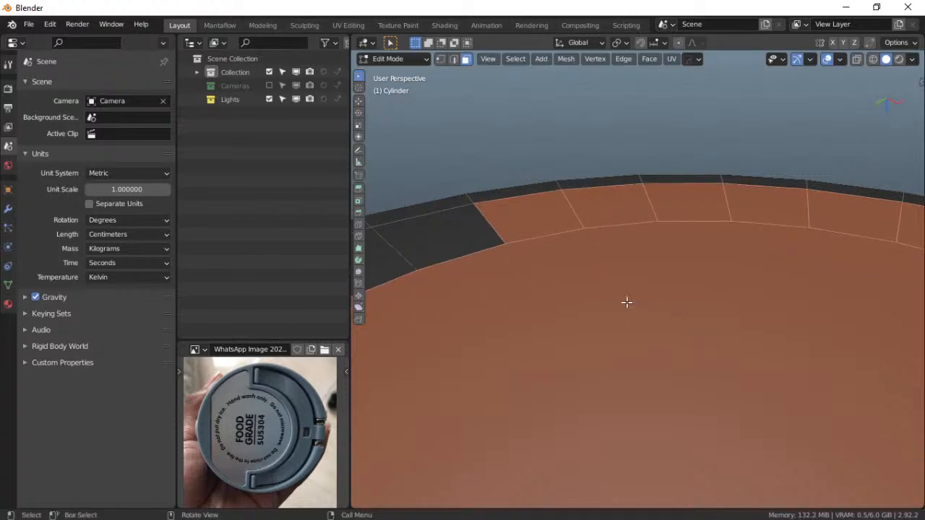
{"action": "left_click", "coordinate": [77, 24]}
{"action": "mouse_move", "coordinate": [53, 28]}
{"action": "left_click", "coordinate": [66, 52]}
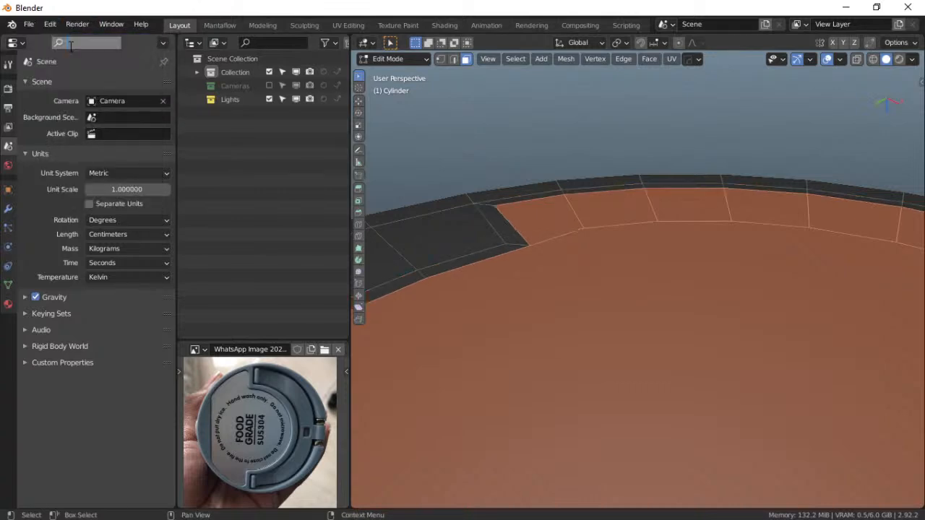
{"action": "left_click", "coordinate": [57, 26]}
{"action": "left_click", "coordinate": [74, 54]}
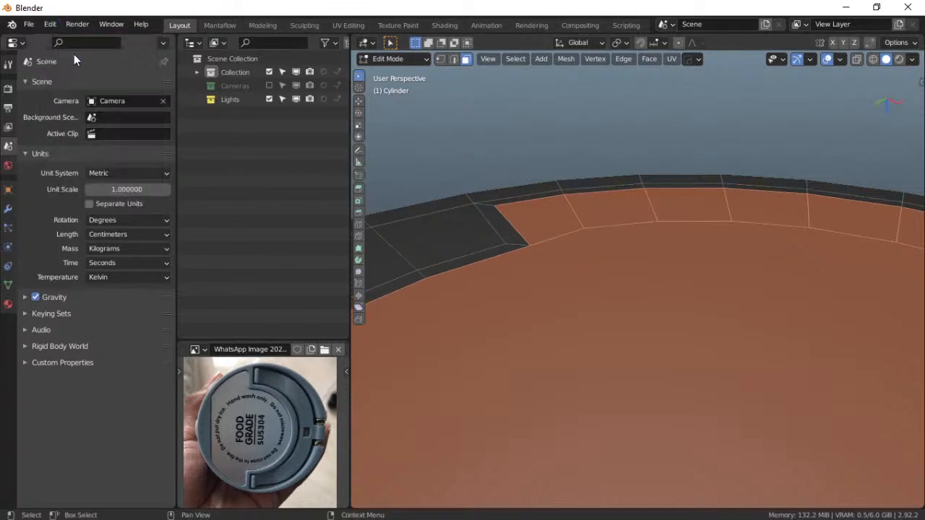
View the cylinder's base straight on from below and compare its outline with the reference photo
{"action": "scroll", "coordinate": [576, 281], "scroll_direction": "up", "scroll_amount": 2}
{"action": "scroll", "coordinate": [576, 281], "scroll_direction": "down", "scroll_amount": 9}
{"action": "middle_click_drag", "start_coordinate": [576, 281], "coordinate": [668, 352]}
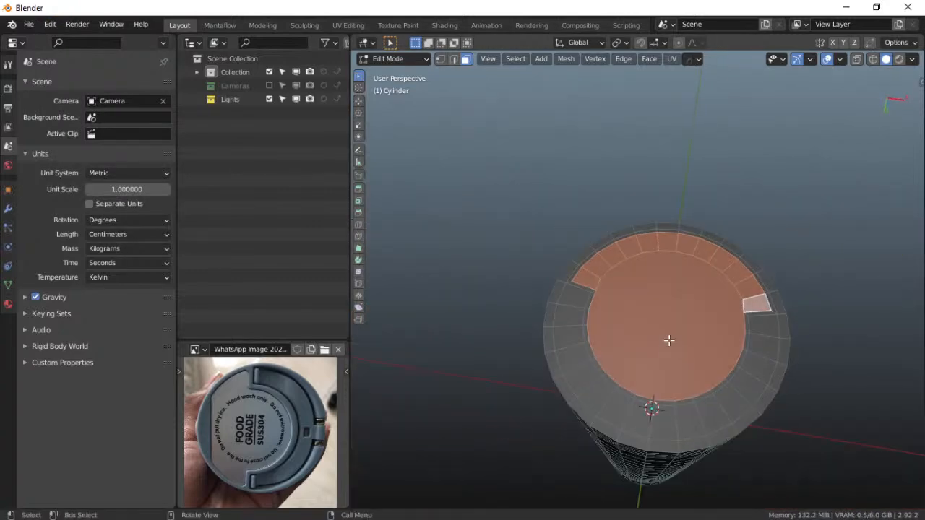
{"action": "key", "text": "grave"}
{"action": "left_click", "coordinate": [671, 407]}
{"action": "middle_click_drag", "start_coordinate": [638, 279], "coordinate": [618, 313], "text": "shift"}
{"action": "scroll", "coordinate": [620, 352], "scroll_direction": "down", "scroll_amount": 3}
{"action": "scroll", "coordinate": [619, 352], "scroll_direction": "up", "scroll_amount": 6}
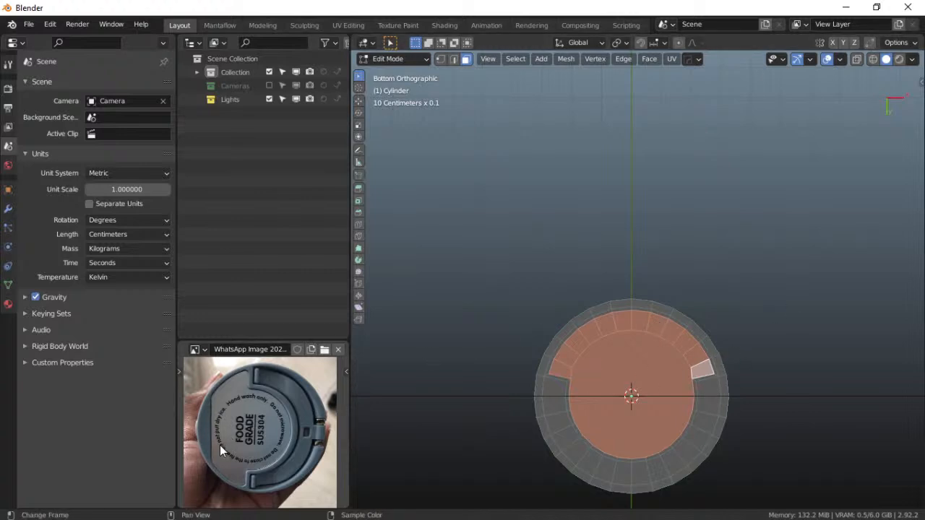
{"action": "scroll", "coordinate": [620, 348], "scroll_direction": "down", "scroll_amount": 1}
{"action": "scroll", "coordinate": [620, 348], "scroll_direction": "up", "scroll_amount": 2}
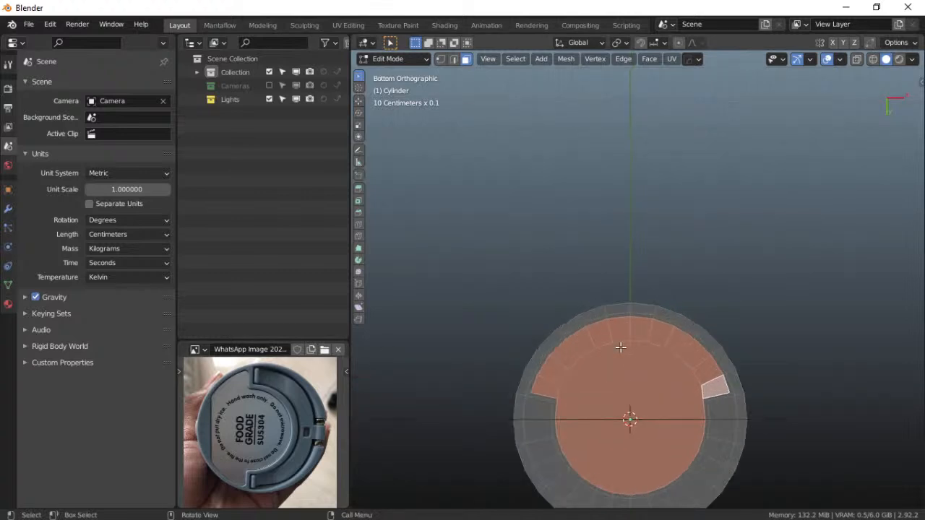
{"action": "scroll", "coordinate": [620, 348], "scroll_direction": "up", "scroll_amount": 2}
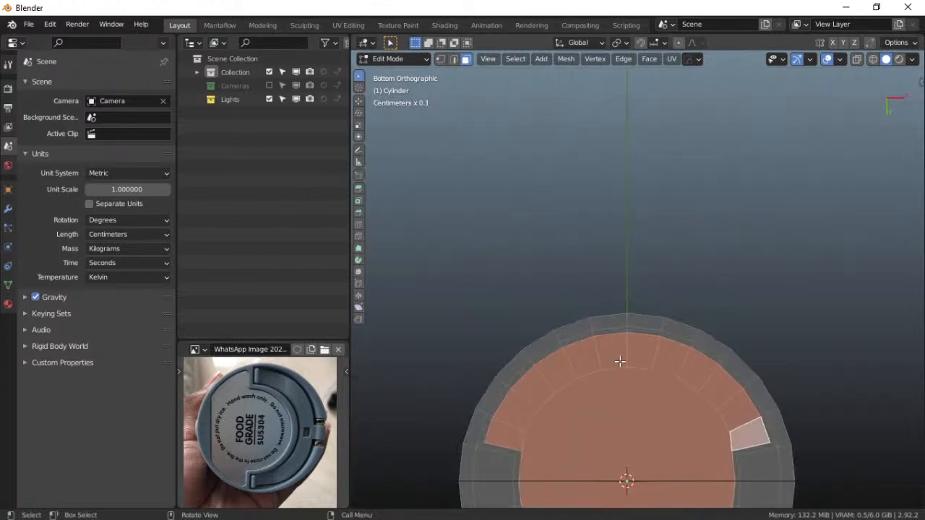
Select the four upper edges of the inner disc and flatten them by scaling to 0 along Y
{"action": "left_click", "coordinate": [455, 59]}
{"action": "left_click", "coordinate": [587, 351]}
{"action": "left_click", "coordinate": [616, 351], "text": "shift"}
{"action": "left_click", "coordinate": [643, 351], "text": "shift"}
{"action": "left_click", "coordinate": [668, 356], "text": "shift"}
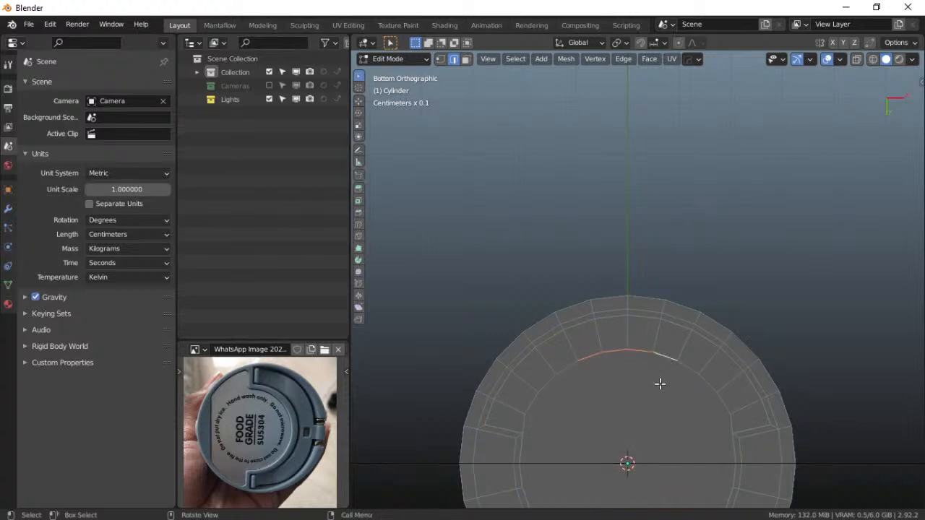
{"action": "key", "text": "s"}
{"action": "key", "text": "y"}
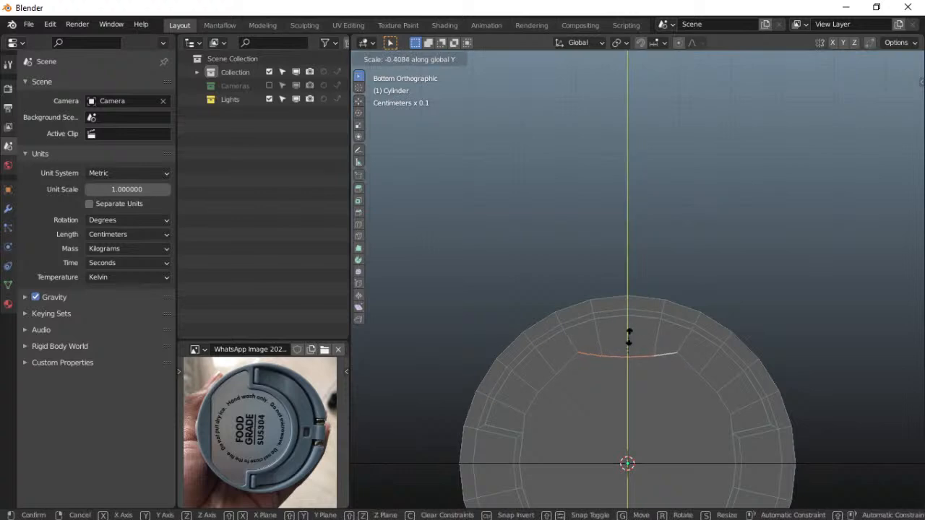
{"action": "key", "text": "0"}
{"action": "key", "text": "Return"}
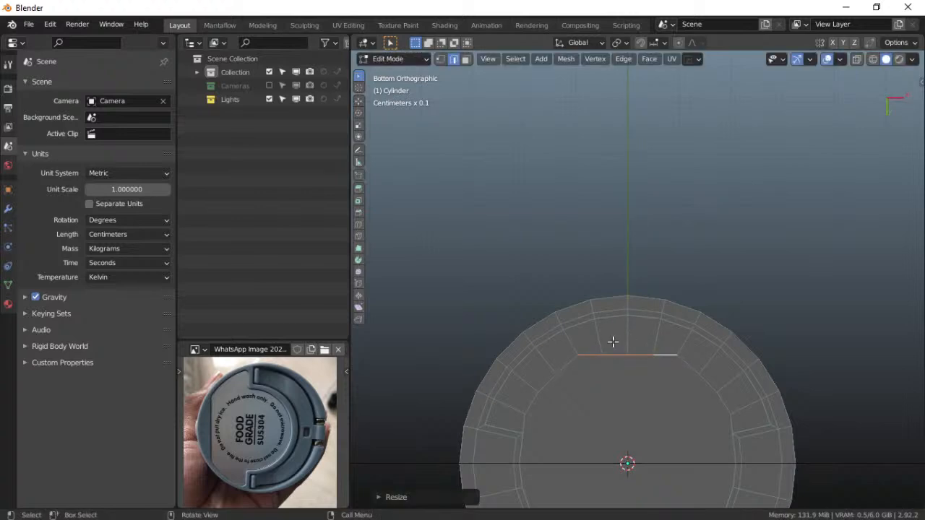
Try moving the flattened edges about 0.18 cm outward along the global Y axis
{"action": "key", "text": "g"}
{"action": "key", "text": "y"}
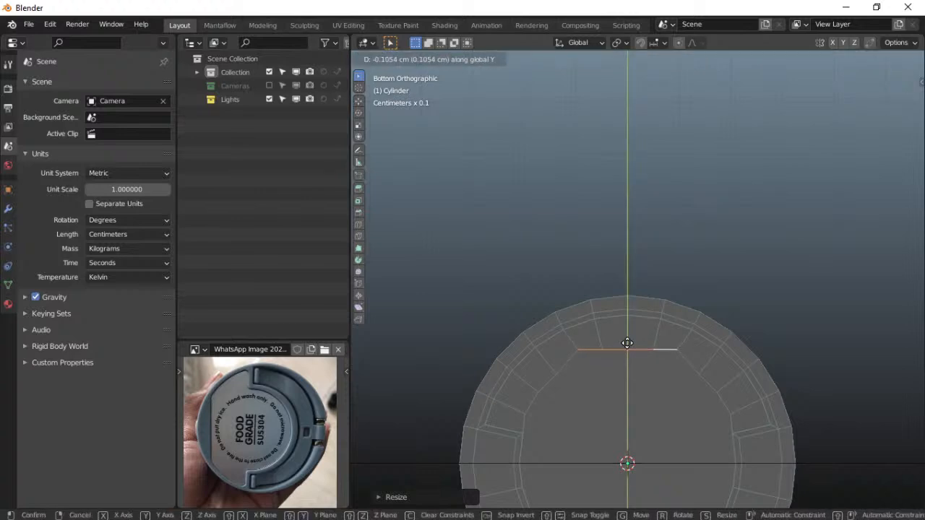
{"action": "left_click", "coordinate": [627, 348]}
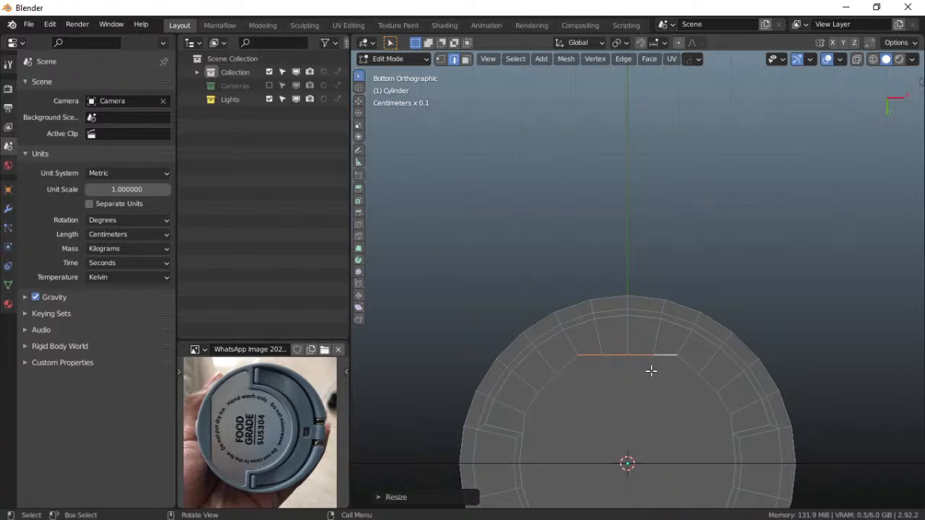
{"action": "key", "text": "g"}
{"action": "key", "text": "y"}
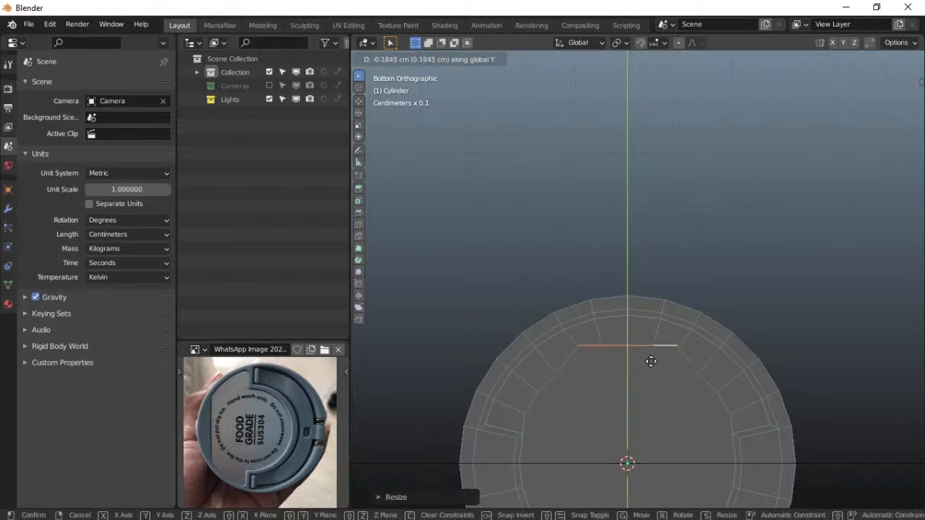
{"action": "left_click", "coordinate": [651, 362]}
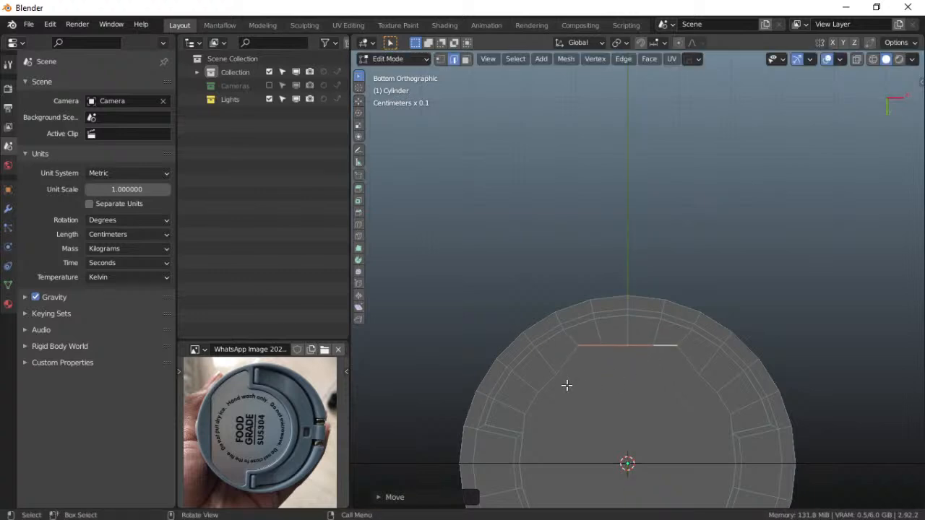
Undo the edge move, the flattening and the earlier inset of the base region
{"action": "key", "text": "ctrl+z"}
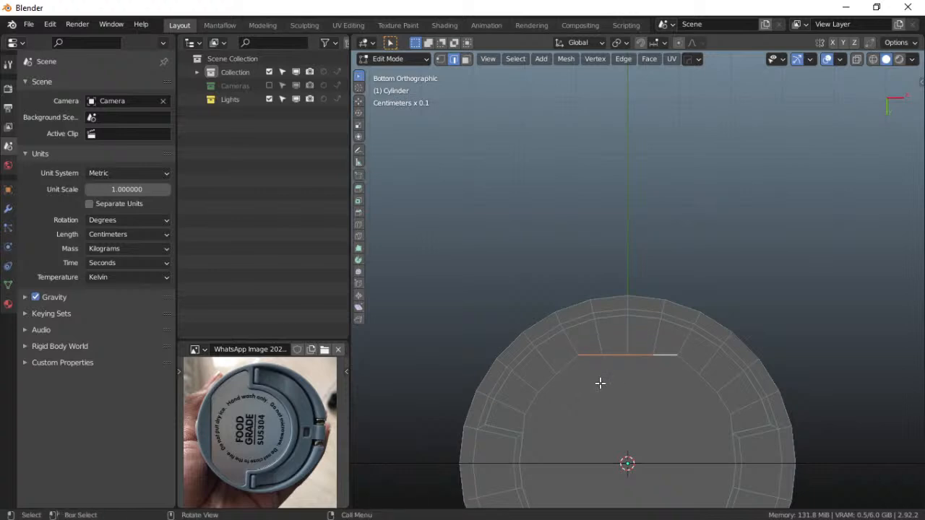
{"action": "key", "text": "ctrl+z"}
{"action": "key", "text": "ctrl+z"}
{"action": "key", "text": "ctrl+z"}
{"action": "key", "text": "ctrl+z"}
{"action": "key", "text": "ctrl+z"}
{"action": "key", "text": "ctrl+z"}
{"action": "key", "text": "ctrl+z"}
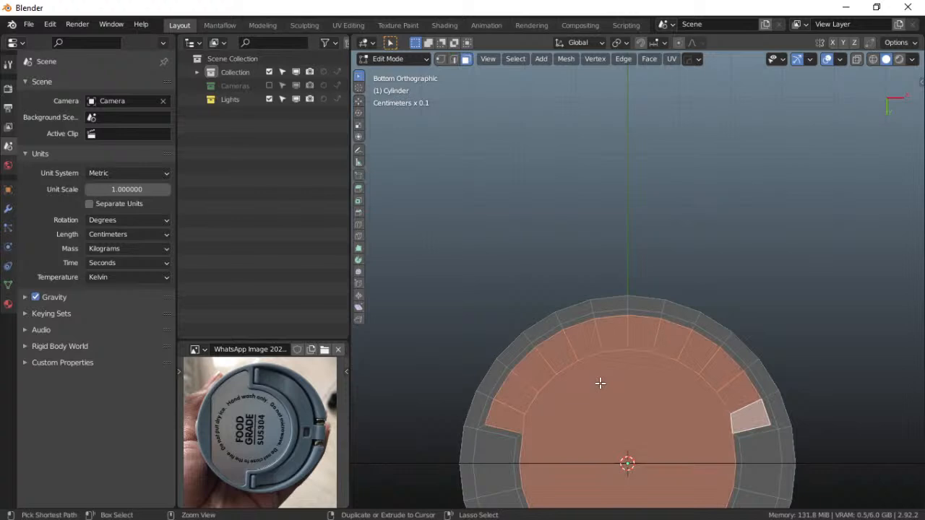
{"action": "key", "text": "ctrl+z"}
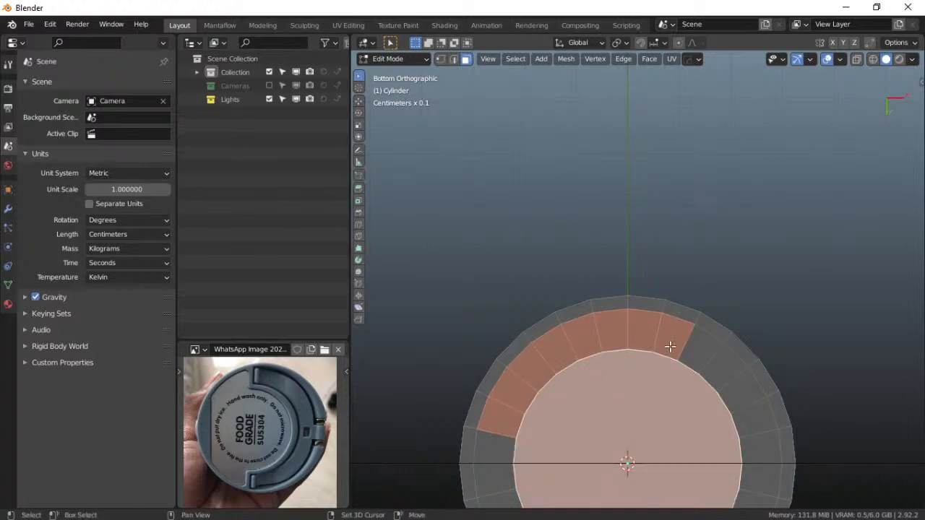
Select only the inner disc face and scale it up slightly
{"action": "left_click", "coordinate": [623, 411]}
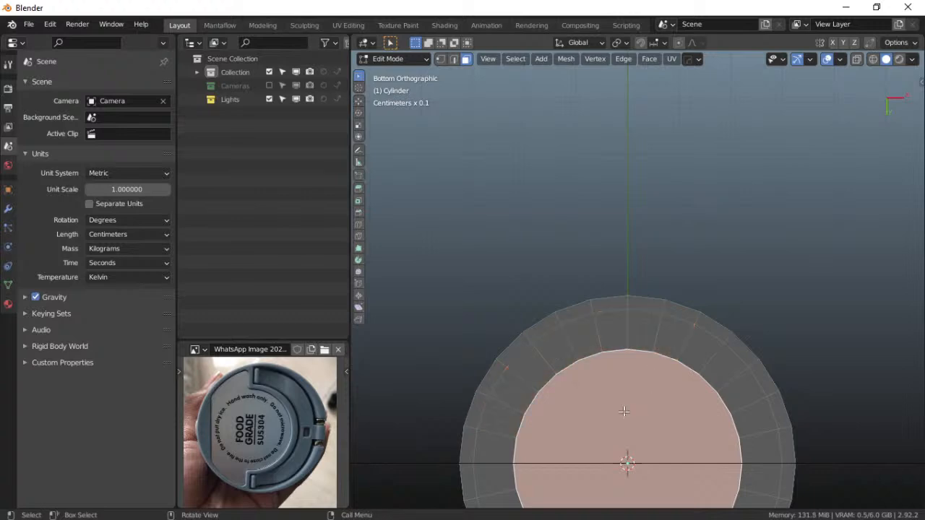
{"action": "key", "text": "s"}
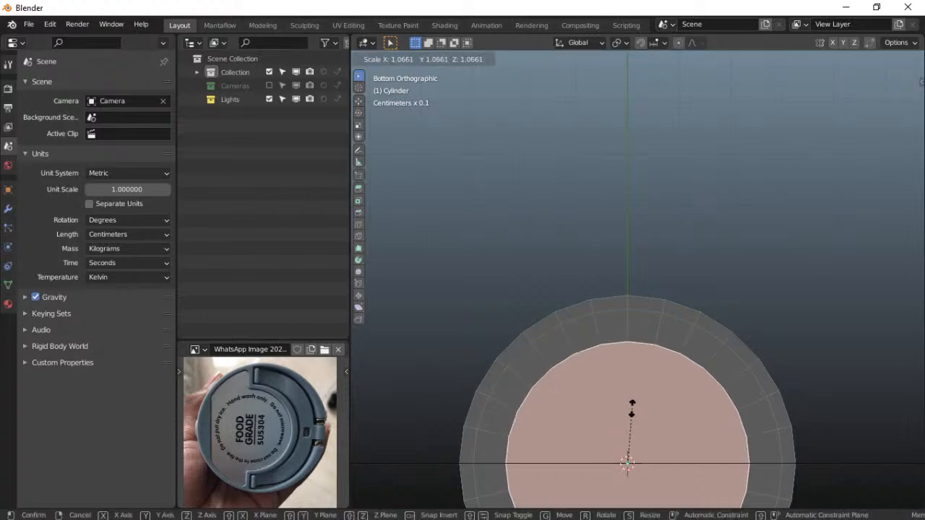
{"action": "left_click", "coordinate": [631, 416]}
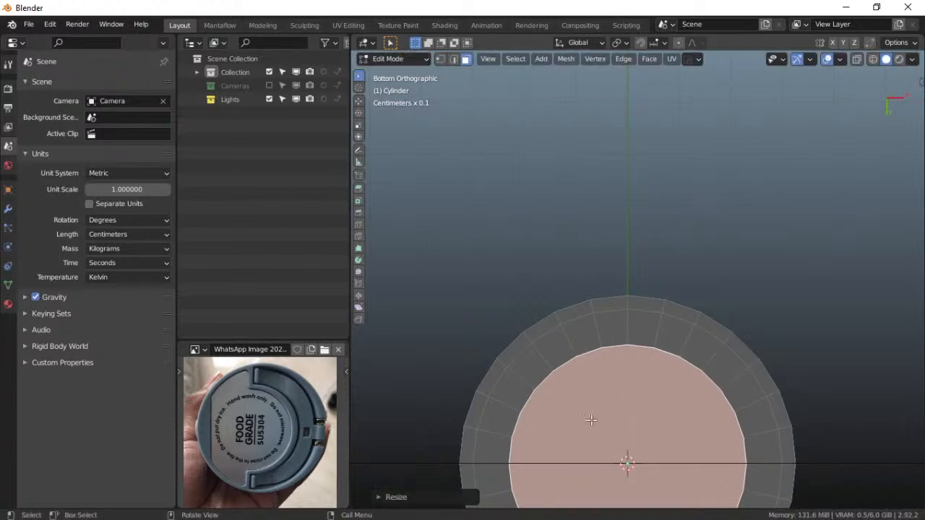
Add the upper arc of ring faces to the disc selection and inset the whole region by a narrow margin
{"action": "left_click", "coordinate": [509, 398], "text": "shift"}
{"action": "left_click", "coordinate": [550, 358], "text": "shift"}
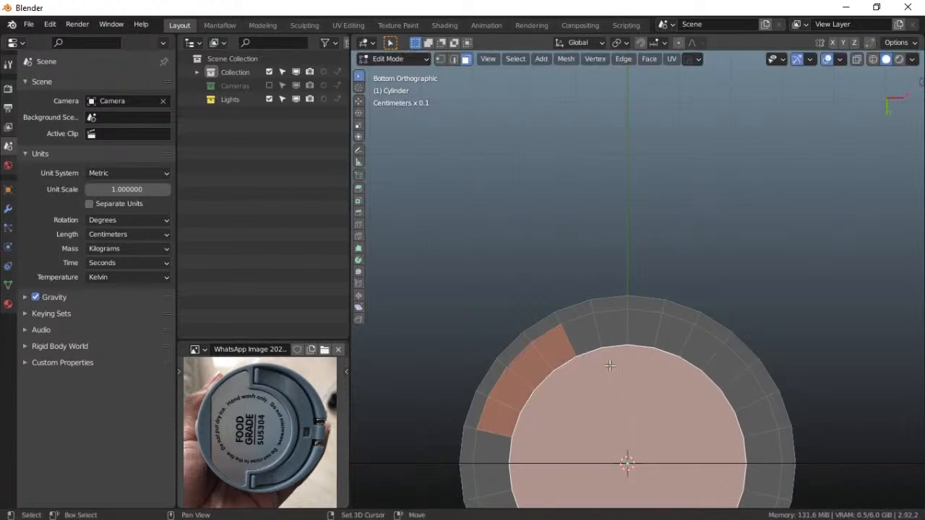
{"action": "left_click_drag", "start_coordinate": [584, 336], "coordinate": [743, 415], "text": "shift"}
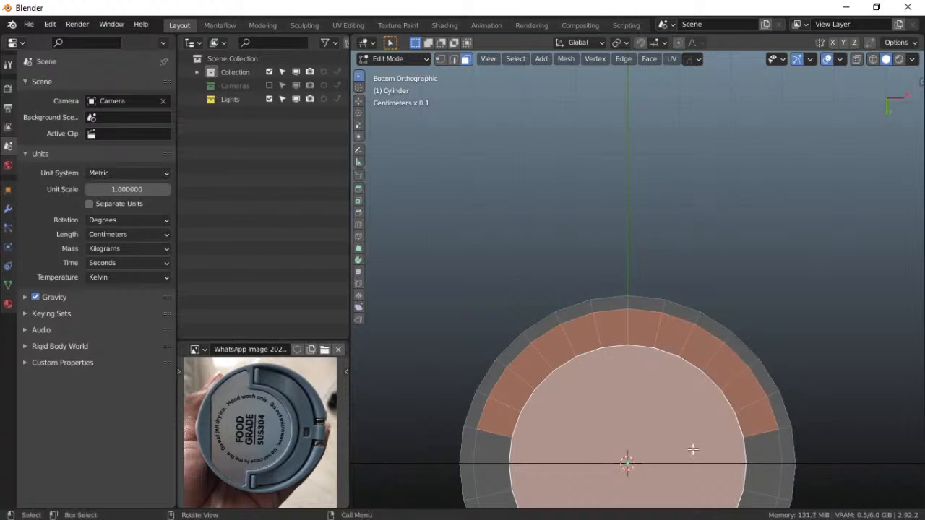
{"action": "key", "text": "i"}
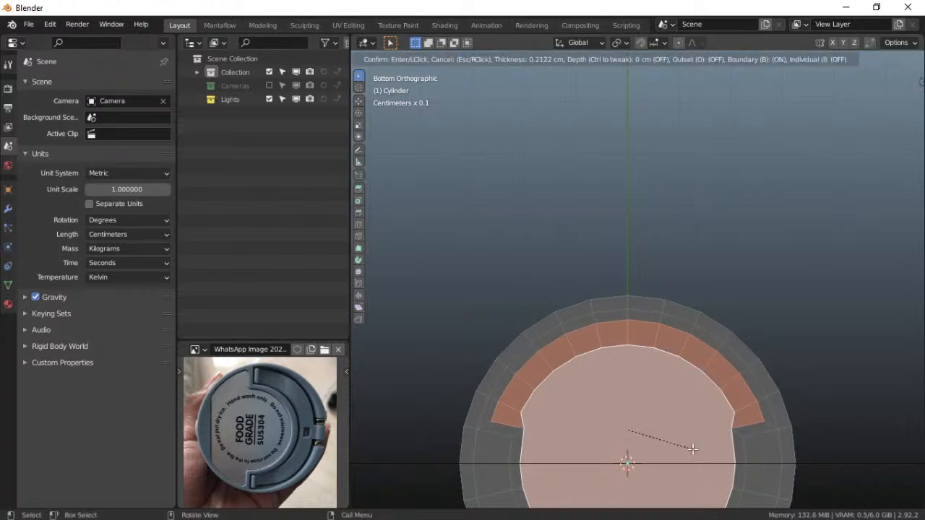
{"action": "left_click", "coordinate": [717, 67]}
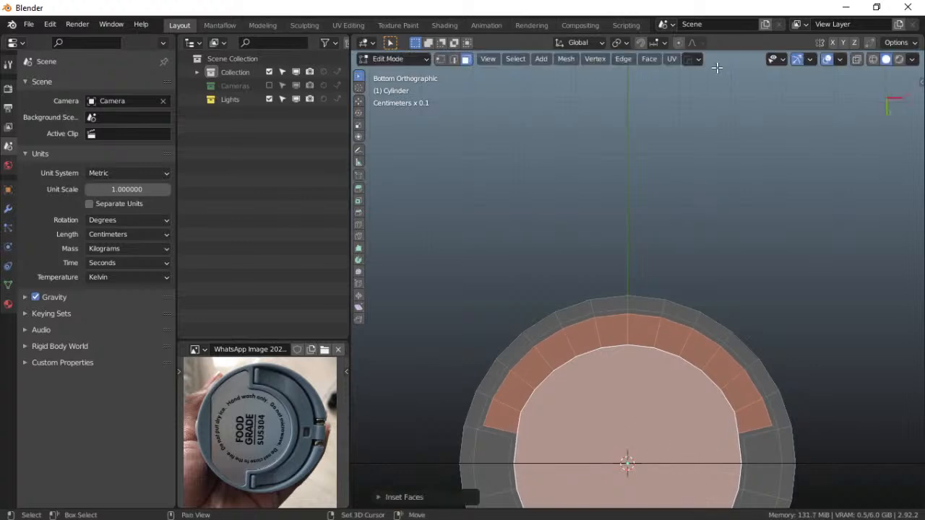
Select the six upper edges of the inner disc and flatten them into a straight line by scaling to 0 along Y
{"action": "left_click", "coordinate": [575, 353]}
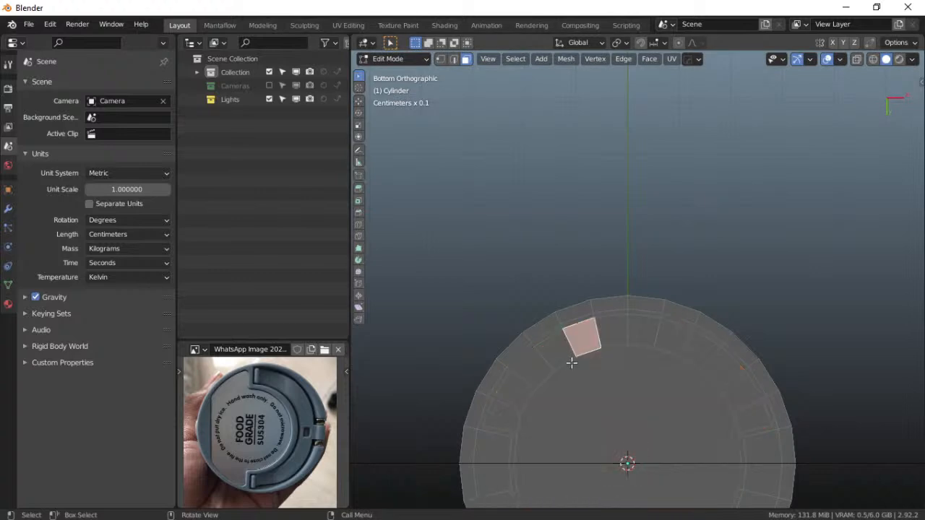
{"action": "left_click", "coordinate": [570, 361]}
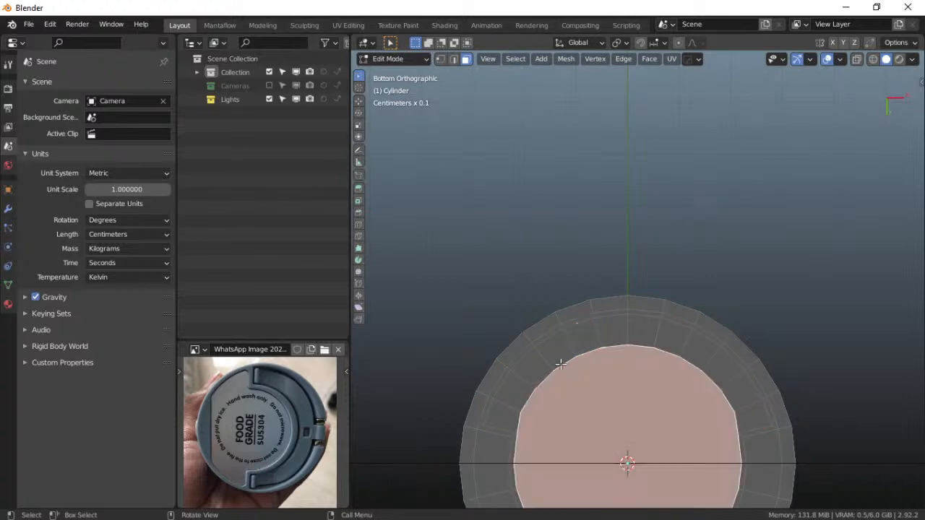
{"action": "key", "text": "2"}
{"action": "left_click", "coordinate": [563, 362]}
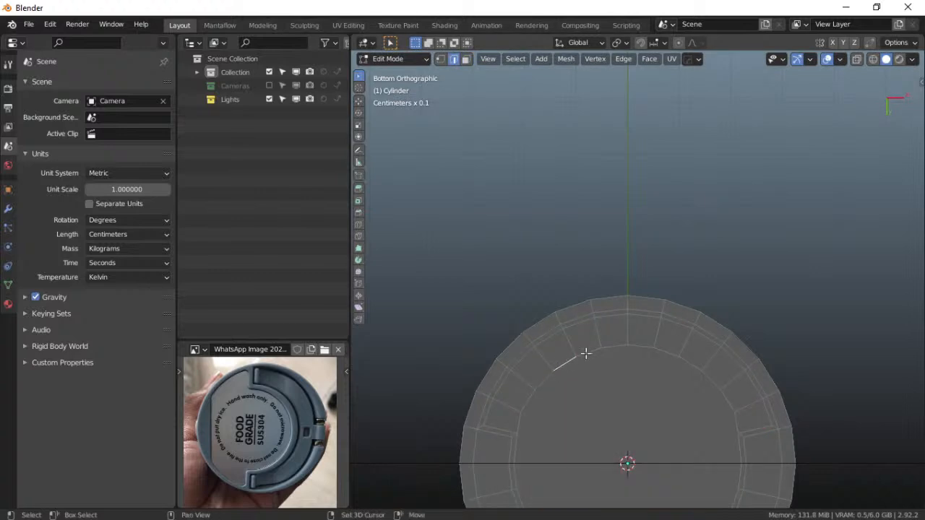
{"action": "left_click", "coordinate": [614, 347], "text": "shift"}
{"action": "left_click", "coordinate": [604, 350], "text": "shift"}
{"action": "left_click", "coordinate": [669, 353], "text": "shift"}
{"action": "left_click", "coordinate": [692, 363], "text": "shift"}
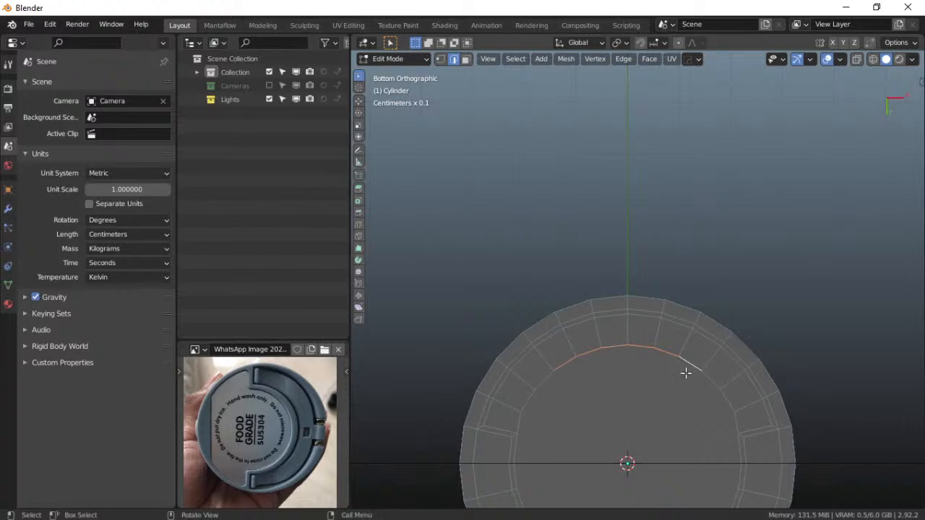
{"action": "key", "text": "s"}
{"action": "type", "text": "y0"}
{"action": "key", "text": "Return"}
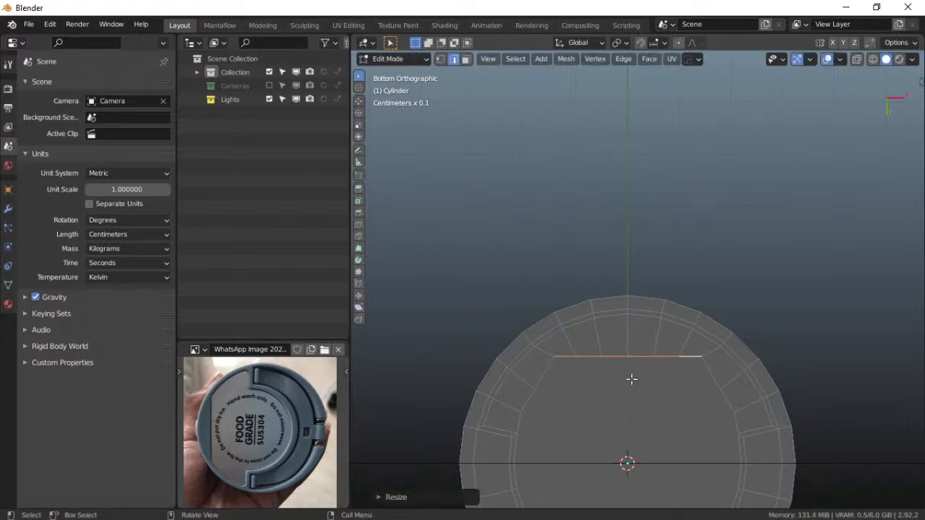
Reselect the flattened disc face together with all the inset faces of the upper arc
{"action": "middle_click_drag", "start_coordinate": [632, 379], "coordinate": [627, 329], "text": "shift"}
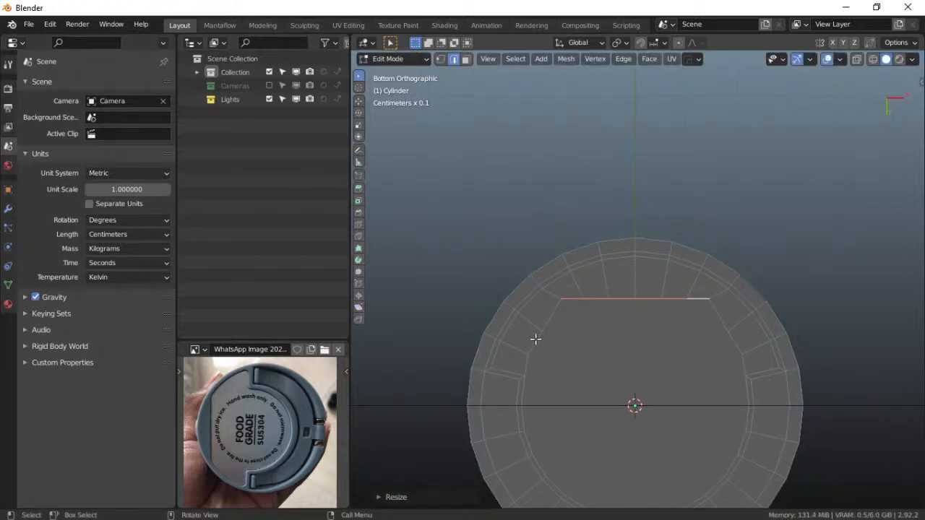
{"action": "left_click_drag", "start_coordinate": [514, 330], "coordinate": [540, 357], "text": "shift"}
{"action": "key", "text": "3"}
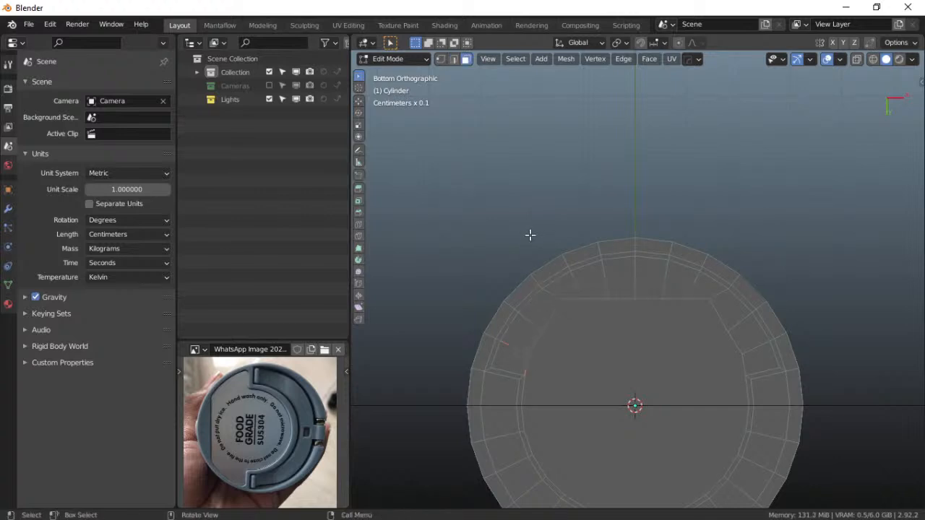
{"action": "left_click", "coordinate": [538, 349], "text": "shift"}
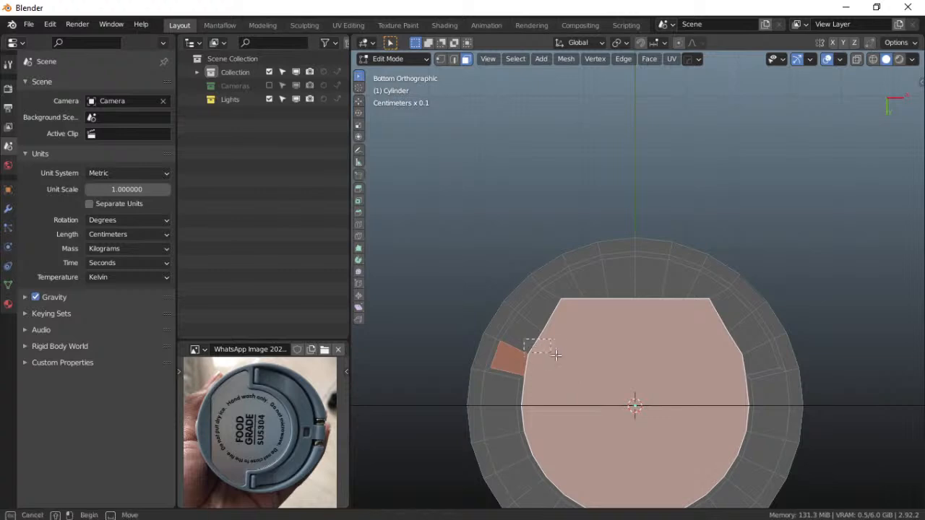
{"action": "left_click", "coordinate": [538, 318], "text": "shift"}
{"action": "left_click", "coordinate": [555, 312], "text": "shift"}
{"action": "left_click_drag", "start_coordinate": [568, 292], "coordinate": [665, 309], "text": "shift"}
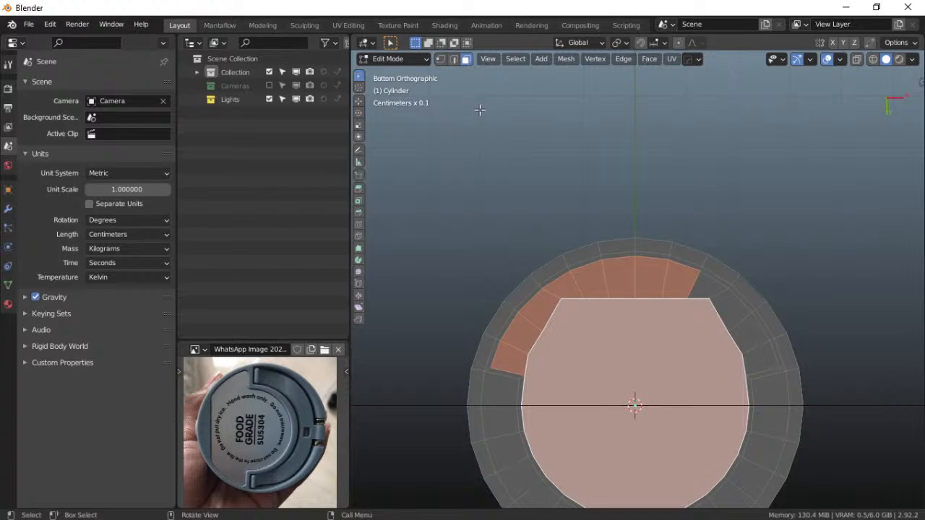
{"action": "left_click_drag", "start_coordinate": [686, 282], "coordinate": [742, 351], "text": "shift"}
{"action": "left_click", "coordinate": [749, 364], "text": "shift"}
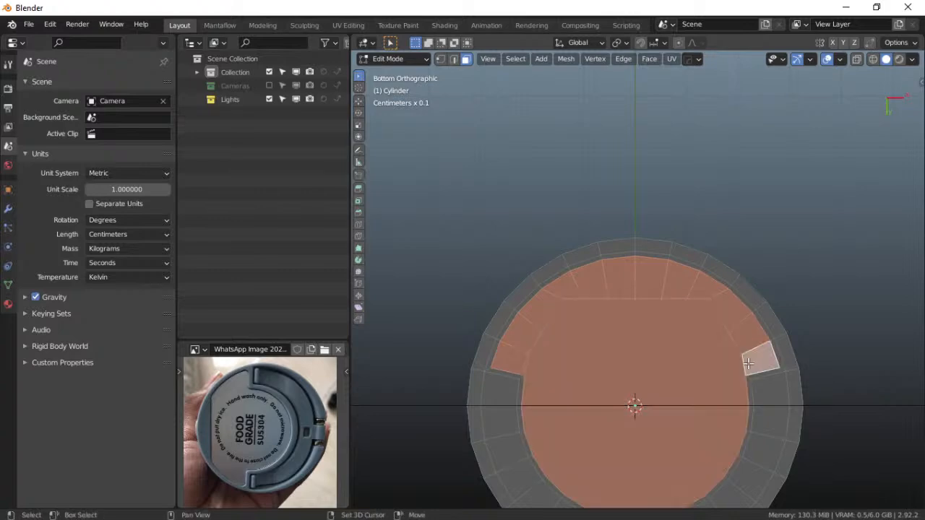
Extrude the selected base region slightly inward twice in succession to form the shallow recess
{"action": "middle_click_drag", "start_coordinate": [681, 384], "coordinate": [630, 368]}
{"action": "scroll", "coordinate": [642, 352], "scroll_direction": "up", "scroll_amount": 5}
{"action": "key", "text": "e"}
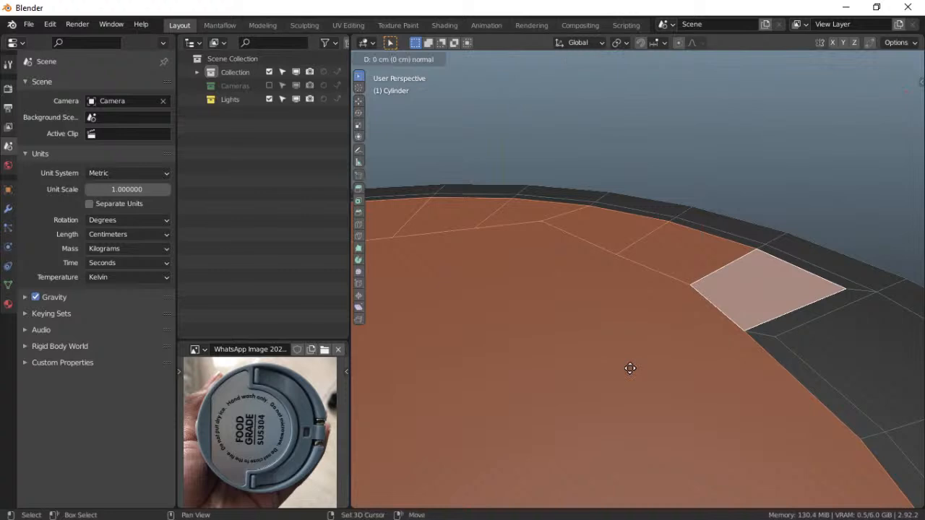
{"action": "left_click", "coordinate": [622, 399], "text": "shift"}
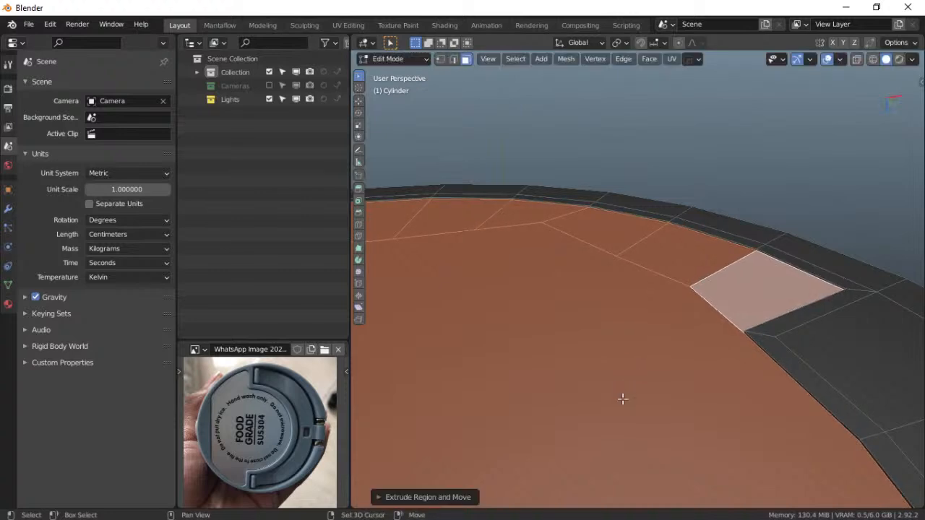
{"action": "key", "text": "e"}
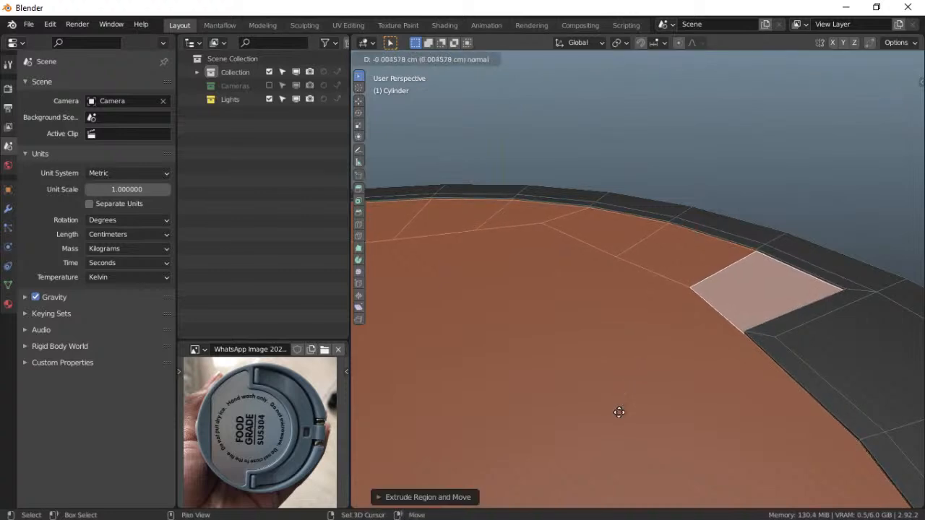
{"action": "left_click", "coordinate": [613, 428], "text": "shift"}
{"action": "scroll", "coordinate": [640, 410], "scroll_direction": "up", "scroll_amount": 2}
{"action": "scroll", "coordinate": [643, 409], "scroll_direction": "down", "scroll_amount": 6}
{"action": "middle_click_drag", "start_coordinate": [642, 409], "coordinate": [636, 378]}
{"action": "scroll", "coordinate": [646, 366], "scroll_direction": "down", "scroll_amount": 5}
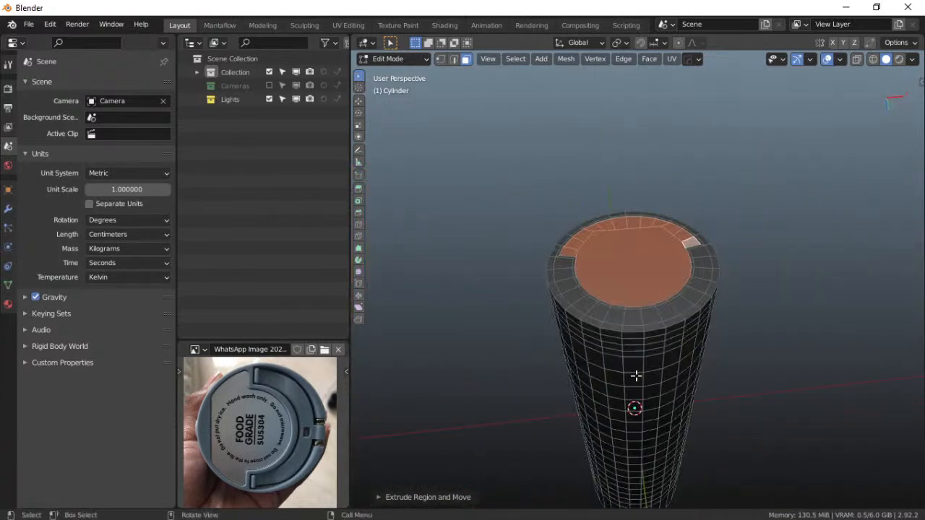
Select the continuous arc of inset ring faces around the lower part of the base, from one end of the raised flat-edged region to the other
{"action": "scroll", "coordinate": [635, 372], "scroll_direction": "down", "scroll_amount": 4}
{"action": "middle_click_drag", "start_coordinate": [635, 323], "coordinate": [592, 376]}
{"action": "scroll", "coordinate": [618, 358], "scroll_direction": "up", "scroll_amount": 7}
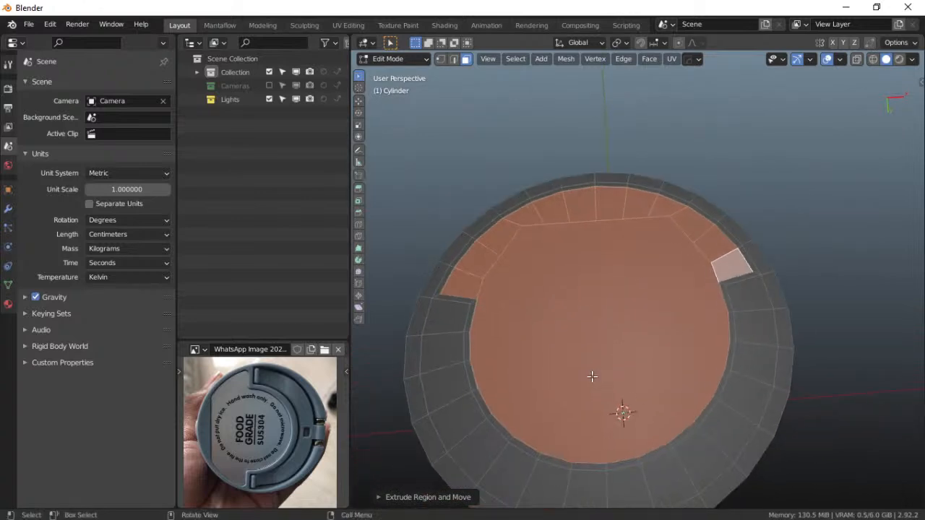
{"action": "left_click", "coordinate": [444, 319]}
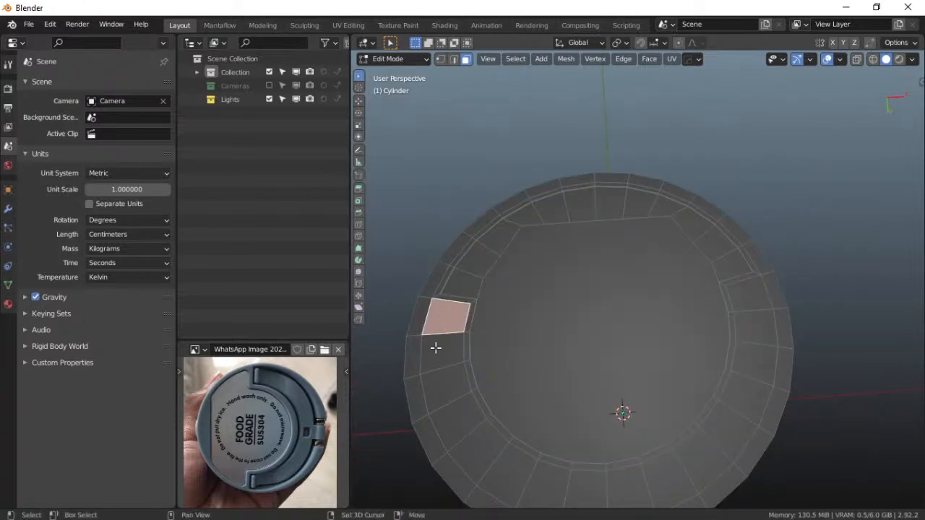
{"action": "left_click", "coordinate": [439, 348], "text": "shift"}
{"action": "left_click", "coordinate": [471, 428], "text": "shift"}
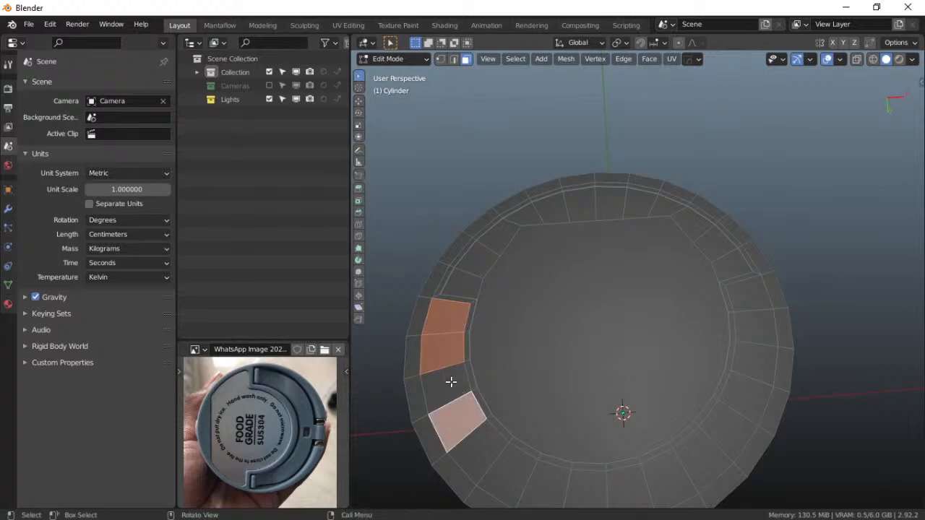
{"action": "left_click", "coordinate": [460, 399]}
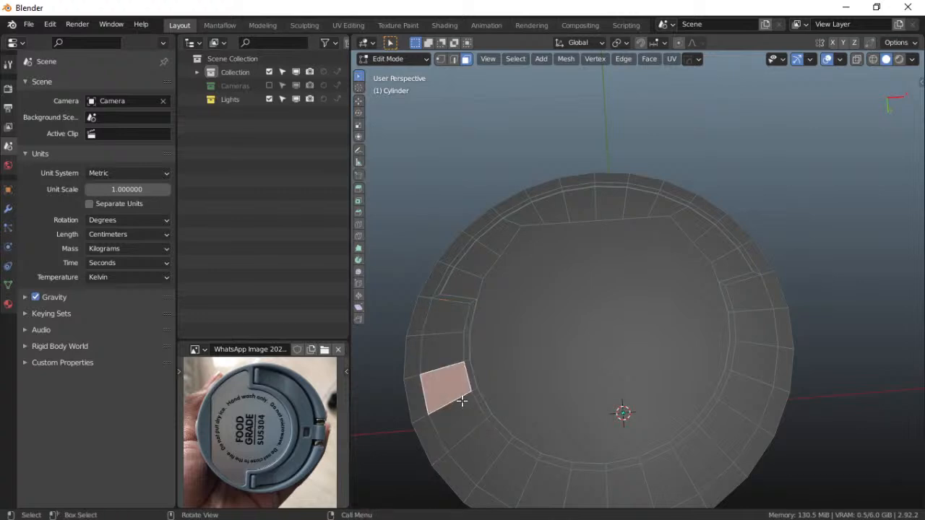
{"action": "left_click", "coordinate": [437, 315]}
{"action": "left_click", "coordinate": [508, 459], "text": "ctrl"}
{"action": "left_click", "coordinate": [626, 486], "text": "ctrl"}
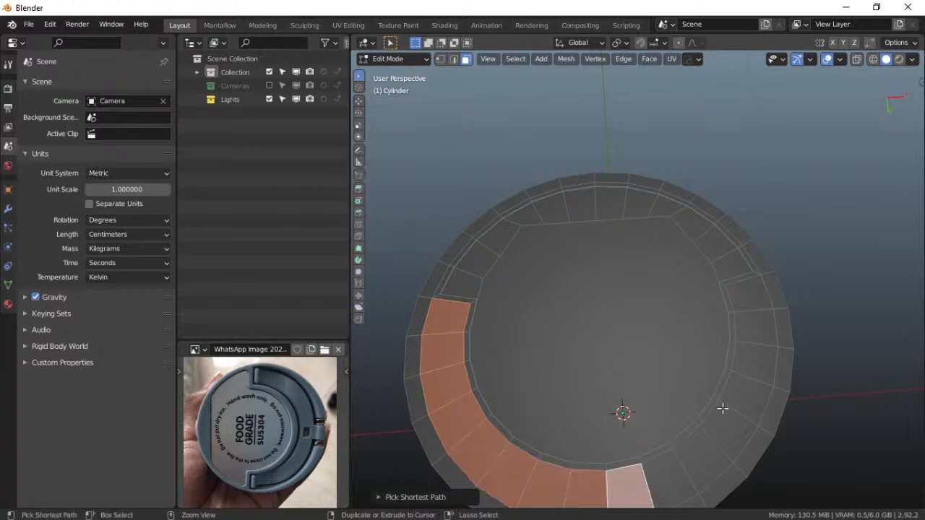
{"action": "left_click", "coordinate": [746, 307], "text": "ctrl"}
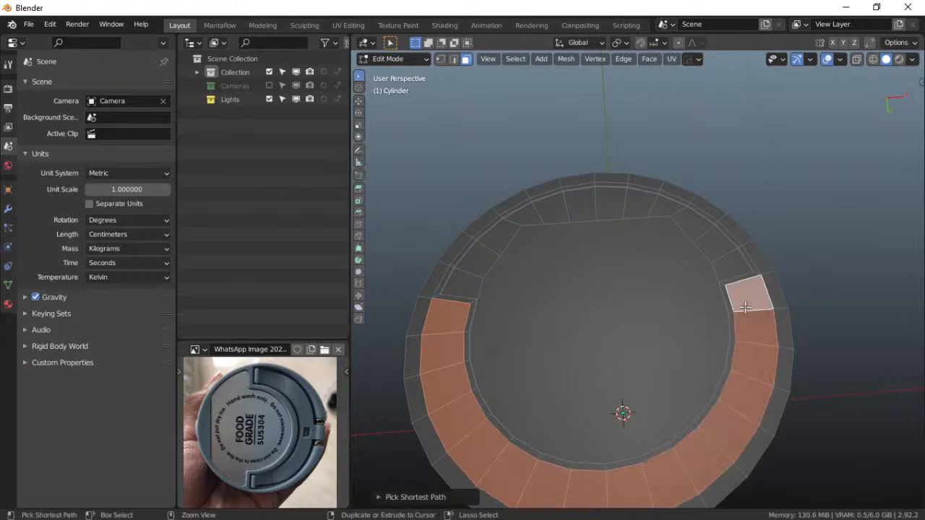
Extrude the selected arc faces about 0.34 cm into the base, working in back view with X-ray on
{"action": "key", "text": "grave"}
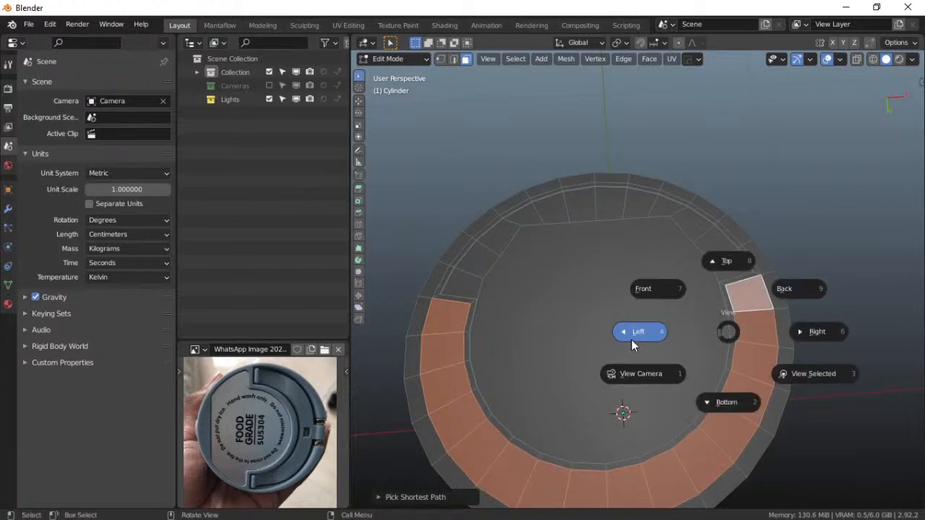
{"action": "left_click", "coordinate": [708, 401]}
{"action": "scroll", "coordinate": [648, 330], "scroll_direction": "up", "scroll_amount": 5}
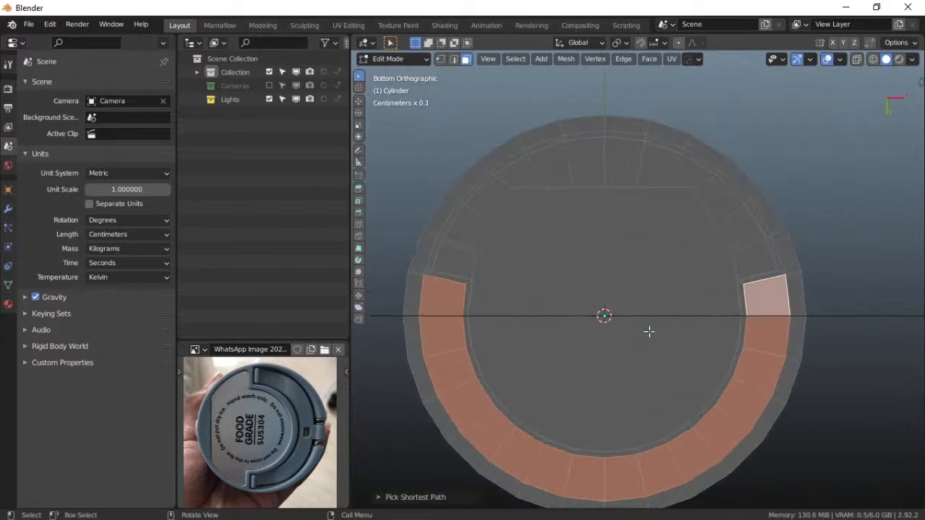
{"action": "scroll", "coordinate": [649, 332], "scroll_direction": "down", "scroll_amount": 2}
{"action": "middle_click_drag", "start_coordinate": [623, 406], "coordinate": [631, 340]}
{"action": "scroll", "coordinate": [620, 380], "scroll_direction": "down", "scroll_amount": 5}
{"action": "scroll", "coordinate": [623, 379], "scroll_direction": "down", "scroll_amount": 2}
{"action": "middle_click_drag", "start_coordinate": [620, 386], "coordinate": [623, 360]}
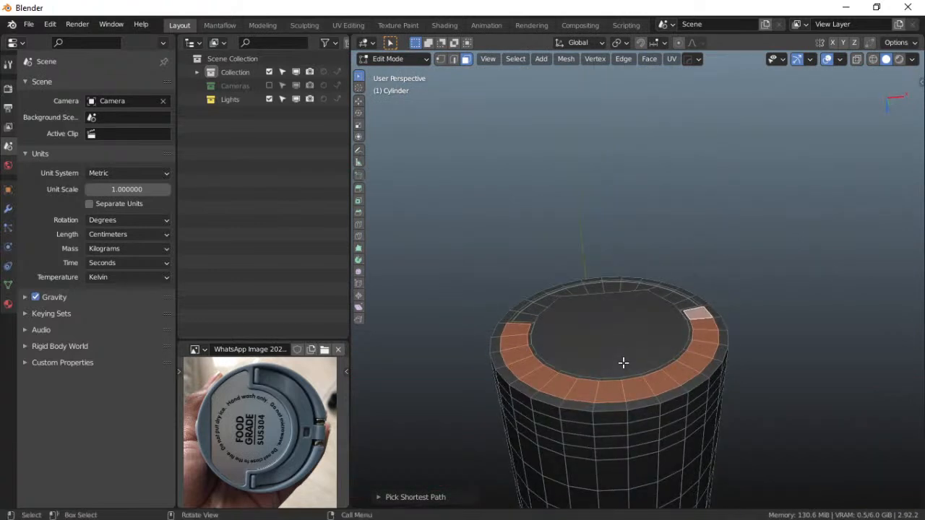
{"action": "key", "text": "grave"}
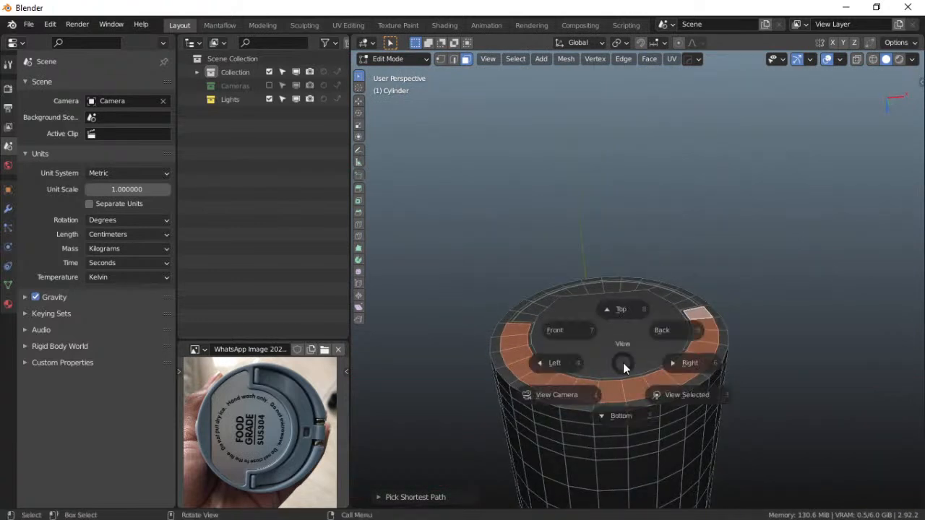
{"action": "left_click", "coordinate": [688, 329]}
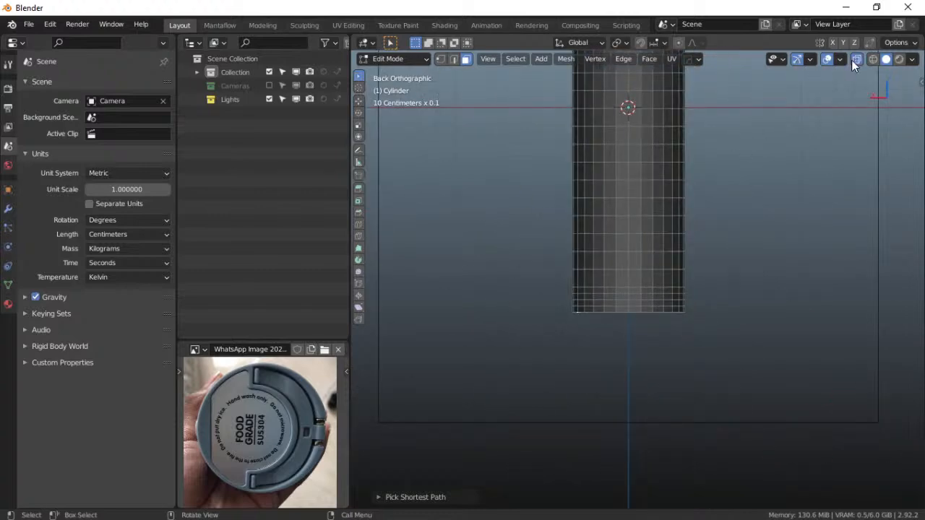
{"action": "left_click", "coordinate": [856, 60]}
{"action": "scroll", "coordinate": [687, 277], "scroll_direction": "up", "scroll_amount": 5}
{"action": "scroll", "coordinate": [687, 278], "scroll_direction": "up", "scroll_amount": 3}
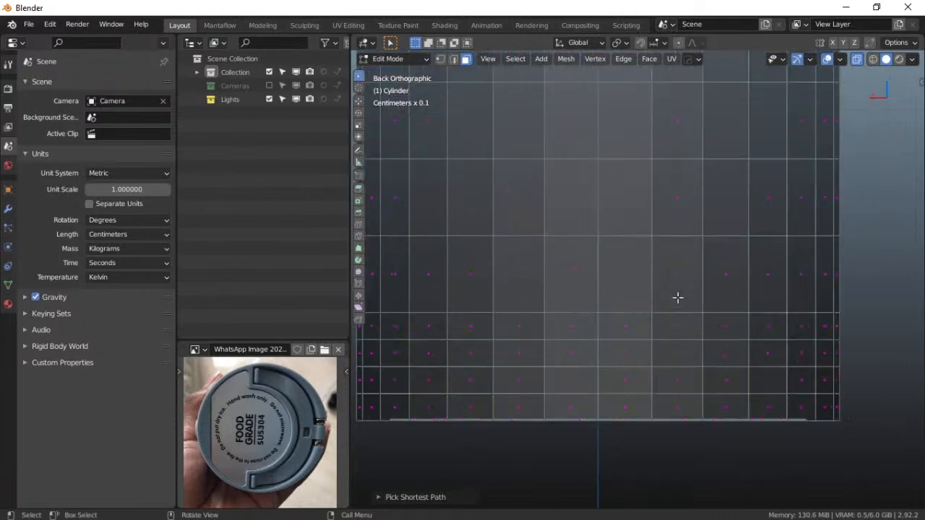
{"action": "key", "text": "e"}
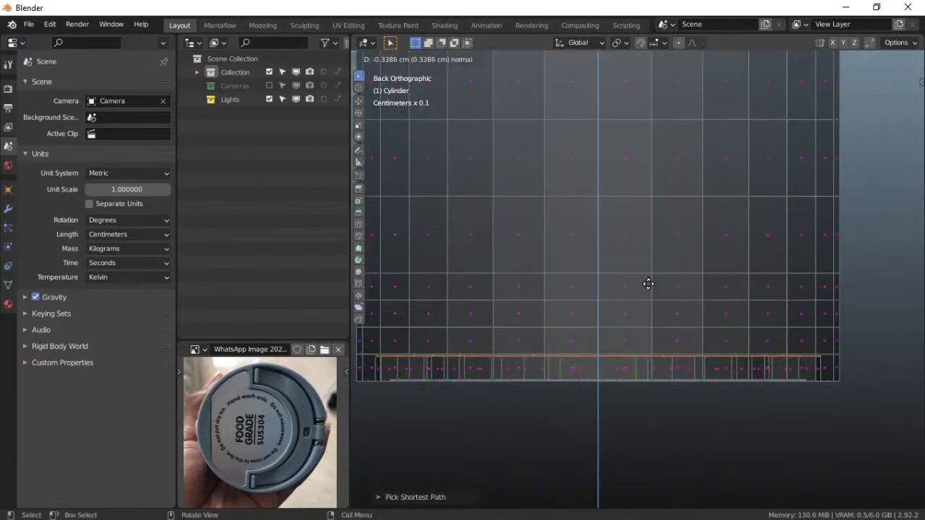
{"action": "left_click", "coordinate": [649, 280]}
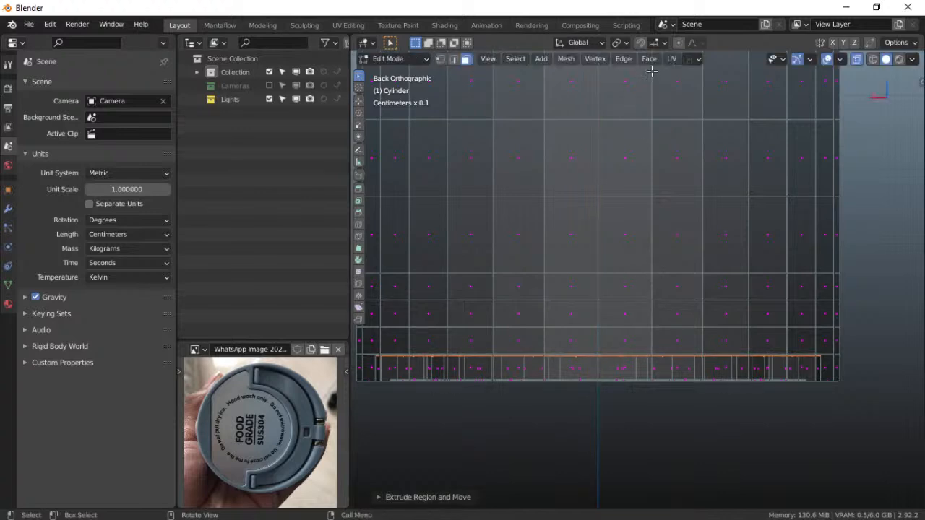
Turn on snapping and set its target to Edge
{"action": "left_click", "coordinate": [640, 43]}
{"action": "left_click", "coordinate": [654, 43]}
{"action": "left_click", "coordinate": [613, 113]}
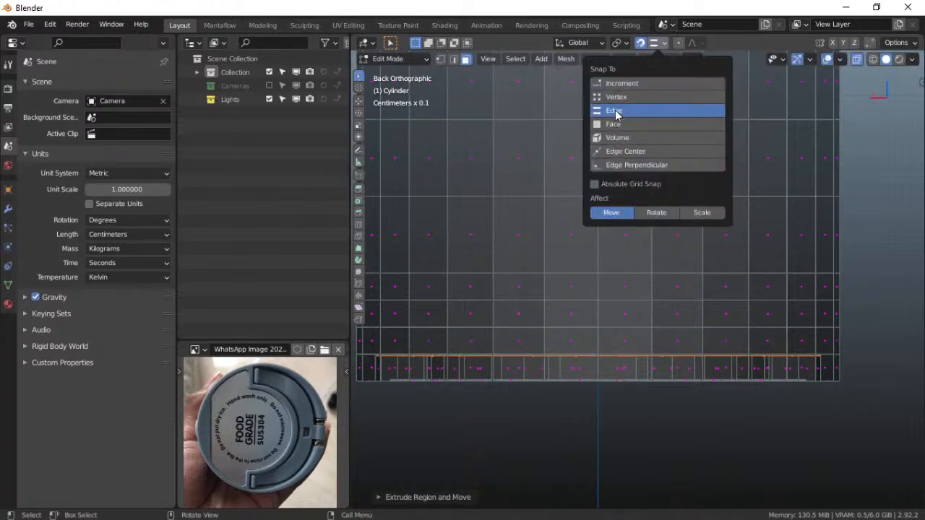
Try to move the extruded arc faces along Z with edge snapping, and undo the extrusion
{"action": "scroll", "coordinate": [585, 357], "scroll_direction": "up", "scroll_amount": 1}
{"action": "scroll", "coordinate": [585, 357], "scroll_direction": "up", "scroll_amount": 2}
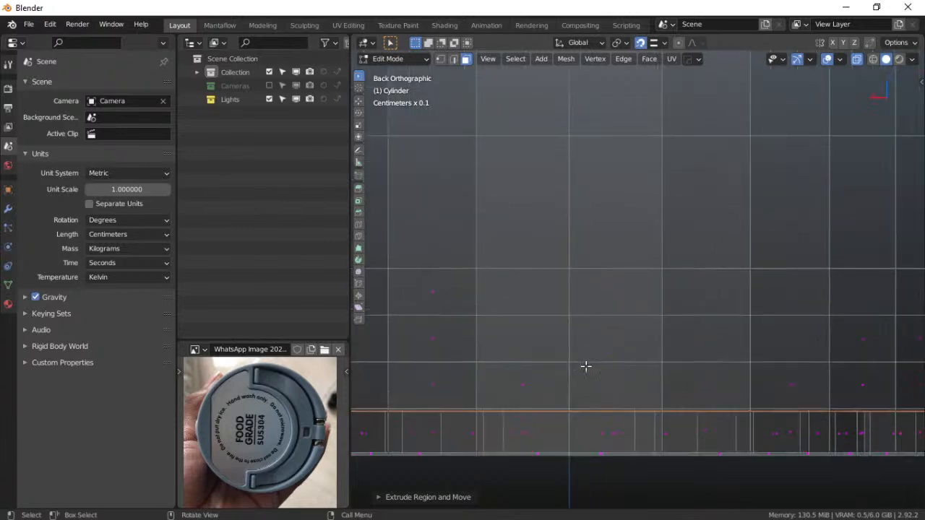
{"action": "key", "text": "g"}
{"action": "key", "text": "z"}
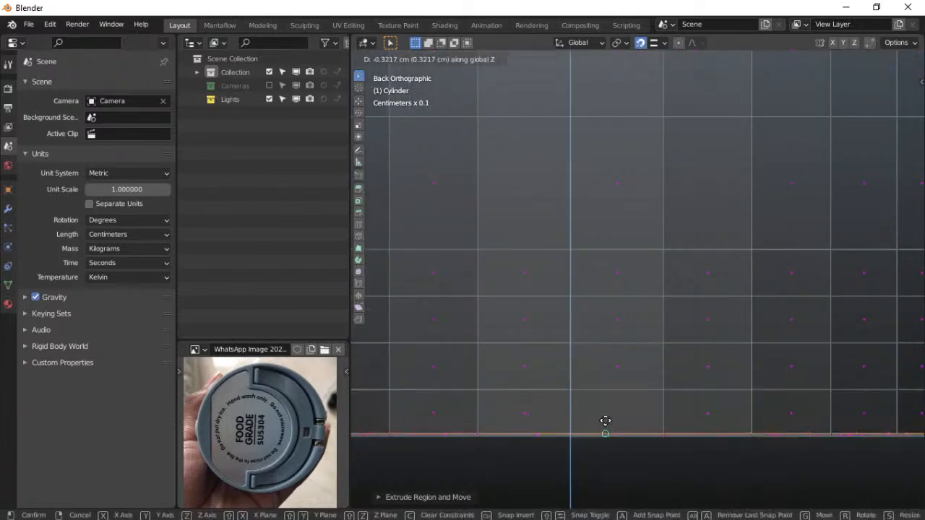
{"action": "right_click", "coordinate": [609, 369]}
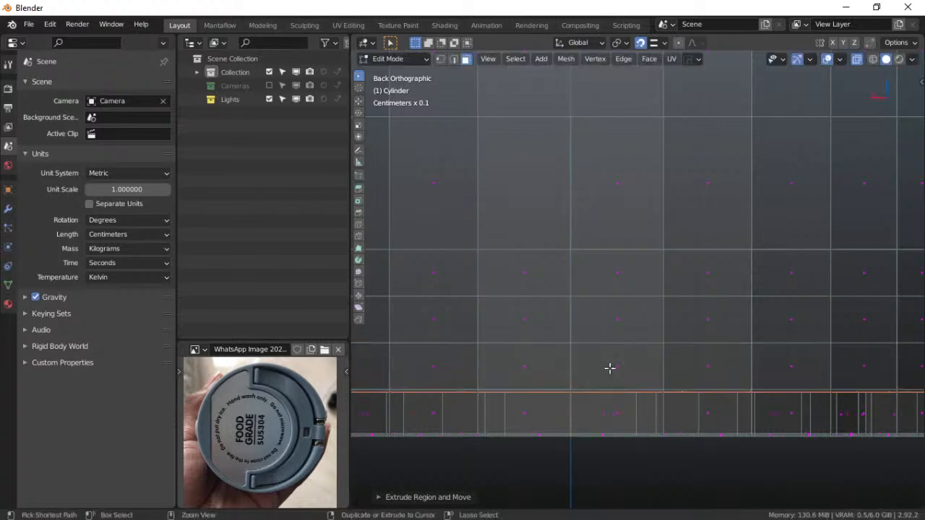
{"action": "key", "text": "ctrl+z"}
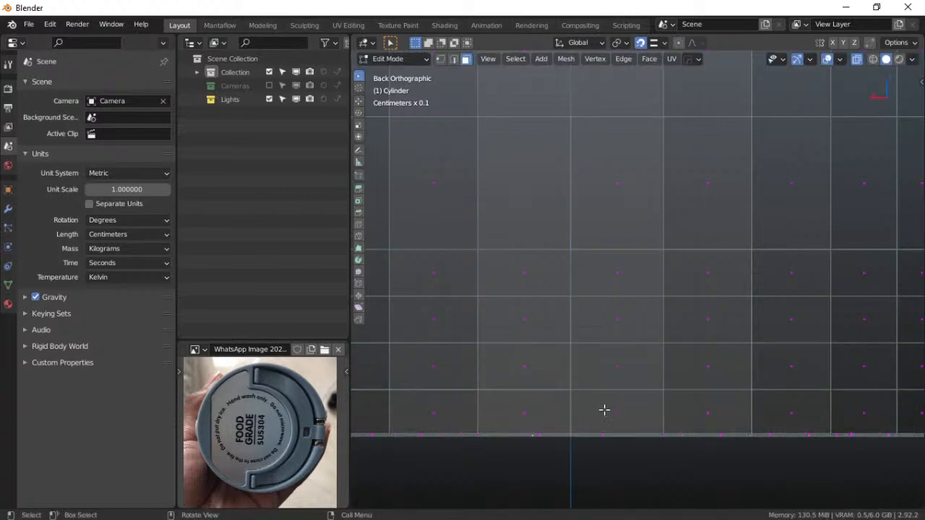
{"action": "key", "text": "g"}
{"action": "key", "text": "z"}
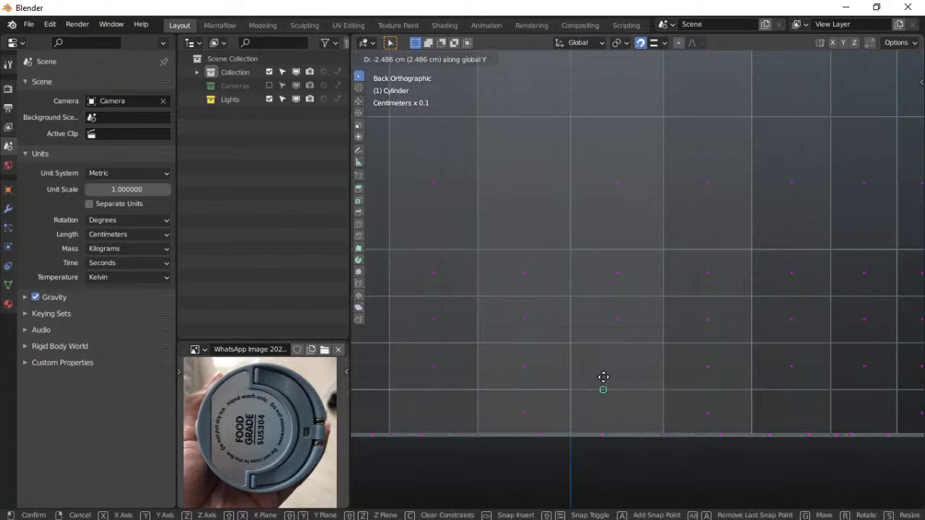
{"action": "right_click", "coordinate": [605, 380]}
Extend the partial ring selection along the shortest path to cover the whole arc of inset faces again
{"action": "scroll", "coordinate": [606, 402], "scroll_direction": "down", "scroll_amount": 4}
{"action": "middle_click_drag", "start_coordinate": [605, 404], "coordinate": [692, 290]}
{"action": "scroll", "coordinate": [624, 322], "scroll_direction": "down", "scroll_amount": 5}
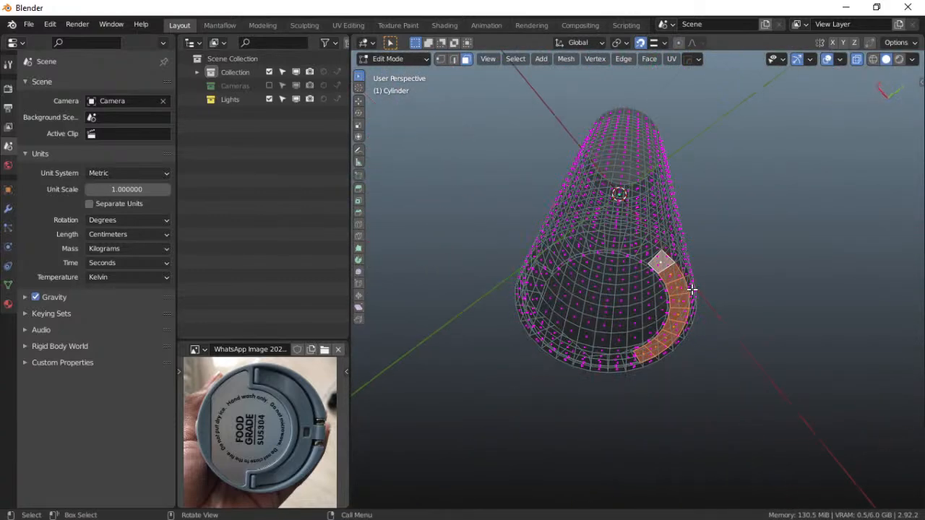
{"action": "left_click", "coordinate": [853, 60]}
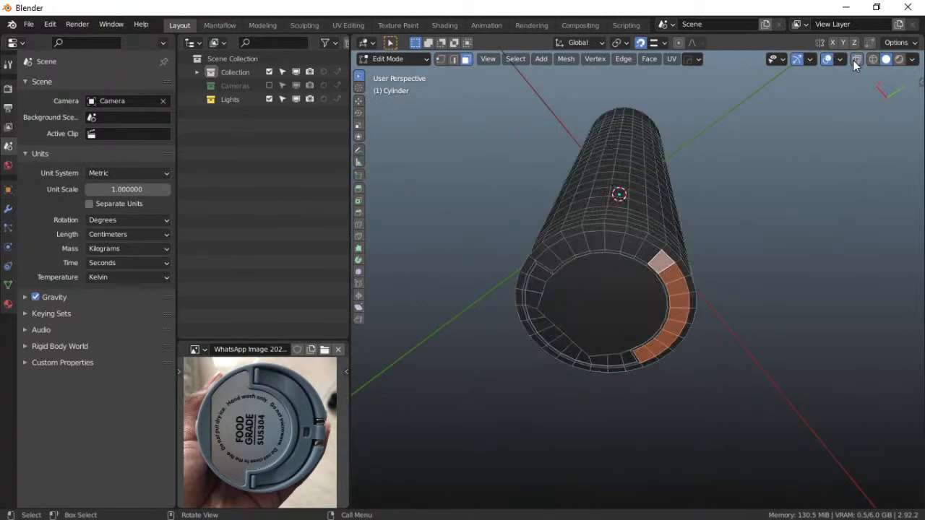
{"action": "left_click", "coordinate": [551, 259], "text": "ctrl"}
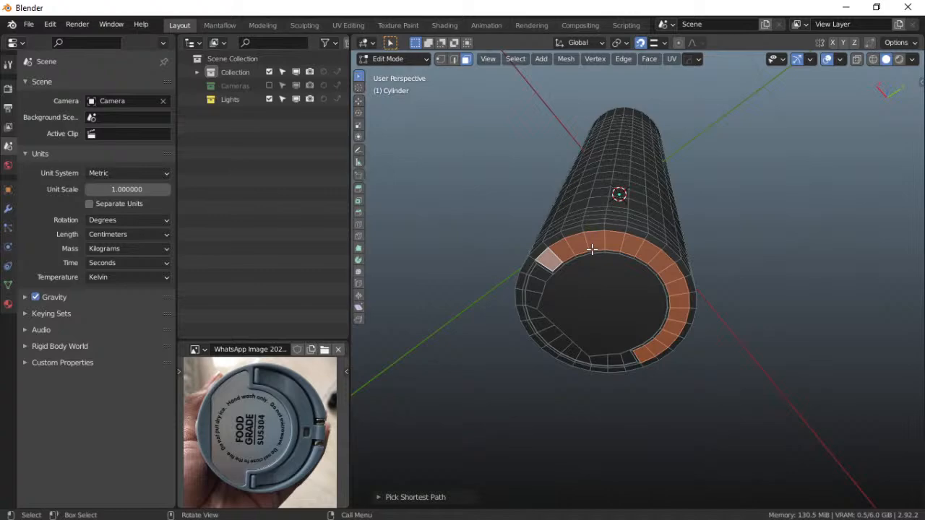
Extrude the arc faces about 0.36 cm into the base, snapping them to the nearest horizontal edge loop in back view
{"action": "key", "text": "grave"}
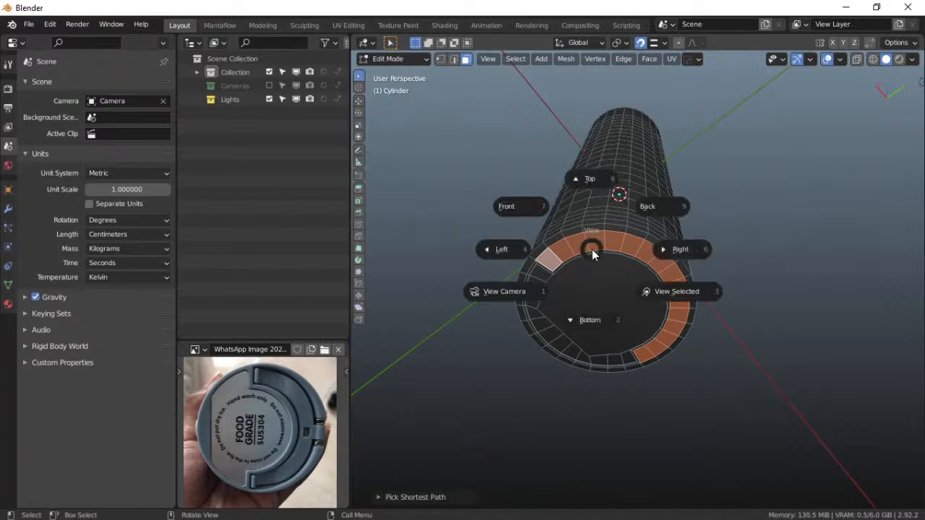
{"action": "left_click", "coordinate": [648, 209]}
{"action": "scroll", "coordinate": [627, 276], "scroll_direction": "up", "scroll_amount": 4}
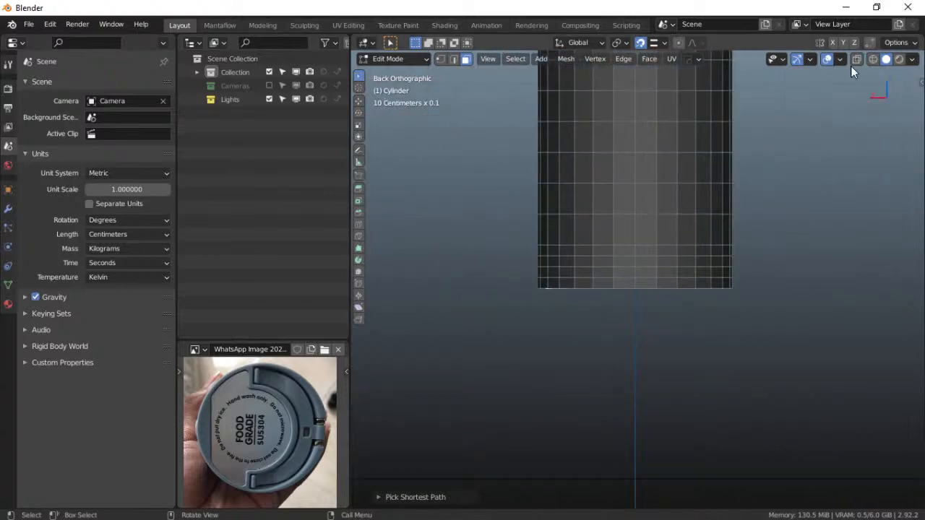
{"action": "key", "text": "alt+z"}
{"action": "scroll", "coordinate": [727, 221], "scroll_direction": "up", "scroll_amount": 6}
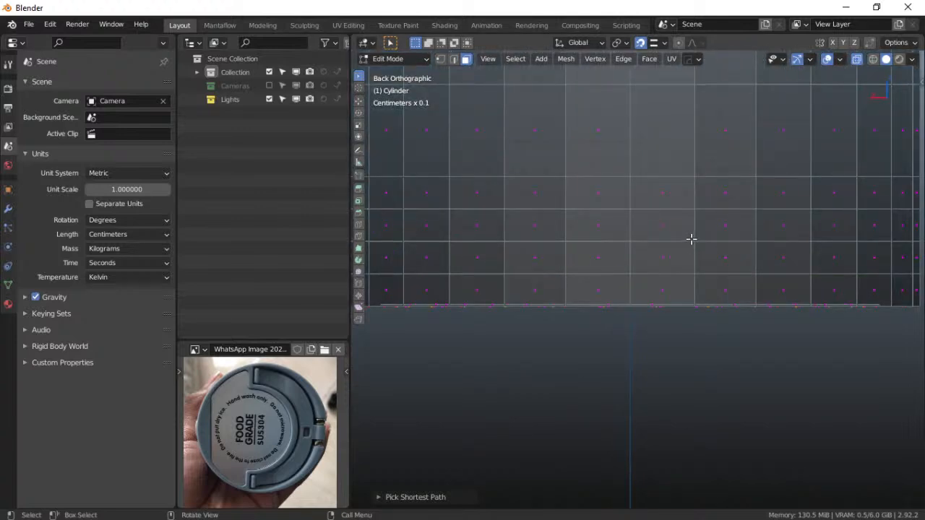
{"action": "key", "text": "g"}
{"action": "key", "text": "z"}
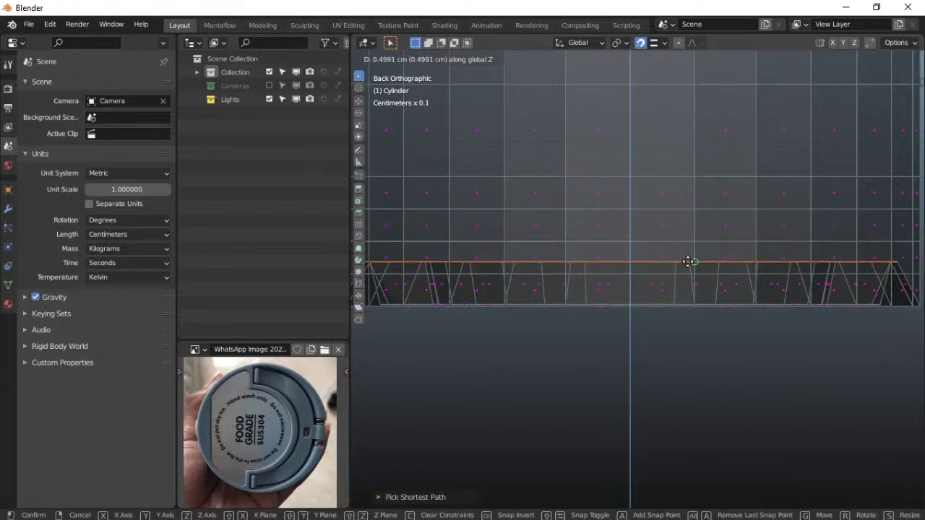
{"action": "key", "text": "Escape"}
{"action": "key", "text": "e"}
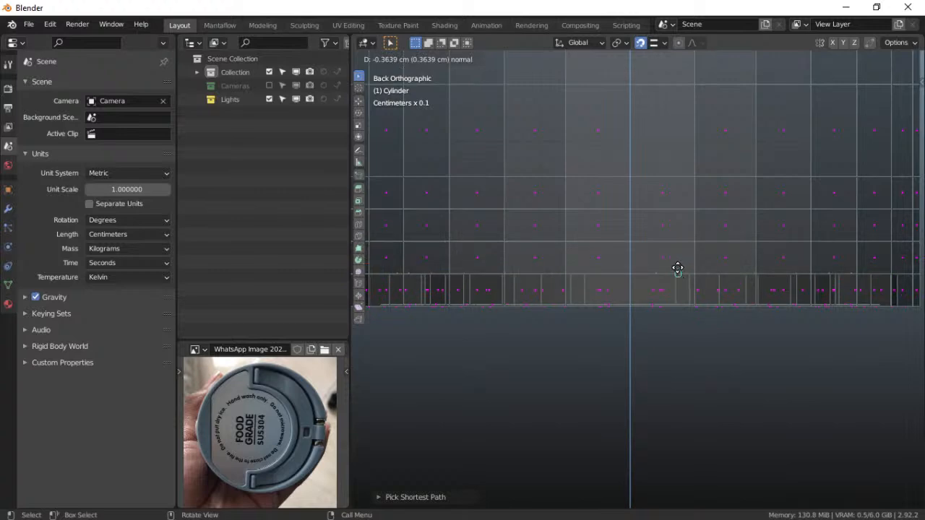
{"action": "left_click", "coordinate": [678, 268]}
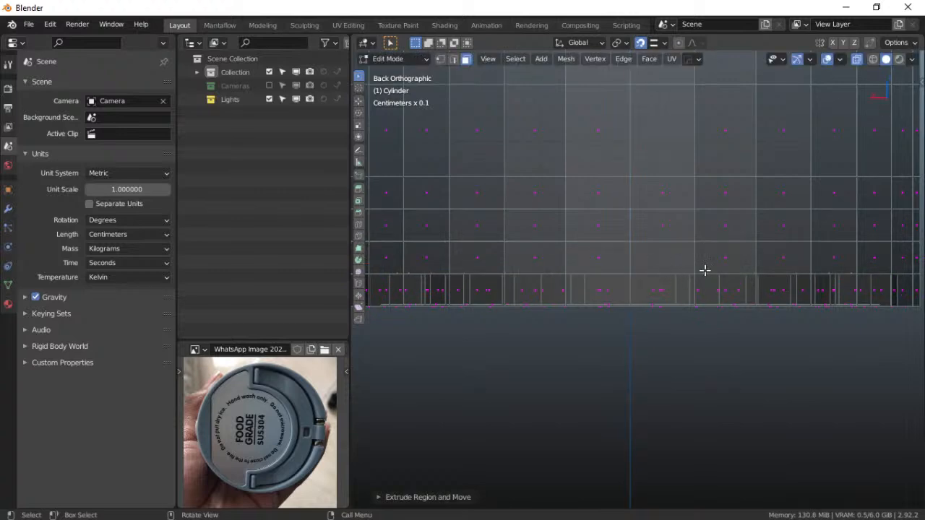
Turn X-ray off and examine the recessed channel from below and from the side
{"action": "left_click", "coordinate": [857, 60]}
{"action": "key", "text": "grave"}
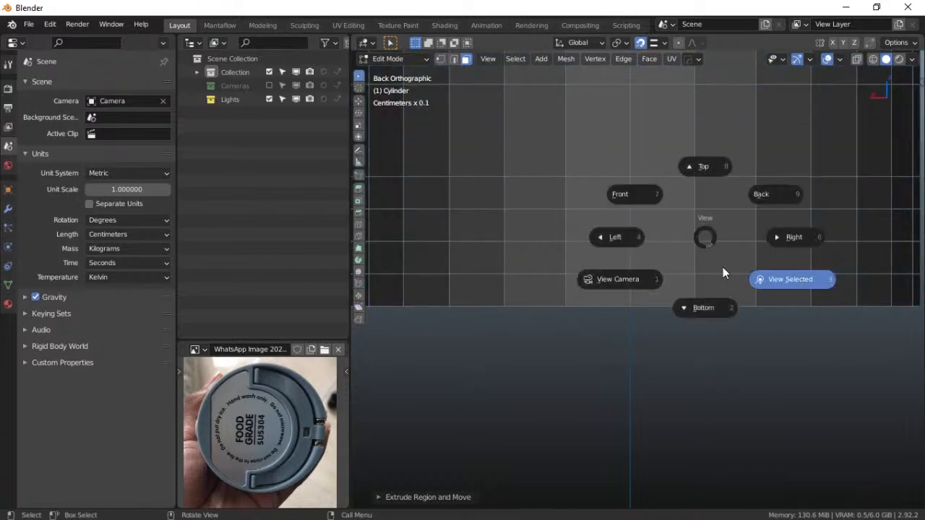
{"action": "left_click", "coordinate": [713, 295]}
{"action": "scroll", "coordinate": [714, 295], "scroll_direction": "down", "scroll_amount": 1}
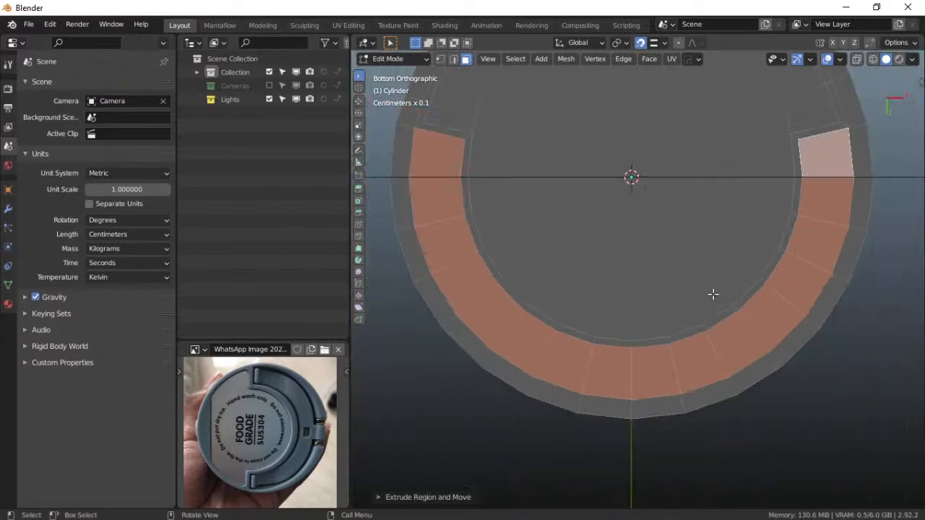
{"action": "scroll", "coordinate": [713, 295], "scroll_direction": "down", "scroll_amount": 2}
{"action": "middle_click_drag", "start_coordinate": [713, 295], "coordinate": [677, 287]}
{"action": "scroll", "coordinate": [676, 287], "scroll_direction": "up", "scroll_amount": 5}
{"action": "middle_click_drag", "start_coordinate": [654, 327], "coordinate": [627, 296]}
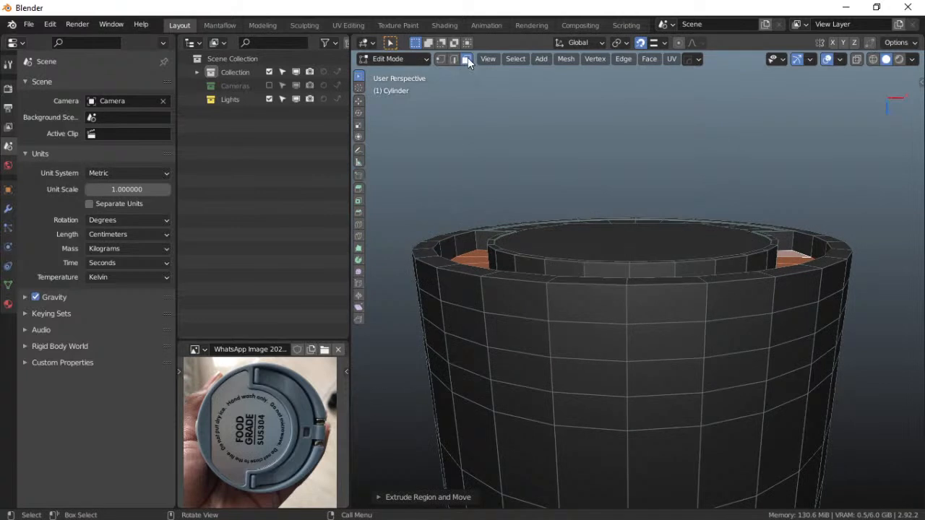
Select the outer, rim and inner wall faces of two neighbouring rim segments opposite the flat edge and delete the faces to open a notch
{"action": "left_click", "coordinate": [583, 320]}
{"action": "left_click", "coordinate": [631, 308], "text": "shift"}
{"action": "left_click", "coordinate": [584, 280], "text": "shift"}
{"action": "left_click", "coordinate": [645, 286], "text": "shift"}
{"action": "left_click", "coordinate": [644, 287], "text": "shift"}
{"action": "mouse_move", "coordinate": [644, 279]}
{"action": "left_mouse_down", "text": "shift"}
{"action": "mouse_move", "coordinate": [648, 303]}
{"action": "mouse_move", "coordinate": [656, 279]}
{"action": "left_mouse_up", "text": "shift"}
{"action": "middle_click_drag", "start_coordinate": [656, 278], "coordinate": [626, 309]}
{"action": "left_click", "coordinate": [628, 310], "text": "shift"}
{"action": "left_click", "coordinate": [646, 299], "text": "shift"}
{"action": "key", "text": "x"}
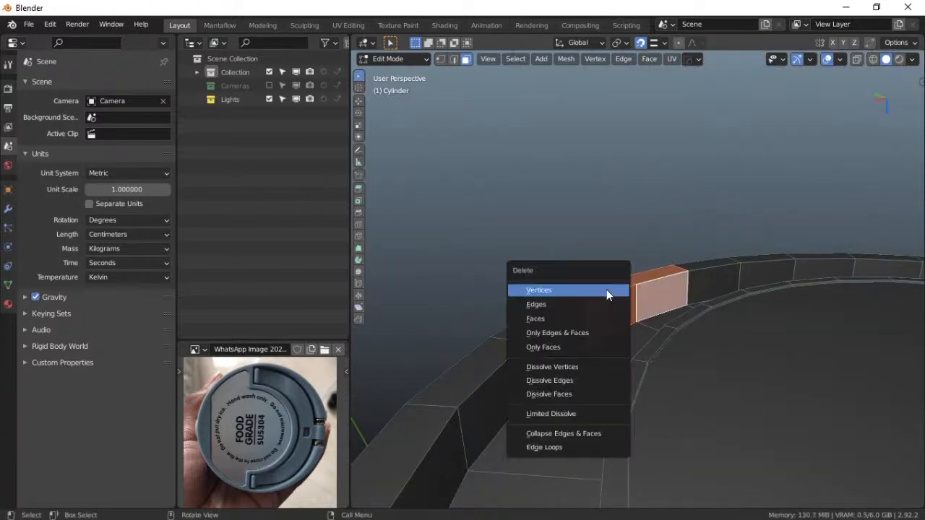
{"action": "left_click", "coordinate": [592, 317]}
{"action": "scroll", "coordinate": [630, 293], "scroll_direction": "down", "scroll_amount": 7}
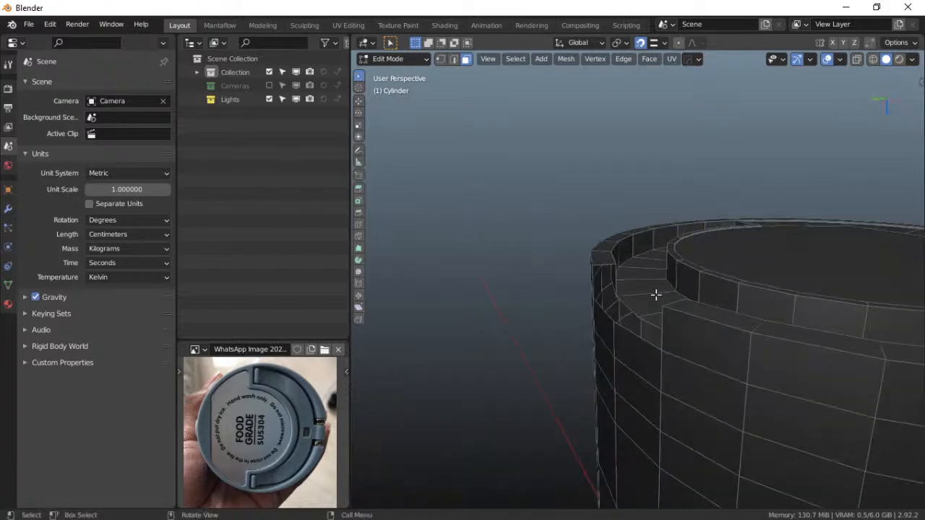
{"action": "middle_click_drag", "start_coordinate": [696, 291], "coordinate": [680, 315]}
{"action": "scroll", "coordinate": [615, 314], "scroll_direction": "up", "scroll_amount": 8}
{"action": "scroll", "coordinate": [616, 319], "scroll_direction": "down", "scroll_amount": 6}
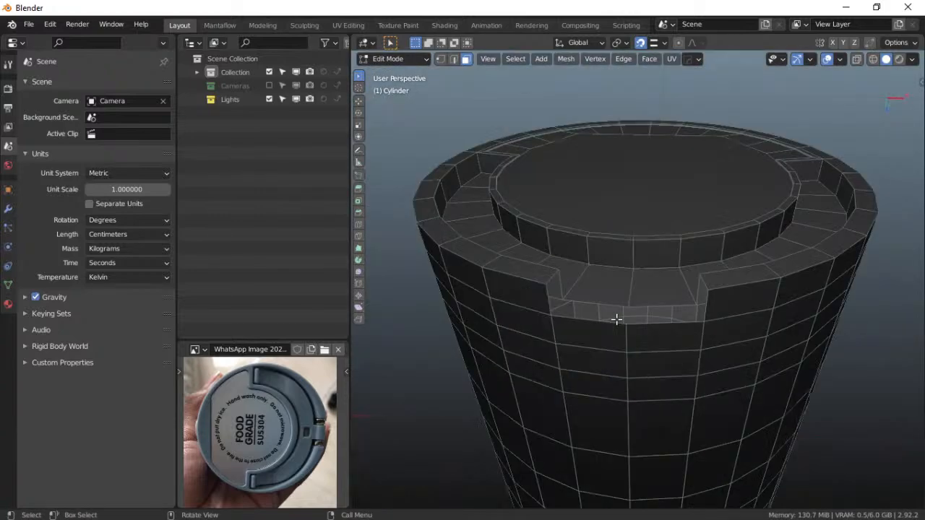
Fill the two open floor gaps of the rim notch with faces between the channel floor edges and the outer wall edges
{"action": "key", "text": "2"}
{"action": "left_click", "coordinate": [597, 304]}
{"action": "left_click", "coordinate": [582, 322], "text": "shift"}
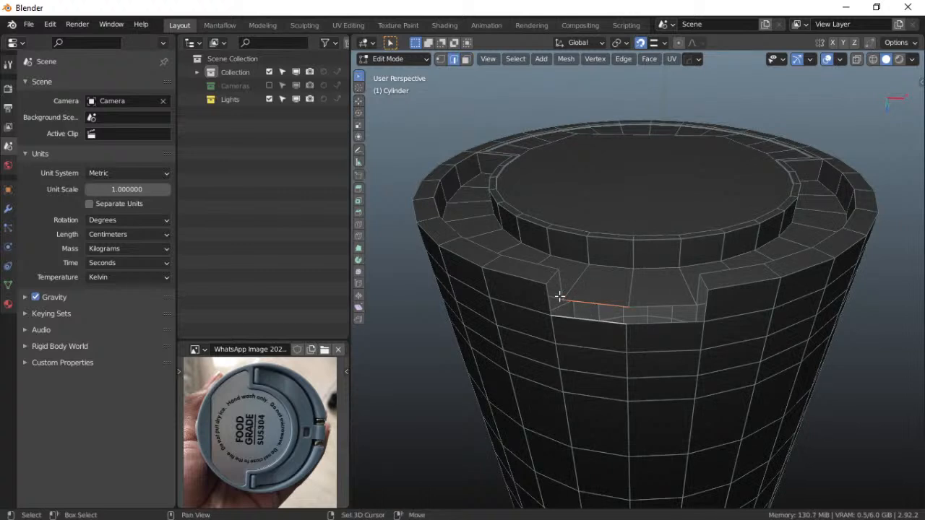
{"action": "key", "text": "f"}
{"action": "left_click", "coordinate": [648, 310], "text": "shift"}
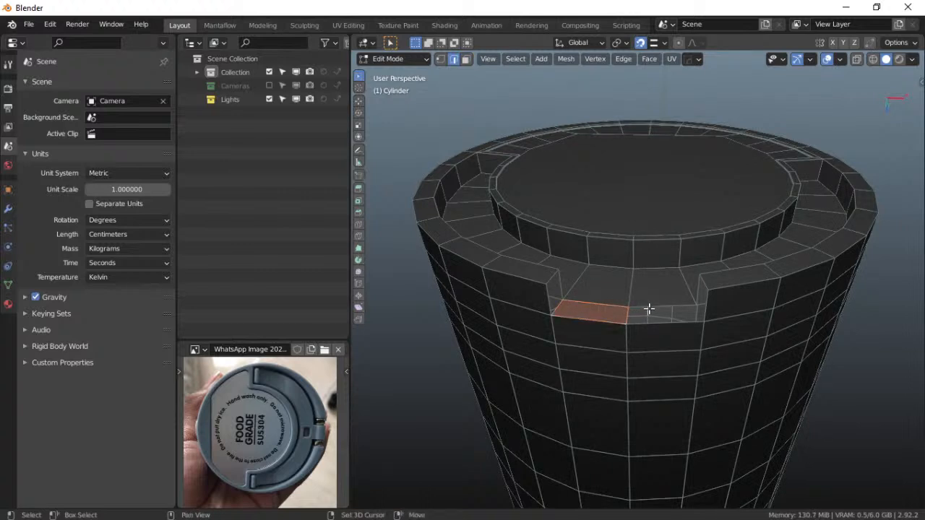
{"action": "left_click", "coordinate": [652, 305]}
{"action": "left_click", "coordinate": [653, 324], "text": "shift"}
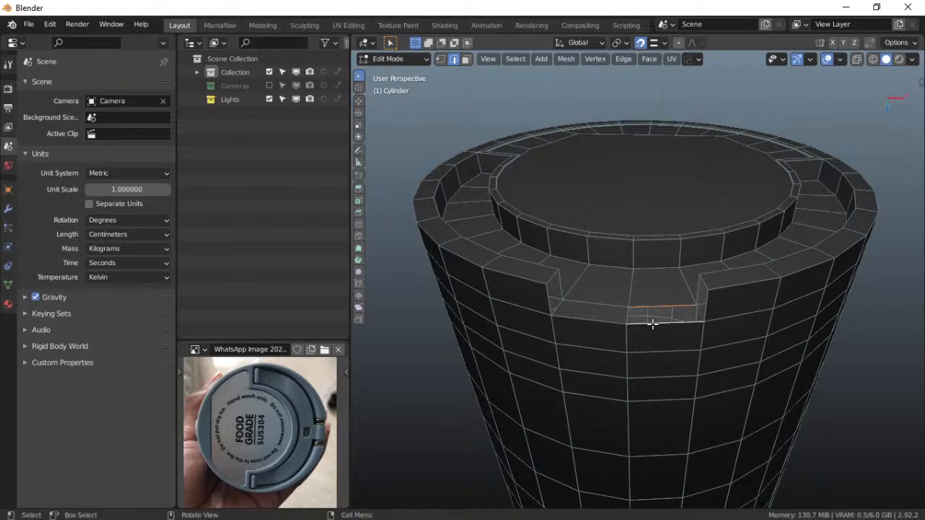
{"action": "key", "text": "f"}
Fill the open cut ends of the rim on both sides of the notch with faces from their bordering edges
{"action": "middle_click_drag", "start_coordinate": [652, 325], "coordinate": [701, 301]}
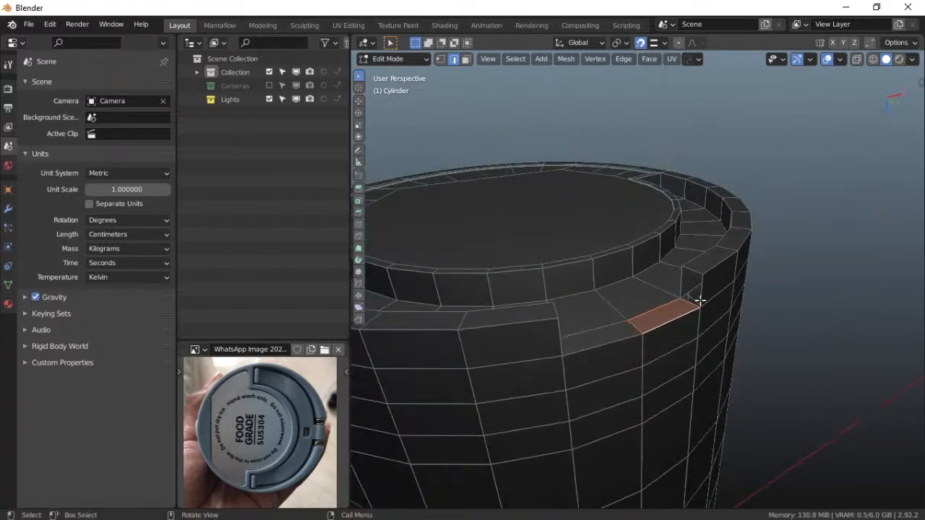
{"action": "left_click", "coordinate": [699, 298]}
{"action": "left_click", "coordinate": [683, 278], "text": "shift"}
{"action": "left_click", "coordinate": [691, 269], "text": "shift"}
{"action": "left_click", "coordinate": [684, 298], "text": "shift"}
{"action": "key", "text": "f"}
{"action": "middle_click_drag", "start_coordinate": [571, 319], "coordinate": [551, 267]}
{"action": "left_click", "coordinate": [577, 247]}
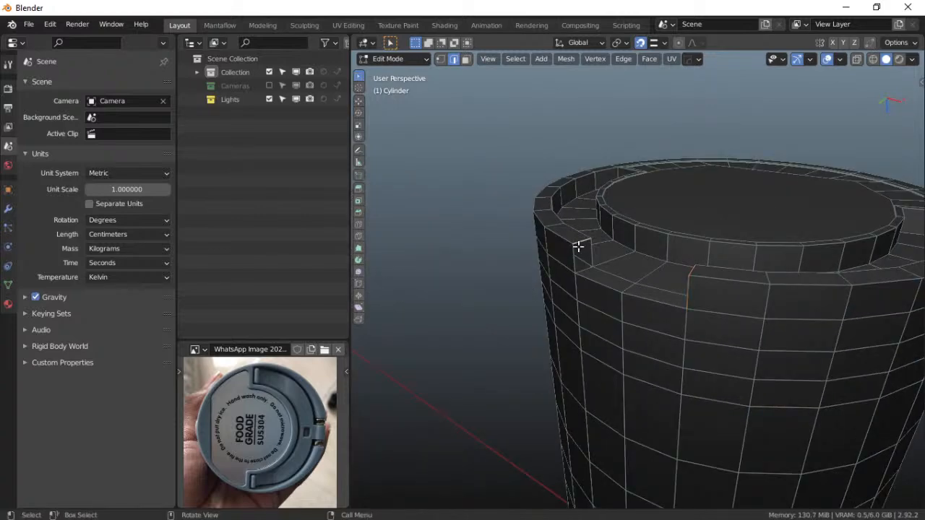
{"action": "left_click", "coordinate": [590, 263], "text": "shift"}
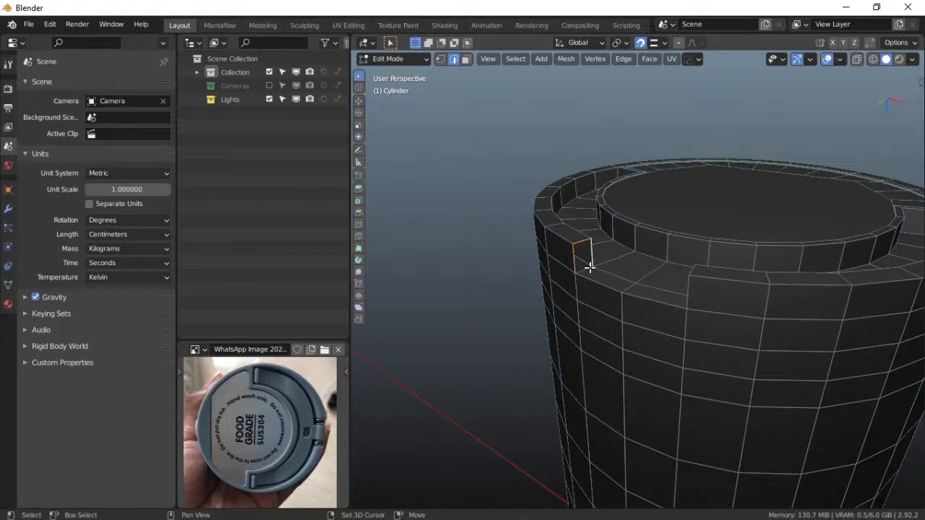
{"action": "left_click", "coordinate": [585, 268], "text": "shift"}
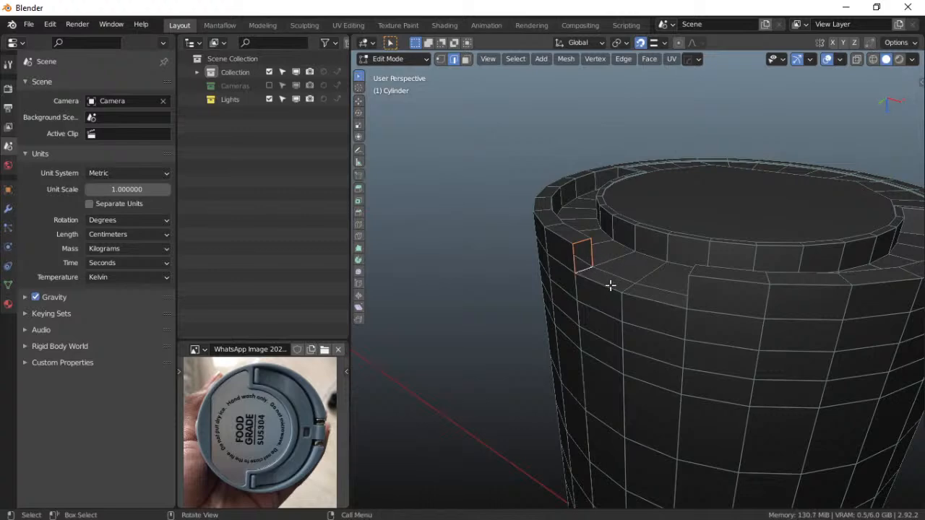
{"action": "key", "text": "f"}
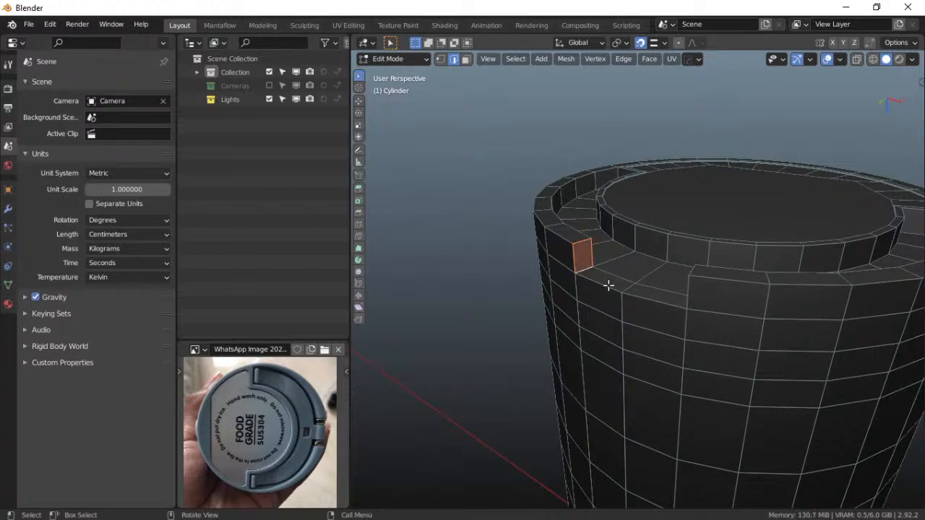
Examine the closed notch and the edges of the raised disc from several angles and close up
{"action": "middle_click_drag", "start_coordinate": [608, 286], "coordinate": [655, 320]}
{"action": "middle_click_drag", "start_coordinate": [654, 251], "coordinate": [696, 237]}
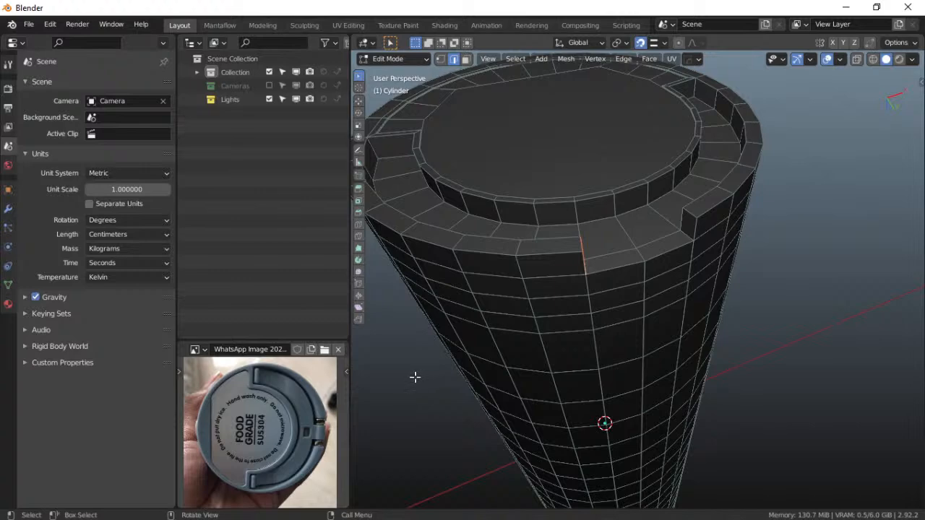
{"action": "middle_click_drag", "start_coordinate": [658, 272], "coordinate": [533, 273]}
{"action": "scroll", "coordinate": [597, 314], "scroll_direction": "down", "scroll_amount": 4}
{"action": "scroll", "coordinate": [598, 314], "scroll_direction": "up", "scroll_amount": 7}
{"action": "middle_click_drag", "start_coordinate": [572, 331], "coordinate": [555, 318]}
{"action": "middle_click_drag", "start_coordinate": [617, 452], "coordinate": [543, 314], "text": "shift"}
{"action": "middle_click_drag", "start_coordinate": [578, 441], "coordinate": [587, 390], "text": "shift"}
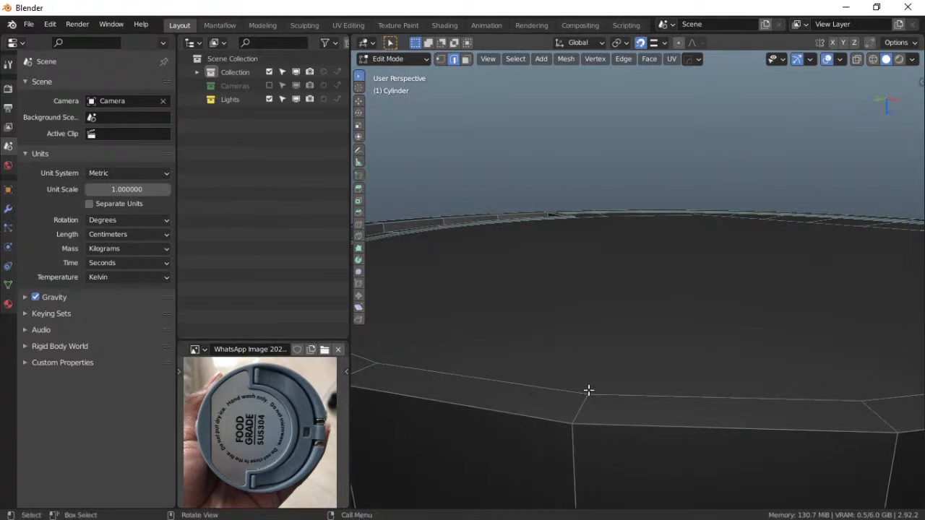
{"action": "scroll", "coordinate": [609, 387], "scroll_direction": "down", "scroll_amount": 8}
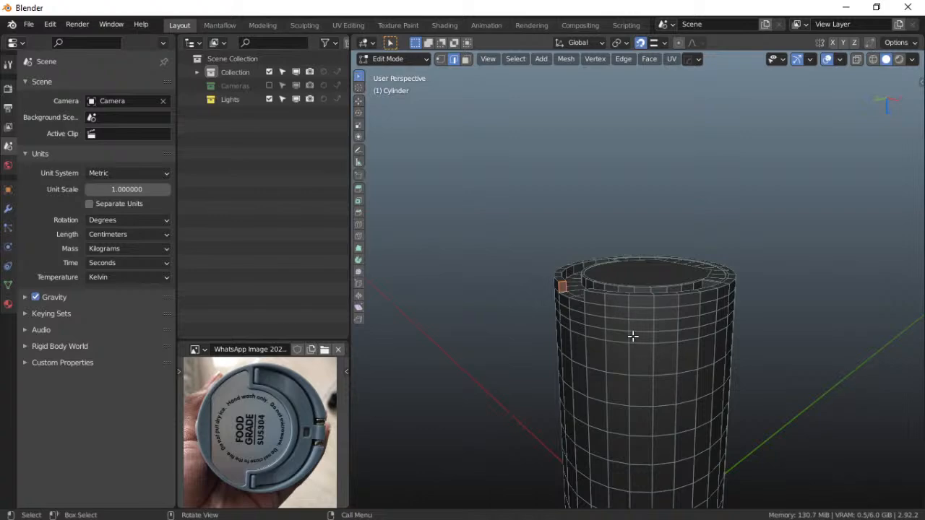
Add an edge loop around the channel floor and, with snapping off, slide it by about -0.72 towards the outer wall
{"action": "middle_click_drag", "start_coordinate": [592, 316], "coordinate": [656, 345]}
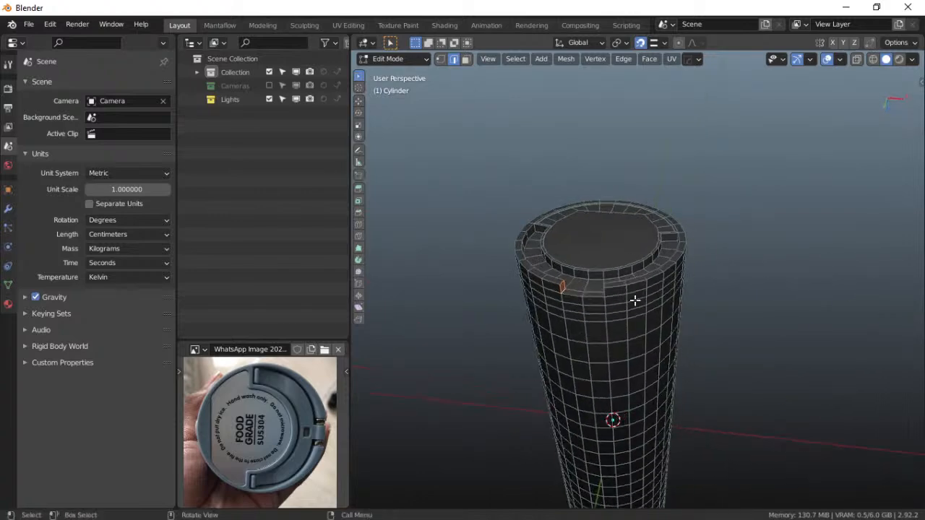
{"action": "middle_click_drag", "start_coordinate": [585, 274], "coordinate": [577, 307]}
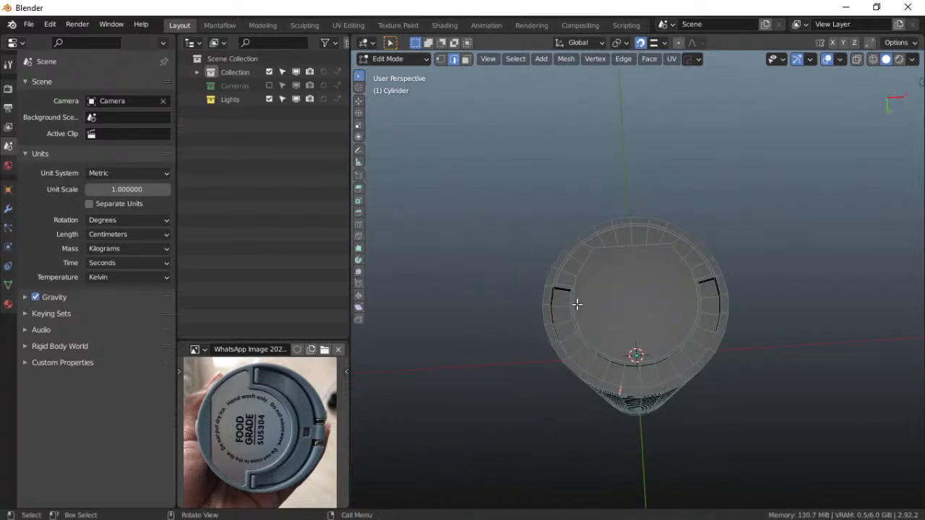
{"action": "scroll", "coordinate": [577, 304], "scroll_direction": "up", "scroll_amount": 5}
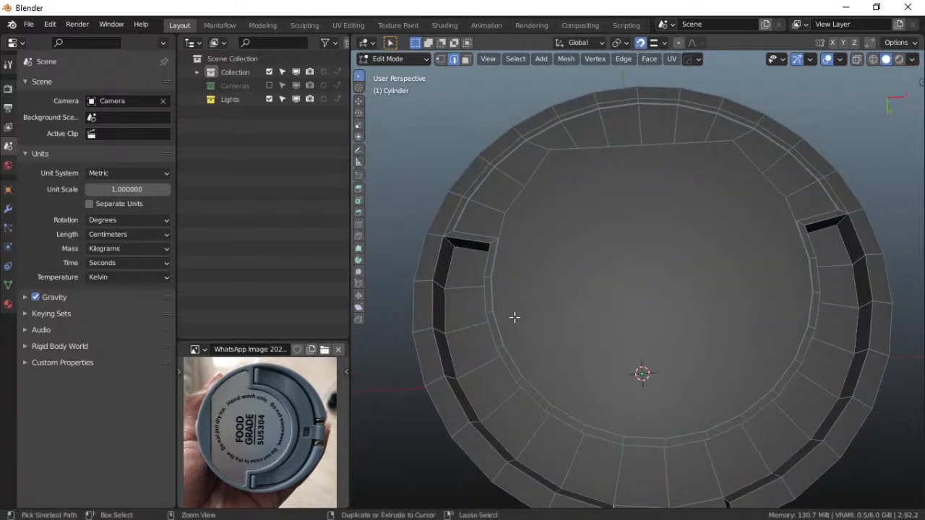
{"action": "key", "text": "ctrl+r"}
{"action": "left_click", "coordinate": [473, 257]}
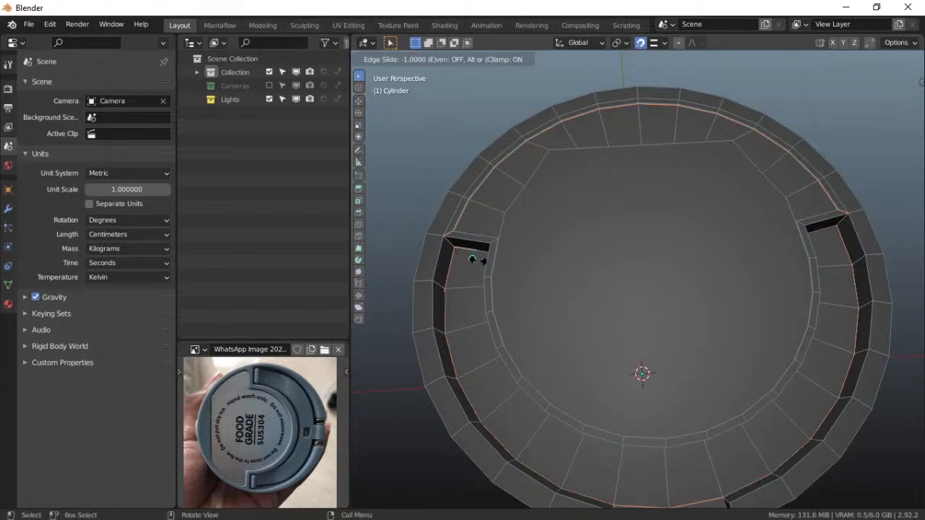
{"action": "right_click", "coordinate": [477, 260]}
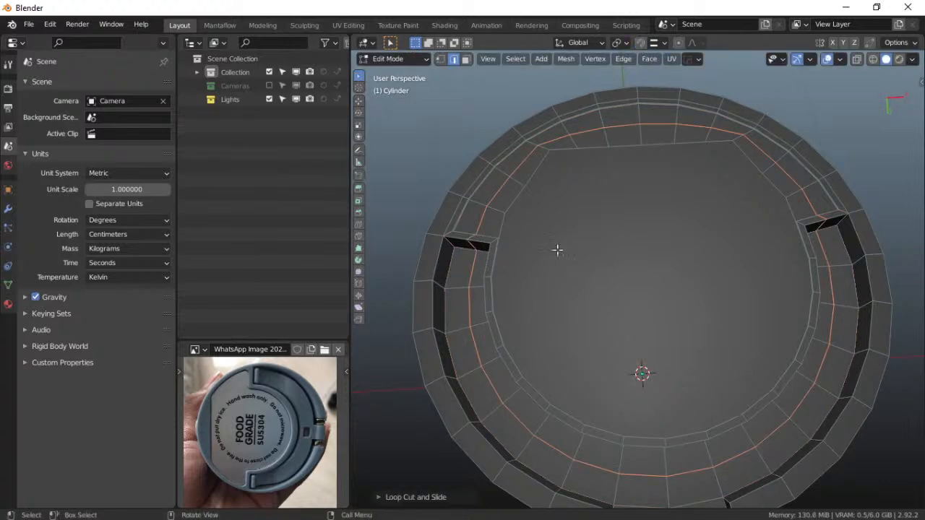
{"action": "left_click", "coordinate": [662, 43]}
{"action": "left_click", "coordinate": [639, 83]}
{"action": "key", "text": "g"}
{"action": "key", "text": "g"}
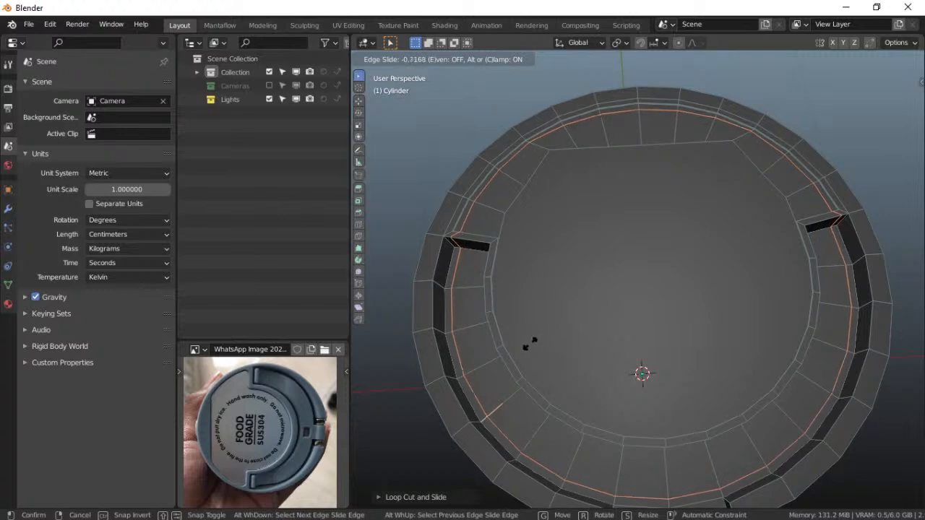
{"action": "left_click", "coordinate": [530, 344]}
Add a second edge loop around the channel floor and slide it inward by about -0.37, close to the raised disc's wall
{"action": "key", "text": "ctrl+r"}
{"action": "left_click", "coordinate": [471, 291]}
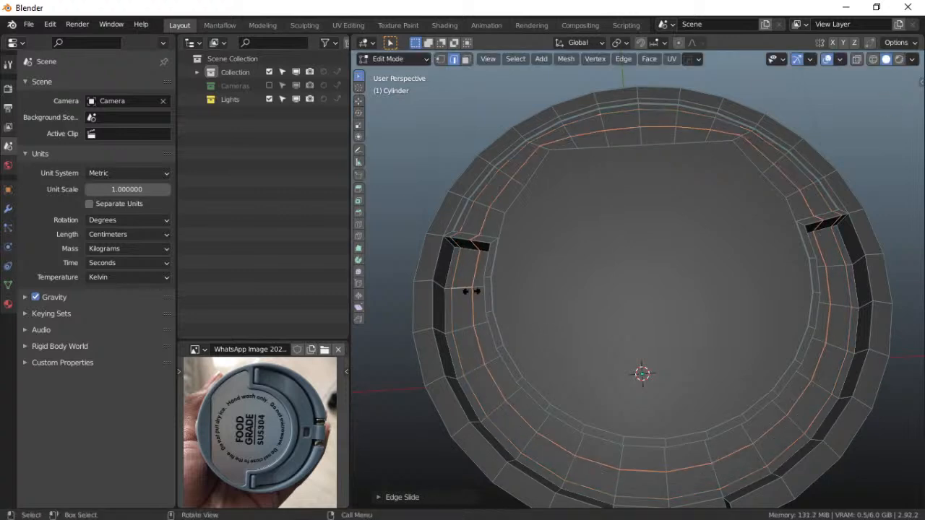
{"action": "key", "text": "g"}
{"action": "key", "text": "g"}
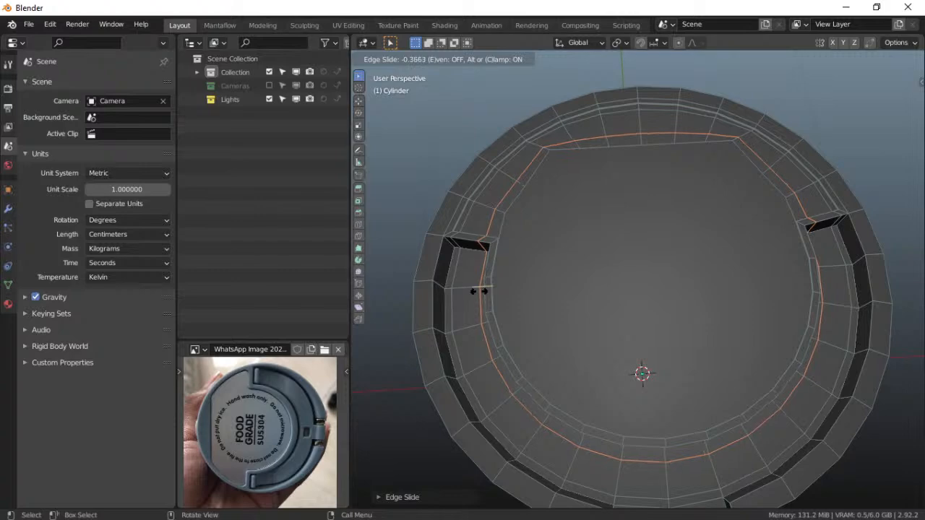
{"action": "left_click", "coordinate": [480, 291]}
Add a horizontal edge loop around the disc and rim walls, slid by -0.6 towards the channel floor
{"action": "middle_click_drag", "start_coordinate": [537, 396], "coordinate": [543, 318]}
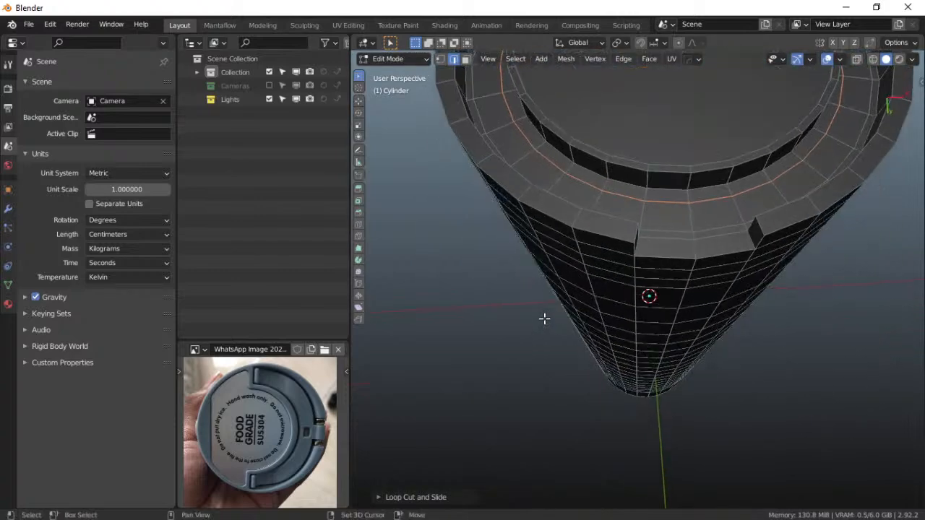
{"action": "middle_click_drag", "start_coordinate": [618, 307], "coordinate": [603, 279]}
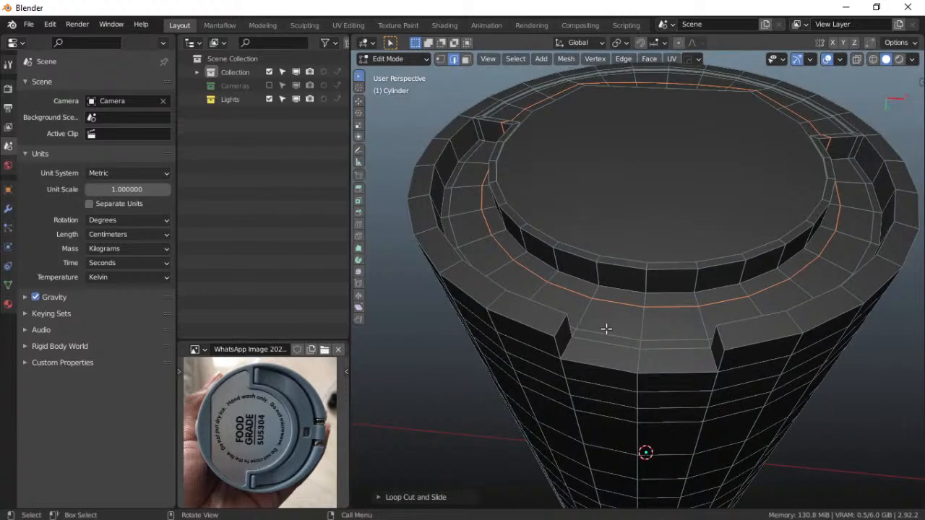
{"action": "middle_click_drag", "start_coordinate": [607, 329], "coordinate": [597, 311]}
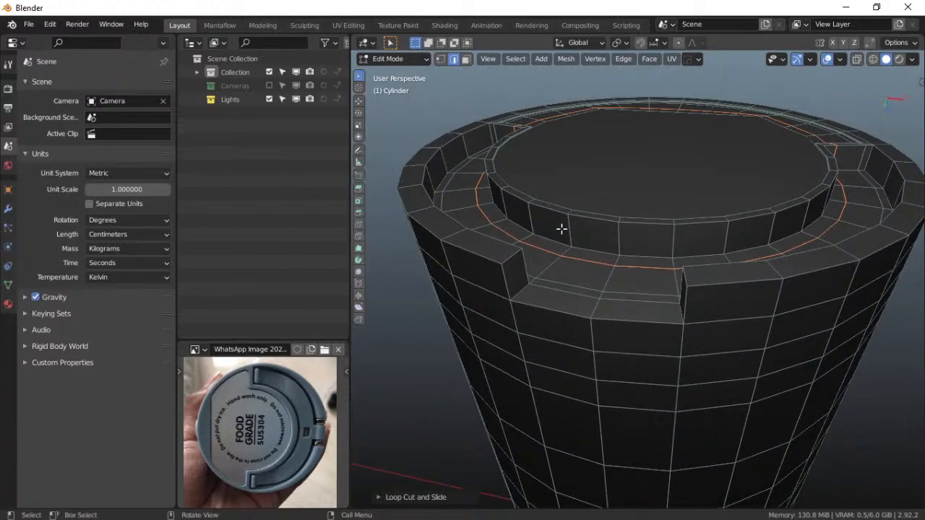
{"action": "key", "text": "ctrl+r"}
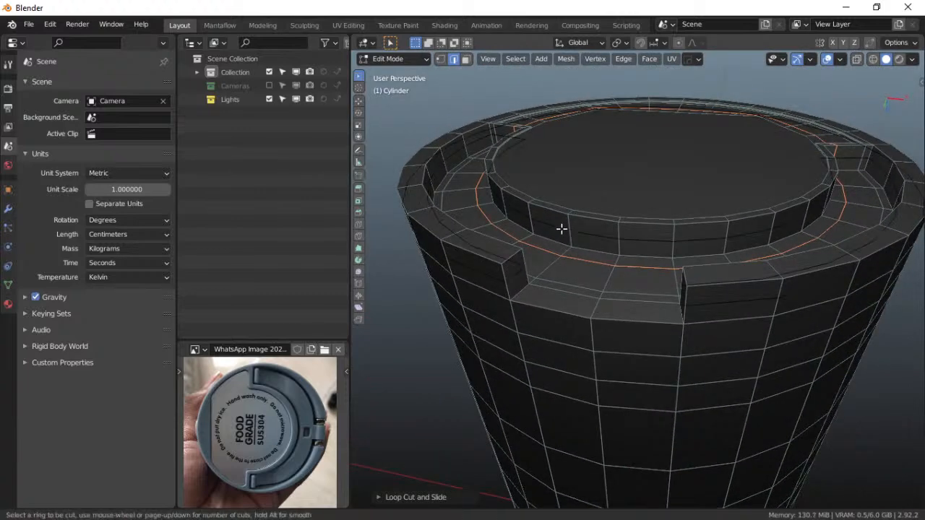
{"action": "left_click", "coordinate": [628, 239]}
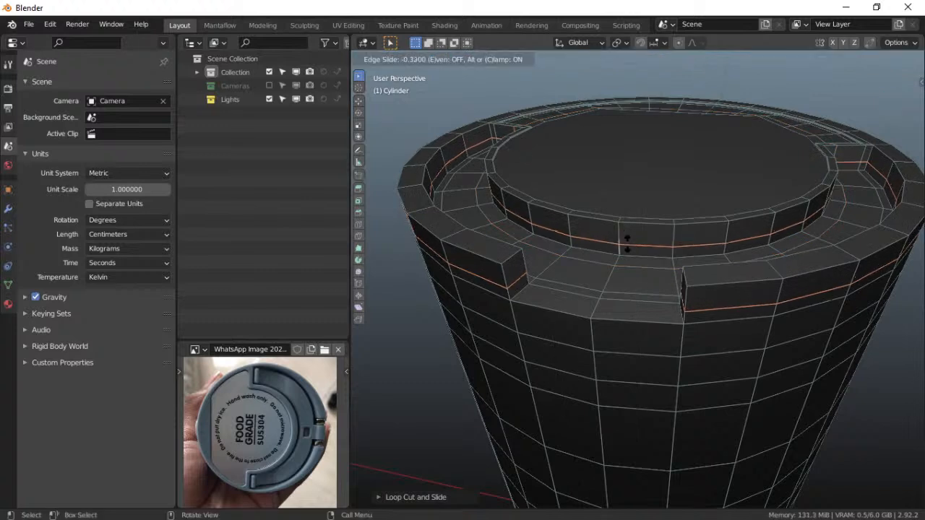
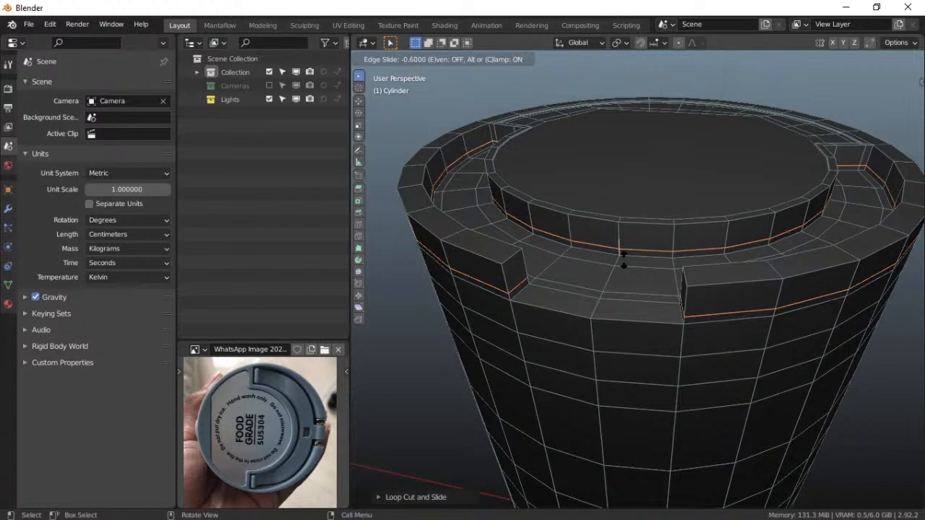
{"action": "left_click", "coordinate": [623, 260]}
Add a Subdivision Surface modifier to the bottle and set both its viewport and render levels to 3
{"action": "left_click", "coordinate": [8, 209]}
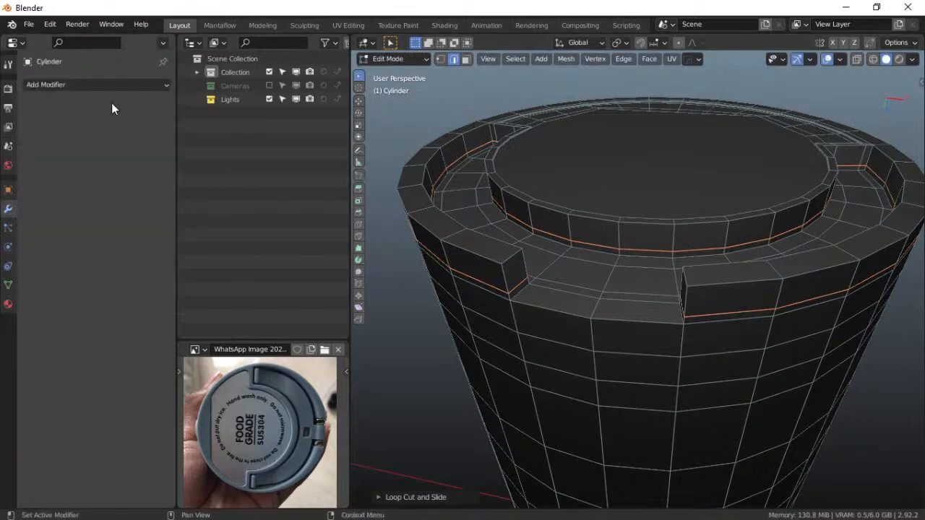
{"action": "left_click", "coordinate": [109, 85]}
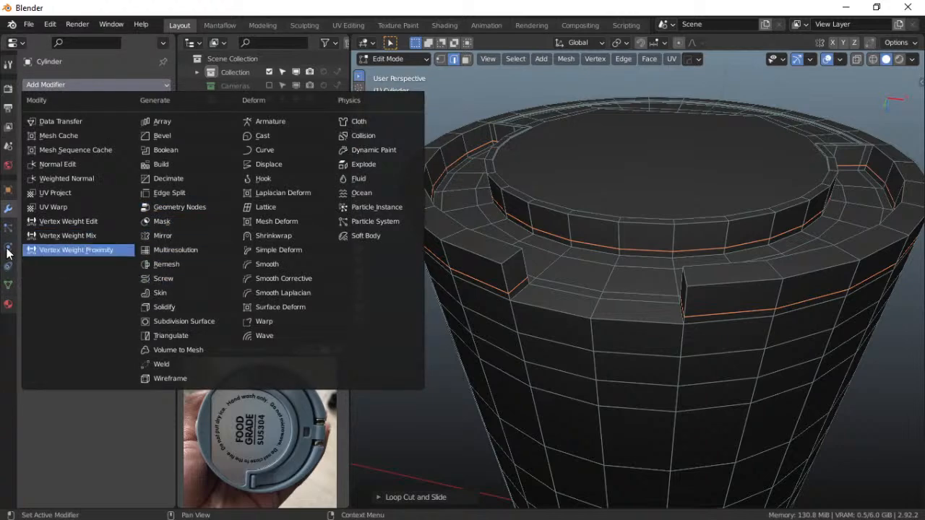
{"action": "left_click", "coordinate": [180, 322]}
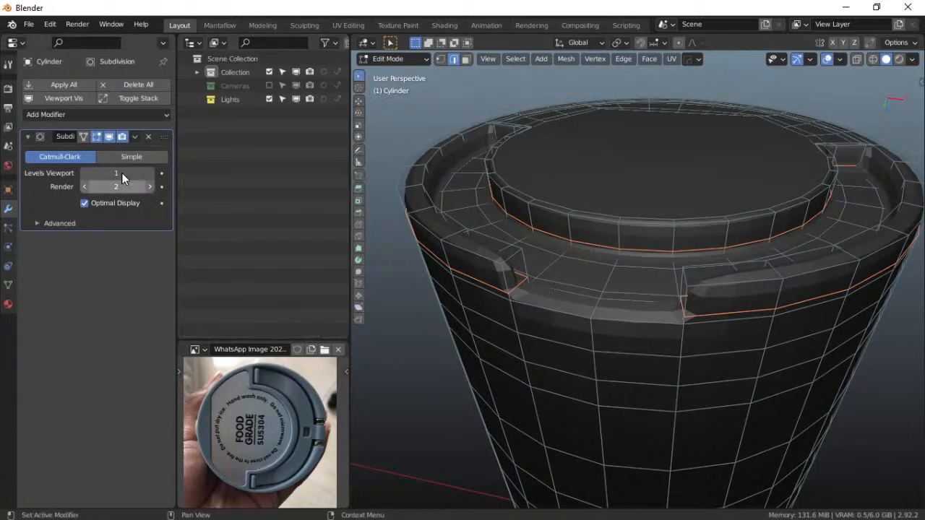
{"action": "left_click", "coordinate": [150, 172]}
{"action": "left_click", "coordinate": [149, 172]}
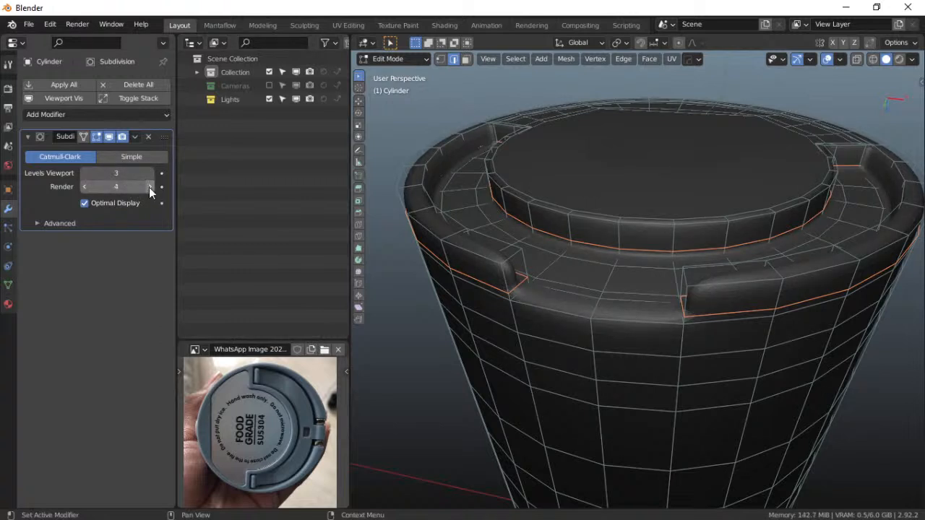
{"action": "left_click", "coordinate": [84, 187]}
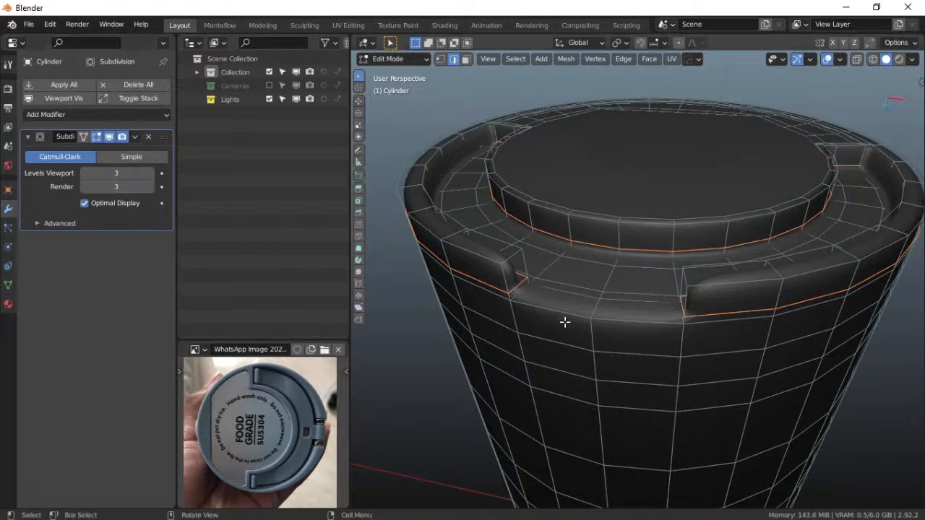
Switch the bottle to Object Mode and apply Shade Smooth
{"action": "key", "text": "ctrl+Tab"}
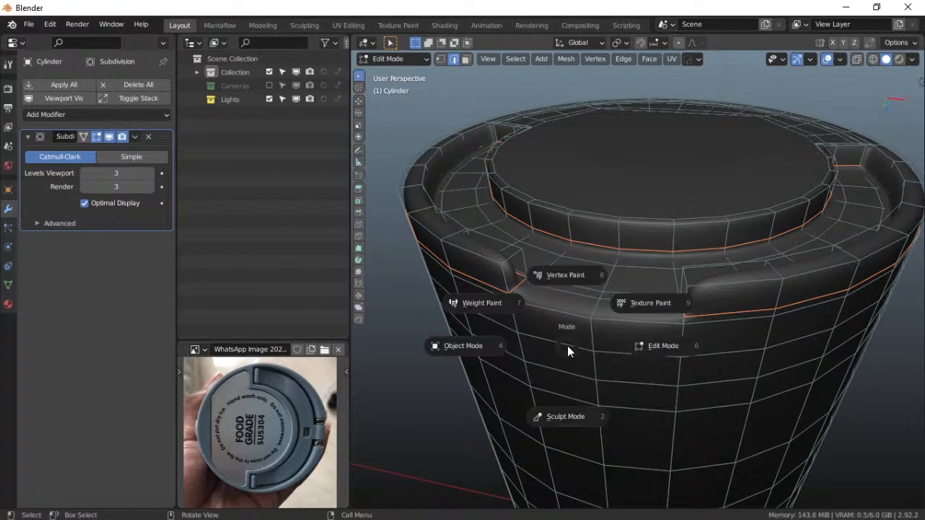
{"action": "left_click", "coordinate": [389, 340]}
{"action": "right_click", "coordinate": [532, 333]}
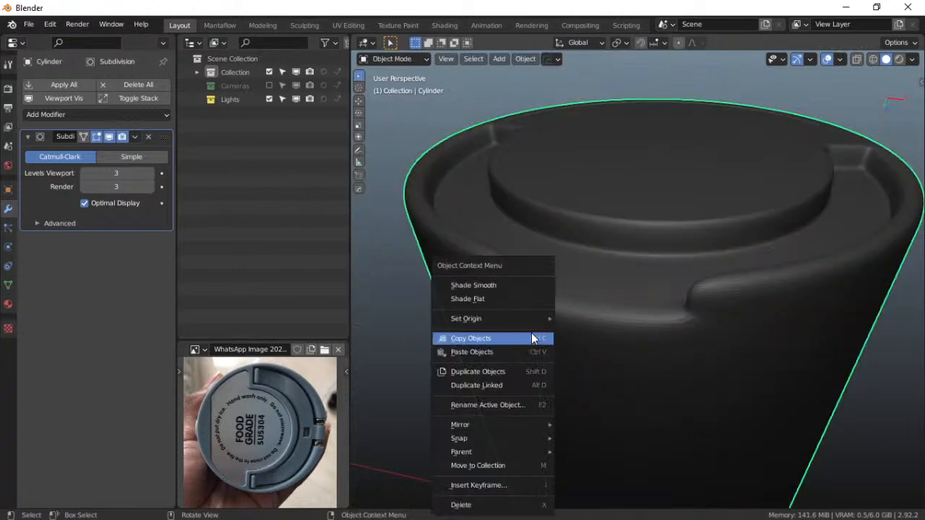
{"action": "left_click", "coordinate": [499, 284]}
Examine the smoothed base from below and up close at the channel's end, comparing it with the reference photo
{"action": "scroll", "coordinate": [609, 303], "scroll_direction": "up", "scroll_amount": 4}
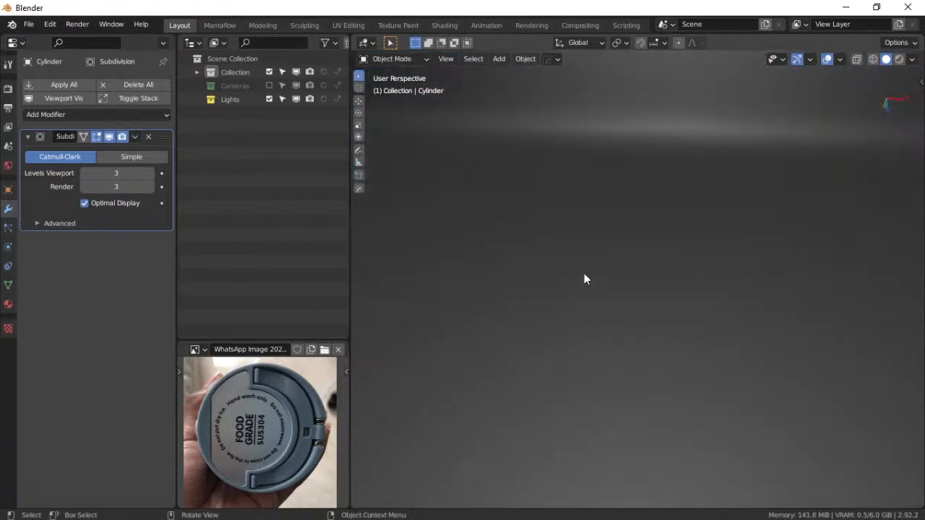
{"action": "scroll", "coordinate": [584, 275], "scroll_direction": "down", "scroll_amount": 7}
{"action": "middle_click_drag", "start_coordinate": [584, 275], "coordinate": [587, 327]}
{"action": "middle_click_drag", "start_coordinate": [596, 379], "coordinate": [596, 353]}
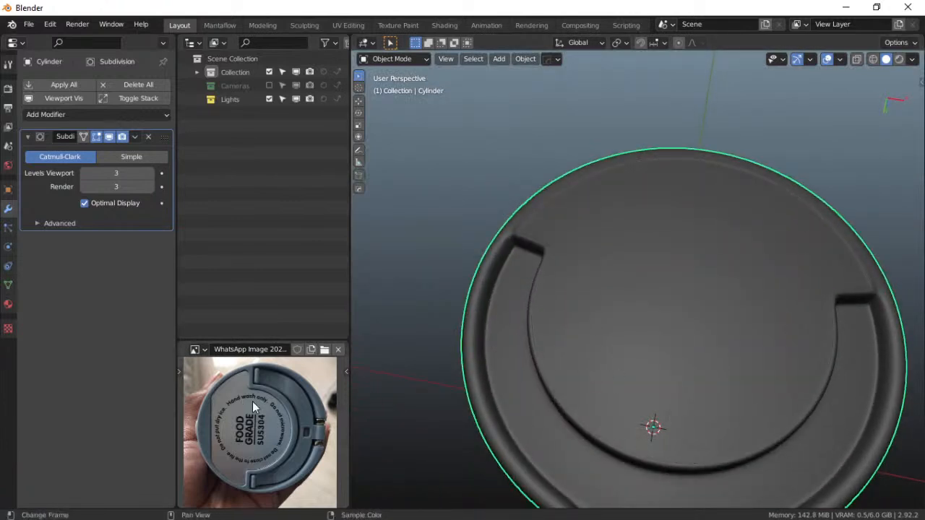
{"action": "middle_click_drag", "start_coordinate": [639, 330], "coordinate": [604, 242]}
{"action": "scroll", "coordinate": [602, 236], "scroll_direction": "down", "scroll_amount": 5}
{"action": "scroll", "coordinate": [602, 236], "scroll_direction": "up", "scroll_amount": 8}
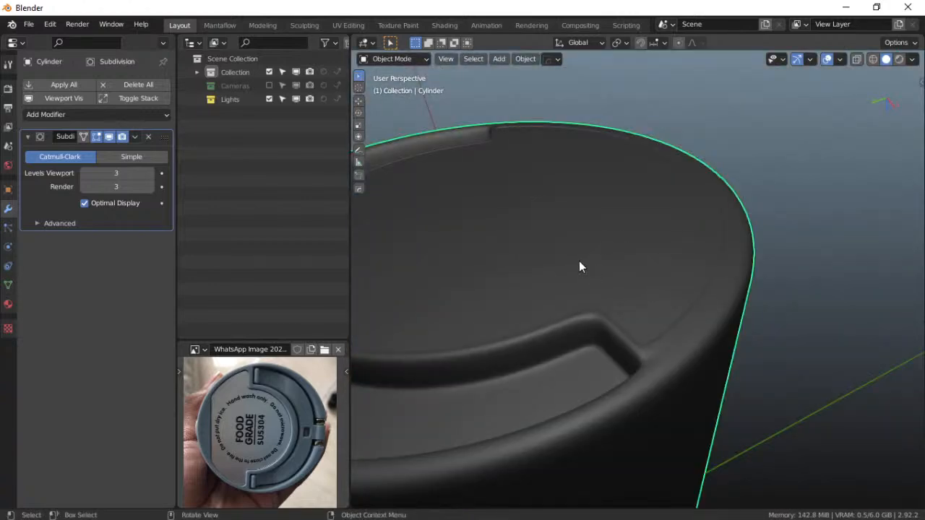
Compare the smoothed base, from the side and from below, with the disc in the reference photo
{"action": "middle_click_drag", "start_coordinate": [580, 264], "coordinate": [536, 212]}
{"action": "middle_click_drag", "start_coordinate": [503, 289], "coordinate": [455, 275]}
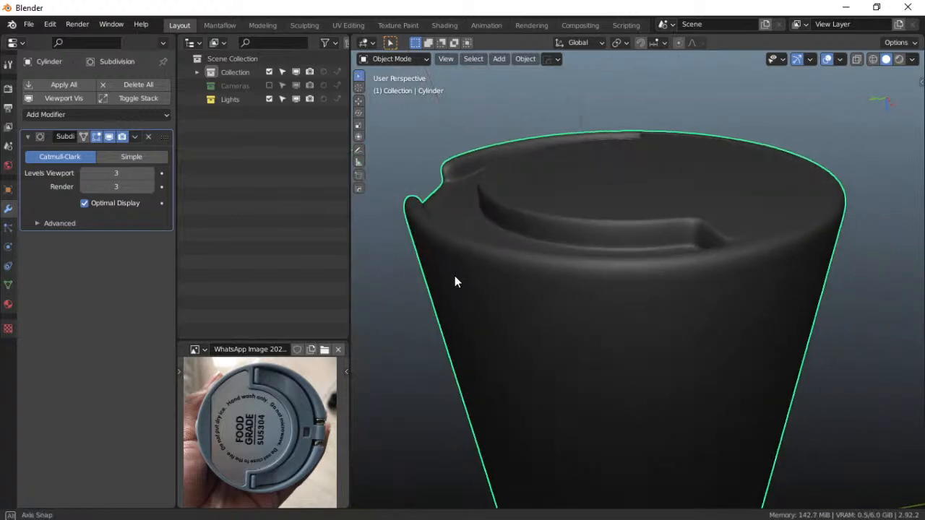
{"action": "scroll", "coordinate": [455, 275], "scroll_direction": "down", "scroll_amount": 3}
{"action": "scroll", "coordinate": [252, 391], "scroll_direction": "up", "scroll_amount": 4}
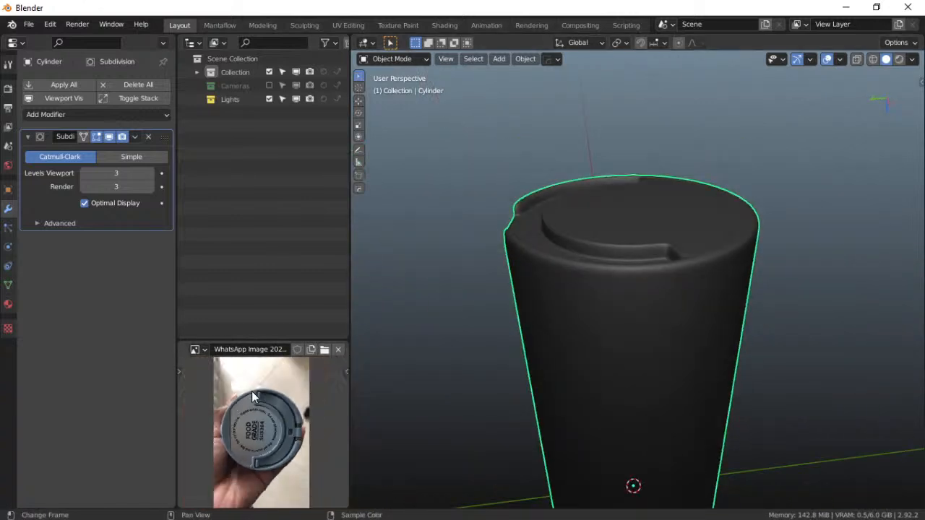
{"action": "middle_click_drag", "start_coordinate": [622, 202], "coordinate": [609, 266]}
{"action": "middle_click_drag", "start_coordinate": [504, 347], "coordinate": [598, 378]}
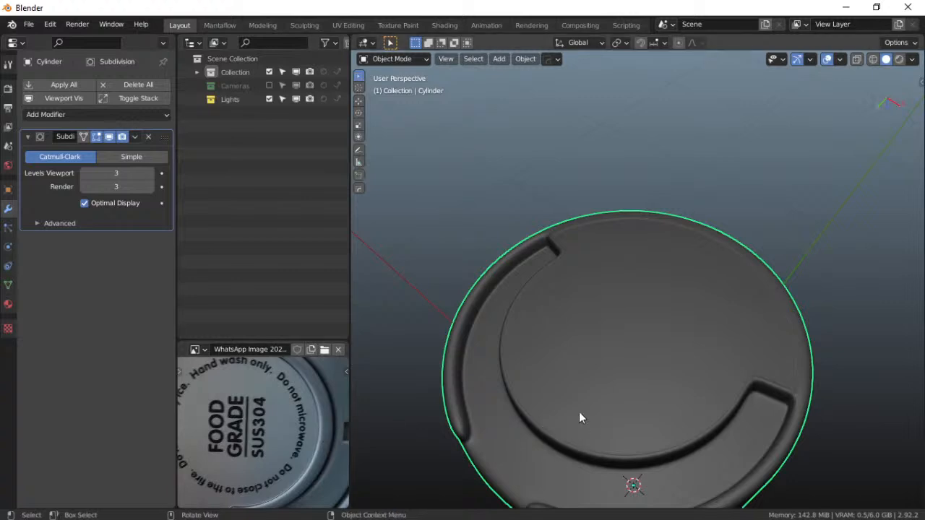
Turn off the Subdivision modifier's viewport display and open the bottle in Edit Mode, viewed straight from below
{"action": "left_click", "coordinate": [110, 136]}
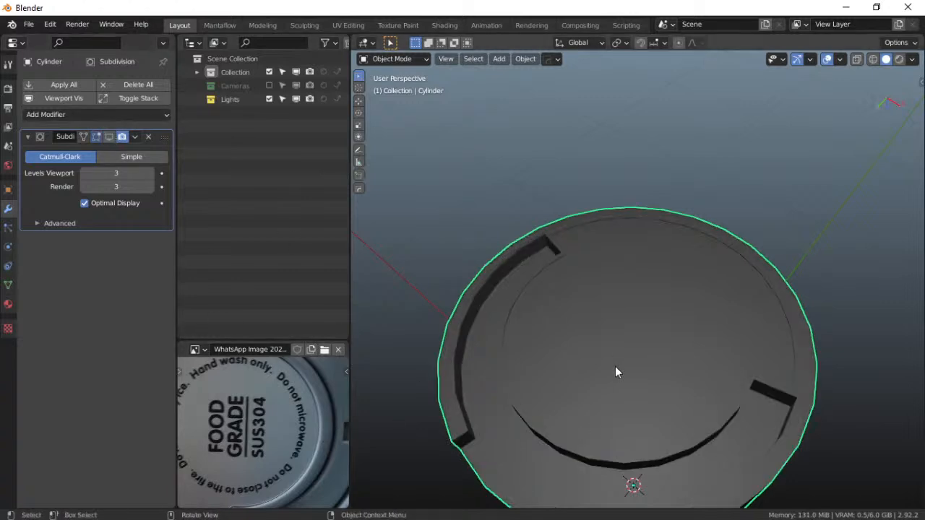
{"action": "key", "text": "ctrl+Tab"}
{"action": "left_click", "coordinate": [654, 365]}
{"action": "middle_click_drag", "start_coordinate": [585, 371], "coordinate": [620, 414]}
{"action": "key", "text": "grave"}
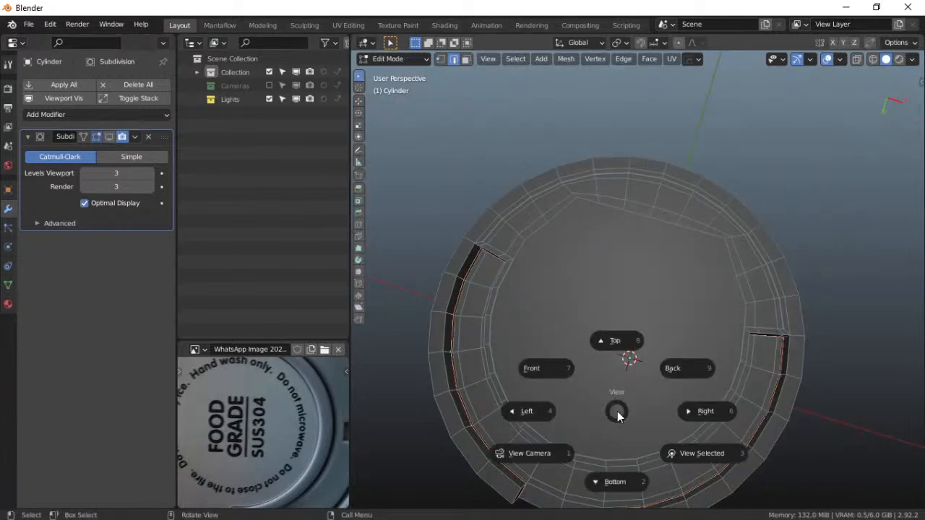
{"action": "left_click", "coordinate": [615, 483]}
{"action": "scroll", "coordinate": [626, 370], "scroll_direction": "up", "scroll_amount": 5}
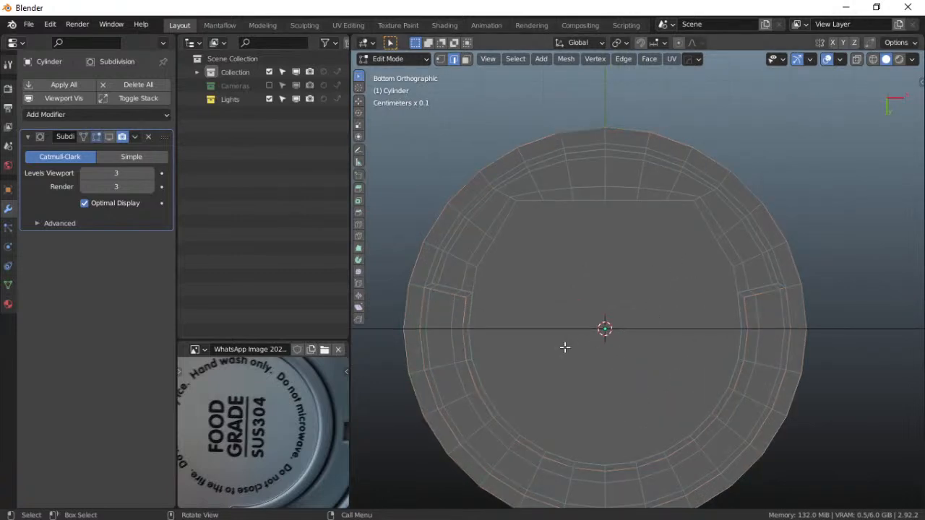
Switch to face selection and select the large central face of the base disc
{"action": "left_click", "coordinate": [466, 59]}
{"action": "left_click", "coordinate": [586, 412]}
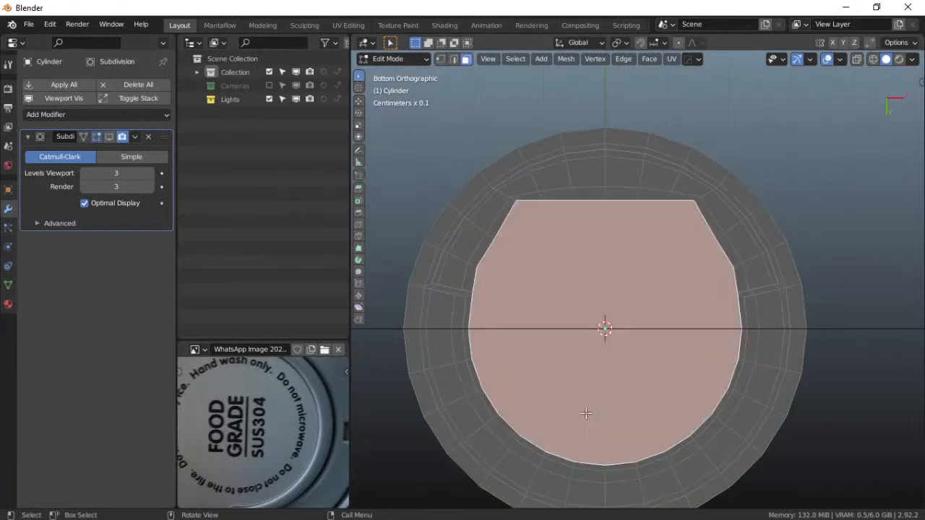
{"action": "middle_click_drag", "start_coordinate": [591, 401], "coordinate": [589, 364], "text": "shift"}
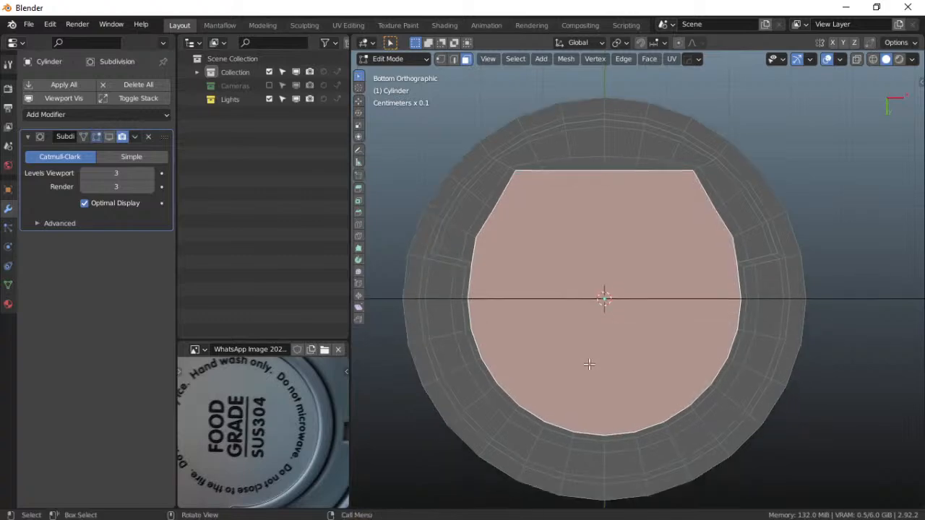
{"action": "middle_click_drag", "start_coordinate": [547, 282], "coordinate": [465, 238]}
{"action": "scroll", "coordinate": [511, 266], "scroll_direction": "down", "scroll_amount": 5}
{"action": "middle_click_drag", "start_coordinate": [594, 312], "coordinate": [527, 294]}
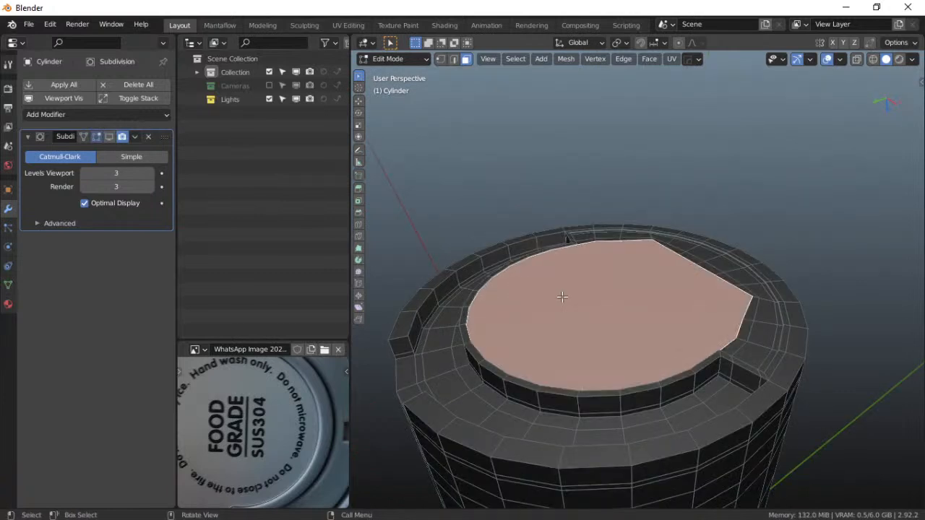
{"action": "middle_click_drag", "start_coordinate": [636, 317], "coordinate": [641, 350]}
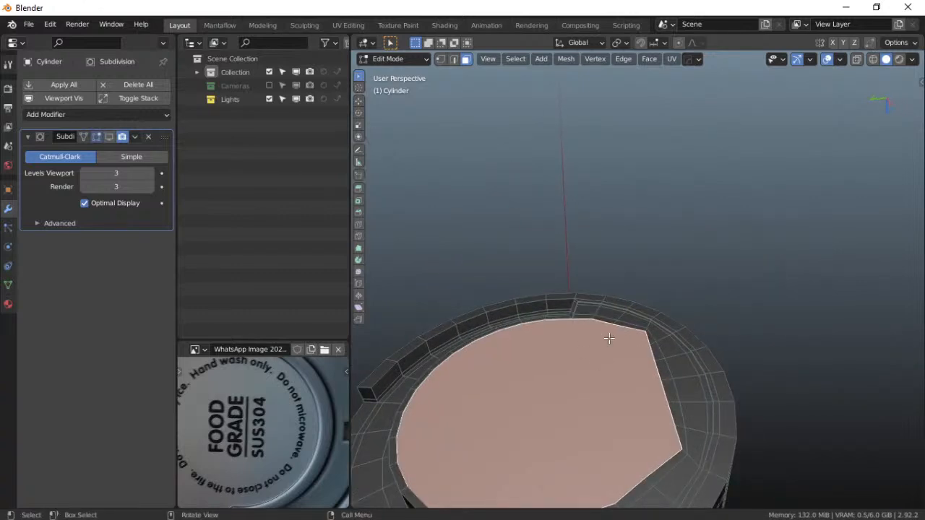
Extend the selection with the ring faces behind the disc's flat edge, between the two channel ends
{"action": "left_click_drag", "start_coordinate": [588, 311], "coordinate": [696, 429], "text": "shift"}
{"action": "right_click_drag", "start_coordinate": [677, 438], "coordinate": [675, 386], "text": "shift"}
{"action": "middle_click_drag", "start_coordinate": [665, 424], "coordinate": [663, 382]}
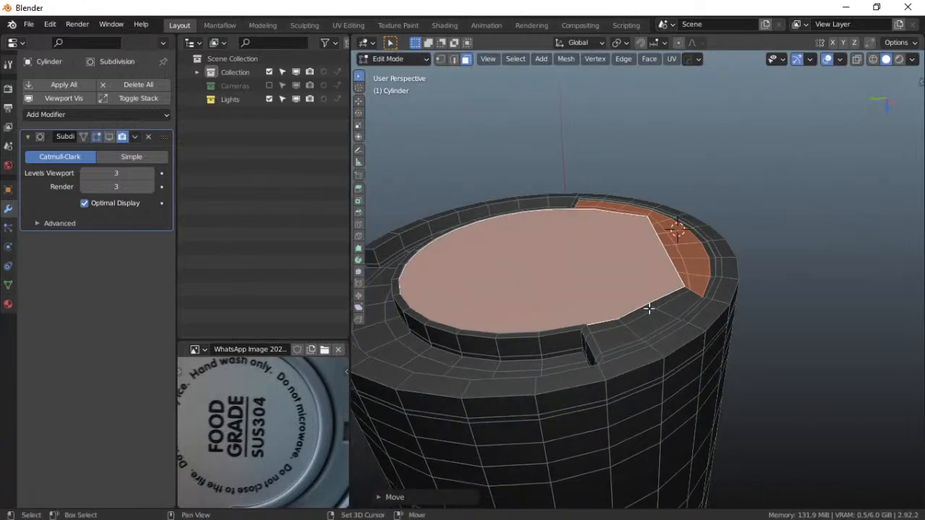
{"action": "left_click_drag", "start_coordinate": [648, 310], "coordinate": [667, 306], "text": "shift"}
{"action": "left_click_drag", "start_coordinate": [610, 323], "coordinate": [634, 314], "text": "shift"}
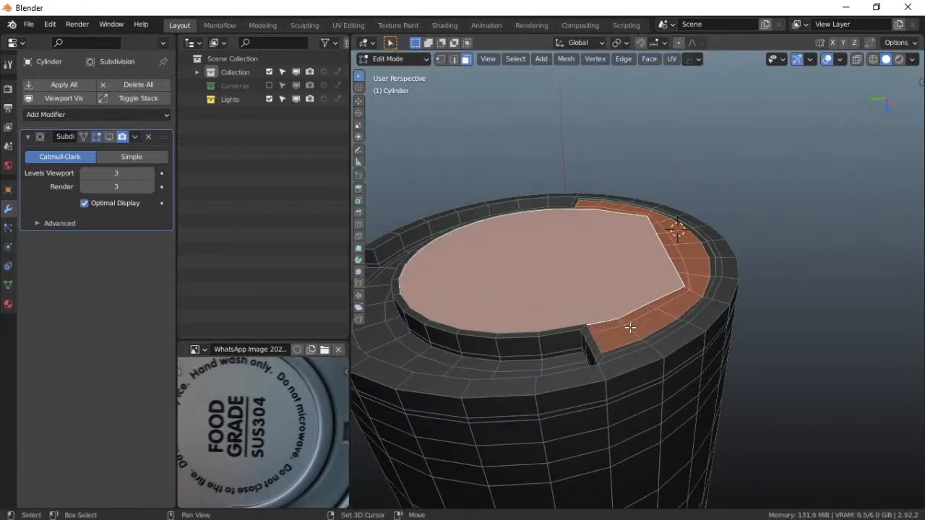
{"action": "middle_click_drag", "start_coordinate": [634, 314], "coordinate": [685, 339]}
{"action": "key", "text": "grave"}
{"action": "left_click", "coordinate": [681, 397]}
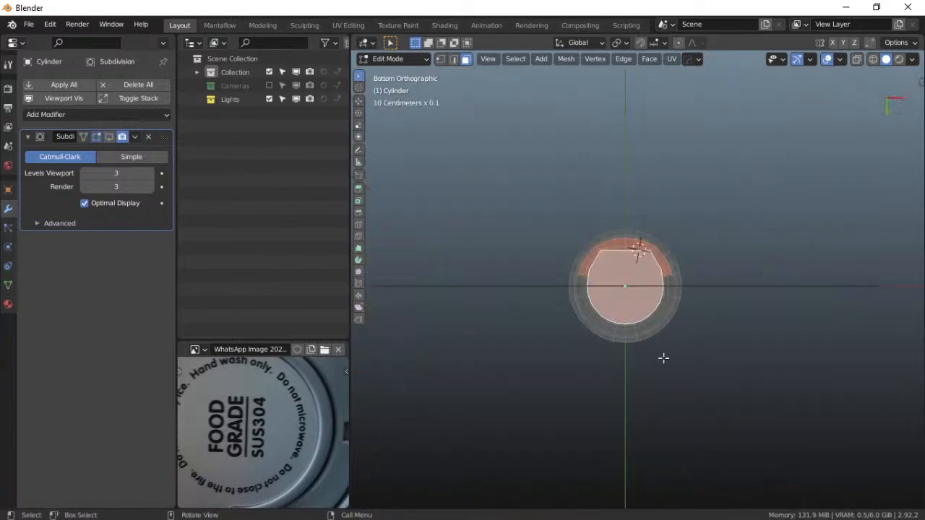
{"action": "scroll", "coordinate": [663, 357], "scroll_direction": "up", "scroll_amount": 8}
{"action": "middle_click_drag", "start_coordinate": [637, 331], "coordinate": [661, 360], "text": "shift"}
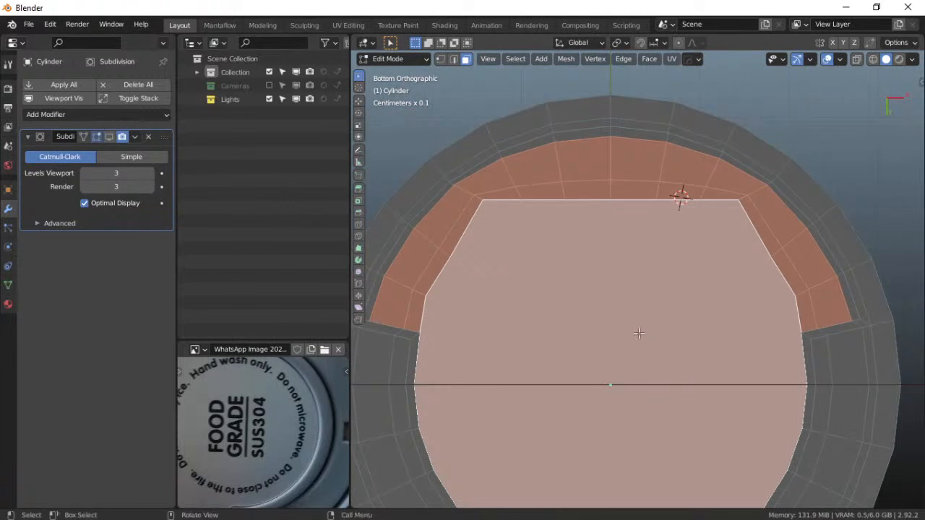
Grow the face selection by two levels and shrink it back by one to include the disc's narrow border faces
{"action": "key", "text": "ctrl+KP_Add"}
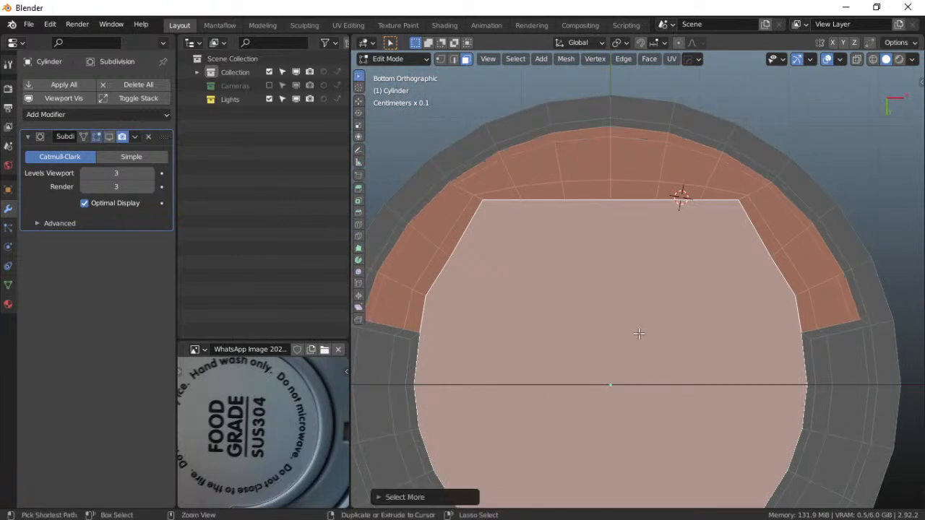
{"action": "key", "text": "ctrl+KP_Add"}
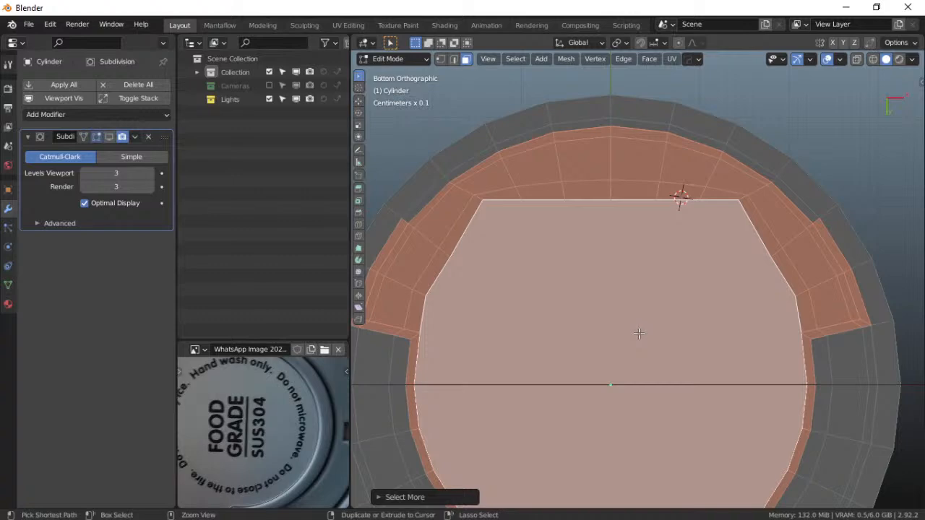
{"action": "key", "text": "ctrl+KP_Subtract"}
Examine the selected faces up close along the disc's outer edge near the channel's end
{"action": "middle_click_drag", "start_coordinate": [607, 299], "coordinate": [571, 276]}
{"action": "scroll", "coordinate": [597, 203], "scroll_direction": "down", "scroll_amount": 5}
{"action": "scroll", "coordinate": [571, 275], "scroll_direction": "down", "scroll_amount": 2}
{"action": "scroll", "coordinate": [576, 290], "scroll_direction": "up", "scroll_amount": 5}
{"action": "scroll", "coordinate": [575, 289], "scroll_direction": "down", "scroll_amount": 3}
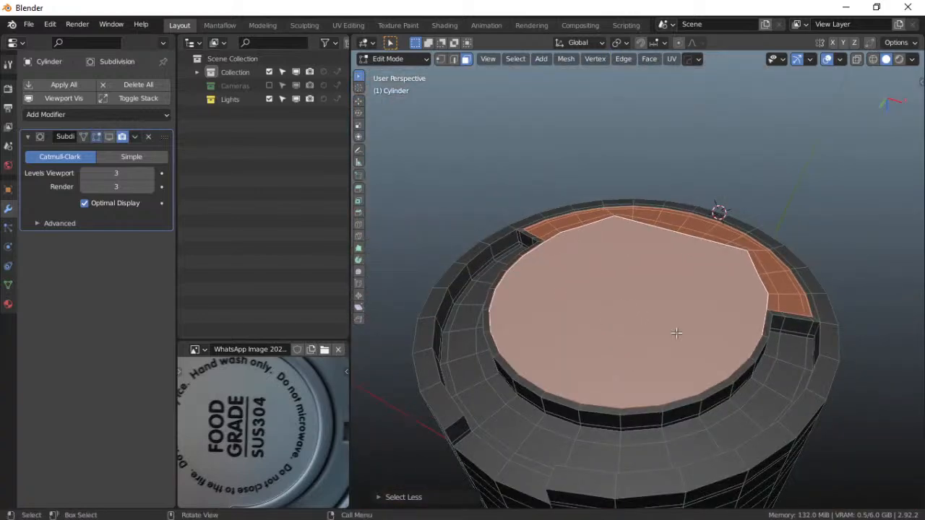
{"action": "middle_click_drag", "start_coordinate": [675, 330], "coordinate": [641, 362]}
{"action": "scroll", "coordinate": [640, 362], "scroll_direction": "up", "scroll_amount": 7}
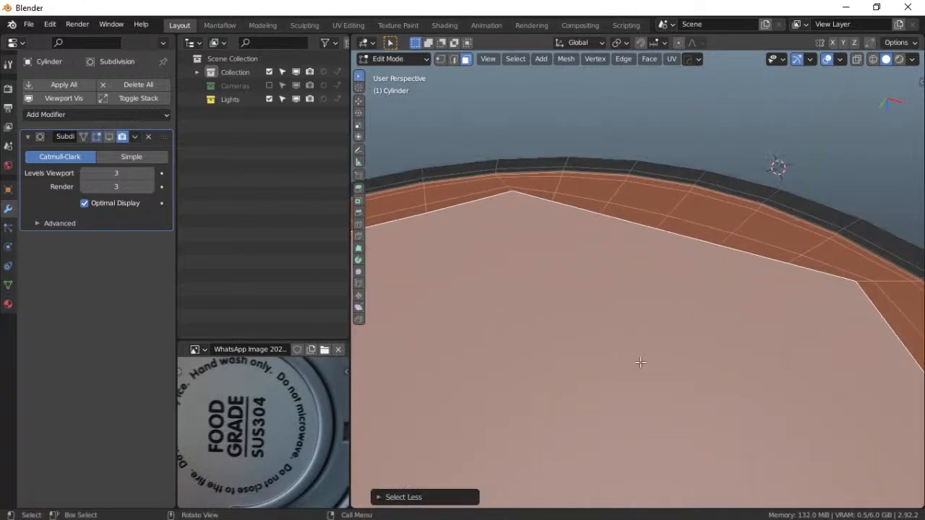
{"action": "middle_click_drag", "start_coordinate": [557, 249], "coordinate": [732, 359], "text": "shift"}
{"action": "middle_click_drag", "start_coordinate": [472, 290], "coordinate": [902, 176], "text": "shift"}
{"action": "scroll", "coordinate": [465, 239], "scroll_direction": "down", "scroll_amount": 1}
{"action": "middle_click_drag", "start_coordinate": [464, 239], "coordinate": [548, 209], "text": "shift"}
{"action": "scroll", "coordinate": [527, 185], "scroll_direction": "up", "scroll_amount": 1}
{"action": "scroll", "coordinate": [527, 186], "scroll_direction": "up", "scroll_amount": 2}
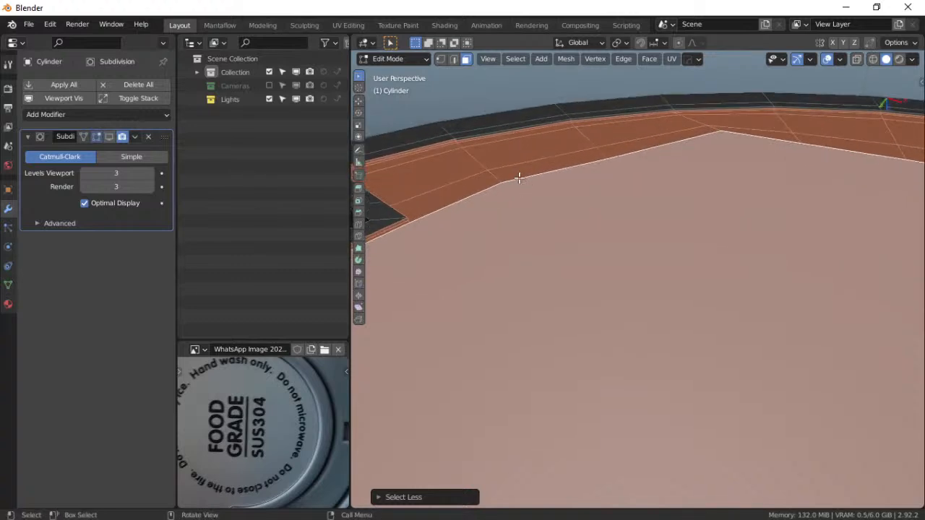
{"action": "left_click", "coordinate": [465, 138], "text": "alt+shift"}
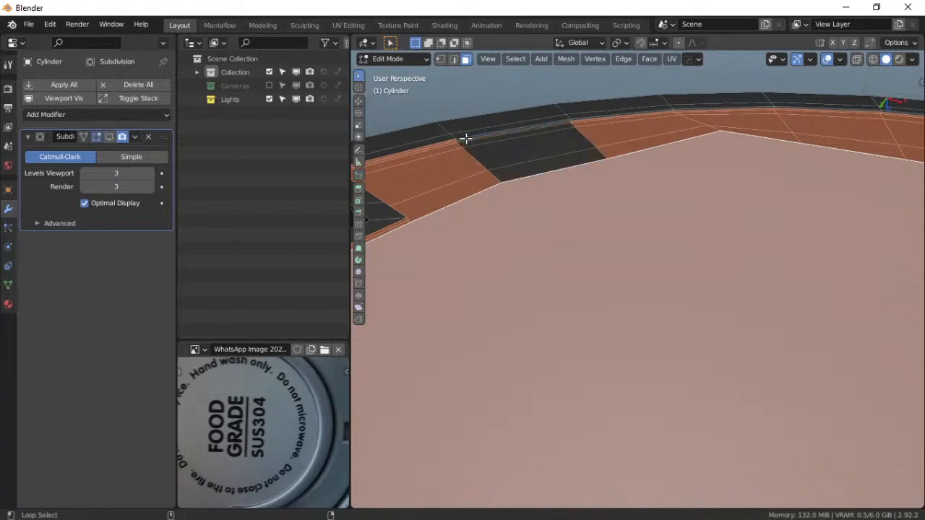
{"action": "key", "text": "a"}
{"action": "key", "text": "ctrl+z"}
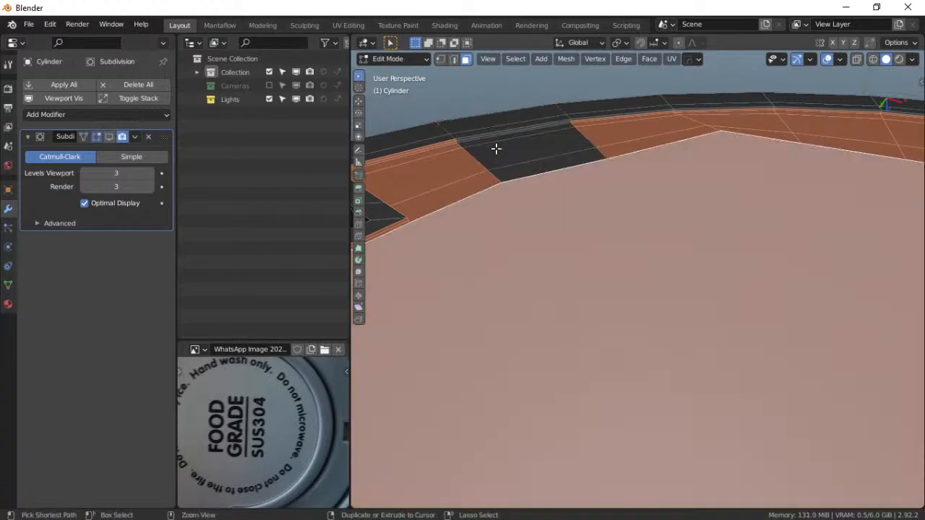
{"action": "key", "text": "ctrl+z"}
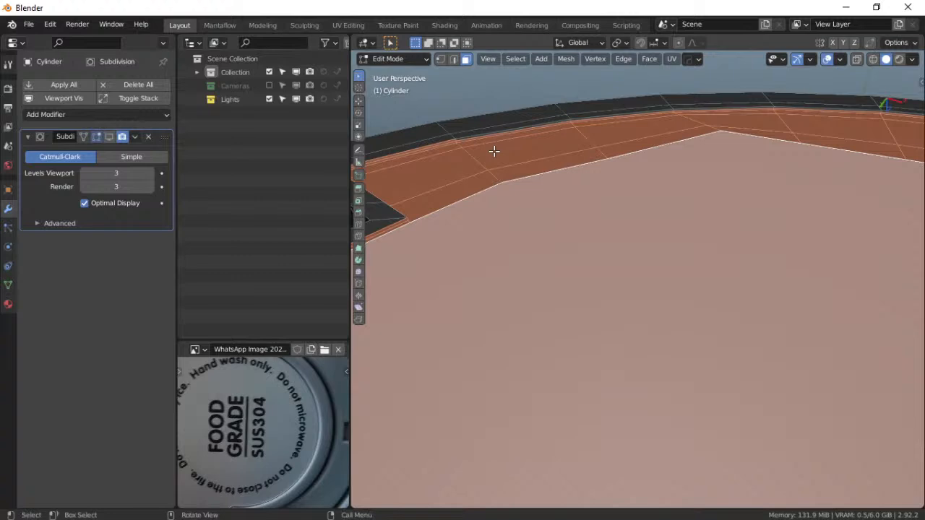
{"action": "left_click", "coordinate": [466, 138], "text": "shift"}
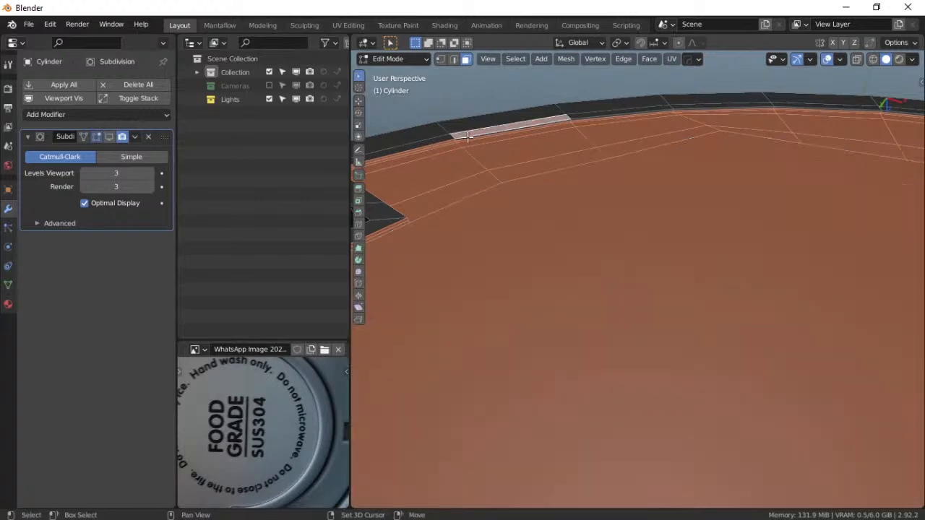
{"action": "key", "text": "ctrl+z"}
{"action": "left_click", "coordinate": [465, 139], "text": "shift"}
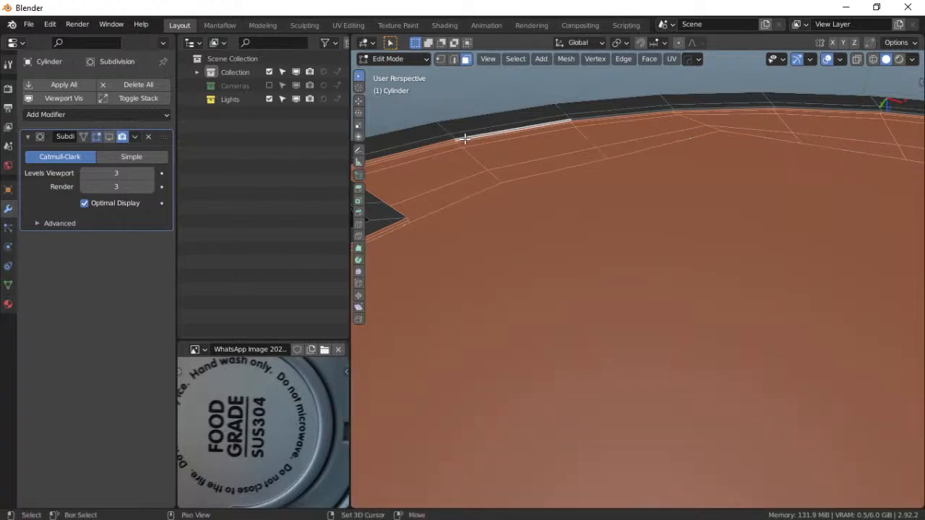
{"action": "left_click", "coordinate": [577, 120], "text": "alt+shift"}
{"action": "left_click", "coordinate": [579, 119], "text": "alt+shift"}
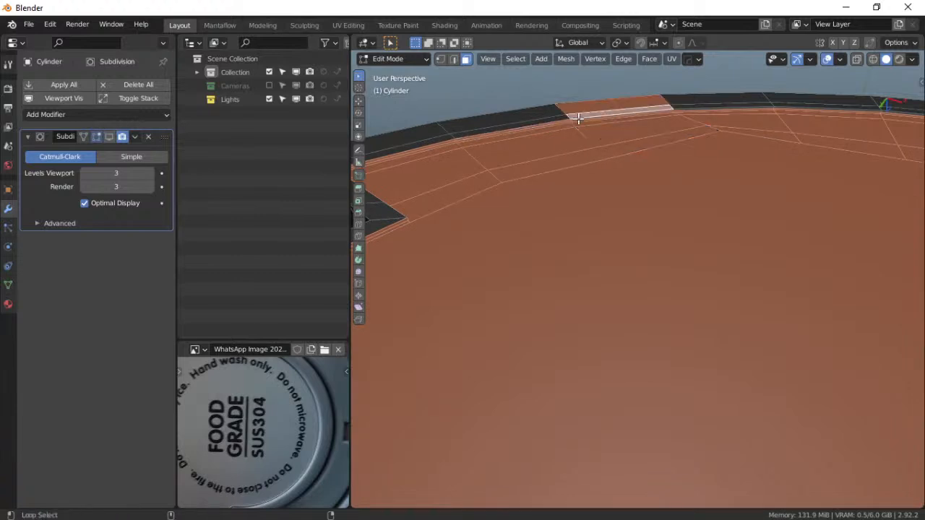
{"action": "key", "text": "ctrl+z"}
{"action": "middle_click_drag", "start_coordinate": [579, 118], "coordinate": [576, 126]}
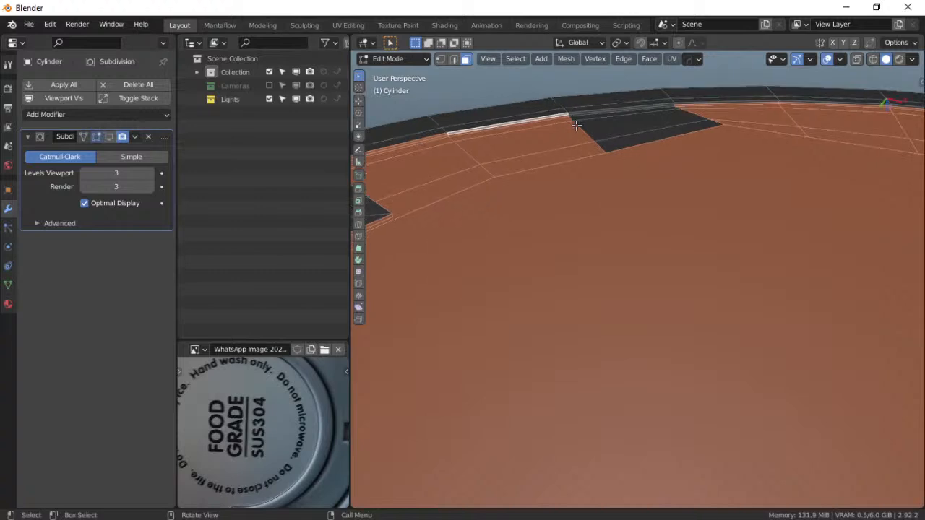
{"action": "key", "text": "ctrl+z"}
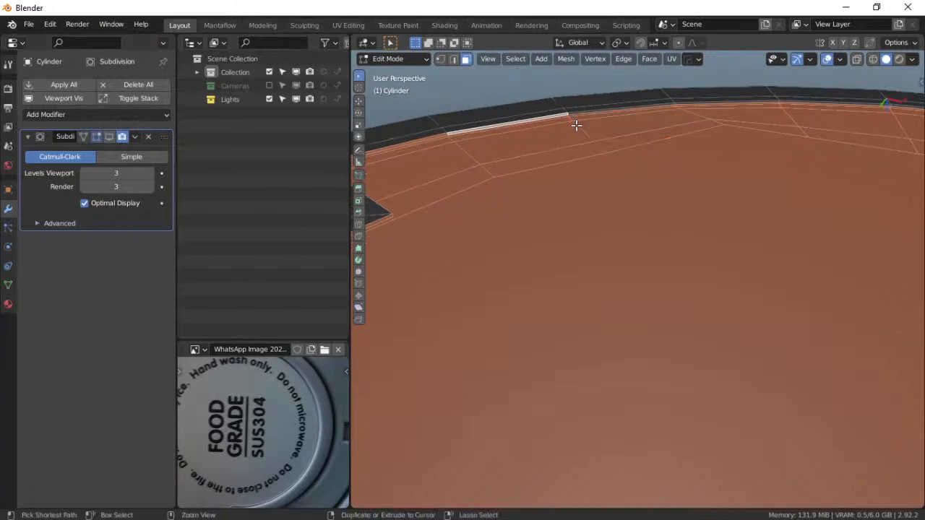
{"action": "left_click", "coordinate": [529, 120], "text": "alt+shift"}
{"action": "left_click", "coordinate": [530, 119], "text": "alt+shift"}
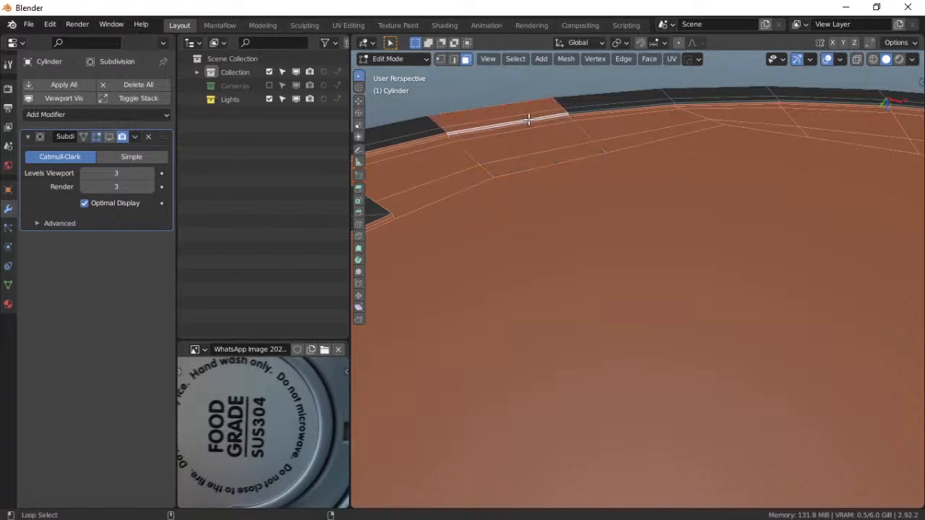
{"action": "key", "text": "ctrl+z"}
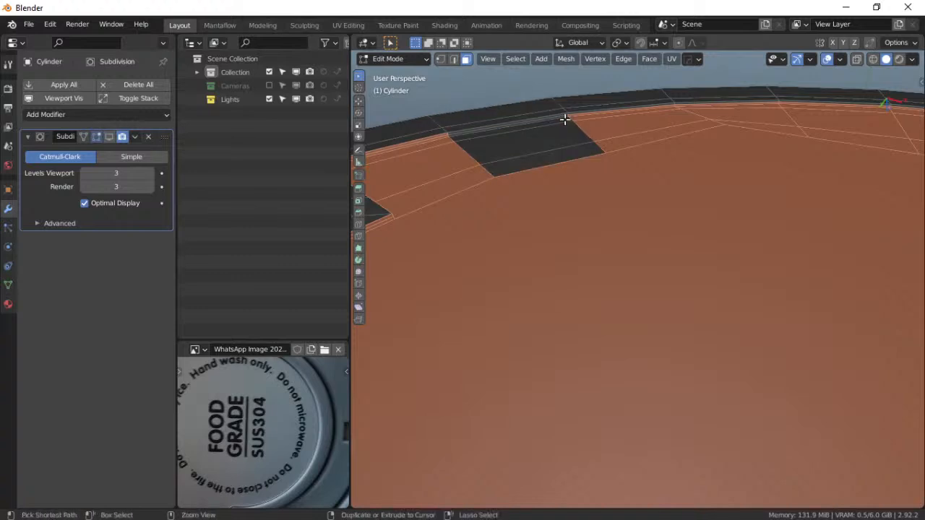
Add the narrow face loop along the inside of the rim to the selection and delete all selected disc faces
{"action": "left_click", "coordinate": [567, 116], "text": "alt+shift"}
{"action": "left_click", "coordinate": [568, 114], "text": "alt+shift"}
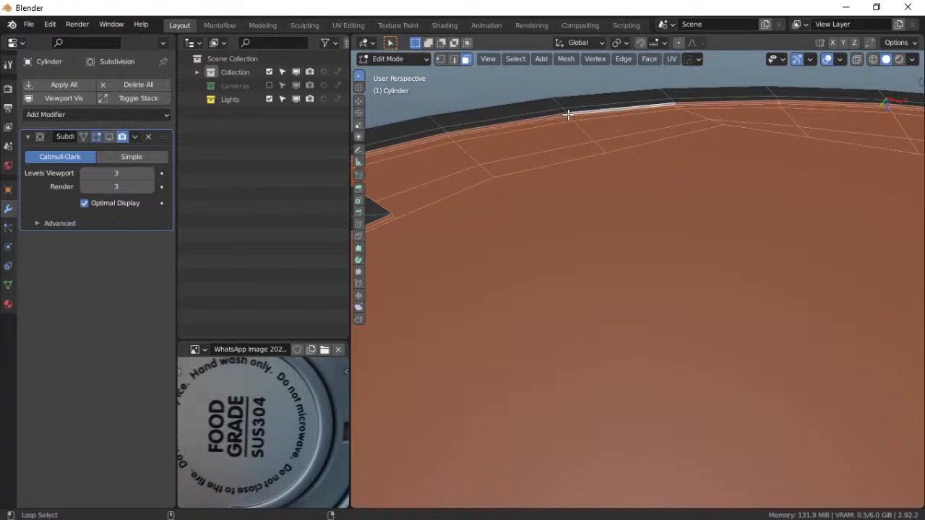
{"action": "scroll", "coordinate": [568, 149], "scroll_direction": "down", "scroll_amount": 5}
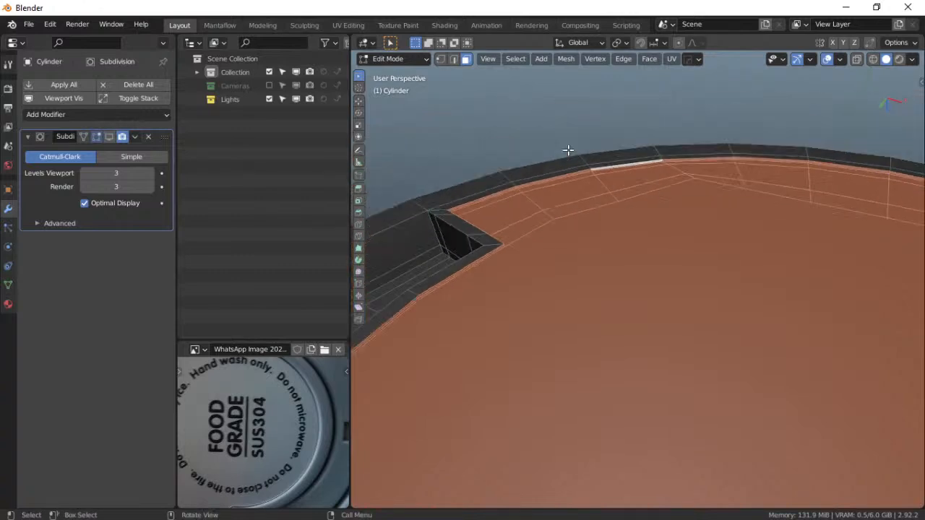
{"action": "key", "text": "x"}
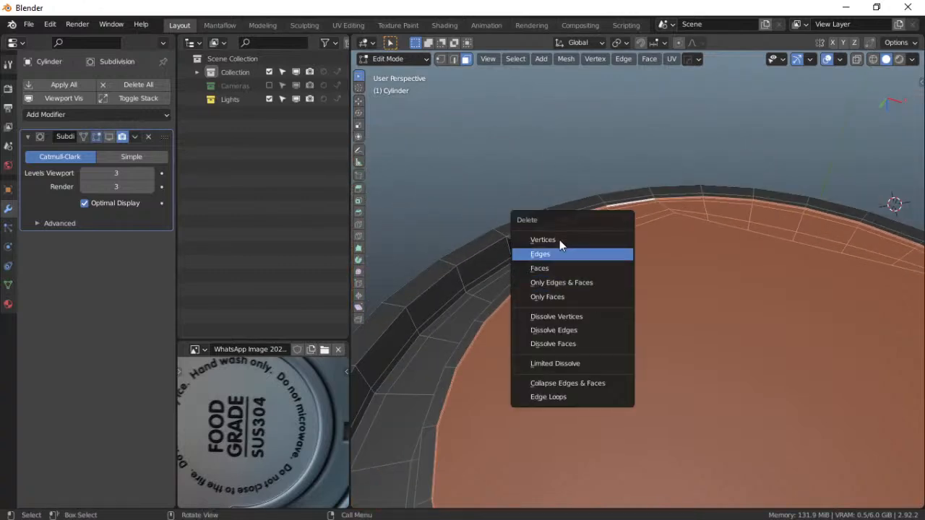
{"action": "left_click", "coordinate": [567, 269]}
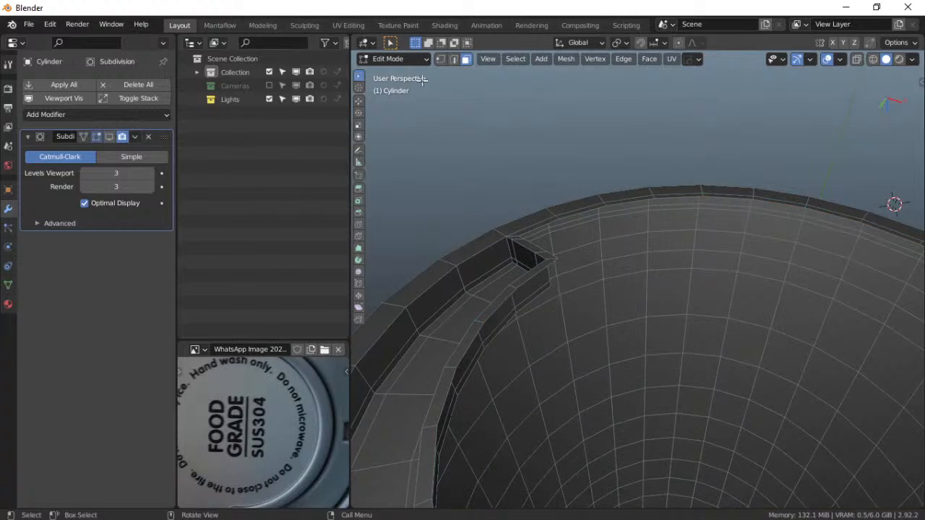
Select the edge loop around the opening in the base and fill it with a single face
{"action": "left_click", "coordinate": [492, 318], "text": "alt"}
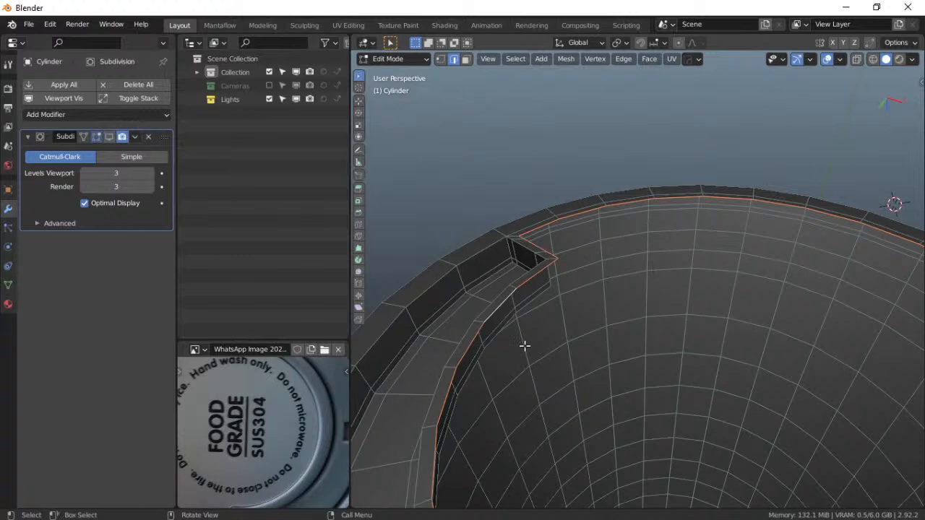
{"action": "key", "text": "f"}
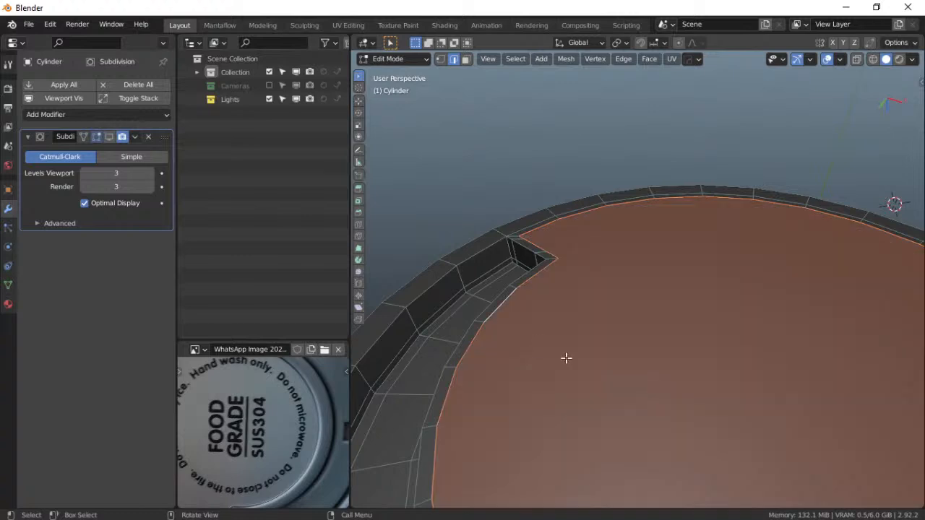
View the filled disc face straight from below at close range
{"action": "scroll", "coordinate": [566, 357], "scroll_direction": "down", "scroll_amount": 3}
{"action": "middle_click_drag", "start_coordinate": [566, 358], "coordinate": [671, 430]}
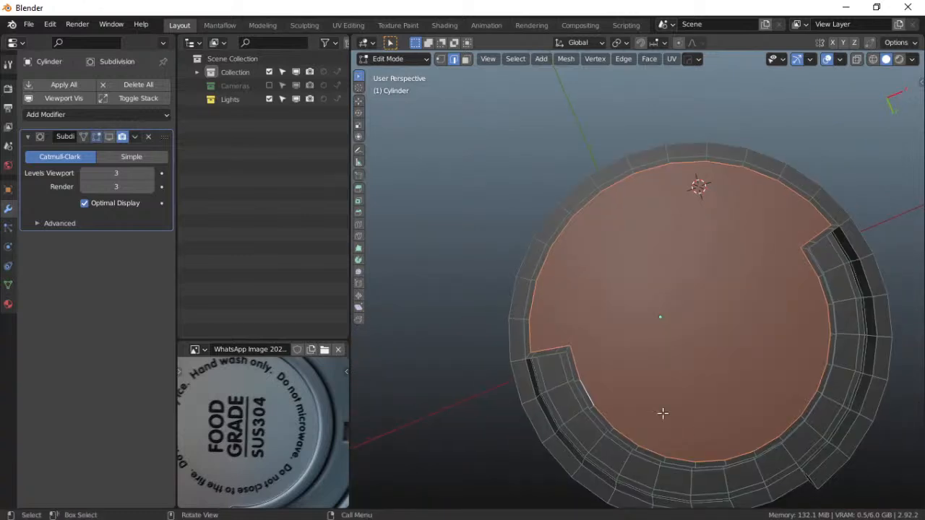
{"action": "key", "text": "grave"}
{"action": "left_click", "coordinate": [678, 472]}
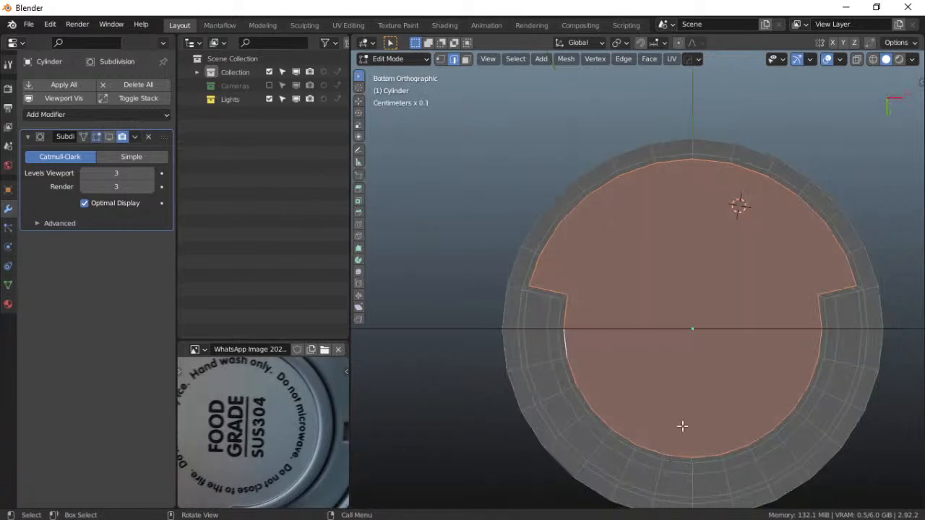
{"action": "scroll", "coordinate": [690, 390], "scroll_direction": "down", "scroll_amount": 2}
{"action": "scroll", "coordinate": [694, 368], "scroll_direction": "up", "scroll_amount": 5}
{"action": "middle_click_drag", "start_coordinate": [689, 376], "coordinate": [648, 328], "text": "shift"}
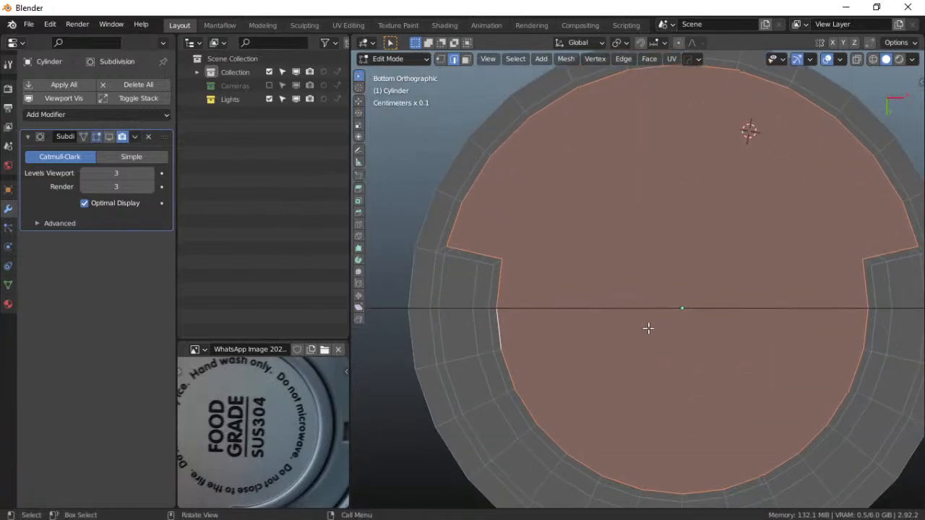
{"action": "key", "text": "s"}
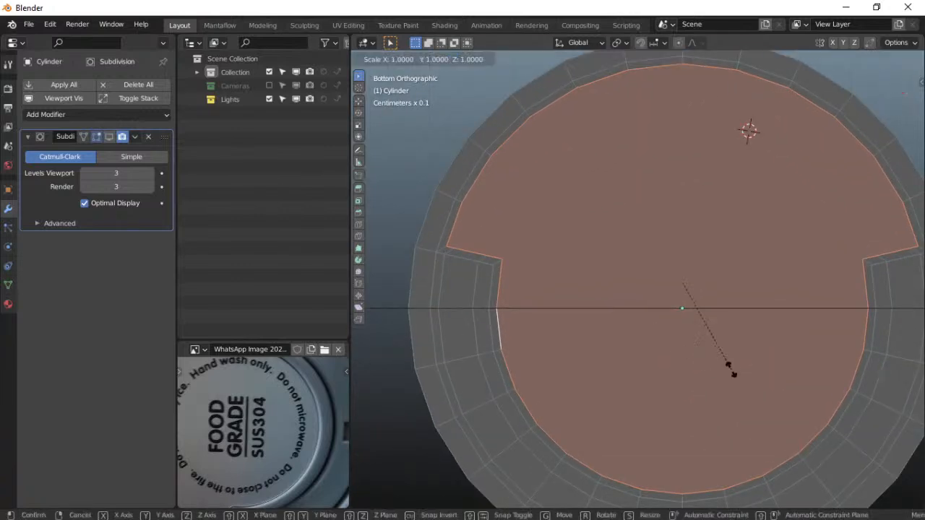
{"action": "right_click", "coordinate": [723, 364]}
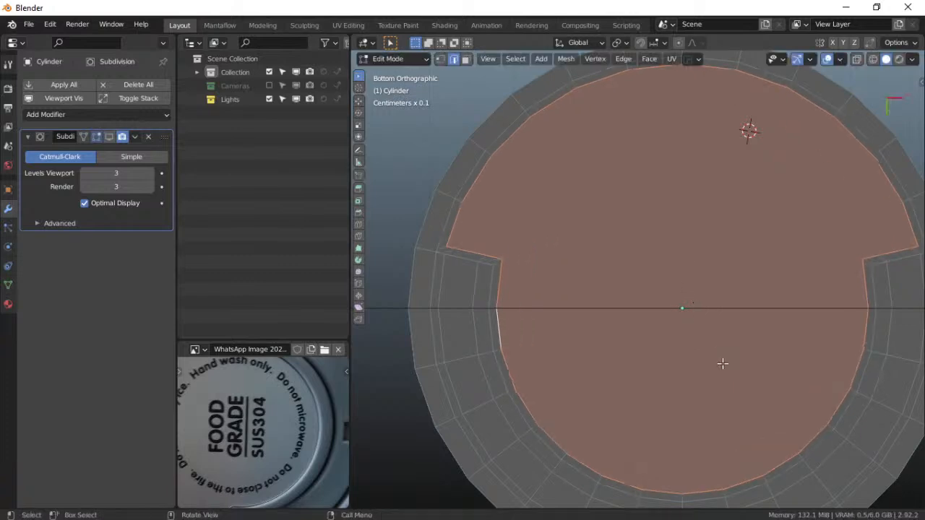
{"action": "key", "text": "s"}
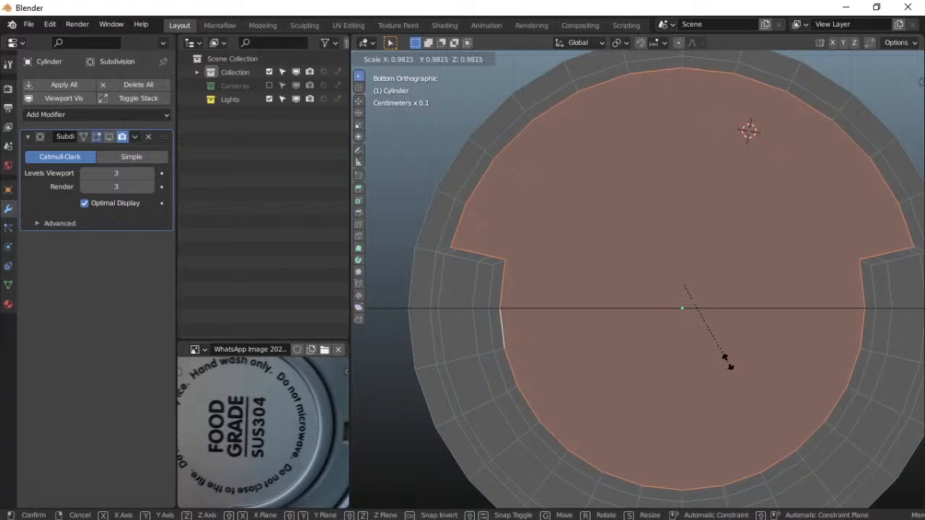
{"action": "right_click", "coordinate": [622, 398]}
Show the whole bottle base in the reference photo and scale the disc face down to about 0.97
{"action": "scroll", "coordinate": [265, 437], "scroll_direction": "down", "scroll_amount": 1}
{"action": "scroll", "coordinate": [265, 436], "scroll_direction": "down", "scroll_amount": 2}
{"action": "scroll", "coordinate": [265, 436], "scroll_direction": "up", "scroll_amount": 1}
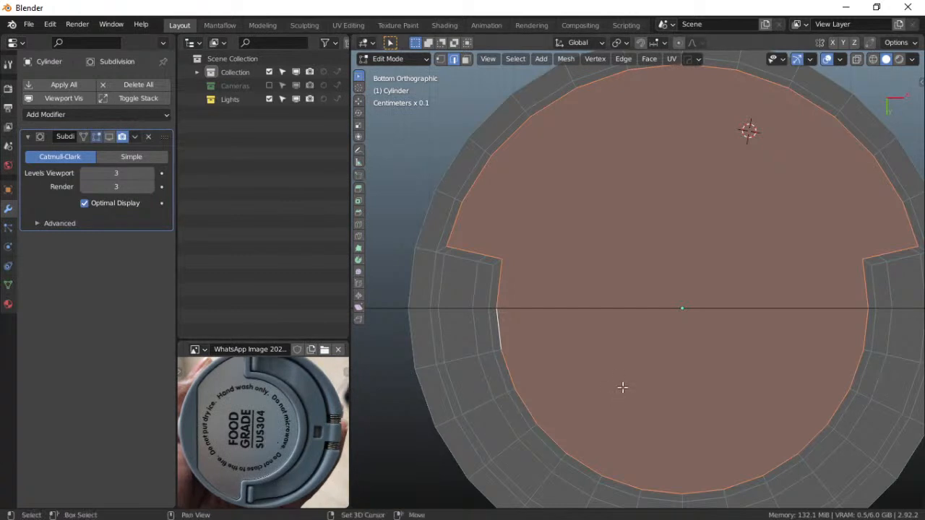
{"action": "key", "text": "s"}
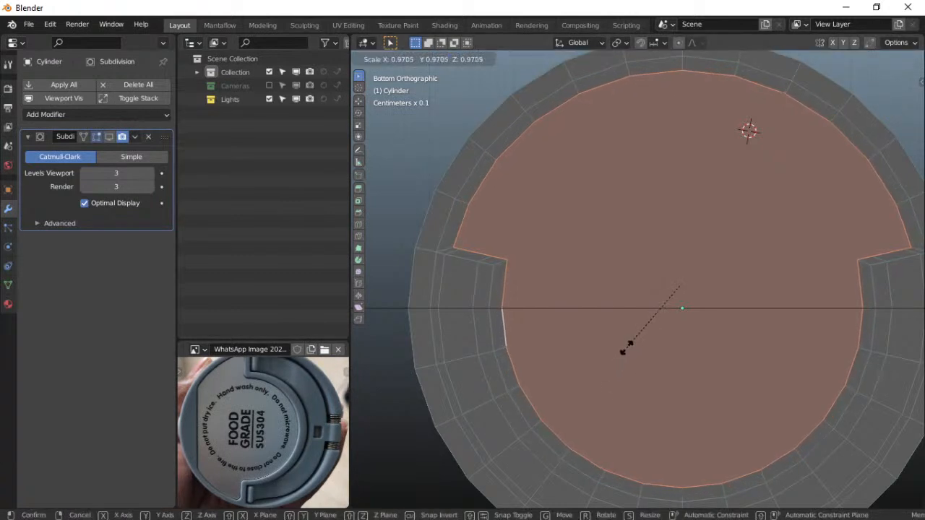
{"action": "left_click", "coordinate": [629, 343]}
Select the six edges of the disc's outer arc opposite the channel and flatten them into a straight line by scaling to 0 along Y
{"action": "middle_click_drag", "start_coordinate": [665, 438], "coordinate": [632, 386], "text": "shift"}
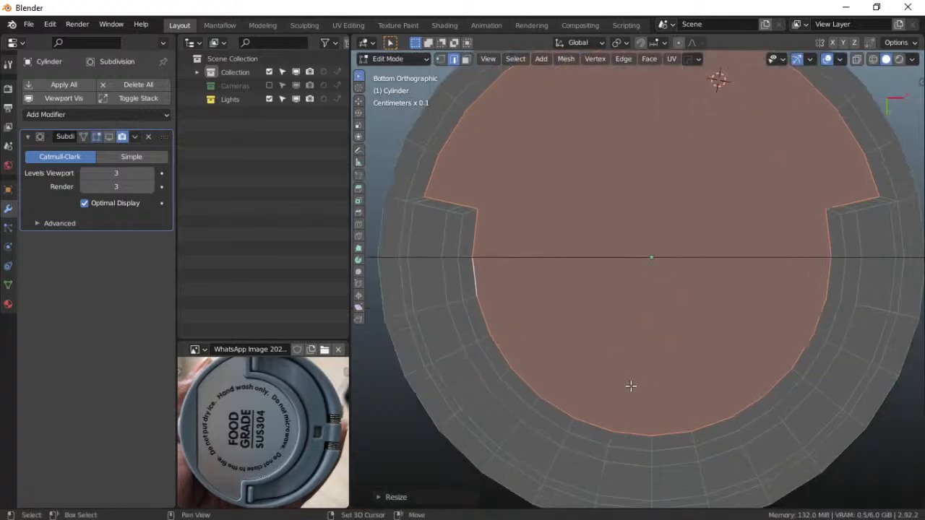
{"action": "middle_click_drag", "start_coordinate": [627, 188], "coordinate": [628, 253], "text": "shift"}
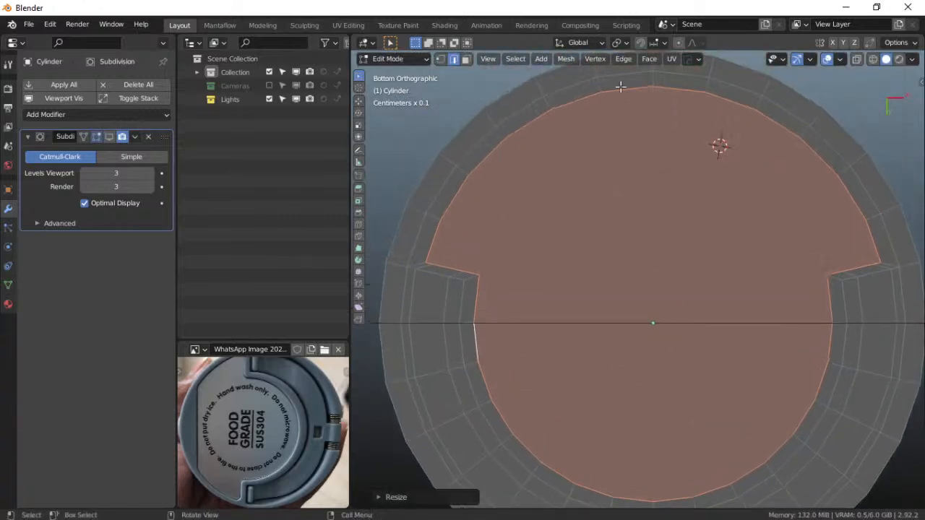
{"action": "left_click", "coordinate": [553, 114]}
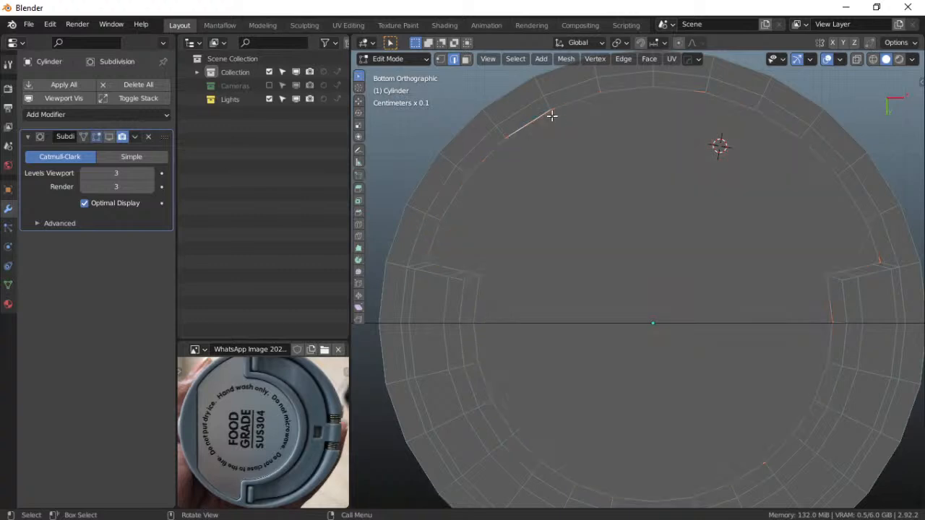
{"action": "left_click", "coordinate": [677, 89], "text": "shift"}
{"action": "left_click", "coordinate": [633, 89], "text": "shift"}
{"action": "left_click", "coordinate": [728, 101], "text": "shift"}
{"action": "left_click", "coordinate": [776, 125], "text": "shift"}
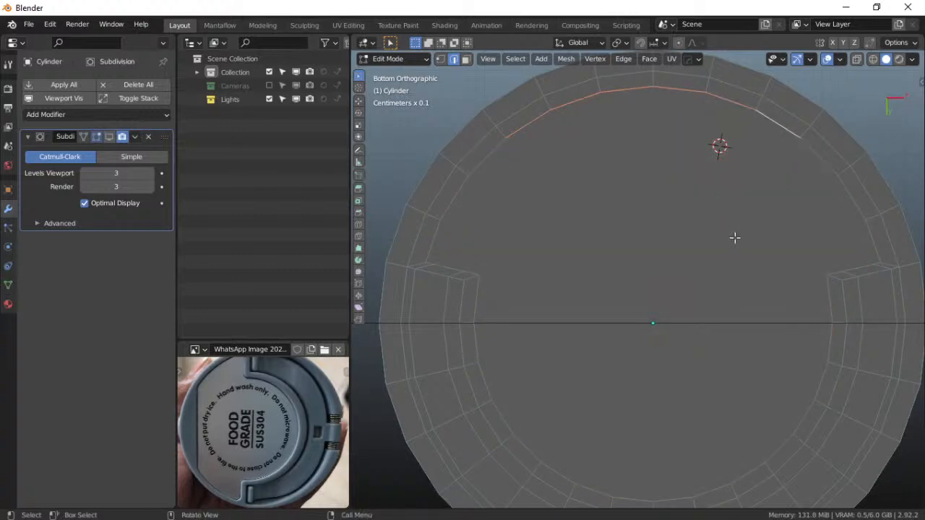
{"action": "key", "text": "s"}
{"action": "key", "text": "y"}
{"action": "key", "text": "0"}
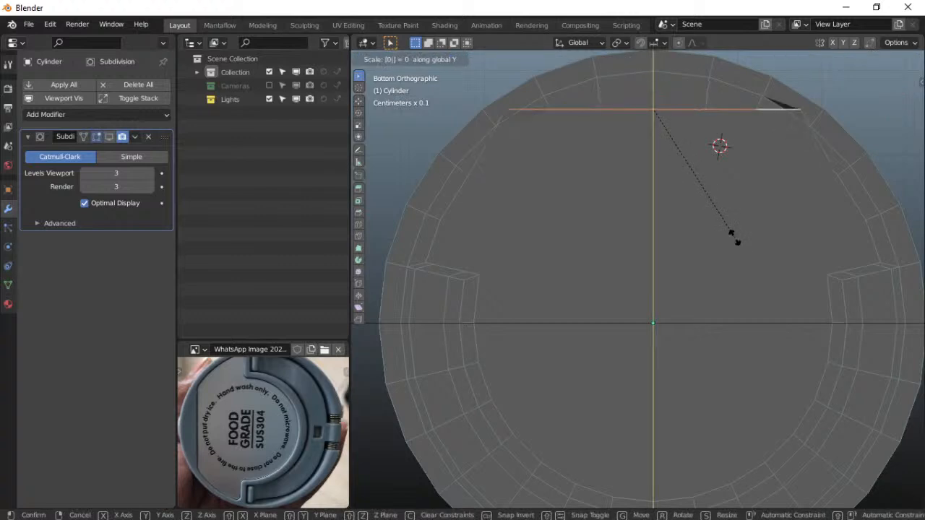
{"action": "key", "text": "Return"}
Move the flattened edges along Y toward the disc's centre by about 0.28 cm, plus about 0.06 cm more
{"action": "key", "text": "g"}
{"action": "key", "text": "y"}
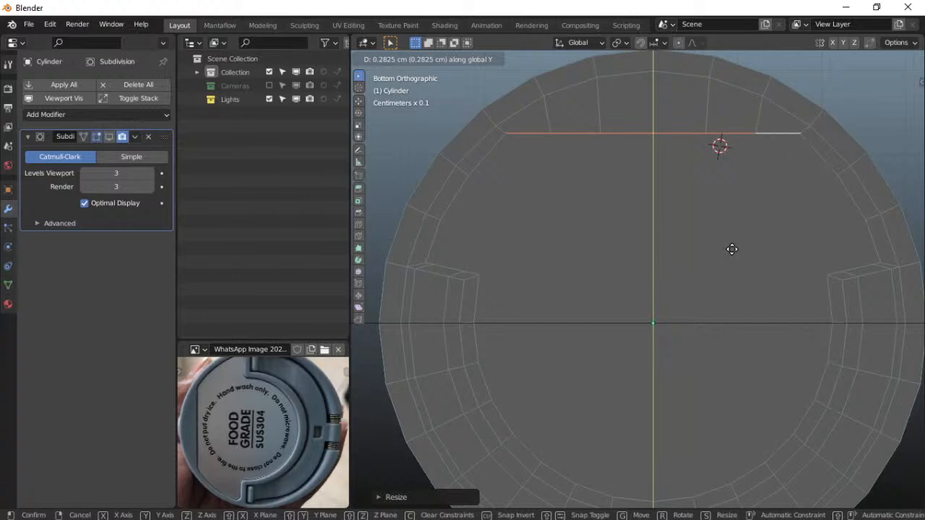
{"action": "left_click", "coordinate": [731, 250]}
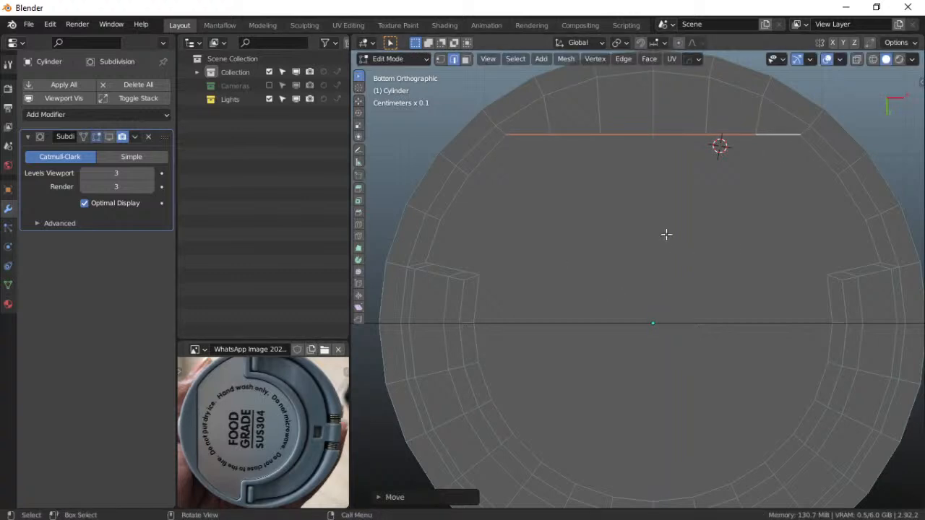
{"action": "key", "text": "g"}
{"action": "key", "text": "y"}
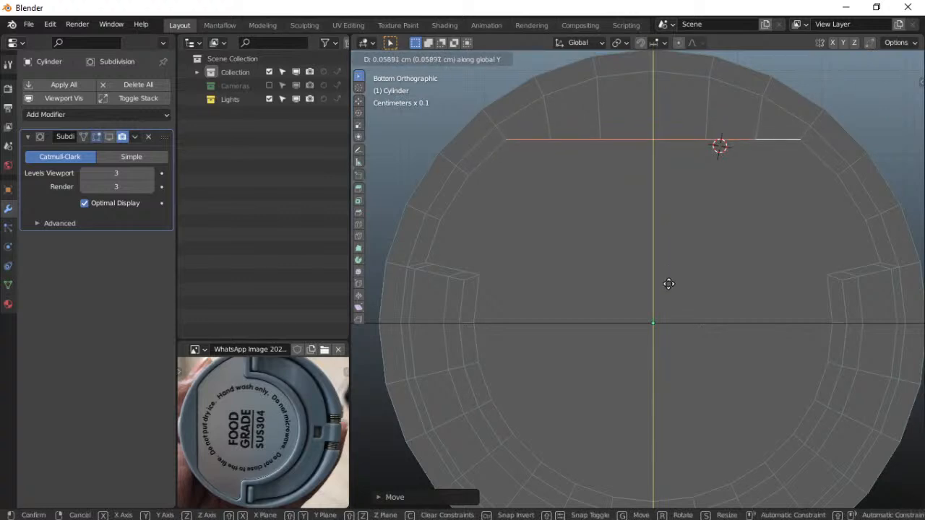
{"action": "left_click", "coordinate": [669, 284]}
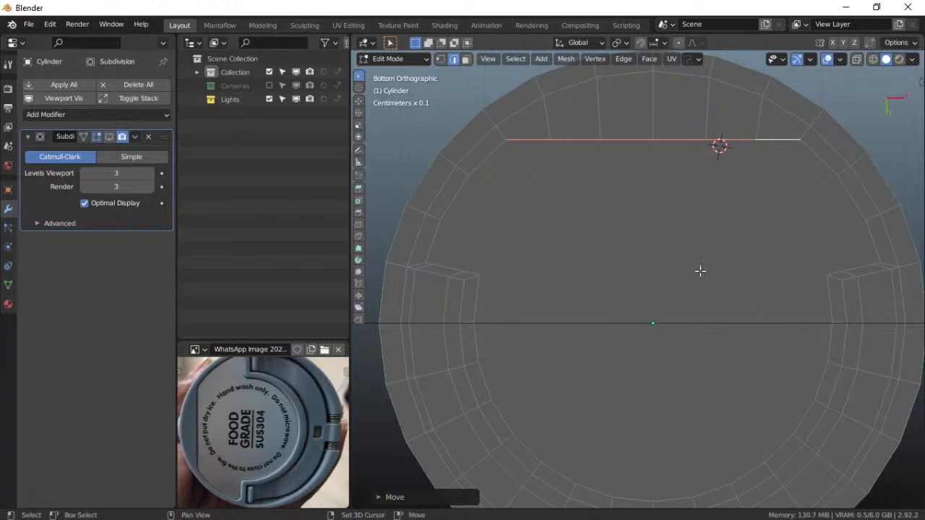
Select the disc's curved edges along the channel's inner side and move them about 0.15 cm along Y toward the disc's centre
{"action": "middle_click_drag", "start_coordinate": [687, 283], "coordinate": [657, 223], "text": "shift"}
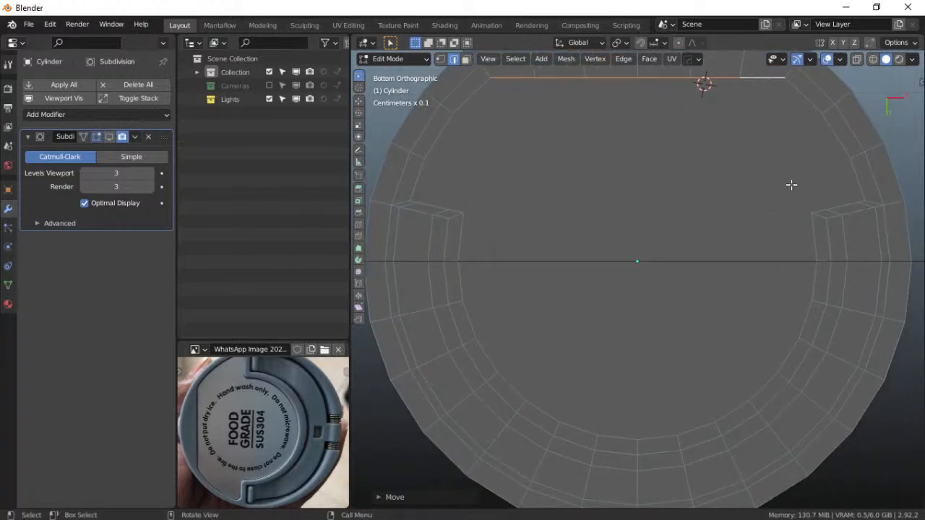
{"action": "left_click", "coordinate": [563, 212]}
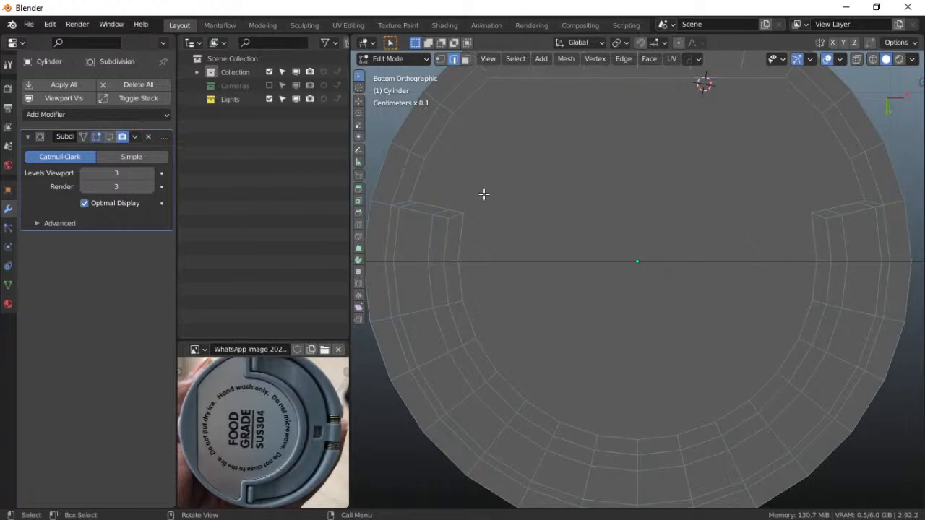
{"action": "left_click", "coordinate": [539, 412]}
{"action": "left_click", "coordinate": [577, 427], "text": "shift"}
{"action": "left_click", "coordinate": [619, 437], "text": "shift"}
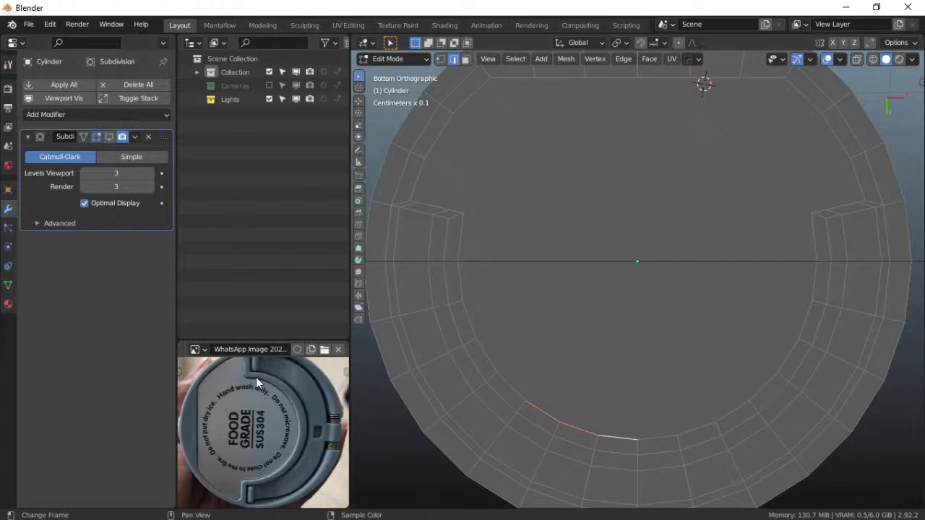
{"action": "left_click", "coordinate": [668, 435], "text": "shift"}
{"action": "left_click", "coordinate": [706, 425], "text": "shift"}
{"action": "left_click", "coordinate": [734, 410], "text": "shift"}
{"action": "left_click", "coordinate": [764, 386], "text": "shift"}
{"action": "left_click", "coordinate": [782, 361], "text": "shift"}
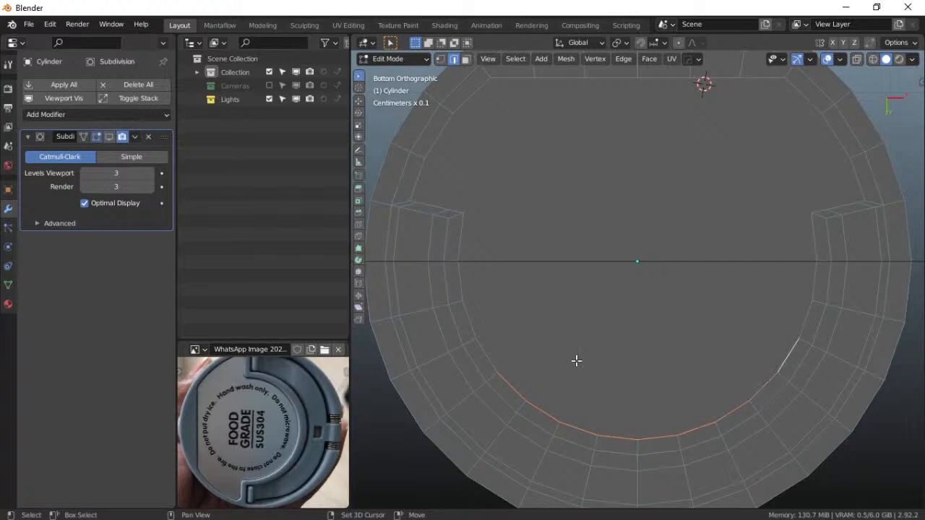
{"action": "left_click", "coordinate": [497, 359], "text": "shift"}
{"action": "key", "text": "g"}
{"action": "key", "text": "y"}
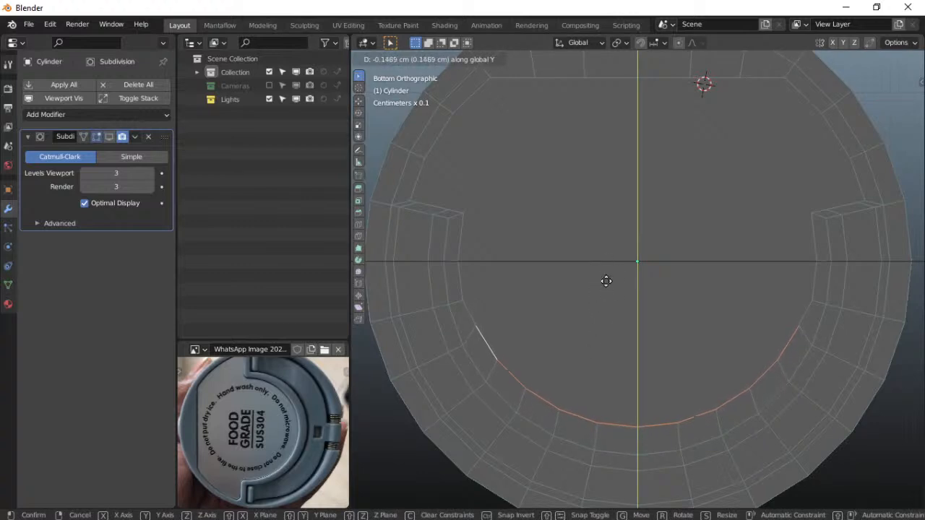
{"action": "left_click", "coordinate": [607, 283]}
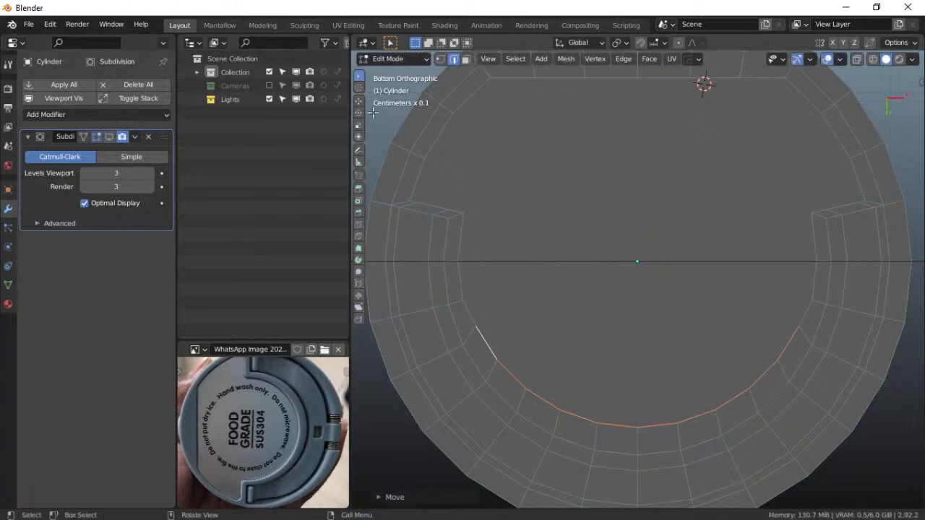
Select the reshaped disc face in face mode and extrude it about 0.04 cm into the base
{"action": "left_click", "coordinate": [466, 58]}
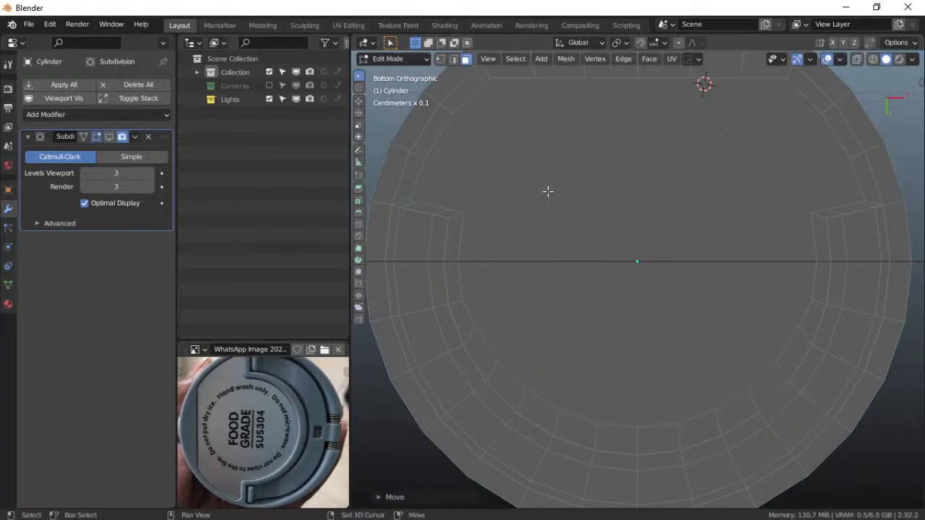
{"action": "left_click", "coordinate": [548, 191]}
{"action": "mouse_move", "coordinate": [621, 300]}
{"action": "middle_mouse_down"}
{"action": "mouse_move", "coordinate": [571, 269]}
{"action": "mouse_move", "coordinate": [625, 297]}
{"action": "middle_mouse_up"}
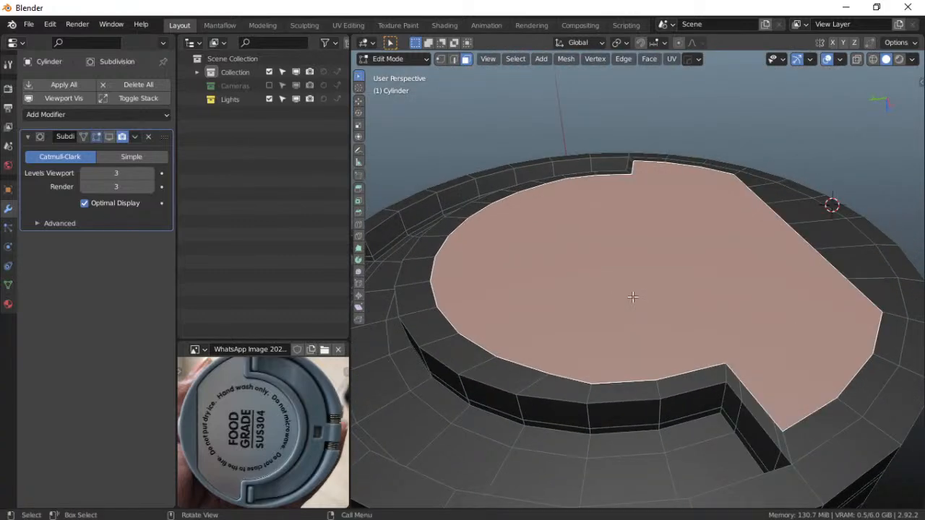
{"action": "key", "text": "e"}
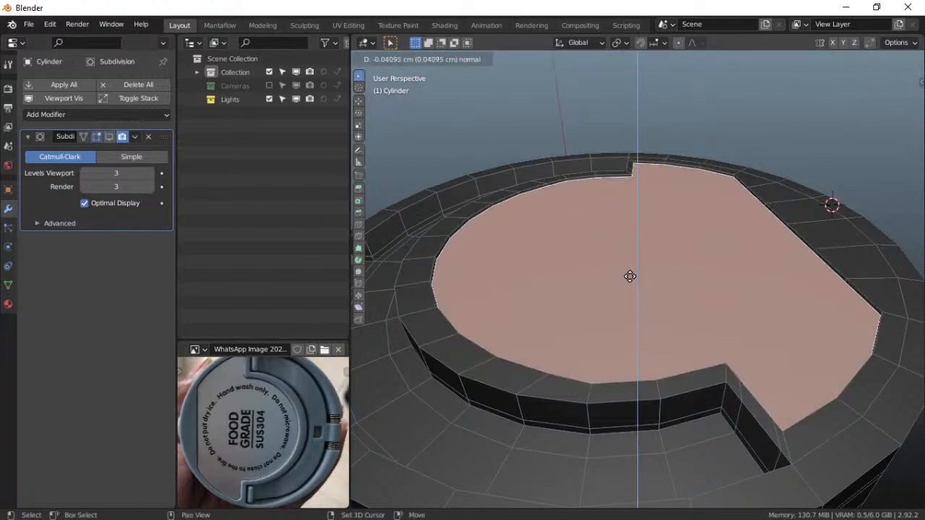
{"action": "left_click", "coordinate": [620, 279]}
Fine-tune the recessed disc face's depth by moving it about -0.006 cm along Z
{"action": "scroll", "coordinate": [610, 284], "scroll_direction": "up", "scroll_amount": 5}
{"action": "middle_click_drag", "start_coordinate": [600, 233], "coordinate": [679, 358], "text": "shift"}
{"action": "middle_click_drag", "start_coordinate": [628, 275], "coordinate": [605, 271]}
{"action": "scroll", "coordinate": [605, 270], "scroll_direction": "up", "scroll_amount": 2}
{"action": "middle_click_drag", "start_coordinate": [598, 237], "coordinate": [579, 266]}
{"action": "key", "text": "g"}
{"action": "key", "text": "z"}
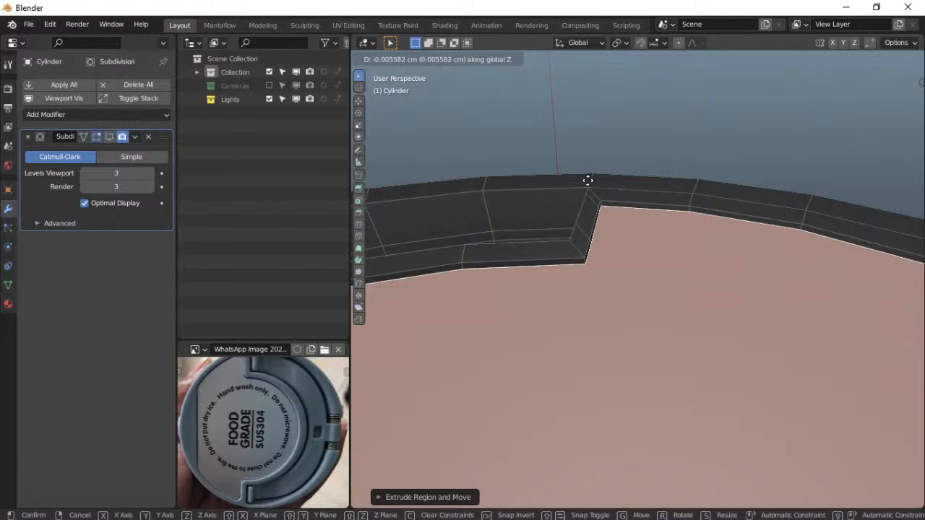
{"action": "left_click", "coordinate": [584, 127]}
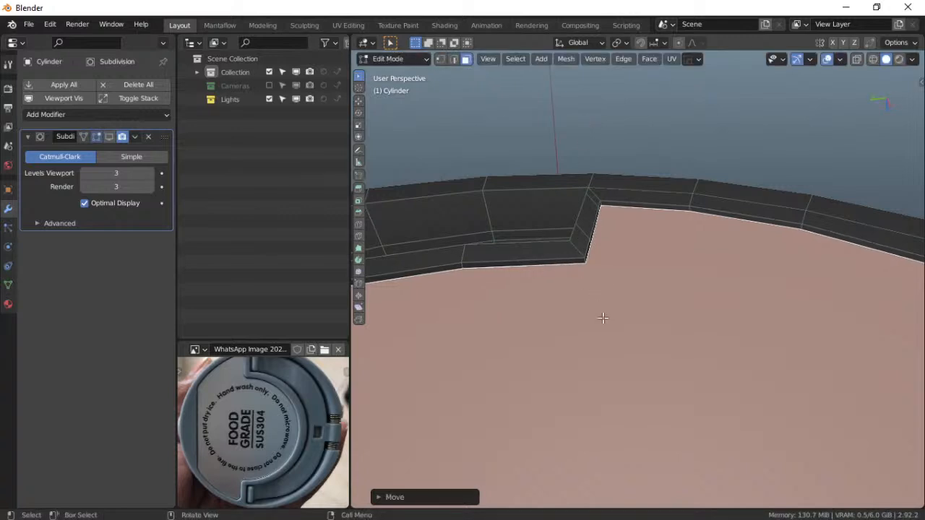
Extrude the disc face inward twice more, by about 0.03 cm and about 0.02 cm
{"action": "key", "text": "e"}
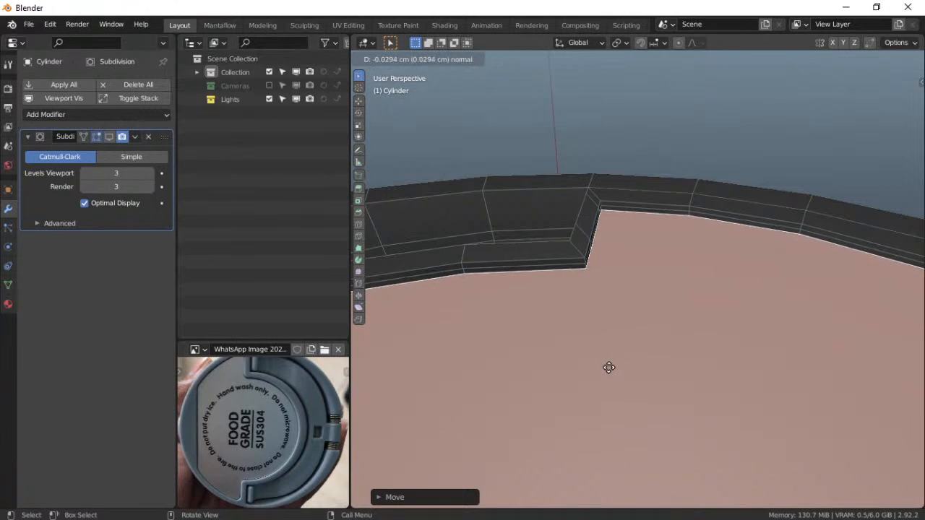
{"action": "left_click", "coordinate": [609, 368]}
{"action": "key", "text": "e"}
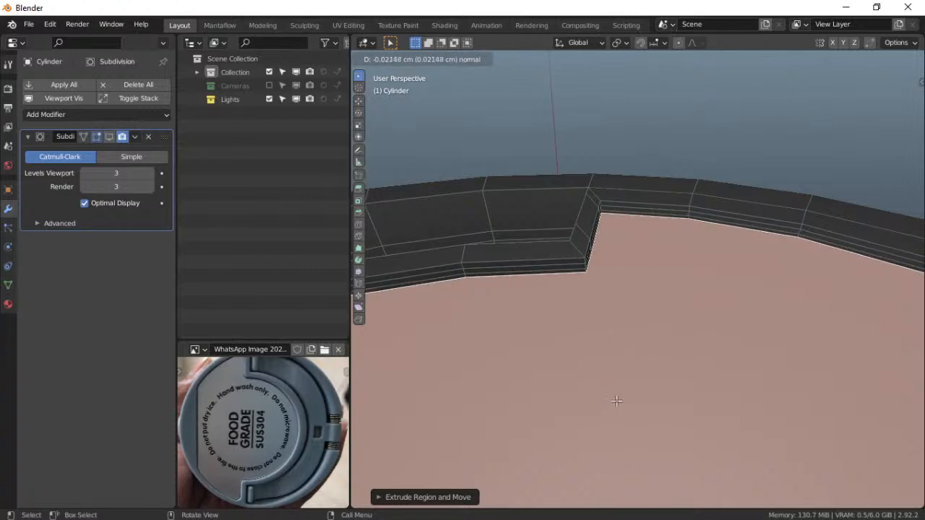
{"action": "left_click", "coordinate": [617, 400]}
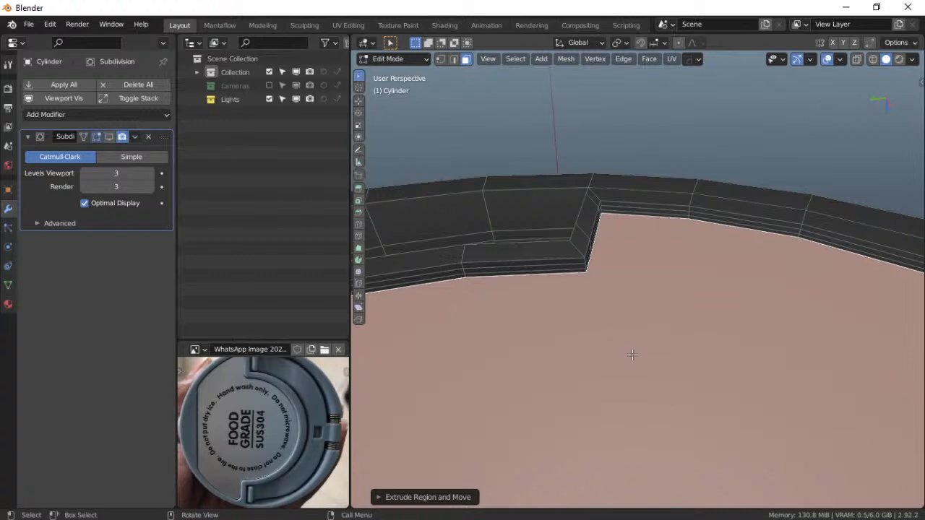
Return to Object Mode with the whole base in view and snap the 3D cursor to the world origin
{"action": "key", "text": "ctrl+Tab"}
{"action": "left_click", "coordinate": [540, 367]}
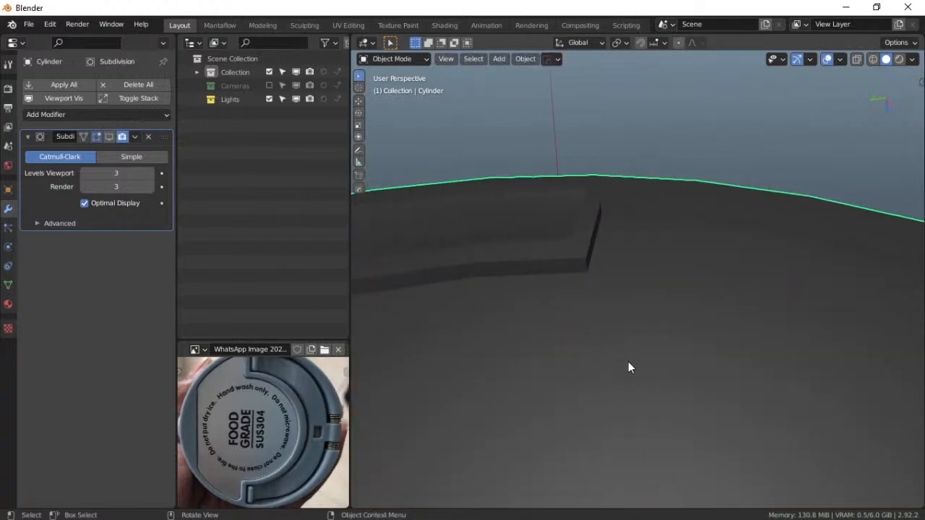
{"action": "scroll", "coordinate": [628, 361], "scroll_direction": "down", "scroll_amount": 3}
{"action": "mouse_move", "coordinate": [628, 361]}
{"action": "middle_mouse_down"}
{"action": "mouse_move", "coordinate": [573, 361]}
{"action": "mouse_move", "coordinate": [649, 406]}
{"action": "mouse_move", "coordinate": [677, 371]}
{"action": "mouse_move", "coordinate": [638, 364]}
{"action": "middle_mouse_up"}
{"action": "middle_click_drag", "start_coordinate": [505, 330], "coordinate": [595, 206]}
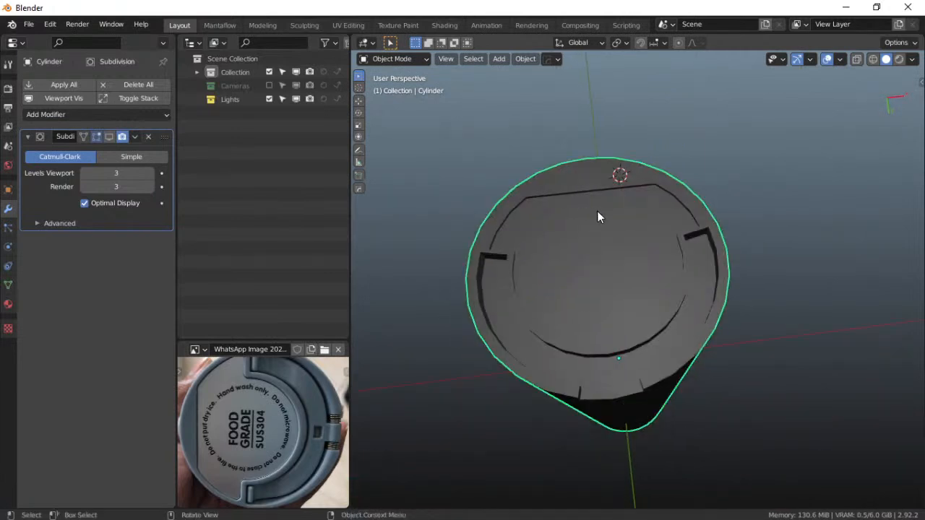
{"action": "key", "text": "shift+s"}
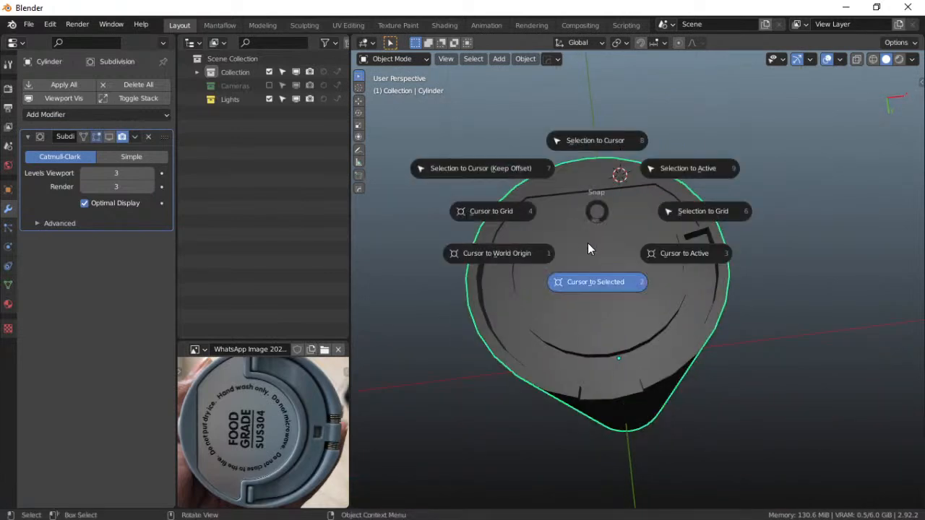
{"action": "left_click", "coordinate": [505, 253]}
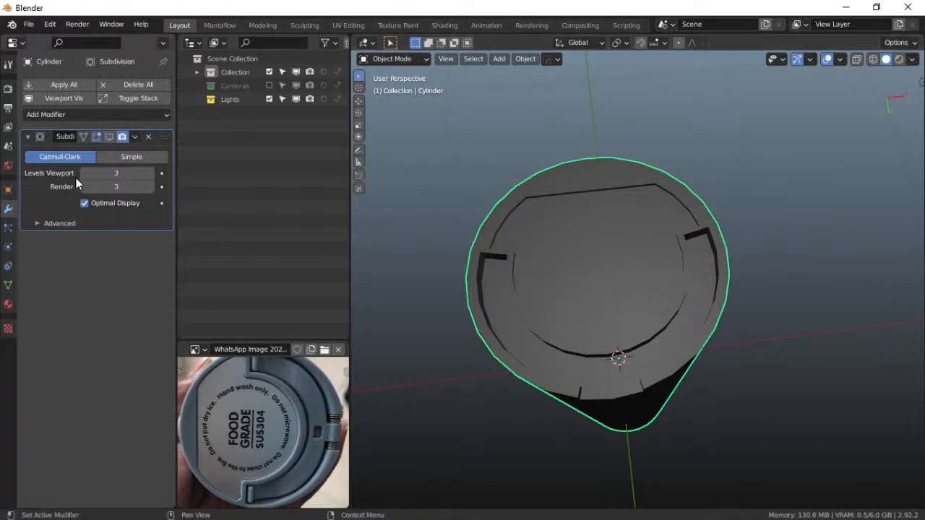
Display the subdivision smoothing on the cylinder to check the base's recessed disc, and turn its viewport display off again
{"action": "left_click", "coordinate": [110, 136]}
{"action": "middle_click_drag", "start_coordinate": [622, 285], "coordinate": [592, 312]}
{"action": "scroll", "coordinate": [621, 322], "scroll_direction": "down", "scroll_amount": 2}
{"action": "scroll", "coordinate": [621, 322], "scroll_direction": "up", "scroll_amount": 5}
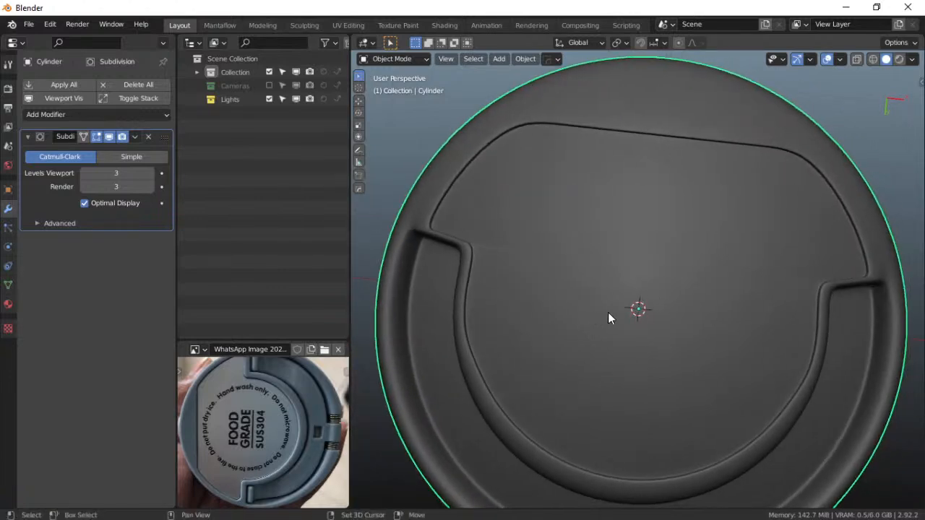
{"action": "middle_click_drag", "start_coordinate": [630, 336], "coordinate": [620, 352], "text": "shift"}
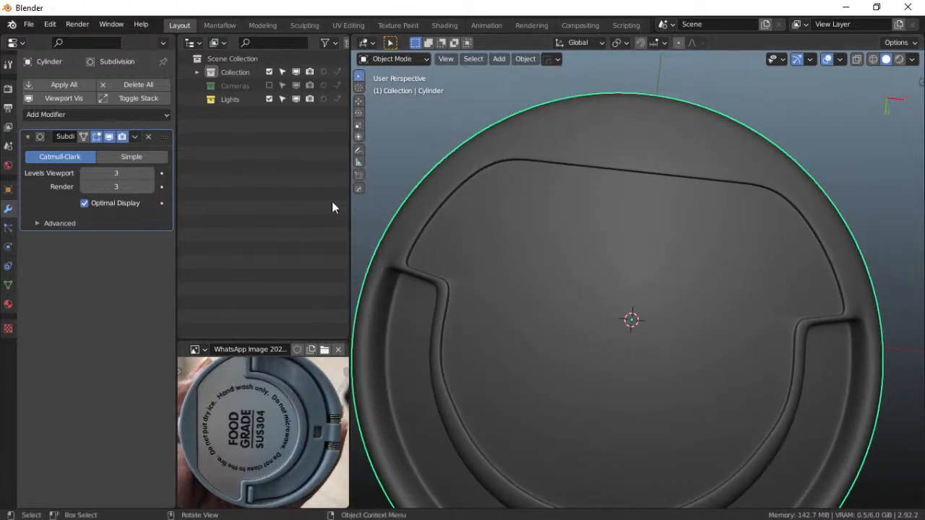
{"action": "left_click", "coordinate": [109, 136]}
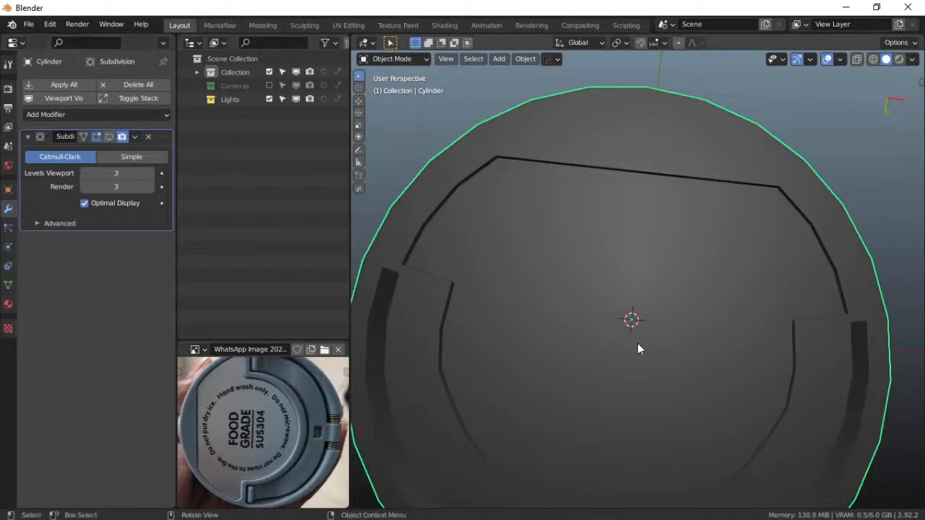
Inset the recessed disc face by about 0.1 cm in Edit Mode and return to Object Mode with subdivision smoothing displayed
{"action": "key", "text": "ctrl+Tab"}
{"action": "left_click", "coordinate": [670, 351]}
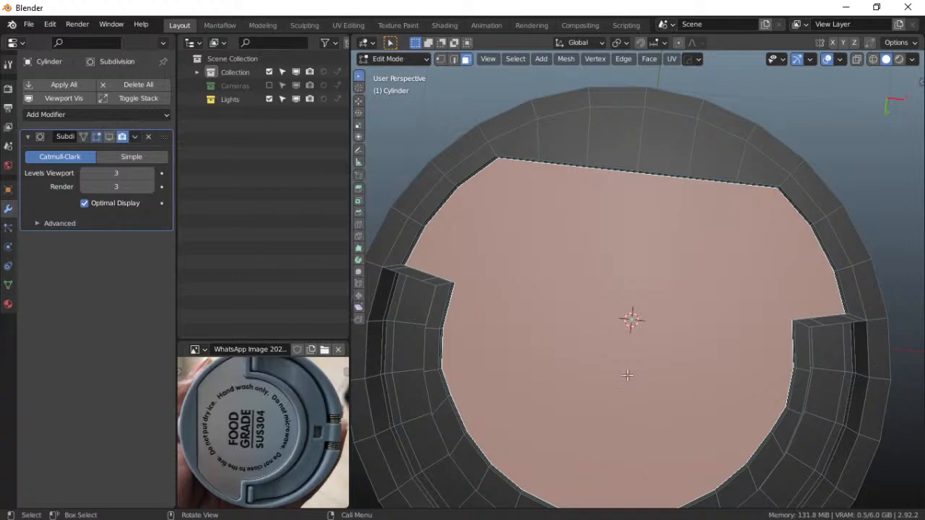
{"action": "key", "text": "i"}
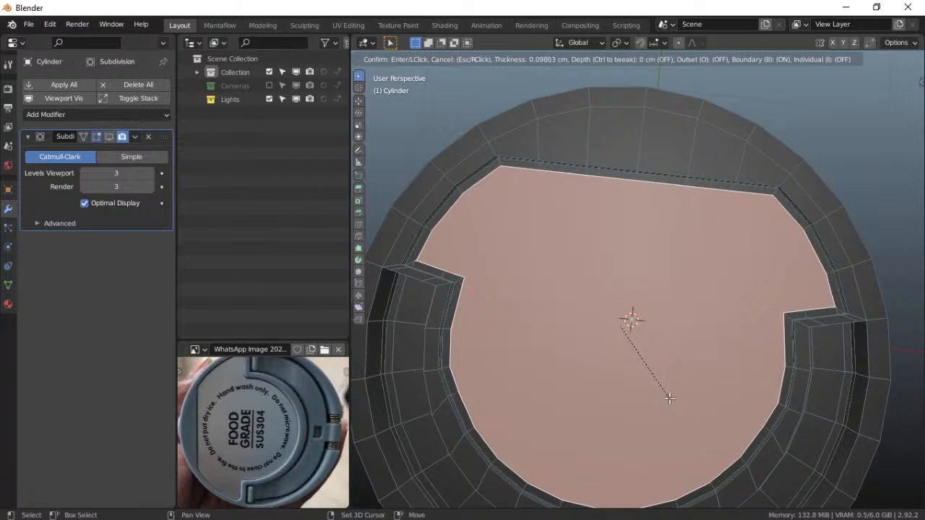
{"action": "left_click", "coordinate": [668, 394]}
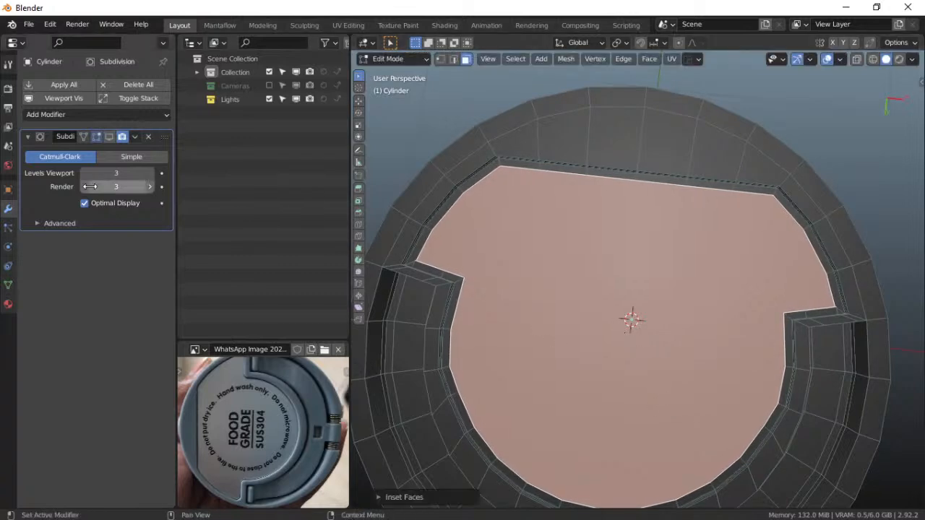
{"action": "scroll", "coordinate": [503, 316], "scroll_direction": "down", "scroll_amount": 2}
{"action": "key", "text": "ctrl+Tab"}
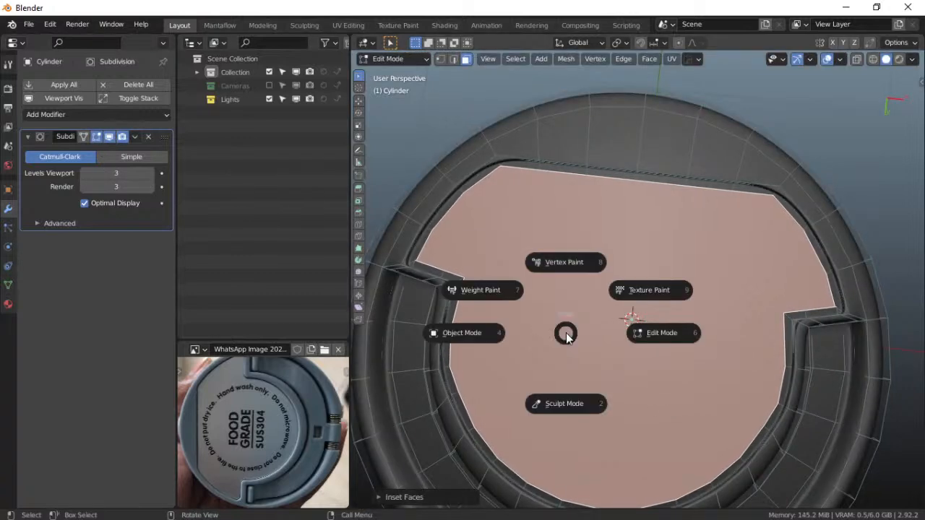
{"action": "left_click", "coordinate": [441, 334]}
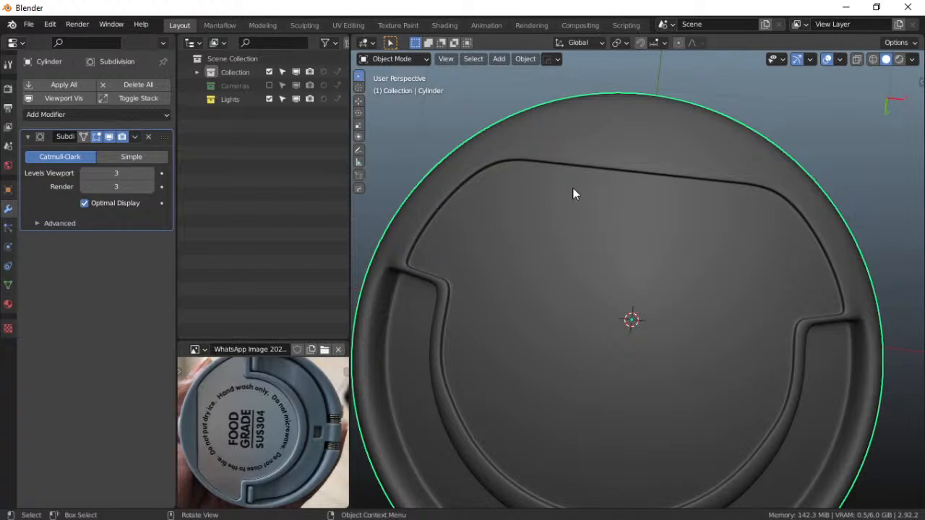
Examine the smoothed bottle base from several angles, comparing the disc's flat edge, corners and channel with the reference photo
{"action": "middle_click_drag", "start_coordinate": [595, 150], "coordinate": [609, 186]}
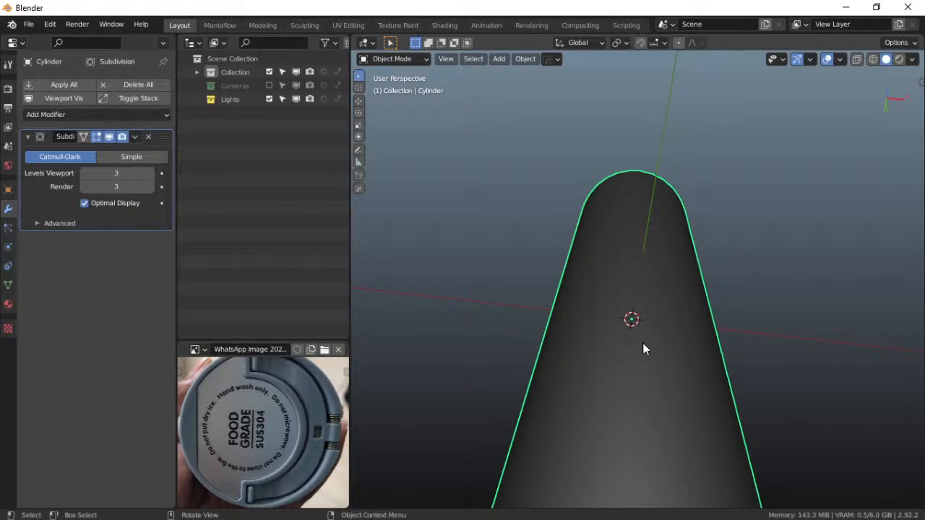
{"action": "middle_click_drag", "start_coordinate": [641, 371], "coordinate": [652, 239], "text": "shift"}
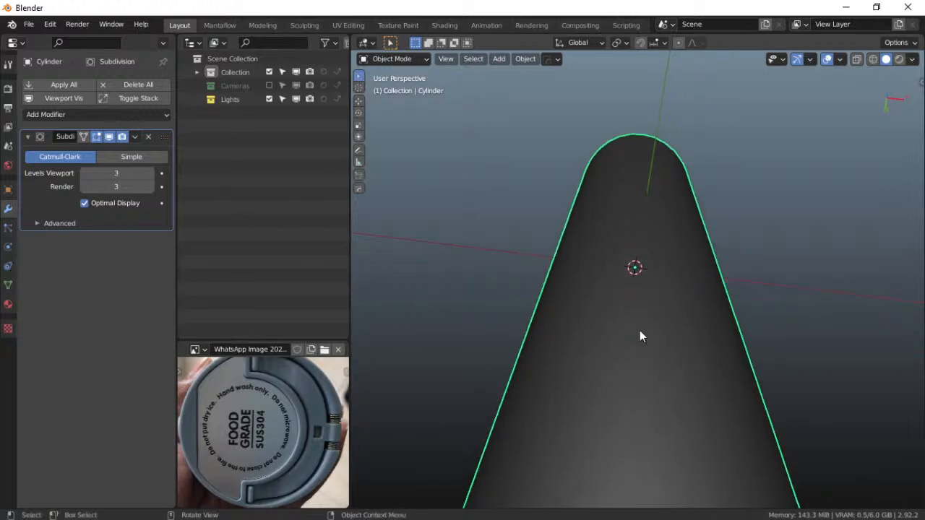
{"action": "scroll", "coordinate": [640, 331], "scroll_direction": "down", "scroll_amount": 5}
{"action": "middle_click_drag", "start_coordinate": [640, 330], "coordinate": [626, 243]}
{"action": "scroll", "coordinate": [625, 269], "scroll_direction": "up", "scroll_amount": 8}
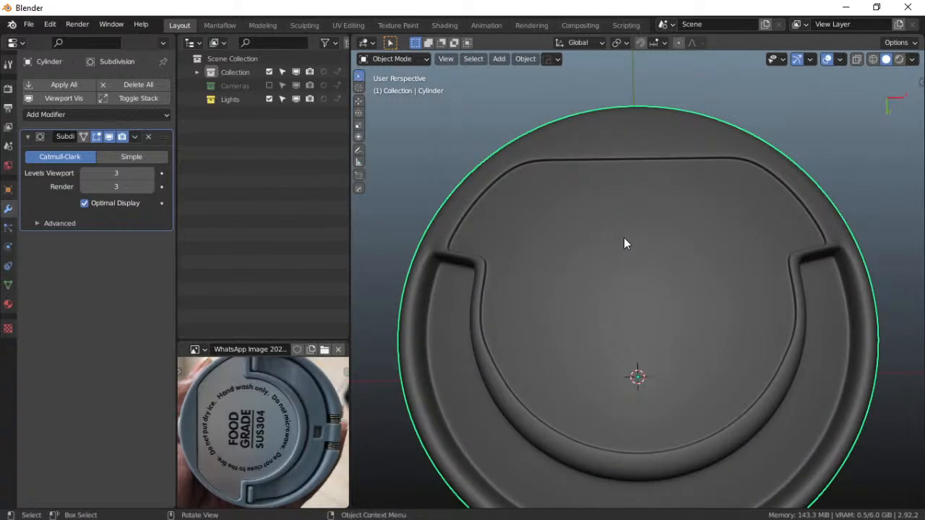
{"action": "scroll", "coordinate": [615, 241], "scroll_direction": "up", "scroll_amount": 2}
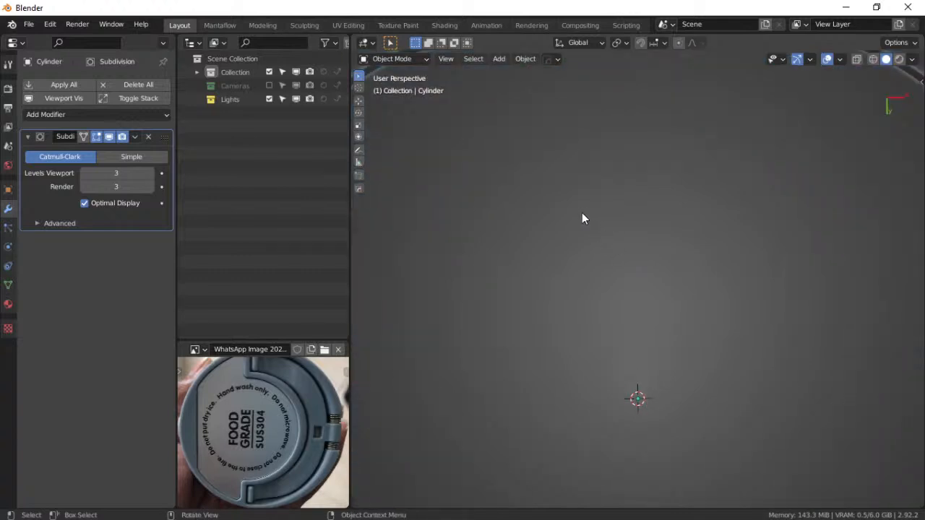
{"action": "scroll", "coordinate": [582, 213], "scroll_direction": "down", "scroll_amount": 2}
{"action": "middle_click_drag", "start_coordinate": [583, 213], "coordinate": [593, 246]}
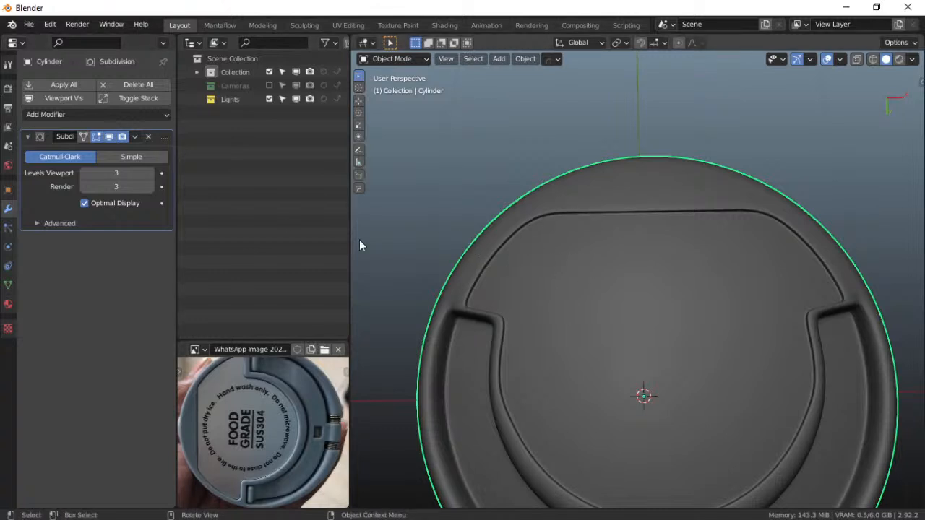
Hide the subdivision smoothing in the viewport, enter Edit Mode and show the transform and edge data of the disc face
{"action": "left_click", "coordinate": [109, 137]}
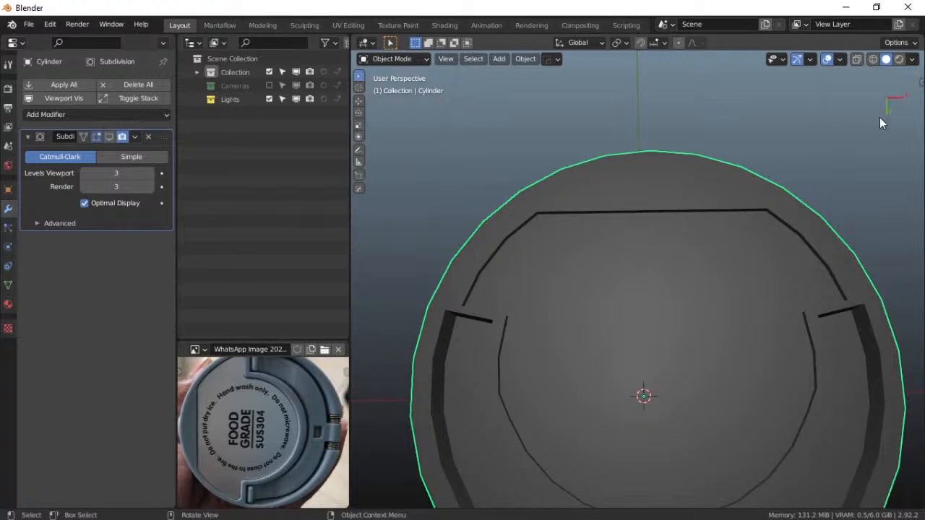
{"action": "key", "text": "n"}
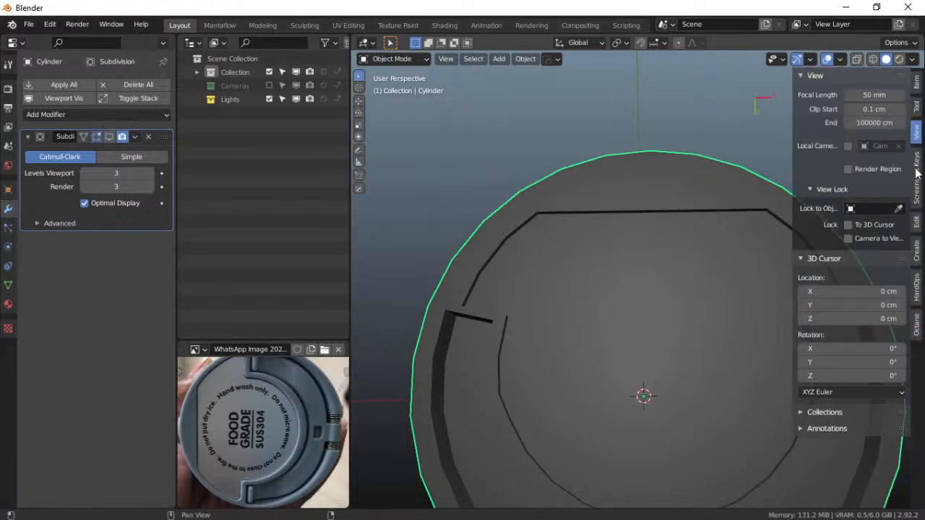
{"action": "key", "text": "ctrl+Tab"}
{"action": "left_click", "coordinate": [654, 291]}
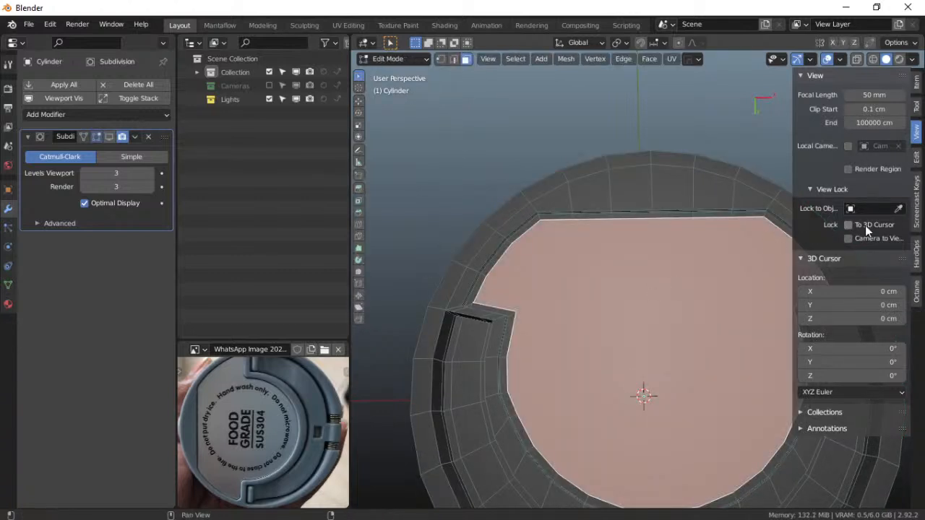
{"action": "left_click", "coordinate": [917, 81]}
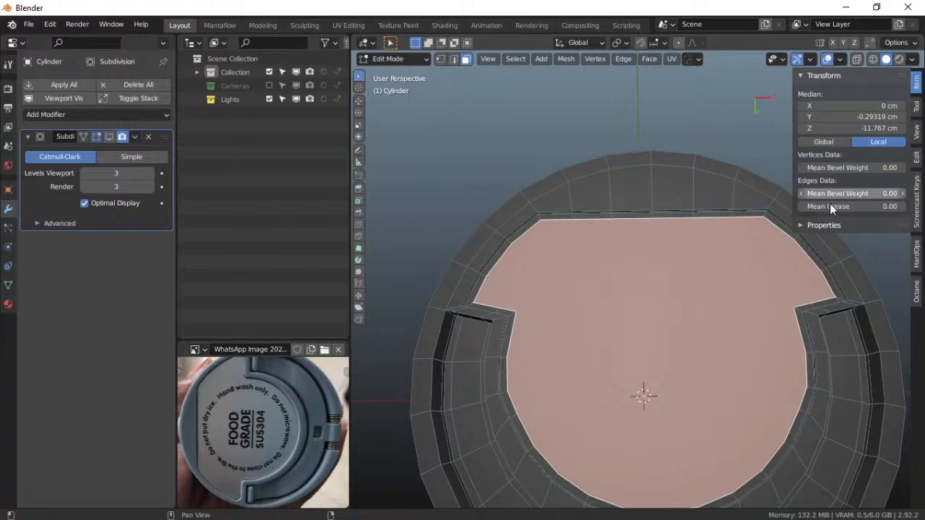
Select the edge path crossing the groove at one corner of the disc's flat edge and set its mean crease to 1.00
{"action": "middle_click_drag", "start_coordinate": [577, 318], "coordinate": [565, 289]}
{"action": "scroll", "coordinate": [566, 245], "scroll_direction": "up", "scroll_amount": 5}
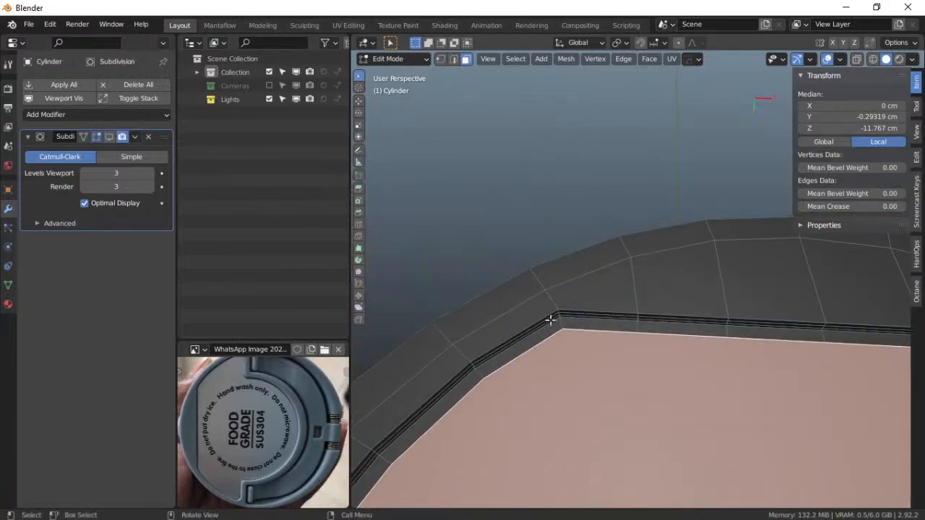
{"action": "scroll", "coordinate": [550, 311], "scroll_direction": "down", "scroll_amount": 1}
{"action": "left_click", "coordinate": [583, 314], "text": "shift"}
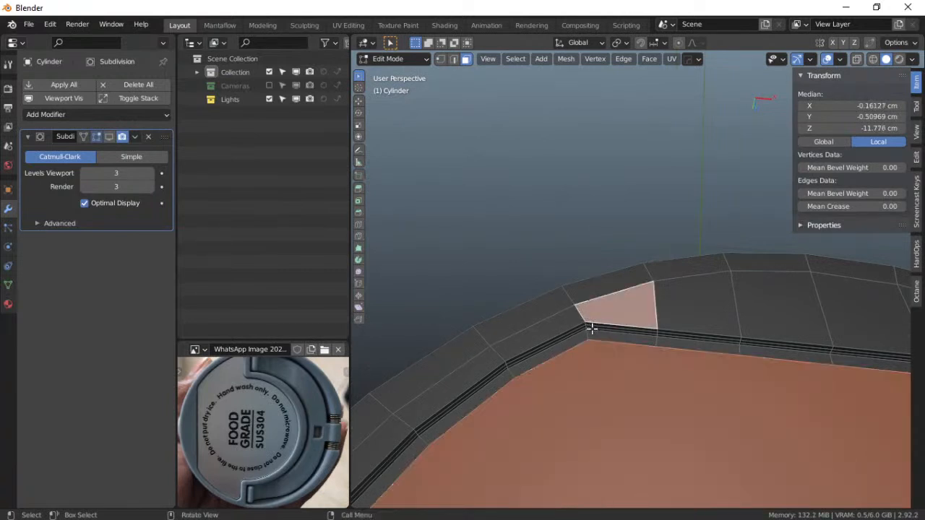
{"action": "key", "text": "2"}
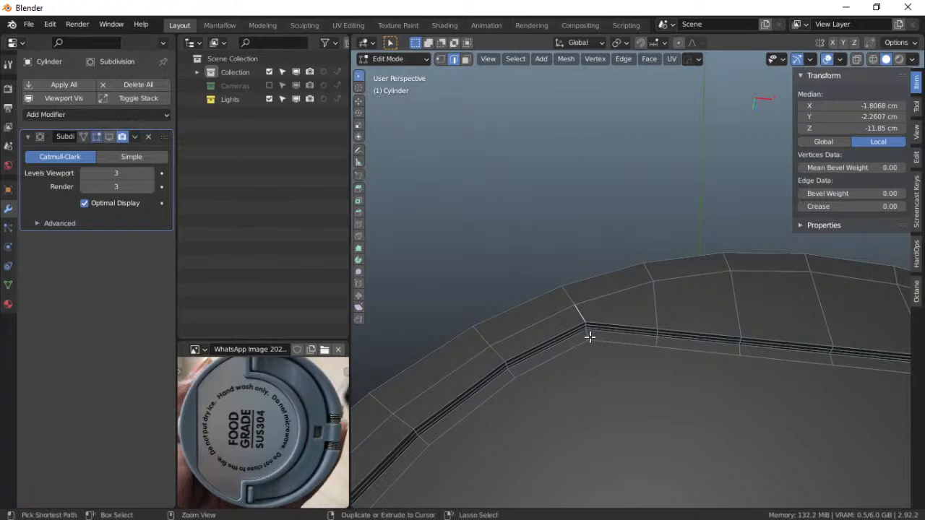
{"action": "left_click", "coordinate": [590, 335], "text": "ctrl"}
{"action": "left_click_drag", "start_coordinate": [847, 206], "coordinate": [889, 206]}
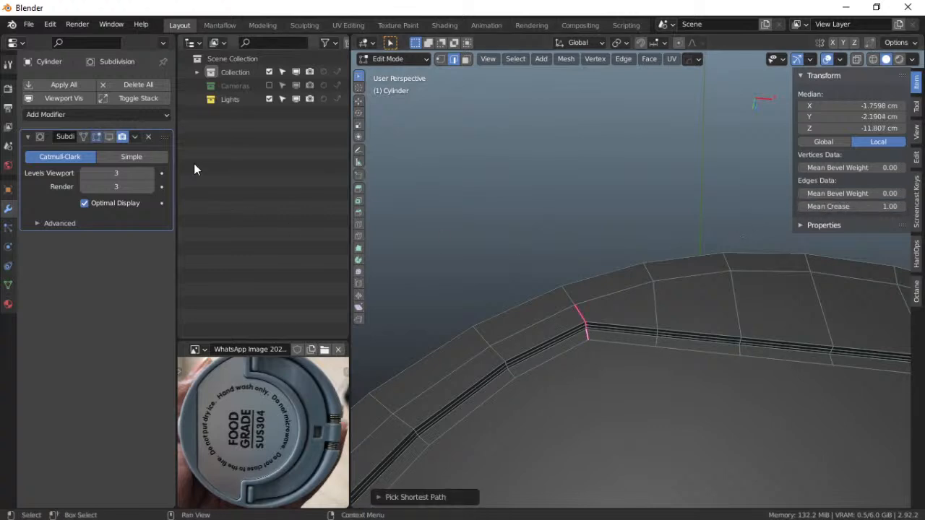
Preview the creased corner with subdivision smoothing on and overlays hidden, and restore the unsmoothed wireframe display
{"action": "left_click", "coordinate": [108, 137]}
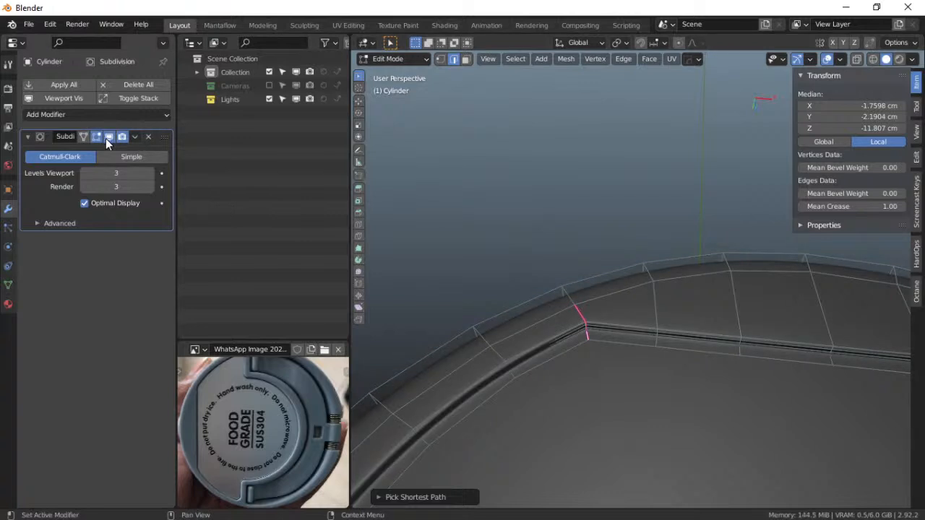
{"action": "left_click", "coordinate": [826, 59]}
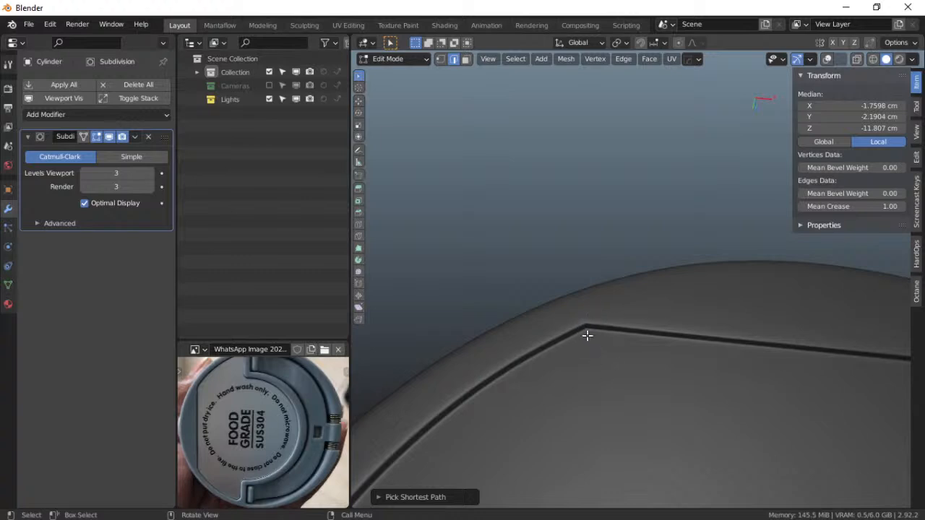
{"action": "left_click", "coordinate": [109, 137]}
{"action": "left_click", "coordinate": [827, 58]}
Select the matching edge path crossing the groove at the opposite corner of the disc's flat edge
{"action": "middle_click_drag", "start_coordinate": [739, 320], "coordinate": [703, 324]}
{"action": "left_click", "coordinate": [687, 295]}
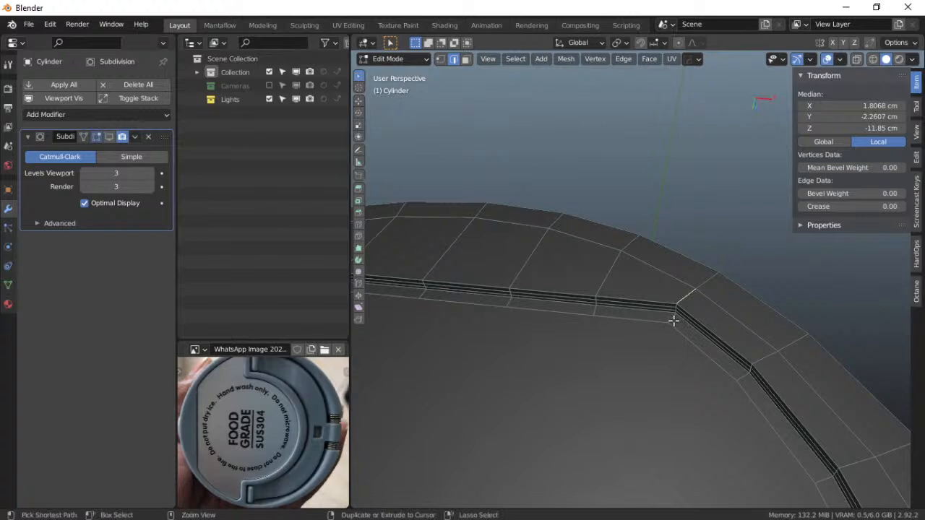
{"action": "left_click", "coordinate": [674, 317], "text": "ctrl"}
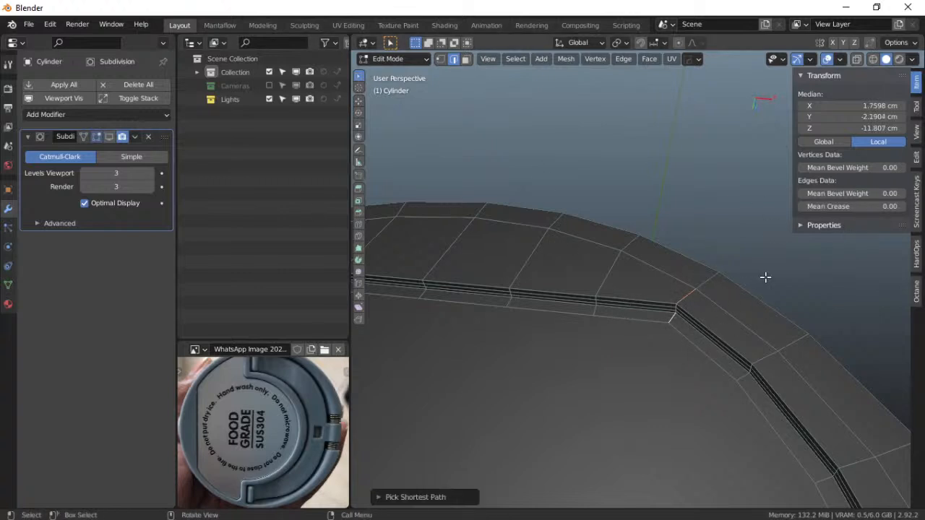
Try a vertical loop cut down the bottle's side, slid close to the uncreased corner, and check it under smoothing without overlays
{"action": "middle_click_drag", "start_coordinate": [747, 295], "coordinate": [652, 277]}
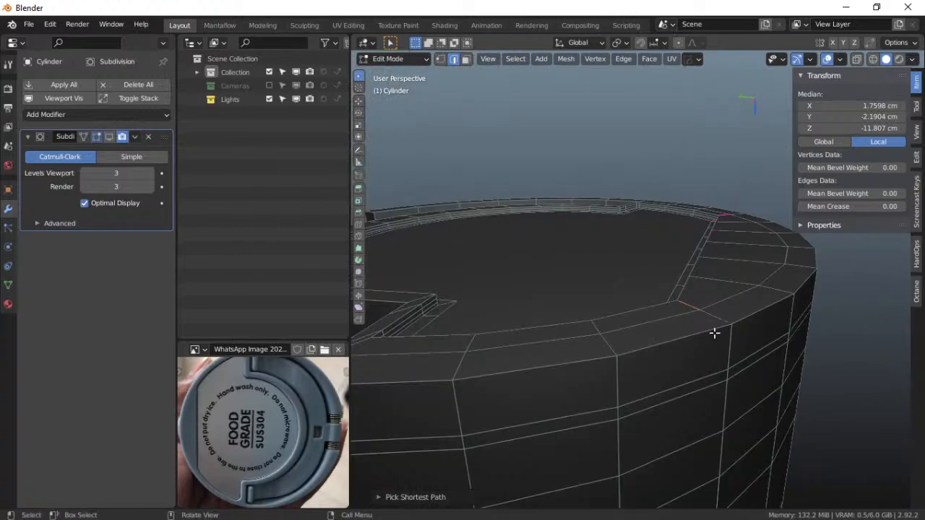
{"action": "key", "text": "ctrl+r"}
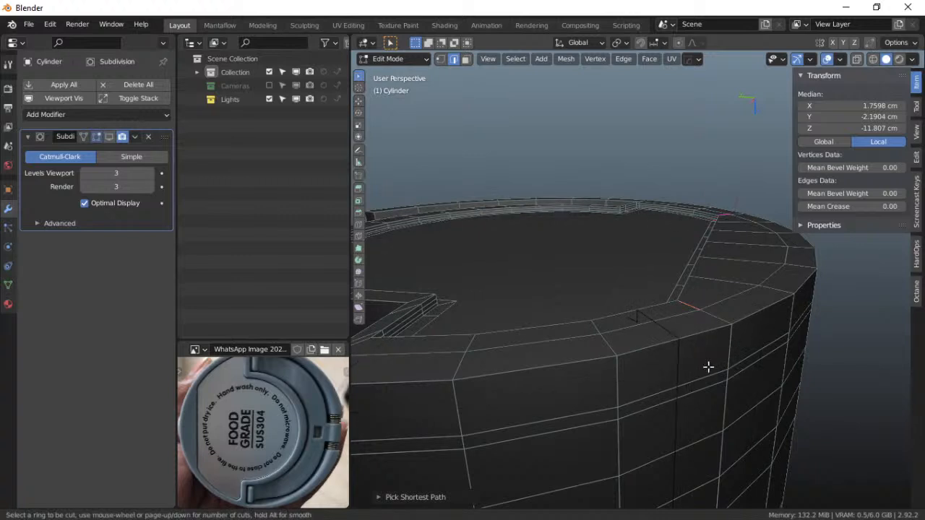
{"action": "left_click", "coordinate": [712, 349]}
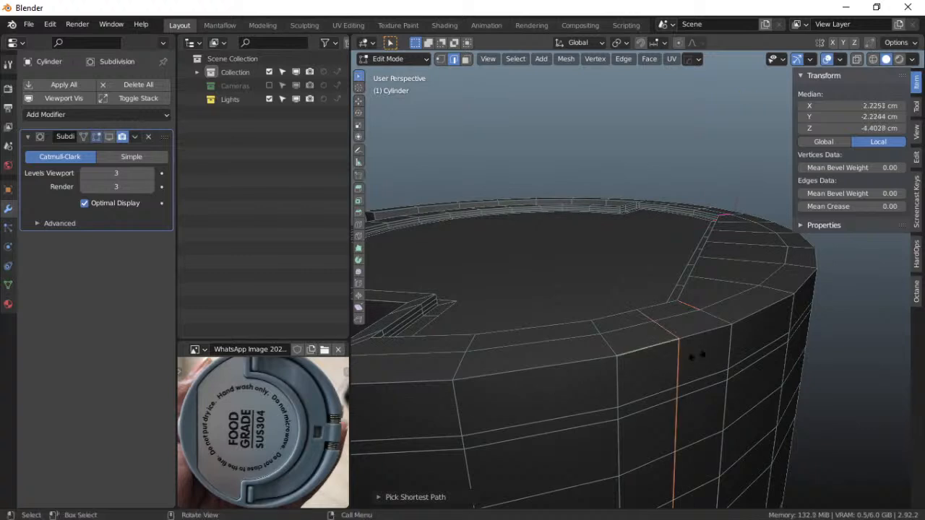
{"action": "left_click", "coordinate": [739, 333]}
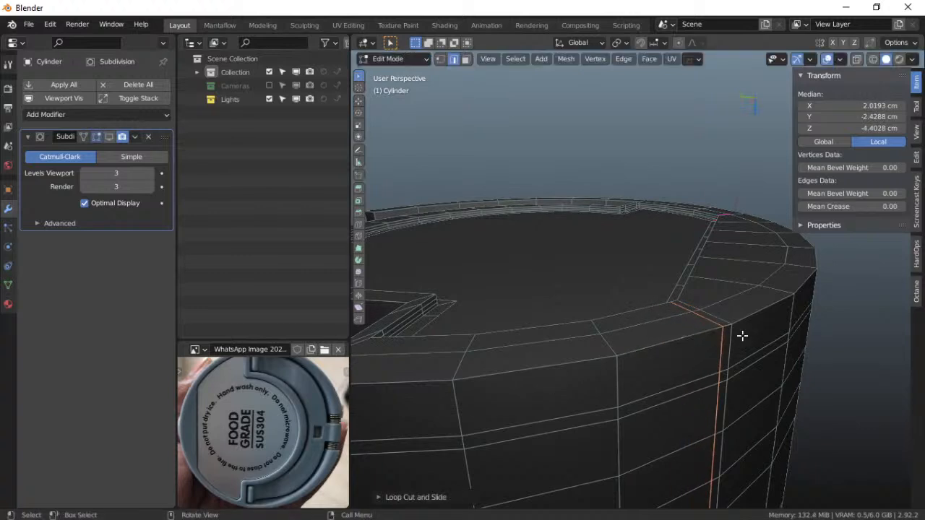
{"action": "left_click", "coordinate": [829, 59]}
{"action": "left_click", "coordinate": [109, 137]}
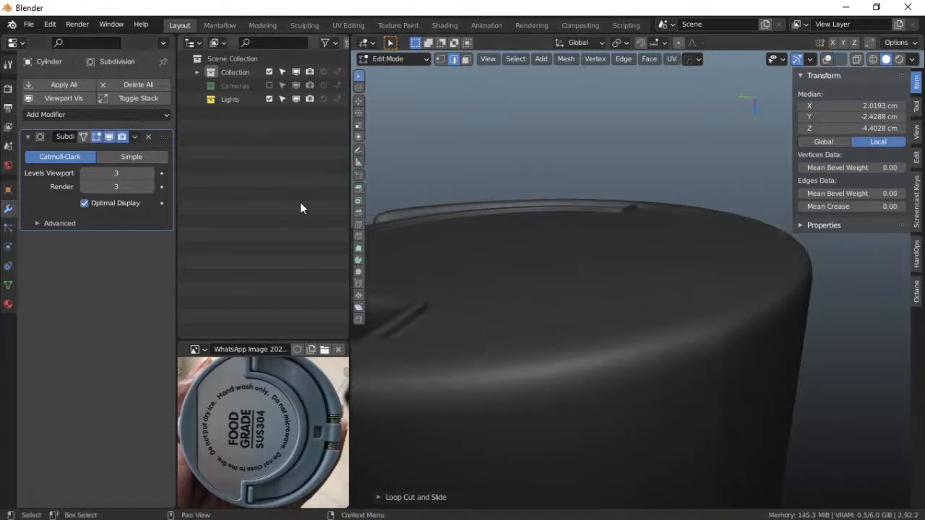
{"action": "middle_click_drag", "start_coordinate": [692, 364], "coordinate": [735, 377]}
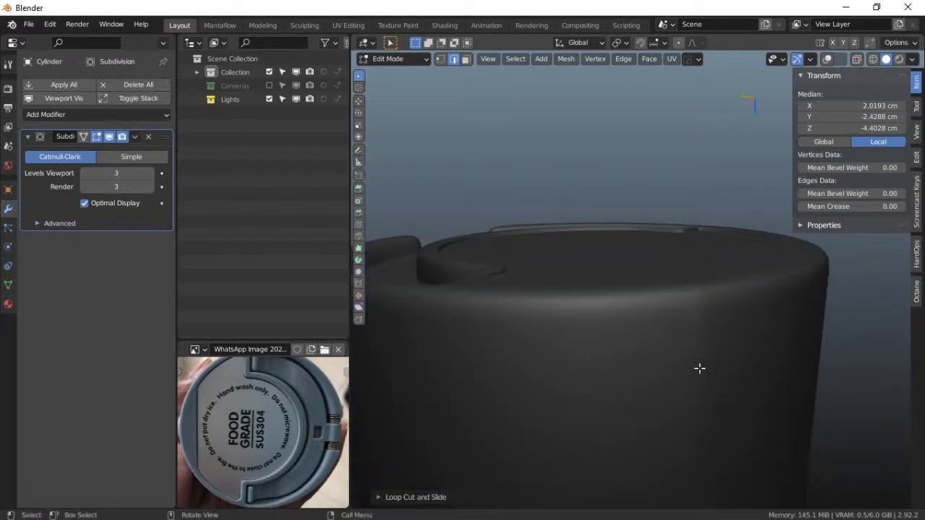
{"action": "left_click", "coordinate": [826, 60]}
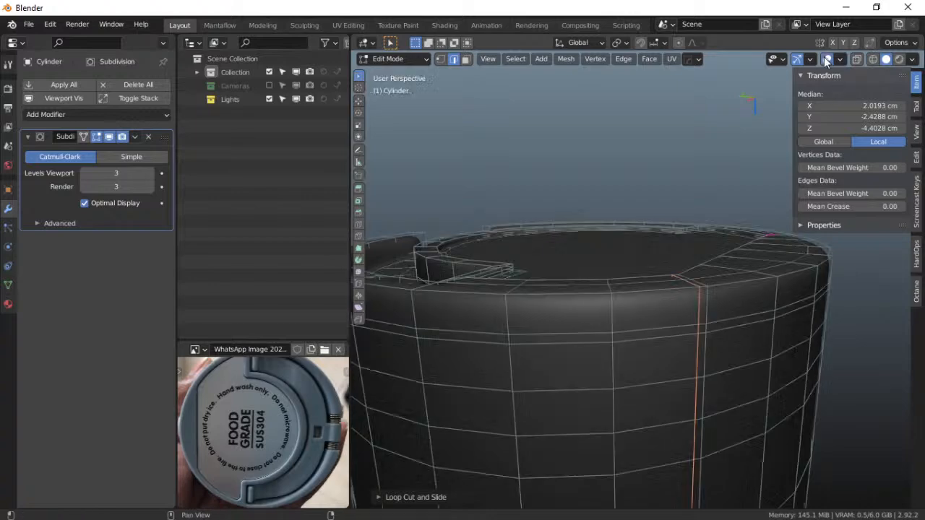
{"action": "left_click", "coordinate": [668, 294], "text": "alt"}
Turn off the subdivision display and set the mean crease of the uncreased corner's edge path to 1.00
{"action": "middle_click_drag", "start_coordinate": [658, 279], "coordinate": [725, 284]}
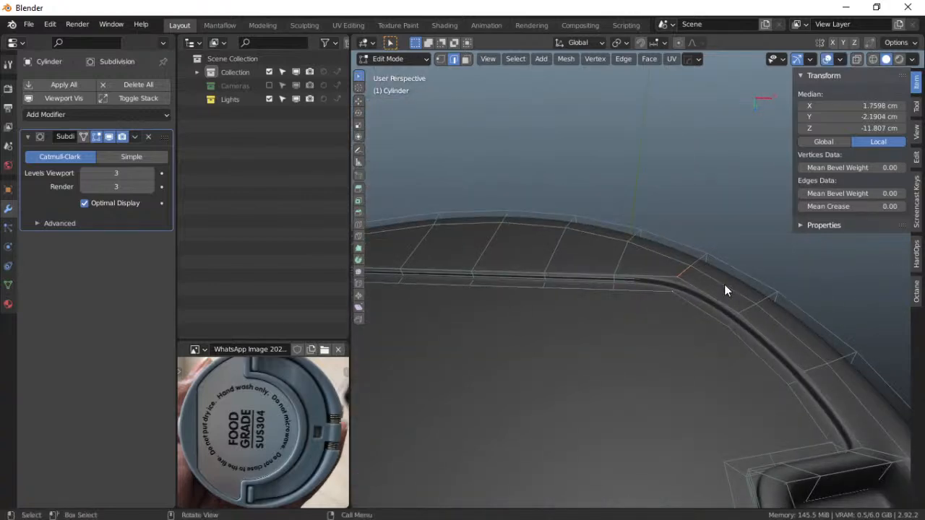
{"action": "left_click", "coordinate": [97, 137]}
{"action": "left_click_drag", "start_coordinate": [844, 207], "coordinate": [892, 207]}
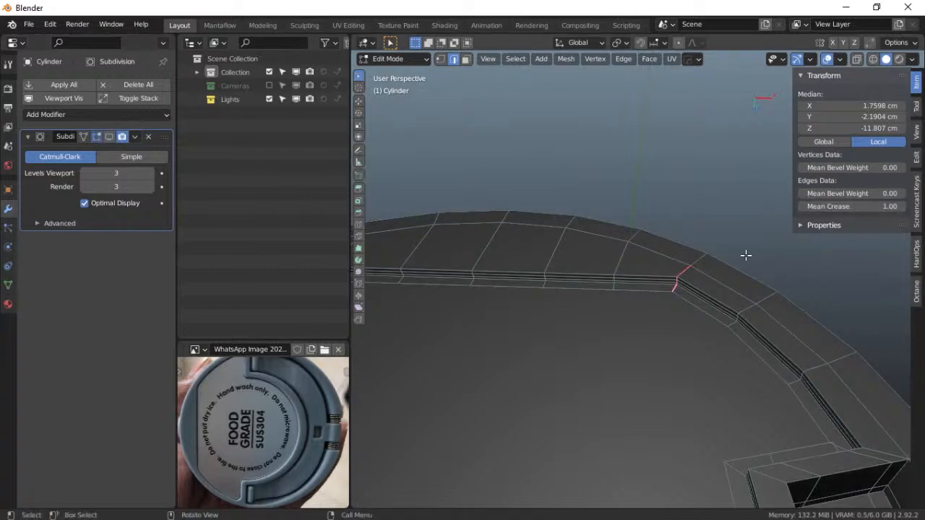
Inspect the smoothed bottle in Object Mode, checking the disc's creased corners, the side profile and the rim notch from several angles
{"action": "key", "text": "ctrl+Tab"}
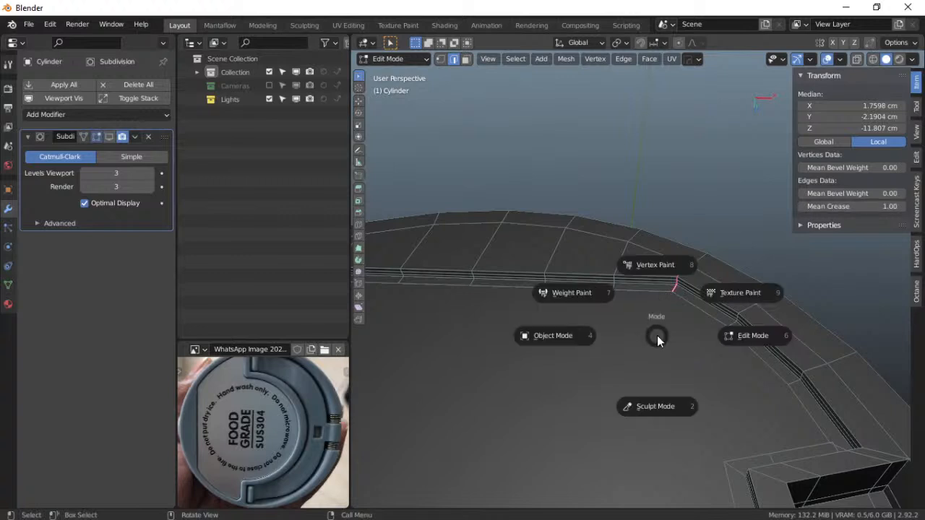
{"action": "left_click", "coordinate": [552, 334]}
{"action": "scroll", "coordinate": [726, 387], "scroll_direction": "down", "scroll_amount": 5}
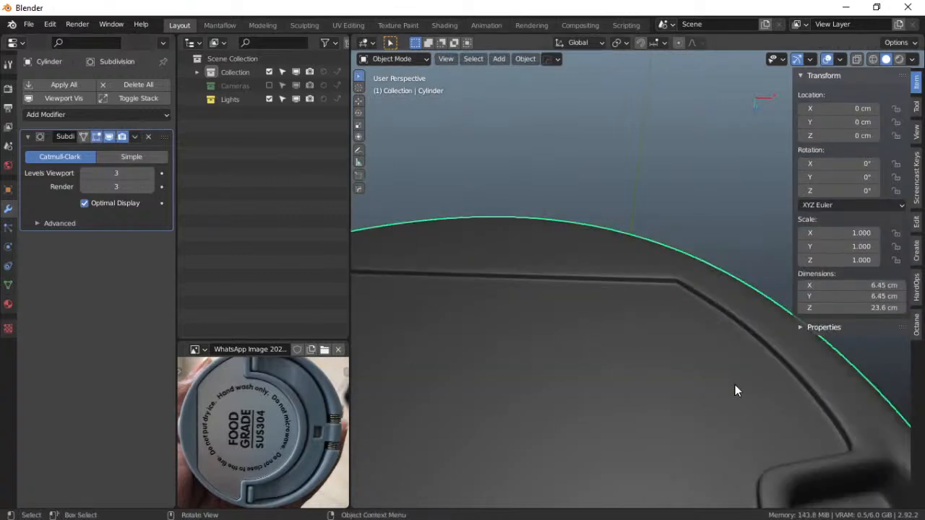
{"action": "middle_click_drag", "start_coordinate": [624, 350], "coordinate": [608, 365]}
{"action": "scroll", "coordinate": [632, 353], "scroll_direction": "down", "scroll_amount": 3}
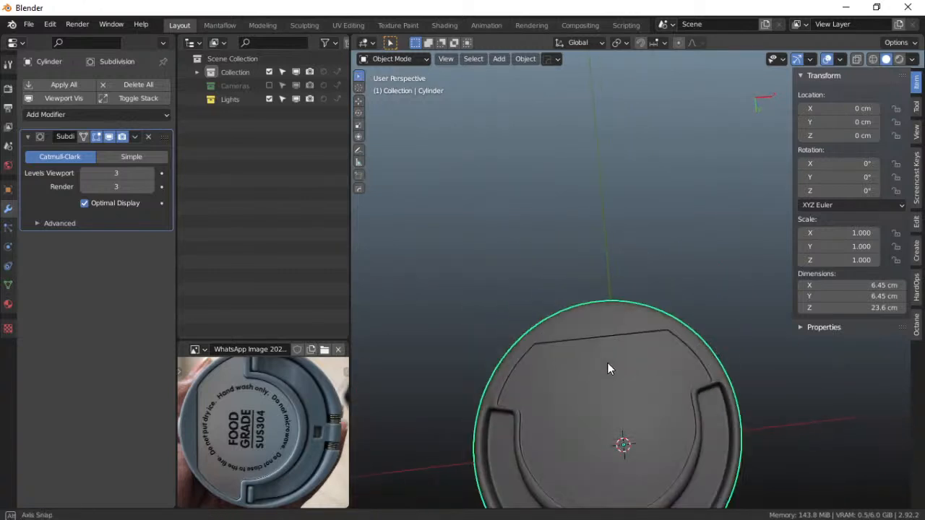
{"action": "middle_click_drag", "start_coordinate": [586, 402], "coordinate": [586, 368], "text": "shift"}
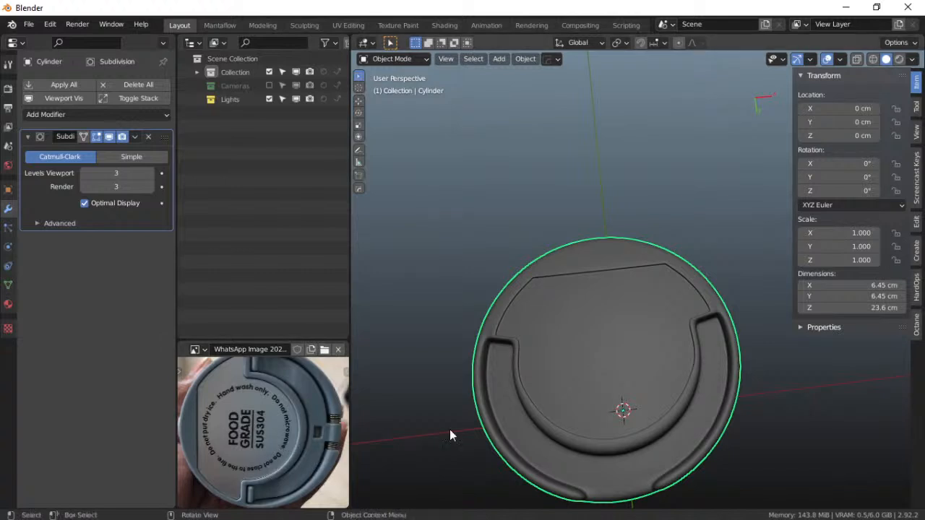
{"action": "middle_click_drag", "start_coordinate": [597, 450], "coordinate": [552, 292]}
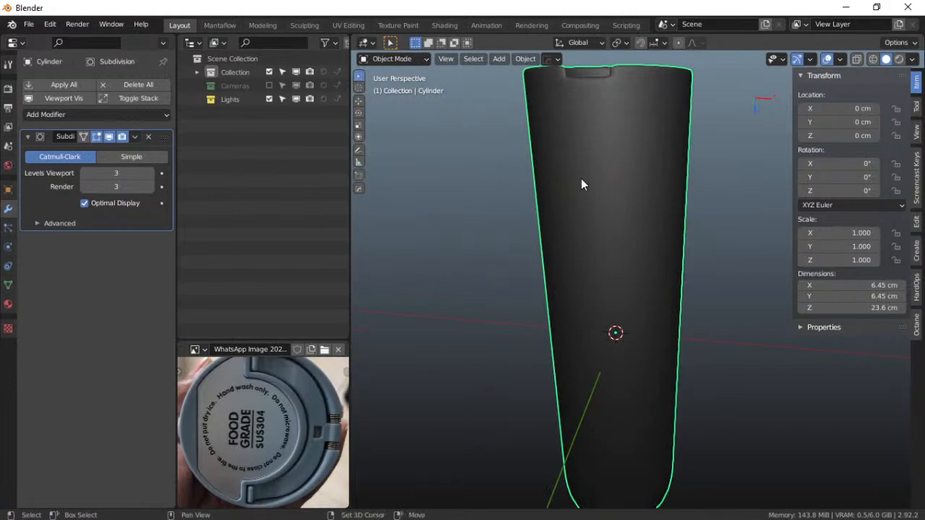
{"action": "middle_click_drag", "start_coordinate": [581, 179], "coordinate": [591, 265], "text": "shift"}
{"action": "scroll", "coordinate": [590, 252], "scroll_direction": "up", "scroll_amount": 2}
{"action": "middle_click_drag", "start_coordinate": [582, 191], "coordinate": [589, 335]}
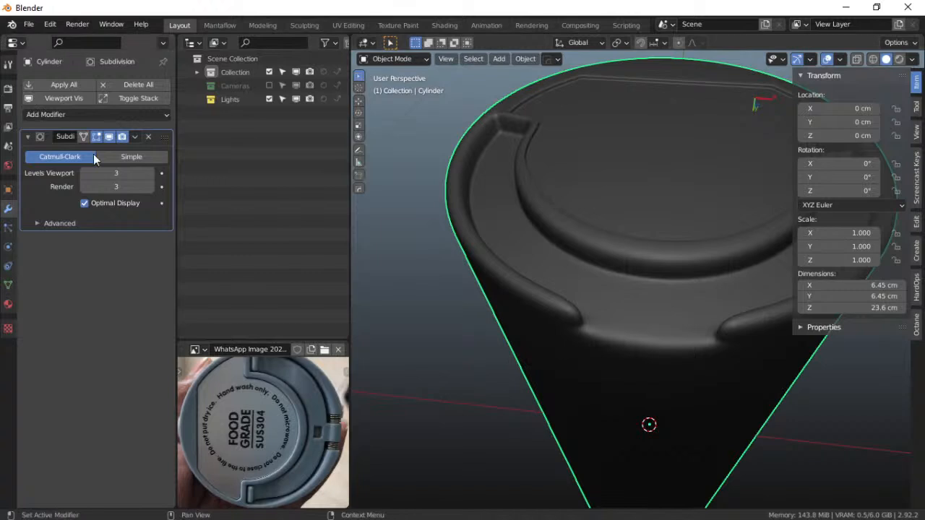
Turn off the Subdivision modifier's viewport display and add its Realtime toggle to Quick Favorites
{"action": "left_click", "coordinate": [109, 135]}
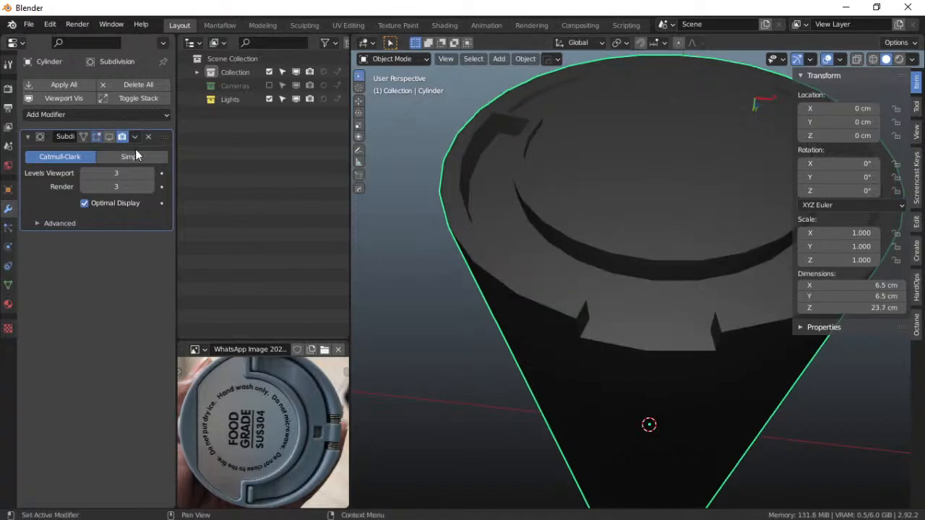
{"action": "right_click", "coordinate": [110, 137]}
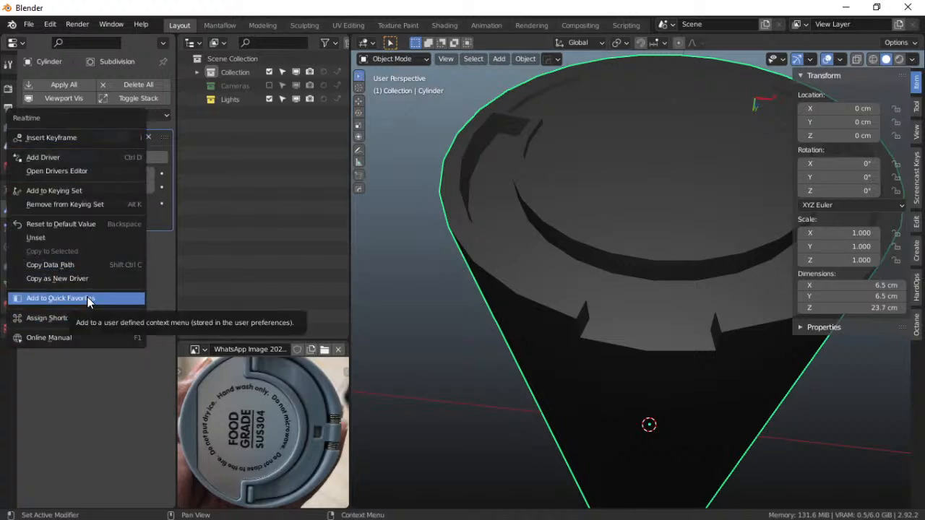
{"action": "left_click", "coordinate": [60, 298]}
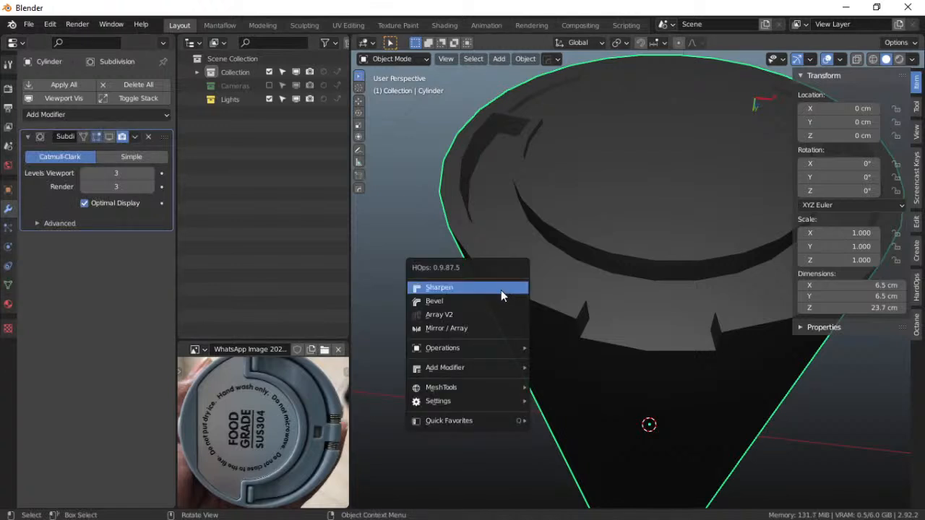
{"action": "key", "text": "Escape"}
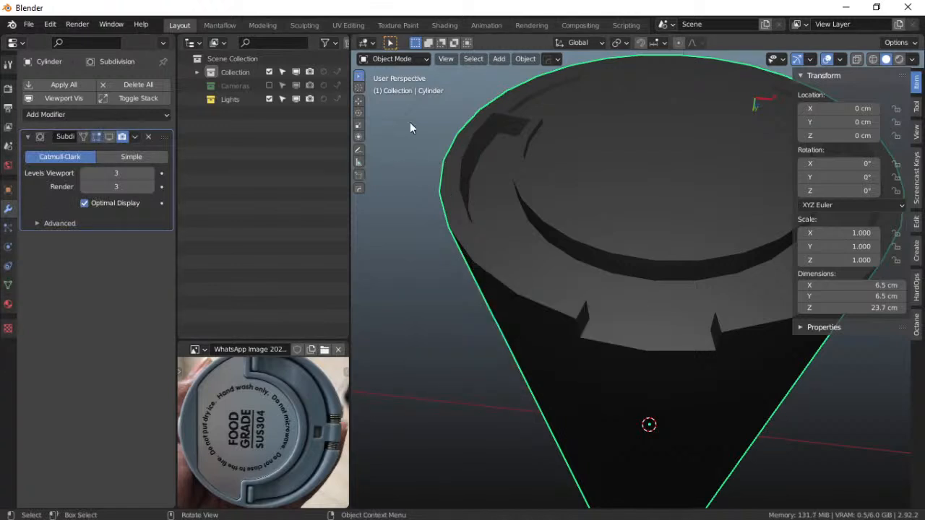
Disable the Hard Ops 9 add-on in the preferences and close them
{"action": "left_click", "coordinate": [49, 25]}
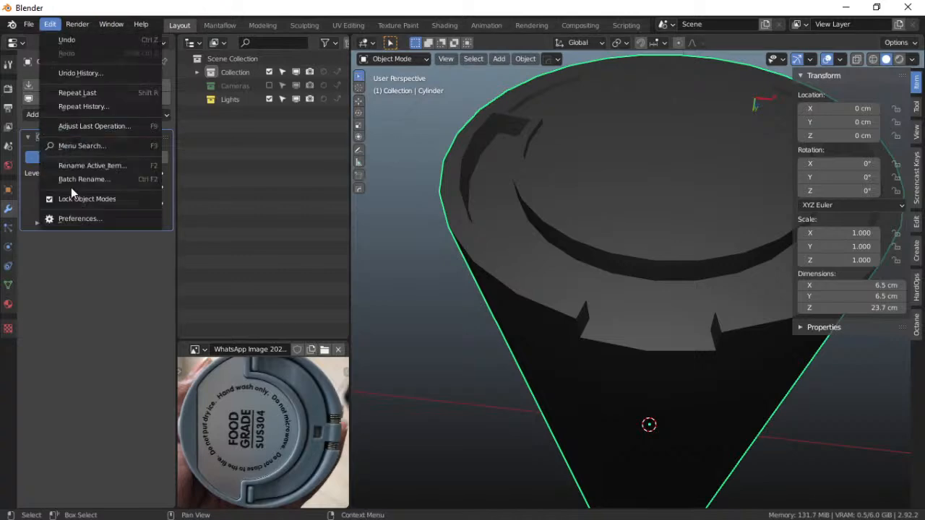
{"action": "left_click", "coordinate": [71, 218]}
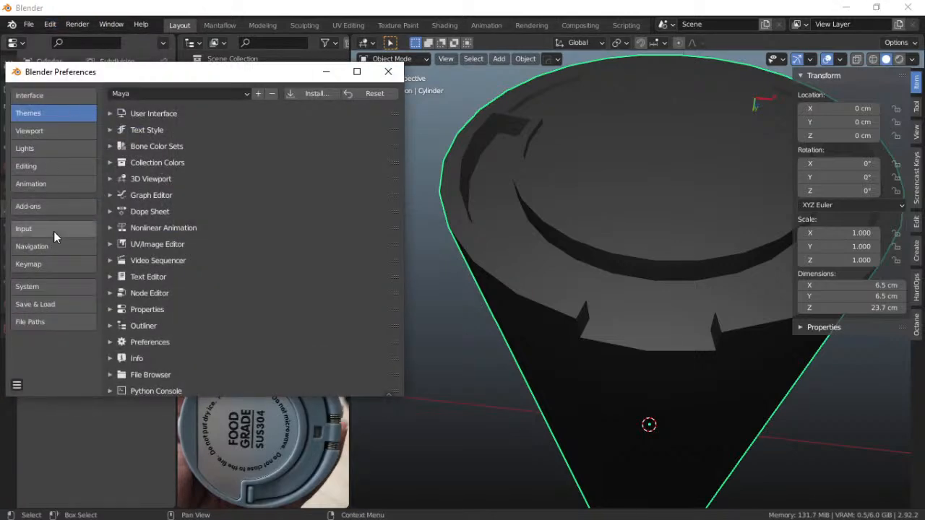
{"action": "left_click", "coordinate": [53, 208]}
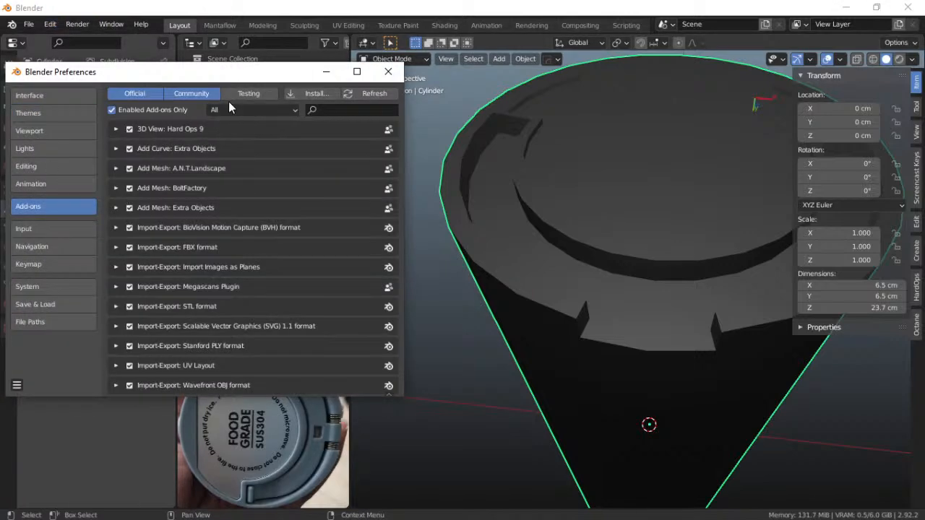
{"action": "scroll", "coordinate": [192, 289], "scroll_direction": "down", "scroll_amount": 9}
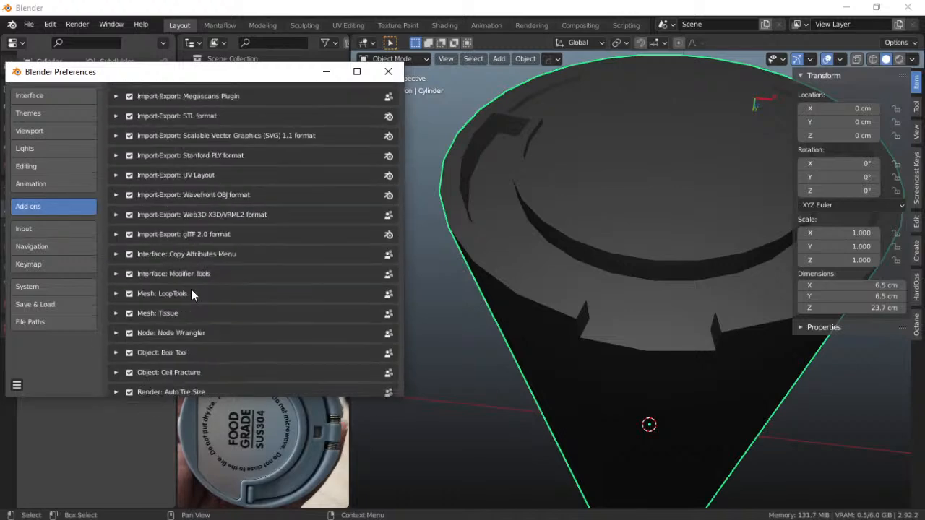
{"action": "scroll", "coordinate": [191, 293], "scroll_direction": "up", "scroll_amount": 10}
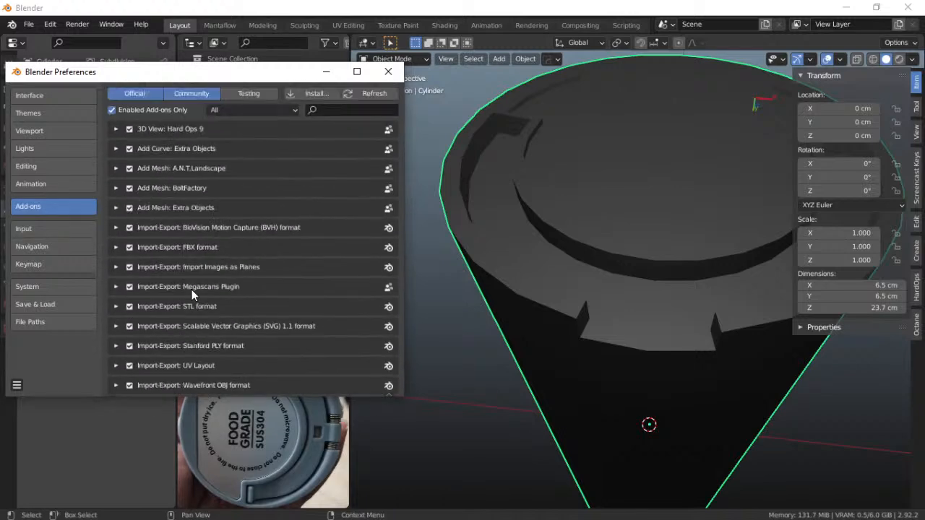
{"action": "left_click", "coordinate": [129, 129]}
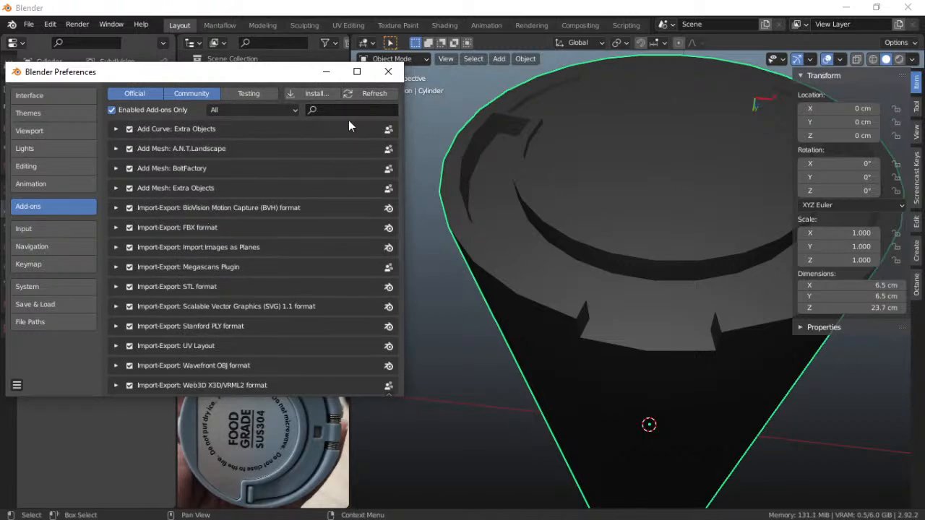
{"action": "left_click", "coordinate": [388, 72]}
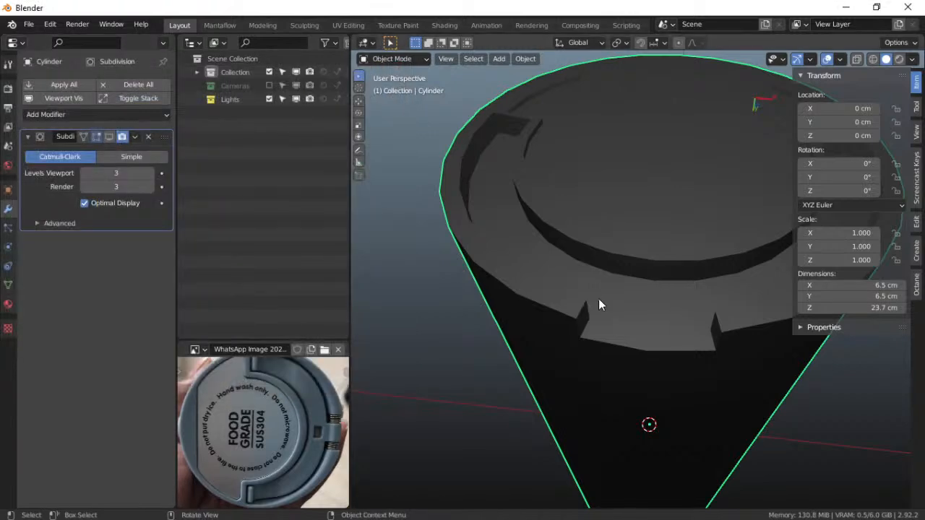
Test the Realtime toggle from Quick Favorites by switching the smoothing on and off several times, leaving it off
{"action": "key", "text": "q"}
{"action": "left_click", "coordinate": [557, 299]}
{"action": "key", "text": "q"}
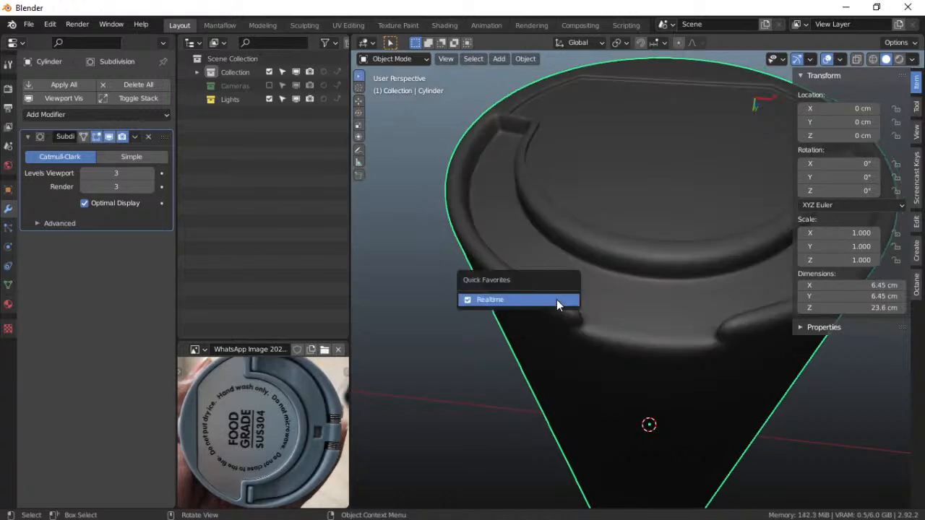
{"action": "left_click", "coordinate": [557, 299]}
{"action": "key", "text": "q"}
{"action": "left_click", "coordinate": [557, 299]}
{"action": "key", "text": "q"}
{"action": "left_click", "coordinate": [556, 300]}
{"action": "key", "text": "q"}
{"action": "left_click", "coordinate": [556, 299]}
{"action": "key", "text": "q"}
{"action": "left_click", "coordinate": [557, 302]}
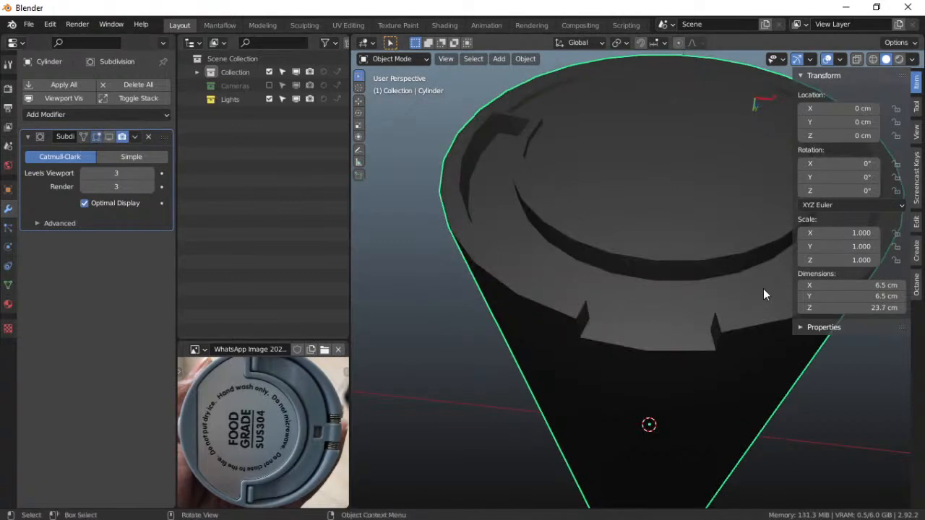
Hide the sidebar and enter Edit Mode on the bottle with a close side view of the rim notch
{"action": "key", "text": "n"}
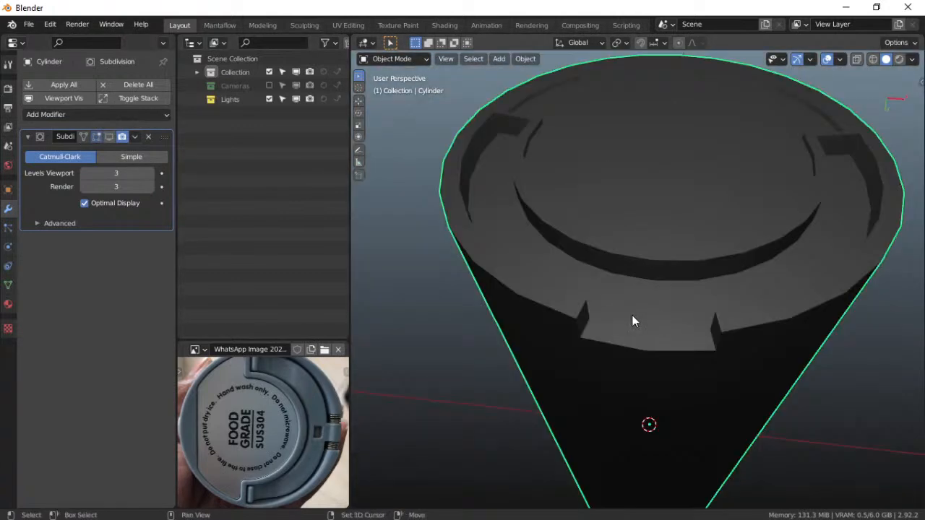
{"action": "mouse_move", "coordinate": [632, 315]}
{"action": "middle_mouse_down"}
{"action": "mouse_move", "coordinate": [638, 278]}
{"action": "mouse_move", "coordinate": [626, 327]}
{"action": "middle_mouse_up"}
{"action": "key", "text": "ctrl+Tab"}
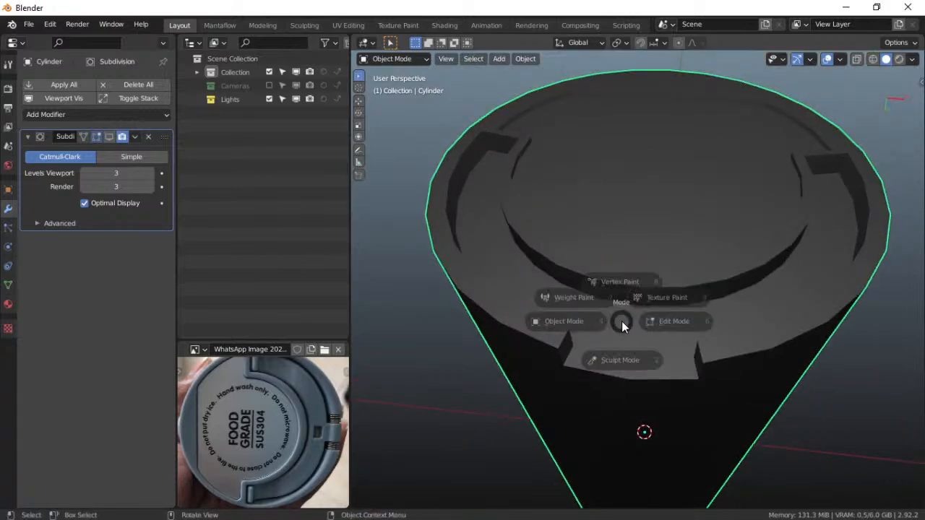
{"action": "left_click", "coordinate": [676, 319]}
{"action": "middle_click_drag", "start_coordinate": [685, 353], "coordinate": [652, 301]}
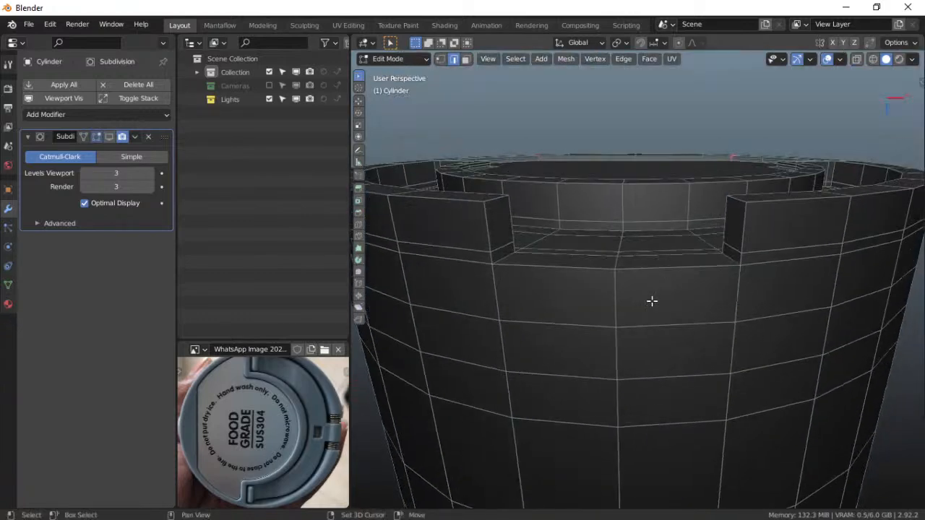
{"action": "key", "text": "ctrl+Tab"}
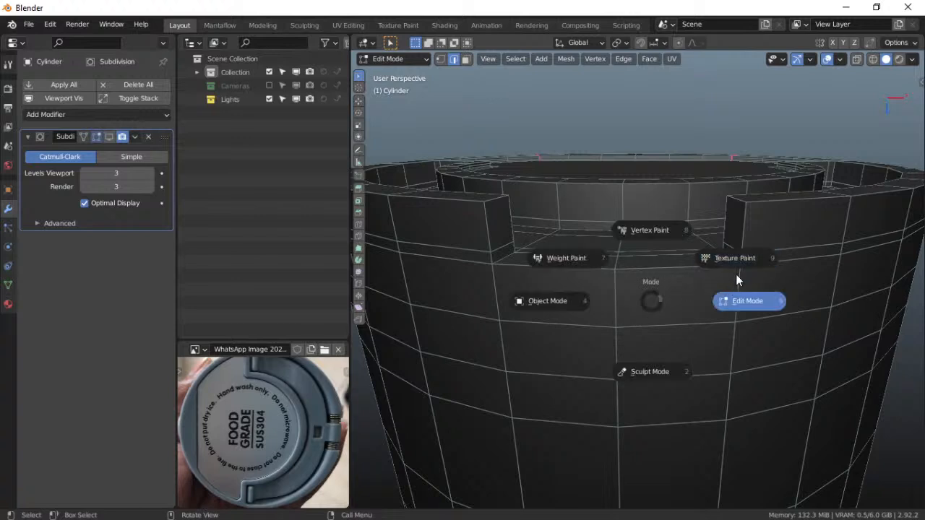
{"action": "left_click", "coordinate": [738, 300]}
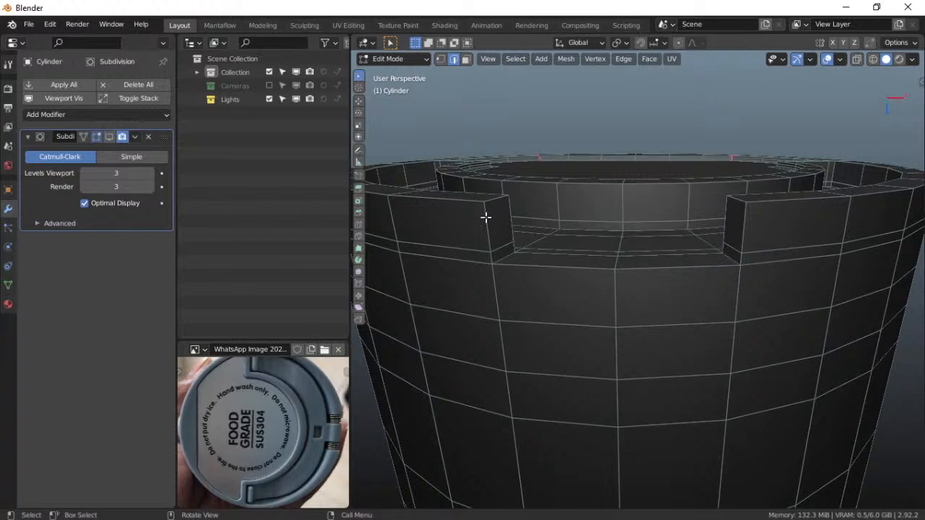
Abandon the horizontal loop cut through the rim and subdivide the two vertical side edges directly below the notch's corners
{"action": "key", "text": "ctrl+r"}
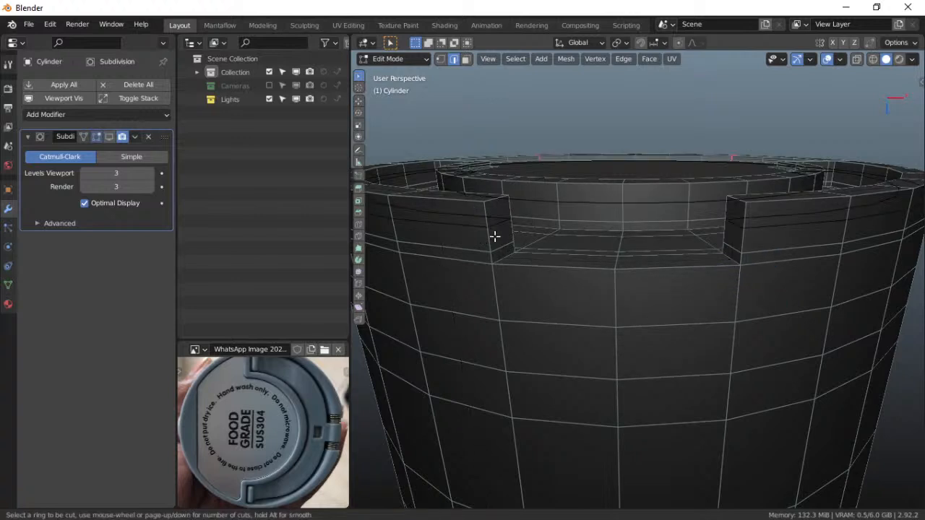
{"action": "right_click", "coordinate": [490, 231]}
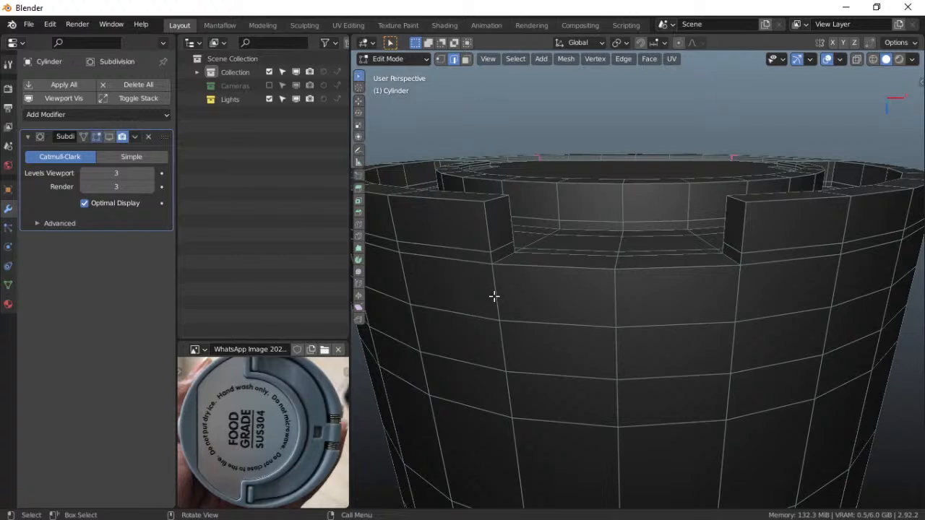
{"action": "left_click", "coordinate": [495, 292]}
{"action": "right_click", "coordinate": [739, 293]}
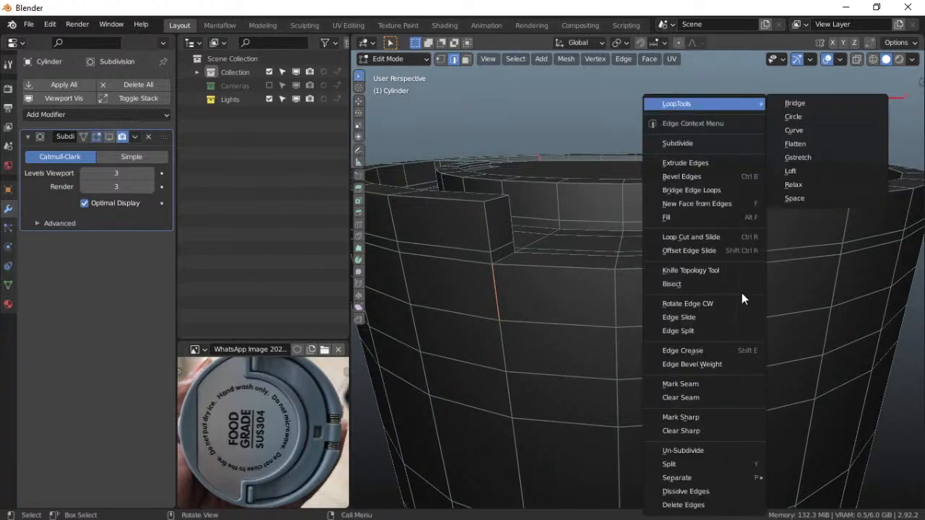
{"action": "left_click", "coordinate": [712, 142]}
Start a loop cut on the bottle's side beside the notch
{"action": "key", "text": "ctrl+r"}
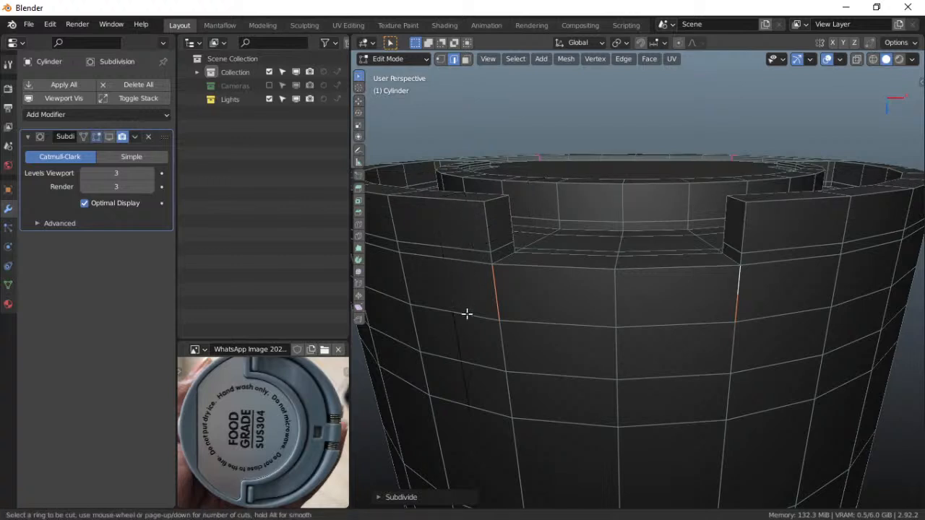
{"action": "left_click", "coordinate": [470, 274]}
{"action": "right_click", "coordinate": [491, 305]}
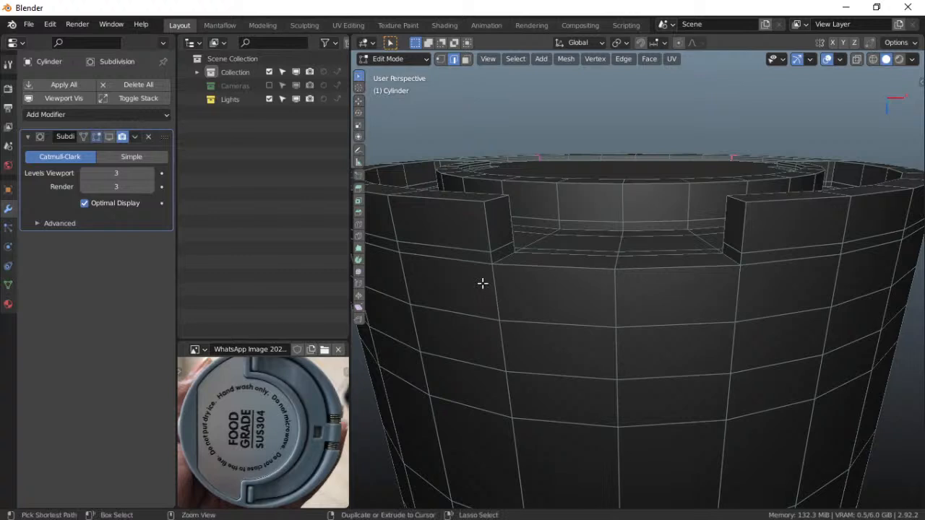
{"action": "key", "text": "ctrl+r"}
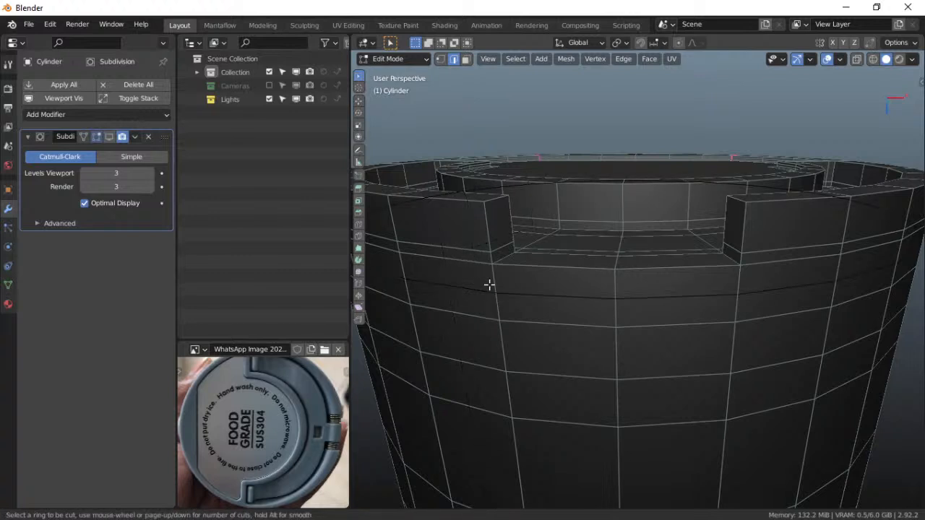
{"action": "right_click", "coordinate": [506, 285]}
Subdivide the two vertical edges of the outer wall directly below the notch's corners
{"action": "left_click", "coordinate": [496, 295]}
{"action": "left_click", "coordinate": [737, 295], "text": "shift"}
{"action": "right_click", "coordinate": [691, 308]}
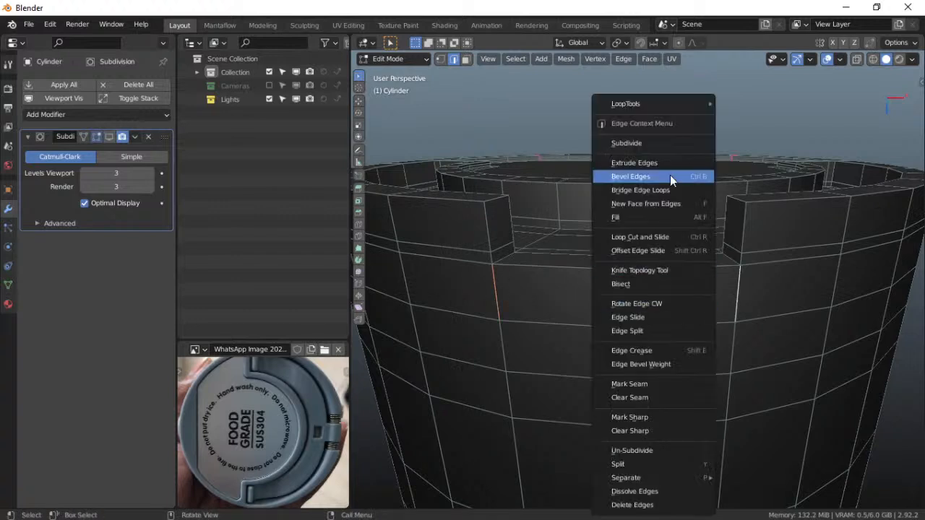
{"action": "left_click", "coordinate": [672, 143]}
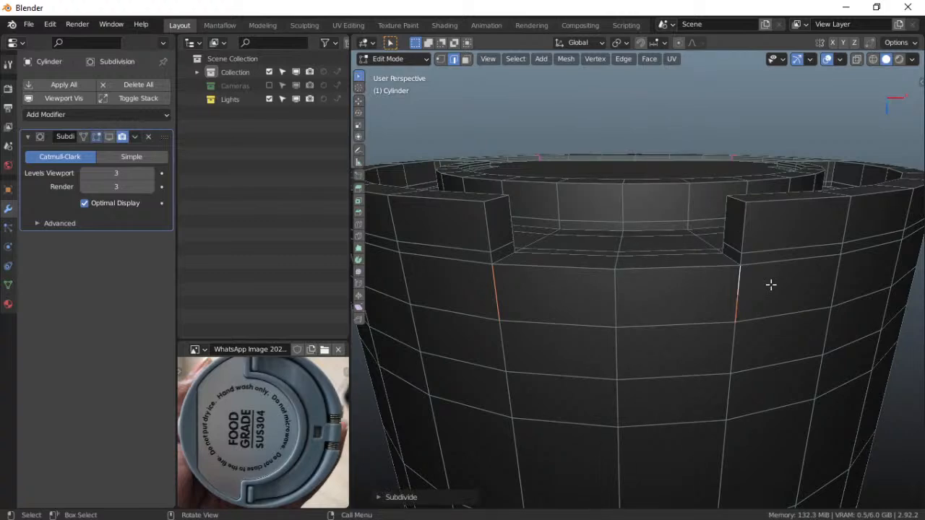
Subdivide the two radial edges on the ledge floor that line up with the notch's corners
{"action": "middle_click_drag", "start_coordinate": [469, 202], "coordinate": [547, 192]}
{"action": "scroll", "coordinate": [534, 209], "scroll_direction": "up", "scroll_amount": 3}
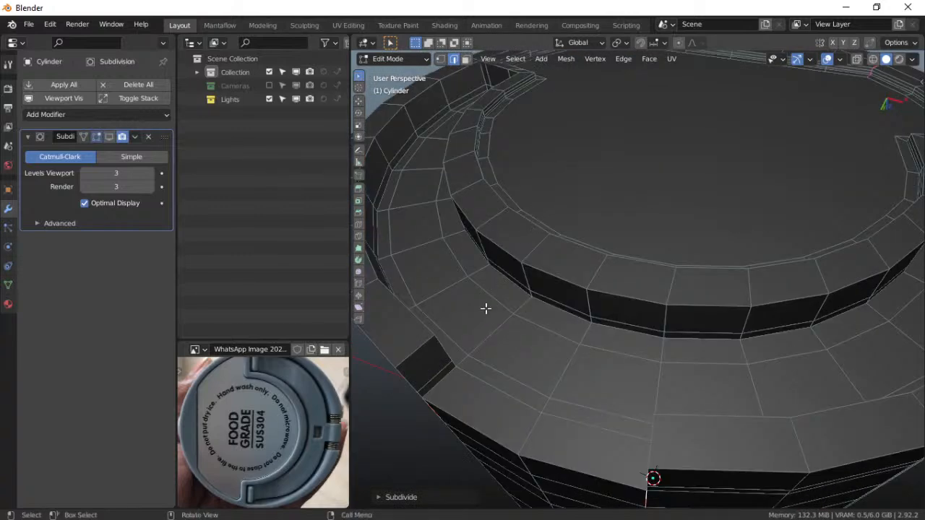
{"action": "left_click", "coordinate": [495, 334], "text": "shift"}
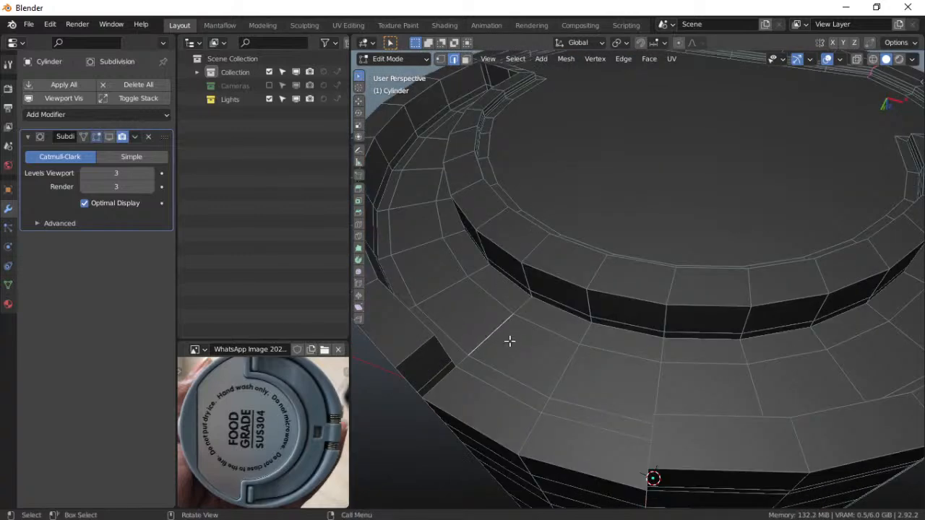
{"action": "left_click", "coordinate": [659, 383], "text": "shift"}
{"action": "right_click", "coordinate": [659, 381]}
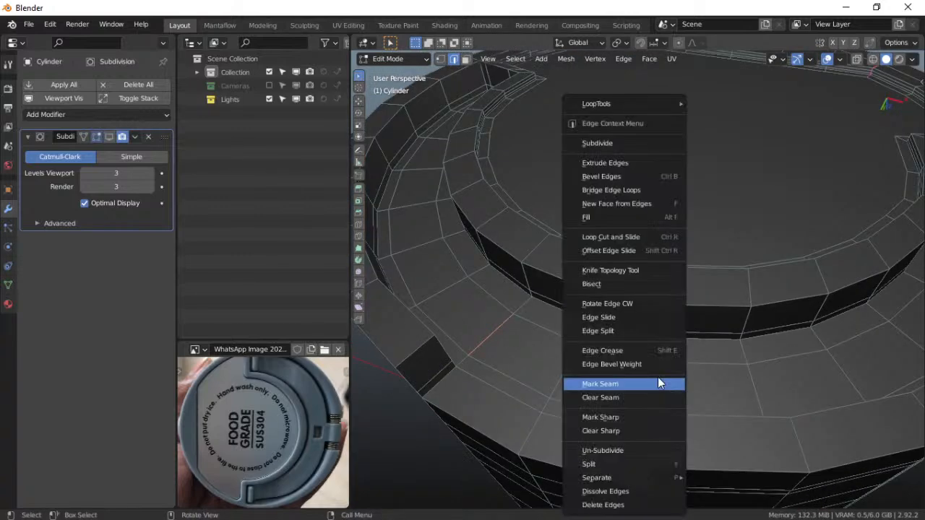
{"action": "left_click", "coordinate": [609, 145]}
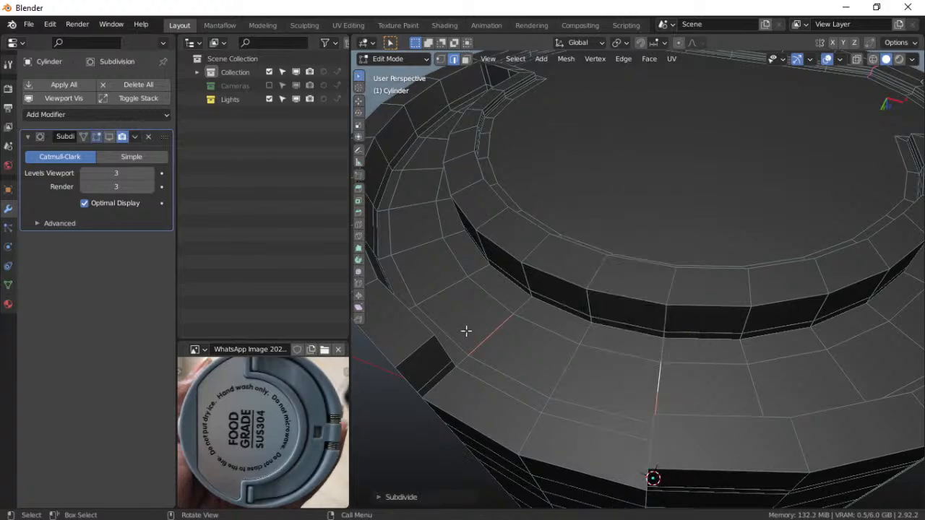
Add a loop cut to the raised rim on each side of the notch and slide each close to the notch's end face
{"action": "middle_click_drag", "start_coordinate": [424, 344], "coordinate": [448, 337]}
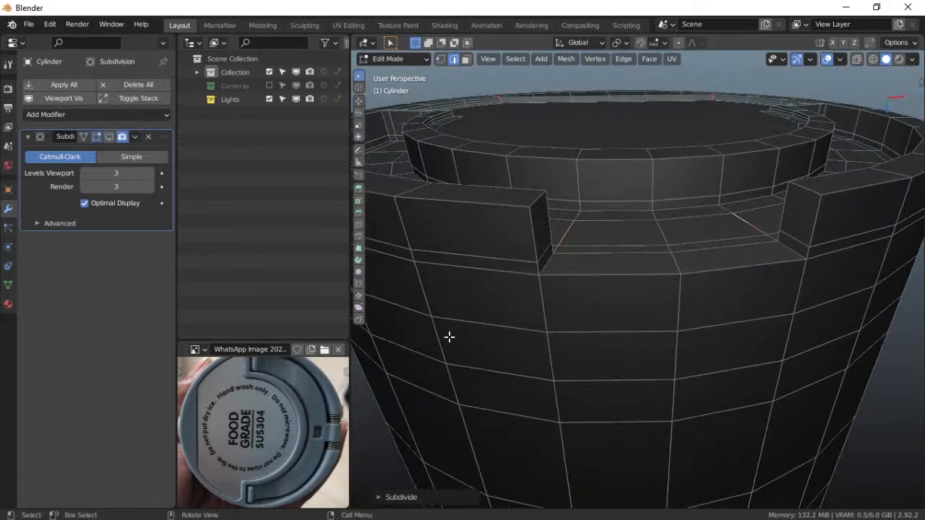
{"action": "key", "text": "ctrl+r"}
{"action": "left_click", "coordinate": [488, 256]}
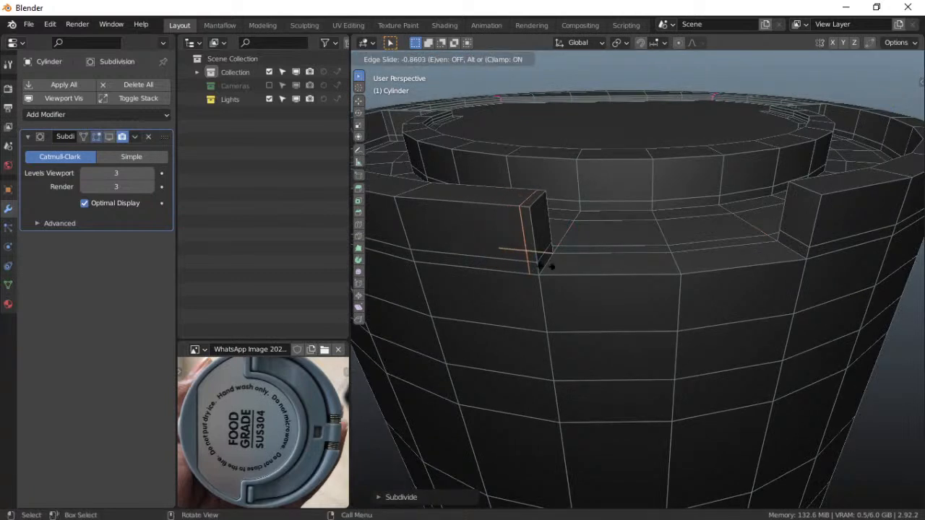
{"action": "left_click", "coordinate": [547, 265]}
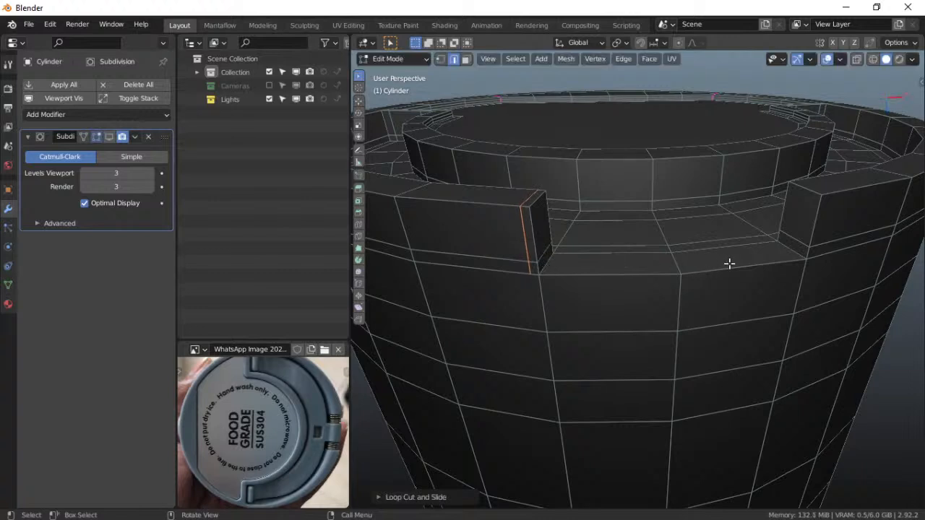
{"action": "key", "text": "ctrl+r"}
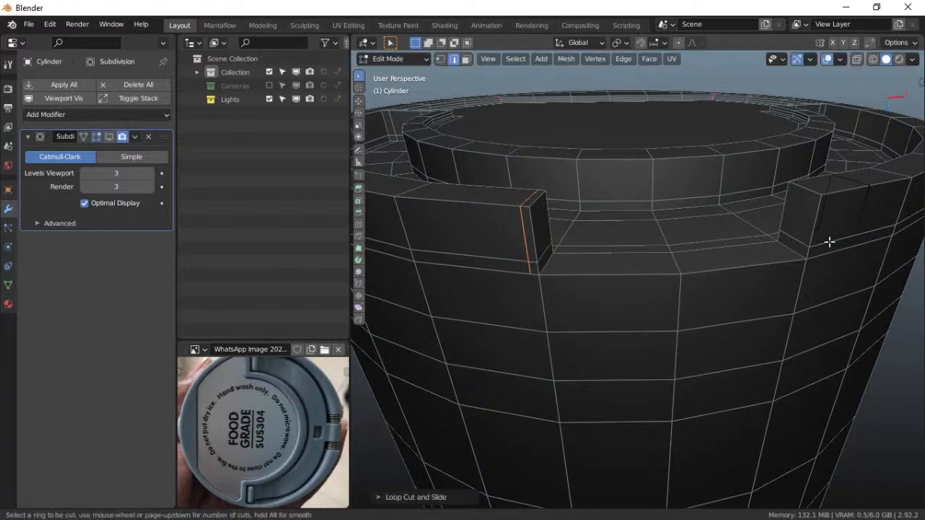
{"action": "left_click", "coordinate": [829, 242]}
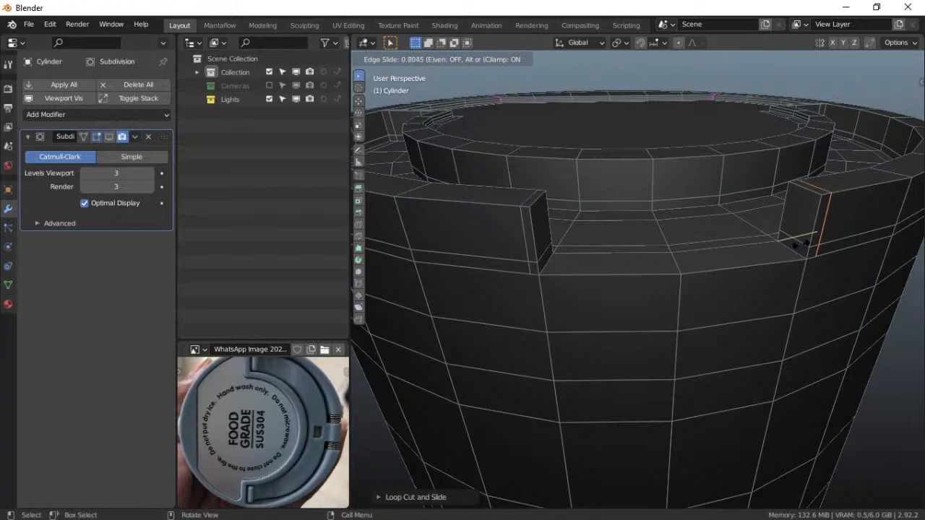
{"action": "left_click", "coordinate": [800, 246]}
Switch to Object Mode and turn on the Subdivision modifier's viewport display for the cup
{"action": "middle_click_drag", "start_coordinate": [727, 226], "coordinate": [661, 230]}
{"action": "key", "text": "q"}
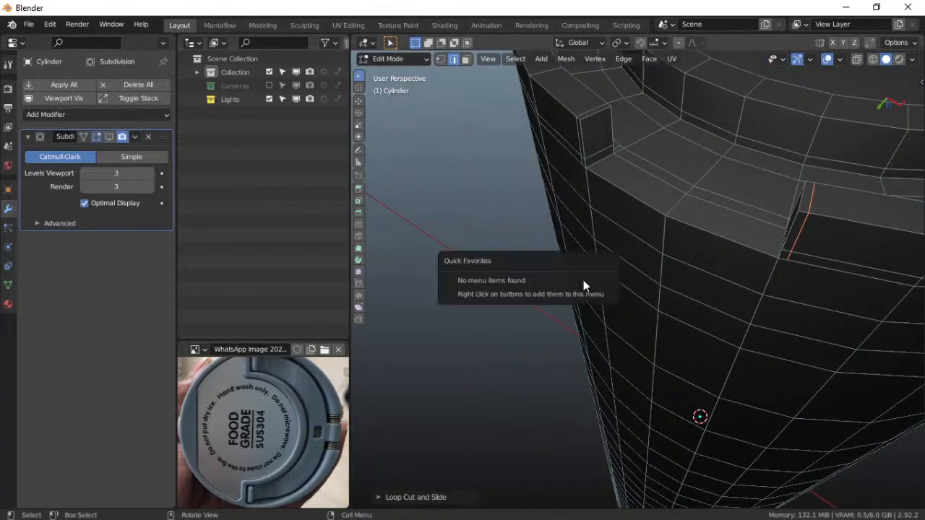
{"action": "key", "text": "Escape"}
{"action": "key", "text": "ctrl+Tab"}
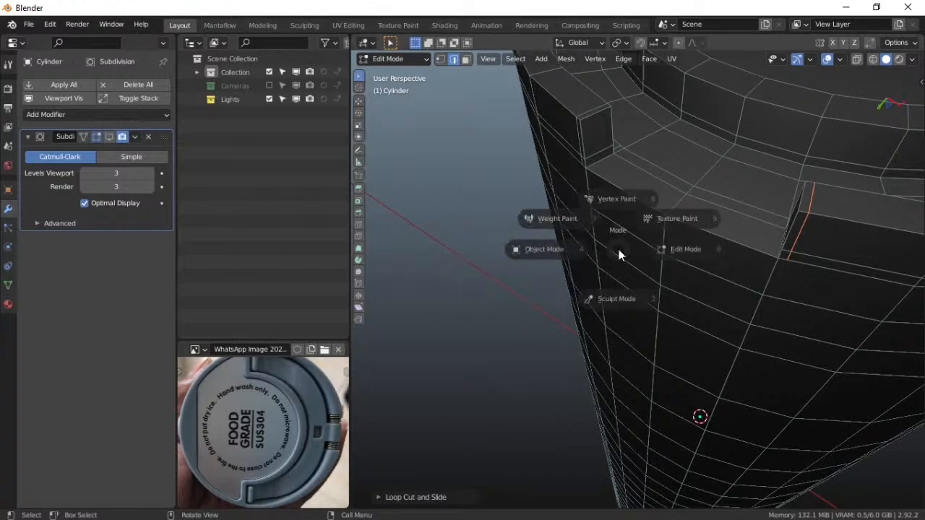
{"action": "left_click", "coordinate": [523, 256]}
{"action": "key", "text": "q"}
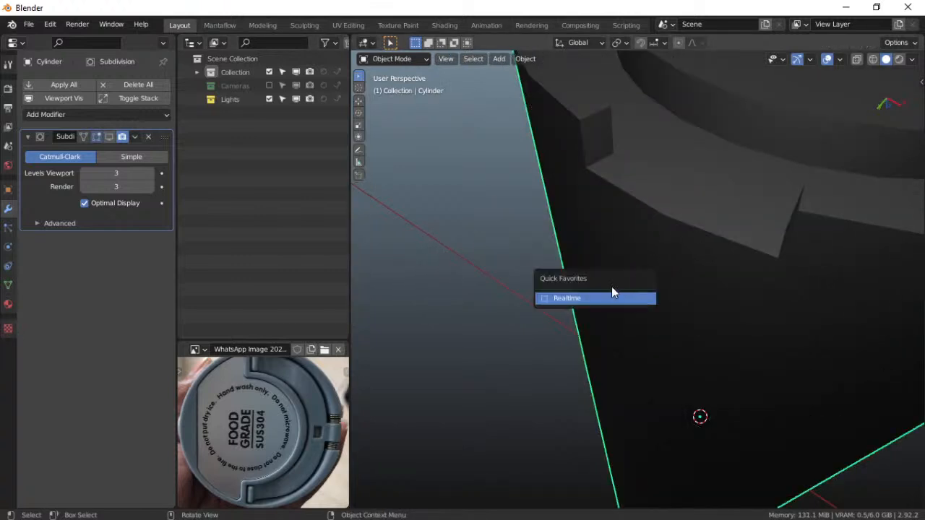
{"action": "left_click", "coordinate": [609, 297]}
Examine the smoothed rim, groove and notch corners of the cup from above and from the side
{"action": "middle_click_drag", "start_coordinate": [615, 205], "coordinate": [652, 207]}
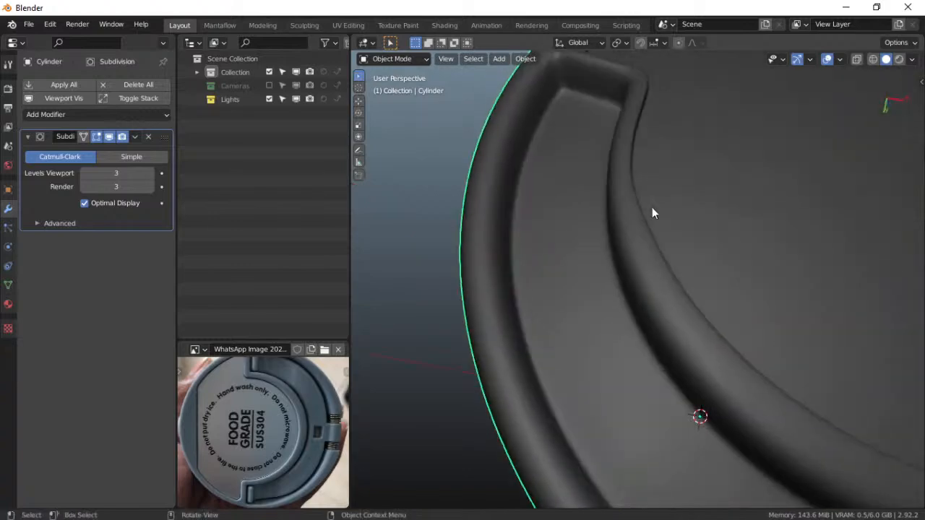
{"action": "scroll", "coordinate": [655, 212], "scroll_direction": "down", "scroll_amount": 1}
{"action": "scroll", "coordinate": [655, 213], "scroll_direction": "down", "scroll_amount": 3}
{"action": "middle_click_drag", "start_coordinate": [718, 283], "coordinate": [715, 263]}
{"action": "scroll", "coordinate": [723, 298], "scroll_direction": "down", "scroll_amount": 1}
{"action": "scroll", "coordinate": [715, 263], "scroll_direction": "down", "scroll_amount": 2}
{"action": "scroll", "coordinate": [715, 266], "scroll_direction": "up", "scroll_amount": 4}
{"action": "middle_click_drag", "start_coordinate": [706, 219], "coordinate": [645, 335], "text": "shift"}
{"action": "scroll", "coordinate": [719, 262], "scroll_direction": "down", "scroll_amount": 2}
{"action": "middle_click_drag", "start_coordinate": [719, 263], "coordinate": [677, 167]}
{"action": "middle_click_drag", "start_coordinate": [650, 127], "coordinate": [661, 182]}
Turn off the Subdivision modifier's viewport display and return the cup to Edit Mode
{"action": "key", "text": "q"}
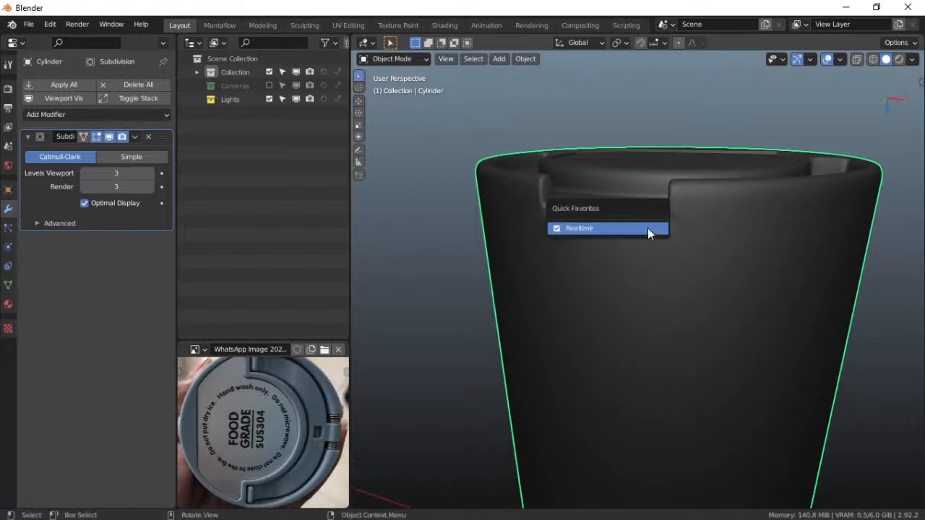
{"action": "key", "text": "Escape"}
{"action": "key", "text": "ctrl+Tab"}
{"action": "left_click", "coordinate": [742, 261]}
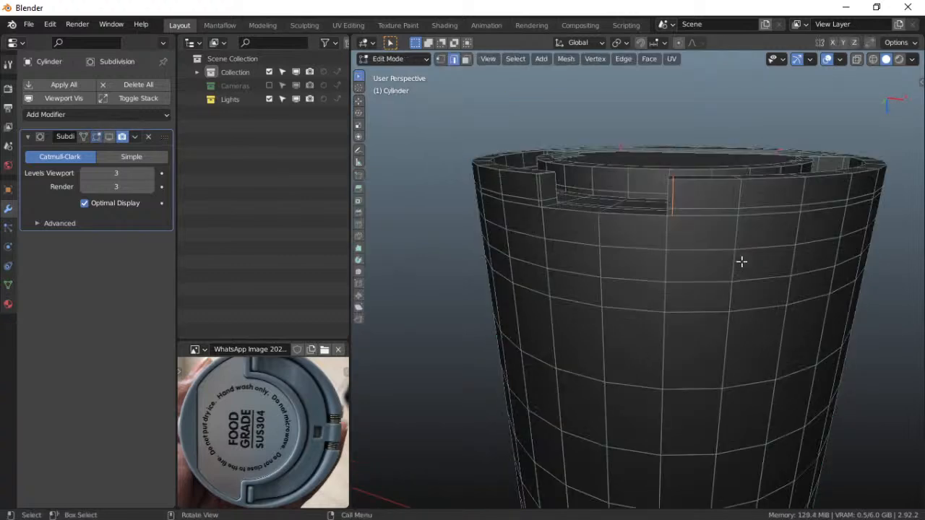
In the Back view, knife-cut an angle-constrained horizontal edge across the outer wall just beneath the notch, between the vertical edges at its two corners
{"action": "middle_click_drag", "start_coordinate": [657, 268], "coordinate": [667, 279]}
{"action": "scroll", "coordinate": [652, 315], "scroll_direction": "up", "scroll_amount": 2}
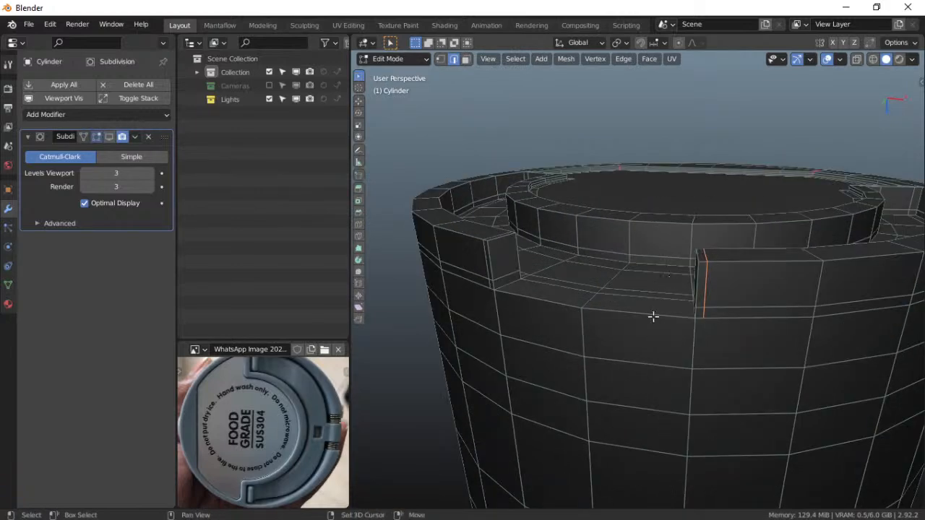
{"action": "middle_click_drag", "start_coordinate": [653, 316], "coordinate": [677, 303], "text": "shift"}
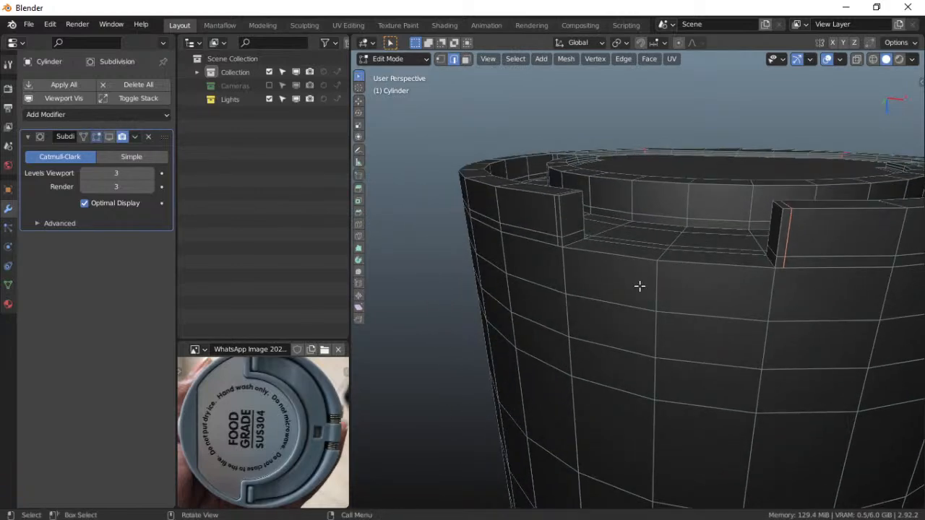
{"action": "key", "text": "grave"}
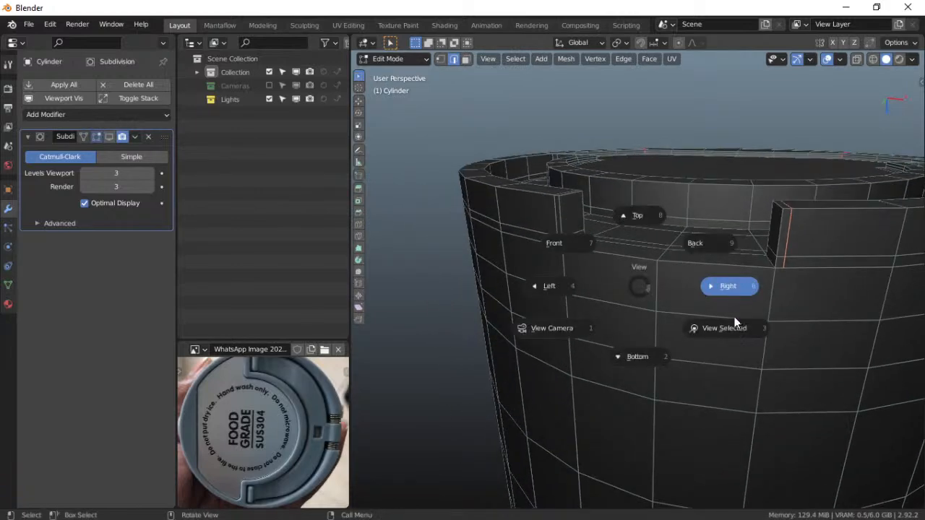
{"action": "left_click", "coordinate": [701, 244]}
{"action": "scroll", "coordinate": [700, 264], "scroll_direction": "up", "scroll_amount": 4}
{"action": "middle_click_drag", "start_coordinate": [702, 253], "coordinate": [503, 303], "text": "shift"}
{"action": "scroll", "coordinate": [580, 289], "scroll_direction": "up", "scroll_amount": 3}
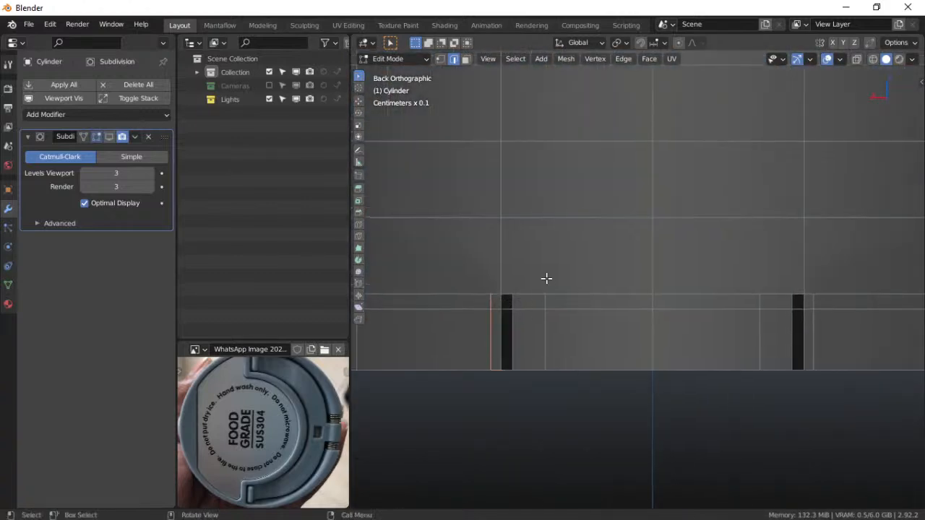
{"action": "key", "text": "k"}
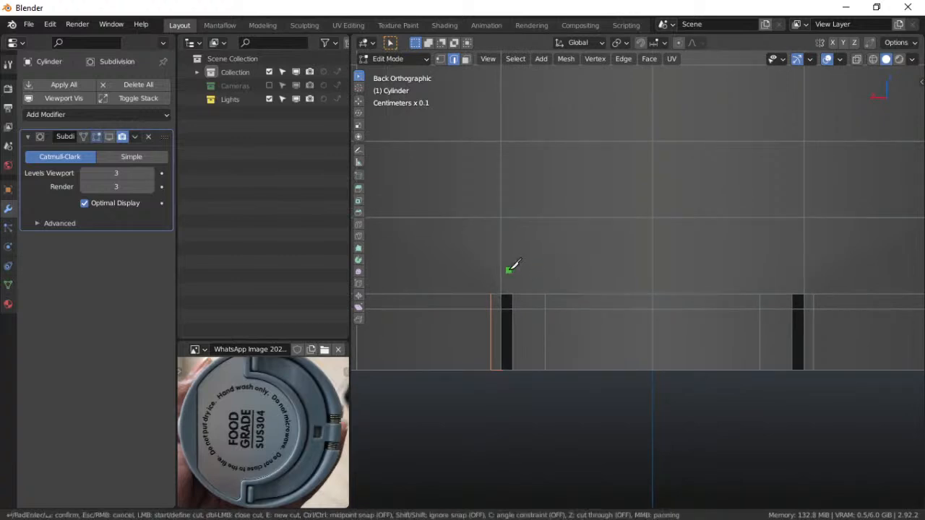
{"action": "key", "text": "c"}
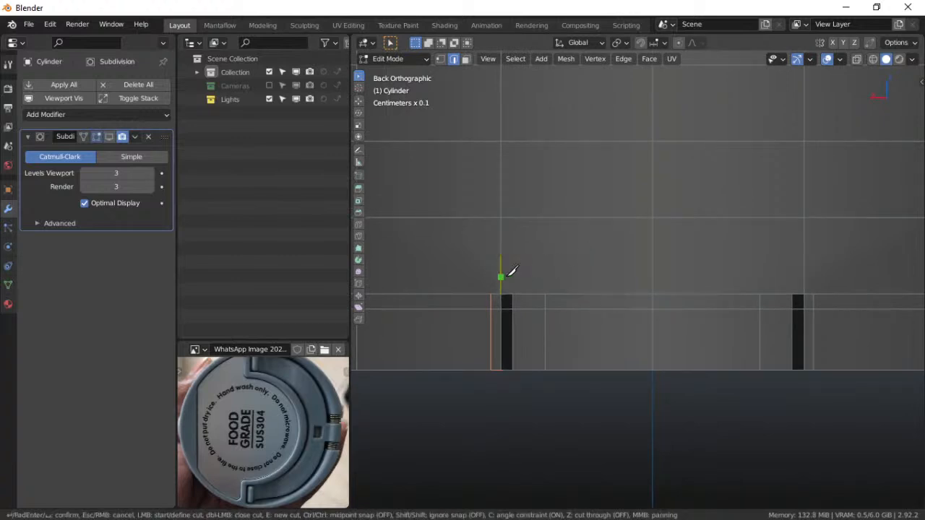
{"action": "left_click", "coordinate": [506, 278]}
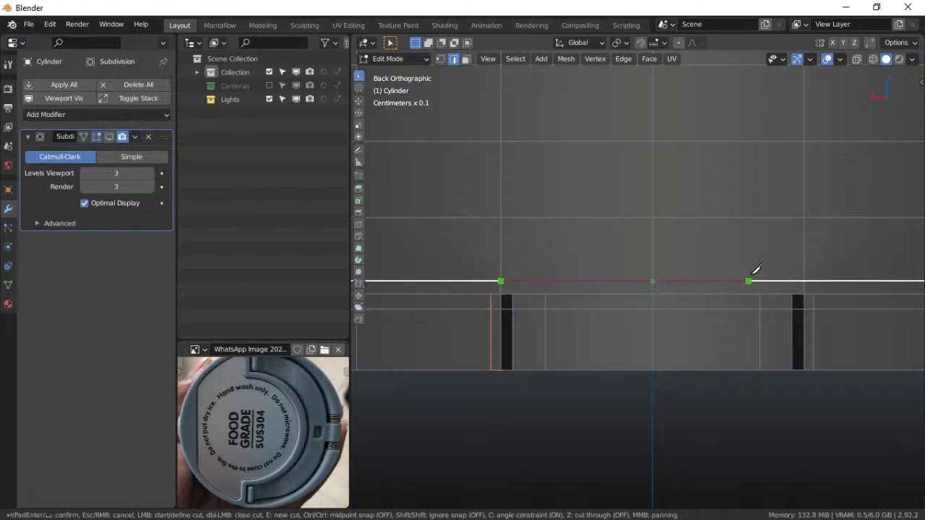
{"action": "left_click", "coordinate": [811, 271]}
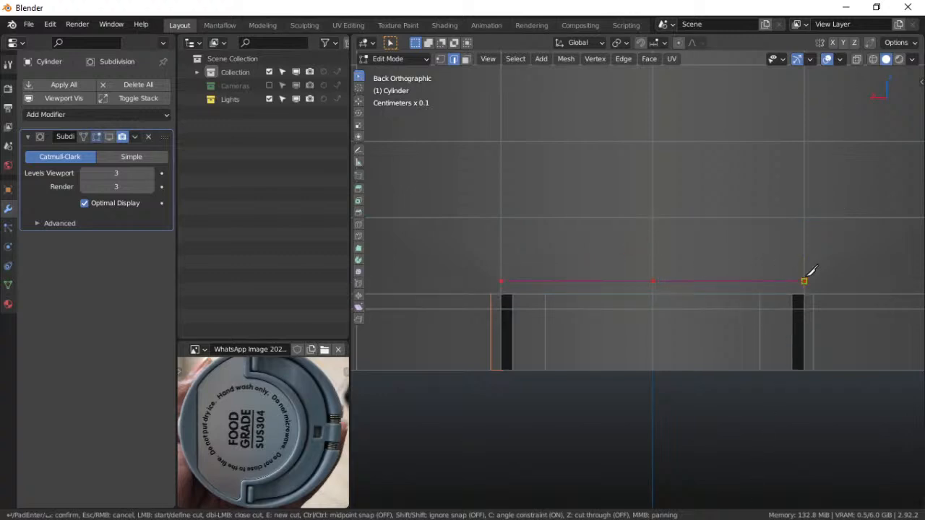
{"action": "key", "text": "Return"}
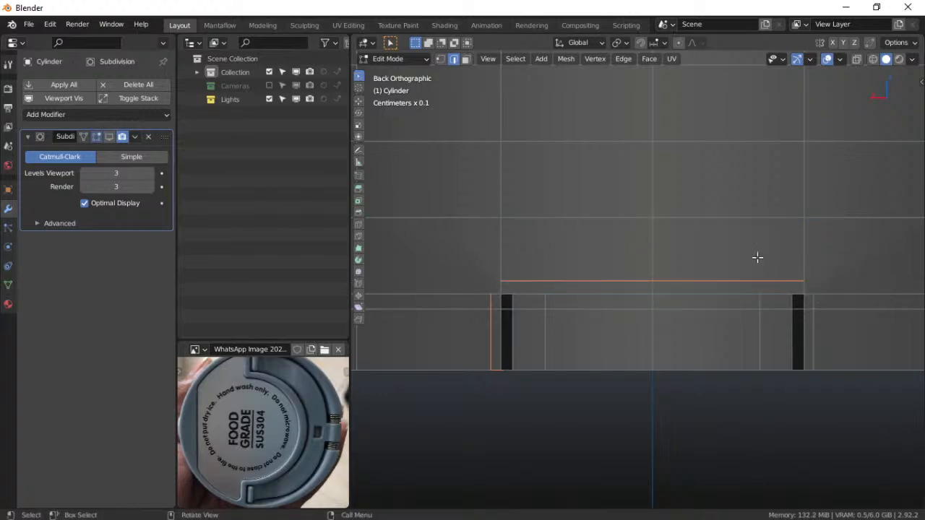
In vertex mode, connect each end of the knife cut diagonally to the end vertex of the neighbouring support loop at the notch's corners
{"action": "left_click", "coordinate": [441, 58]}
{"action": "left_click", "coordinate": [501, 281]}
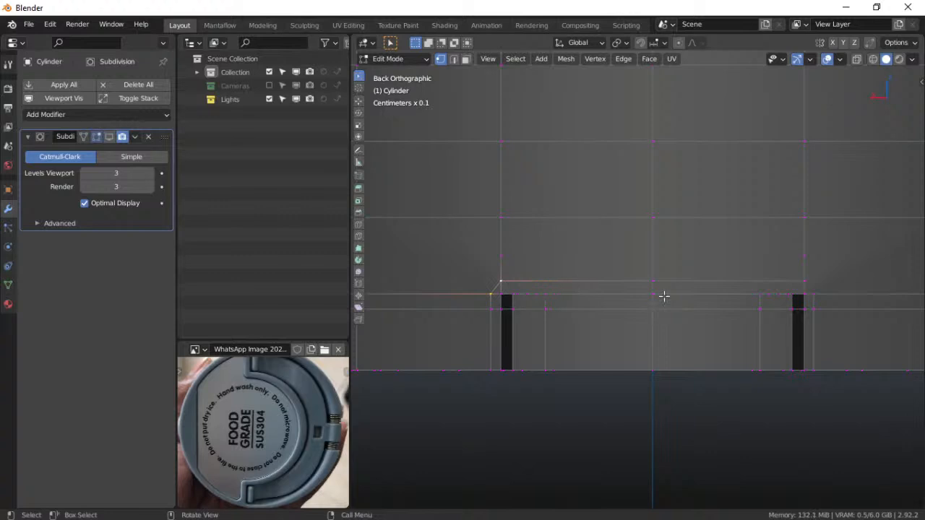
{"action": "left_click", "coordinate": [804, 280]}
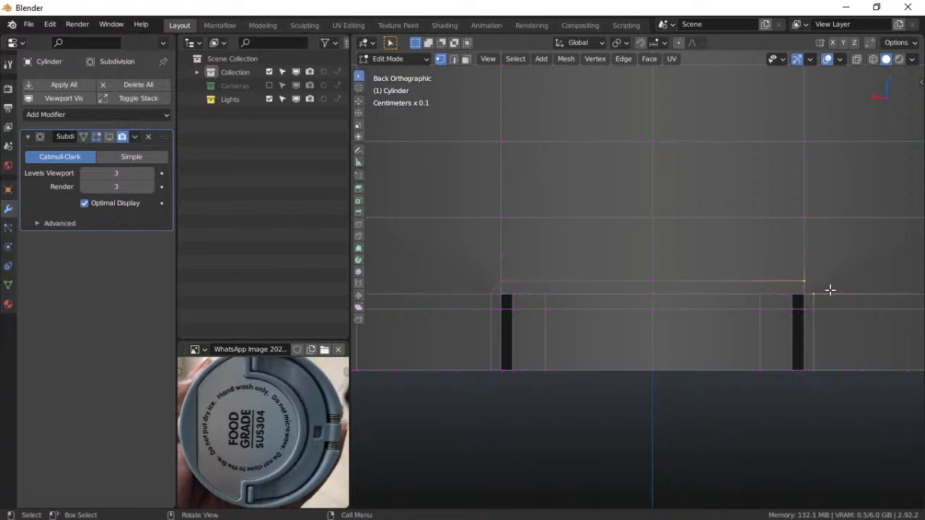
Return to Object Mode and turn on the Subdivision modifier's Realtime display
{"action": "key", "text": "ctrl+Tab"}
{"action": "left_click", "coordinate": [611, 296]}
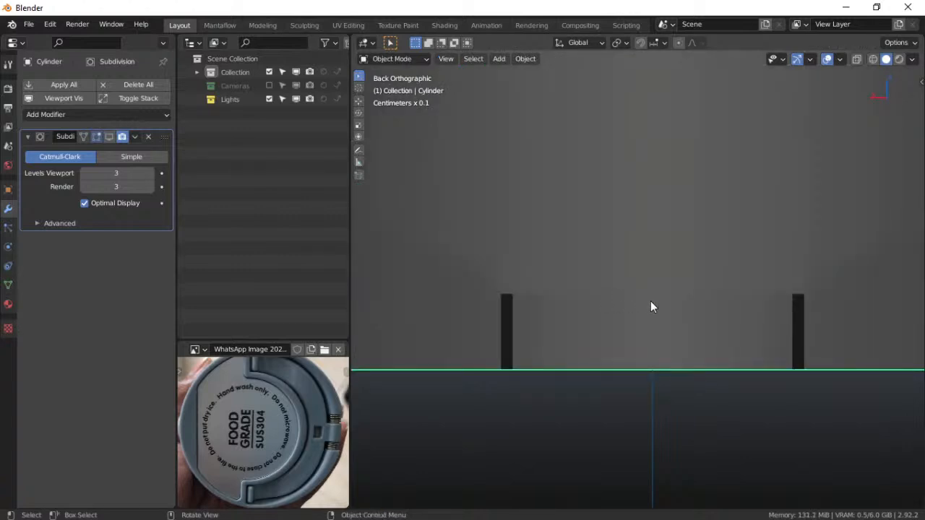
{"action": "key", "text": "c"}
{"action": "key", "text": "Escape"}
{"action": "key", "text": "q"}
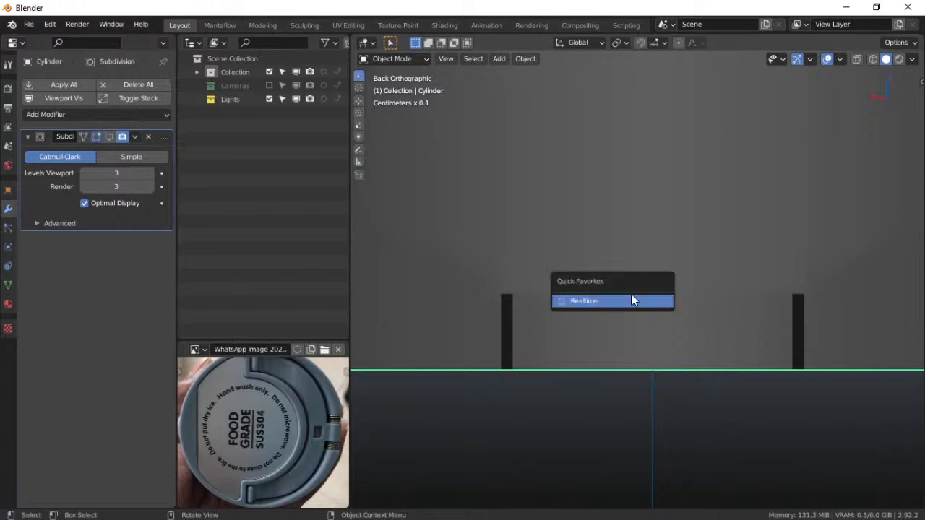
{"action": "left_click", "coordinate": [632, 301]}
Examine the smoothed surface around the notch's corners and the cup's outer wall
{"action": "scroll", "coordinate": [639, 304], "scroll_direction": "up", "scroll_amount": 2}
{"action": "scroll", "coordinate": [640, 299], "scroll_direction": "down", "scroll_amount": 2}
{"action": "scroll", "coordinate": [685, 267], "scroll_direction": "up", "scroll_amount": 2}
{"action": "scroll", "coordinate": [683, 269], "scroll_direction": "down", "scroll_amount": 2}
{"action": "middle_click_drag", "start_coordinate": [631, 284], "coordinate": [666, 299]}
{"action": "scroll", "coordinate": [626, 283], "scroll_direction": "down", "scroll_amount": 3}
{"action": "scroll", "coordinate": [626, 284], "scroll_direction": "down", "scroll_amount": 3}
{"action": "scroll", "coordinate": [617, 285], "scroll_direction": "up", "scroll_amount": 3}
{"action": "scroll", "coordinate": [617, 279], "scroll_direction": "up", "scroll_amount": 5}
In the Back view, subdivide the short diagonal edge at the notch's right corner to add a midpoint vertex
{"action": "key", "text": "ctrl+Tab"}
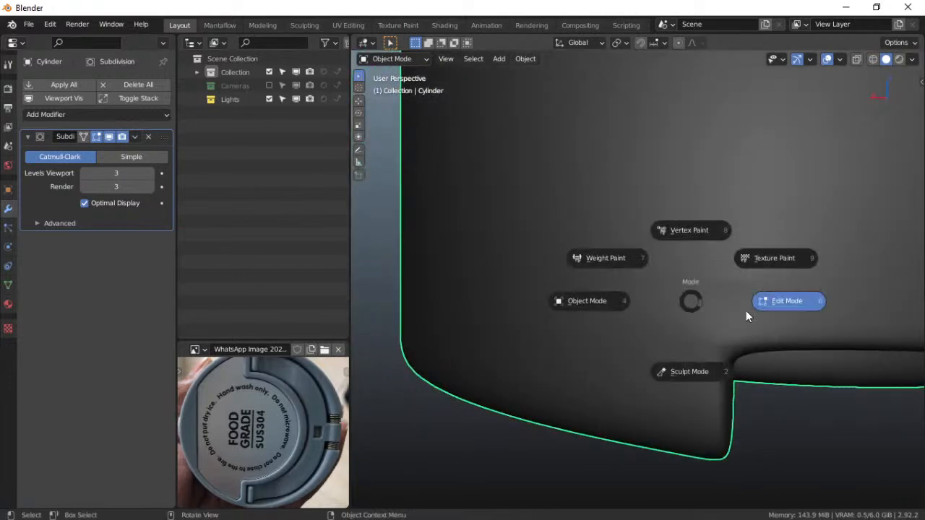
{"action": "left_click", "coordinate": [731, 319]}
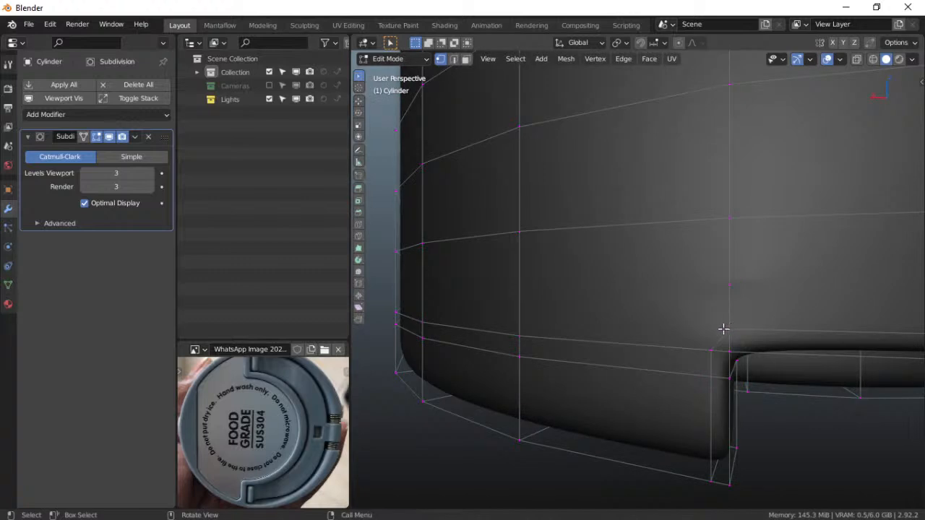
{"action": "scroll", "coordinate": [710, 334], "scroll_direction": "up", "scroll_amount": 4}
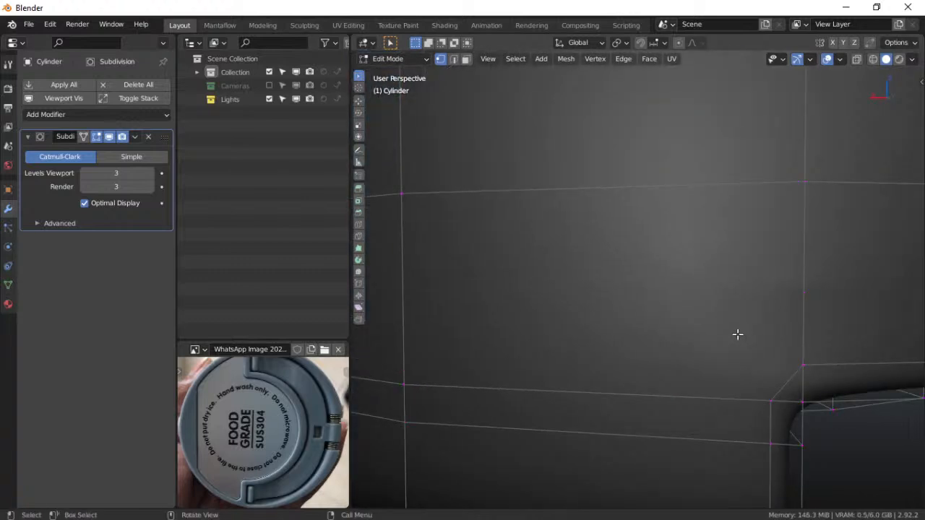
{"action": "key", "text": "grave"}
{"action": "left_click", "coordinate": [813, 335]}
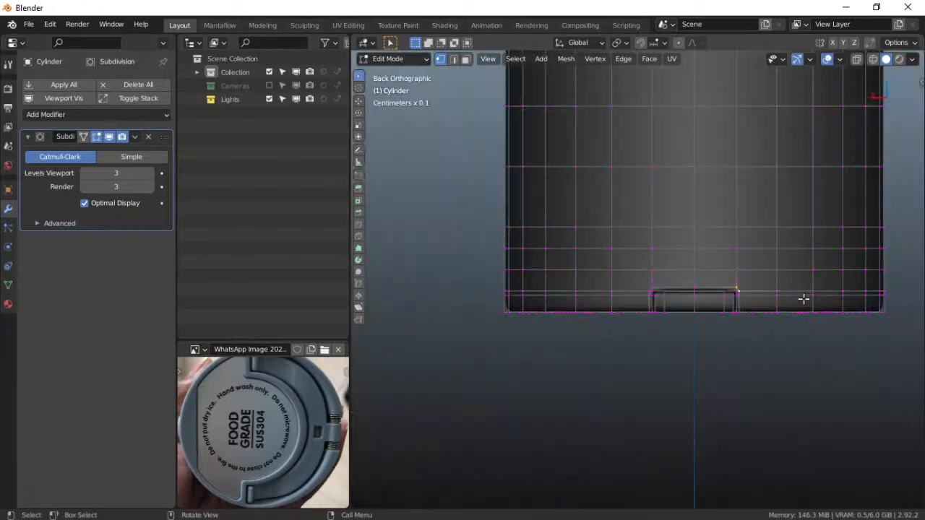
{"action": "scroll", "coordinate": [721, 316], "scroll_direction": "up", "scroll_amount": 6}
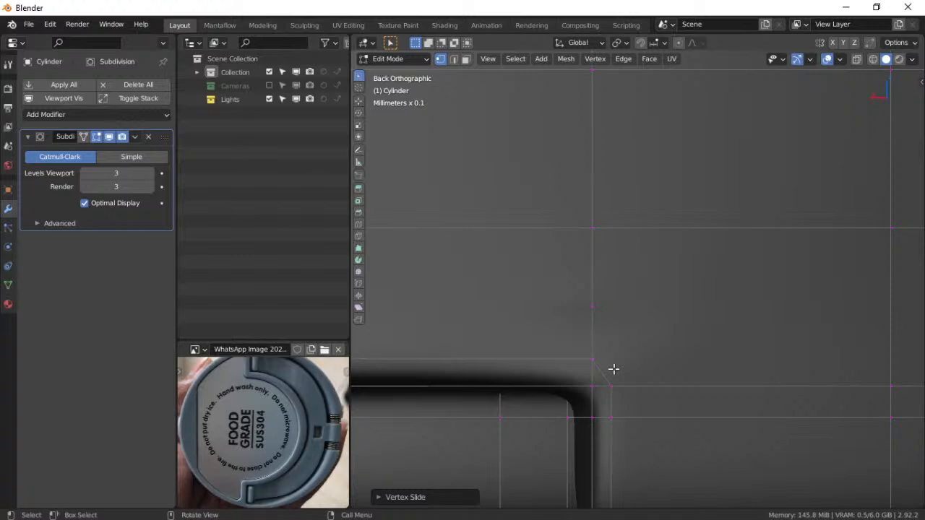
{"action": "key", "text": "2"}
{"action": "right_click", "coordinate": [601, 371]}
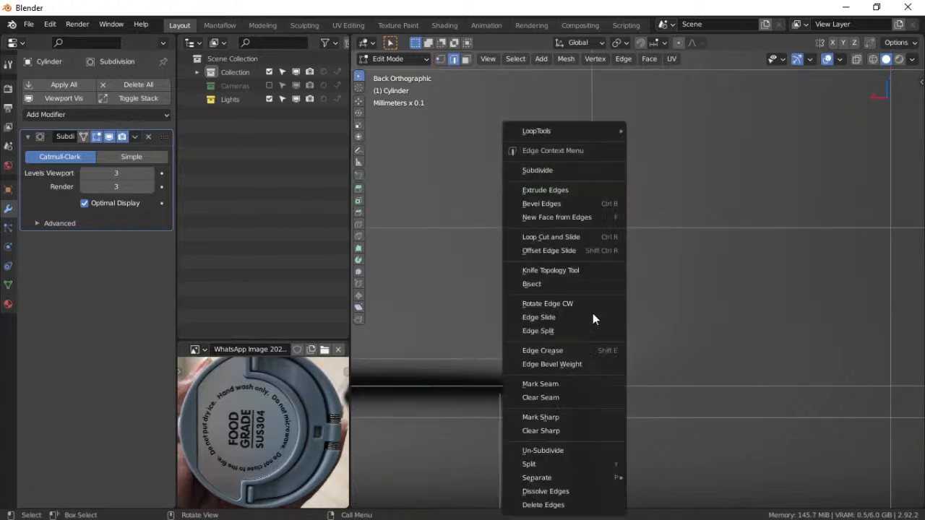
{"action": "left_click", "coordinate": [567, 172]}
{"action": "key", "text": "1"}
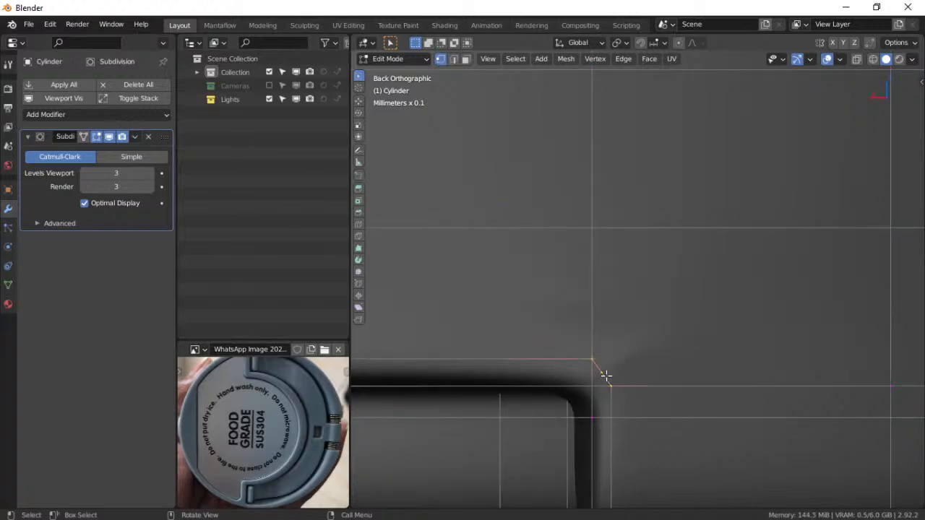
Connect the diagonal's midpoint to the wall-grid vertex diagonally outward from the notch corner with a new edge, and vertex-slide that midpoint
{"action": "middle_click_drag", "start_coordinate": [644, 357], "coordinate": [549, 393], "text": "shift"}
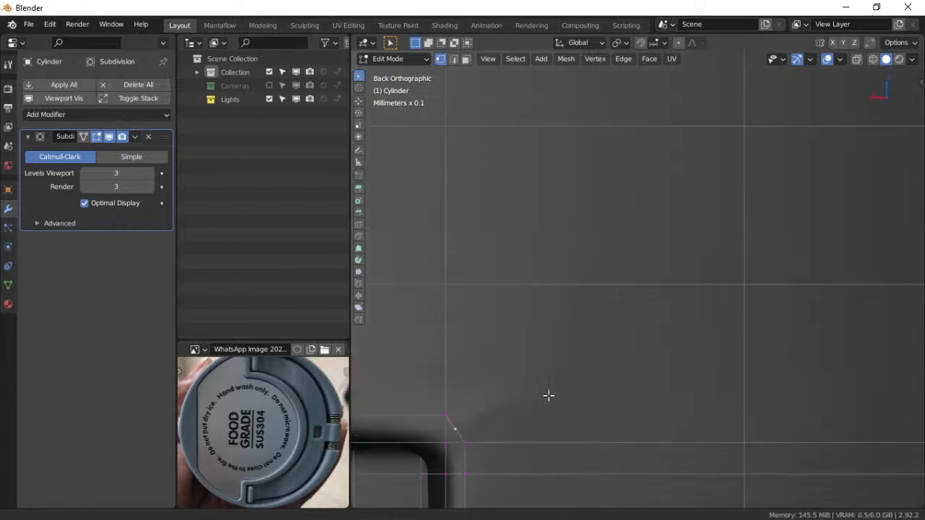
{"action": "left_click", "coordinate": [743, 287], "text": "shift"}
{"action": "left_click", "coordinate": [460, 426], "text": "shift"}
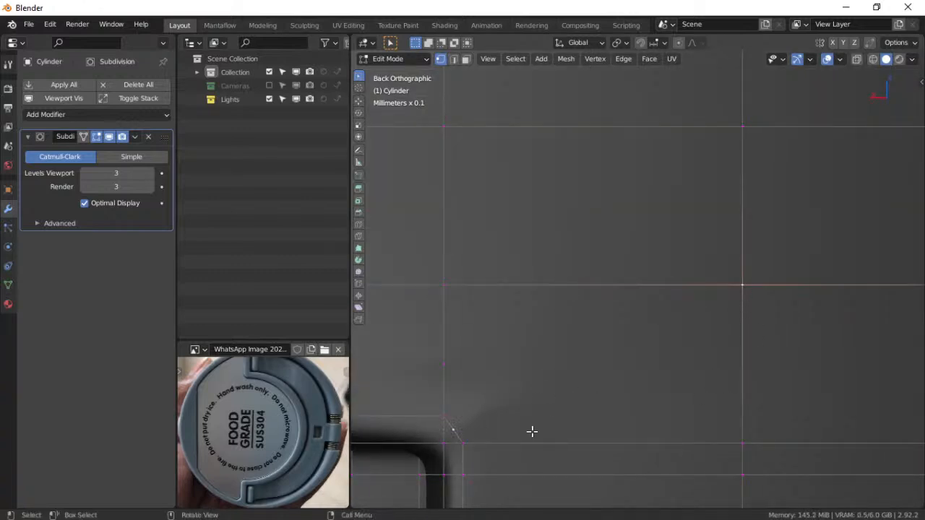
{"action": "key", "text": "f"}
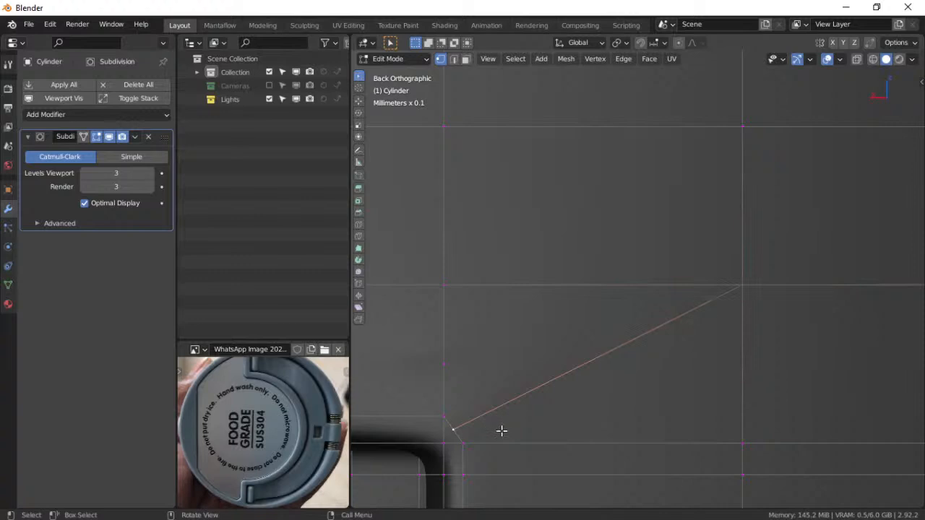
{"action": "key", "text": "shift+v"}
{"action": "left_click", "coordinate": [515, 409]}
Dissolve the two stray vertices on the vertical wall edges beside the notch's two corners, after checking the smoothed surface in Object Mode
{"action": "key", "text": "ctrl+Tab"}
{"action": "scroll", "coordinate": [544, 415], "scroll_direction": "down", "scroll_amount": 5}
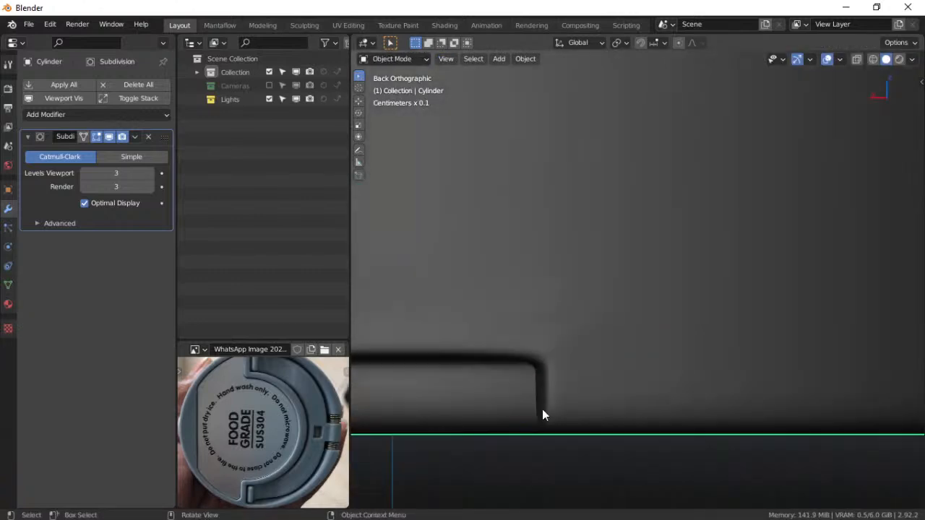
{"action": "middle_click_drag", "start_coordinate": [600, 355], "coordinate": [571, 347]}
{"action": "scroll", "coordinate": [571, 348], "scroll_direction": "down", "scroll_amount": 4}
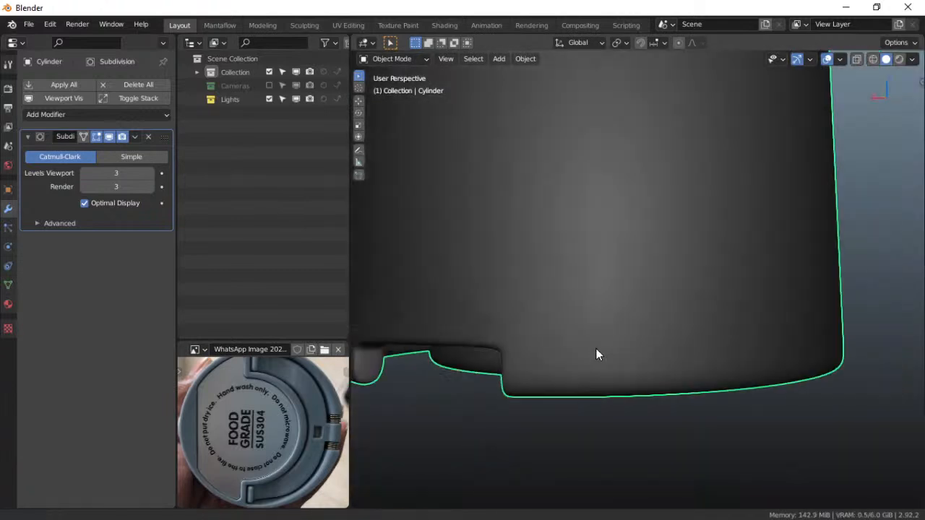
{"action": "key", "text": "ctrl+Tab"}
{"action": "left_click", "coordinate": [677, 347]}
{"action": "scroll", "coordinate": [552, 345], "scroll_direction": "up", "scroll_amount": 3}
{"action": "middle_click_drag", "start_coordinate": [560, 347], "coordinate": [605, 344], "text": "shift"}
{"action": "left_click", "coordinate": [495, 324]}
{"action": "left_click", "coordinate": [705, 326], "text": "shift"}
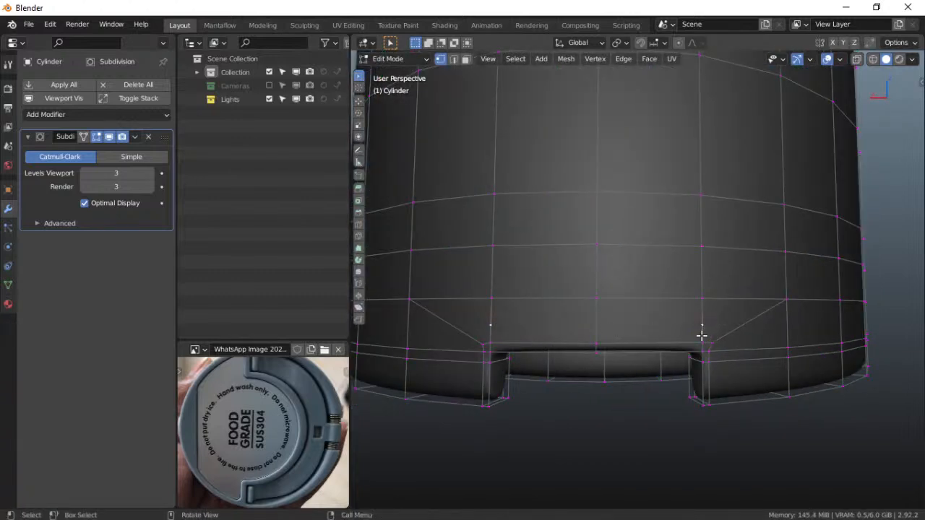
{"action": "key", "text": "x"}
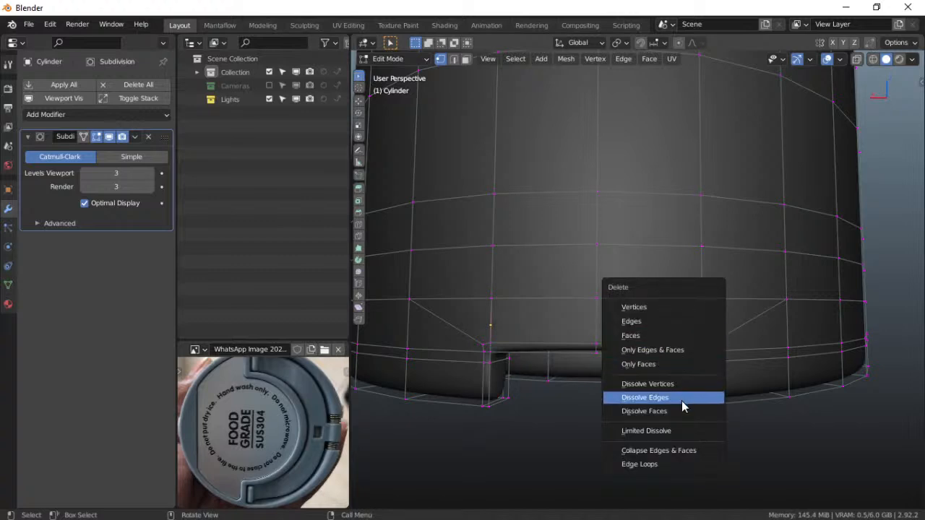
{"action": "left_click", "coordinate": [684, 384]}
In edge mode, dissolve the two long diagonal edges running from the notch's corners to the neighbouring wall-grid vertices
{"action": "key", "text": "ctrl+Tab"}
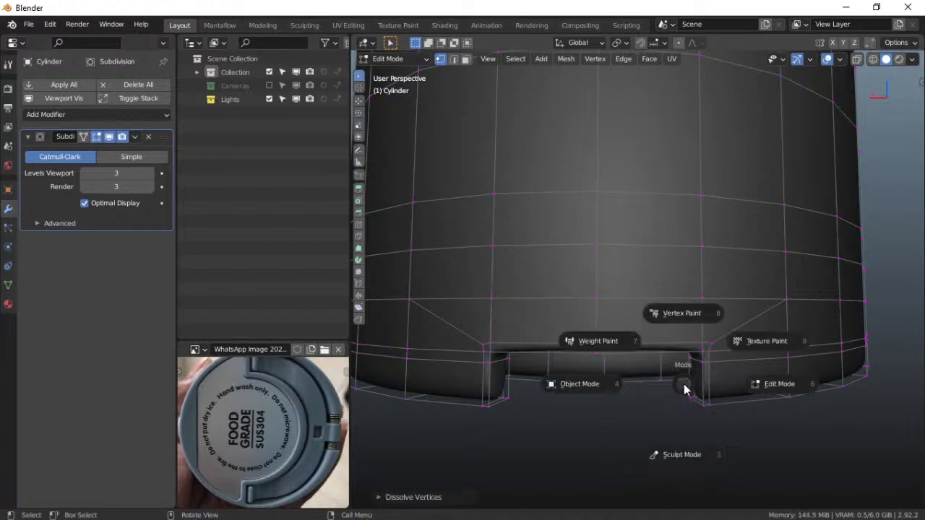
{"action": "left_click", "coordinate": [620, 383]}
{"action": "middle_click_drag", "start_coordinate": [623, 382], "coordinate": [585, 299]}
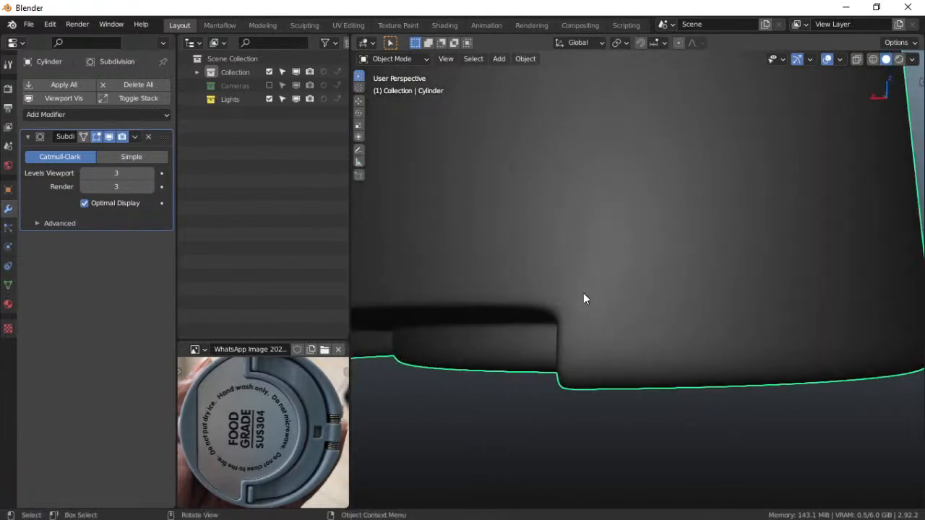
{"action": "key", "text": "ctrl+Tab"}
{"action": "left_click", "coordinate": [658, 302]}
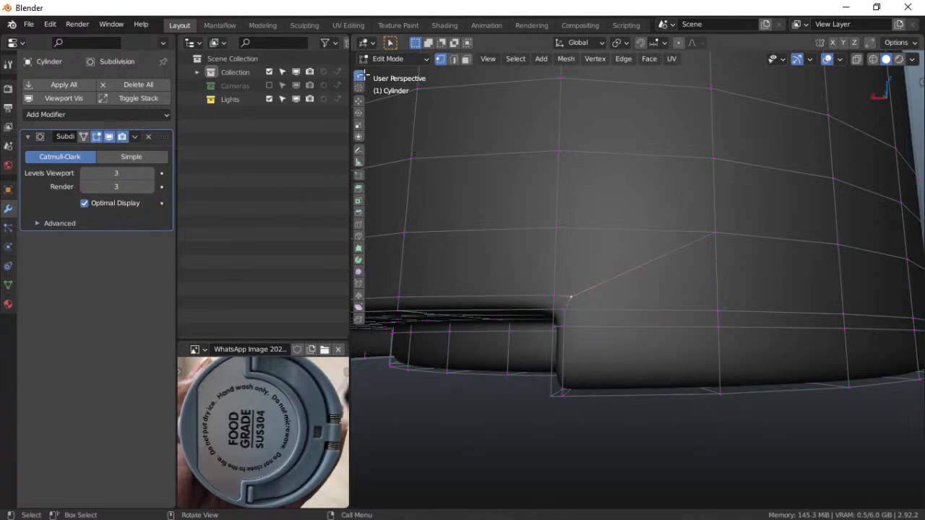
{"action": "left_click", "coordinate": [453, 60]}
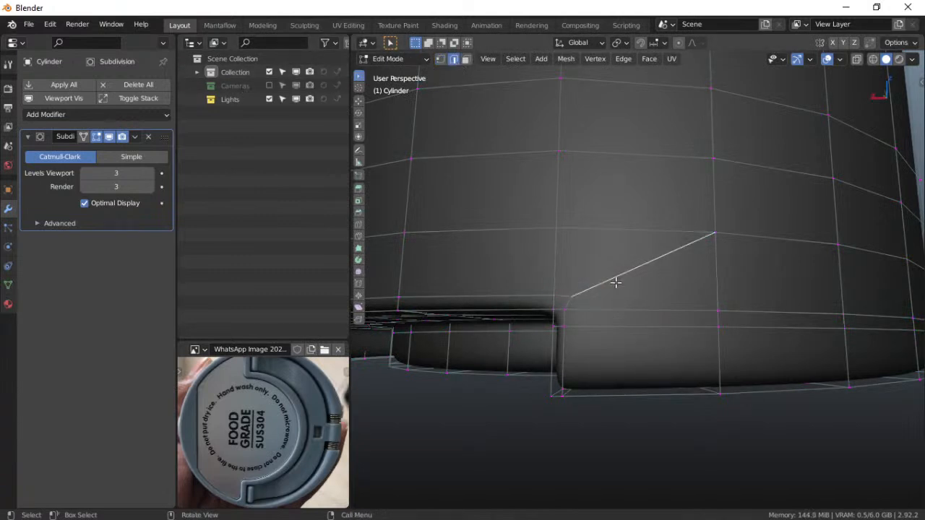
{"action": "middle_click_drag", "start_coordinate": [535, 275], "coordinate": [694, 282], "text": "shift"}
{"action": "middle_click_drag", "start_coordinate": [824, 278], "coordinate": [682, 308], "text": "shift"}
{"action": "left_click", "coordinate": [685, 313], "text": "shift"}
{"action": "key", "text": "x"}
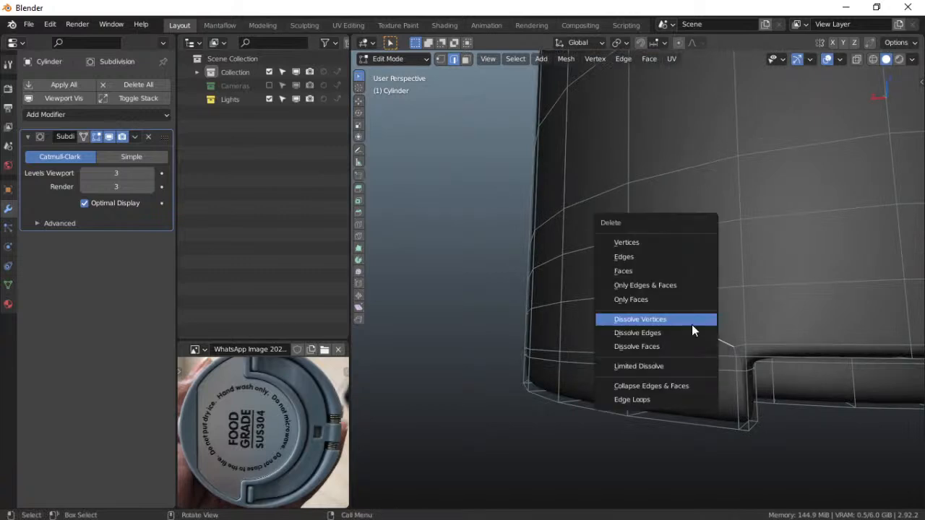
{"action": "left_click", "coordinate": [707, 333]}
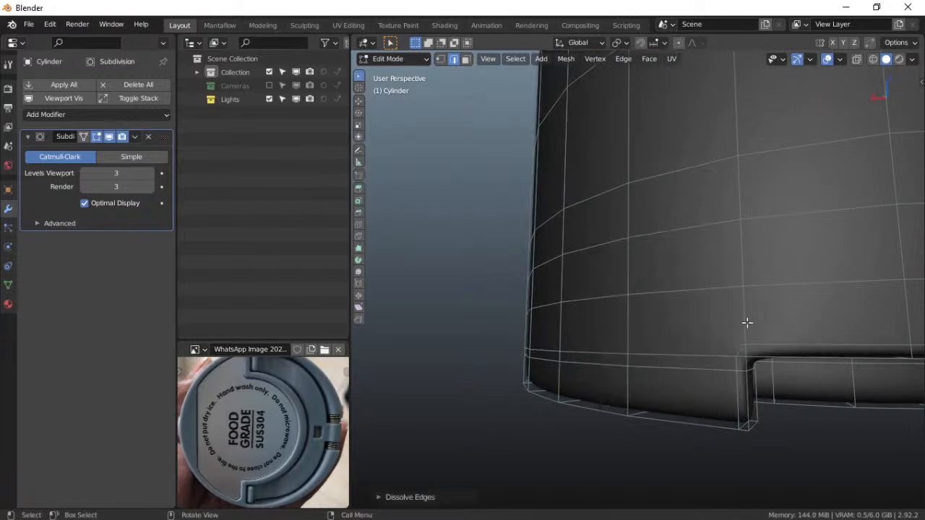
In Object Mode, examine the smoothed surface around the notch's corners and the outer wall
{"action": "key", "text": "ctrl+Tab"}
{"action": "left_click", "coordinate": [682, 323]}
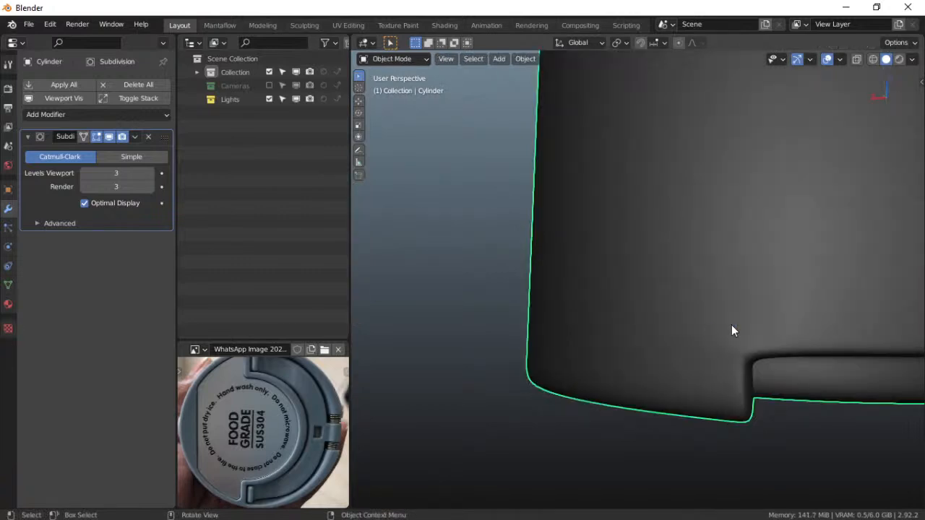
{"action": "scroll", "coordinate": [780, 337], "scroll_direction": "up", "scroll_amount": 3}
{"action": "scroll", "coordinate": [779, 339], "scroll_direction": "down", "scroll_amount": 5}
{"action": "middle_click_drag", "start_coordinate": [780, 335], "coordinate": [727, 337]}
{"action": "scroll", "coordinate": [801, 344], "scroll_direction": "down", "scroll_amount": 4}
{"action": "scroll", "coordinate": [801, 346], "scroll_direction": "up", "scroll_amount": 6}
{"action": "scroll", "coordinate": [726, 337], "scroll_direction": "down", "scroll_amount": 6}
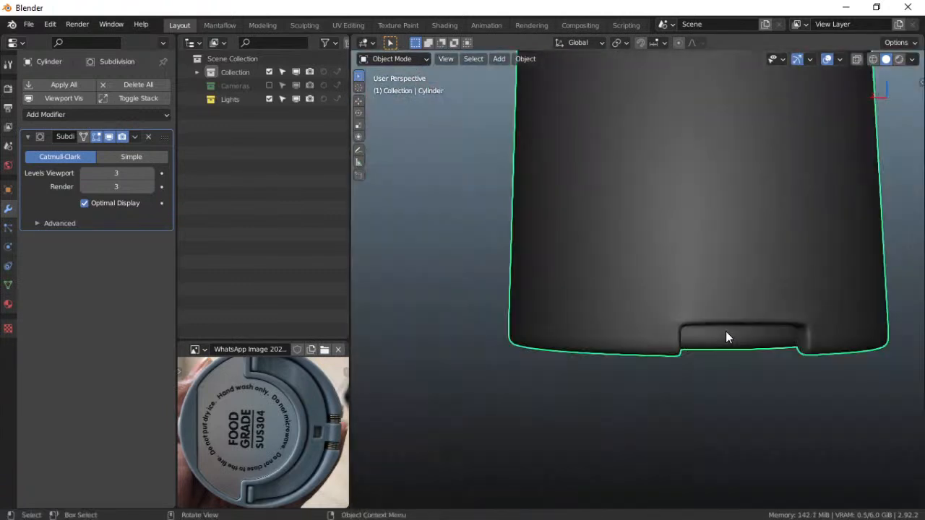
In Edit Mode, inspect the mesh topology around the notch and compare the rim, seen face-on, with the reference photo
{"action": "key", "text": "ctrl+Tab"}
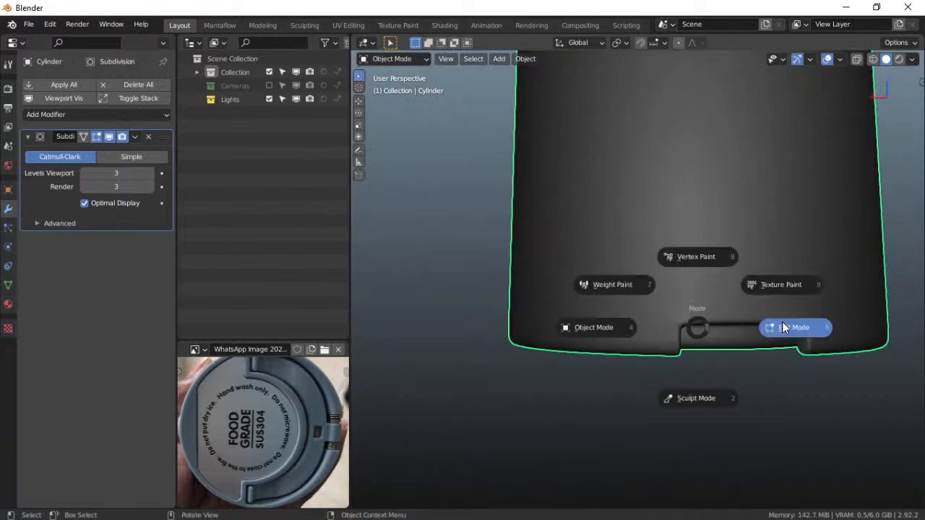
{"action": "left_click", "coordinate": [799, 325]}
{"action": "scroll", "coordinate": [733, 341], "scroll_direction": "down", "scroll_amount": 2}
{"action": "scroll", "coordinate": [733, 340], "scroll_direction": "up", "scroll_amount": 9}
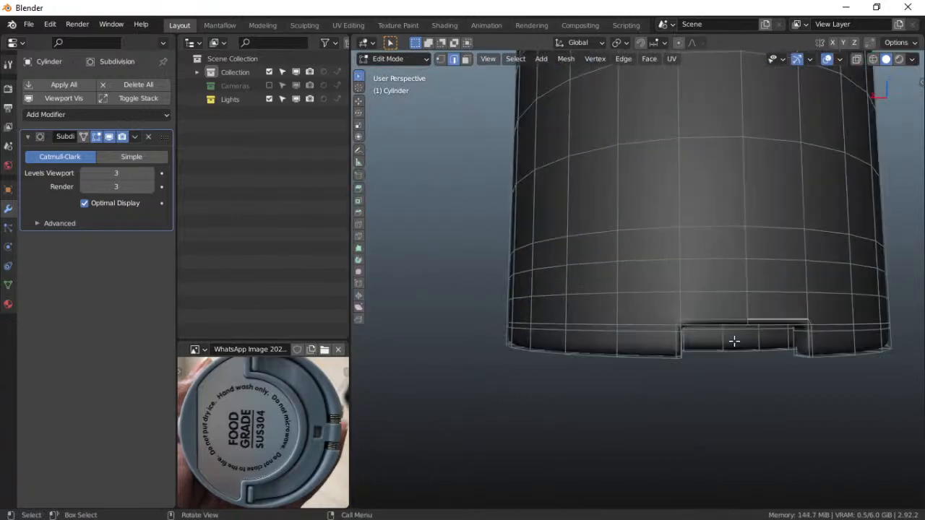
{"action": "scroll", "coordinate": [735, 341], "scroll_direction": "down", "scroll_amount": 8}
{"action": "middle_click_drag", "start_coordinate": [727, 354], "coordinate": [705, 315]}
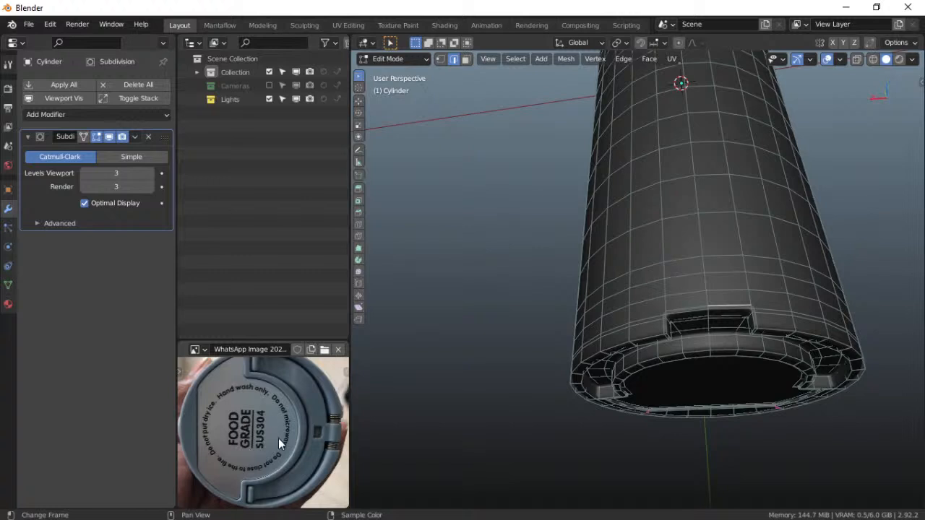
{"action": "mouse_move", "coordinate": [370, 519]}
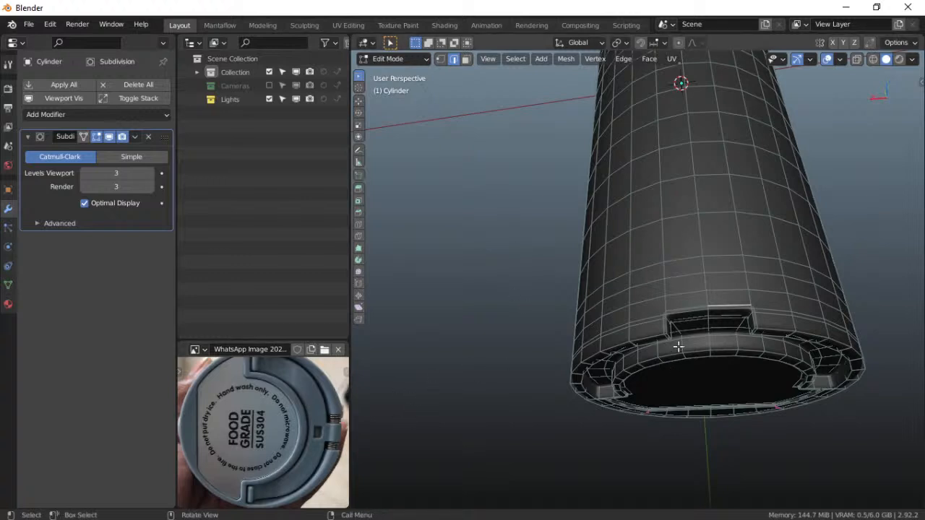
{"action": "middle_click_drag", "start_coordinate": [683, 366], "coordinate": [700, 459]}
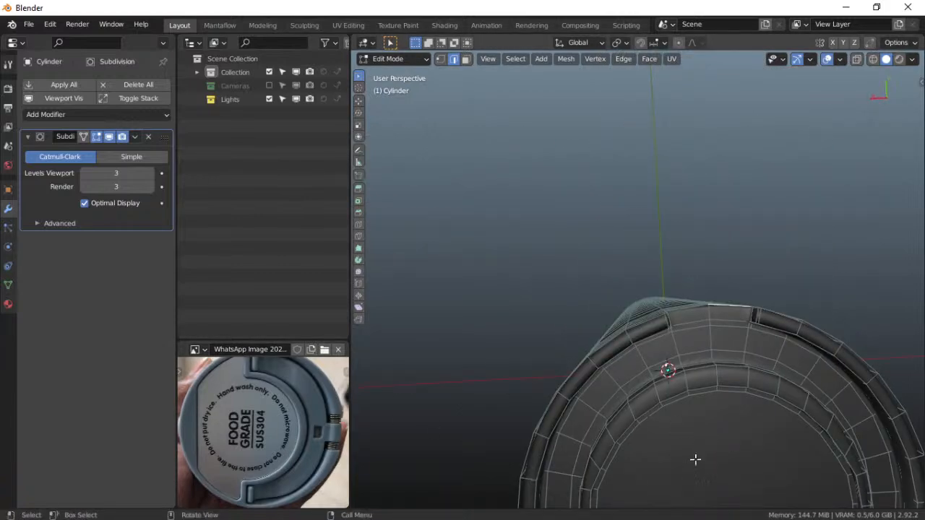
{"action": "scroll", "coordinate": [695, 460], "scroll_direction": "up", "scroll_amount": 2}
{"action": "scroll", "coordinate": [695, 460], "scroll_direction": "down", "scroll_amount": 3}
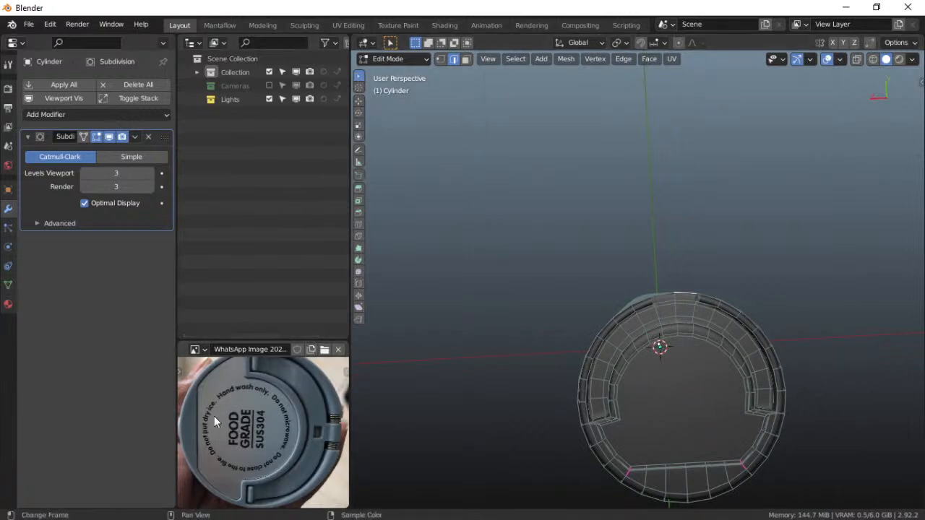
Browse the reference images in the Water bottle folder and close the file browser without opening another one
{"action": "mouse_move", "coordinate": [186, 519]}
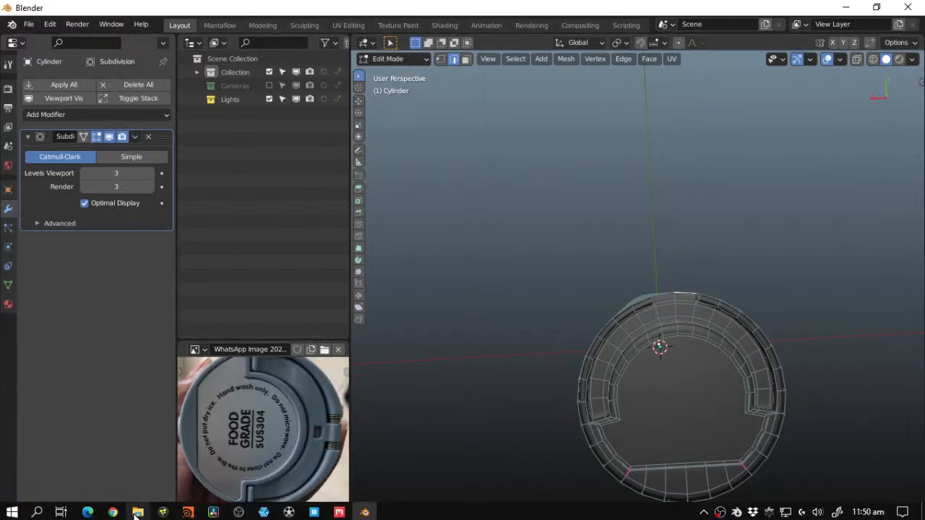
{"action": "left_click", "coordinate": [197, 350]}
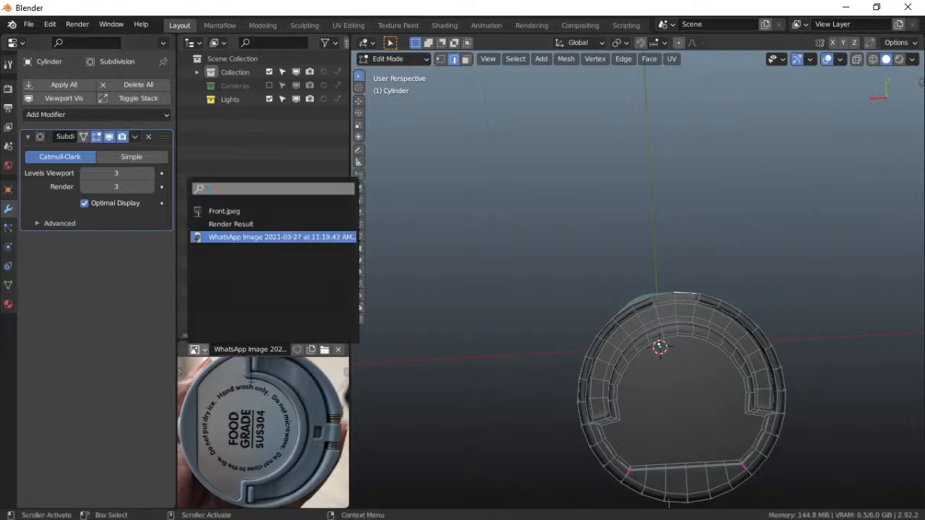
{"action": "left_click", "coordinate": [324, 349]}
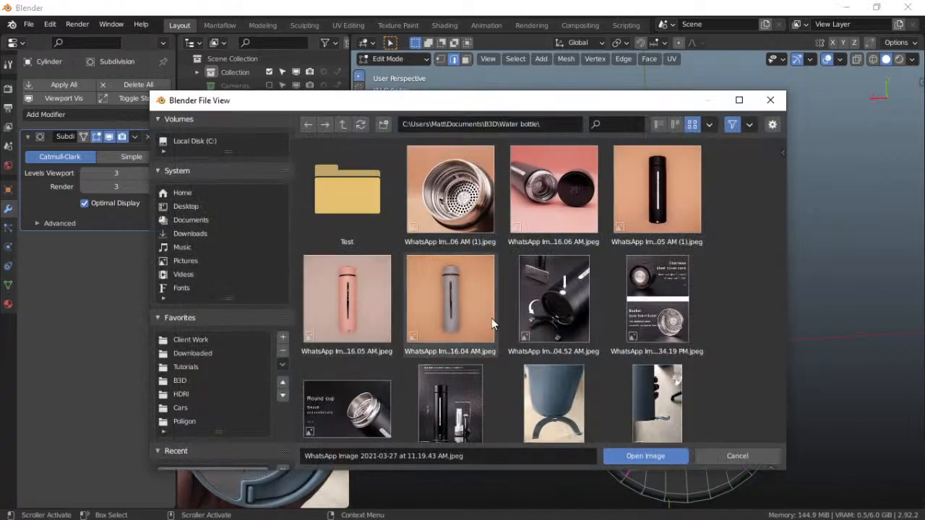
{"action": "scroll", "coordinate": [489, 320], "scroll_direction": "up", "scroll_amount": 1}
{"action": "scroll", "coordinate": [414, 306], "scroll_direction": "down", "scroll_amount": 6}
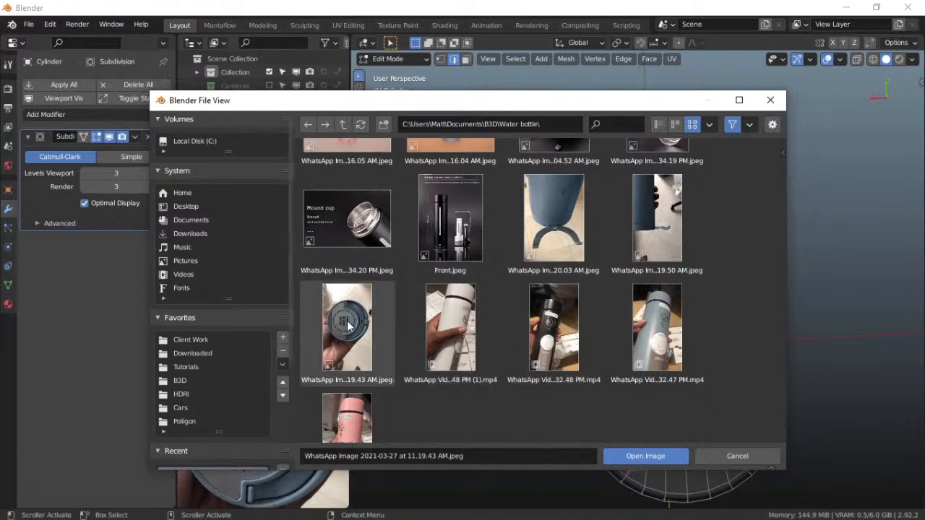
{"action": "left_click", "coordinate": [768, 104]}
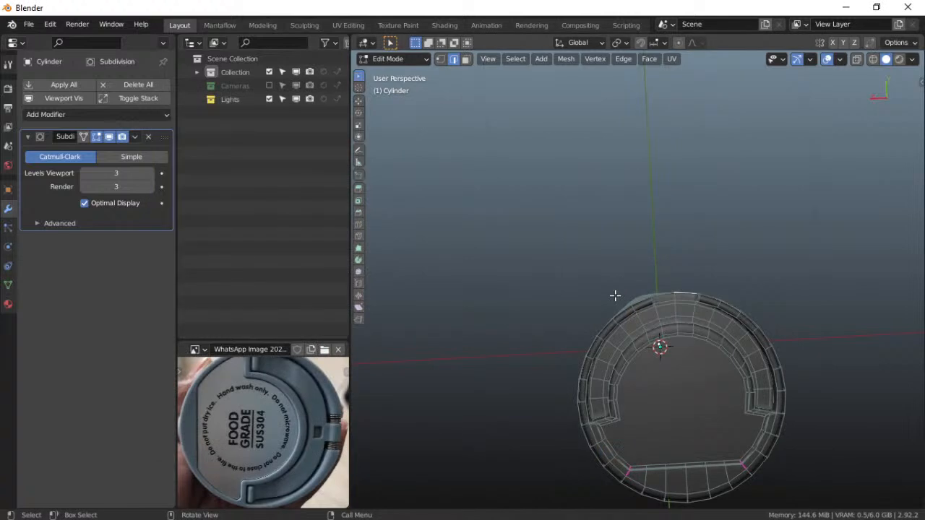
Examine the cup's rim, inner ledge and notch mesh from several angles in Edit Mode
{"action": "middle_click_drag", "start_coordinate": [662, 374], "coordinate": [604, 335]}
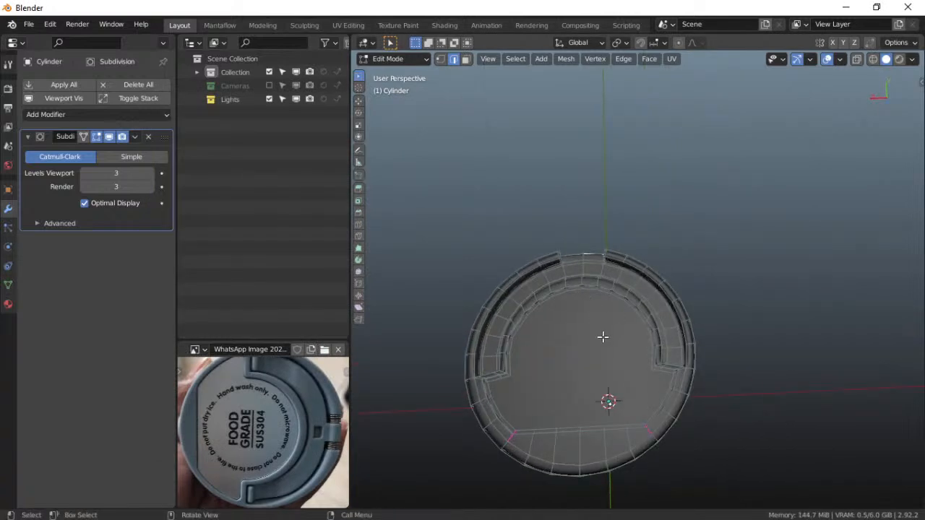
{"action": "middle_click_drag", "start_coordinate": [566, 339], "coordinate": [693, 317]}
{"action": "middle_click_drag", "start_coordinate": [612, 278], "coordinate": [660, 308]}
{"action": "scroll", "coordinate": [628, 331], "scroll_direction": "up", "scroll_amount": 5}
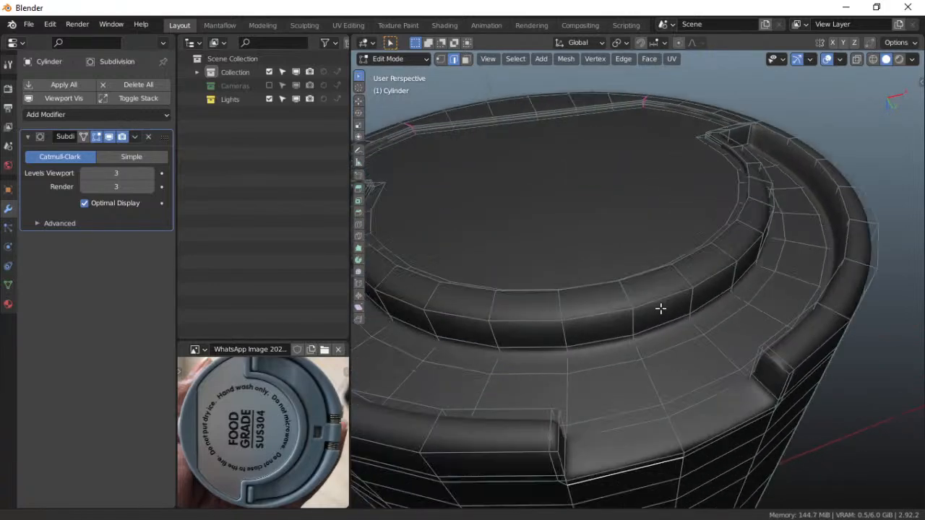
{"action": "middle_click_drag", "start_coordinate": [665, 340], "coordinate": [622, 334]}
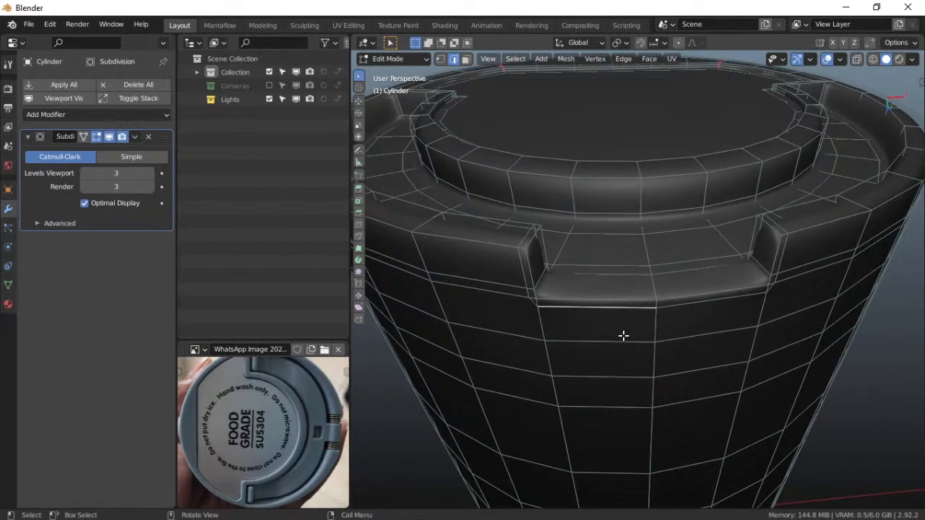
{"action": "middle_click_drag", "start_coordinate": [657, 284], "coordinate": [613, 296]}
{"action": "middle_click_drag", "start_coordinate": [678, 236], "coordinate": [527, 283]}
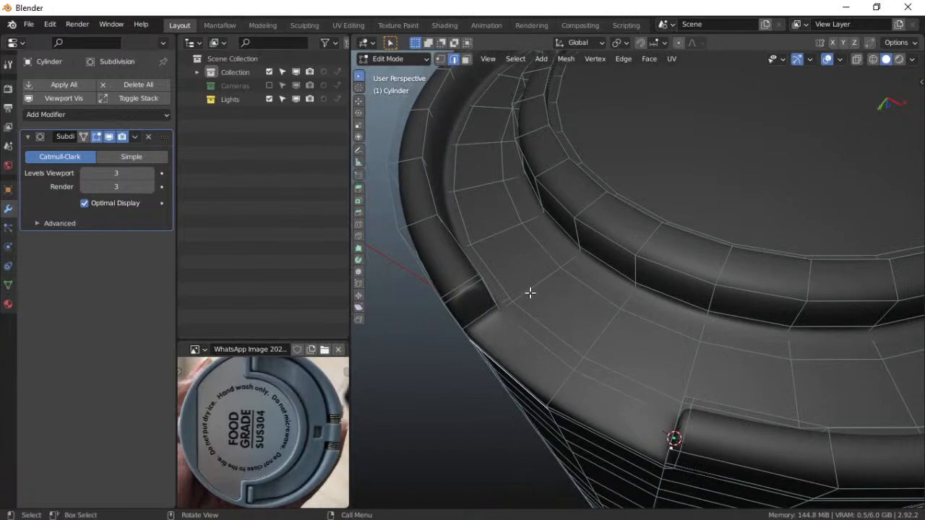
Compare the notch's unsmoothed cage with its smoothed surface by turning the Subdivision viewport display off and back on
{"action": "key", "text": "ctrl+Tab"}
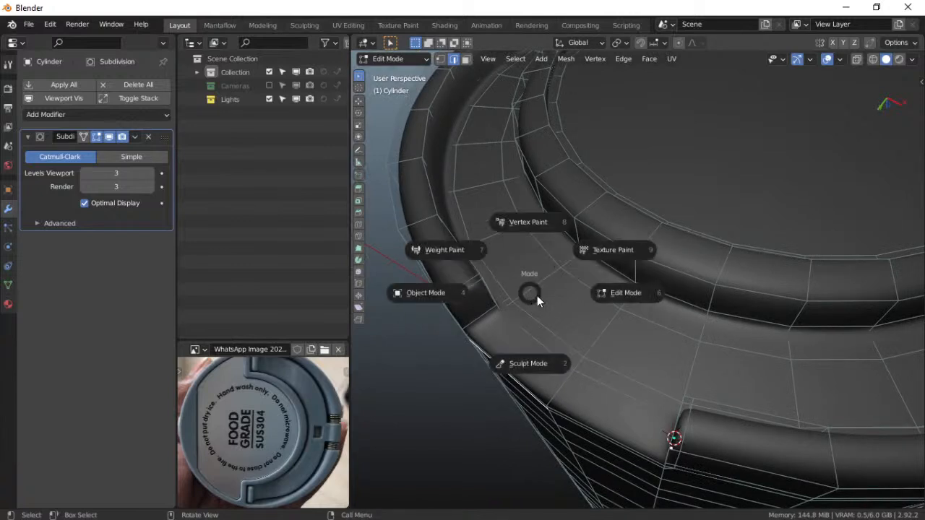
{"action": "left_click", "coordinate": [634, 296]}
{"action": "left_click", "coordinate": [109, 136]}
{"action": "middle_click_drag", "start_coordinate": [571, 307], "coordinate": [552, 267]}
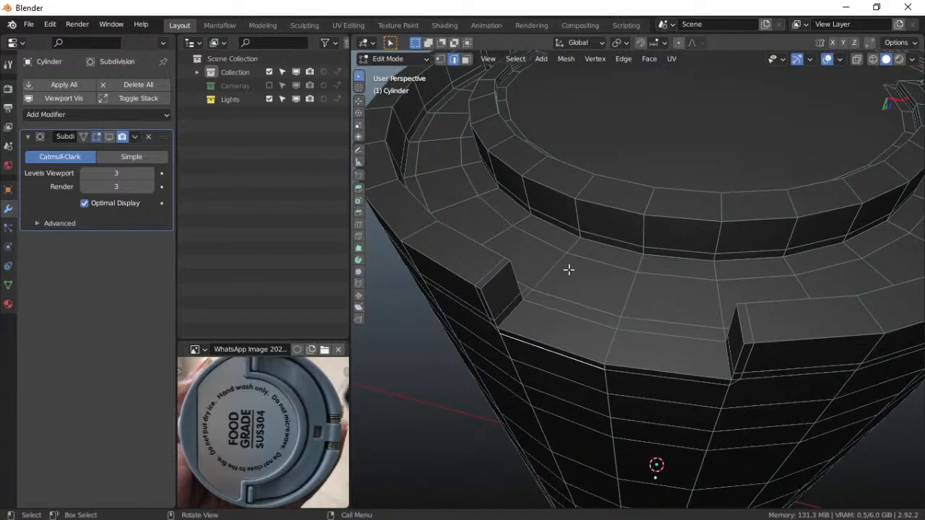
{"action": "left_click", "coordinate": [110, 136]}
{"action": "middle_click_drag", "start_coordinate": [574, 275], "coordinate": [611, 291]}
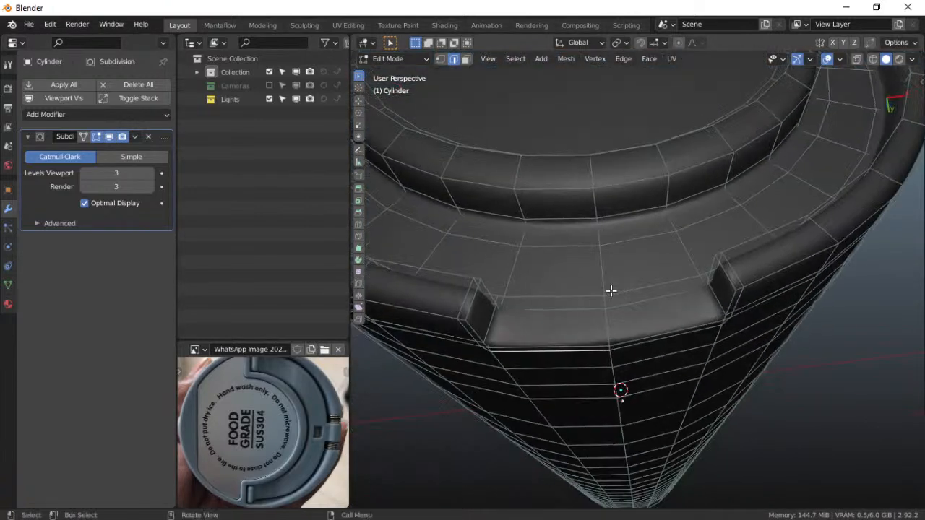
{"action": "scroll", "coordinate": [611, 291], "scroll_direction": "down", "scroll_amount": 4}
{"action": "middle_click_drag", "start_coordinate": [620, 227], "coordinate": [613, 255]}
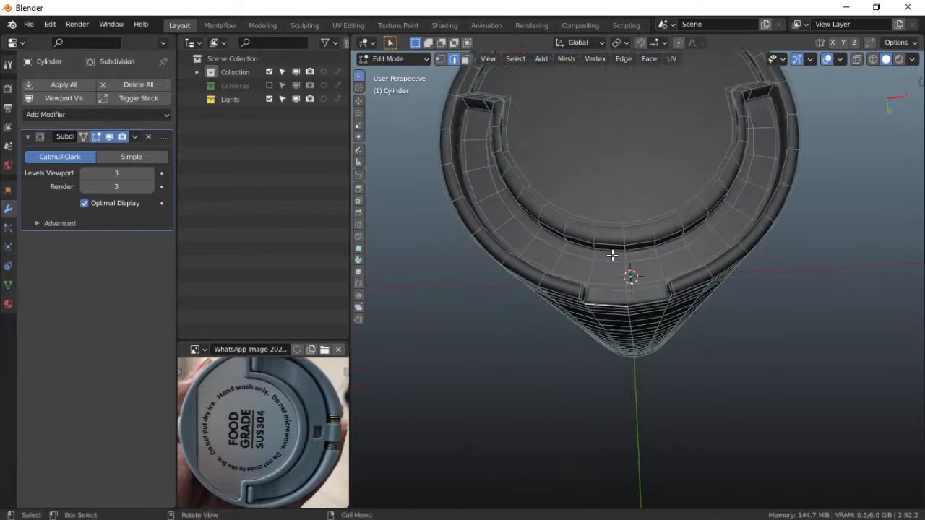
In Object Mode, inspect the smoothed rim and the outer wall of the whole cup
{"action": "key", "text": "ctrl+Tab"}
{"action": "left_click", "coordinate": [577, 236]}
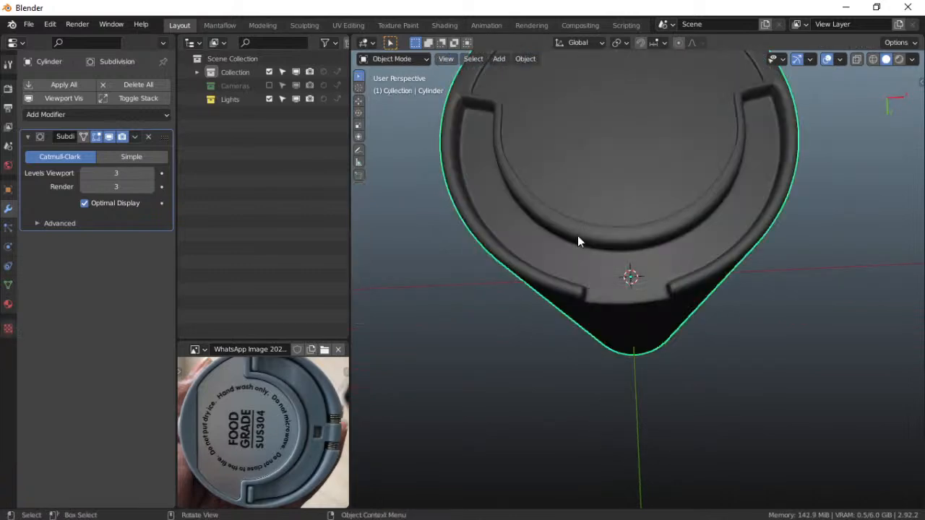
{"action": "scroll", "coordinate": [593, 227], "scroll_direction": "down", "scroll_amount": 4}
{"action": "middle_click_drag", "start_coordinate": [600, 229], "coordinate": [616, 305]}
{"action": "scroll", "coordinate": [602, 280], "scroll_direction": "up", "scroll_amount": 4}
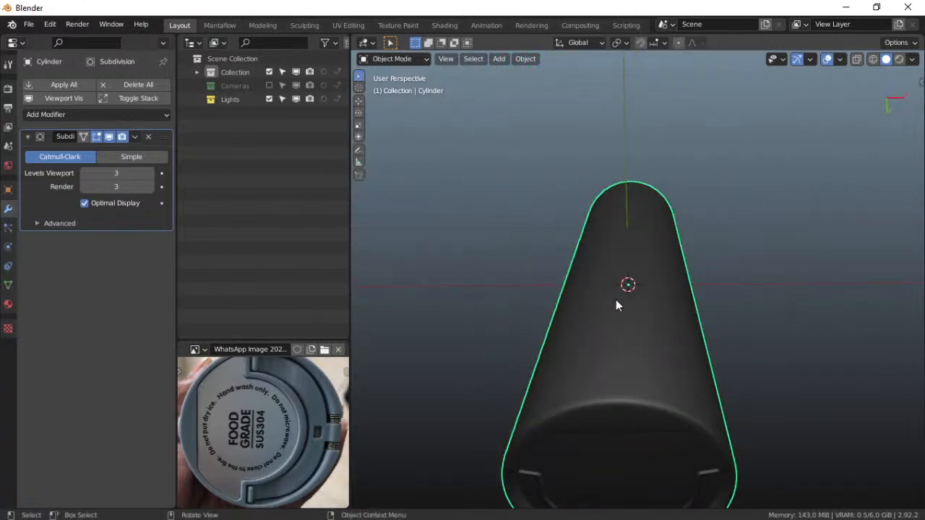
{"action": "key", "text": "ctrl+Tab"}
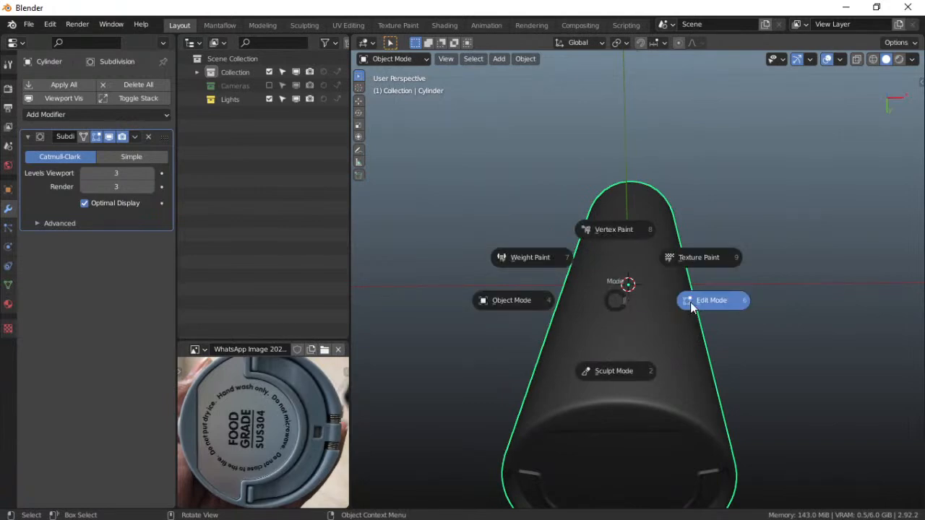
{"action": "key", "text": "Escape"}
Compare the cup's lower body with the bottle reference image in the front orthographic view
{"action": "key", "text": "grave"}
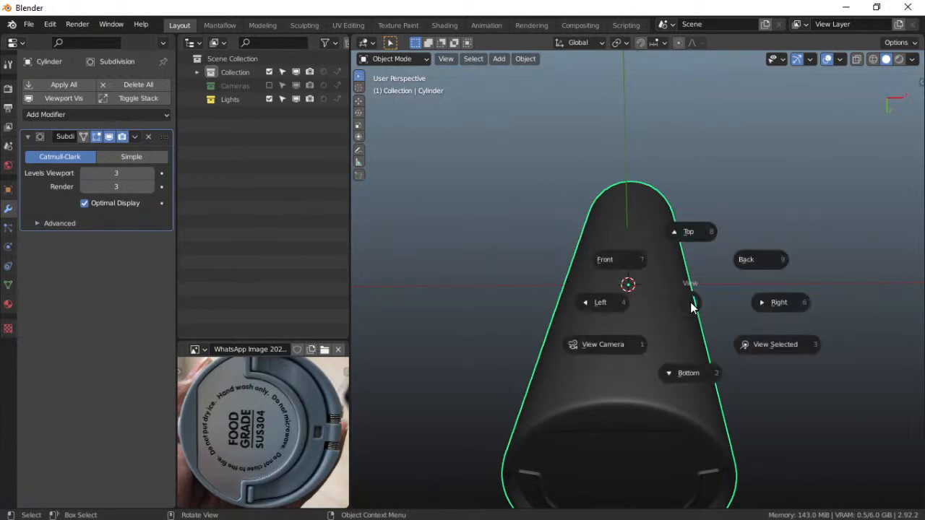
{"action": "left_click", "coordinate": [609, 261]}
{"action": "scroll", "coordinate": [629, 297], "scroll_direction": "down", "scroll_amount": 3}
{"action": "scroll", "coordinate": [626, 178], "scroll_direction": "down", "scroll_amount": 3}
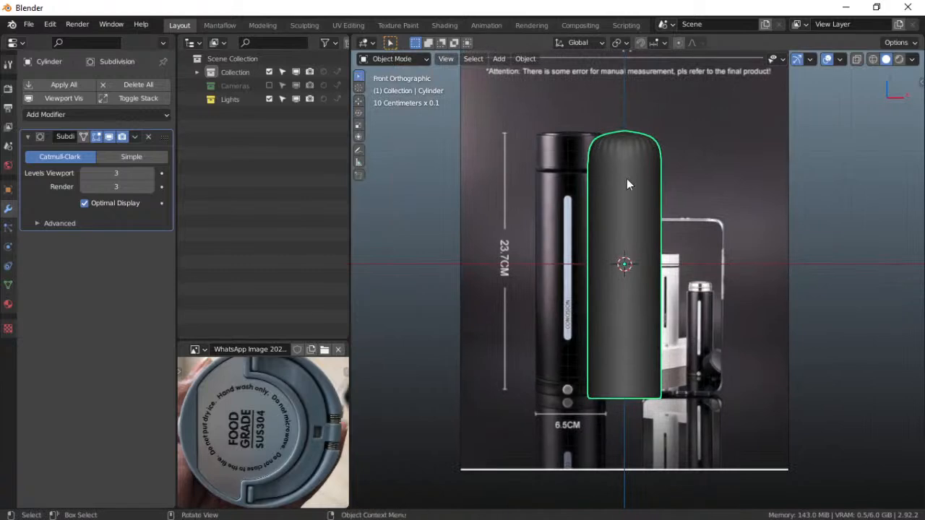
{"action": "scroll", "coordinate": [632, 248], "scroll_direction": "up", "scroll_amount": 5}
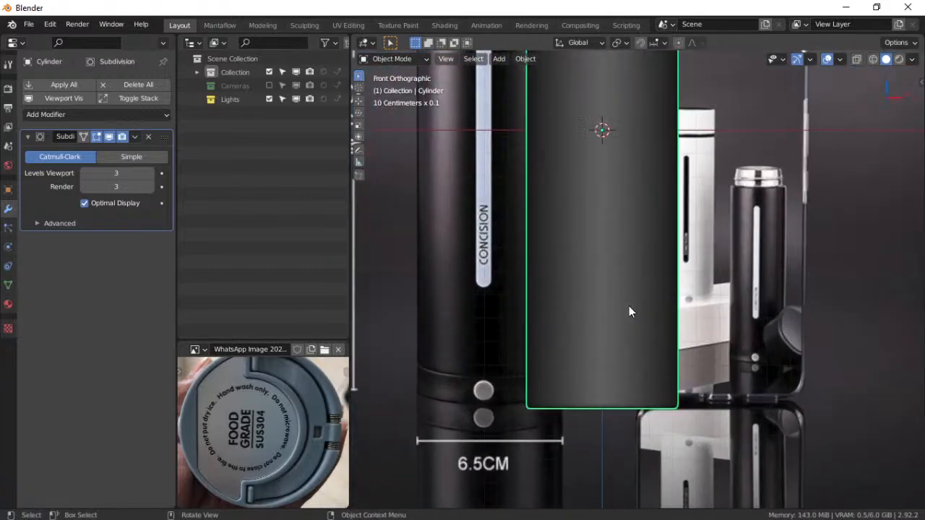
{"action": "middle_click_drag", "start_coordinate": [615, 327], "coordinate": [620, 275], "text": "shift"}
{"action": "scroll", "coordinate": [625, 333], "scroll_direction": "up", "scroll_amount": 3}
Enter Edit Mode and turn off the Subdivision modifier's viewport display to work on the wall's lower edge loops
{"action": "key", "text": "ctrl+Tab"}
{"action": "left_click", "coordinate": [704, 331]}
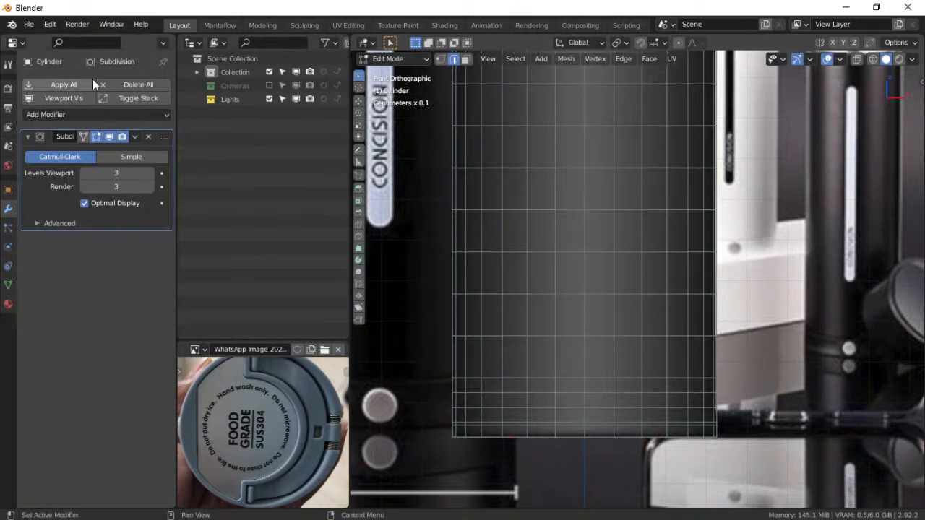
{"action": "left_click", "coordinate": [110, 138]}
{"action": "middle_click_drag", "start_coordinate": [527, 369], "coordinate": [602, 341], "text": "shift"}
{"action": "scroll", "coordinate": [547, 347], "scroll_direction": "up", "scroll_amount": 2}
{"action": "scroll", "coordinate": [585, 347], "scroll_direction": "down", "scroll_amount": 2}
{"action": "scroll", "coordinate": [581, 355], "scroll_direction": "up", "scroll_amount": 3}
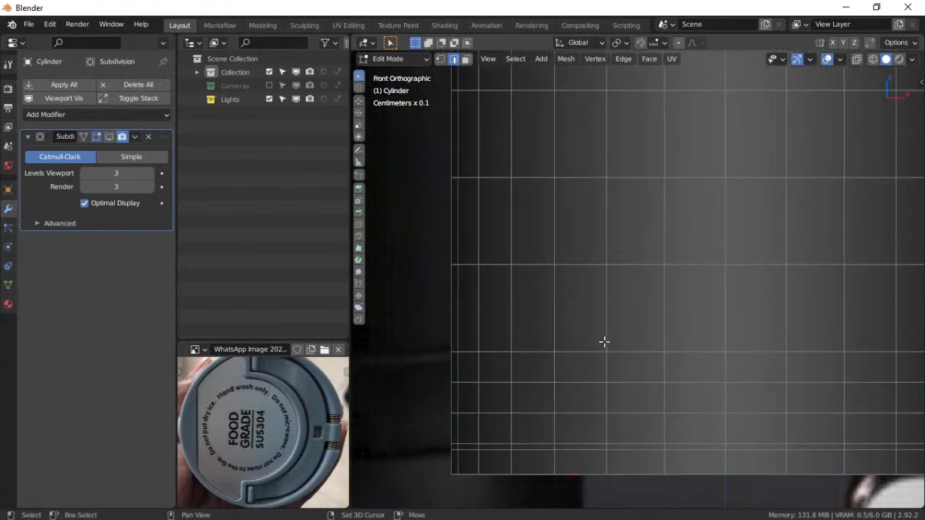
Bevel the horizontal edge loop just above the closely spaced loops near the cup's base, one segment, about 0.029 cm wide
{"action": "left_click", "coordinate": [514, 353], "text": "alt"}
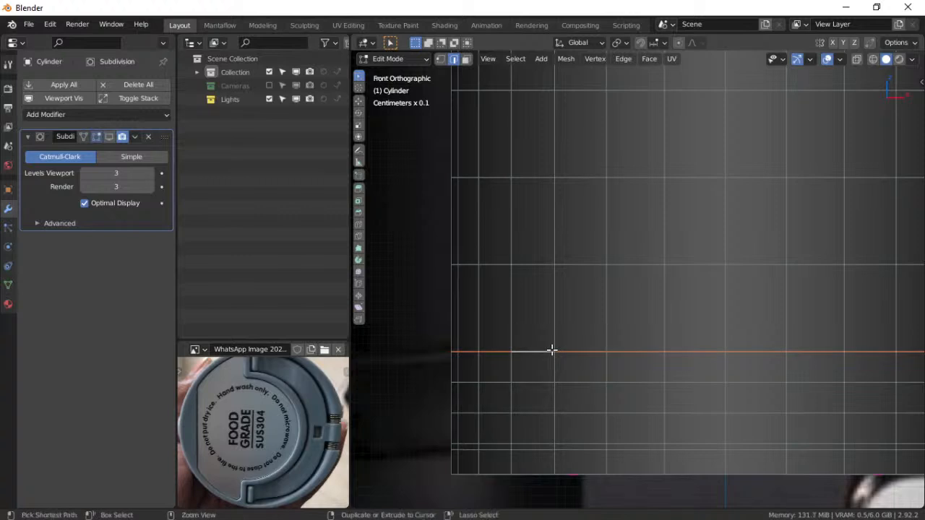
{"action": "key", "text": "ctrl+b"}
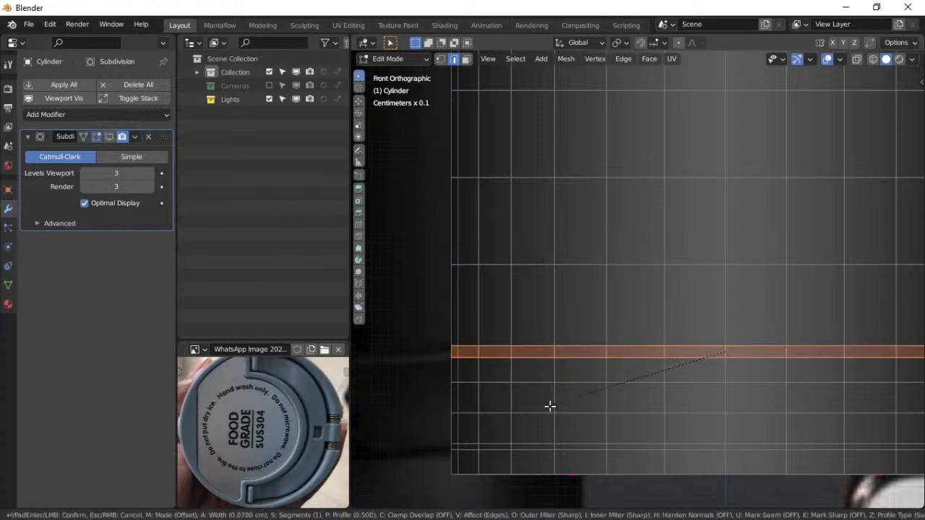
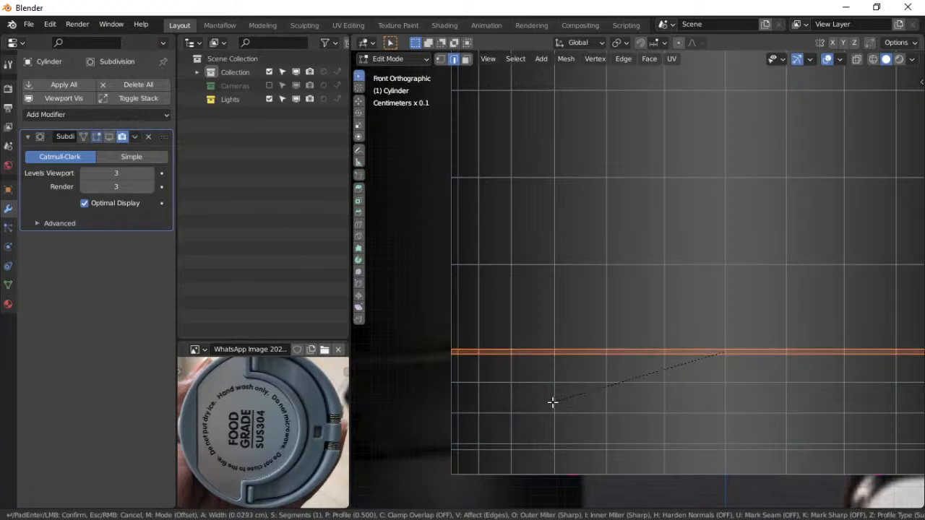
{"action": "left_click", "coordinate": [552, 401]}
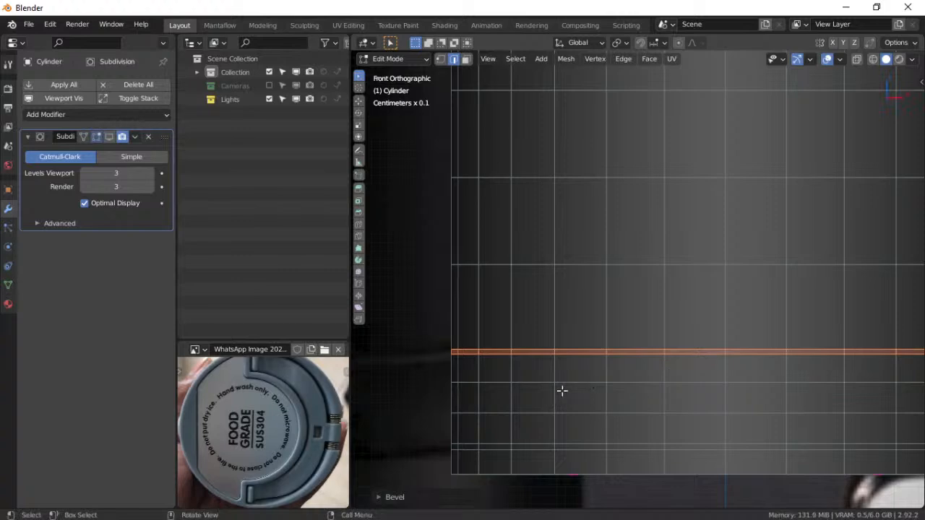
Inset the bevelled face band around the lower wall by about 0.017 cm
{"action": "scroll", "coordinate": [562, 390], "scroll_direction": "up", "scroll_amount": 3}
{"action": "middle_click_drag", "start_coordinate": [563, 390], "coordinate": [562, 339], "text": "shift"}
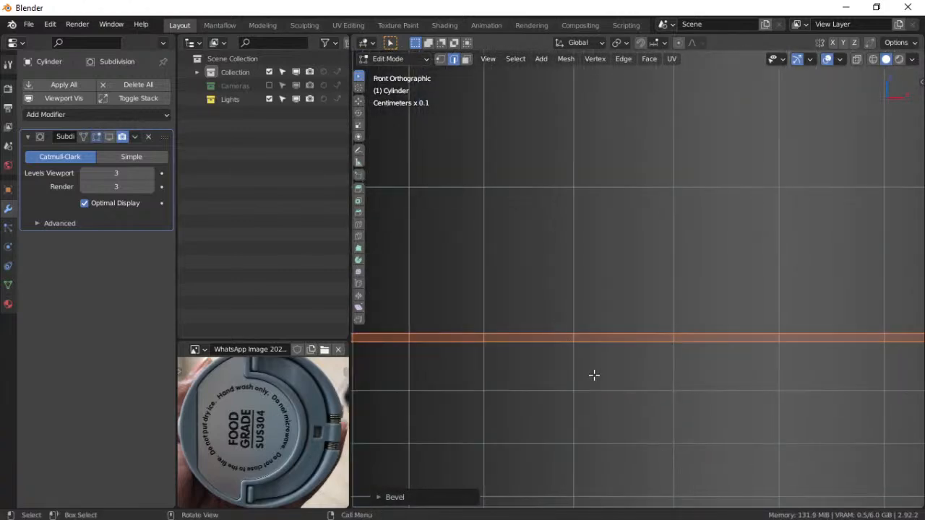
{"action": "key", "text": "i"}
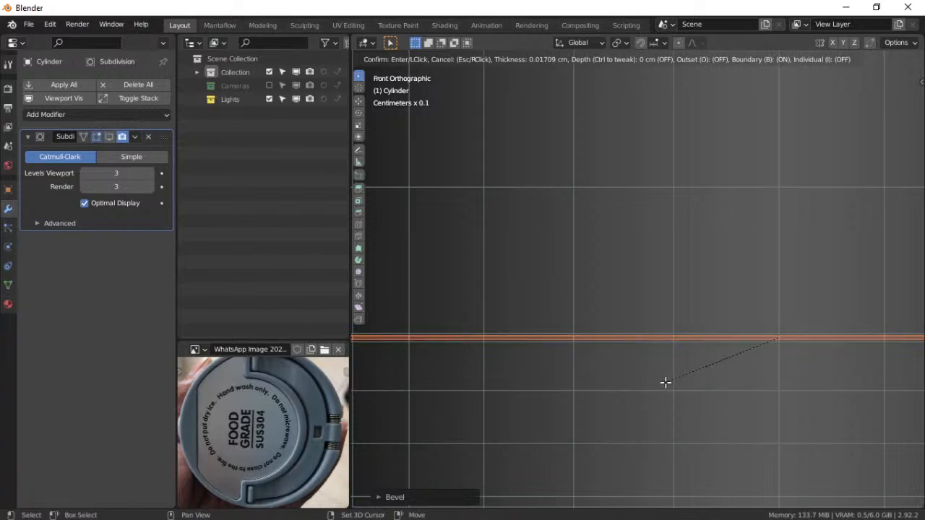
{"action": "left_click", "coordinate": [665, 381]}
Narrow the inset band along global Z and shrink it inward about 0.047 cm to form a groove around the wall
{"action": "mouse_move", "coordinate": [506, 348]}
{"action": "middle_mouse_down", "text": "shift"}
{"action": "mouse_move", "coordinate": [693, 355]}
{"action": "mouse_move", "coordinate": [467, 343]}
{"action": "middle_mouse_up", "text": "shift"}
{"action": "middle_click_drag", "start_coordinate": [846, 345], "coordinate": [539, 355], "text": "shift"}
{"action": "middle_click_drag", "start_coordinate": [875, 375], "coordinate": [506, 380], "text": "shift"}
{"action": "mouse_move", "coordinate": [754, 371]}
{"action": "middle_mouse_down", "text": "shift"}
{"action": "mouse_move", "coordinate": [682, 384]}
{"action": "mouse_move", "coordinate": [690, 368]}
{"action": "middle_mouse_up", "text": "shift"}
{"action": "scroll", "coordinate": [682, 384], "scroll_direction": "up", "scroll_amount": 3}
{"action": "scroll", "coordinate": [682, 397], "scroll_direction": "up", "scroll_amount": 2}
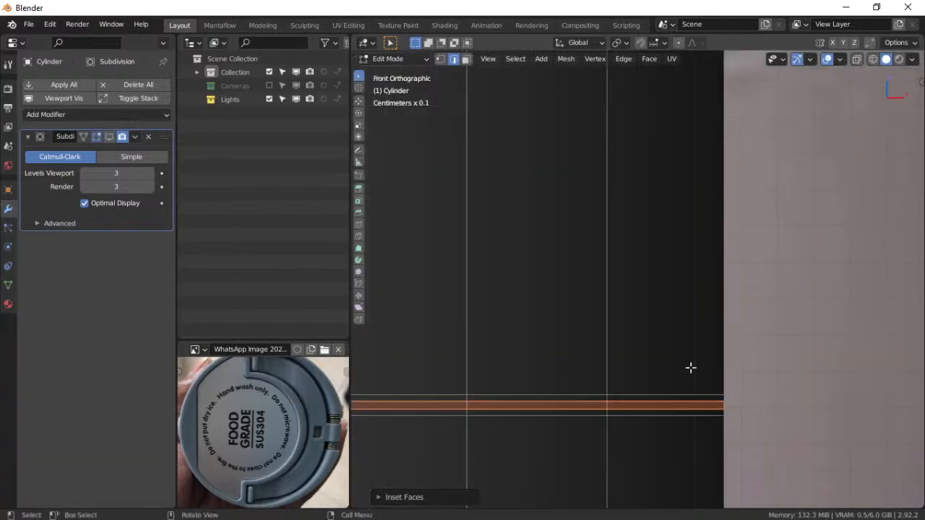
{"action": "key", "text": "s"}
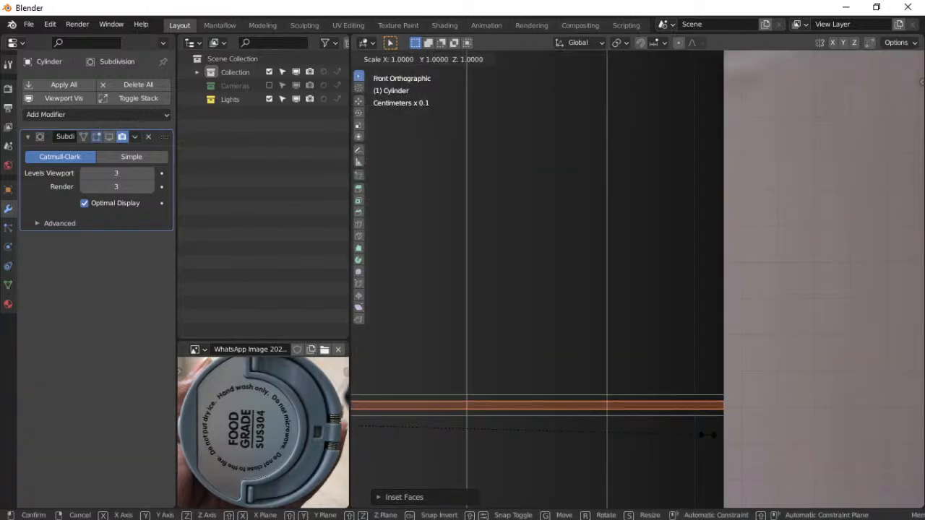
{"action": "key", "text": "z"}
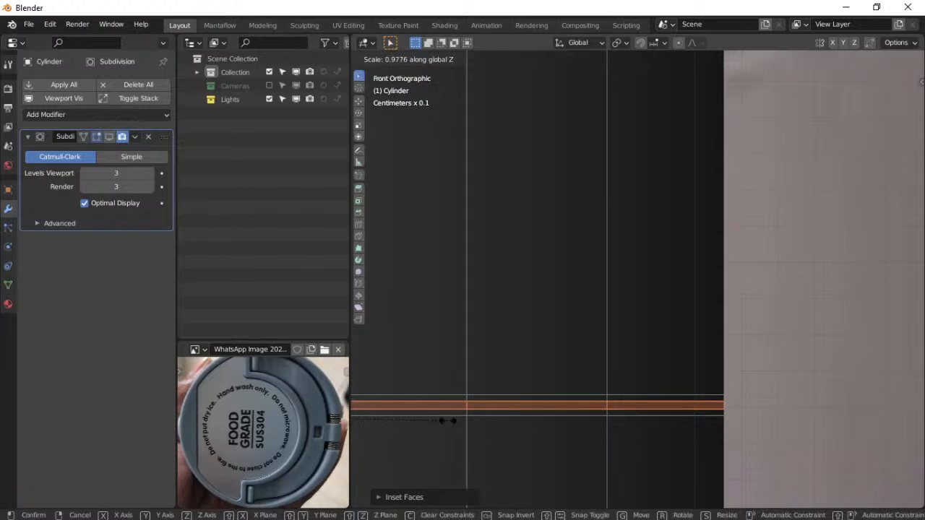
{"action": "left_click", "coordinate": [524, 415]}
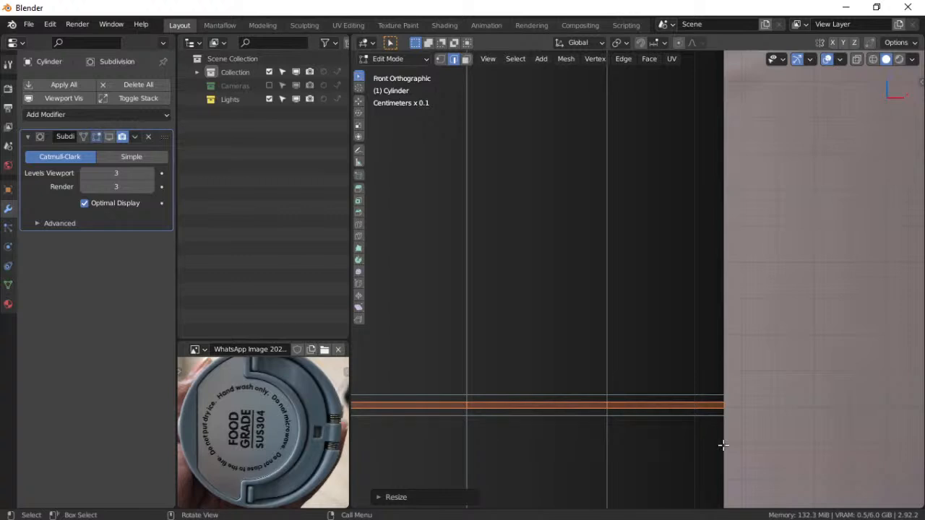
{"action": "key", "text": "alt+s"}
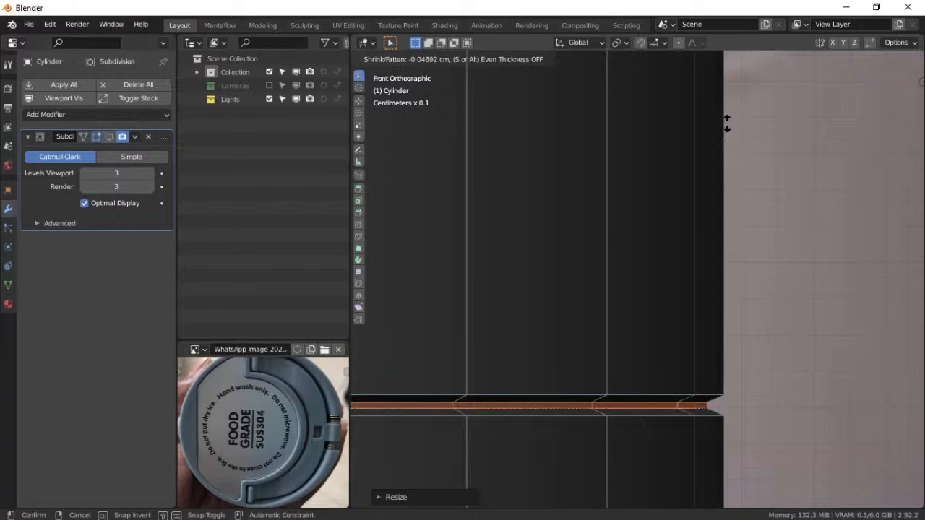
{"action": "left_click", "coordinate": [729, 120]}
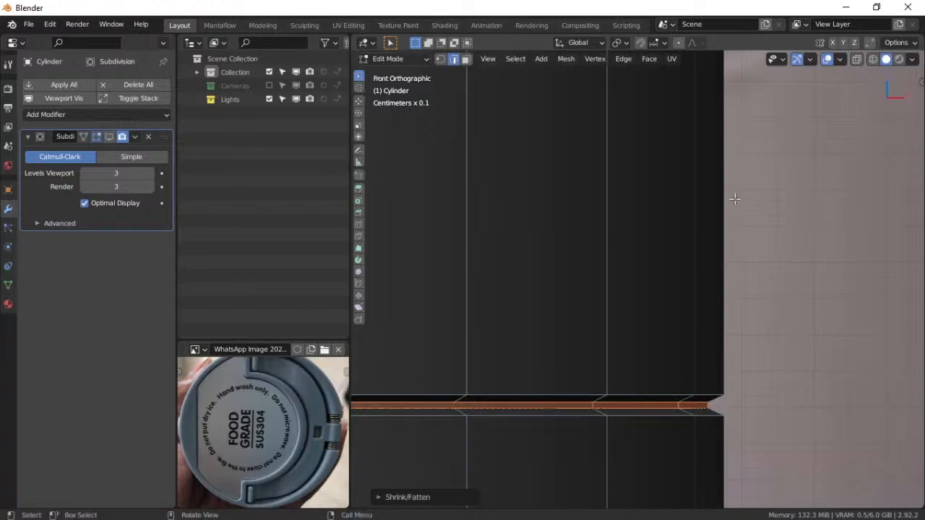
Bevel the groove's upper and lower outer edge loops with 2 segments and a width of about 0.0094 cm
{"action": "scroll", "coordinate": [699, 244], "scroll_direction": "down", "scroll_amount": 2, "text": "shift"}
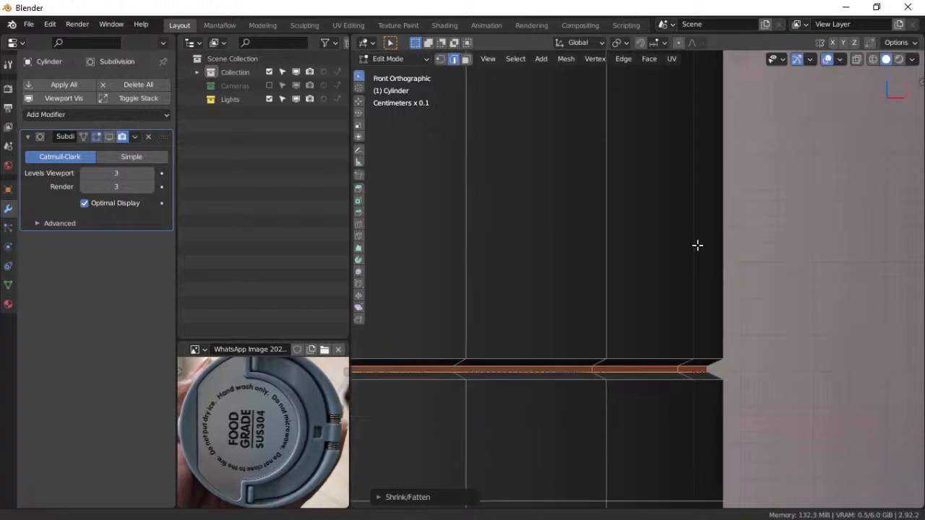
{"action": "key", "text": "alt+a"}
{"action": "left_click", "coordinate": [698, 358], "text": "alt"}
{"action": "left_click", "coordinate": [700, 377], "text": "alt+shift"}
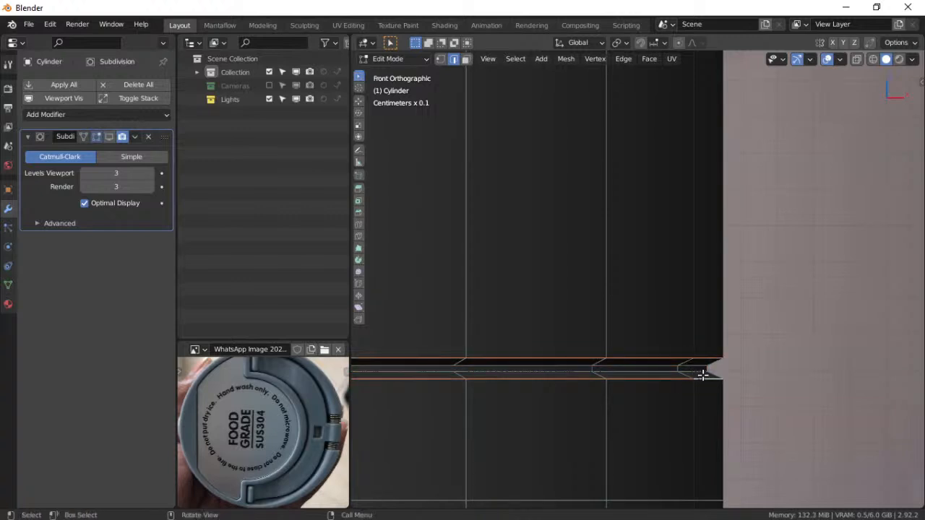
{"action": "middle_click_drag", "start_coordinate": [716, 363], "coordinate": [732, 351], "text": "shift"}
{"action": "key", "text": "ctrl+b"}
{"action": "scroll", "coordinate": [738, 356], "scroll_direction": "up", "scroll_amount": 1}
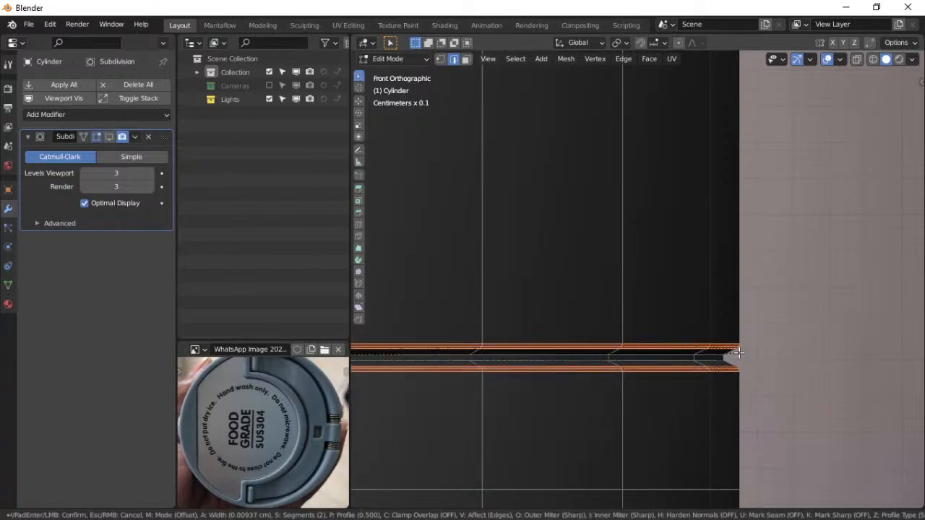
{"action": "left_click", "coordinate": [738, 353]}
Set the shape of the groove edges' bevel to 1.000
{"action": "left_click", "coordinate": [435, 500]}
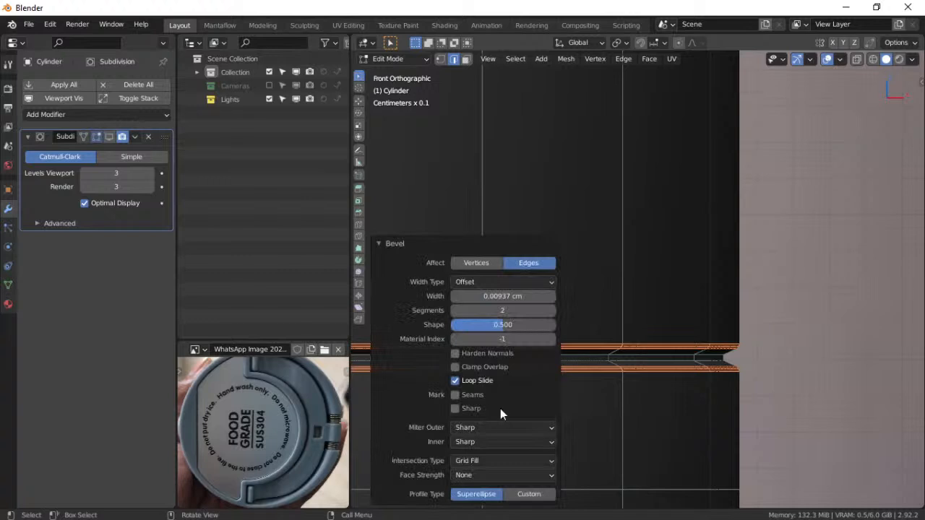
{"action": "middle_click_drag", "start_coordinate": [644, 355], "coordinate": [746, 348], "text": "shift"}
{"action": "middle_click_drag", "start_coordinate": [806, 357], "coordinate": [714, 356], "text": "shift"}
{"action": "scroll", "coordinate": [720, 357], "scroll_direction": "up", "scroll_amount": 6}
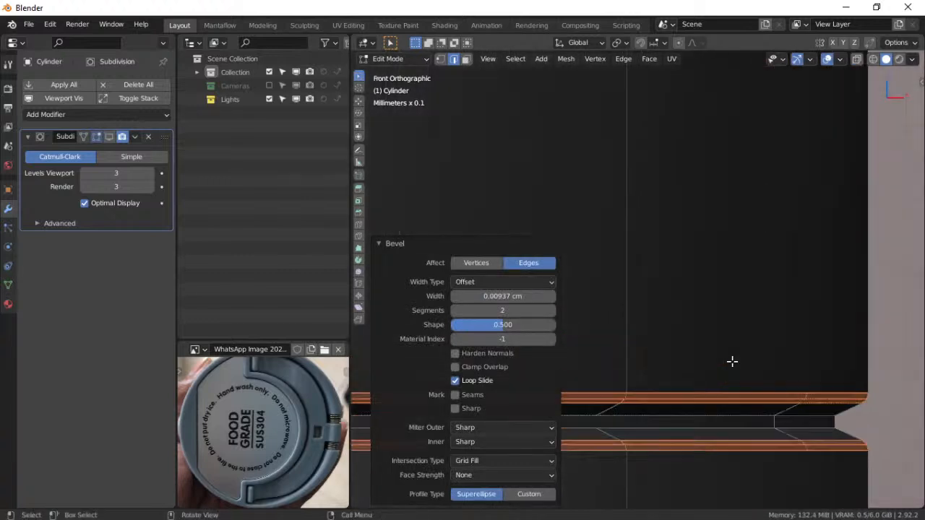
{"action": "middle_click_drag", "start_coordinate": [867, 410], "coordinate": [611, 245], "text": "shift"}
{"action": "scroll", "coordinate": [671, 281], "scroll_direction": "up", "scroll_amount": 3}
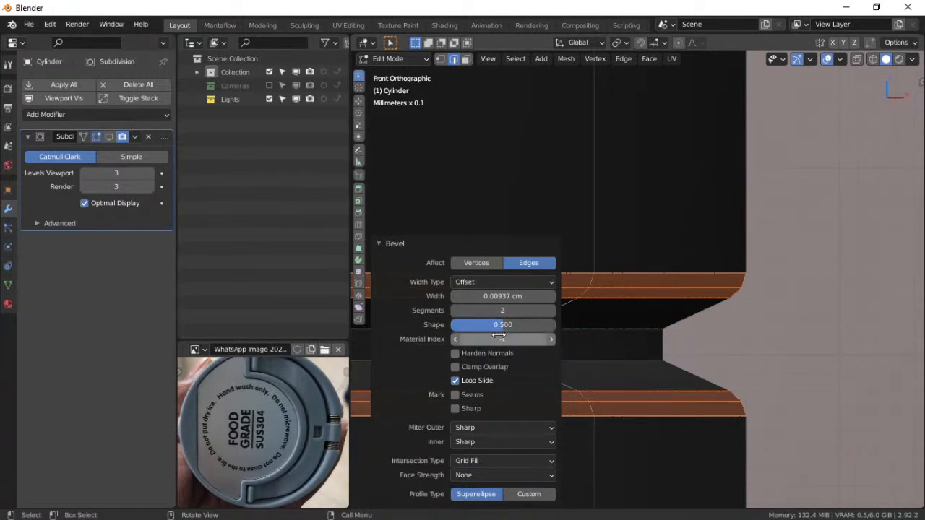
{"action": "left_click_drag", "start_coordinate": [500, 326], "coordinate": [556, 326]}
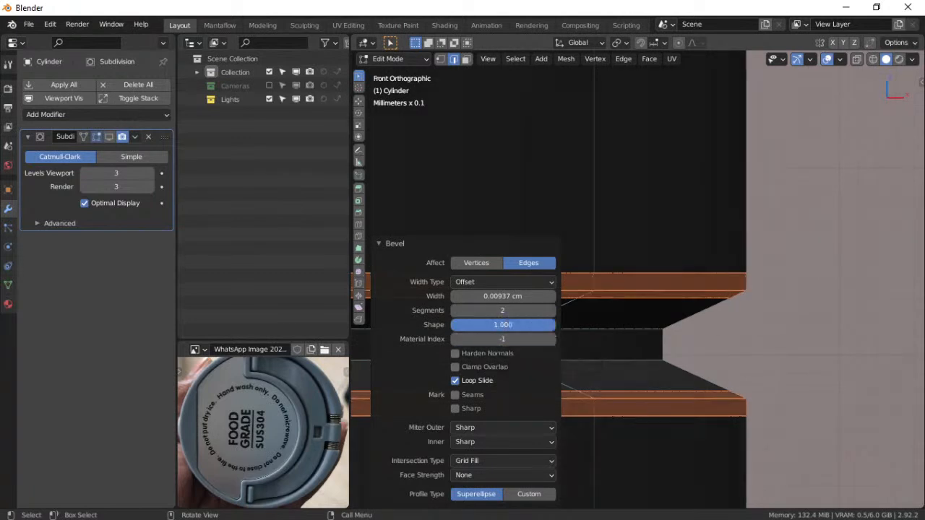
Set the groove edge bevel's width type to Width and turn off Loop Slide
{"action": "left_click", "coordinate": [484, 281]}
{"action": "left_click", "coordinate": [474, 313]}
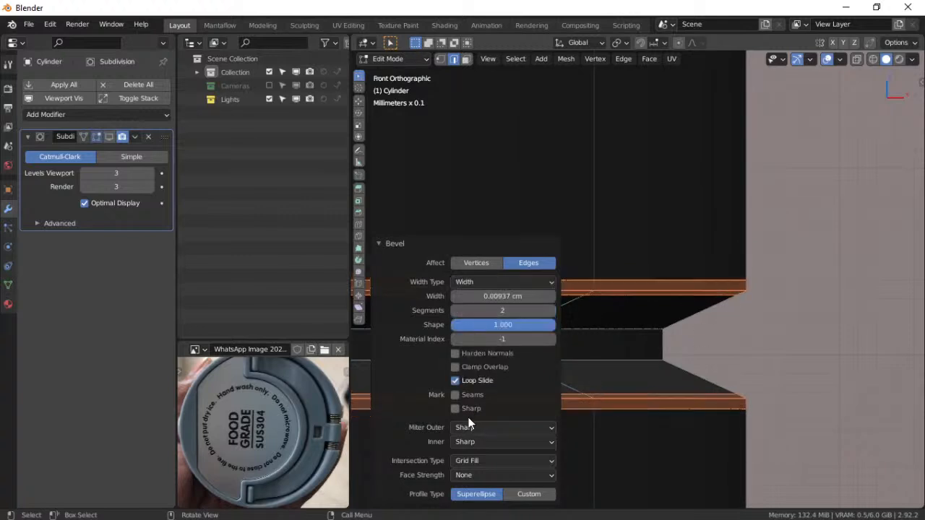
{"action": "left_click", "coordinate": [457, 381]}
{"action": "mouse_move", "coordinate": [502, 296]}
{"action": "left_mouse_down"}
{"action": "mouse_move", "coordinate": [568, 297]}
{"action": "mouse_move", "coordinate": [502, 297]}
{"action": "left_mouse_up"}
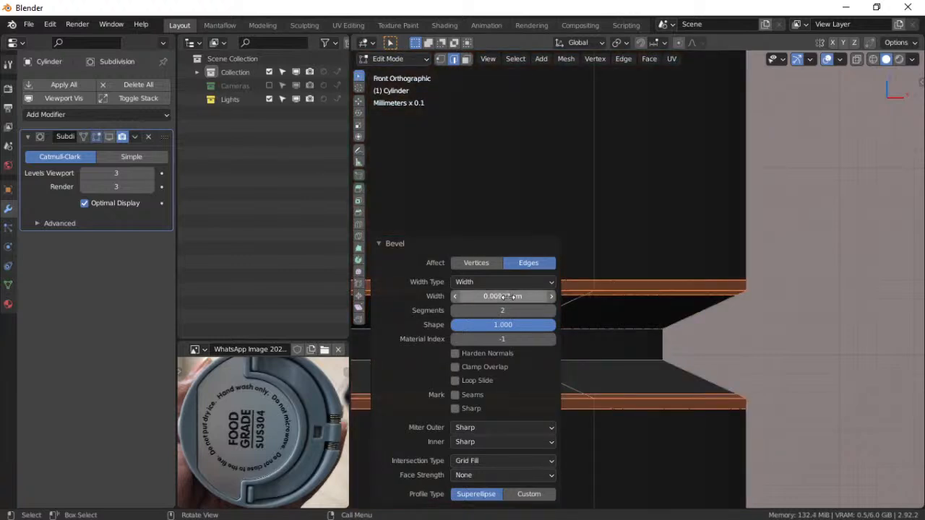
{"action": "middle_click_drag", "start_coordinate": [671, 365], "coordinate": [752, 324], "text": "shift"}
{"action": "key", "text": "ctrl+r"}
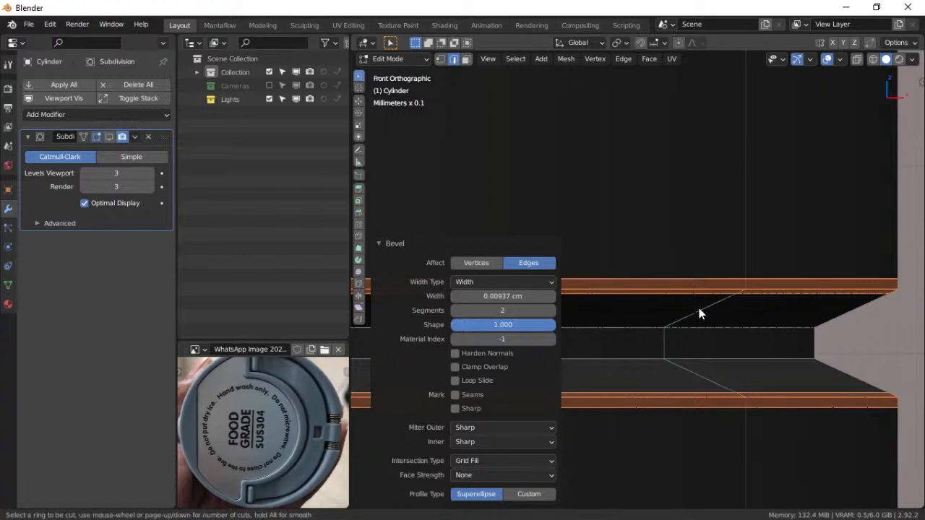
{"action": "key", "text": "Escape"}
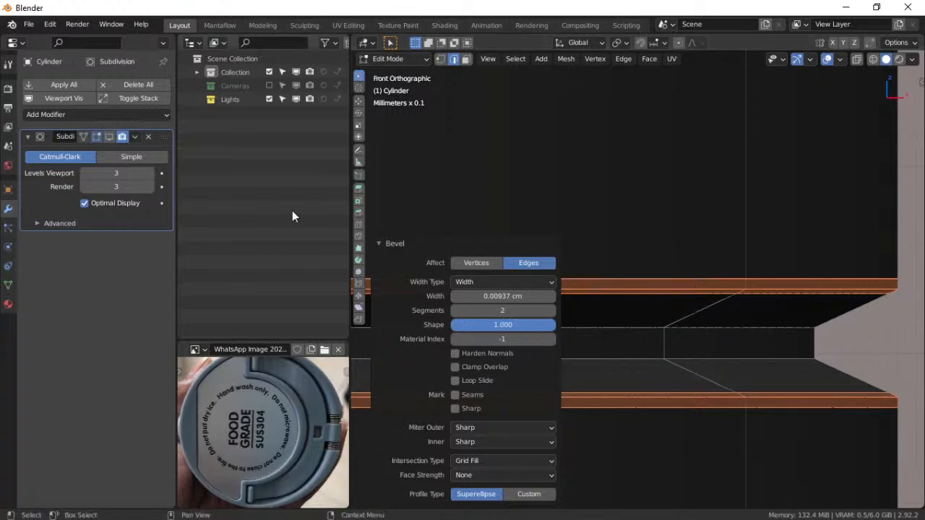
Show the subdivision in the viewport in Object Mode and examine the groove's smoothed profile at both sides of the cup wall
{"action": "left_click", "coordinate": [109, 137]}
{"action": "key", "text": "ctrl+Tab"}
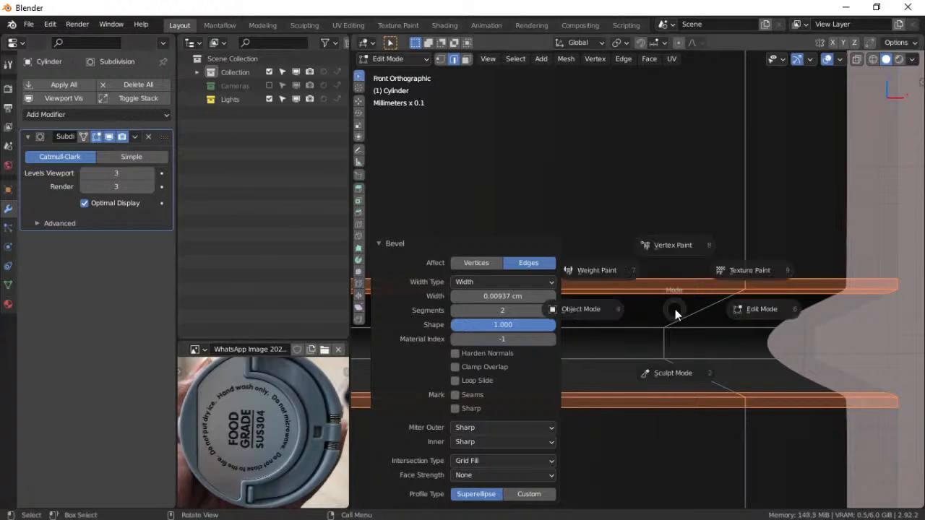
{"action": "left_click", "coordinate": [597, 311]}
{"action": "scroll", "coordinate": [613, 318], "scroll_direction": "down", "scroll_amount": 10}
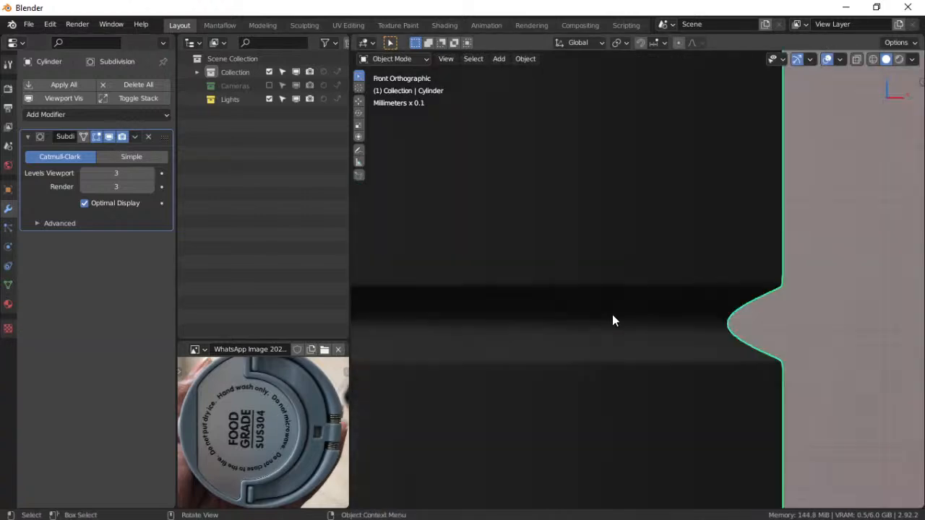
{"action": "scroll", "coordinate": [527, 322], "scroll_direction": "down", "scroll_amount": 3}
{"action": "scroll", "coordinate": [523, 323], "scroll_direction": "up", "scroll_amount": 6}
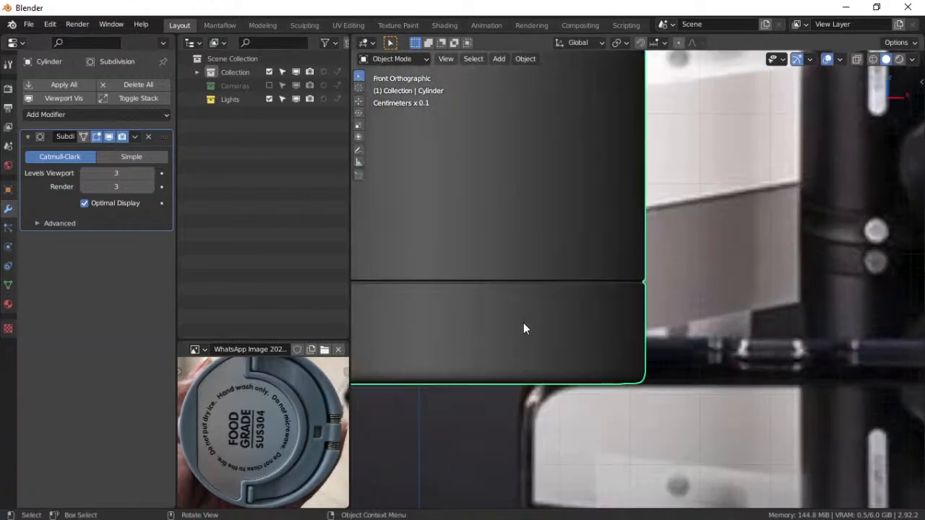
{"action": "middle_click_drag", "start_coordinate": [523, 322], "coordinate": [757, 354], "text": "shift"}
{"action": "middle_click_drag", "start_coordinate": [554, 333], "coordinate": [834, 323], "text": "shift"}
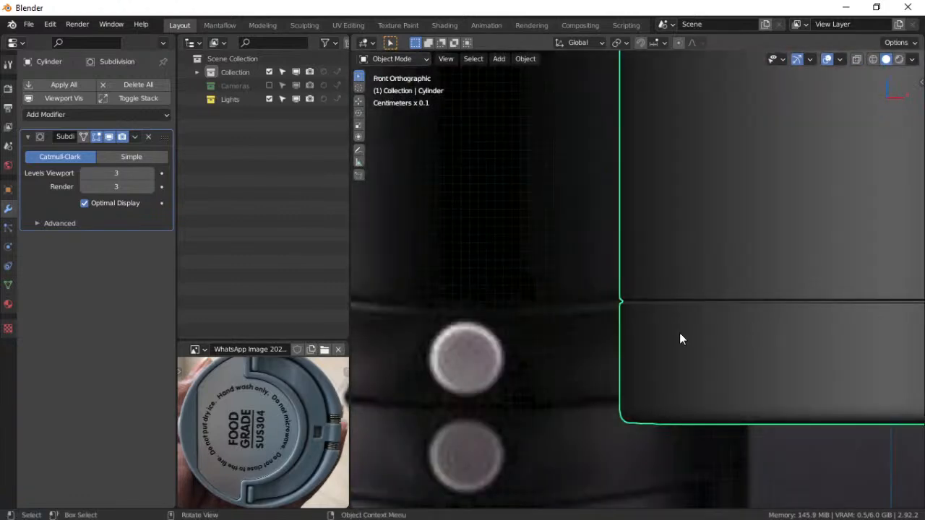
{"action": "middle_click_drag", "start_coordinate": [650, 329], "coordinate": [617, 375], "text": "shift"}
{"action": "middle_click_drag", "start_coordinate": [787, 375], "coordinate": [651, 279], "text": "shift"}
{"action": "scroll", "coordinate": [604, 382], "scroll_direction": "up", "scroll_amount": 8}
{"action": "middle_click_drag", "start_coordinate": [656, 393], "coordinate": [679, 307], "text": "shift"}
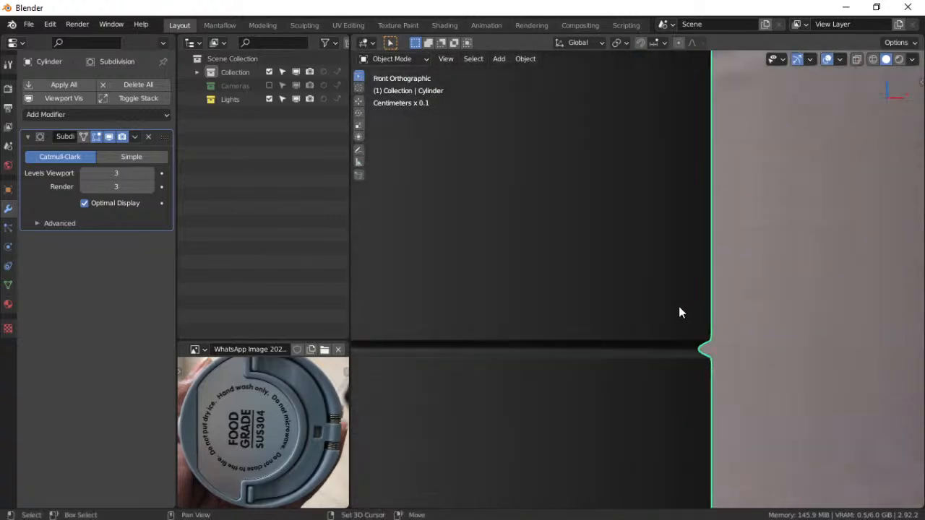
{"action": "scroll", "coordinate": [678, 349], "scroll_direction": "up", "scroll_amount": 3}
{"action": "middle_click_drag", "start_coordinate": [659, 393], "coordinate": [792, 304], "text": "shift"}
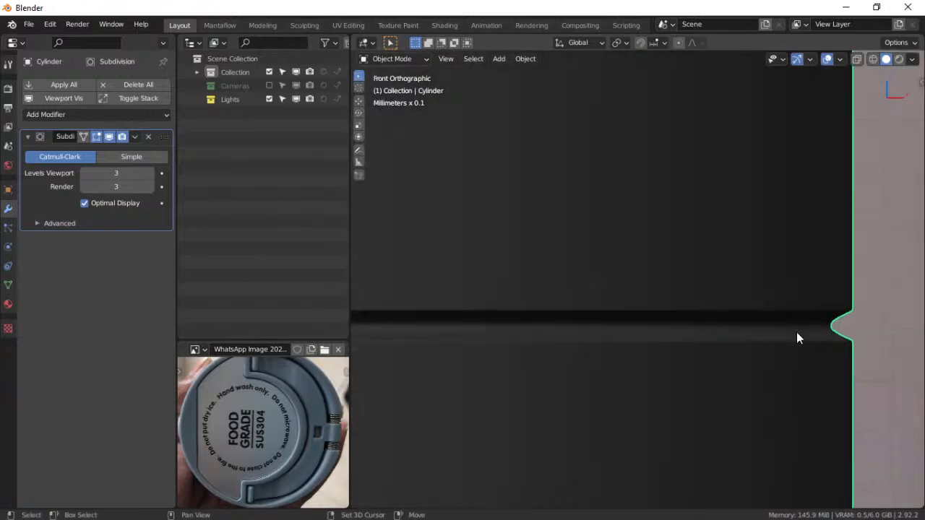
{"action": "scroll", "coordinate": [797, 332], "scroll_direction": "down", "scroll_amount": 11}
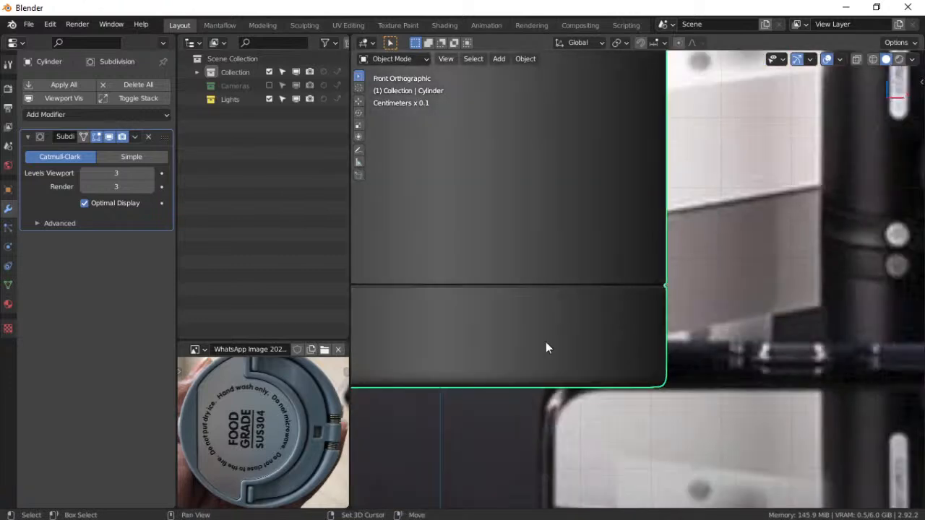
{"action": "middle_click_drag", "start_coordinate": [489, 346], "coordinate": [679, 364], "text": "shift"}
Return the cup to Edit Mode and hide its subdivision in the viewport
{"action": "key", "text": "Tab"}
{"action": "left_click", "coordinate": [759, 354]}
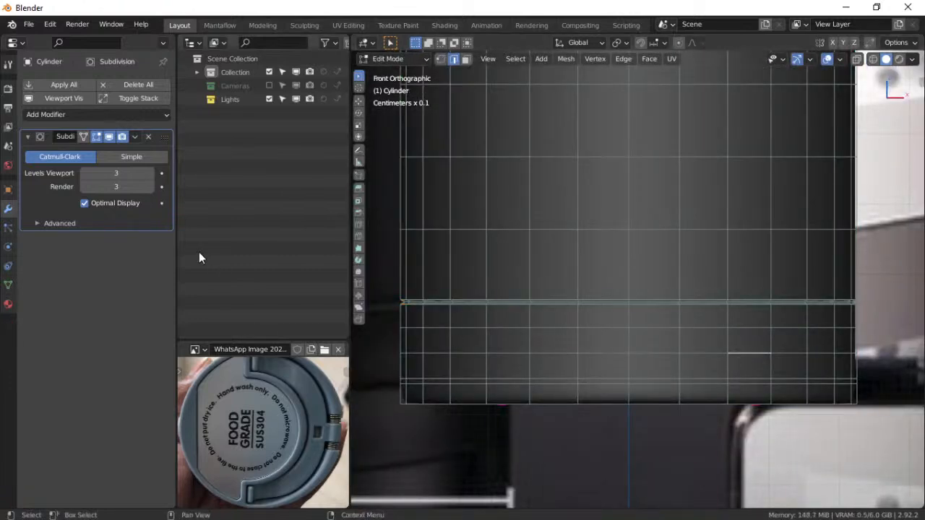
{"action": "left_click", "coordinate": [109, 137]}
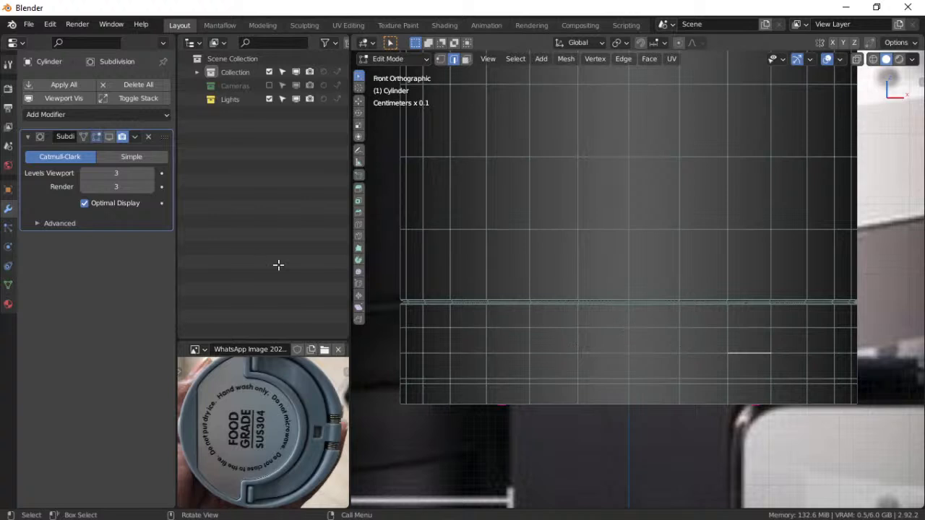
Select the central block of four wall faces below the groove in face select mode
{"action": "middle_click_drag", "start_coordinate": [592, 373], "coordinate": [660, 373], "text": "shift"}
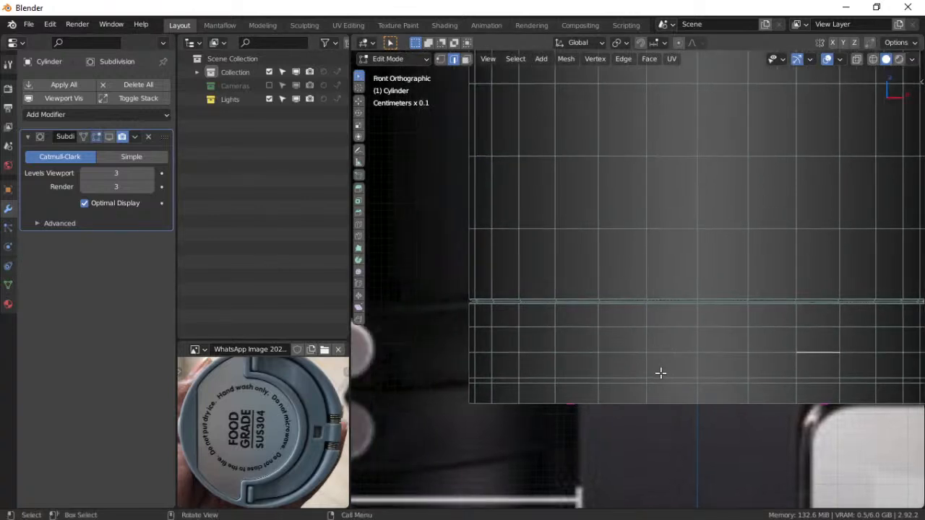
{"action": "scroll", "coordinate": [724, 385], "scroll_direction": "up", "scroll_amount": 1}
{"action": "middle_click_drag", "start_coordinate": [724, 385], "coordinate": [622, 387], "text": "shift"}
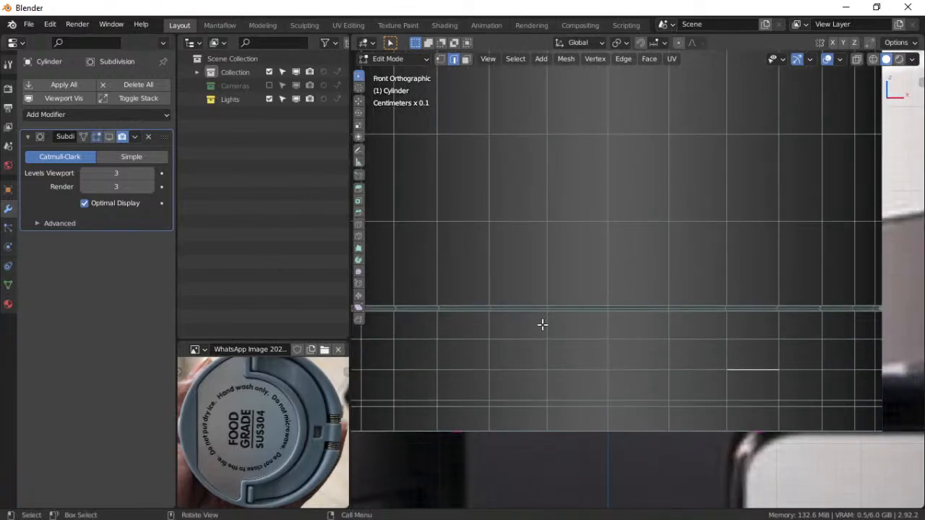
{"action": "left_click", "coordinate": [608, 369]}
{"action": "left_click", "coordinate": [466, 59]}
{"action": "left_click", "coordinate": [642, 388]}
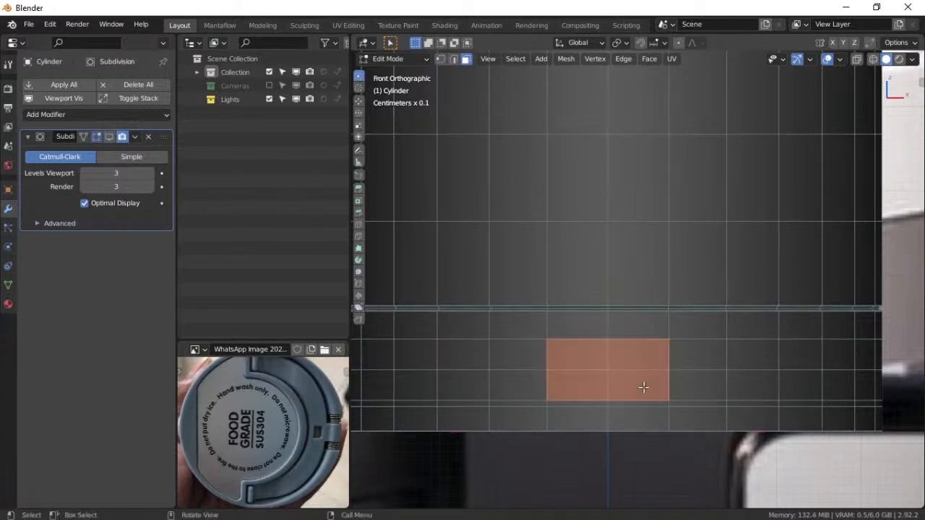
Select the lower of the two closely spaced edge loops near the cup's bottom in edge select mode
{"action": "middle_click_drag", "start_coordinate": [636, 397], "coordinate": [612, 353]}
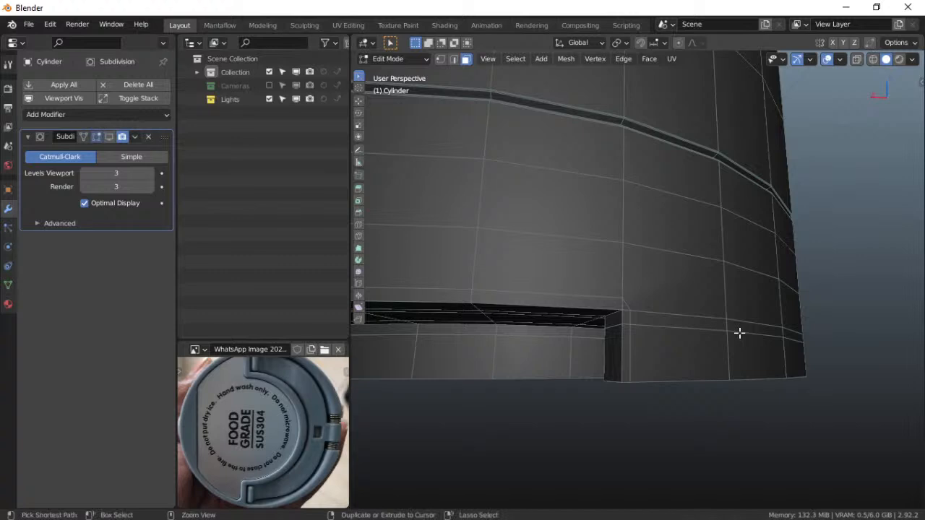
{"action": "left_click", "coordinate": [453, 59]}
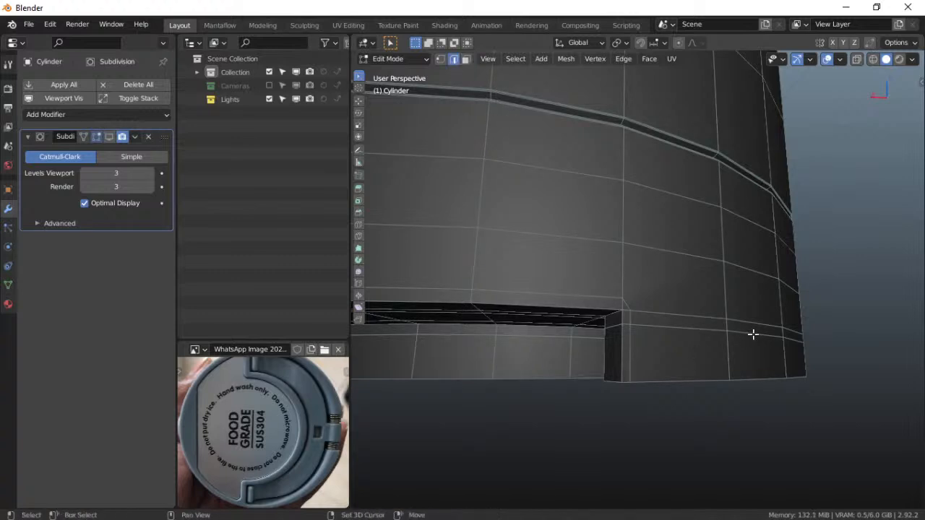
{"action": "scroll", "coordinate": [752, 333], "scroll_direction": "down", "scroll_amount": 5}
{"action": "middle_click_drag", "start_coordinate": [412, 270], "coordinate": [462, 268]}
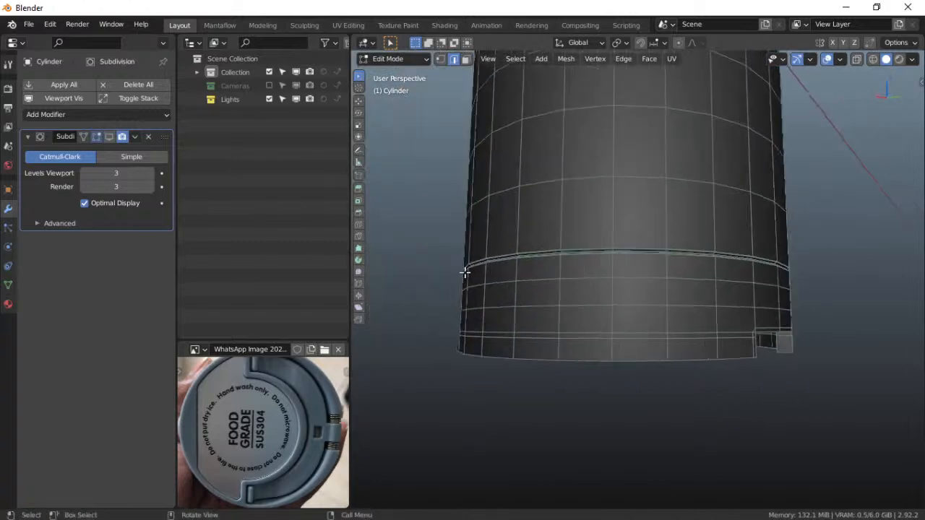
{"action": "left_click", "coordinate": [686, 339], "text": "ctrl"}
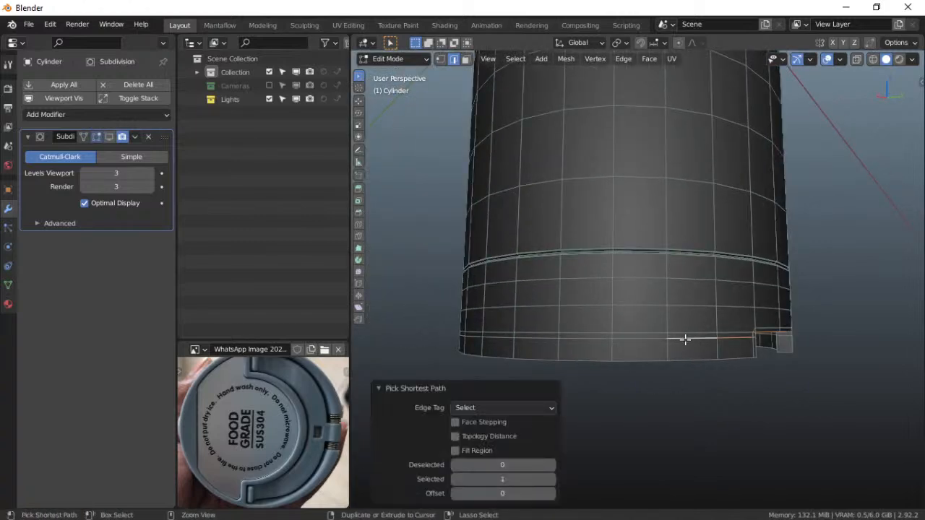
{"action": "key", "text": "ctrl+z"}
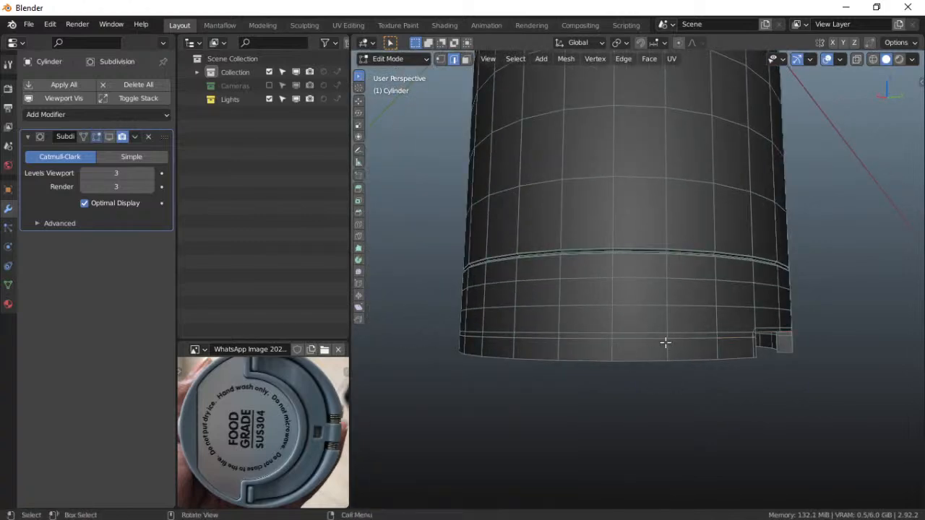
{"action": "left_click", "coordinate": [684, 340], "text": "alt"}
{"action": "middle_click_drag", "start_coordinate": [730, 341], "coordinate": [604, 309]}
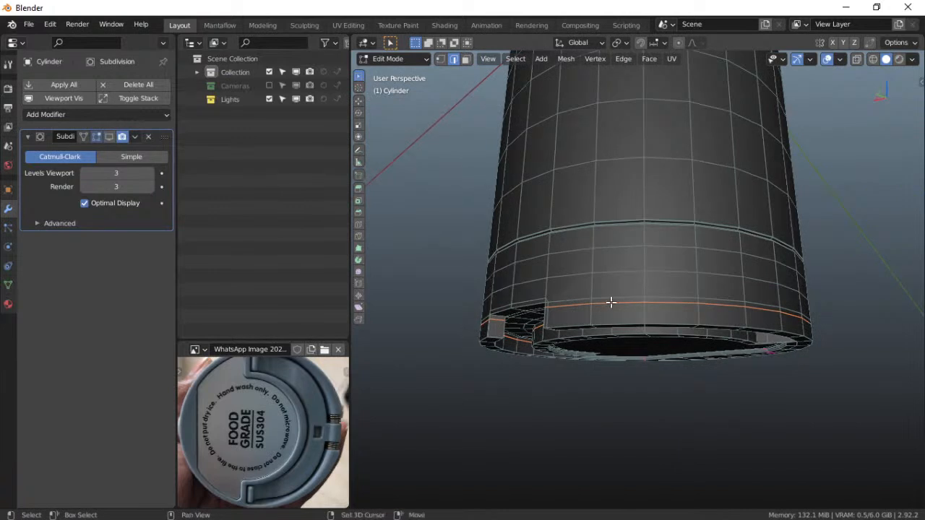
Try to subdivide two single edges of the lower closely spaced loop, one on each side of the notch
{"action": "left_click", "coordinate": [629, 304]}
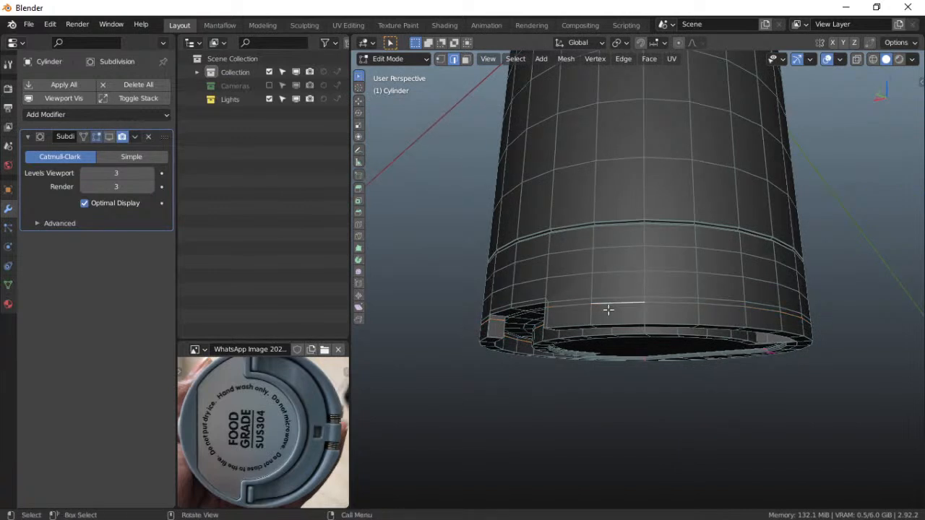
{"action": "middle_click_drag", "start_coordinate": [608, 309], "coordinate": [621, 330]}
{"action": "left_click", "coordinate": [538, 341], "text": "shift"}
{"action": "right_click", "coordinate": [538, 341]}
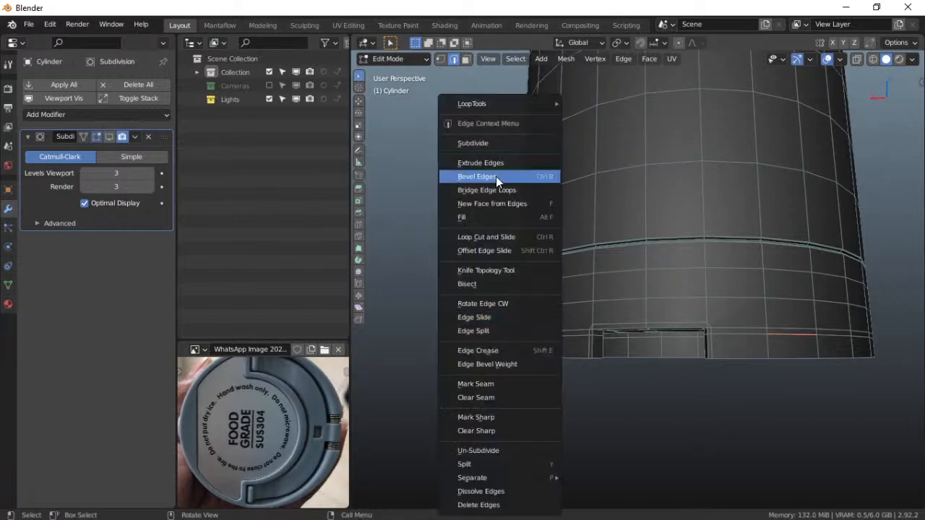
{"action": "left_click", "coordinate": [495, 147]}
Undo the loop selections and the subdivision of the two edges near the notch
{"action": "mouse_move", "coordinate": [538, 339]}
{"action": "middle_mouse_down"}
{"action": "mouse_move", "coordinate": [564, 326]}
{"action": "mouse_move", "coordinate": [544, 350]}
{"action": "middle_mouse_up"}
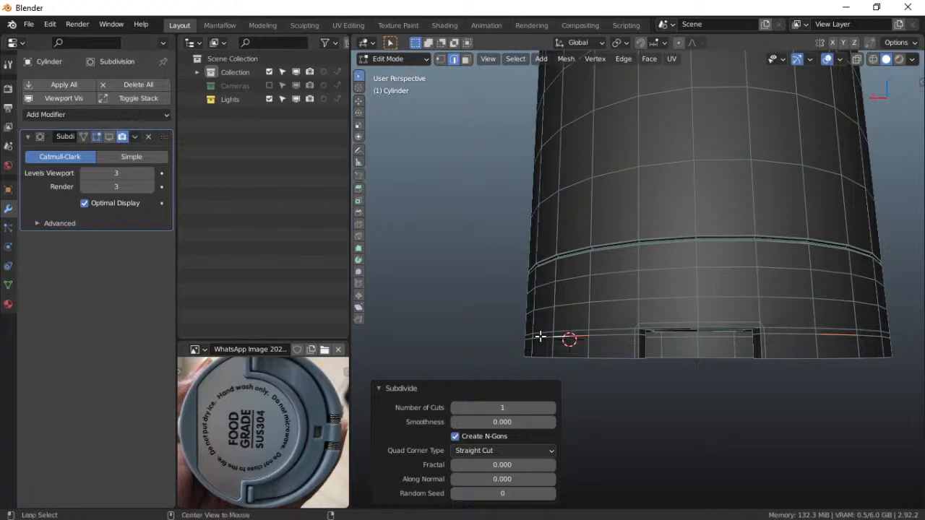
{"action": "left_click", "coordinate": [540, 336], "text": "alt"}
{"action": "left_click", "coordinate": [533, 338]}
{"action": "left_click", "coordinate": [533, 337], "text": "alt"}
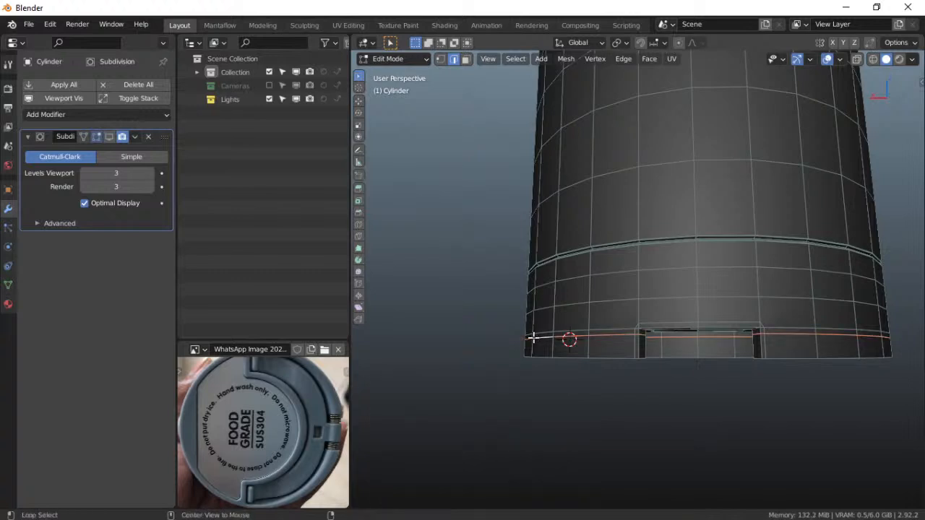
{"action": "key", "text": "ctrl+z"}
{"action": "key", "text": "ctrl+z"}
{"action": "key", "text": "ctrl+z"}
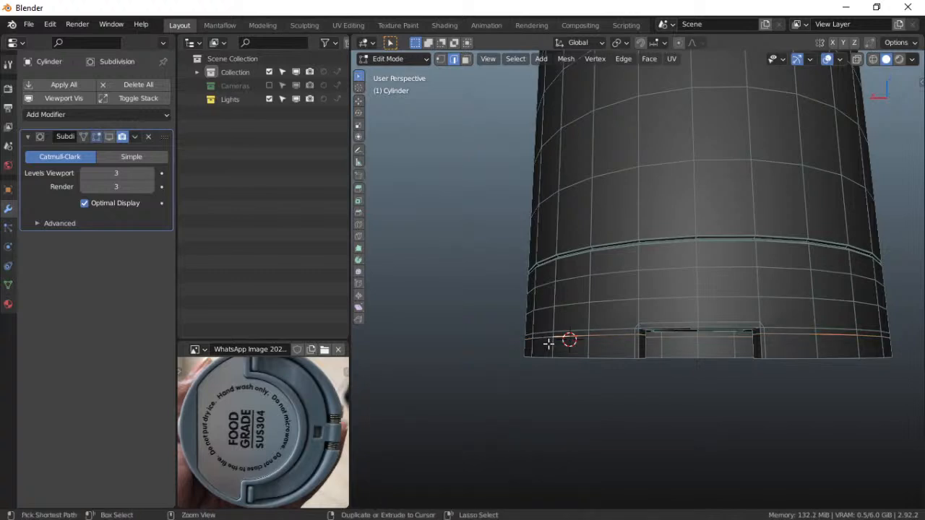
{"action": "key", "text": "ctrl+z"}
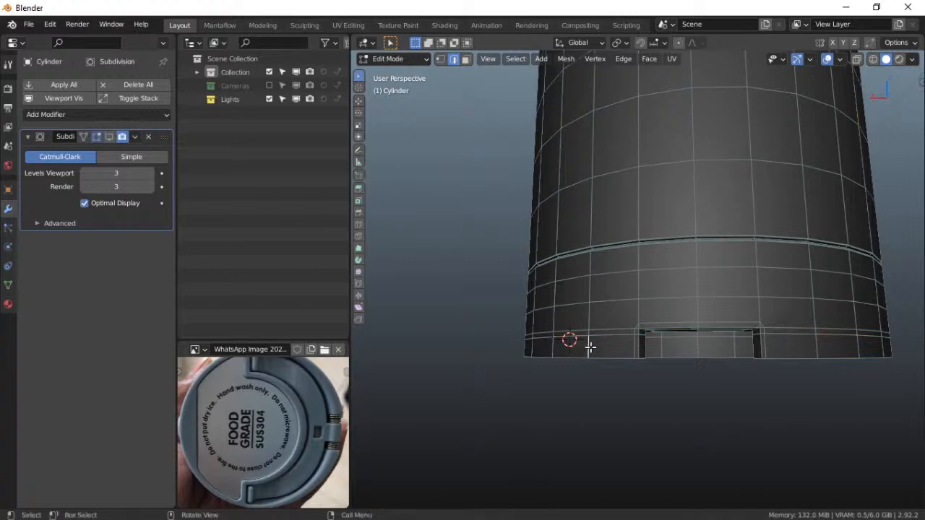
Dissolve the lower of the two closely spaced edge loops running around the cup near its bottom
{"action": "middle_click_drag", "start_coordinate": [552, 349], "coordinate": [574, 341], "text": "shift"}
{"action": "left_click", "coordinate": [575, 341], "text": "alt"}
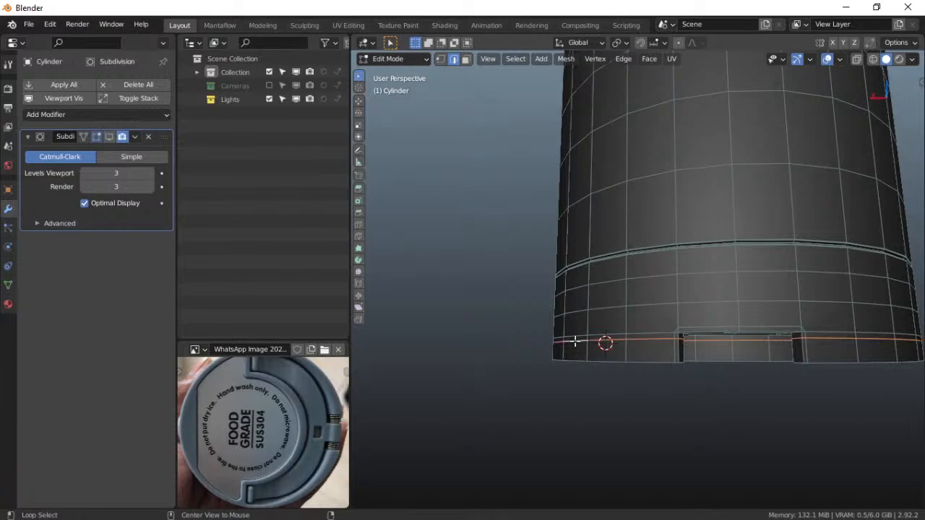
{"action": "key", "text": "x"}
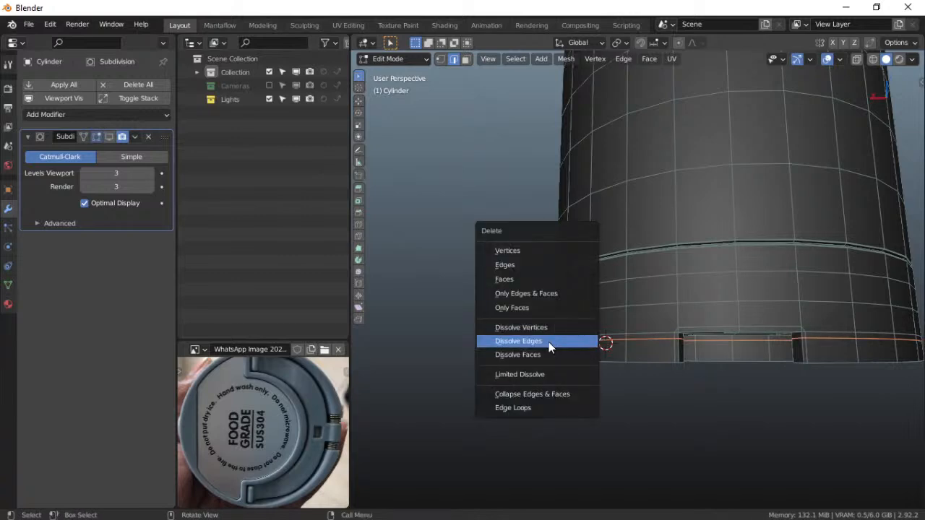
{"action": "left_click", "coordinate": [549, 341]}
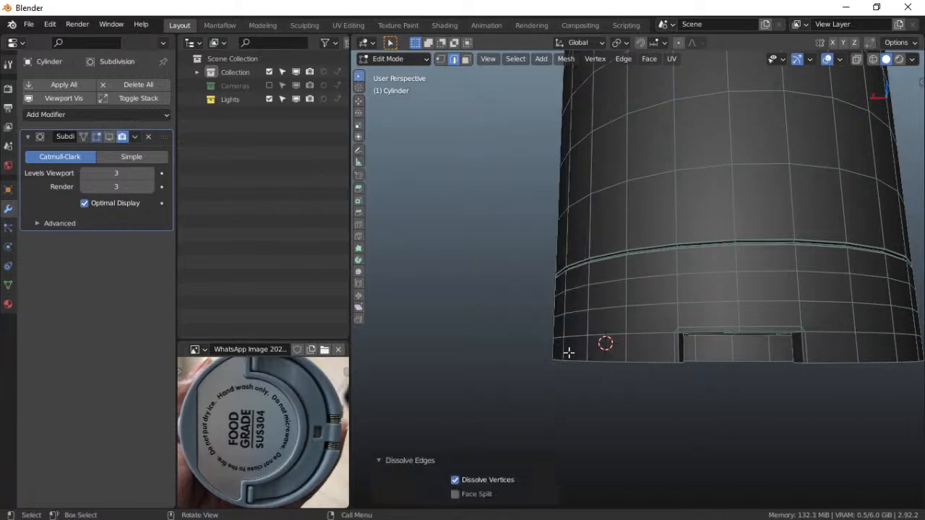
Examine the lower wall's remaining edge loops against the reference photo in front view
{"action": "middle_click_drag", "start_coordinate": [568, 352], "coordinate": [805, 368]}
{"action": "key", "text": "grave"}
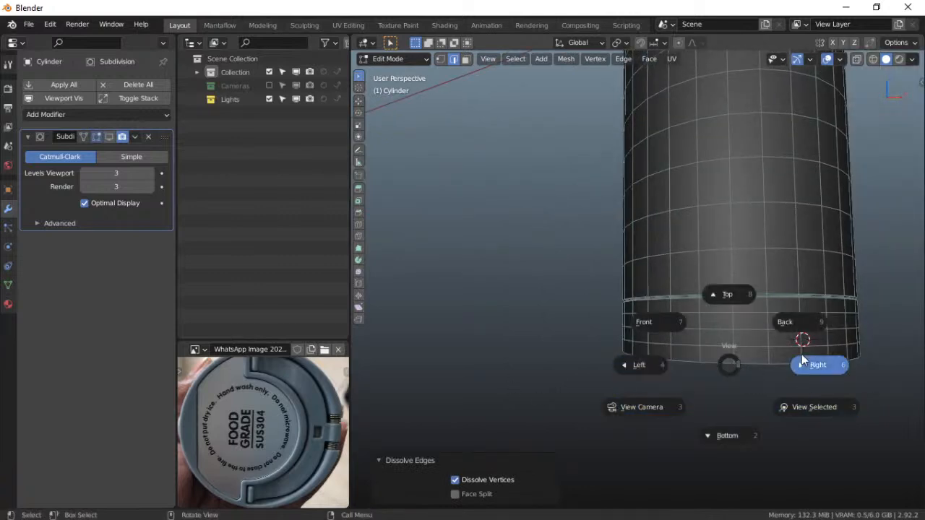
{"action": "left_click", "coordinate": [664, 334]}
{"action": "scroll", "coordinate": [674, 375], "scroll_direction": "up", "scroll_amount": 6}
{"action": "middle_click_drag", "start_coordinate": [734, 423], "coordinate": [584, 294], "text": "shift"}
{"action": "scroll", "coordinate": [550, 340], "scroll_direction": "down", "scroll_amount": 2}
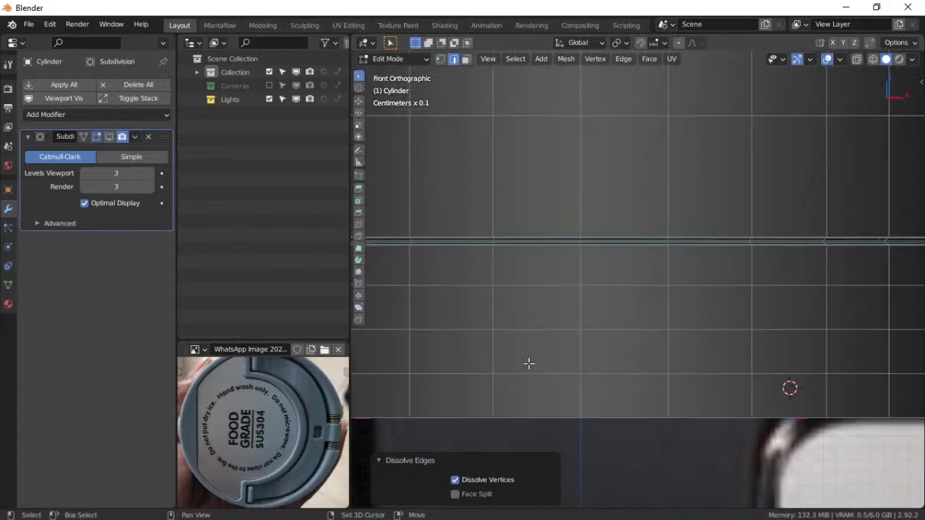
{"action": "scroll", "coordinate": [571, 365], "scroll_direction": "down", "scroll_amount": 1}
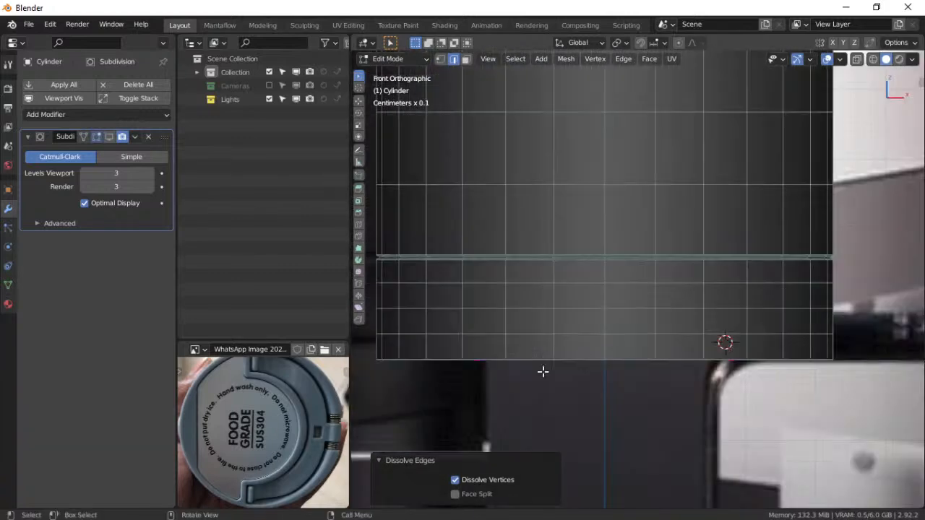
{"action": "left_click", "coordinate": [196, 350]}
{"action": "left_click", "coordinate": [517, 407]}
{"action": "middle_click_drag", "start_coordinate": [530, 397], "coordinate": [682, 342], "text": "shift"}
{"action": "middle_click_drag", "start_coordinate": [500, 357], "coordinate": [519, 357], "text": "shift"}
{"action": "middle_click_drag", "start_coordinate": [673, 362], "coordinate": [568, 407], "text": "shift"}
{"action": "middle_click_drag", "start_coordinate": [735, 384], "coordinate": [657, 409], "text": "shift"}
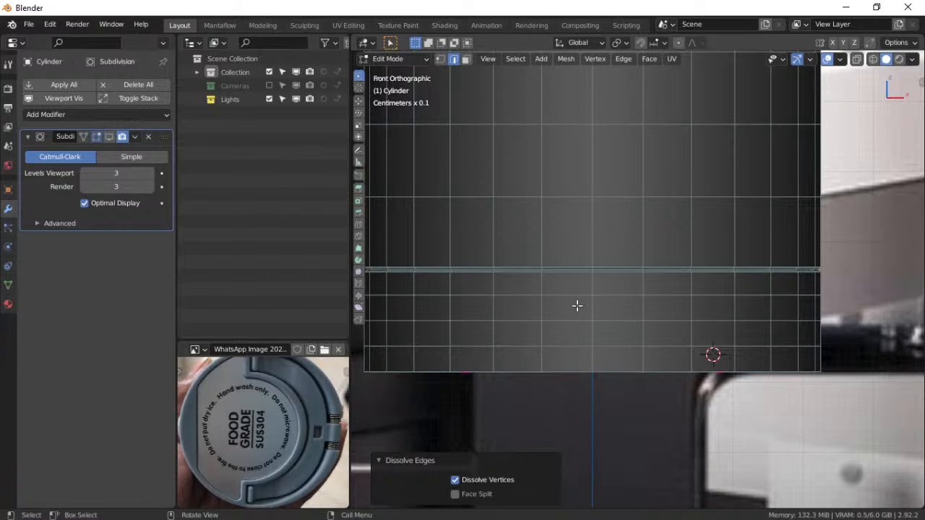
Select the block of faces two columns wide and four rows high below the groove, and inset it by about 0.11 cm
{"action": "key", "text": "3"}
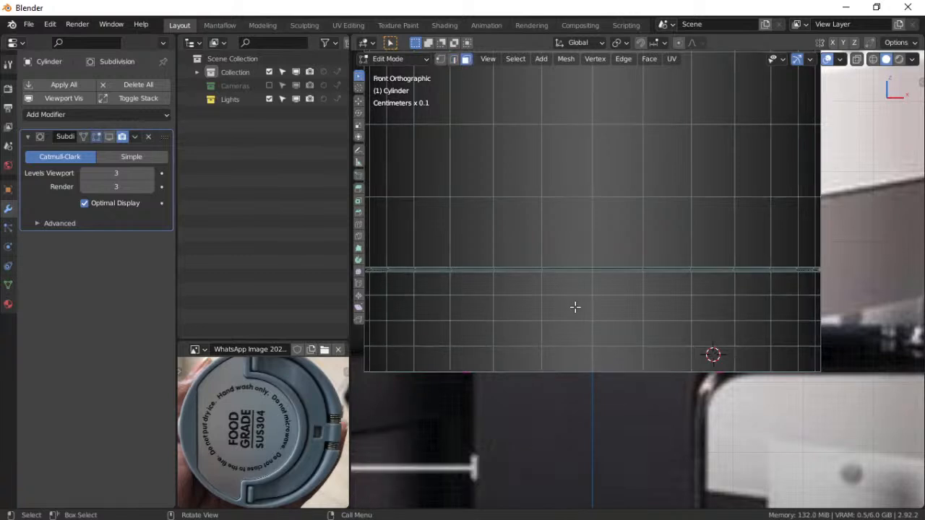
{"action": "left_click_drag", "start_coordinate": [566, 302], "coordinate": [620, 339]}
{"action": "middle_click_drag", "start_coordinate": [619, 338], "coordinate": [614, 363], "text": "shift"}
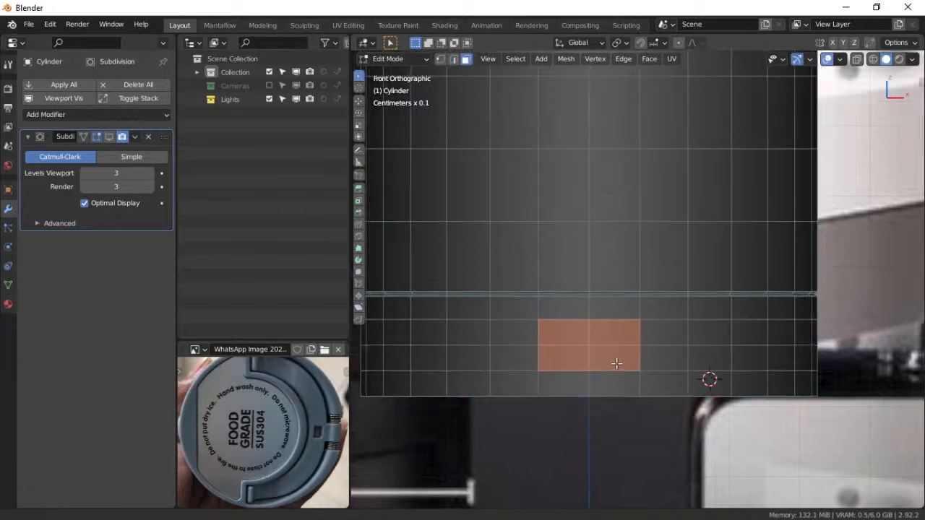
{"action": "scroll", "coordinate": [618, 364], "scroll_direction": "down", "scroll_amount": 2}
{"action": "scroll", "coordinate": [618, 364], "scroll_direction": "up", "scroll_amount": 3}
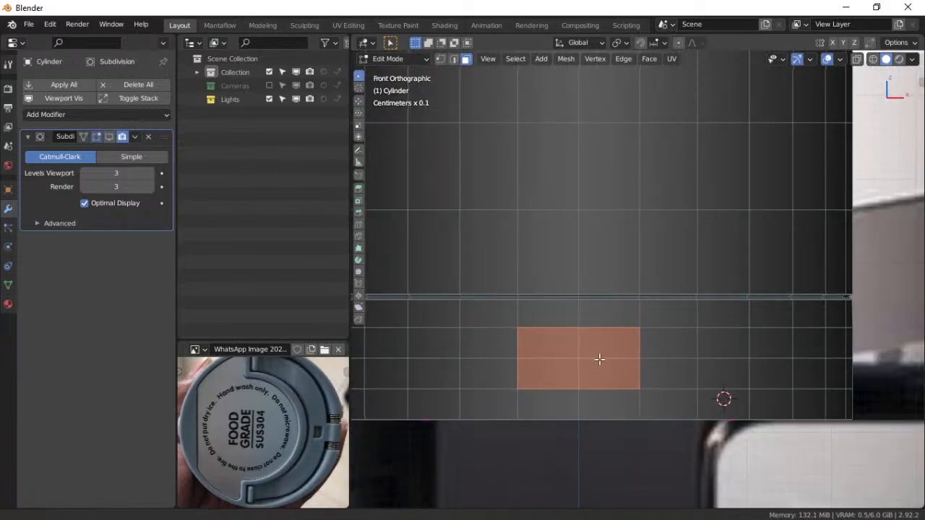
{"action": "middle_click_drag", "start_coordinate": [599, 359], "coordinate": [611, 371], "text": "shift"}
{"action": "left_click_drag", "start_coordinate": [564, 330], "coordinate": [629, 417]}
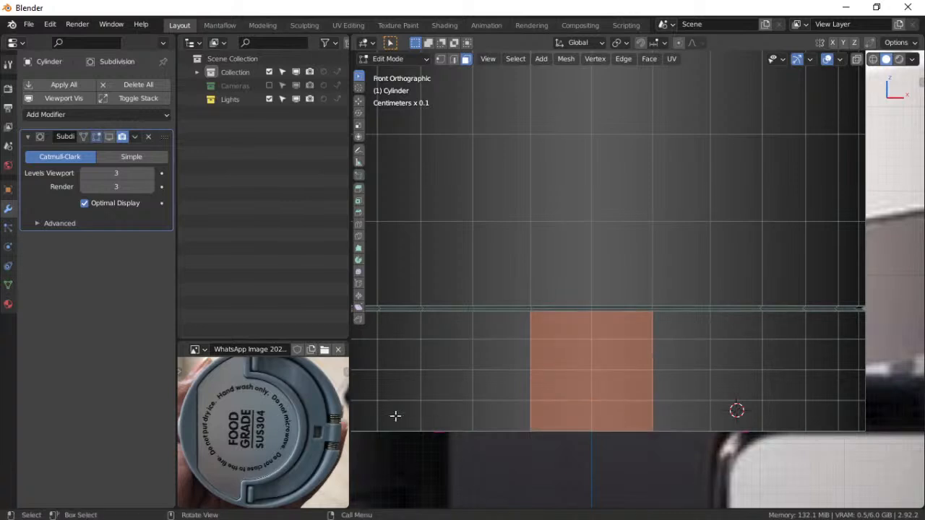
{"action": "middle_click_drag", "start_coordinate": [456, 395], "coordinate": [682, 373], "text": "shift"}
{"action": "middle_click_drag", "start_coordinate": [506, 364], "coordinate": [592, 357], "text": "shift"}
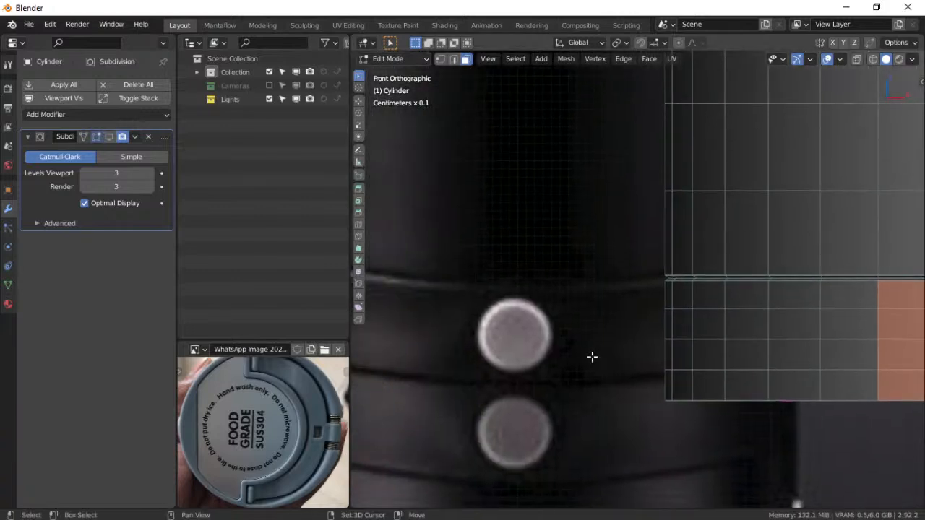
{"action": "middle_click_drag", "start_coordinate": [871, 376], "coordinate": [611, 417], "text": "shift"}
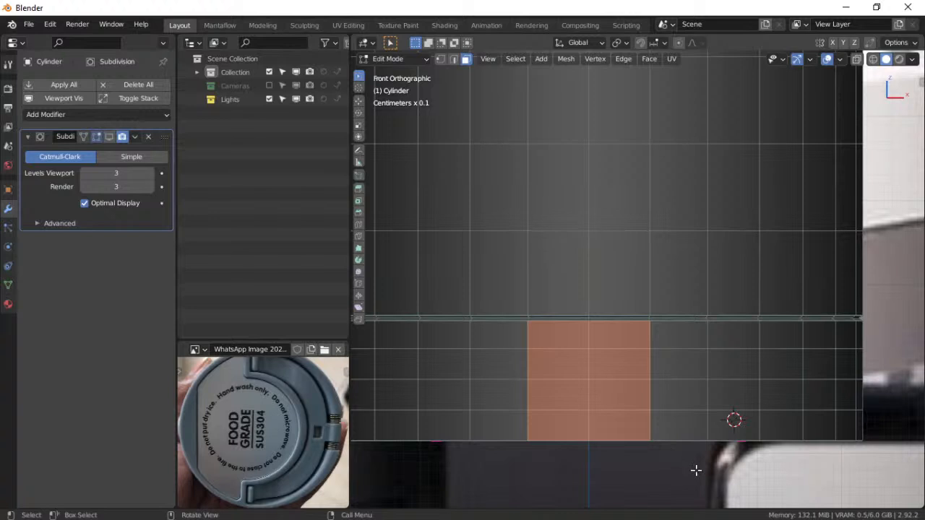
{"action": "key", "text": "i"}
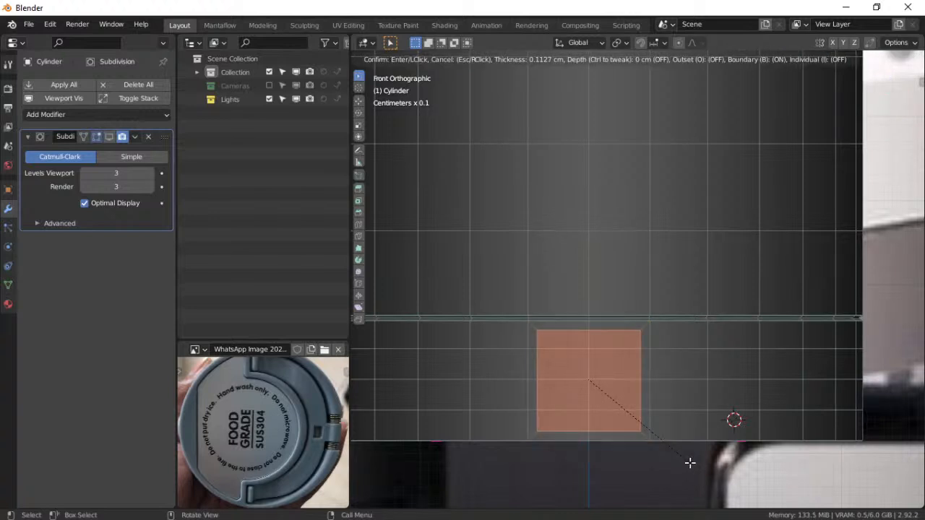
{"action": "left_click", "coordinate": [691, 462]}
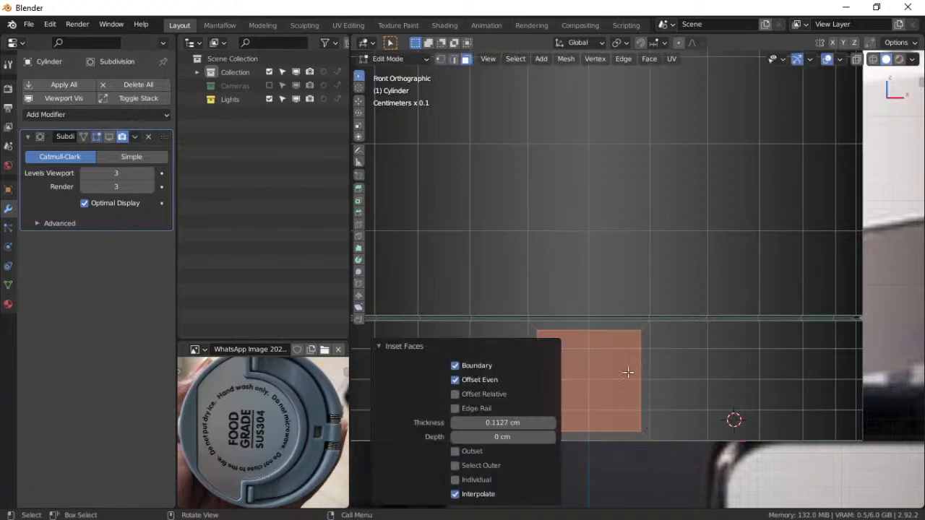
Shape the inset faces into a circle with LoopTools and scale the circle to about 0.85
{"action": "right_click", "coordinate": [594, 357]}
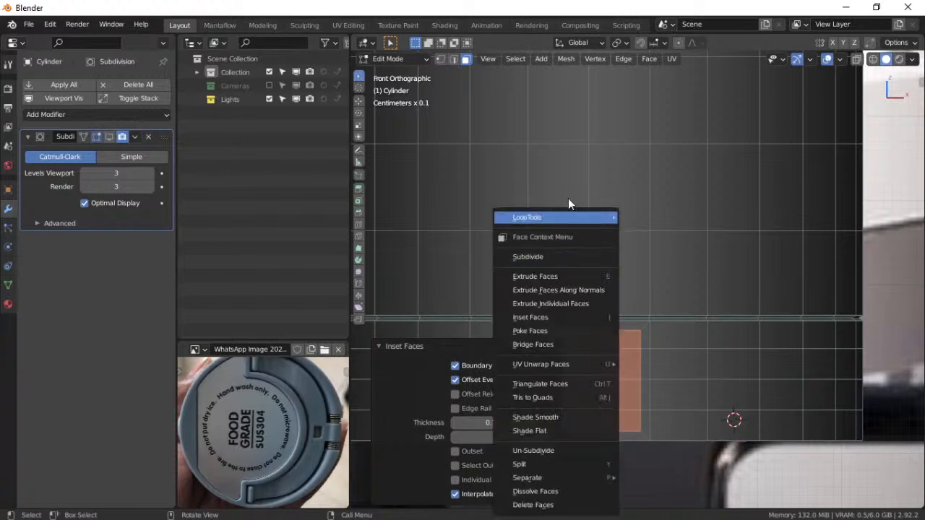
{"action": "mouse_move", "coordinate": [570, 217]}
{"action": "left_click", "coordinate": [654, 230]}
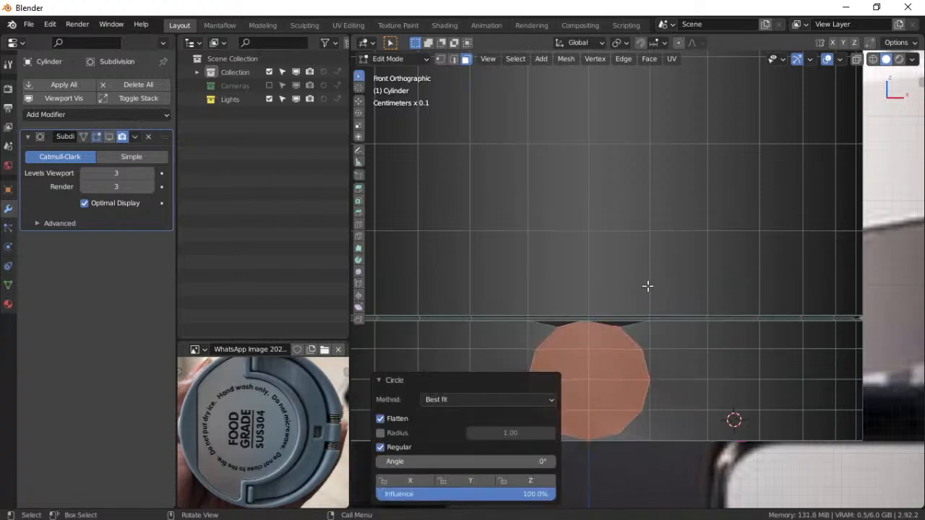
{"action": "key", "text": "s"}
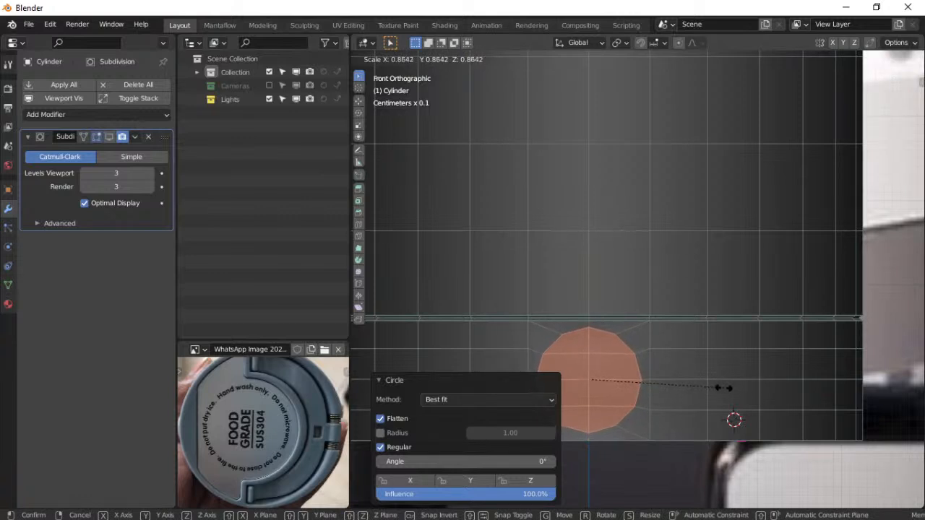
{"action": "left_click", "coordinate": [721, 387]}
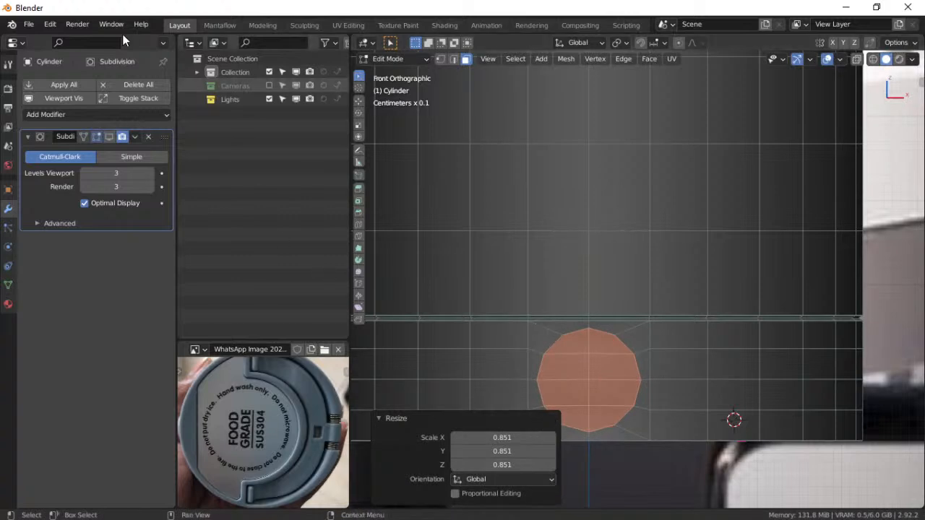
Look up the LoopTools add-on in the preferences by searching for "loop"
{"action": "left_click", "coordinate": [50, 24]}
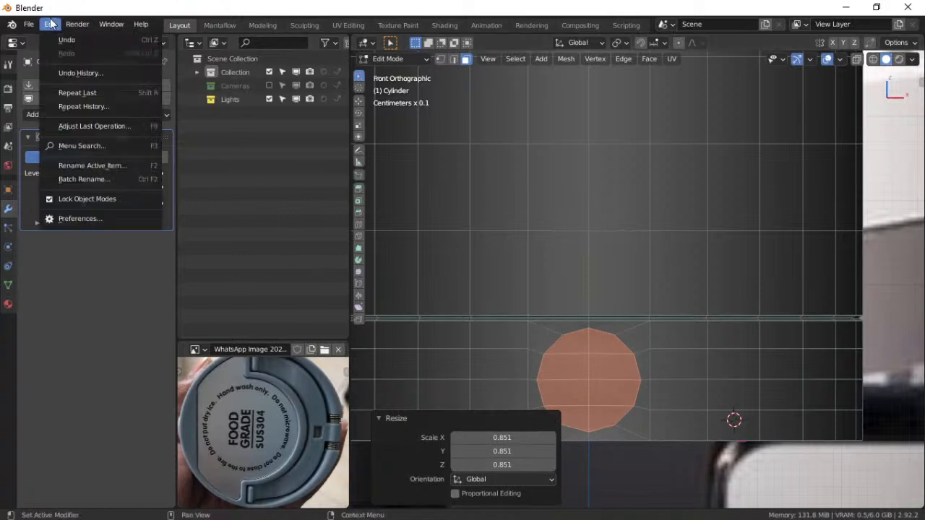
{"action": "left_click", "coordinate": [81, 219]}
{"action": "left_click", "coordinate": [331, 110]}
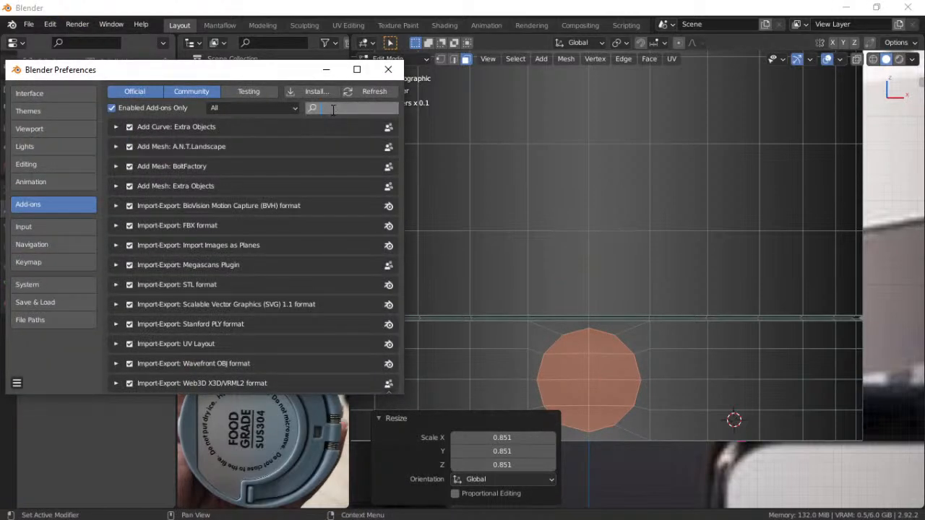
{"action": "type", "text": "loop"}
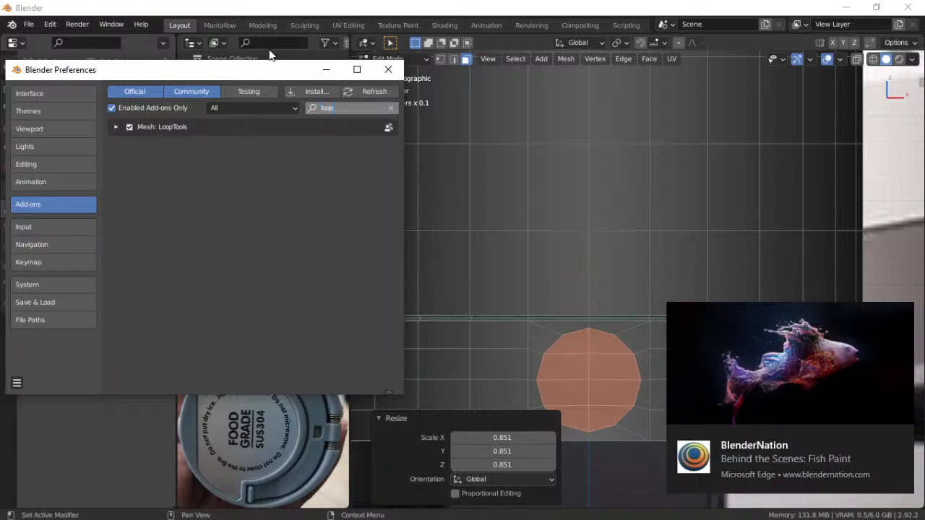
{"action": "left_click", "coordinate": [903, 438]}
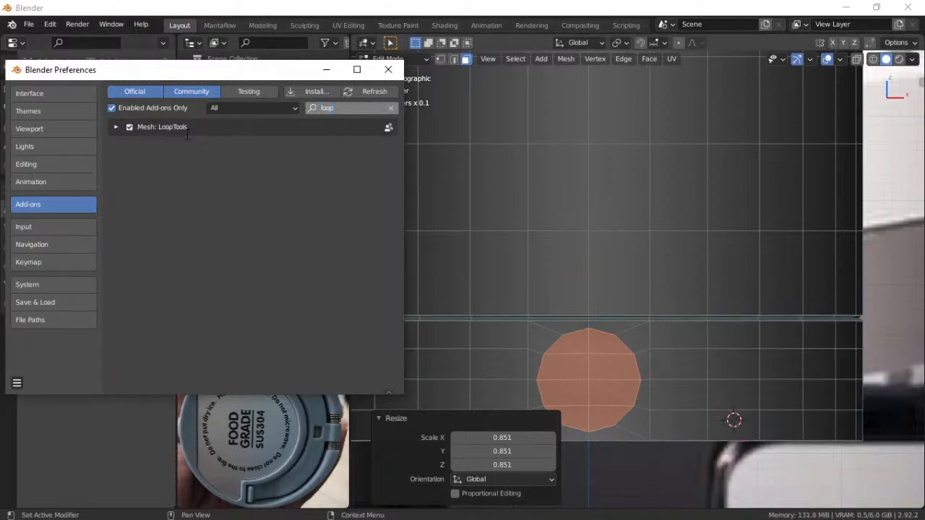
{"action": "left_click", "coordinate": [117, 129]}
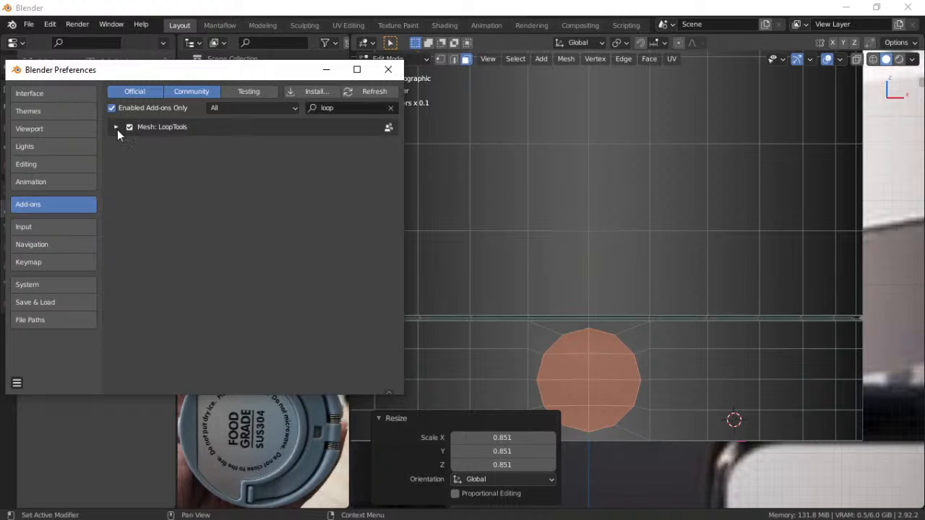
{"action": "left_click", "coordinate": [117, 130]}
{"action": "left_click", "coordinate": [388, 73]}
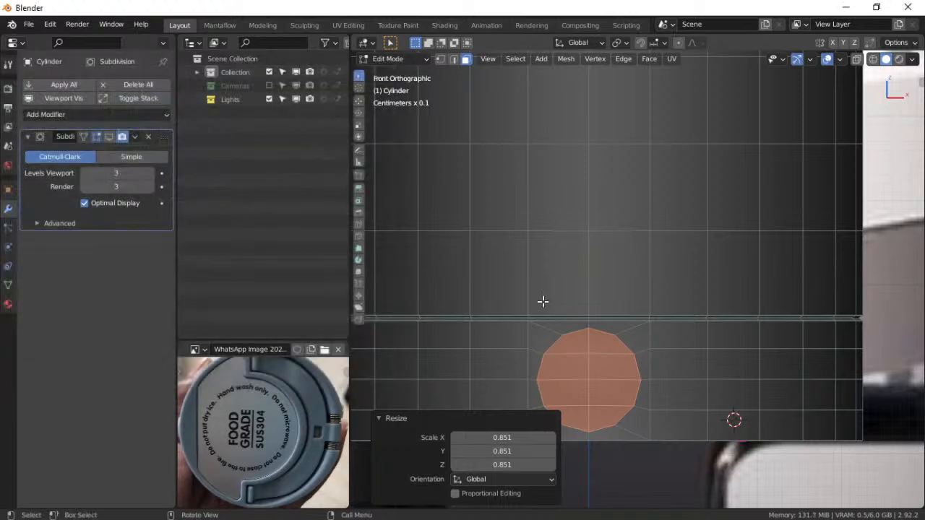
Examine the circular face patch from several angles and compare its size with the round buttons in the front reference photo
{"action": "middle_click_drag", "start_coordinate": [620, 373], "coordinate": [604, 316], "text": "shift"}
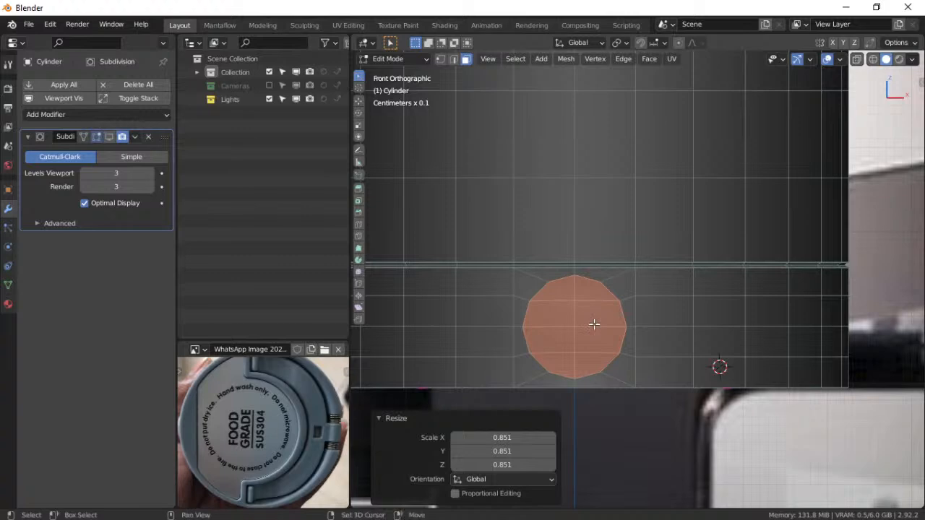
{"action": "middle_click_drag", "start_coordinate": [594, 324], "coordinate": [597, 316]}
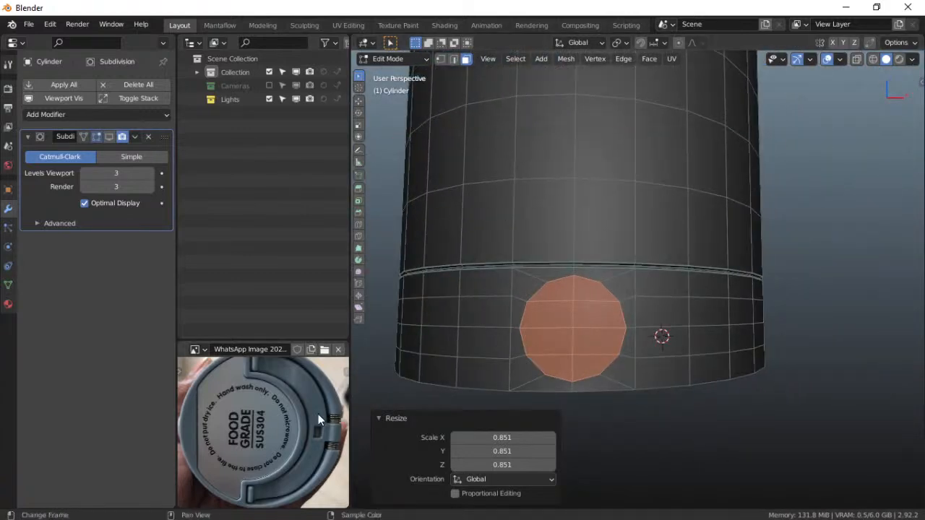
{"action": "middle_click_drag", "start_coordinate": [472, 380], "coordinate": [673, 350], "text": "shift"}
{"action": "key", "text": "grave"}
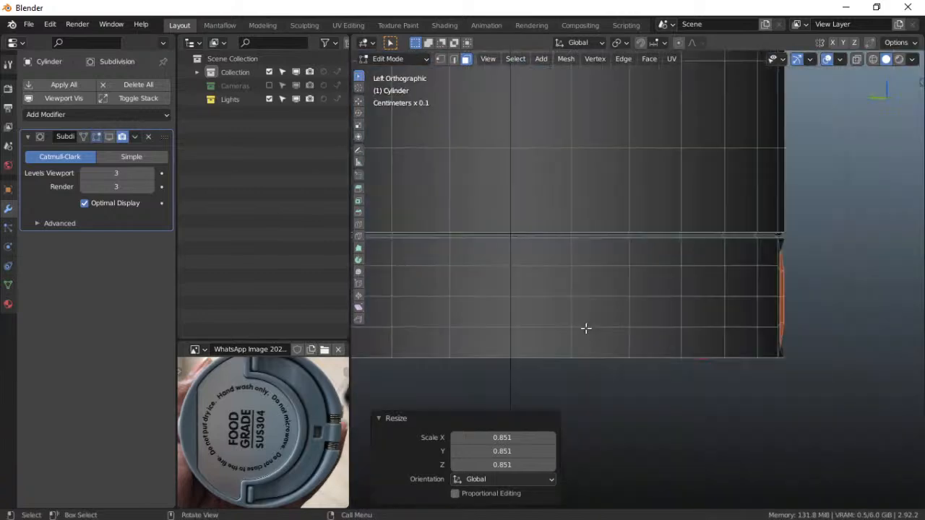
{"action": "key", "text": "grave"}
{"action": "left_click", "coordinate": [526, 289]}
{"action": "scroll", "coordinate": [593, 322], "scroll_direction": "down", "scroll_amount": 3}
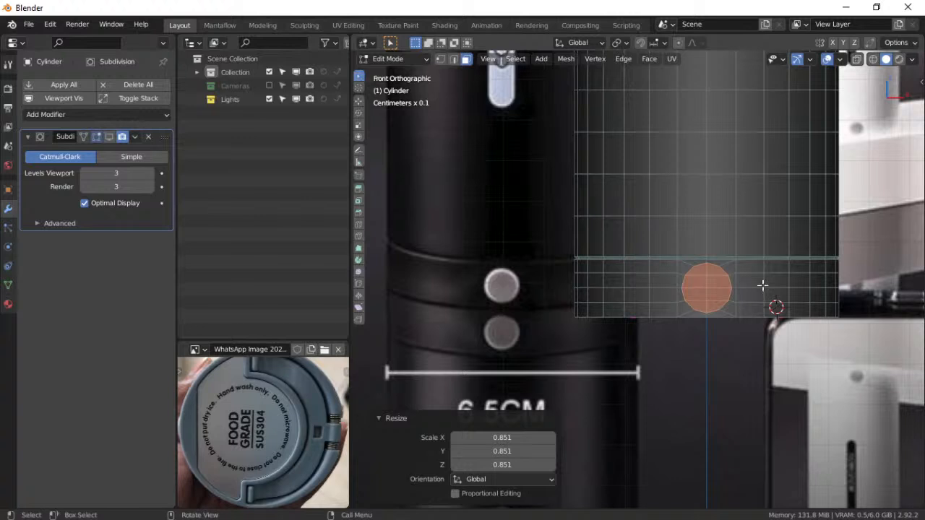
{"action": "scroll", "coordinate": [702, 276], "scroll_direction": "up", "scroll_amount": 1}
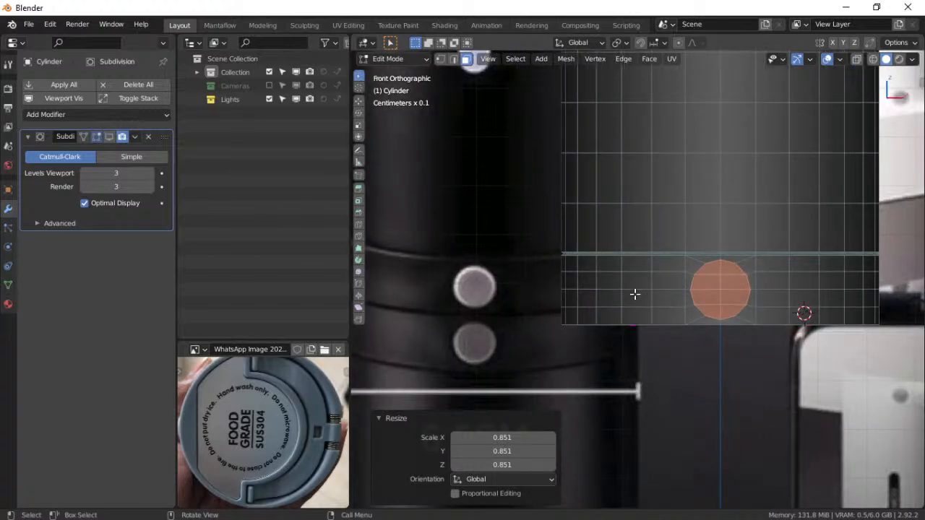
{"action": "middle_click_drag", "start_coordinate": [659, 276], "coordinate": [602, 310], "text": "shift"}
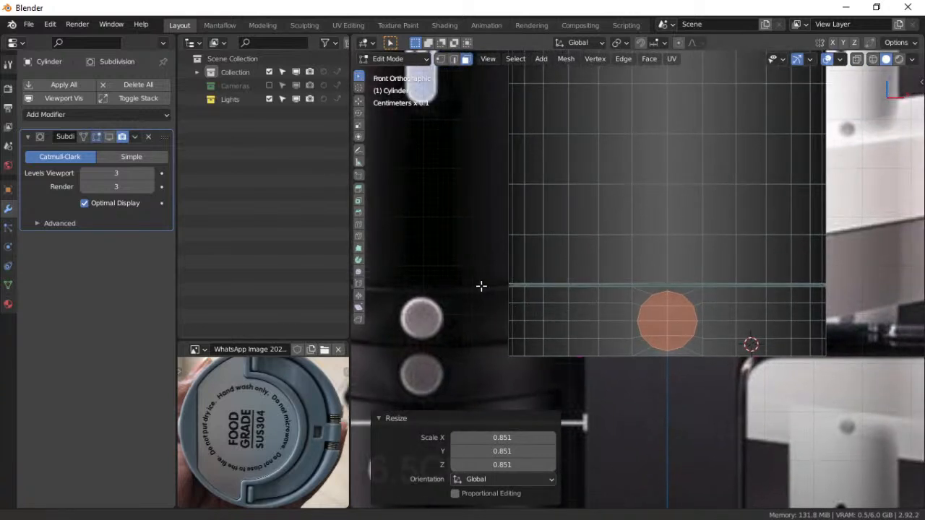
{"action": "middle_click_drag", "start_coordinate": [482, 286], "coordinate": [503, 335], "text": "shift"}
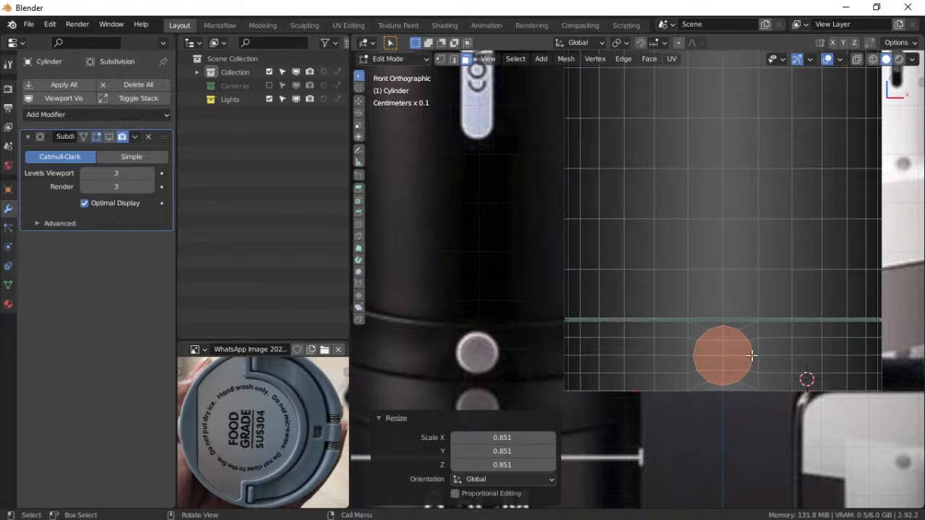
{"action": "middle_click_drag", "start_coordinate": [752, 355], "coordinate": [702, 278], "text": "shift"}
{"action": "scroll", "coordinate": [614, 369], "scroll_direction": "up", "scroll_amount": 2}
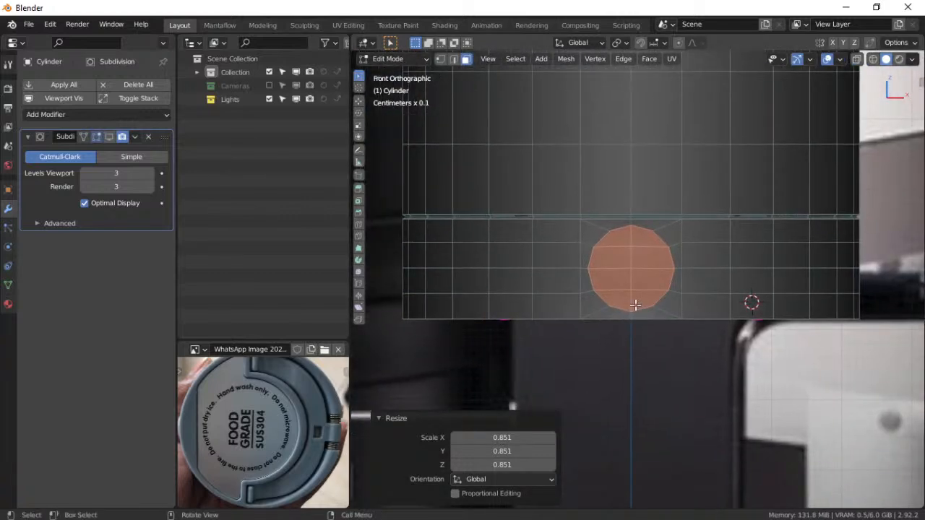
Turn on X-ray in right view and extrude the circular patch about 0.44 cm into the cup body
{"action": "mouse_move", "coordinate": [635, 305]}
{"action": "middle_mouse_down"}
{"action": "mouse_move", "coordinate": [675, 297]}
{"action": "mouse_move", "coordinate": [597, 309]}
{"action": "mouse_move", "coordinate": [628, 308]}
{"action": "middle_mouse_up"}
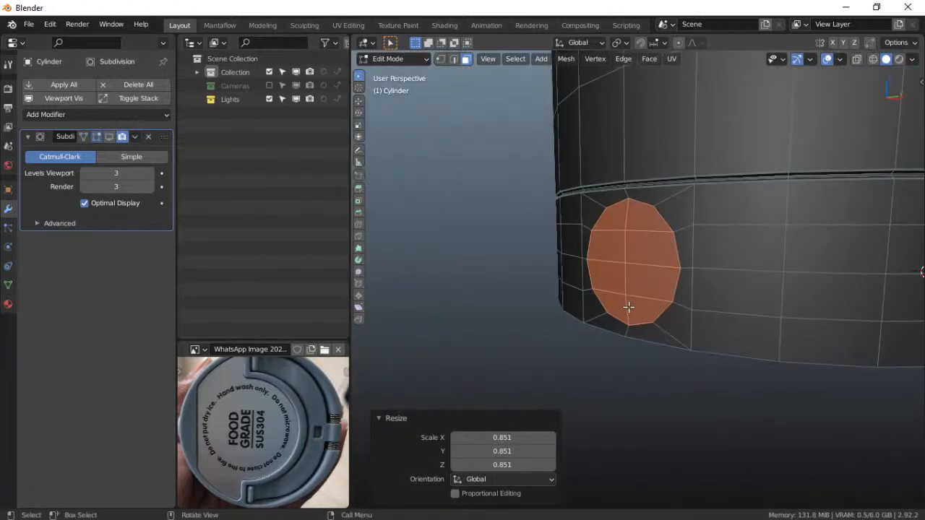
{"action": "key", "text": "KP_3"}
{"action": "scroll", "coordinate": [690, 321], "scroll_direction": "up", "scroll_amount": 2}
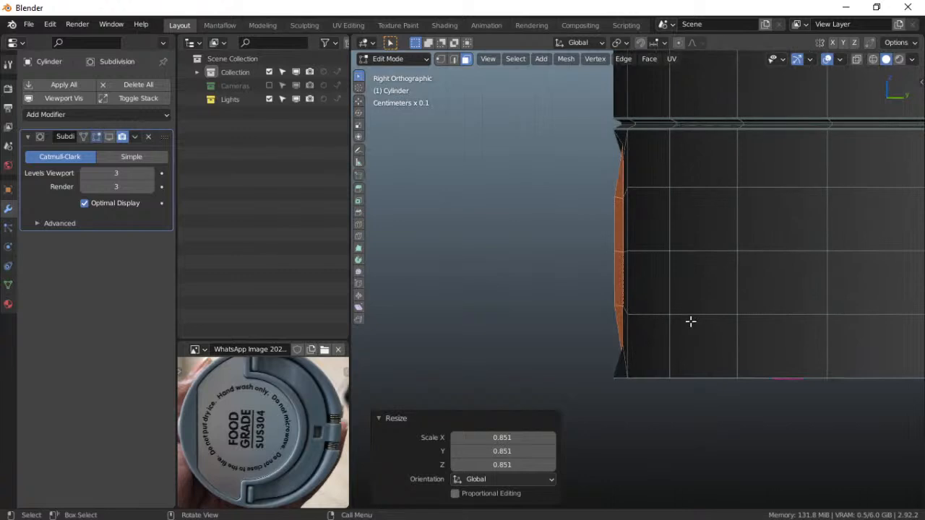
{"action": "left_click", "coordinate": [857, 59]}
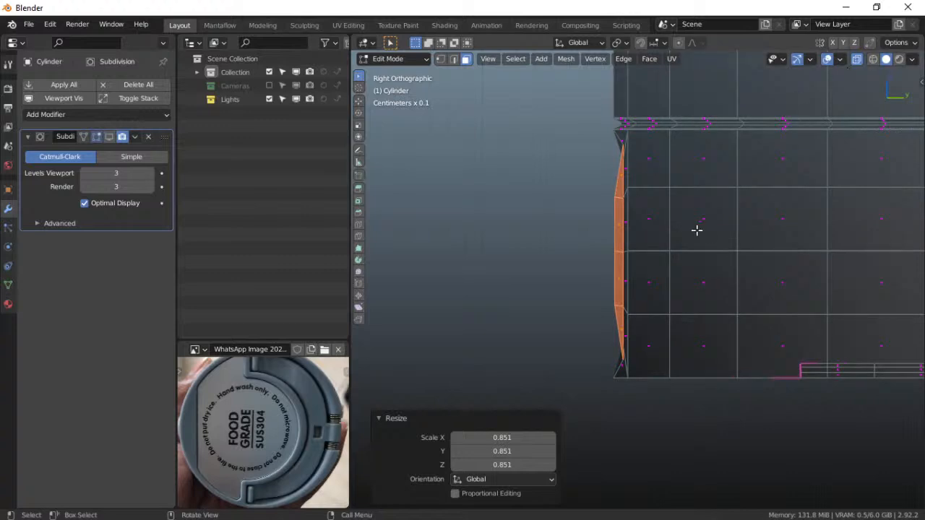
{"action": "key", "text": "e"}
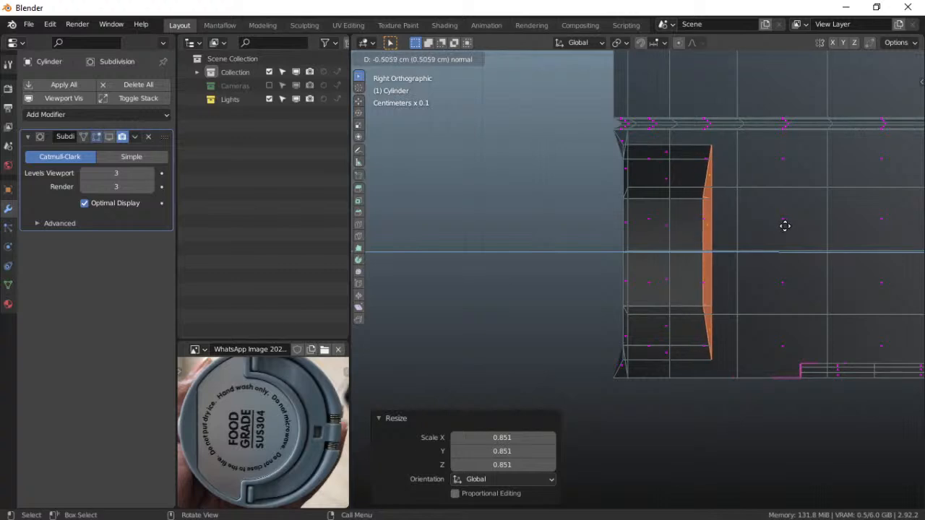
{"action": "left_click", "coordinate": [773, 224]}
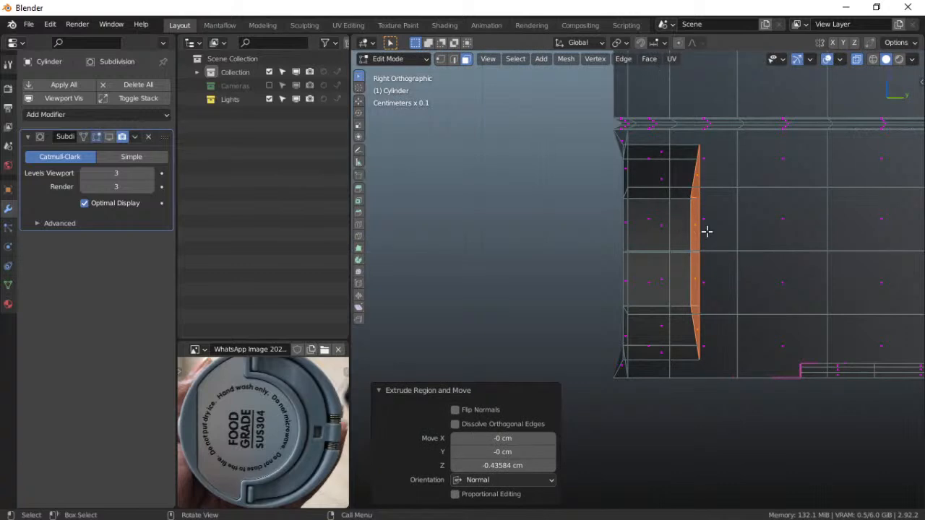
Flatten the recess's inner circular faces by scaling them to 0 along the Y axis
{"action": "key", "text": "s"}
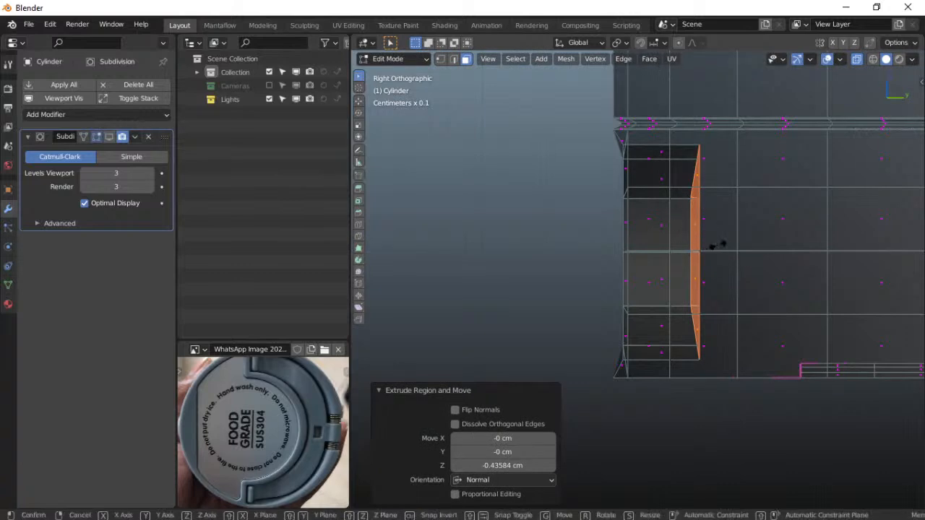
{"action": "key", "text": "y"}
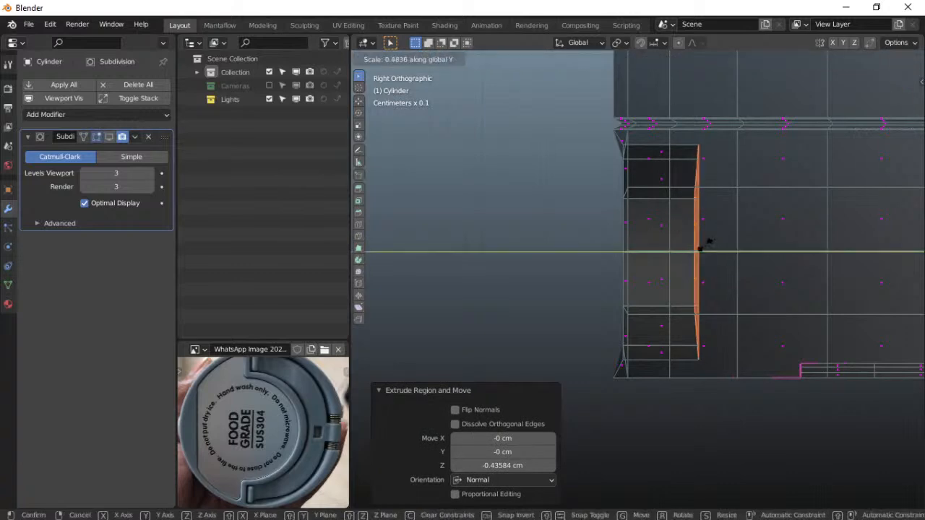
{"action": "key", "text": "0"}
{"action": "key", "text": "Return"}
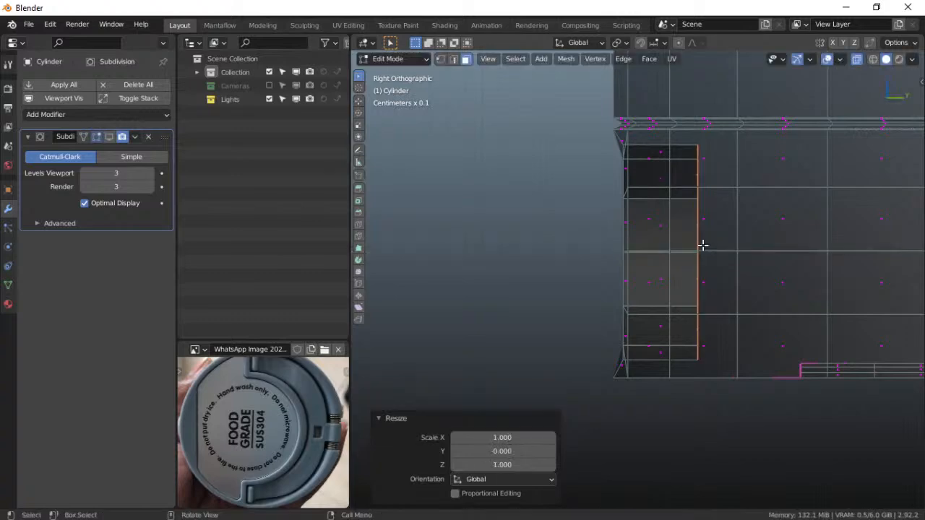
{"action": "scroll", "coordinate": [703, 246], "scroll_direction": "down", "scroll_amount": 1}
{"action": "middle_click_drag", "start_coordinate": [683, 243], "coordinate": [768, 241]}
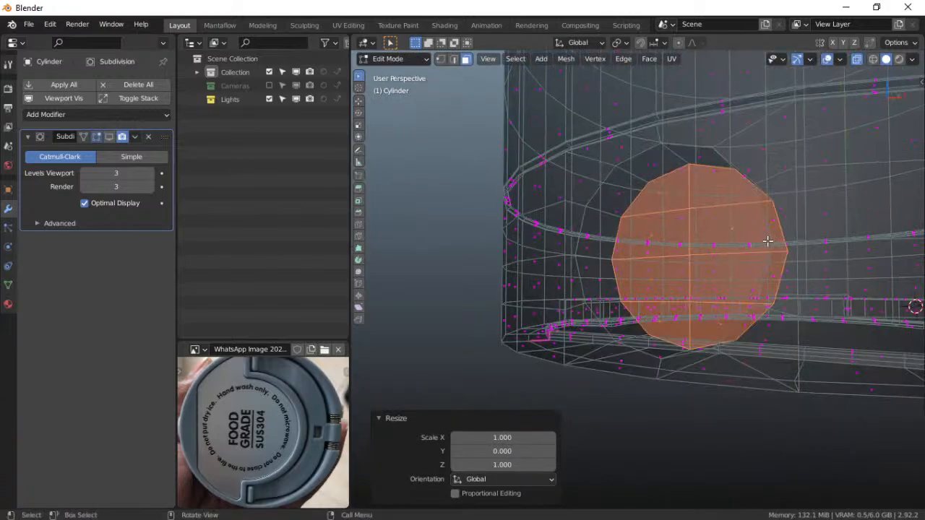
Turn off X-ray and inset the recess's inner circular faces by about 0.045 cm
{"action": "left_click", "coordinate": [857, 58]}
{"action": "middle_click_drag", "start_coordinate": [669, 273], "coordinate": [706, 275]}
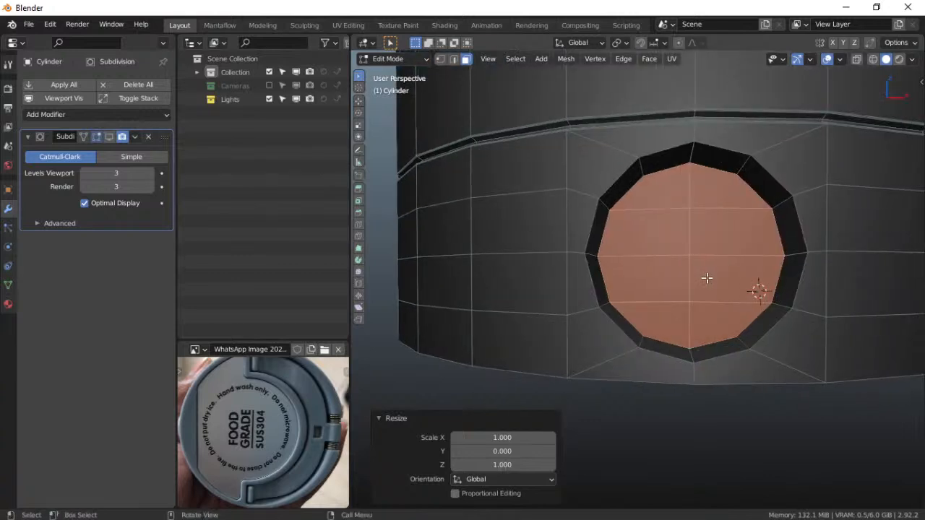
{"action": "key", "text": "i"}
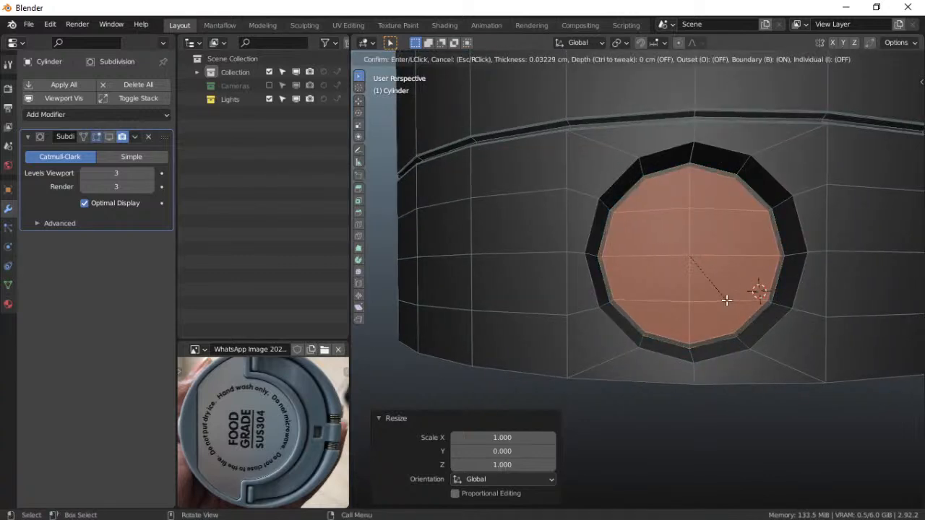
{"action": "left_click", "coordinate": [719, 292]}
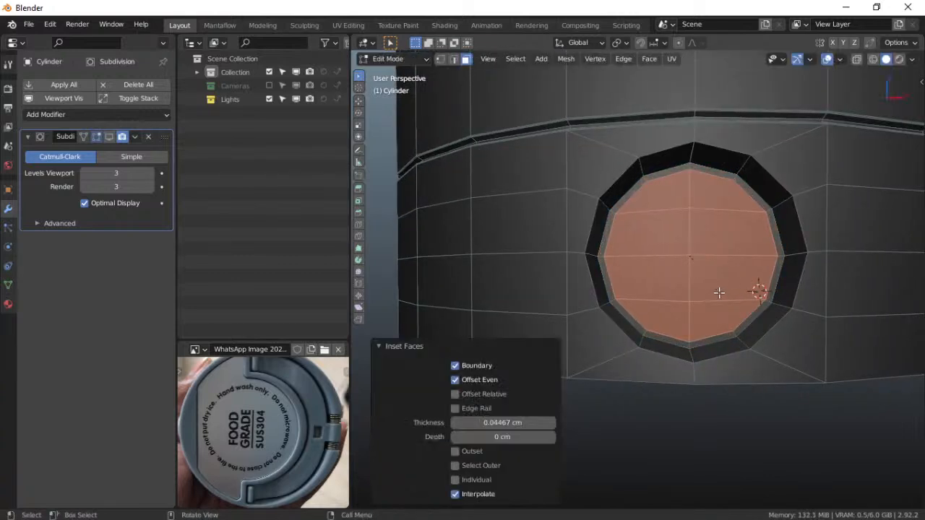
Select the recess's outer rim edge loop and bevel it about 0.025 cm with two segments
{"action": "left_click", "coordinate": [614, 184], "text": "alt"}
{"action": "key", "text": "2"}
{"action": "key", "text": "alt+a"}
{"action": "left_click", "coordinate": [613, 184], "text": "alt"}
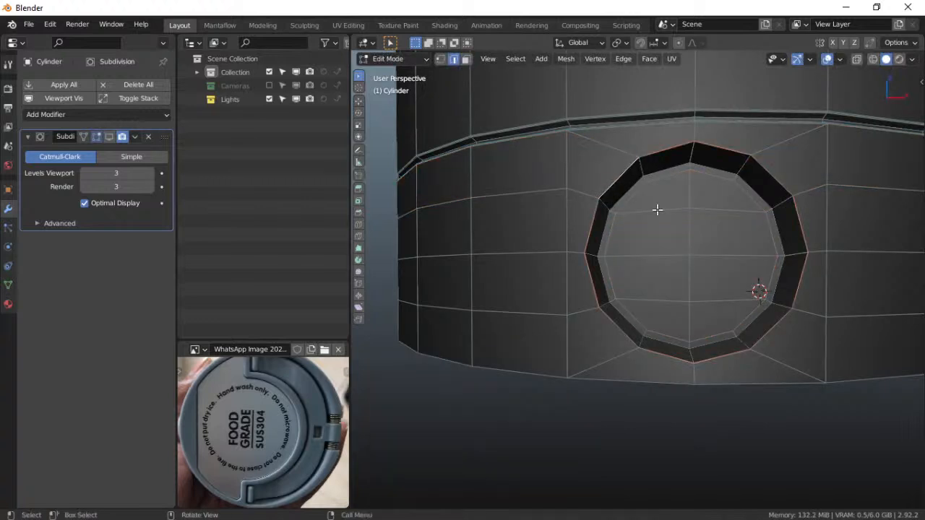
{"action": "key", "text": "ctrl+b"}
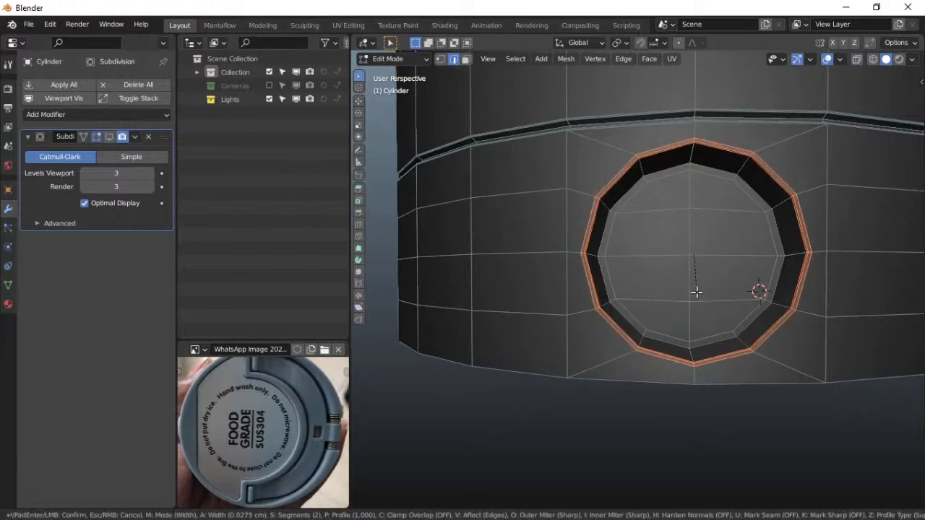
{"action": "left_click", "coordinate": [696, 291]}
Try rim bevel widths of about 0.125 cm and 0.03 cm while viewing the rim up close
{"action": "scroll", "coordinate": [643, 305], "scroll_direction": "up", "scroll_amount": 8}
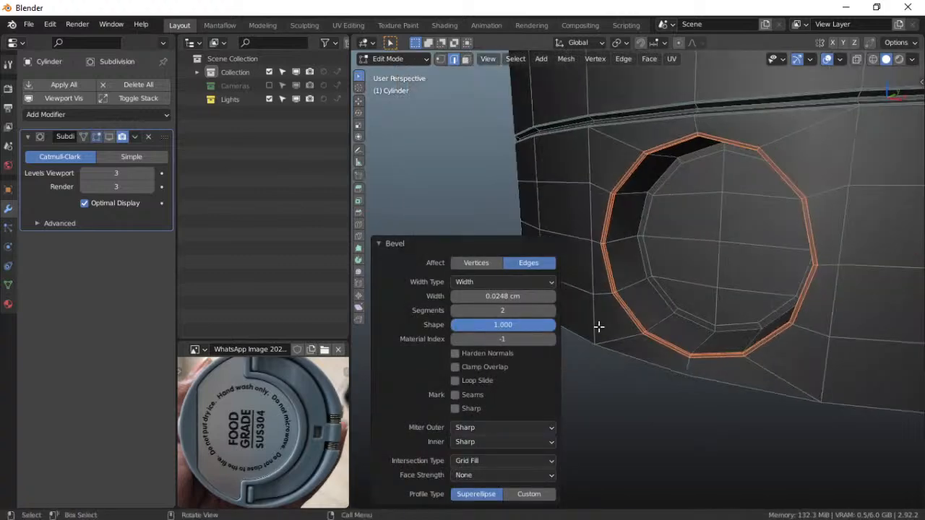
{"action": "middle_click_drag", "start_coordinate": [624, 316], "coordinate": [661, 267], "text": "shift"}
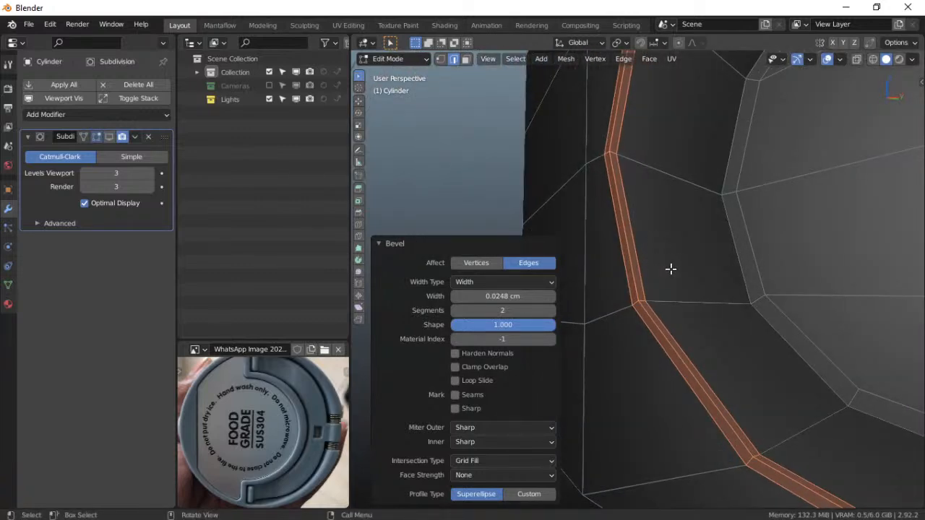
{"action": "mouse_move", "coordinate": [541, 297]}
{"action": "left_mouse_down"}
{"action": "mouse_move", "coordinate": [607, 297]}
{"action": "mouse_move", "coordinate": [543, 297]}
{"action": "mouse_move", "coordinate": [559, 297]}
{"action": "left_mouse_up"}
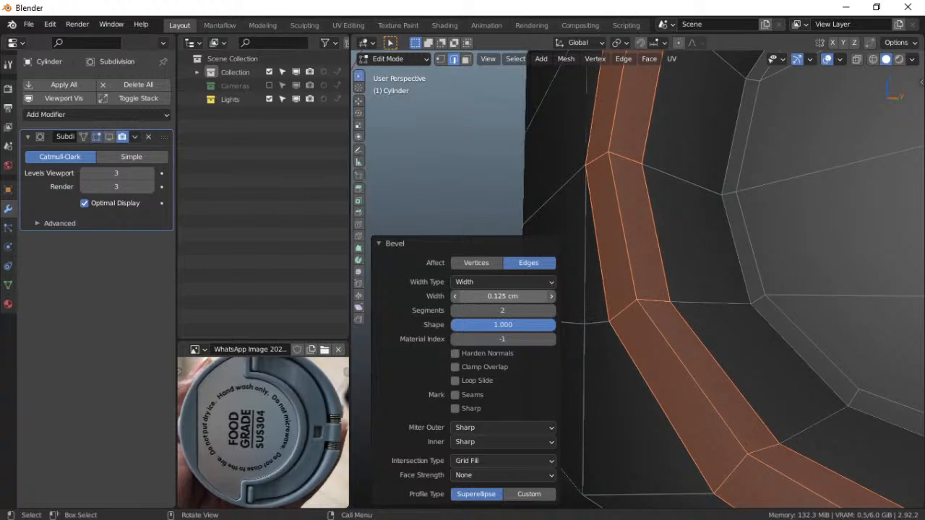
{"action": "mouse_move", "coordinate": [559, 297]}
{"action": "left_mouse_down"}
{"action": "mouse_move", "coordinate": [543, 297]}
{"action": "mouse_move", "coordinate": [607, 297]}
{"action": "mouse_move", "coordinate": [553, 295]}
{"action": "left_mouse_up"}
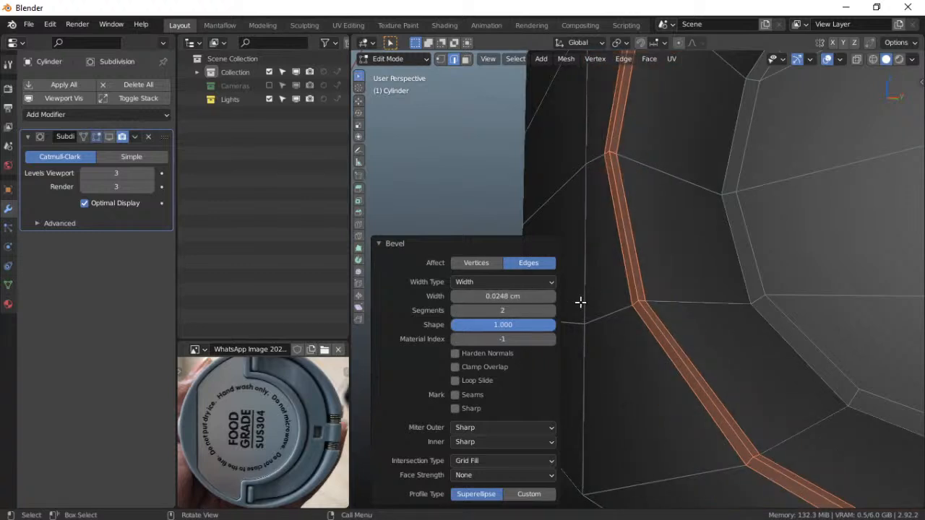
{"action": "left_click", "coordinate": [485, 296]}
{"action": "left_click", "coordinate": [473, 296]}
{"action": "left_click", "coordinate": [499, 297]}
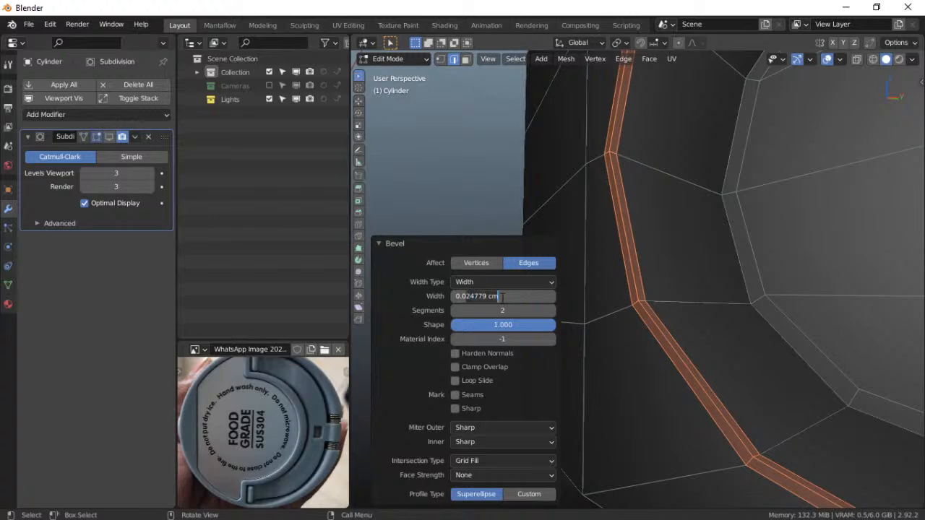
{"action": "type", "text": "3"}
{"action": "key", "text": "Return"}
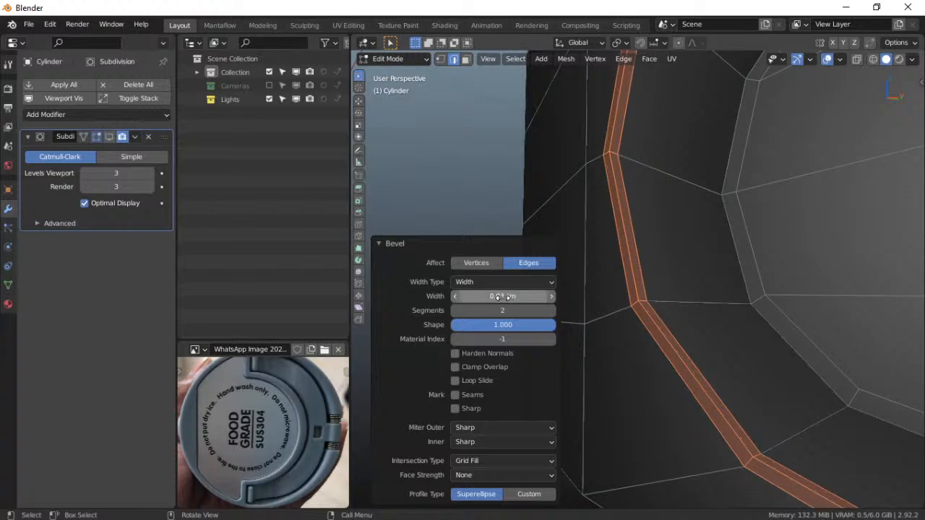
Set the width of the recess's rim bevel to 0.04 cm
{"action": "left_click", "coordinate": [491, 297]}
{"action": "left_click", "coordinate": [481, 296]}
{"action": "key", "text": "BackSpace"}
{"action": "type", "text": "4"}
{"action": "key", "text": "Return"}
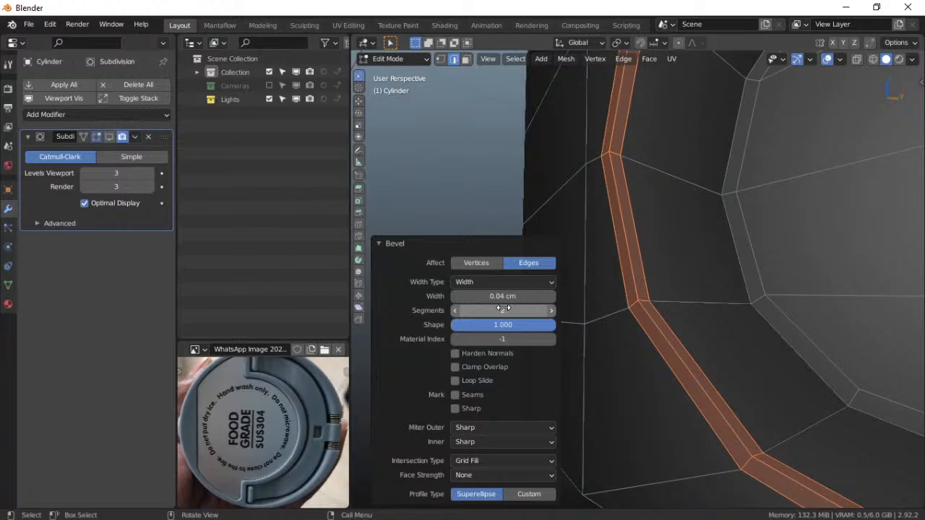
Preview the subdivided cup in Object Mode and examine the recess, lower groove and side silhouette from the right and at an angle
{"action": "scroll", "coordinate": [725, 291], "scroll_direction": "down", "scroll_amount": 4}
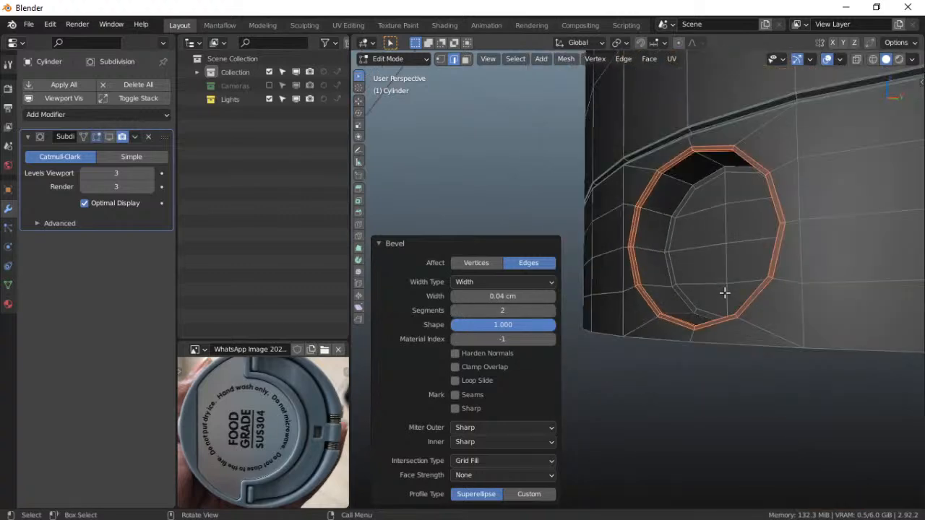
{"action": "key", "text": "Tab"}
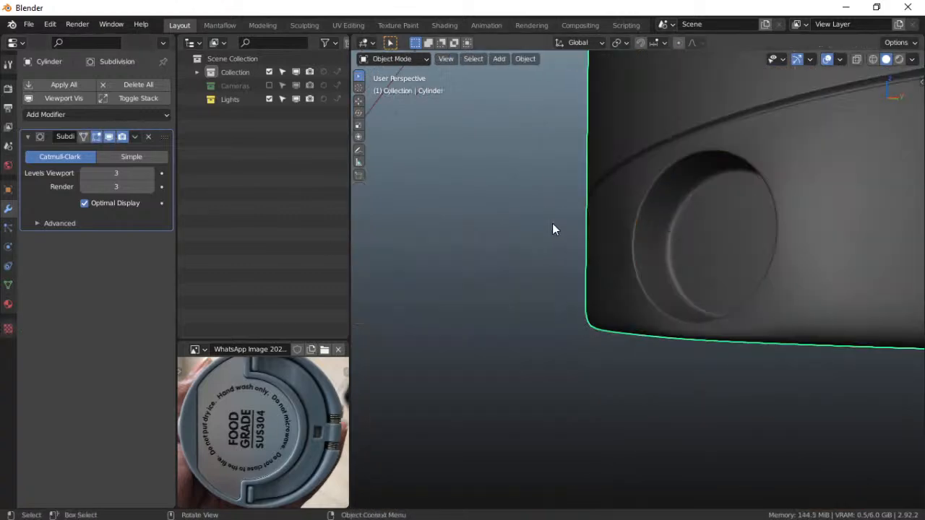
{"action": "middle_click_drag", "start_coordinate": [641, 246], "coordinate": [583, 272]}
{"action": "key", "text": "grave"}
{"action": "left_click", "coordinate": [673, 272]}
{"action": "scroll", "coordinate": [668, 284], "scroll_direction": "up", "scroll_amount": 5}
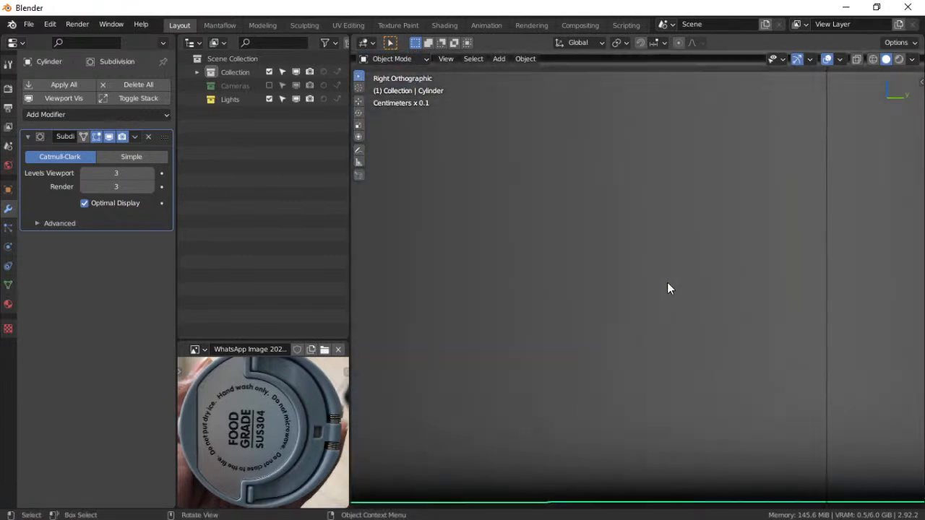
{"action": "scroll", "coordinate": [668, 283], "scroll_direction": "down", "scroll_amount": 8}
{"action": "middle_click_drag", "start_coordinate": [621, 283], "coordinate": [712, 291], "text": "shift"}
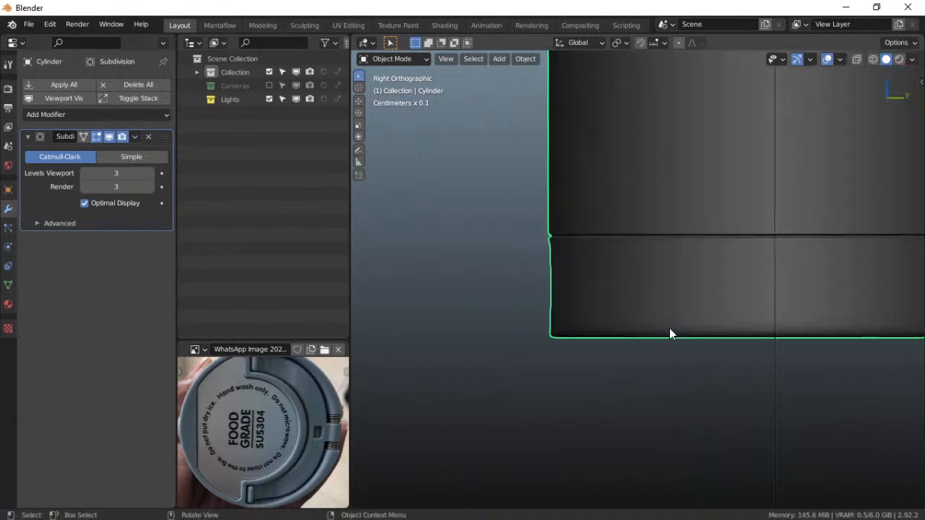
{"action": "scroll", "coordinate": [668, 328], "scroll_direction": "up", "scroll_amount": 5}
{"action": "middle_click_drag", "start_coordinate": [499, 245], "coordinate": [608, 248], "text": "shift"}
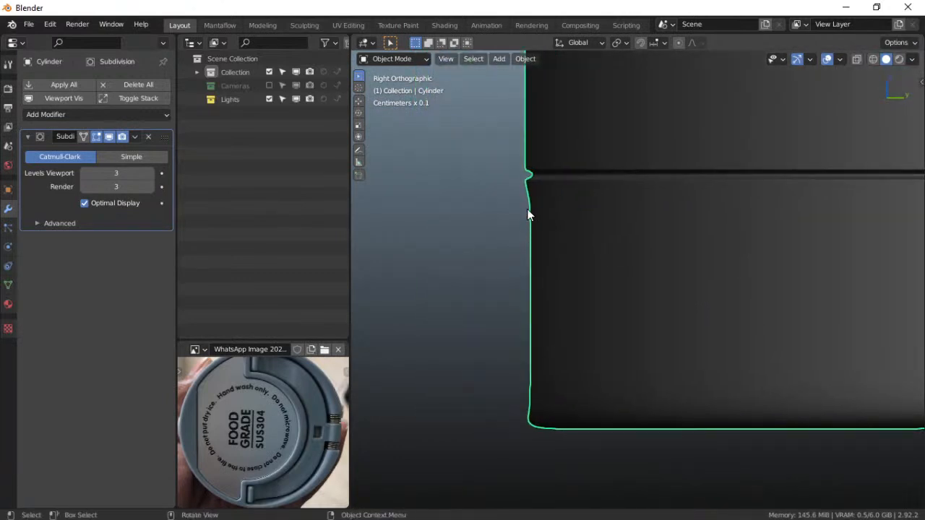
{"action": "middle_click_drag", "start_coordinate": [531, 203], "coordinate": [550, 242], "text": "shift"}
{"action": "middle_click_drag", "start_coordinate": [411, 362], "coordinate": [519, 277]}
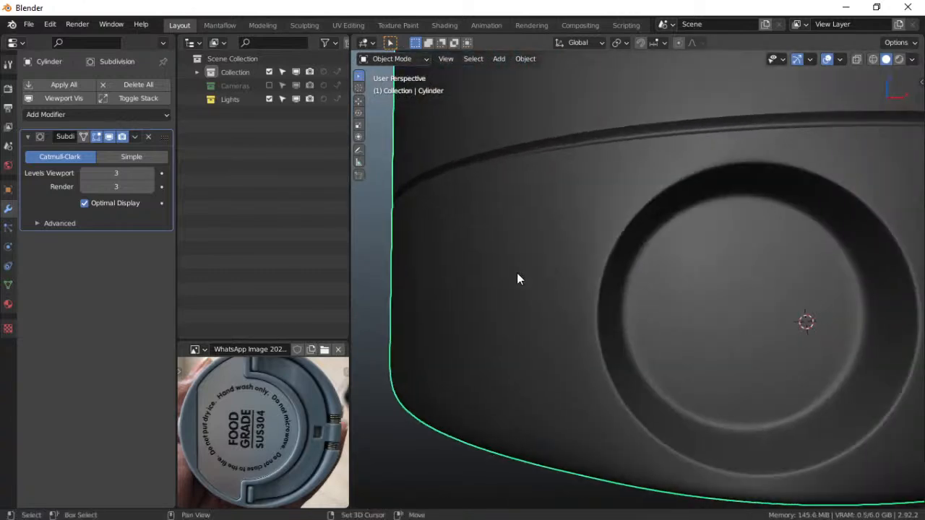
{"action": "scroll", "coordinate": [611, 281], "scroll_direction": "down", "scroll_amount": 3}
{"action": "scroll", "coordinate": [611, 280], "scroll_direction": "up", "scroll_amount": 3}
{"action": "middle_click_drag", "start_coordinate": [610, 280], "coordinate": [583, 281]}
{"action": "middle_click_drag", "start_coordinate": [625, 245], "coordinate": [636, 233]}
{"action": "key", "text": "grave"}
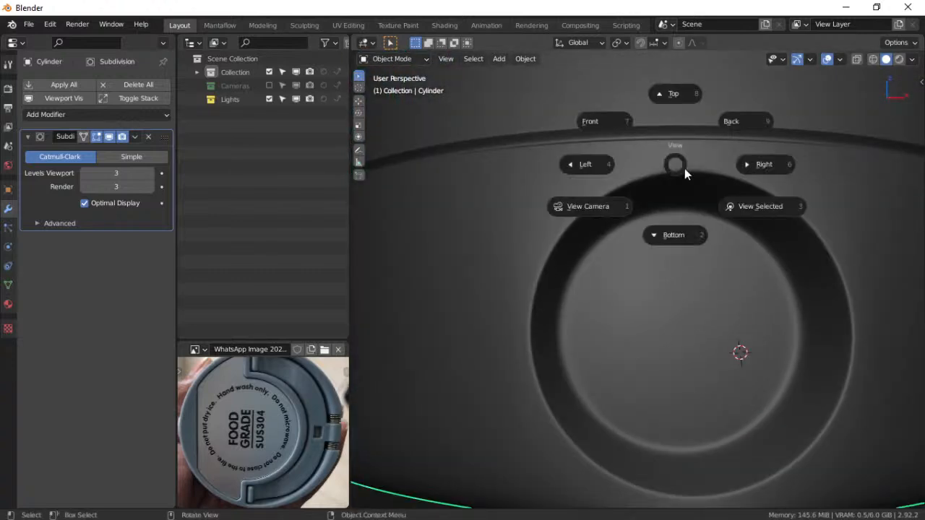
{"action": "left_click", "coordinate": [735, 170]}
{"action": "scroll", "coordinate": [607, 275], "scroll_direction": "down", "scroll_amount": 4}
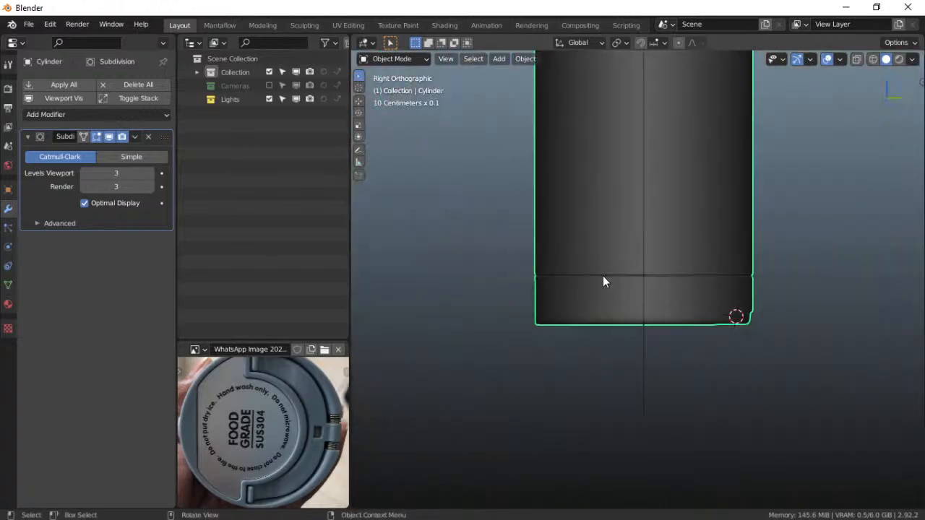
Return to Edit Mode and examine the beveled recess rim against its smoothed surface from several angles
{"action": "key", "text": "ctrl+Tab"}
{"action": "left_click", "coordinate": [511, 233]}
{"action": "key", "text": "ctrl+Tab"}
{"action": "left_click", "coordinate": [606, 265]}
{"action": "middle_click_drag", "start_coordinate": [547, 279], "coordinate": [629, 195]}
{"action": "scroll", "coordinate": [636, 277], "scroll_direction": "down", "scroll_amount": 3}
{"action": "scroll", "coordinate": [637, 278], "scroll_direction": "up", "scroll_amount": 2}
{"action": "scroll", "coordinate": [636, 276], "scroll_direction": "up", "scroll_amount": 2}
{"action": "key", "text": "KP_Decimal"}
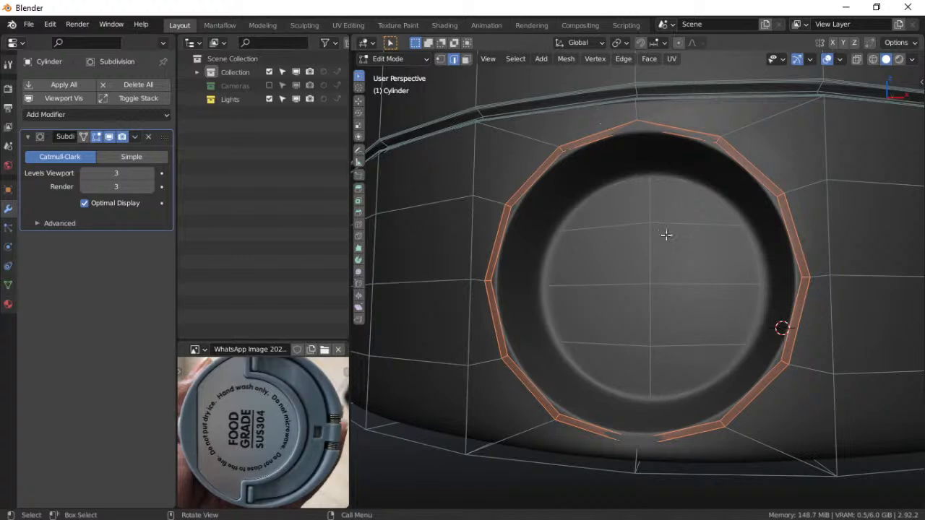
{"action": "middle_click_drag", "start_coordinate": [735, 347], "coordinate": [698, 311]}
{"action": "middle_click_drag", "start_coordinate": [774, 334], "coordinate": [710, 341]}
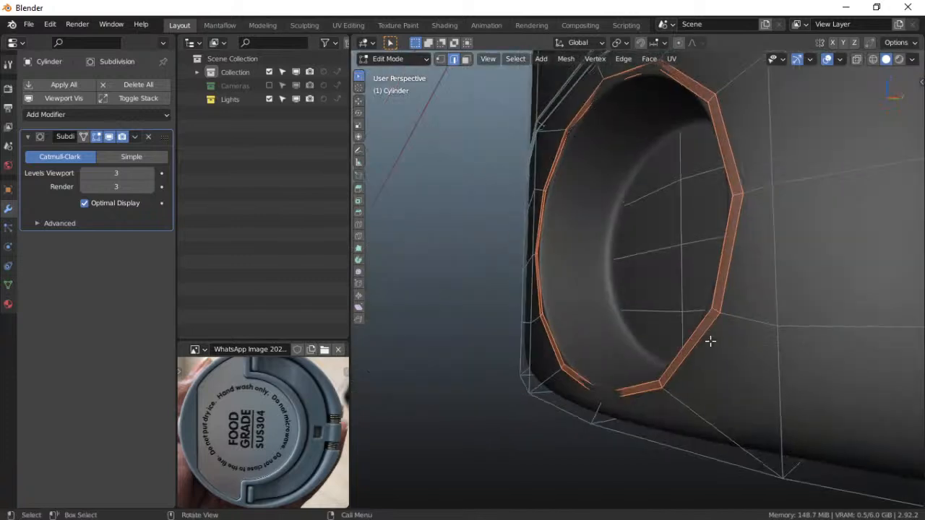
Turn off the viewport subdivision and add a horizontal loop cut around the cup's lower body, crossing the recess, at slide factor 0.805
{"action": "key", "text": "ctrl+Tab"}
{"action": "left_click", "coordinate": [759, 349]}
{"action": "left_click", "coordinate": [98, 136]}
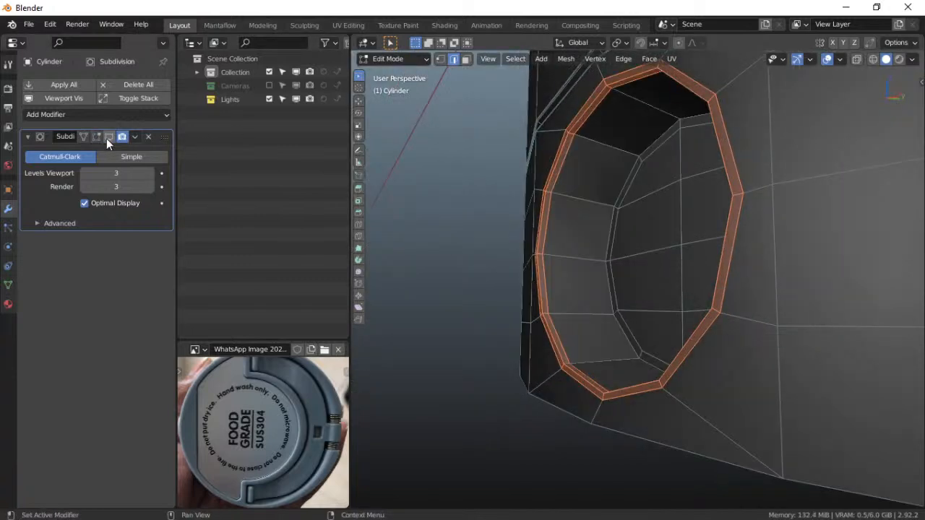
{"action": "scroll", "coordinate": [733, 312], "scroll_direction": "down", "scroll_amount": 6}
{"action": "middle_click_drag", "start_coordinate": [733, 312], "coordinate": [642, 284]}
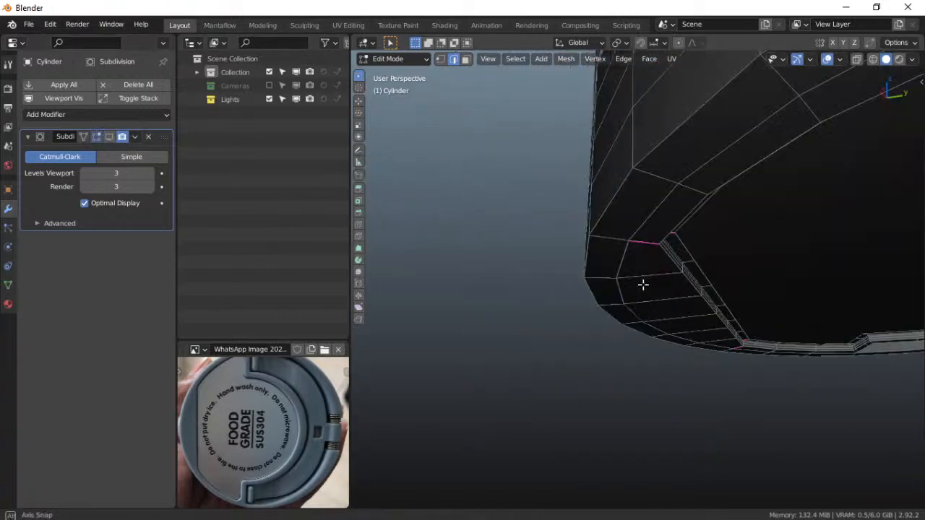
{"action": "scroll", "coordinate": [683, 279], "scroll_direction": "down", "scroll_amount": 2}
{"action": "scroll", "coordinate": [684, 280], "scroll_direction": "down", "scroll_amount": 2}
{"action": "middle_click_drag", "start_coordinate": [705, 237], "coordinate": [611, 278]}
{"action": "key", "text": "ctrl+r"}
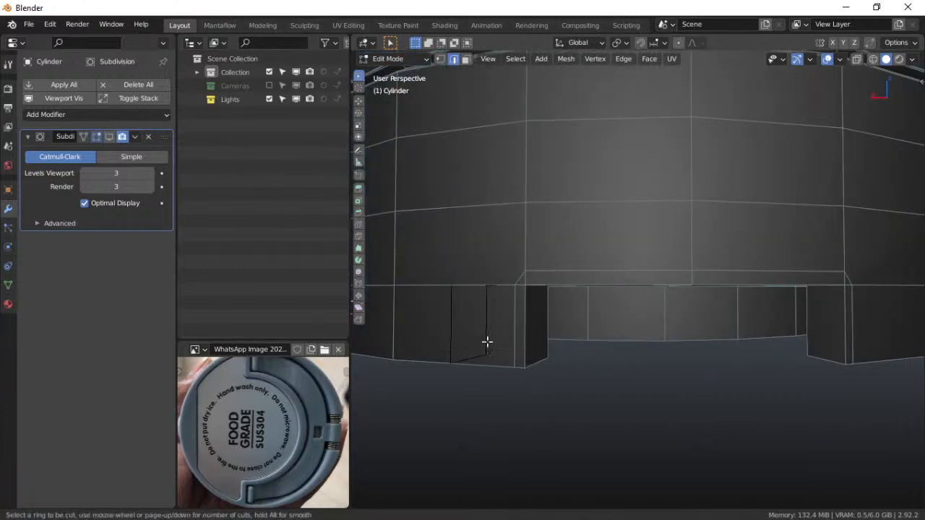
{"action": "left_click", "coordinate": [499, 341]}
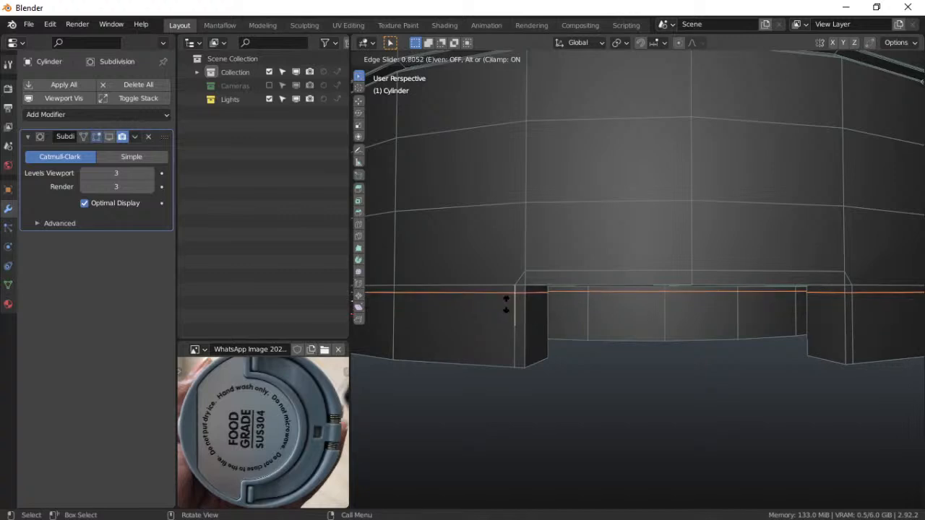
{"action": "left_click", "coordinate": [506, 304]}
{"action": "middle_click_drag", "start_coordinate": [506, 304], "coordinate": [563, 207]}
{"action": "middle_click_drag", "start_coordinate": [623, 238], "coordinate": [598, 242]}
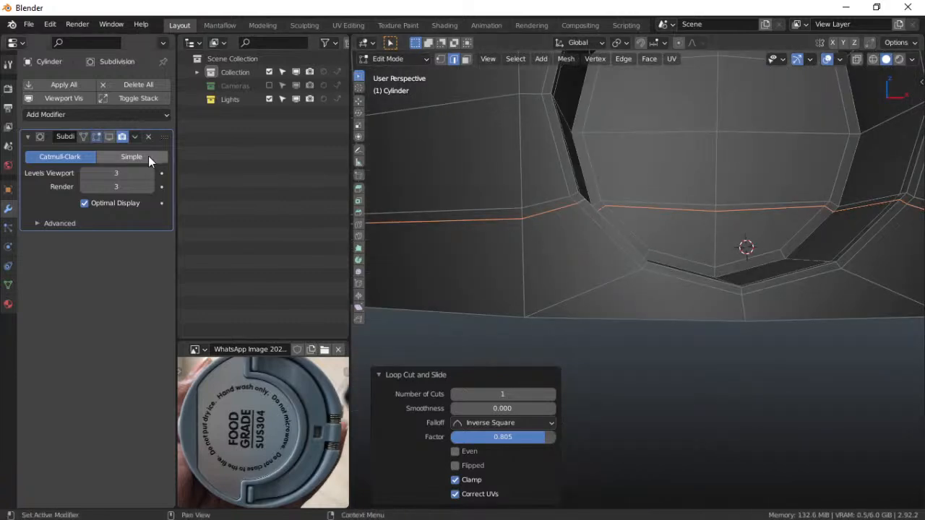
Turn the viewport subdivision back on and check the recess's smoothed shape in Object Mode
{"action": "left_click", "coordinate": [110, 138]}
{"action": "key", "text": "ctrl+Tab"}
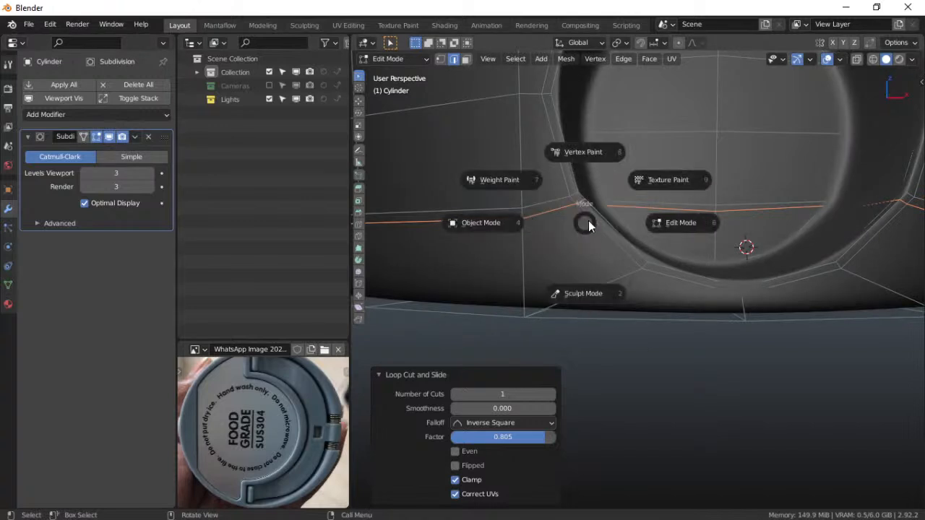
{"action": "left_click", "coordinate": [496, 232]}
{"action": "middle_click_drag", "start_coordinate": [627, 228], "coordinate": [609, 235]}
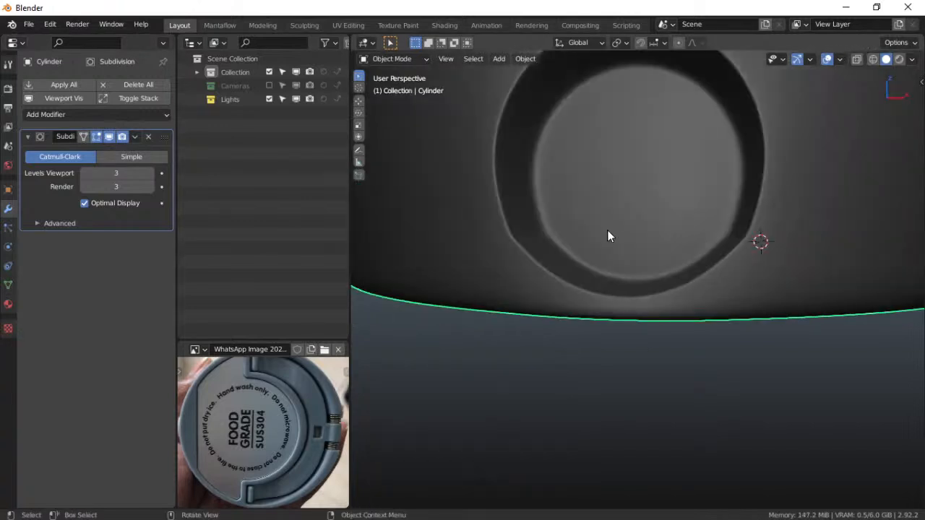
Undo the loop cut around the lower body and view the mesh beside the recess in Edit Mode
{"action": "key", "text": "shift+s"}
{"action": "key", "text": "Tab"}
{"action": "middle_click_drag", "start_coordinate": [787, 256], "coordinate": [738, 260]}
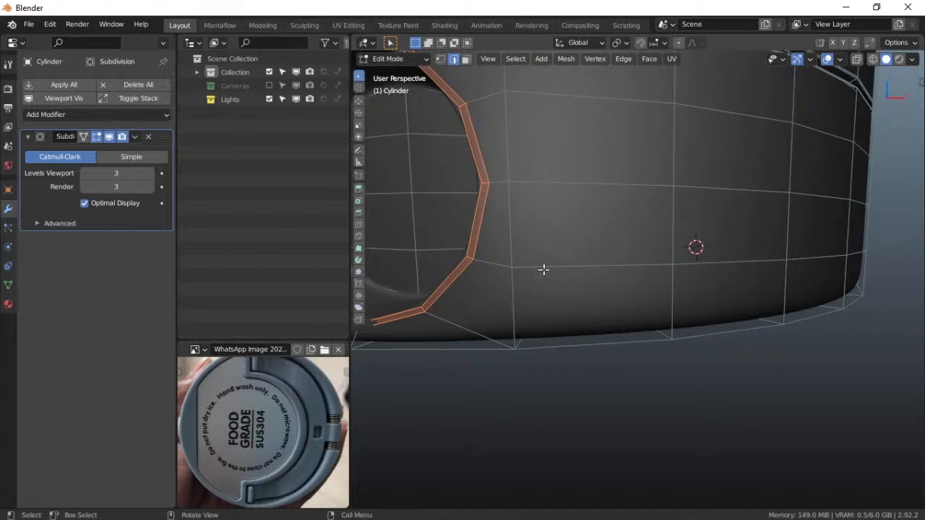
{"action": "middle_click_drag", "start_coordinate": [680, 266], "coordinate": [665, 254]}
{"action": "scroll", "coordinate": [622, 269], "scroll_direction": "up", "scroll_amount": 3}
{"action": "scroll", "coordinate": [665, 254], "scroll_direction": "down", "scroll_amount": 2}
Redo the horizontal loop cut around the cup's lower body
{"action": "left_click", "coordinate": [61, 27]}
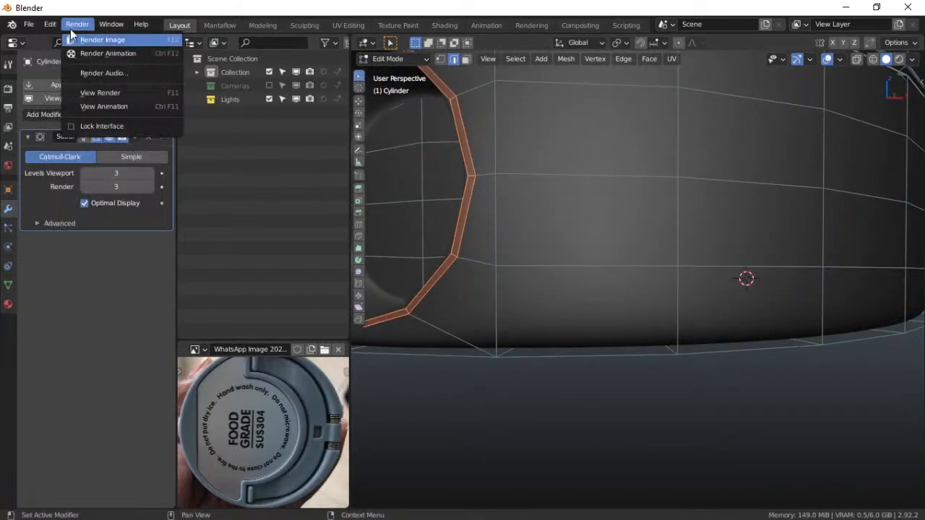
{"action": "left_click", "coordinate": [53, 28]}
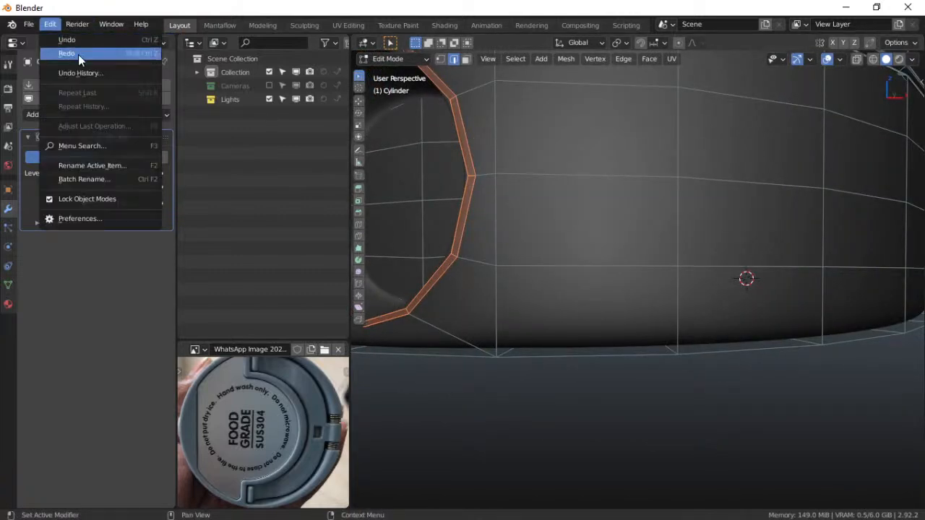
{"action": "left_click", "coordinate": [101, 54]}
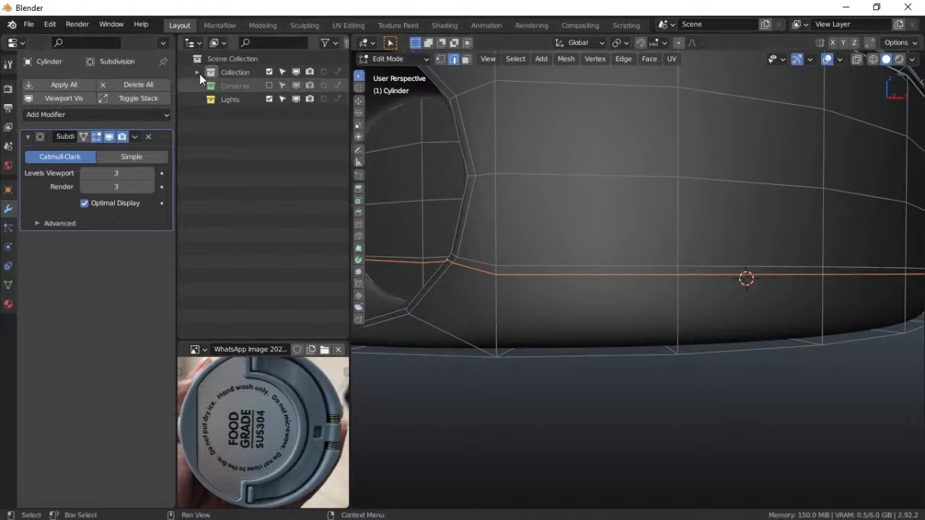
With viewport subdivision off, undo the lower loop cut and subdivide the lower vertical edge on each side of the recess with one cut
{"action": "left_click", "coordinate": [109, 136]}
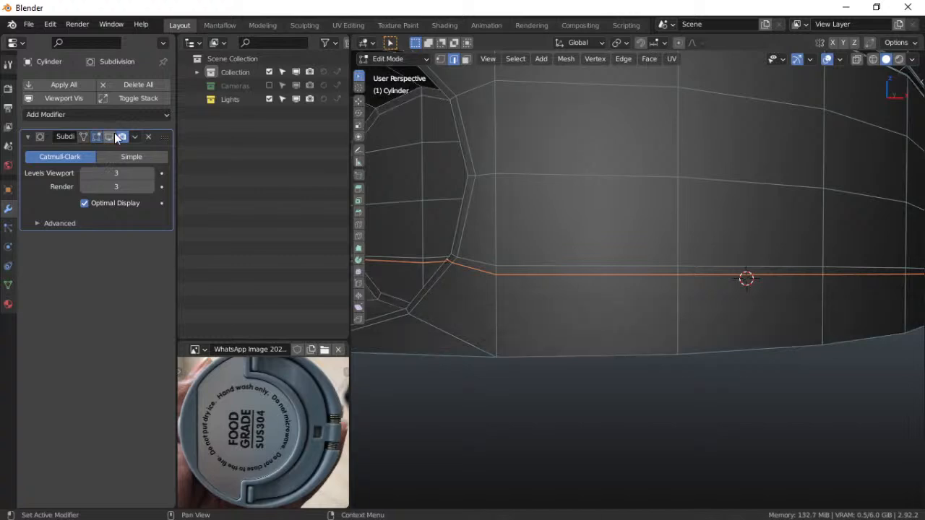
{"action": "left_click", "coordinate": [454, 241], "text": "alt"}
{"action": "left_click", "coordinate": [494, 292]}
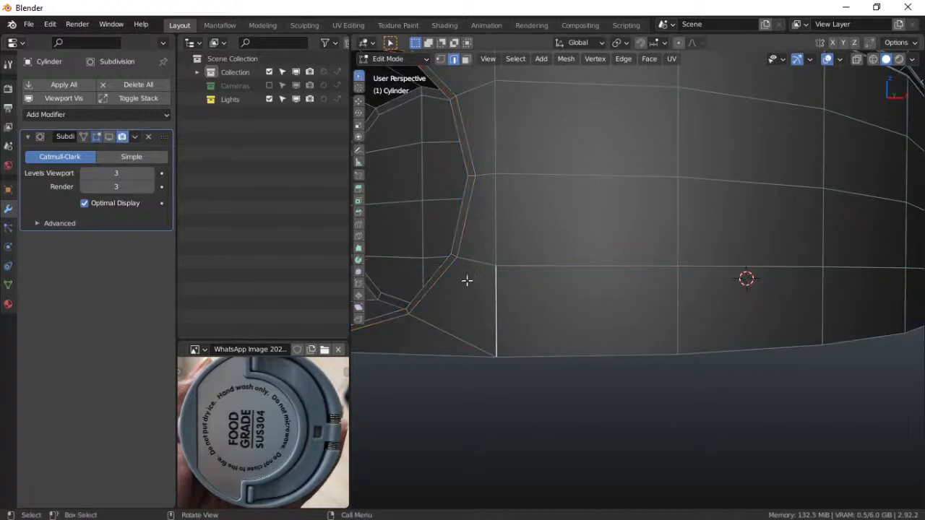
{"action": "middle_click_drag", "start_coordinate": [467, 281], "coordinate": [531, 287]}
{"action": "middle_click_drag", "start_coordinate": [531, 287], "coordinate": [570, 254], "text": "shift"}
{"action": "left_click", "coordinate": [701, 243]}
{"action": "right_click", "coordinate": [702, 242]}
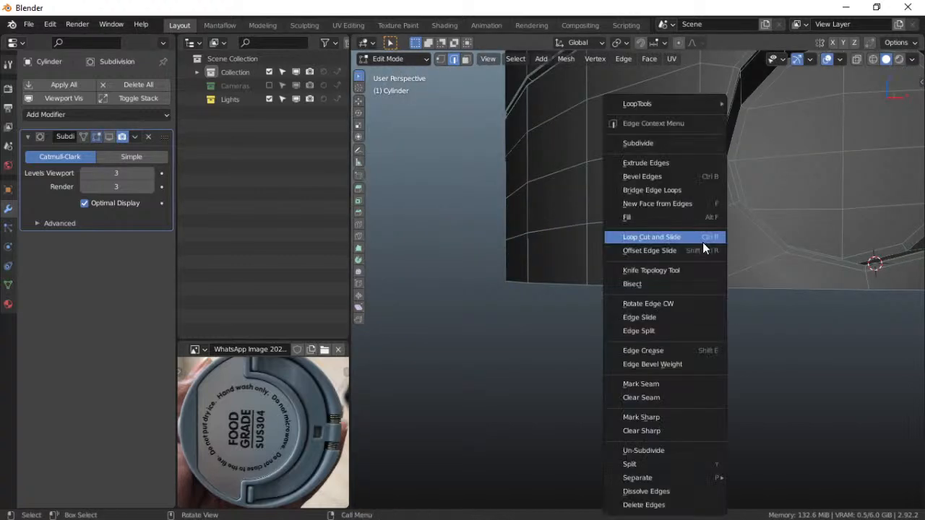
{"action": "left_click", "coordinate": [693, 143]}
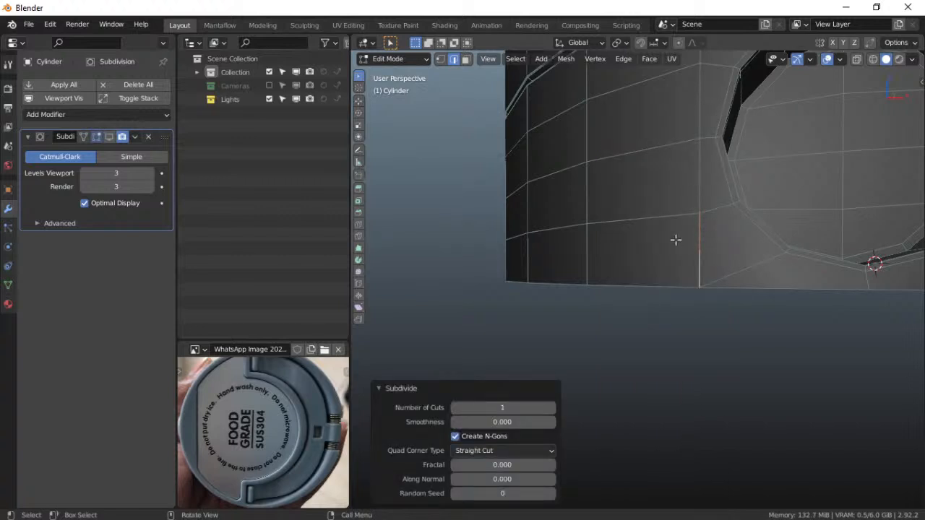
In back view, add a horizontal loop cut around the cup's lowest row of faces at slide factor -0.750
{"action": "key", "text": "ctrl+r"}
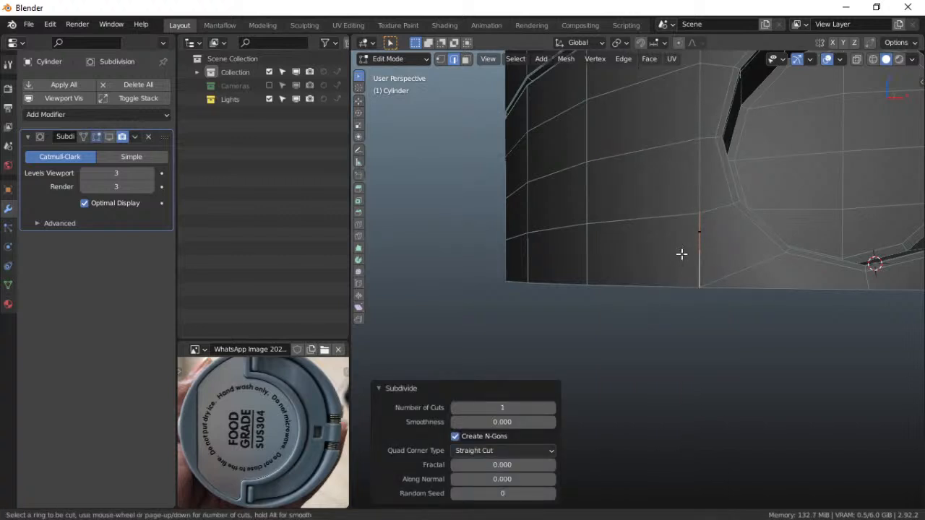
{"action": "key", "text": "Escape"}
{"action": "middle_click_drag", "start_coordinate": [741, 272], "coordinate": [626, 262]}
{"action": "scroll", "coordinate": [627, 261], "scroll_direction": "up", "scroll_amount": 2}
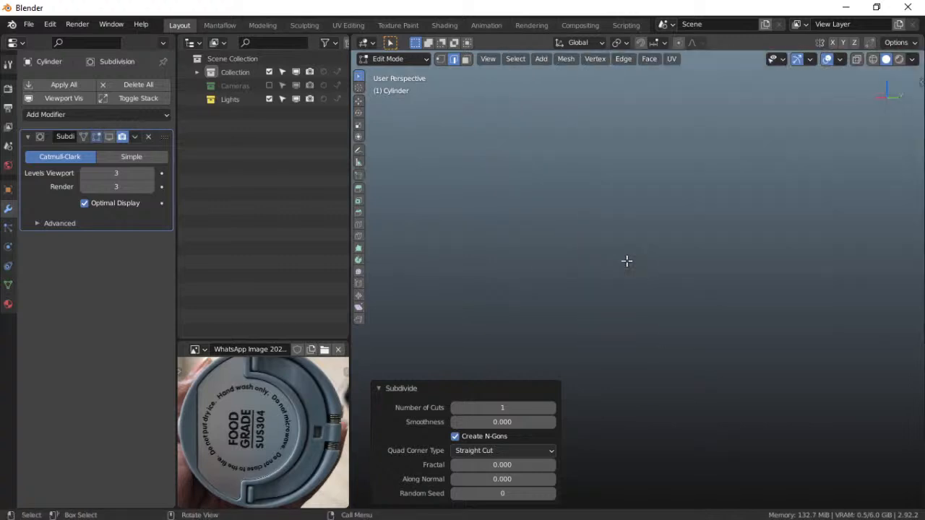
{"action": "key", "text": "ctrl+Tab"}
{"action": "key", "text": "Escape"}
{"action": "key", "text": "grave"}
{"action": "left_click", "coordinate": [660, 201]}
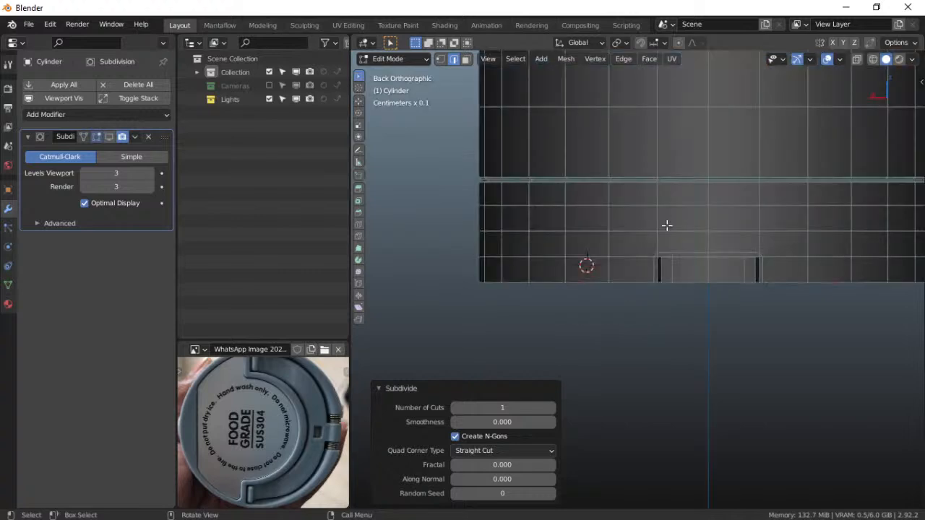
{"action": "middle_click_drag", "start_coordinate": [667, 224], "coordinate": [610, 289], "text": "shift"}
{"action": "scroll", "coordinate": [610, 288], "scroll_direction": "up", "scroll_amount": 6}
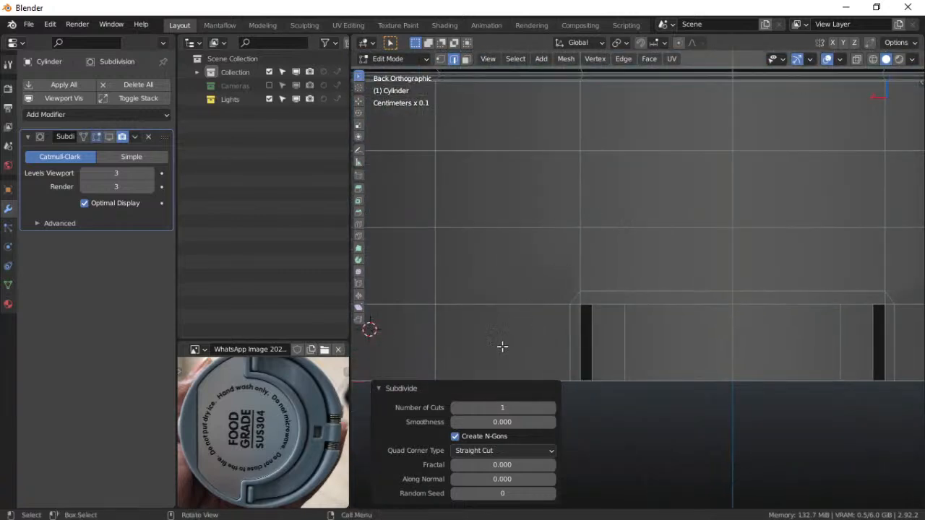
{"action": "key", "text": "ctrl+r"}
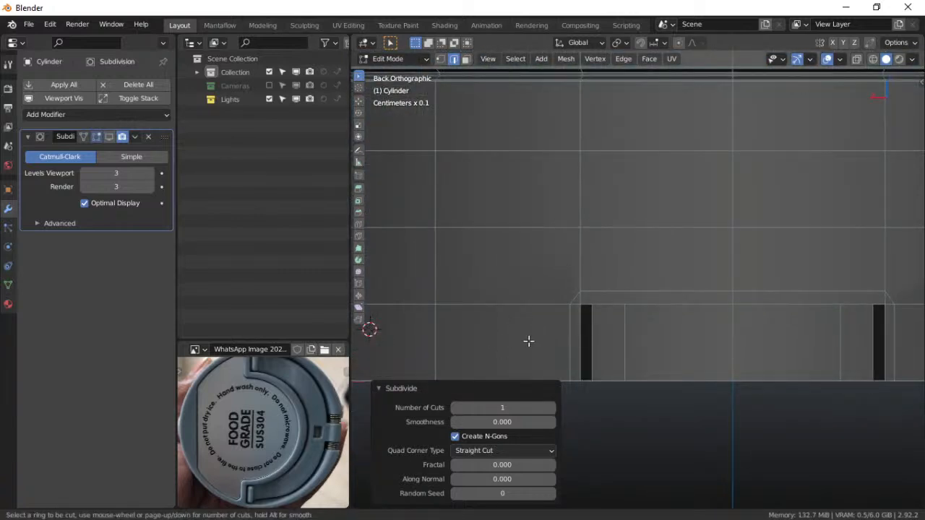
{"action": "left_click", "coordinate": [568, 340]}
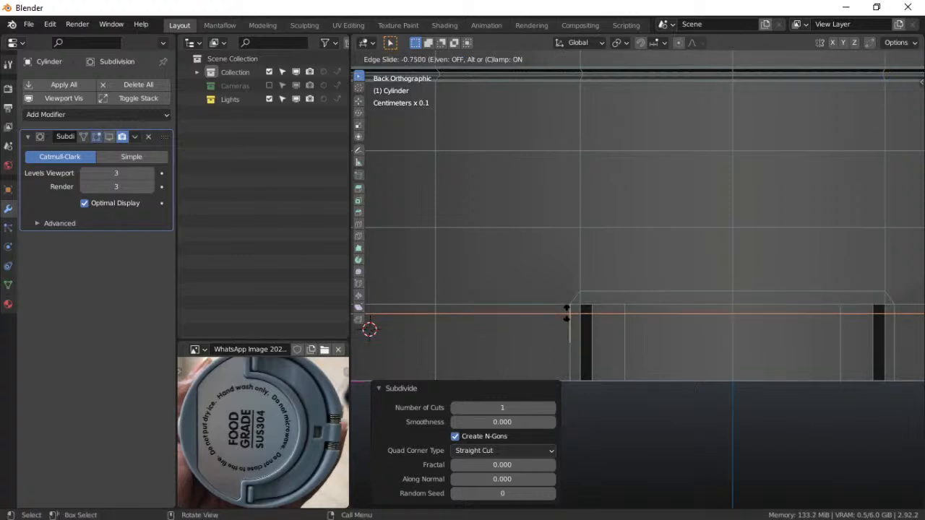
{"action": "left_click", "coordinate": [567, 313]}
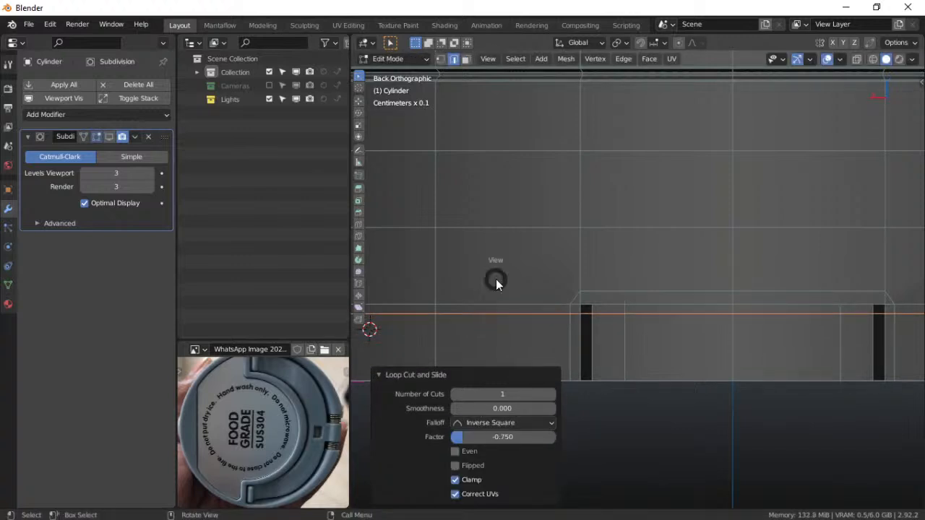
In front view, join the loop cut's end vertex to the subdivided edge's midpoint on the left side of the recess
{"action": "left_click", "coordinate": [427, 241]}
{"action": "middle_click_drag", "start_coordinate": [591, 289], "coordinate": [534, 286], "text": "shift"}
{"action": "middle_click_drag", "start_coordinate": [489, 313], "coordinate": [543, 305], "text": "shift"}
{"action": "scroll", "coordinate": [560, 310], "scroll_direction": "down", "scroll_amount": 2}
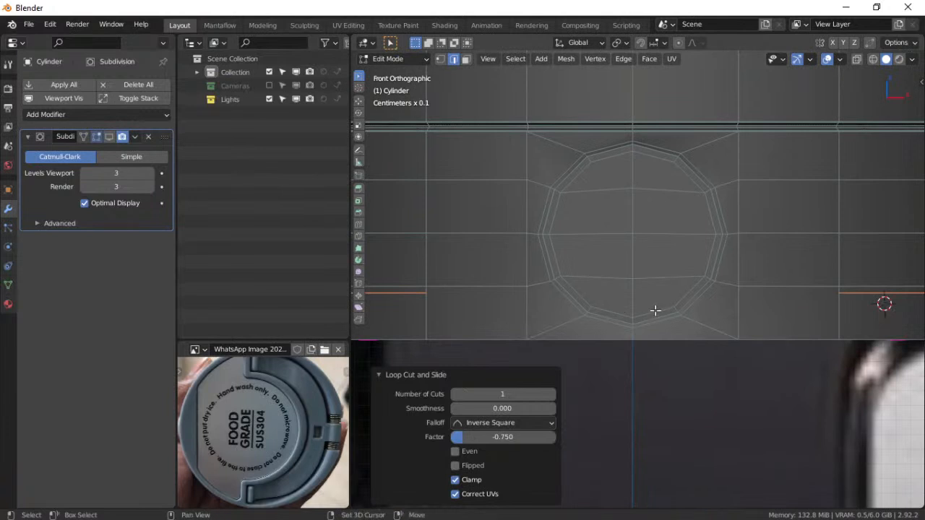
{"action": "left_click", "coordinate": [441, 60]}
{"action": "scroll", "coordinate": [461, 298], "scroll_direction": "up", "scroll_amount": 1}
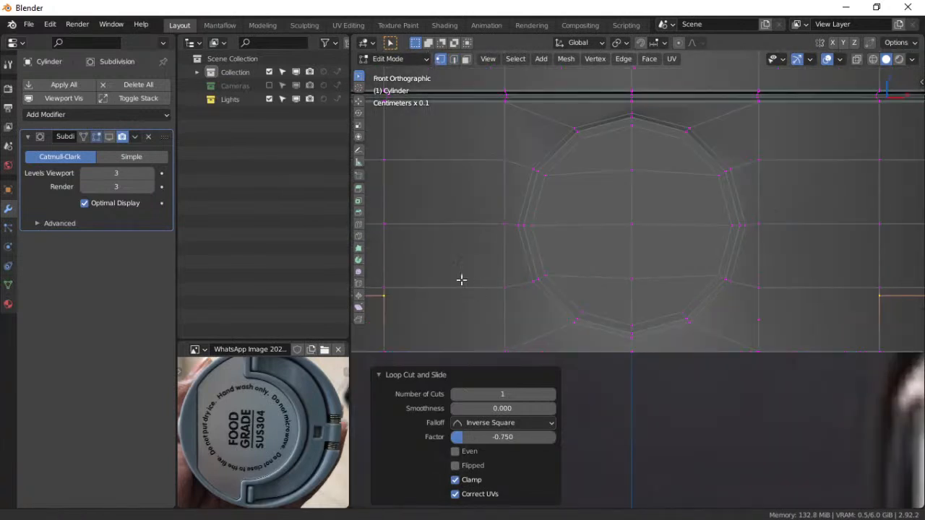
{"action": "middle_click_drag", "start_coordinate": [461, 279], "coordinate": [482, 239], "text": "shift"}
{"action": "scroll", "coordinate": [498, 276], "scroll_direction": "up", "scroll_amount": 2}
{"action": "middle_click_drag", "start_coordinate": [497, 277], "coordinate": [549, 275], "text": "shift"}
{"action": "scroll", "coordinate": [495, 261], "scroll_direction": "down", "scroll_amount": 2}
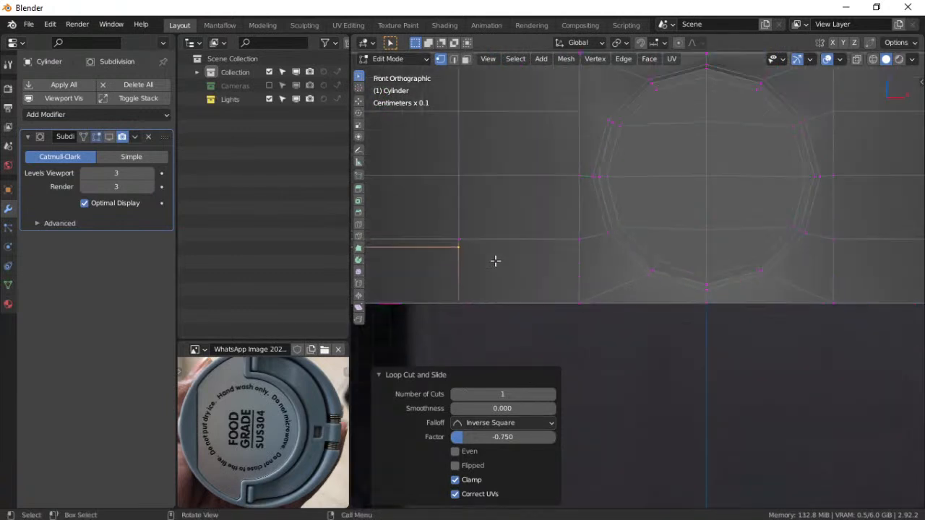
{"action": "left_click", "coordinate": [453, 249], "text": "shift"}
{"action": "left_click", "coordinate": [580, 271], "text": "shift"}
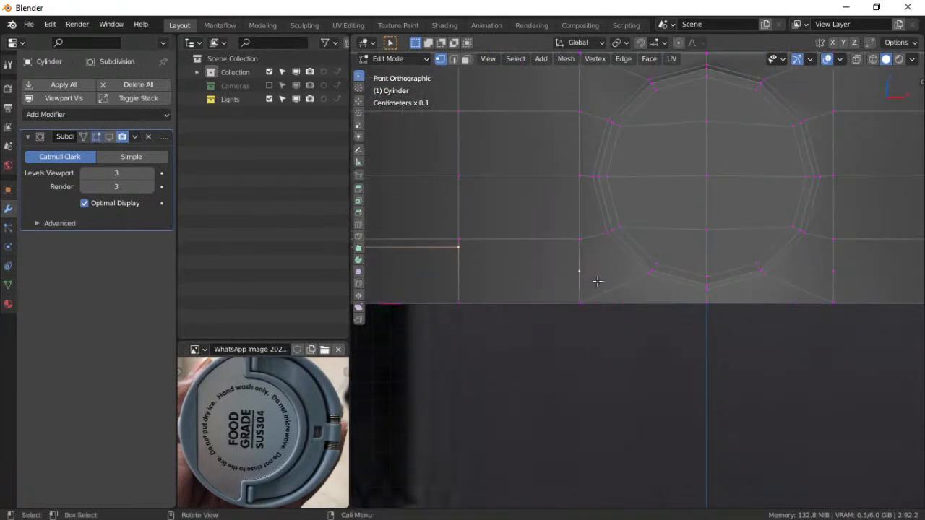
{"action": "key", "text": "f"}
Connect the loop cut's other end vertex to the midpoint of the subdivided edge on the right side of the recess
{"action": "middle_click_drag", "start_coordinate": [583, 283], "coordinate": [332, 280], "text": "shift"}
{"action": "left_click", "coordinate": [683, 262], "text": "shift"}
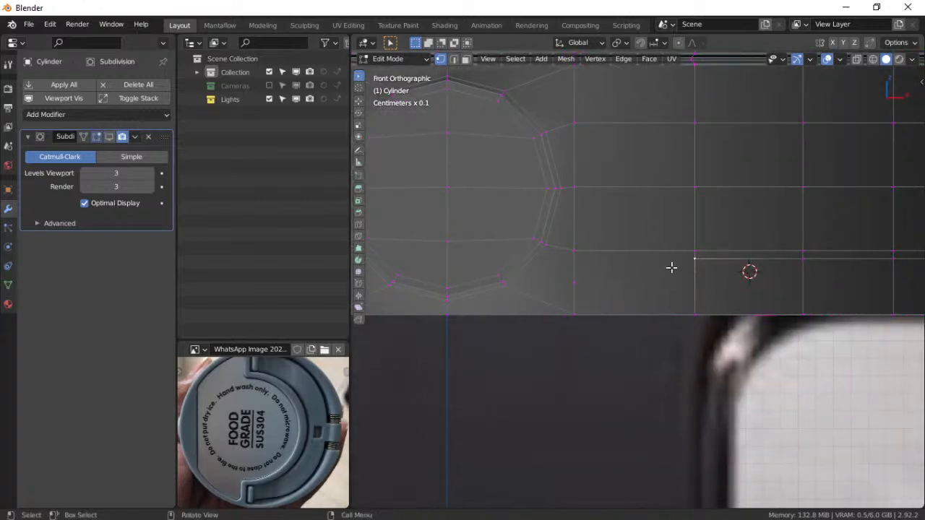
{"action": "left_click", "coordinate": [576, 283], "text": "shift"}
{"action": "key", "text": "f"}
Turn the viewport subdivision back on in Object Mode and inspect the smoothed recess from the front and from below
{"action": "key", "text": "ctrl+Tab"}
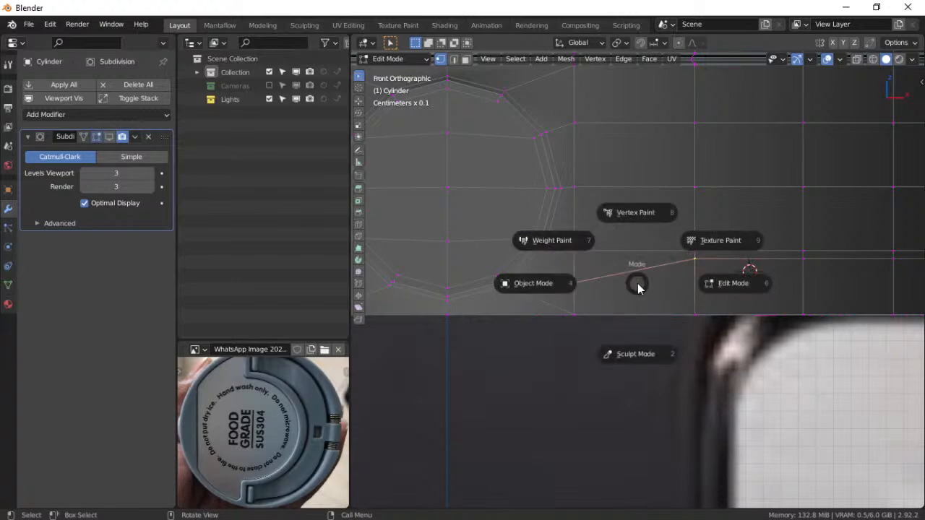
{"action": "left_click", "coordinate": [626, 290]}
{"action": "key", "text": "q"}
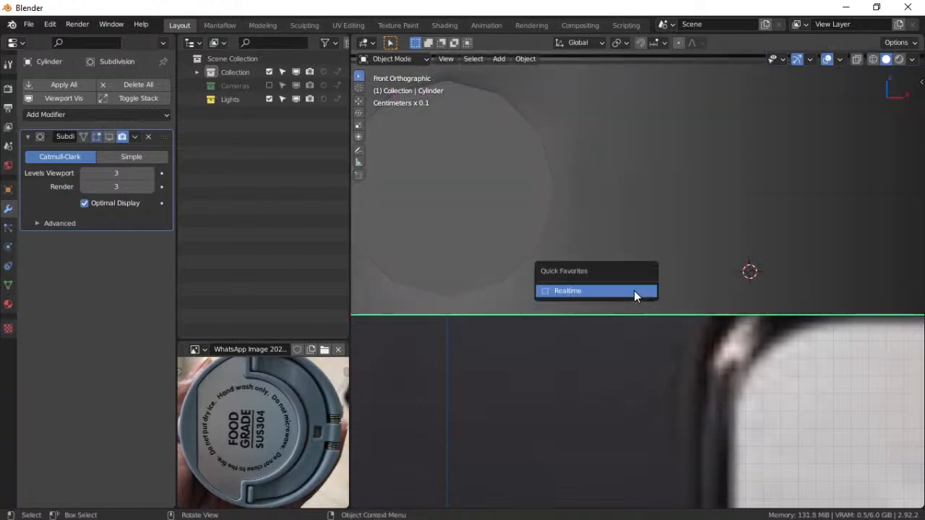
{"action": "left_click", "coordinate": [584, 291]}
{"action": "scroll", "coordinate": [598, 290], "scroll_direction": "down", "scroll_amount": 5}
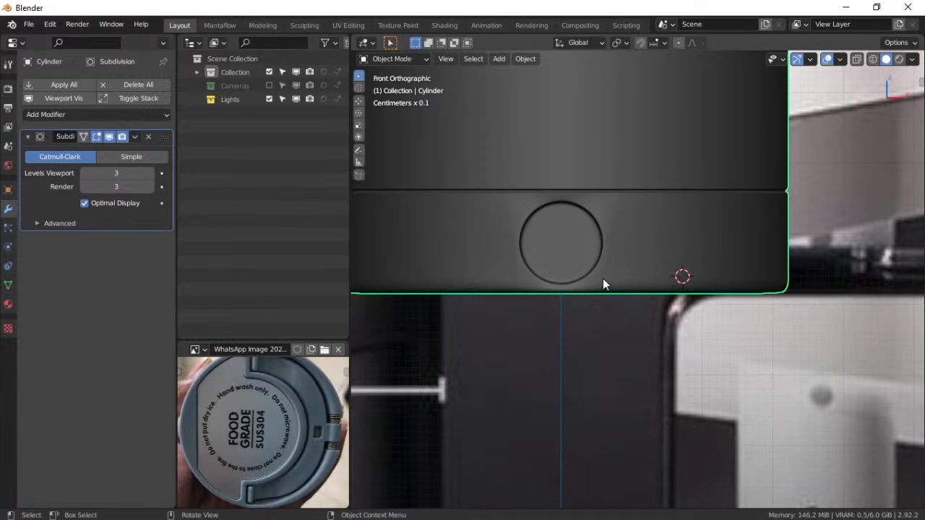
{"action": "scroll", "coordinate": [602, 283], "scroll_direction": "down", "scroll_amount": 2}
{"action": "middle_click_drag", "start_coordinate": [602, 282], "coordinate": [595, 198]}
{"action": "scroll", "coordinate": [604, 246], "scroll_direction": "up", "scroll_amount": 3}
Inspect the surface reflections around the recess with a glossy red matcap, and restore the dark grey matcap
{"action": "left_click", "coordinate": [902, 44]}
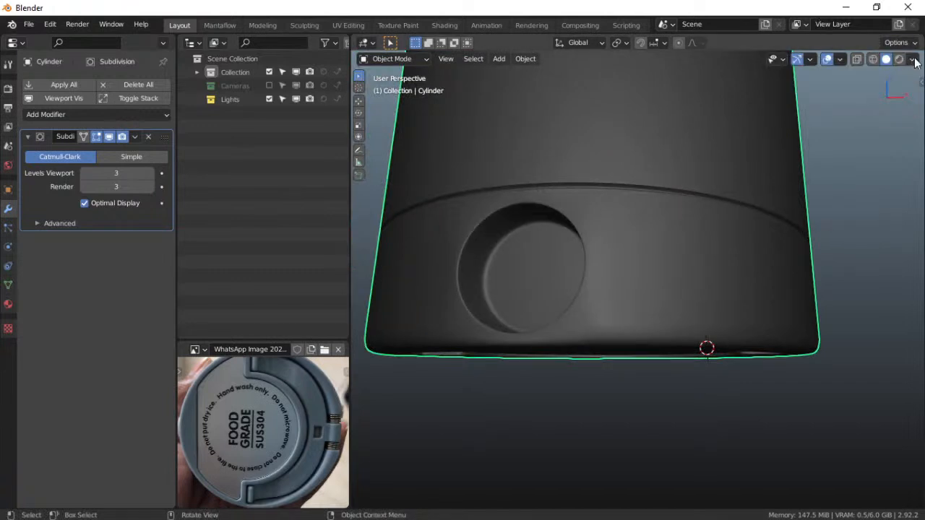
{"action": "left_click", "coordinate": [914, 60]}
{"action": "left_click", "coordinate": [795, 154]}
{"action": "left_click", "coordinate": [820, 240]}
{"action": "middle_click_drag", "start_coordinate": [604, 311], "coordinate": [625, 305]}
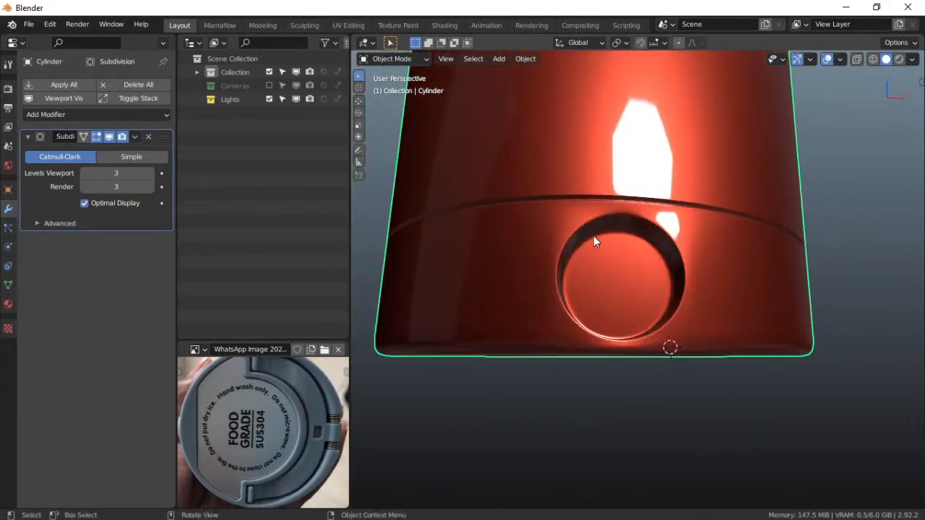
{"action": "scroll", "coordinate": [593, 237], "scroll_direction": "up", "scroll_amount": 2}
{"action": "scroll", "coordinate": [592, 235], "scroll_direction": "down", "scroll_amount": 4}
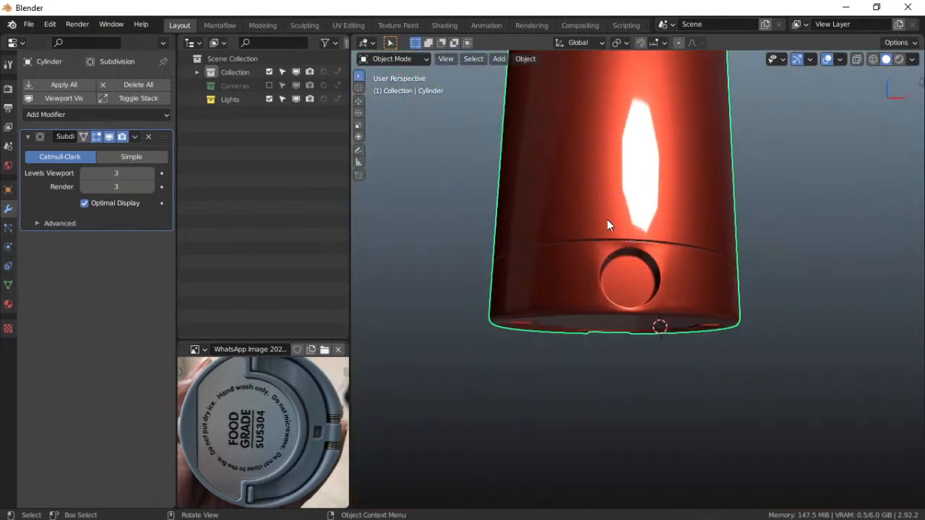
{"action": "left_click", "coordinate": [901, 44]}
{"action": "left_click", "coordinate": [842, 59]}
{"action": "left_click", "coordinate": [912, 59]}
{"action": "left_click", "coordinate": [802, 148]}
{"action": "left_click", "coordinate": [671, 208]}
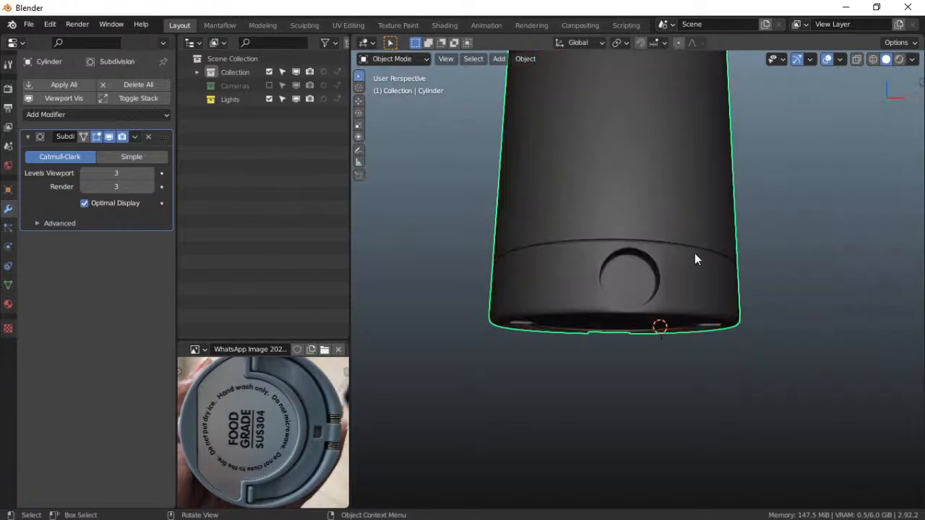
In front view, bevel the horizontal edge loop at the reference's lid seam to a width of 0.239 cm with 2 segments
{"action": "middle_click_drag", "start_coordinate": [679, 249], "coordinate": [644, 265]}
{"action": "scroll", "coordinate": [675, 229], "scroll_direction": "down", "scroll_amount": 4}
{"action": "scroll", "coordinate": [644, 265], "scroll_direction": "up", "scroll_amount": 8}
{"action": "key", "text": "grave"}
{"action": "left_click", "coordinate": [590, 224]}
{"action": "middle_click_drag", "start_coordinate": [643, 252], "coordinate": [662, 340], "text": "shift"}
{"action": "scroll", "coordinate": [662, 340], "scroll_direction": "up", "scroll_amount": 5}
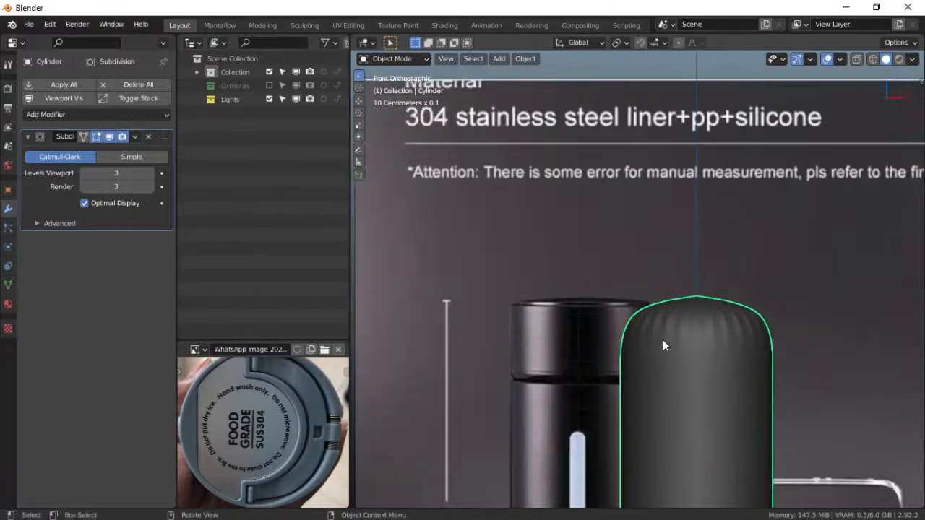
{"action": "key", "text": "Tab"}
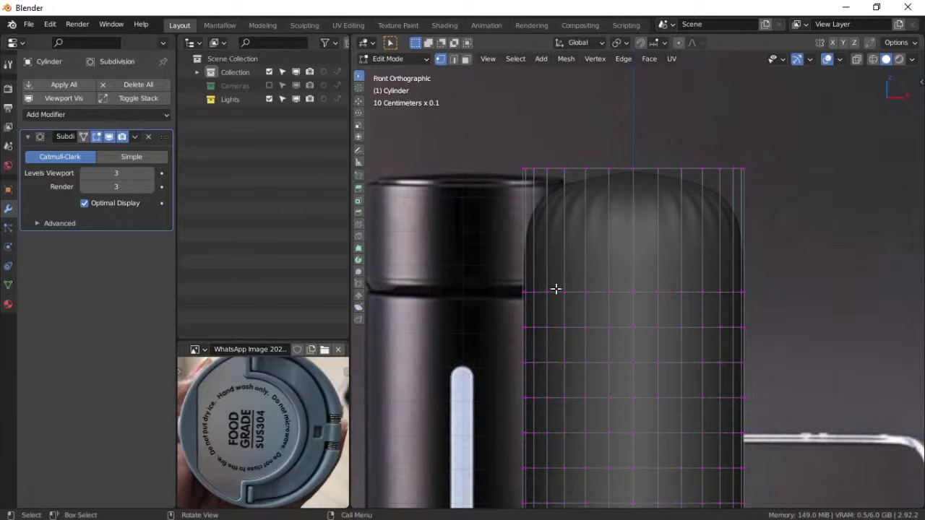
{"action": "left_click_drag", "start_coordinate": [510, 277], "coordinate": [788, 305]}
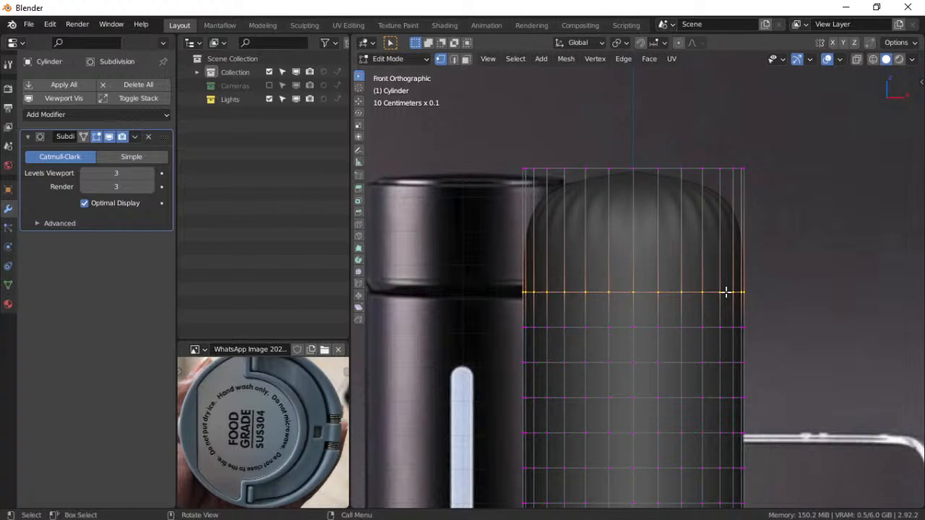
{"action": "key", "text": "ctrl+b"}
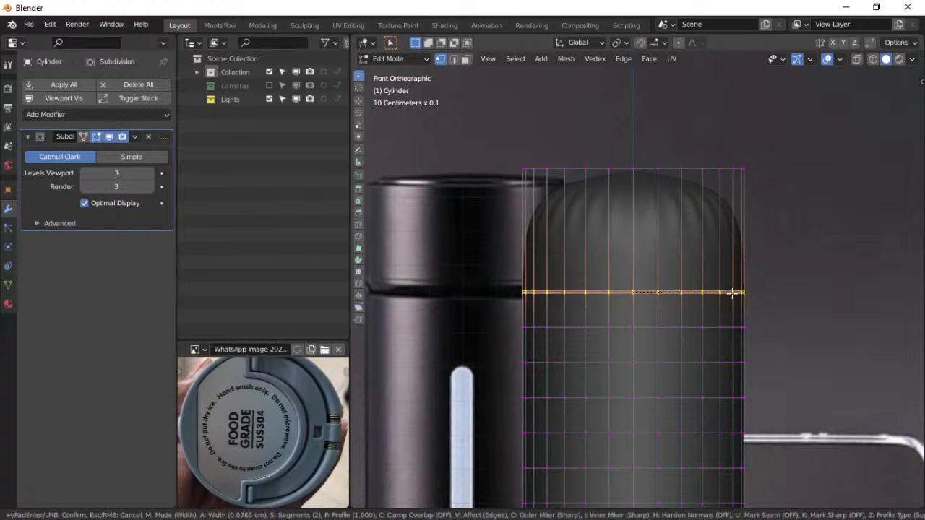
{"action": "left_click", "coordinate": [783, 297]}
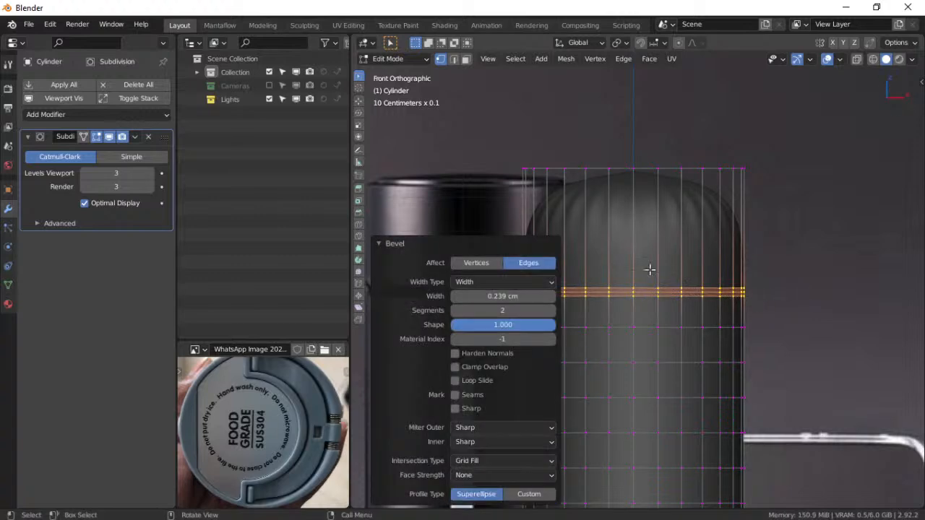
Select the cup's top section down to the middle loop of the bevel and separate the selection into its own object
{"action": "scroll", "coordinate": [650, 270], "scroll_direction": "up", "scroll_amount": 3}
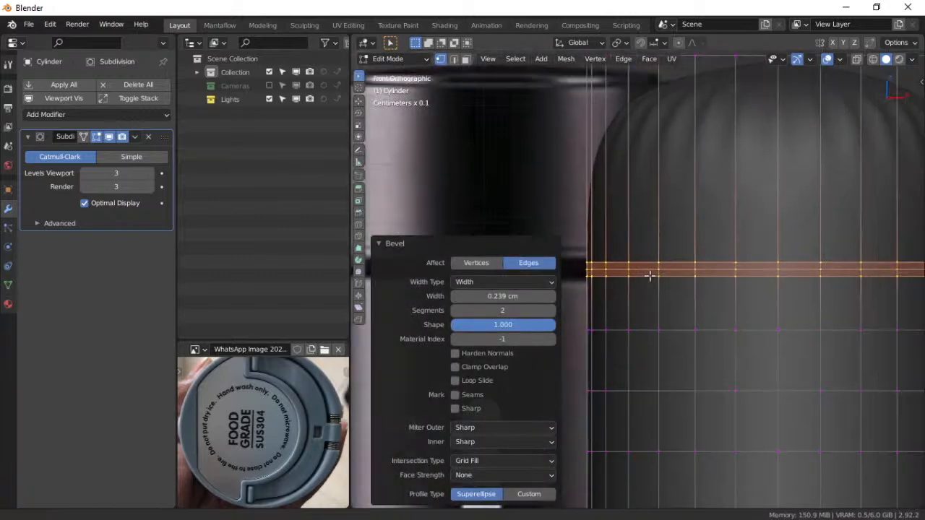
{"action": "scroll", "coordinate": [650, 276], "scroll_direction": "down", "scroll_amount": 3}
{"action": "left_click_drag", "start_coordinate": [563, 91], "coordinate": [908, 269]}
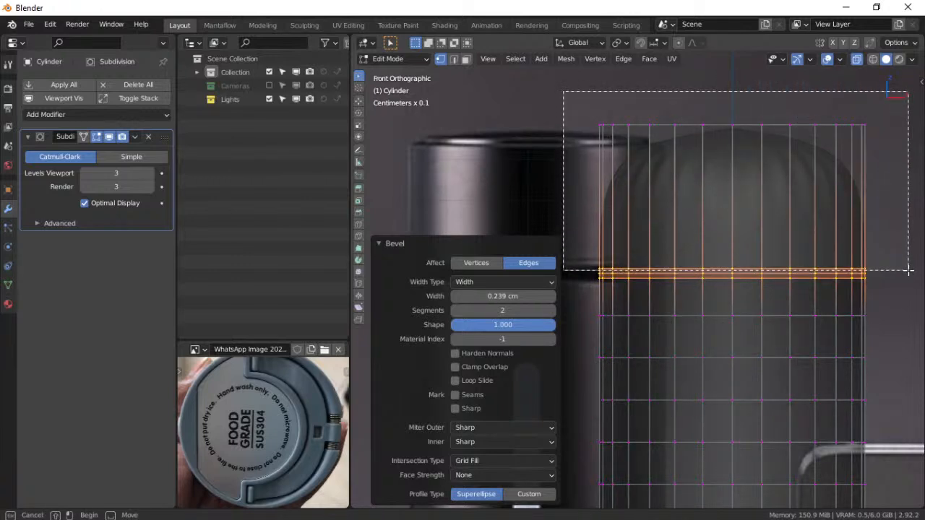
{"action": "left_click_drag", "start_coordinate": [908, 269], "coordinate": [908, 270]}
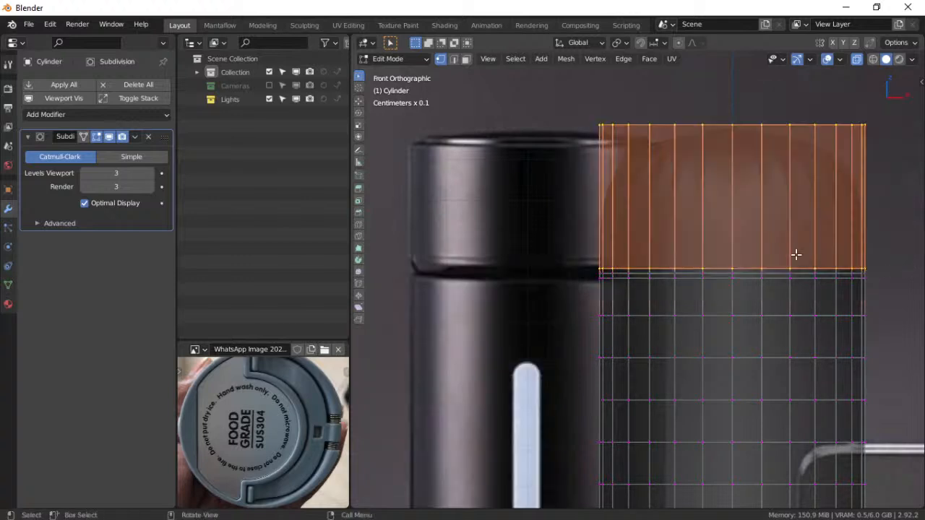
{"action": "middle_click_drag", "start_coordinate": [762, 249], "coordinate": [627, 250], "text": "shift"}
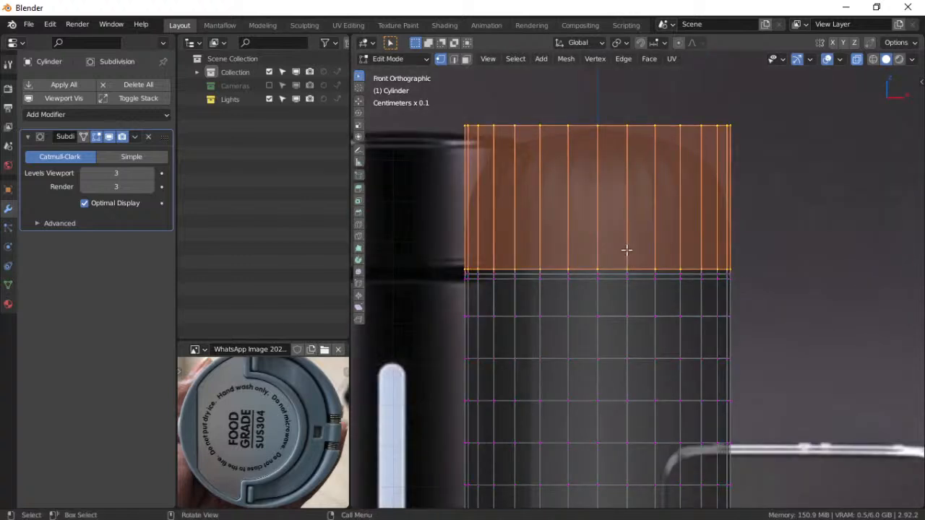
{"action": "left_click_drag", "start_coordinate": [442, 113], "coordinate": [775, 276]}
{"action": "left_click_drag", "start_coordinate": [775, 277], "coordinate": [775, 277]}
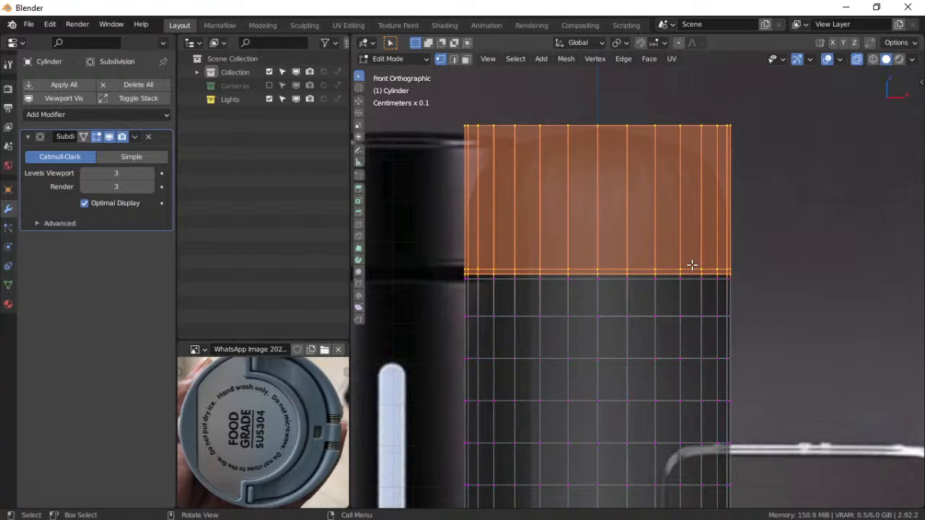
{"action": "key", "text": "p"}
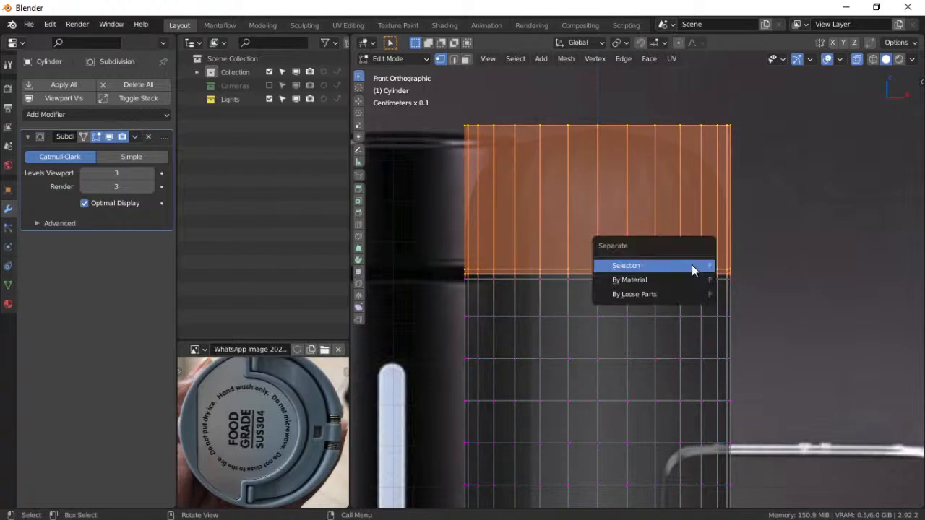
{"action": "left_click", "coordinate": [692, 264]}
{"action": "key", "text": "ctrl+Tab"}
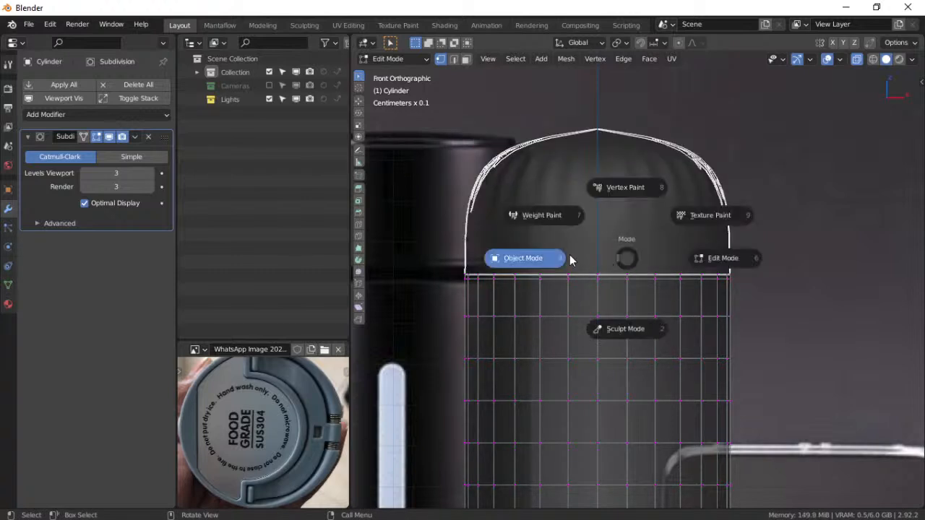
Return to Object Mode with X-ray off and rename the separated top section to Cap
{"action": "left_click", "coordinate": [570, 256]}
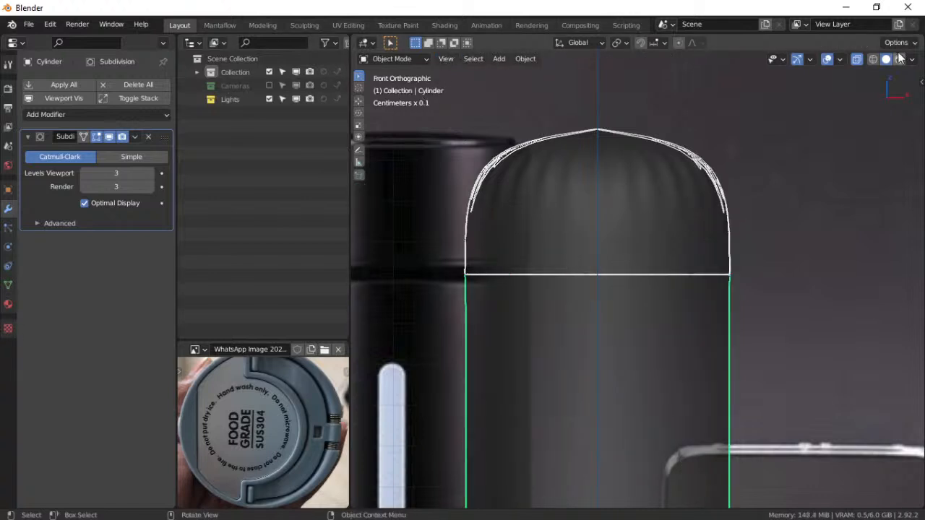
{"action": "left_click", "coordinate": [857, 58]}
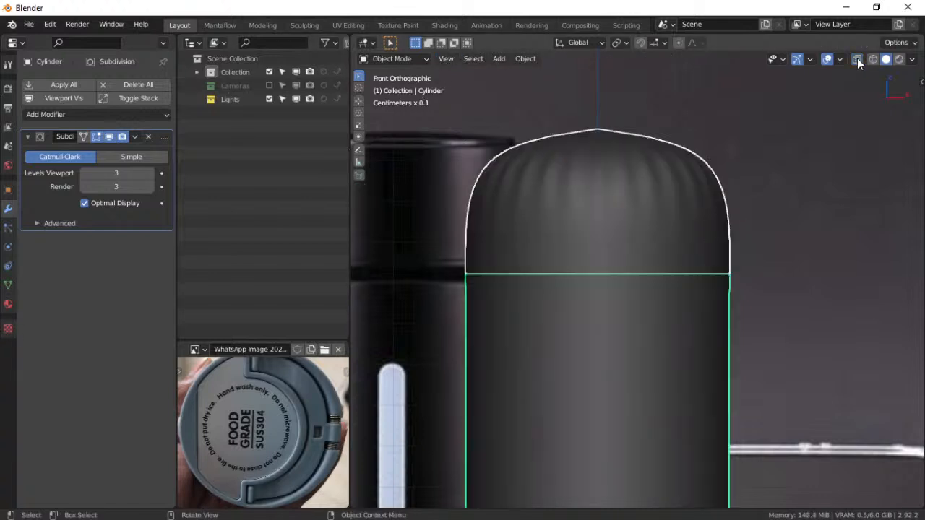
{"action": "left_click", "coordinate": [197, 72]}
{"action": "left_click", "coordinate": [245, 88]}
{"action": "left_click", "coordinate": [244, 99]}
{"action": "left_click", "coordinate": [245, 88]}
{"action": "left_click", "coordinate": [242, 112]}
{"action": "left_click", "coordinate": [245, 99]}
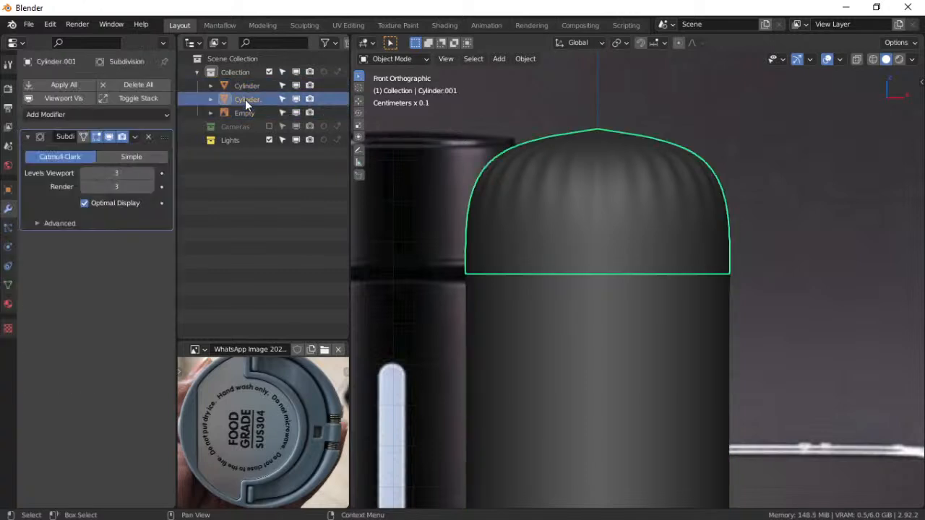
{"action": "double_click", "coordinate": [245, 99]}
{"action": "type", "text": "Cap"}
{"action": "key", "text": "Return"}
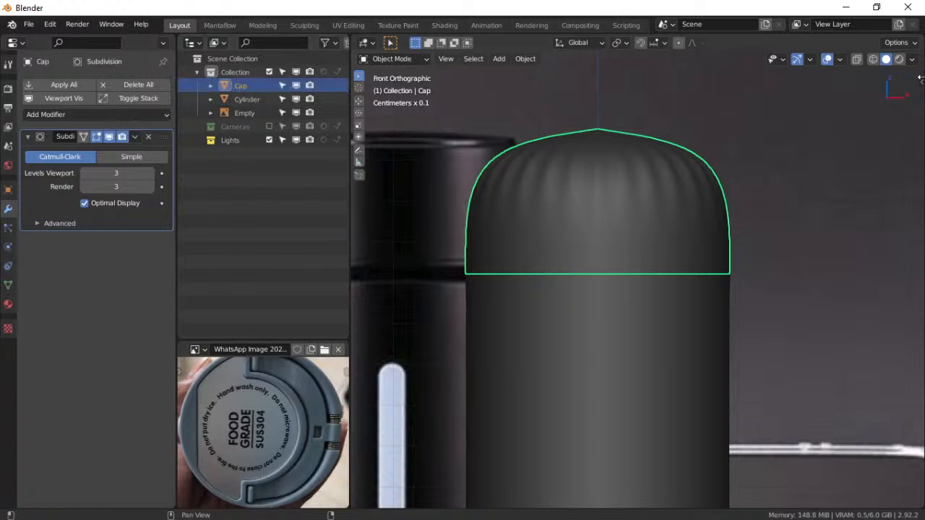
Rename the remaining lower body object to Bottle
{"action": "double_click", "coordinate": [240, 100]}
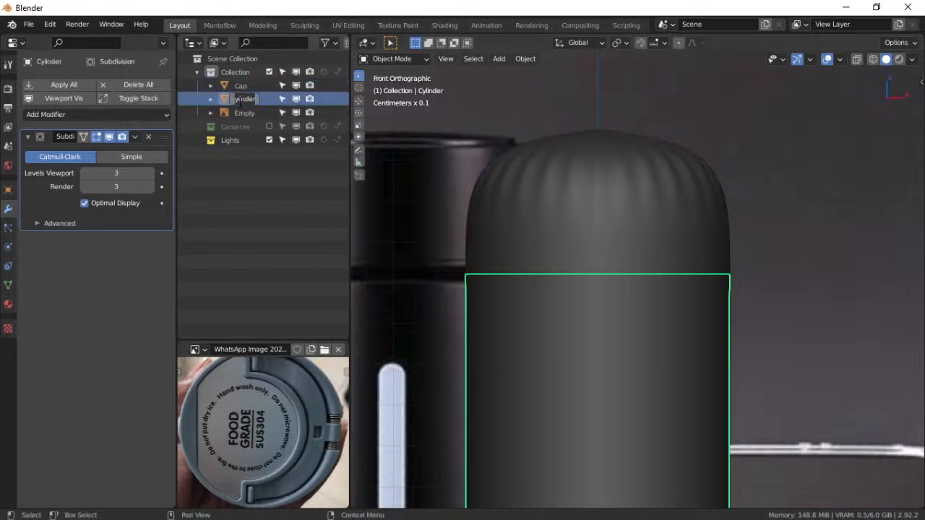
{"action": "type", "text": "Bottl"}
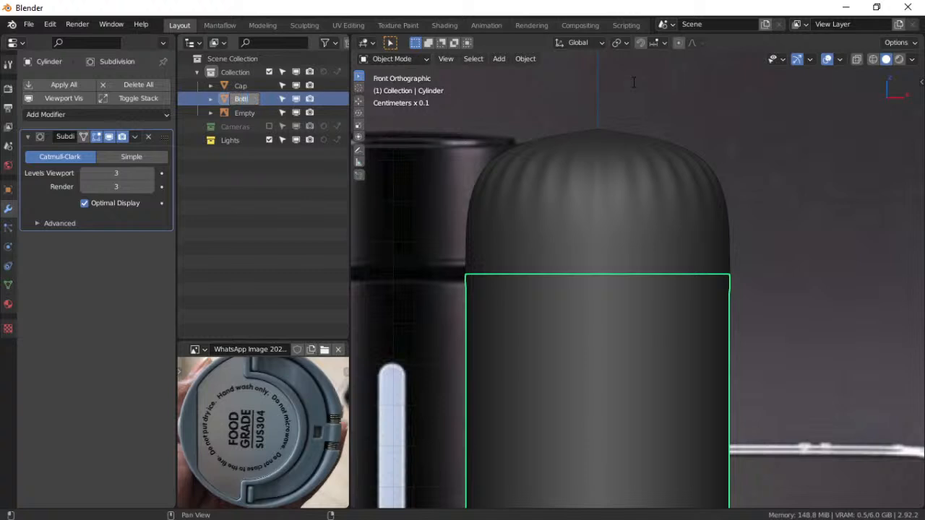
{"action": "type", "text": "e"}
{"action": "key", "text": "Return"}
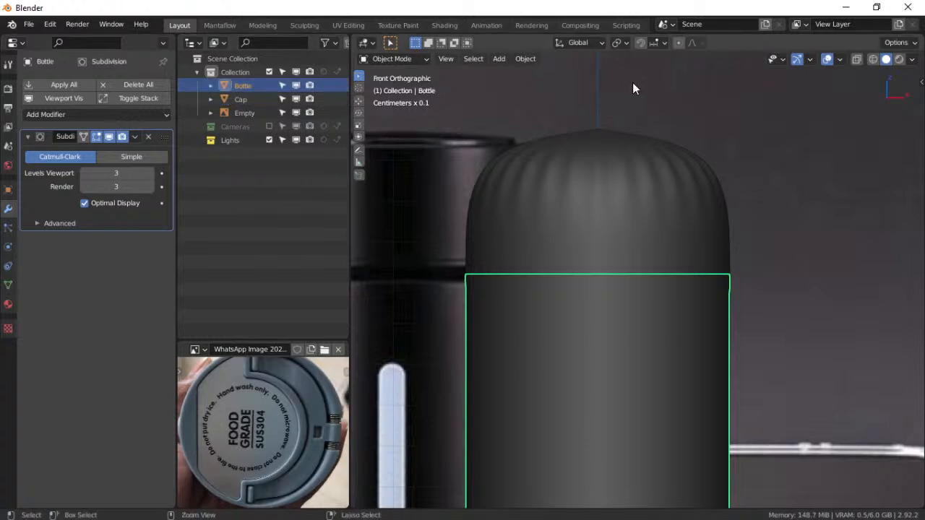
Save the project as Water bottle.blend in the recently used Water bottle folder
{"action": "key", "text": "ctrl+s"}
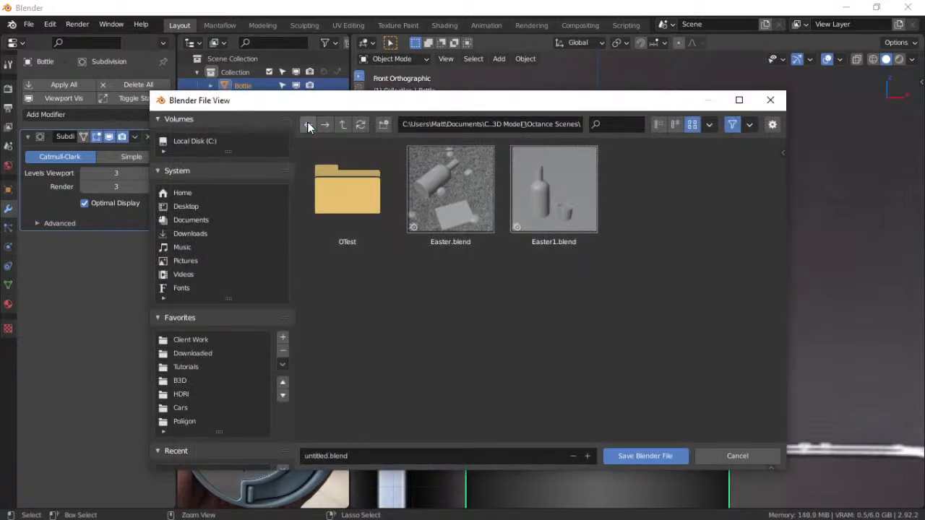
{"action": "scroll", "coordinate": [221, 275], "scroll_direction": "down", "scroll_amount": 5}
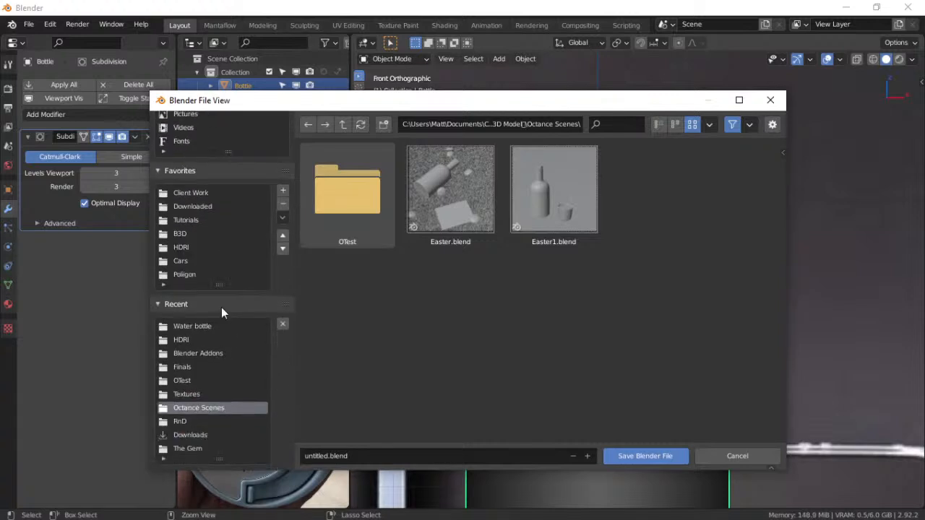
{"action": "double_click", "coordinate": [193, 326]}
{"action": "left_click", "coordinate": [381, 287]}
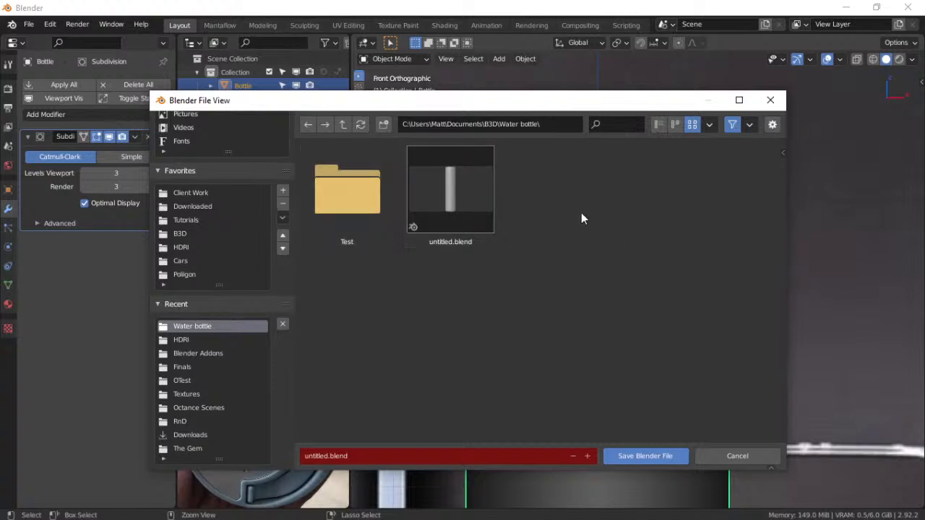
{"action": "left_click", "coordinate": [331, 455]}
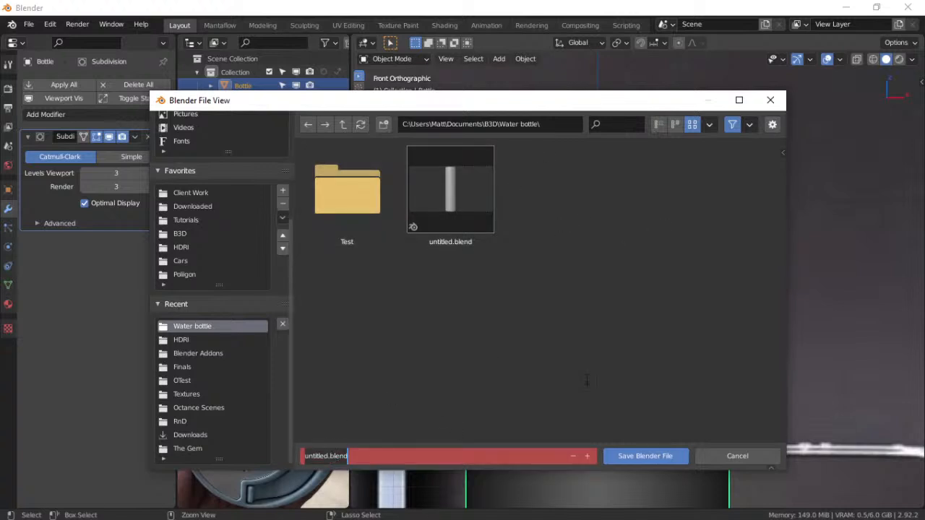
{"action": "type", "text": "Wat"}
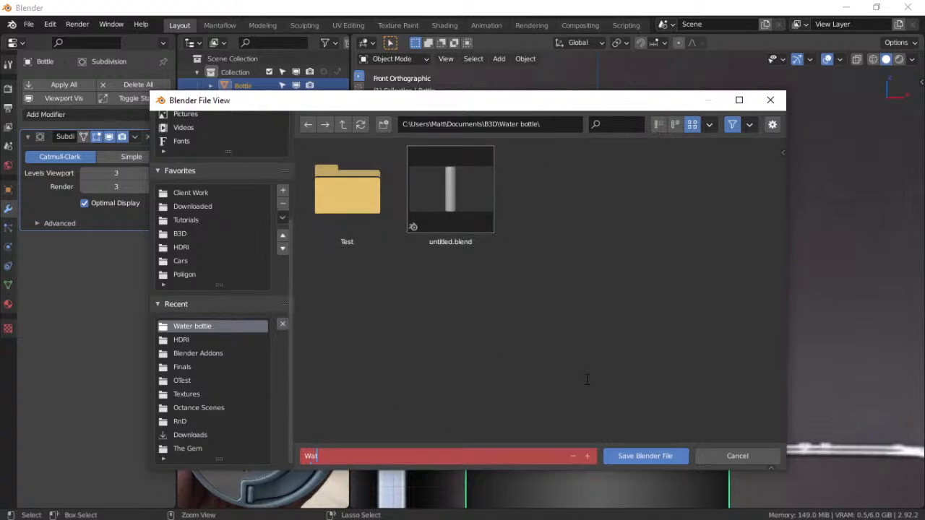
{"action": "type", "text": "er bottle"}
{"action": "key", "text": "Return"}
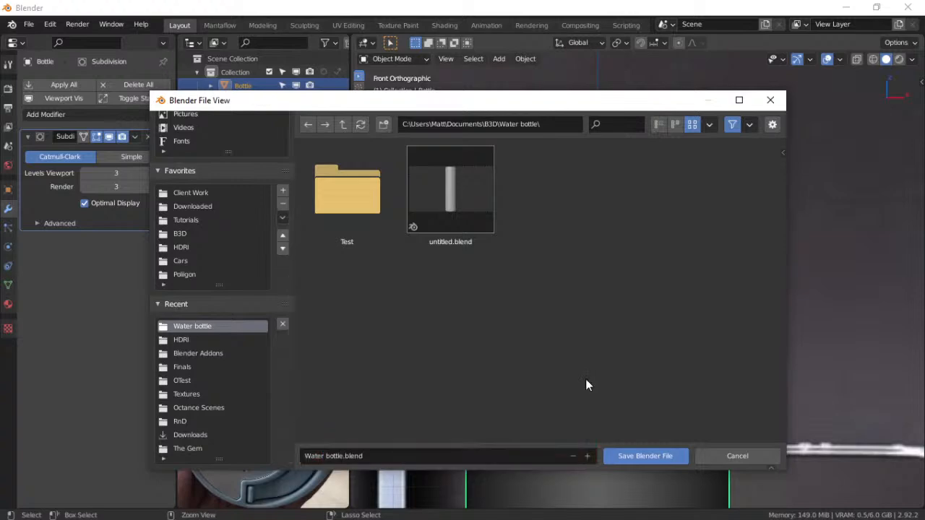
{"action": "left_click", "coordinate": [614, 455]}
Select the Cap object and isolate it in local view
{"action": "mouse_move", "coordinate": [653, 330]}
{"action": "middle_mouse_down", "text": "shift"}
{"action": "mouse_move", "coordinate": [619, 211]}
{"action": "mouse_move", "coordinate": [658, 319]}
{"action": "middle_mouse_up", "text": "shift"}
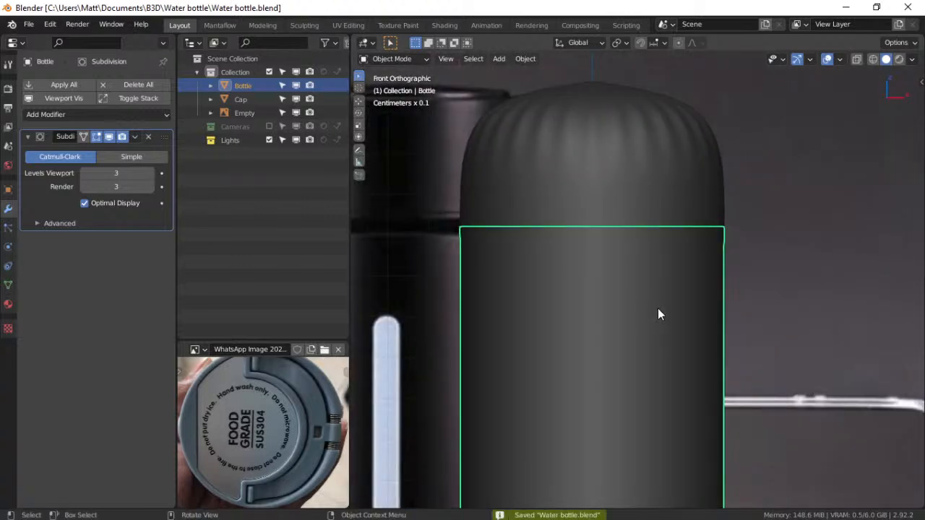
{"action": "middle_click_drag", "start_coordinate": [616, 208], "coordinate": [607, 252], "text": "shift"}
{"action": "left_click", "coordinate": [608, 251]}
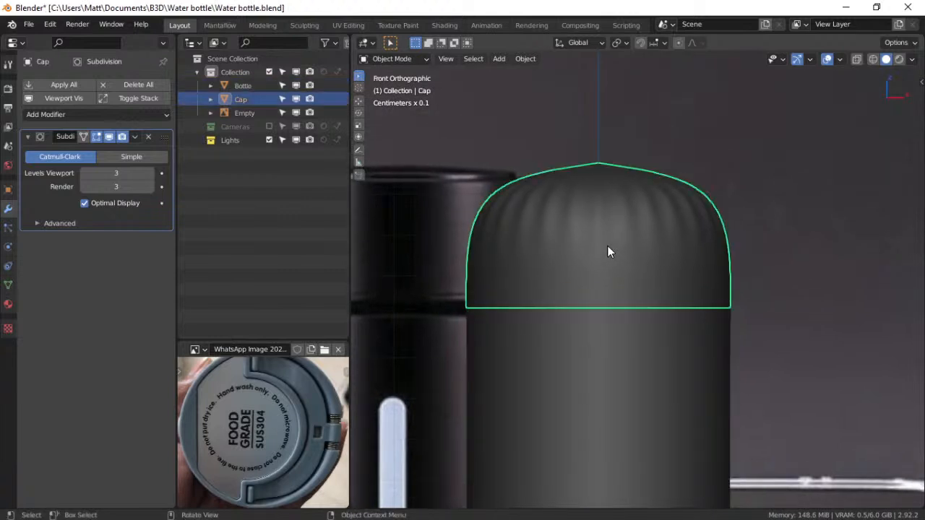
{"action": "left_click", "coordinate": [573, 346]}
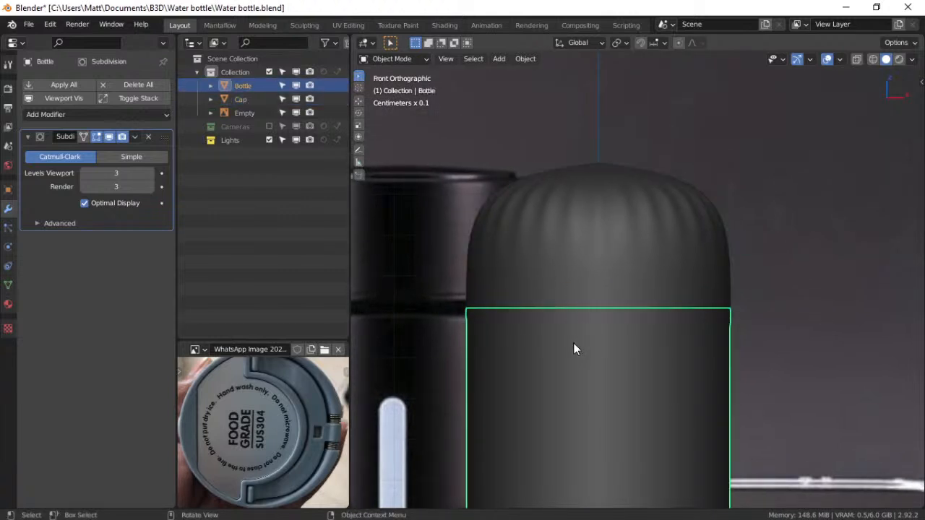
{"action": "left_click", "coordinate": [576, 284]}
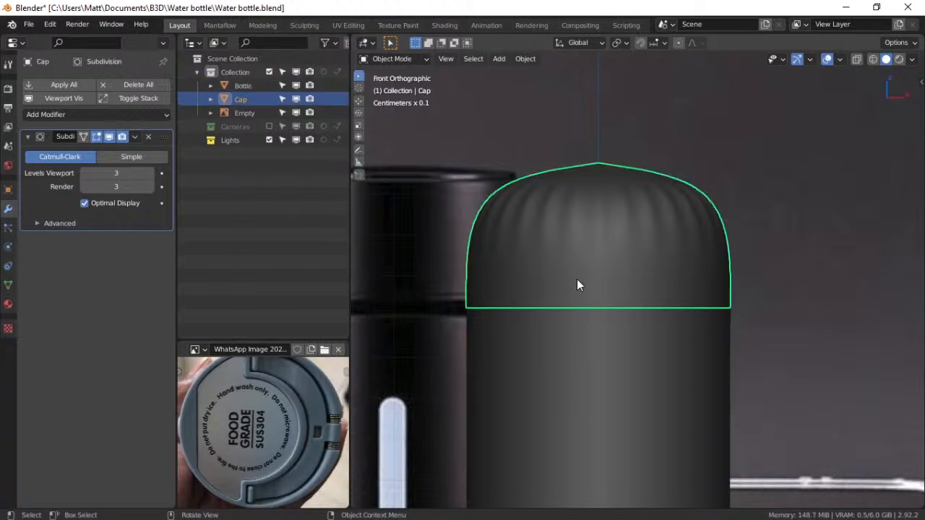
{"action": "key", "text": "KP_Divide"}
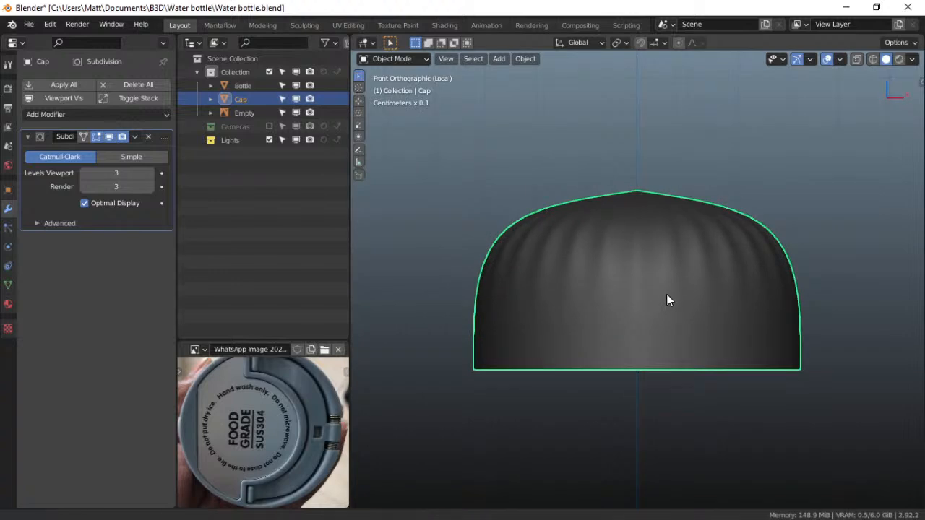
Add the reference image empty to the selection and isolate it together with the Cap in local view
{"action": "middle_click_drag", "start_coordinate": [666, 294], "coordinate": [650, 310], "text": "shift"}
{"action": "key", "text": "ctrl+Tab"}
{"action": "left_click", "coordinate": [736, 315]}
{"action": "key", "text": "ctrl+Tab"}
{"action": "left_click", "coordinate": [585, 298]}
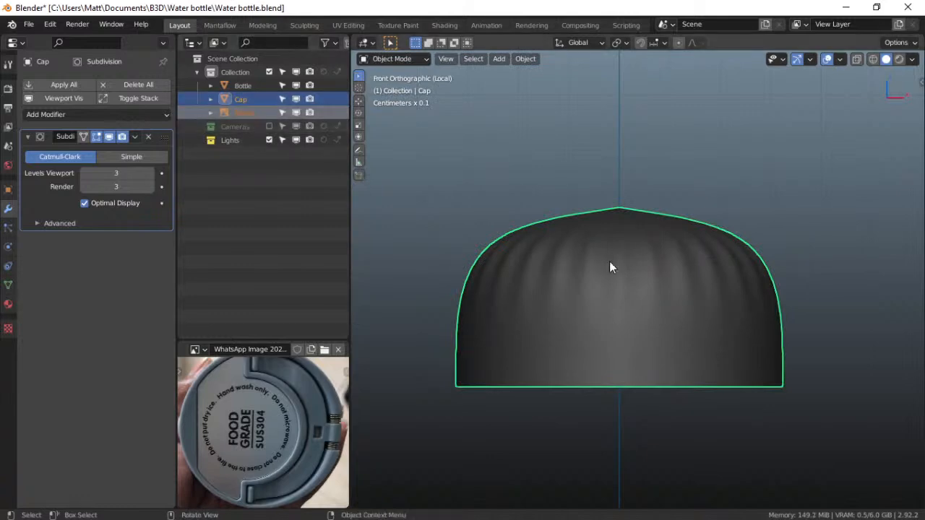
{"action": "key", "text": "KP_Divide"}
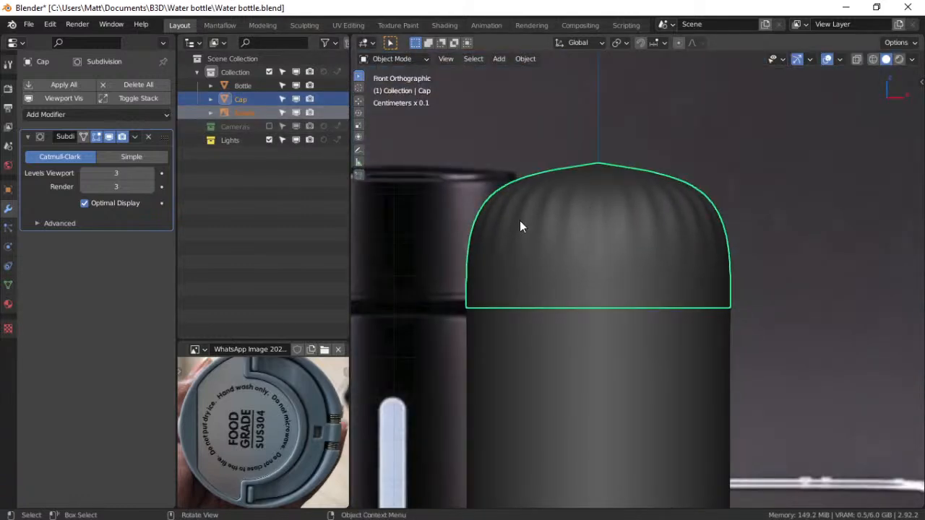
{"action": "key", "text": "KP_Divide"}
{"action": "scroll", "coordinate": [628, 300], "scroll_direction": "up", "scroll_amount": 4}
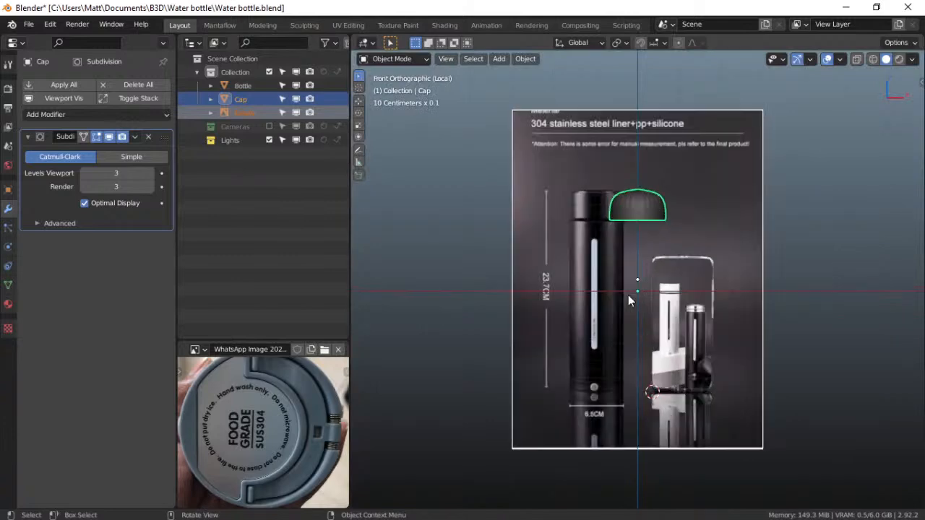
{"action": "scroll", "coordinate": [628, 295], "scroll_direction": "up", "scroll_amount": 4}
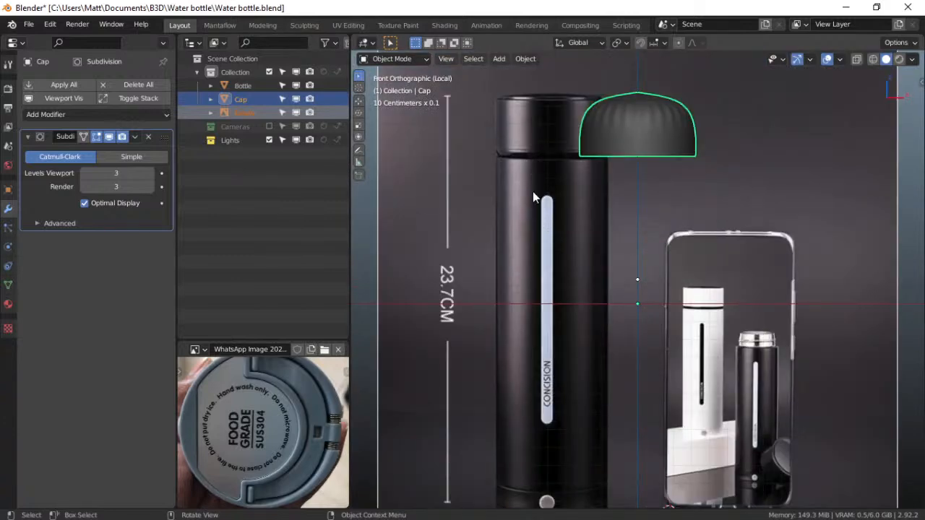
Set the Cap's origin to its geometry
{"action": "middle_click_drag", "start_coordinate": [587, 208], "coordinate": [629, 260], "text": "shift"}
{"action": "scroll", "coordinate": [521, 373], "scroll_direction": "up", "scroll_amount": 3}
{"action": "right_click", "coordinate": [628, 213]}
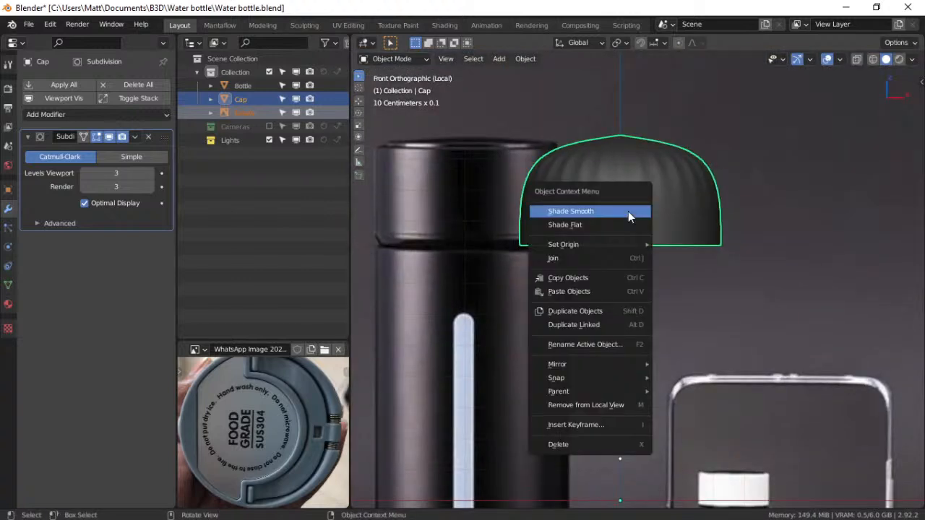
{"action": "mouse_move", "coordinate": [618, 247]}
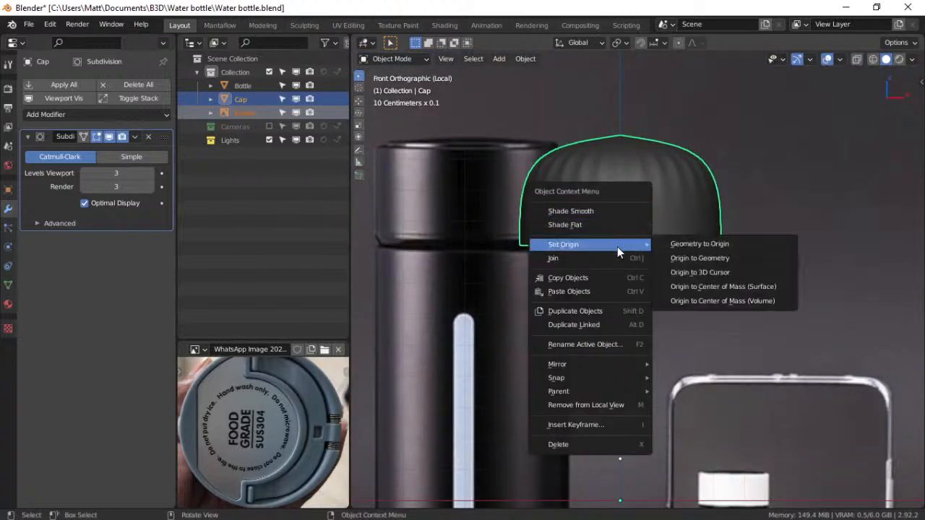
{"action": "left_click", "coordinate": [695, 259]}
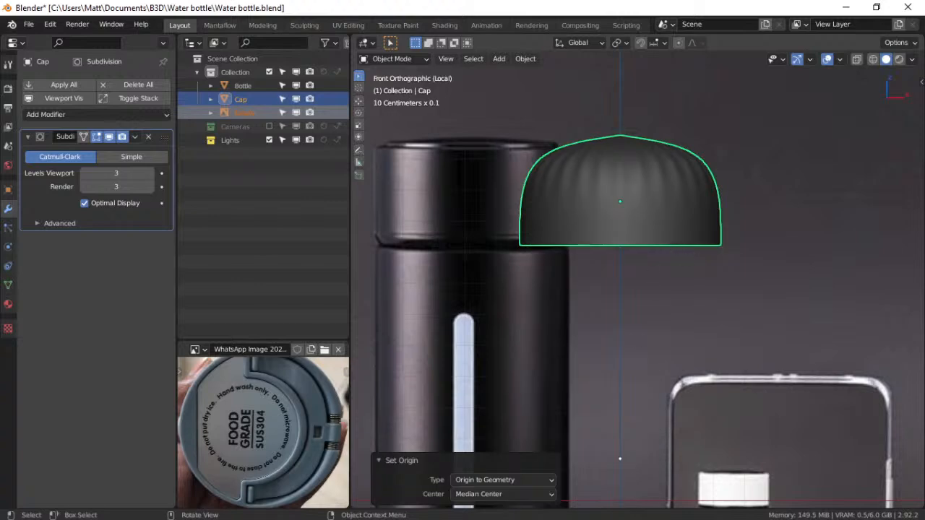
Enter Edit Mode on the Cap and turn off its subdivision in the viewport
{"action": "middle_click_drag", "start_coordinate": [625, 444], "coordinate": [630, 376], "text": "shift"}
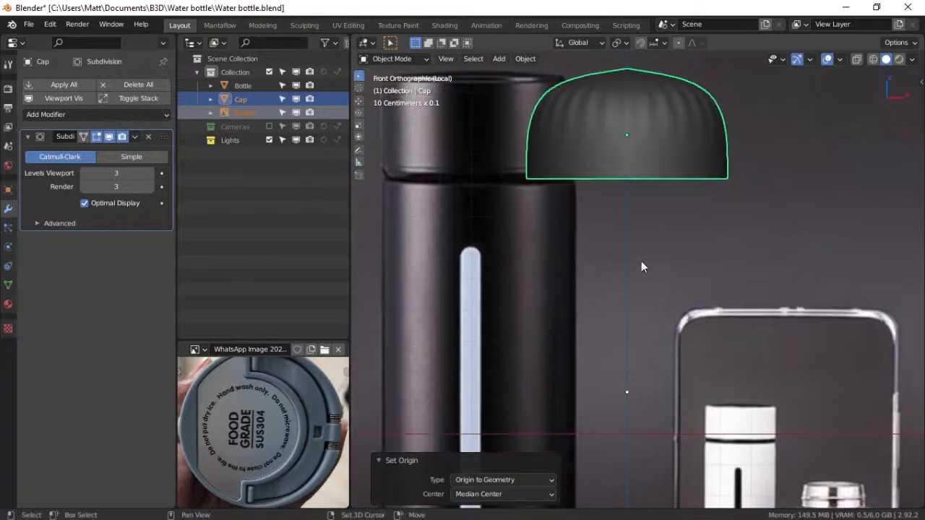
{"action": "middle_click_drag", "start_coordinate": [641, 279], "coordinate": [626, 420], "text": "shift"}
{"action": "scroll", "coordinate": [626, 420], "scroll_direction": "up", "scroll_amount": 3}
{"action": "key", "text": "ctrl+Tab"}
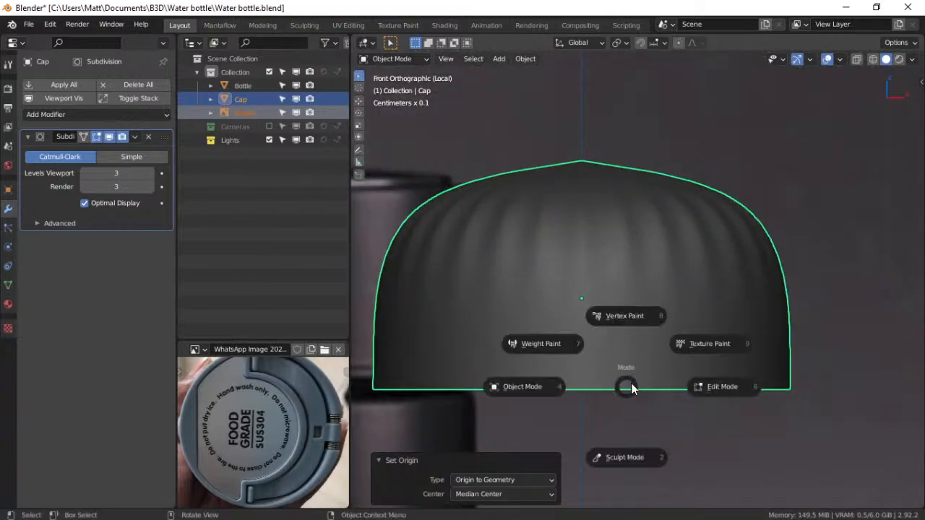
{"action": "left_click", "coordinate": [712, 388]}
{"action": "left_click", "coordinate": [108, 136]}
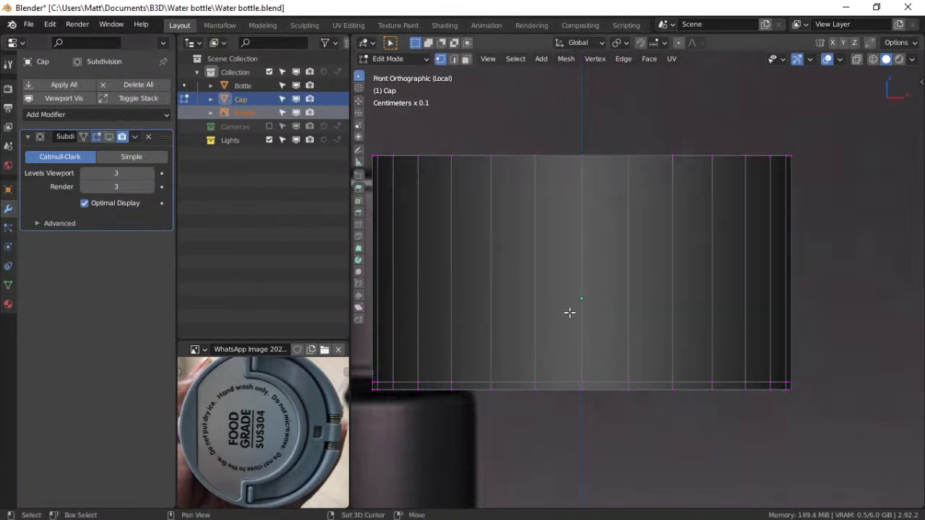
Select the Cap's bottom edge loop and scale it inward to 0.955 to form a small chamfer at the seam
{"action": "middle_click_drag", "start_coordinate": [569, 313], "coordinate": [720, 325], "text": "shift"}
{"action": "middle_click_drag", "start_coordinate": [652, 344], "coordinate": [721, 289], "text": "shift"}
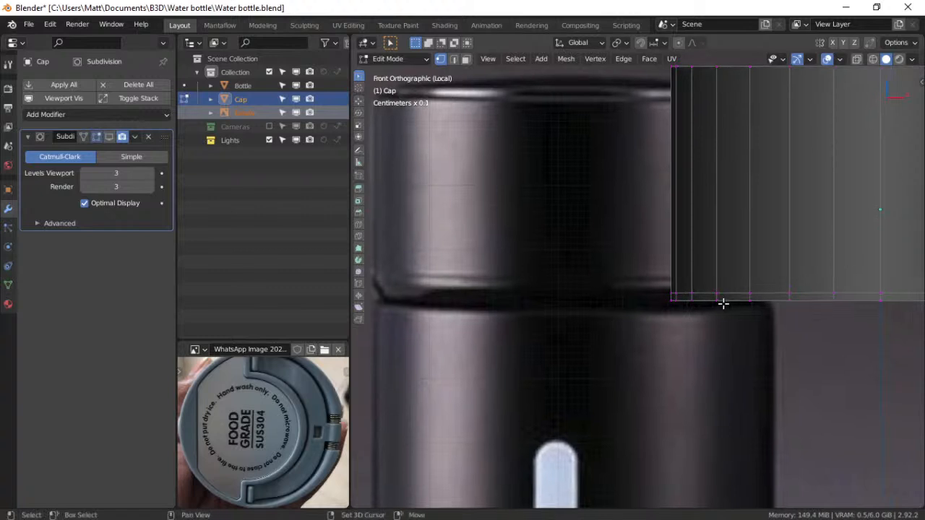
{"action": "left_click", "coordinate": [720, 301], "text": "alt"}
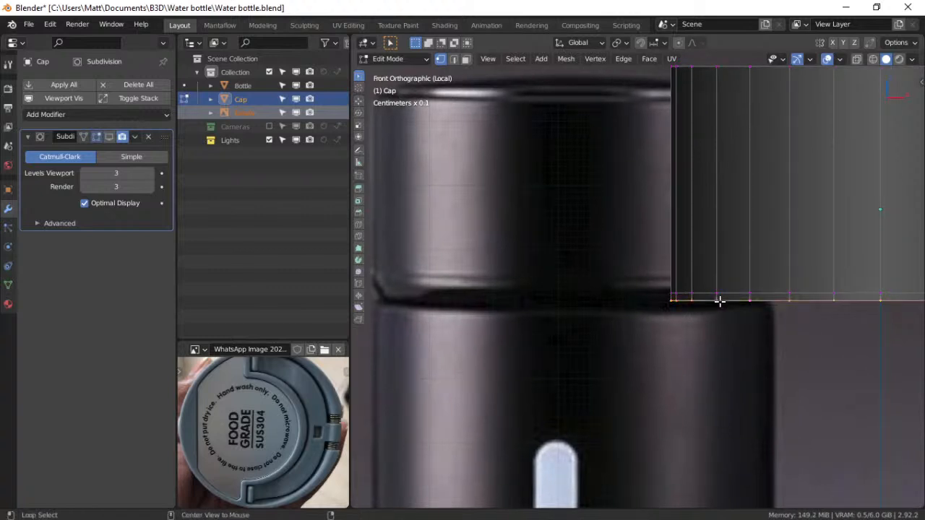
{"action": "middle_click_drag", "start_coordinate": [758, 320], "coordinate": [660, 325], "text": "shift"}
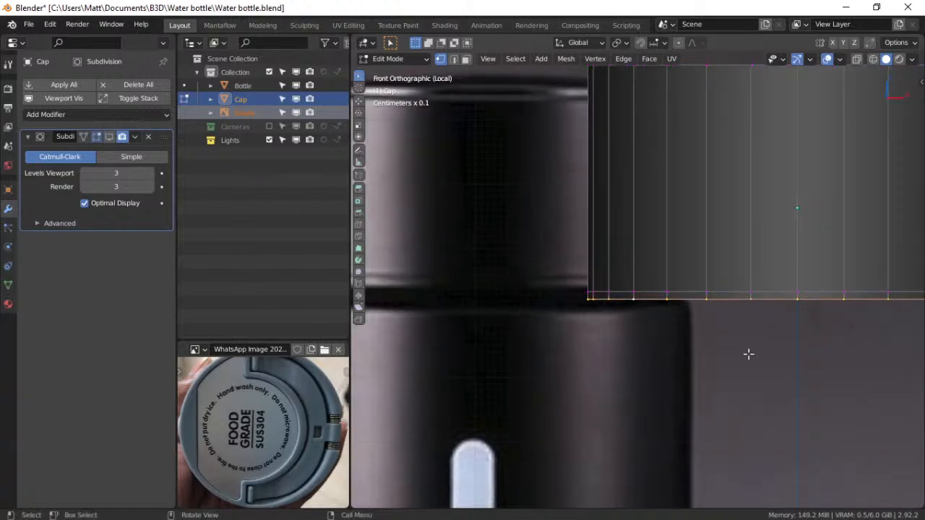
{"action": "key", "text": "s"}
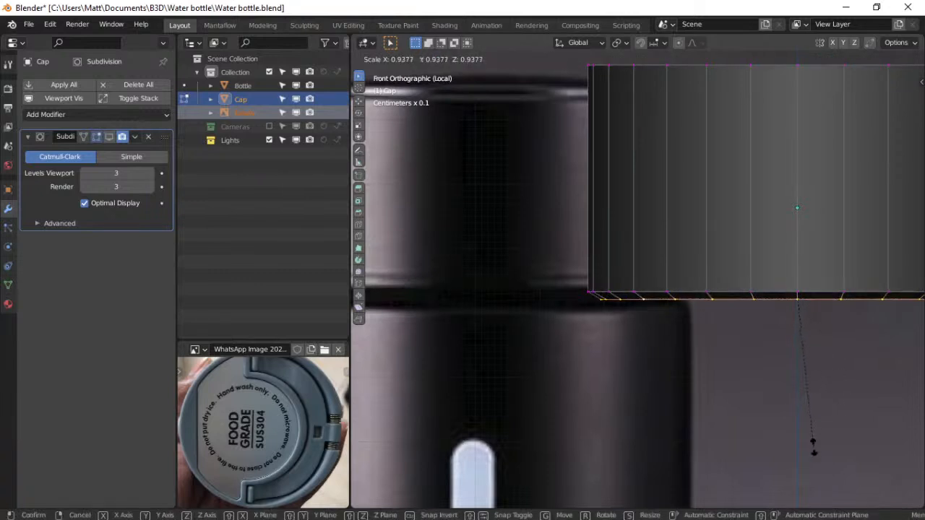
{"action": "left_click", "coordinate": [816, 466]}
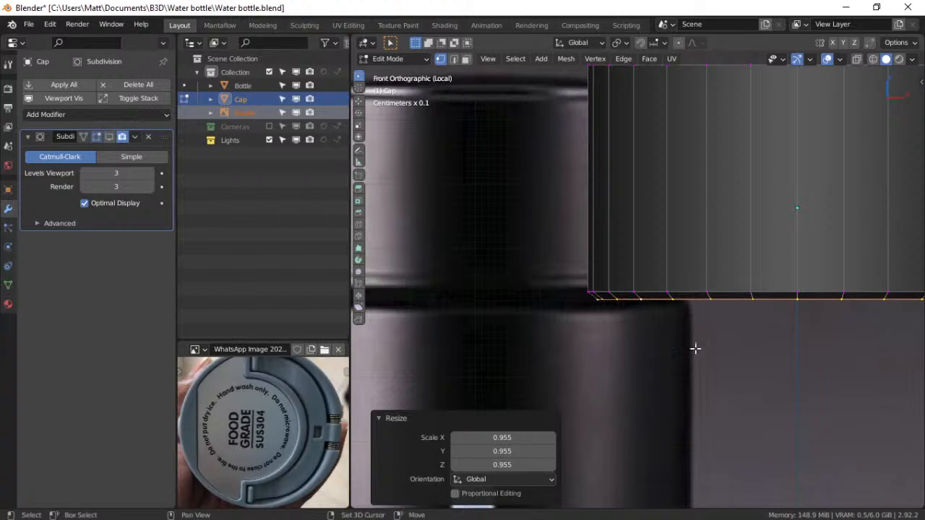
Add an unslid loop cut halfway up the Cap's side wall and another centred between it and the lower edge
{"action": "middle_click_drag", "start_coordinate": [644, 318], "coordinate": [606, 338], "text": "shift"}
{"action": "middle_click_drag", "start_coordinate": [759, 294], "coordinate": [654, 294], "text": "shift"}
{"action": "key", "text": "ctrl+r"}
{"action": "left_click", "coordinate": [655, 294]}
{"action": "right_click", "coordinate": [657, 290]}
{"action": "key", "text": "ctrl+r"}
{"action": "left_click", "coordinate": [691, 326]}
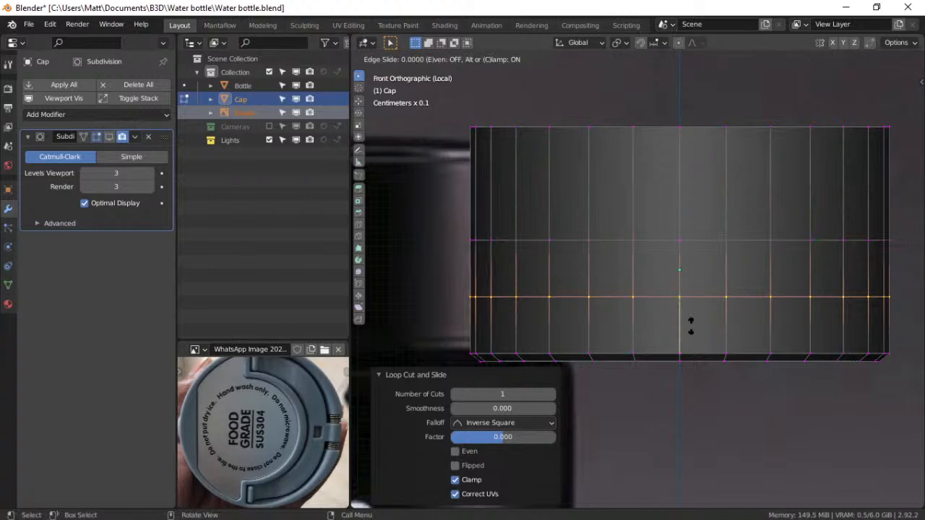
{"action": "right_click", "coordinate": [710, 242]}
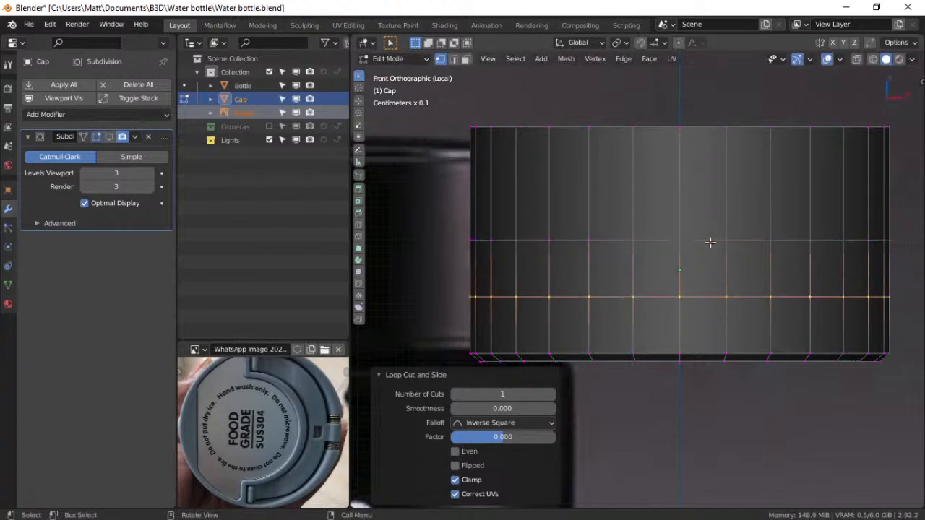
Add three unslid loop cuts across the upper half of the Cap's side wall, dividing it into four equal bands
{"action": "key", "text": "ctrl+r"}
{"action": "left_click", "coordinate": [712, 192]}
{"action": "right_click", "coordinate": [712, 201]}
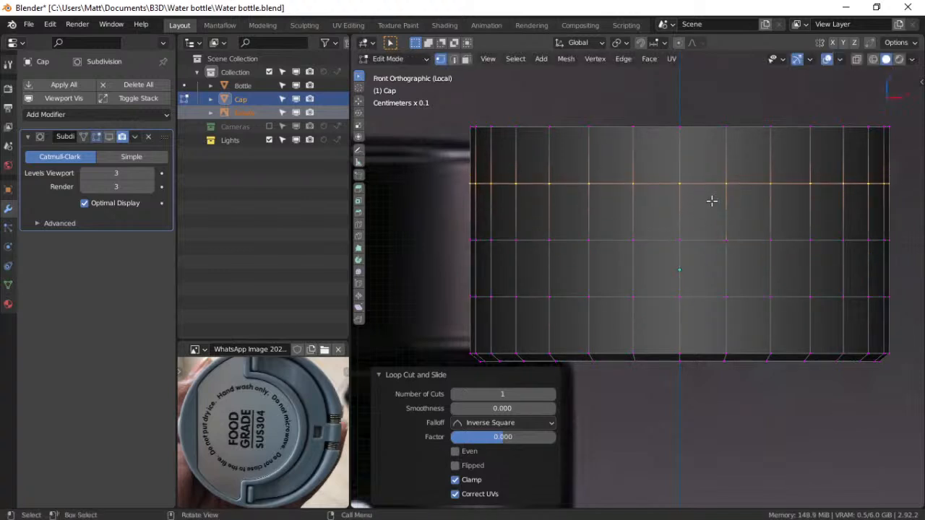
{"action": "key", "text": "ctrl+r"}
{"action": "left_click", "coordinate": [696, 150]}
{"action": "right_click", "coordinate": [685, 203]}
{"action": "key", "text": "ctrl+r"}
{"action": "left_click", "coordinate": [684, 213]}
{"action": "right_click", "coordinate": [684, 214]}
Add two unslid loop cuts in the lower half of the Cap's side wall, one centred in each of its two bands
{"action": "key", "text": "ctrl+r"}
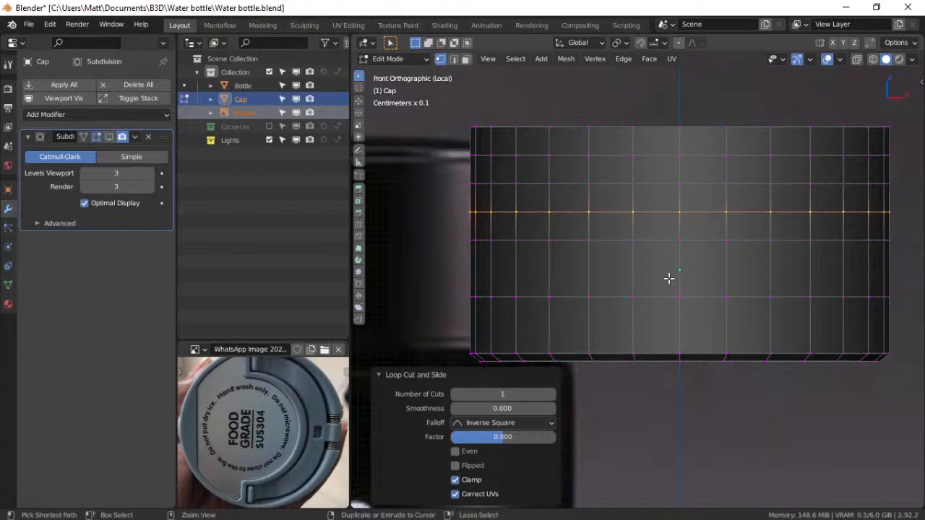
{"action": "left_click", "coordinate": [670, 278]}
{"action": "right_click", "coordinate": [676, 310]}
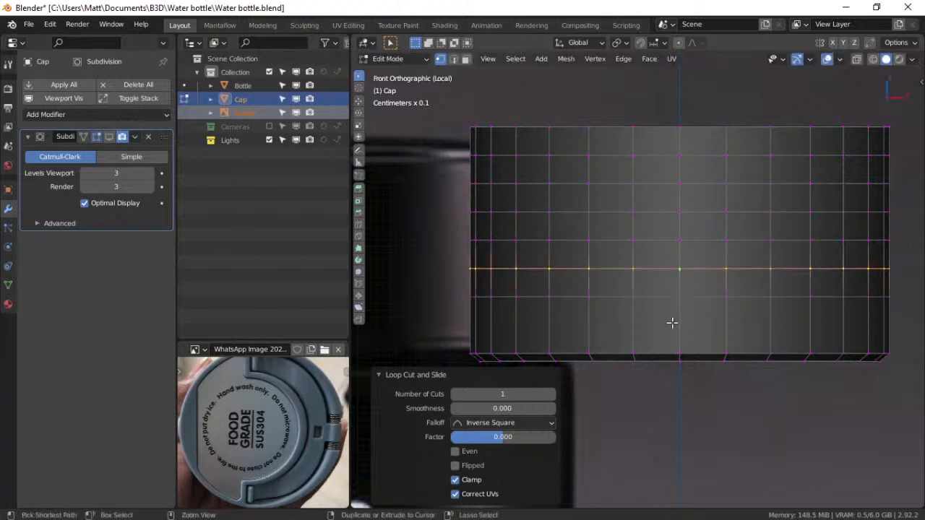
{"action": "key", "text": "ctrl+r"}
{"action": "left_click", "coordinate": [671, 323]}
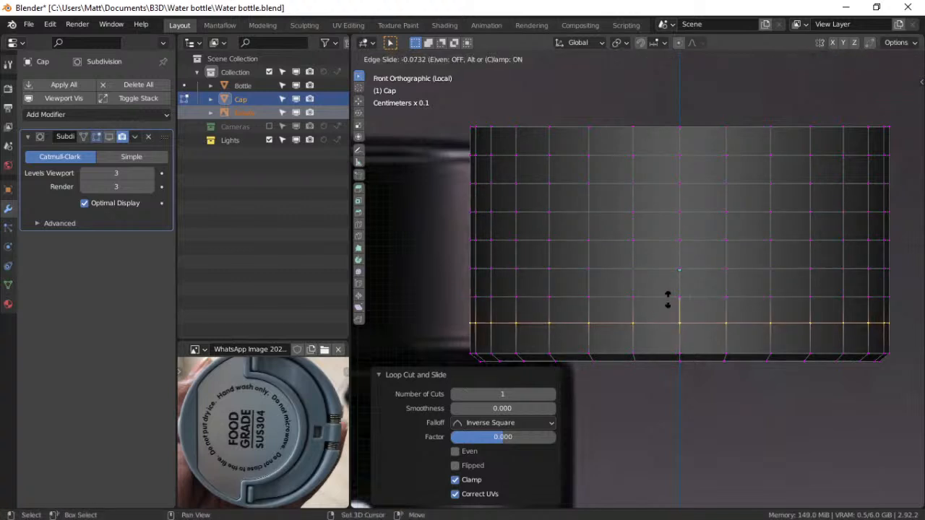
{"action": "right_click", "coordinate": [668, 300]}
Slide the lowest side-wall loop down toward the chamfer by a factor of about 0.463
{"action": "middle_click_drag", "start_coordinate": [634, 337], "coordinate": [742, 290], "text": "shift"}
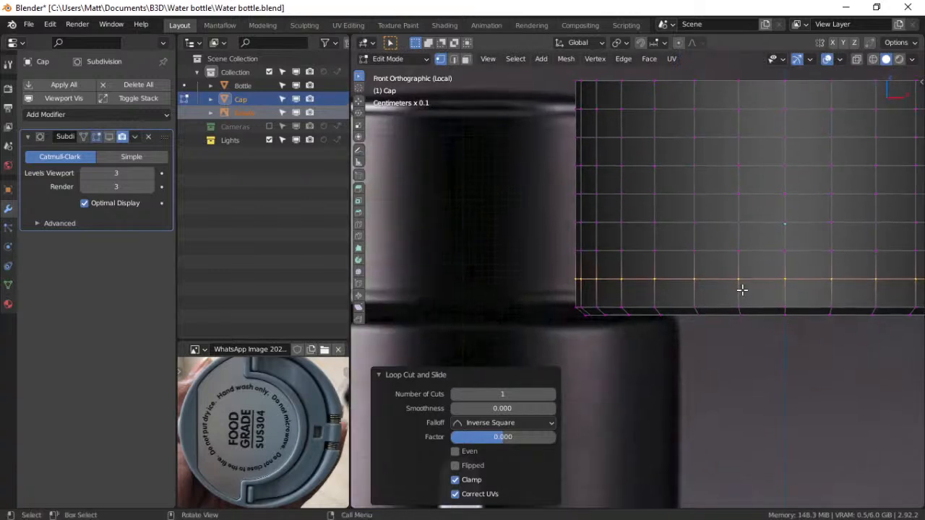
{"action": "key", "text": "g"}
{"action": "key", "text": "g"}
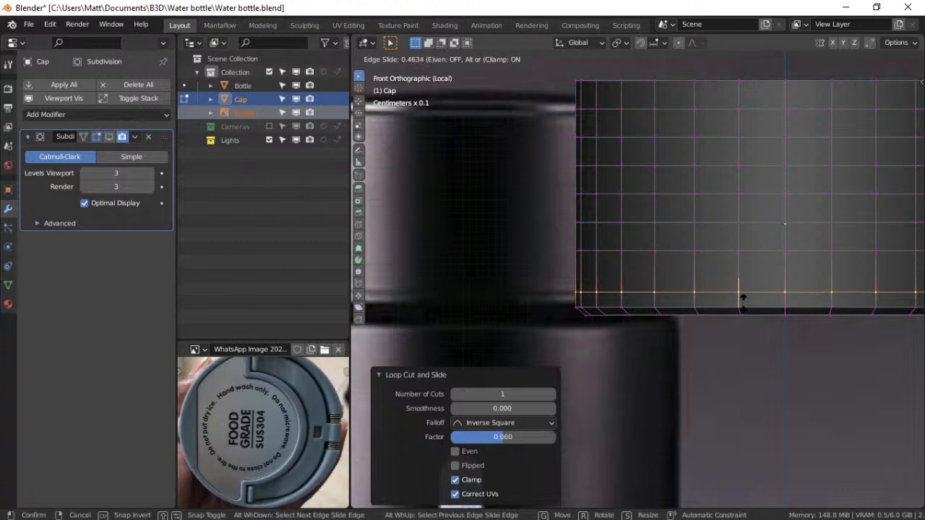
{"action": "left_click", "coordinate": [743, 303]}
Try a two-segment bevel about 0.0567 cm wide on the lowest side-wall loop and undo it
{"action": "middle_click_drag", "start_coordinate": [733, 260], "coordinate": [704, 190], "text": "shift"}
{"action": "scroll", "coordinate": [655, 228], "scroll_direction": "up", "scroll_amount": 2}
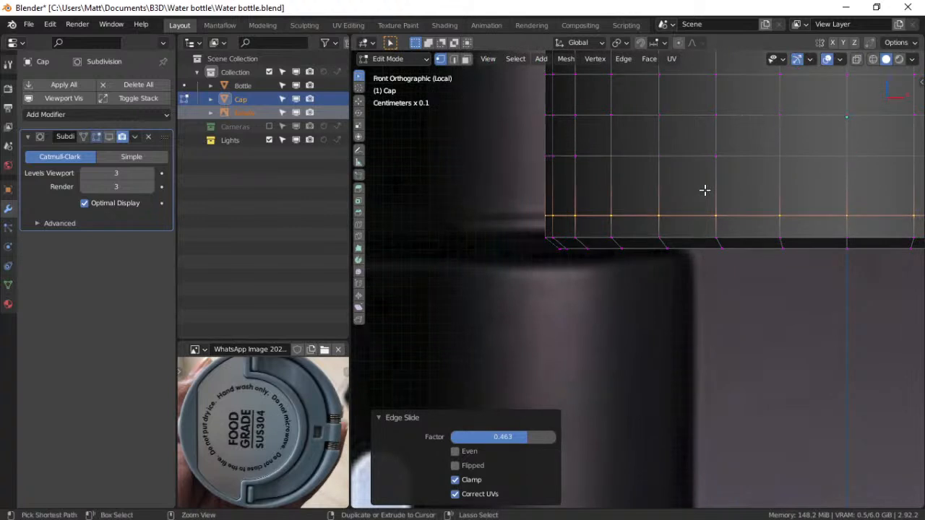
{"action": "key", "text": "ctrl+b"}
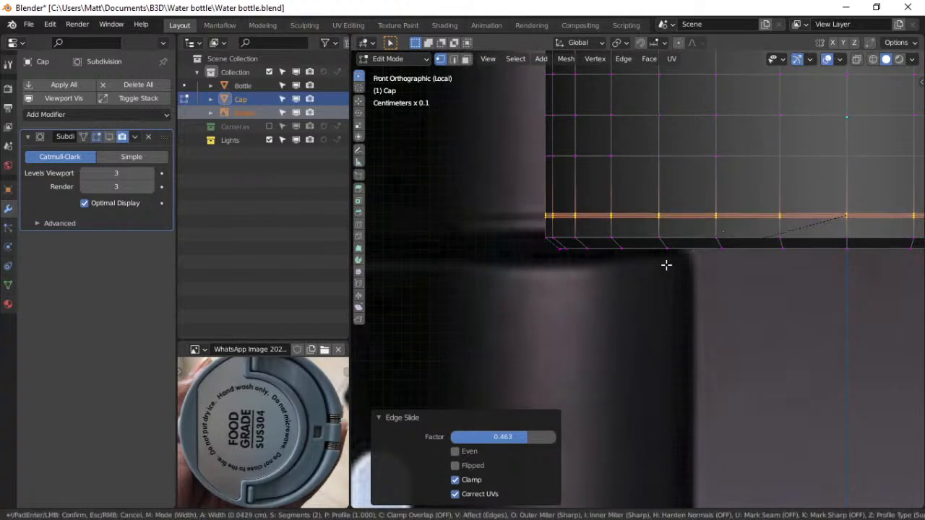
{"action": "left_click", "coordinate": [655, 272]}
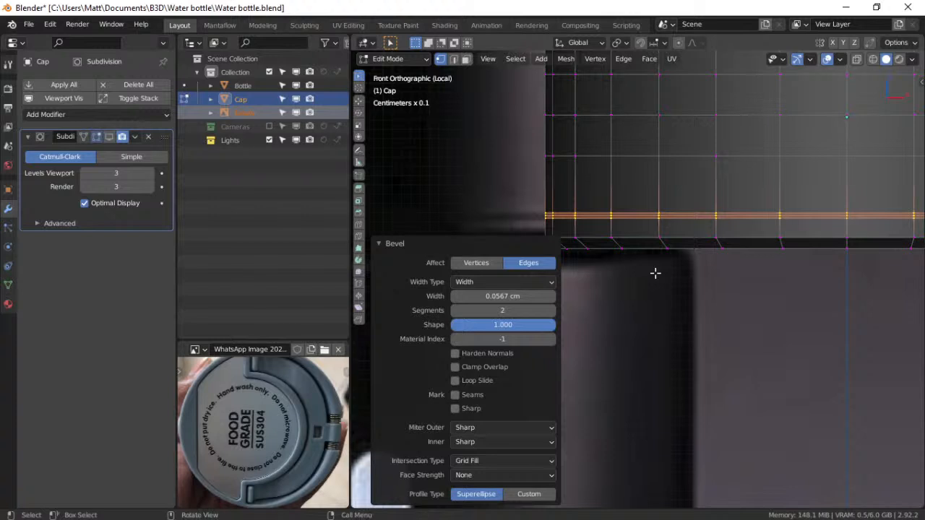
{"action": "key", "text": "ctrl+z"}
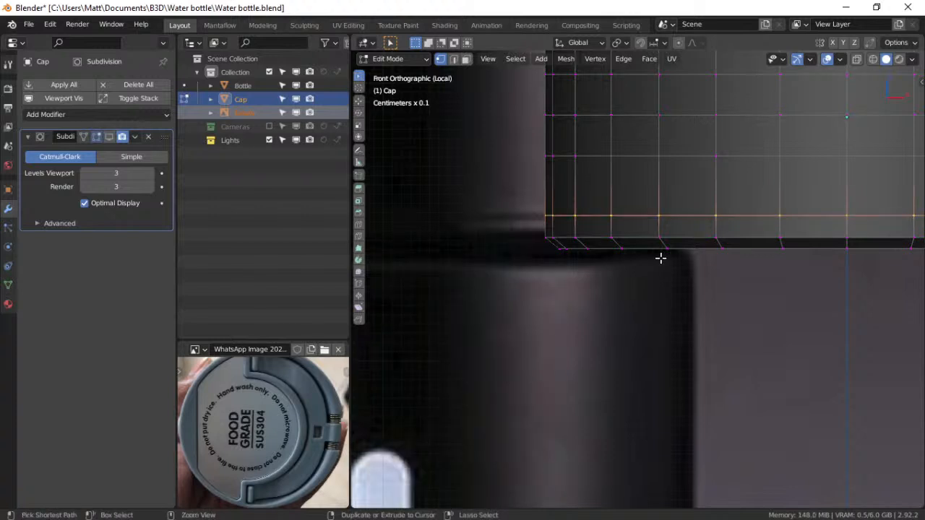
Bevel the lowest side-wall loop with a single segment about 0.0421 cm wide to form a narrow band
{"action": "key", "text": "ctrl+b"}
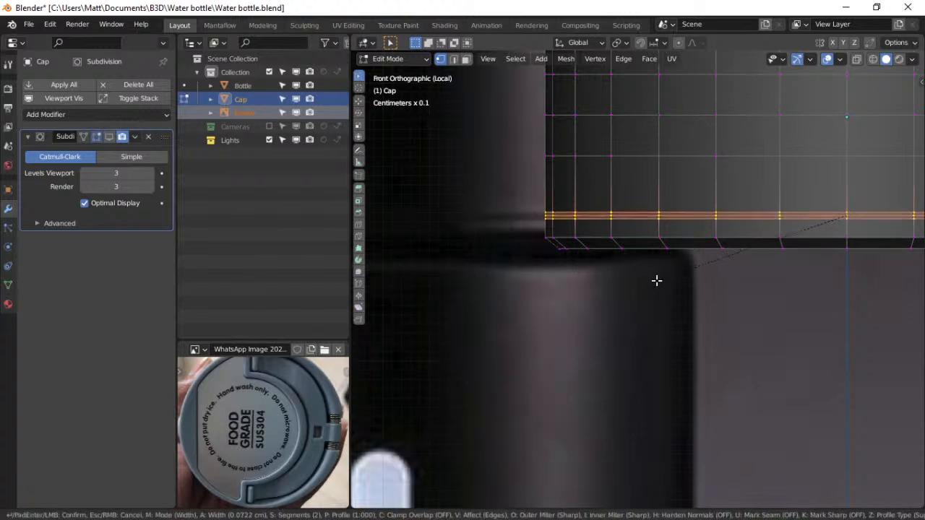
{"action": "scroll", "coordinate": [656, 281], "scroll_direction": "down", "scroll_amount": 2}
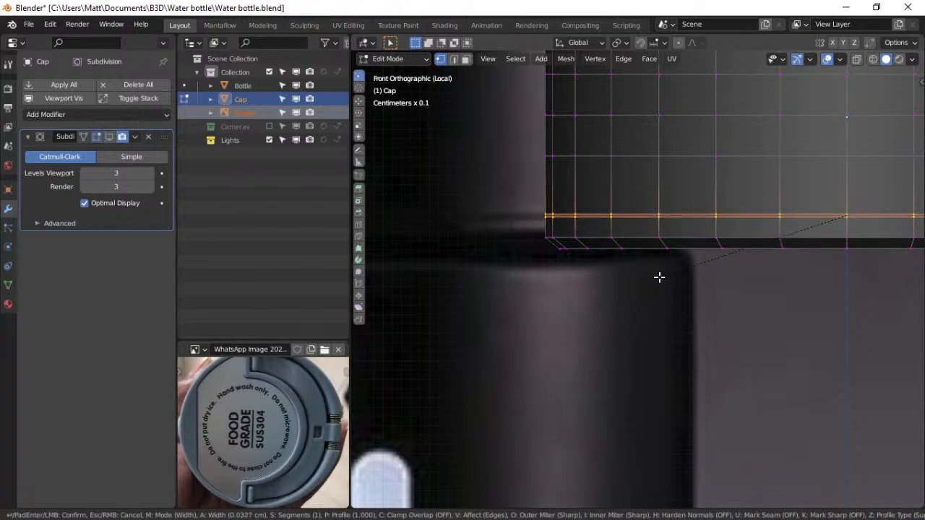
{"action": "left_click", "coordinate": [659, 280]}
{"action": "scroll", "coordinate": [668, 263], "scroll_direction": "up", "scroll_amount": 3}
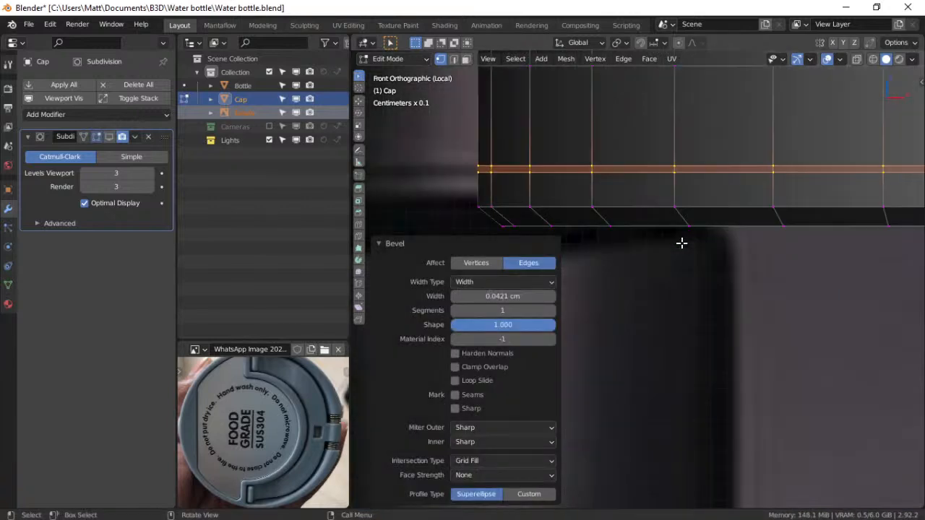
Inset the narrow band by about 0.01644 cm and try shrinking it inward about 0.019 cm as a seam groove
{"action": "middle_click_drag", "start_coordinate": [730, 206], "coordinate": [580, 264], "text": "shift"}
{"action": "middle_click_drag", "start_coordinate": [744, 247], "coordinate": [607, 266], "text": "shift"}
{"action": "middle_click_drag", "start_coordinate": [885, 251], "coordinate": [672, 241], "text": "shift"}
{"action": "middle_click_drag", "start_coordinate": [769, 233], "coordinate": [619, 235], "text": "shift"}
{"action": "middle_click_drag", "start_coordinate": [804, 239], "coordinate": [687, 248], "text": "shift"}
{"action": "scroll", "coordinate": [712, 273], "scroll_direction": "up", "scroll_amount": 3}
{"action": "middle_click_drag", "start_coordinate": [772, 257], "coordinate": [665, 285], "text": "shift"}
{"action": "scroll", "coordinate": [721, 278], "scroll_direction": "up", "scroll_amount": 3}
{"action": "scroll", "coordinate": [723, 276], "scroll_direction": "up", "scroll_amount": 1}
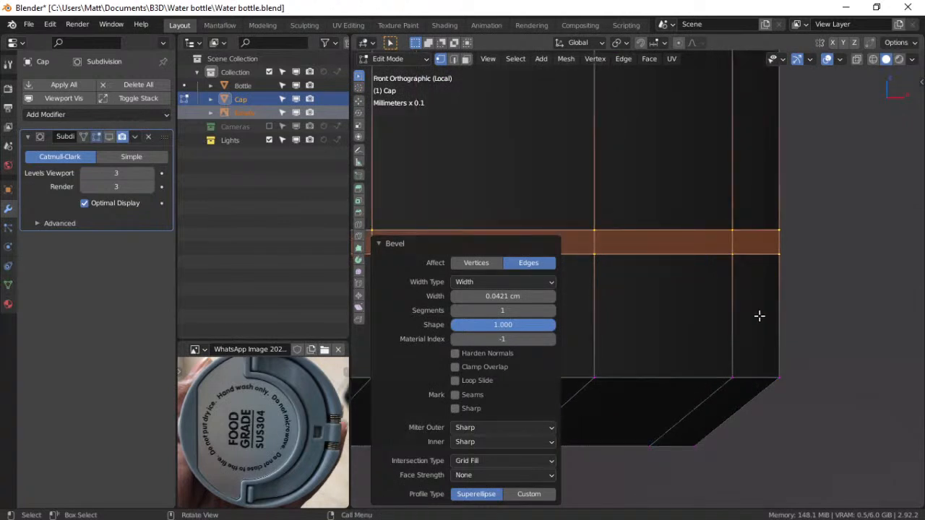
{"action": "key", "text": "i"}
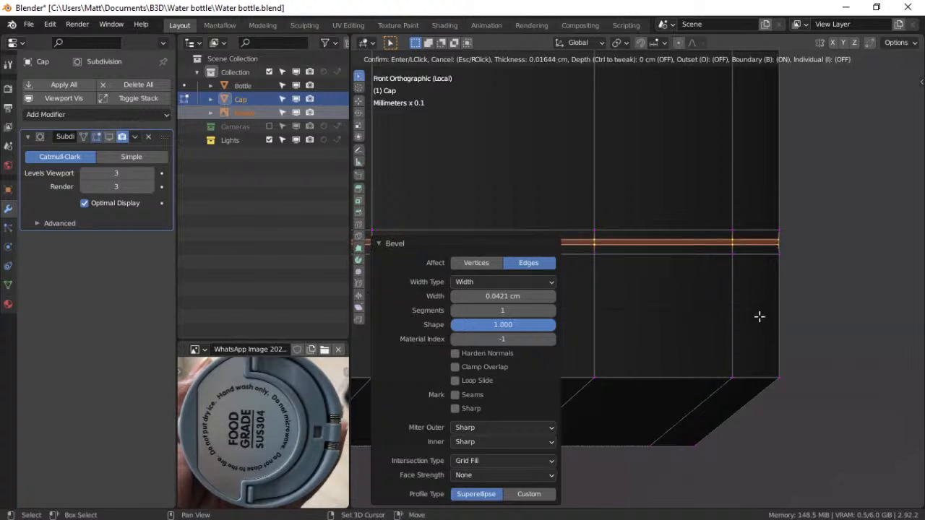
{"action": "left_click", "coordinate": [759, 316]}
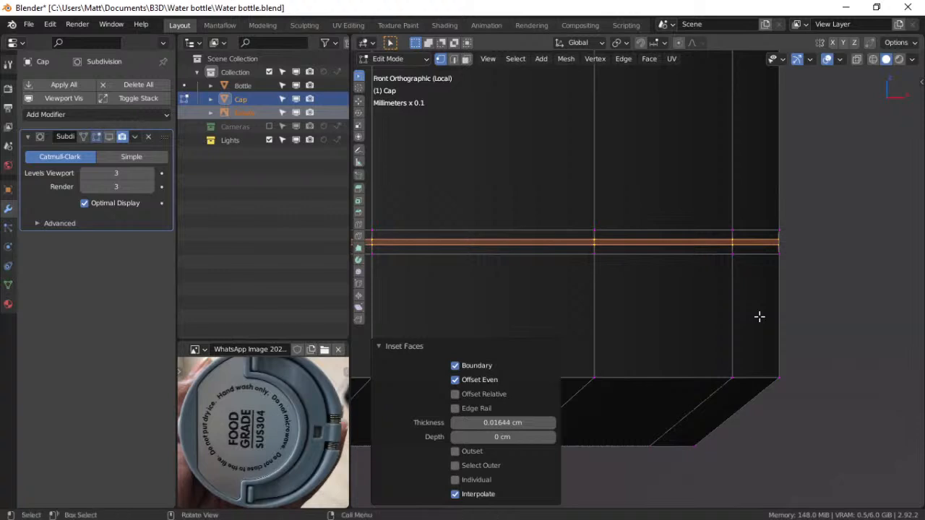
{"action": "key", "text": "alt+s"}
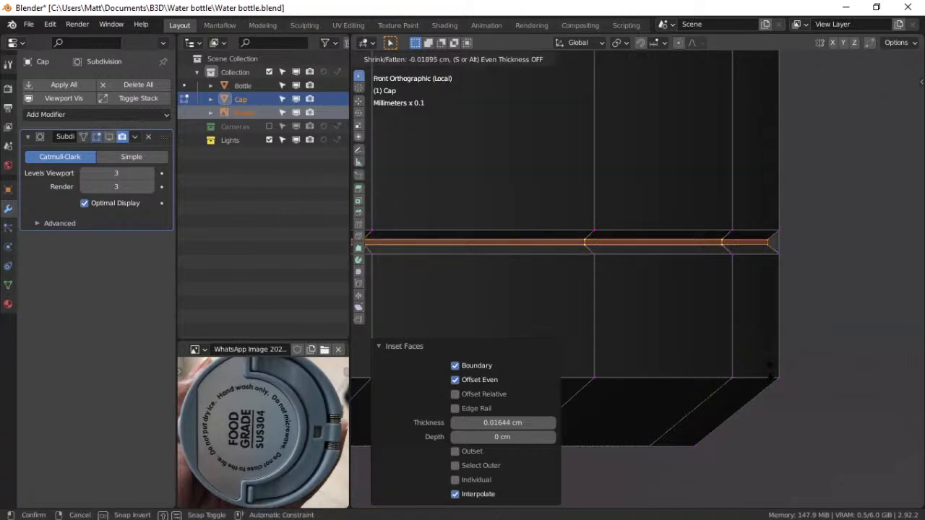
{"action": "right_click", "coordinate": [772, 364]}
Undo the Cap's groove, bevel, loop cuts, chamfer and origin change, back to Object Mode before the Cap was isolated
{"action": "middle_click_drag", "start_coordinate": [815, 295], "coordinate": [700, 274]}
{"action": "scroll", "coordinate": [795, 295], "scroll_direction": "down", "scroll_amount": 3}
{"action": "scroll", "coordinate": [760, 296], "scroll_direction": "down", "scroll_amount": 4}
{"action": "key", "text": "ctrl+z"}
{"action": "key", "text": "ctrl+z"}
{"action": "key", "text": "ctrl+z"}
{"action": "key", "text": "ctrl+z"}
{"action": "key", "text": "ctrl+z"}
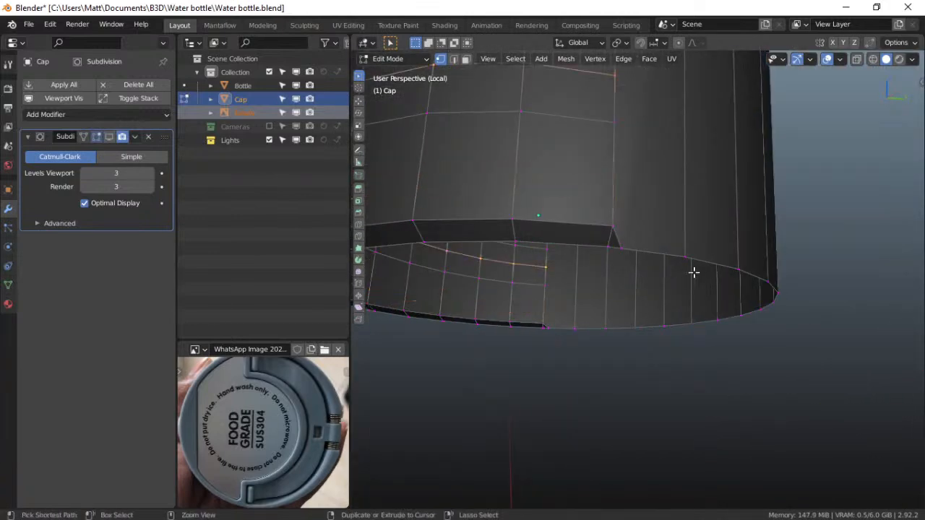
{"action": "key", "text": "ctrl+z"}
{"action": "key", "text": "ctrl+z"}
{"action": "key", "text": "ctrl+z"}
{"action": "key", "text": "ctrl+z"}
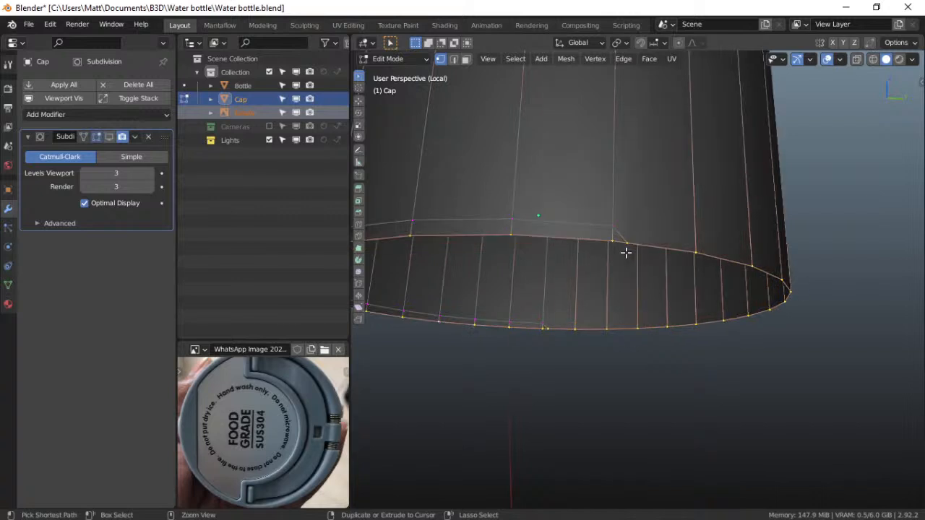
{"action": "key", "text": "ctrl+z"}
{"action": "key", "text": "ctrl+z"}
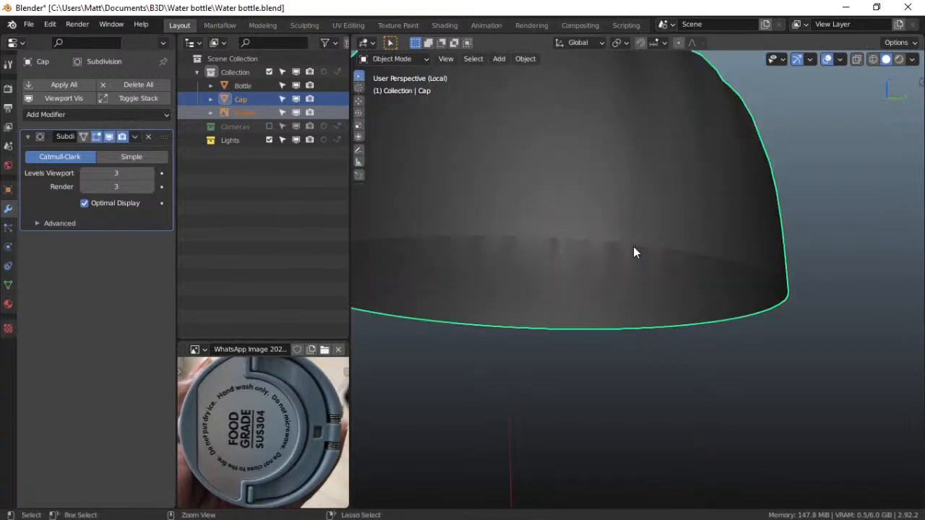
{"action": "key", "text": "ctrl+Tab"}
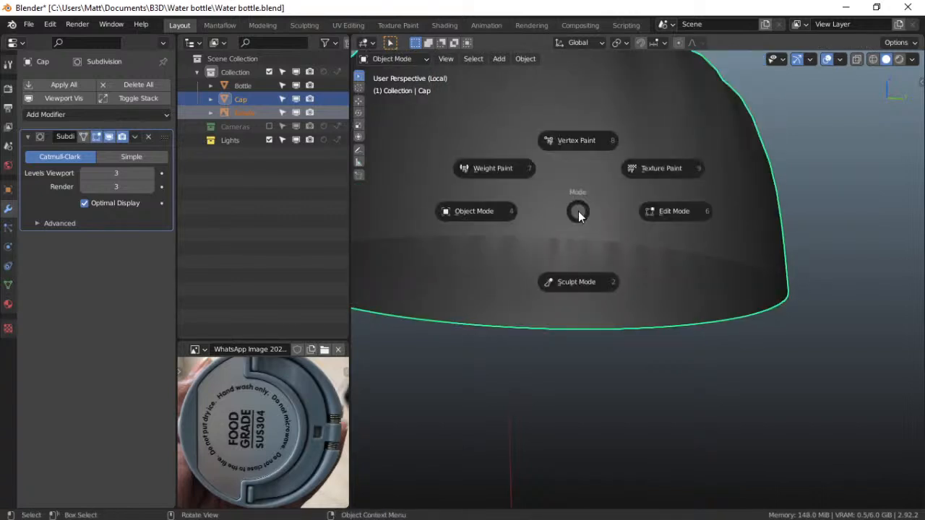
{"action": "left_click", "coordinate": [668, 213]}
{"action": "key", "text": "ctrl+z"}
{"action": "key", "text": "ctrl+z"}
{"action": "key", "text": "ctrl+z"}
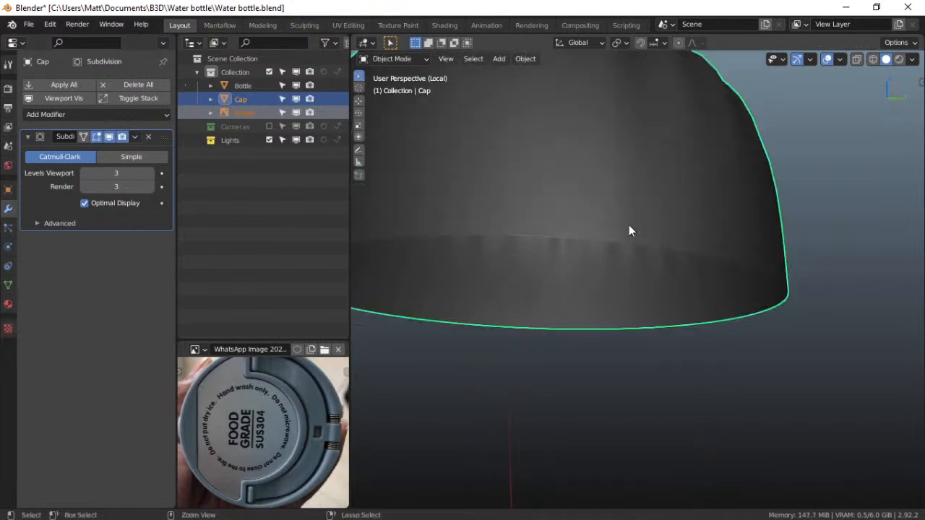
{"action": "key", "text": "ctrl+z"}
In Edit Mode on the Cap, select the partial edge loop just above its lower rim and dissolve those edges
{"action": "key", "text": "ctrl+Tab"}
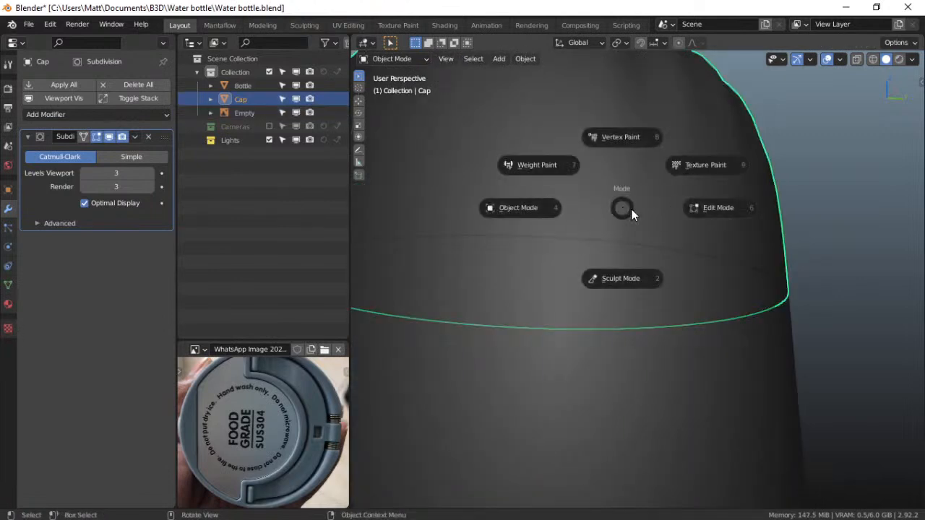
{"action": "left_click", "coordinate": [714, 215]}
{"action": "scroll", "coordinate": [675, 219], "scroll_direction": "down", "scroll_amount": 5}
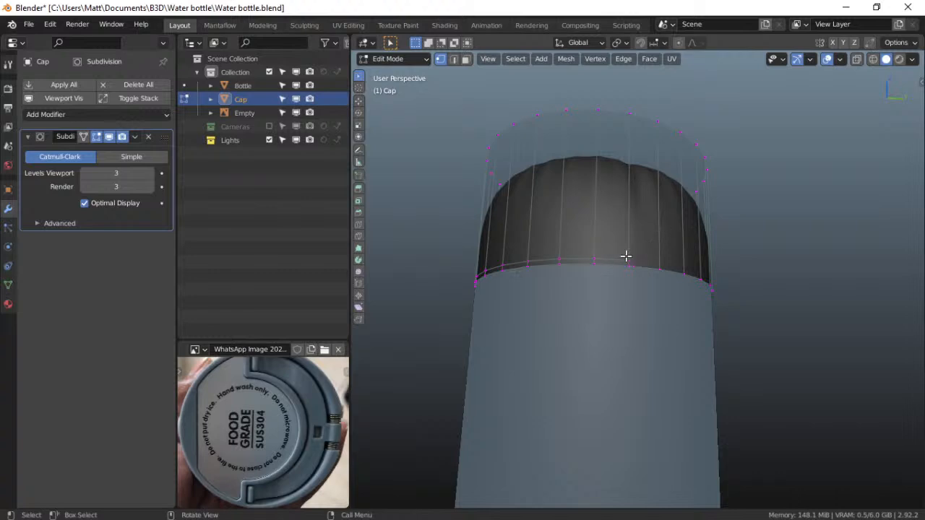
{"action": "left_click", "coordinate": [454, 59]}
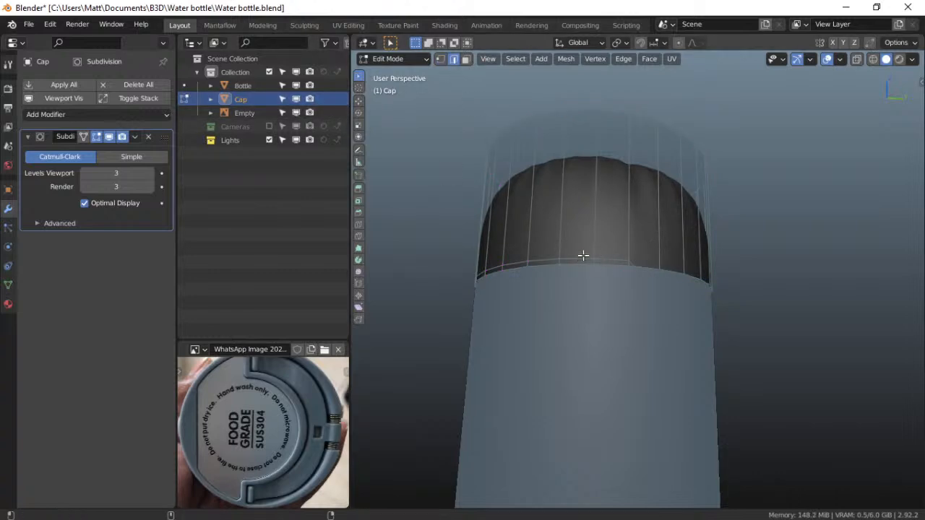
{"action": "key", "text": "super"}
{"action": "key", "text": "super"}
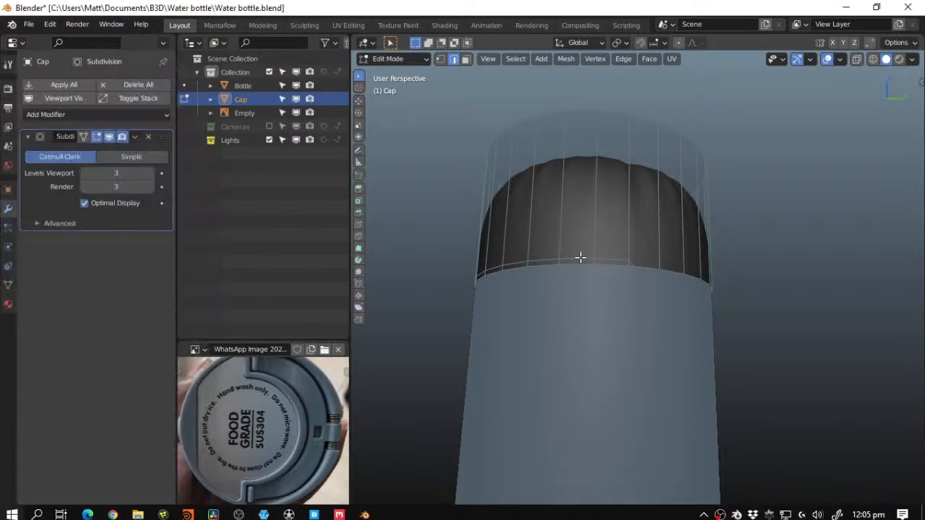
{"action": "left_click", "coordinate": [580, 258], "text": "alt"}
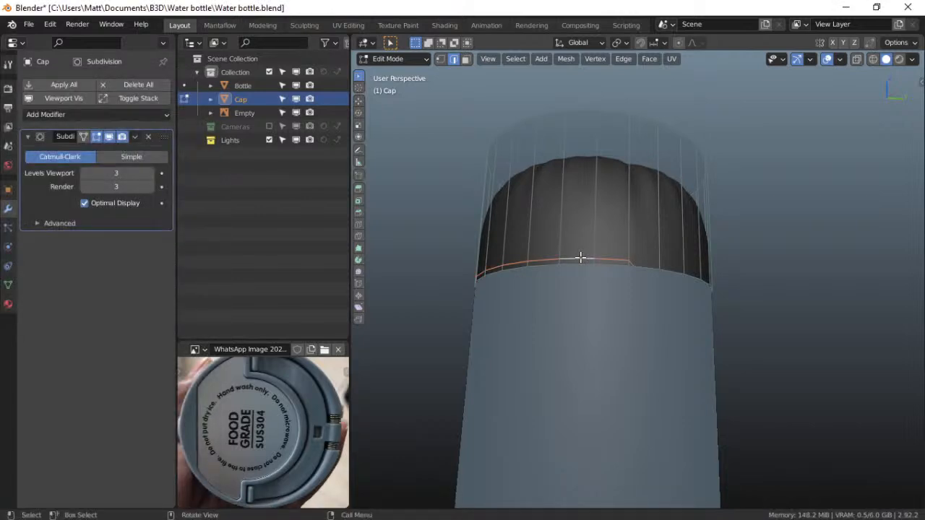
{"action": "key", "text": "x"}
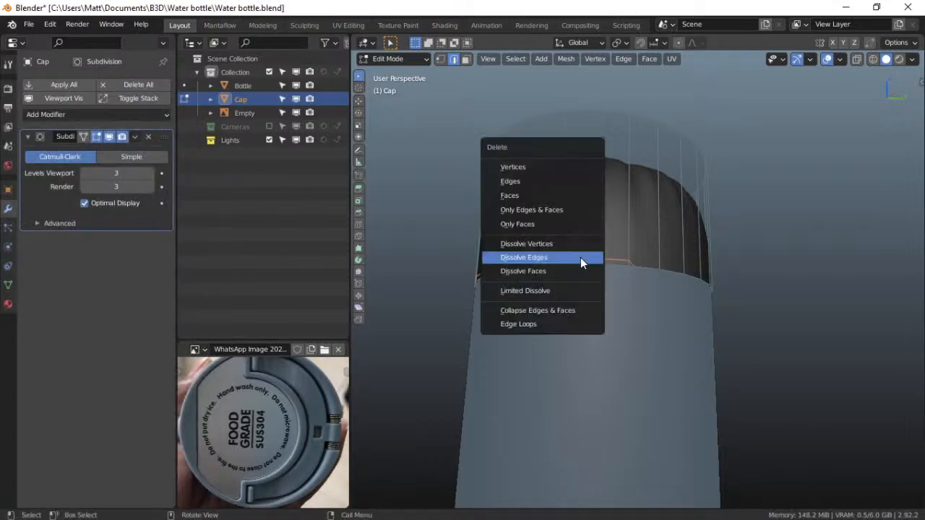
{"action": "left_click", "coordinate": [580, 258]}
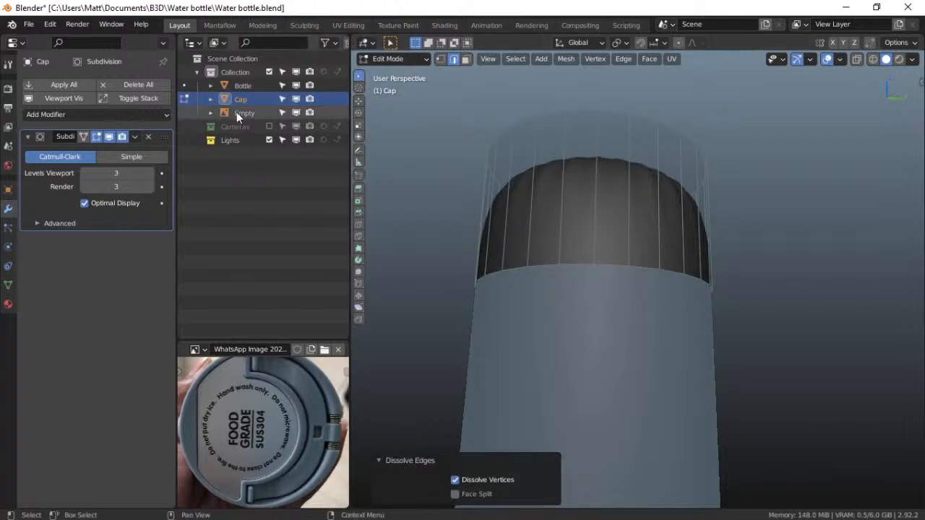
Return to Object Mode and isolate the Cap together with the Empty reference image in local view
{"action": "key", "text": "ctrl+Tab"}
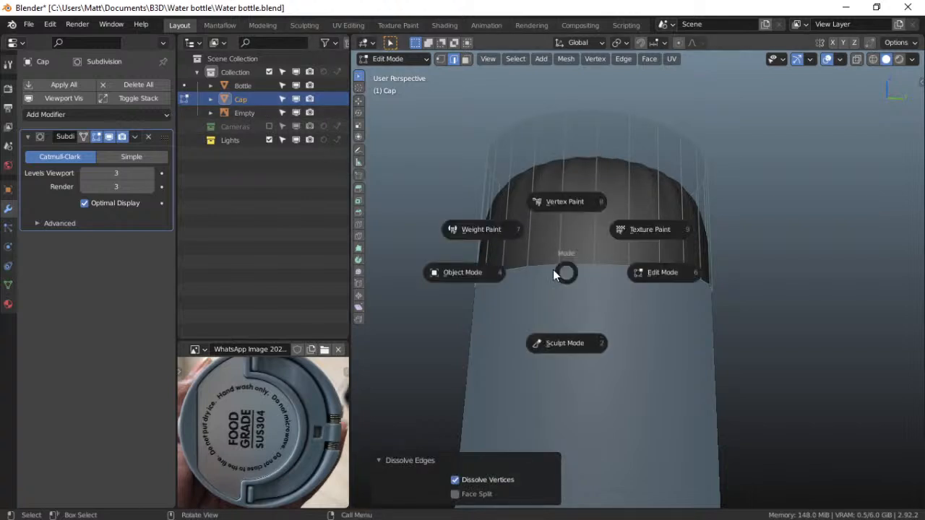
{"action": "left_click", "coordinate": [503, 260]}
{"action": "left_click", "coordinate": [235, 115], "text": "ctrl"}
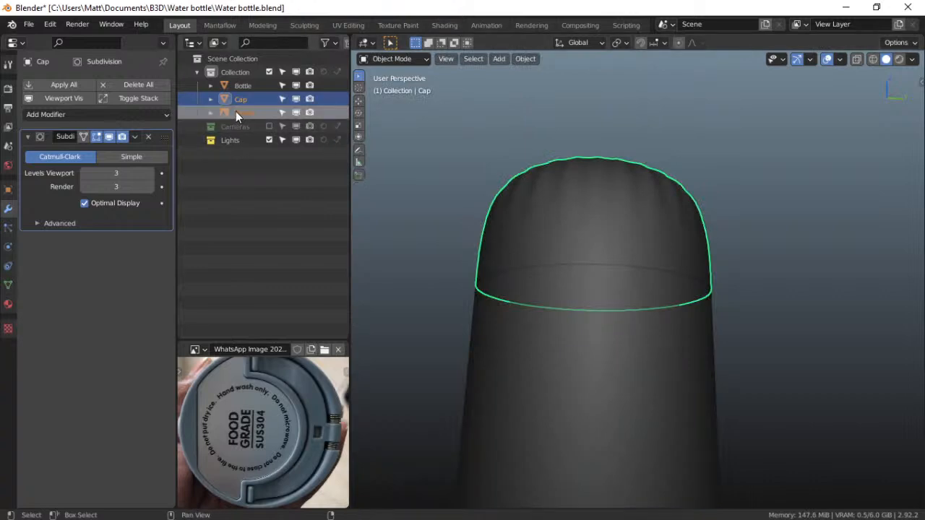
{"action": "key", "text": "KP_Divide"}
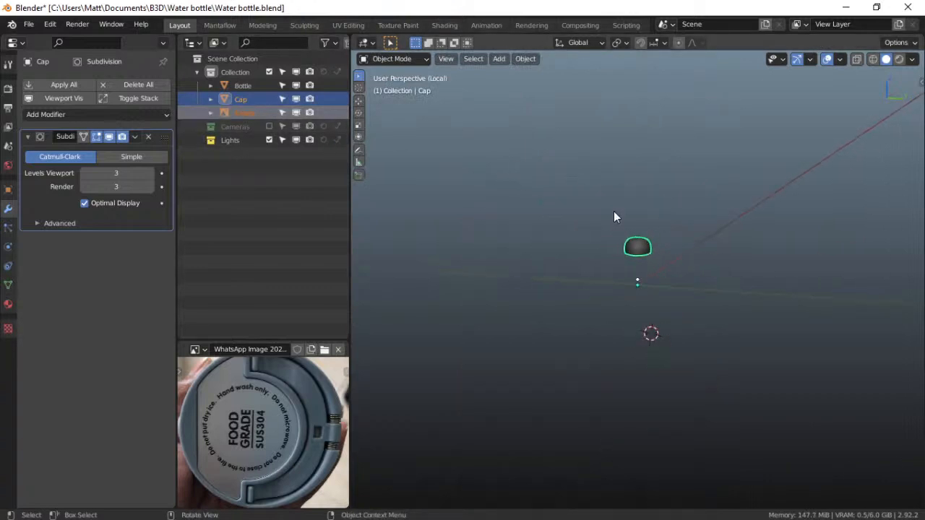
Set the Cap's origin to its geometry and switch to the front view
{"action": "right_click", "coordinate": [643, 248]}
{"action": "mouse_move", "coordinate": [644, 248]}
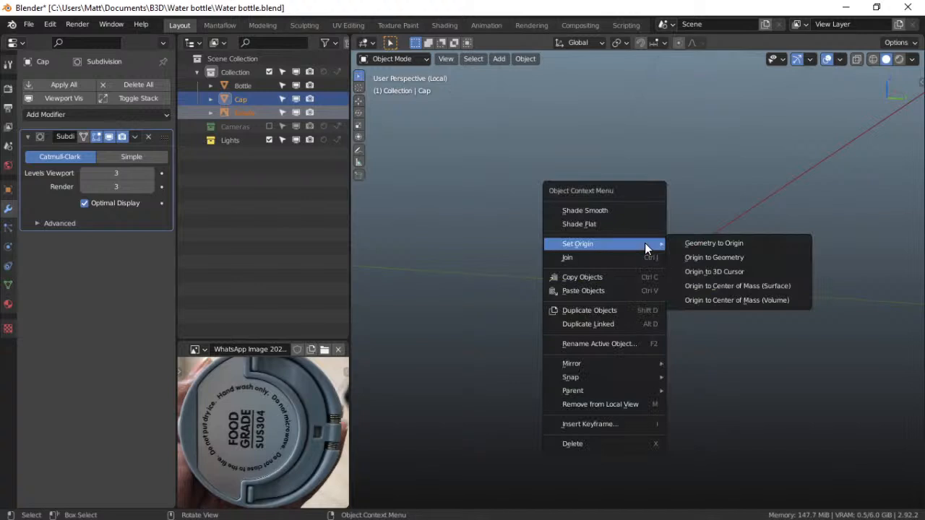
{"action": "left_click", "coordinate": [714, 258]}
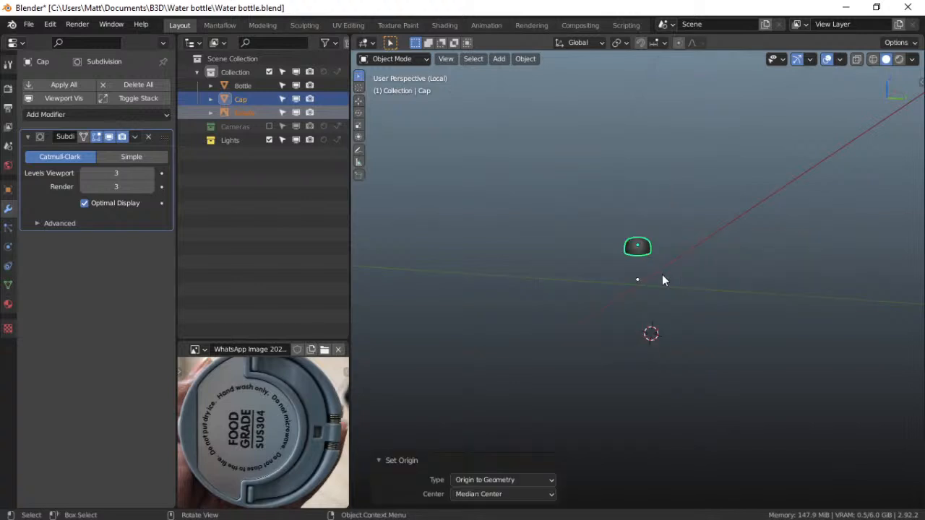
{"action": "key", "text": "grave"}
{"action": "left_click", "coordinate": [589, 234]}
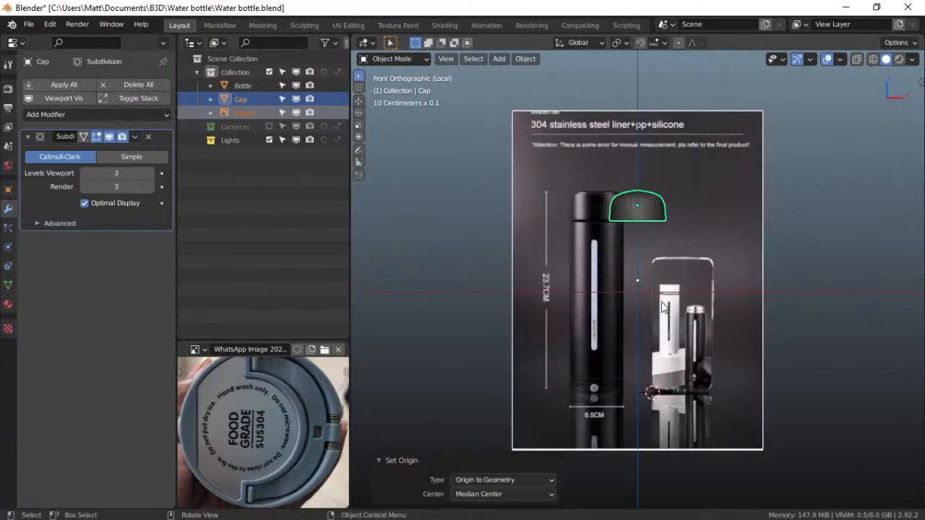
Turn off the Cap's Subdivision modifier in the viewport and enter Edit Mode on the Cap
{"action": "scroll", "coordinate": [664, 307], "scroll_direction": "up", "scroll_amount": 5}
{"action": "key", "text": "q"}
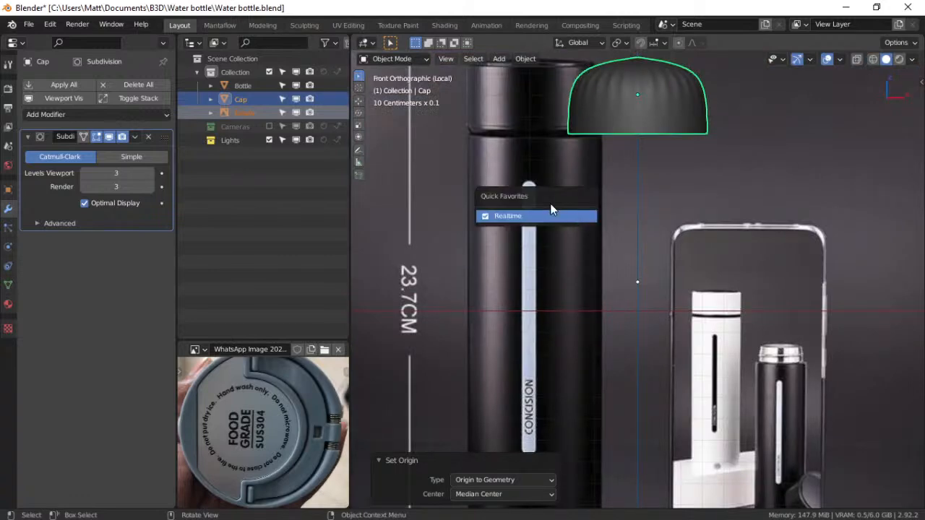
{"action": "left_click", "coordinate": [550, 216]}
{"action": "scroll", "coordinate": [629, 312], "scroll_direction": "up", "scroll_amount": 4}
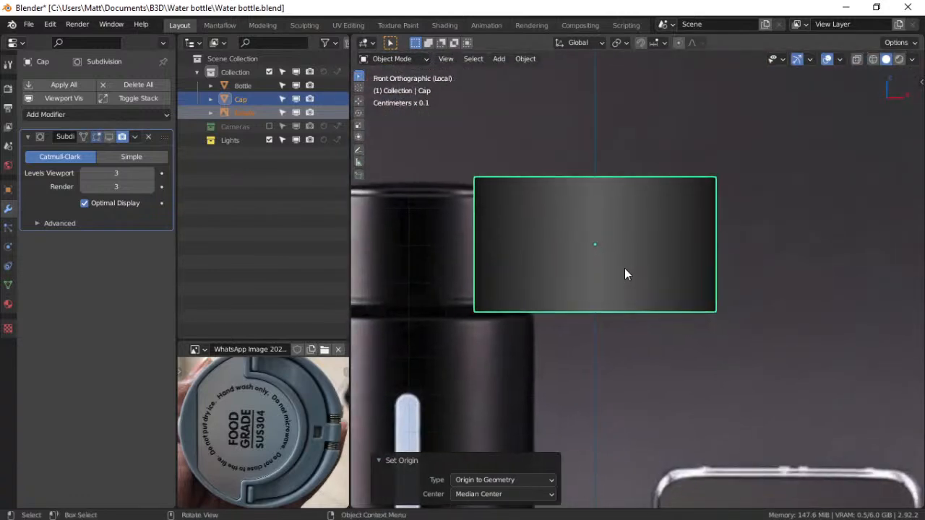
{"action": "key", "text": "Tab"}
Add seven evenly spaced horizontal loop cuts around the Cap's side wall without sliding them
{"action": "middle_click_drag", "start_coordinate": [648, 277], "coordinate": [629, 277], "text": "shift"}
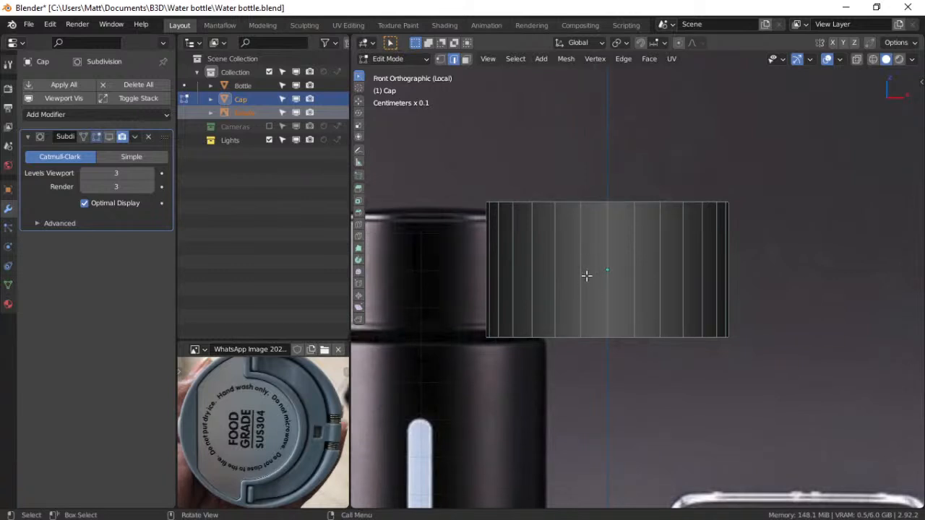
{"action": "middle_click_drag", "start_coordinate": [564, 287], "coordinate": [616, 279], "text": "shift"}
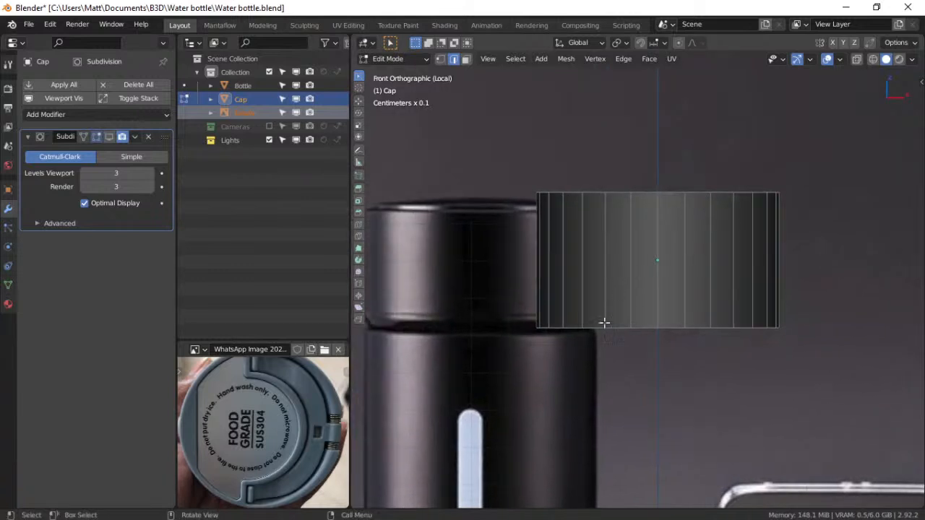
{"action": "middle_click_drag", "start_coordinate": [394, 329], "coordinate": [444, 332], "text": "shift"}
{"action": "middle_click_drag", "start_coordinate": [476, 303], "coordinate": [415, 319], "text": "shift"}
{"action": "key", "text": "ctrl+r"}
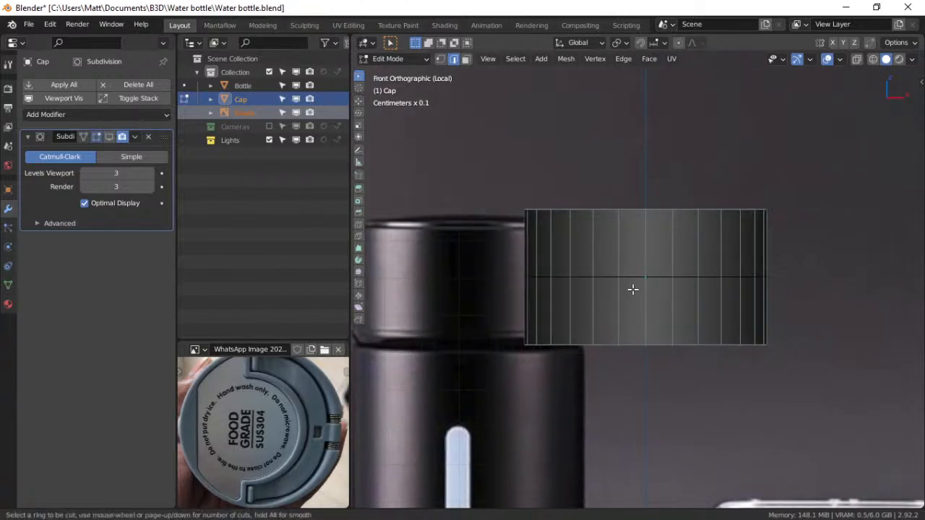
{"action": "scroll", "coordinate": [632, 289], "scroll_direction": "up", "scroll_amount": 6}
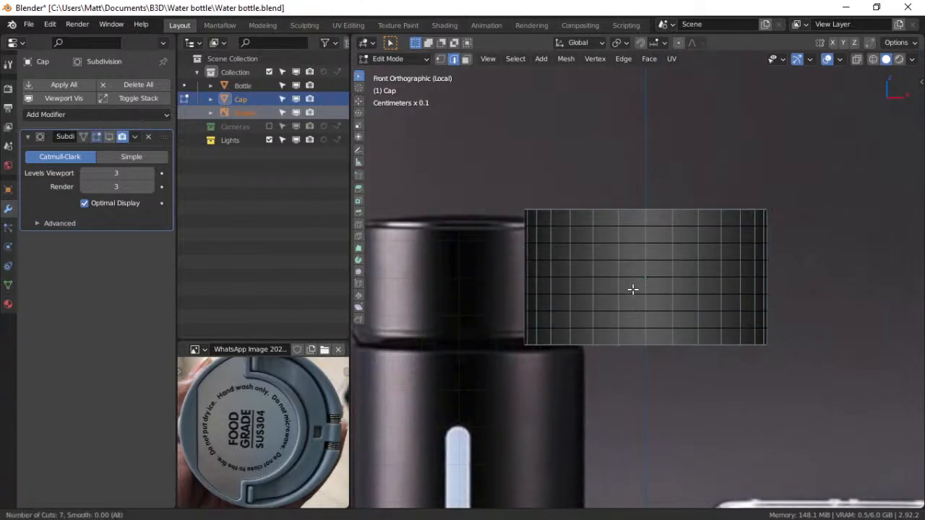
{"action": "left_click", "coordinate": [632, 289]}
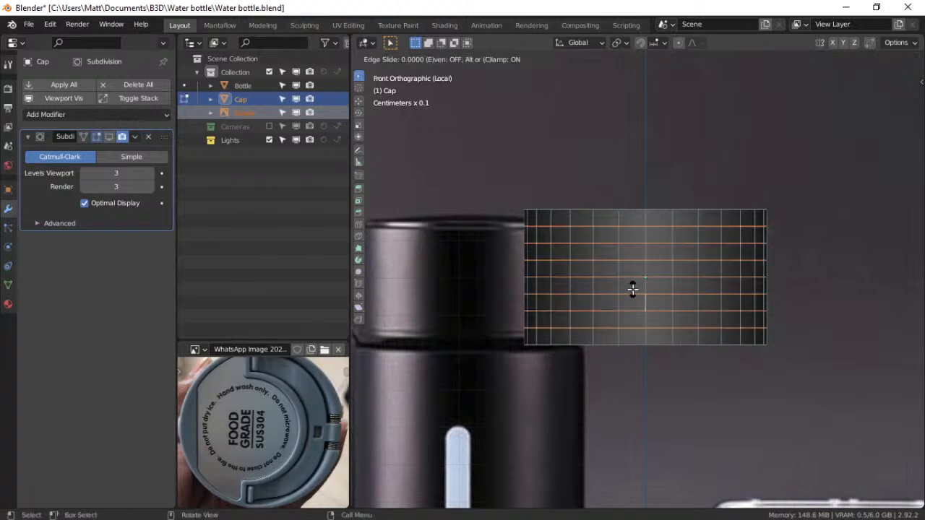
{"action": "right_click", "coordinate": [632, 289]}
Slide the lowest horizontal edge loop toward the Cap's bottom rim by a factor of 0.250
{"action": "left_click", "coordinate": [600, 330], "text": "alt"}
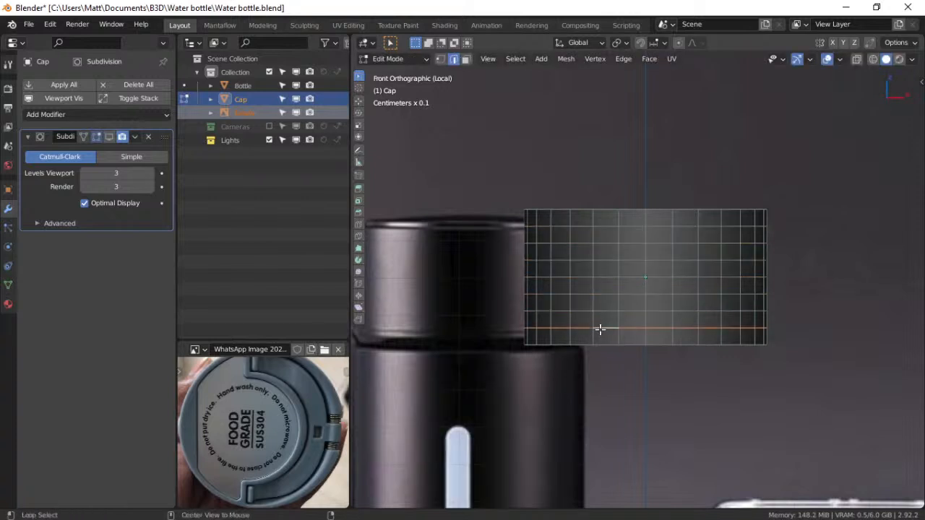
{"action": "key", "text": "g"}
{"action": "key", "text": "g"}
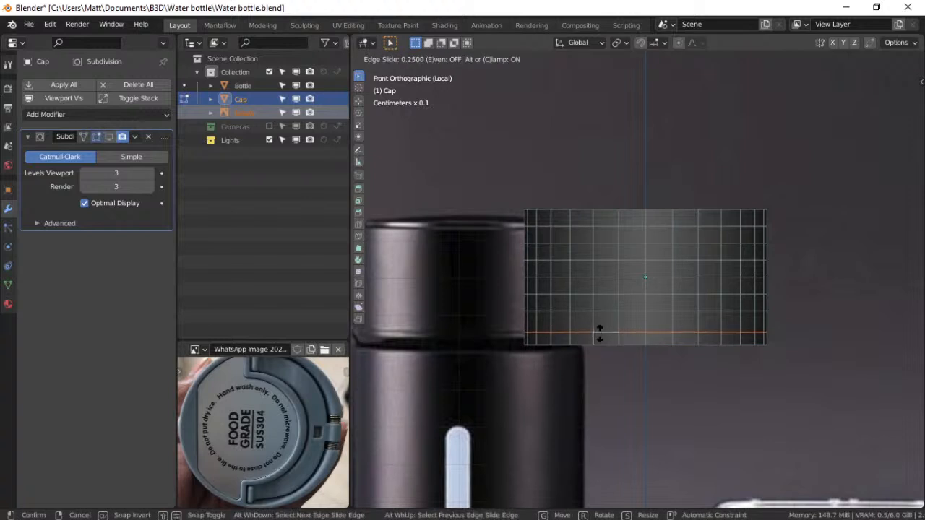
{"action": "left_click", "coordinate": [600, 332]}
Bevel the lowest edge loop into a single-segment band about 0.03 cm wide
{"action": "middle_click_drag", "start_coordinate": [704, 320], "coordinate": [679, 265], "text": "shift"}
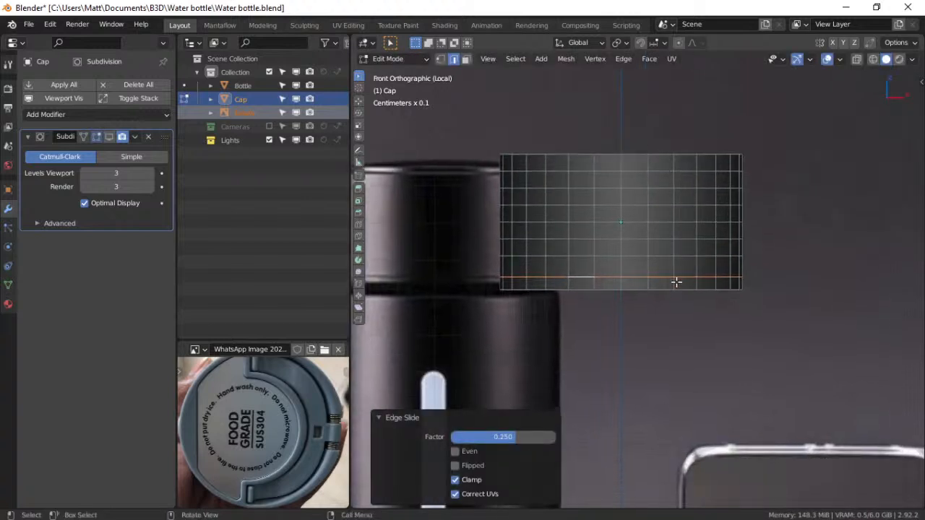
{"action": "scroll", "coordinate": [676, 282], "scroll_direction": "up", "scroll_amount": 4}
{"action": "scroll", "coordinate": [672, 292], "scroll_direction": "up", "scroll_amount": 4}
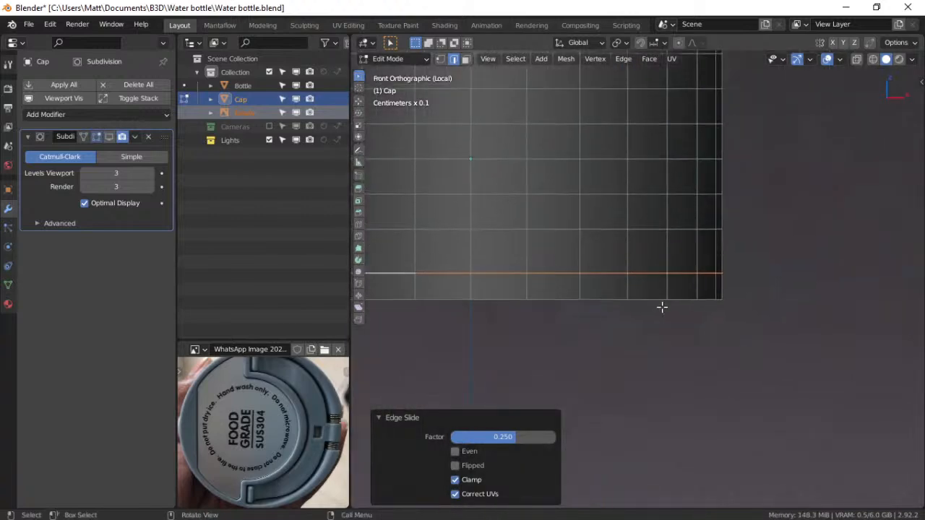
{"action": "middle_click_drag", "start_coordinate": [692, 285], "coordinate": [621, 289], "text": "shift"}
{"action": "middle_click_drag", "start_coordinate": [740, 291], "coordinate": [676, 295], "text": "shift"}
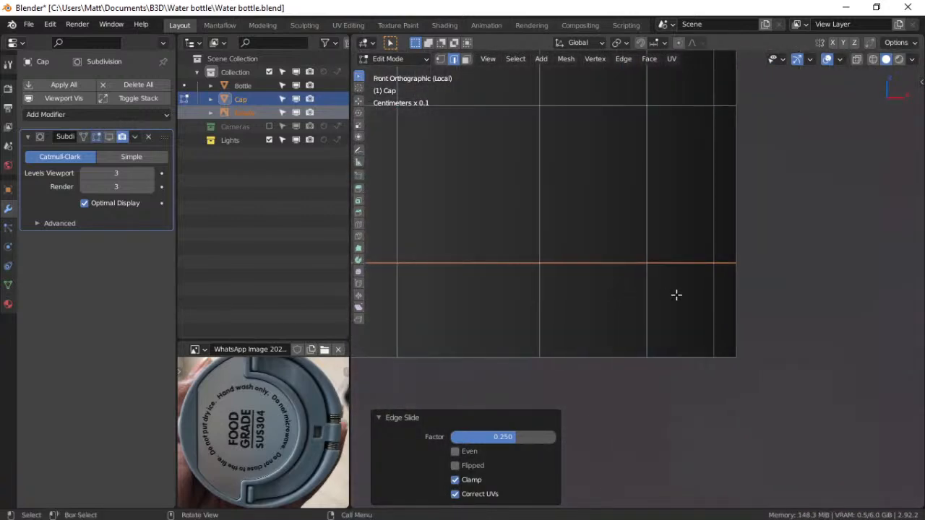
{"action": "key", "text": "ctrl+b"}
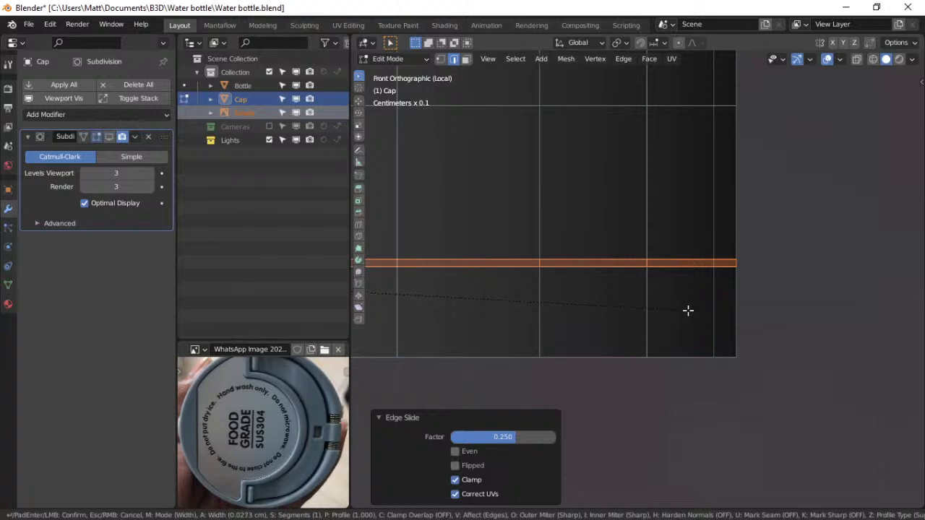
{"action": "left_click", "coordinate": [694, 321]}
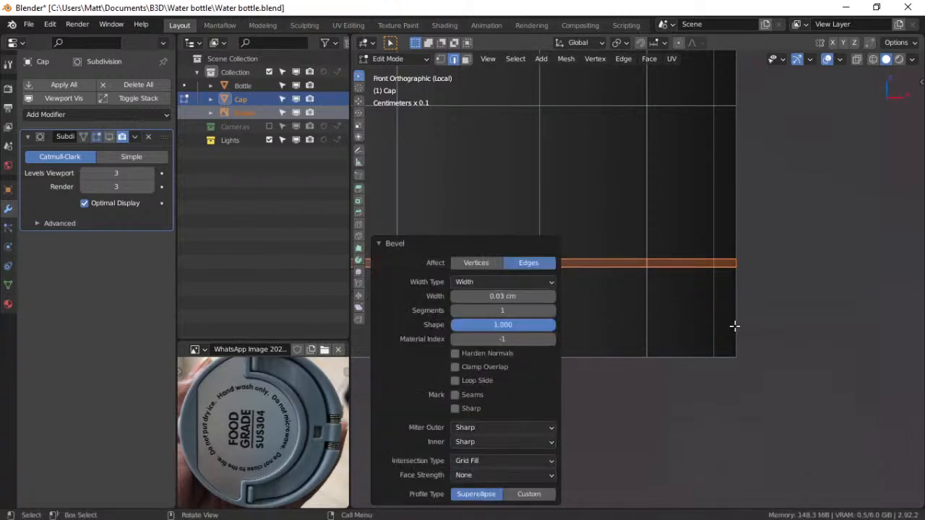
Inset the narrow beveled band by about 0.021 cm and scale it vertically to about 0.887
{"action": "key", "text": "i"}
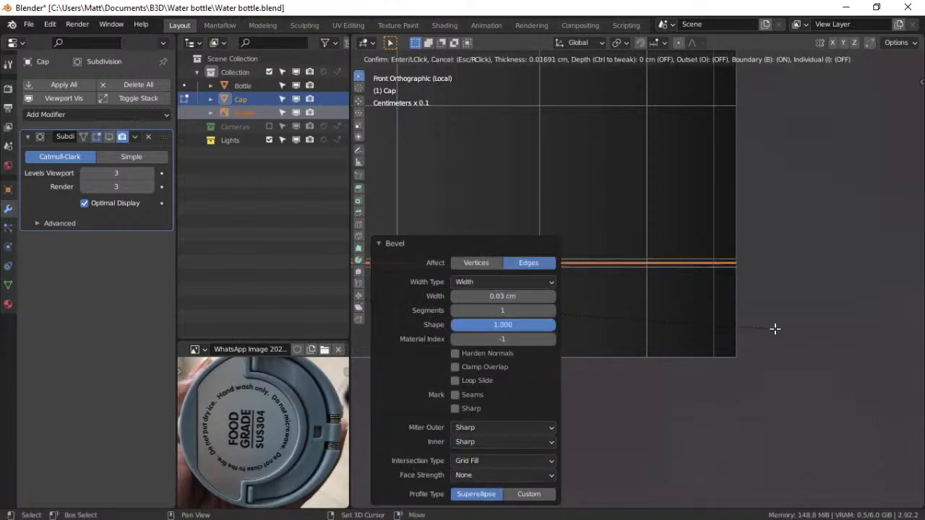
{"action": "left_click", "coordinate": [764, 329]}
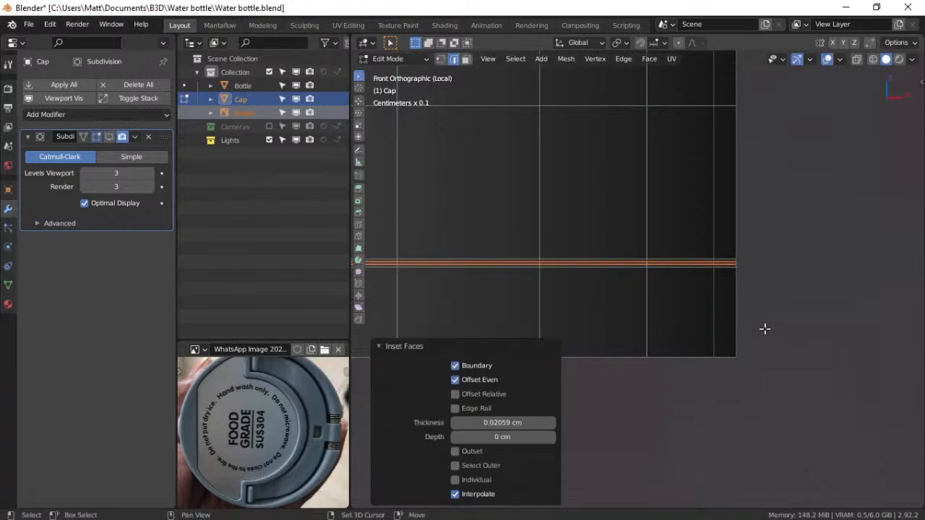
{"action": "scroll", "coordinate": [752, 325], "scroll_direction": "up", "scroll_amount": 4}
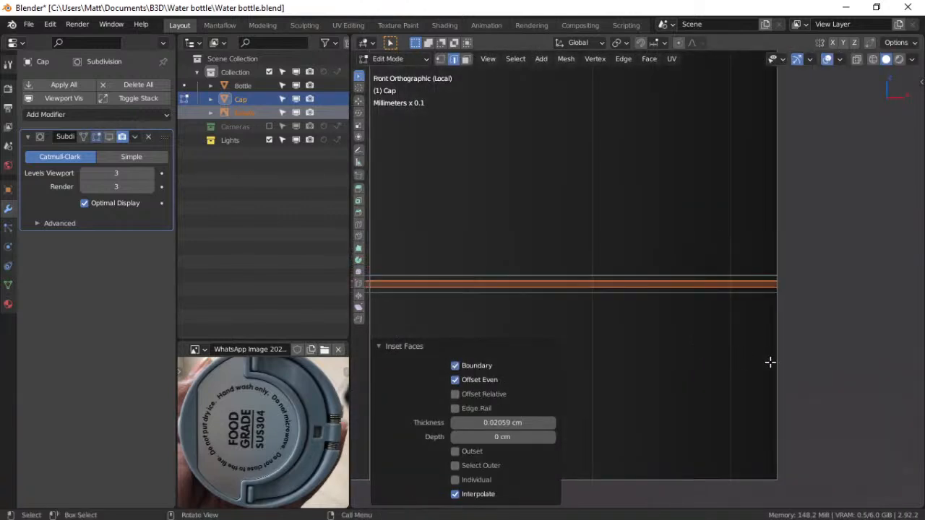
{"action": "key", "text": "s"}
{"action": "key", "text": "z"}
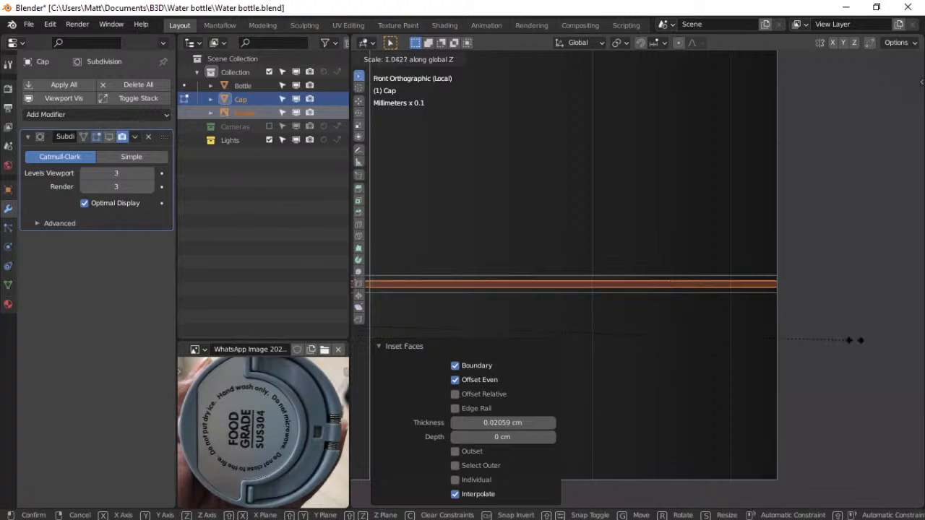
{"action": "left_click", "coordinate": [563, 314]}
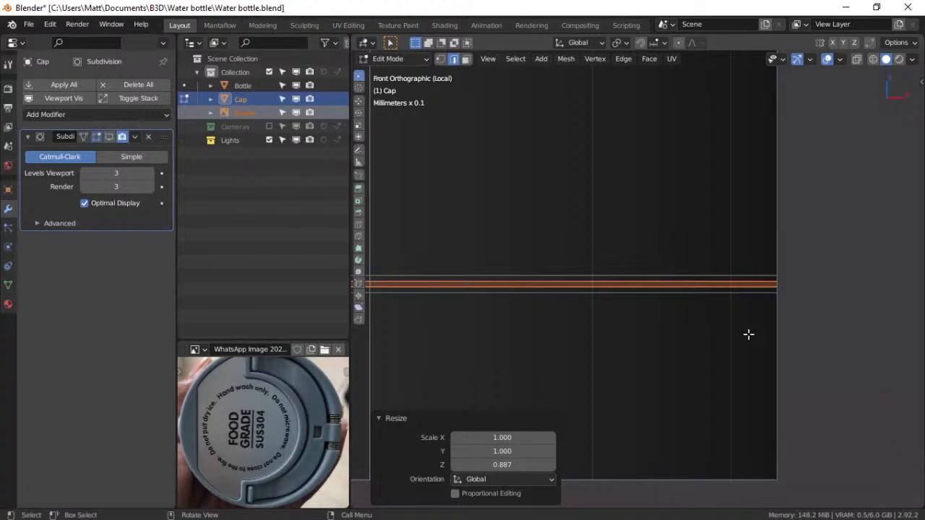
Try to shrink the inset band inward along its normals, and undo the band's vertical scaling and inset
{"action": "key", "text": "alt+s"}
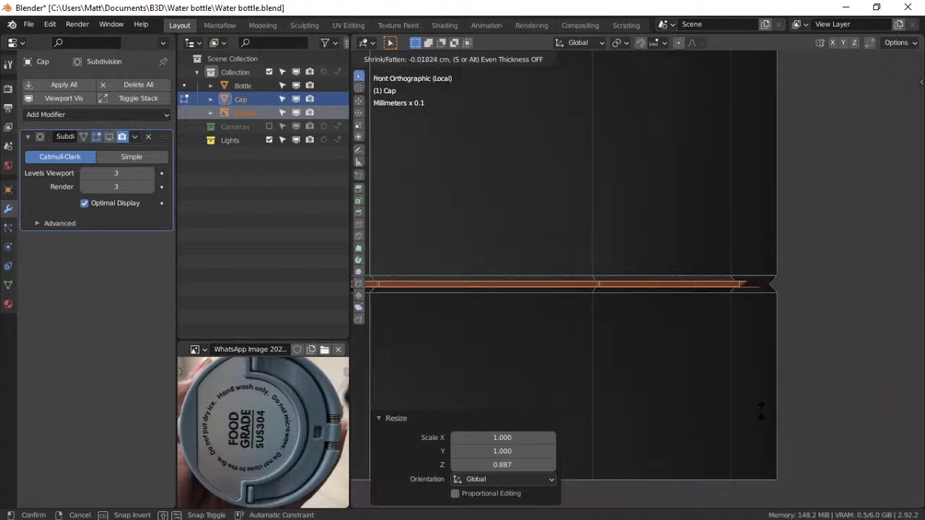
{"action": "key", "text": "Escape"}
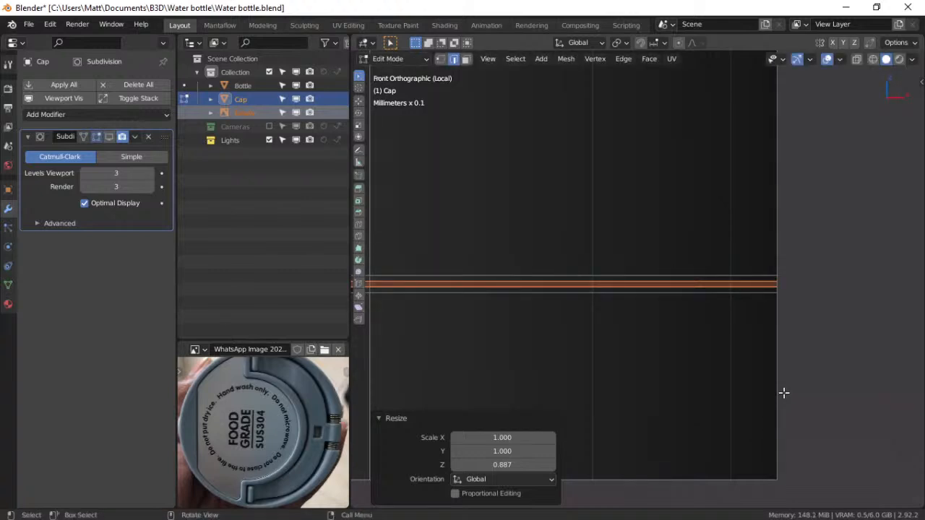
{"action": "key", "text": "alt+s"}
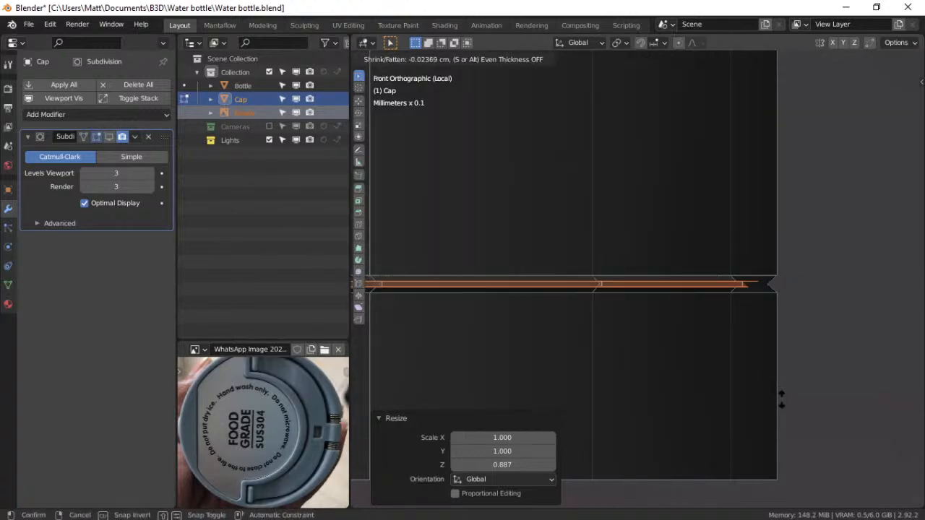
{"action": "key", "text": "Escape"}
{"action": "key", "text": "alt+z"}
{"action": "key", "text": "alt+z"}
{"action": "key", "text": "ctrl+z"}
{"action": "key", "text": "ctrl+z"}
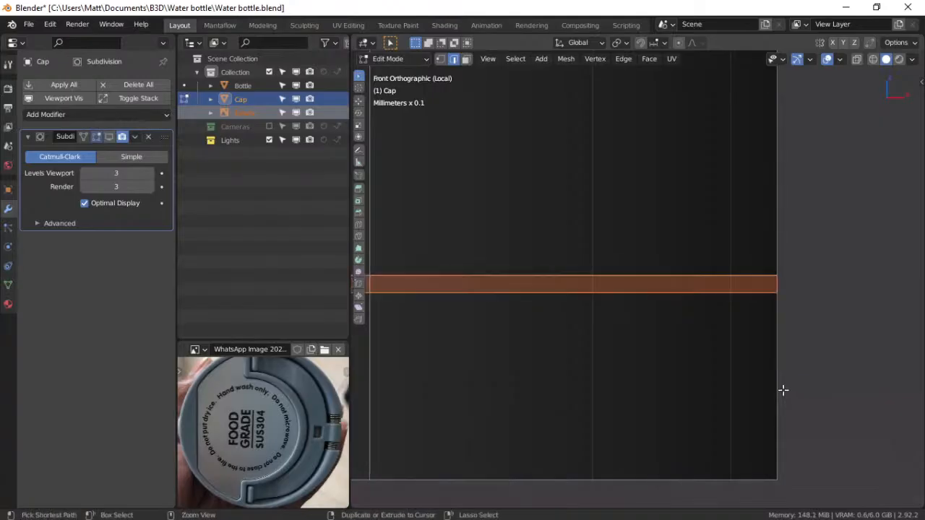
{"action": "key", "text": "g"}
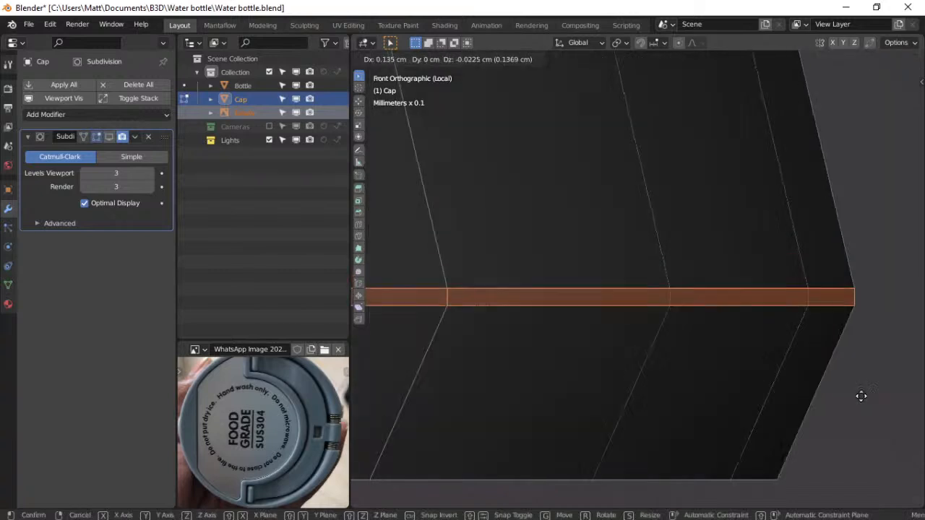
{"action": "right_click", "coordinate": [799, 391]}
Inset the beveled band by about 0.011 cm and shrink it inward by about 0.027 cm to form a groove
{"action": "key", "text": "i"}
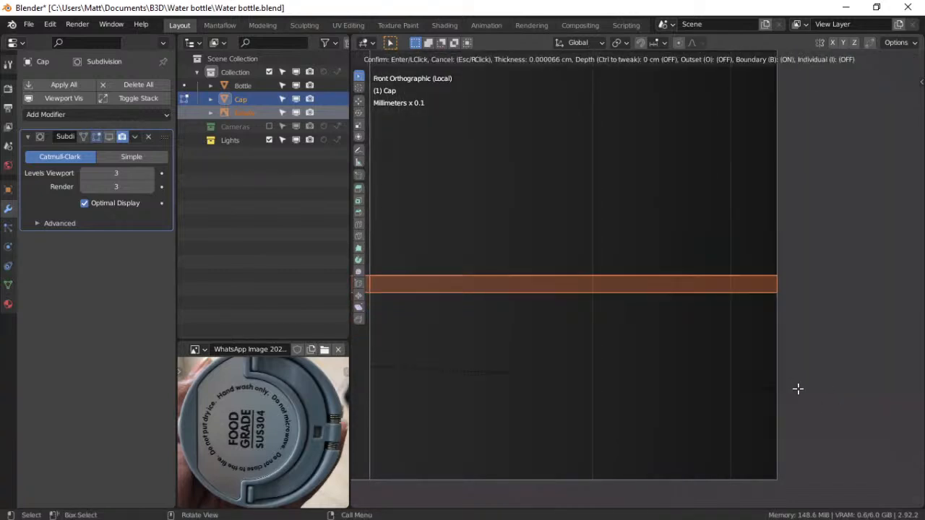
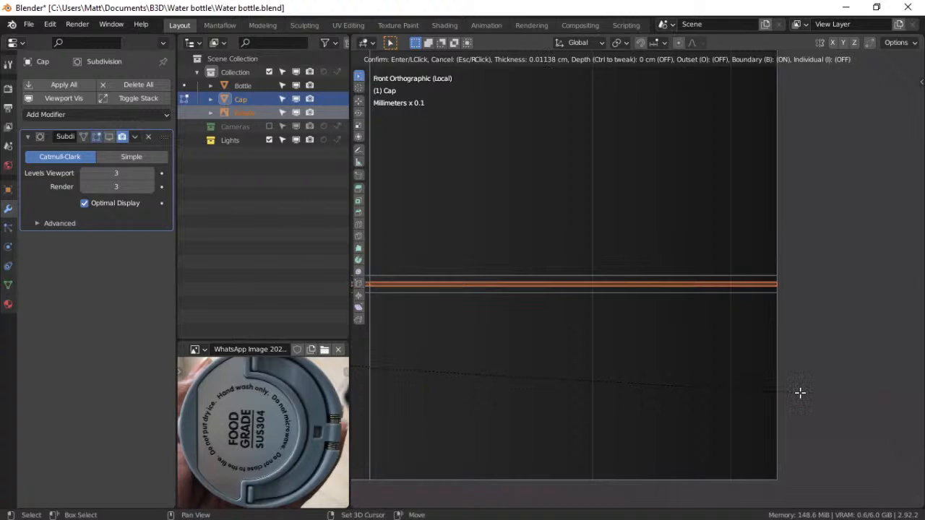
{"action": "left_click", "coordinate": [799, 392]}
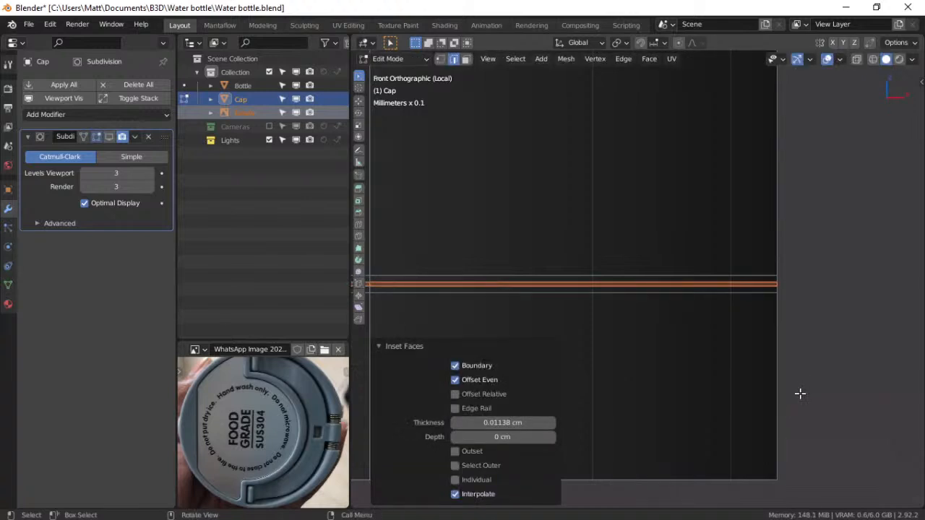
{"action": "key", "text": "alt+s"}
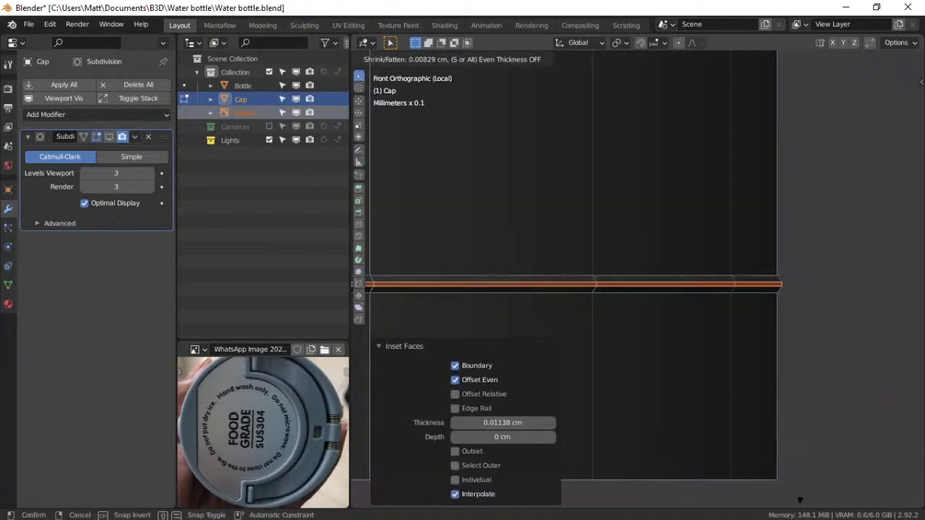
{"action": "left_click", "coordinate": [817, 150]}
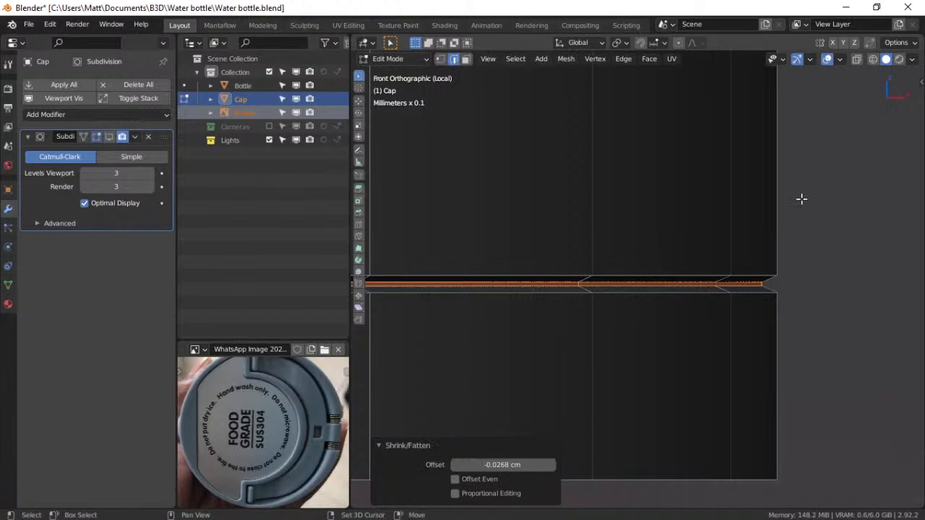
Bevel the groove's upper and lower outer edge loops with two segments, about 0.011 cm wide
{"action": "middle_click_drag", "start_coordinate": [755, 243], "coordinate": [757, 217], "text": "shift"}
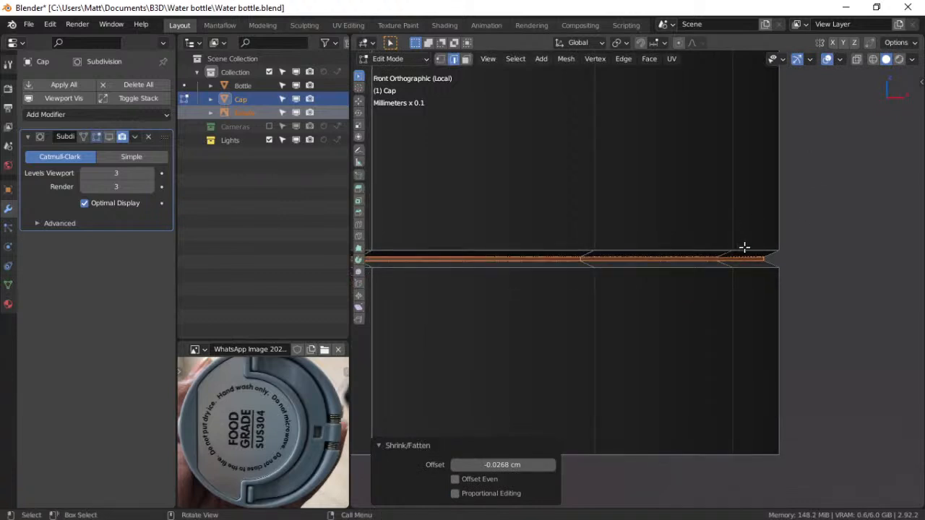
{"action": "left_click", "coordinate": [744, 248], "text": "alt"}
{"action": "left_click", "coordinate": [749, 268], "text": "alt+shift"}
{"action": "key", "text": "ctrl+b"}
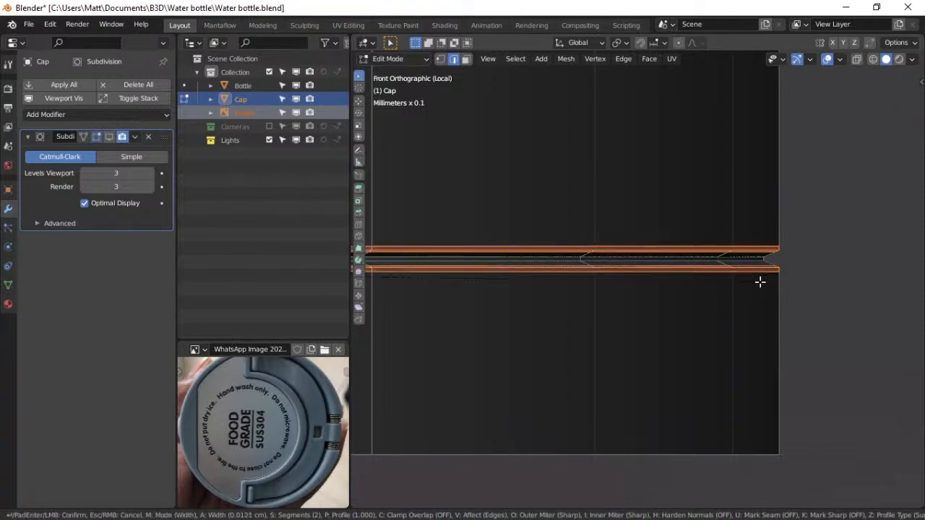
{"action": "left_click", "coordinate": [759, 277]}
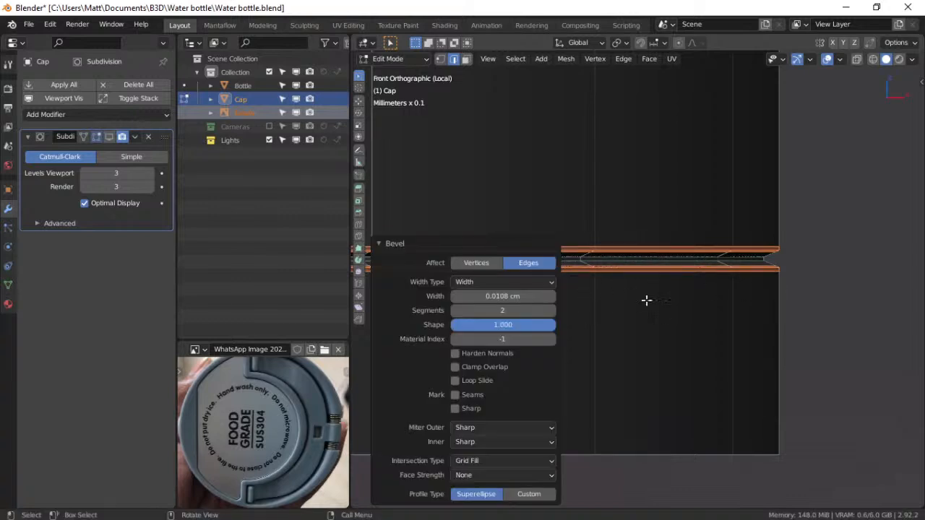
Examine the groove's profile at the Cap's side up close and return to Object Mode
{"action": "scroll", "coordinate": [647, 299], "scroll_direction": "up", "scroll_amount": 5}
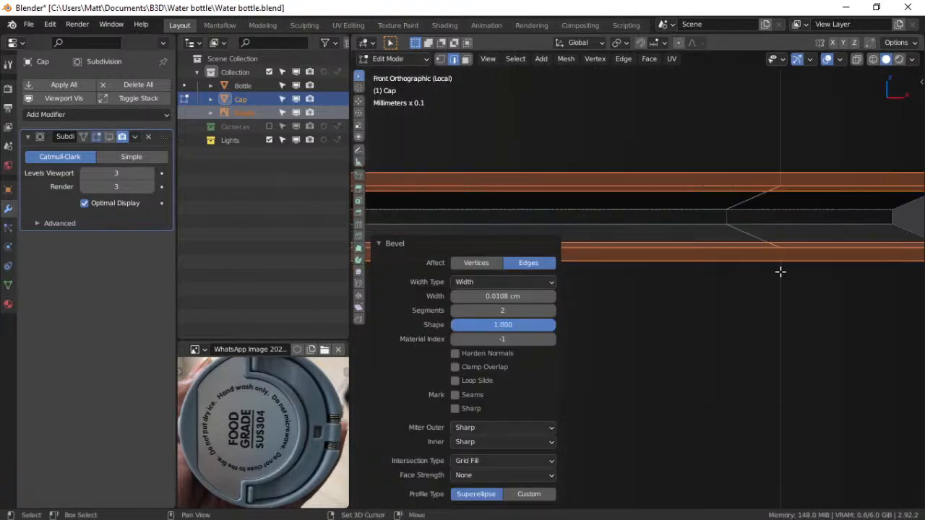
{"action": "middle_click_drag", "start_coordinate": [905, 253], "coordinate": [756, 268], "text": "shift"}
{"action": "scroll", "coordinate": [756, 268], "scroll_direction": "up", "scroll_amount": 2}
{"action": "middle_click_drag", "start_coordinate": [817, 202], "coordinate": [818, 194], "text": "shift"}
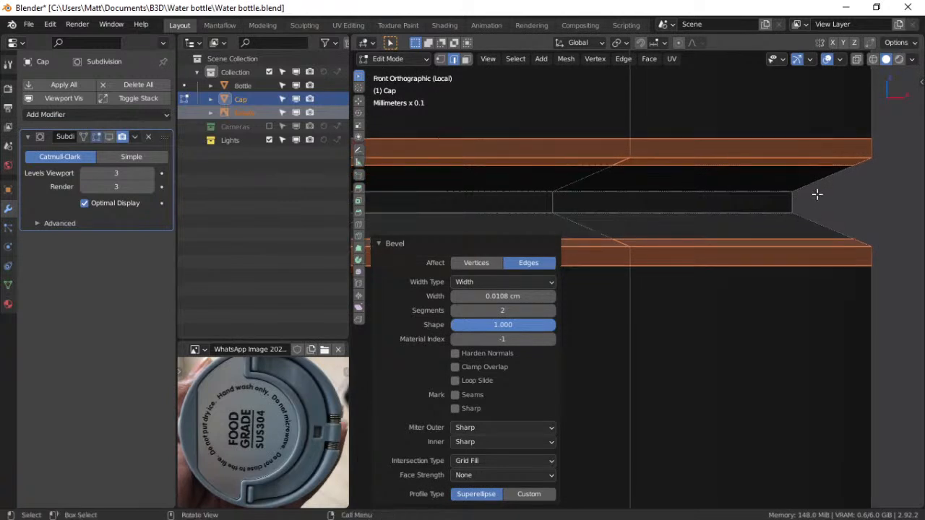
{"action": "key", "text": "ctrl+Tab"}
{"action": "left_click", "coordinate": [748, 210]}
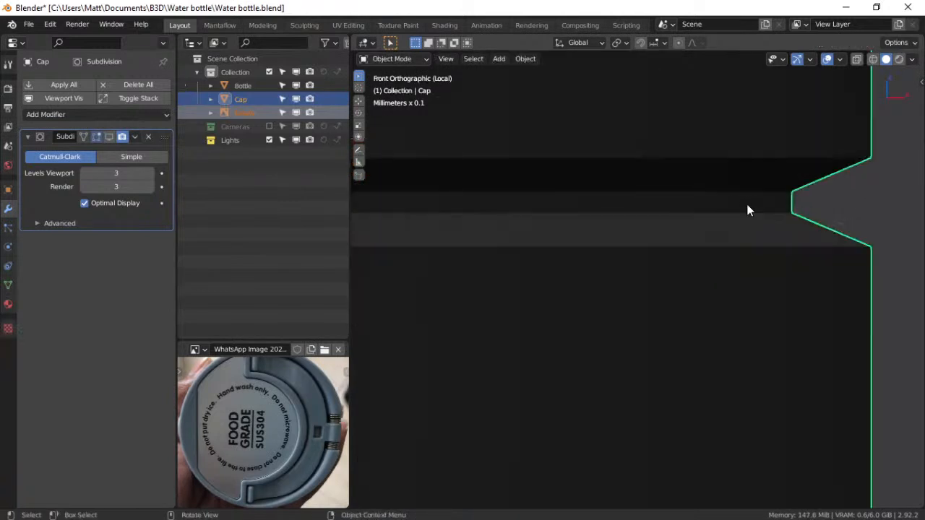
Turn on the Cap's subdivision in the viewport and compare its smoothed shape with the reference bottle
{"action": "right_click", "coordinate": [788, 231]}
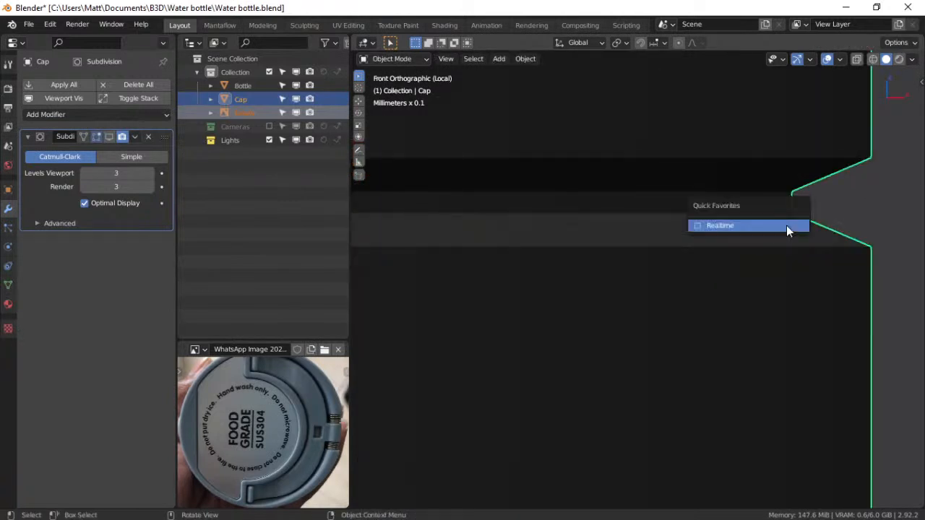
{"action": "left_click", "coordinate": [786, 229]}
{"action": "scroll", "coordinate": [786, 231], "scroll_direction": "down", "scroll_amount": 8}
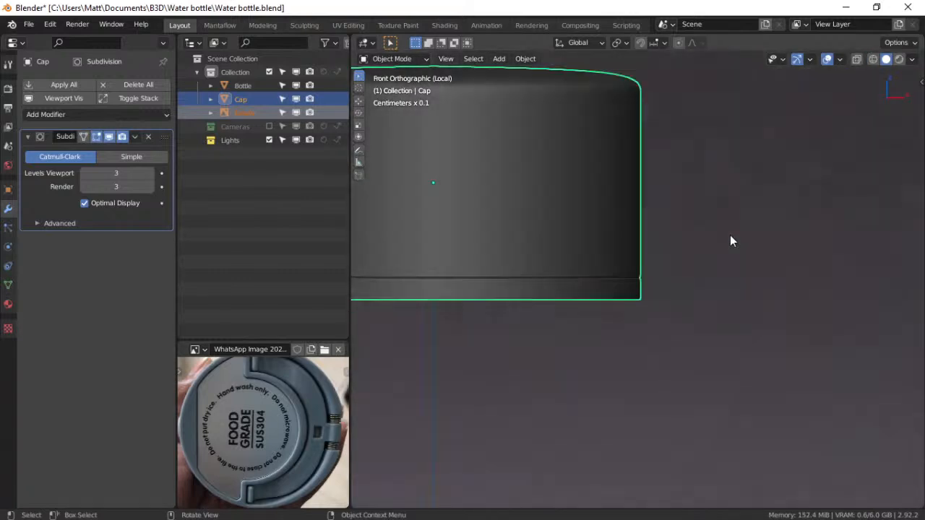
{"action": "middle_click_drag", "start_coordinate": [562, 282], "coordinate": [638, 292], "text": "shift"}
{"action": "middle_click_drag", "start_coordinate": [480, 280], "coordinate": [598, 291], "text": "shift"}
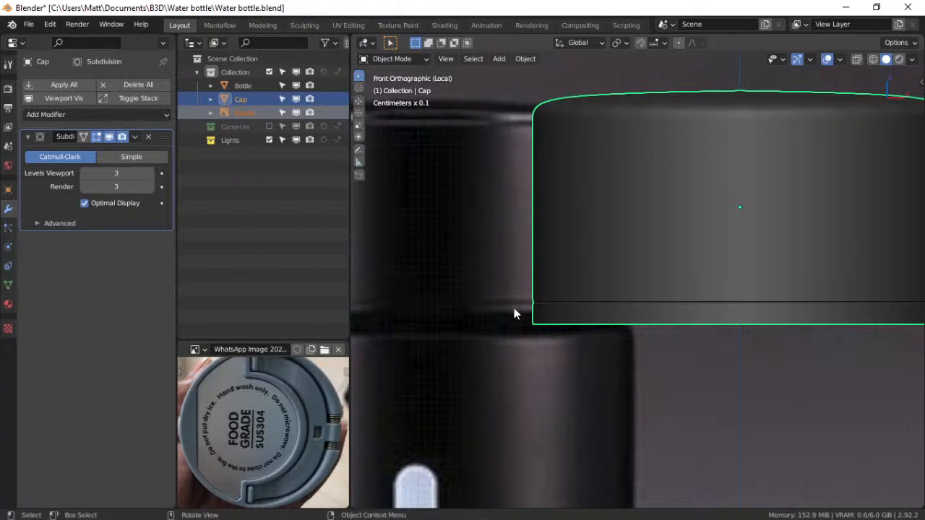
{"action": "middle_click_drag", "start_coordinate": [540, 283], "coordinate": [516, 289], "text": "shift"}
{"action": "middle_click_drag", "start_coordinate": [673, 280], "coordinate": [628, 202], "text": "shift"}
Toggle the Cap's viewport subdivision to compare its smoothed and unsmoothed lower edge, leaving the subdivision display off
{"action": "key", "text": "ctrl+Tab"}
{"action": "left_click", "coordinate": [704, 209]}
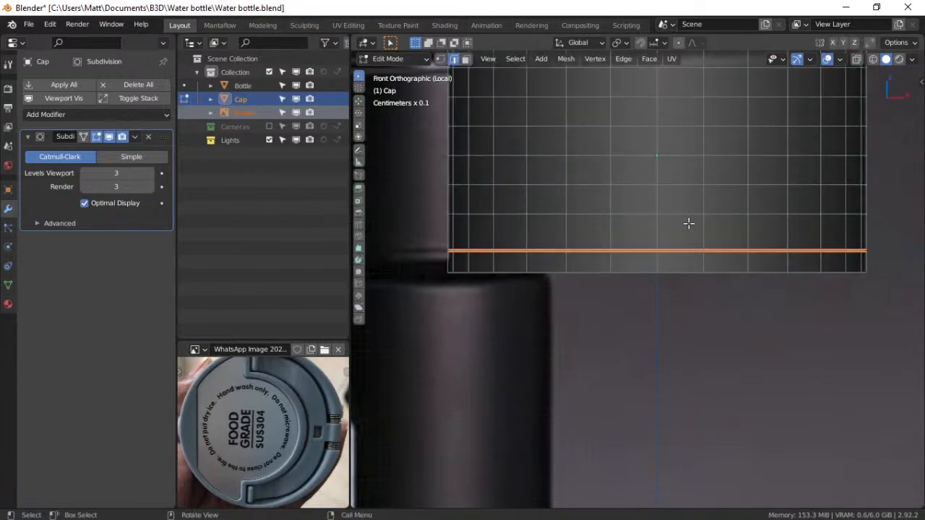
{"action": "left_click", "coordinate": [640, 227]}
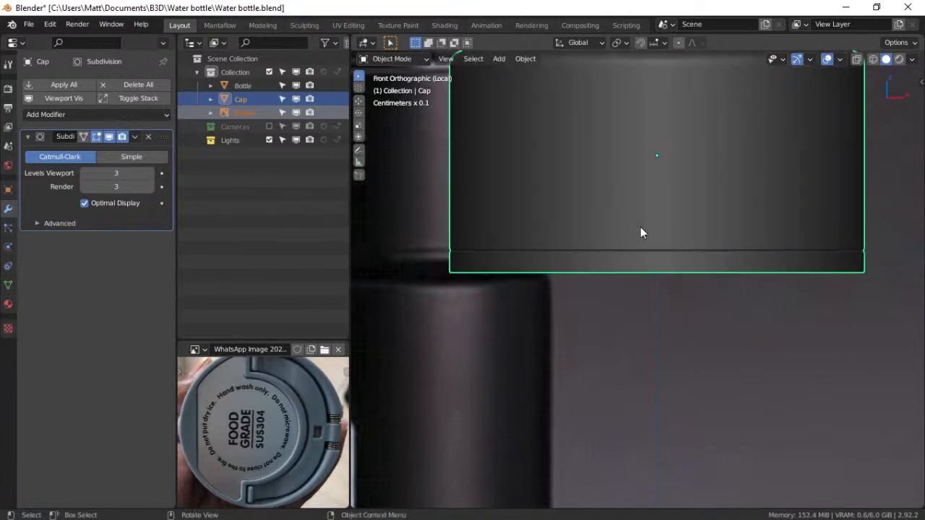
{"action": "key", "text": "q"}
{"action": "left_click", "coordinate": [596, 230]}
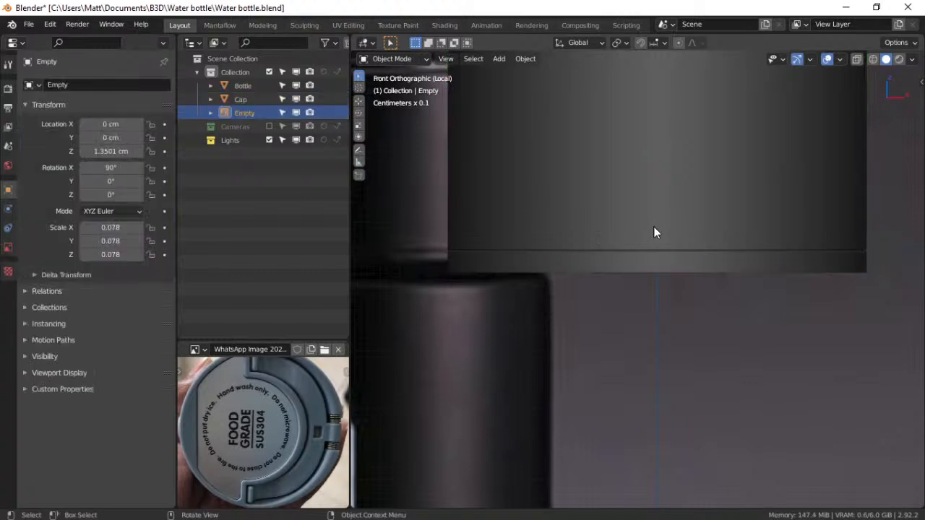
{"action": "key", "text": "q"}
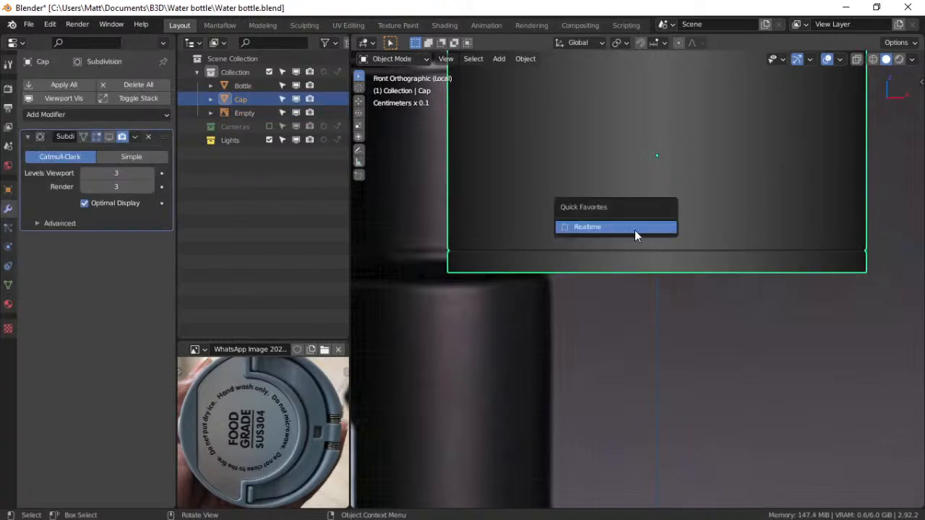
{"action": "left_click", "coordinate": [626, 232]}
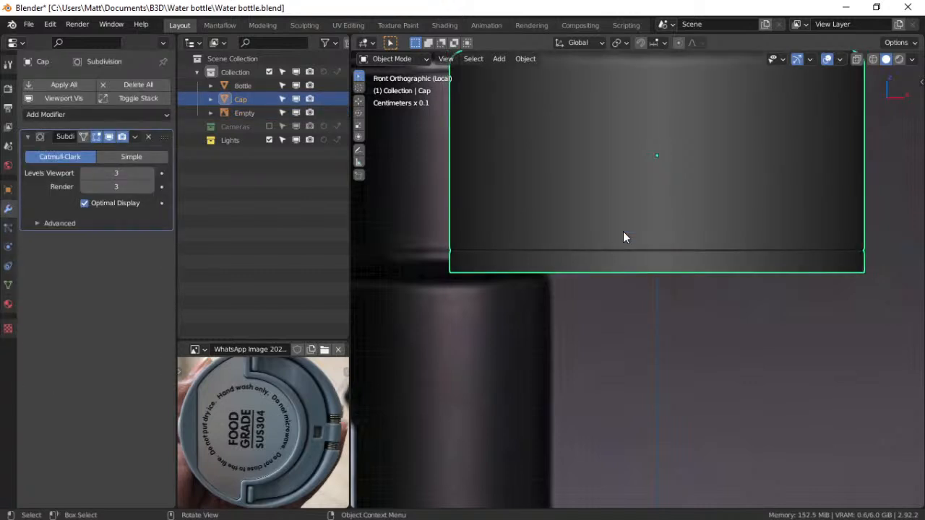
{"action": "scroll", "coordinate": [623, 231], "scroll_direction": "down", "scroll_amount": 1}
{"action": "key", "text": "q"}
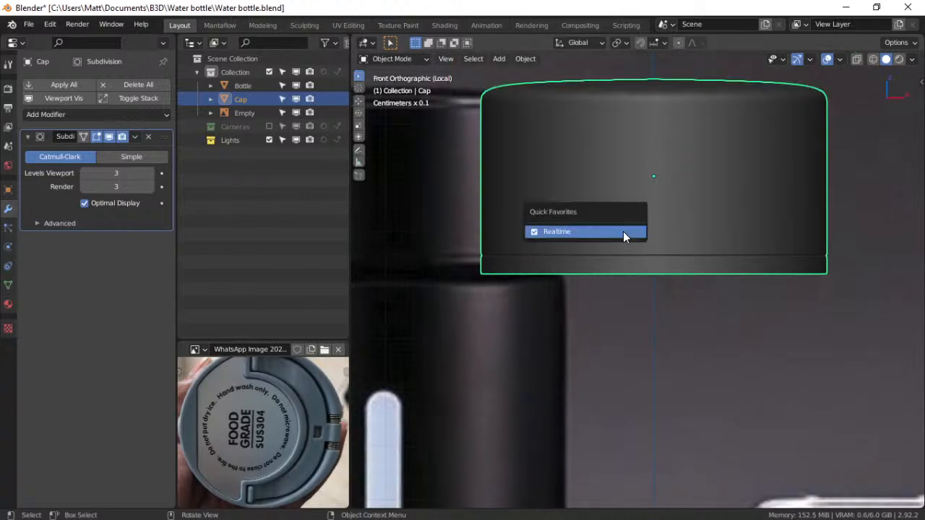
{"action": "left_click", "coordinate": [624, 237]}
In Edit Mode, select the Cap's bottom edge loop and scale it to about 0.951 to taper the rim below the groove
{"action": "key", "text": "ctrl+Tab"}
{"action": "left_click", "coordinate": [705, 230]}
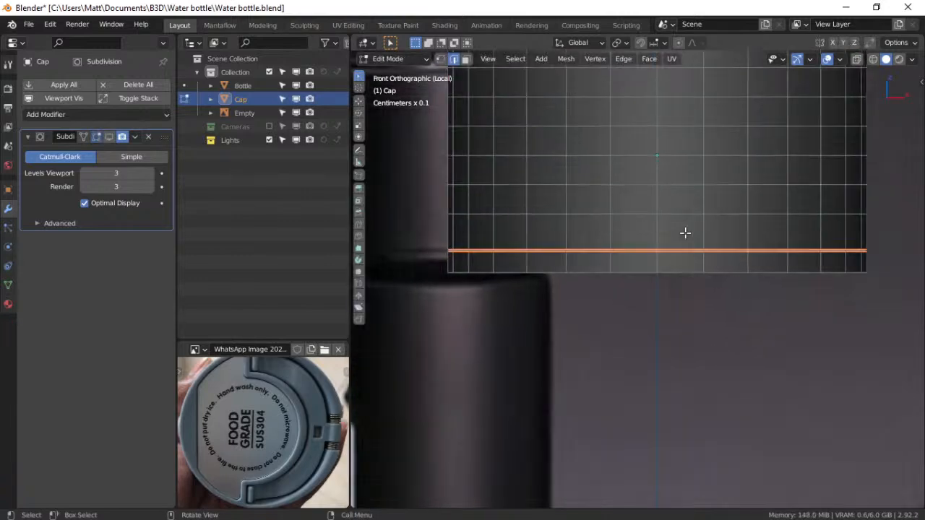
{"action": "scroll", "coordinate": [686, 234], "scroll_direction": "up", "scroll_amount": 2}
{"action": "scroll", "coordinate": [834, 195], "scroll_direction": "up", "scroll_amount": 2}
{"action": "left_click", "coordinate": [732, 221], "text": "alt"}
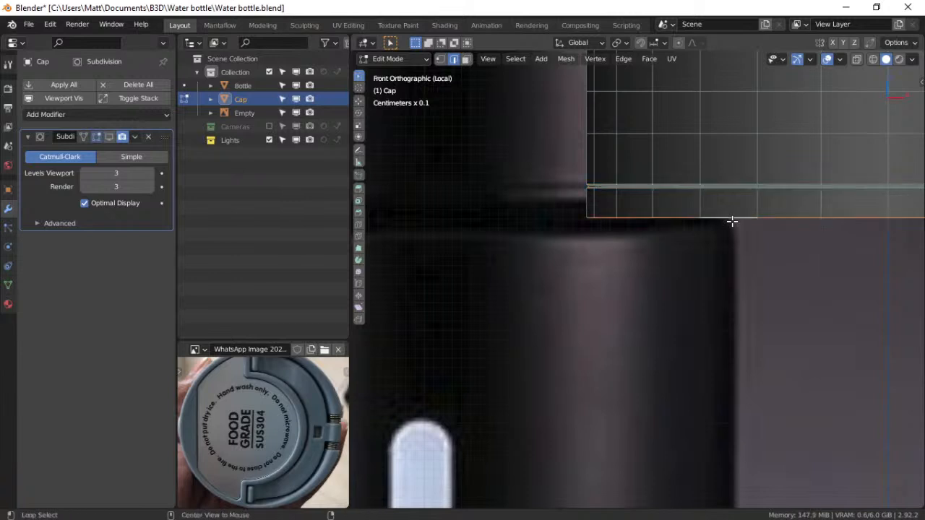
{"action": "scroll", "coordinate": [734, 221], "scroll_direction": "down", "scroll_amount": 3}
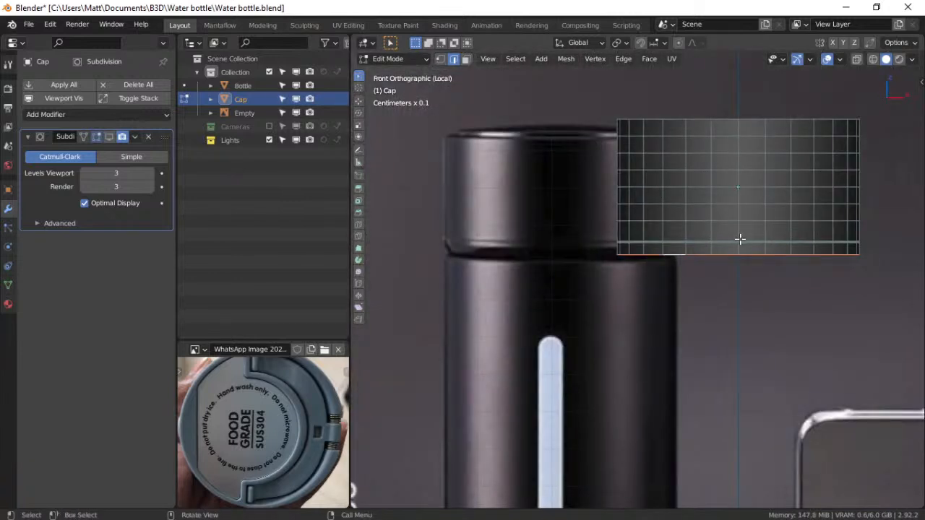
{"action": "scroll", "coordinate": [658, 265], "scroll_direction": "down", "scroll_amount": 2}
{"action": "scroll", "coordinate": [662, 264], "scroll_direction": "up", "scroll_amount": 3}
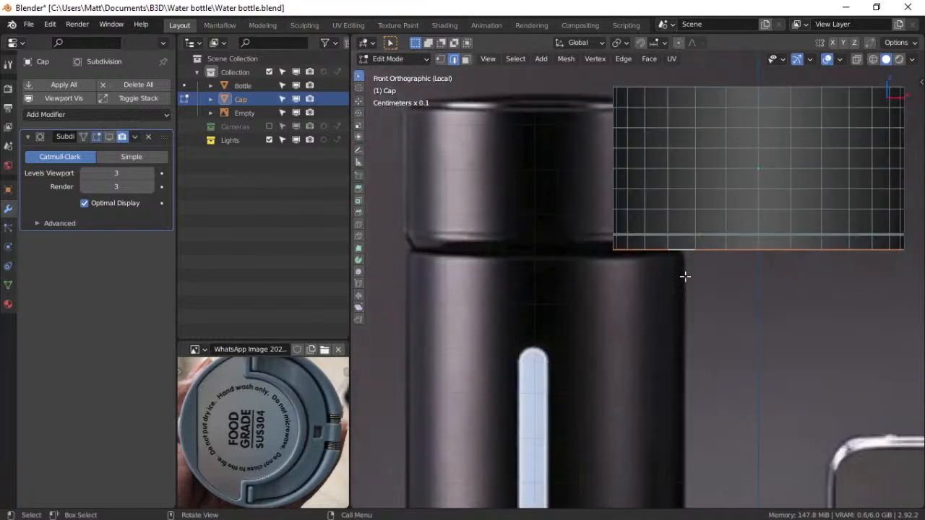
{"action": "key", "text": "s"}
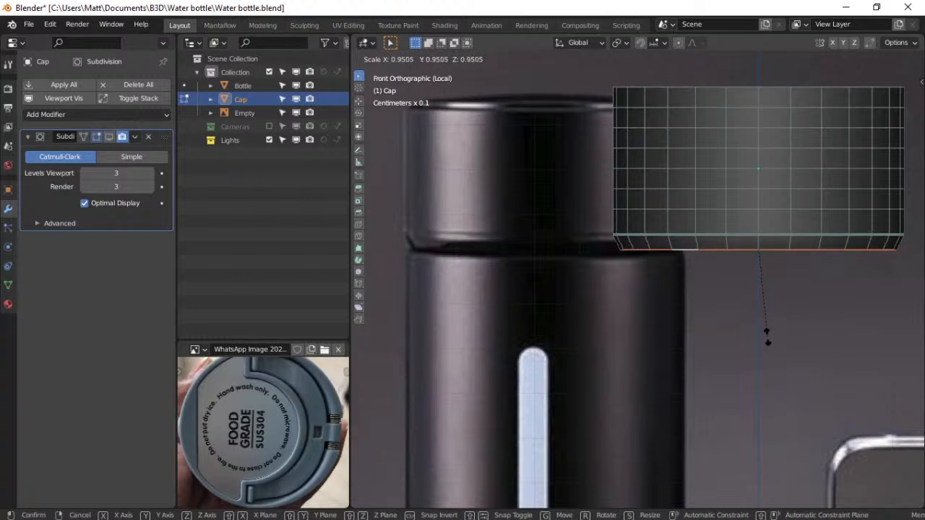
{"action": "left_click", "coordinate": [769, 337]}
Load "WhatsApp Image 2021-04-02 at 10.16.06 AM.jpeg" as the reference image and examine the rim of the cap's display top
{"action": "middle_click_drag", "start_coordinate": [698, 164], "coordinate": [663, 208], "text": "shift"}
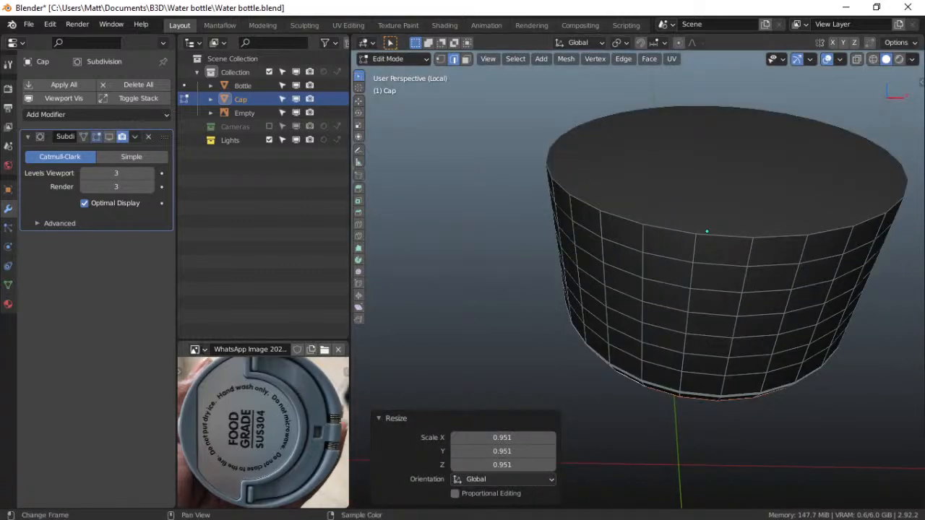
{"action": "left_click", "coordinate": [198, 349]}
{"action": "left_click", "coordinate": [323, 350]}
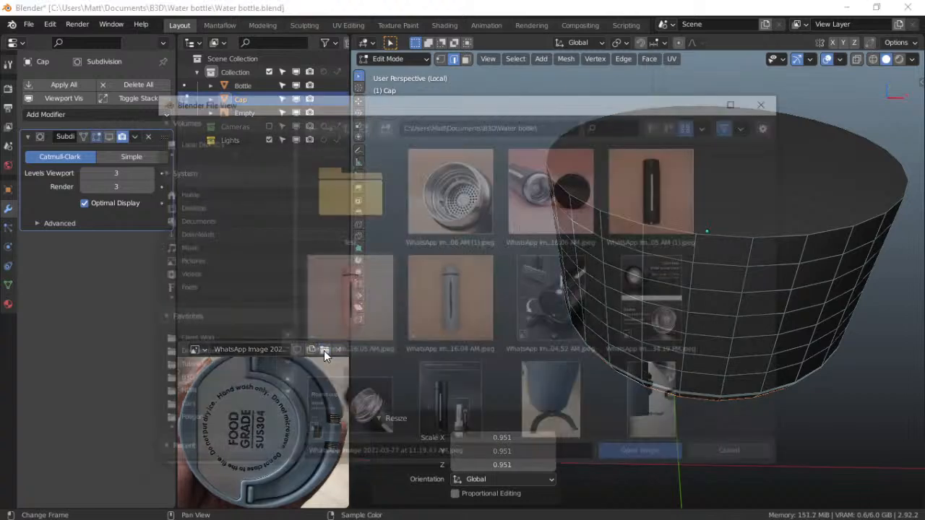
{"action": "double_click", "coordinate": [575, 193]}
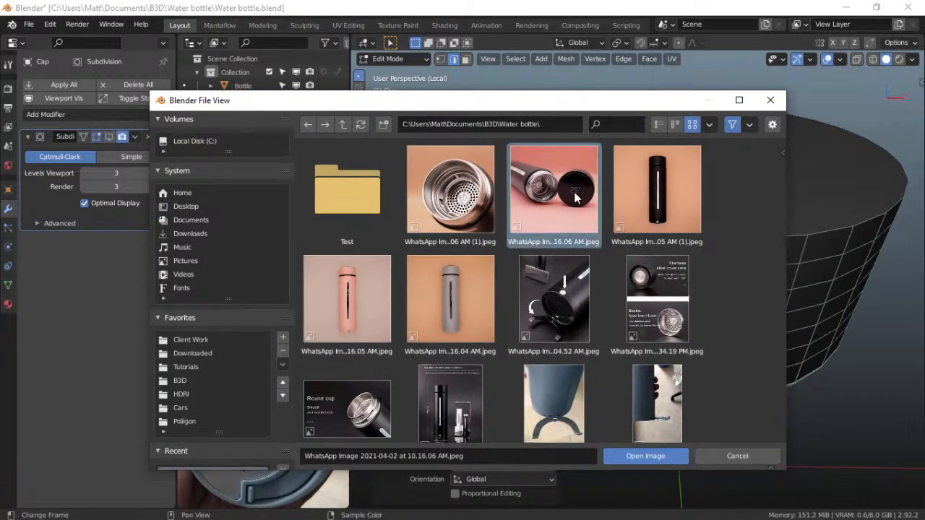
{"action": "scroll", "coordinate": [265, 418], "scroll_direction": "up", "scroll_amount": 4}
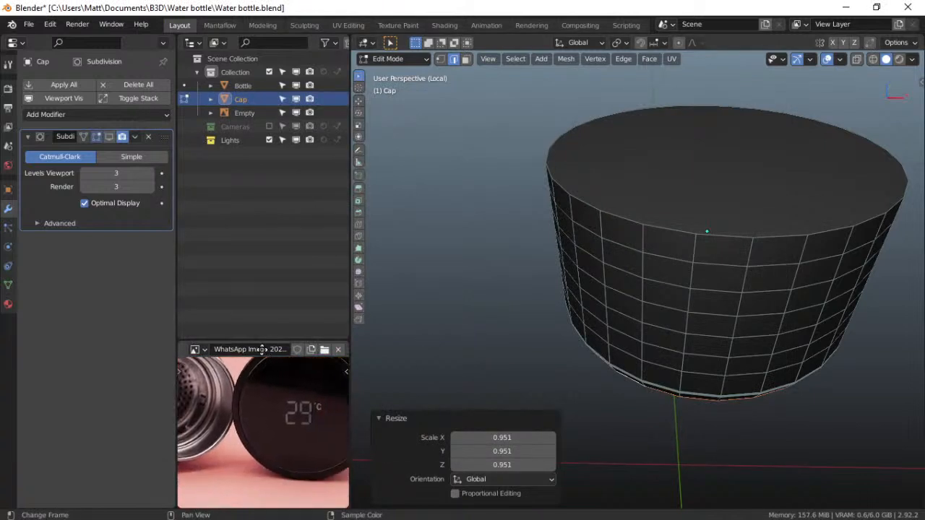
{"action": "mouse_move", "coordinate": [279, 397]}
{"action": "middle_mouse_down"}
{"action": "mouse_move", "coordinate": [250, 429]}
{"action": "mouse_move", "coordinate": [260, 425]}
{"action": "middle_mouse_up"}
{"action": "middle_click_drag", "start_coordinate": [306, 385], "coordinate": [267, 431]}
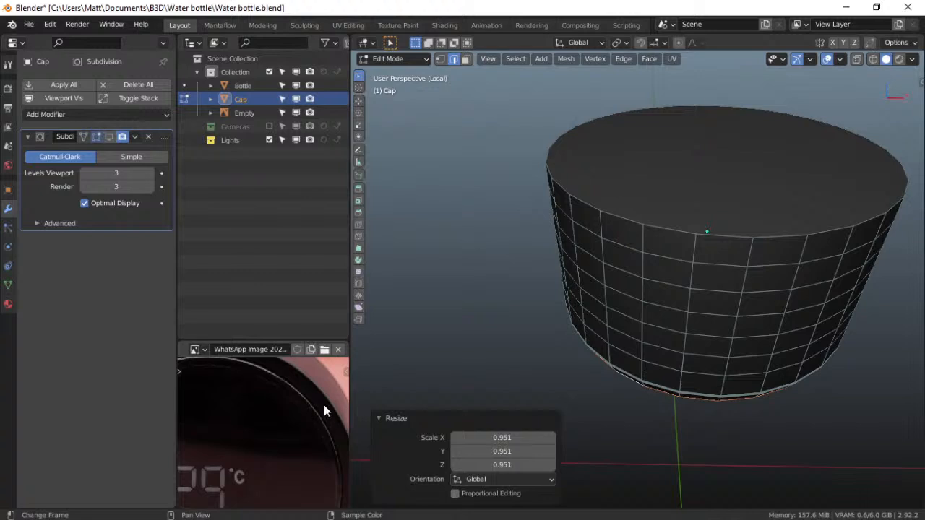
Compare the Cap's tapered base and flat top with the reference bottle in front view
{"action": "key", "text": "ctrl+Tab"}
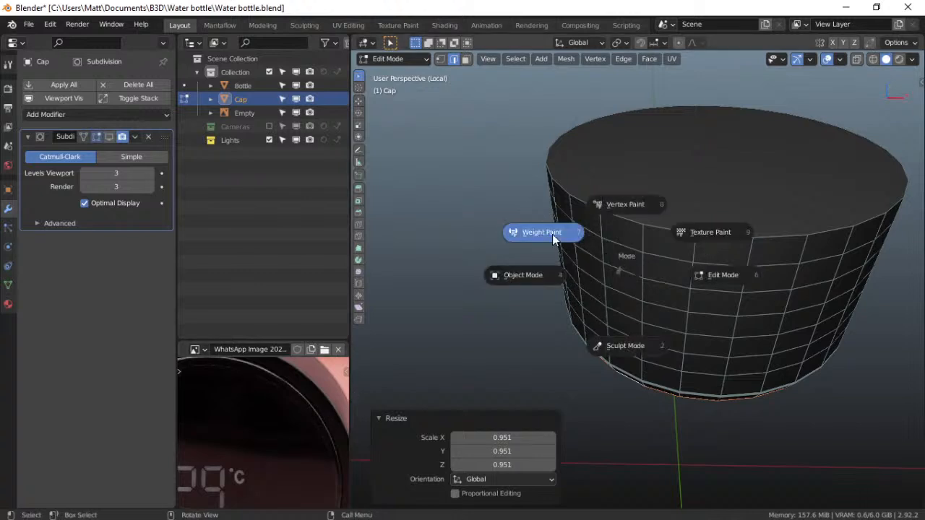
{"action": "key", "text": "Escape"}
{"action": "key", "text": "grave"}
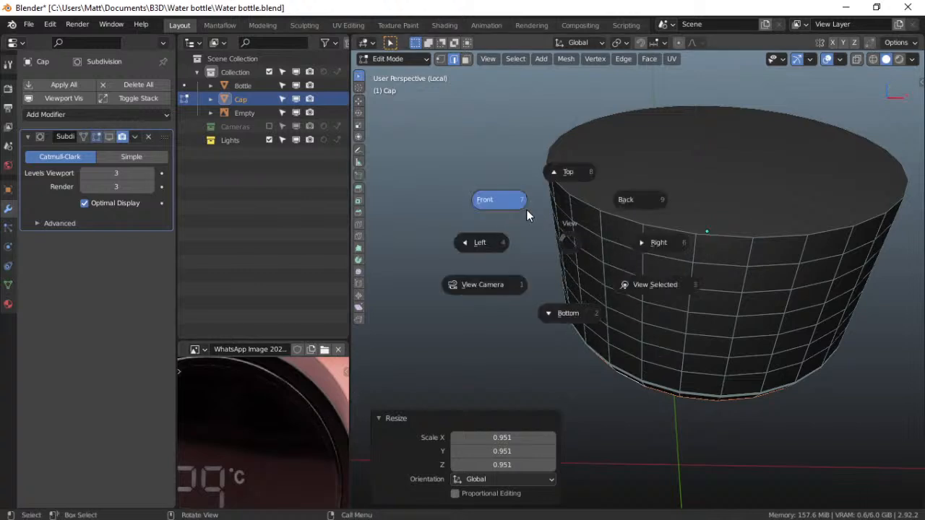
{"action": "left_click", "coordinate": [527, 210]}
{"action": "middle_click_drag", "start_coordinate": [390, 146], "coordinate": [417, 173], "text": "shift"}
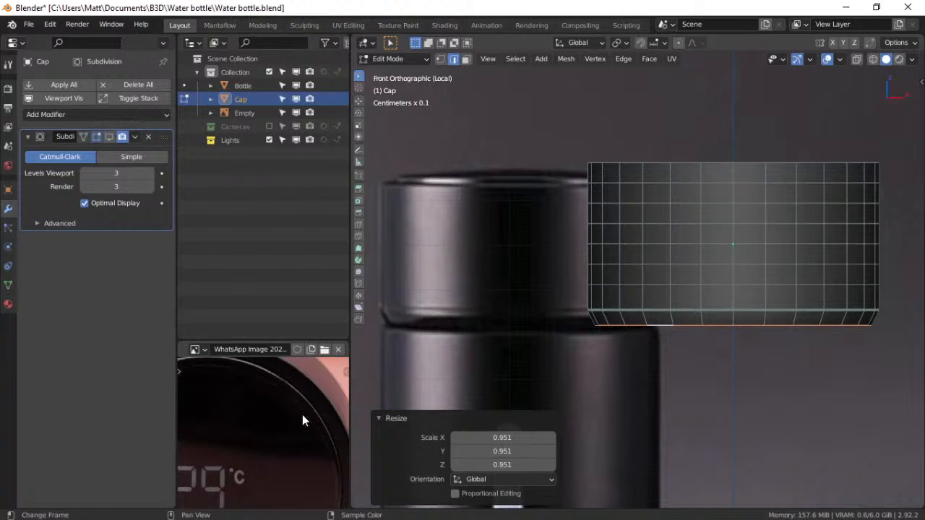
Compare the Cap's top with the whole cap in the reference photo and select its top face in face select mode
{"action": "middle_click_drag", "start_coordinate": [674, 177], "coordinate": [636, 227]}
{"action": "scroll", "coordinate": [317, 432], "scroll_direction": "up", "scroll_amount": 2}
{"action": "scroll", "coordinate": [317, 433], "scroll_direction": "down", "scroll_amount": 4}
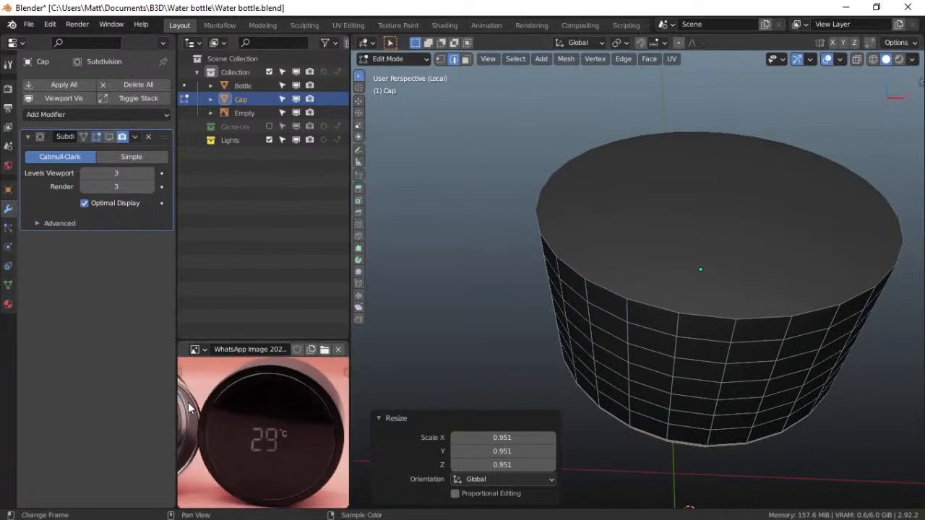
{"action": "left_click", "coordinate": [687, 288], "text": "alt"}
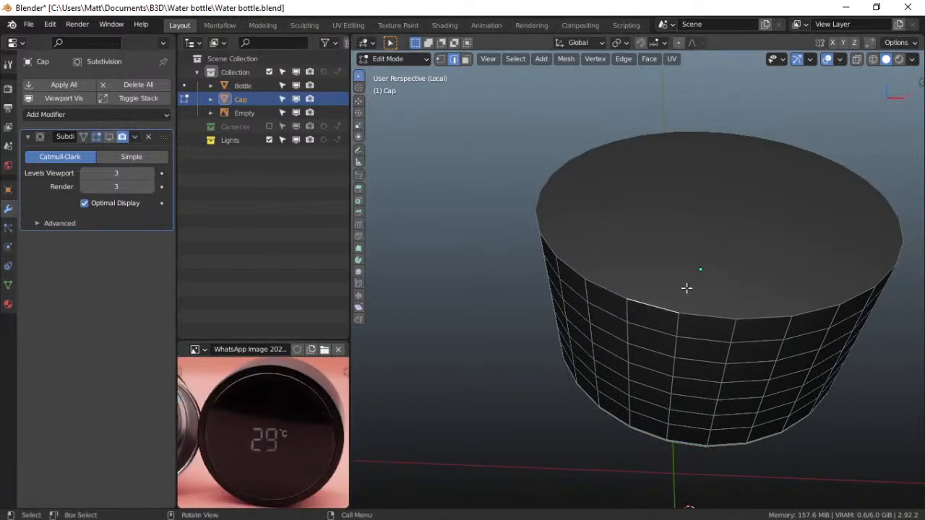
{"action": "key", "text": "3"}
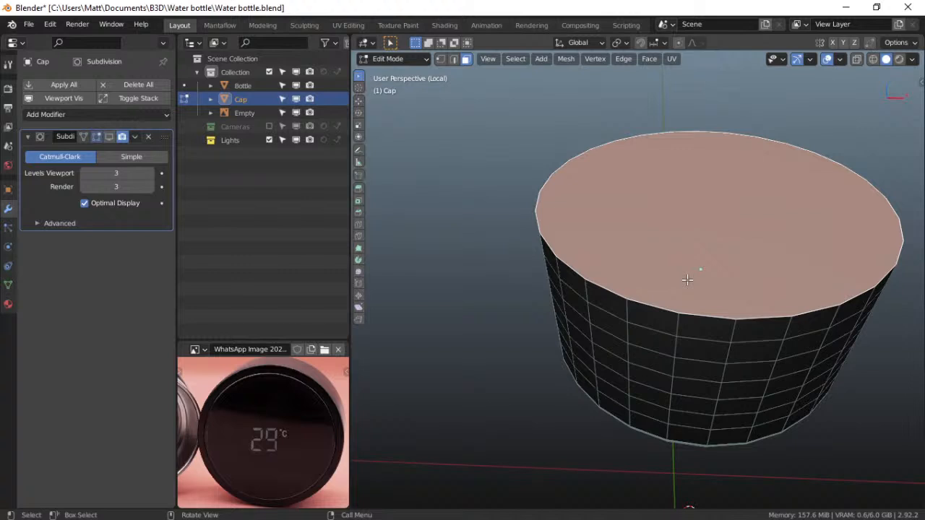
Inset the cap's top face by about 0.34 cm, followed by a narrow second inset of about 0.04 cm
{"action": "key", "text": "i"}
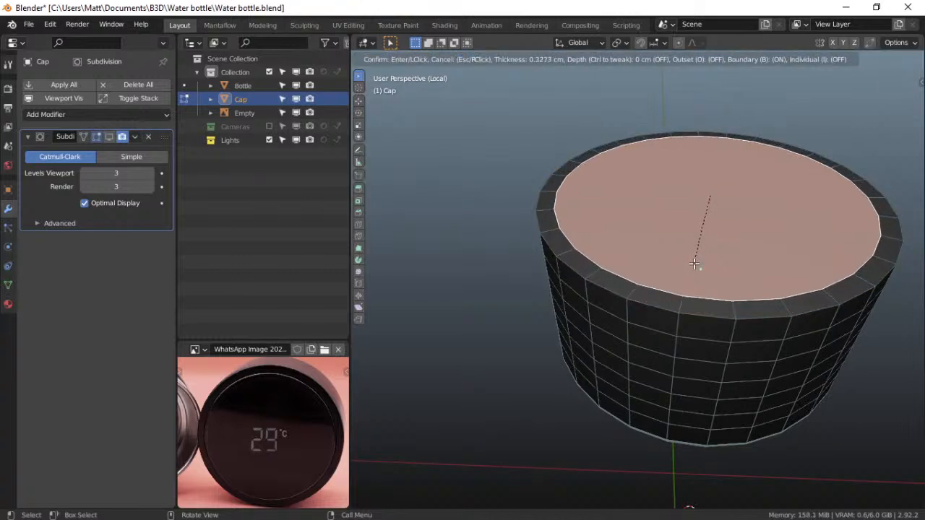
{"action": "left_click", "coordinate": [694, 264]}
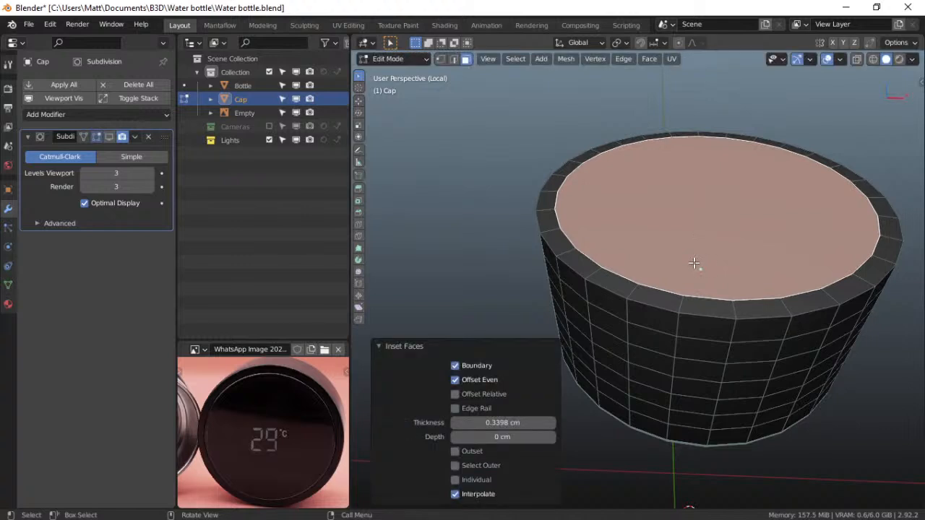
{"action": "scroll", "coordinate": [694, 264], "scroll_direction": "up", "scroll_amount": 2}
{"action": "key", "text": "i"}
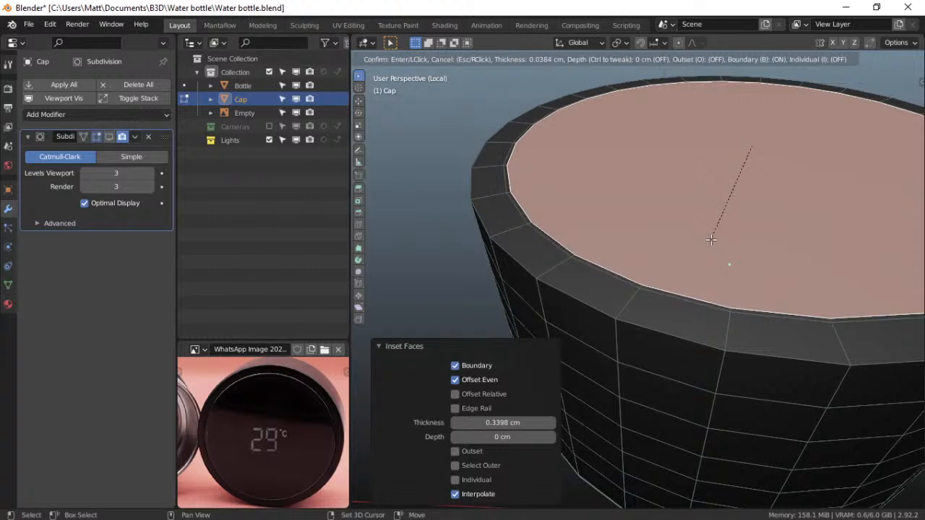
{"action": "left_click", "coordinate": [712, 239]}
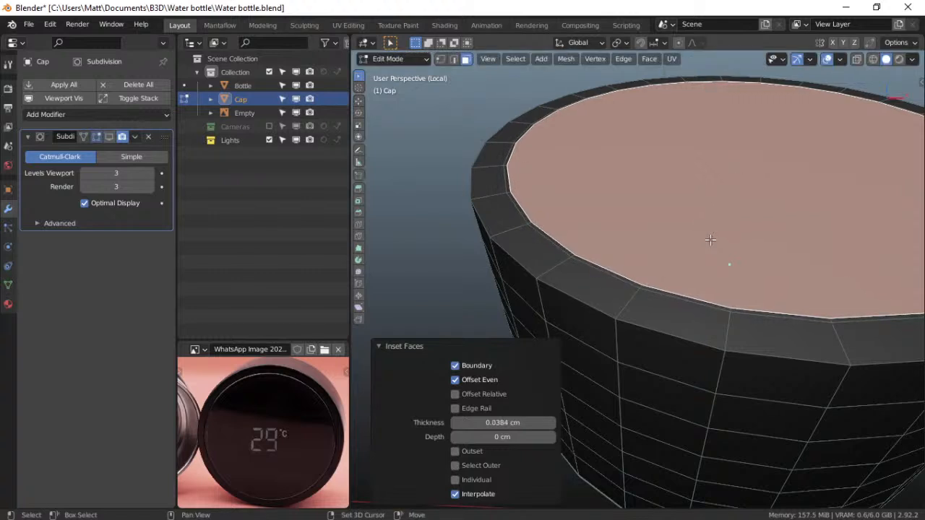
Inset the selected top face by about 0.15 cm, followed by a thin inset of about 0.03 cm
{"action": "middle_click_drag", "start_coordinate": [708, 241], "coordinate": [673, 265]}
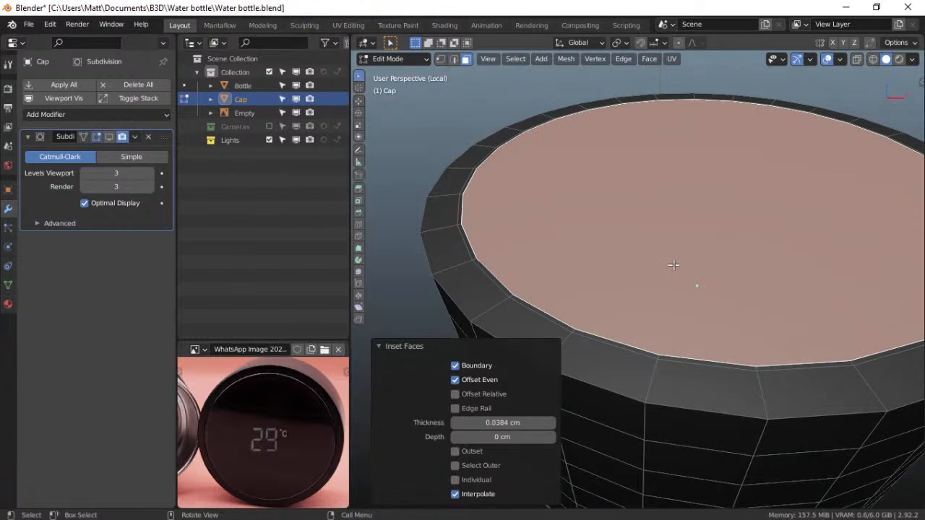
{"action": "key", "text": "i"}
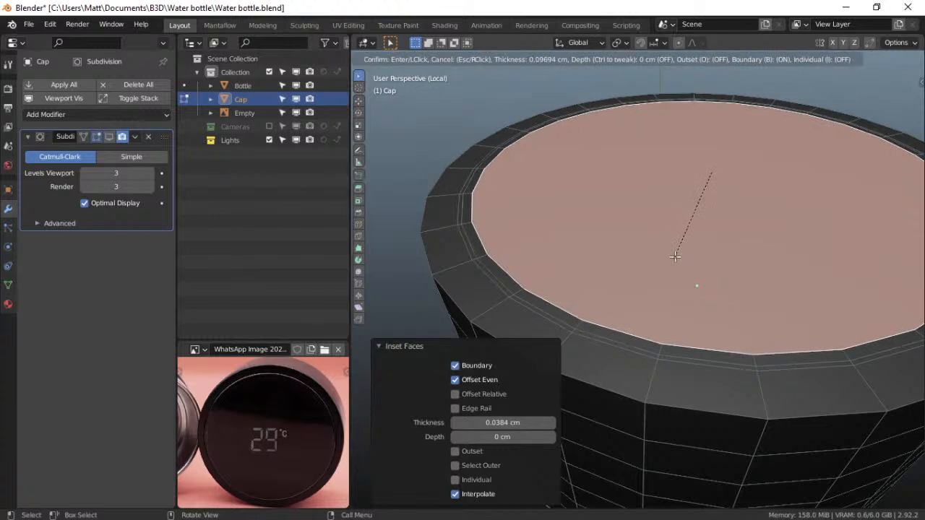
{"action": "left_click", "coordinate": [678, 253]}
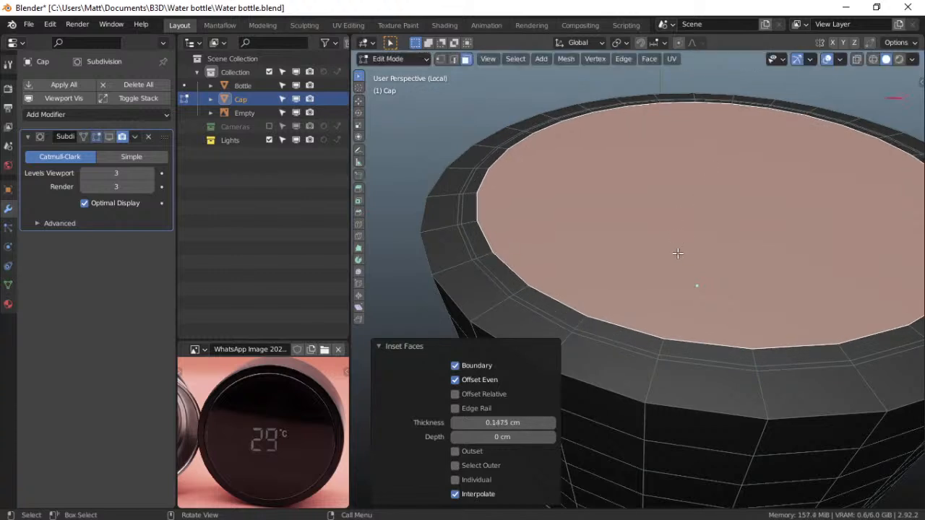
{"action": "key", "text": "i"}
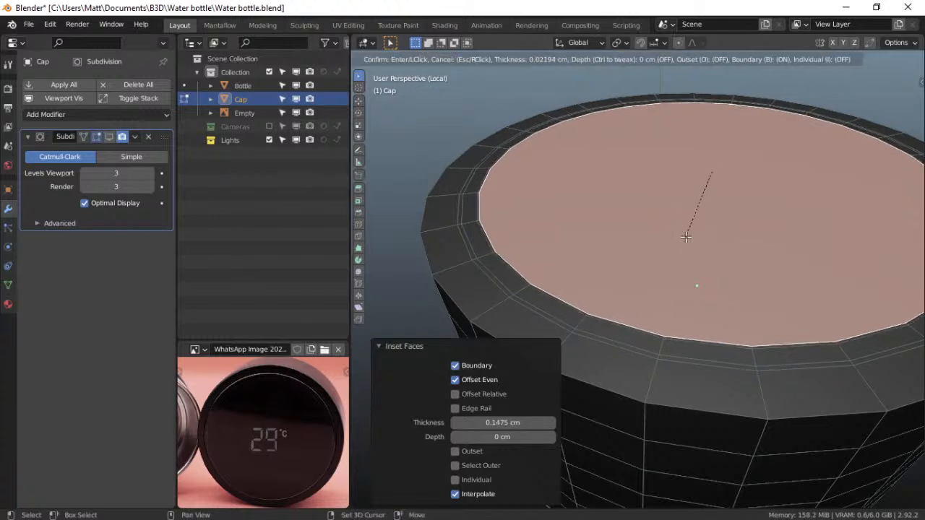
{"action": "left_click", "coordinate": [688, 231]}
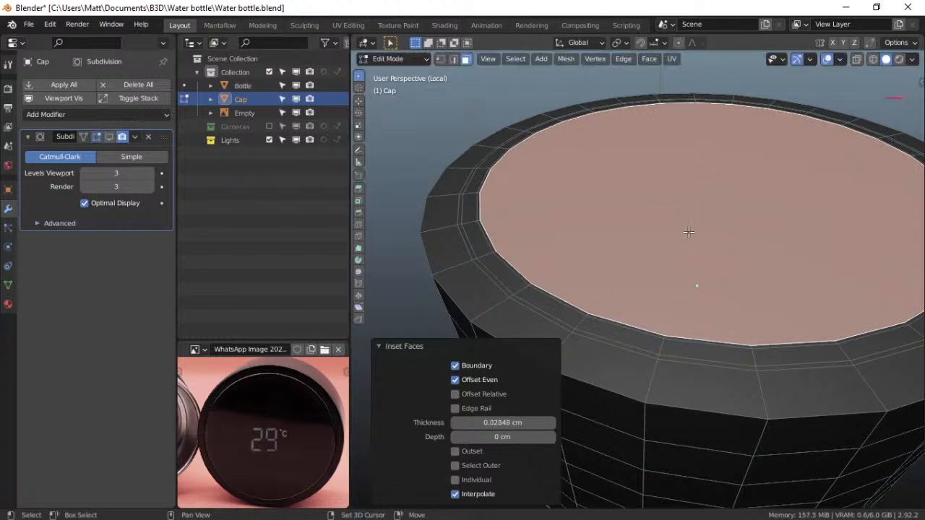
Inset the top face toward the centre in successive rings of about 0.16, 0.40 and 0.45 cm
{"action": "middle_click_drag", "start_coordinate": [686, 239], "coordinate": [624, 207]}
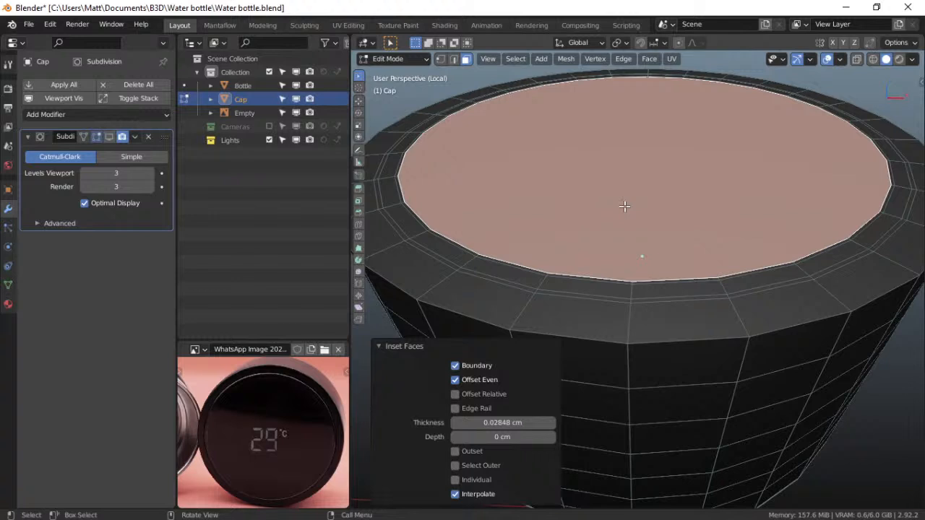
{"action": "key", "text": "i"}
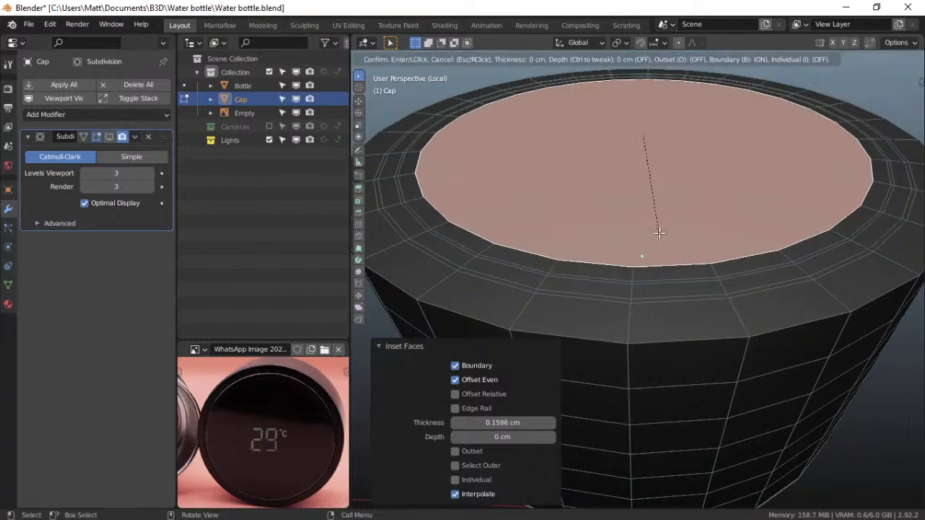
{"action": "left_click", "coordinate": [649, 172]}
{"action": "key", "text": "i"}
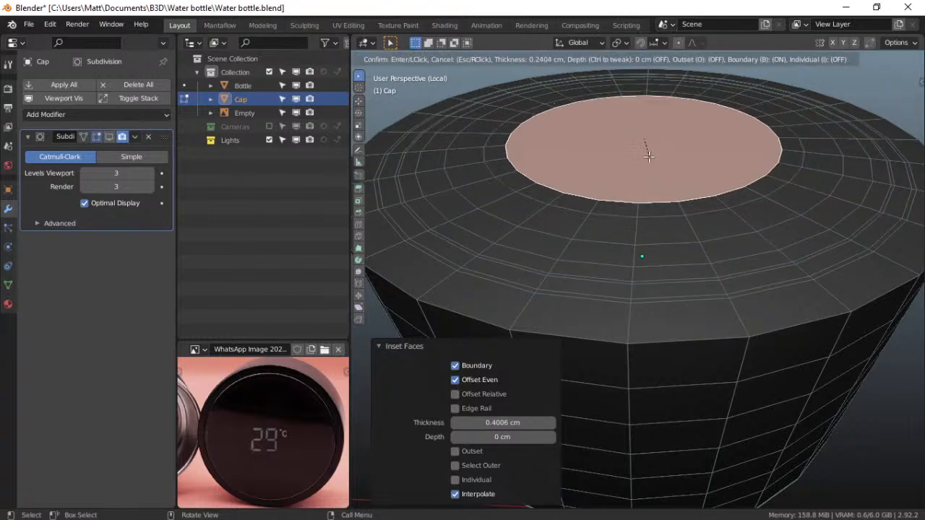
{"action": "left_click", "coordinate": [649, 155]}
Scale the central top face up uniformly to about 1.09
{"action": "key", "text": "i"}
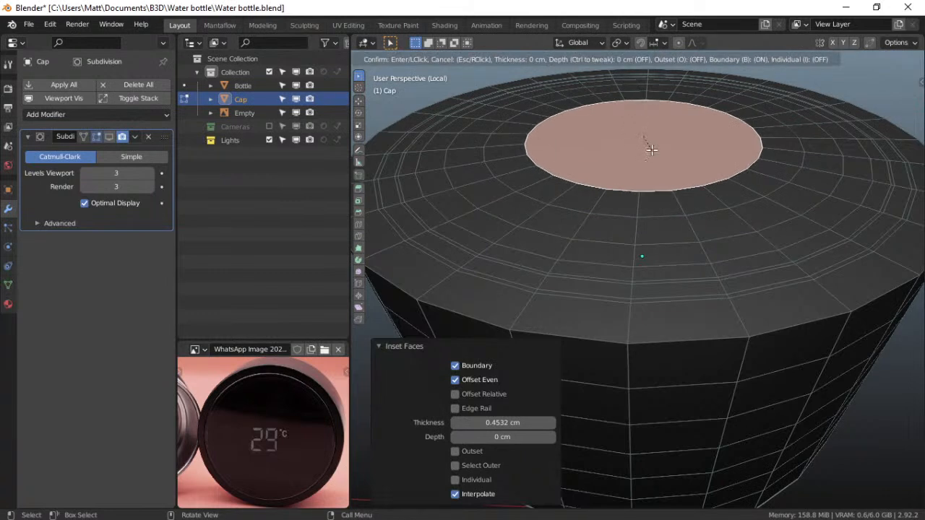
{"action": "key", "text": "Escape"}
{"action": "key", "text": "s"}
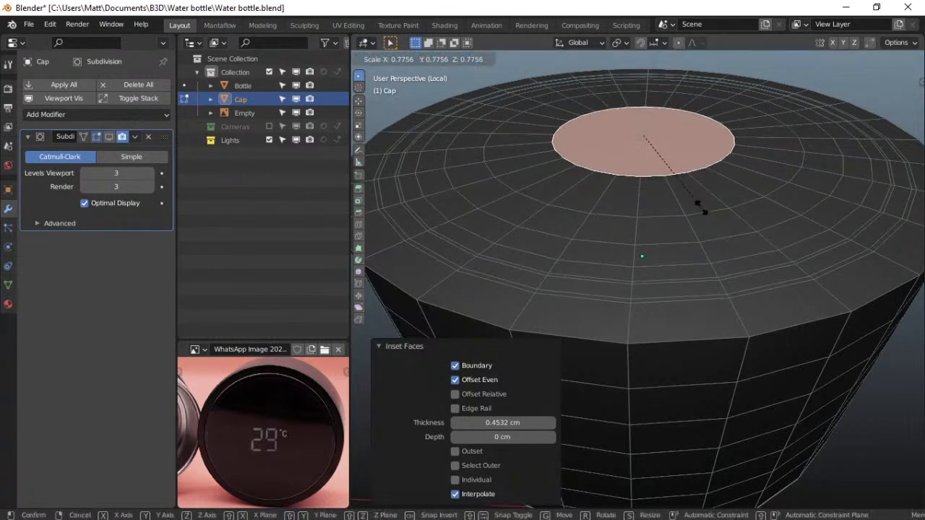
{"action": "left_click", "coordinate": [713, 245]}
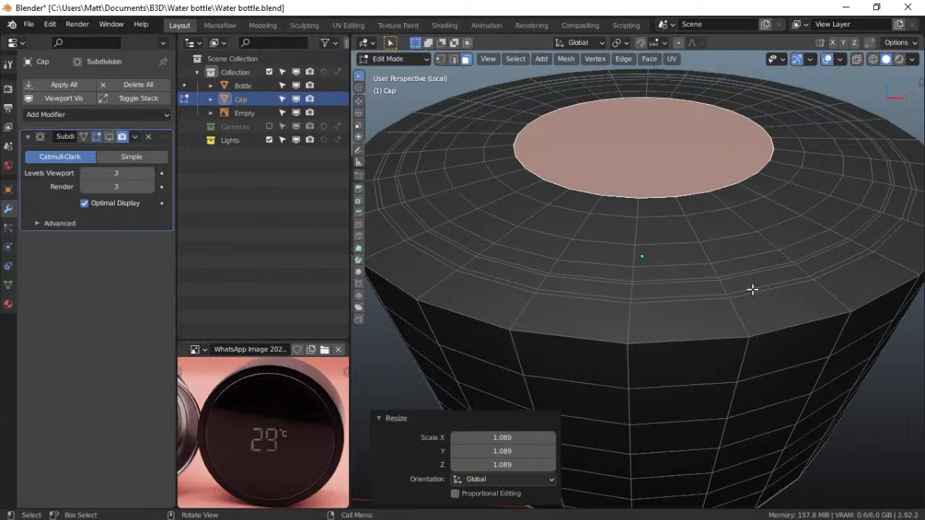
Inset the central face repeatedly, starting with about 0.32 and 0.33 cm, until only a small disc remains at the centre
{"action": "key", "text": "i"}
{"action": "left_click", "coordinate": [734, 269]}
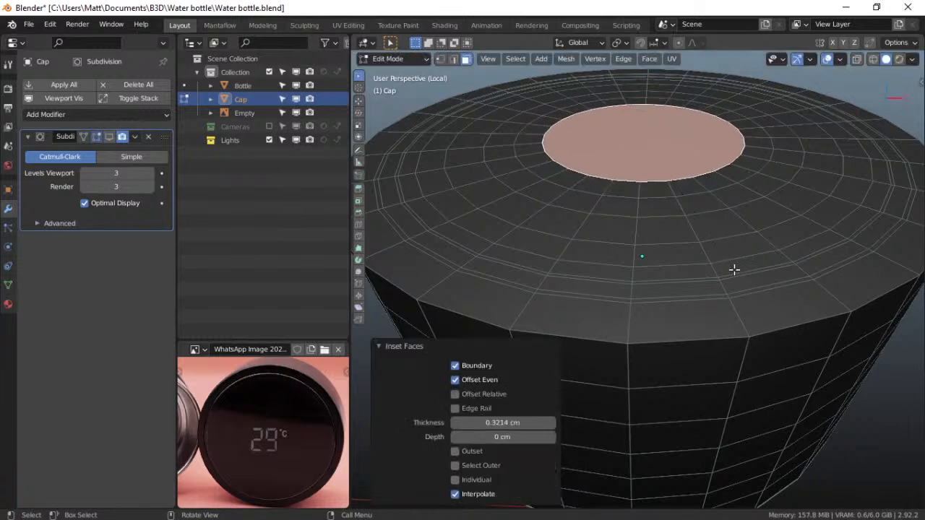
{"action": "key", "text": "i"}
{"action": "left_click", "coordinate": [720, 243]}
{"action": "key", "text": "i"}
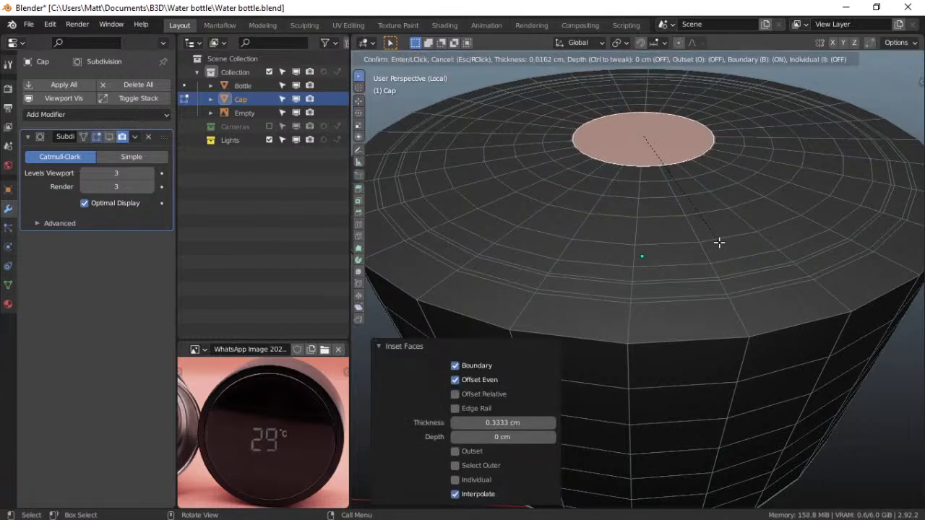
{"action": "left_click", "coordinate": [679, 210]}
Select the outermost narrow face ring on the cap's top and extrude it down about 0.024 cm along its normal
{"action": "middle_click_drag", "start_coordinate": [634, 199], "coordinate": [658, 178]}
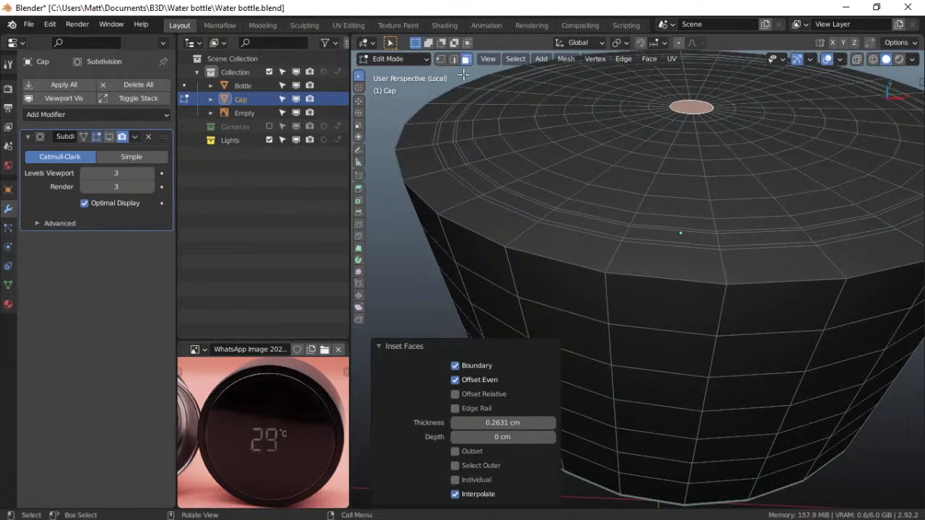
{"action": "scroll", "coordinate": [482, 206], "scroll_direction": "up", "scroll_amount": 4}
{"action": "middle_click_drag", "start_coordinate": [479, 167], "coordinate": [542, 210], "text": "shift"}
{"action": "left_click", "coordinate": [623, 312], "text": "alt"}
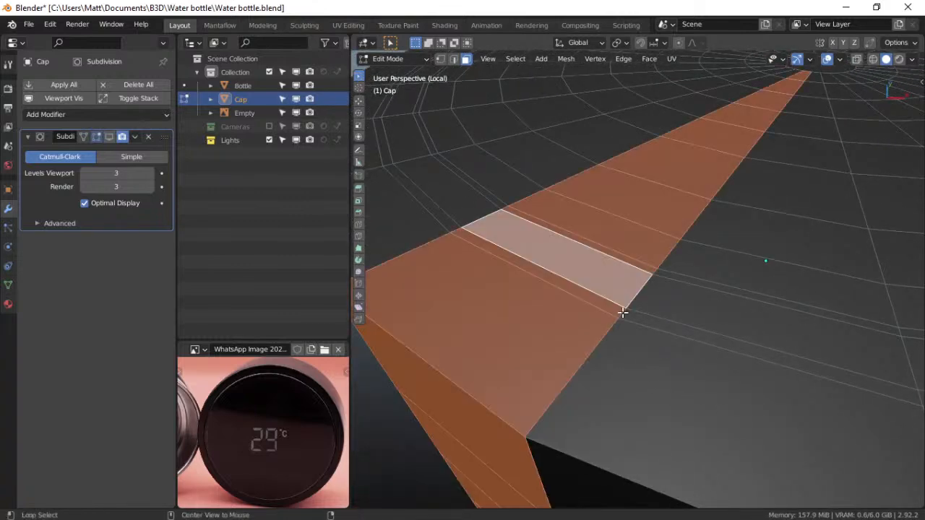
{"action": "scroll", "coordinate": [623, 312], "scroll_direction": "down", "scroll_amount": 4}
{"action": "middle_click_drag", "start_coordinate": [683, 305], "coordinate": [653, 280], "text": "shift"}
{"action": "key", "text": "e"}
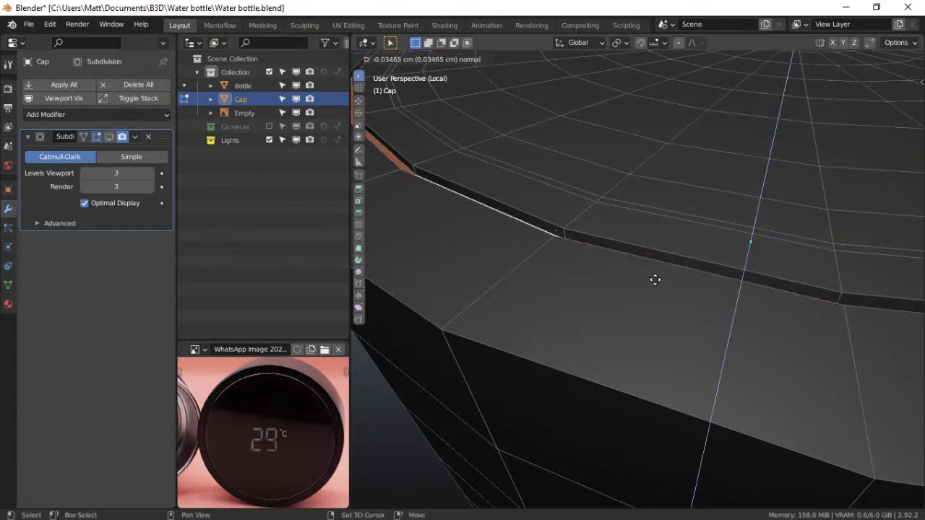
{"action": "left_click", "coordinate": [658, 270]}
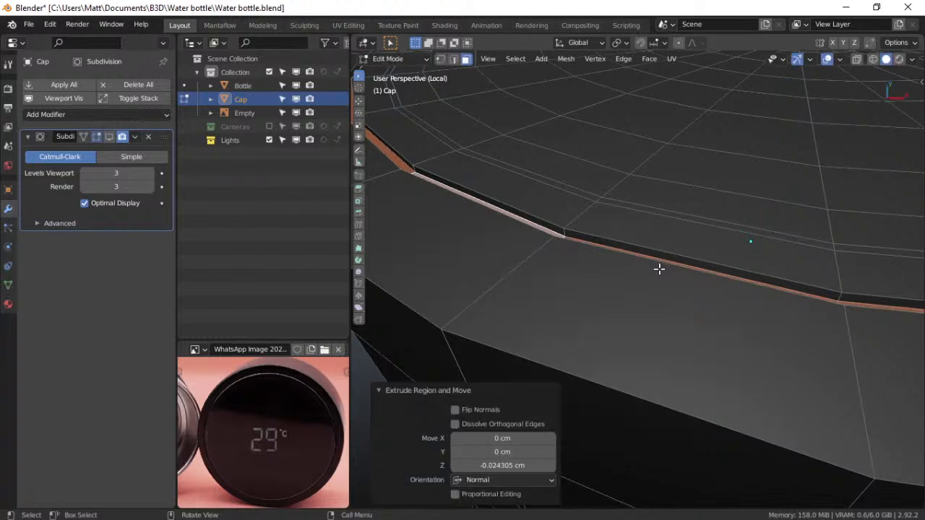
Lower the extruded ring by about 0.17 cm along global Z to deepen the groove
{"action": "key", "text": "g"}
{"action": "key", "text": "z"}
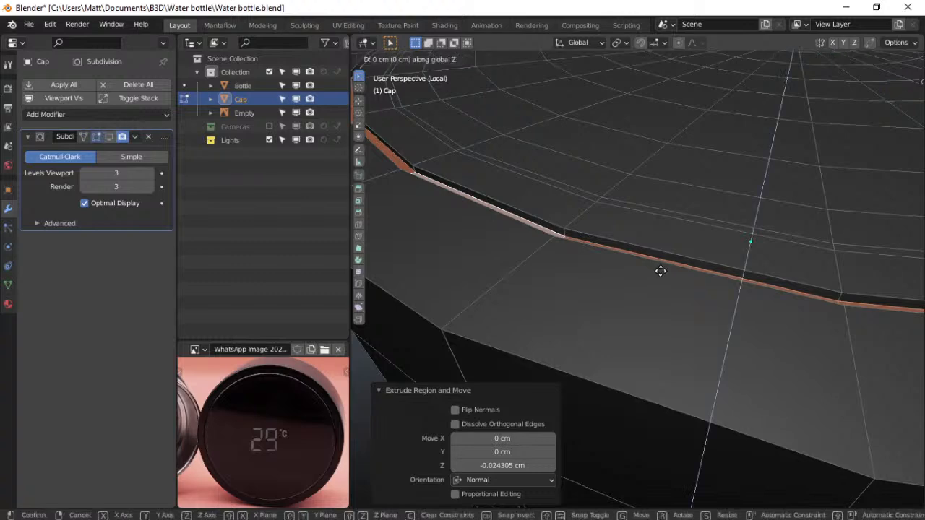
{"action": "left_click", "coordinate": [666, 287]}
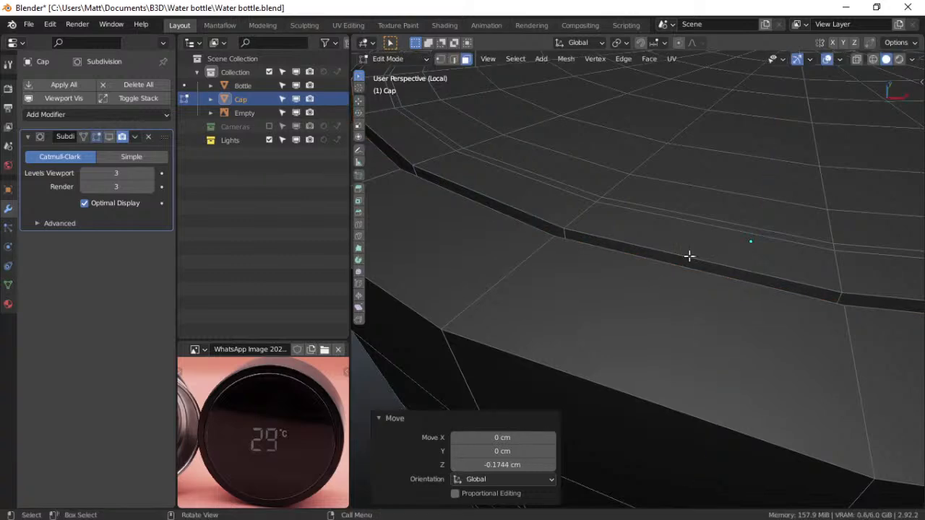
Using X-ray in front view, raise the groove's bottom ring by about 0.11 cm along Z, and restore solid display
{"action": "scroll", "coordinate": [687, 256], "scroll_direction": "down", "scroll_amount": 3}
{"action": "middle_click_drag", "start_coordinate": [667, 270], "coordinate": [675, 231]}
{"action": "left_click", "coordinate": [858, 58]}
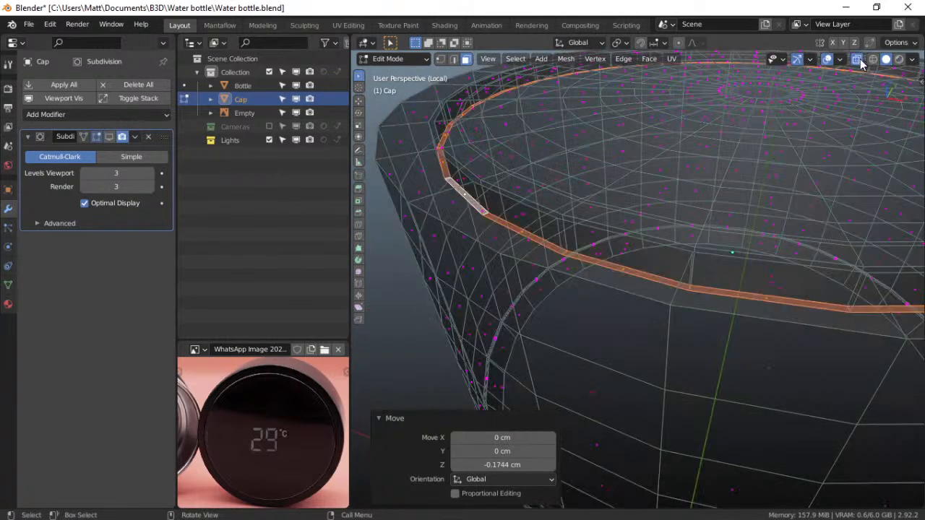
{"action": "key", "text": "grave"}
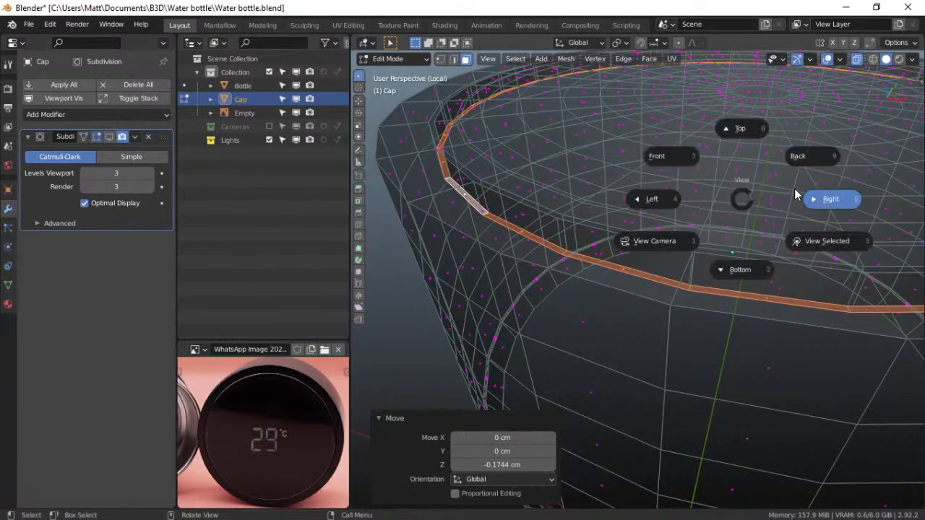
{"action": "left_click", "coordinate": [692, 166]}
{"action": "scroll", "coordinate": [692, 168], "scroll_direction": "up", "scroll_amount": 1}
{"action": "middle_click_drag", "start_coordinate": [691, 169], "coordinate": [648, 292], "text": "shift"}
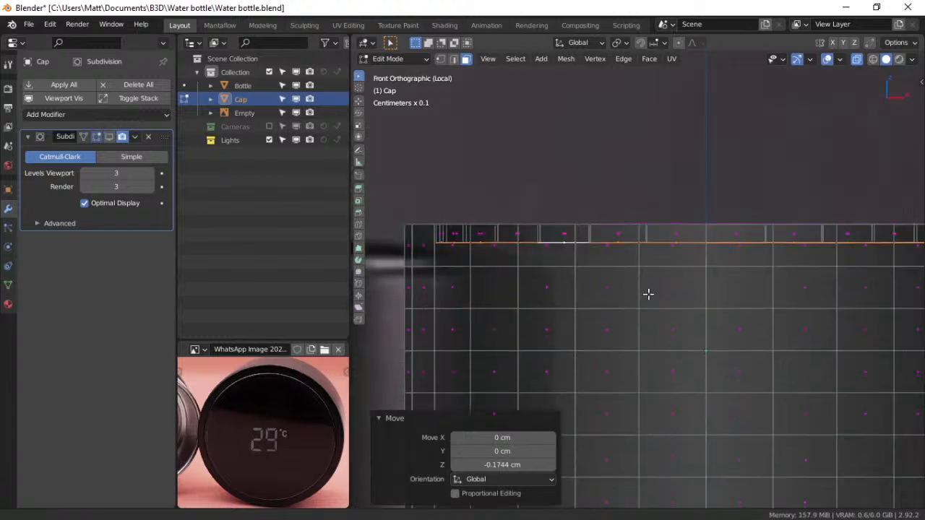
{"action": "scroll", "coordinate": [662, 279], "scroll_direction": "up", "scroll_amount": 3}
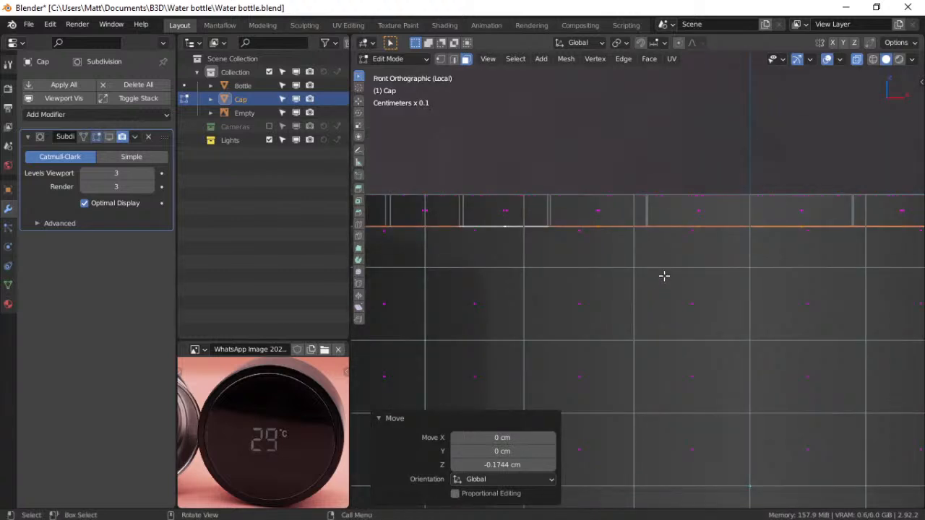
{"action": "key", "text": "g"}
{"action": "key", "text": "z"}
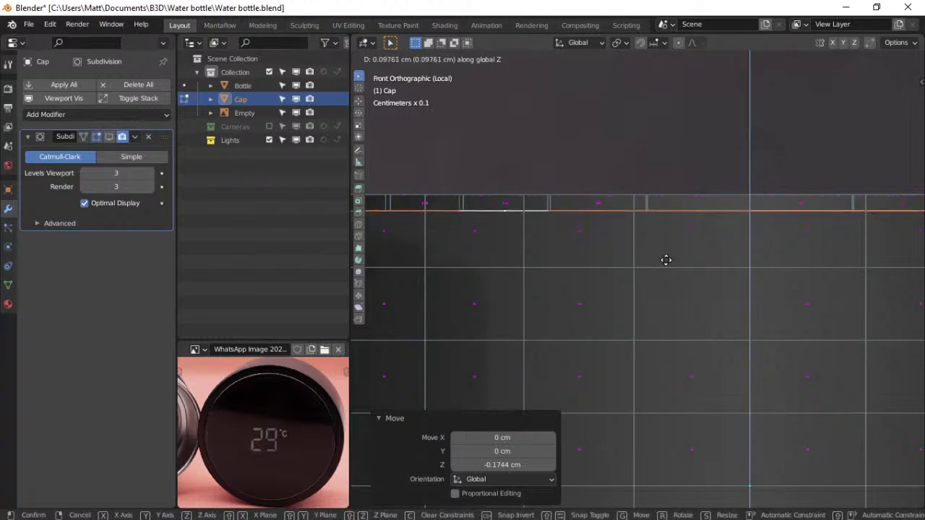
{"action": "left_click", "coordinate": [666, 258]}
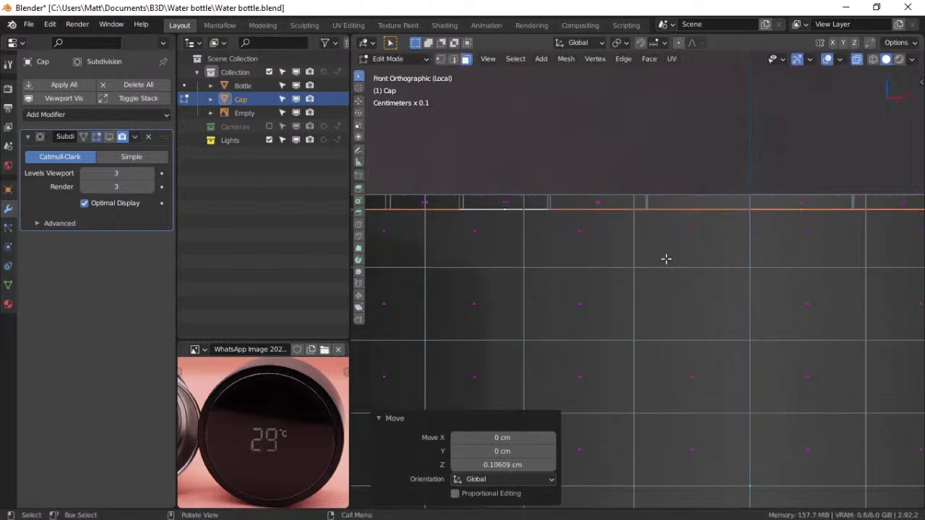
{"action": "left_click", "coordinate": [857, 59]}
Bevel the groove's inner and outer upper edge loops about 0.019 cm wide with 2 segments and a shape of 1.000
{"action": "middle_click_drag", "start_coordinate": [752, 114], "coordinate": [704, 171]}
{"action": "scroll", "coordinate": [762, 172], "scroll_direction": "down", "scroll_amount": 6}
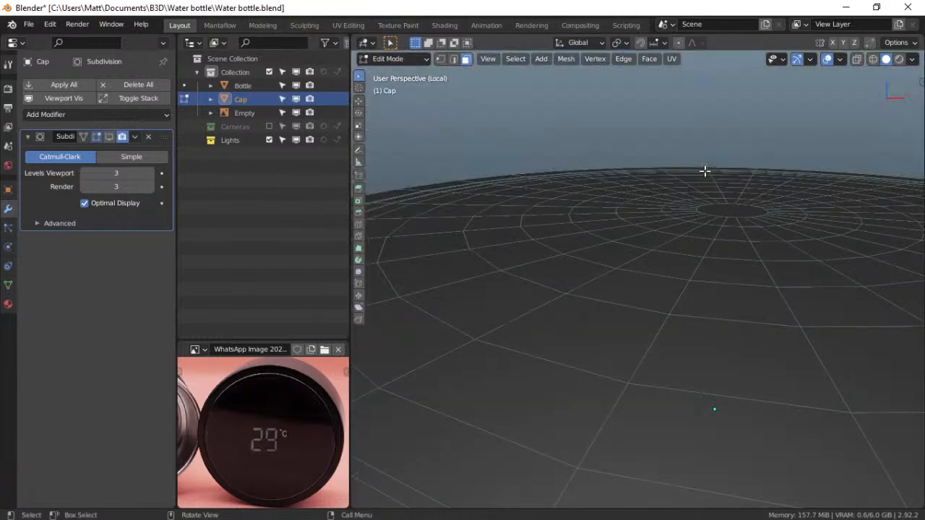
{"action": "scroll", "coordinate": [661, 217], "scroll_direction": "up", "scroll_amount": 3}
{"action": "middle_click_drag", "start_coordinate": [552, 310], "coordinate": [569, 314]}
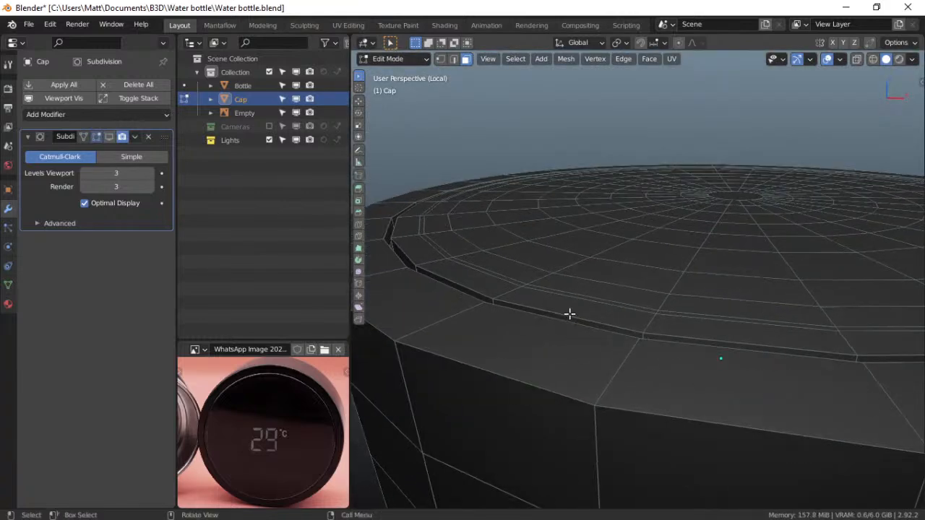
{"action": "key", "text": "2"}
{"action": "left_click", "coordinate": [569, 313], "text": "alt"}
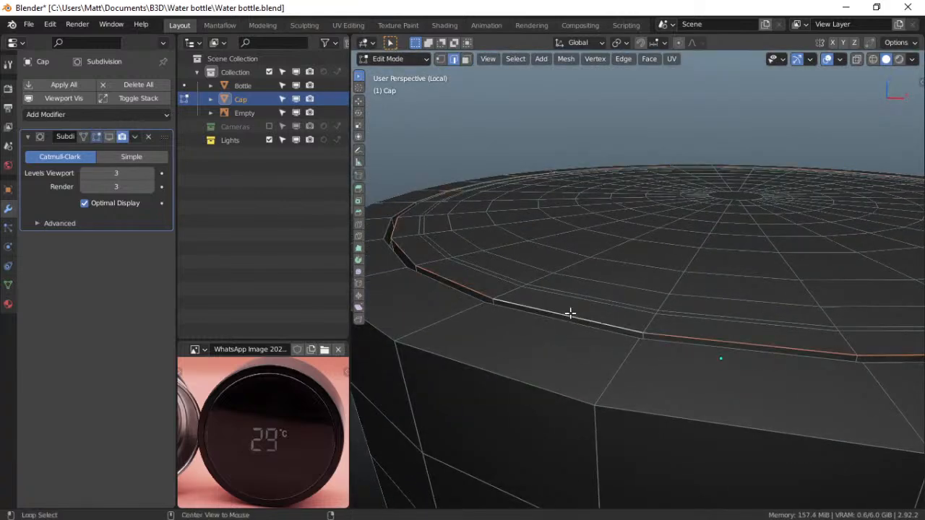
{"action": "left_click", "coordinate": [566, 322], "text": "alt"}
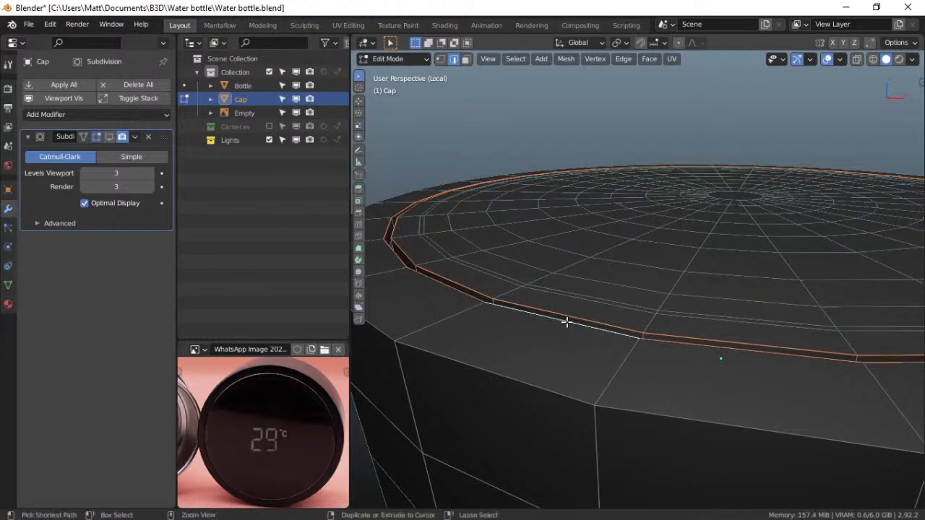
{"action": "key", "text": "ctrl+b"}
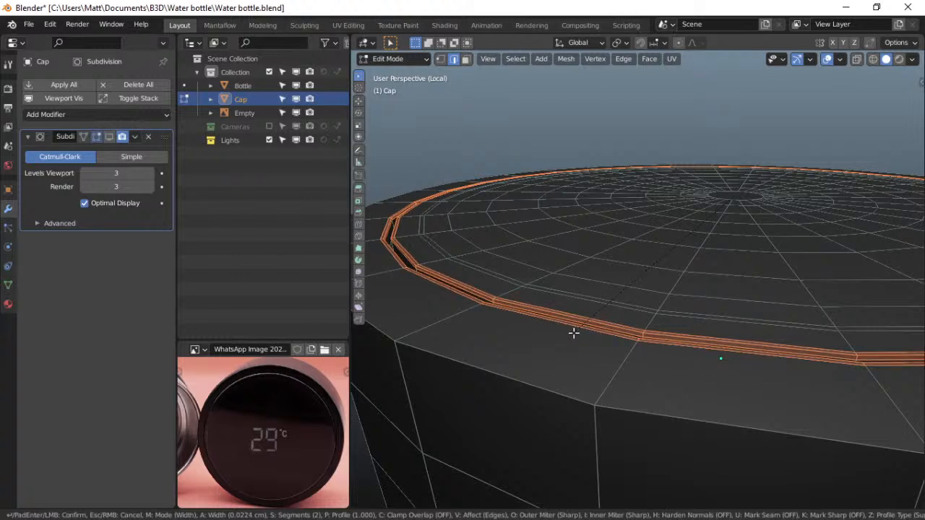
{"action": "left_click", "coordinate": [573, 331]}
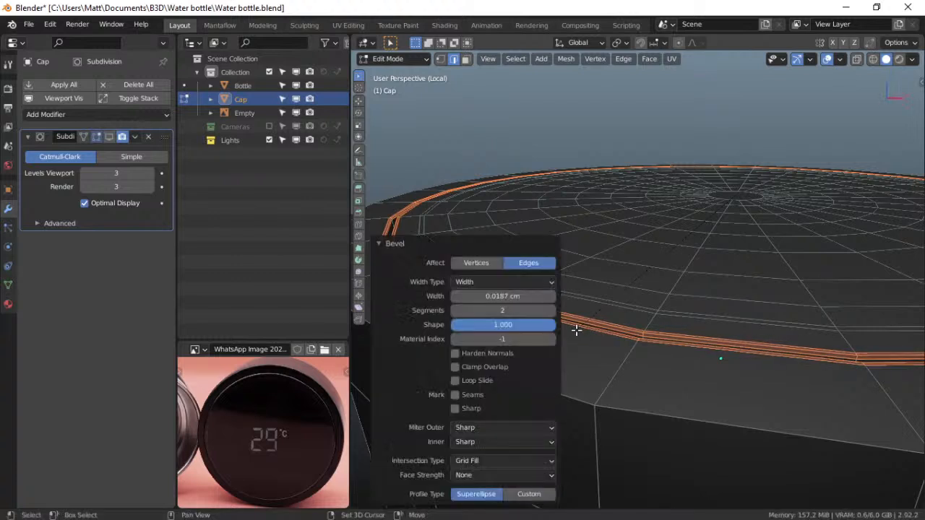
Select the narrow face ring inside the groove on the cap's top and inset it by about 0.010 cm
{"action": "middle_click_drag", "start_coordinate": [612, 284], "coordinate": [644, 275]}
{"action": "scroll", "coordinate": [643, 275], "scroll_direction": "up", "scroll_amount": 5}
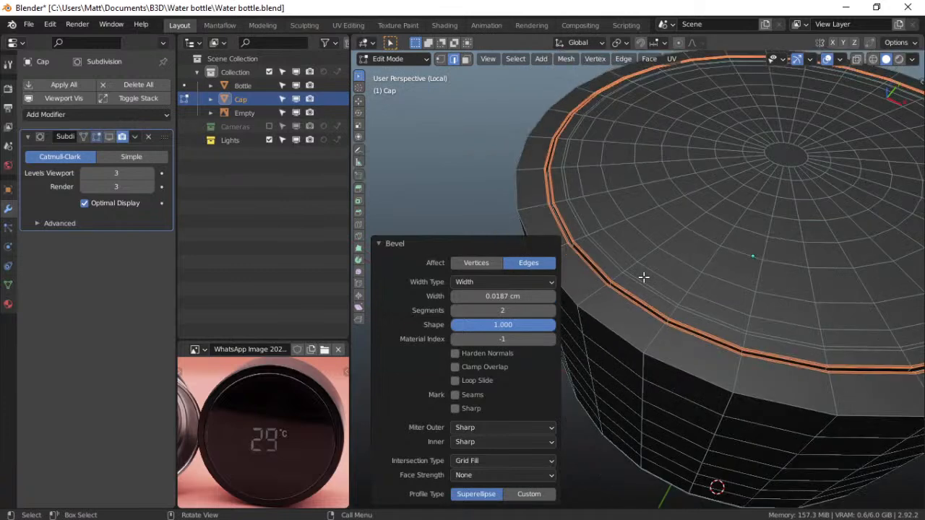
{"action": "left_click", "coordinate": [643, 279]}
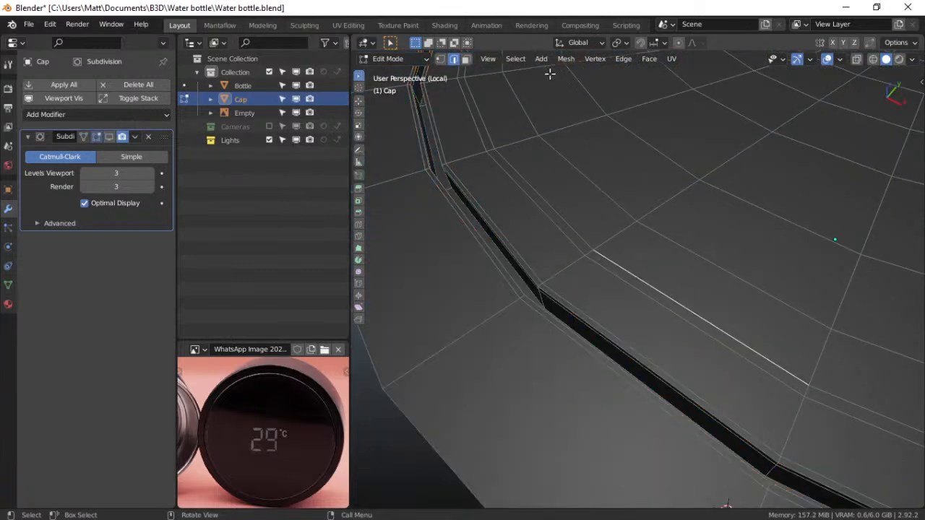
{"action": "left_click", "coordinate": [466, 59]}
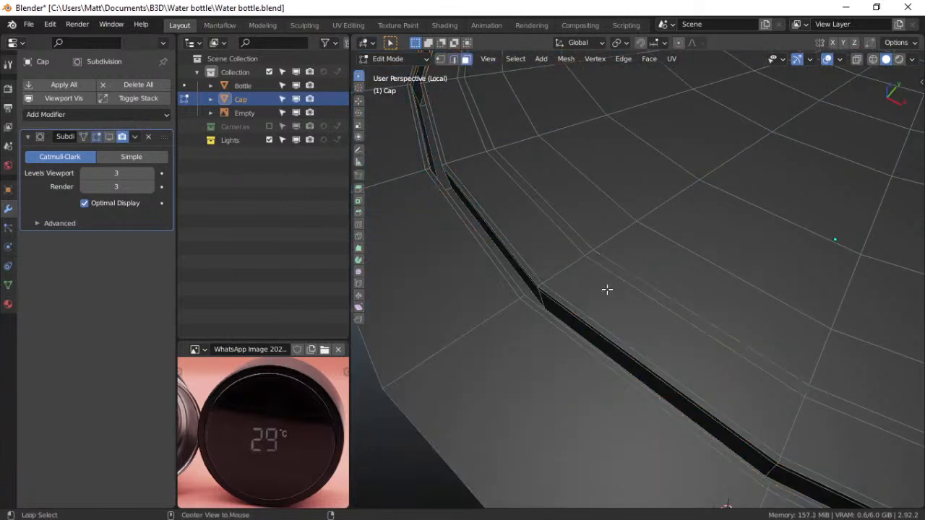
{"action": "left_click", "coordinate": [589, 249], "text": "alt"}
{"action": "left_click", "coordinate": [589, 251], "text": "alt"}
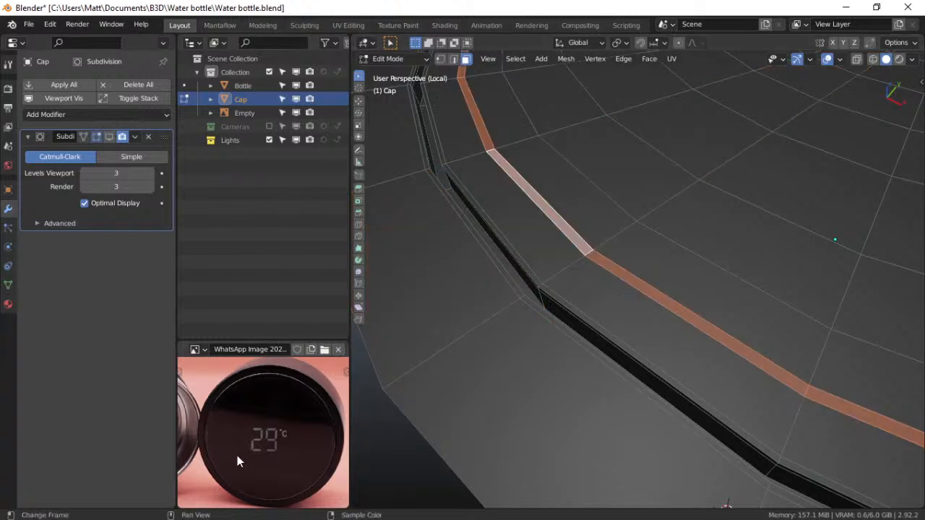
{"action": "scroll", "coordinate": [322, 411], "scroll_direction": "up", "scroll_amount": 3}
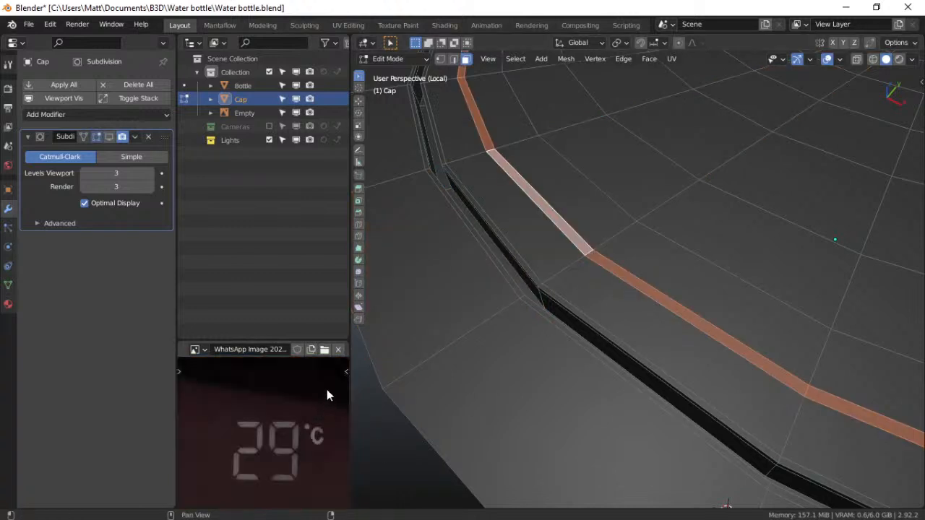
{"action": "scroll", "coordinate": [327, 390], "scroll_direction": "up", "scroll_amount": 2}
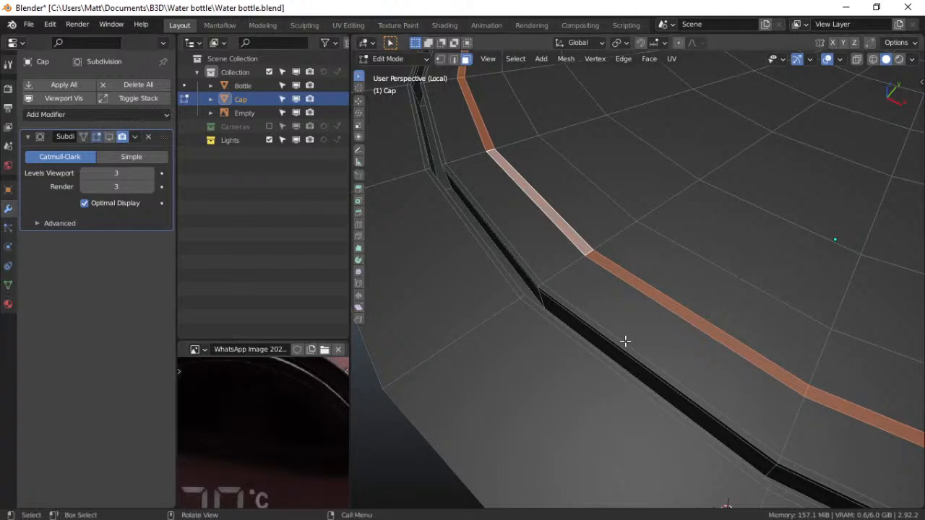
{"action": "key", "text": "i"}
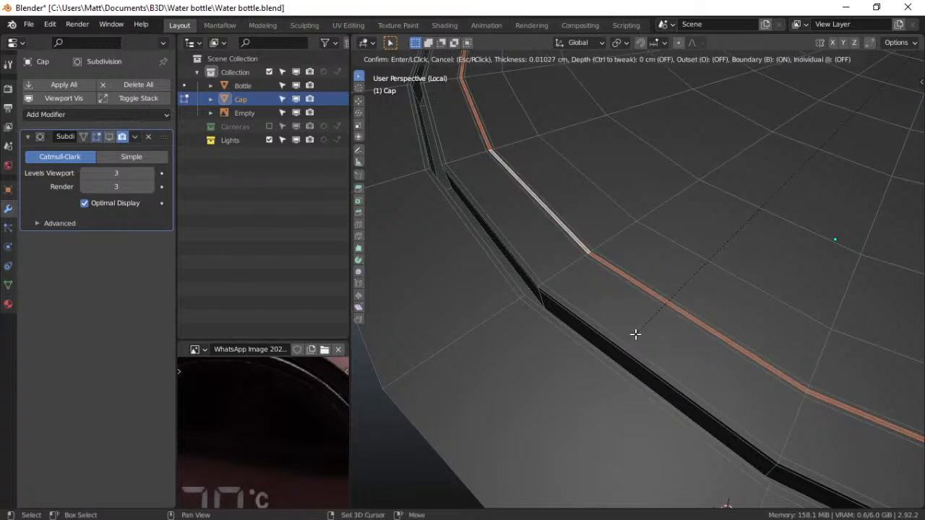
{"action": "left_click", "coordinate": [635, 334]}
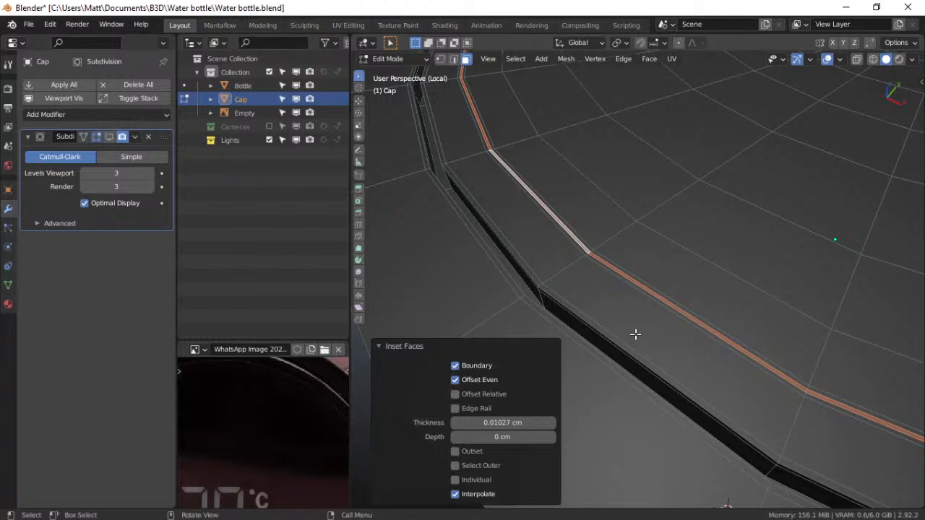
Extrude the inset ring down about 0.007 cm along its normal, plus about 0.011 cm along global Z
{"action": "key", "text": "e"}
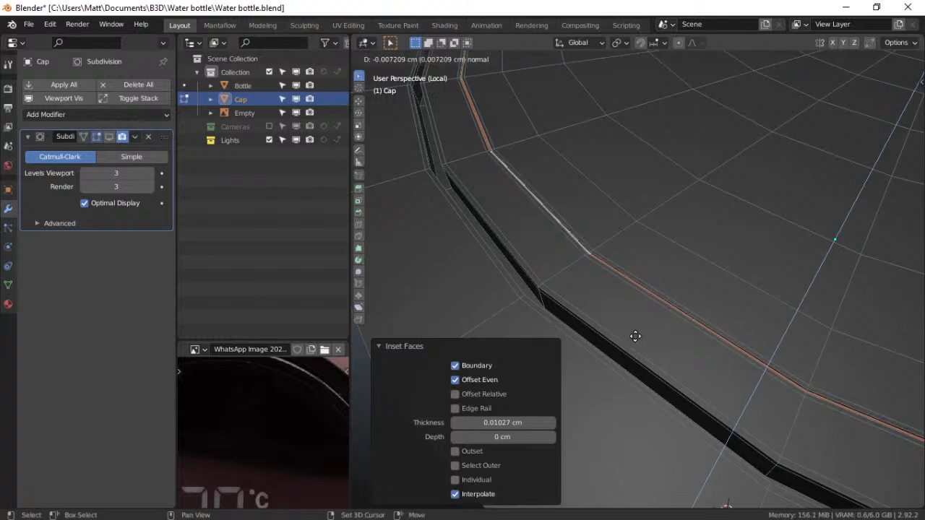
{"action": "left_click", "coordinate": [635, 336]}
{"action": "key", "text": "g"}
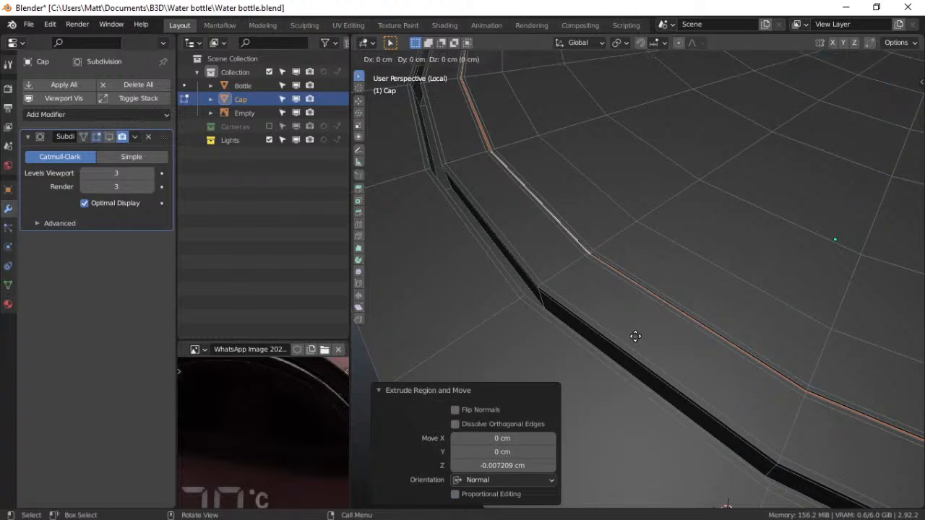
{"action": "key", "text": "z"}
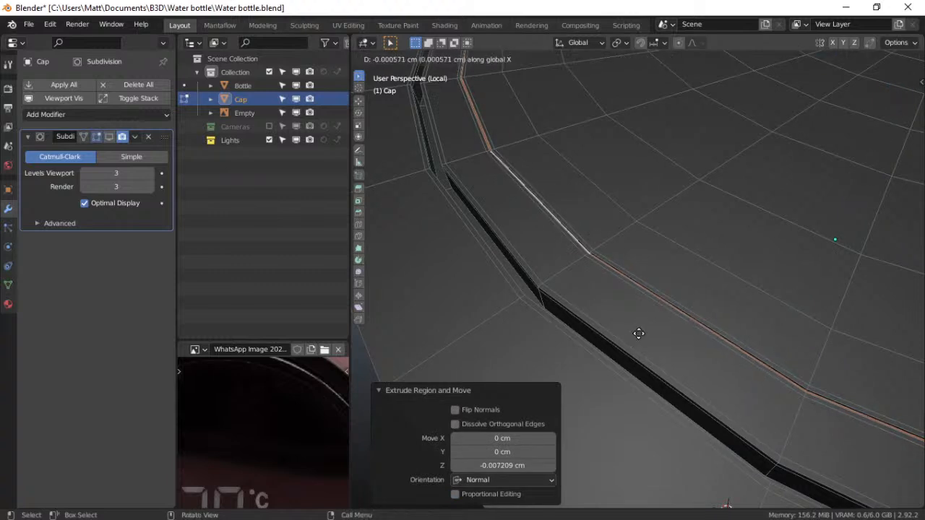
{"action": "left_click", "coordinate": [636, 341]}
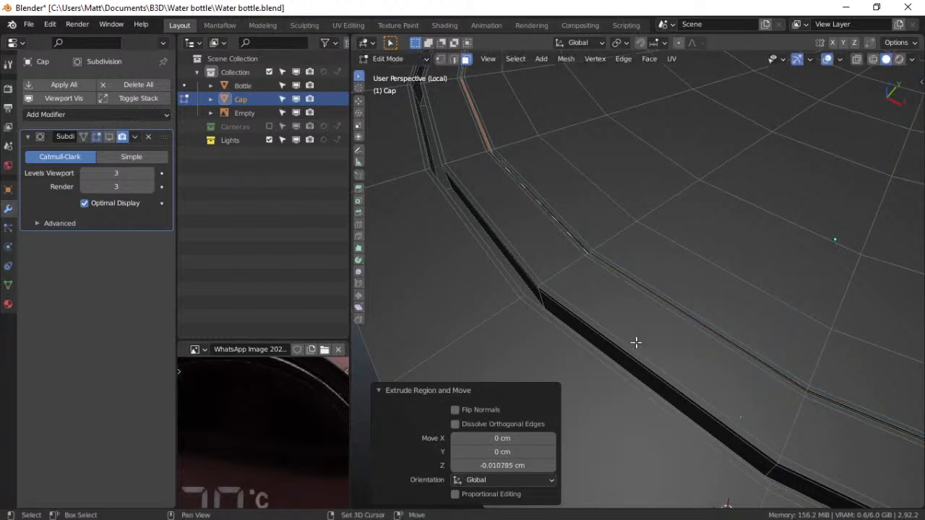
Return the cap to Object Mode and enable the Subdivision modifier's viewport display to preview the smoothed result
{"action": "scroll", "coordinate": [647, 320], "scroll_direction": "down", "scroll_amount": 4}
{"action": "scroll", "coordinate": [645, 316], "scroll_direction": "down", "scroll_amount": 1}
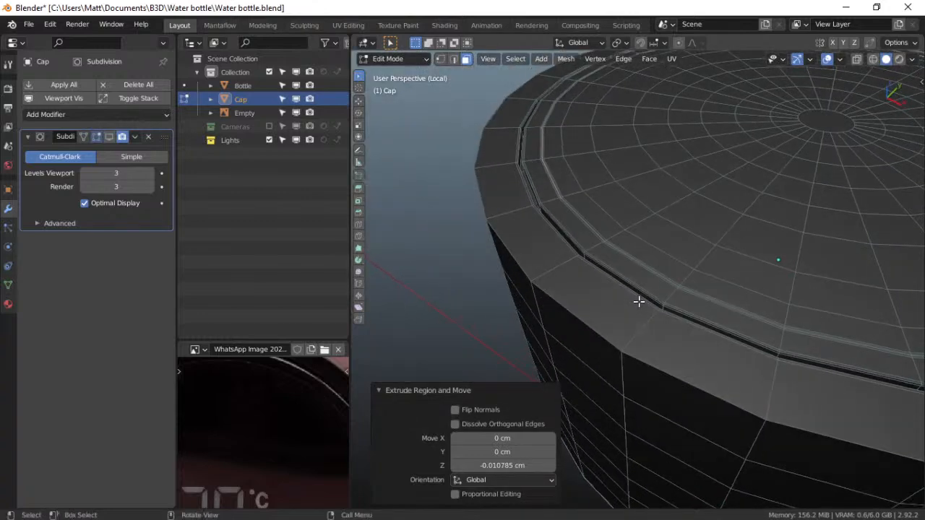
{"action": "key", "text": "ctrl+Tab"}
{"action": "left_click", "coordinate": [610, 309]}
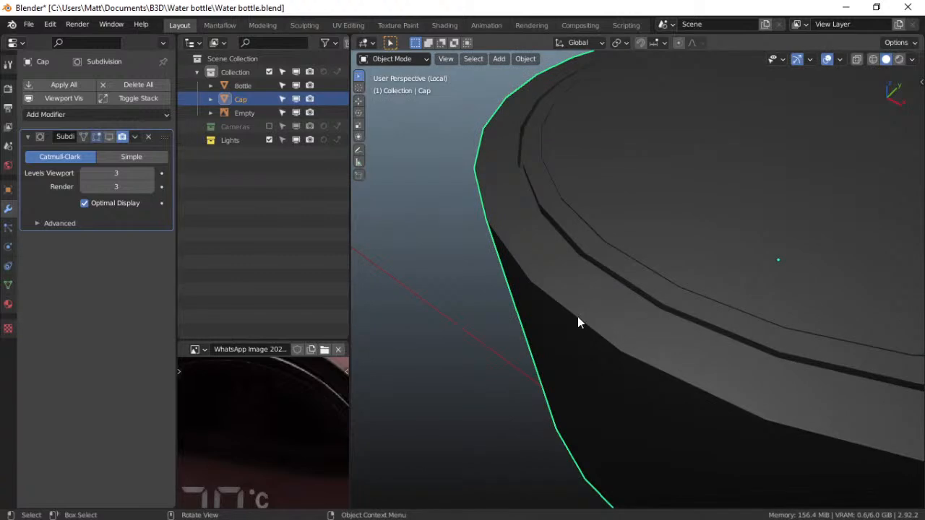
{"action": "key", "text": "q"}
{"action": "left_click", "coordinate": [577, 318]}
{"action": "middle_click_drag", "start_coordinate": [639, 318], "coordinate": [654, 361]}
{"action": "scroll", "coordinate": [710, 314], "scroll_direction": "down", "scroll_amount": 5}
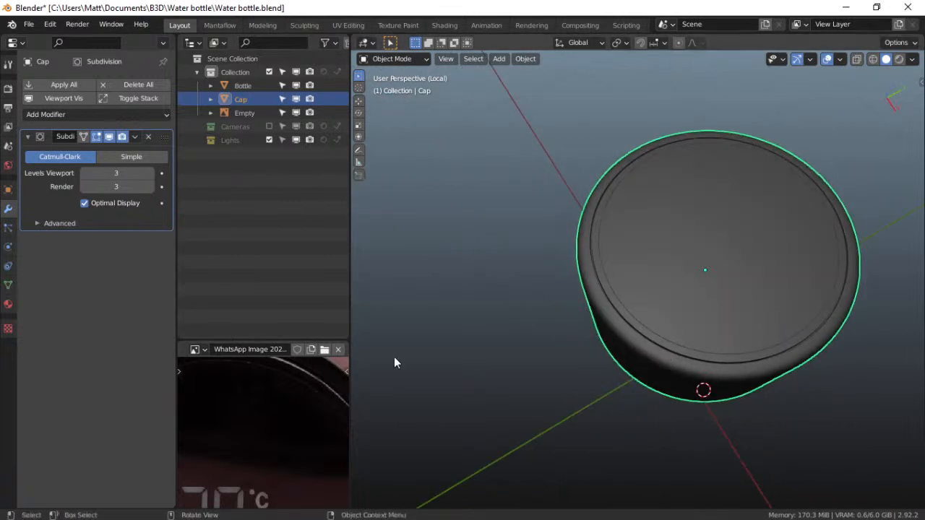
In front view, edit the cap and slide the highest edge loop on its side wall upward by a factor of -0.574
{"action": "key", "text": "ctrl+Tab"}
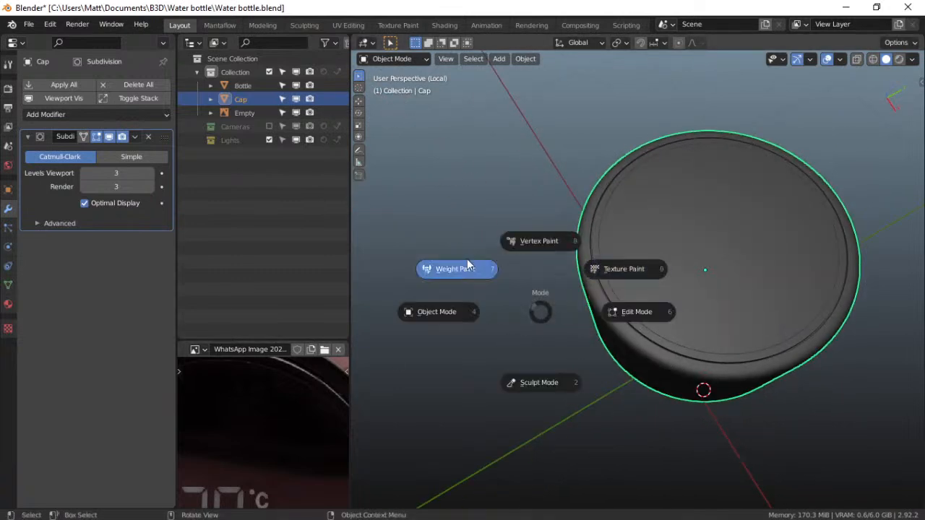
{"action": "key", "text": "Escape"}
{"action": "key", "text": "grave"}
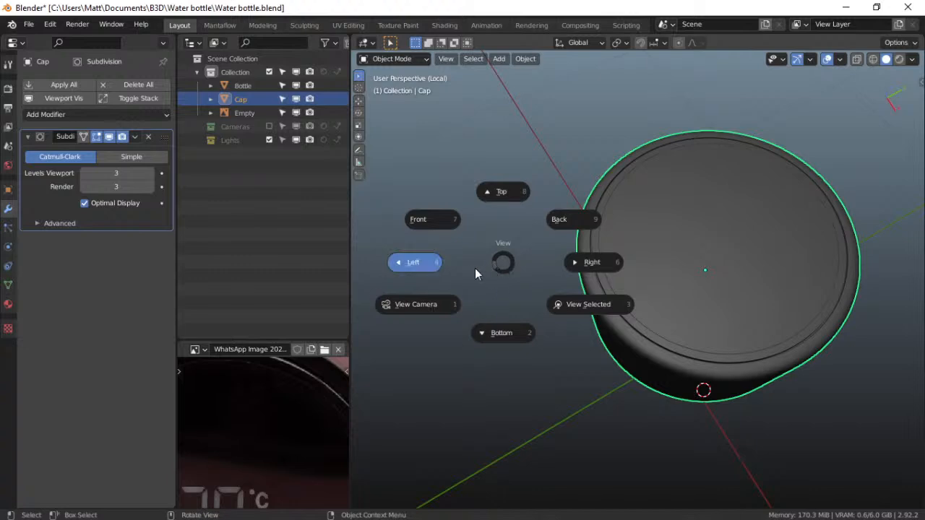
{"action": "left_click", "coordinate": [433, 220]}
{"action": "scroll", "coordinate": [538, 287], "scroll_direction": "up", "scroll_amount": 4}
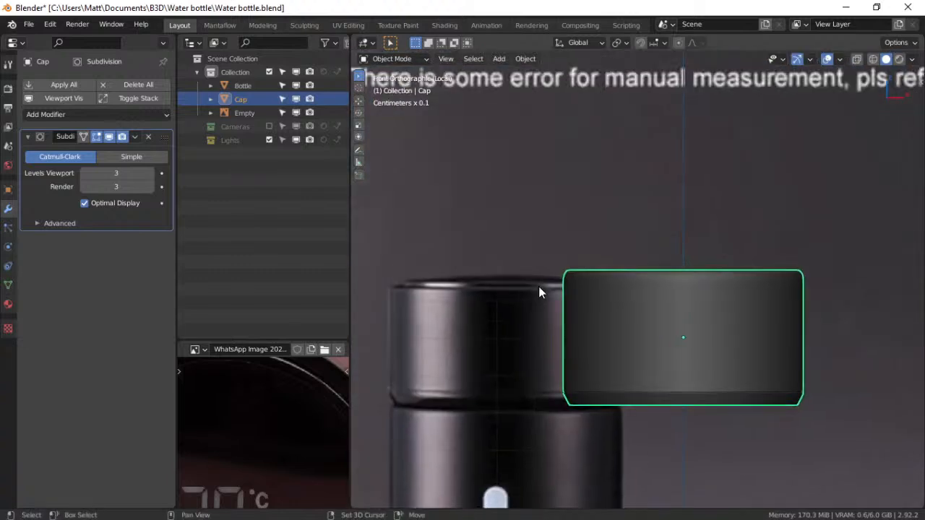
{"action": "key", "text": "Tab"}
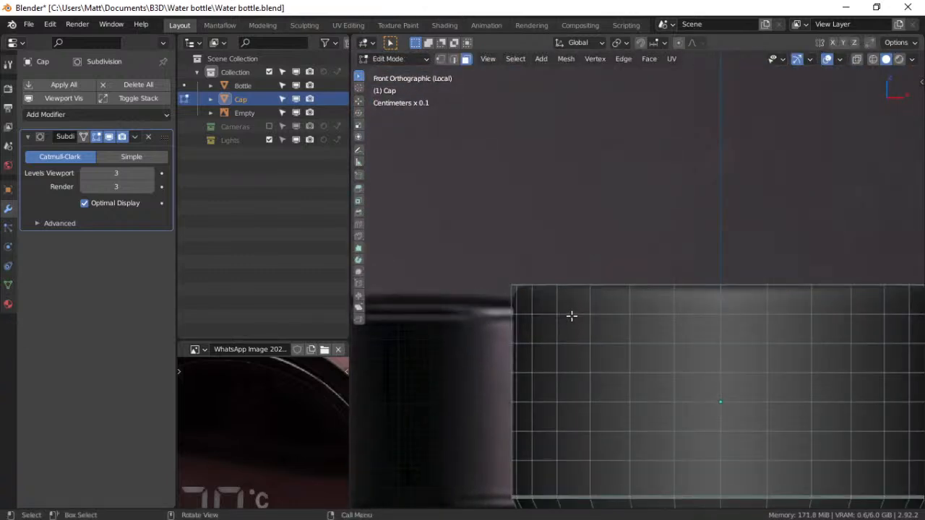
{"action": "scroll", "coordinate": [538, 302], "scroll_direction": "up", "scroll_amount": 2}
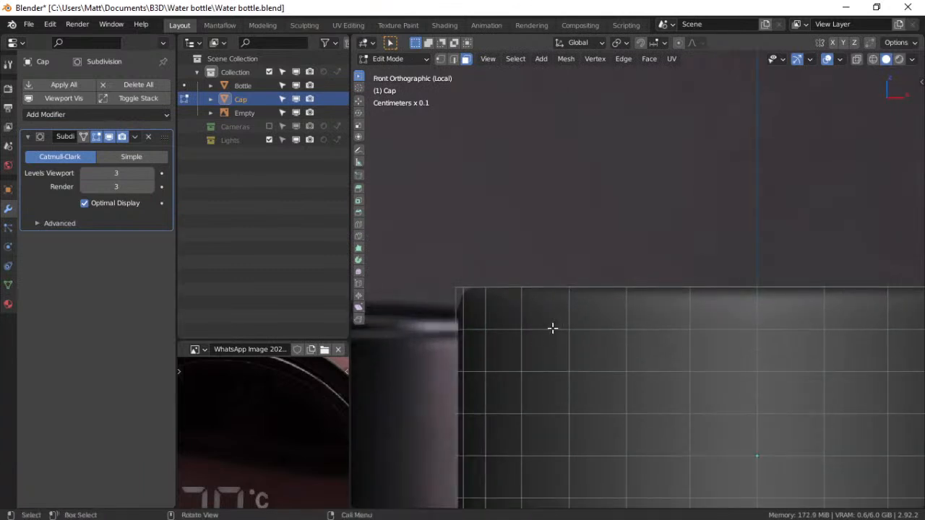
{"action": "left_click", "coordinate": [552, 328], "text": "alt"}
{"action": "key", "text": "2"}
{"action": "left_click", "coordinate": [561, 329], "text": "alt"}
{"action": "key", "text": "g"}
{"action": "key", "text": "g"}
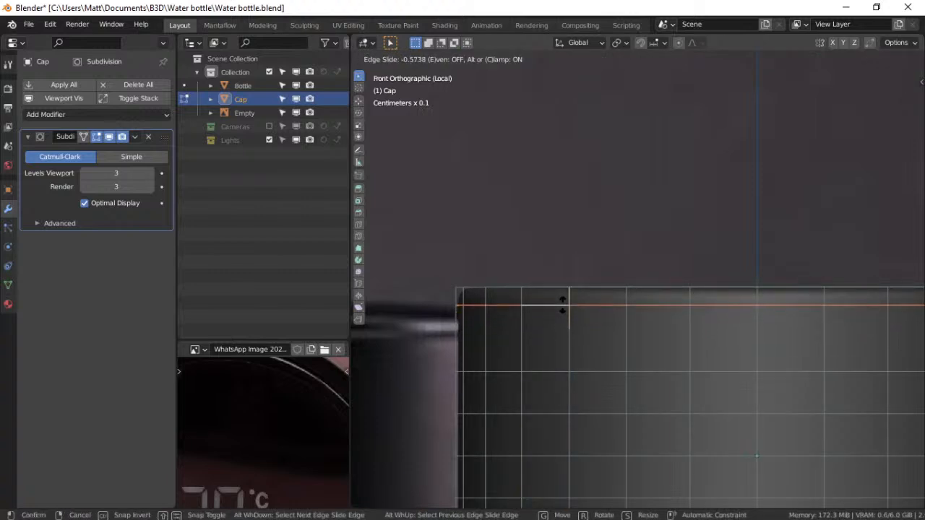
{"action": "left_click", "coordinate": [563, 305]}
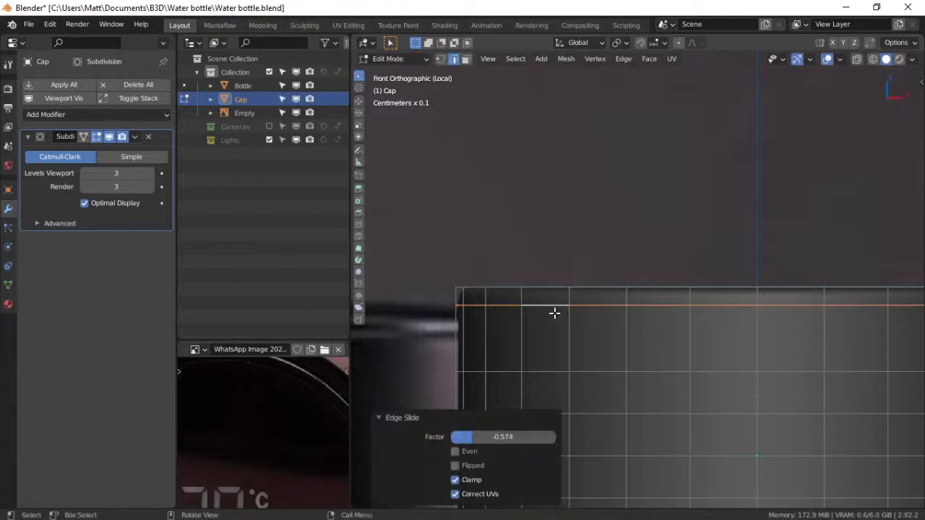
Slide the same loop further up by a factor of -0.115 and add one centred loop cut below it
{"action": "key", "text": "g"}
{"action": "key", "text": "g"}
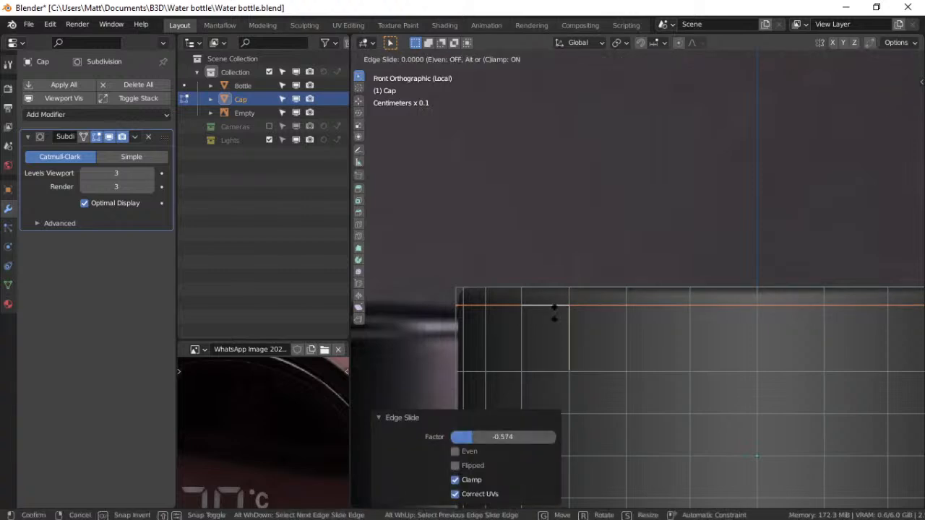
{"action": "left_click", "coordinate": [554, 309]}
{"action": "scroll", "coordinate": [555, 311], "scroll_direction": "down", "scroll_amount": 4}
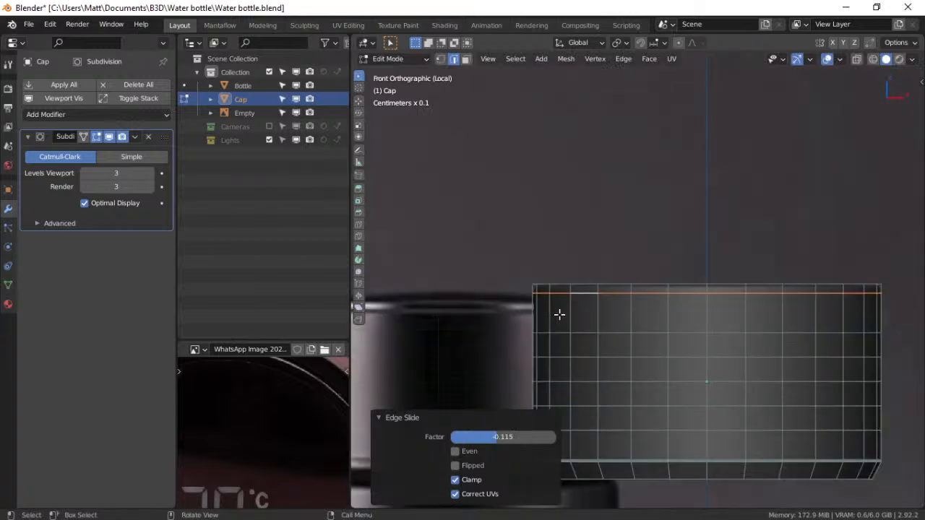
{"action": "key", "text": "ctrl+r"}
{"action": "left_click", "coordinate": [597, 305]}
{"action": "right_click", "coordinate": [597, 305]}
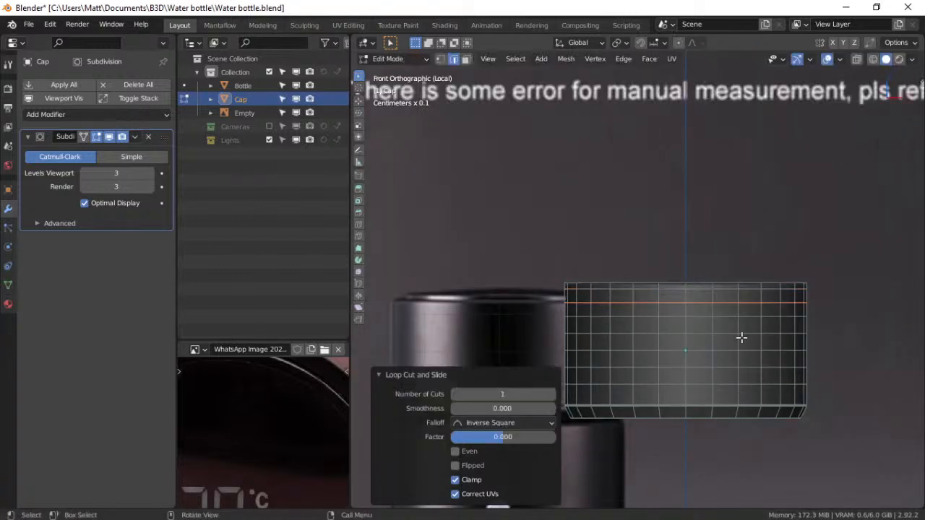
Select the small centre face on the cap's top and enable proportional editing with Sphere falloff
{"action": "middle_click_drag", "start_coordinate": [780, 344], "coordinate": [735, 286]}
{"action": "scroll", "coordinate": [708, 359], "scroll_direction": "down", "scroll_amount": 2}
{"action": "scroll", "coordinate": [708, 360], "scroll_direction": "up", "scroll_amount": 4}
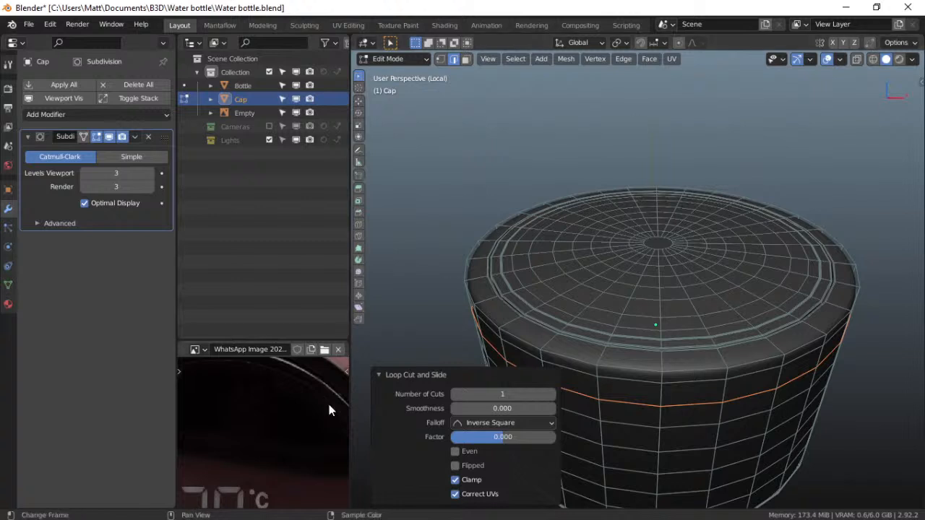
{"action": "scroll", "coordinate": [231, 459], "scroll_direction": "down", "scroll_amount": 2}
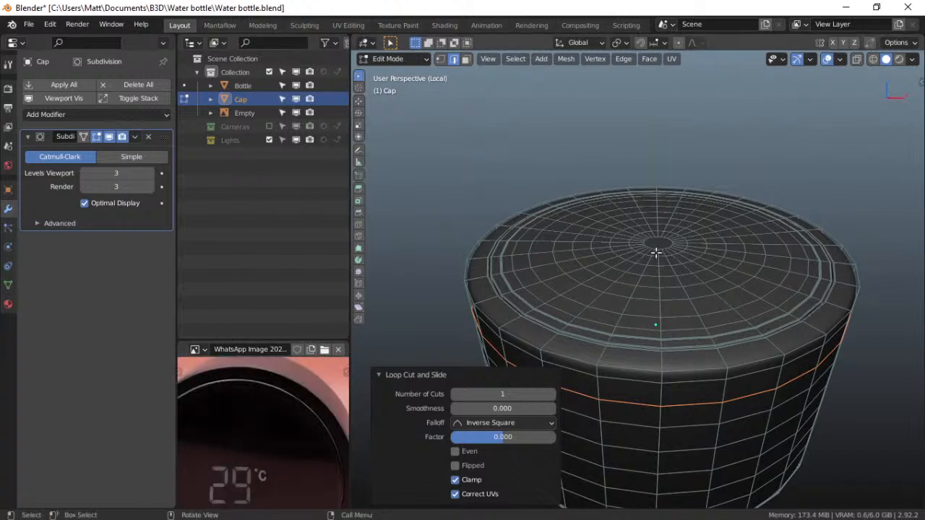
{"action": "left_click", "coordinate": [465, 58]}
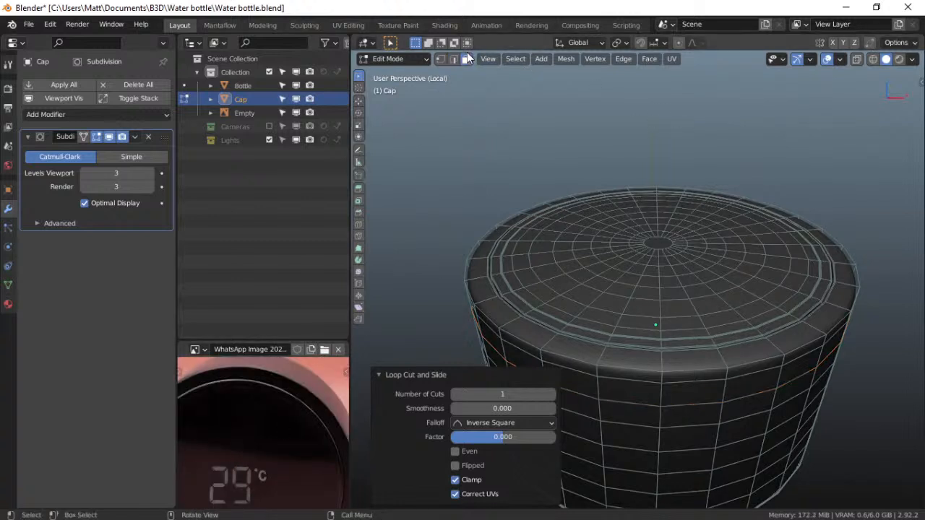
{"action": "left_click", "coordinate": [656, 243]}
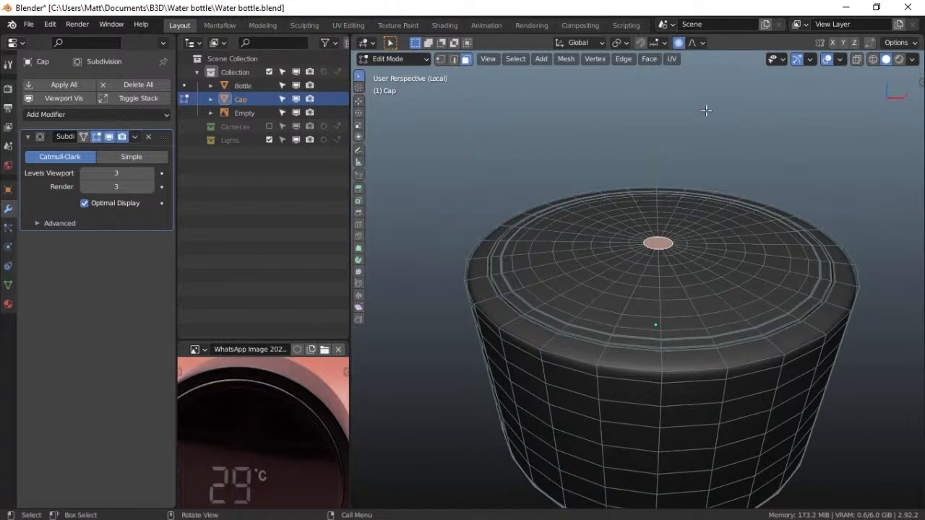
{"action": "left_click", "coordinate": [698, 44]}
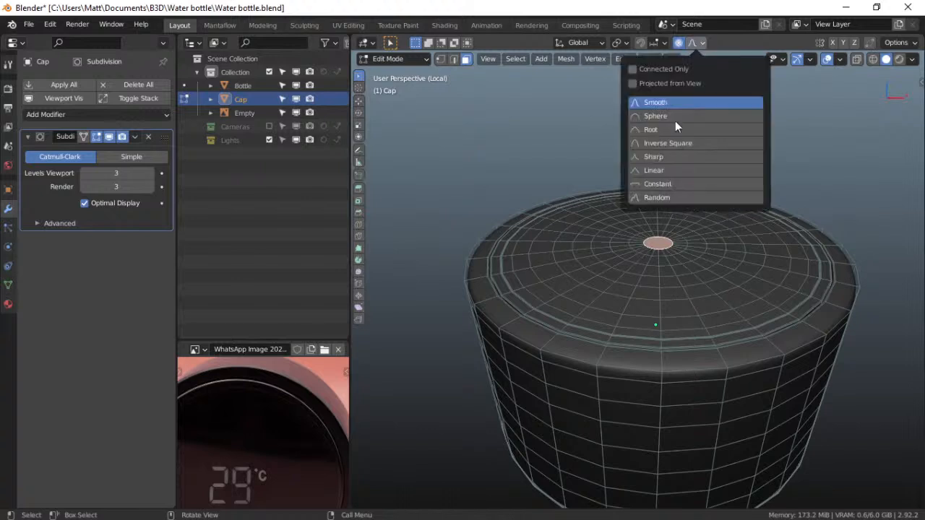
{"action": "left_click", "coordinate": [672, 117]}
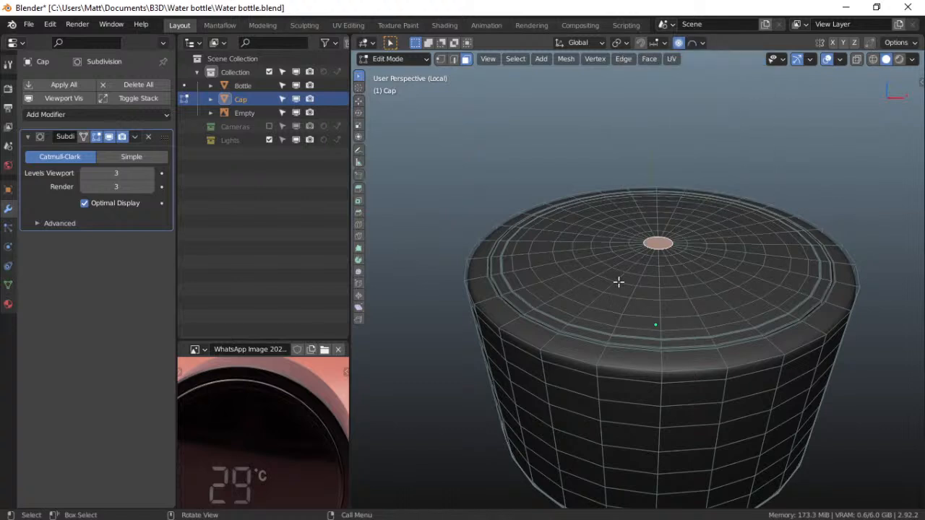
In front view, reduce the proportional editing size around the cap's selected top centre face to 0.024
{"action": "key", "text": "grave"}
{"action": "left_click", "coordinate": [574, 251]}
{"action": "scroll", "coordinate": [600, 252], "scroll_direction": "up", "scroll_amount": 1}
{"action": "scroll", "coordinate": [600, 251], "scroll_direction": "down", "scroll_amount": 2}
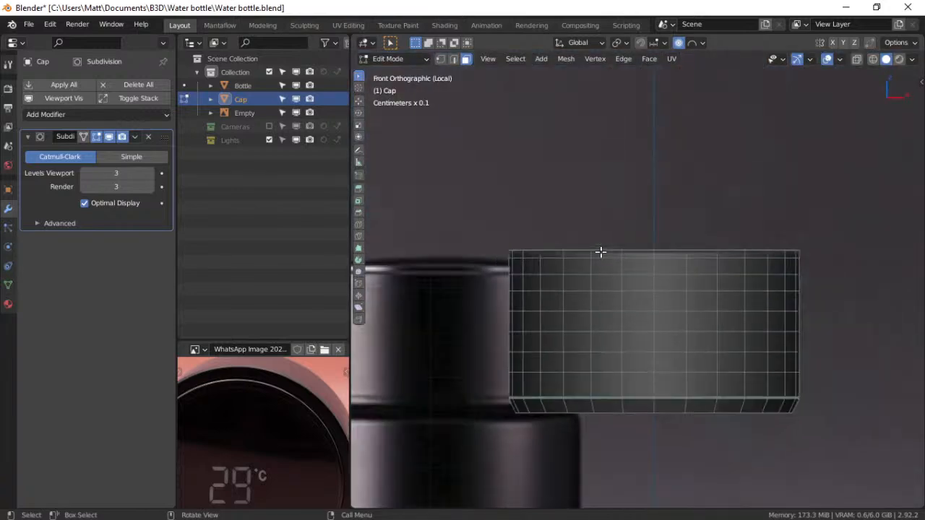
{"action": "scroll", "coordinate": [601, 252], "scroll_direction": "down", "scroll_amount": 1}
{"action": "middle_click_drag", "start_coordinate": [605, 250], "coordinate": [594, 289], "text": "shift"}
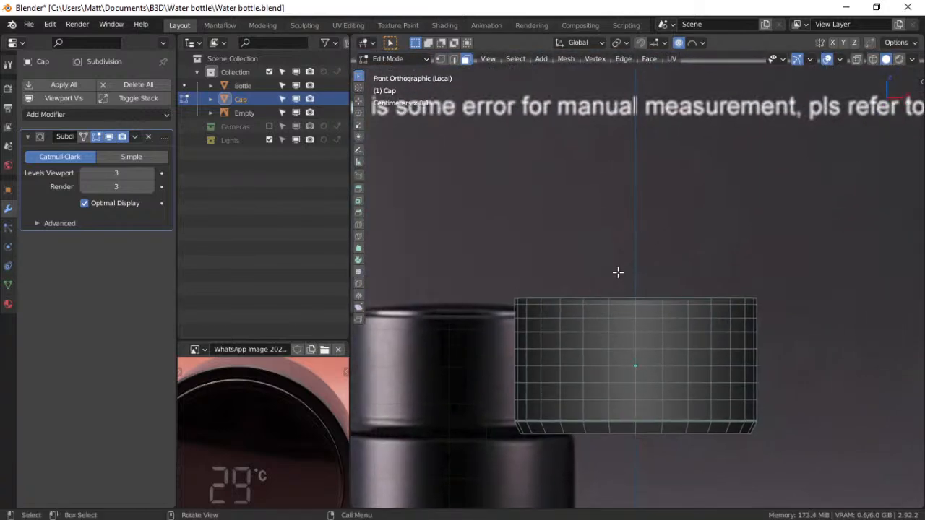
{"action": "key", "text": "g"}
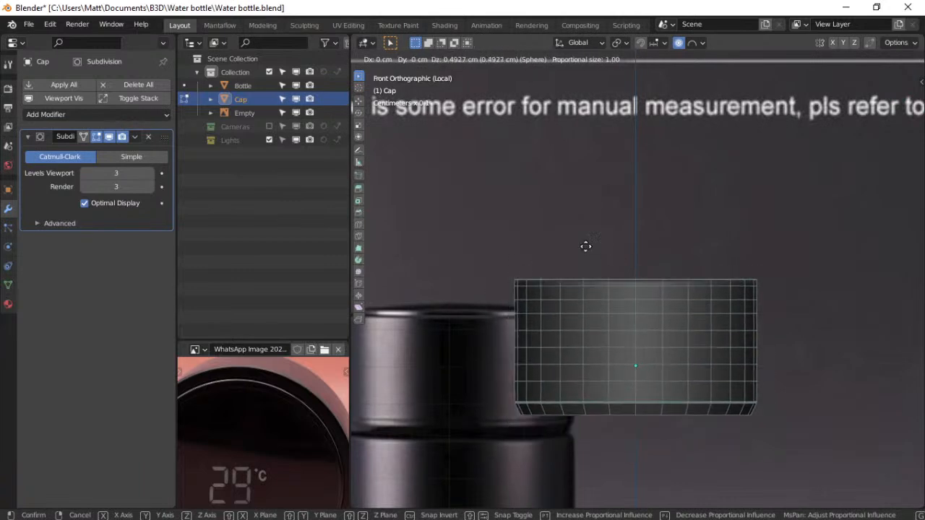
{"action": "left_click", "coordinate": [623, 265]}
{"action": "scroll", "coordinate": [628, 269], "scroll_direction": "up", "scroll_amount": 2}
{"action": "scroll", "coordinate": [629, 268], "scroll_direction": "down", "scroll_amount": 5}
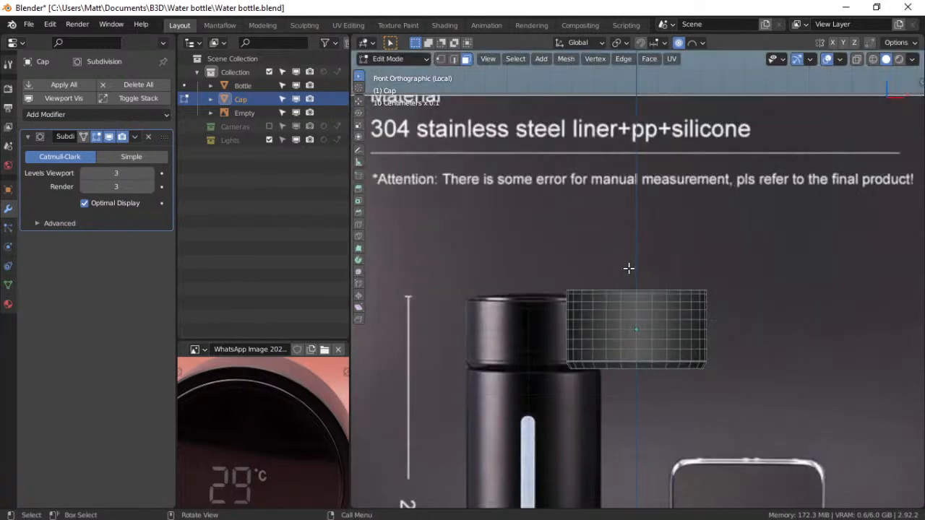
{"action": "scroll", "coordinate": [628, 268], "scroll_direction": "up", "scroll_amount": 1}
{"action": "key", "text": "g"}
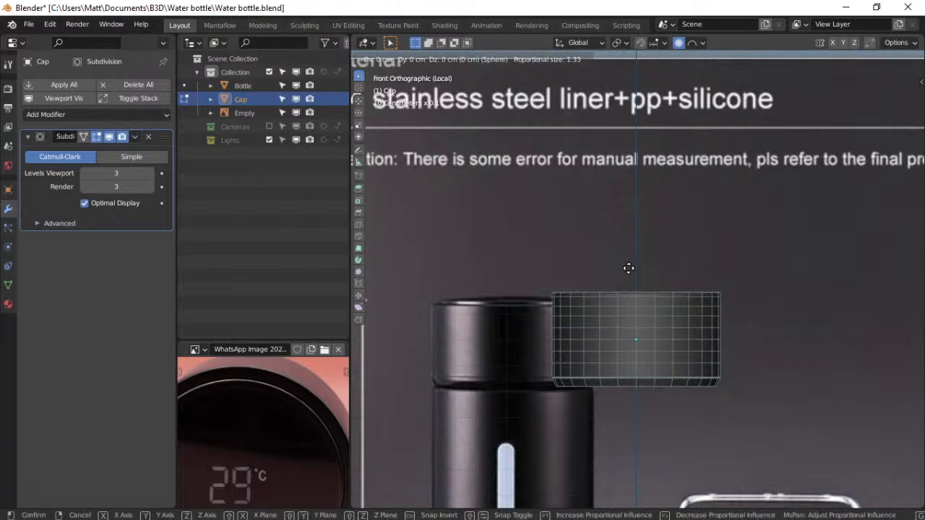
{"action": "scroll", "coordinate": [629, 268], "scroll_direction": "up", "scroll_amount": 15}
{"action": "scroll", "coordinate": [629, 268], "scroll_direction": "up", "scroll_amount": 5}
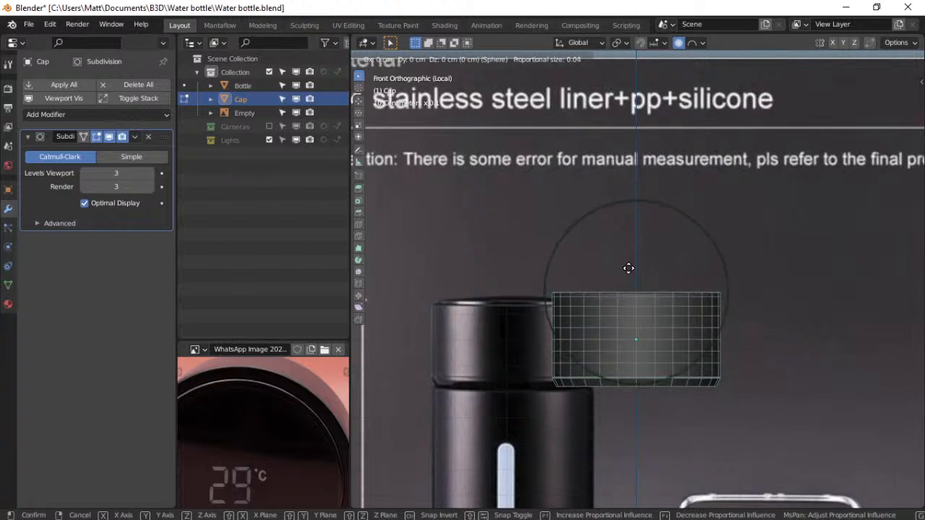
{"action": "scroll", "coordinate": [629, 268], "scroll_direction": "up", "scroll_amount": 2}
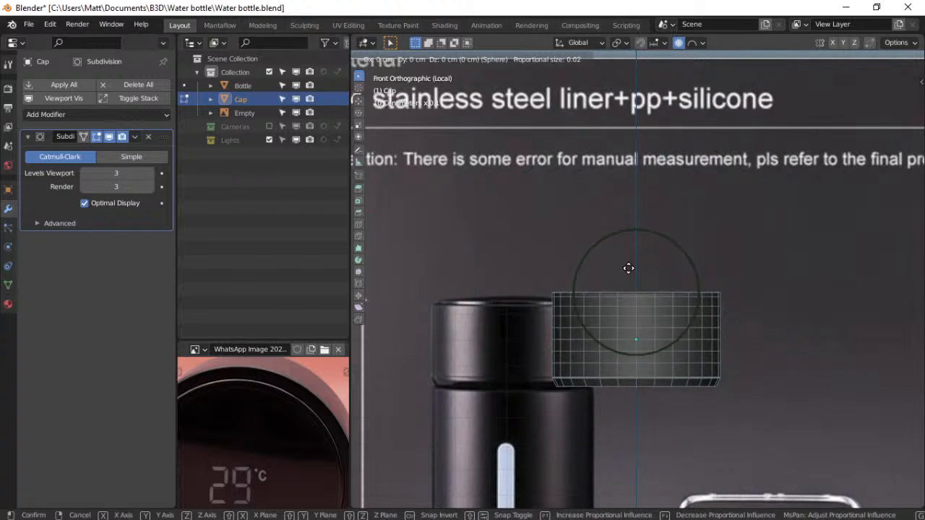
{"action": "scroll", "coordinate": [629, 268], "scroll_direction": "up", "scroll_amount": 3}
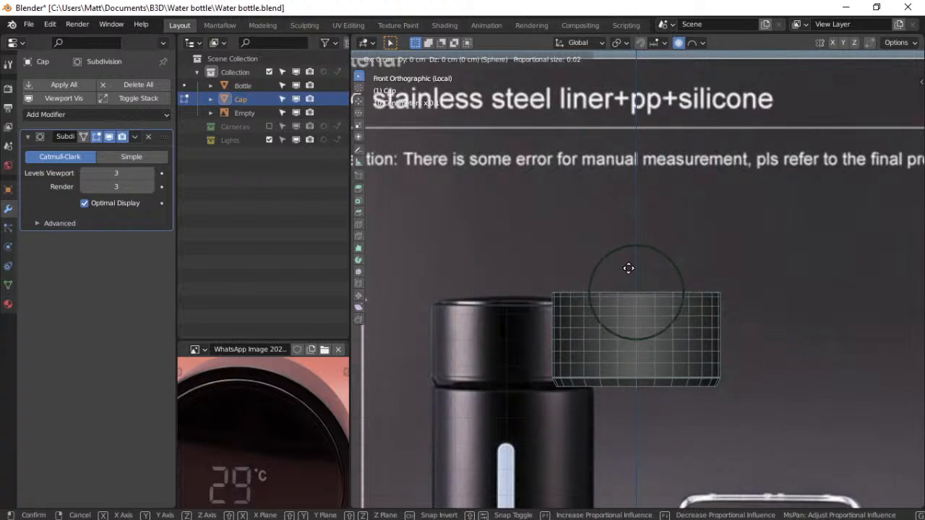
{"action": "scroll", "coordinate": [629, 268], "scroll_direction": "up", "scroll_amount": 2}
{"action": "scroll", "coordinate": [628, 268], "scroll_direction": "down", "scroll_amount": 4}
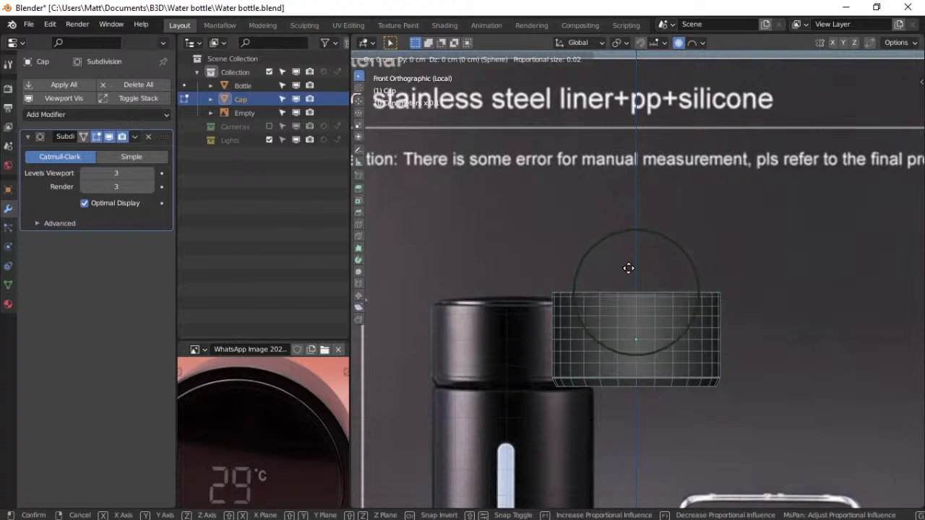
{"action": "left_click", "coordinate": [629, 268]}
{"action": "scroll", "coordinate": [629, 268], "scroll_direction": "up", "scroll_amount": 5}
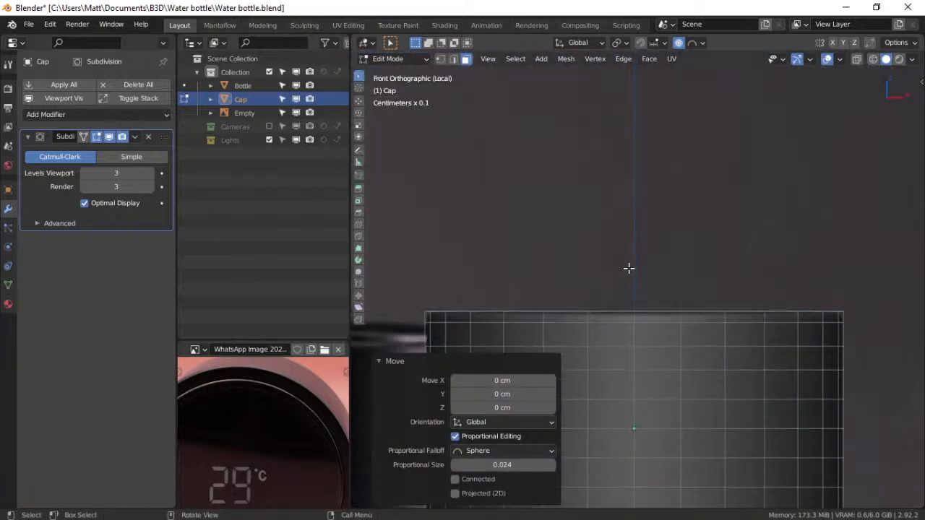
{"action": "key", "text": "g"}
{"action": "key", "text": "y"}
{"action": "key", "text": "z"}
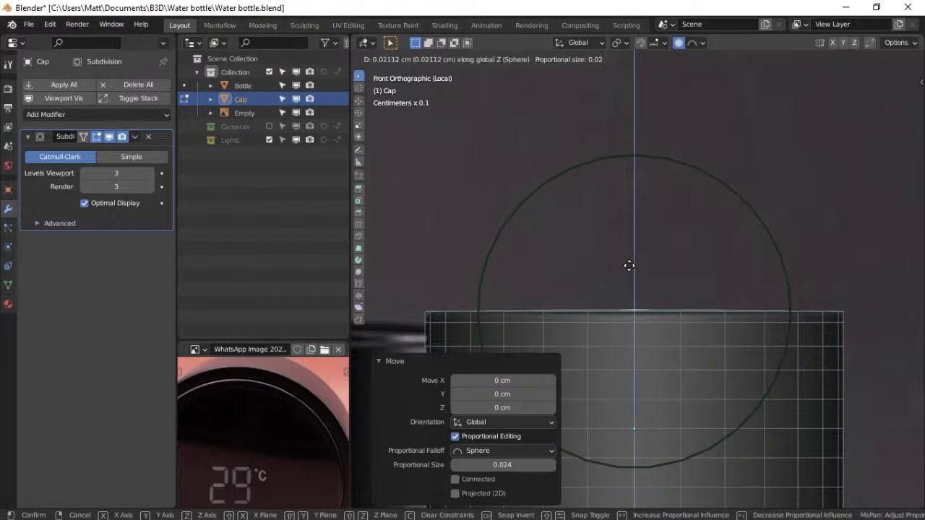
{"action": "scroll", "coordinate": [630, 261], "scroll_direction": "up", "scroll_amount": 1}
{"action": "scroll", "coordinate": [630, 261], "scroll_direction": "down", "scroll_amount": 2}
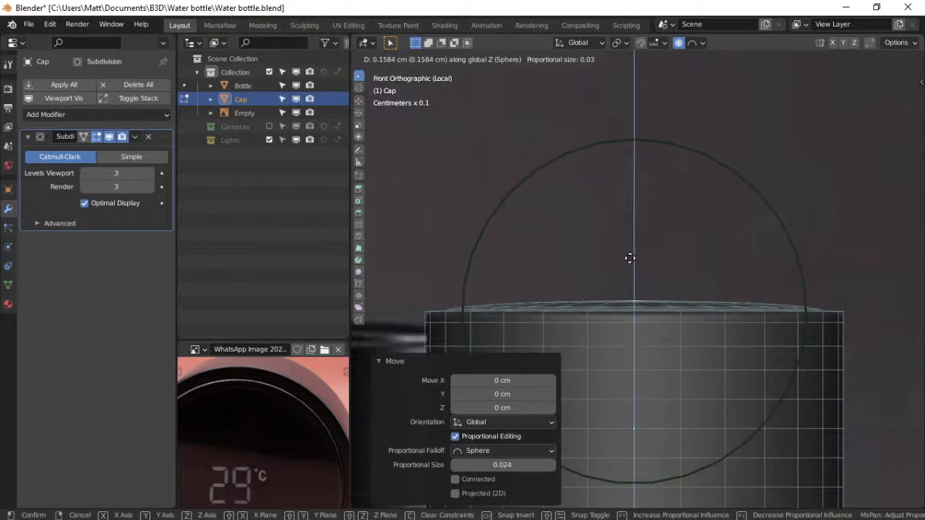
{"action": "right_click", "coordinate": [629, 258]}
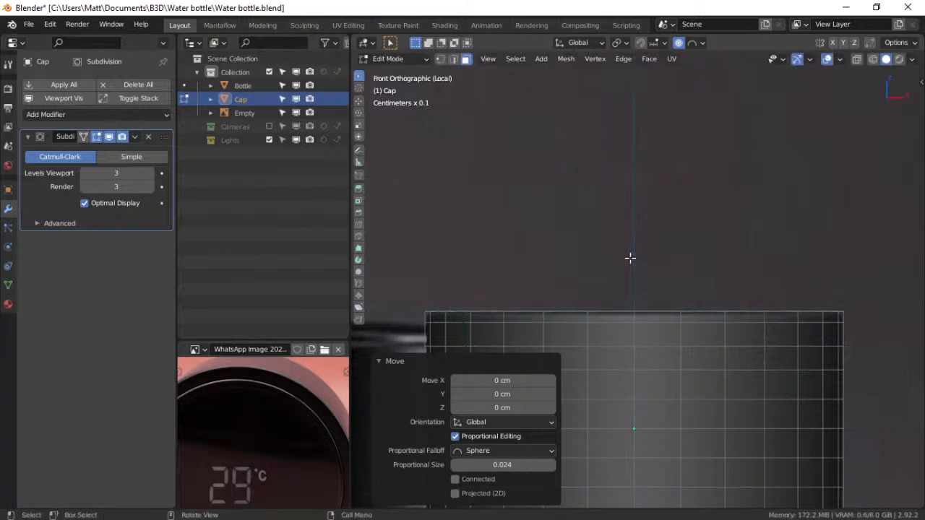
Split the viewport into quad view and collapse the Move operation settings
{"action": "left_click", "coordinate": [425, 58]}
{"action": "left_click", "coordinate": [489, 59]}
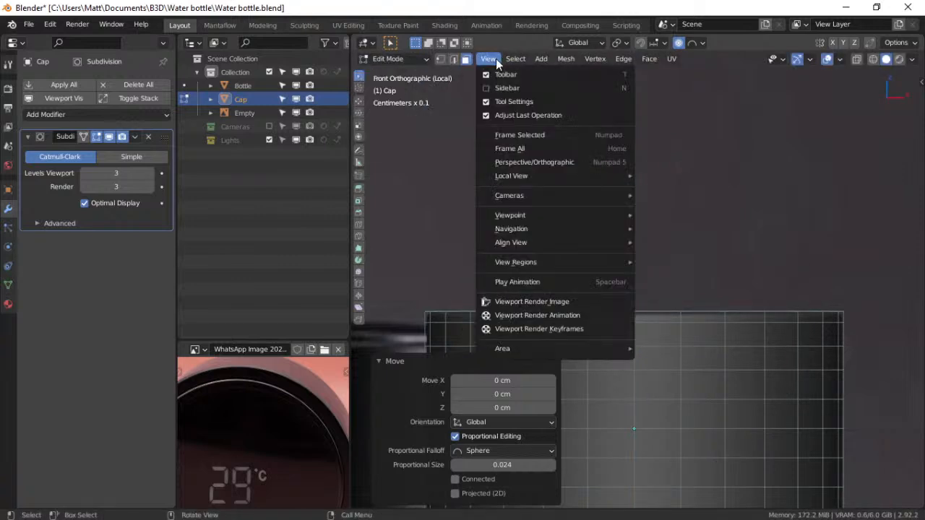
{"action": "mouse_move", "coordinate": [534, 267]}
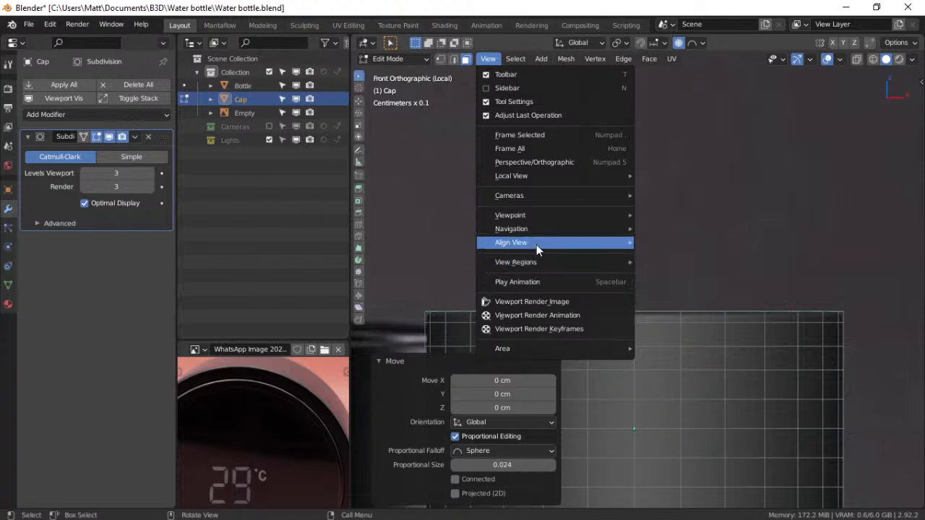
{"action": "mouse_move", "coordinate": [536, 242]}
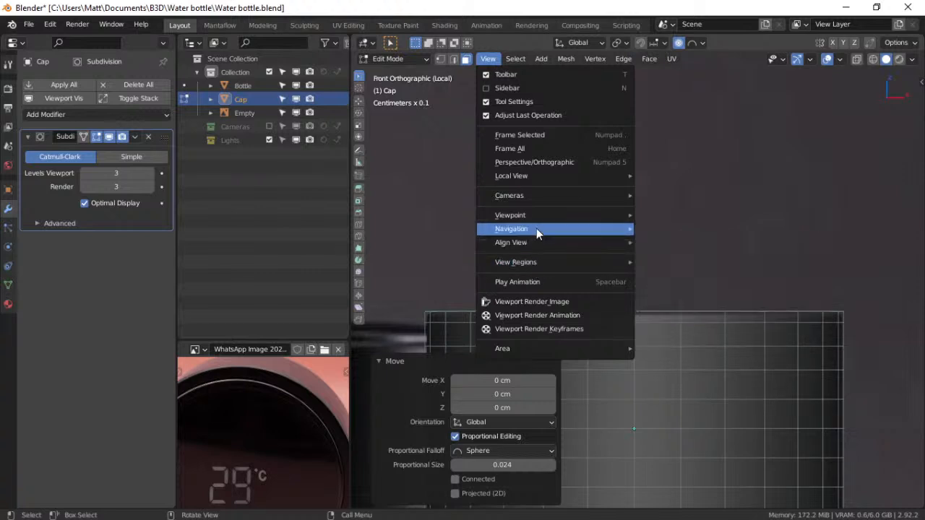
{"action": "mouse_move", "coordinate": [539, 217]}
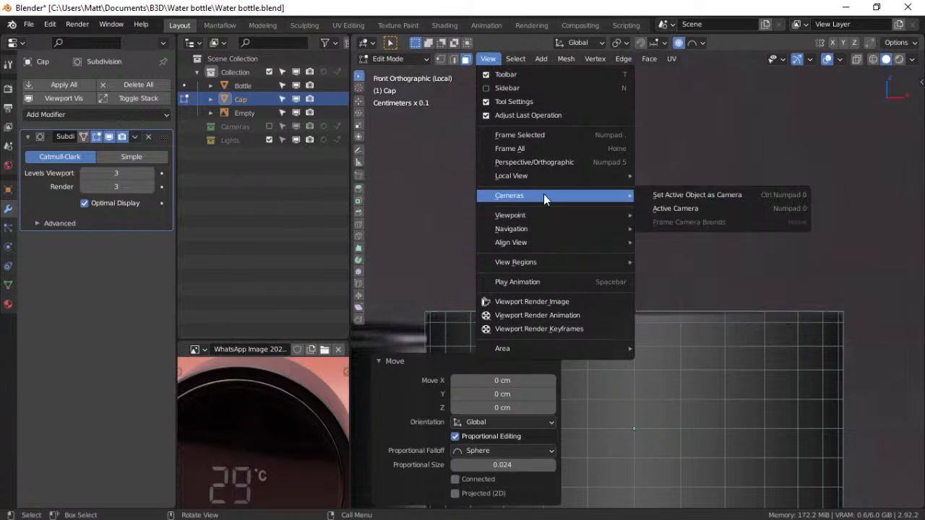
{"action": "mouse_move", "coordinate": [546, 182]}
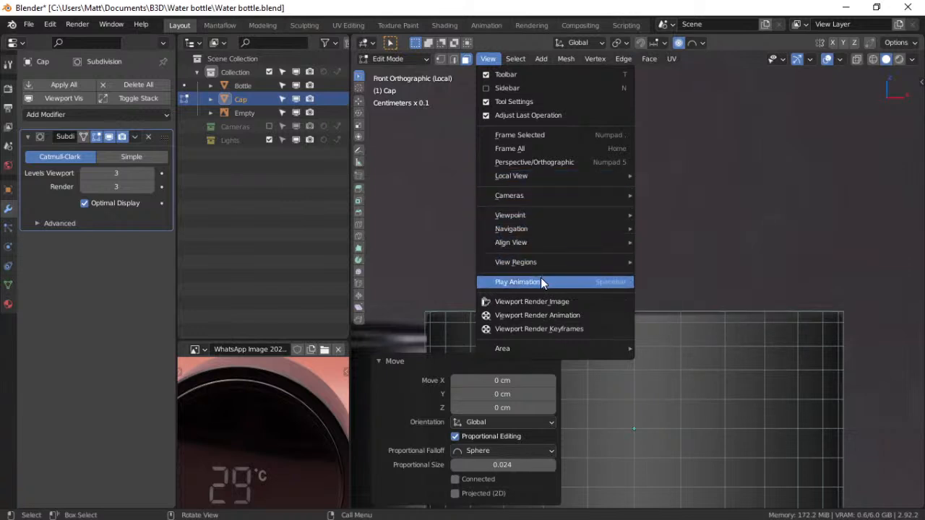
{"action": "mouse_move", "coordinate": [555, 349]}
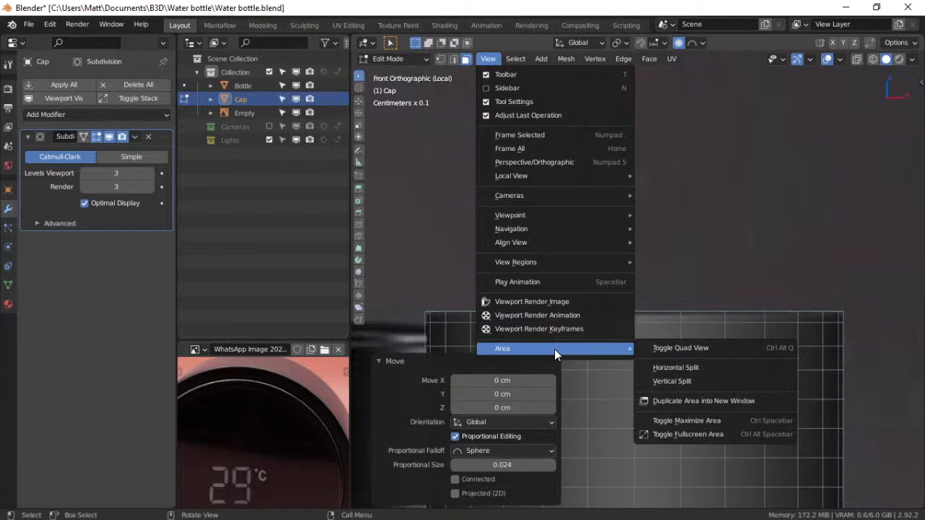
{"action": "left_click", "coordinate": [713, 346]}
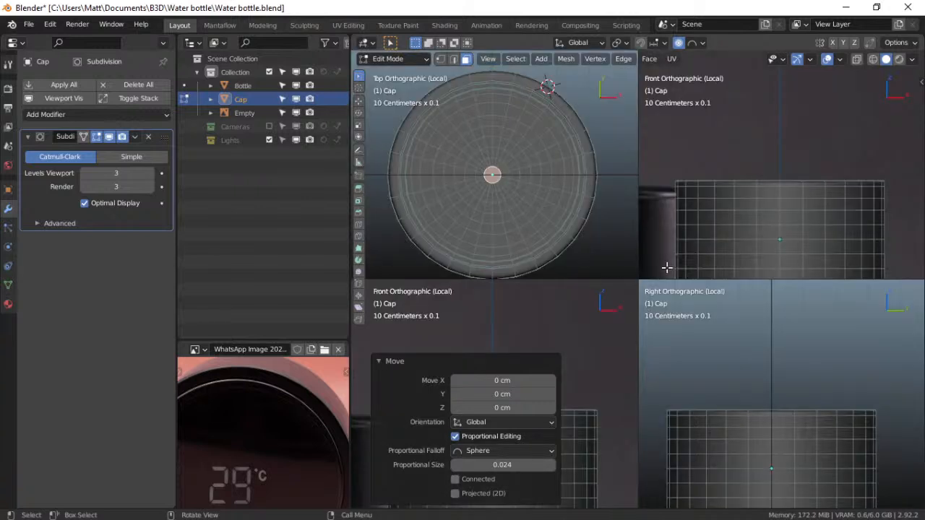
{"action": "left_click", "coordinate": [387, 365]}
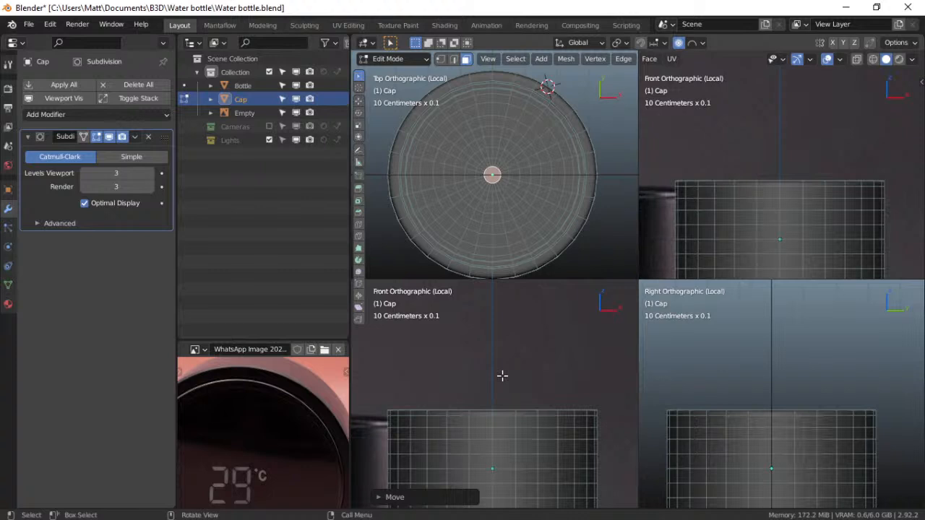
Raise the cap's top centre face 0.2827 cm along global Z with Sphere falloff and a proportional size of 0.03
{"action": "key", "text": "g"}
{"action": "key", "text": "z"}
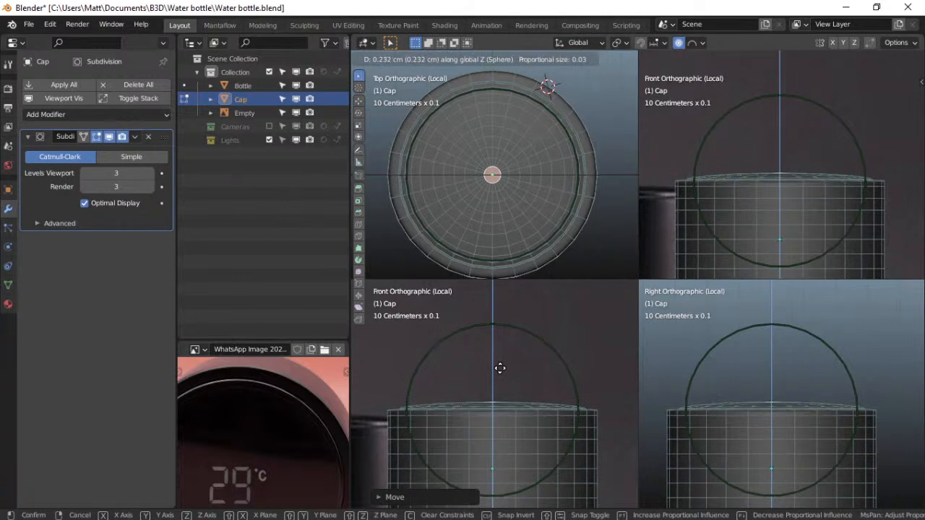
{"action": "scroll", "coordinate": [500, 368], "scroll_direction": "down", "scroll_amount": 1}
{"action": "scroll", "coordinate": [500, 368], "scroll_direction": "down", "scroll_amount": 3}
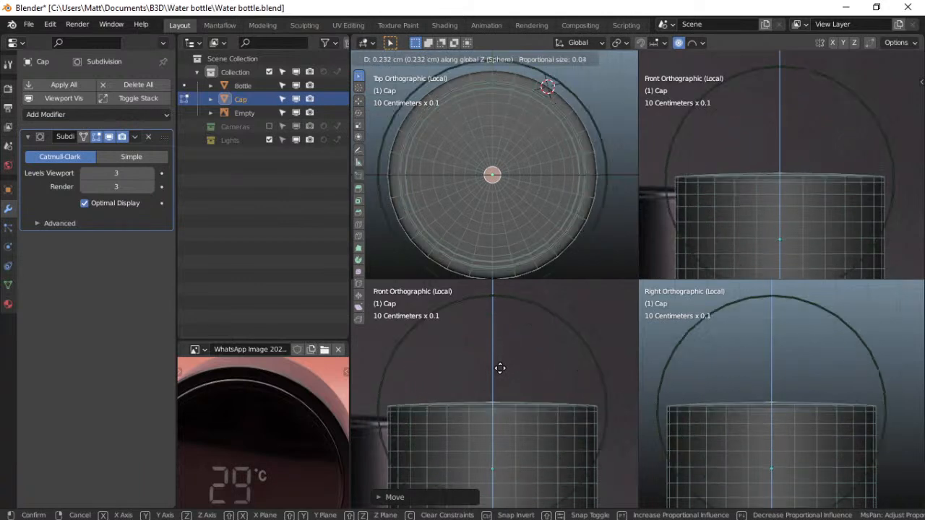
{"action": "scroll", "coordinate": [500, 368], "scroll_direction": "up", "scroll_amount": 1}
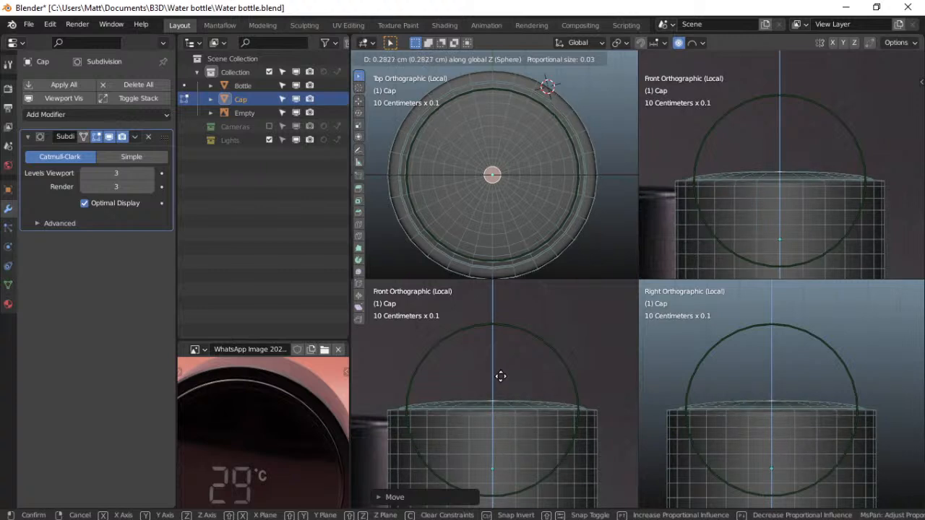
{"action": "left_click", "coordinate": [501, 377]}
Put the cap in Object Mode and switch the quad view back to a single front viewport
{"action": "key", "text": "ctrl+Tab"}
{"action": "left_click", "coordinate": [444, 378]}
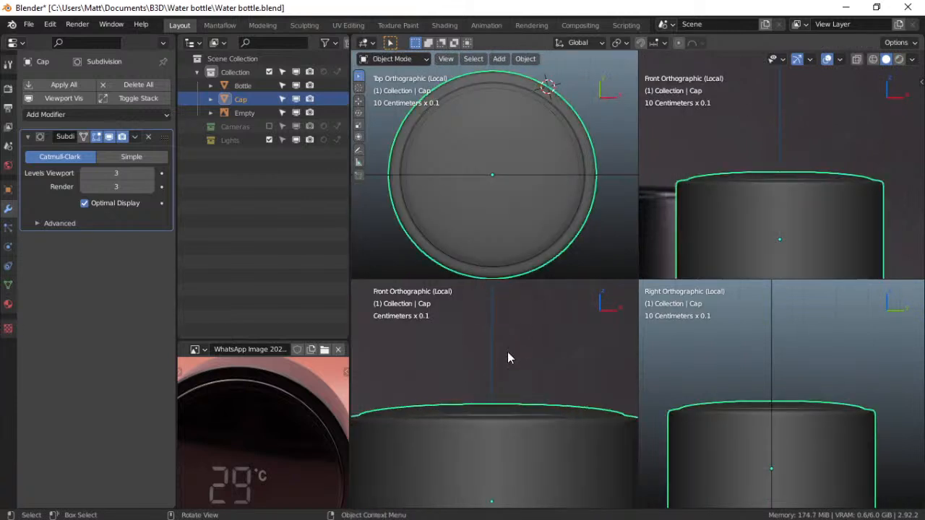
{"action": "scroll", "coordinate": [508, 355], "scroll_direction": "down", "scroll_amount": 4}
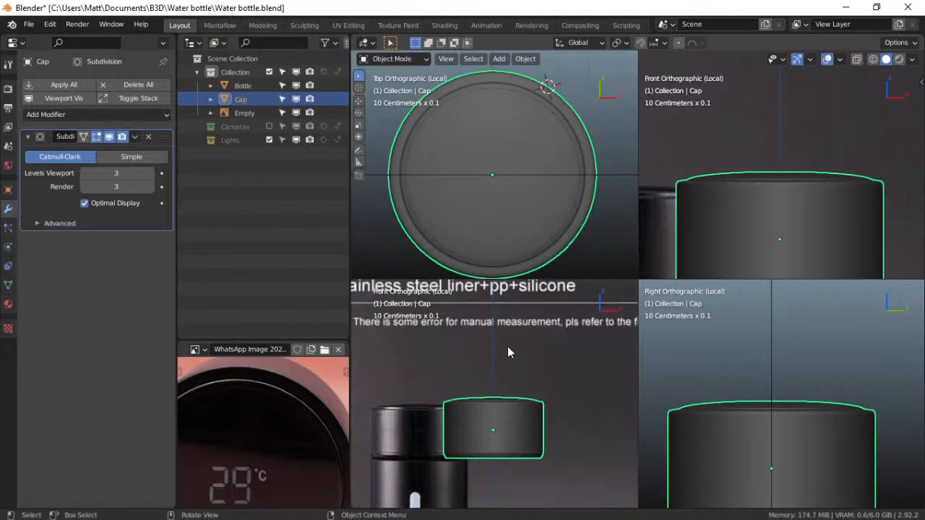
{"action": "left_click", "coordinate": [446, 59]}
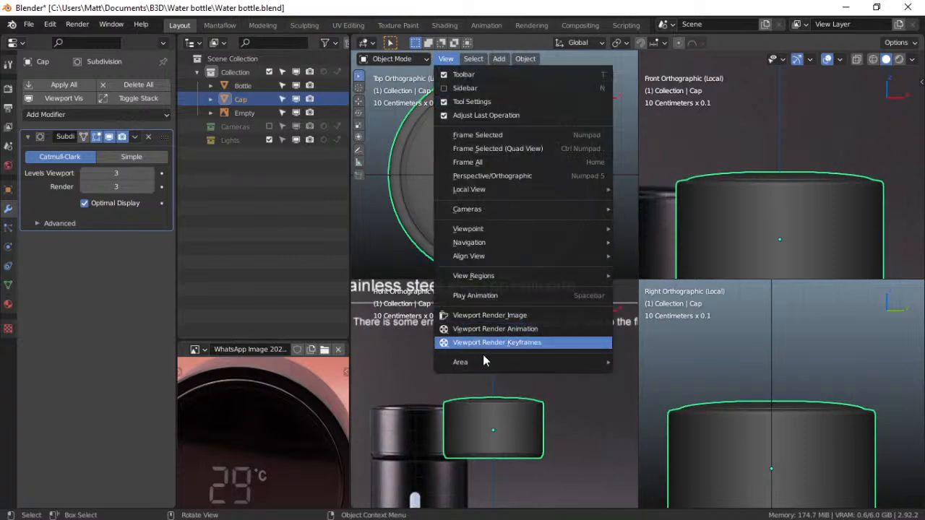
{"action": "mouse_move", "coordinate": [484, 361]}
{"action": "left_click", "coordinate": [672, 367]}
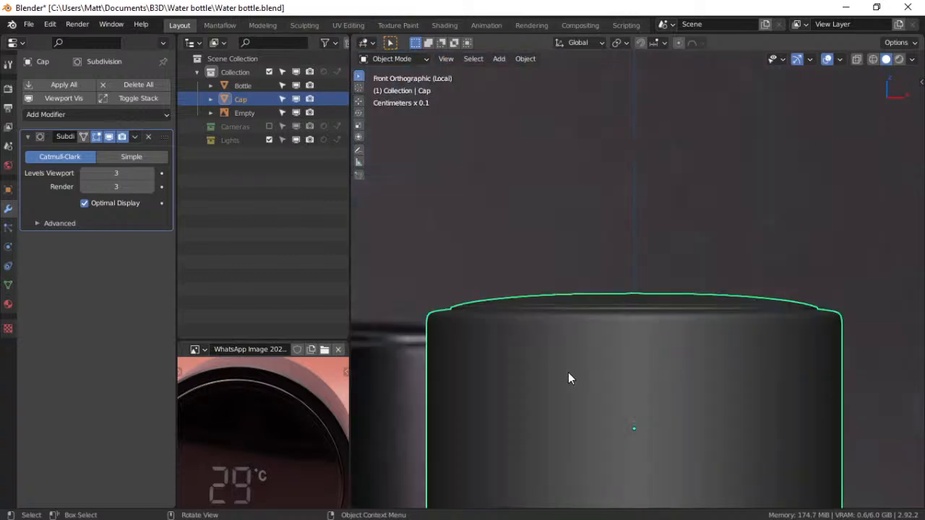
{"action": "scroll", "coordinate": [571, 365], "scroll_direction": "down", "scroll_amount": 4}
{"action": "key", "text": "ctrl+Tab"}
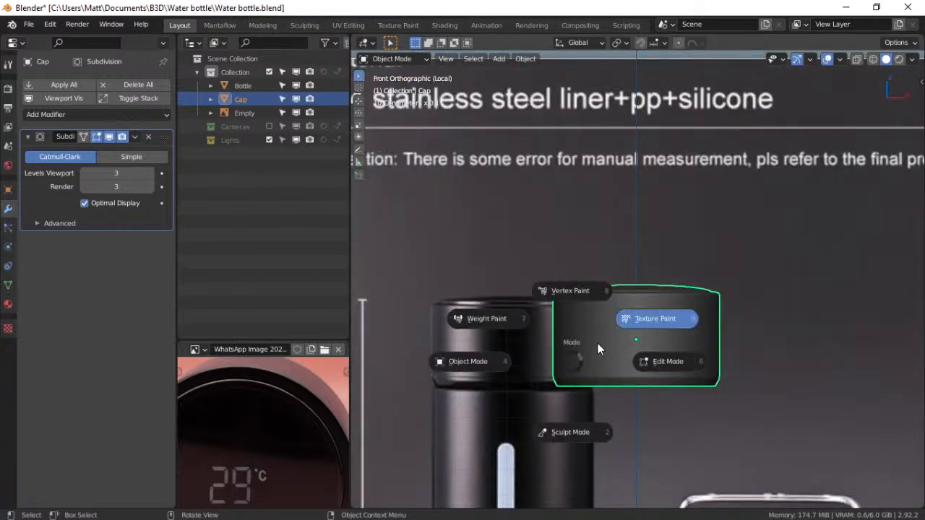
{"action": "left_click", "coordinate": [474, 359]}
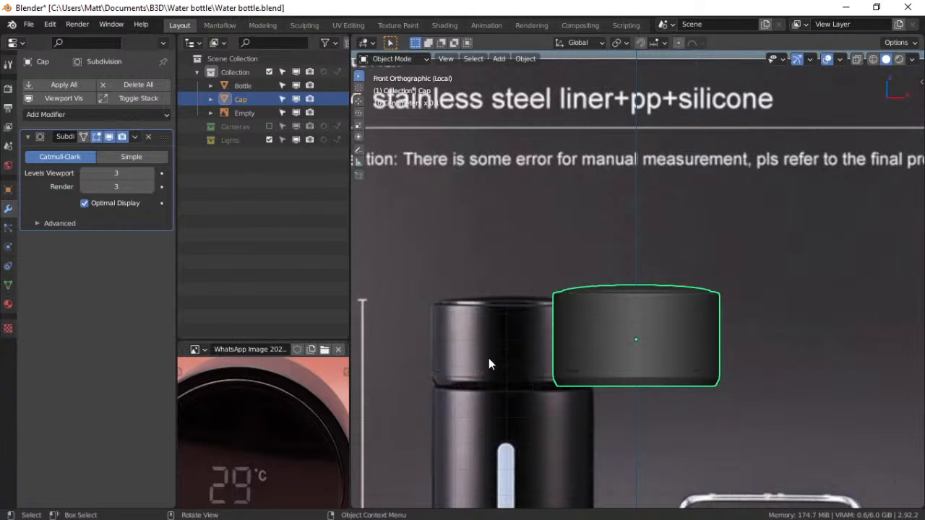
Examine the cap's side and hollow underside and compare them with the cap and bottle in the reference photo
{"action": "middle_click_drag", "start_coordinate": [628, 345], "coordinate": [644, 291]}
{"action": "scroll", "coordinate": [641, 292], "scroll_direction": "up", "scroll_amount": 3}
{"action": "scroll", "coordinate": [611, 361], "scroll_direction": "down", "scroll_amount": 1}
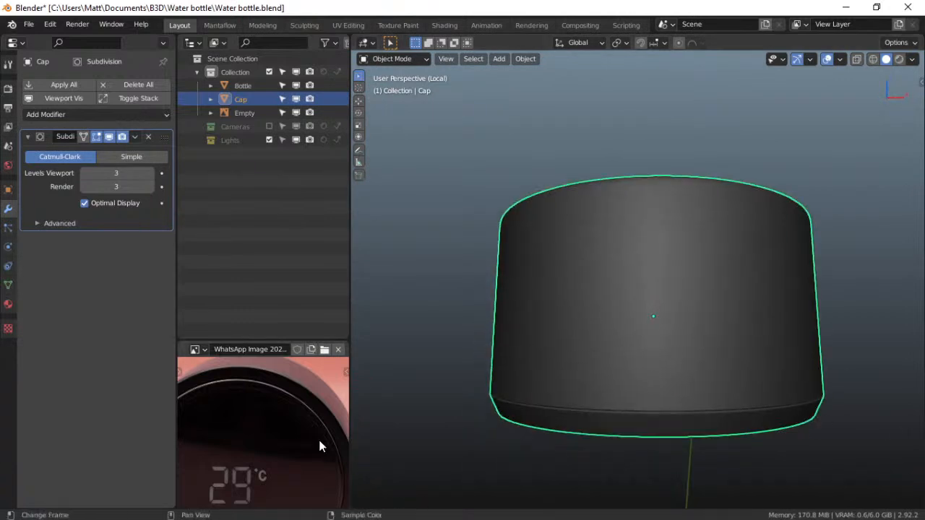
{"action": "scroll", "coordinate": [310, 438], "scroll_direction": "down", "scroll_amount": 2}
{"action": "middle_click_drag", "start_coordinate": [309, 439], "coordinate": [289, 384]}
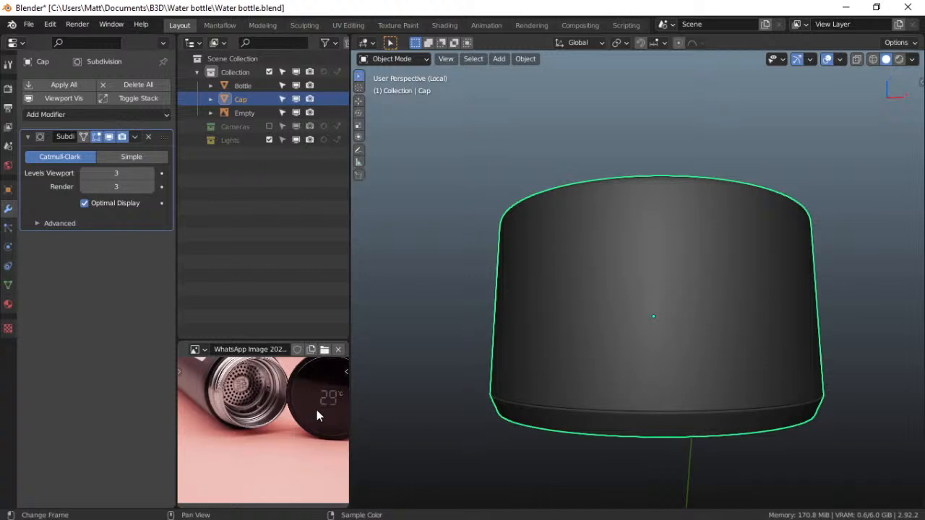
{"action": "scroll", "coordinate": [655, 361], "scroll_direction": "down", "scroll_amount": 4}
{"action": "middle_click_drag", "start_coordinate": [656, 361], "coordinate": [607, 329]}
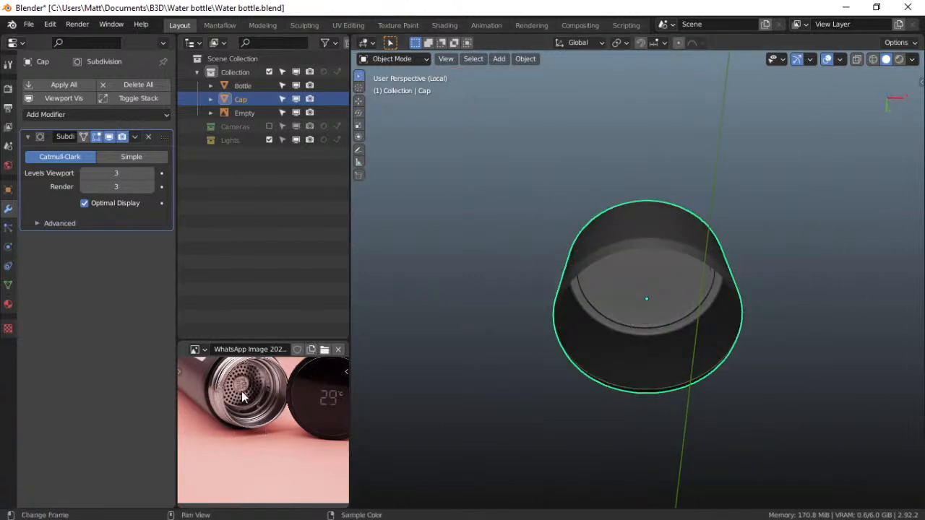
Load WhatsApp Image 2021-03-25 at 4.34.19 PM.jpeg as the reference and frame the stainless steel cover's inner side
{"action": "left_click", "coordinate": [194, 349]}
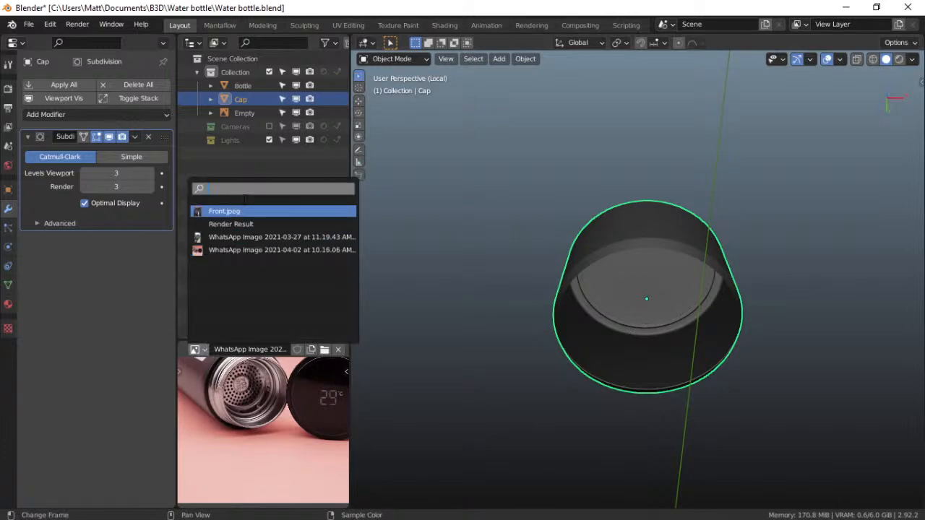
{"action": "left_click", "coordinate": [325, 349]}
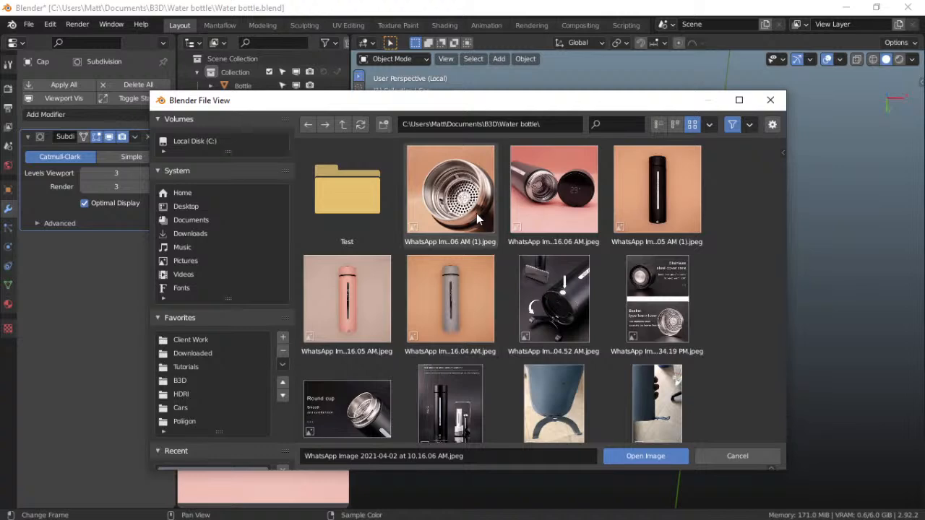
{"action": "scroll", "coordinate": [564, 333], "scroll_direction": "down", "scroll_amount": 6}
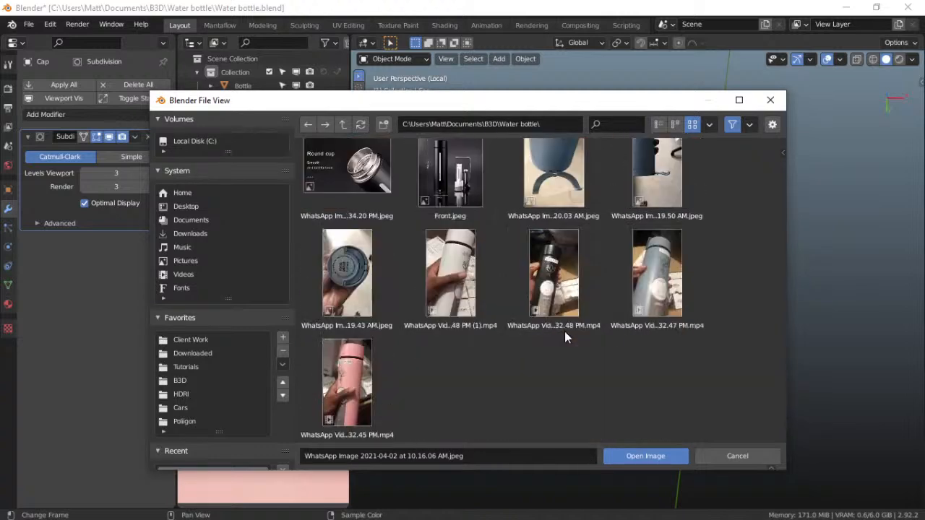
{"action": "scroll", "coordinate": [565, 331], "scroll_direction": "up", "scroll_amount": 7}
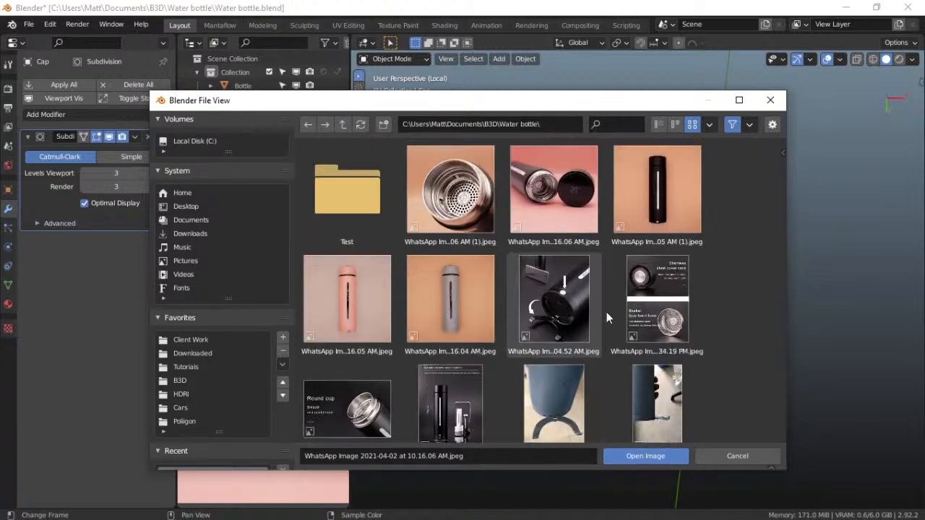
{"action": "left_click", "coordinate": [662, 288]}
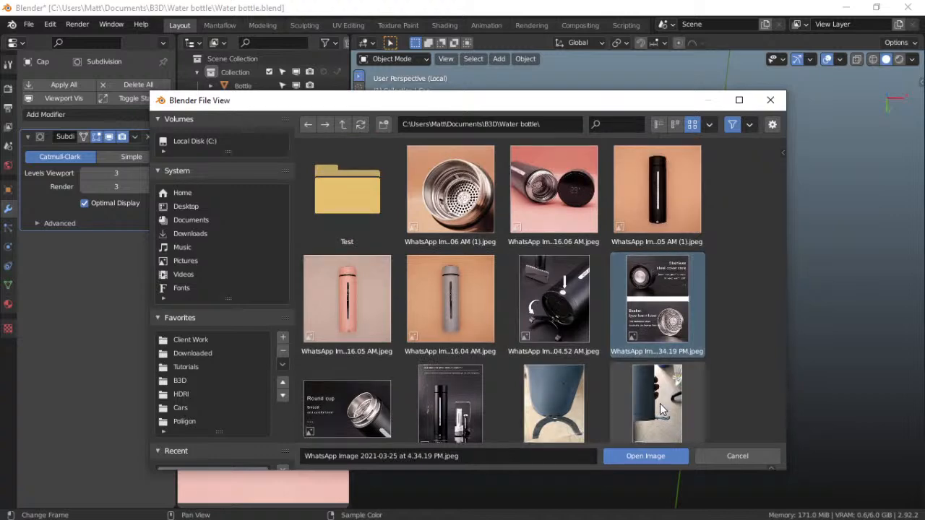
{"action": "left_click", "coordinate": [657, 455]}
{"action": "scroll", "coordinate": [288, 405], "scroll_direction": "up", "scroll_amount": 4}
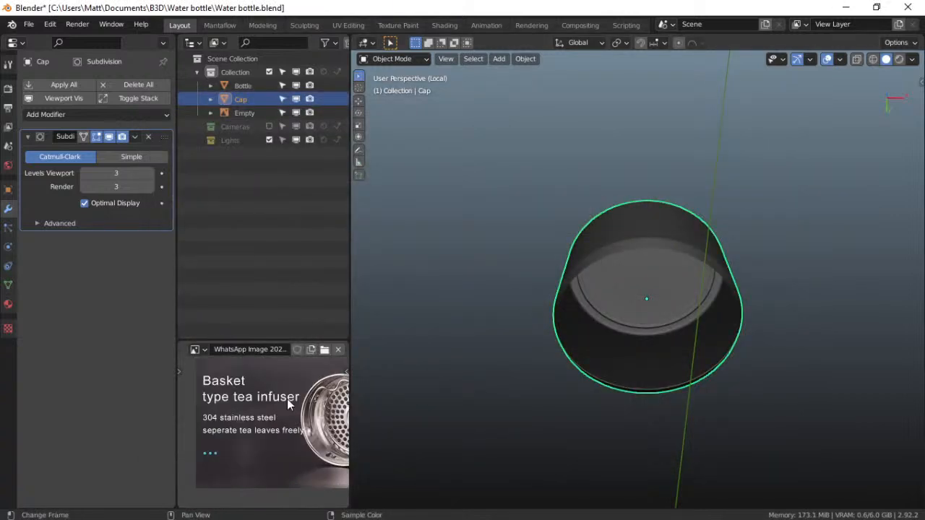
{"action": "middle_click_drag", "start_coordinate": [288, 405], "coordinate": [313, 473]}
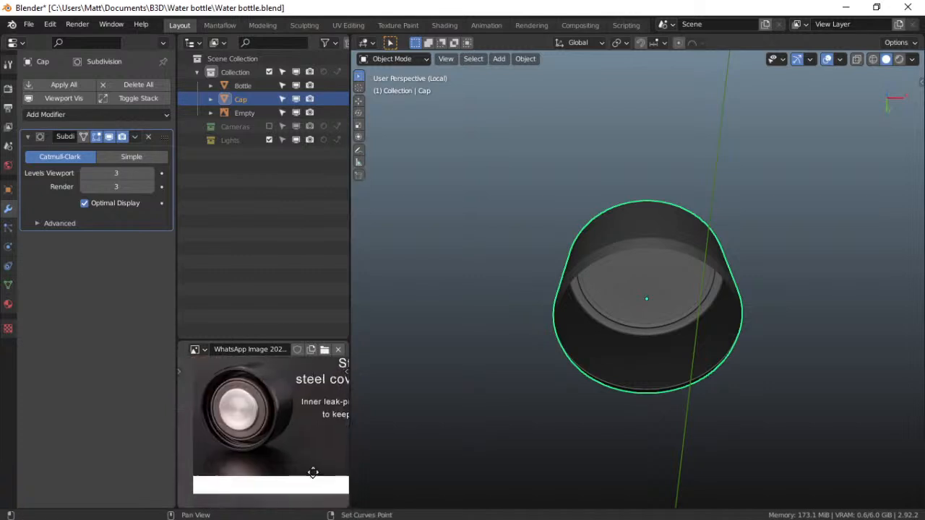
{"action": "scroll", "coordinate": [311, 470], "scroll_direction": "up", "scroll_amount": 3}
{"action": "middle_click_drag", "start_coordinate": [274, 426], "coordinate": [313, 446]}
{"action": "middle_click_drag", "start_coordinate": [324, 413], "coordinate": [291, 420]}
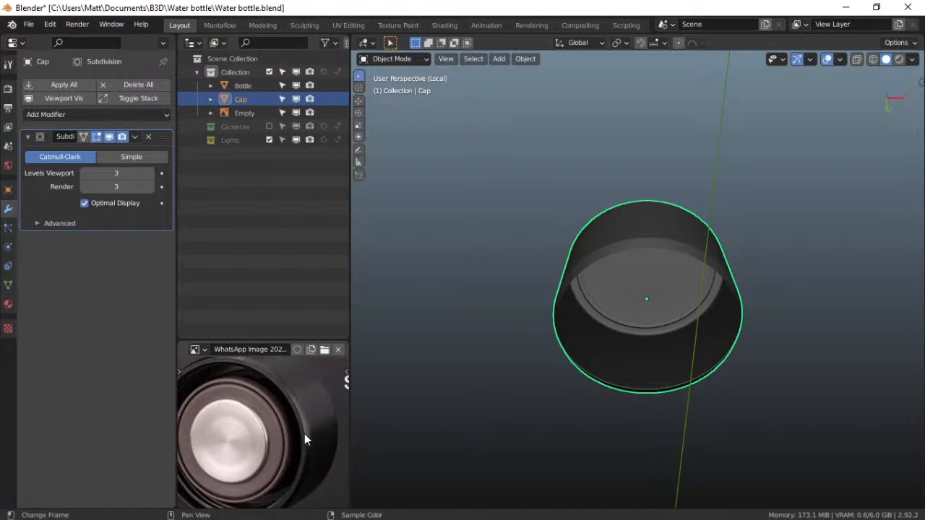
Turn off the cap's Subdivision modifier display in the viewport and save the file
{"action": "middle_click_drag", "start_coordinate": [704, 262], "coordinate": [655, 295]}
{"action": "key", "text": "ctrl+Tab"}
{"action": "key", "text": "Escape"}
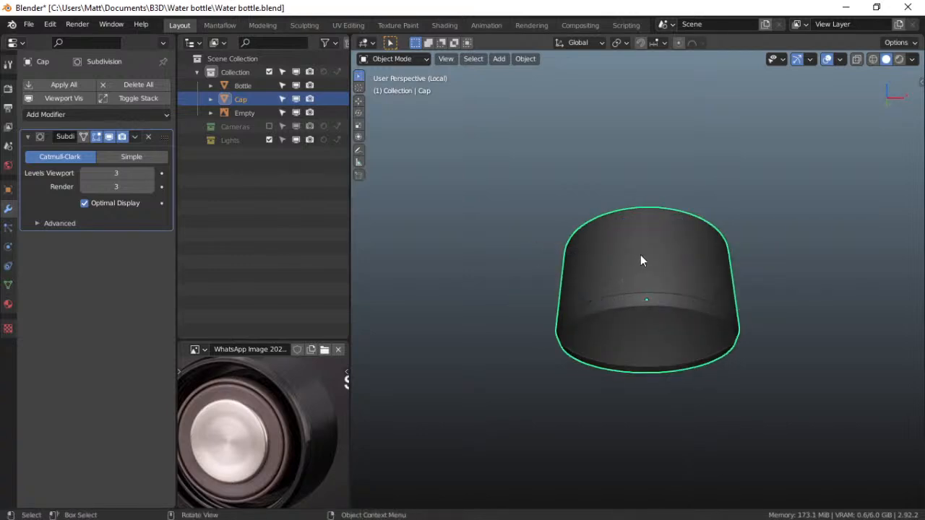
{"action": "key", "text": "q"}
{"action": "key", "text": "Return"}
{"action": "middle_click_drag", "start_coordinate": [633, 252], "coordinate": [671, 264]}
{"action": "key", "text": "ctrl+s"}
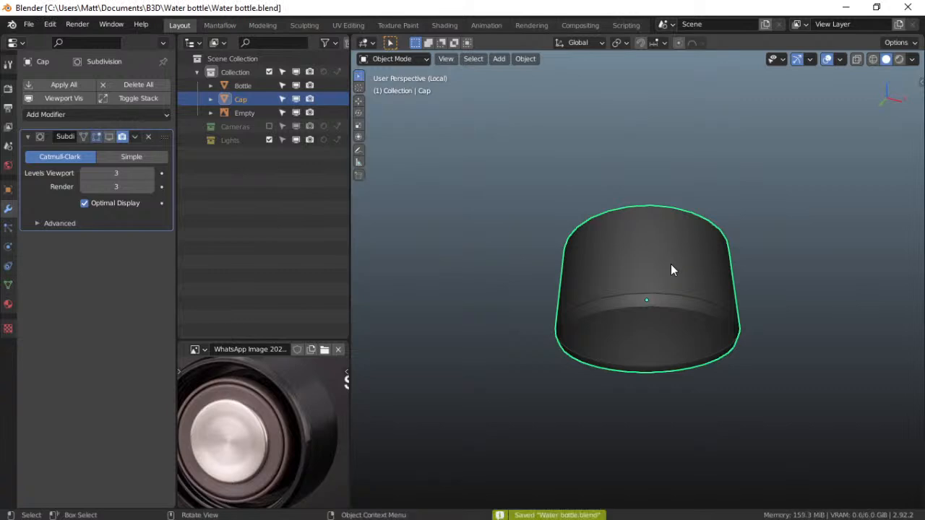
Put the cap in Edit Mode with vertex selection and show its lower rim in the front view
{"action": "scroll", "coordinate": [629, 315], "scroll_direction": "up", "scroll_amount": 4}
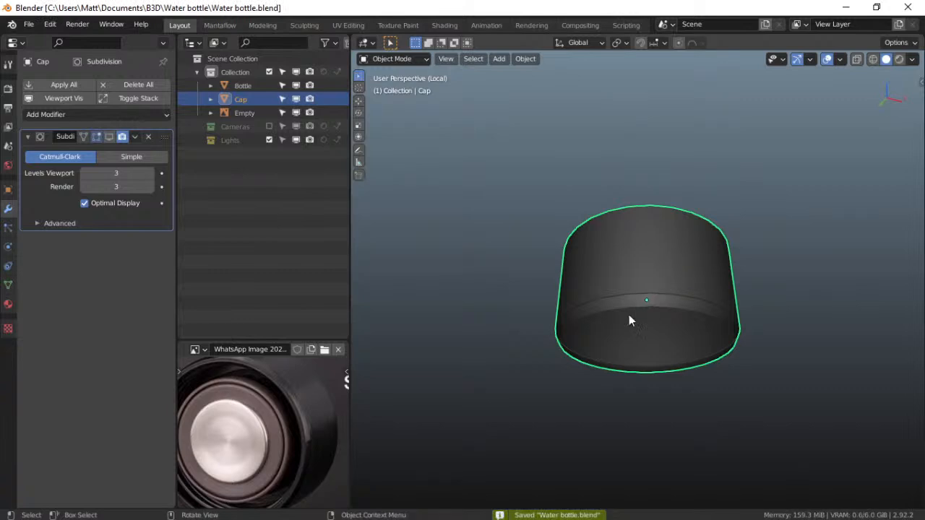
{"action": "middle_click_drag", "start_coordinate": [625, 320], "coordinate": [633, 295]}
{"action": "key", "text": "ctrl+Tab"}
{"action": "left_click", "coordinate": [683, 289]}
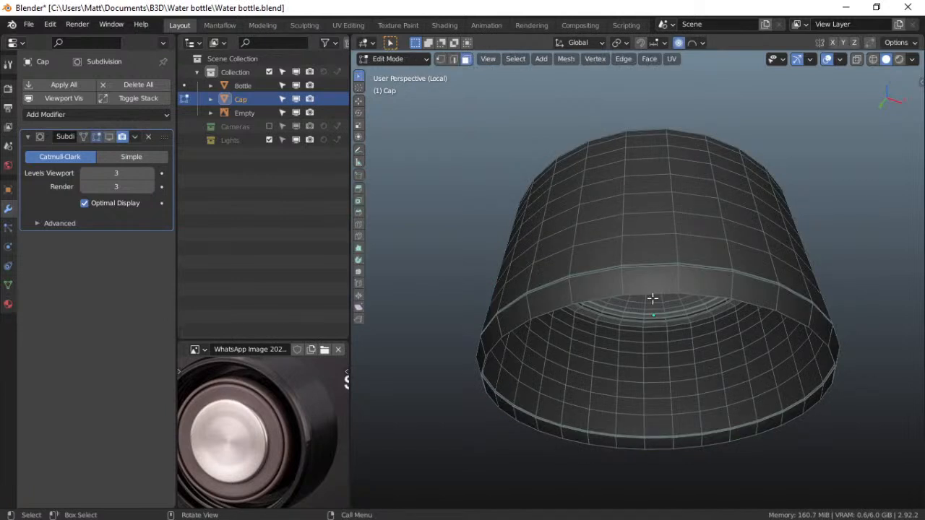
{"action": "key", "text": "1"}
{"action": "key", "text": "grave"}
{"action": "left_click", "coordinate": [592, 253]}
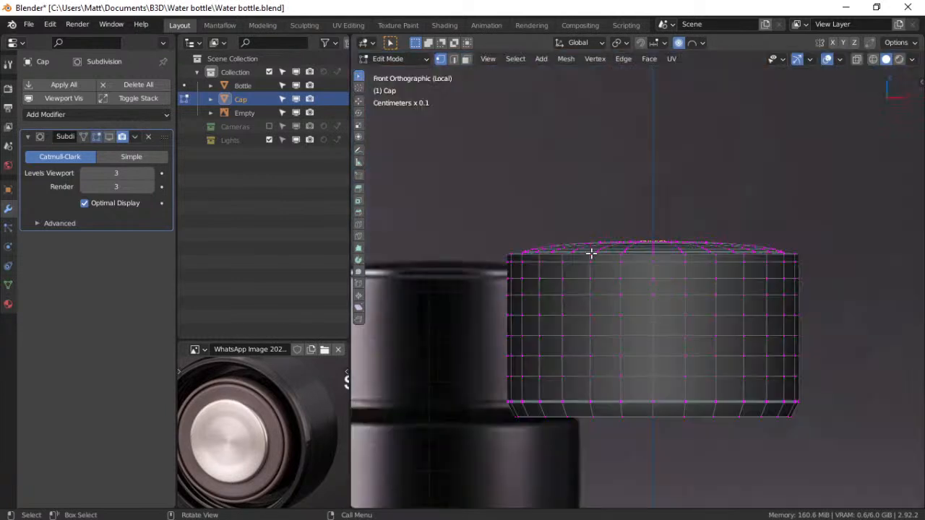
{"action": "middle_click_drag", "start_coordinate": [659, 322], "coordinate": [643, 268], "text": "shift"}
{"action": "middle_click_drag", "start_coordinate": [621, 366], "coordinate": [623, 323], "text": "shift"}
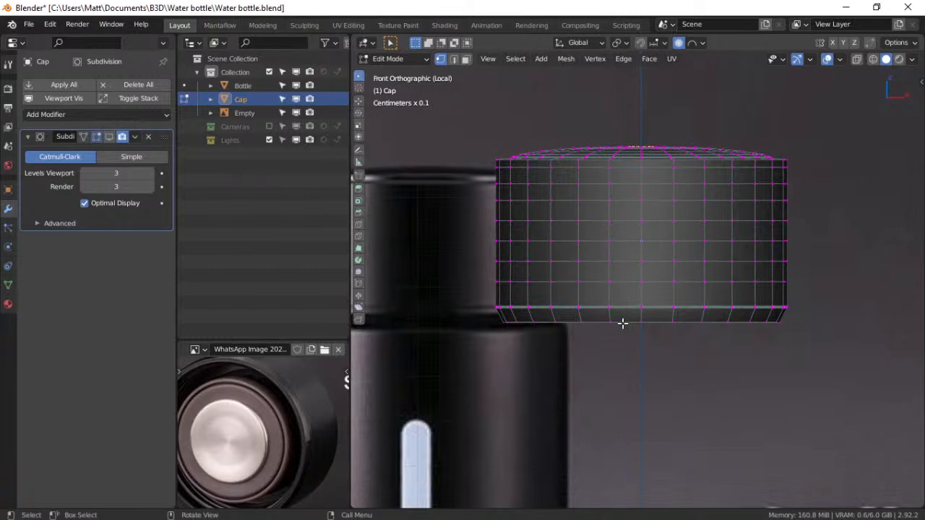
Extrude the cap's bottom edge loop in place and scale it inward to about 0.9495 with proportional editing off
{"action": "left_click", "coordinate": [622, 322], "text": "alt"}
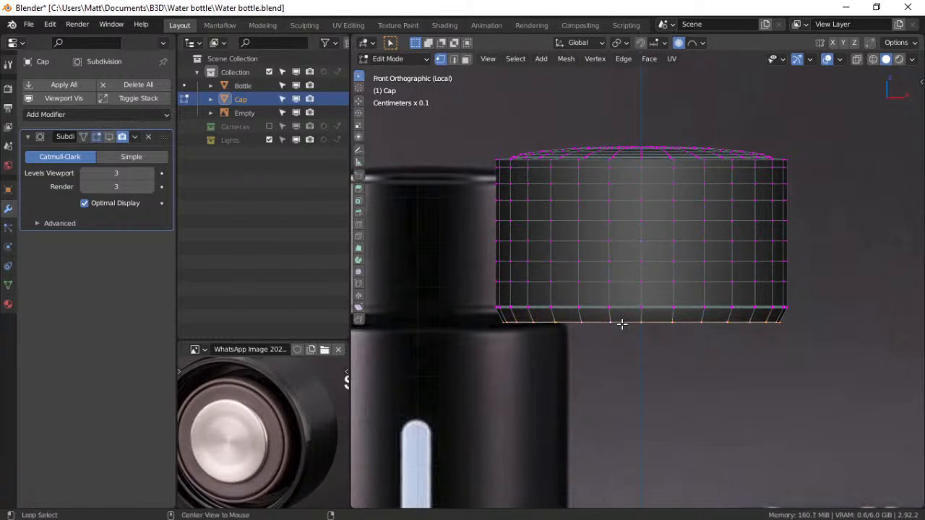
{"action": "left_click", "coordinate": [465, 59]}
{"action": "left_click", "coordinate": [454, 58]}
{"action": "left_click", "coordinate": [607, 324], "text": "alt"}
{"action": "middle_click_drag", "start_coordinate": [606, 366], "coordinate": [619, 308]}
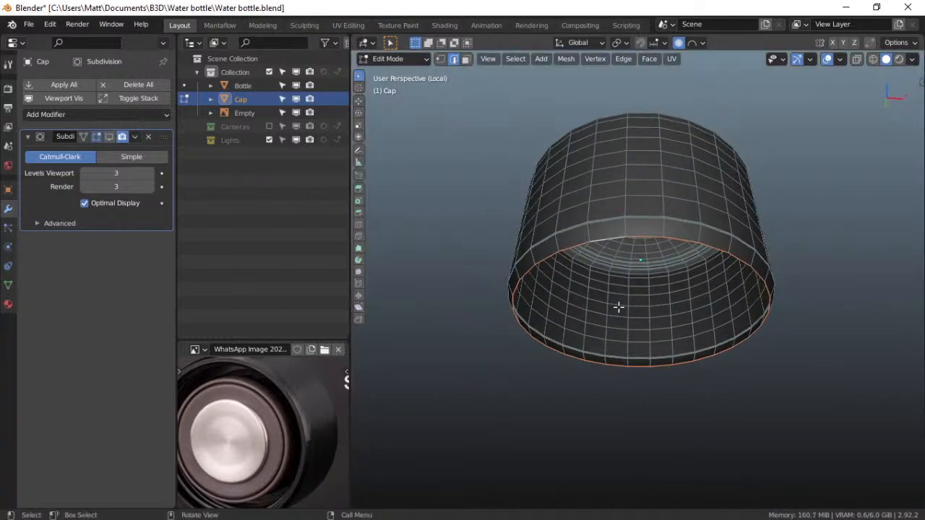
{"action": "key", "text": "e"}
{"action": "right_click", "coordinate": [670, 342]}
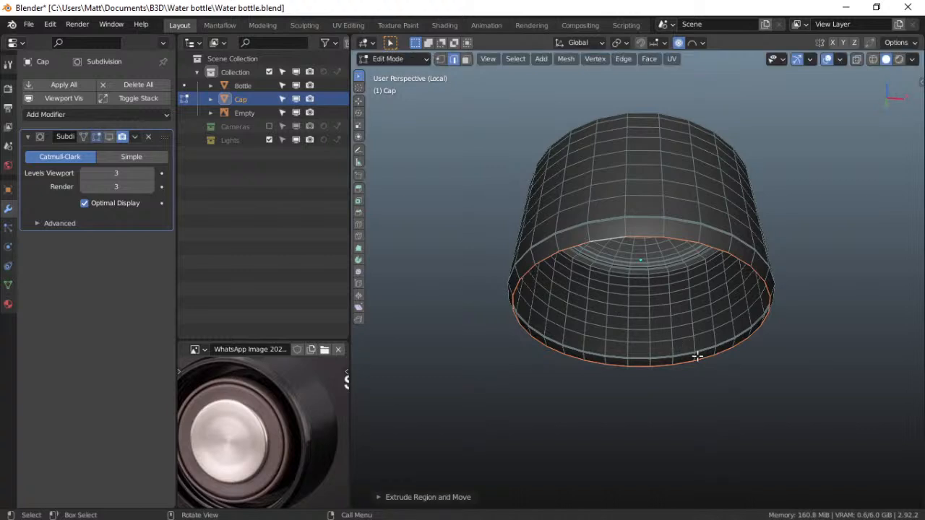
{"action": "key", "text": "s"}
{"action": "right_click", "coordinate": [697, 354]}
{"action": "left_click", "coordinate": [683, 41]}
{"action": "key", "text": "s"}
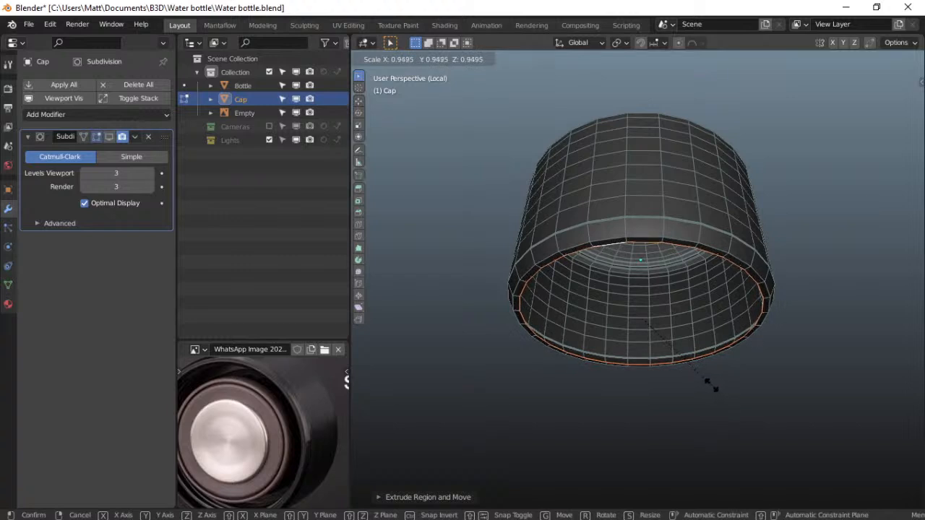
{"action": "left_click", "coordinate": [714, 386]}
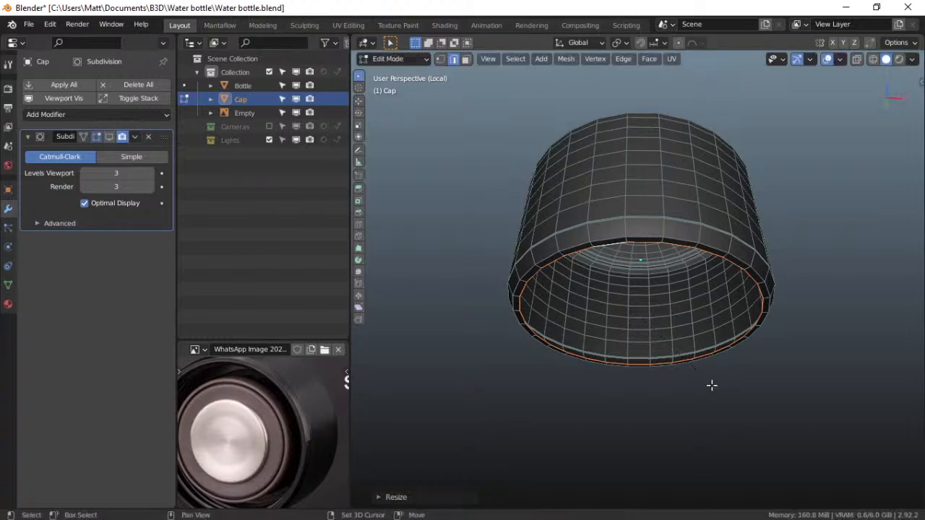
Compare the cap's hollow underside with the reference photo and inspect the mesh in an X-ray front view
{"action": "middle_click_drag", "start_coordinate": [660, 322], "coordinate": [623, 227]}
{"action": "middle_click_drag", "start_coordinate": [615, 297], "coordinate": [616, 344]}
{"action": "middle_click_drag", "start_coordinate": [304, 438], "coordinate": [338, 404]}
{"action": "middle_click_drag", "start_coordinate": [663, 351], "coordinate": [639, 350]}
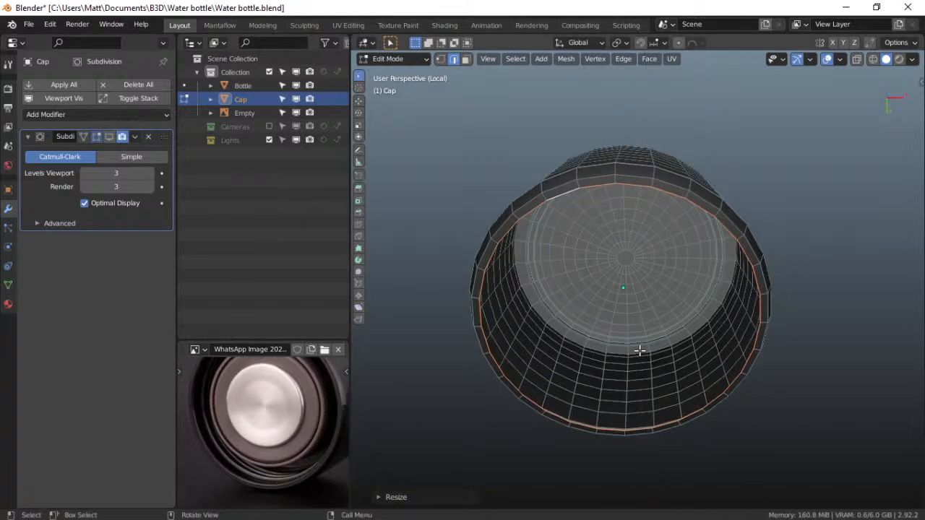
{"action": "key", "text": "grave"}
{"action": "left_click", "coordinate": [634, 332]}
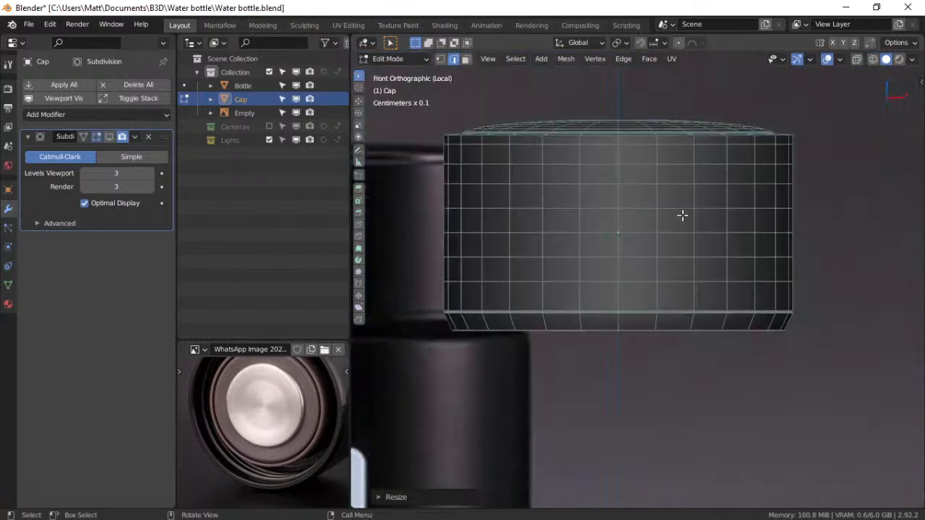
{"action": "left_click", "coordinate": [855, 59]}
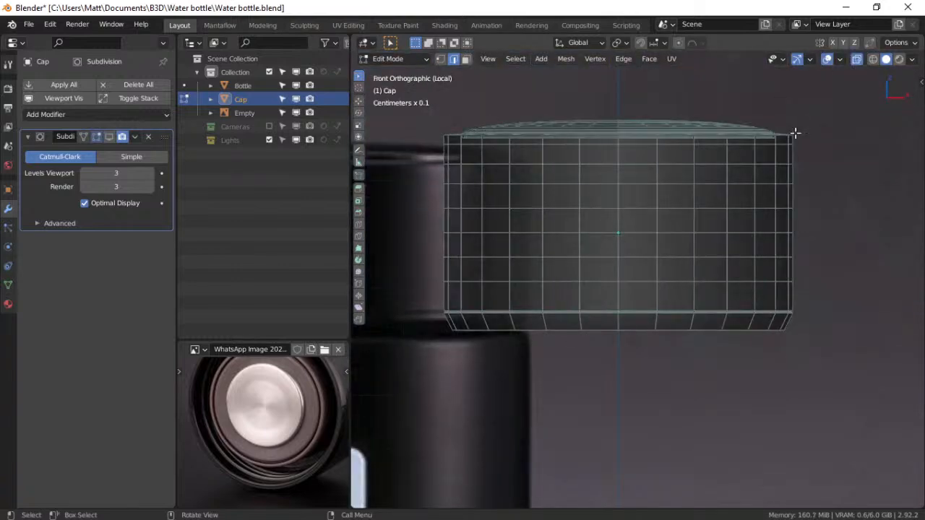
{"action": "scroll", "coordinate": [727, 238], "scroll_direction": "up", "scroll_amount": 3}
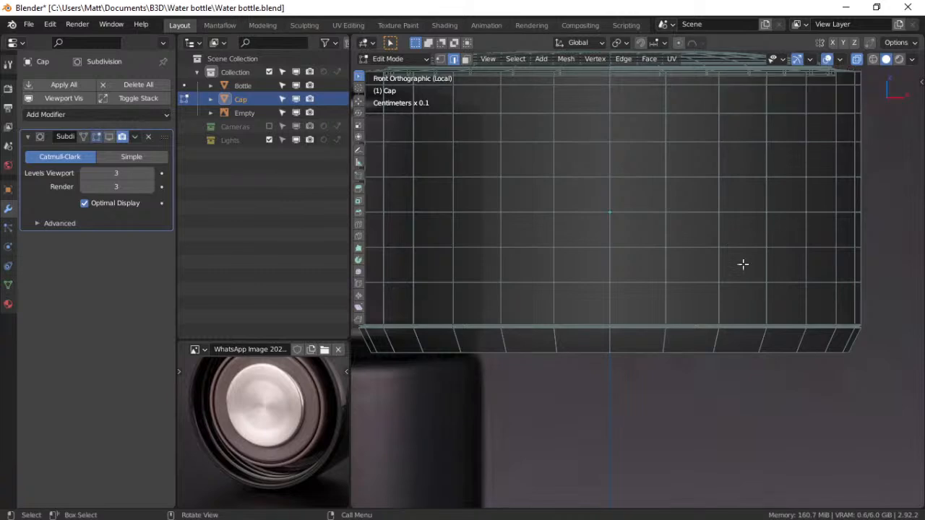
{"action": "key", "text": "z"}
{"action": "key", "text": "Escape"}
{"action": "mouse_move", "coordinate": [703, 306]}
{"action": "middle_mouse_down"}
{"action": "mouse_move", "coordinate": [679, 321]}
{"action": "mouse_move", "coordinate": [688, 248]}
{"action": "middle_mouse_up"}
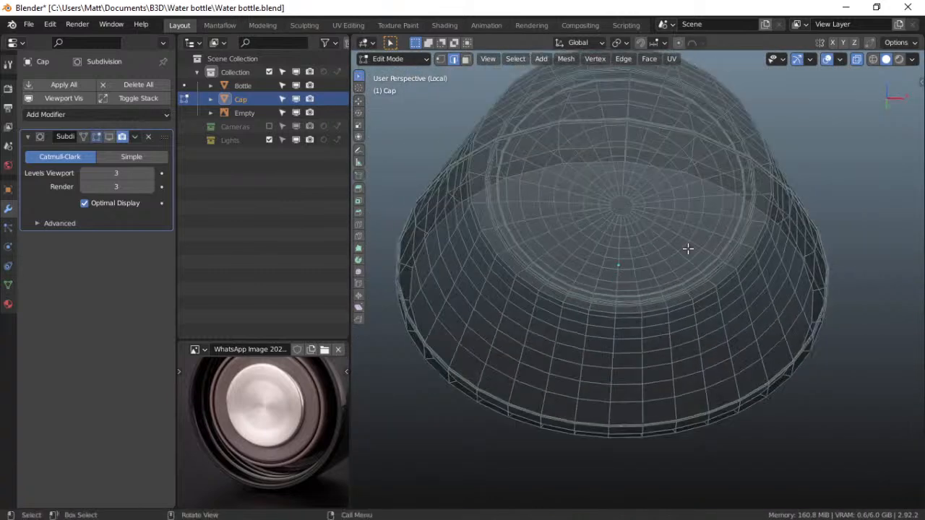
{"action": "left_click", "coordinate": [857, 59]}
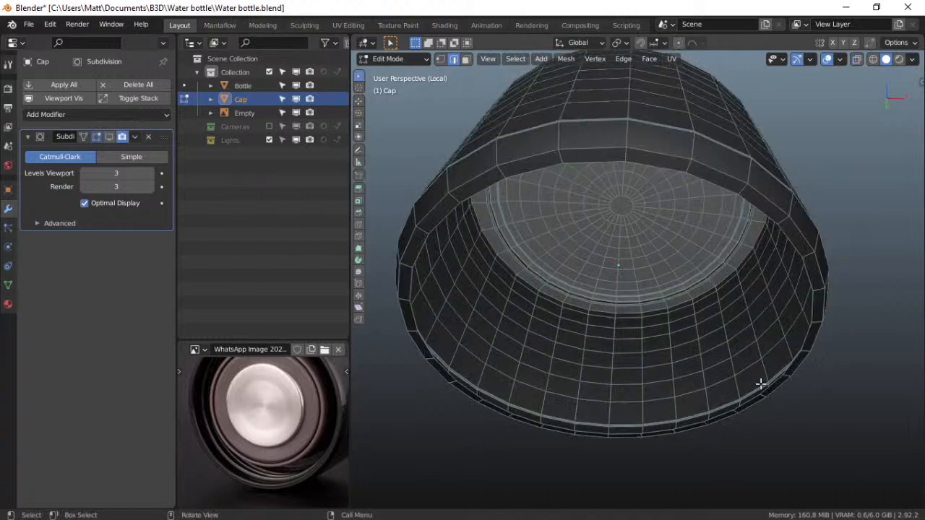
Extrude the bottom rim's inner edge loop about 3.441 cm upward along global Z, using X-ray in front view
{"action": "left_click", "coordinate": [788, 245], "text": "alt"}
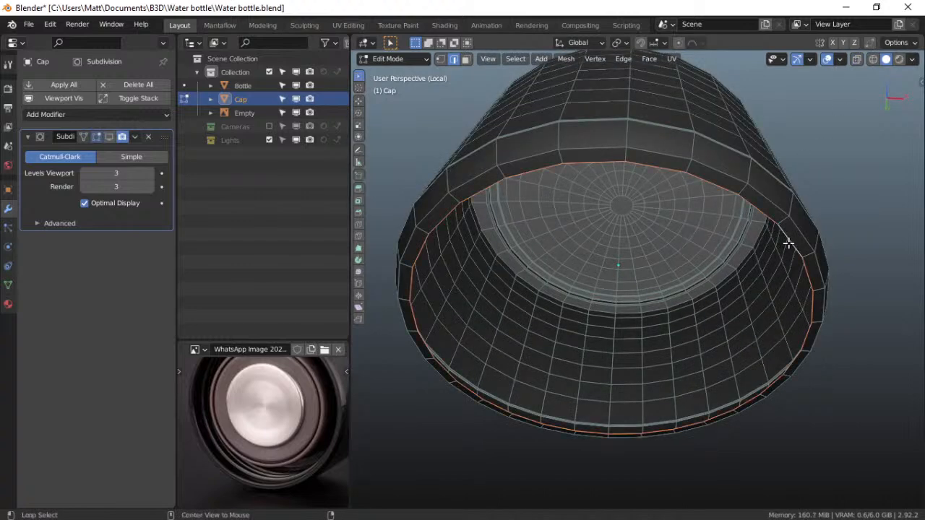
{"action": "left_click", "coordinate": [857, 59]}
{"action": "key", "text": "grave"}
{"action": "left_click", "coordinate": [737, 151]}
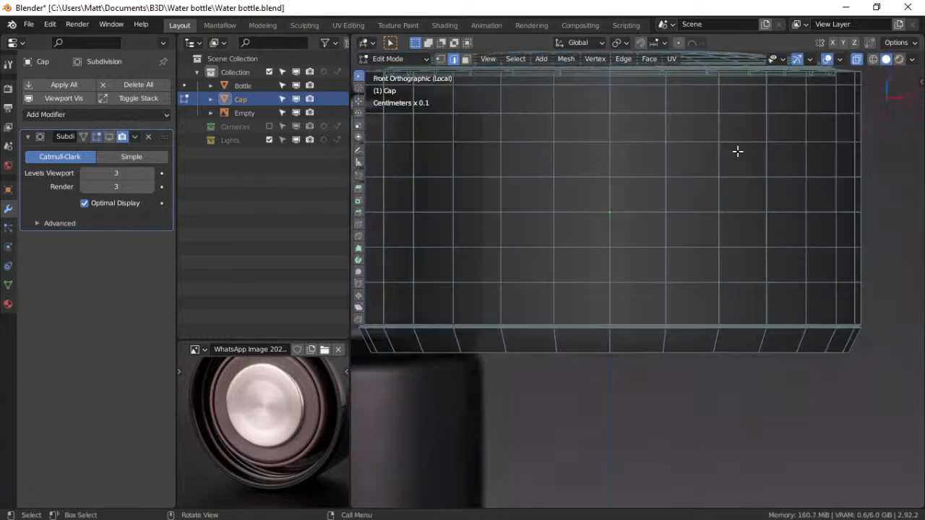
{"action": "key", "text": "e"}
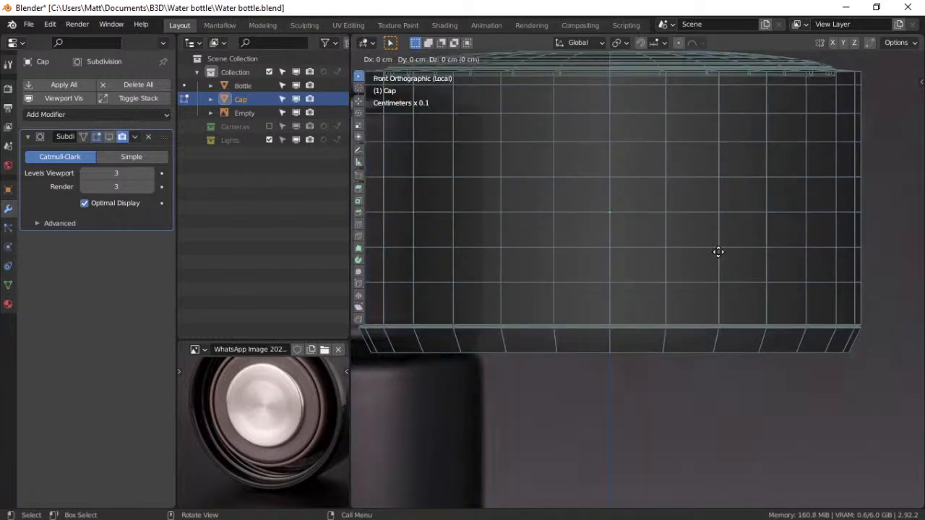
{"action": "key", "text": "z"}
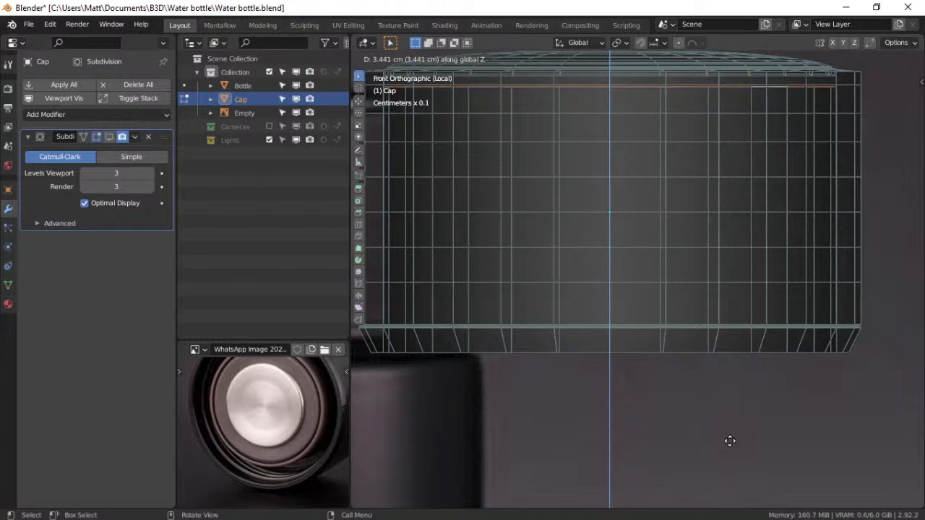
{"action": "left_click", "coordinate": [730, 440]}
Enable snapping and move the extruded loop up about 0.02447 cm along global Z to align with the edge line just above
{"action": "middle_click_drag", "start_coordinate": [682, 244], "coordinate": [670, 282], "text": "shift"}
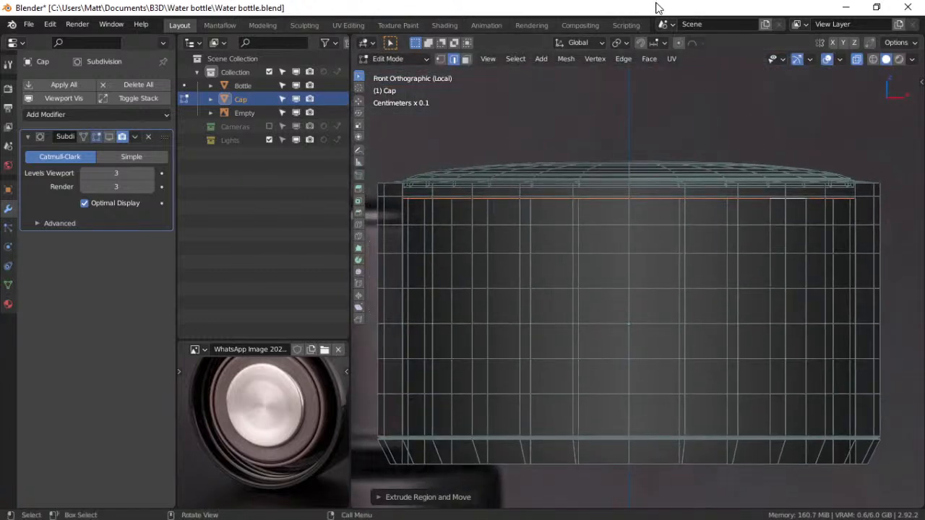
{"action": "left_click", "coordinate": [640, 43]}
{"action": "left_click", "coordinate": [654, 43]}
{"action": "left_click", "coordinate": [630, 97]}
{"action": "left_click", "coordinate": [629, 110]}
{"action": "scroll", "coordinate": [578, 260], "scroll_direction": "up", "scroll_amount": 5}
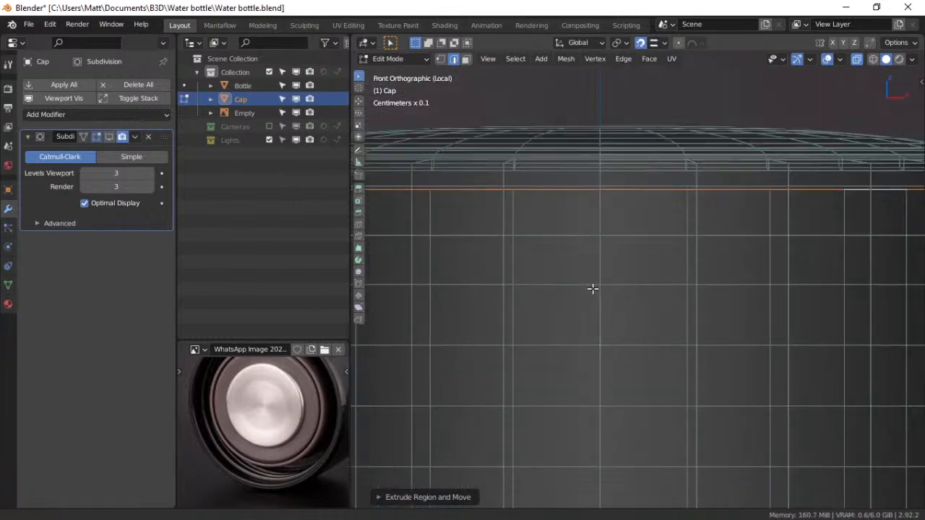
{"action": "middle_click_drag", "start_coordinate": [593, 289], "coordinate": [569, 365], "text": "shift"}
{"action": "key", "text": "g"}
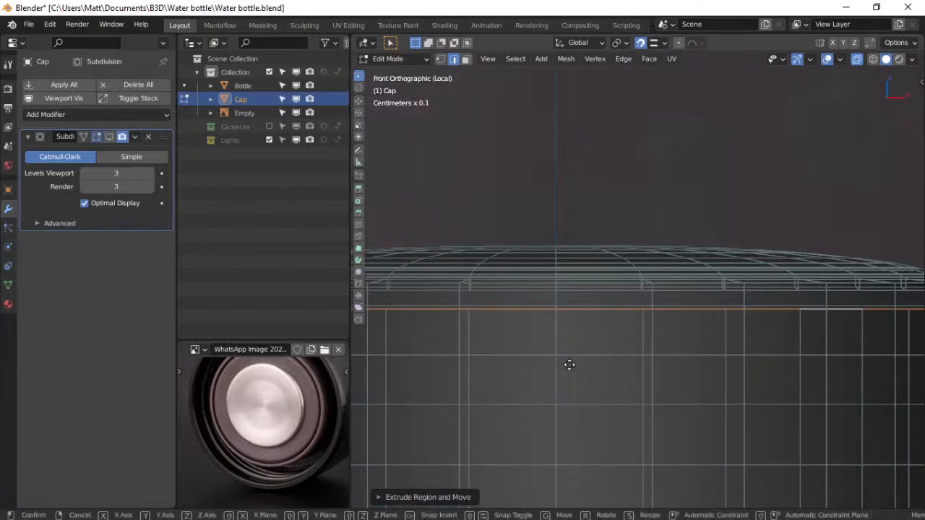
{"action": "key", "text": "z"}
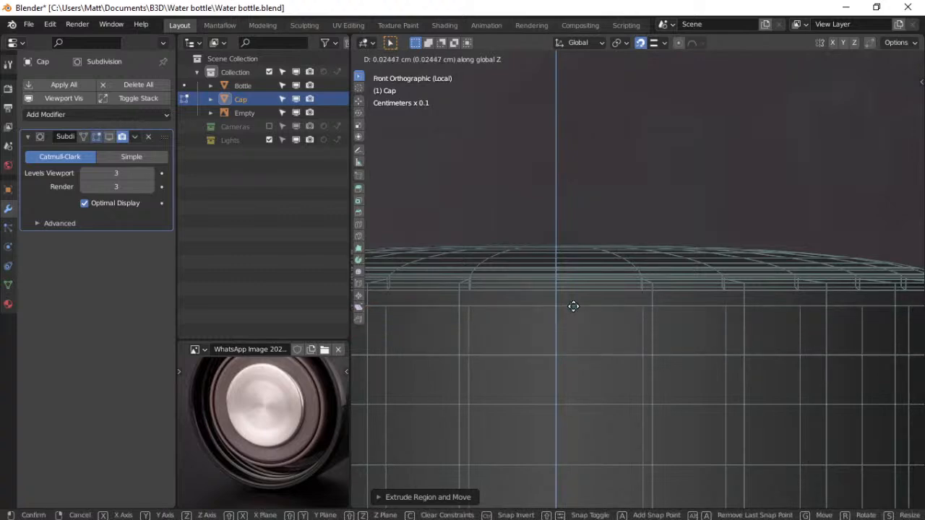
{"action": "left_click", "coordinate": [574, 305]}
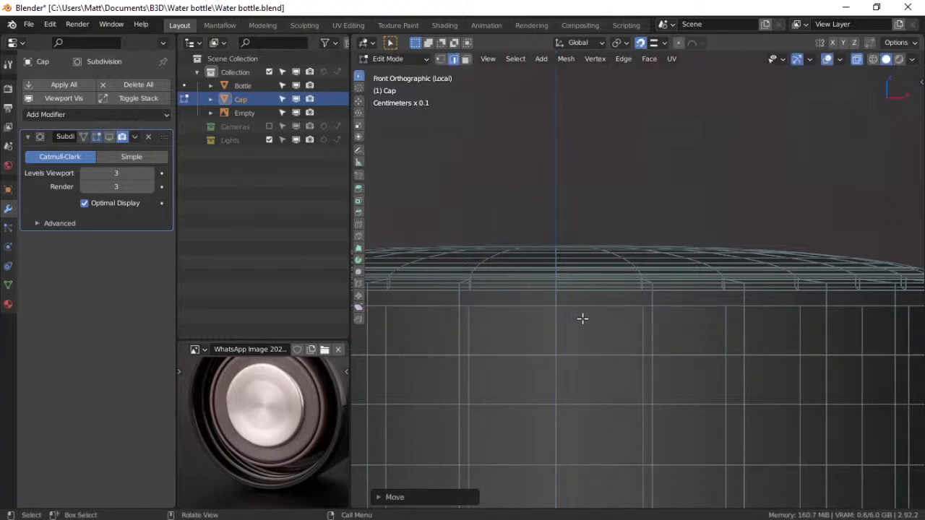
{"action": "scroll", "coordinate": [582, 318], "scroll_direction": "down", "scroll_amount": 3}
{"action": "scroll", "coordinate": [621, 378], "scroll_direction": "down", "scroll_amount": 4}
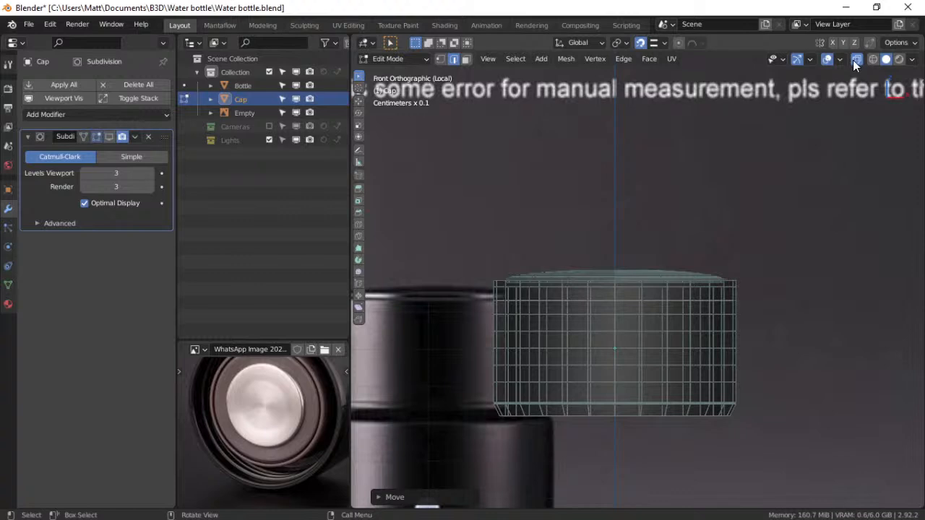
Bevel the bottom rim's inner edge loop about 0.0325 cm wide with two segments
{"action": "middle_click_drag", "start_coordinate": [718, 318], "coordinate": [727, 180]}
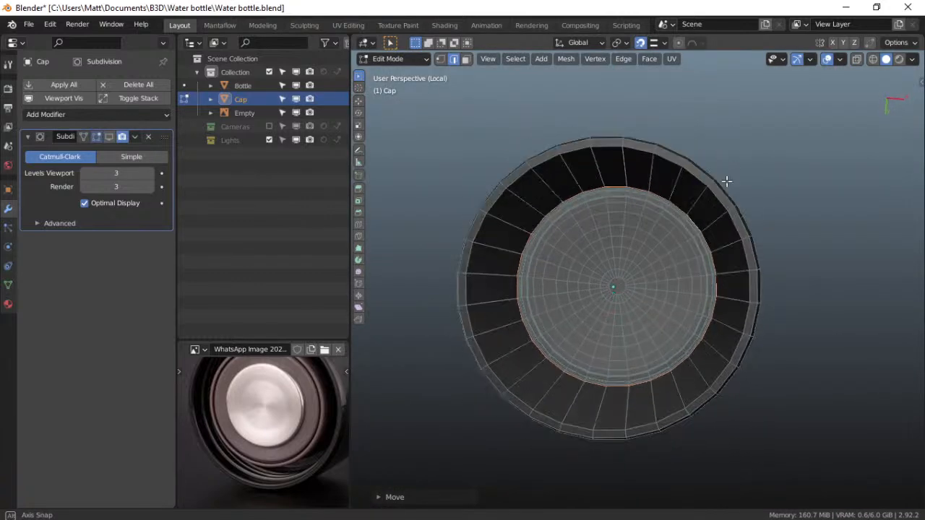
{"action": "scroll", "coordinate": [667, 252], "scroll_direction": "up", "scroll_amount": 1}
{"action": "scroll", "coordinate": [609, 243], "scroll_direction": "up", "scroll_amount": 1}
{"action": "middle_click_drag", "start_coordinate": [609, 243], "coordinate": [570, 272]}
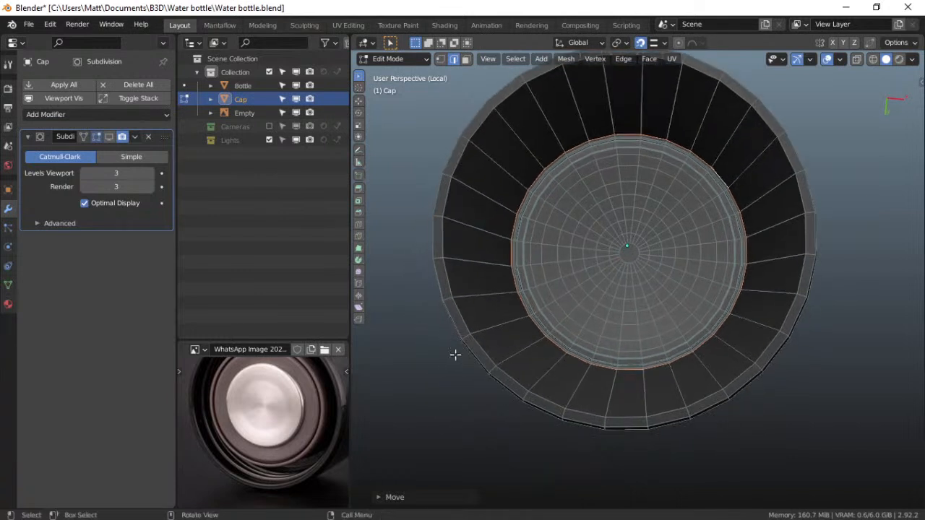
{"action": "left_click", "coordinate": [457, 304], "text": "alt"}
{"action": "key", "text": "ctrl+b"}
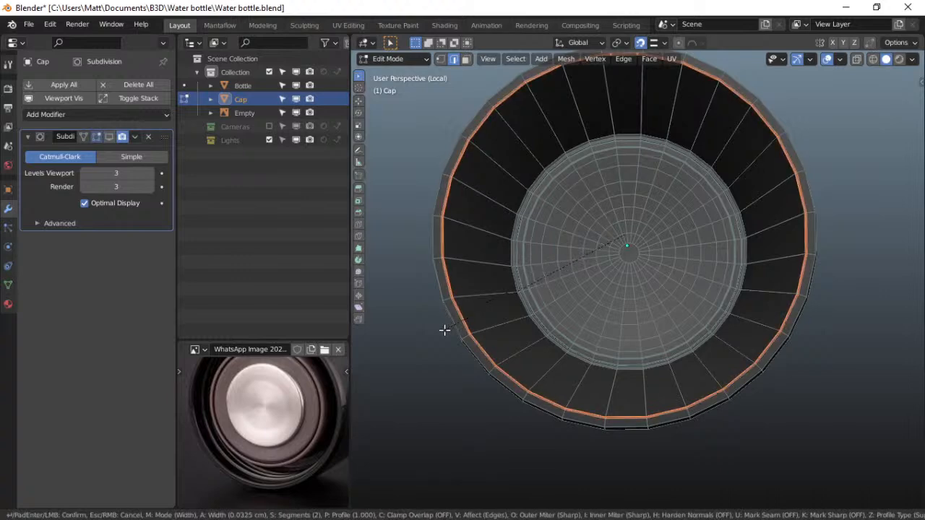
{"action": "left_click", "coordinate": [445, 330]}
Select the upper edge loop of the cap's inner wall, extrude it in place and scale it inward to form a flat ledge
{"action": "scroll", "coordinate": [461, 357], "scroll_direction": "up", "scroll_amount": 3}
{"action": "middle_click_drag", "start_coordinate": [461, 357], "coordinate": [529, 265], "text": "shift"}
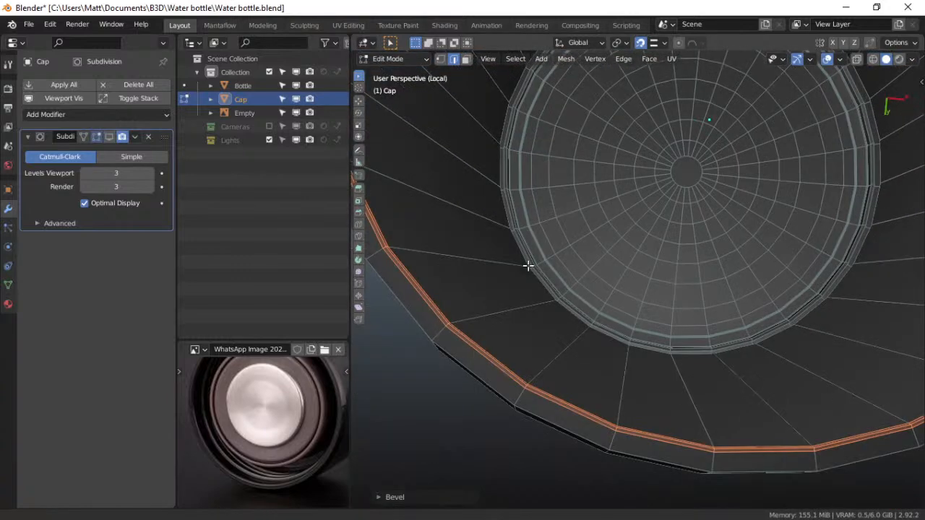
{"action": "middle_click_drag", "start_coordinate": [515, 298], "coordinate": [482, 332]}
{"action": "middle_click_drag", "start_coordinate": [539, 260], "coordinate": [541, 324]}
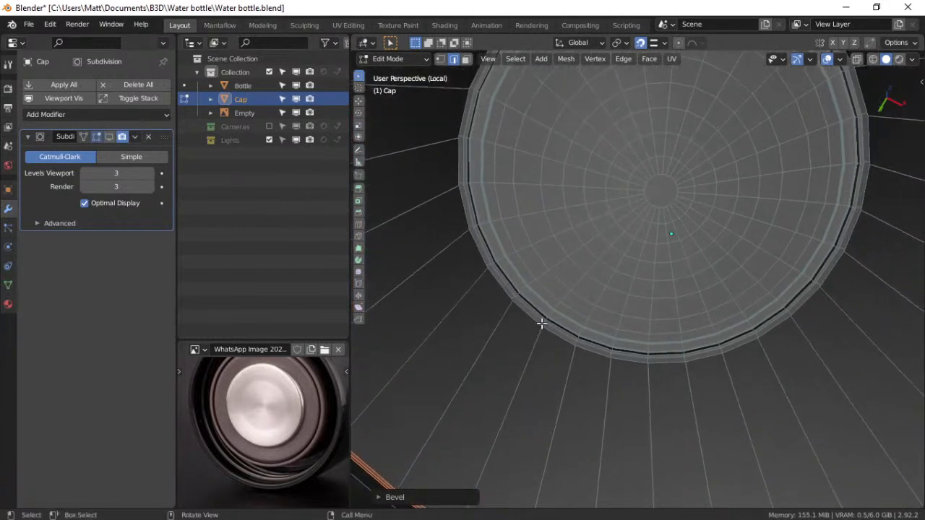
{"action": "left_click", "coordinate": [541, 327], "text": "alt"}
{"action": "left_click", "coordinate": [526, 312], "text": "alt"}
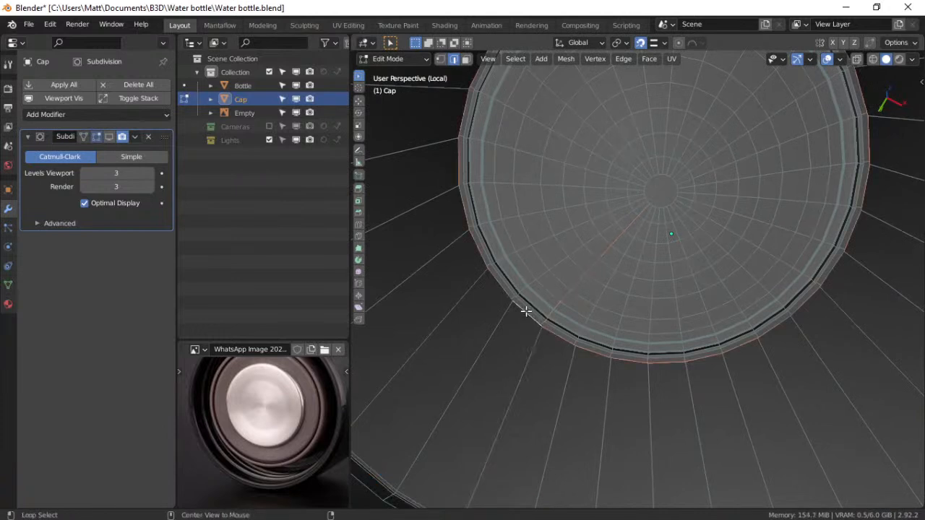
{"action": "key", "text": "e"}
{"action": "right_click", "coordinate": [699, 368]}
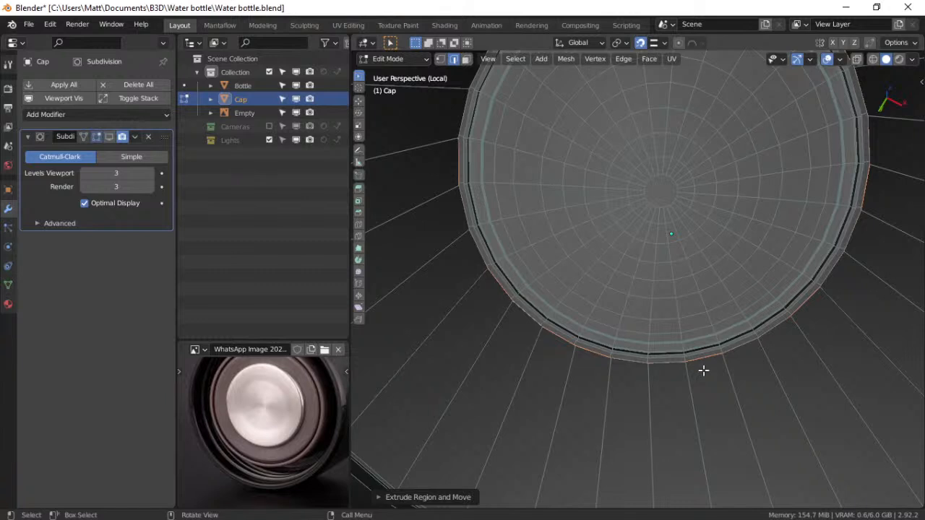
{"action": "key", "text": "s"}
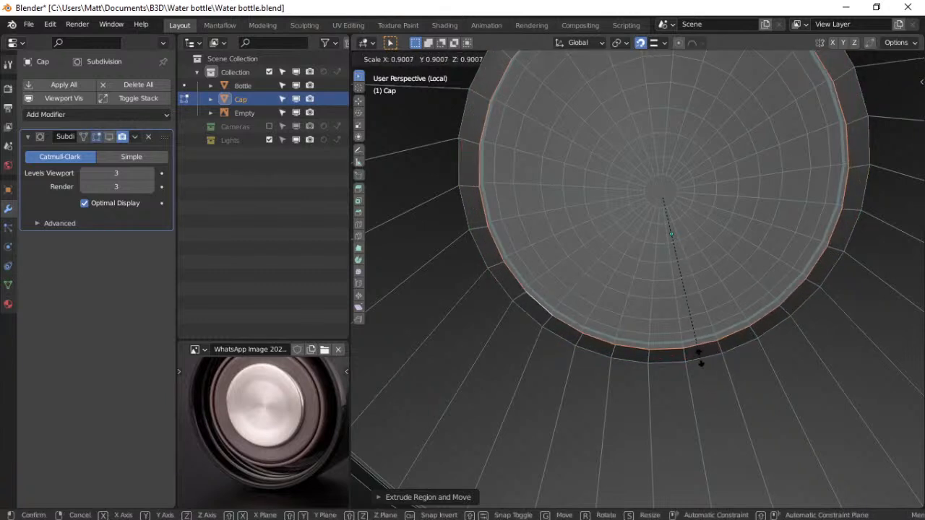
{"action": "left_click", "coordinate": [691, 354]}
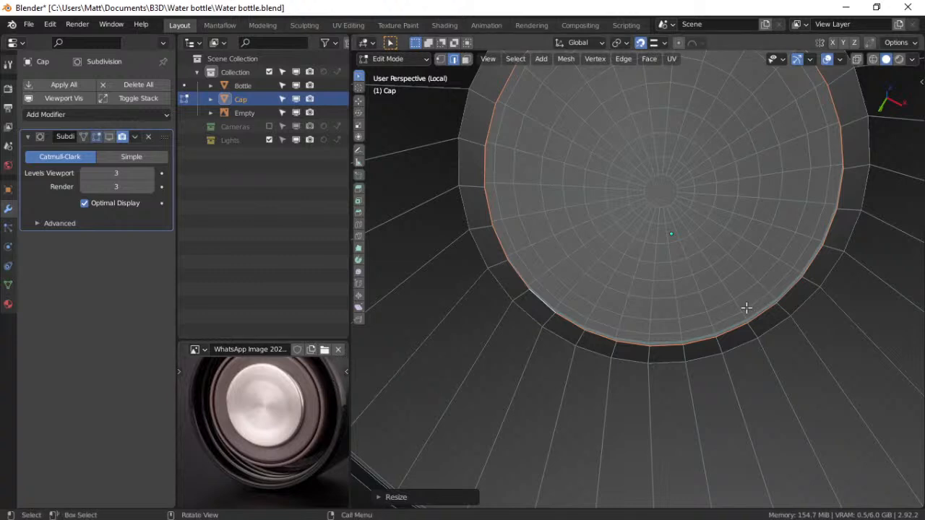
Scale the ledge's inner edge loop slightly inward in bottom view to line up with the nearby edge line of the cap's top
{"action": "key", "text": "grave"}
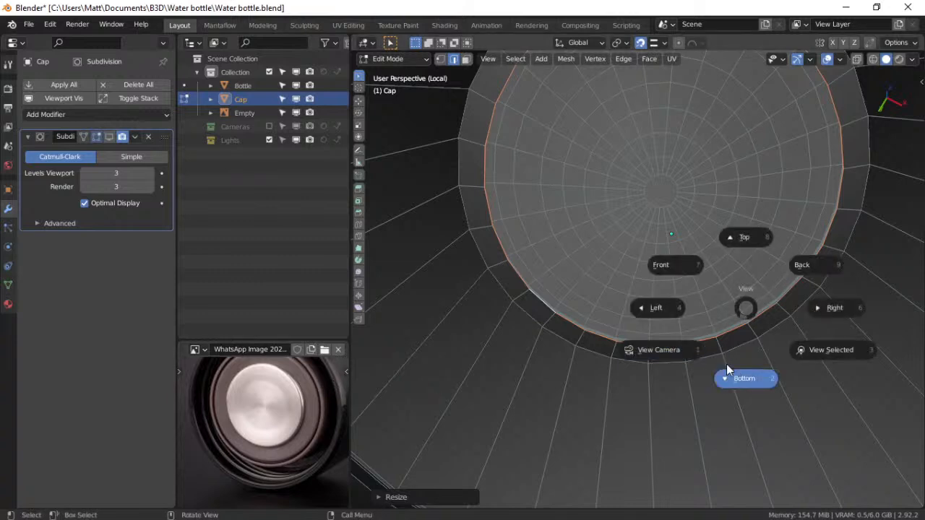
{"action": "left_click", "coordinate": [761, 382]}
{"action": "scroll", "coordinate": [685, 339], "scroll_direction": "down", "scroll_amount": 2}
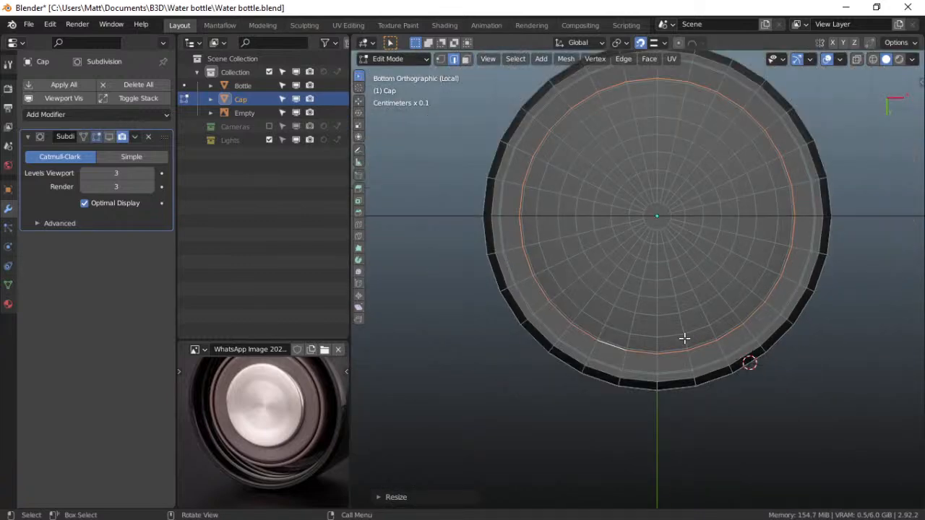
{"action": "scroll", "coordinate": [685, 338], "scroll_direction": "up", "scroll_amount": 3}
{"action": "scroll", "coordinate": [684, 338], "scroll_direction": "up", "scroll_amount": 2}
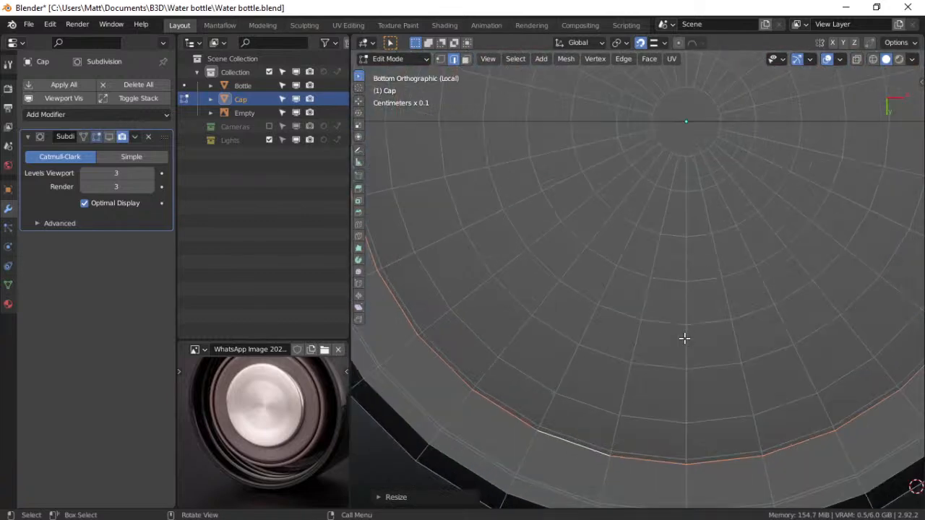
{"action": "key", "text": "s"}
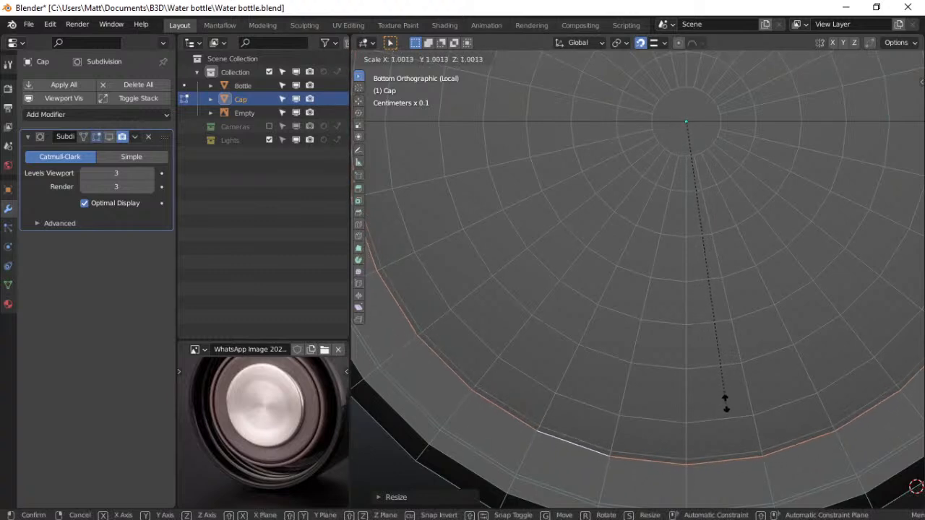
{"action": "left_click", "coordinate": [725, 397]}
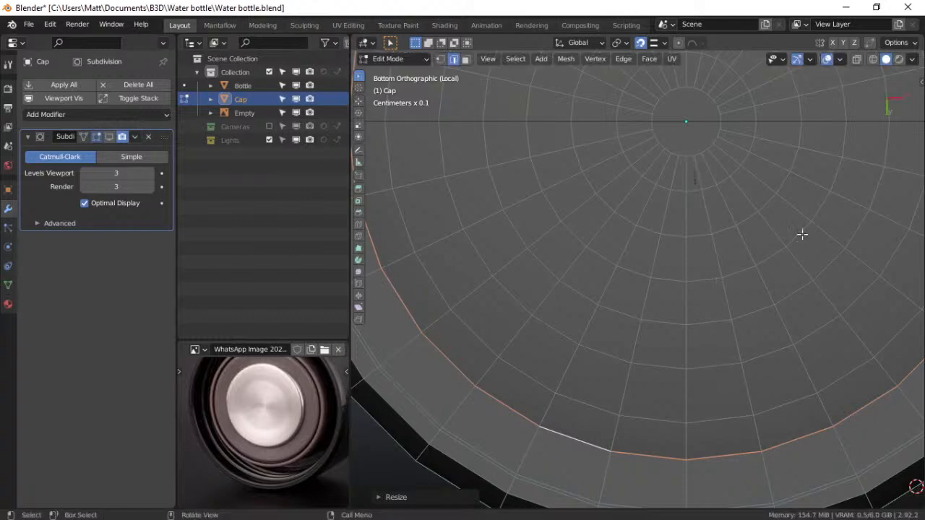
Enable the Face Orientation overlay and inspect the cap's underside for backward-facing surfaces
{"action": "left_click", "coordinate": [840, 59]}
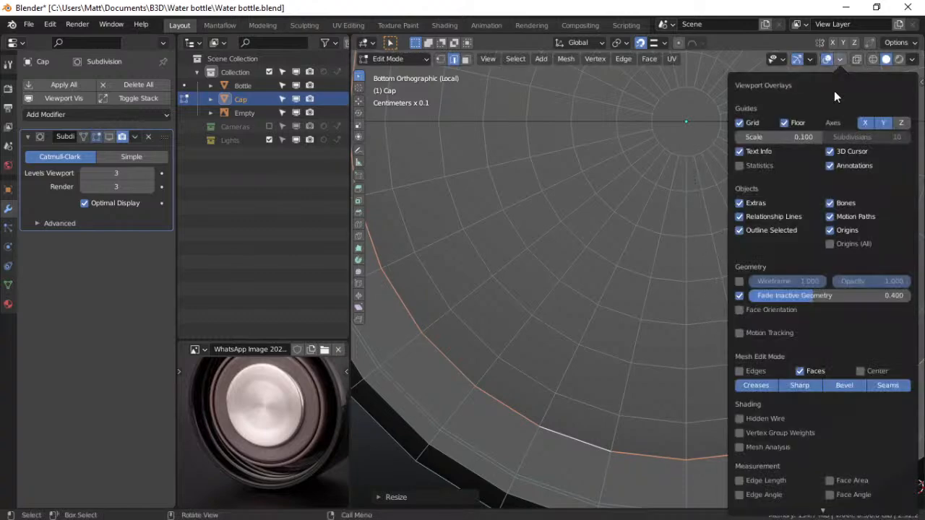
{"action": "left_click", "coordinate": [740, 310]}
{"action": "scroll", "coordinate": [619, 310], "scroll_direction": "down", "scroll_amount": 6}
{"action": "middle_click_drag", "start_coordinate": [644, 291], "coordinate": [659, 163]}
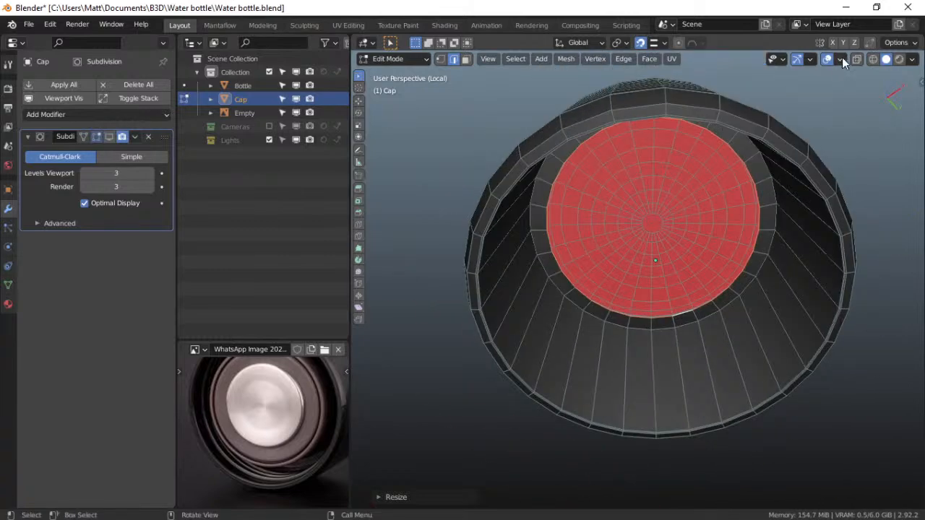
Switch the viewport lighting to Studio to inspect the cap's face orientation, and return it to MatCap
{"action": "left_click", "coordinate": [913, 59]}
{"action": "left_click", "coordinate": [786, 122]}
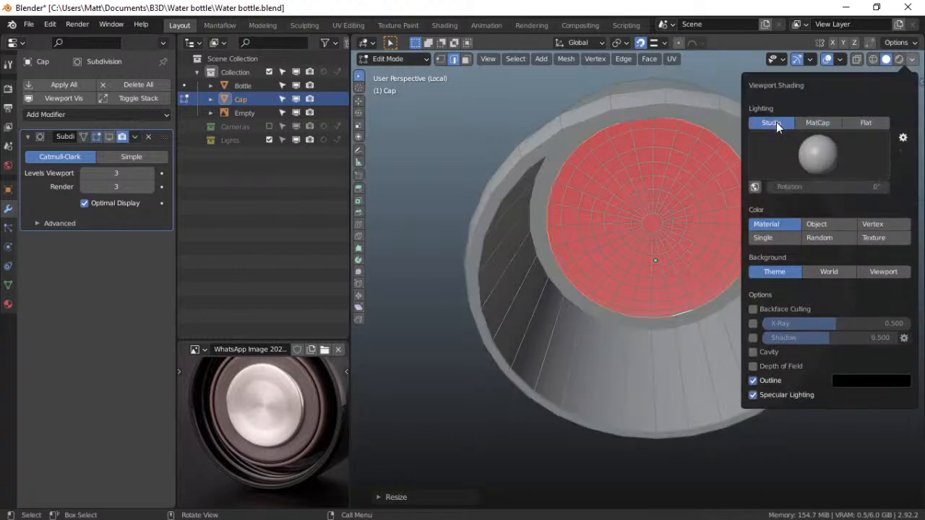
{"action": "mouse_move", "coordinate": [666, 201]}
{"action": "middle_mouse_down"}
{"action": "mouse_move", "coordinate": [657, 268]}
{"action": "mouse_move", "coordinate": [595, 335]}
{"action": "mouse_move", "coordinate": [554, 178]}
{"action": "mouse_move", "coordinate": [569, 172]}
{"action": "middle_mouse_up"}
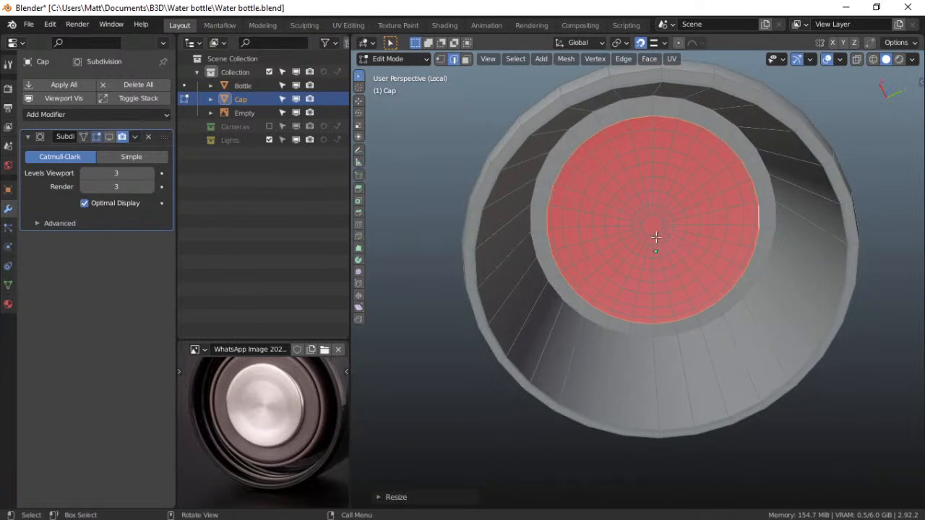
{"action": "middle_click_drag", "start_coordinate": [648, 268], "coordinate": [654, 277]}
{"action": "left_click", "coordinate": [913, 59]}
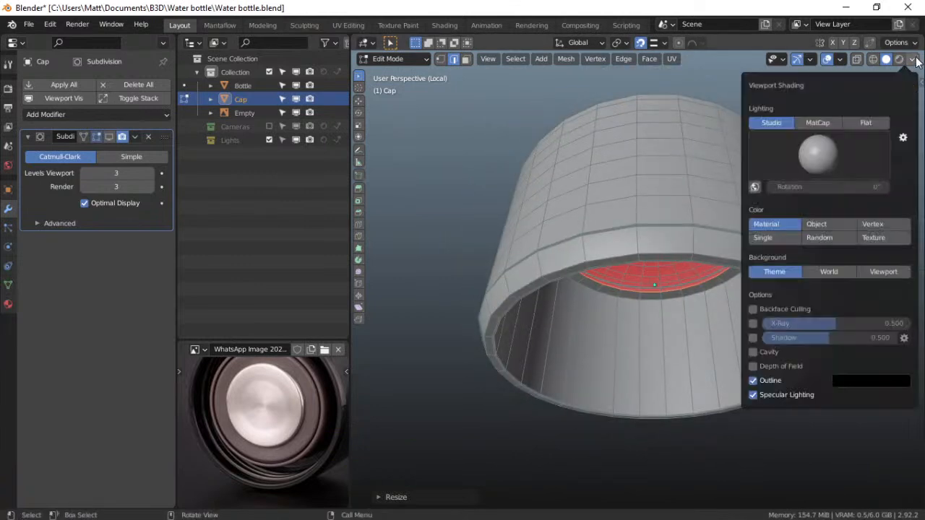
{"action": "left_click", "coordinate": [811, 151]}
{"action": "left_click", "coordinate": [821, 122]}
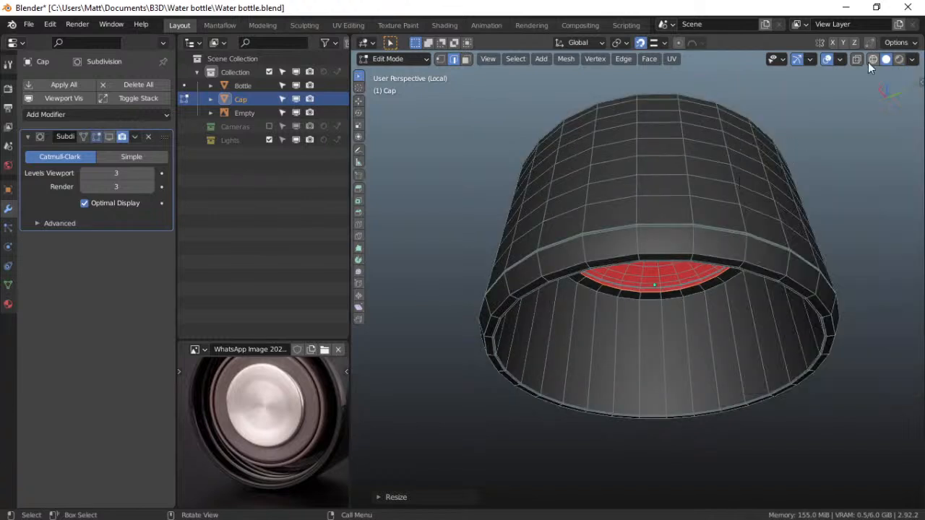
Display the cap's face normals with their size reduced to 0.01 and examine which way the outer faces point
{"action": "left_click", "coordinate": [839, 60]}
{"action": "scroll", "coordinate": [813, 241], "scroll_direction": "down", "scroll_amount": 2}
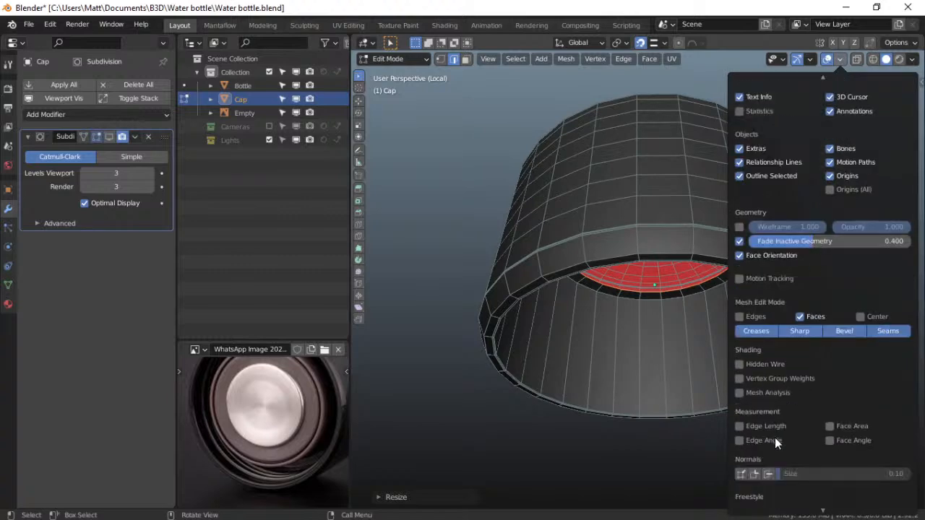
{"action": "left_click", "coordinate": [767, 473]}
{"action": "middle_click_drag", "start_coordinate": [626, 193], "coordinate": [609, 277]}
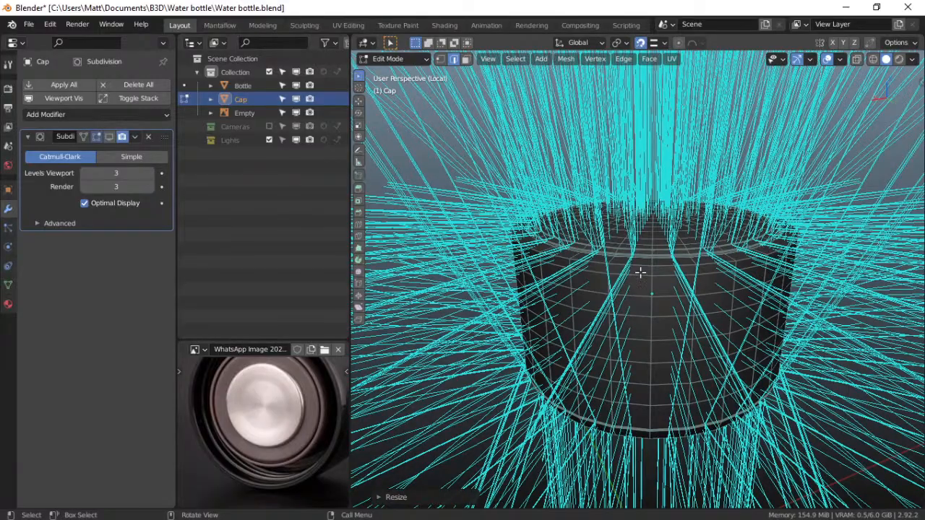
{"action": "middle_click_drag", "start_coordinate": [682, 300], "coordinate": [721, 283]}
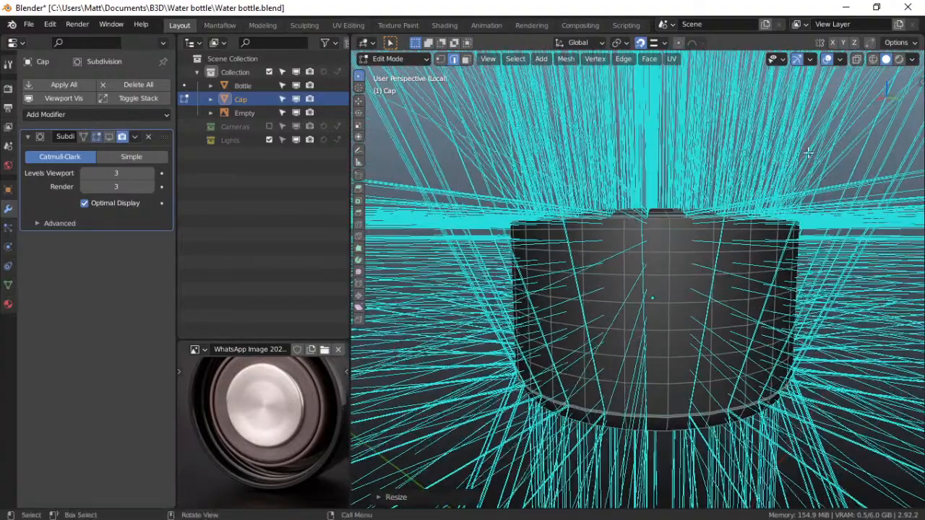
{"action": "left_click", "coordinate": [839, 60]}
{"action": "scroll", "coordinate": [795, 383], "scroll_direction": "down", "scroll_amount": 2}
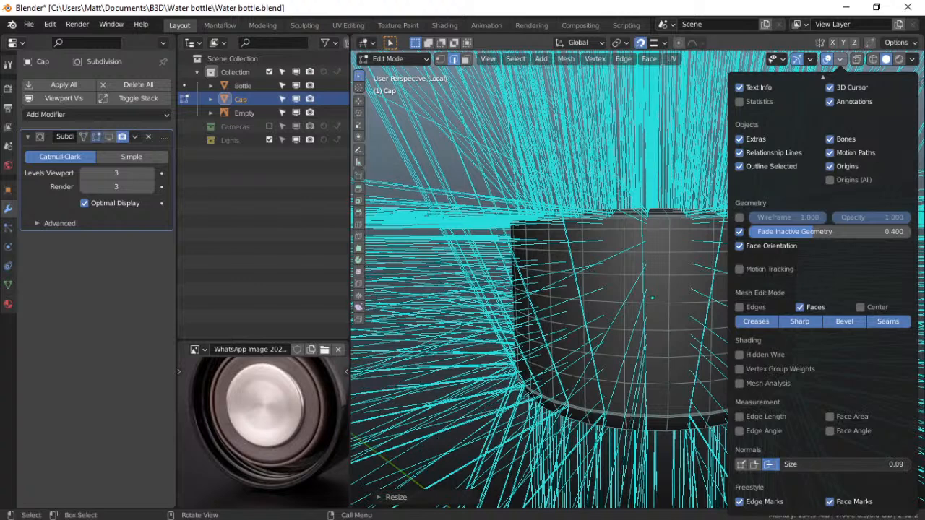
{"action": "left_click_drag", "start_coordinate": [831, 465], "coordinate": [781, 465]}
{"action": "middle_click_drag", "start_coordinate": [580, 316], "coordinate": [630, 330]}
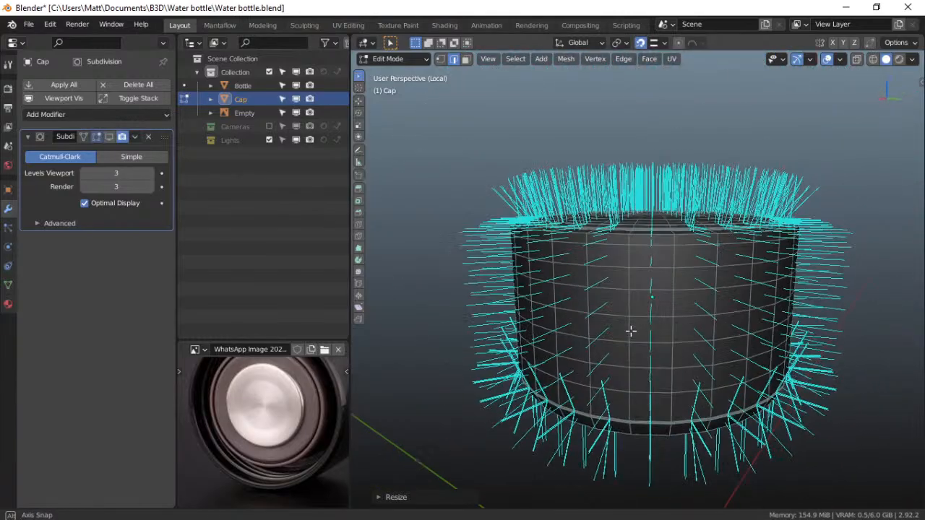
Hide the face normals display and examine the face orientation inside the cap's underside
{"action": "left_click", "coordinate": [838, 60]}
{"action": "scroll", "coordinate": [760, 430], "scroll_direction": "down", "scroll_amount": 2}
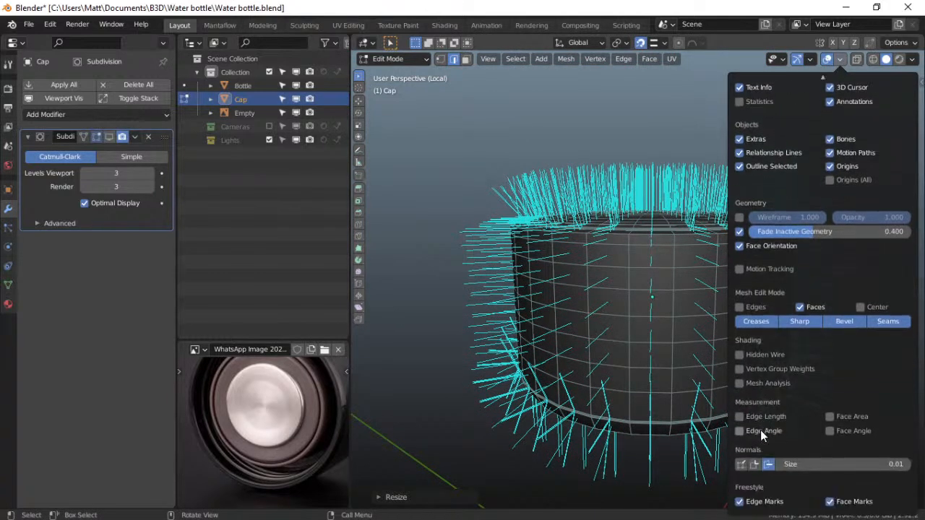
{"action": "left_click", "coordinate": [769, 464]}
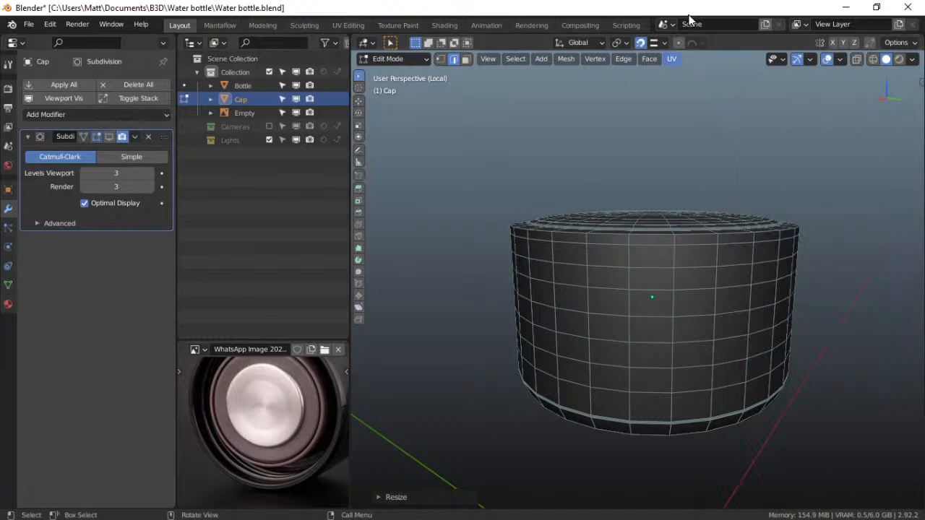
{"action": "middle_click_drag", "start_coordinate": [635, 401], "coordinate": [621, 279]}
{"action": "middle_click_drag", "start_coordinate": [623, 234], "coordinate": [556, 239]}
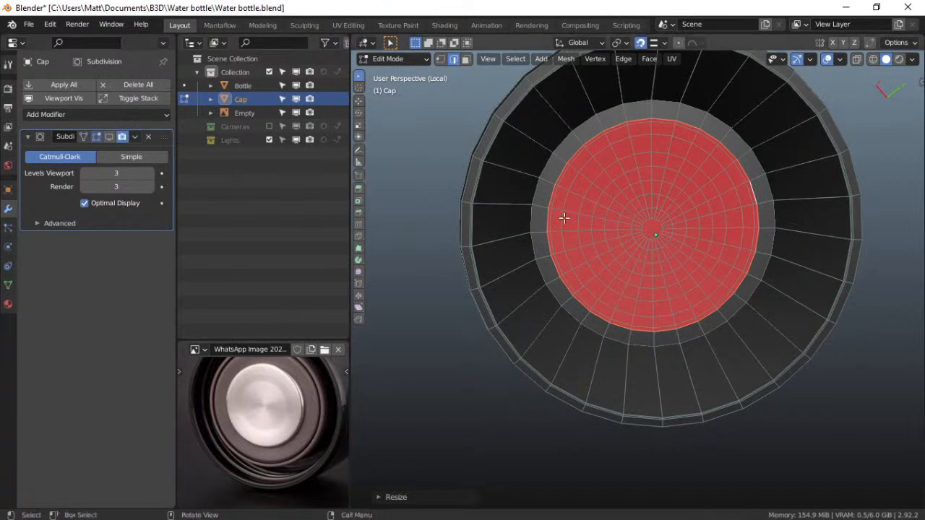
Extrude the edge loop around the cap's inner ledge opening a short distance downward along Z, with snapping turned off
{"action": "key", "text": "ctrl+Tab"}
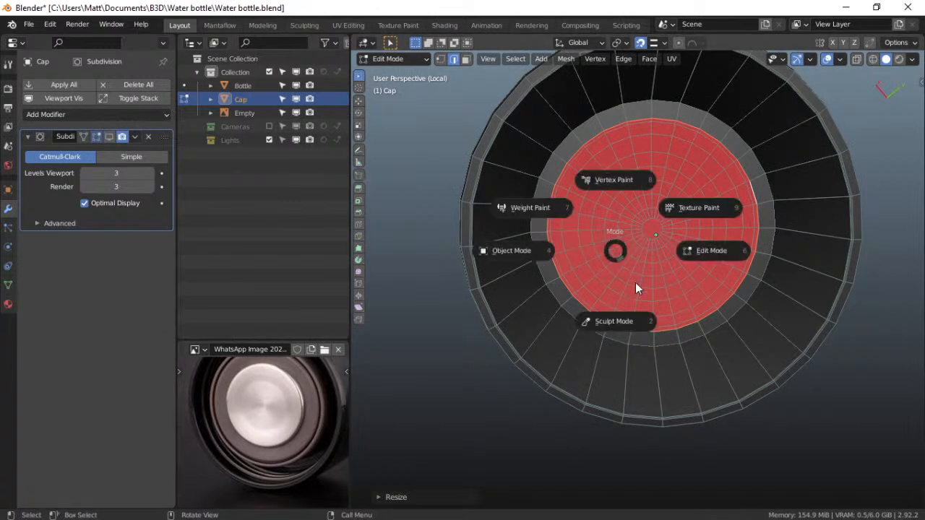
{"action": "left_click", "coordinate": [705, 249]}
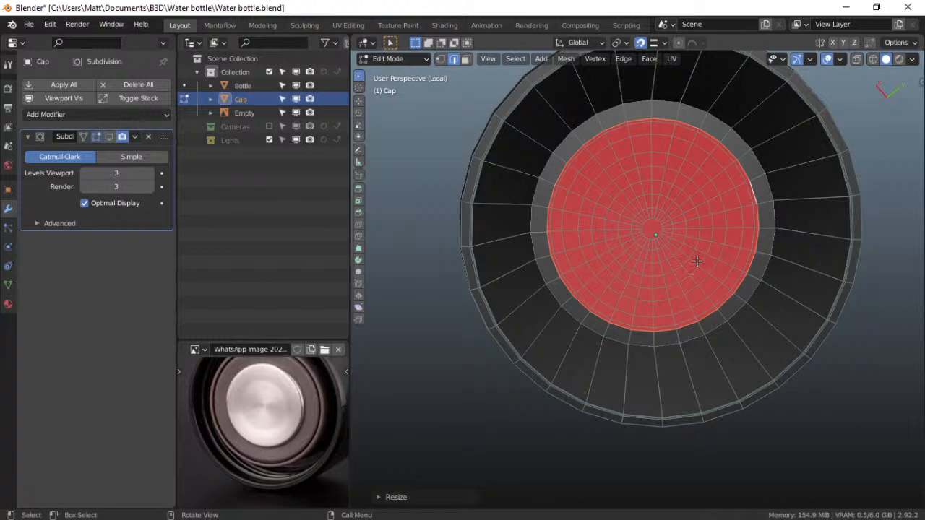
{"action": "key", "text": "grave"}
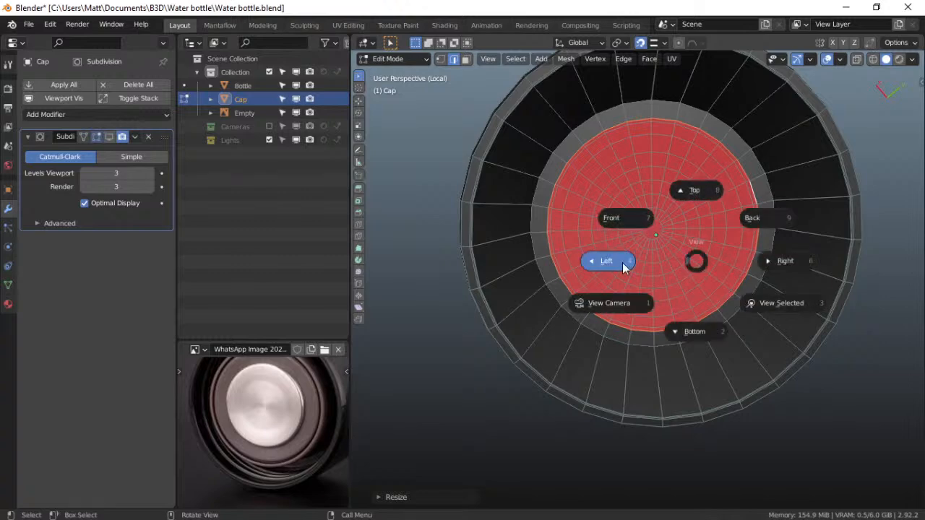
{"action": "left_click", "coordinate": [760, 219]}
{"action": "key", "text": "grave"}
{"action": "left_click", "coordinate": [684, 370]}
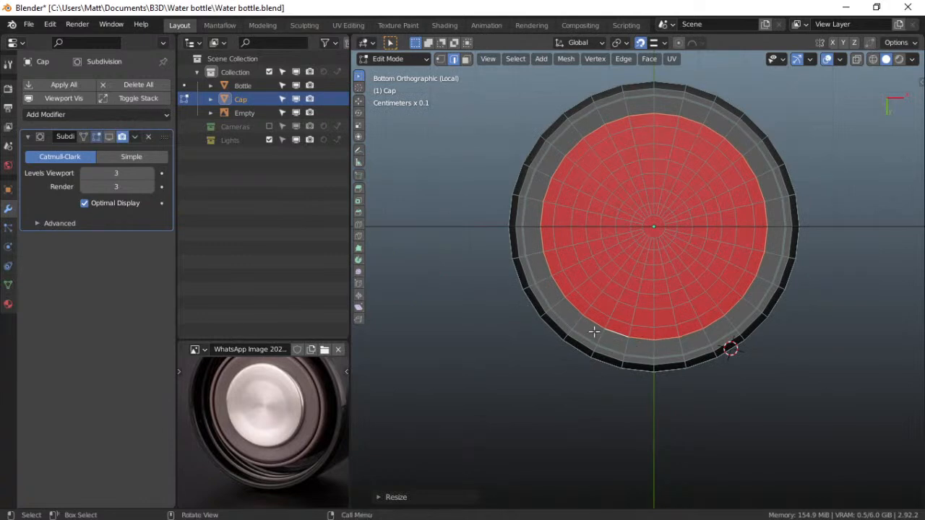
{"action": "middle_click_drag", "start_coordinate": [650, 288], "coordinate": [654, 245]}
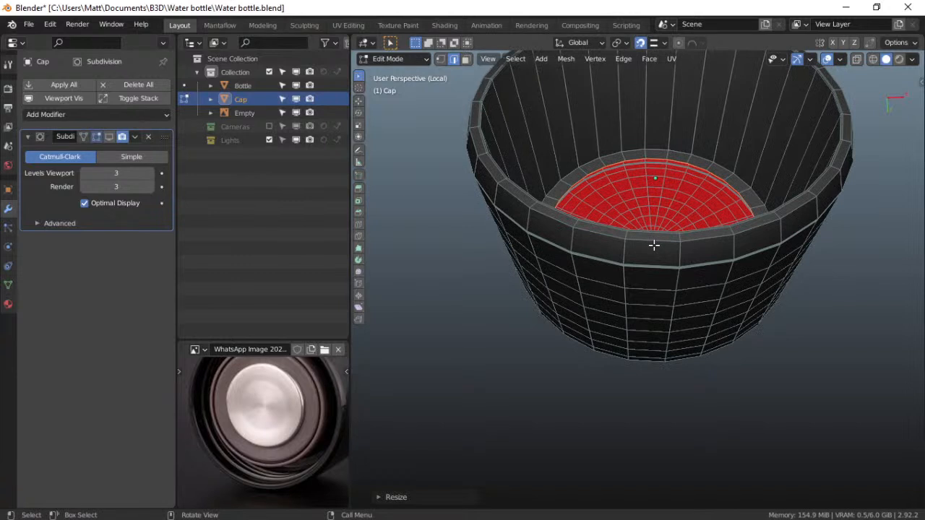
{"action": "key", "text": "e"}
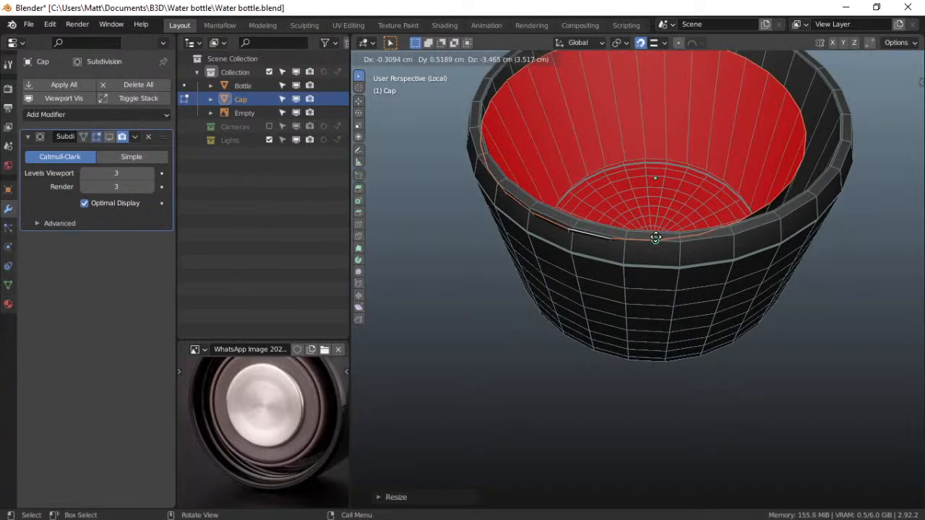
{"action": "right_click", "coordinate": [657, 238]}
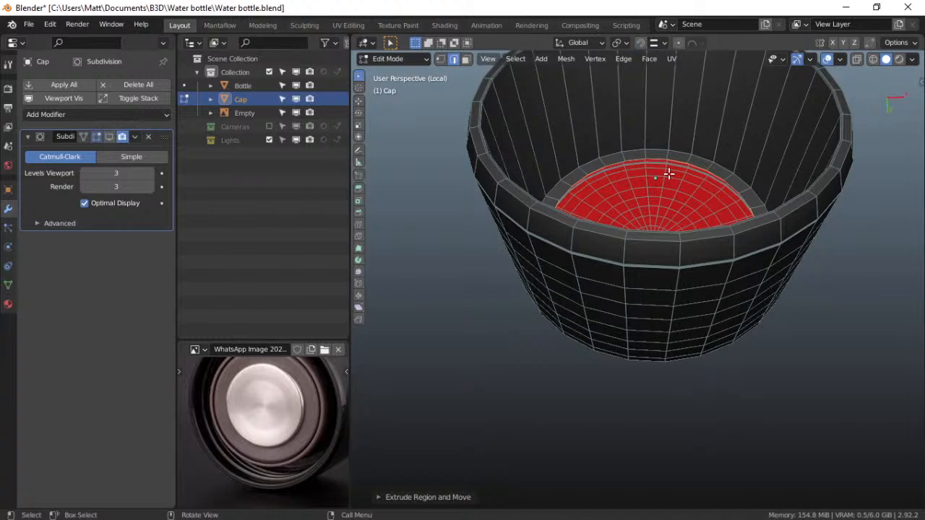
{"action": "key", "text": "e"}
{"action": "key", "text": "z"}
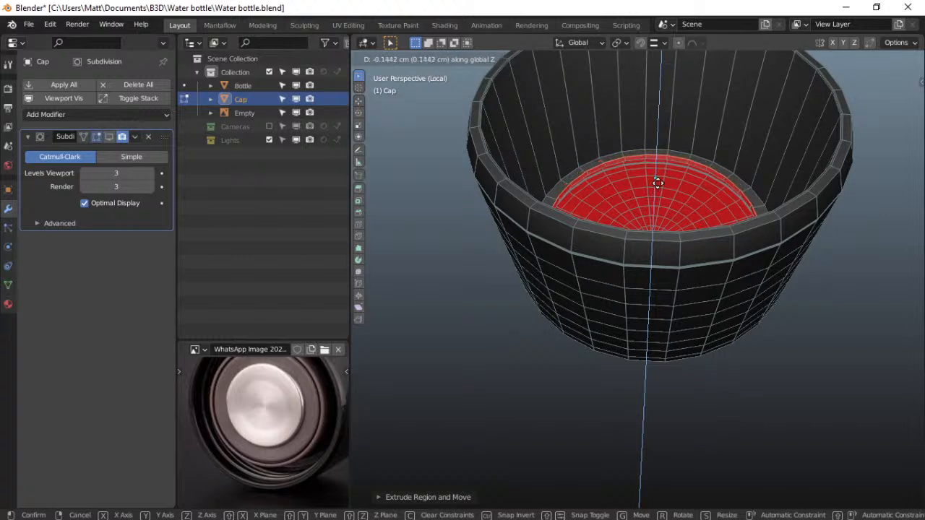
{"action": "left_click", "coordinate": [655, 190]}
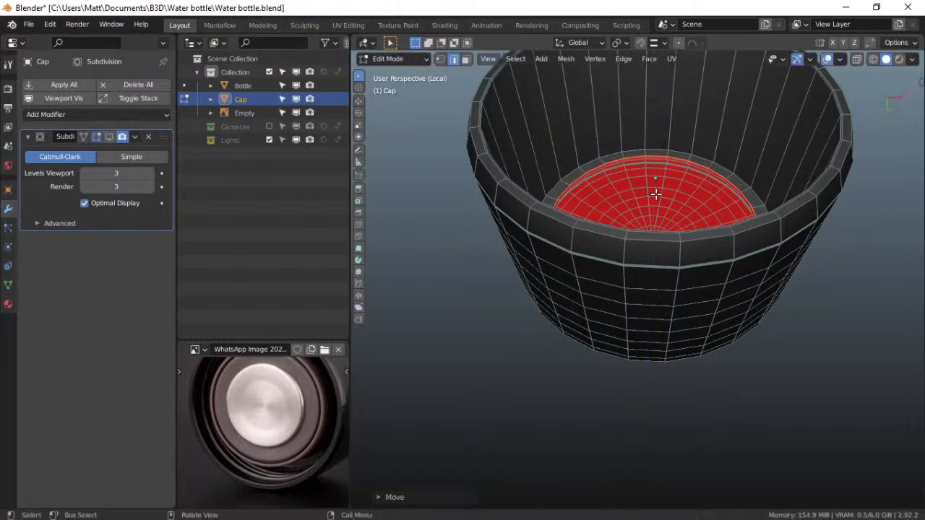
Extrude the same inner edge loop about 3.5 cm farther along Z toward the cap's open end
{"action": "key", "text": "g"}
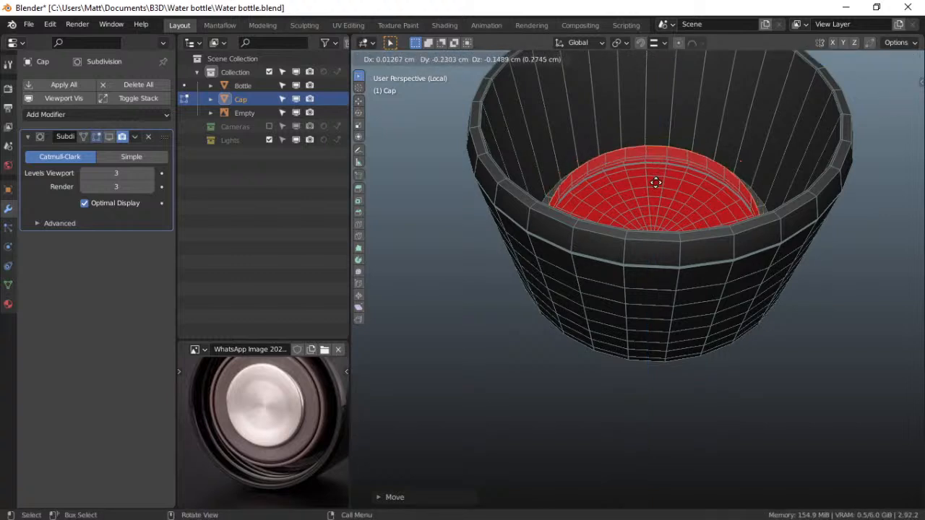
{"action": "key", "text": "z"}
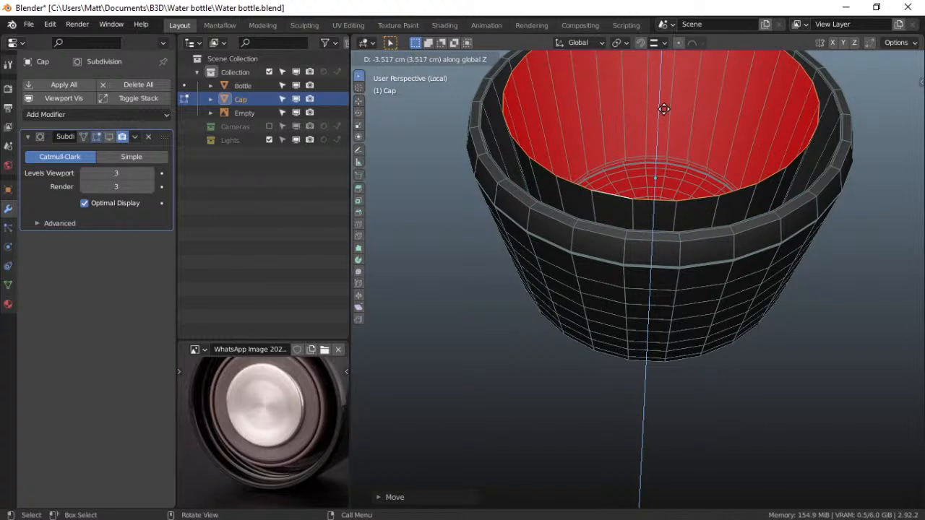
{"action": "left_click", "coordinate": [664, 109]}
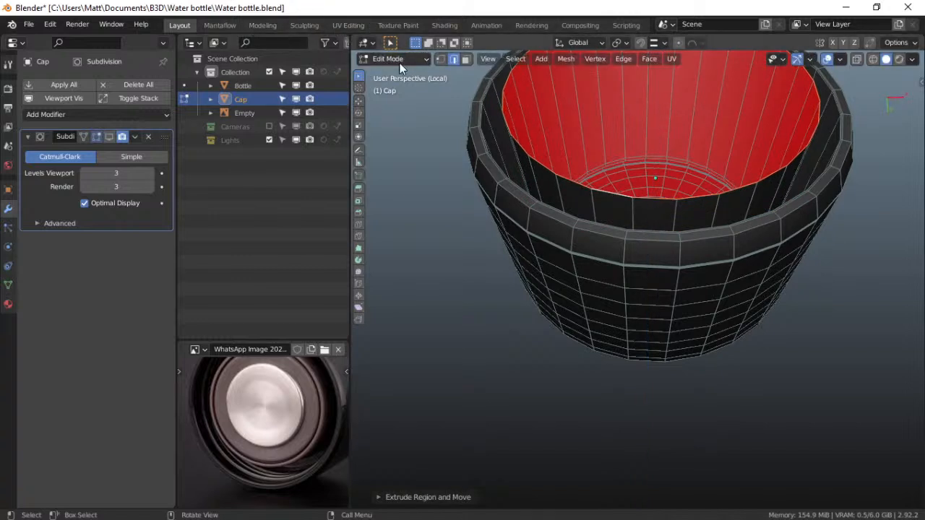
Show the cap in Quad View and compare the extruded inner wall's depth with the reference photo of the cap's underside
{"action": "left_click", "coordinate": [484, 58]}
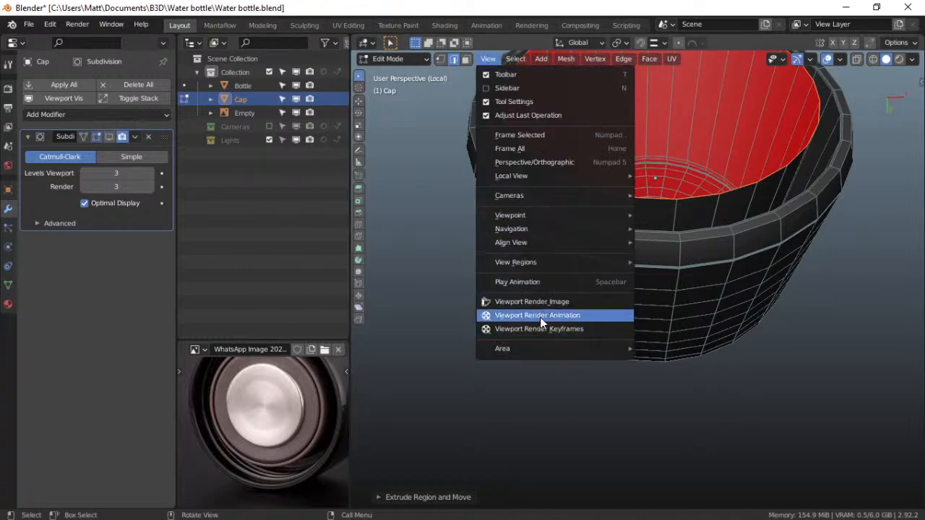
{"action": "mouse_move", "coordinate": [535, 347]}
{"action": "left_click", "coordinate": [602, 347]}
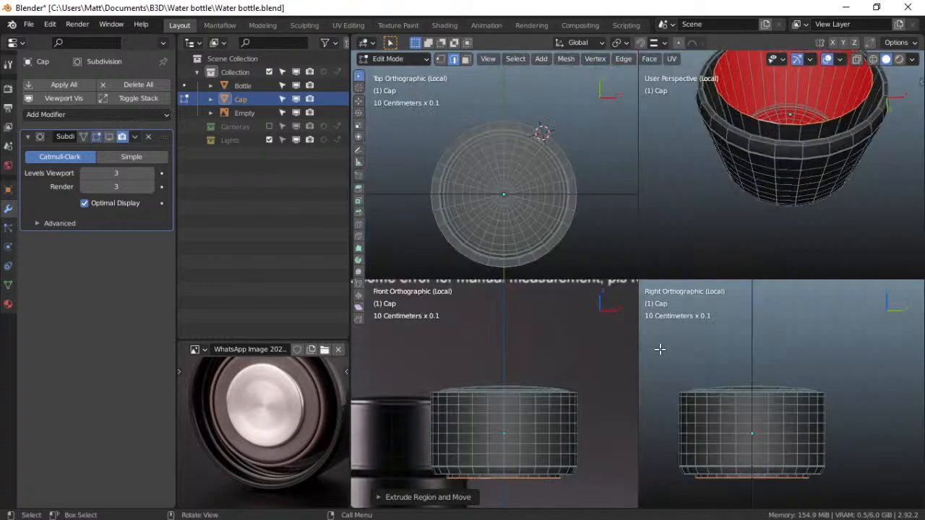
{"action": "middle_click_drag", "start_coordinate": [699, 193], "coordinate": [718, 212], "text": "shift"}
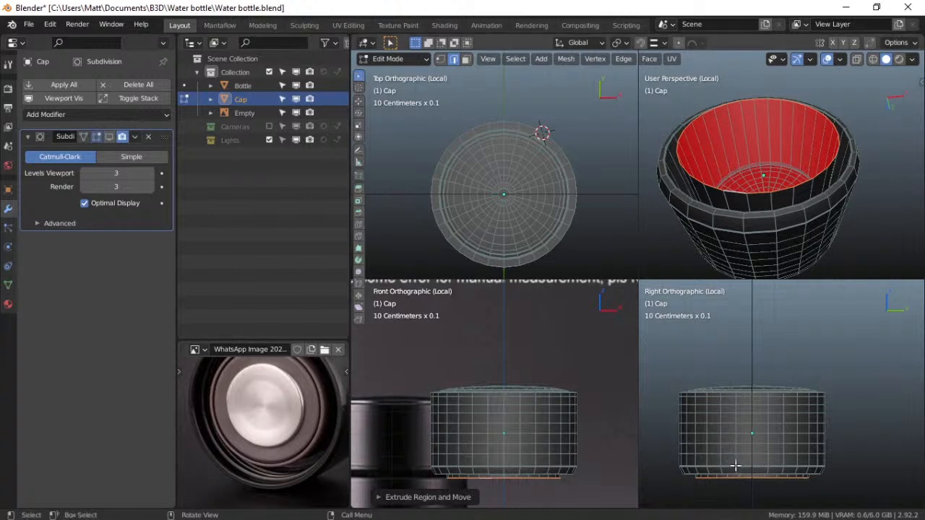
{"action": "scroll", "coordinate": [304, 450], "scroll_direction": "down", "scroll_amount": 2}
{"action": "scroll", "coordinate": [304, 451], "scroll_direction": "down", "scroll_amount": 4}
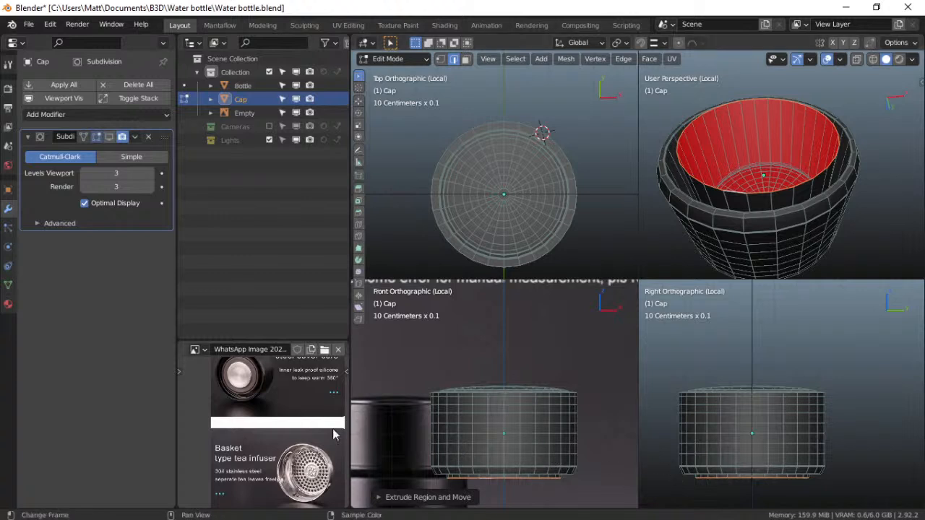
{"action": "scroll", "coordinate": [311, 418], "scroll_direction": "up", "scroll_amount": 3}
{"action": "middle_click_drag", "start_coordinate": [310, 418], "coordinate": [279, 478]}
{"action": "scroll", "coordinate": [277, 469], "scroll_direction": "up", "scroll_amount": 5}
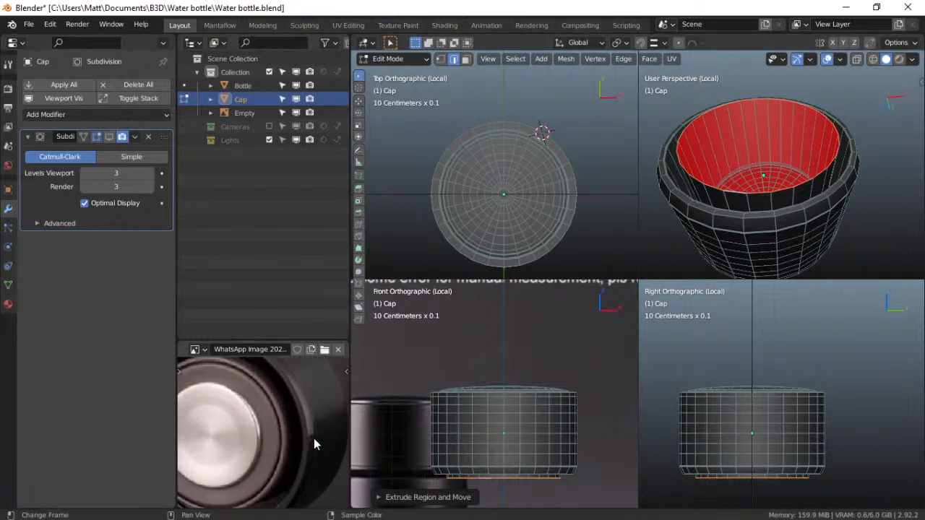
{"action": "middle_click_drag", "start_coordinate": [706, 440], "coordinate": [715, 409], "text": "shift"}
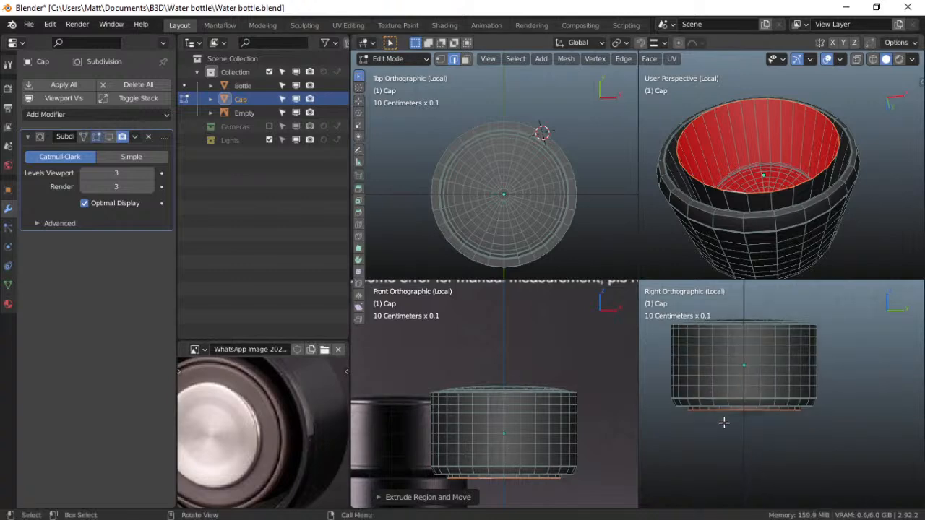
{"action": "scroll", "coordinate": [737, 430], "scroll_direction": "down", "scroll_amount": 1}
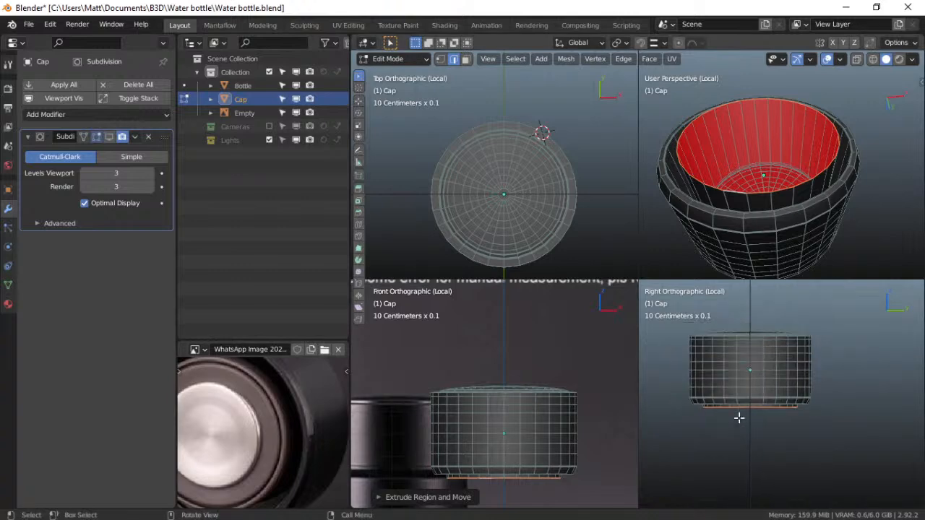
Fill the inner wall's open end with a face and inset it twice, about 0.09 cm and 0.04 cm, for narrow rim rings
{"action": "scroll", "coordinate": [787, 179], "scroll_direction": "up", "scroll_amount": 3}
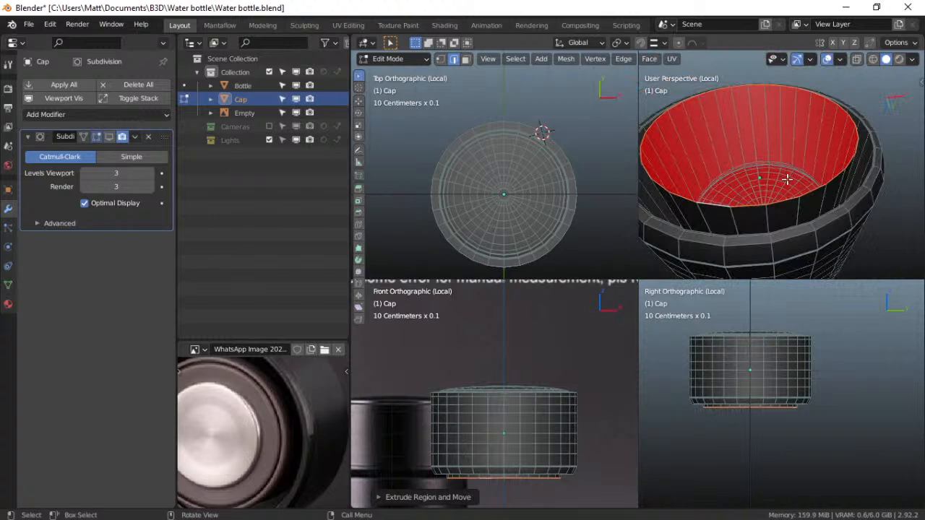
{"action": "key", "text": "f"}
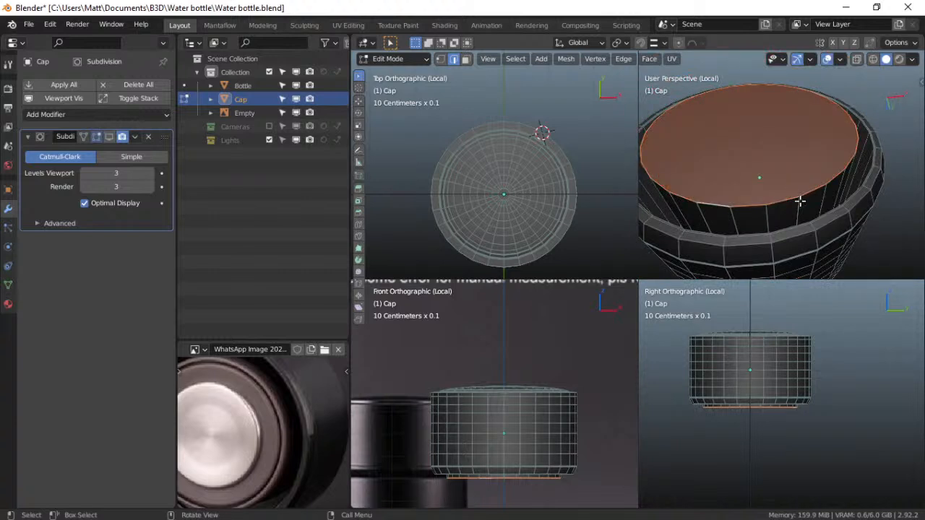
{"action": "key", "text": "i"}
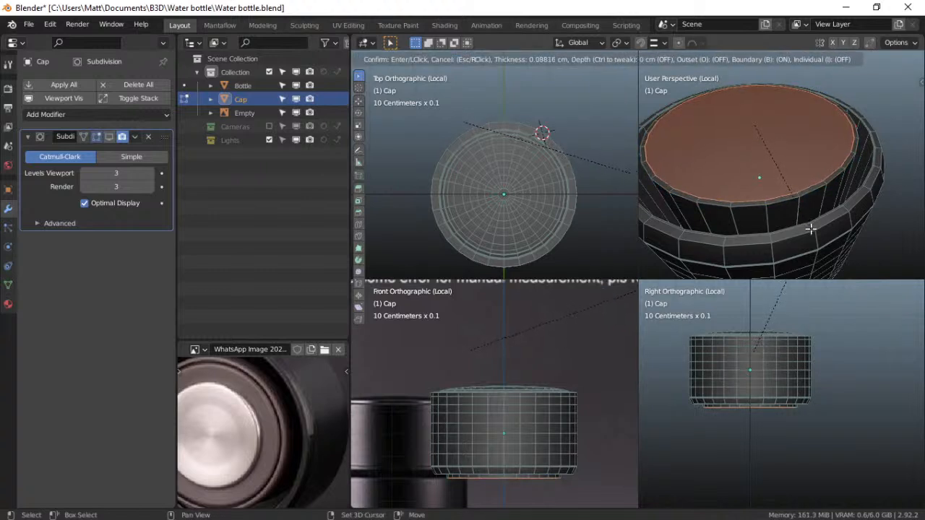
{"action": "left_click", "coordinate": [811, 228]}
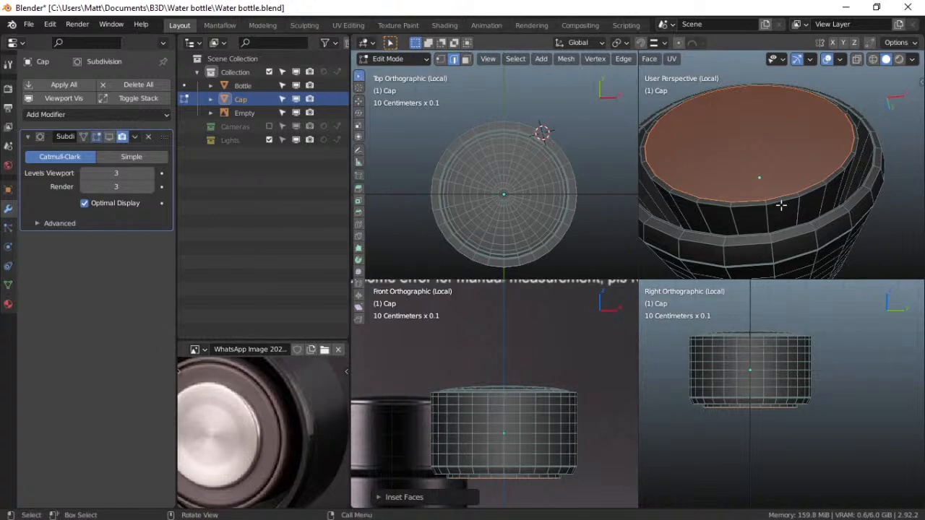
{"action": "key", "text": "i"}
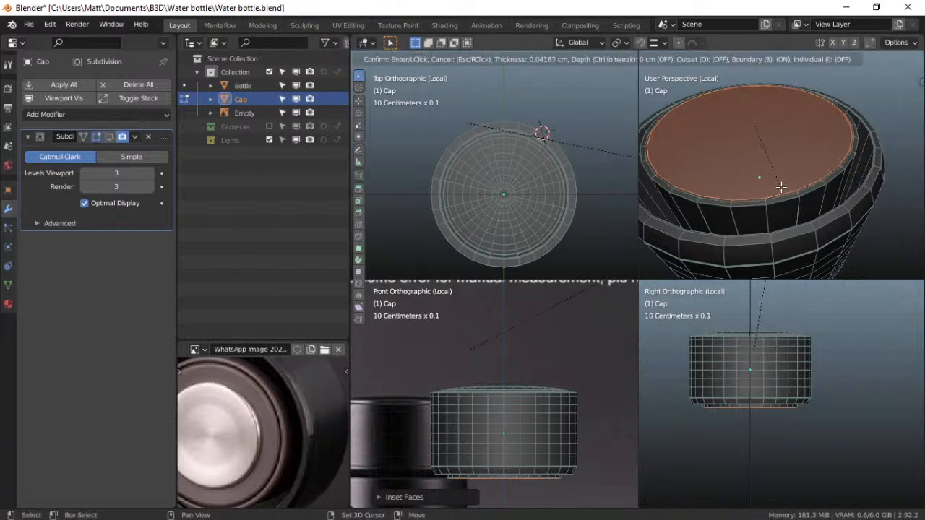
{"action": "left_click", "coordinate": [782, 187]}
Inset the end face repeatedly toward its centre to form wider concentric rings around a small central disc
{"action": "middle_click_drag", "start_coordinate": [771, 195], "coordinate": [780, 217]}
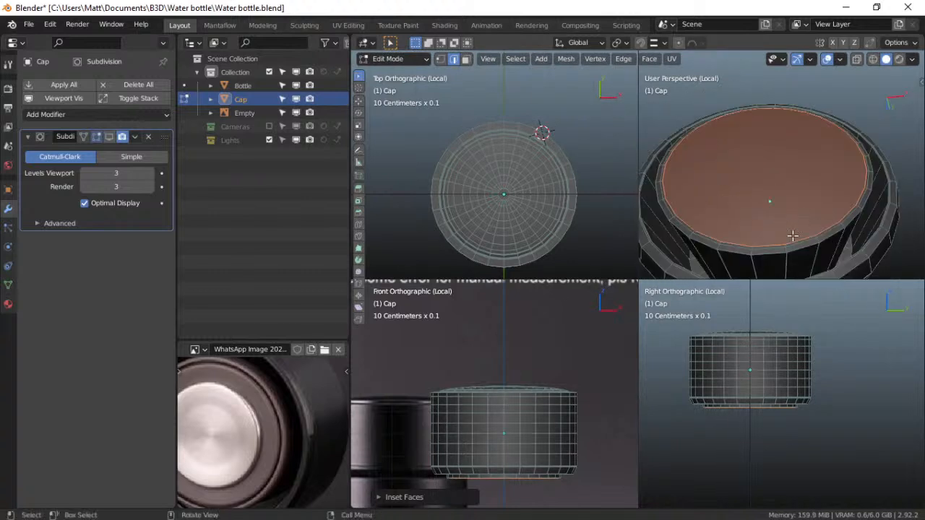
{"action": "key", "text": "i"}
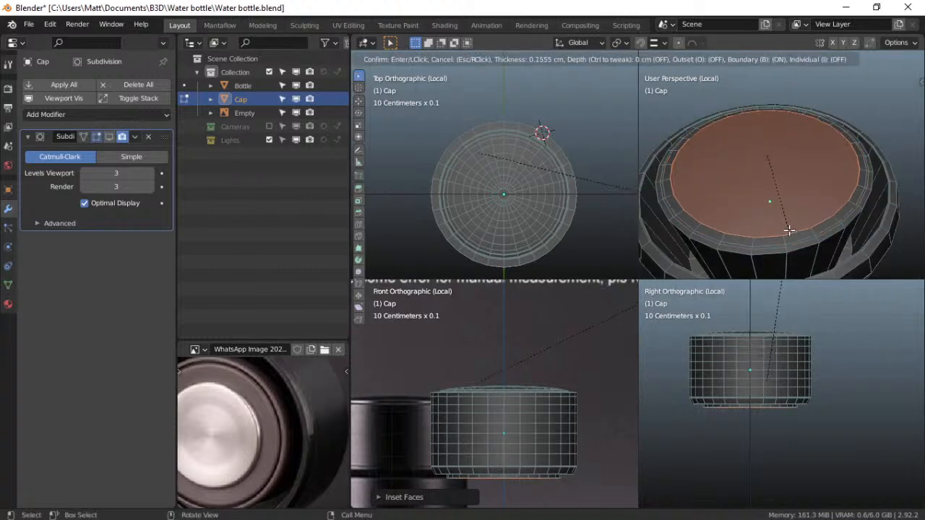
{"action": "left_click", "coordinate": [790, 227]}
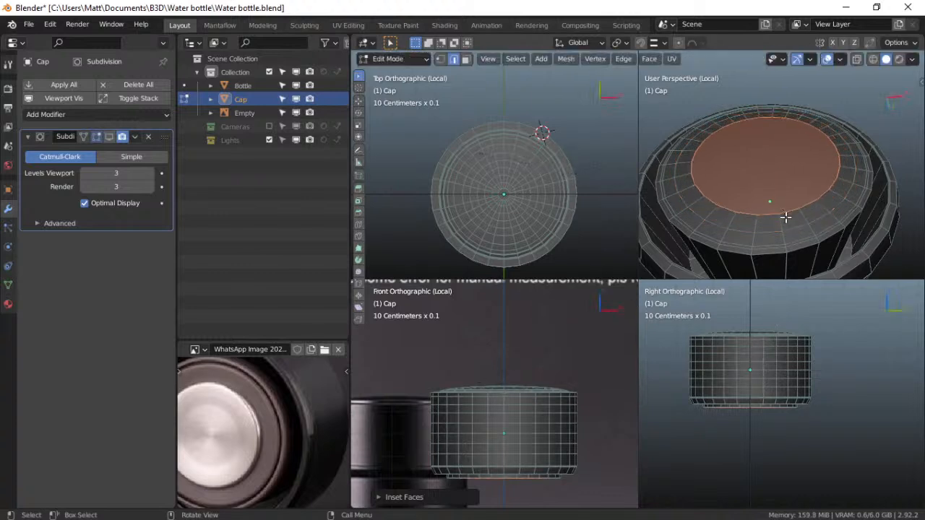
{"action": "key", "text": "i"}
{"action": "left_click", "coordinate": [774, 176]}
{"action": "key", "text": "i"}
{"action": "left_click", "coordinate": [771, 169]}
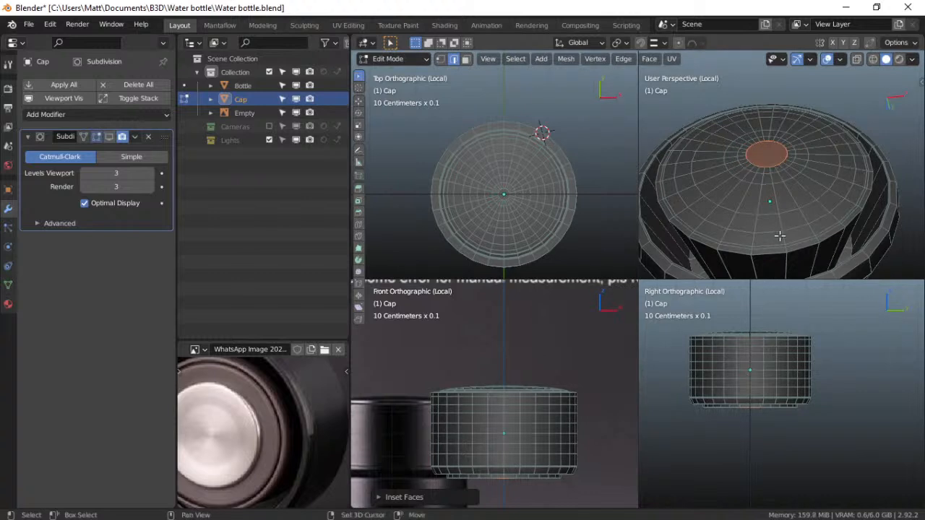
Leave Quad View and return to a single perspective view of the cap's underside
{"action": "middle_click_drag", "start_coordinate": [780, 233], "coordinate": [778, 193]}
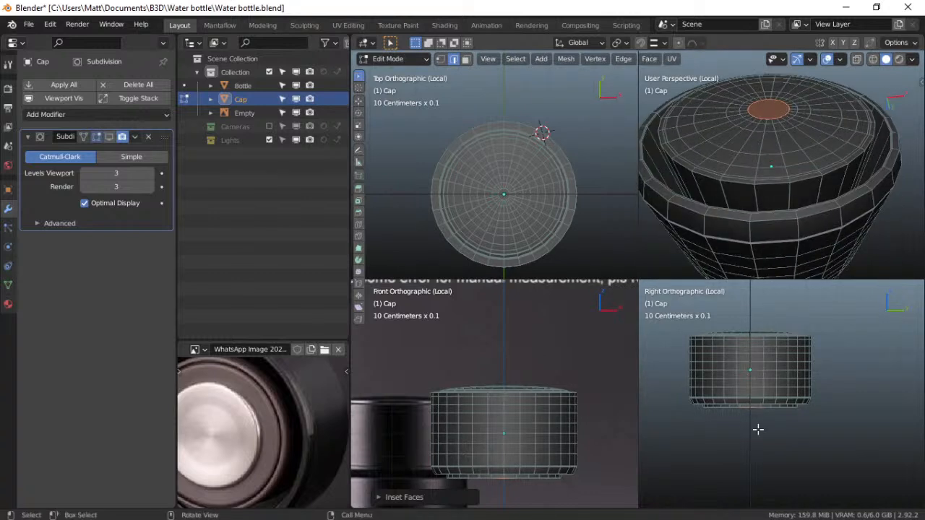
{"action": "left_click", "coordinate": [487, 59]}
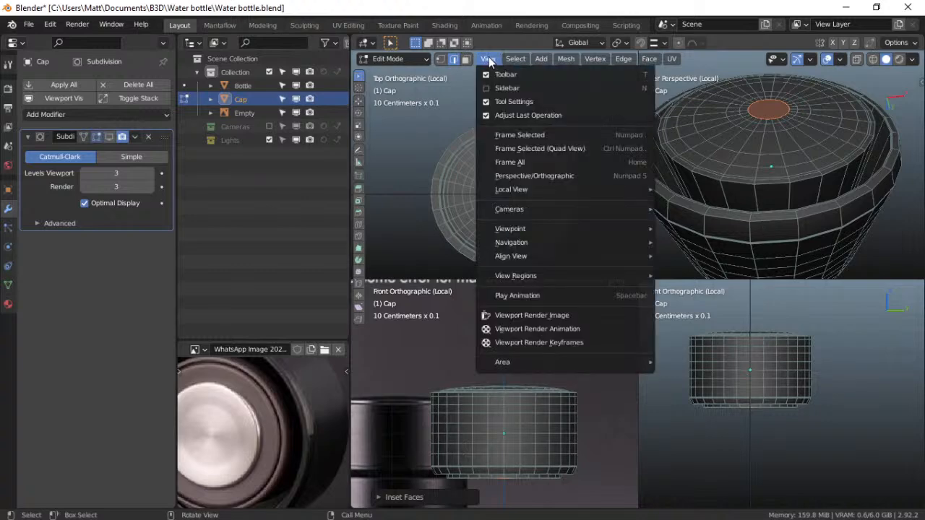
{"action": "mouse_move", "coordinate": [529, 363]}
{"action": "left_click", "coordinate": [678, 361]}
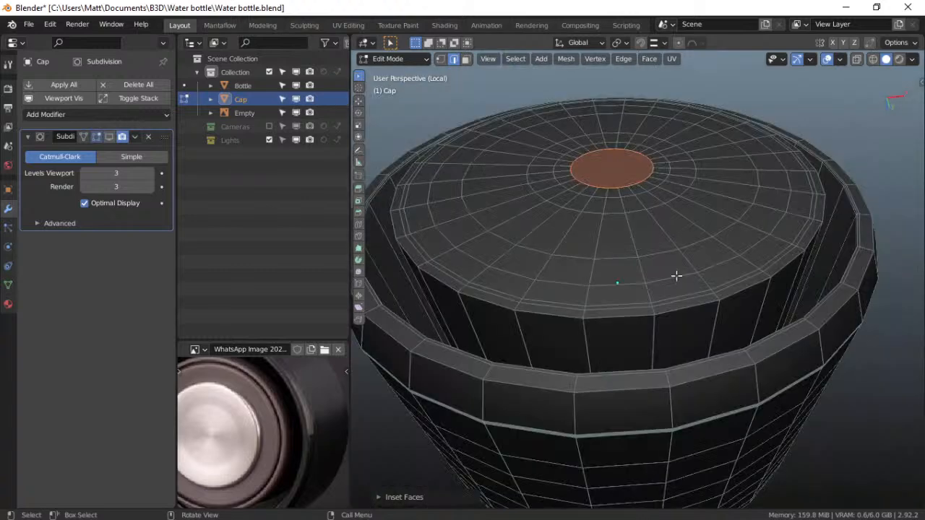
{"action": "middle_click_drag", "start_coordinate": [620, 302], "coordinate": [605, 310]}
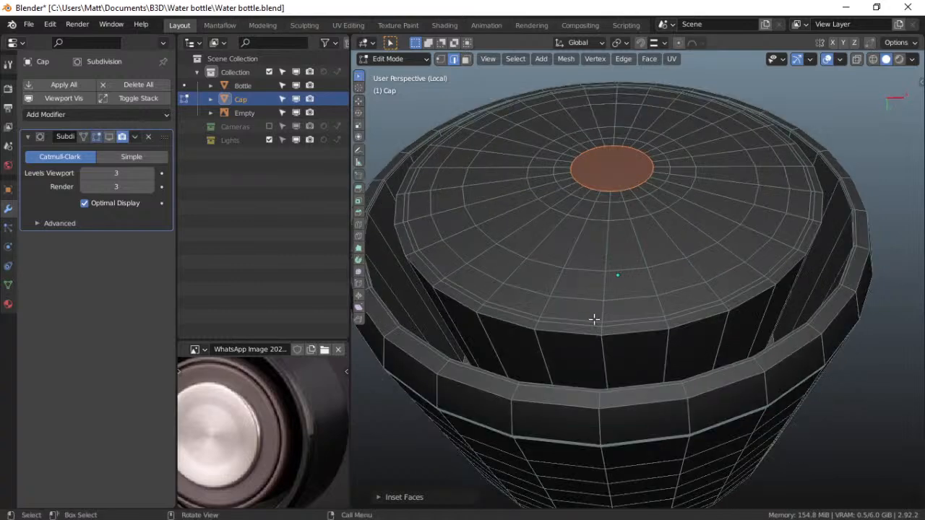
Select the inner of the two narrow face rings near the underside disc's rim in face mode, and save the file
{"action": "key", "text": "3"}
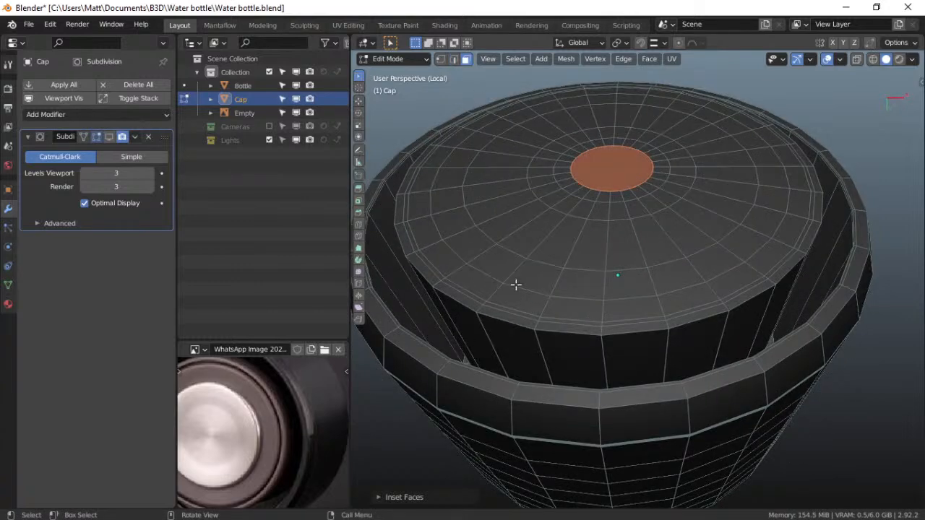
{"action": "left_click", "coordinate": [541, 318], "text": "alt"}
{"action": "left_click", "coordinate": [537, 324], "text": "alt"}
{"action": "left_click", "coordinate": [539, 319], "text": "alt"}
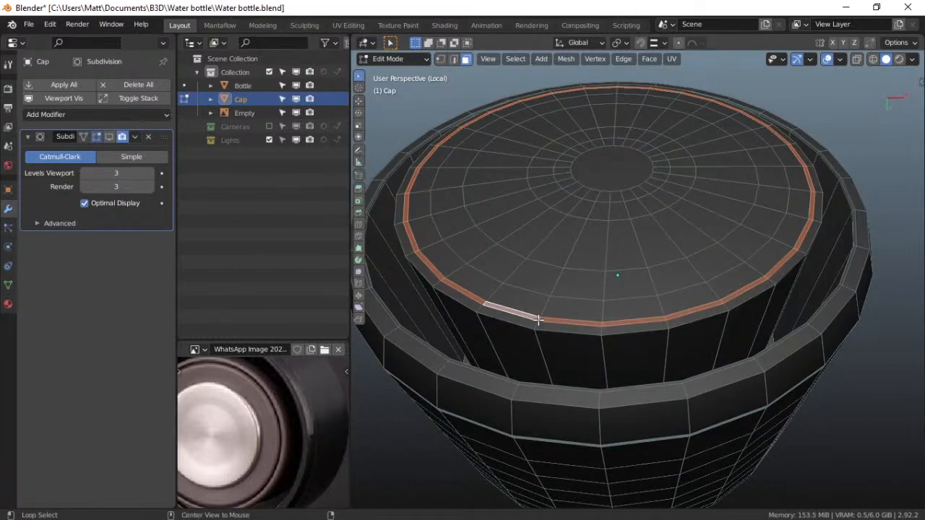
{"action": "key", "text": "ctrl+s"}
{"action": "scroll", "coordinate": [568, 318], "scroll_direction": "up", "scroll_amount": 5}
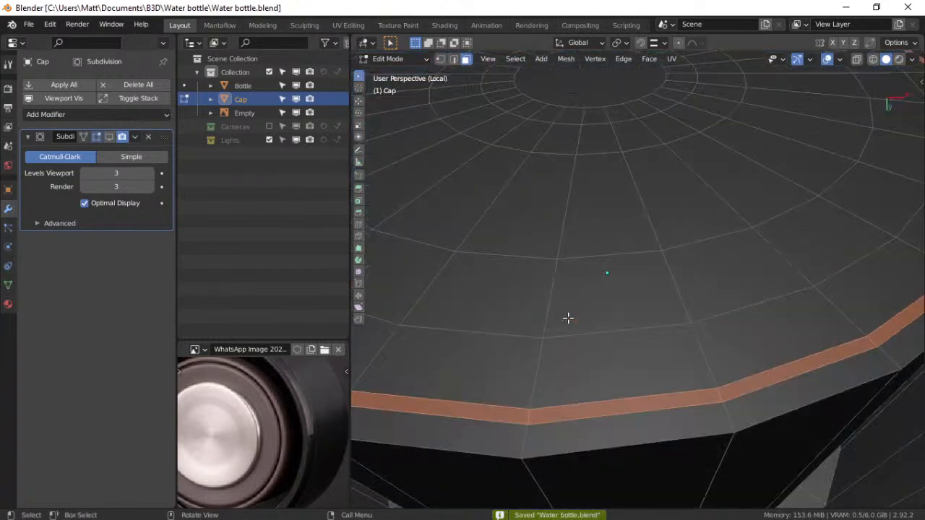
Extrude the selected narrow face ring about 0.12 cm into the underside disc along the Z axis to form a groove
{"action": "middle_click_drag", "start_coordinate": [545, 326], "coordinate": [607, 304]}
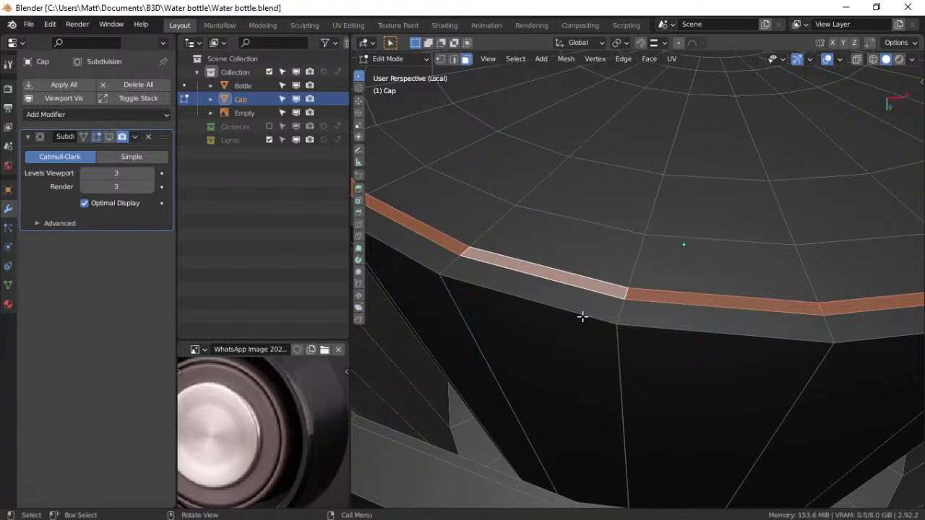
{"action": "key", "text": "e"}
{"action": "key", "text": "z"}
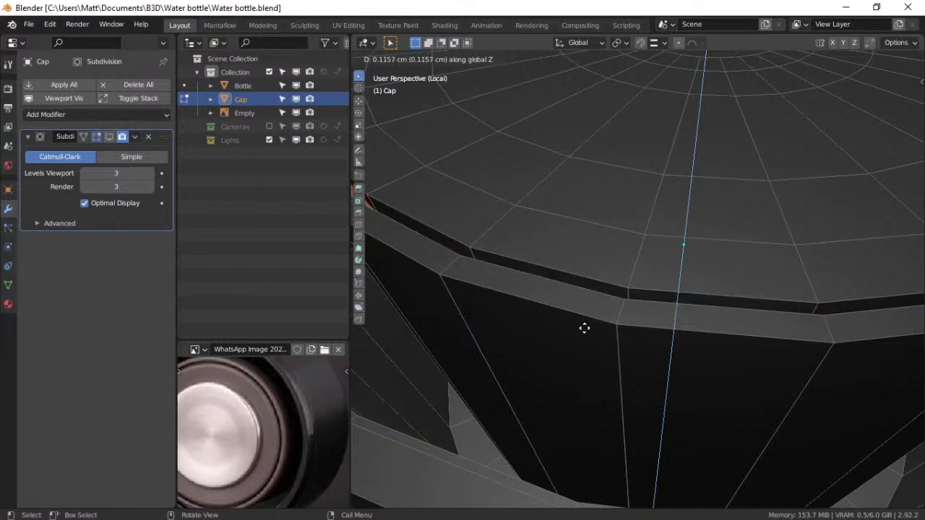
{"action": "left_click", "coordinate": [585, 327]}
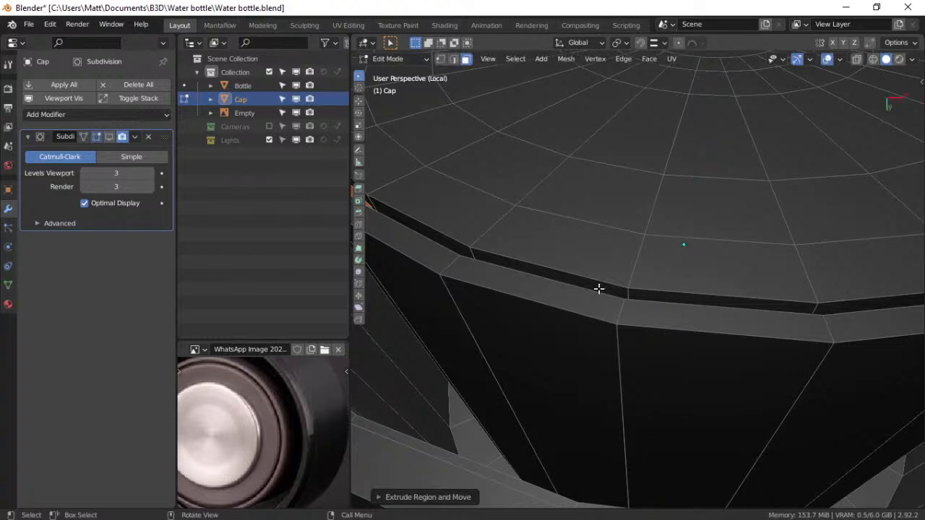
Bevel the inner and outer edge loops of the narrow groove about 0.017 cm with two segments
{"action": "key", "text": "2"}
{"action": "left_click", "coordinate": [543, 265], "text": "alt"}
{"action": "left_click", "coordinate": [546, 281], "text": "alt+shift"}
{"action": "key", "text": "ctrl+b"}
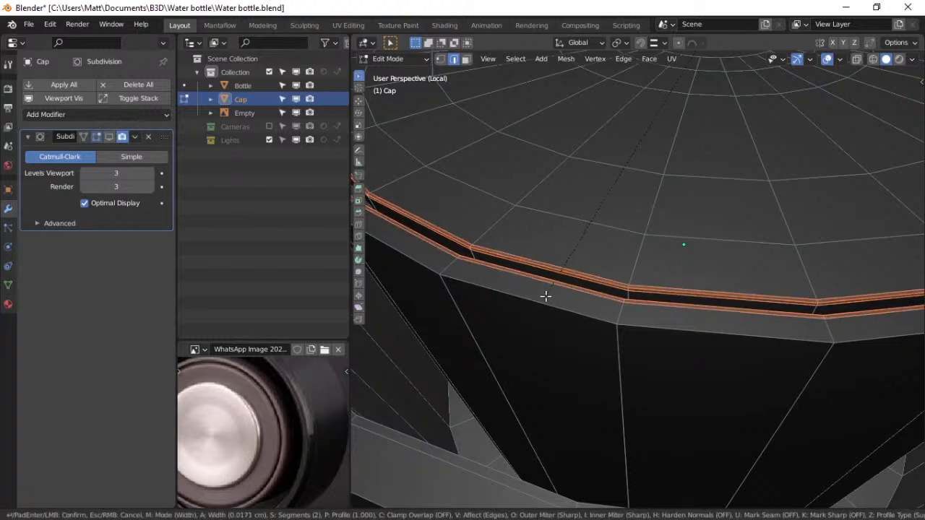
{"action": "left_click", "coordinate": [546, 297]}
Return to Object Mode, show the subdivision smoothing in the viewport, and examine the groove near the disc's rim
{"action": "key", "text": "ctrl+Tab"}
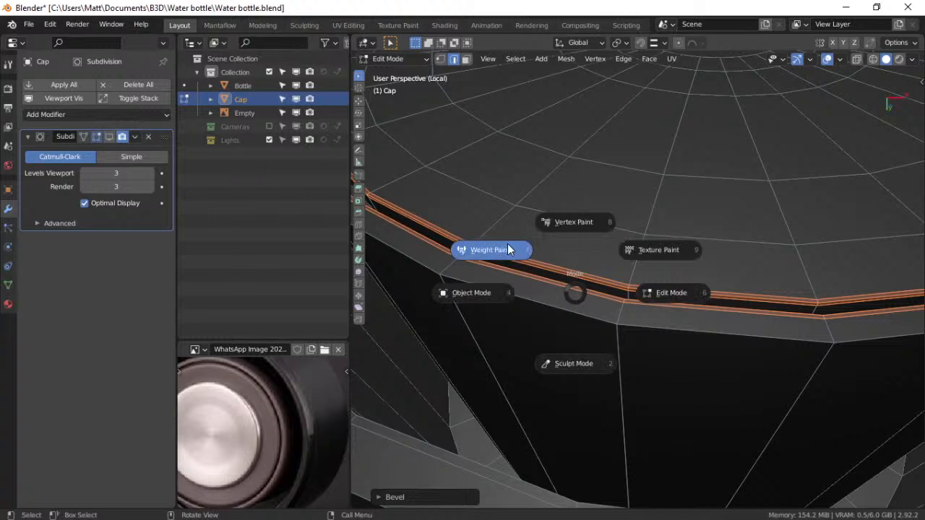
{"action": "left_click", "coordinate": [493, 289]}
{"action": "scroll", "coordinate": [589, 254], "scroll_direction": "down", "scroll_amount": 5}
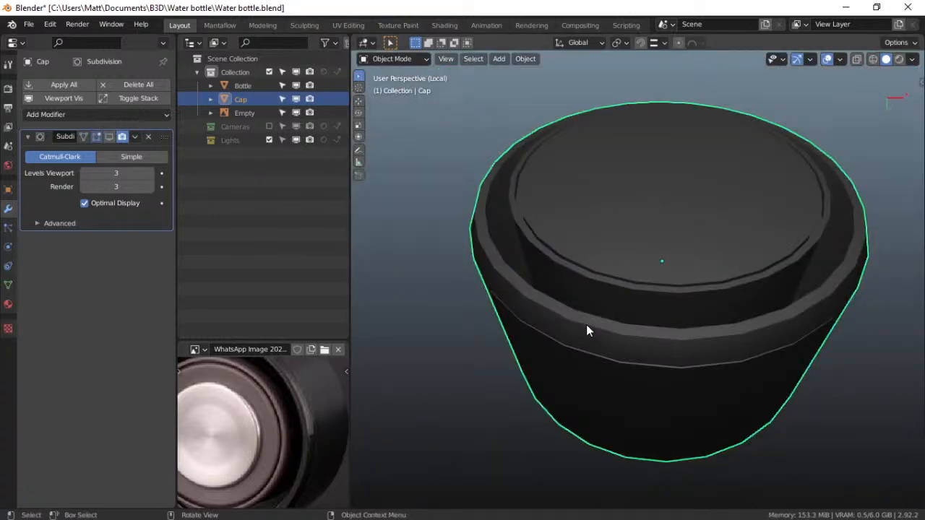
{"action": "key", "text": "q"}
{"action": "middle_click_drag", "start_coordinate": [550, 329], "coordinate": [630, 276]}
{"action": "scroll", "coordinate": [630, 270], "scroll_direction": "up", "scroll_amount": 10}
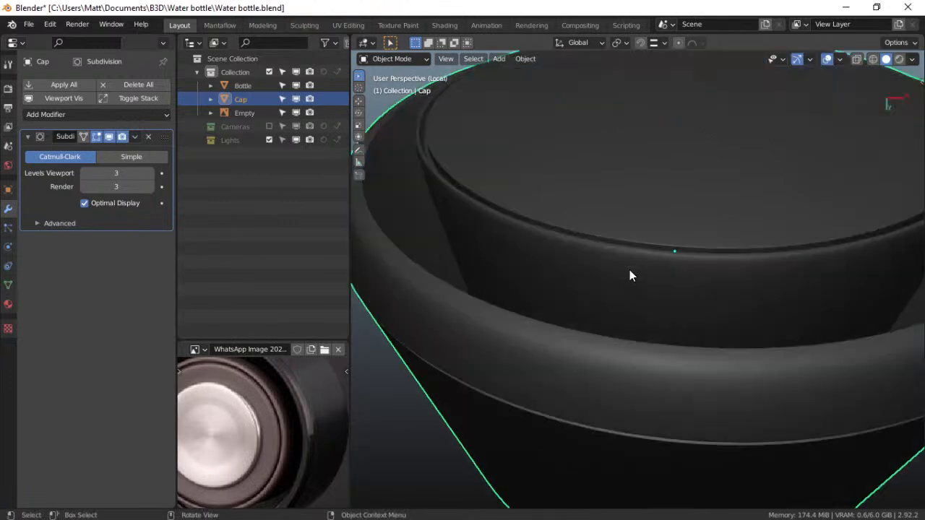
{"action": "middle_click_drag", "start_coordinate": [582, 298], "coordinate": [575, 273]}
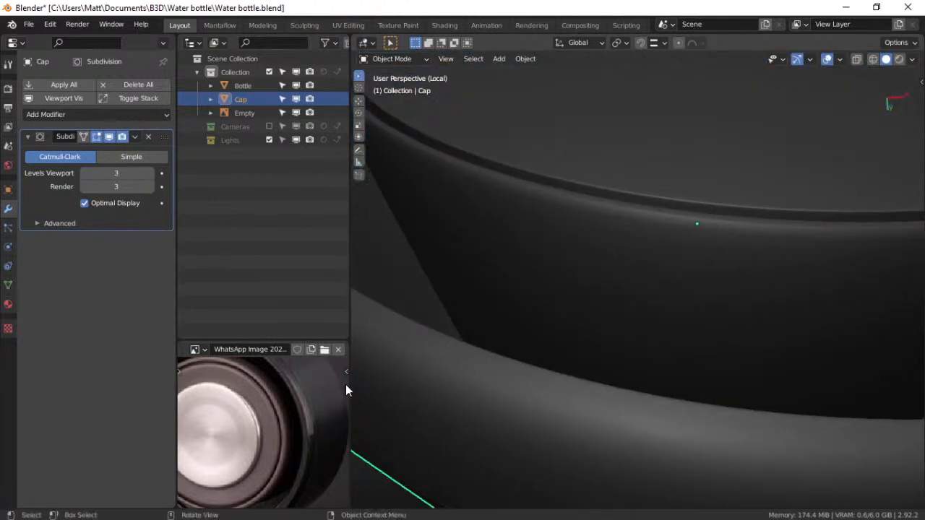
{"action": "scroll", "coordinate": [620, 300], "scroll_direction": "up", "scroll_amount": 2}
{"action": "middle_click_drag", "start_coordinate": [630, 209], "coordinate": [623, 249], "text": "shift"}
{"action": "scroll", "coordinate": [624, 249], "scroll_direction": "down", "scroll_amount": 1}
{"action": "scroll", "coordinate": [586, 318], "scroll_direction": "down", "scroll_amount": 2}
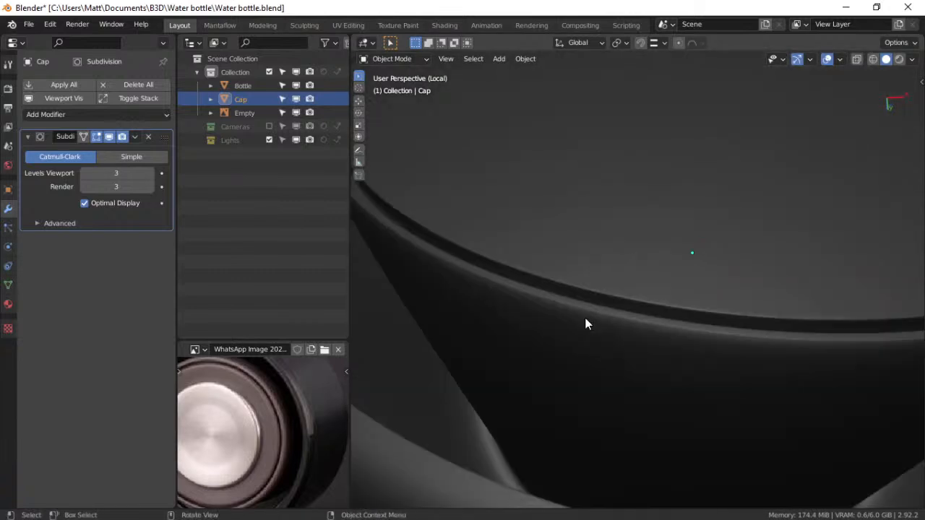
Dissolve the outermost bevel edge loop beside the groove and check the smoothed rim in Object Mode
{"action": "key", "text": "ctrl+Tab"}
{"action": "left_click", "coordinate": [638, 331]}
{"action": "left_click", "coordinate": [571, 419], "text": "alt"}
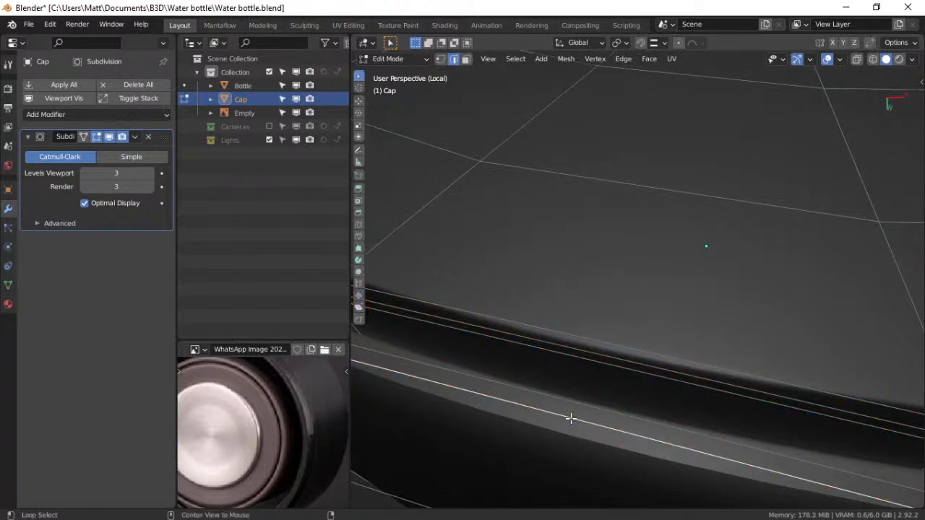
{"action": "key", "text": "x"}
{"action": "left_click", "coordinate": [613, 392]}
{"action": "key", "text": "ctrl+Tab"}
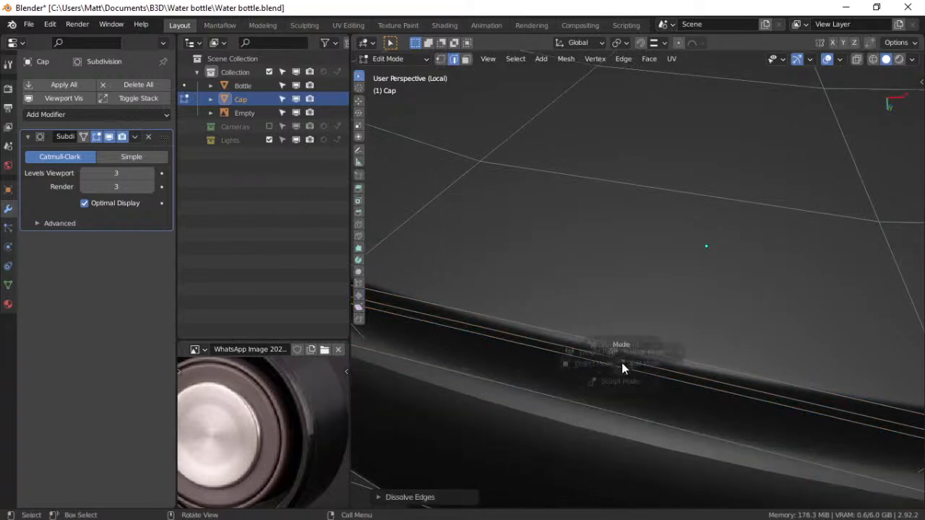
{"action": "left_click", "coordinate": [575, 367]}
{"action": "scroll", "coordinate": [595, 370], "scroll_direction": "down", "scroll_amount": 5}
{"action": "mouse_move", "coordinate": [595, 368]}
{"action": "middle_mouse_down"}
{"action": "mouse_move", "coordinate": [598, 388]}
{"action": "mouse_move", "coordinate": [583, 384]}
{"action": "mouse_move", "coordinate": [587, 373]}
{"action": "middle_mouse_up"}
{"action": "scroll", "coordinate": [599, 388], "scroll_direction": "up", "scroll_amount": 3}
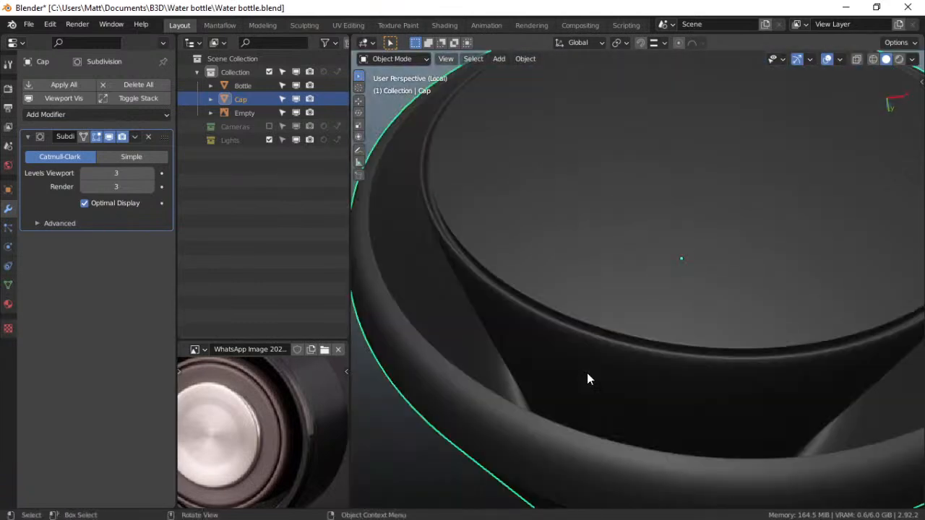
Undo the loop dissolve, the bevels and the groove extrusion, back to the flat face rings near the disc's rim
{"action": "key", "text": "Tab"}
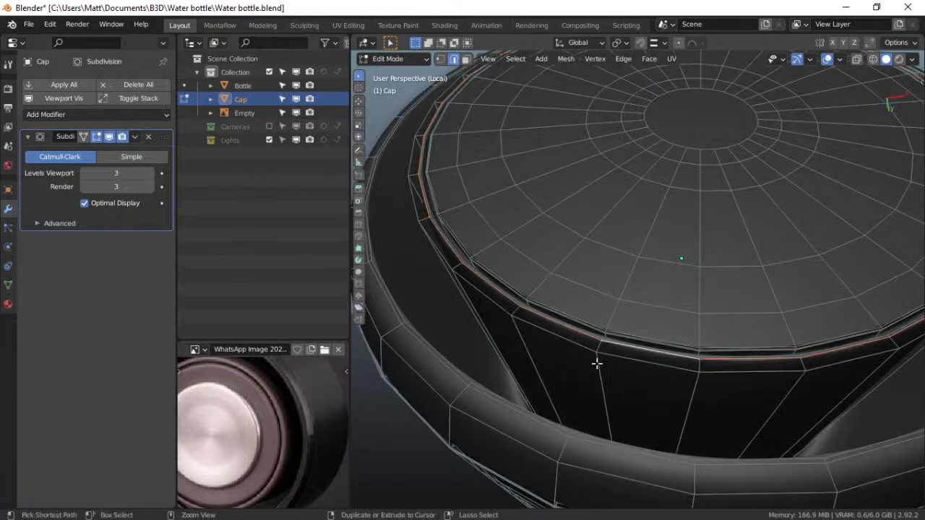
{"action": "key", "text": "Tab"}
{"action": "key", "text": "Tab"}
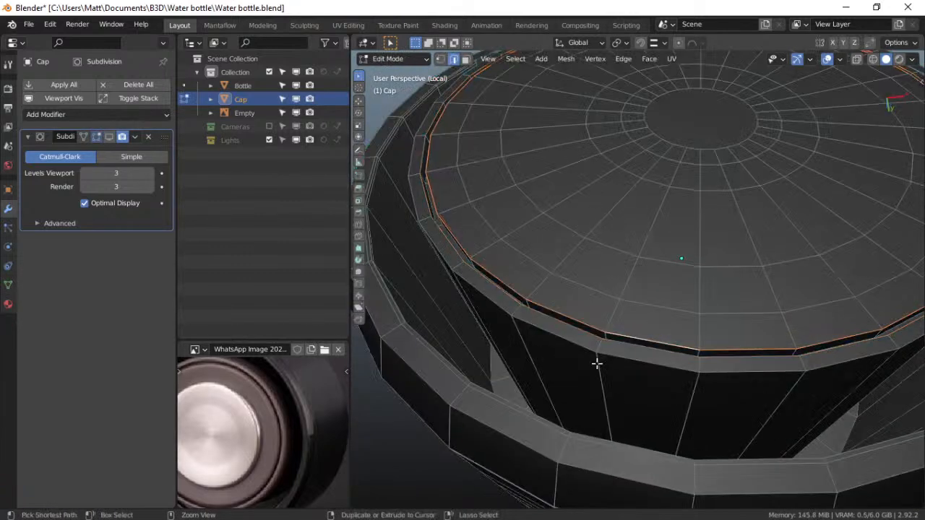
{"action": "key", "text": "3"}
{"action": "left_click", "coordinate": [597, 363], "text": "alt"}
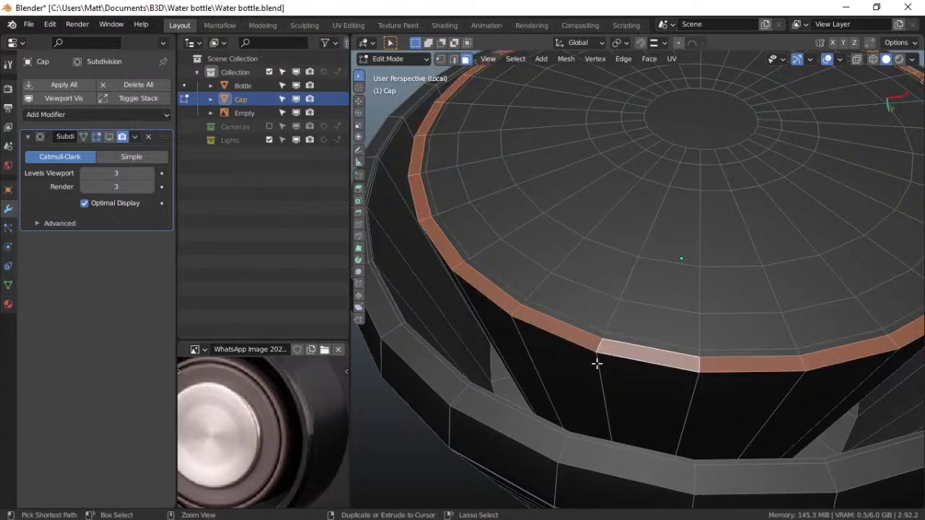
{"action": "left_click", "coordinate": [589, 327]}
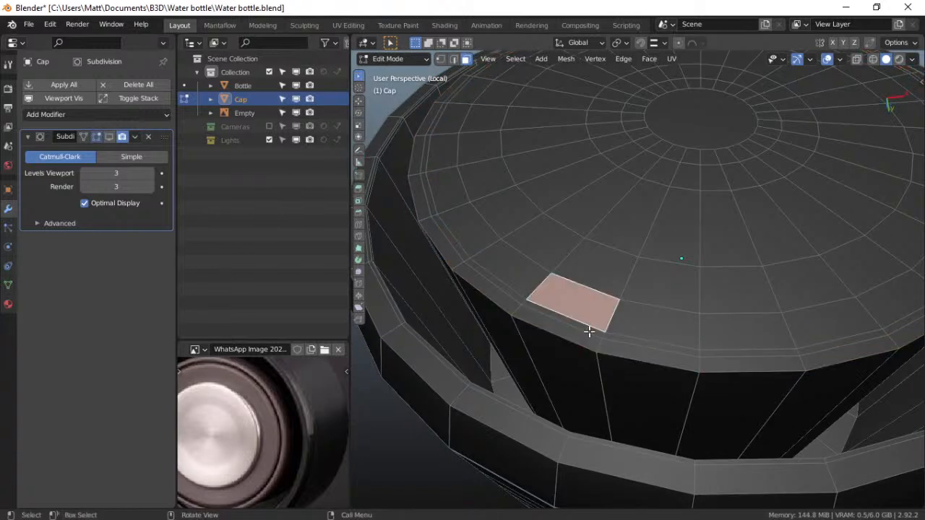
{"action": "left_click", "coordinate": [558, 313]}
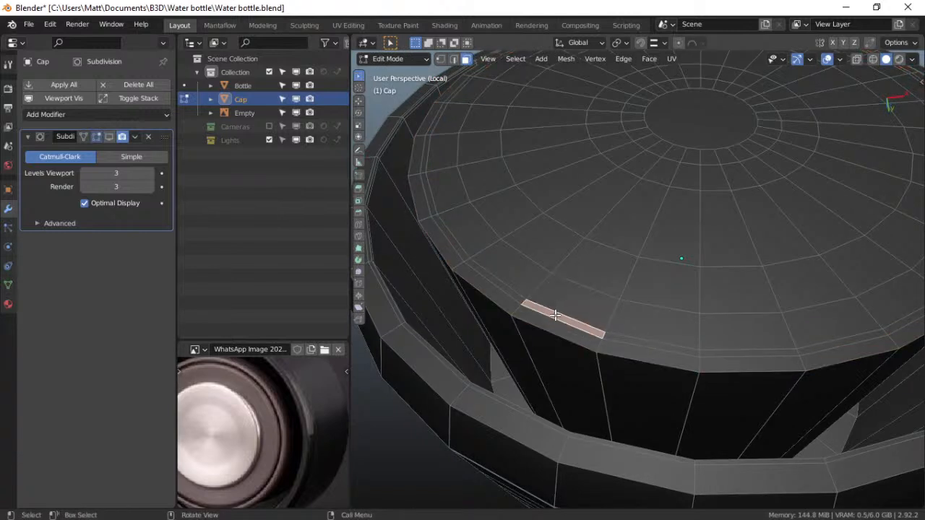
Slide the narrow ring's inner edge loop toward the disc's centre by a factor of about 0.32
{"action": "left_click", "coordinate": [453, 58]}
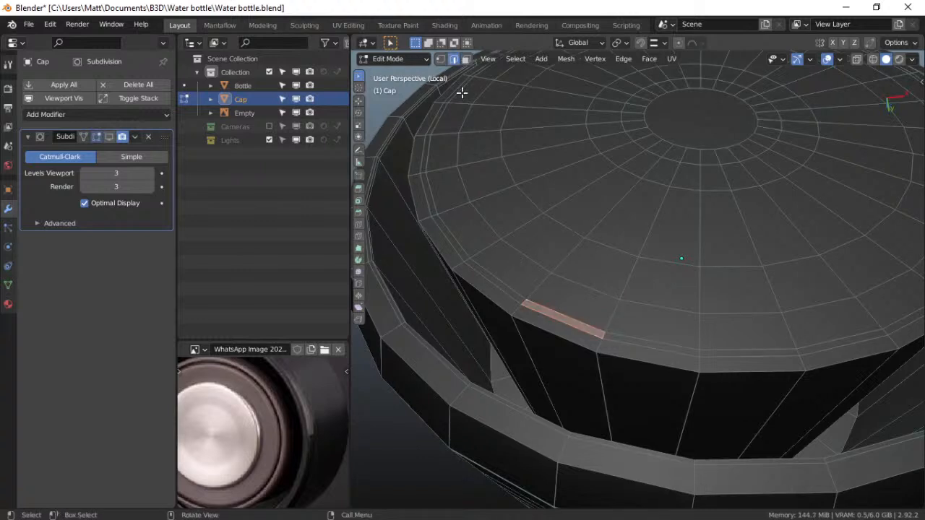
{"action": "left_click", "coordinate": [549, 307], "text": "alt"}
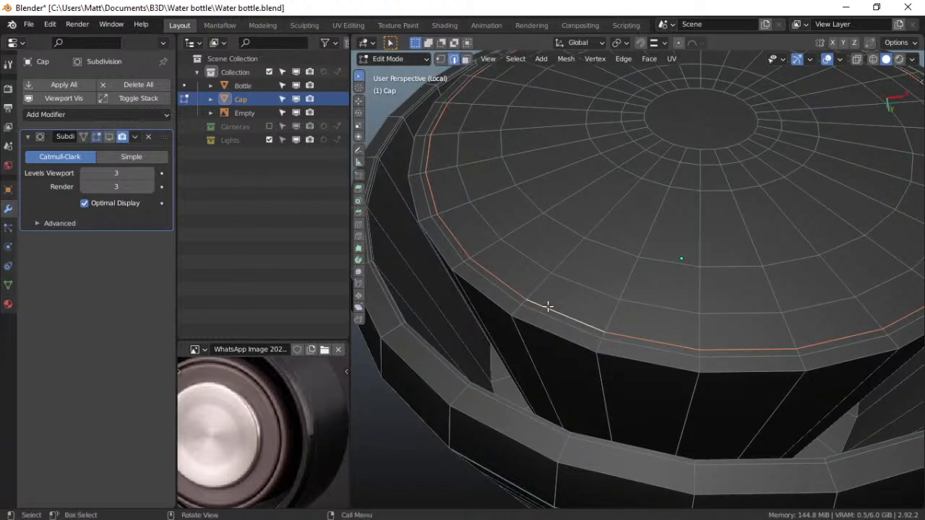
{"action": "key", "text": "g"}
{"action": "key", "text": "g"}
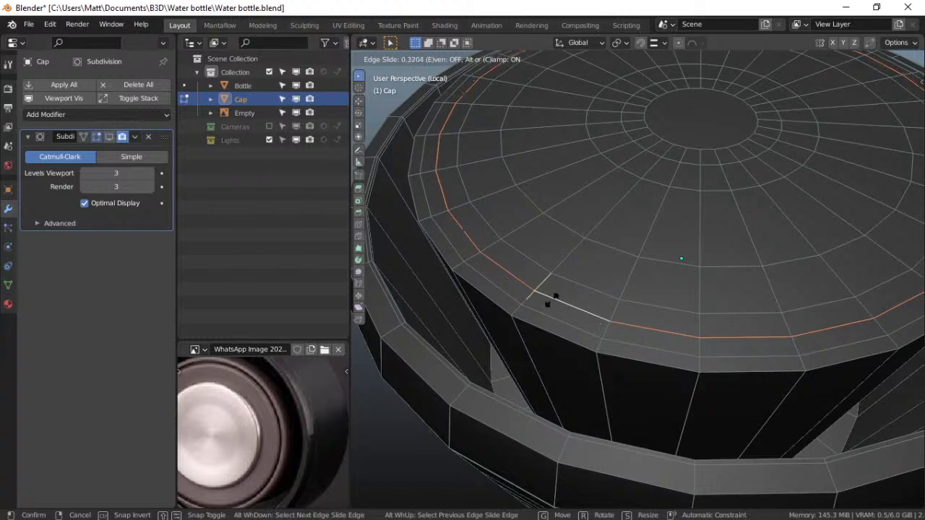
{"action": "left_click", "coordinate": [551, 311]}
Slide the ring's outer edge loop slightly inward, away from the disc's rim
{"action": "left_click", "coordinate": [557, 323]}
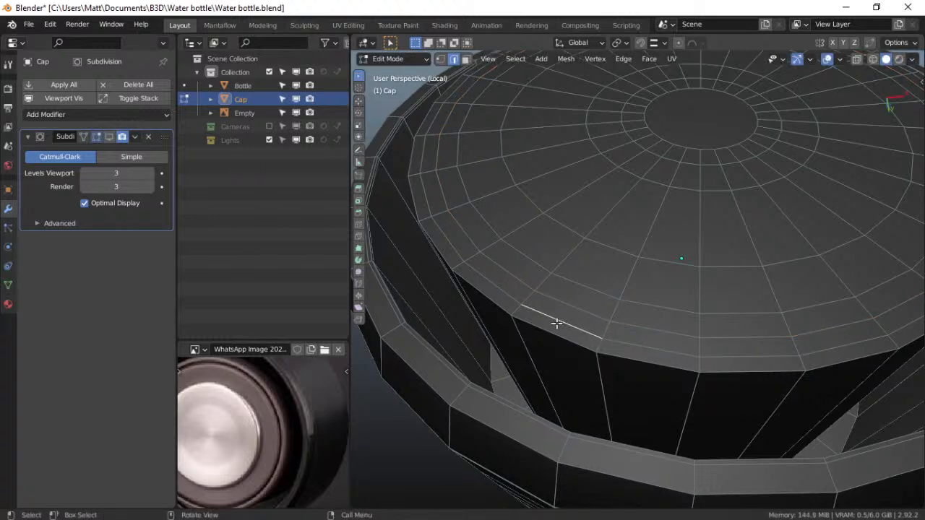
{"action": "key", "text": "alt+a"}
{"action": "left_click", "coordinate": [556, 323], "text": "alt"}
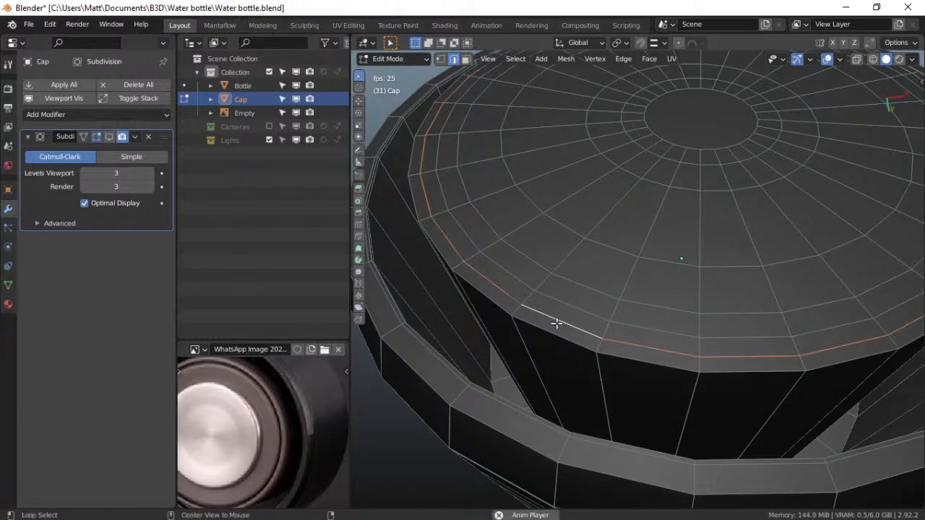
{"action": "key", "text": "alt+a"}
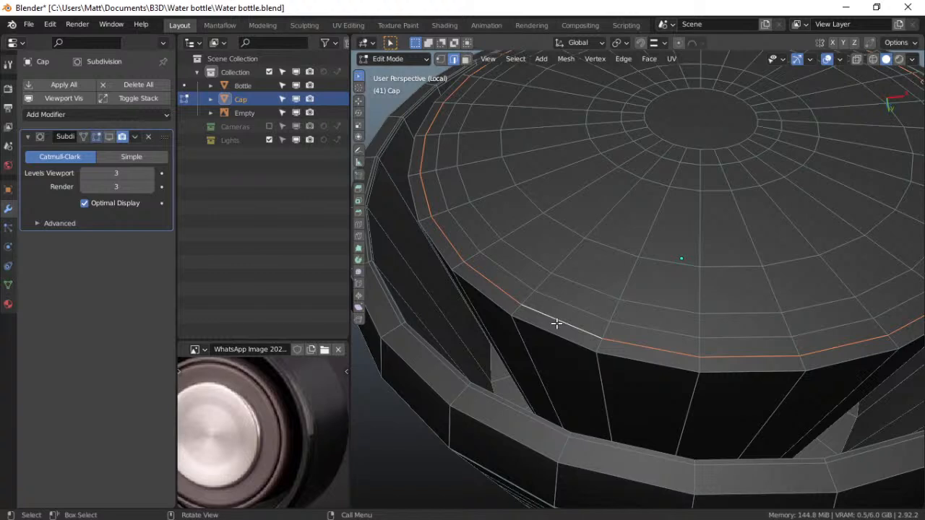
{"action": "key", "text": "g"}
{"action": "key", "text": "g"}
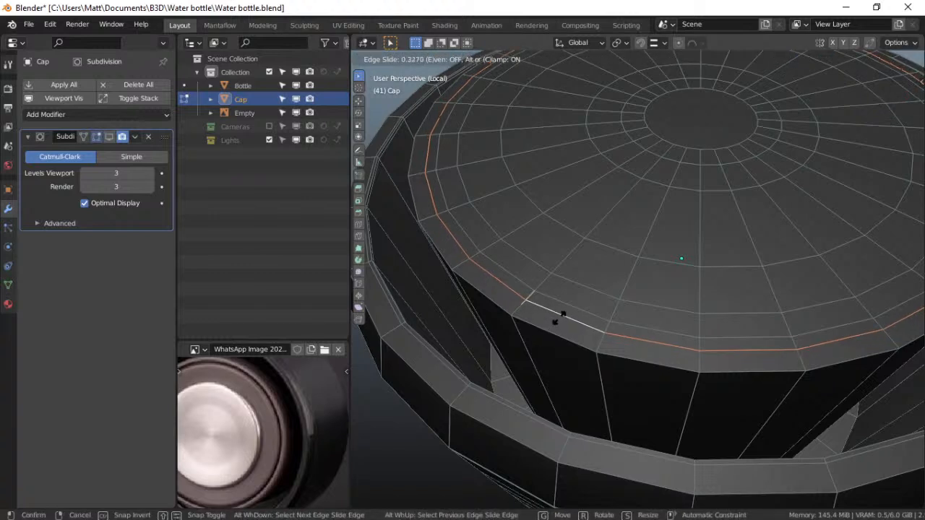
{"action": "left_click", "coordinate": [561, 318]}
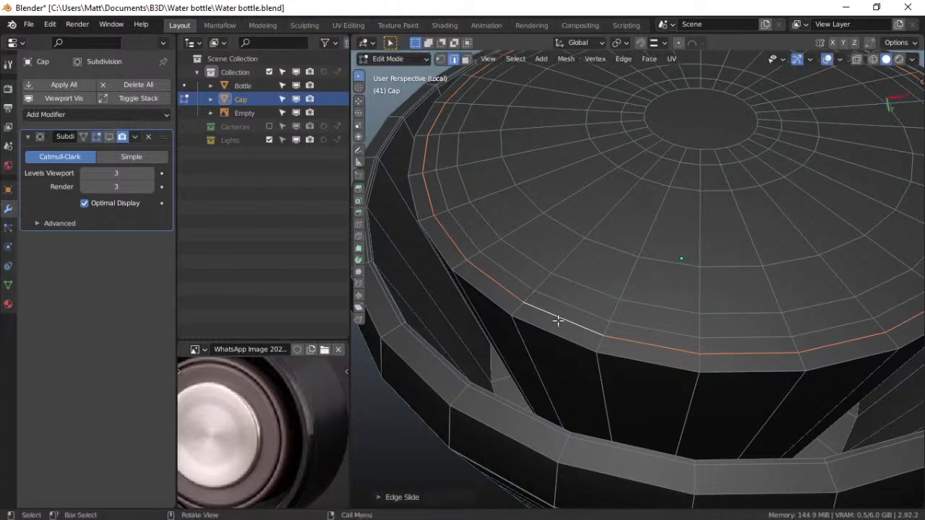
Select the widened face ring near the disc's rim and extrude it about 0.18 cm into the cap as a groove
{"action": "left_click", "coordinate": [528, 295], "text": "alt"}
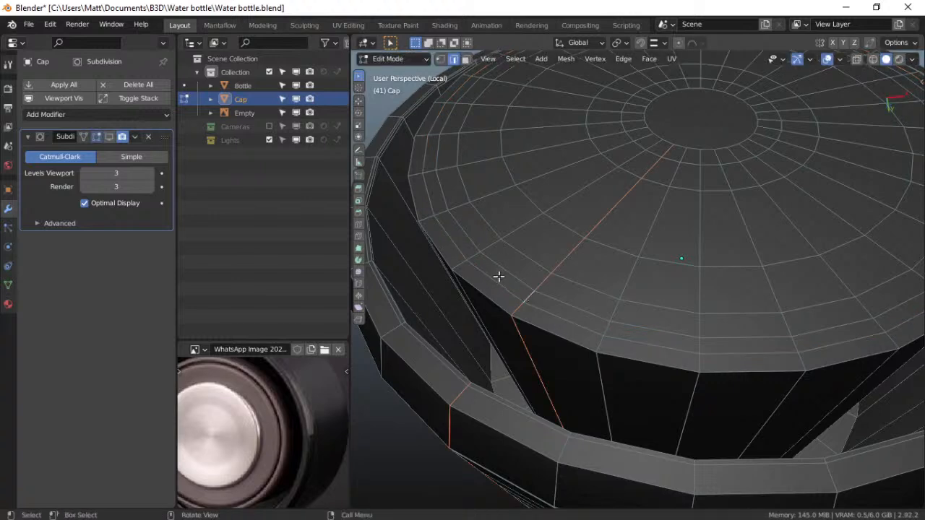
{"action": "key", "text": "3"}
{"action": "left_click", "coordinate": [529, 296], "text": "alt"}
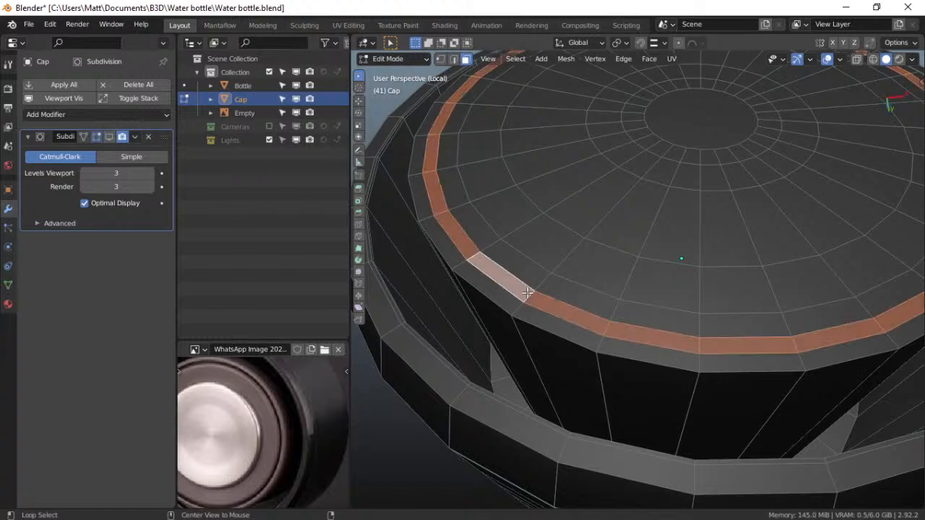
{"action": "key", "text": "e"}
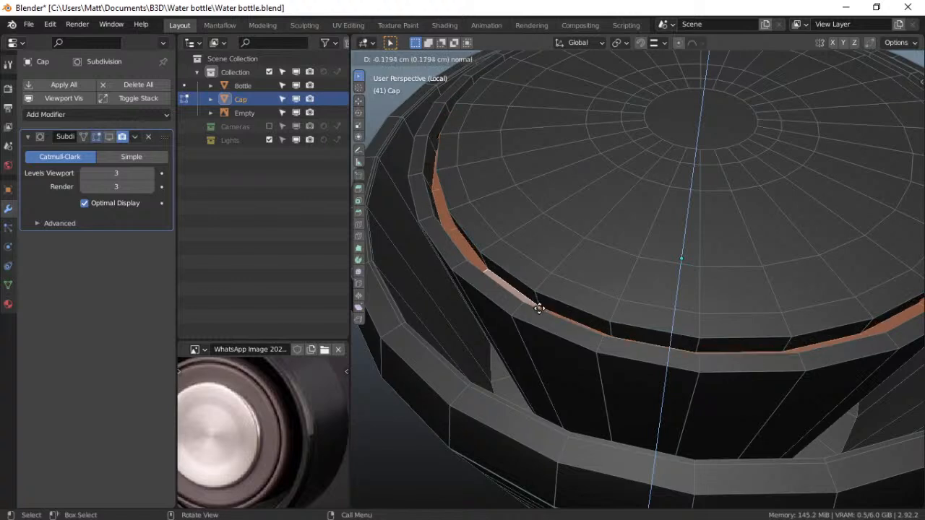
{"action": "left_click", "coordinate": [540, 308]}
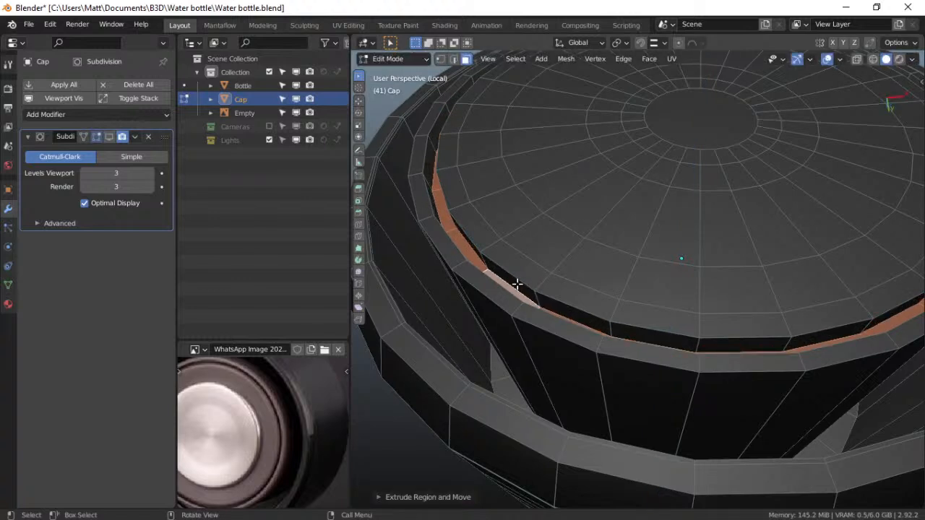
Bevel the inner and outer top edge loops of the widened groove about 0.04 cm with two segments
{"action": "key", "text": "2"}
{"action": "left_click", "coordinate": [518, 284], "text": "alt"}
{"action": "left_click", "coordinate": [514, 293], "text": "alt+shift"}
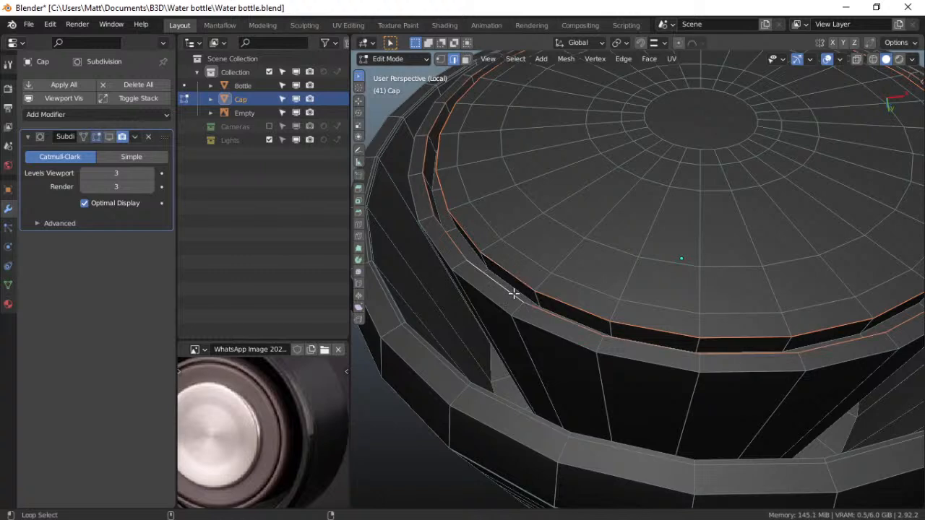
{"action": "key", "text": "ctrl+b"}
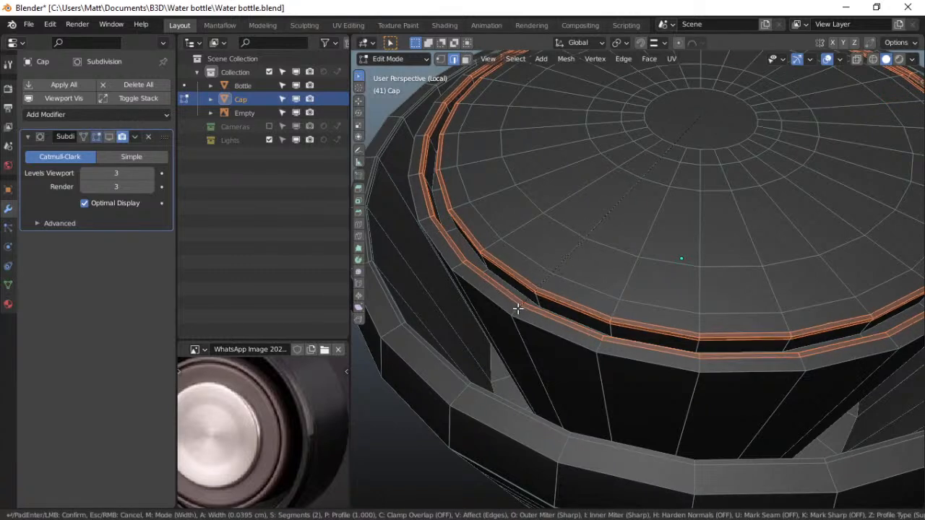
{"action": "left_click", "coordinate": [518, 308]}
Return to Object Mode and turn on the subdivision modifier's viewport display
{"action": "key", "text": "ctrl+Tab"}
{"action": "left_click", "coordinate": [569, 278]}
{"action": "key", "text": "q"}
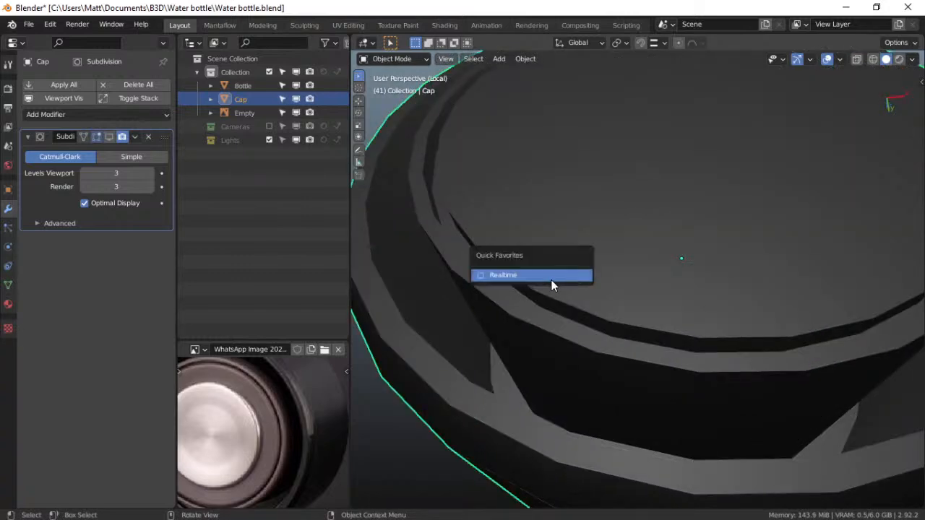
{"action": "left_click", "coordinate": [553, 277]}
Examine the smoothed groove and rim of the cap's underside disc from several angles and distances
{"action": "mouse_move", "coordinate": [579, 310]}
{"action": "middle_mouse_down"}
{"action": "mouse_move", "coordinate": [580, 337]}
{"action": "mouse_move", "coordinate": [584, 287]}
{"action": "mouse_move", "coordinate": [576, 324]}
{"action": "middle_mouse_up"}
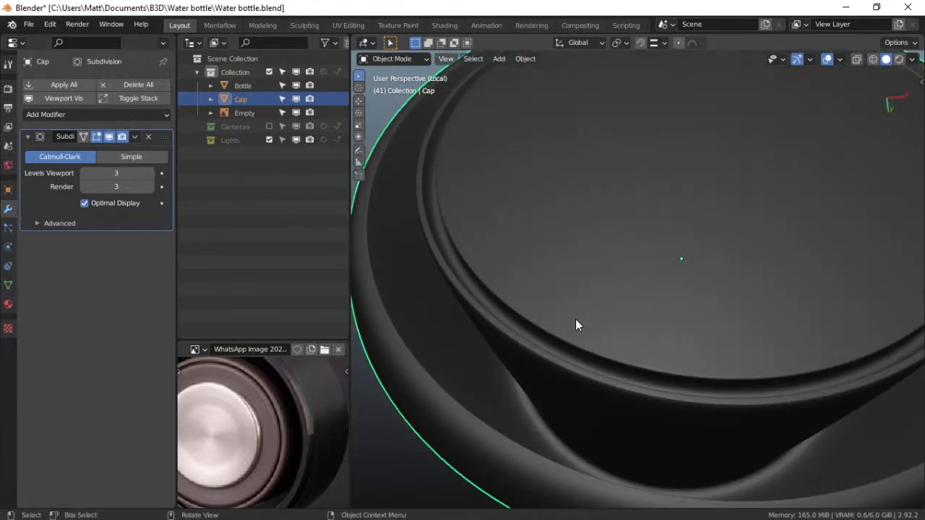
{"action": "scroll", "coordinate": [575, 319], "scroll_direction": "down", "scroll_amount": 5}
{"action": "middle_click_drag", "start_coordinate": [637, 300], "coordinate": [805, 272]}
{"action": "scroll", "coordinate": [804, 271], "scroll_direction": "up", "scroll_amount": 2}
{"action": "scroll", "coordinate": [804, 271], "scroll_direction": "down", "scroll_amount": 2}
{"action": "middle_click_drag", "start_coordinate": [806, 272], "coordinate": [667, 218]}
{"action": "scroll", "coordinate": [668, 218], "scroll_direction": "up", "scroll_amount": 2}
{"action": "middle_click_drag", "start_coordinate": [726, 275], "coordinate": [717, 262]}
{"action": "scroll", "coordinate": [717, 262], "scroll_direction": "down", "scroll_amount": 2}
{"action": "scroll", "coordinate": [717, 263], "scroll_direction": "up", "scroll_amount": 3}
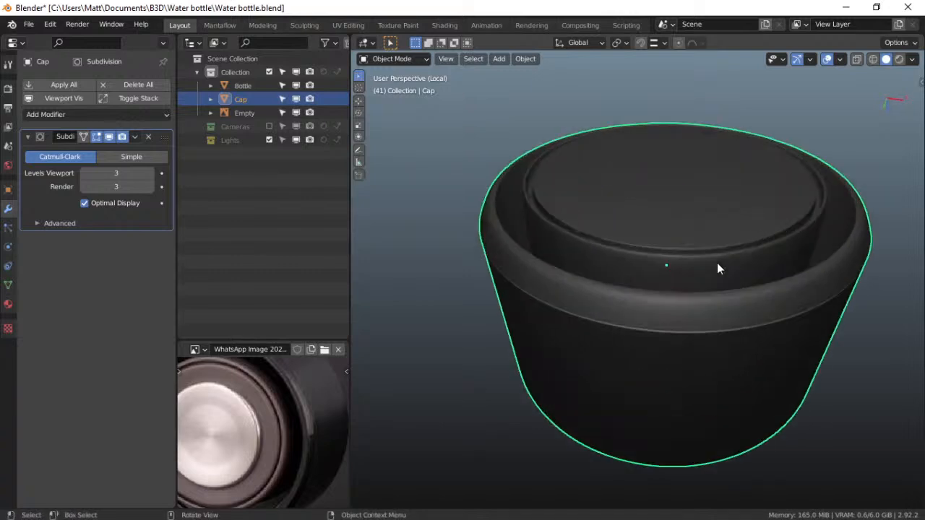
{"action": "scroll", "coordinate": [711, 256], "scroll_direction": "up", "scroll_amount": 4}
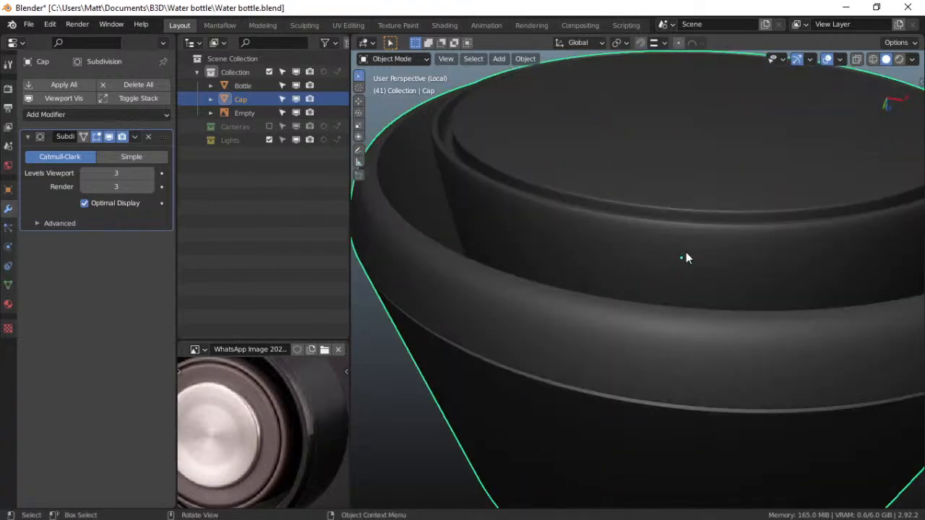
In Edit Mode, select the narrow face ring near the underside disc's rim and inset it about 0.03 cm
{"action": "middle_click_drag", "start_coordinate": [665, 253], "coordinate": [629, 268]}
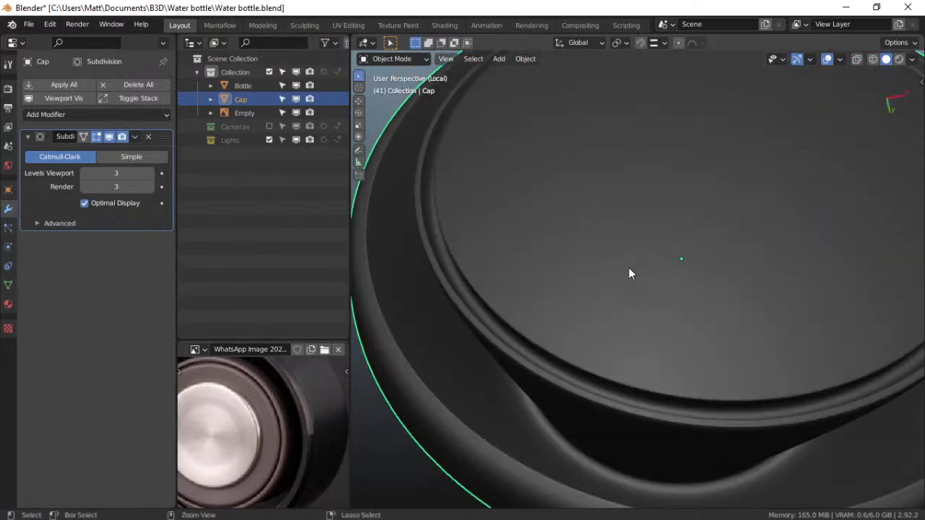
{"action": "key", "text": "Tab"}
{"action": "key", "text": "3"}
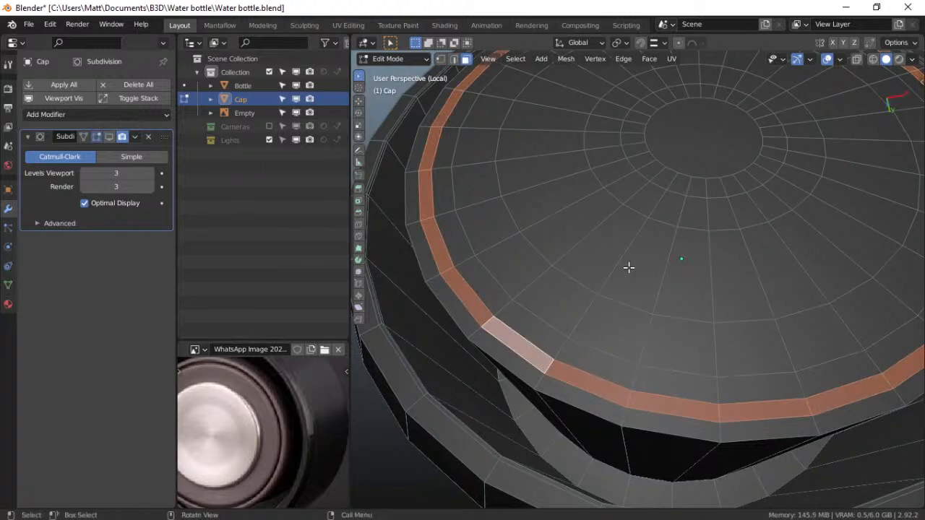
{"action": "key", "text": "alt+a"}
{"action": "left_click", "coordinate": [549, 368], "text": "alt"}
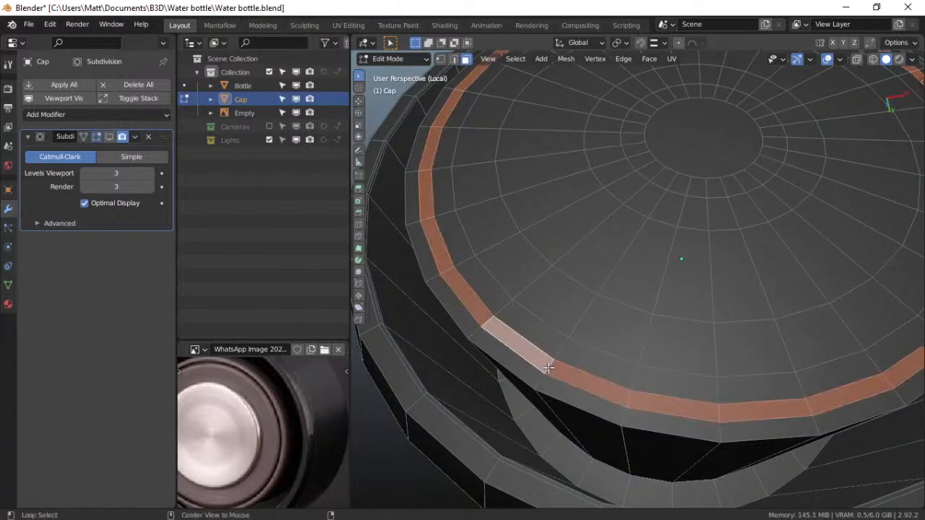
{"action": "key", "text": "i"}
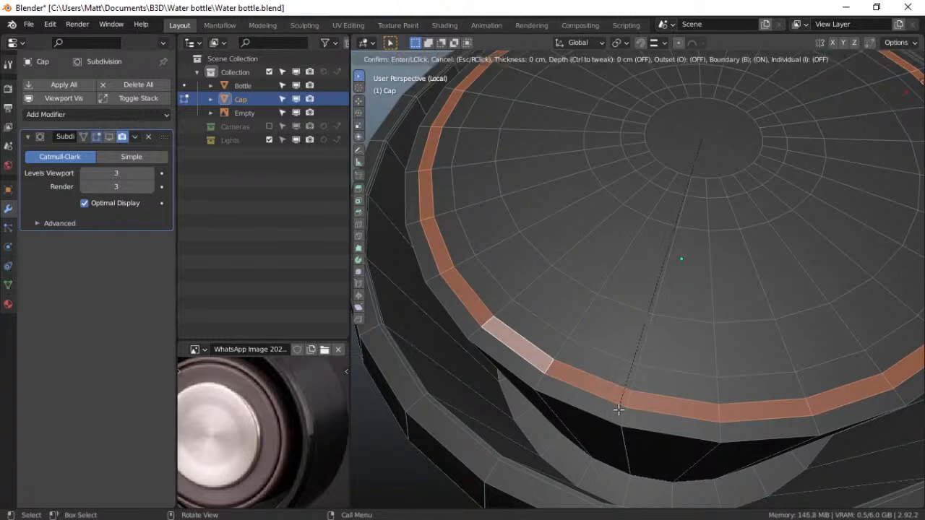
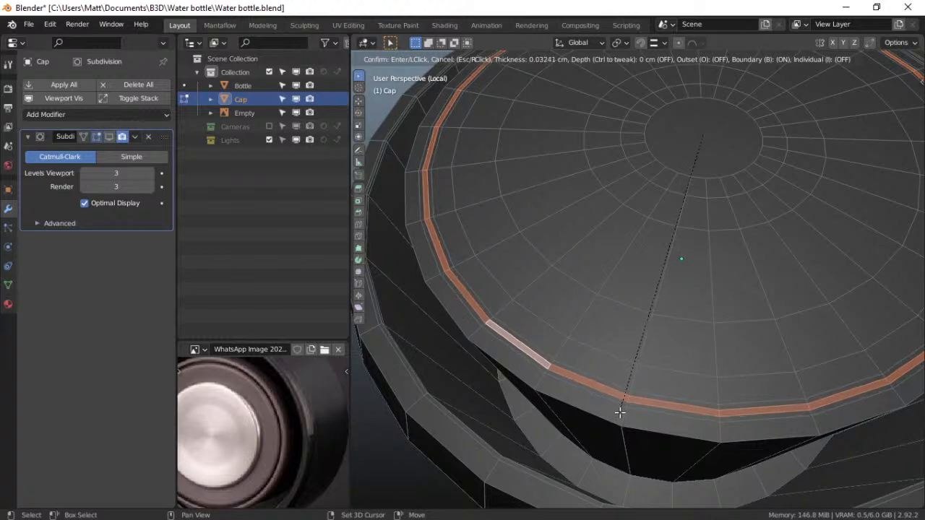
{"action": "left_click", "coordinate": [620, 412]}
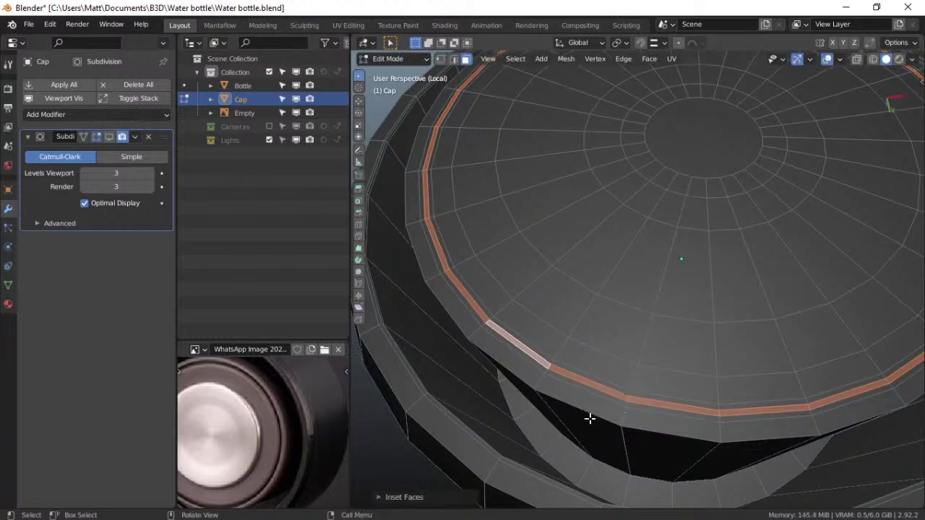
Move the inset face ring about 0.13 cm along Z into the cap
{"action": "scroll", "coordinate": [589, 419], "scroll_direction": "up", "scroll_amount": 3}
{"action": "middle_click_drag", "start_coordinate": [590, 419], "coordinate": [591, 403]}
{"action": "scroll", "coordinate": [602, 382], "scroll_direction": "down", "scroll_amount": 4}
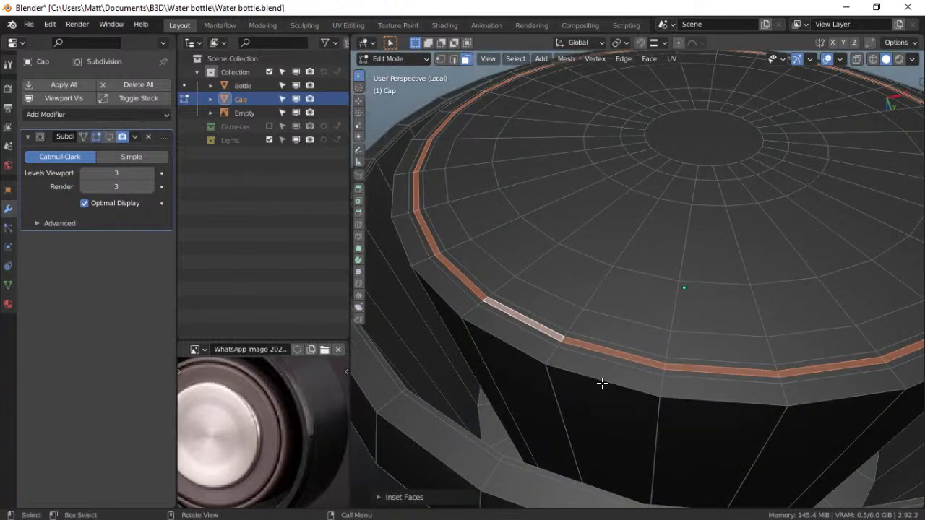
{"action": "key", "text": "g"}
{"action": "key", "text": "z"}
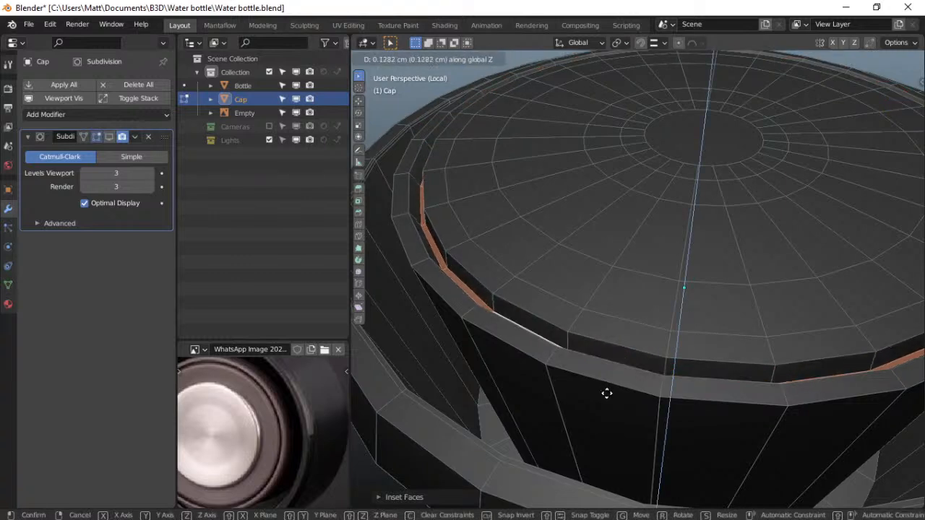
{"action": "left_click", "coordinate": [607, 395]}
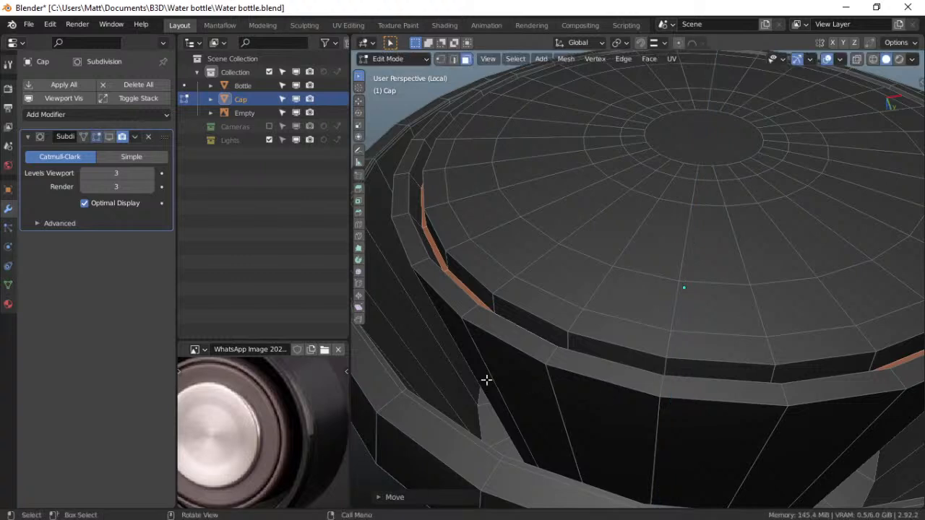
Switch to Object Mode with the subdivision modifier's viewport display on and inspect the smoothed rim groove
{"action": "key", "text": "ctrl+Tab"}
{"action": "left_click", "coordinate": [491, 353]}
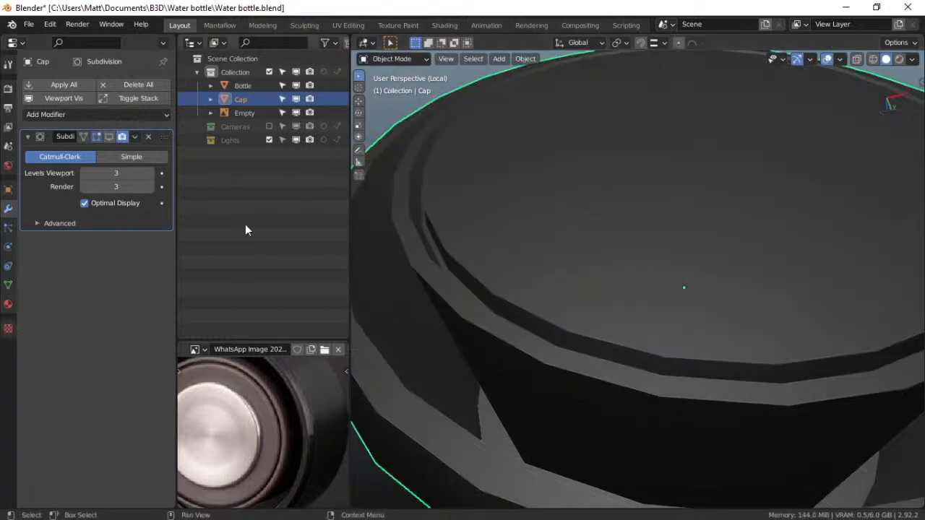
{"action": "left_click", "coordinate": [109, 137]}
{"action": "scroll", "coordinate": [634, 334], "scroll_direction": "down", "scroll_amount": 2}
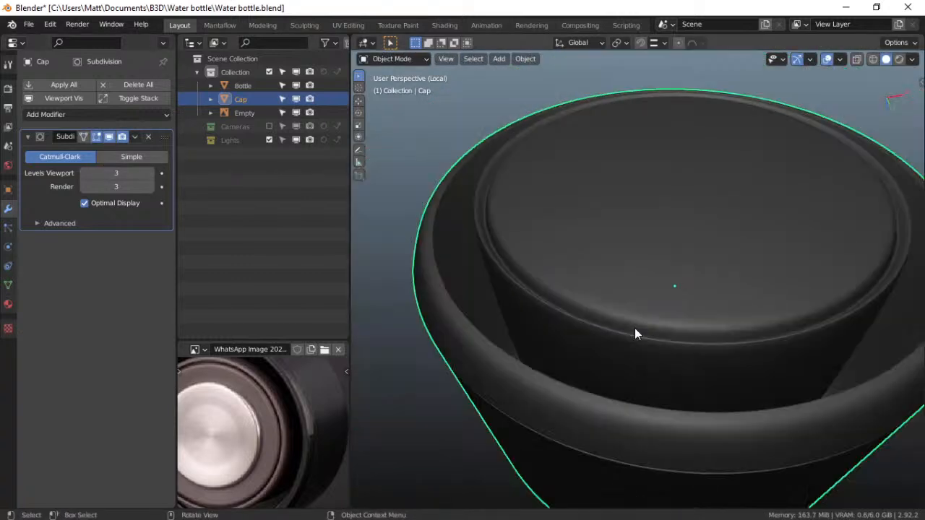
{"action": "middle_click_drag", "start_coordinate": [635, 329], "coordinate": [597, 334]}
Return to Edit Mode and undo back to the inset face ring before it was moved
{"action": "key", "text": "ctrl+Tab"}
{"action": "left_click", "coordinate": [538, 338]}
{"action": "key", "text": "ctrl+Tab"}
{"action": "left_click", "coordinate": [620, 337]}
{"action": "scroll", "coordinate": [661, 347], "scroll_direction": "up", "scroll_amount": 6}
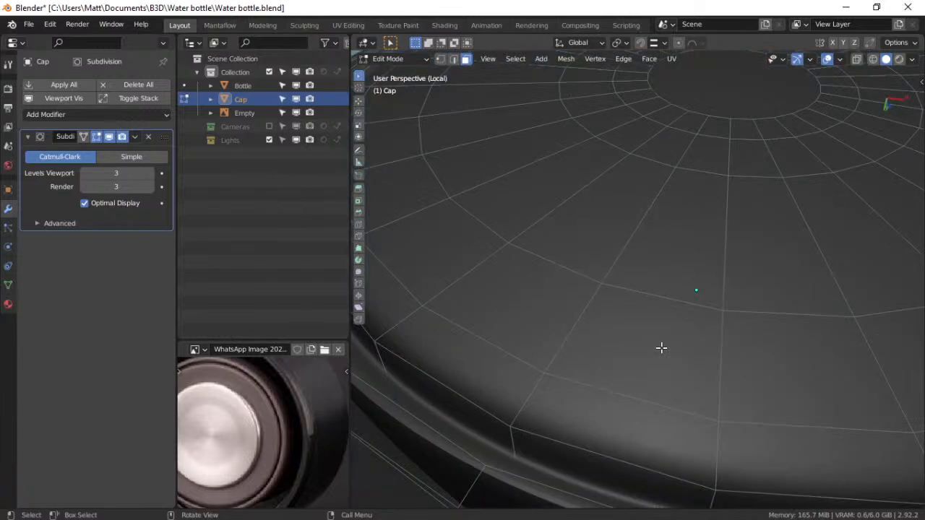
{"action": "key", "text": "ctrl+z"}
{"action": "key", "text": "ctrl+z"}
{"action": "key", "text": "ctrl+z"}
{"action": "key", "text": "ctrl+z"}
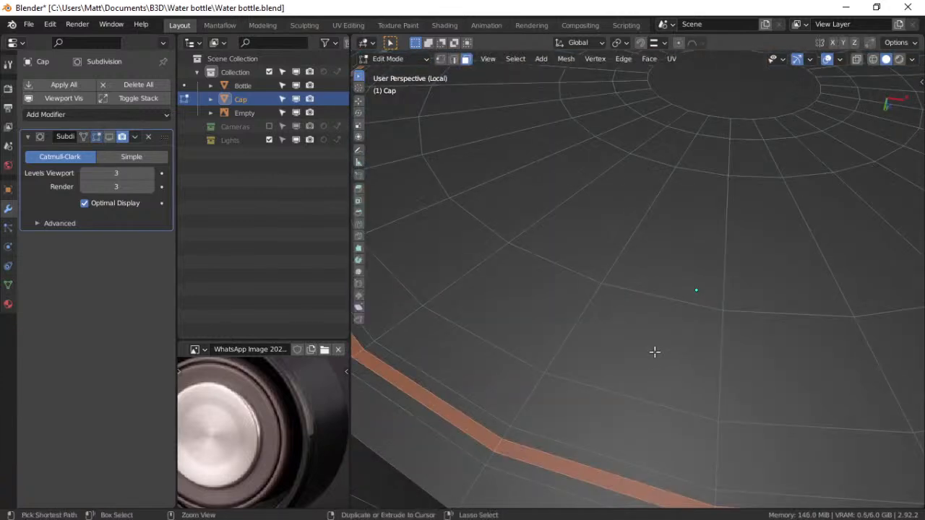
Sink the inset face ring about 0.16 cm along Z to form a narrow groove near the disc's rim
{"action": "scroll", "coordinate": [643, 353], "scroll_direction": "up", "scroll_amount": 2}
{"action": "scroll", "coordinate": [643, 353], "scroll_direction": "down", "scroll_amount": 2}
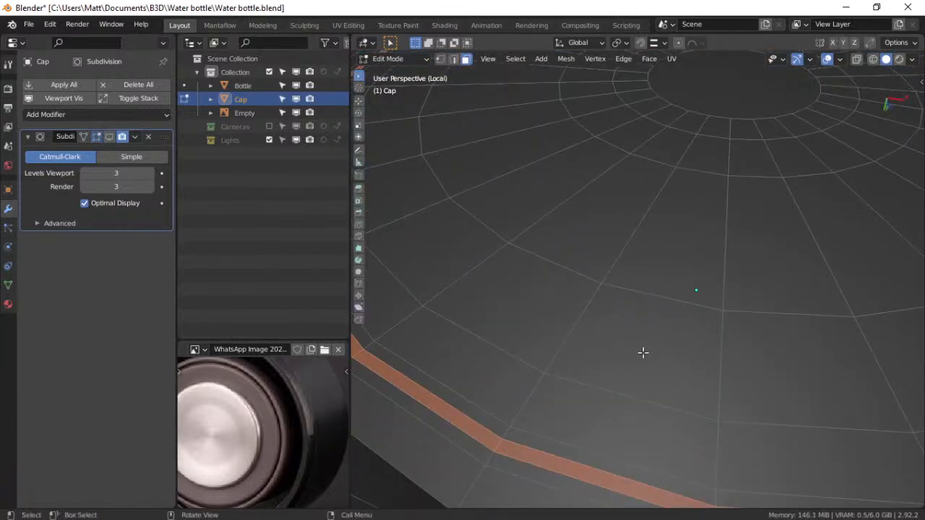
{"action": "key", "text": "g"}
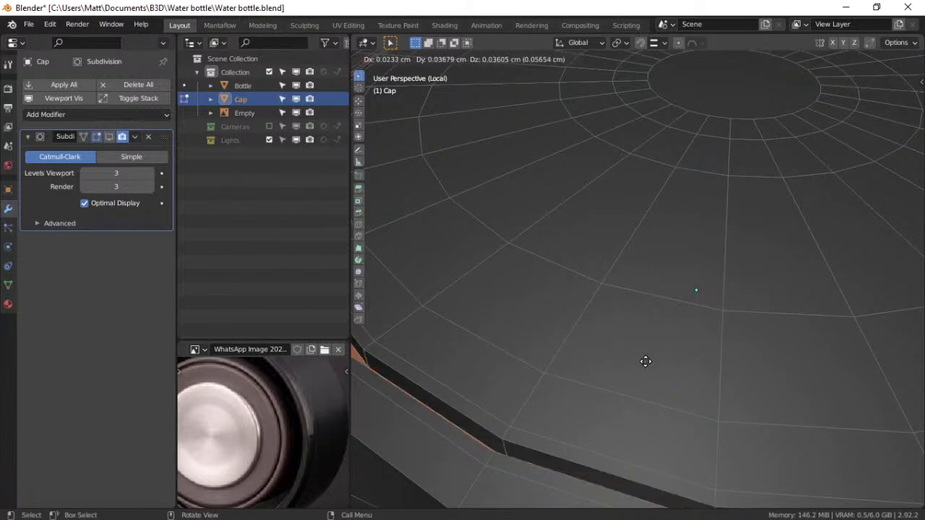
{"action": "key", "text": "z"}
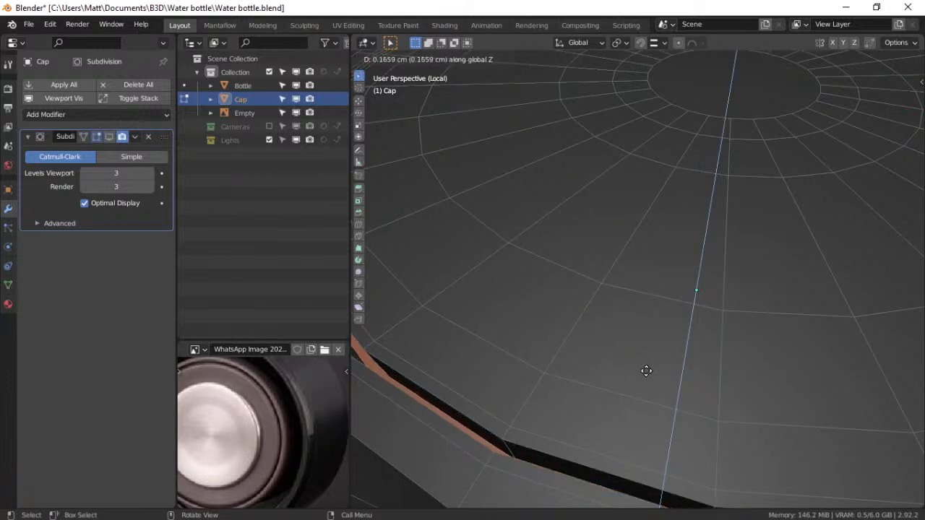
{"action": "left_click", "coordinate": [647, 375]}
{"action": "scroll", "coordinate": [619, 357], "scroll_direction": "down", "scroll_amount": 4}
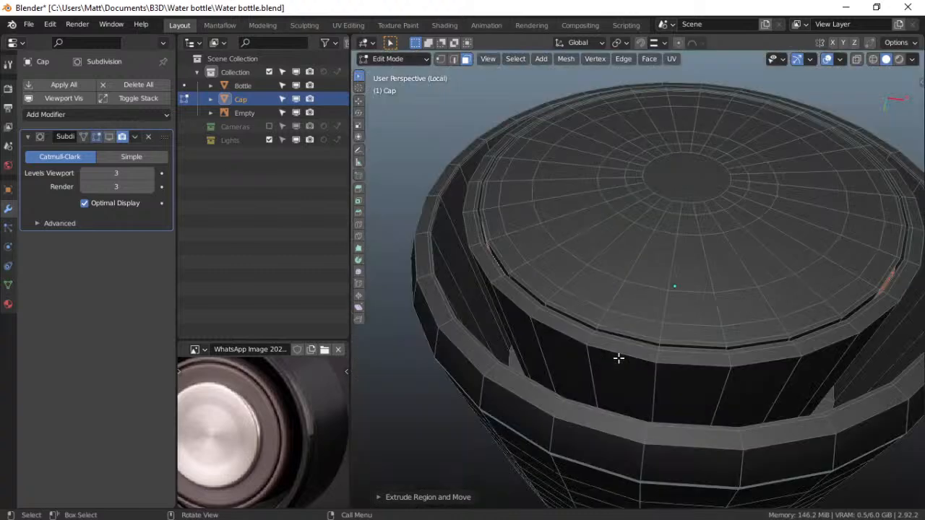
Switch to Object Mode, show the subdivision smoothing in the viewport, and examine the disc's narrow groove from several distances
{"action": "key", "text": "ctrl+Tab"}
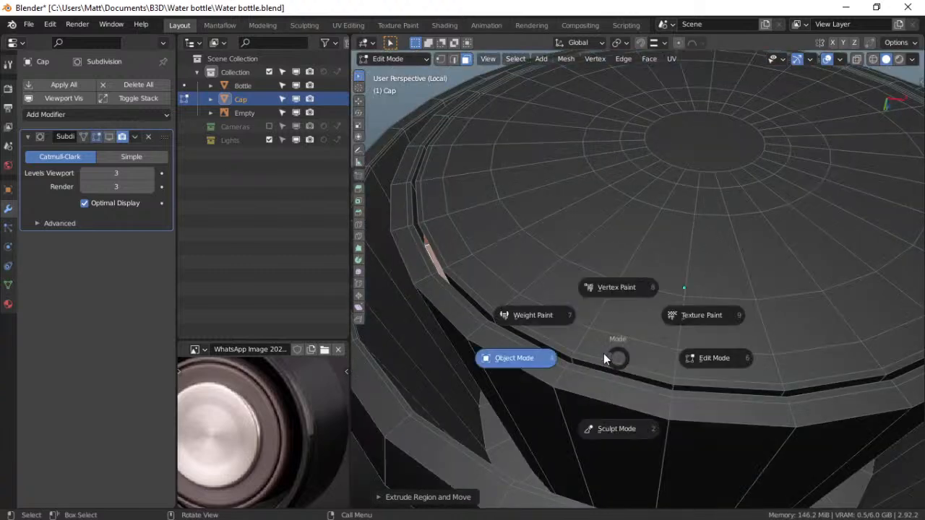
{"action": "left_click", "coordinate": [536, 359]}
{"action": "left_click", "coordinate": [109, 136]}
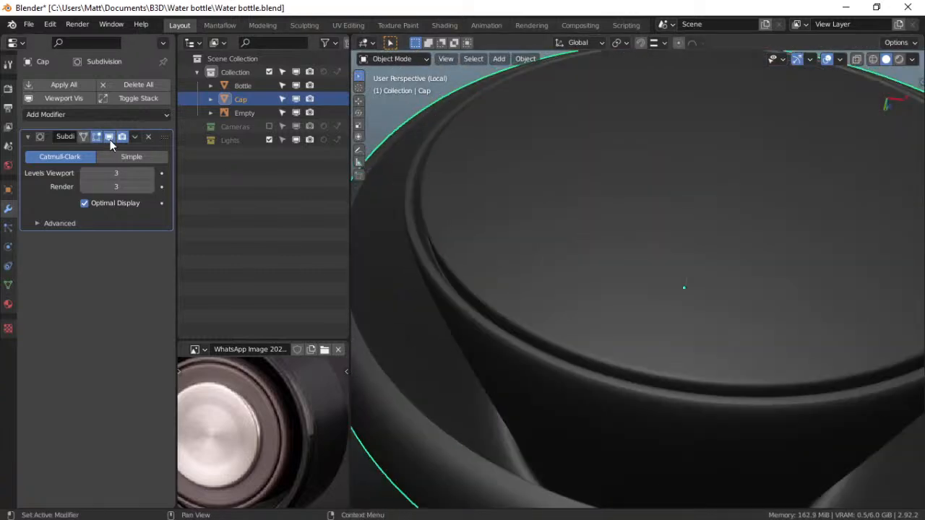
{"action": "middle_click_drag", "start_coordinate": [642, 333], "coordinate": [704, 303]}
{"action": "scroll", "coordinate": [691, 333], "scroll_direction": "down", "scroll_amount": 3}
{"action": "scroll", "coordinate": [704, 303], "scroll_direction": "down", "scroll_amount": 2}
{"action": "scroll", "coordinate": [705, 304], "scroll_direction": "up", "scroll_amount": 4}
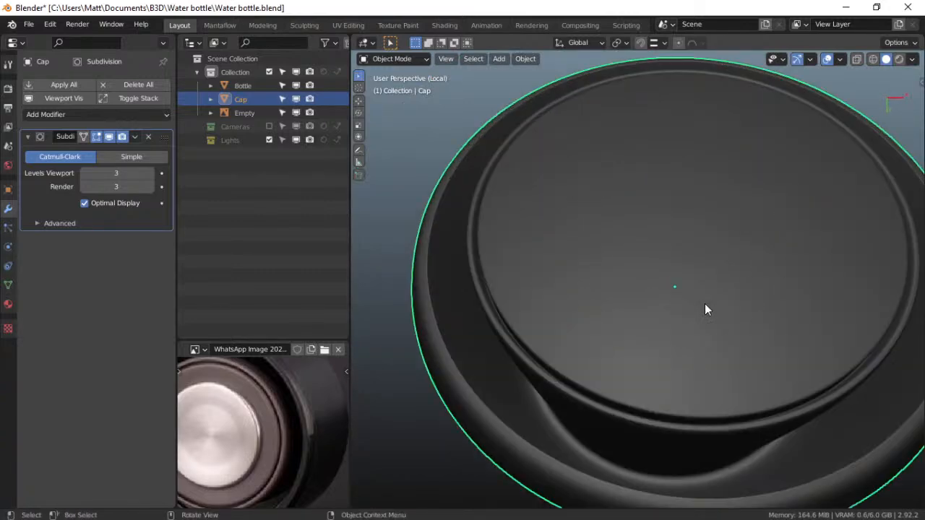
{"action": "scroll", "coordinate": [705, 304], "scroll_direction": "down", "scroll_amount": 3}
Return to Edit Mode and turn off the subdivision modifier's viewport display
{"action": "key", "text": "ctrl+Tab"}
{"action": "left_click", "coordinate": [712, 313]}
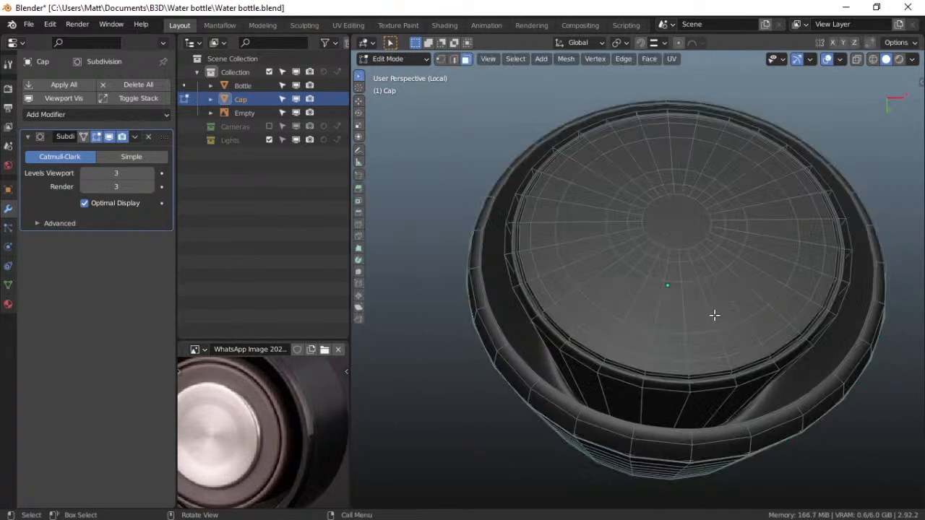
{"action": "left_click", "coordinate": [110, 137]}
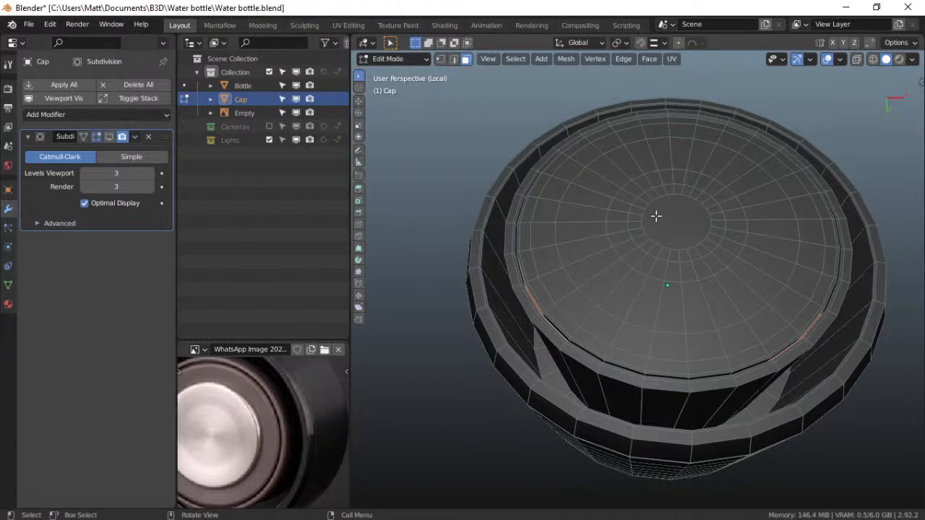
{"action": "key", "text": "c"}
{"action": "mouse_move", "coordinate": [607, 190]}
{"action": "left_mouse_down"}
{"action": "mouse_move", "coordinate": [733, 300]}
{"action": "mouse_move", "coordinate": [745, 282]}
{"action": "mouse_move", "coordinate": [683, 291]}
{"action": "mouse_move", "coordinate": [671, 326]}
{"action": "mouse_move", "coordinate": [597, 329]}
{"action": "left_mouse_up"}
{"action": "mouse_move", "coordinate": [597, 329]}
{"action": "middle_mouse_down"}
{"action": "mouse_move", "coordinate": [737, 355]}
{"action": "mouse_move", "coordinate": [612, 281]}
{"action": "mouse_move", "coordinate": [694, 289]}
{"action": "middle_mouse_up"}
{"action": "mouse_move", "coordinate": [694, 290]}
{"action": "left_mouse_down"}
{"action": "mouse_move", "coordinate": [599, 237]}
{"action": "mouse_move", "coordinate": [701, 269]}
{"action": "mouse_move", "coordinate": [718, 207]}
{"action": "mouse_move", "coordinate": [648, 168]}
{"action": "mouse_move", "coordinate": [661, 192]}
{"action": "mouse_move", "coordinate": [738, 207]}
{"action": "left_mouse_up"}
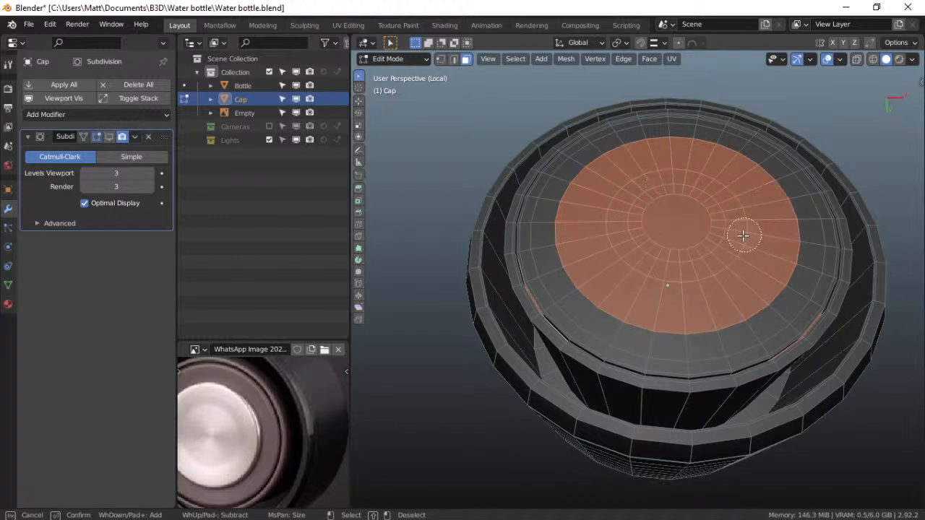
{"action": "right_click", "coordinate": [742, 234]}
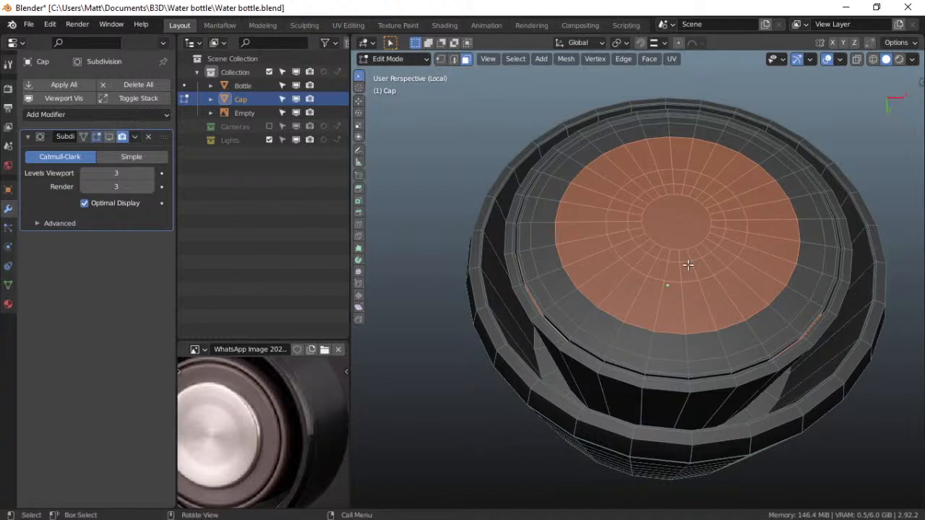
Select the disc's central face and its surrounding inner face rings, and extrude them outward about 0.18 cm
{"action": "left_click", "coordinate": [672, 233]}
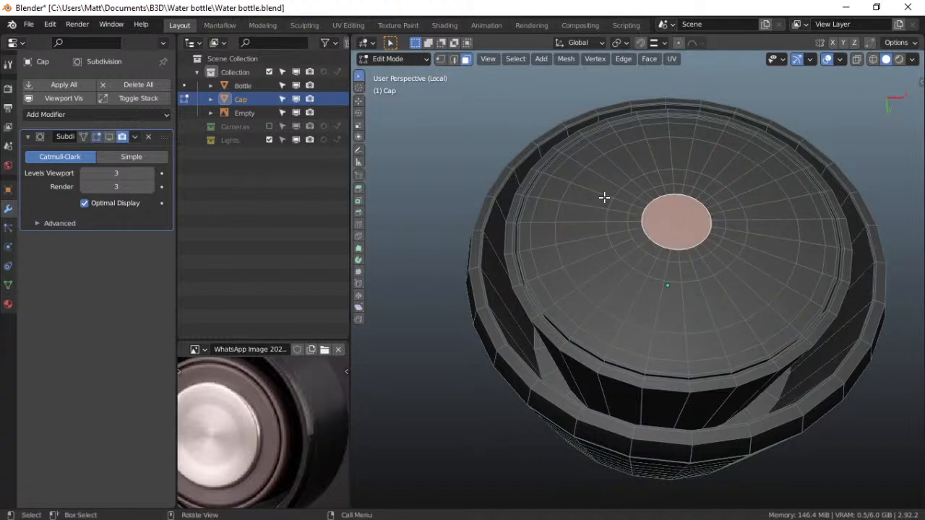
{"action": "key", "text": "c"}
{"action": "mouse_move", "coordinate": [615, 190]}
{"action": "left_mouse_down"}
{"action": "mouse_move", "coordinate": [615, 227]}
{"action": "mouse_move", "coordinate": [679, 271]}
{"action": "mouse_move", "coordinate": [721, 241]}
{"action": "mouse_move", "coordinate": [690, 190]}
{"action": "mouse_move", "coordinate": [653, 172]}
{"action": "mouse_move", "coordinate": [726, 214]}
{"action": "mouse_move", "coordinate": [729, 264]}
{"action": "mouse_move", "coordinate": [656, 216]}
{"action": "mouse_move", "coordinate": [613, 271]}
{"action": "mouse_move", "coordinate": [654, 249]}
{"action": "left_mouse_up"}
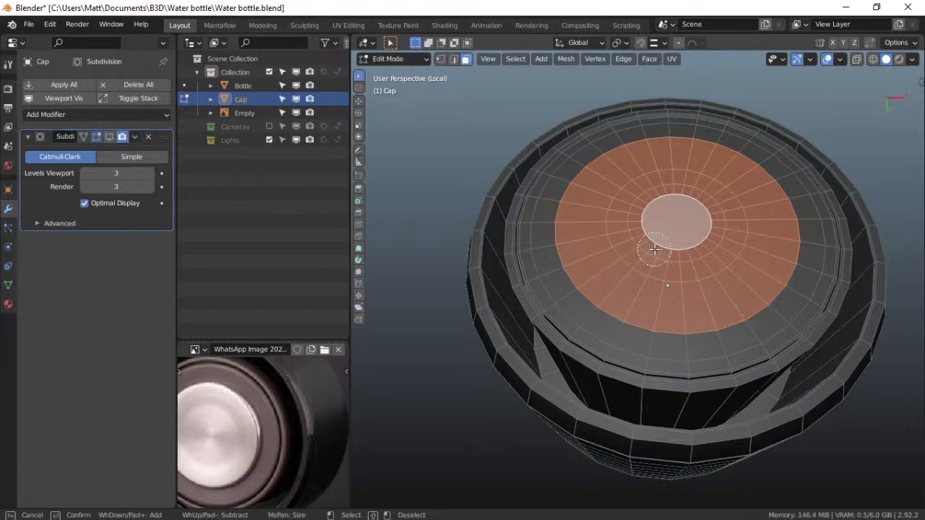
{"action": "key", "text": "Escape"}
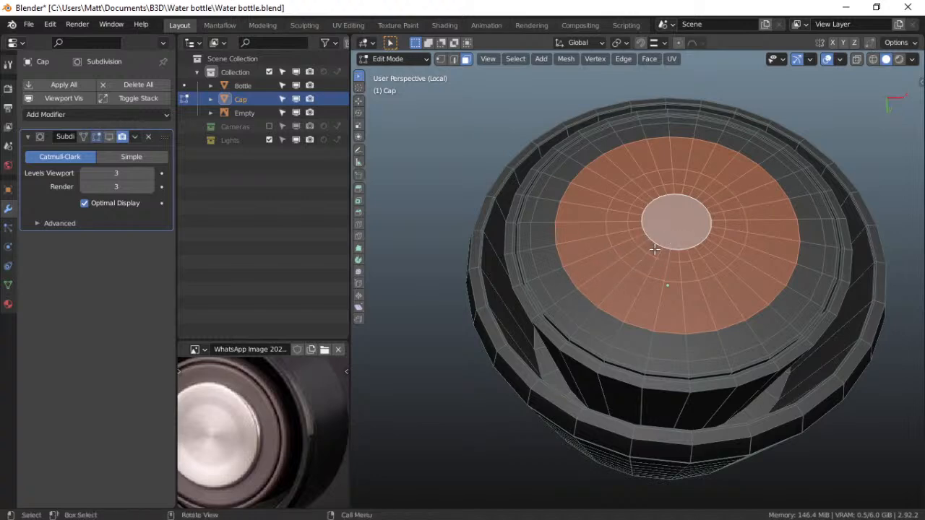
{"action": "middle_click_drag", "start_coordinate": [642, 263], "coordinate": [647, 234]}
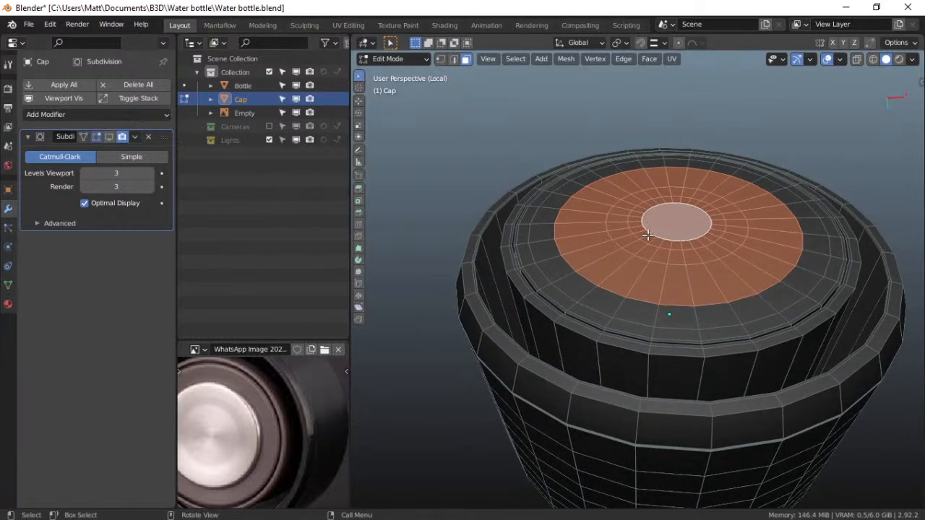
{"action": "key", "text": "e"}
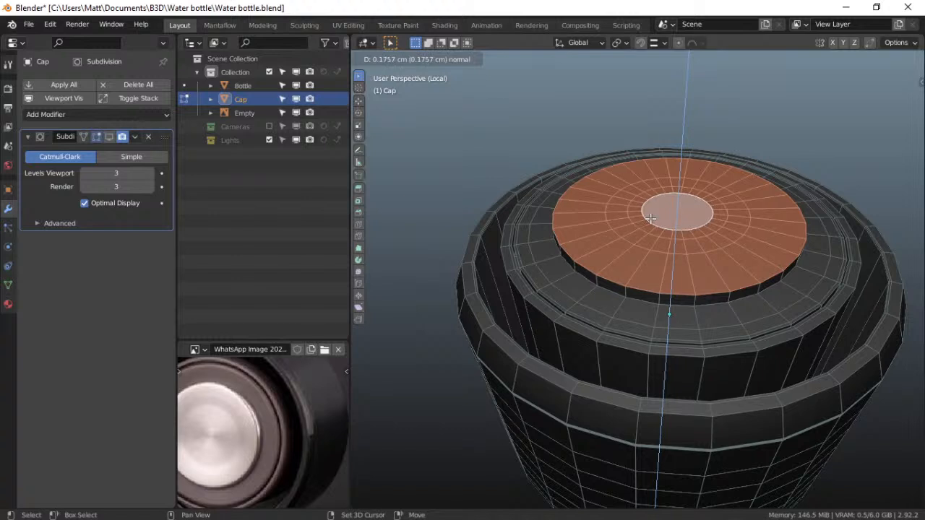
{"action": "left_click", "coordinate": [651, 220], "text": "shift"}
Bevel the top outer edge loop of the raised central disc about 0.05 cm with two segments
{"action": "left_click", "coordinate": [453, 59]}
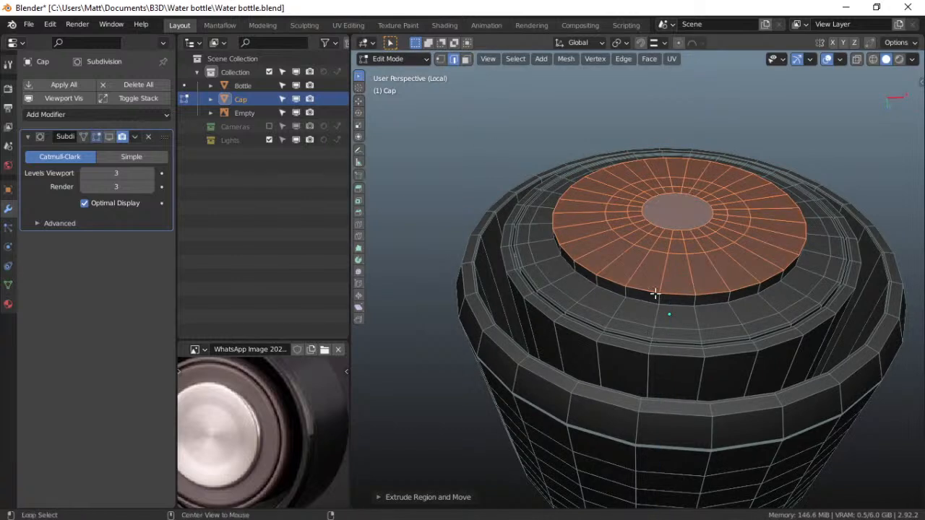
{"action": "left_click", "coordinate": [655, 292], "text": "alt"}
{"action": "key", "text": "ctrl+b"}
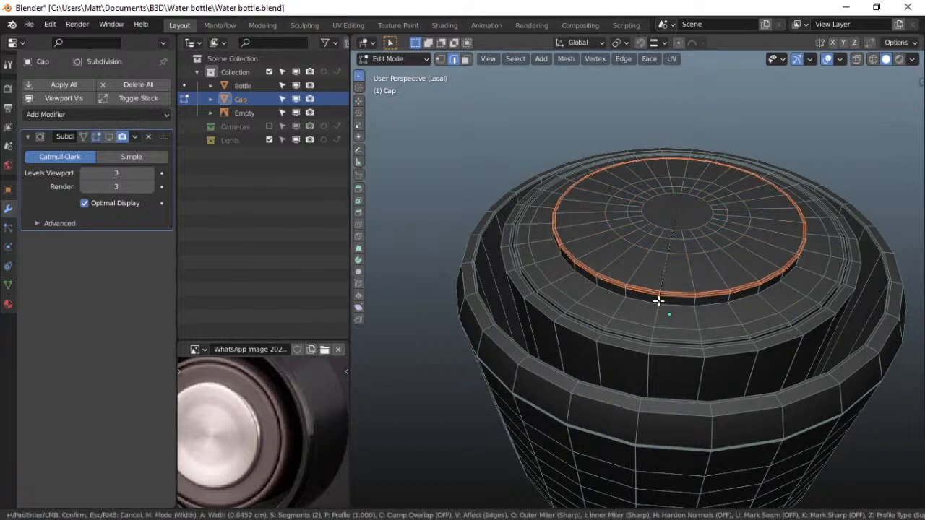
{"action": "left_click", "coordinate": [658, 309]}
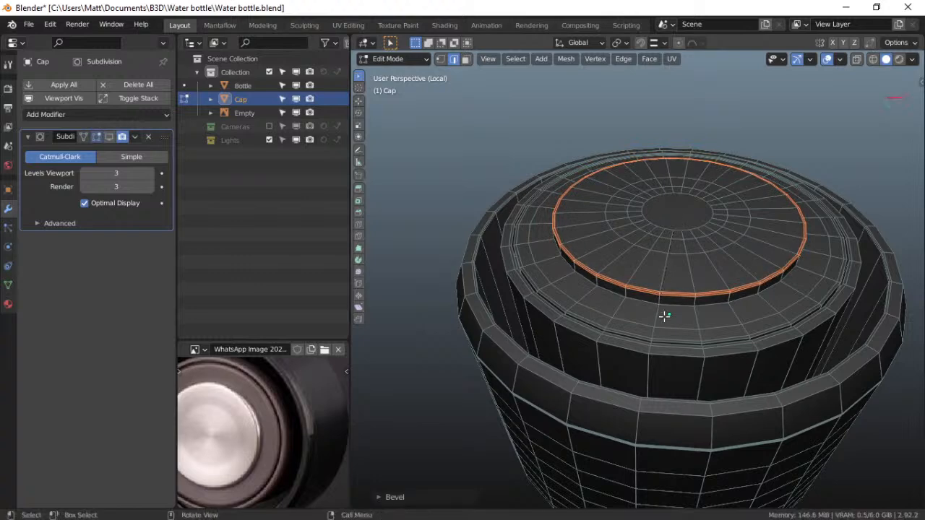
Add an edge loop around the raised central disc's side wall and slide it close to the wall's base
{"action": "scroll", "coordinate": [663, 314], "scroll_direction": "down", "scroll_amount": 3}
{"action": "scroll", "coordinate": [662, 314], "scroll_direction": "up", "scroll_amount": 6}
{"action": "mouse_move", "coordinate": [663, 313]}
{"action": "middle_mouse_down"}
{"action": "mouse_move", "coordinate": [665, 291]}
{"action": "mouse_move", "coordinate": [663, 311]}
{"action": "middle_mouse_up"}
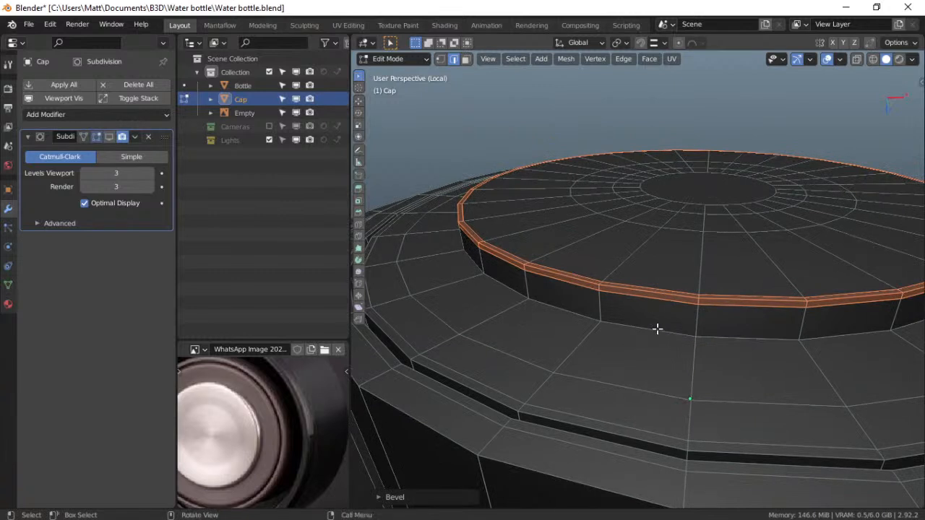
{"action": "left_click", "coordinate": [657, 330], "text": "alt"}
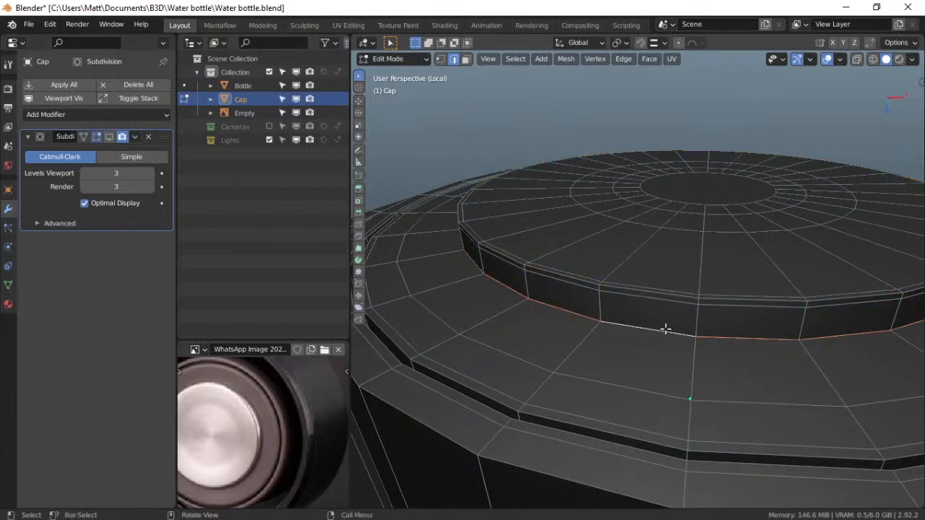
{"action": "key", "text": "ctrl+r"}
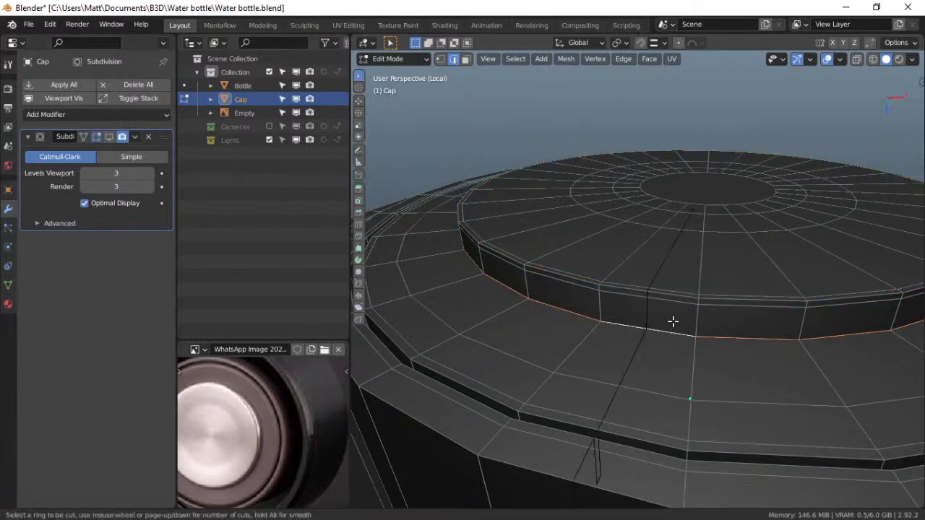
{"action": "left_click", "coordinate": [701, 327]}
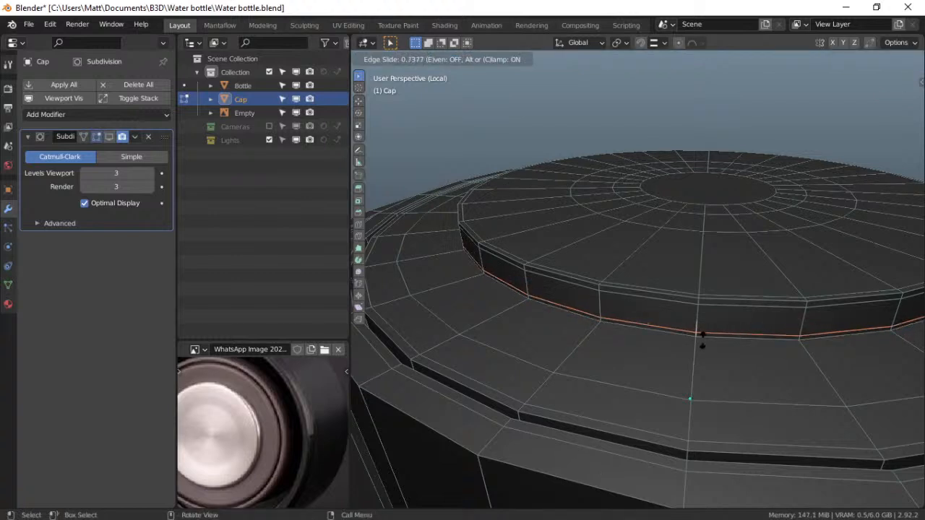
{"action": "left_click", "coordinate": [699, 340]}
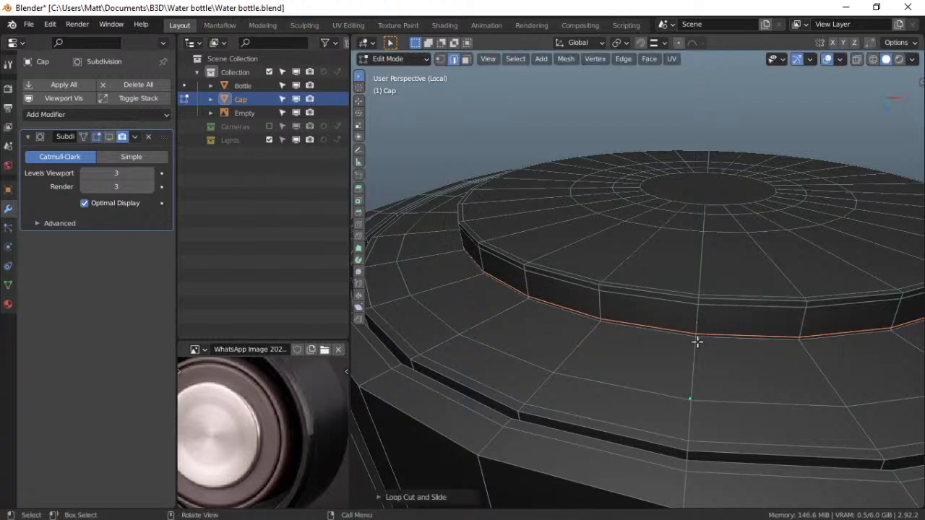
Extrude the narrow face ring at the base of the raised disc's side wall in place and shrink it inward about 0.009 cm
{"action": "scroll", "coordinate": [269, 435], "scroll_direction": "up", "scroll_amount": 3}
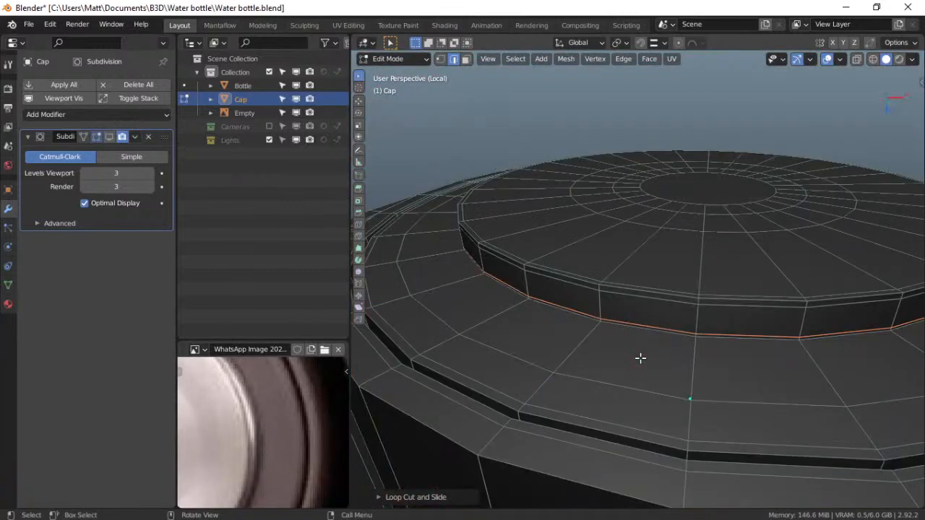
{"action": "scroll", "coordinate": [642, 358], "scroll_direction": "down", "scroll_amount": 3}
{"action": "scroll", "coordinate": [641, 360], "scroll_direction": "up", "scroll_amount": 3}
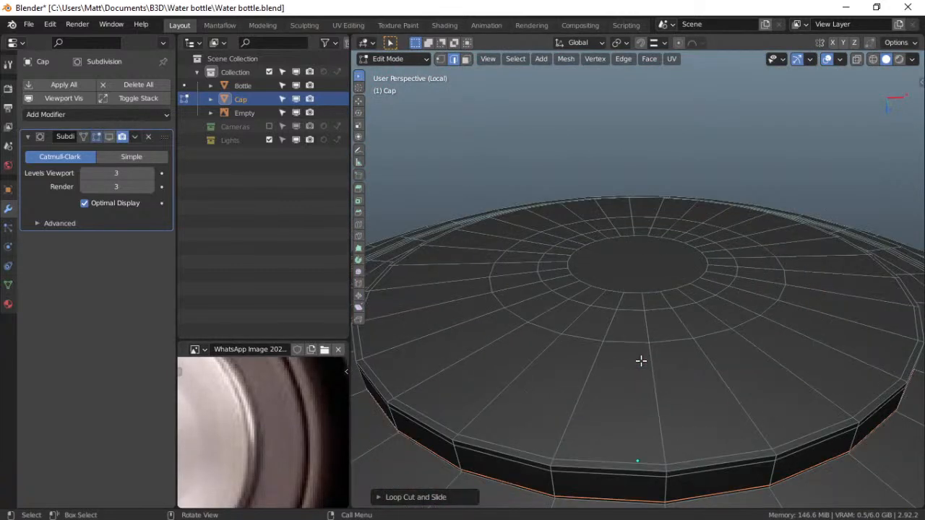
{"action": "scroll", "coordinate": [646, 310], "scroll_direction": "up", "scroll_amount": 5}
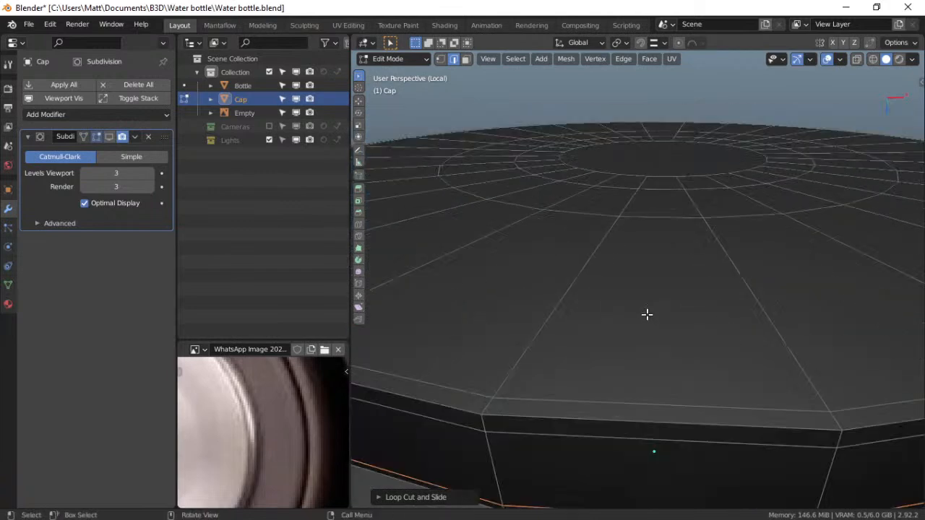
{"action": "middle_click_drag", "start_coordinate": [658, 287], "coordinate": [663, 274]}
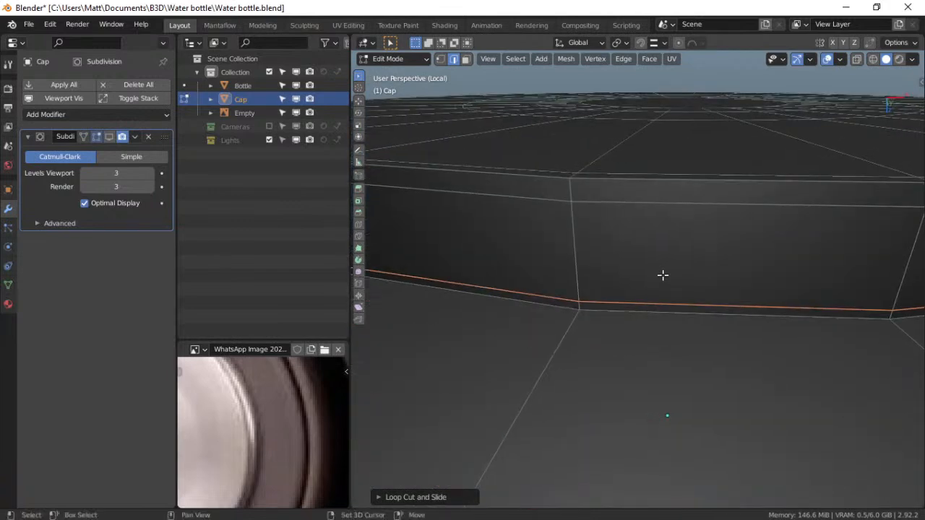
{"action": "left_click", "coordinate": [471, 57]}
{"action": "left_click", "coordinate": [579, 306], "text": "alt"}
{"action": "left_click", "coordinate": [579, 304], "text": "alt"}
{"action": "left_click", "coordinate": [466, 59]}
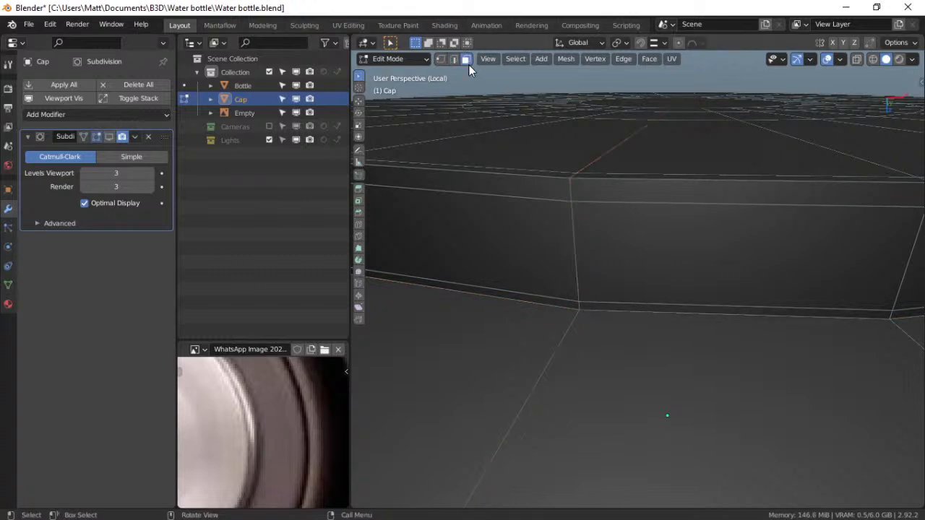
{"action": "left_click", "coordinate": [577, 308], "text": "alt"}
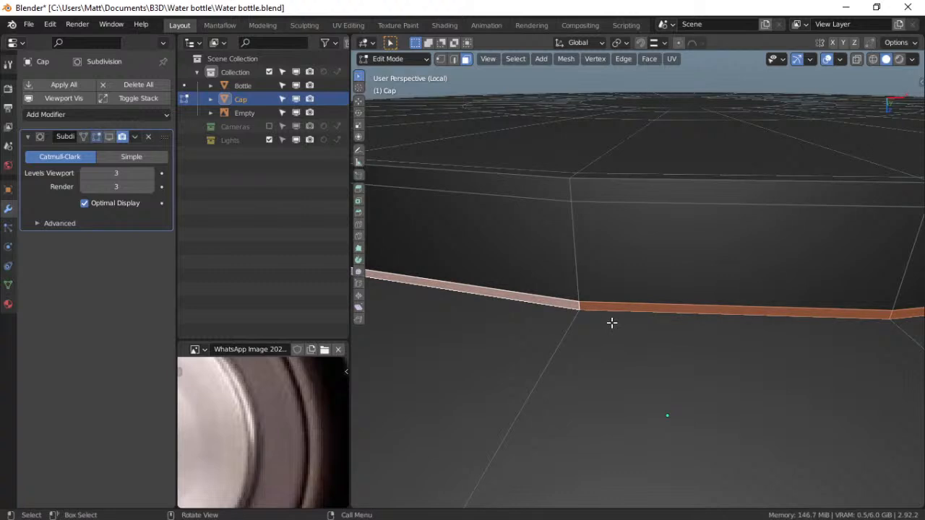
{"action": "key", "text": "alt+s"}
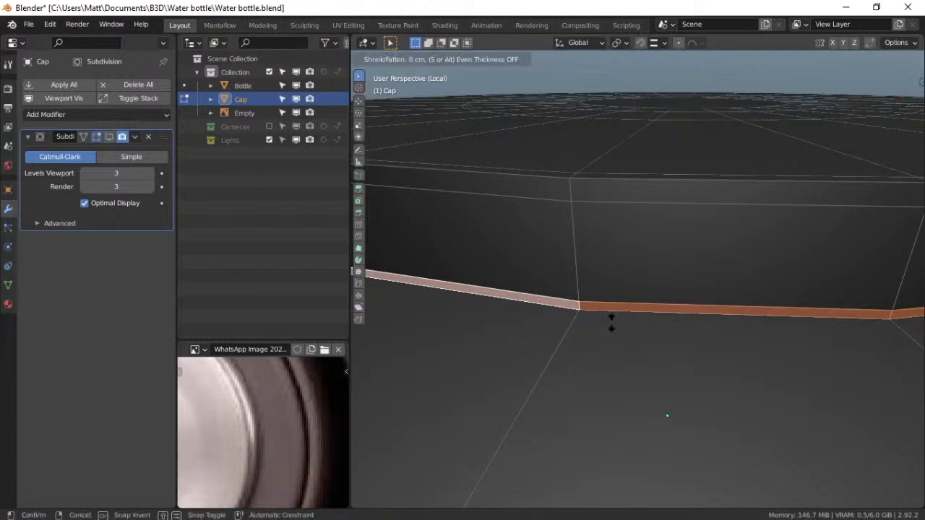
{"action": "right_click", "coordinate": [613, 321]}
{"action": "key", "text": "e"}
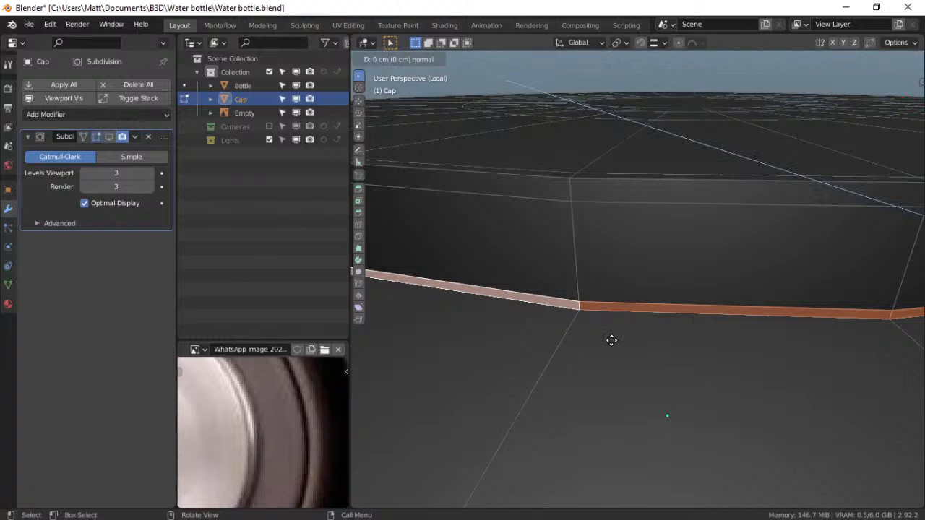
{"action": "right_click", "coordinate": [614, 337]}
{"action": "key", "text": "alt+s"}
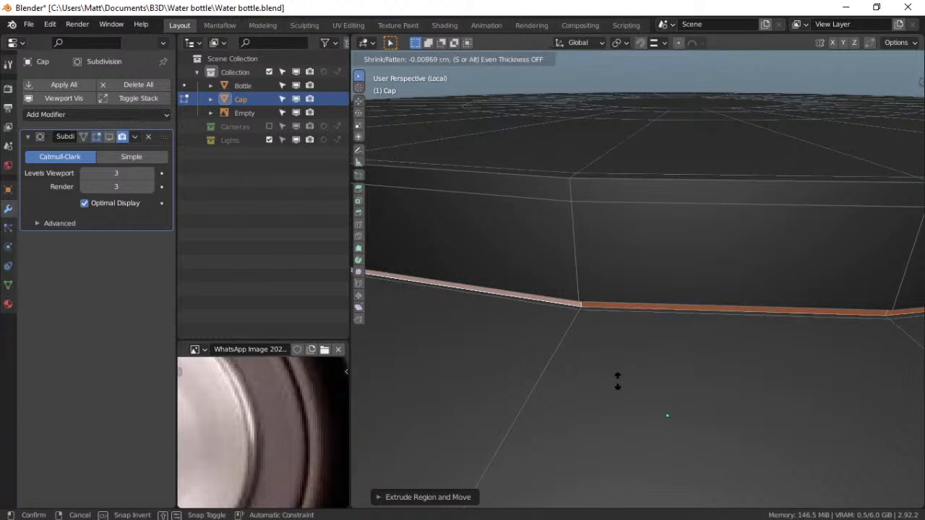
{"action": "left_click", "coordinate": [617, 379]}
Switch to Object Mode, turn on the subdivision modifier's viewport display, and examine the raised disc and the whole cap
{"action": "key", "text": "ctrl+Tab"}
{"action": "left_click", "coordinate": [570, 369]}
{"action": "key", "text": "2"}
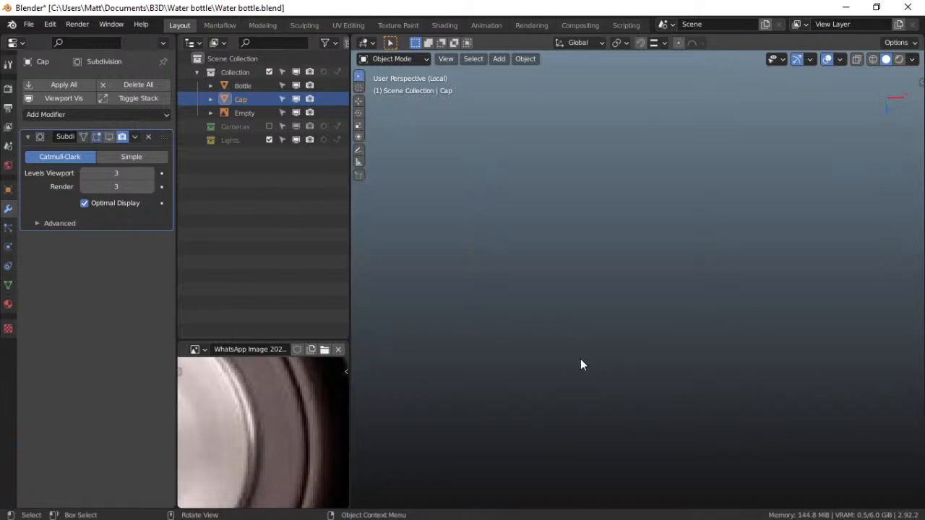
{"action": "key", "text": "ctrl+z"}
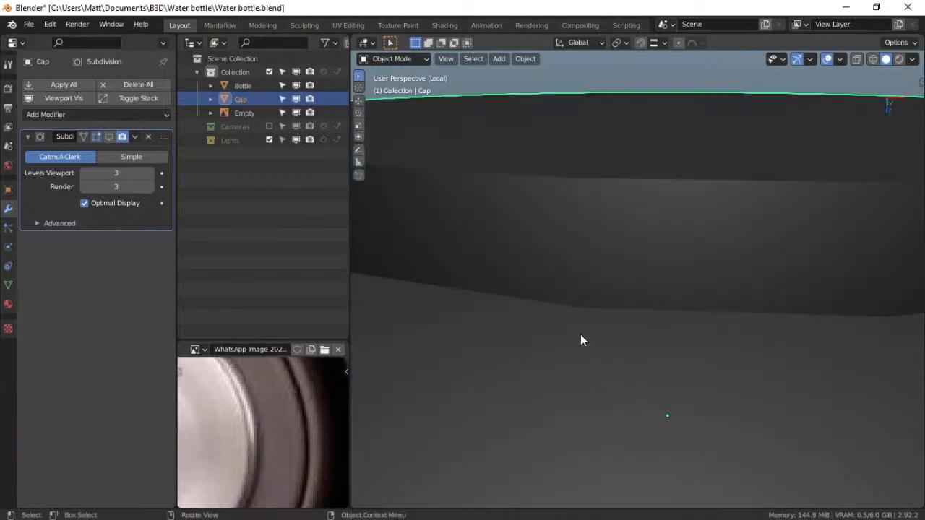
{"action": "key", "text": "q"}
{"action": "left_click", "coordinate": [559, 333]}
{"action": "scroll", "coordinate": [610, 327], "scroll_direction": "down", "scroll_amount": 2}
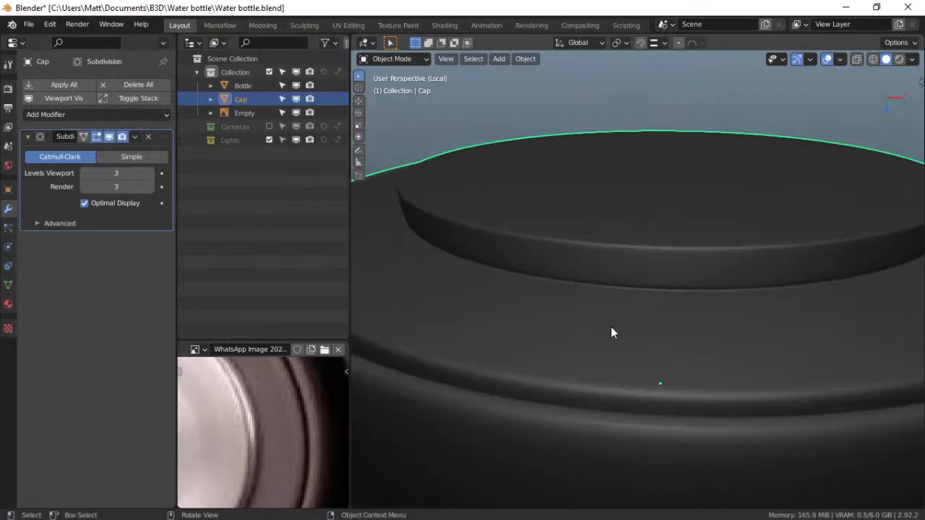
{"action": "scroll", "coordinate": [611, 333], "scroll_direction": "down", "scroll_amount": 2}
{"action": "middle_click_drag", "start_coordinate": [641, 306], "coordinate": [655, 230]}
{"action": "scroll", "coordinate": [648, 316], "scroll_direction": "down", "scroll_amount": 4}
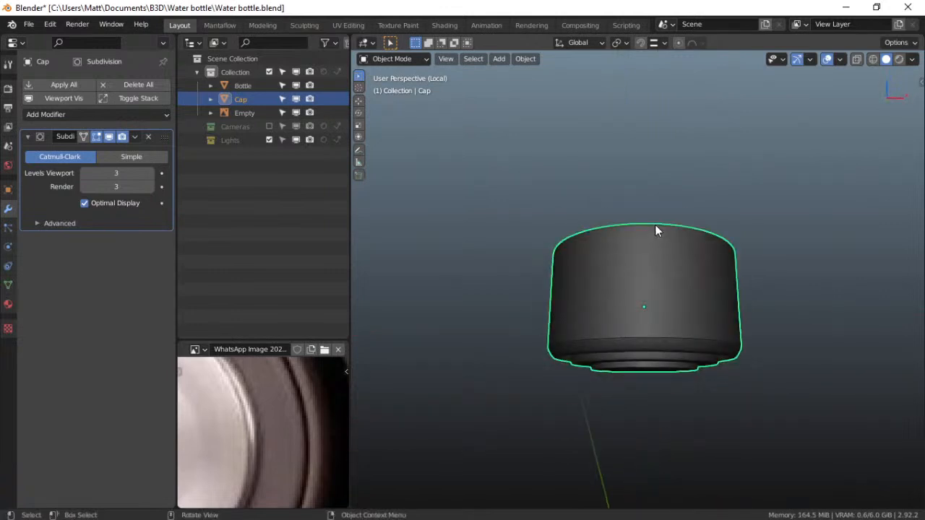
{"action": "mouse_move", "coordinate": [655, 313]}
{"action": "middle_mouse_down"}
{"action": "mouse_move", "coordinate": [653, 248]}
{"action": "mouse_move", "coordinate": [626, 277]}
{"action": "mouse_move", "coordinate": [634, 275]}
{"action": "mouse_move", "coordinate": [649, 316]}
{"action": "mouse_move", "coordinate": [638, 380]}
{"action": "mouse_move", "coordinate": [649, 303]}
{"action": "middle_mouse_up"}
Save the file, leave Local View, and show the cap and bottle from the front in Object Mode
{"action": "key", "text": "ctrl+s"}
{"action": "key", "text": "KP_Divide"}
{"action": "key", "text": "ctrl+Tab"}
{"action": "left_click", "coordinate": [585, 247]}
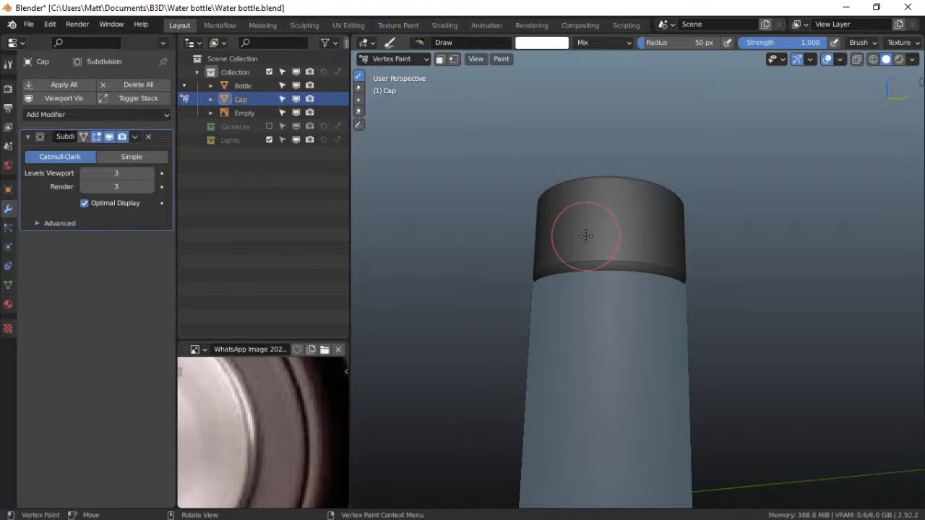
{"action": "key", "text": "grave"}
{"action": "left_click", "coordinate": [550, 209]}
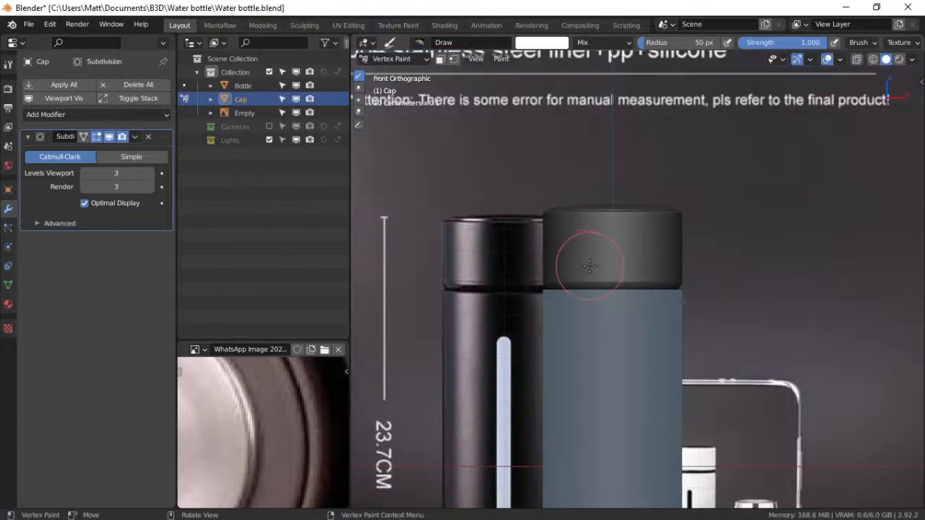
{"action": "key", "text": "ctrl+Tab"}
{"action": "left_click", "coordinate": [485, 264]}
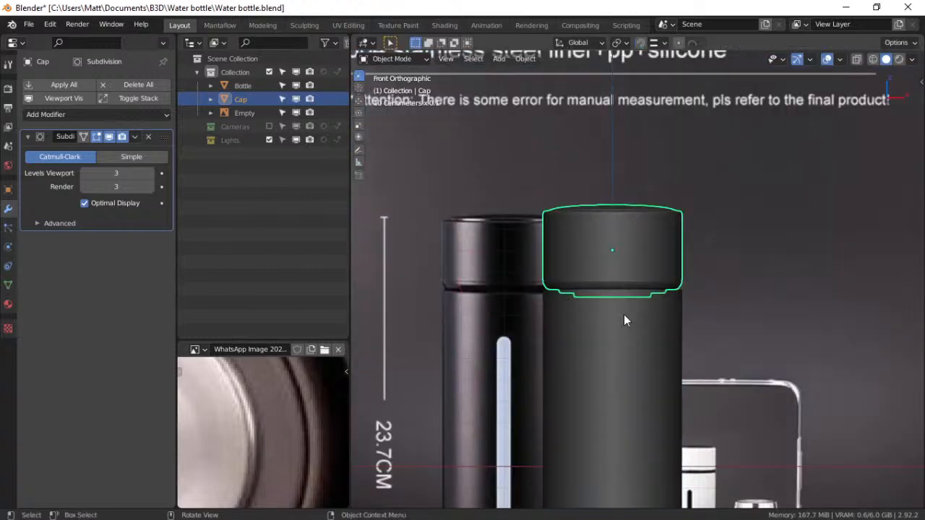
Hide the viewport overlays temporarily to examine how the cap meets the bottle body and the bottle's overall proportions
{"action": "scroll", "coordinate": [624, 314], "scroll_direction": "up", "scroll_amount": 3}
{"action": "left_click", "coordinate": [827, 59]}
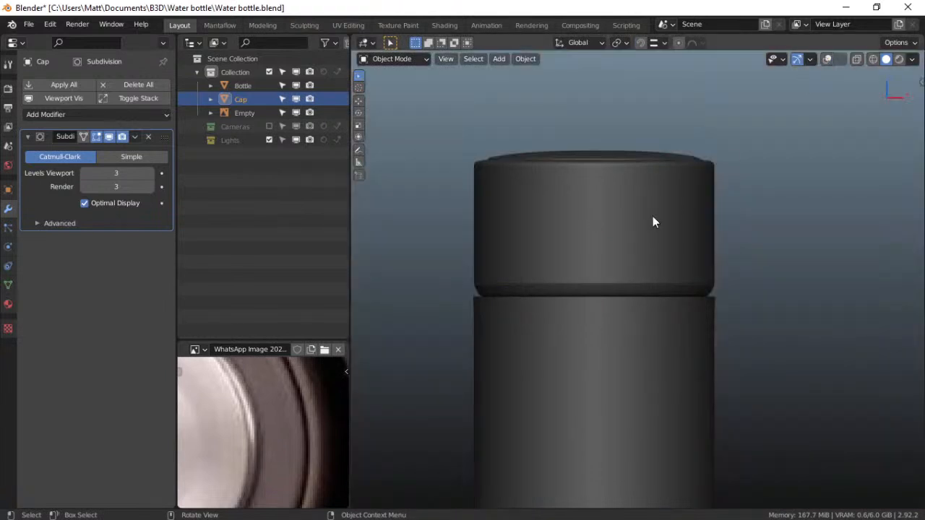
{"action": "middle_click_drag", "start_coordinate": [654, 314], "coordinate": [695, 275], "text": "shift"}
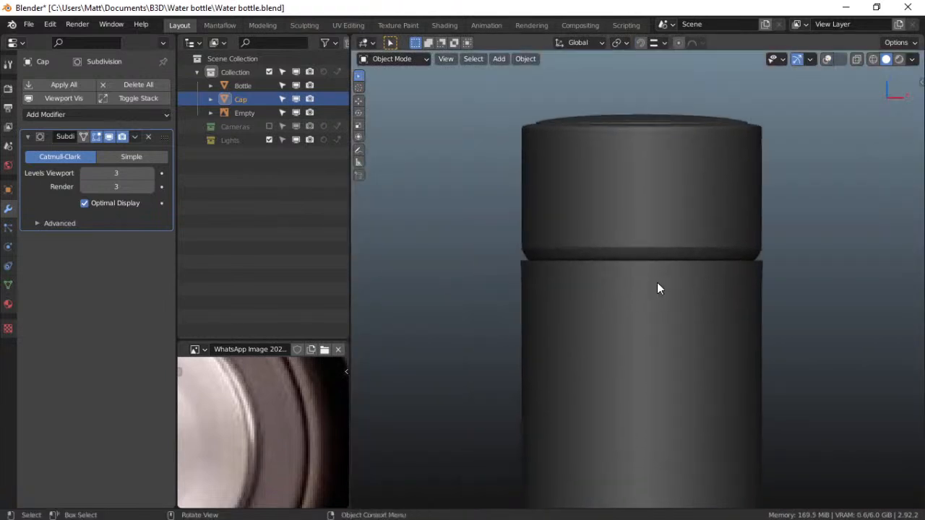
{"action": "scroll", "coordinate": [679, 209], "scroll_direction": "up", "scroll_amount": 2}
{"action": "scroll", "coordinate": [666, 314], "scroll_direction": "down", "scroll_amount": 2}
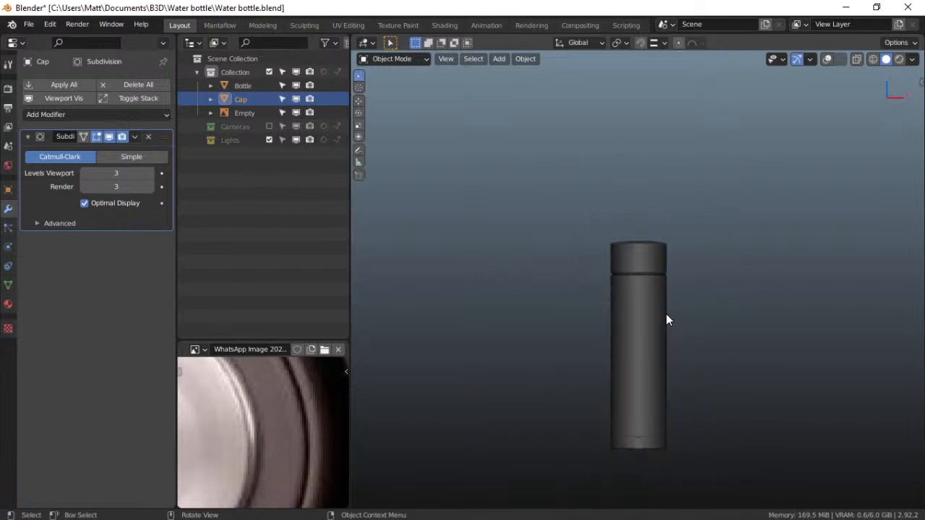
{"action": "scroll", "coordinate": [660, 297], "scroll_direction": "down", "scroll_amount": 2, "text": "shift"}
{"action": "scroll", "coordinate": [660, 300], "scroll_direction": "up", "scroll_amount": 3}
{"action": "middle_click_drag", "start_coordinate": [662, 299], "coordinate": [645, 360], "text": "shift"}
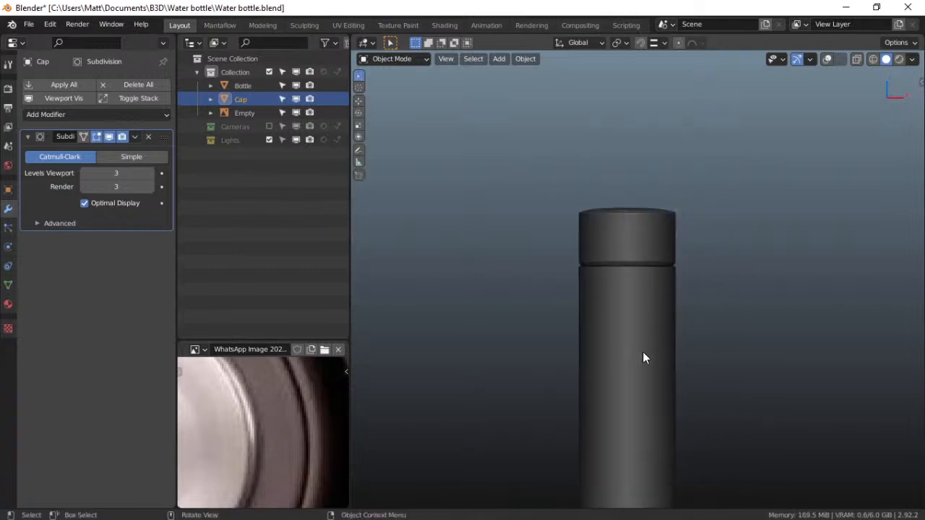
{"action": "middle_click_drag", "start_coordinate": [649, 308], "coordinate": [636, 359], "text": "shift"}
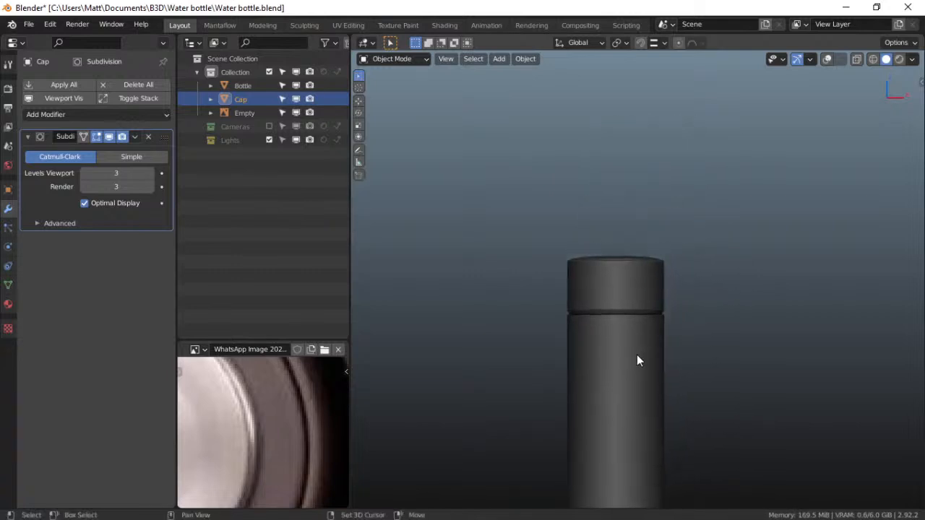
{"action": "left_click", "coordinate": [828, 60]}
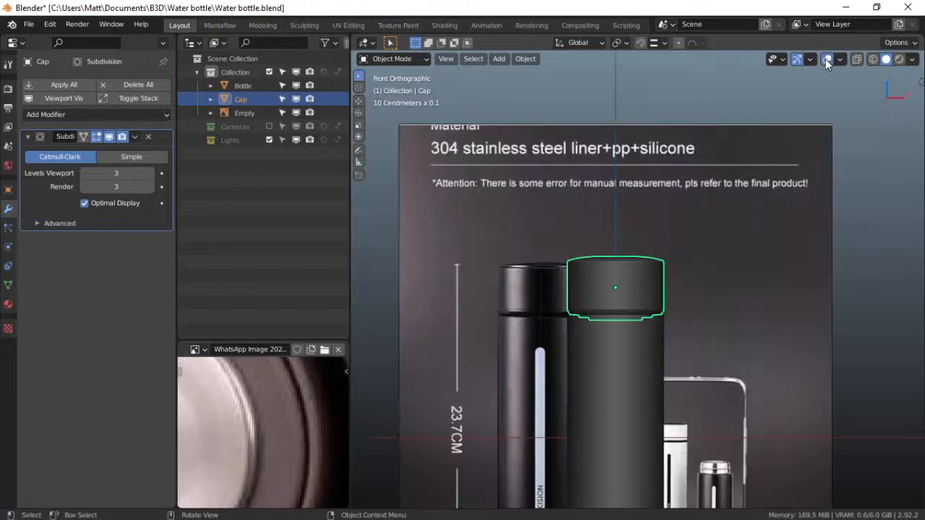
Isolate the bottle body and the reference image in Local View, framing the bottle's upper rim
{"action": "left_click", "coordinate": [632, 397]}
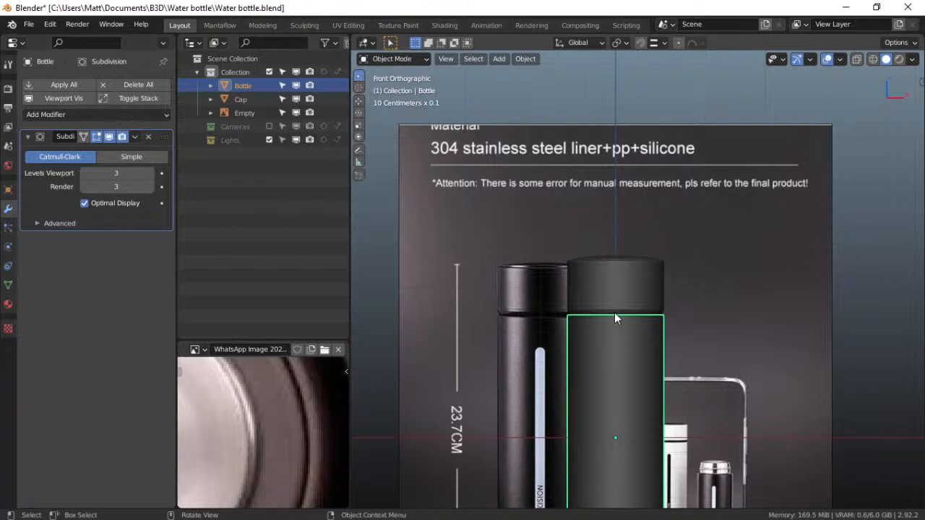
{"action": "scroll", "coordinate": [614, 312], "scroll_direction": "up", "scroll_amount": 1}
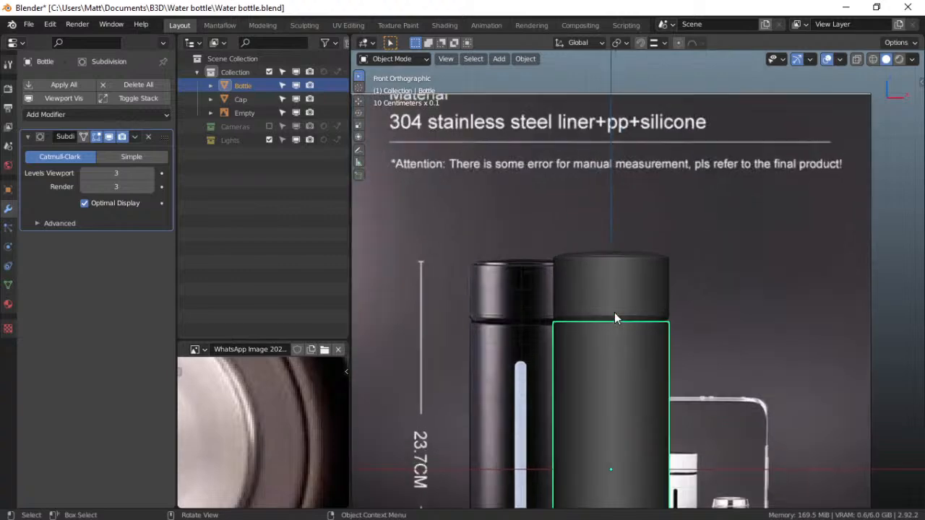
{"action": "left_click", "coordinate": [488, 284]}
{"action": "key", "text": "KP_Divide"}
{"action": "scroll", "coordinate": [506, 289], "scroll_direction": "up", "scroll_amount": 10}
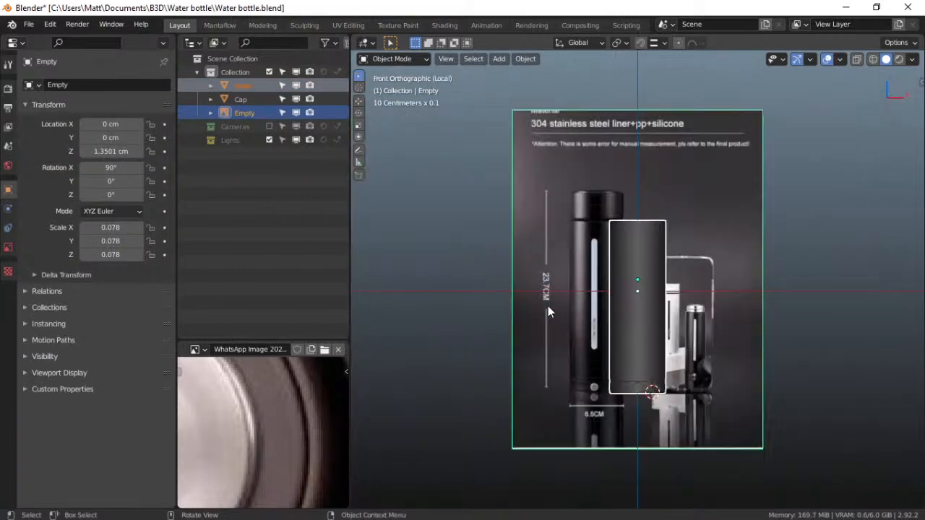
{"action": "scroll", "coordinate": [591, 321], "scroll_direction": "up", "scroll_amount": 4}
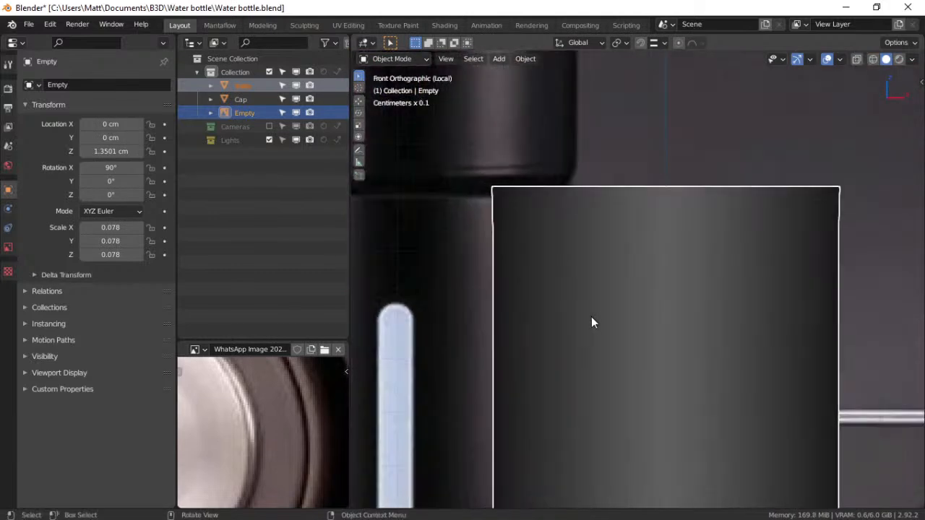
{"action": "middle_click_drag", "start_coordinate": [591, 278], "coordinate": [619, 355], "text": "shift"}
Put the bottle body into Edit Mode, with its upper rim framed from the front against the reference
{"action": "left_click", "coordinate": [619, 354]}
{"action": "key", "text": "ctrl+Tab"}
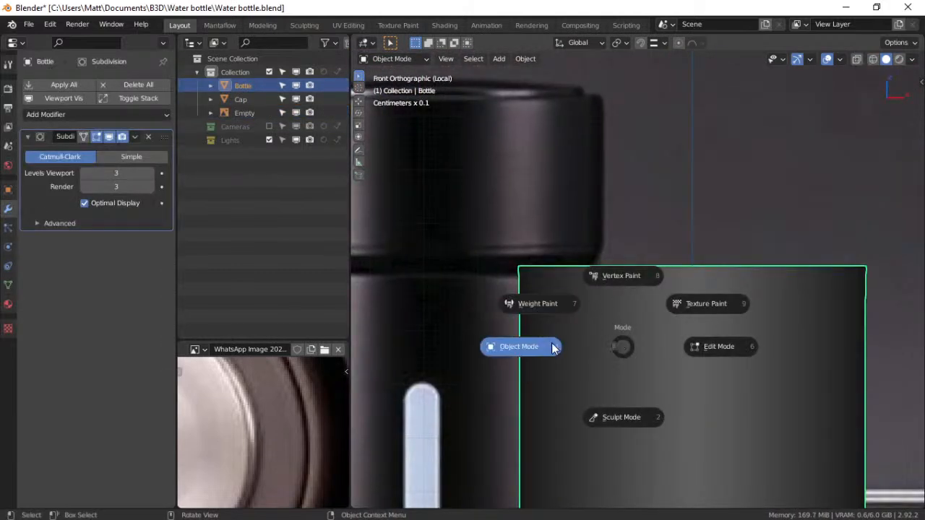
{"action": "left_click", "coordinate": [714, 346]}
{"action": "middle_click_drag", "start_coordinate": [584, 289], "coordinate": [585, 318], "text": "shift"}
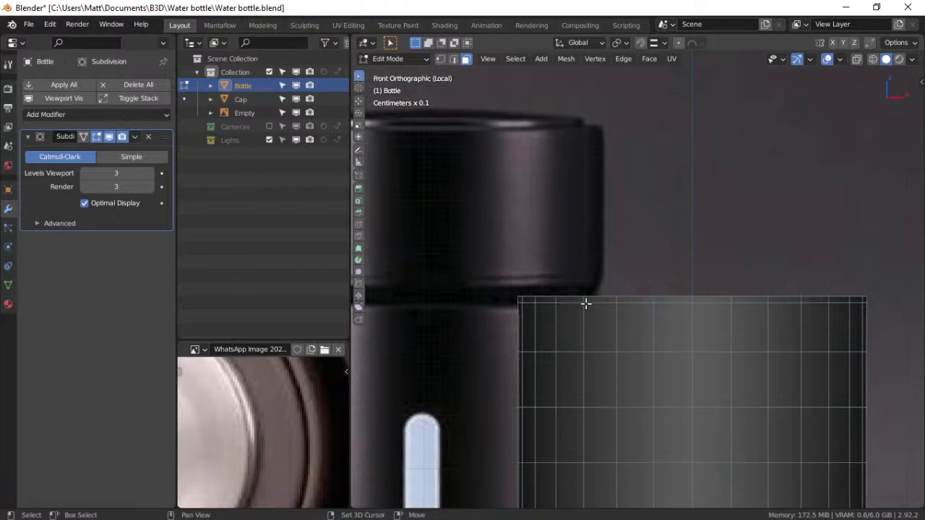
{"action": "middle_click_drag", "start_coordinate": [558, 289], "coordinate": [557, 311], "text": "shift"}
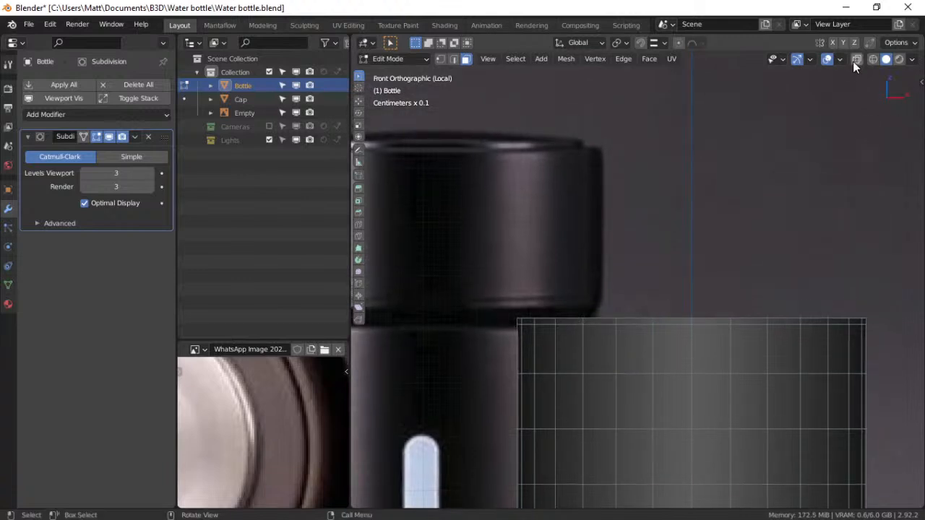
Try to remove the bottle's narrow top row of faces by deleting its edges, and undo the deletion
{"action": "left_click", "coordinate": [856, 59]}
{"action": "left_click_drag", "start_coordinate": [496, 292], "coordinate": [894, 322]}
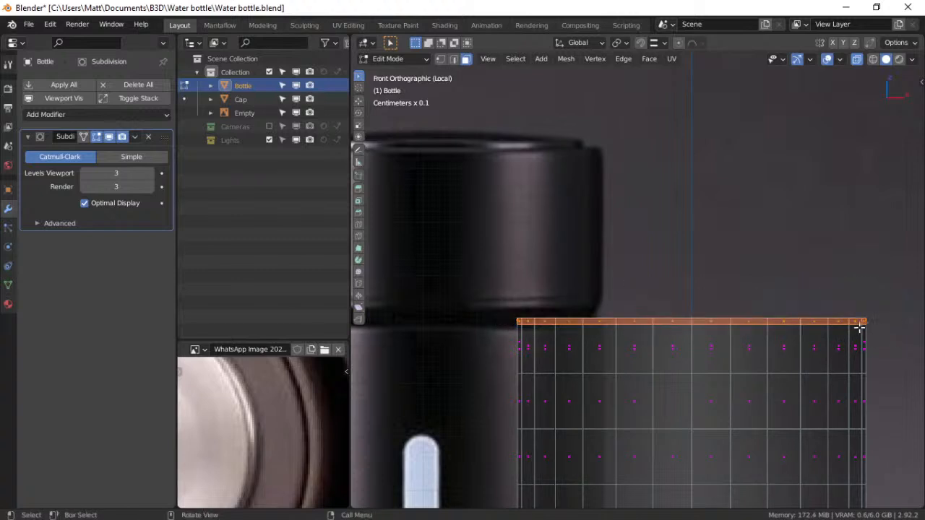
{"action": "key", "text": "x"}
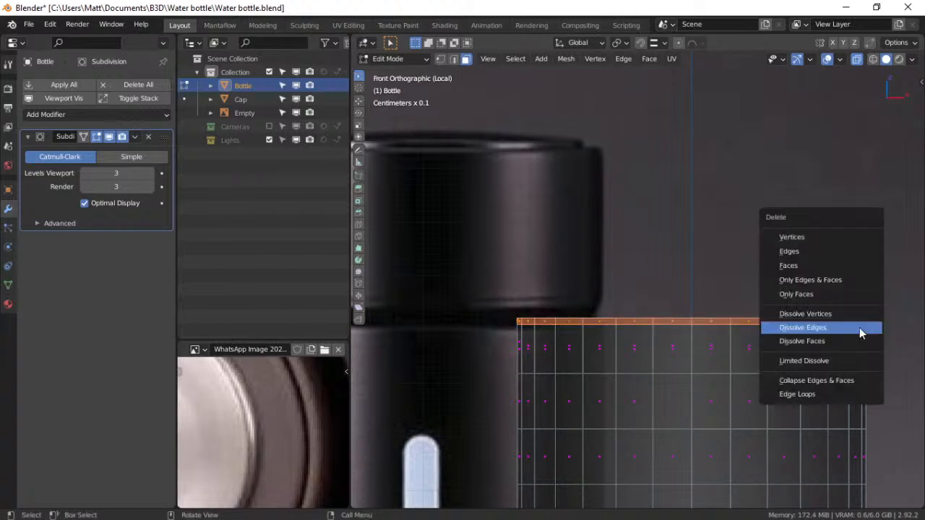
{"action": "left_click", "coordinate": [805, 253]}
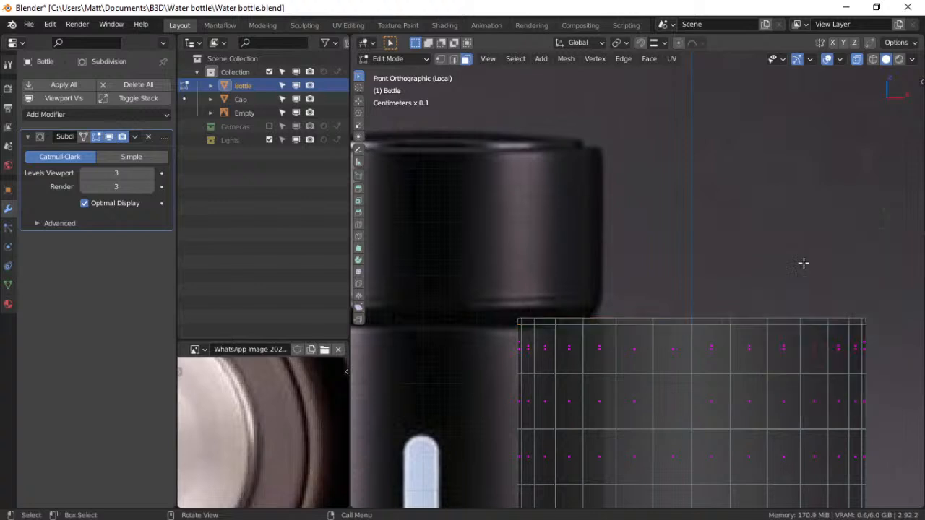
{"action": "left_click", "coordinate": [858, 60]}
{"action": "scroll", "coordinate": [640, 246], "scroll_direction": "up", "scroll_amount": 1}
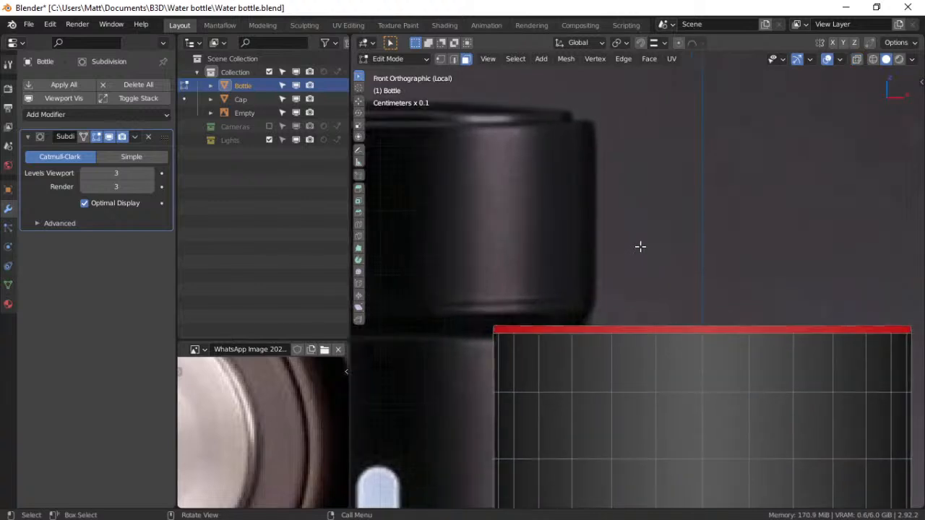
{"action": "middle_click_drag", "start_coordinate": [635, 253], "coordinate": [733, 252]}
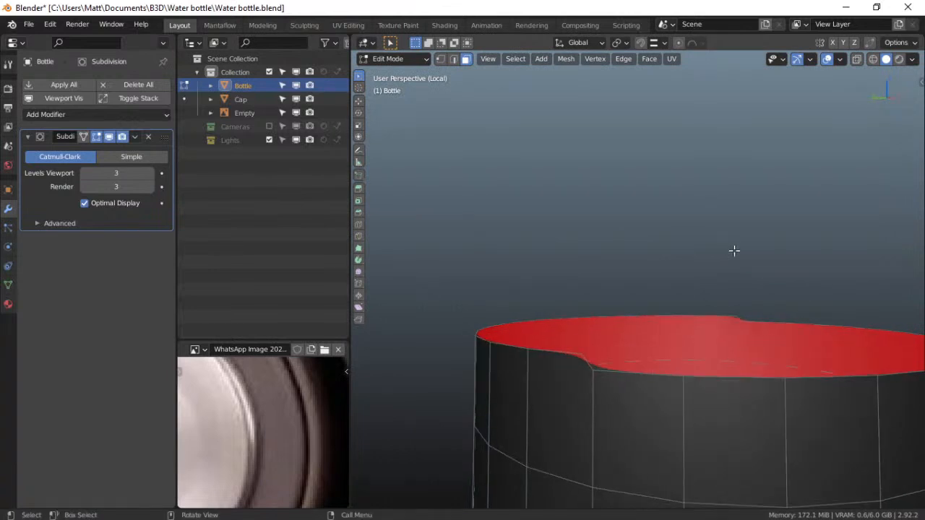
{"action": "key", "text": "ctrl+z"}
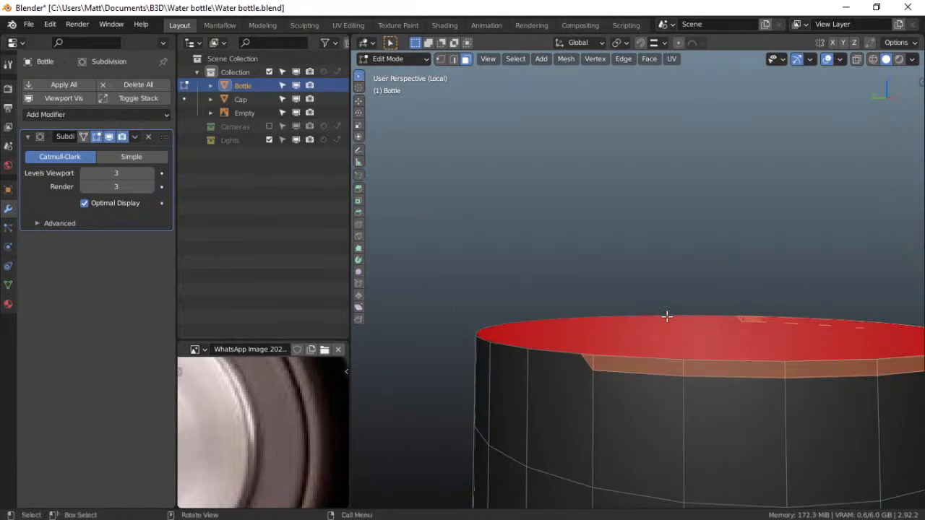
Dissolve the edge loop just below the bottle's top rim using edge selection
{"action": "left_click", "coordinate": [639, 376]}
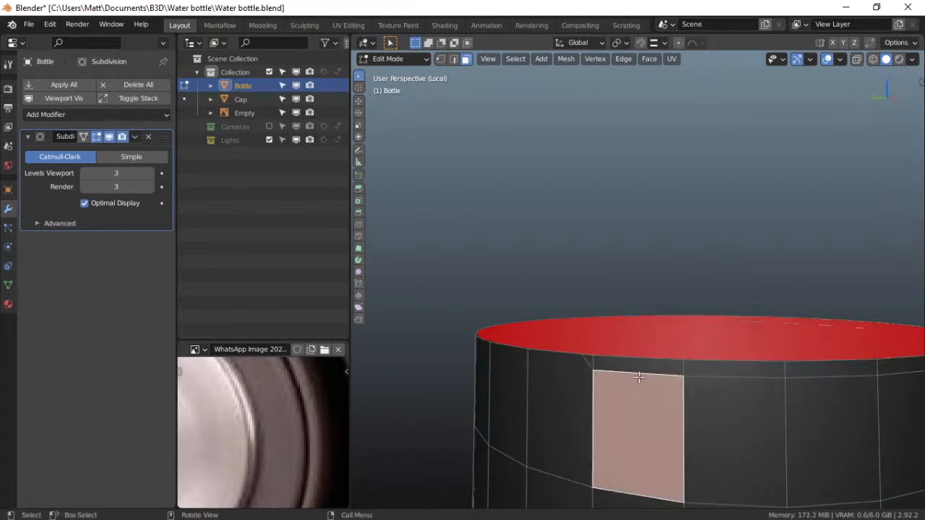
{"action": "left_click", "coordinate": [444, 59]}
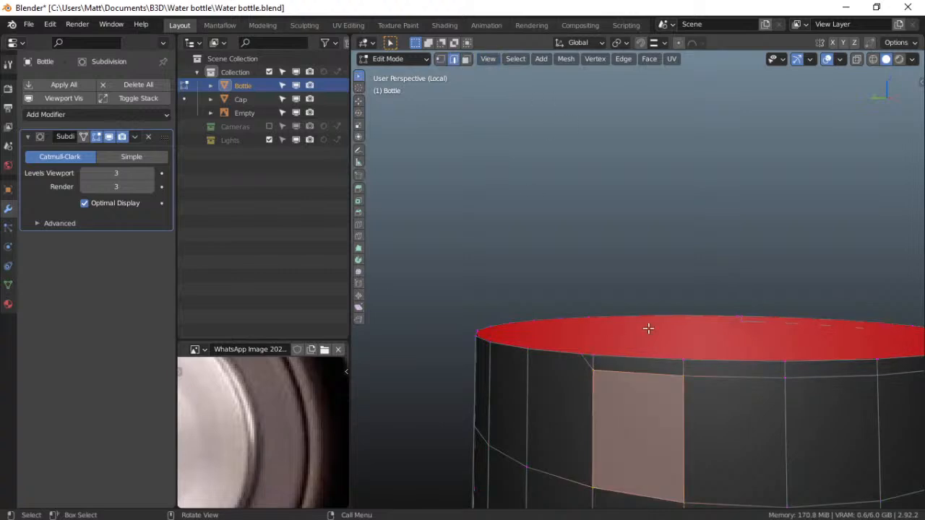
{"action": "left_click", "coordinate": [643, 372], "text": "alt"}
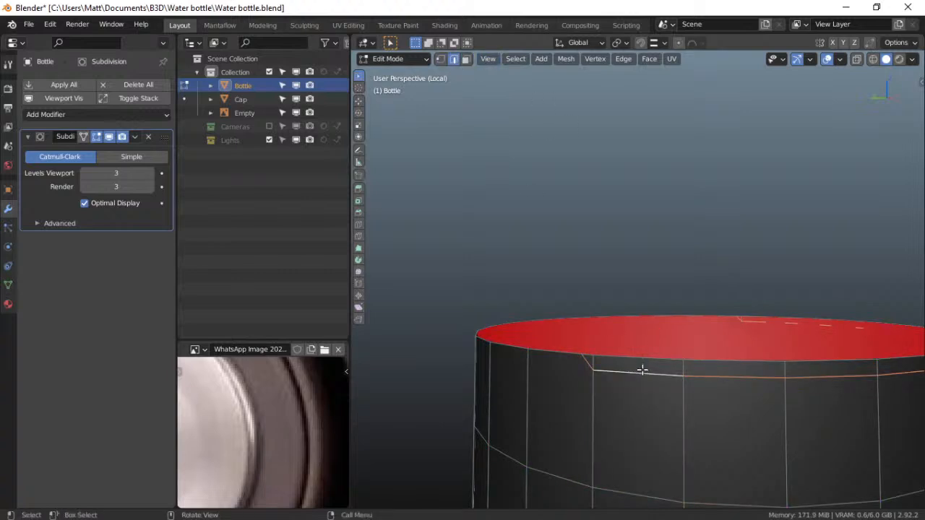
{"action": "key", "text": "x"}
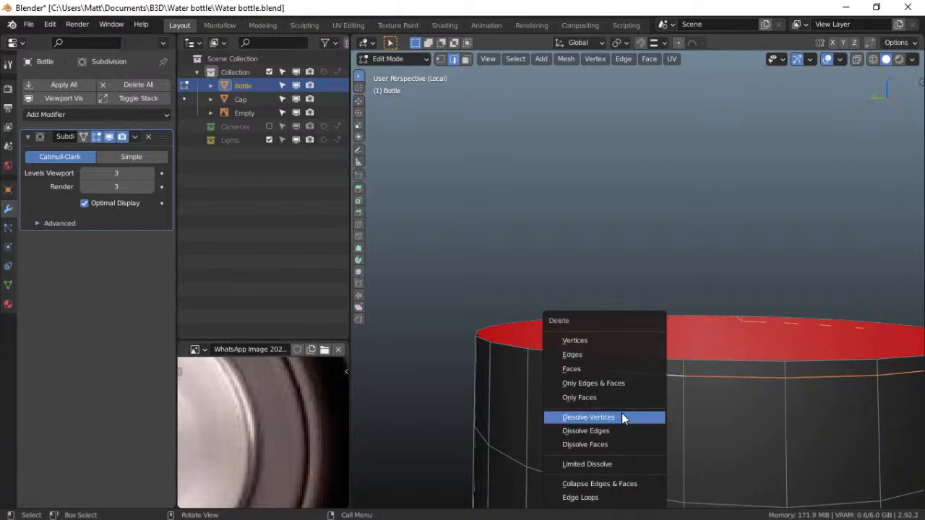
{"action": "left_click", "coordinate": [622, 431]}
Check the bottle's top in Object Mode and compare it with the reference from the front view
{"action": "key", "text": "ctrl+Tab"}
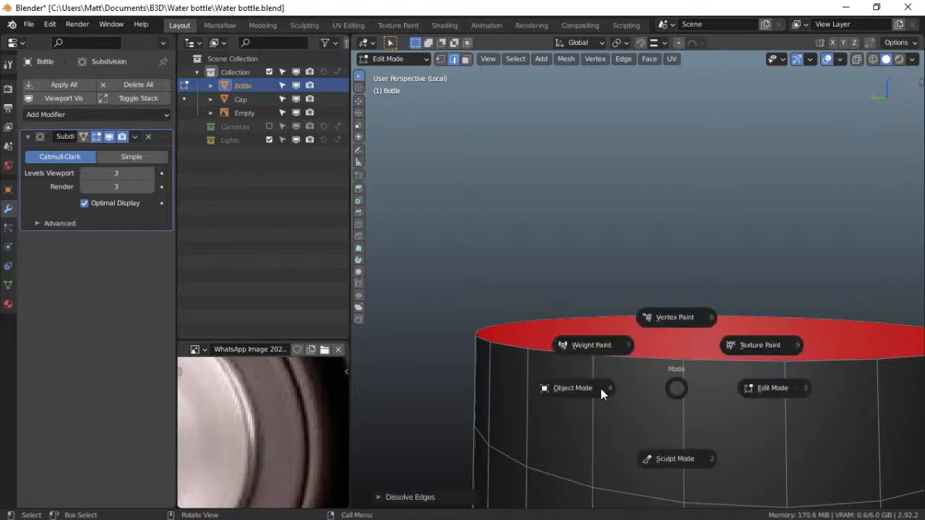
{"action": "left_click", "coordinate": [576, 384]}
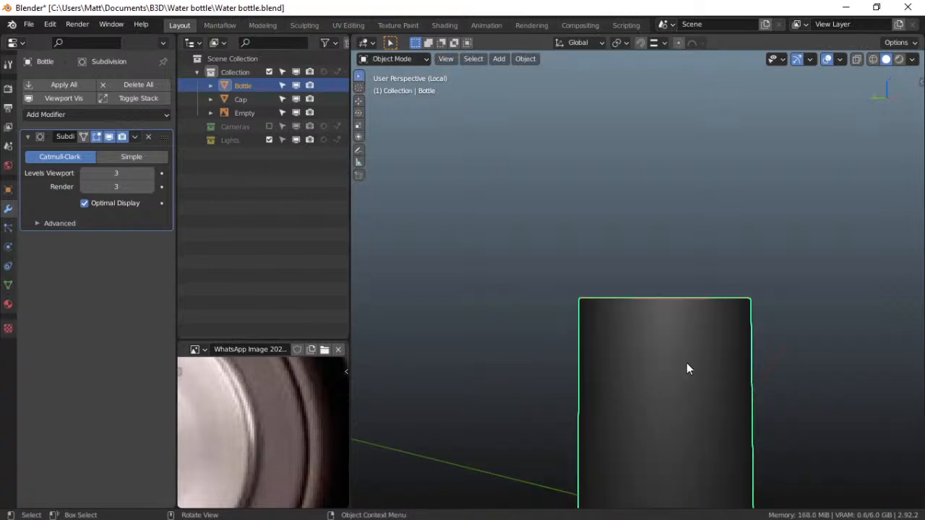
{"action": "key", "text": "grave"}
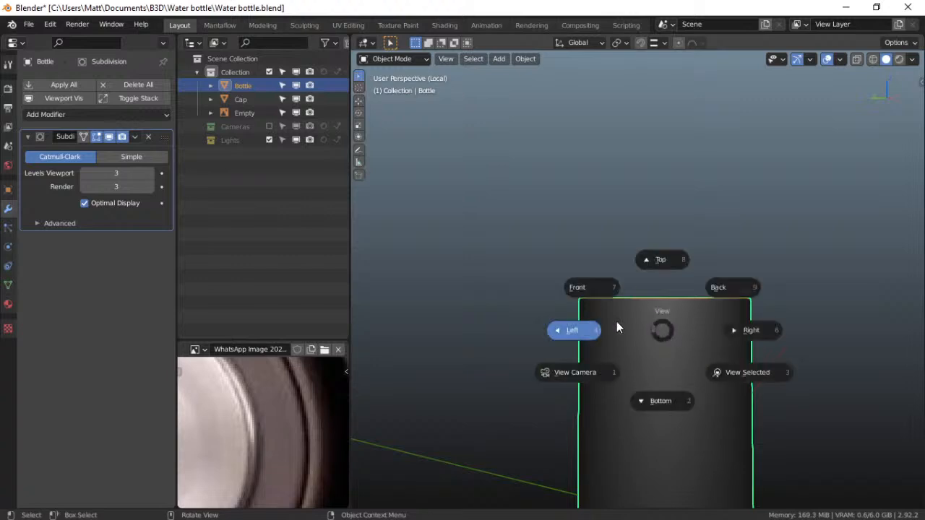
{"action": "left_click", "coordinate": [589, 287]}
Return the bottle to Edit Mode and turn off the subdivision modifier's viewport display
{"action": "key", "text": "ctrl+Tab"}
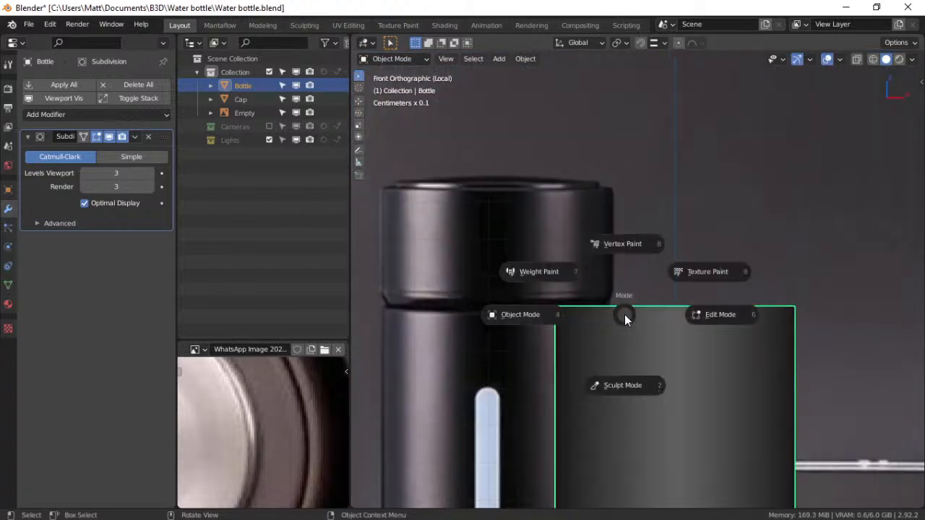
{"action": "left_click", "coordinate": [699, 313]}
{"action": "left_click", "coordinate": [112, 136]}
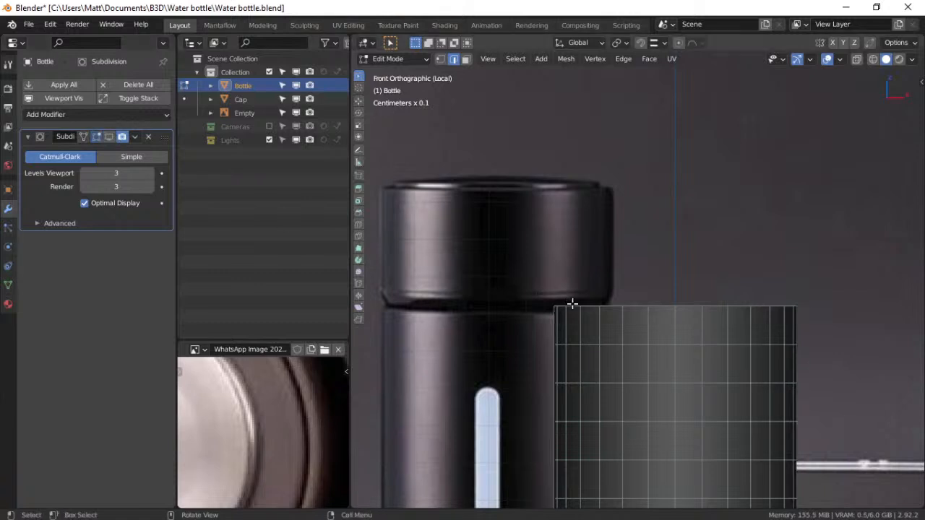
{"action": "scroll", "coordinate": [573, 304], "scroll_direction": "up", "scroll_amount": 3}
{"action": "scroll", "coordinate": [572, 304], "scroll_direction": "down", "scroll_amount": 1}
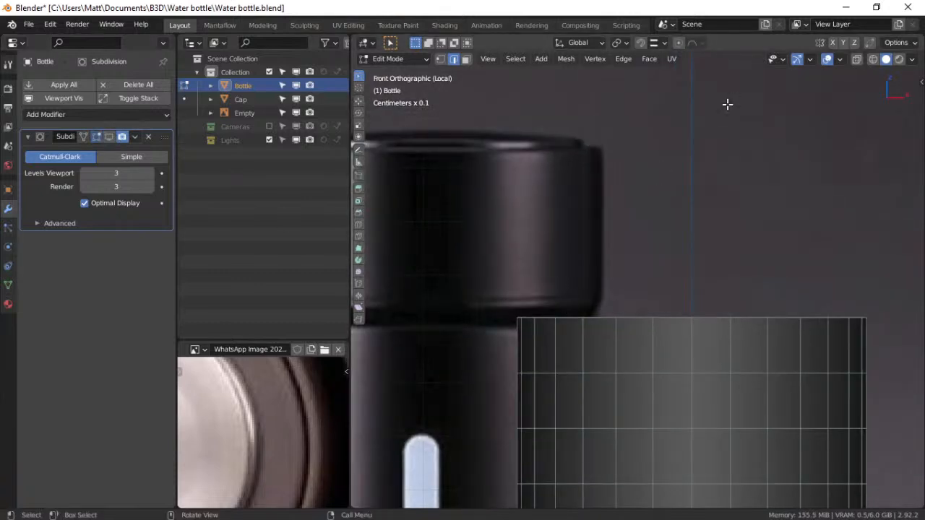
Enable X-ray and lower the bottle's whole top edge loop along Z to the top of the reference body
{"action": "left_click", "coordinate": [857, 59]}
{"action": "left_click_drag", "start_coordinate": [471, 291], "coordinate": [909, 327]}
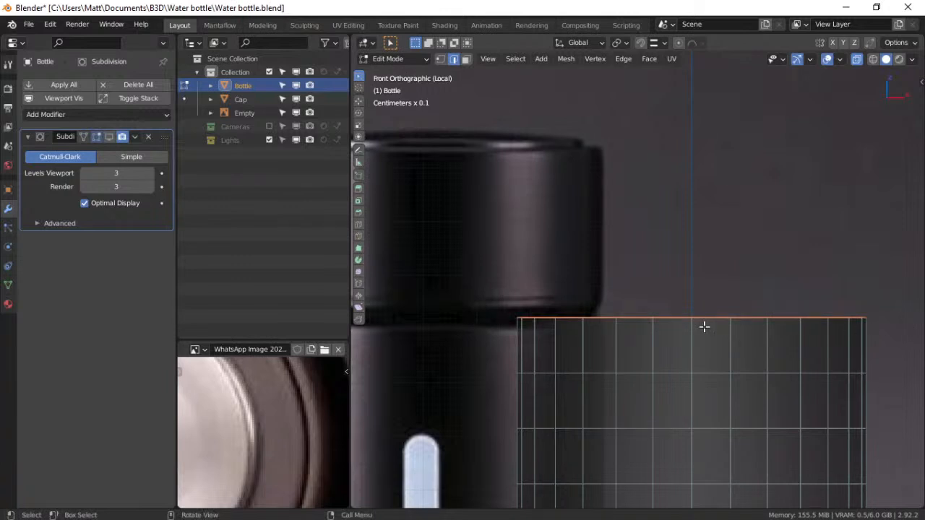
{"action": "key", "text": "g"}
{"action": "key", "text": "z"}
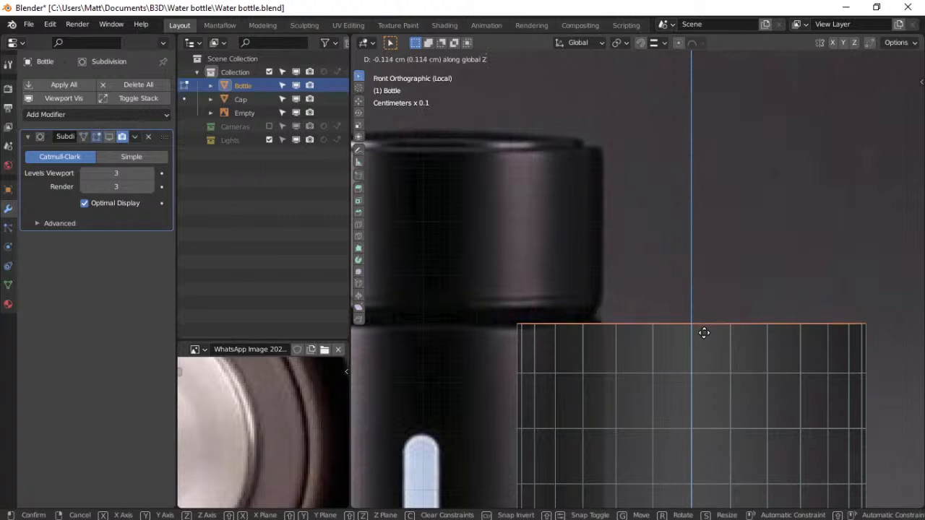
{"action": "left_click", "coordinate": [703, 337]}
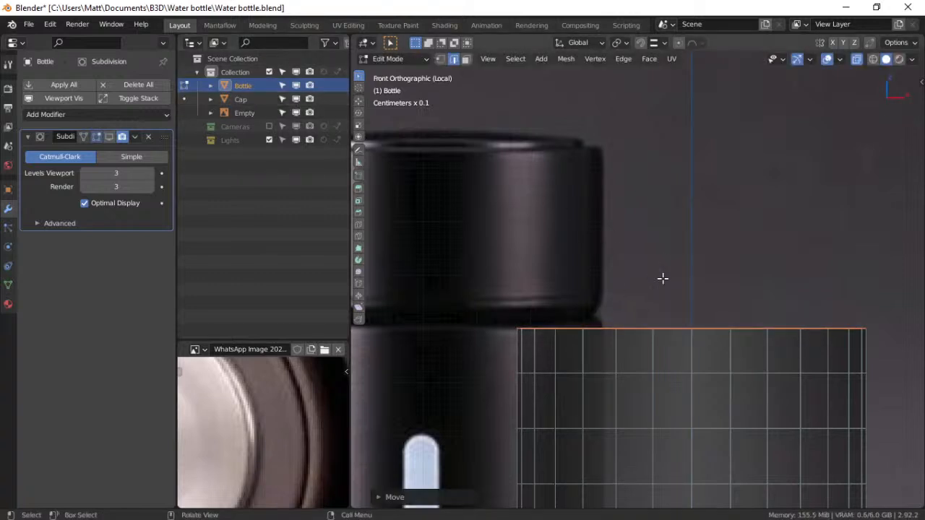
Extrude the bottle's top edge loop in place and scale it inward to form a flat rim
{"action": "key", "text": "e"}
{"action": "right_click", "coordinate": [747, 318]}
{"action": "key", "text": "s"}
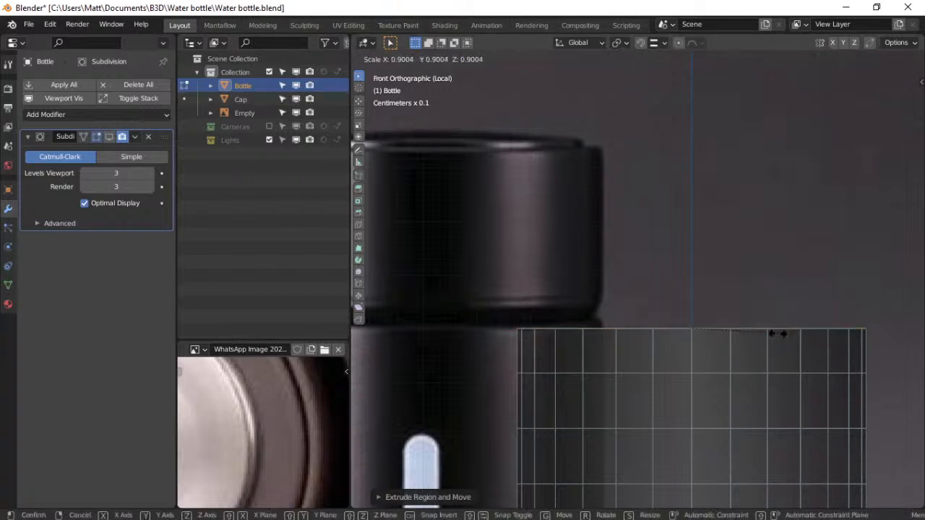
{"action": "left_click", "coordinate": [777, 312]}
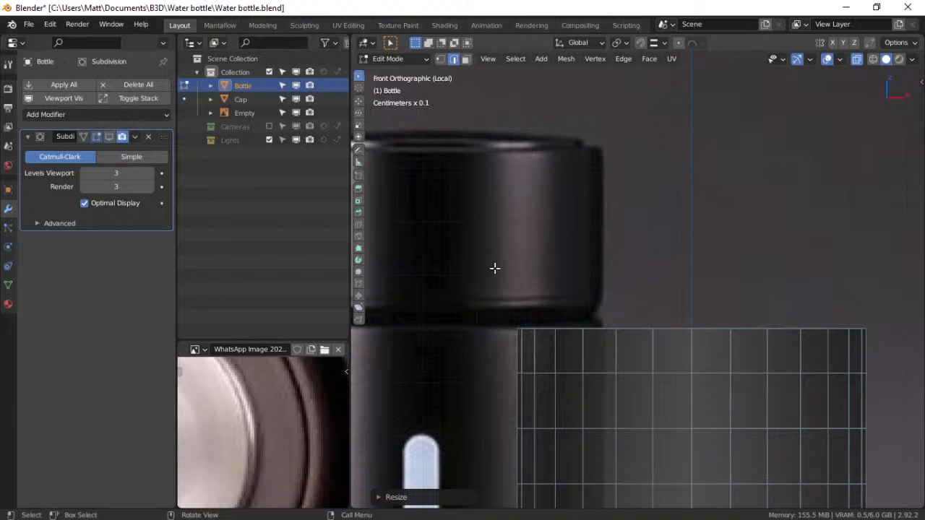
Load the "Round cup" reference image, WhatsApp Image 2021-03-25 at 4.34.20 PM.jpeg, into the image editor and frame the bottle's threaded opening
{"action": "scroll", "coordinate": [280, 416], "scroll_direction": "down", "scroll_amount": 5}
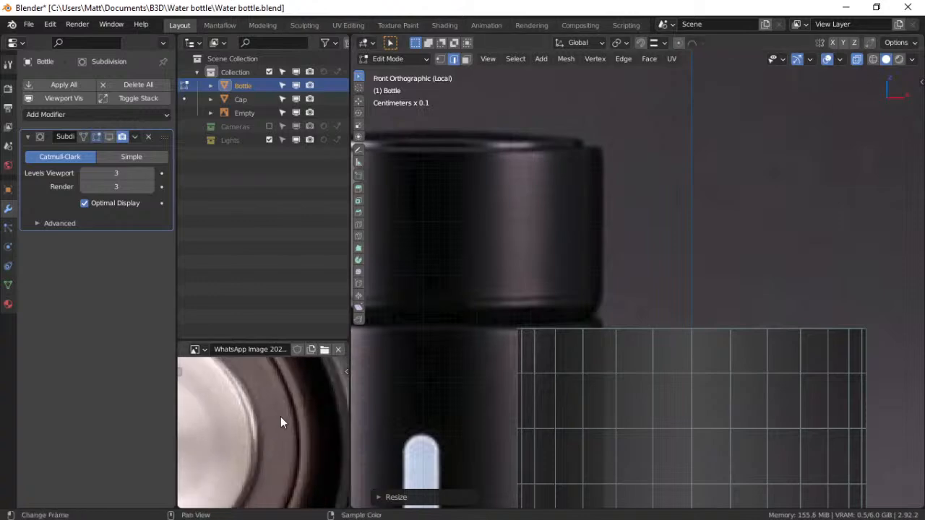
{"action": "left_click", "coordinate": [320, 347]}
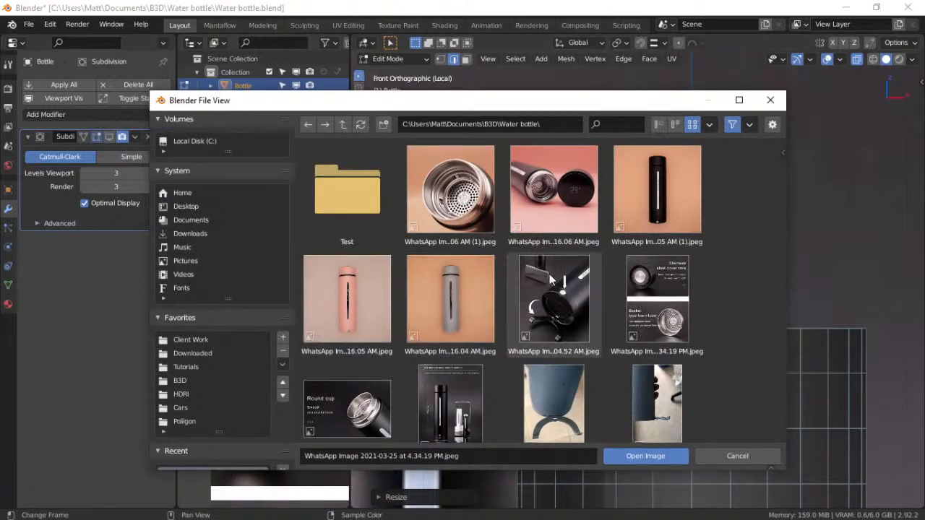
{"action": "left_click", "coordinate": [367, 409]}
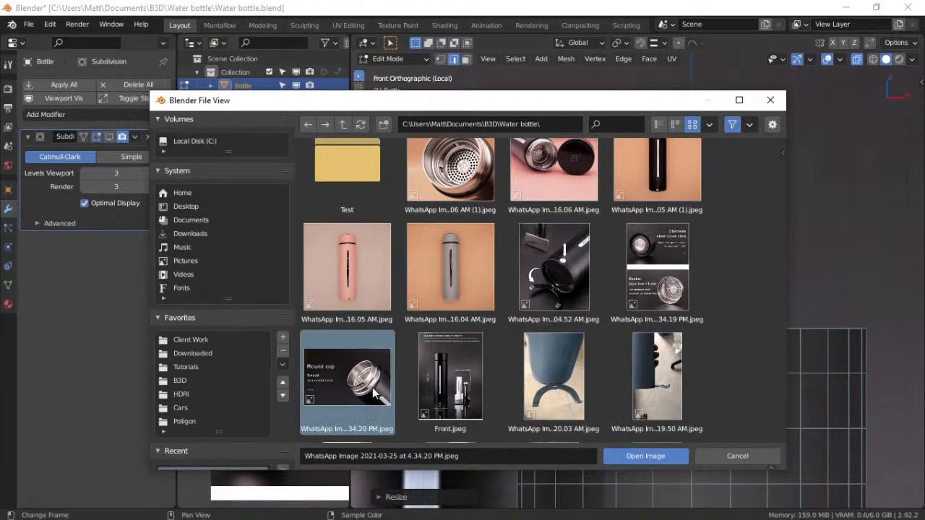
{"action": "double_click", "coordinate": [373, 387]}
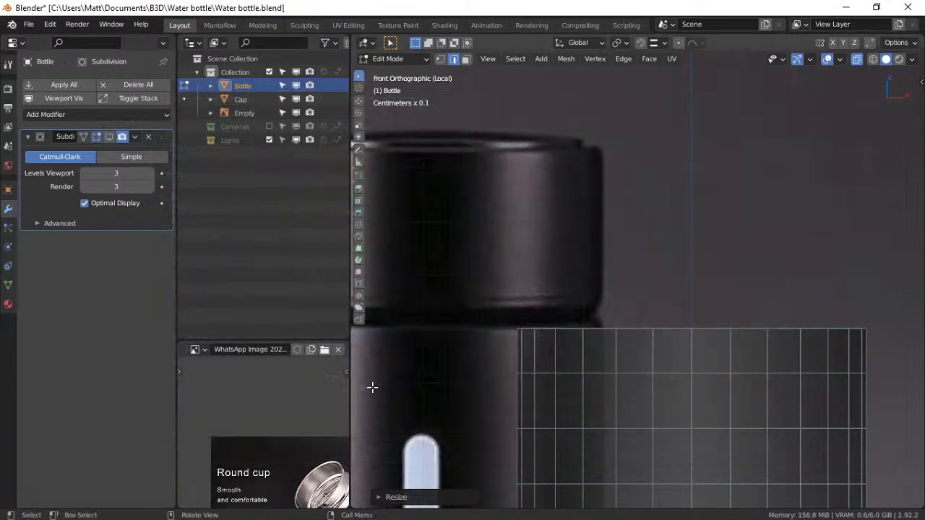
{"action": "middle_click_drag", "start_coordinate": [287, 438], "coordinate": [272, 428]}
{"action": "scroll", "coordinate": [271, 425], "scroll_direction": "up", "scroll_amount": 8}
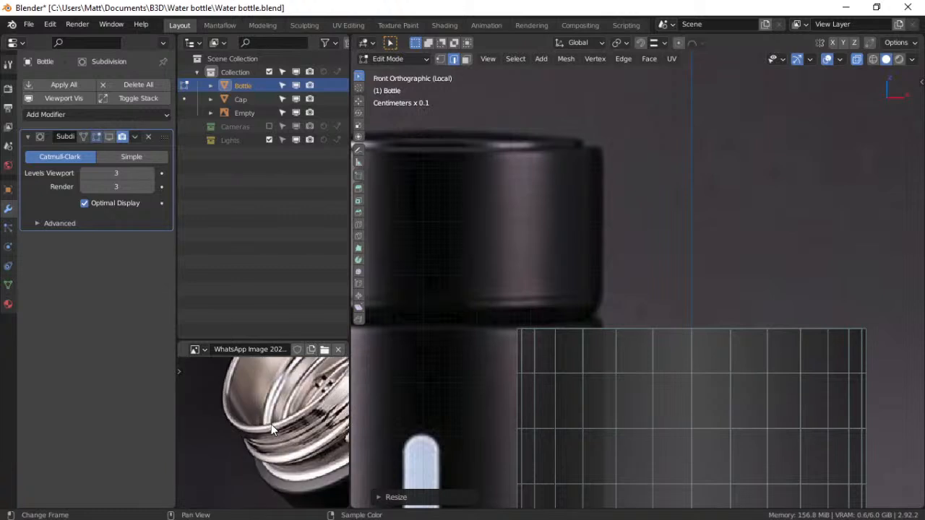
{"action": "scroll", "coordinate": [257, 448], "scroll_direction": "down", "scroll_amount": 2}
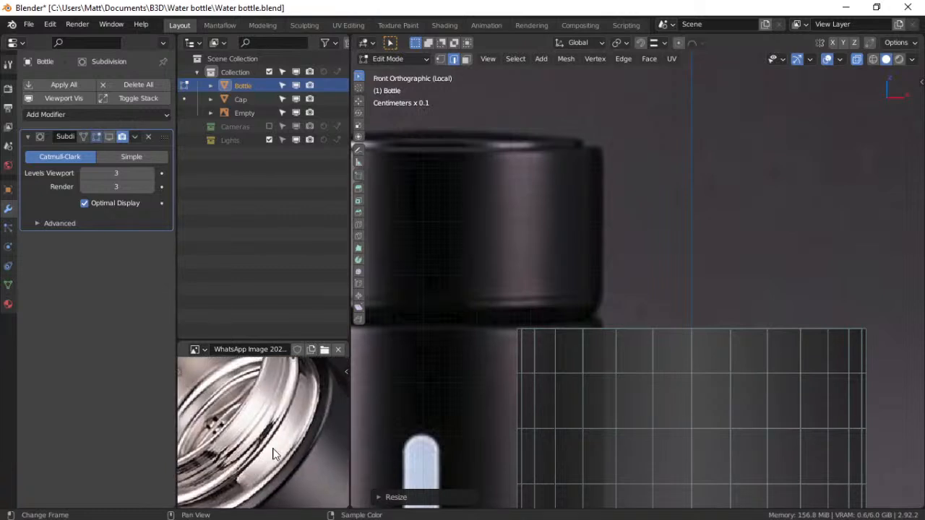
{"action": "scroll", "coordinate": [273, 452], "scroll_direction": "down", "scroll_amount": 3}
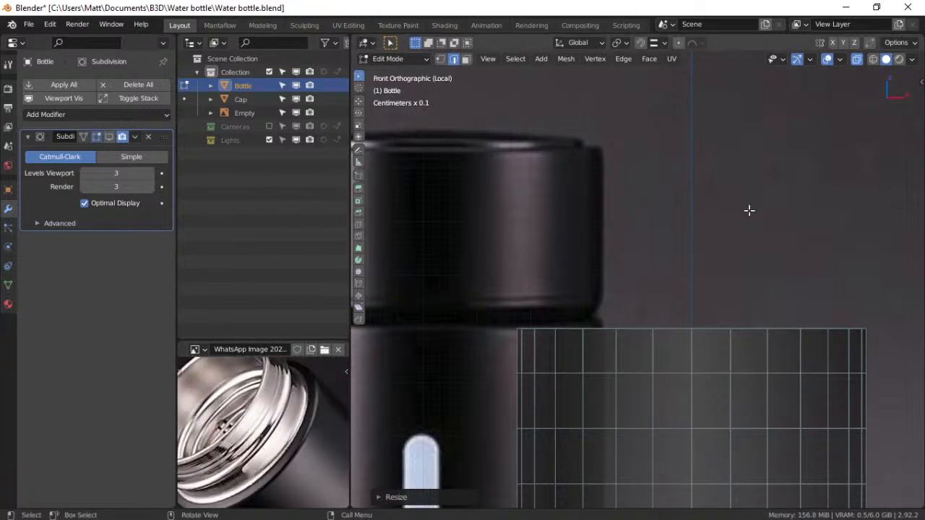
Turn off X-ray and scale the rim's inner edge loop outward by about 1.13 to narrow the rim
{"action": "middle_click_drag", "start_coordinate": [665, 260], "coordinate": [636, 300]}
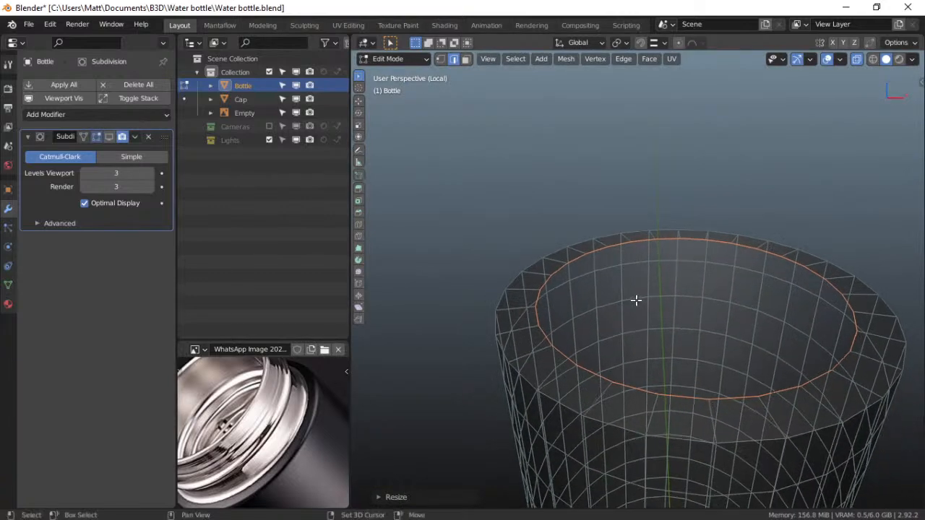
{"action": "left_click", "coordinate": [858, 59]}
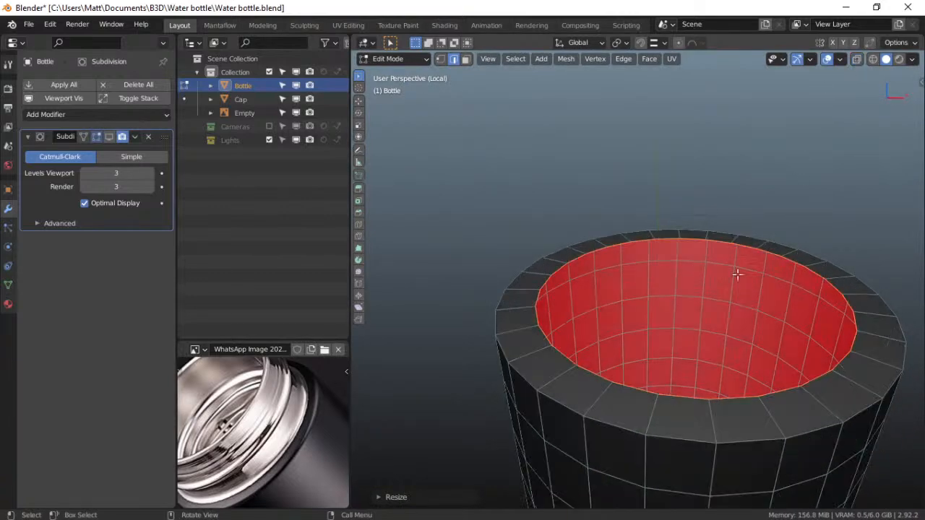
{"action": "key", "text": "s"}
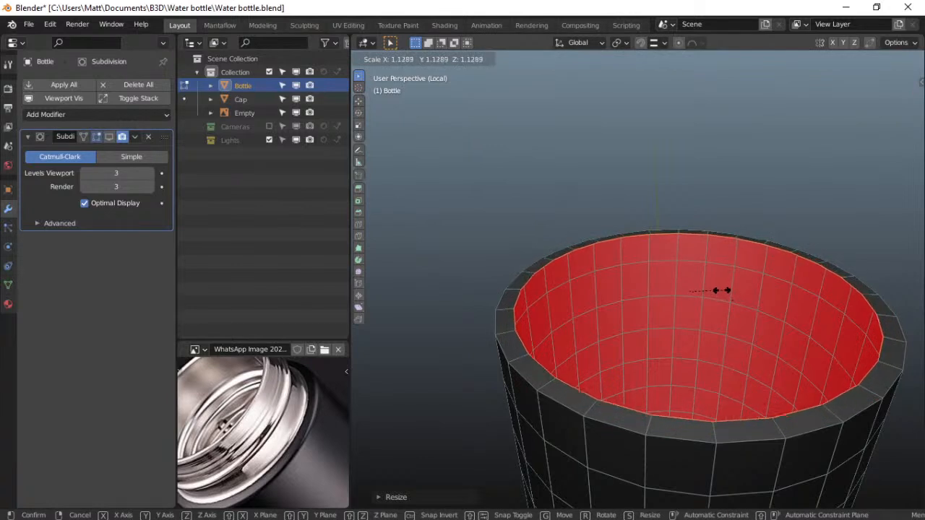
{"action": "left_click", "coordinate": [721, 291]}
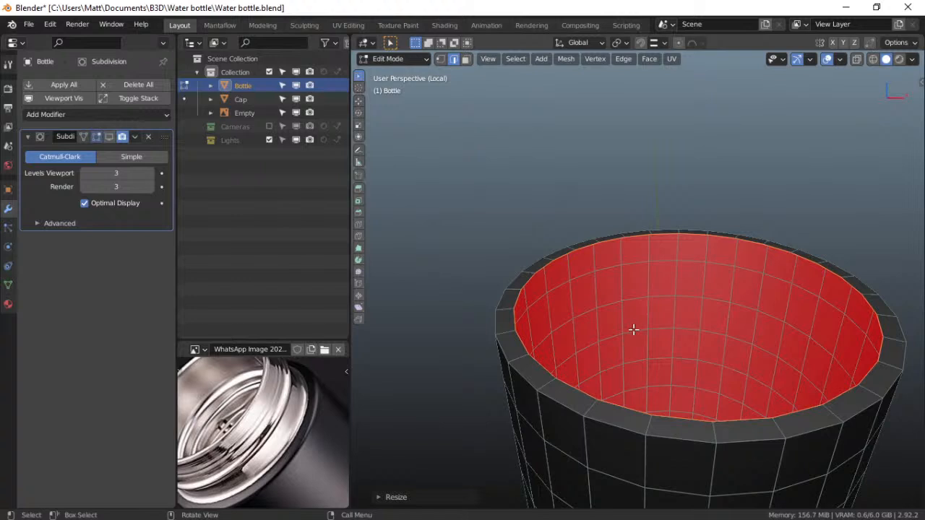
Extrude the rim's inner edge loop upward along Z to form the bottle's neck
{"action": "middle_click_drag", "start_coordinate": [640, 314], "coordinate": [652, 267]}
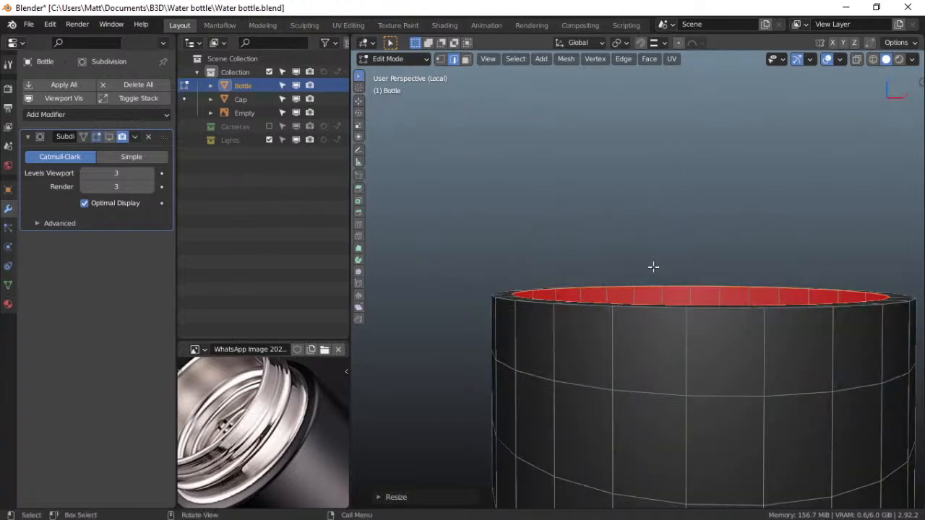
{"action": "key", "text": "e"}
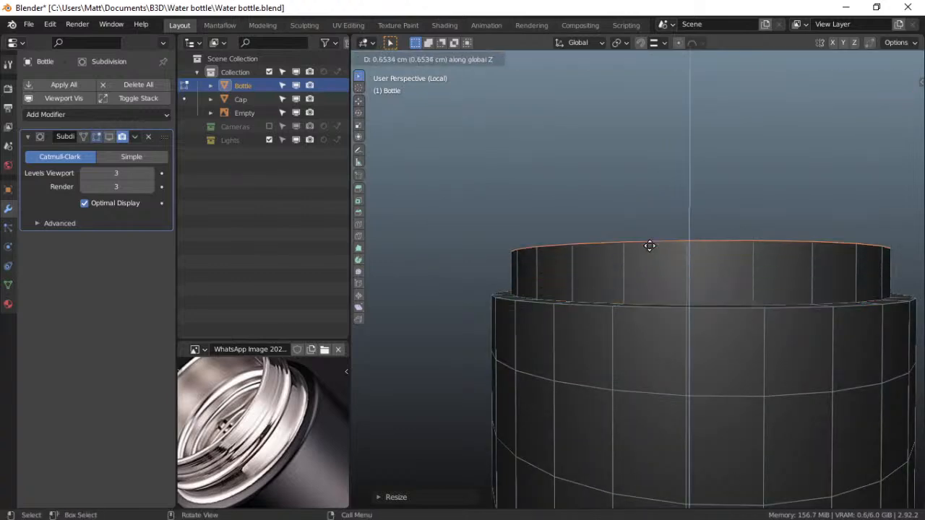
{"action": "left_click", "coordinate": [655, 194]}
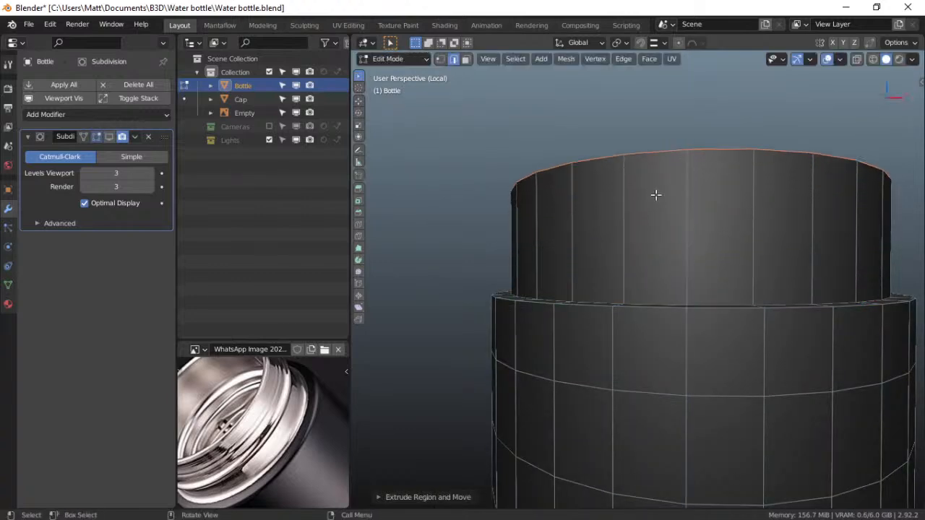
Add three evenly spaced horizontal loop cuts around the neck, keeping them centred without sliding
{"action": "scroll", "coordinate": [638, 235], "scroll_direction": "down", "scroll_amount": 1}
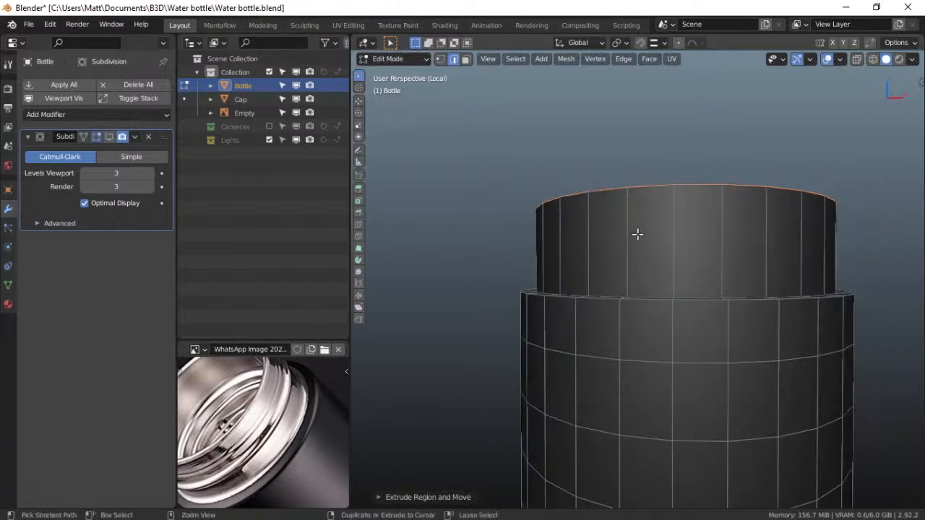
{"action": "key", "text": "ctrl+r"}
{"action": "scroll", "coordinate": [638, 251], "scroll_direction": "up", "scroll_amount": 2}
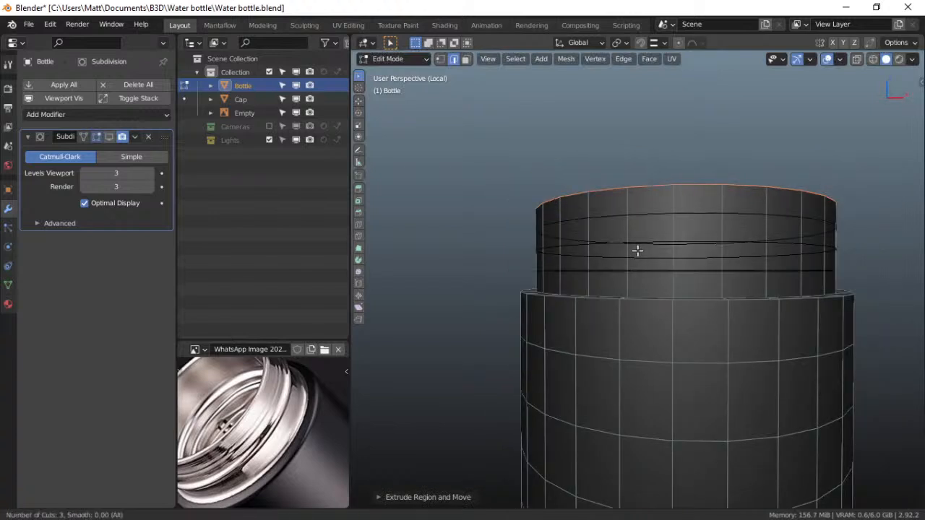
{"action": "scroll", "coordinate": [637, 251], "scroll_direction": "up", "scroll_amount": 1}
{"action": "scroll", "coordinate": [638, 251], "scroll_direction": "down", "scroll_amount": 1}
{"action": "left_click", "coordinate": [638, 251]}
{"action": "right_click", "coordinate": [637, 251]}
{"action": "mouse_move", "coordinate": [719, 291]}
{"action": "middle_mouse_down"}
{"action": "mouse_move", "coordinate": [705, 279]}
{"action": "mouse_move", "coordinate": [708, 302]}
{"action": "middle_mouse_up"}
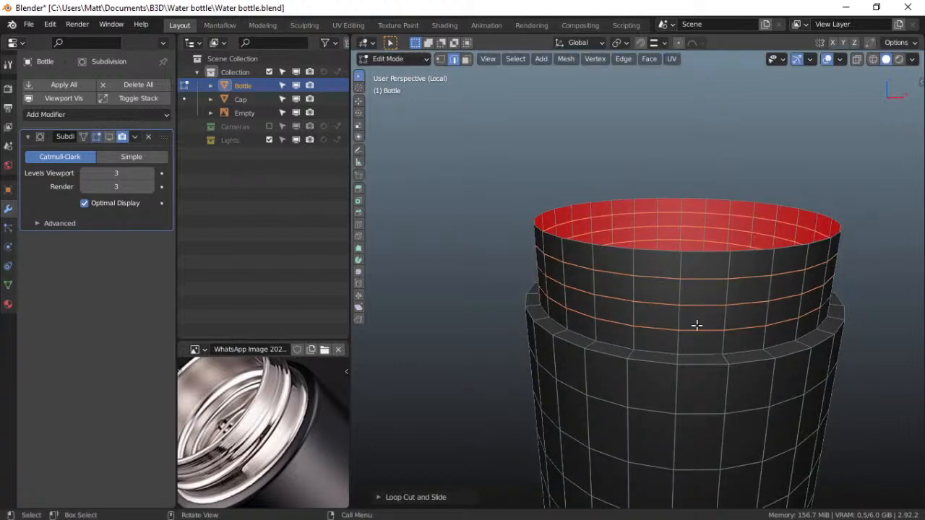
Preview the bottle with subdivision in Object Mode, and return to Edit Mode with the viewport subdivision display off
{"action": "key", "text": "ctrl+Tab"}
{"action": "left_click", "coordinate": [636, 323]}
{"action": "key", "text": "q"}
{"action": "key", "text": "Escape"}
{"action": "scroll", "coordinate": [651, 326], "scroll_direction": "down", "scroll_amount": 2}
{"action": "scroll", "coordinate": [651, 326], "scroll_direction": "up", "scroll_amount": 5}
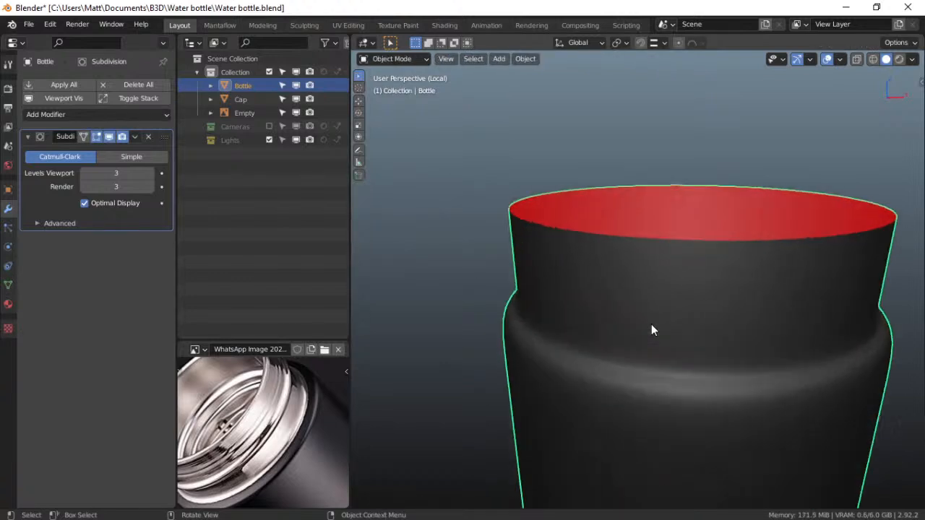
{"action": "key", "text": "ctrl+Tab"}
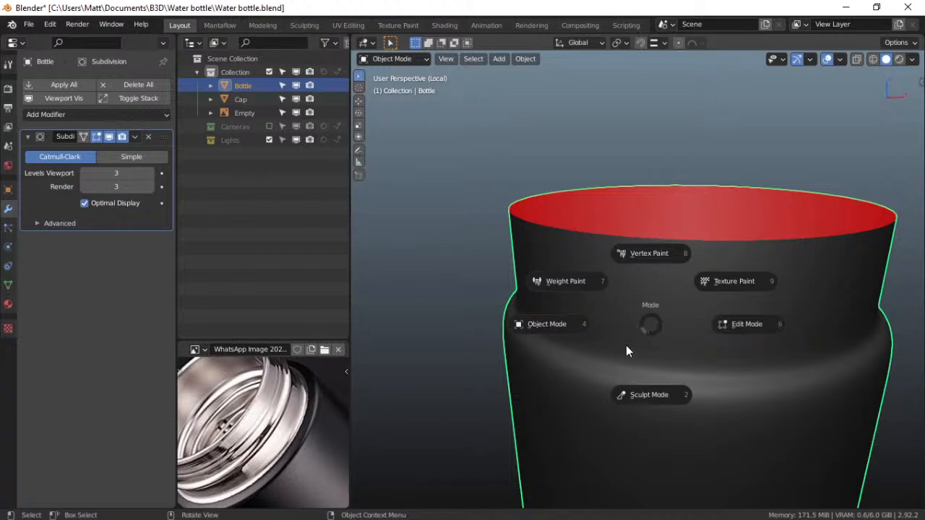
{"action": "key", "text": "Escape"}
{"action": "key", "text": "ctrl+Tab"}
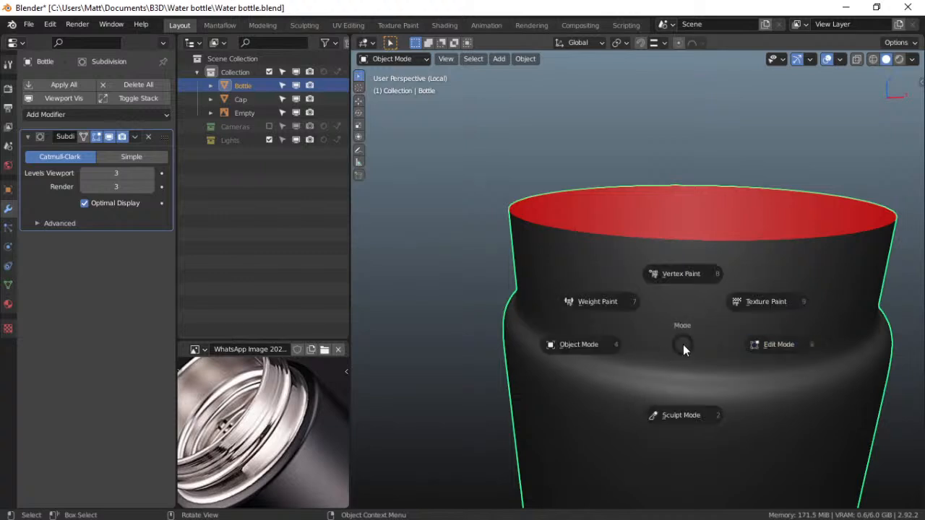
{"action": "left_click", "coordinate": [754, 346]}
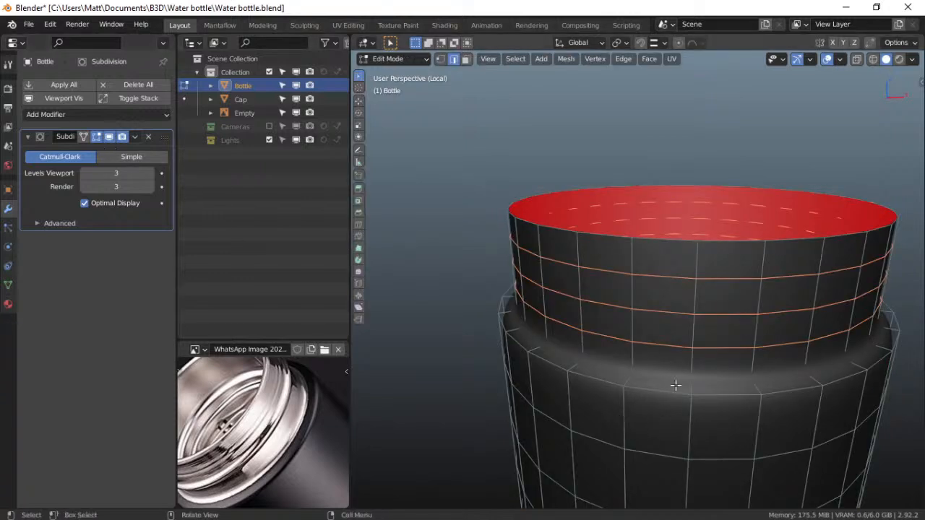
{"action": "left_click", "coordinate": [109, 137]}
Bevel the edge loop at the neck's base with 2 segments, about 0.078 cm wide, and preview it subdivided without overlays
{"action": "left_click", "coordinate": [618, 369], "text": "alt"}
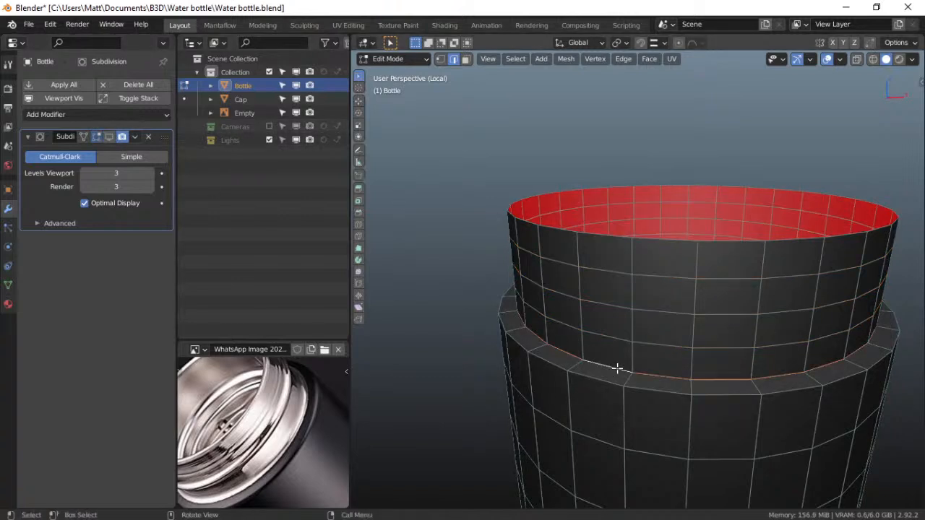
{"action": "key", "text": "ctrl+b"}
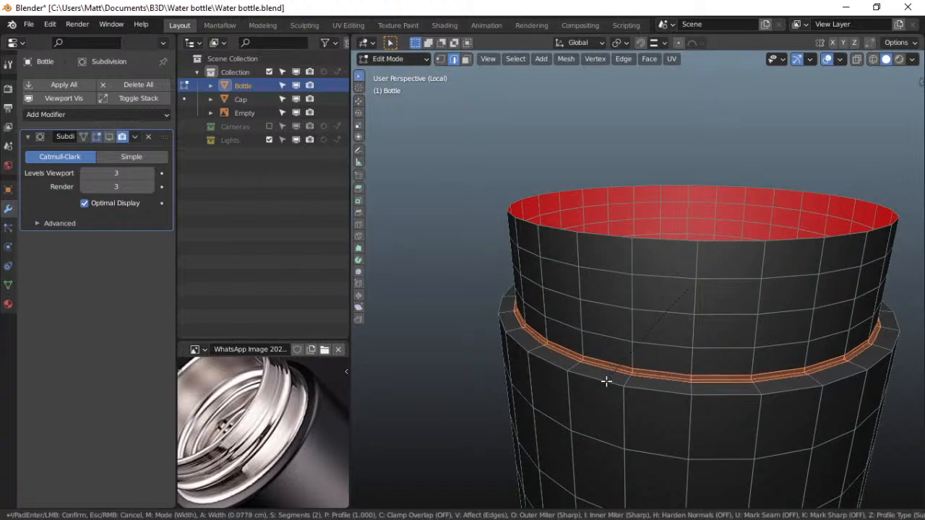
{"action": "left_click", "coordinate": [606, 381]}
{"action": "key", "text": "ctrl+Tab"}
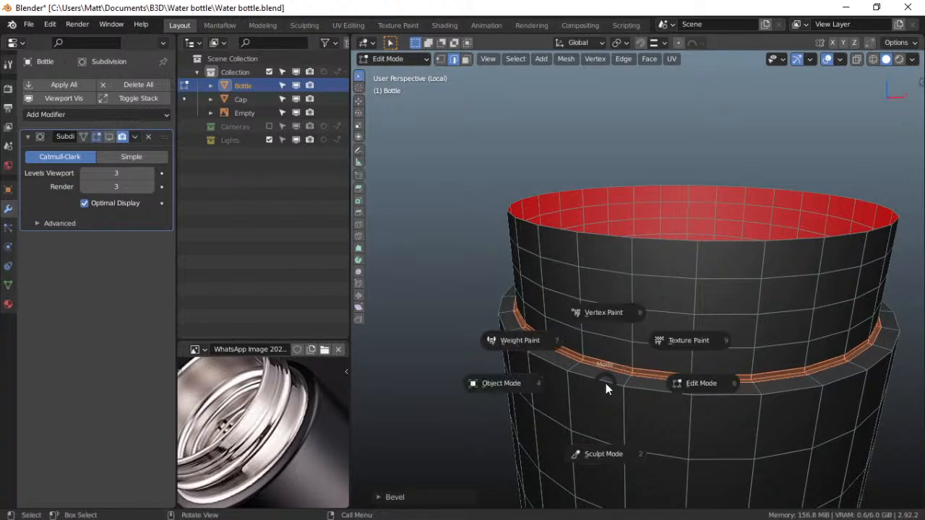
{"action": "left_click", "coordinate": [647, 383]}
{"action": "left_click", "coordinate": [110, 136]}
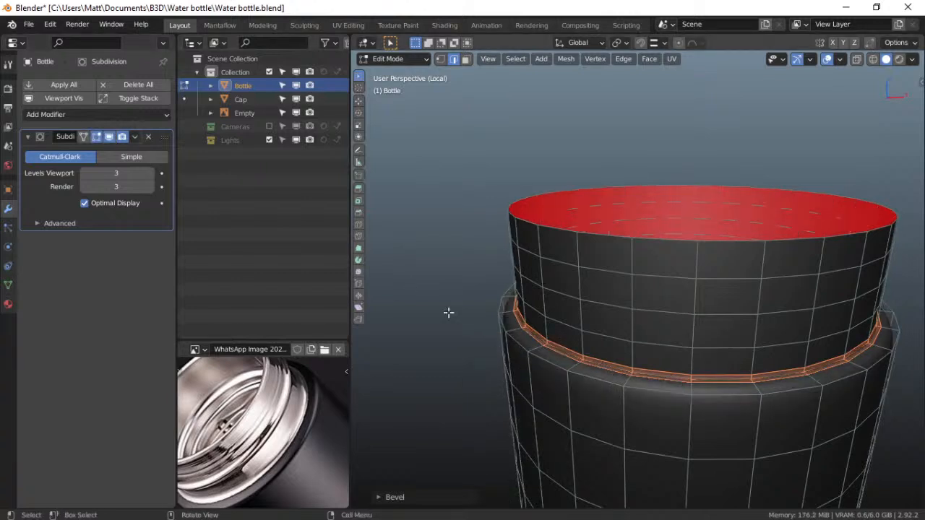
{"action": "left_click", "coordinate": [829, 60]}
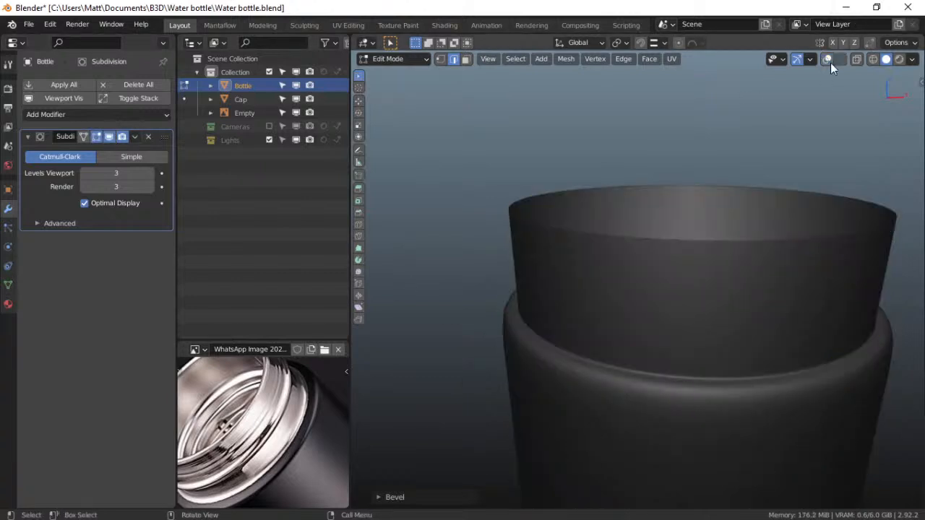
{"action": "left_click", "coordinate": [829, 61]}
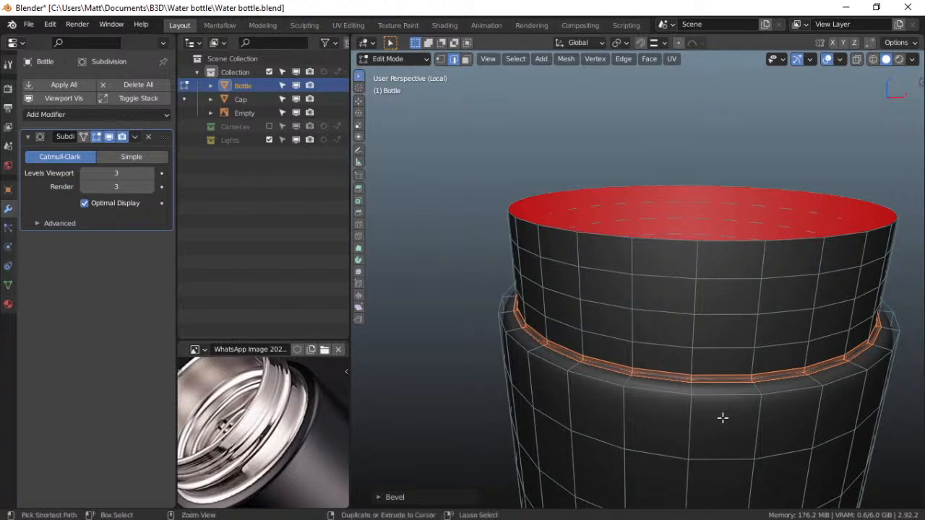
Add a loop cut just below the body's upper outer edge and check the smoothed shape with overlays hidden
{"action": "key", "text": "ctrl+r"}
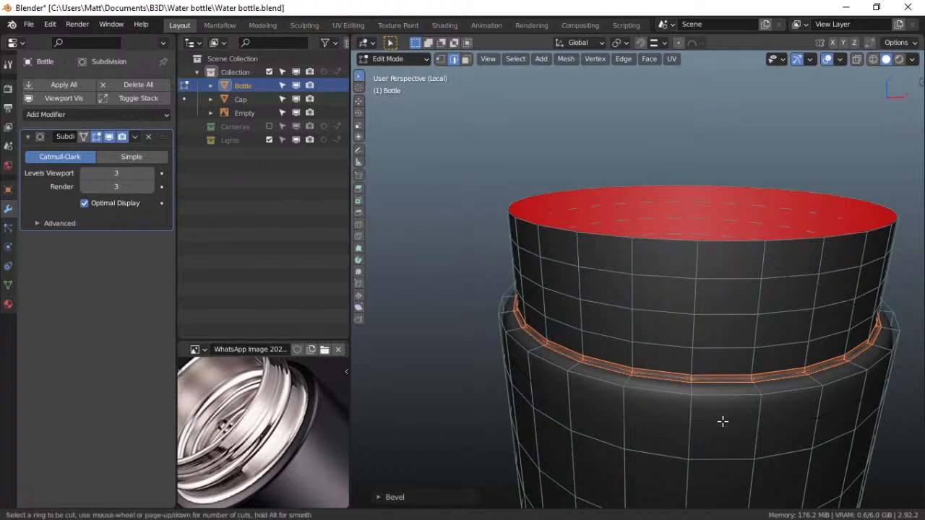
{"action": "left_click", "coordinate": [767, 412]}
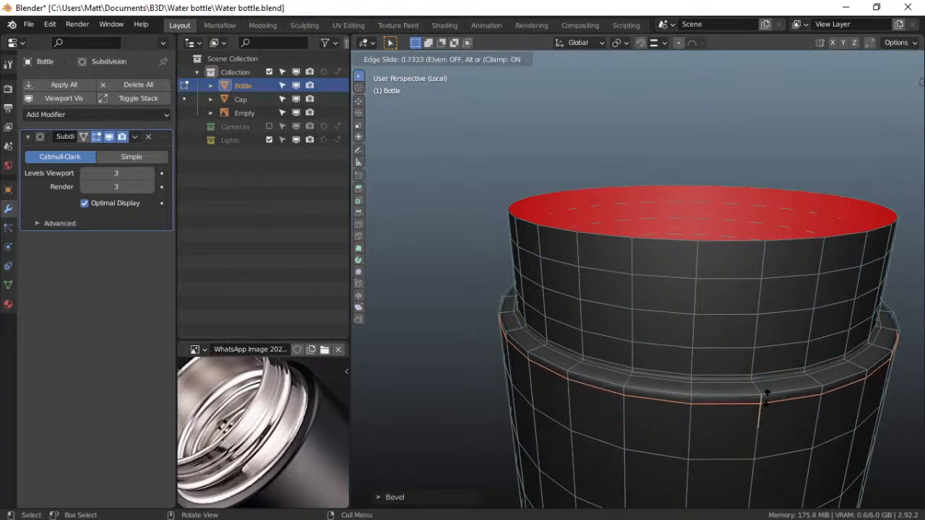
{"action": "left_click", "coordinate": [766, 397]}
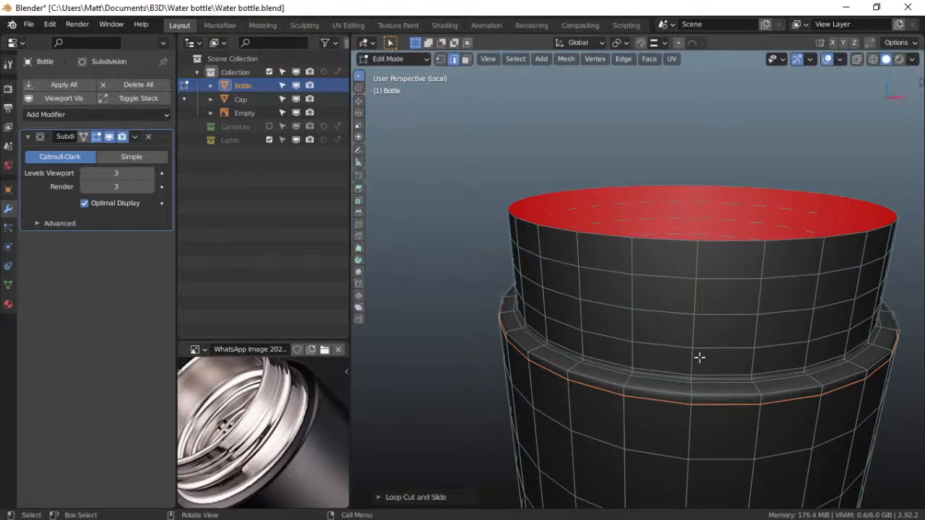
{"action": "left_click", "coordinate": [826, 60]}
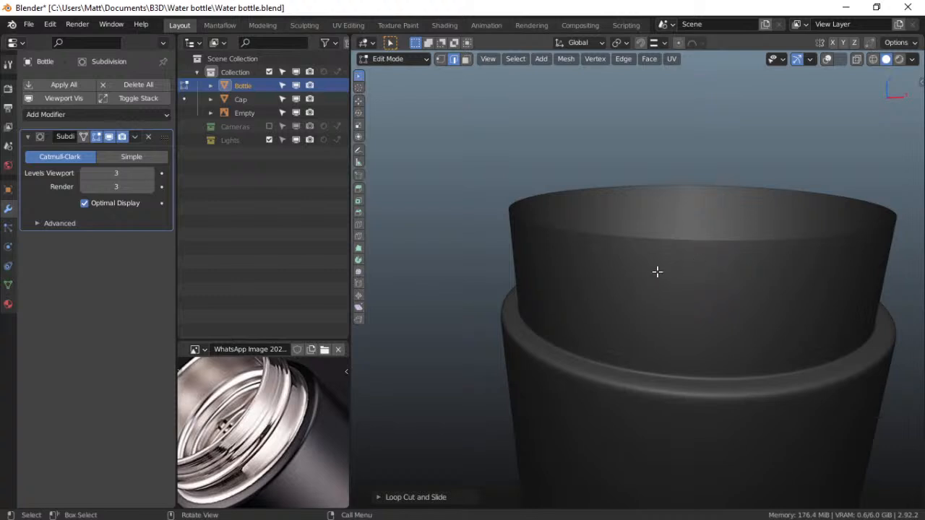
{"action": "scroll", "coordinate": [640, 289], "scroll_direction": "down", "scroll_amount": 3}
{"action": "middle_click_drag", "start_coordinate": [641, 289], "coordinate": [599, 247]}
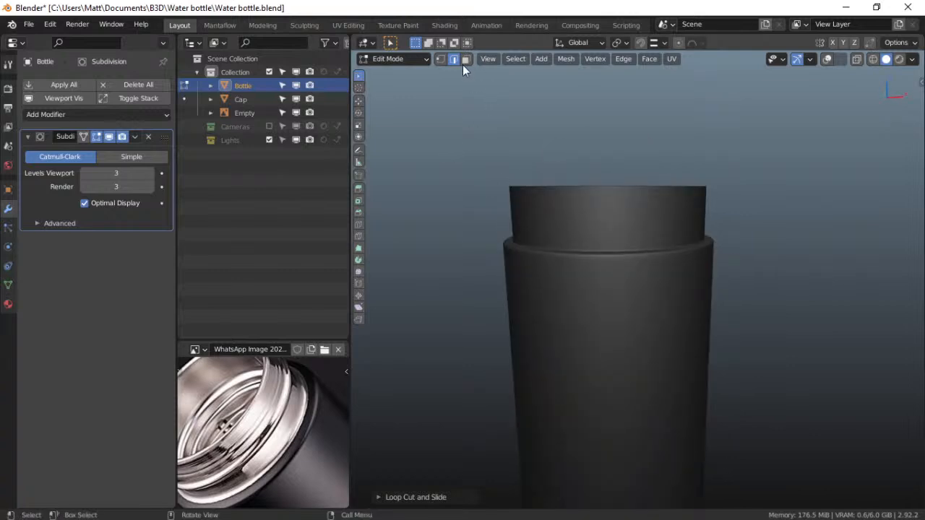
{"action": "left_click", "coordinate": [823, 58]}
Hide the viewport subdivision, extrude the neck's top edge loop in place and scale it inward to about 0.95
{"action": "middle_click_drag", "start_coordinate": [592, 187], "coordinate": [621, 273]}
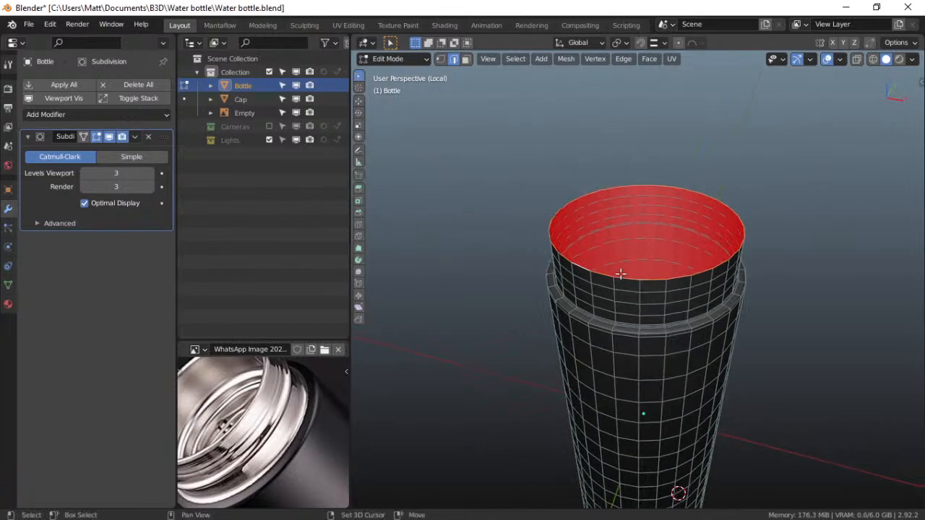
{"action": "scroll", "coordinate": [642, 284], "scroll_direction": "up", "scroll_amount": 5}
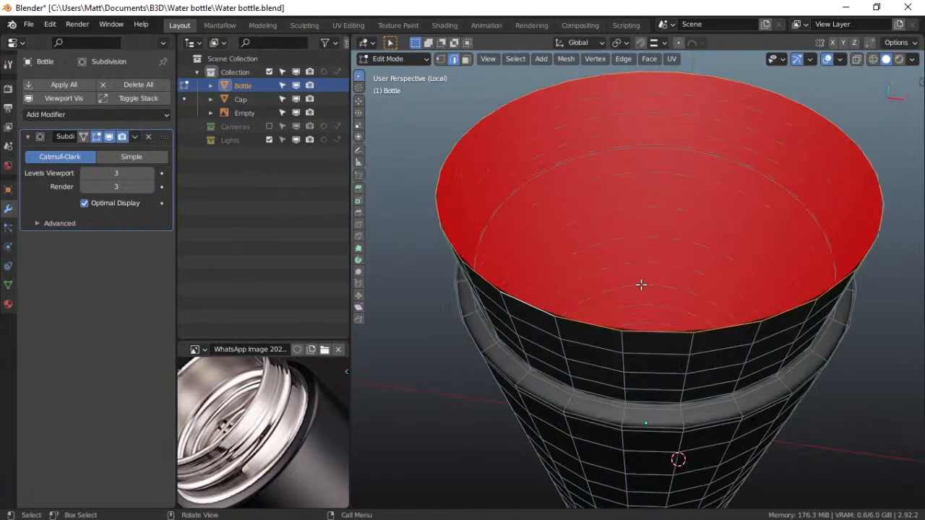
{"action": "left_click", "coordinate": [110, 136]}
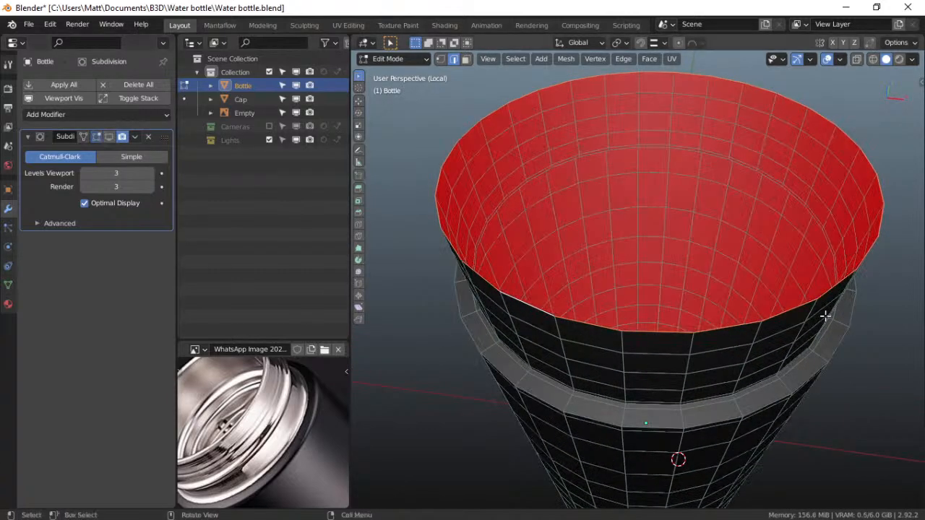
{"action": "key", "text": "e"}
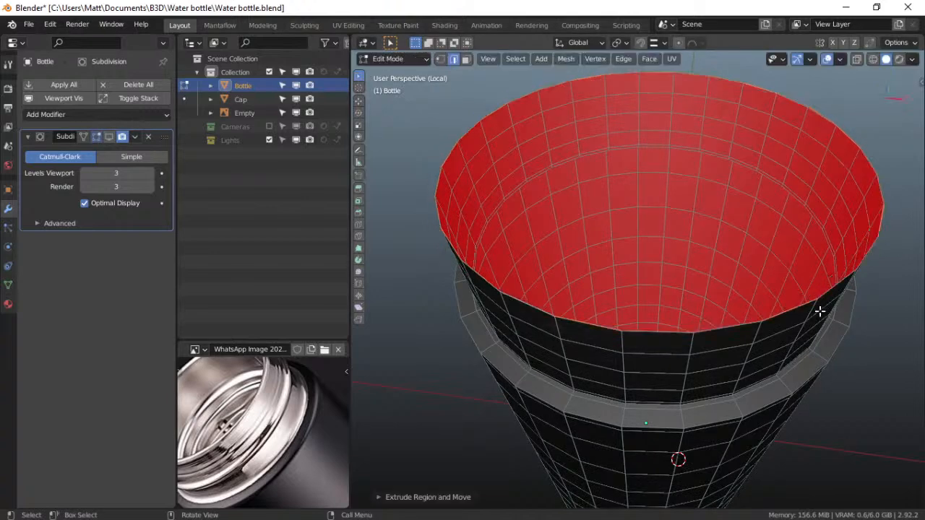
{"action": "key", "text": "s"}
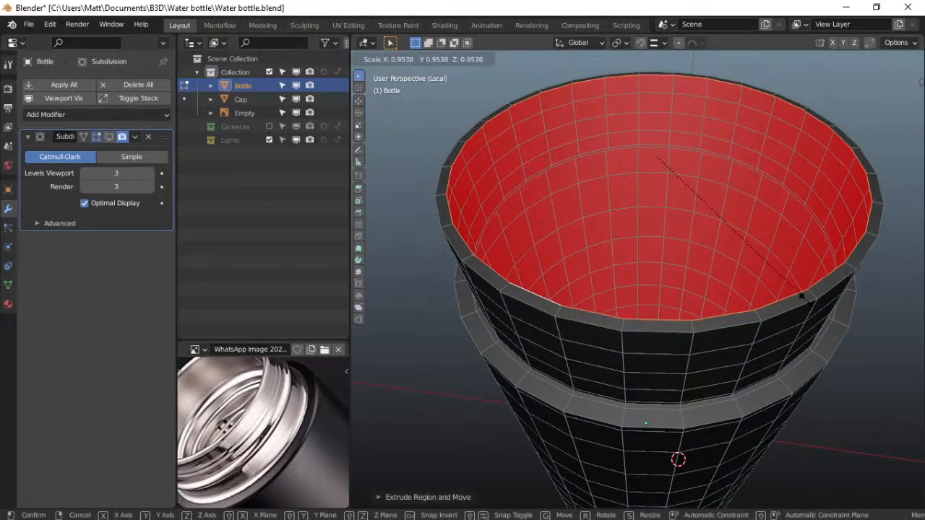
{"action": "left_click", "coordinate": [797, 292]}
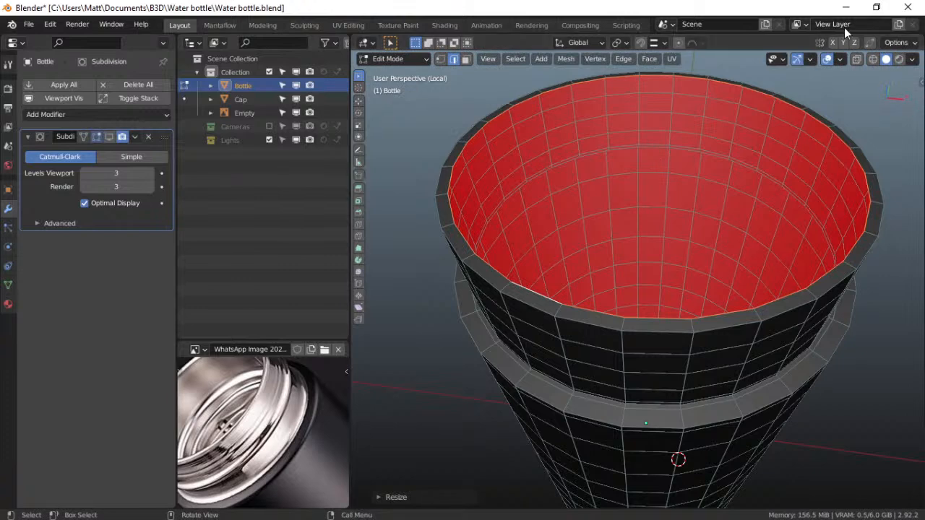
Enable X-ray and, in front view, extrude the neck's inner edge loop down along Z into the bottle body
{"action": "left_click", "coordinate": [857, 59]}
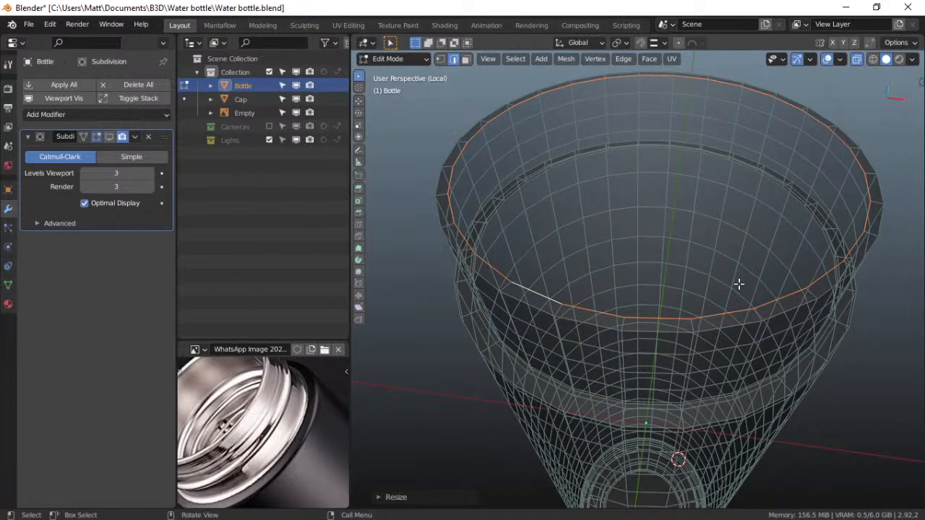
{"action": "key", "text": "grave"}
{"action": "left_click", "coordinate": [675, 242]}
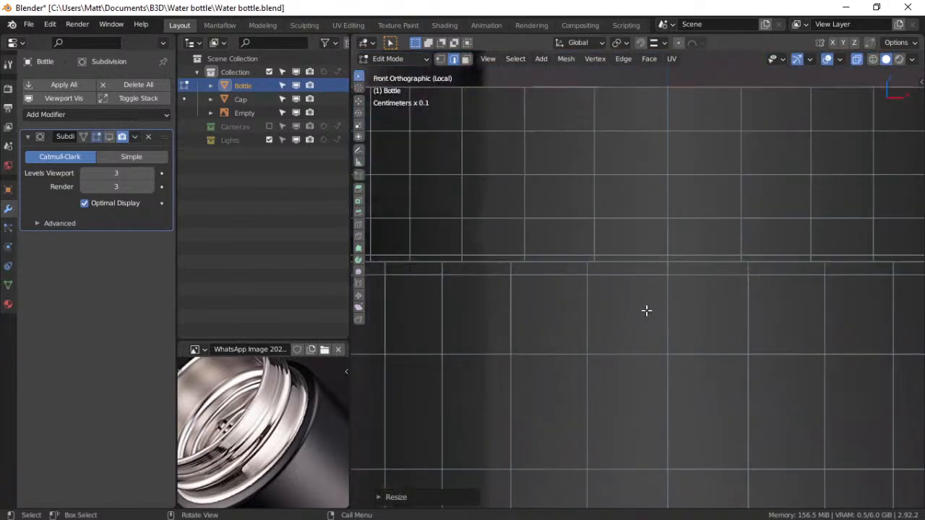
{"action": "scroll", "coordinate": [646, 311], "scroll_direction": "down", "scroll_amount": 4}
{"action": "middle_click_drag", "start_coordinate": [646, 312], "coordinate": [614, 222], "text": "shift"}
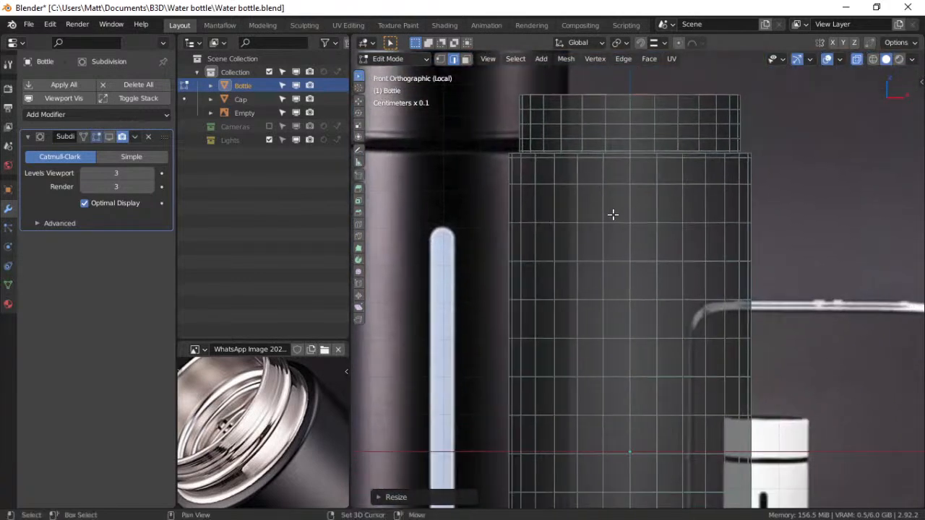
{"action": "key", "text": "e"}
{"action": "key", "text": "z"}
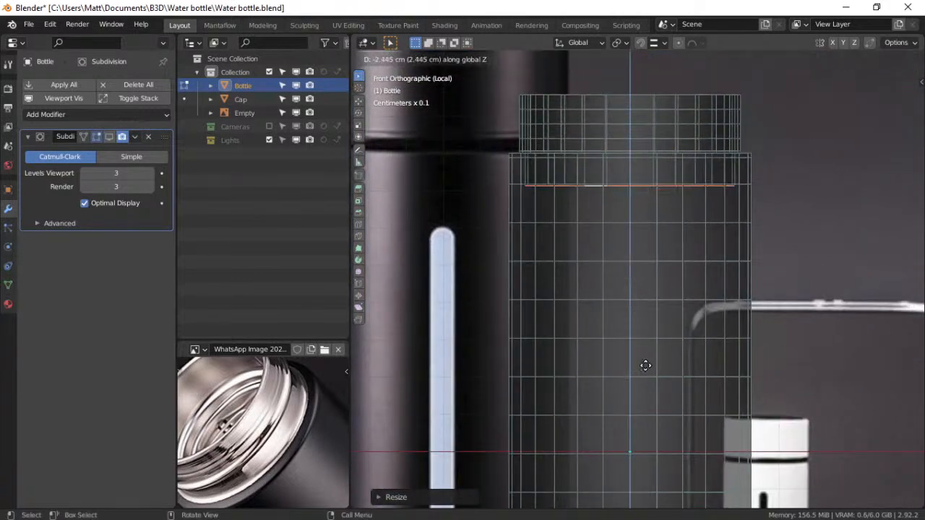
{"action": "left_click", "coordinate": [658, 502]}
Move the inner wall's bottom edge loop further down inside the bottle body
{"action": "mouse_move", "coordinate": [658, 503]}
{"action": "middle_mouse_down", "text": "shift"}
{"action": "mouse_move", "coordinate": [656, 398]}
{"action": "mouse_move", "coordinate": [634, 334]}
{"action": "middle_mouse_up", "text": "shift"}
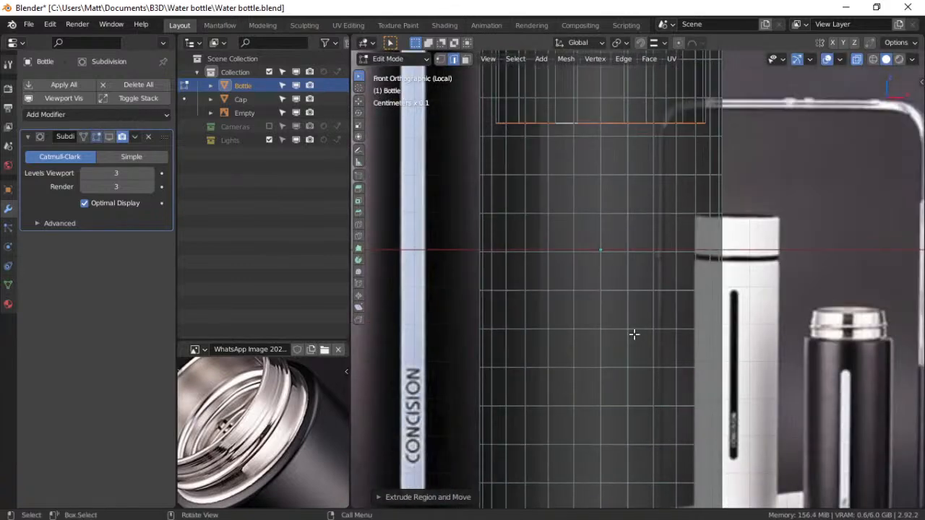
{"action": "middle_click_drag", "start_coordinate": [634, 399], "coordinate": [640, 279], "text": "shift"}
{"action": "key", "text": "g"}
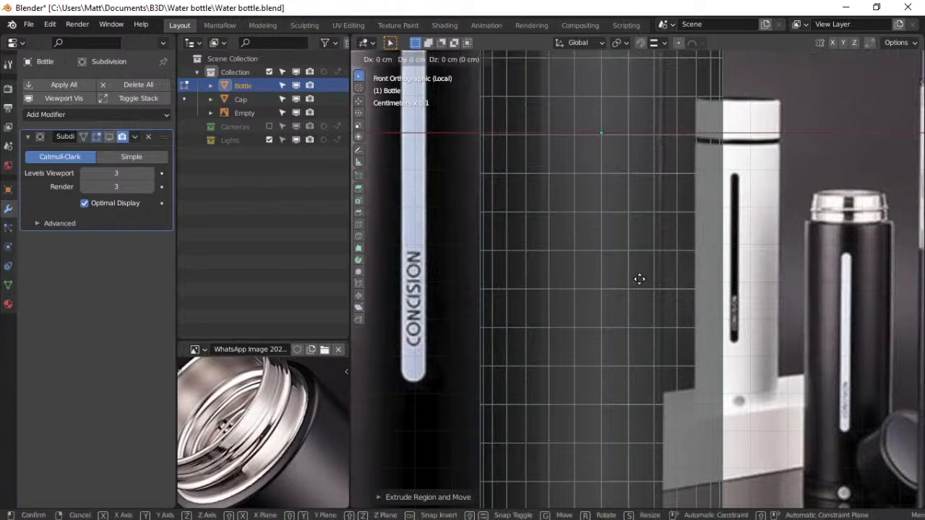
{"action": "key", "text": "y"}
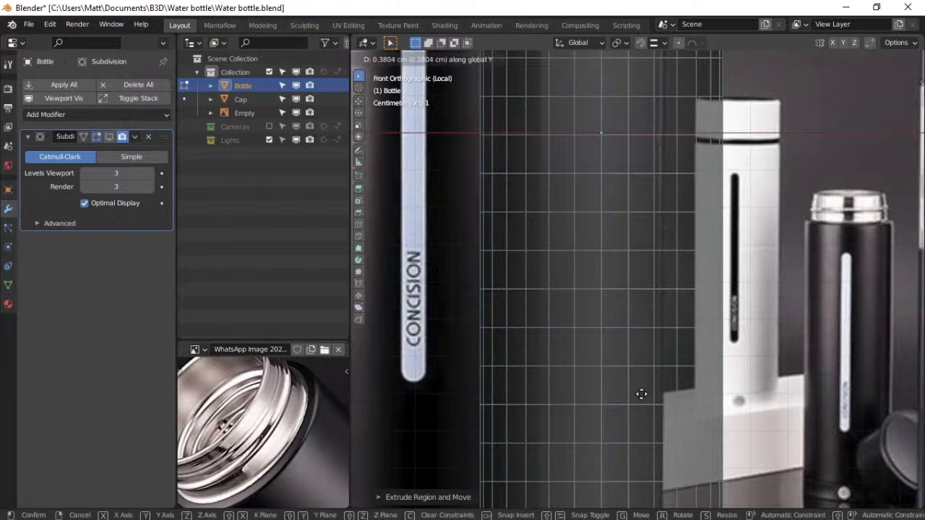
{"action": "left_click", "coordinate": [652, 69]}
Turn on snapping and lower the inner wall's bottom loop along Z to the seam above the base's round button
{"action": "middle_click_drag", "start_coordinate": [665, 290], "coordinate": [663, 154], "text": "shift"}
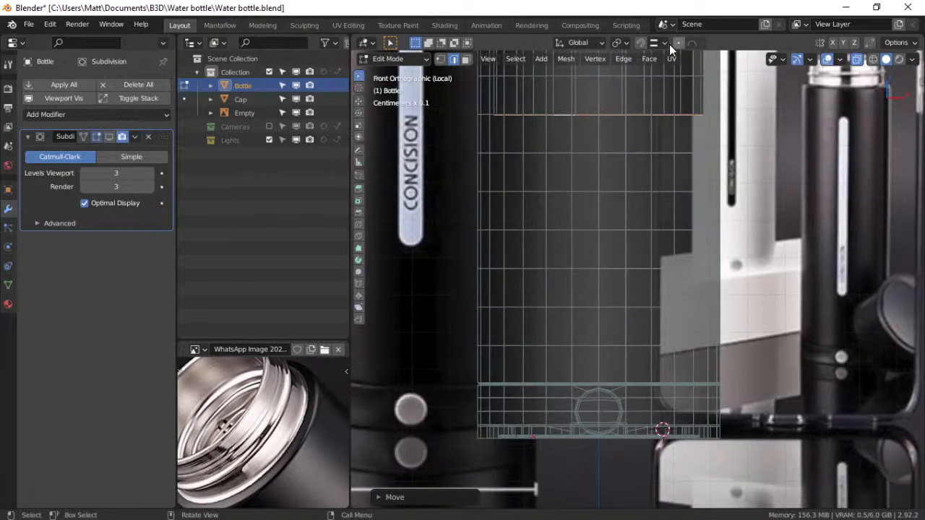
{"action": "key", "text": "g"}
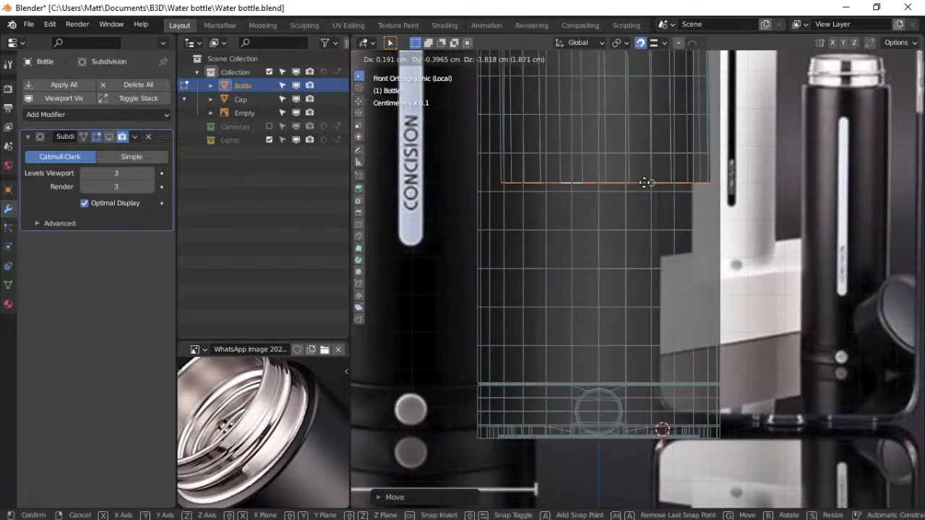
{"action": "key", "text": "z"}
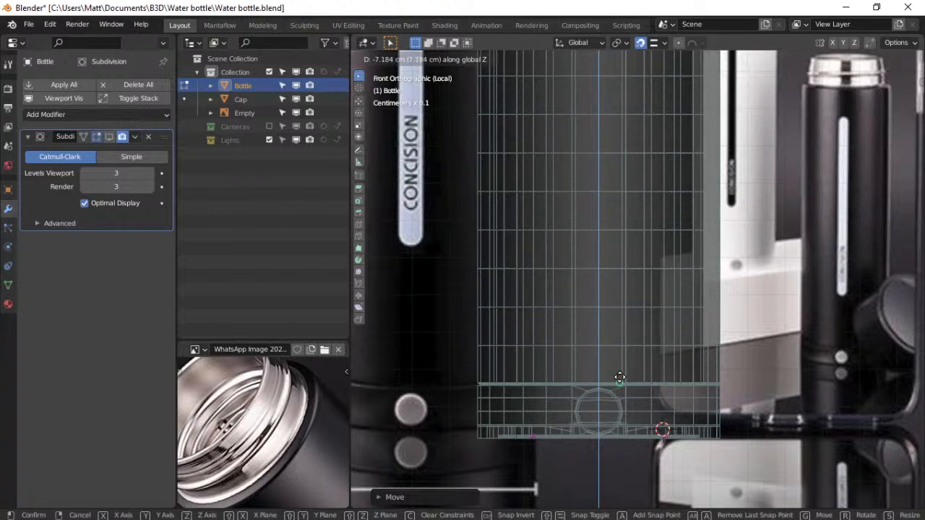
Lower the bottle's inner-wall edge loop along global Z and snap it to the upper edge of the base band above the round button
{"action": "left_click", "coordinate": [620, 376]}
{"action": "scroll", "coordinate": [620, 378], "scroll_direction": "up", "scroll_amount": 7}
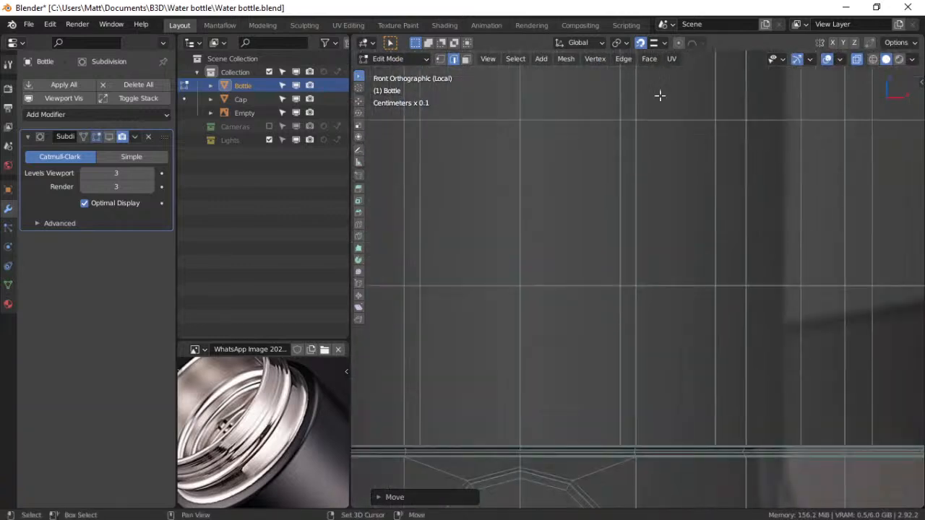
{"action": "scroll", "coordinate": [648, 221], "scroll_direction": "up", "scroll_amount": 1}
{"action": "middle_click_drag", "start_coordinate": [619, 331], "coordinate": [649, 171], "text": "shift"}
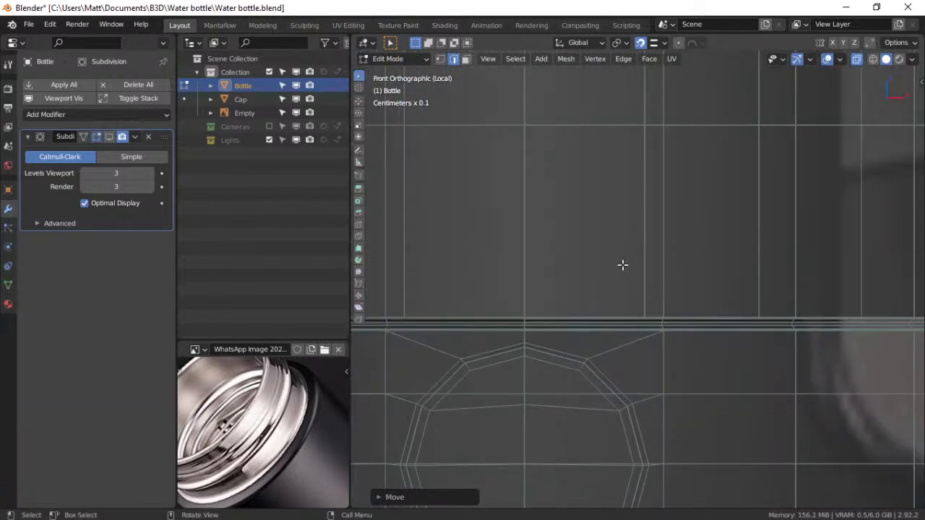
{"action": "key", "text": "g"}
{"action": "key", "text": "z"}
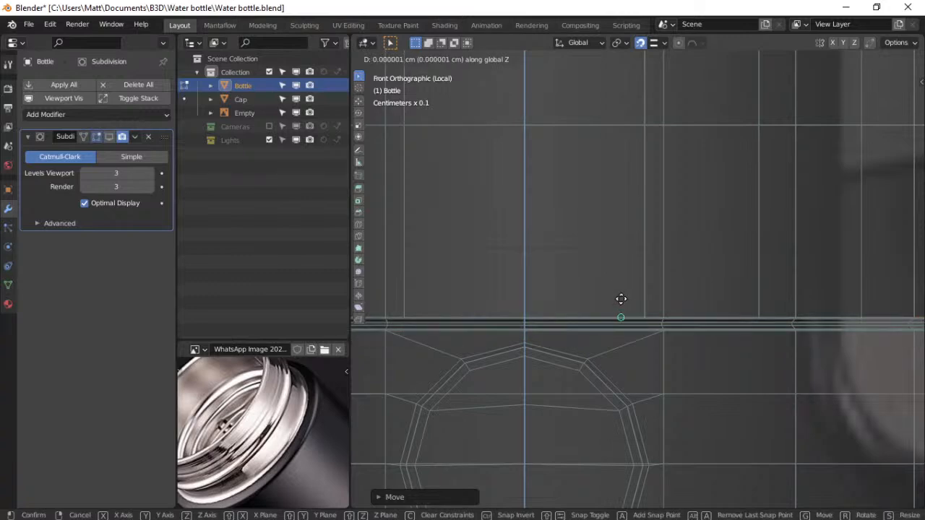
{"action": "left_click", "coordinate": [621, 299]}
{"action": "scroll", "coordinate": [670, 140], "scroll_direction": "down", "scroll_amount": 4}
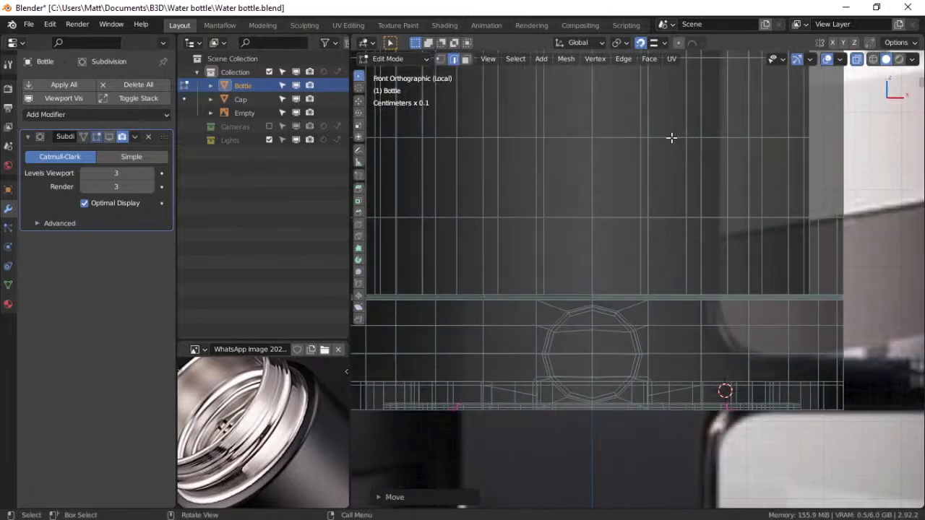
Turn off X-ray and fill the open edge loop at the bottom of the inner wall with a floor face
{"action": "left_click", "coordinate": [857, 60]}
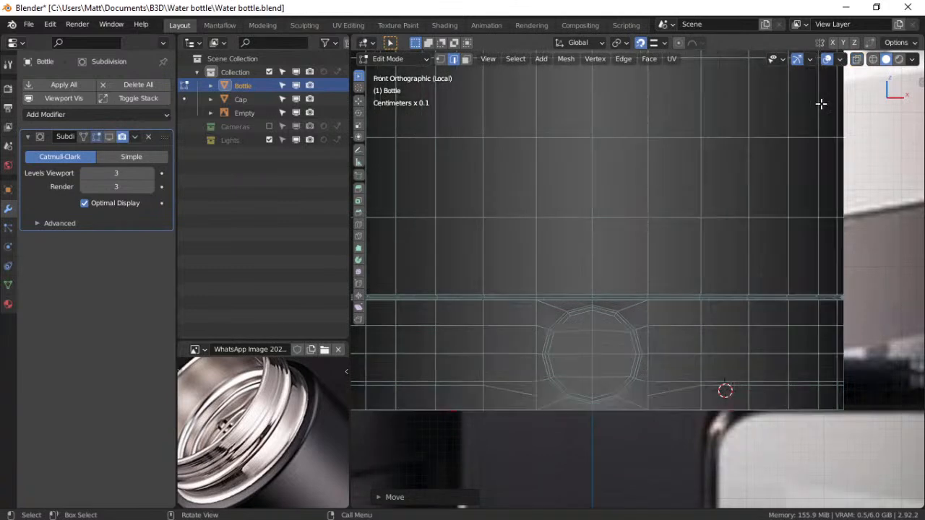
{"action": "scroll", "coordinate": [754, 163], "scroll_direction": "down", "scroll_amount": 4}
{"action": "middle_click_drag", "start_coordinate": [727, 149], "coordinate": [716, 218]}
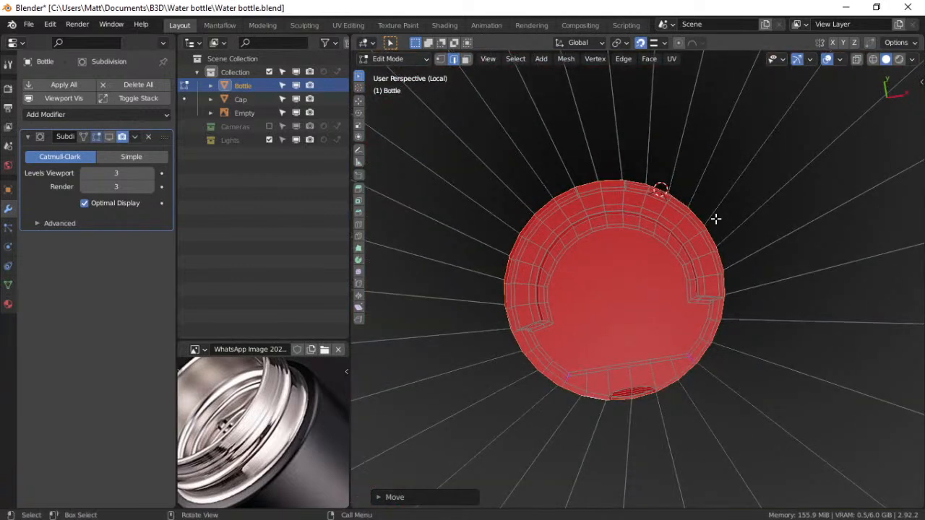
{"action": "key", "text": "f"}
{"action": "left_click", "coordinate": [715, 218]}
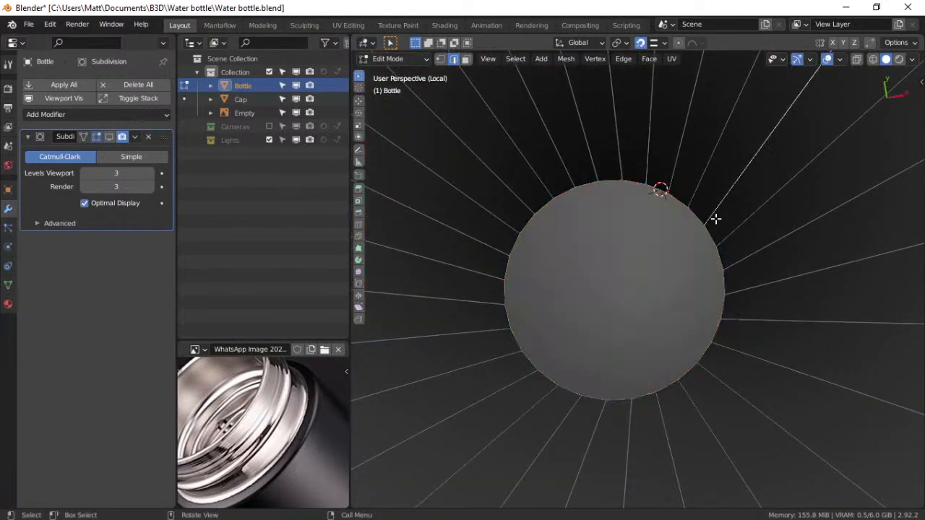
Inset the bottle's inner floor face slightly to form a narrow border around it
{"action": "left_click", "coordinate": [467, 62]}
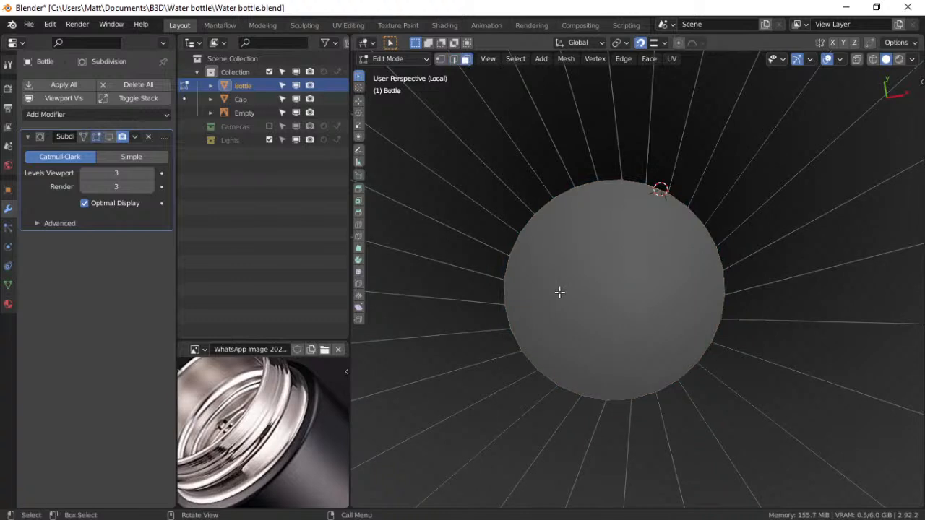
{"action": "left_click", "coordinate": [637, 318]}
{"action": "key", "text": "i"}
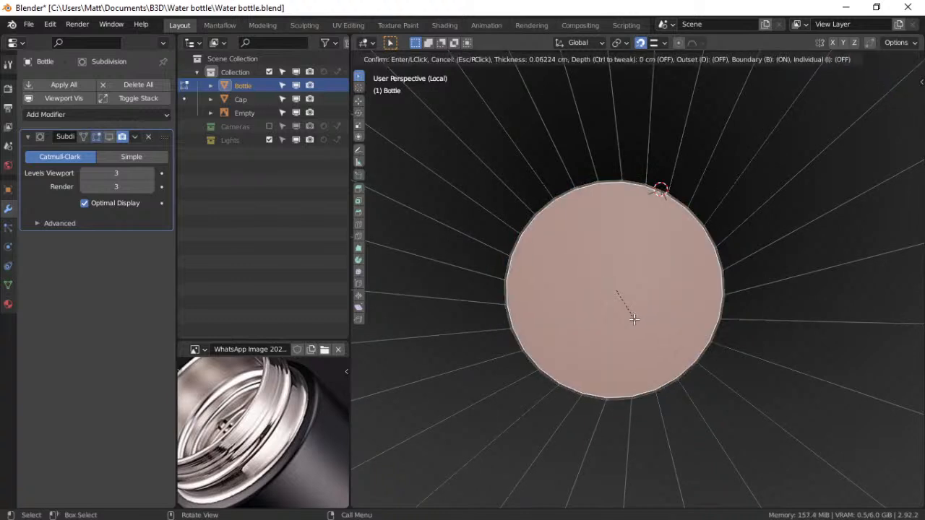
{"action": "left_click", "coordinate": [632, 314]}
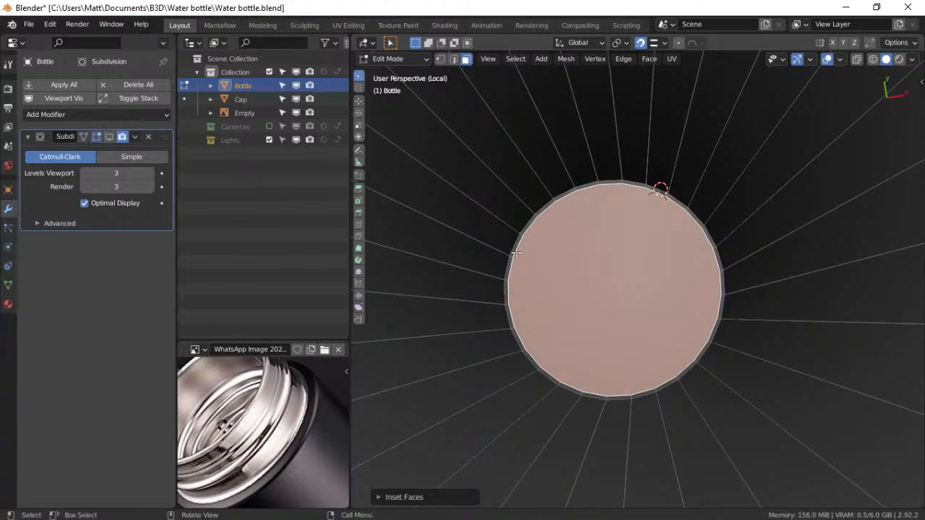
Add a supporting edge loop around the inner wall and slide it close to the floor
{"action": "key", "text": "ctrl+r"}
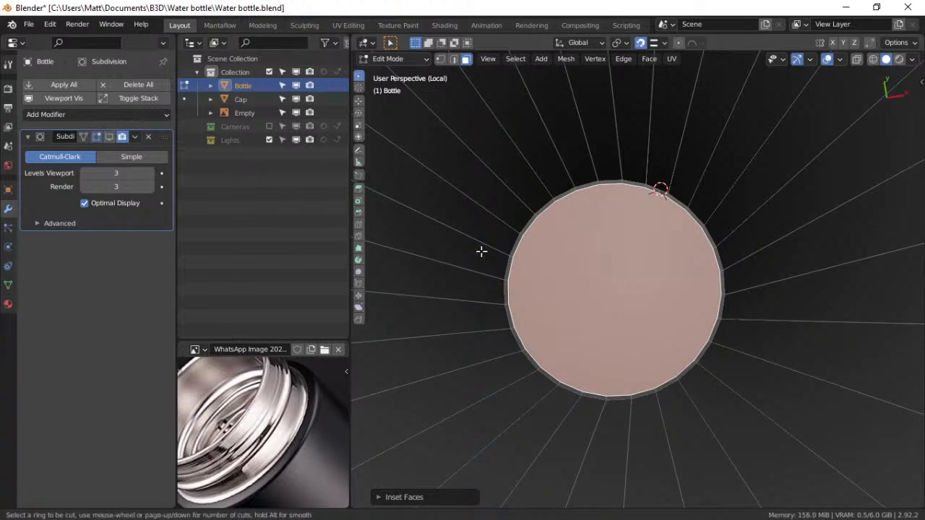
{"action": "left_click", "coordinate": [460, 193]}
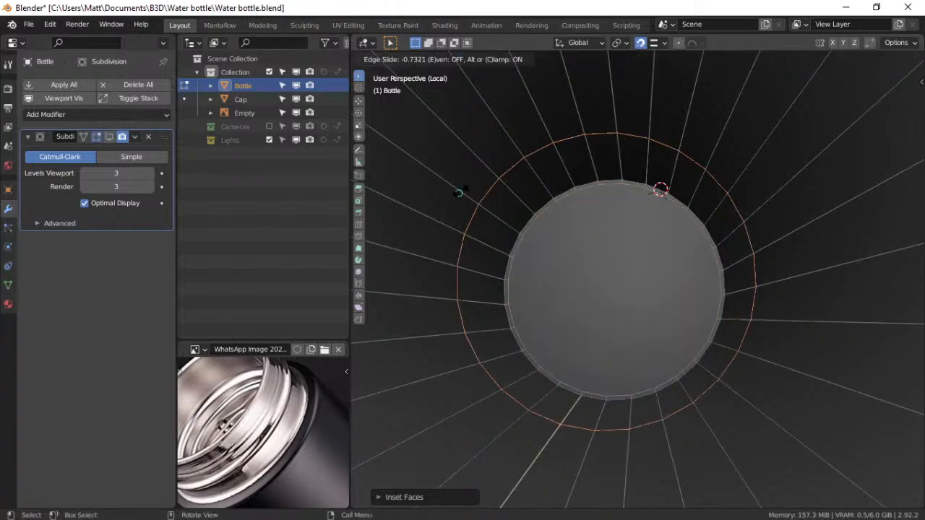
{"action": "left_click", "coordinate": [491, 251]}
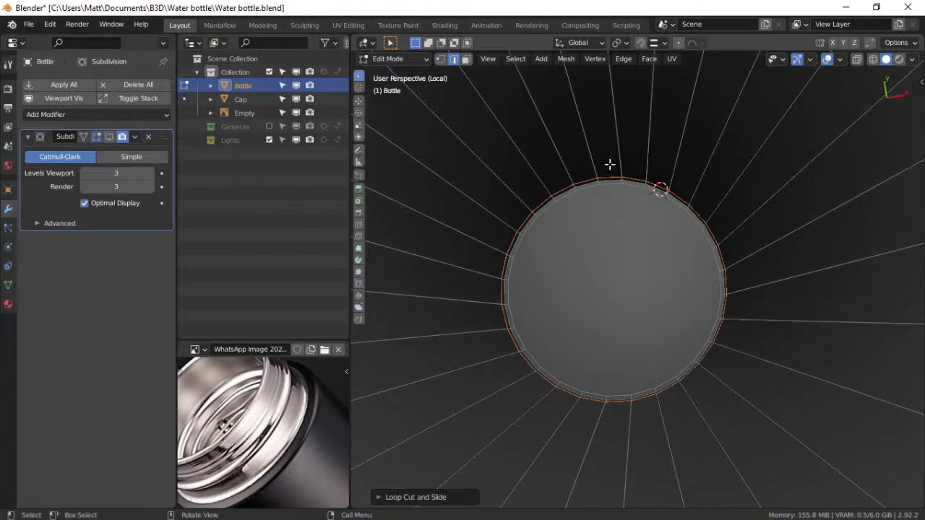
Preview the bottle with viewport subdivision on and overlays hidden, and examine the smoothed floor and top rim
{"action": "left_click", "coordinate": [110, 136]}
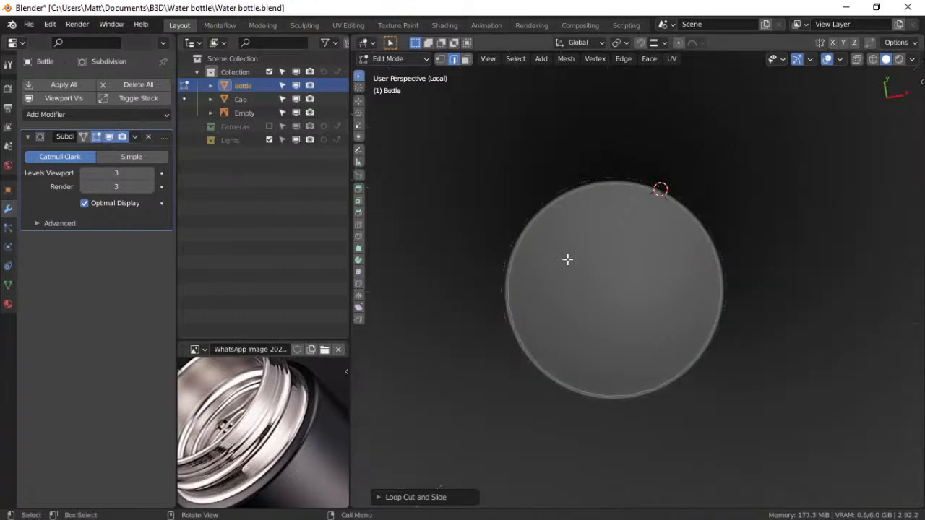
{"action": "scroll", "coordinate": [579, 263], "scroll_direction": "down", "scroll_amount": 4}
{"action": "scroll", "coordinate": [588, 270], "scroll_direction": "up", "scroll_amount": 2}
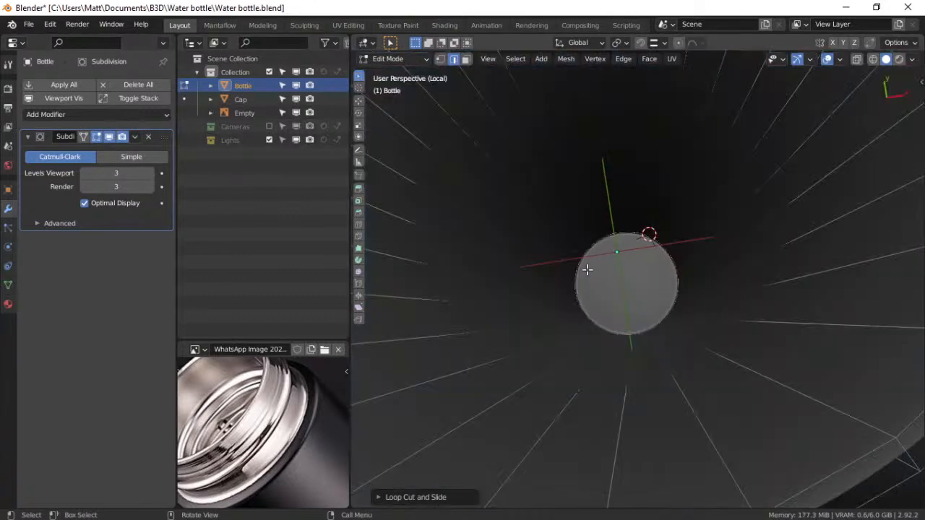
{"action": "left_click", "coordinate": [829, 59]}
{"action": "scroll", "coordinate": [720, 247], "scroll_direction": "down", "scroll_amount": 3}
{"action": "middle_click_drag", "start_coordinate": [720, 247], "coordinate": [665, 262]}
{"action": "scroll", "coordinate": [644, 261], "scroll_direction": "up", "scroll_amount": 3}
{"action": "scroll", "coordinate": [644, 260], "scroll_direction": "down", "scroll_amount": 3}
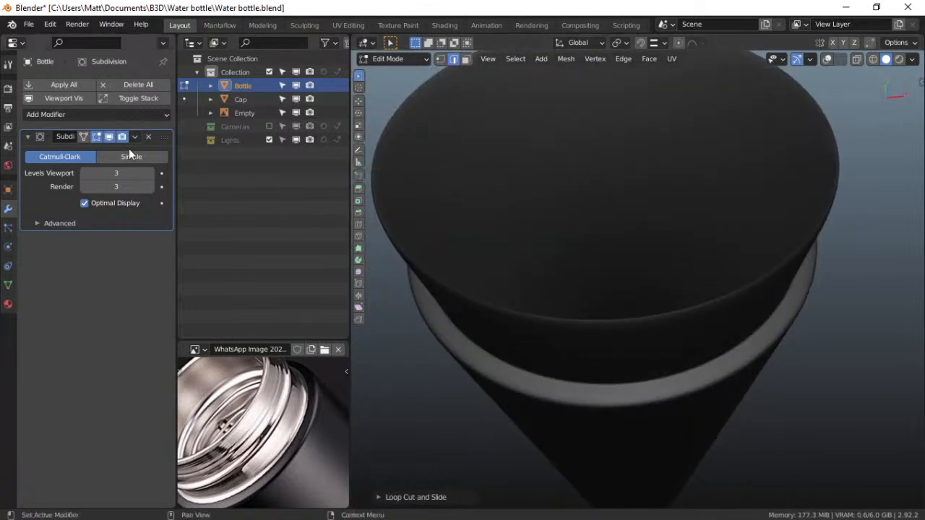
Add a centred edge loop around the bottle's top rim with viewport subdivision off, and preview the rim with subdivision on again
{"action": "left_click", "coordinate": [110, 136]}
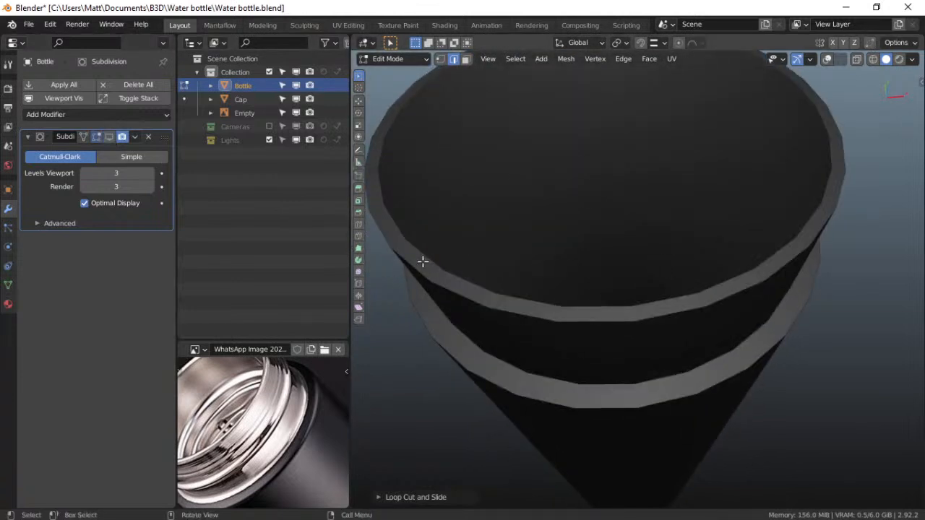
{"action": "key", "text": "ctrl+r"}
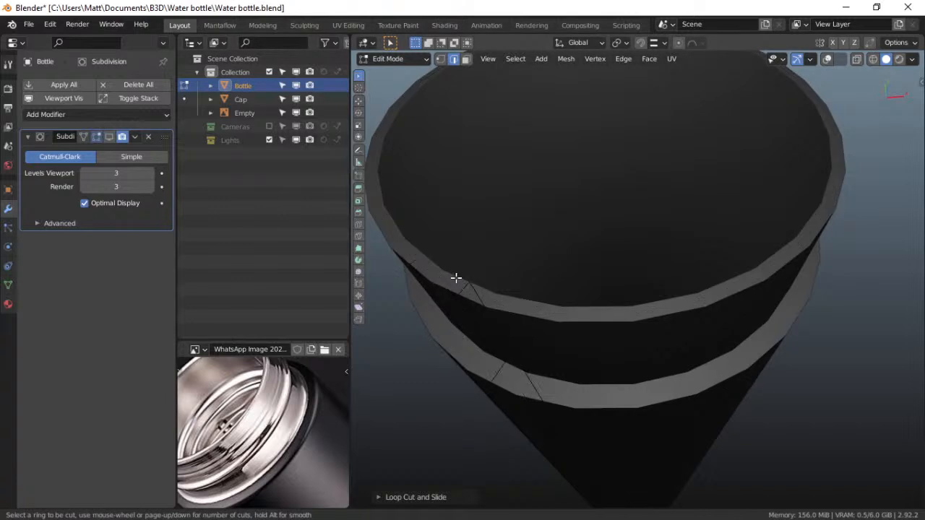
{"action": "left_click", "coordinate": [434, 275]}
{"action": "right_click", "coordinate": [436, 275]}
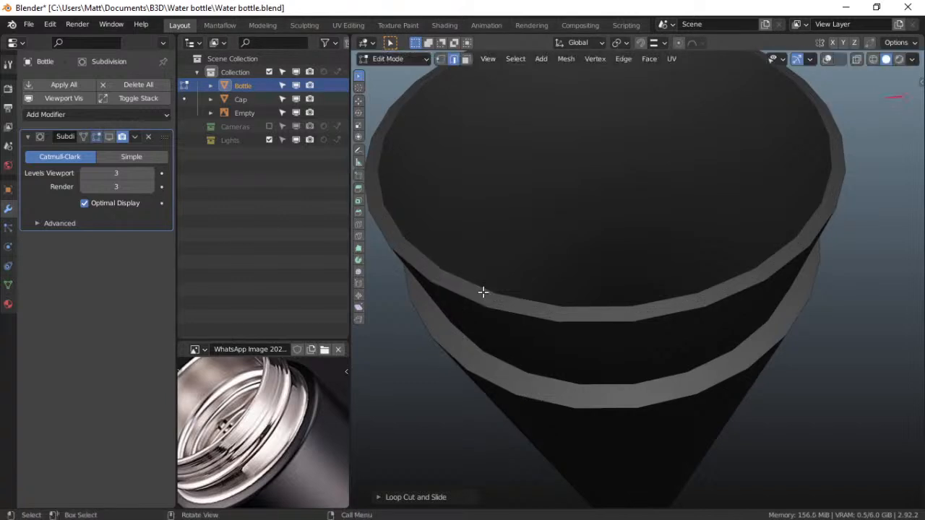
{"action": "left_click", "coordinate": [109, 136]}
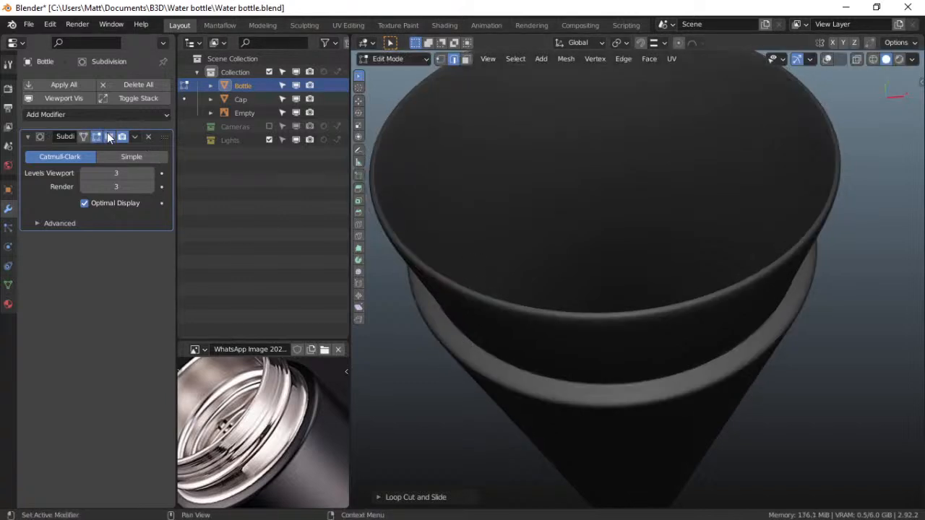
{"action": "scroll", "coordinate": [705, 284], "scroll_direction": "down", "scroll_amount": 3}
{"action": "middle_click_drag", "start_coordinate": [664, 282], "coordinate": [680, 303]}
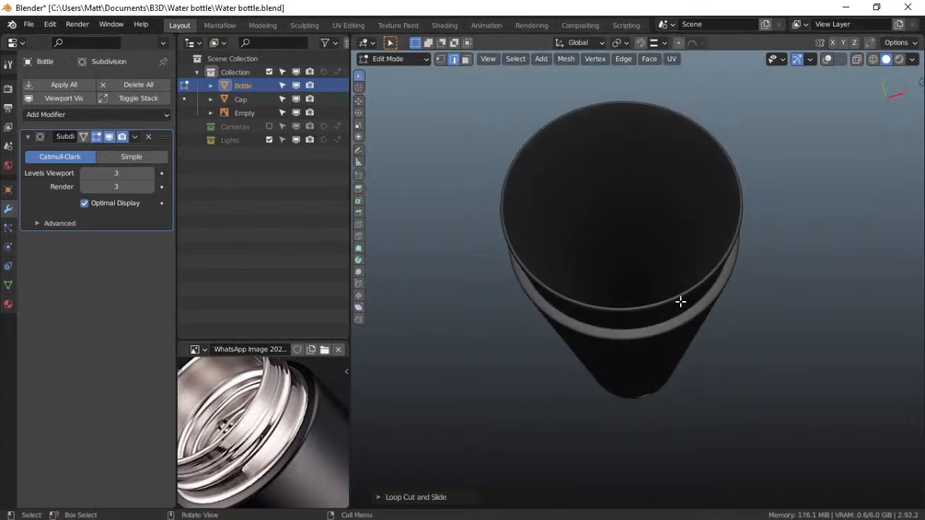
{"action": "scroll", "coordinate": [680, 301], "scroll_direction": "up", "scroll_amount": 5}
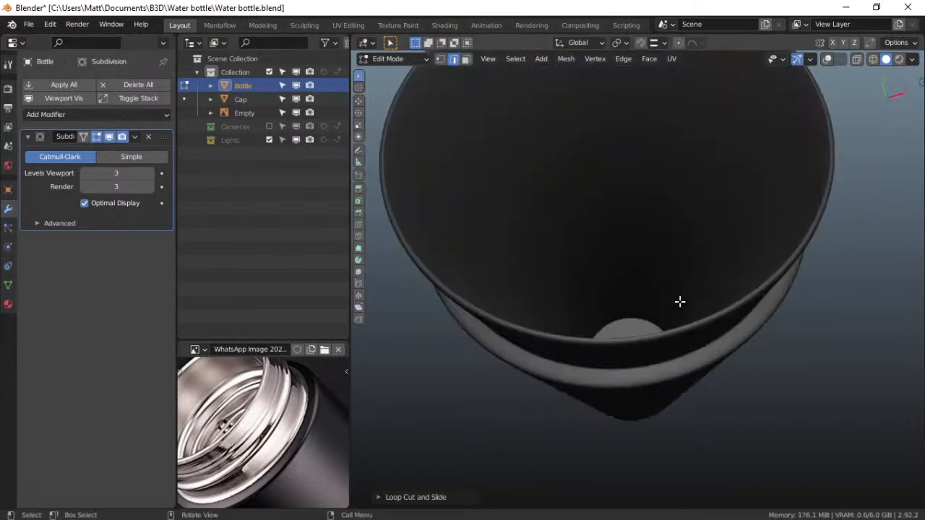
Show overlays, select the inner floor face with the surrounding inner wall faces, and scale them to about 0.964 without affecting Z
{"action": "left_click", "coordinate": [830, 60]}
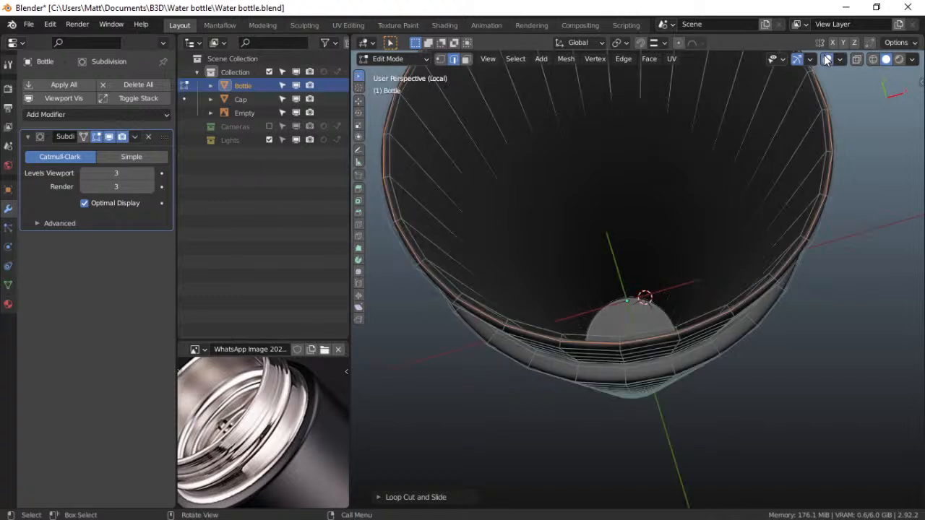
{"action": "left_click", "coordinate": [466, 58]}
{"action": "left_click", "coordinate": [632, 317]}
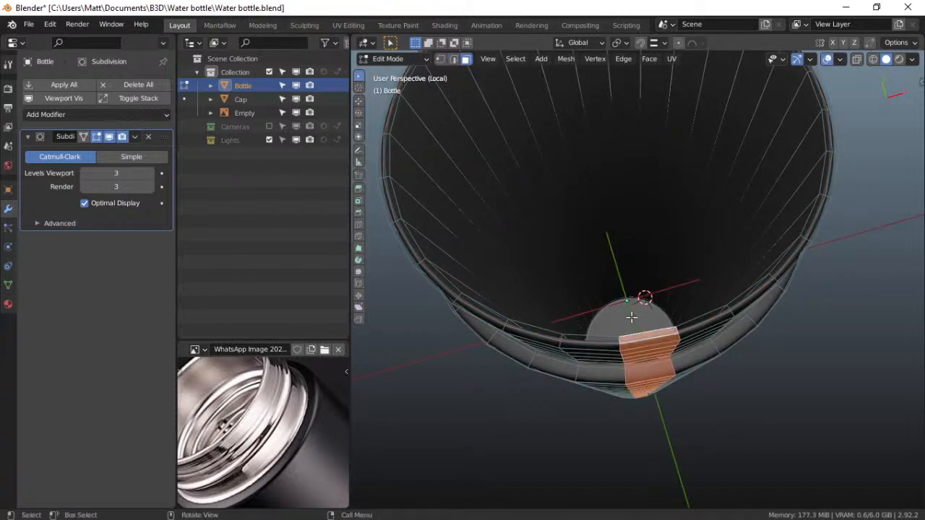
{"action": "left_click", "coordinate": [632, 317]}
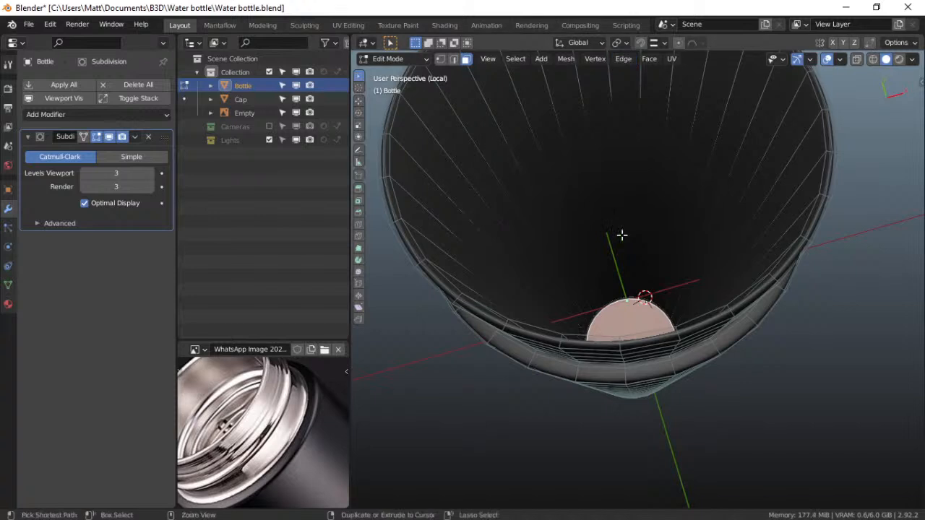
{"action": "key", "text": "ctrl+KP_Add"}
{"action": "key", "text": "ctrl+KP_Add"}
{"action": "key", "text": "ctrl+KP_Add"}
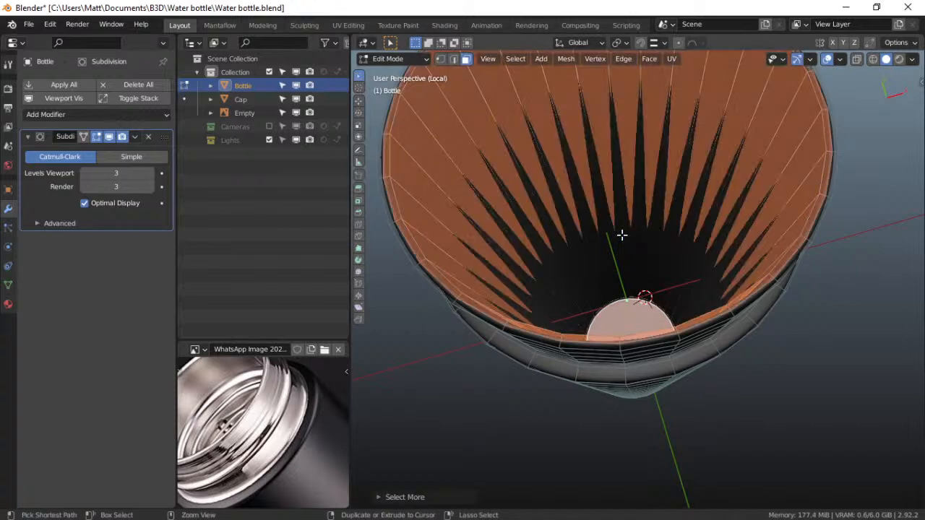
{"action": "key", "text": "ctrl+KP_Subtract"}
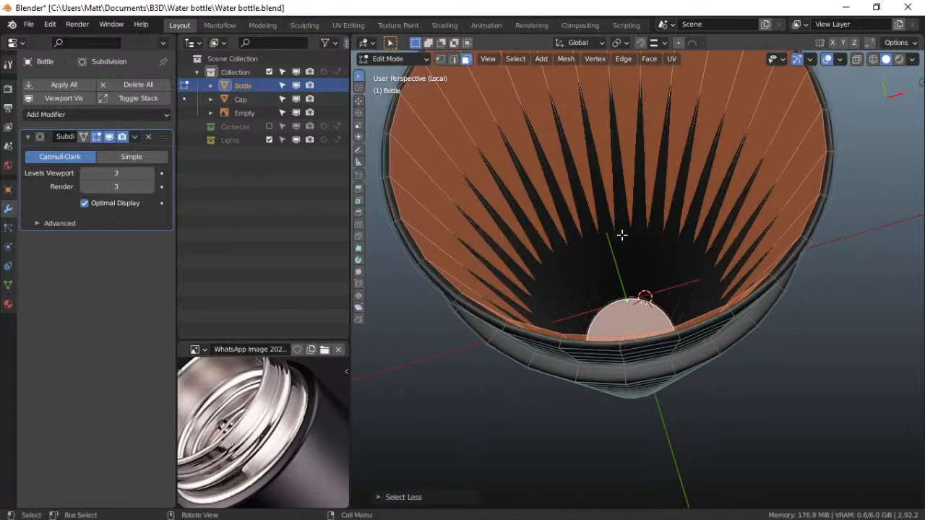
{"action": "key", "text": "s"}
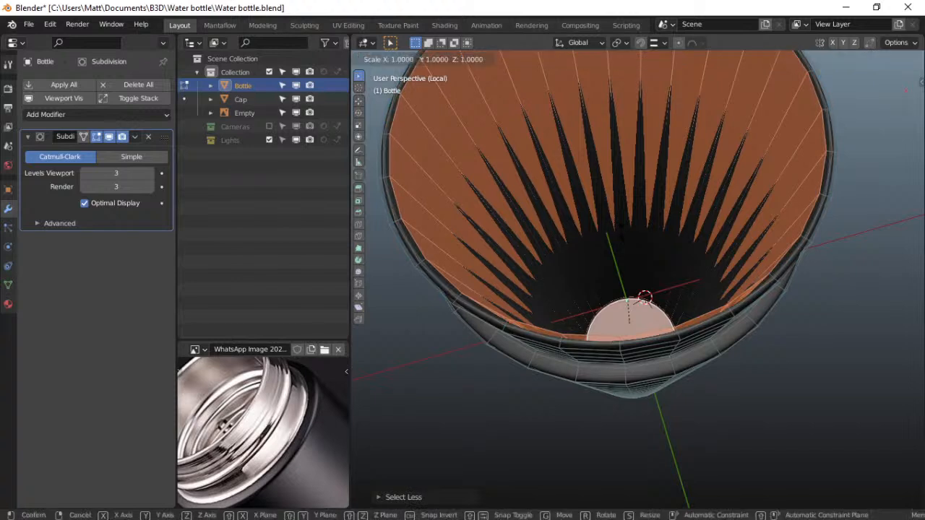
{"action": "key", "text": "shift+z"}
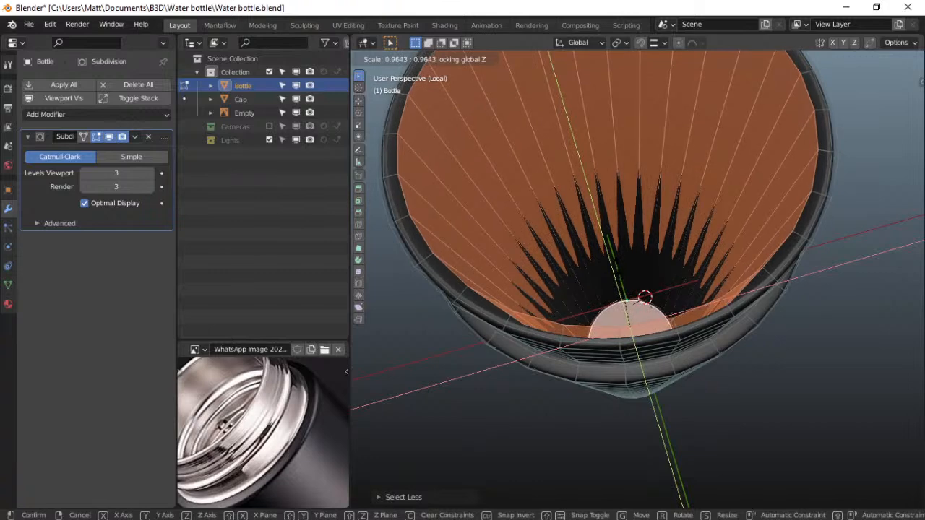
{"action": "left_click", "coordinate": [617, 267]}
Switch the bottle to Object Mode and examine the smoothed rim and inner wall from above
{"action": "key", "text": "ctrl+Tab"}
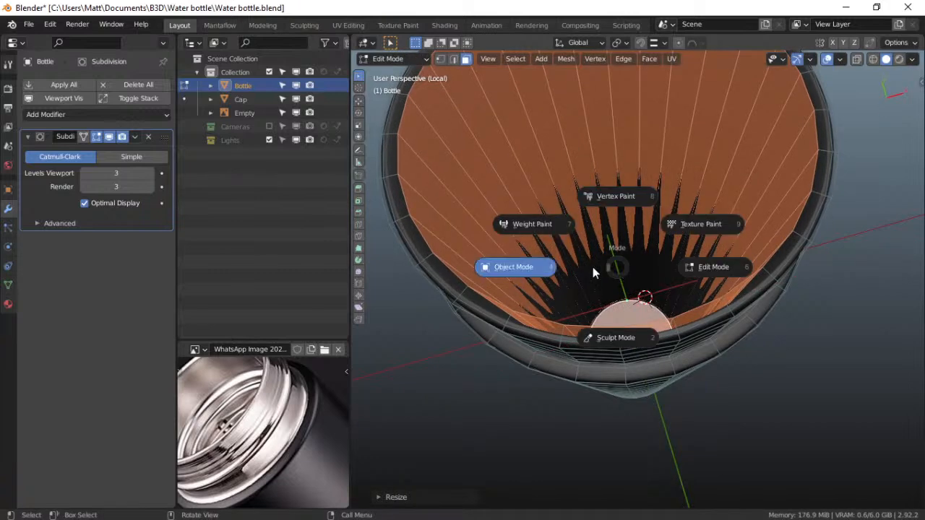
{"action": "left_click", "coordinate": [555, 261]}
{"action": "scroll", "coordinate": [557, 270], "scroll_direction": "down", "scroll_amount": 3}
{"action": "scroll", "coordinate": [557, 269], "scroll_direction": "up", "scroll_amount": 4}
{"action": "scroll", "coordinate": [557, 270], "scroll_direction": "down", "scroll_amount": 4}
{"action": "middle_click_drag", "start_coordinate": [561, 282], "coordinate": [586, 334]}
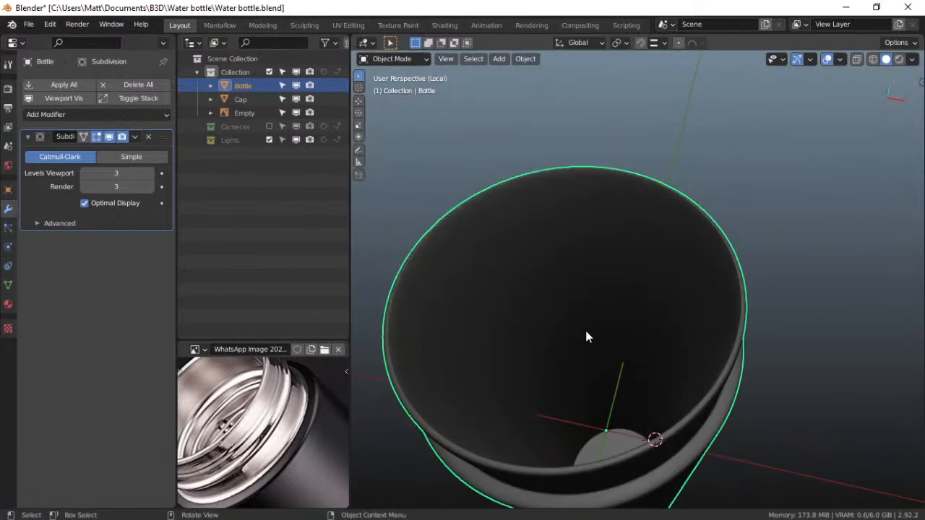
With viewport subdivision off, select the middle edge loop of the bottle's top rim in Edit Mode and scale it to about 0.97
{"action": "left_click", "coordinate": [109, 136]}
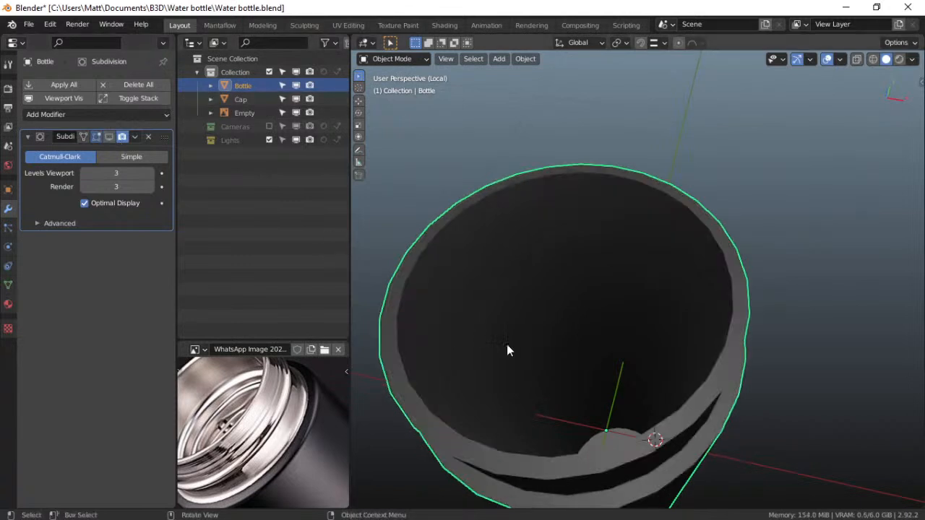
{"action": "key", "text": "ctrl+Tab"}
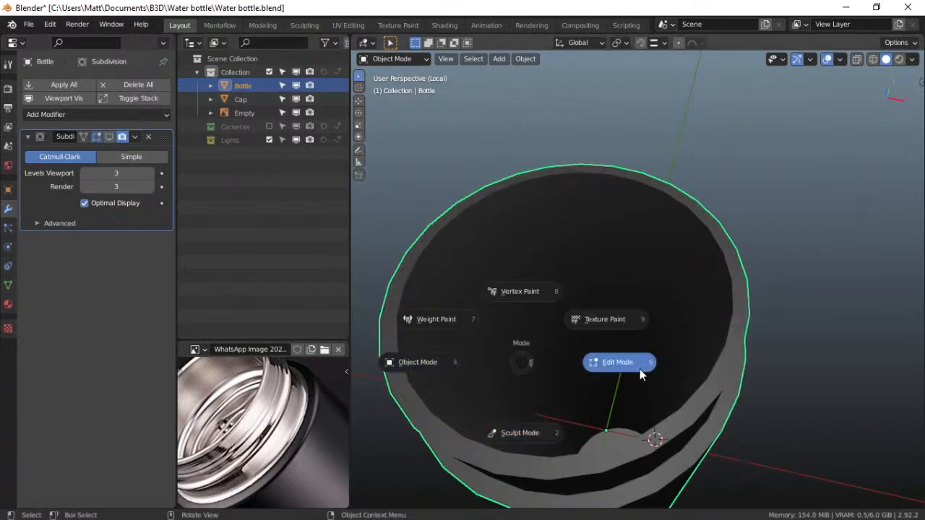
{"action": "left_click", "coordinate": [600, 359]}
{"action": "middle_click_drag", "start_coordinate": [570, 417], "coordinate": [571, 405]}
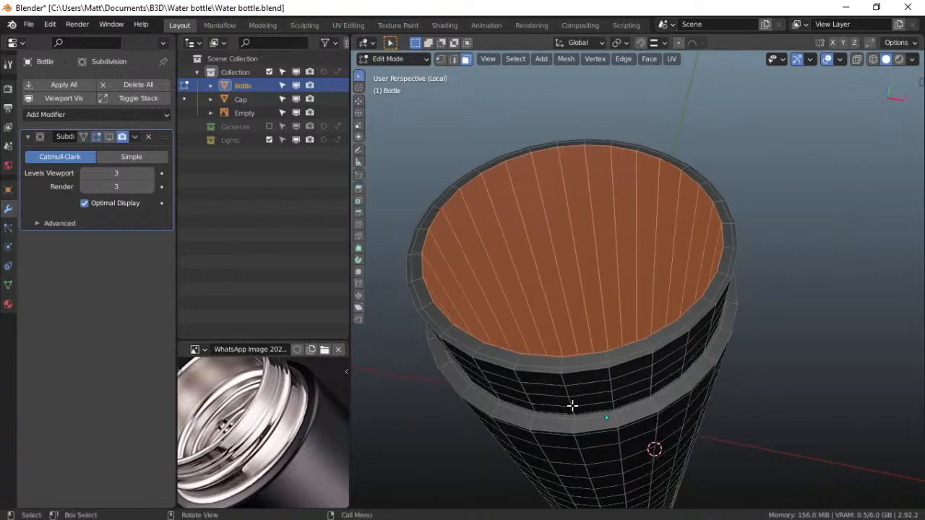
{"action": "left_click", "coordinate": [536, 367], "text": "alt"}
{"action": "key", "text": "2"}
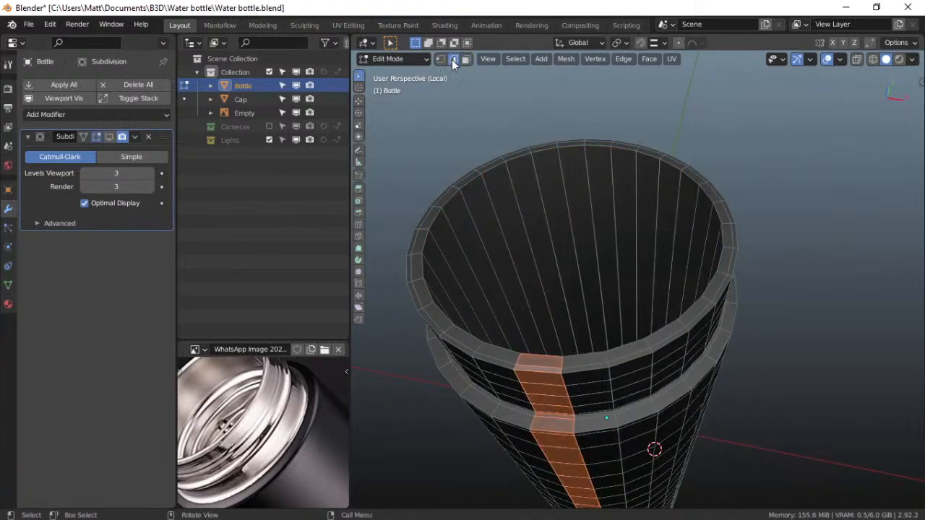
{"action": "left_click", "coordinate": [541, 367], "text": "alt"}
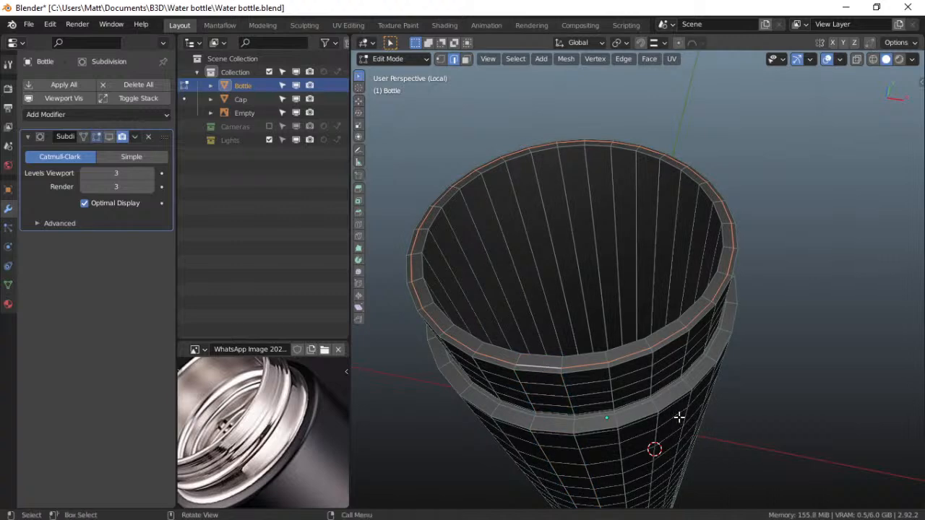
{"action": "key", "text": "s"}
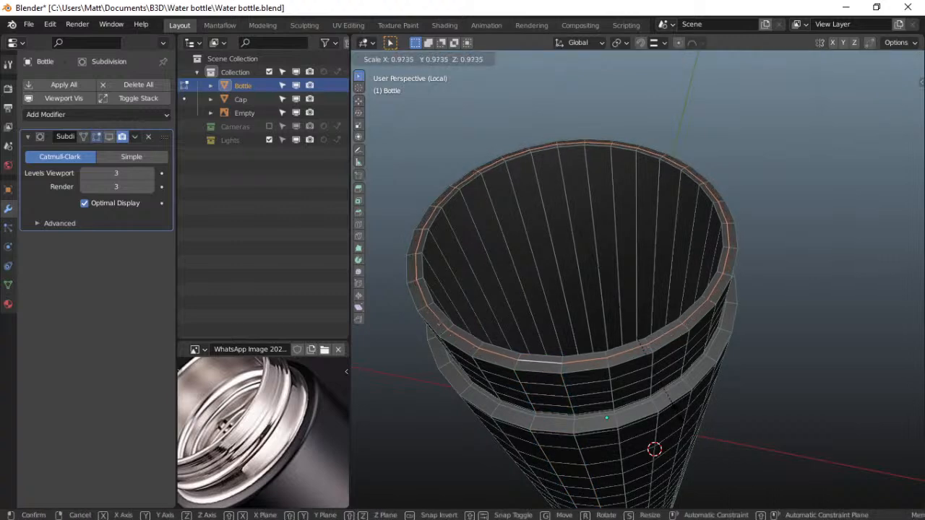
{"action": "left_click", "coordinate": [678, 412]}
Scale the rim loop by about a further 0.984 towards the inner edge, and add another edge loop close to the rim's outer edge
{"action": "middle_click_drag", "start_coordinate": [582, 344], "coordinate": [540, 337]}
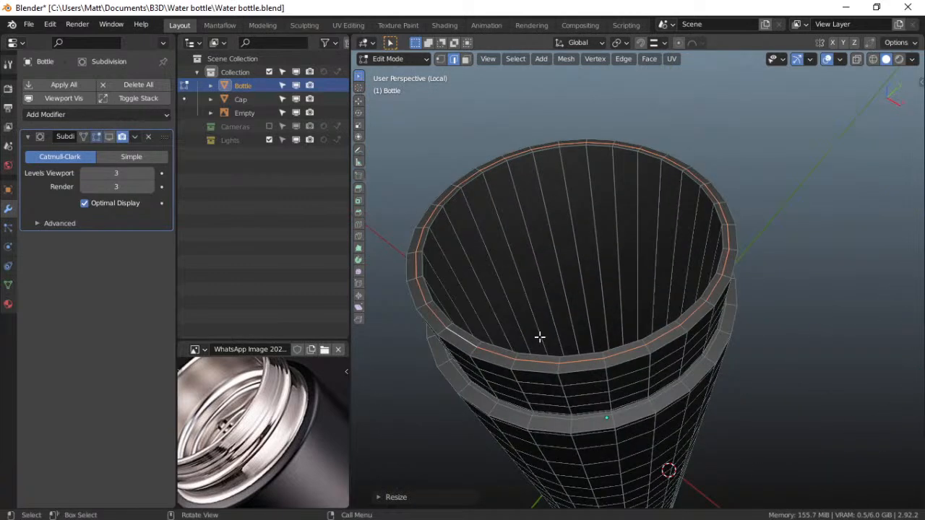
{"action": "scroll", "coordinate": [540, 337], "scroll_direction": "up", "scroll_amount": 5}
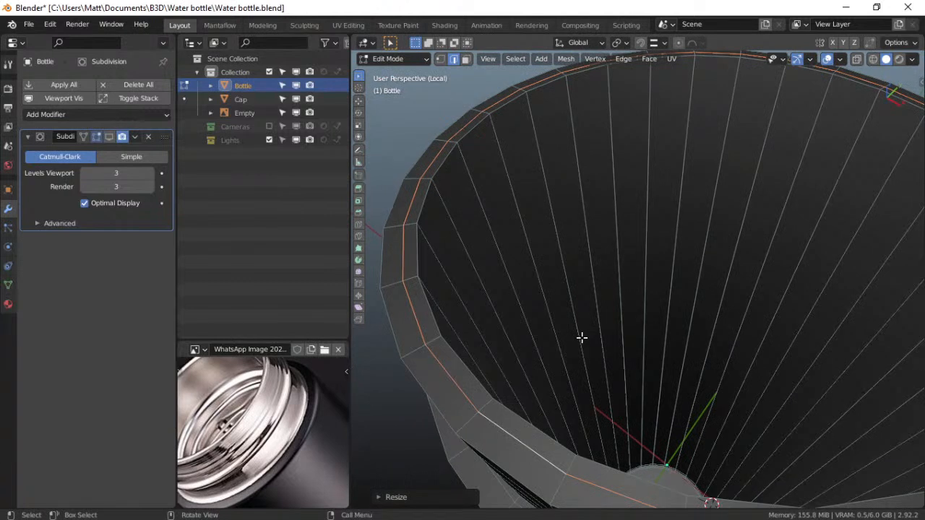
{"action": "key", "text": "s"}
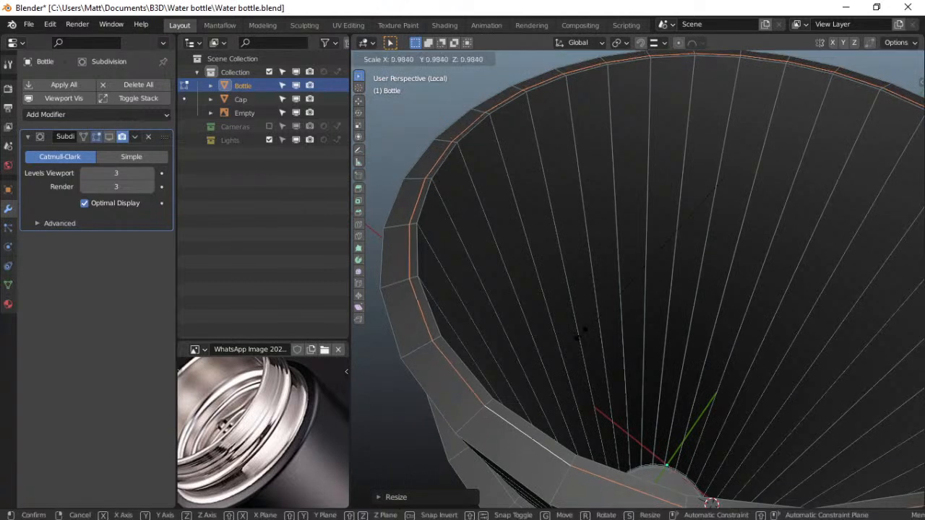
{"action": "left_click", "coordinate": [523, 390]}
{"action": "key", "text": "ctrl+r"}
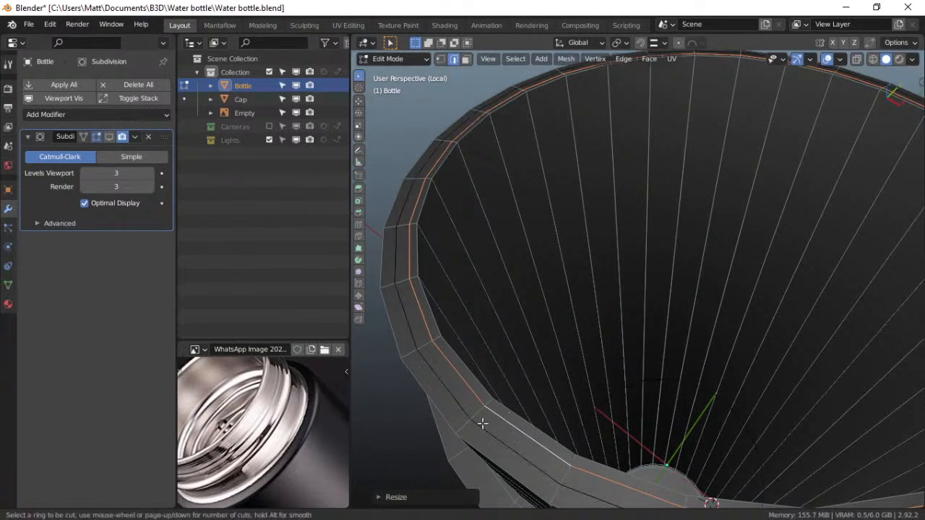
{"action": "left_click", "coordinate": [481, 425]}
{"action": "left_click", "coordinate": [478, 428]}
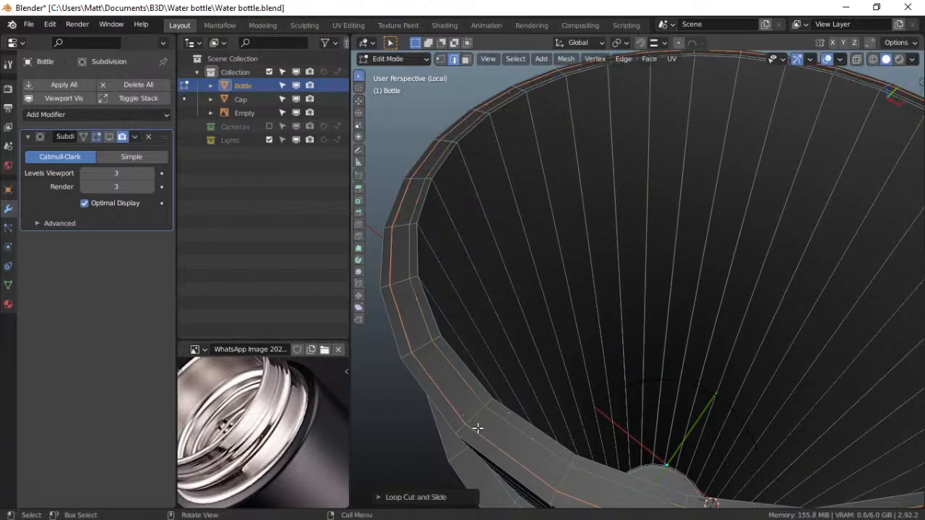
Turn viewport subdivision on, examine the smoothed rim in Object Mode, and return to Edit Mode
{"action": "left_click", "coordinate": [108, 137]}
{"action": "key", "text": "ctrl+Tab"}
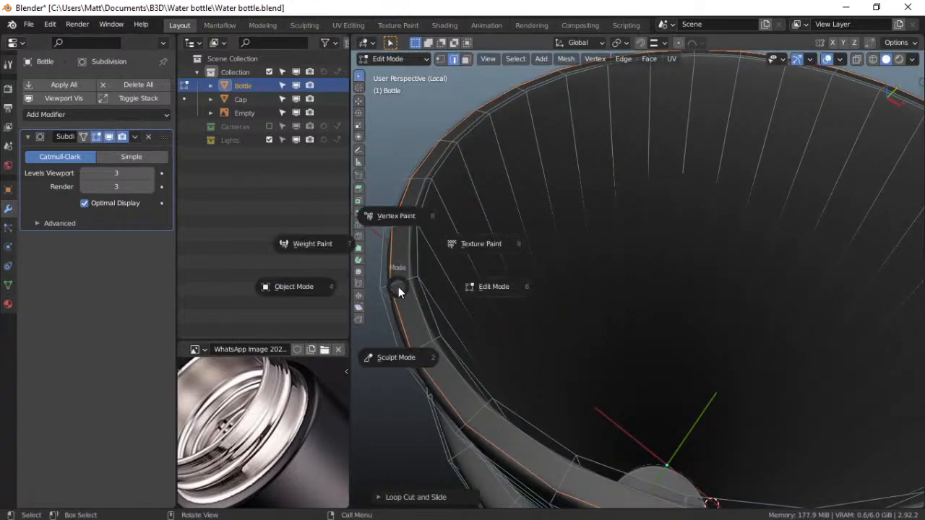
{"action": "left_click", "coordinate": [292, 287]}
{"action": "scroll", "coordinate": [560, 343], "scroll_direction": "down", "scroll_amount": 4}
{"action": "scroll", "coordinate": [560, 343], "scroll_direction": "up", "scroll_amount": 5}
{"action": "scroll", "coordinate": [560, 342], "scroll_direction": "down", "scroll_amount": 5}
{"action": "middle_click_drag", "start_coordinate": [560, 342], "coordinate": [464, 343]}
{"action": "scroll", "coordinate": [566, 316], "scroll_direction": "up", "scroll_amount": 4}
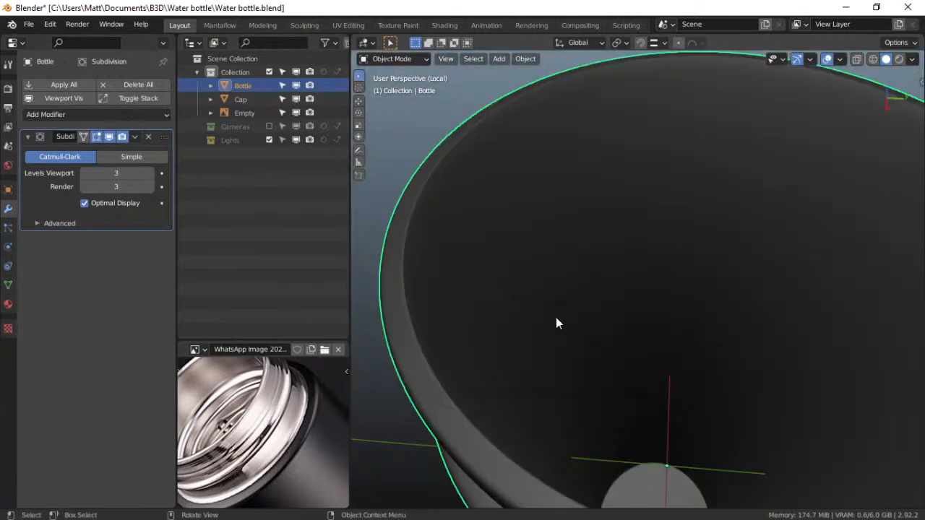
{"action": "key", "text": "ctrl+Tab"}
{"action": "left_click", "coordinate": [434, 302]}
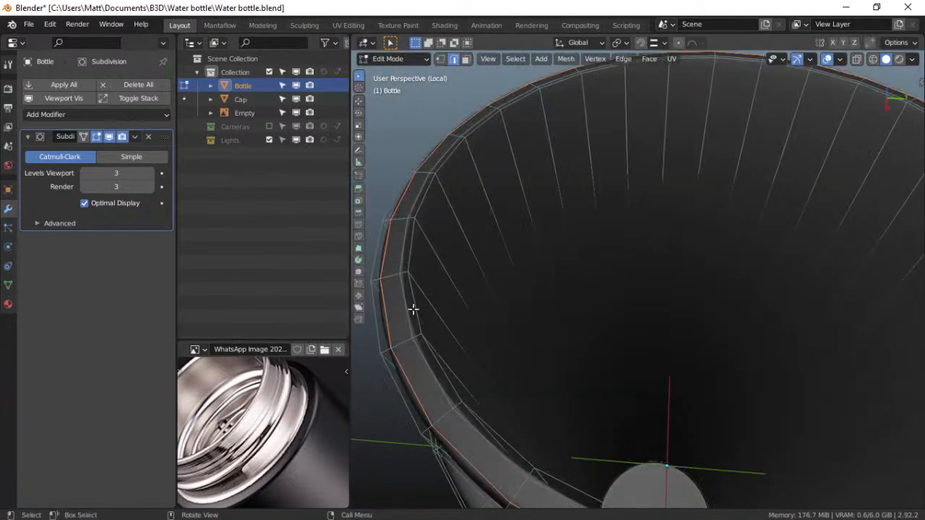
Try dissolving the support edge loop beside the rim's inner edge, and undo the dissolve
{"action": "left_click", "coordinate": [408, 306], "text": "alt"}
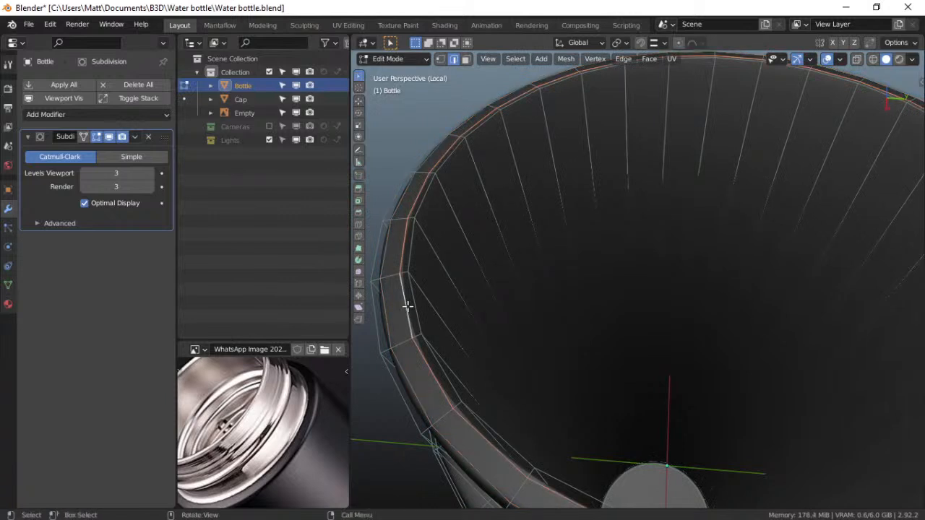
{"action": "key", "text": "x"}
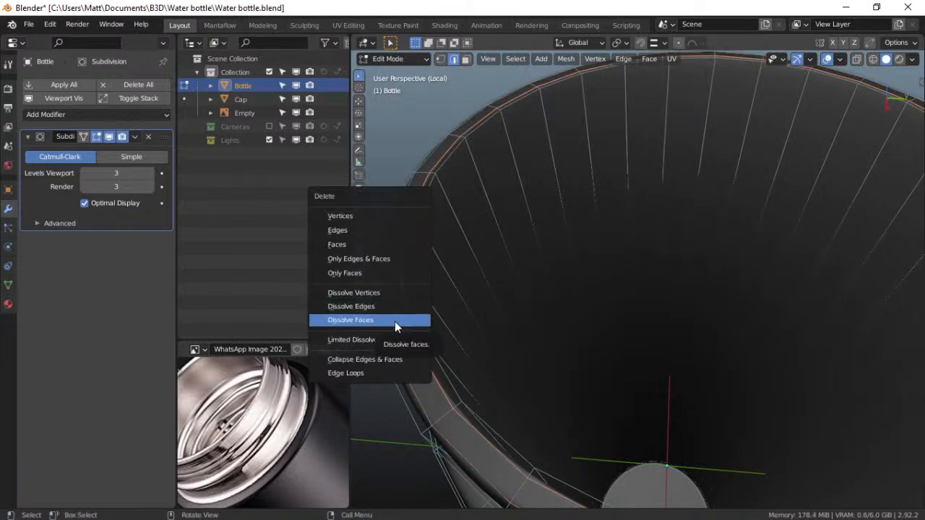
{"action": "left_click", "coordinate": [393, 306]}
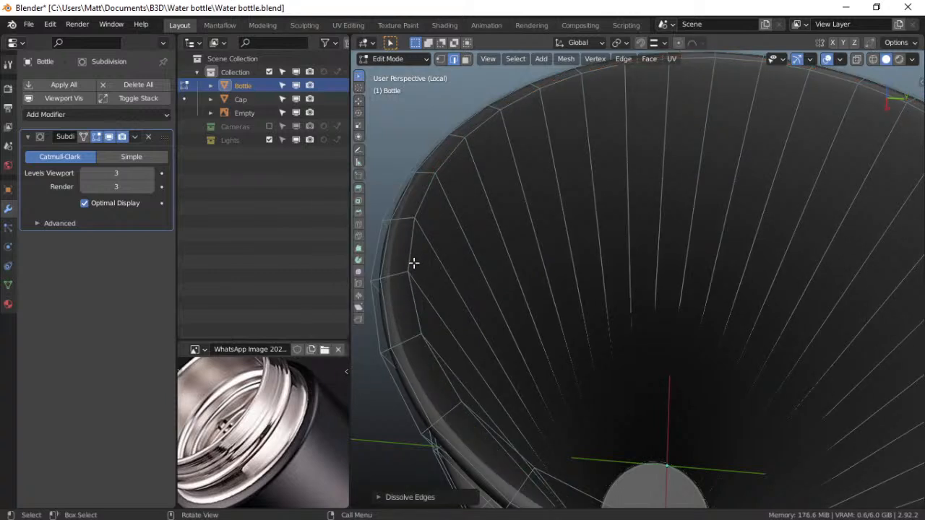
{"action": "key", "text": "ctrl+z"}
{"action": "key", "text": "ctrl+z"}
Add 14 evenly spaced horizontal edge loops down the bottle's inner wall without sliding them
{"action": "left_click", "coordinate": [430, 289]}
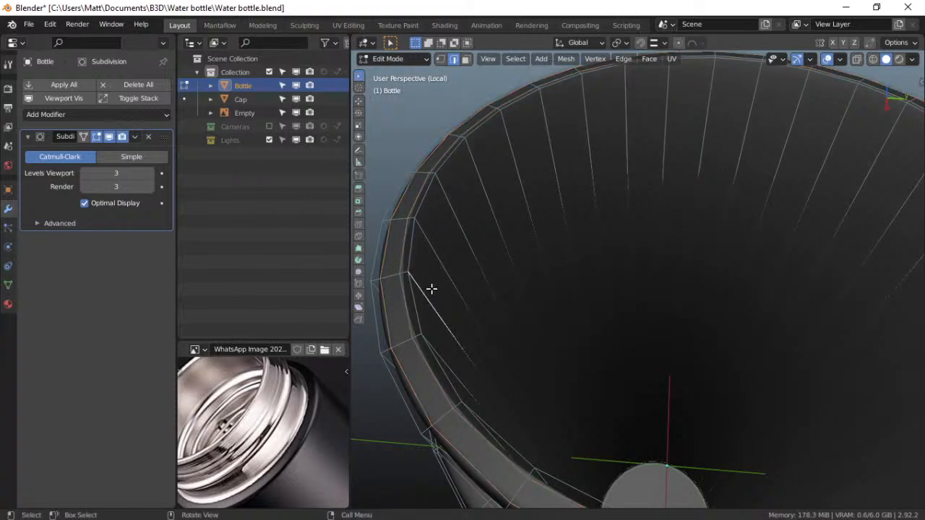
{"action": "key", "text": "ctrl+r"}
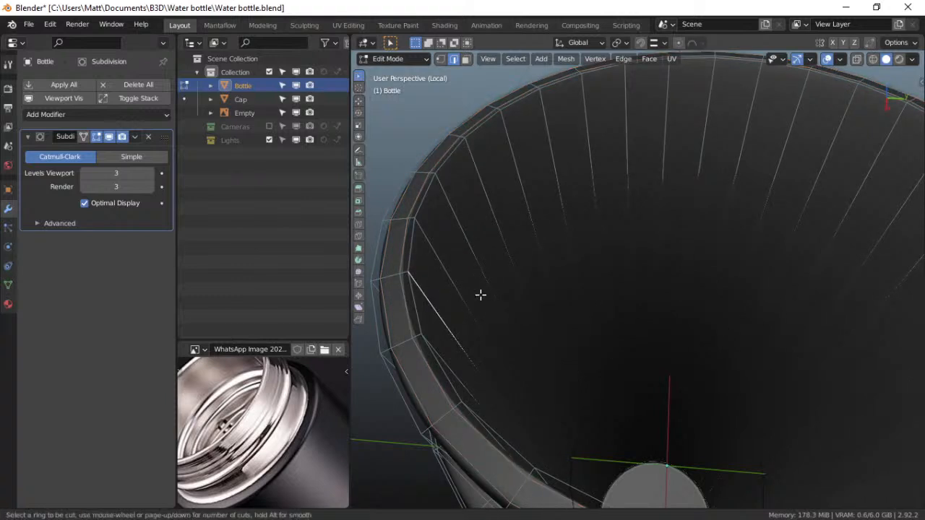
{"action": "scroll", "coordinate": [481, 295], "scroll_direction": "up", "scroll_amount": 13}
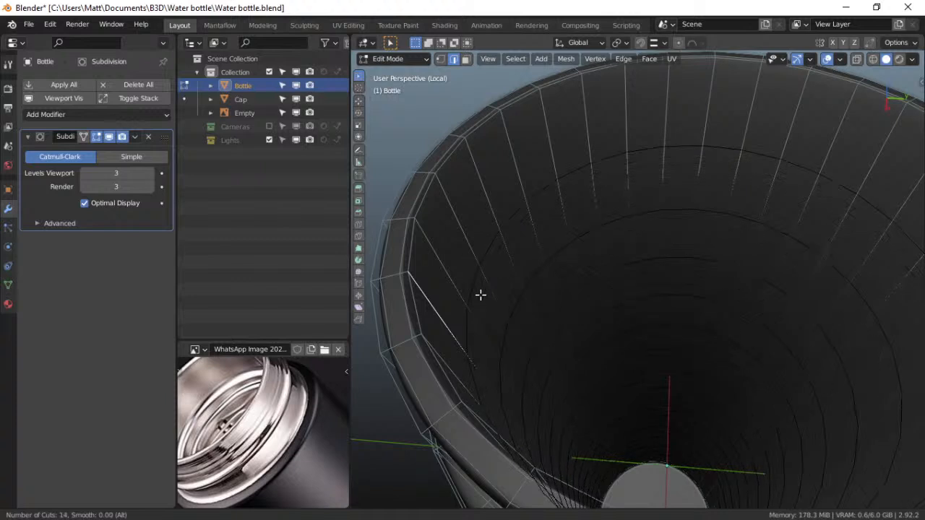
{"action": "left_click", "coordinate": [480, 295]}
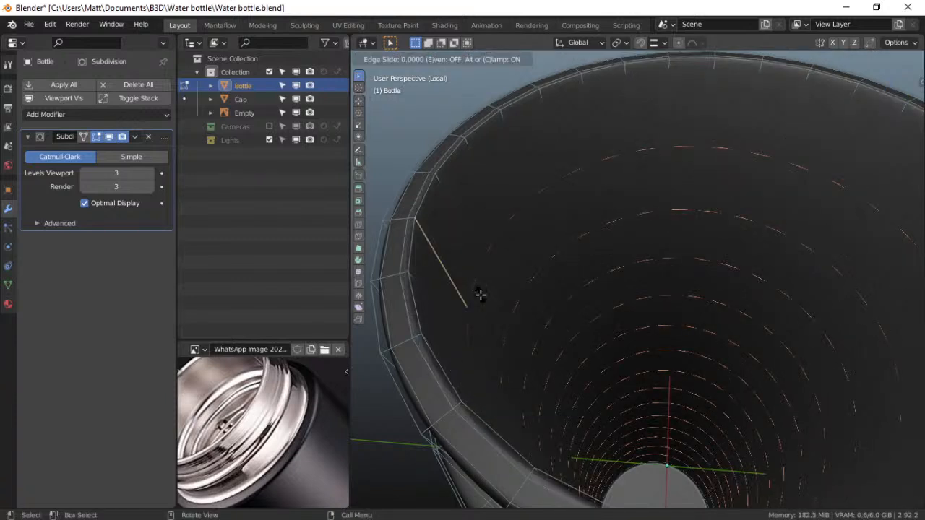
{"action": "right_click", "coordinate": [480, 295]}
Select the uppermost new loop on the inner wall and edge-slide it about 0.48 towards the rim
{"action": "left_click", "coordinate": [482, 264]}
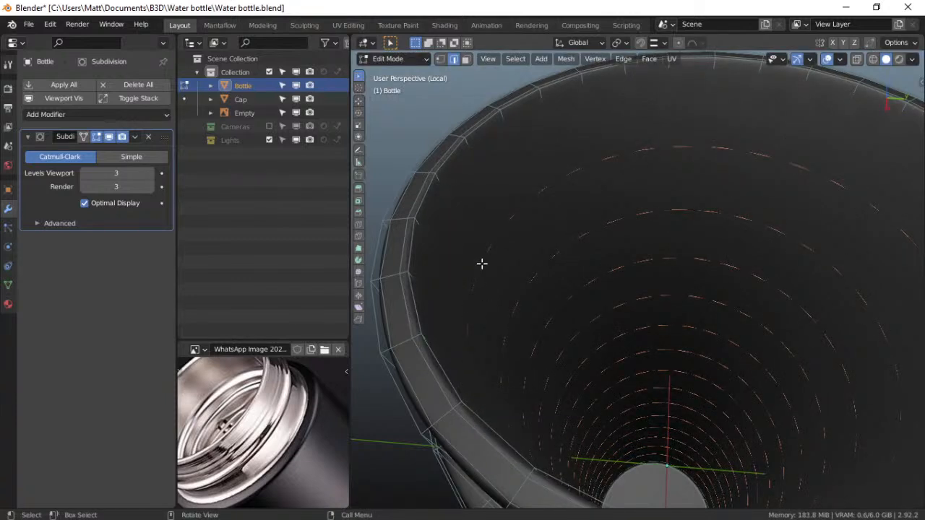
{"action": "key", "text": "g"}
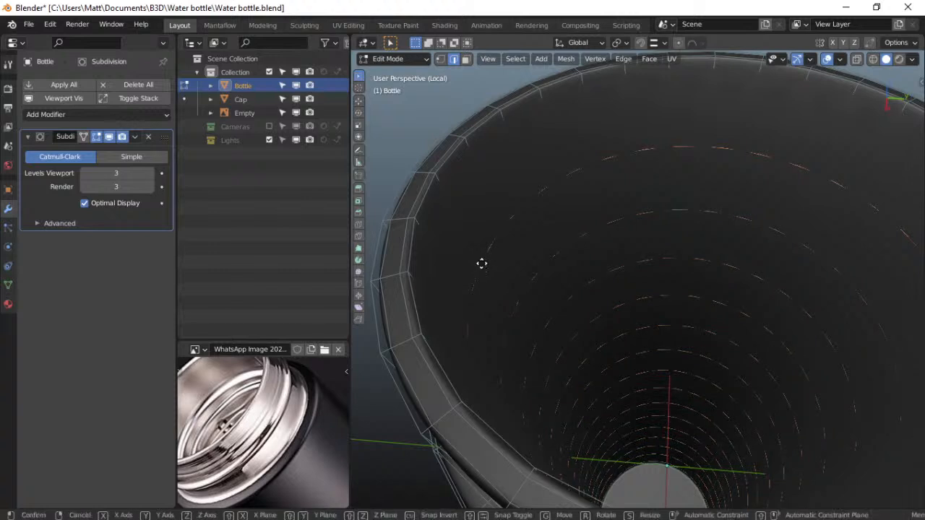
{"action": "key", "text": "g"}
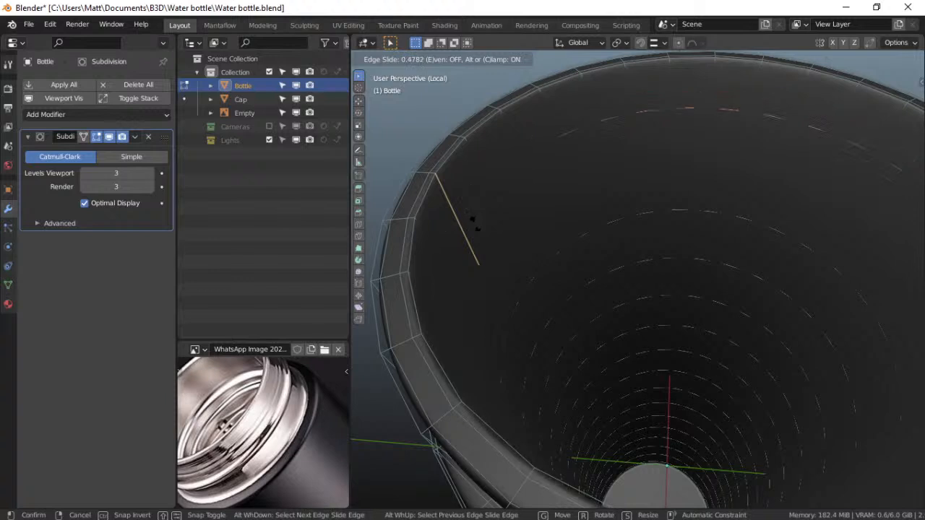
{"action": "left_click", "coordinate": [475, 225]}
Switch to Object Mode and examine the smoothed bottle from the outside, including its underside and base
{"action": "key", "text": "ctrl+Tab"}
{"action": "left_click", "coordinate": [440, 226]}
{"action": "scroll", "coordinate": [529, 263], "scroll_direction": "down", "scroll_amount": 6}
{"action": "middle_click_drag", "start_coordinate": [578, 295], "coordinate": [652, 305]}
{"action": "middle_click_drag", "start_coordinate": [666, 348], "coordinate": [659, 248]}
{"action": "middle_click_drag", "start_coordinate": [641, 347], "coordinate": [684, 327]}
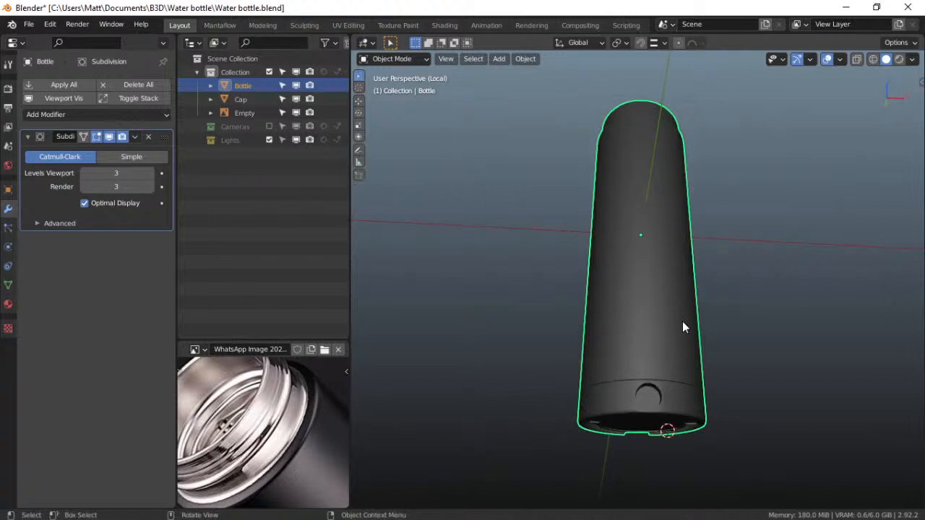
{"action": "middle_click_drag", "start_coordinate": [681, 326], "coordinate": [640, 364]}
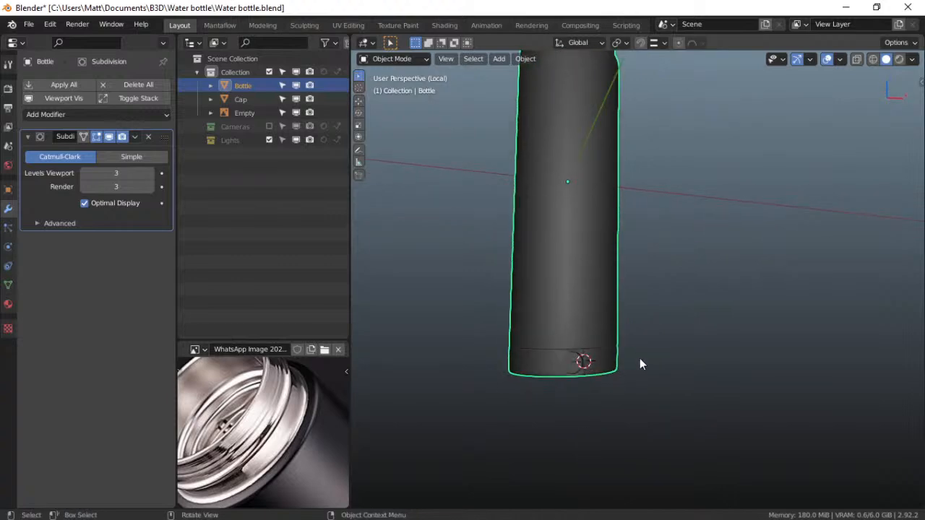
In front view, enter Edit Mode with face selection and select the faces of the round disc near the bottle's base
{"action": "key", "text": "grave"}
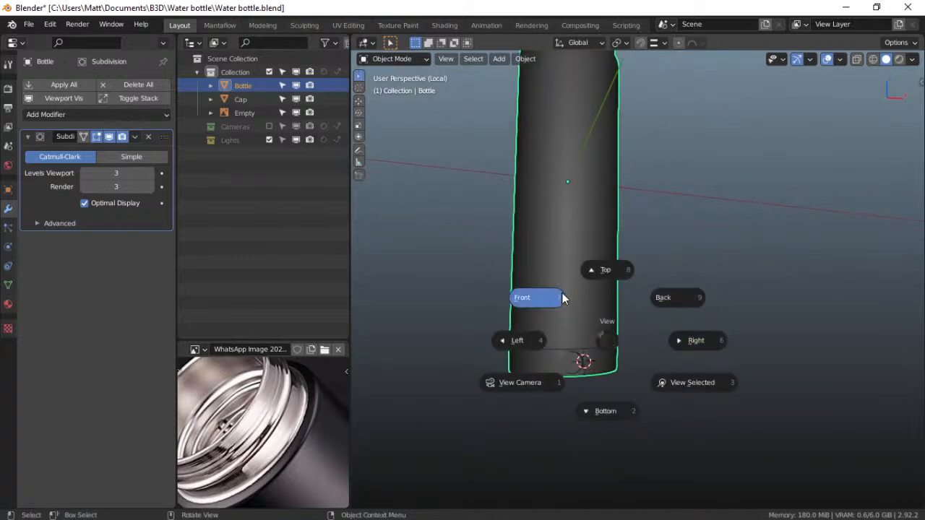
{"action": "left_click", "coordinate": [562, 297]}
{"action": "middle_click_drag", "start_coordinate": [558, 353], "coordinate": [646, 270], "text": "shift"}
{"action": "middle_click_drag", "start_coordinate": [614, 345], "coordinate": [631, 300], "text": "shift"}
{"action": "scroll", "coordinate": [629, 323], "scroll_direction": "up", "scroll_amount": 3}
{"action": "key", "text": "ctrl+Tab"}
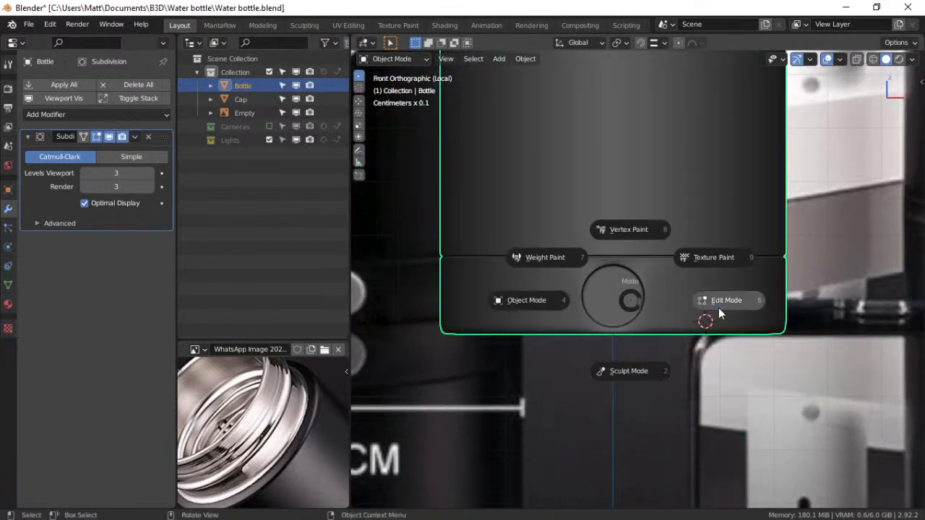
{"action": "left_click", "coordinate": [719, 309]}
{"action": "key", "text": "3"}
{"action": "left_click", "coordinate": [618, 318]}
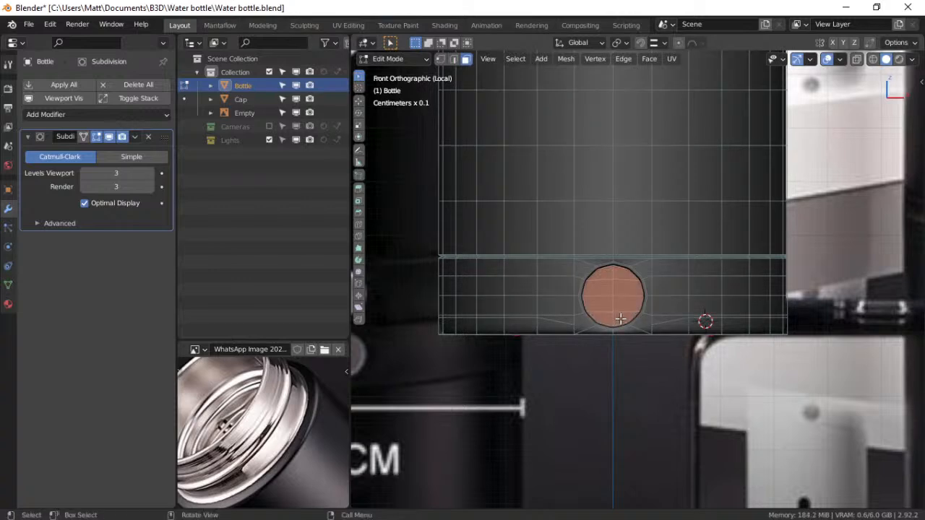
{"action": "scroll", "coordinate": [631, 318], "scroll_direction": "up", "scroll_amount": 2}
{"action": "scroll", "coordinate": [632, 319], "scroll_direction": "up", "scroll_amount": 5}
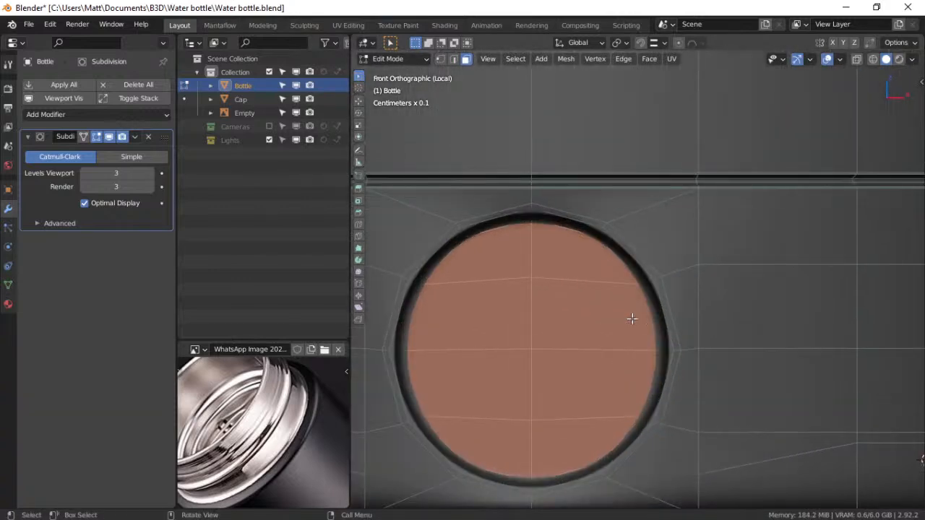
Try duplicating the disc faces in place and separating them into a new object with viewport subdivision off, and undo it
{"action": "left_click", "coordinate": [109, 137]}
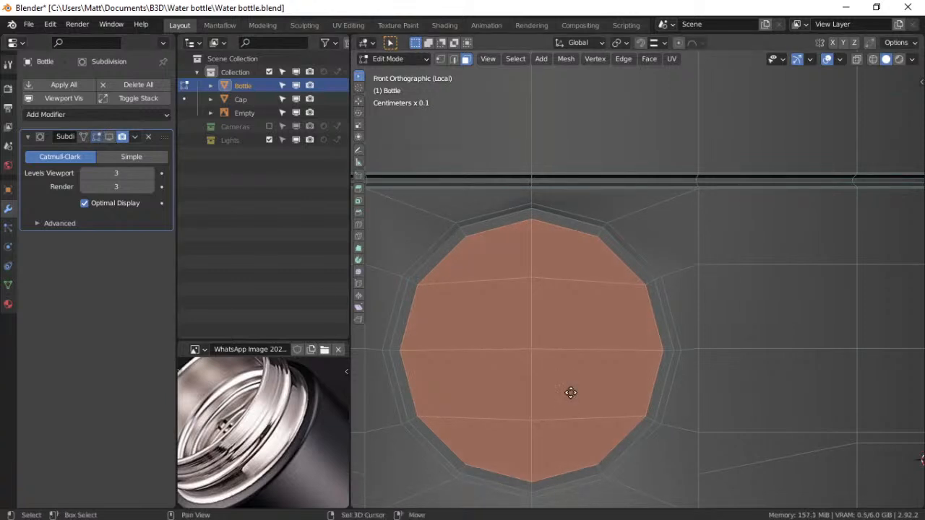
{"action": "key", "text": "shift+d"}
{"action": "right_click", "coordinate": [614, 352]}
{"action": "key", "text": "p"}
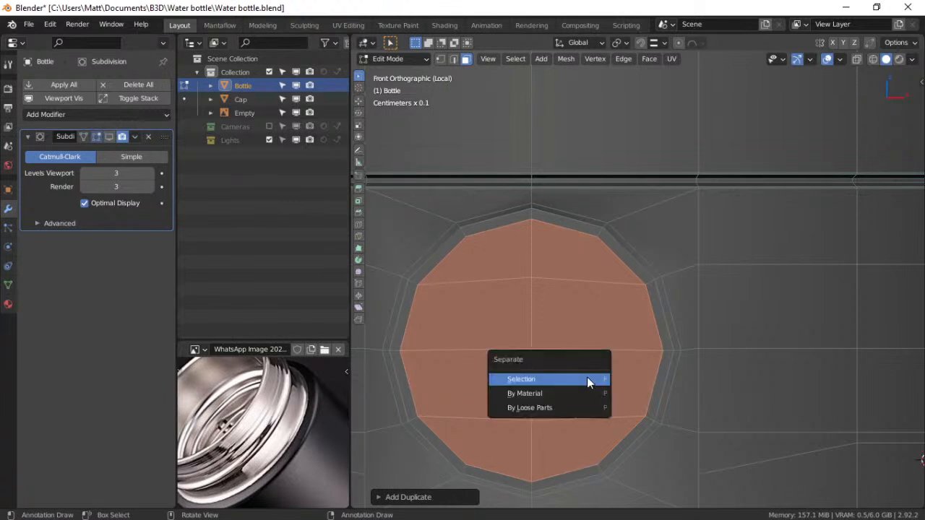
{"action": "left_click", "coordinate": [587, 380]}
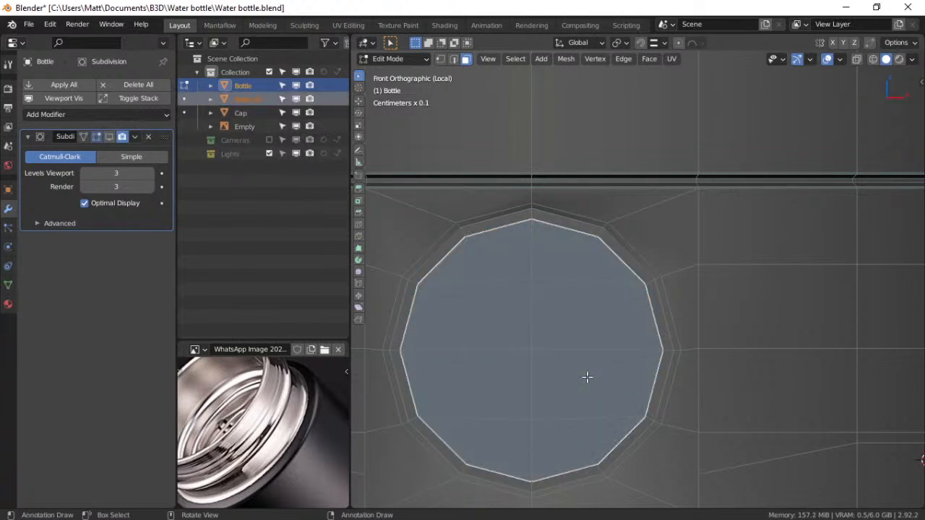
{"action": "key", "text": "ctrl+z"}
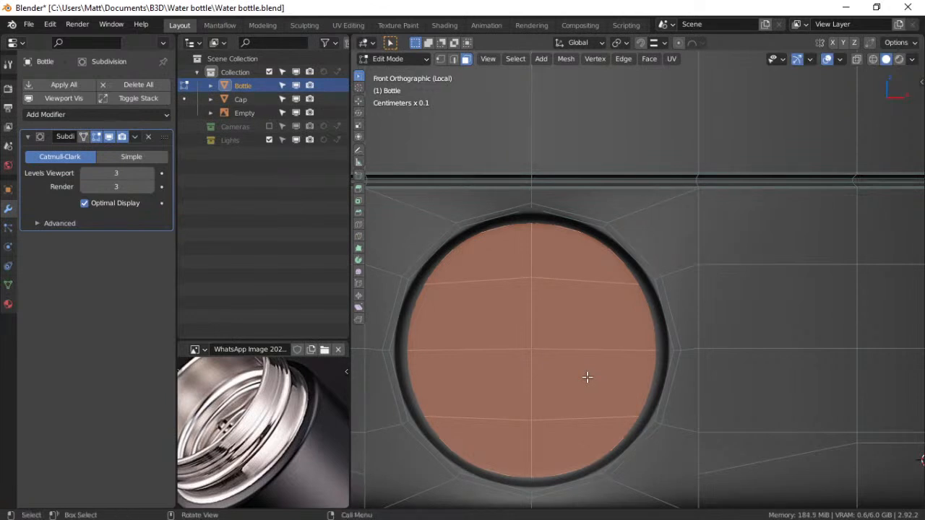
Turn off the viewport subdivision and extrude the selected disc faces outward from the bottle
{"action": "left_click", "coordinate": [110, 137]}
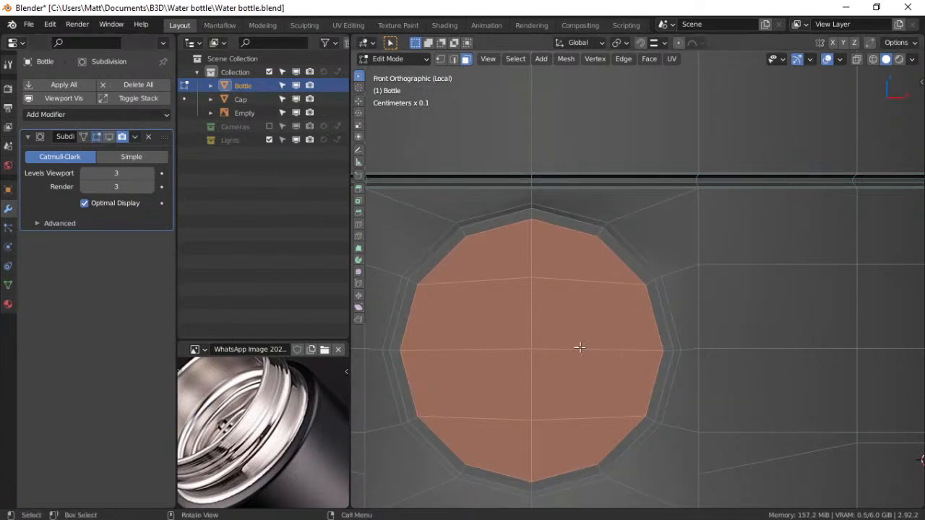
{"action": "scroll", "coordinate": [580, 348], "scroll_direction": "down", "scroll_amount": 2}
{"action": "middle_click_drag", "start_coordinate": [583, 347], "coordinate": [592, 347]}
{"action": "scroll", "coordinate": [592, 347], "scroll_direction": "down", "scroll_amount": 10}
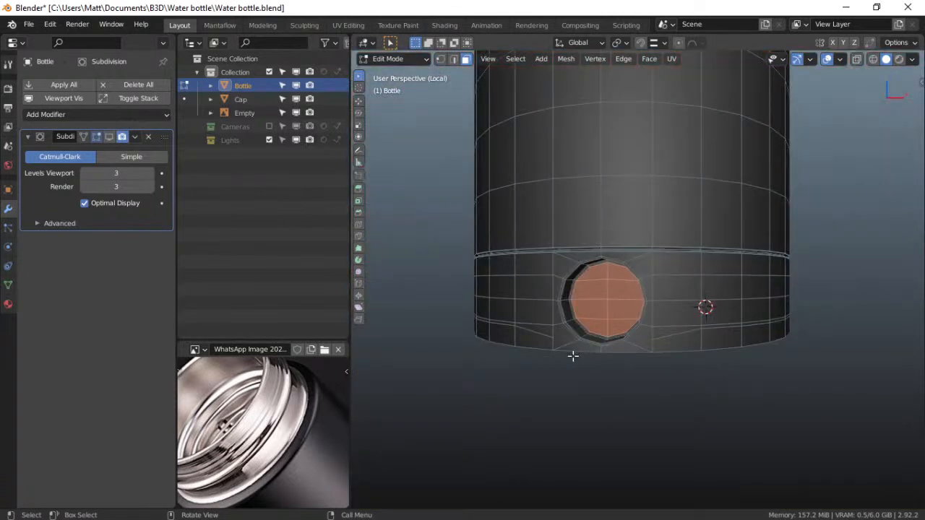
{"action": "key", "text": "e"}
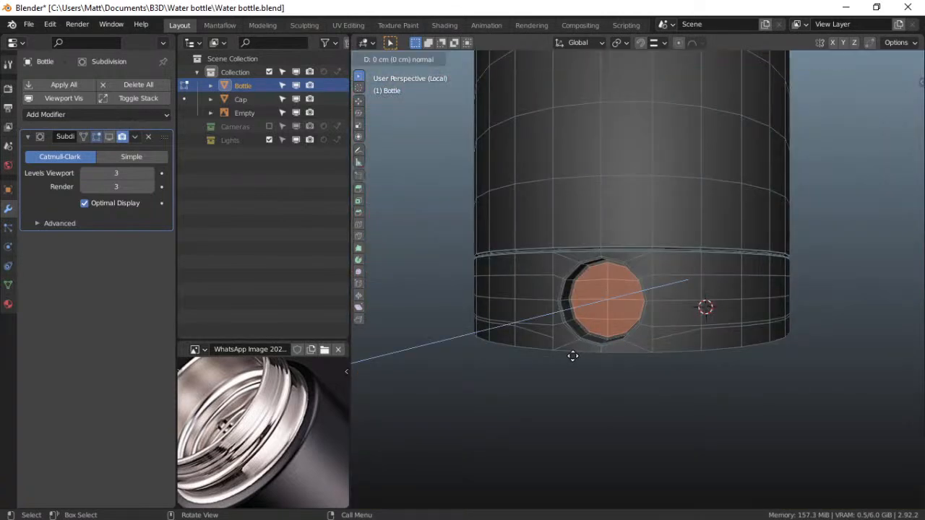
{"action": "left_click", "coordinate": [564, 359]}
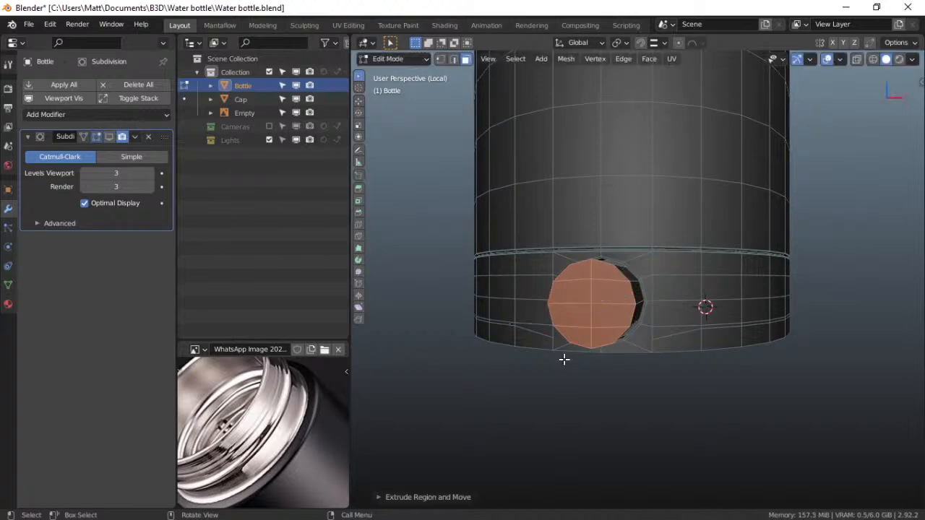
In right view, move the extruded disc faces about 0.51 cm along Y back towards the bottle
{"action": "key", "text": "grave"}
{"action": "left_click", "coordinate": [627, 348]}
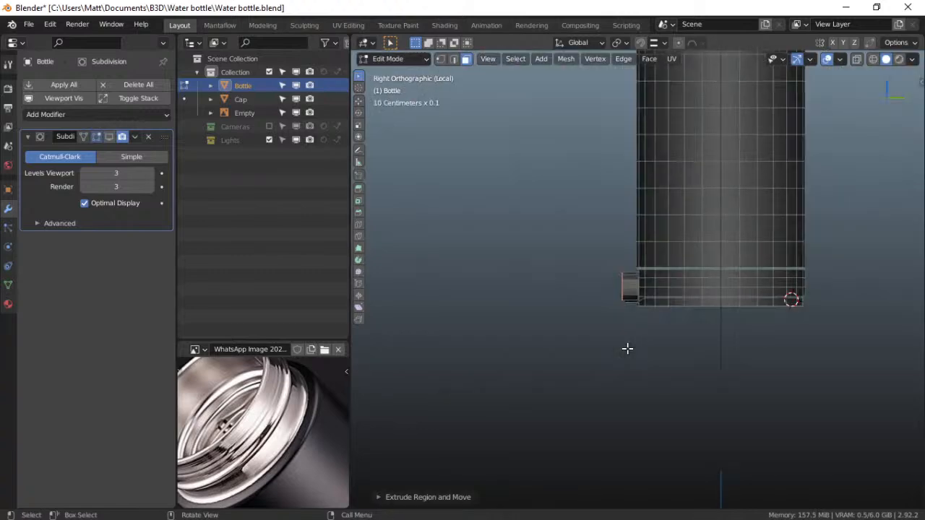
{"action": "scroll", "coordinate": [628, 349], "scroll_direction": "up", "scroll_amount": 3}
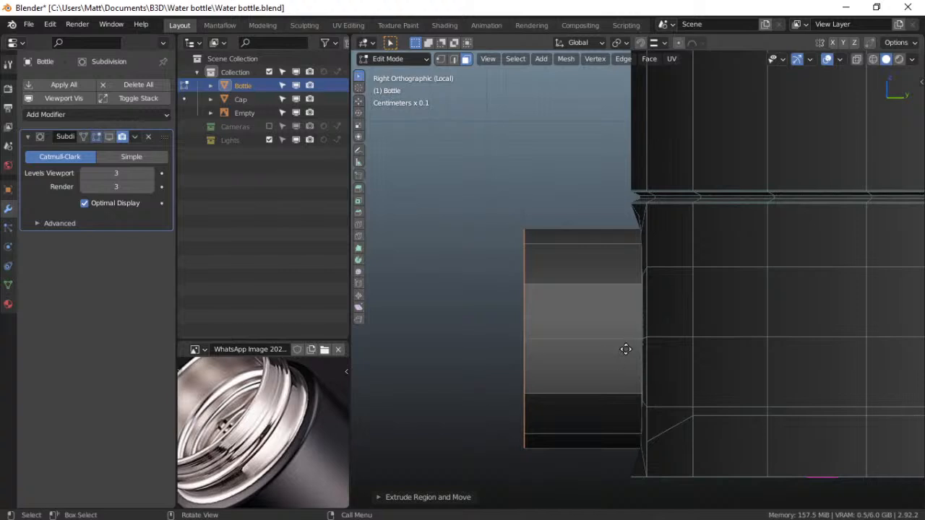
{"action": "key", "text": "g"}
{"action": "key", "text": "y"}
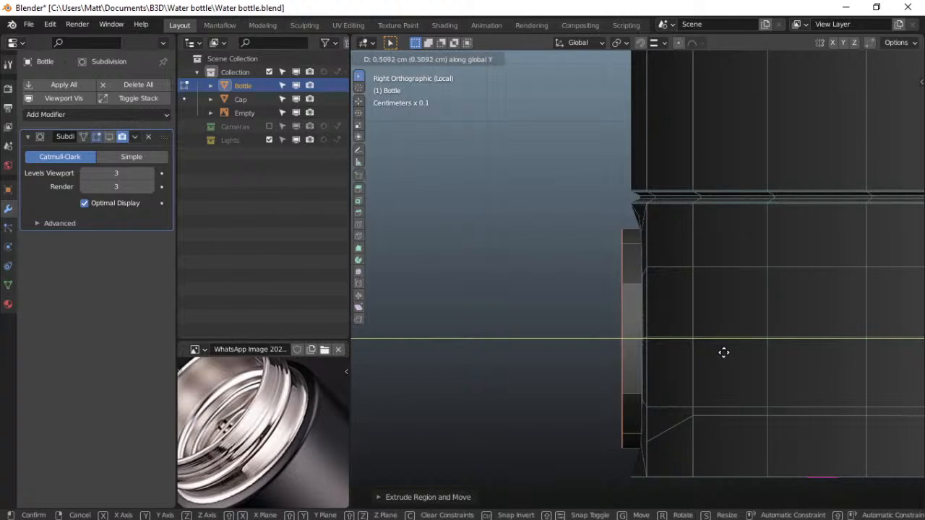
{"action": "left_click", "coordinate": [724, 352]}
Try adding one loop cut around the side wall of the extruded disc, slid by about -0.76
{"action": "key", "text": "ctrl+r"}
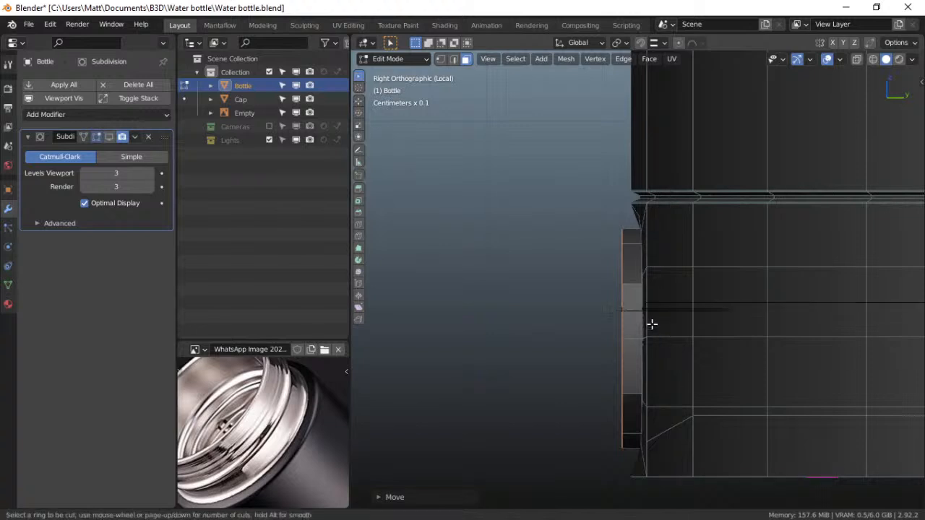
{"action": "left_click", "coordinate": [629, 286]}
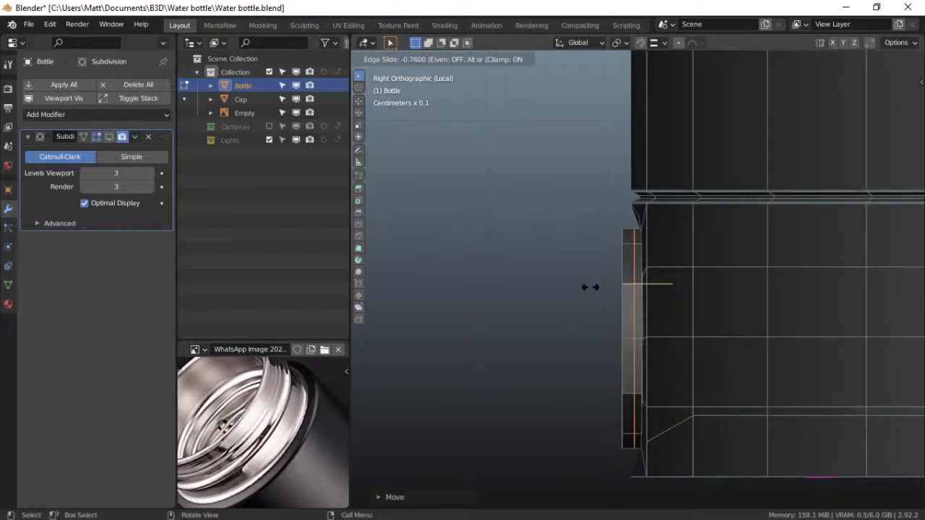
{"action": "left_click", "coordinate": [590, 287]}
Switch to edge selection and select the edges along one half of the disc's outer outline
{"action": "middle_click_drag", "start_coordinate": [590, 287], "coordinate": [658, 308]}
{"action": "scroll", "coordinate": [658, 307], "scroll_direction": "down", "scroll_amount": 6}
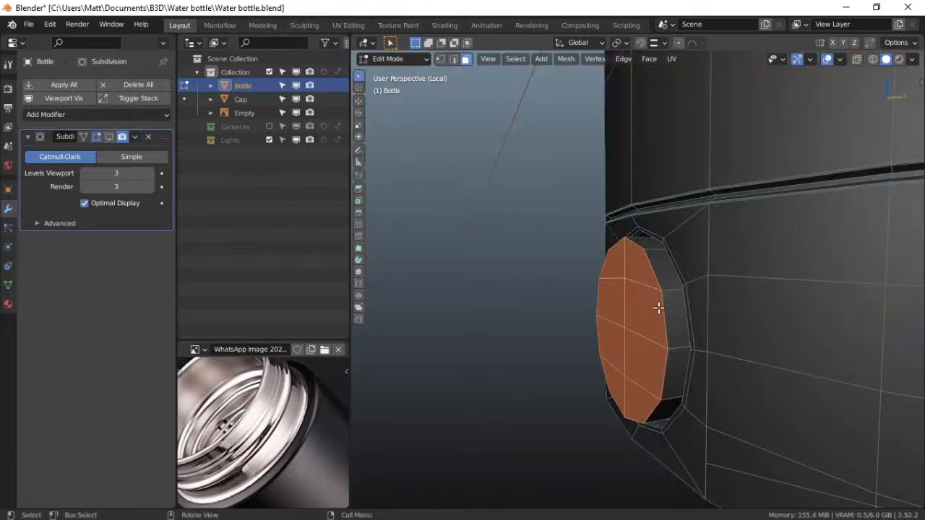
{"action": "left_click", "coordinate": [454, 58]}
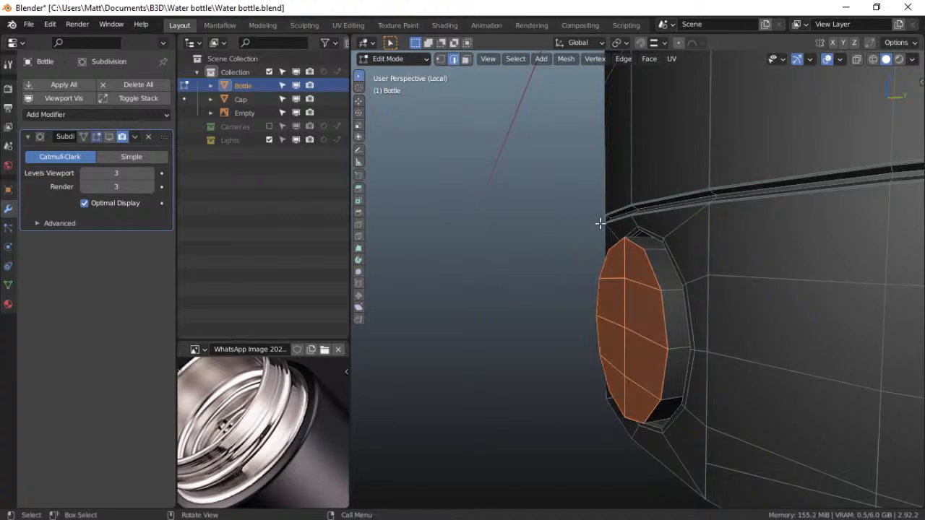
{"action": "left_click", "coordinate": [660, 303], "text": "alt"}
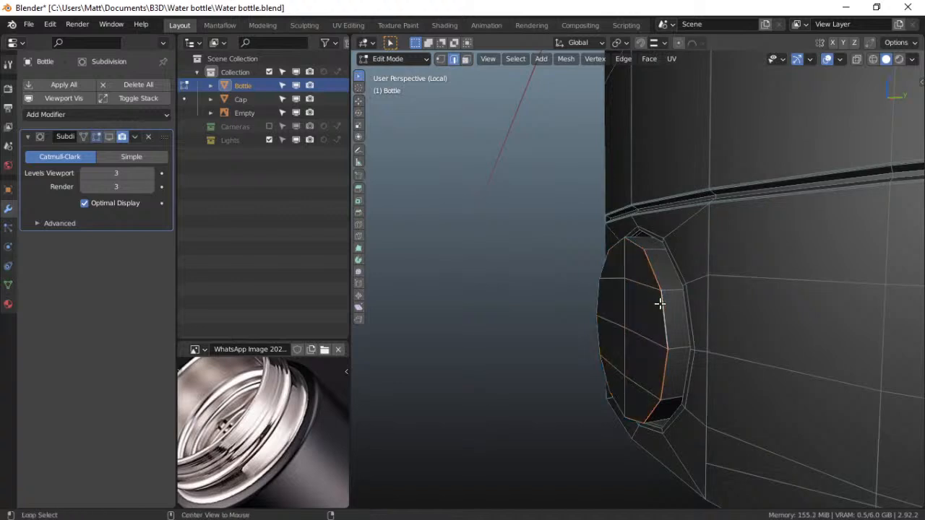
{"action": "left_click", "coordinate": [631, 244], "text": "ctrl"}
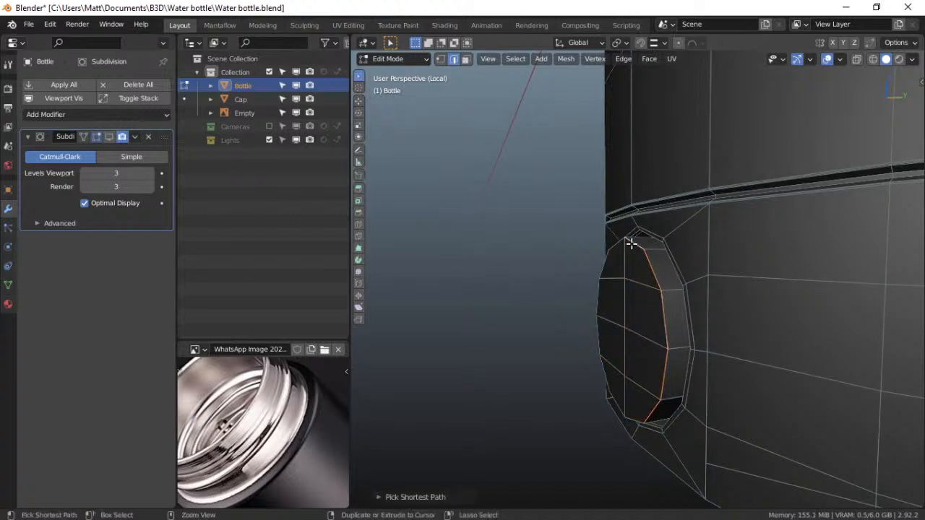
{"action": "middle_click_drag", "start_coordinate": [634, 344], "coordinate": [698, 299]}
{"action": "left_click", "coordinate": [600, 447], "text": "ctrl+shift"}
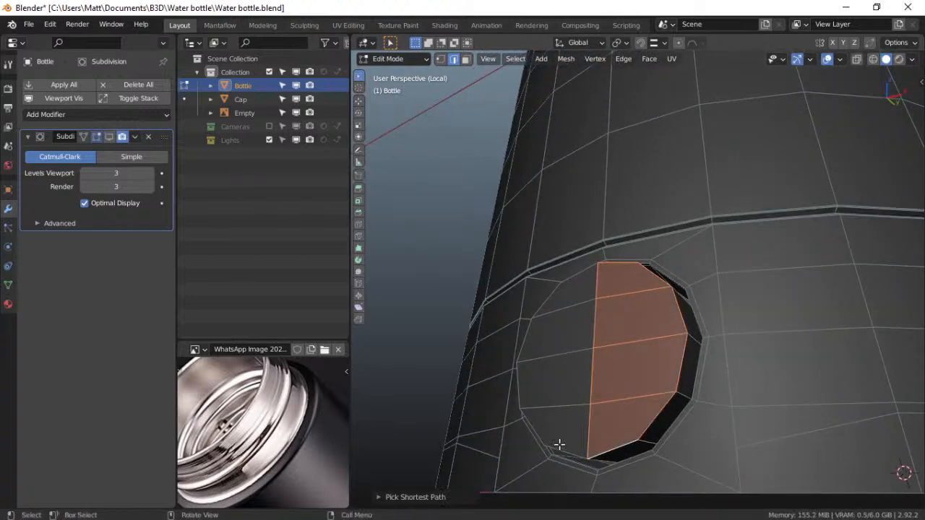
{"action": "key", "text": "alt+z"}
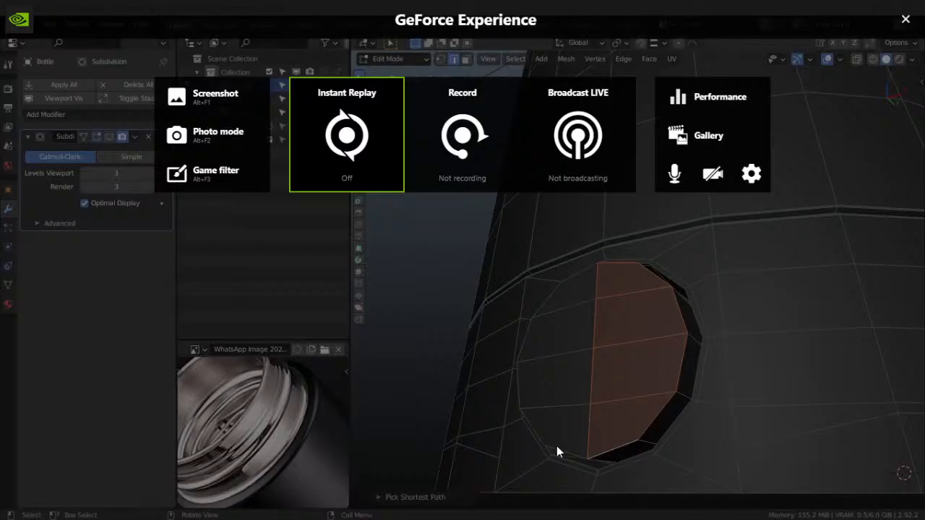
{"action": "key", "text": "alt+z"}
{"action": "key", "text": "ctrl+z"}
Add the other half of the disc's outline edges to the selection and bevel them with two segments
{"action": "left_click", "coordinate": [604, 453], "text": "shift"}
{"action": "left_click", "coordinate": [542, 440], "text": "shift"}
{"action": "left_click", "coordinate": [518, 392], "text": "shift"}
{"action": "left_click", "coordinate": [521, 352], "text": "shift"}
{"action": "left_click", "coordinate": [543, 303], "text": "shift"}
{"action": "left_click", "coordinate": [585, 276], "text": "shift"}
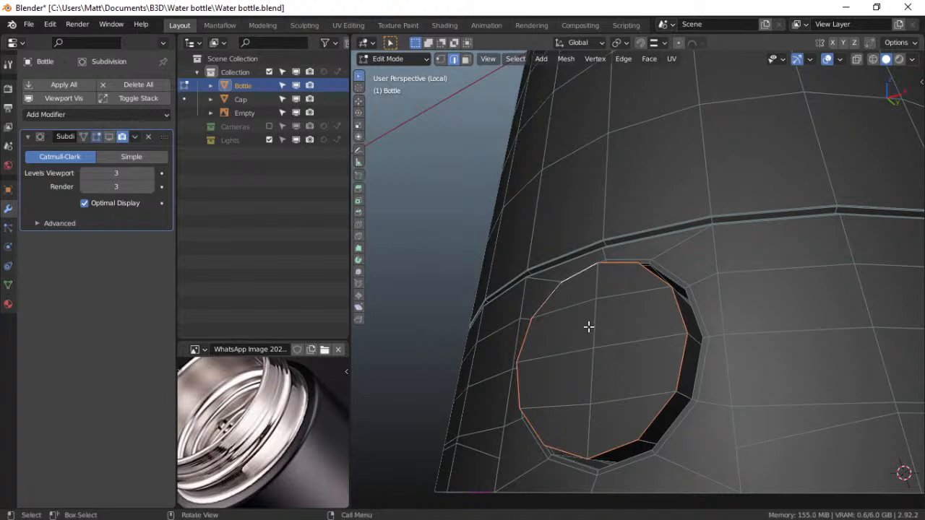
{"action": "key", "text": "ctrl+b"}
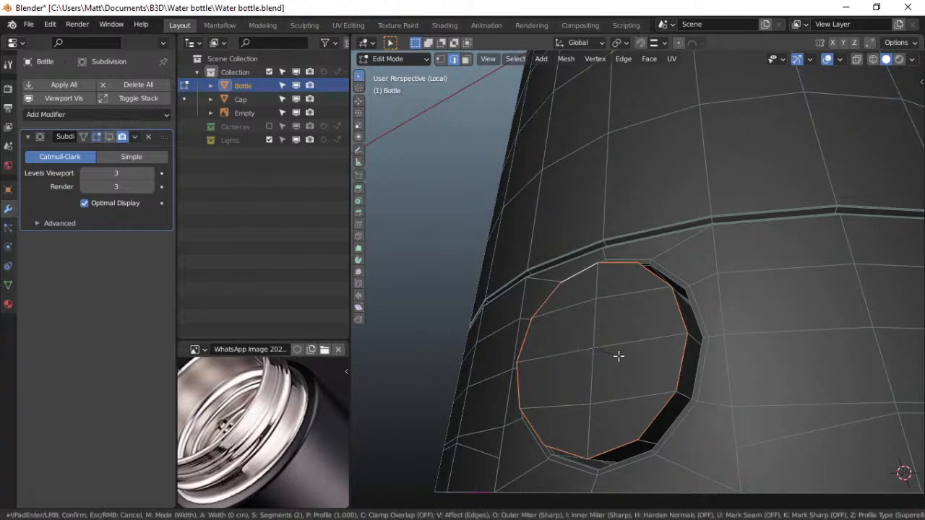
{"action": "left_click", "coordinate": [698, 419]}
In Object Mode with viewport subdivision on, examine the smoothed disc and the bottle's underside
{"action": "key", "text": "ctrl+Tab"}
{"action": "left_click", "coordinate": [589, 403]}
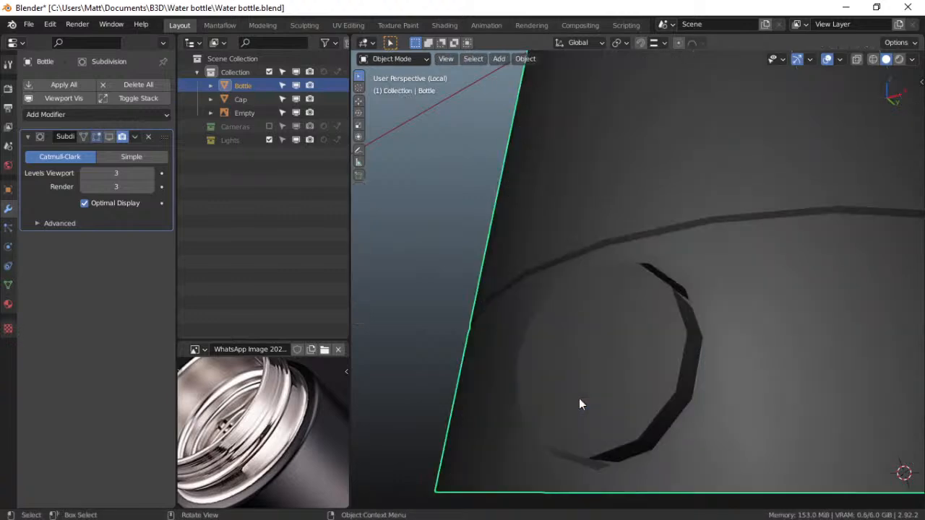
{"action": "left_click", "coordinate": [109, 136]}
{"action": "middle_click_drag", "start_coordinate": [608, 323], "coordinate": [695, 293]}
{"action": "middle_click_drag", "start_coordinate": [682, 215], "coordinate": [619, 291]}
{"action": "middle_click_drag", "start_coordinate": [615, 199], "coordinate": [617, 268]}
In bottom view, enter Edit Mode on the bottle with face selection and viewport subdivision off
{"action": "key", "text": "grave"}
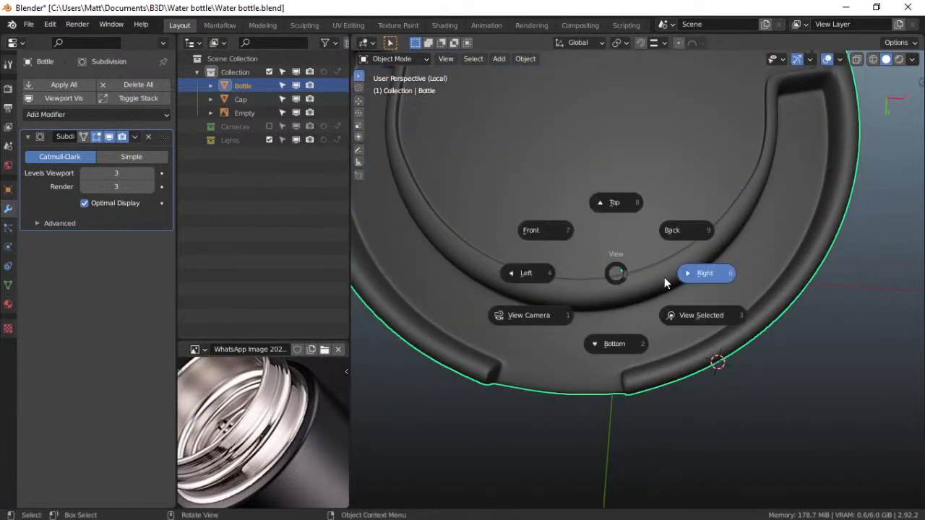
{"action": "left_click", "coordinate": [620, 332]}
{"action": "middle_click_drag", "start_coordinate": [624, 355], "coordinate": [589, 311], "text": "shift"}
{"action": "scroll", "coordinate": [679, 367], "scroll_direction": "up", "scroll_amount": 6}
{"action": "scroll", "coordinate": [533, 294], "scroll_direction": "up", "scroll_amount": 2}
{"action": "key", "text": "ctrl+Tab"}
{"action": "left_click", "coordinate": [673, 317]}
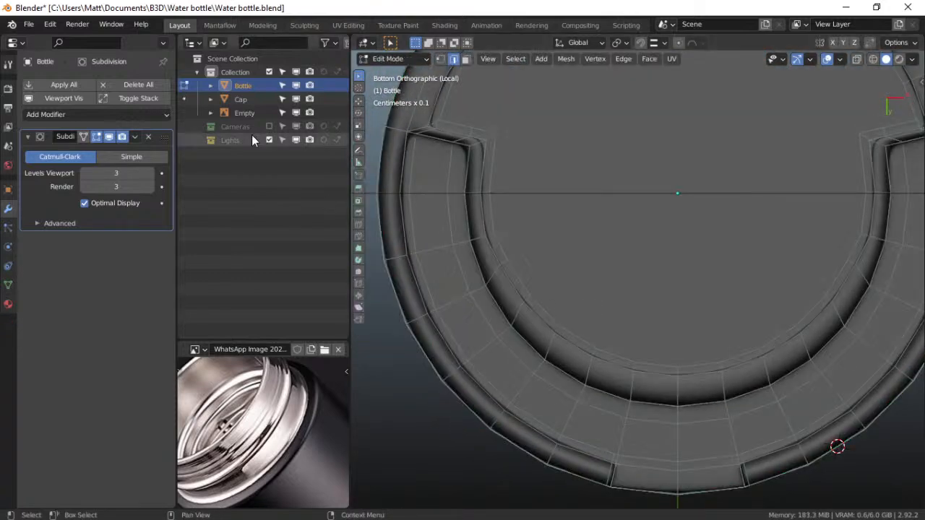
{"action": "left_click", "coordinate": [108, 137]}
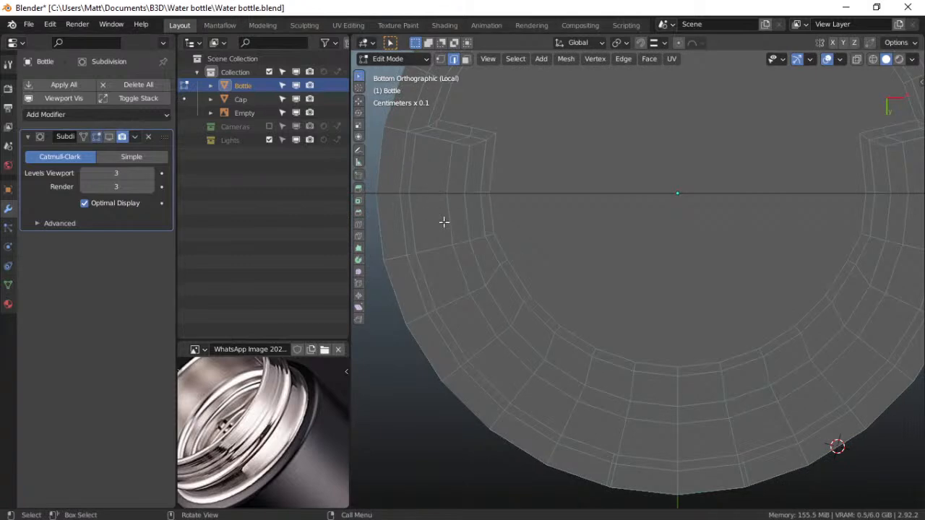
{"action": "left_click", "coordinate": [466, 58]}
Try selecting the floor faces of the curved groove on the underside as a face loop
{"action": "left_click_drag", "start_coordinate": [434, 169], "coordinate": [470, 290]}
{"action": "middle_click_drag", "start_coordinate": [463, 270], "coordinate": [452, 221]}
{"action": "left_click", "coordinate": [441, 218]}
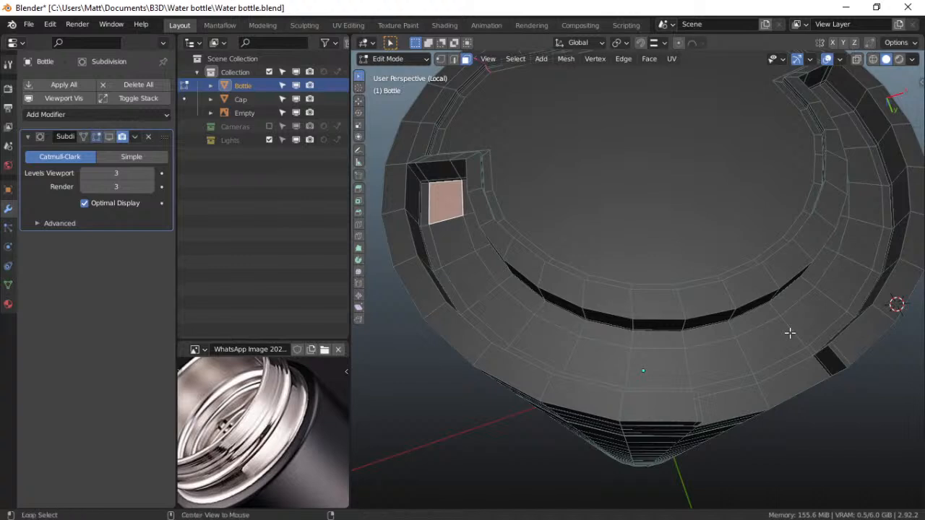
{"action": "left_click", "coordinate": [856, 221], "text": "alt"}
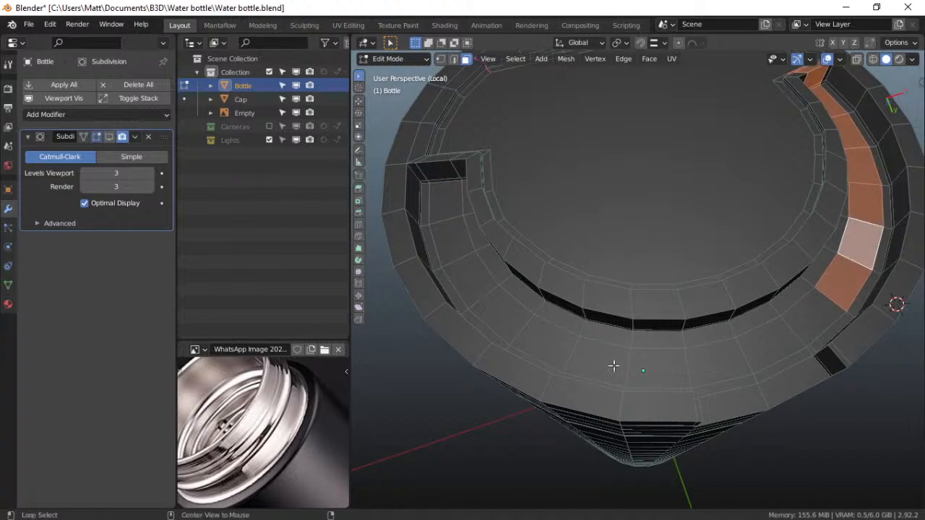
{"action": "left_click", "coordinate": [585, 369], "text": "alt"}
{"action": "left_click", "coordinate": [549, 337]}
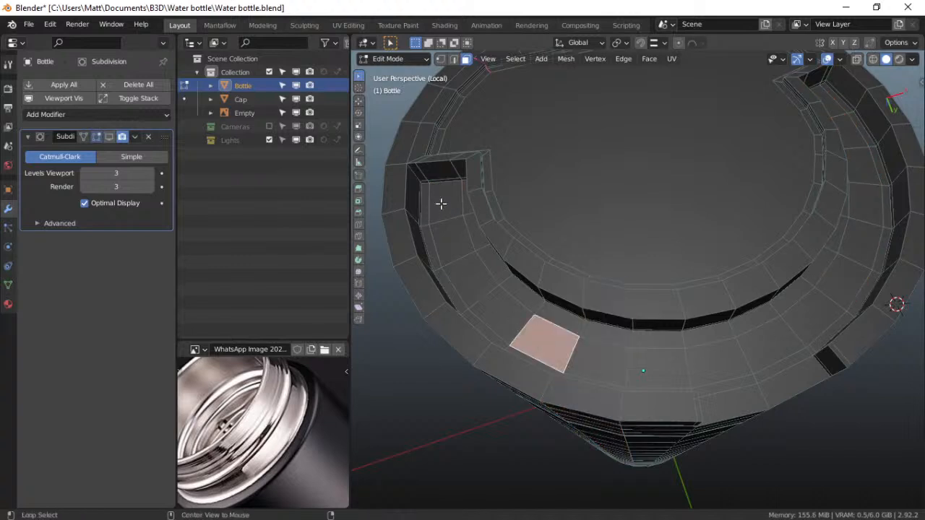
{"action": "left_click", "coordinate": [442, 206], "text": "alt"}
{"action": "left_click", "coordinate": [449, 209]}
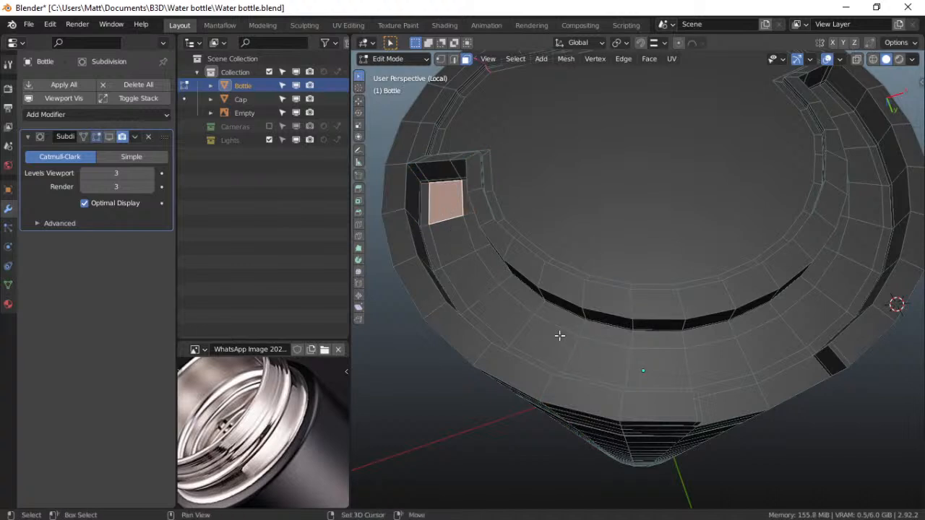
{"action": "left_click", "coordinate": [564, 340], "text": "alt"}
Select two floor faces at one end of the curved groove and two more across on its opposite side
{"action": "left_click", "coordinate": [456, 207]}
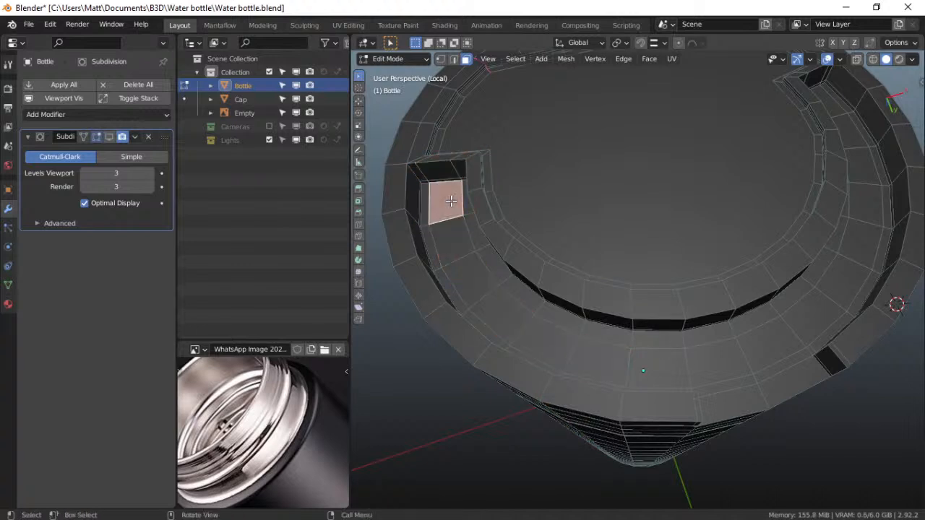
{"action": "left_click", "coordinate": [458, 235], "text": "shift"}
{"action": "left_click", "coordinate": [825, 289], "text": "shift"}
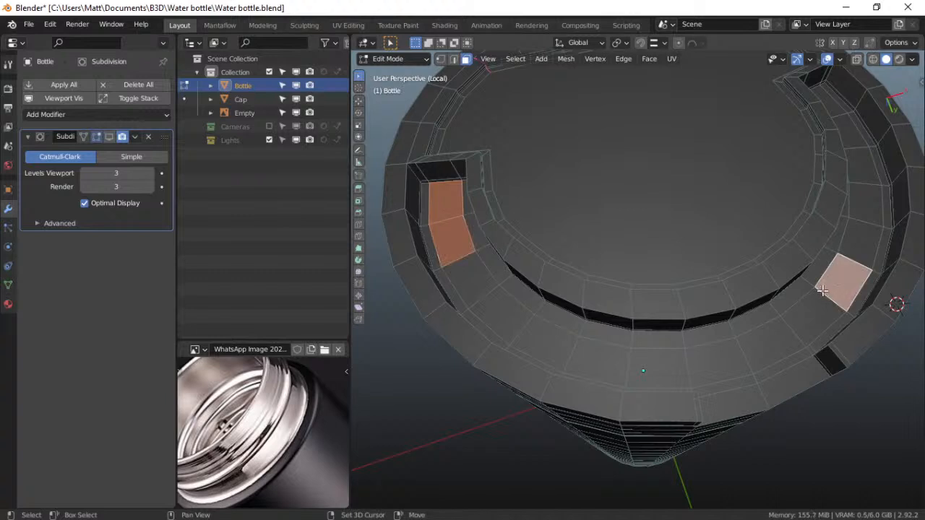
{"action": "left_click", "coordinate": [806, 318], "text": "shift"}
Add the groove's middle floor faces between the two selected groups and deselect the stray faces beside them
{"action": "key", "text": "b"}
{"action": "left_click_drag", "start_coordinate": [463, 271], "coordinate": [583, 351]}
{"action": "key", "text": "b"}
{"action": "left_click", "coordinate": [491, 312], "text": "shift"}
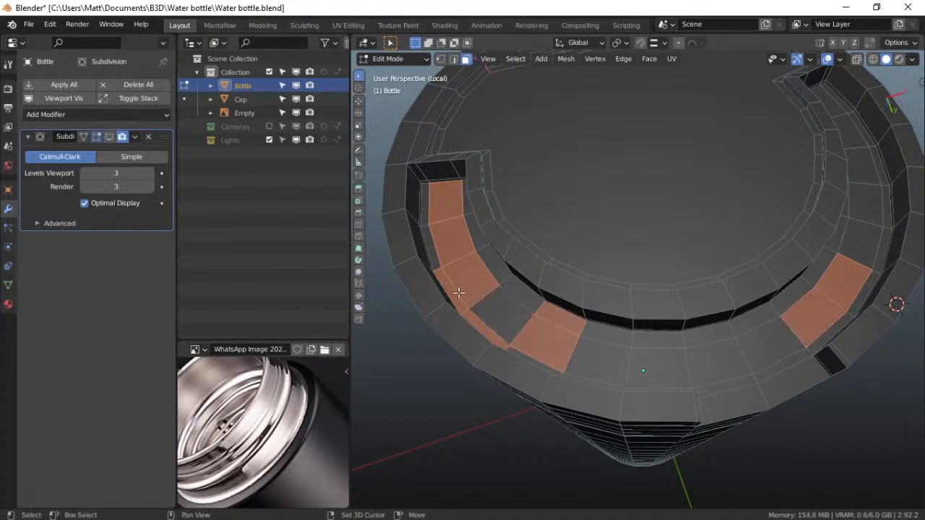
{"action": "left_click", "coordinate": [483, 323], "text": "shift"}
{"action": "left_click", "coordinate": [545, 339], "text": "shift"}
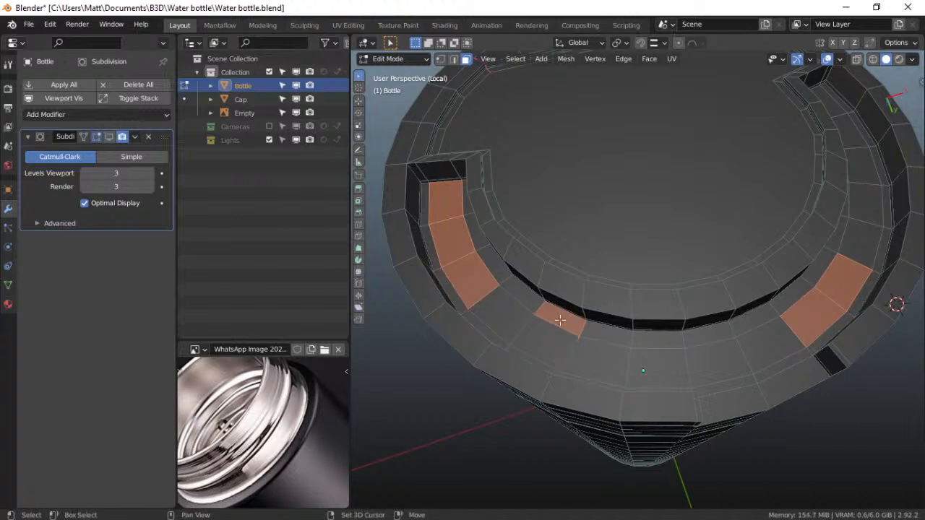
{"action": "left_click", "coordinate": [561, 321], "text": "shift"}
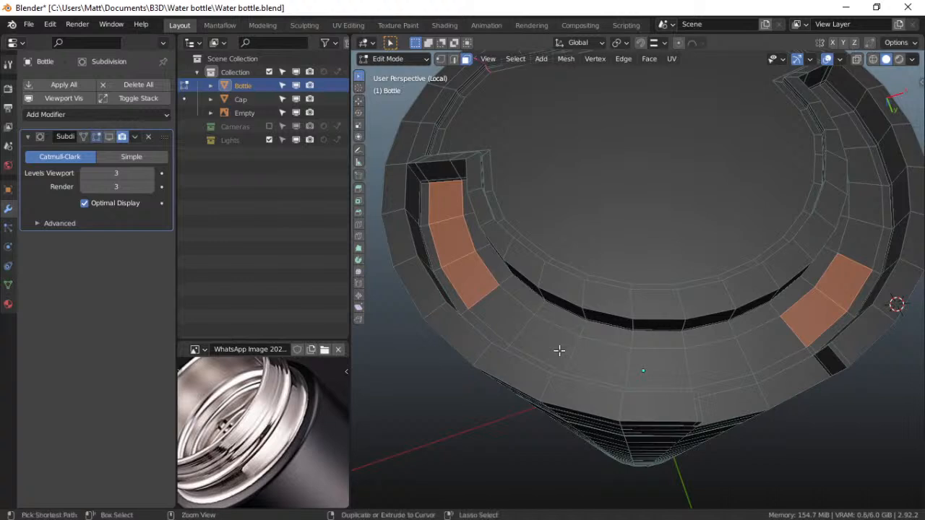
{"action": "left_click", "coordinate": [558, 351], "text": "ctrl"}
{"action": "left_click", "coordinate": [506, 320], "text": "ctrl"}
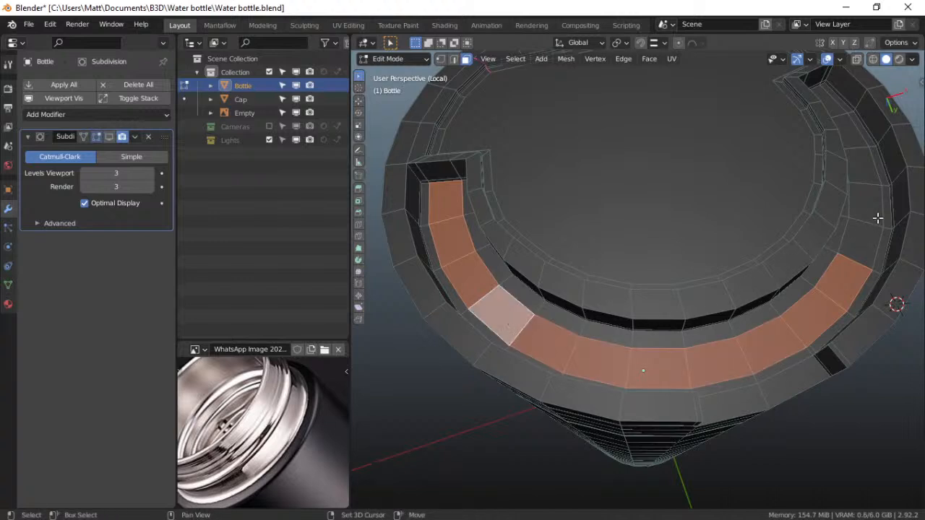
Add the remaining middle floor faces up to the groove's far end to the selection
{"action": "left_click", "coordinate": [862, 177], "text": "alt"}
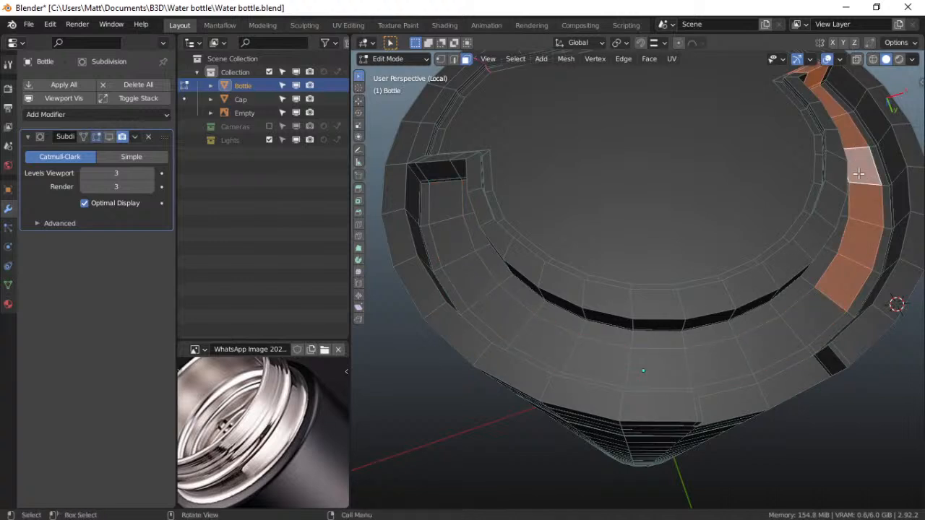
{"action": "key", "text": "ctrl+z"}
{"action": "left_click", "coordinate": [864, 179], "text": "shift"}
{"action": "left_click", "coordinate": [866, 217], "text": "shift"}
{"action": "left_click", "coordinate": [863, 236], "text": "shift"}
{"action": "left_click", "coordinate": [855, 140], "text": "shift"}
{"action": "left_click", "coordinate": [832, 104], "text": "shift"}
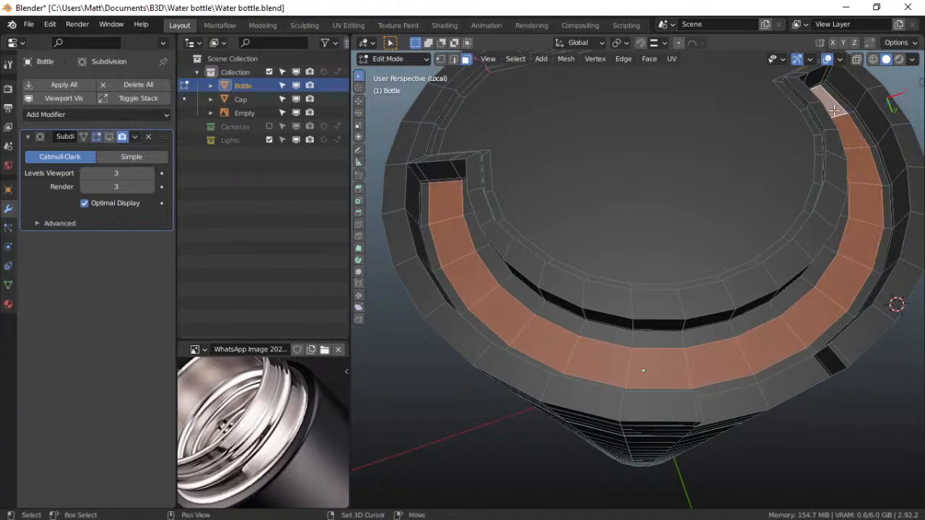
Grow the face selection once so it takes in the full width of the groove's floor
{"action": "key", "text": "ctrl+KP_Add"}
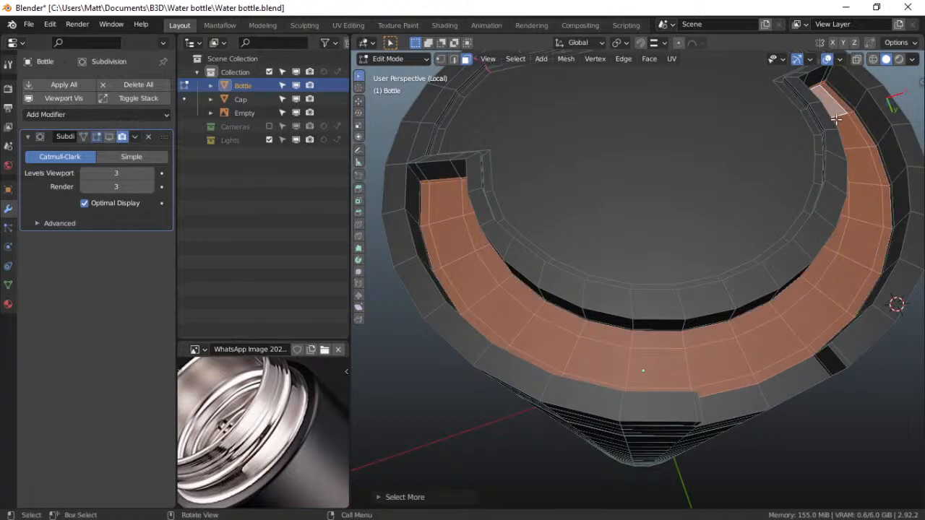
{"action": "middle_click_drag", "start_coordinate": [836, 119], "coordinate": [773, 62]}
{"action": "middle_click_drag", "start_coordinate": [778, 216], "coordinate": [591, 298]}
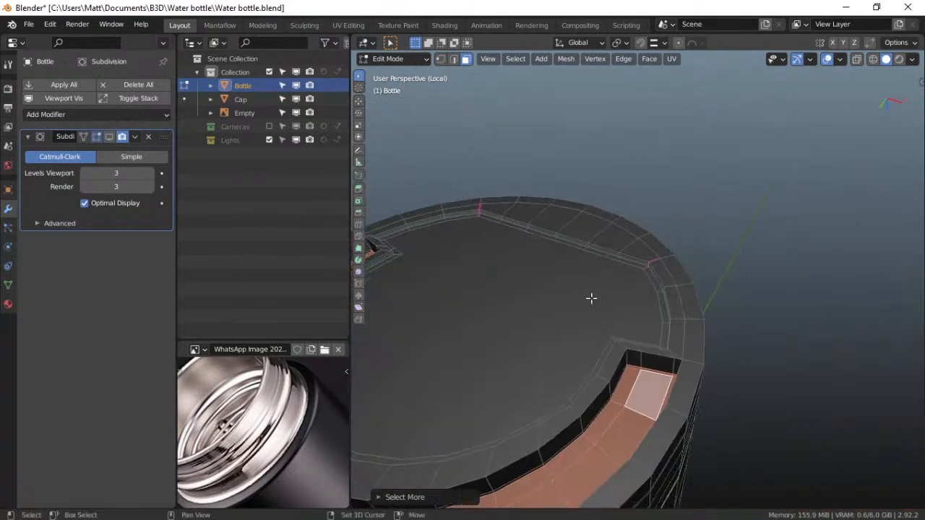
Deselect the two narrow wall faces along the end of the groove nearest the flat side's far corner
{"action": "scroll", "coordinate": [611, 361], "scroll_direction": "up", "scroll_amount": 1}
{"action": "middle_click_drag", "start_coordinate": [611, 361], "coordinate": [632, 356], "text": "shift"}
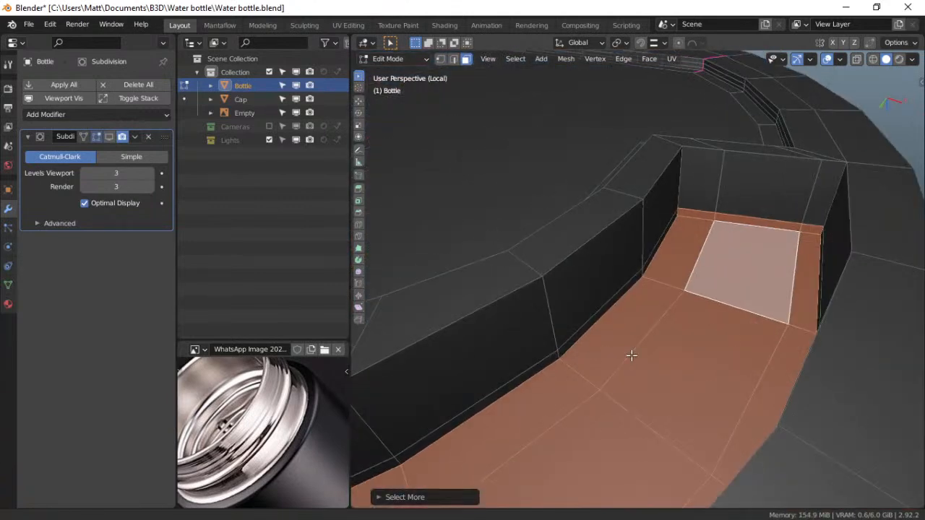
{"action": "left_click", "coordinate": [694, 214], "text": "shift"}
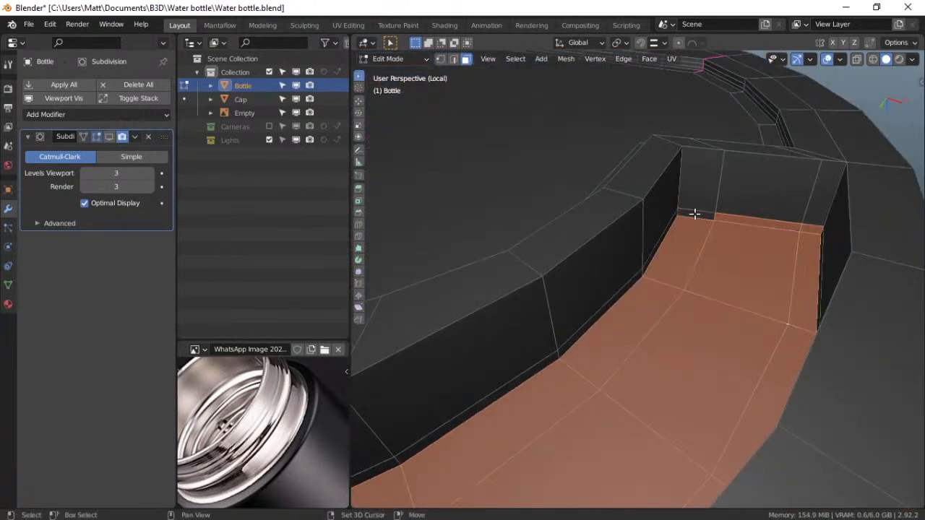
{"action": "left_click", "coordinate": [805, 227], "text": "shift"}
Deselect the narrow wall faces at the groove's opposite end, keeping the end floor face in the selection
{"action": "scroll", "coordinate": [743, 231], "scroll_direction": "down", "scroll_amount": 2}
{"action": "middle_click_drag", "start_coordinate": [605, 242], "coordinate": [672, 270], "text": "shift"}
{"action": "scroll", "coordinate": [665, 288], "scroll_direction": "down", "scroll_amount": 1}
{"action": "scroll", "coordinate": [657, 306], "scroll_direction": "up", "scroll_amount": 8}
{"action": "middle_click_drag", "start_coordinate": [657, 308], "coordinate": [684, 316]}
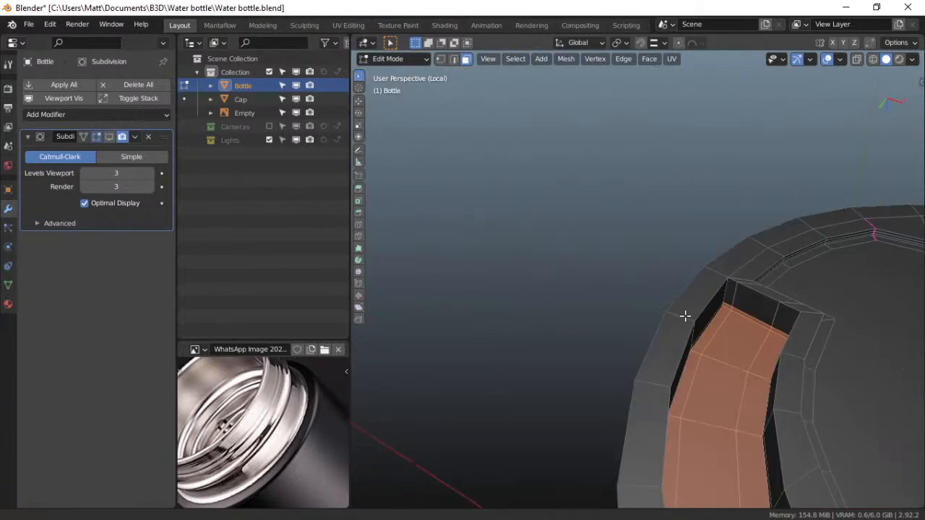
{"action": "left_click", "coordinate": [772, 331], "text": "shift"}
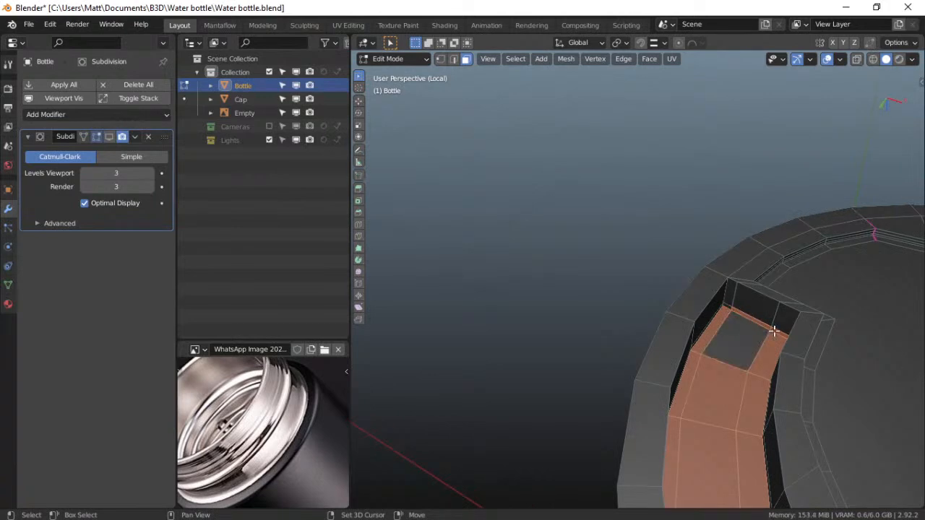
{"action": "left_click", "coordinate": [772, 327], "text": "shift"}
{"action": "left_click", "coordinate": [756, 333], "text": "shift"}
{"action": "middle_click_drag", "start_coordinate": [749, 340], "coordinate": [655, 306], "text": "shift"}
{"action": "scroll", "coordinate": [677, 301], "scroll_direction": "down", "scroll_amount": 6}
{"action": "scroll", "coordinate": [638, 314], "scroll_direction": "up", "scroll_amount": 3}
{"action": "scroll", "coordinate": [639, 314], "scroll_direction": "down", "scroll_amount": 4}
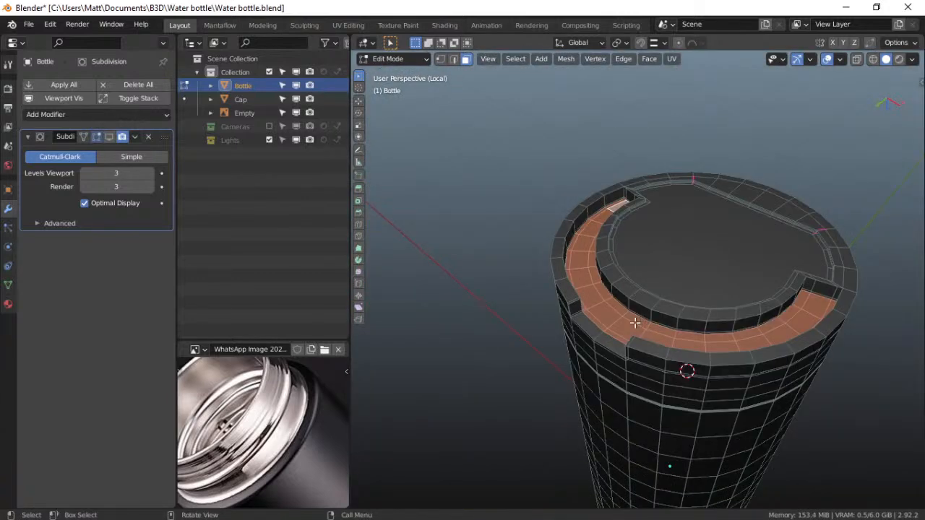
Duplicate the selected groove floor faces in place, separate the copy into its own object and return to Object Mode
{"action": "key", "text": "shift+d"}
{"action": "left_click", "coordinate": [651, 309]}
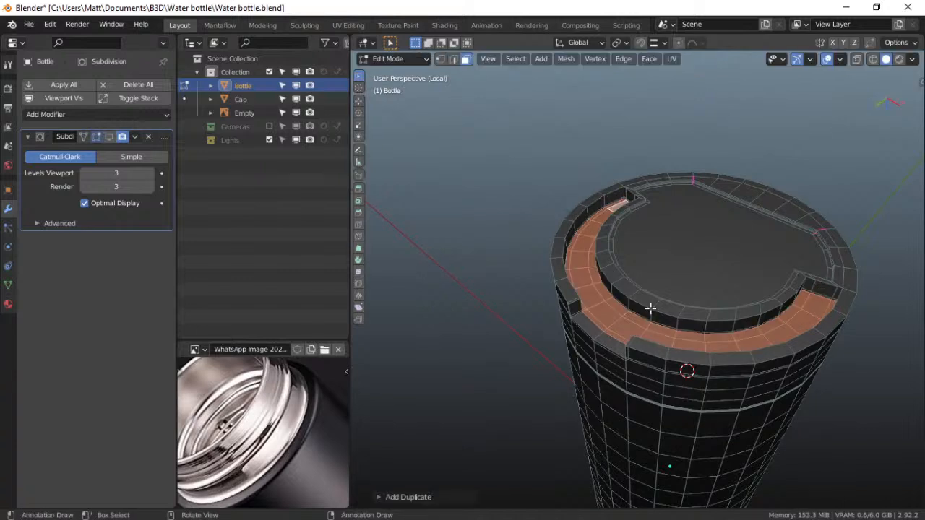
{"action": "key", "text": "p"}
{"action": "left_click", "coordinate": [651, 311]}
{"action": "key", "text": "ctrl+Tab"}
{"action": "left_click", "coordinate": [593, 302]}
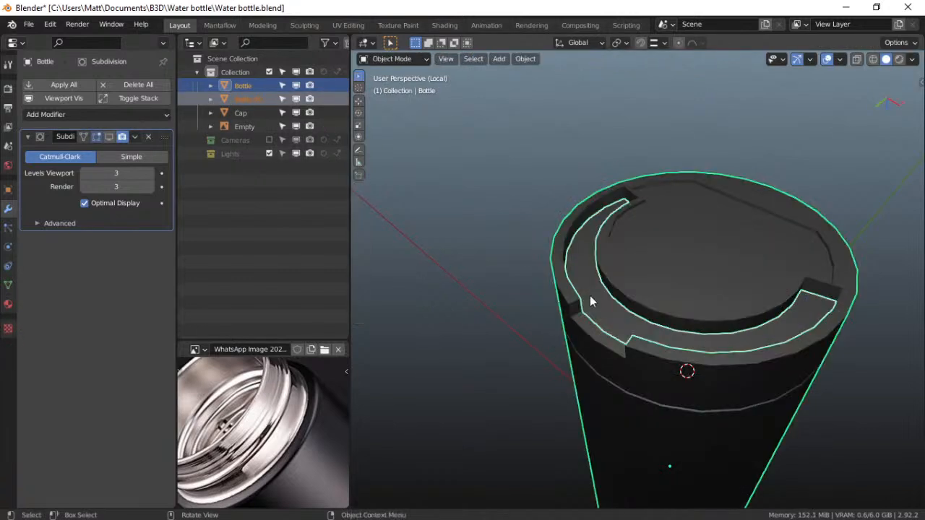
Rename the separated crescent object as Holder
{"action": "double_click", "coordinate": [255, 98]}
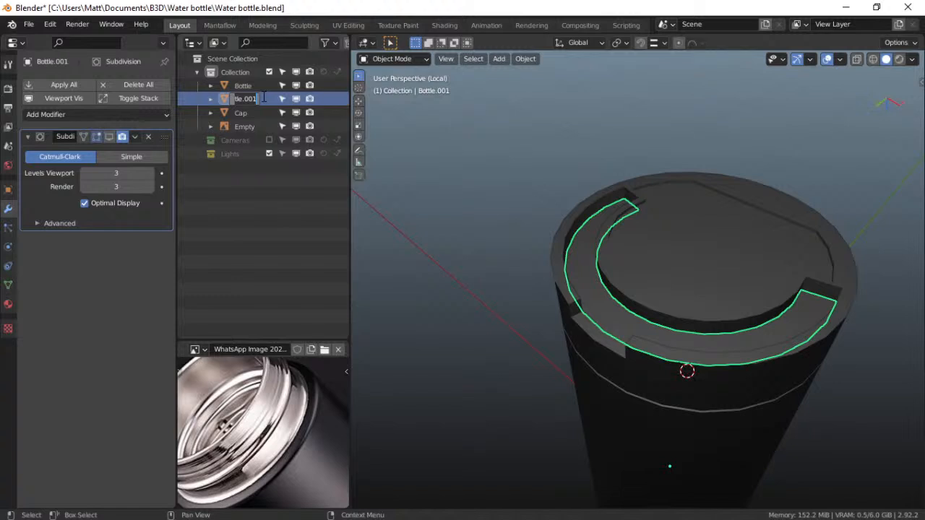
{"action": "type", "text": "hOLDER"}
{"action": "key", "text": "Return"}
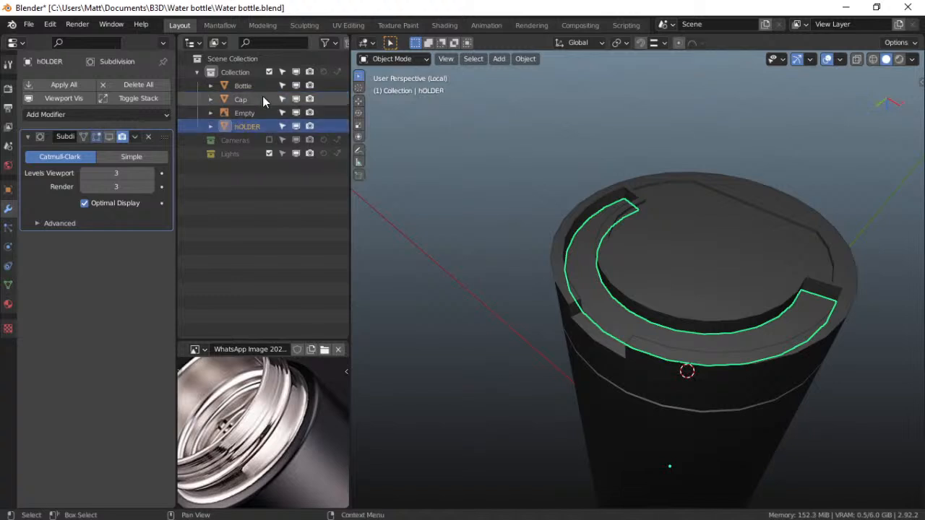
{"action": "double_click", "coordinate": [245, 125]}
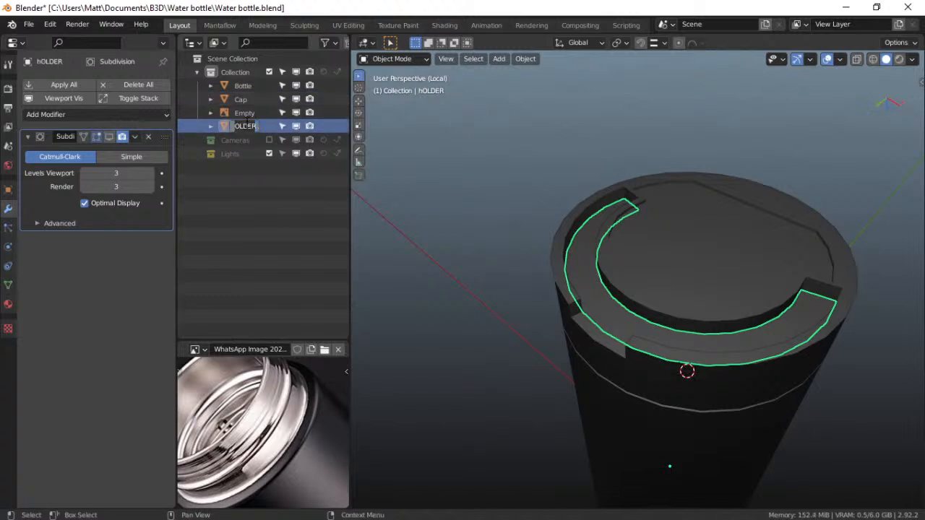
{"action": "key", "text": "Escape"}
{"action": "double_click", "coordinate": [247, 127]}
{"action": "type", "text": "Holder"}
{"action": "key", "text": "Return"}
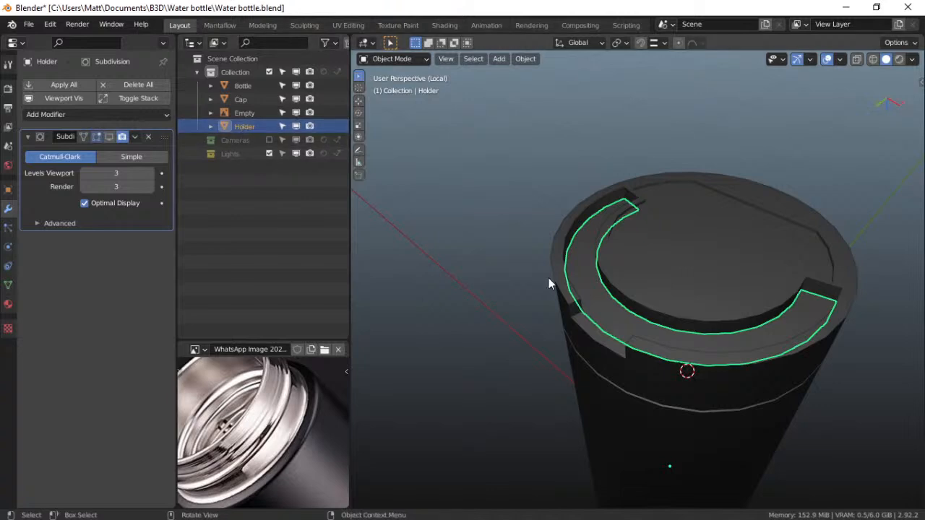
Leave the isolated view and display the whole model in the bottom orthographic view
{"action": "key", "text": "KP_1"}
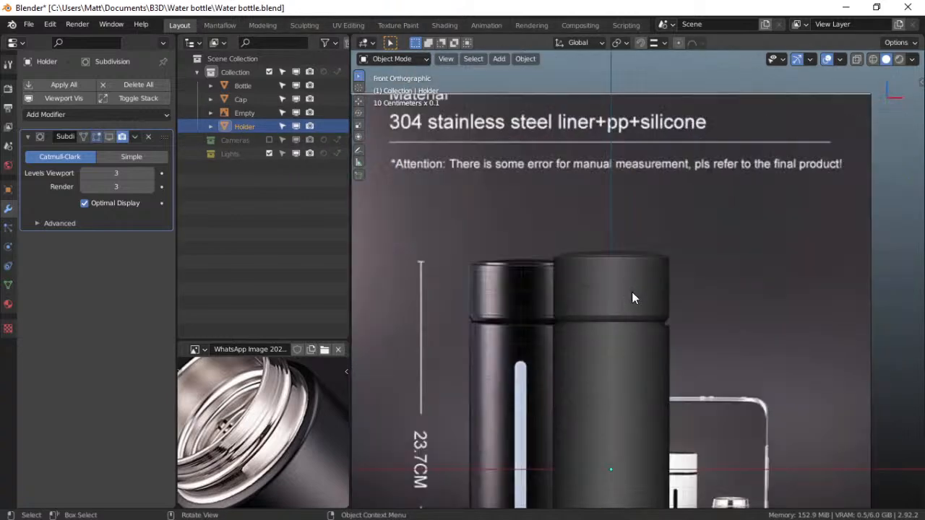
{"action": "scroll", "coordinate": [631, 291], "scroll_direction": "down", "scroll_amount": 2}
{"action": "key", "text": "KP_Divide"}
{"action": "middle_click_drag", "start_coordinate": [631, 362], "coordinate": [647, 351]}
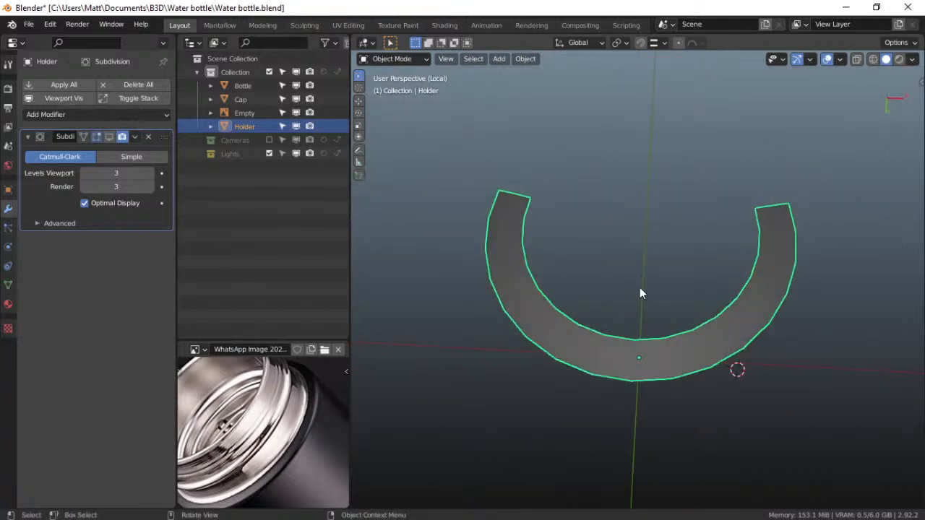
{"action": "key", "text": "KP_Divide"}
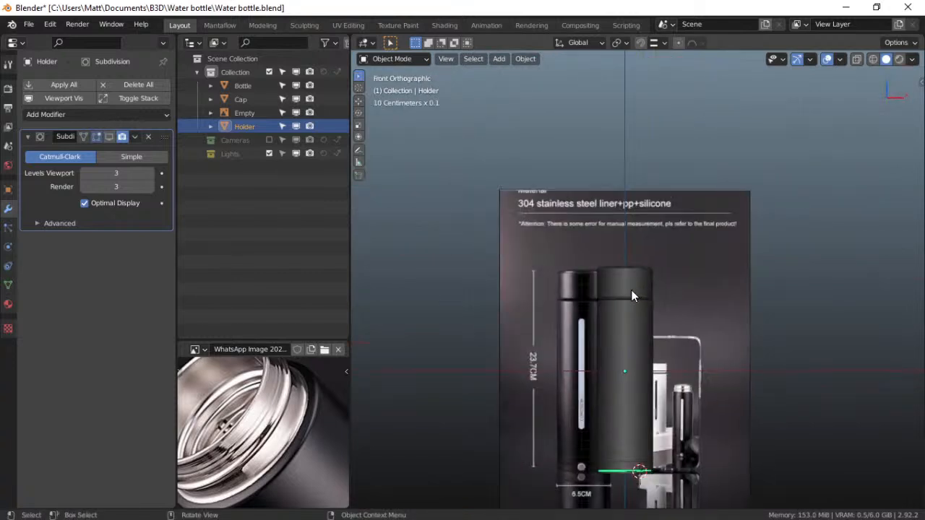
{"action": "key", "text": "ctrl+Tab"}
{"action": "key", "text": "Escape"}
{"action": "key", "text": "grave"}
{"action": "left_click", "coordinate": [631, 364]}
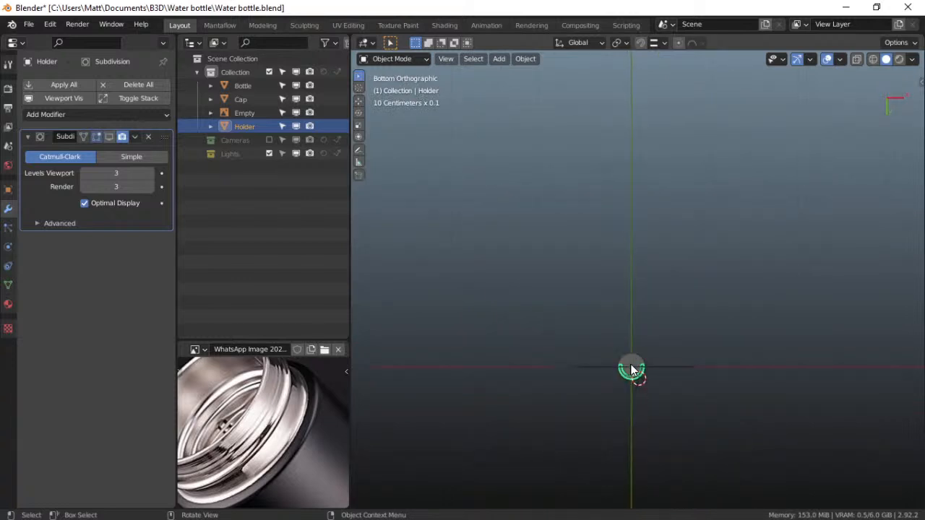
Select the Holder and enter Edit Mode on it, framed around the middle of its arc
{"action": "middle_click_drag", "start_coordinate": [622, 378], "coordinate": [619, 324], "text": "shift"}
{"action": "scroll", "coordinate": [622, 342], "scroll_direction": "up", "scroll_amount": 10}
{"action": "middle_click_drag", "start_coordinate": [587, 400], "coordinate": [609, 274], "text": "shift"}
{"action": "scroll", "coordinate": [610, 278], "scroll_direction": "up", "scroll_amount": 4}
{"action": "middle_click_drag", "start_coordinate": [586, 378], "coordinate": [618, 285], "text": "shift"}
{"action": "middle_click_drag", "start_coordinate": [611, 396], "coordinate": [619, 275], "text": "shift"}
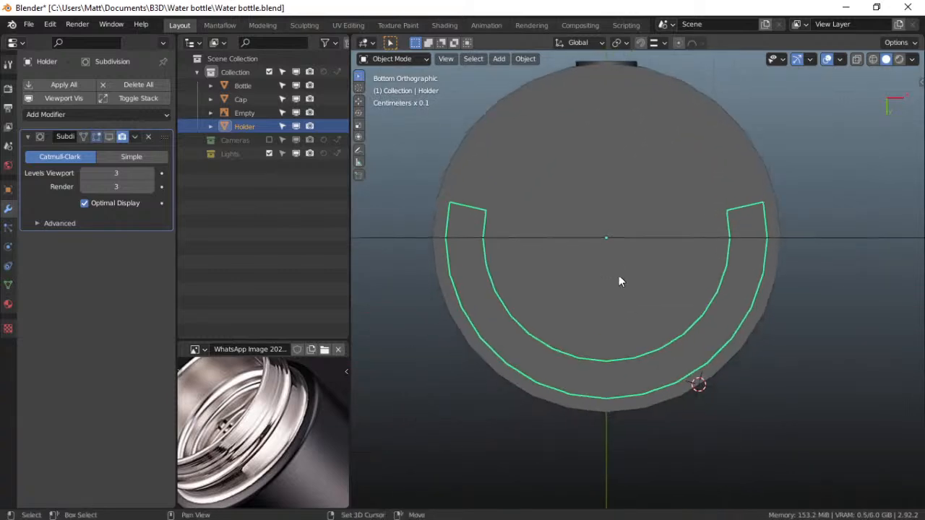
{"action": "middle_click_drag", "start_coordinate": [612, 364], "coordinate": [617, 305], "text": "shift"}
{"action": "scroll", "coordinate": [615, 326], "scroll_direction": "up", "scroll_amount": 3}
{"action": "left_click", "coordinate": [607, 339]}
{"action": "left_click", "coordinate": [606, 343]}
{"action": "key", "text": "ctrl+Tab"}
{"action": "left_click", "coordinate": [682, 344]}
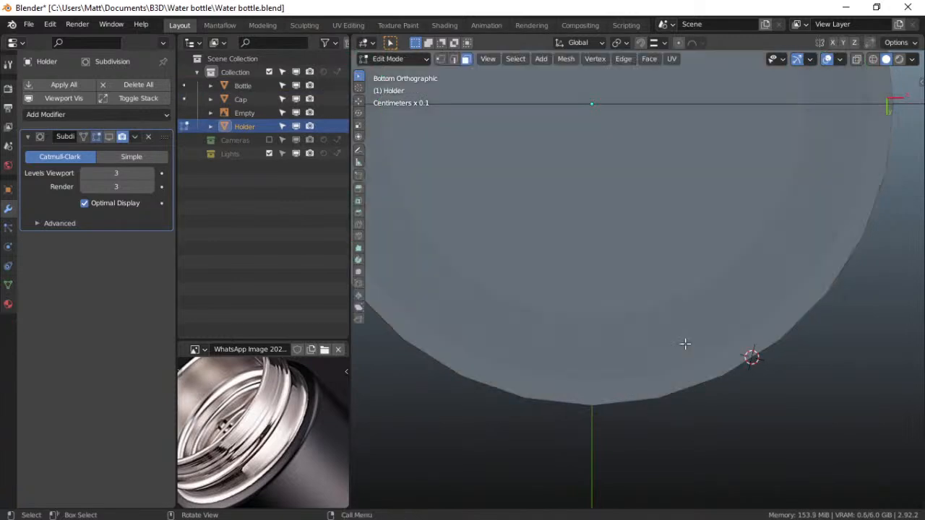
Select the two outer edges meeting at the middle of the Holder's arc and subdivide them
{"action": "middle_click_drag", "start_coordinate": [593, 369], "coordinate": [599, 350], "text": "shift"}
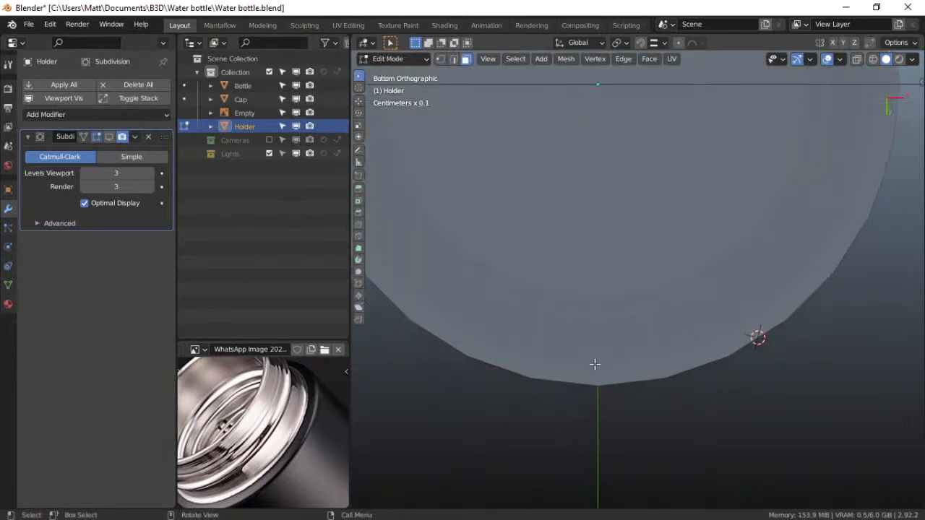
{"action": "left_click", "coordinate": [576, 356]}
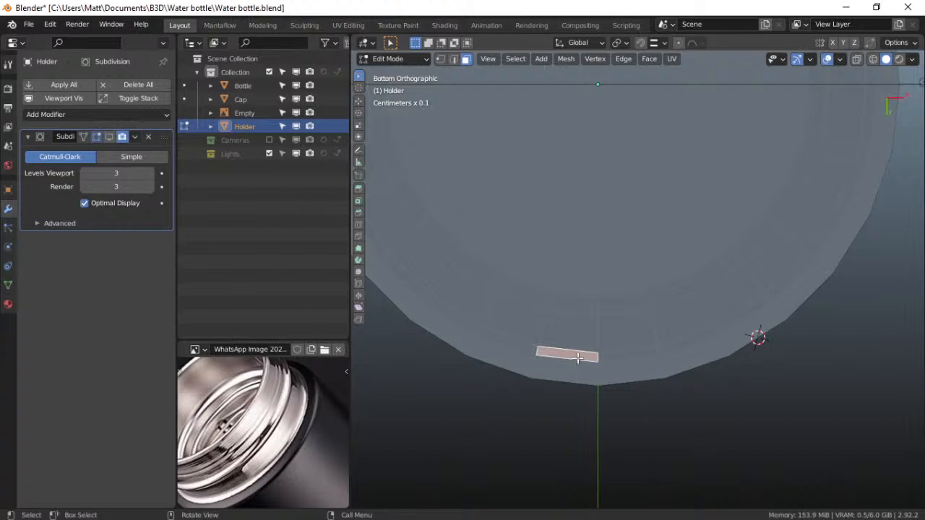
{"action": "left_click", "coordinate": [454, 59]}
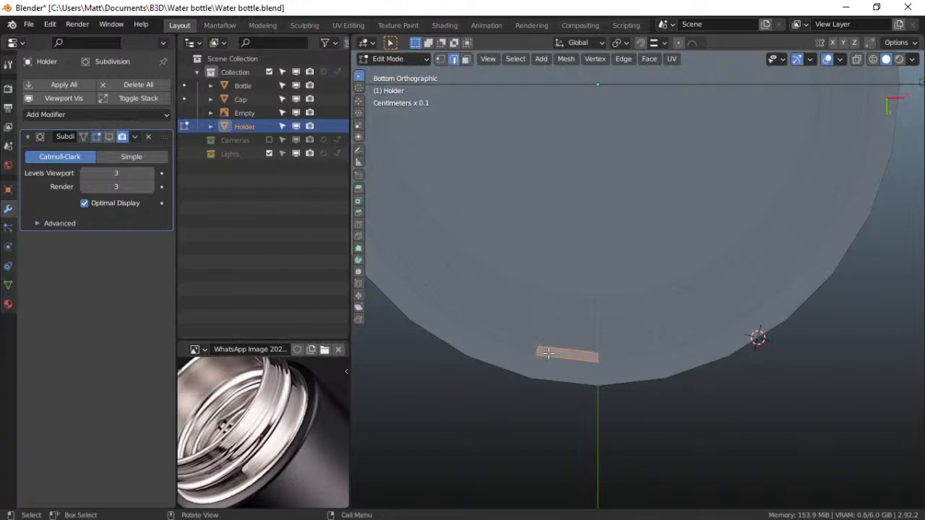
{"action": "left_click", "coordinate": [564, 359]}
{"action": "left_click", "coordinate": [627, 360], "text": "shift"}
{"action": "scroll", "coordinate": [627, 360], "scroll_direction": "up", "scroll_amount": 2}
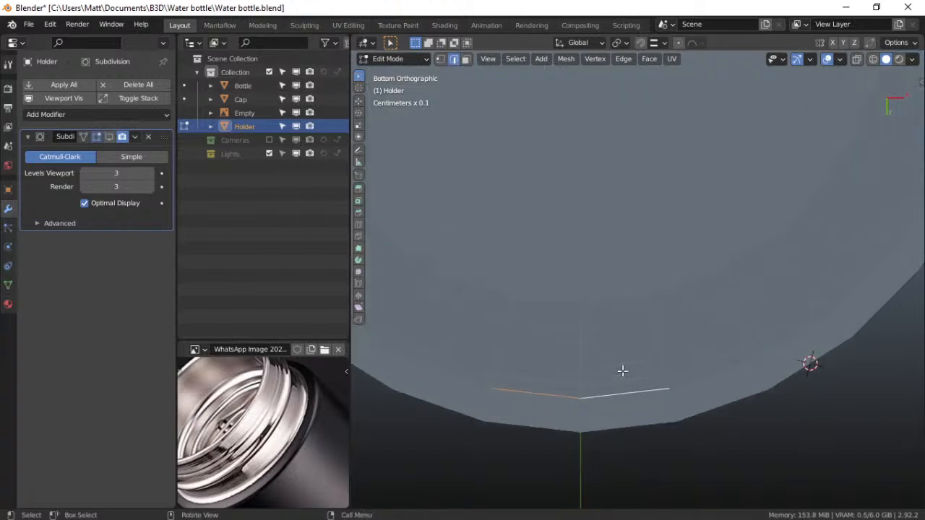
{"action": "right_click", "coordinate": [597, 368]}
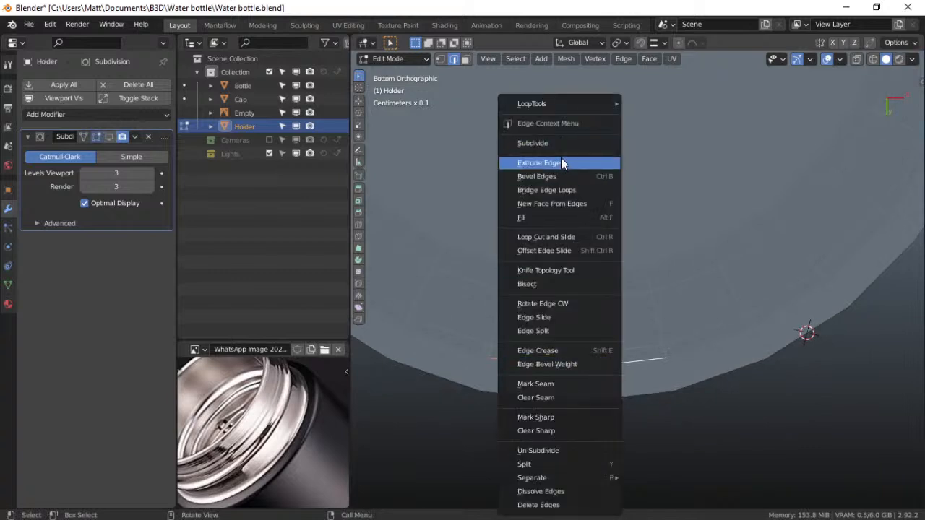
{"action": "left_click", "coordinate": [563, 145]}
Extrude the two half-edges beside the arc's midpoint about 0.24 cm outward along Y to form a small tab
{"action": "left_click", "coordinate": [562, 365], "text": "shift"}
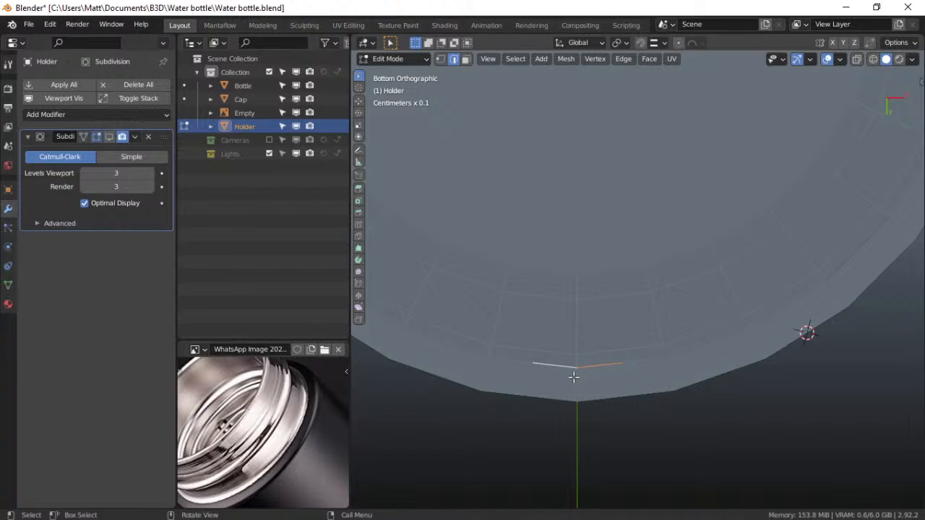
{"action": "key", "text": "g"}
{"action": "key", "text": "y"}
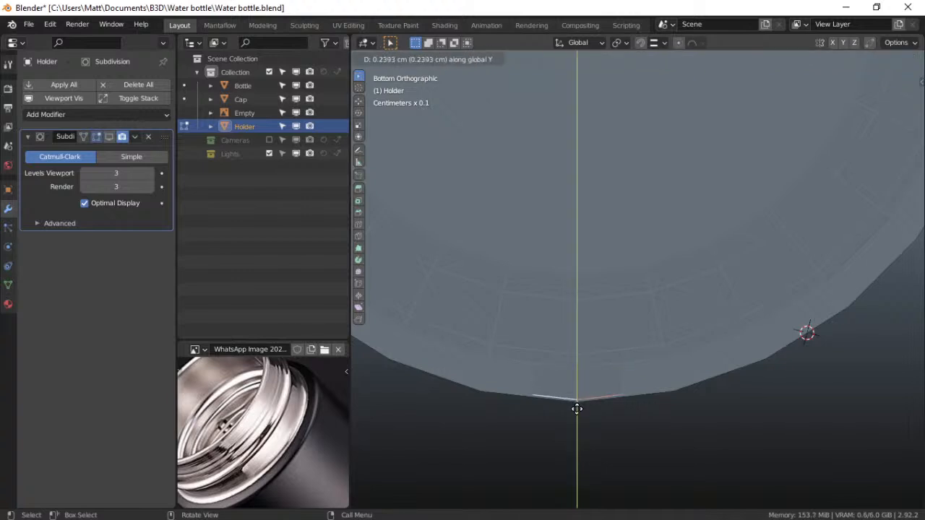
{"action": "left_click", "coordinate": [577, 410]}
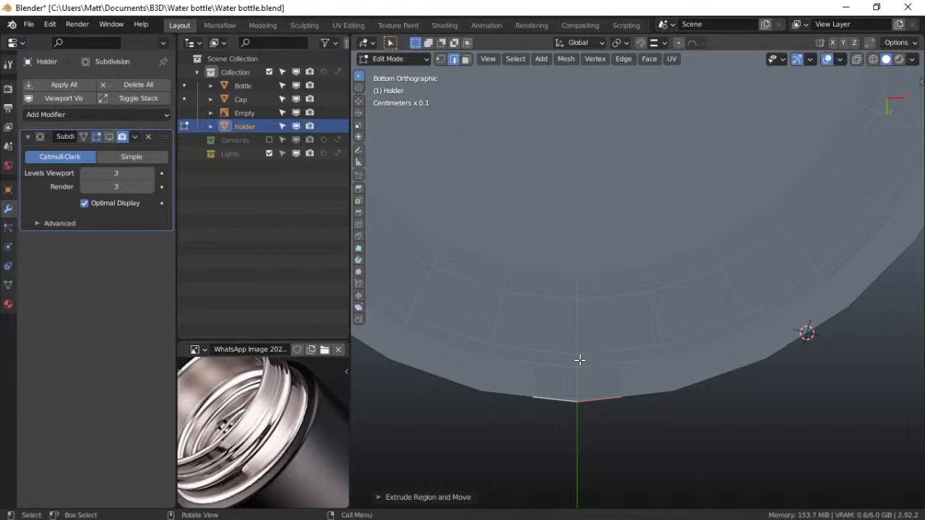
Return to Object Mode and isolate the Holder in local view
{"action": "key", "text": "ctrl+Tab"}
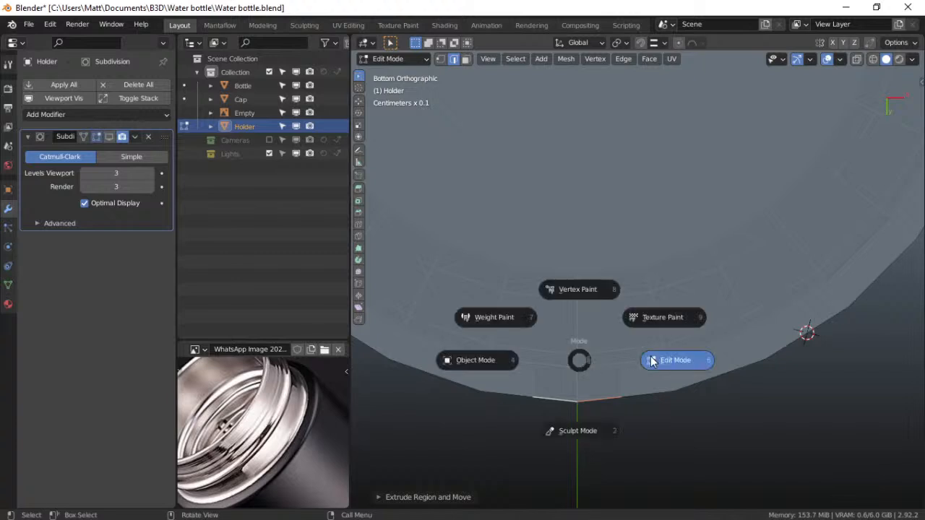
{"action": "left_click", "coordinate": [479, 360]}
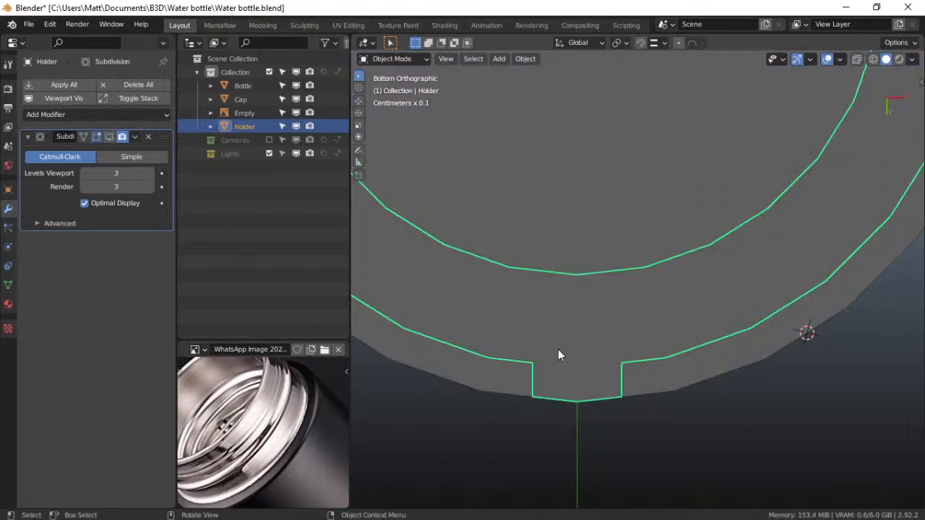
{"action": "key", "text": "KP_Divide"}
{"action": "middle_click_drag", "start_coordinate": [584, 328], "coordinate": [570, 380]}
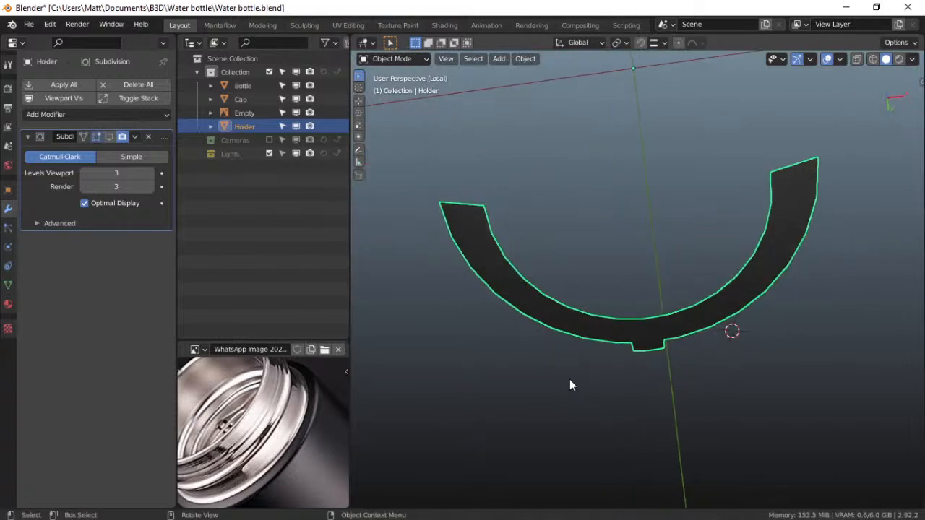
Load the reference photo of the bottle's underside with its fold-out holder, ending in 04.52 AM.jpeg, and frame the holder's curled tip
{"action": "scroll", "coordinate": [284, 400], "scroll_direction": "down", "scroll_amount": 5}
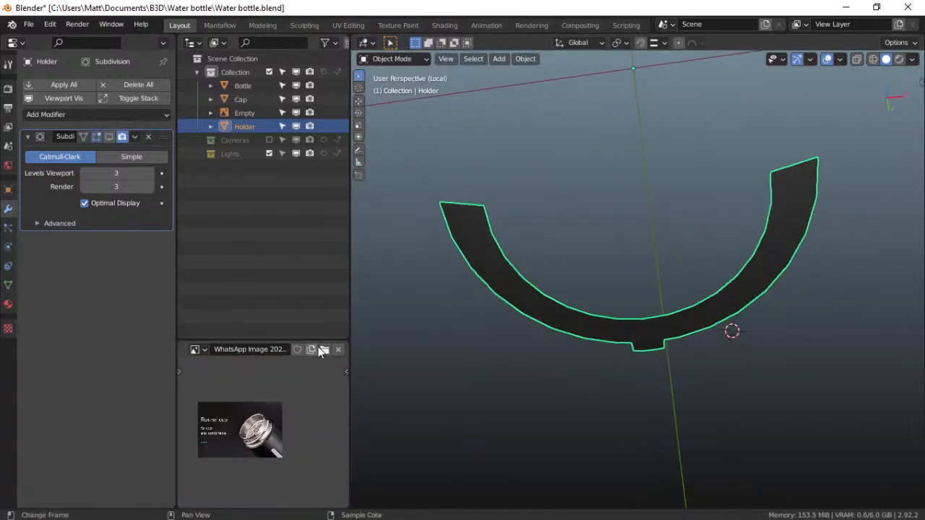
{"action": "left_click", "coordinate": [323, 350]}
{"action": "scroll", "coordinate": [498, 336], "scroll_direction": "down", "scroll_amount": 1}
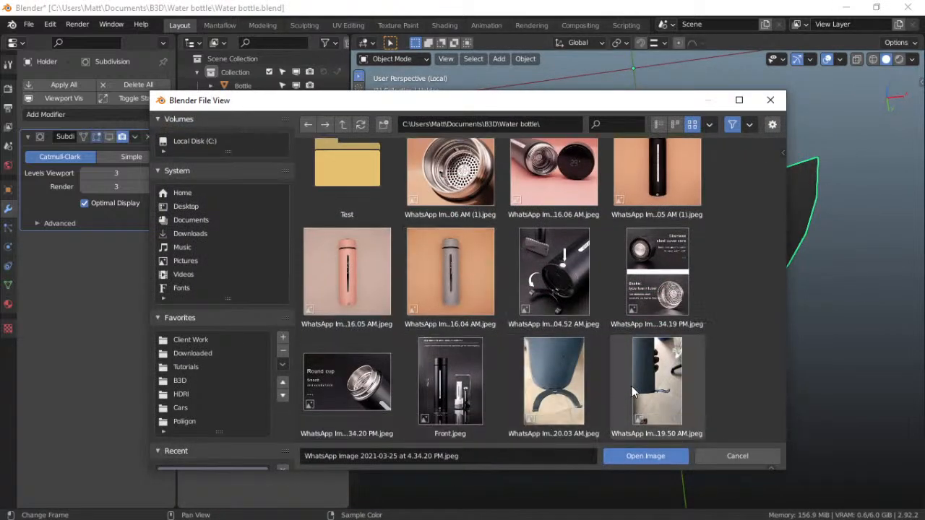
{"action": "scroll", "coordinate": [565, 403], "scroll_direction": "down", "scroll_amount": 1}
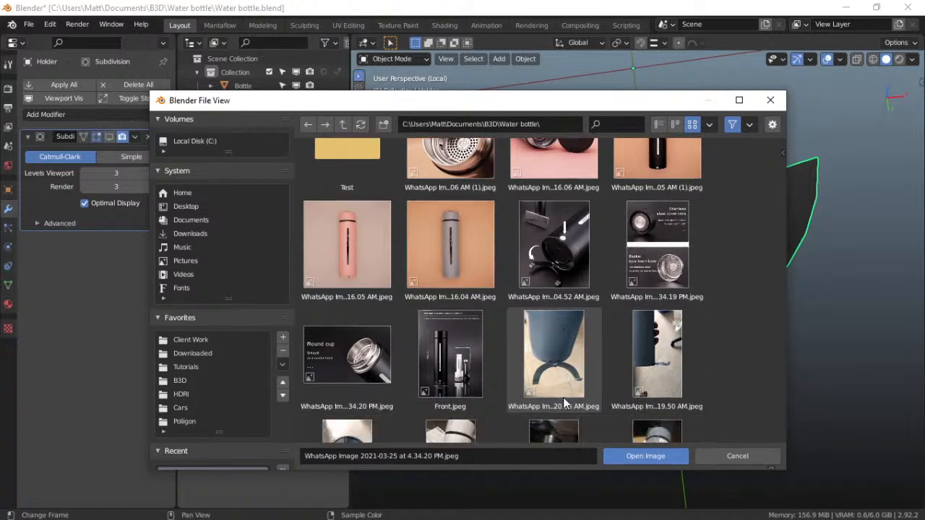
{"action": "scroll", "coordinate": [567, 269], "scroll_direction": "down", "scroll_amount": 1}
{"action": "double_click", "coordinate": [566, 250]}
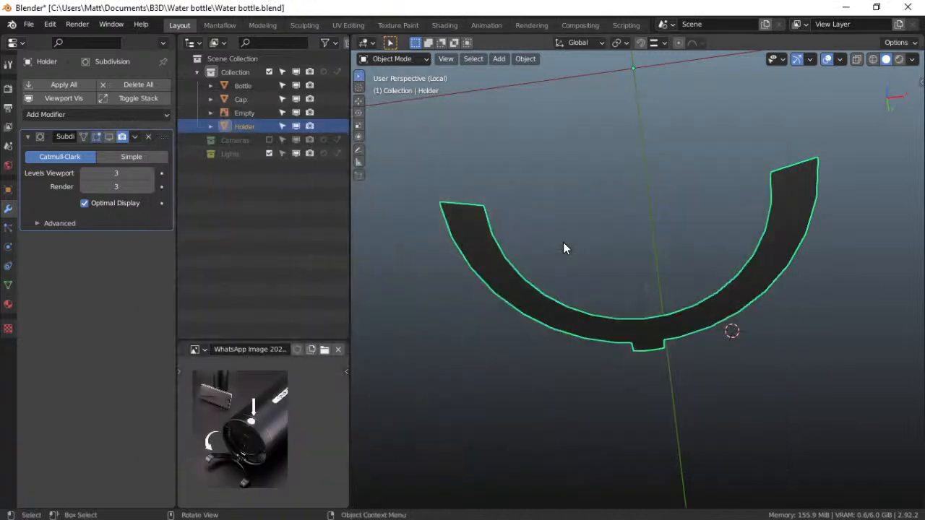
{"action": "scroll", "coordinate": [302, 437], "scroll_direction": "down", "scroll_amount": 4}
{"action": "scroll", "coordinate": [295, 443], "scroll_direction": "up", "scroll_amount": 8}
{"action": "middle_click_drag", "start_coordinate": [295, 444], "coordinate": [337, 391]}
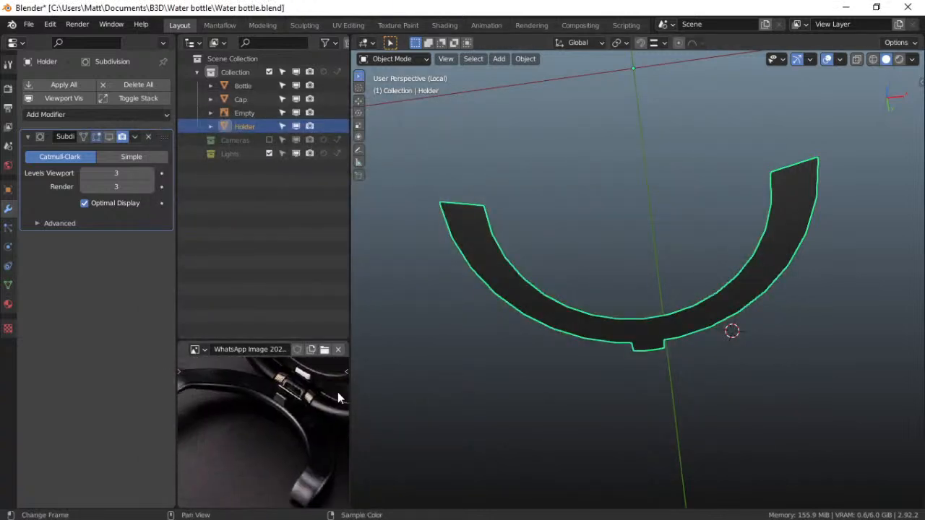
{"action": "middle_click_drag", "start_coordinate": [304, 436], "coordinate": [276, 415]}
{"action": "scroll", "coordinate": [310, 423], "scroll_direction": "up", "scroll_amount": 1}
Show the isolated Holder in the right orthographic view
{"action": "middle_click_drag", "start_coordinate": [530, 392], "coordinate": [587, 364]}
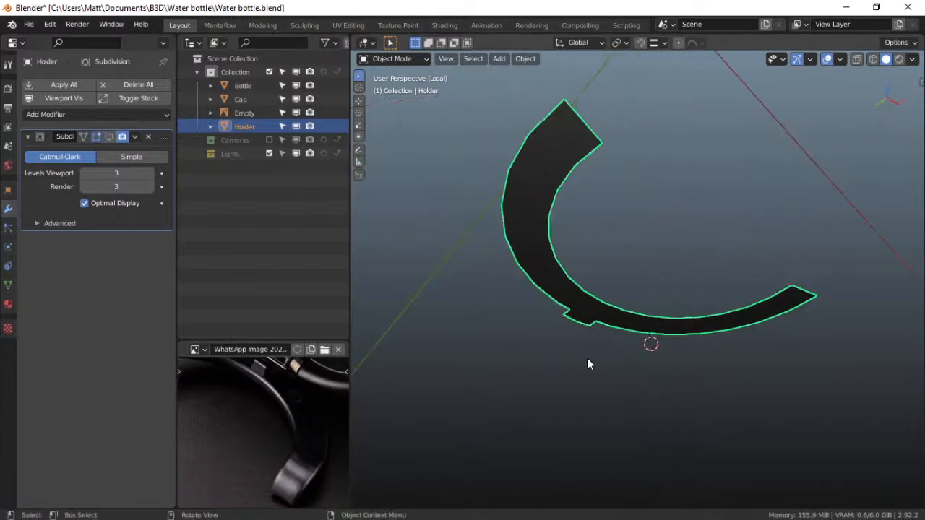
{"action": "key", "text": "grave"}
{"action": "left_click", "coordinate": [670, 354]}
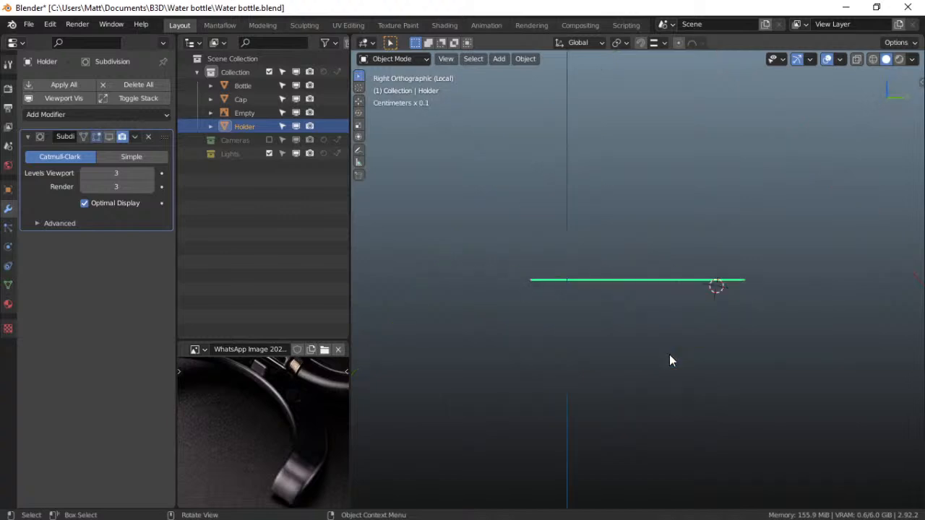
Enter Edit Mode on the Holder and select the vertices at one open end of the arc
{"action": "scroll", "coordinate": [649, 309], "scroll_direction": "up", "scroll_amount": 4}
{"action": "middle_click_drag", "start_coordinate": [578, 340], "coordinate": [585, 345], "text": "shift"}
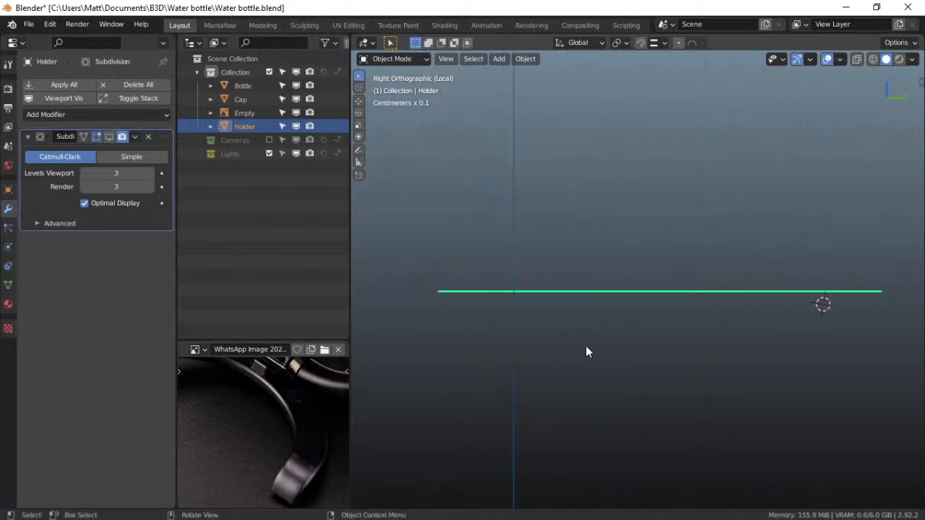
{"action": "key", "text": "ctrl+Tab"}
{"action": "left_click", "coordinate": [681, 346]}
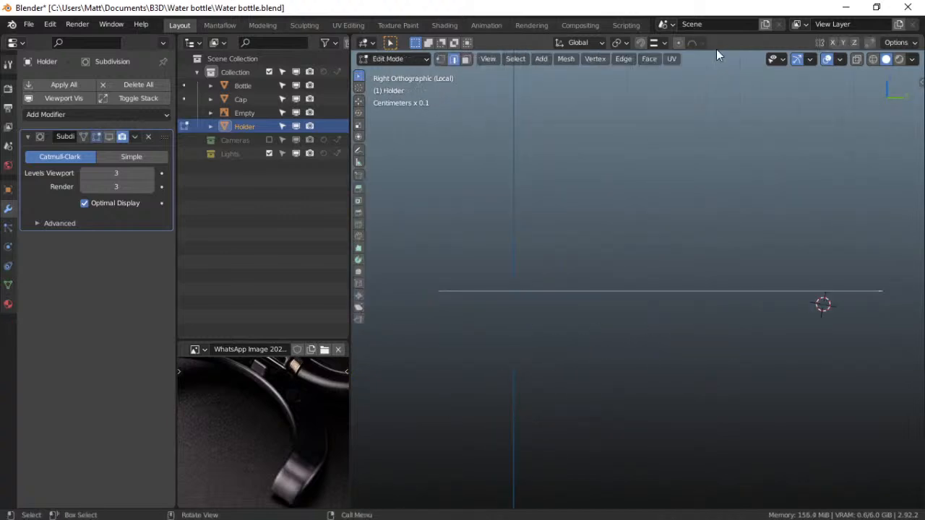
{"action": "left_click", "coordinate": [440, 59]}
{"action": "left_click_drag", "start_coordinate": [413, 259], "coordinate": [482, 331]}
{"action": "middle_click_drag", "start_coordinate": [482, 331], "coordinate": [506, 242]}
Add a Solidify modifier to the Holder and set its thickness to -0.2 cm
{"action": "left_click", "coordinate": [140, 114]}
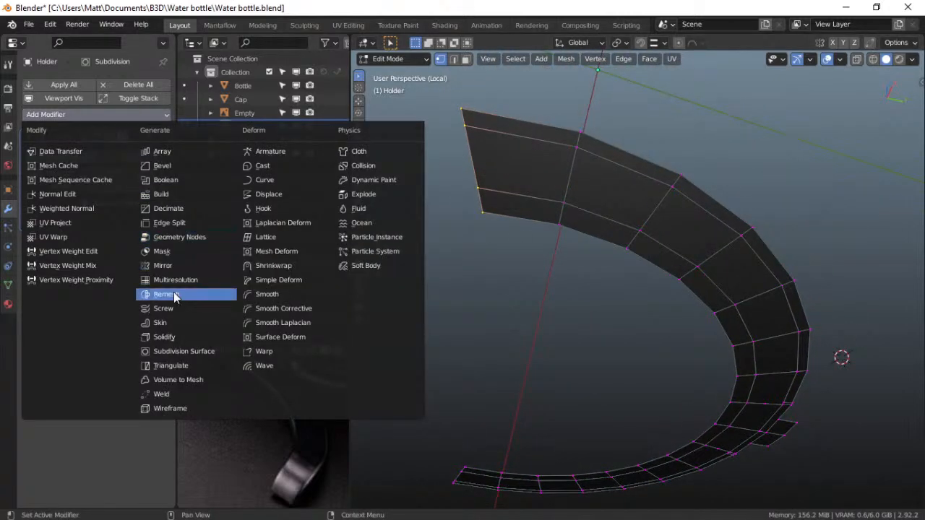
{"action": "left_click", "coordinate": [177, 343]}
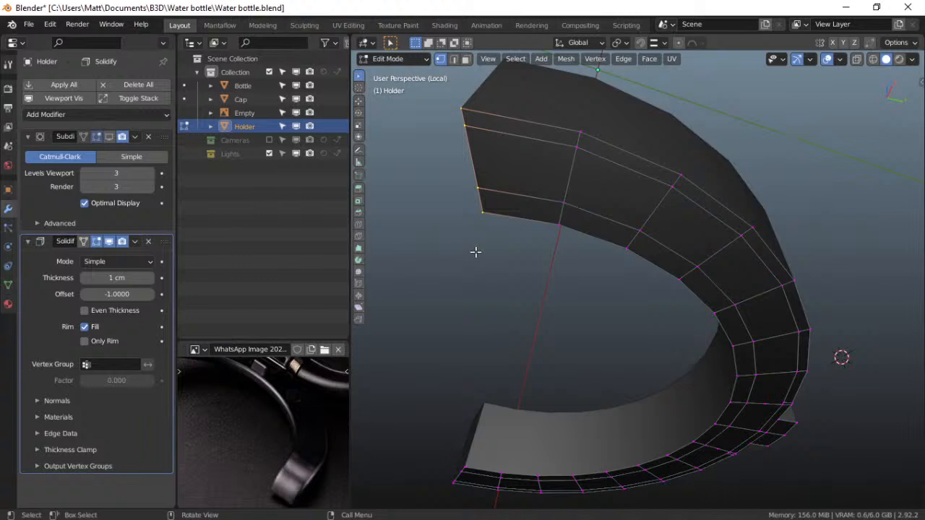
{"action": "middle_click_drag", "start_coordinate": [557, 301], "coordinate": [554, 340]}
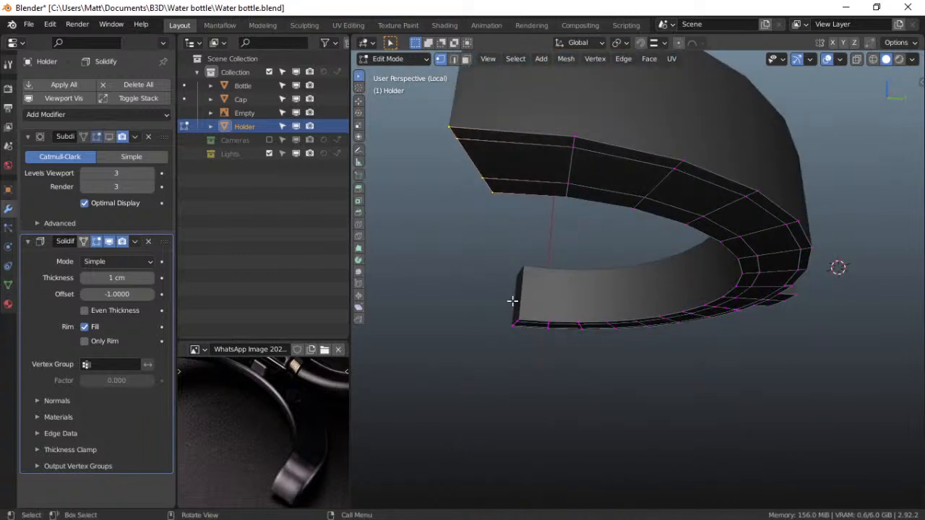
{"action": "key", "text": "grave"}
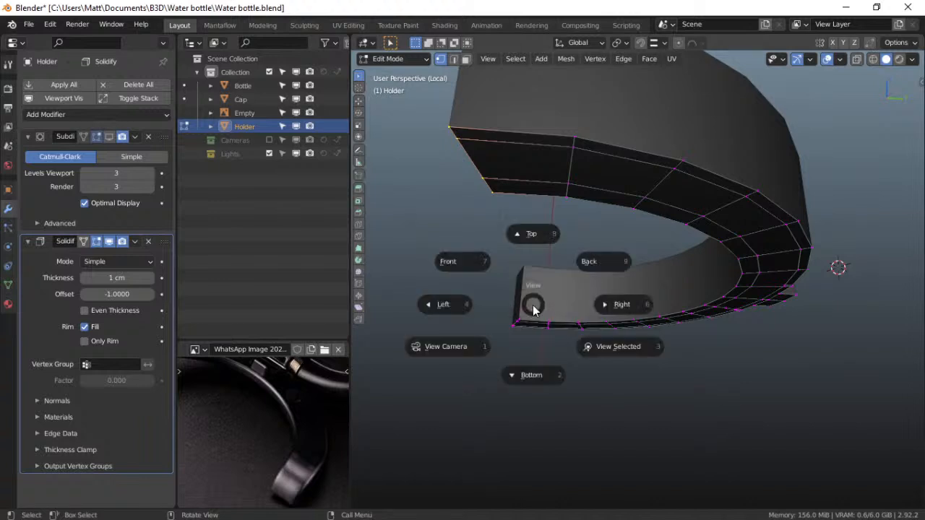
{"action": "left_click", "coordinate": [455, 263]}
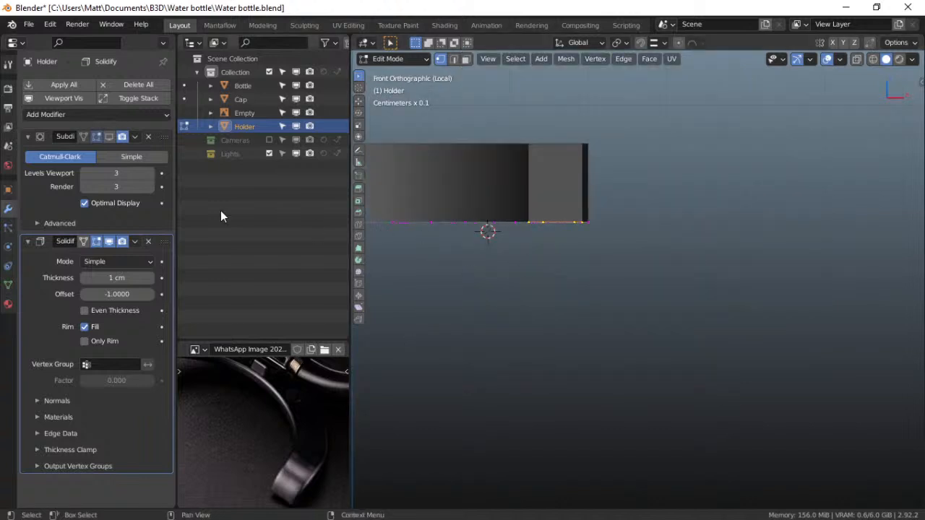
{"action": "left_click_drag", "start_coordinate": [128, 279], "coordinate": [102, 279]}
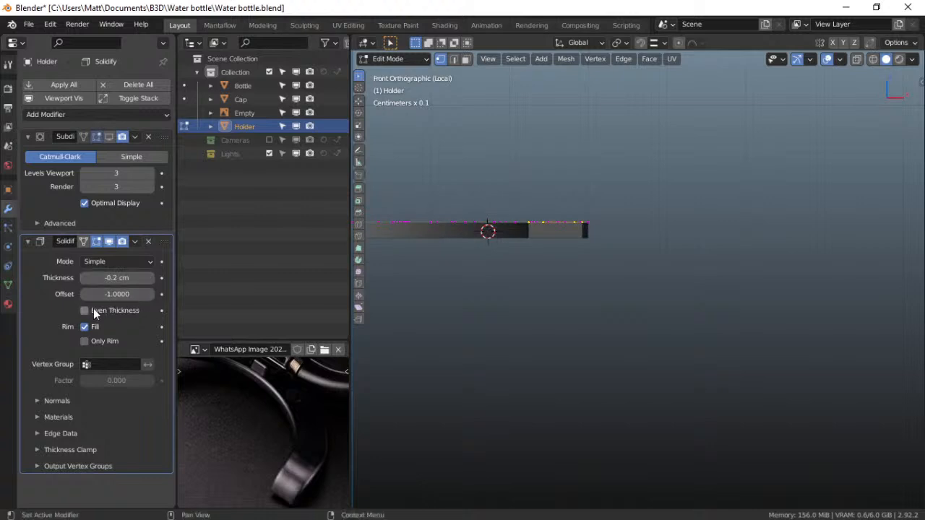
Turn on Even Thickness, place Solidify above the Subdivision modifier shown in the viewport, and set the thickness to -0.4 cm
{"action": "left_click", "coordinate": [109, 137]}
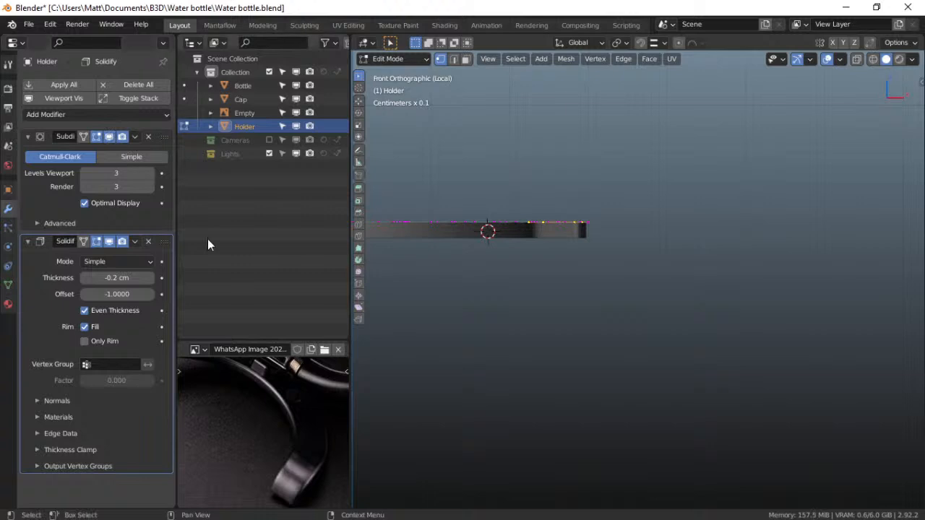
{"action": "left_click_drag", "start_coordinate": [165, 240], "coordinate": [175, 138]}
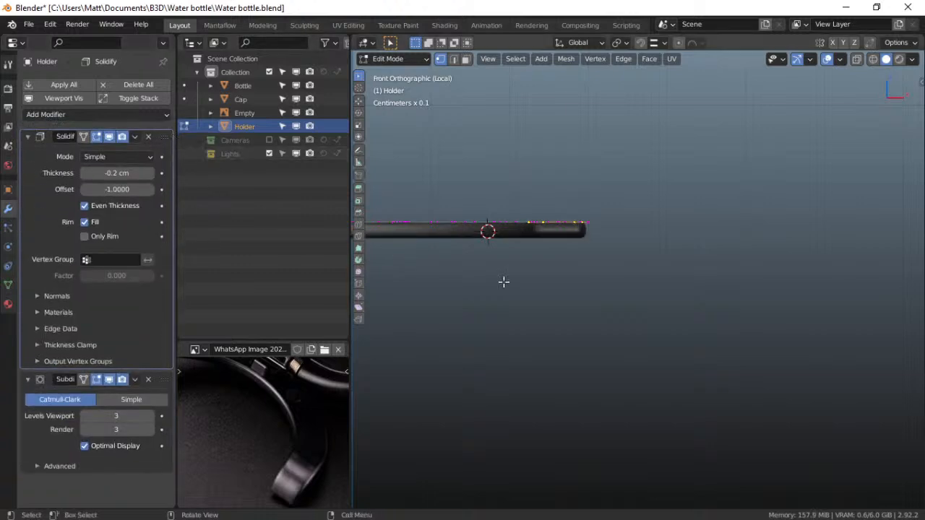
{"action": "left_click_drag", "start_coordinate": [104, 174], "coordinate": [130, 173]}
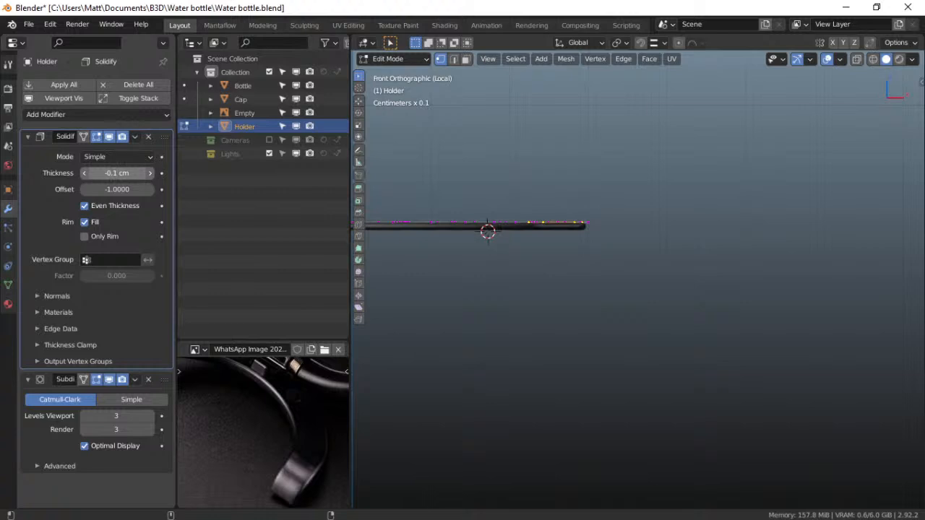
{"action": "mouse_move", "coordinate": [130, 173]}
{"action": "left_mouse_down"}
{"action": "mouse_move", "coordinate": [253, 174]}
{"action": "mouse_move", "coordinate": [138, 173]}
{"action": "left_mouse_up"}
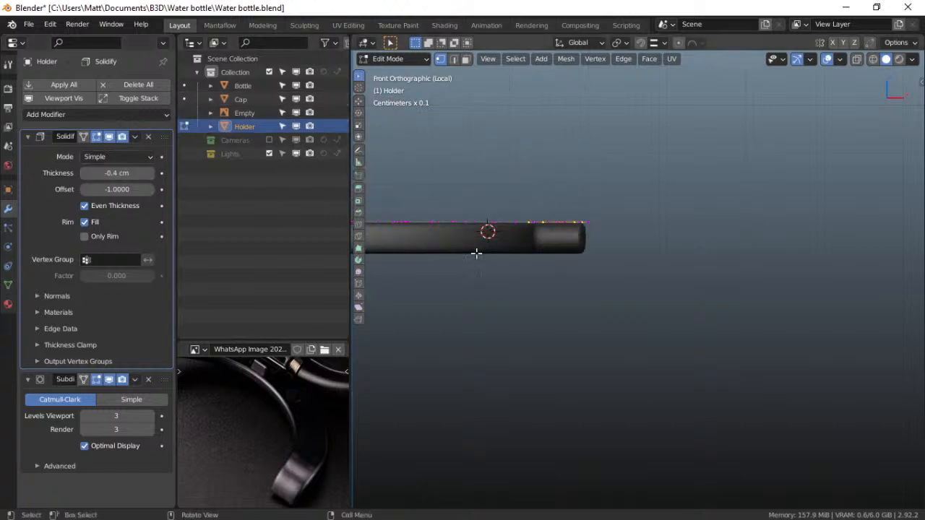
Leave local view and show the Holder against the bottle's base in the right orthographic view with X-ray enabled
{"action": "key", "text": "ctrl+KP_7"}
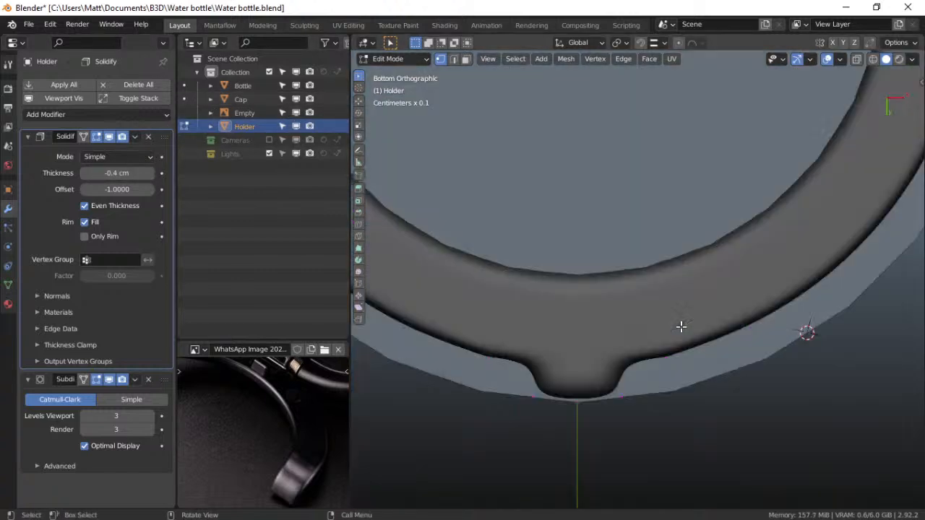
{"action": "key", "text": "grave"}
{"action": "left_click", "coordinate": [597, 286]}
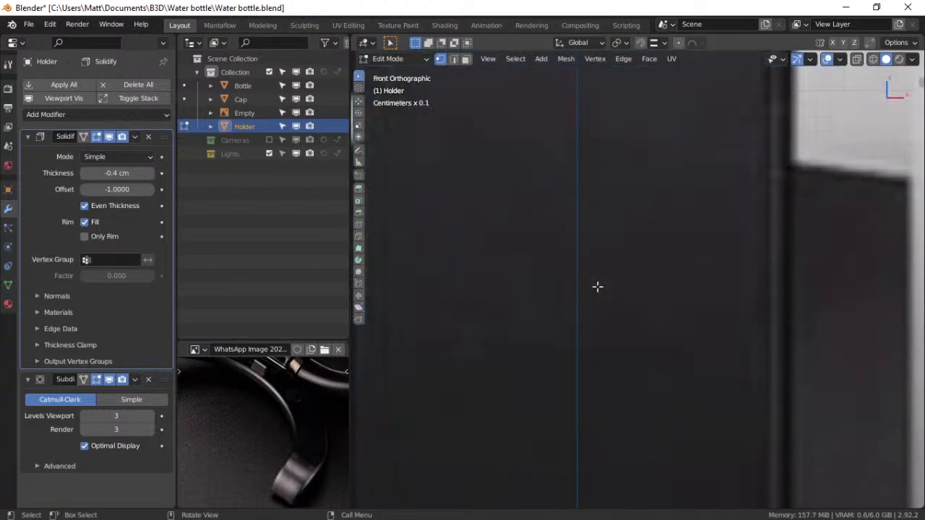
{"action": "scroll", "coordinate": [599, 287], "scroll_direction": "down", "scroll_amount": 5}
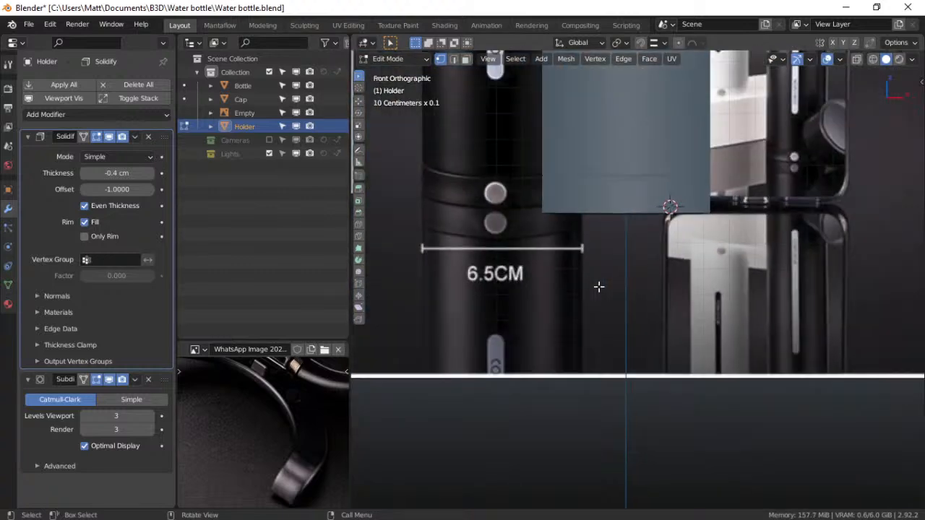
{"action": "key", "text": "grave"}
{"action": "left_click", "coordinate": [687, 287]}
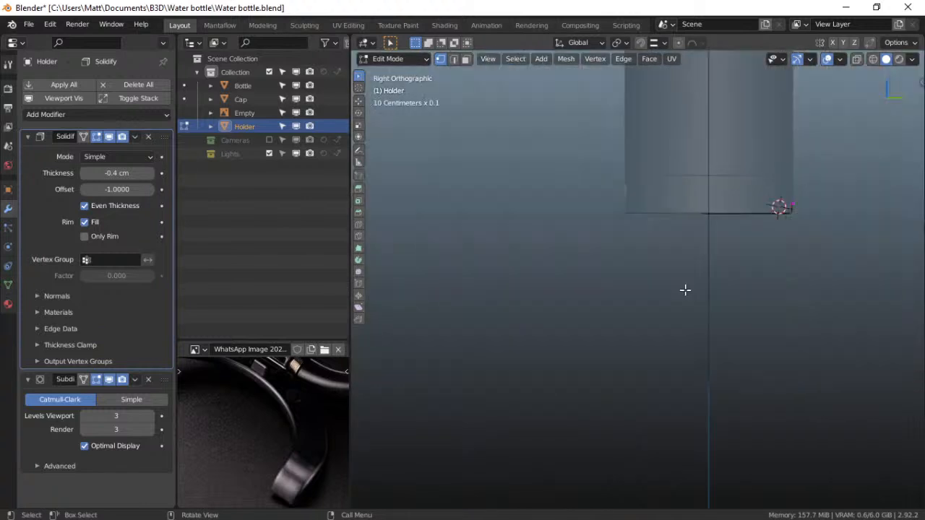
{"action": "scroll", "coordinate": [710, 231], "scroll_direction": "up", "scroll_amount": 2}
{"action": "left_click", "coordinate": [887, 60]}
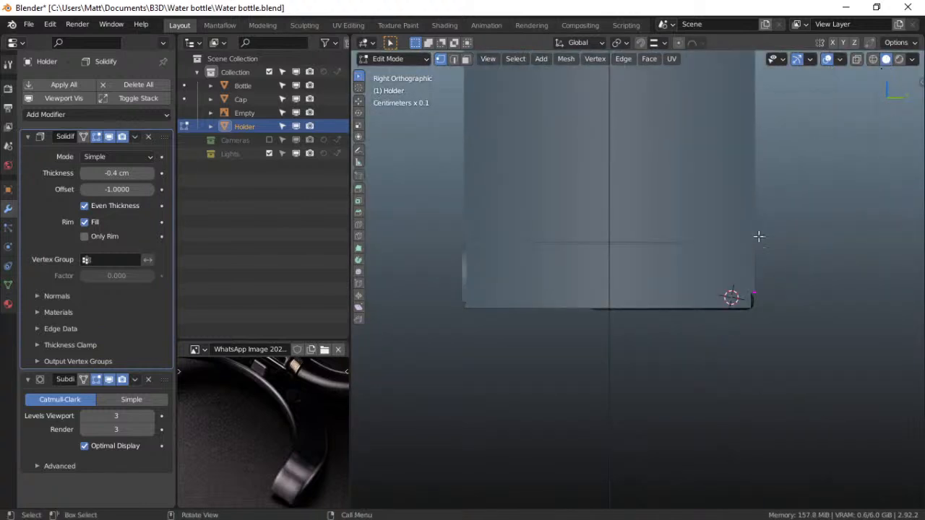
{"action": "scroll", "coordinate": [734, 276], "scroll_direction": "up", "scroll_amount": 1}
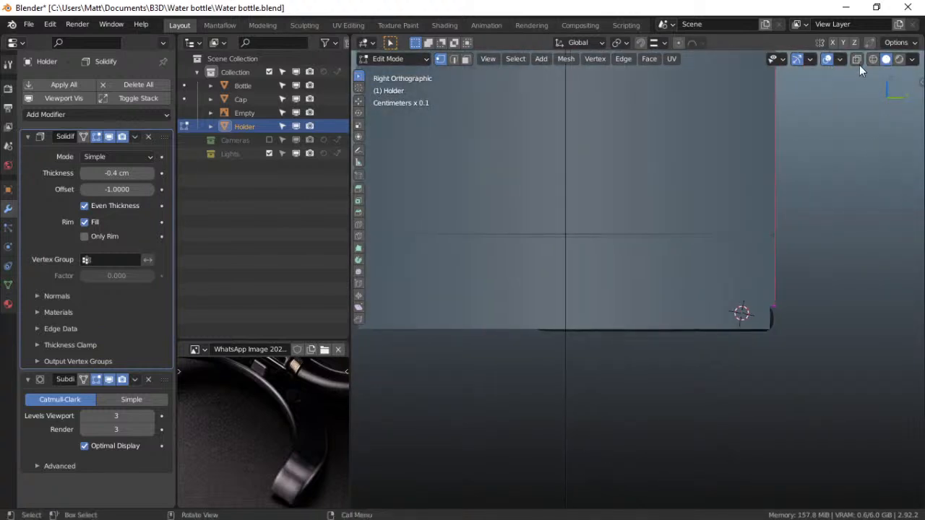
{"action": "left_click", "coordinate": [858, 60]}
{"action": "scroll", "coordinate": [700, 308], "scroll_direction": "up", "scroll_amount": 3}
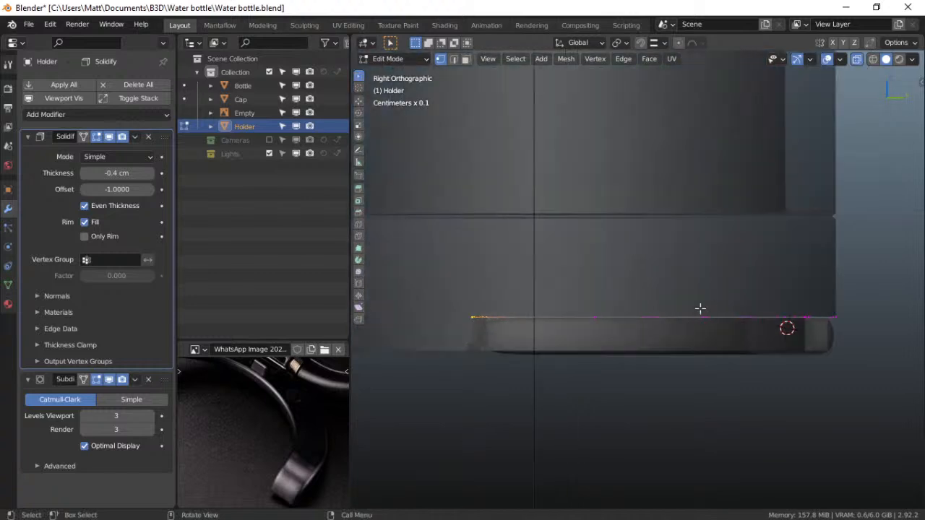
{"action": "middle_click_drag", "start_coordinate": [678, 326], "coordinate": [698, 281], "text": "shift"}
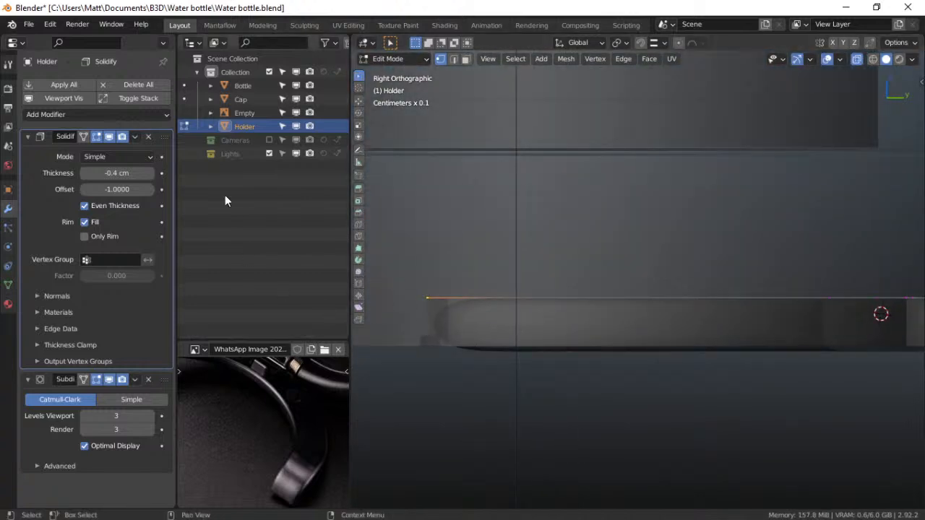
Try Solidify thicknesses of -0.3 cm and -0.2 cm on the Holder
{"action": "mouse_move", "coordinate": [96, 177]}
{"action": "left_mouse_down"}
{"action": "mouse_move", "coordinate": [76, 177]}
{"action": "mouse_move", "coordinate": [108, 177]}
{"action": "mouse_move", "coordinate": [85, 177]}
{"action": "mouse_move", "coordinate": [98, 177]}
{"action": "left_mouse_up"}
{"action": "left_click", "coordinate": [109, 173]}
{"action": "left_click", "coordinate": [100, 173]}
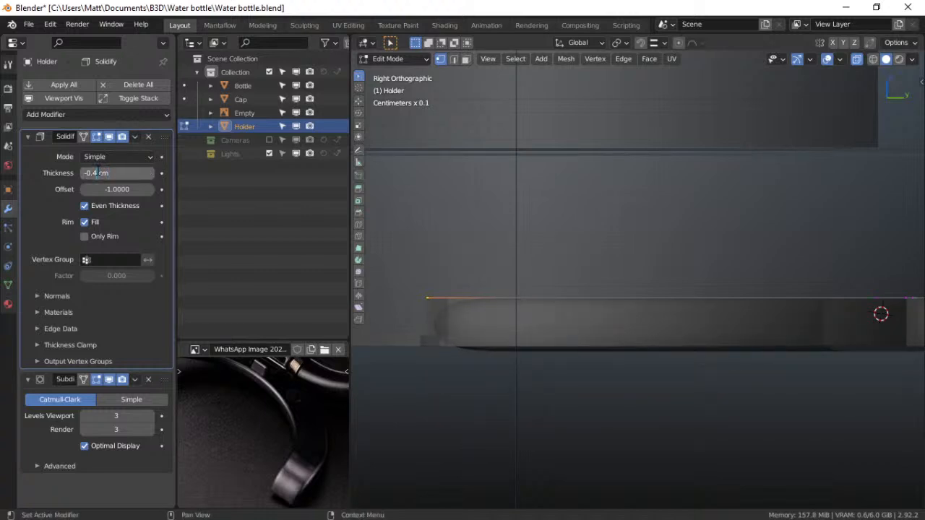
{"action": "key", "text": "BackSpace"}
{"action": "type", "text": "3"}
{"action": "key", "text": "Return"}
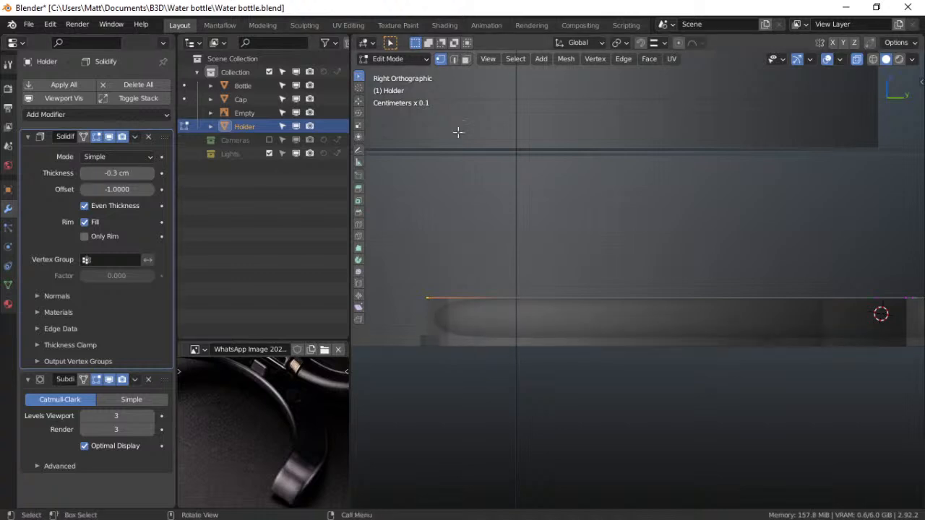
{"action": "left_click", "coordinate": [109, 172]}
{"action": "left_click", "coordinate": [109, 173]}
{"action": "left_click", "coordinate": [96, 169]}
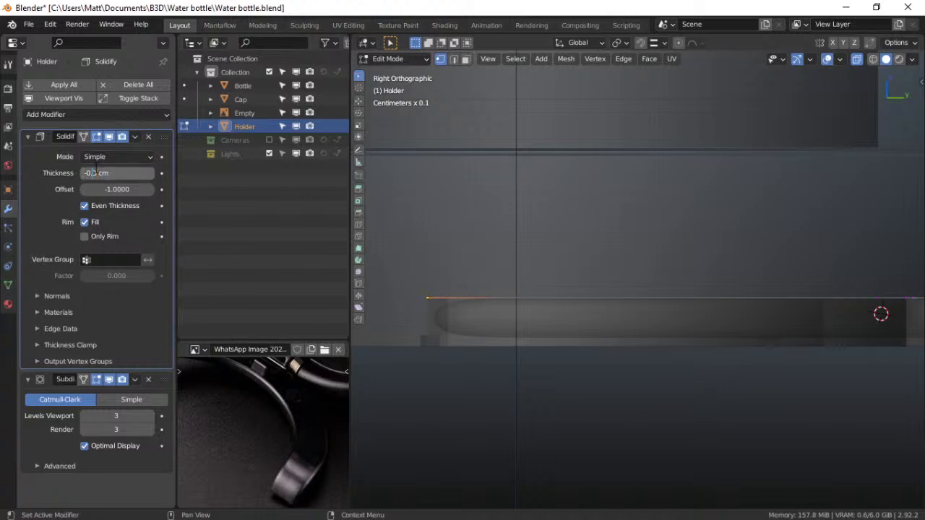
{"action": "key", "text": "BackSpace"}
{"action": "type", "text": "2"}
{"action": "key", "text": "Return"}
Set the Holder's Solidify thickness to -0.25 cm
{"action": "left_click", "coordinate": [129, 173]}
{"action": "left_click", "coordinate": [93, 172]}
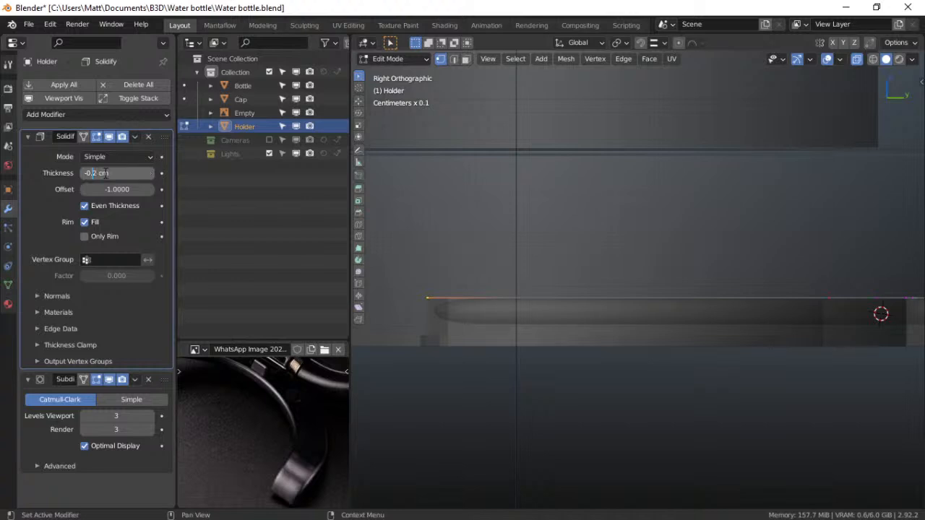
{"action": "type", "text": "5"}
{"action": "key", "text": "Return"}
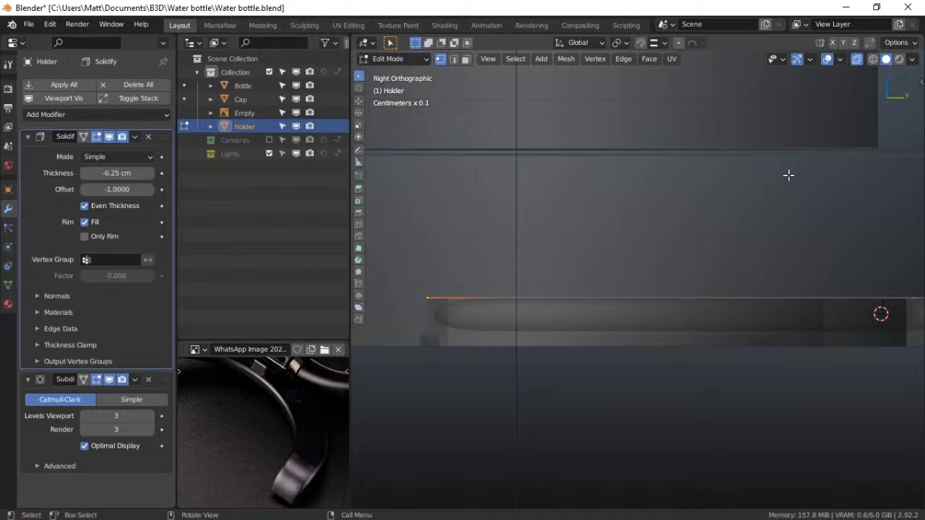
Isolate the Holder in local view and add the vertices at the arc's other open end to the selection
{"action": "key", "text": "KP_Divide"}
{"action": "middle_click_drag", "start_coordinate": [730, 312], "coordinate": [622, 332]}
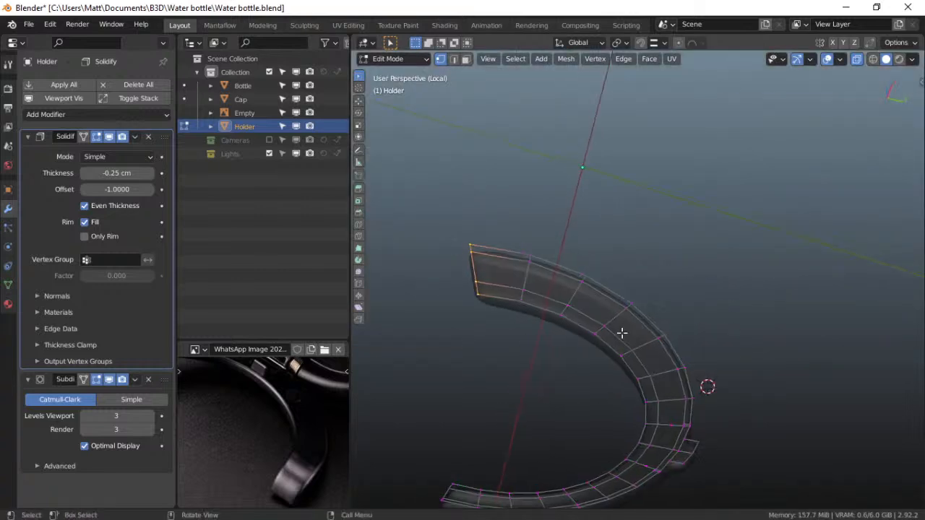
{"action": "middle_click_drag", "start_coordinate": [438, 493], "coordinate": [478, 407], "text": "shift"}
{"action": "left_click_drag", "start_coordinate": [485, 387], "coordinate": [504, 452], "text": "shift"}
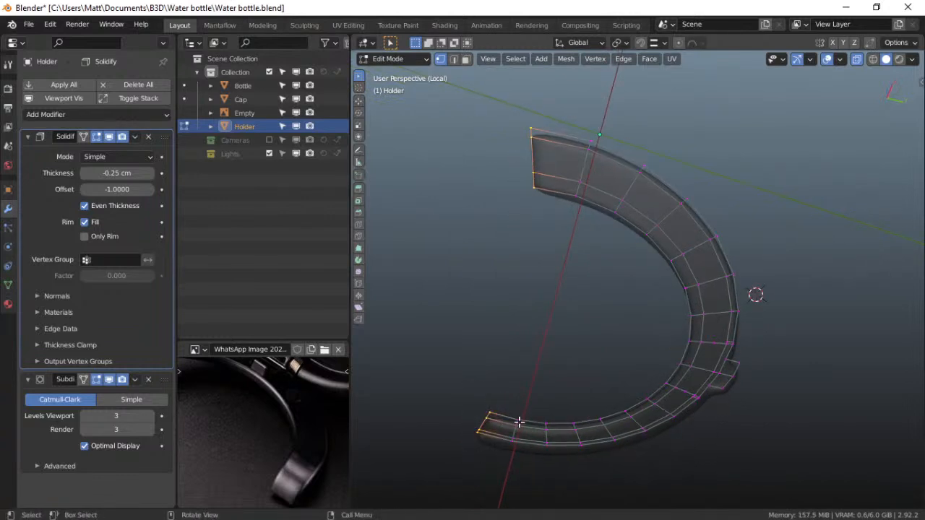
In the right orthographic view, move the vertices at both ends of the arc down about 0.43 cm along Z
{"action": "key", "text": "grave"}
{"action": "left_click", "coordinate": [602, 423]}
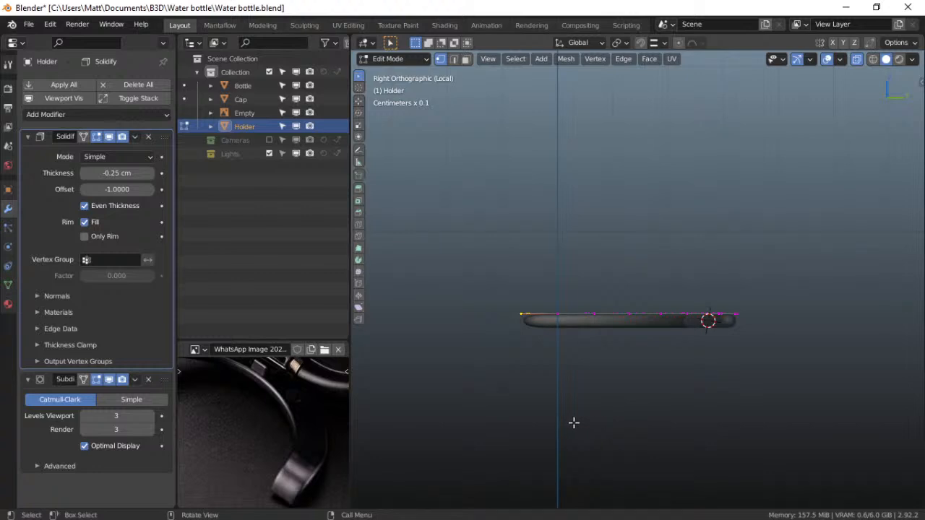
{"action": "key", "text": "g"}
{"action": "key", "text": "z"}
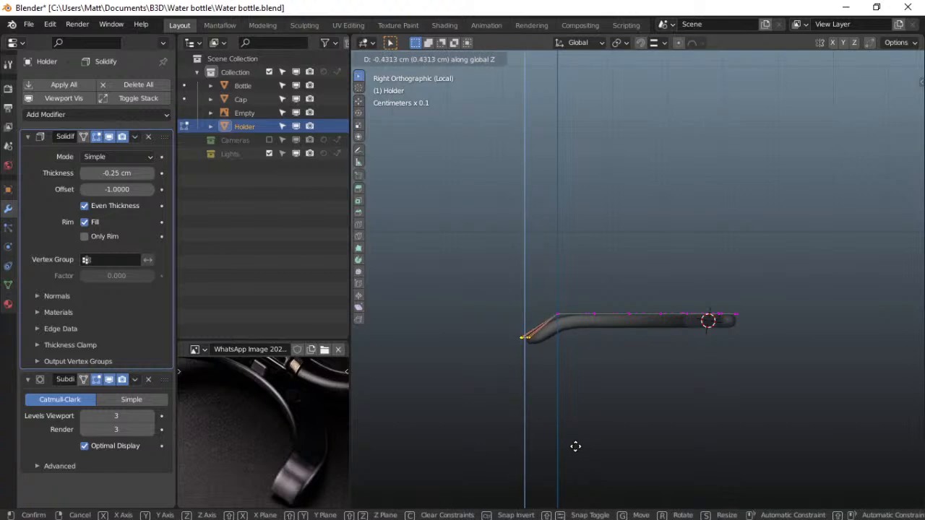
{"action": "left_click", "coordinate": [576, 446]}
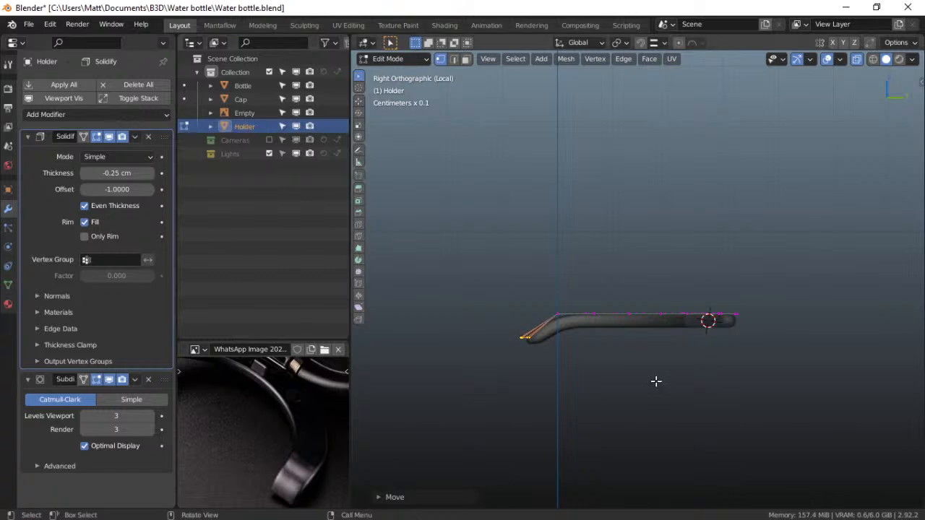
Show the bottle again and raise the Holder's end vertices about 0.23 cm along Z to fit within the base
{"action": "key", "text": "KP_Divide"}
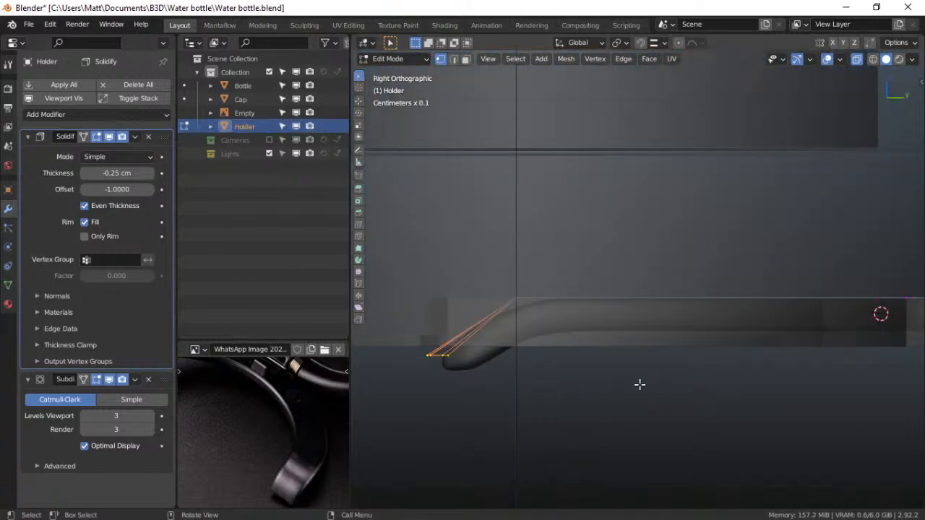
{"action": "key", "text": "g"}
{"action": "key", "text": "z"}
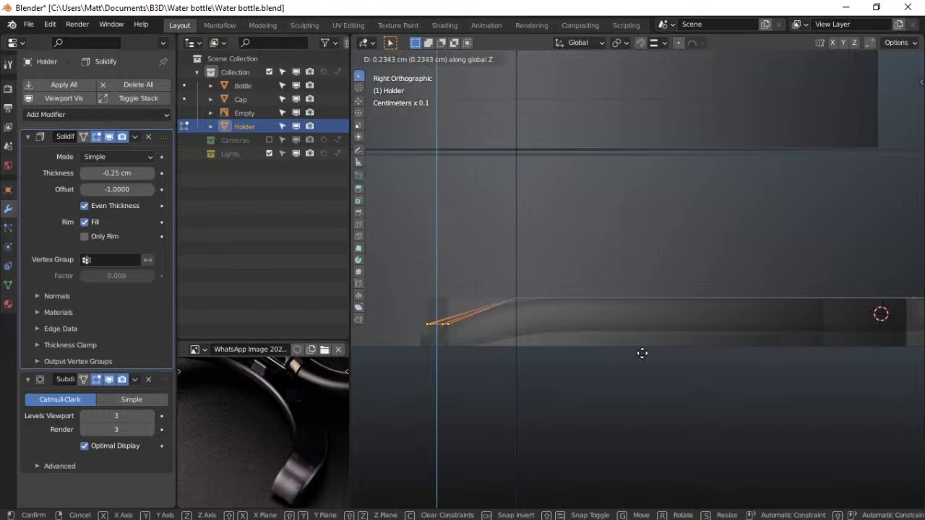
{"action": "left_click", "coordinate": [642, 354]}
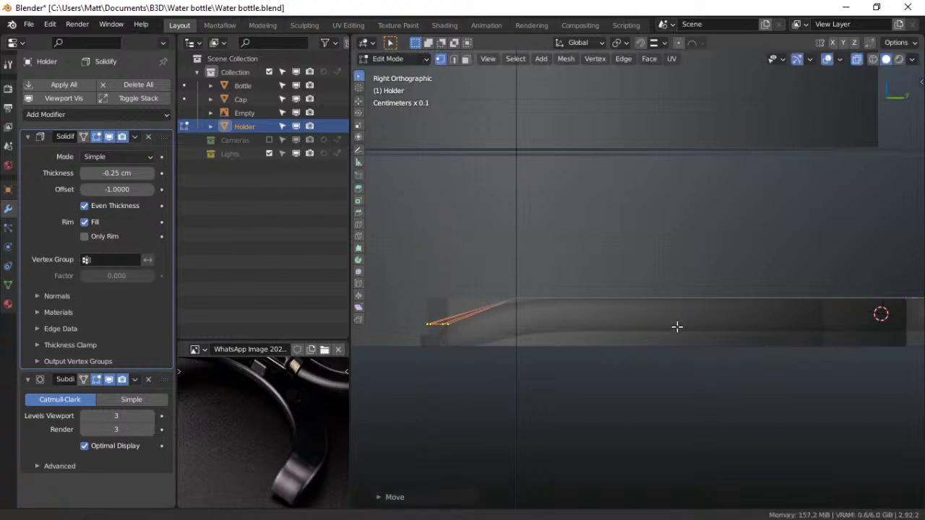
In the right orthographic view, select the vertices near the middle of the Holder's length and isolate the Holder in local view
{"action": "middle_click_drag", "start_coordinate": [679, 325], "coordinate": [598, 332], "text": "shift"}
{"action": "middle_click_drag", "start_coordinate": [701, 316], "coordinate": [659, 320], "text": "shift"}
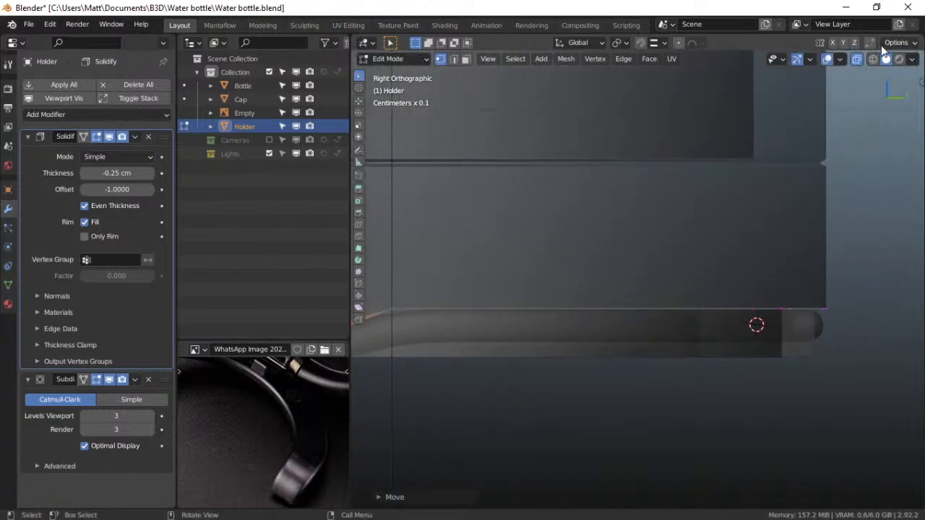
{"action": "left_click_drag", "start_coordinate": [556, 282], "coordinate": [669, 354]}
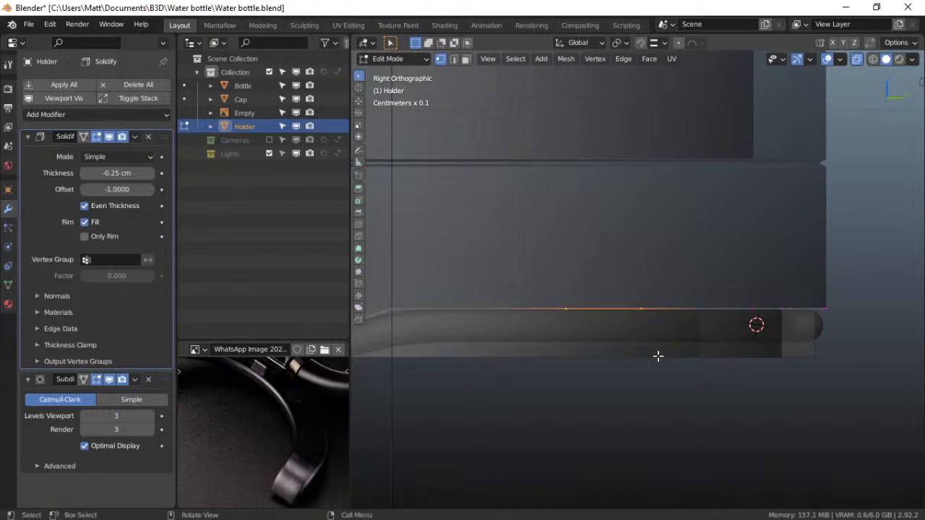
{"action": "key", "text": "KP_Divide"}
{"action": "middle_click_drag", "start_coordinate": [660, 352], "coordinate": [663, 383]}
{"action": "middle_click_drag", "start_coordinate": [662, 404], "coordinate": [650, 430]}
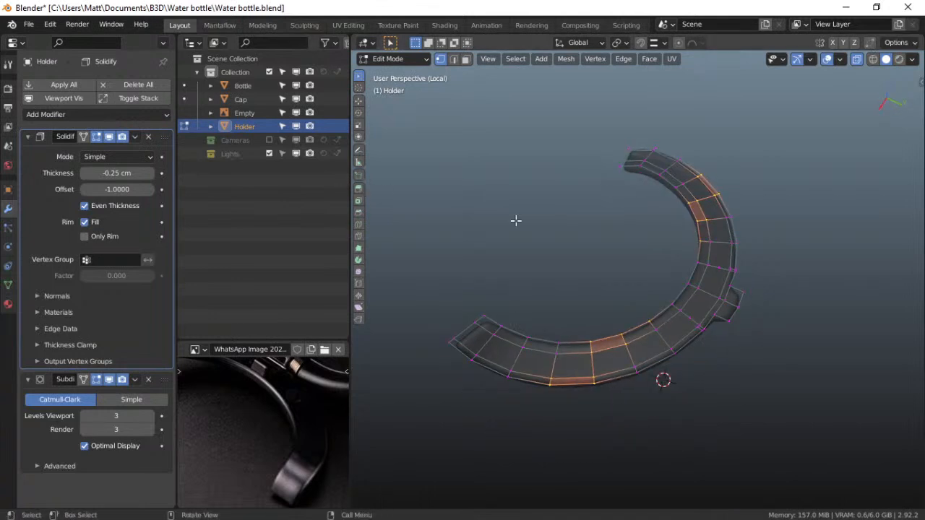
From the top view, refine the selection to one matching full-width section of the arc on each side
{"action": "left_click", "coordinate": [568, 359], "text": "shift"}
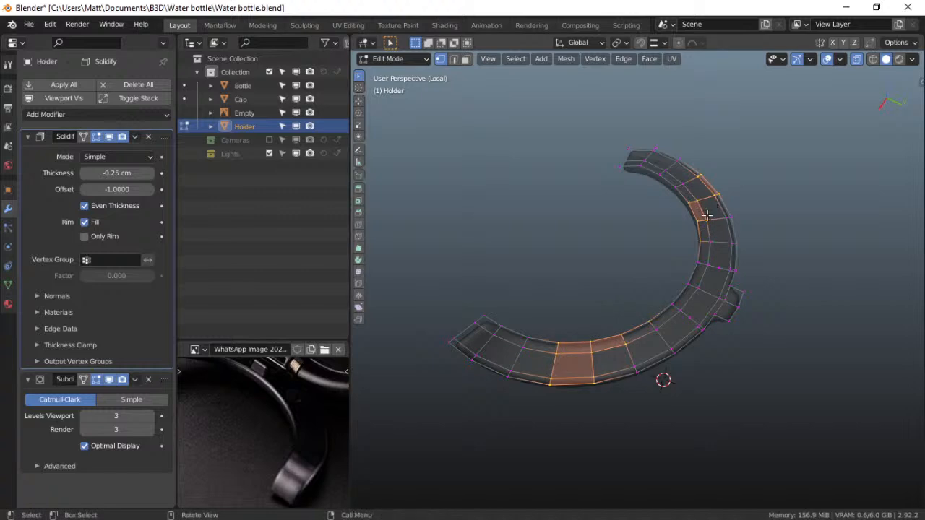
{"action": "scroll", "coordinate": [708, 212], "scroll_direction": "up", "scroll_amount": 3}
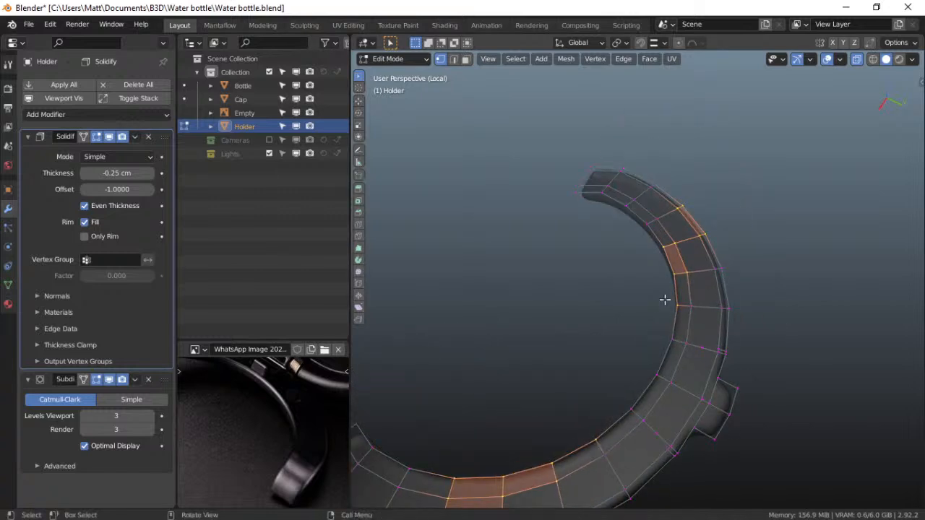
{"action": "key", "text": "grave"}
{"action": "left_click", "coordinate": [585, 259]}
{"action": "key", "text": "grave"}
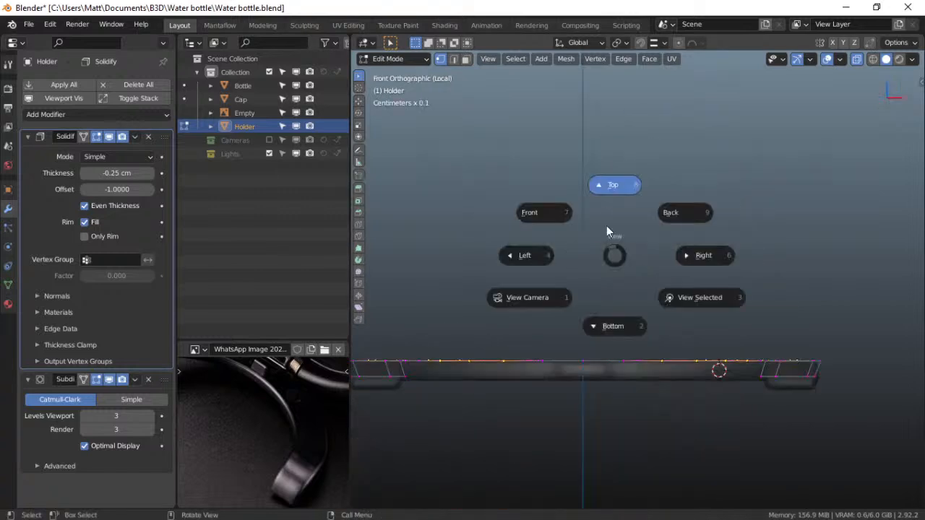
{"action": "left_click", "coordinate": [611, 186]}
{"action": "scroll", "coordinate": [655, 275], "scroll_direction": "up", "scroll_amount": 1}
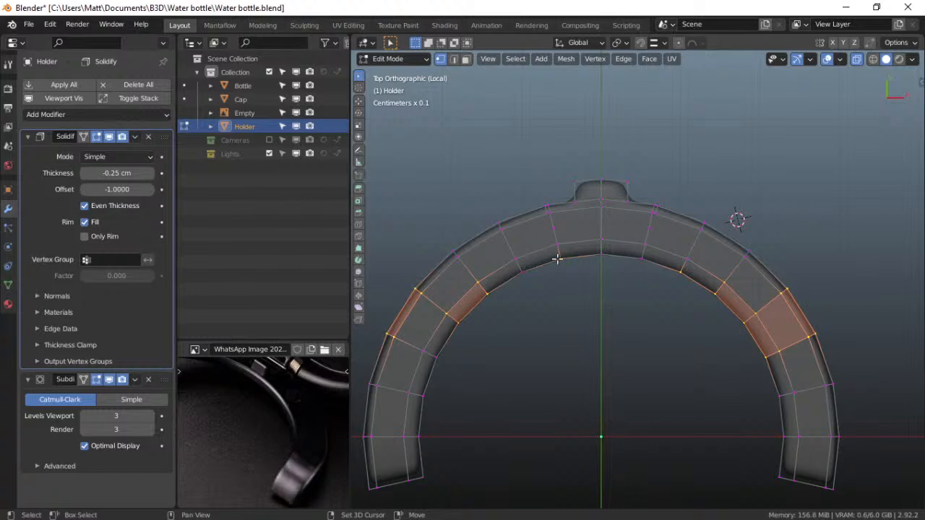
{"action": "left_click_drag", "start_coordinate": [725, 281], "coordinate": [711, 299], "text": "shift"}
{"action": "left_click", "coordinate": [717, 292], "text": "shift"}
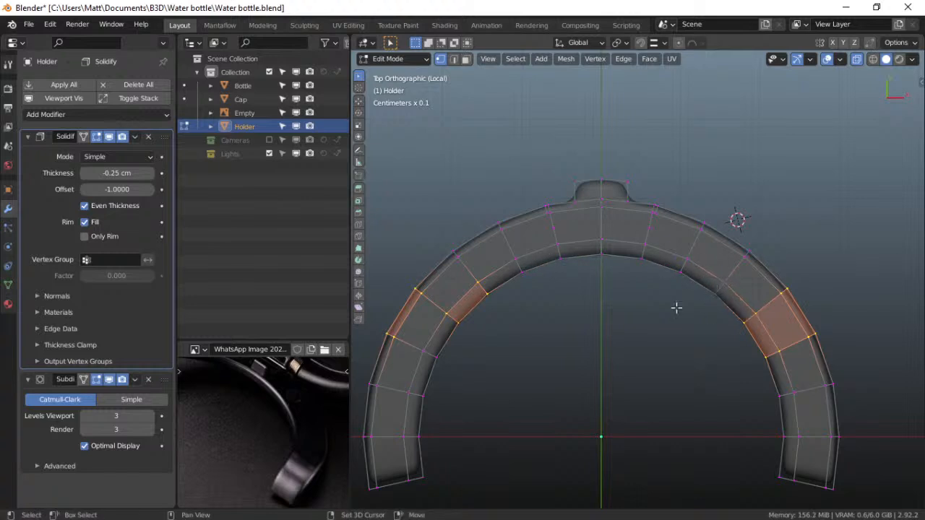
{"action": "left_click", "coordinate": [481, 285], "text": "shift"}
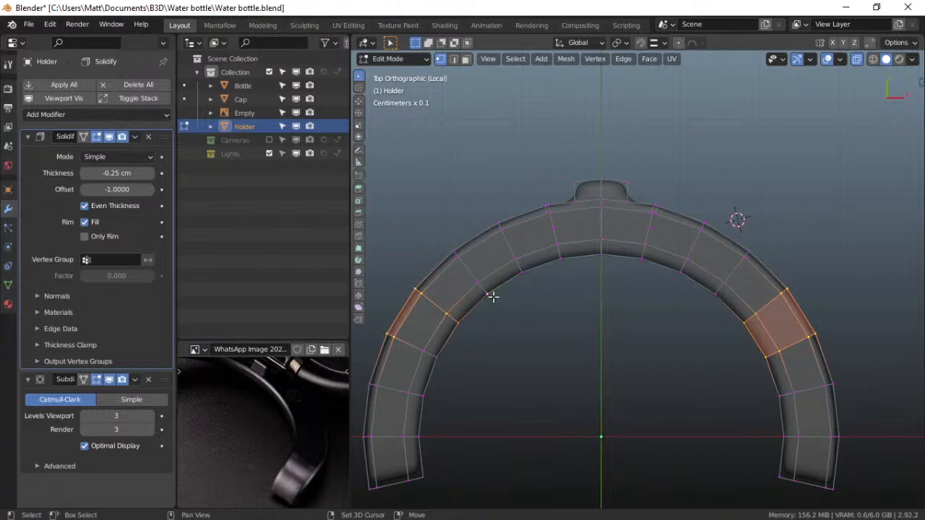
{"action": "left_click", "coordinate": [436, 355], "text": "shift"}
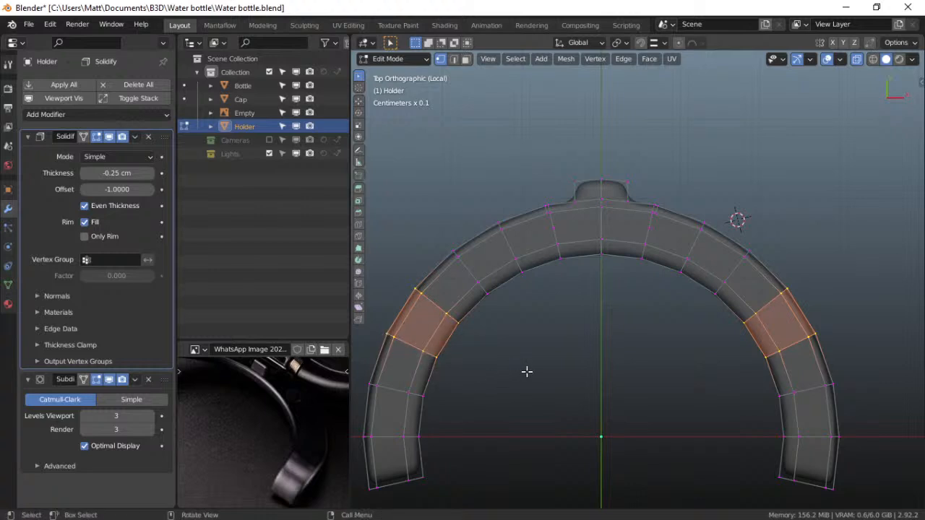
Return to Object Mode and set the Holder's origin to its geometry
{"action": "key", "text": "grave"}
{"action": "left_click", "coordinate": [458, 326]}
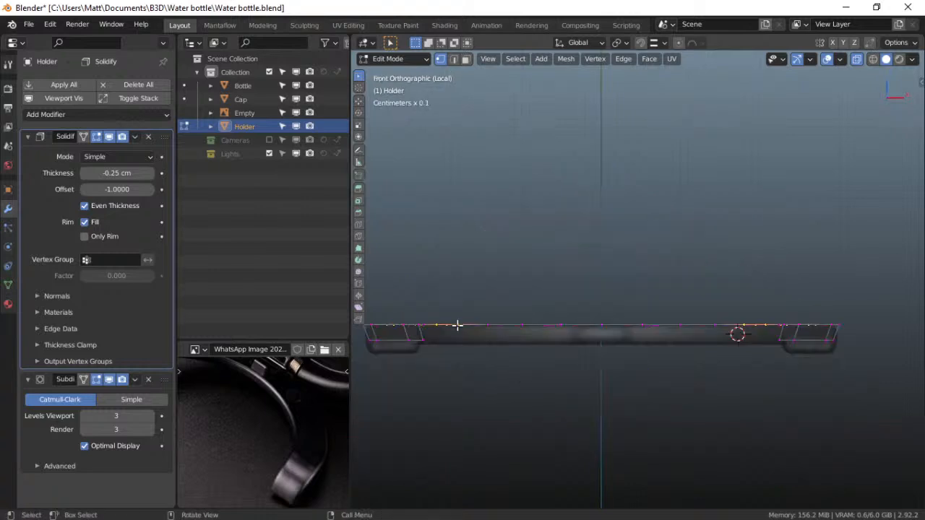
{"action": "right_click", "coordinate": [551, 331]}
{"action": "left_click", "coordinate": [535, 214]}
{"action": "key", "text": "grave"}
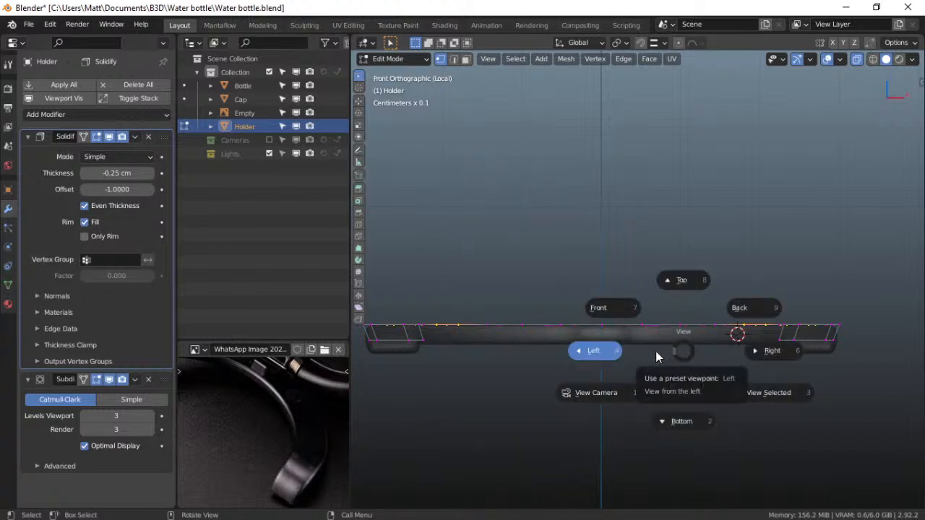
{"action": "key", "text": "Escape"}
{"action": "key", "text": "ctrl+Tab"}
{"action": "left_click", "coordinate": [578, 350]}
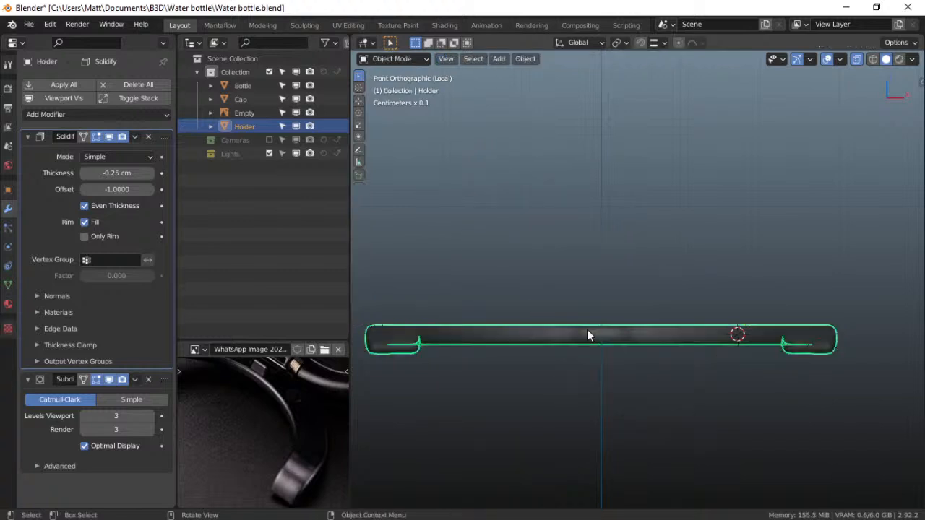
{"action": "right_click", "coordinate": [586, 335]}
{"action": "mouse_move", "coordinate": [580, 321]}
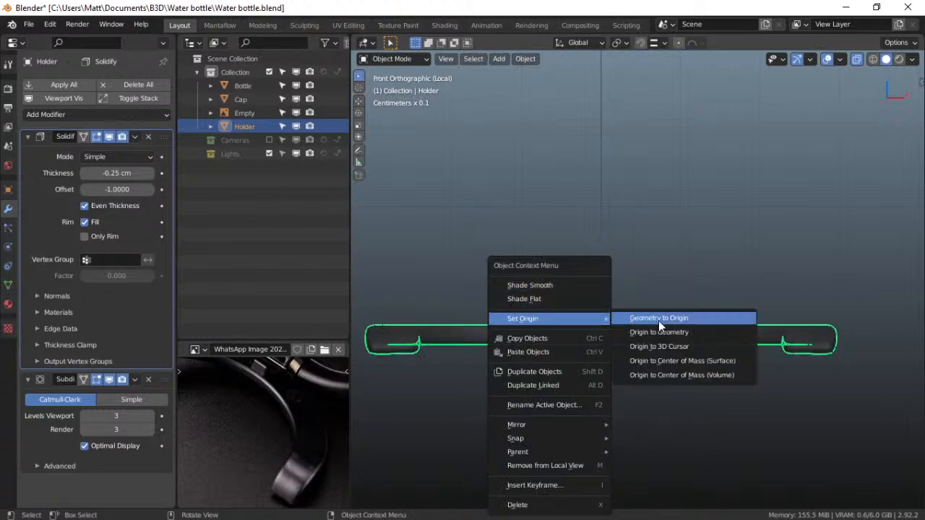
{"action": "left_click", "coordinate": [663, 332]}
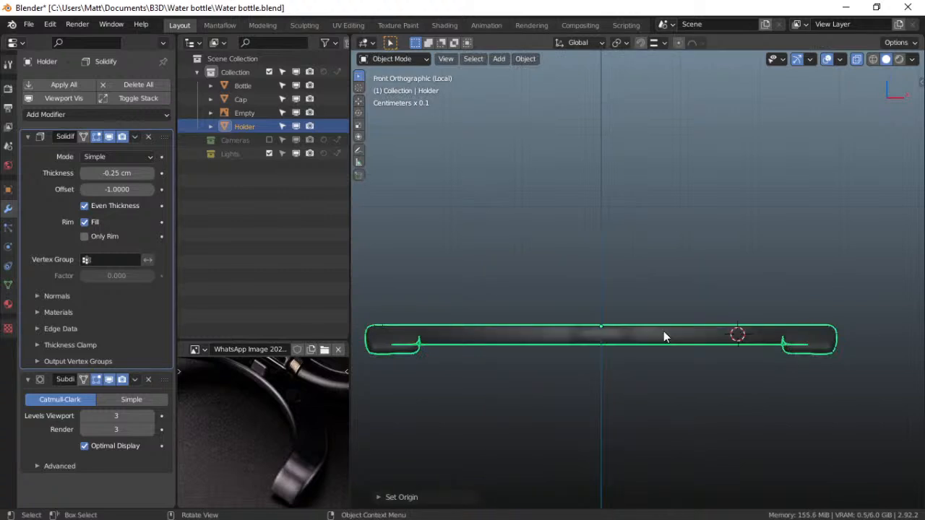
Edit the Holder again in the right view with the bottle shown, and enable proportional editing with Smooth falloff
{"action": "key", "text": "ctrl+Tab"}
{"action": "left_click", "coordinate": [768, 337]}
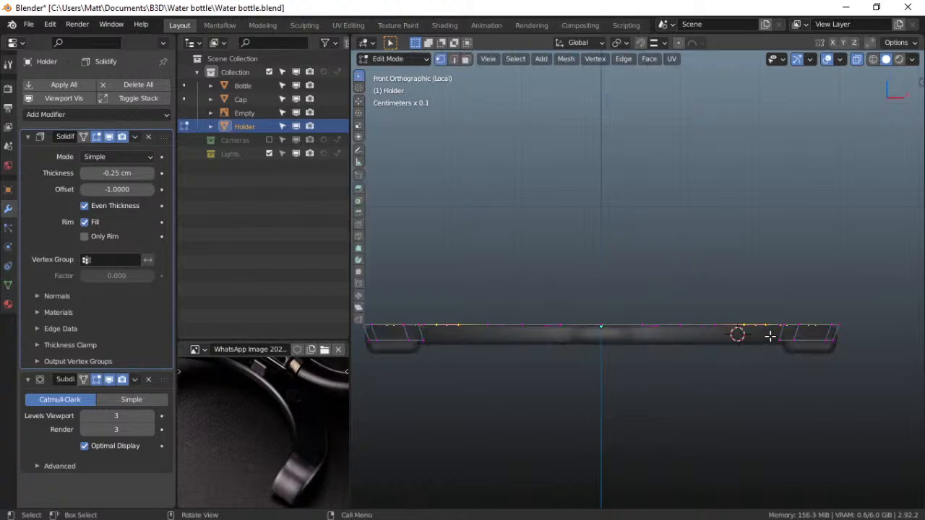
{"action": "middle_click_drag", "start_coordinate": [712, 350], "coordinate": [732, 365]}
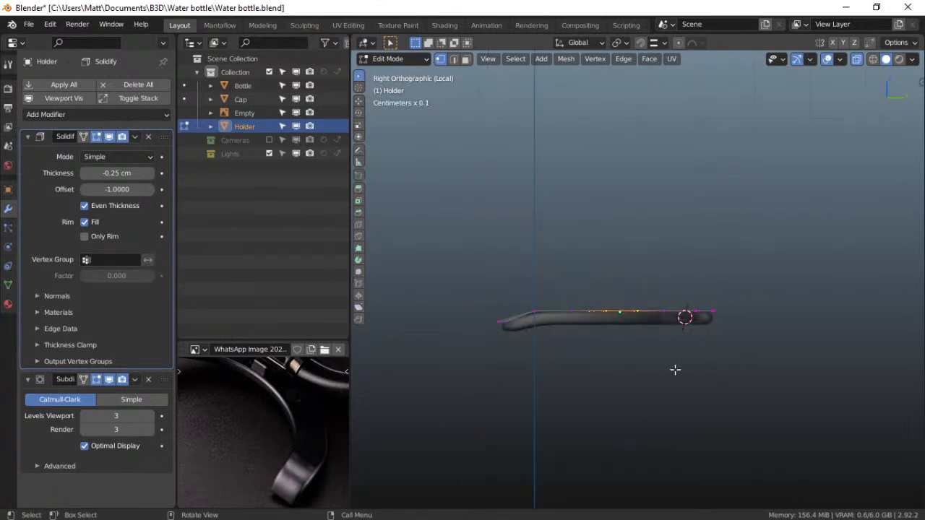
{"action": "key", "text": "KP_Divide"}
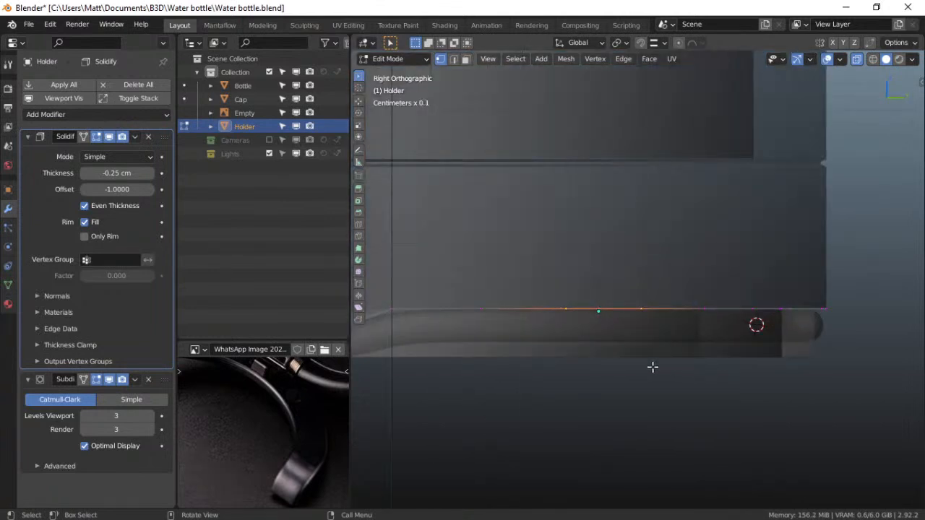
{"action": "left_click", "coordinate": [678, 42]}
{"action": "left_click", "coordinate": [692, 42]}
{"action": "left_click", "coordinate": [666, 101]}
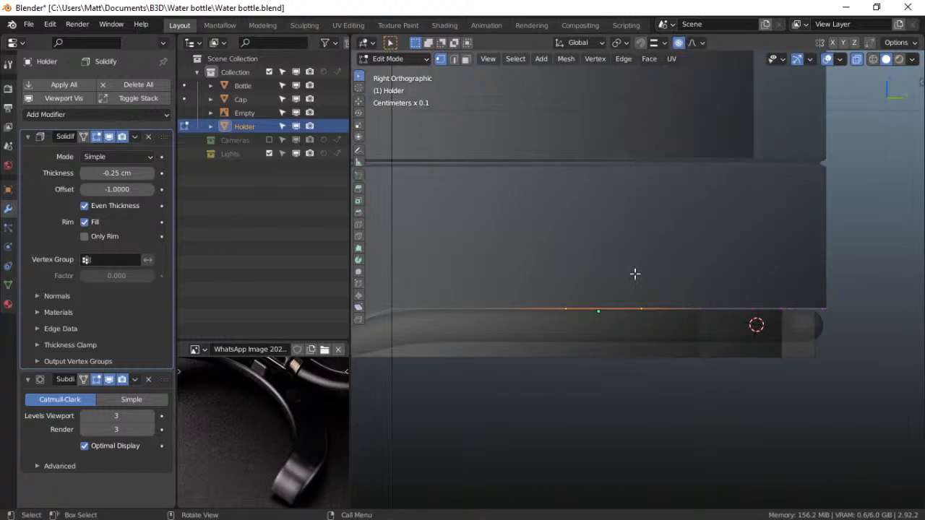
Lower the selected mid-arc sections about 0.12 cm along Z, narrowing the proportional influence to a size of 0.01
{"action": "key", "text": "g"}
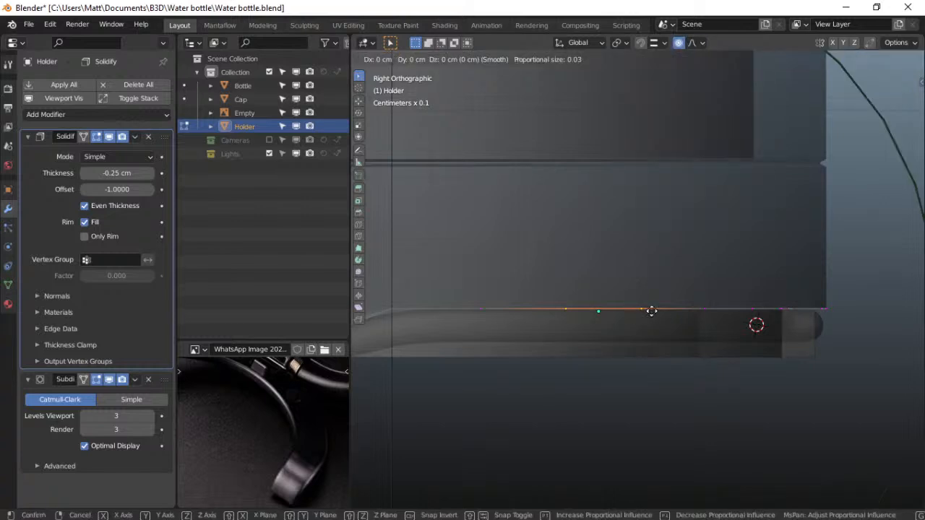
{"action": "key", "text": "z"}
{"action": "scroll", "coordinate": [647, 322], "scroll_direction": "up", "scroll_amount": 4}
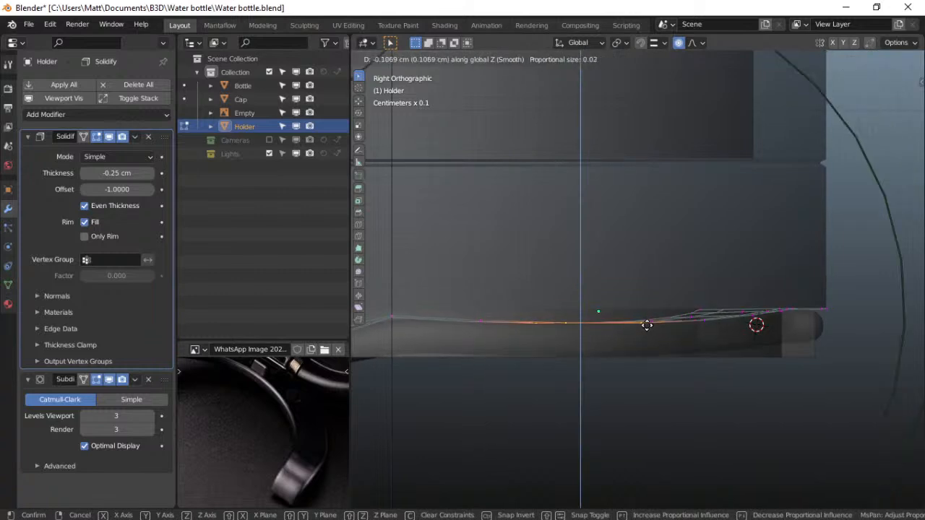
{"action": "scroll", "coordinate": [647, 324], "scroll_direction": "down", "scroll_amount": 3}
{"action": "scroll", "coordinate": [647, 325], "scroll_direction": "up", "scroll_amount": 2}
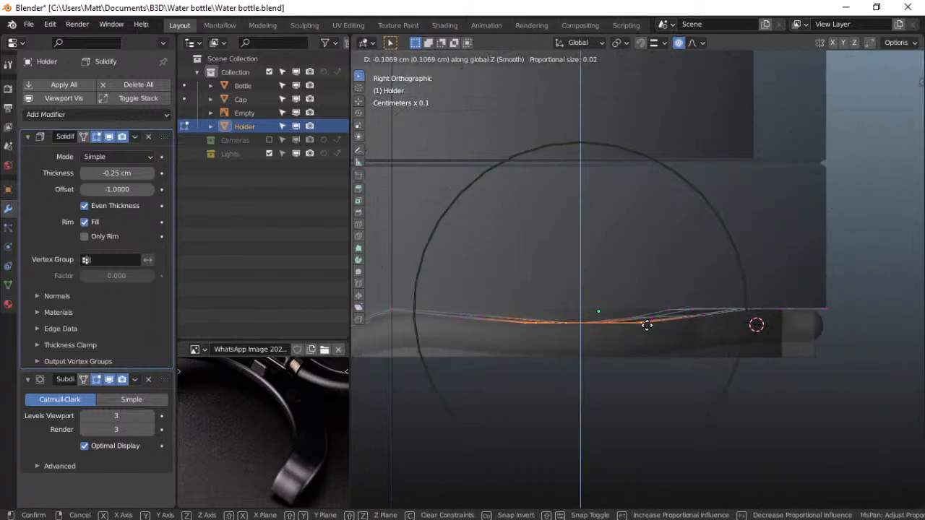
{"action": "scroll", "coordinate": [647, 325], "scroll_direction": "up", "scroll_amount": 3}
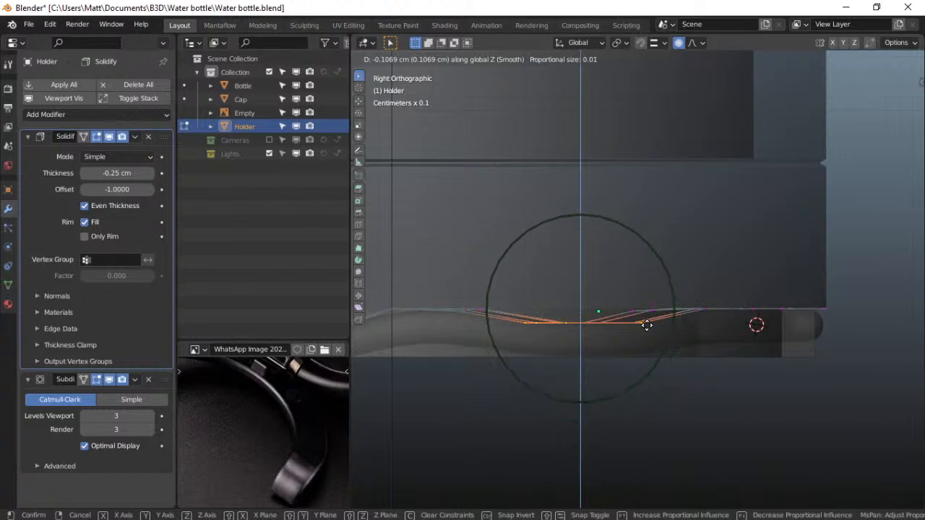
{"action": "scroll", "coordinate": [645, 327], "scroll_direction": "up", "scroll_amount": 2}
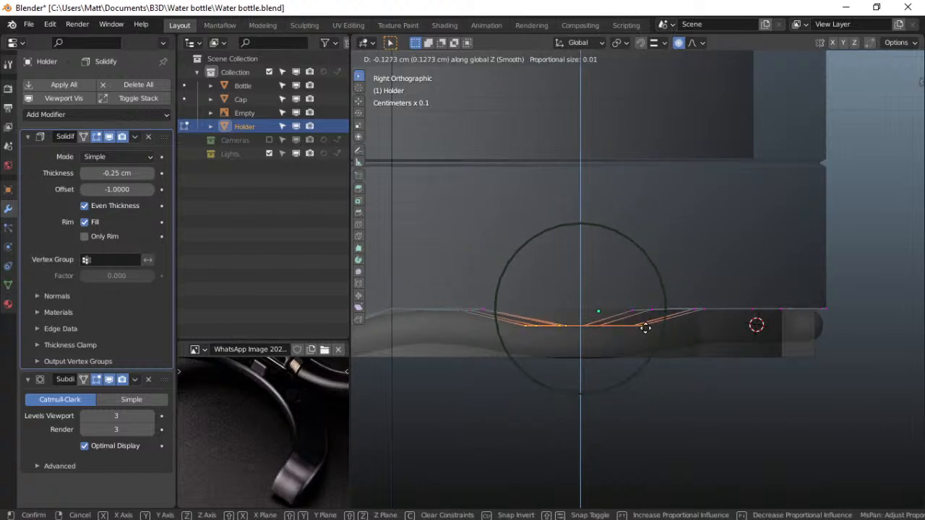
{"action": "scroll", "coordinate": [645, 327], "scroll_direction": "up", "scroll_amount": 1}
{"action": "scroll", "coordinate": [645, 327], "scroll_direction": "down", "scroll_amount": 1}
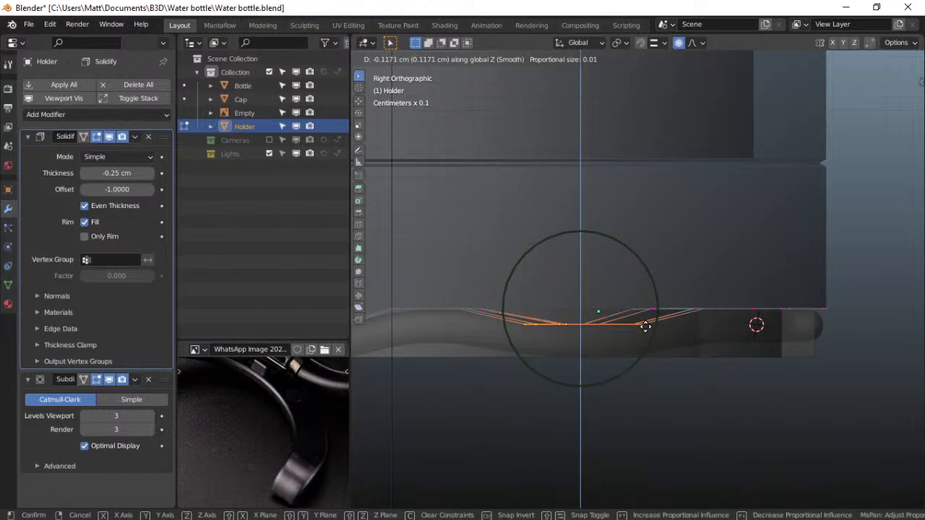
{"action": "left_click", "coordinate": [645, 327]}
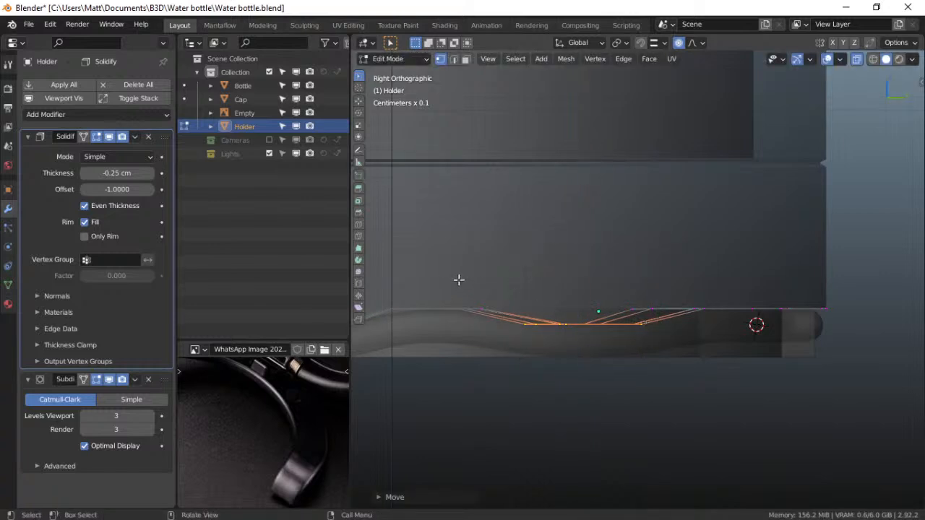
Turn off proportional editing and shift the vertices between the lowered sections and the arc's open ends slightly along negative Y
{"action": "left_click_drag", "start_coordinate": [443, 279], "coordinate": [508, 344]}
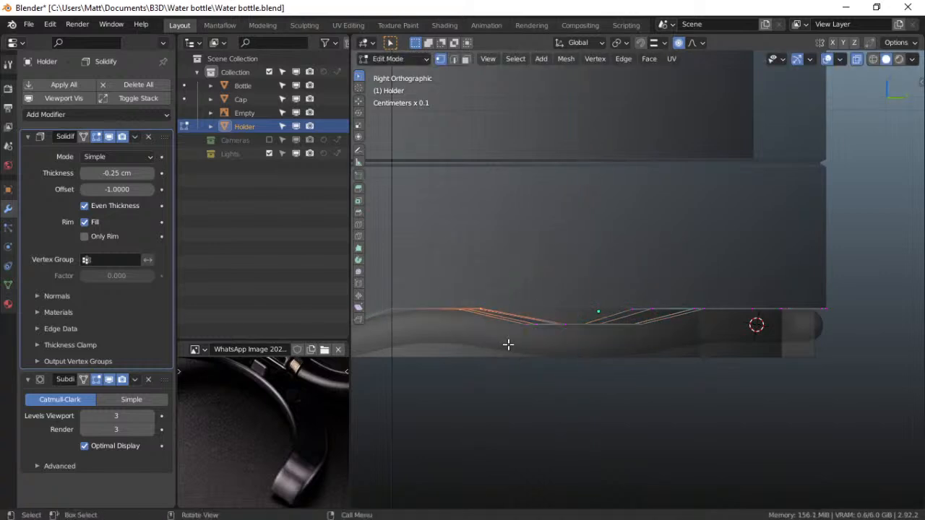
{"action": "key", "text": "g"}
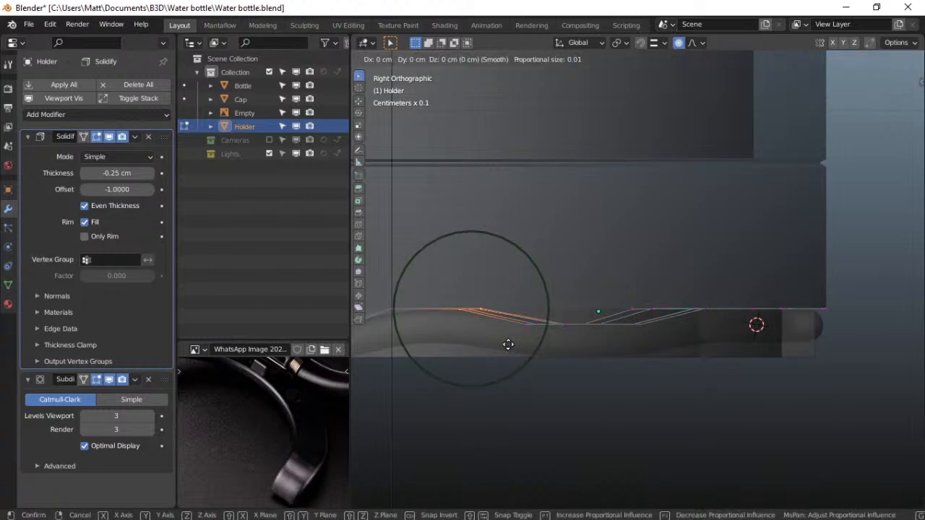
{"action": "key", "text": "g"}
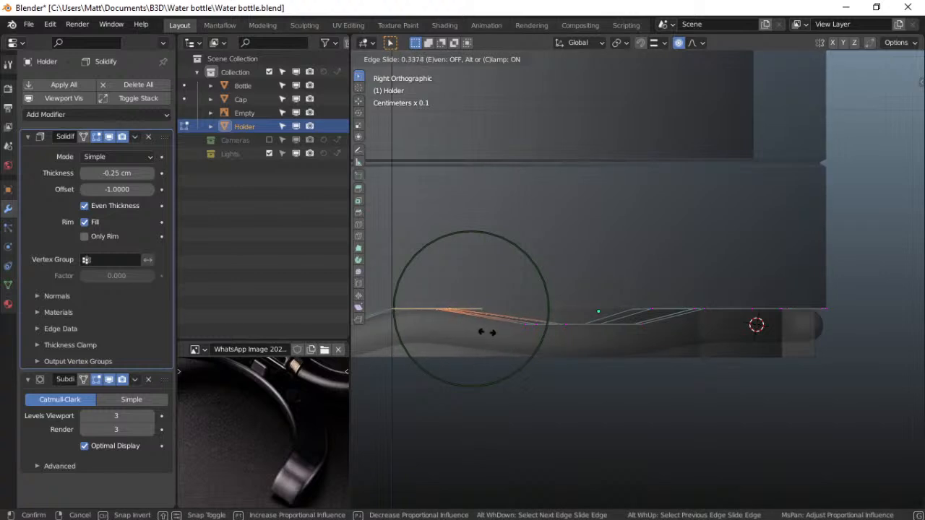
{"action": "left_click", "coordinate": [487, 331]}
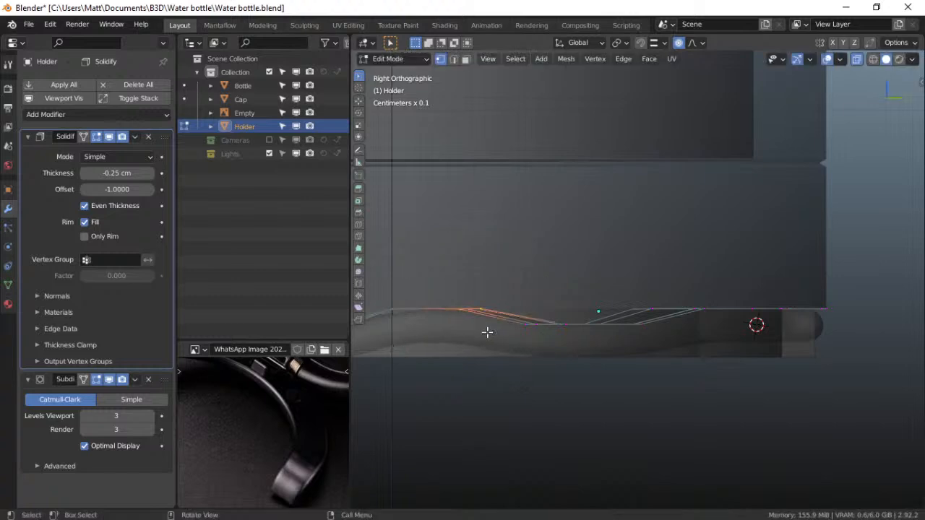
{"action": "left_click", "coordinate": [678, 42]}
{"action": "key", "text": "g"}
{"action": "key", "text": "y"}
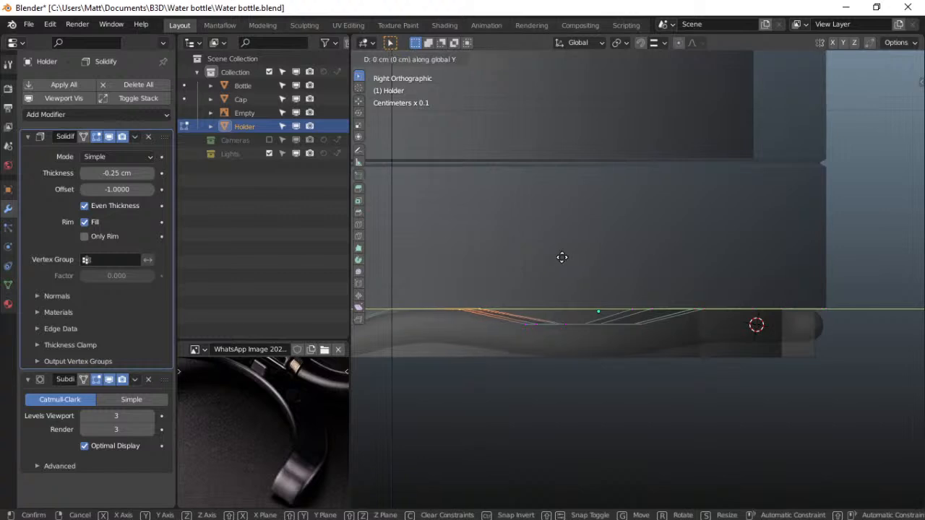
{"action": "left_click", "coordinate": [554, 256]}
Return to Object Mode and set the Holder's Solidify thickness to -0.17 cm
{"action": "key", "text": "ctrl+Tab"}
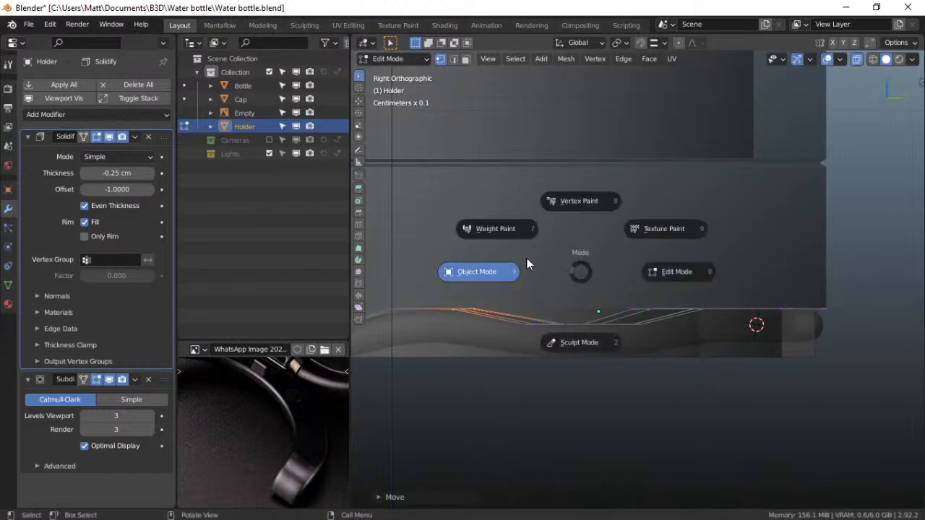
{"action": "left_click", "coordinate": [510, 274]}
{"action": "scroll", "coordinate": [584, 339], "scroll_direction": "down", "scroll_amount": 3}
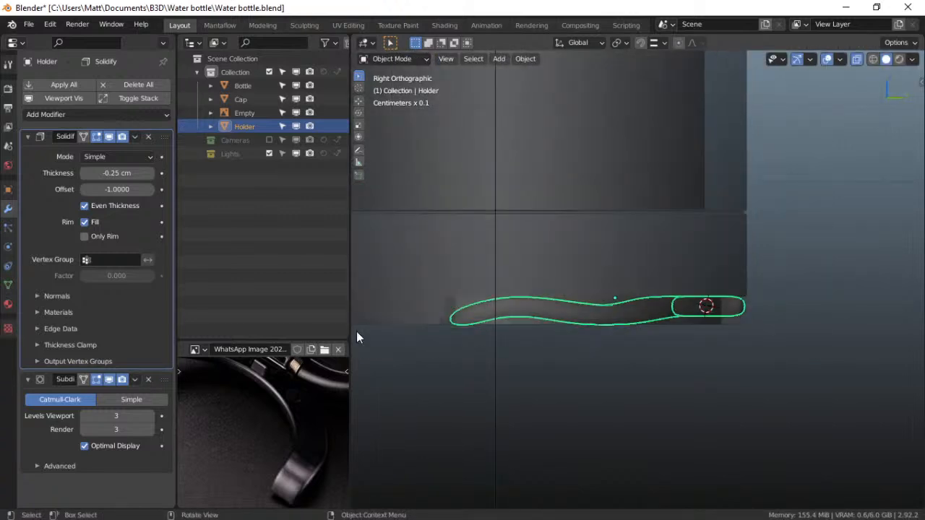
{"action": "left_click", "coordinate": [111, 173]}
{"action": "left_click", "coordinate": [97, 173]}
{"action": "key", "text": "BackSpace"}
{"action": "type", "text": "1"}
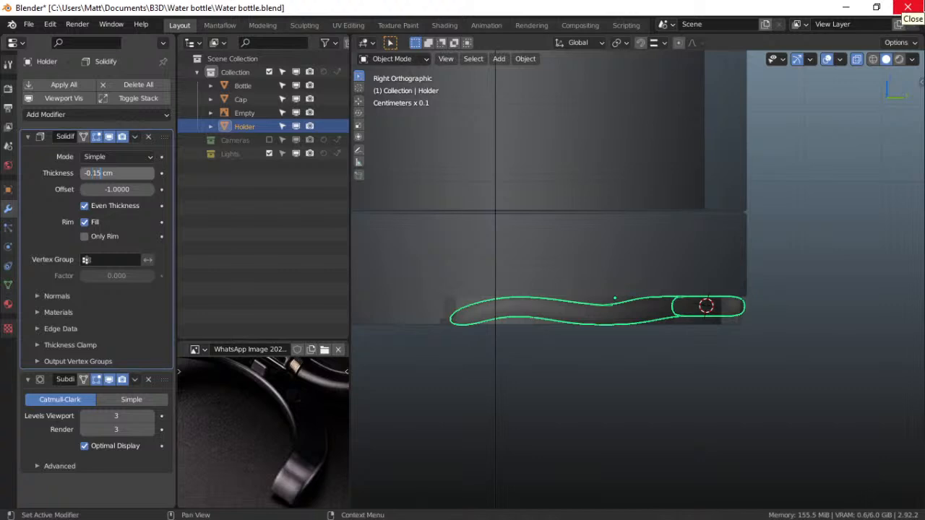
{"action": "key", "text": "Delete"}
{"action": "type", "text": "7"}
{"action": "key", "text": "Return"}
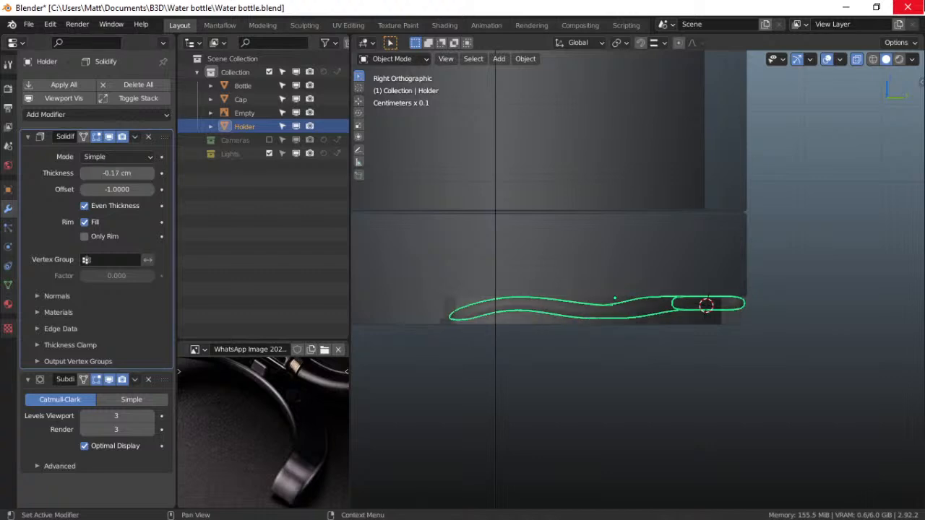
Edit the Holder in the right view and lower the vertices at its open ends about 0.09 cm along Z
{"action": "scroll", "coordinate": [540, 375], "scroll_direction": "up", "scroll_amount": 3}
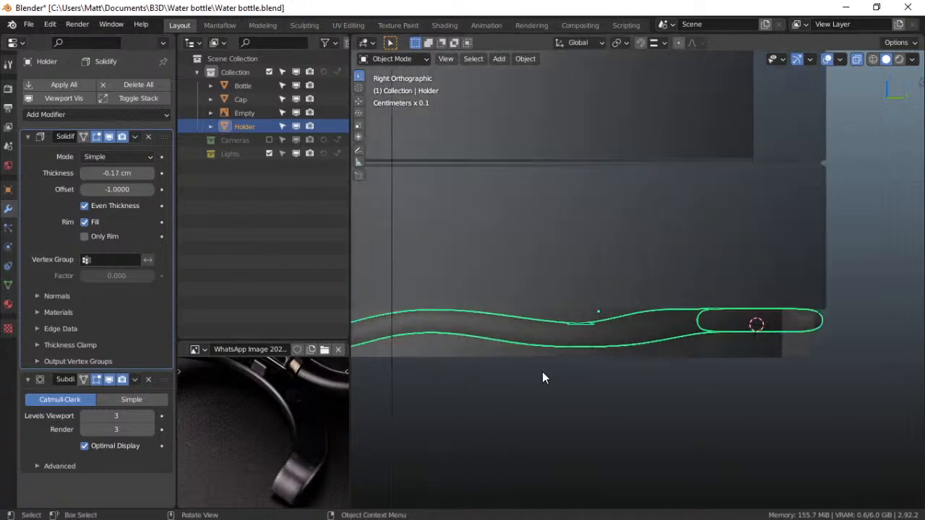
{"action": "key", "text": "ctrl+Tab"}
{"action": "left_click", "coordinate": [697, 329]}
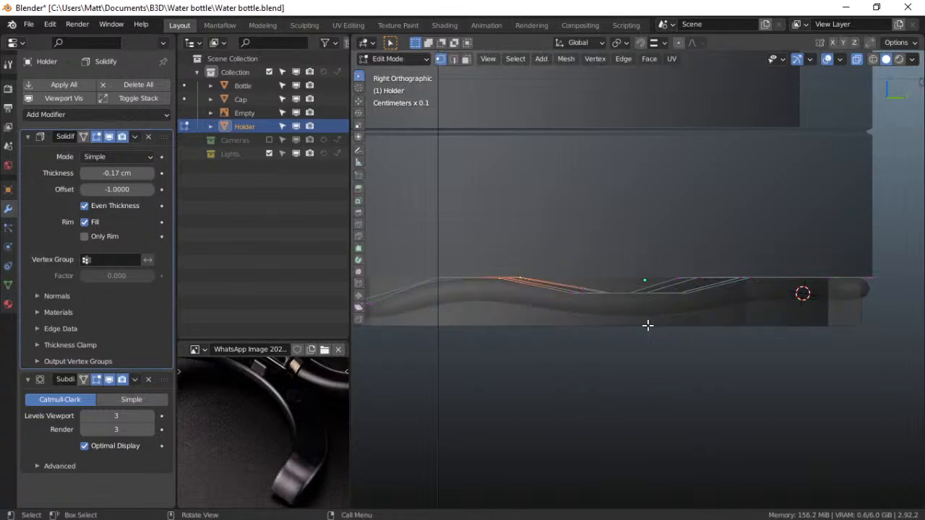
{"action": "middle_click_drag", "start_coordinate": [413, 261], "coordinate": [496, 258], "text": "shift"}
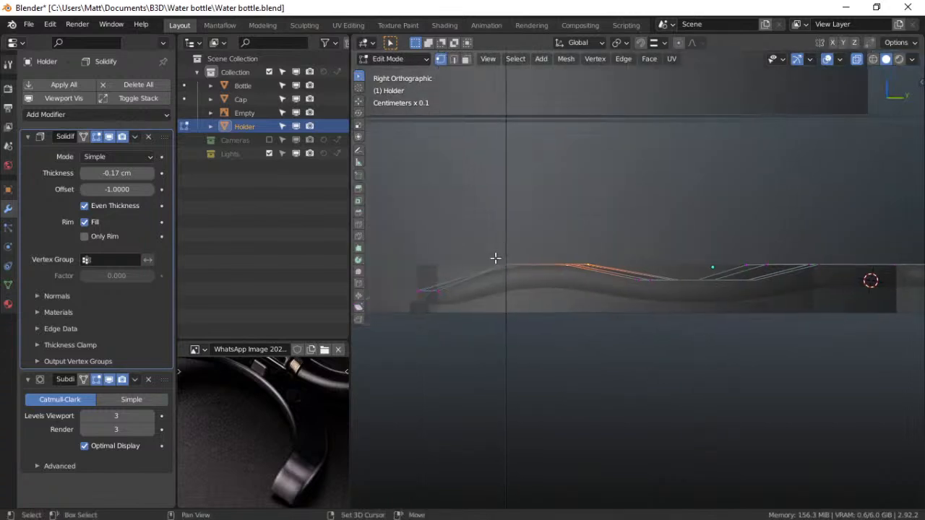
{"action": "left_click", "coordinate": [419, 268]}
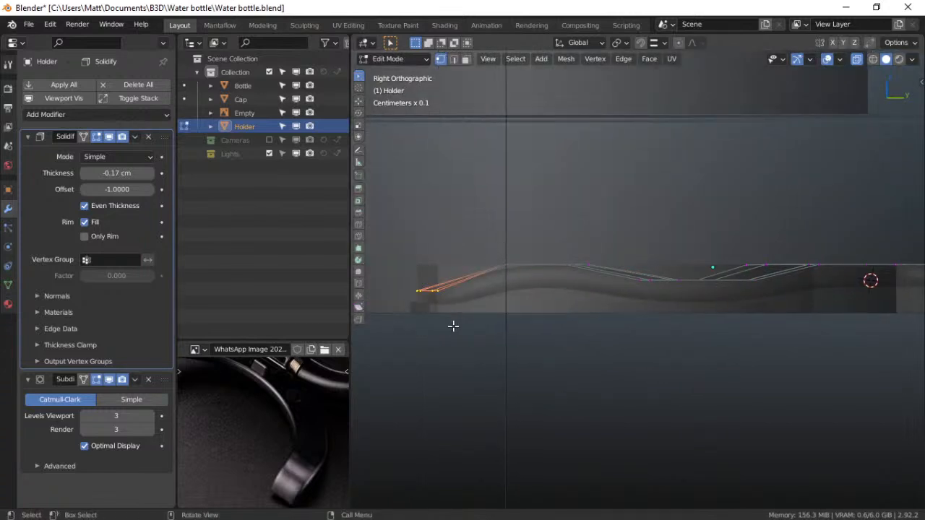
{"action": "key", "text": "g"}
{"action": "key", "text": "z"}
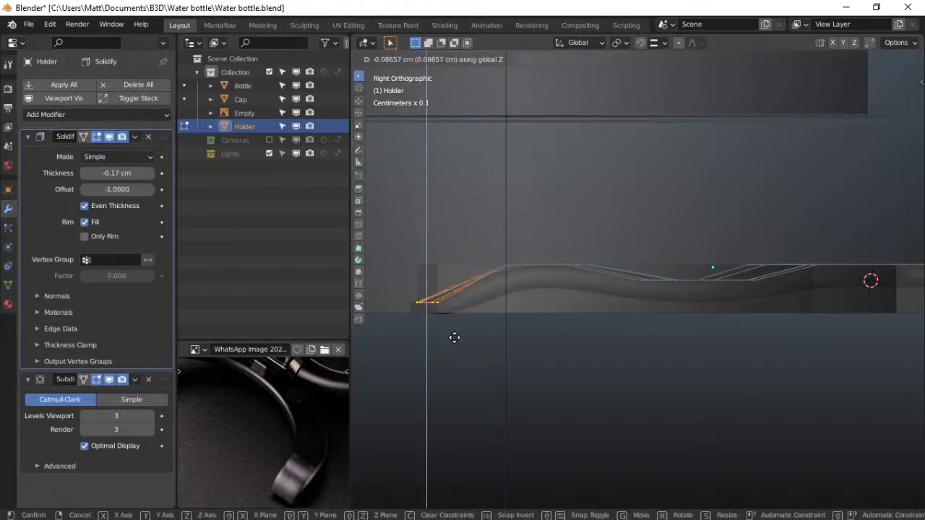
{"action": "left_click", "coordinate": [453, 337]}
Shift the vertices at the bend next to the Holder's open ends about 0.27 cm along negative Y
{"action": "left_click_drag", "start_coordinate": [491, 231], "coordinate": [544, 333]}
{"action": "key", "text": "g"}
{"action": "key", "text": "y"}
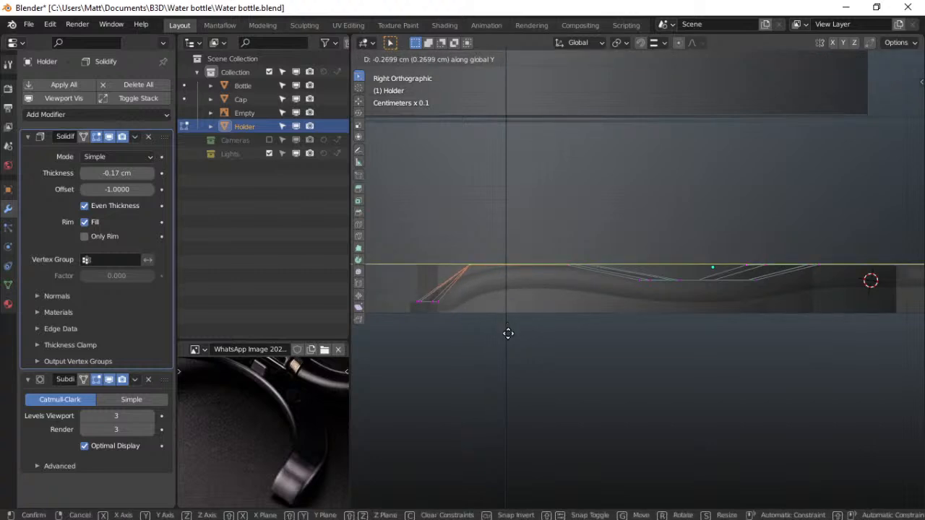
{"action": "left_click", "coordinate": [506, 349]}
{"action": "left_click_drag", "start_coordinate": [407, 280], "coordinate": [458, 340]}
{"action": "key", "text": "g"}
{"action": "key", "text": "z"}
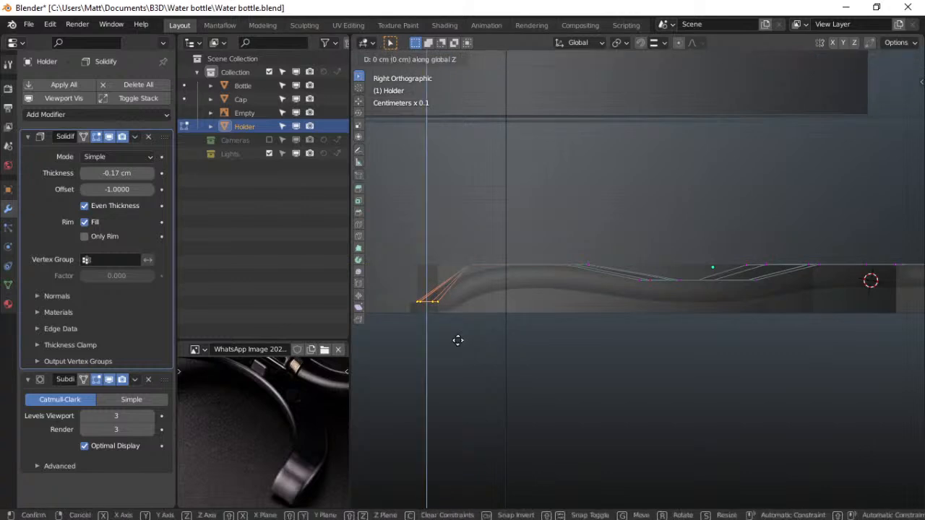
{"action": "right_click", "coordinate": [458, 341]}
Bevel the bend next to the Holder's open ends with 3 segments and a width of about 0.39 cm
{"action": "left_click", "coordinate": [467, 264]}
{"action": "key", "text": "ctrl+b"}
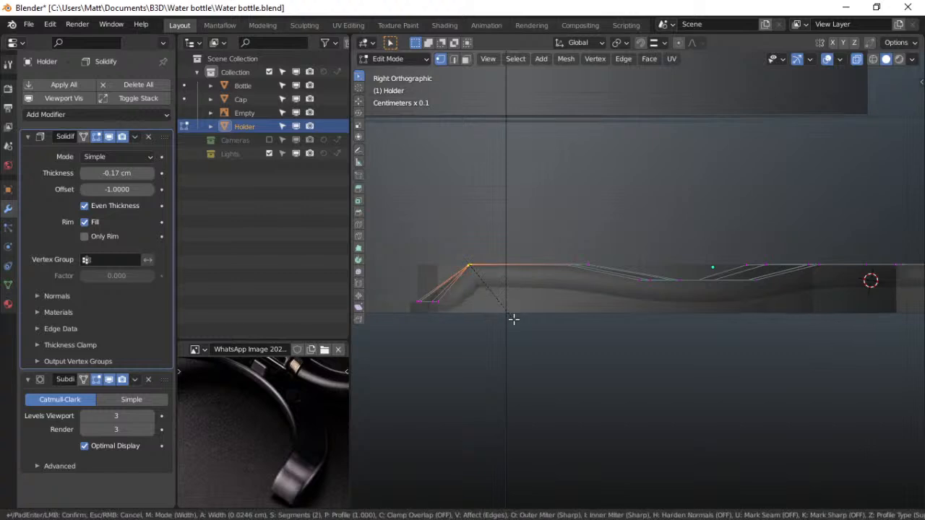
{"action": "scroll", "coordinate": [516, 322], "scroll_direction": "up", "scroll_amount": 1}
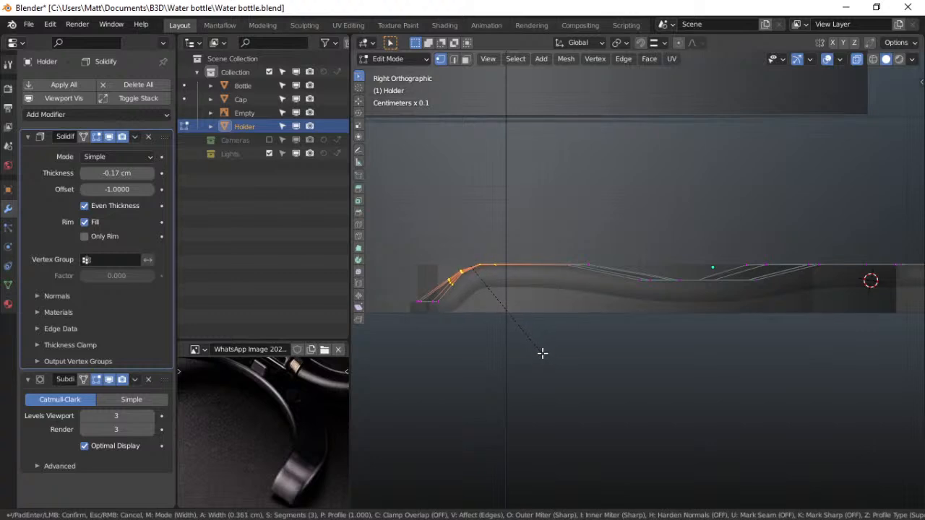
{"action": "scroll", "coordinate": [539, 357], "scroll_direction": "up", "scroll_amount": 1}
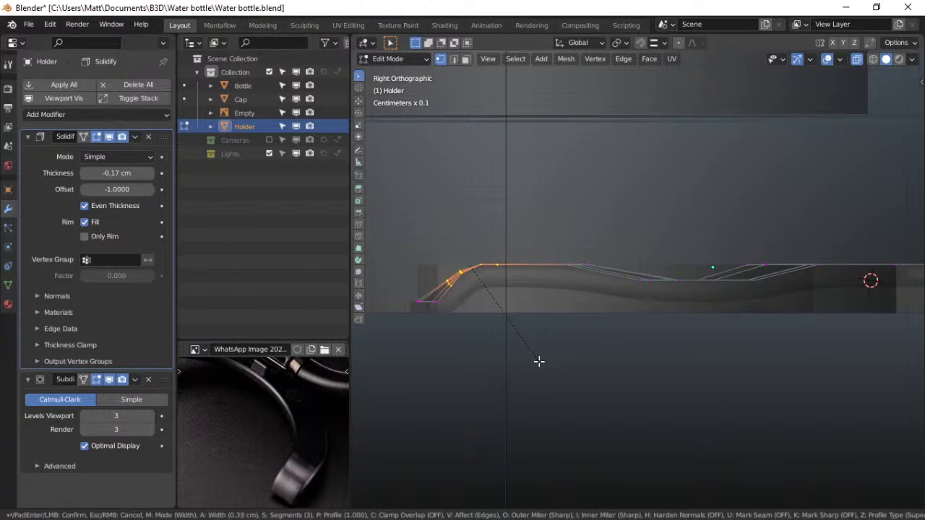
{"action": "left_click", "coordinate": [537, 359]}
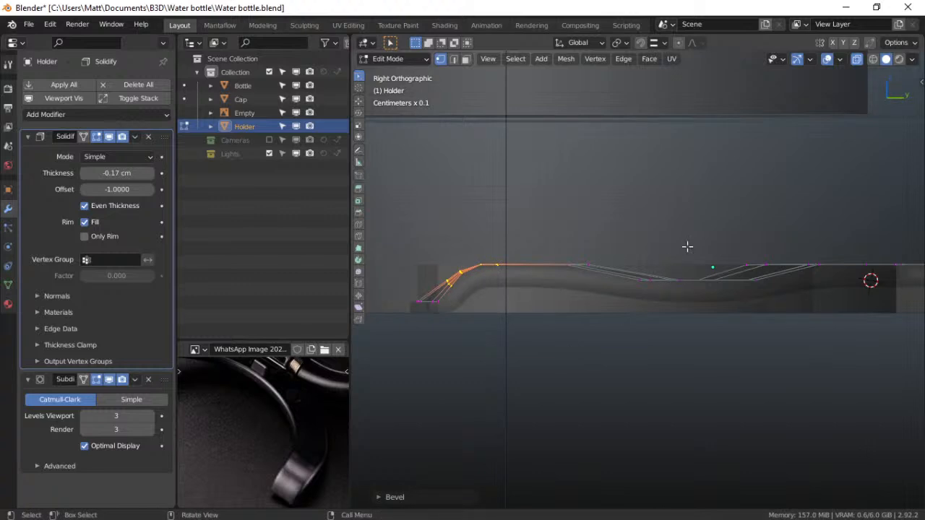
Isolate the Holder in the top view and select only the matching mid-arc sections on both sides of the arc
{"action": "key", "text": "KP_Divide"}
{"action": "key", "text": "grave"}
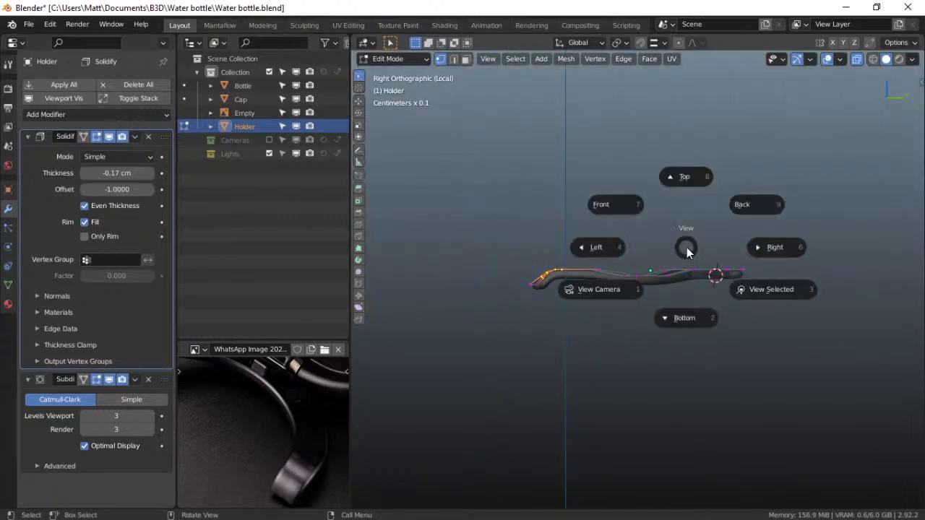
{"action": "left_click", "coordinate": [689, 180]}
{"action": "left_click_drag", "start_coordinate": [646, 161], "coordinate": [719, 202]}
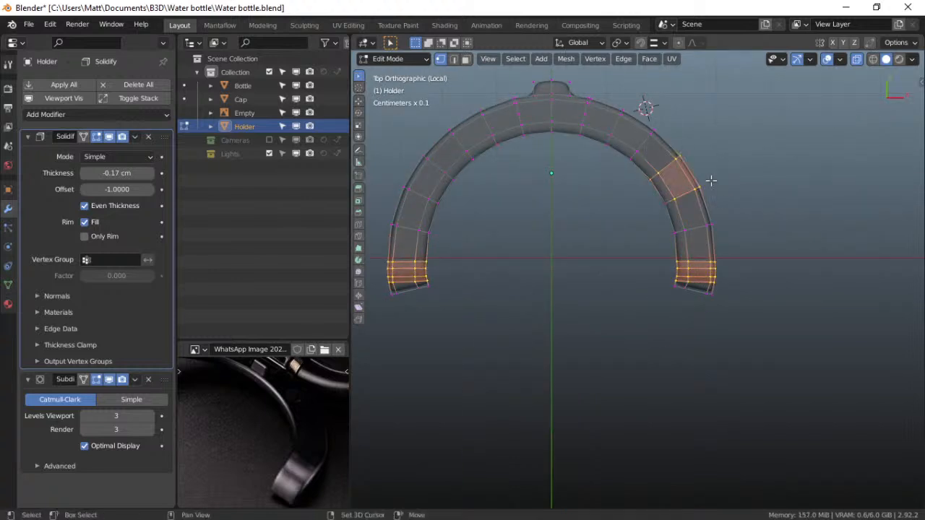
{"action": "key", "text": "alt+a"}
{"action": "key", "text": "b"}
{"action": "left_click_drag", "start_coordinate": [402, 156], "coordinate": [470, 221]}
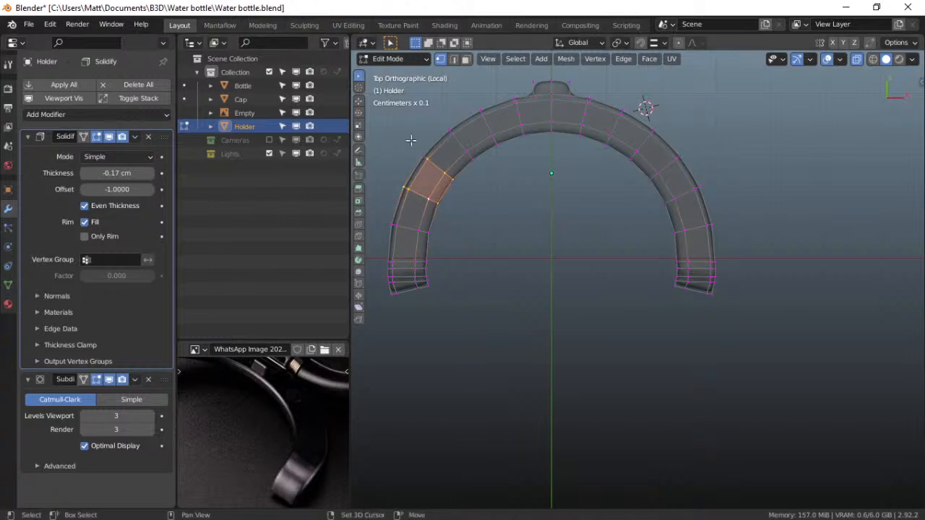
{"action": "key", "text": "b"}
{"action": "left_click_drag", "start_coordinate": [653, 164], "coordinate": [716, 210]}
{"action": "key", "text": "b"}
{"action": "left_click_drag", "start_coordinate": [667, 149], "coordinate": [708, 194]}
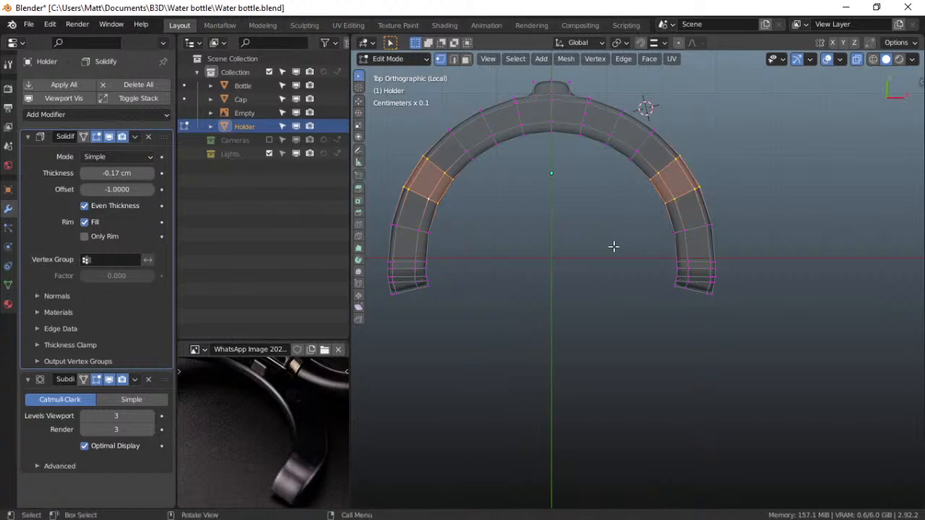
Back in the right view with the bottle shown, enable proportional editing and lower the selected mid-arc sections about 0.07 cm along Z
{"action": "key", "text": "grave"}
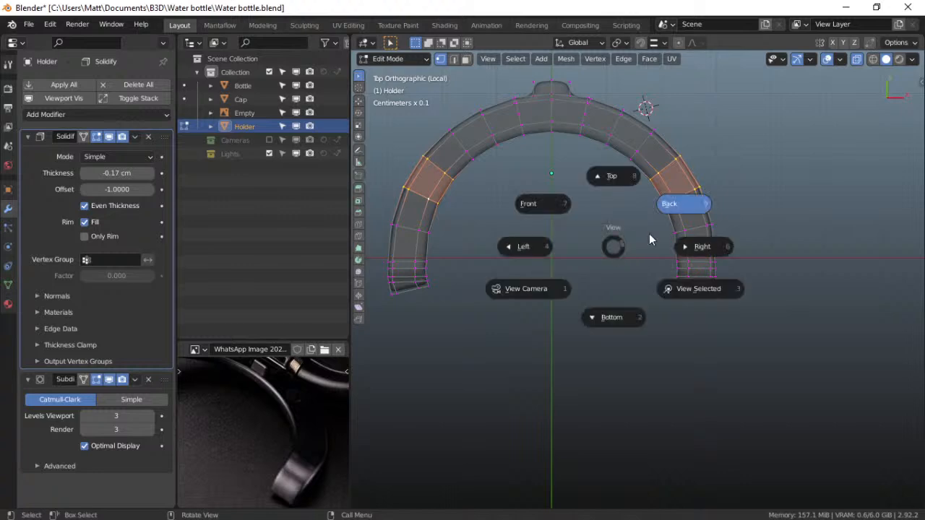
{"action": "left_click", "coordinate": [675, 234]}
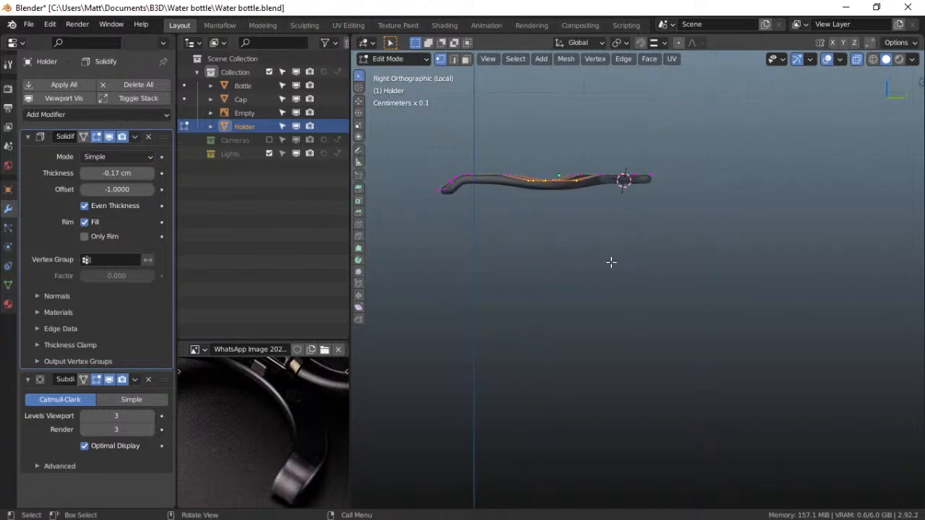
{"action": "key", "text": "KP_Divide"}
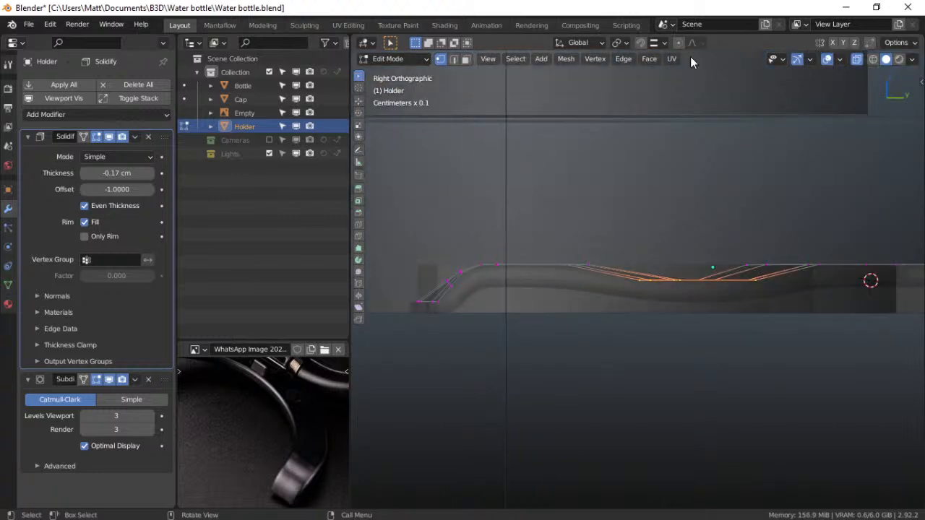
{"action": "left_click", "coordinate": [678, 43]}
{"action": "key", "text": "g"}
{"action": "key", "text": "z"}
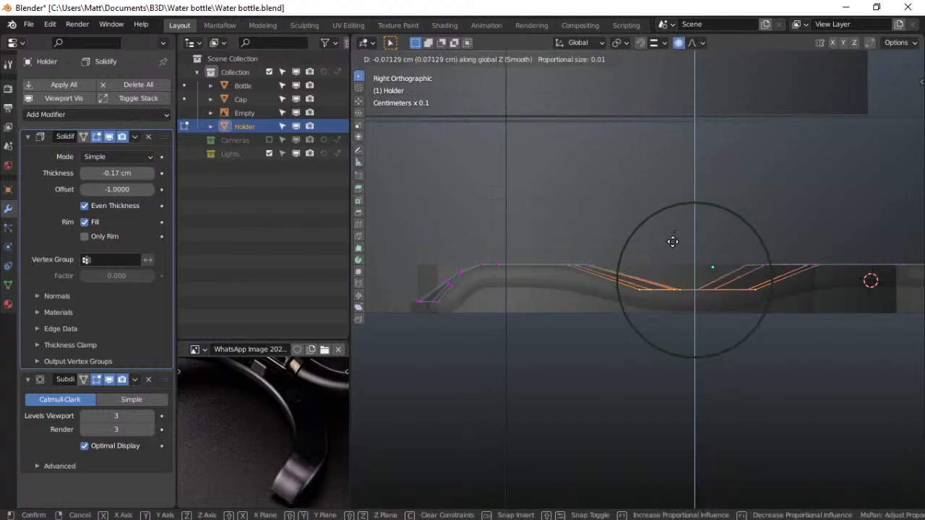
{"action": "scroll", "coordinate": [673, 242], "scroll_direction": "up", "scroll_amount": 3}
{"action": "scroll", "coordinate": [672, 243], "scroll_direction": "down", "scroll_amount": 5}
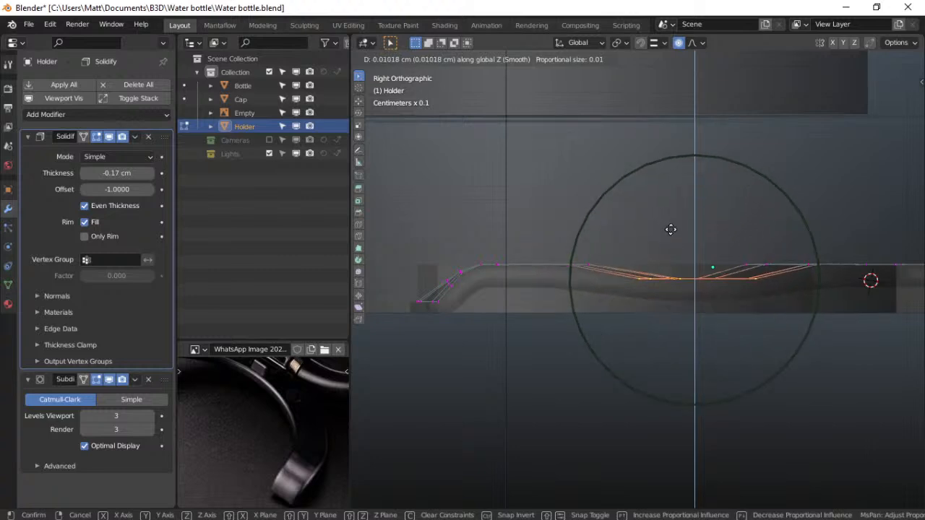
{"action": "scroll", "coordinate": [666, 245], "scroll_direction": "up", "scroll_amount": 1}
{"action": "scroll", "coordinate": [666, 245], "scroll_direction": "up", "scroll_amount": 3}
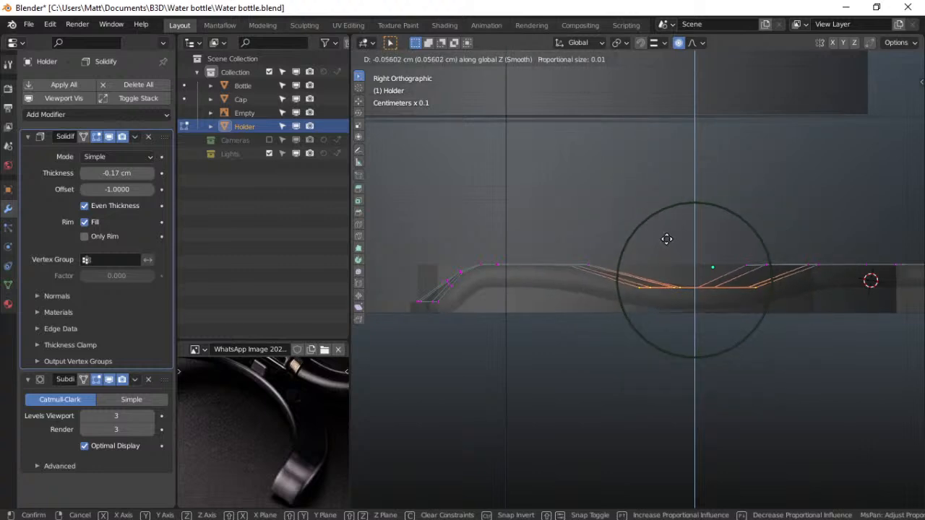
{"action": "left_click", "coordinate": [666, 245]}
Bevel the edges between the lowered sections and the open ends with one segment about 0.56 cm wide, and return to Object Mode
{"action": "left_click_drag", "start_coordinate": [523, 215], "coordinate": [625, 312]}
{"action": "key", "text": "ctrl+b"}
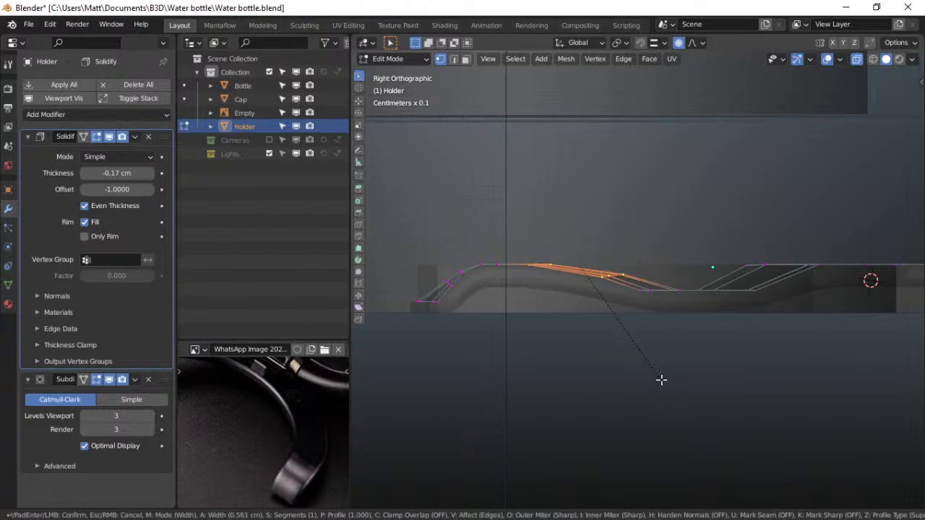
{"action": "left_click", "coordinate": [662, 377]}
{"action": "key", "text": "ctrl+Tab"}
{"action": "left_click", "coordinate": [584, 371]}
{"action": "scroll", "coordinate": [631, 365], "scroll_direction": "down", "scroll_amount": 1}
{"action": "scroll", "coordinate": [630, 365], "scroll_direction": "up", "scroll_amount": 1}
{"action": "scroll", "coordinate": [630, 365], "scroll_direction": "down", "scroll_amount": 2}
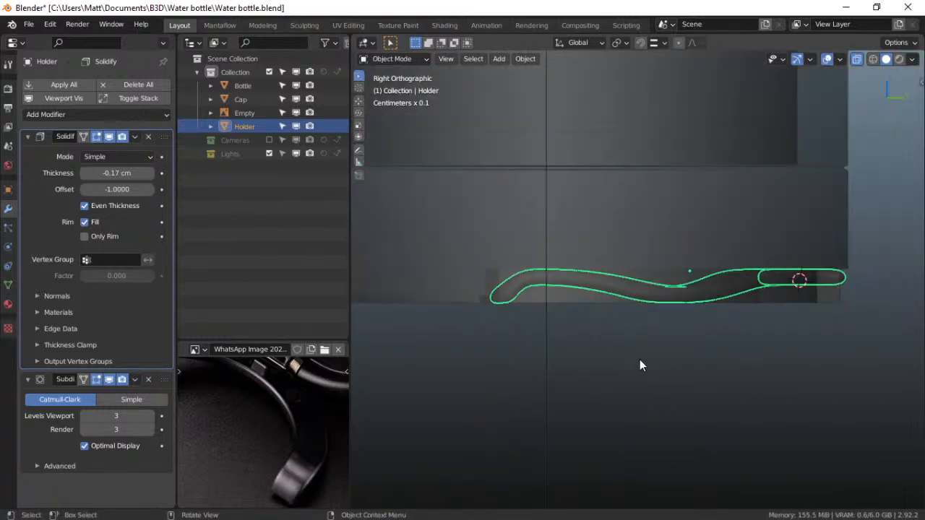
Turn off X-ray, collapse the Holder's Solidify and Subdivision modifier settings, and show the bottle's underside in the bottom view
{"action": "left_click", "coordinate": [856, 60]}
{"action": "middle_click_drag", "start_coordinate": [734, 235], "coordinate": [541, 284]}
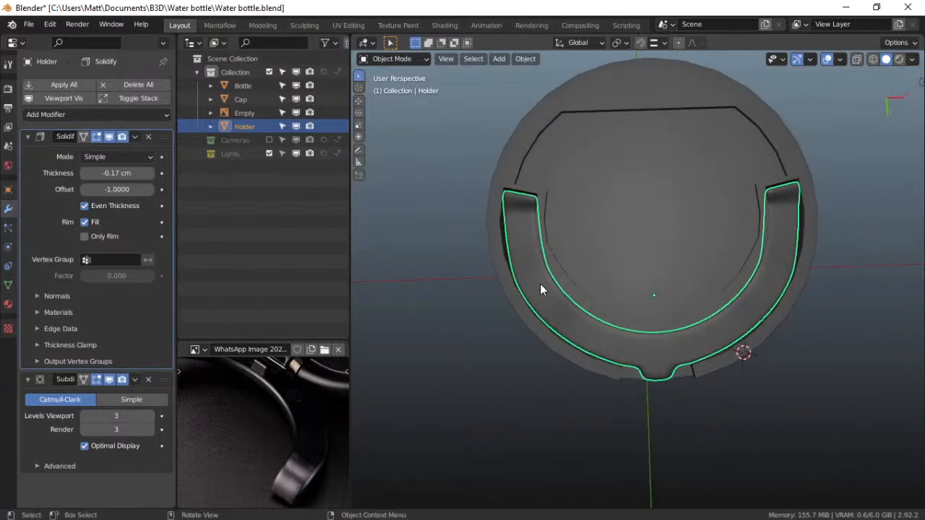
{"action": "left_click", "coordinate": [27, 137]}
{"action": "left_click", "coordinate": [28, 156]}
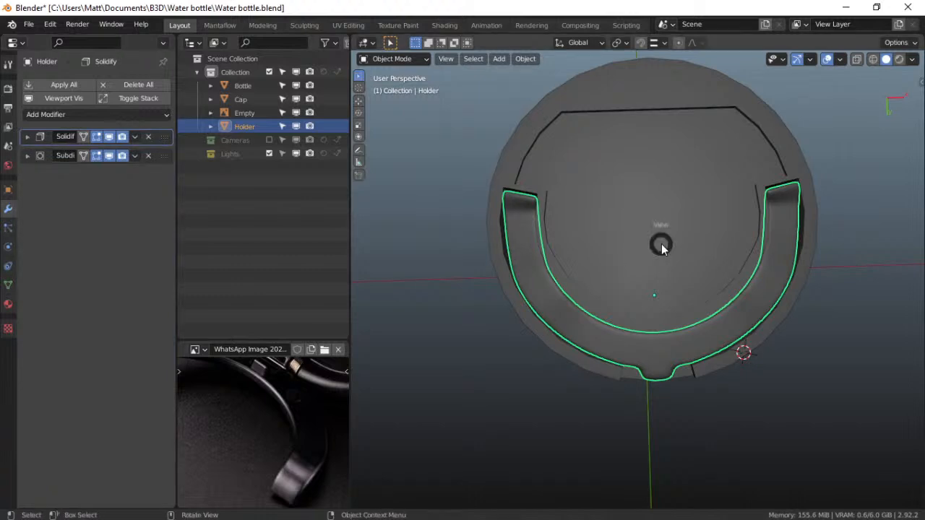
{"action": "left_click", "coordinate": [663, 313]}
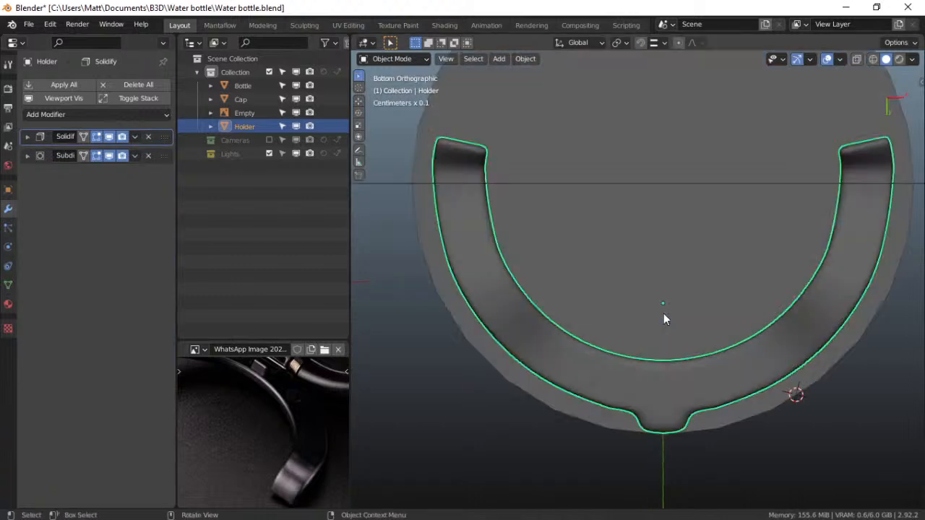
{"action": "scroll", "coordinate": [663, 313], "scroll_direction": "up", "scroll_amount": 1}
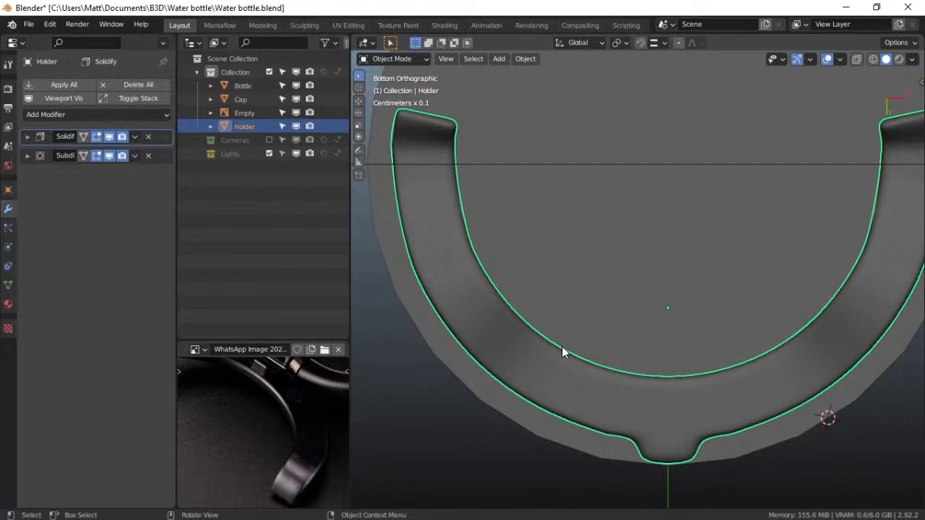
Enter Edit Mode on the Holder, isolate it from the bottle, and show it in the top view
{"action": "key", "text": "ctrl+Tab"}
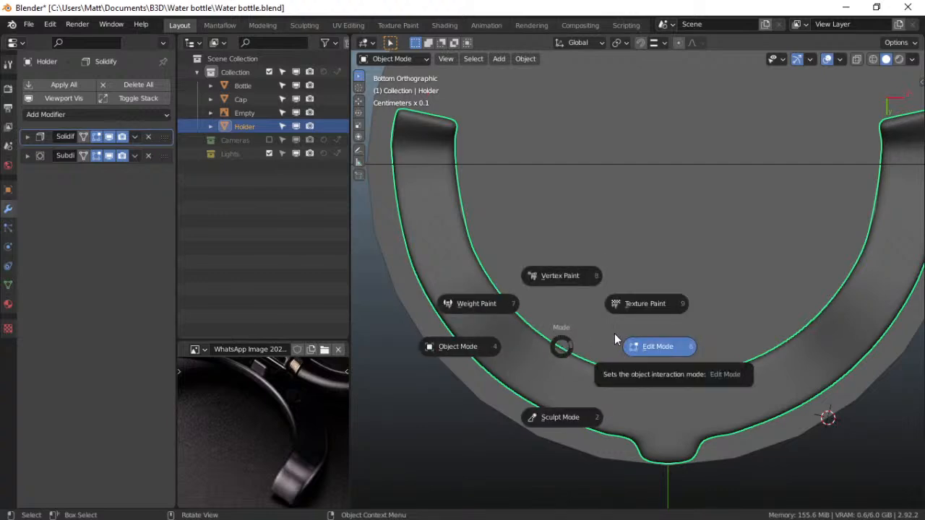
{"action": "key", "text": "Escape"}
{"action": "key", "text": "ctrl+Tab"}
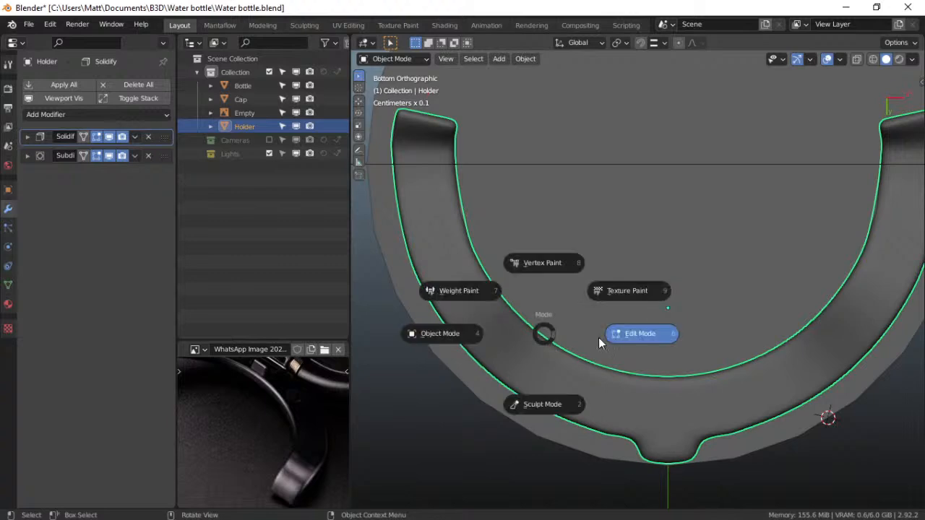
{"action": "left_click", "coordinate": [625, 338]}
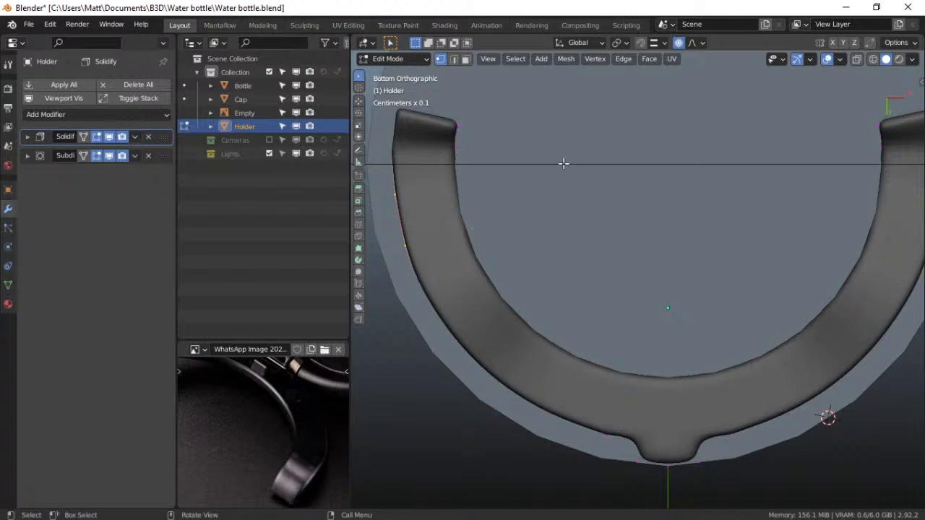
{"action": "key", "text": "ctrl+Tab"}
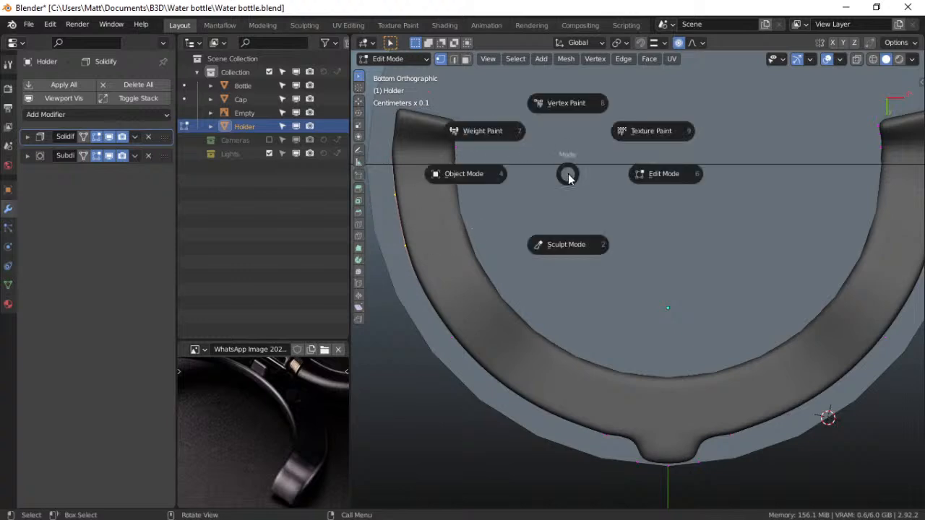
{"action": "left_click", "coordinate": [652, 182]}
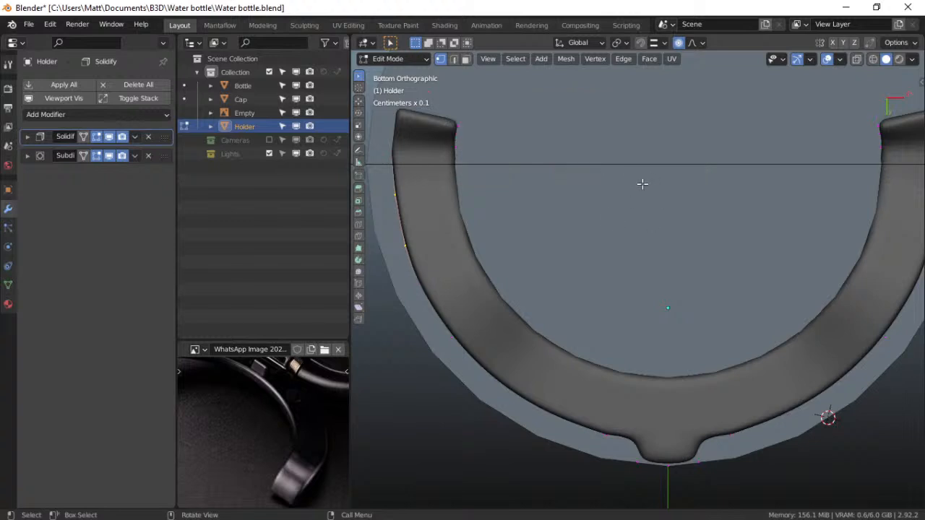
{"action": "key", "text": "KP_Divide"}
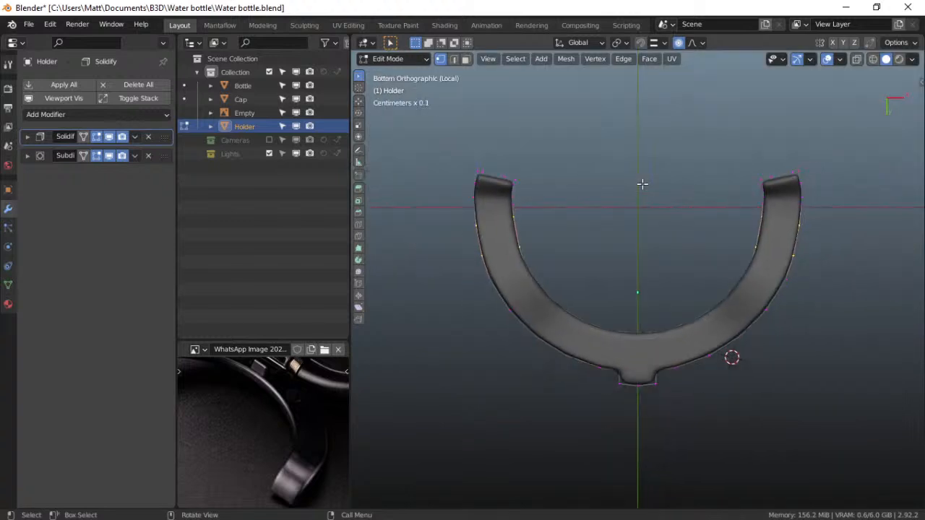
{"action": "key", "text": "ctrl+Tab"}
{"action": "key", "text": "Escape"}
{"action": "key", "text": "grave"}
{"action": "left_click", "coordinate": [613, 80]}
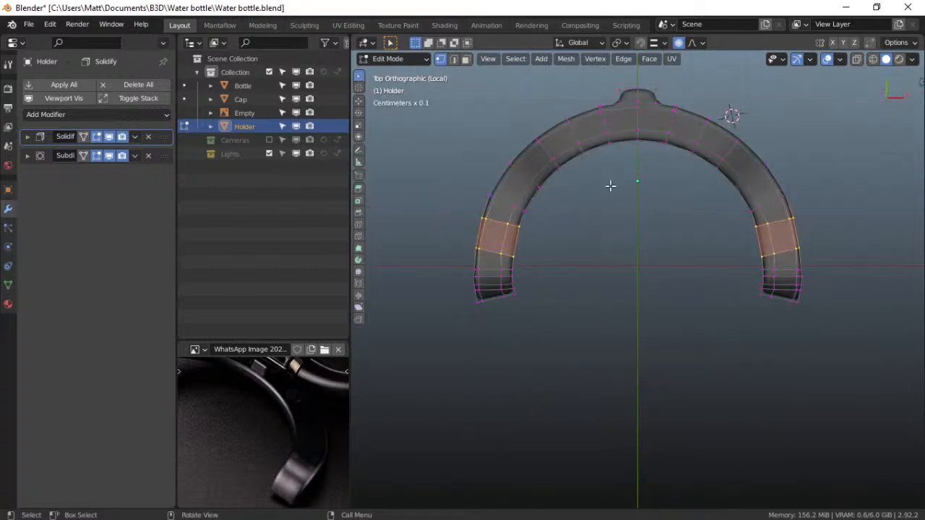
{"action": "scroll", "coordinate": [611, 186], "scroll_direction": "up", "scroll_amount": 3}
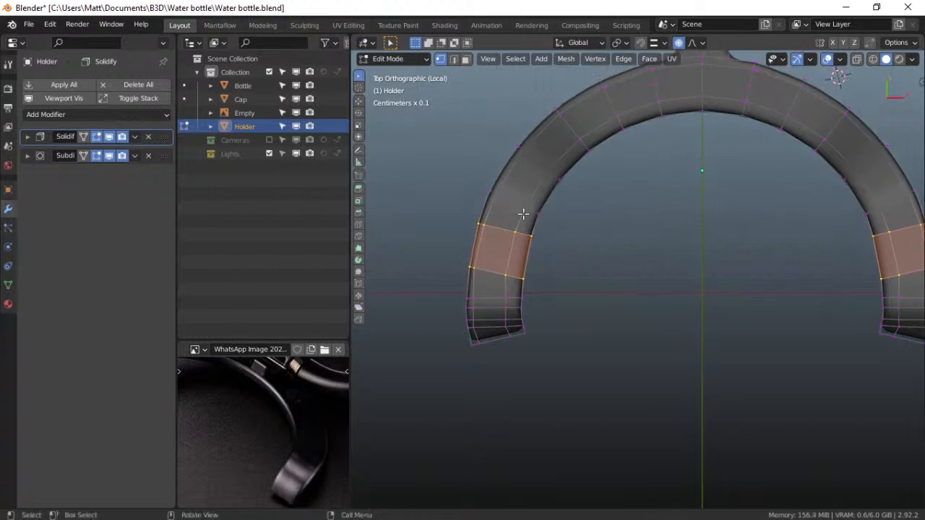
Slide the Holder's inner edge loop about 0.38 toward the inner rim and delete the rim's boundary vertices
{"action": "left_click", "coordinate": [524, 212], "text": "alt"}
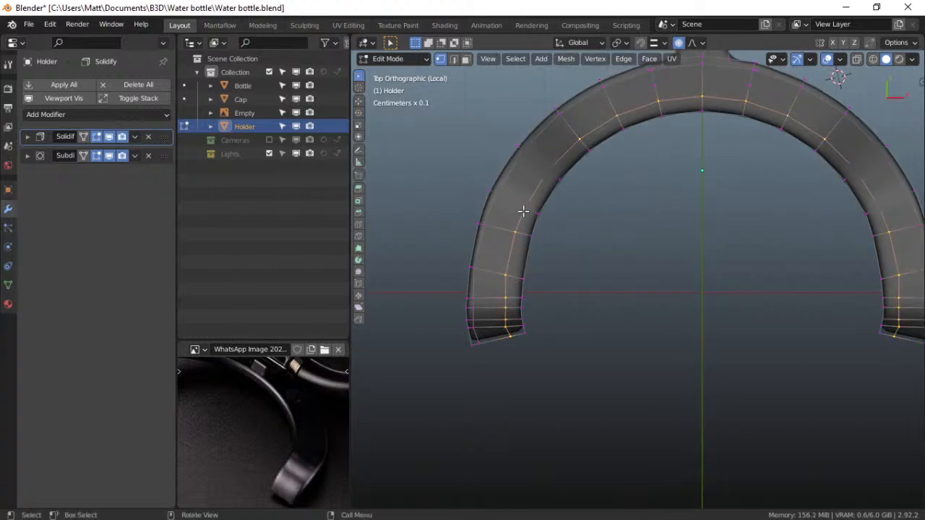
{"action": "key", "text": "g"}
{"action": "key", "text": "g"}
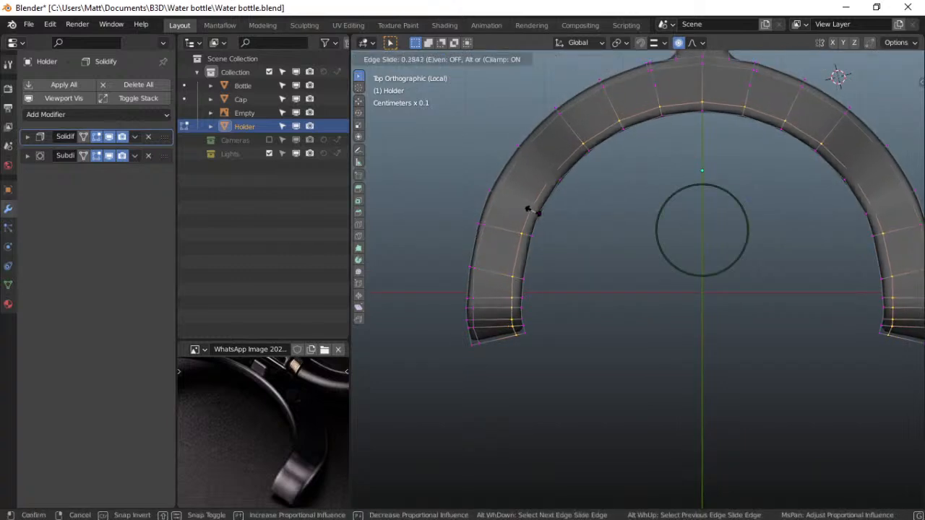
{"action": "left_click", "coordinate": [534, 211]}
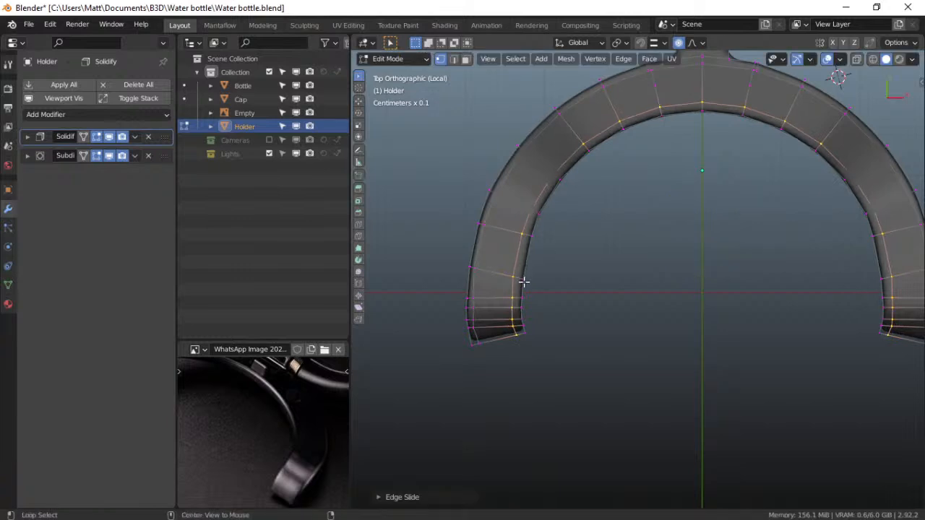
{"action": "key", "text": "x"}
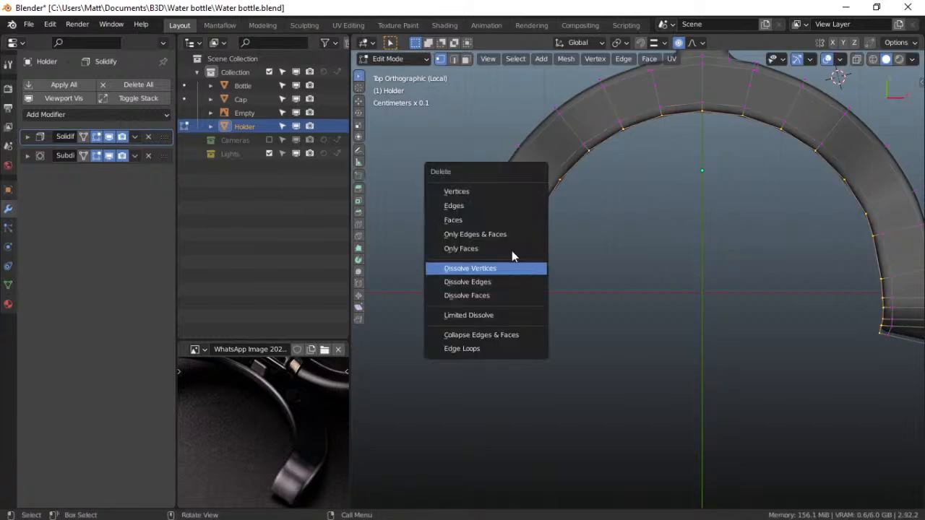
{"action": "left_click", "coordinate": [496, 194]}
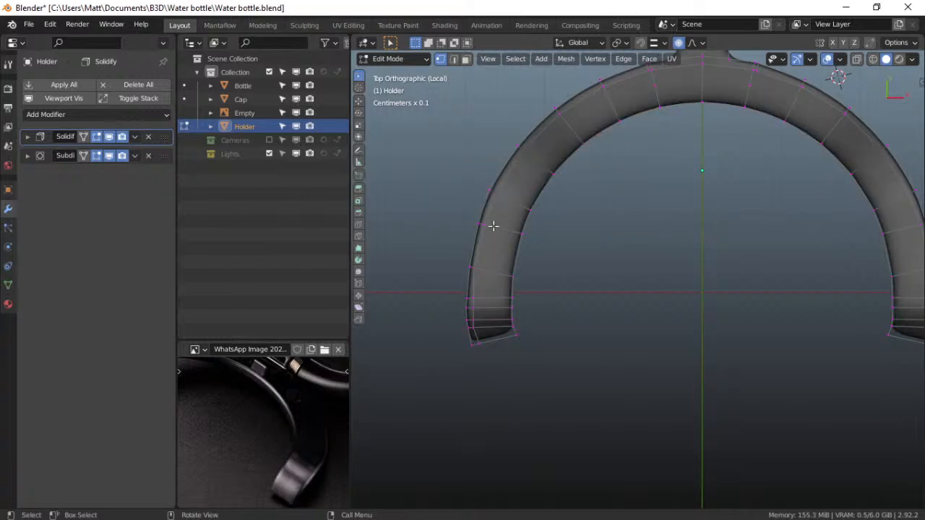
Try to dissolve the full edge loop running parallel to the Holder's outer rim, and undo it
{"action": "left_click", "coordinate": [473, 306], "text": "alt"}
{"action": "key", "text": "x"}
{"action": "left_click", "coordinate": [486, 301]}
{"action": "middle_click_drag", "start_coordinate": [838, 140], "coordinate": [801, 149], "text": "shift"}
{"action": "left_click", "coordinate": [768, 99], "text": "alt+shift"}
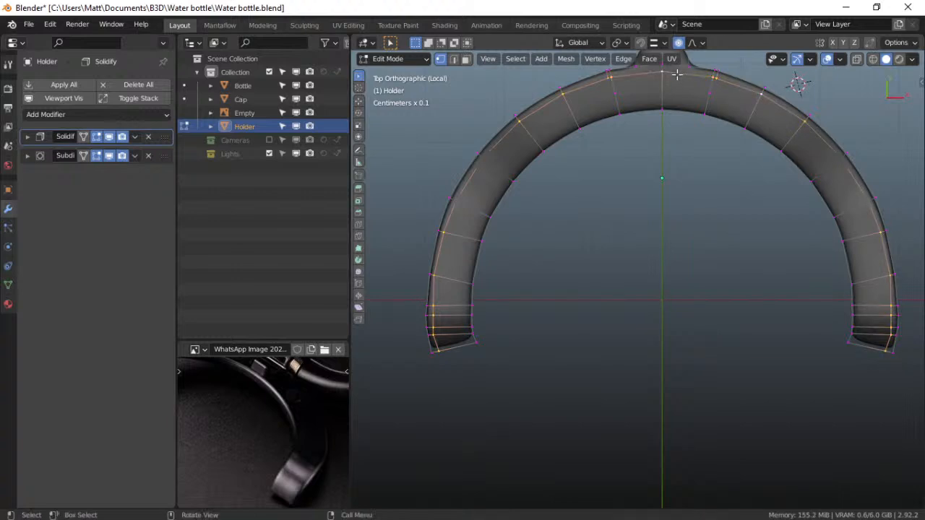
{"action": "key", "text": "x"}
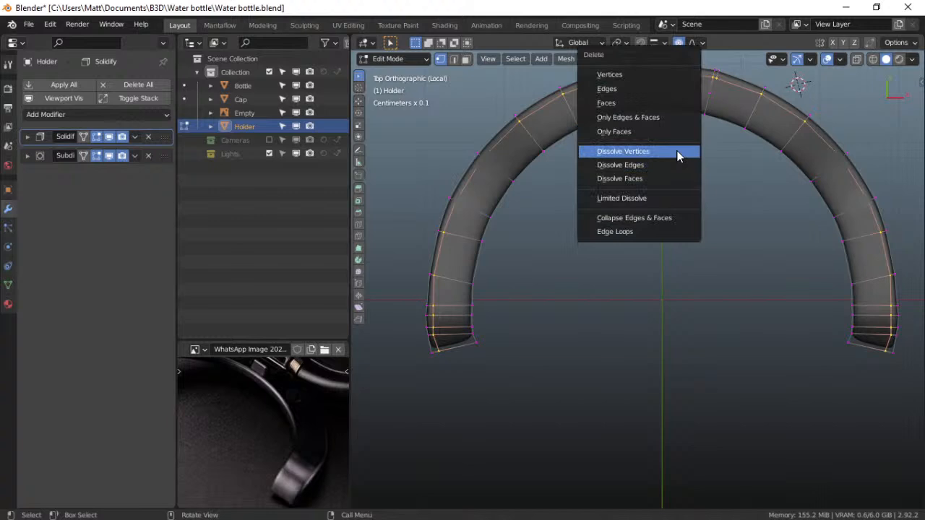
{"action": "left_click", "coordinate": [676, 151]}
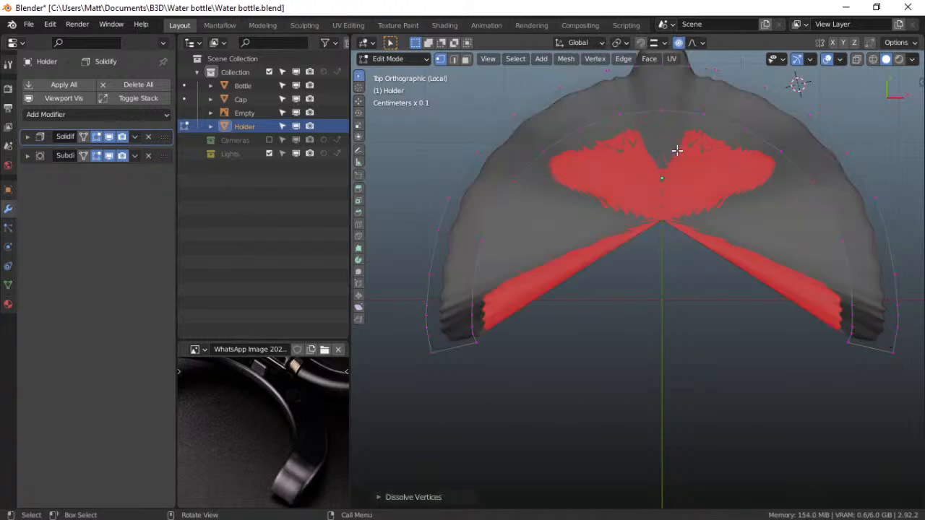
{"action": "key", "text": "ctrl+z"}
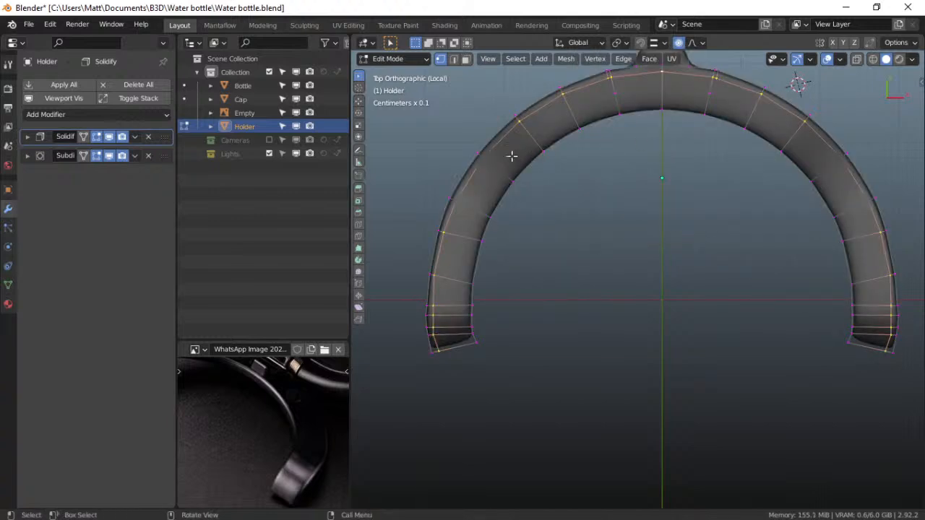
Try to dissolve only the two side portions of the loop along the outer rim, leaving out the tab section, and undo it
{"action": "left_click", "coordinate": [504, 143], "text": "alt"}
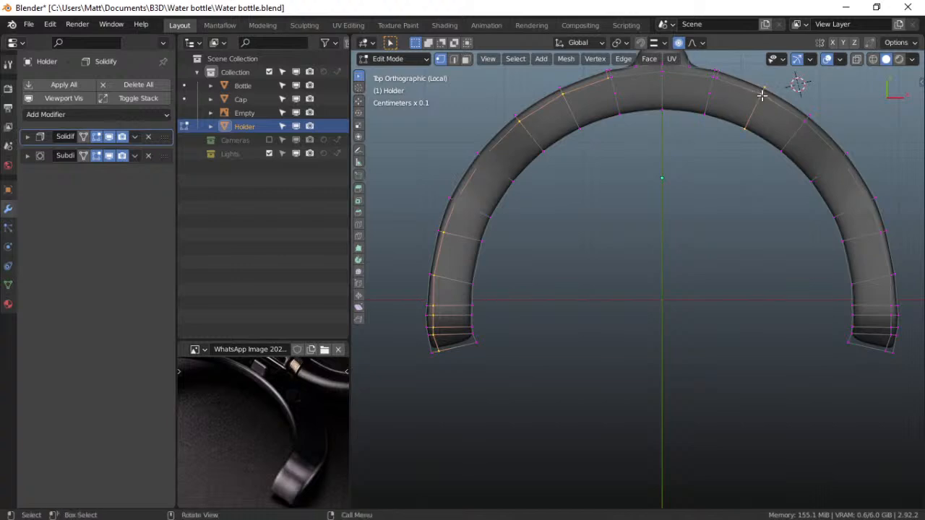
{"action": "key", "text": "alt+z"}
{"action": "key", "text": "alt+z"}
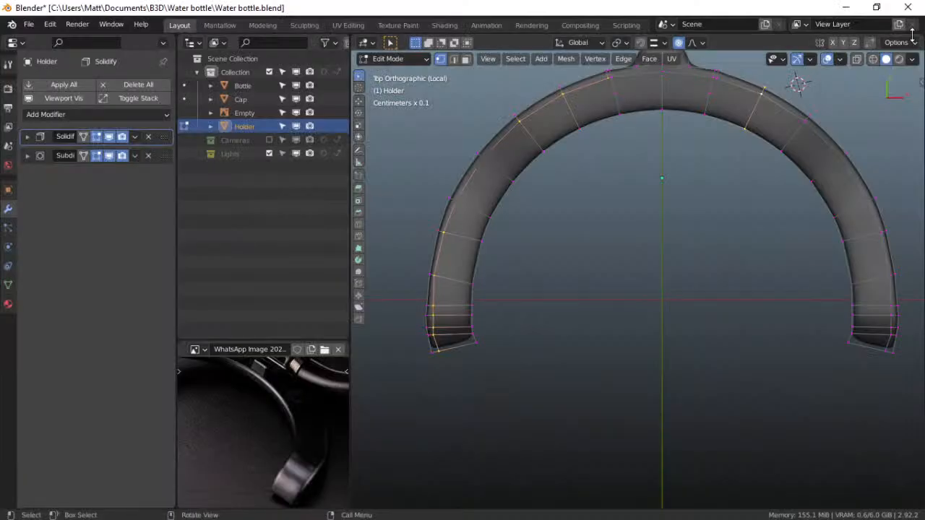
{"action": "left_click", "coordinate": [728, 90]}
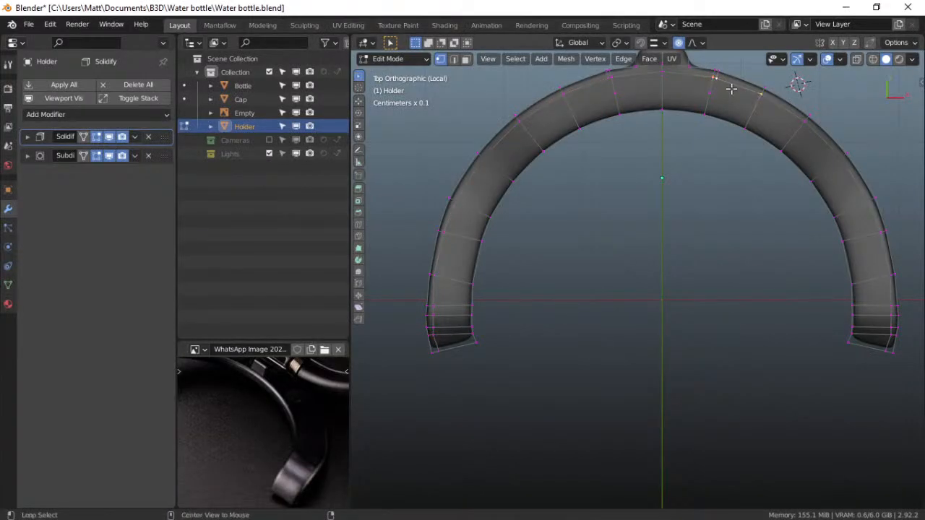
{"action": "left_click", "coordinate": [768, 103], "text": "alt"}
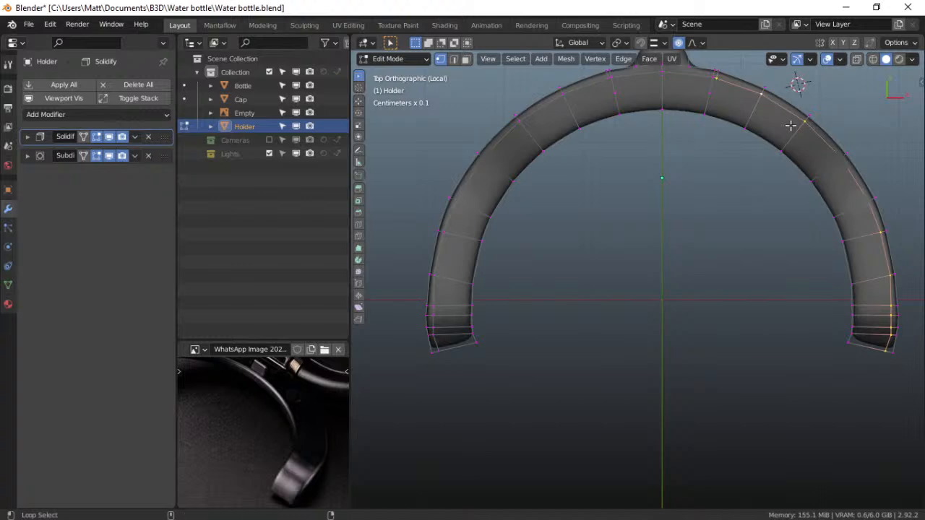
{"action": "left_click", "coordinate": [547, 104], "text": "alt+shift"}
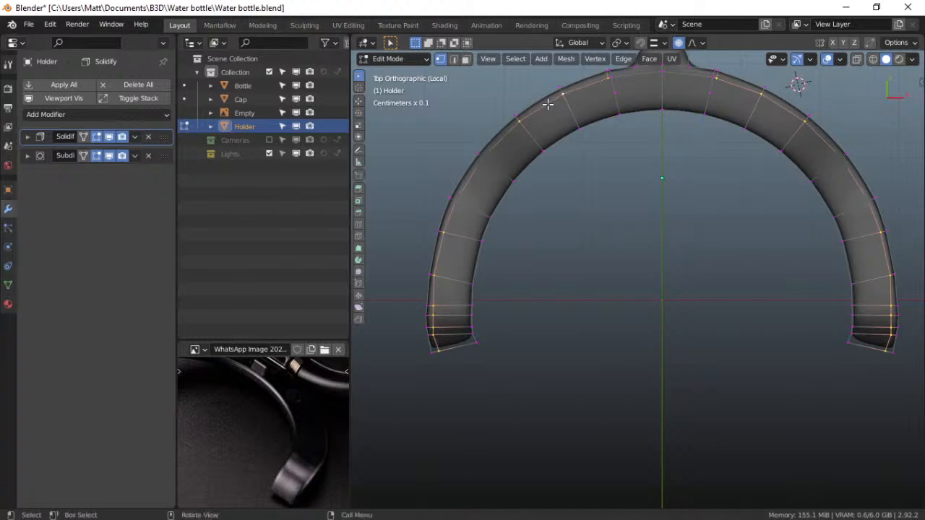
{"action": "key", "text": "x"}
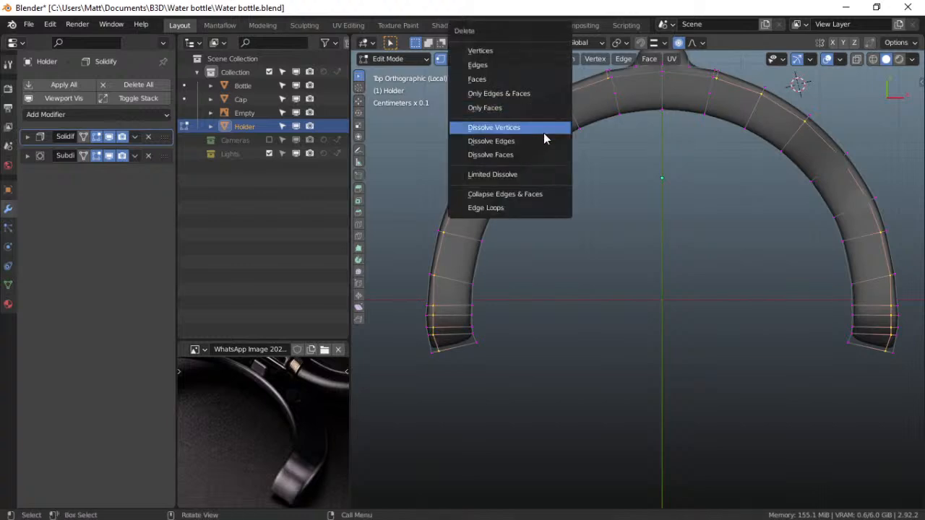
{"action": "left_click", "coordinate": [544, 132]}
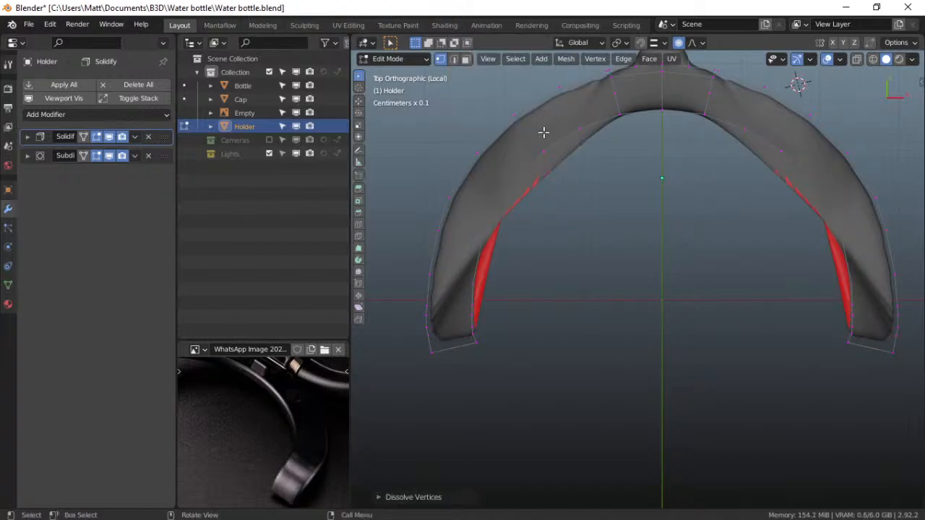
{"action": "key", "text": "alt+z"}
{"action": "key", "text": "alt+z"}
{"action": "key", "text": "ctrl+z"}
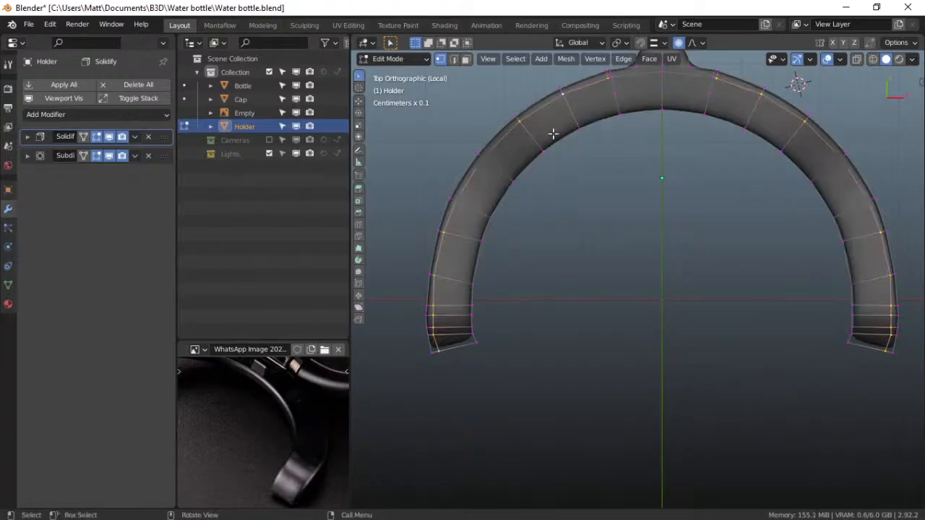
Add two loop cuts across the Holder's middle tab, slid about -0.65 toward its tip and 0.44 toward its base
{"action": "key", "text": "ctrl+Tab"}
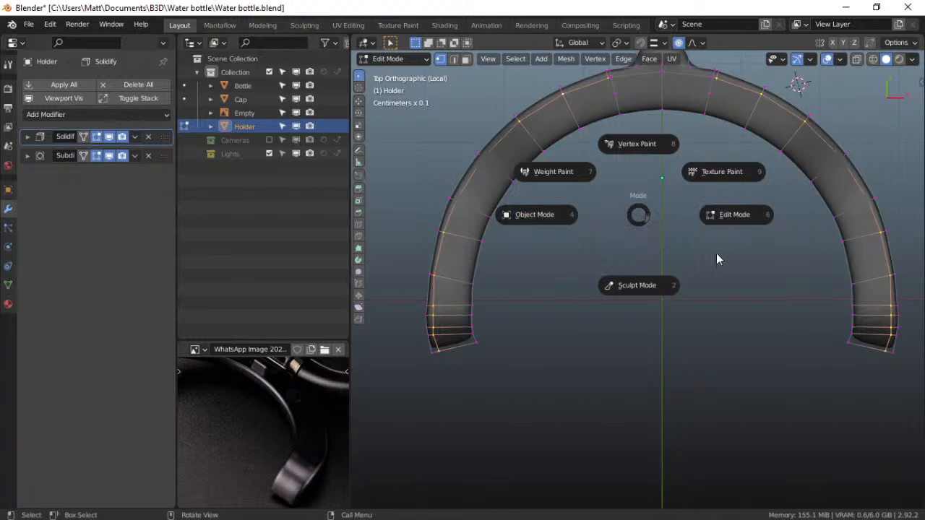
{"action": "left_click", "coordinate": [570, 227]}
{"action": "middle_click_drag", "start_coordinate": [571, 227], "coordinate": [482, 241]}
{"action": "key", "text": "Tab"}
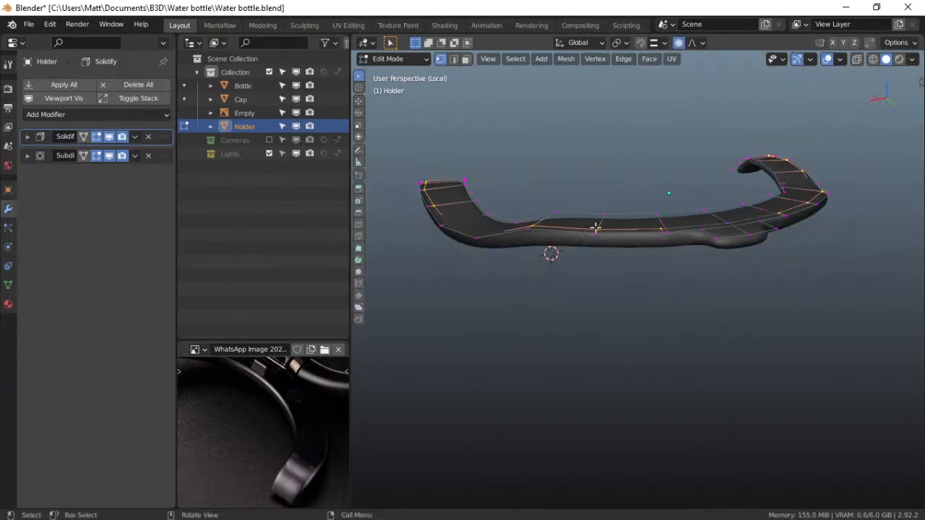
{"action": "middle_click_drag", "start_coordinate": [720, 246], "coordinate": [766, 269]}
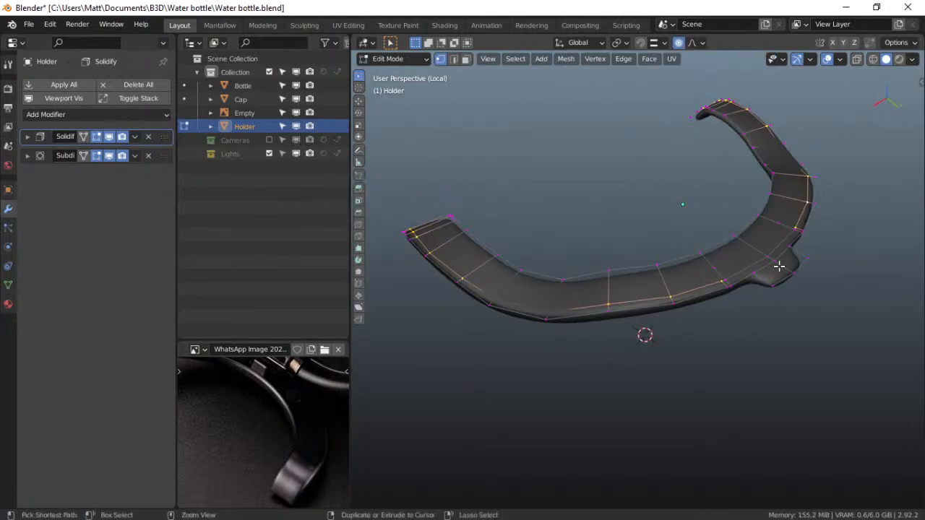
{"action": "key", "text": "ctrl+r"}
{"action": "left_click", "coordinate": [776, 269]}
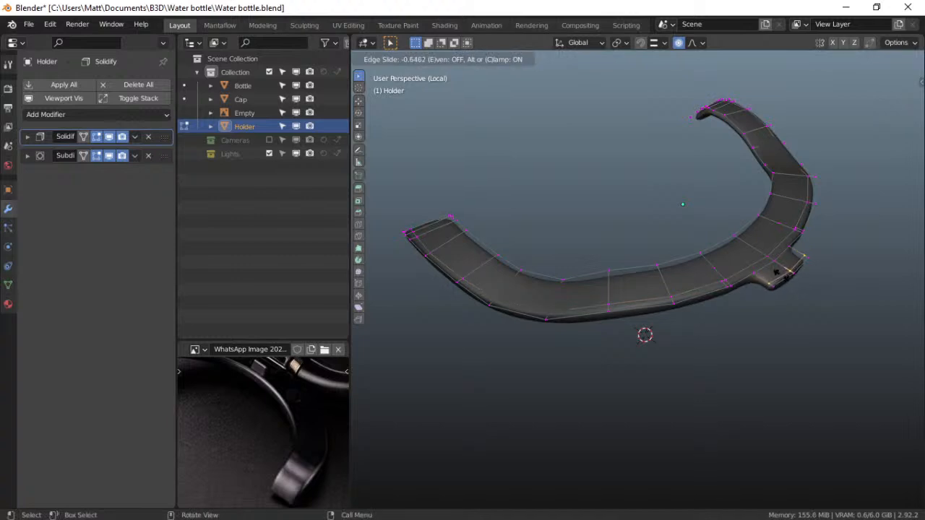
{"action": "left_click", "coordinate": [782, 271]}
{"action": "key", "text": "ctrl+r"}
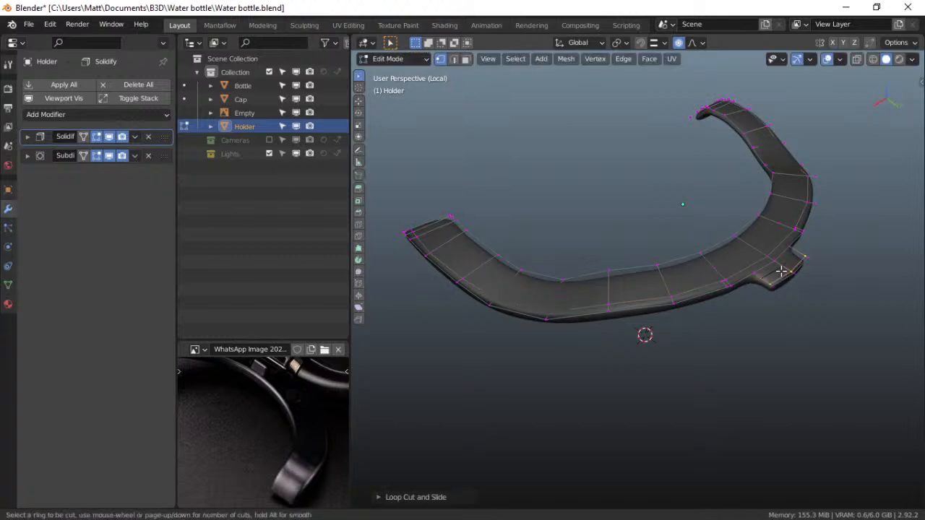
{"action": "left_click", "coordinate": [782, 268]}
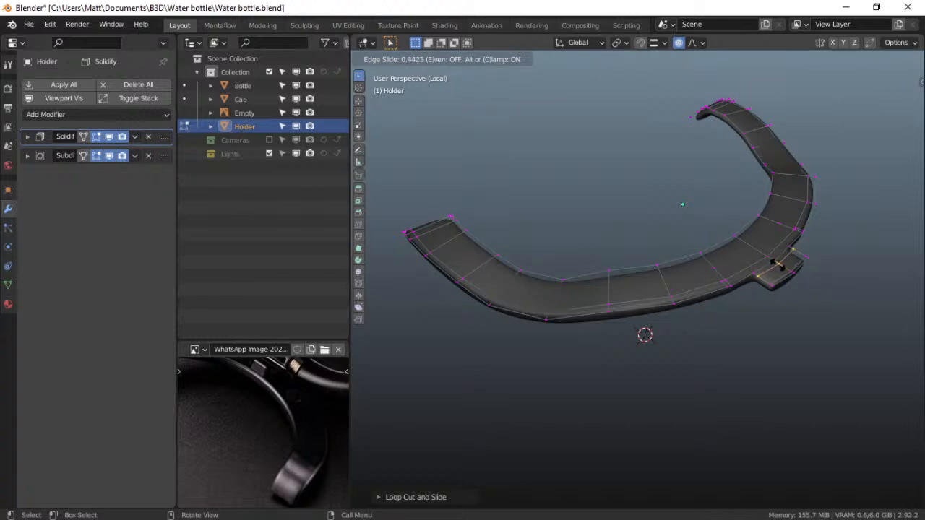
{"action": "left_click", "coordinate": [779, 266]}
Return to Object Mode, show the Holder from below, and save the file
{"action": "key", "text": "ctrl+Tab"}
{"action": "left_click", "coordinate": [687, 274]}
{"action": "middle_click_drag", "start_coordinate": [680, 288], "coordinate": [668, 251]}
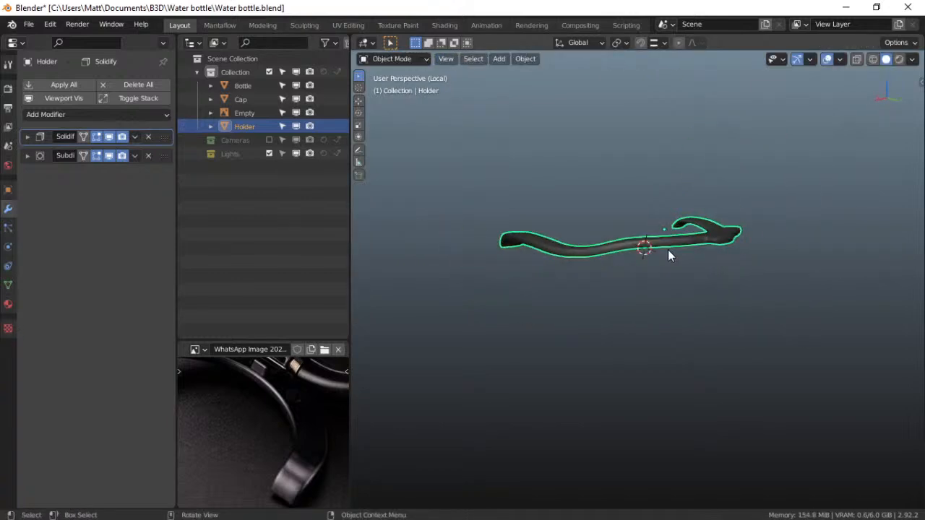
{"action": "key", "text": "ctrl+KP_7"}
{"action": "key", "text": "ctrl+s"}
With the whole bottle shown, examine from several angles how the Holder sits in the underside groove
{"action": "scroll", "coordinate": [668, 250], "scroll_direction": "down", "scroll_amount": 3}
{"action": "middle_click_drag", "start_coordinate": [636, 268], "coordinate": [654, 239]}
{"action": "left_click", "coordinate": [642, 235]}
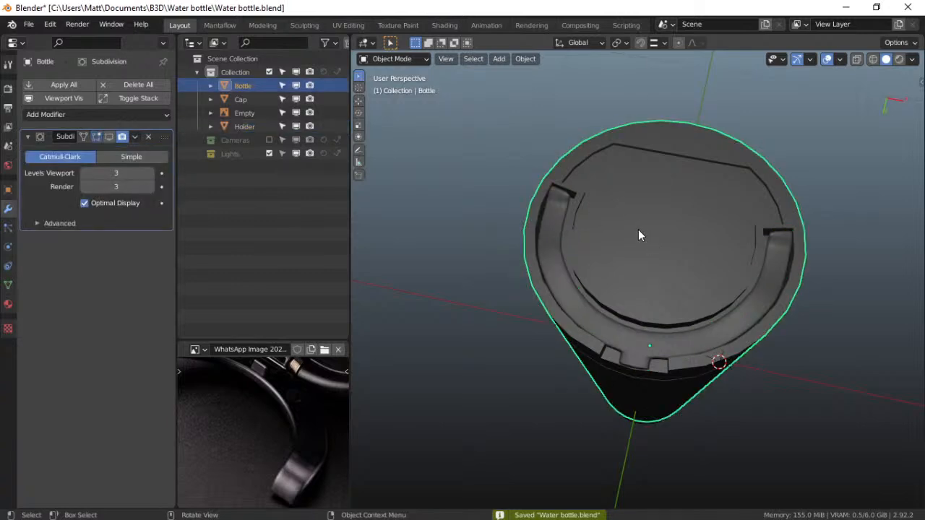
{"action": "middle_click_drag", "start_coordinate": [506, 269], "coordinate": [593, 279]}
{"action": "middle_click_drag", "start_coordinate": [588, 335], "coordinate": [590, 281]}
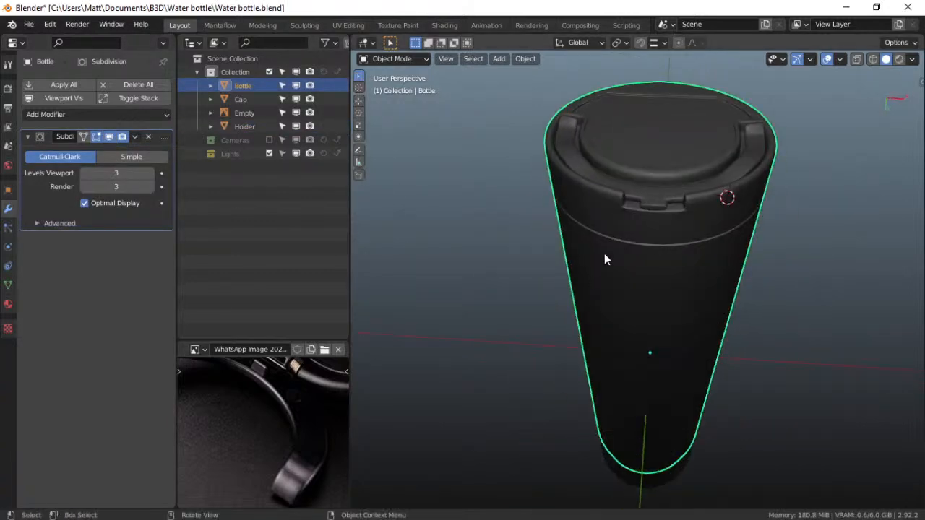
{"action": "middle_click_drag", "start_coordinate": [602, 244], "coordinate": [607, 277]}
Enter Edit Mode on the Holder and undo its tab loop cuts and inner rim trimming
{"action": "left_click", "coordinate": [607, 274]}
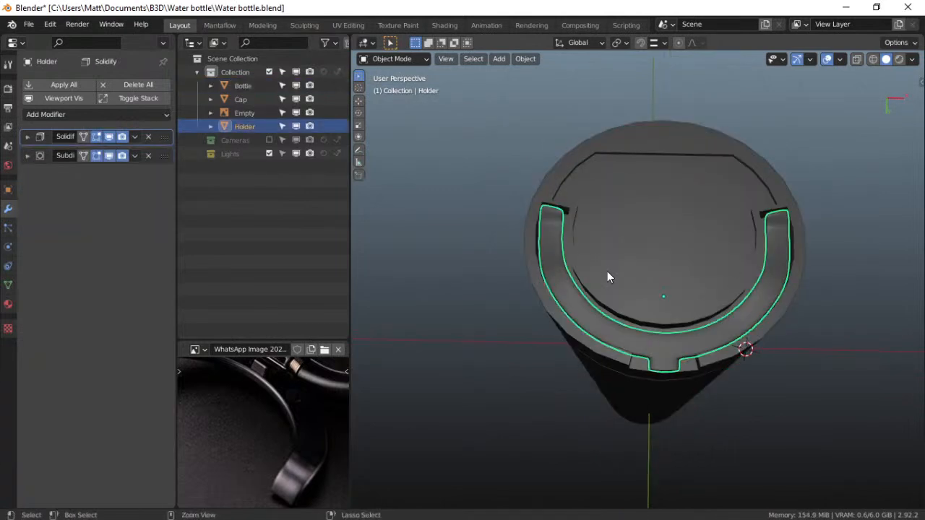
{"action": "key", "text": "Tab"}
{"action": "key", "text": "Tab"}
{"action": "key", "text": "Tab"}
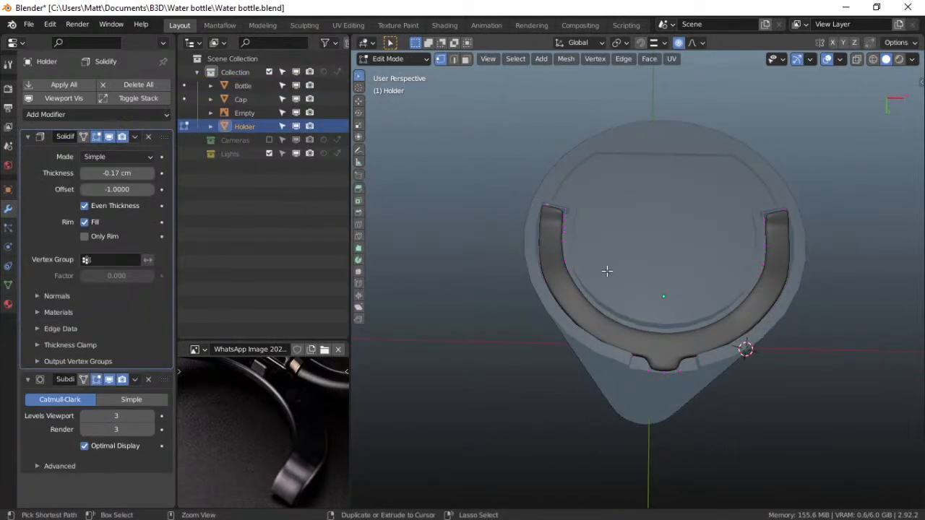
{"action": "key", "text": "ctrl+z"}
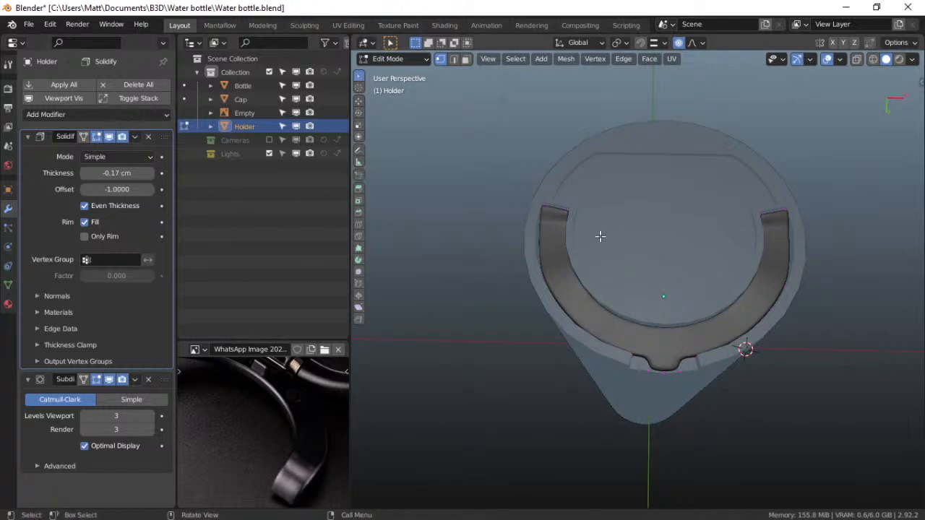
Return to Object Mode and inspect the Holder's fit in the bottle's groove from below and at an oblique angle
{"action": "key", "text": "Tab"}
{"action": "left_click", "coordinate": [512, 231]}
{"action": "left_click", "coordinate": [597, 243]}
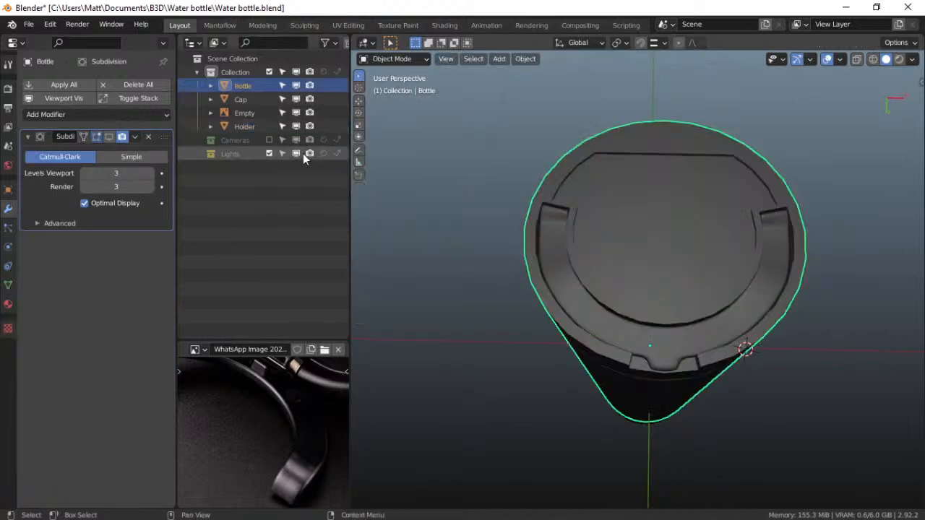
{"action": "middle_click_drag", "start_coordinate": [654, 262], "coordinate": [651, 228]}
{"action": "key", "text": "ctrl+Tab"}
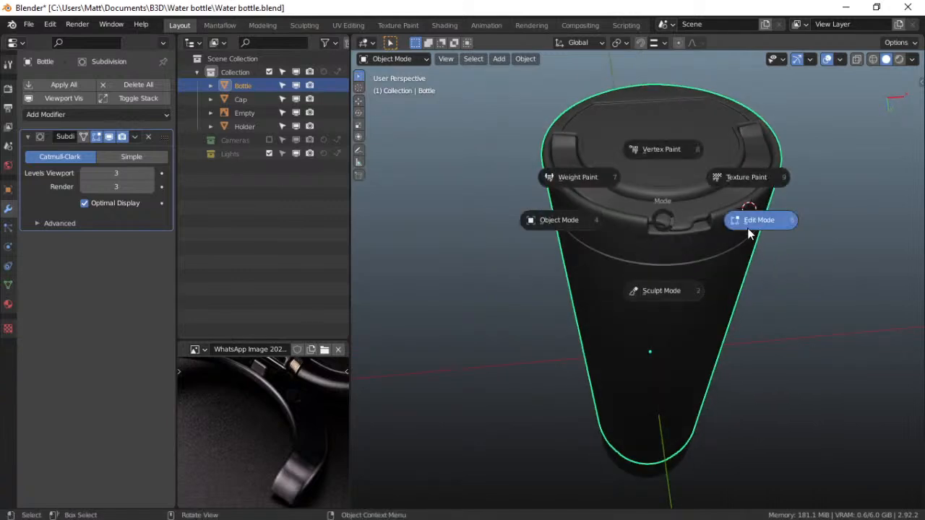
{"action": "key", "text": "Escape"}
In Edit Mode on the Holder, add two loop cuts across the middle tab, edge-slid about -0.62 near its tip and 0.67 near its base
{"action": "left_click", "coordinate": [688, 216]}
{"action": "key", "text": "ctrl+Tab"}
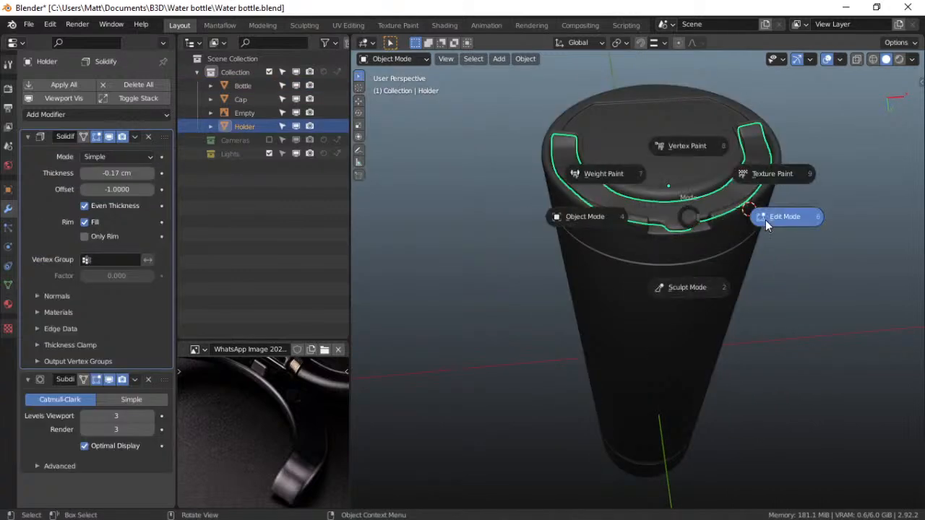
{"action": "left_click", "coordinate": [765, 220]}
{"action": "scroll", "coordinate": [698, 243], "scroll_direction": "up", "scroll_amount": 2}
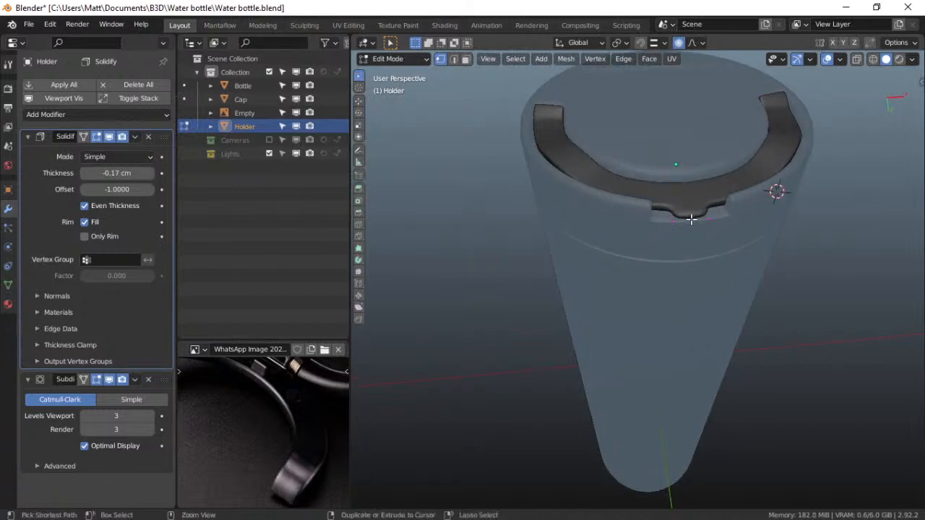
{"action": "key", "text": "ctrl+r"}
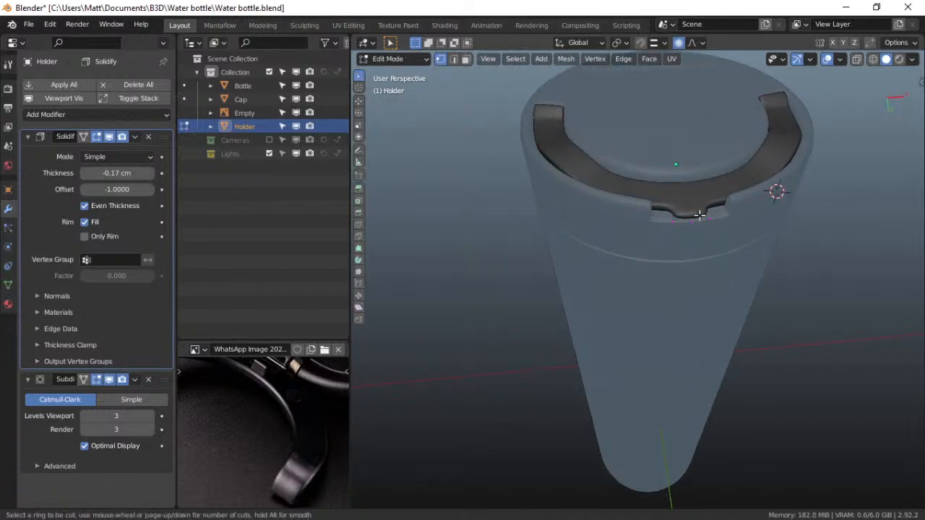
{"action": "left_click", "coordinate": [702, 220]}
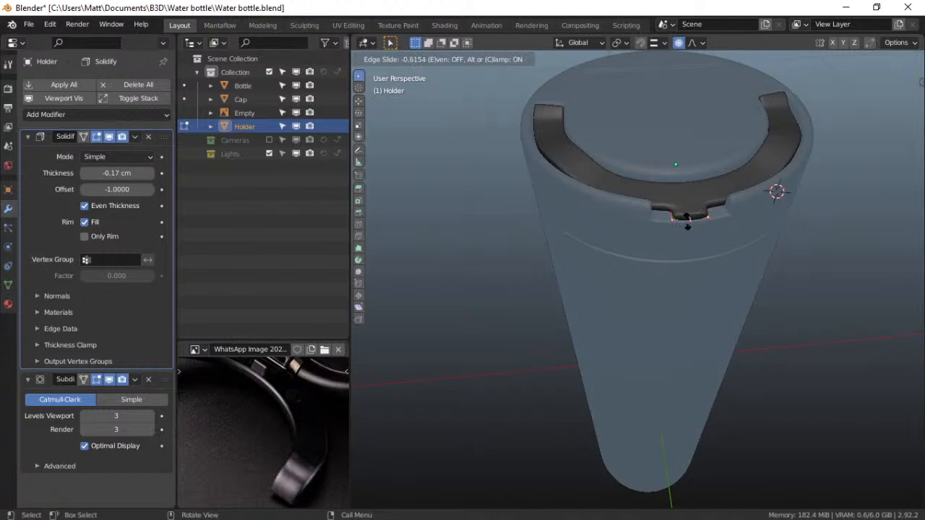
{"action": "left_click", "coordinate": [688, 223]}
{"action": "scroll", "coordinate": [708, 244], "scroll_direction": "up", "scroll_amount": 4}
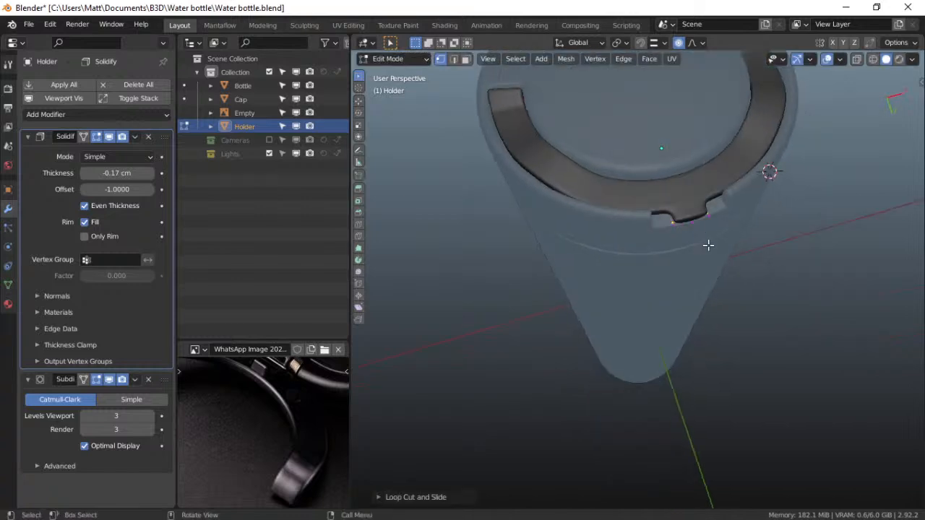
{"action": "key", "text": "ctrl+r"}
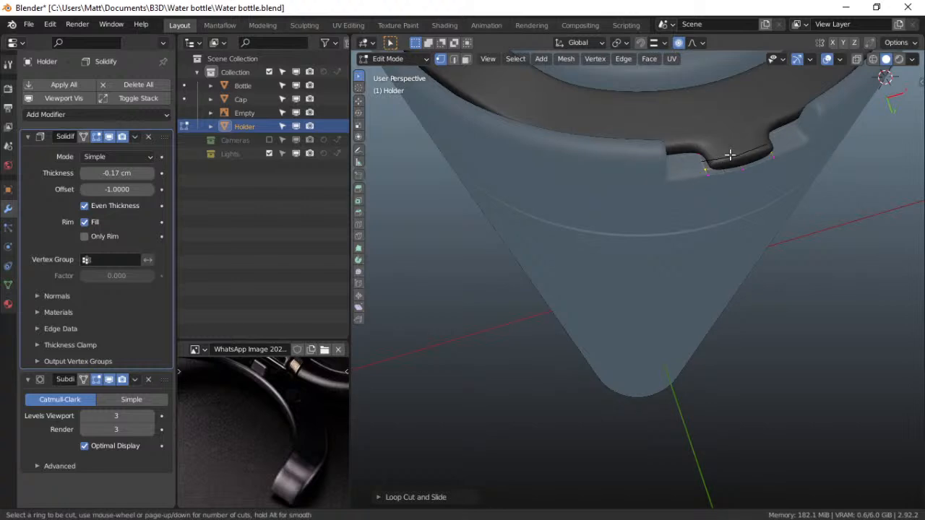
{"action": "left_click", "coordinate": [729, 154]}
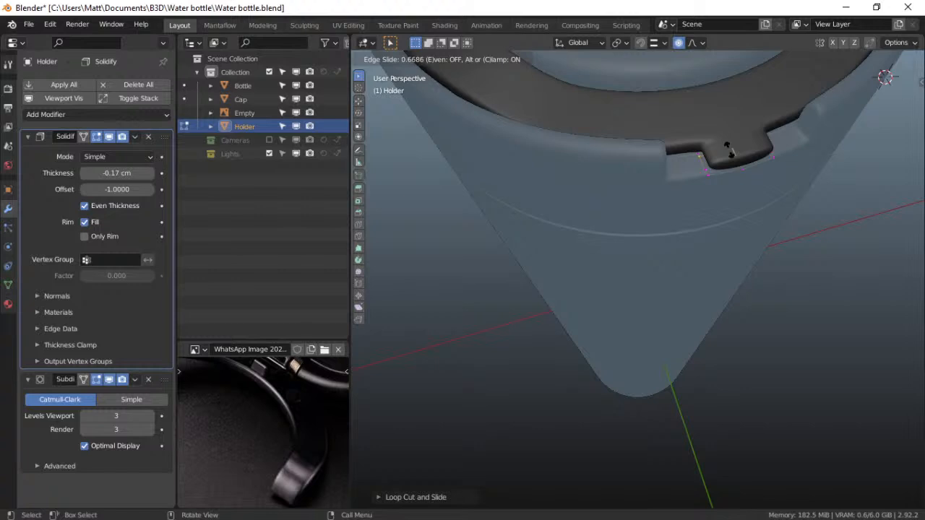
{"action": "left_click", "coordinate": [729, 150]}
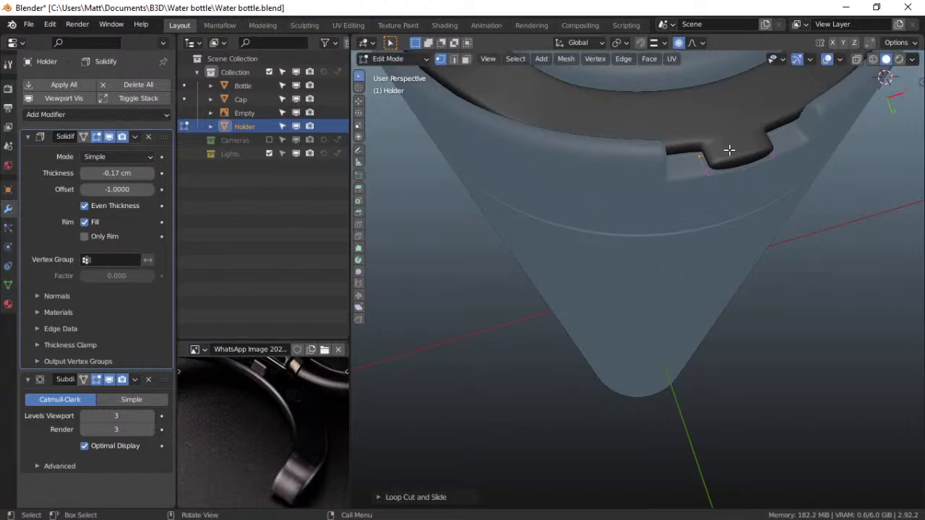
Return to Object Mode and save the file
{"action": "key", "text": "ctrl+Tab"}
{"action": "left_click", "coordinate": [689, 166]}
{"action": "scroll", "coordinate": [728, 182], "scroll_direction": "down", "scroll_amount": 2}
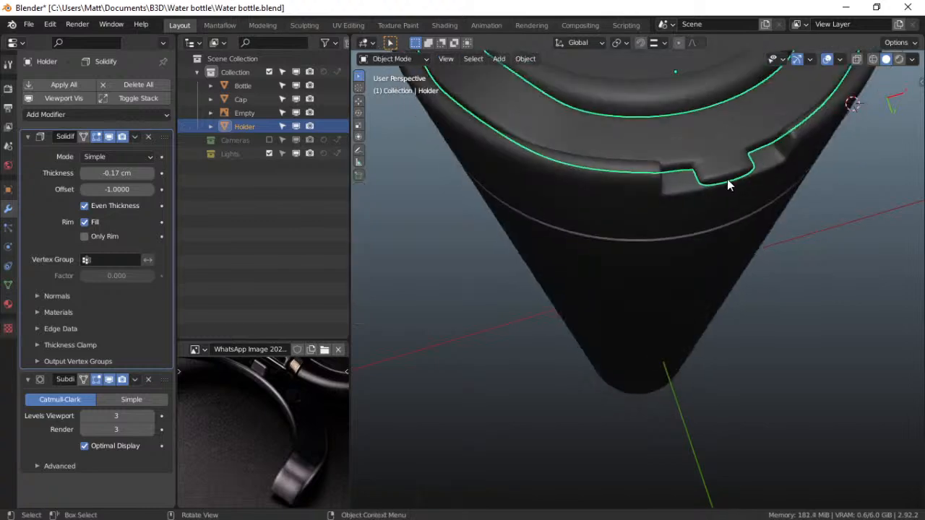
{"action": "key", "text": "ctrl+s"}
Show the bottle from the front, framing its body beside the vertical label strip in the reference photo
{"action": "middle_click_drag", "start_coordinate": [723, 191], "coordinate": [588, 197]}
{"action": "middle_click_drag", "start_coordinate": [632, 138], "coordinate": [617, 162]}
{"action": "key", "text": "grave"}
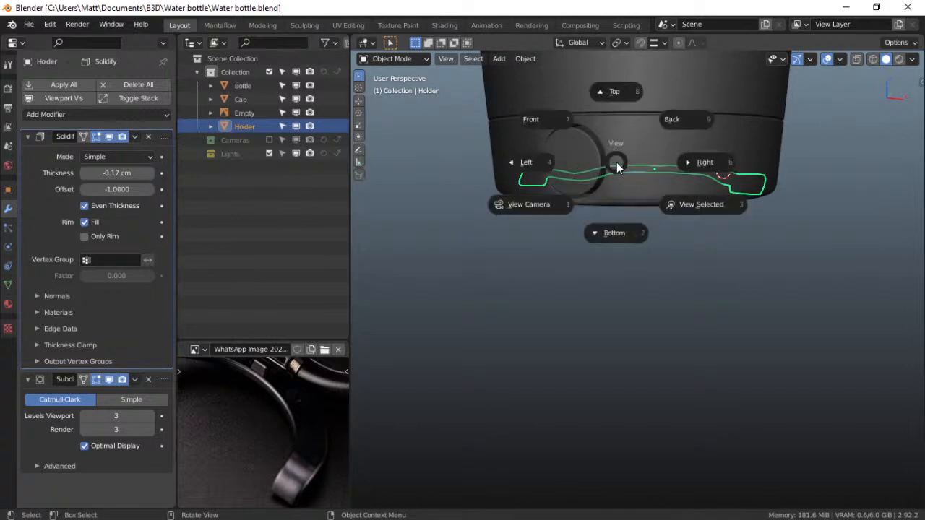
{"action": "left_click", "coordinate": [544, 112]}
{"action": "left_click_drag", "start_coordinate": [642, 69], "coordinate": [630, 316], "text": "shift"}
{"action": "middle_click_drag", "start_coordinate": [630, 316], "coordinate": [629, 390], "text": "shift"}
{"action": "middle_click_drag", "start_coordinate": [636, 108], "coordinate": [631, 405], "text": "shift"}
{"action": "middle_click_drag", "start_coordinate": [645, 69], "coordinate": [630, 426], "text": "shift"}
{"action": "scroll", "coordinate": [636, 374], "scroll_direction": "down", "scroll_amount": 6}
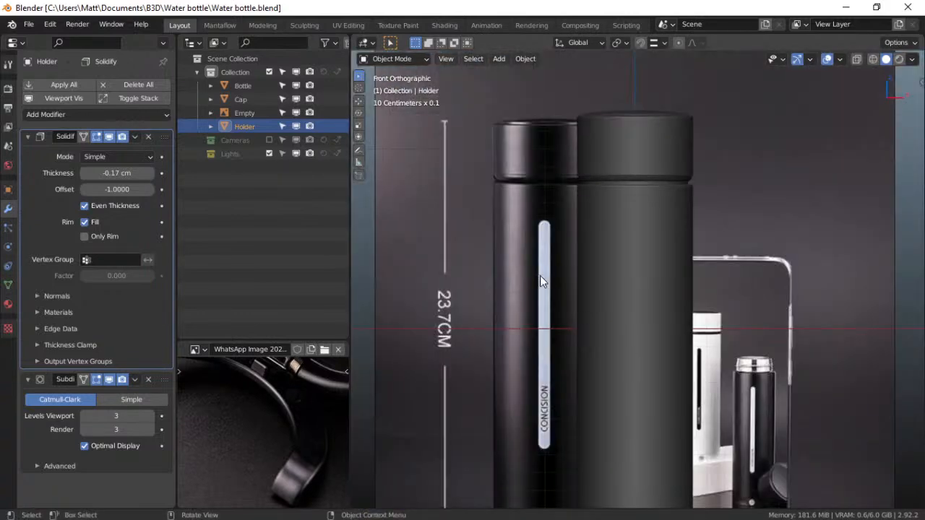
Select the Bottle object and enter Edit Mode on it
{"action": "key", "text": "ctrl+Tab"}
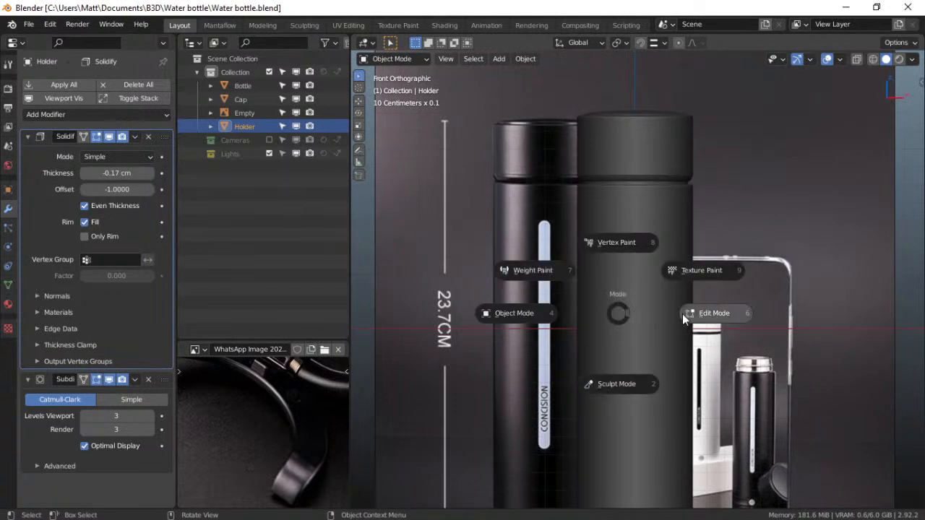
{"action": "left_click", "coordinate": [683, 314]}
{"action": "key", "text": "ctrl+Tab"}
{"action": "key", "text": "ctrl+Tab"}
{"action": "left_click", "coordinate": [690, 325]}
{"action": "left_click", "coordinate": [540, 333]}
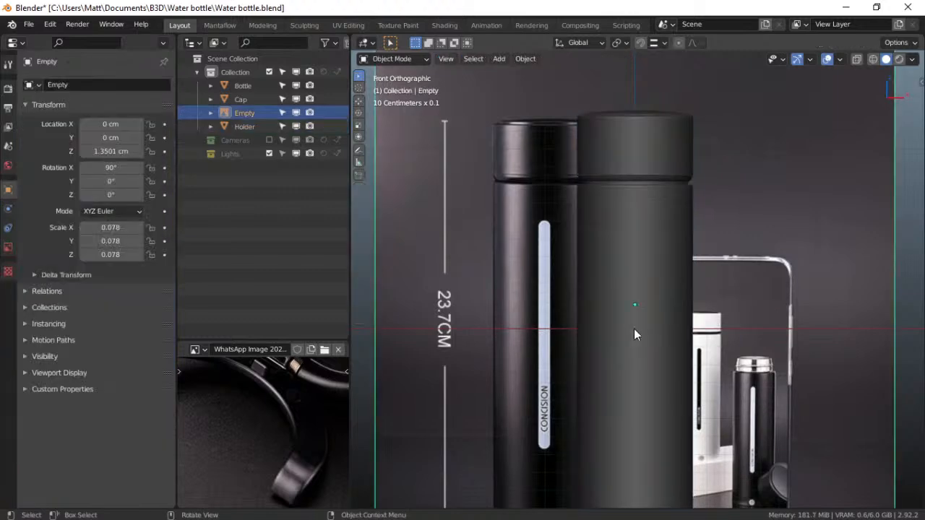
{"action": "left_click", "coordinate": [634, 330]}
{"action": "key", "text": "ctrl+Tab"}
{"action": "left_click", "coordinate": [715, 333]}
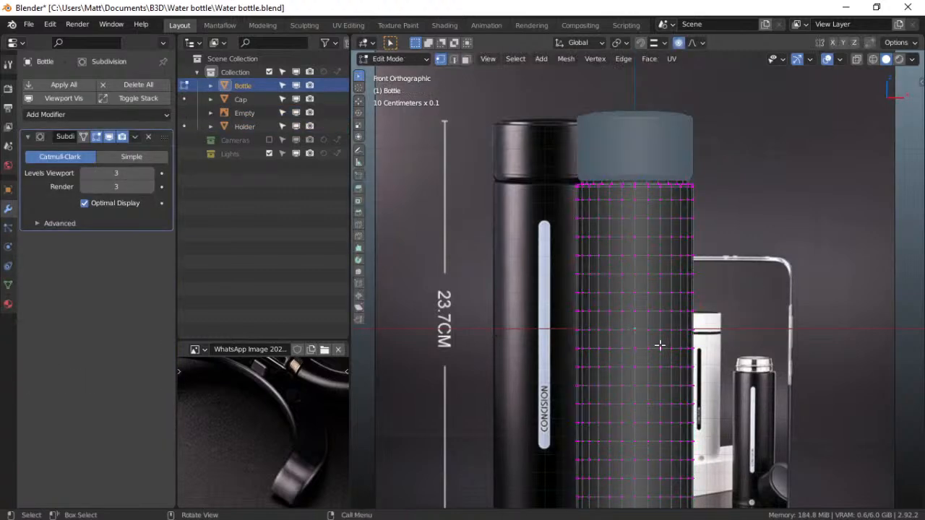
Select a two-face-wide vertical strip on the front of the bottle body and inset it about 0.3 cm
{"action": "scroll", "coordinate": [660, 346], "scroll_direction": "up", "scroll_amount": 3}
{"action": "left_click", "coordinate": [466, 59]}
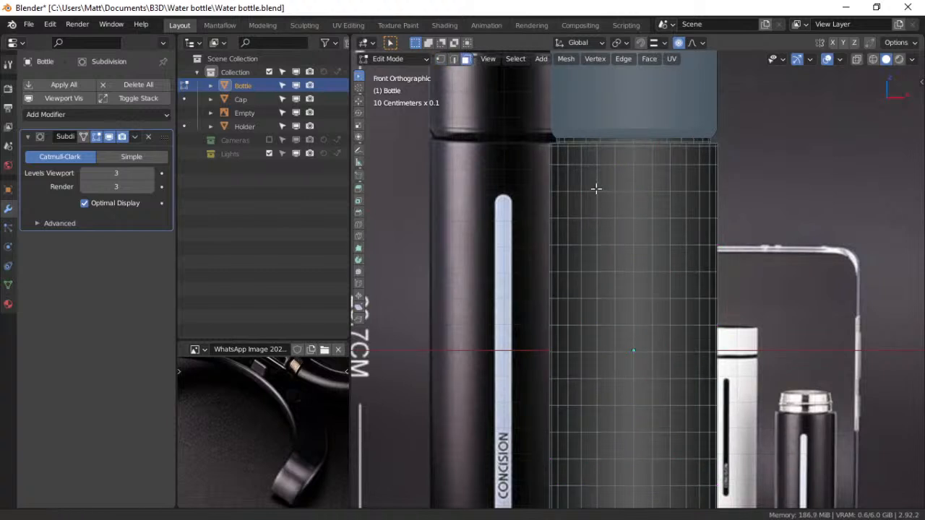
{"action": "middle_click_drag", "start_coordinate": [595, 188], "coordinate": [561, 144], "text": "shift"}
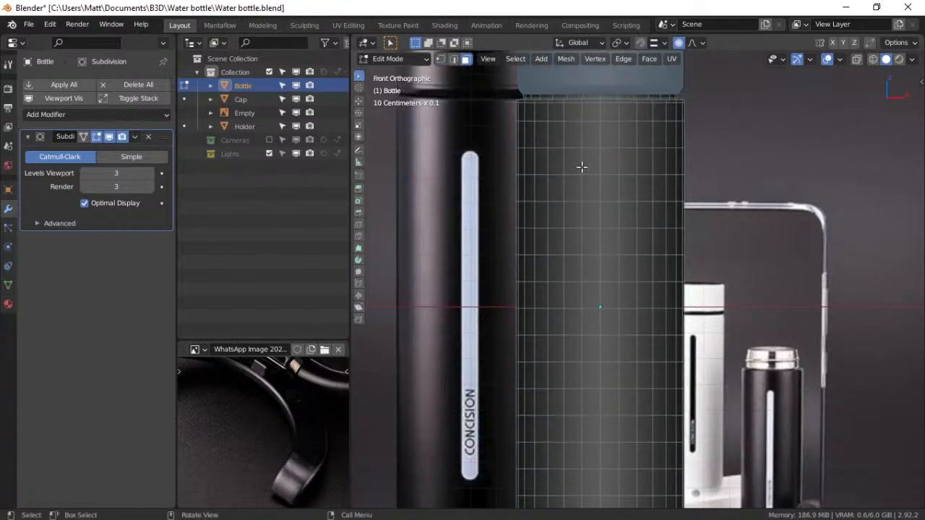
{"action": "left_click_drag", "start_coordinate": [589, 164], "coordinate": [618, 487]}
{"action": "middle_click_drag", "start_coordinate": [606, 372], "coordinate": [592, 395], "text": "shift"}
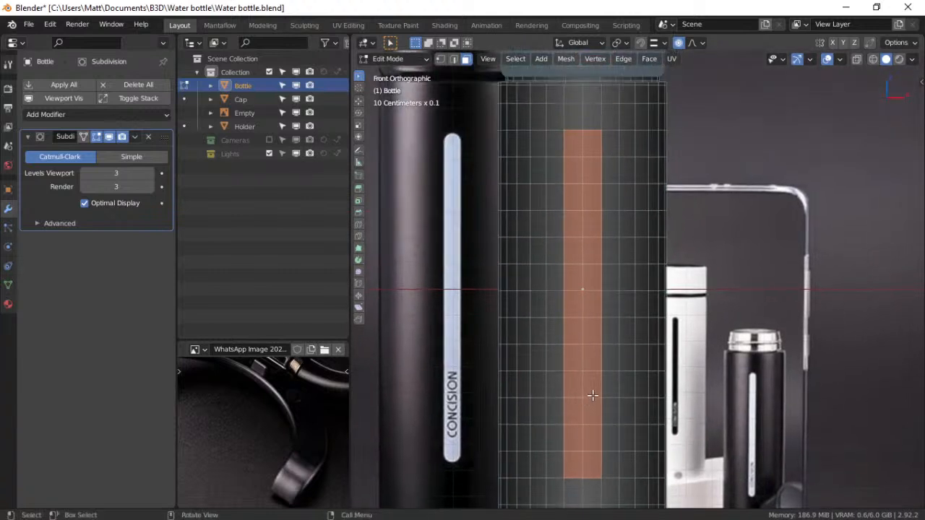
{"action": "key", "text": "i"}
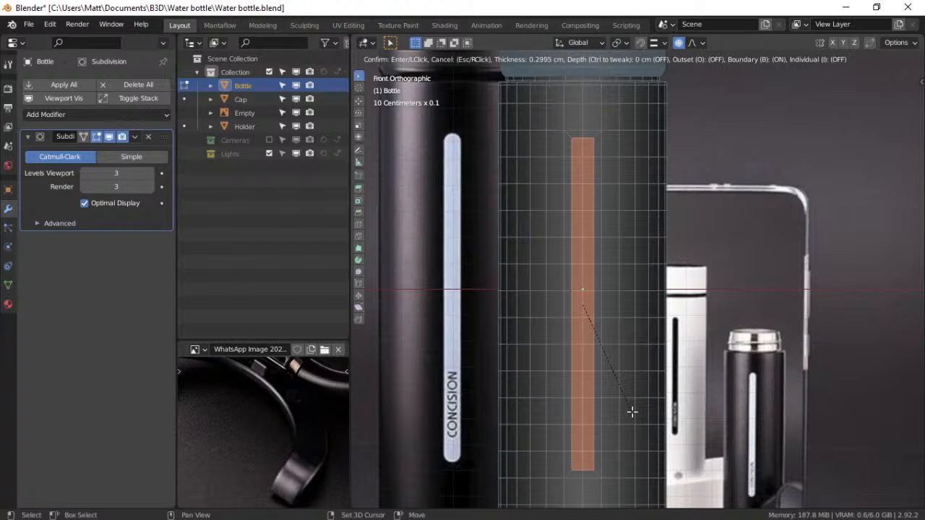
{"action": "left_click", "coordinate": [630, 412]}
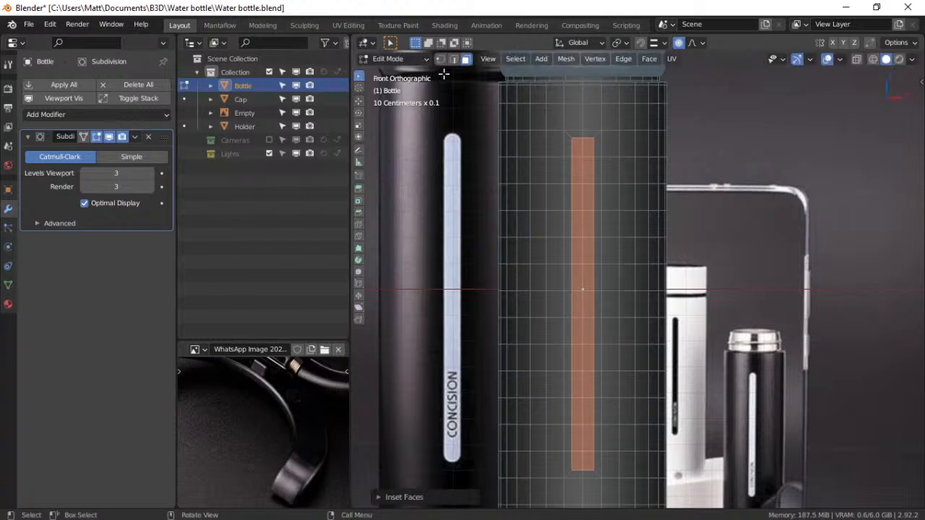
Select the two centre vertices at the upper end of the inset strip, using vertex selection
{"action": "left_click", "coordinate": [441, 59]}
{"action": "scroll", "coordinate": [578, 181], "scroll_direction": "up", "scroll_amount": 2}
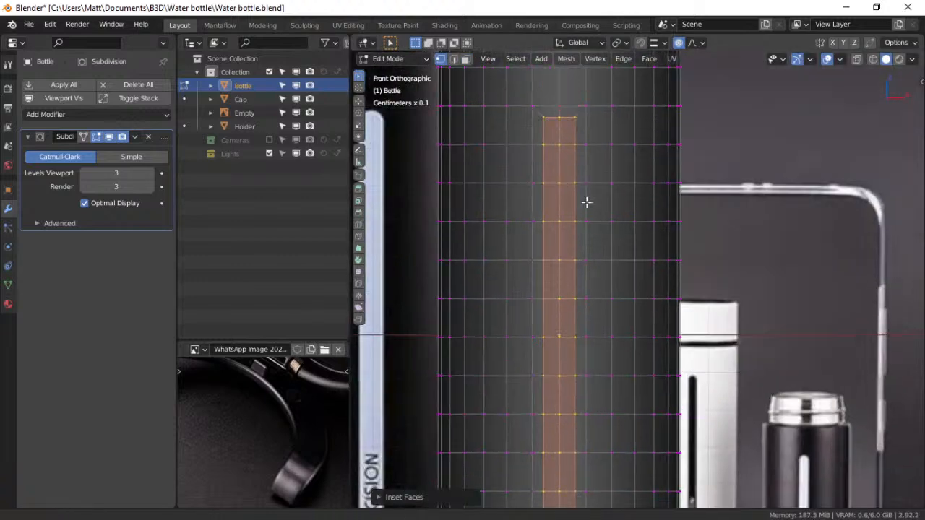
{"action": "scroll", "coordinate": [571, 200], "scroll_direction": "up", "scroll_amount": 4, "text": "shift"}
{"action": "left_click", "coordinate": [562, 210]}
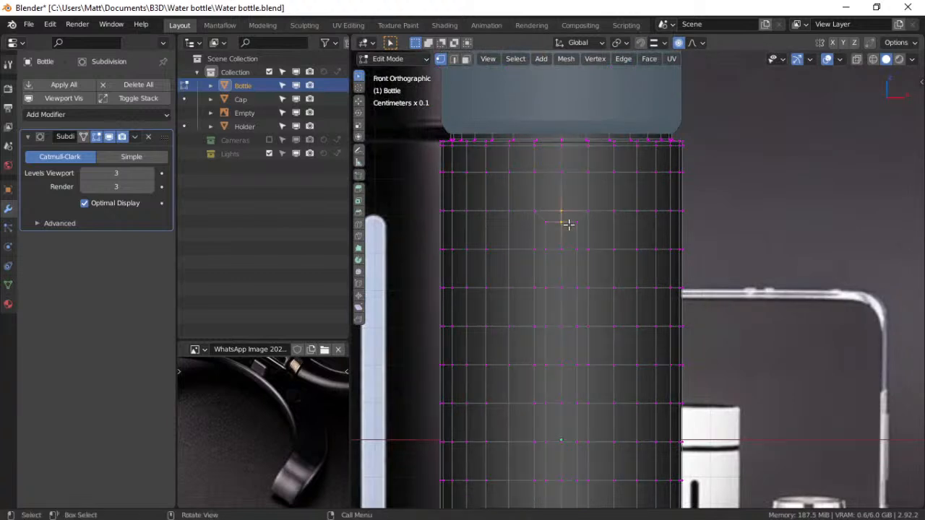
{"action": "key", "text": "g"}
{"action": "key", "text": "g"}
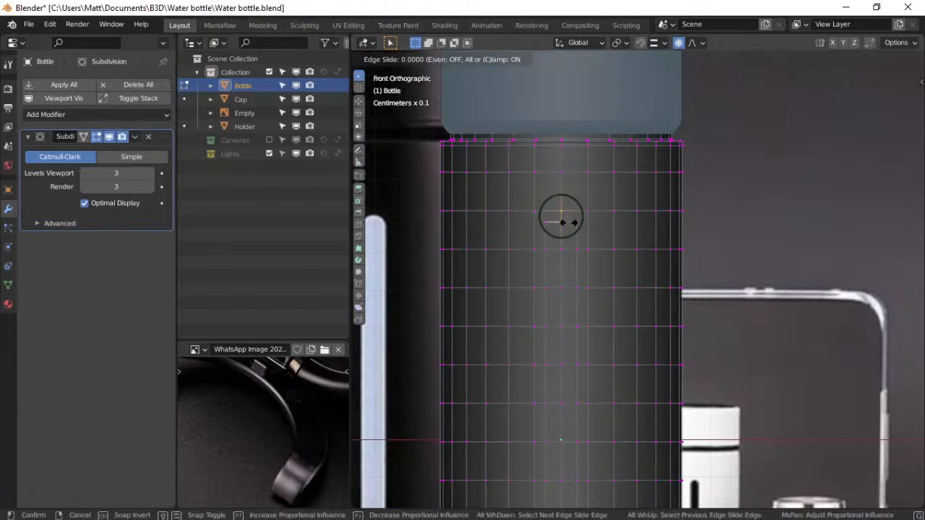
{"action": "right_click", "coordinate": [569, 222]}
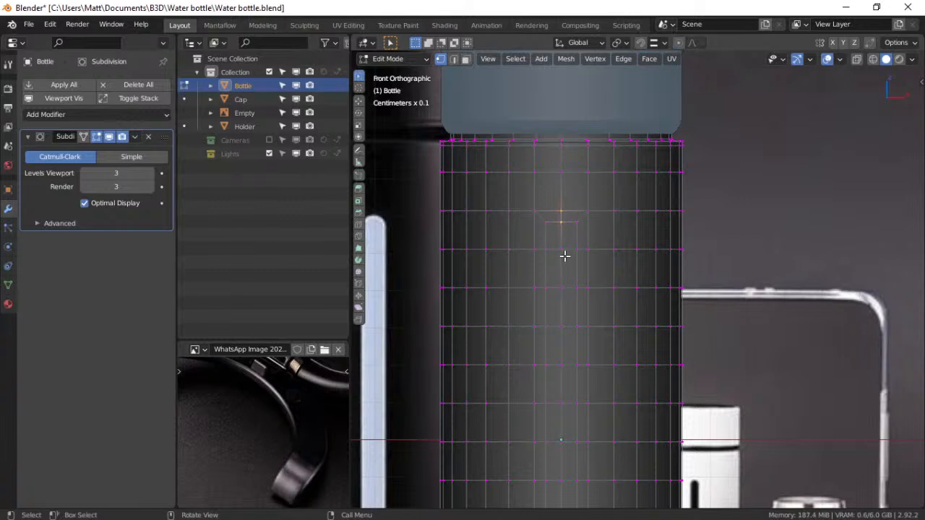
{"action": "key", "text": "g"}
{"action": "key", "text": "g"}
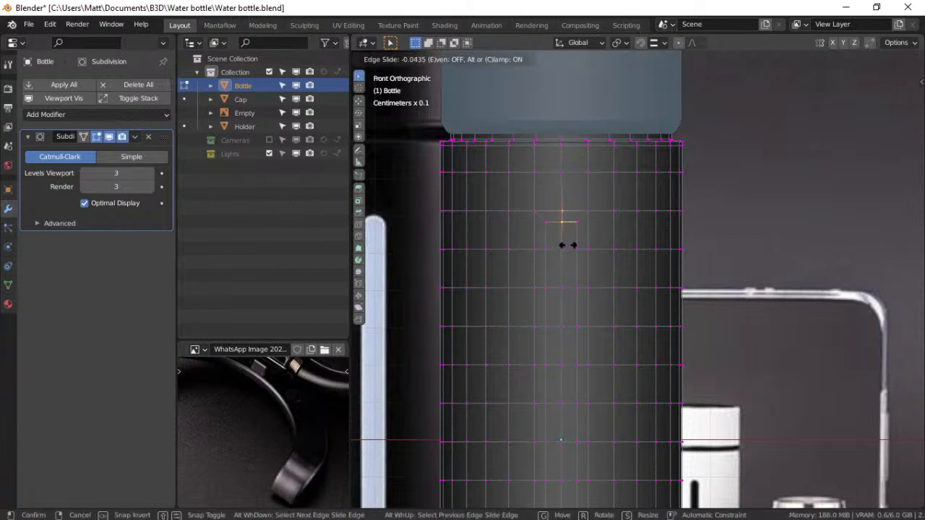
{"action": "right_click", "coordinate": [569, 245]}
Raise the selected upper centre vertices about 0.31 cm along Z to point the strip's end
{"action": "key", "text": "g"}
{"action": "key", "text": "z"}
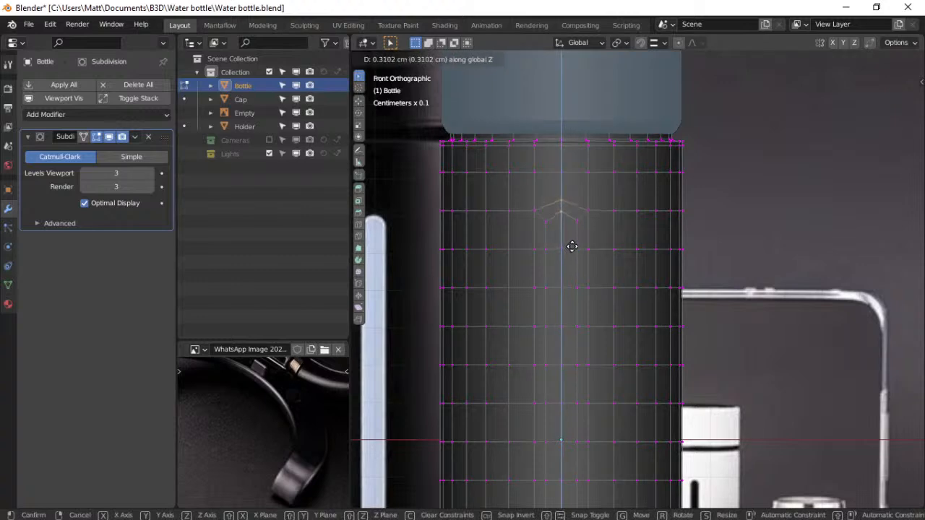
{"action": "left_click", "coordinate": [572, 246]}
Select the two centre vertices at the strip's lower end and move them down along Z to form a matching point
{"action": "middle_click_drag", "start_coordinate": [575, 288], "coordinate": [582, 95], "text": "shift"}
{"action": "middle_click_drag", "start_coordinate": [587, 287], "coordinate": [581, 163], "text": "shift"}
{"action": "middle_click_drag", "start_coordinate": [577, 303], "coordinate": [578, 271], "text": "shift"}
{"action": "left_click_drag", "start_coordinate": [558, 344], "coordinate": [569, 372]}
{"action": "key", "text": "g"}
{"action": "key", "text": "z"}
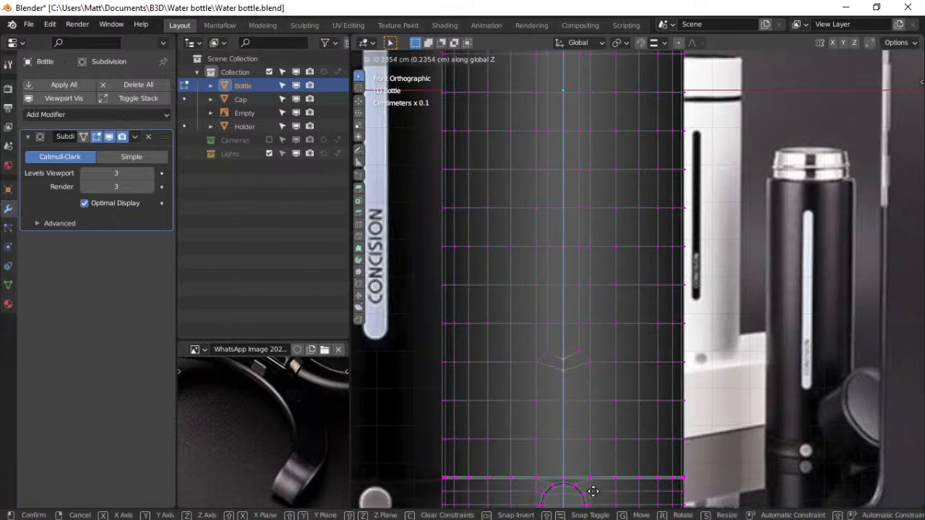
{"action": "left_click", "coordinate": [606, 70]}
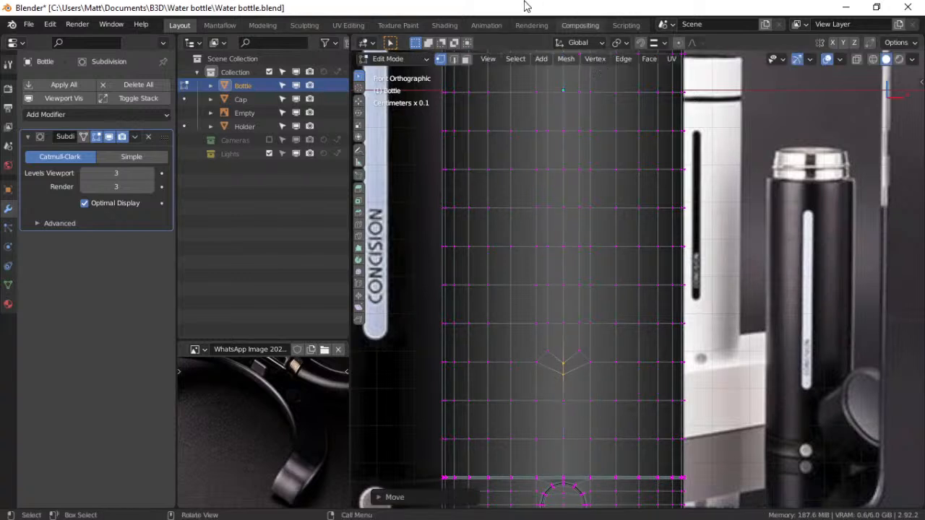
Select all faces inside the pointed strip, end to end, and extrude them slightly inward along their normals
{"action": "left_click", "coordinate": [466, 61]}
{"action": "left_click_drag", "start_coordinate": [571, 336], "coordinate": [555, 76]}
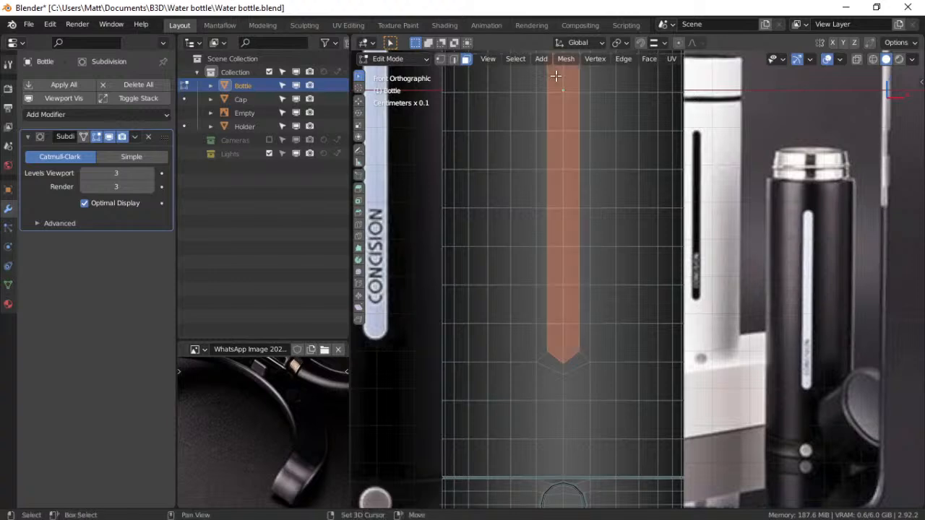
{"action": "middle_click_drag", "start_coordinate": [570, 93], "coordinate": [566, 264], "text": "shift"}
{"action": "left_click_drag", "start_coordinate": [551, 107], "coordinate": [568, 198], "text": "shift"}
{"action": "middle_click_drag", "start_coordinate": [563, 114], "coordinate": [569, 240], "text": "shift"}
{"action": "left_click_drag", "start_coordinate": [559, 177], "coordinate": [572, 220], "text": "shift"}
{"action": "middle_click_drag", "start_coordinate": [573, 215], "coordinate": [550, 240], "text": "shift"}
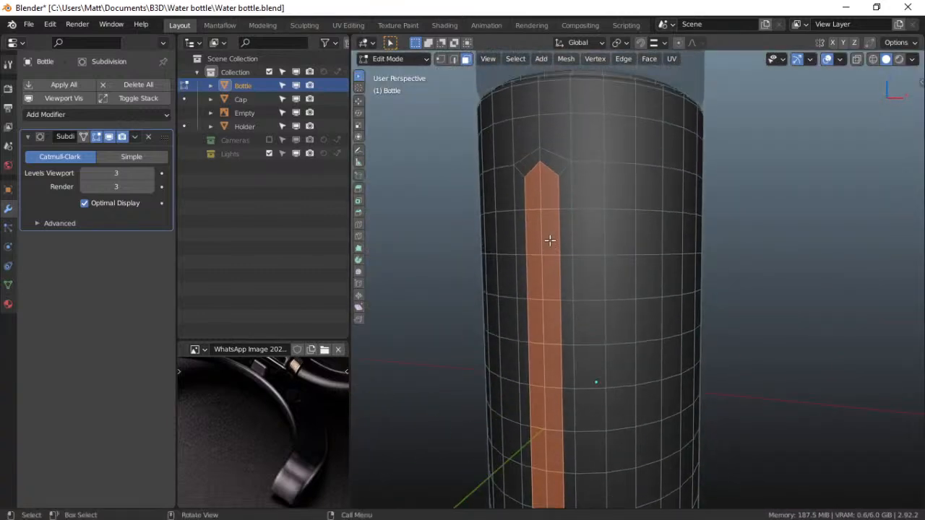
{"action": "key", "text": "e"}
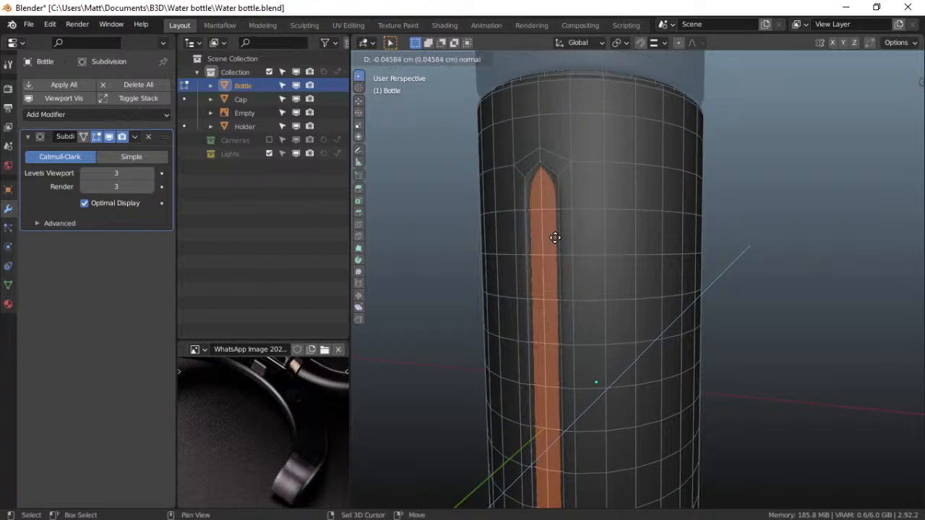
{"action": "left_click", "coordinate": [553, 239]}
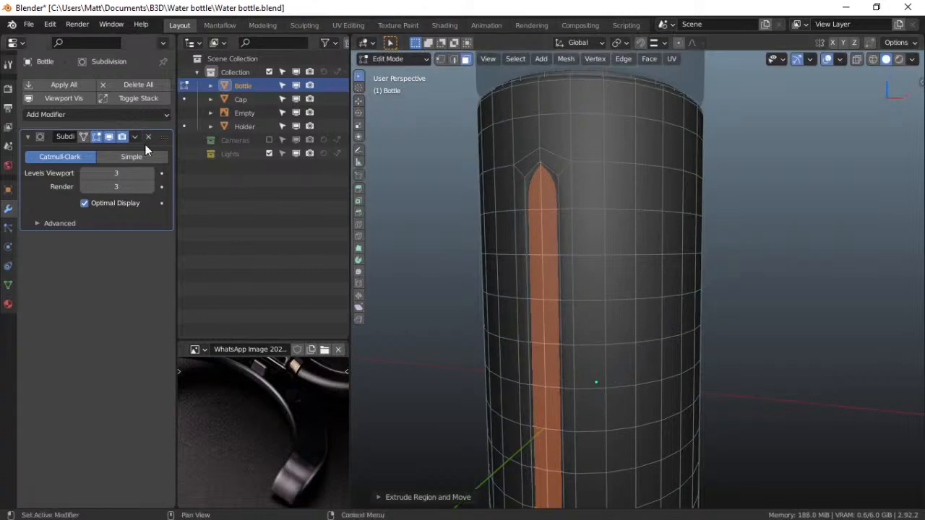
Turn off the Subdivision modifier's viewport display on the Bottle and examine the recess at the strip's upper end
{"action": "left_click", "coordinate": [108, 137]}
{"action": "scroll", "coordinate": [599, 254], "scroll_direction": "up", "scroll_amount": 4}
{"action": "middle_click_drag", "start_coordinate": [430, 249], "coordinate": [547, 324], "text": "shift"}
{"action": "scroll", "coordinate": [533, 268], "scroll_direction": "down", "scroll_amount": 3}
{"action": "scroll", "coordinate": [540, 277], "scroll_direction": "up", "scroll_amount": 5}
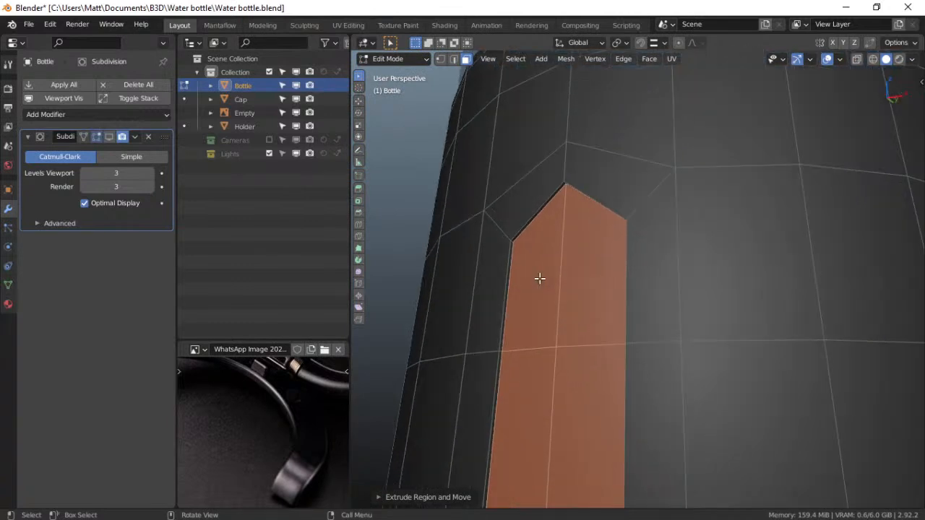
{"action": "scroll", "coordinate": [539, 278], "scroll_direction": "up", "scroll_amount": 2}
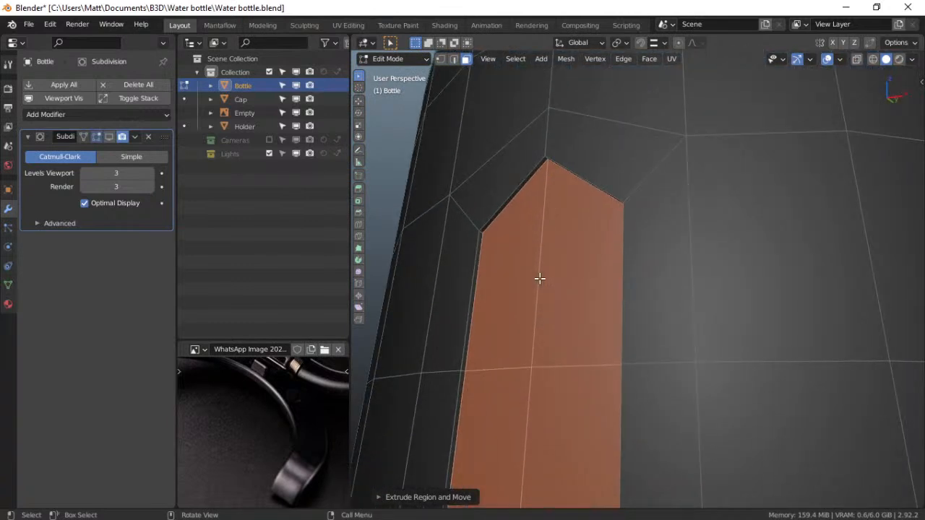
Extrude the selected strip faces slightly further inward, inset them by about 0.03 cm, and check the recess with subdivision
{"action": "key", "text": "e"}
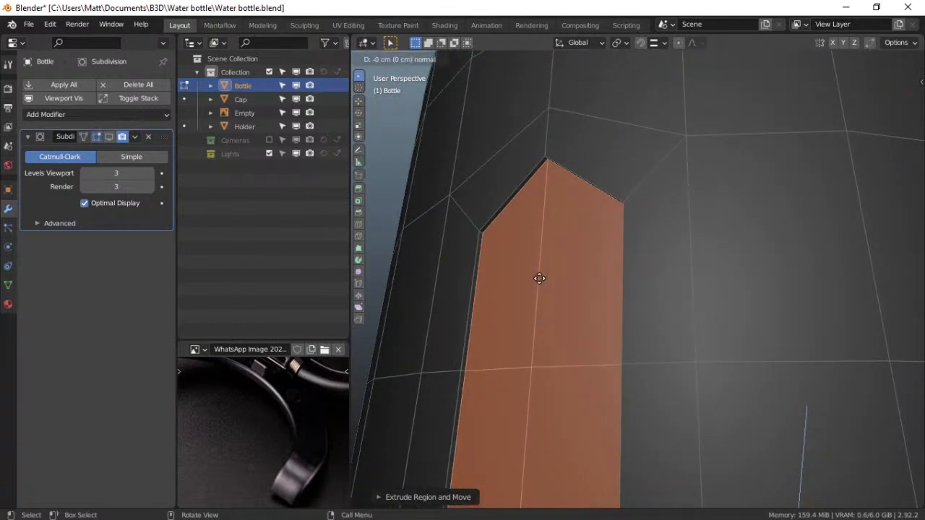
{"action": "key", "text": "y"}
{"action": "key", "text": "y"}
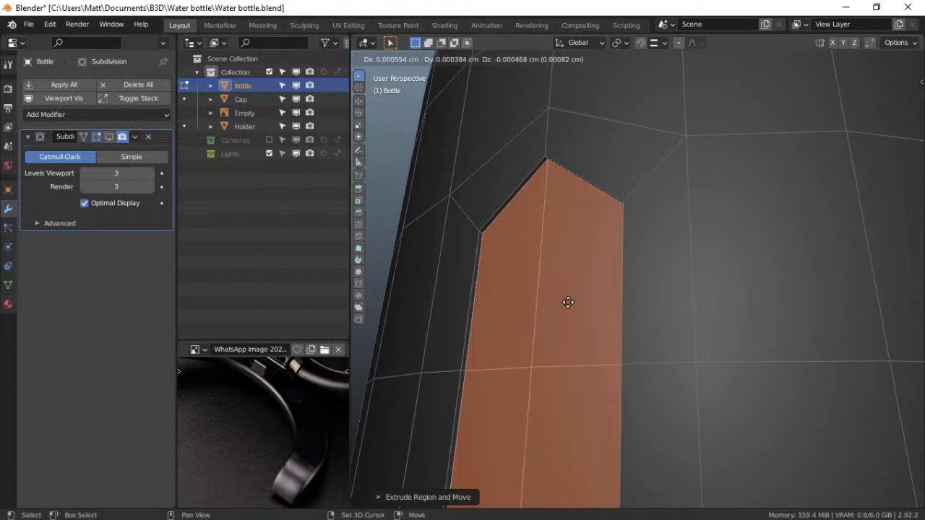
{"action": "left_click", "coordinate": [659, 381]}
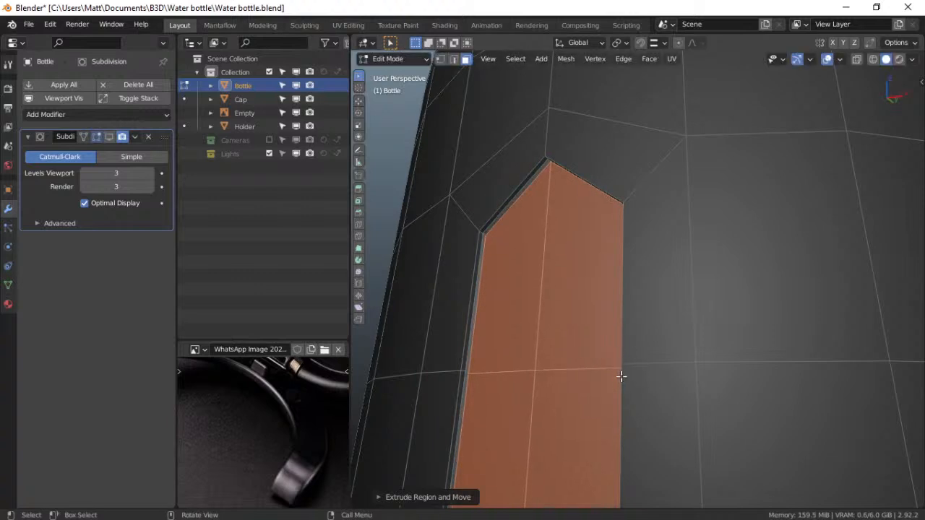
{"action": "key", "text": "i"}
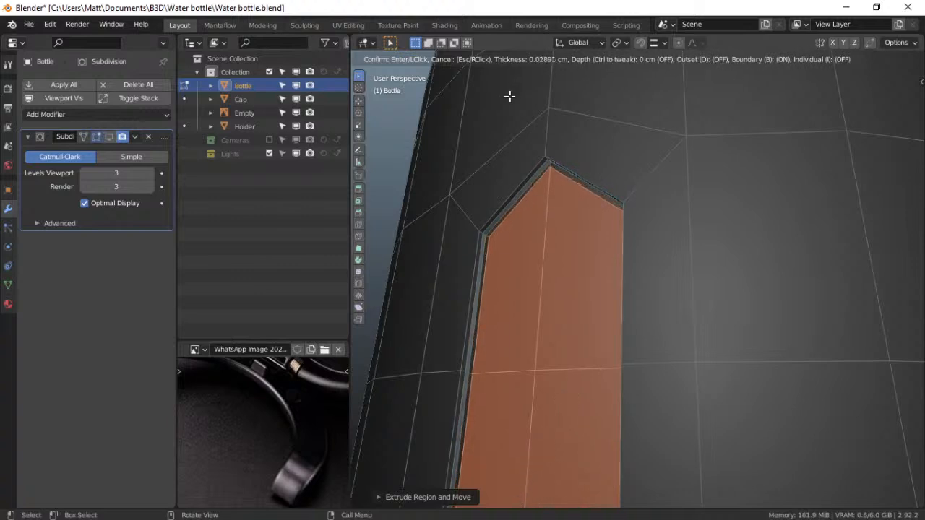
{"action": "left_click", "coordinate": [517, 119]}
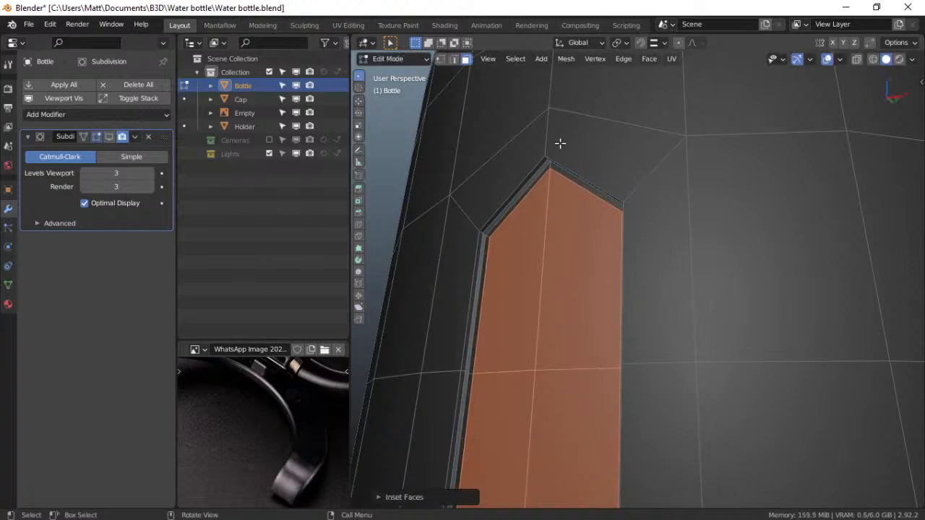
{"action": "middle_click_drag", "start_coordinate": [552, 169], "coordinate": [557, 138], "text": "shift"}
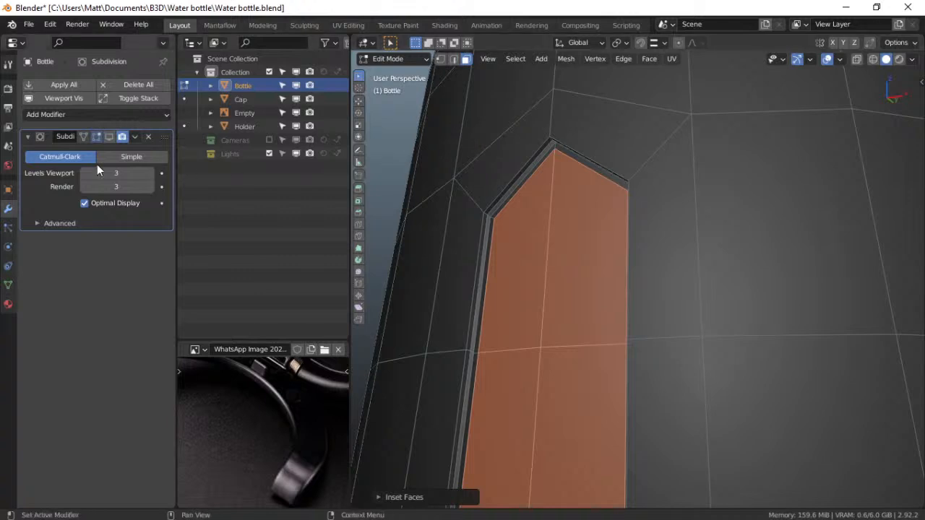
{"action": "left_click", "coordinate": [109, 138]}
{"action": "left_click", "coordinate": [108, 137]}
Bevel the outer edge loop around the recessed strip with a width of 0.00858 cm and 2 segments
{"action": "left_click", "coordinate": [453, 59]}
{"action": "left_click", "coordinate": [477, 241], "text": "alt"}
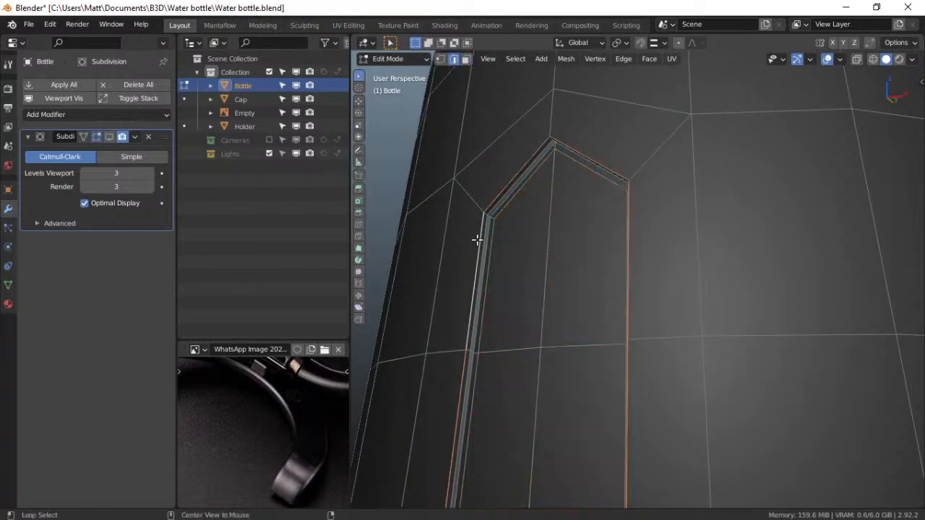
{"action": "key", "text": "ctrl+b"}
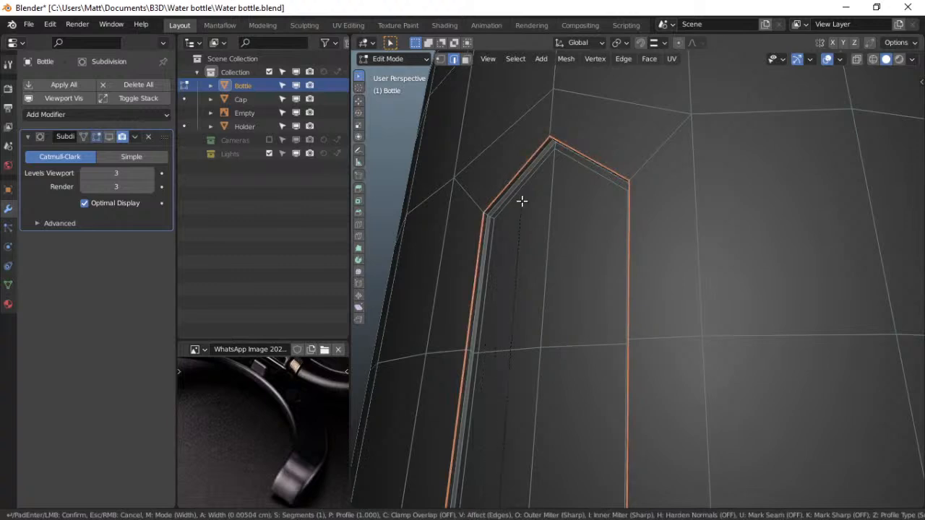
{"action": "left_click", "coordinate": [531, 175]}
{"action": "middle_click_drag", "start_coordinate": [496, 242], "coordinate": [569, 296]}
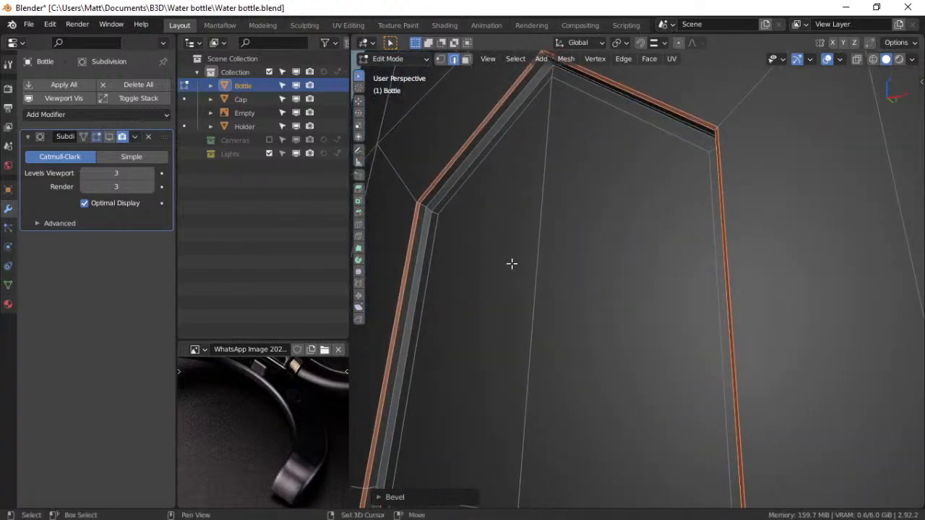
{"action": "middle_click_drag", "start_coordinate": [512, 263], "coordinate": [434, 347]}
{"action": "left_click", "coordinate": [386, 496]}
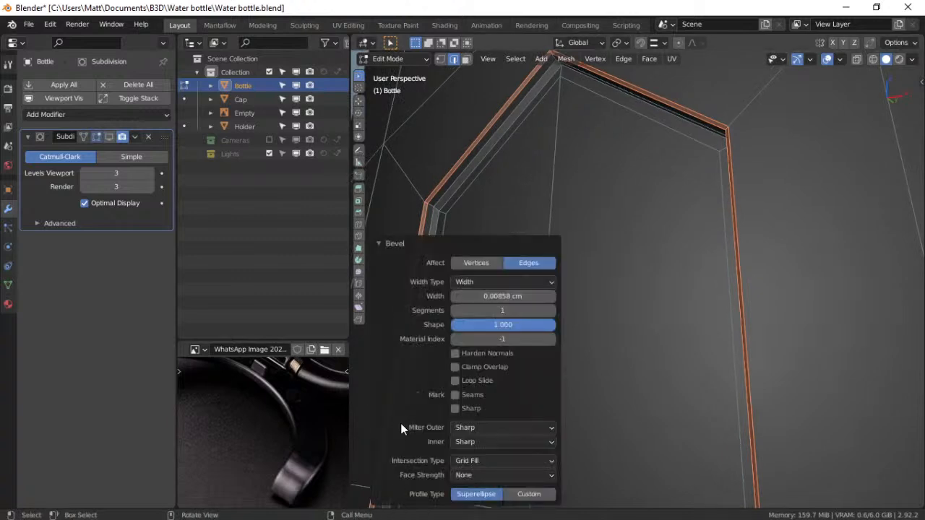
{"action": "left_click", "coordinate": [550, 311]}
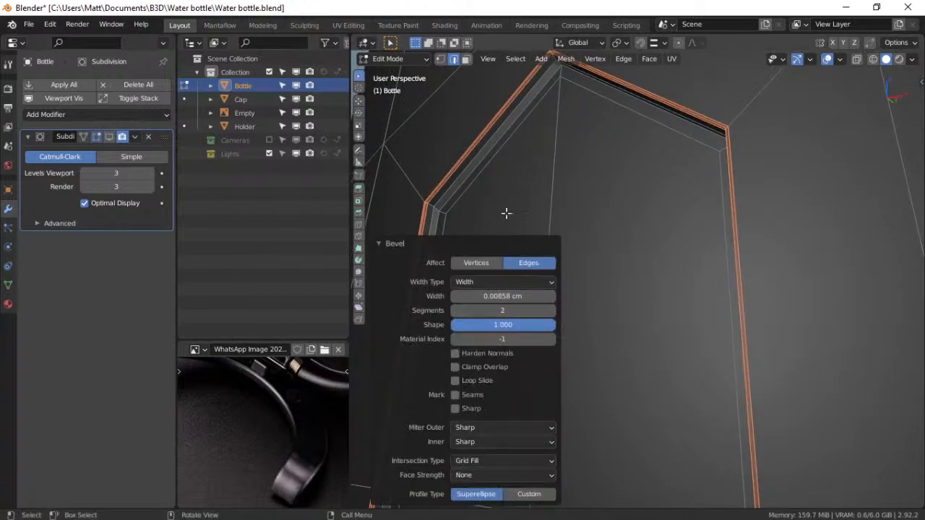
Inspect the beveled strip outline at both ends and turn the Bottle's Subdivision viewport display back on
{"action": "scroll", "coordinate": [506, 212], "scroll_direction": "up", "scroll_amount": 2}
{"action": "scroll", "coordinate": [618, 241], "scroll_direction": "up", "scroll_amount": 5}
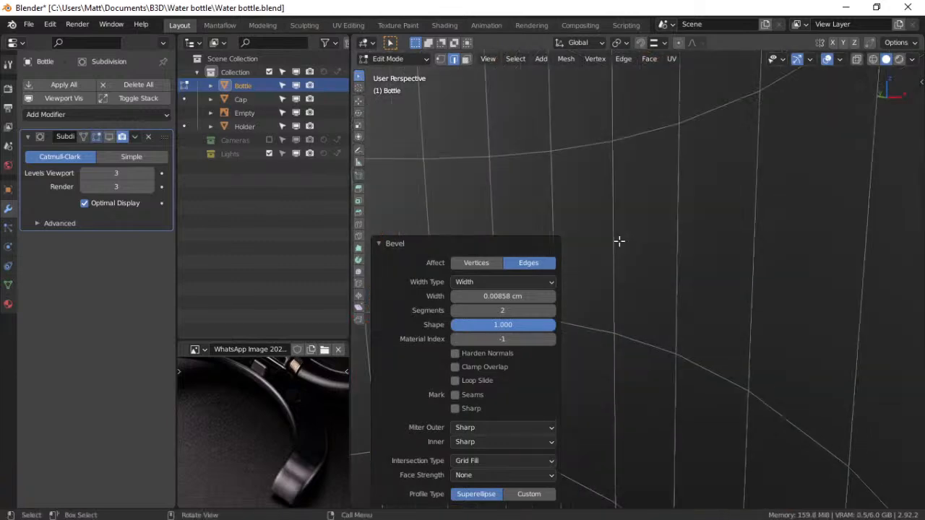
{"action": "scroll", "coordinate": [618, 240], "scroll_direction": "down", "scroll_amount": 2}
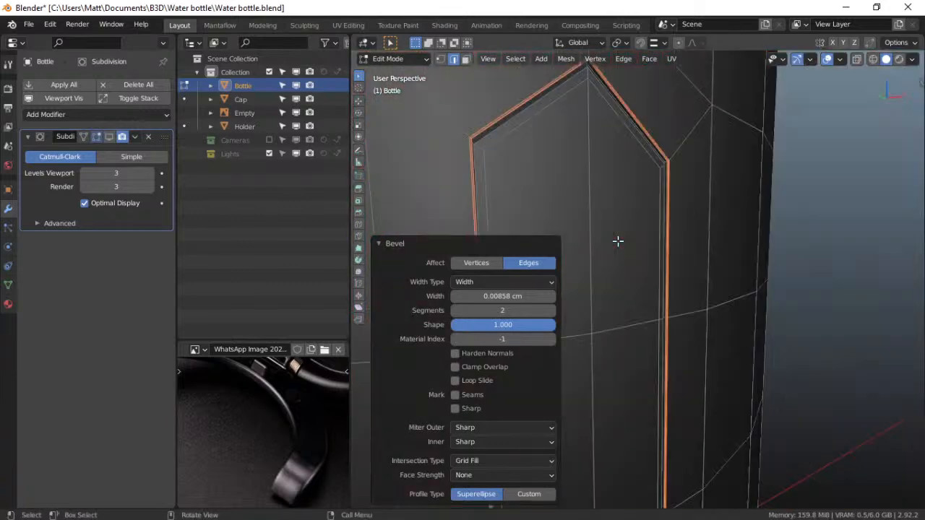
{"action": "scroll", "coordinate": [617, 241], "scroll_direction": "down", "scroll_amount": 5}
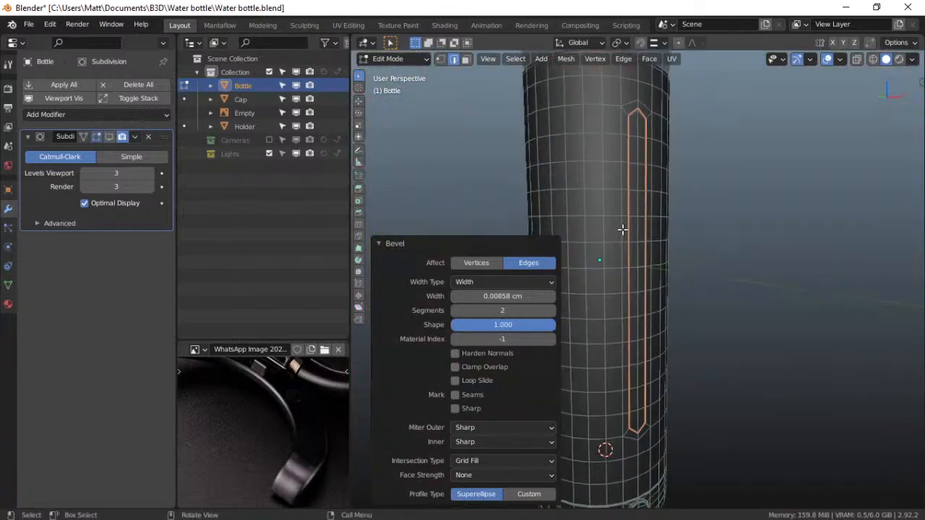
{"action": "scroll", "coordinate": [640, 209], "scroll_direction": "up", "scroll_amount": 1}
{"action": "scroll", "coordinate": [634, 187], "scroll_direction": "up", "scroll_amount": 5}
{"action": "middle_click_drag", "start_coordinate": [635, 187], "coordinate": [649, 355]}
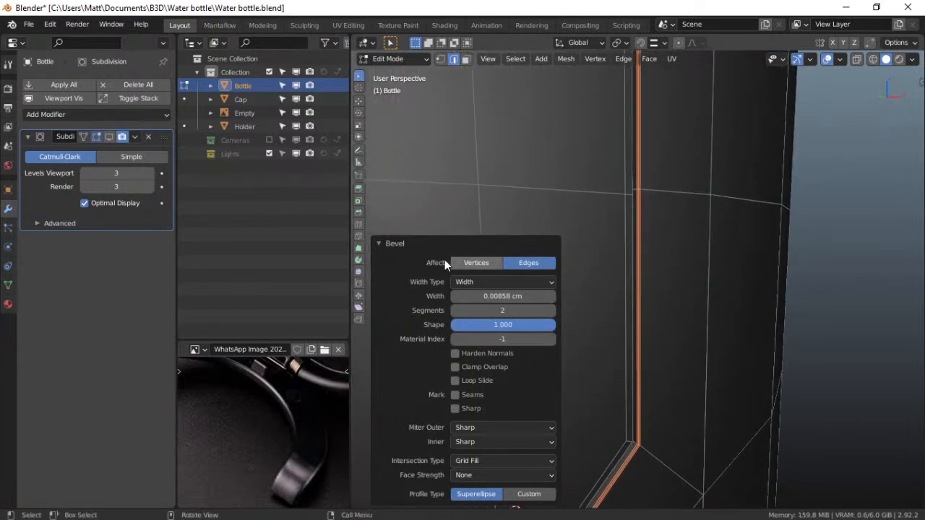
{"action": "left_click", "coordinate": [378, 245]}
{"action": "left_click", "coordinate": [109, 136]}
{"action": "scroll", "coordinate": [537, 258], "scroll_direction": "down", "scroll_amount": 4}
{"action": "middle_click_drag", "start_coordinate": [538, 258], "coordinate": [610, 252]}
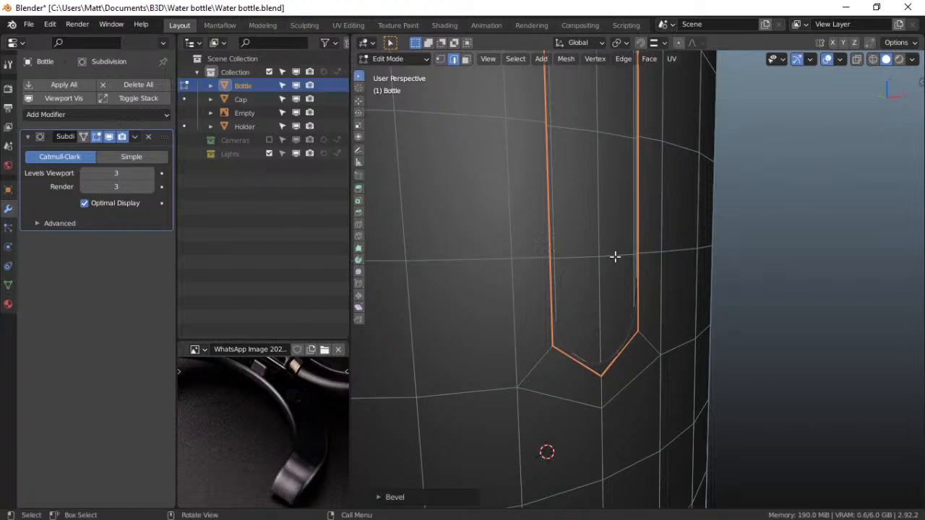
Switch to Object Mode and examine the smoothed strip recess along the length of the bottle
{"action": "key", "text": "ctrl+Tab"}
{"action": "left_click", "coordinate": [547, 253]}
{"action": "scroll", "coordinate": [570, 250], "scroll_direction": "down", "scroll_amount": 3}
{"action": "scroll", "coordinate": [587, 244], "scroll_direction": "up", "scroll_amount": 3}
{"action": "scroll", "coordinate": [587, 248], "scroll_direction": "down", "scroll_amount": 4}
{"action": "scroll", "coordinate": [638, 223], "scroll_direction": "down", "scroll_amount": 5}
{"action": "scroll", "coordinate": [638, 221], "scroll_direction": "down", "scroll_amount": 1}
{"action": "scroll", "coordinate": [611, 208], "scroll_direction": "up", "scroll_amount": 3}
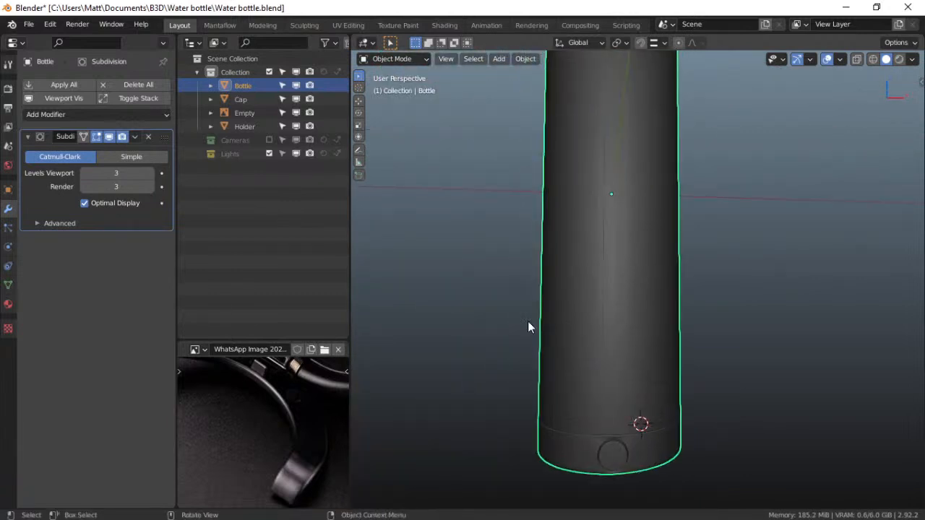
{"action": "scroll", "coordinate": [519, 400], "scroll_direction": "up", "scroll_amount": 4}
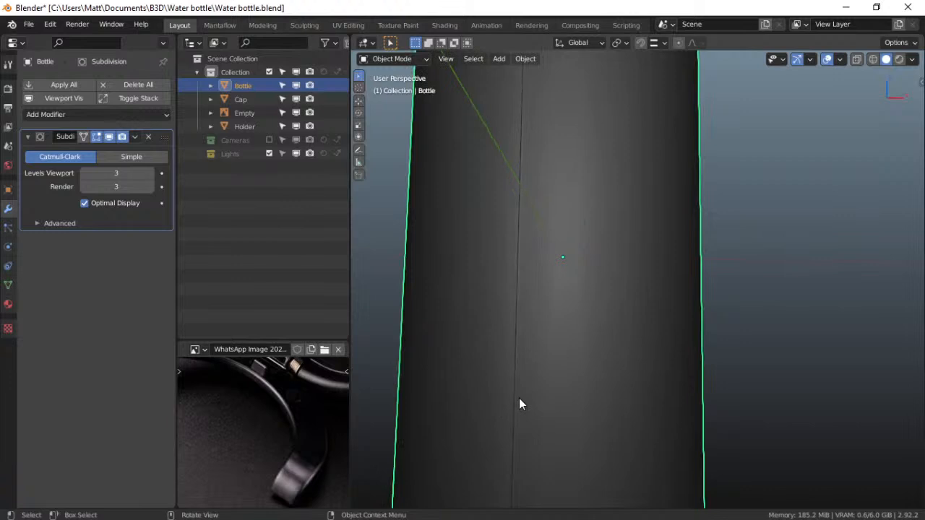
Align the view to the front and put the Bottle into Edit Mode
{"action": "key", "text": "grave"}
{"action": "left_click", "coordinate": [574, 313]}
{"action": "left_click", "coordinate": [576, 313]}
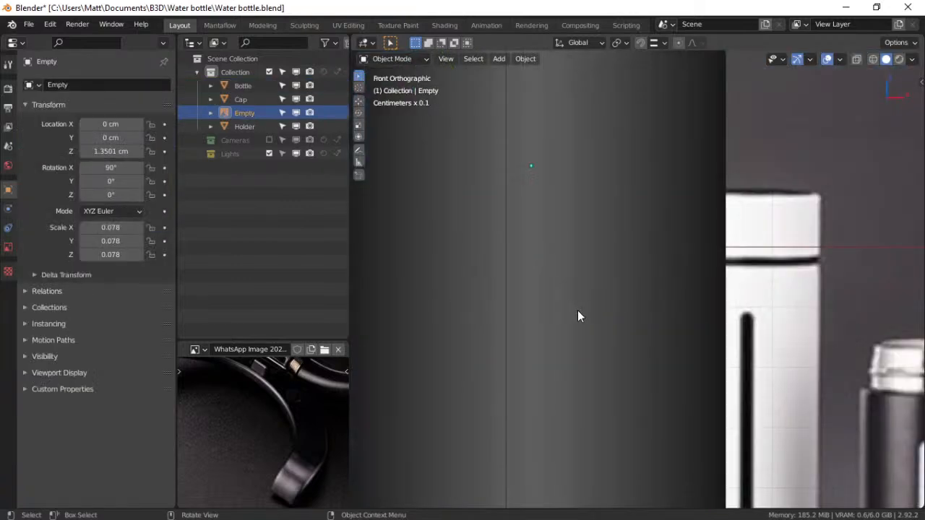
{"action": "middle_click_drag", "start_coordinate": [578, 349], "coordinate": [598, 299], "text": "shift"}
{"action": "left_click", "coordinate": [622, 335]}
{"action": "key", "text": "ctrl+Tab"}
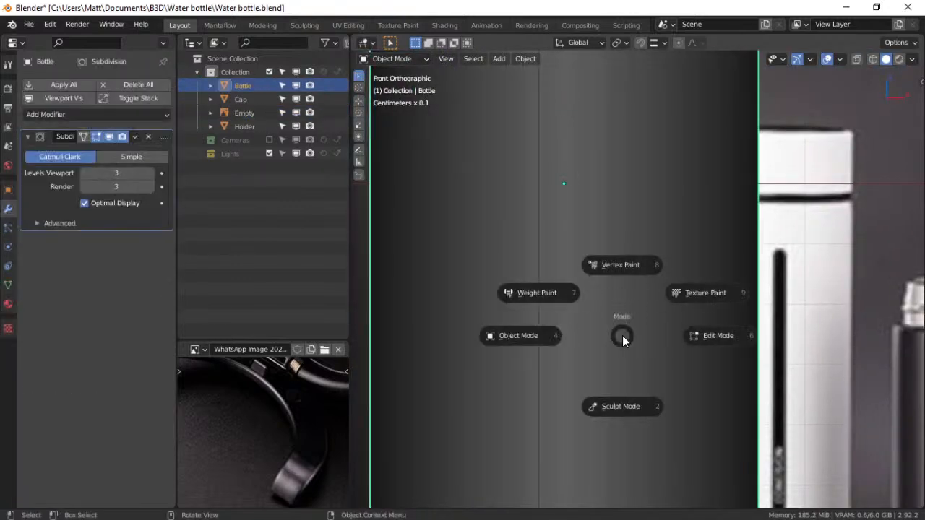
{"action": "left_click", "coordinate": [696, 343]}
{"action": "scroll", "coordinate": [611, 361], "scroll_direction": "down", "scroll_amount": 2}
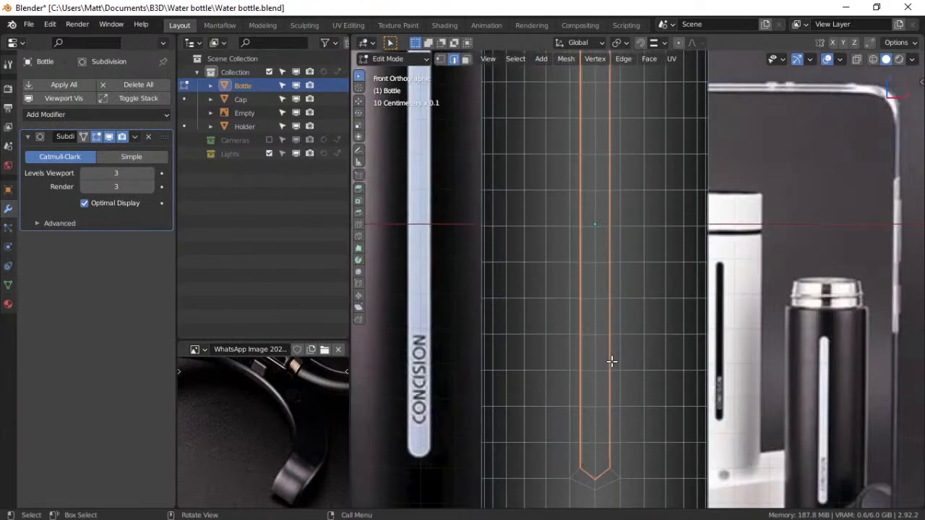
Slide the horizontal edge loop just above the strip's lower point down by a factor of about 0.49
{"action": "middle_click_drag", "start_coordinate": [611, 401], "coordinate": [626, 371], "text": "shift"}
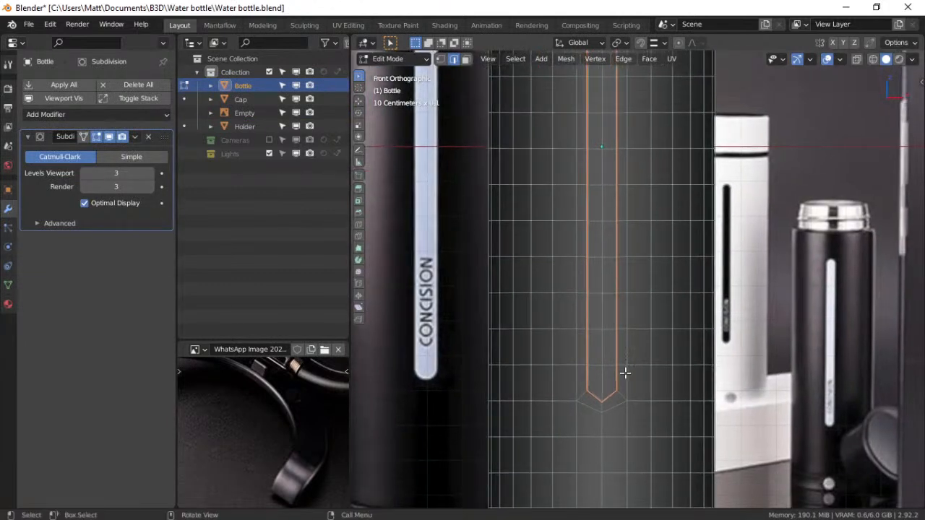
{"action": "scroll", "coordinate": [625, 372], "scroll_direction": "up", "scroll_amount": 4}
{"action": "left_click", "coordinate": [630, 387], "text": "alt"}
{"action": "key", "text": "g"}
{"action": "key", "text": "g"}
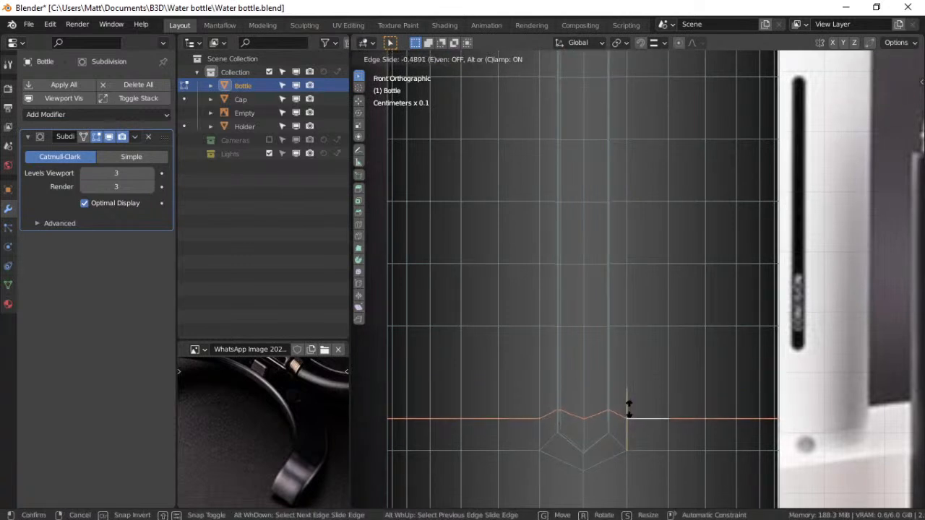
{"action": "left_click", "coordinate": [628, 405]}
{"action": "left_click", "coordinate": [114, 137]}
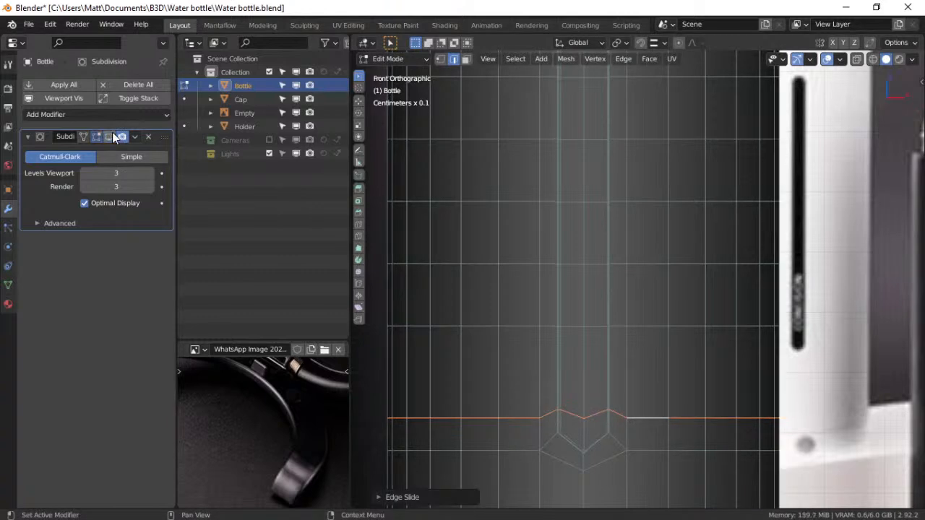
{"action": "left_click", "coordinate": [113, 137]}
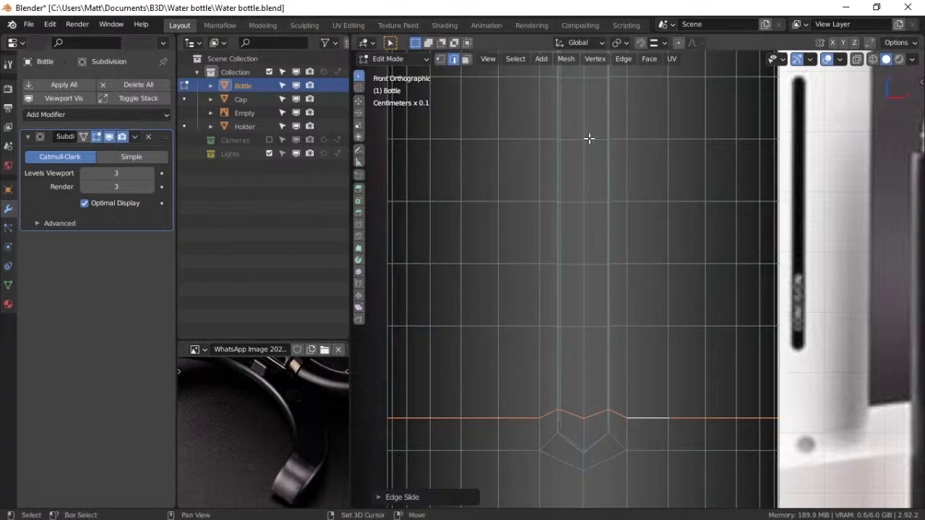
Slide the horizontal edge loop just below the strip's upper point partway up toward the tip
{"action": "middle_click_drag", "start_coordinate": [589, 139], "coordinate": [610, 418], "text": "shift"}
{"action": "middle_click_drag", "start_coordinate": [612, 239], "coordinate": [605, 405], "text": "shift"}
{"action": "middle_click_drag", "start_coordinate": [617, 164], "coordinate": [603, 292], "text": "shift"}
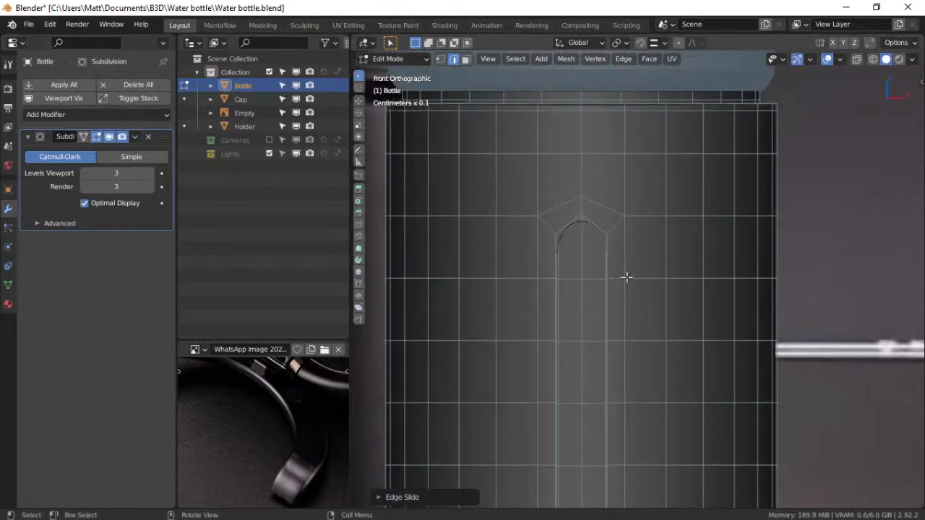
{"action": "key", "text": "space"}
{"action": "key", "text": "space"}
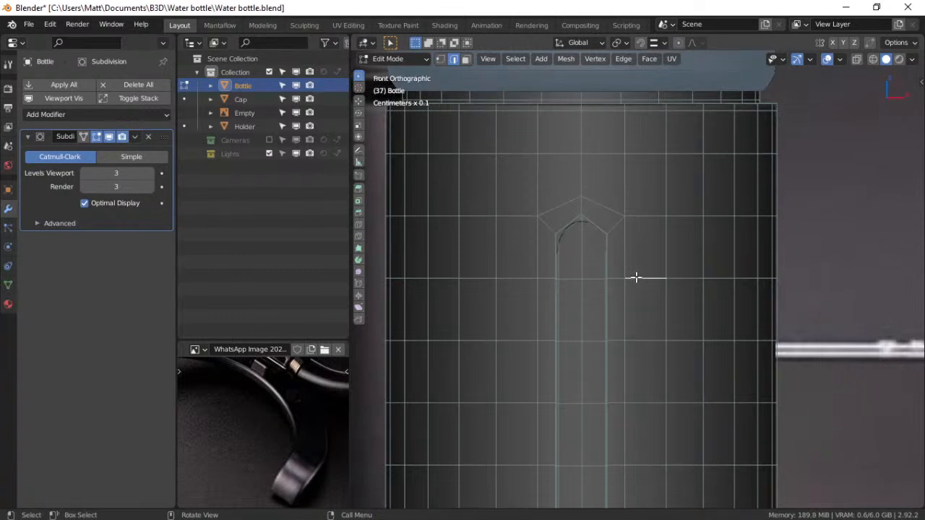
{"action": "left_click", "coordinate": [641, 277], "text": "alt"}
{"action": "key", "text": "g"}
{"action": "key", "text": "g"}
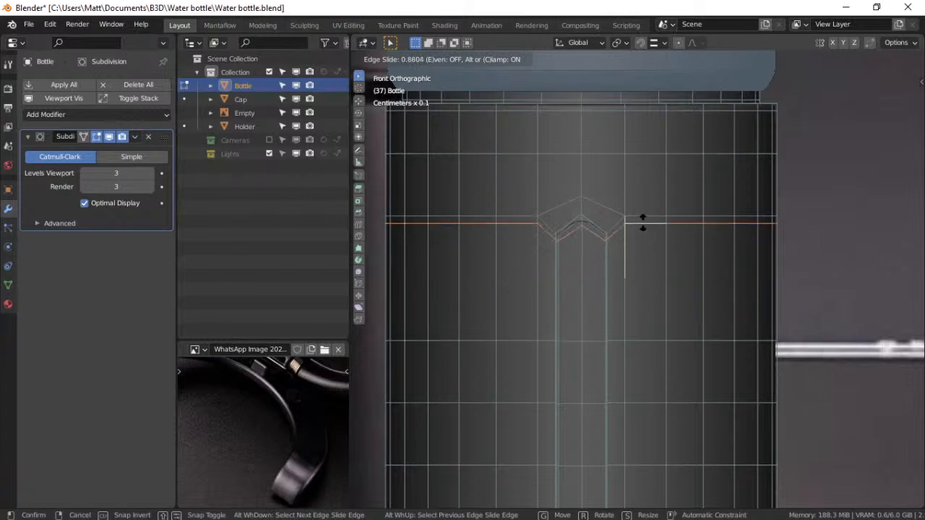
{"action": "left_click", "coordinate": [645, 251]}
Return to Object Mode and examine the rounded upper end of the strip recess from several angles
{"action": "key", "text": "ctrl+Tab"}
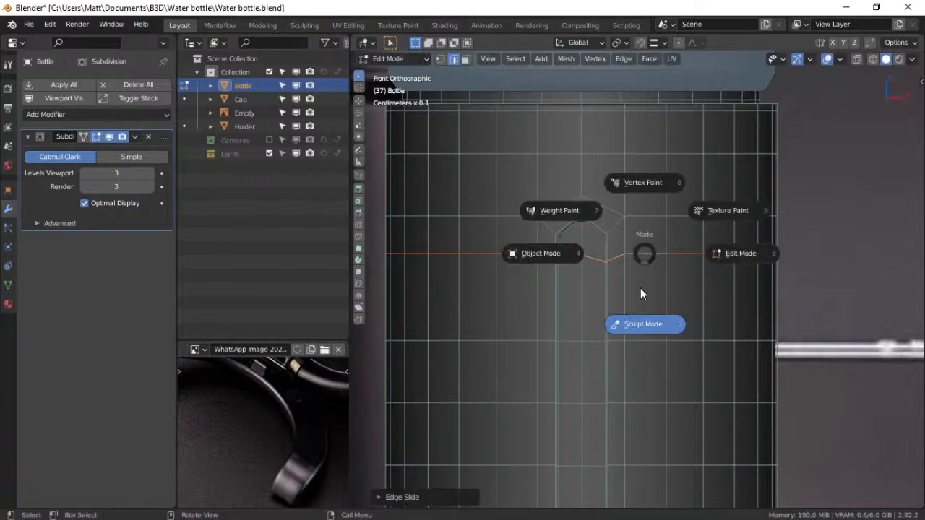
{"action": "left_click", "coordinate": [552, 256]}
{"action": "scroll", "coordinate": [586, 300], "scroll_direction": "down", "scroll_amount": 3}
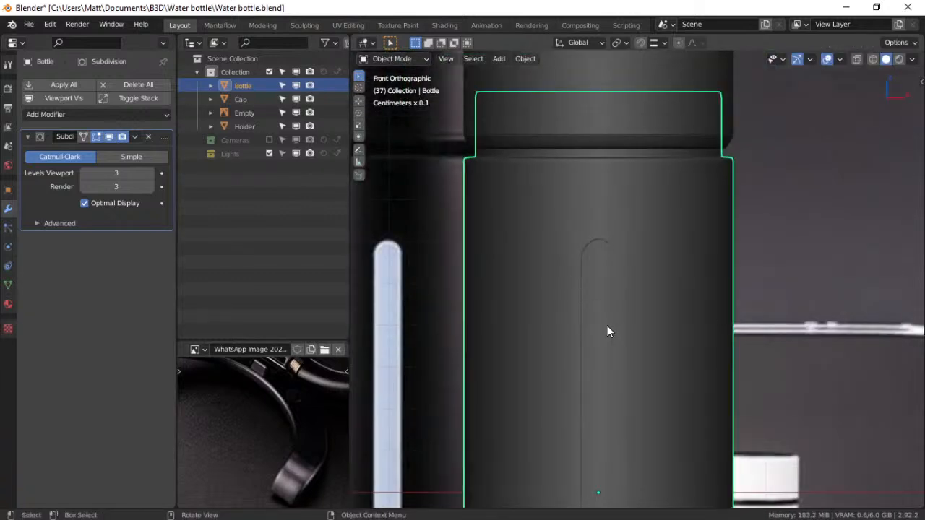
{"action": "mouse_move", "coordinate": [612, 341]}
{"action": "middle_mouse_down"}
{"action": "mouse_move", "coordinate": [553, 326]}
{"action": "mouse_move", "coordinate": [518, 337]}
{"action": "mouse_move", "coordinate": [571, 367]}
{"action": "mouse_move", "coordinate": [652, 328]}
{"action": "mouse_move", "coordinate": [661, 310]}
{"action": "mouse_move", "coordinate": [641, 310]}
{"action": "mouse_move", "coordinate": [618, 329]}
{"action": "middle_mouse_up"}
{"action": "scroll", "coordinate": [618, 328], "scroll_direction": "up", "scroll_amount": 4}
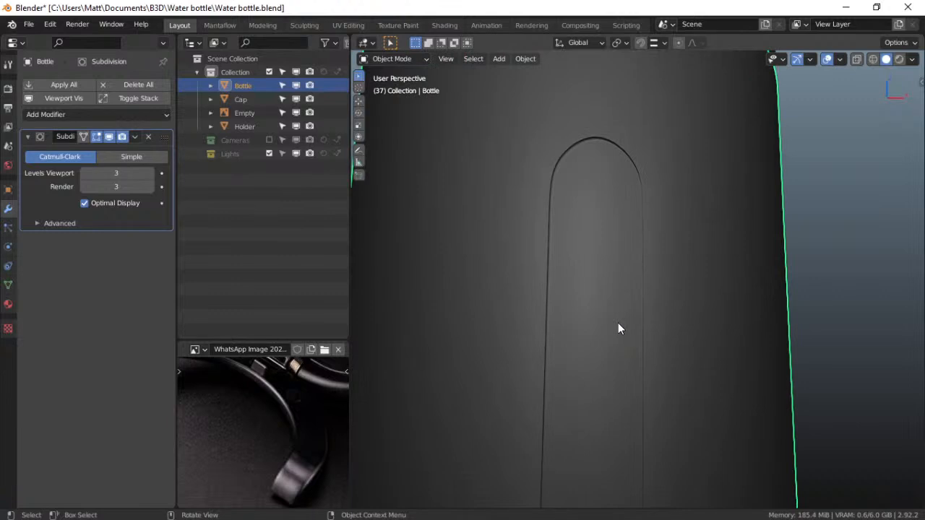
{"action": "scroll", "coordinate": [618, 329], "scroll_direction": "up", "scroll_amount": 1}
{"action": "scroll", "coordinate": [617, 299], "scroll_direction": "down", "scroll_amount": 5}
{"action": "middle_click_drag", "start_coordinate": [618, 299], "coordinate": [537, 320]}
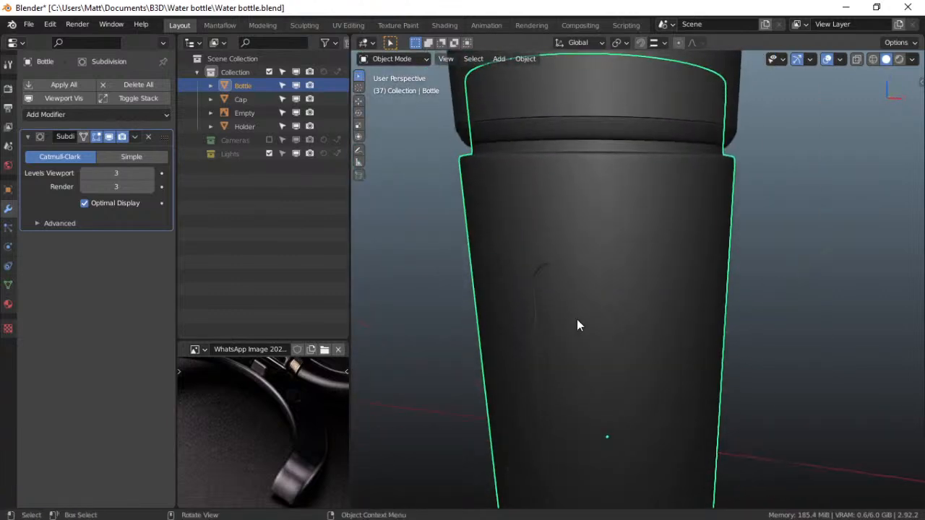
In front view, put the Bottle into Edit Mode with X-ray on and select the whole shoulder ring just below the cap
{"action": "key", "text": "grave"}
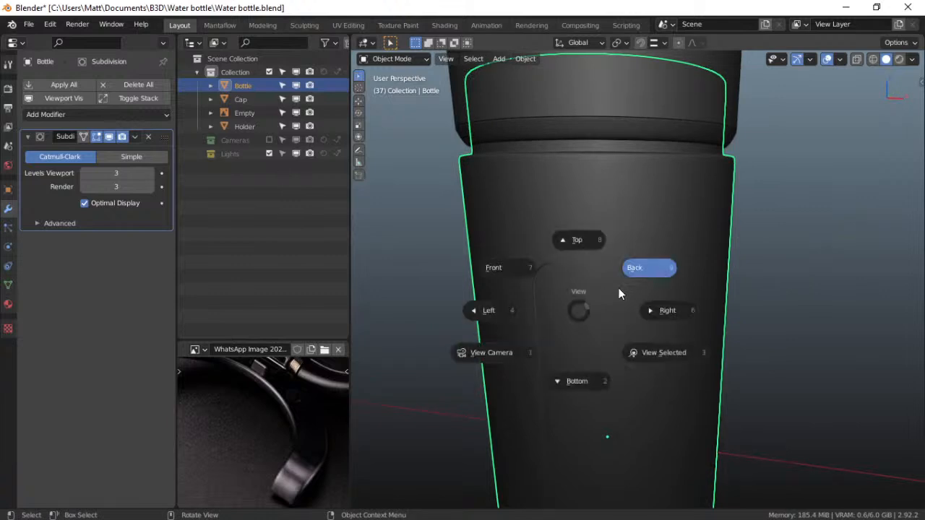
{"action": "left_click", "coordinate": [529, 267]}
{"action": "middle_click_drag", "start_coordinate": [532, 177], "coordinate": [563, 340], "text": "shift"}
{"action": "scroll", "coordinate": [563, 339], "scroll_direction": "up", "scroll_amount": 3}
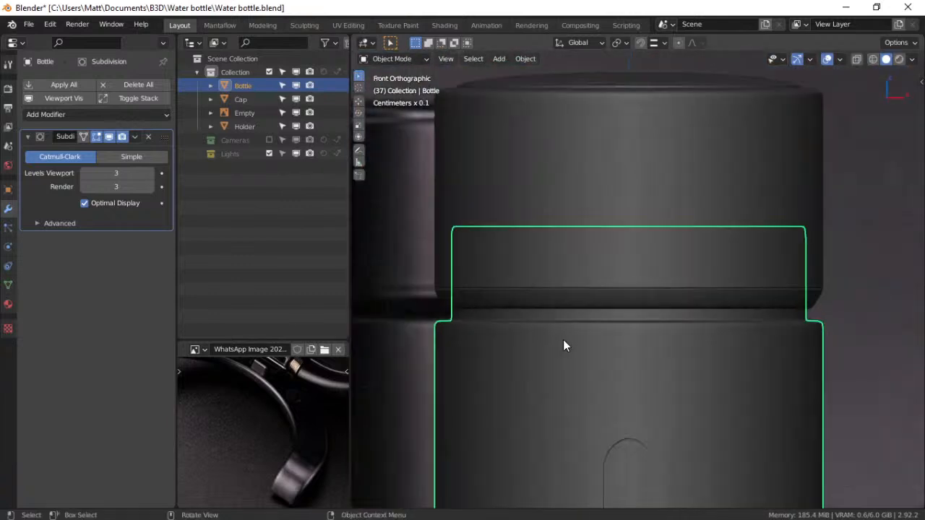
{"action": "middle_click_drag", "start_coordinate": [451, 330], "coordinate": [526, 313], "text": "shift"}
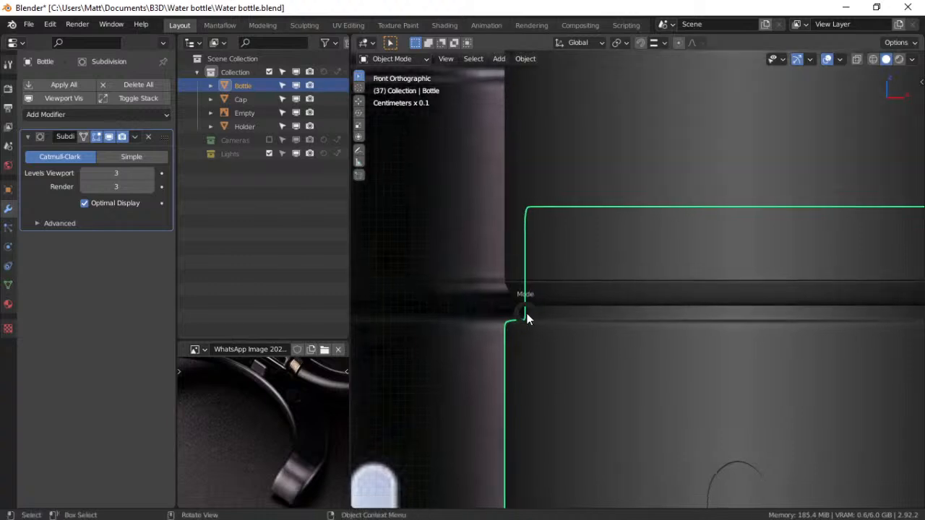
{"action": "key", "text": "Tab"}
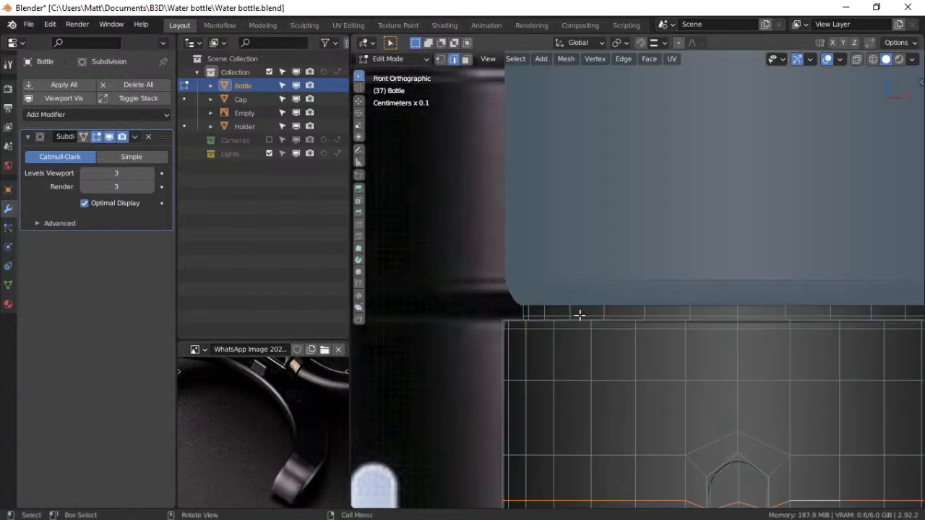
{"action": "left_click", "coordinate": [858, 60]}
{"action": "left_click_drag", "start_coordinate": [492, 308], "coordinate": [811, 341]}
{"action": "middle_click_drag", "start_coordinate": [765, 327], "coordinate": [601, 297], "text": "shift"}
{"action": "scroll", "coordinate": [601, 297], "scroll_direction": "up", "scroll_amount": 1}
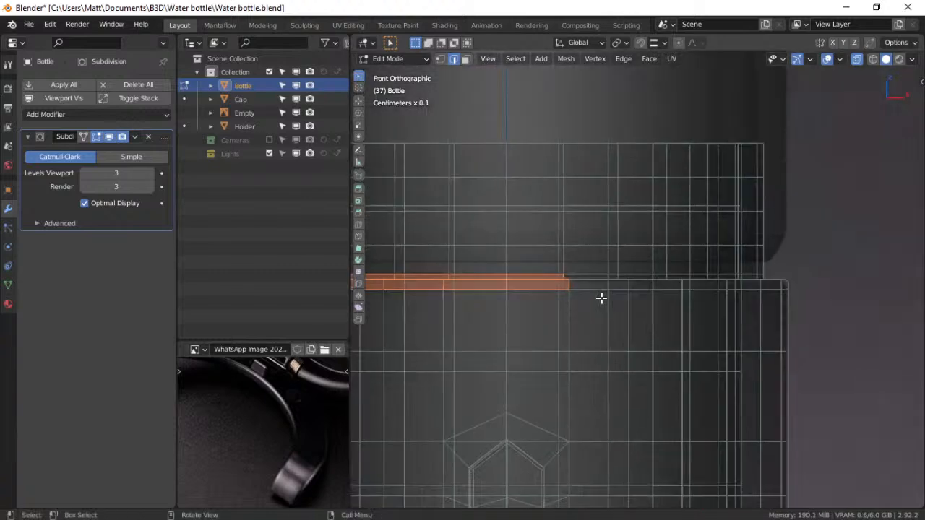
{"action": "scroll", "coordinate": [601, 297], "scroll_direction": "down", "scroll_amount": 5}
{"action": "left_click_drag", "start_coordinate": [441, 268], "coordinate": [712, 290]}
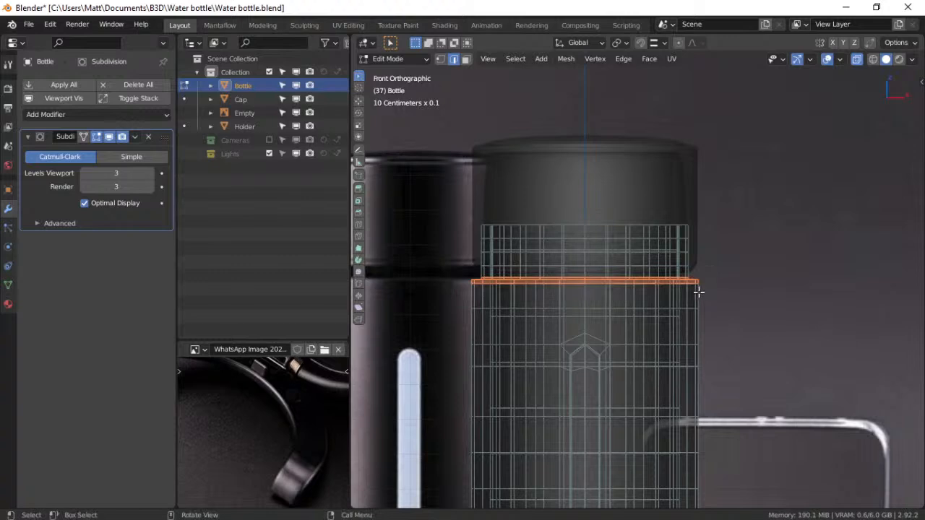
Move the selected shoulder ring up about 0.185 cm along Z toward the cap
{"action": "scroll", "coordinate": [667, 296], "scroll_direction": "up", "scroll_amount": 5}
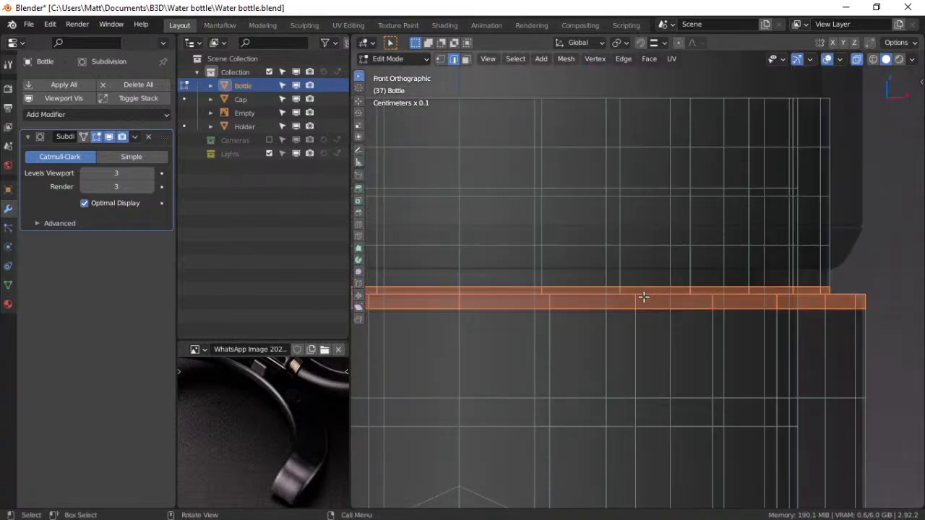
{"action": "key", "text": "g"}
{"action": "key", "text": "z"}
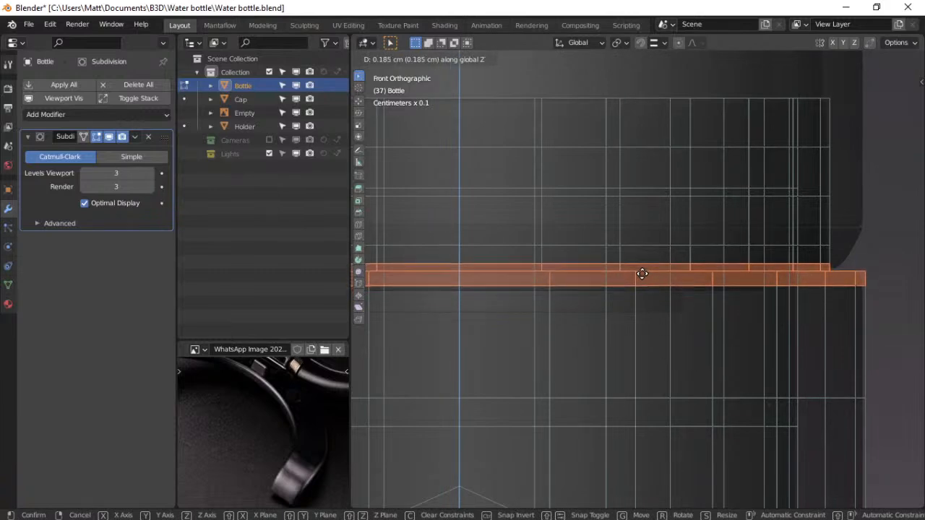
{"action": "left_click", "coordinate": [643, 274]}
{"action": "scroll", "coordinate": [481, 322], "scroll_direction": "down", "scroll_amount": 4}
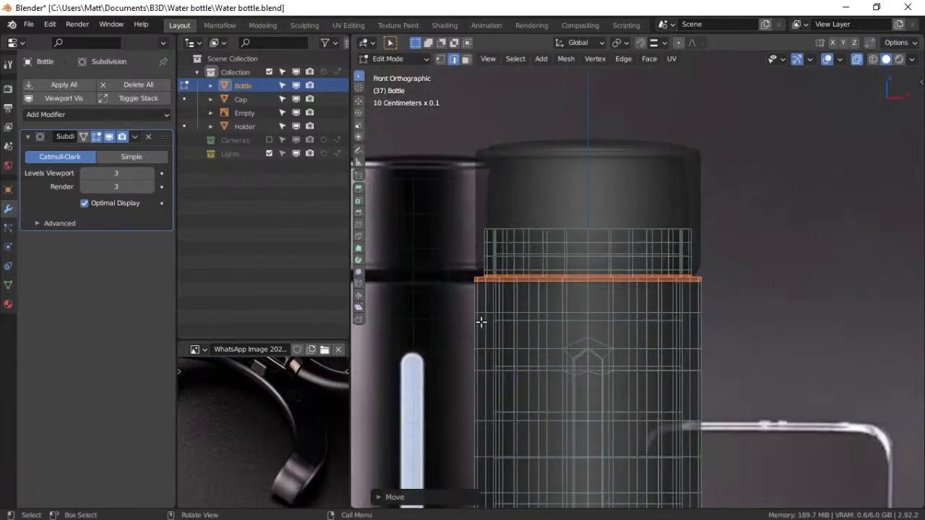
{"action": "middle_click_drag", "start_coordinate": [482, 322], "coordinate": [569, 325], "text": "shift"}
{"action": "scroll", "coordinate": [568, 324], "scroll_direction": "up", "scroll_amount": 4}
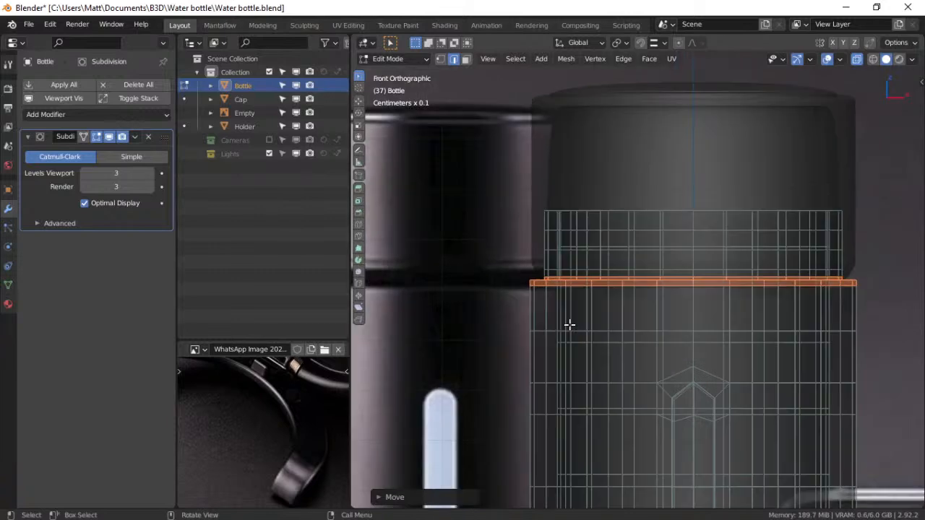
{"action": "scroll", "coordinate": [557, 324], "scroll_direction": "down", "scroll_amount": 1}
Return to Object Mode, turn off X-ray and save the file
{"action": "key", "text": "ctrl+Tab"}
{"action": "left_click", "coordinate": [480, 324]}
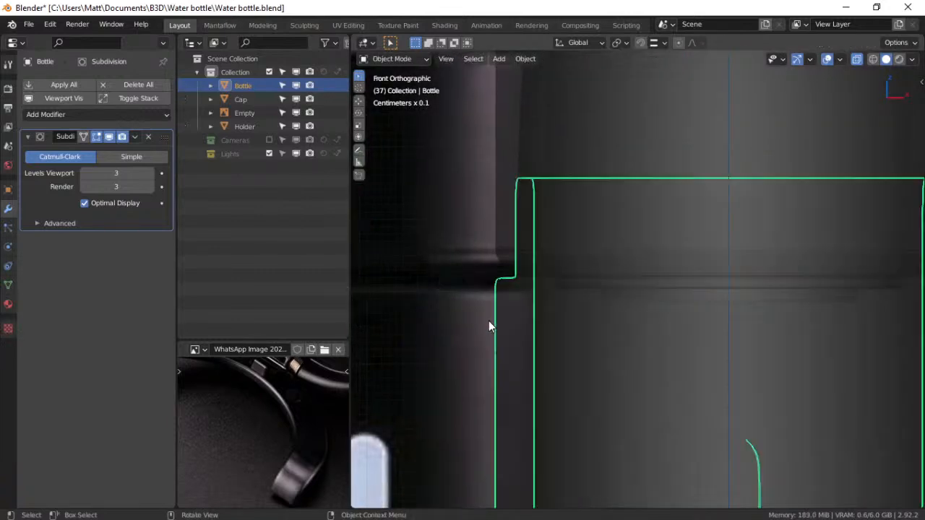
{"action": "left_click", "coordinate": [854, 60]}
{"action": "scroll", "coordinate": [628, 277], "scroll_direction": "down", "scroll_amount": 4}
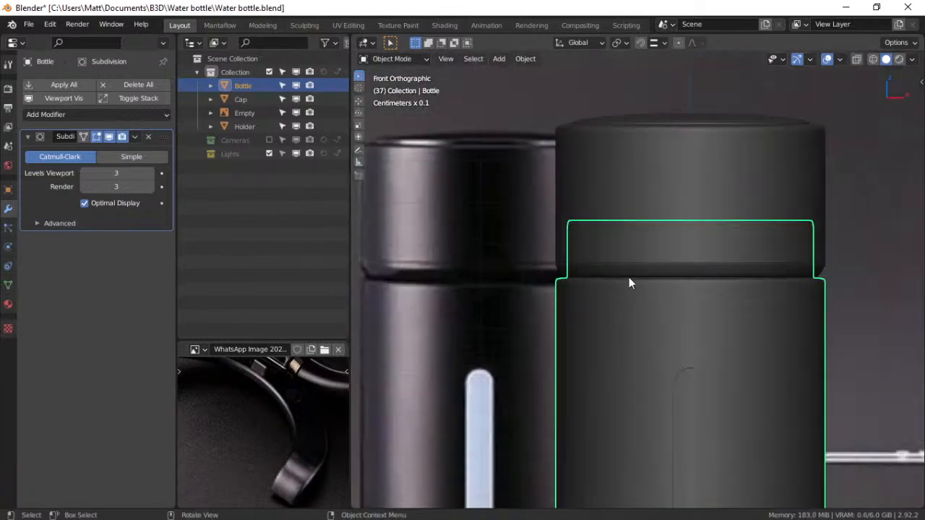
{"action": "middle_click_drag", "start_coordinate": [658, 279], "coordinate": [585, 271], "text": "shift"}
{"action": "scroll", "coordinate": [584, 265], "scroll_direction": "down", "scroll_amount": 3}
{"action": "middle_click_drag", "start_coordinate": [630, 320], "coordinate": [628, 358]}
{"action": "key", "text": "ctrl+s"}
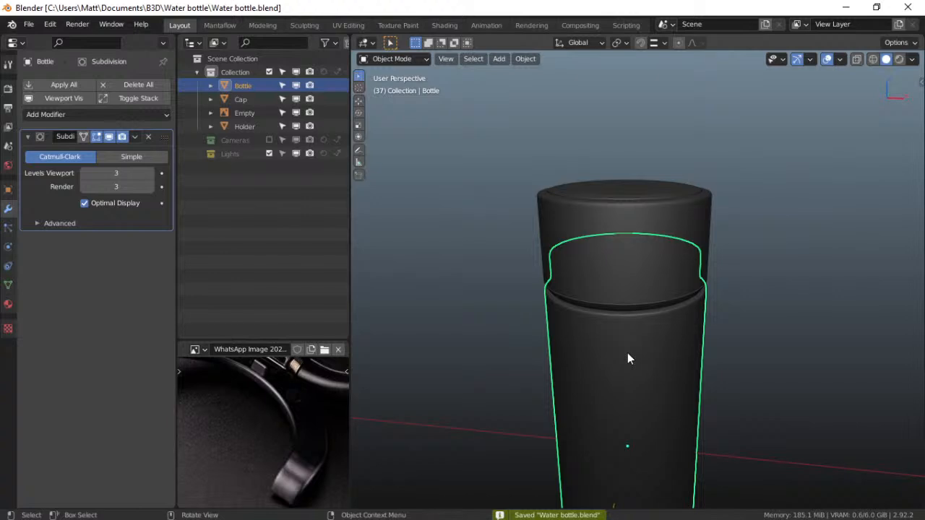
Select the Cap and display the reference photo WhatsApp Image 2021-03-25 at 4.34.20 PM in the image viewer
{"action": "scroll", "coordinate": [628, 359], "scroll_direction": "down", "scroll_amount": 4}
{"action": "middle_click_drag", "start_coordinate": [625, 359], "coordinate": [623, 358]}
{"action": "middle_click_drag", "start_coordinate": [586, 384], "coordinate": [544, 297]}
{"action": "left_click", "coordinate": [609, 200]}
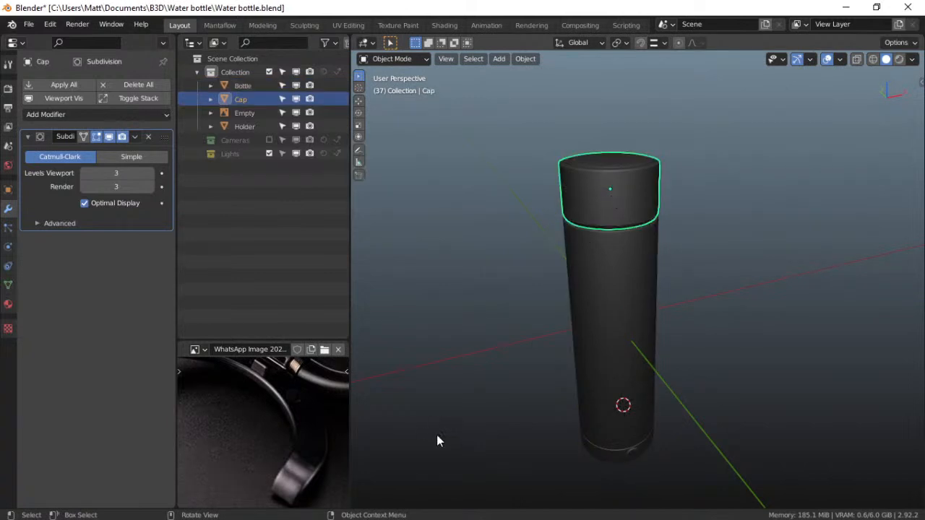
{"action": "left_click", "coordinate": [205, 349]}
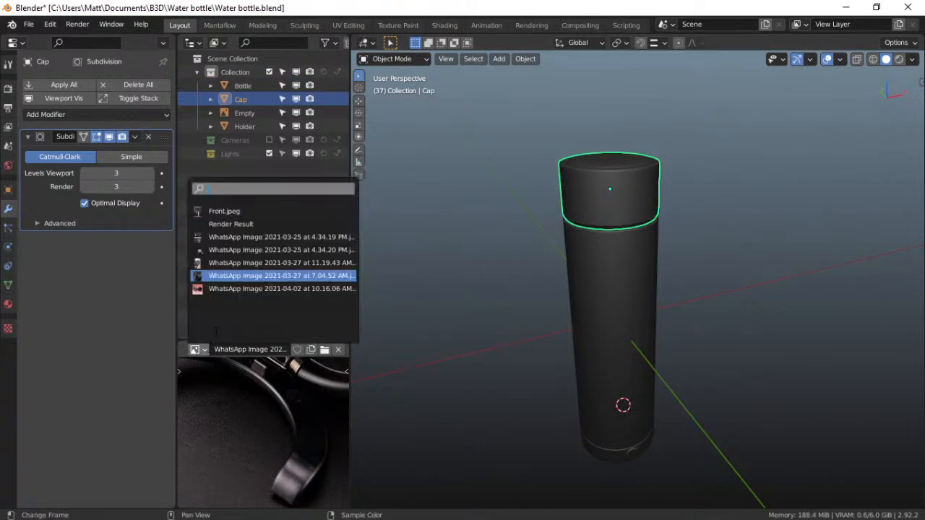
{"action": "left_click", "coordinate": [275, 250]}
{"action": "scroll", "coordinate": [280, 406], "scroll_direction": "down", "scroll_amount": 12}
{"action": "scroll", "coordinate": [281, 407], "scroll_direction": "up", "scroll_amount": 1}
{"action": "middle_click_drag", "start_coordinate": [281, 407], "coordinate": [271, 395]}
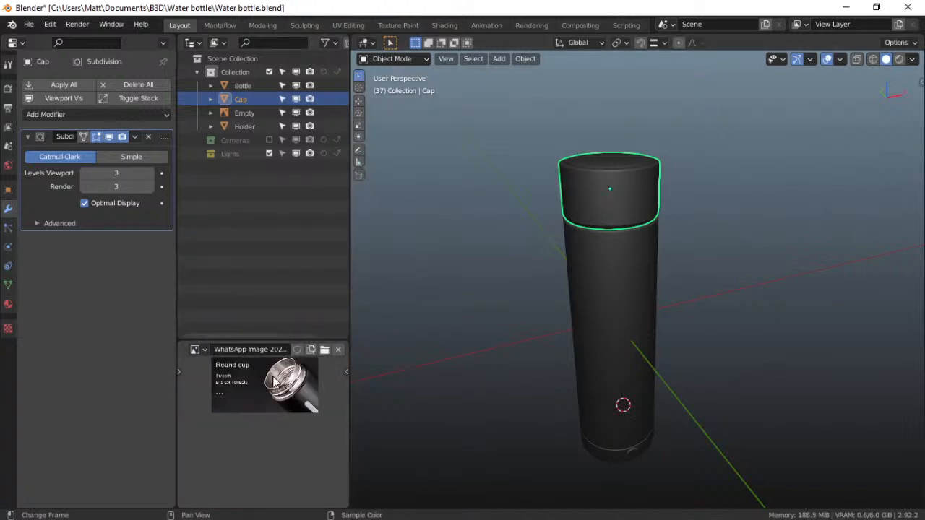
Switch the reference to WhatsApp Image 2021-03-25 at 4.34.19 PM and frame the perforated infuser in it
{"action": "left_click", "coordinate": [203, 344]}
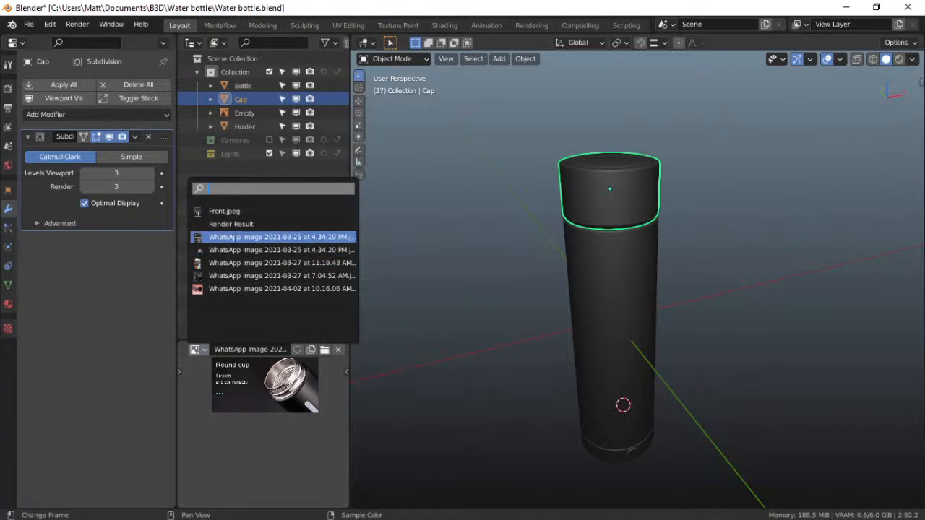
{"action": "left_click", "coordinate": [233, 237]}
{"action": "scroll", "coordinate": [270, 412], "scroll_direction": "up", "scroll_amount": 6}
{"action": "mouse_move", "coordinate": [264, 422]}
{"action": "middle_mouse_down"}
{"action": "mouse_move", "coordinate": [235, 463]}
{"action": "mouse_move", "coordinate": [250, 470]}
{"action": "mouse_move", "coordinate": [270, 456]}
{"action": "middle_mouse_up"}
{"action": "scroll", "coordinate": [273, 461], "scroll_direction": "down", "scroll_amount": 4}
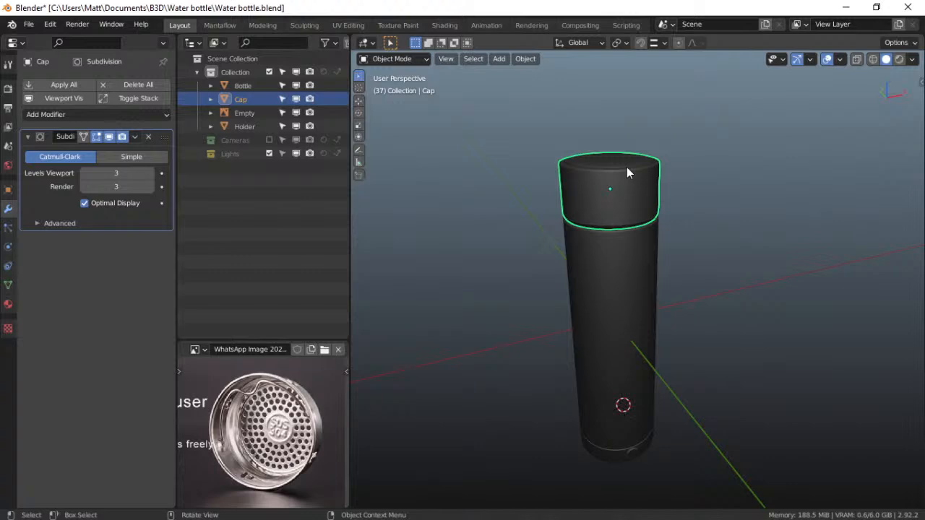
Hide the Cap and put the Bottle into Edit Mode with its open mouth in close view
{"action": "key", "text": "h"}
{"action": "middle_click_drag", "start_coordinate": [616, 192], "coordinate": [675, 289]}
{"action": "left_click", "coordinate": [662, 389]}
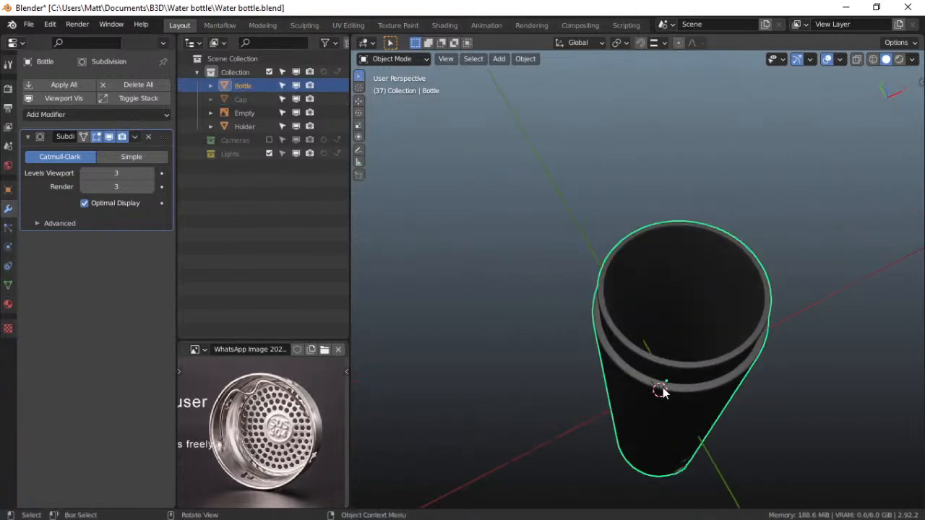
{"action": "key", "text": "ctrl+Tab"}
{"action": "left_click", "coordinate": [758, 386]}
{"action": "scroll", "coordinate": [719, 349], "scroll_direction": "up", "scroll_amount": 5}
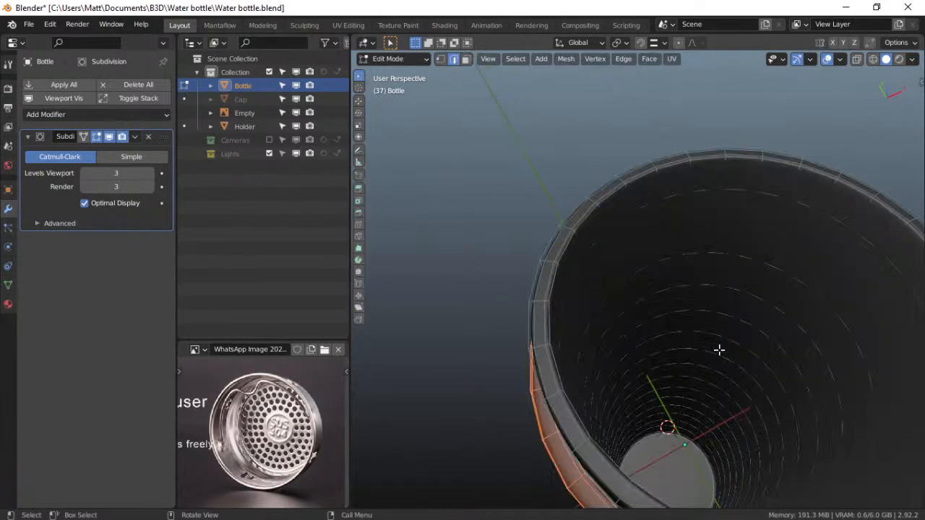
{"action": "key", "text": "ctrl+Tab"}
{"action": "left_click", "coordinate": [647, 344]}
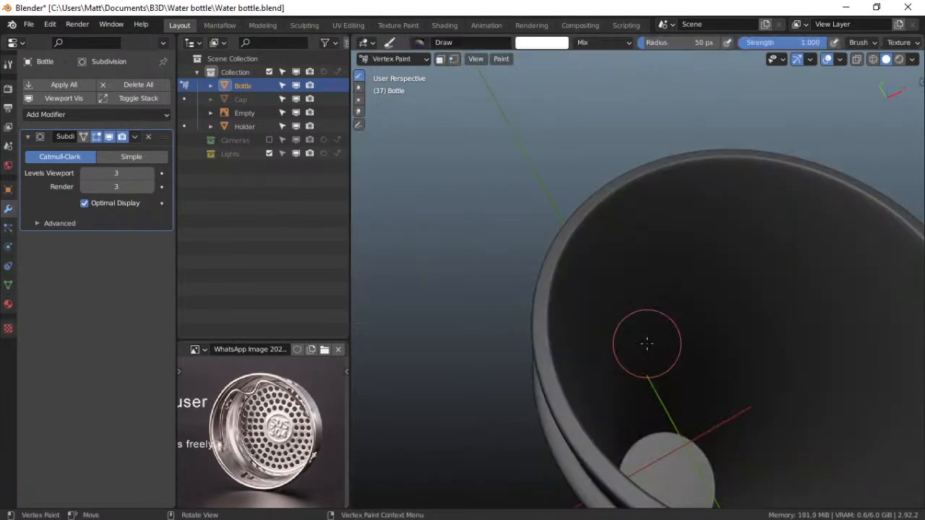
{"action": "key", "text": "ctrl+Tab"}
{"action": "left_click", "coordinate": [713, 362]}
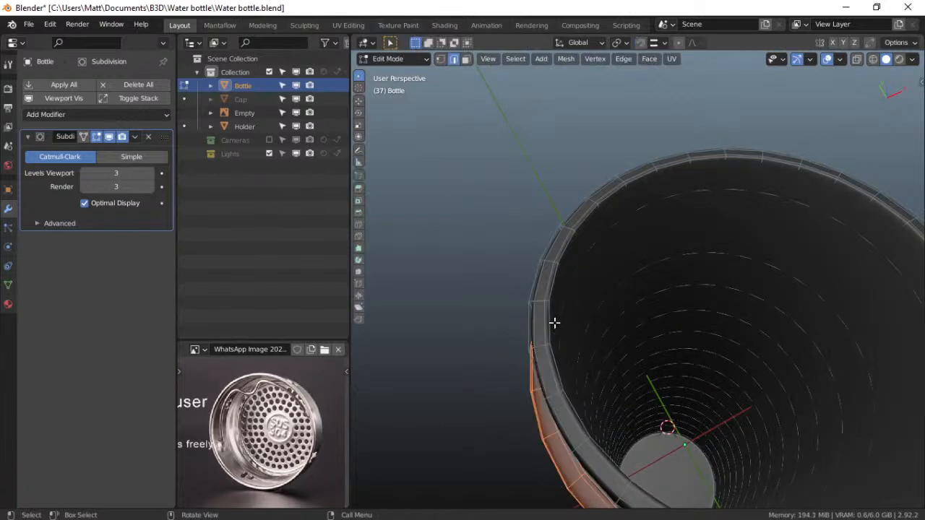
Select the inner edge loop of the bottle's mouth rim
{"action": "left_click", "coordinate": [553, 309], "text": "alt"}
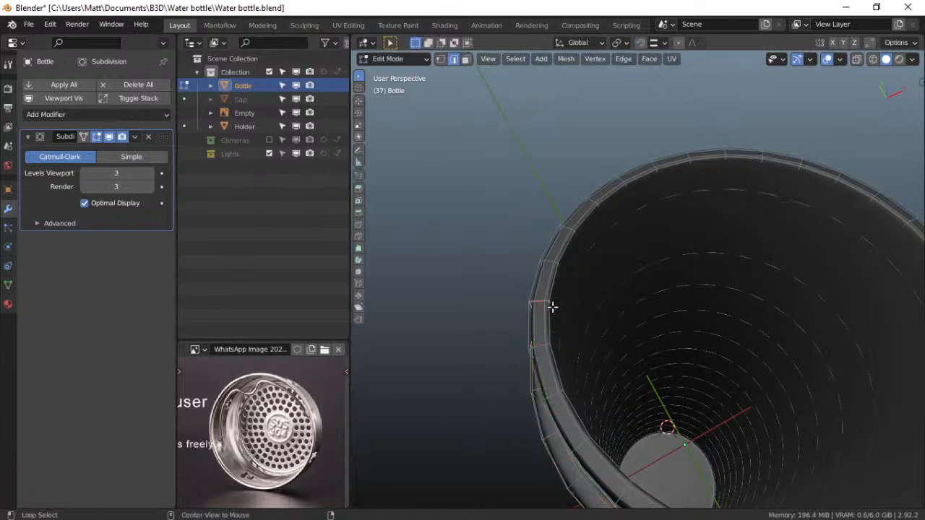
{"action": "left_click", "coordinate": [556, 270], "text": "alt"}
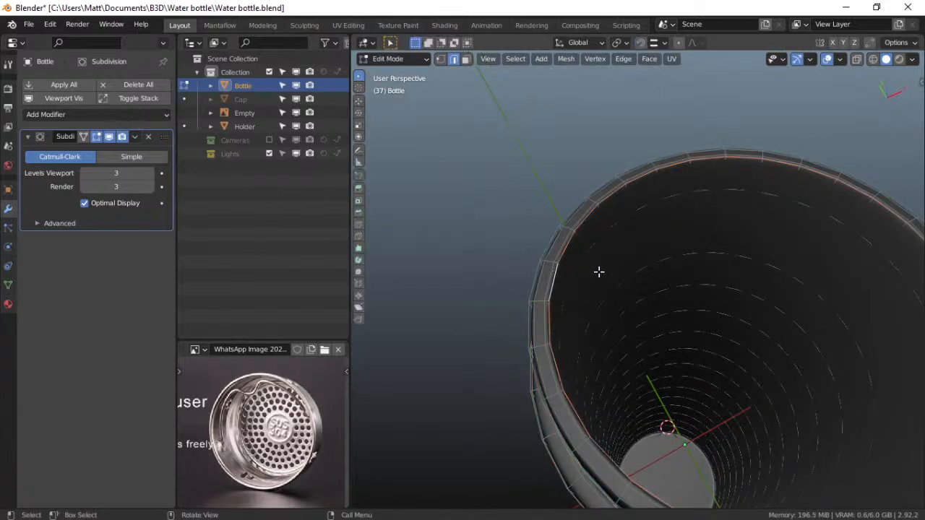
{"action": "key", "text": "shift+s"}
{"action": "left_click", "coordinate": [651, 219]}
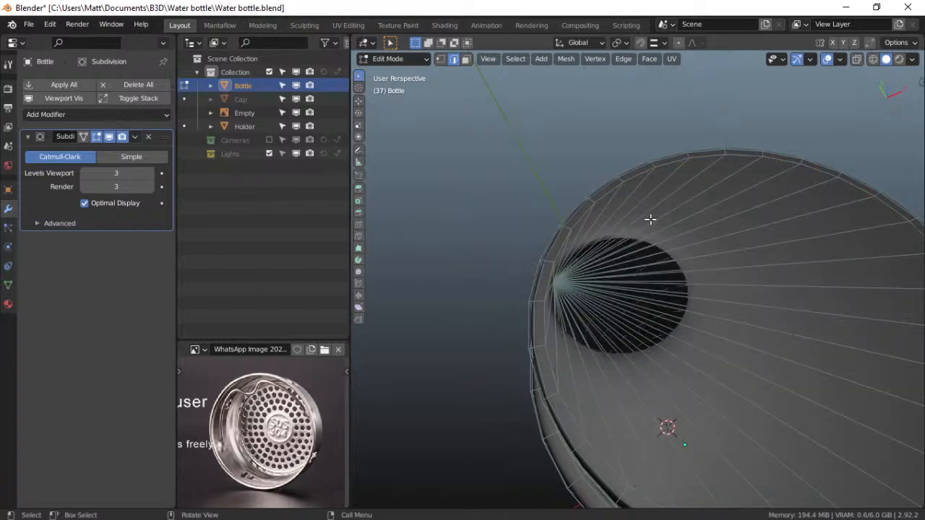
{"action": "key", "text": "ctrl+z"}
Duplicate the inner rim edge loop in place and separate the copy into its own object
{"action": "key", "text": "shift+d"}
{"action": "right_click", "coordinate": [690, 187]}
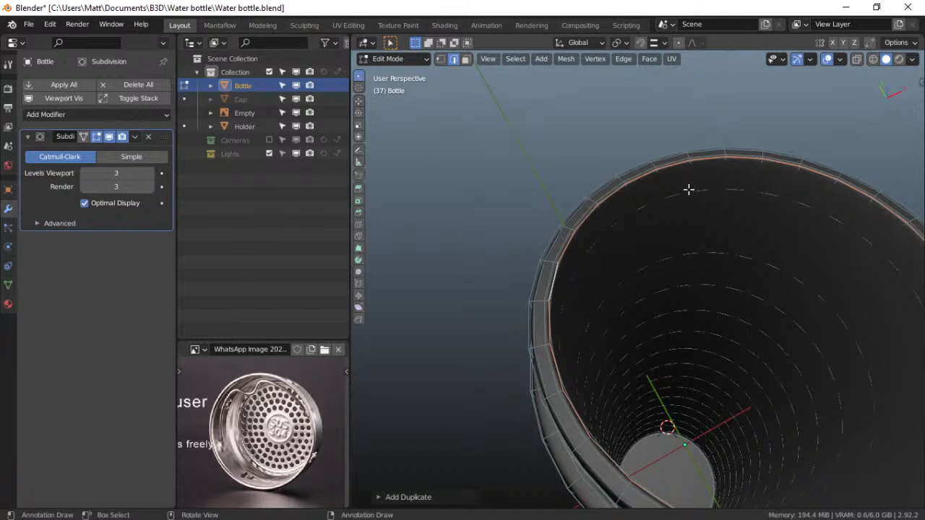
{"action": "key", "text": "p"}
{"action": "left_click", "coordinate": [689, 191]}
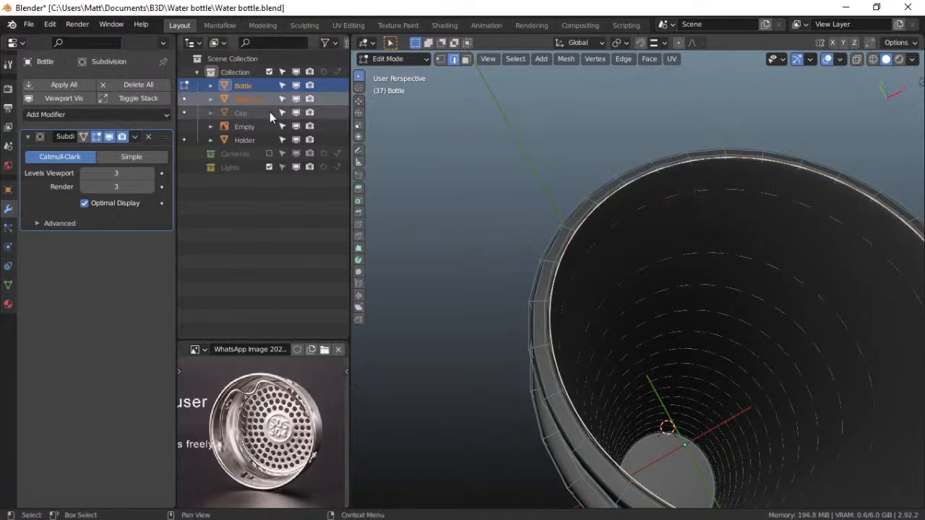
Return to Object Mode, select the separated rim loop and set its origin to its geometry
{"action": "key", "text": "ctrl+Tab"}
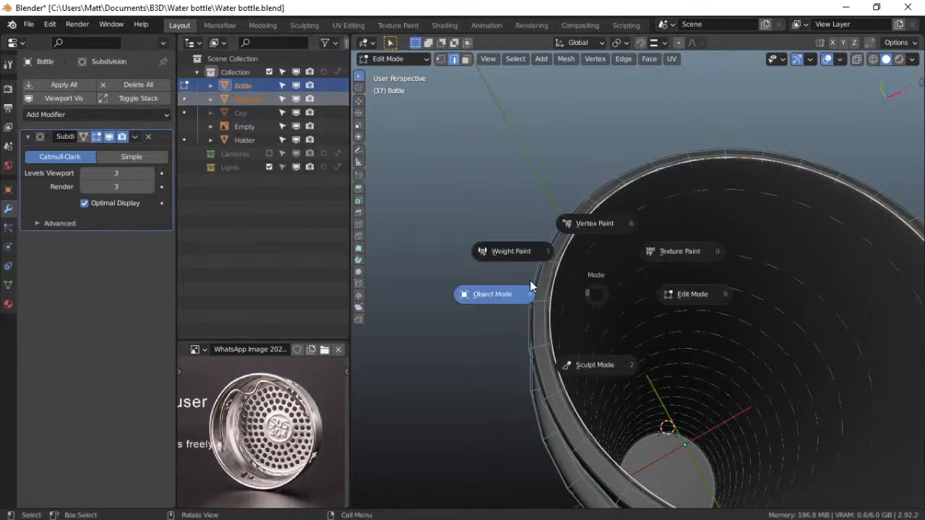
{"action": "left_click", "coordinate": [511, 295]}
{"action": "left_click", "coordinate": [534, 297]}
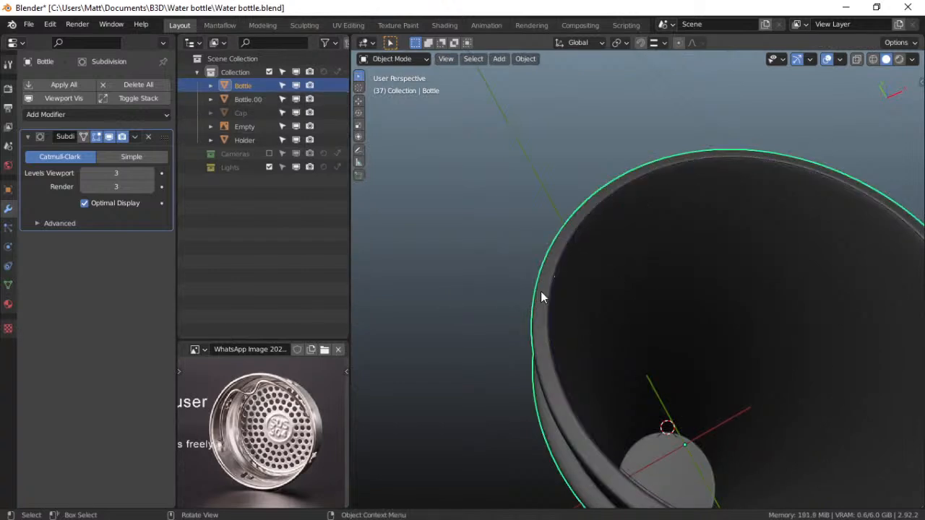
{"action": "left_click", "coordinate": [556, 286]}
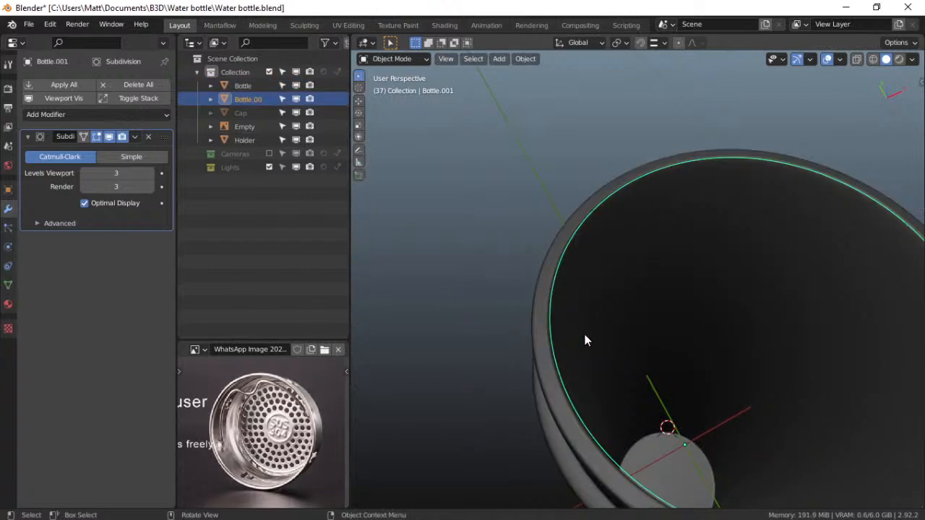
{"action": "scroll", "coordinate": [585, 334], "scroll_direction": "down", "scroll_amount": 3}
{"action": "middle_click_drag", "start_coordinate": [584, 331], "coordinate": [571, 286]}
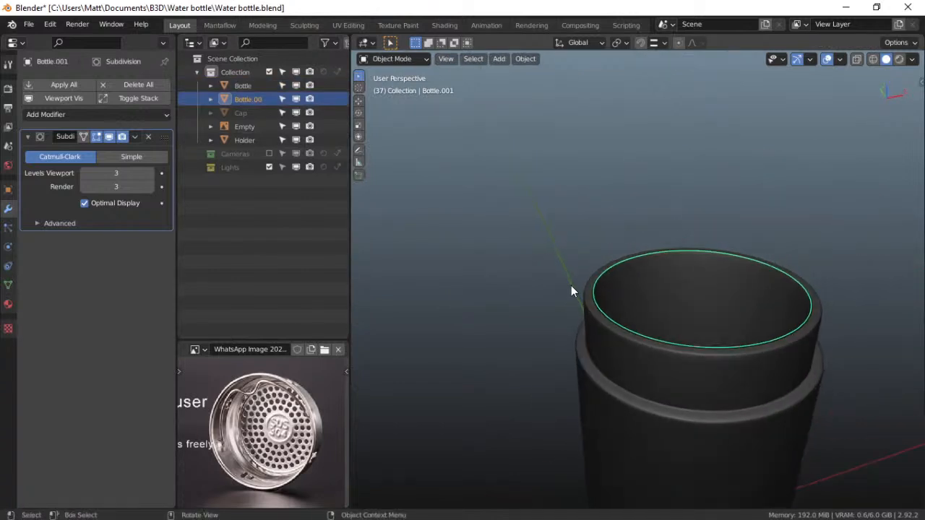
{"action": "right_click", "coordinate": [625, 294]}
{"action": "mouse_move", "coordinate": [625, 288]}
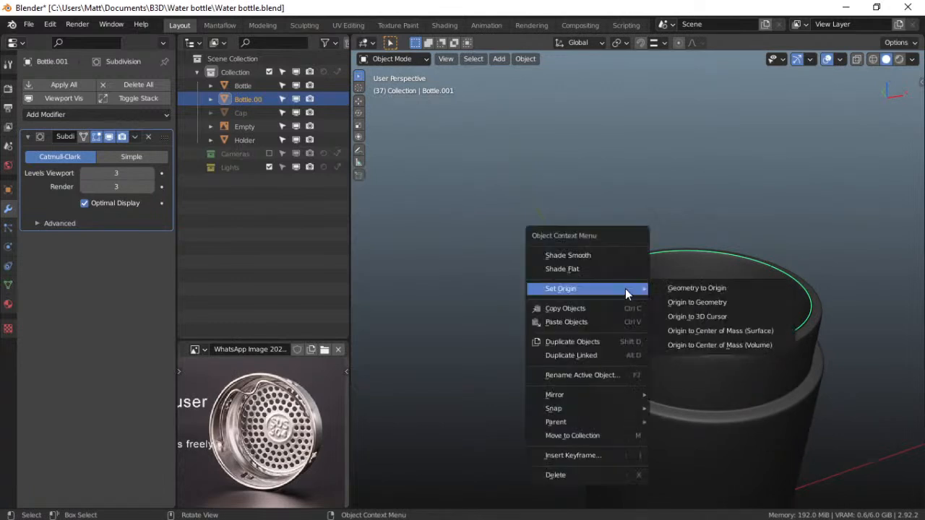
{"action": "left_click", "coordinate": [711, 306]}
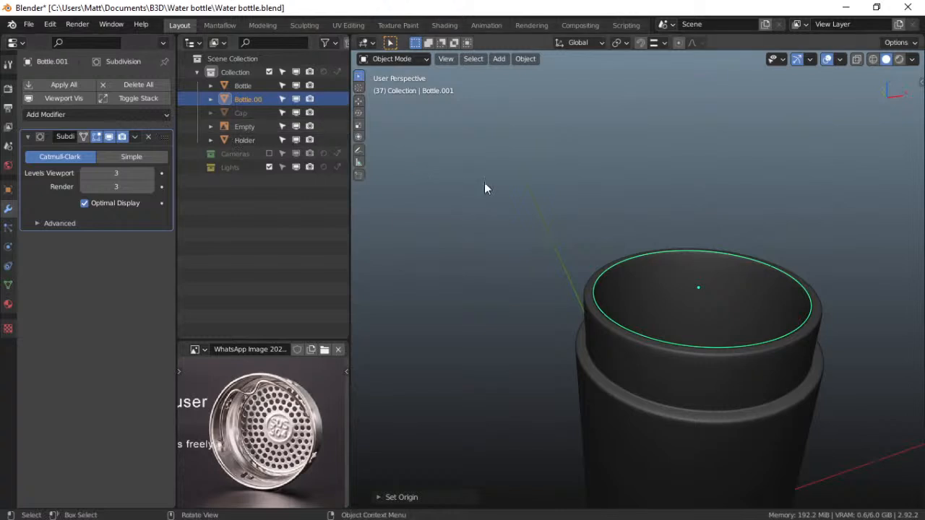
Put the separated rim loop into Edit Mode
{"action": "key", "text": "ctrl+Tab"}
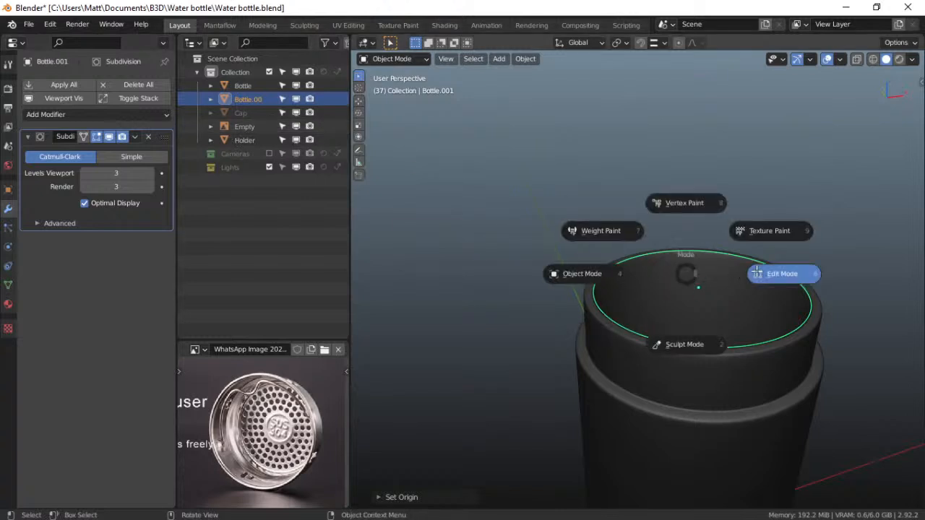
In Edit Mode with X-ray on and a front view, extrude the whole Bottle.001 edge loop straight down along Z inside the neck
{"action": "left_click", "coordinate": [781, 273]}
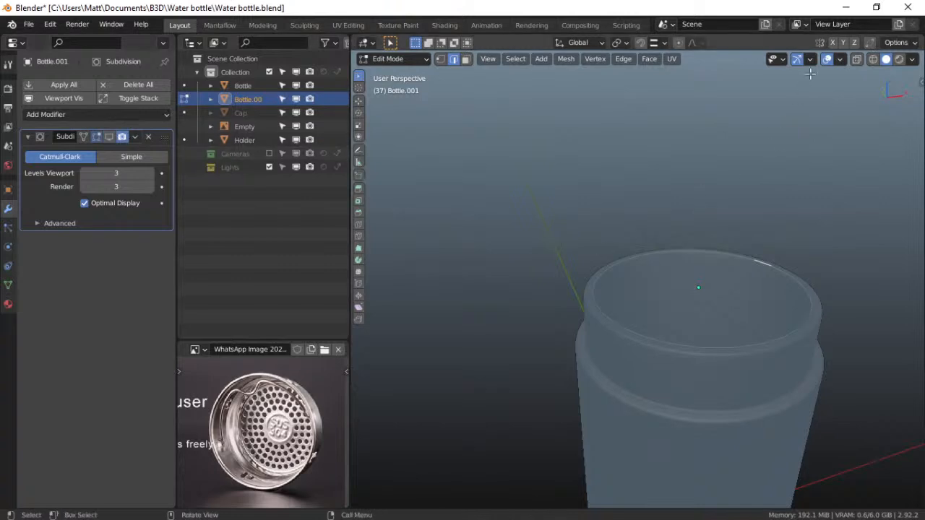
{"action": "key", "text": "alt+z"}
{"action": "key", "text": "ctrl+Tab"}
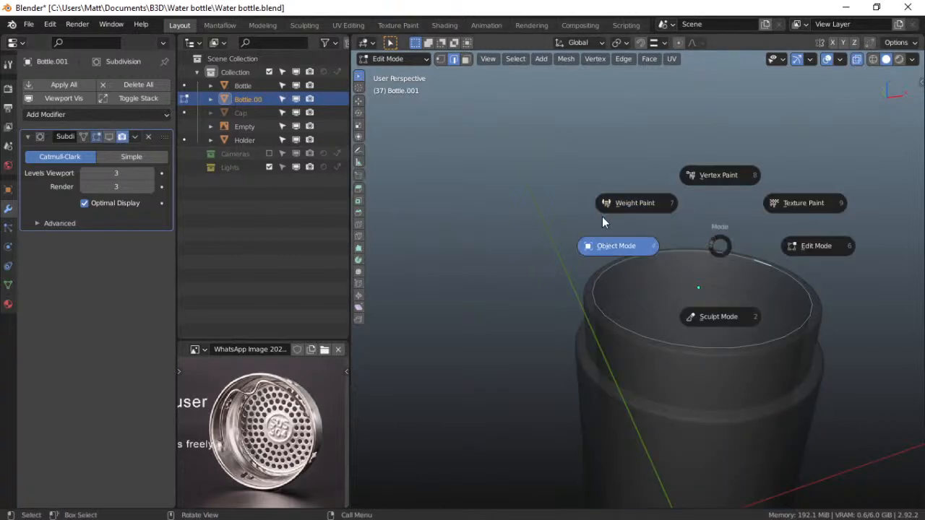
{"action": "key", "text": "Escape"}
{"action": "key", "text": "grave"}
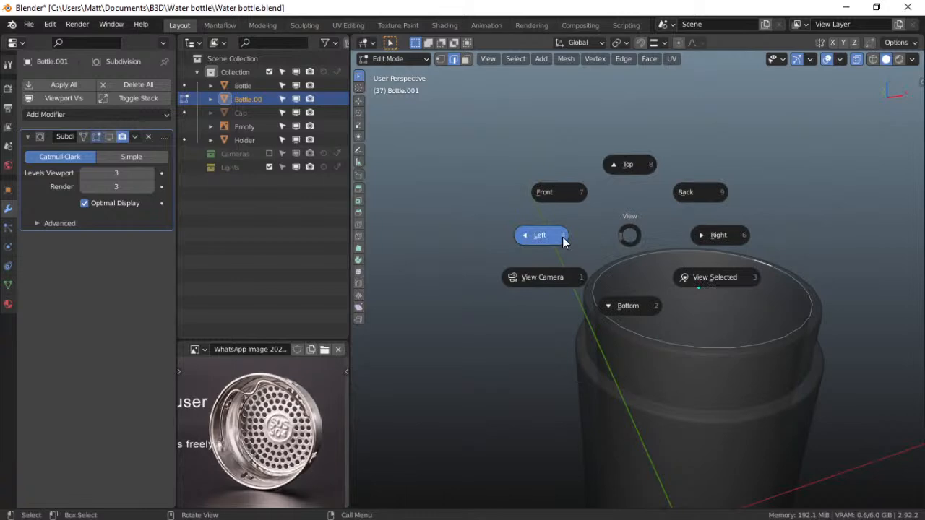
{"action": "left_click", "coordinate": [560, 210]}
{"action": "scroll", "coordinate": [595, 268], "scroll_direction": "up", "scroll_amount": 6}
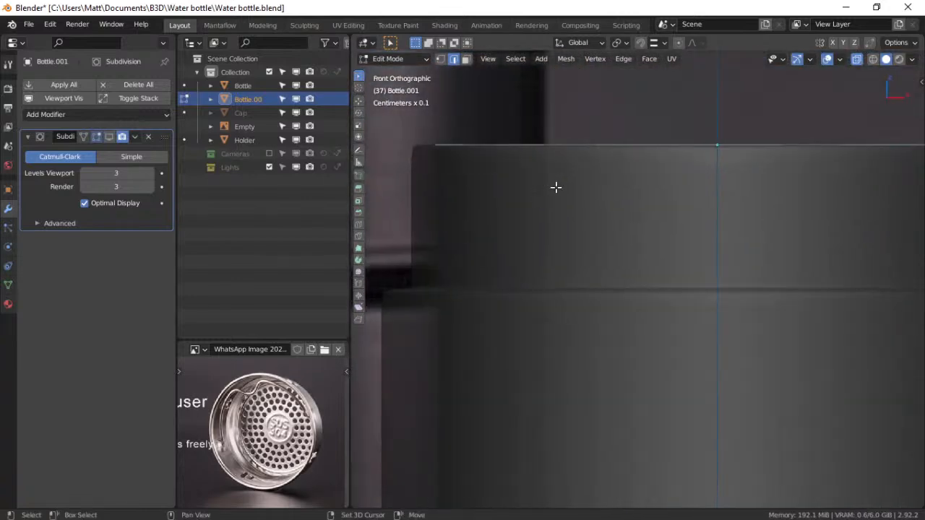
{"action": "key", "text": "a"}
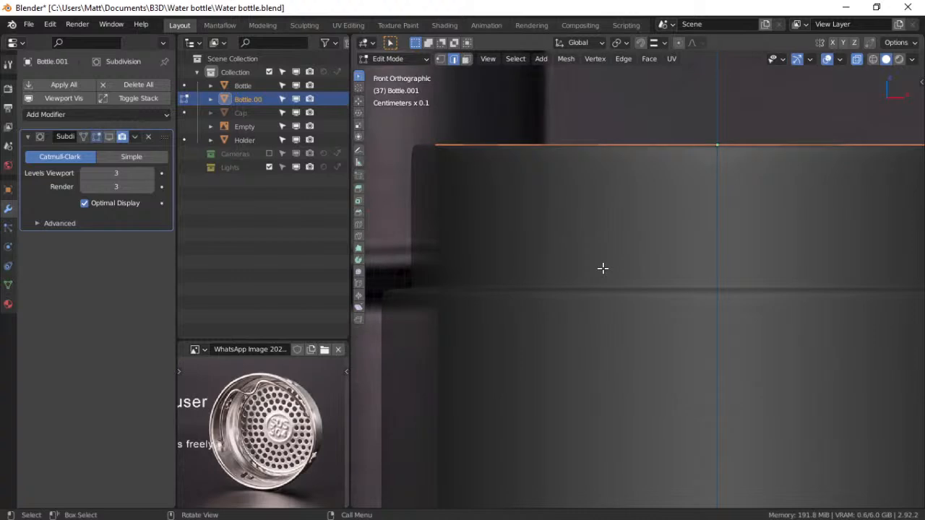
{"action": "key", "text": "e"}
{"action": "key", "text": "z"}
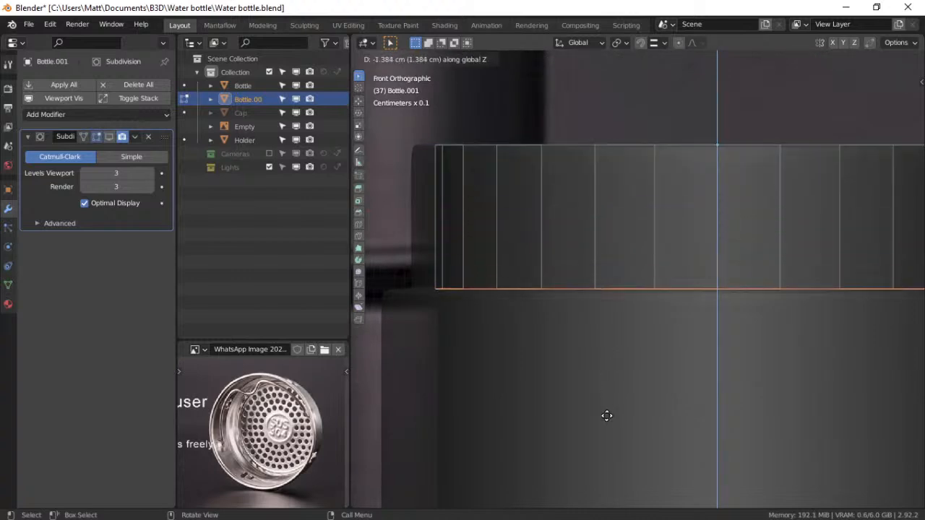
{"action": "left_click", "coordinate": [615, 60]}
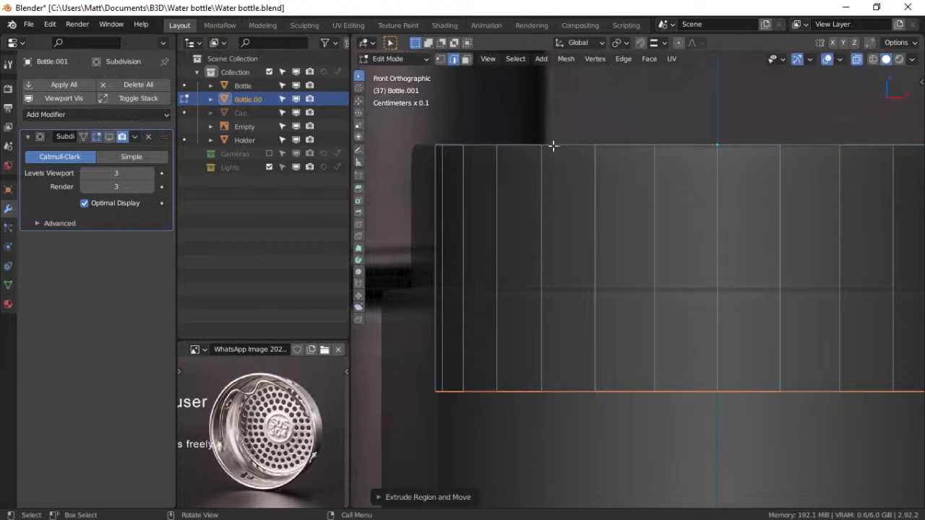
Browse the reference images in the Water bottle folder, leaving the current strainer reference loaded
{"action": "scroll", "coordinate": [560, 183], "scroll_direction": "down", "scroll_amount": 5}
{"action": "scroll", "coordinate": [283, 444], "scroll_direction": "down", "scroll_amount": 5}
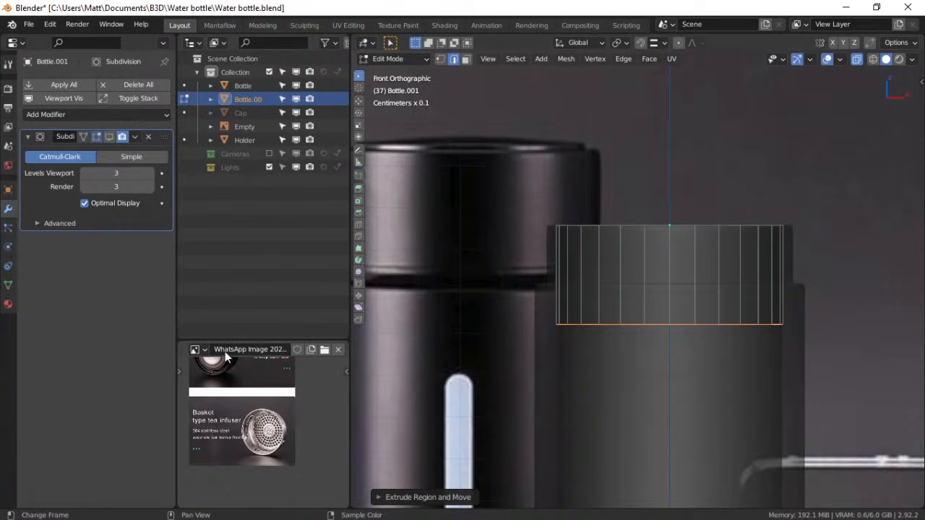
{"action": "left_click", "coordinate": [324, 349]}
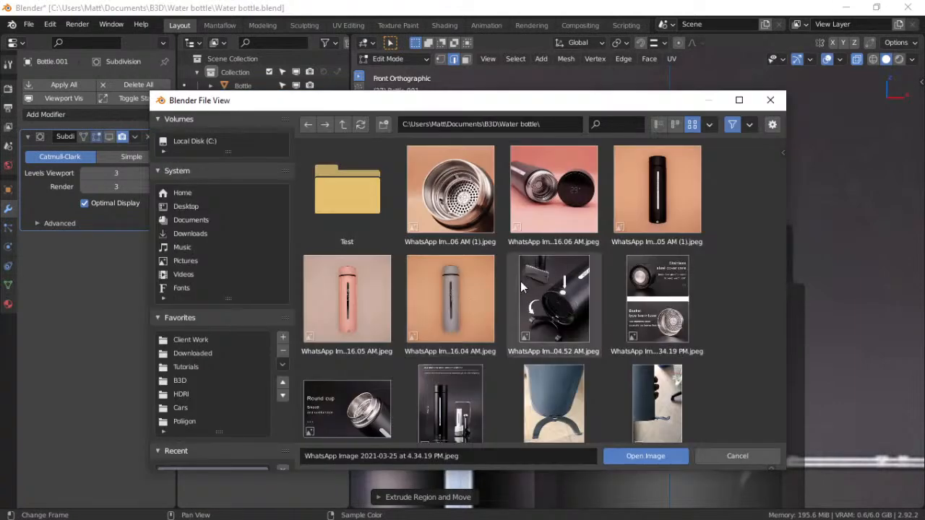
{"action": "scroll", "coordinate": [520, 281], "scroll_direction": "down", "scroll_amount": 5}
{"action": "scroll", "coordinate": [520, 282], "scroll_direction": "up", "scroll_amount": 5}
{"action": "left_click", "coordinate": [771, 101]}
Raise the lower edge loop of the extruded ring by about 0.48 cm along Z
{"action": "scroll", "coordinate": [590, 290], "scroll_direction": "up", "scroll_amount": 2}
{"action": "key", "text": "g"}
{"action": "key", "text": "z"}
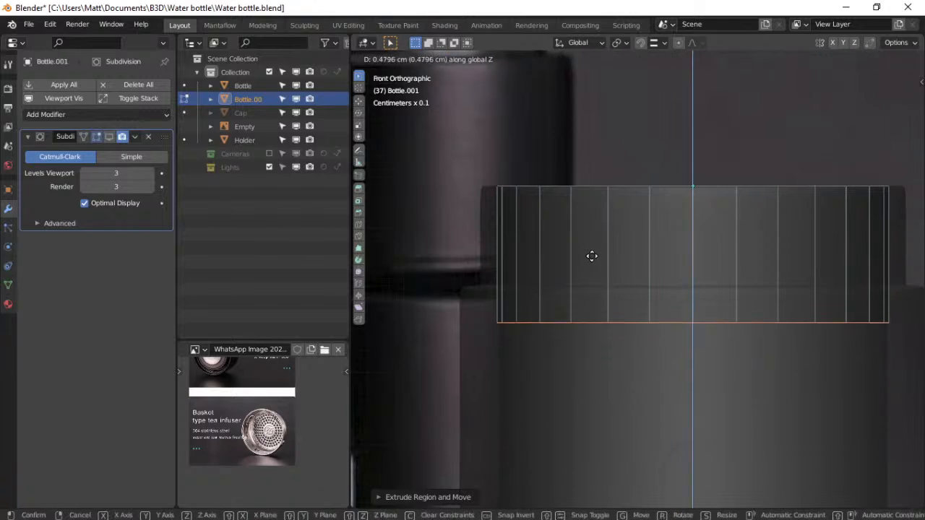
{"action": "left_click", "coordinate": [592, 260]}
{"action": "middle_click_drag", "start_coordinate": [633, 312], "coordinate": [611, 270], "text": "shift"}
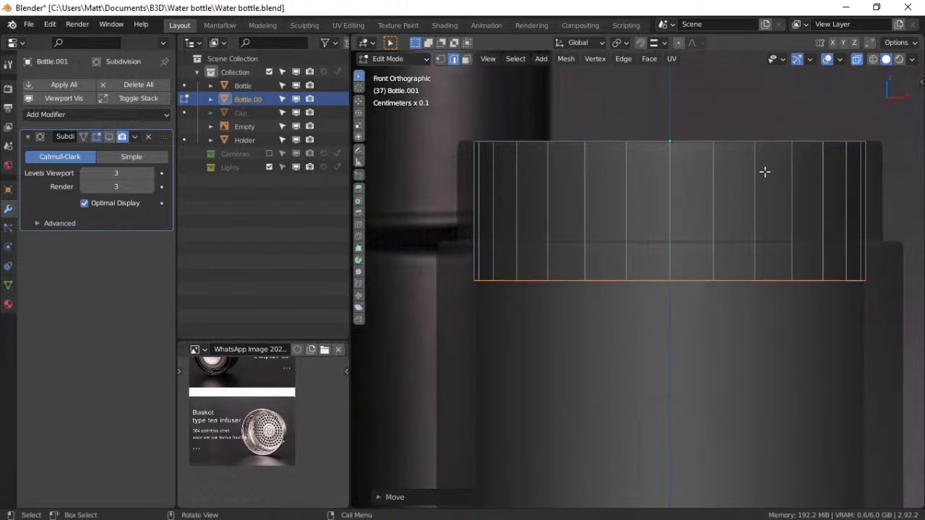
Extrude the lower edge loop in place and scale it inward to form a flat inner lip
{"action": "key", "text": "e"}
{"action": "right_click", "coordinate": [751, 229]}
{"action": "key", "text": "s"}
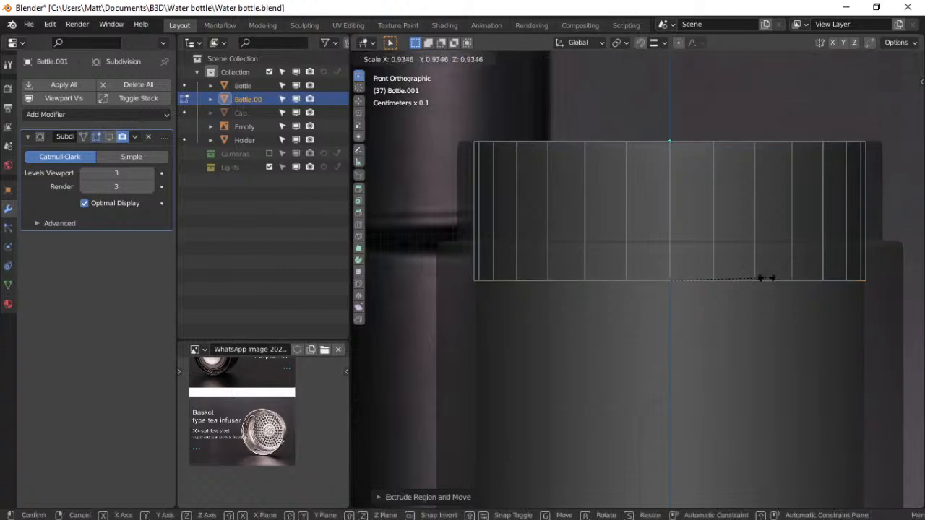
{"action": "left_click", "coordinate": [752, 275]}
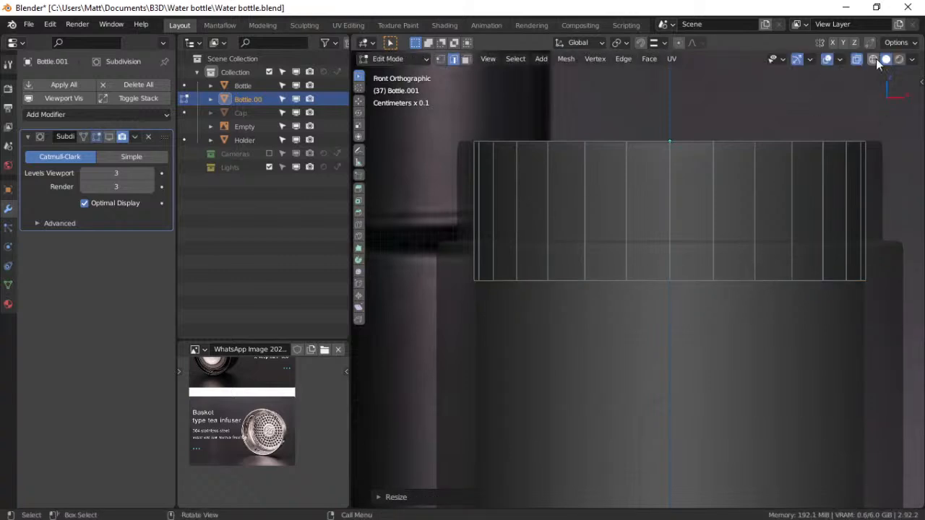
Turn off X-ray, isolate Bottle.001 in local view and recalculate the normals of all its faces to point outside
{"action": "left_click", "coordinate": [856, 59]}
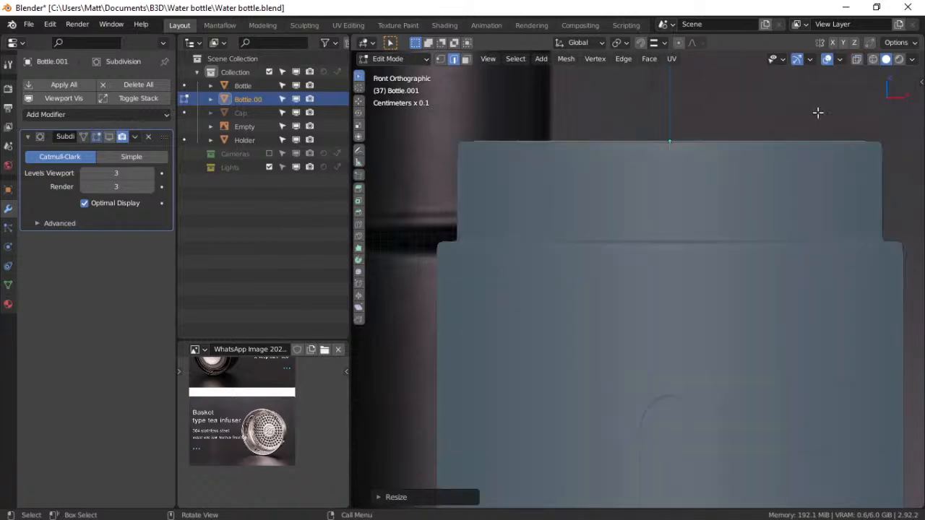
{"action": "key", "text": "KP_Divide"}
{"action": "middle_click_drag", "start_coordinate": [661, 231], "coordinate": [603, 295]}
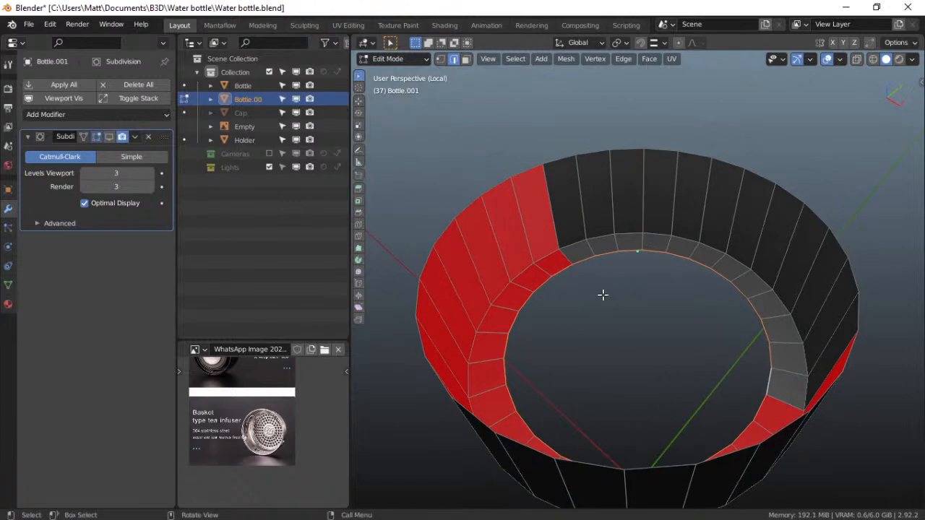
{"action": "key", "text": "ctrl+Tab"}
{"action": "key", "text": "a"}
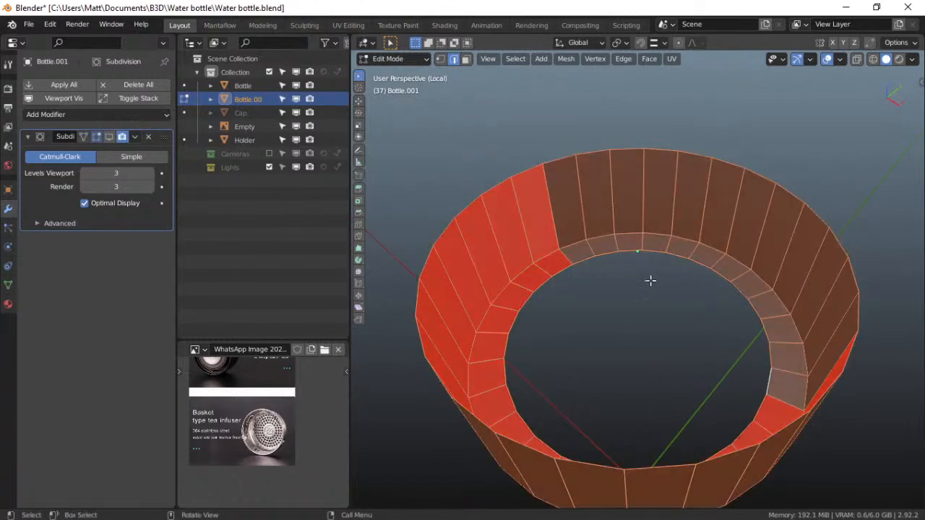
{"action": "key", "text": "shift+n"}
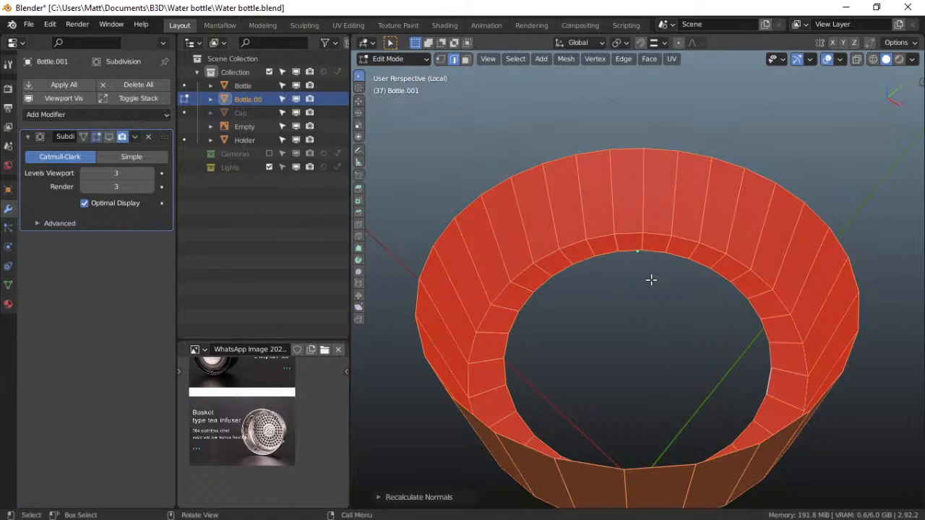
{"action": "key", "text": "alt+a"}
Examine the ring and its inner lip from several angles against a close-up of the basket tea infuser reference
{"action": "middle_click_drag", "start_coordinate": [673, 363], "coordinate": [665, 272]}
{"action": "scroll", "coordinate": [665, 271], "scroll_direction": "up", "scroll_amount": 2}
{"action": "middle_click_drag", "start_coordinate": [650, 241], "coordinate": [657, 289]}
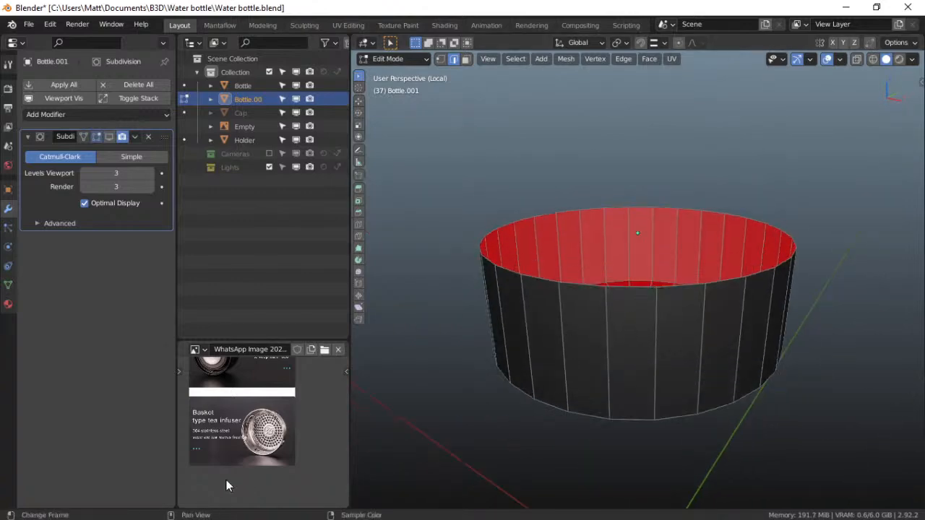
{"action": "scroll", "coordinate": [227, 486], "scroll_direction": "up", "scroll_amount": 5}
{"action": "middle_click_drag", "start_coordinate": [535, 309], "coordinate": [600, 318]}
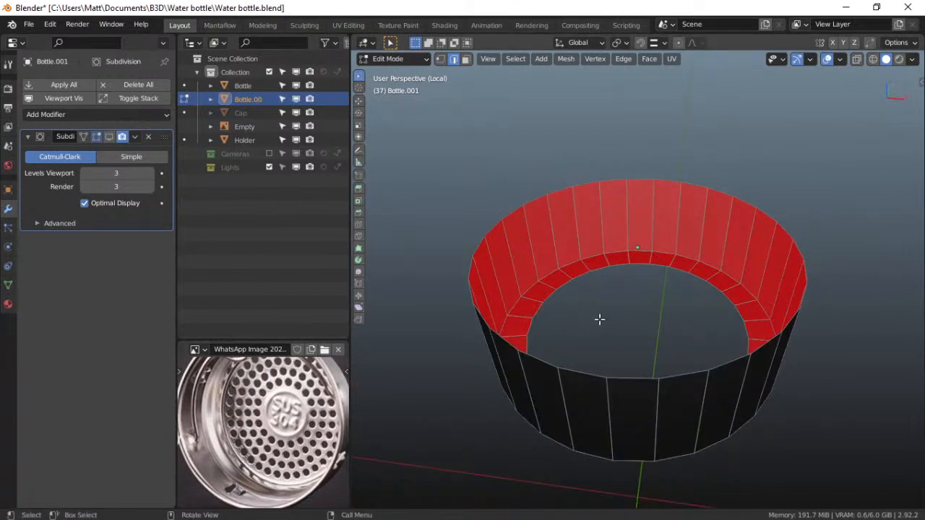
{"action": "key", "text": "ctrl+Tab"}
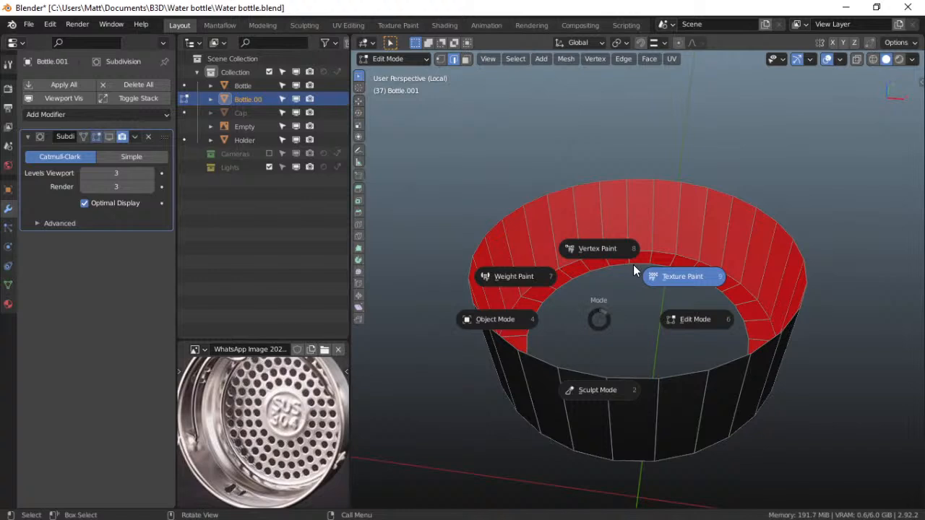
{"action": "left_click", "coordinate": [700, 309]}
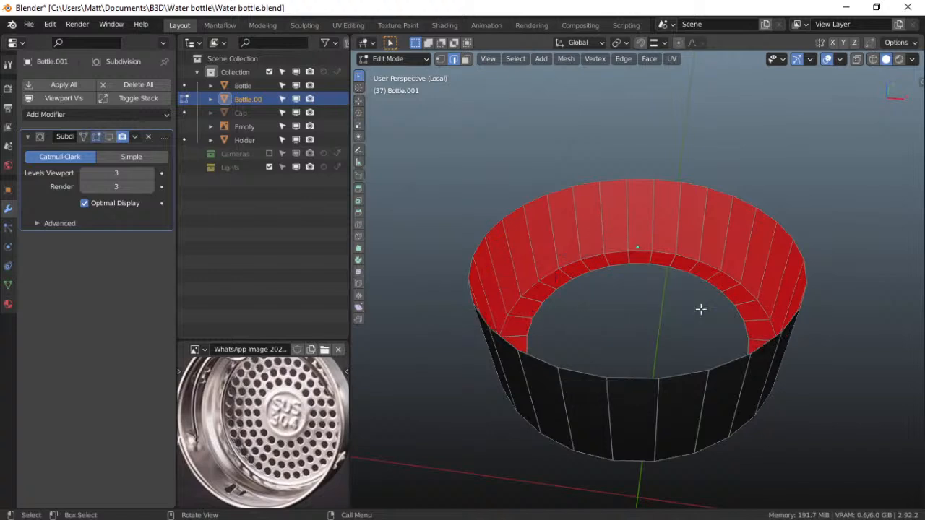
{"action": "key", "text": "ctrl+Tab"}
{"action": "key", "text": "Escape"}
In top view with X-ray on, delete the vertices of the ring's half above the X axis
{"action": "key", "text": "grave"}
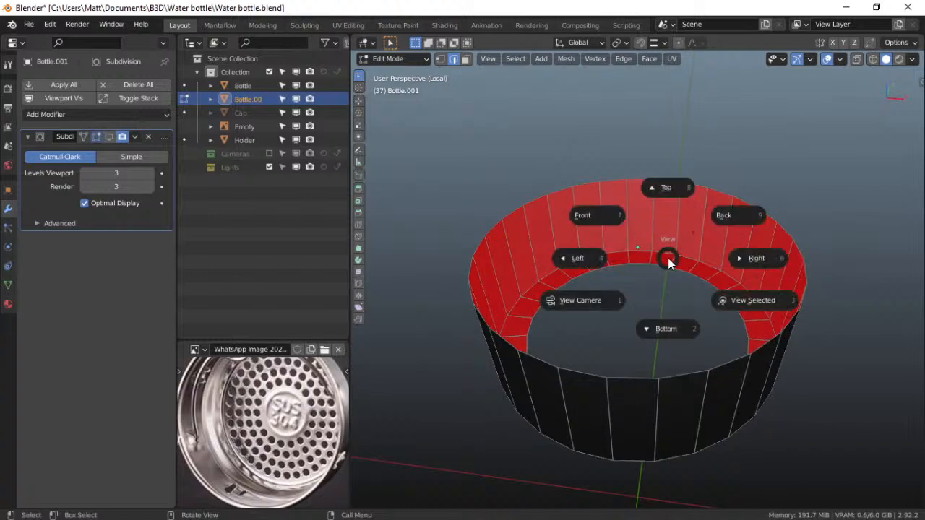
{"action": "left_click", "coordinate": [600, 229]}
{"action": "key", "text": "grave"}
{"action": "left_click", "coordinate": [636, 186]}
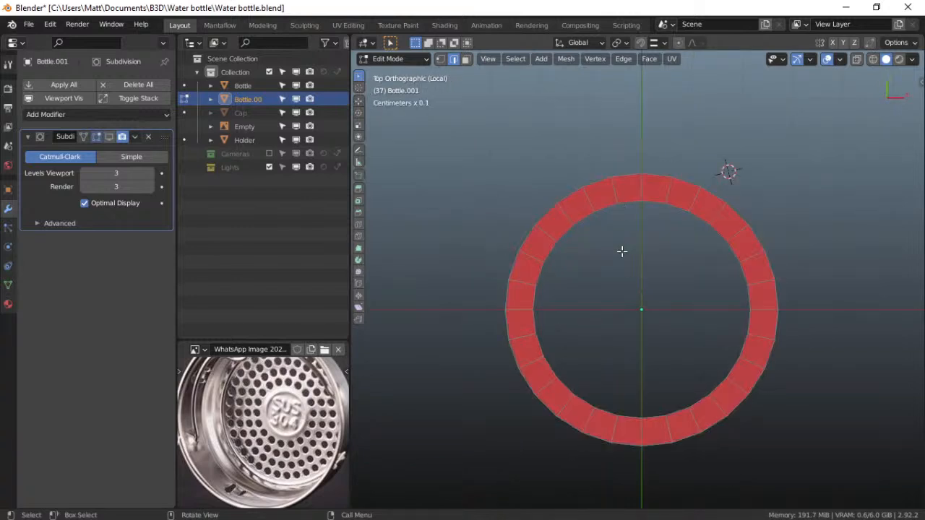
{"action": "key", "text": "ctrl+Tab"}
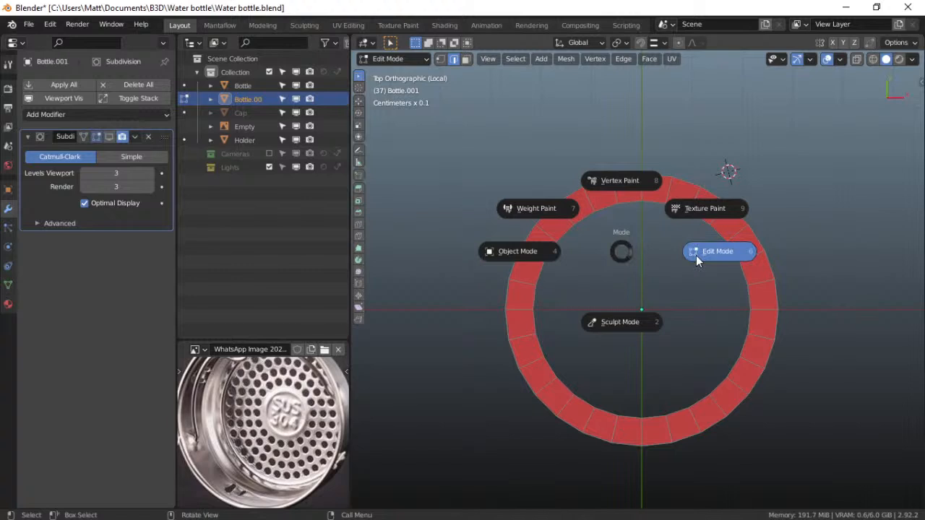
{"action": "left_click", "coordinate": [695, 255]}
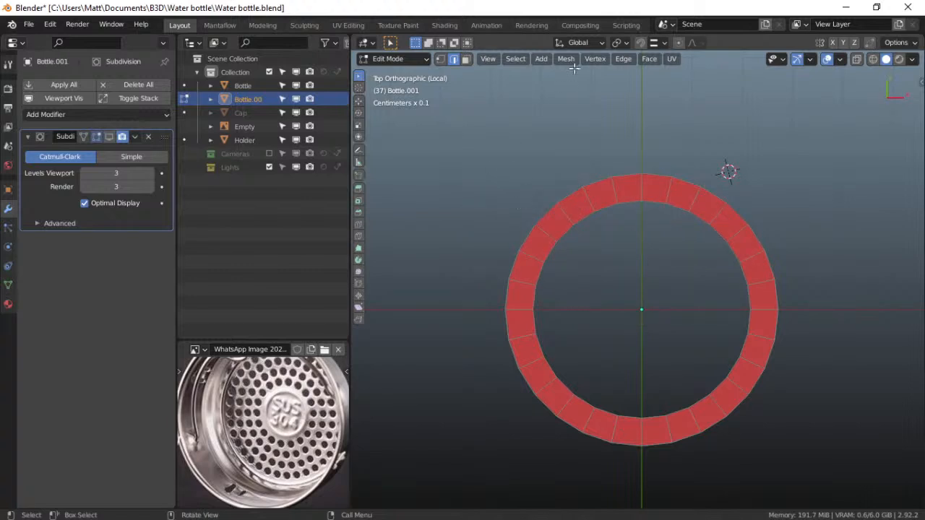
{"action": "left_click", "coordinate": [857, 62]}
{"action": "left_click_drag", "start_coordinate": [450, 160], "coordinate": [839, 298]}
{"action": "key", "text": "x"}
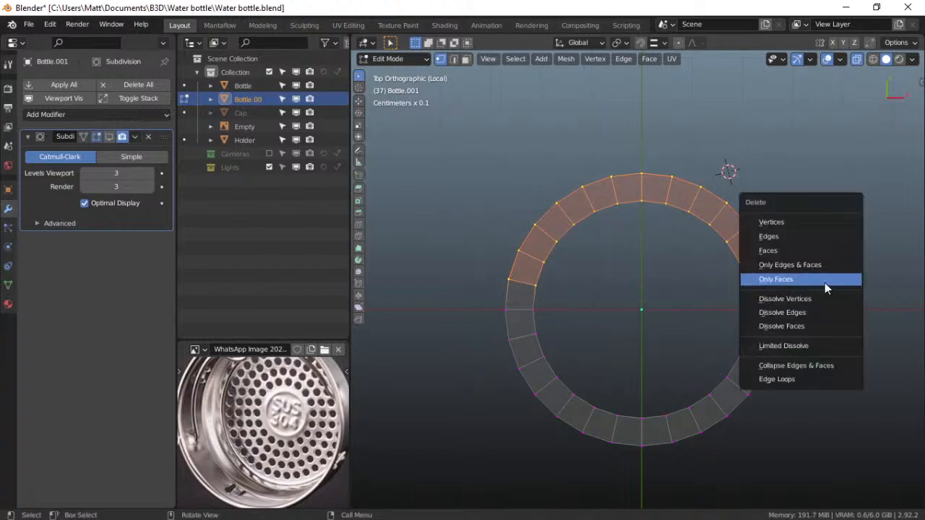
{"action": "left_click", "coordinate": [787, 222]}
Delete the vertices on the positive X side of the remaining half ring, keeping only one quarter
{"action": "left_click_drag", "start_coordinate": [694, 249], "coordinate": [820, 500]}
{"action": "left_click_drag", "start_coordinate": [656, 363], "coordinate": [723, 460]}
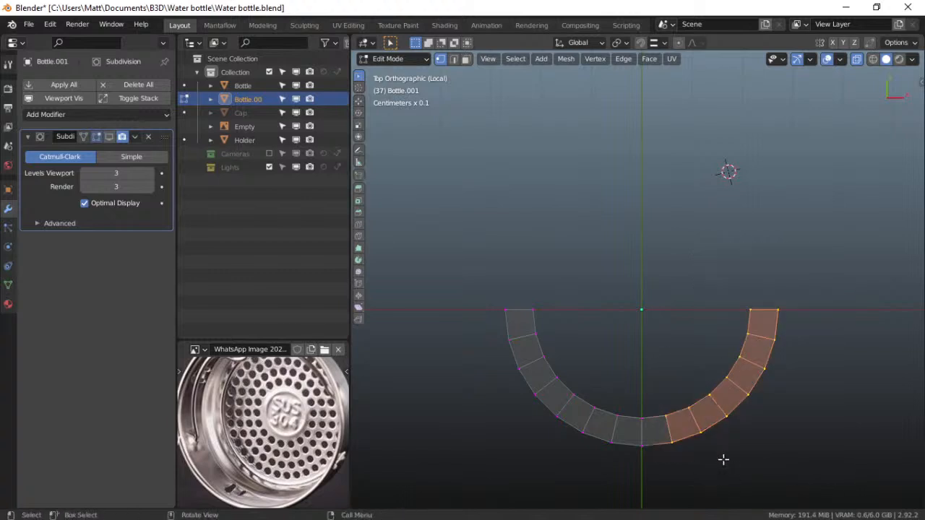
{"action": "key", "text": "x"}
{"action": "left_click", "coordinate": [681, 352]}
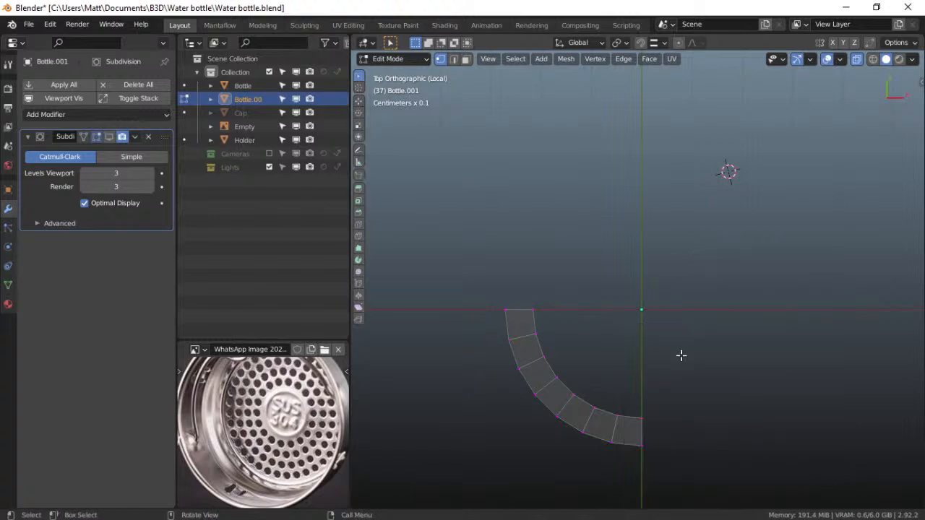
Add a Mirror modifier to the quarter ring on the X and Y axes with Clipping enabled
{"action": "middle_click_drag", "start_coordinate": [678, 397], "coordinate": [677, 354], "text": "shift"}
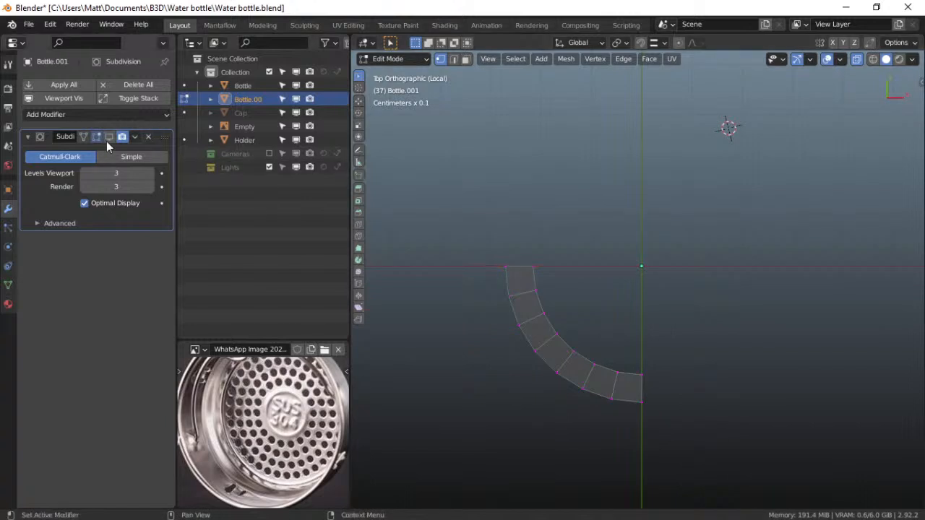
{"action": "left_click", "coordinate": [130, 113]}
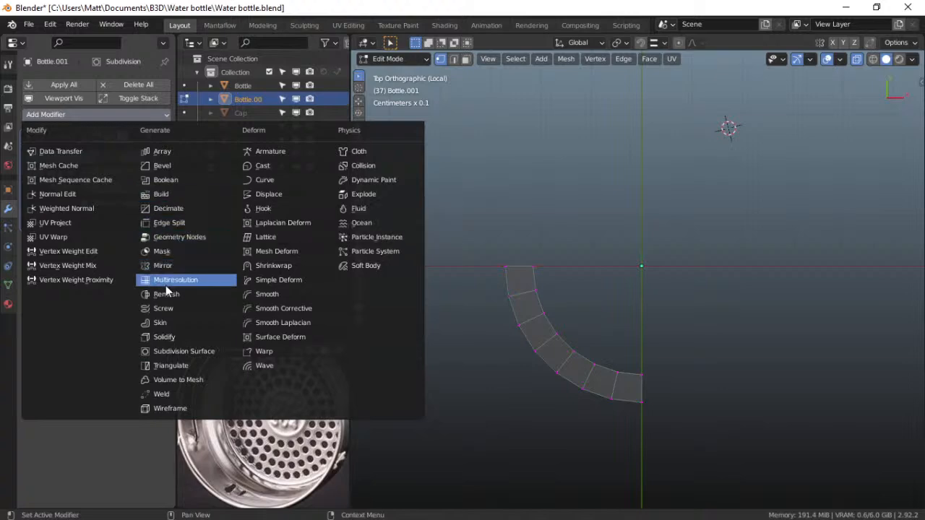
{"action": "left_click", "coordinate": [166, 266]}
{"action": "left_click", "coordinate": [116, 261]}
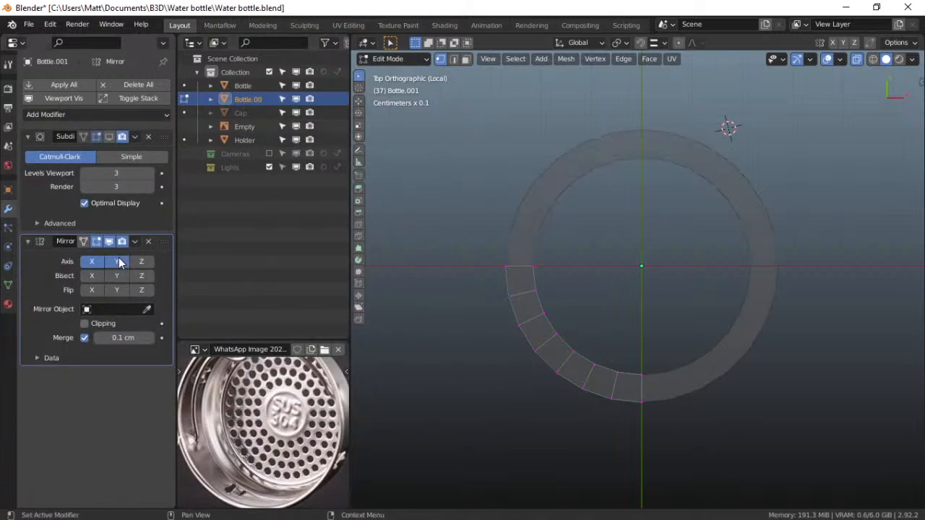
{"action": "middle_click_drag", "start_coordinate": [517, 315], "coordinate": [602, 289]}
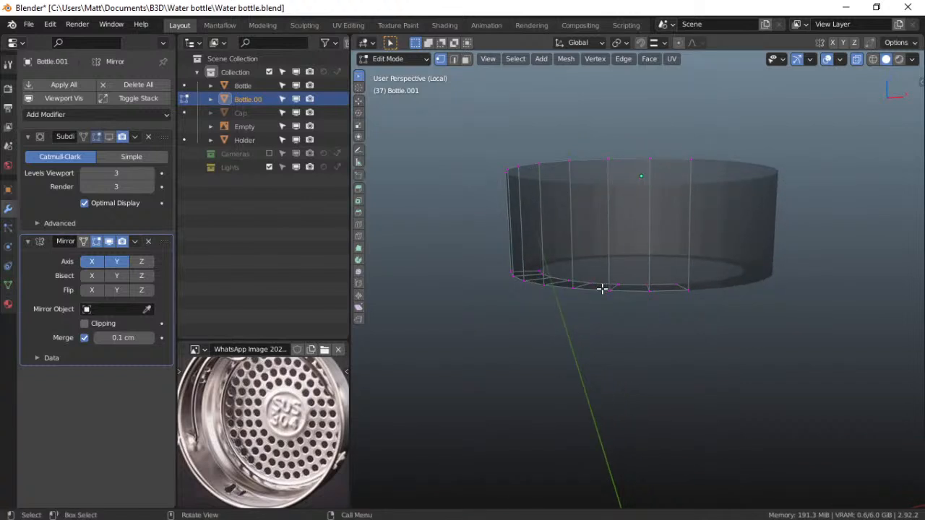
{"action": "left_click", "coordinate": [124, 325]}
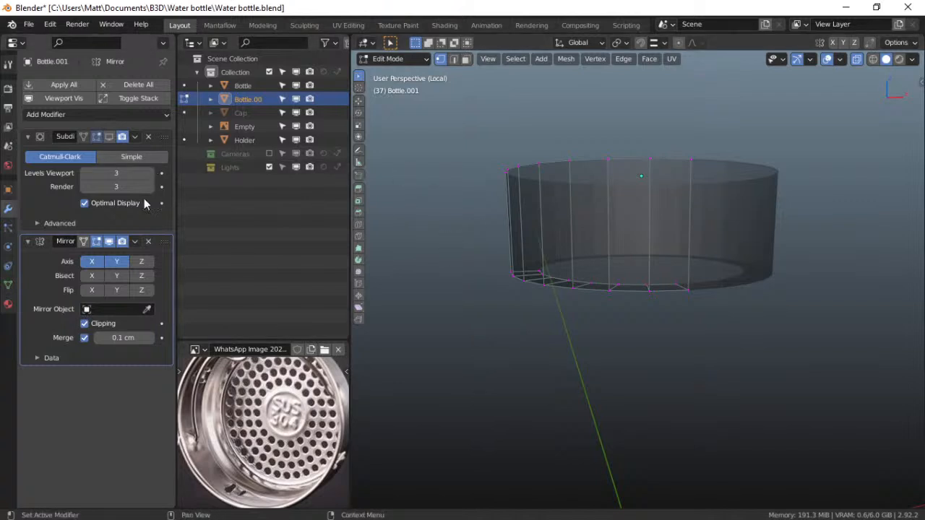
Remove the Subdivision modifier from Bottle.001 and hide the viewport overlays
{"action": "left_click", "coordinate": [147, 137]}
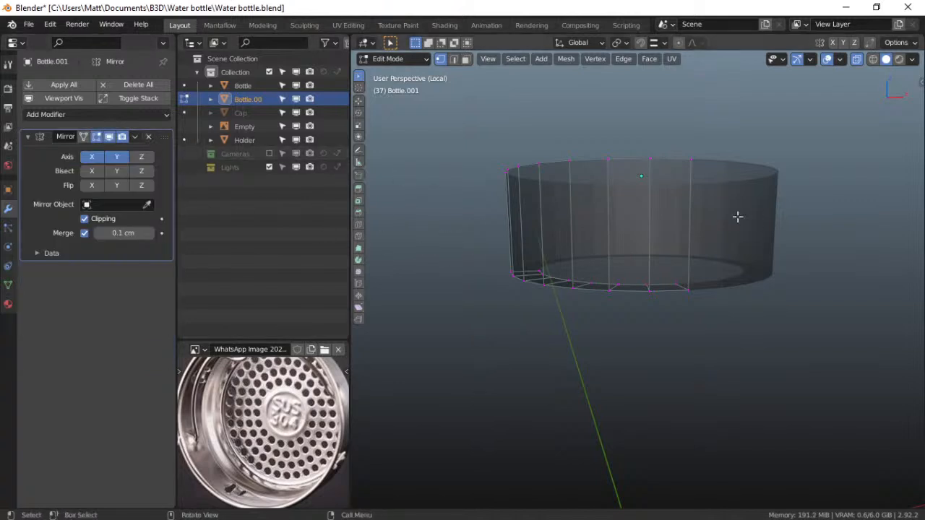
{"action": "left_click", "coordinate": [828, 60]}
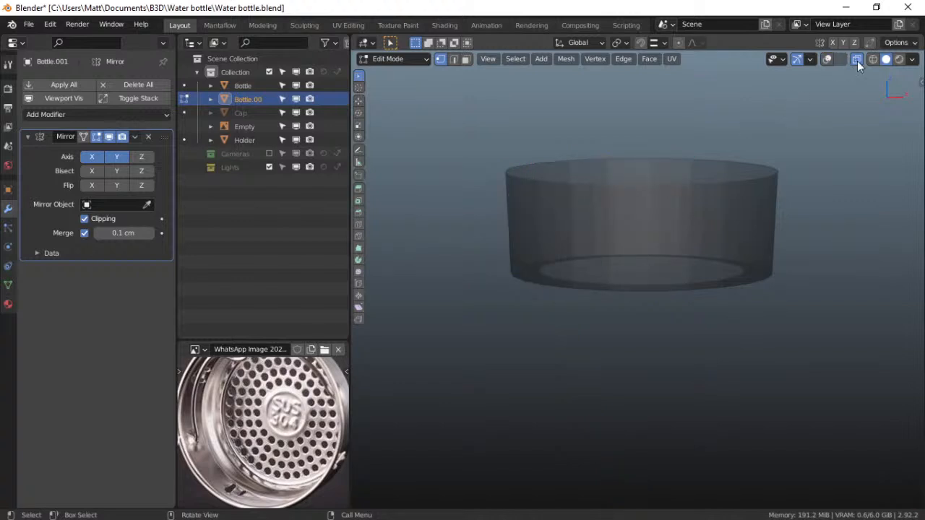
Turn off X-ray, show the viewport overlays and add four evenly spaced horizontal loop cuts around the quarter ring's wall
{"action": "left_click", "coordinate": [858, 60]}
{"action": "left_click", "coordinate": [827, 61]}
{"action": "right_click", "coordinate": [654, 220]}
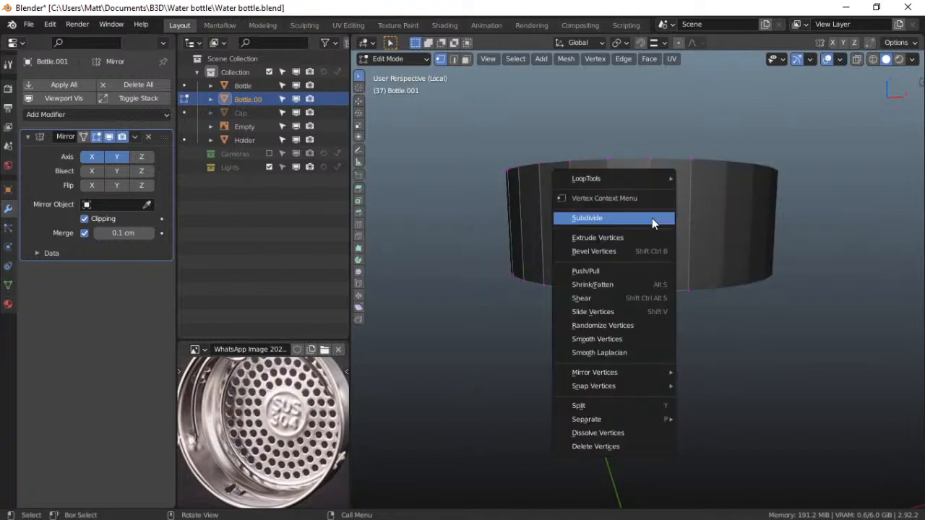
{"action": "key", "text": "Escape"}
{"action": "key", "text": "ctrl+r"}
{"action": "scroll", "coordinate": [652, 217], "scroll_direction": "up", "scroll_amount": 3}
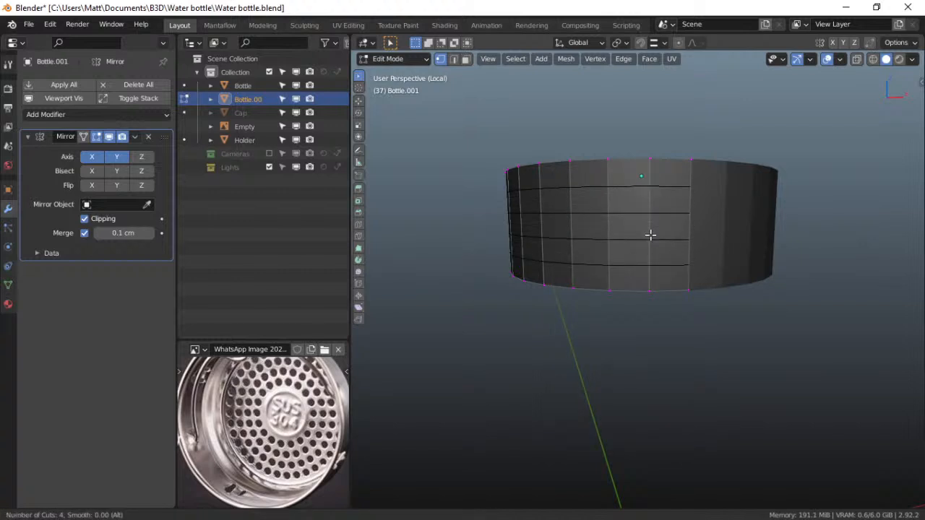
{"action": "left_click", "coordinate": [650, 235]}
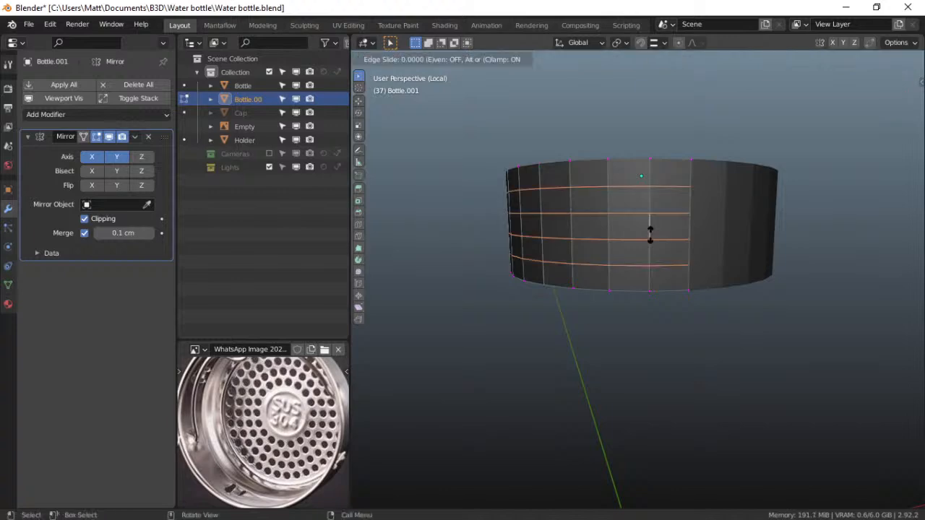
{"action": "right_click", "coordinate": [651, 234]}
Select two vertically adjacent faces midway down the ring's outer wall and inset them together by about 0.08 cm
{"action": "middle_click_drag", "start_coordinate": [669, 268], "coordinate": [716, 251]}
{"action": "left_click", "coordinate": [575, 226]}
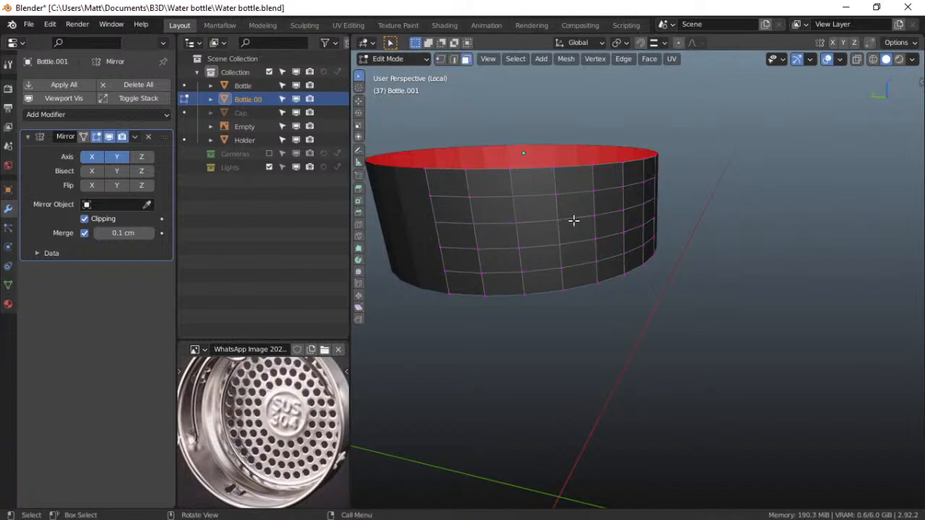
{"action": "left_click", "coordinate": [576, 244]}
{"action": "middle_click_drag", "start_coordinate": [578, 252], "coordinate": [542, 238]}
{"action": "middle_click_drag", "start_coordinate": [612, 246], "coordinate": [587, 239]}
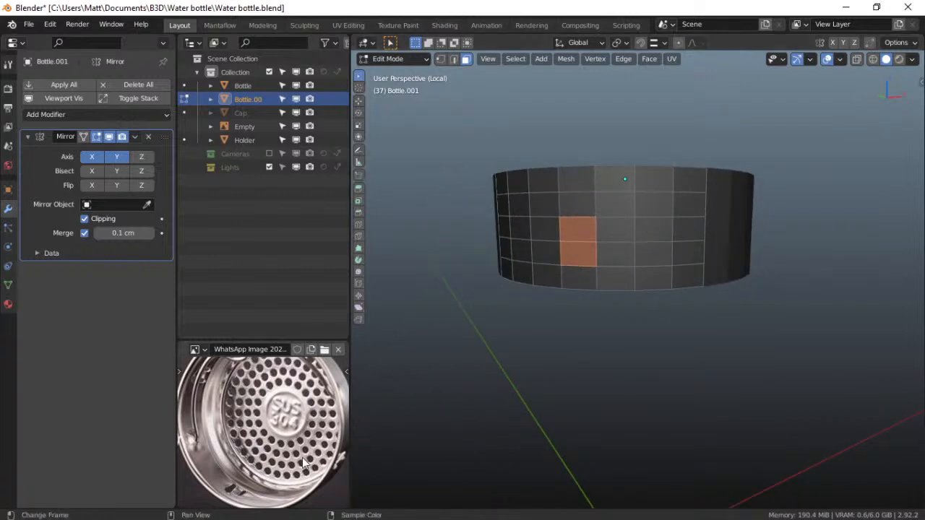
{"action": "scroll", "coordinate": [299, 454], "scroll_direction": "down", "scroll_amount": 2}
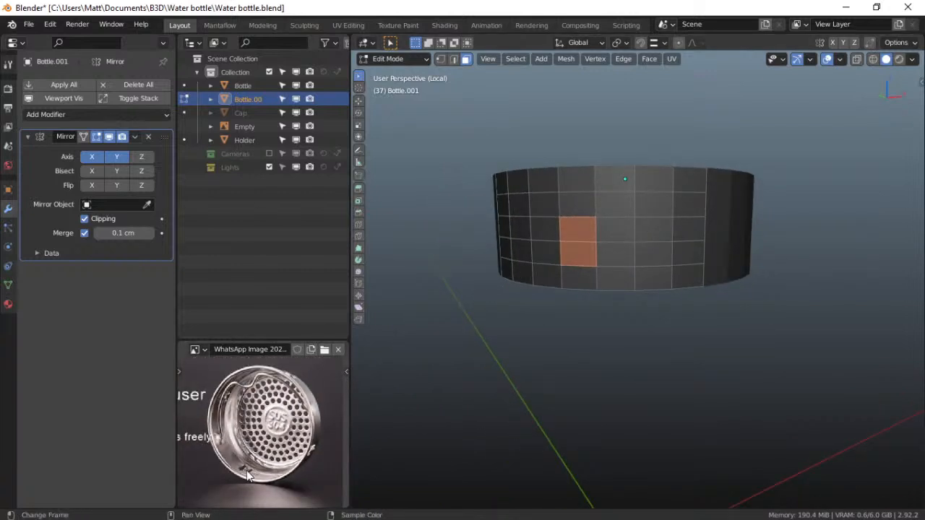
{"action": "scroll", "coordinate": [520, 280], "scroll_direction": "up", "scroll_amount": 5}
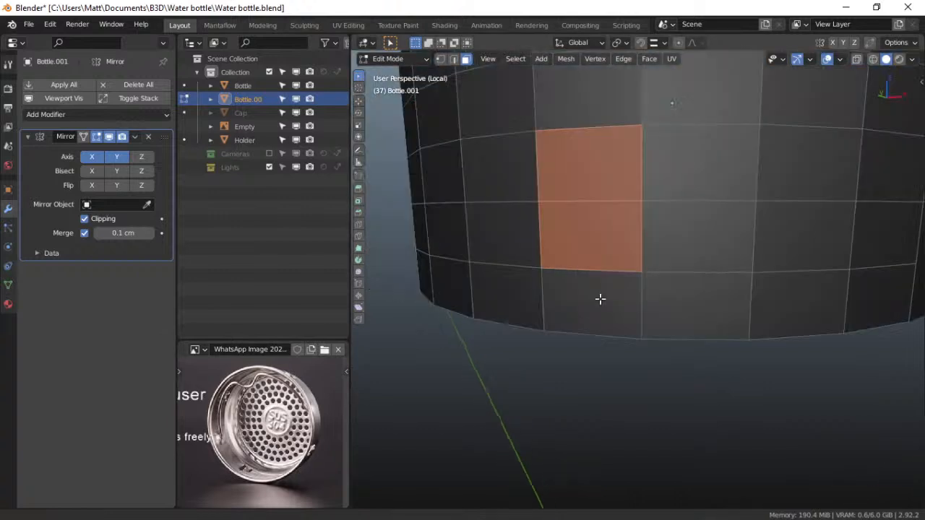
{"action": "key", "text": "i"}
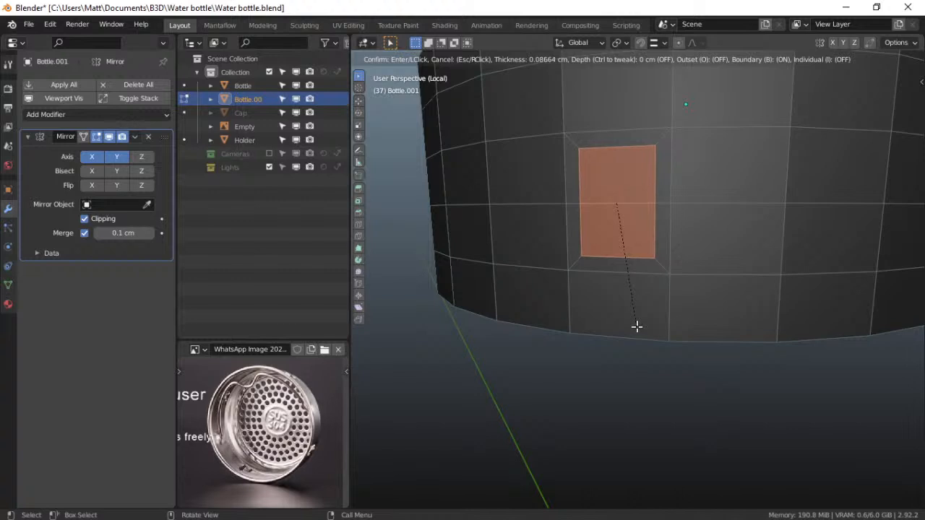
{"action": "left_click", "coordinate": [638, 326]}
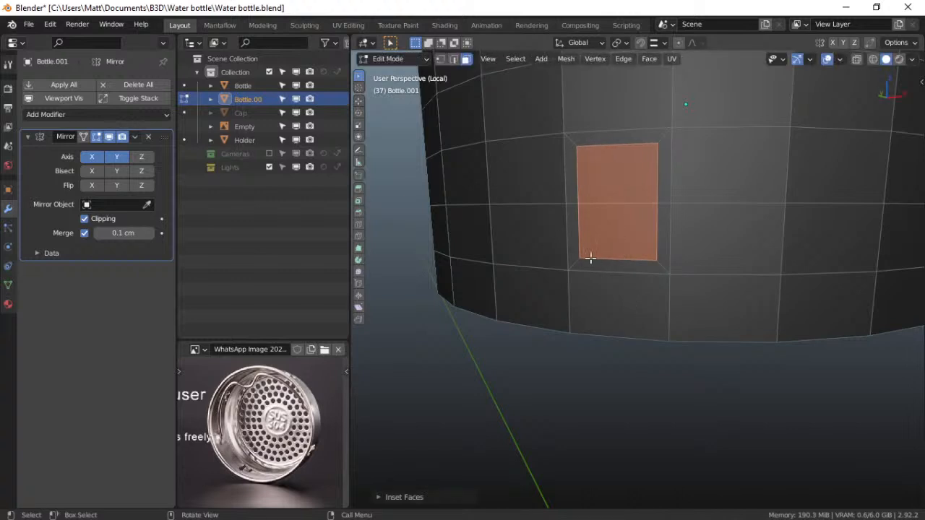
Delete the inset border faces along both sides and the upper edge, leaving the inner tab attached at its lower edge
{"action": "left_click", "coordinate": [570, 177]}
{"action": "left_click", "coordinate": [663, 137], "text": "shift"}
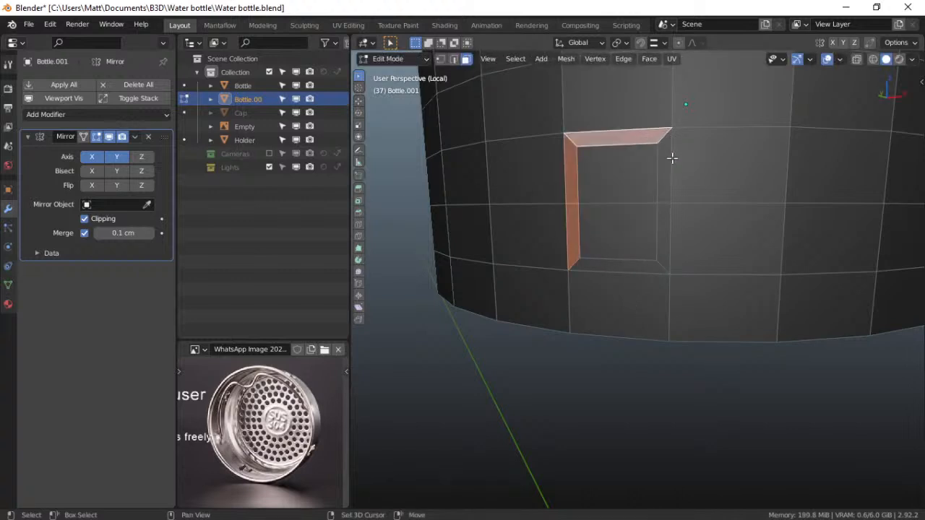
{"action": "left_click", "coordinate": [662, 217], "text": "shift"}
{"action": "left_click", "coordinate": [661, 226], "text": "shift"}
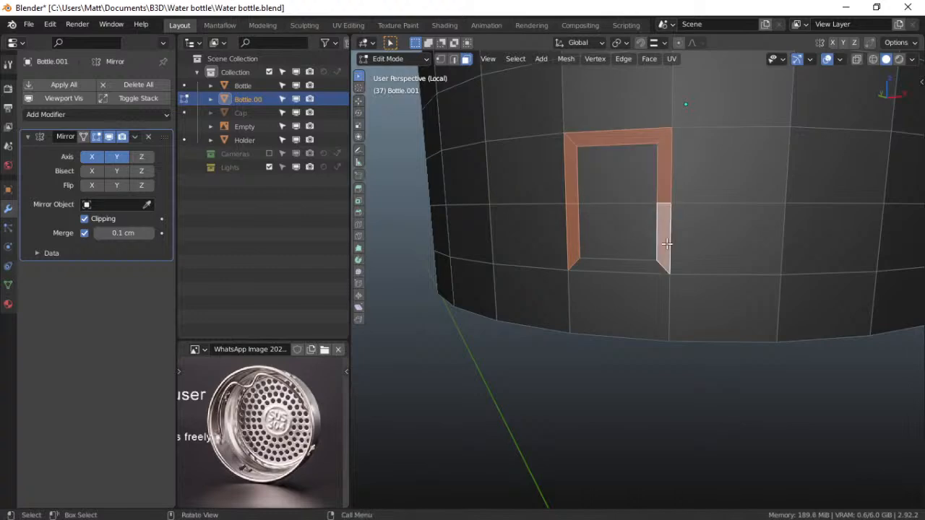
{"action": "key", "text": "x"}
{"action": "left_click", "coordinate": [637, 271]}
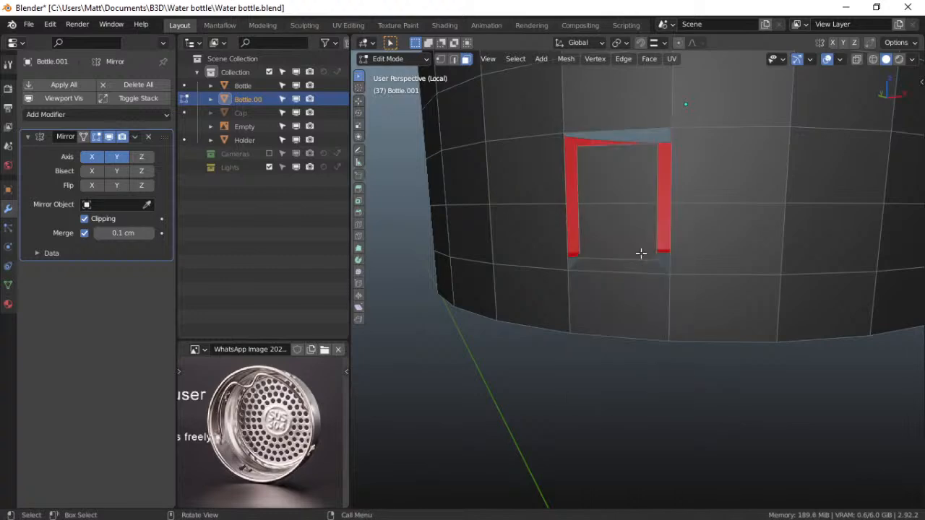
In edge select mode, select the horizontal edge across the middle of the cut-out tab
{"action": "middle_click_drag", "start_coordinate": [649, 207], "coordinate": [619, 196]}
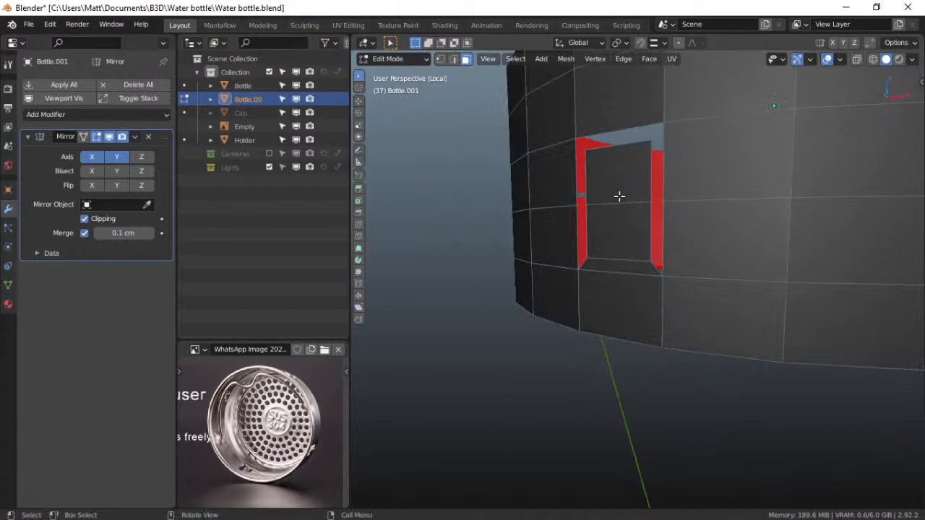
{"action": "left_click", "coordinate": [620, 201]}
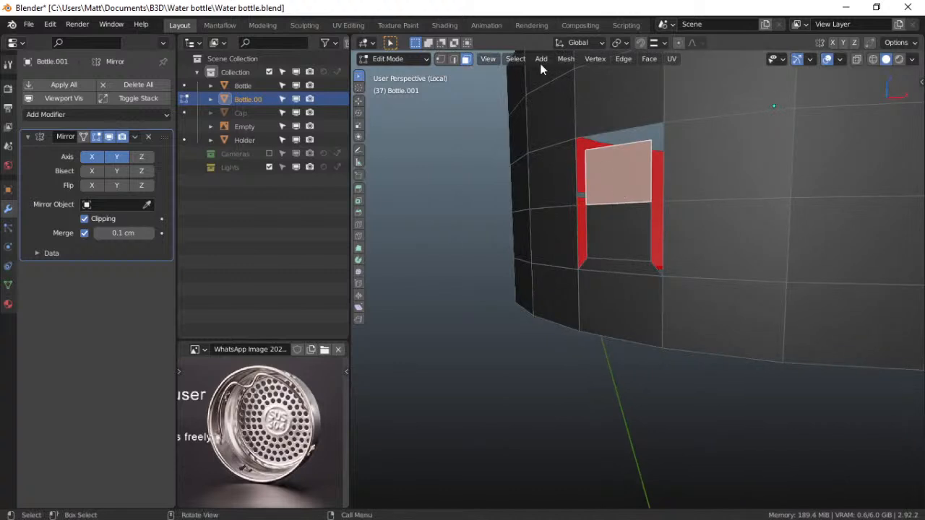
{"action": "left_click", "coordinate": [454, 58]}
{"action": "left_click", "coordinate": [625, 207]}
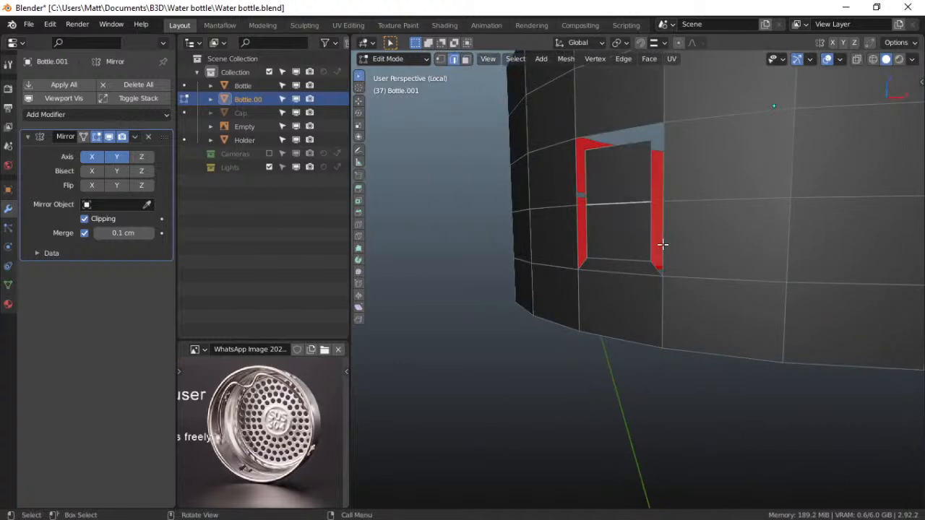
{"action": "middle_click_drag", "start_coordinate": [694, 247], "coordinate": [639, 280]}
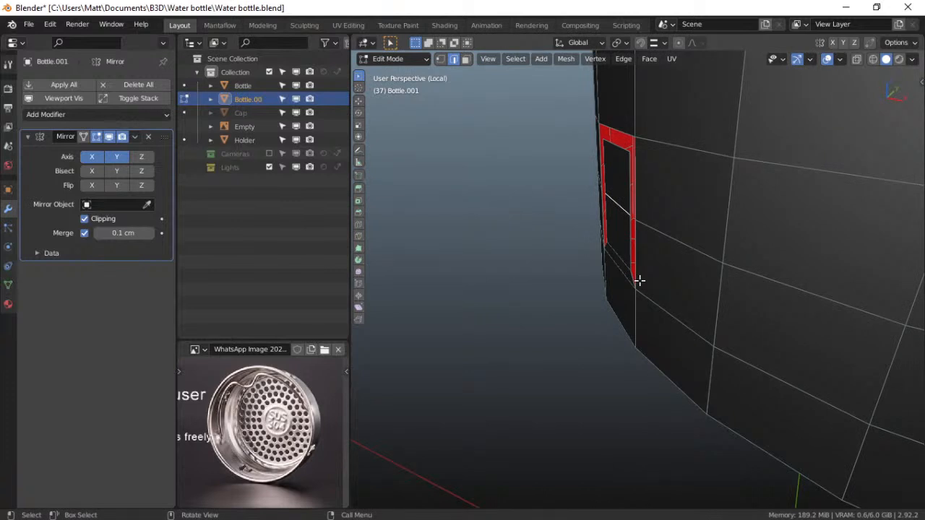
{"action": "key", "text": "g"}
{"action": "key", "text": "y"}
{"action": "key", "text": "y"}
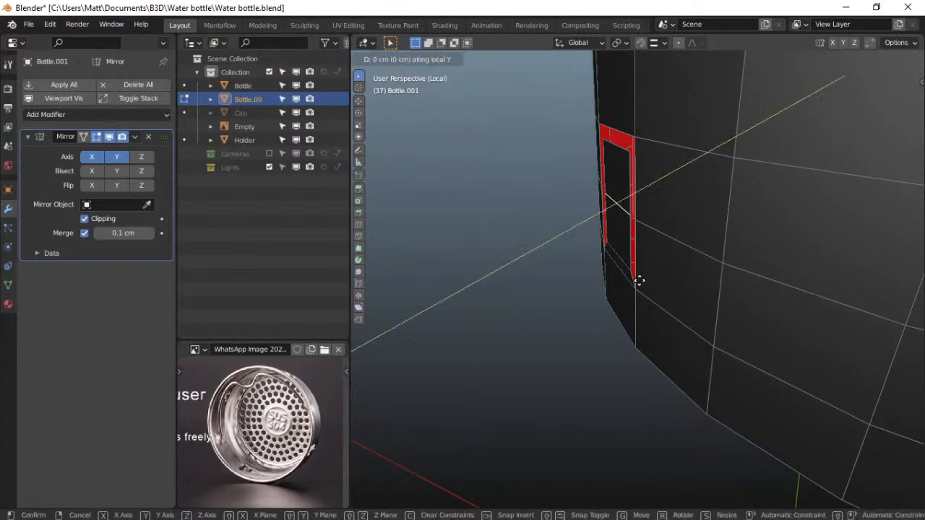
{"action": "right_click", "coordinate": [640, 281]}
{"action": "key", "text": "g"}
{"action": "key", "text": "y"}
{"action": "key", "text": "y"}
{"action": "key", "text": "y"}
{"action": "key", "text": "y"}
{"action": "right_click", "coordinate": [639, 281]}
{"action": "key", "text": "g"}
{"action": "key", "text": "x"}
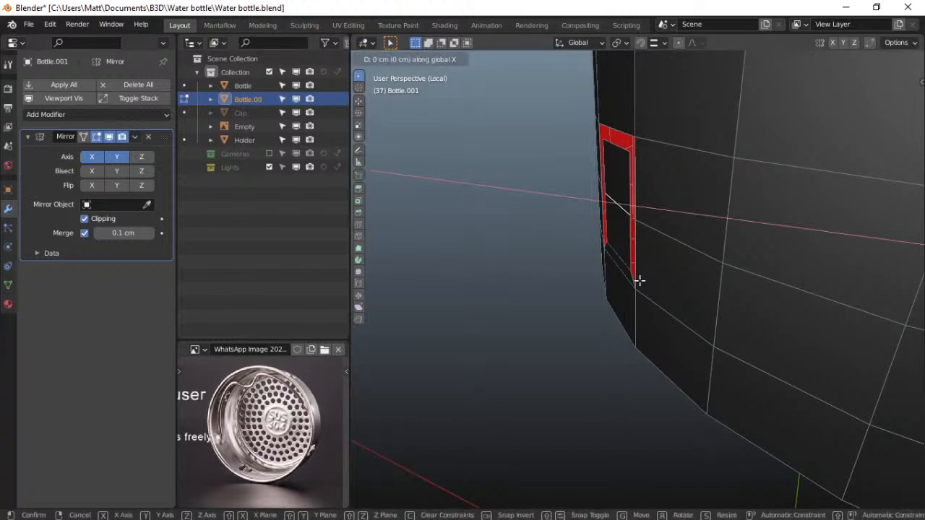
{"action": "right_click", "coordinate": [640, 281]}
Set the transform orientation to Normal
{"action": "left_click", "coordinate": [576, 45]}
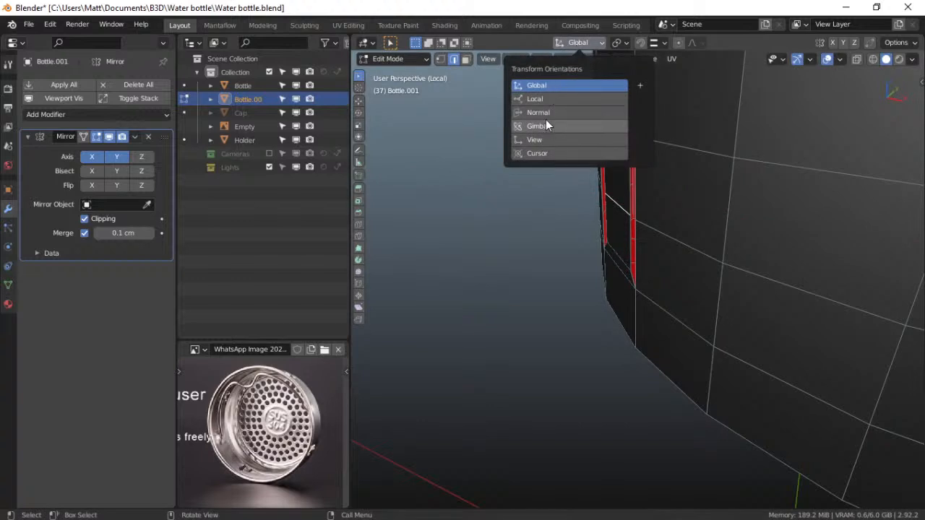
{"action": "left_click", "coordinate": [551, 112]}
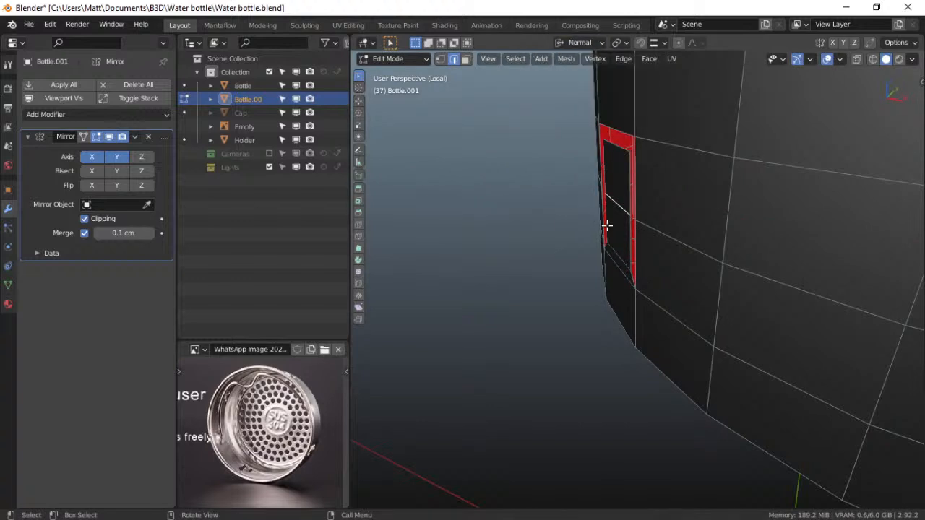
{"action": "key", "text": "g"}
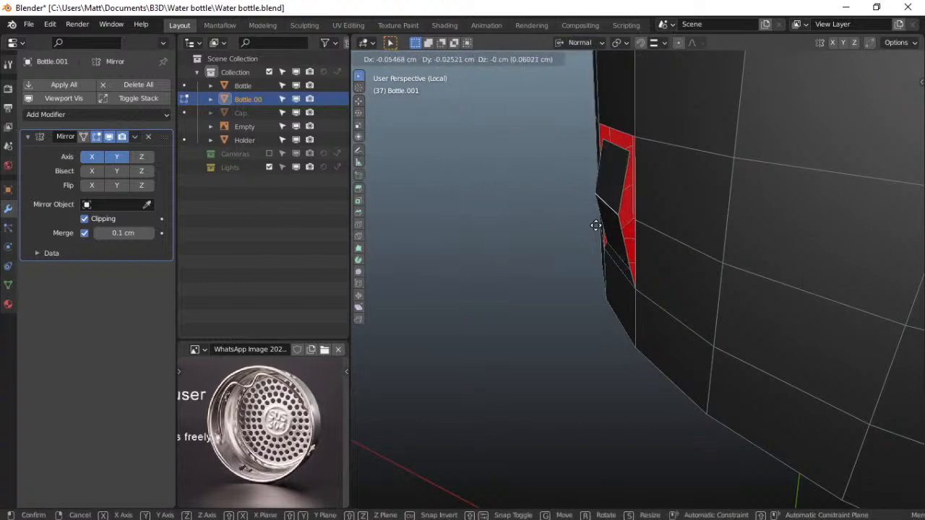
{"action": "right_click", "coordinate": [589, 229]}
From the top view, move the tab's middle edge outward along its normal Z axis by about 0.06 cm
{"action": "middle_click_drag", "start_coordinate": [589, 229], "coordinate": [595, 304]}
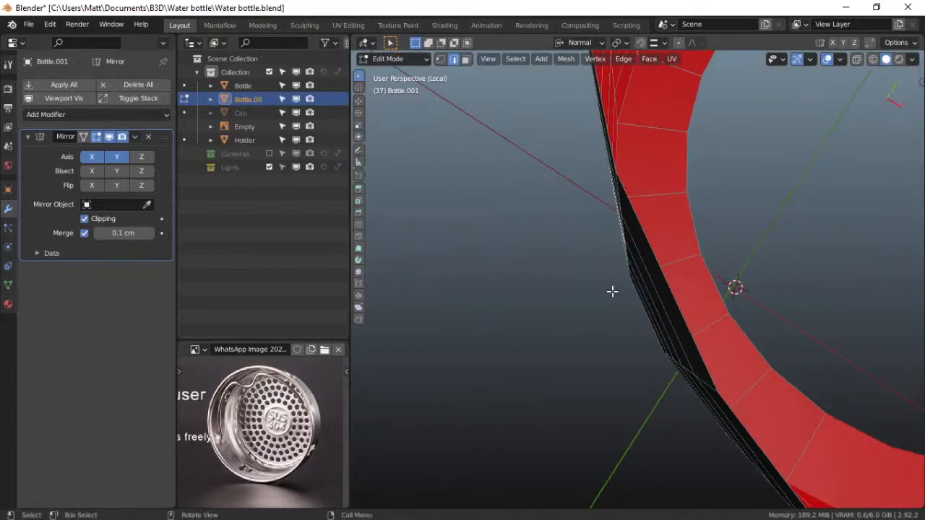
{"action": "key", "text": "grave"}
{"action": "left_click", "coordinate": [600, 225]}
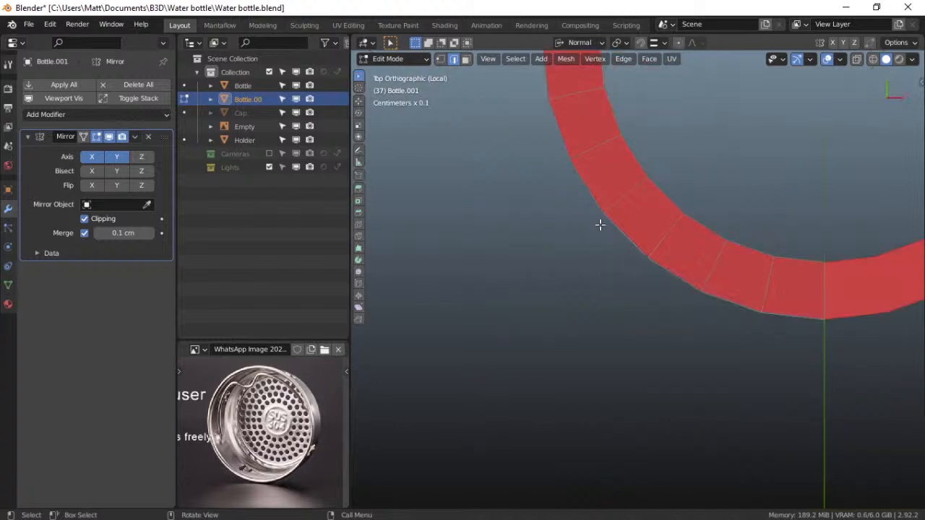
{"action": "key", "text": "g"}
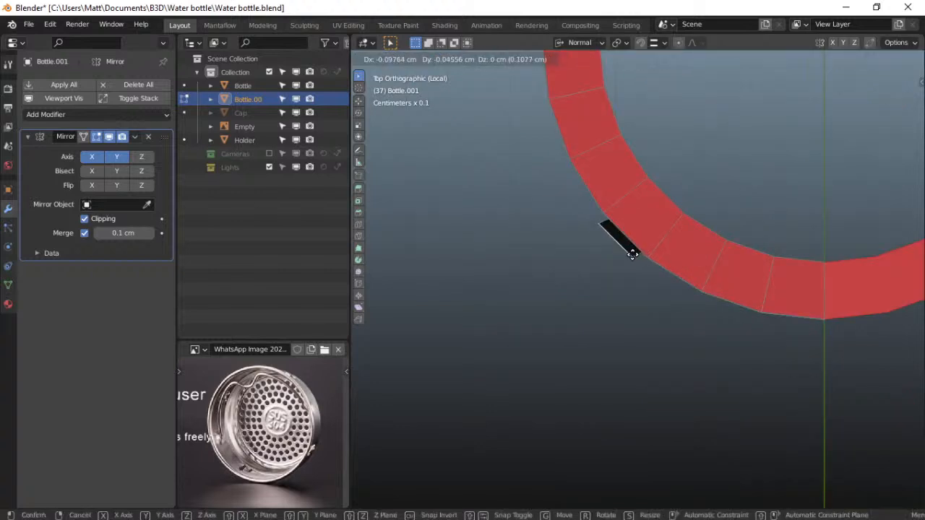
{"action": "key", "text": "z"}
{"action": "key", "text": "z"}
{"action": "key", "text": "z"}
{"action": "key", "text": "z"}
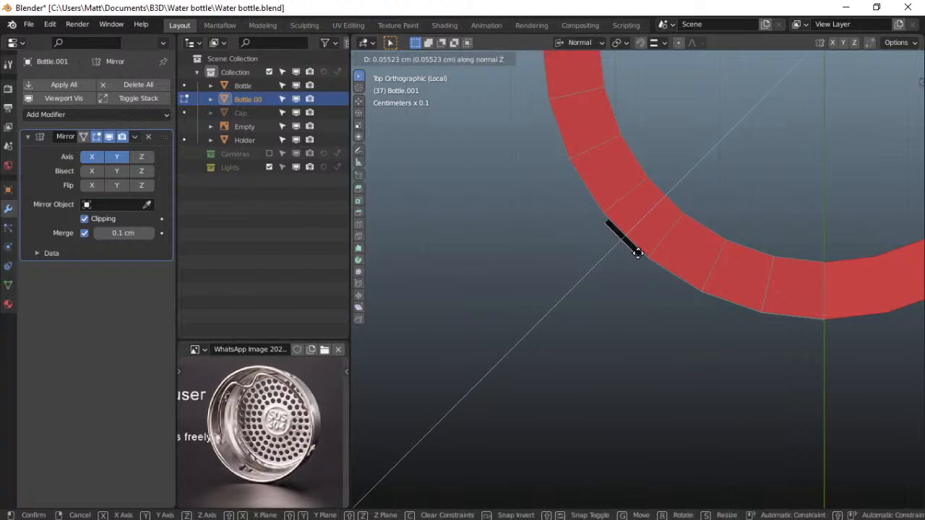
{"action": "left_click", "coordinate": [635, 255]}
Bevel the tab's middle edge with 2 segments and a width of about 0.18 cm, and return to Object Mode
{"action": "mouse_move", "coordinate": [634, 275]}
{"action": "middle_mouse_down"}
{"action": "mouse_move", "coordinate": [677, 172]}
{"action": "mouse_move", "coordinate": [696, 209]}
{"action": "mouse_move", "coordinate": [640, 212]}
{"action": "middle_mouse_up"}
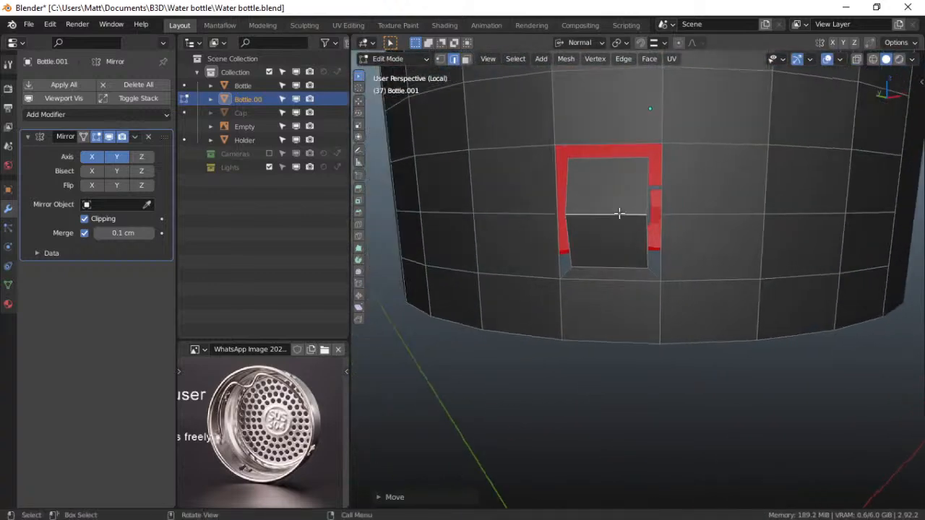
{"action": "key", "text": "ctrl+b"}
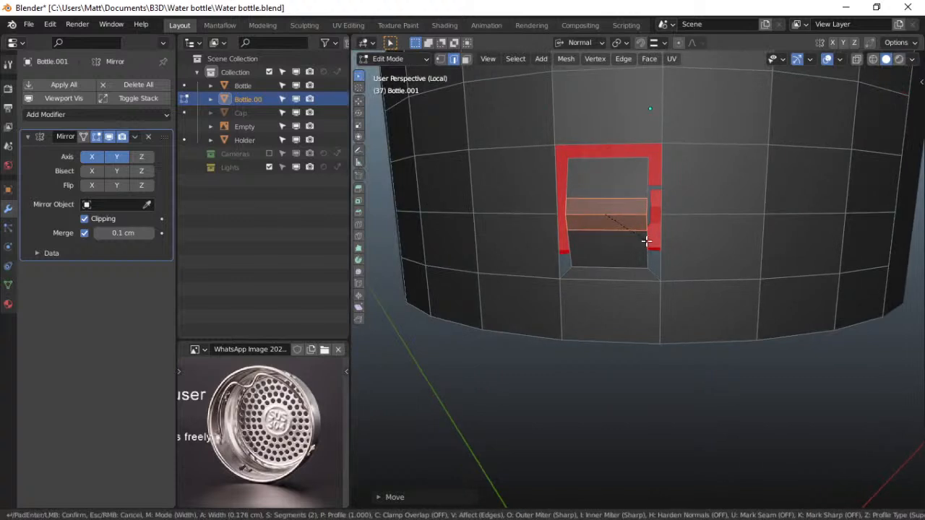
{"action": "left_click", "coordinate": [646, 242]}
{"action": "key", "text": "ctrl+Tab"}
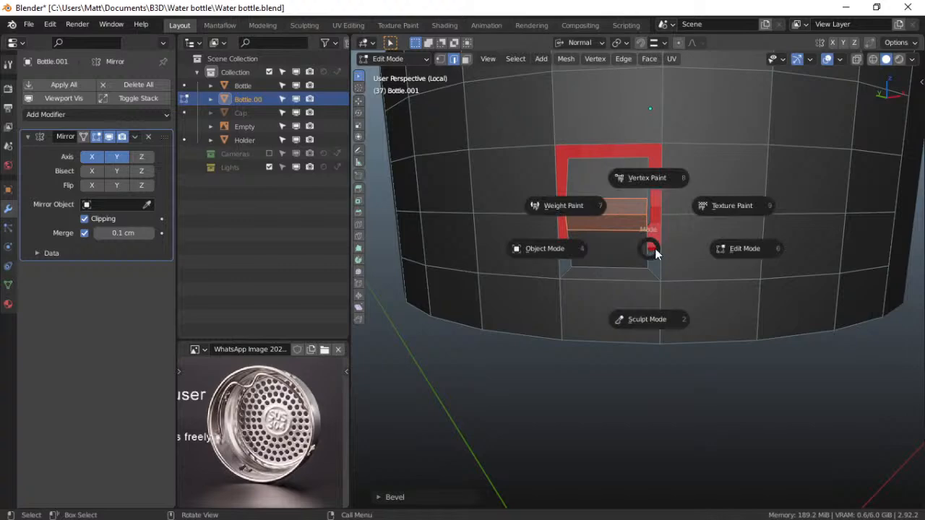
{"action": "left_click", "coordinate": [578, 250]}
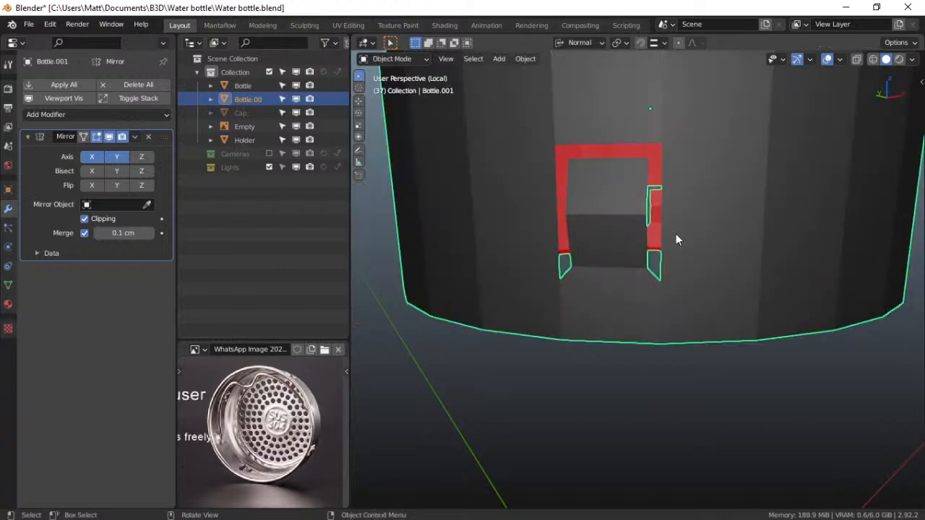
{"action": "scroll", "coordinate": [676, 234], "scroll_direction": "down", "scroll_amount": 4}
{"action": "middle_click_drag", "start_coordinate": [694, 222], "coordinate": [706, 253]}
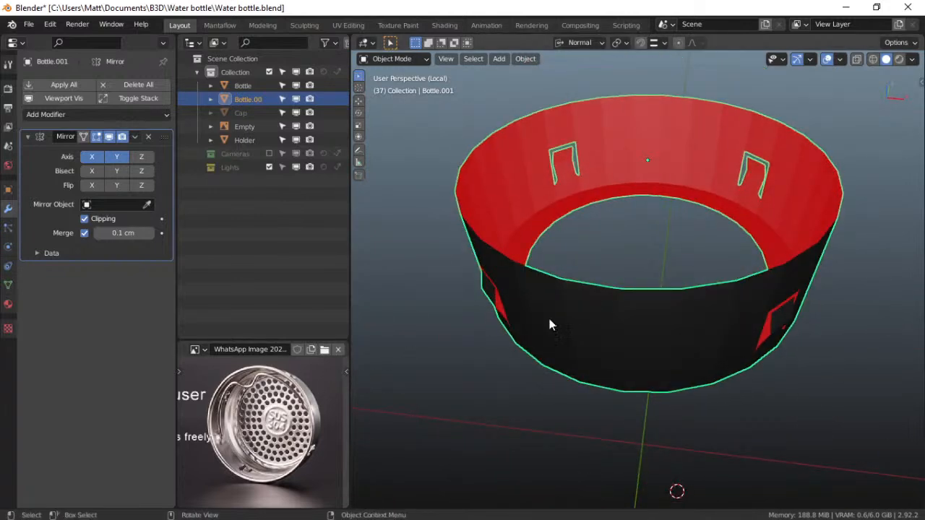
{"action": "middle_click_drag", "start_coordinate": [550, 325], "coordinate": [593, 268]}
Select the edge loop along the ring's upper rim in Edit Mode, and go back to Object Mode
{"action": "key", "text": "ctrl+Tab"}
{"action": "left_click", "coordinate": [676, 200]}
{"action": "left_click", "coordinate": [579, 191], "text": "alt"}
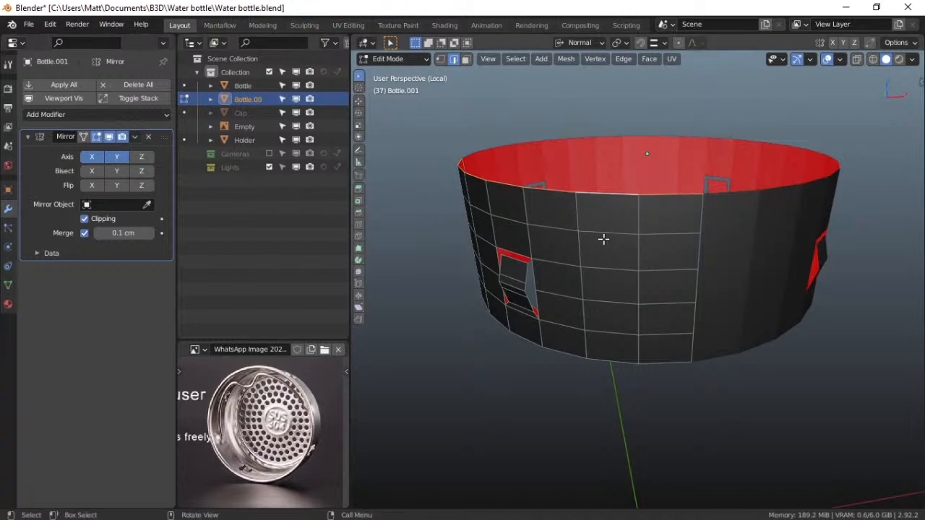
{"action": "key", "text": "Tab"}
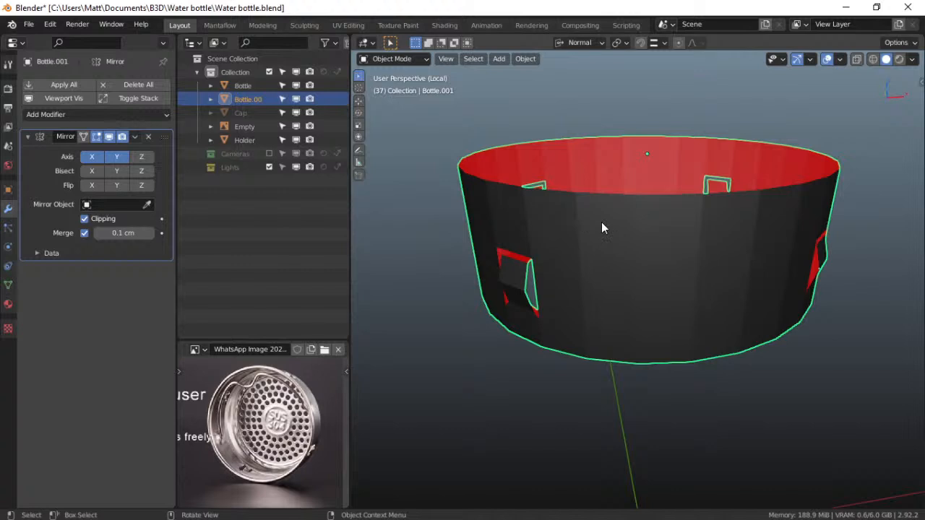
Duplicate the ring in place and rename the copy "backup"
{"action": "key", "text": "shift+d"}
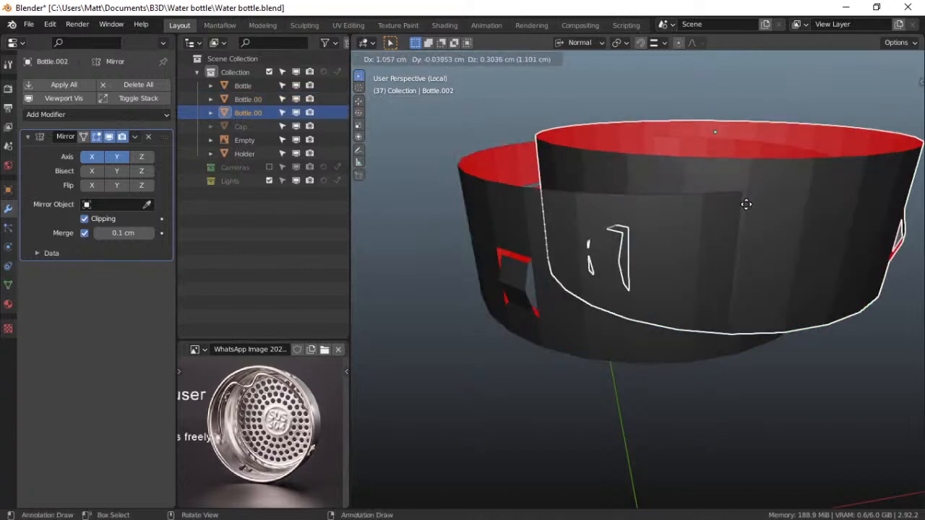
{"action": "right_click", "coordinate": [746, 205]}
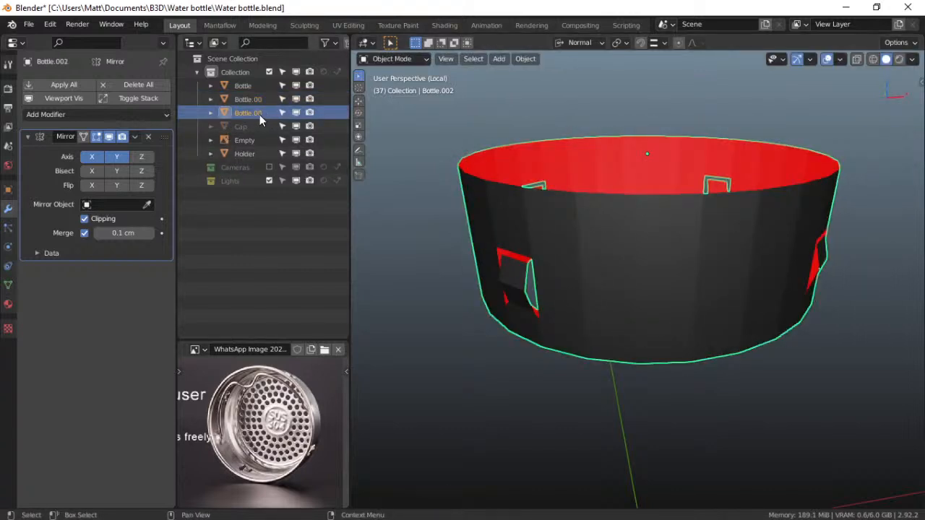
{"action": "type", "text": "bl"}
{"action": "key", "text": "Return"}
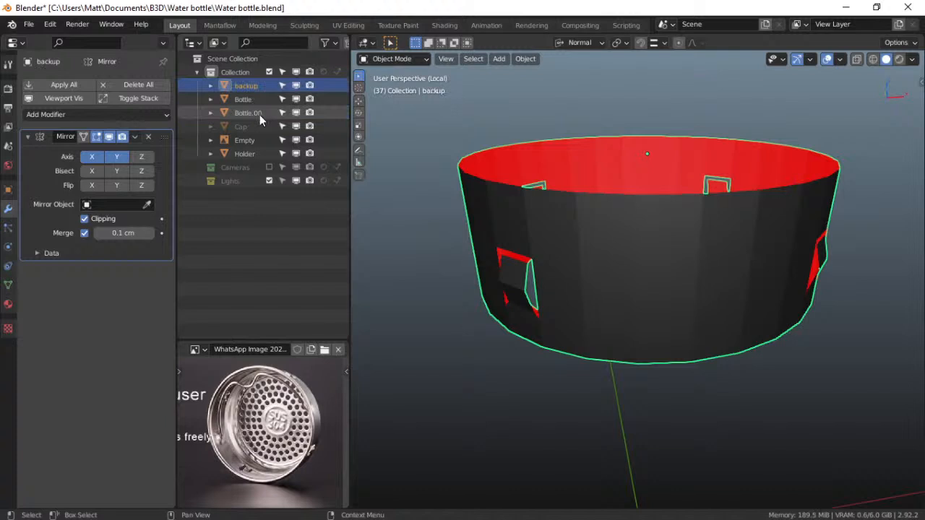
Hide the "backup" copy in the viewport and apply the Mirror modifier of the original ring
{"action": "left_click", "coordinate": [296, 85]}
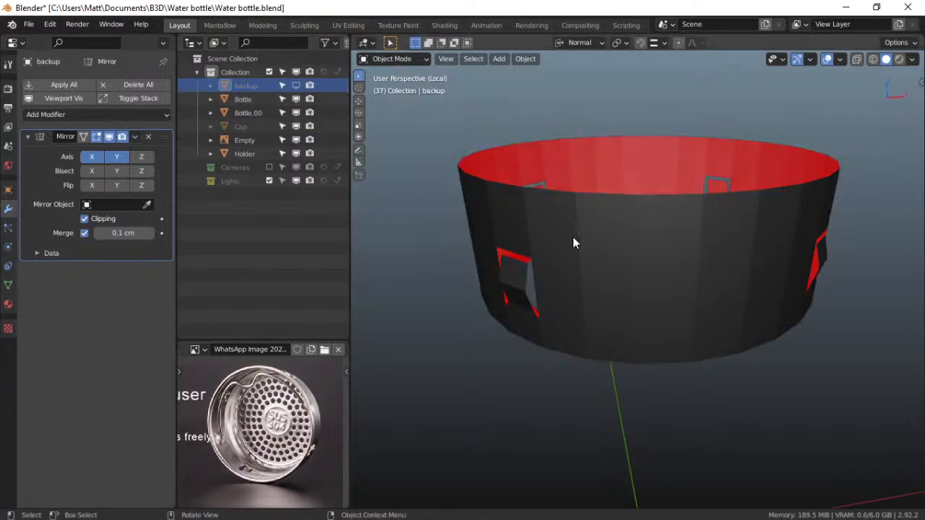
{"action": "left_click", "coordinate": [573, 237]}
{"action": "left_click", "coordinate": [136, 137]}
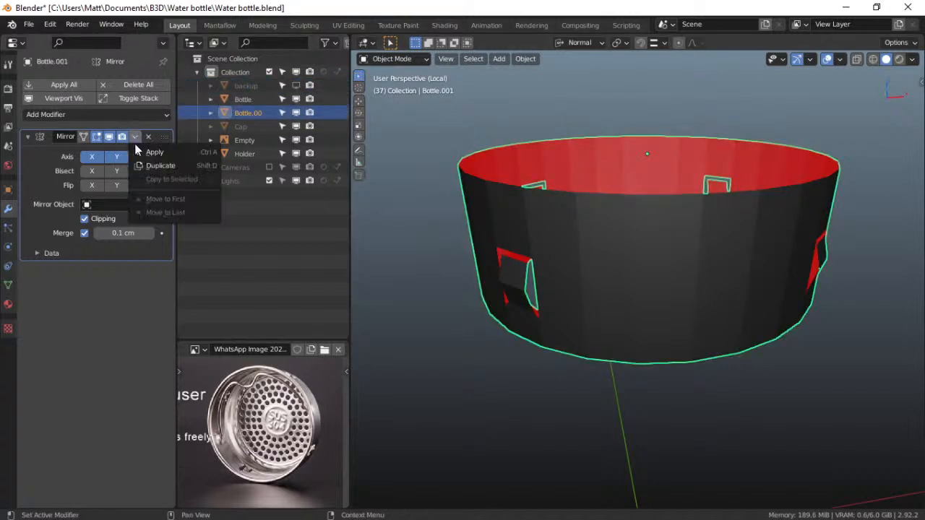
{"action": "left_click", "coordinate": [145, 151]}
In Edit Mode, extrude the ring's upper rim loop and scale it outward by a factor of about 1.03
{"action": "key", "text": "ctrl+Tab"}
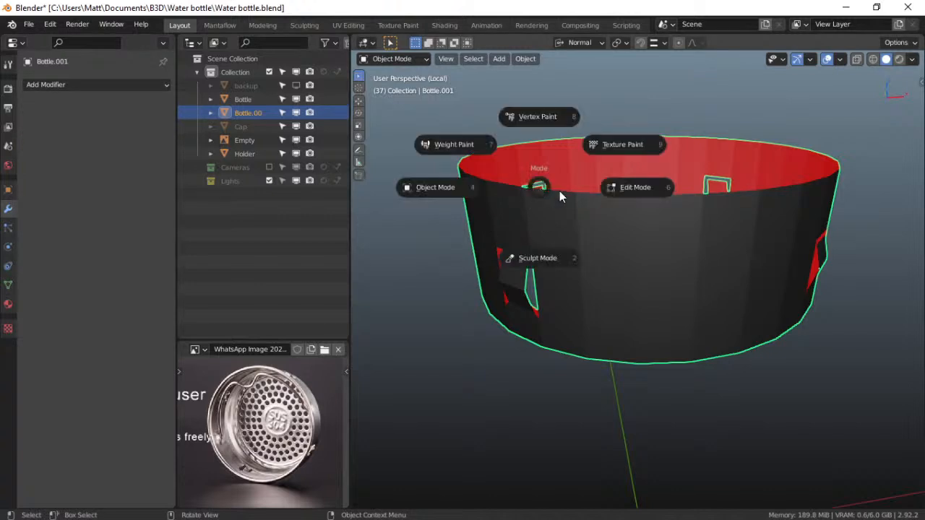
{"action": "left_click", "coordinate": [561, 192]}
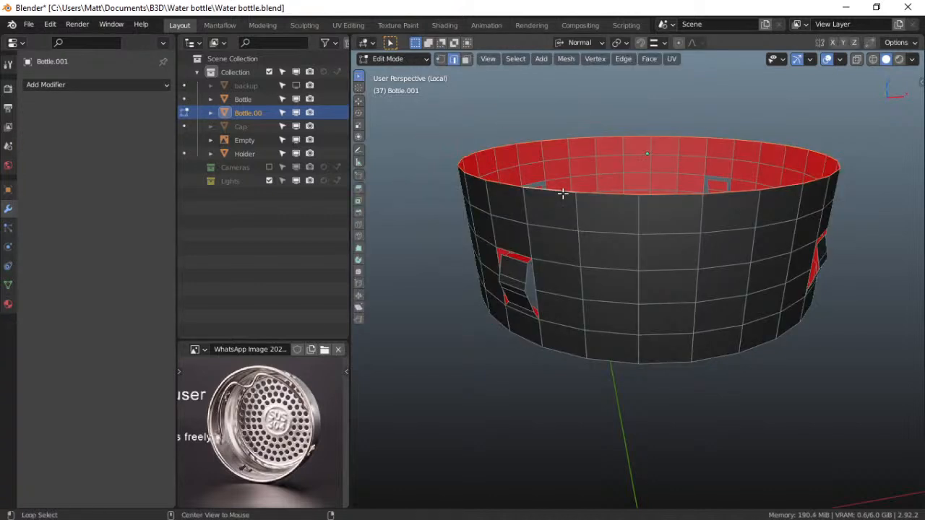
{"action": "key", "text": "e"}
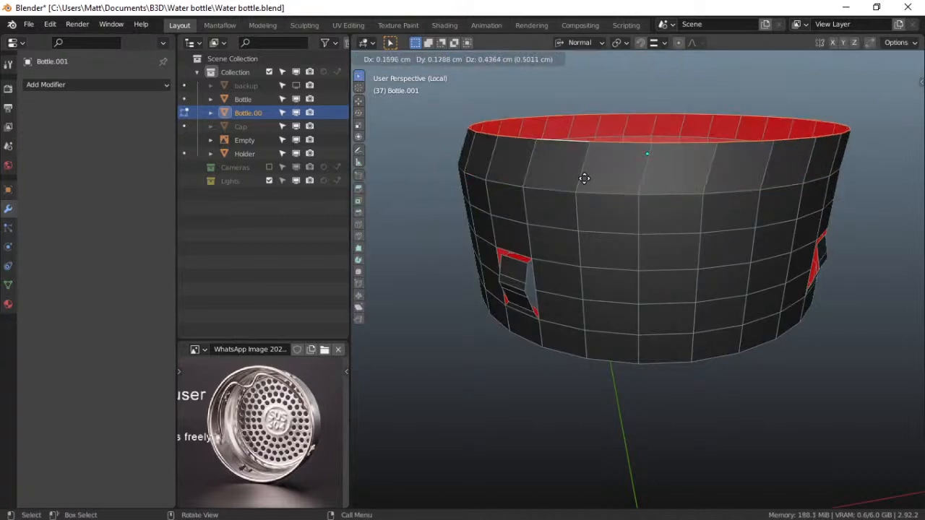
{"action": "right_click", "coordinate": [588, 200]}
{"action": "key", "text": "s"}
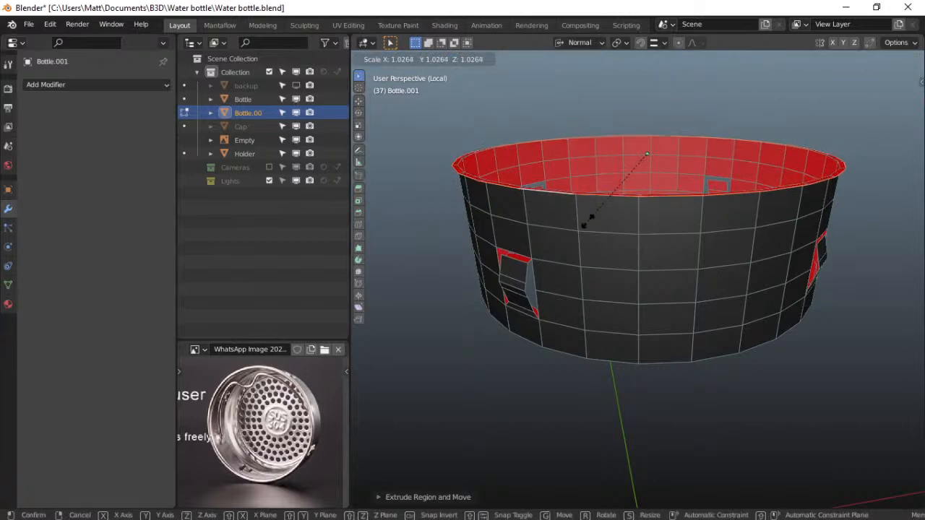
{"action": "left_click", "coordinate": [588, 221]}
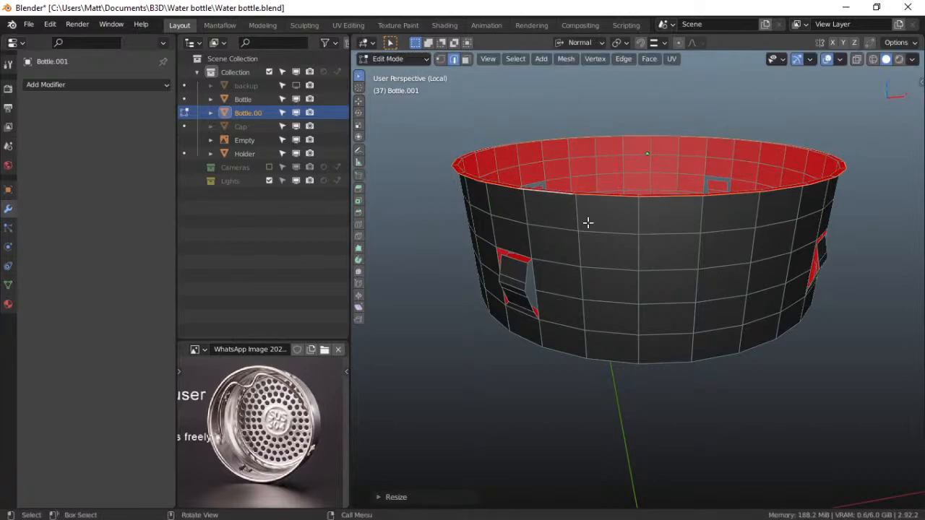
Extrude the flared rim upward along global Z by about 0.1 cm and set the transform orientation to Global
{"action": "key", "text": "e"}
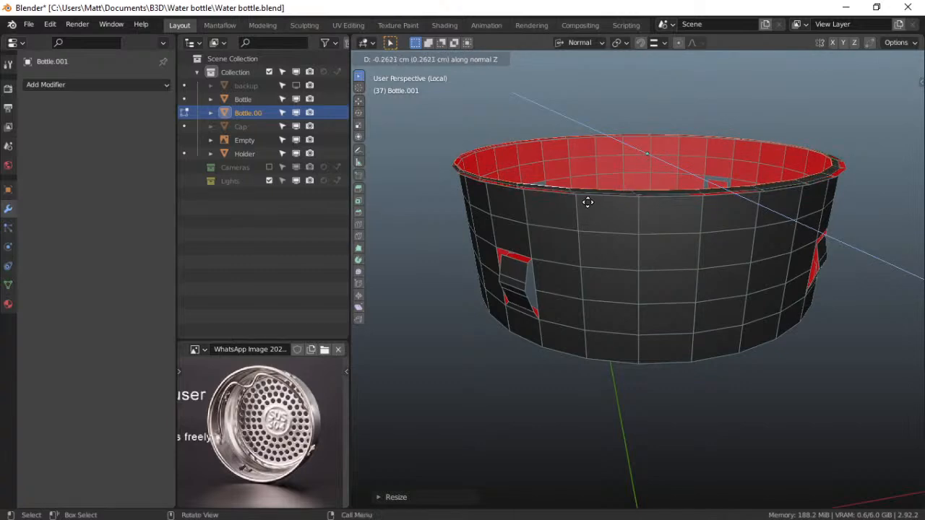
{"action": "key", "text": "z"}
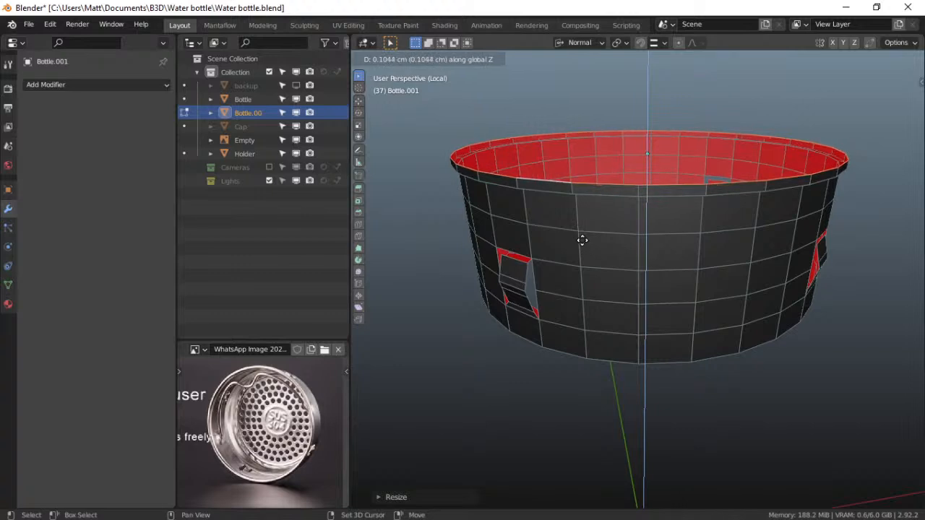
{"action": "left_click", "coordinate": [582, 252]}
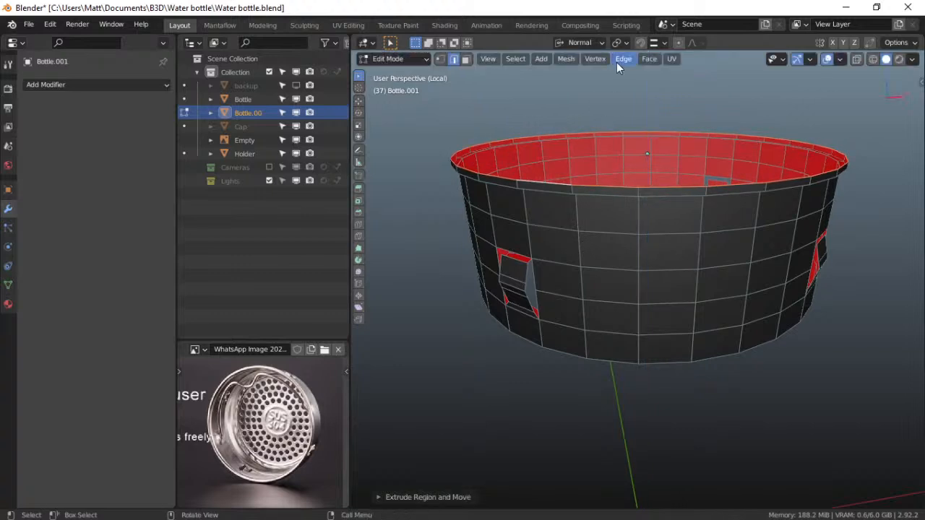
{"action": "left_click", "coordinate": [582, 42]}
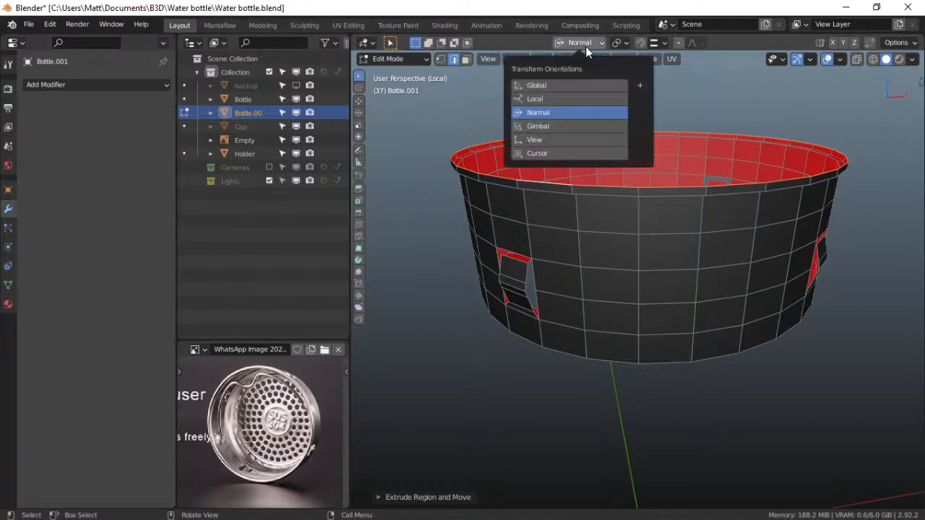
{"action": "left_click", "coordinate": [552, 85]}
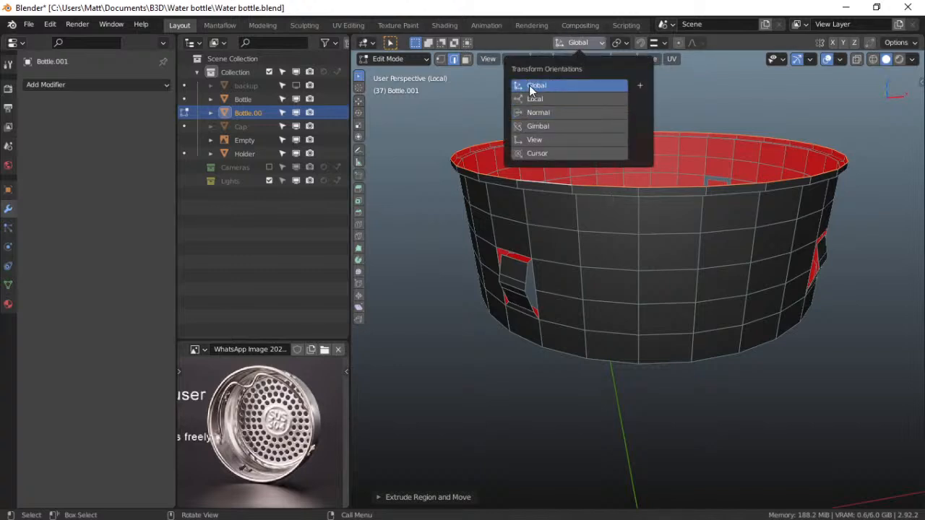
Add a Subdivision Surface modifier to the ring with viewport and render levels of 3
{"action": "left_click", "coordinate": [119, 85]}
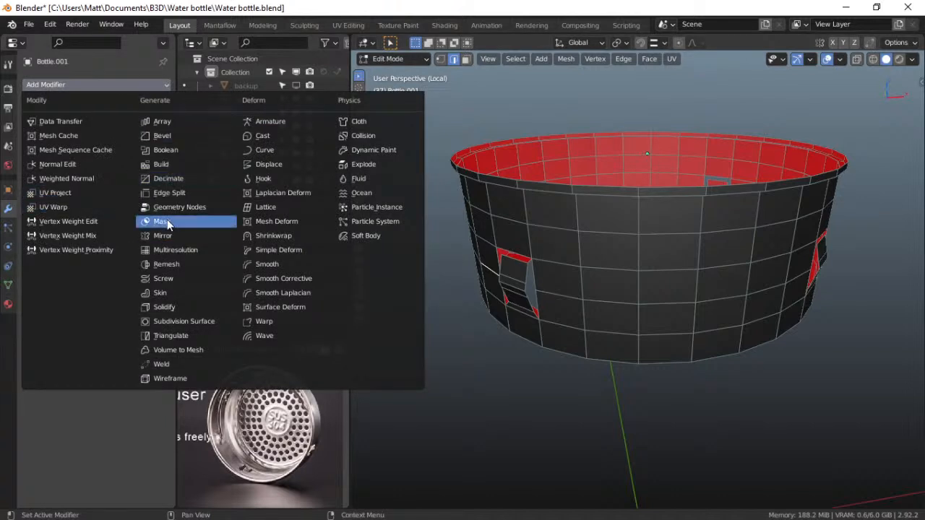
{"action": "left_click", "coordinate": [191, 321]}
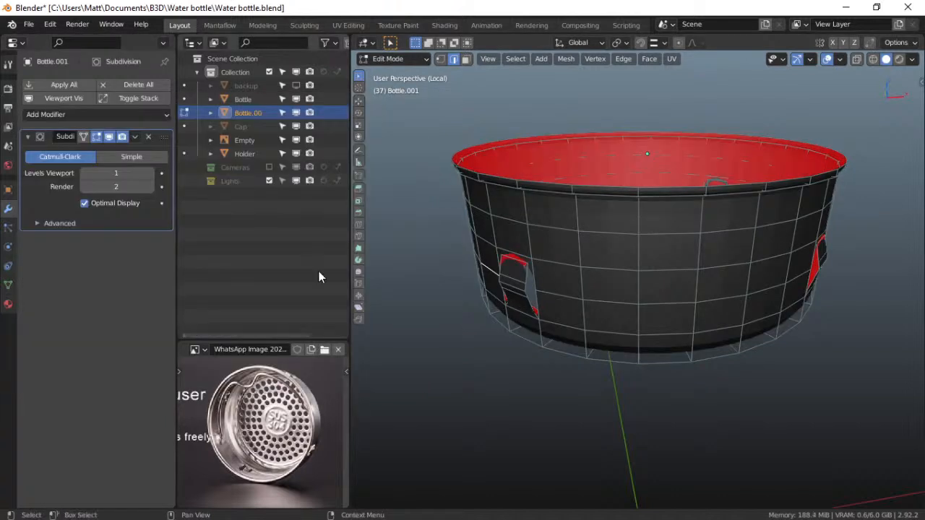
{"action": "left_click", "coordinate": [148, 174]}
{"action": "left_click", "coordinate": [147, 174]}
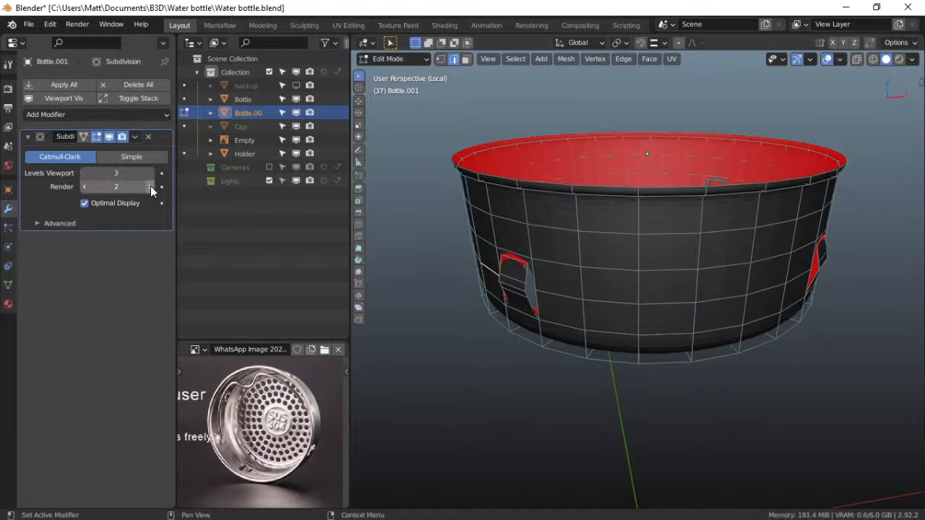
{"action": "left_click", "coordinate": [150, 186]}
{"action": "left_click", "coordinate": [153, 175]}
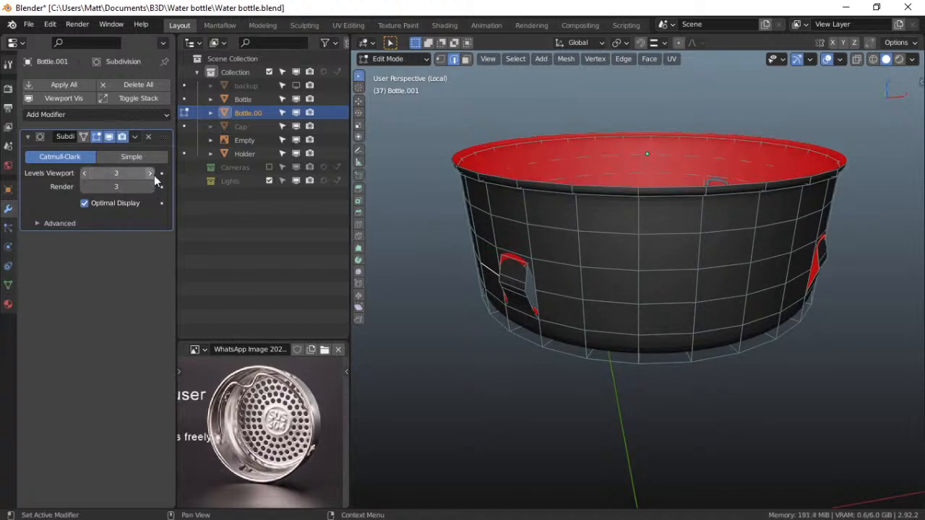
{"action": "left_click", "coordinate": [154, 115]}
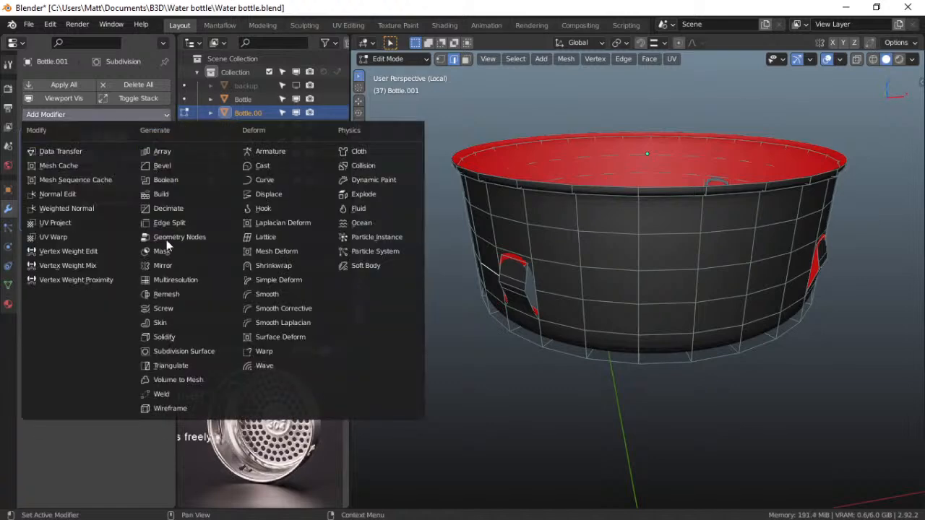
{"action": "left_click", "coordinate": [175, 352]}
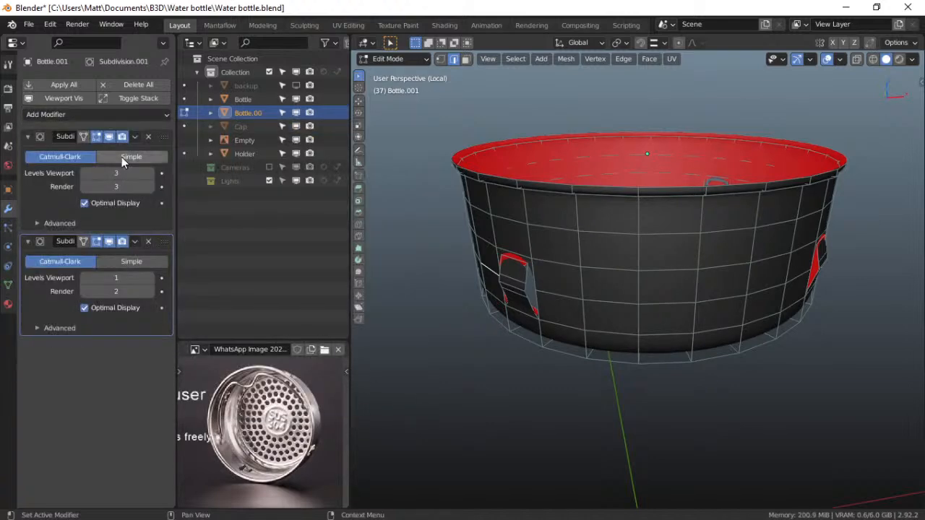
{"action": "left_click", "coordinate": [148, 242]}
Add a Solidify modifier with Even Thickness enabled and a thickness of -0.01 cm
{"action": "left_click", "coordinate": [137, 114]}
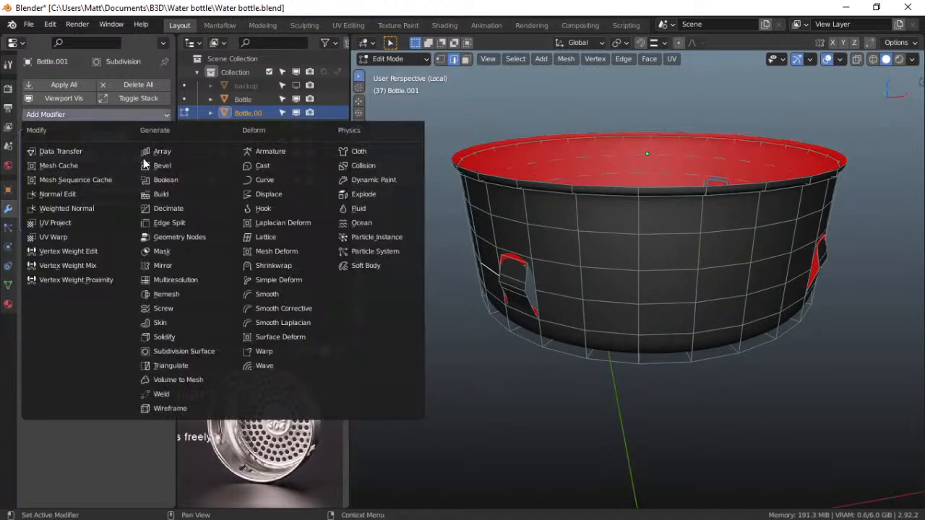
{"action": "left_click", "coordinate": [164, 337]}
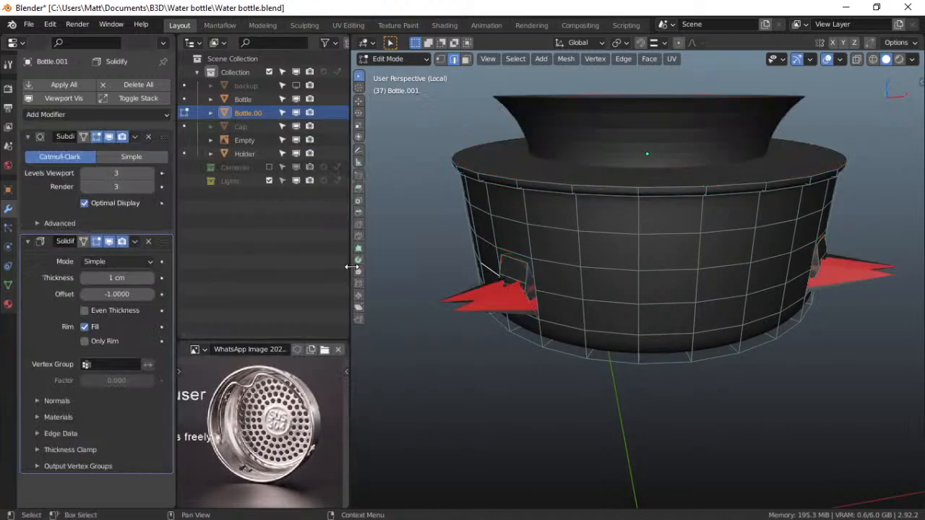
{"action": "left_click", "coordinate": [86, 310]}
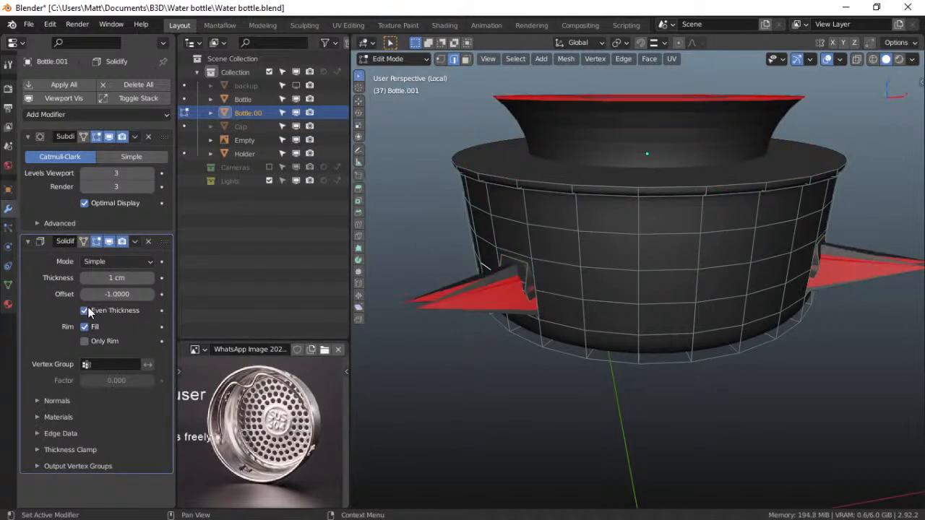
{"action": "left_click_drag", "start_coordinate": [120, 278], "coordinate": [100, 278]}
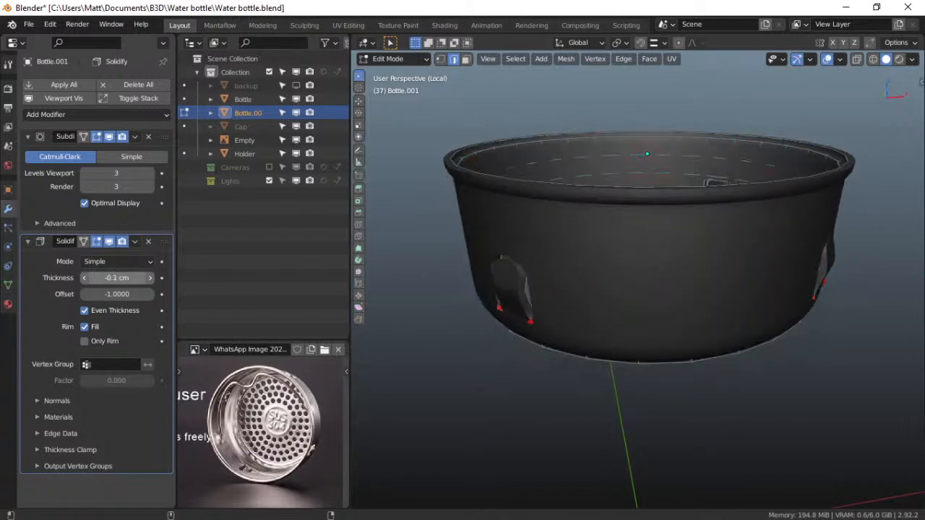
{"action": "left_click", "coordinate": [108, 278]}
{"action": "left_click", "coordinate": [97, 274]}
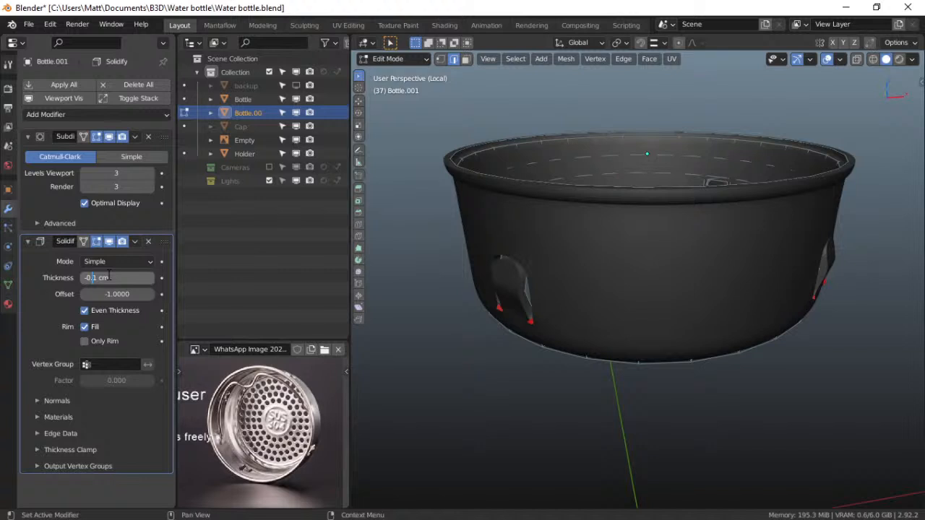
{"action": "key", "text": "Tab"}
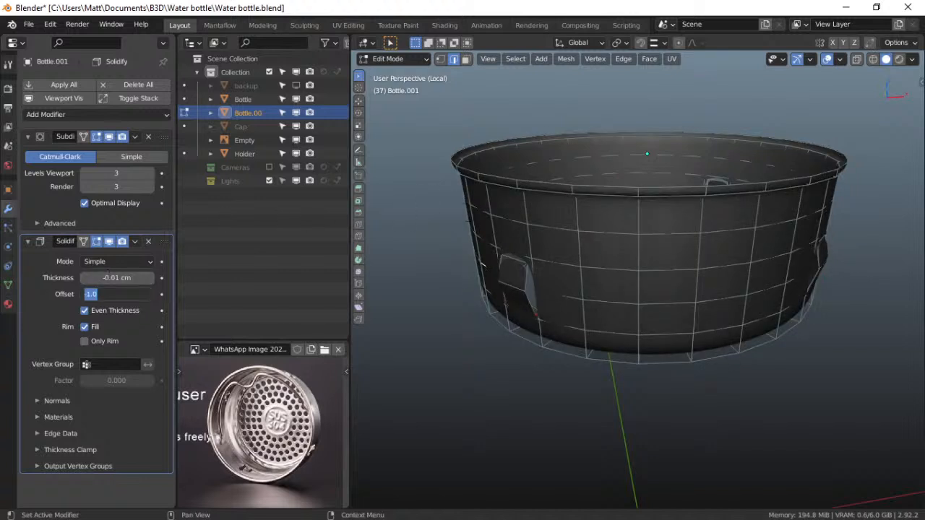
Hide the viewport overlays and apply Shade Smooth to the ring in Object Mode
{"action": "left_click", "coordinate": [829, 60]}
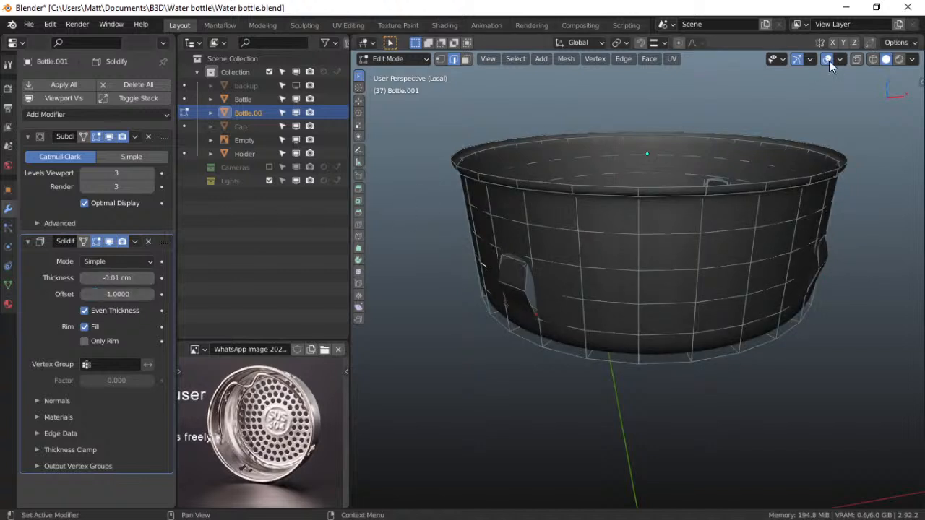
{"action": "left_click", "coordinate": [829, 61]}
{"action": "scroll", "coordinate": [650, 310], "scroll_direction": "up", "scroll_amount": 4}
{"action": "mouse_move", "coordinate": [615, 255]}
{"action": "middle_mouse_down"}
{"action": "mouse_move", "coordinate": [621, 263]}
{"action": "mouse_move", "coordinate": [614, 238]}
{"action": "middle_mouse_up"}
{"action": "right_click", "coordinate": [613, 238]}
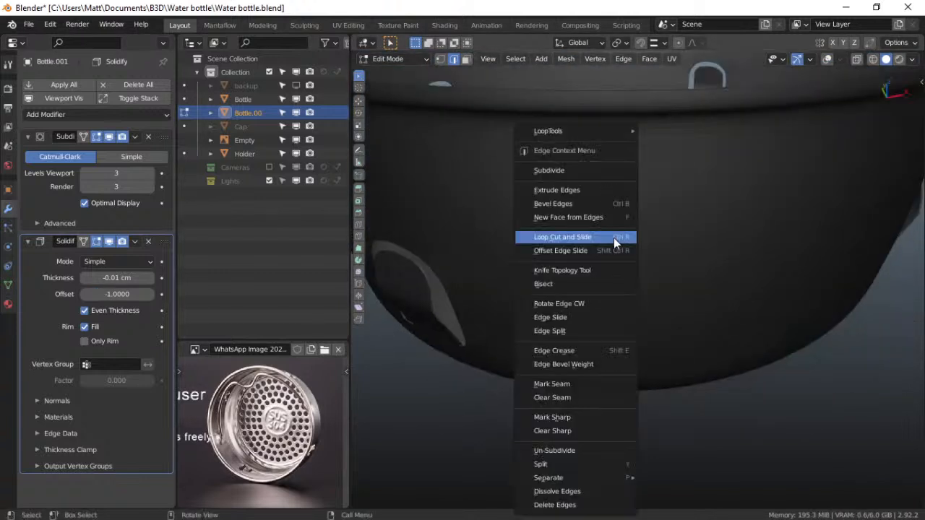
{"action": "mouse_move", "coordinate": [586, 135]}
{"action": "key", "text": "Escape"}
{"action": "key", "text": "ctrl+Tab"}
{"action": "left_click", "coordinate": [570, 159]}
{"action": "right_click", "coordinate": [550, 180]}
{"action": "mouse_move", "coordinate": [544, 181]}
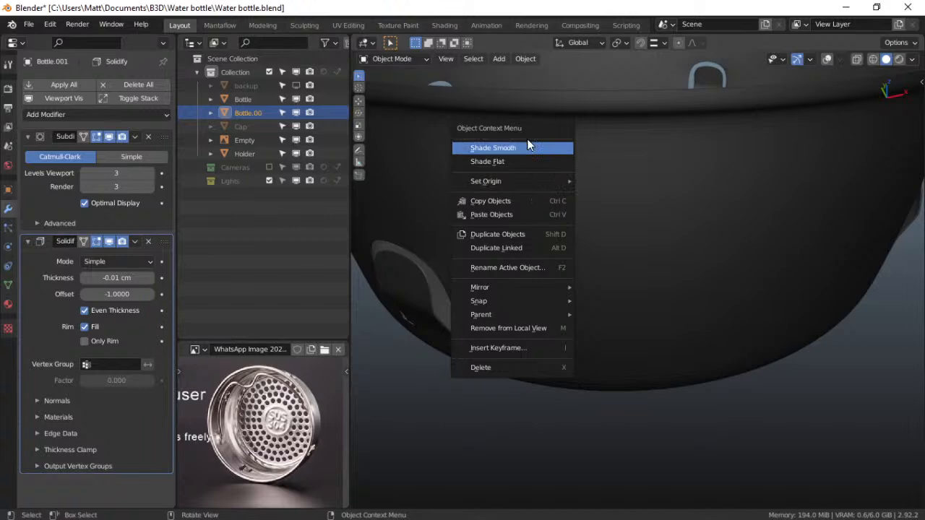
{"action": "left_click", "coordinate": [527, 145]}
{"action": "scroll", "coordinate": [552, 213], "scroll_direction": "up", "scroll_amount": 2}
{"action": "scroll", "coordinate": [562, 219], "scroll_direction": "down", "scroll_amount": 5}
{"action": "middle_click_drag", "start_coordinate": [563, 225], "coordinate": [528, 193]}
Show the overlays again, bevel the ring's bottom edge loop with 2 segments in Edit Mode, and return to Object Mode
{"action": "key", "text": "ctrl+Tab"}
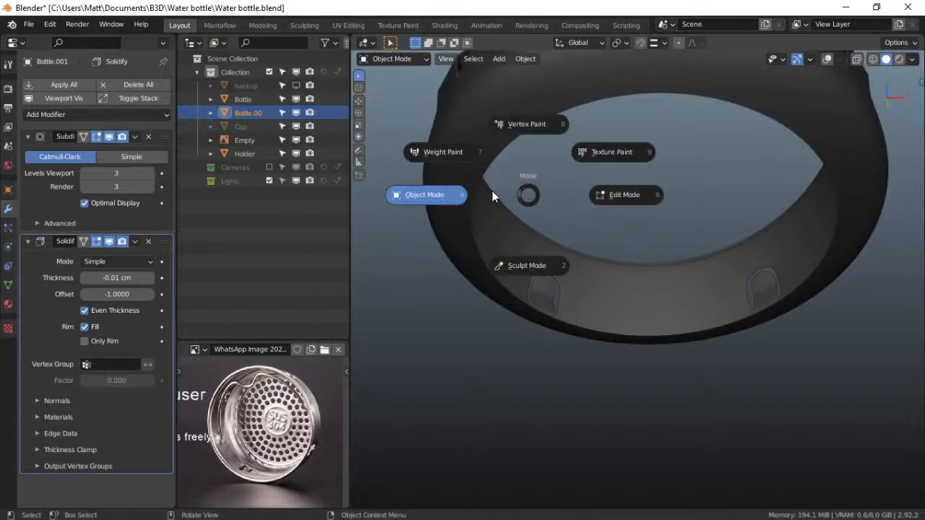
{"action": "left_click", "coordinate": [615, 194]}
{"action": "left_click", "coordinate": [830, 58]}
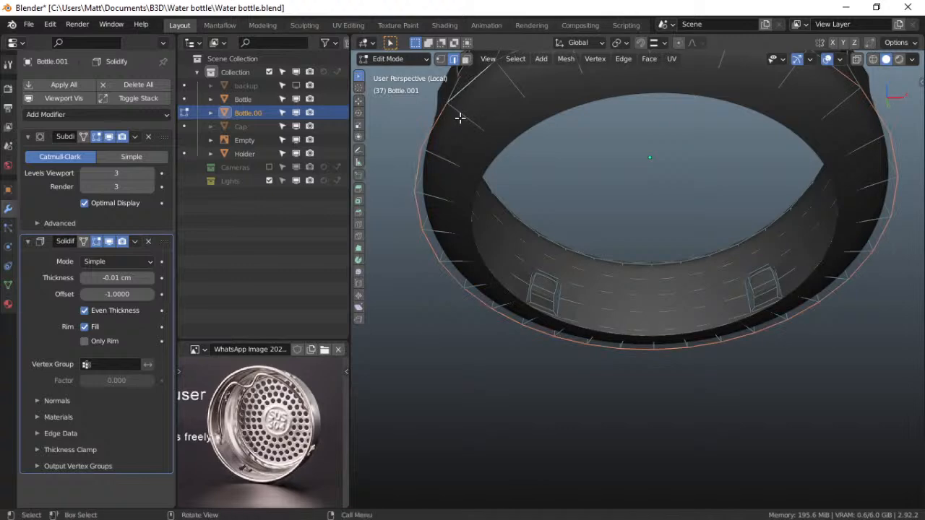
{"action": "middle_click_drag", "start_coordinate": [445, 103], "coordinate": [460, 157]}
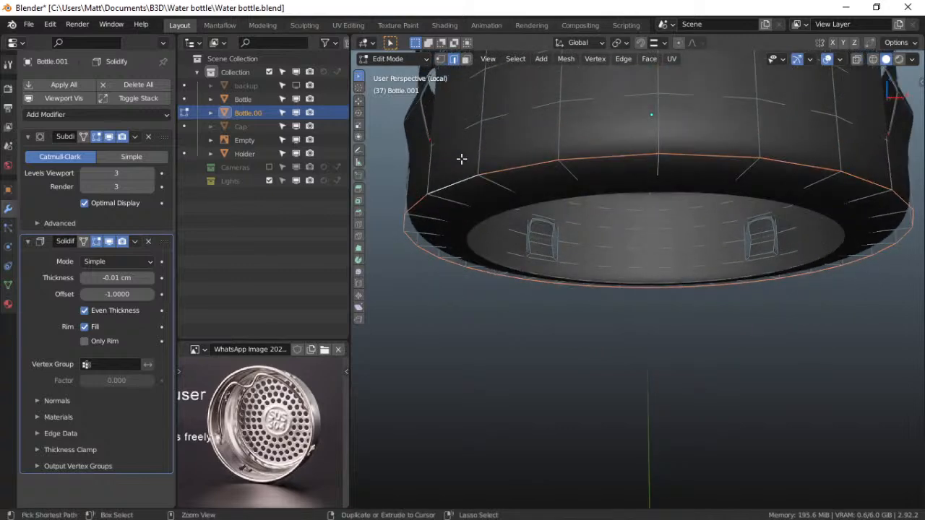
{"action": "key", "text": "ctrl+b"}
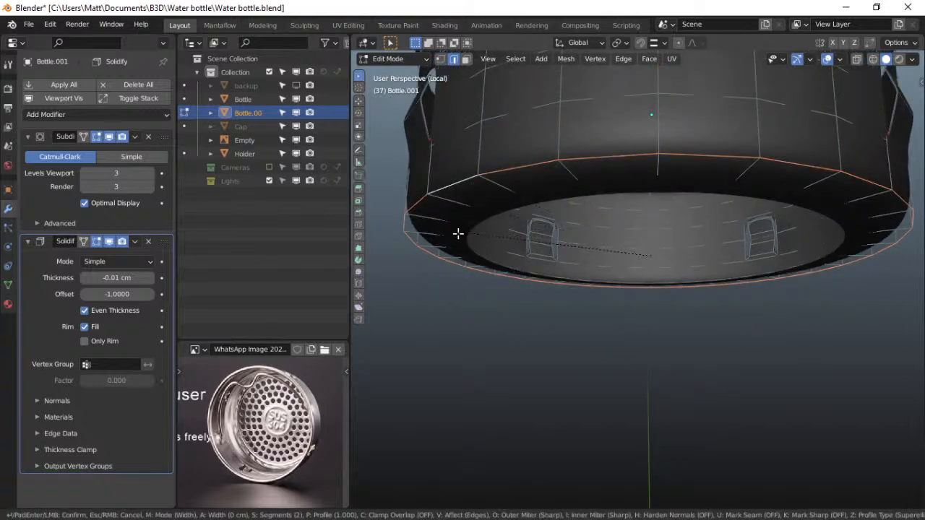
{"action": "left_click", "coordinate": [416, 275]}
{"action": "key", "text": "ctrl+Tab"}
{"action": "left_click", "coordinate": [433, 254]}
Examine the ring's tabs and bevelled bottom edge from several sides, and go back into Edit Mode
{"action": "scroll", "coordinate": [530, 192], "scroll_direction": "down", "scroll_amount": 4}
{"action": "middle_click_drag", "start_coordinate": [532, 196], "coordinate": [596, 249]}
{"action": "scroll", "coordinate": [596, 248], "scroll_direction": "up", "scroll_amount": 5}
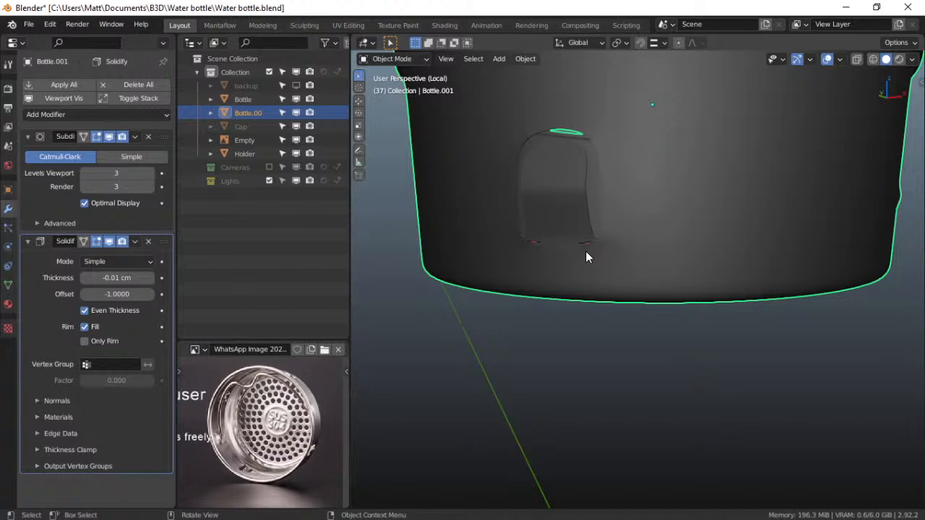
{"action": "scroll", "coordinate": [586, 231], "scroll_direction": "down", "scroll_amount": 7}
{"action": "middle_click_drag", "start_coordinate": [592, 234], "coordinate": [623, 205]}
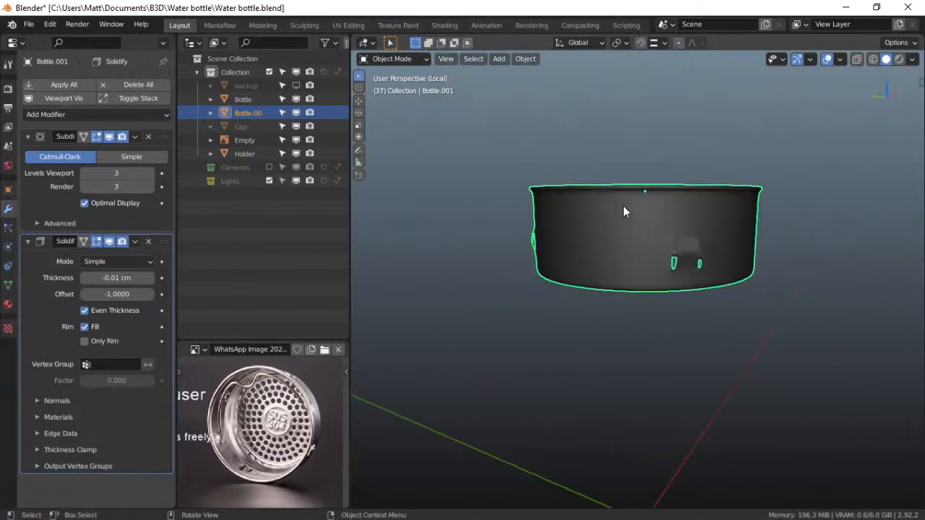
{"action": "scroll", "coordinate": [623, 205], "scroll_direction": "up", "scroll_amount": 3}
{"action": "key", "text": "ctrl+Tab"}
{"action": "left_click", "coordinate": [683, 196]}
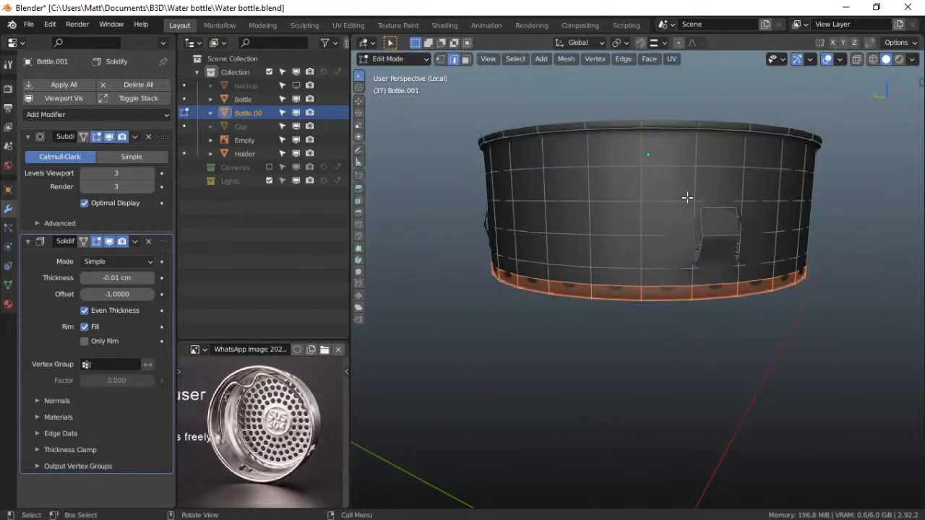
{"action": "middle_click_drag", "start_coordinate": [575, 174], "coordinate": [627, 171]}
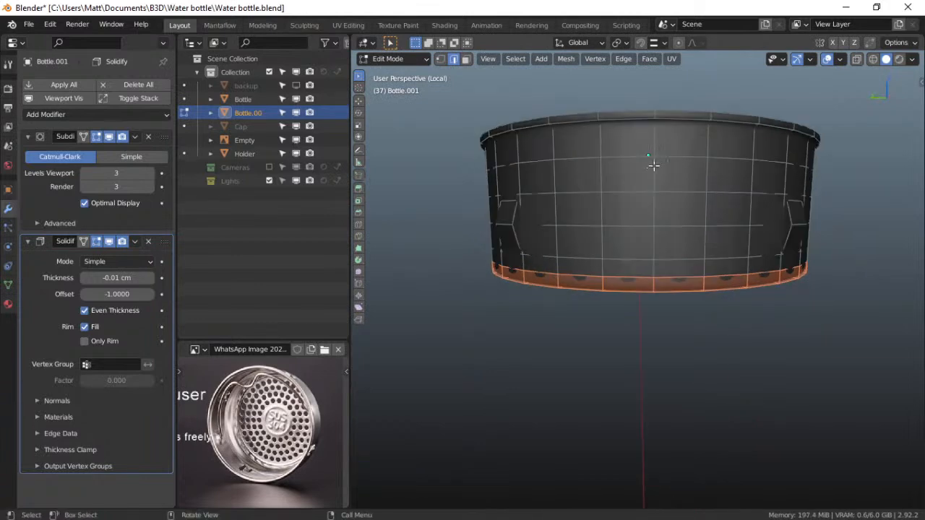
Select the single vertex at the centre of the ring's upper wall in vertex select mode, using the right orthographic view
{"action": "left_click", "coordinate": [649, 153]}
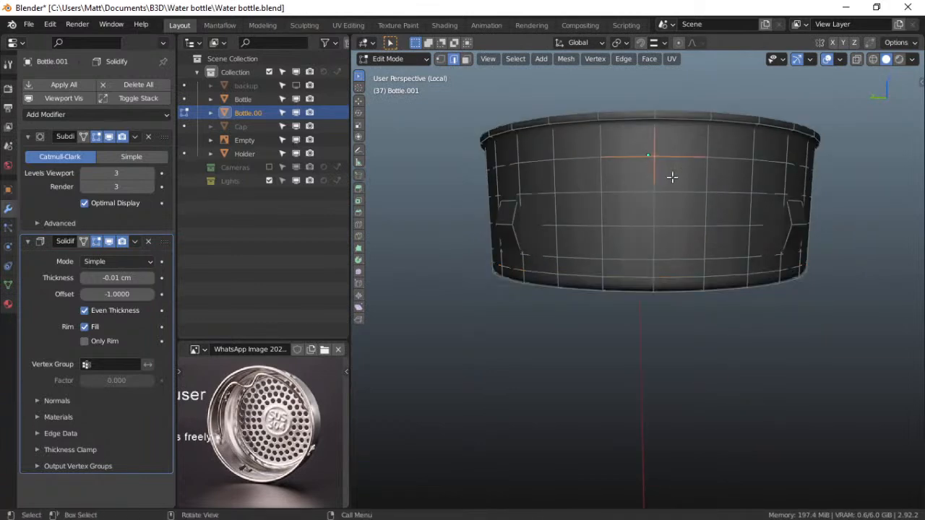
{"action": "middle_click_drag", "start_coordinate": [671, 180], "coordinate": [648, 208]}
{"action": "scroll", "coordinate": [673, 202], "scroll_direction": "down", "scroll_amount": 2}
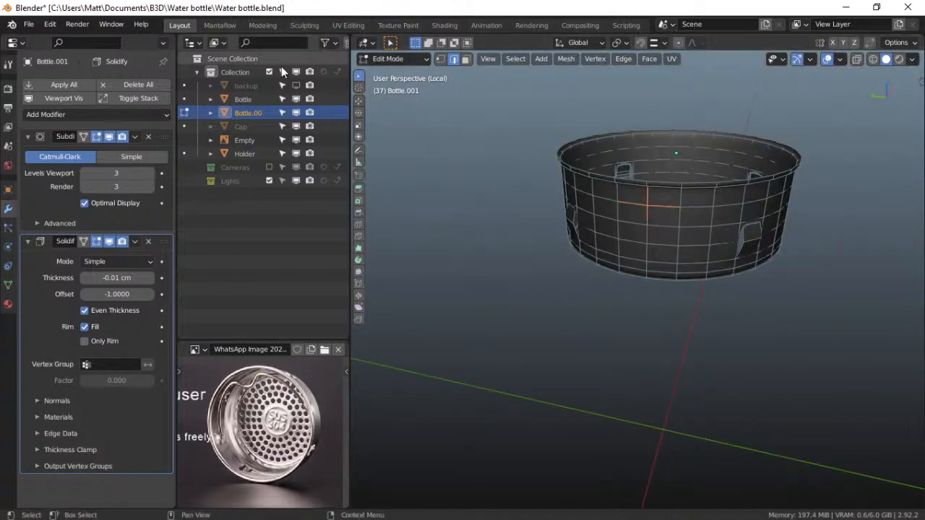
{"action": "left_click", "coordinate": [441, 59]}
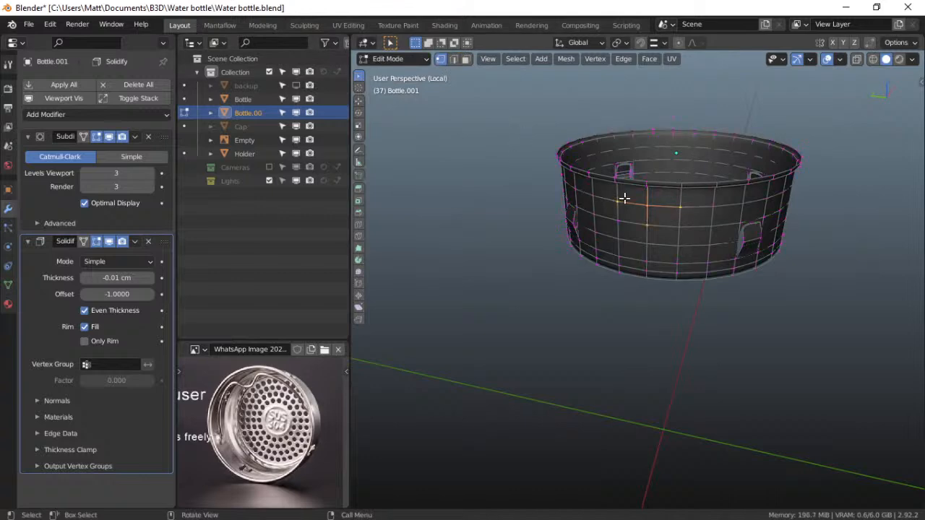
{"action": "scroll", "coordinate": [714, 195], "scroll_direction": "up", "scroll_amount": 5}
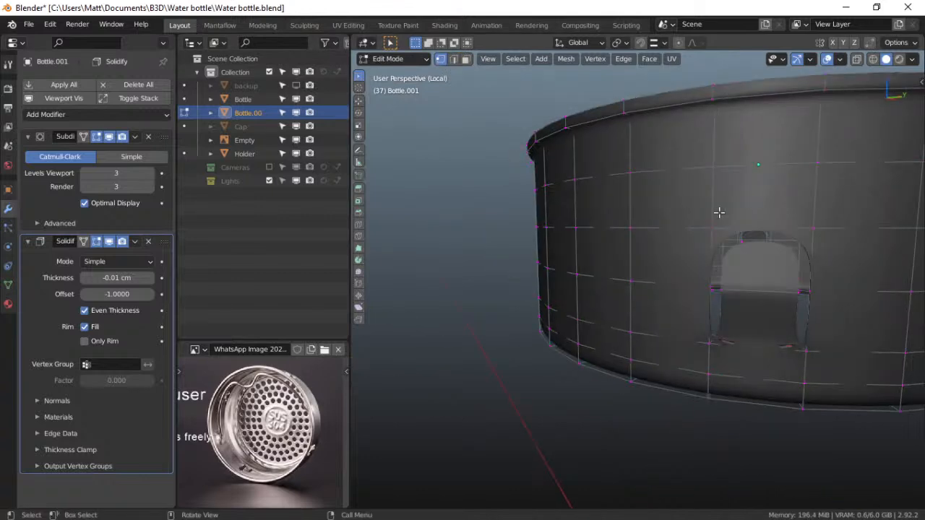
{"action": "scroll", "coordinate": [719, 212], "scroll_direction": "down", "scroll_amount": 5}
{"action": "key", "text": "grave"}
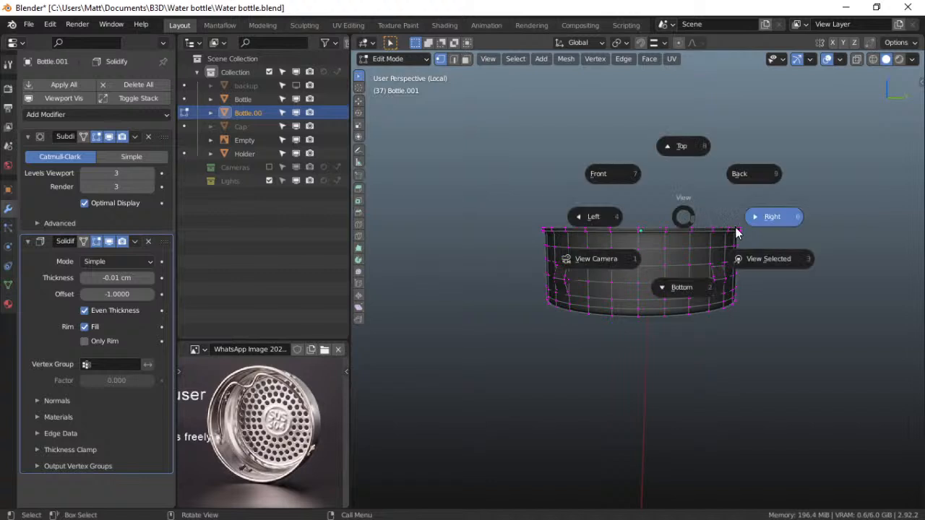
{"action": "left_click", "coordinate": [762, 226]}
{"action": "left_click_drag", "start_coordinate": [646, 134], "coordinate": [672, 151], "text": "shift"}
{"action": "key", "text": "ctrl"}
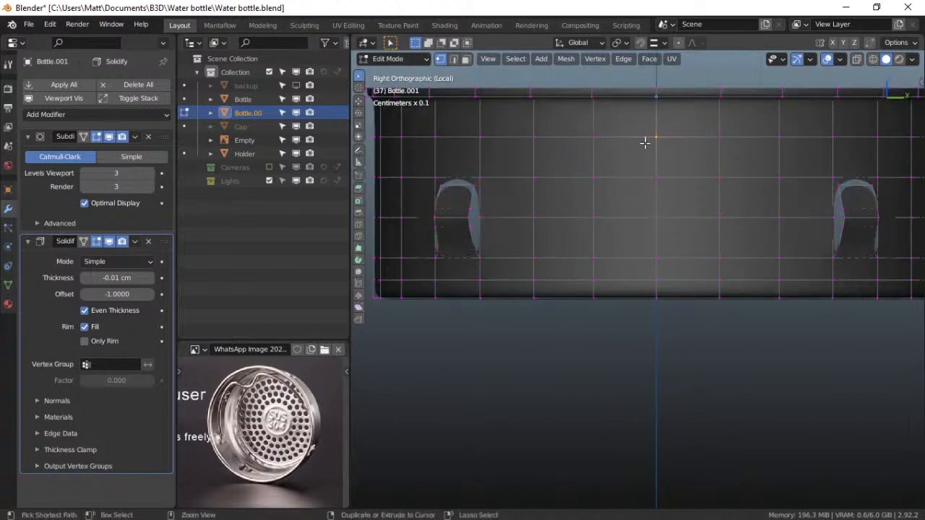
Cancel an edge bevel and apply Bevel Vertices with 2 segments to the selected upper-wall vertex
{"action": "key", "text": "ctrl+b"}
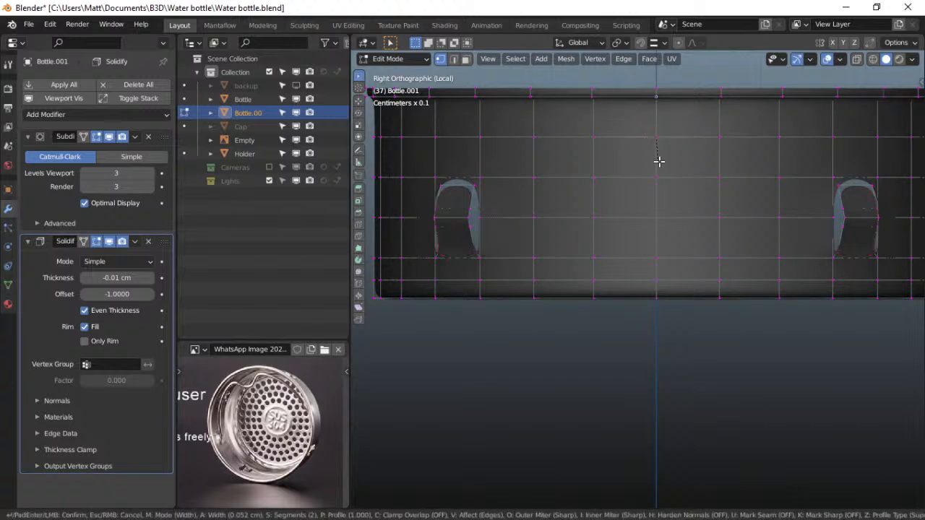
{"action": "right_click", "coordinate": [672, 183]}
{"action": "right_click", "coordinate": [656, 150]}
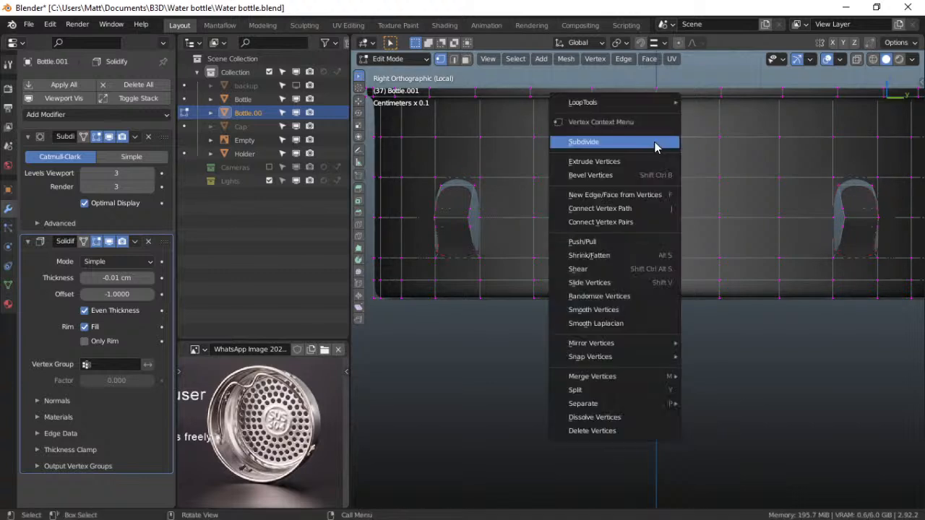
{"action": "left_click", "coordinate": [651, 178]}
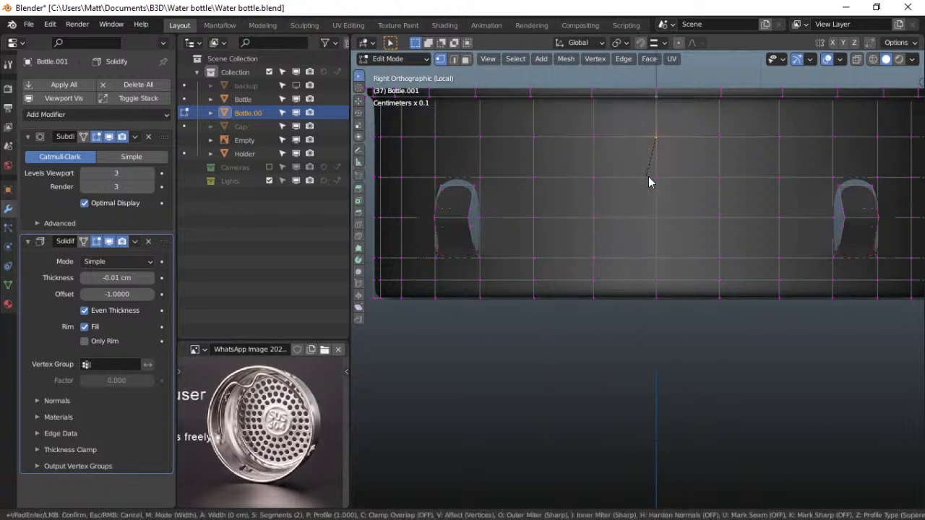
{"action": "left_click", "coordinate": [688, 207]}
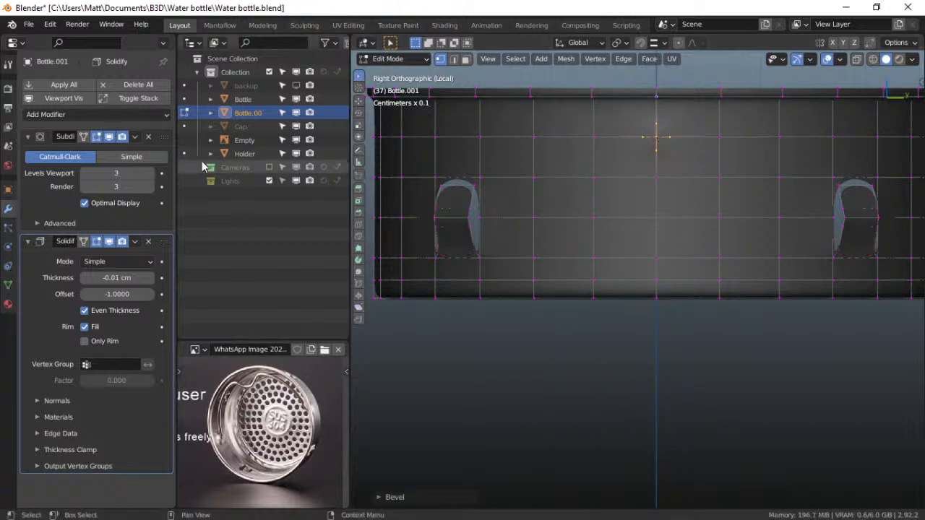
Turn off the viewport display of the Subdivision and Solidify modifiers, and undo the vertex bevel
{"action": "left_click", "coordinate": [109, 137]}
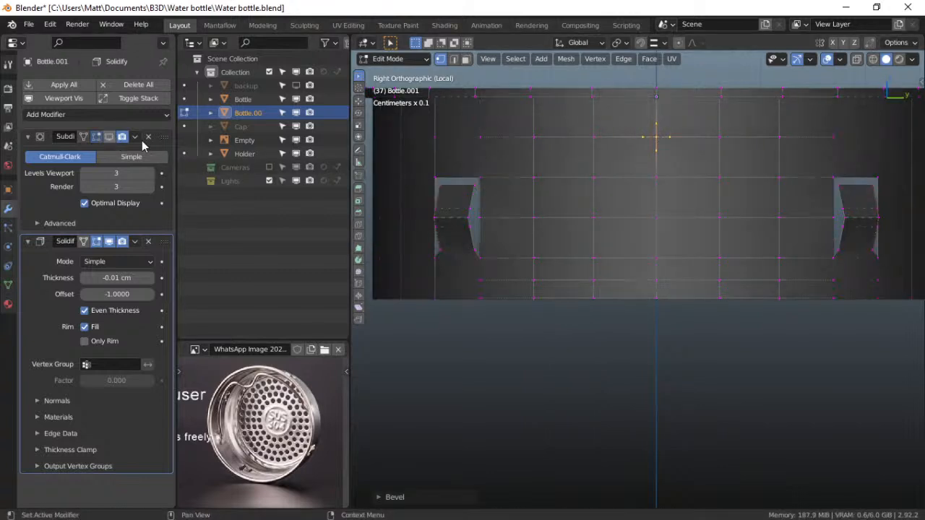
{"action": "left_click", "coordinate": [107, 241]}
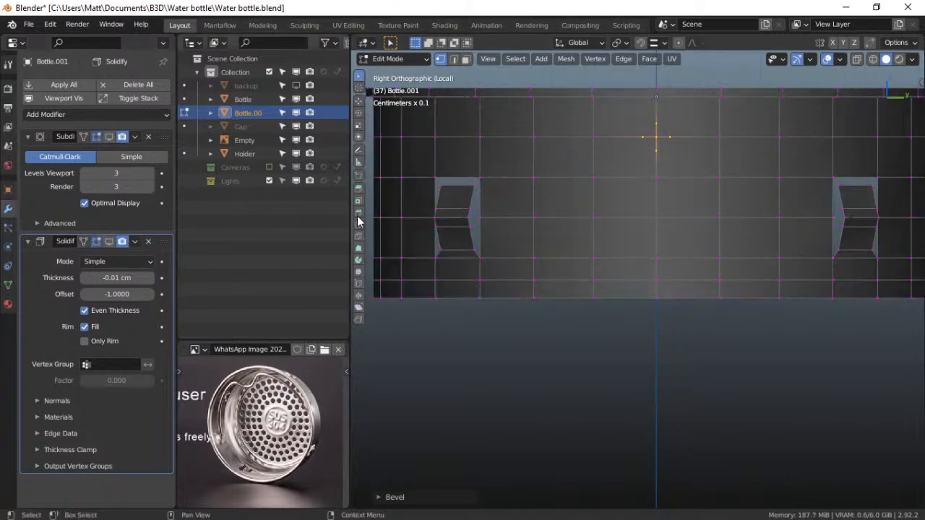
{"action": "scroll", "coordinate": [556, 192], "scroll_direction": "up", "scroll_amount": 2}
{"action": "middle_click_drag", "start_coordinate": [591, 155], "coordinate": [569, 266], "text": "shift"}
{"action": "scroll", "coordinate": [569, 265], "scroll_direction": "up", "scroll_amount": 1}
{"action": "scroll", "coordinate": [569, 265], "scroll_direction": "up", "scroll_amount": 2}
{"action": "middle_click_drag", "start_coordinate": [609, 186], "coordinate": [588, 256], "text": "shift"}
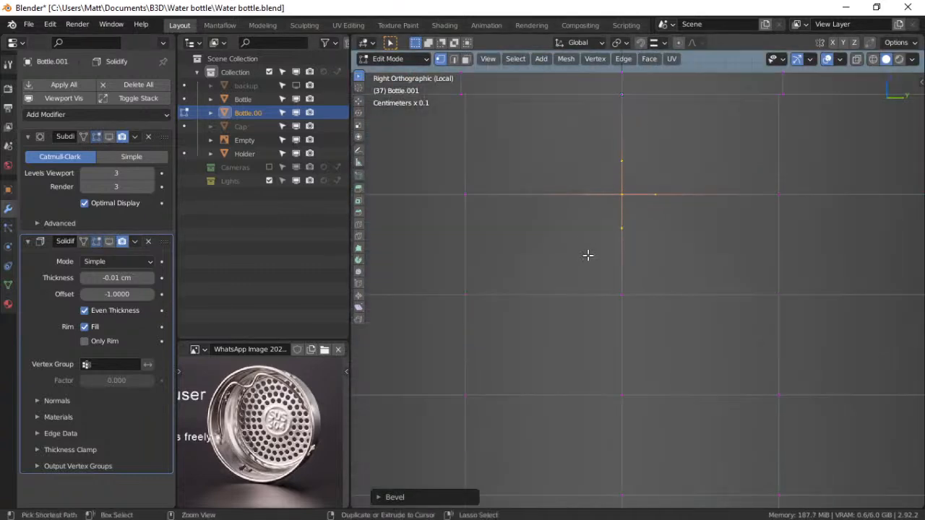
{"action": "key", "text": "g"}
{"action": "right_click", "coordinate": [622, 200]}
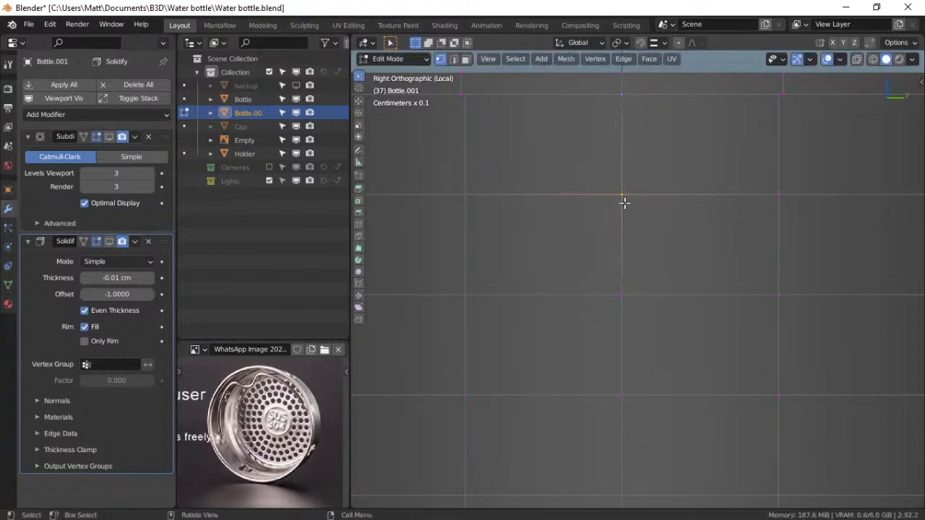
Bevel the upper-wall vertex again with 2 segments and inspect the result around the ring
{"action": "right_click", "coordinate": [621, 200]}
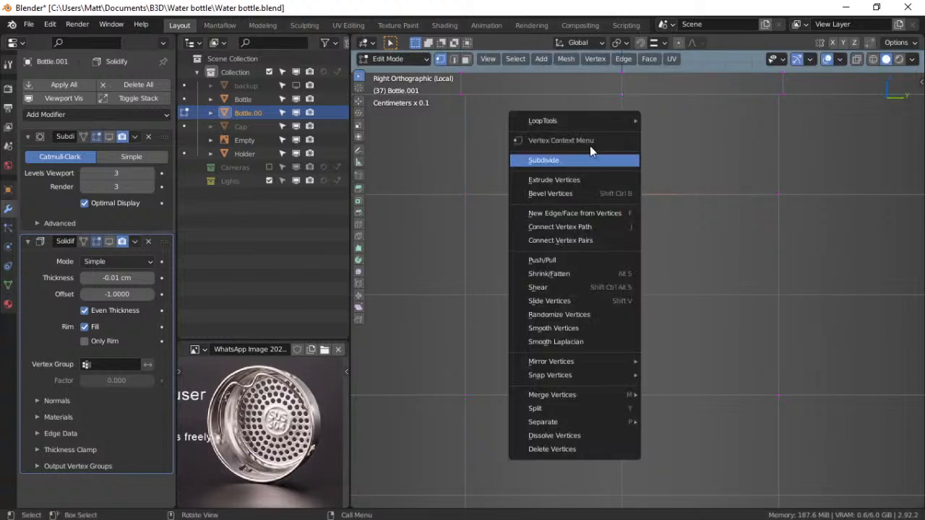
{"action": "left_click", "coordinate": [591, 192]}
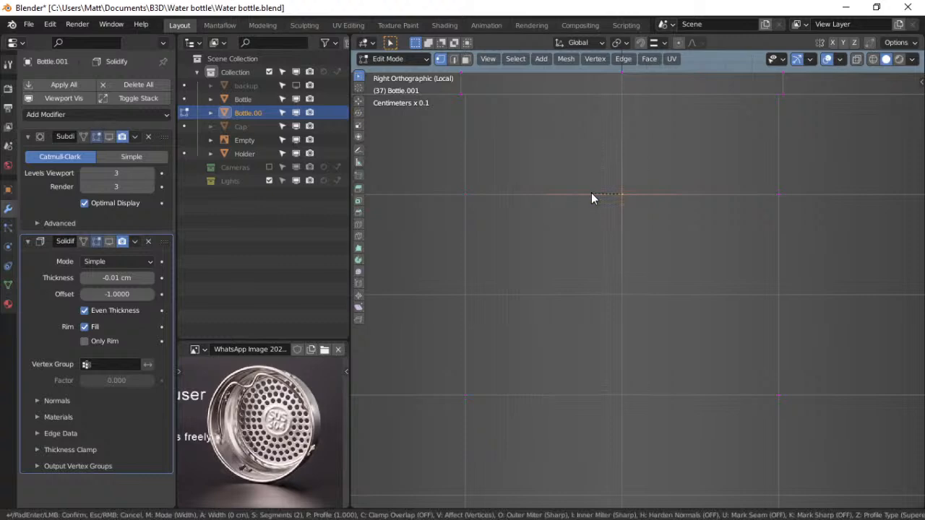
{"action": "left_click", "coordinate": [705, 266]}
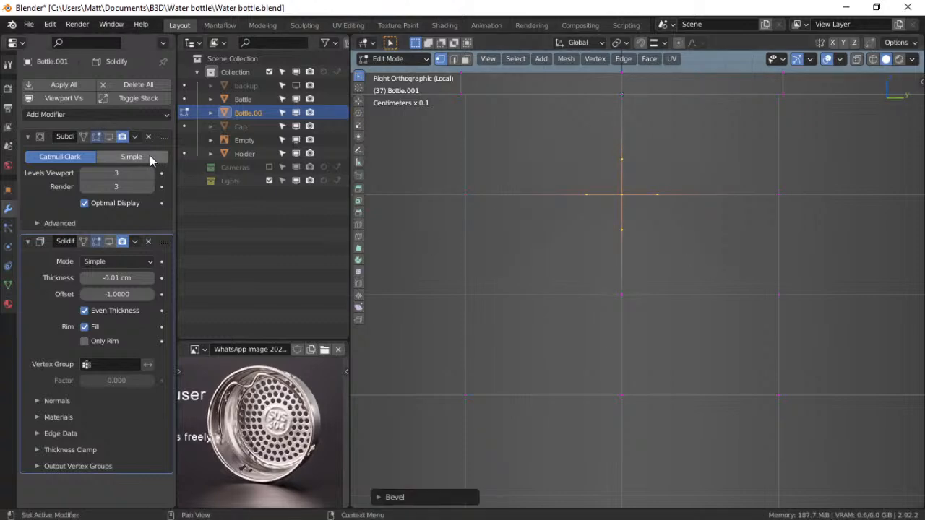
{"action": "scroll", "coordinate": [631, 208], "scroll_direction": "down", "scroll_amount": 3}
{"action": "middle_click_drag", "start_coordinate": [631, 208], "coordinate": [633, 225]}
{"action": "scroll", "coordinate": [633, 225], "scroll_direction": "up", "scroll_amount": 3}
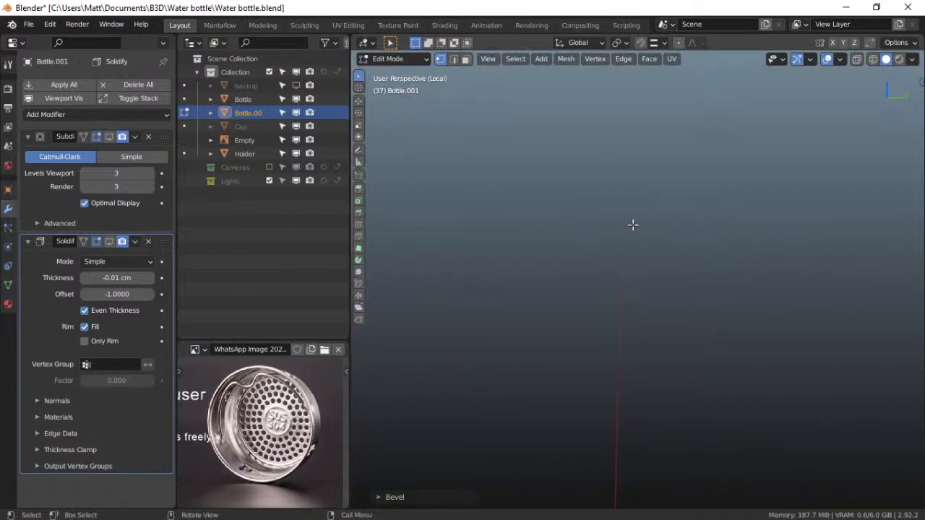
{"action": "scroll", "coordinate": [633, 225], "scroll_direction": "down", "scroll_amount": 6}
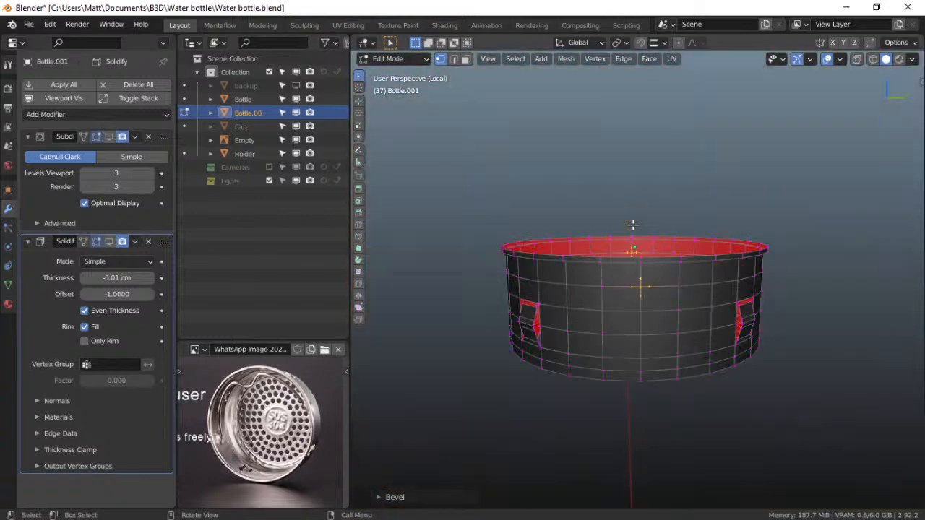
{"action": "middle_click_drag", "start_coordinate": [633, 225], "coordinate": [633, 217]}
Check the bevel in face select mode, undo it, return to vertex select mode and test-move the upper-wall vertex
{"action": "left_click", "coordinate": [466, 58]}
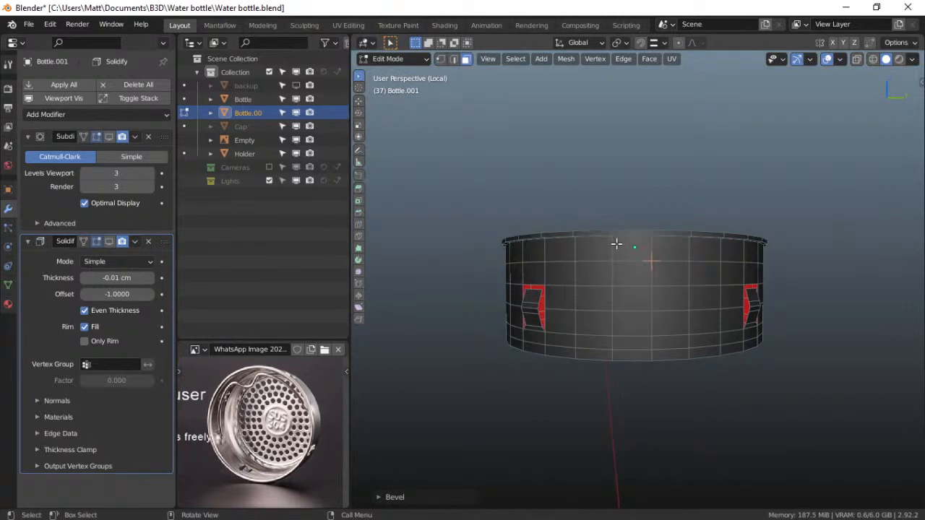
{"action": "scroll", "coordinate": [618, 243], "scroll_direction": "up", "scroll_amount": 4}
{"action": "scroll", "coordinate": [617, 244], "scroll_direction": "down", "scroll_amount": 3}
{"action": "key", "text": "1"}
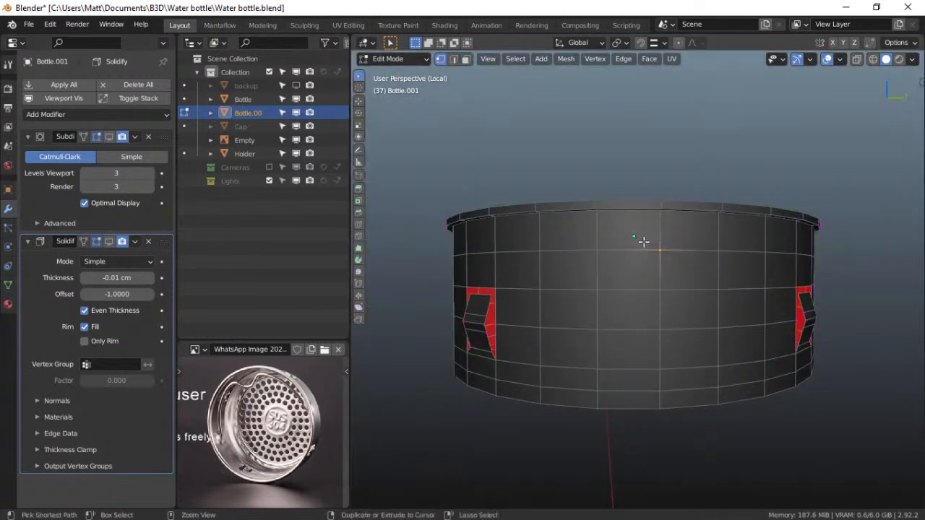
{"action": "mouse_move", "coordinate": [672, 250]}
{"action": "middle_mouse_down"}
{"action": "mouse_move", "coordinate": [641, 240]}
{"action": "mouse_move", "coordinate": [636, 217]}
{"action": "middle_mouse_up"}
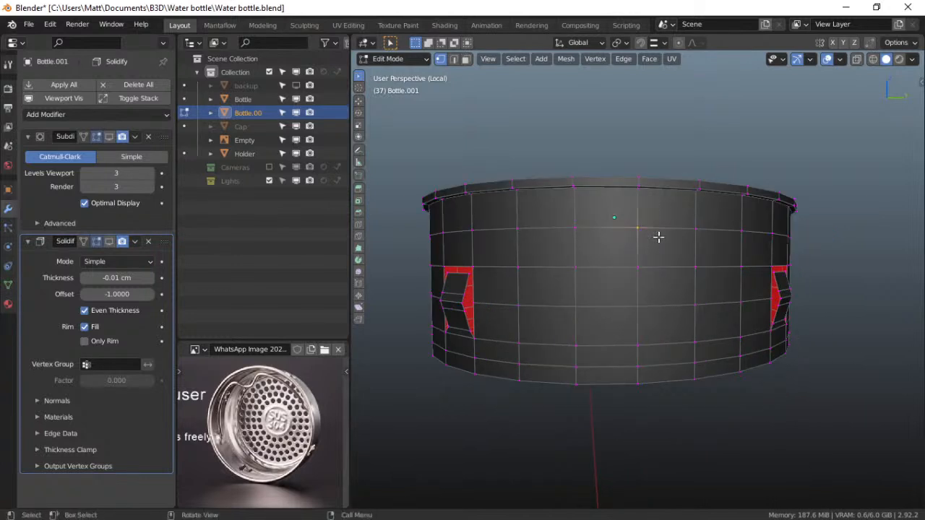
{"action": "key", "text": "g"}
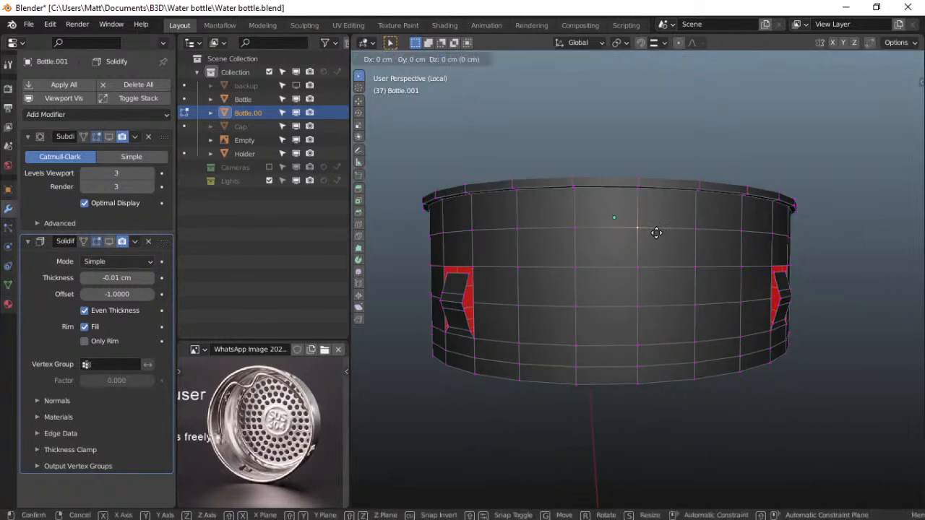
{"action": "right_click", "coordinate": [656, 231]}
Run Merge by Distance on all of the ring's vertices, and reselect only the central vertex of the upper wall
{"action": "key", "text": "a"}
{"action": "key", "text": "alt+a"}
{"action": "key", "text": "a"}
{"action": "key", "text": "alt+a"}
{"action": "key", "text": "a"}
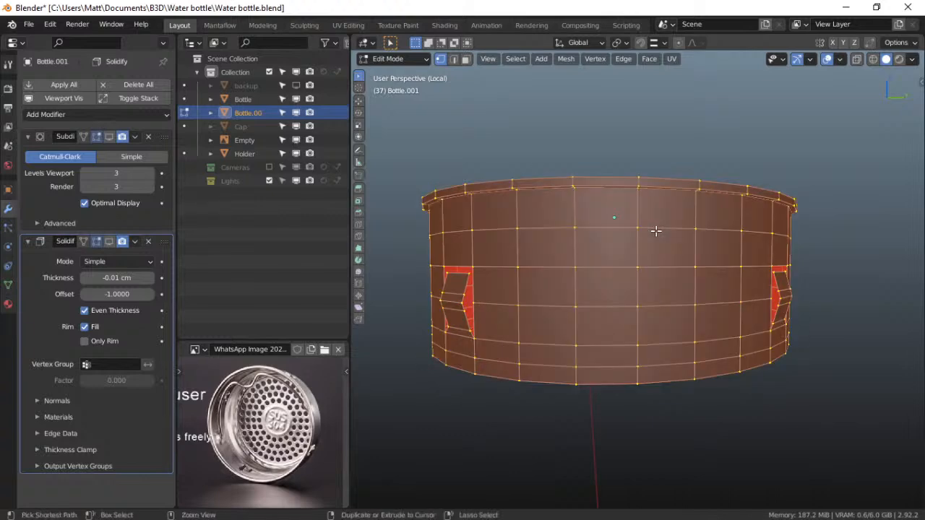
{"action": "key", "text": "F3"}
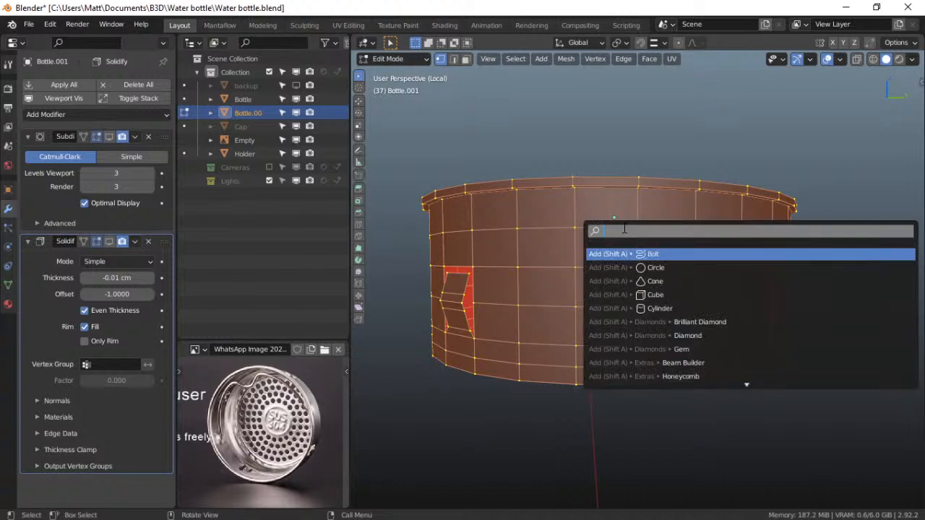
{"action": "type", "text": "merge"}
{"action": "key", "text": "Return"}
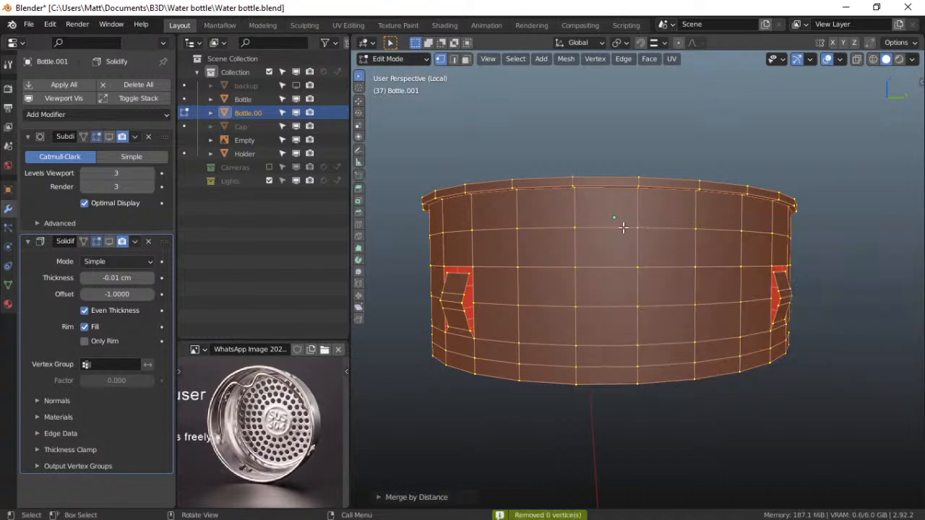
{"action": "key", "text": "ctrl+Tab"}
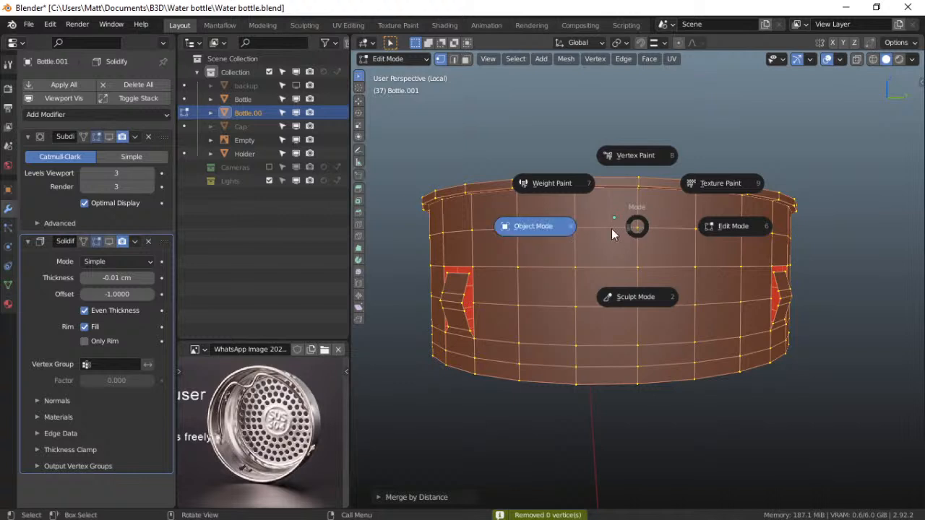
{"action": "left_click", "coordinate": [657, 227]}
{"action": "key", "text": "alt+a"}
Try Bevel Vertices and an edge bevel on the upper-wall vertex, cancelling each and checking the ring from several sides
{"action": "right_click", "coordinate": [654, 243]}
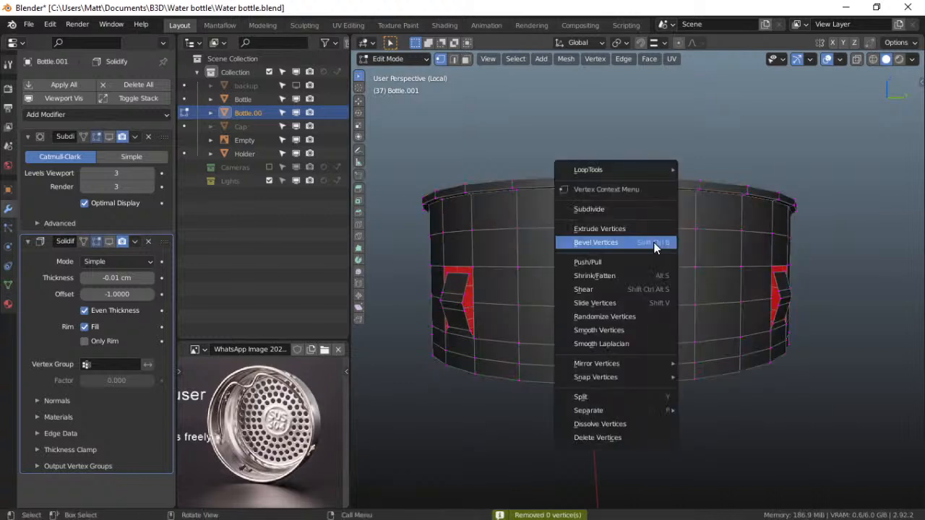
{"action": "left_click", "coordinate": [642, 243]}
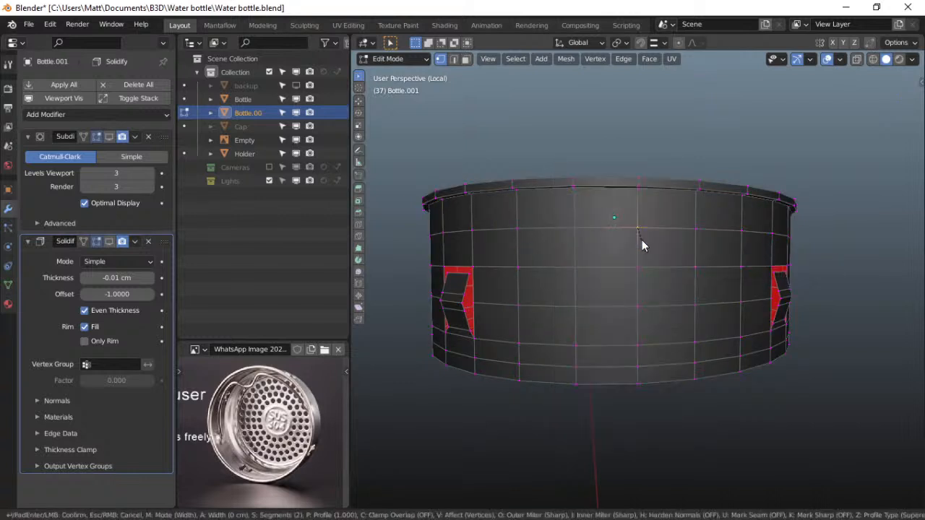
{"action": "scroll", "coordinate": [657, 261], "scroll_direction": "up", "scroll_amount": 2}
{"action": "scroll", "coordinate": [659, 263], "scroll_direction": "down", "scroll_amount": 1}
{"action": "right_click", "coordinate": [659, 259]}
{"action": "middle_click_drag", "start_coordinate": [506, 195], "coordinate": [707, 258]}
{"action": "scroll", "coordinate": [586, 291], "scroll_direction": "down", "scroll_amount": 6}
{"action": "middle_click_drag", "start_coordinate": [579, 299], "coordinate": [614, 245]}
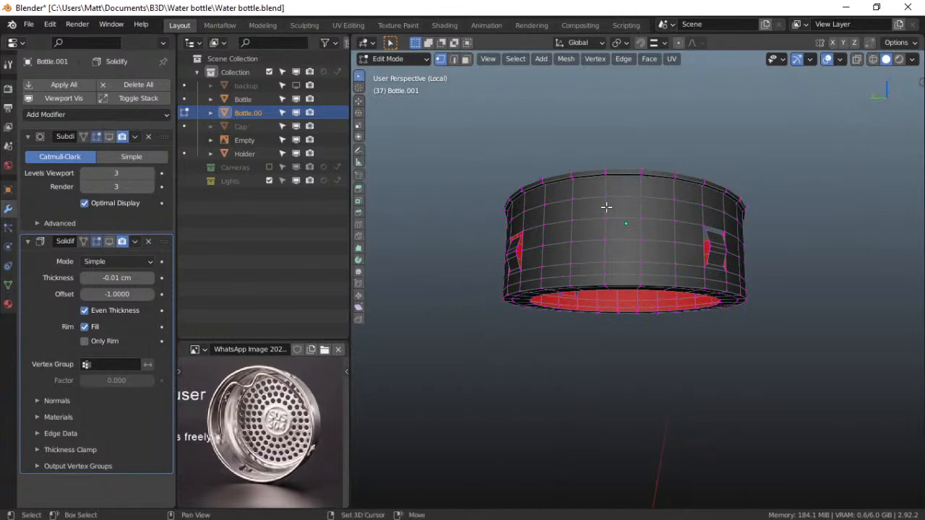
{"action": "middle_click_drag", "start_coordinate": [633, 208], "coordinate": [512, 259]}
{"action": "middle_click_drag", "start_coordinate": [600, 314], "coordinate": [654, 301]}
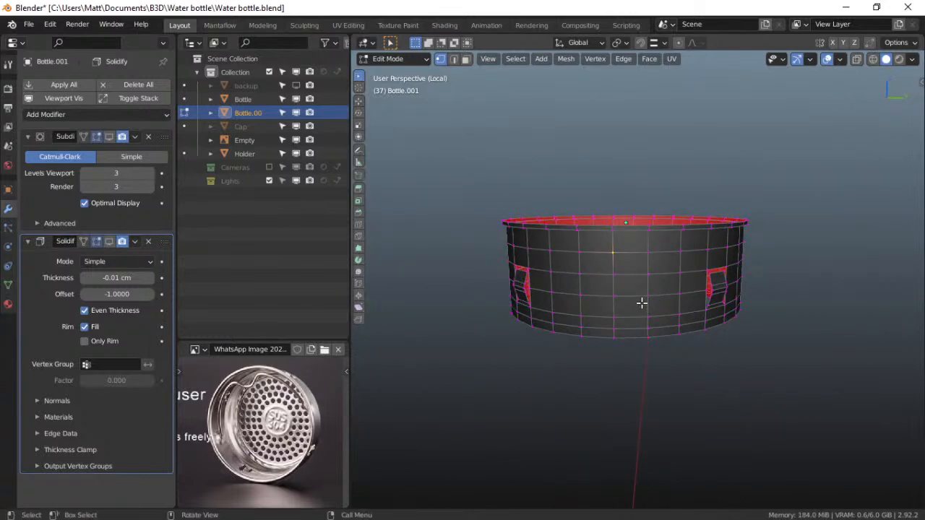
{"action": "key", "text": "ctrl+b"}
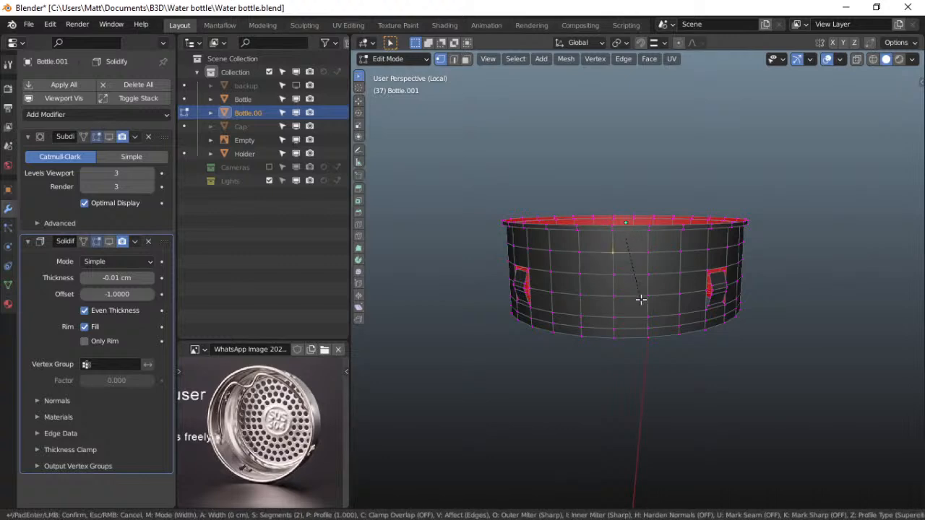
{"action": "right_click", "coordinate": [641, 299]}
Bevel the selected upper-wall vertices into diamond-shaped faces with Bevel Vertices, using 1 segment and a width of about 0.315 cm
{"action": "scroll", "coordinate": [636, 310], "scroll_direction": "up", "scroll_amount": 6}
{"action": "scroll", "coordinate": [637, 310], "scroll_direction": "down", "scroll_amount": 4}
{"action": "key", "text": "grave"}
{"action": "left_click", "coordinate": [713, 310]}
{"action": "scroll", "coordinate": [646, 314], "scroll_direction": "up", "scroll_amount": 7}
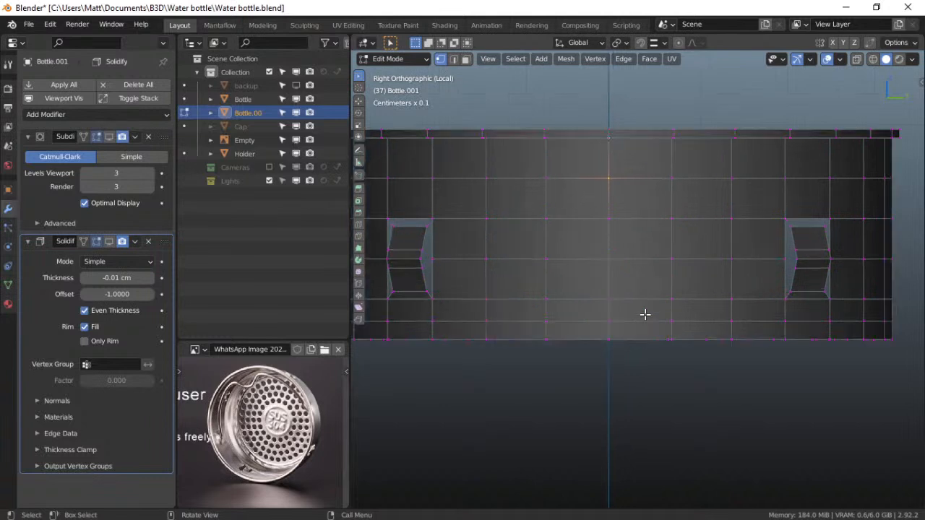
{"action": "scroll", "coordinate": [646, 315], "scroll_direction": "up", "scroll_amount": 1}
{"action": "scroll", "coordinate": [622, 314], "scroll_direction": "up", "scroll_amount": 1}
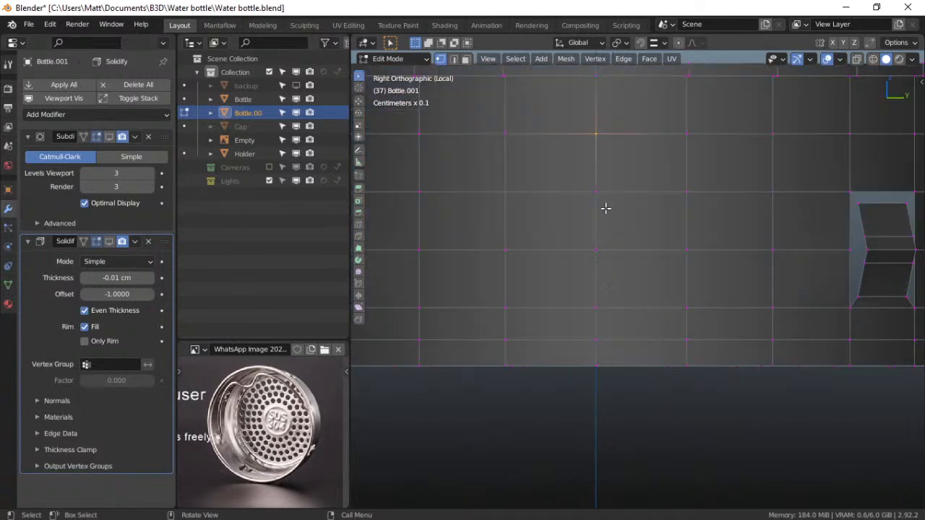
{"action": "right_click", "coordinate": [603, 159]}
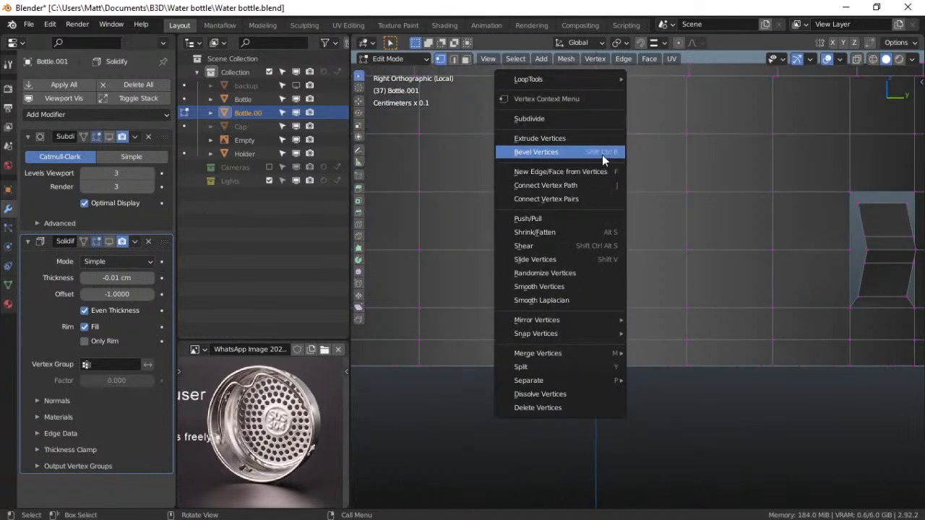
{"action": "left_click", "coordinate": [603, 159]}
{"action": "scroll", "coordinate": [637, 189], "scroll_direction": "down", "scroll_amount": 3}
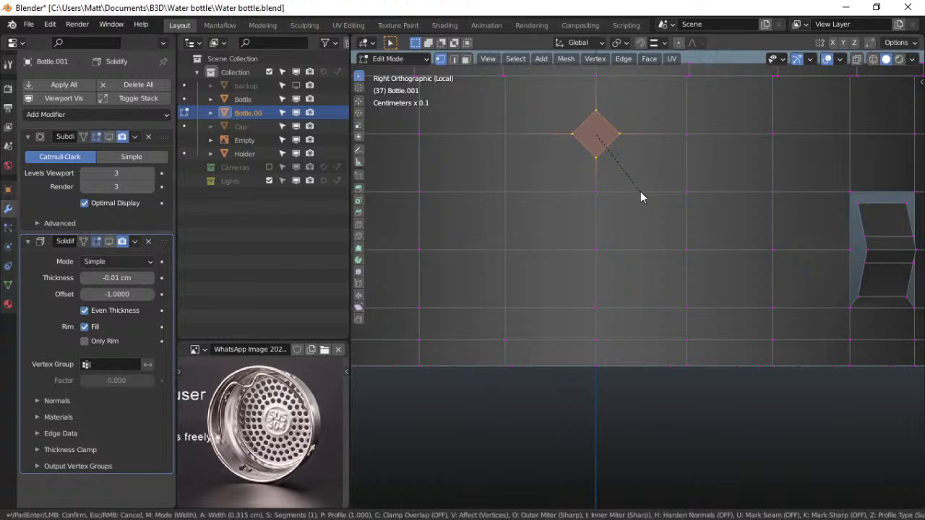
{"action": "left_click", "coordinate": [640, 193]}
Extrude the diamond faces in place and scale them inward to about 0.96, followed by a further scale of about 0.99
{"action": "middle_click_drag", "start_coordinate": [594, 136], "coordinate": [608, 166]}
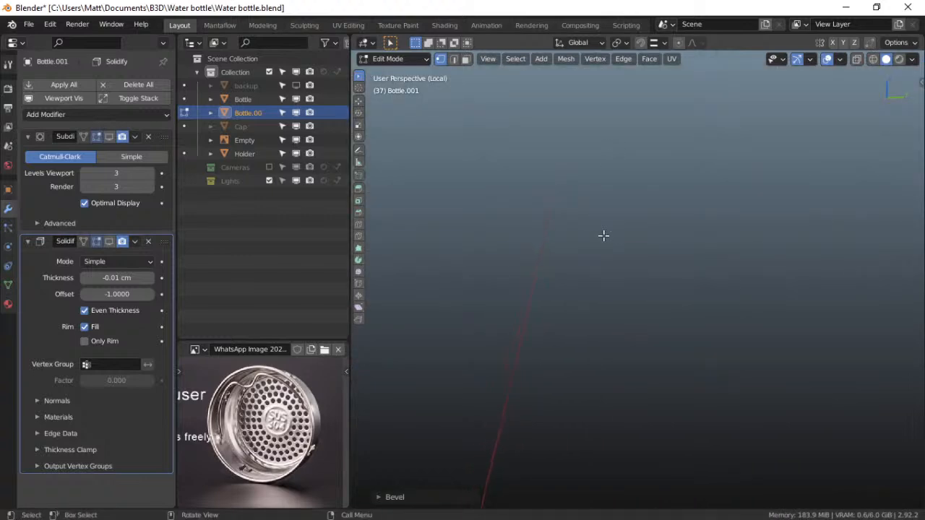
{"action": "key", "text": "KP_Decimal"}
{"action": "middle_click_drag", "start_coordinate": [604, 235], "coordinate": [671, 272]}
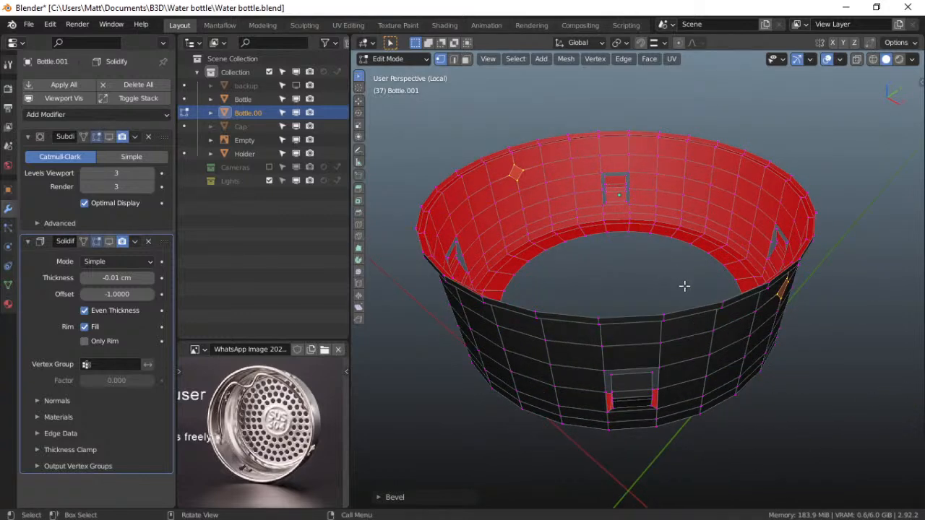
{"action": "key", "text": "e"}
{"action": "right_click", "coordinate": [685, 274]}
{"action": "key", "text": "s"}
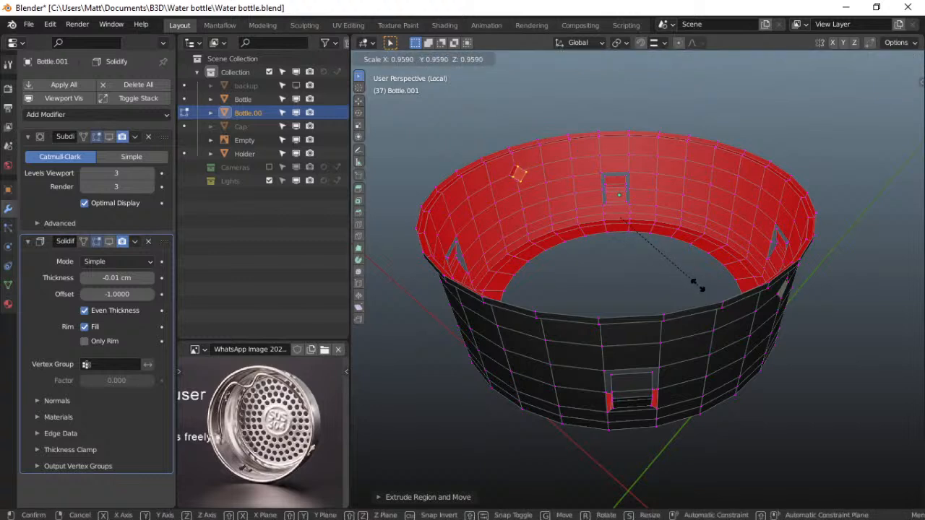
{"action": "left_click", "coordinate": [698, 286]}
{"action": "key", "text": "s"}
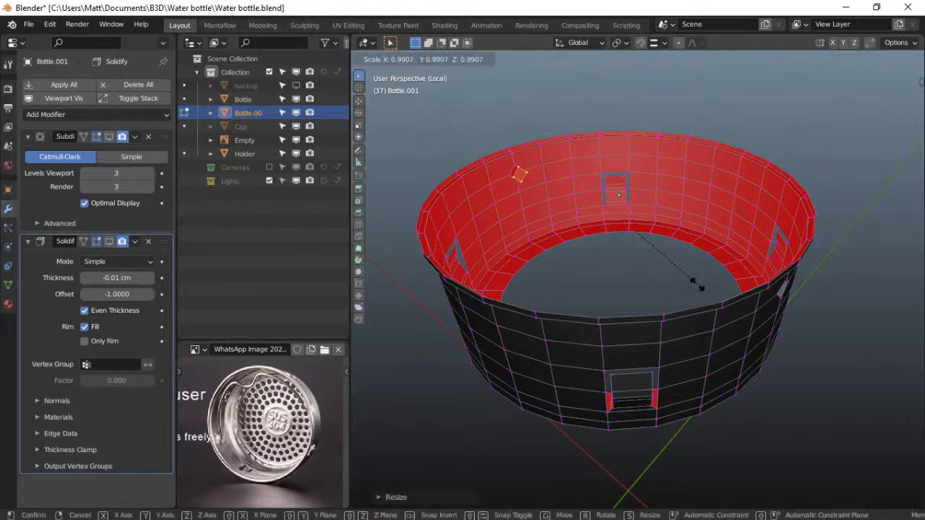
{"action": "left_click", "coordinate": [695, 283]}
Select only one recessed diamond face in face select mode and scale it to 0.7
{"action": "middle_click_drag", "start_coordinate": [743, 306], "coordinate": [708, 271]}
{"action": "scroll", "coordinate": [709, 271], "scroll_direction": "up", "scroll_amount": 7}
{"action": "scroll", "coordinate": [709, 271], "scroll_direction": "down", "scroll_amount": 10}
{"action": "scroll", "coordinate": [669, 271], "scroll_direction": "up", "scroll_amount": 1}
{"action": "scroll", "coordinate": [669, 271], "scroll_direction": "down", "scroll_amount": 4}
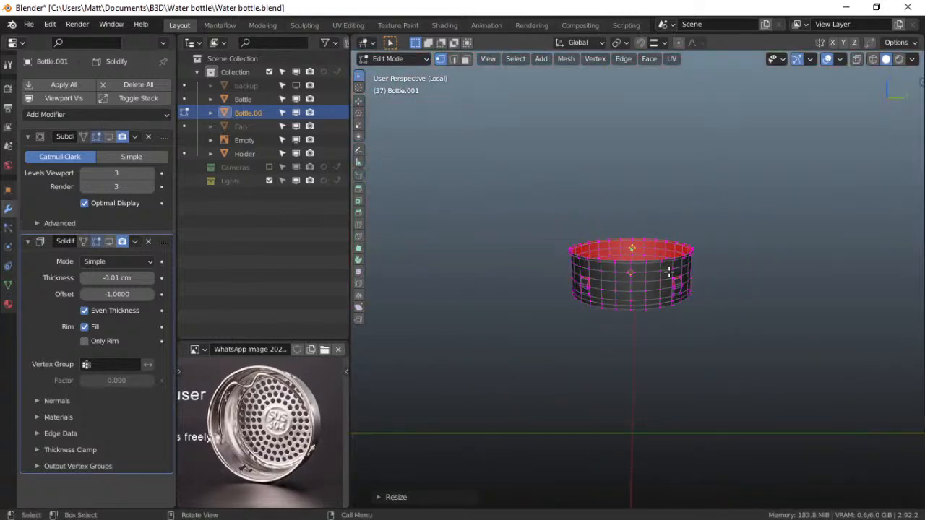
{"action": "scroll", "coordinate": [669, 271], "scroll_direction": "up", "scroll_amount": 12}
{"action": "middle_click_drag", "start_coordinate": [608, 221], "coordinate": [627, 214], "text": "shift"}
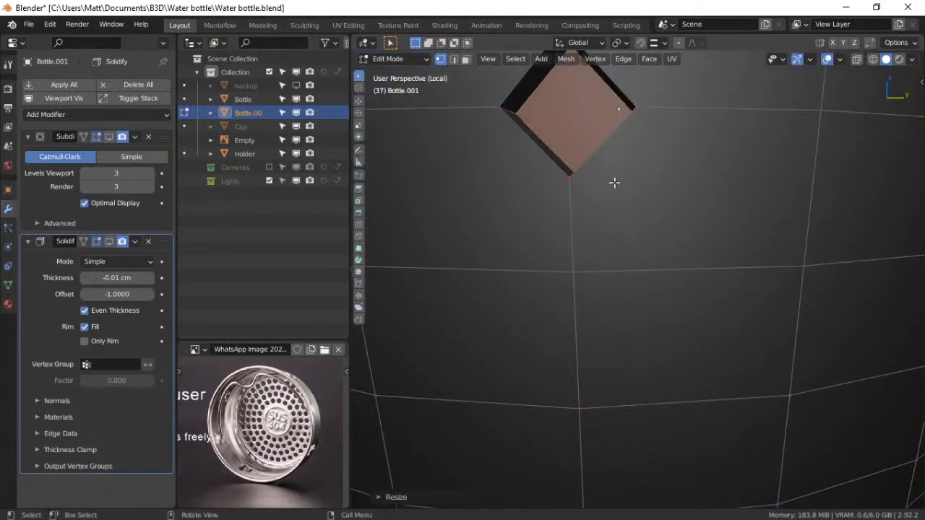
{"action": "left_click", "coordinate": [575, 116]}
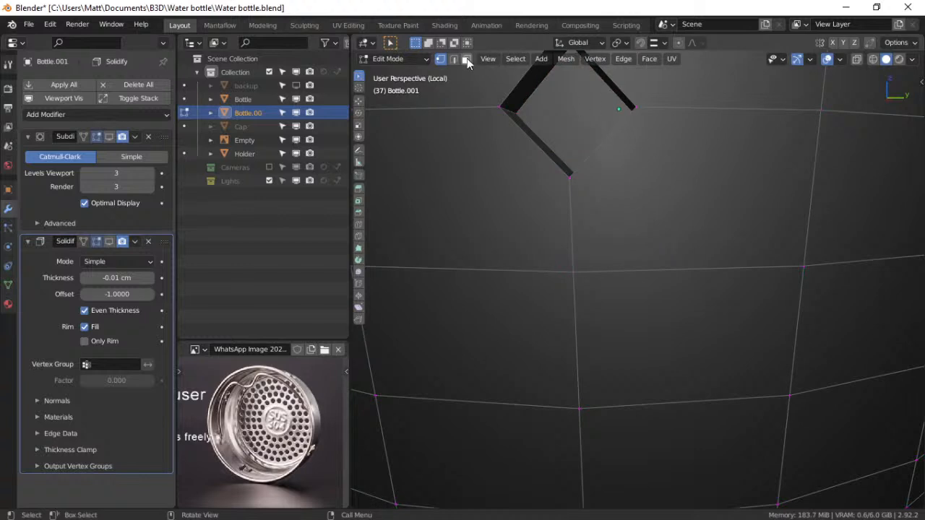
{"action": "left_click", "coordinate": [549, 120]}
{"action": "key", "text": "s"}
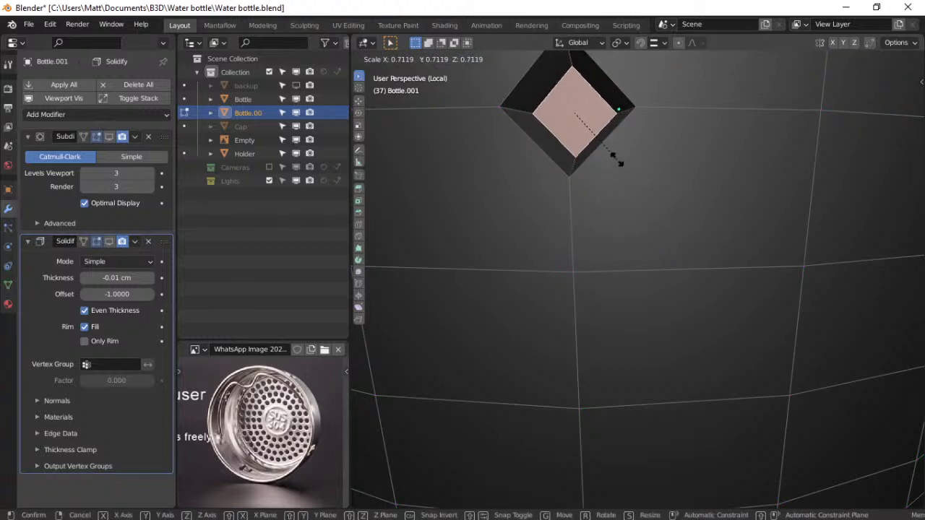
{"action": "type", "text": "0.7"}
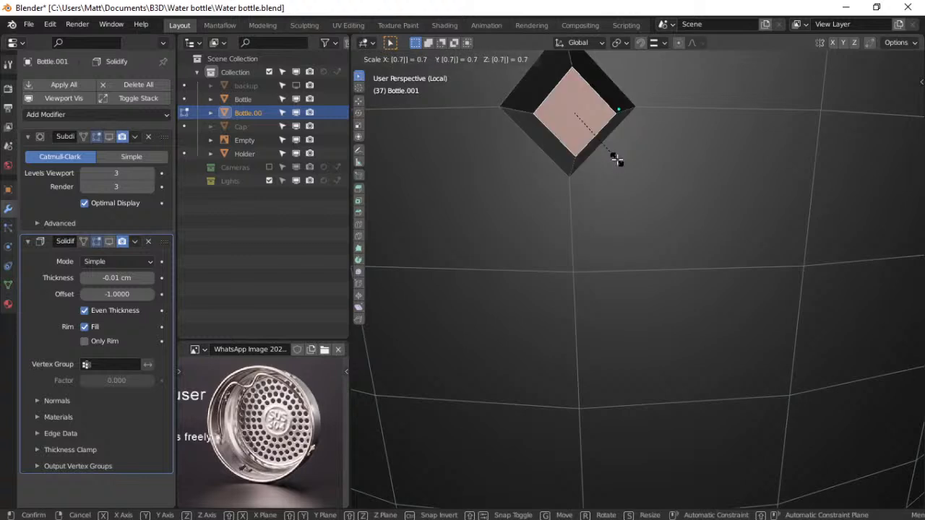
{"action": "key", "text": "Return"}
Select the recessed diamond face on the opposite side of the ring and scale it to 0.7
{"action": "scroll", "coordinate": [588, 167], "scroll_direction": "down", "scroll_amount": 8}
{"action": "middle_click_drag", "start_coordinate": [588, 167], "coordinate": [636, 291]}
{"action": "left_click", "coordinate": [623, 220]}
{"action": "type", "text": "s0.7"}
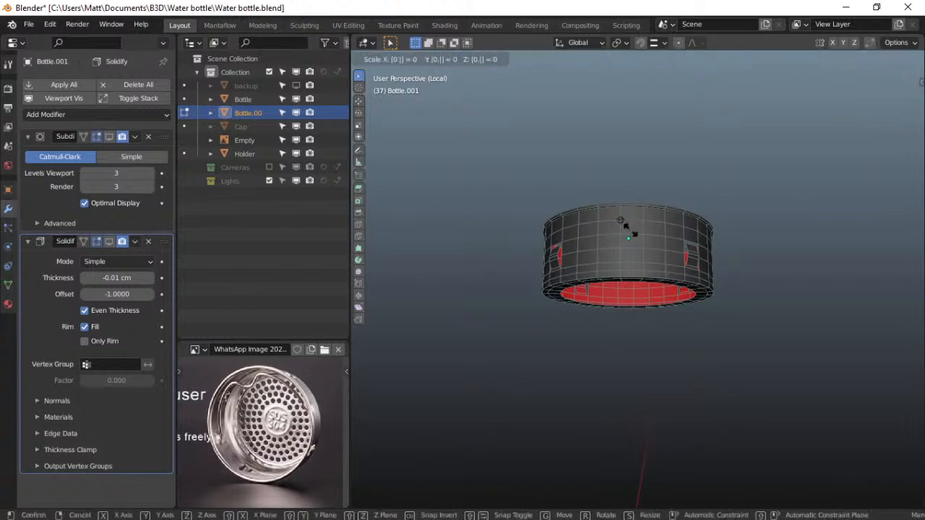
{"action": "key", "text": "Return"}
Inspect the recessed diamond with the Subdivision and Solidify modifiers displayed in the viewport, and hide both modifiers again
{"action": "scroll", "coordinate": [611, 277], "scroll_direction": "up", "scroll_amount": 5}
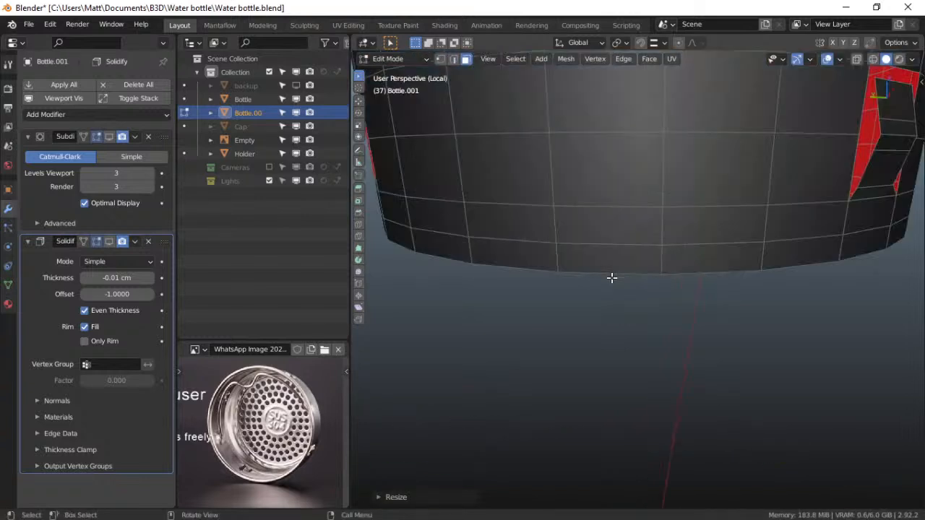
{"action": "scroll", "coordinate": [521, 271], "scroll_direction": "down", "scroll_amount": 3}
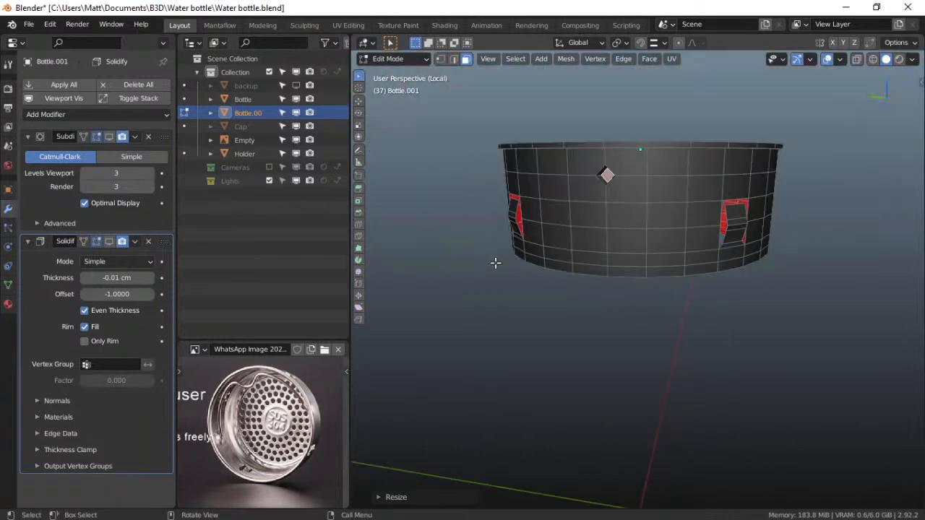
{"action": "scroll", "coordinate": [495, 263], "scroll_direction": "up", "scroll_amount": 6}
{"action": "scroll", "coordinate": [495, 262], "scroll_direction": "down", "scroll_amount": 4}
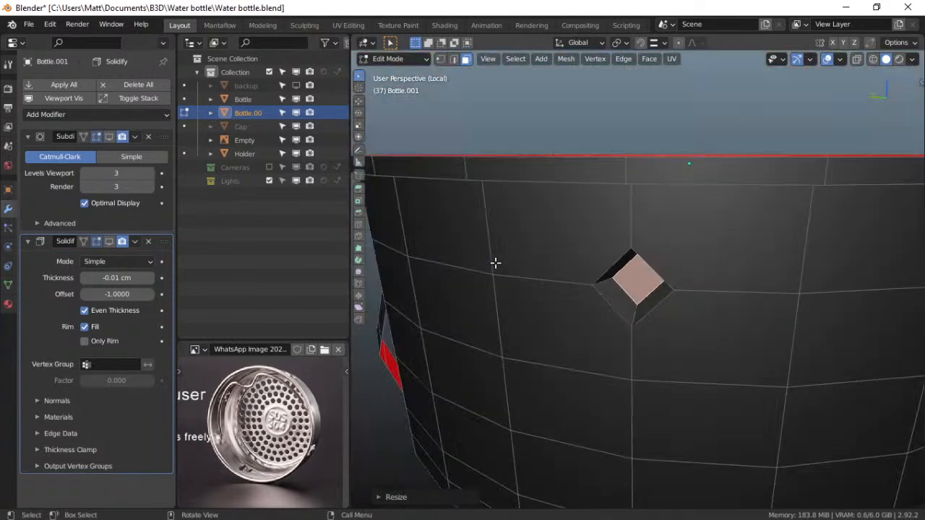
{"action": "scroll", "coordinate": [495, 262], "scroll_direction": "down", "scroll_amount": 4}
{"action": "left_click", "coordinate": [108, 137]}
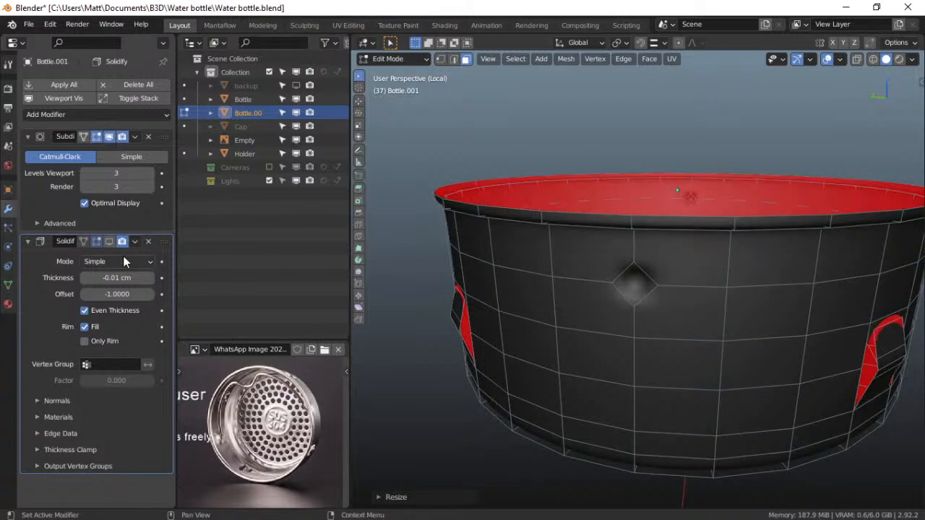
{"action": "left_click", "coordinate": [108, 241]}
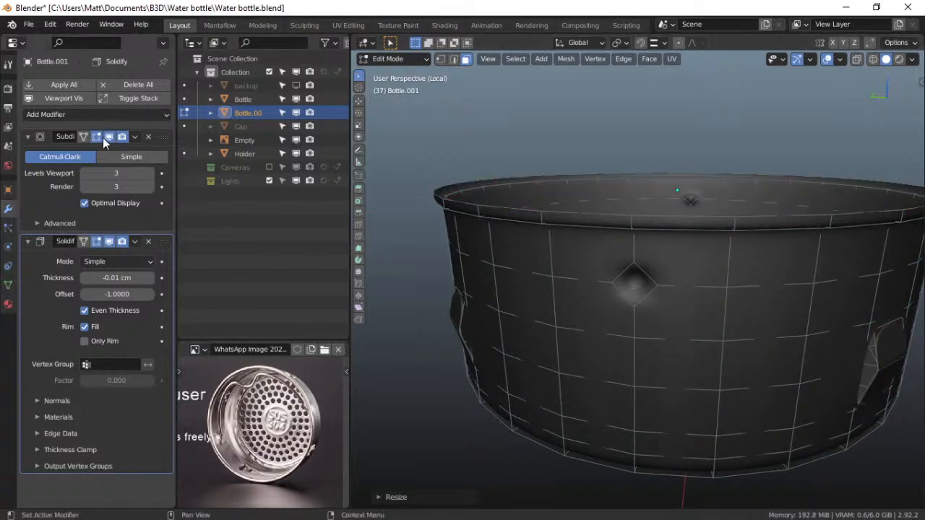
{"action": "left_click", "coordinate": [108, 241]}
{"action": "left_click", "coordinate": [108, 241]}
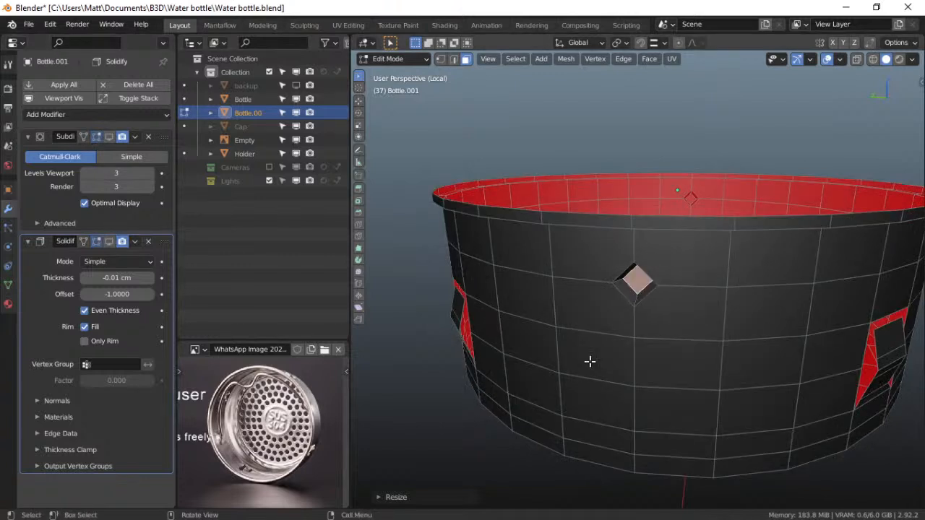
{"action": "key", "text": "i"}
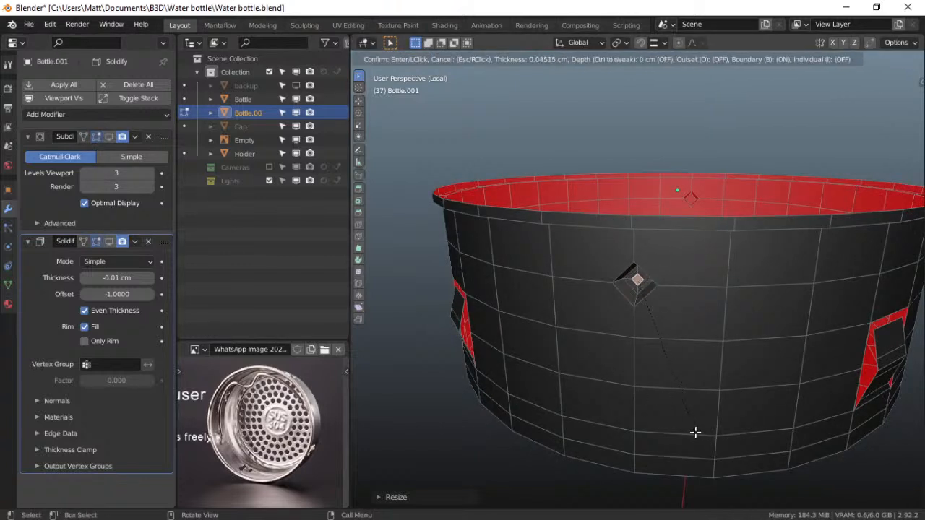
{"action": "left_click", "coordinate": [695, 432]}
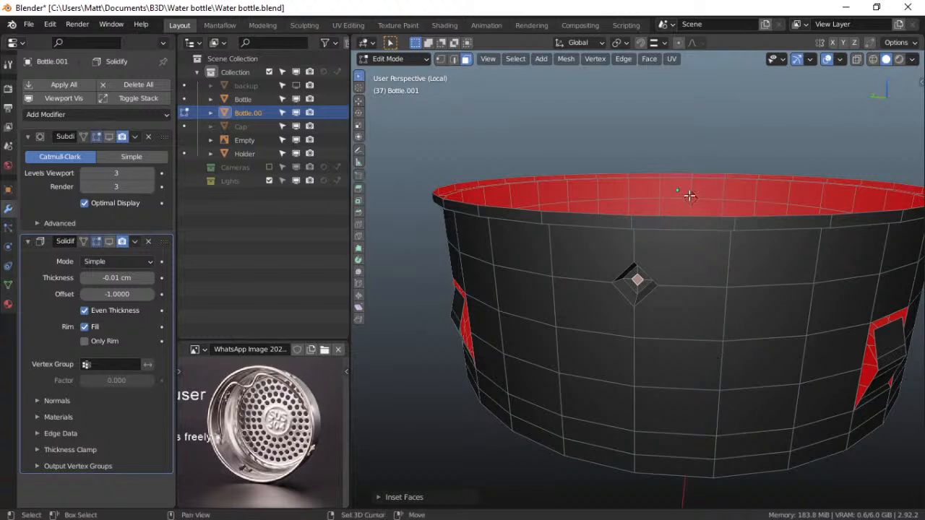
{"action": "left_click", "coordinate": [690, 199], "text": "shift"}
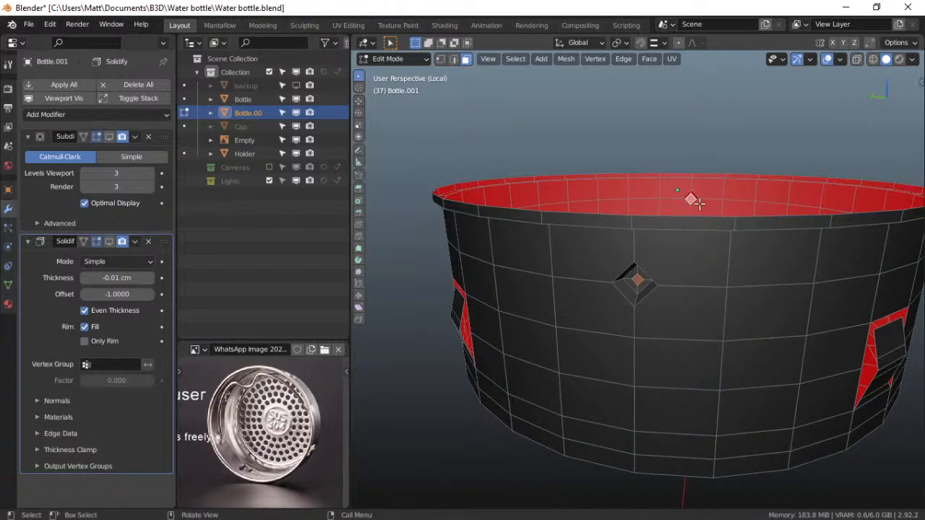
{"action": "key", "text": "ctrl+z"}
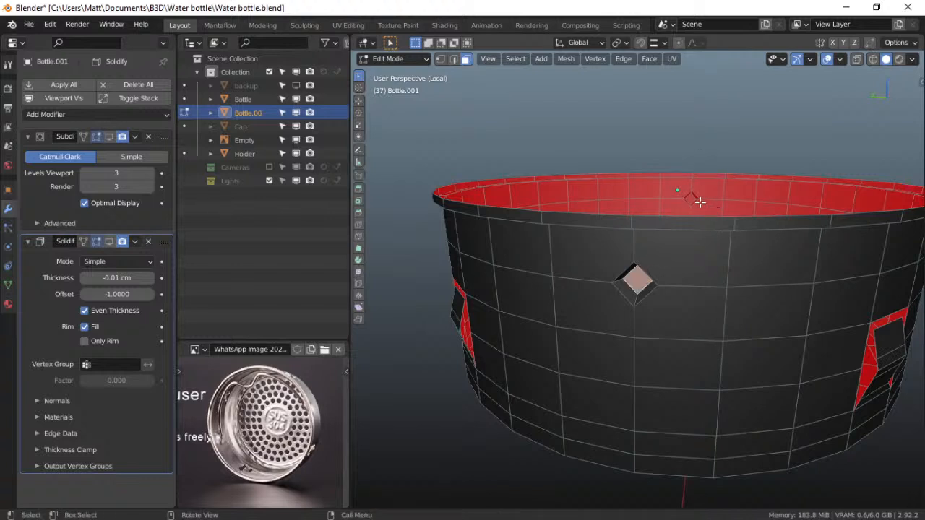
Add the opposite recessed face to the selection, inset both faces by about 0.033 cm, and delete the inner faces to open holes
{"action": "left_click", "coordinate": [690, 201], "text": "shift"}
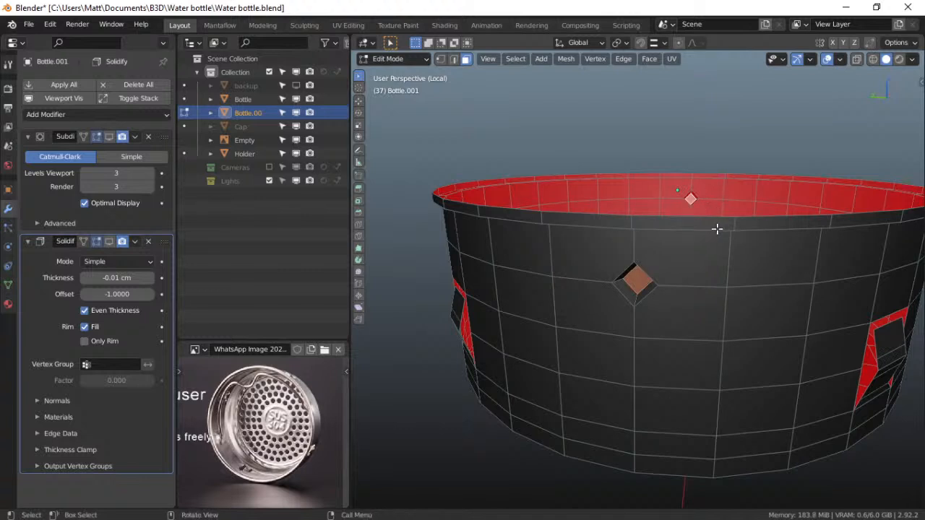
{"action": "key", "text": "i"}
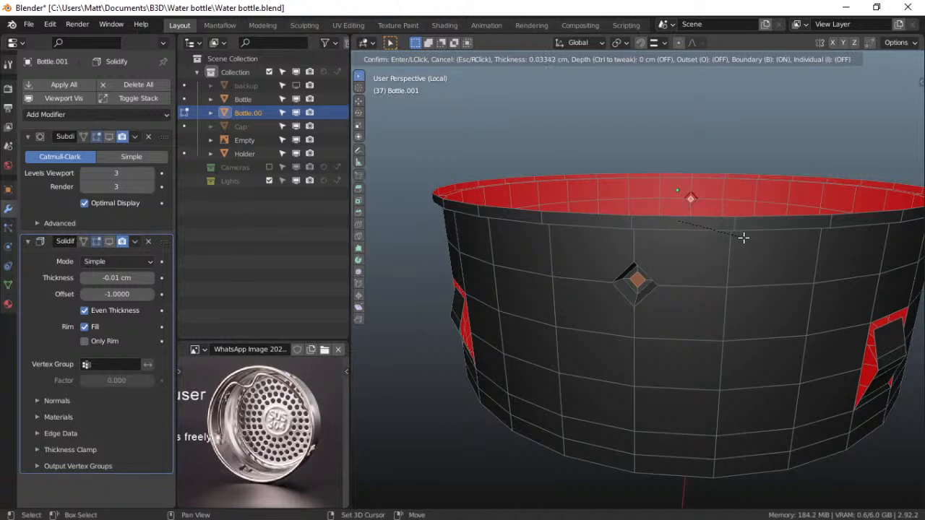
{"action": "left_click", "coordinate": [744, 237]}
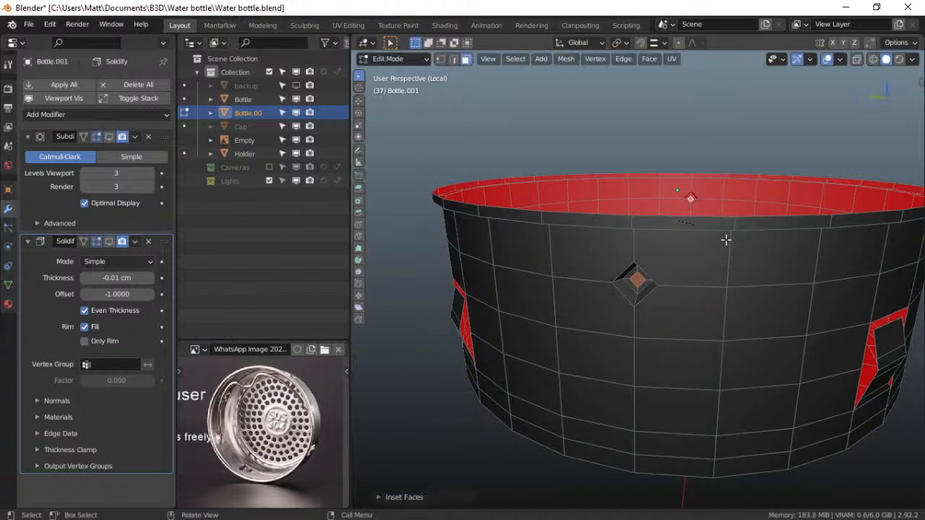
{"action": "key", "text": "x"}
{"action": "left_click", "coordinate": [653, 234]}
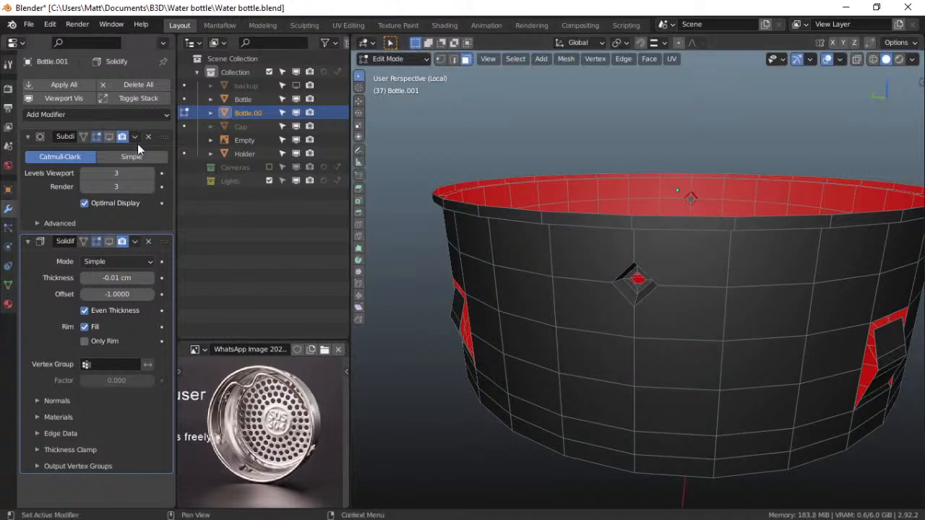
Display the Subdivision and Solidify modifiers in the viewport and check the dimpled holes in Object Mode from above
{"action": "left_click", "coordinate": [109, 136]}
{"action": "left_click", "coordinate": [106, 243]}
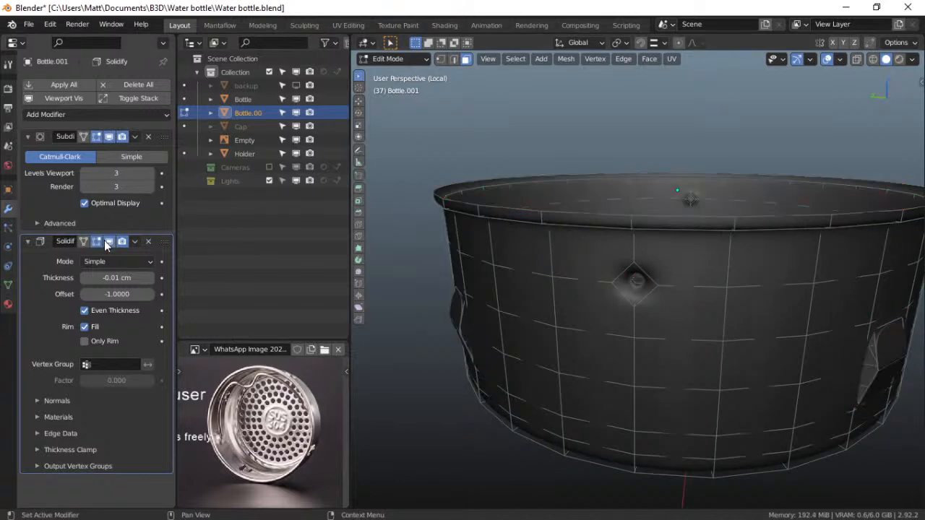
{"action": "scroll", "coordinate": [677, 300], "scroll_direction": "down", "scroll_amount": 4}
{"action": "key", "text": "ctrl+Tab"}
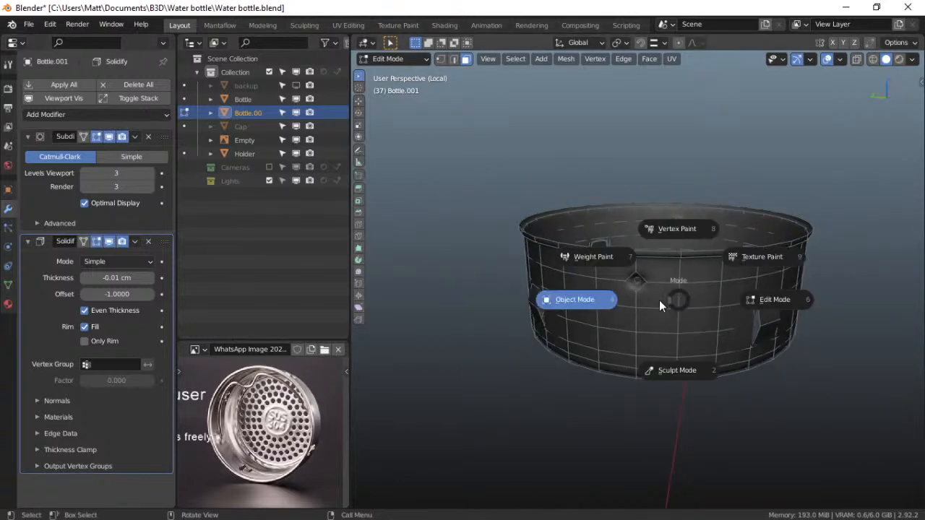
{"action": "left_click", "coordinate": [659, 300]}
{"action": "middle_click_drag", "start_coordinate": [678, 296], "coordinate": [603, 367]}
{"action": "scroll", "coordinate": [604, 352], "scroll_direction": "up", "scroll_amount": 2}
Return to Edit Mode and collapse the settings of the Subdivision and Solidify modifiers
{"action": "key", "text": "ctrl+Tab"}
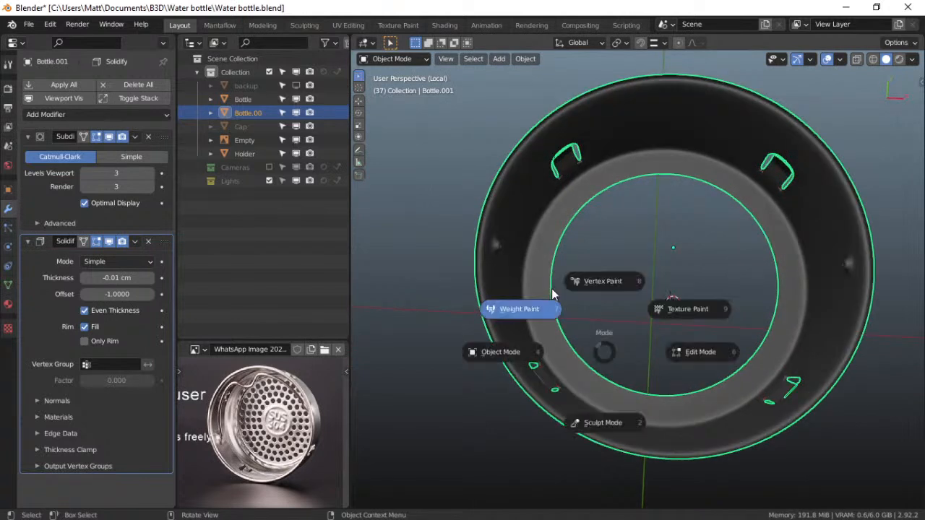
{"action": "left_click", "coordinate": [738, 348]}
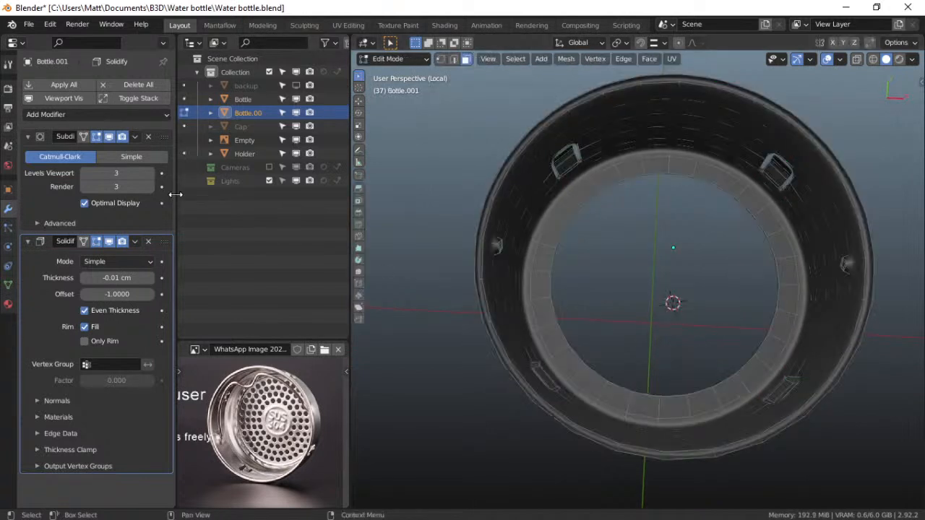
{"action": "left_click", "coordinate": [29, 137]}
{"action": "left_click", "coordinate": [25, 156]}
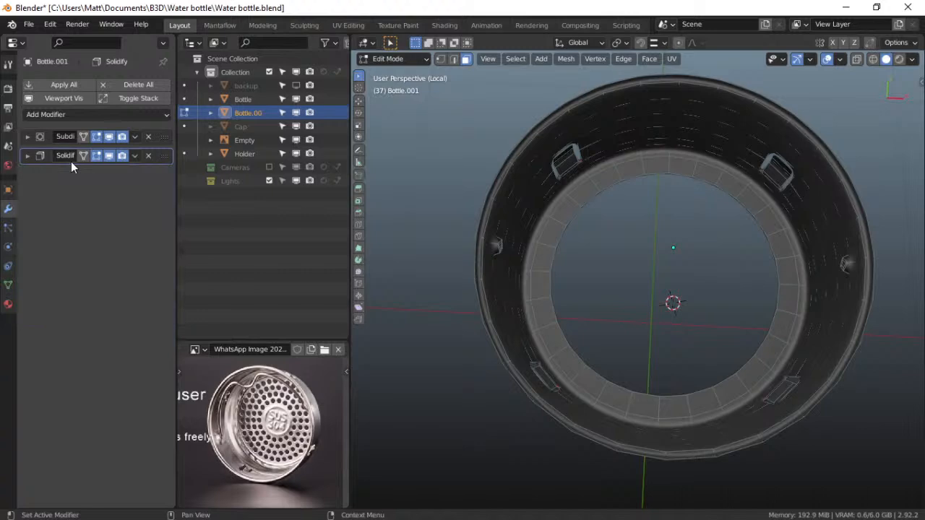
Hide the Subdivision and Solidify modifiers of the basket in the viewport
{"action": "left_click", "coordinate": [534, 289]}
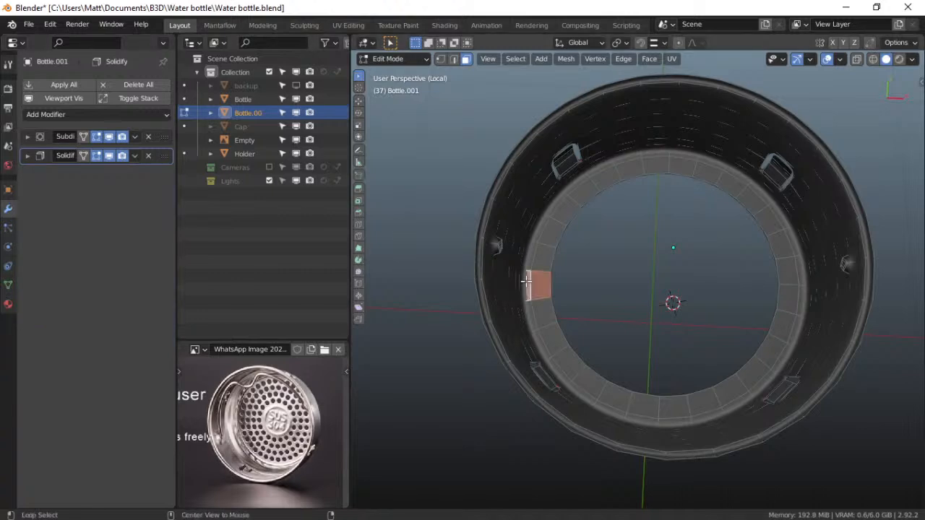
{"action": "middle_click_drag", "start_coordinate": [532, 287], "coordinate": [529, 253]}
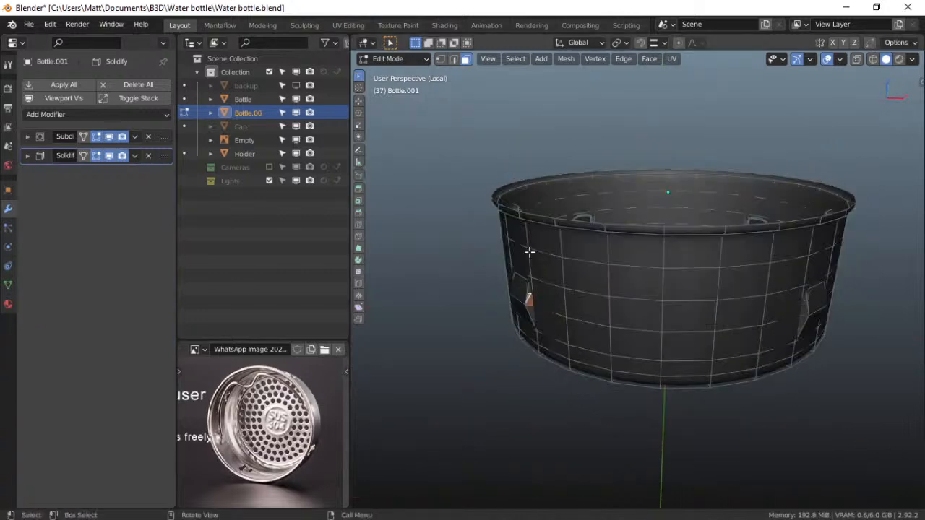
{"action": "left_click", "coordinate": [108, 136]}
{"action": "left_click", "coordinate": [108, 155]}
Select the outer edge loop at the basket's bottom, duplicate it in place and separate the copy into its own object
{"action": "middle_click_drag", "start_coordinate": [427, 264], "coordinate": [613, 213]}
{"action": "left_click", "coordinate": [607, 185], "text": "alt"}
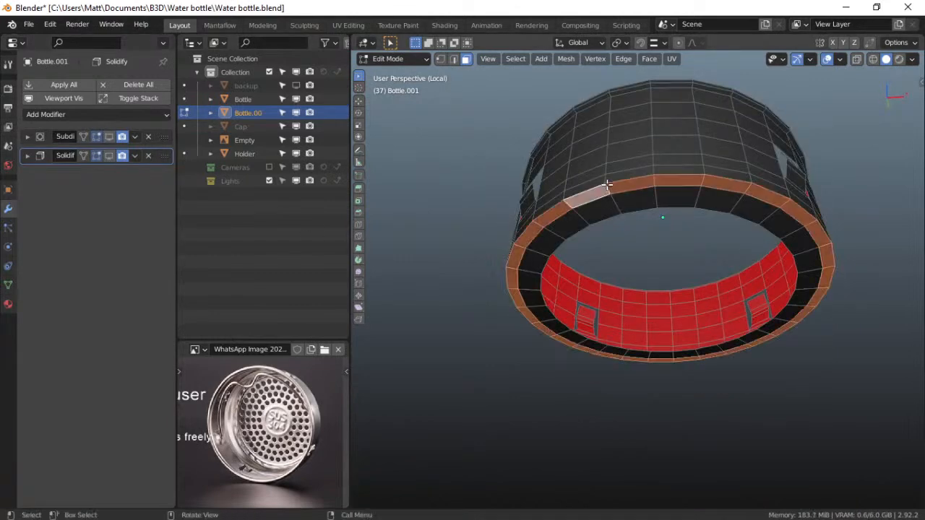
{"action": "key", "text": "2"}
{"action": "left_click", "coordinate": [594, 184], "text": "alt"}
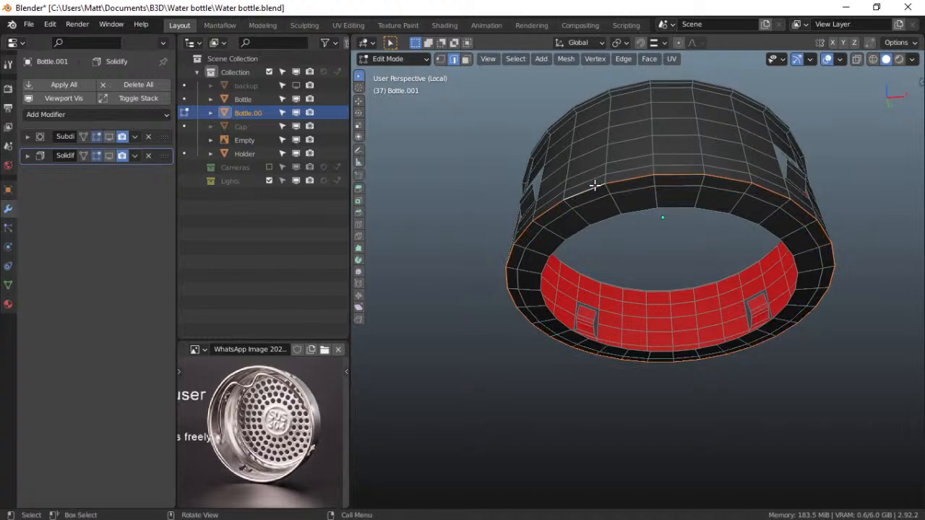
{"action": "key", "text": "shift+d"}
{"action": "right_click", "coordinate": [622, 166]}
{"action": "key", "text": "p"}
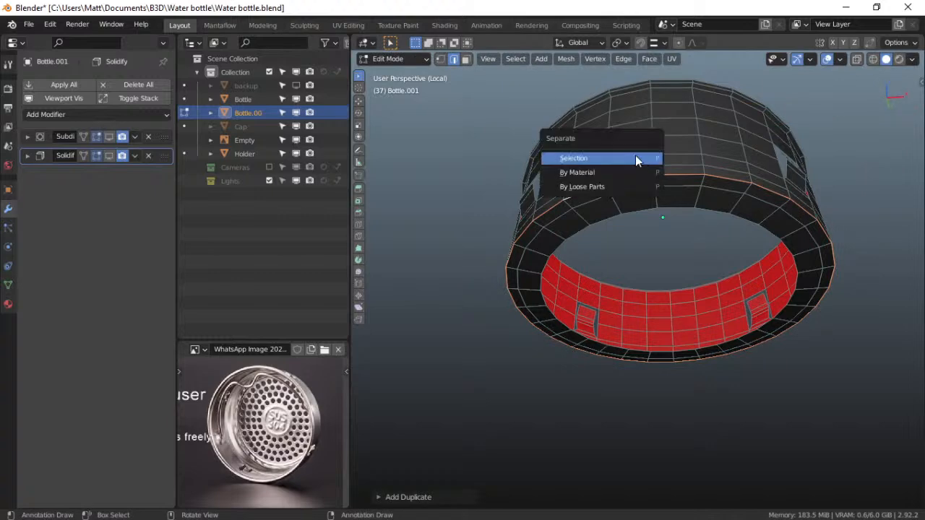
{"action": "left_click", "coordinate": [635, 157]}
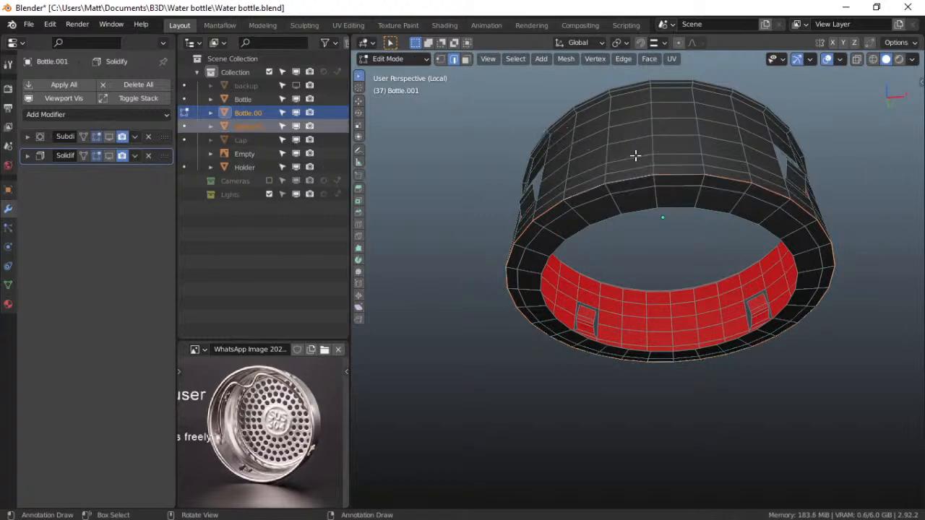
Hide the basket body in the viewport so only the separated edge ring shows, and switch to Object Mode
{"action": "middle_click_drag", "start_coordinate": [587, 177], "coordinate": [577, 222]}
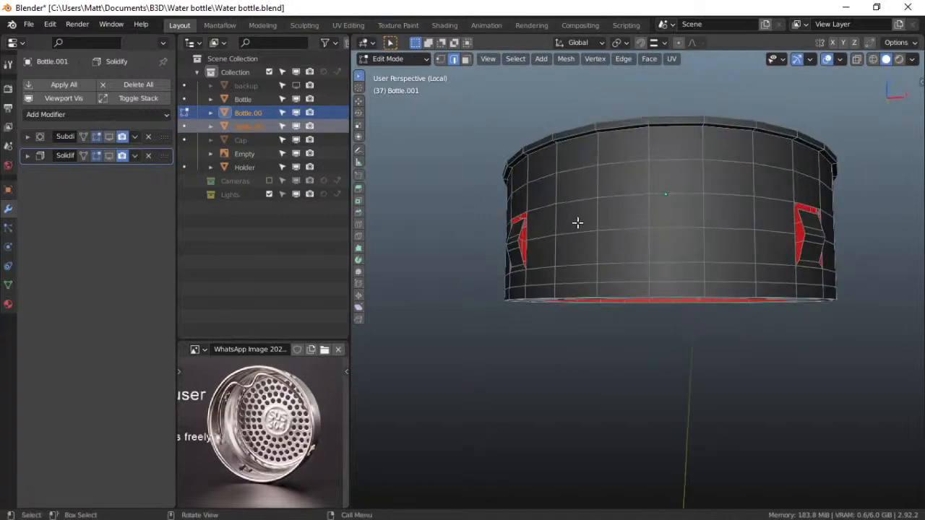
{"action": "left_click", "coordinate": [249, 126]}
{"action": "key", "text": "ctrl+Tab"}
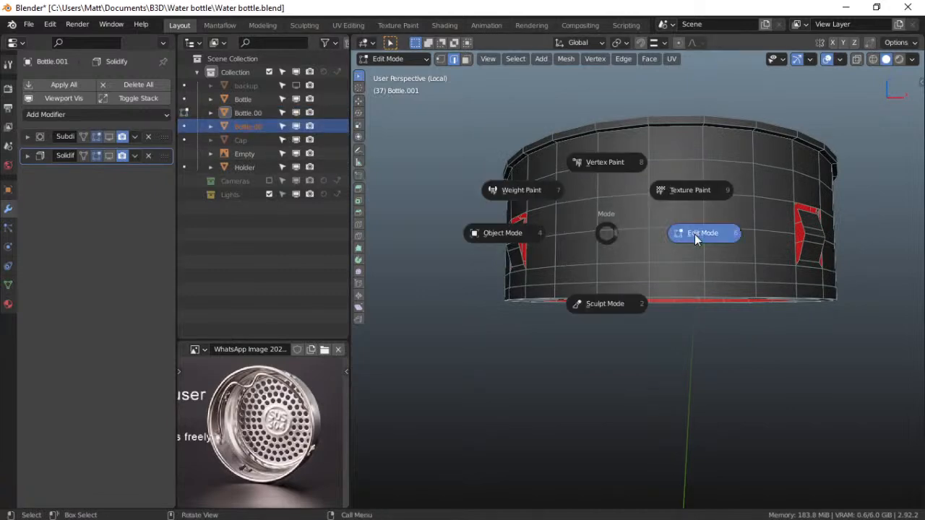
{"action": "left_click", "coordinate": [695, 234]}
{"action": "middle_click_drag", "start_coordinate": [650, 213], "coordinate": [632, 308]}
{"action": "key", "text": "a"}
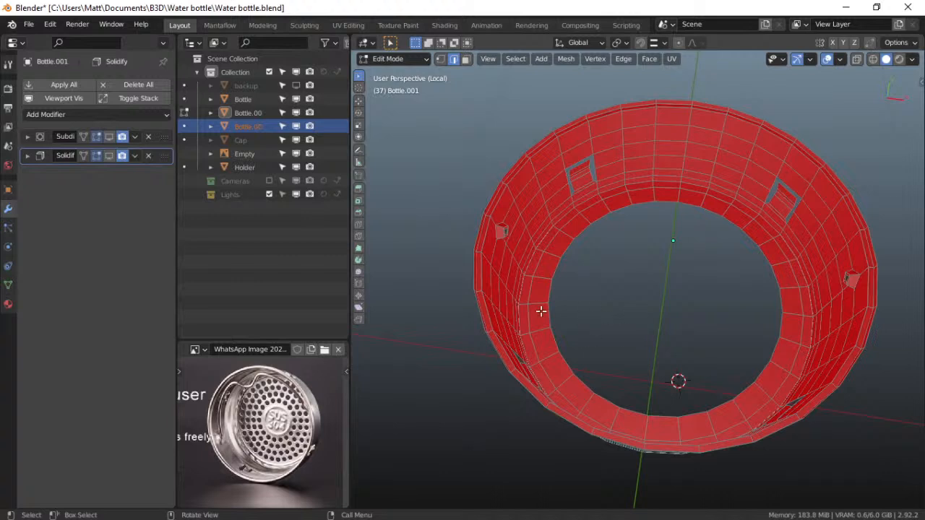
{"action": "left_click", "coordinate": [297, 113]}
{"action": "key", "text": "ctrl+Tab"}
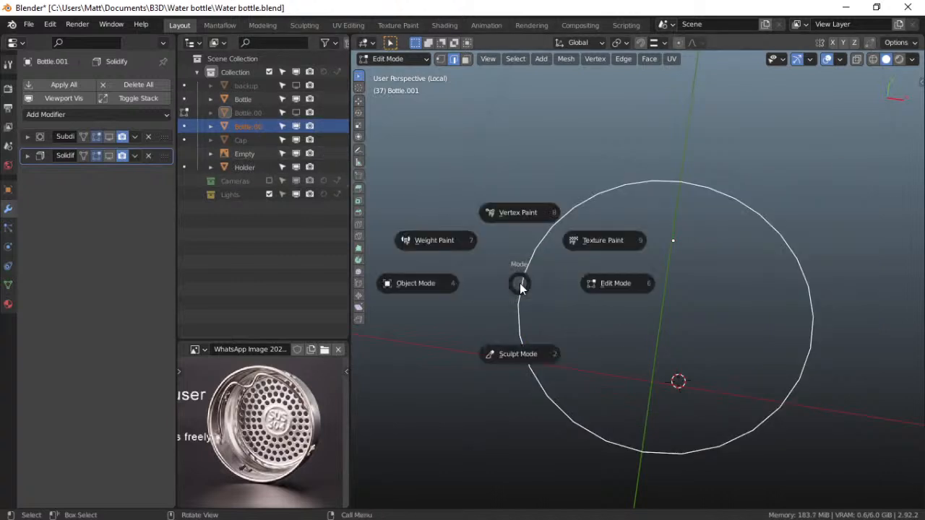
{"action": "left_click", "coordinate": [616, 288]}
{"action": "key", "text": "ctrl+Tab"}
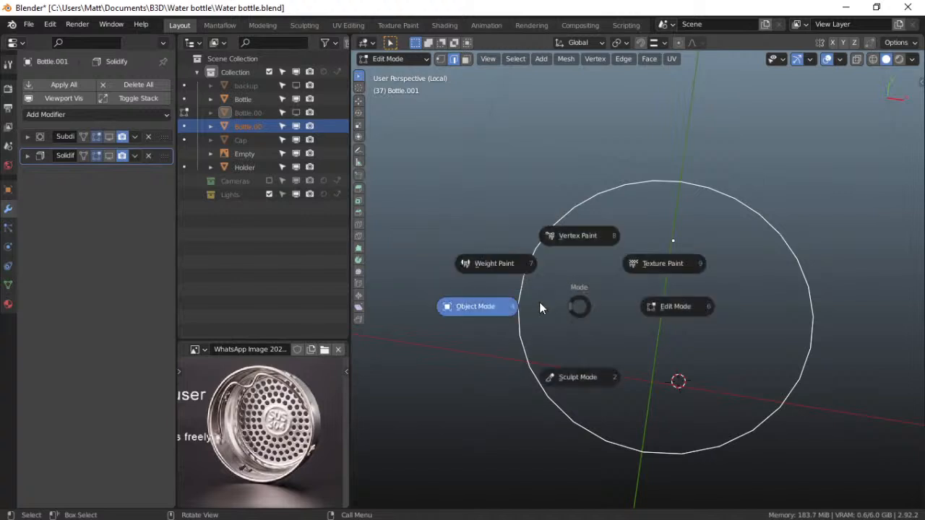
{"action": "left_click", "coordinate": [530, 299]}
Set a new origin for the separated edge ring
{"action": "right_click", "coordinate": [530, 299]}
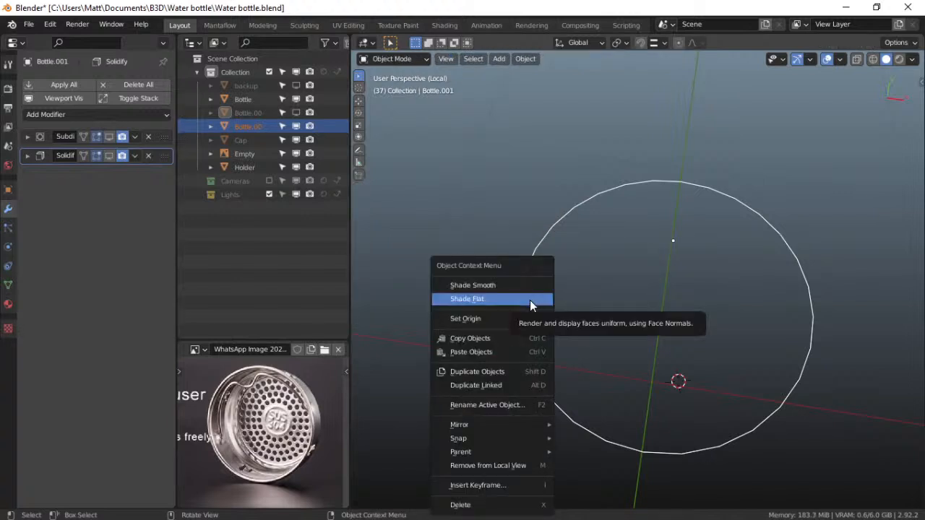
{"action": "mouse_move", "coordinate": [543, 323]}
{"action": "left_click", "coordinate": [594, 333]}
{"action": "middle_click_drag", "start_coordinate": [593, 333], "coordinate": [588, 307]}
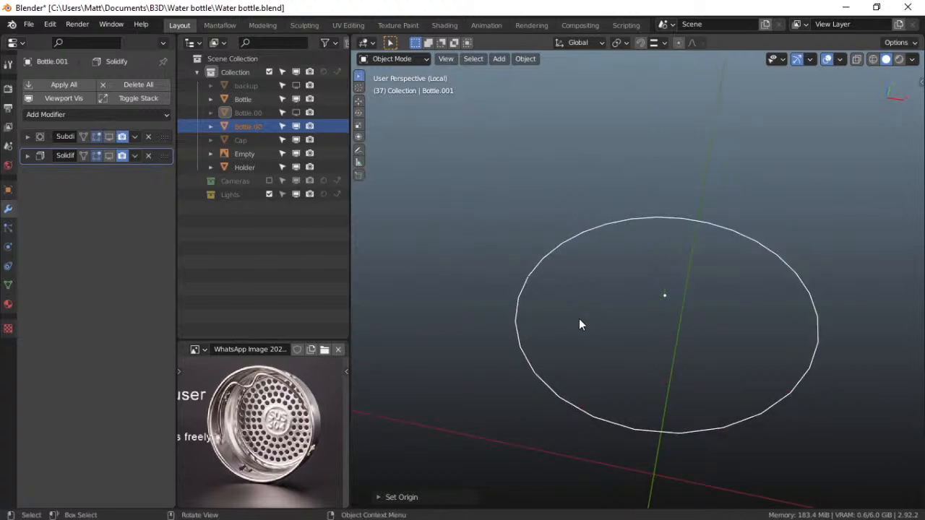
Select the separated ring and, in Edit Mode, extrude its whole edge loop inward into a narrow band of faces
{"action": "left_click", "coordinate": [538, 389]}
{"action": "key", "text": "ctrl+Tab"}
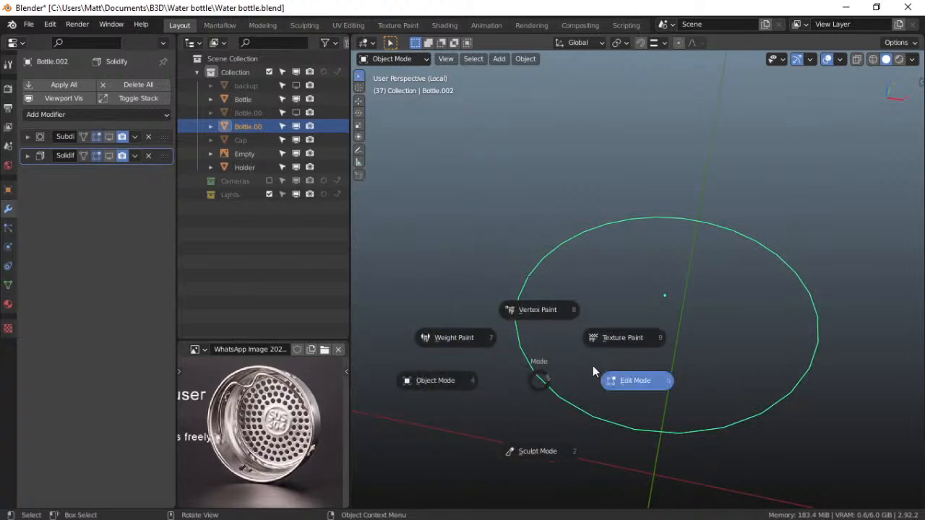
{"action": "left_click", "coordinate": [632, 381]}
{"action": "key", "text": "a"}
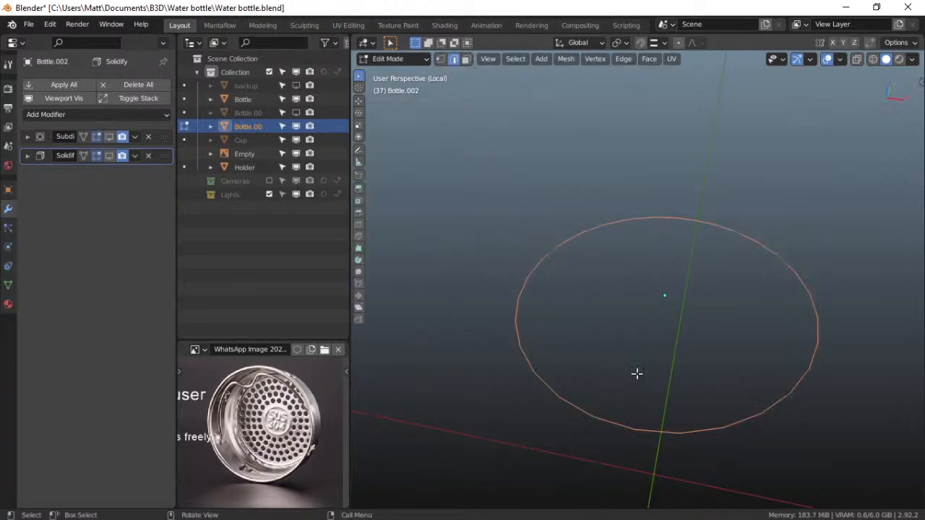
{"action": "key", "text": "e"}
{"action": "key", "text": "Escape"}
{"action": "key", "text": "s"}
{"action": "left_click", "coordinate": [693, 396]}
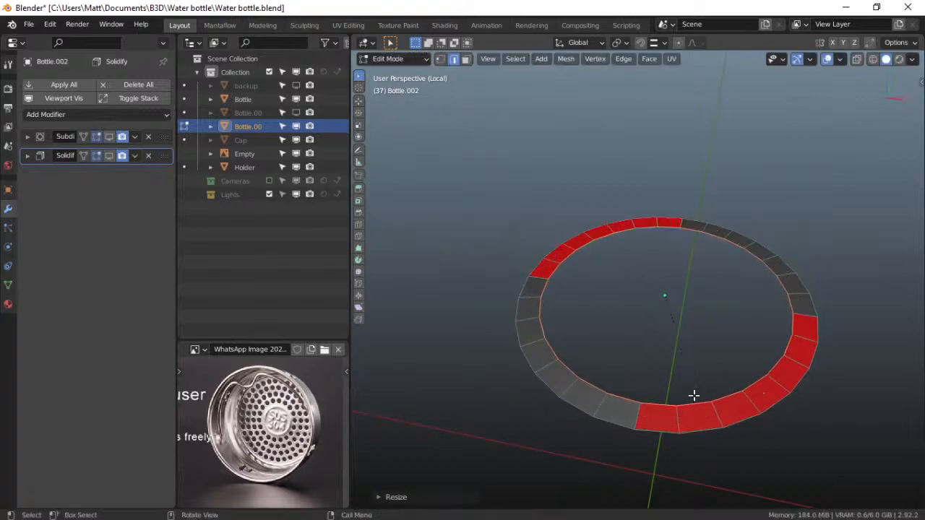
Recalculate the normals of all the ring's faces so they point in one consistent direction
{"action": "key", "text": "shift+n"}
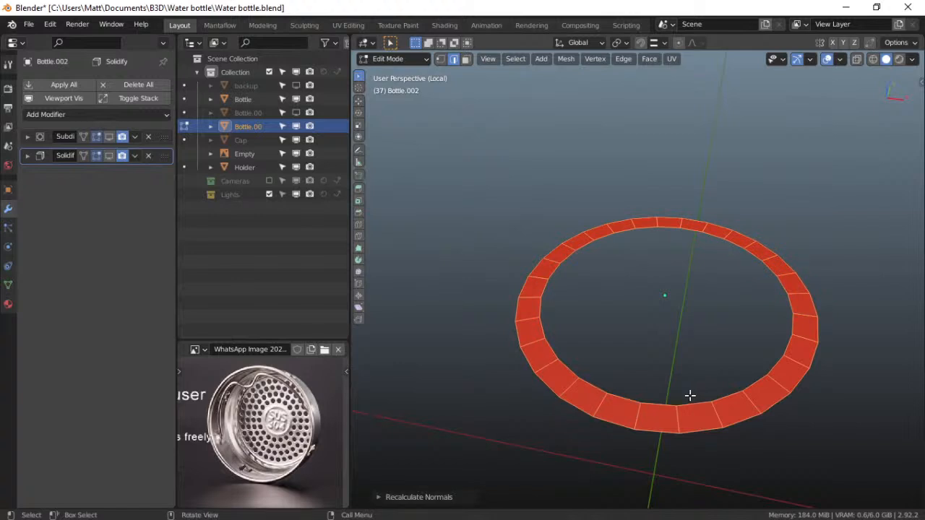
{"action": "key", "text": "ctrl+Tab"}
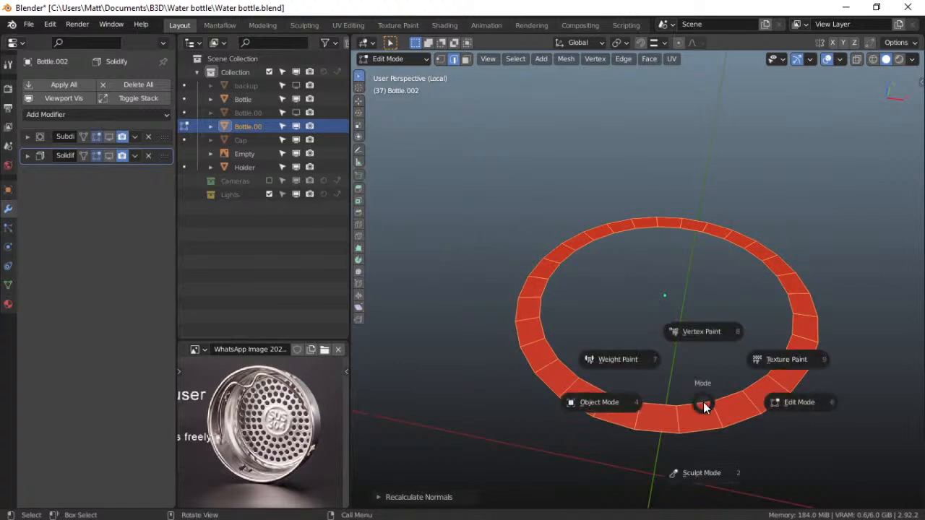
{"action": "left_click", "coordinate": [795, 400]}
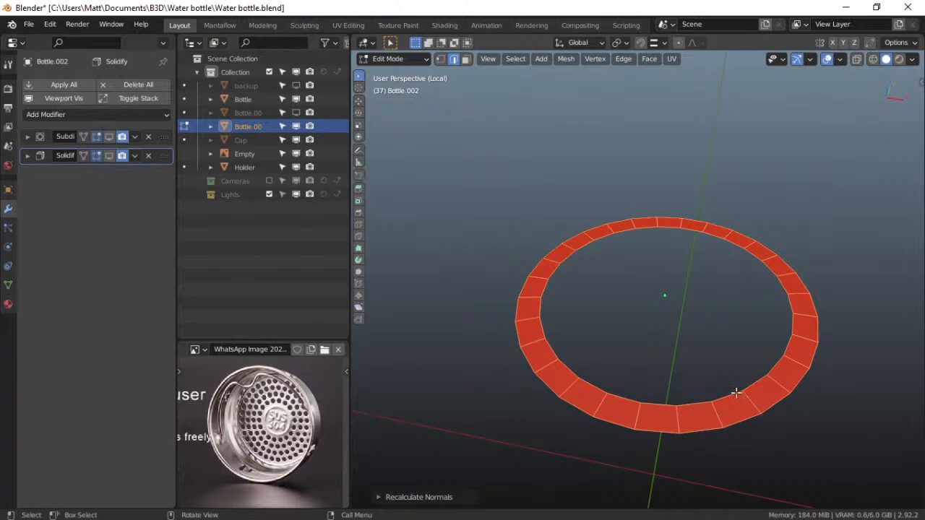
{"action": "key", "text": "s"}
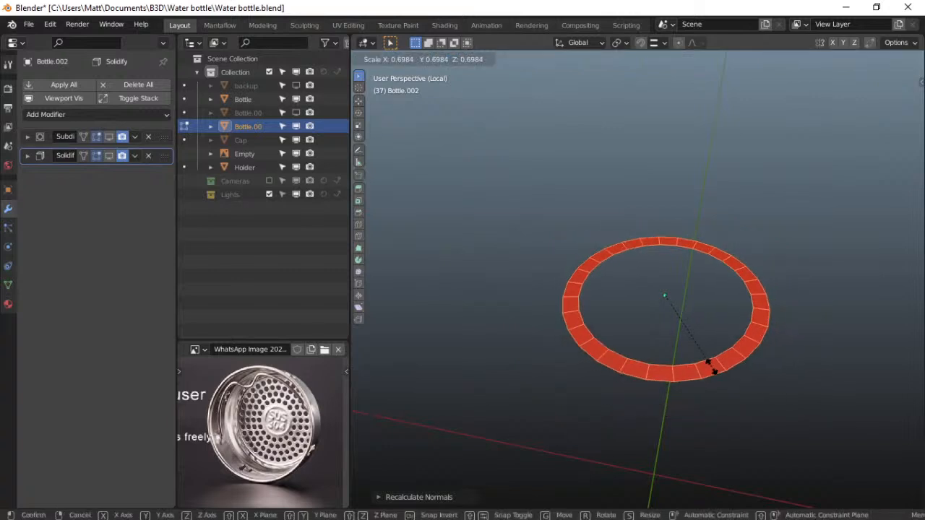
{"action": "right_click", "coordinate": [712, 368]}
Select the inner edge loop of the ring
{"action": "left_click", "coordinate": [636, 402], "text": "alt"}
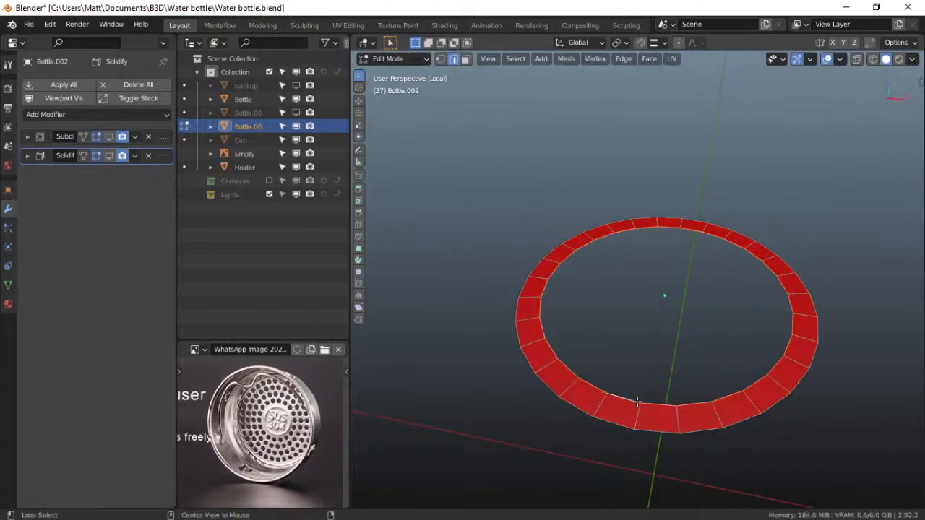
{"action": "key", "text": "super"}
{"action": "key", "text": "super"}
{"action": "left_click", "coordinate": [636, 402], "text": "ctrl"}
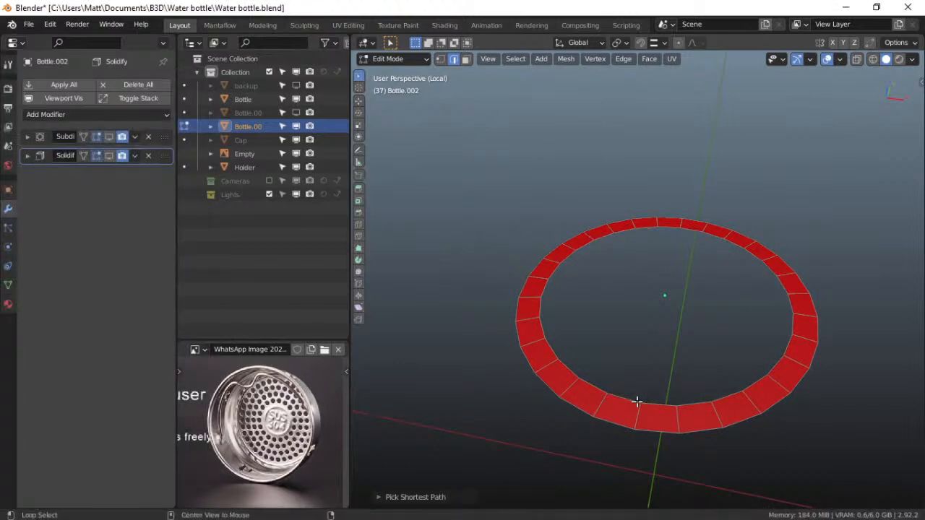
Scale the inner edge loop to 0 and merge the collapsed centre vertices by distance
{"action": "key", "text": "s"}
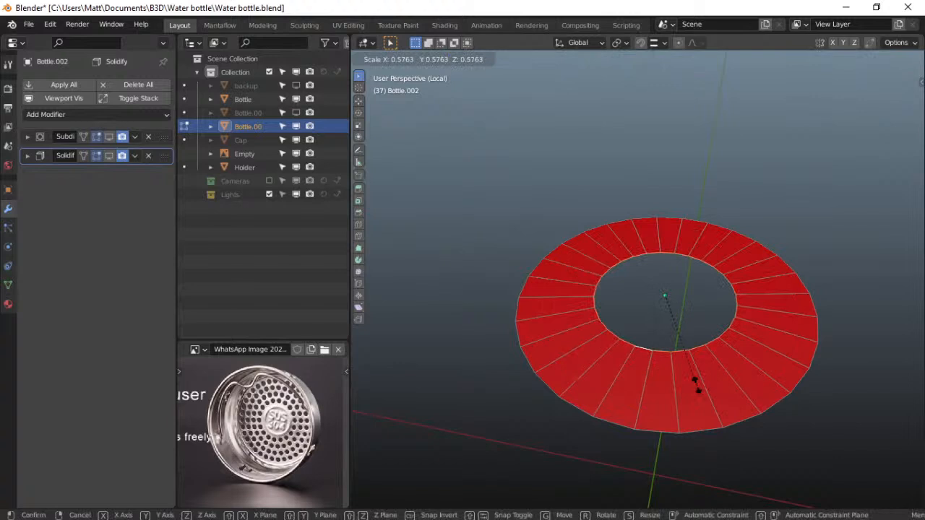
{"action": "left_click", "coordinate": [696, 385]}
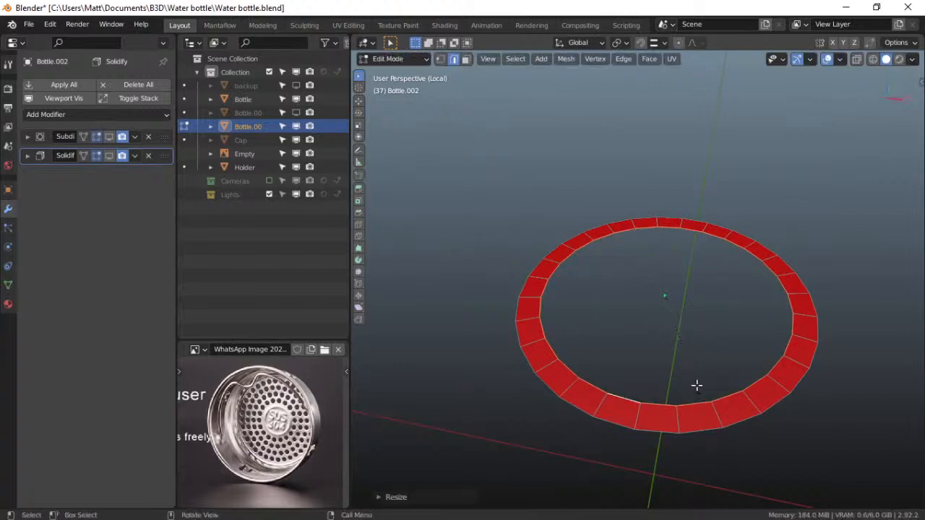
{"action": "key", "text": "s"}
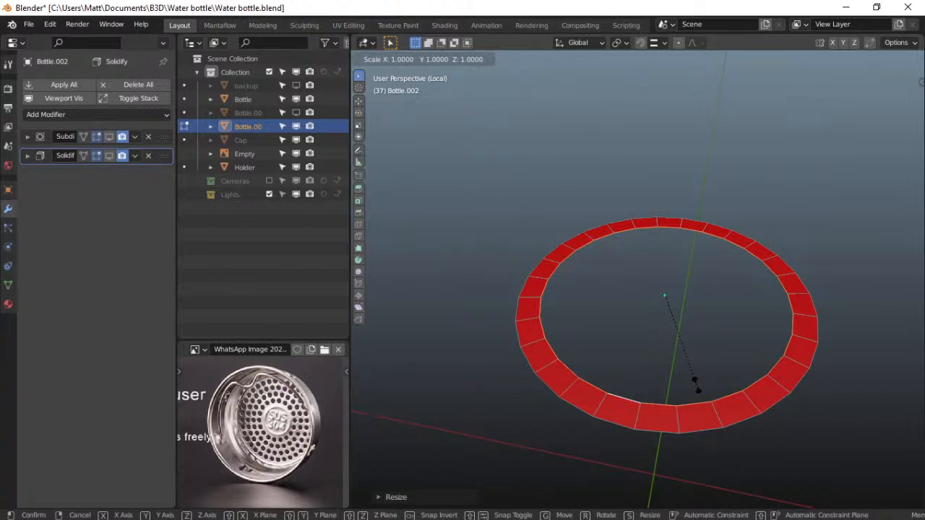
{"action": "type", "text": "0"}
{"action": "key", "text": "Return"}
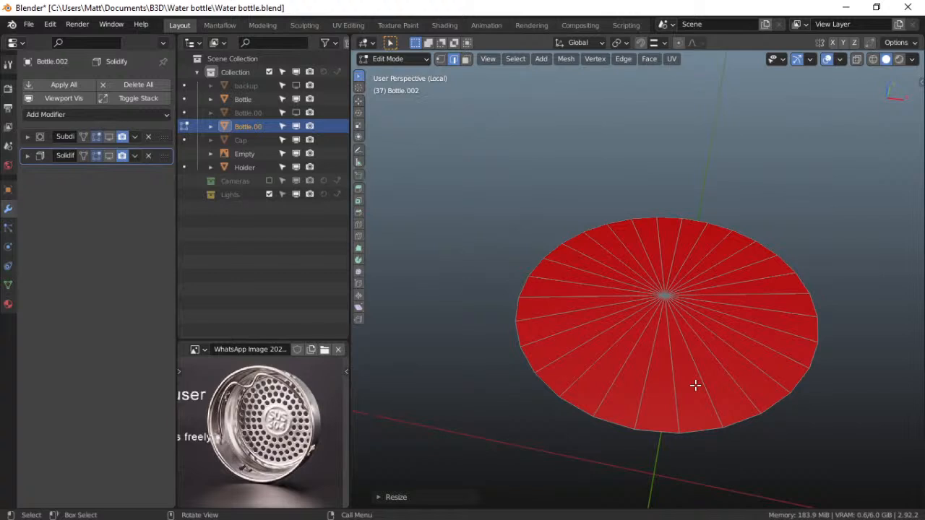
{"action": "key", "text": "F3"}
{"action": "left_click", "coordinate": [690, 381]}
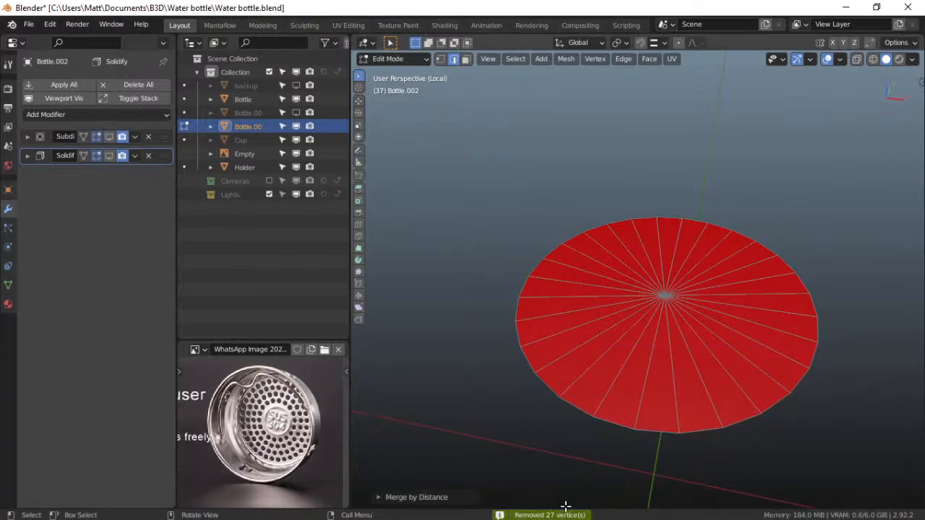
Try to add a loop cut around the disc, and undo the merge and the collapse of the inner loop
{"action": "middle_click_drag", "start_coordinate": [631, 440], "coordinate": [620, 417]}
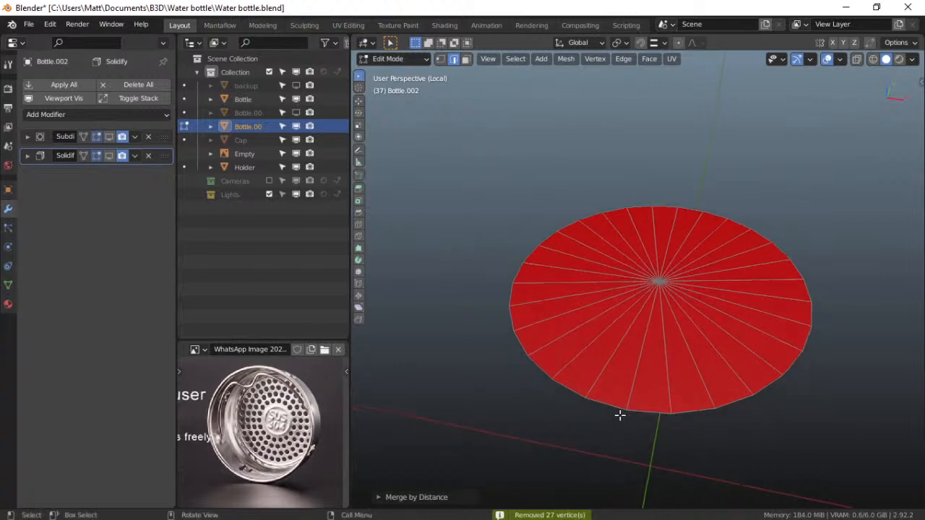
{"action": "key", "text": "ctrl+Tab"}
{"action": "left_click", "coordinate": [519, 420]}
{"action": "middle_click_drag", "start_coordinate": [558, 416], "coordinate": [603, 376]}
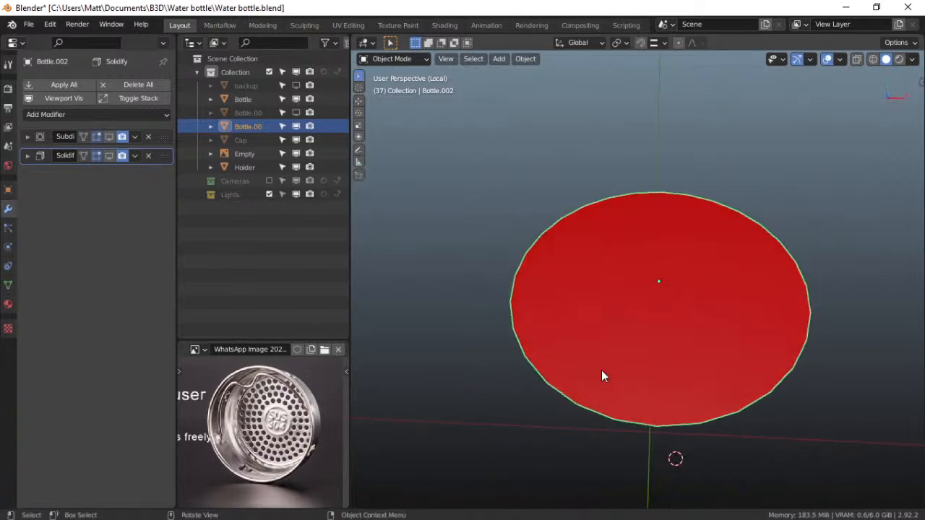
{"action": "key", "text": "ctrl+Tab"}
{"action": "left_click", "coordinate": [723, 294]}
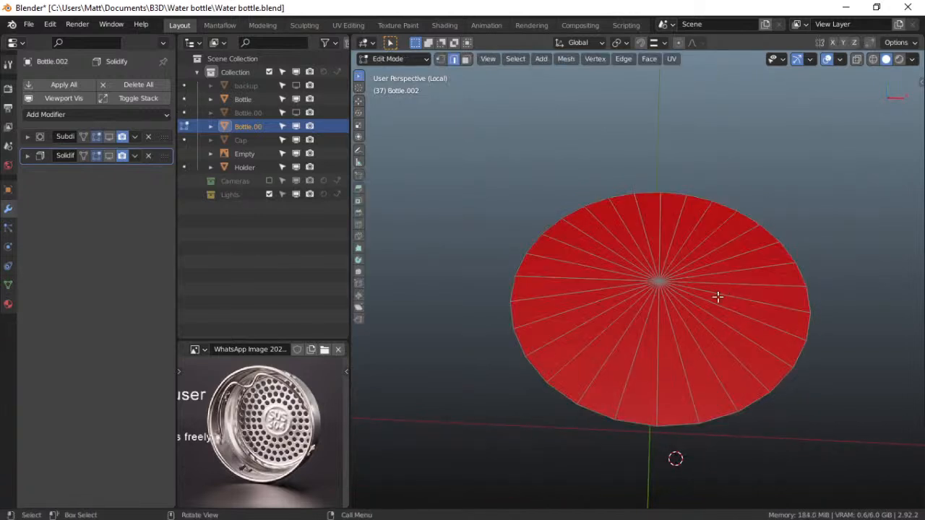
{"action": "key", "text": "ctrl+r"}
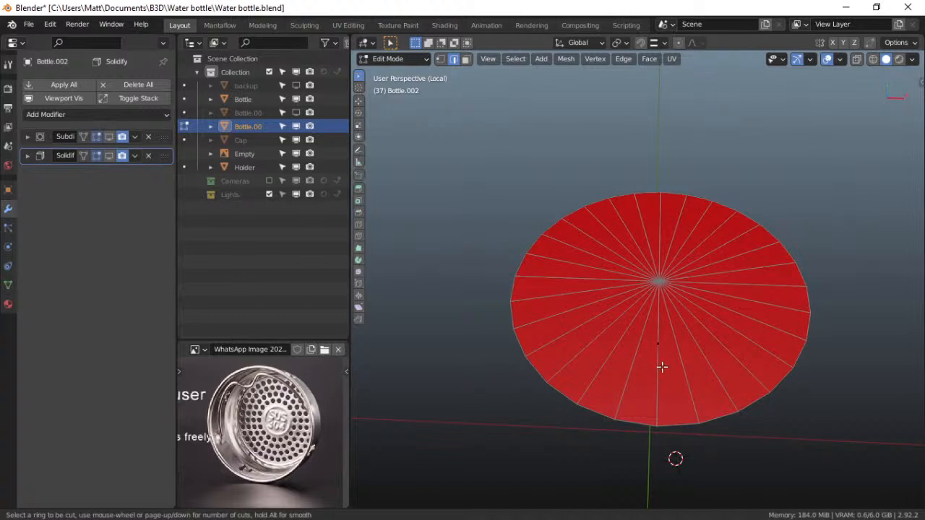
{"action": "key", "text": "Escape"}
{"action": "key", "text": "ctrl+z"}
{"action": "key", "text": "ctrl+z"}
{"action": "key", "text": "ctrl+z"}
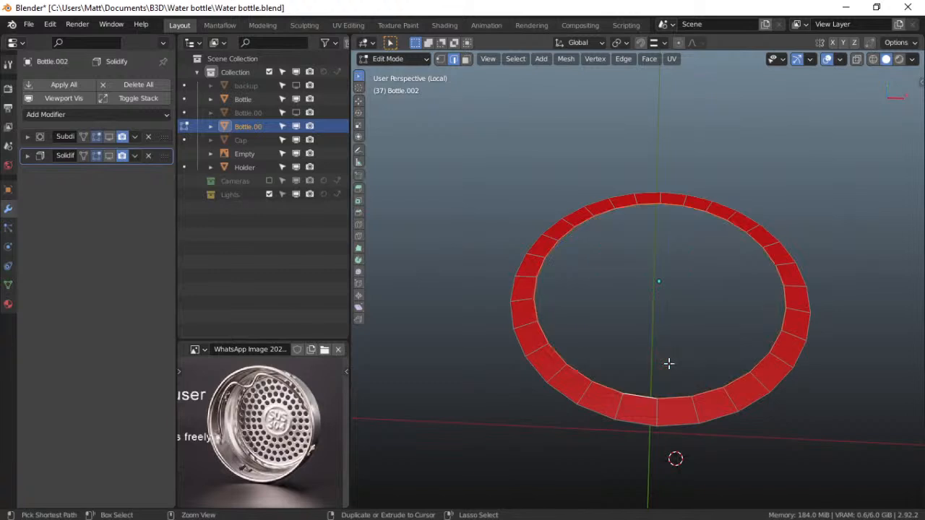
Extrude the ring's inner edge loop and scale it inward to add a second band of faces
{"action": "key", "text": "i"}
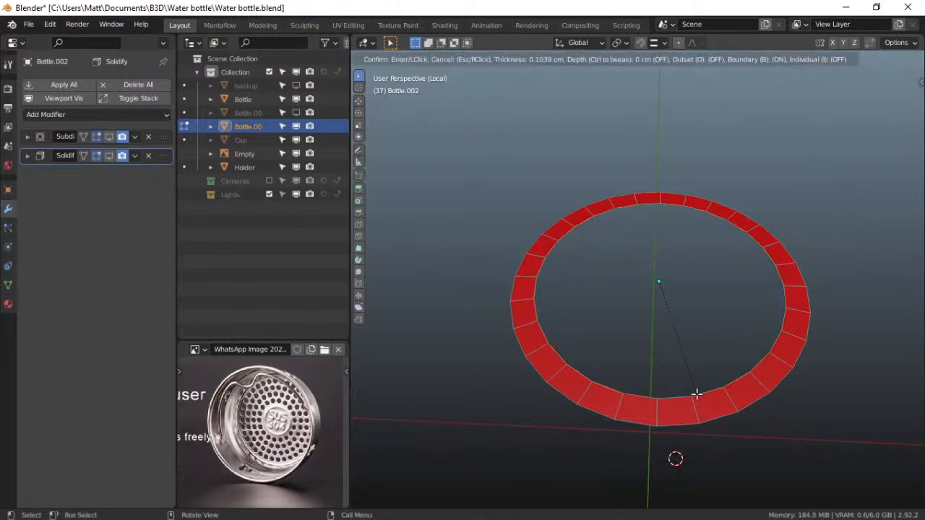
{"action": "left_click", "coordinate": [696, 392]}
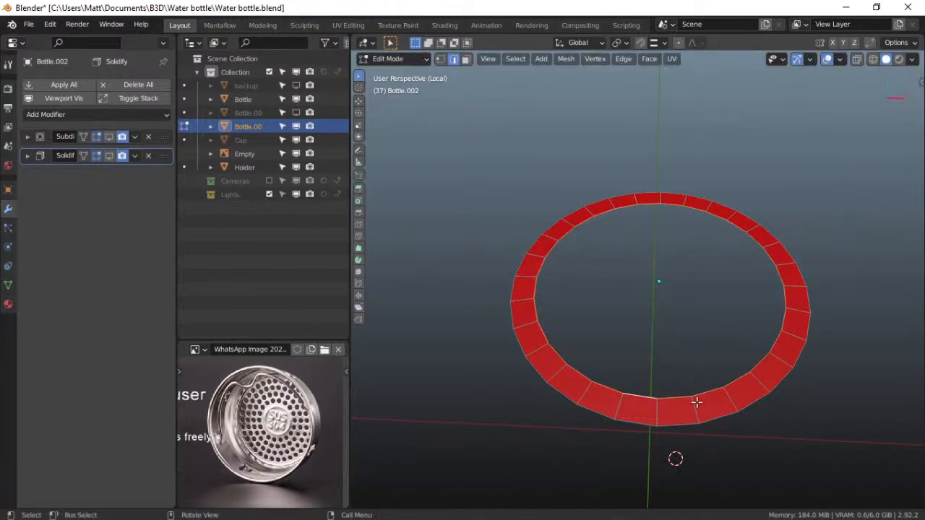
{"action": "key", "text": "e"}
{"action": "right_click", "coordinate": [699, 385]}
{"action": "key", "text": "s"}
{"action": "left_click", "coordinate": [676, 366]}
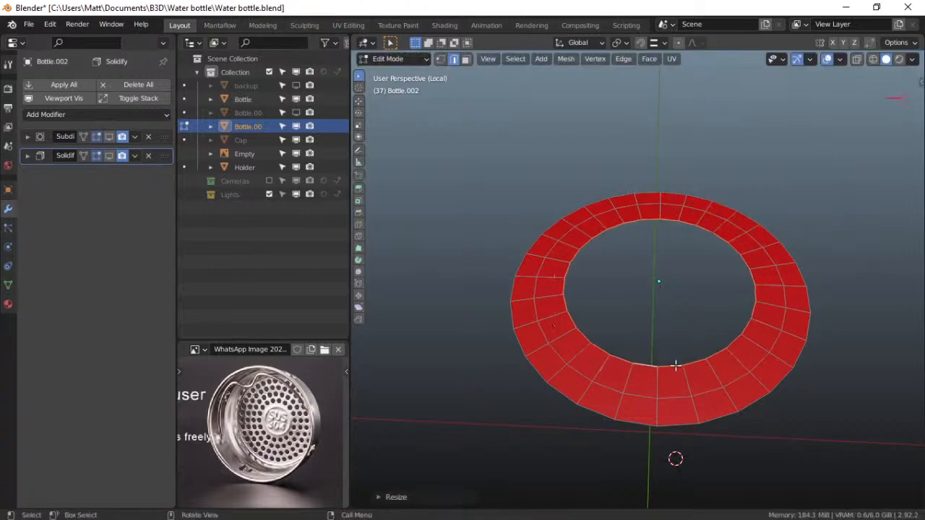
Extrude the ring's inner edge loop and scale it inward twice to add two more concentric bands of faces
{"action": "key", "text": "e"}
{"action": "right_click", "coordinate": [682, 371]}
{"action": "key", "text": "s"}
{"action": "left_click", "coordinate": [670, 350]}
{"action": "key", "text": "e"}
{"action": "right_click", "coordinate": [671, 350]}
{"action": "key", "text": "s"}
{"action": "left_click", "coordinate": [664, 331]}
Extrude and scale the inner edge loop inward three more times, and fill the remaining centre hole with a face
{"action": "key", "text": "e"}
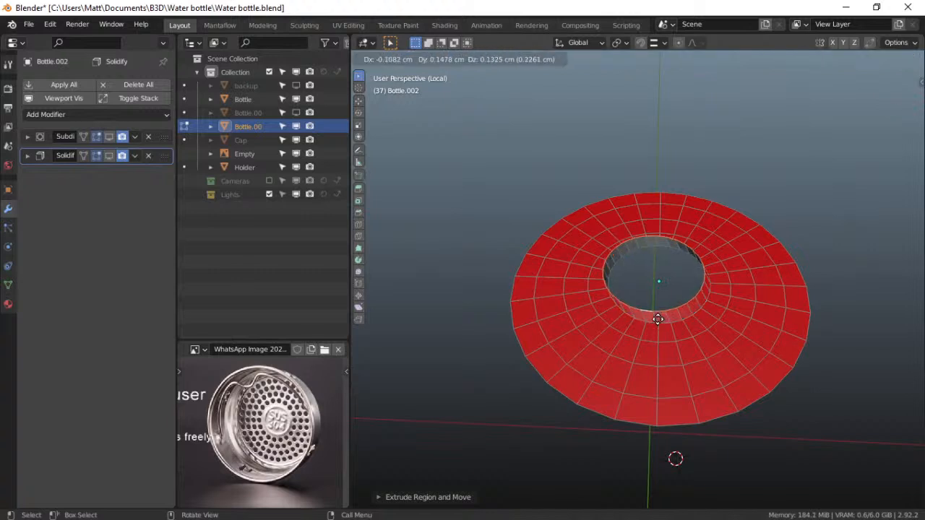
{"action": "right_click", "coordinate": [662, 323]}
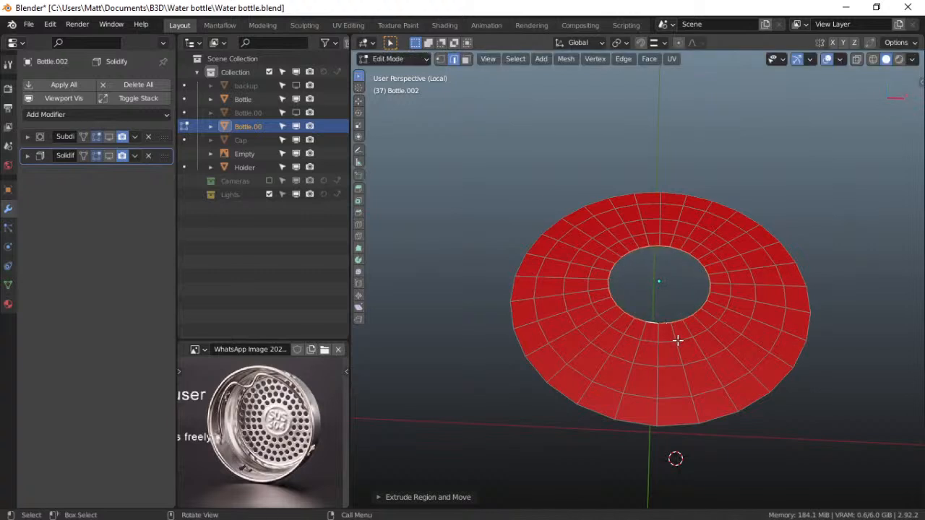
{"action": "key", "text": "s"}
{"action": "left_click", "coordinate": [667, 324]}
{"action": "key", "text": "s"}
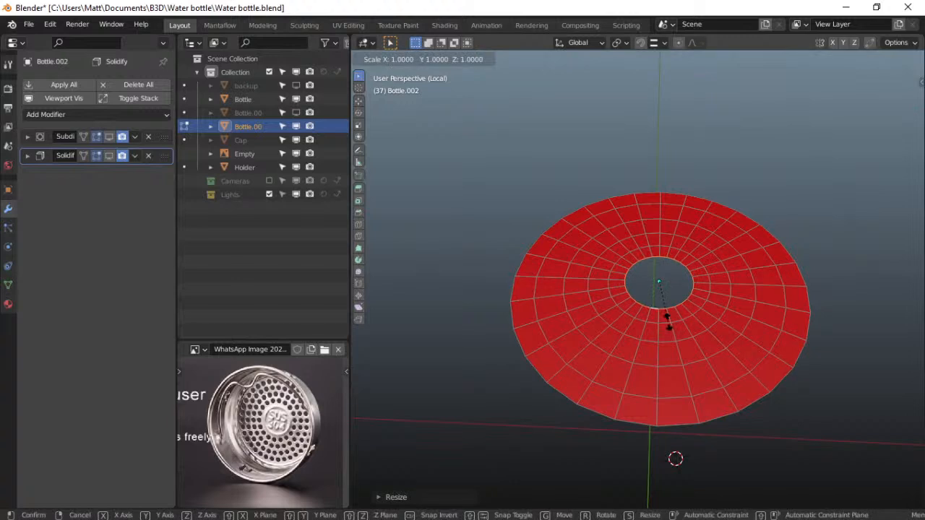
{"action": "left_click", "coordinate": [664, 309]}
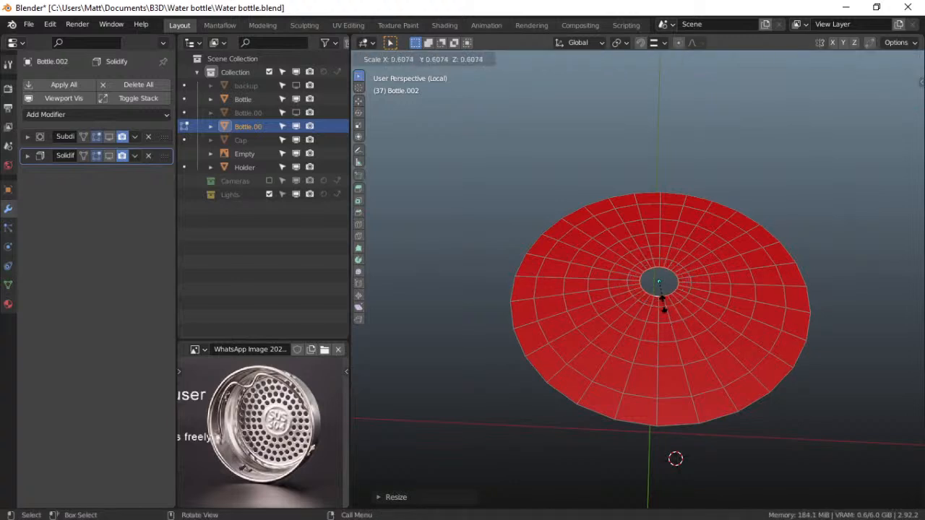
{"action": "left_click", "coordinate": [661, 299]}
{"action": "key", "text": "f"}
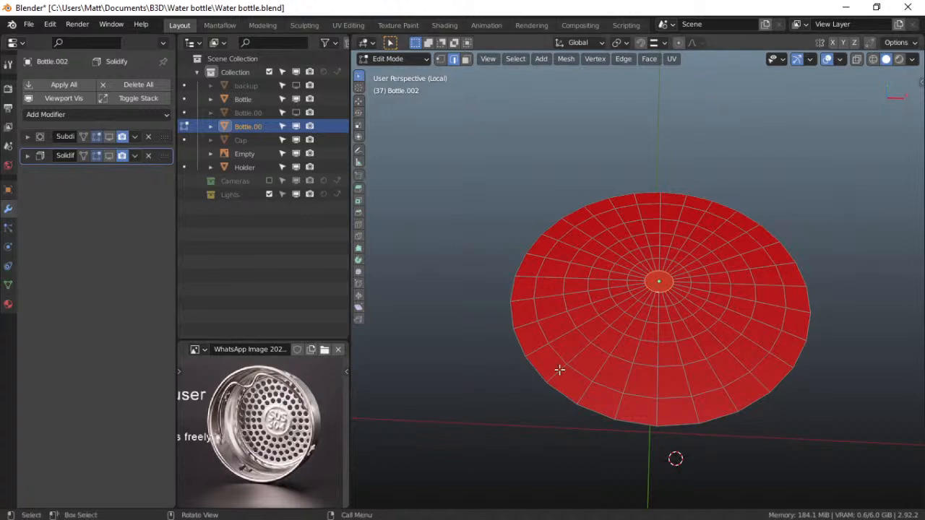
Turn off the Face Orientation overlay in the viewport
{"action": "left_click", "coordinate": [581, 367], "text": "shift"}
{"action": "left_click", "coordinate": [840, 61]}
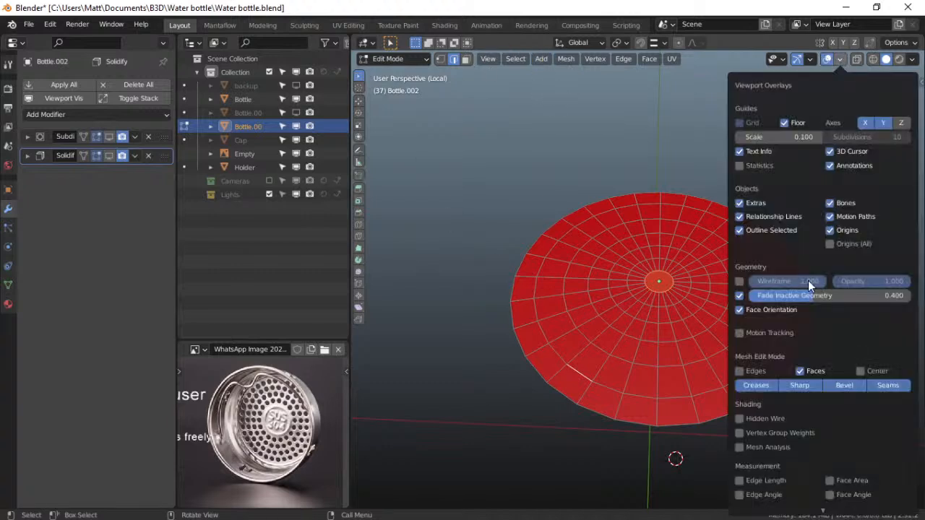
{"action": "left_click", "coordinate": [739, 310]}
{"action": "middle_click_drag", "start_coordinate": [605, 337], "coordinate": [524, 316], "text": "shift"}
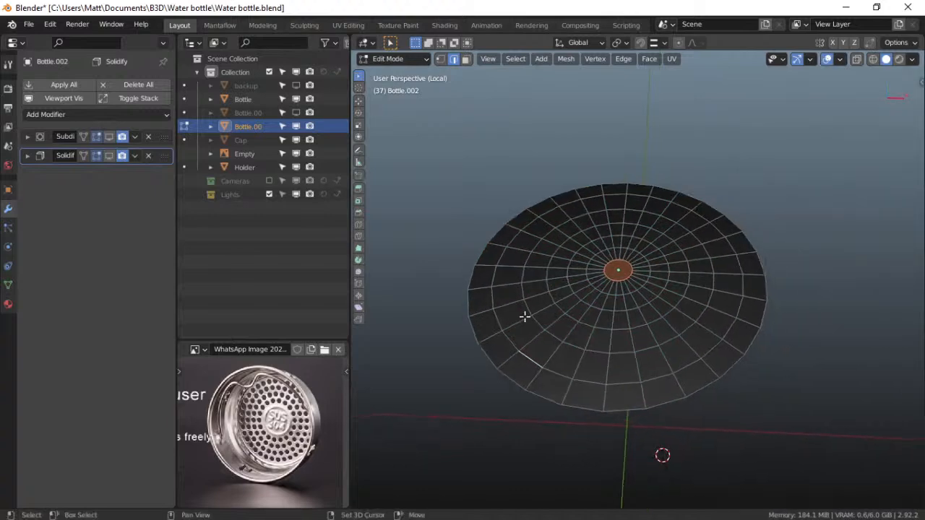
Try Checker Deselect on the second-outermost face ring, and add an inner face ring to the selection
{"action": "left_click", "coordinate": [467, 60]}
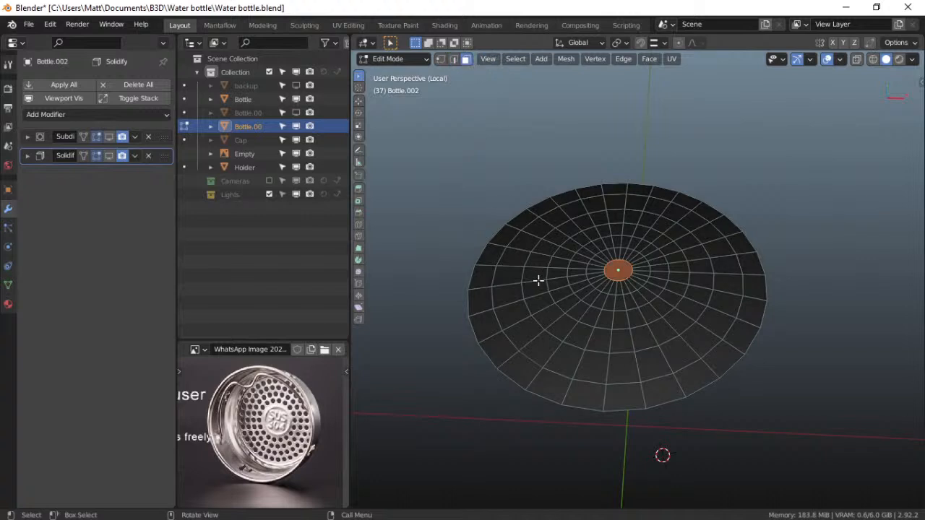
{"action": "left_click", "coordinate": [518, 323], "text": "alt+shift"}
{"action": "left_click", "coordinate": [489, 59]}
{"action": "left_click", "coordinate": [515, 58]}
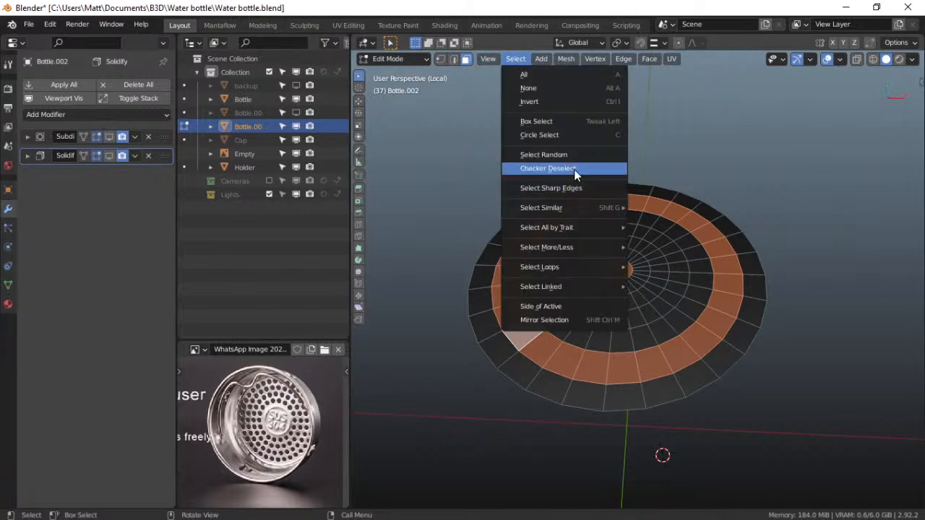
{"action": "left_click", "coordinate": [574, 169]}
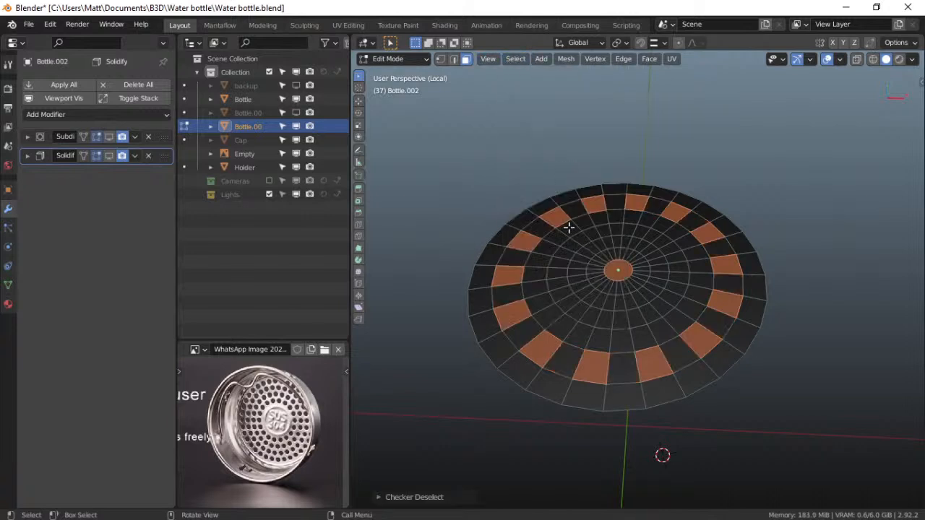
{"action": "left_click", "coordinate": [570, 310], "text": "alt"}
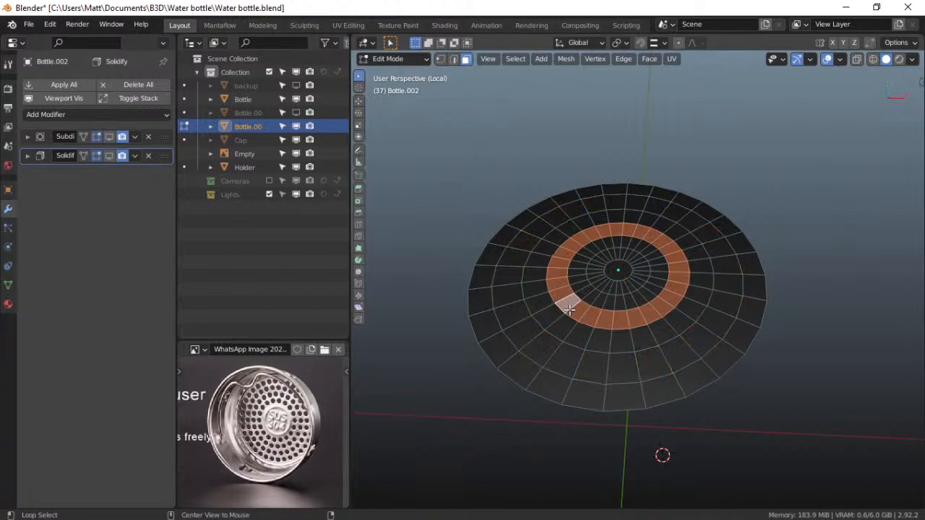
{"action": "key", "text": "ctrl+z"}
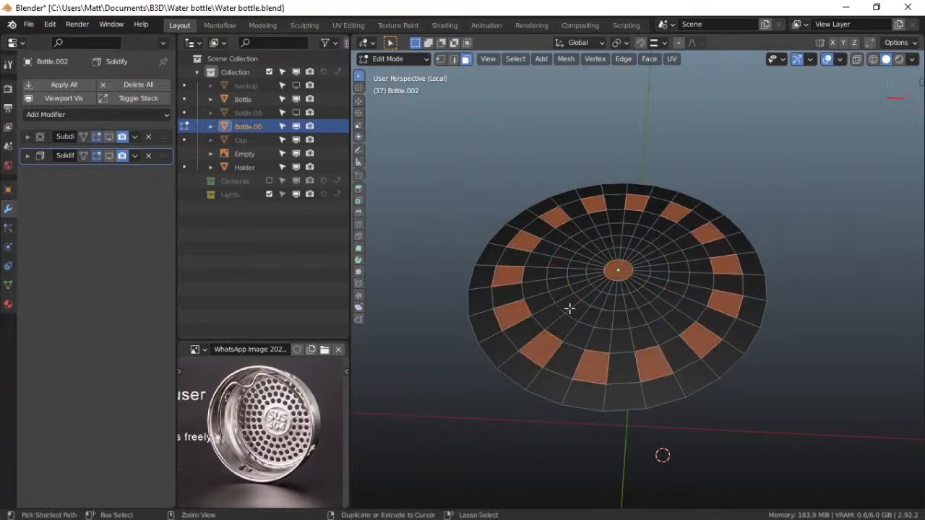
{"action": "left_click", "coordinate": [570, 309], "text": "alt+shift"}
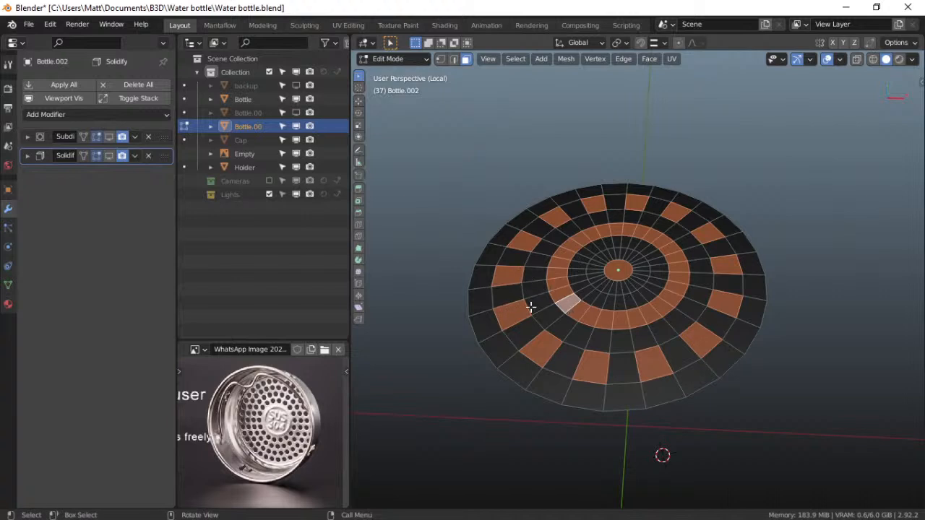
{"action": "left_click", "coordinate": [516, 354], "text": "alt"}
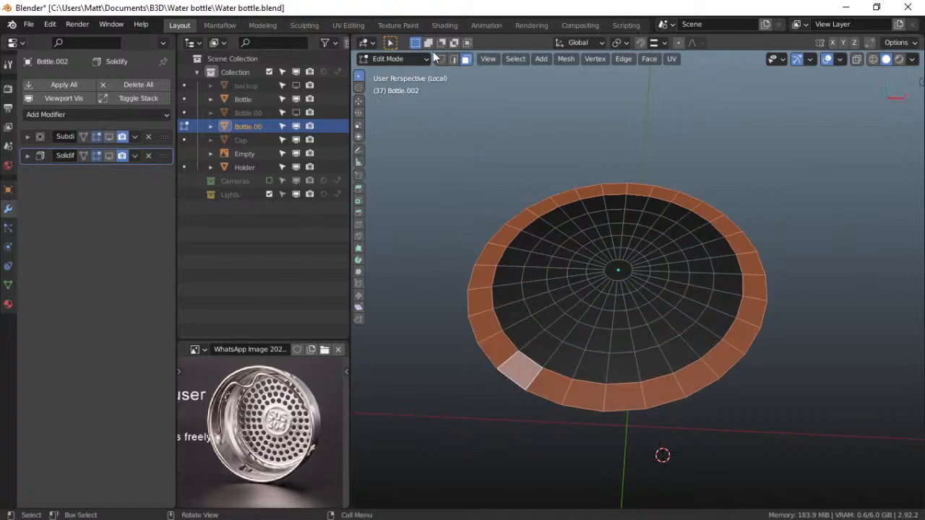
Slide the edge loop nearest the disc's rim outward, and add a loop cut in the wide ring just inside it
{"action": "left_click", "coordinate": [453, 59]}
{"action": "left_click", "coordinate": [504, 332], "text": "alt"}
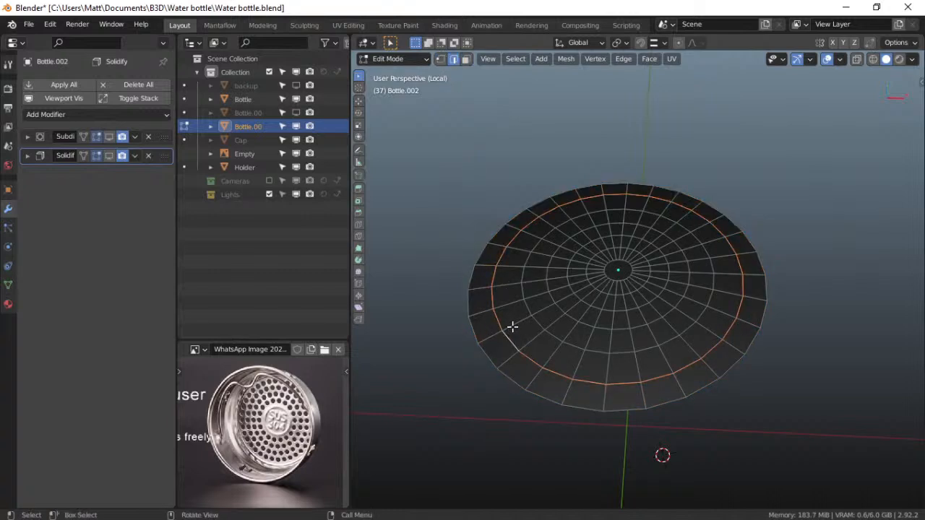
{"action": "key", "text": "g"}
{"action": "key", "text": "g"}
{"action": "left_click", "coordinate": [504, 333]}
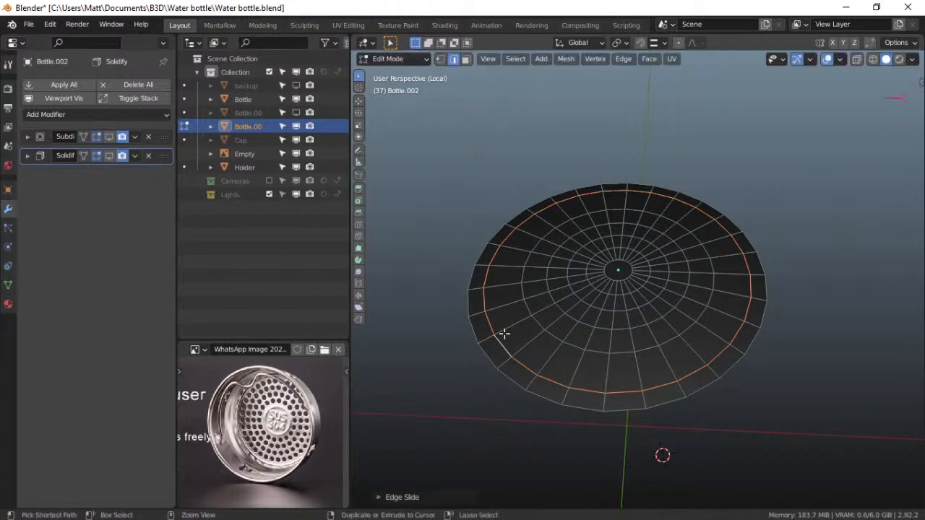
{"action": "key", "text": "ctrl+r"}
{"action": "left_click", "coordinate": [521, 326]}
{"action": "left_click", "coordinate": [520, 326]}
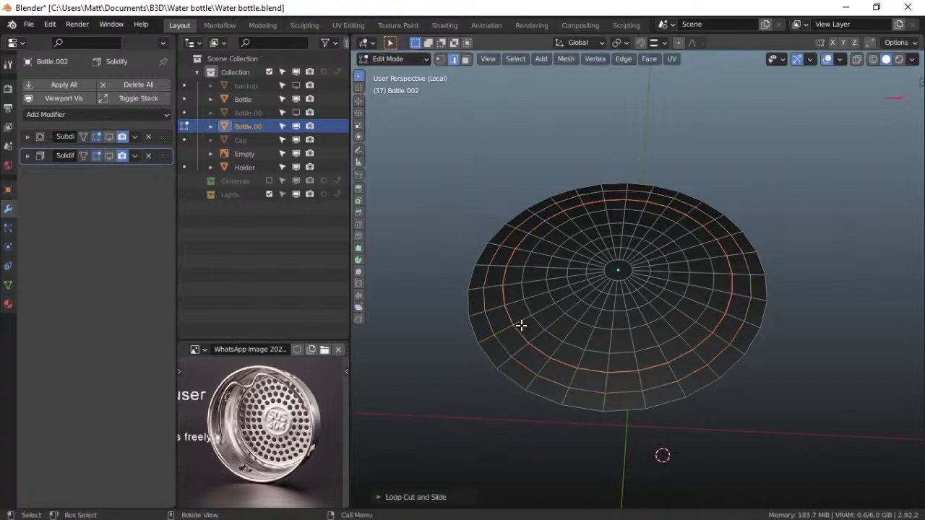
Slide the disc's middle edge loop inward, add a loop cut in the widened ring outside it, and clear the selection
{"action": "key", "text": "space"}
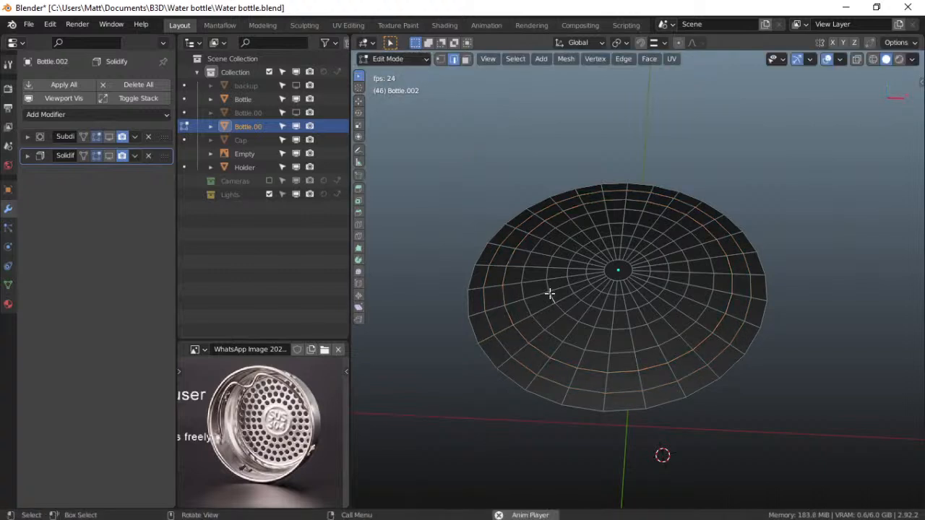
{"action": "left_click", "coordinate": [549, 293], "text": "alt"}
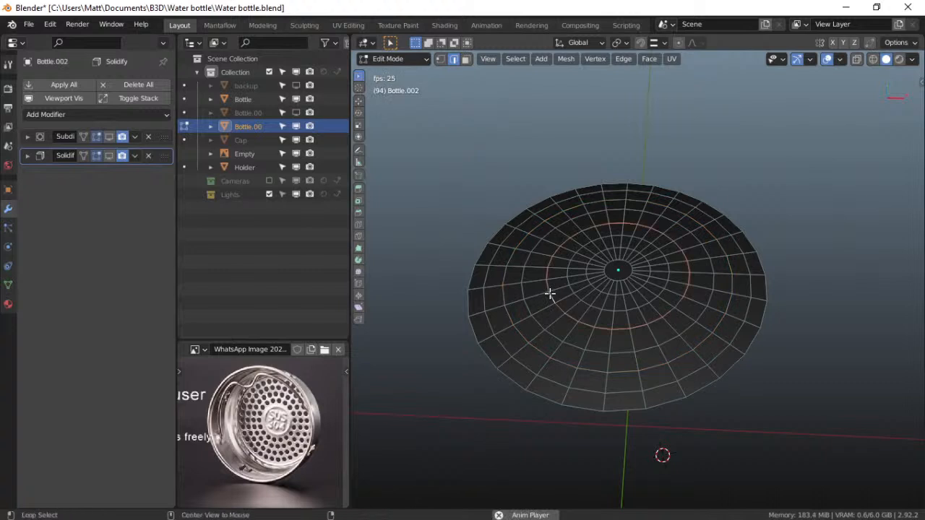
{"action": "key", "text": "g"}
{"action": "key", "text": "g"}
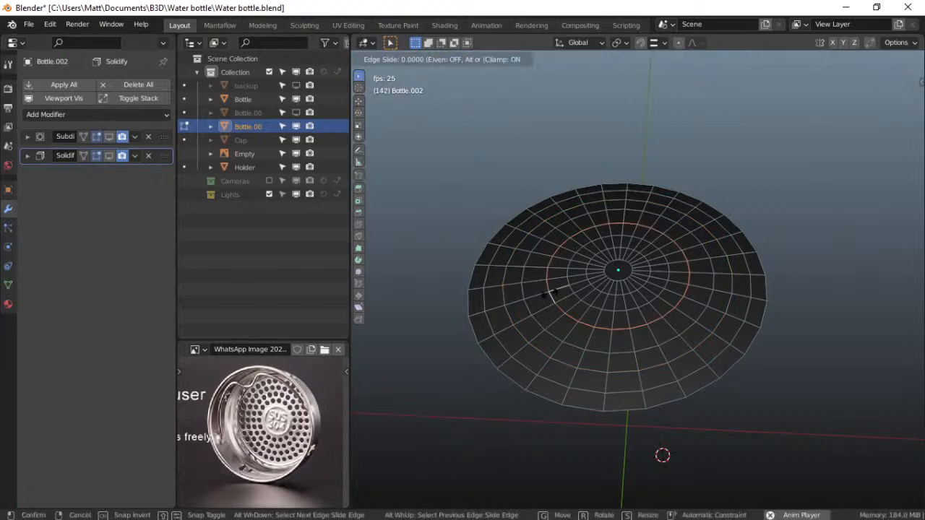
{"action": "left_click", "coordinate": [555, 287]}
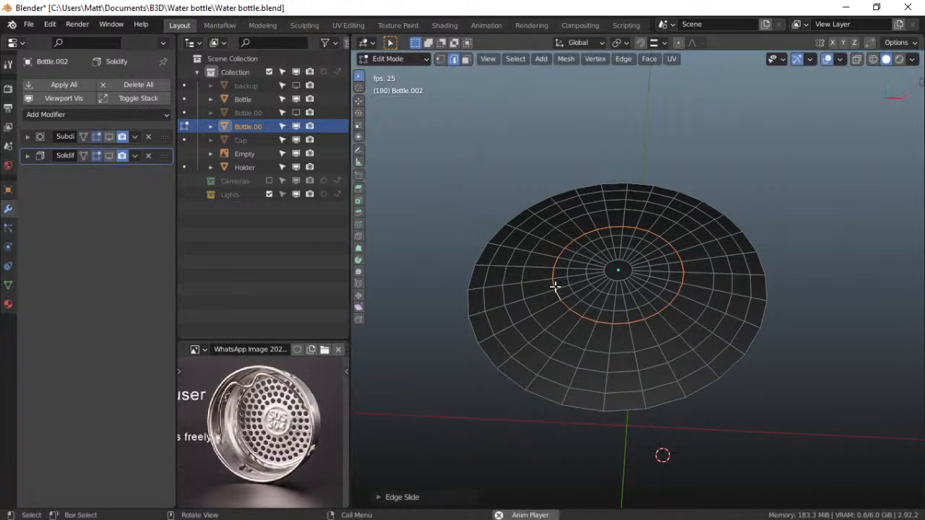
{"action": "key", "text": "super+r"}
{"action": "key", "text": "Escape"}
{"action": "key", "text": "ctrl+r"}
{"action": "left_click", "coordinate": [603, 337]}
{"action": "left_click", "coordinate": [603, 338]}
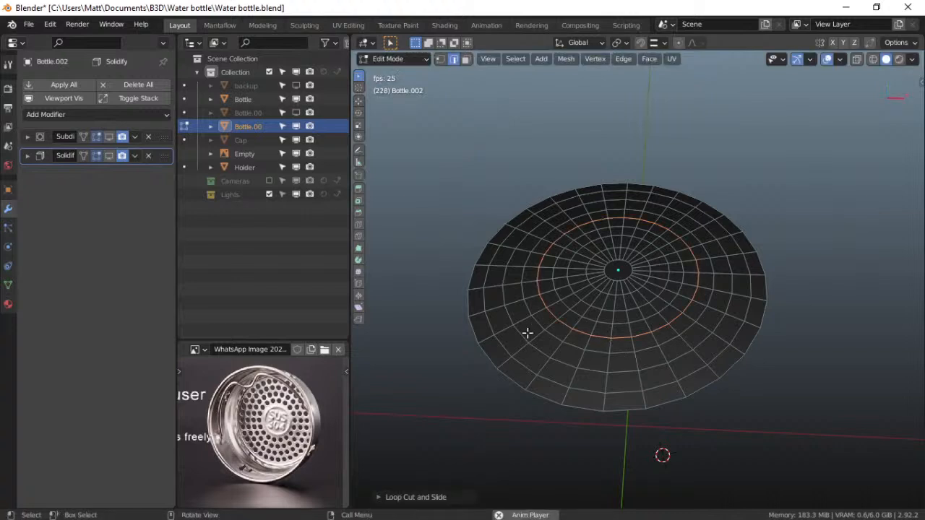
{"action": "key", "text": "alt+a"}
{"action": "key", "text": "space"}
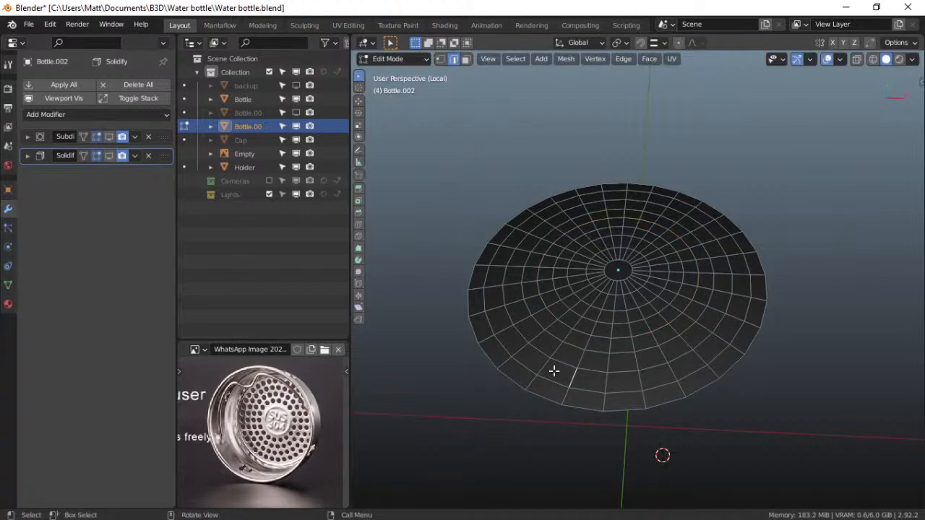
Select alternate face rings of the disc, from the second-outermost ring to the one around the centre face
{"action": "left_click", "coordinate": [518, 348], "text": "alt"}
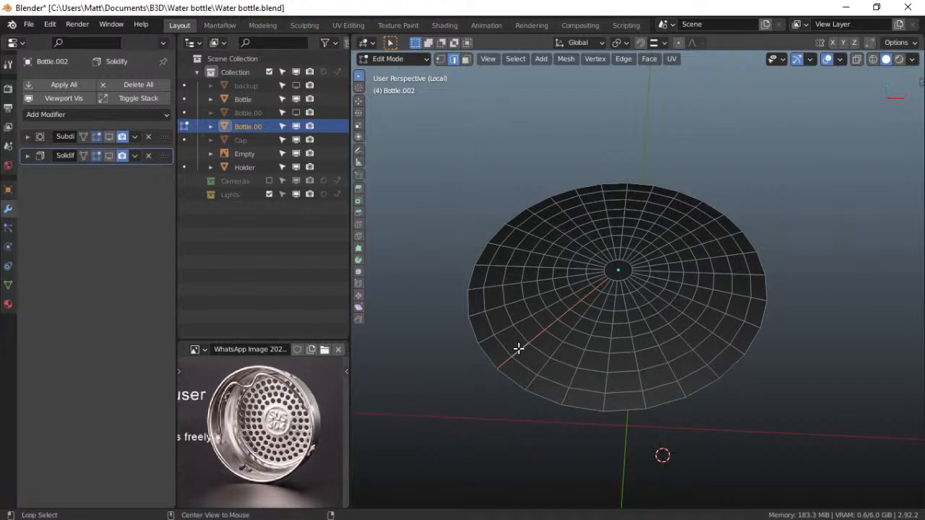
{"action": "left_click", "coordinate": [467, 58]}
{"action": "left_click", "coordinate": [524, 353], "text": "alt"}
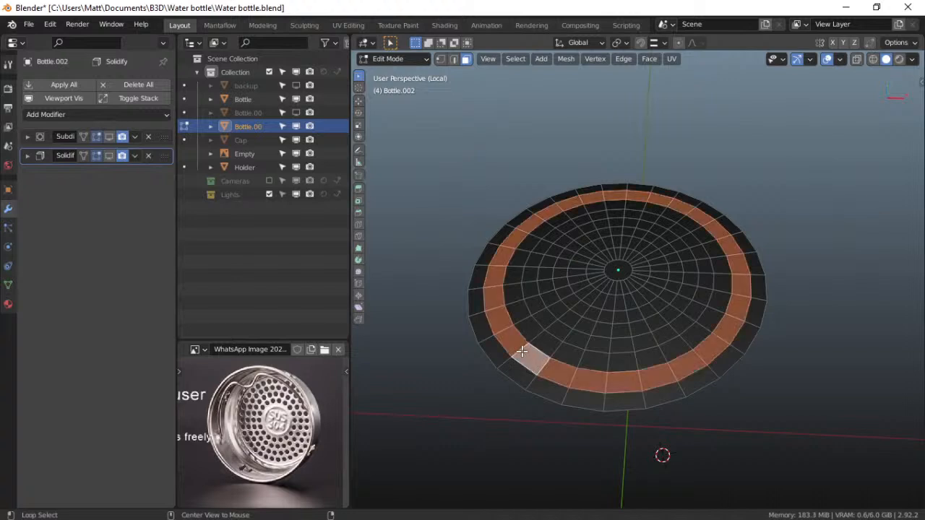
{"action": "left_click", "coordinate": [553, 332], "text": "alt+shift"}
{"action": "left_click", "coordinate": [570, 303], "text": "alt+shift"}
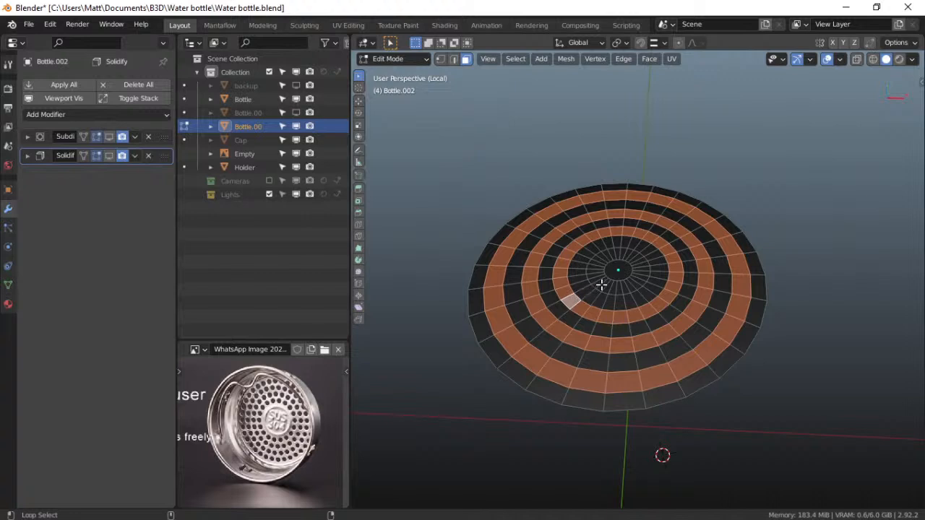
{"action": "left_click", "coordinate": [603, 285], "text": "alt+shift"}
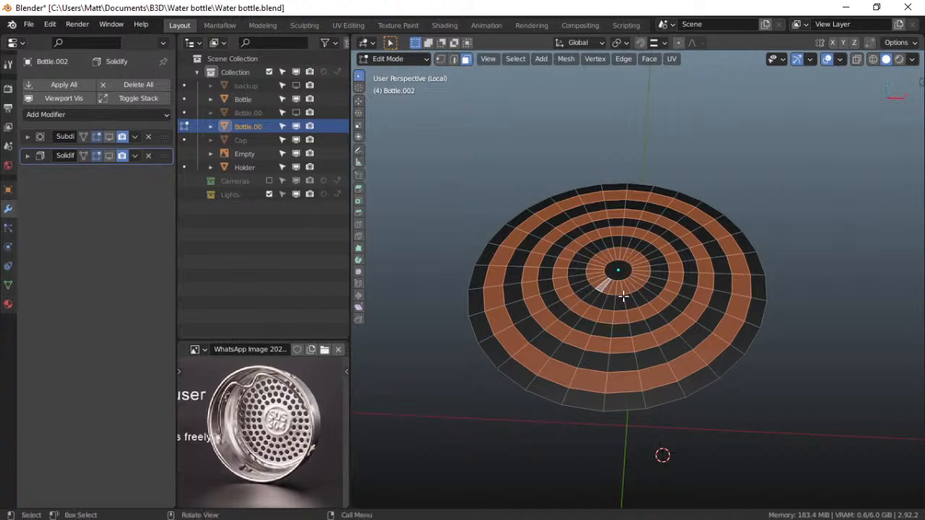
{"action": "scroll", "coordinate": [623, 296], "scroll_direction": "up", "scroll_amount": 2}
{"action": "scroll", "coordinate": [623, 297], "scroll_direction": "up", "scroll_amount": 2}
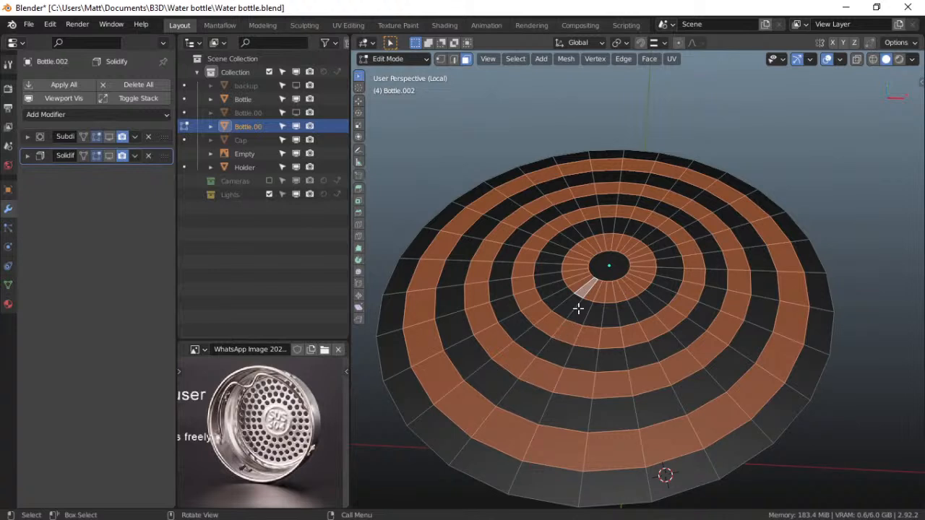
Select only the second-outermost face ring and apply Checker Deselect to keep every other face
{"action": "left_click", "coordinate": [479, 422], "text": "alt"}
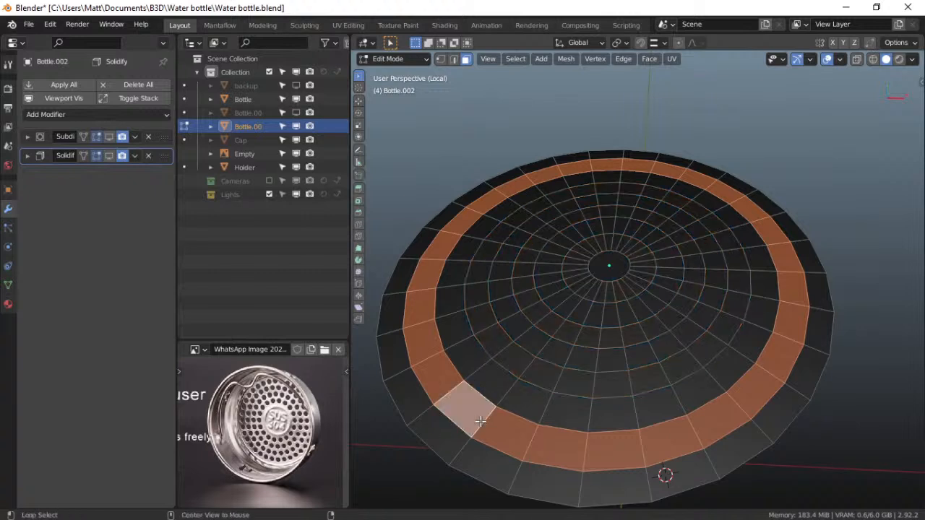
{"action": "left_click", "coordinate": [515, 60]}
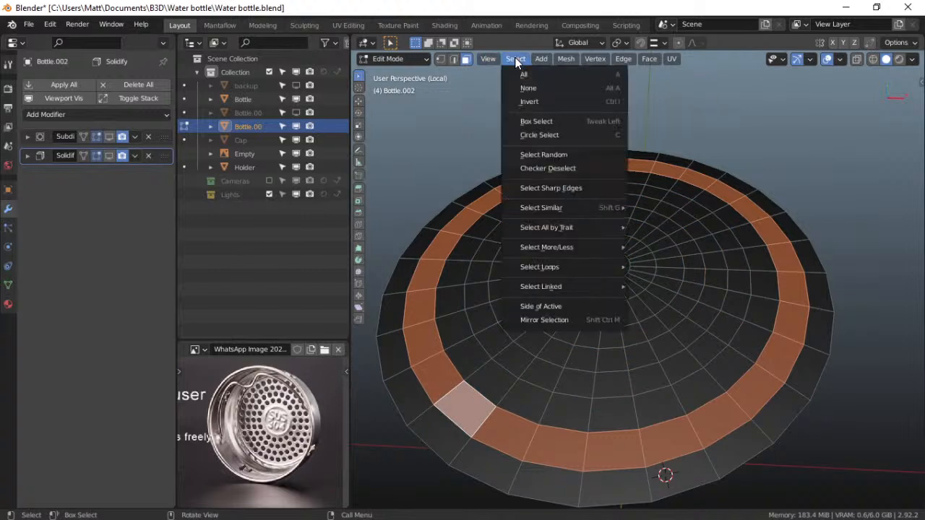
{"action": "left_click", "coordinate": [557, 167]}
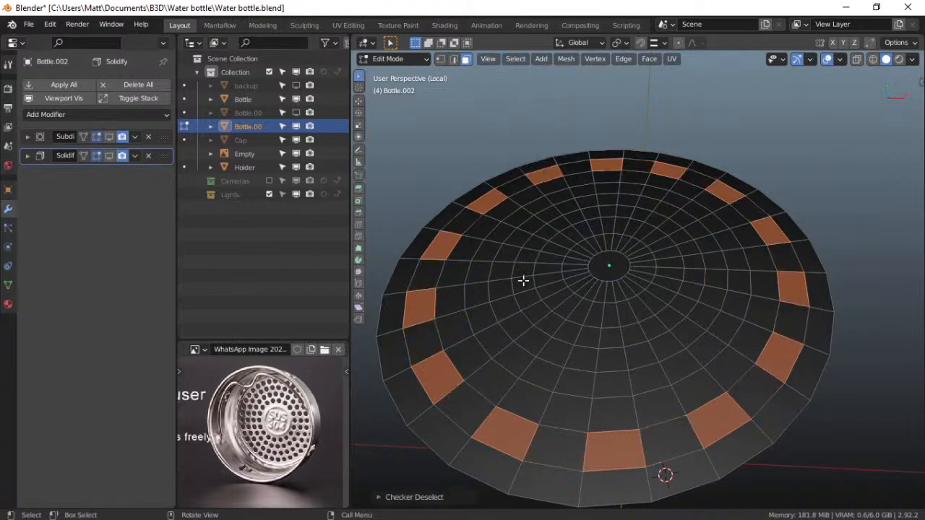
Add the fourth face ring from the rim to the selection and apply Checker Deselect to it with an offset of 1
{"action": "left_click", "coordinate": [496, 347], "text": "alt+shift"}
{"action": "left_click", "coordinate": [517, 60]}
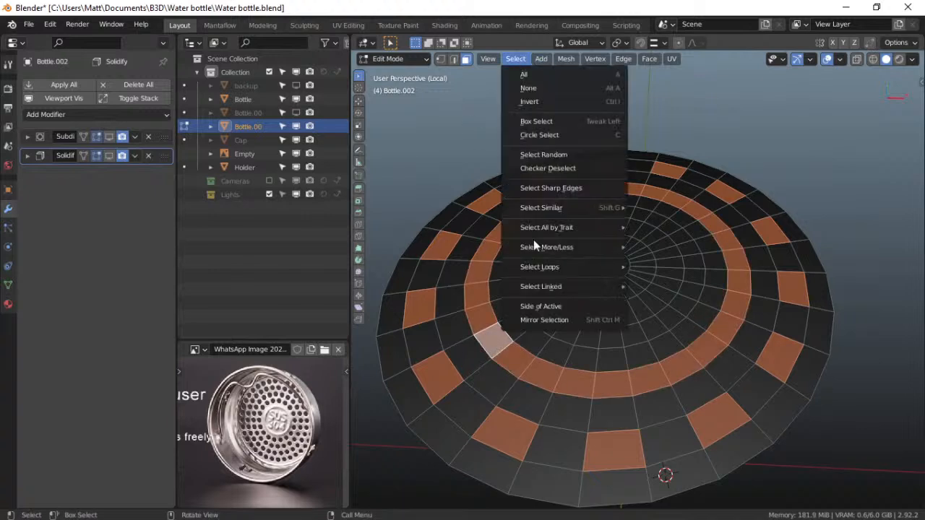
{"action": "left_click", "coordinate": [552, 168]}
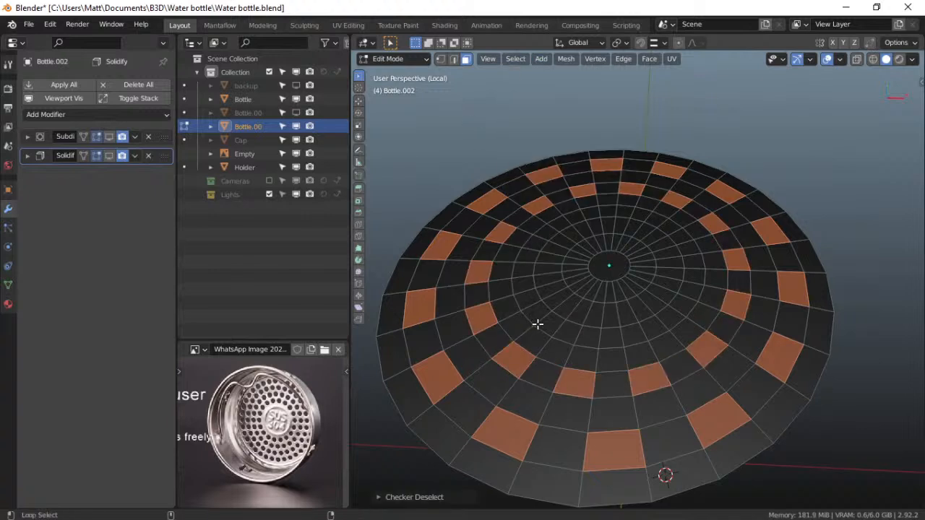
{"action": "left_click", "coordinate": [439, 498]}
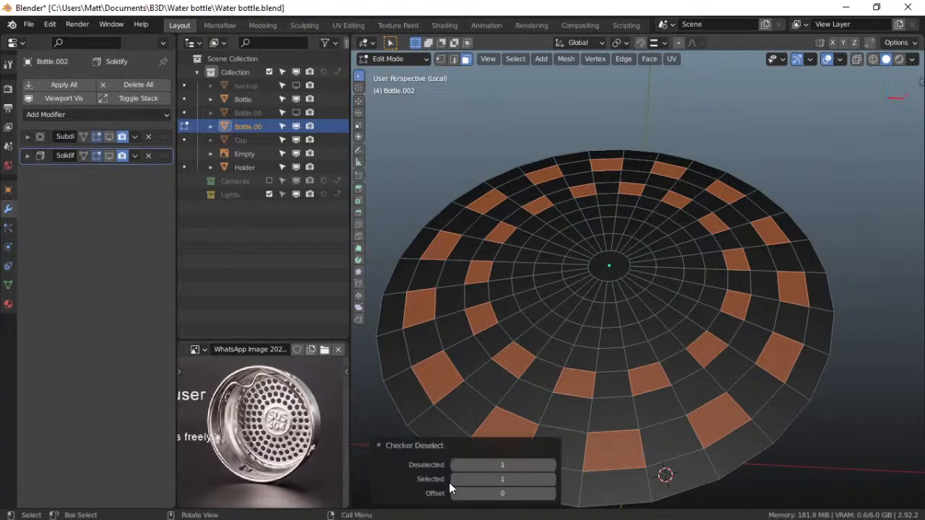
{"action": "left_click", "coordinate": [551, 494]}
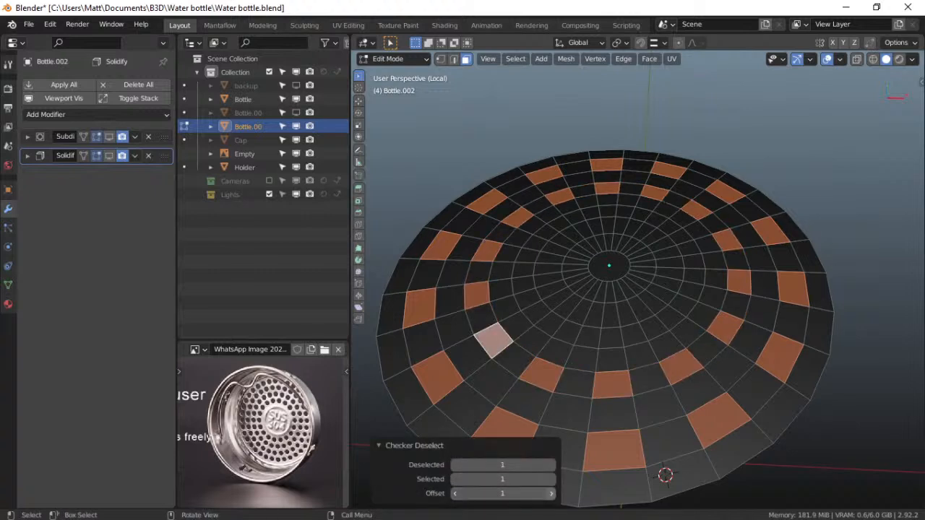
Change the fourth ring's Checker Deselect offset to 2, and thin out the sixth face ring from the rim with an offset of 1
{"action": "left_click", "coordinate": [552, 493]}
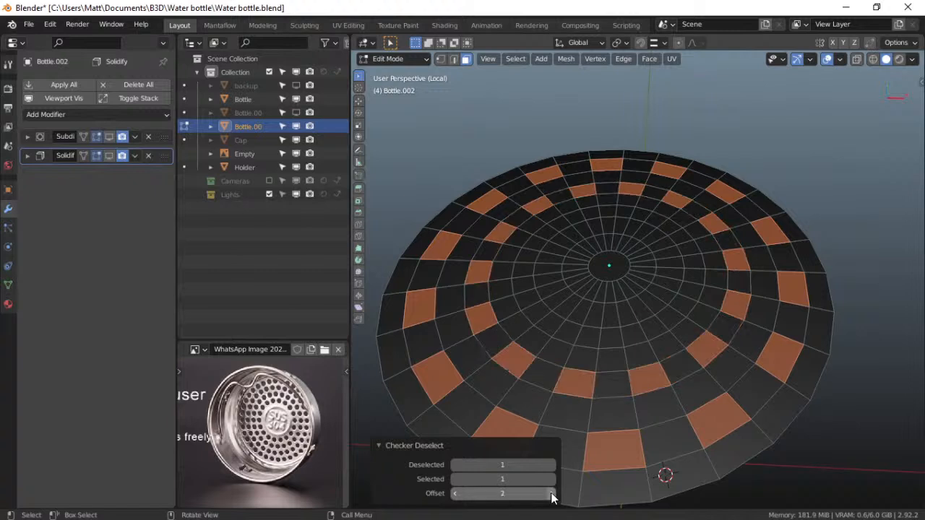
{"action": "left_click", "coordinate": [530, 307], "text": "alt+shift"}
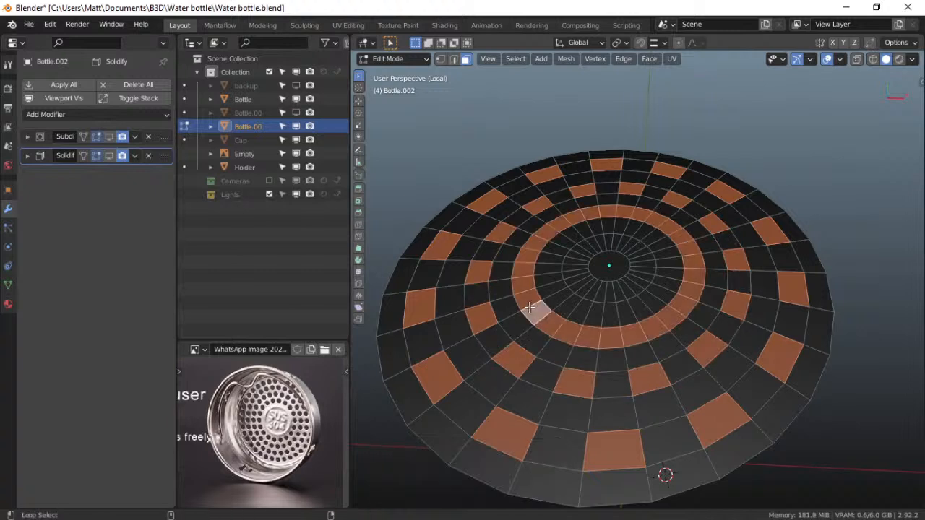
{"action": "left_click", "coordinate": [487, 60]}
{"action": "mouse_move", "coordinate": [540, 179]}
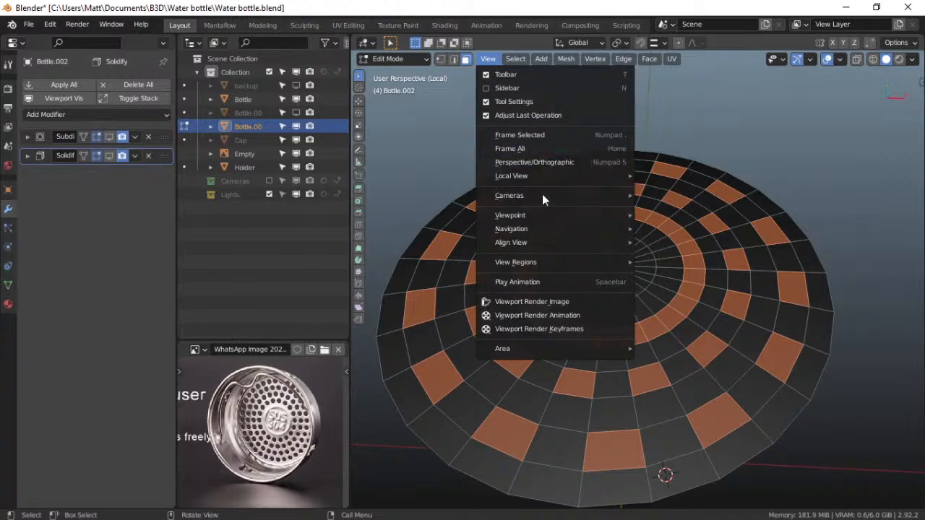
{"action": "left_click", "coordinate": [524, 60]}
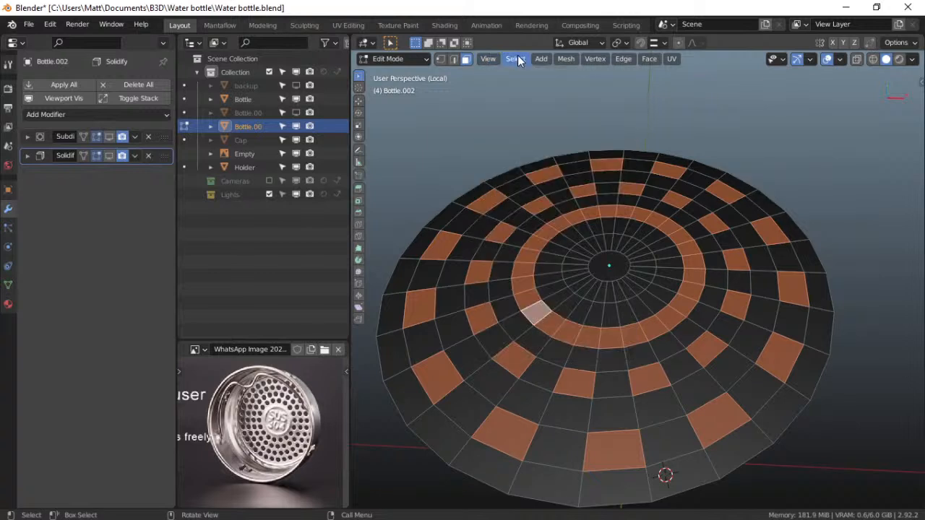
{"action": "left_click", "coordinate": [517, 57]}
{"action": "left_click", "coordinate": [541, 167]}
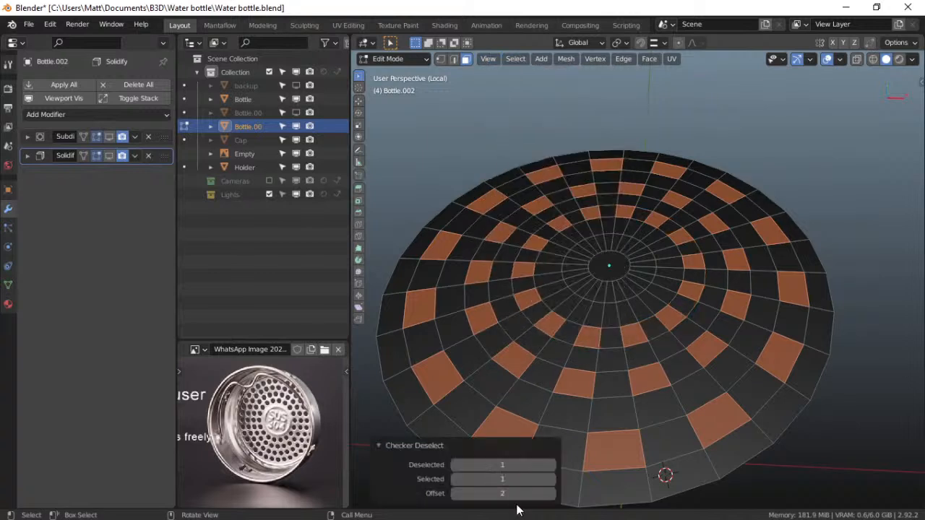
{"action": "left_click", "coordinate": [456, 494]}
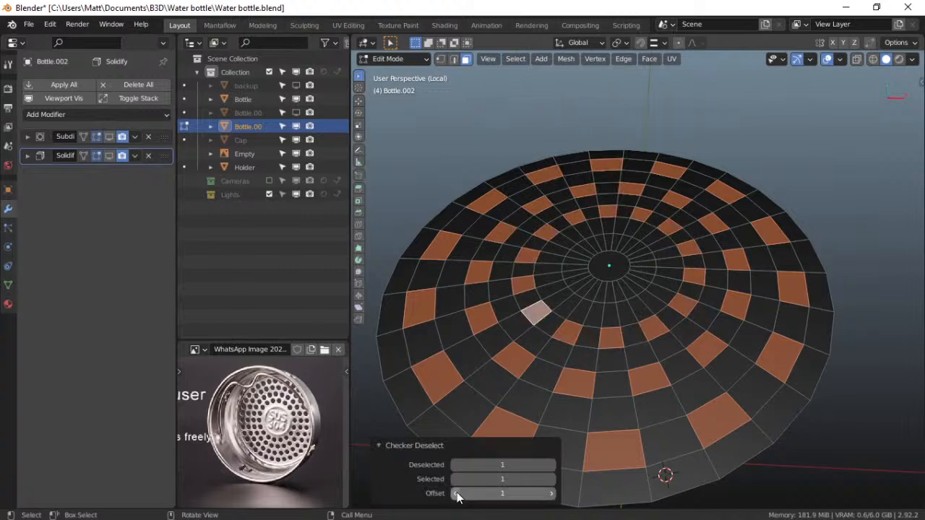
Add the face ring around the centre face to the selection and apply Checker Deselect to it with an offset of 2
{"action": "left_click", "coordinate": [576, 289], "text": "alt+shift"}
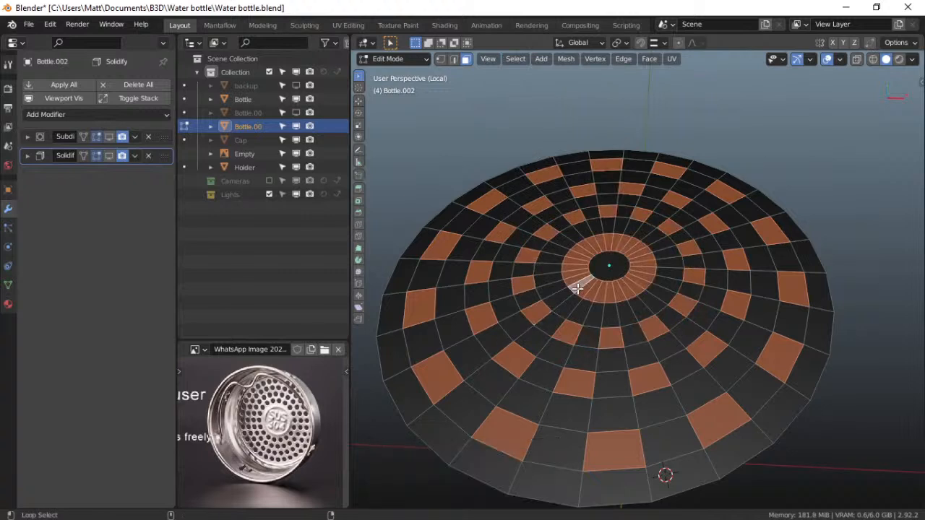
{"action": "left_click", "coordinate": [521, 57]}
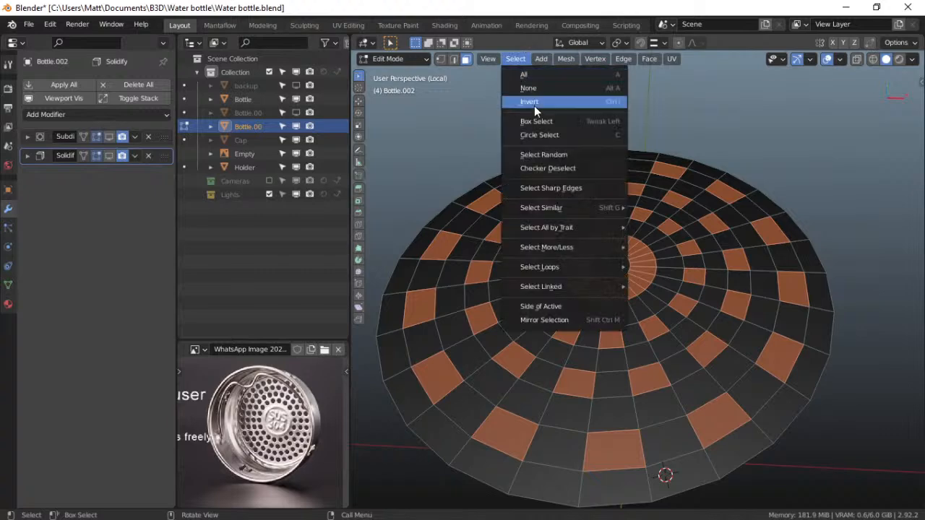
{"action": "left_click", "coordinate": [536, 123]}
{"action": "left_click", "coordinate": [515, 59]}
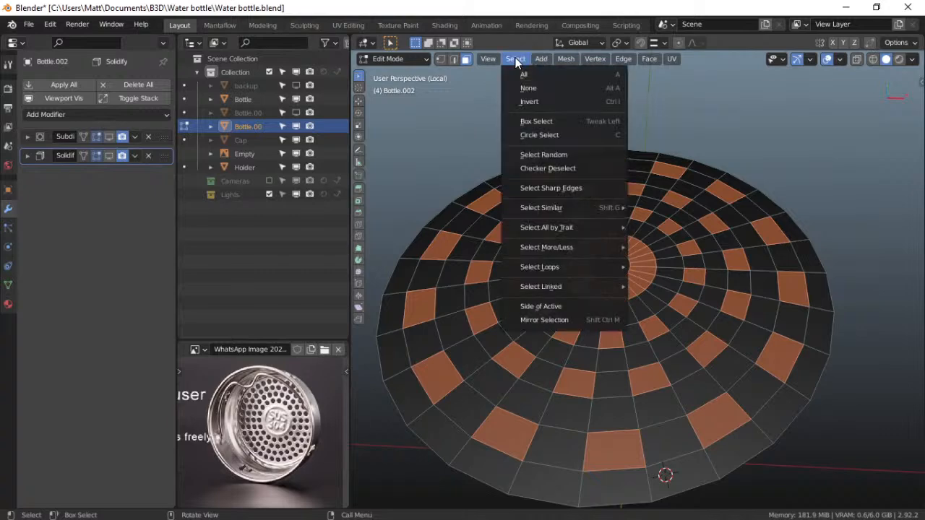
{"action": "left_click", "coordinate": [550, 164]}
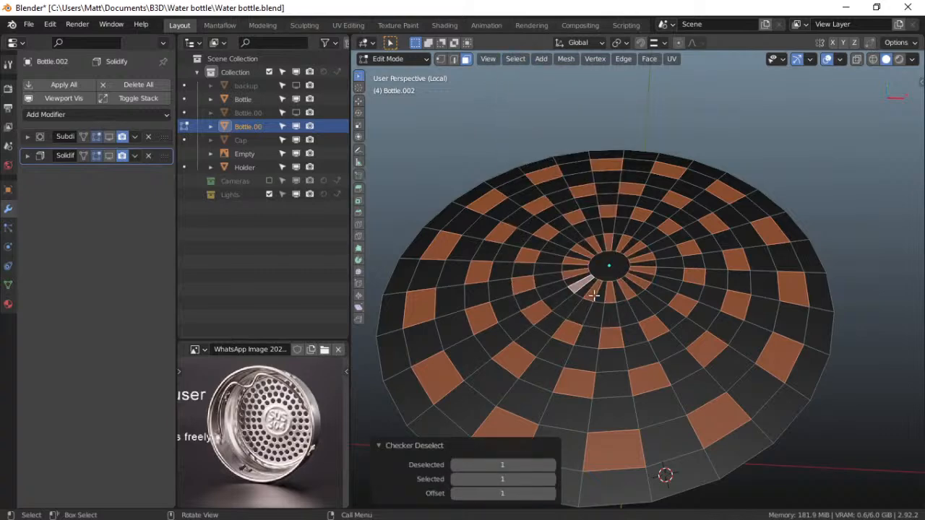
{"action": "left_click", "coordinate": [550, 493]}
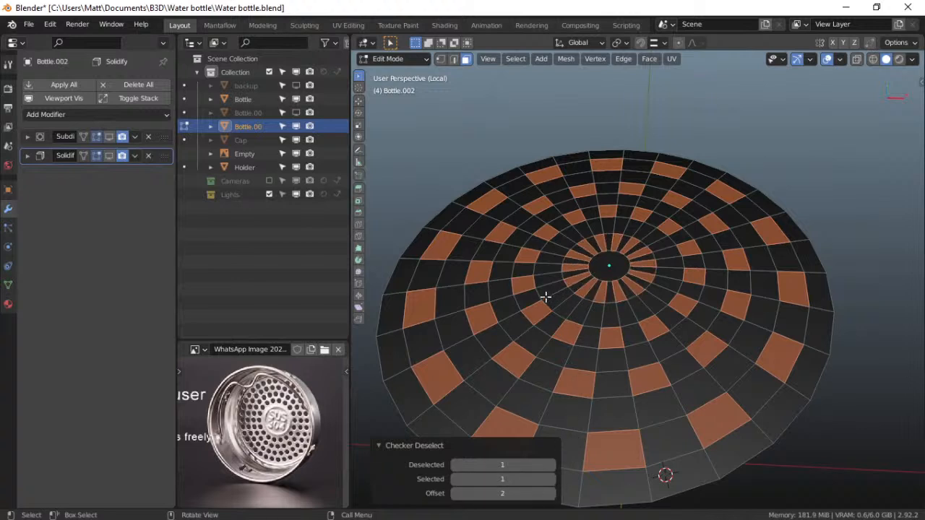
Try LoopTools Circle on the selected checkered faces and undo it
{"action": "right_click", "coordinate": [647, 116]}
{"action": "mouse_move", "coordinate": [646, 118]}
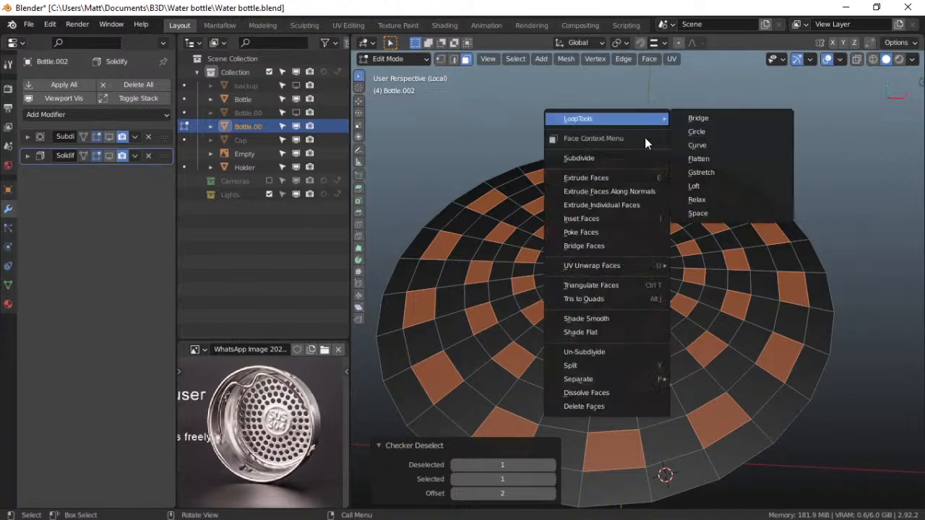
{"action": "left_click", "coordinate": [698, 132]}
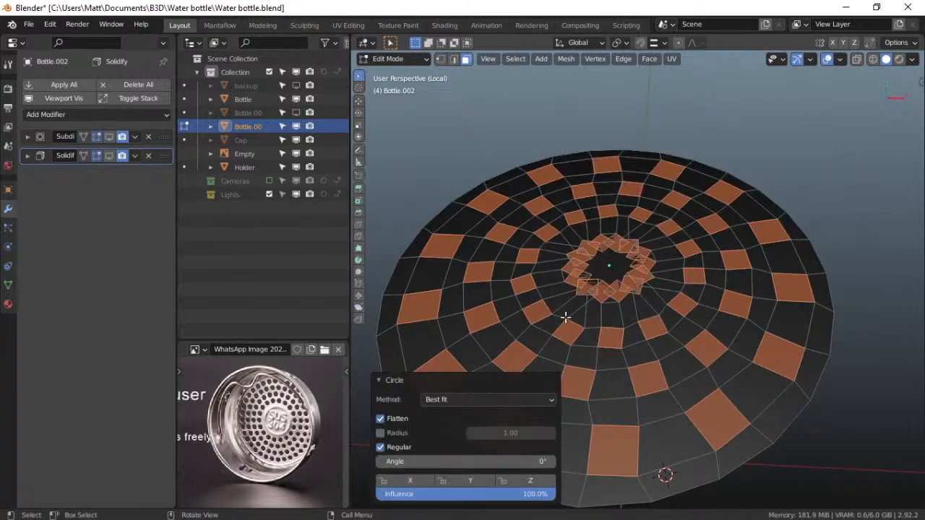
{"action": "key", "text": "s"}
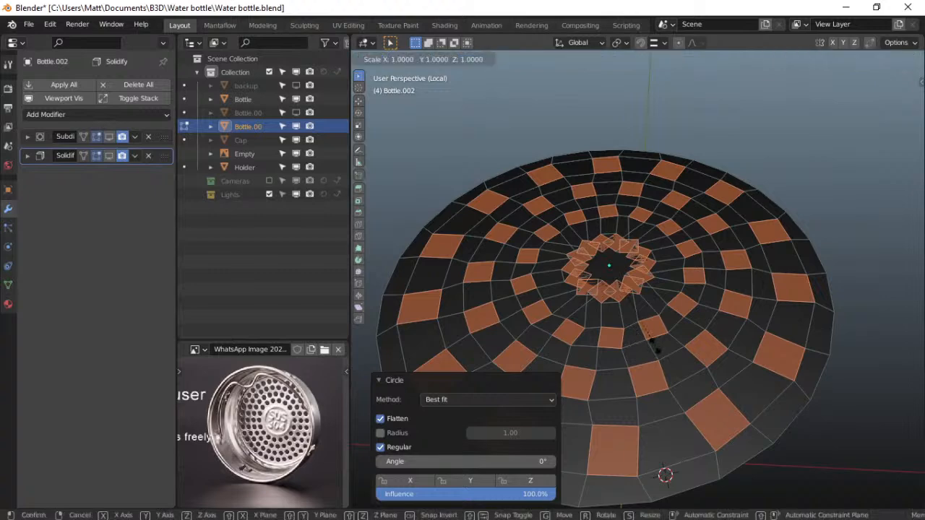
{"action": "right_click", "coordinate": [652, 343]}
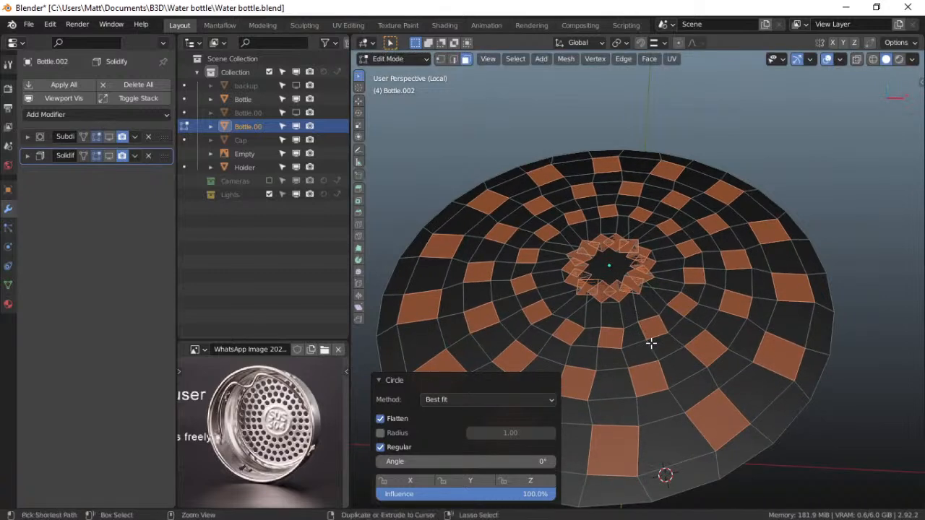
{"action": "key", "text": "ctrl+z"}
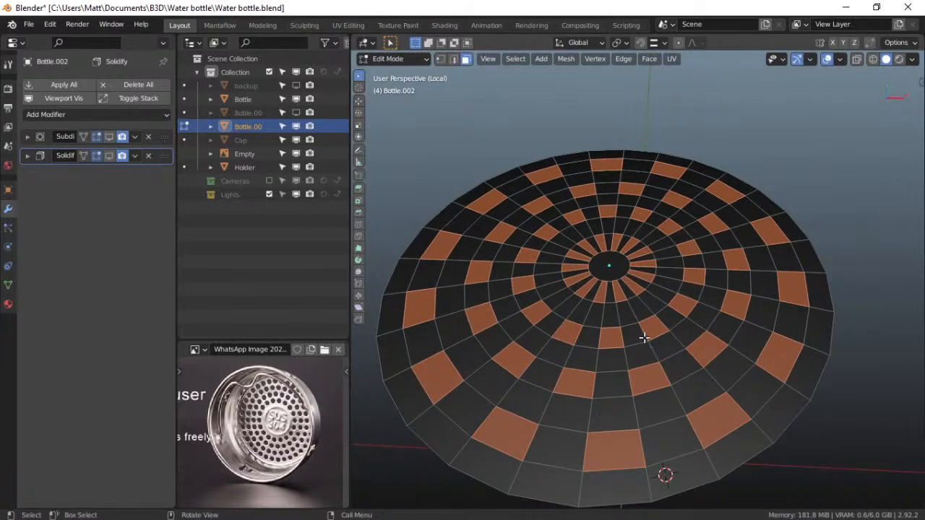
Delete the selected alternating faces to open the holes in the disc
{"action": "middle_click_drag", "start_coordinate": [648, 349], "coordinate": [618, 363]}
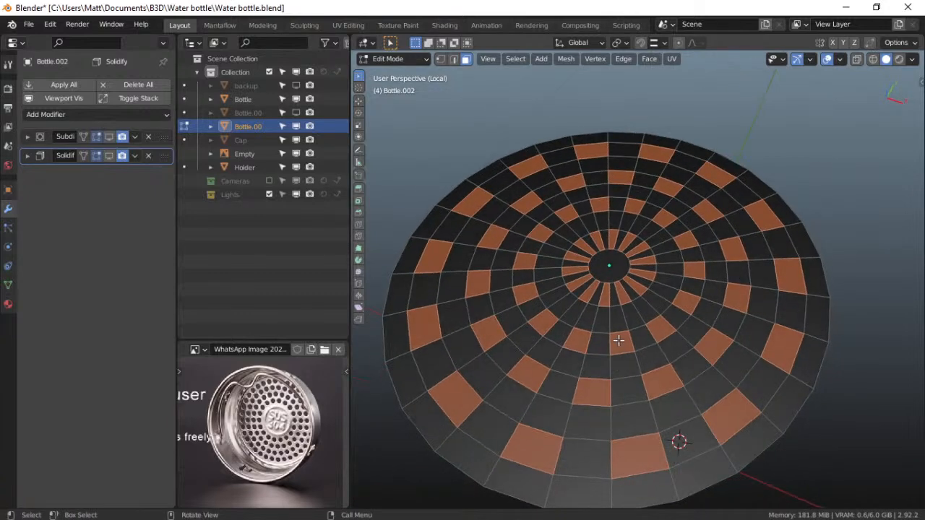
{"action": "key", "text": "x"}
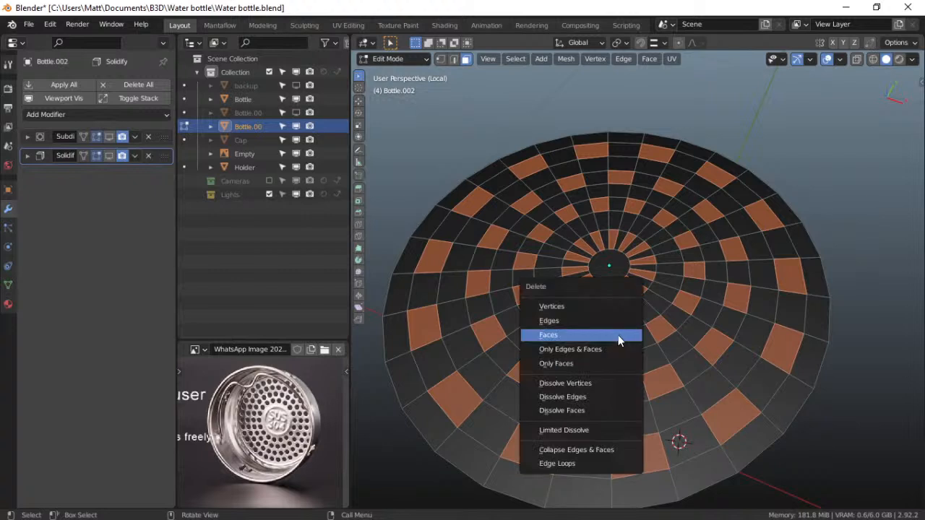
{"action": "left_click", "coordinate": [609, 338]}
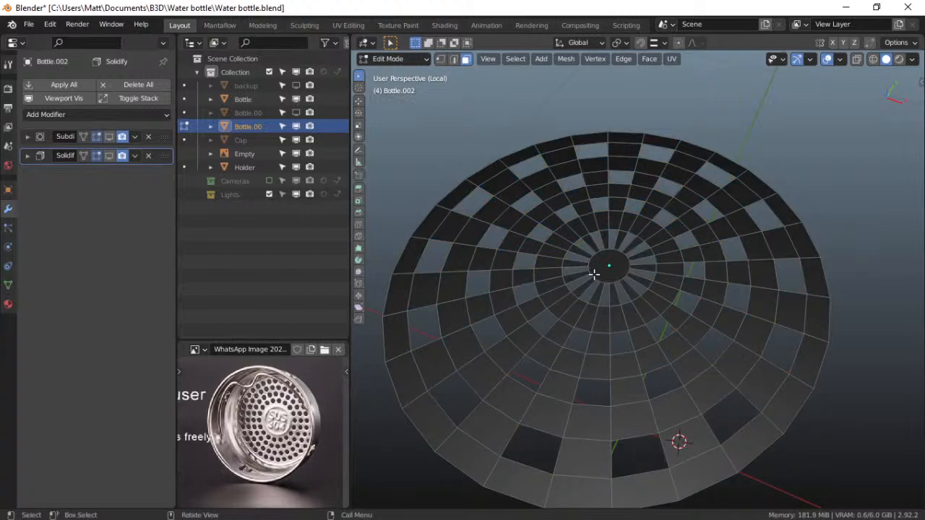
Select the disc's round centre face and scale it up uniformly by 1.75
{"action": "left_click", "coordinate": [453, 59]}
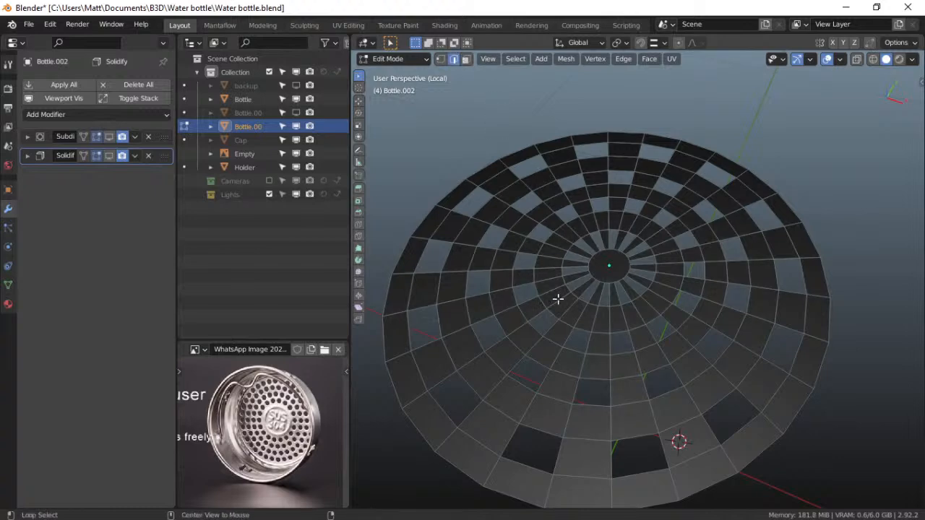
{"action": "left_click", "coordinate": [590, 274], "text": "alt"}
{"action": "scroll", "coordinate": [591, 268], "scroll_direction": "up", "scroll_amount": 3}
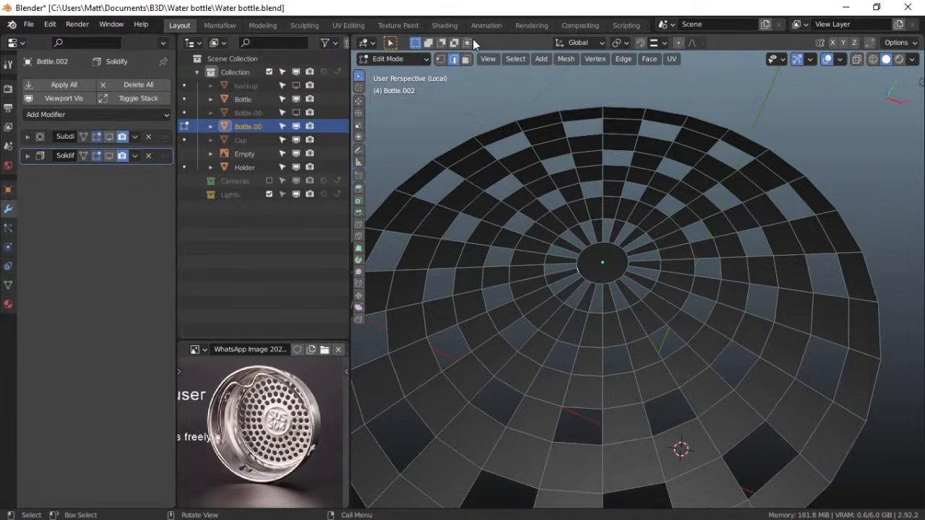
{"action": "left_click", "coordinate": [466, 58]}
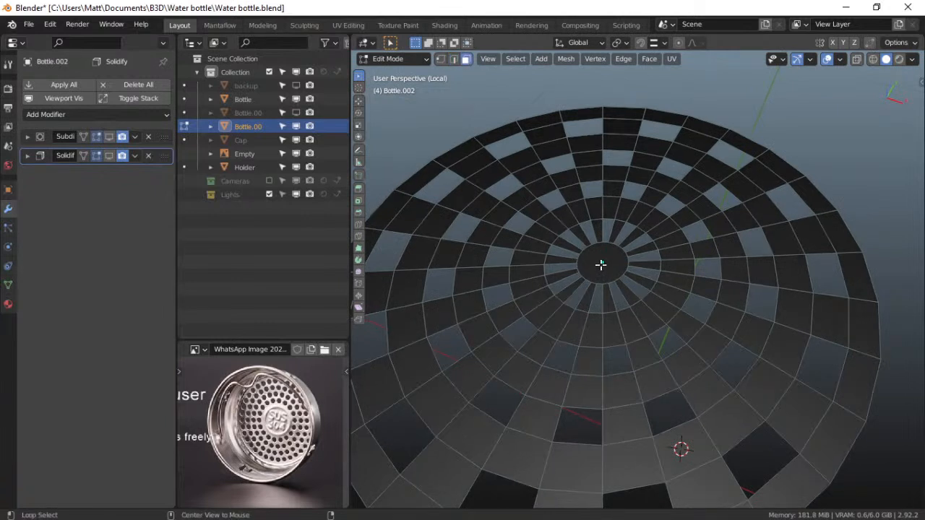
{"action": "left_click", "coordinate": [601, 265]}
{"action": "key", "text": "s"}
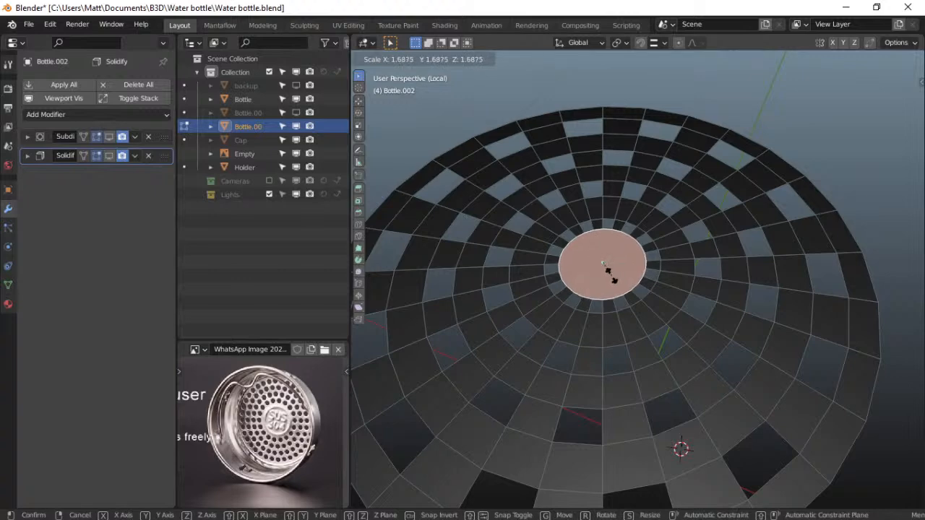
{"action": "left_click", "coordinate": [615, 277]}
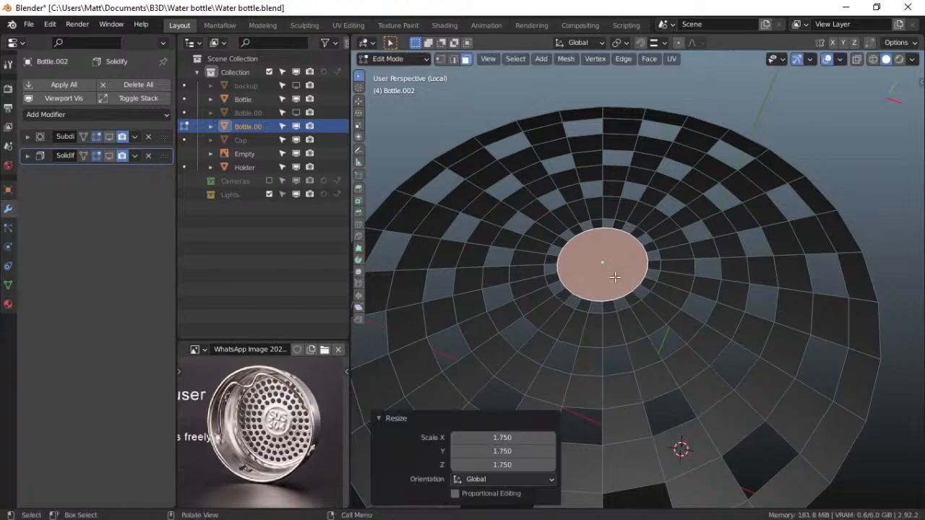
Turn on the viewport display of the disc's Subdivision modifier and switch to Object Mode to check the rounded holes
{"action": "scroll", "coordinate": [514, 278], "scroll_direction": "down", "scroll_amount": 4}
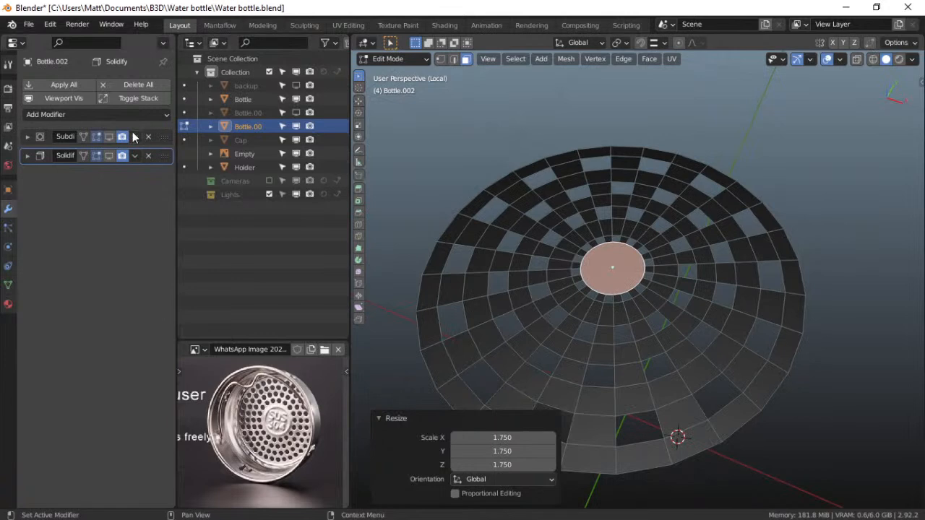
{"action": "left_click", "coordinate": [110, 137]}
{"action": "key", "text": "ctrl+Tab"}
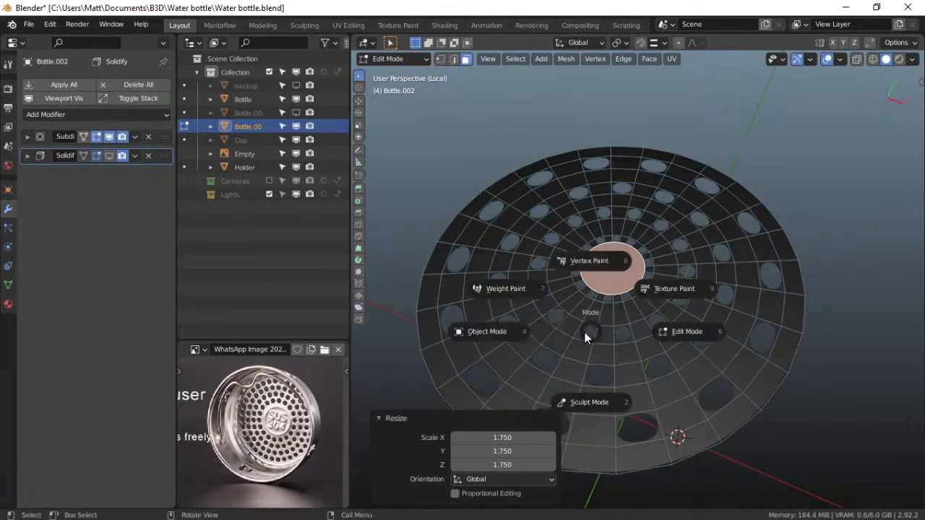
{"action": "left_click", "coordinate": [508, 331]}
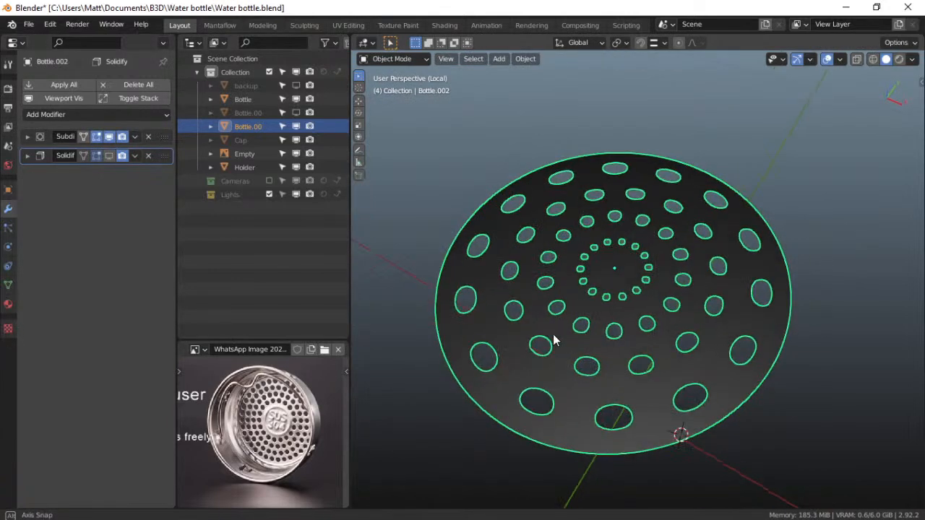
{"action": "middle_click_drag", "start_coordinate": [568, 354], "coordinate": [598, 360]}
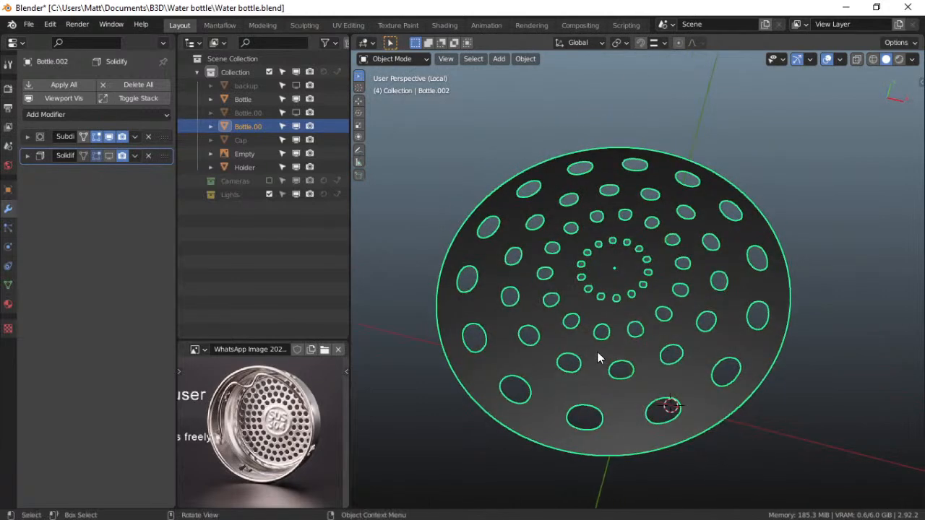
Turn on the viewport display of the Solidify modifier and set its thickness to 0.03 cm, checking the disc's edge in front view
{"action": "left_click", "coordinate": [110, 156]}
{"action": "middle_click_drag", "start_coordinate": [701, 343], "coordinate": [703, 290]}
{"action": "scroll", "coordinate": [616, 337], "scroll_direction": "up", "scroll_amount": 2}
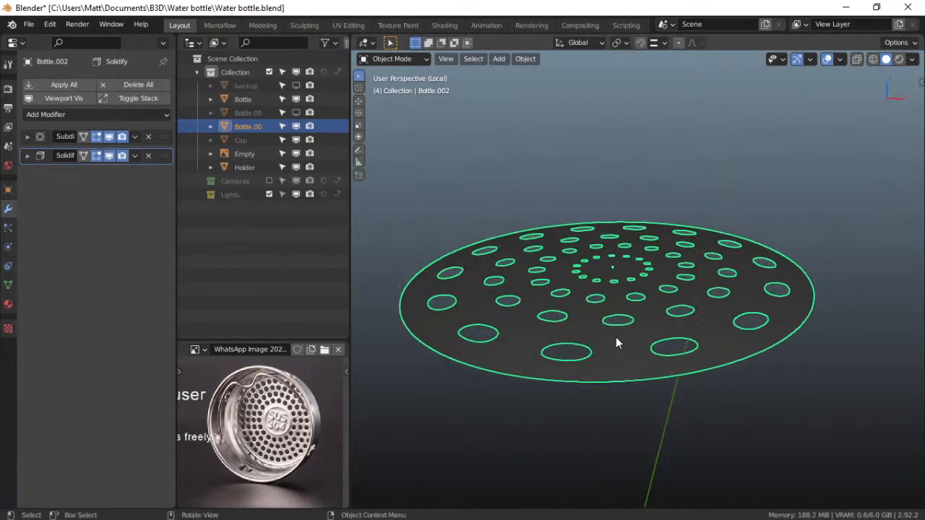
{"action": "key", "text": "grave"}
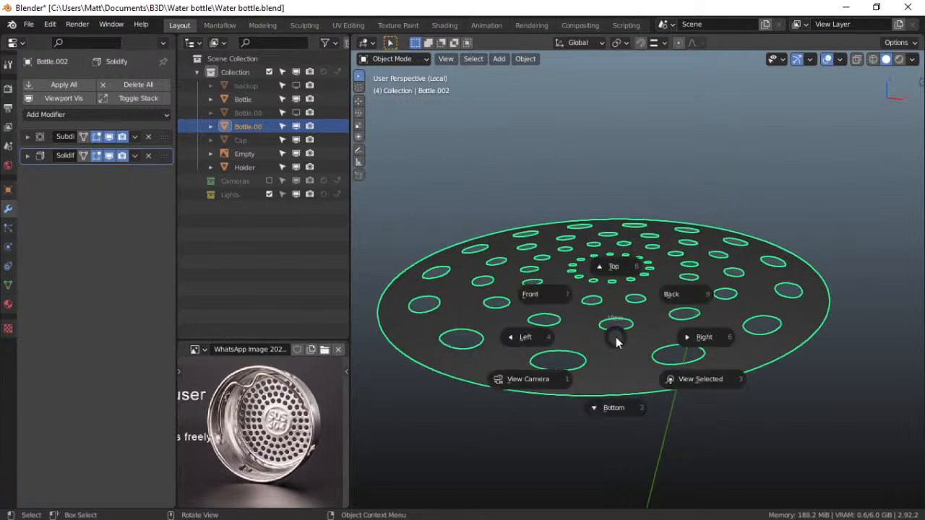
{"action": "left_click", "coordinate": [566, 300]}
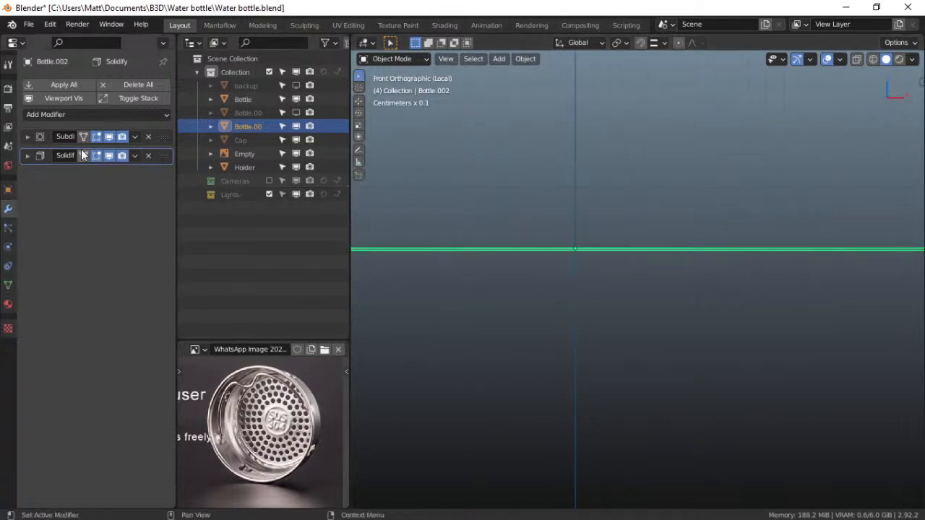
{"action": "left_click", "coordinate": [28, 157]}
{"action": "left_click_drag", "start_coordinate": [115, 191], "coordinate": [90, 192]}
{"action": "left_click", "coordinate": [115, 192]}
{"action": "left_click", "coordinate": [99, 192]}
{"action": "key", "text": "BackSpace"}
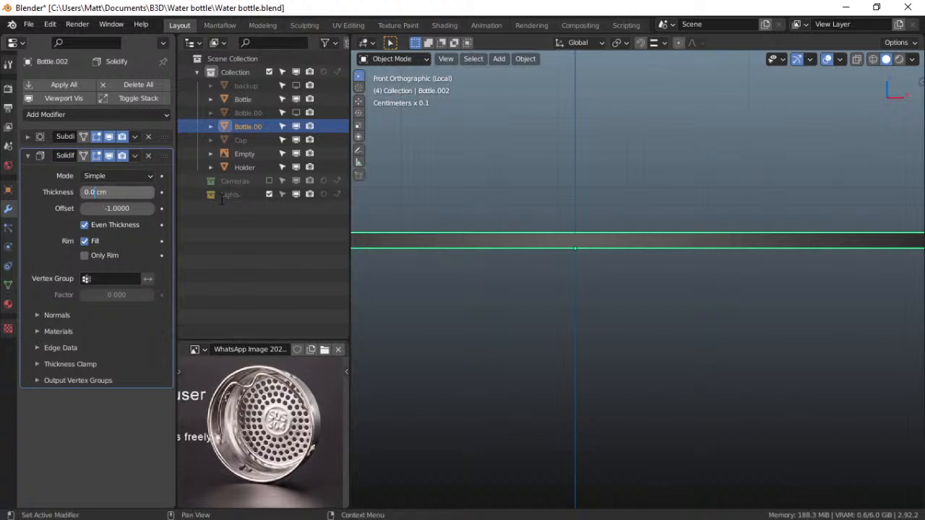
{"action": "type", "text": "3"}
{"action": "key", "text": "Return"}
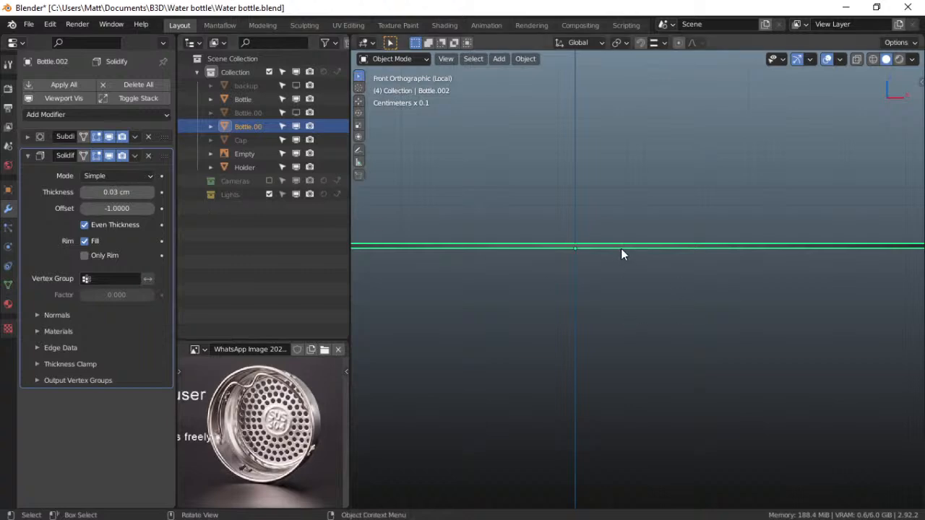
Move the Solidify modifier above the Subdivision modifier in the stack and return the disc to Edit Mode
{"action": "left_click_drag", "start_coordinate": [162, 159], "coordinate": [162, 129]}
{"action": "middle_click_drag", "start_coordinate": [448, 238], "coordinate": [537, 375]}
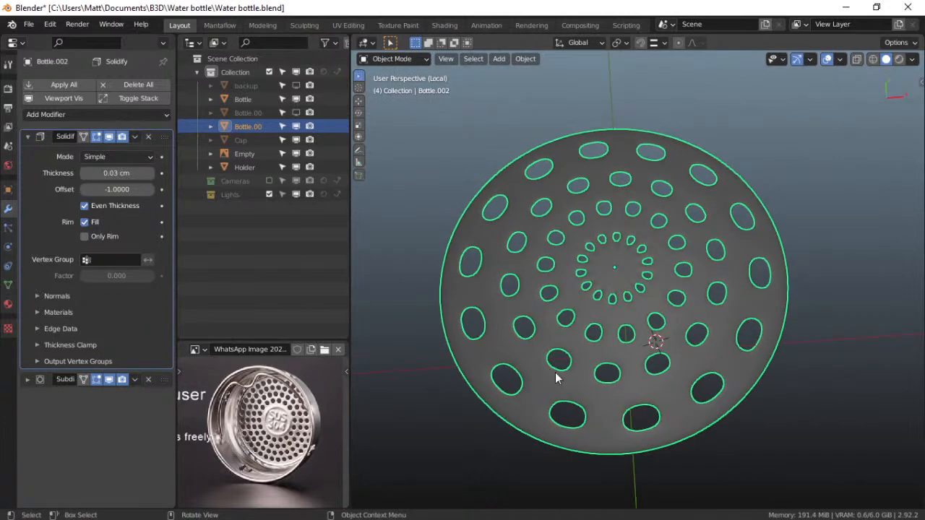
{"action": "scroll", "coordinate": [555, 372], "scroll_direction": "up", "scroll_amount": 1}
{"action": "key", "text": "Tab"}
{"action": "middle_click_drag", "start_coordinate": [617, 415], "coordinate": [595, 389]}
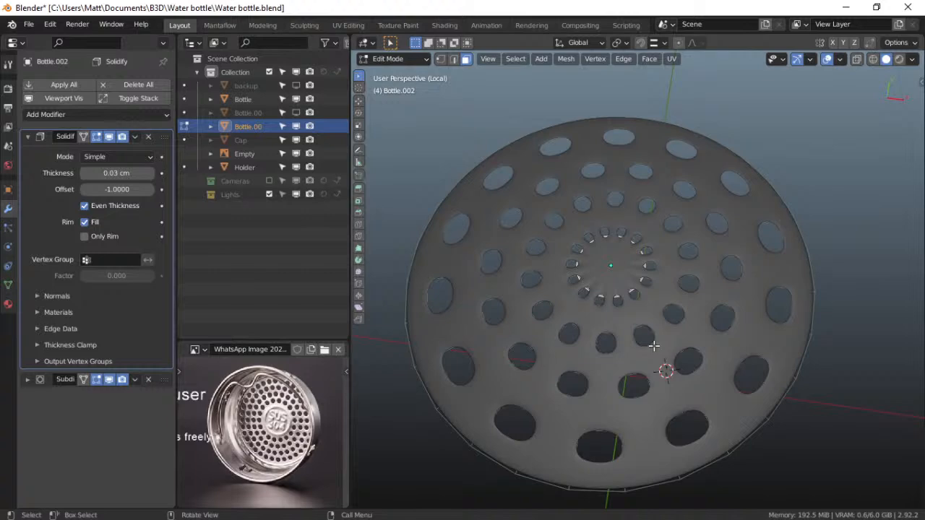
Turn off the viewport display of the disc's Solidify and Subdivision modifiers to expose the base mesh
{"action": "middle_click_drag", "start_coordinate": [594, 333], "coordinate": [555, 307]}
{"action": "scroll", "coordinate": [596, 312], "scroll_direction": "up", "scroll_amount": 3}
{"action": "scroll", "coordinate": [557, 307], "scroll_direction": "up", "scroll_amount": 2}
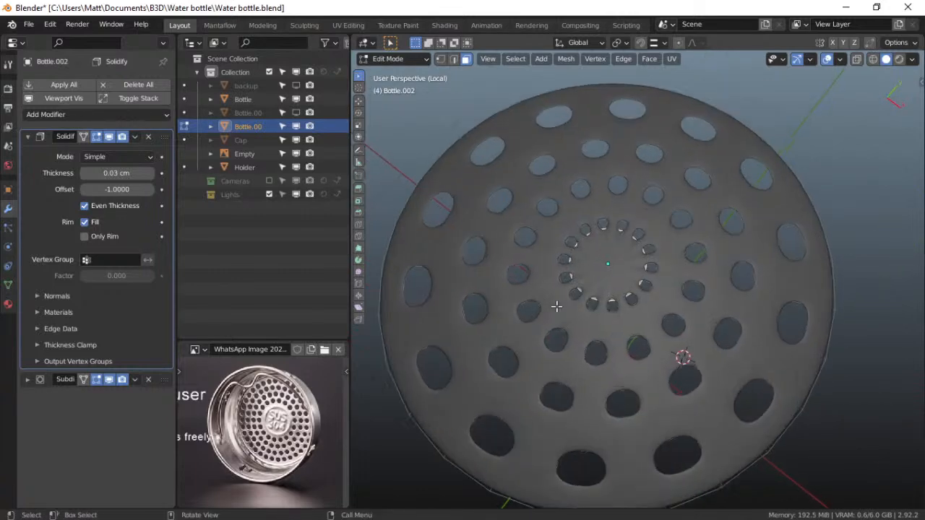
{"action": "left_click", "coordinate": [108, 137]}
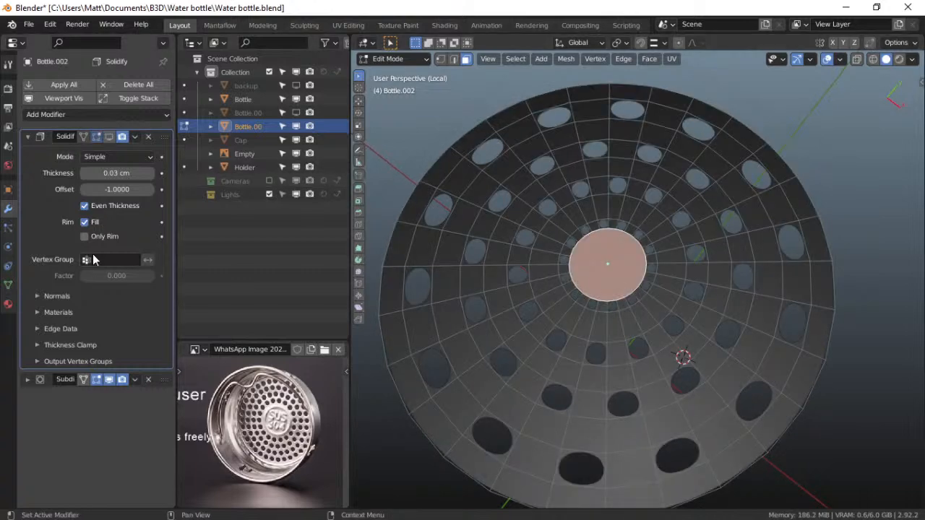
{"action": "left_click", "coordinate": [108, 138]}
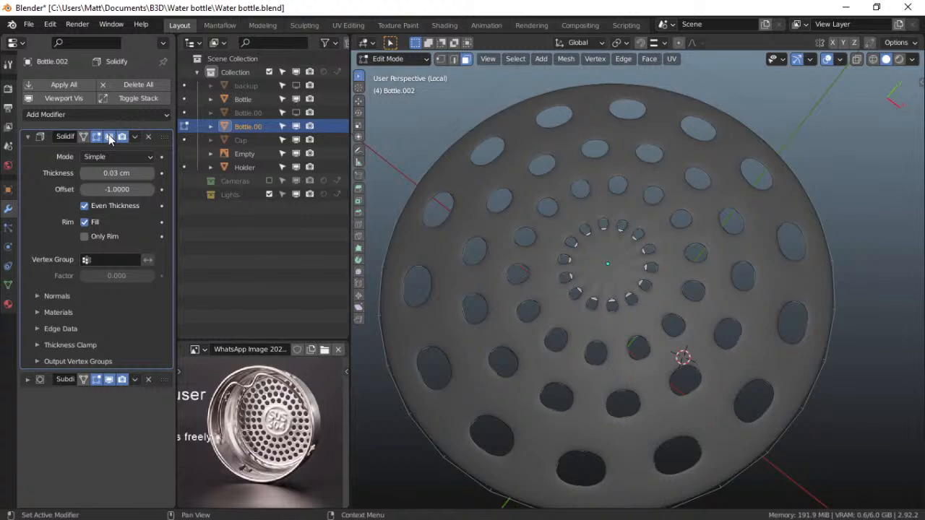
{"action": "left_click", "coordinate": [108, 137]}
{"action": "left_click", "coordinate": [108, 380]}
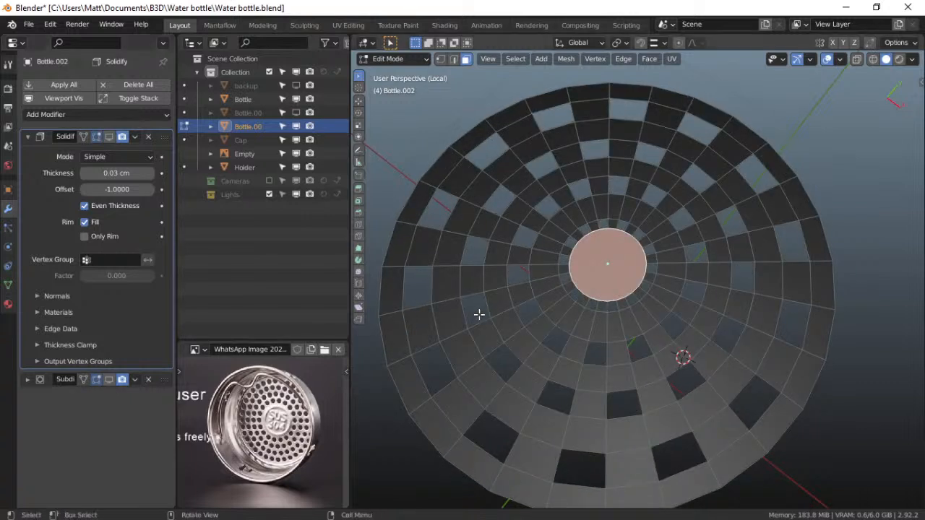
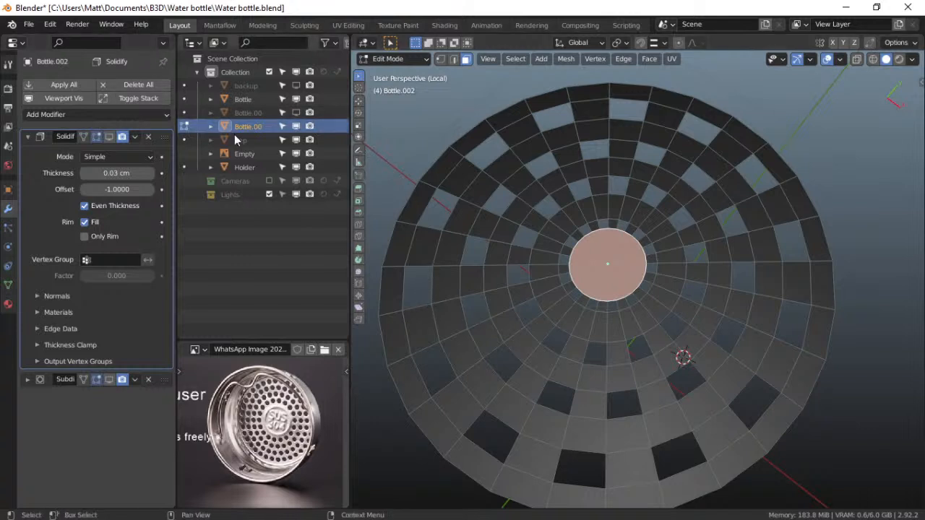
Try to scale up the ring of faces just outside the innermost holes of the disc
{"action": "left_click", "coordinate": [584, 303]}
{"action": "left_click", "coordinate": [572, 318], "text": "shift"}
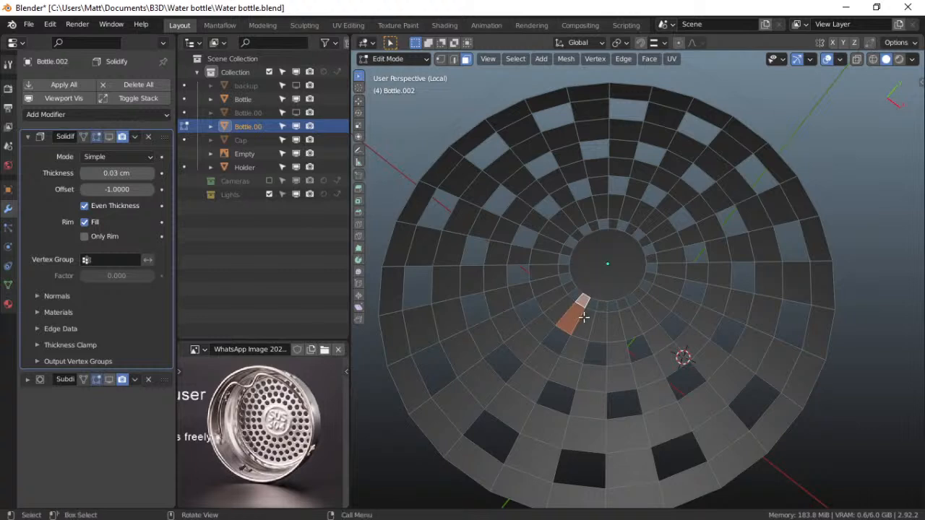
{"action": "left_click", "coordinate": [579, 324], "text": "alt"}
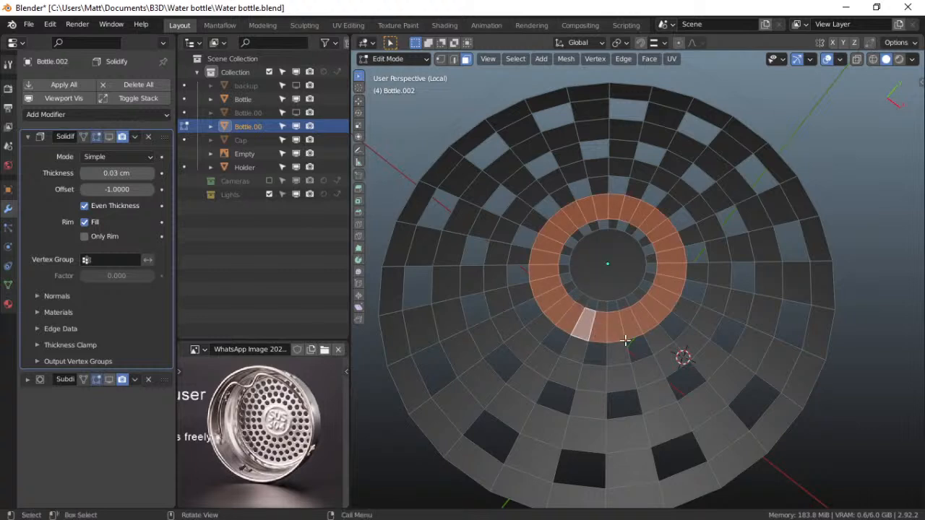
{"action": "key", "text": "s"}
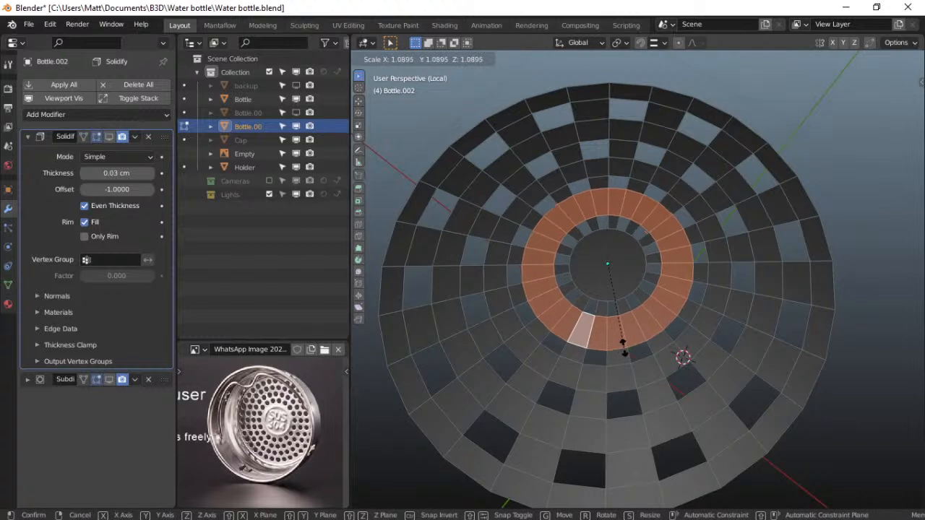
{"action": "right_click", "coordinate": [624, 347]}
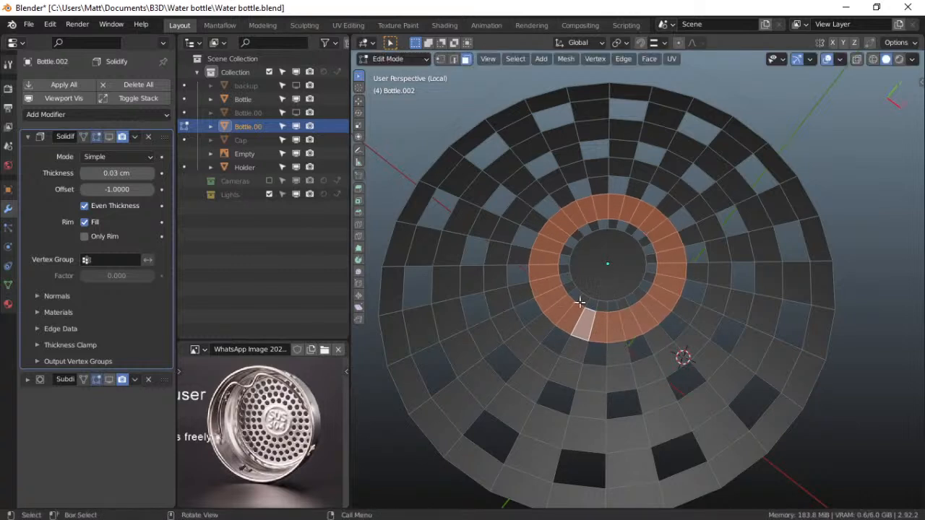
In edge selection mode, try to select the edge loops around the innermost holes, and select the whole mesh
{"action": "left_click", "coordinate": [454, 59]}
{"action": "left_click", "coordinate": [554, 241], "text": "alt"}
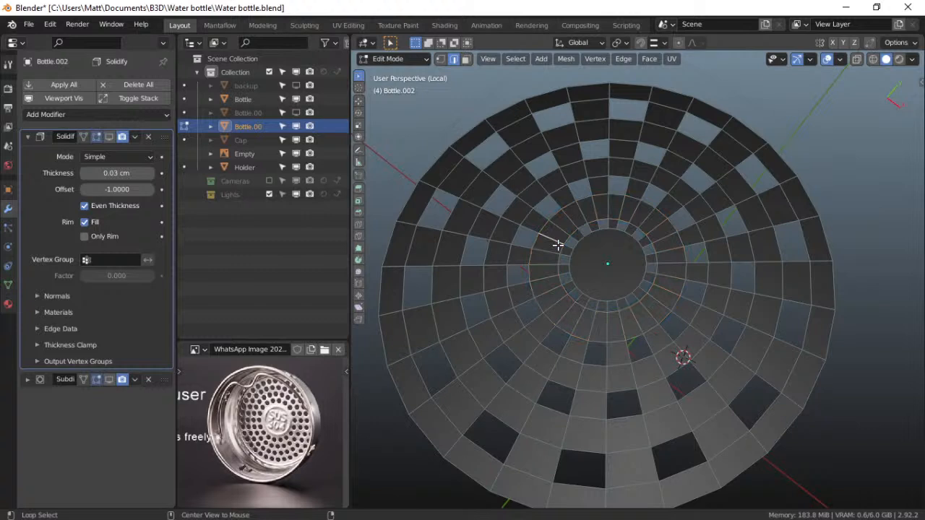
{"action": "left_click", "coordinate": [569, 240], "text": "alt"}
{"action": "left_click", "coordinate": [543, 227], "text": "alt"}
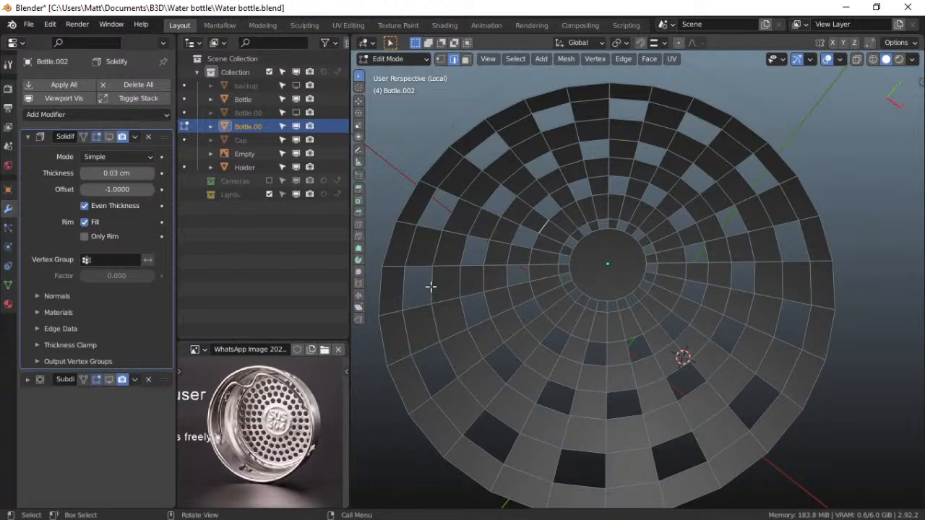
{"action": "key", "text": "a"}
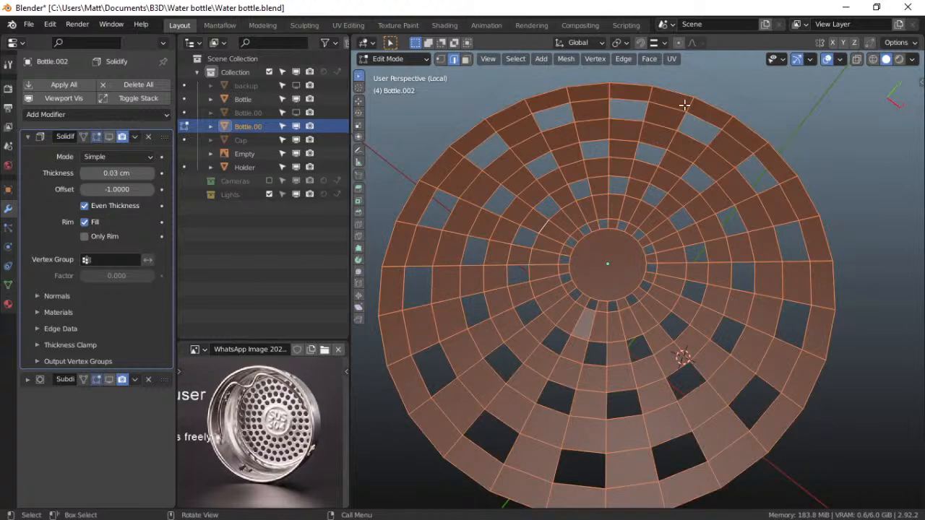
Undo the recent edits back to before the holes were deleted, with the hole faces and innermost ring selected
{"action": "key", "text": "ctrl+z"}
{"action": "key", "text": "ctrl+z"}
{"action": "key", "text": "ctrl+z"}
{"action": "key", "text": "ctrl+z"}
{"action": "key", "text": "ctrl+z"}
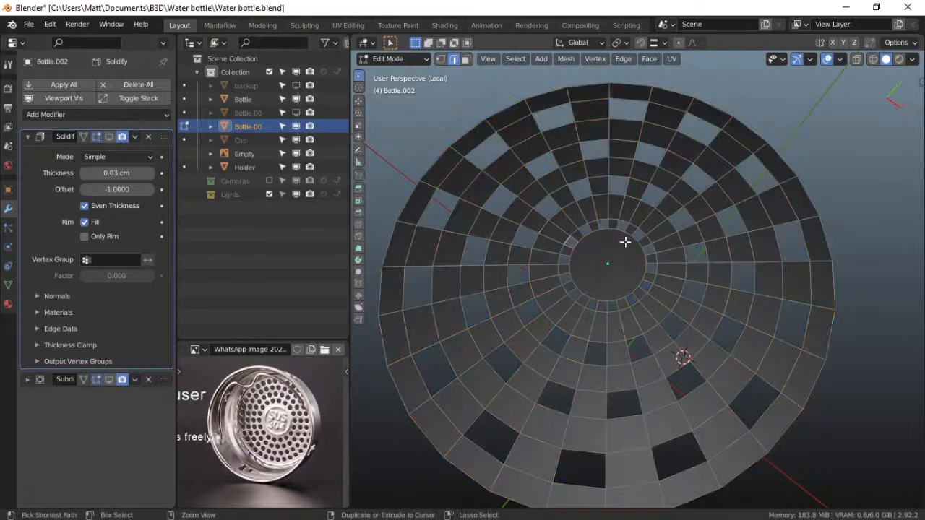
{"action": "key", "text": "ctrl+z"}
{"action": "key", "text": "ctrl+z"}
{"action": "key", "text": "ctrl+z"}
{"action": "key", "text": "ctrl+z"}
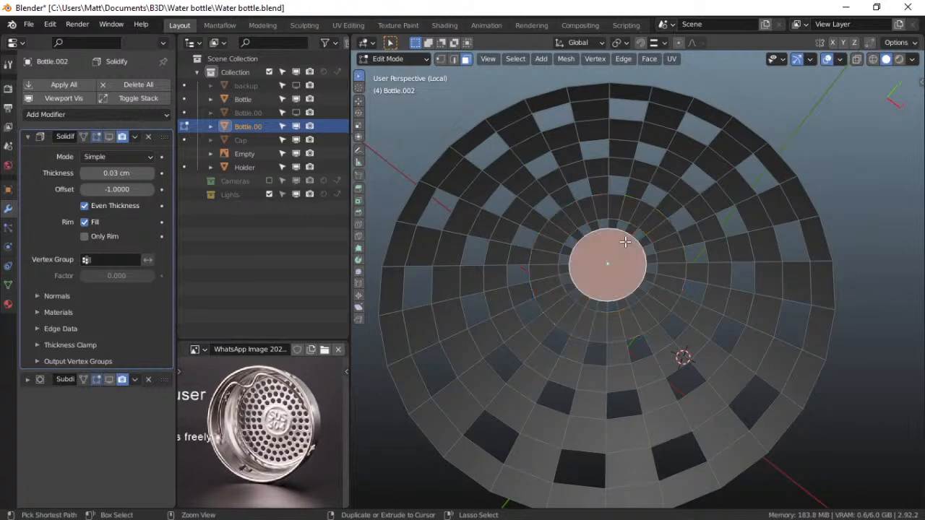
{"action": "key", "text": "ctrl+z"}
{"action": "key", "text": "ctrl+z"}
{"action": "key", "text": "ctrl+z"}
{"action": "key", "text": "ctrl+z"}
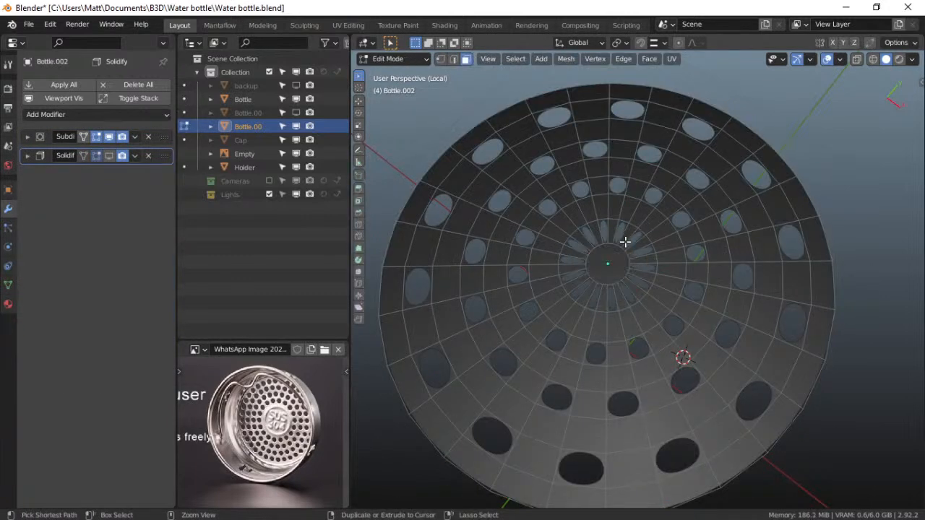
{"action": "key", "text": "2"}
{"action": "key", "text": "ctrl+z"}
{"action": "key", "text": "3"}
{"action": "key", "text": "ctrl+z"}
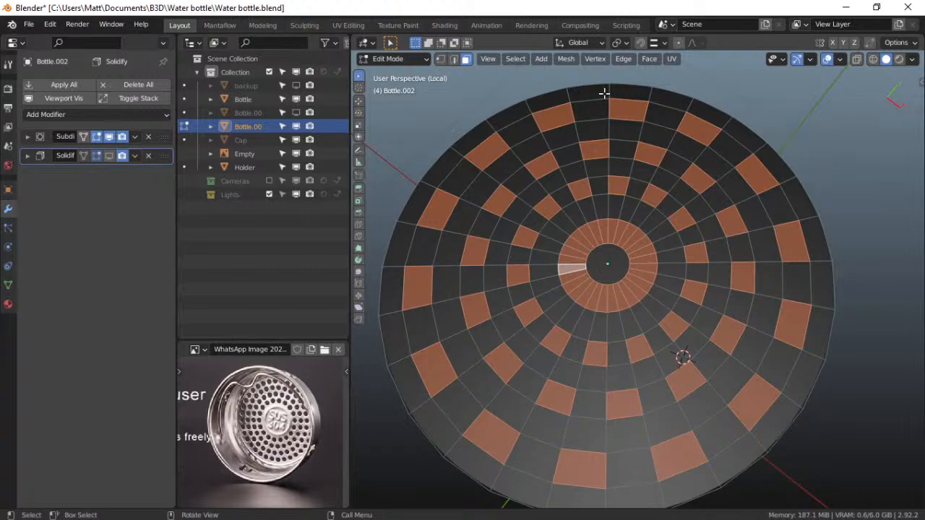
Try LoopTools Circle with a 0.09° angle on the selected hole faces and innermost ring, and undo it
{"action": "right_click", "coordinate": [645, 171]}
{"action": "mouse_move", "coordinate": [646, 172]}
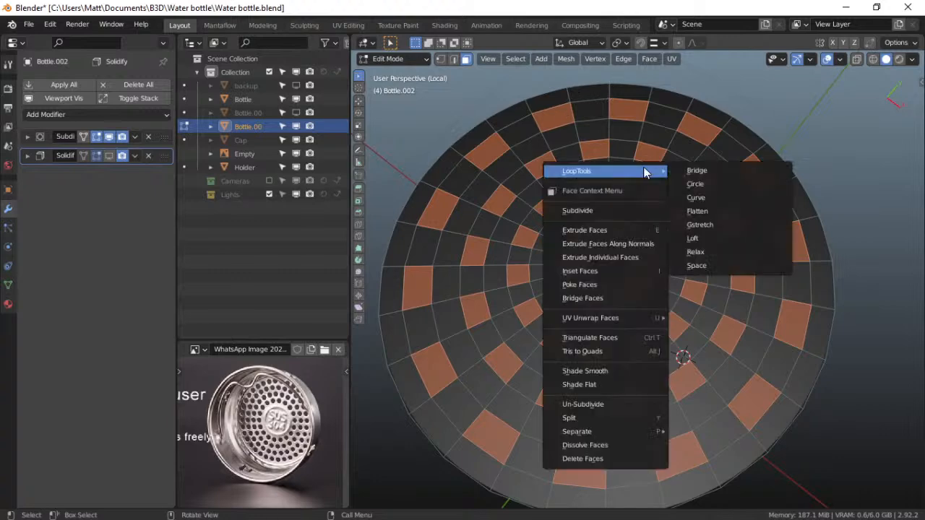
{"action": "left_click", "coordinate": [709, 185]}
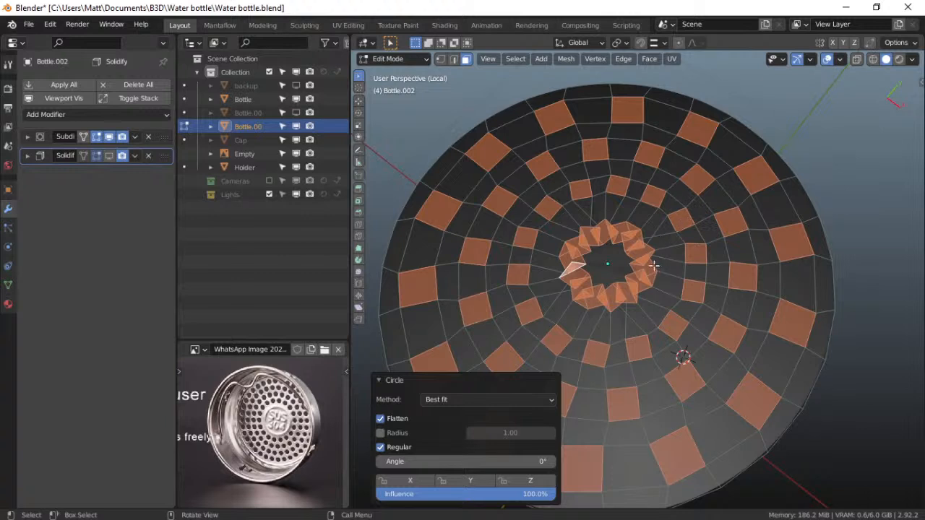
{"action": "mouse_move", "coordinate": [514, 462]}
{"action": "left_mouse_down"}
{"action": "mouse_move", "coordinate": [494, 461]}
{"action": "mouse_move", "coordinate": [516, 461]}
{"action": "left_mouse_up"}
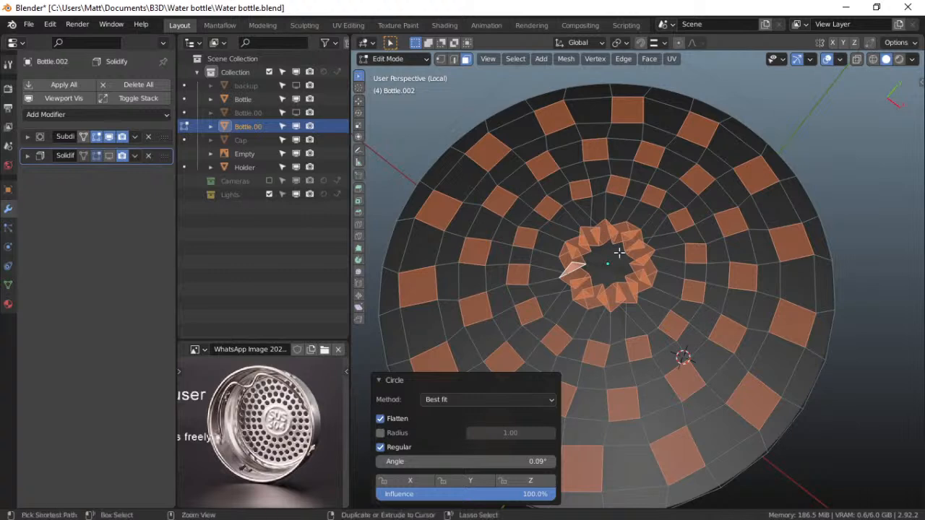
{"action": "key", "text": "ctrl+z"}
Try deleting the selected hole faces together with the innermost ring and filling the centre with a face
{"action": "key", "text": "x"}
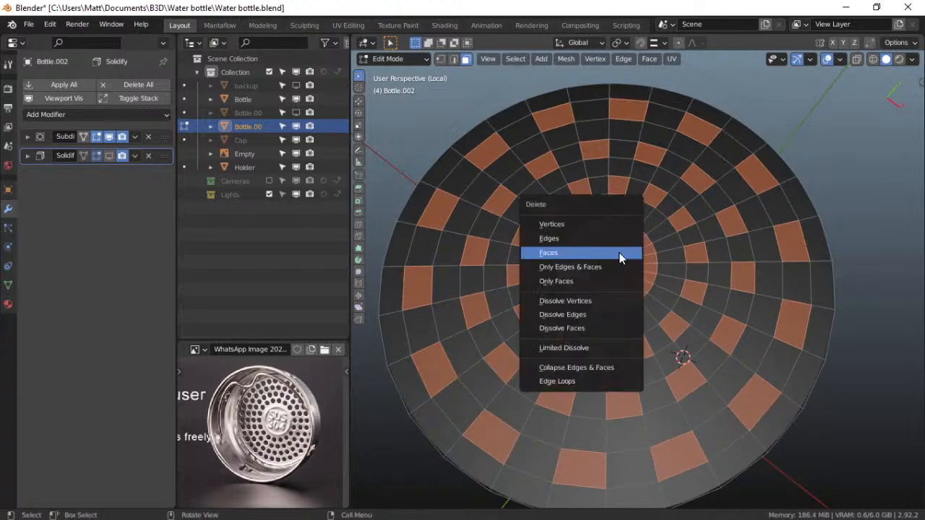
{"action": "left_click", "coordinate": [598, 256]}
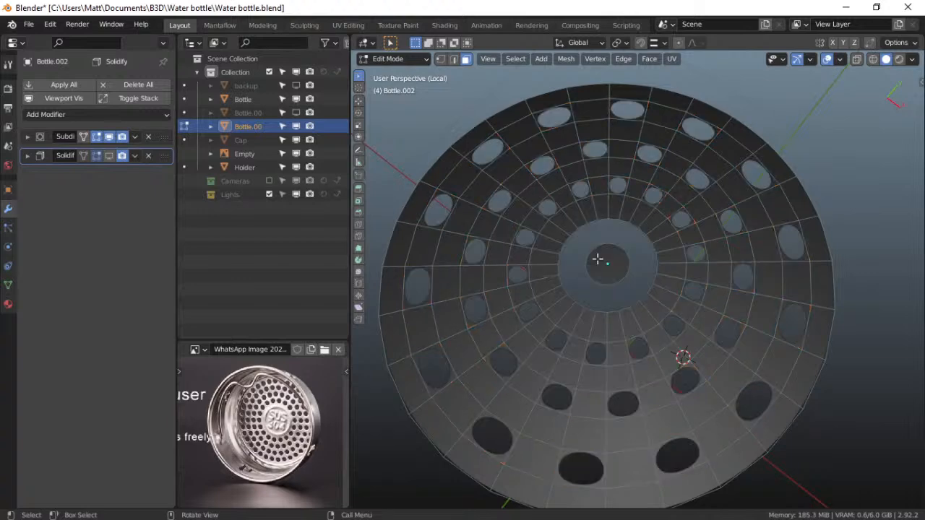
{"action": "key", "text": "f"}
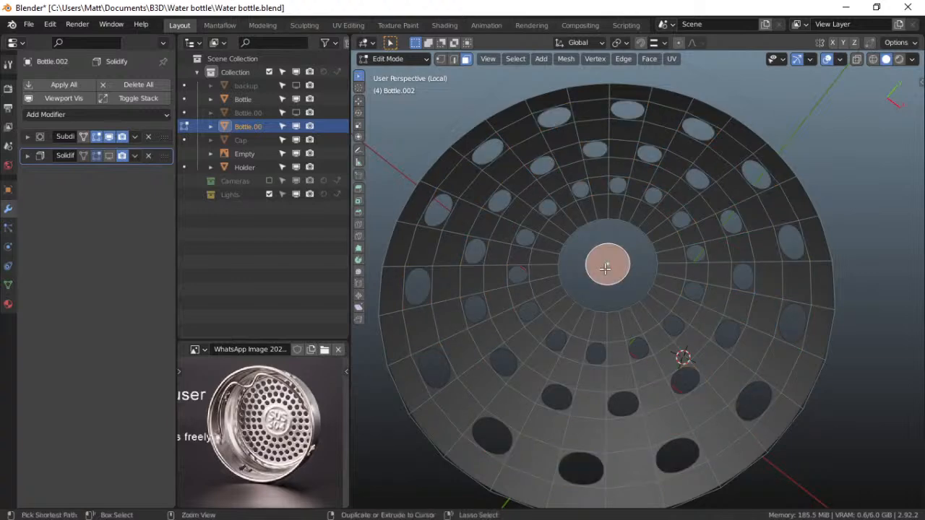
Undo the fill, the deletion and the innermost ring's selection, keeping only the three outer rings of hole faces selected
{"action": "key", "text": "ctrl+z"}
{"action": "key", "text": "ctrl+z"}
{"action": "key", "text": "ctrl+z"}
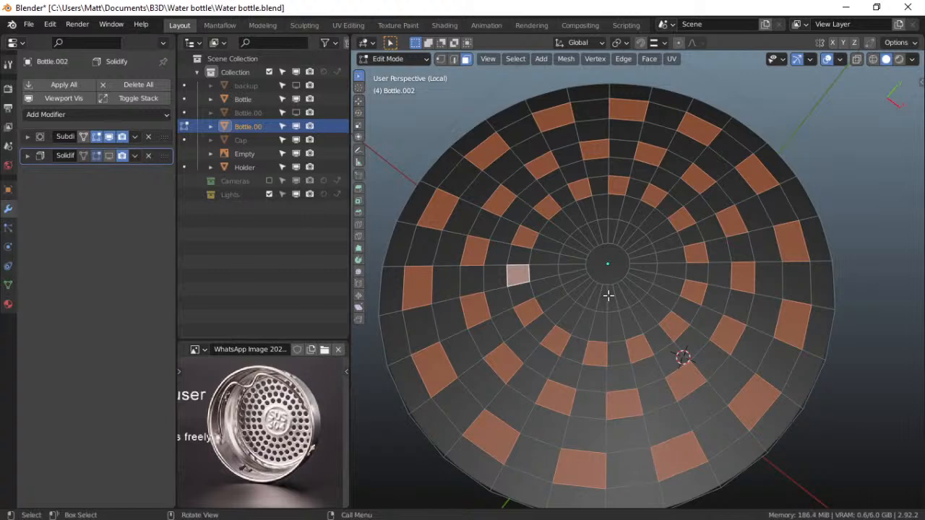
Try deleting the selected hole faces before applying LoopTools Circle, and undo back to the face selection
{"action": "key", "text": "x"}
{"action": "left_click", "coordinate": [593, 294]}
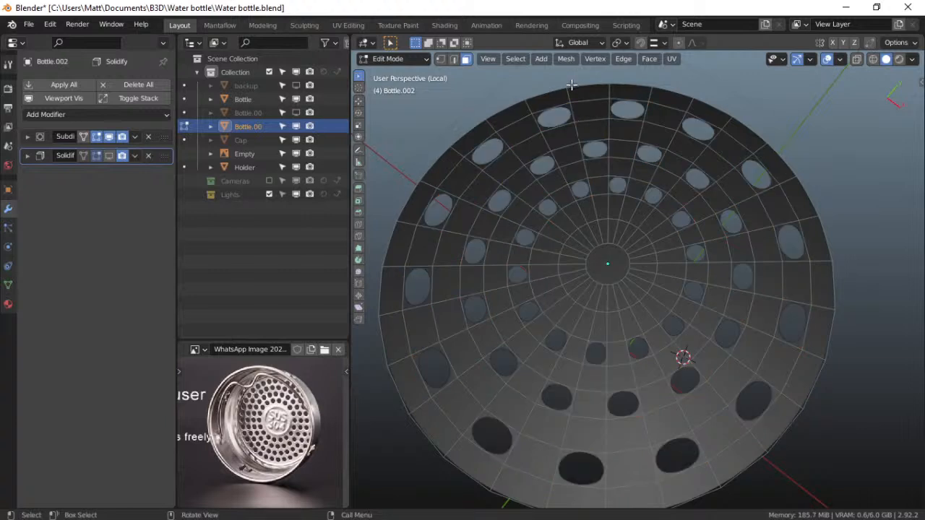
{"action": "right_click", "coordinate": [599, 111]}
{"action": "mouse_move", "coordinate": [599, 111]}
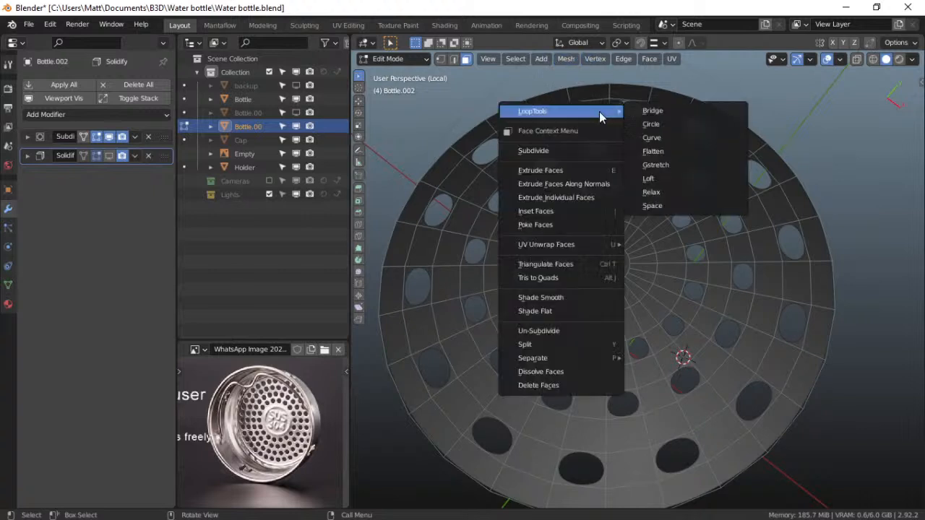
{"action": "left_click", "coordinate": [656, 124]}
{"action": "key", "text": "ctrl+z"}
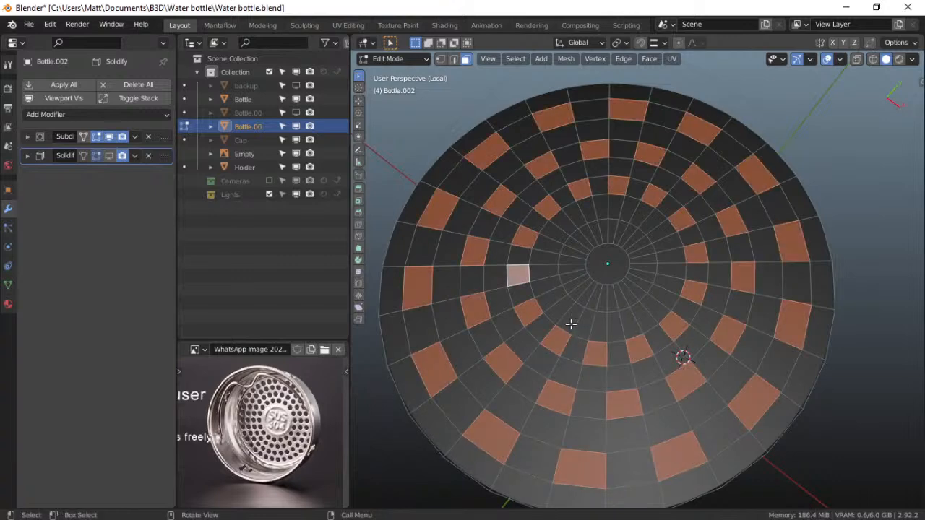
Hide the Subdivision modifier in the viewport and apply LoopTools Circle to the selected hole faces of the disc
{"action": "left_click", "coordinate": [109, 155]}
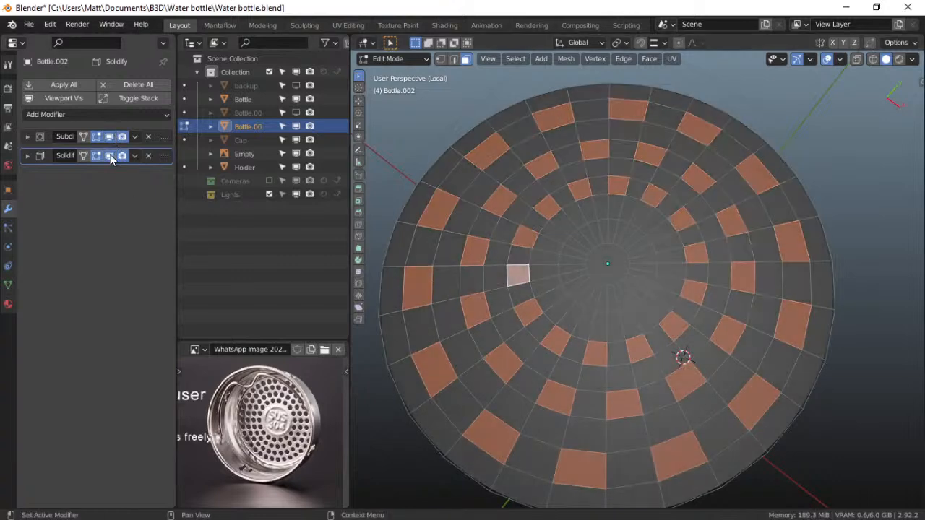
{"action": "left_click", "coordinate": [109, 136]}
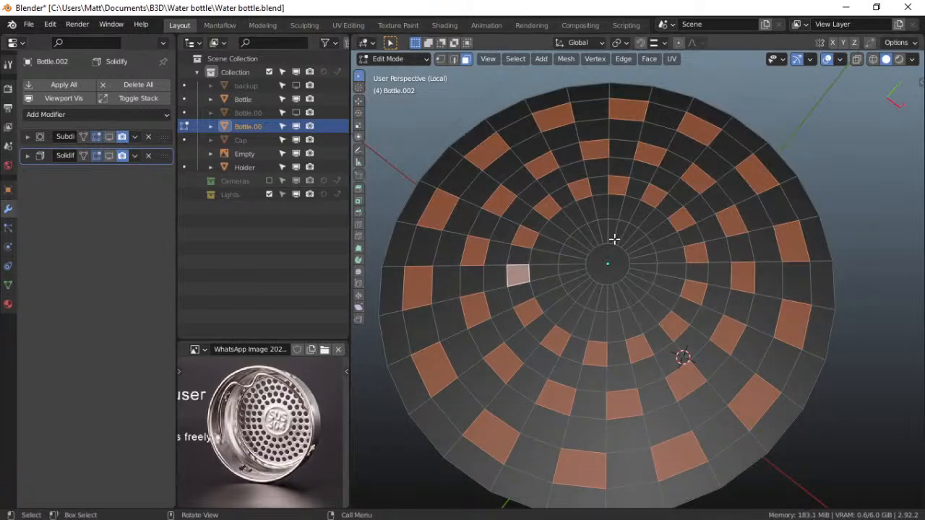
{"action": "key", "text": "x"}
{"action": "left_click", "coordinate": [611, 238]}
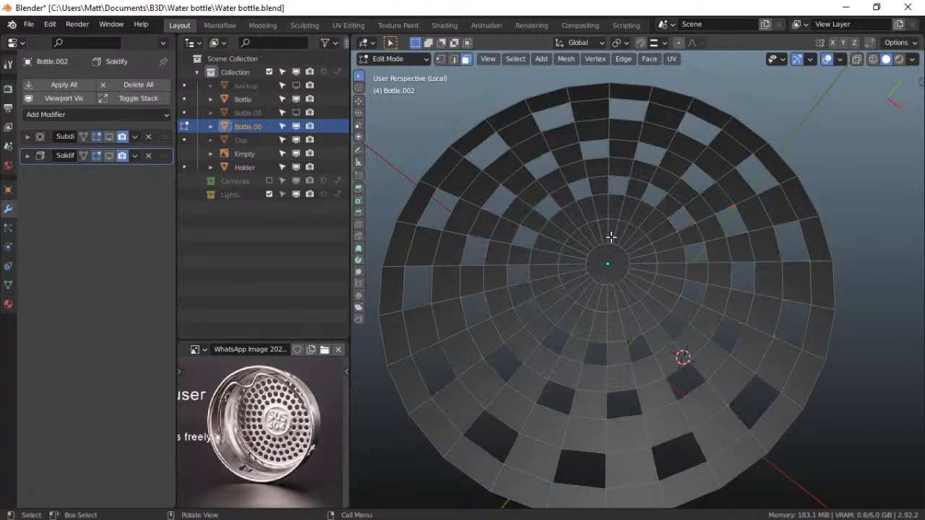
{"action": "key", "text": "ctrl+z"}
{"action": "right_click", "coordinate": [605, 152]}
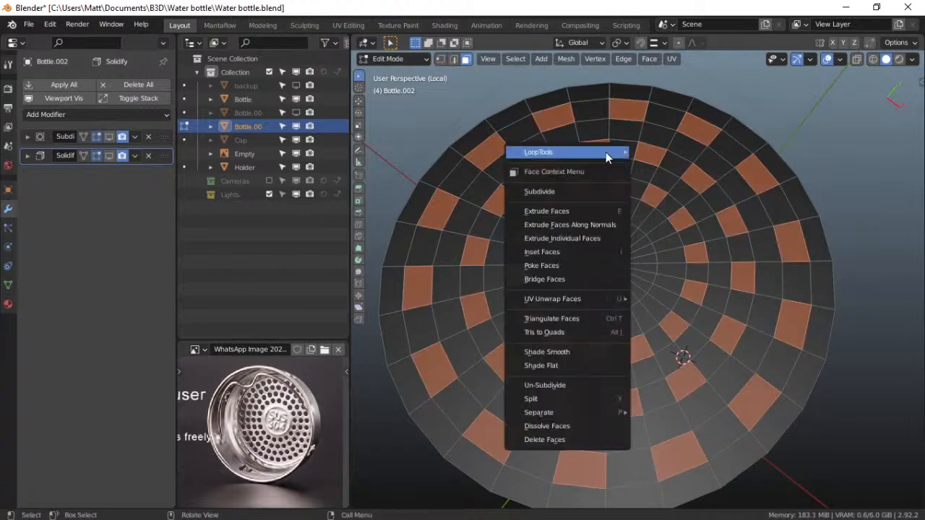
{"action": "mouse_move", "coordinate": [607, 152]}
{"action": "left_click", "coordinate": [687, 164]}
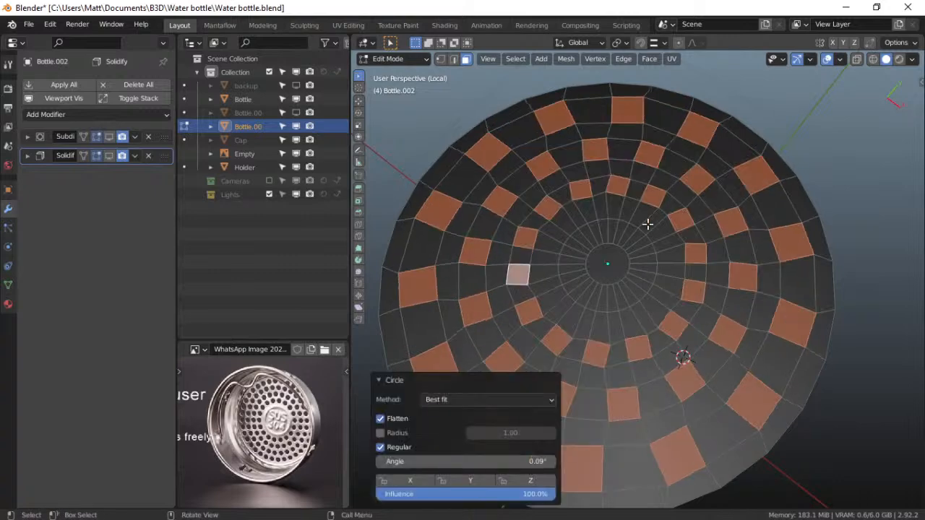
Delete the reshaped hole faces and turn the Subdivision modifier's viewport display back on
{"action": "key", "text": "x"}
{"action": "left_click", "coordinate": [496, 269]}
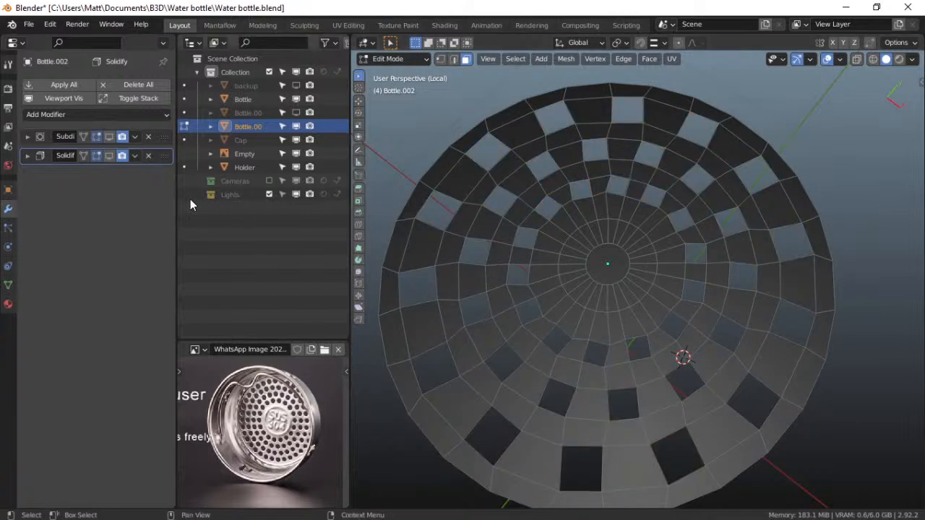
{"action": "left_click", "coordinate": [109, 136]}
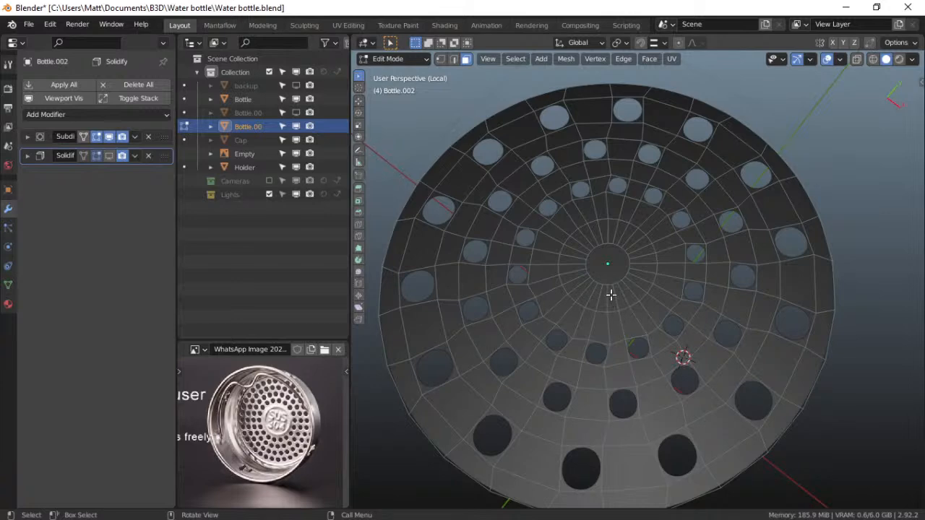
Enlarge the central face of the perforated disc by scaling it about 1.28 times twice in a row
{"action": "scroll", "coordinate": [611, 294], "scroll_direction": "up", "scroll_amount": 5}
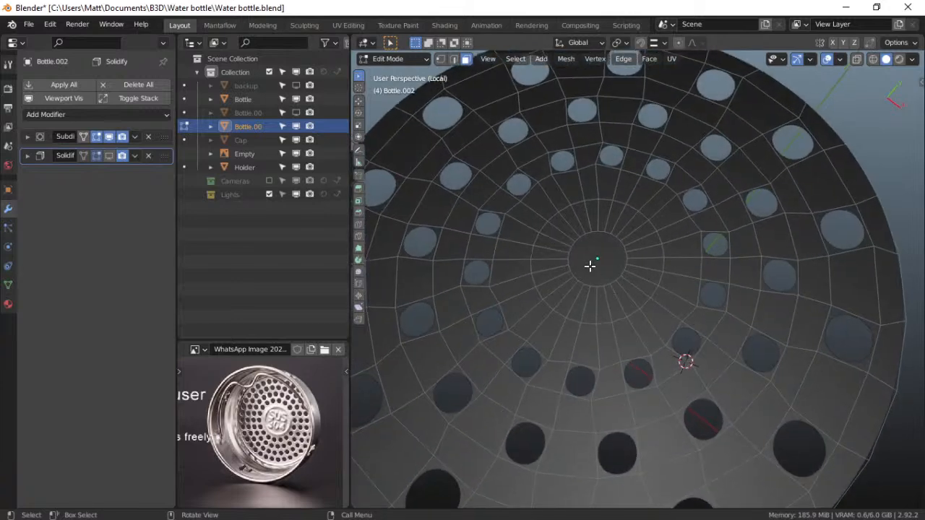
{"action": "left_click", "coordinate": [590, 266], "text": "alt"}
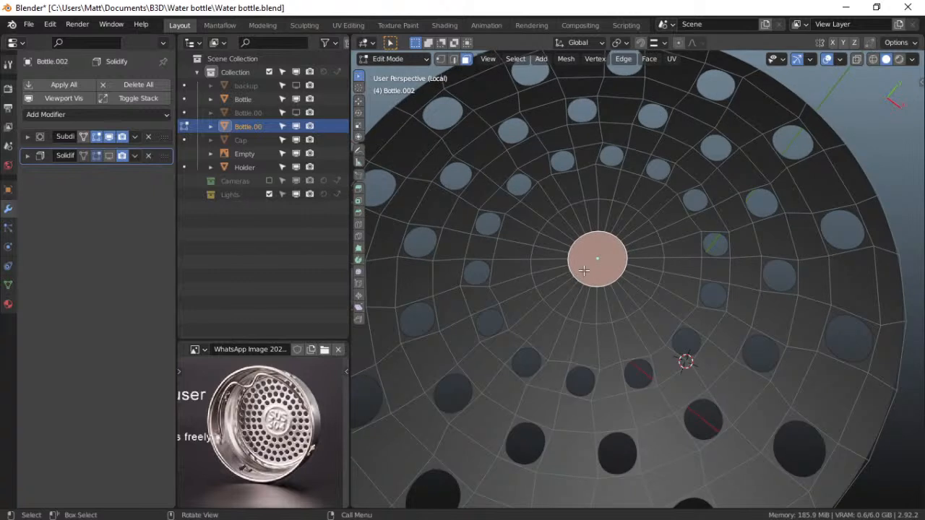
{"action": "key", "text": "s"}
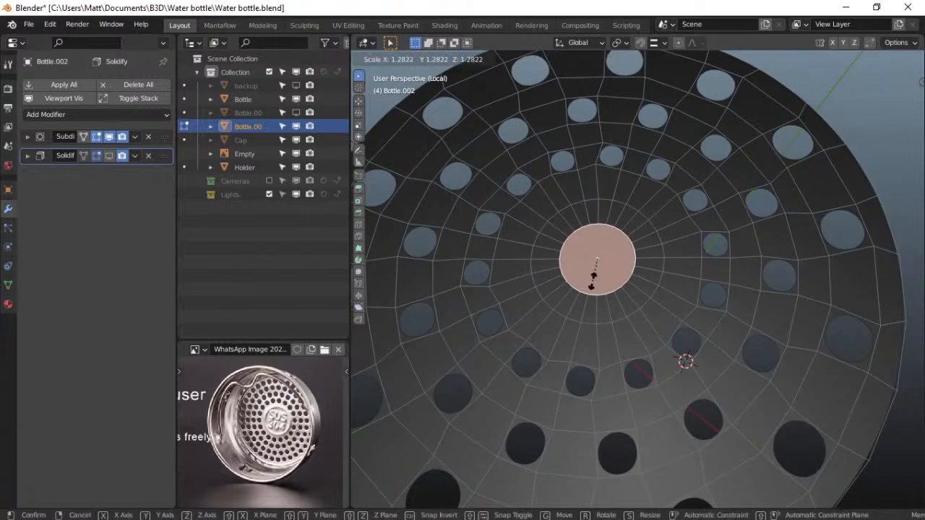
{"action": "left_click", "coordinate": [592, 280]}
{"action": "key", "text": "s"}
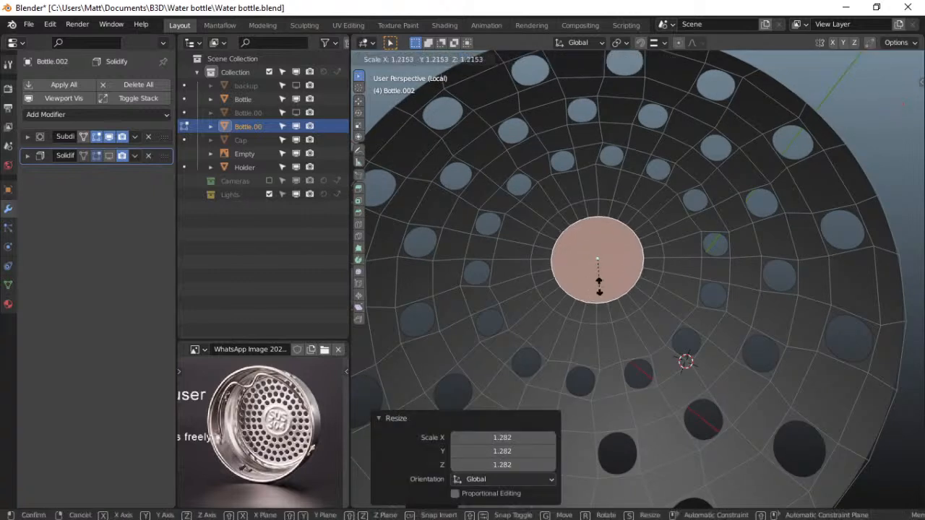
{"action": "left_click", "coordinate": [600, 285]}
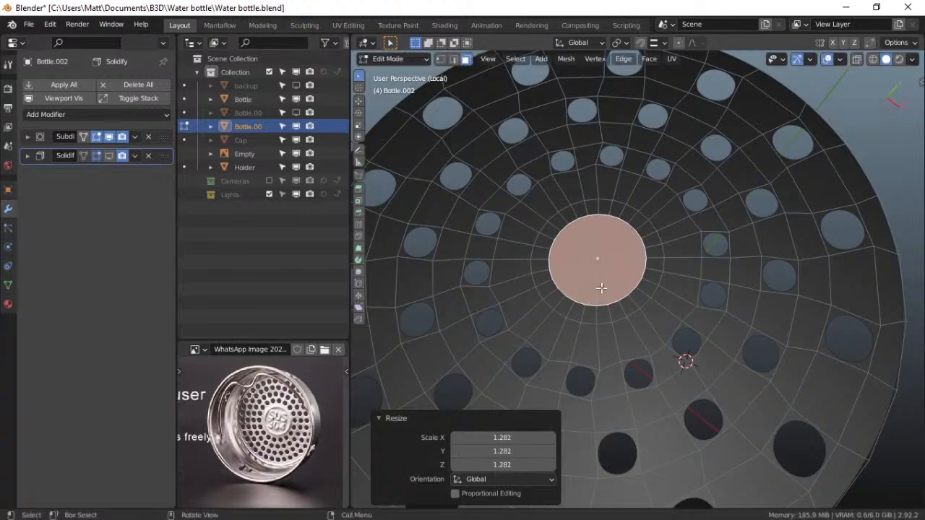
Select the ring of faces bordering the enlarged central face and checker-deselect every other one
{"action": "left_click", "coordinate": [547, 293], "text": "alt"}
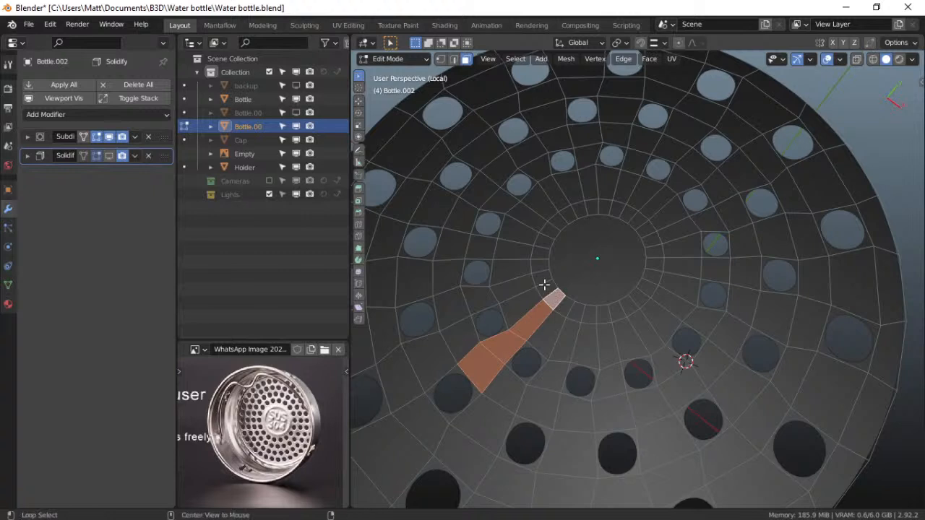
{"action": "left_click", "coordinate": [544, 284], "text": "alt"}
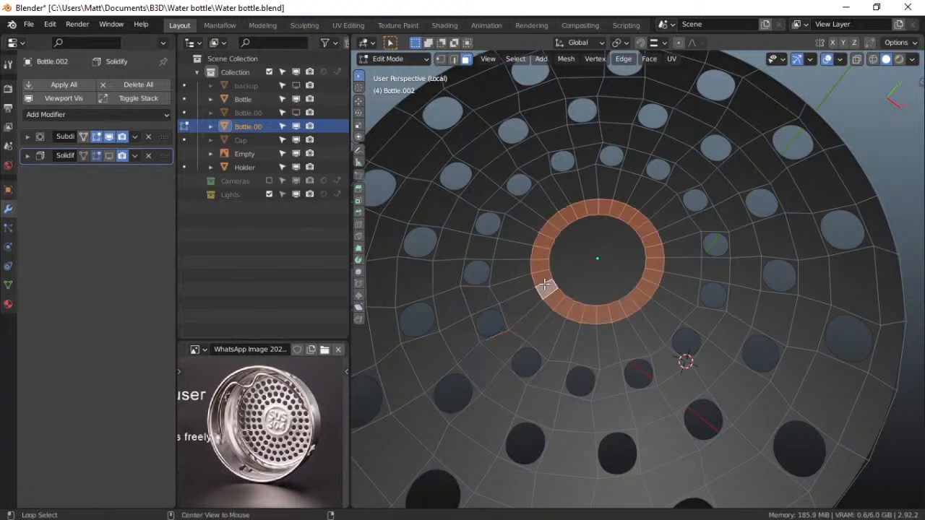
{"action": "left_click", "coordinate": [515, 59]}
{"action": "left_click", "coordinate": [554, 168]}
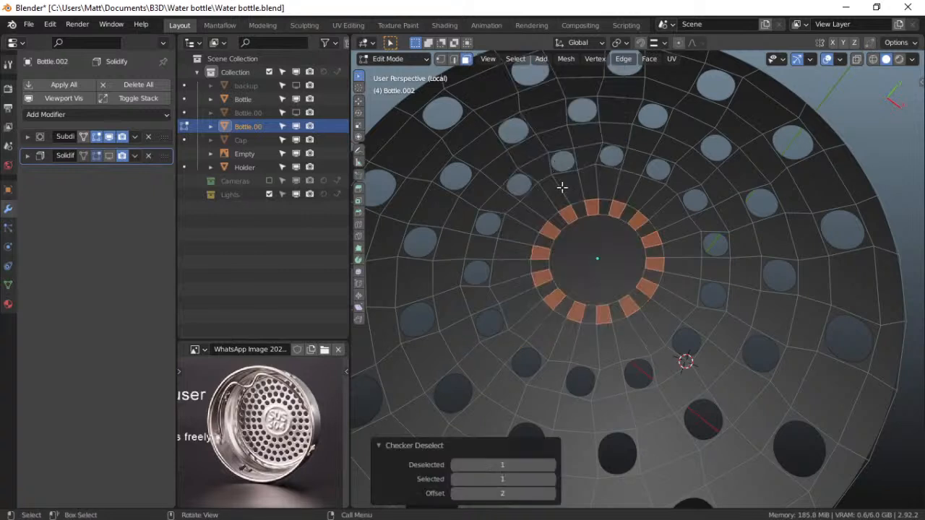
Try LoopTools Circle on the alternating ring faces and delete them, then undo back to the enlarged central face
{"action": "right_click", "coordinate": [575, 270]}
{"action": "mouse_move", "coordinate": [580, 219]}
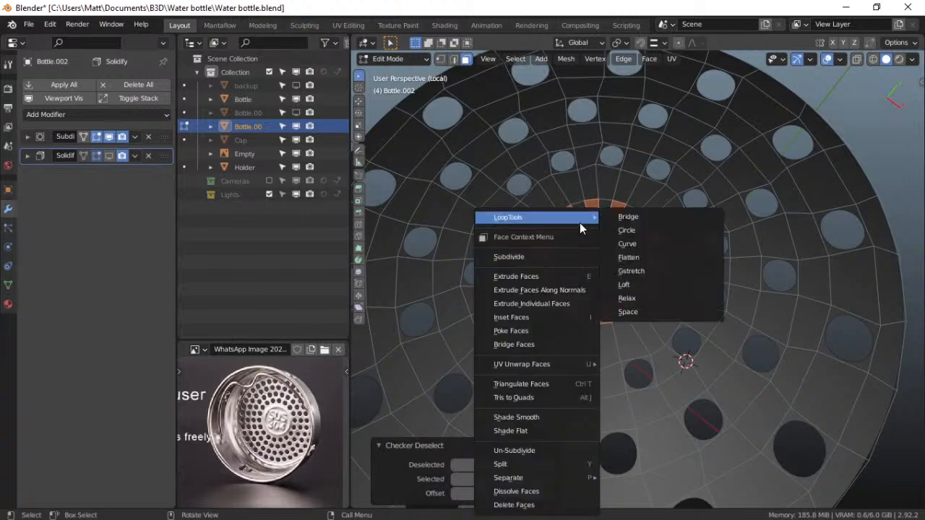
{"action": "left_click", "coordinate": [633, 231]}
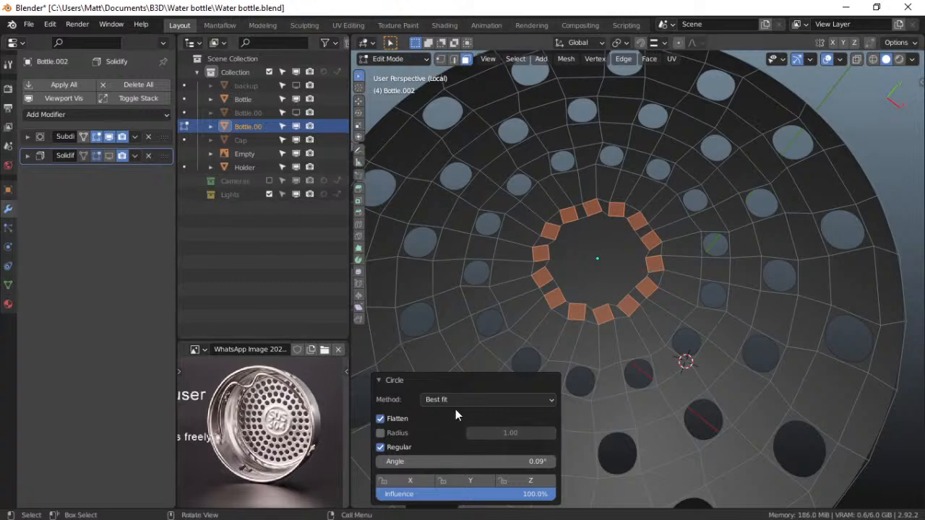
{"action": "key", "text": "x"}
{"action": "left_click", "coordinate": [449, 333]}
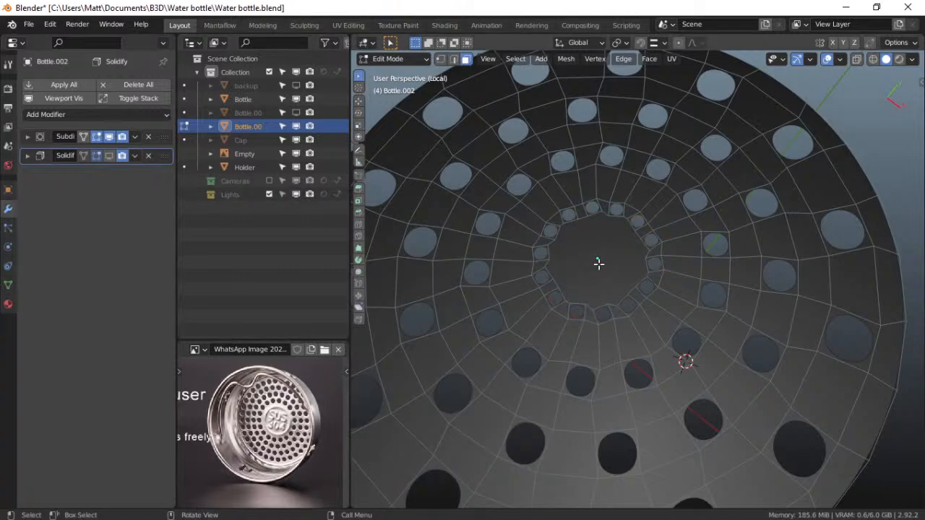
{"action": "key", "text": "ctrl+z"}
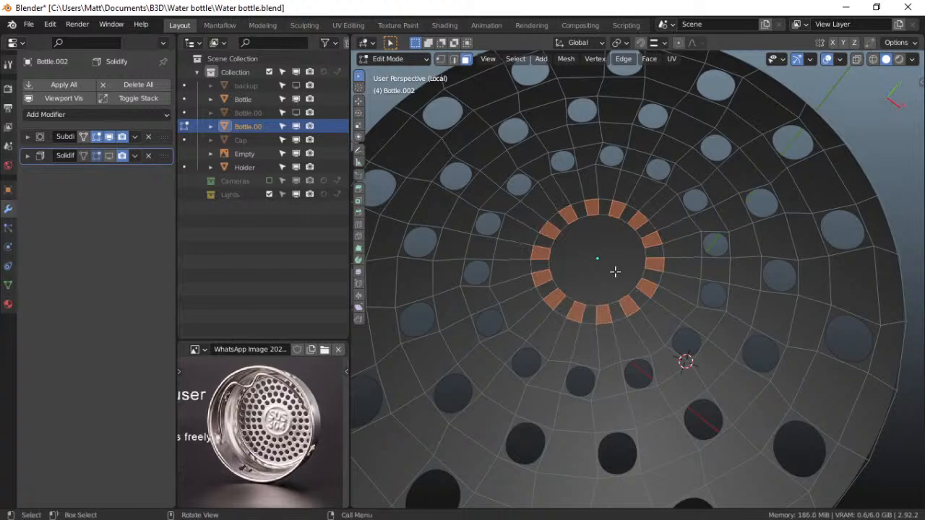
{"action": "key", "text": "ctrl+z"}
Inset the central face by about 0.039 cm and checker-deselect the original face ring just outside the new border
{"action": "key", "text": "i"}
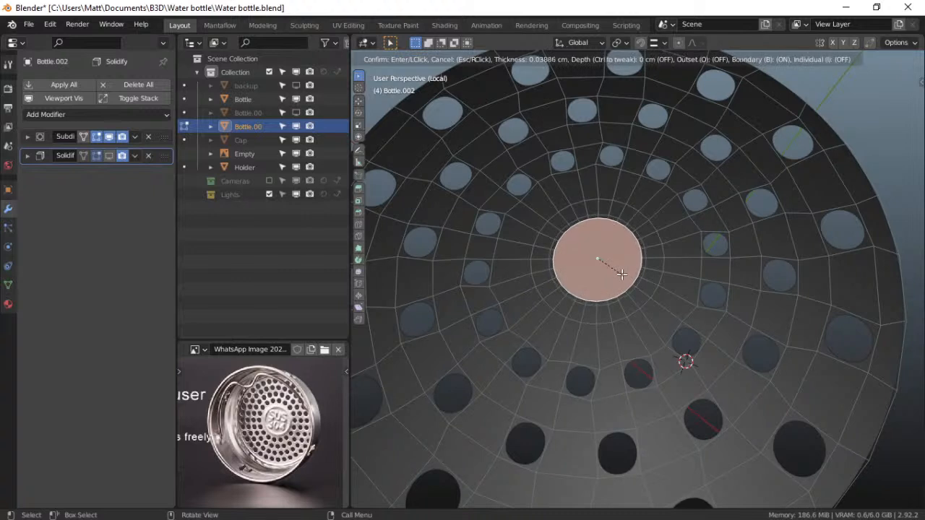
{"action": "left_click", "coordinate": [610, 271]}
{"action": "left_click", "coordinate": [542, 250], "text": "alt"}
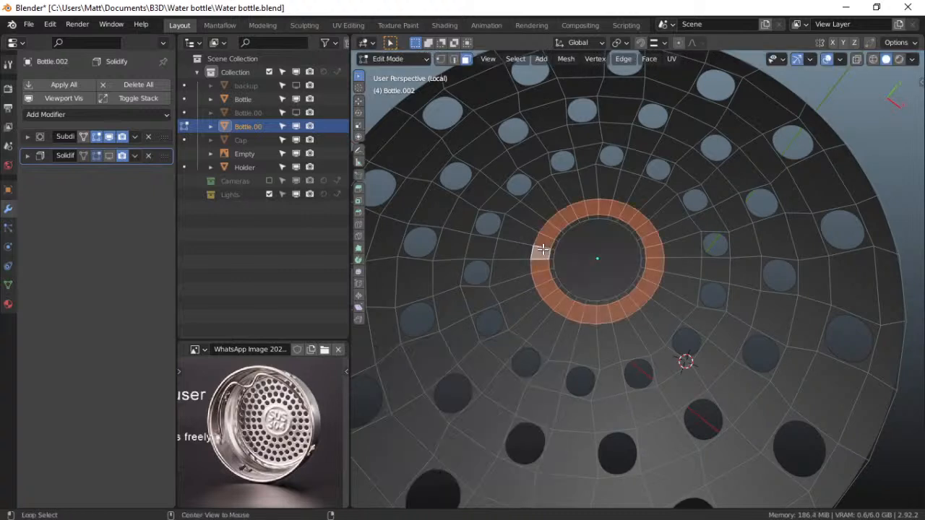
{"action": "left_click", "coordinate": [516, 59]}
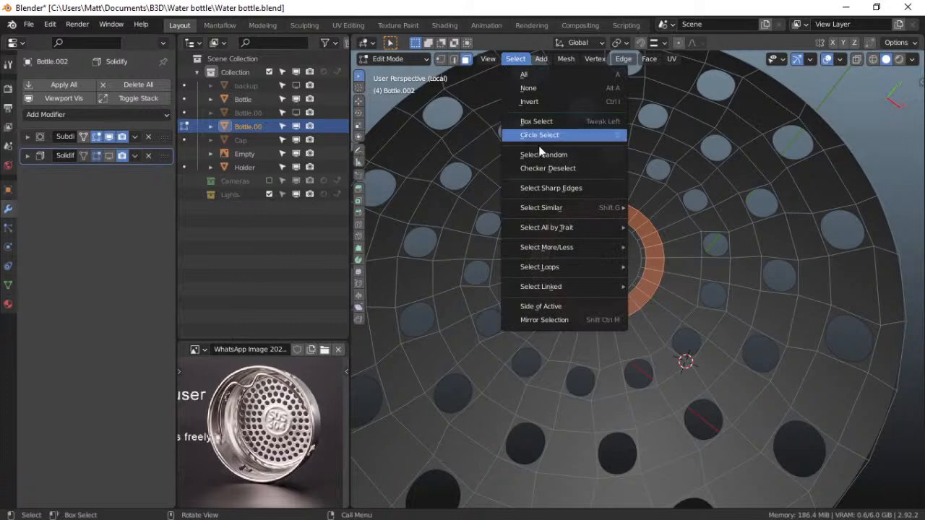
{"action": "left_click", "coordinate": [547, 168]}
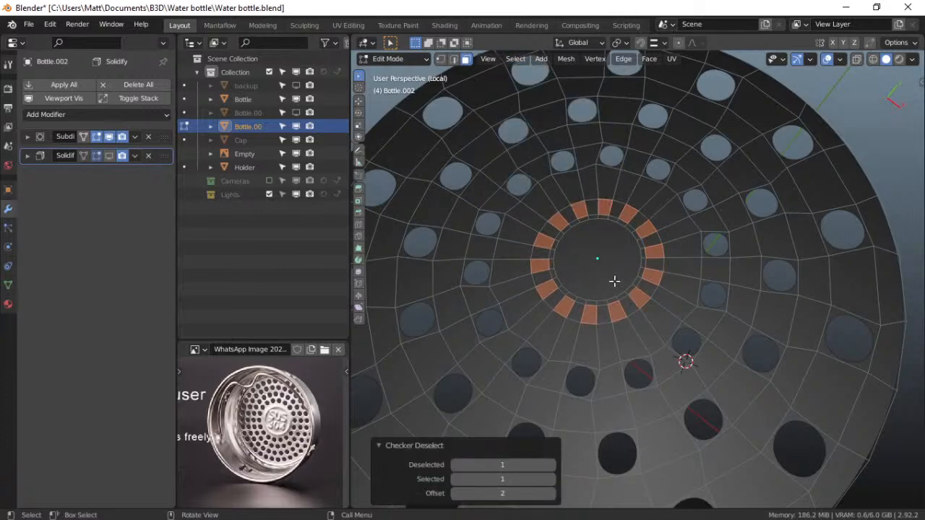
Apply LoopTools Circle to the alternating faces around the inset center and delete them to open the innermost ring of holes
{"action": "right_click", "coordinate": [613, 280]}
{"action": "mouse_move", "coordinate": [620, 217]}
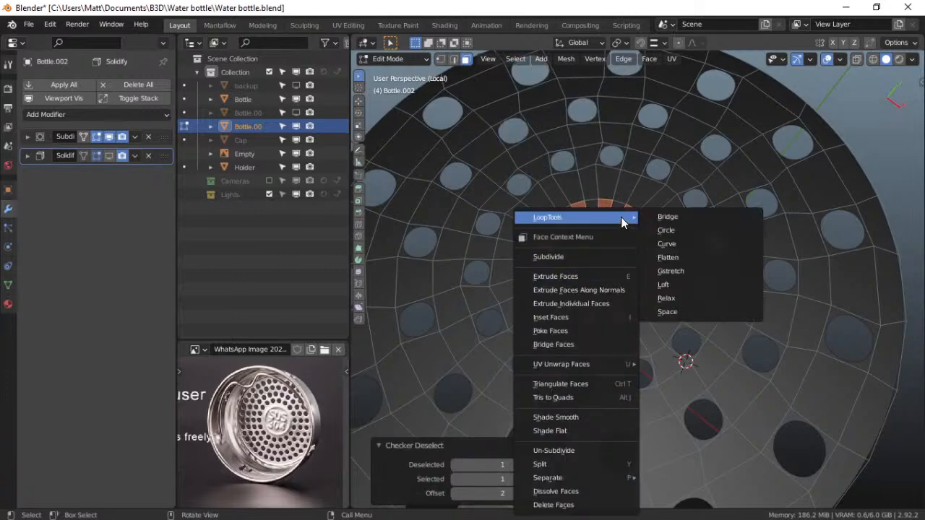
{"action": "left_click", "coordinate": [675, 235]}
{"action": "key", "text": "x"}
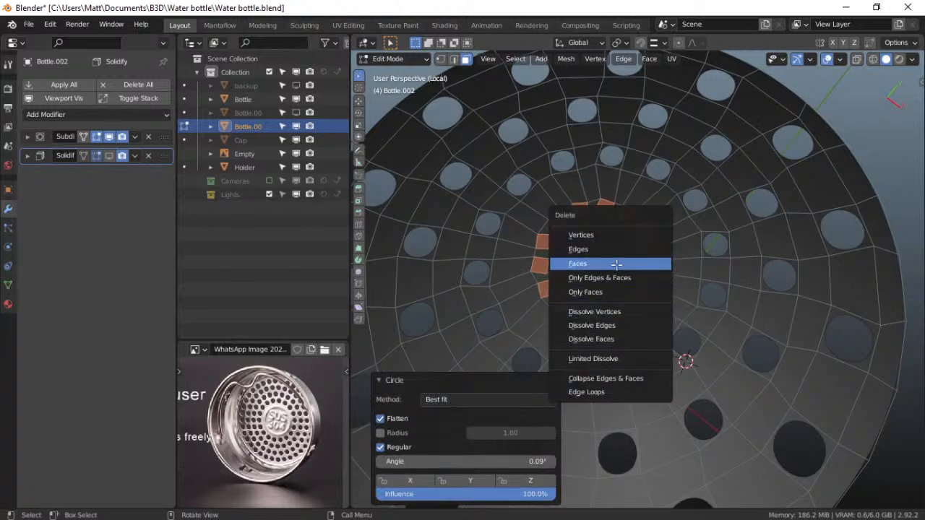
{"action": "left_click", "coordinate": [615, 265]}
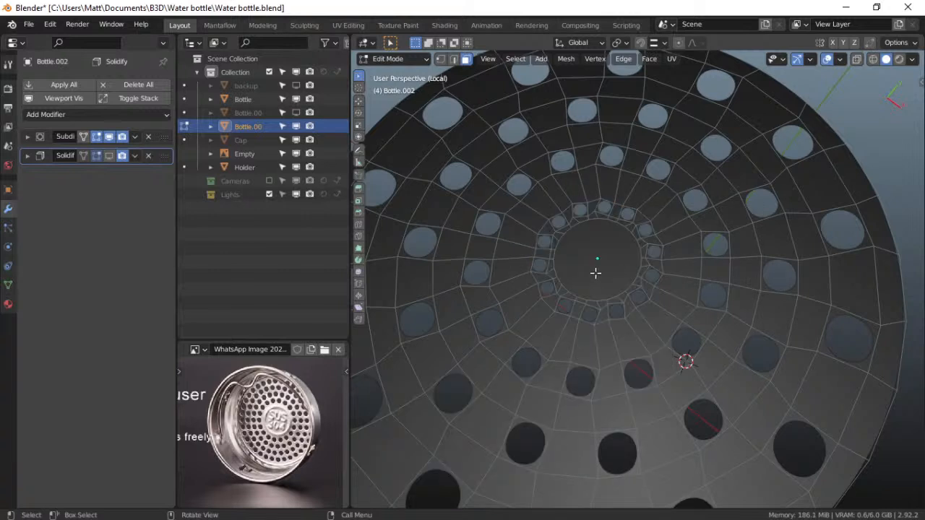
Select the disc's central face and switch to Object Mode to check the complete hole pattern
{"action": "key", "text": "f"}
{"action": "key", "text": "ctrl+Tab"}
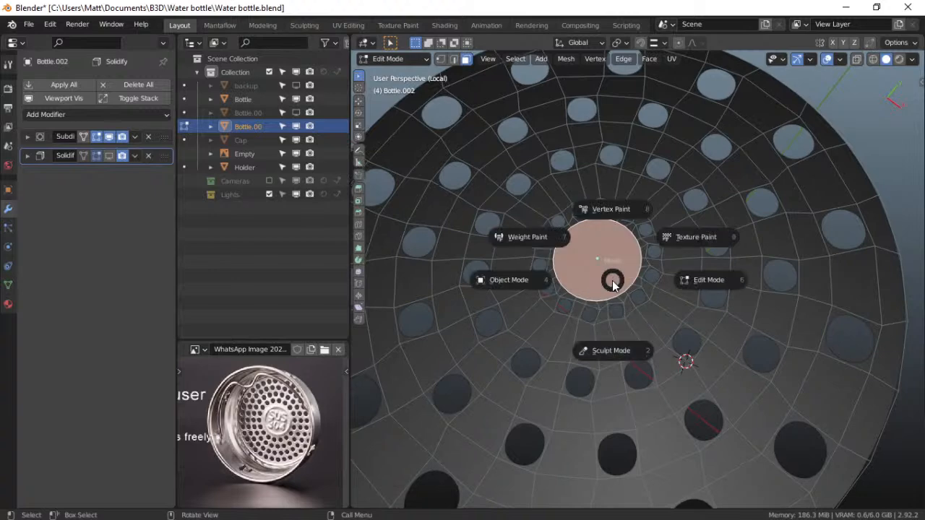
{"action": "left_click", "coordinate": [530, 287]}
{"action": "scroll", "coordinate": [531, 289], "scroll_direction": "down", "scroll_amount": 5}
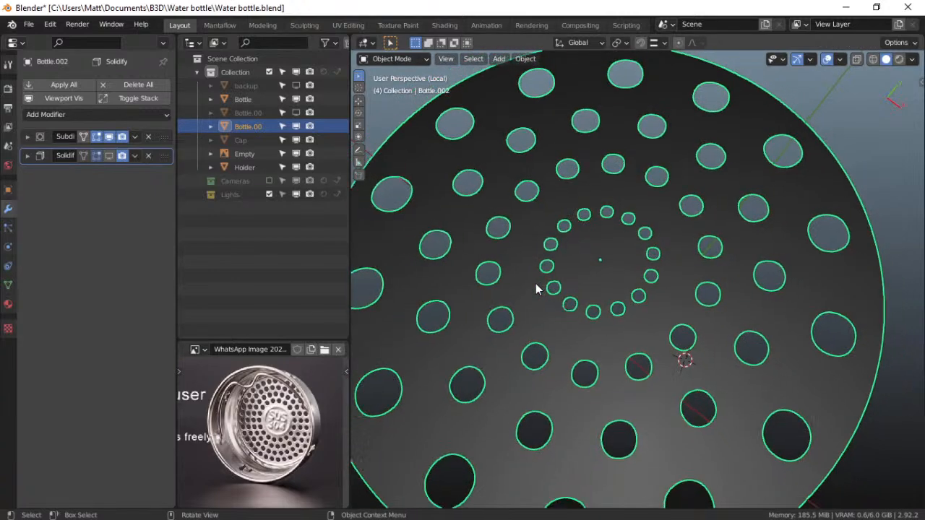
{"action": "scroll", "coordinate": [536, 288], "scroll_direction": "up", "scroll_amount": 1}
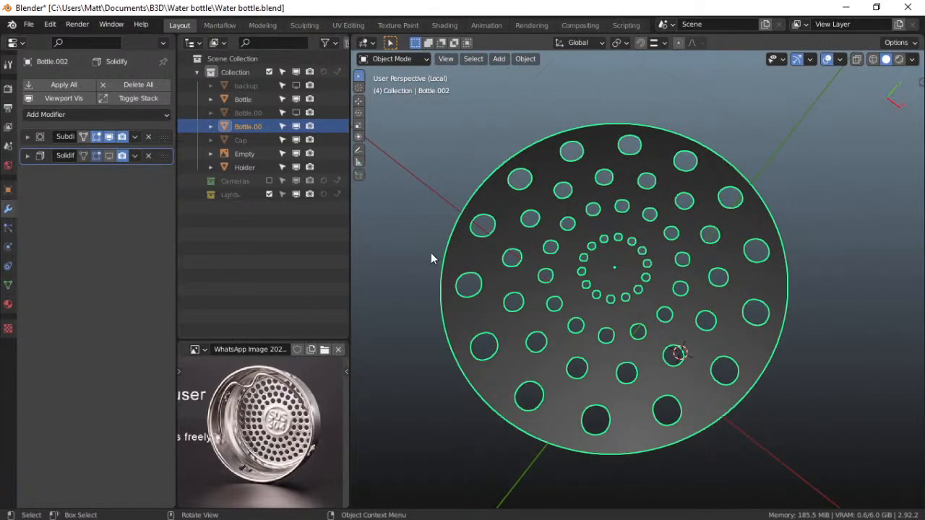
Turn on the disc's Solidify modifier in the viewport and set its thickness to -0.03 cm
{"action": "left_click", "coordinate": [108, 156]}
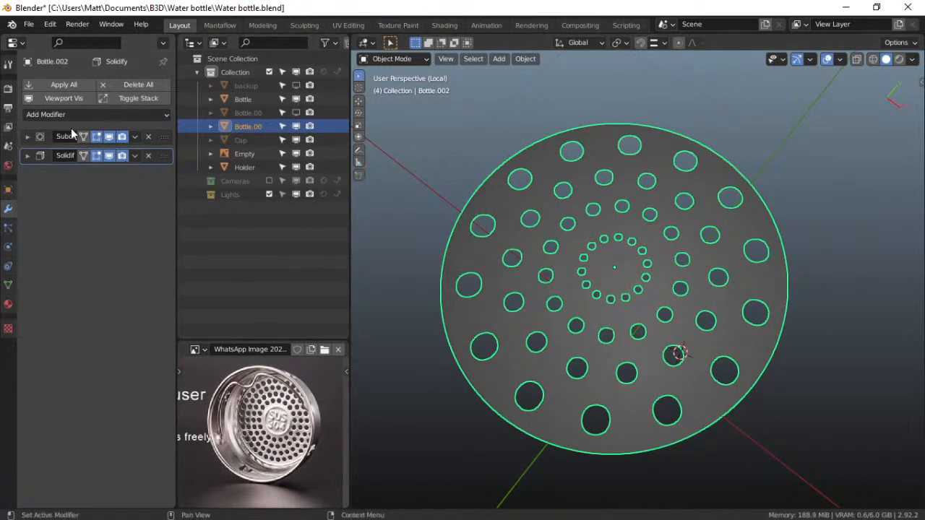
{"action": "left_click", "coordinate": [27, 156]}
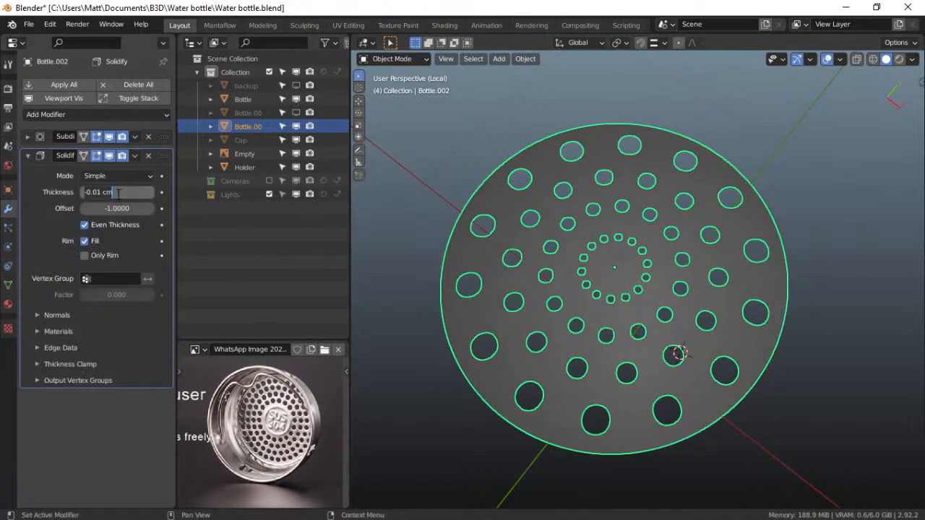
{"action": "type", "text": "3"}
{"action": "key", "text": "Return"}
Unhide the infuser's basket wall and turn on the viewport display of its Subdivision and Solidify modifiers
{"action": "middle_click_drag", "start_coordinate": [657, 310], "coordinate": [622, 243]}
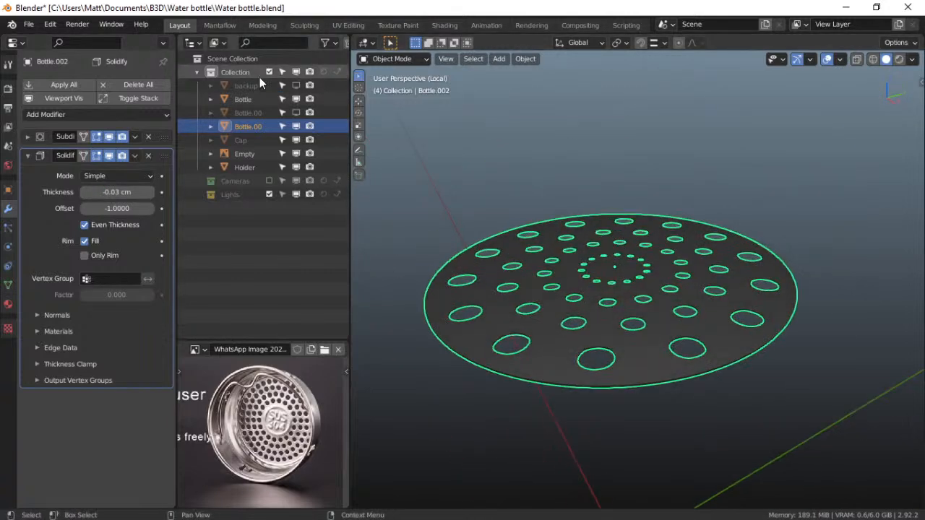
{"action": "left_click", "coordinate": [297, 113]}
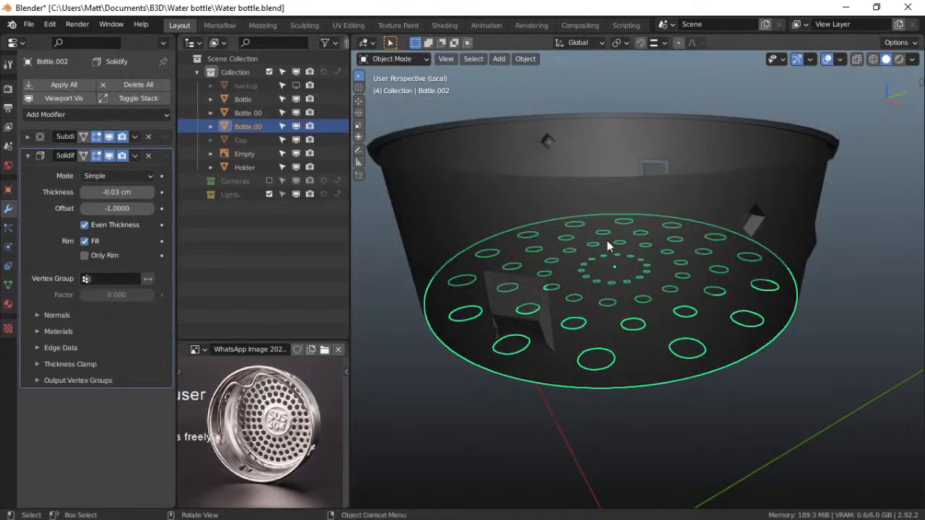
{"action": "middle_click_drag", "start_coordinate": [605, 241], "coordinate": [601, 289]}
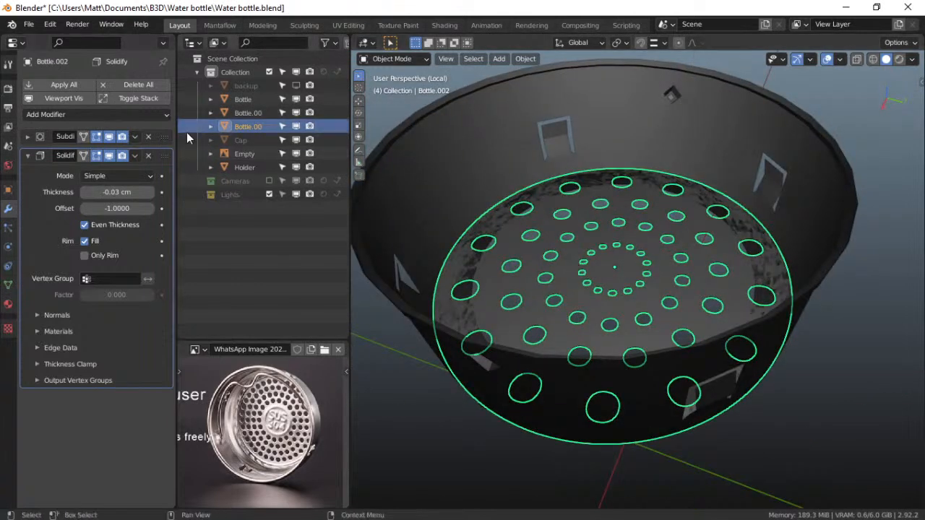
{"action": "left_click", "coordinate": [249, 115]}
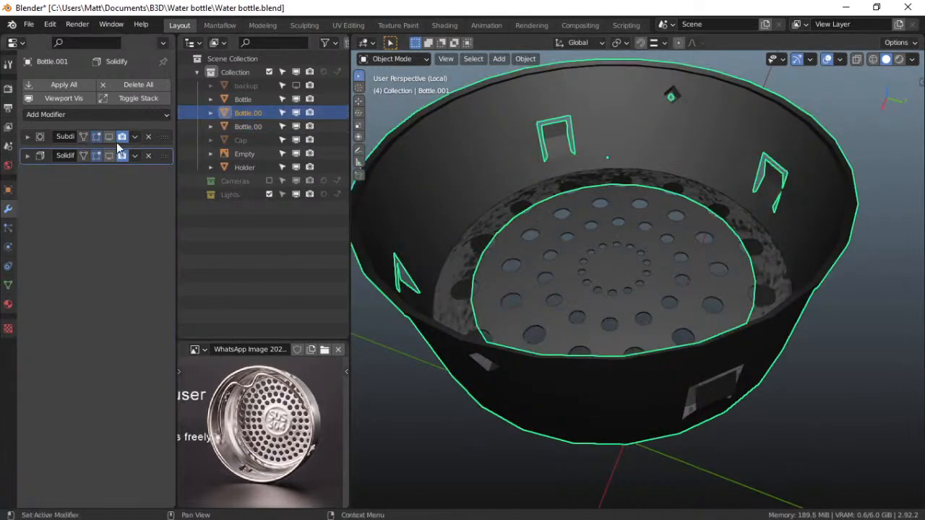
{"action": "left_click", "coordinate": [108, 138]}
{"action": "left_click", "coordinate": [108, 156]}
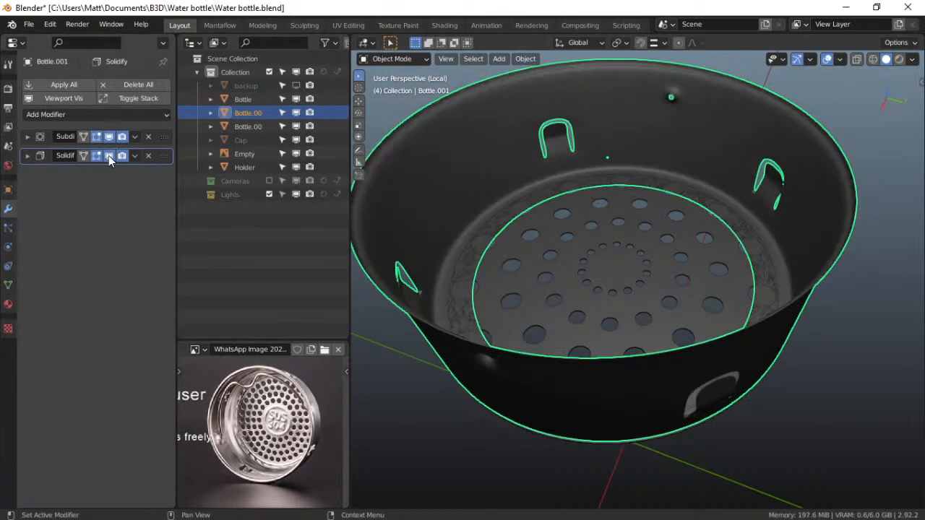
Raise the perforated disc about 0.034 cm along the Z axis inside the basket
{"action": "left_click", "coordinate": [574, 276]}
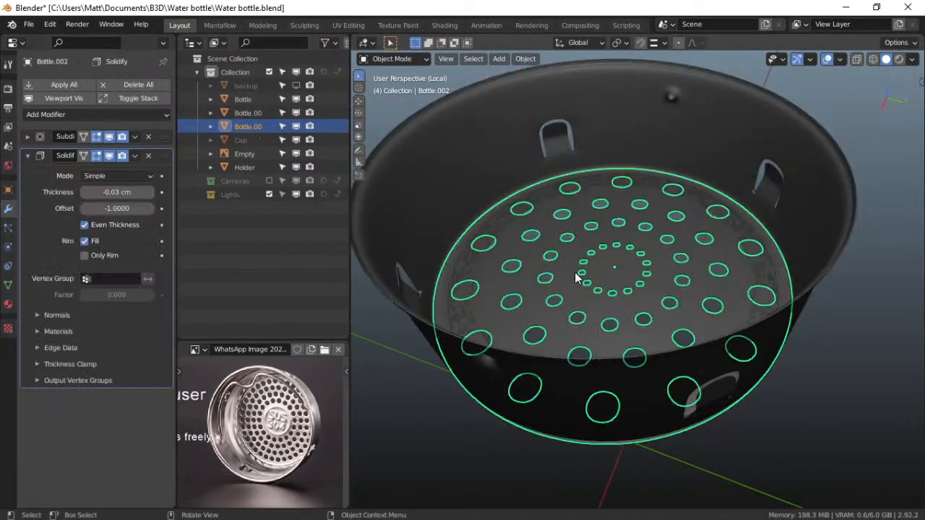
{"action": "key", "text": "g"}
{"action": "key", "text": "z"}
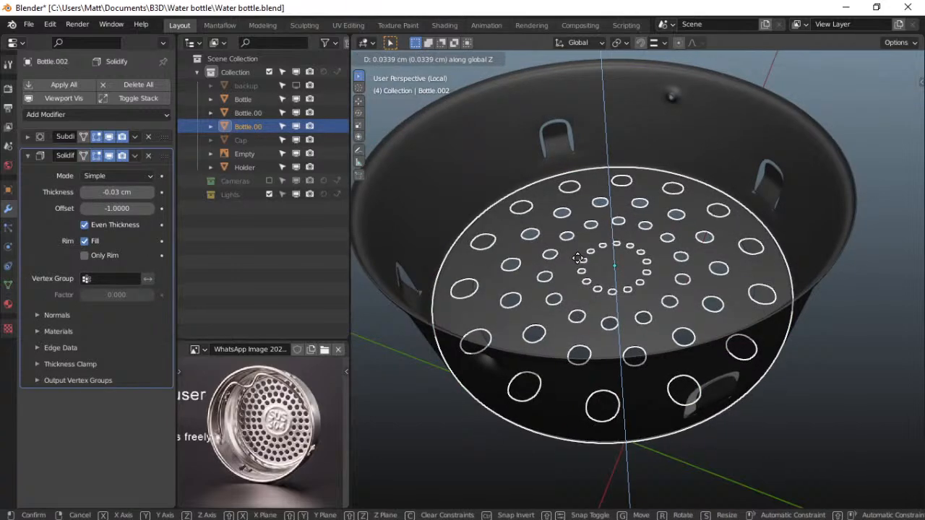
{"action": "left_click", "coordinate": [568, 278]}
{"action": "mouse_move", "coordinate": [569, 278]}
{"action": "middle_mouse_down"}
{"action": "mouse_move", "coordinate": [526, 225]}
{"action": "mouse_move", "coordinate": [545, 210]}
{"action": "mouse_move", "coordinate": [546, 305]}
{"action": "mouse_move", "coordinate": [566, 266]}
{"action": "middle_mouse_up"}
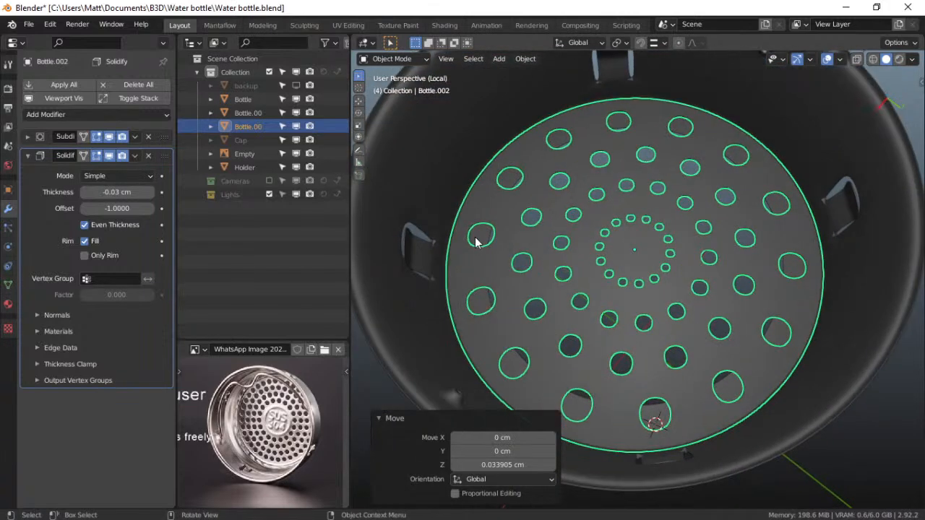
Switch the perforated disc to Edit Mode and isolate it in Local View
{"action": "key", "text": "ctrl+Tab"}
{"action": "left_click", "coordinate": [557, 227]}
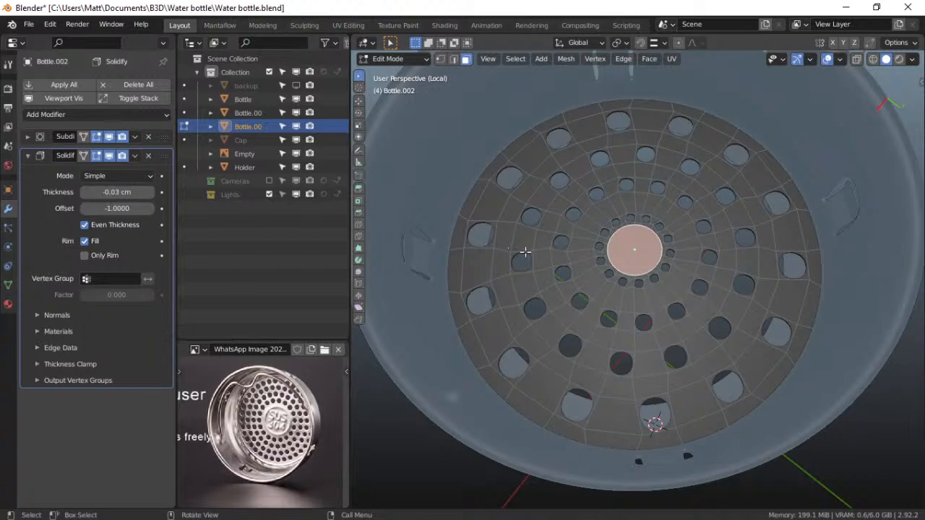
{"action": "key", "text": "KP_1"}
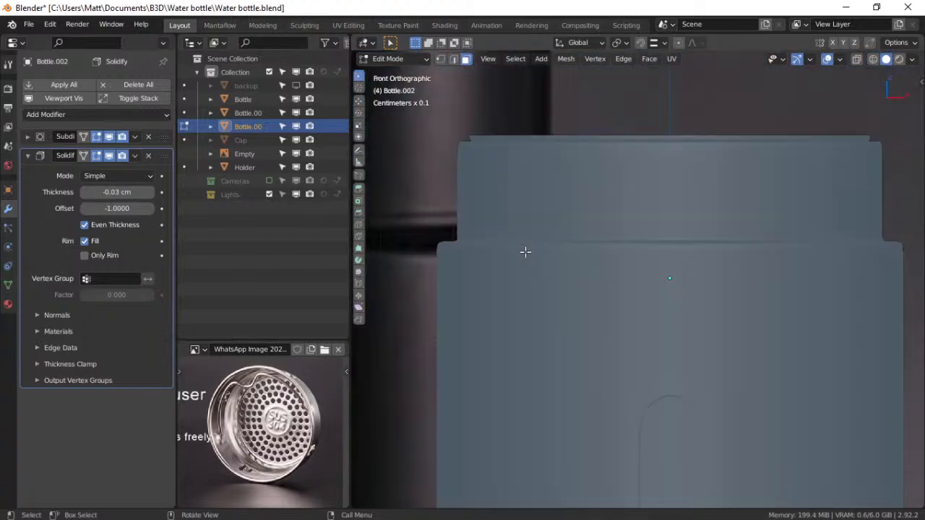
{"action": "key", "text": "KP_Divide"}
{"action": "middle_click_drag", "start_coordinate": [526, 253], "coordinate": [527, 366]}
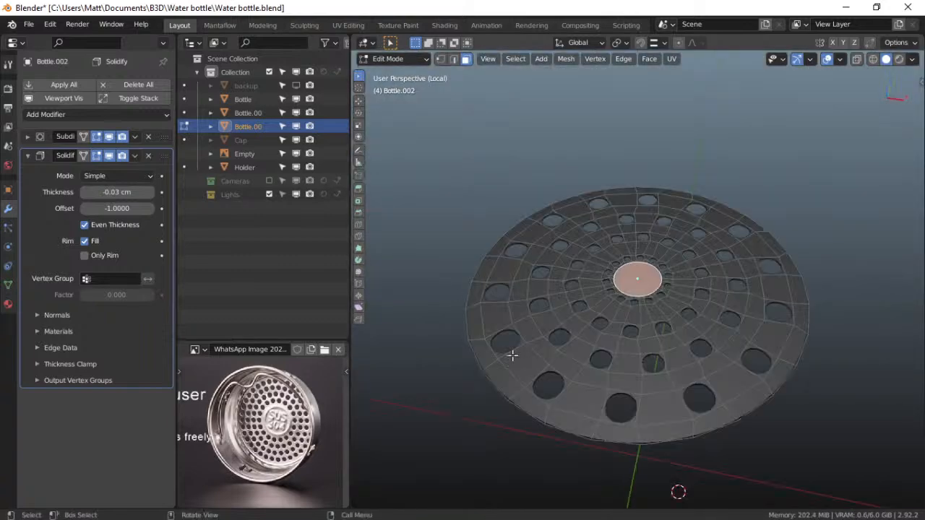
Try to inset the disc's outermost face ring by about 0.088 cm with its modifiers hidden in the viewport
{"action": "left_click", "coordinate": [109, 136]}
{"action": "left_click", "coordinate": [475, 300], "text": "alt"}
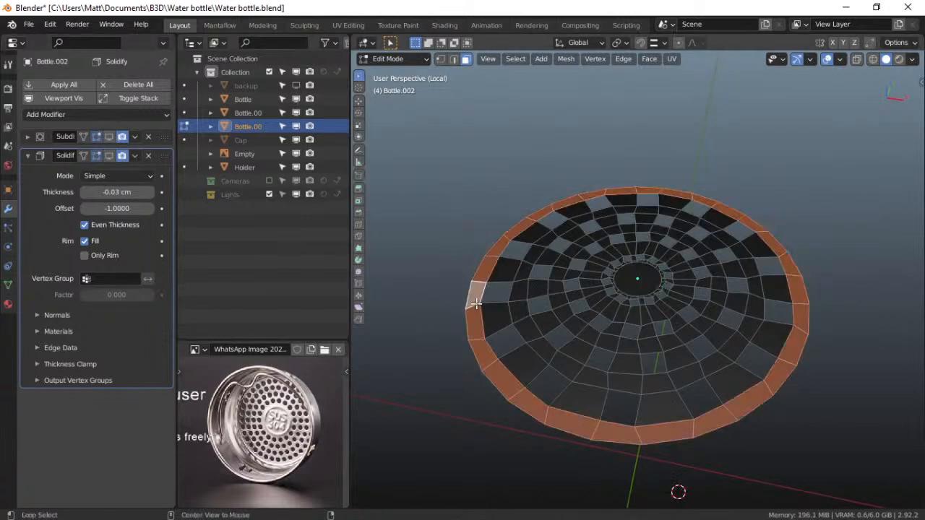
{"action": "key", "text": "i"}
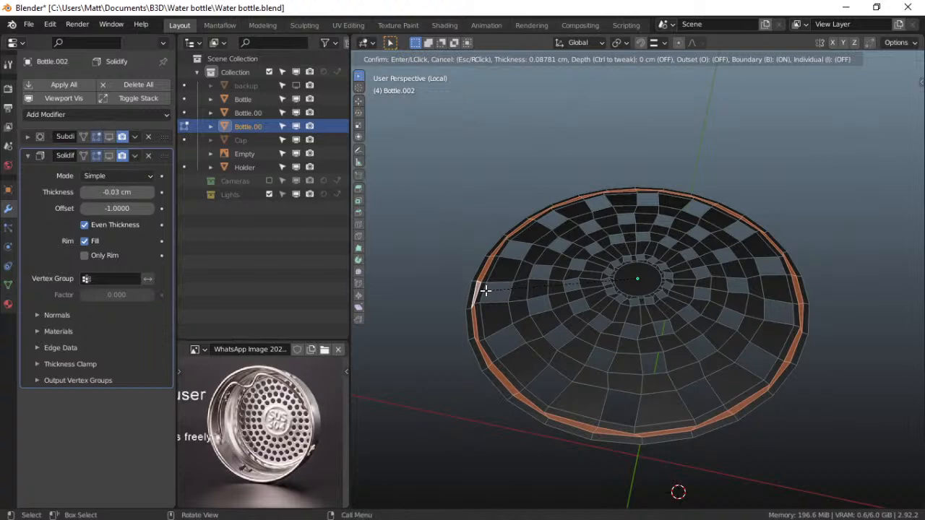
{"action": "left_click", "coordinate": [485, 289]}
{"action": "scroll", "coordinate": [528, 384], "scroll_direction": "up", "scroll_amount": 2}
{"action": "middle_click_drag", "start_coordinate": [528, 384], "coordinate": [545, 322]}
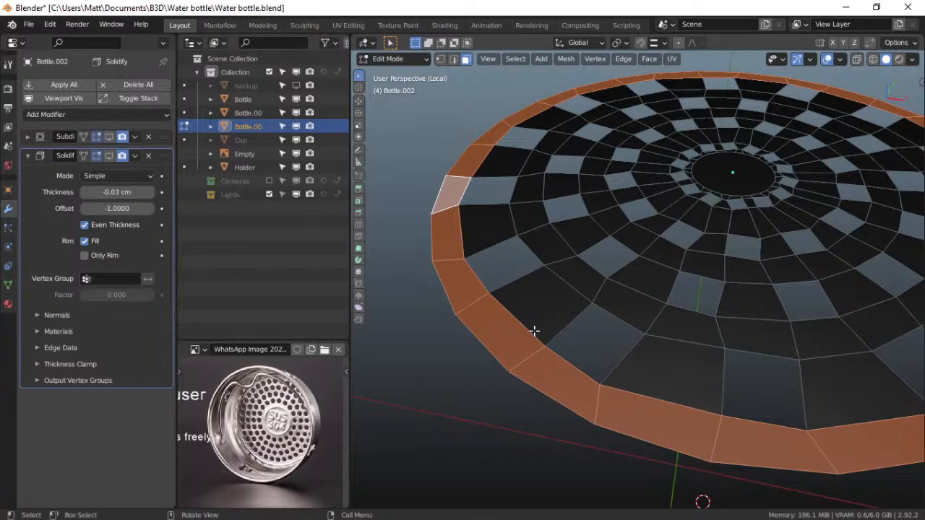
{"action": "scroll", "coordinate": [513, 344], "scroll_direction": "down", "scroll_amount": 2}
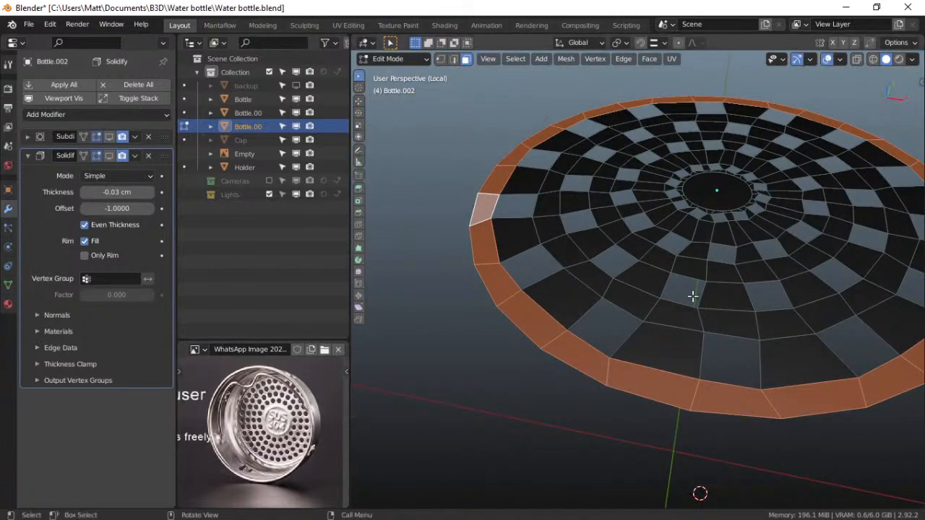
Return the disc to Object Mode with its Subdivision and Solidify modifiers shown in the viewport, and save the file
{"action": "key", "text": "ctrl+Tab"}
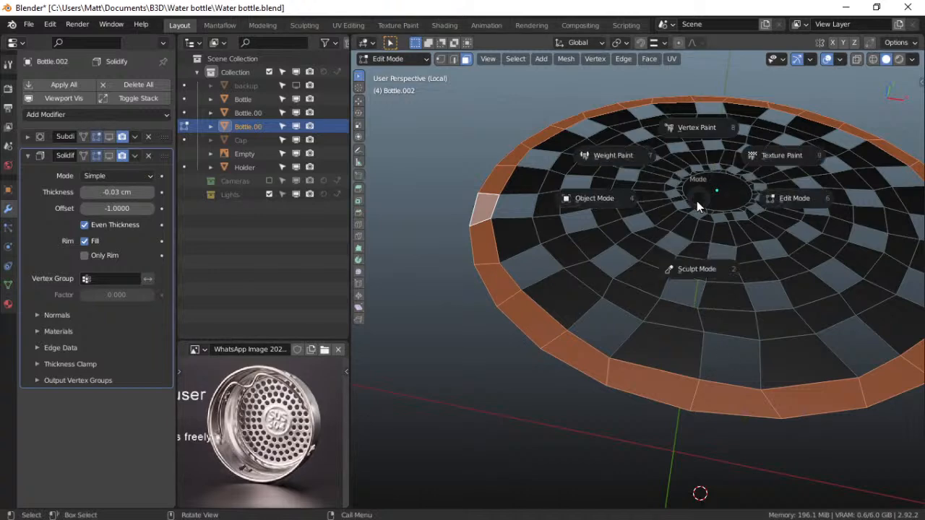
{"action": "left_click", "coordinate": [592, 198]}
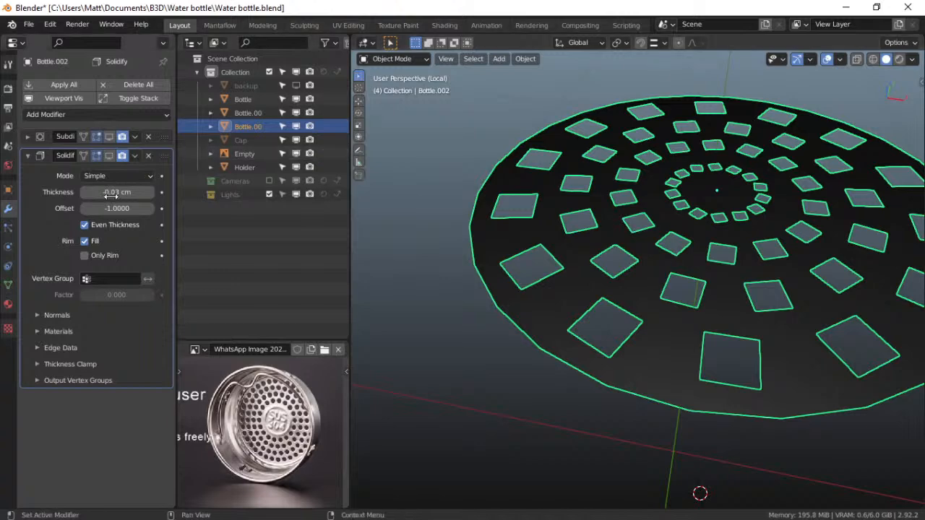
{"action": "left_click", "coordinate": [108, 136]}
{"action": "scroll", "coordinate": [636, 224], "scroll_direction": "down", "scroll_amount": 5}
{"action": "middle_click_drag", "start_coordinate": [632, 220], "coordinate": [644, 268]}
{"action": "scroll", "coordinate": [645, 265], "scroll_direction": "up", "scroll_amount": 6}
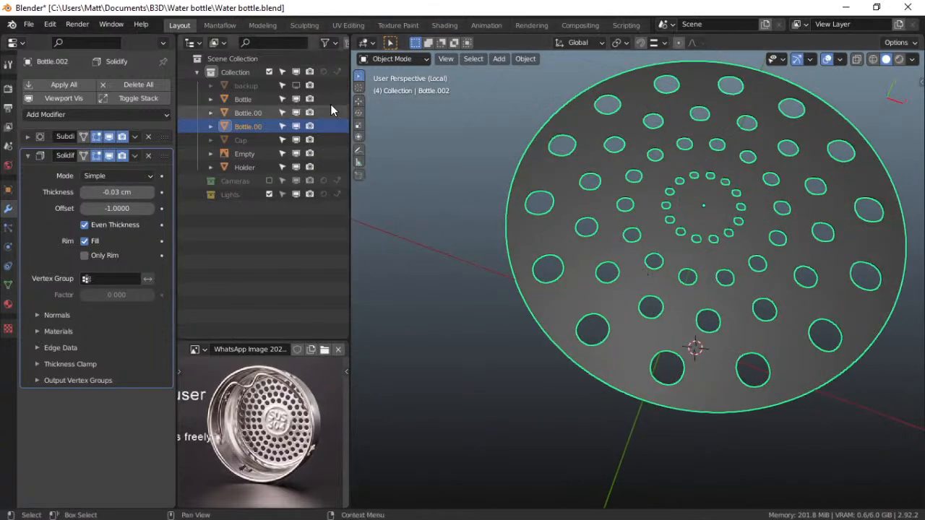
{"action": "scroll", "coordinate": [627, 203], "scroll_direction": "down", "scroll_amount": 5}
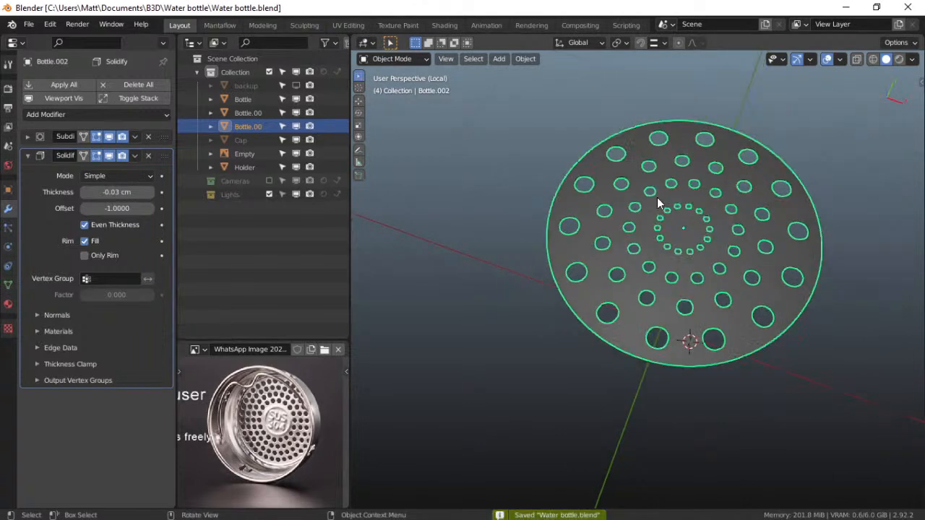
Select the basket wall together with the perforated disc and isolate both in Local View
{"action": "left_click", "coordinate": [253, 116], "text": "ctrl"}
{"action": "left_click", "coordinate": [260, 126], "text": "ctrl"}
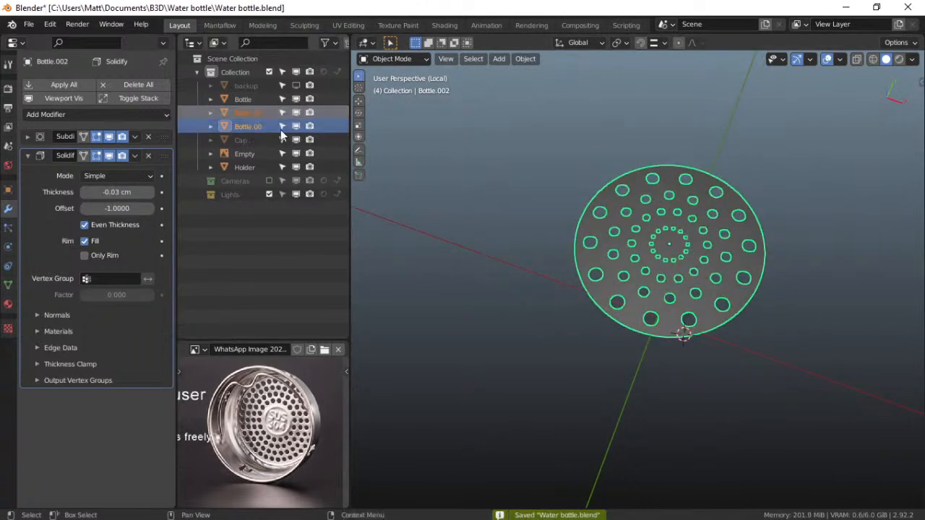
{"action": "key", "text": "KP_Divide"}
{"action": "key", "text": "KP_Divide"}
{"action": "middle_click_drag", "start_coordinate": [524, 214], "coordinate": [750, 250]}
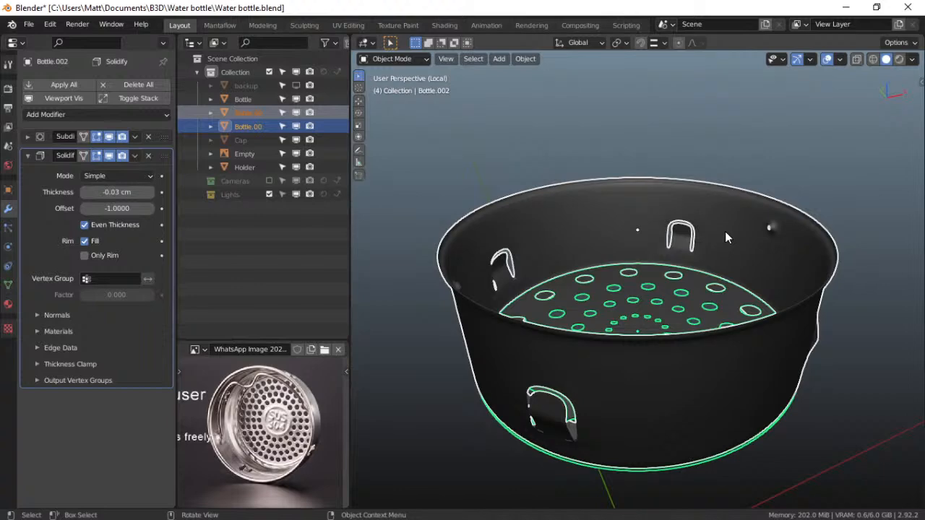
{"action": "middle_click_drag", "start_coordinate": [655, 257], "coordinate": [557, 261]}
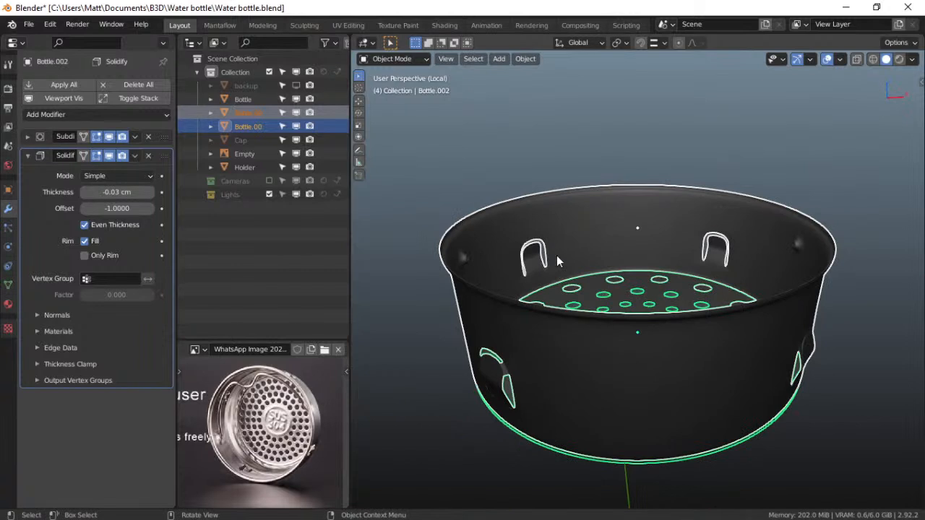
Add a Bezier curve and raise it about 19.5 cm along the Z axis to the basket's height
{"action": "key", "text": "shift+a"}
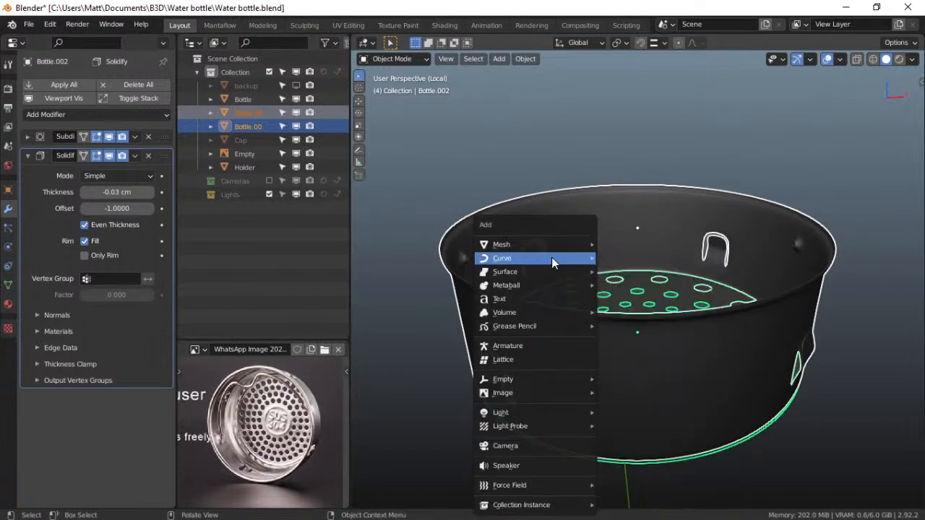
{"action": "mouse_move", "coordinate": [550, 259]}
{"action": "left_click", "coordinate": [626, 258]}
{"action": "scroll", "coordinate": [606, 261], "scroll_direction": "down", "scroll_amount": 10}
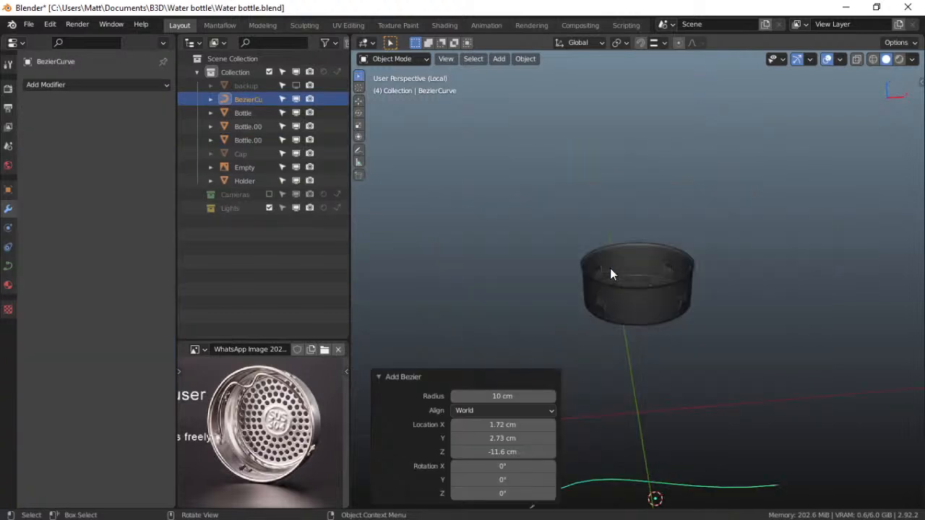
{"action": "key", "text": "g"}
{"action": "key", "text": "z"}
{"action": "left_click", "coordinate": [629, 177]}
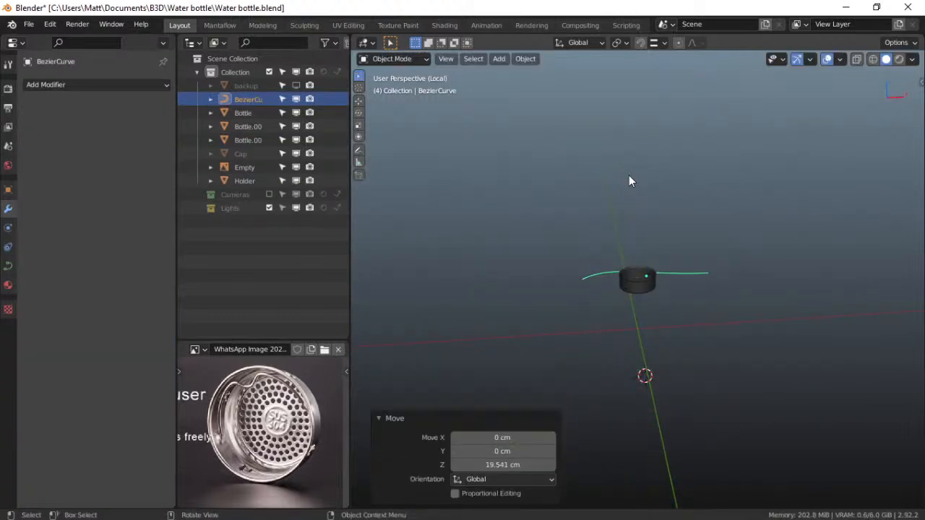
In front view, rotate the Bezier curve 90° about the X axis and scale it to about 0.224
{"action": "key", "text": "grave"}
{"action": "left_click", "coordinate": [582, 143]}
{"action": "scroll", "coordinate": [585, 152], "scroll_direction": "up", "scroll_amount": 7}
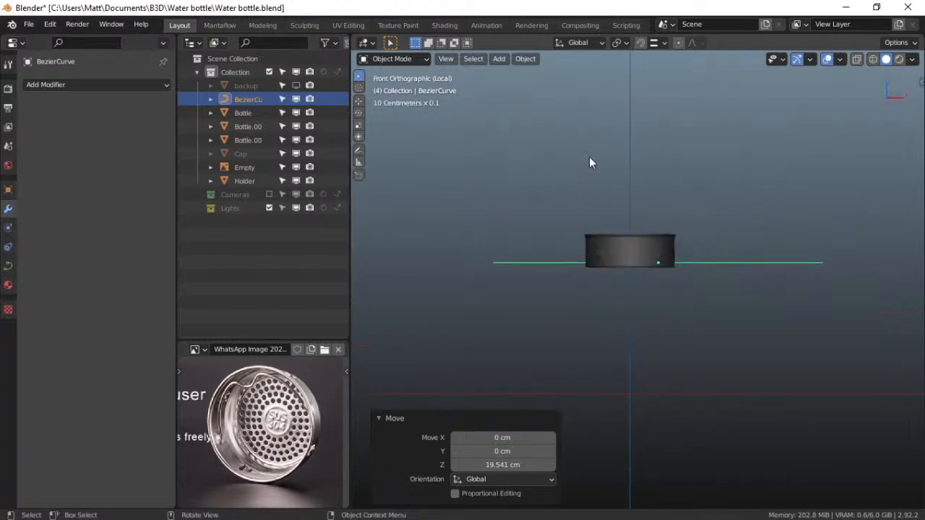
{"action": "type", "text": "rx90"}
{"action": "key", "text": "Return"}
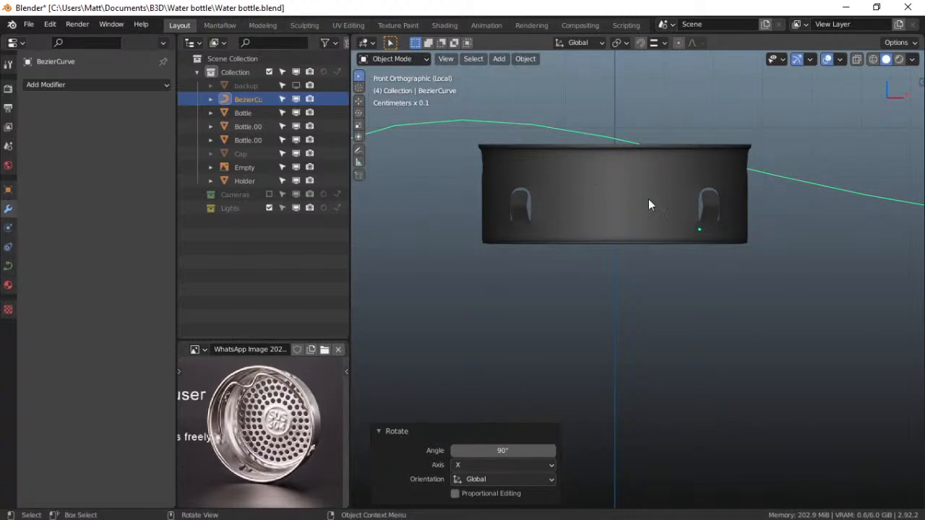
{"action": "key", "text": "s"}
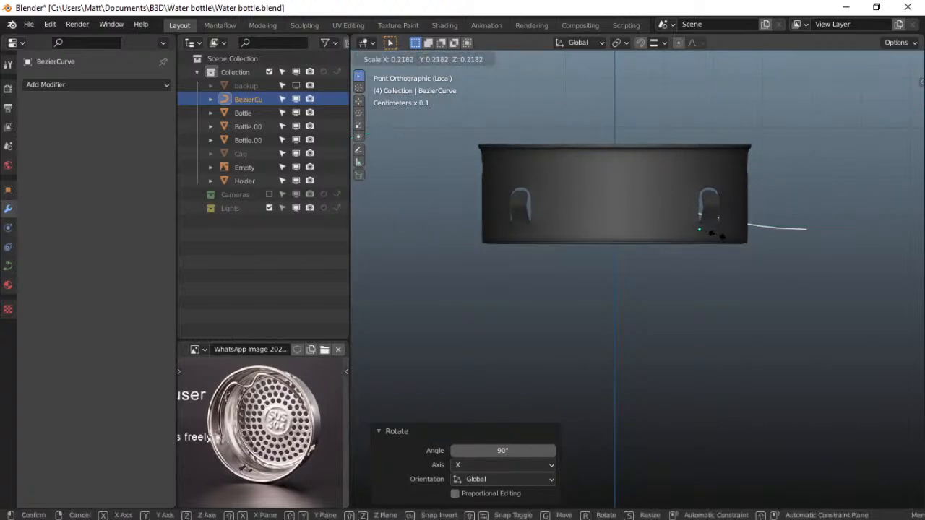
{"action": "left_click", "coordinate": [718, 235]}
With X-ray on, move the curve about 1.19 cm up along Z and -2.11 cm along X, inside the basket
{"action": "left_click", "coordinate": [858, 59]}
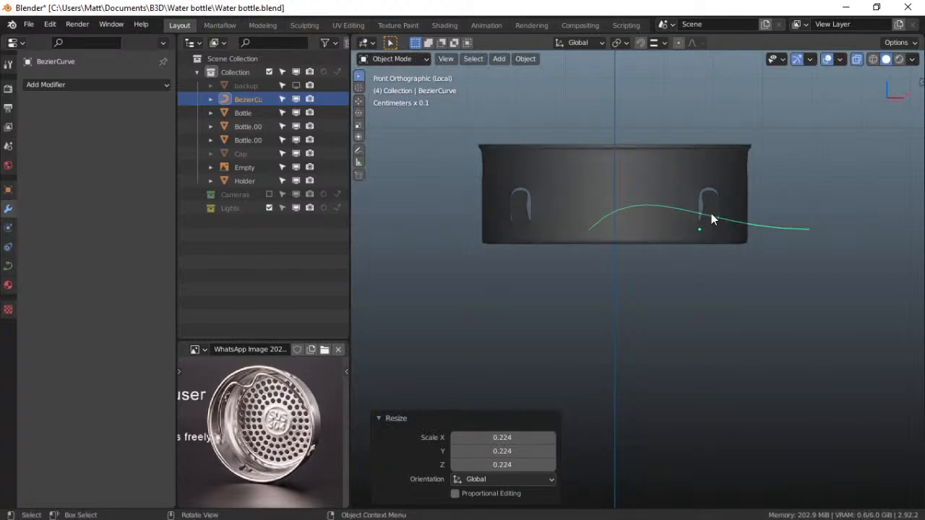
{"action": "key", "text": "g"}
{"action": "key", "text": "z"}
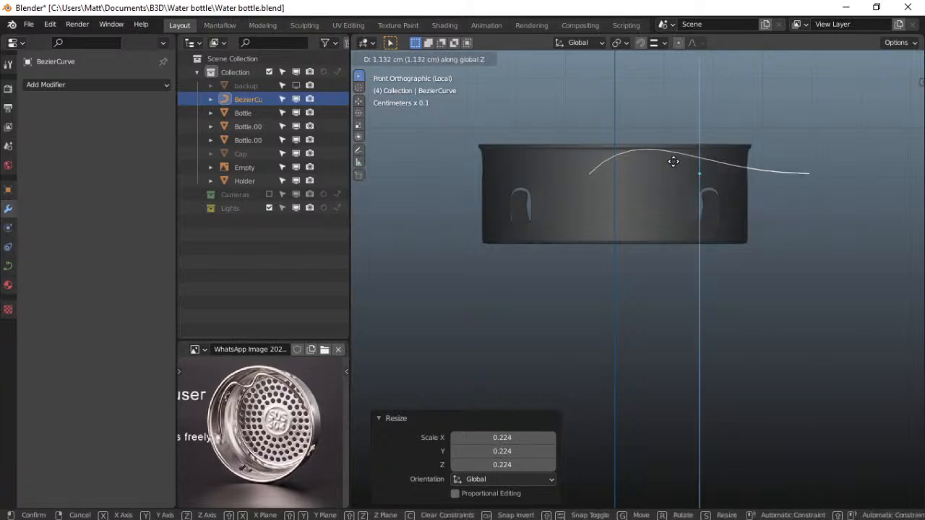
{"action": "left_click", "coordinate": [667, 158]}
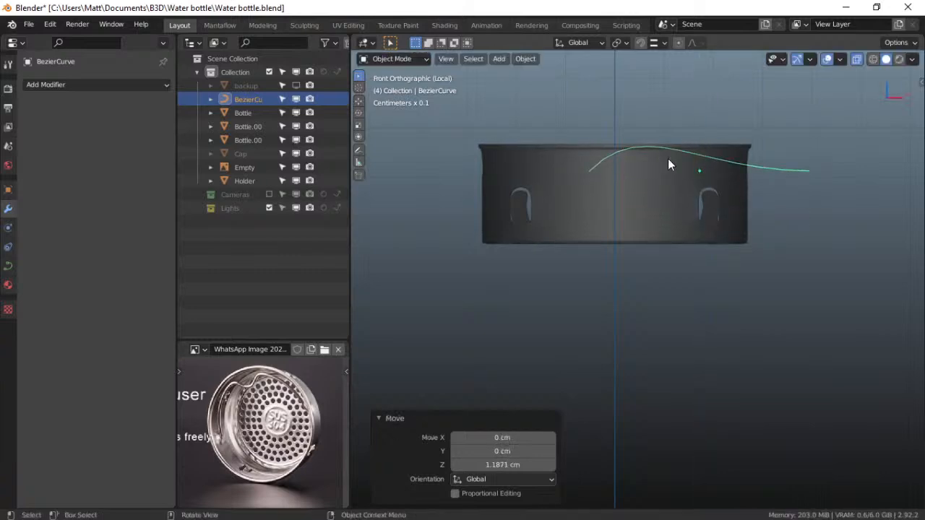
{"action": "key", "text": "g"}
{"action": "key", "text": "x"}
{"action": "left_click", "coordinate": [565, 152]}
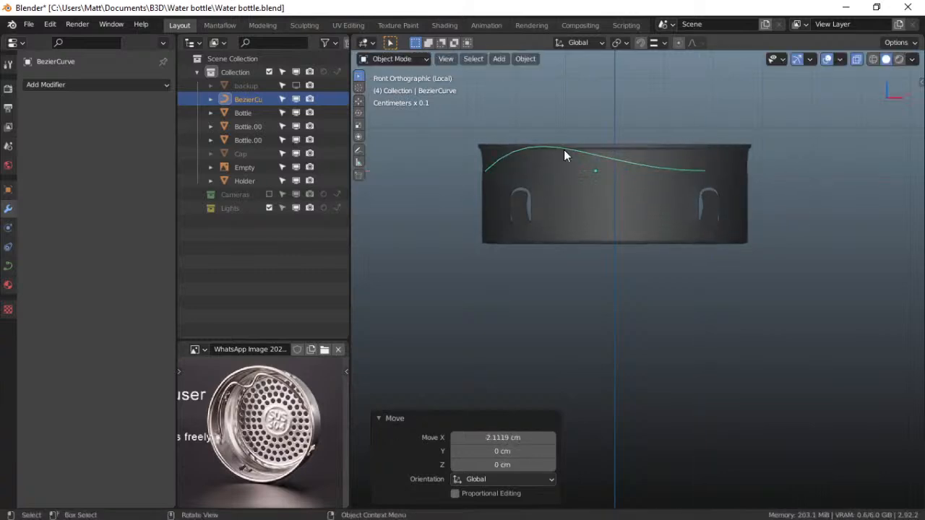
Raise the curve about 0.05 cm along Z so its end lines up with the dimple in the basket wall
{"action": "scroll", "coordinate": [553, 173], "scroll_direction": "up", "scroll_amount": 4}
{"action": "scroll", "coordinate": [553, 174], "scroll_direction": "up", "scroll_amount": 5}
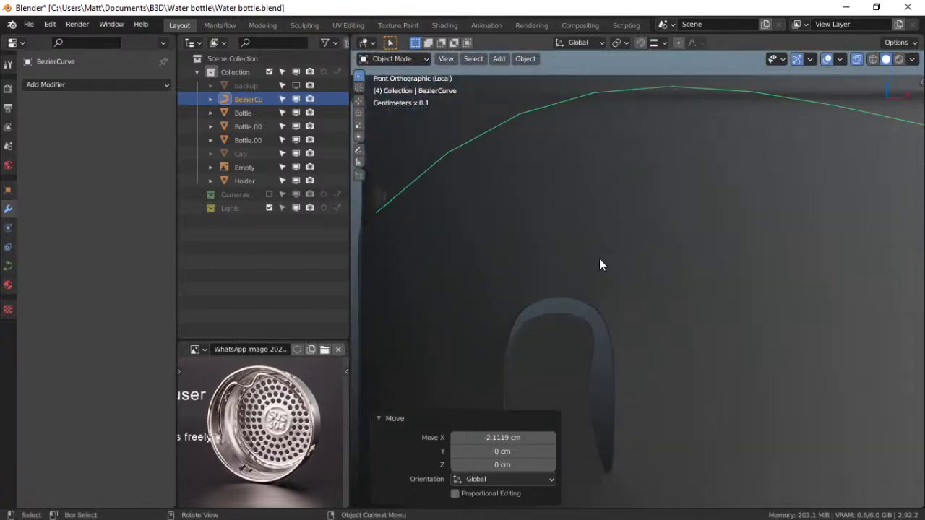
{"action": "middle_click_drag", "start_coordinate": [599, 258], "coordinate": [657, 289], "text": "shift"}
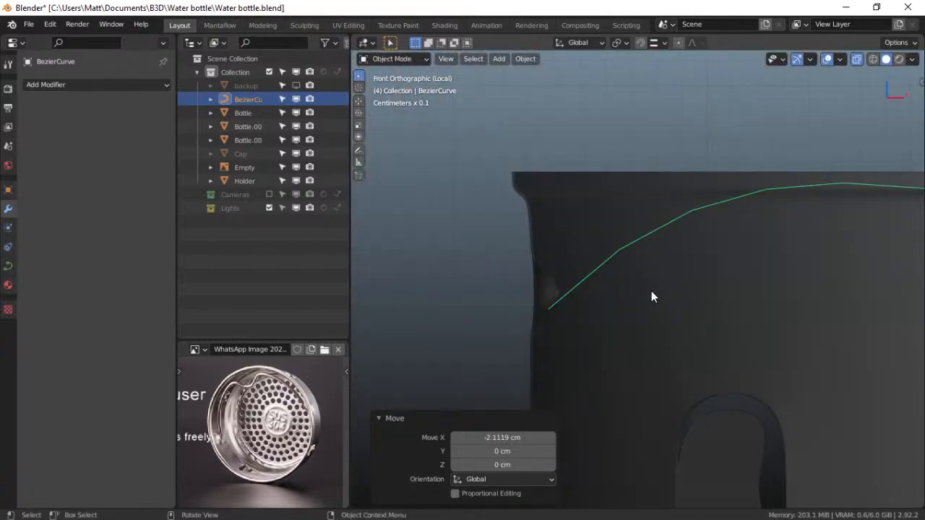
{"action": "key", "text": "g"}
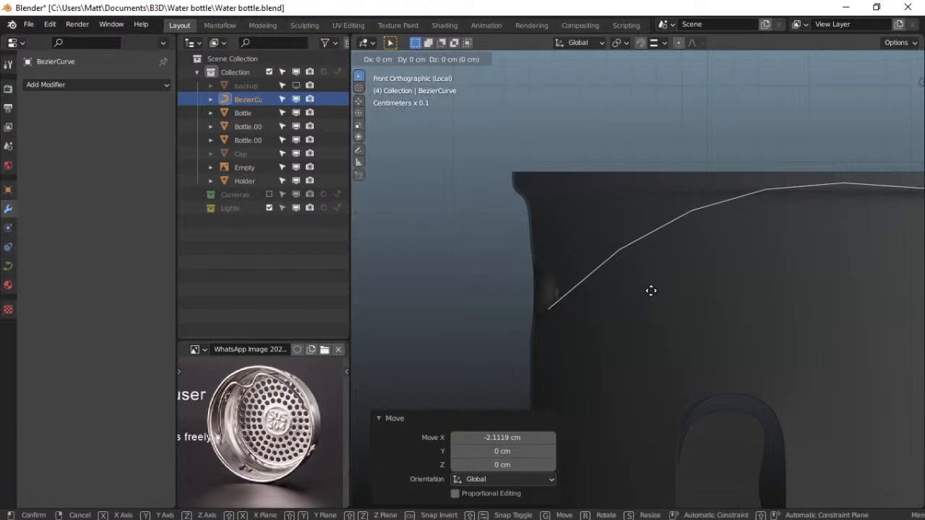
{"action": "key", "text": "z"}
{"action": "left_click", "coordinate": [652, 283]}
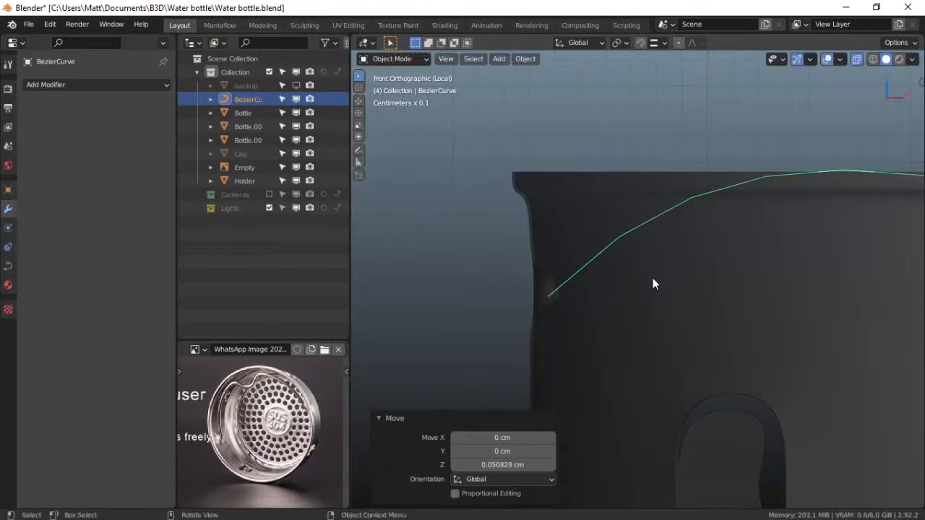
In Edit Mode, rotate the curve's left end point about -45° to level its handles and scale them to about 0.22
{"action": "key", "text": "ctrl+Tab"}
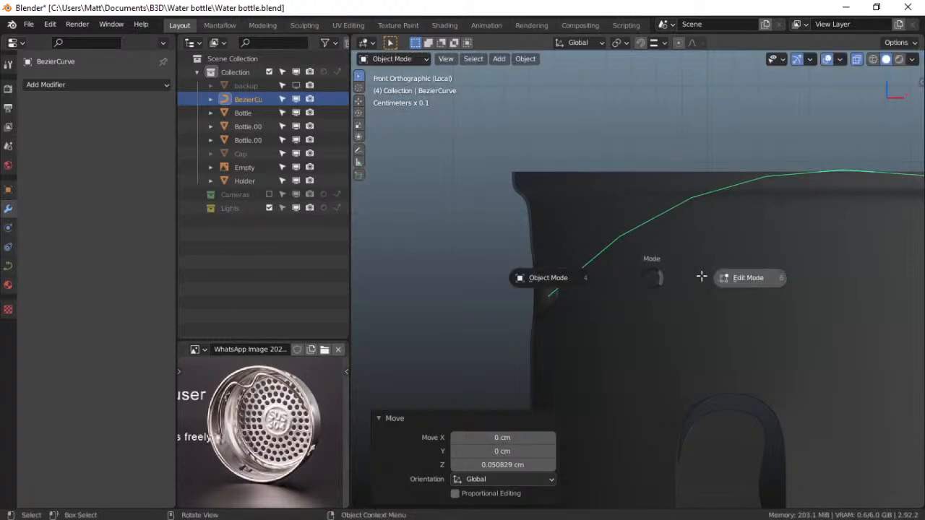
{"action": "left_click", "coordinate": [681, 286]}
{"action": "key", "text": "r"}
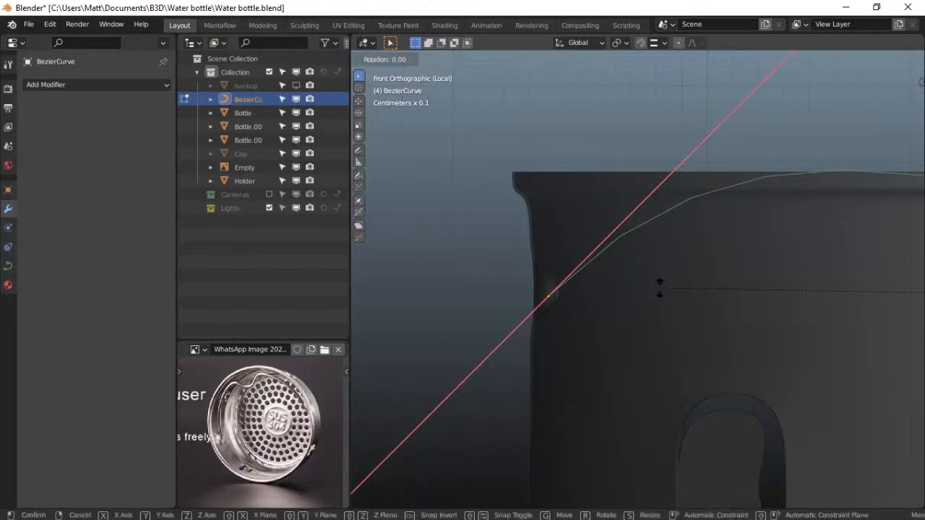
{"action": "right_click", "coordinate": [659, 309]}
{"action": "key", "text": "alt+a"}
{"action": "left_click", "coordinate": [542, 295]}
{"action": "key", "text": "r"}
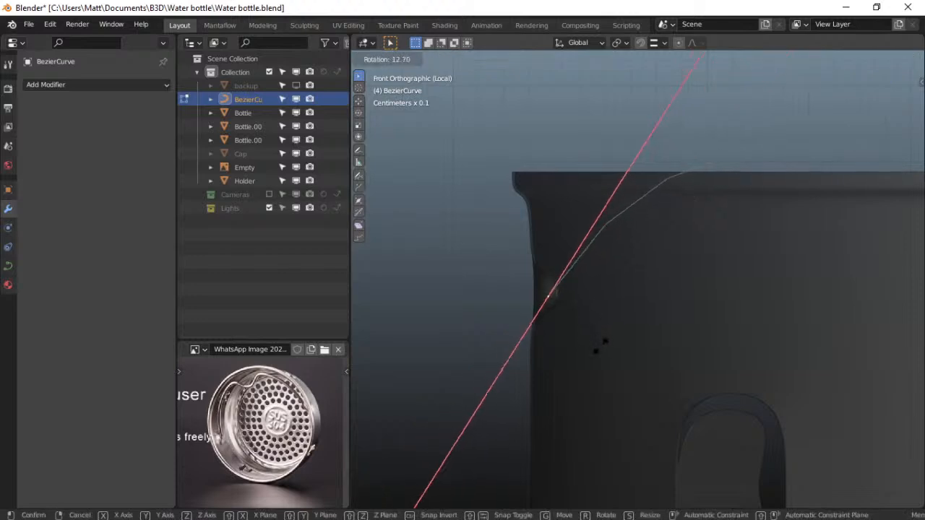
{"action": "left_click", "coordinate": [577, 286]}
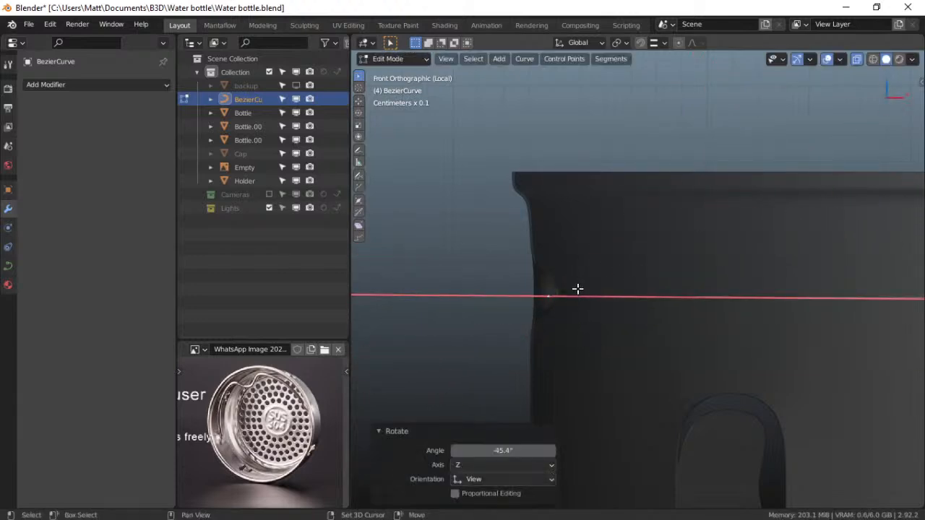
{"action": "key", "text": "s"}
{"action": "left_click", "coordinate": [576, 303]}
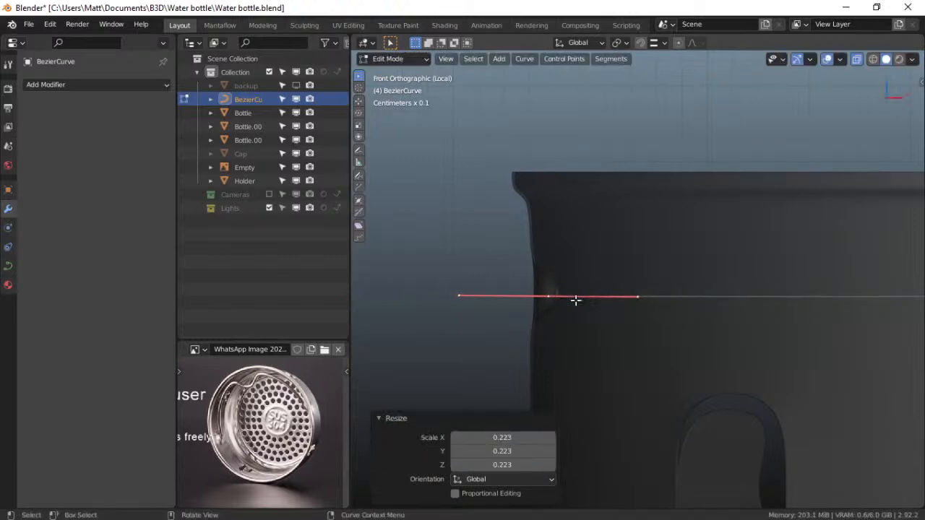
Scale the curve's right end point handles to 0.18 and move the point about -2.86 cm along X
{"action": "scroll", "coordinate": [675, 310], "scroll_direction": "down", "scroll_amount": 5}
{"action": "left_click_drag", "start_coordinate": [744, 300], "coordinate": [776, 322]}
{"action": "key", "text": "s"}
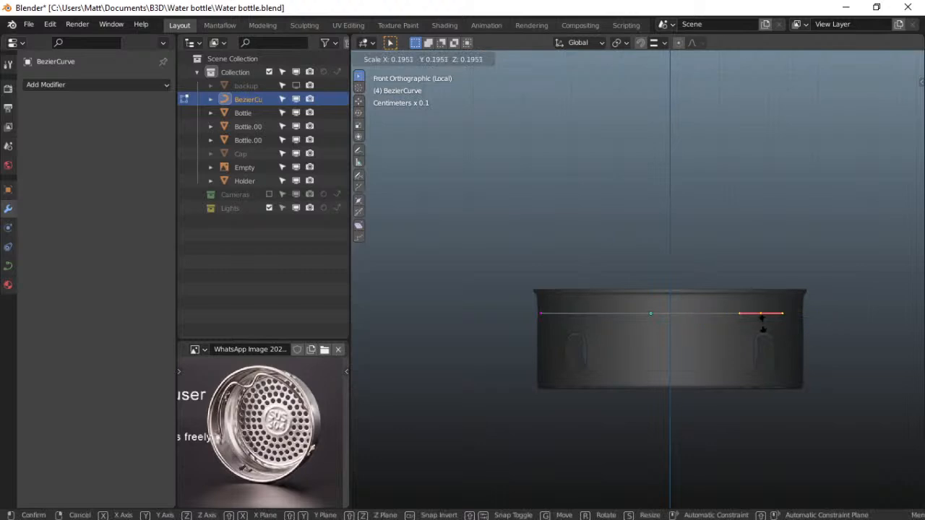
{"action": "left_click", "coordinate": [758, 323]}
{"action": "key", "text": "g"}
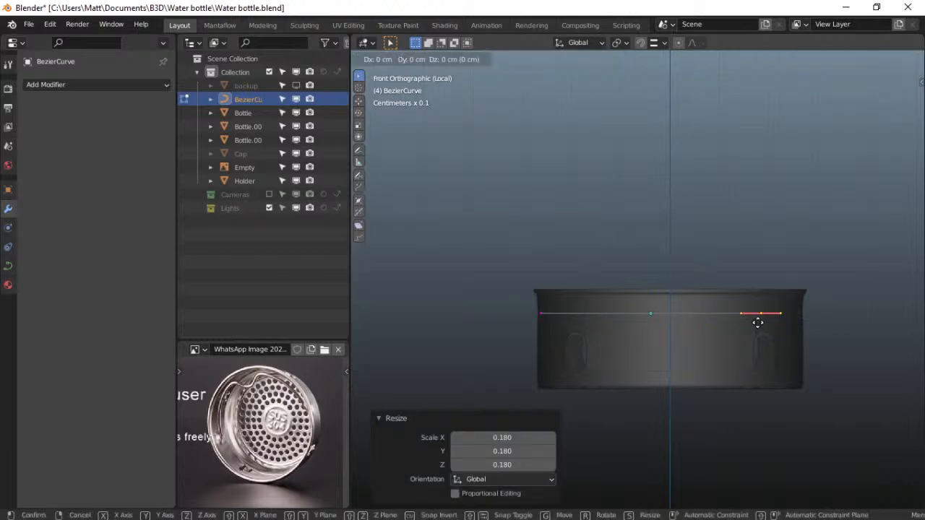
{"action": "key", "text": "x"}
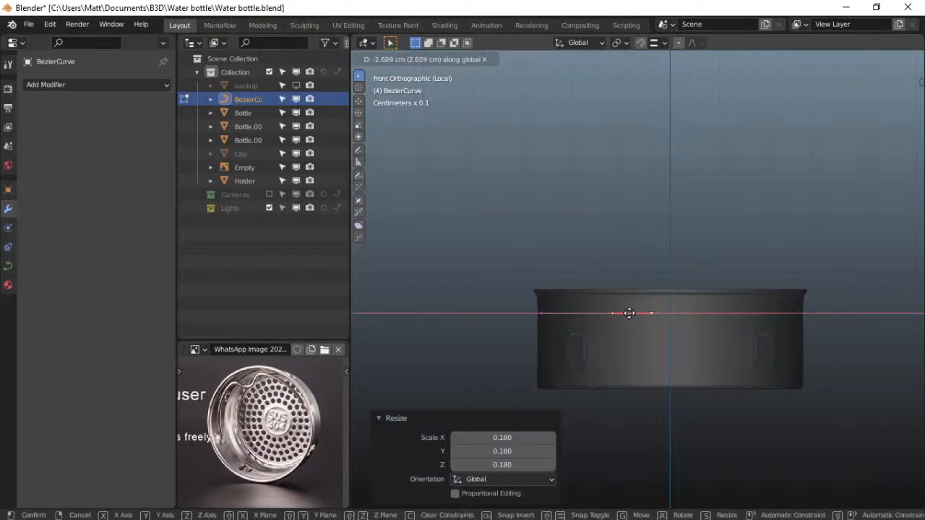
{"action": "left_click", "coordinate": [620, 312]}
{"action": "scroll", "coordinate": [647, 328], "scroll_direction": "up", "scroll_amount": 2}
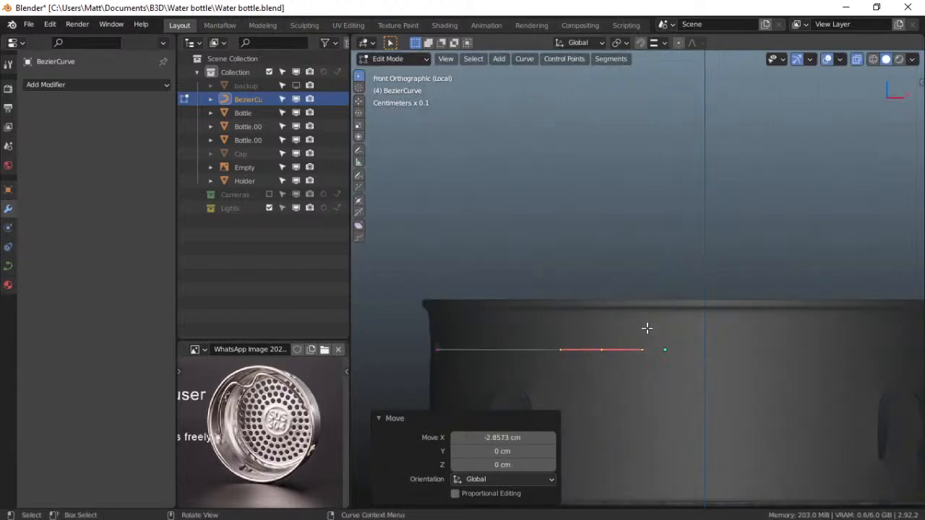
{"action": "middle_click_drag", "start_coordinate": [647, 328], "coordinate": [645, 289], "text": "shift"}
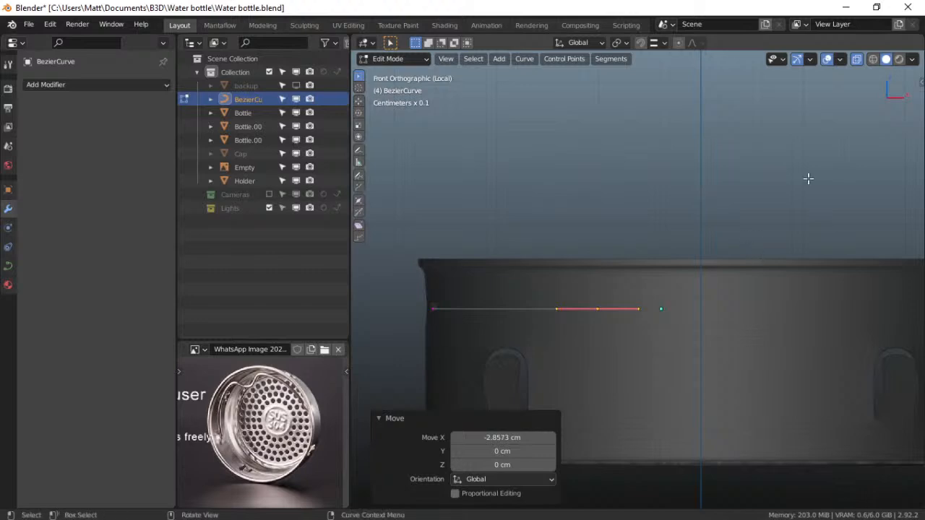
With transforms limited to origins, move the curve's origin about 0.39 cm along X onto the holder's centre line, then turn that limit off
{"action": "key", "text": "ctrl+Tab"}
{"action": "left_click", "coordinate": [642, 300]}
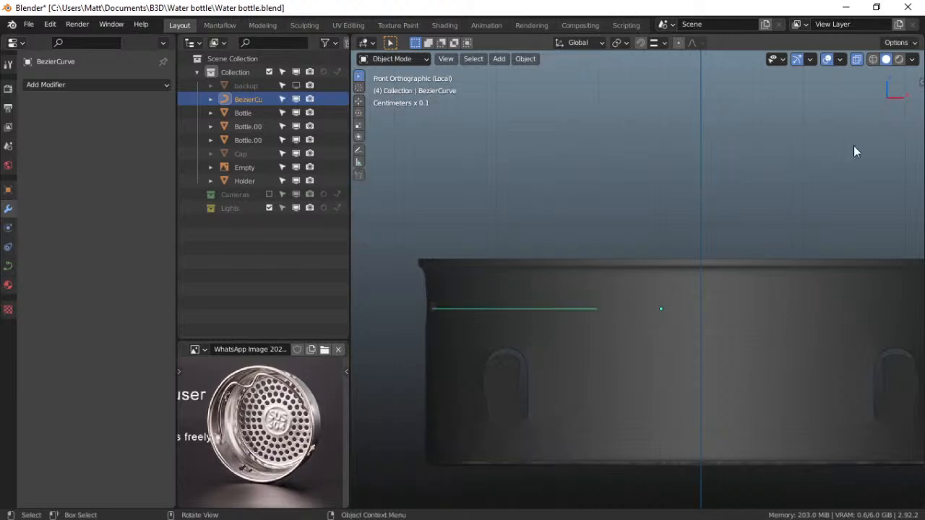
{"action": "left_click", "coordinate": [909, 45]}
{"action": "left_click", "coordinate": [845, 83]}
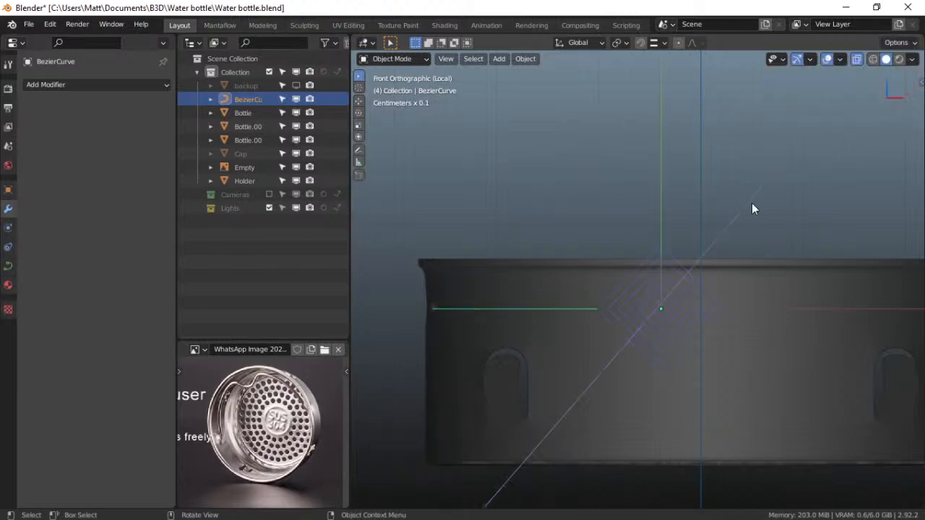
{"action": "key", "text": "g"}
{"action": "key", "text": "x"}
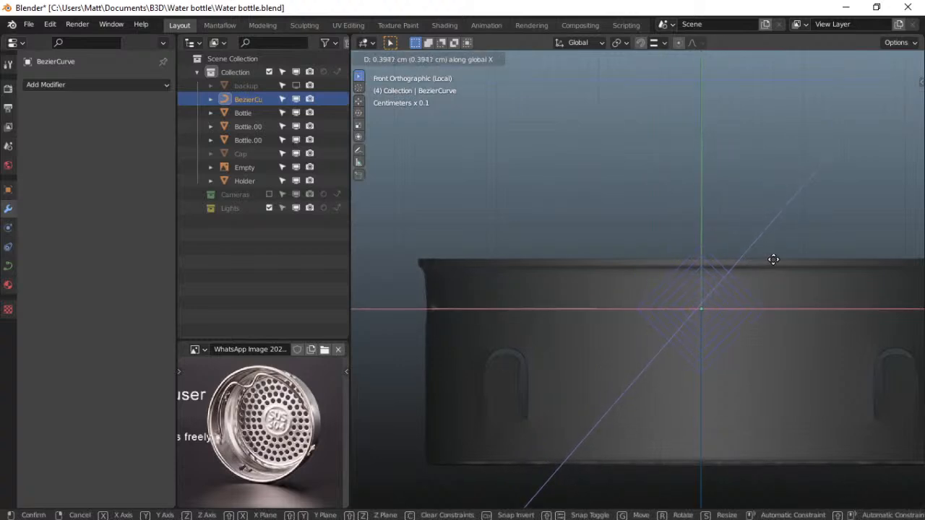
{"action": "left_click", "coordinate": [769, 258]}
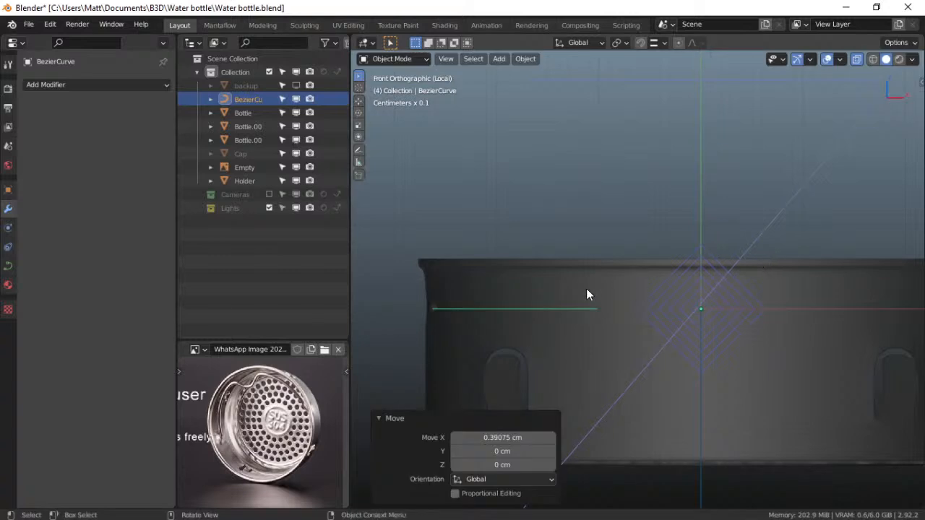
{"action": "left_click", "coordinate": [898, 42]}
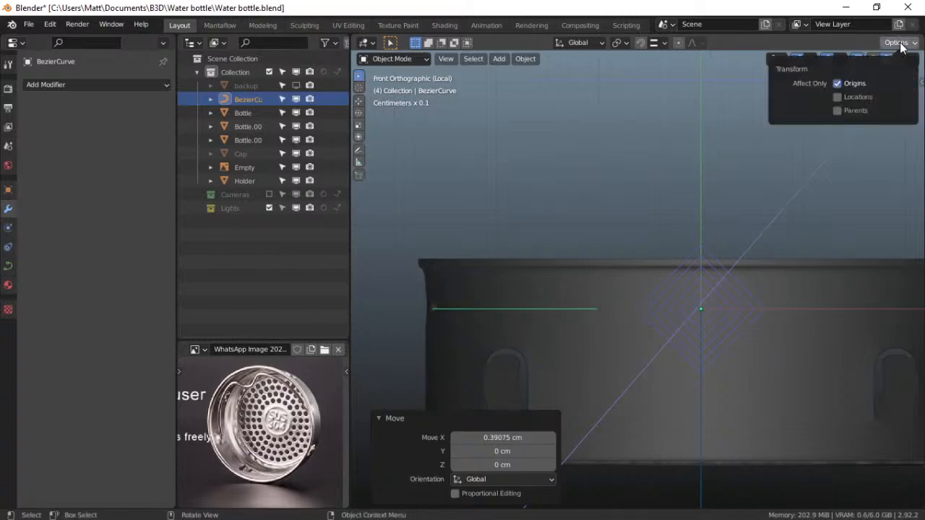
{"action": "left_click", "coordinate": [861, 84]}
Return the curve to Edit Mode and raise its inner end point about 1.19 cm along Z
{"action": "left_click", "coordinate": [590, 316]}
{"action": "left_click", "coordinate": [588, 310]}
{"action": "key", "text": "ctrl+Tab"}
{"action": "left_click", "coordinate": [646, 306]}
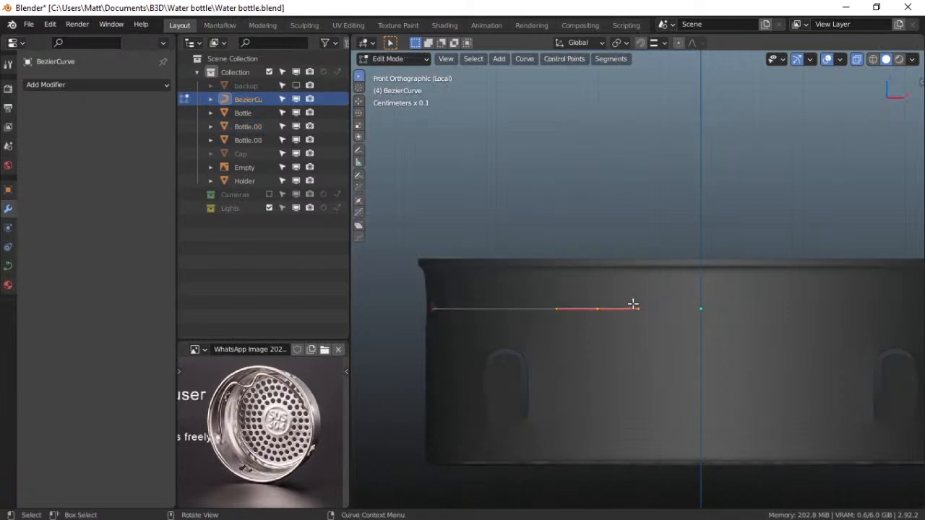
{"action": "key", "text": "g"}
{"action": "key", "text": "z"}
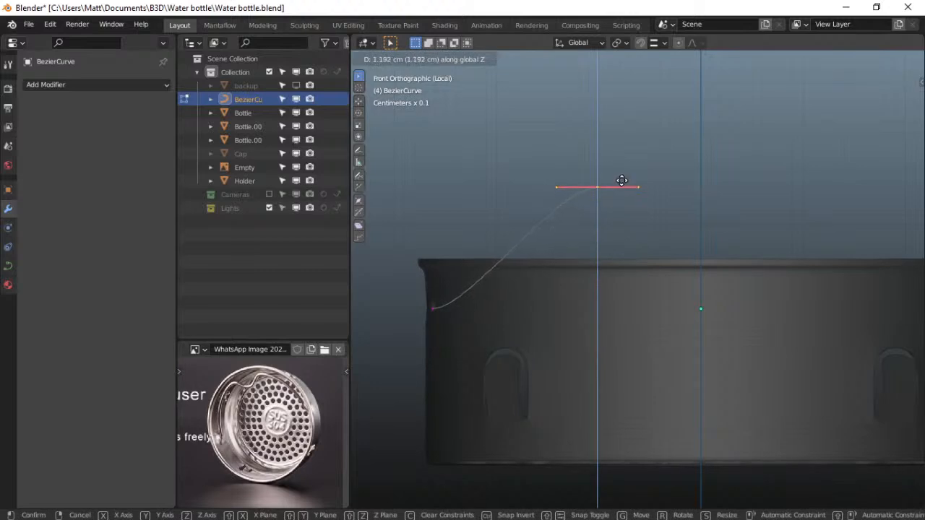
{"action": "left_click", "coordinate": [620, 181]}
Lengthen the lower end point's right handle and the raised point's left handle to steepen the S-shaped bend
{"action": "left_click", "coordinate": [431, 309]}
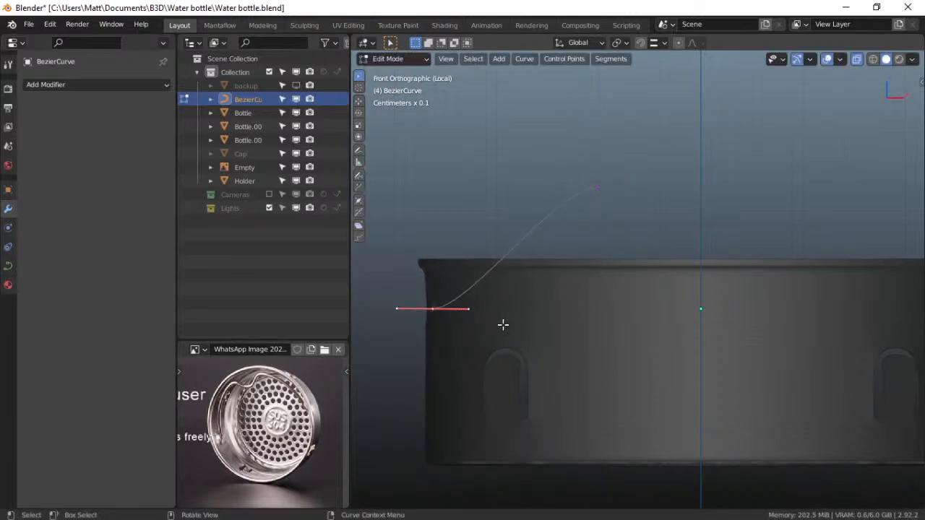
{"action": "key", "text": "s"}
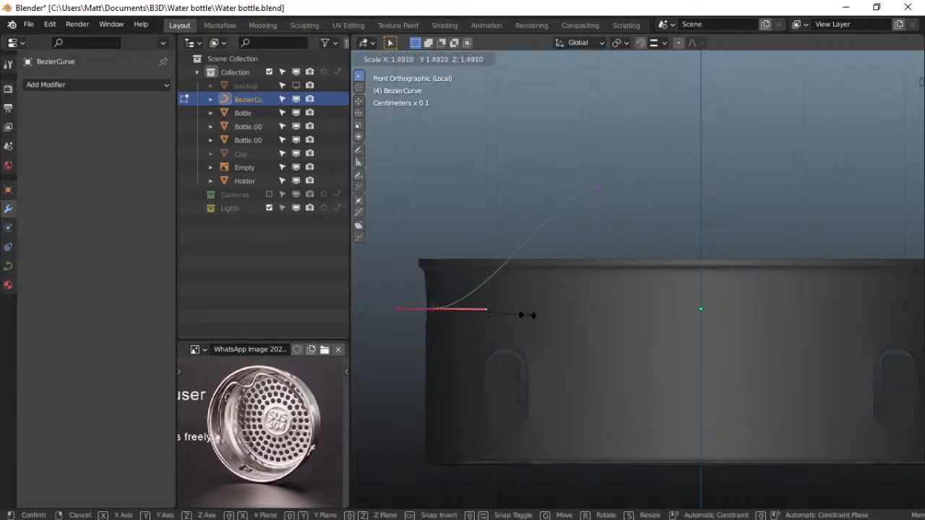
{"action": "left_click", "coordinate": [569, 314]}
{"action": "left_click", "coordinate": [603, 186]}
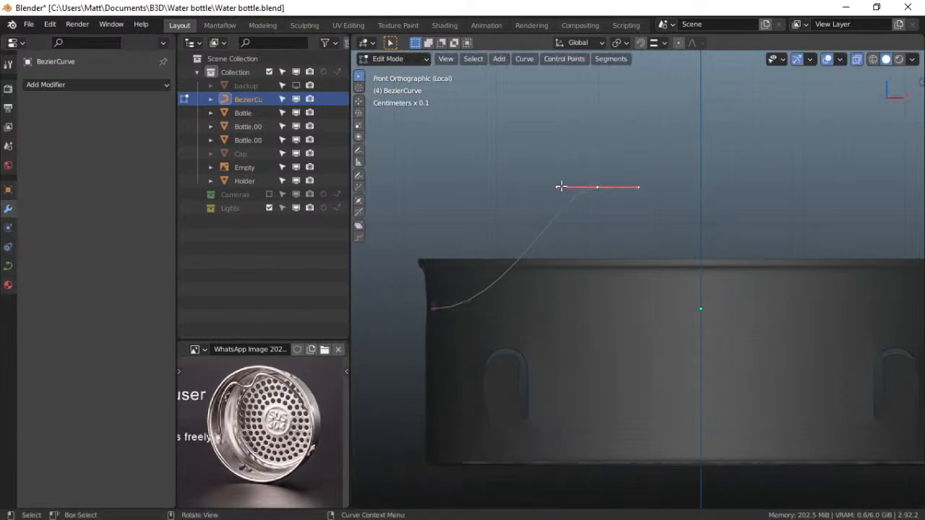
{"action": "key", "text": "s"}
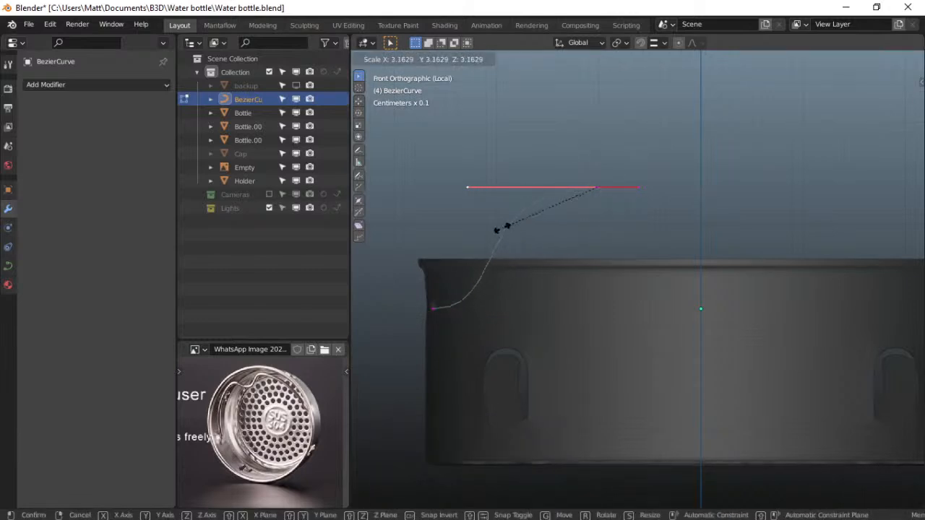
{"action": "left_click", "coordinate": [488, 231]}
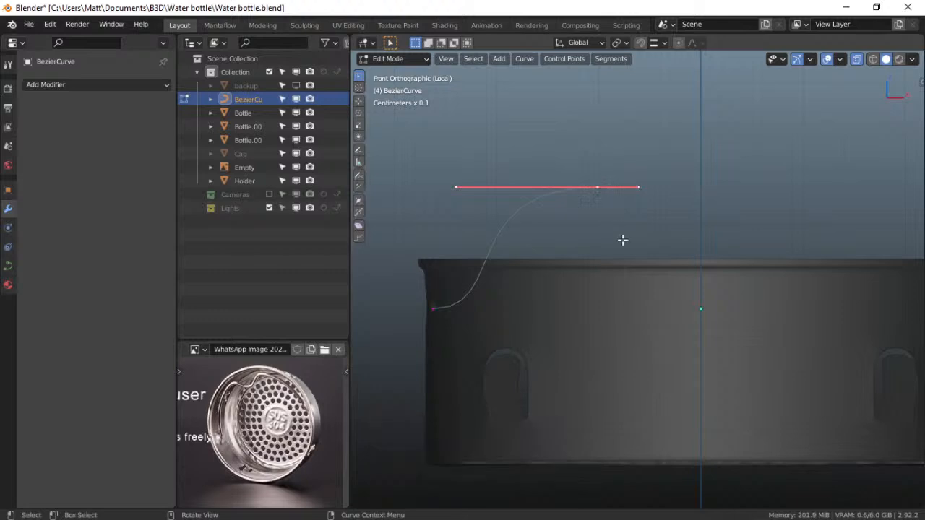
Raise the upper control point about 0.25 cm along Z and set the curve's preview resolution to 32
{"action": "key", "text": "g"}
{"action": "key", "text": "z"}
{"action": "left_click", "coordinate": [618, 214]}
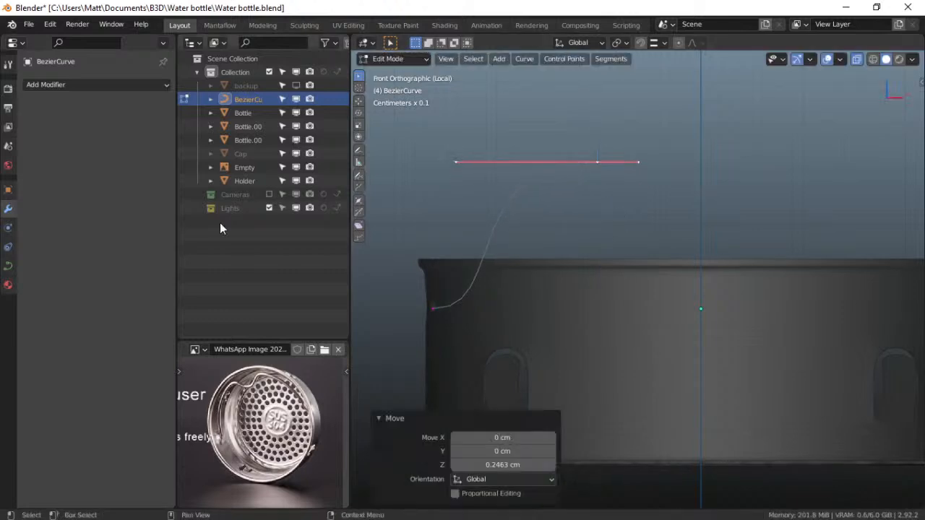
{"action": "left_click", "coordinate": [8, 266]}
{"action": "left_click_drag", "start_coordinate": [130, 141], "coordinate": [164, 141]}
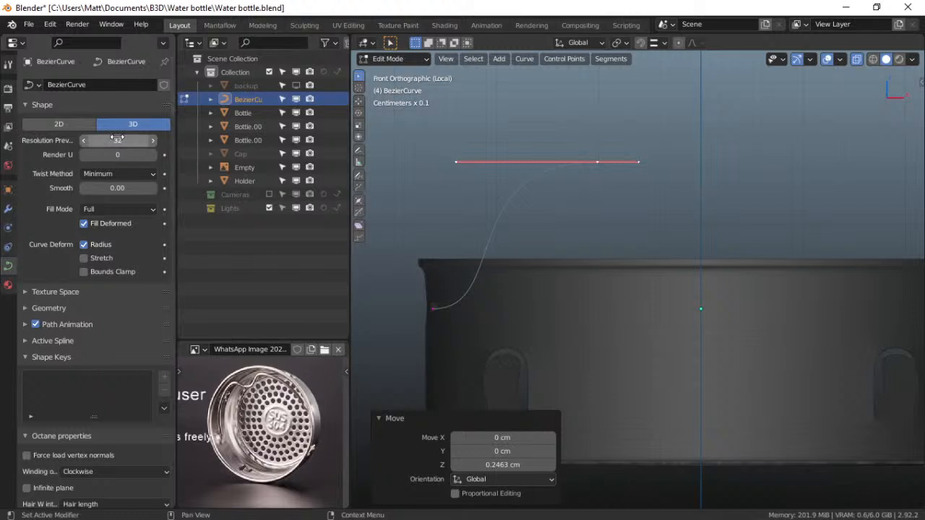
Extrude a new control point from the upper one, about 1.03 cm along X and -0.32 cm along Z, onto the centre line
{"action": "middle_click_drag", "start_coordinate": [644, 225], "coordinate": [578, 232], "text": "shift"}
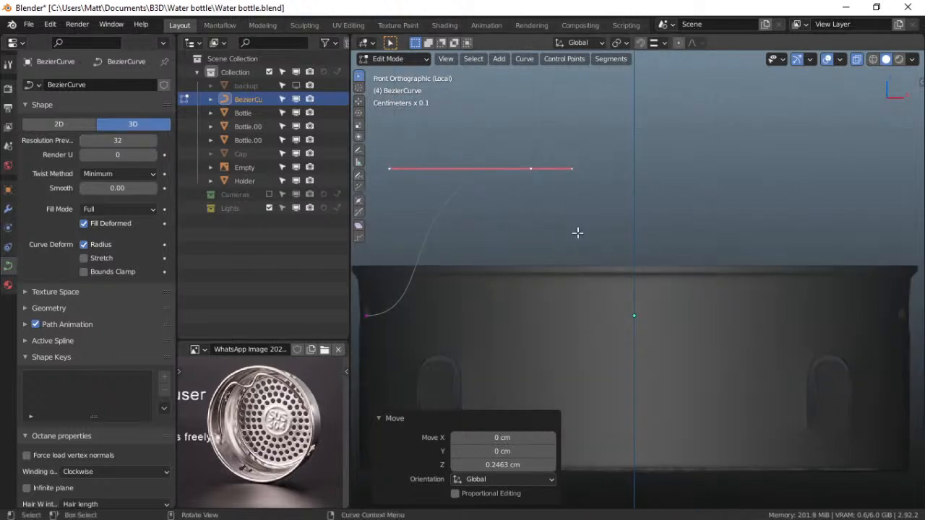
{"action": "left_click", "coordinate": [532, 164]}
{"action": "key", "text": "g"}
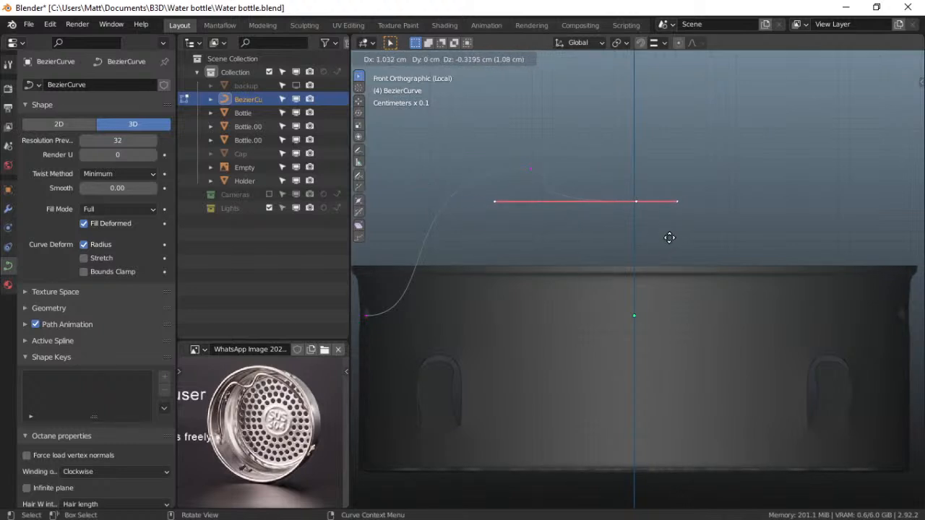
{"action": "left_click", "coordinate": [669, 237]}
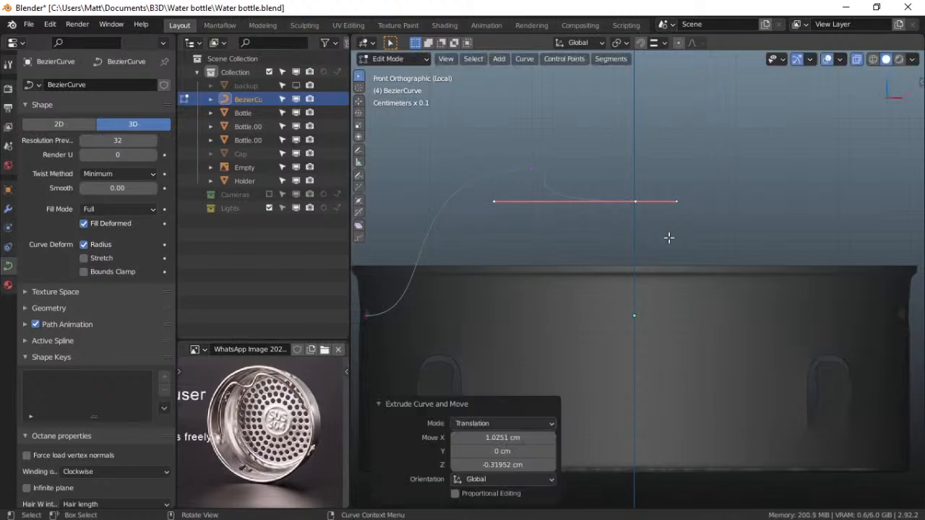
Shorten the left handle of the control point on the centre line by scaling it to about 0.37
{"action": "left_click", "coordinate": [498, 211]}
{"action": "key", "text": "x"}
{"action": "key", "text": "Escape"}
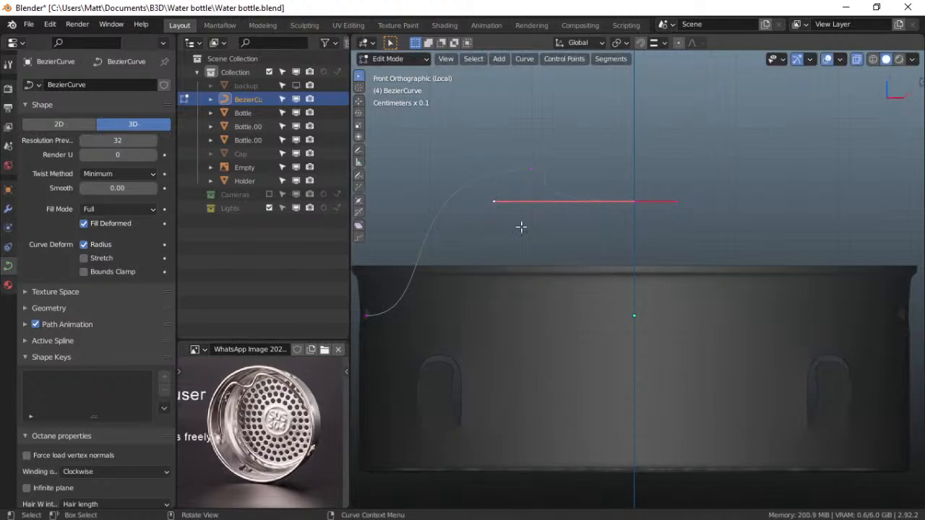
{"action": "key", "text": "s"}
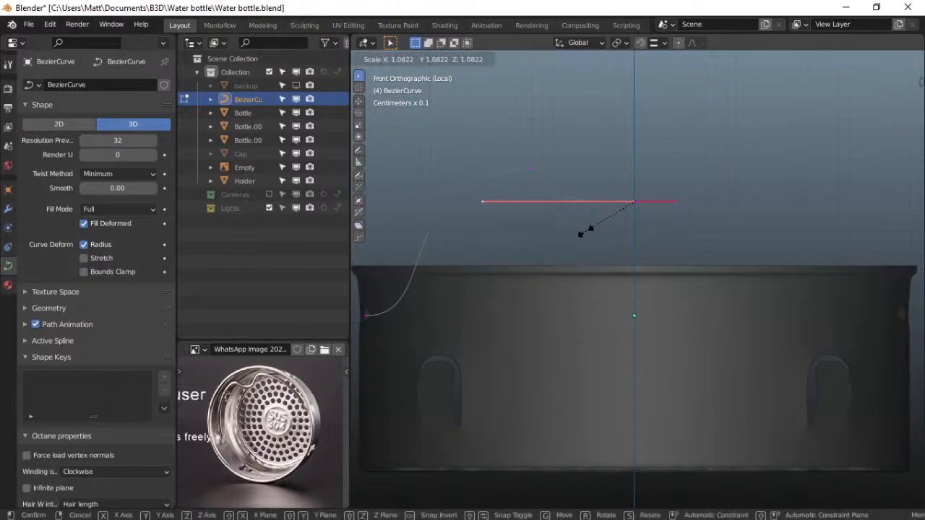
{"action": "left_click", "coordinate": [639, 217]}
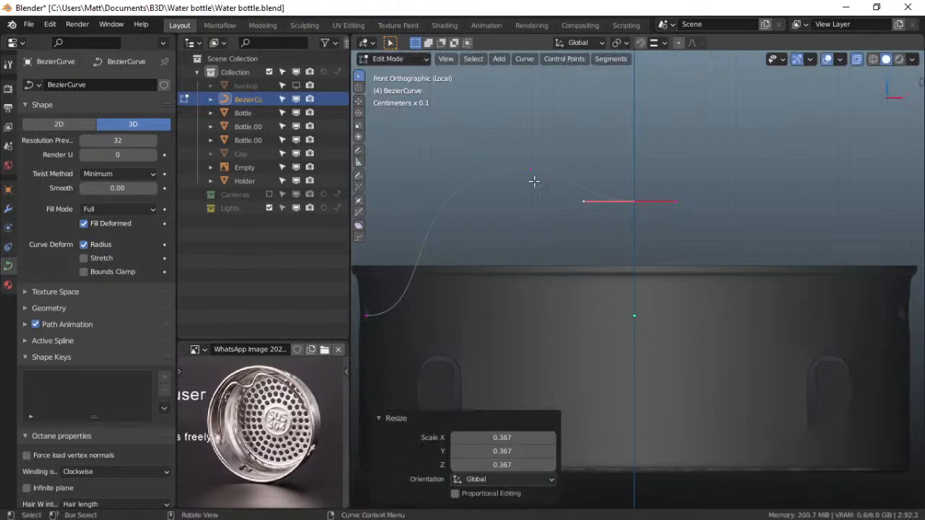
Move the upper control point about 0.15 cm up along Z and about 0.51 cm along X toward the centre line
{"action": "key", "text": "ctrl+z"}
{"action": "key", "text": "g"}
{"action": "key", "text": "z"}
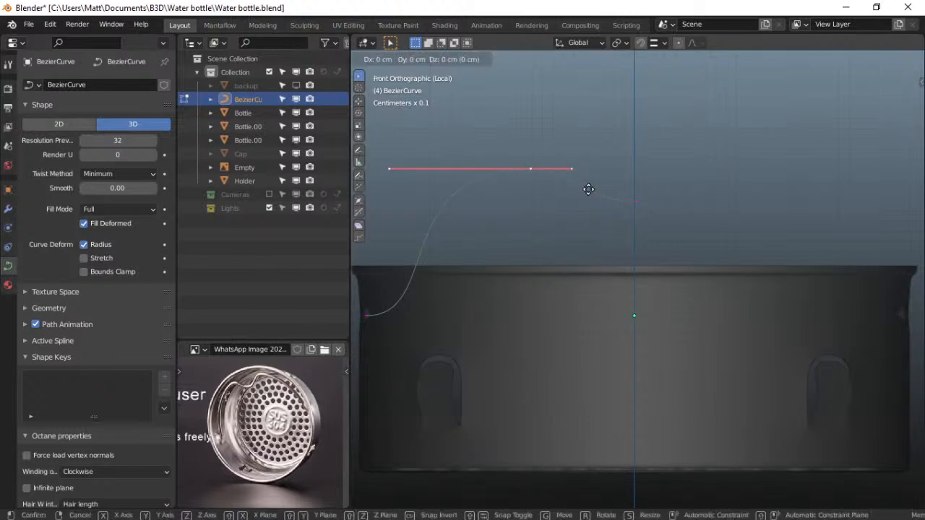
{"action": "left_click", "coordinate": [587, 174]}
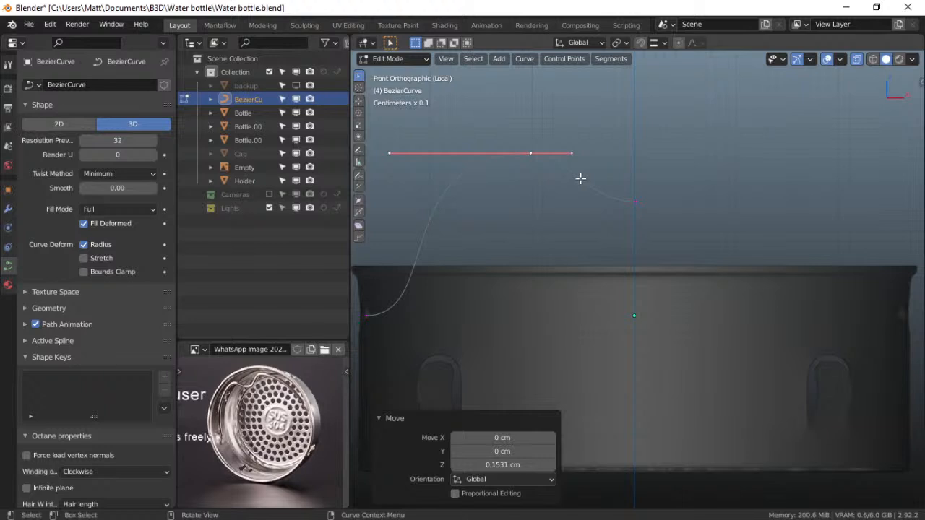
{"action": "key", "text": "g"}
{"action": "key", "text": "x"}
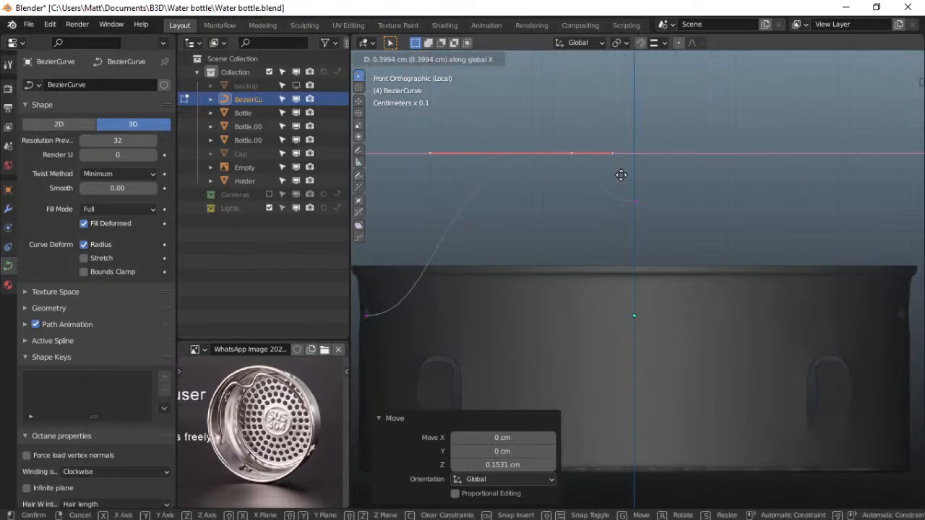
{"action": "left_click", "coordinate": [632, 172]}
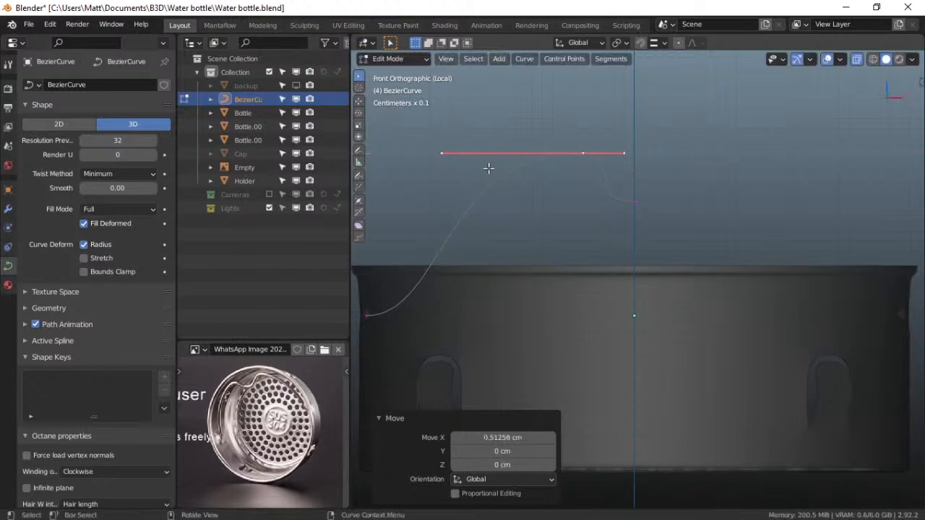
Scale the upper control point's left handle to about 1.33 and the centre-line point's left handle to about 0.91
{"action": "key", "text": "s"}
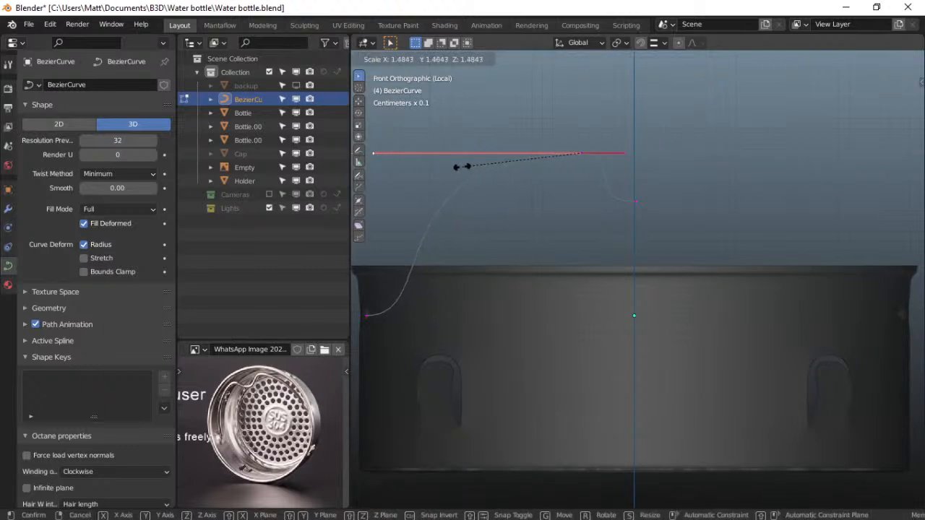
{"action": "left_click", "coordinate": [470, 160]}
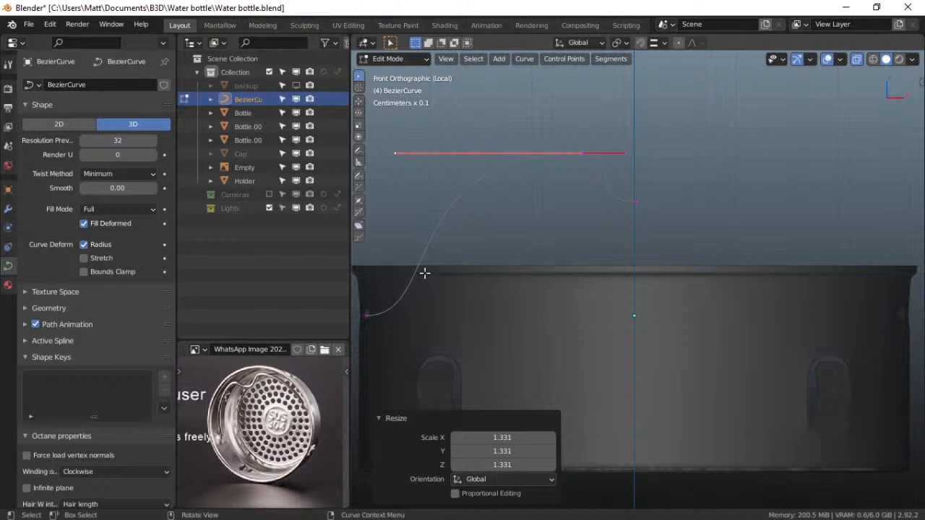
{"action": "middle_click_drag", "start_coordinate": [425, 273], "coordinate": [441, 229], "text": "shift"}
{"action": "left_click", "coordinate": [645, 157]}
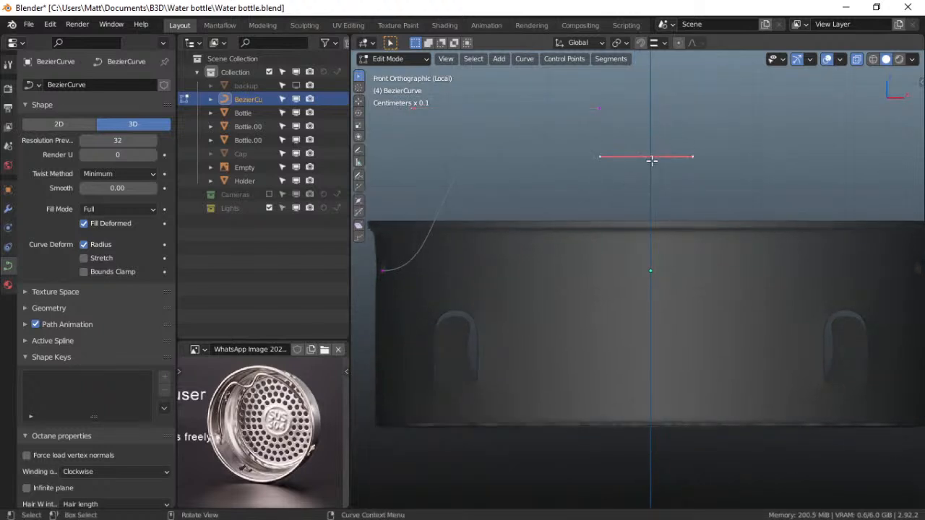
{"action": "key", "text": "s"}
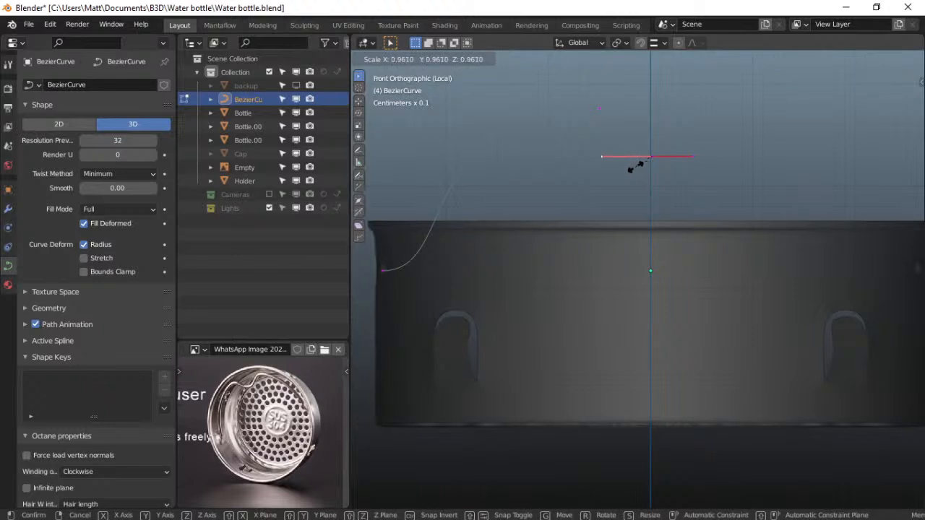
{"action": "left_click", "coordinate": [635, 166]}
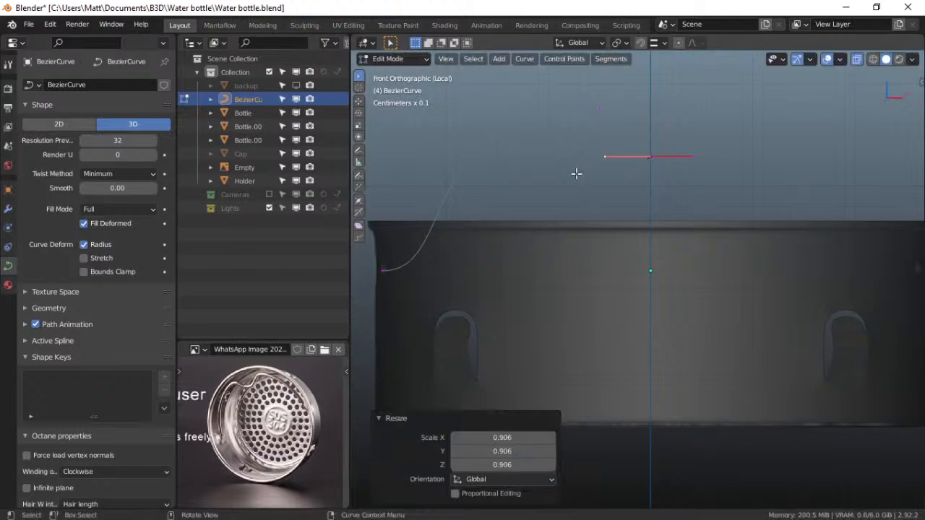
Add a Mirror modifier to the Bezier curve, mirroring it across the X axis
{"action": "left_click", "coordinate": [8, 209]}
{"action": "left_click", "coordinate": [99, 94]}
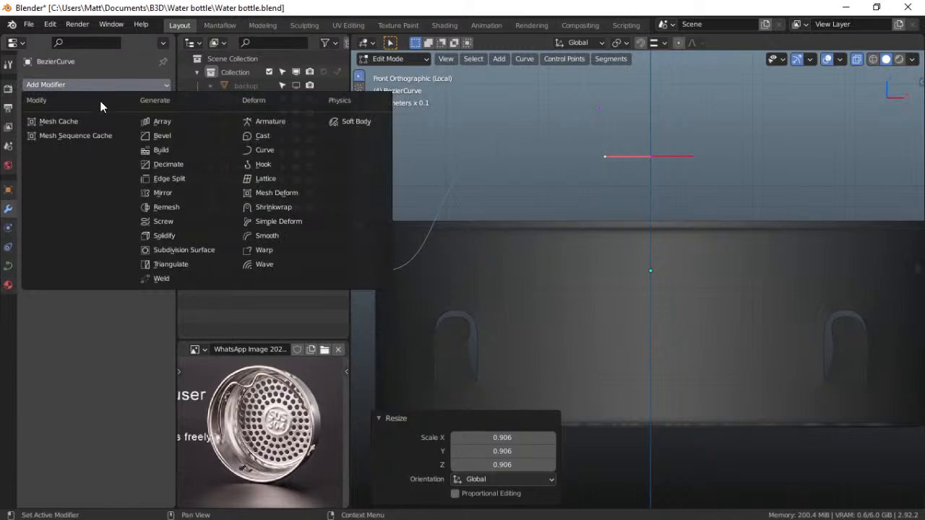
{"action": "left_click", "coordinate": [162, 193]}
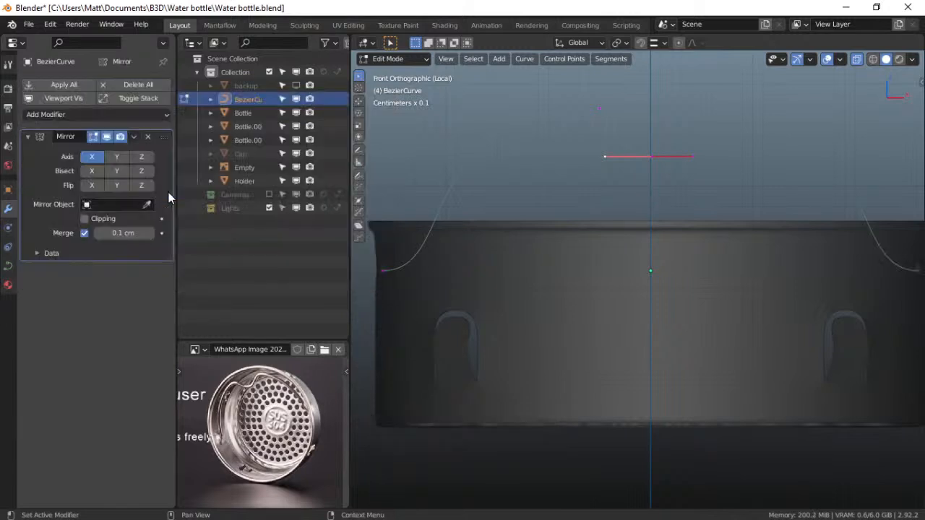
Enable clipping on the Mirror modifier and move the centre control point about 0.019 cm along X onto the mirror line
{"action": "middle_click_drag", "start_coordinate": [602, 175], "coordinate": [539, 241], "text": "shift"}
{"action": "scroll", "coordinate": [549, 252], "scroll_direction": "up", "scroll_amount": 7}
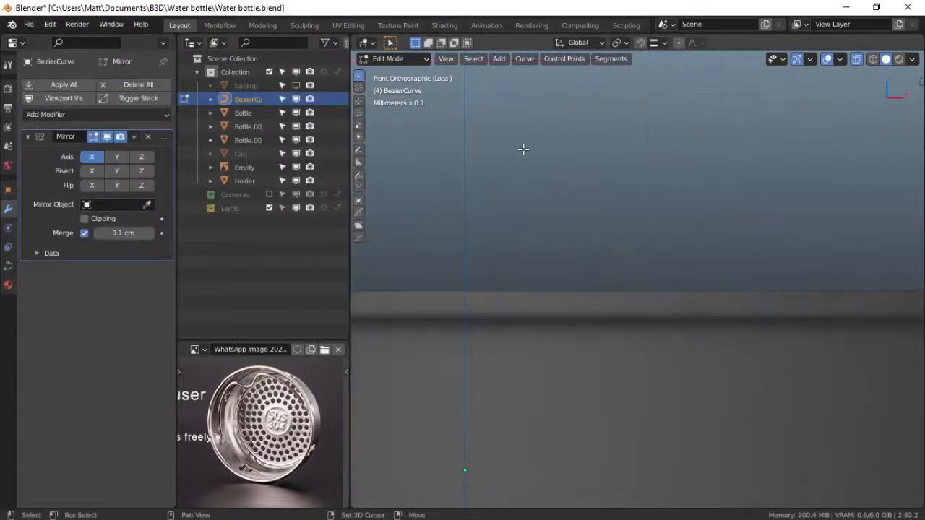
{"action": "middle_click_drag", "start_coordinate": [513, 134], "coordinate": [590, 290], "text": "shift"}
{"action": "scroll", "coordinate": [554, 284], "scroll_direction": "up", "scroll_amount": 3}
{"action": "middle_click_drag", "start_coordinate": [511, 242], "coordinate": [574, 313], "text": "shift"}
{"action": "scroll", "coordinate": [574, 314], "scroll_direction": "up", "scroll_amount": 3}
{"action": "middle_click_drag", "start_coordinate": [511, 266], "coordinate": [552, 289], "text": "shift"}
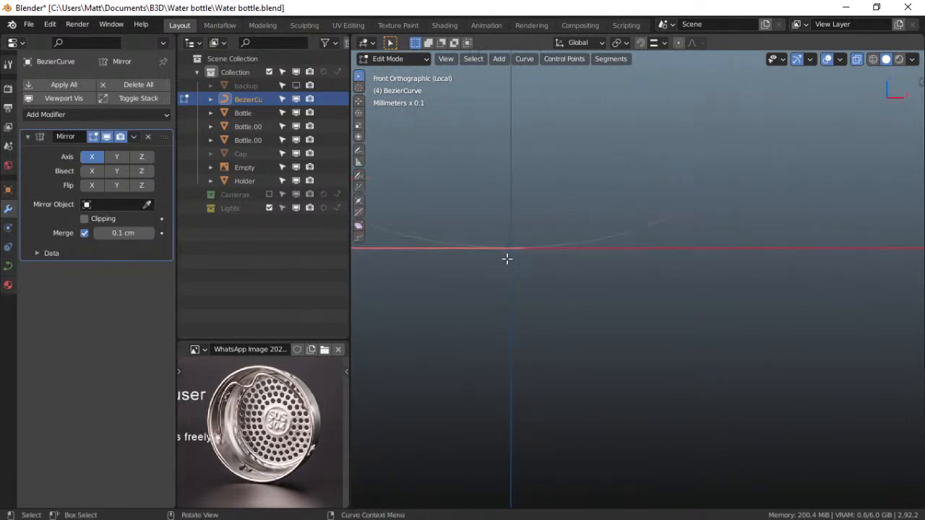
{"action": "left_click", "coordinate": [85, 218]}
{"action": "left_click", "coordinate": [518, 246]}
{"action": "key", "text": "g"}
{"action": "key", "text": "x"}
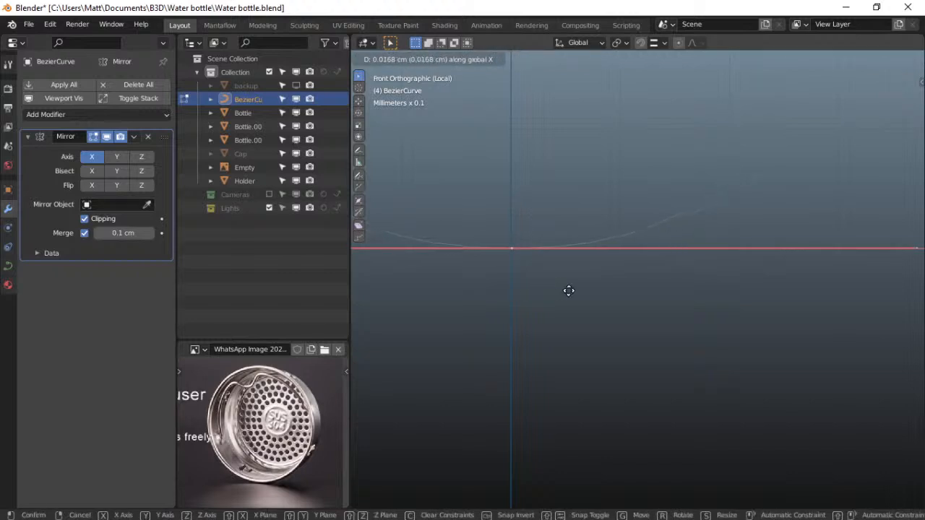
{"action": "left_click", "coordinate": [570, 290]}
Give the mirrored curve a round bevel with a depth of 0.1 cm
{"action": "scroll", "coordinate": [534, 297], "scroll_direction": "down", "scroll_amount": 10}
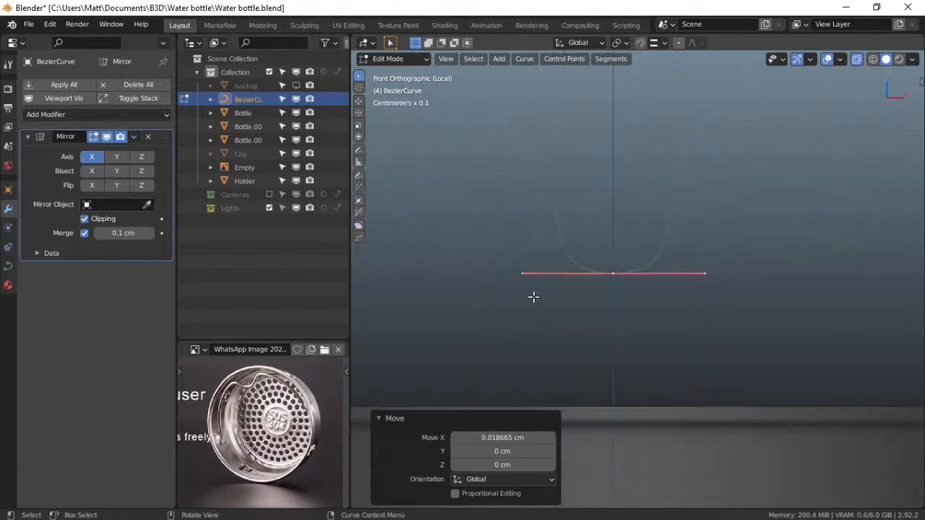
{"action": "scroll", "coordinate": [556, 214], "scroll_direction": "down", "scroll_amount": 5}
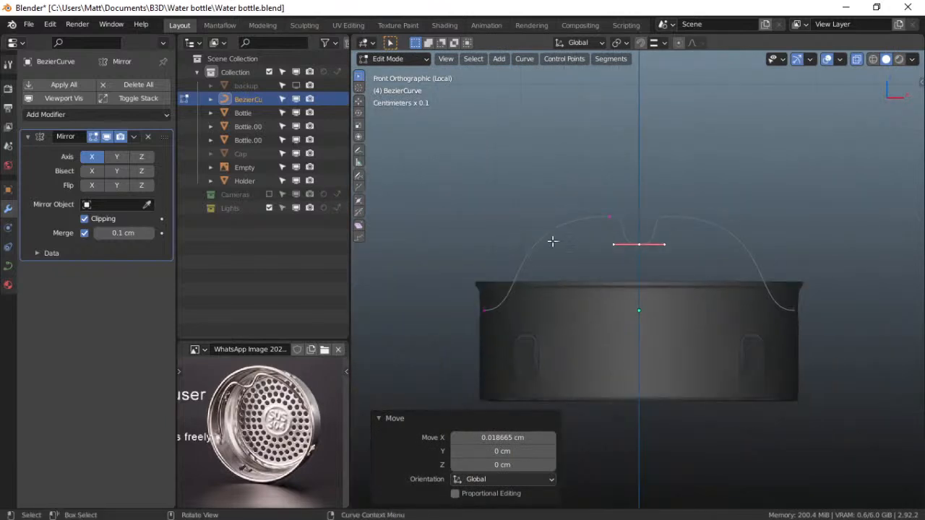
{"action": "left_click", "coordinate": [8, 266]}
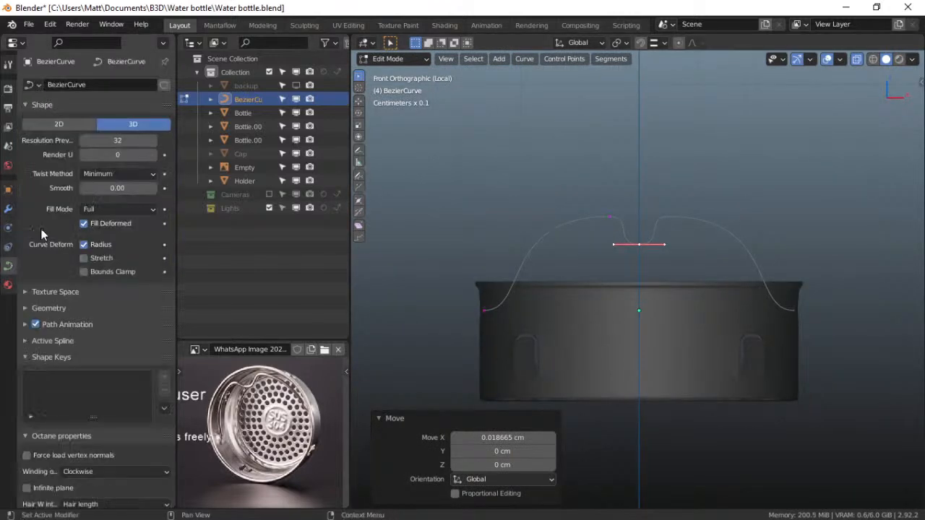
{"action": "left_click", "coordinate": [28, 309]}
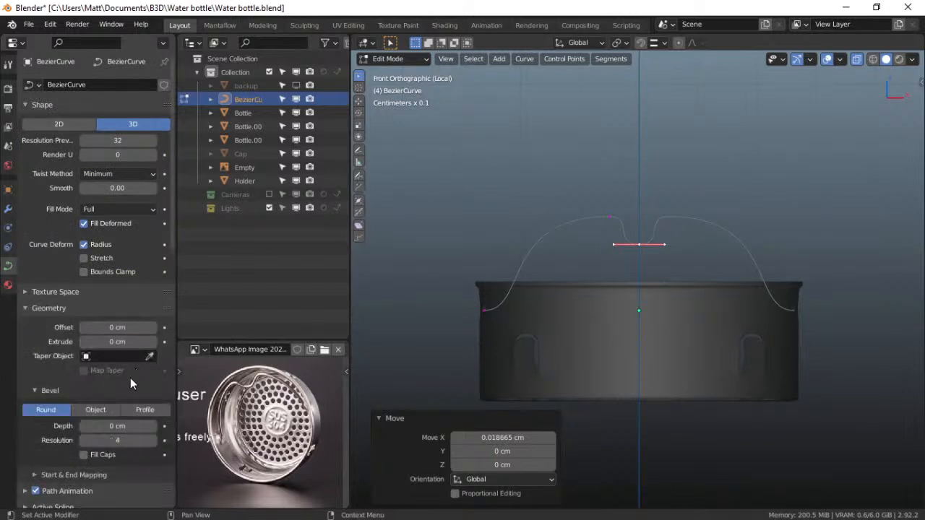
{"action": "left_click_drag", "start_coordinate": [136, 430], "coordinate": [142, 426]}
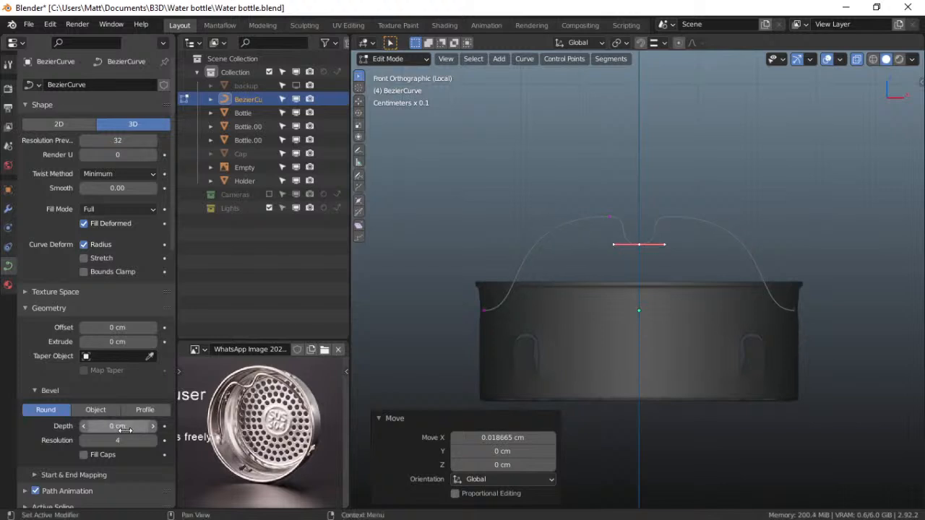
{"action": "left_click", "coordinate": [152, 426]}
{"action": "left_click_drag", "start_coordinate": [120, 428], "coordinate": [85, 427]}
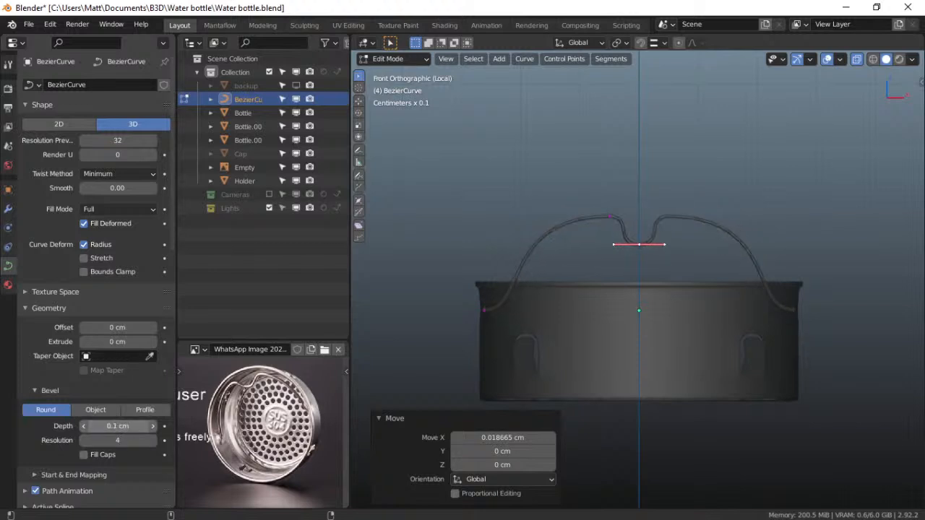
Switch to Object Mode and move the handle curve about -2.67 cm along Y to the middle of the holder
{"action": "middle_click_drag", "start_coordinate": [610, 245], "coordinate": [663, 287]}
{"action": "scroll", "coordinate": [616, 273], "scroll_direction": "up", "scroll_amount": 1}
{"action": "scroll", "coordinate": [616, 273], "scroll_direction": "down", "scroll_amount": 6}
{"action": "key", "text": "ctrl+Tab"}
{"action": "left_click", "coordinate": [583, 278]}
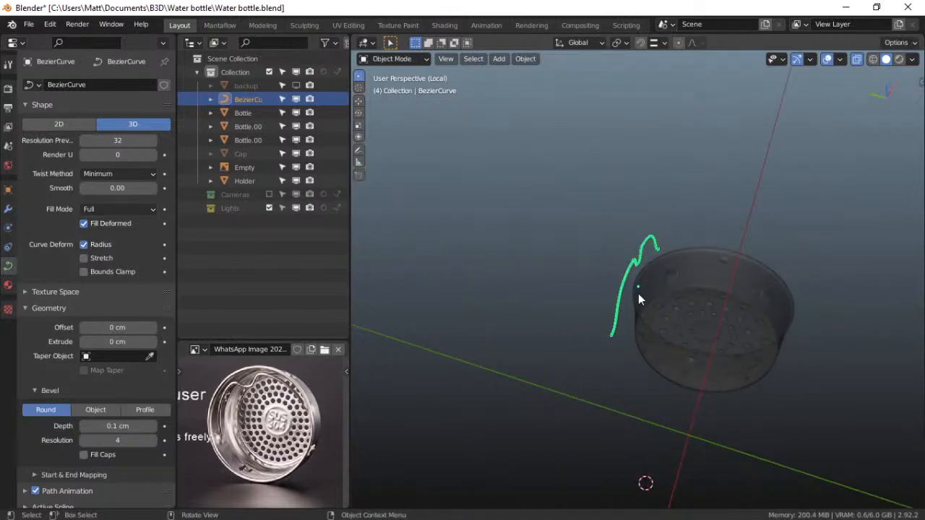
{"action": "key", "text": "g"}
{"action": "key", "text": "y"}
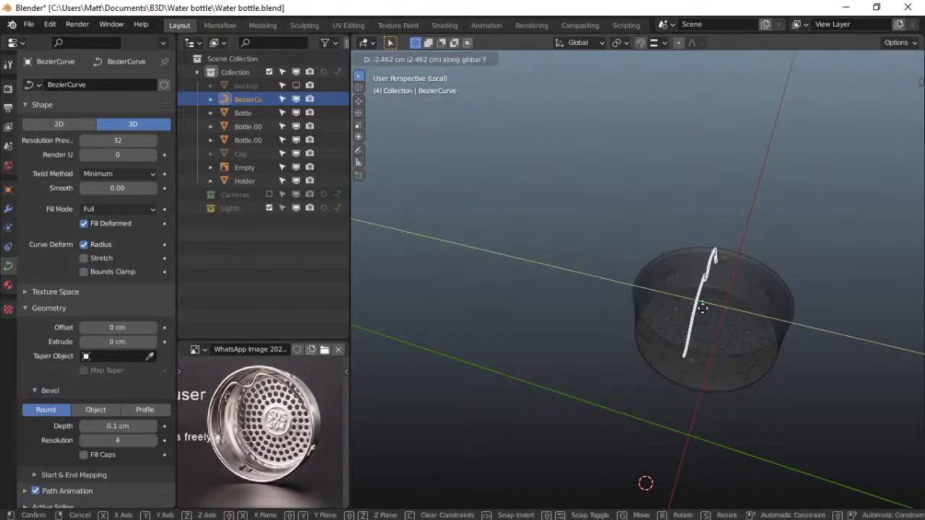
{"action": "left_click", "coordinate": [706, 309]}
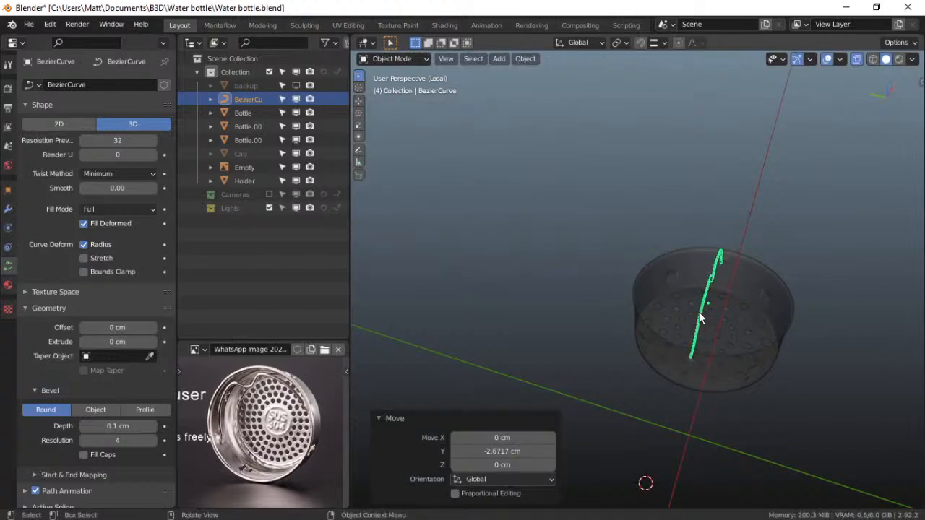
In the right orthographic view, move the handle about -0.063 cm along Y to line up with the holder's side hole
{"action": "key", "text": "grave"}
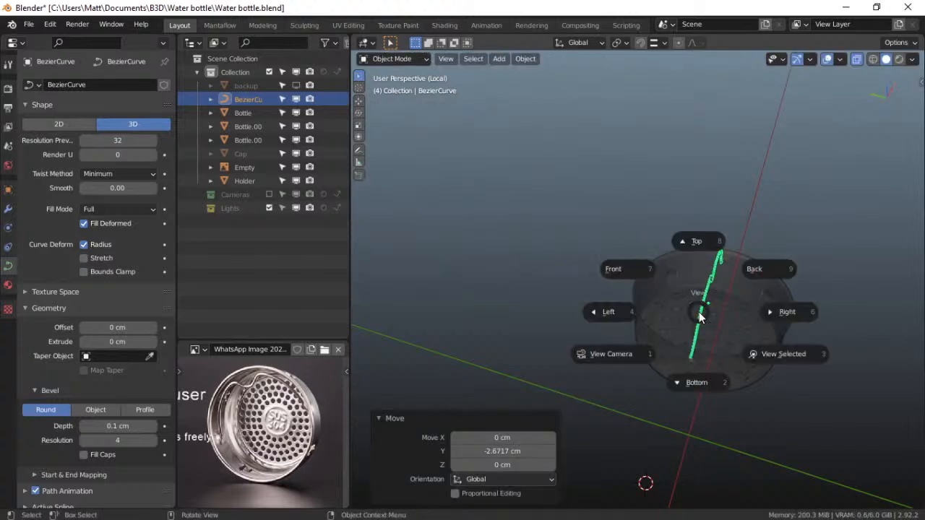
{"action": "left_click", "coordinate": [779, 312]}
{"action": "scroll", "coordinate": [777, 308], "scroll_direction": "up", "scroll_amount": 8}
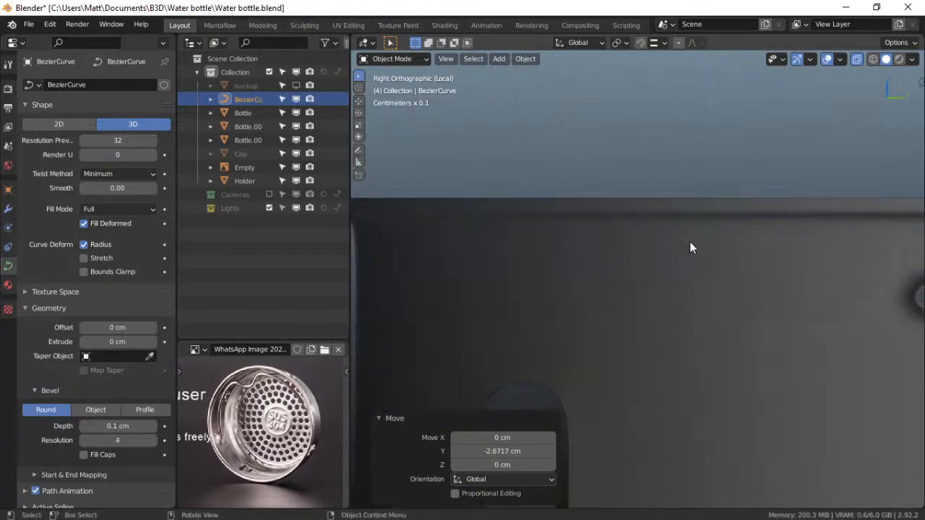
{"action": "scroll", "coordinate": [689, 241], "scroll_direction": "up", "scroll_amount": 4}
{"action": "middle_click_drag", "start_coordinate": [911, 243], "coordinate": [605, 289], "text": "shift"}
{"action": "scroll", "coordinate": [680, 278], "scroll_direction": "down", "scroll_amount": 4}
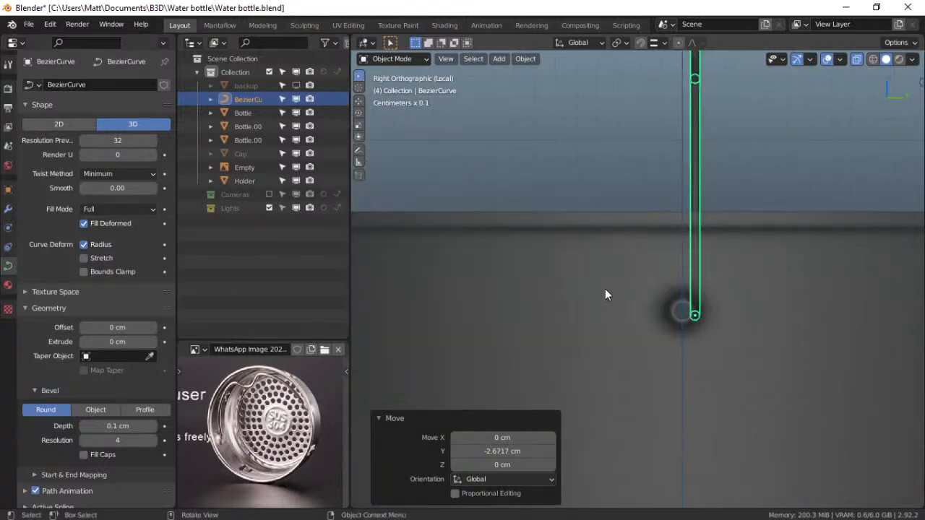
{"action": "key", "text": "g"}
{"action": "key", "text": "y"}
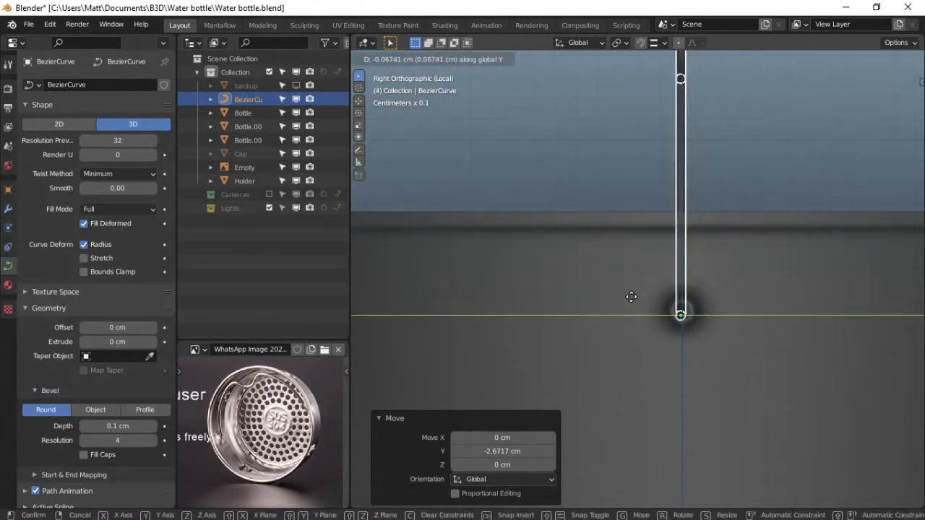
{"action": "left_click", "coordinate": [641, 294]}
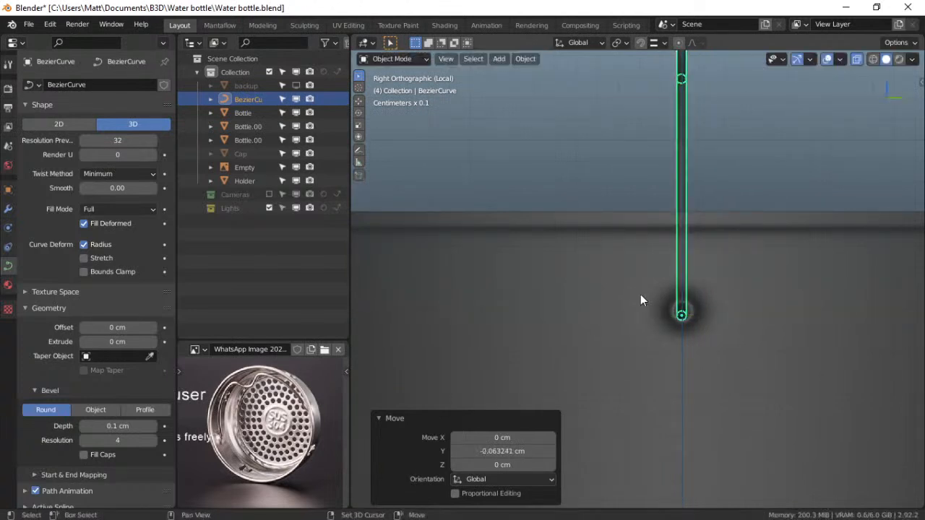
Centre the wire end in the side hole by nudging the handle slightly along Y and about 0.01 cm up along Z
{"action": "scroll", "coordinate": [640, 294], "scroll_direction": "up", "scroll_amount": 5}
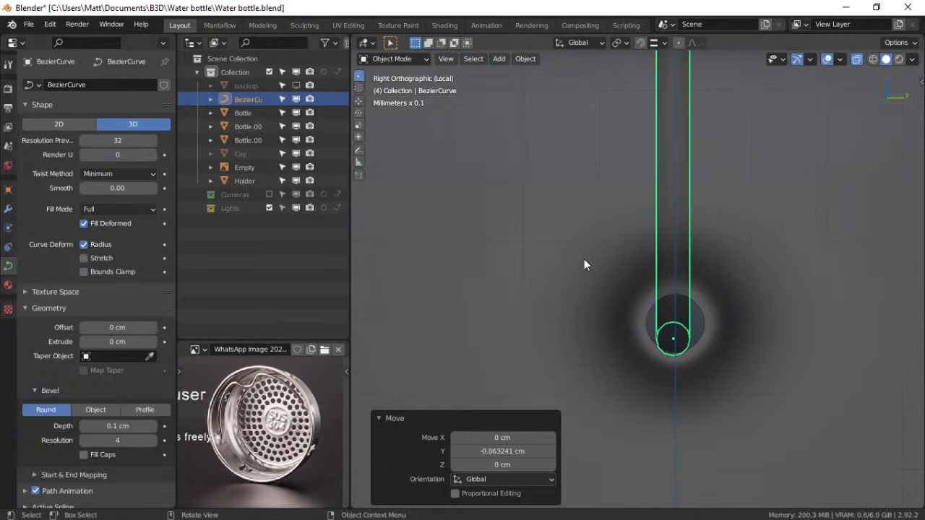
{"action": "key", "text": "g"}
{"action": "key", "text": "y"}
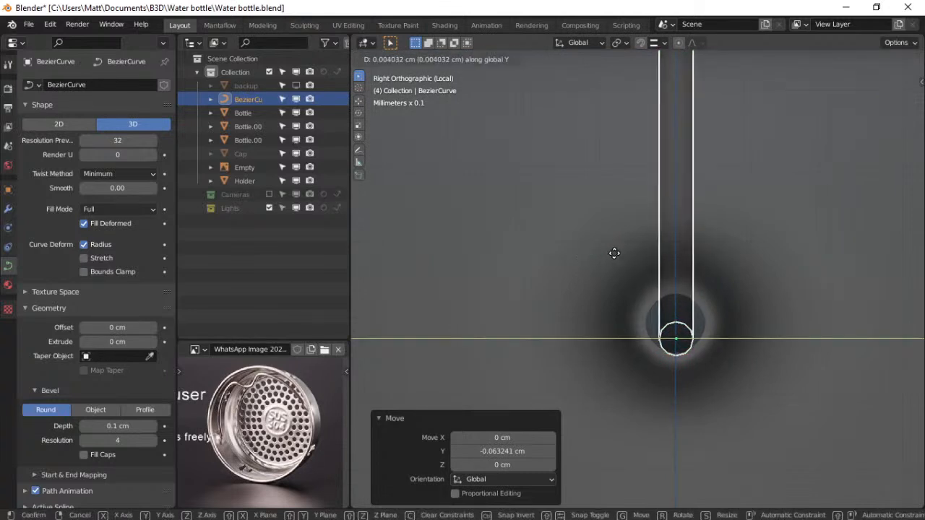
{"action": "left_click", "coordinate": [609, 260]}
{"action": "key", "text": "g"}
{"action": "key", "text": "z"}
{"action": "left_click", "coordinate": [605, 220]}
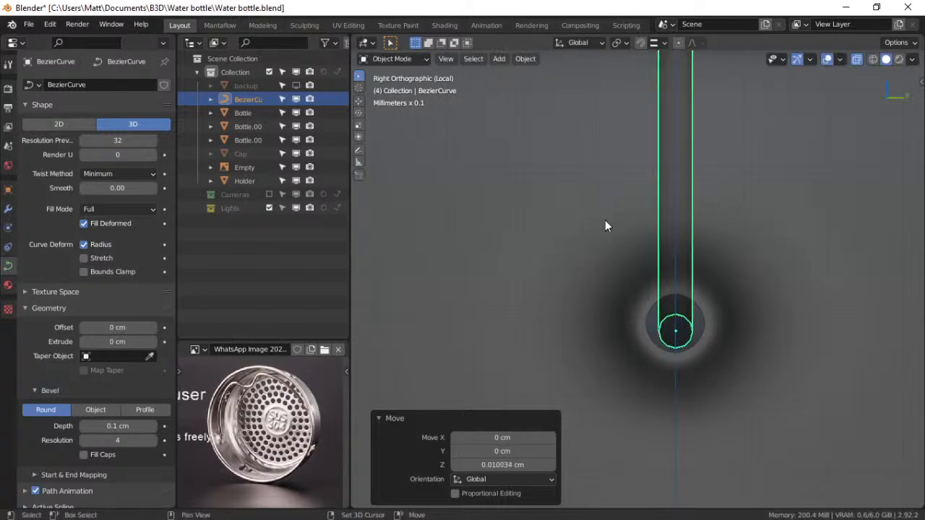
Set the handle curve's bevel depth to 0.15 cm and save the file
{"action": "left_click", "coordinate": [108, 426]}
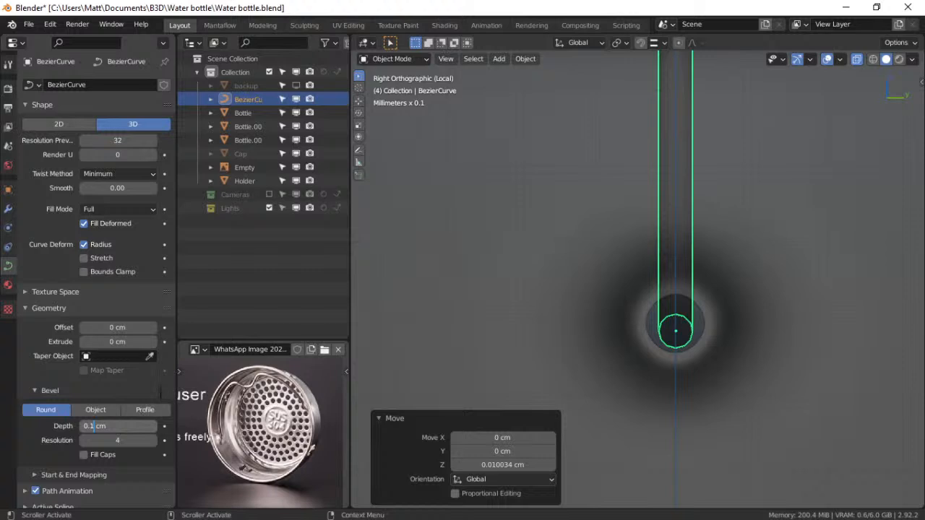
{"action": "type", "text": "5"}
{"action": "key", "text": "Return"}
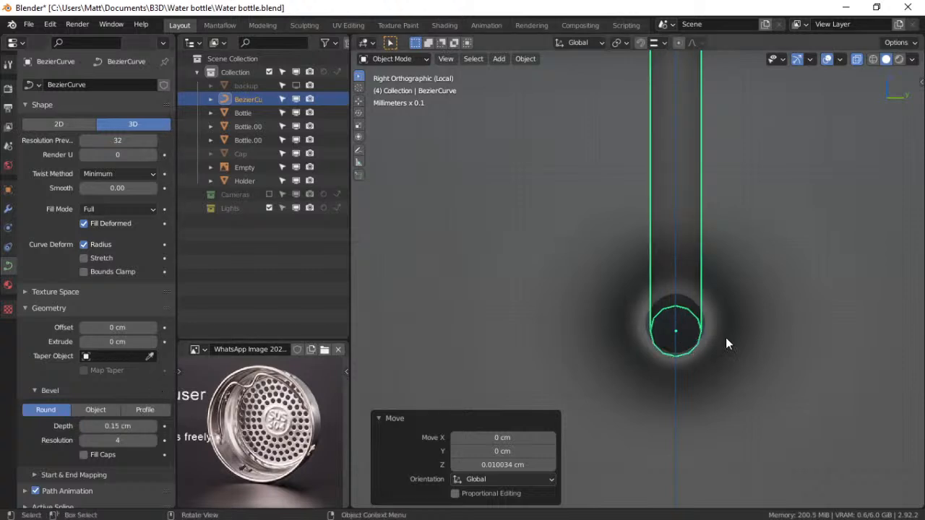
{"action": "key", "text": "ctrl+s"}
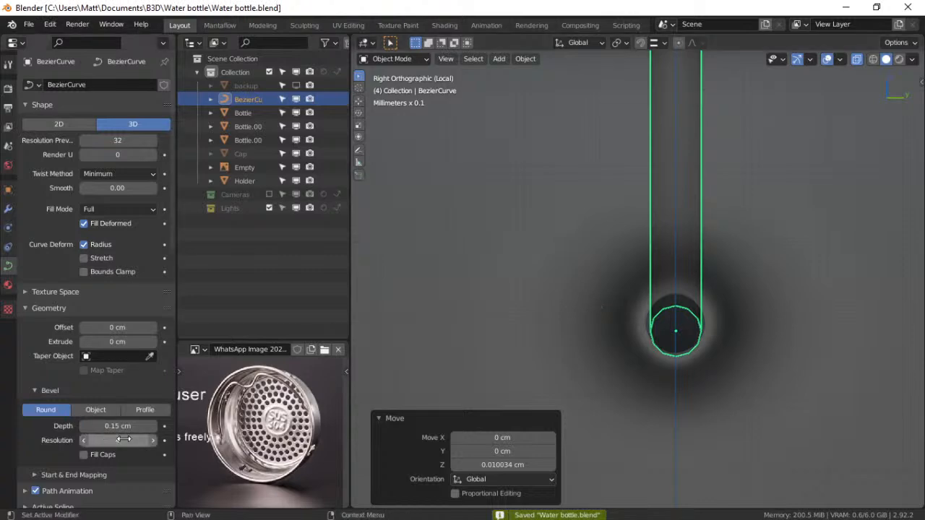
Hide the viewport overlays and turn off X-ray in solid shading to show the handle and holder opaque
{"action": "scroll", "coordinate": [620, 256], "scroll_direction": "down", "scroll_amount": 5}
{"action": "middle_click_drag", "start_coordinate": [611, 261], "coordinate": [640, 224]}
{"action": "left_click", "coordinate": [828, 60]}
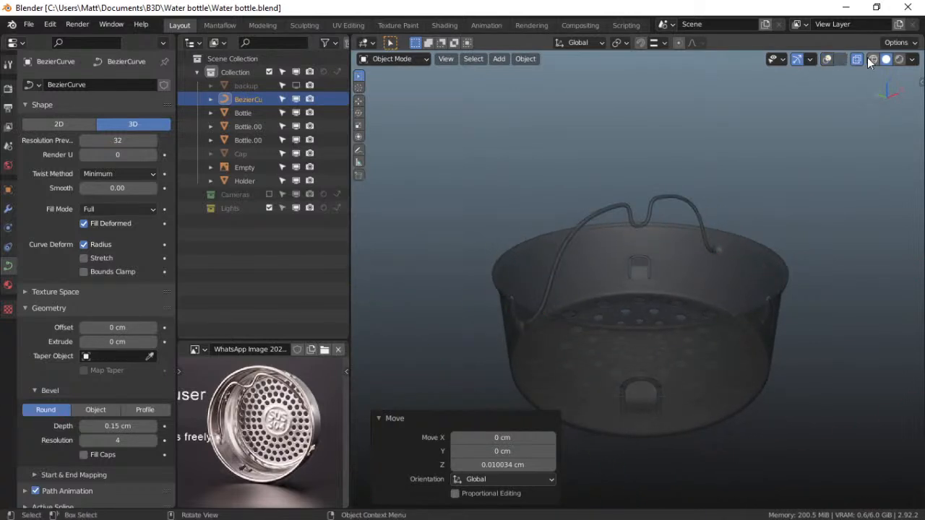
{"action": "left_click", "coordinate": [870, 58]}
{"action": "left_click", "coordinate": [856, 59]}
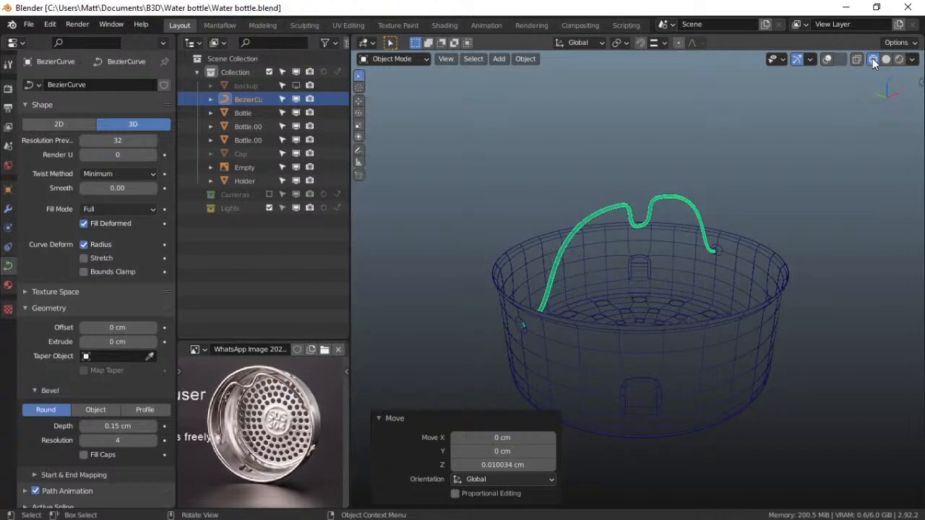
{"action": "left_click", "coordinate": [887, 59]}
{"action": "left_click", "coordinate": [810, 59]}
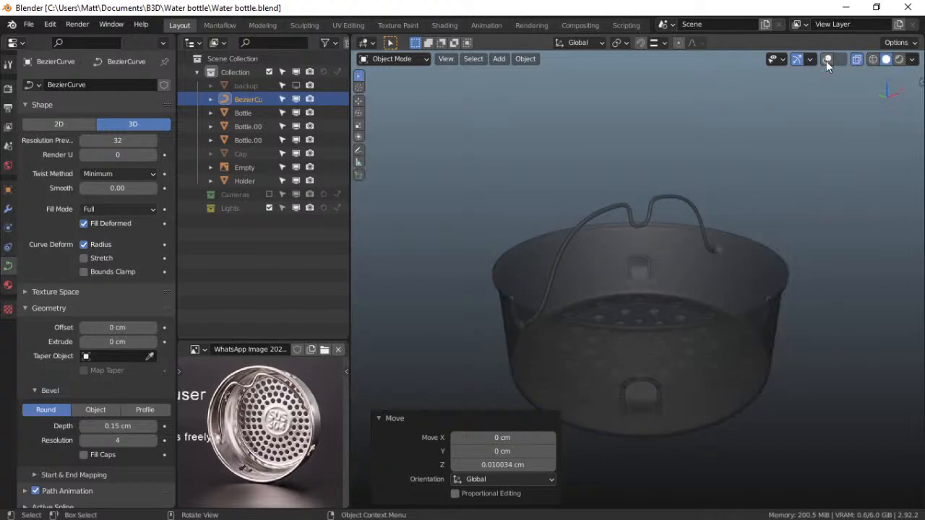
{"action": "left_click", "coordinate": [828, 60]}
{"action": "left_click", "coordinate": [826, 60]}
{"action": "left_click", "coordinate": [858, 61]}
Inspect the wire handle's fit on the holder from several angles and in the front orthographic view
{"action": "middle_click_drag", "start_coordinate": [749, 232], "coordinate": [498, 225]}
{"action": "middle_click_drag", "start_coordinate": [558, 222], "coordinate": [514, 230]}
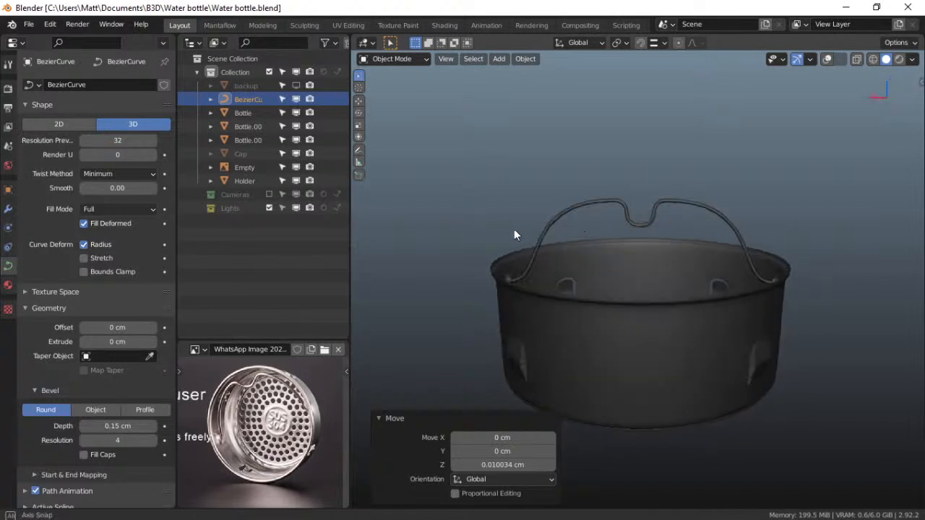
{"action": "key", "text": "ctrl+Tab"}
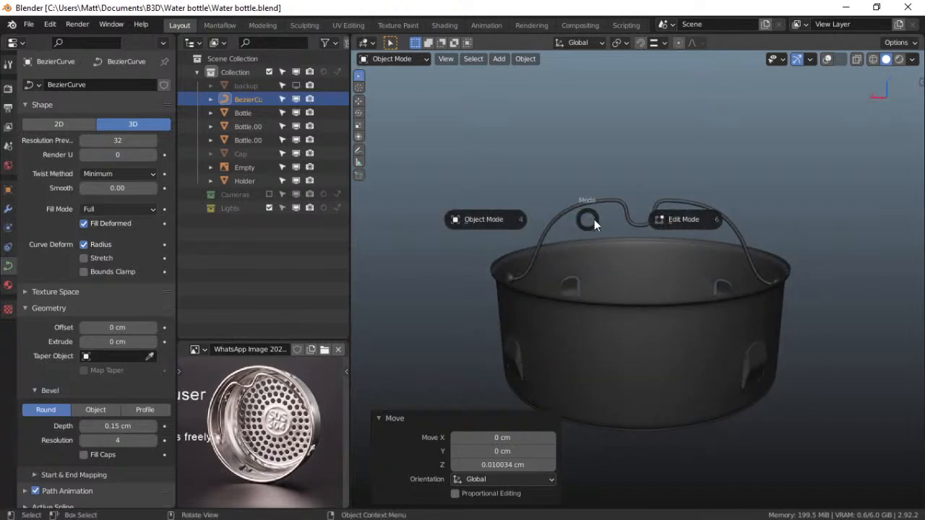
{"action": "key", "text": "grave"}
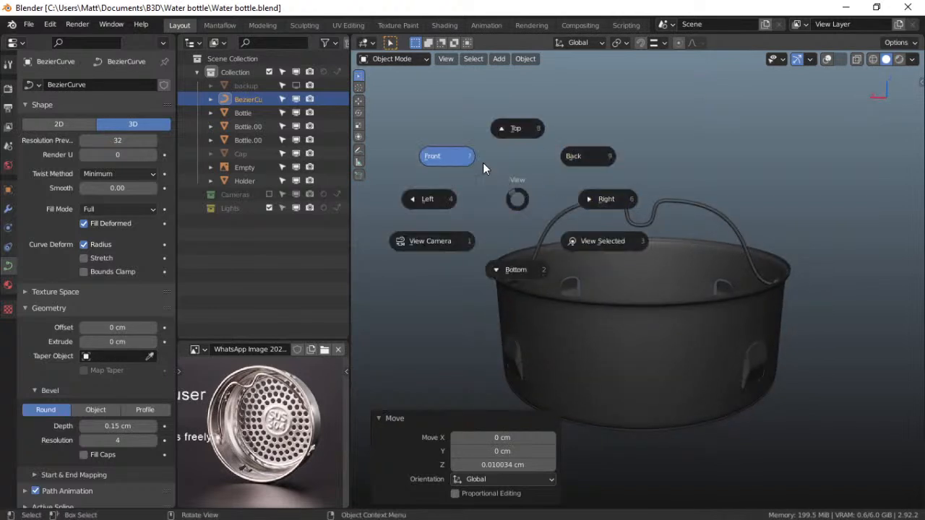
{"action": "left_click", "coordinate": [434, 156]}
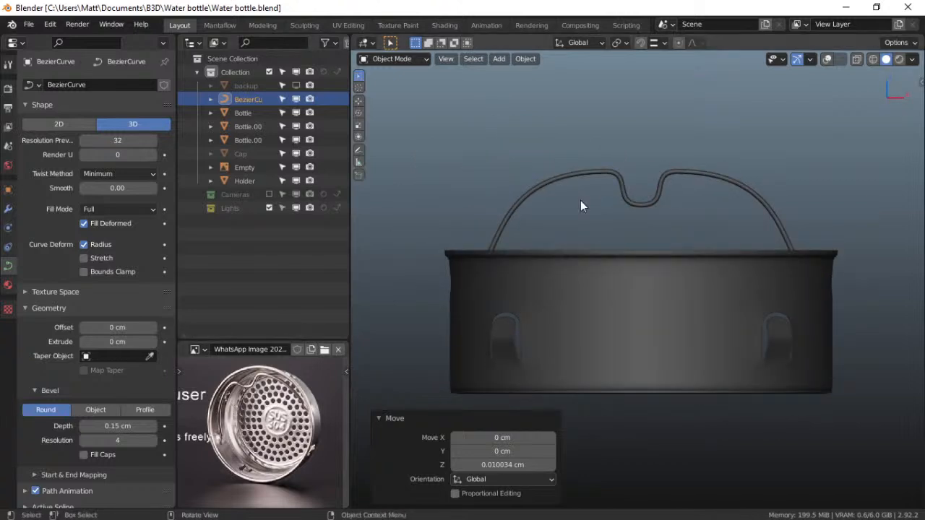
{"action": "scroll", "coordinate": [574, 215], "scroll_direction": "down", "scroll_amount": 3}
{"action": "scroll", "coordinate": [568, 211], "scroll_direction": "up", "scroll_amount": 3}
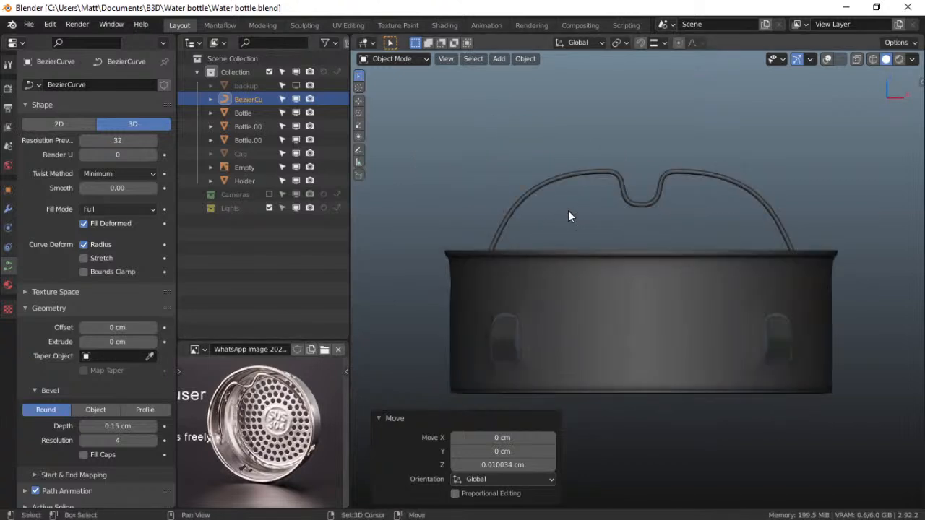
{"action": "middle_click_drag", "start_coordinate": [568, 210], "coordinate": [576, 227], "text": "shift"}
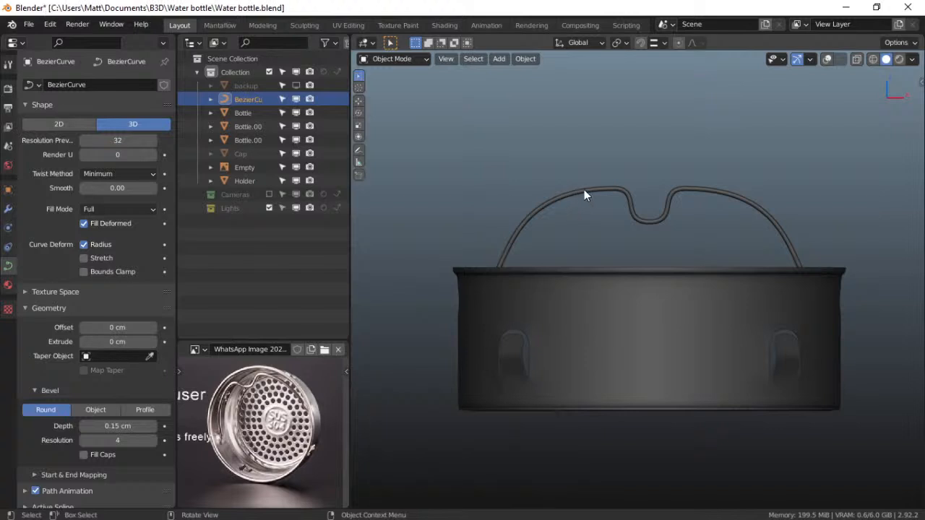
Show the overlays again and, in Edit Mode, scale the handles of the curve's upper control point to 0.462
{"action": "key", "text": "grave"}
{"action": "key", "text": "Escape"}
{"action": "left_click", "coordinate": [827, 60]}
{"action": "key", "text": "ctrl+Tab"}
{"action": "left_click", "coordinate": [508, 229]}
{"action": "left_click", "coordinate": [593, 189]}
{"action": "key", "text": "s"}
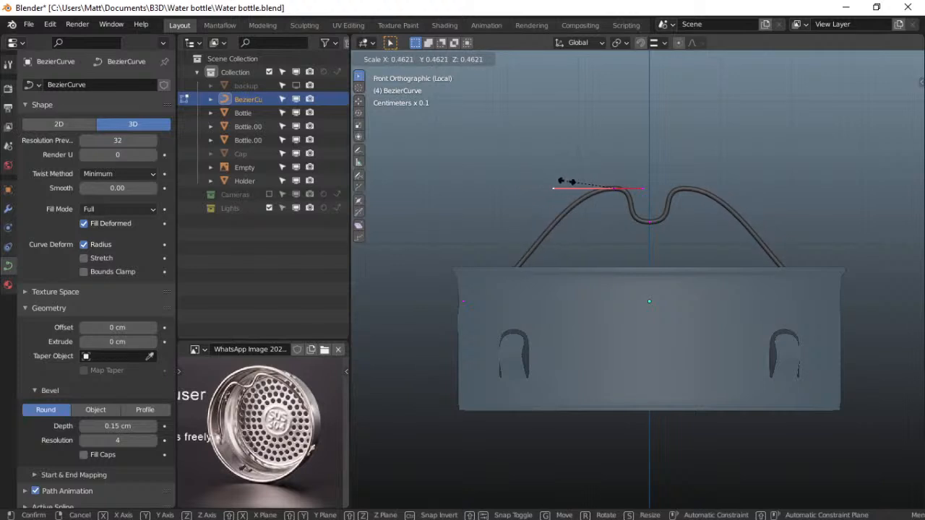
{"action": "left_click", "coordinate": [567, 181]}
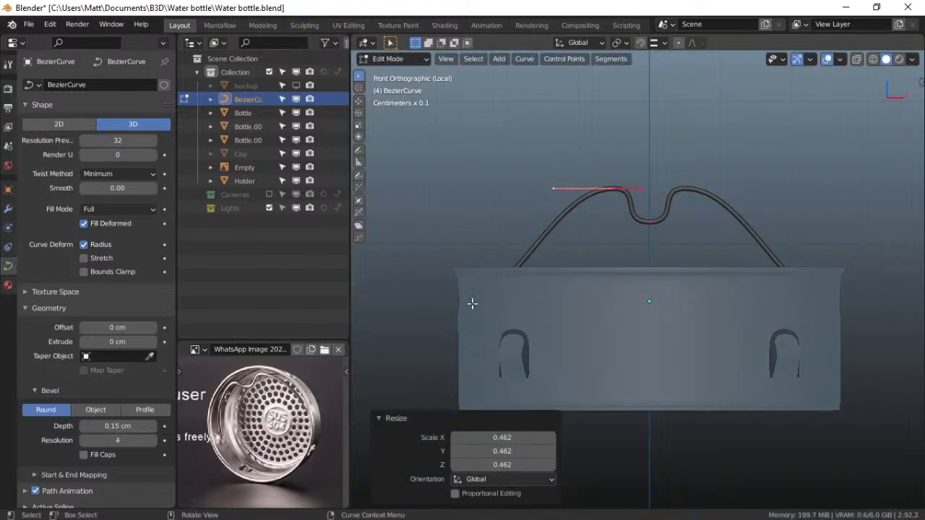
Scale the Bezier handles of the curve's lower end point, at the holder's side wall, by 1.206
{"action": "left_click", "coordinate": [472, 304]}
{"action": "left_click", "coordinate": [520, 305]}
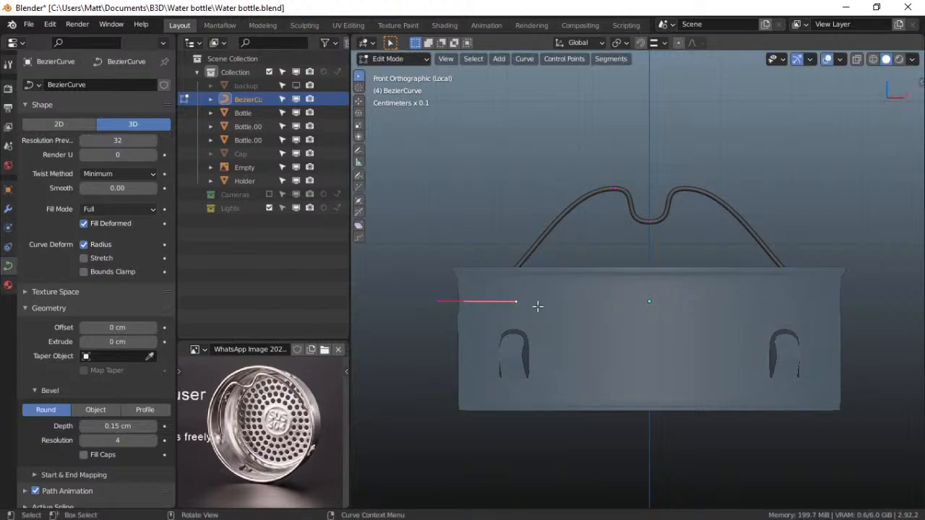
{"action": "key", "text": "s"}
{"action": "left_click", "coordinate": [553, 303]}
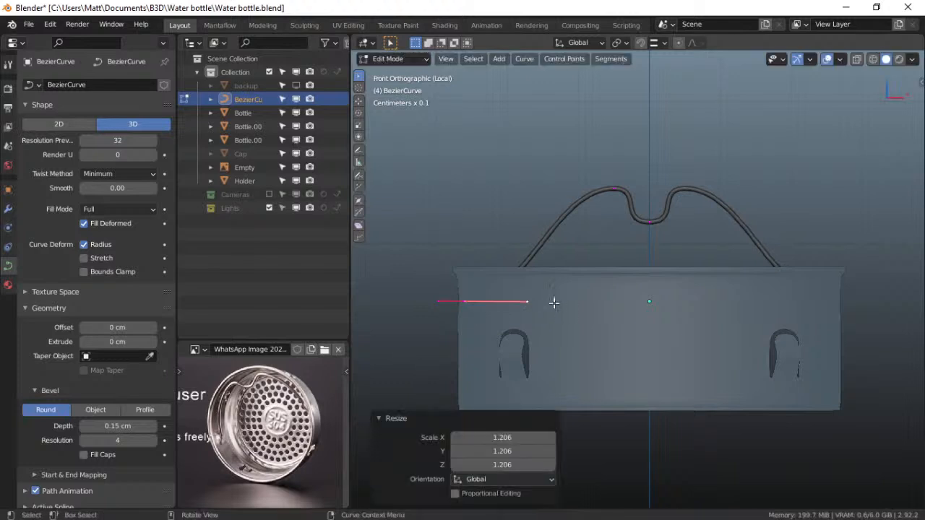
Scale the upper control point's Bezier handles by 1.789 and rotate them 10.9° in the front view
{"action": "left_click", "coordinate": [613, 192]}
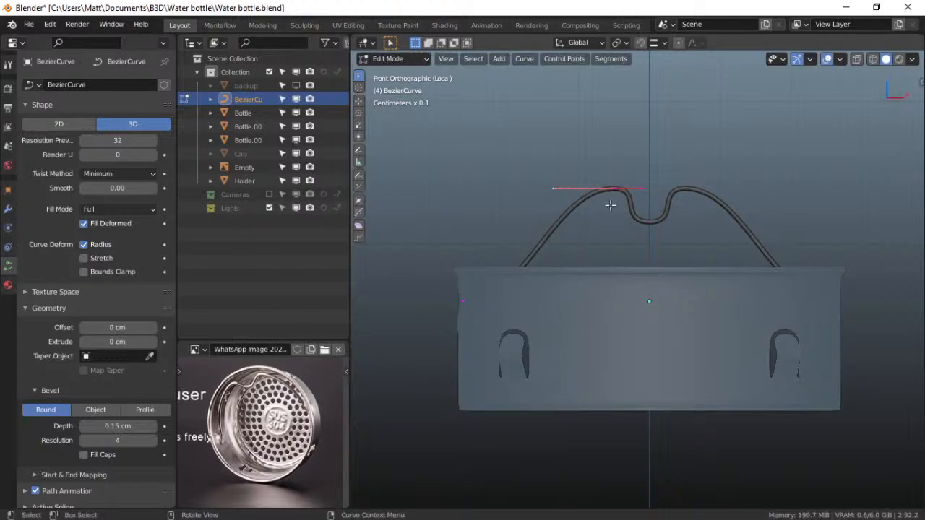
{"action": "key", "text": "s"}
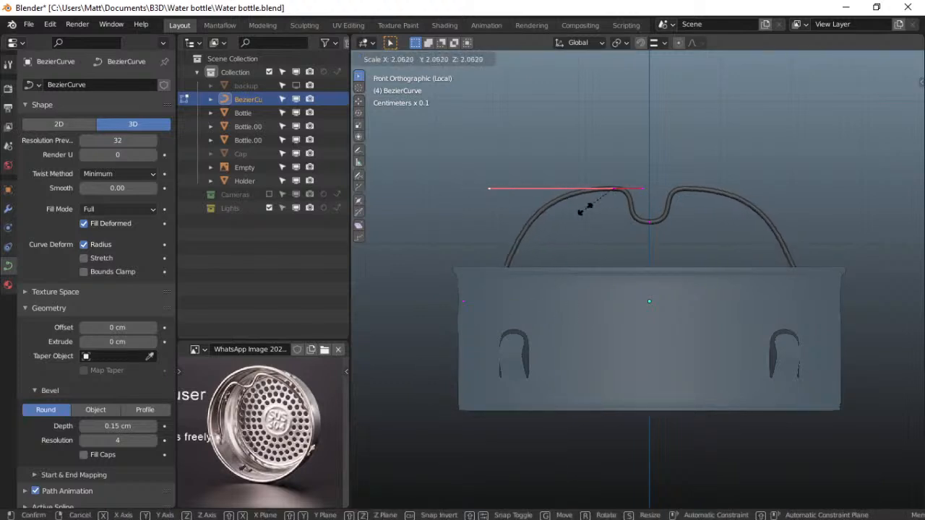
{"action": "left_click", "coordinate": [591, 209]}
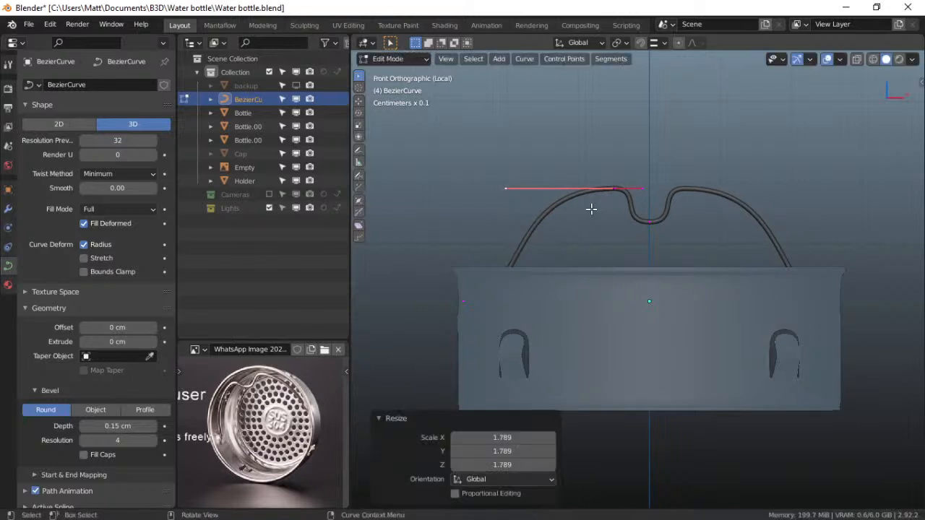
{"action": "key", "text": "r"}
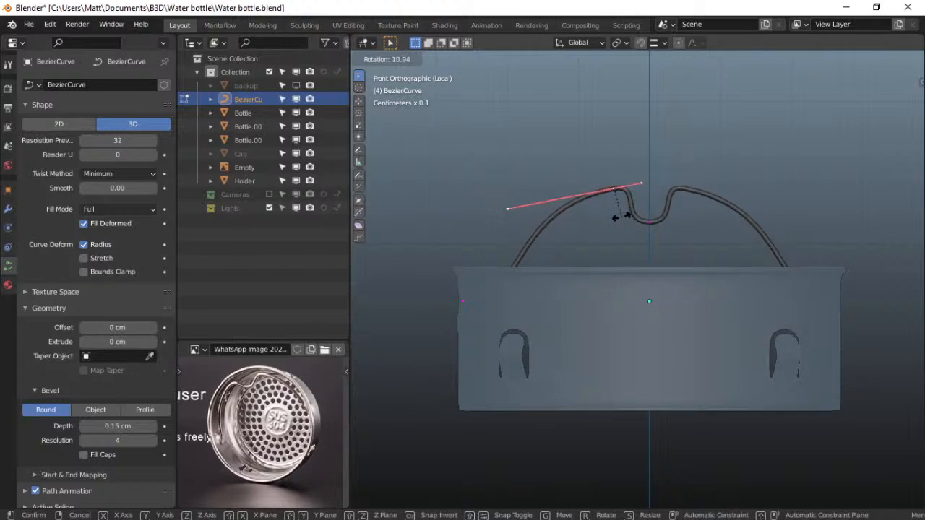
{"action": "left_click", "coordinate": [622, 217]}
Lengthen the upper control point's handles by a scale of 1.184, rotate them about 4.3° further, and leave Edit Mode
{"action": "key", "text": "s"}
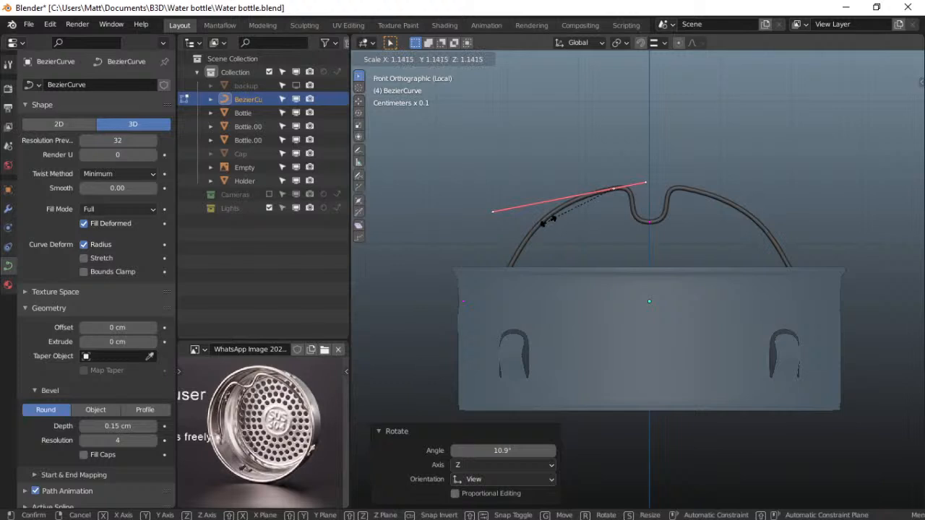
{"action": "right_click", "coordinate": [548, 221]}
{"action": "key", "text": "s"}
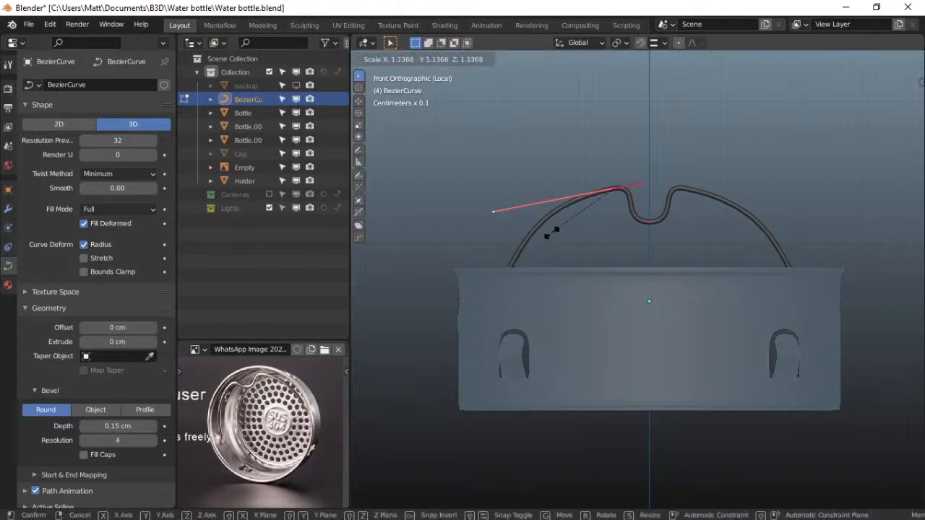
{"action": "left_click", "coordinate": [549, 234]}
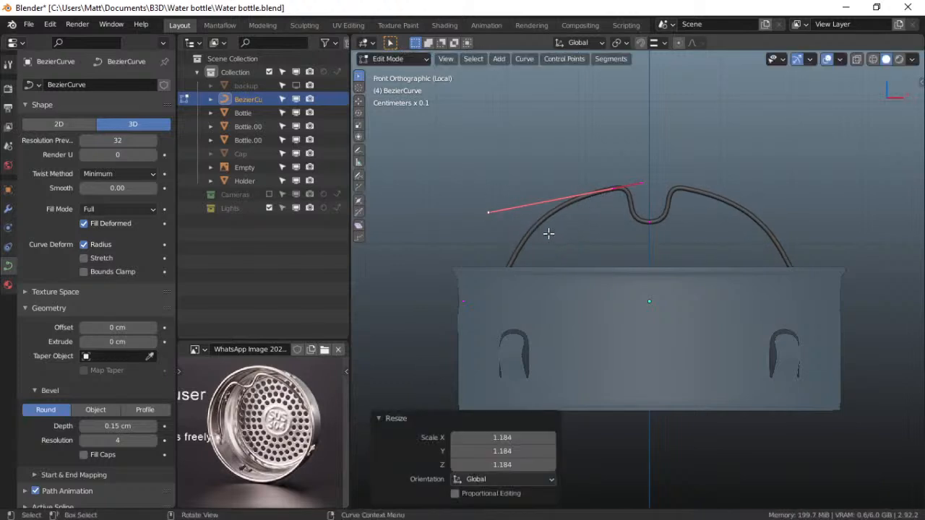
{"action": "left_click", "coordinate": [613, 189]}
{"action": "key", "text": "r"}
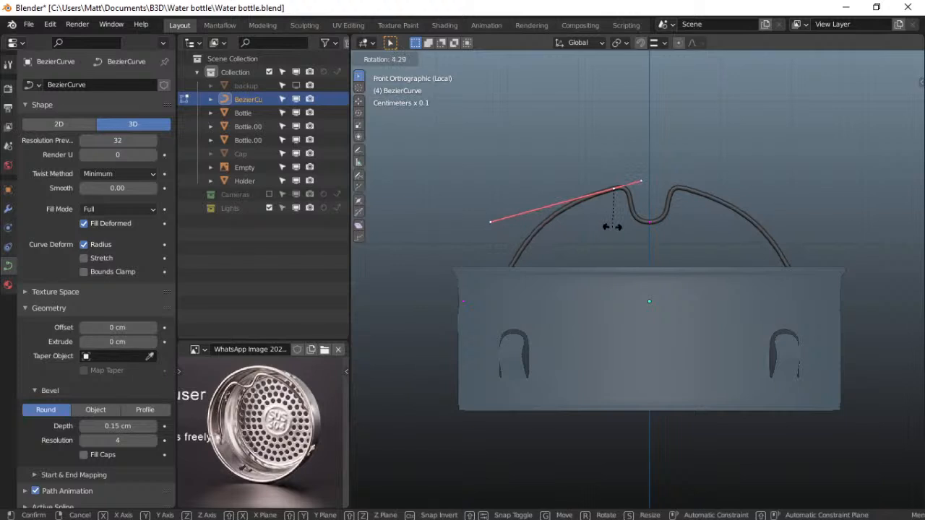
{"action": "left_click", "coordinate": [610, 227]}
{"action": "key", "text": "Tab"}
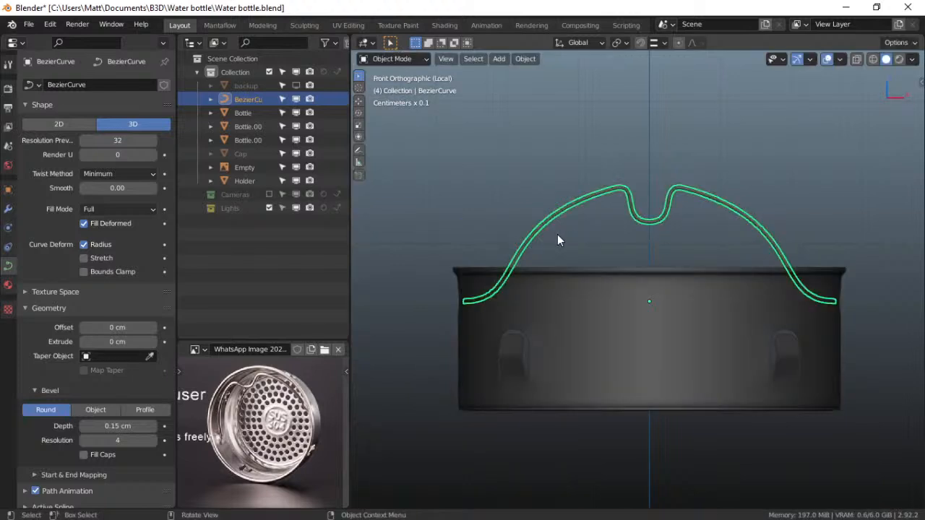
Back in Edit Mode, turn on X-ray and scale the Bezier handles of the curve's lower end point to 0.420
{"action": "key", "text": "ctrl+Tab"}
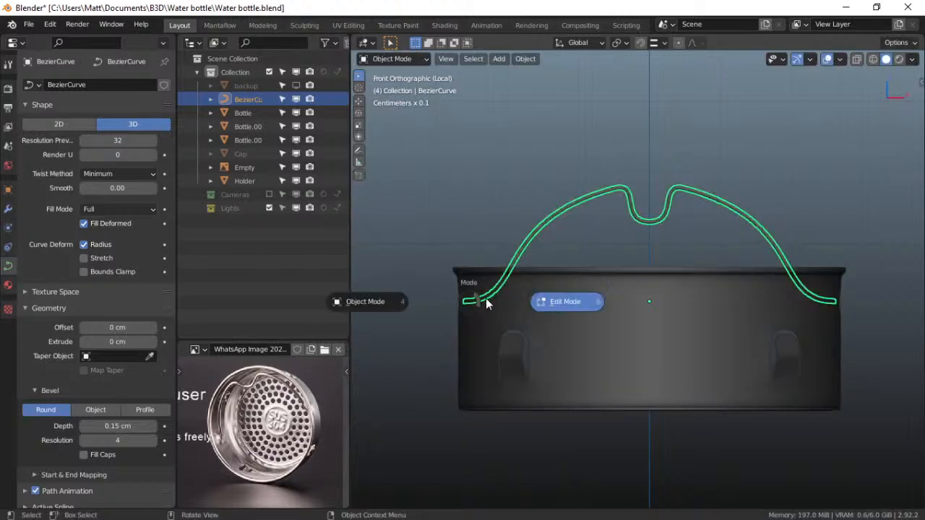
{"action": "left_click", "coordinate": [535, 287]}
{"action": "left_click", "coordinate": [479, 302]}
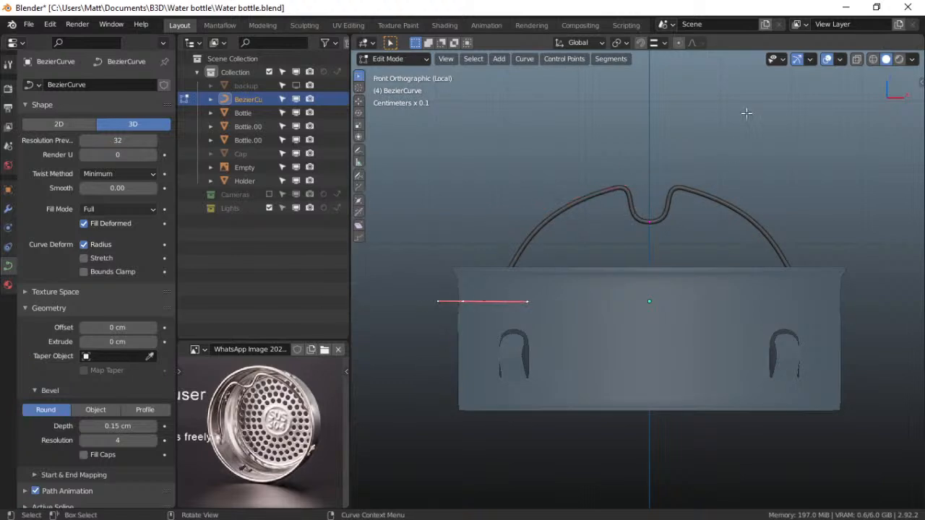
{"action": "left_click", "coordinate": [857, 60]}
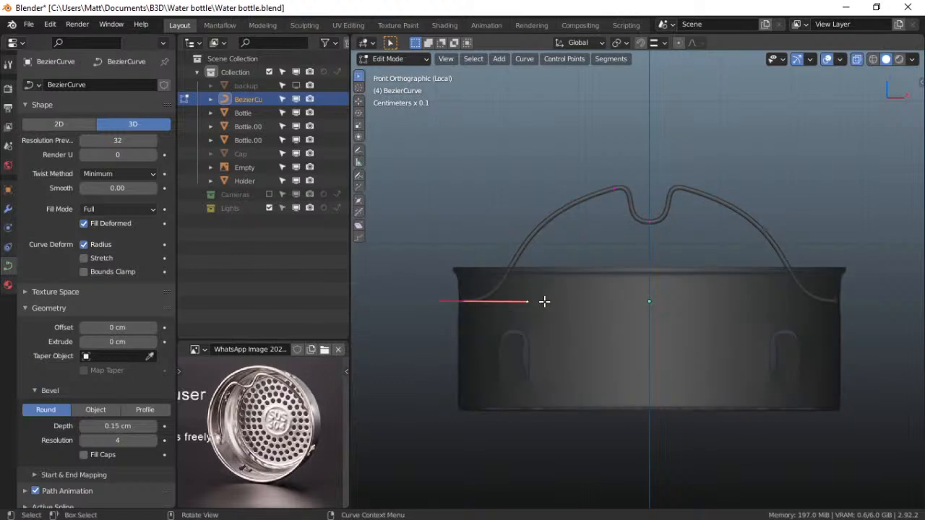
{"action": "key", "text": "s"}
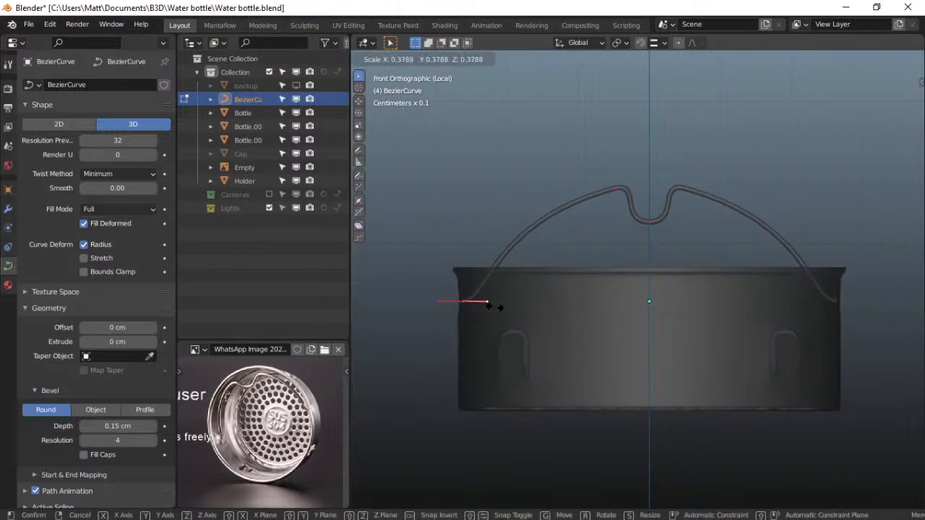
{"action": "left_click", "coordinate": [500, 306]}
{"action": "scroll", "coordinate": [469, 314], "scroll_direction": "up", "scroll_amount": 4}
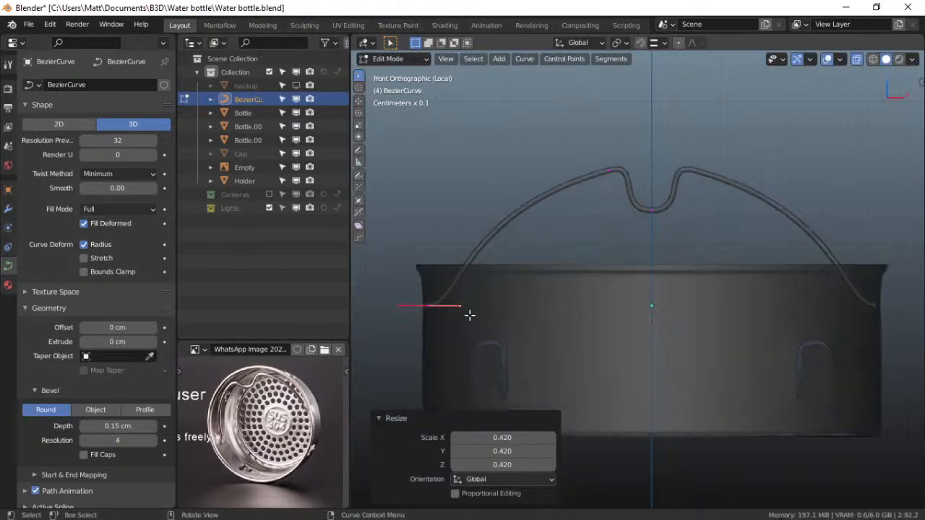
{"action": "middle_click_drag", "start_coordinate": [451, 275], "coordinate": [530, 248], "text": "shift"}
{"action": "middle_click_drag", "start_coordinate": [459, 274], "coordinate": [470, 279], "text": "shift"}
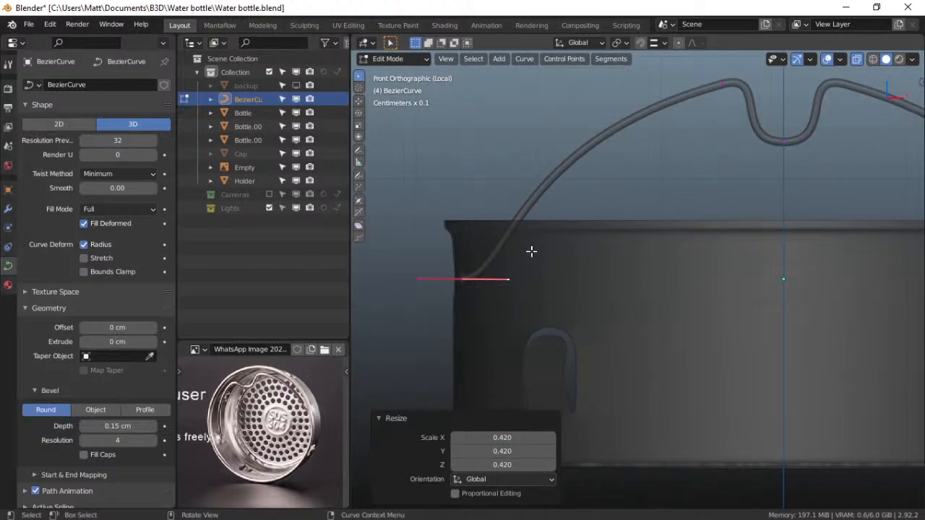
{"action": "scroll", "coordinate": [533, 250], "scroll_direction": "down", "scroll_amount": 4}
Turn off X-ray and return the handle curve to Object Mode
{"action": "key", "text": "ctrl+Tab"}
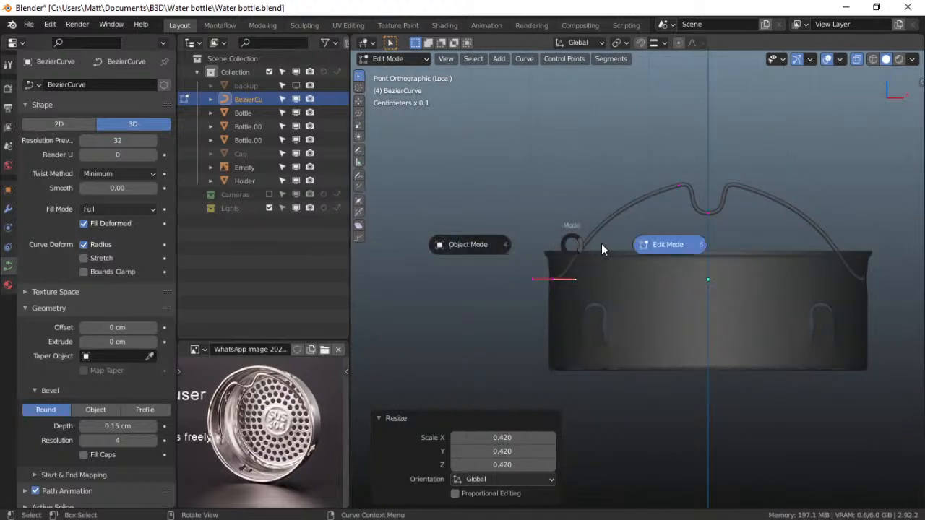
{"action": "left_click", "coordinate": [828, 60]}
{"action": "key", "text": "ctrl+Tab"}
{"action": "left_click", "coordinate": [658, 201]}
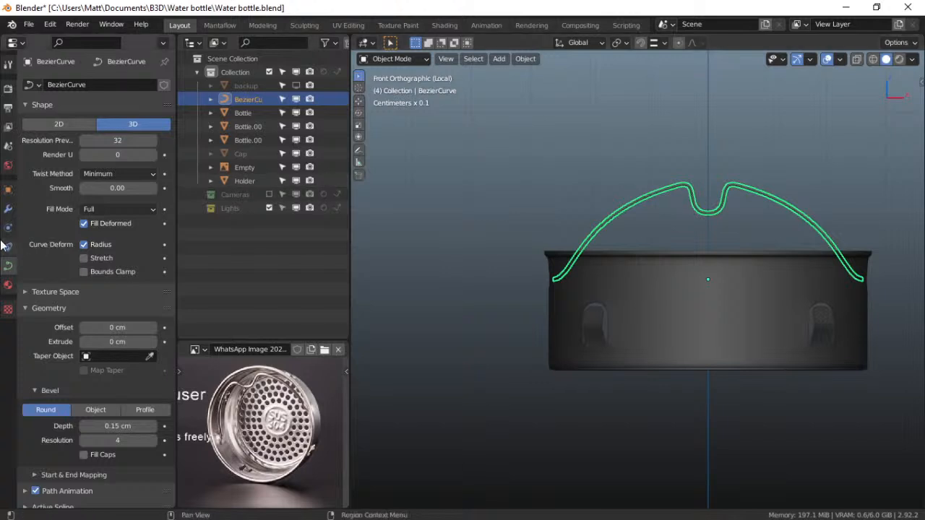
Tilt the handle curve to an X rotation of about 142° and lock its Y and Z rotation
{"action": "left_click", "coordinate": [8, 208]}
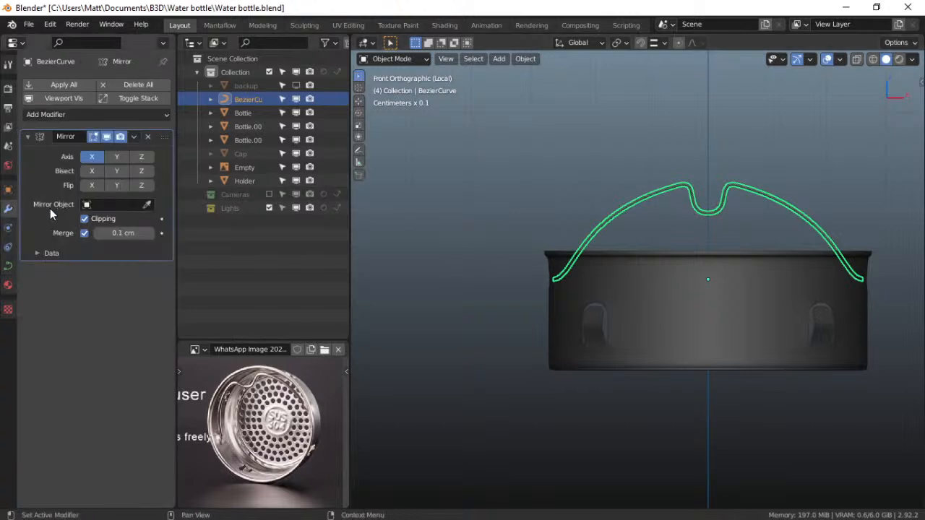
{"action": "left_click", "coordinate": [8, 189]}
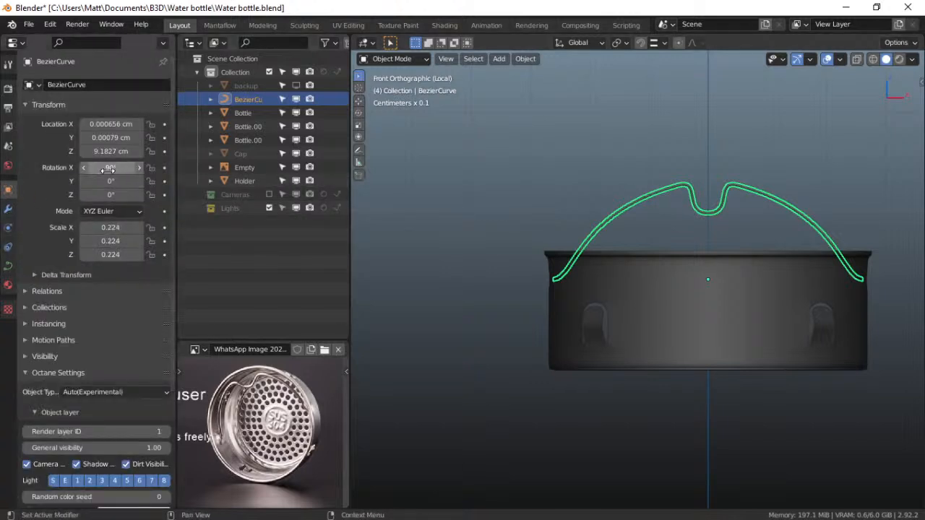
{"action": "mouse_move", "coordinate": [107, 168]}
{"action": "left_mouse_down"}
{"action": "mouse_move", "coordinate": [96, 169]}
{"action": "mouse_move", "coordinate": [123, 168]}
{"action": "mouse_move", "coordinate": [101, 169]}
{"action": "mouse_move", "coordinate": [110, 168]}
{"action": "left_mouse_up"}
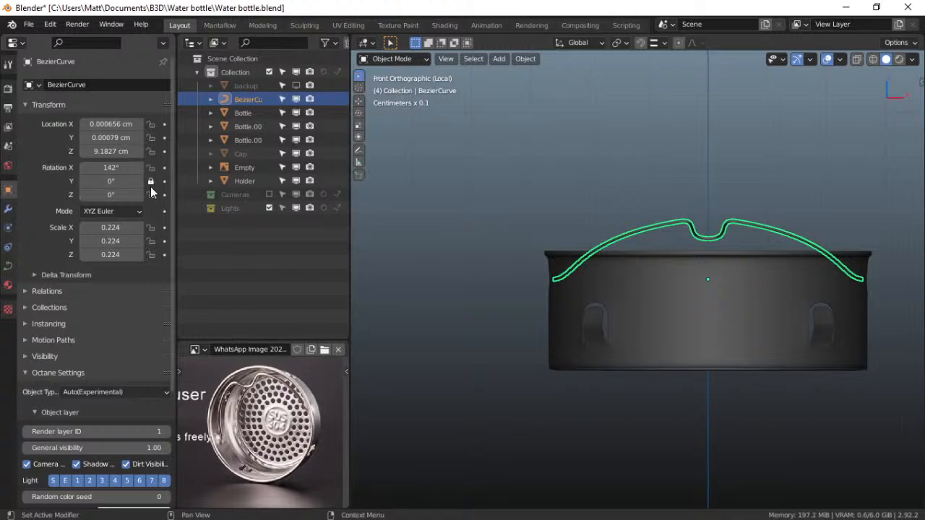
Set the handle curve's X rotation to 90° and apply its rotation and scale
{"action": "left_click", "coordinate": [115, 167]}
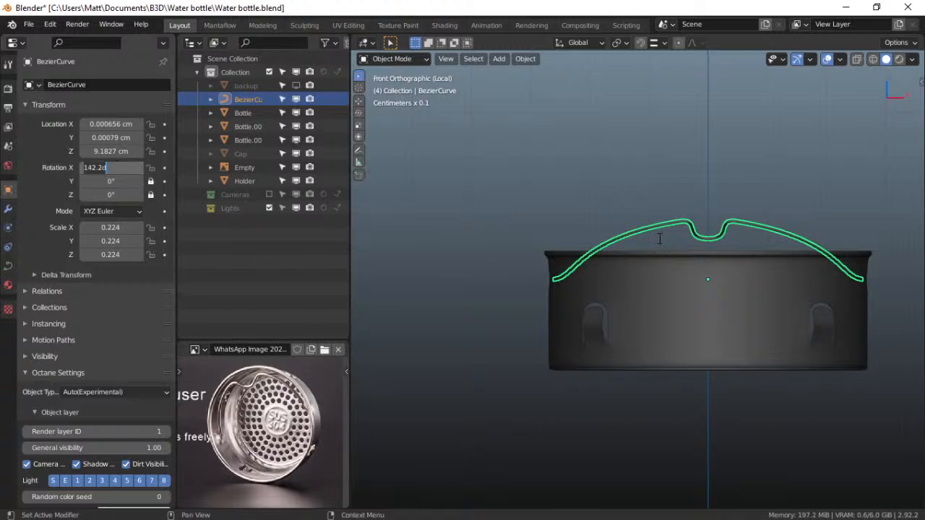
{"action": "type", "text": "4"}
{"action": "type", "text": "0"}
{"action": "key", "text": "Return"}
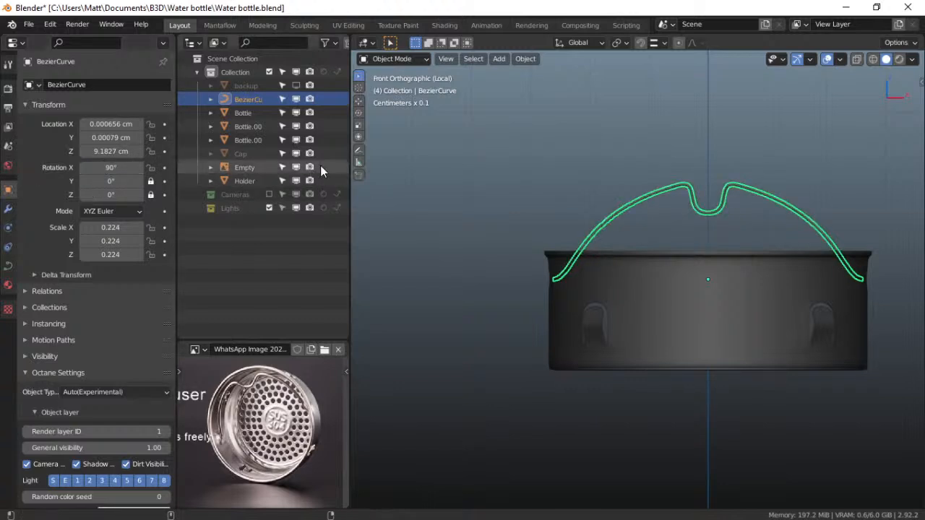
{"action": "left_click", "coordinate": [396, 197]}
{"action": "left_click", "coordinate": [669, 198]}
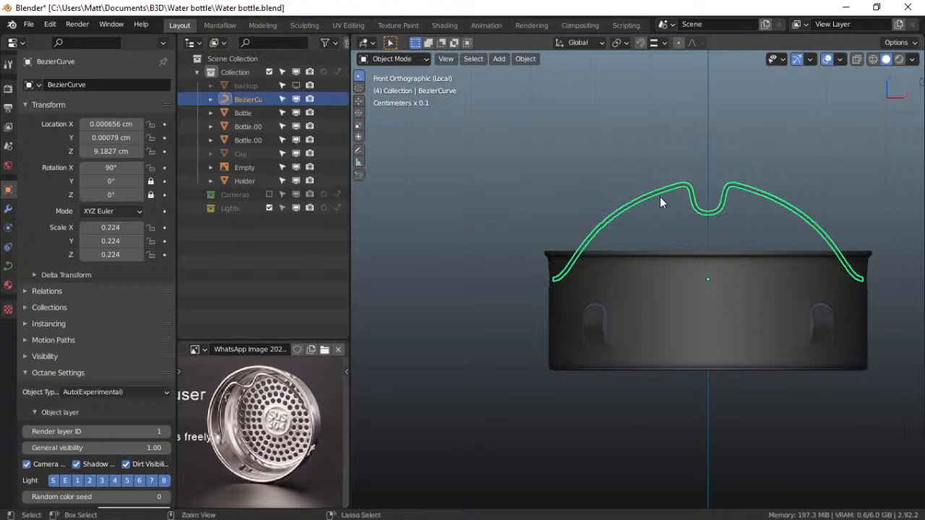
{"action": "key", "text": "ctrl+a"}
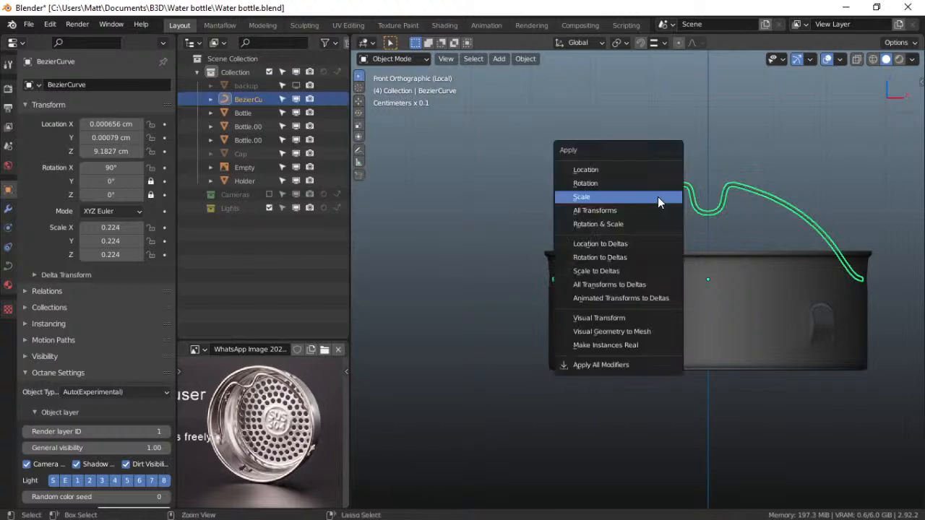
{"action": "left_click", "coordinate": [629, 225]}
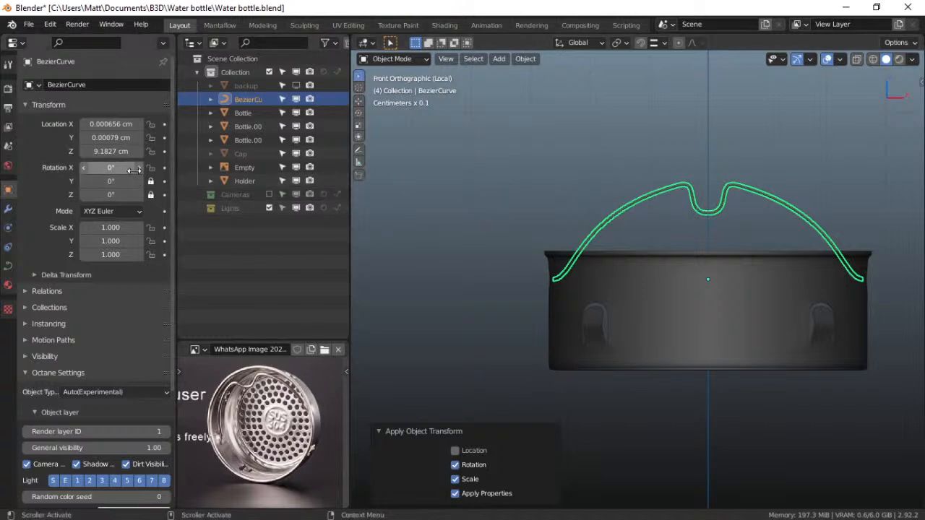
{"action": "left_click_drag", "start_coordinate": [108, 167], "coordinate": [137, 167]}
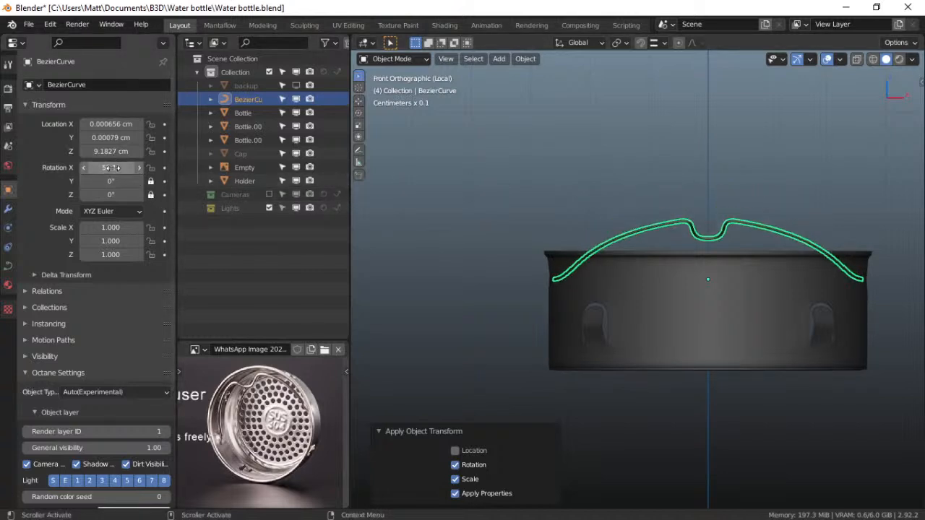
{"action": "key", "text": "ctrl+z"}
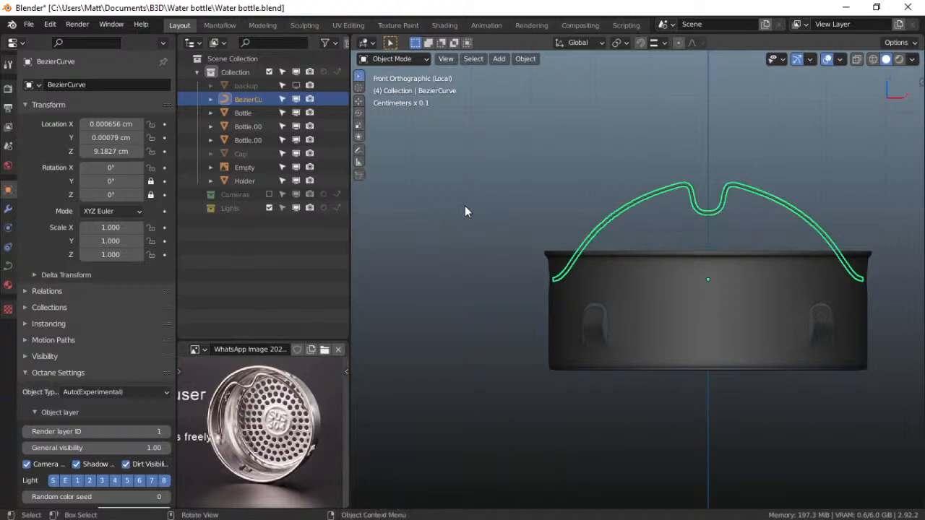
{"action": "middle_click_drag", "start_coordinate": [596, 196], "coordinate": [579, 272]}
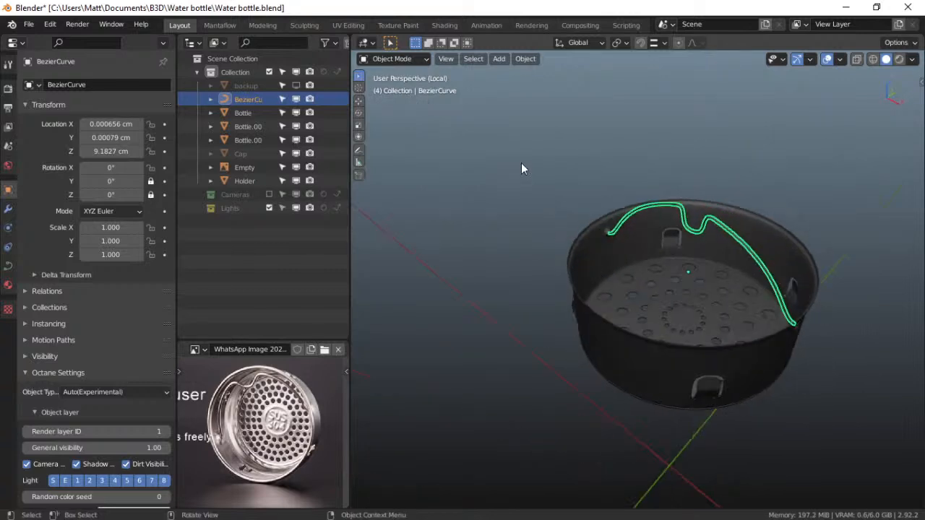
{"action": "key", "text": "r"}
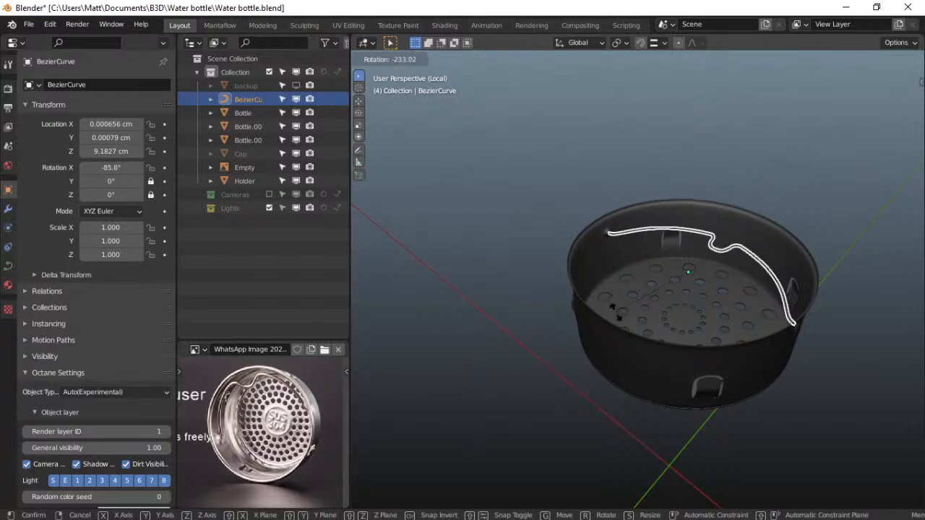
{"action": "key", "text": "Escape"}
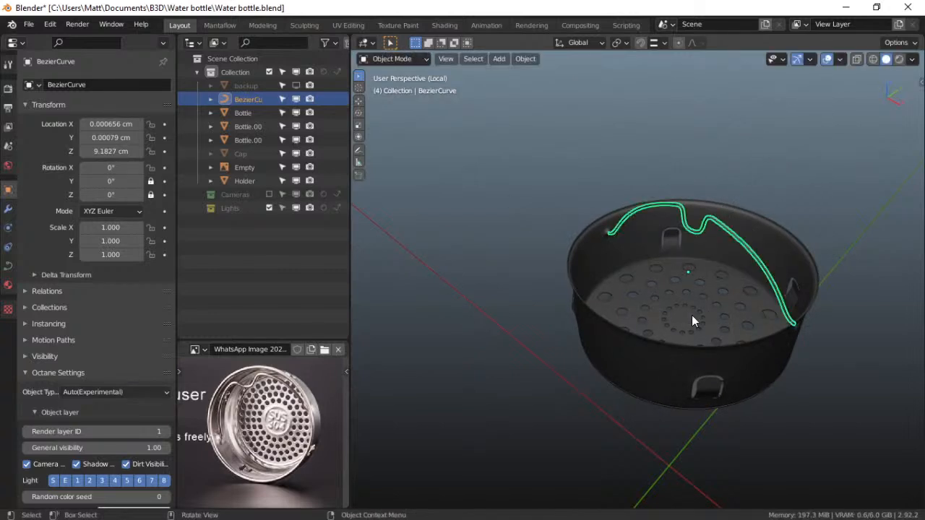
Open the infuser holder's wall mesh in Edit Mode and turn off the viewport display of its Subdivision and Solidify modifiers
{"action": "middle_click_drag", "start_coordinate": [697, 227], "coordinate": [665, 226]}
{"action": "scroll", "coordinate": [671, 259], "scroll_direction": "up", "scroll_amount": 4}
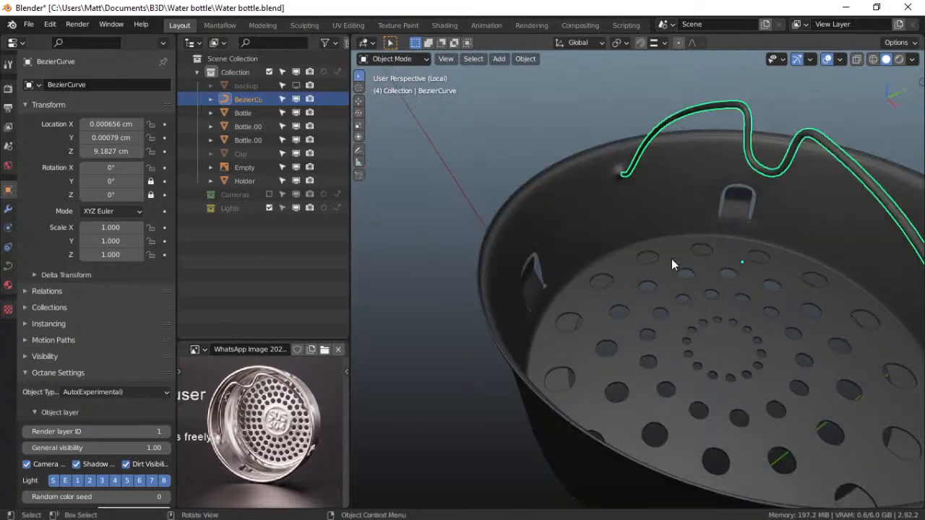
{"action": "left_click", "coordinate": [661, 313]}
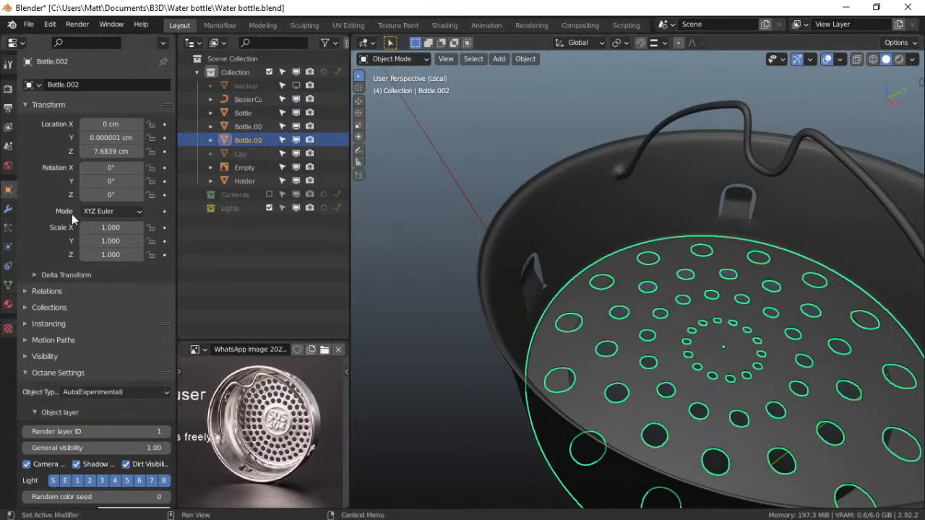
{"action": "left_click", "coordinate": [8, 209]}
{"action": "middle_click_drag", "start_coordinate": [688, 338], "coordinate": [654, 378]}
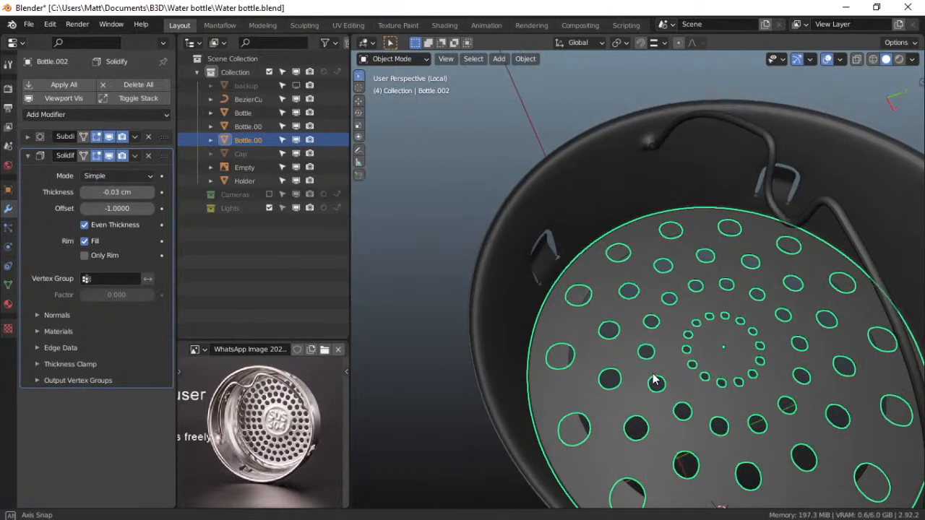
{"action": "left_click", "coordinate": [558, 361]}
{"action": "key", "text": "ctrl+Tab"}
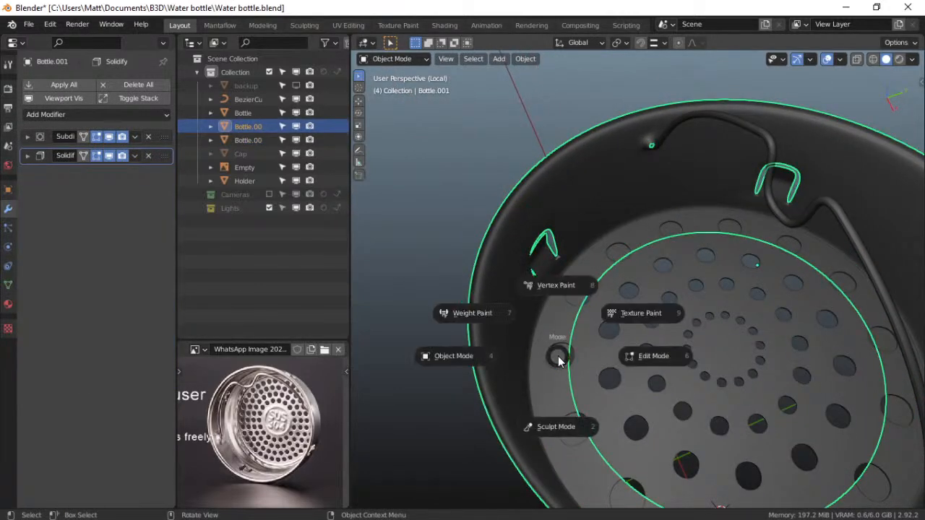
{"action": "left_click", "coordinate": [651, 356]}
{"action": "middle_click_drag", "start_coordinate": [578, 396], "coordinate": [611, 245]}
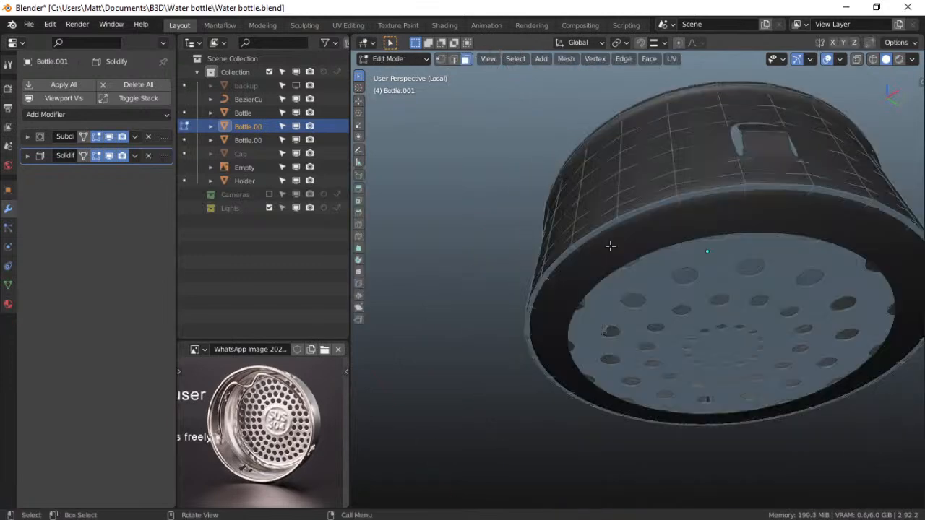
{"action": "left_click", "coordinate": [109, 157]}
{"action": "left_click", "coordinate": [110, 138]}
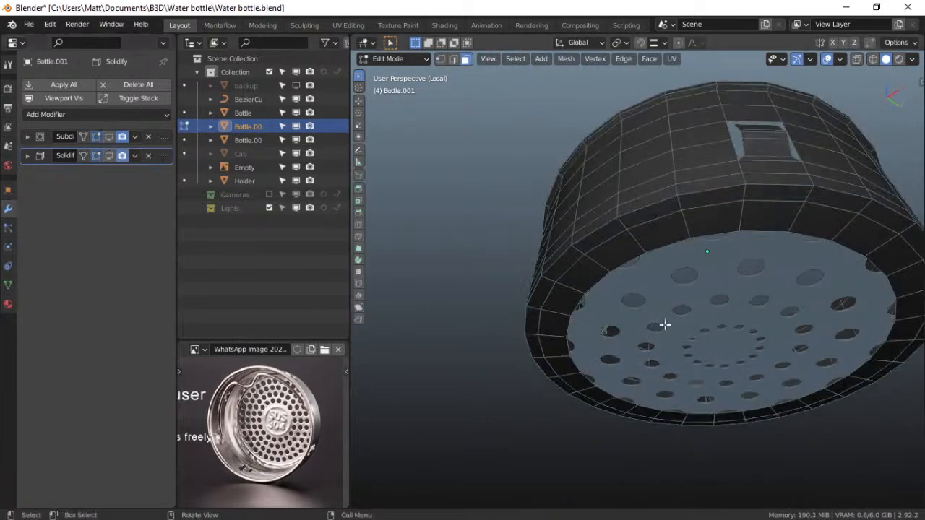
Select the inner edge loop of the holder's bottom rim and scale it outward by about 1.15
{"action": "left_click", "coordinate": [597, 271], "text": "alt"}
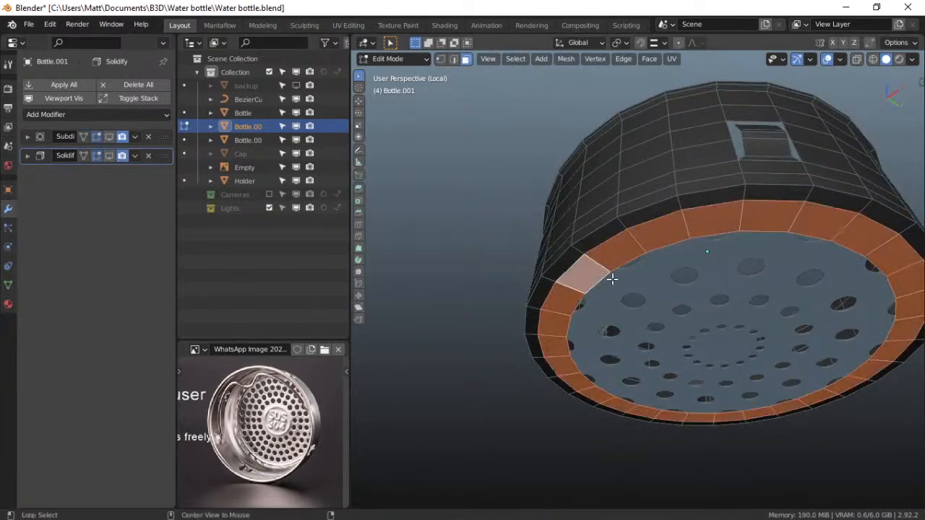
{"action": "left_click", "coordinate": [453, 59]}
{"action": "left_click", "coordinate": [599, 268], "text": "alt"}
{"action": "key", "text": "s"}
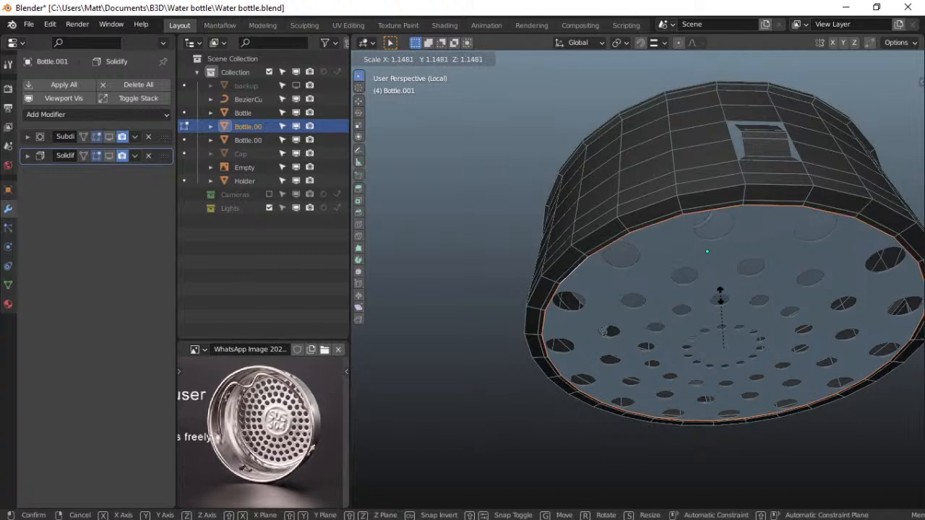
{"action": "left_click", "coordinate": [720, 293]}
Narrow the holder's bottom rim further by scaling its inner edge loop by 1.033
{"action": "left_click", "coordinate": [576, 258], "text": "alt"}
{"action": "key", "text": "s"}
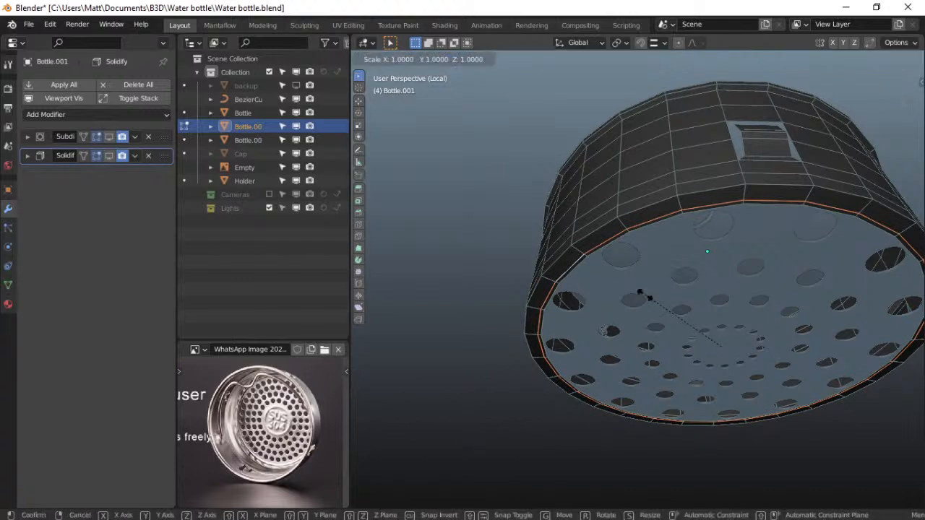
{"action": "left_click", "coordinate": [643, 284]}
{"action": "left_click", "coordinate": [584, 260], "text": "alt"}
{"action": "key", "text": "s"}
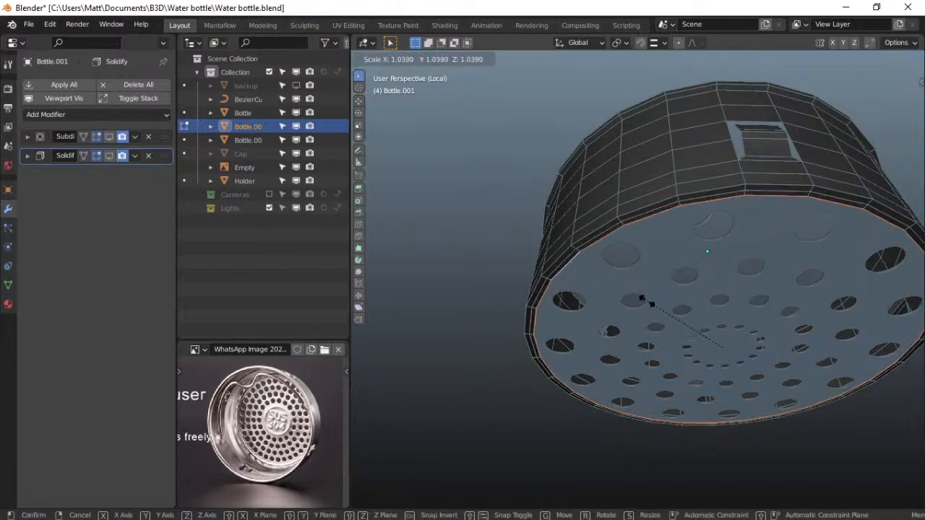
{"action": "left_click", "coordinate": [644, 304]}
Return the holder wall to Object Mode and turn the viewport display of its Subdivision and Solidify modifiers back on
{"action": "key", "text": "ctrl+Tab"}
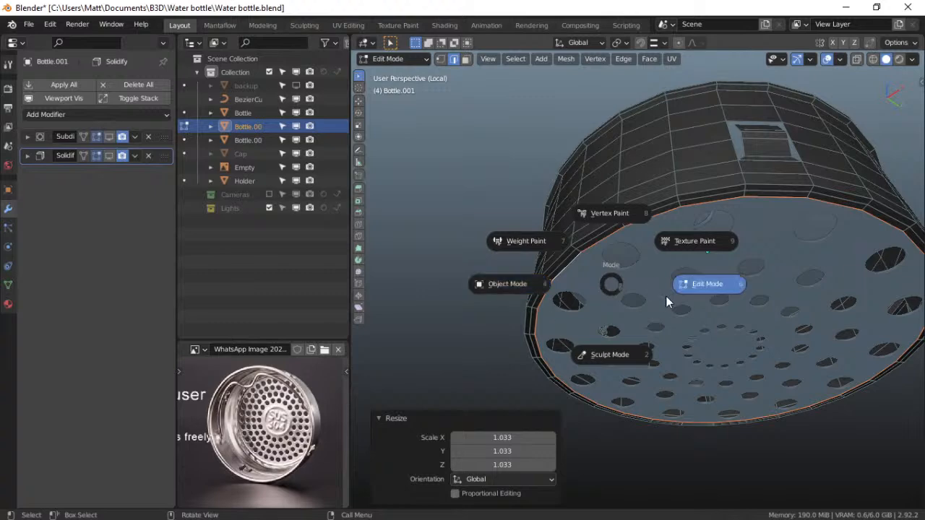
{"action": "left_click", "coordinate": [494, 296]}
{"action": "left_click_drag", "start_coordinate": [109, 137], "coordinate": [109, 156]}
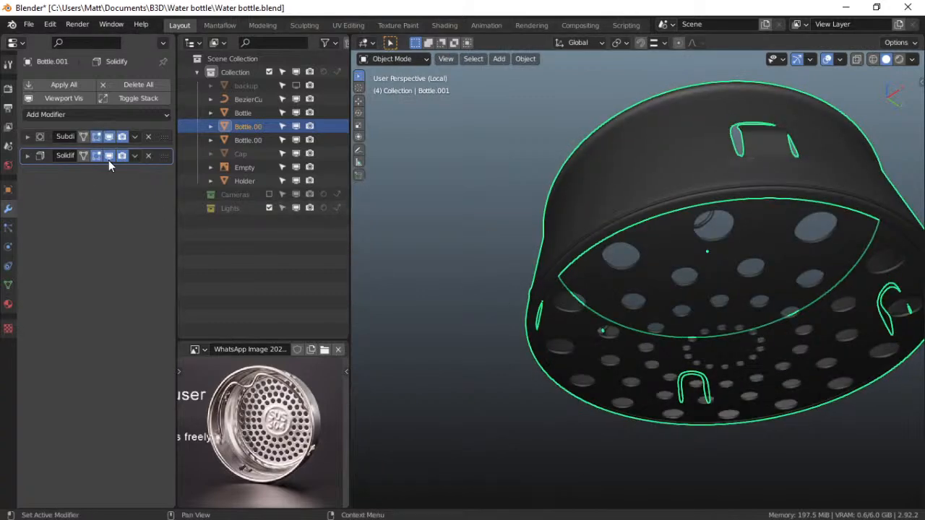
{"action": "middle_click_drag", "start_coordinate": [513, 318], "coordinate": [672, 407]}
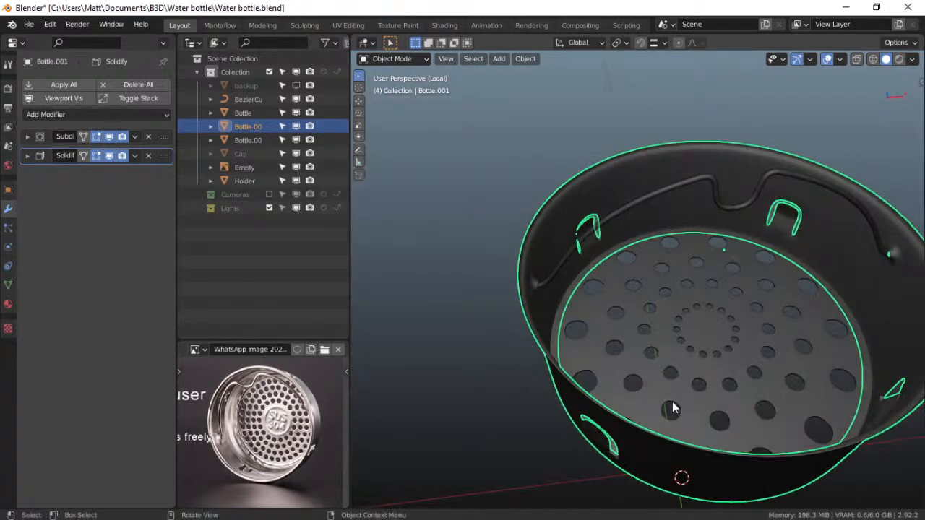
Set the holder wall's origin to its geometry, using the median center
{"action": "middle_click_drag", "start_coordinate": [693, 321], "coordinate": [693, 289]}
{"action": "left_click", "coordinate": [698, 324]}
{"action": "left_click", "coordinate": [699, 324]}
{"action": "right_click", "coordinate": [698, 302]}
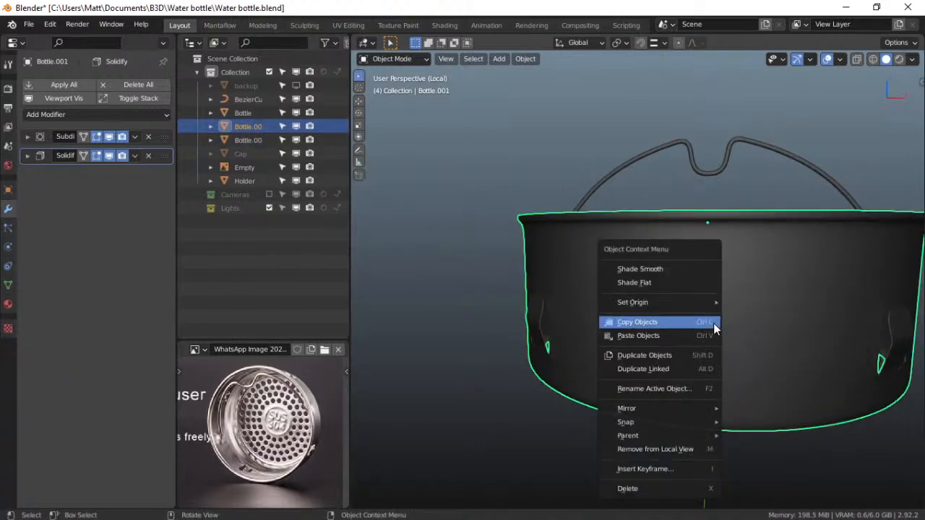
{"action": "mouse_move", "coordinate": [693, 300]}
{"action": "left_click", "coordinate": [774, 314]}
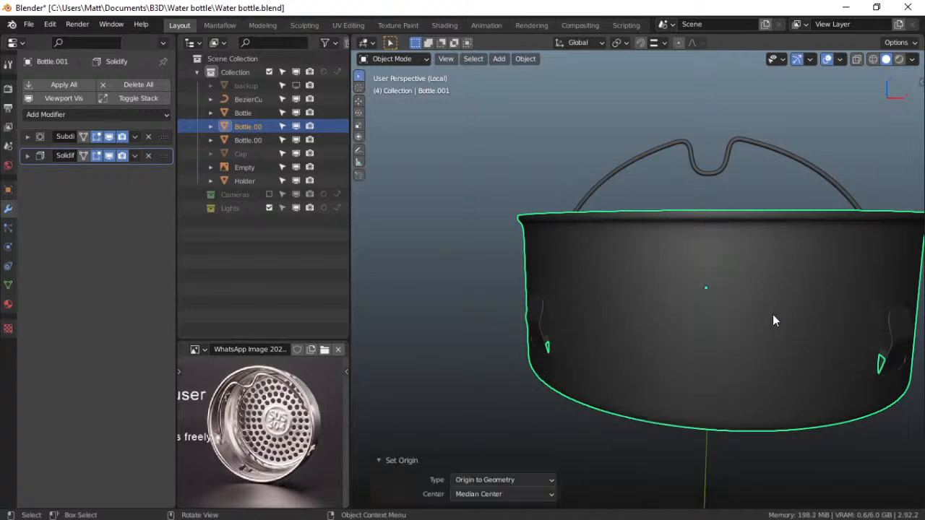
Select the wire handle curve, save the file, and leave local view for the front view of the whole bottle
{"action": "scroll", "coordinate": [746, 323], "scroll_direction": "up", "scroll_amount": 1}
{"action": "scroll", "coordinate": [714, 392], "scroll_direction": "down", "scroll_amount": 3}
{"action": "left_click", "coordinate": [706, 386]}
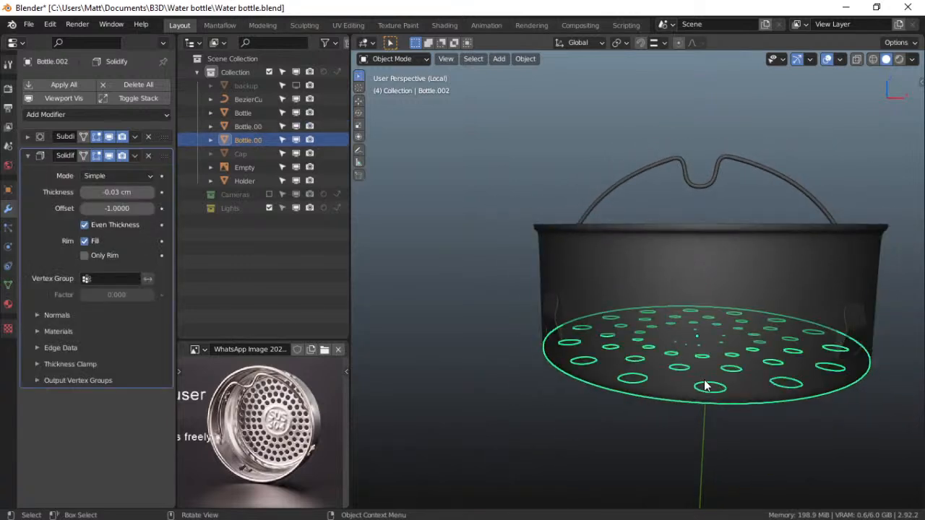
{"action": "left_click", "coordinate": [719, 173]}
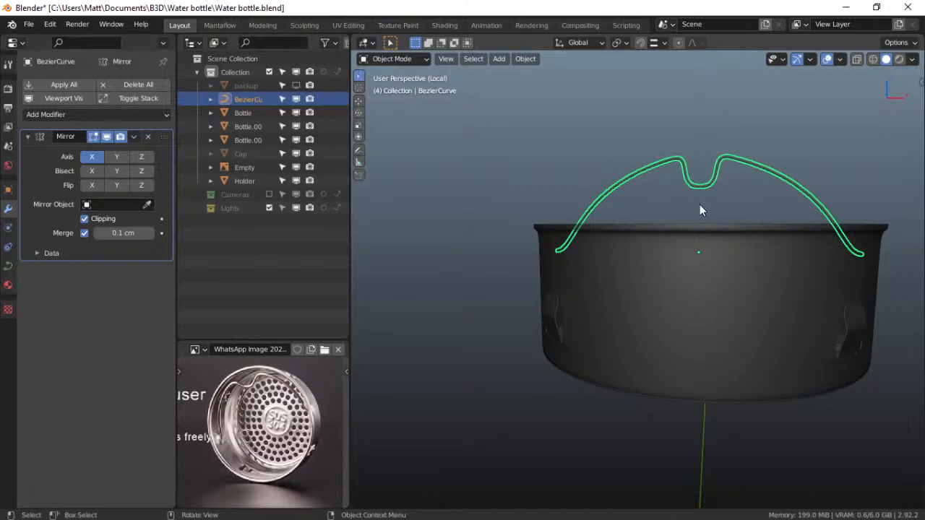
{"action": "key", "text": "ctrl+s"}
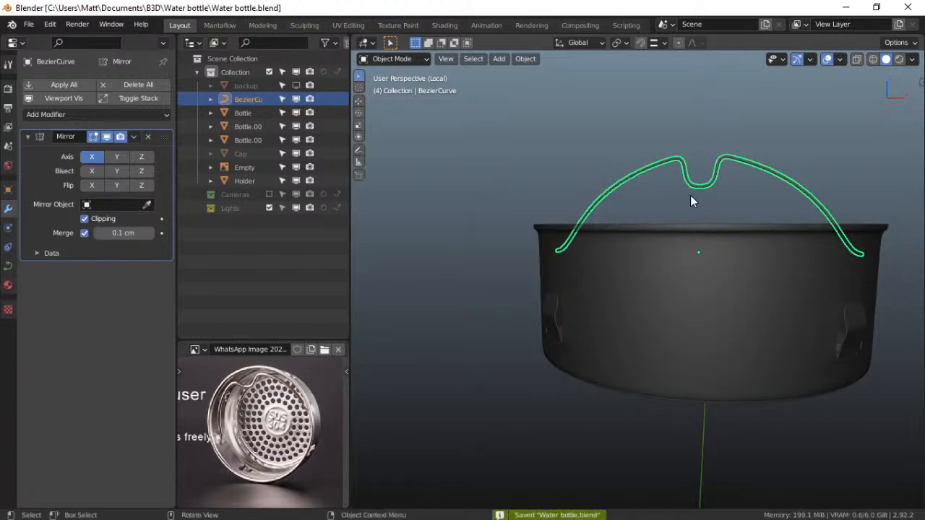
{"action": "key", "text": "KP_1"}
{"action": "scroll", "coordinate": [686, 206], "scroll_direction": "down", "scroll_amount": 2}
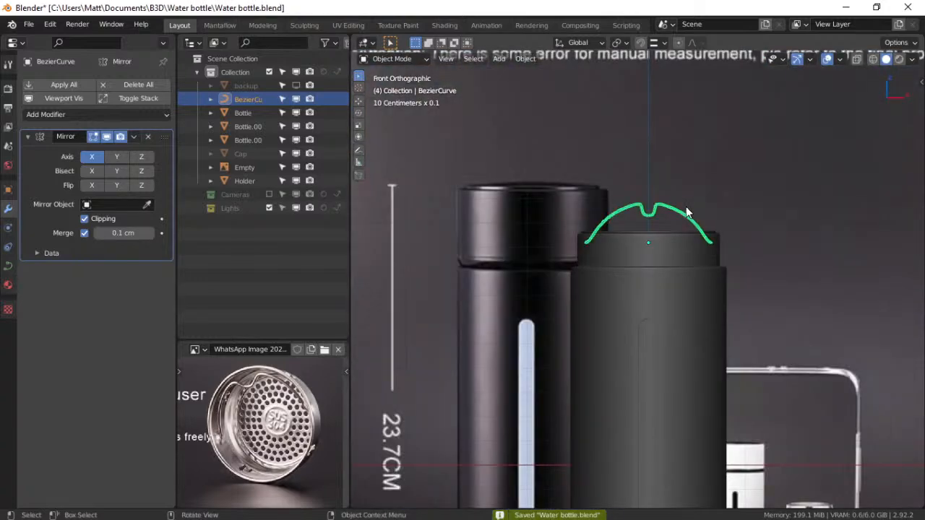
{"action": "scroll", "coordinate": [680, 218], "scroll_direction": "up", "scroll_amount": 3}
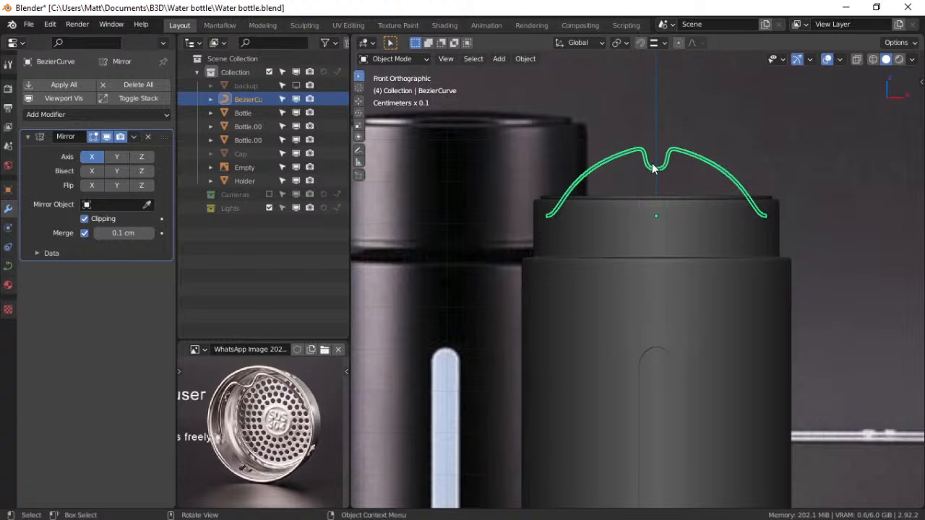
Show the wire handle's curve data settings and put the curve into Edit Mode
{"action": "left_click", "coordinate": [8, 266]}
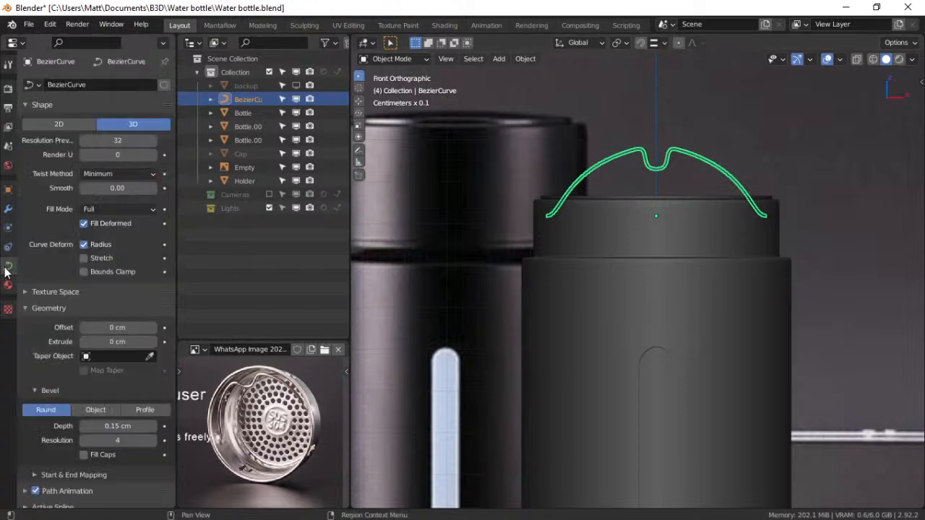
{"action": "left_click", "coordinate": [8, 189]}
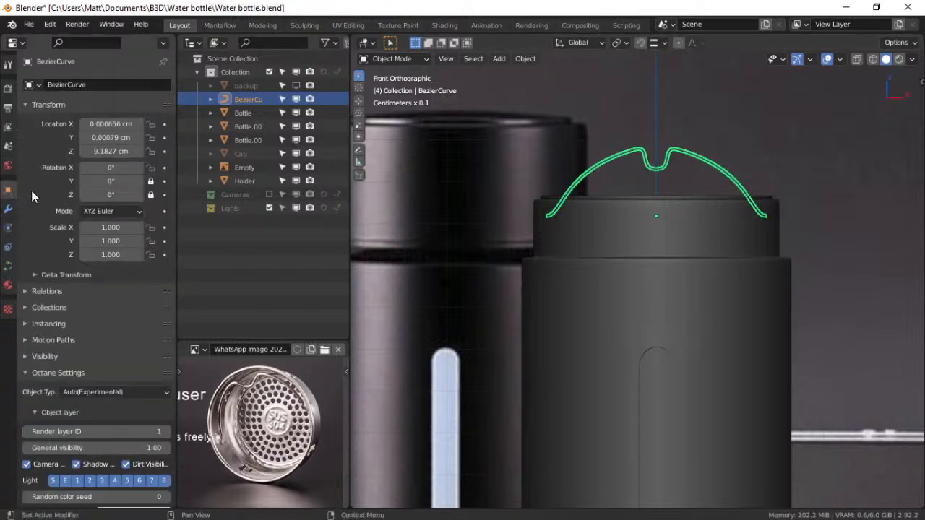
{"action": "left_click", "coordinate": [8, 266]}
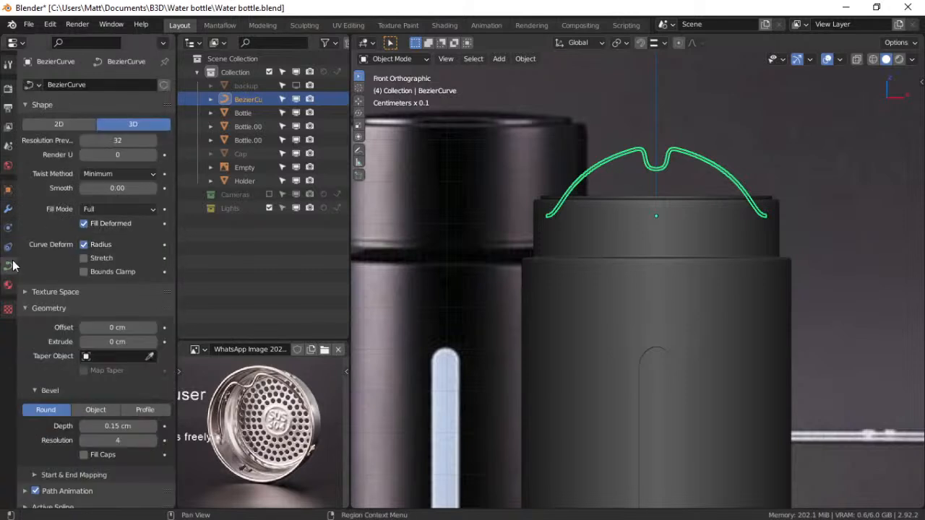
{"action": "key", "text": "ctrl+Tab"}
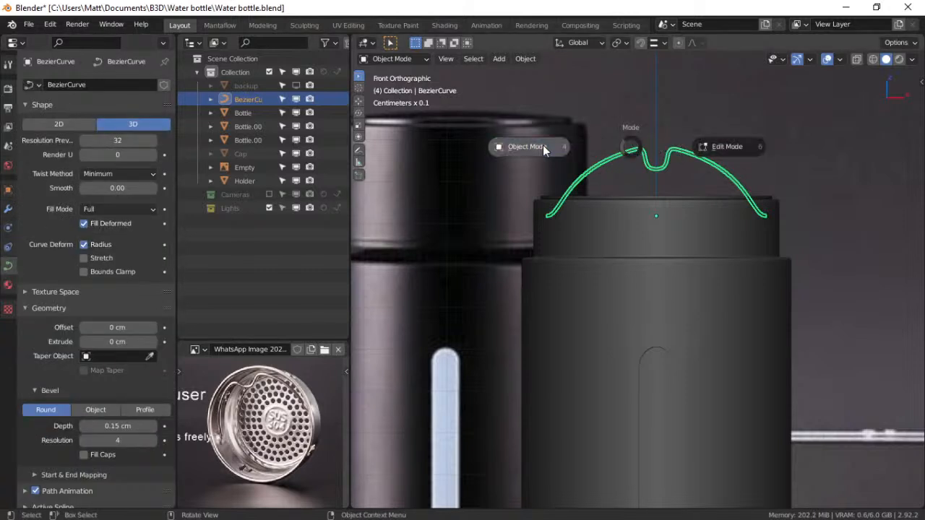
{"action": "key", "text": "grave"}
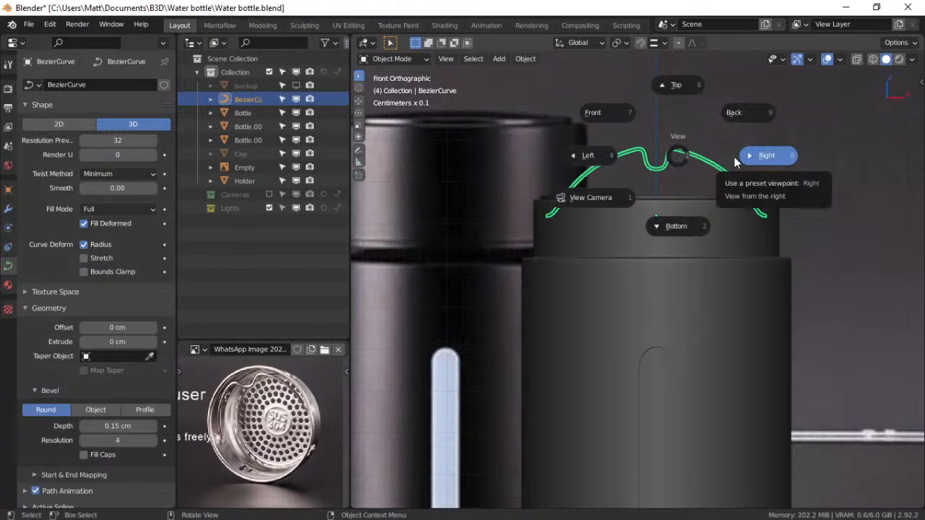
{"action": "key", "text": "Escape"}
{"action": "key", "text": "ctrl+Tab"}
{"action": "left_click", "coordinate": [779, 156]}
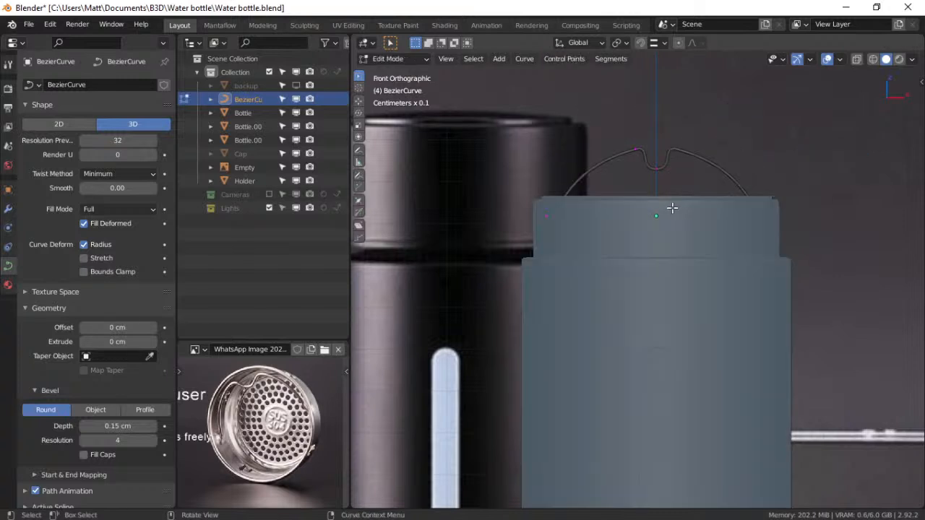
Rotate the wire handle's peak control point by about -9.6 degrees in the front view to flatten the bend
{"action": "scroll", "coordinate": [576, 144], "scroll_direction": "up", "scroll_amount": 3}
{"action": "middle_click_drag", "start_coordinate": [575, 145], "coordinate": [599, 268], "text": "shift"}
{"action": "left_click", "coordinate": [656, 179]}
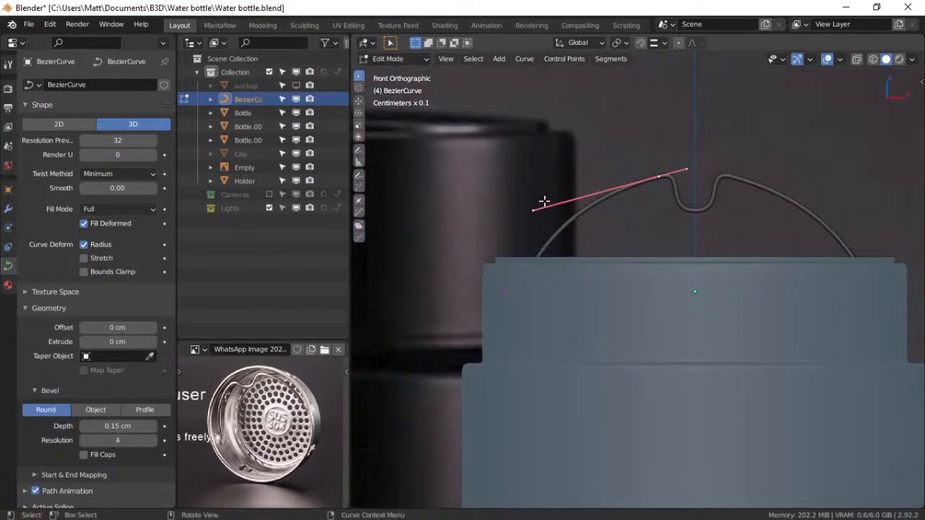
{"action": "key", "text": "s"}
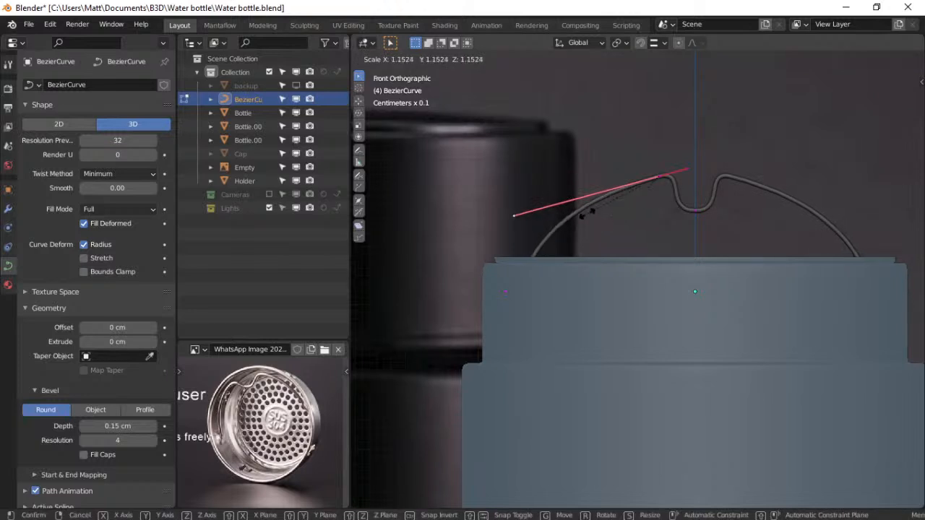
{"action": "key", "text": "Escape"}
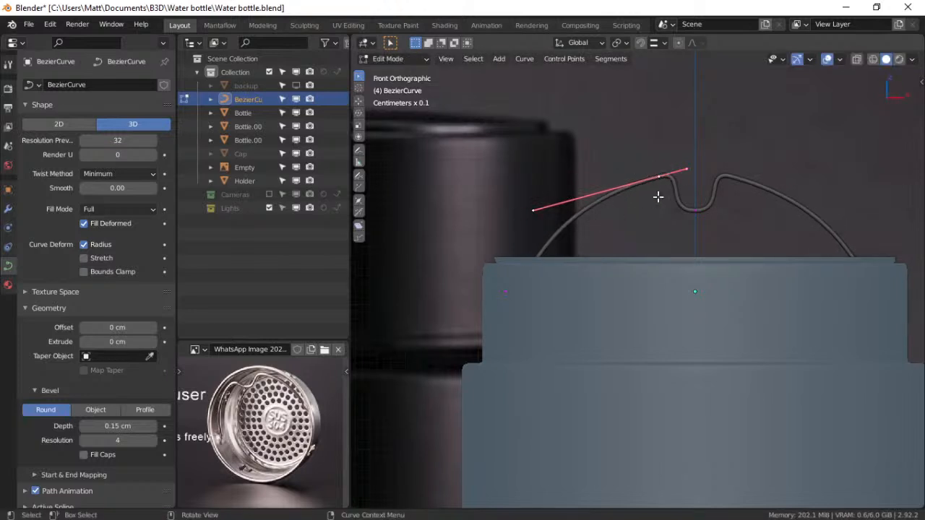
{"action": "key", "text": "r"}
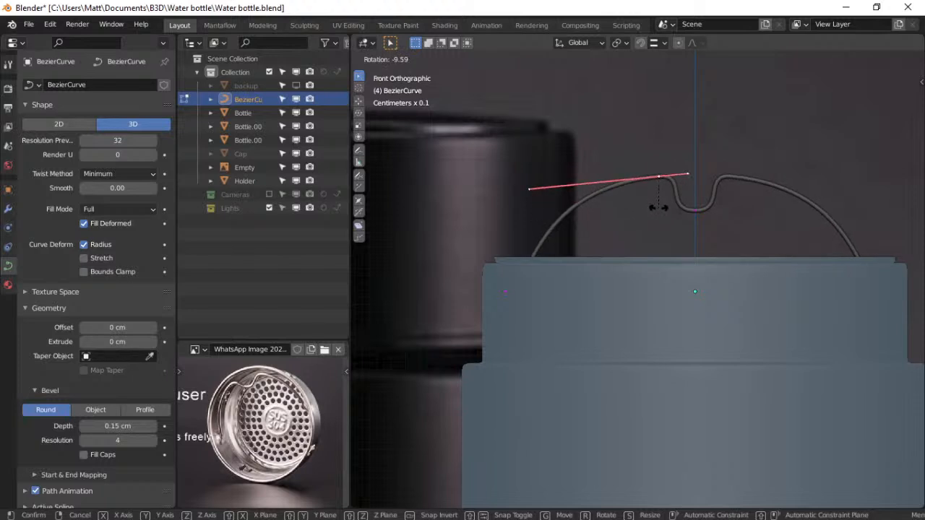
{"action": "left_click", "coordinate": [658, 207]}
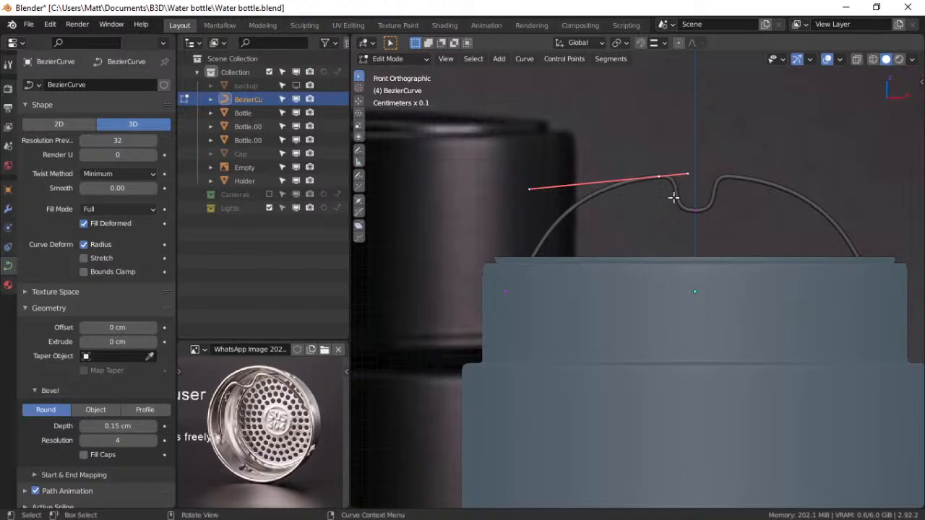
Move the peak control point about -0.216 cm along X and shorten its outer Bezier handle to about 0.76 scale
{"action": "key", "text": "g"}
{"action": "key", "text": "x"}
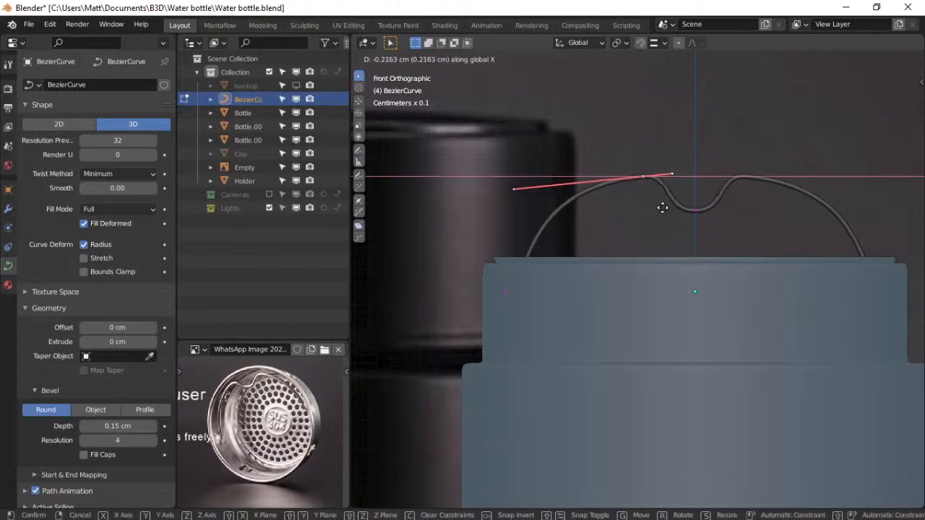
{"action": "left_click", "coordinate": [662, 208]}
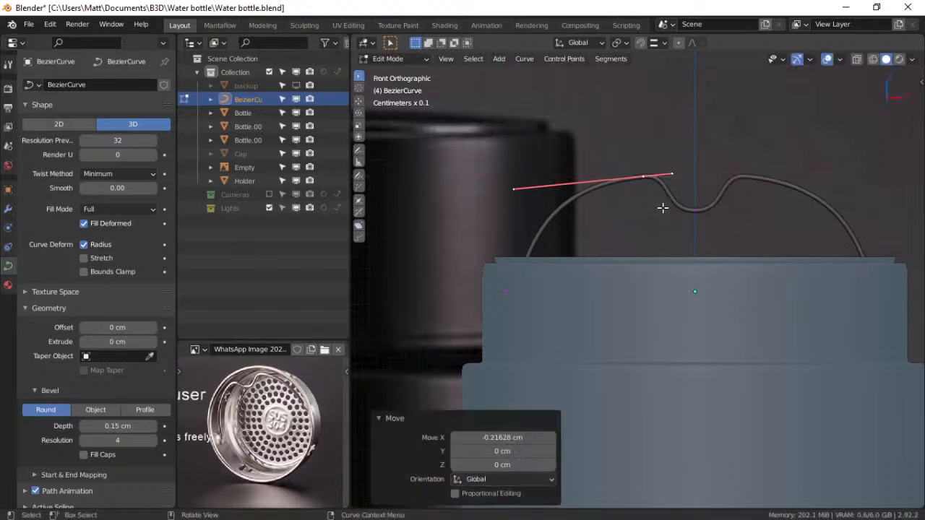
{"action": "key", "text": "s"}
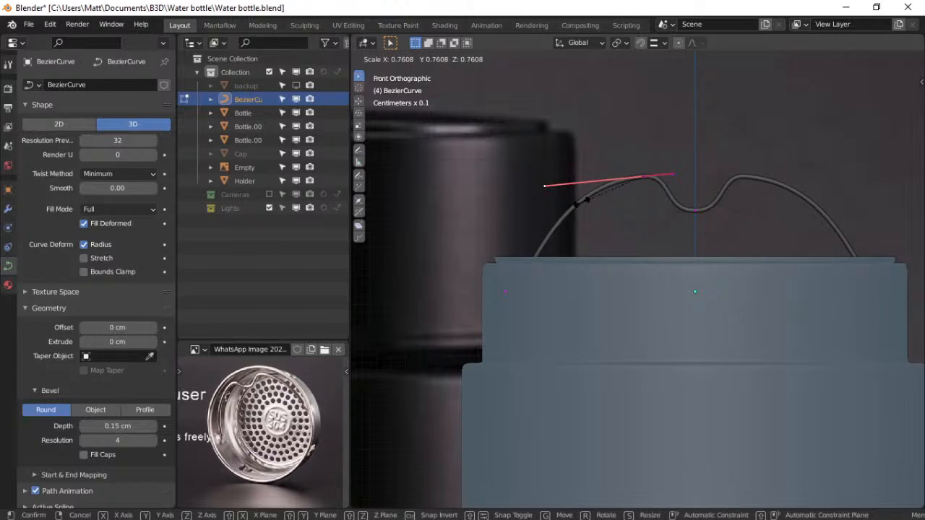
{"action": "left_click", "coordinate": [582, 204]}
Scale the outer Bezier handle of the central dip point by 1.22 and again by 0.863, and return the curve to Object Mode
{"action": "left_click", "coordinate": [692, 216]}
{"action": "left_click", "coordinate": [696, 210]}
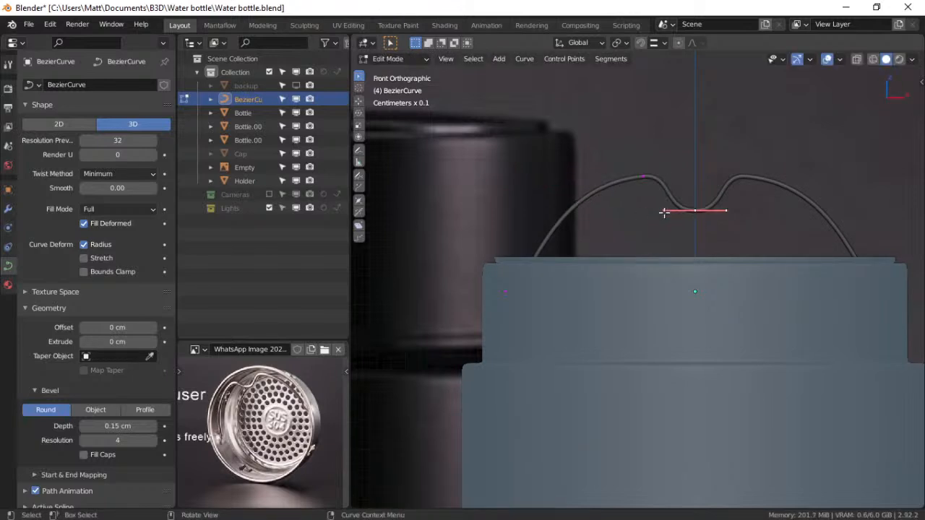
{"action": "key", "text": "s"}
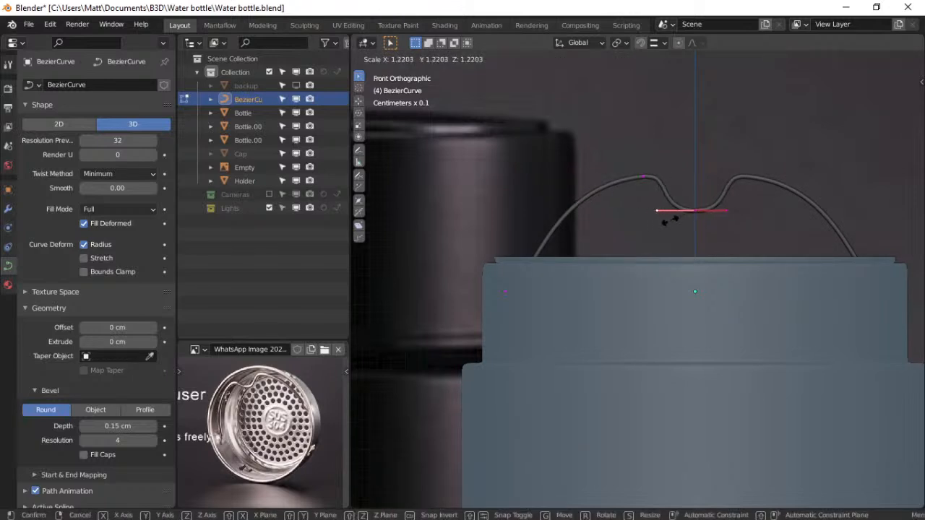
{"action": "left_click", "coordinate": [670, 221]}
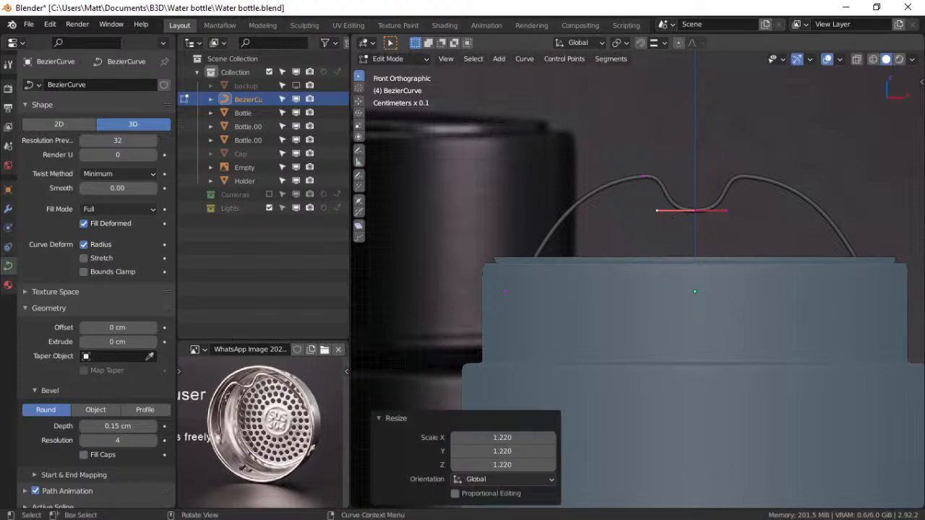
{"action": "key", "text": "s"}
{"action": "left_click", "coordinate": [674, 220]}
{"action": "key", "text": "Tab"}
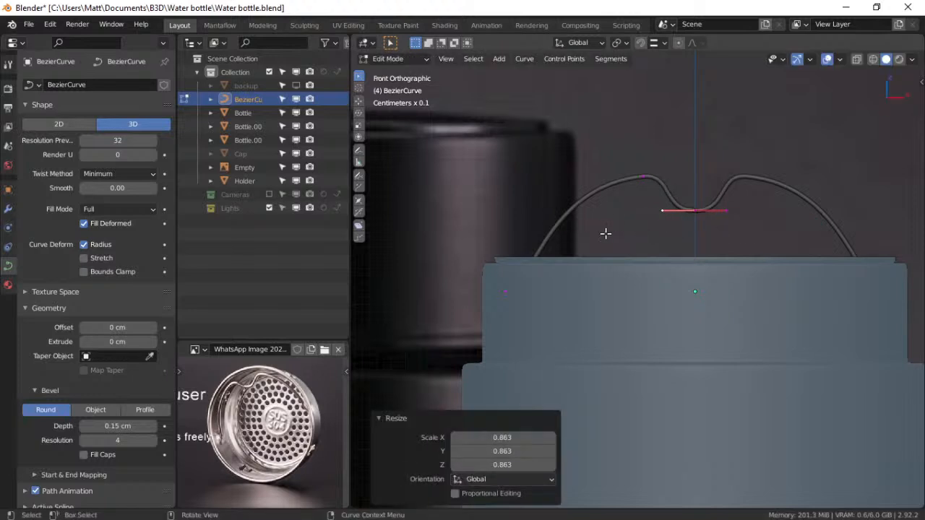
{"action": "key", "text": "Tab"}
{"action": "left_click", "coordinate": [607, 249]}
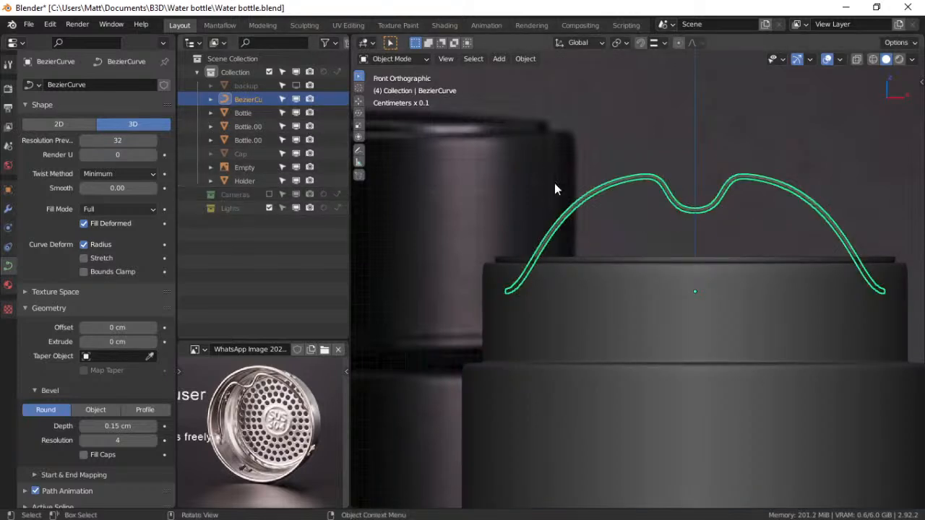
{"action": "key", "text": "d"}
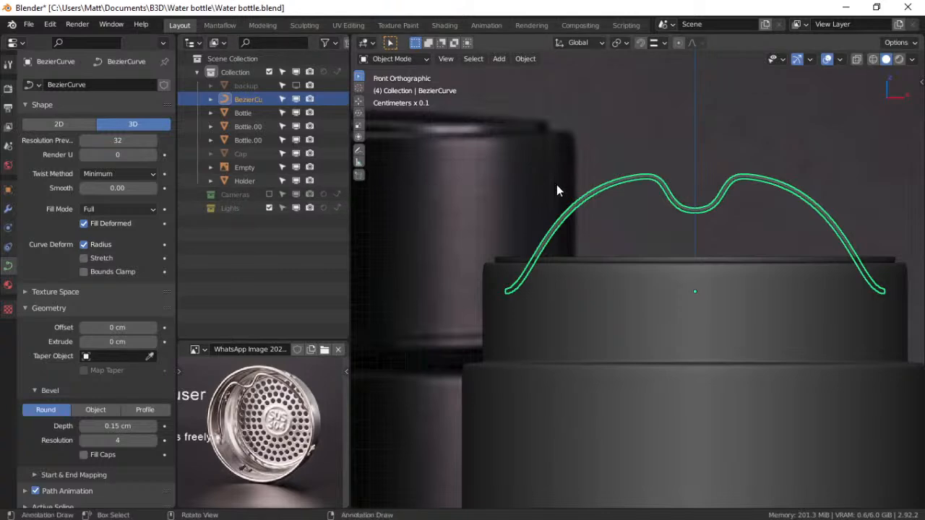
Save the project under the incremented file name Water bottle1.blend
{"action": "left_click", "coordinate": [29, 23]}
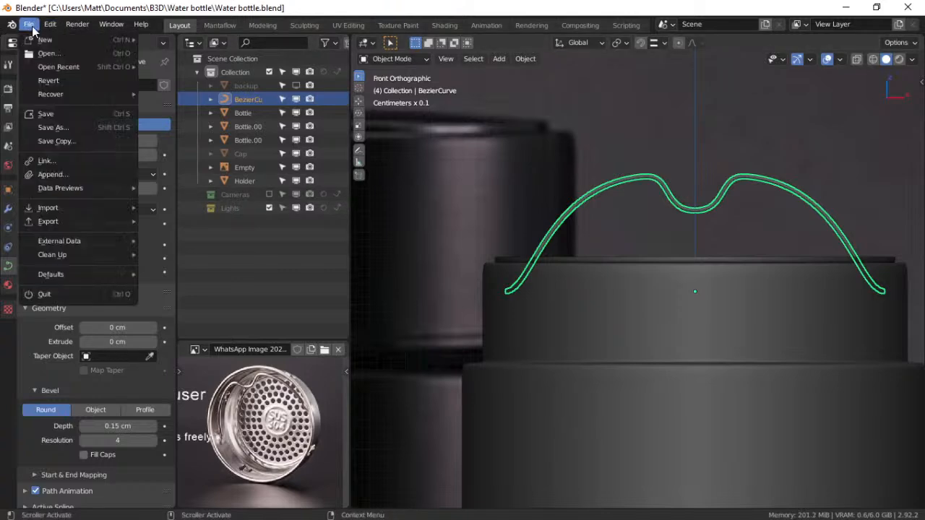
{"action": "left_click", "coordinate": [68, 128]}
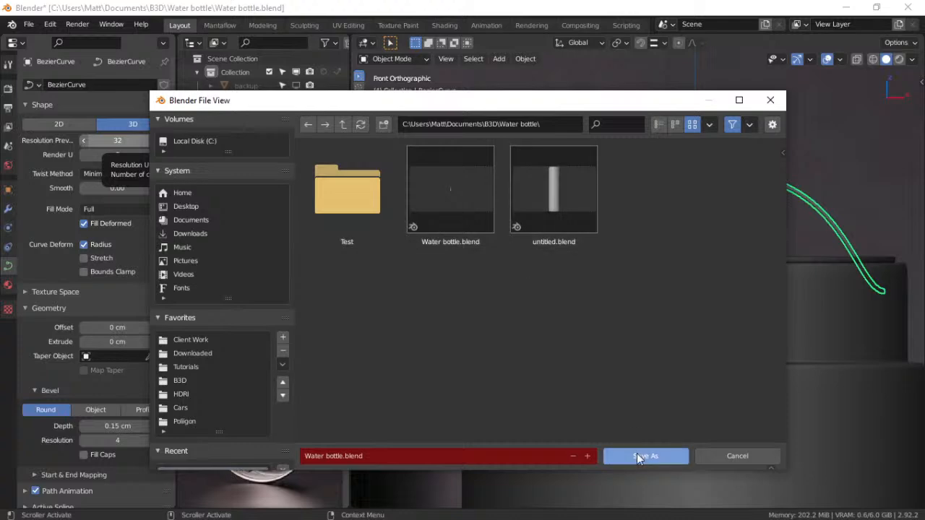
{"action": "left_click", "coordinate": [589, 456]}
{"action": "left_click", "coordinate": [618, 458]}
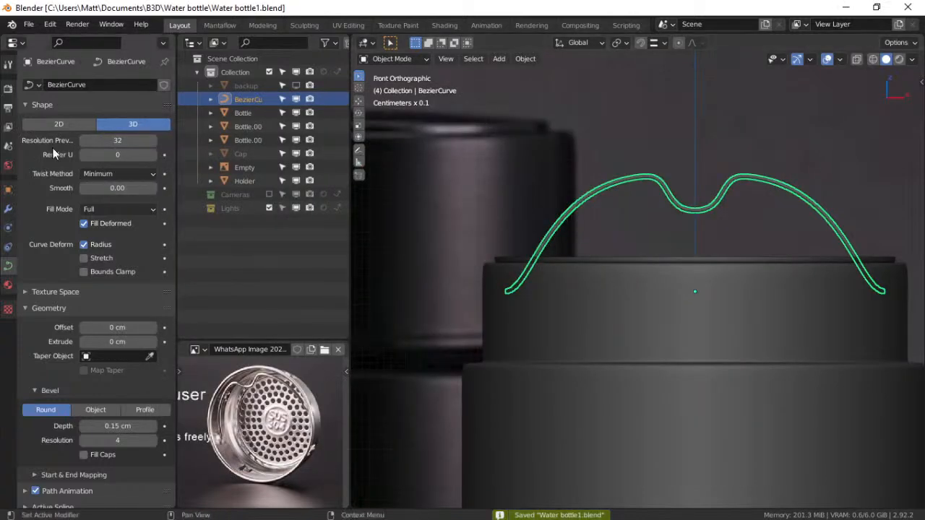
Show the wire handle's modifiers, toggle the Mirror's viewport display off and back, and try to apply the Mirror
{"action": "left_click", "coordinate": [8, 209]}
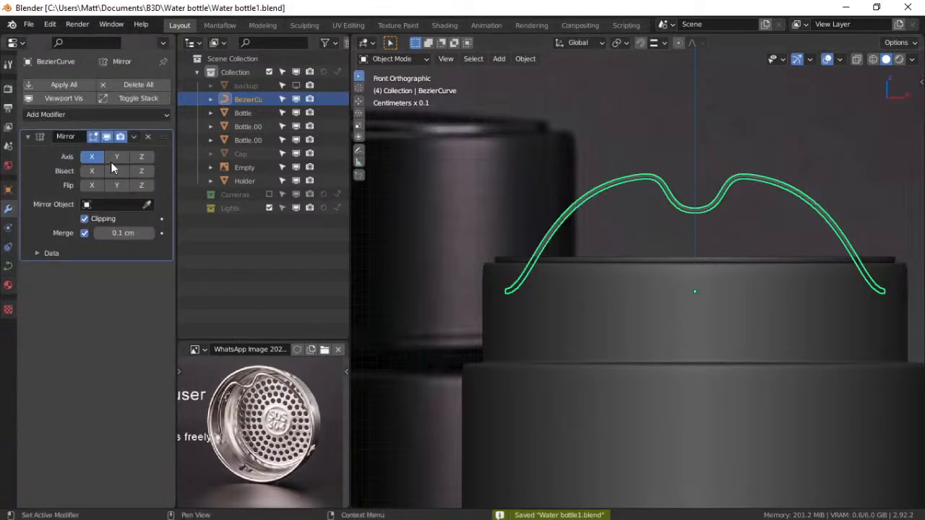
{"action": "left_click", "coordinate": [107, 137]}
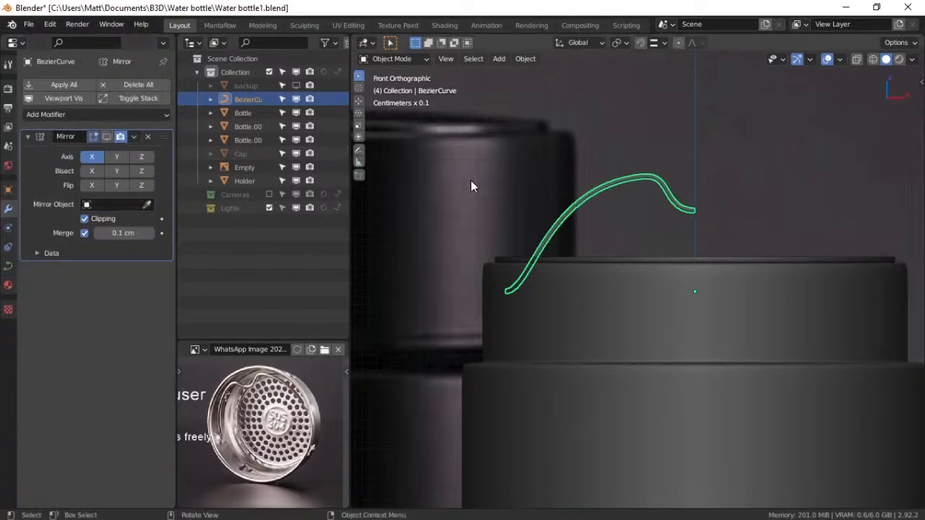
{"action": "key", "text": "ctrl+z"}
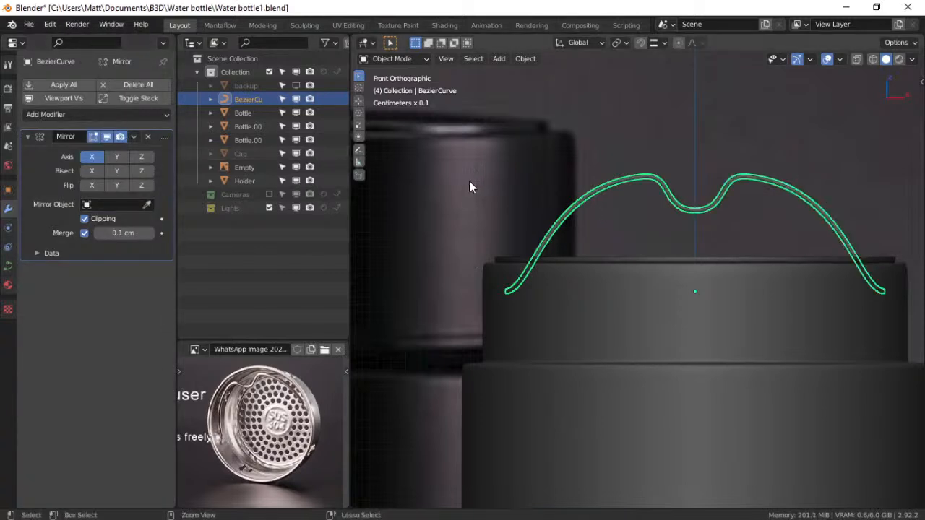
{"action": "left_click", "coordinate": [63, 85]}
Apply all modifiers on the holder wall and on the perforated disc inside it
{"action": "left_click", "coordinate": [567, 260]}
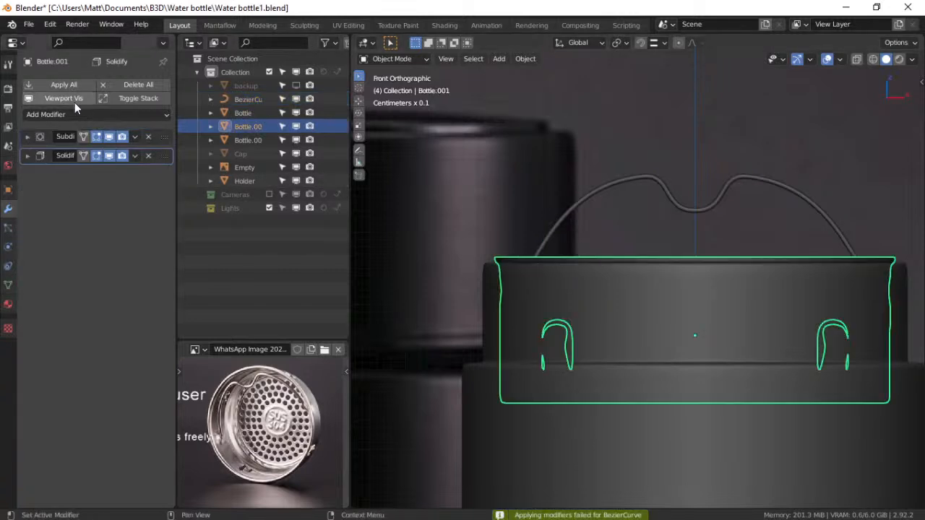
{"action": "left_click", "coordinate": [63, 85]}
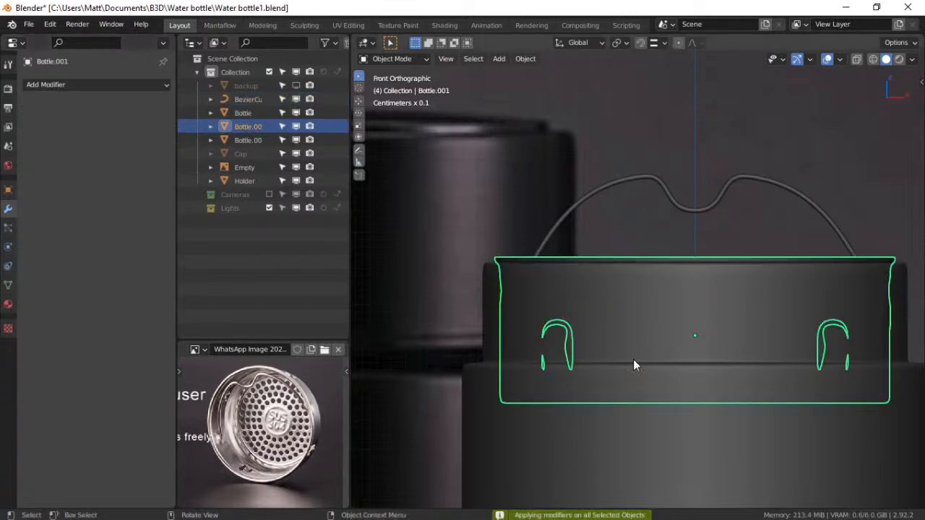
{"action": "left_click", "coordinate": [639, 405]}
{"action": "middle_click_drag", "start_coordinate": [639, 406], "coordinate": [628, 345]}
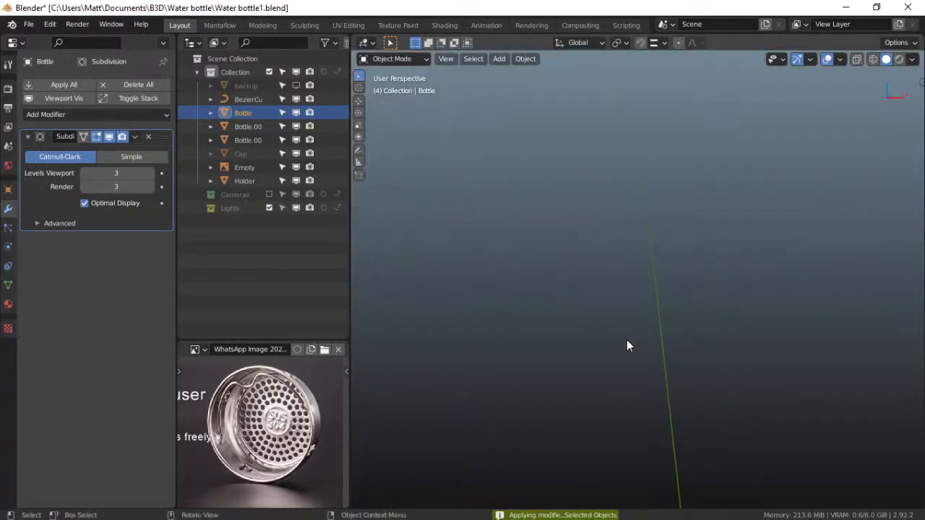
{"action": "scroll", "coordinate": [627, 340], "scroll_direction": "down", "scroll_amount": 4}
{"action": "middle_click_drag", "start_coordinate": [627, 339], "coordinate": [623, 220]}
{"action": "left_click", "coordinate": [623, 220]}
{"action": "left_click", "coordinate": [64, 85]}
Select the bottle body and hide it so that the infuser parts stand alone
{"action": "left_click", "coordinate": [634, 199]}
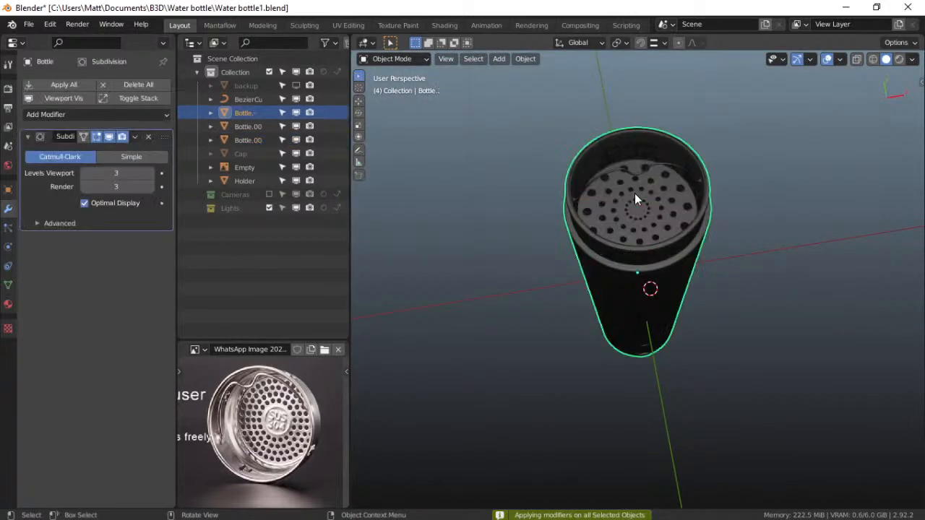
{"action": "left_click", "coordinate": [630, 190]}
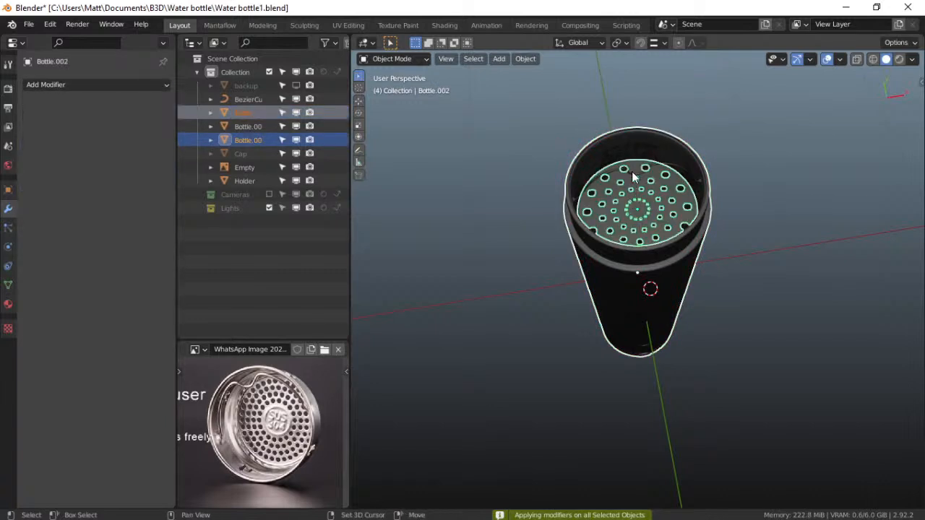
{"action": "middle_click_drag", "start_coordinate": [634, 177], "coordinate": [590, 165]}
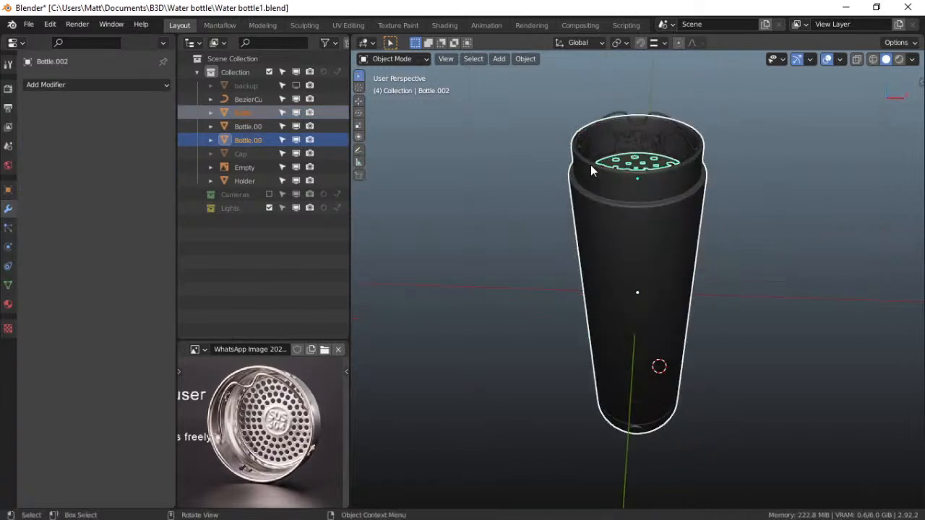
{"action": "left_click", "coordinate": [631, 224]}
{"action": "key", "text": "h"}
Try to join the wire handle curve to the holder wall, with the wall as the active object
{"action": "left_click_drag", "start_coordinate": [557, 82], "coordinate": [717, 211]}
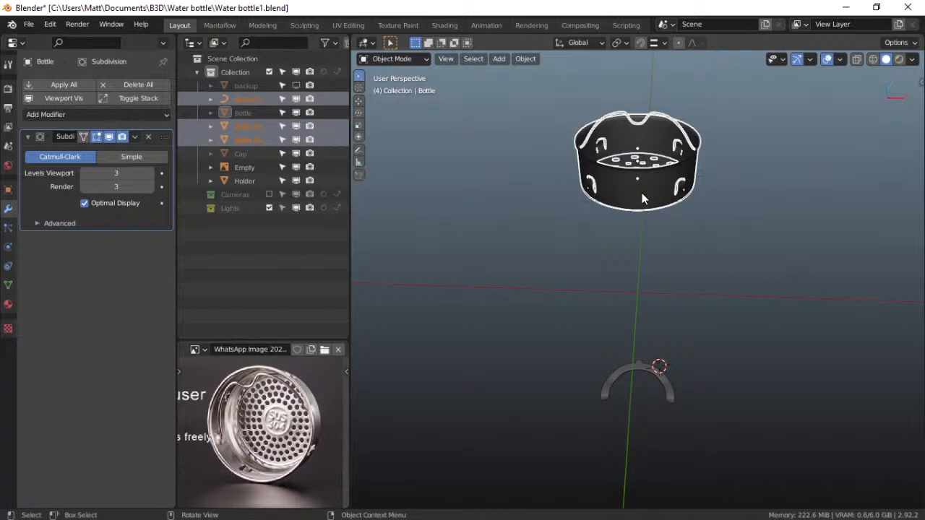
{"action": "left_click", "coordinate": [623, 189]}
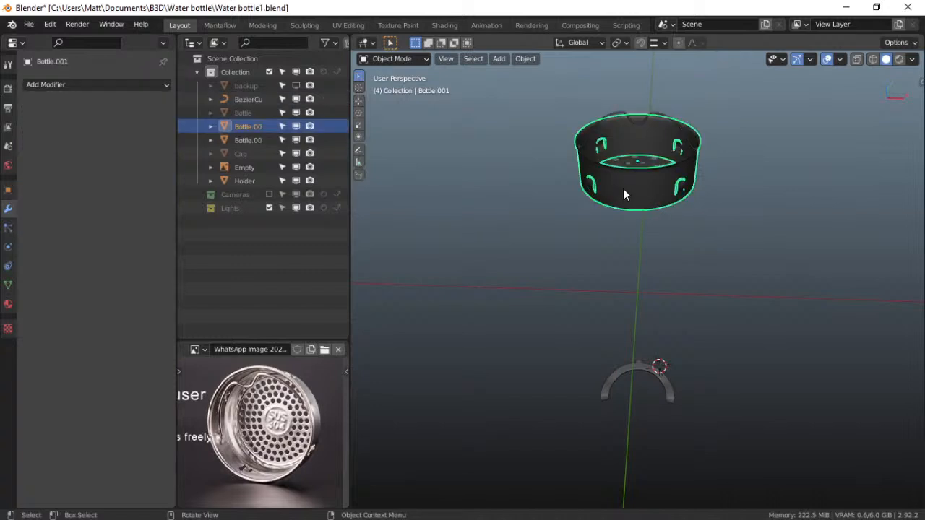
{"action": "left_click", "coordinate": [626, 123]}
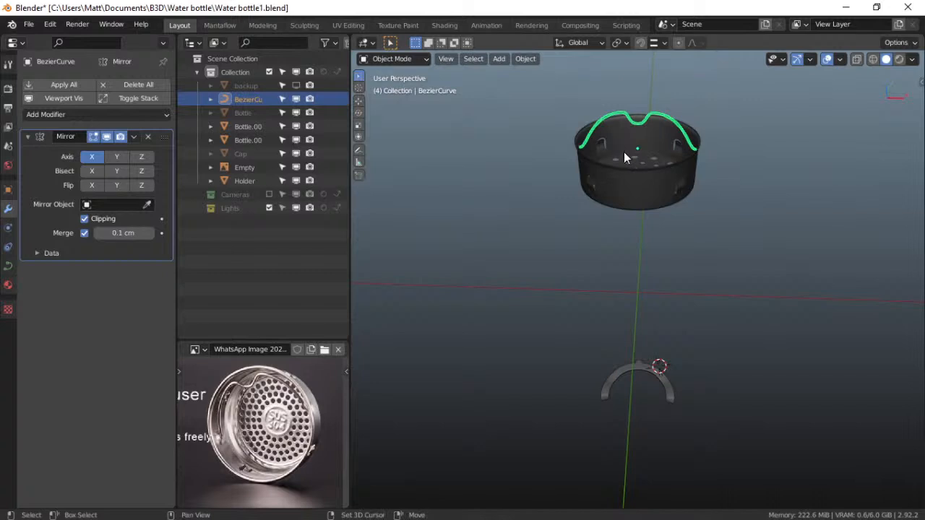
{"action": "left_click", "coordinate": [626, 144], "text": "shift"}
{"action": "key", "text": "ctrl+j"}
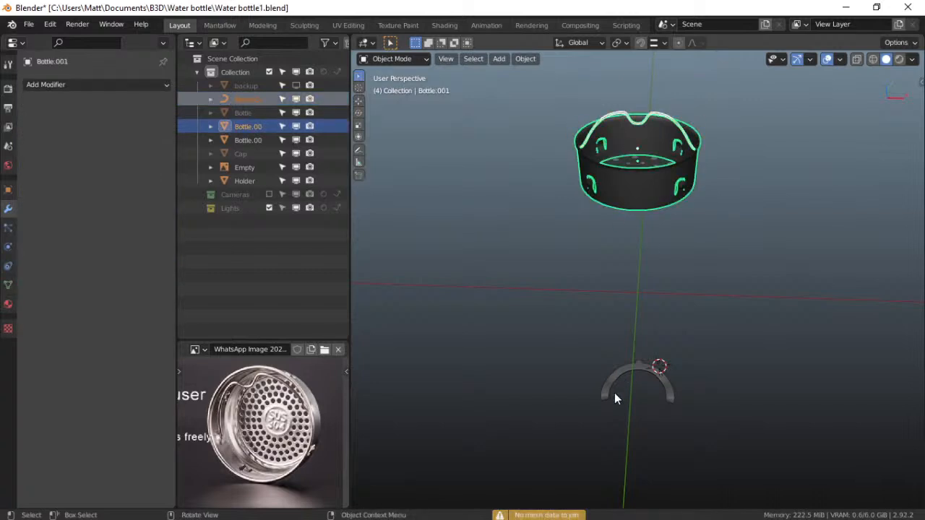
Join the perforated disc to the holder wall as one mesh, with the wall as the active object
{"action": "left_click", "coordinate": [636, 125]}
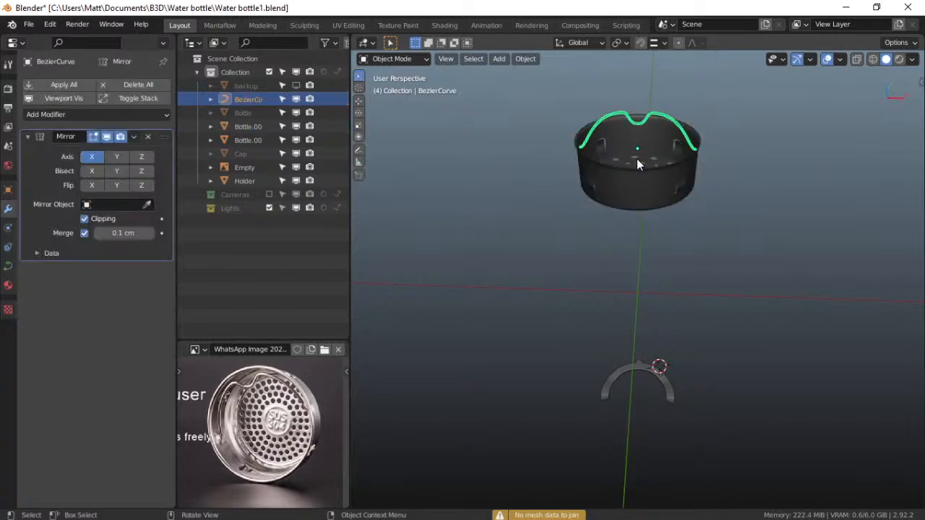
{"action": "left_click", "coordinate": [636, 158]}
{"action": "left_click", "coordinate": [631, 137], "text": "shift"}
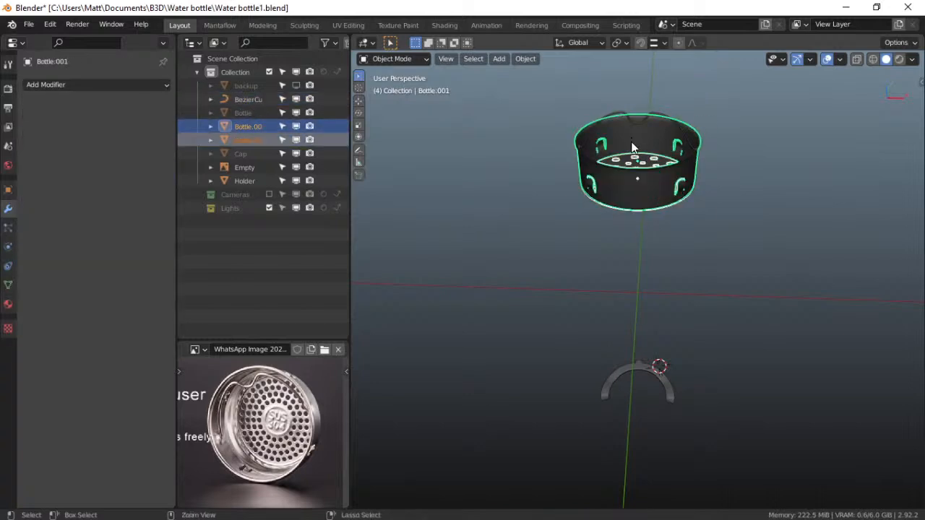
{"action": "key", "text": "ctrl+j"}
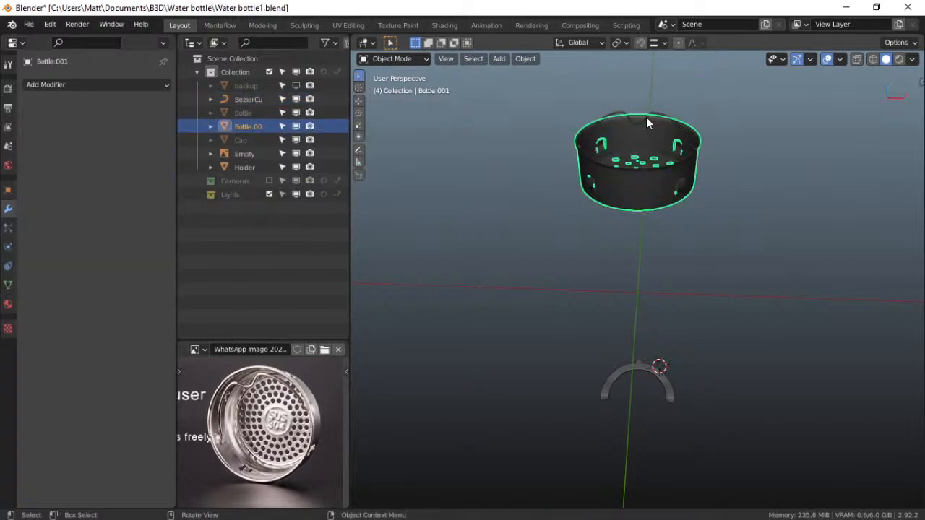
Select the wire handle again and retry applying all its modifiers
{"action": "left_click", "coordinate": [646, 123]}
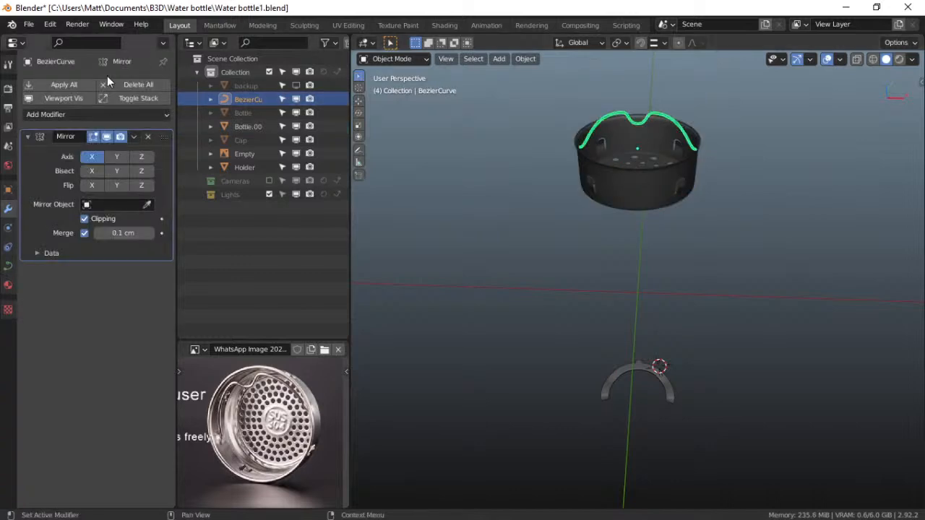
{"action": "left_click", "coordinate": [73, 85]}
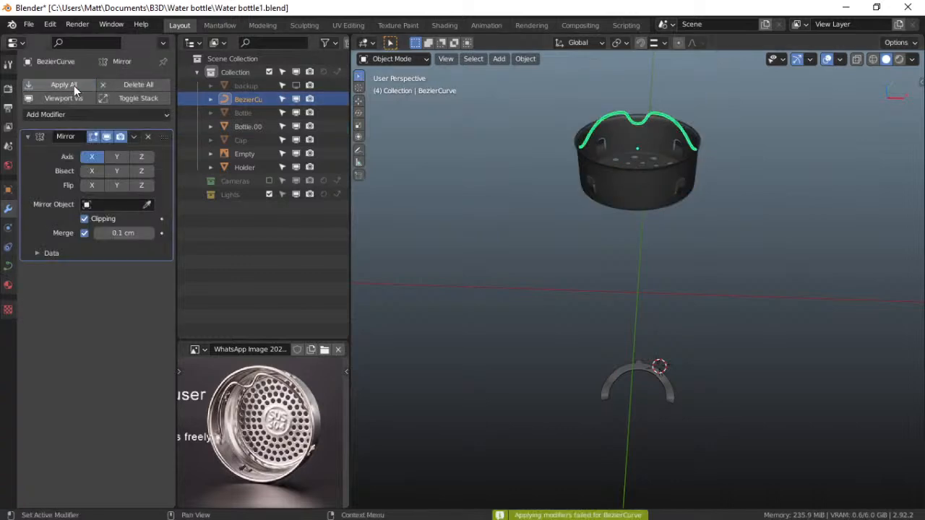
Convert the mirrored wire handle curve to a mesh and join it to the perforated holder, with the holder as the active object
{"action": "right_click", "coordinate": [658, 117]}
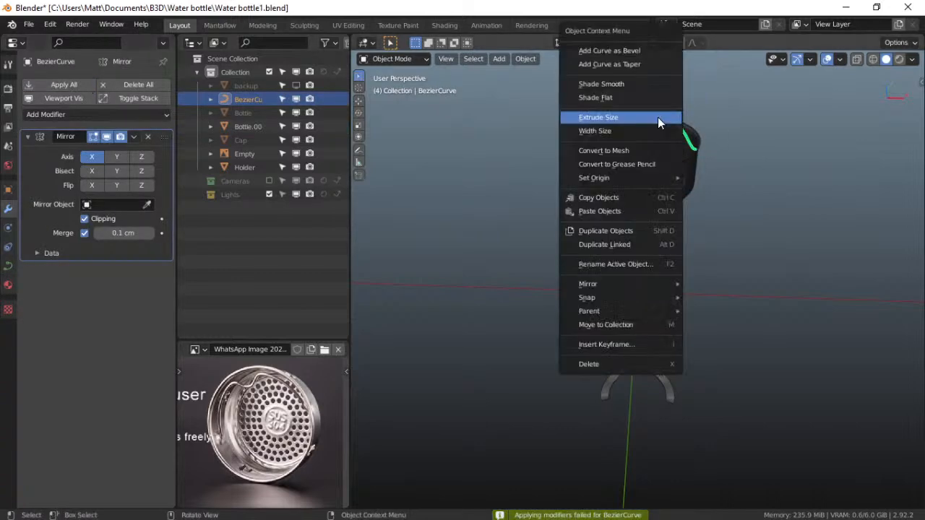
{"action": "left_click", "coordinate": [625, 150]}
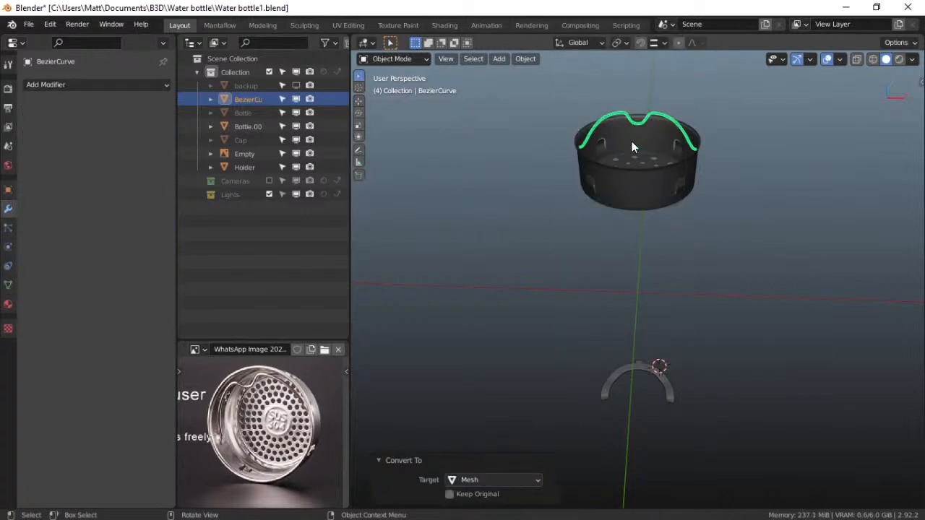
{"action": "left_click", "coordinate": [628, 165], "text": "shift"}
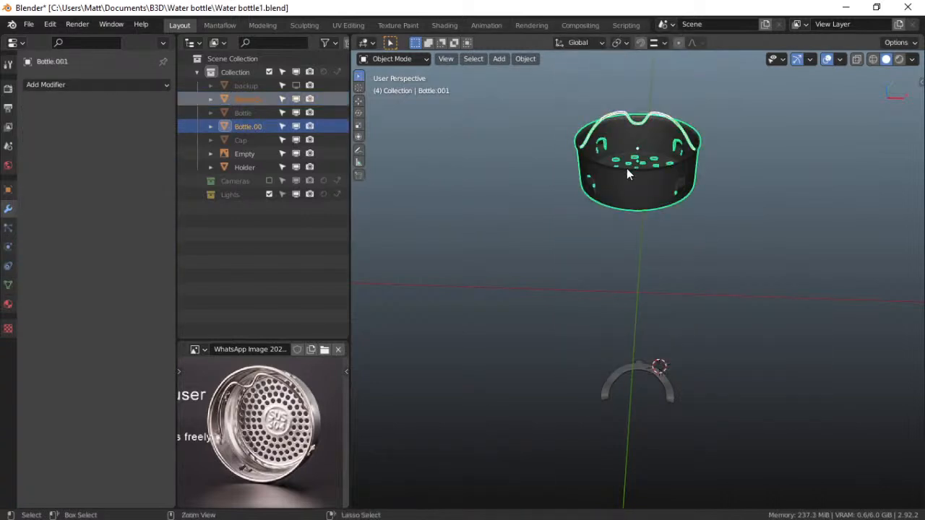
{"action": "key", "text": "ctrl+j"}
{"action": "middle_click_drag", "start_coordinate": [640, 180], "coordinate": [651, 143]}
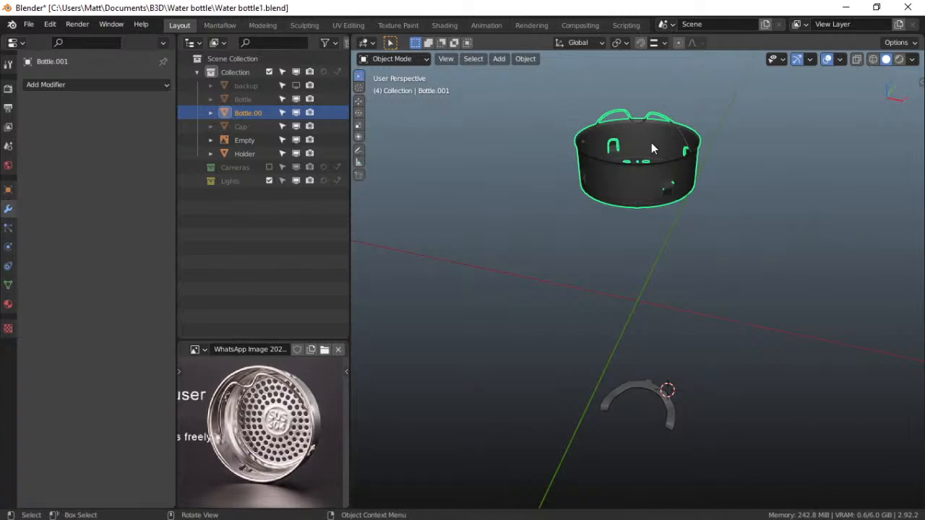
Unhide the hidden bottle parts and disable the cap in the viewport so the holder can be reached
{"action": "left_click", "coordinate": [296, 86]}
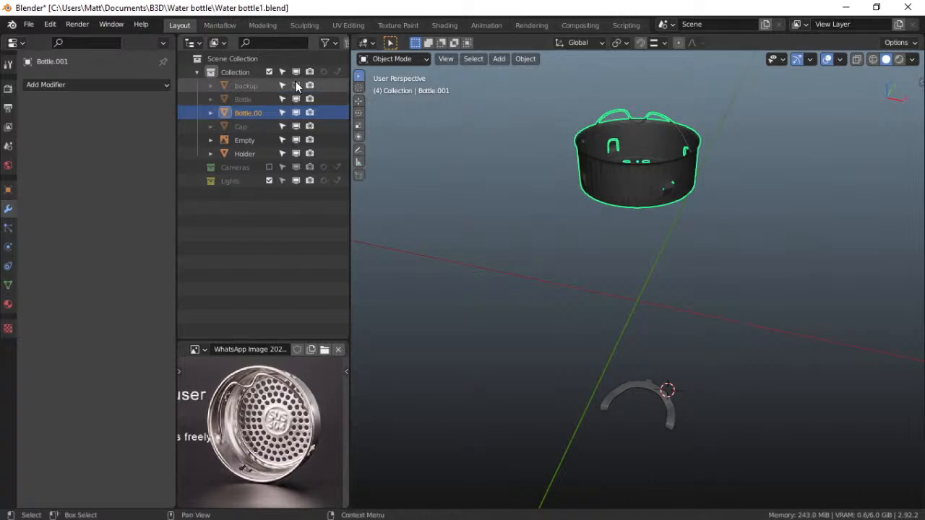
{"action": "left_click", "coordinate": [296, 84]}
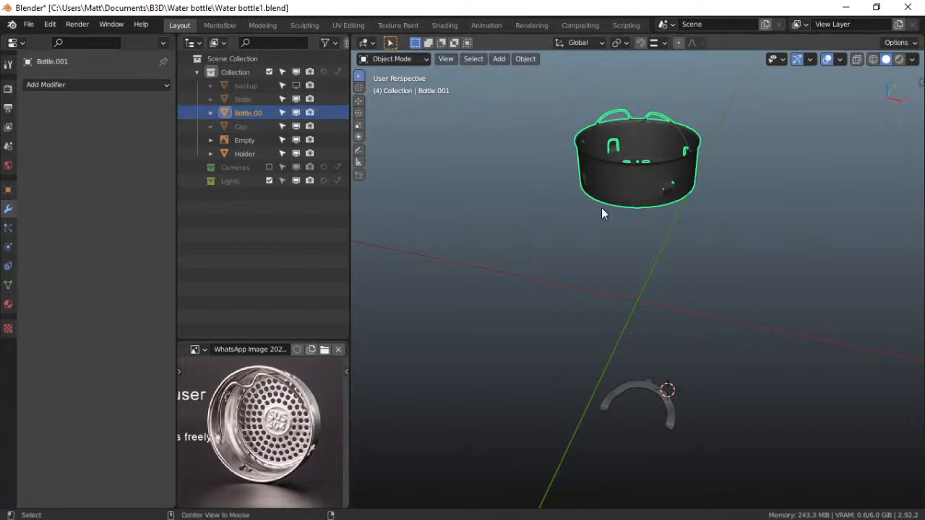
{"action": "key", "text": "alt+h"}
{"action": "left_click", "coordinate": [642, 151]}
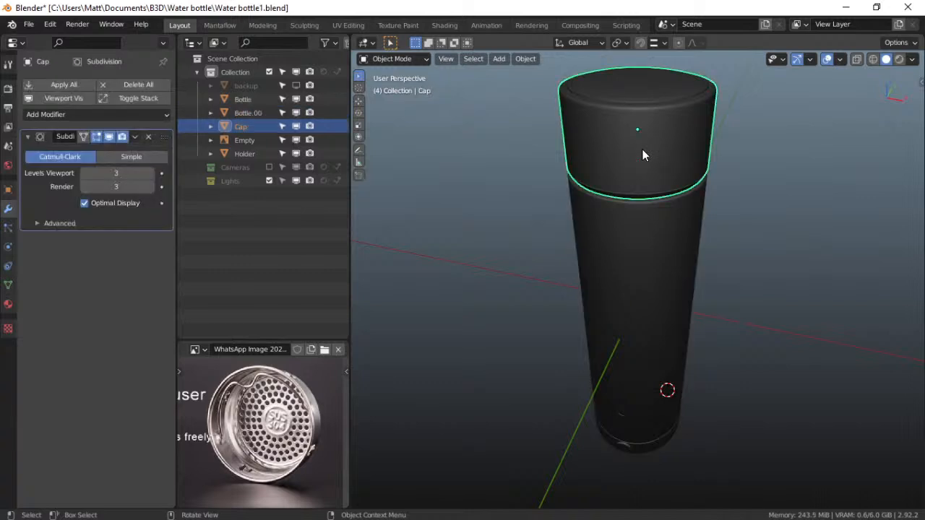
{"action": "left_click", "coordinate": [295, 126]}
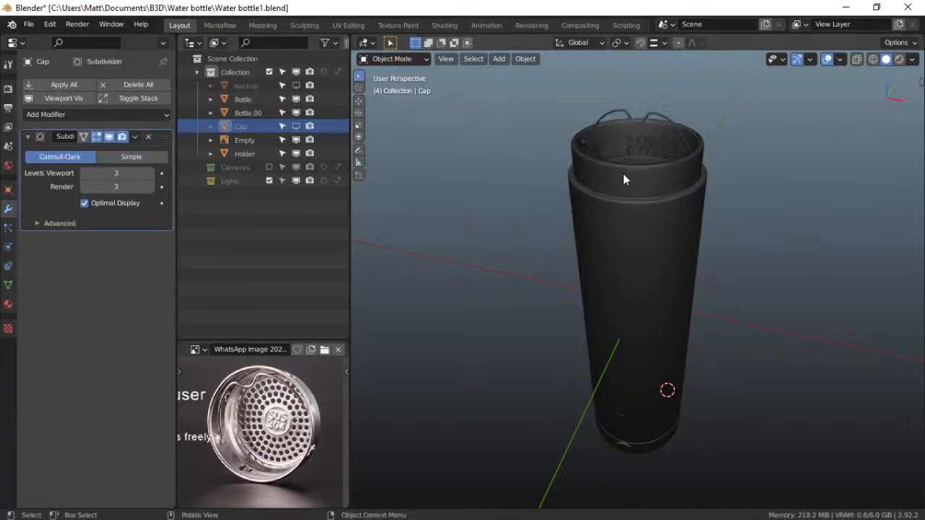
Select all linked geometry of the infuser holder in Edit Mode and scale it to 0.954 in X and Y only, then return to Object Mode
{"action": "left_click", "coordinate": [642, 145]}
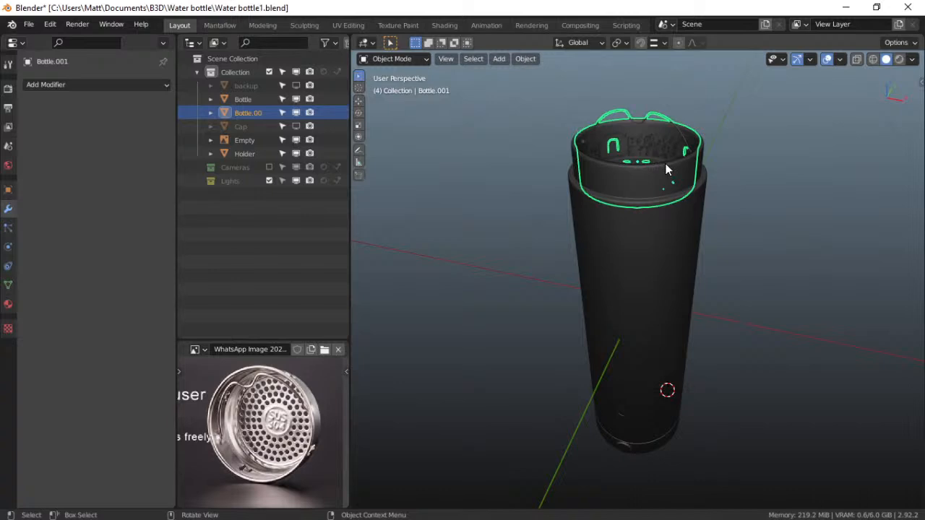
{"action": "key", "text": "ctrl+Tab"}
{"action": "left_click", "coordinate": [774, 169]}
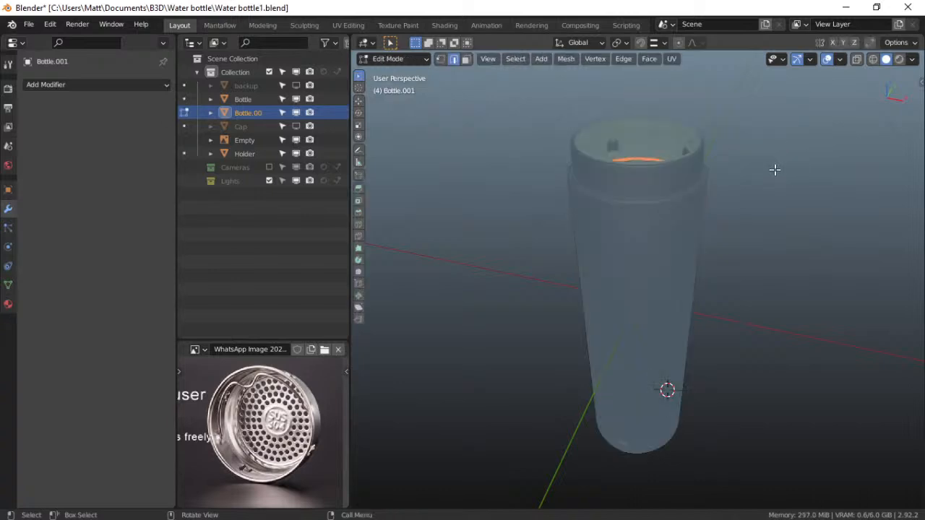
{"action": "key", "text": "s"}
{"action": "right_click", "coordinate": [765, 186]}
{"action": "key", "text": "ctrl+l"}
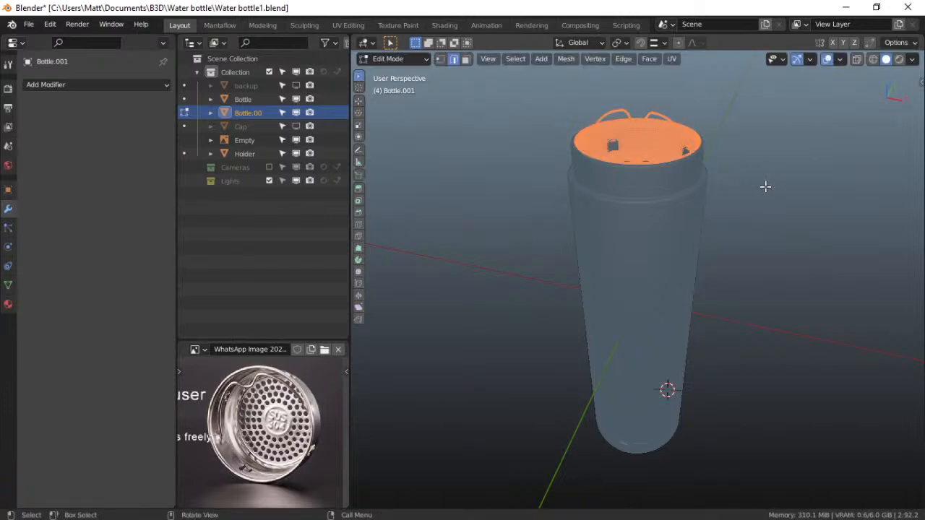
{"action": "key", "text": "s"}
{"action": "key", "text": "z"}
{"action": "right_click", "coordinate": [766, 187]}
{"action": "key", "text": "s"}
{"action": "key", "text": "shift+z"}
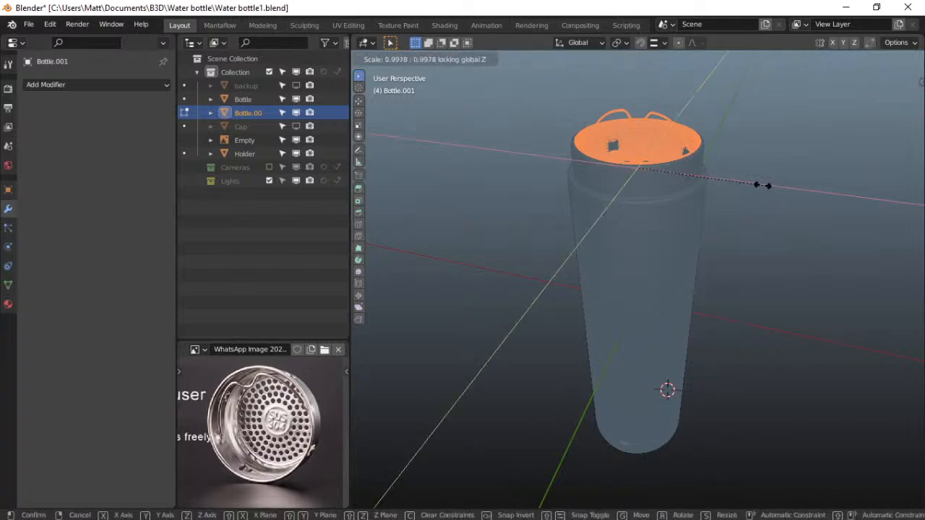
{"action": "left_click", "coordinate": [714, 175]}
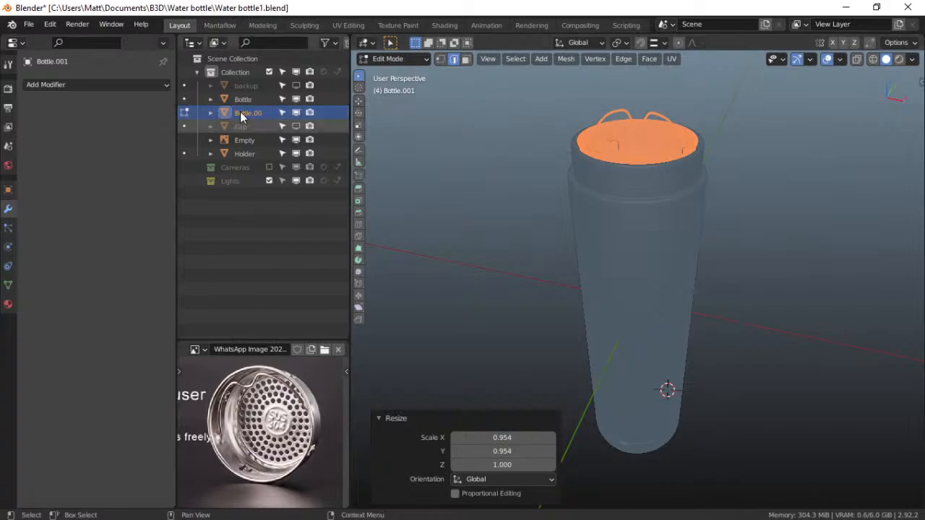
{"action": "key", "text": "ctrl+Tab"}
{"action": "left_click", "coordinate": [414, 145]}
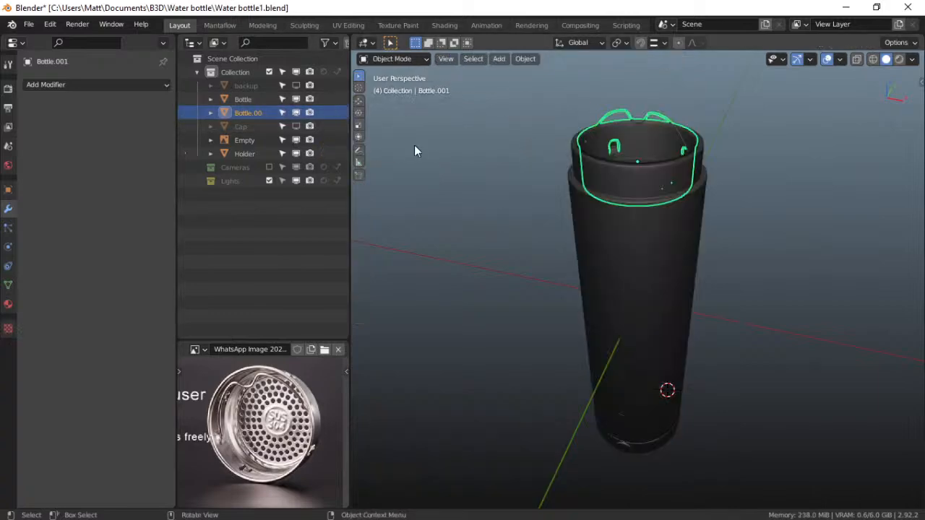
Enable X-ray display and set the front orthographic view to check the holder's fit inside the bottle
{"action": "scroll", "coordinate": [640, 205], "scroll_direction": "up", "scroll_amount": 5}
{"action": "middle_click_drag", "start_coordinate": [613, 152], "coordinate": [620, 290]}
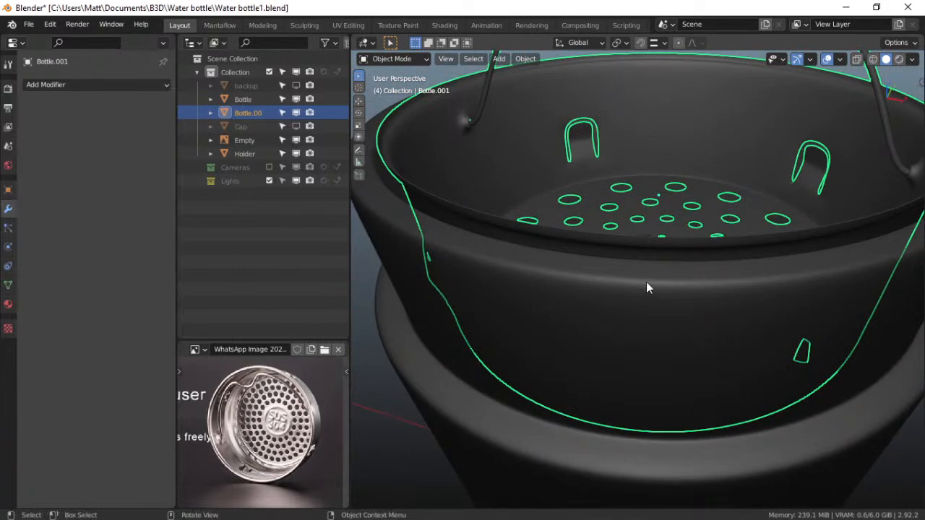
{"action": "left_click", "coordinate": [856, 59]}
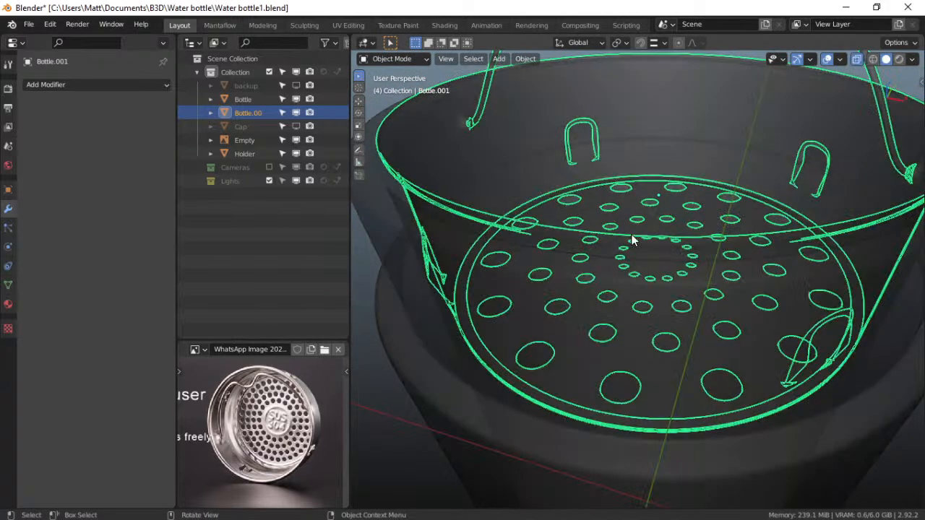
{"action": "key", "text": "ctrl+Tab"}
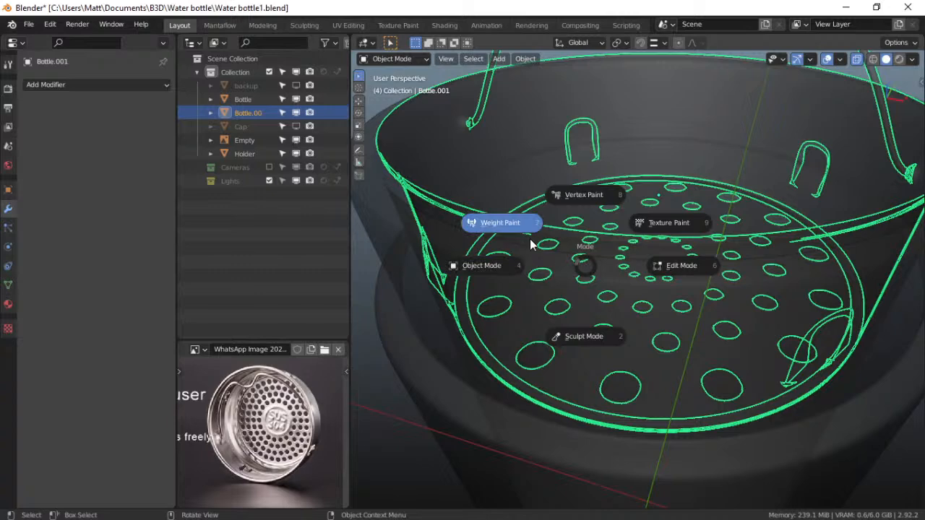
{"action": "key", "text": "Escape"}
{"action": "key", "text": "grave"}
{"action": "left_click", "coordinate": [466, 205]}
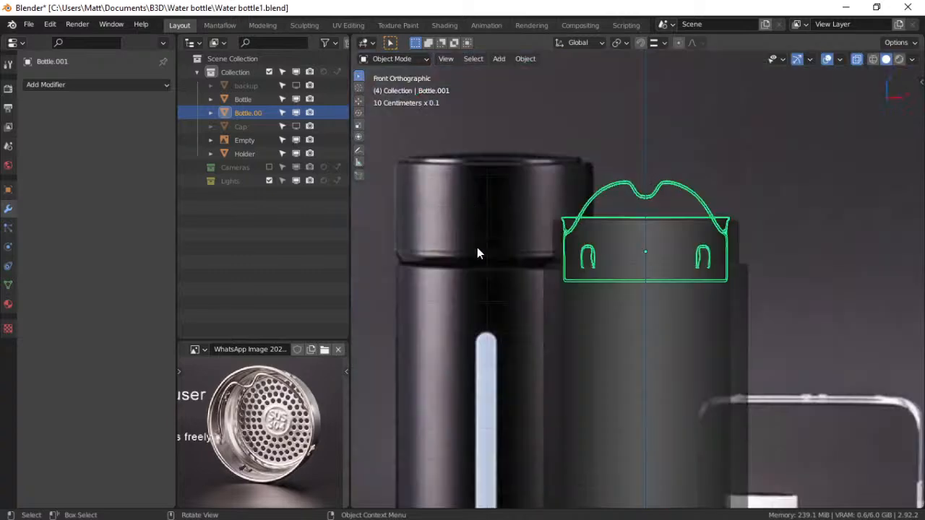
Switch the reference image to the pink-background photo showing the open bottle with its infuser beside the cap
{"action": "scroll", "coordinate": [246, 419], "scroll_direction": "down", "scroll_amount": 3}
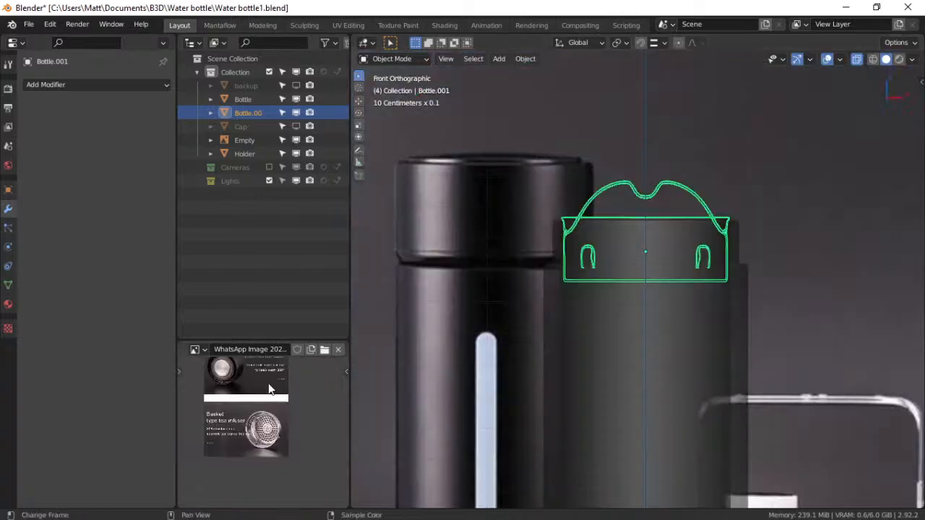
{"action": "left_click", "coordinate": [195, 350]}
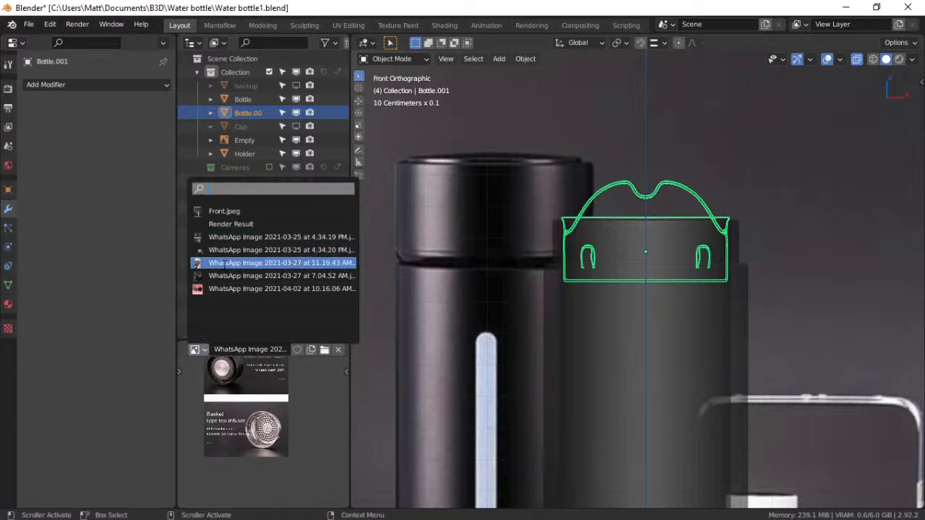
{"action": "left_click", "coordinate": [232, 211]}
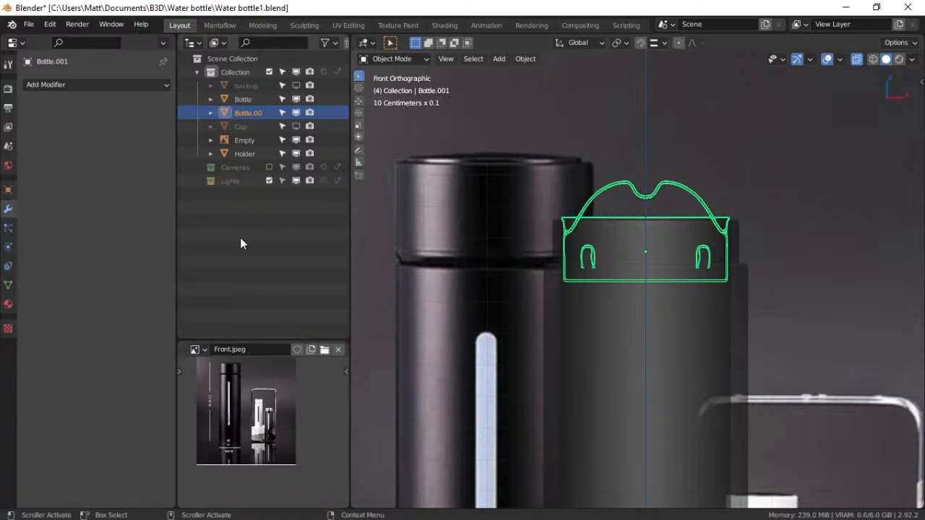
{"action": "left_click", "coordinate": [198, 349]}
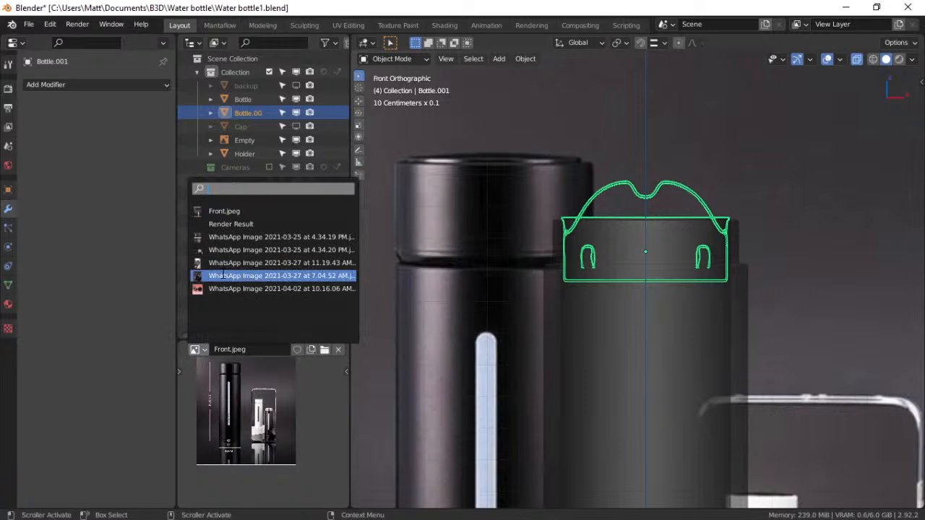
{"action": "left_click", "coordinate": [226, 278]}
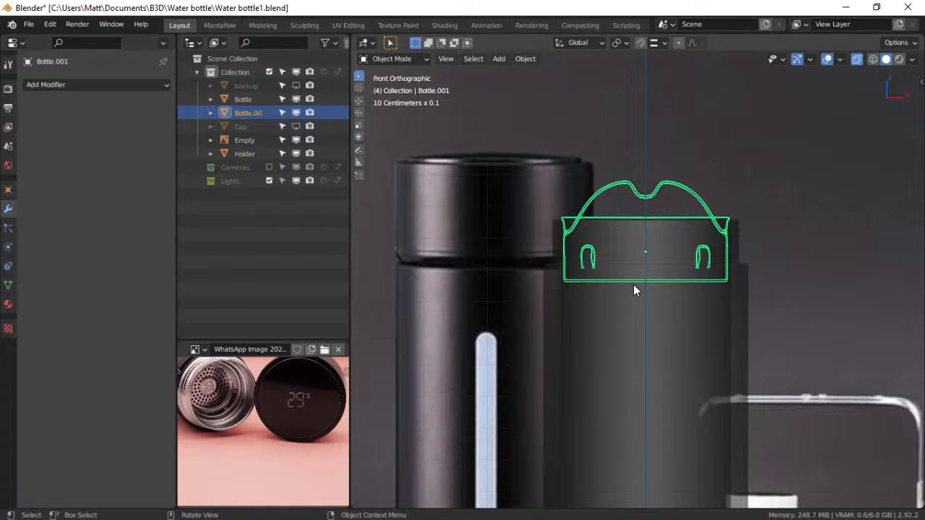
Lower the infuser holder inside the bottle neck by about 1.7 cm along the Z axis
{"action": "key", "text": "g"}
{"action": "key", "text": "z"}
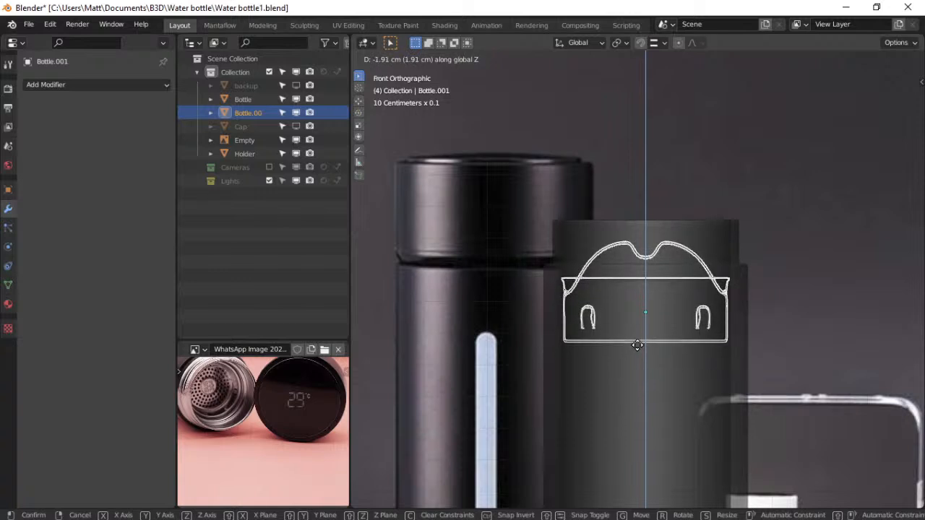
{"action": "left_click", "coordinate": [636, 337]}
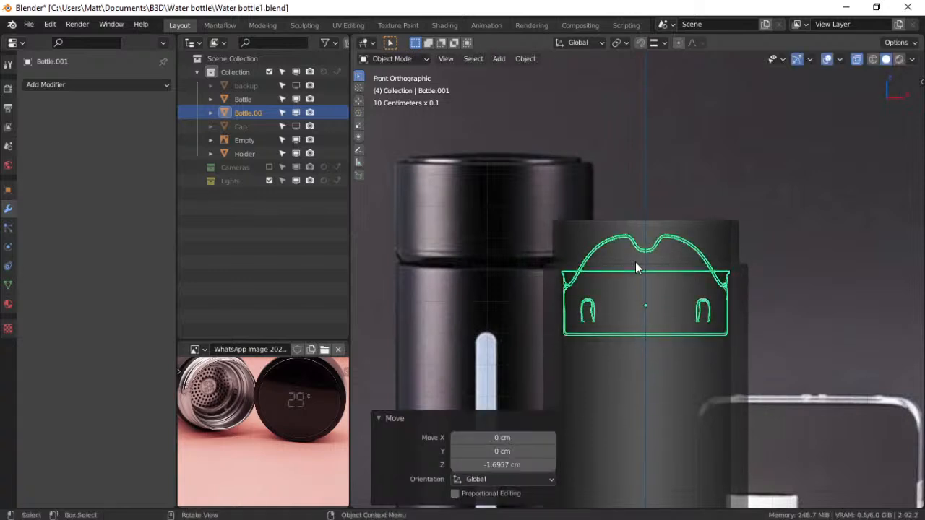
Enter Edit Mode on the infuser holder and select only the linked geometry of its wire handle
{"action": "left_click", "coordinate": [646, 257]}
{"action": "left_click", "coordinate": [646, 251]}
{"action": "left_click", "coordinate": [647, 249]}
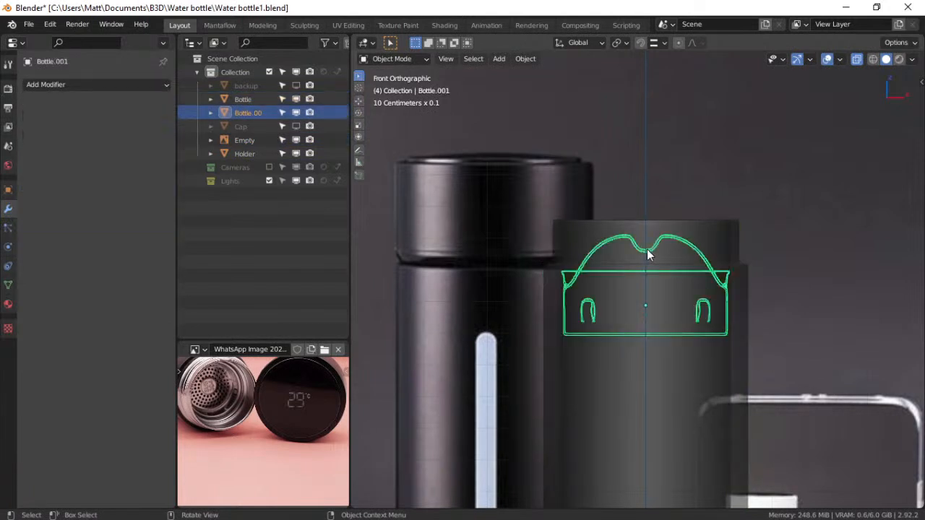
{"action": "left_click", "coordinate": [647, 249]}
{"action": "left_click", "coordinate": [647, 249]}
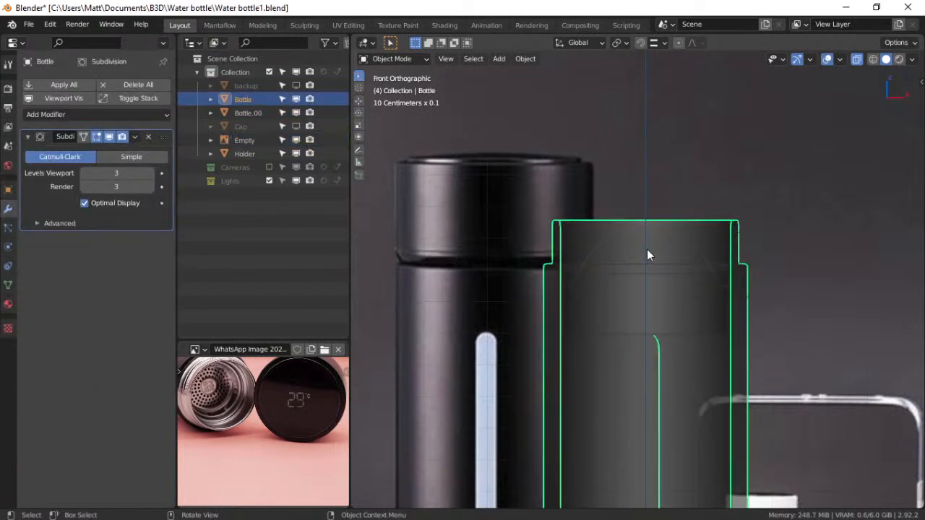
{"action": "left_click", "coordinate": [647, 249]}
{"action": "left_click", "coordinate": [709, 251]}
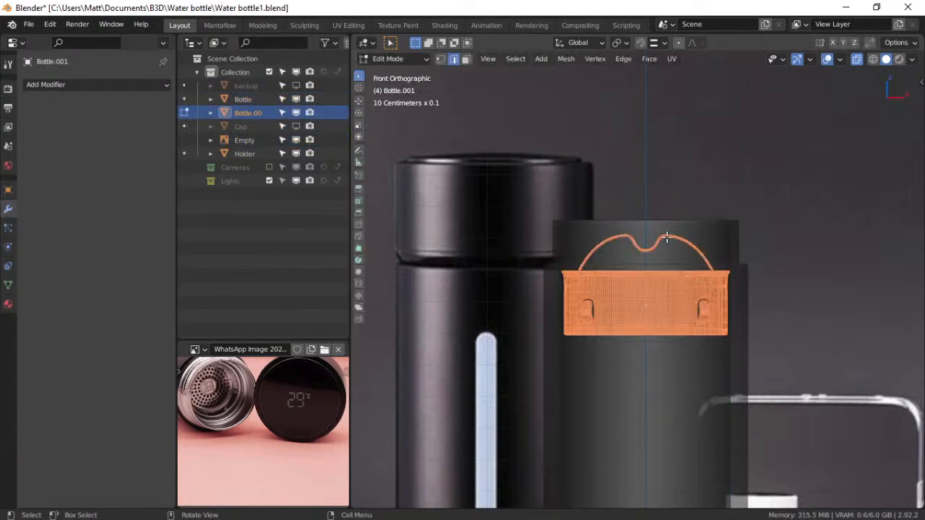
{"action": "key", "text": "alt+a"}
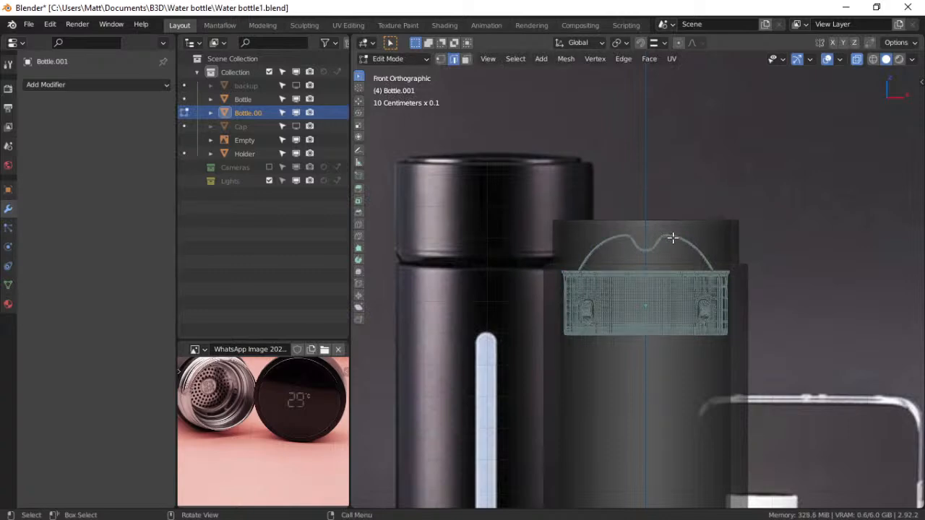
{"action": "key", "text": "l"}
Try to rotate the wire handle about the global X axis
{"action": "middle_click_drag", "start_coordinate": [673, 238], "coordinate": [659, 278]}
{"action": "scroll", "coordinate": [660, 279], "scroll_direction": "down", "scroll_amount": 3}
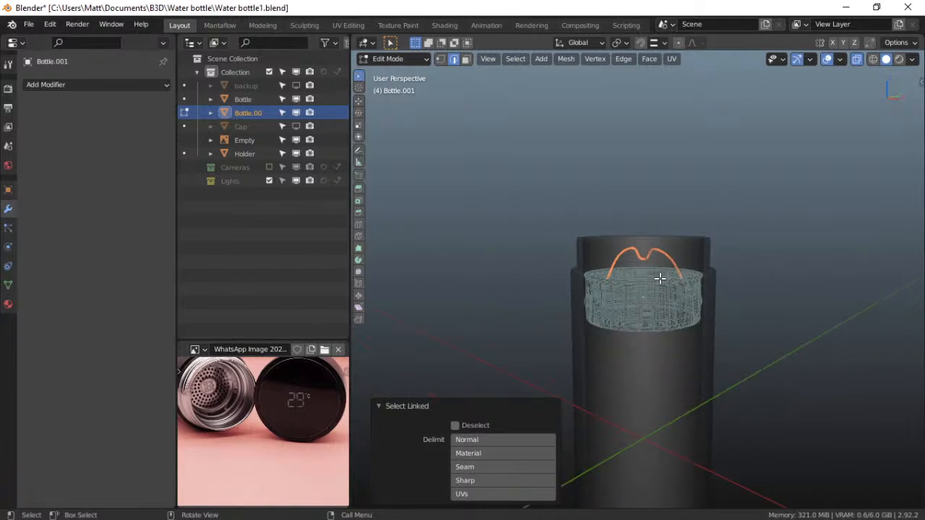
{"action": "key", "text": "r"}
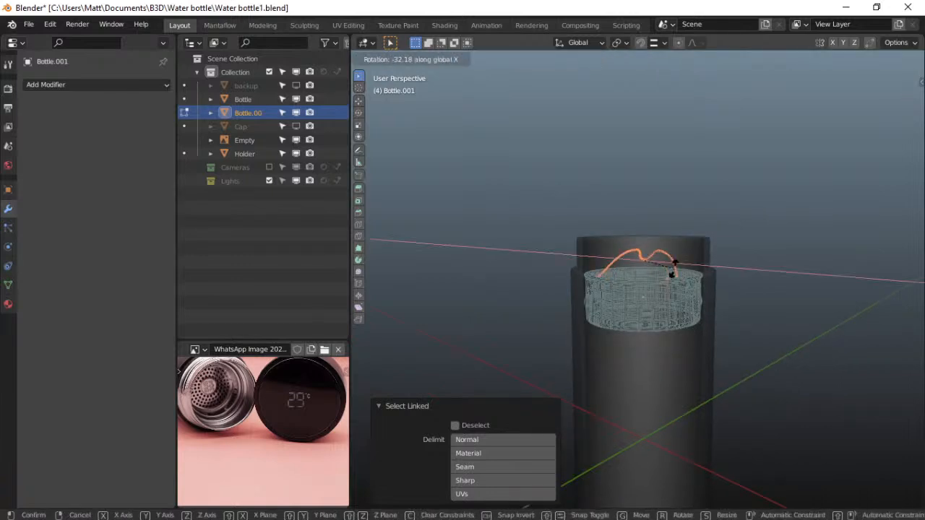
{"action": "left_click", "coordinate": [664, 265]}
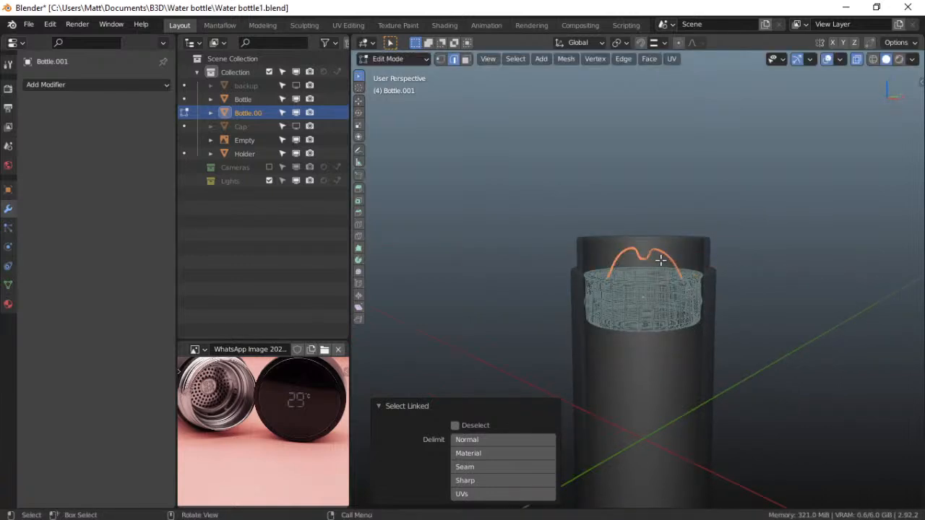
Separate the selected wire handle from the holder mesh into its own object
{"action": "right_click", "coordinate": [657, 254]}
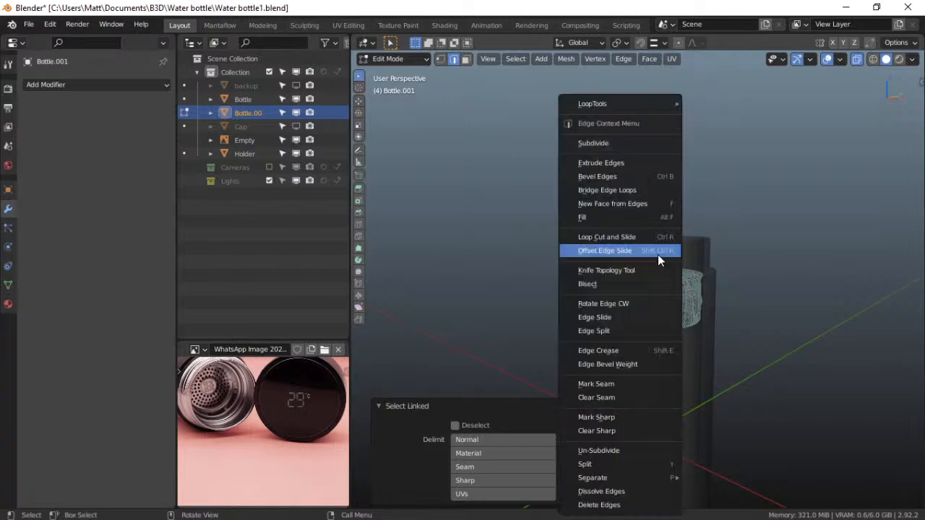
{"action": "key", "text": "Escape"}
{"action": "key", "text": "p"}
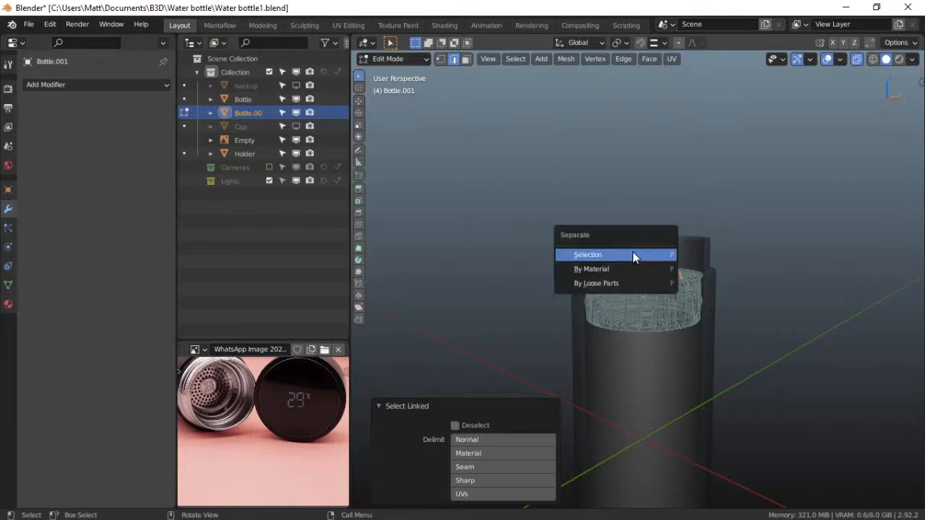
{"action": "left_click", "coordinate": [633, 255]}
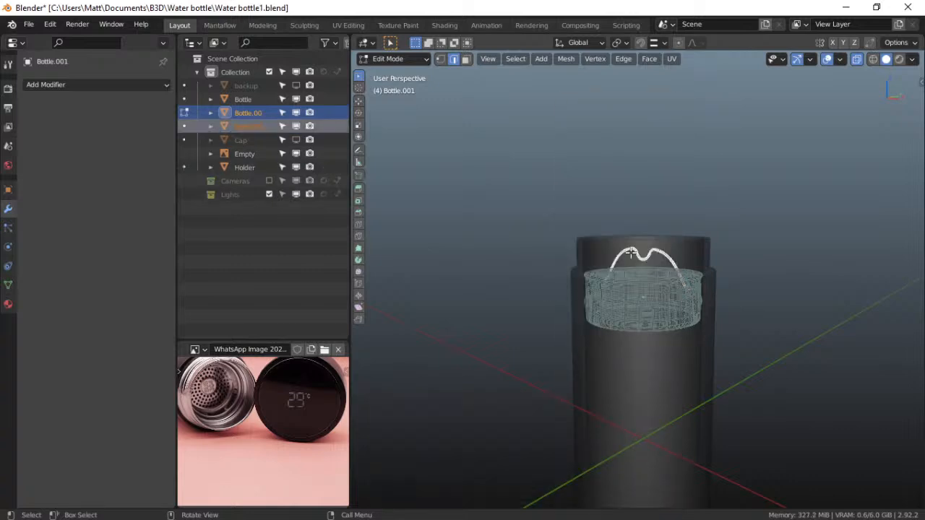
Return to Object Mode and select the separated wire handle
{"action": "left_click", "coordinate": [254, 116]}
{"action": "key", "text": "ctrl+Tab"}
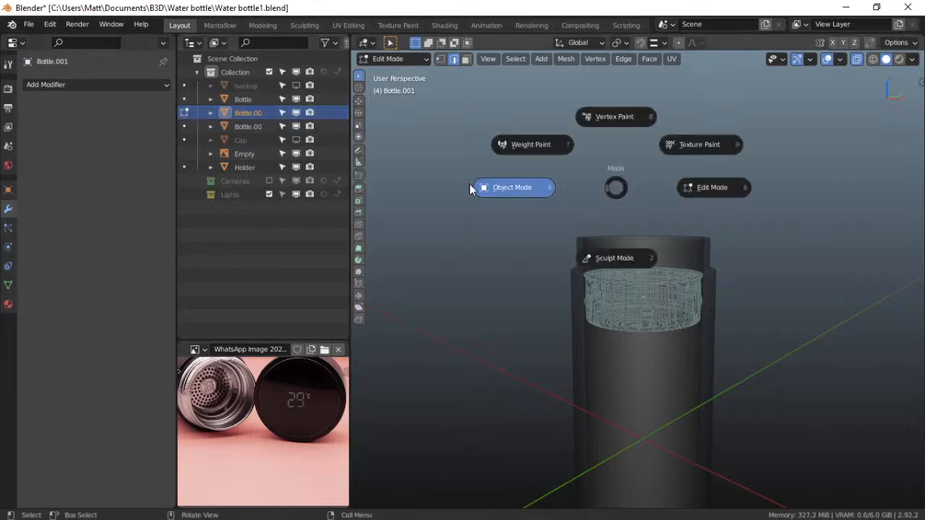
{"action": "left_click", "coordinate": [477, 185]}
{"action": "left_click", "coordinate": [260, 124]}
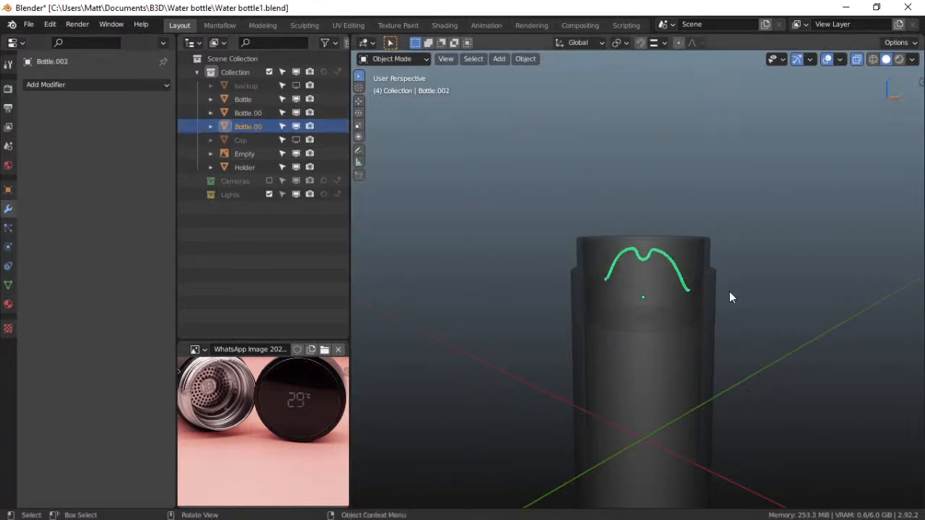
Restrict transforms to origins only and raise the wire handle's origin about 0.62 cm along Z, level with the handle's ends
{"action": "right_click", "coordinate": [649, 264]}
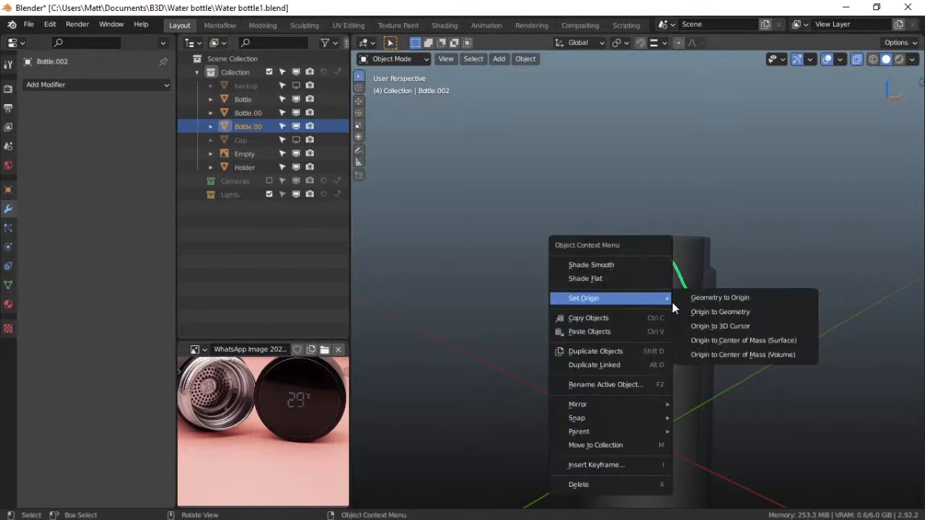
{"action": "left_click", "coordinate": [896, 42]}
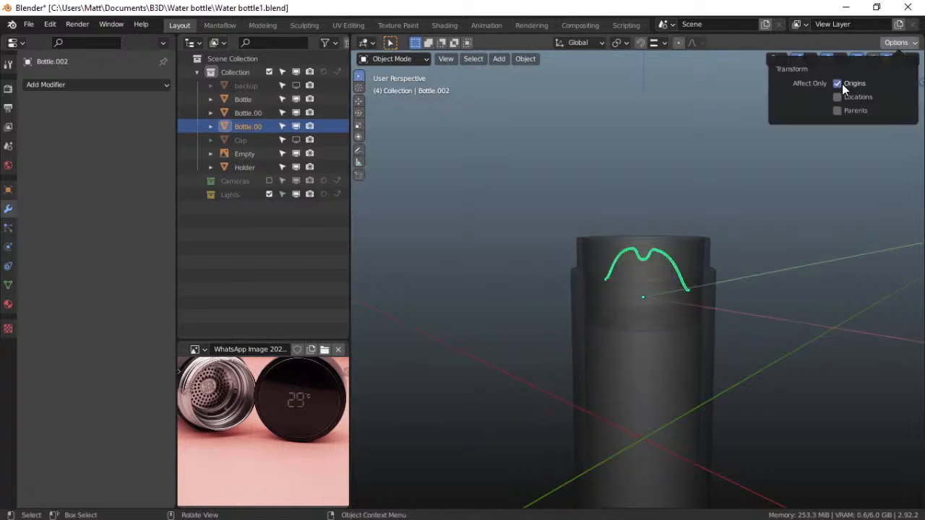
{"action": "key", "text": "grave"}
{"action": "left_click", "coordinate": [639, 174]}
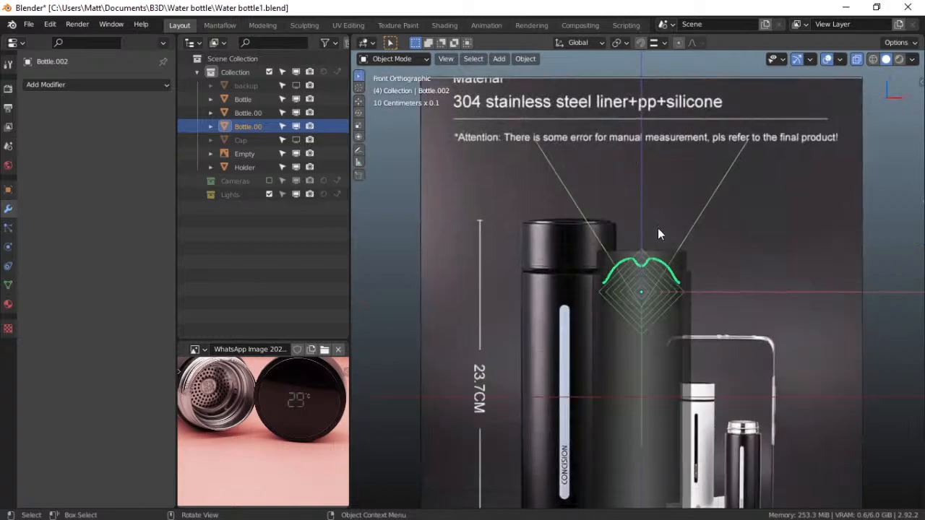
{"action": "scroll", "coordinate": [658, 234], "scroll_direction": "up", "scroll_amount": 8}
{"action": "key", "text": "g"}
{"action": "key", "text": "z"}
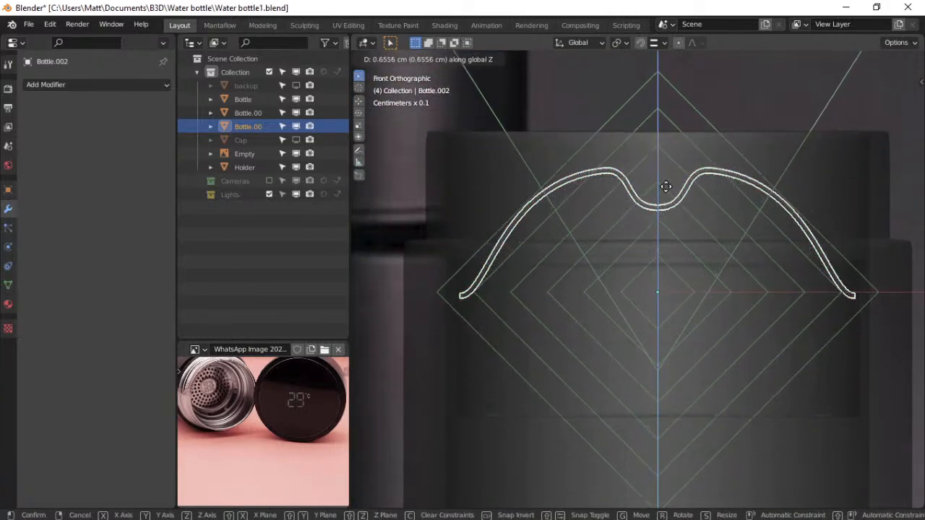
{"action": "left_click", "coordinate": [666, 194]}
{"action": "scroll", "coordinate": [738, 222], "scroll_direction": "down", "scroll_amount": 1}
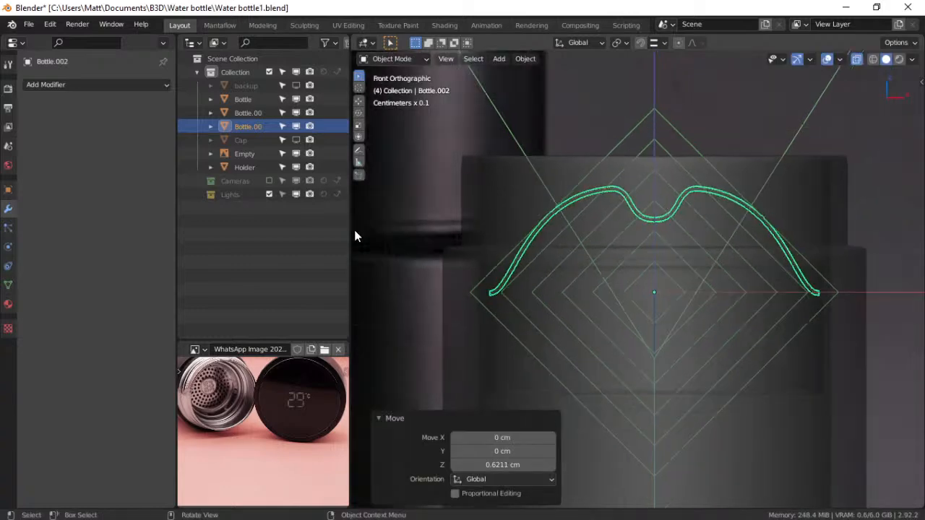
Lock the wire handle's Y and Z rotation in its object transform settings
{"action": "left_click", "coordinate": [8, 190]}
{"action": "left_click_drag", "start_coordinate": [151, 181], "coordinate": [150, 195]}
{"action": "middle_click_drag", "start_coordinate": [723, 304], "coordinate": [658, 320]}
{"action": "scroll", "coordinate": [659, 319], "scroll_direction": "down", "scroll_amount": 5}
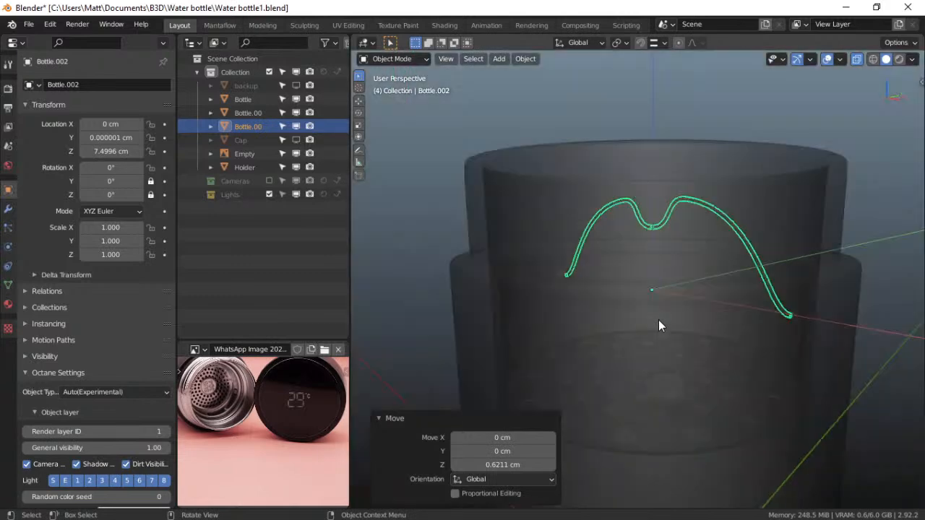
Turn off origins-only transforms and set the wire handle's X rotation to -82.4° so it folds down inside the neck
{"action": "left_click", "coordinate": [897, 43]}
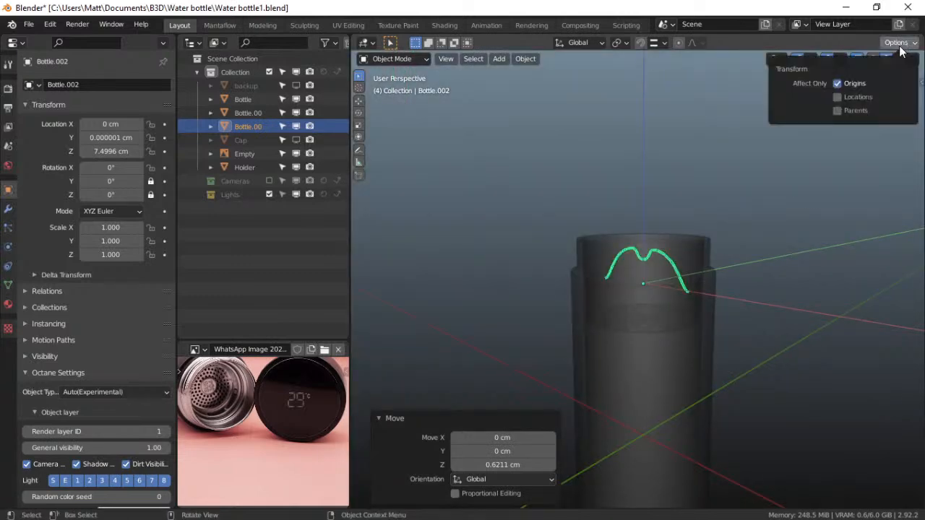
{"action": "left_click", "coordinate": [838, 83]}
{"action": "left_click_drag", "start_coordinate": [110, 167], "coordinate": [62, 167]}
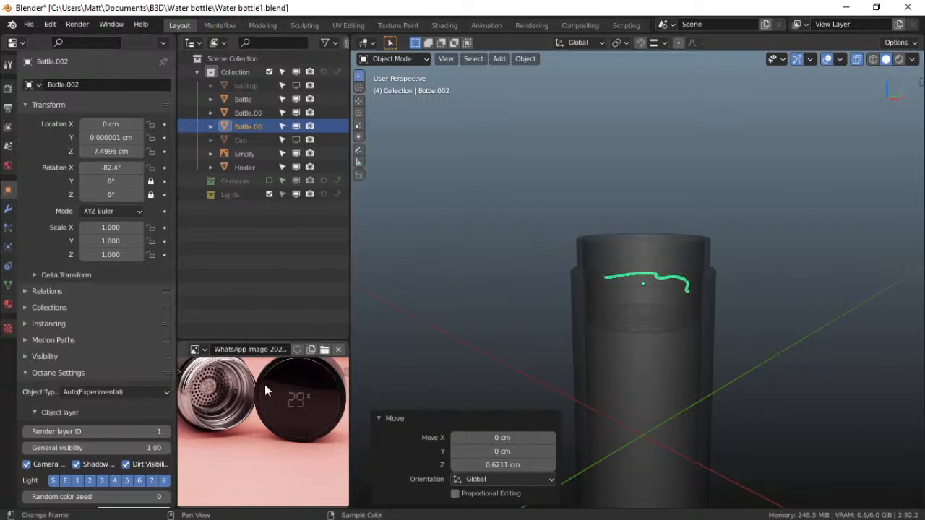
{"action": "scroll", "coordinate": [666, 374], "scroll_direction": "up", "scroll_amount": 3}
{"action": "middle_click_drag", "start_coordinate": [666, 374], "coordinate": [716, 436]}
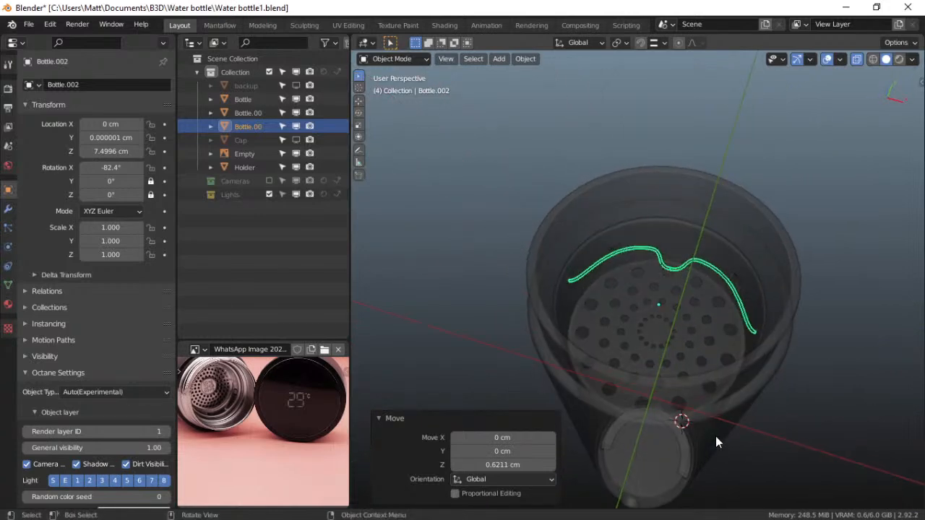
Turn off X-ray display and save the file
{"action": "left_click", "coordinate": [856, 58]}
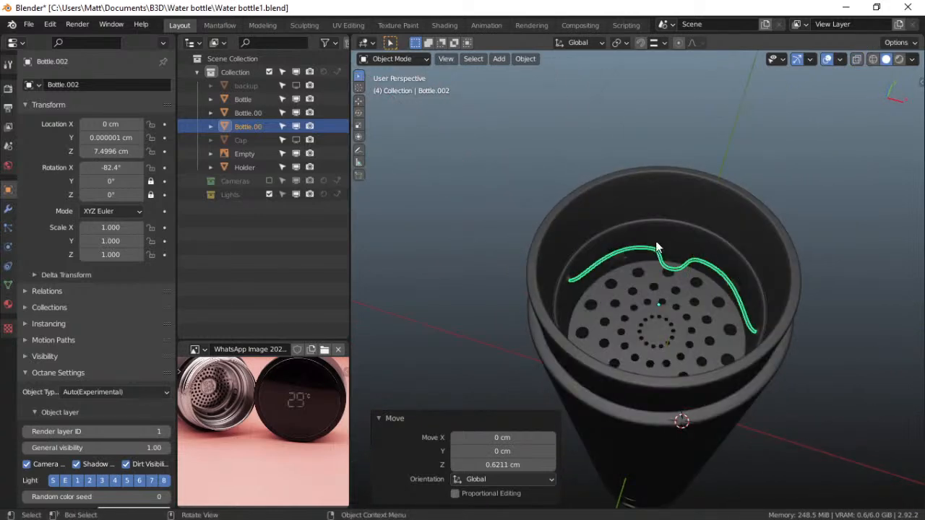
{"action": "key", "text": "ctrl+s"}
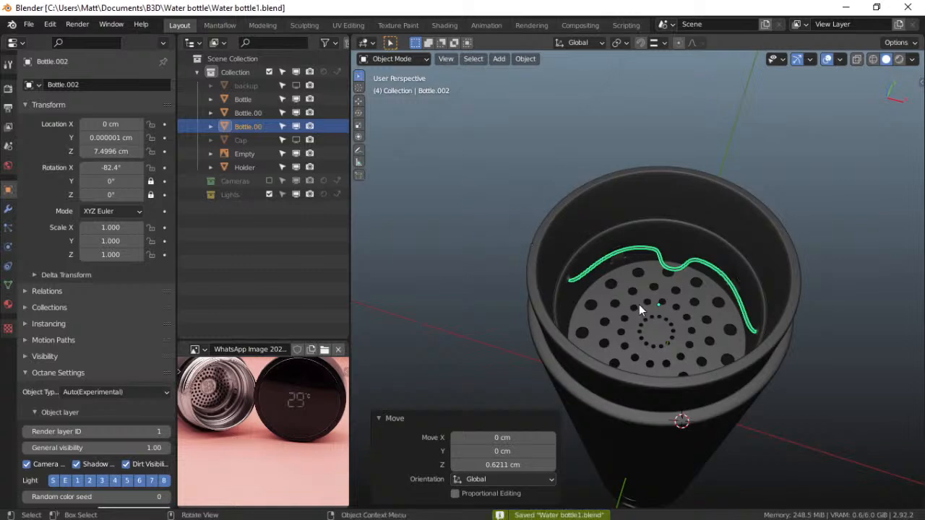
{"action": "middle_click_drag", "start_coordinate": [664, 323], "coordinate": [654, 307]}
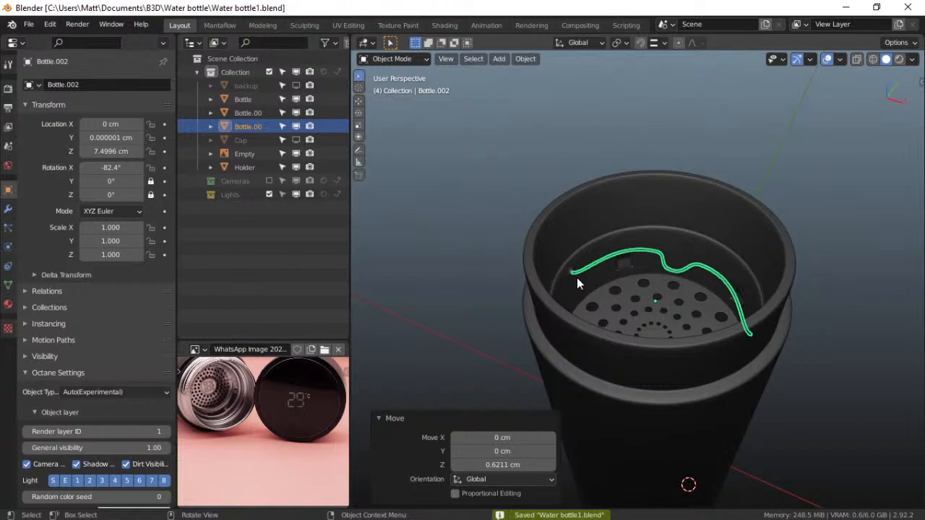
Enter Edit Mode on the bottle and disable its Subdivision modifier in the viewport and in Edit Mode, keeping it enabled for rendering
{"action": "left_click", "coordinate": [566, 230]}
{"action": "key", "text": "ctrl+Tab"}
{"action": "left_click", "coordinate": [644, 229]}
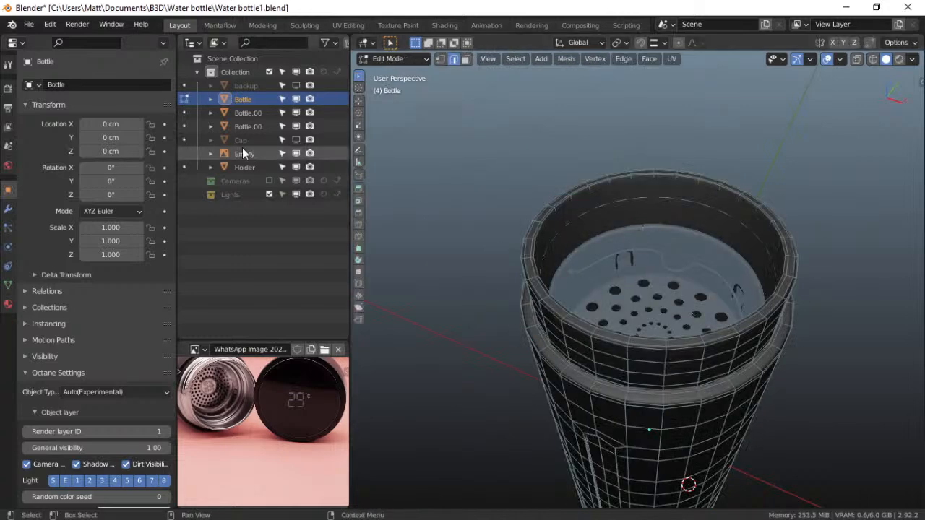
{"action": "left_click", "coordinate": [8, 209]}
{"action": "left_click", "coordinate": [96, 138]}
{"action": "left_click", "coordinate": [100, 138]}
{"action": "left_click", "coordinate": [109, 138]}
{"action": "left_click", "coordinate": [98, 136]}
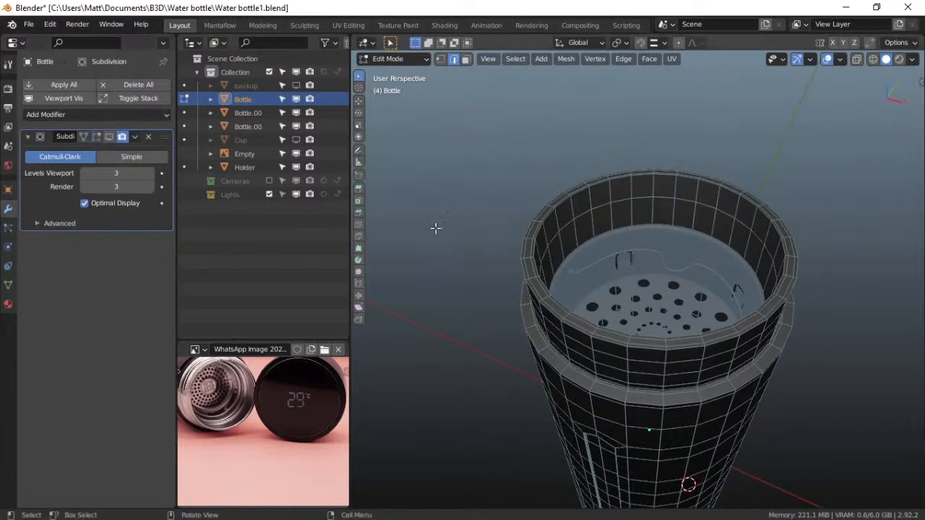
Show the bottle neck in front orthographic view with X-ray enabled
{"action": "scroll", "coordinate": [576, 246], "scroll_direction": "up", "scroll_amount": 5}
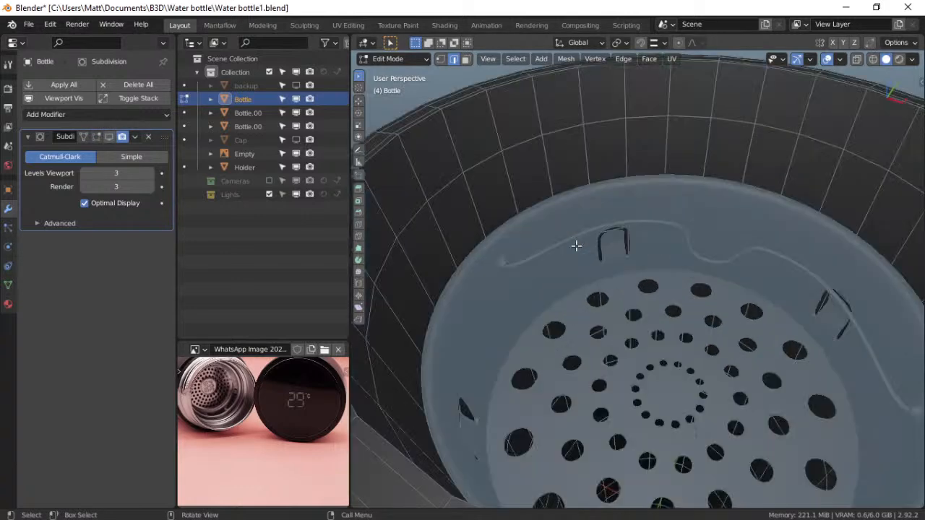
{"action": "middle_click_drag", "start_coordinate": [519, 270], "coordinate": [527, 252]}
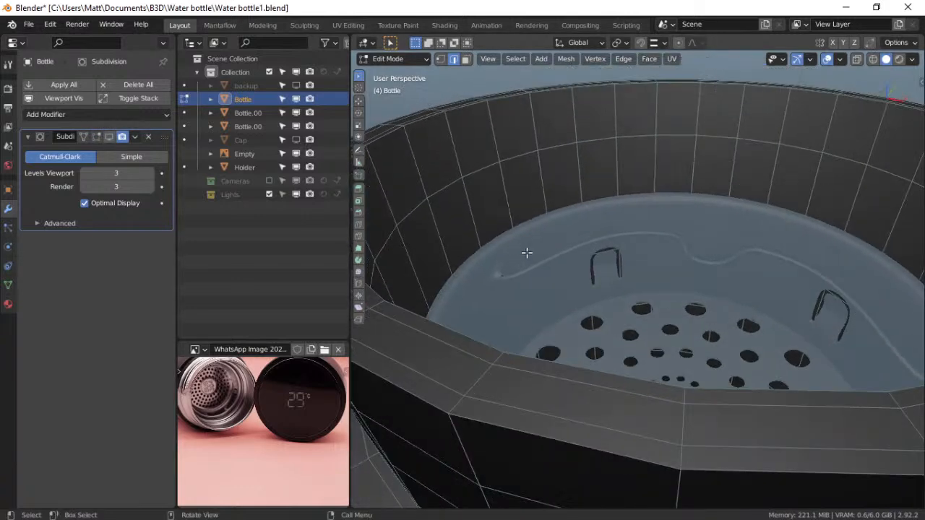
{"action": "key", "text": "grave"}
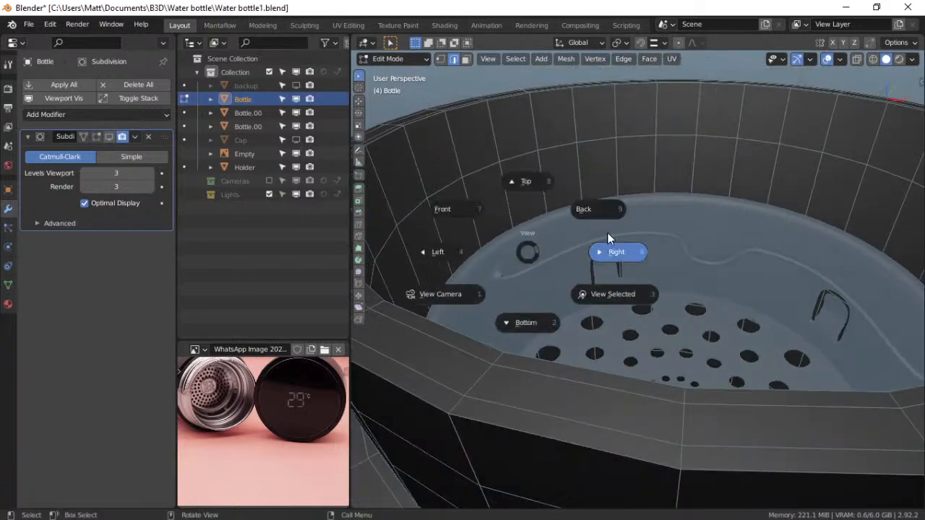
{"action": "left_click", "coordinate": [472, 203]}
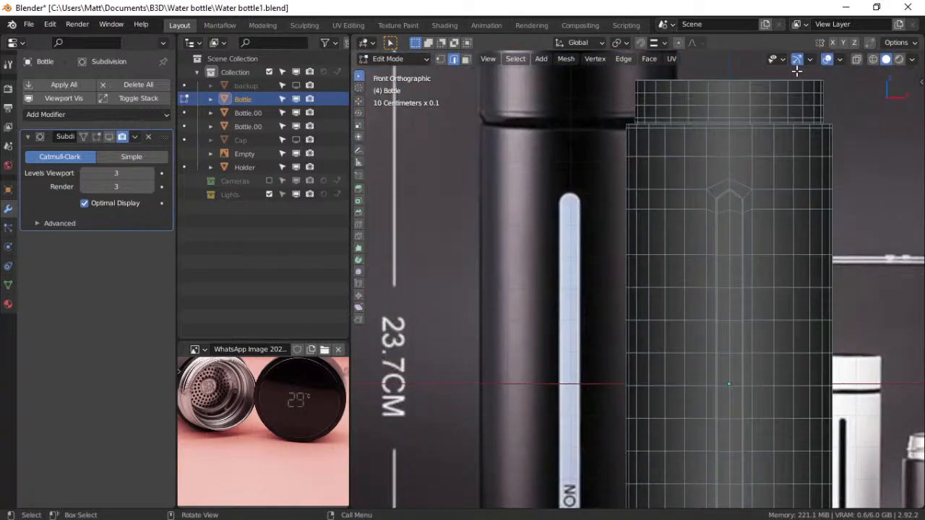
{"action": "left_click", "coordinate": [856, 59]}
{"action": "middle_click_drag", "start_coordinate": [777, 171], "coordinate": [646, 300], "text": "shift"}
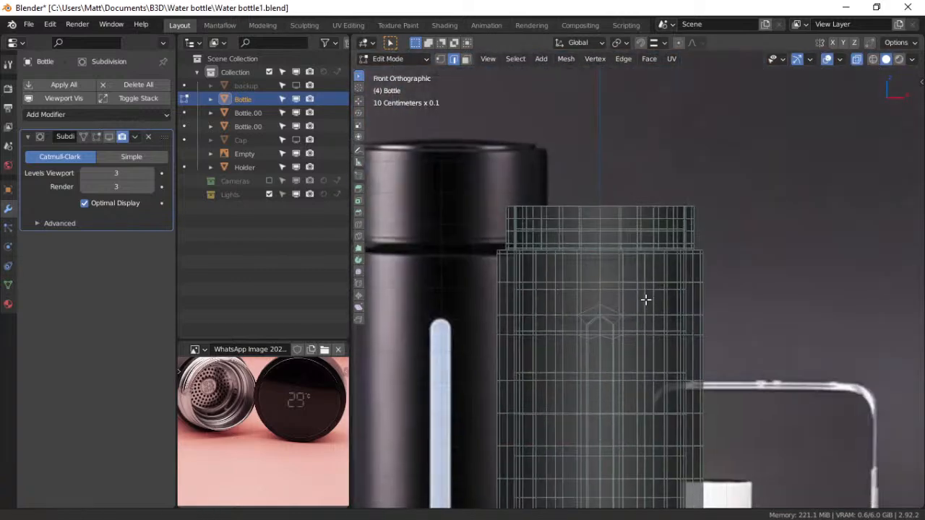
{"action": "scroll", "coordinate": [647, 299], "scroll_direction": "up", "scroll_amount": 4}
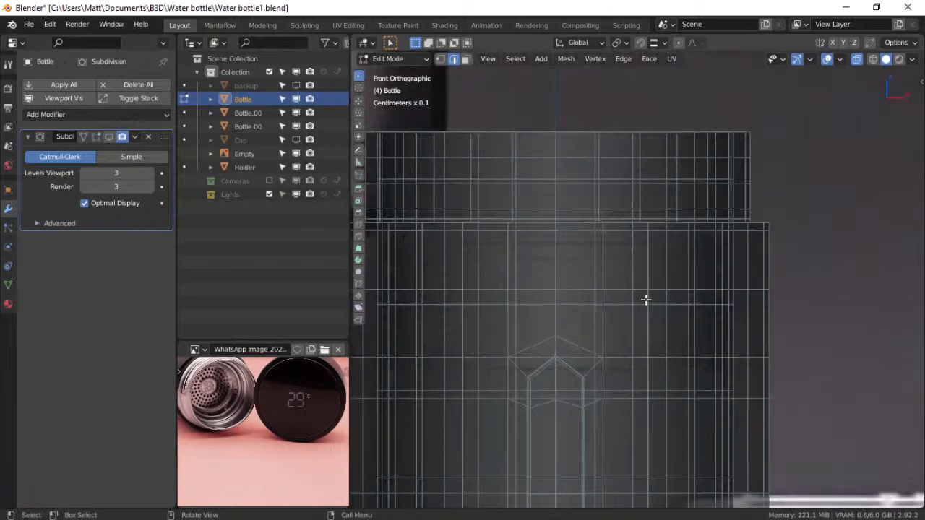
Set the viewport shading to Random object colours with Studio lighting
{"action": "left_click", "coordinate": [912, 59]}
{"action": "left_click", "coordinate": [831, 225]}
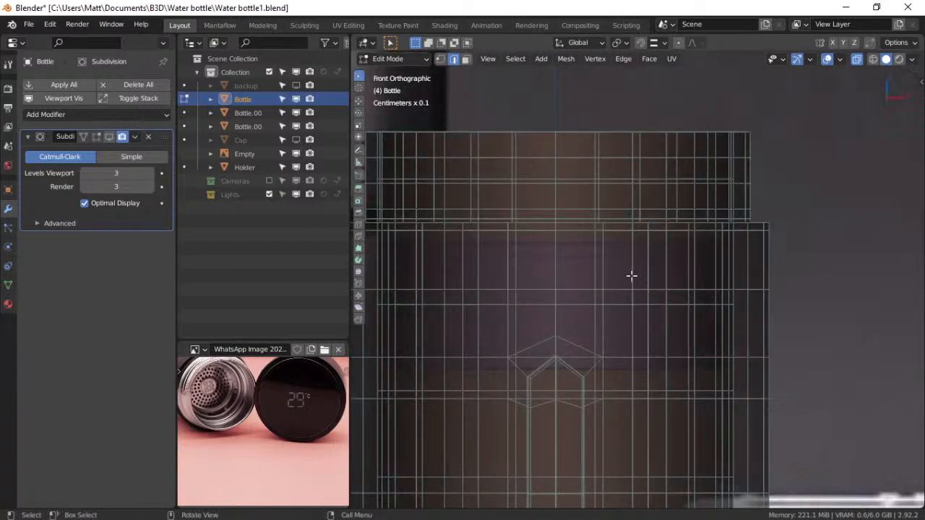
{"action": "scroll", "coordinate": [643, 265], "scroll_direction": "up", "scroll_amount": 2}
{"action": "left_click", "coordinate": [905, 43]}
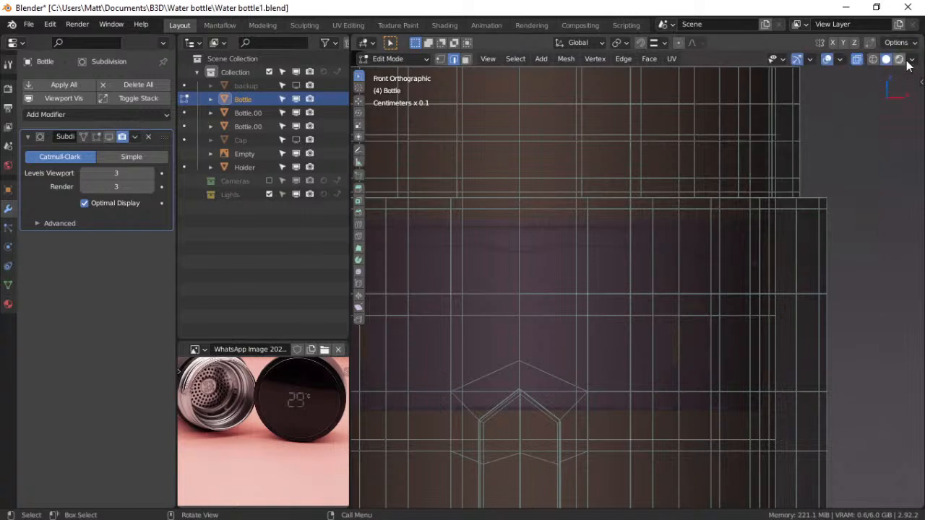
{"action": "left_click", "coordinate": [912, 59]}
{"action": "left_click", "coordinate": [773, 123]}
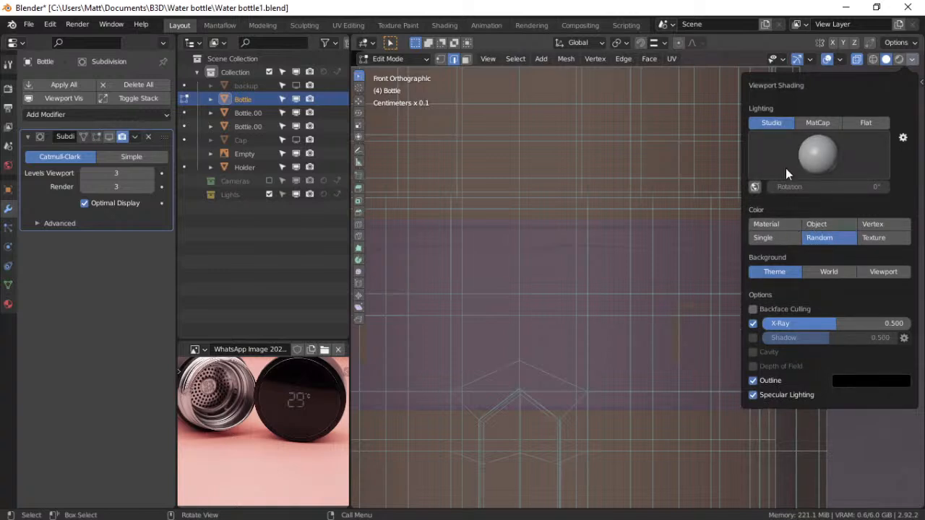
Examine how the infuser holder and wire handle line up with the bottle's inner wall and edge loops
{"action": "middle_click_drag", "start_coordinate": [632, 210], "coordinate": [737, 243], "text": "shift"}
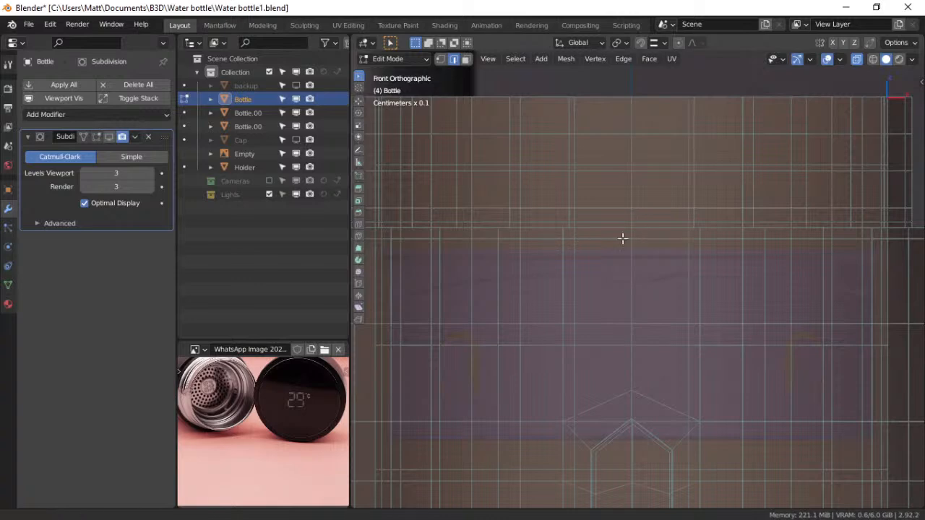
{"action": "scroll", "coordinate": [619, 242], "scroll_direction": "up", "scroll_amount": 2}
{"action": "middle_click_drag", "start_coordinate": [554, 251], "coordinate": [568, 219], "text": "shift"}
{"action": "scroll", "coordinate": [528, 247], "scroll_direction": "up", "scroll_amount": 1}
{"action": "middle_click_drag", "start_coordinate": [476, 228], "coordinate": [521, 221], "text": "shift"}
{"action": "scroll", "coordinate": [481, 214], "scroll_direction": "up", "scroll_amount": 2}
{"action": "scroll", "coordinate": [545, 243], "scroll_direction": "down", "scroll_amount": 3}
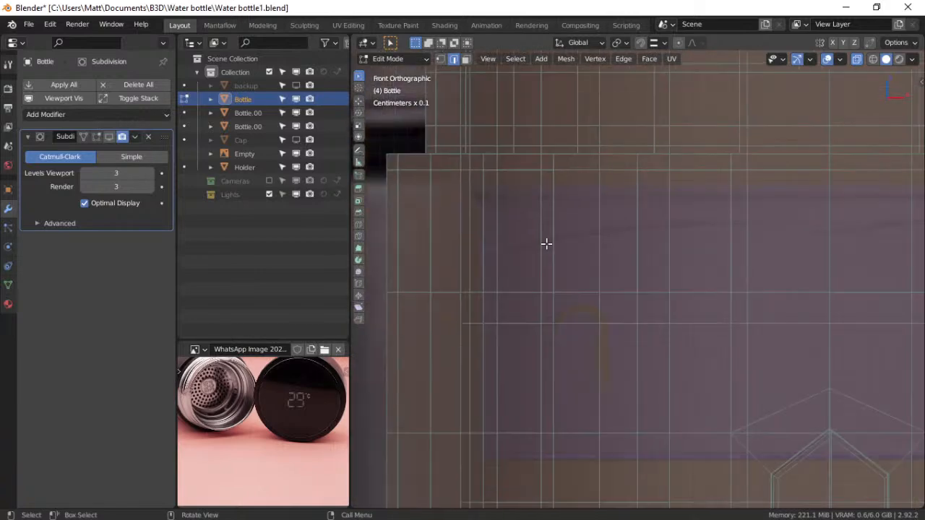
{"action": "middle_click_drag", "start_coordinate": [522, 211], "coordinate": [500, 269], "text": "shift"}
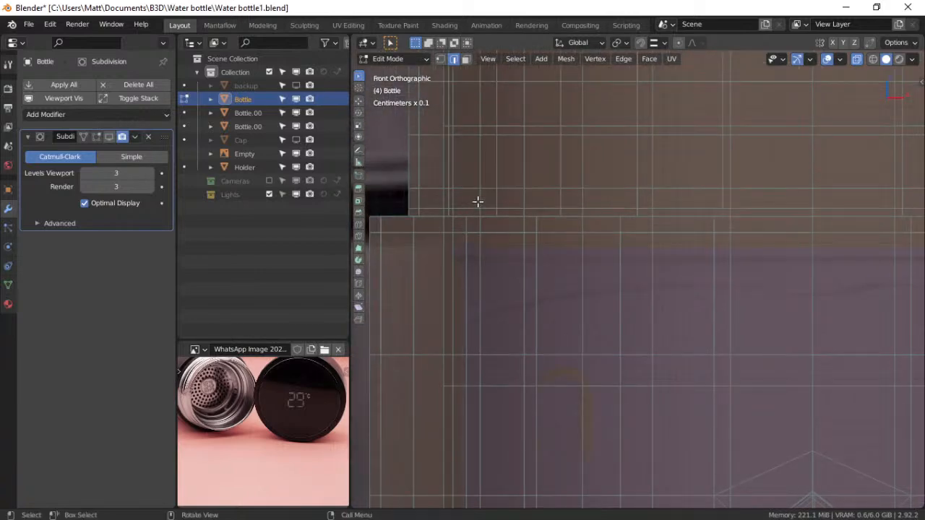
{"action": "middle_click_drag", "start_coordinate": [555, 186], "coordinate": [575, 209]}
{"action": "scroll", "coordinate": [575, 209], "scroll_direction": "down", "scroll_amount": 7}
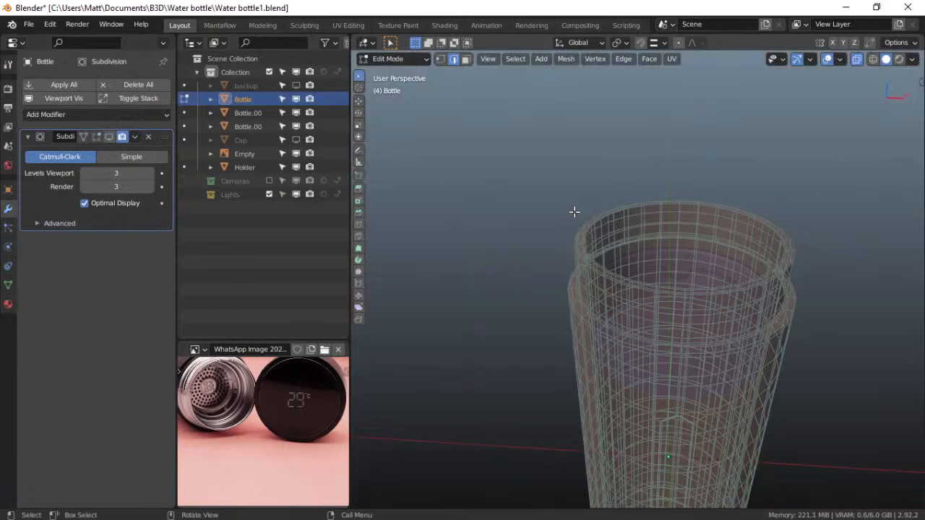
{"action": "middle_click_drag", "start_coordinate": [691, 143], "coordinate": [700, 172]}
Turn off X-ray and hide the infuser holder and wire handle, leaving the bottle's inner wall exposed
{"action": "left_click", "coordinate": [857, 59]}
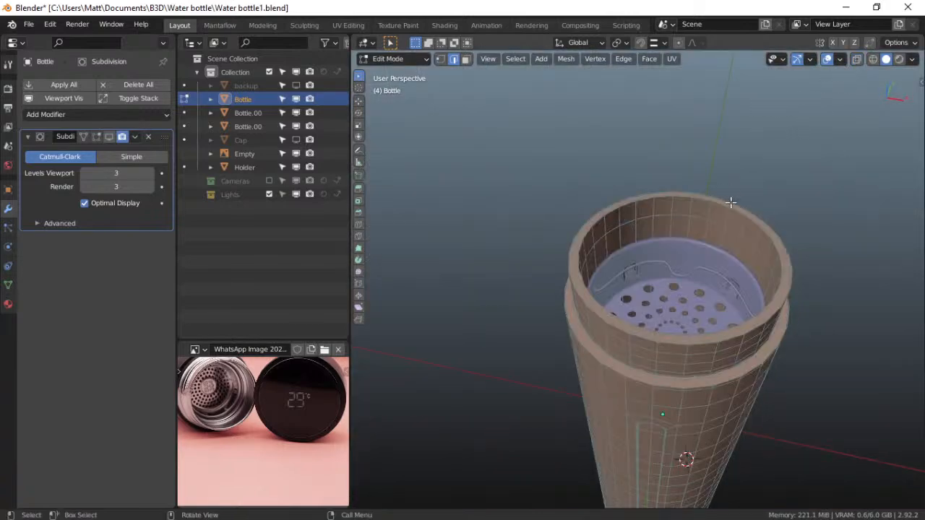
{"action": "scroll", "coordinate": [672, 254], "scroll_direction": "up", "scroll_amount": 5}
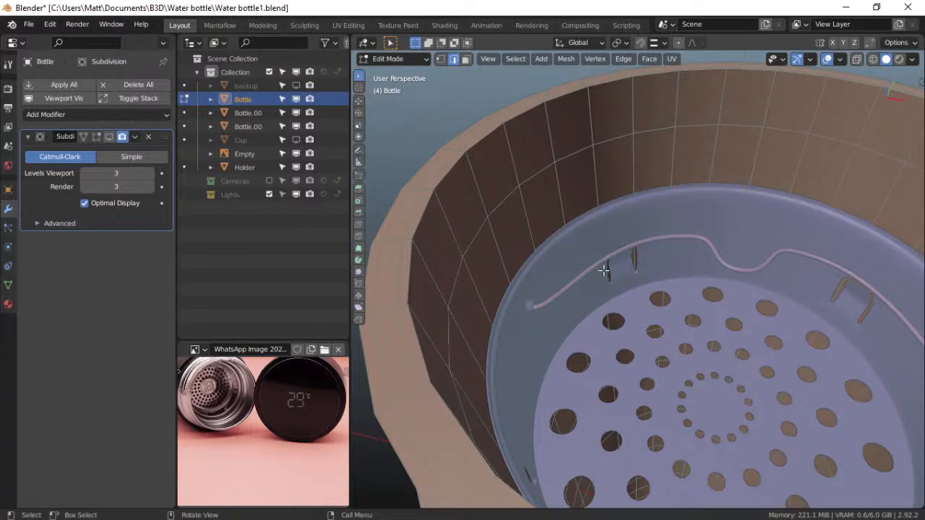
{"action": "left_click", "coordinate": [295, 113]}
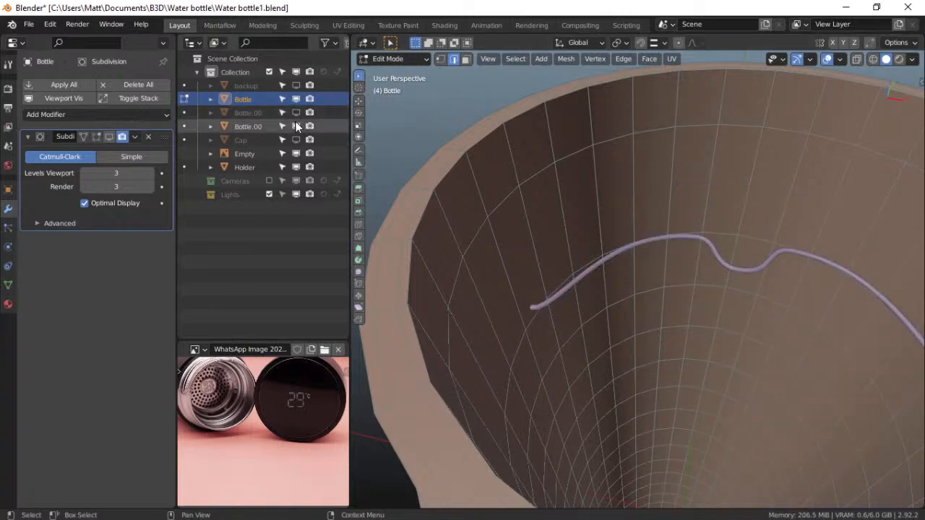
{"action": "left_click", "coordinate": [295, 113]}
{"action": "left_click", "coordinate": [296, 115]}
{"action": "left_click", "coordinate": [295, 99]}
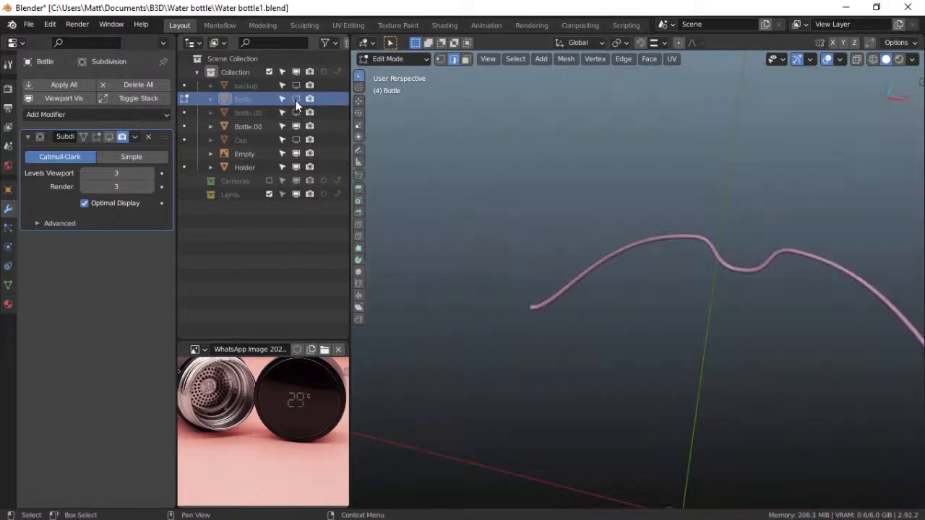
{"action": "left_click", "coordinate": [295, 99]}
{"action": "left_click", "coordinate": [296, 126]}
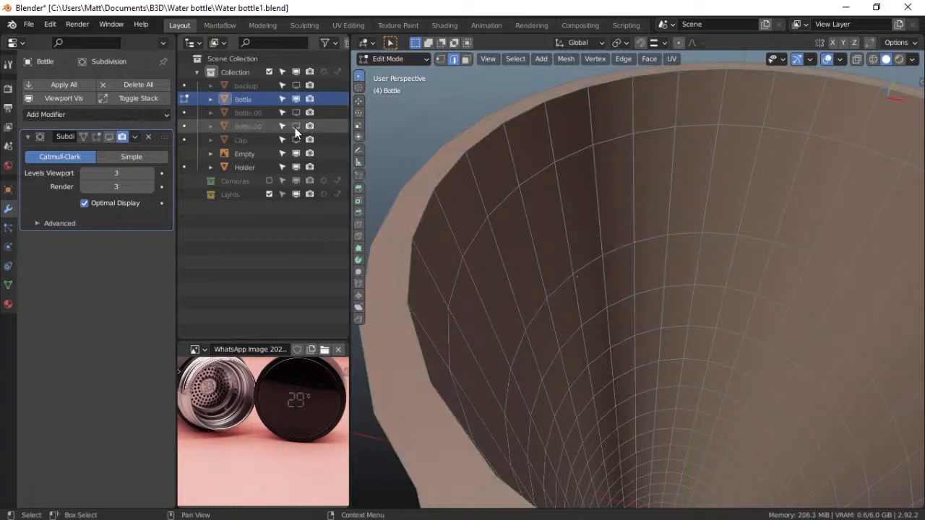
Add a single loop cut around the bottle's inner wall below the rim, slid to a factor of about 0.219
{"action": "key", "text": "ctrl+r"}
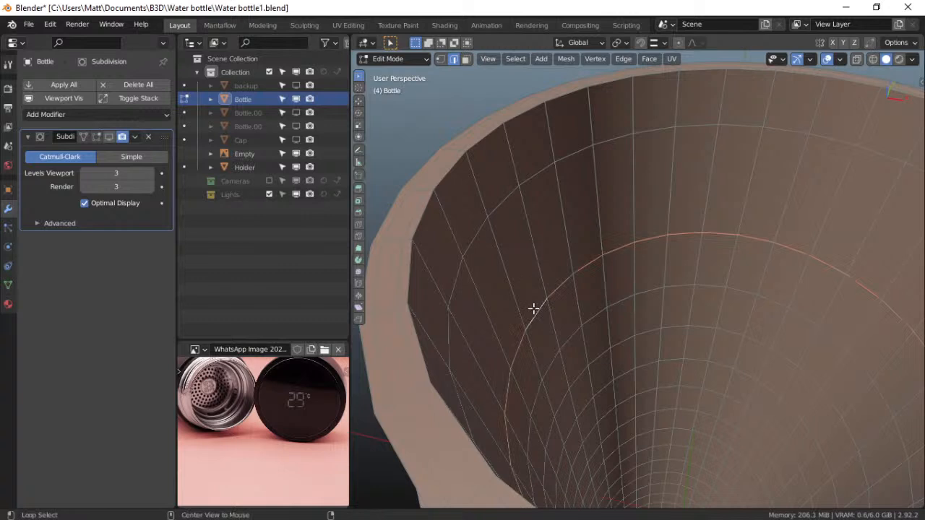
{"action": "left_click", "coordinate": [523, 269]}
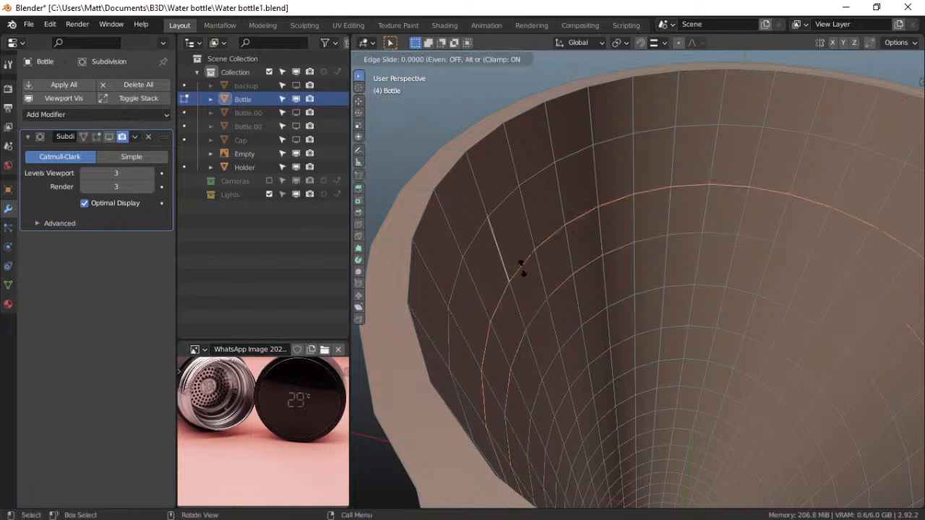
{"action": "left_click", "coordinate": [520, 254]}
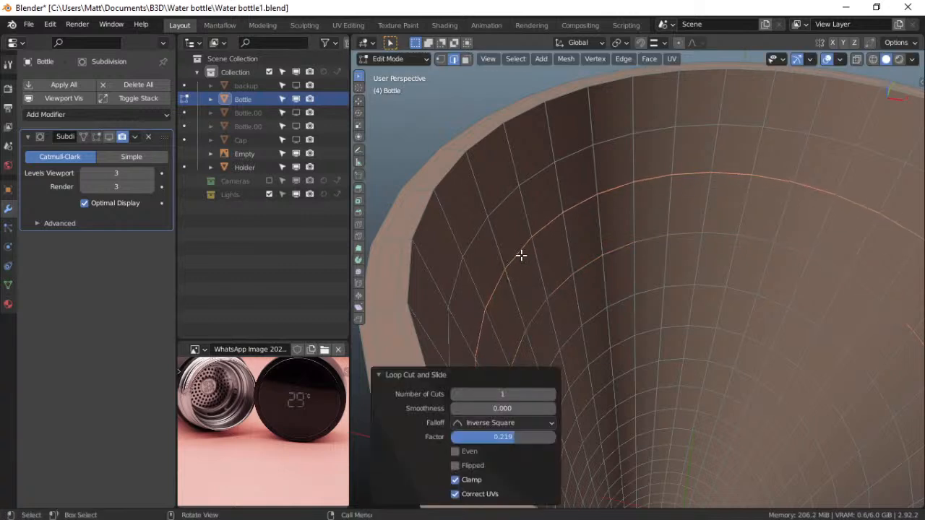
Show the infuser holder again and lower the new edge loop about 0.287 cm along Z, just behind the holder's lip
{"action": "left_click", "coordinate": [296, 113]}
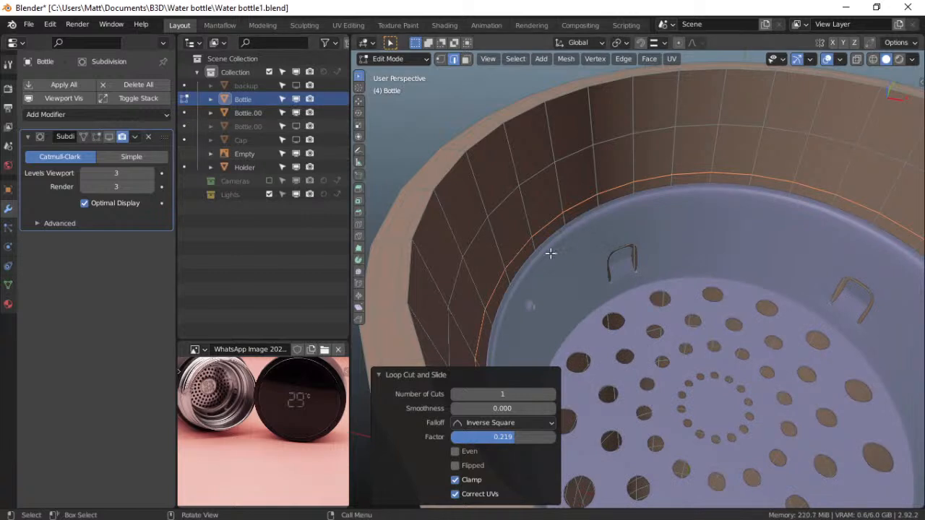
{"action": "key", "text": "g"}
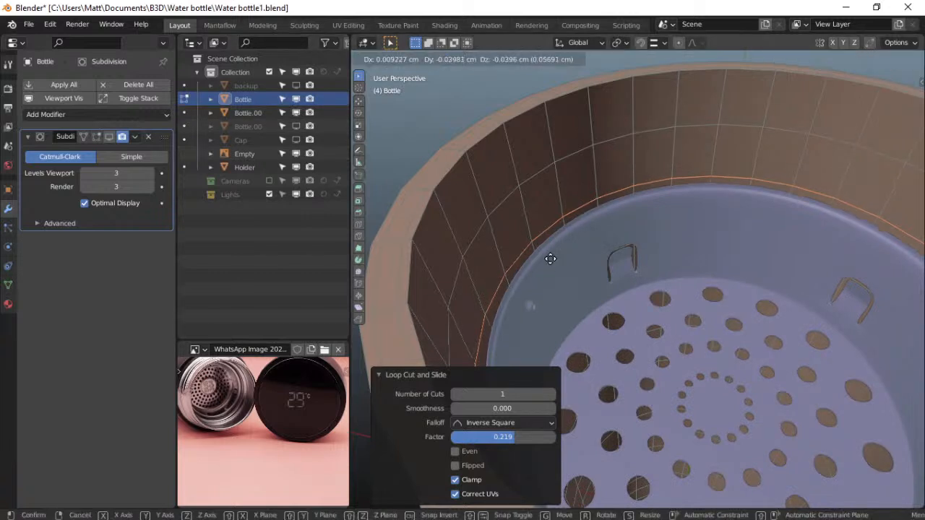
{"action": "key", "text": "z"}
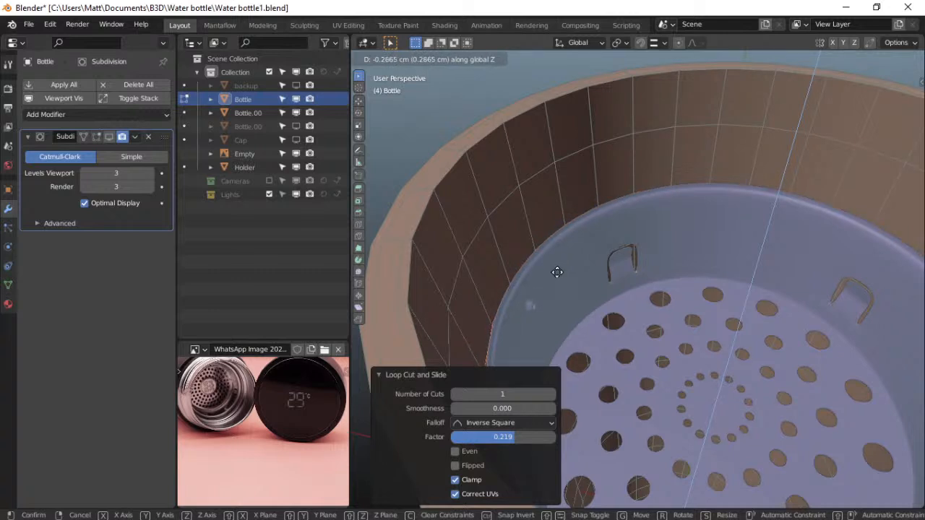
{"action": "left_click", "coordinate": [554, 272]}
Select both rings of inner-wall faces between the bottle rim and the infuser holder in face mode
{"action": "left_click", "coordinate": [466, 59]}
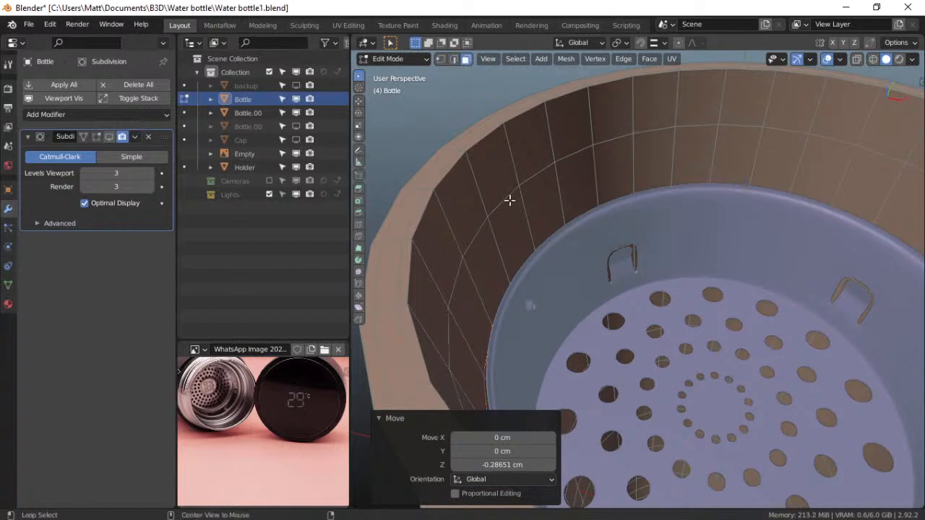
{"action": "left_click", "coordinate": [510, 201], "text": "alt"}
{"action": "left_click", "coordinate": [522, 195], "text": "alt"}
{"action": "left_click", "coordinate": [510, 168], "text": "alt"}
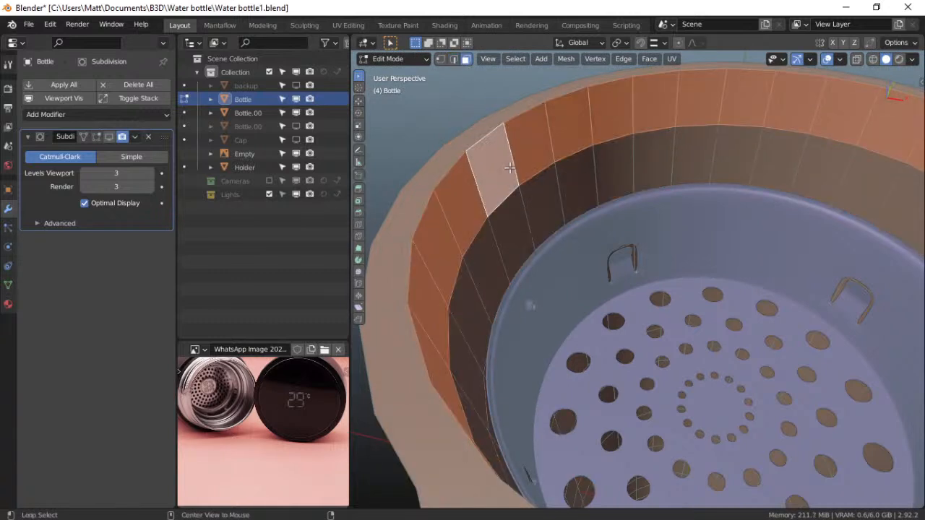
{"action": "left_click", "coordinate": [526, 227], "text": "alt"}
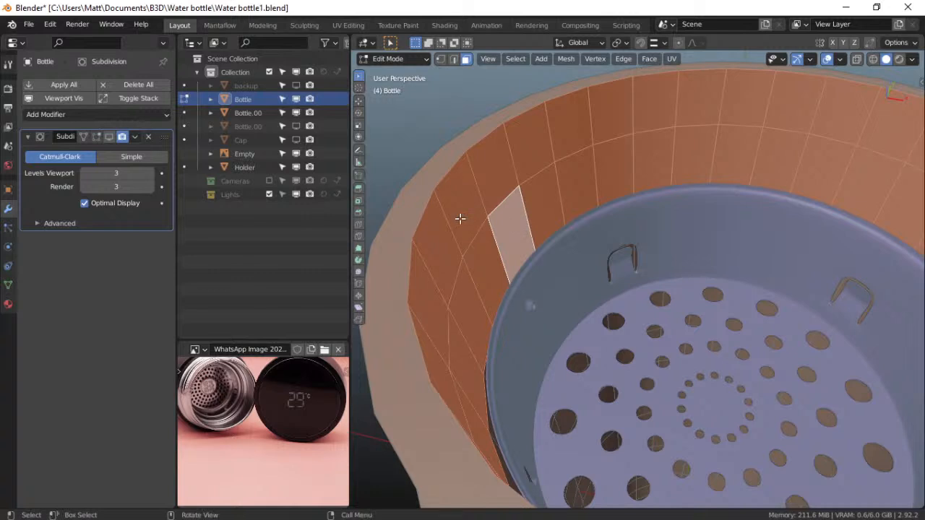
{"action": "key", "text": "s"}
{"action": "key", "text": "shift+z"}
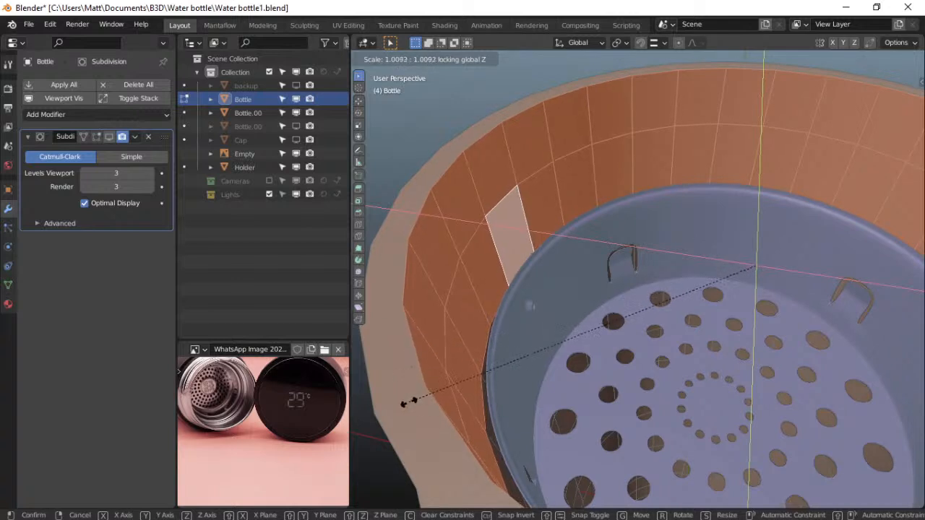
{"action": "left_click", "coordinate": [400, 427]}
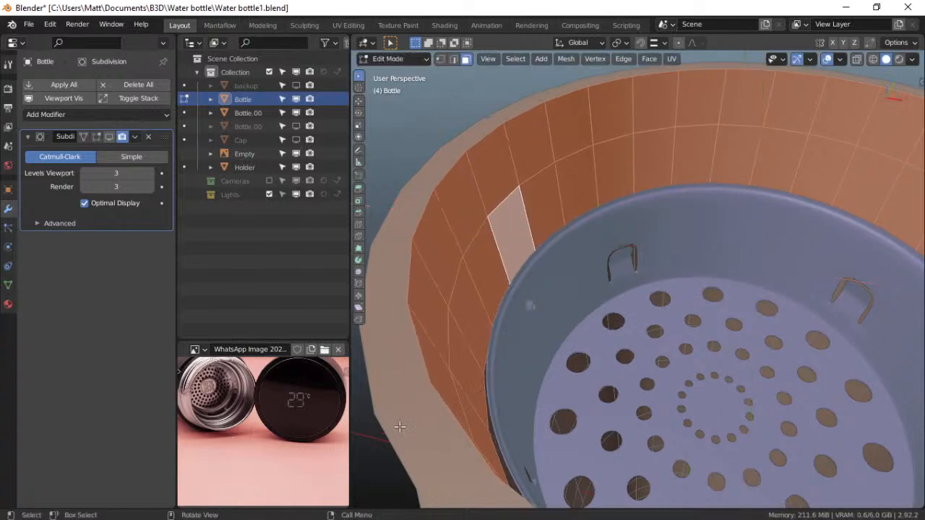
Extrude the selected inner-wall face rings in place with no offset
{"action": "key", "text": "e"}
{"action": "right_click", "coordinate": [428, 394]}
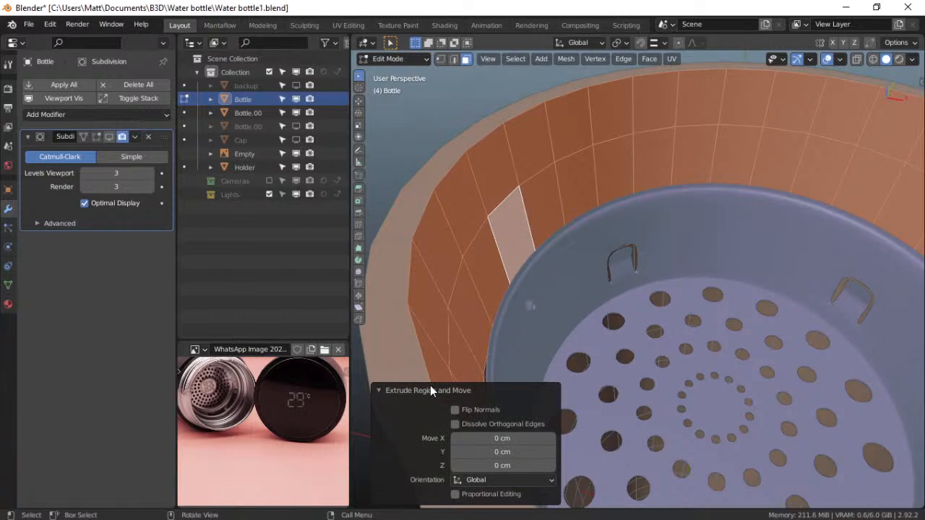
{"action": "key", "text": "alt+s"}
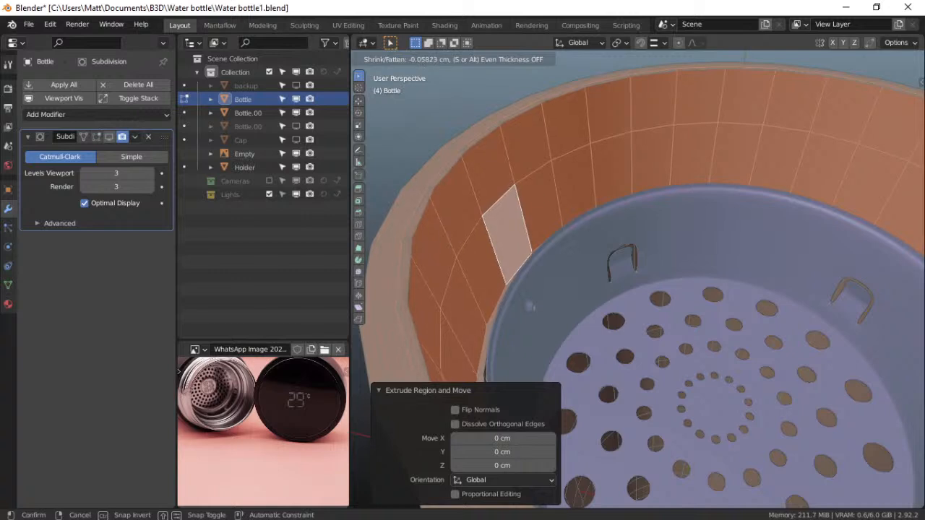
{"action": "key", "text": "Escape"}
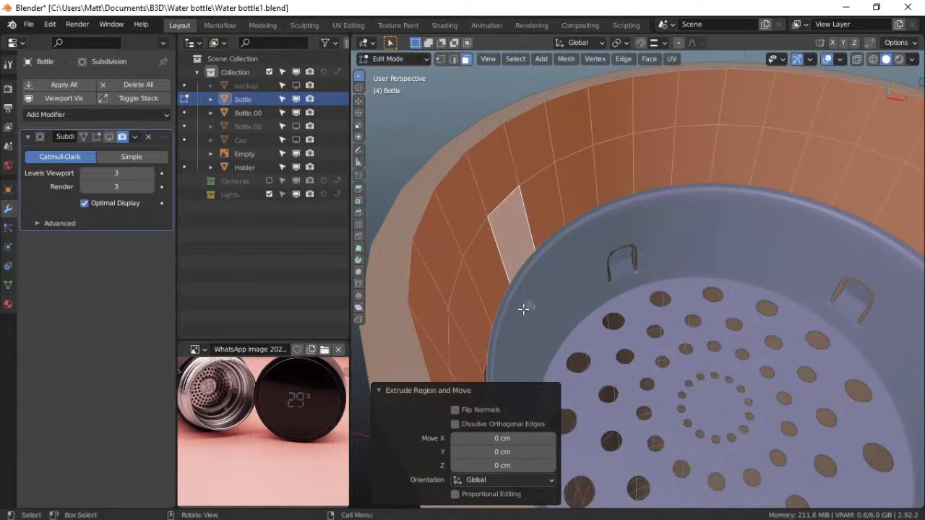
Delete the narrow ring of faces along the inner edge of the bottle rim
{"action": "middle_click_drag", "start_coordinate": [523, 309], "coordinate": [521, 270]}
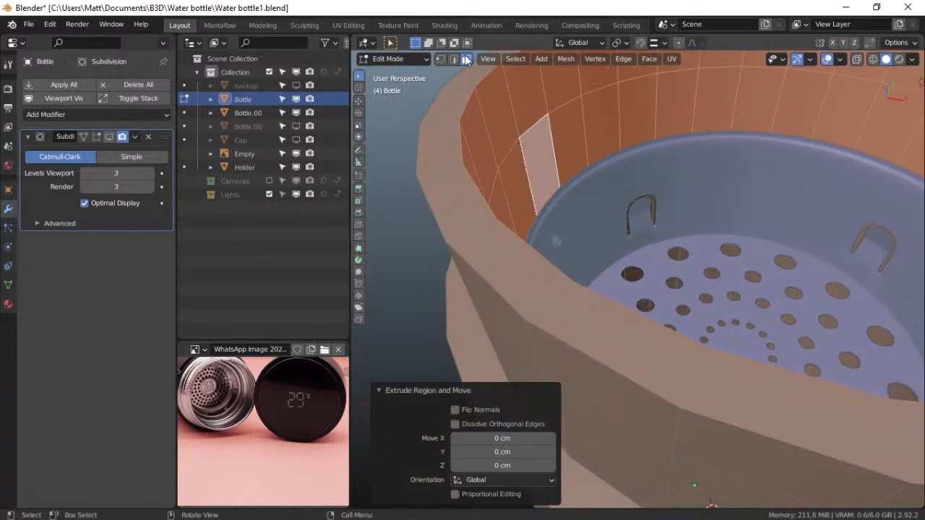
{"action": "left_click", "coordinate": [461, 163], "text": "alt"}
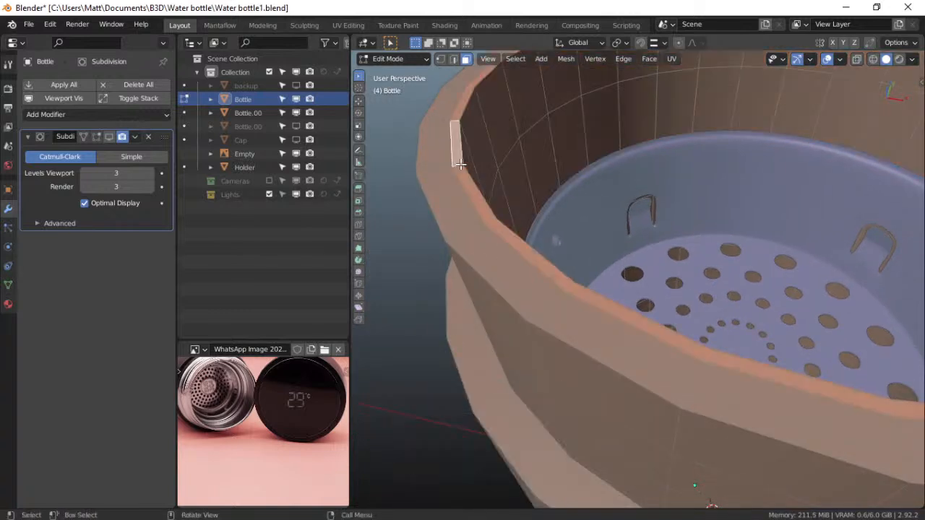
{"action": "key", "text": "x"}
{"action": "left_click", "coordinate": [460, 165]}
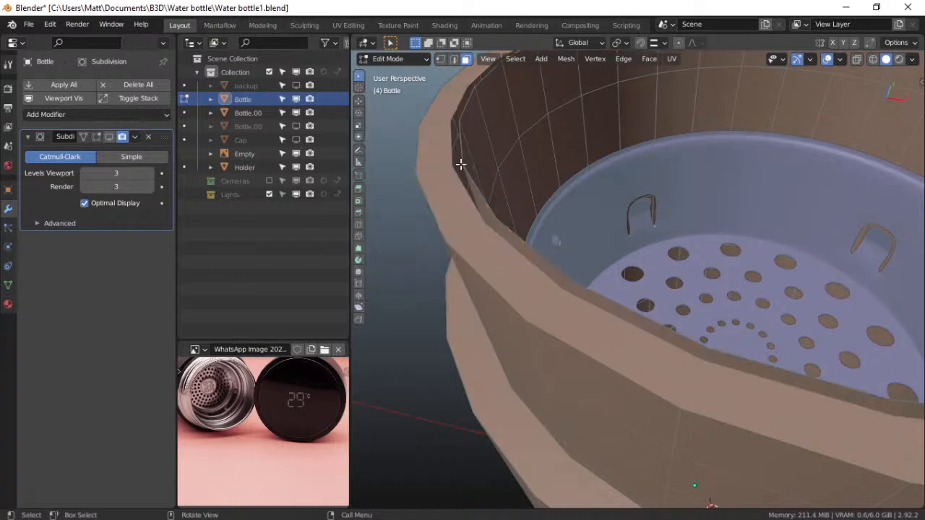
{"action": "middle_click_drag", "start_coordinate": [498, 187], "coordinate": [477, 202]}
Select both extruded inner-wall face rings and shrink/fatten them by about -0.067 cm, leaving nothing selected
{"action": "left_click", "coordinate": [490, 179]}
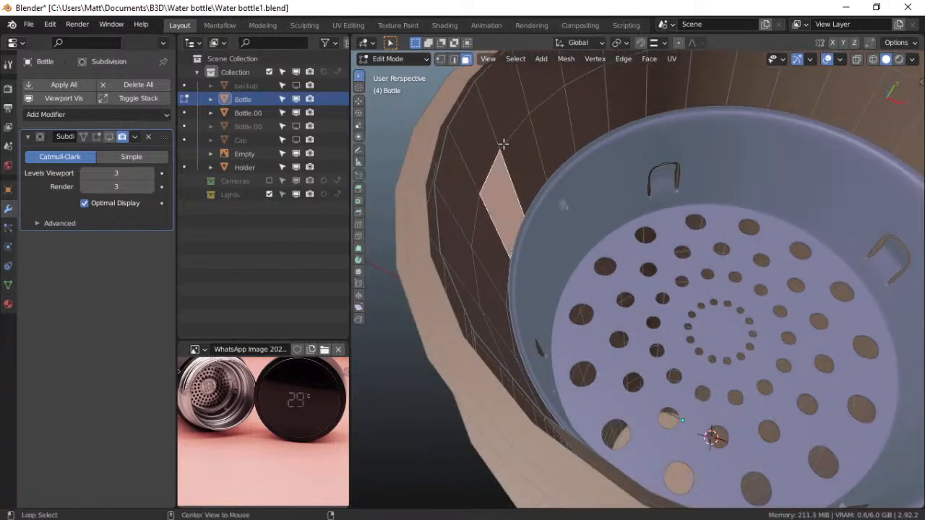
{"action": "left_click", "coordinate": [539, 128], "text": "alt"}
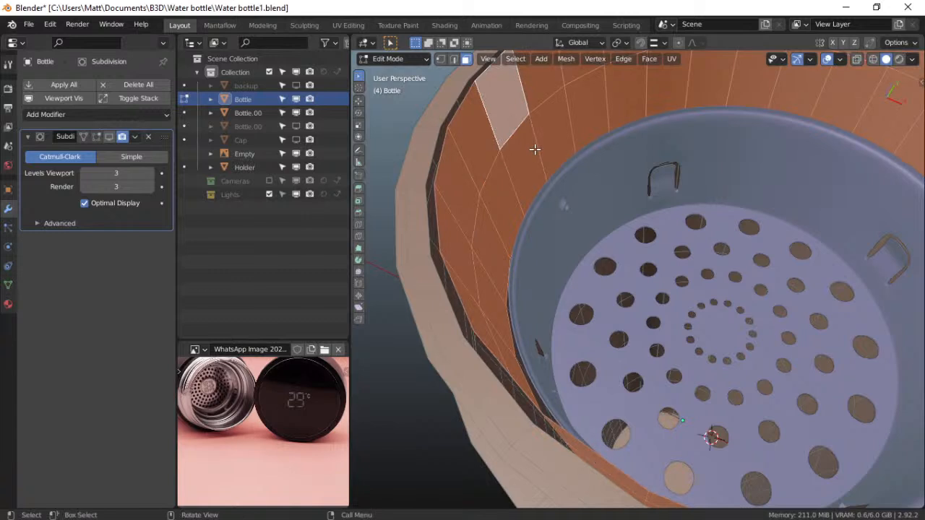
{"action": "key", "text": "alt+s"}
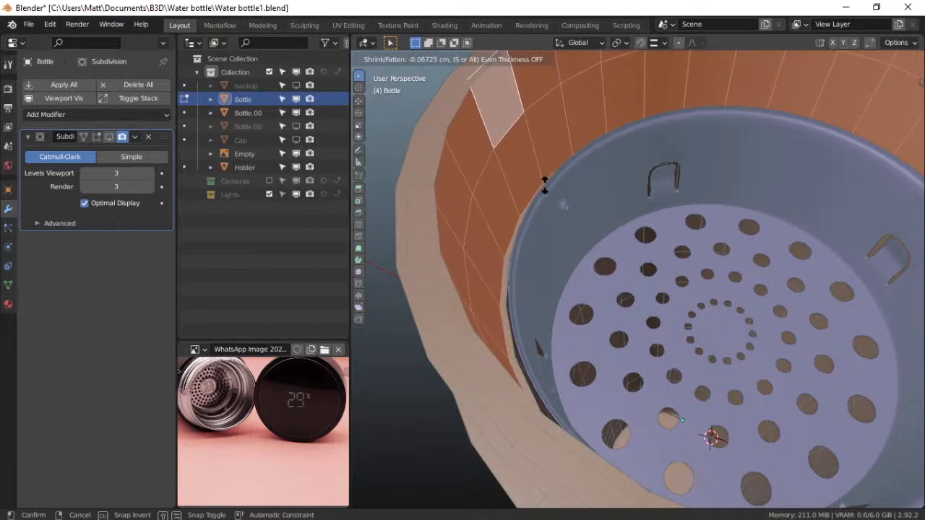
{"action": "left_click", "coordinate": [545, 185]}
{"action": "middle_click_drag", "start_coordinate": [545, 185], "coordinate": [481, 180]}
{"action": "key", "text": "alt+a"}
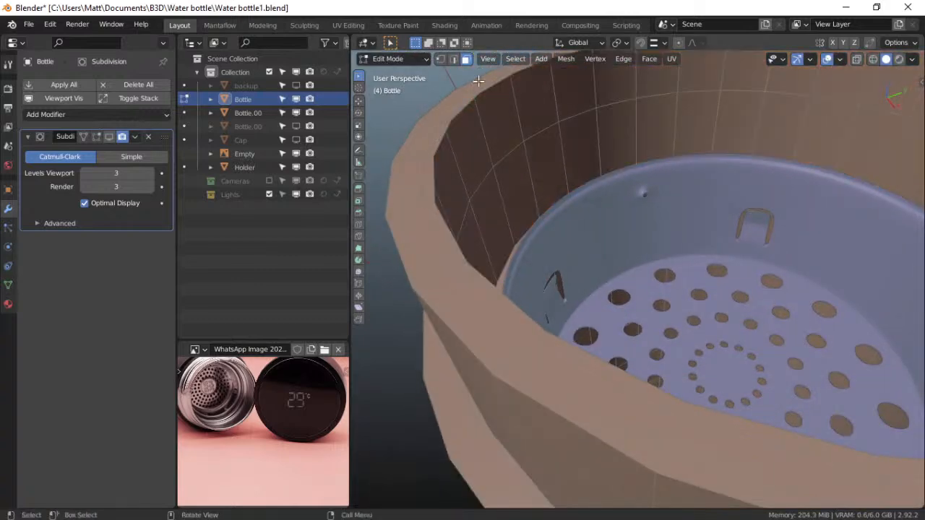
Delete the remaining thin ring of extruded faces lying on top of the bottle rim
{"action": "middle_click_drag", "start_coordinate": [438, 142], "coordinate": [390, 171]}
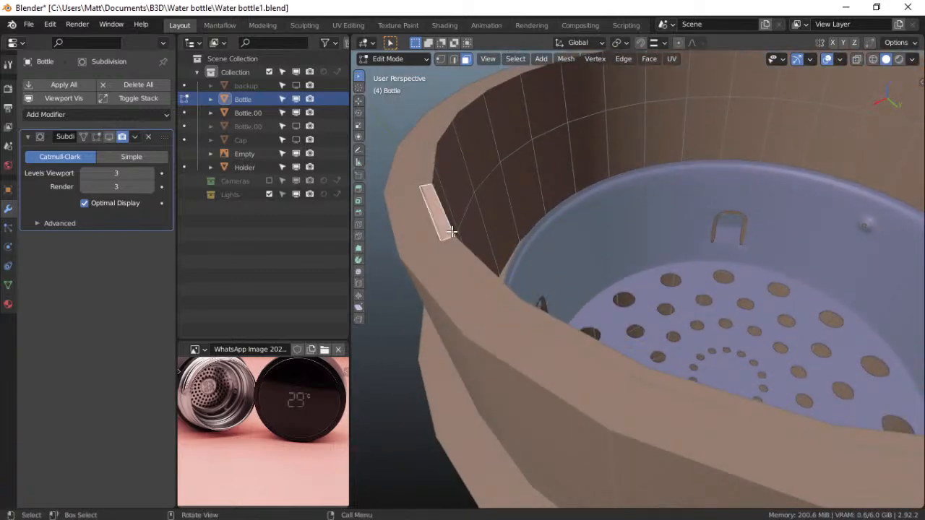
{"action": "left_click", "coordinate": [451, 235], "text": "alt"}
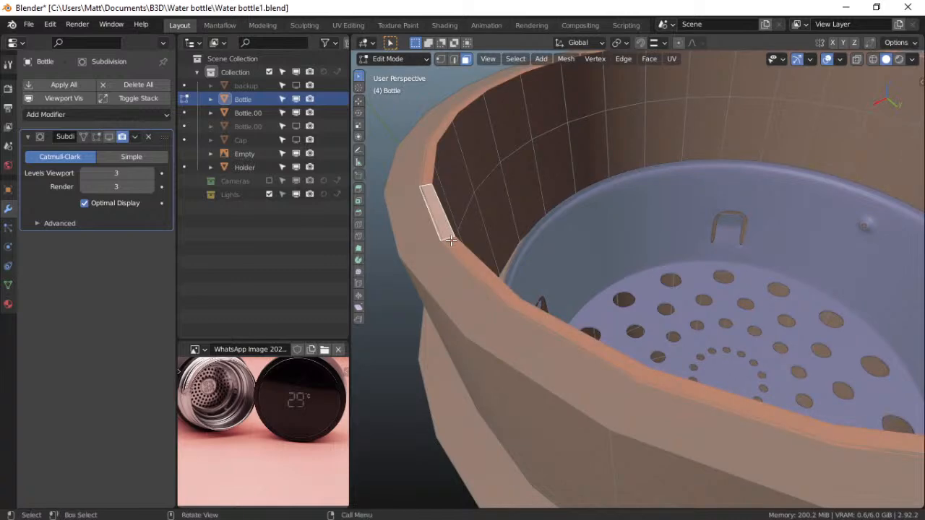
{"action": "key", "text": "x"}
{"action": "left_click", "coordinate": [442, 239]}
Examine the seam between the extruded inner wall and the bottle rim up close
{"action": "middle_click_drag", "start_coordinate": [449, 215], "coordinate": [426, 229]}
{"action": "scroll", "coordinate": [431, 213], "scroll_direction": "up", "scroll_amount": 4}
{"action": "scroll", "coordinate": [432, 214], "scroll_direction": "down", "scroll_amount": 4}
{"action": "left_click", "coordinate": [429, 217]}
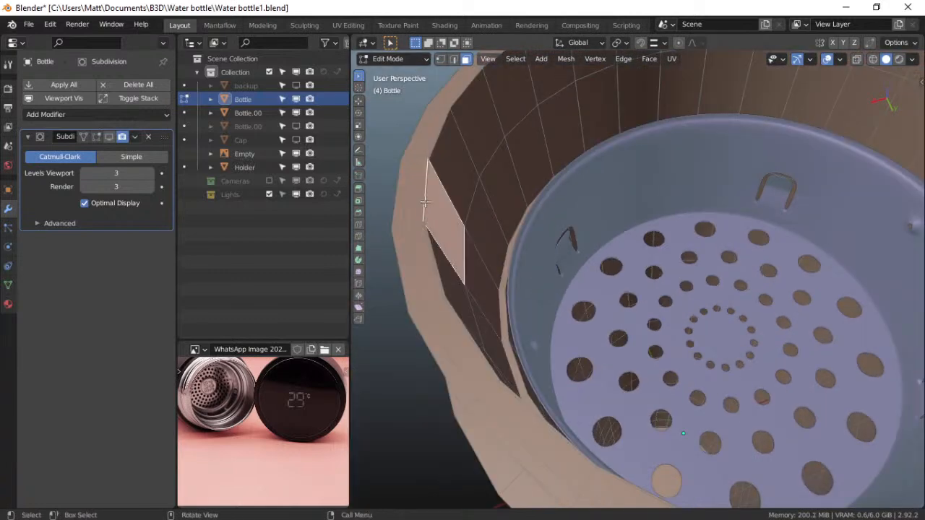
{"action": "middle_click_drag", "start_coordinate": [437, 185], "coordinate": [480, 230]}
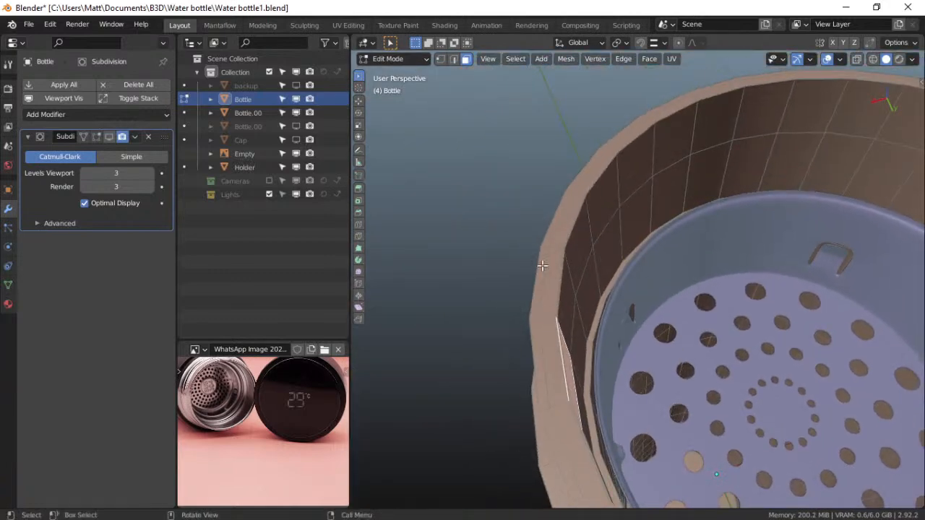
{"action": "scroll", "coordinate": [544, 265], "scroll_direction": "up", "scroll_amount": 3}
{"action": "middle_click_drag", "start_coordinate": [533, 265], "coordinate": [530, 257]}
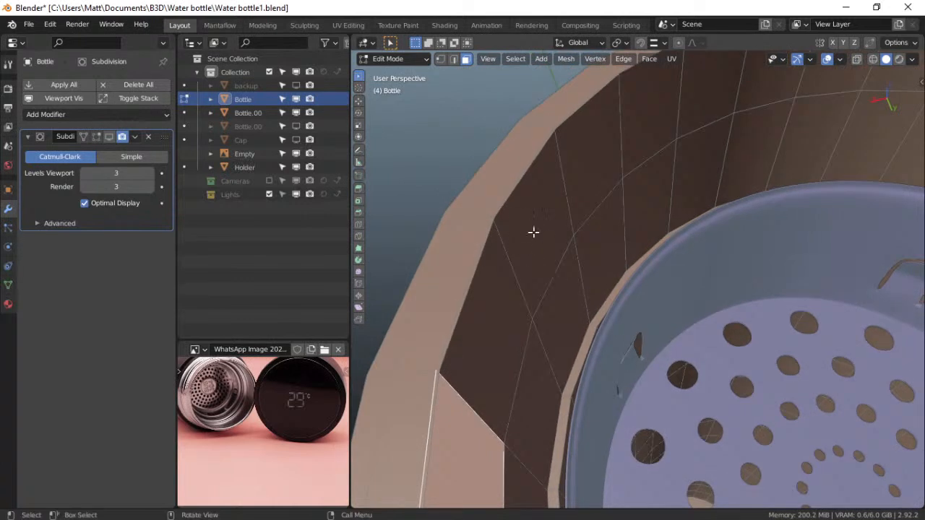
{"action": "left_click", "coordinate": [531, 229], "text": "alt"}
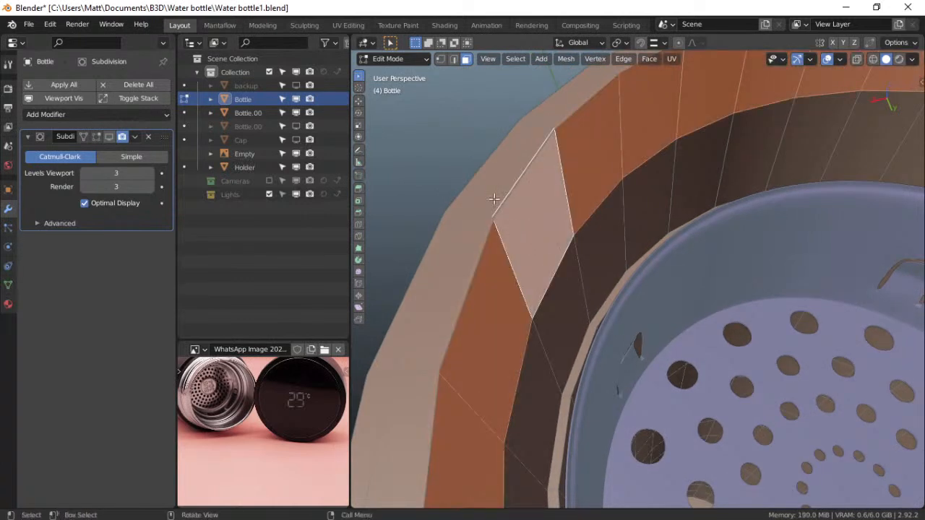
Select an inner-wall corner vertex at the rim seam and enable Auto Merge Vertices with snapping set to Vertex
{"action": "left_click", "coordinate": [443, 59]}
{"action": "left_click", "coordinate": [495, 216]}
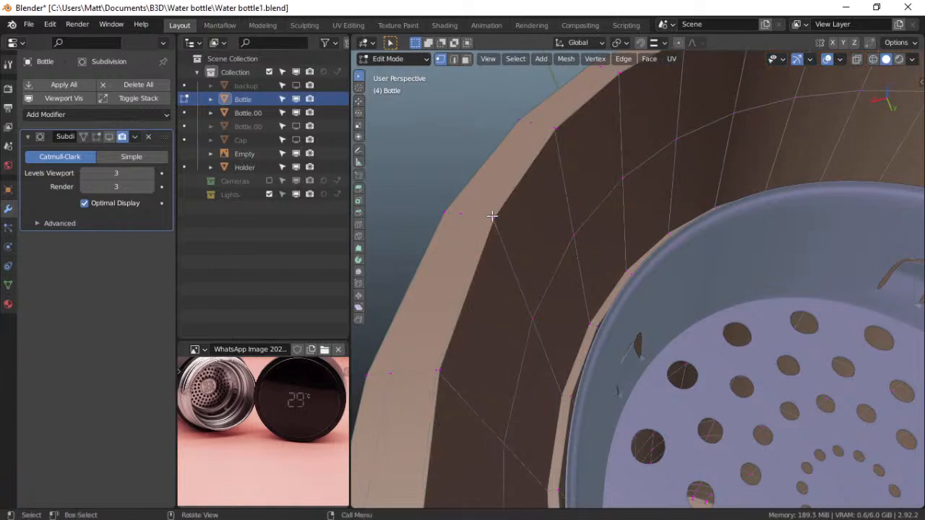
{"action": "scroll", "coordinate": [498, 219], "scroll_direction": "up", "scroll_amount": 1}
{"action": "scroll", "coordinate": [498, 218], "scroll_direction": "down", "scroll_amount": 1}
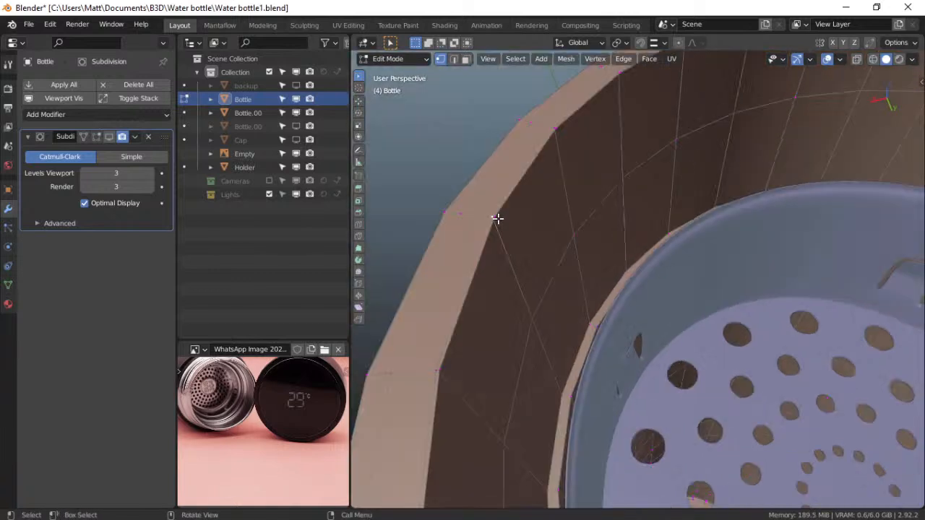
{"action": "left_click", "coordinate": [871, 43]}
{"action": "left_click", "coordinate": [641, 43]}
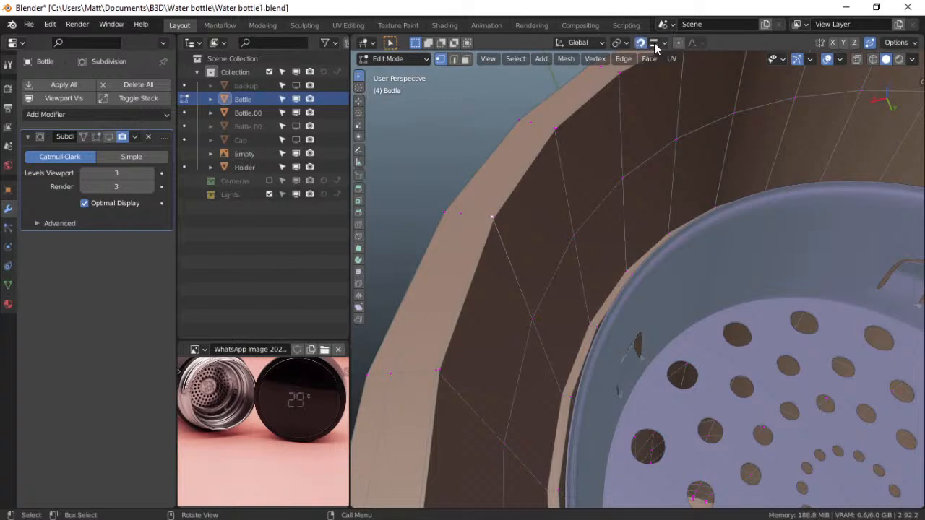
{"action": "left_click", "coordinate": [658, 44]}
{"action": "left_click", "coordinate": [616, 97]}
Vertex-slide the selected corner vertex and its neighbour at the inner rim seam onto the matching rim vertices
{"action": "key", "text": "shift+v"}
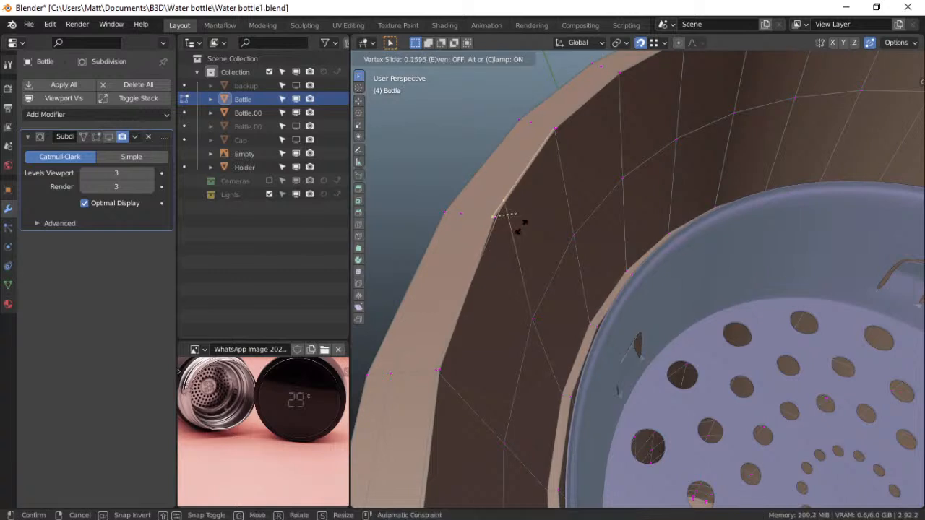
{"action": "left_click", "coordinate": [496, 217]}
{"action": "left_click", "coordinate": [555, 129]}
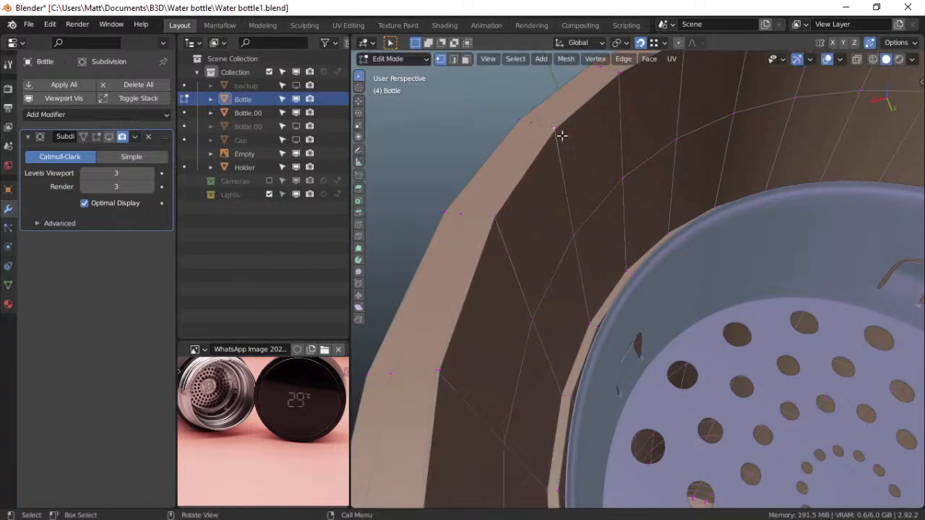
{"action": "key", "text": "shift+v"}
{"action": "left_click", "coordinate": [566, 141]}
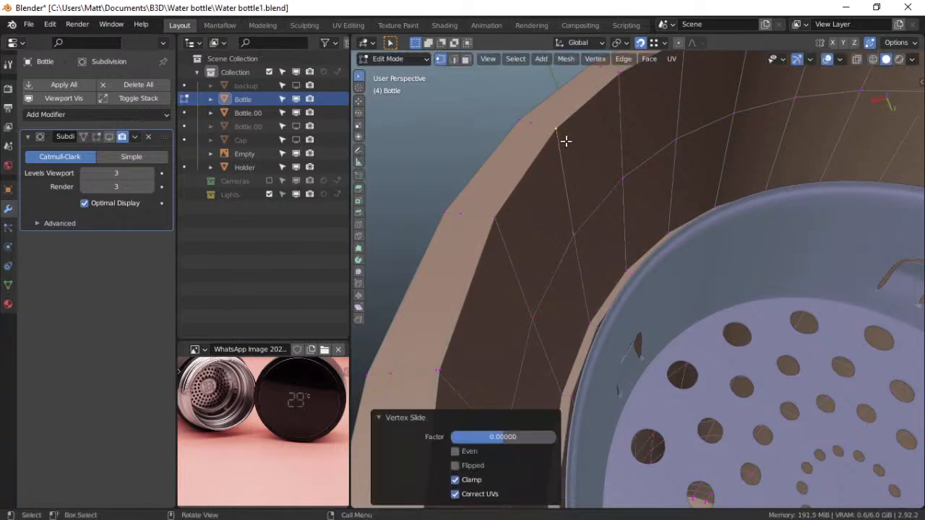
{"action": "key", "text": "shift+v"}
{"action": "left_click", "coordinate": [625, 78]}
Vertex-slide the next inner-wall corner vertex along the rim seam onto its matching rim vertex
{"action": "scroll", "coordinate": [631, 106], "scroll_direction": "down", "scroll_amount": 2}
{"action": "left_click_drag", "start_coordinate": [631, 105], "coordinate": [586, 181], "text": "shift"}
{"action": "middle_click_drag", "start_coordinate": [586, 181], "coordinate": [620, 230], "text": "shift"}
{"action": "scroll", "coordinate": [557, 267], "scroll_direction": "up", "scroll_amount": 2}
{"action": "scroll", "coordinate": [572, 222], "scroll_direction": "up", "scroll_amount": 2}
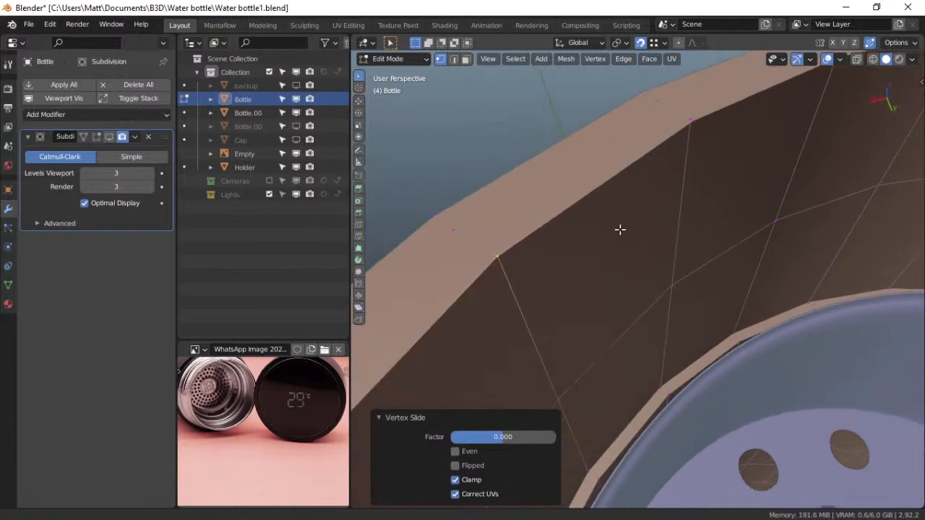
{"action": "left_click", "coordinate": [694, 137]}
{"action": "left_click", "coordinate": [690, 118]}
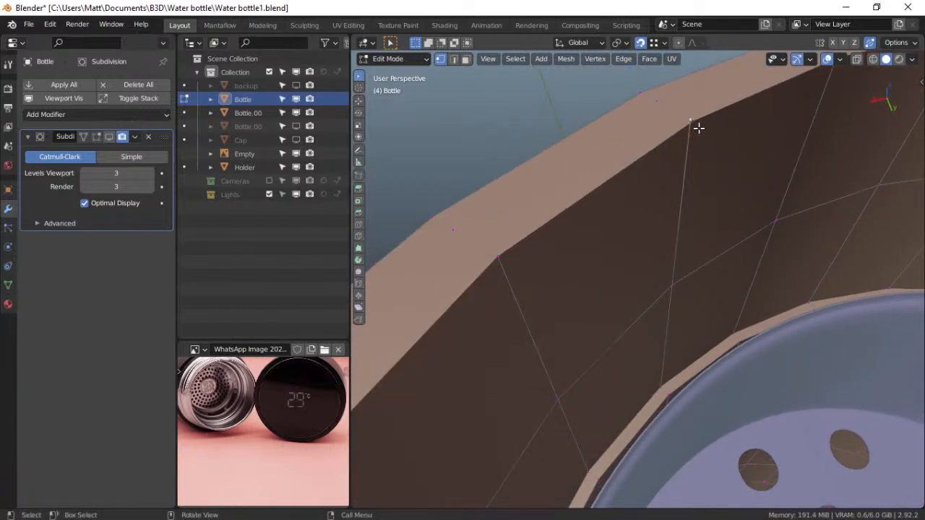
{"action": "key", "text": "shift+v"}
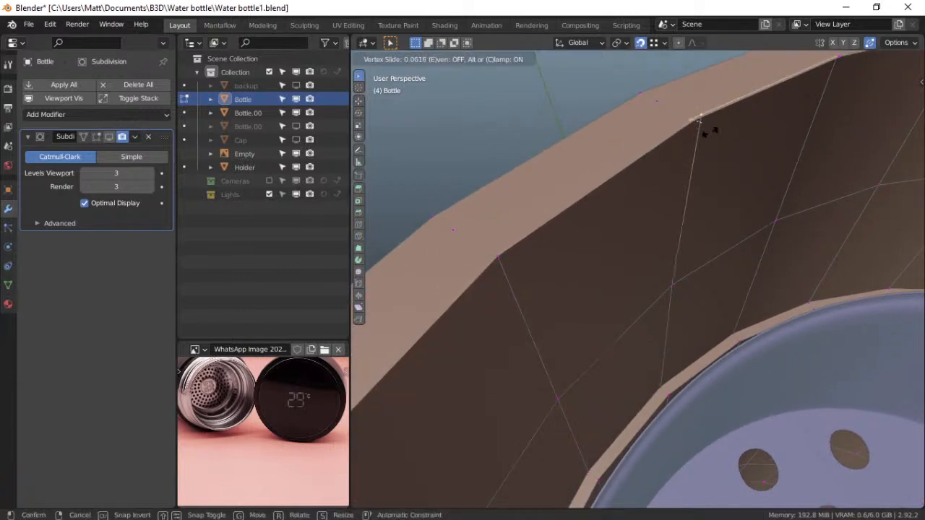
{"action": "left_click", "coordinate": [695, 123]}
Slide the following two inner-wall corner vertices at the seam, snapping each onto its matching rim vertex
{"action": "middle_click_drag", "start_coordinate": [719, 120], "coordinate": [641, 170]}
{"action": "left_click", "coordinate": [426, 308]}
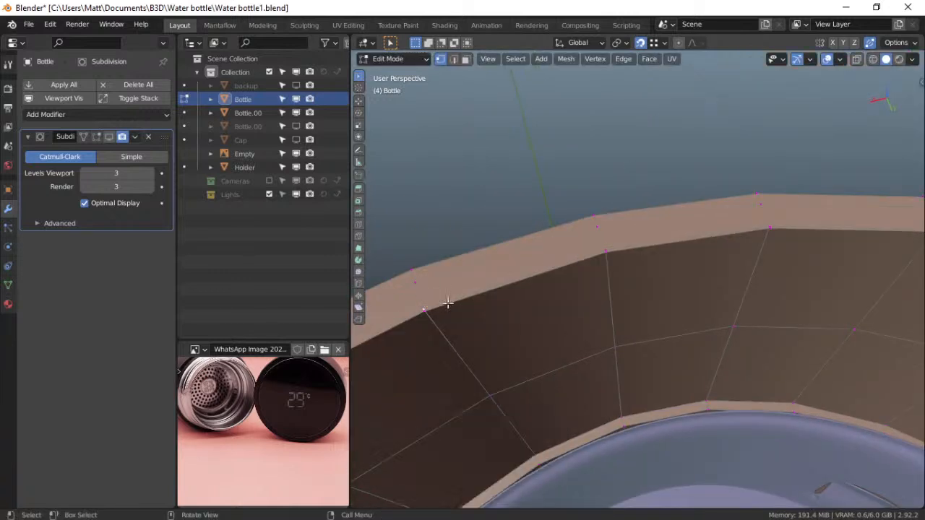
{"action": "key", "text": "shift+v"}
{"action": "left_click", "coordinate": [448, 306]}
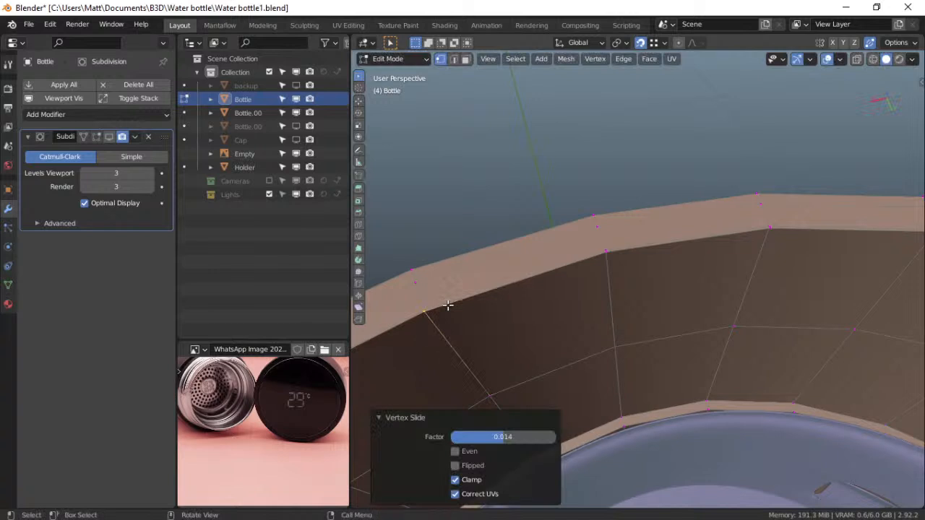
{"action": "left_click", "coordinate": [619, 253]}
{"action": "key", "text": "g"}
{"action": "key", "text": "g"}
{"action": "left_click", "coordinate": [623, 251]}
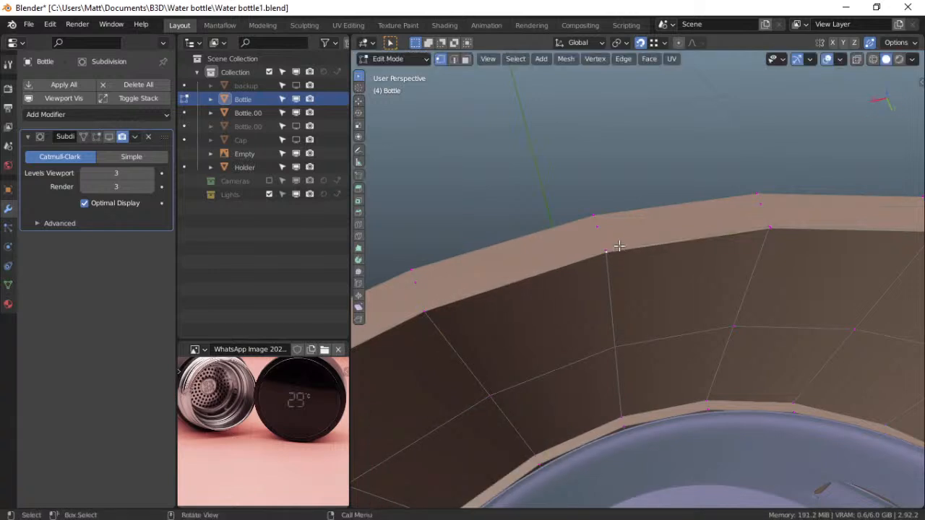
{"action": "key", "text": "g"}
{"action": "key", "text": "g"}
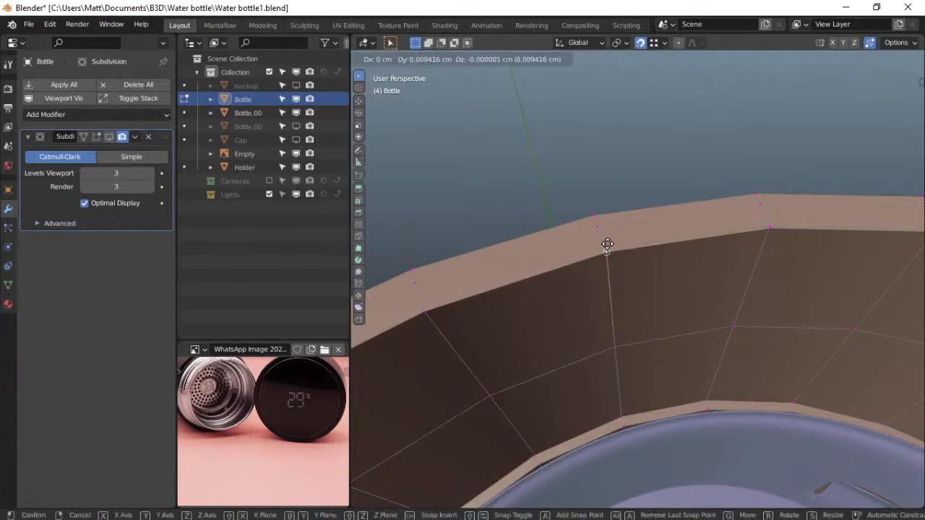
{"action": "left_click", "coordinate": [611, 253]}
Vertex-slide the two seam vertices on the far side of the inner rim onto their rim counterparts
{"action": "left_click", "coordinate": [773, 227]}
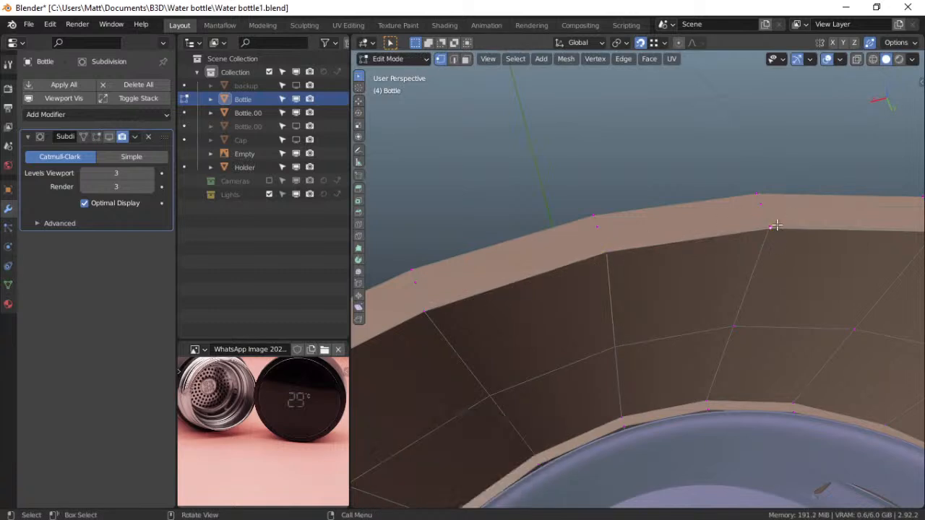
{"action": "key", "text": "g"}
{"action": "key", "text": "g"}
{"action": "left_click", "coordinate": [775, 223]}
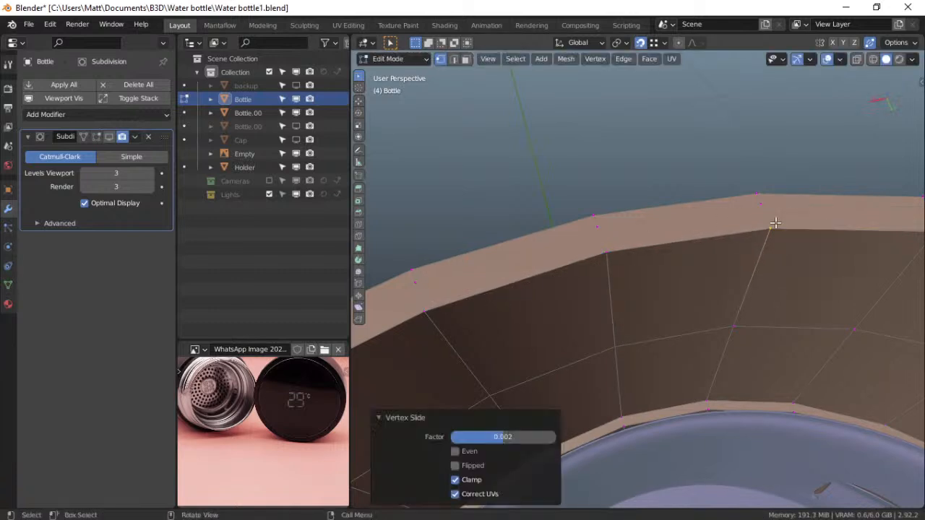
{"action": "middle_click_drag", "start_coordinate": [831, 227], "coordinate": [715, 239]}
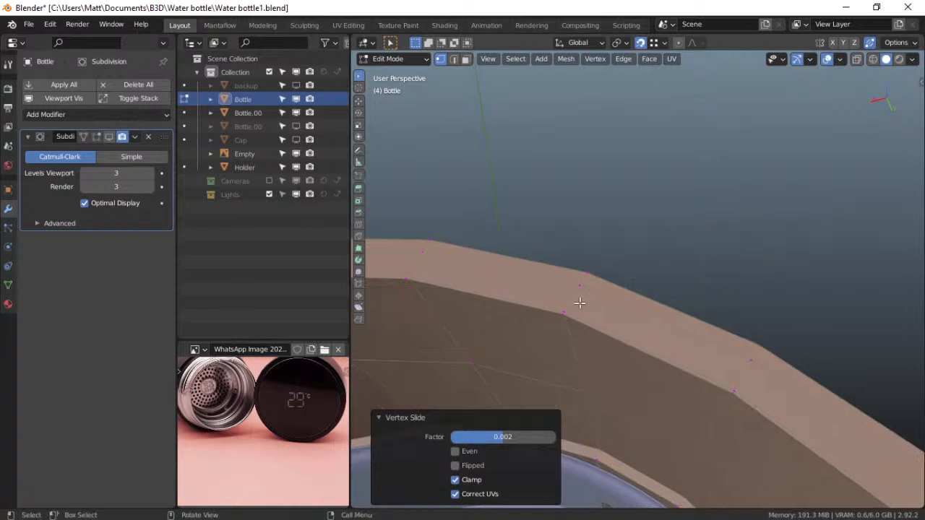
{"action": "middle_click_drag", "start_coordinate": [436, 273], "coordinate": [508, 271], "text": "shift"}
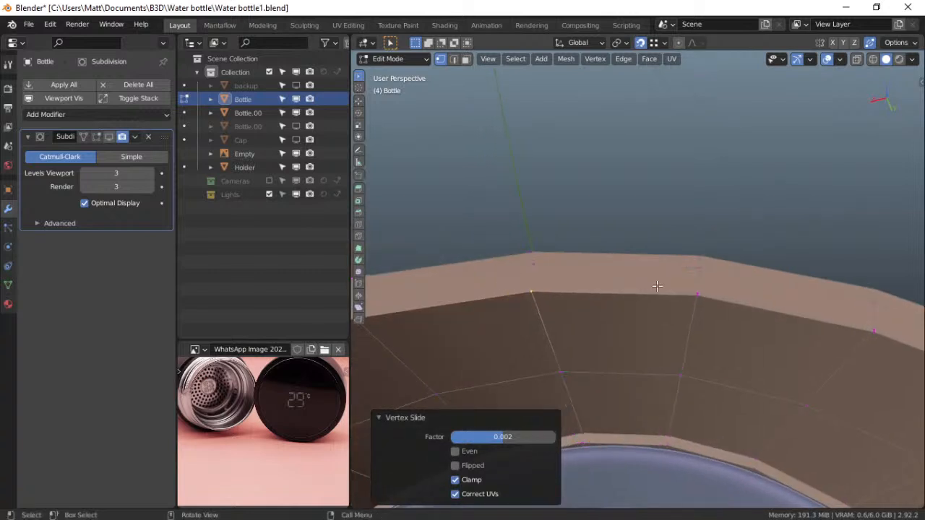
{"action": "left_click", "coordinate": [691, 286]}
{"action": "key", "text": "g"}
{"action": "key", "text": "g"}
{"action": "left_click", "coordinate": [702, 290]}
Continue around the far curve of the inner rim, vertex-sliding the next seam vertices onto the rim vertices
{"action": "middle_click_drag", "start_coordinate": [783, 298], "coordinate": [642, 325]}
{"action": "left_click", "coordinate": [680, 309]}
{"action": "key", "text": "g"}
{"action": "key", "text": "g"}
{"action": "left_click", "coordinate": [680, 310]}
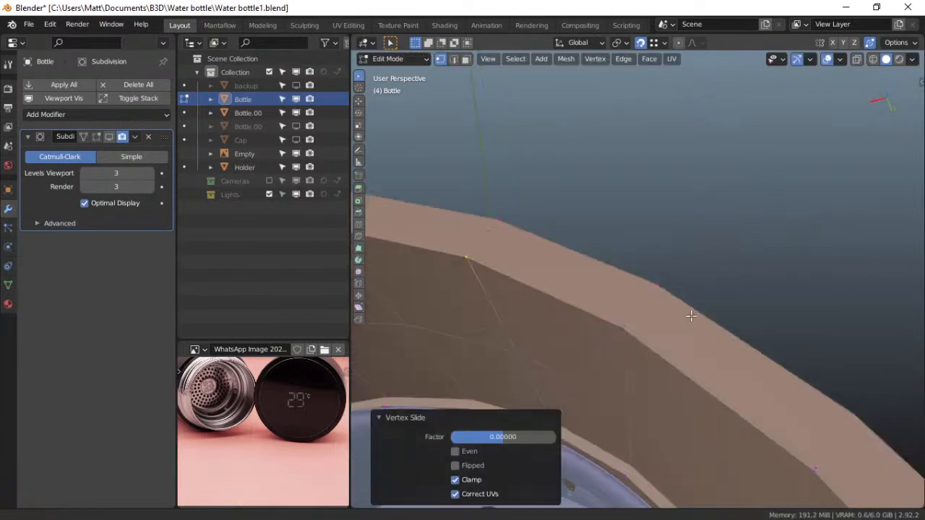
{"action": "left_click", "coordinate": [641, 323]}
{"action": "key", "text": "g"}
{"action": "key", "text": "g"}
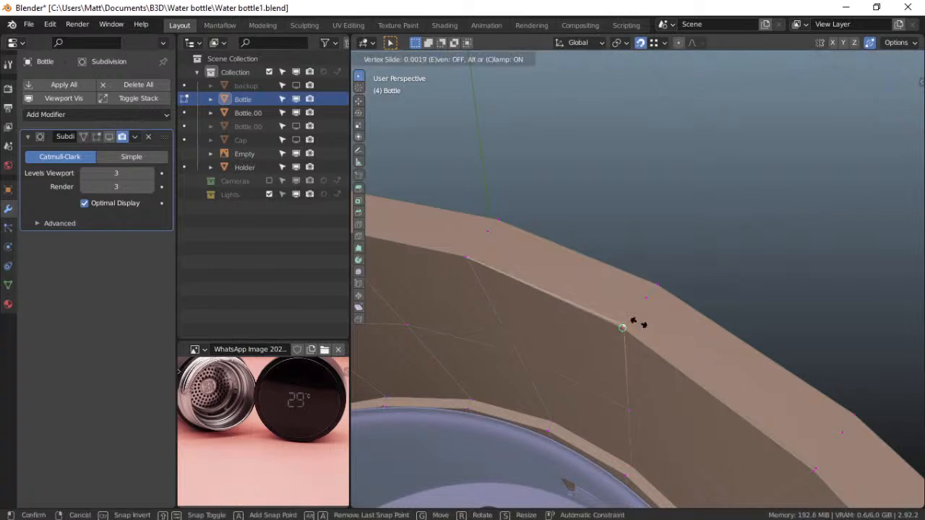
{"action": "left_click", "coordinate": [669, 336]}
Vertex-slide the next two seam vertices where the inner rim bends from the far side toward the near side
{"action": "middle_click_drag", "start_coordinate": [669, 337], "coordinate": [638, 304]}
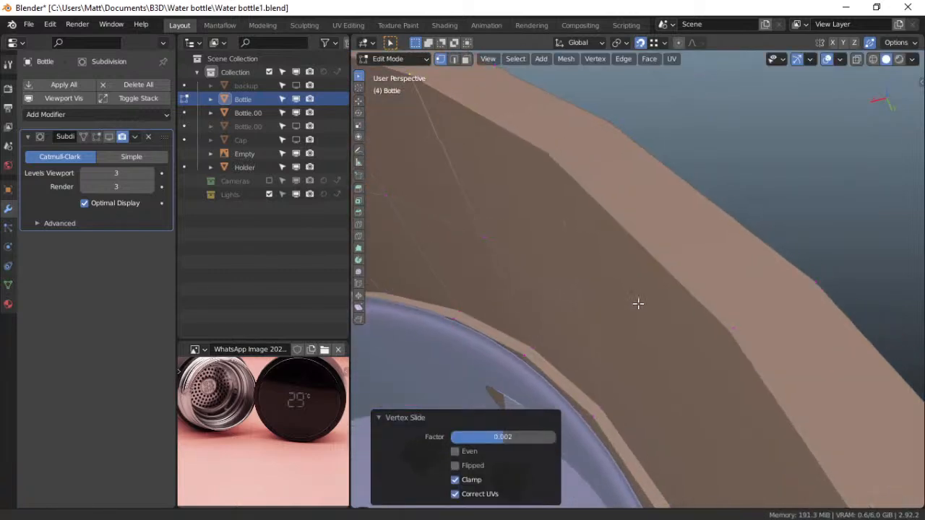
{"action": "left_click", "coordinate": [566, 166]}
{"action": "key", "text": "g"}
{"action": "key", "text": "g"}
{"action": "left_click", "coordinate": [581, 172]}
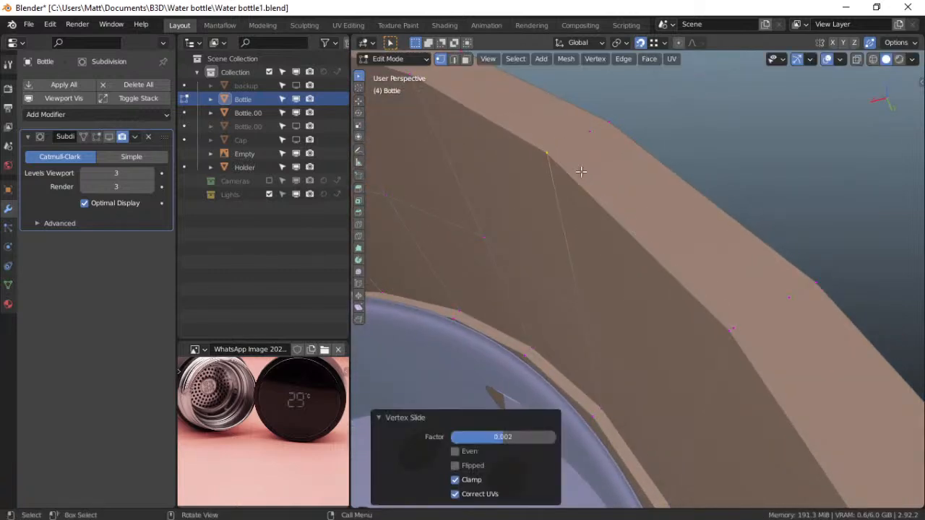
{"action": "left_click", "coordinate": [732, 321]}
{"action": "key", "text": "g"}
{"action": "key", "text": "g"}
{"action": "left_click", "coordinate": [736, 319]}
{"action": "middle_click_drag", "start_coordinate": [761, 336], "coordinate": [721, 300]}
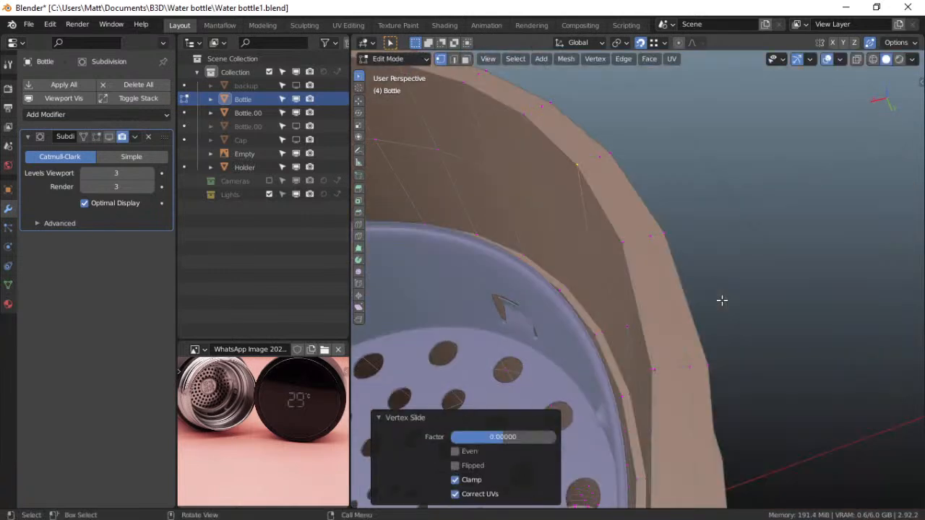
Try merging the selected seam vertex by distance with a merge distance of 7.01 cm, and undo it
{"action": "left_click", "coordinate": [630, 243]}
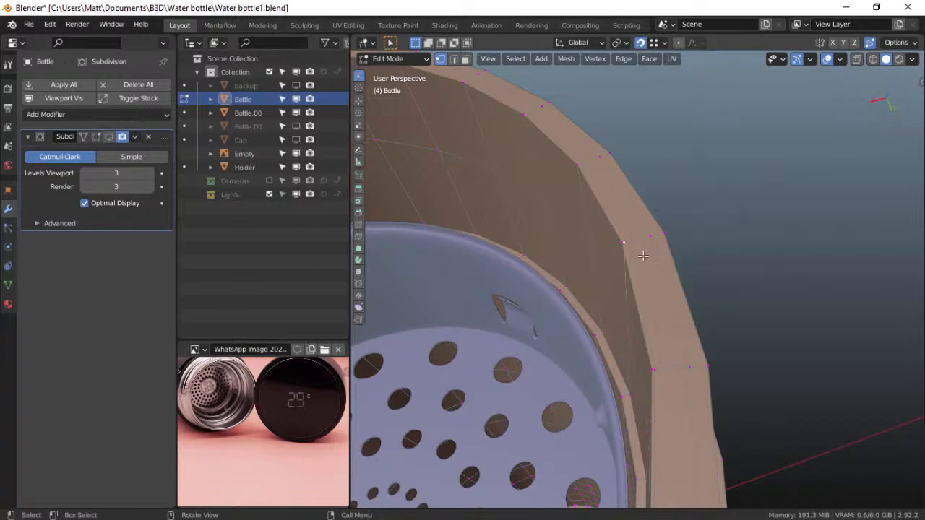
{"action": "key", "text": "F3"}
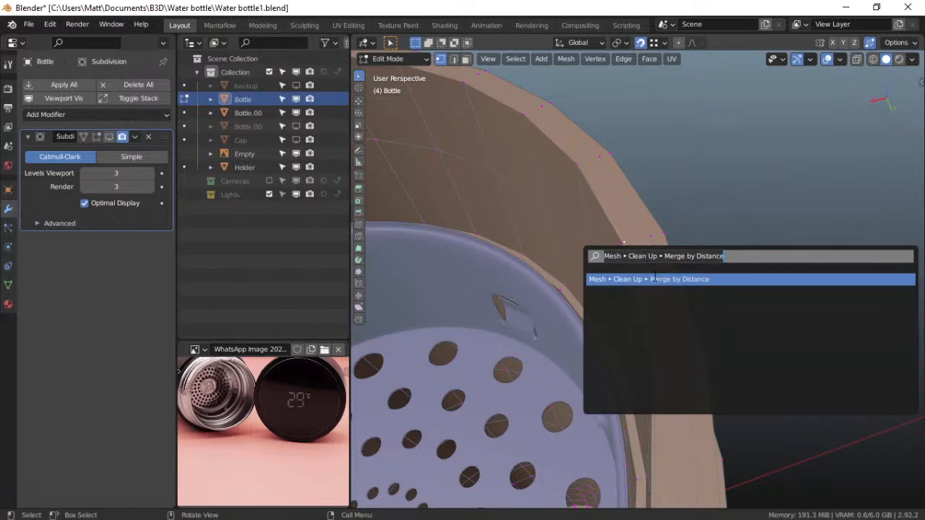
{"action": "left_click", "coordinate": [654, 279]}
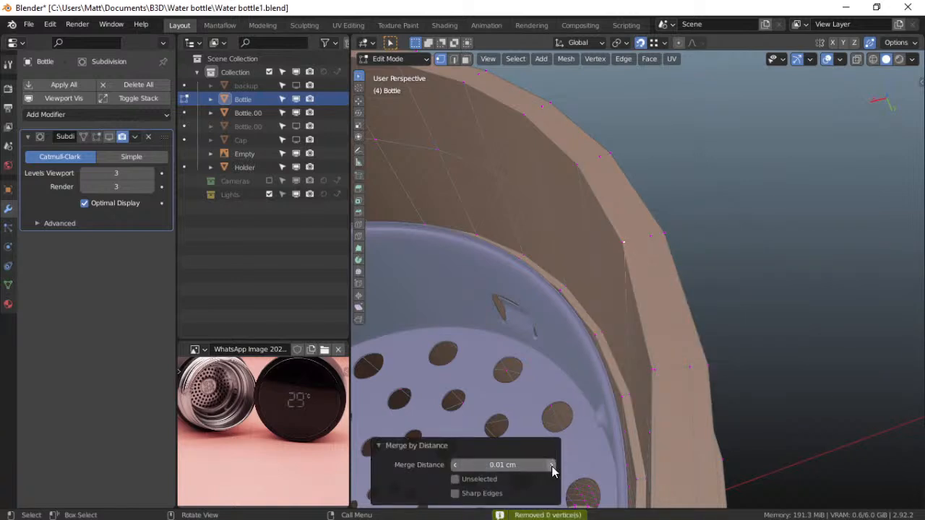
{"action": "left_click", "coordinate": [552, 466]}
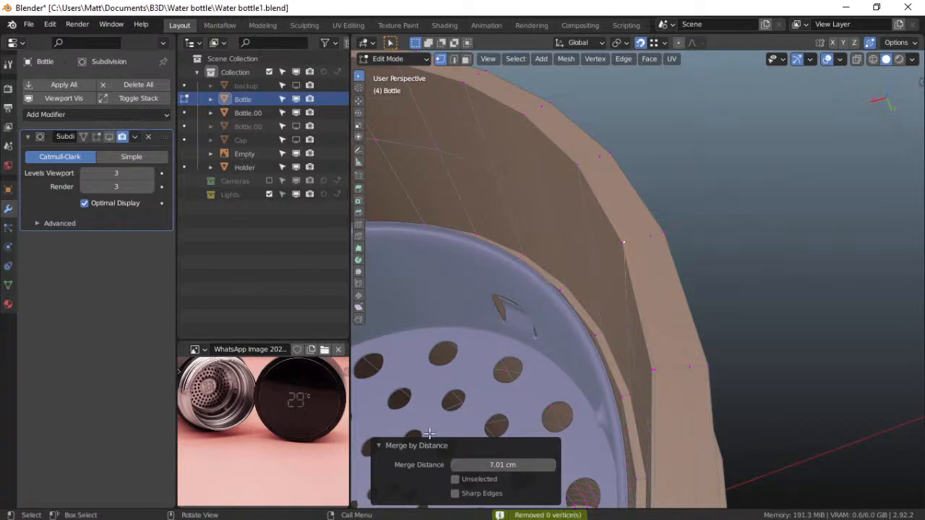
{"action": "left_click", "coordinate": [380, 445]}
{"action": "scroll", "coordinate": [656, 311], "scroll_direction": "up", "scroll_amount": 5}
{"action": "scroll", "coordinate": [656, 312], "scroll_direction": "down", "scroll_amount": 3}
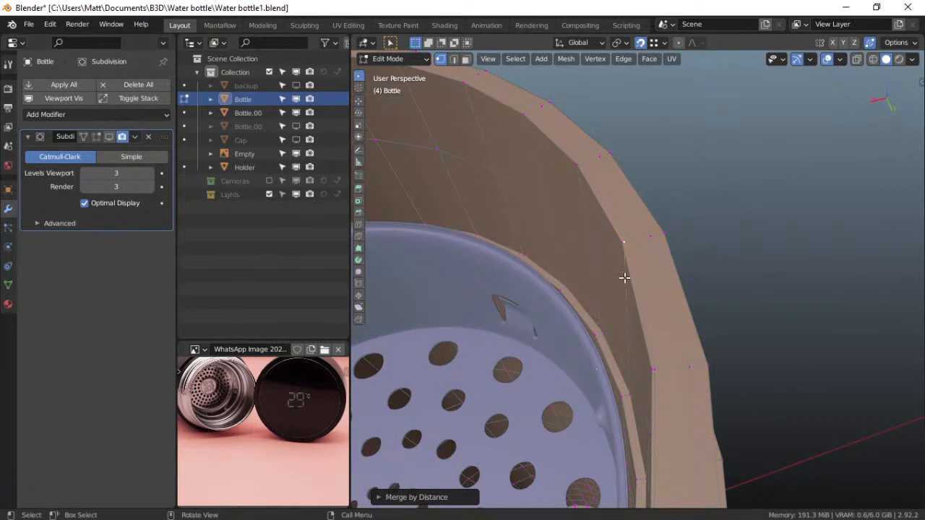
{"action": "key", "text": "ctrl+z"}
Vertex-slide that same seam vertex and its next neighbour onto the matching rim vertices
{"action": "left_click", "coordinate": [628, 252]}
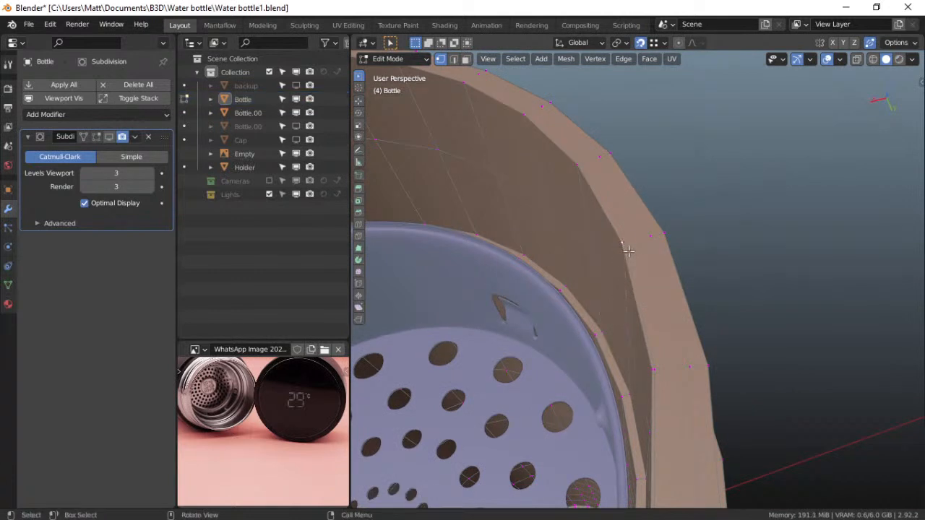
{"action": "key", "text": "g"}
{"action": "key", "text": "g"}
{"action": "left_click", "coordinate": [633, 254]}
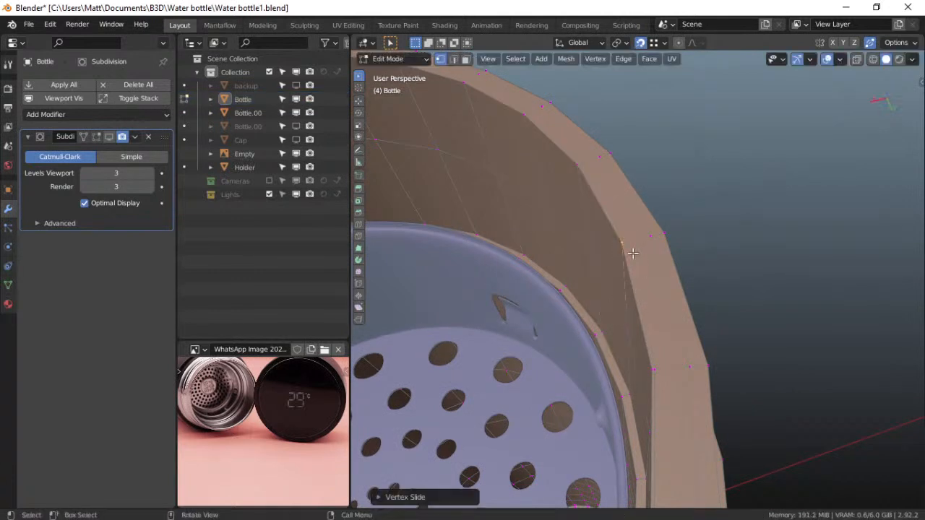
{"action": "key", "text": "g"}
{"action": "left_click", "coordinate": [659, 373]}
{"action": "middle_click_drag", "start_coordinate": [663, 393], "coordinate": [694, 268]}
{"action": "left_click", "coordinate": [696, 265]}
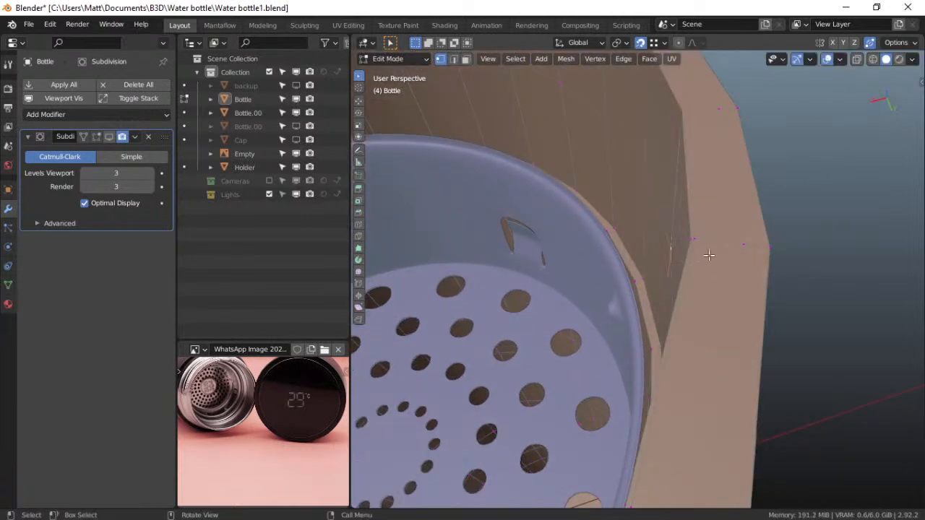
{"action": "key", "text": "g"}
{"action": "key", "text": "g"}
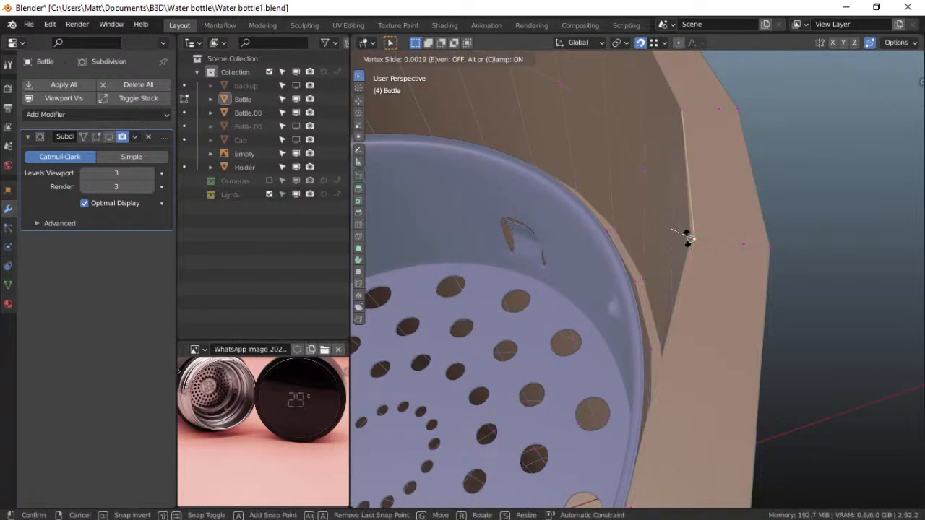
{"action": "left_click", "coordinate": [688, 239]}
Vertex-slide the seam vertex at the sharp side bend of the inner rim onto its matching rim vertex
{"action": "middle_click_drag", "start_coordinate": [699, 306], "coordinate": [692, 284]}
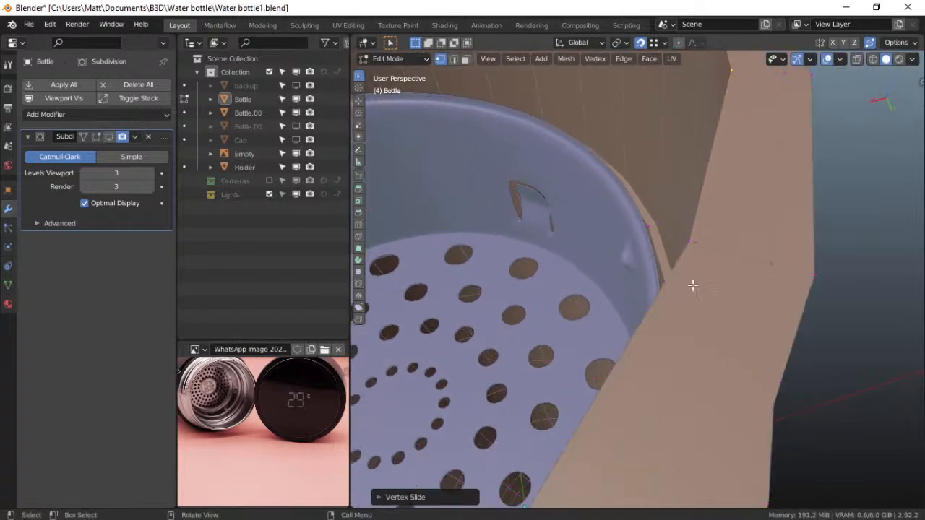
{"action": "key", "text": "h"}
{"action": "key", "text": "ctrl+z"}
{"action": "key", "text": "shift+v"}
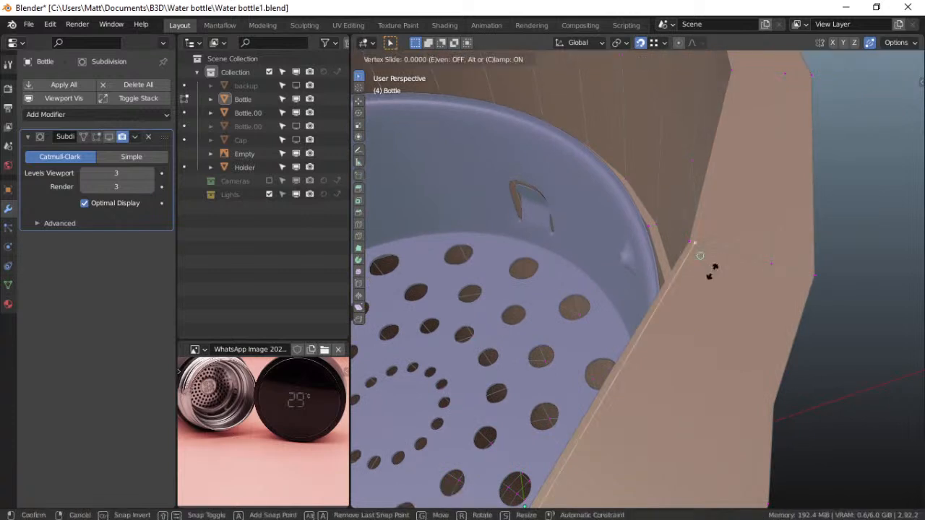
{"action": "left_click", "coordinate": [688, 242]}
{"action": "middle_click_drag", "start_coordinate": [646, 335], "coordinate": [658, 318], "text": "shift"}
{"action": "scroll", "coordinate": [658, 318], "scroll_direction": "down", "scroll_amount": 1}
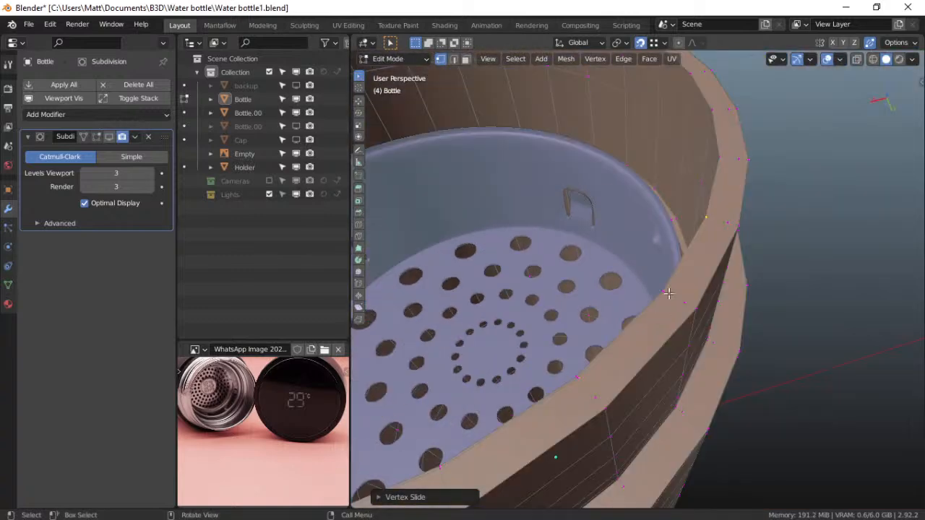
Vertex-slide the two seam vertices just past the side bend, along the start of the near rim
{"action": "left_click", "coordinate": [667, 292]}
{"action": "key", "text": "shift+v"}
{"action": "left_click", "coordinate": [669, 302]}
{"action": "left_click", "coordinate": [592, 379]}
{"action": "key", "text": "shift+v"}
{"action": "left_click", "coordinate": [589, 378]}
{"action": "key", "text": "g"}
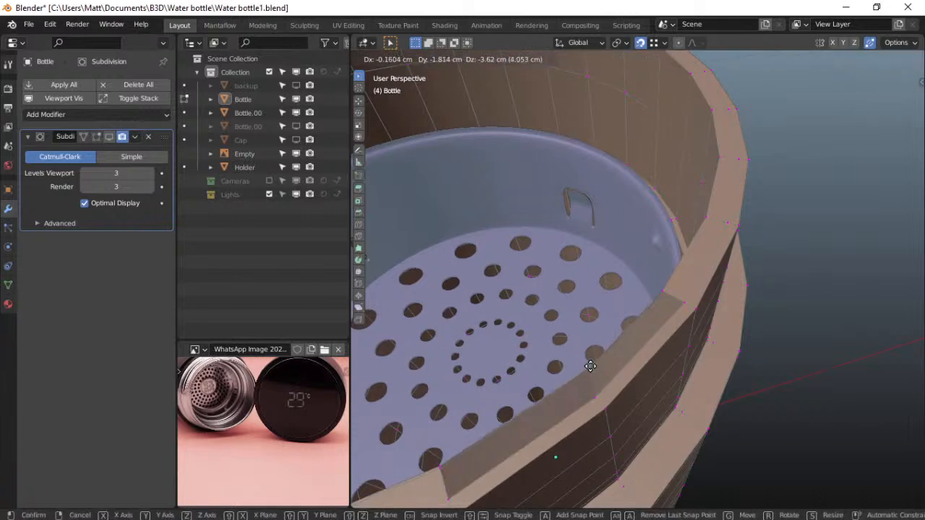
{"action": "right_click", "coordinate": [591, 363]}
Vertex-slide the next near-side seam vertices onto the rim, undoing the stray move that opens a gap
{"action": "middle_click_drag", "start_coordinate": [597, 357], "coordinate": [675, 349]}
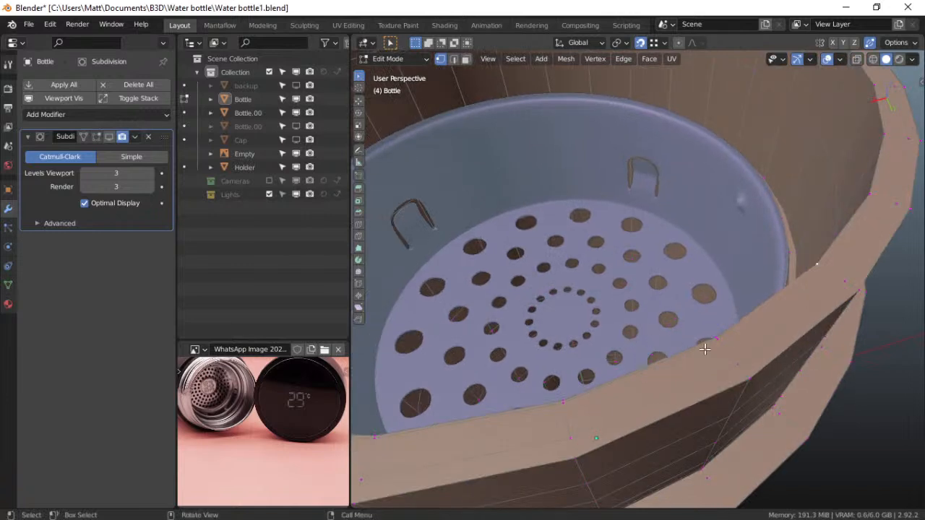
{"action": "key", "text": "shift+v"}
{"action": "left_click", "coordinate": [714, 347]}
{"action": "key", "text": "g"}
{"action": "left_click", "coordinate": [577, 406]}
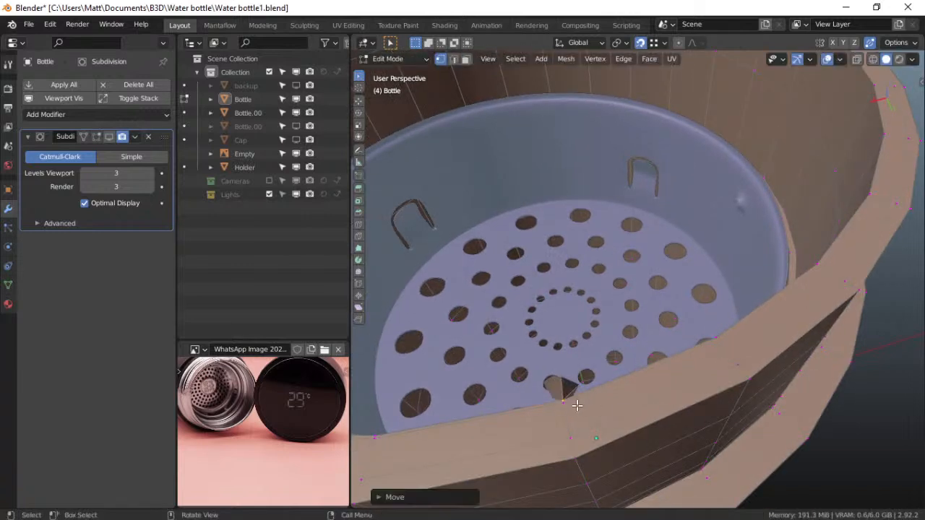
{"action": "key", "text": "ctrl+z"}
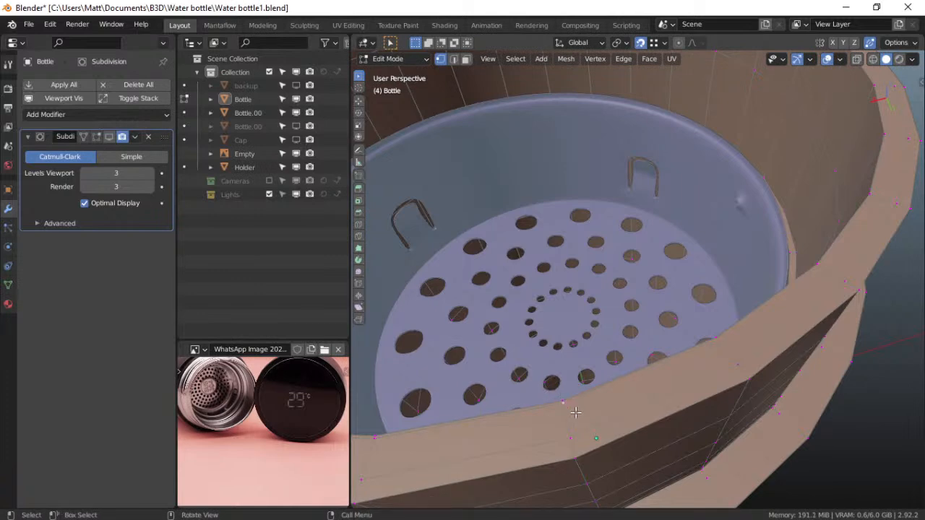
{"action": "key", "text": "shift+v"}
{"action": "left_click", "coordinate": [576, 407]}
Snap the remaining seam vertices along the near side of the inner rim onto their rim counterparts with Vertex Slide
{"action": "middle_click_drag", "start_coordinate": [500, 423], "coordinate": [549, 423]}
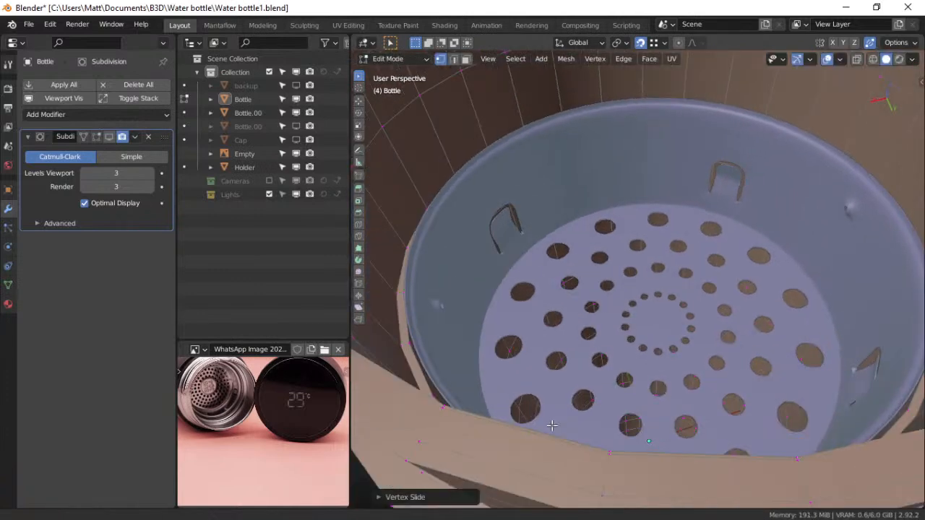
{"action": "key", "text": "shift+v"}
{"action": "left_click", "coordinate": [788, 468]}
{"action": "key", "text": "shift+v"}
{"action": "left_click", "coordinate": [606, 462]}
{"action": "left_click", "coordinate": [466, 432]}
{"action": "key", "text": "shift+v"}
{"action": "left_click", "coordinate": [460, 415]}
Vertex-slide the two seam vertices where the near rim curves up toward the opposite side
{"action": "middle_click_drag", "start_coordinate": [434, 394], "coordinate": [573, 406]}
{"action": "left_click", "coordinate": [568, 379]}
{"action": "key", "text": "shift+v"}
{"action": "left_click", "coordinate": [568, 380]}
{"action": "left_click", "coordinate": [475, 296]}
{"action": "key", "text": "shift+v"}
{"action": "left_click", "coordinate": [479, 296]}
Move the last seam vertices on the opposite side of the inner rim so they snap onto the matching rim vertices
{"action": "key", "text": "g"}
{"action": "left_click", "coordinate": [416, 222]}
{"action": "key", "text": "g"}
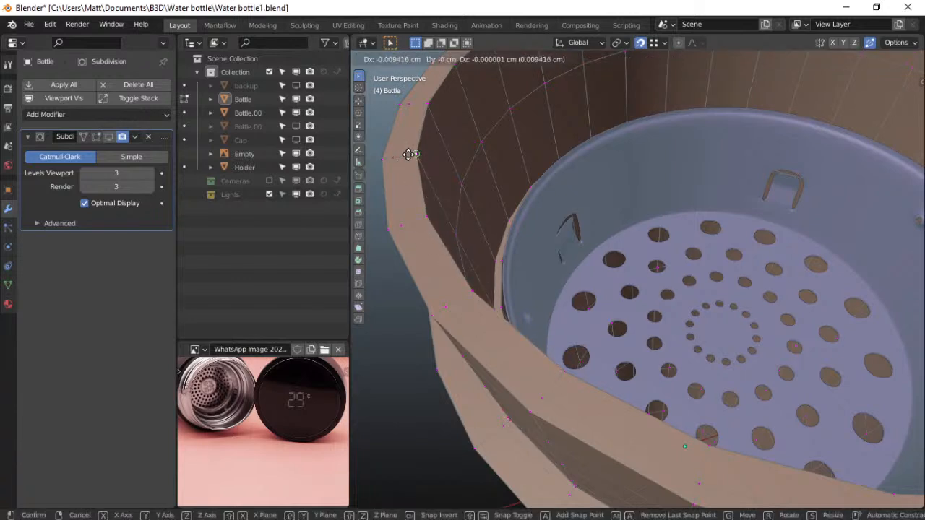
{"action": "left_click", "coordinate": [411, 154]}
{"action": "middle_click_drag", "start_coordinate": [430, 120], "coordinate": [450, 283]}
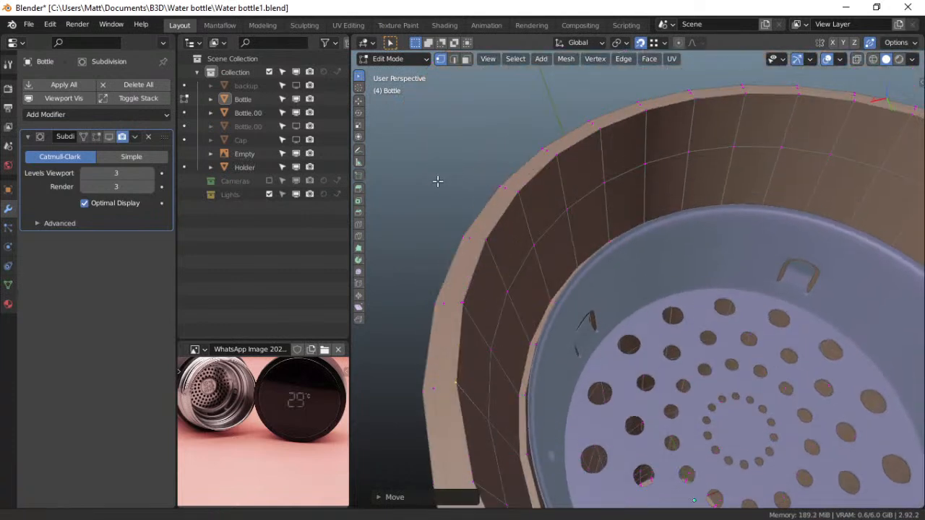
Snap the selected seam vertex on the inner wall onto its matching rim vertex
{"action": "key", "text": "g"}
{"action": "left_click", "coordinate": [460, 303]}
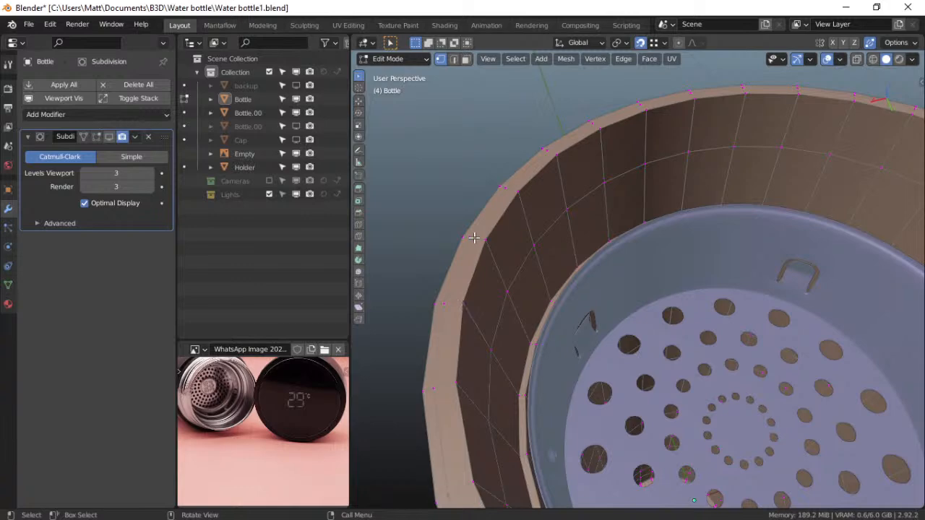
{"action": "scroll", "coordinate": [483, 245], "scroll_direction": "up", "scroll_amount": 3}
{"action": "scroll", "coordinate": [483, 245], "scroll_direction": "down", "scroll_amount": 3}
Add a loop cut around the neck's inner wall and edge-slide it by about -0.66, close to the holder ledge
{"action": "middle_click_drag", "start_coordinate": [483, 246], "coordinate": [490, 288]}
{"action": "middle_click_drag", "start_coordinate": [530, 324], "coordinate": [542, 320]}
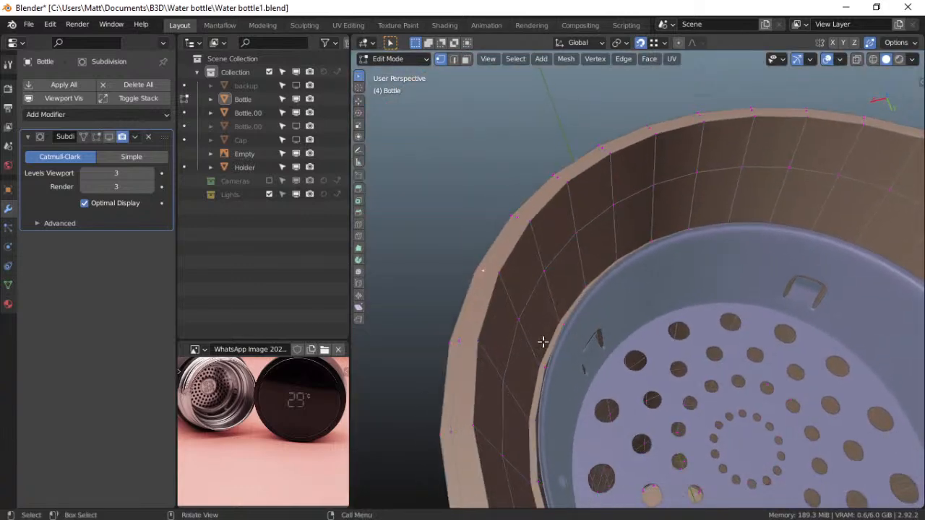
{"action": "key", "text": "ctrl+r"}
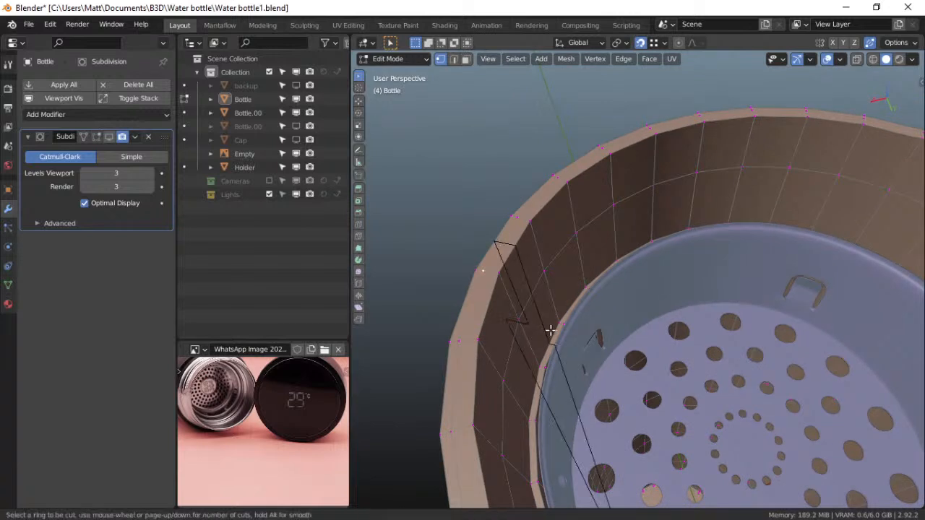
{"action": "left_click", "coordinate": [557, 299]}
{"action": "right_click", "coordinate": [565, 299]}
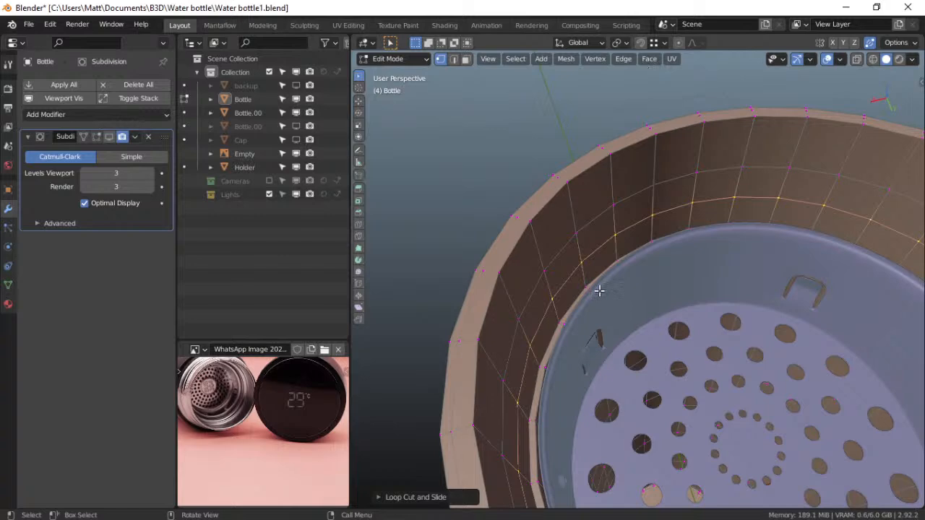
{"action": "key", "text": "g"}
{"action": "key", "text": "g"}
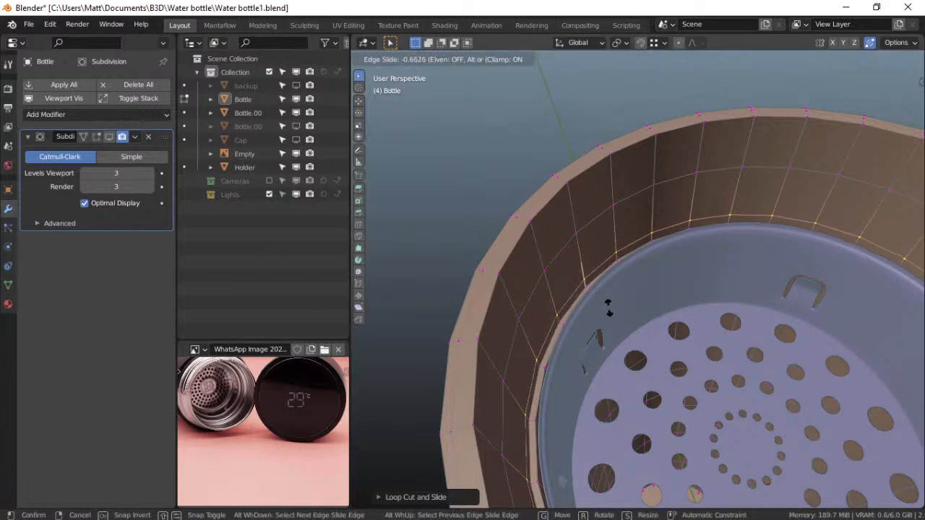
{"action": "left_click", "coordinate": [608, 309]}
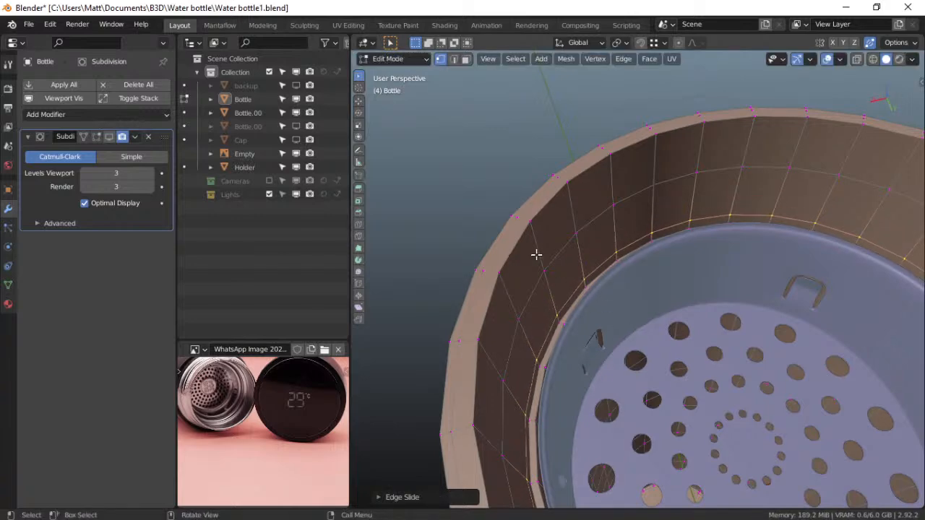
Isolate the bottle, enable the Subdivision modifier's viewport display and switch to Object Mode to preview the ledge
{"action": "key", "text": "KP_Divide"}
{"action": "scroll", "coordinate": [537, 261], "scroll_direction": "down", "scroll_amount": 3}
{"action": "scroll", "coordinate": [537, 262], "scroll_direction": "up", "scroll_amount": 5}
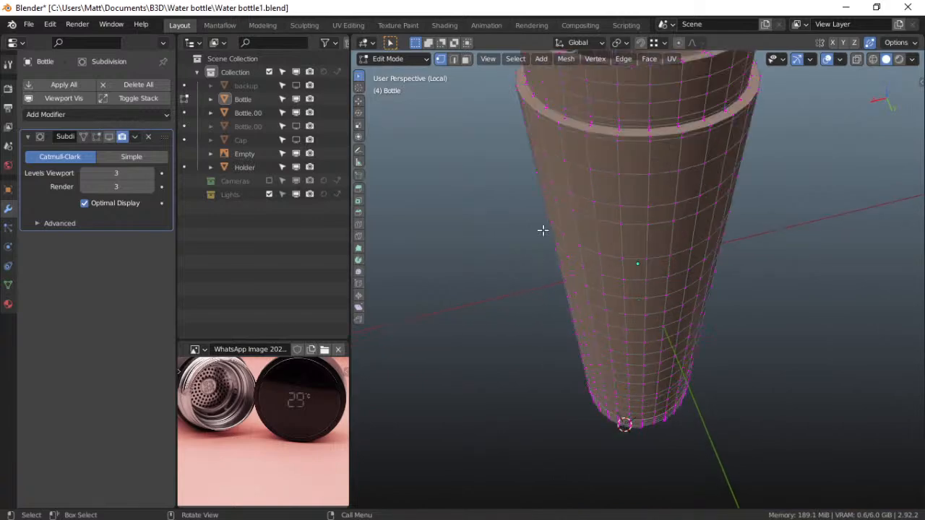
{"action": "middle_click_drag", "start_coordinate": [544, 181], "coordinate": [533, 316], "text": "shift"}
{"action": "scroll", "coordinate": [533, 317], "scroll_direction": "up", "scroll_amount": 5}
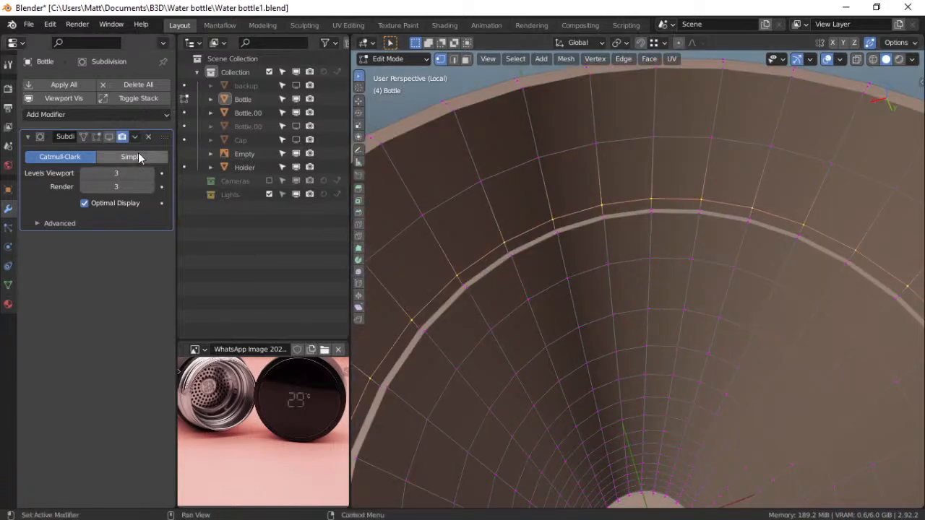
{"action": "left_click", "coordinate": [109, 136]}
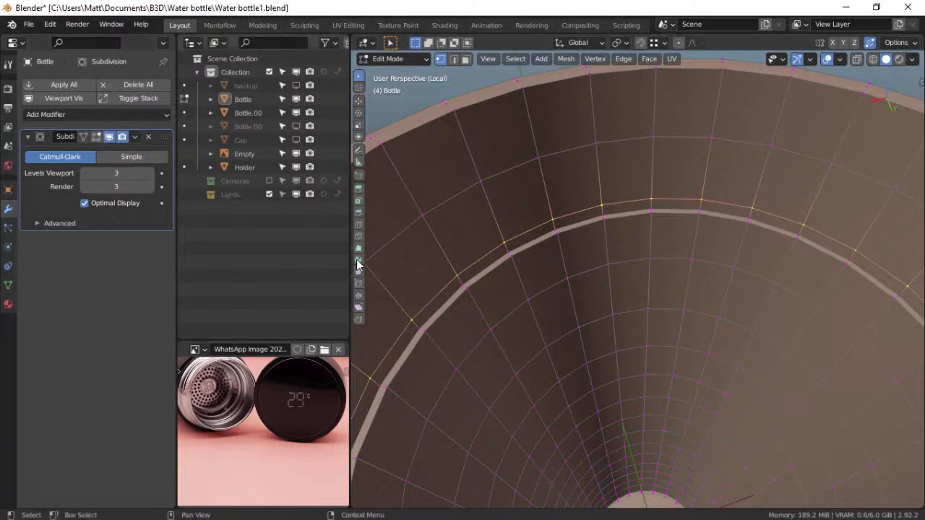
{"action": "key", "text": "ctrl+Tab"}
{"action": "left_click", "coordinate": [339, 291]}
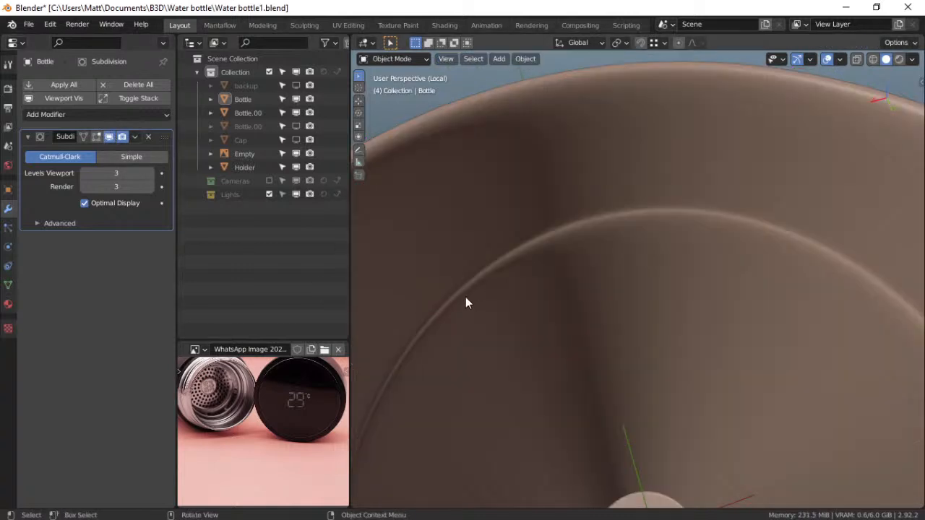
In Edit Mode, bevel the narrow ledge's edge loop inside the neck with 2 segments and a width of about 0.0462 cm
{"action": "key", "text": "ctrl+Tab"}
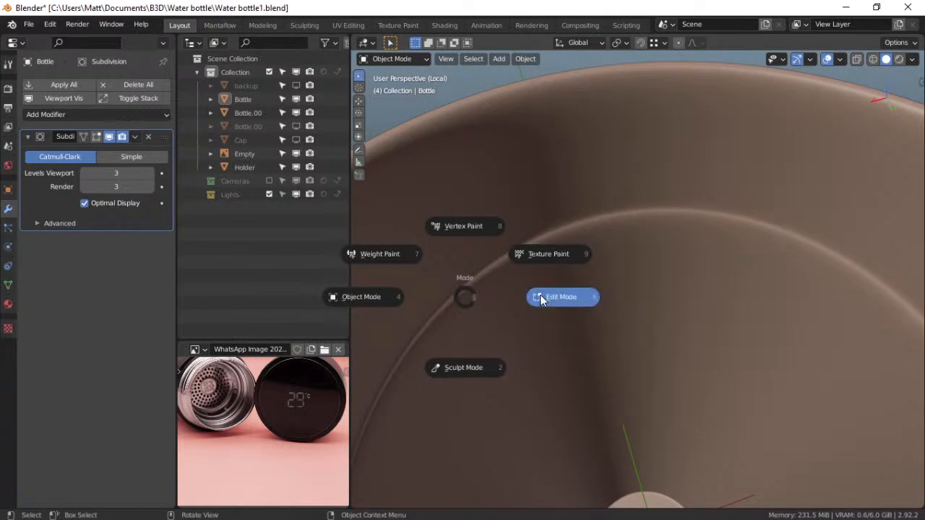
{"action": "left_click", "coordinate": [539, 296]}
{"action": "left_click", "coordinate": [445, 312], "text": "alt"}
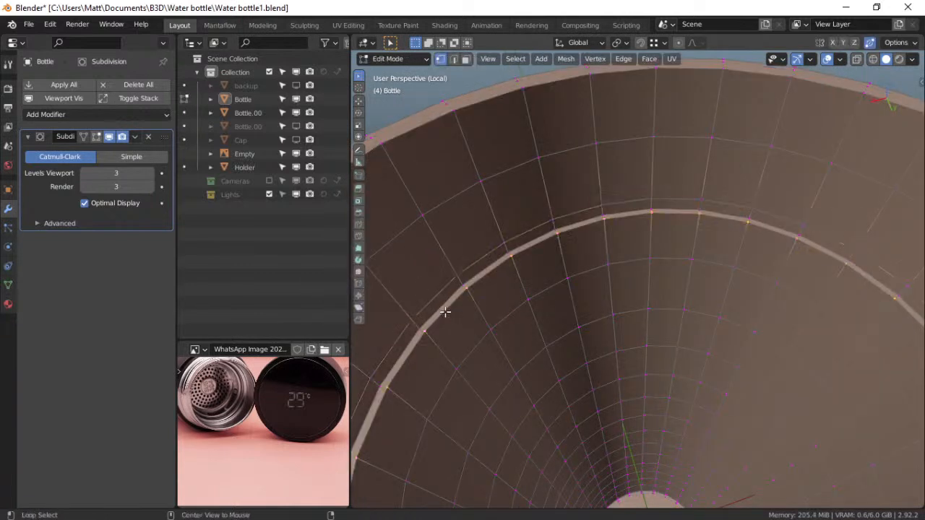
{"action": "key", "text": "ctrl+b"}
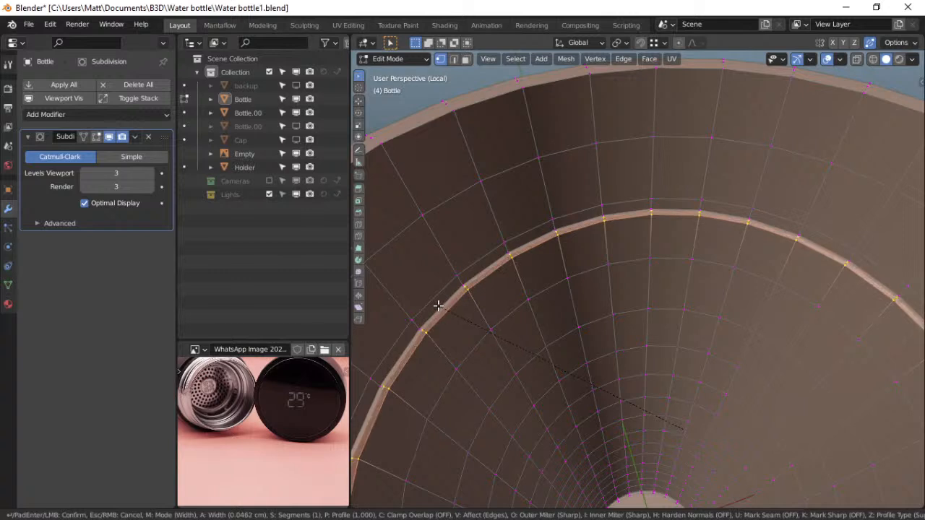
{"action": "scroll", "coordinate": [438, 305], "scroll_direction": "up", "scroll_amount": 1}
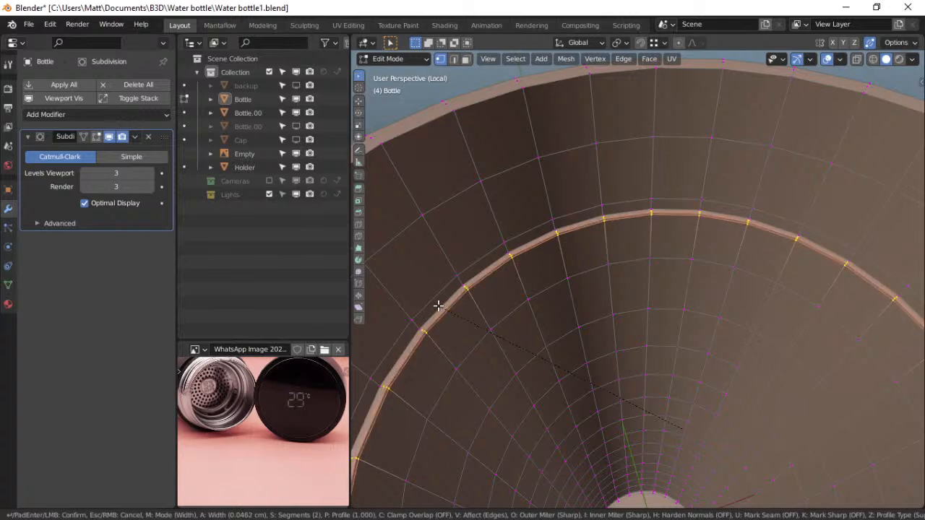
{"action": "left_click", "coordinate": [438, 306]}
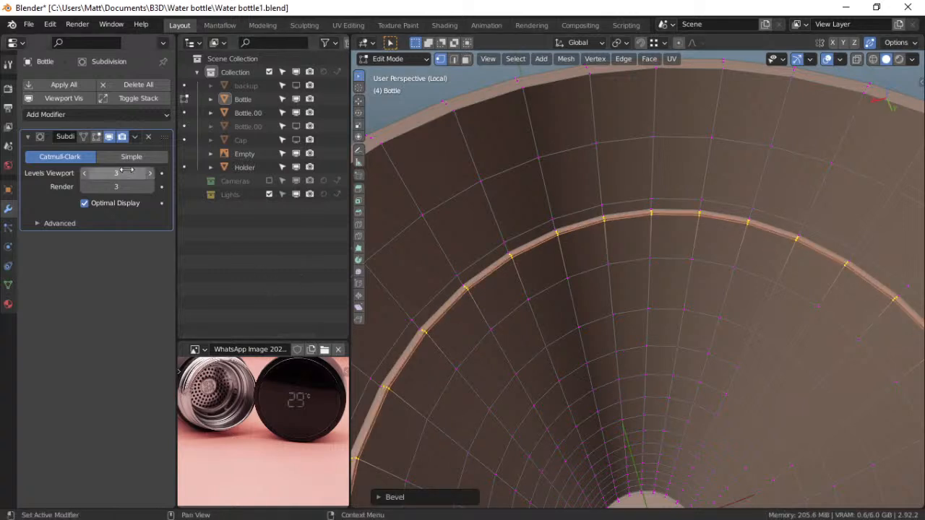
{"action": "left_click", "coordinate": [439, 497]}
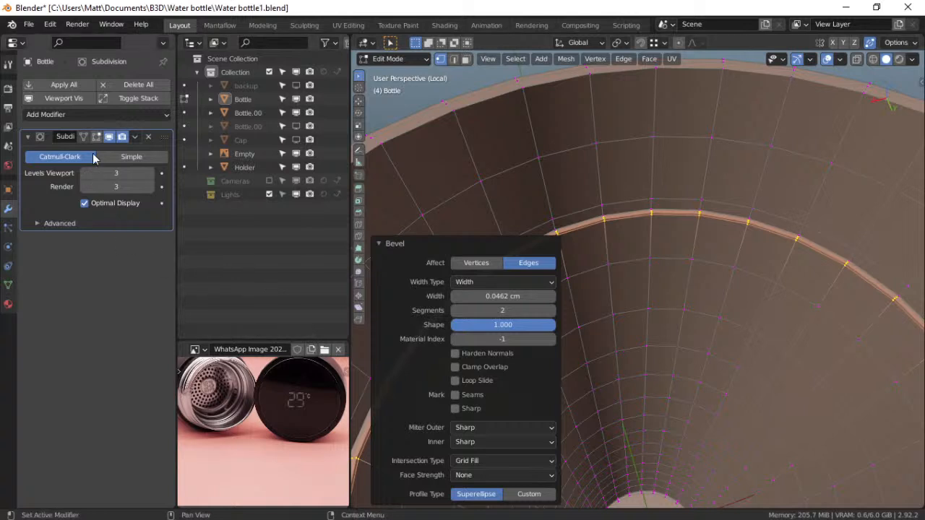
{"action": "left_click", "coordinate": [381, 241]}
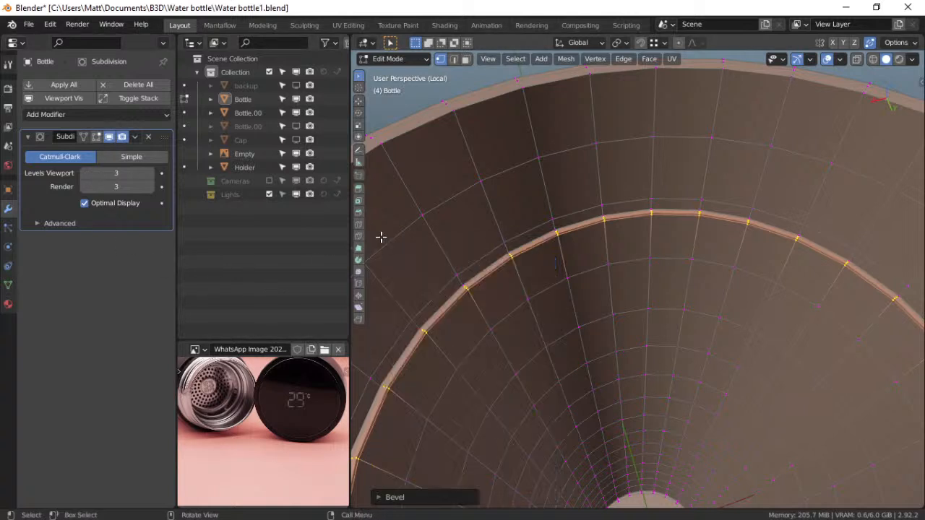
Enable the Subdivision modifier's Edit Mode display and return to Object Mode
{"action": "left_click", "coordinate": [96, 138]}
{"action": "key", "text": "ctrl+Tab"}
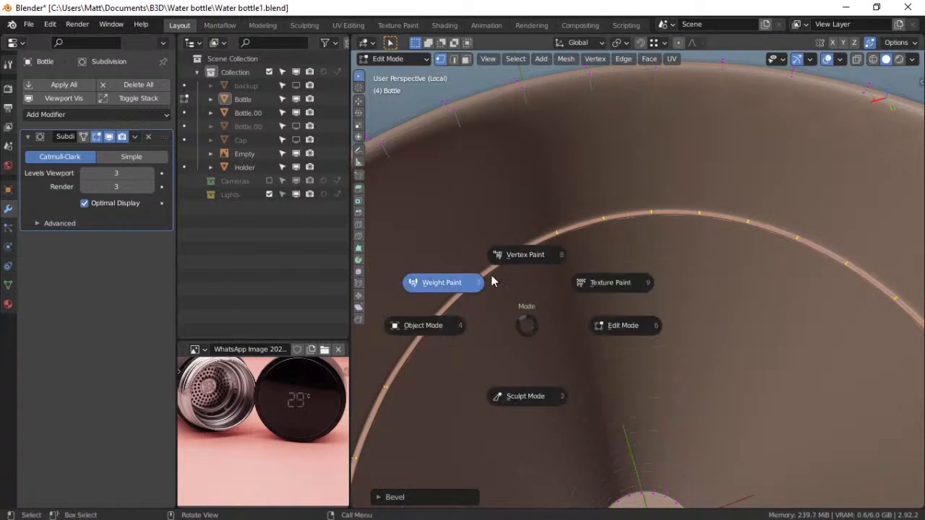
{"action": "left_click", "coordinate": [430, 346]}
Examine the smoothed neck, inner ledge, outer shoulder and base of the isolated bottle
{"action": "scroll", "coordinate": [508, 332], "scroll_direction": "down", "scroll_amount": 4}
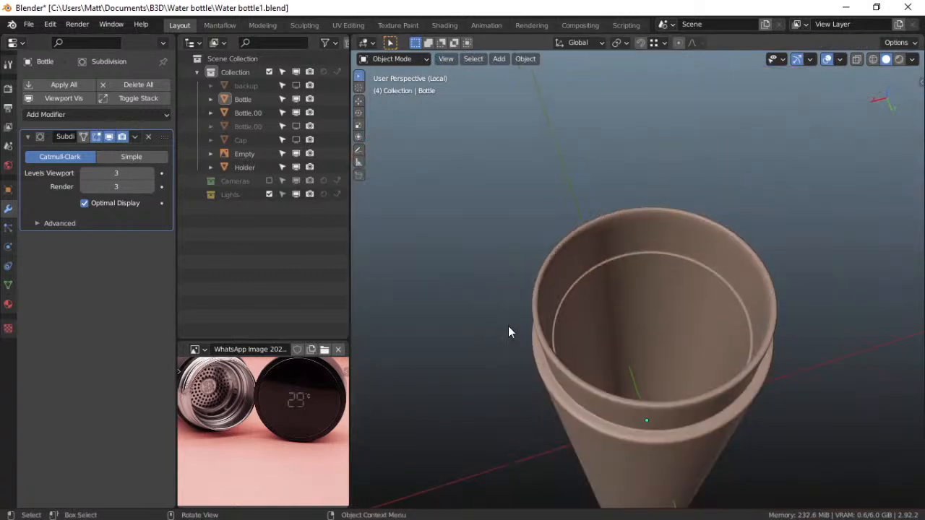
{"action": "scroll", "coordinate": [508, 332], "scroll_direction": "up", "scroll_amount": 2}
{"action": "scroll", "coordinate": [508, 326], "scroll_direction": "up", "scroll_amount": 2}
{"action": "middle_click_drag", "start_coordinate": [508, 326], "coordinate": [500, 354]}
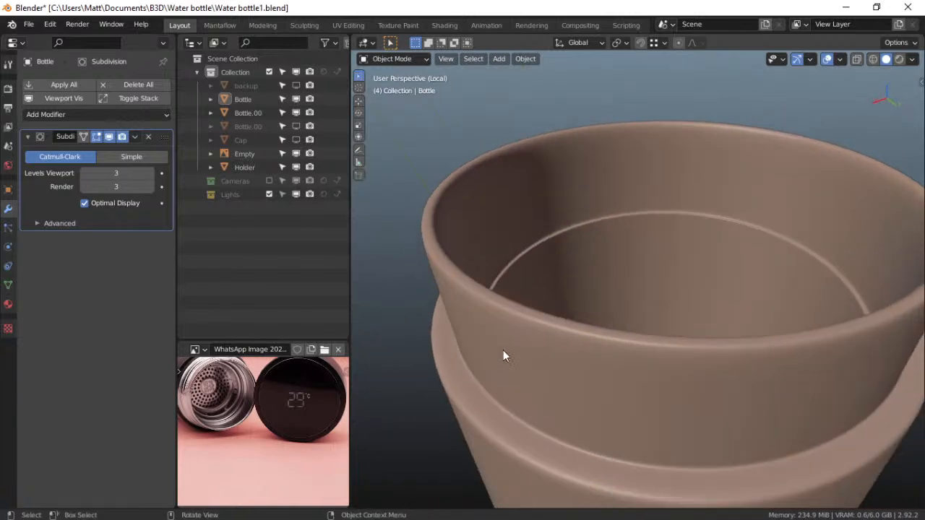
{"action": "middle_click_drag", "start_coordinate": [547, 391], "coordinate": [550, 327]}
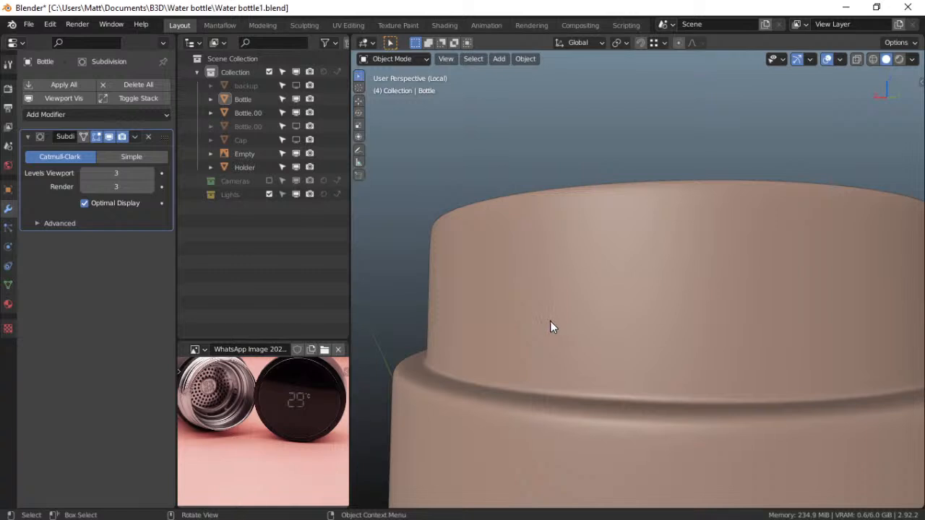
{"action": "scroll", "coordinate": [551, 322], "scroll_direction": "down", "scroll_amount": 7}
{"action": "middle_click_drag", "start_coordinate": [601, 374], "coordinate": [591, 336], "text": "shift"}
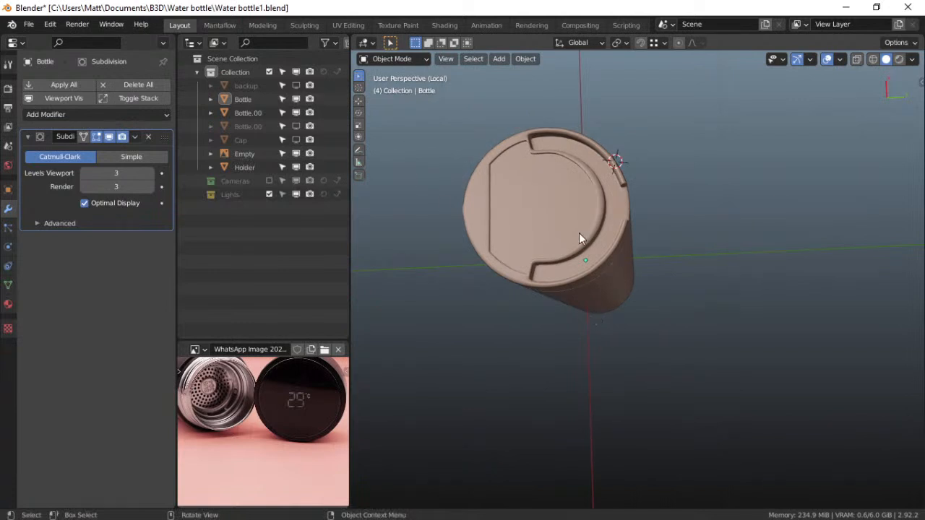
Bring the other objects back into view, enter Edit Mode on the bottle and view its base from directly below
{"action": "key", "text": "KP_Divide"}
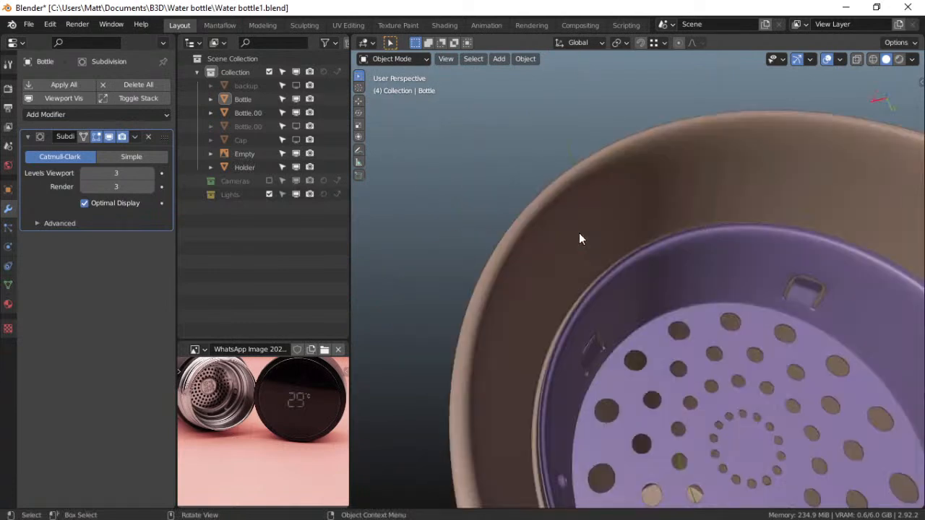
{"action": "scroll", "coordinate": [579, 233], "scroll_direction": "down", "scroll_amount": 7}
{"action": "middle_click_drag", "start_coordinate": [627, 330], "coordinate": [610, 355]}
{"action": "scroll", "coordinate": [617, 390], "scroll_direction": "up", "scroll_amount": 1}
{"action": "middle_click_drag", "start_coordinate": [674, 273], "coordinate": [607, 368], "text": "shift"}
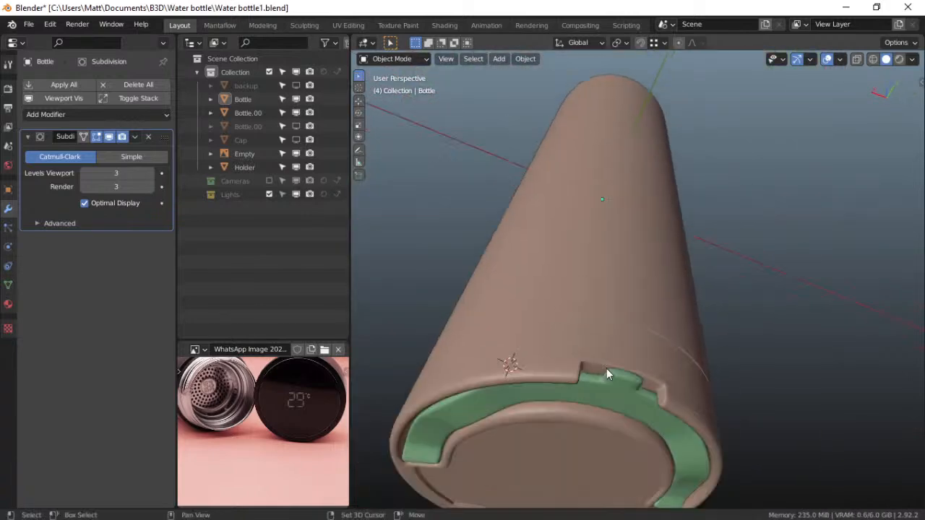
{"action": "key", "text": "ctrl+Tab"}
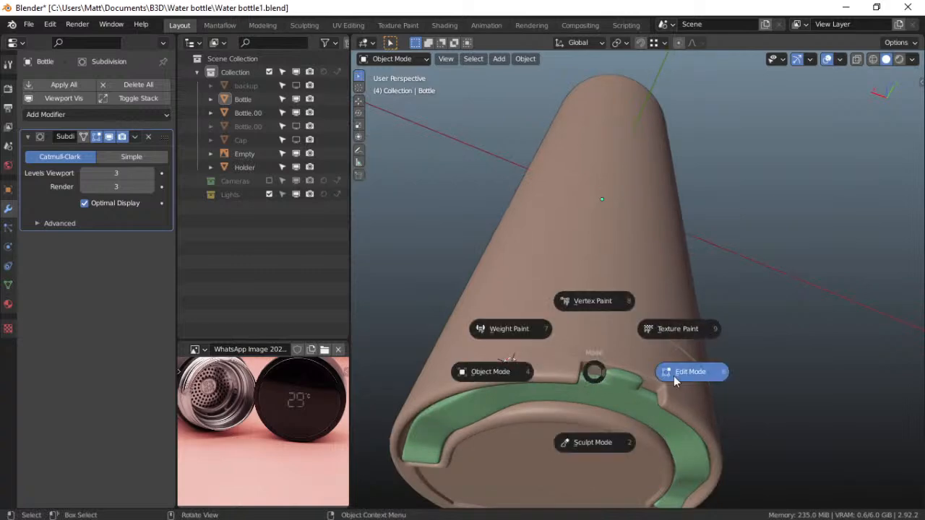
{"action": "left_click", "coordinate": [674, 375]}
{"action": "scroll", "coordinate": [554, 374], "scroll_direction": "up", "scroll_amount": 3}
{"action": "scroll", "coordinate": [556, 373], "scroll_direction": "down", "scroll_amount": 3}
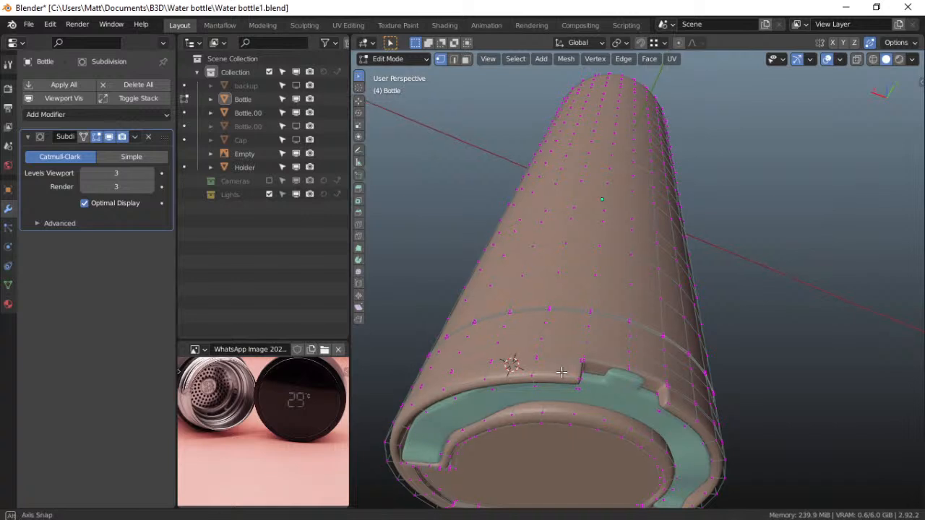
{"action": "middle_click_drag", "start_coordinate": [601, 377], "coordinate": [602, 347]}
{"action": "key", "text": "grave"}
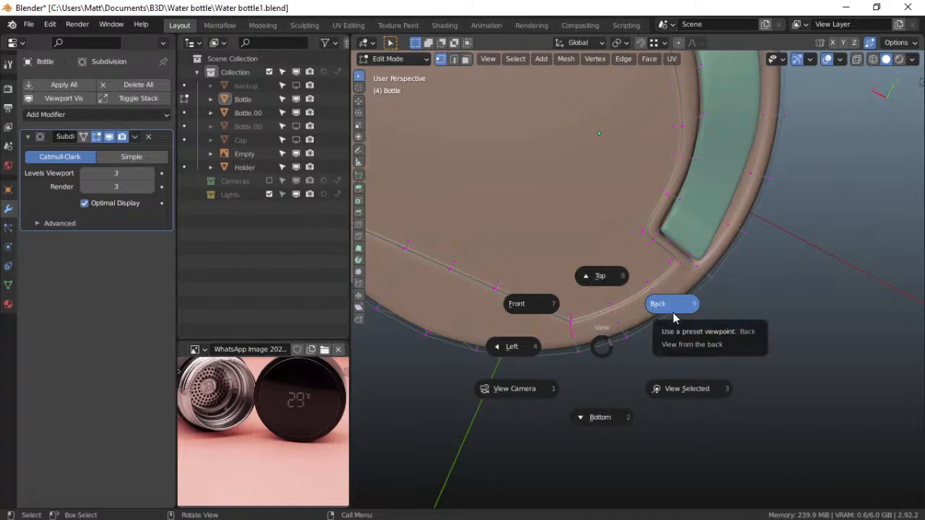
{"action": "left_click", "coordinate": [597, 429]}
Switch to edge selection and place the 3D cursor at the centre of the green handle's tab on the base
{"action": "scroll", "coordinate": [618, 377], "scroll_direction": "up", "scroll_amount": 5}
{"action": "middle_click_drag", "start_coordinate": [609, 230], "coordinate": [655, 407], "text": "shift"}
{"action": "key", "text": "ctrl+Tab"}
{"action": "scroll", "coordinate": [668, 334], "scroll_direction": "up", "scroll_amount": 4}
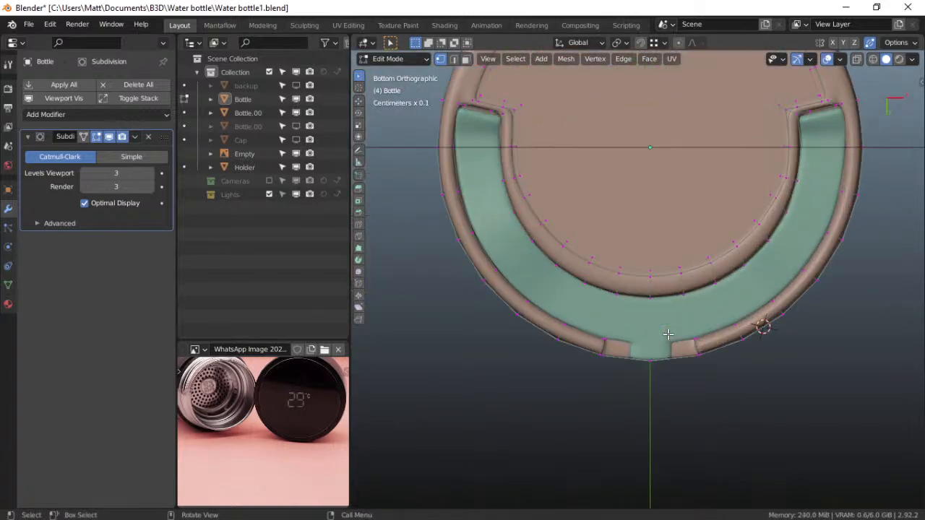
{"action": "scroll", "coordinate": [667, 333], "scroll_direction": "up", "scroll_amount": 2}
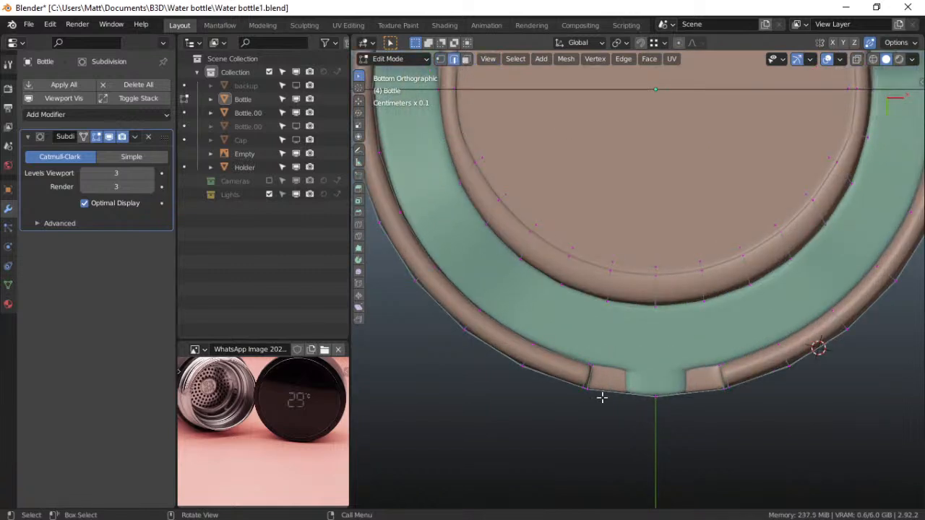
{"action": "scroll", "coordinate": [602, 397], "scroll_direction": "up", "scroll_amount": 2}
{"action": "key", "text": "ctrl+Tab"}
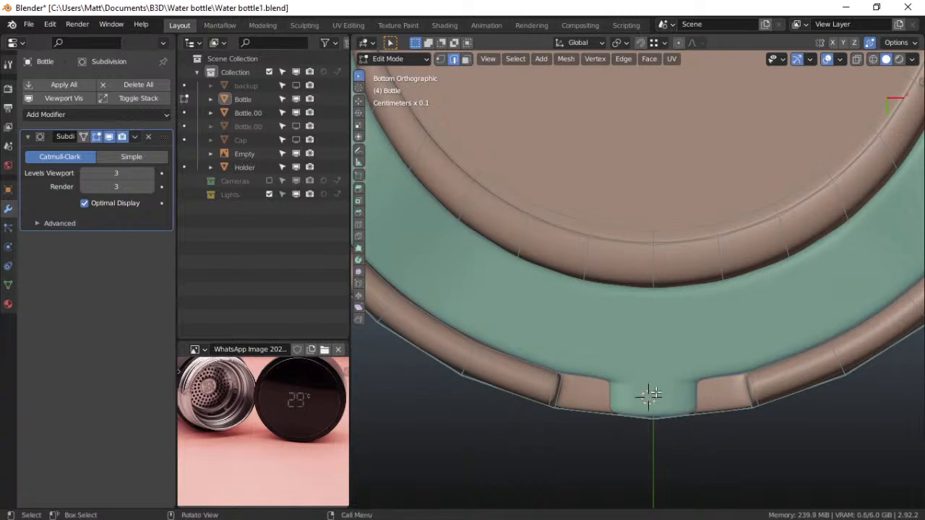
Return to Object Mode and add a torus mesh at the 3D cursor on the handle's tab
{"action": "key", "text": "shift+a"}
{"action": "key", "text": "Escape"}
{"action": "key", "text": "ctrl+Tab"}
{"action": "left_click", "coordinate": [557, 203]}
{"action": "scroll", "coordinate": [655, 376], "scroll_direction": "down", "scroll_amount": 2}
{"action": "key", "text": "shift+a"}
{"action": "mouse_move", "coordinate": [596, 247]}
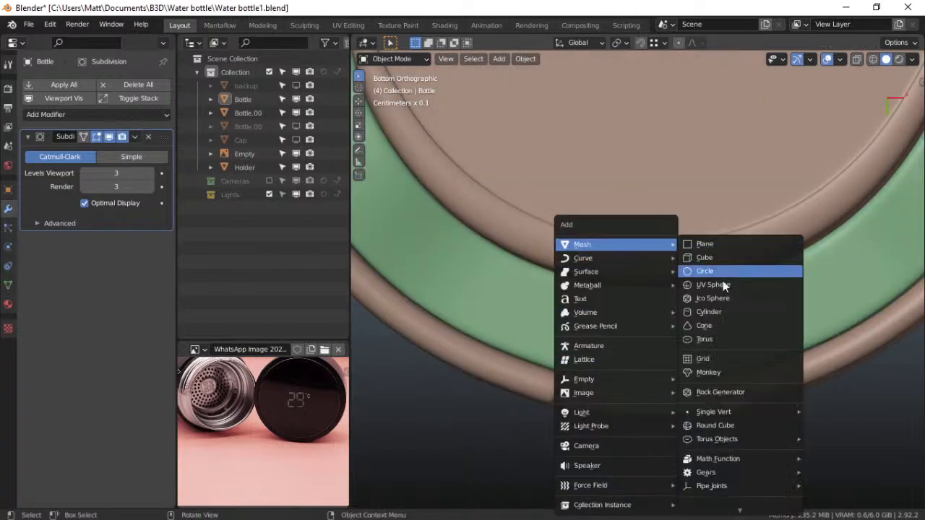
{"action": "left_click", "coordinate": [713, 338]}
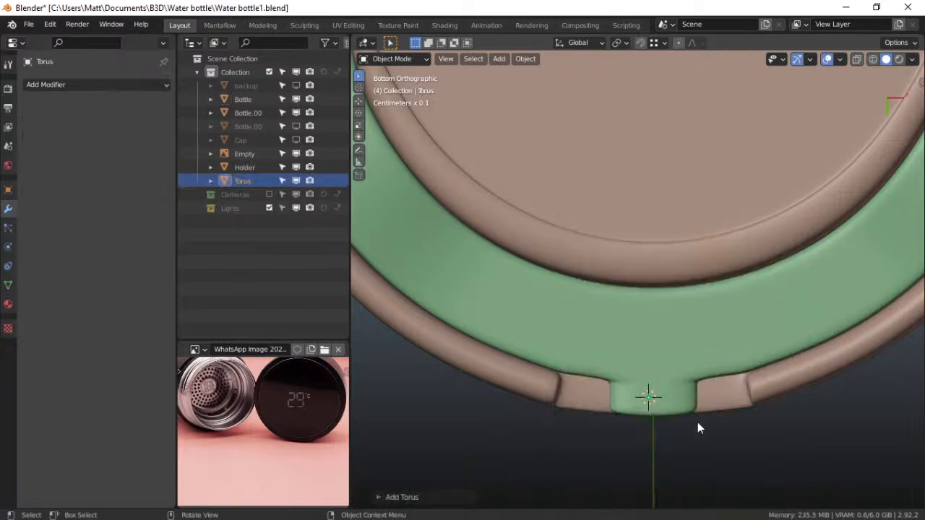
Set the new torus to 40 major segments and 4 minor segments
{"action": "scroll", "coordinate": [675, 416], "scroll_direction": "down", "scroll_amount": 6}
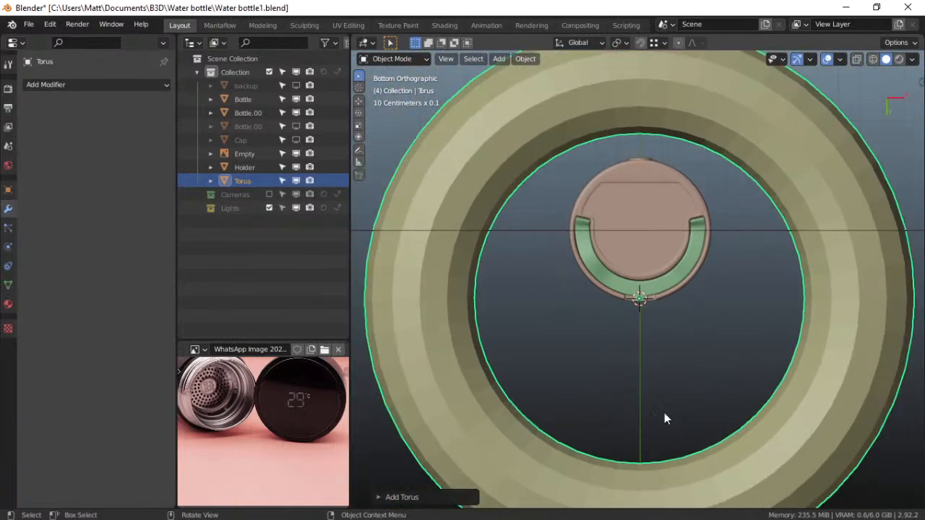
{"action": "left_click", "coordinate": [442, 497]}
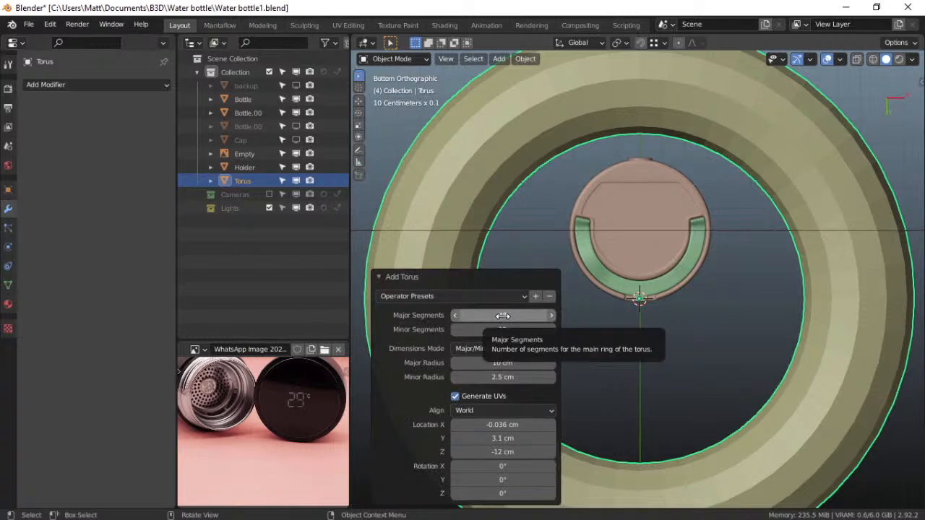
{"action": "left_click", "coordinate": [503, 316]}
{"action": "left_click_drag", "start_coordinate": [503, 316], "coordinate": [480, 329]}
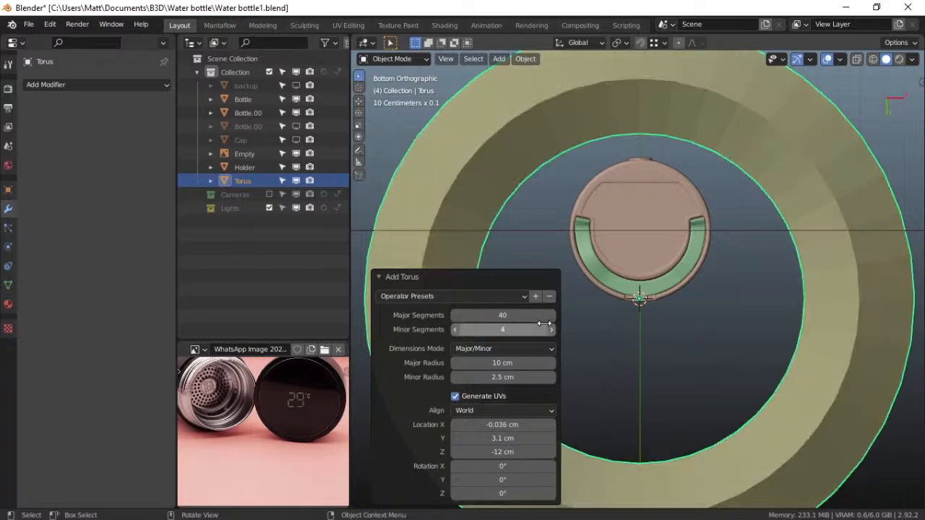
Undo the torus and add a fresh one at the 3D cursor with 17 major segments and 9 minor segments
{"action": "key", "text": "ctrl+z"}
{"action": "key", "text": "shift+a"}
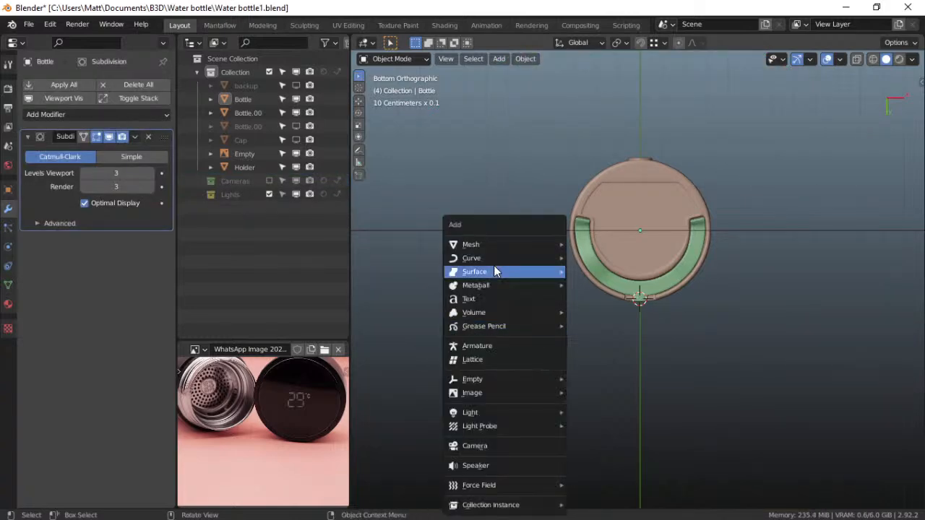
{"action": "mouse_move", "coordinate": [496, 244]}
{"action": "left_click", "coordinate": [593, 339]}
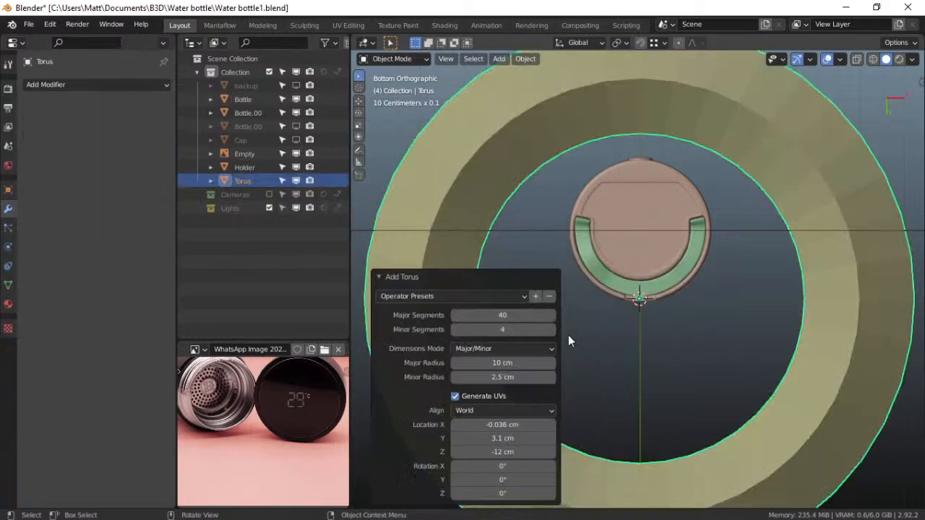
{"action": "left_click_drag", "start_coordinate": [506, 329], "coordinate": [481, 315]}
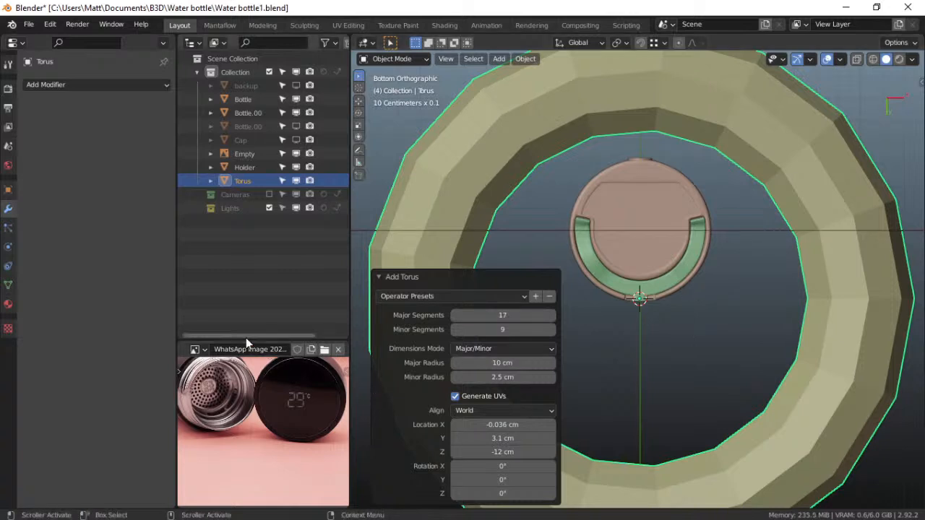
Switch the reference image to the 2021-03-27 11.19.43 AM photo of the base and examine the hinge spring beside the handle tab
{"action": "left_click", "coordinate": [196, 349]}
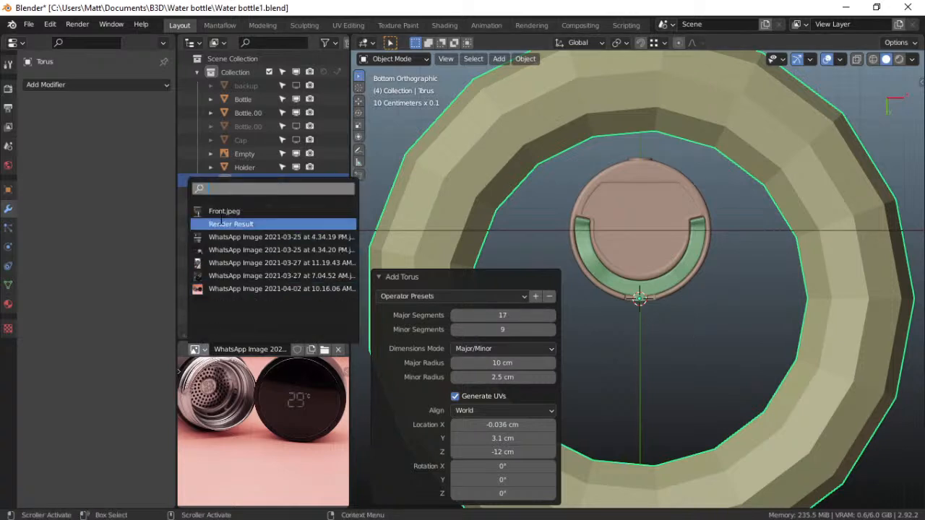
{"action": "left_click", "coordinate": [224, 263]}
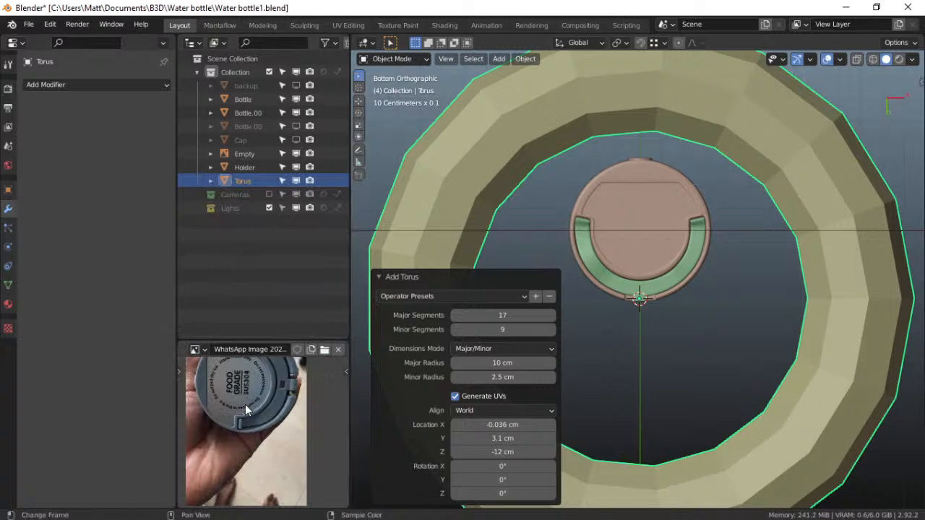
{"action": "scroll", "coordinate": [259, 404], "scroll_direction": "up", "scroll_amount": 3}
{"action": "scroll", "coordinate": [278, 424], "scroll_direction": "up", "scroll_amount": 5}
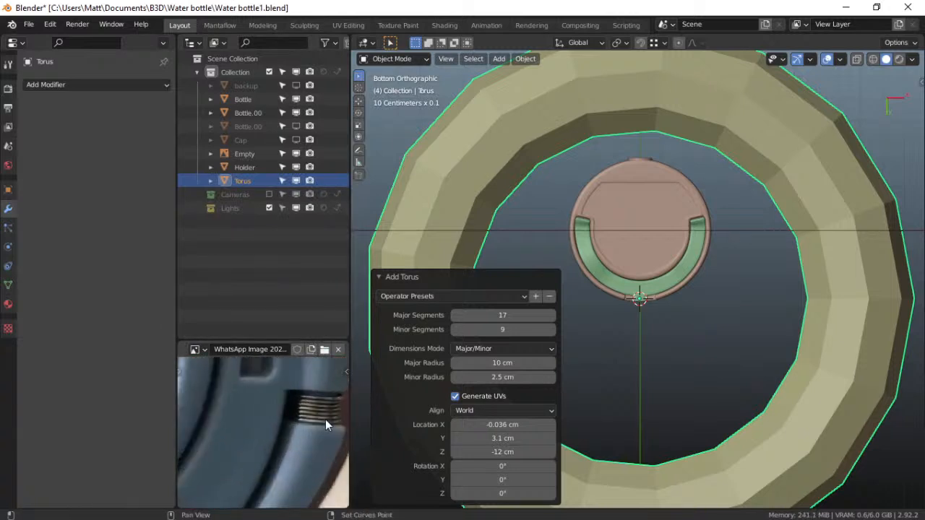
{"action": "middle_click_drag", "start_coordinate": [326, 420], "coordinate": [318, 426]}
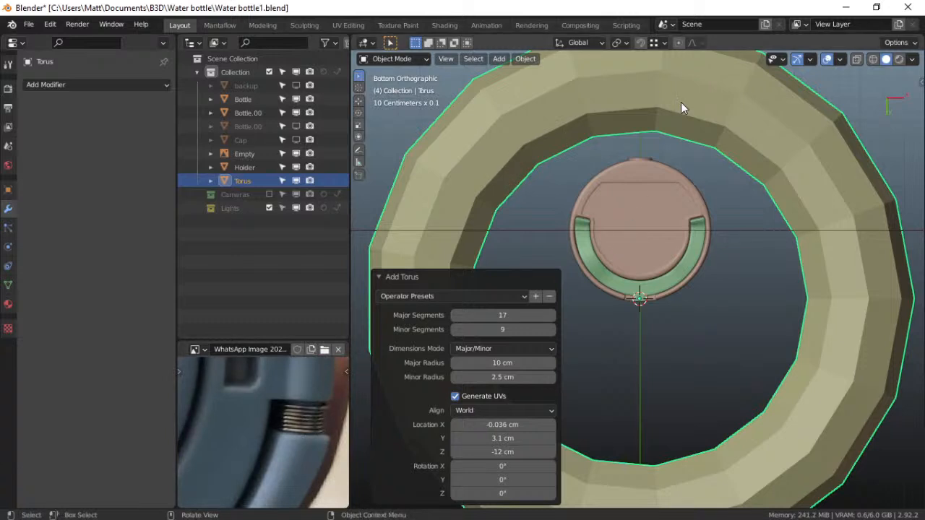
Rotate the torus 90° about the global Y axis so it stands edge-on when seen from below
{"action": "scroll", "coordinate": [678, 172], "scroll_direction": "down", "scroll_amount": 2}
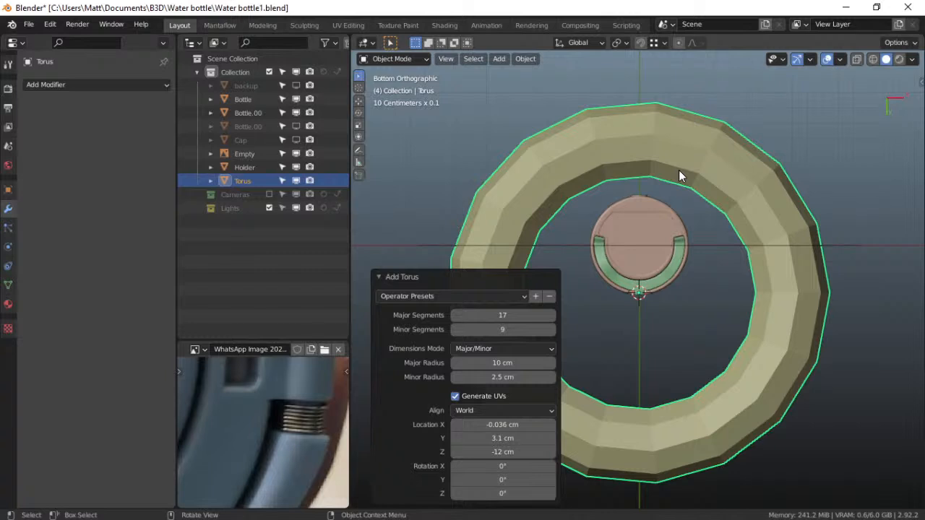
{"action": "key", "text": "r"}
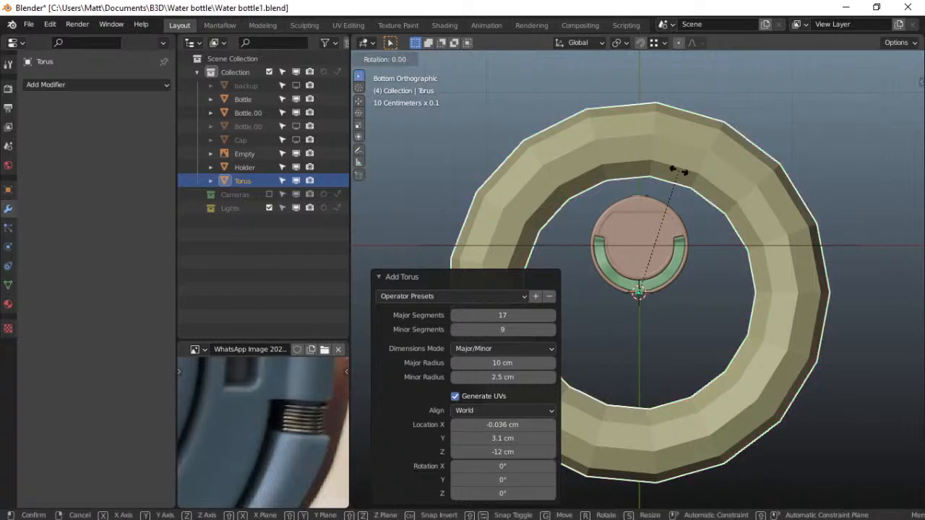
{"action": "key", "text": "y"}
{"action": "key", "text": "9"}
{"action": "key", "text": "0"}
{"action": "key", "text": "Return"}
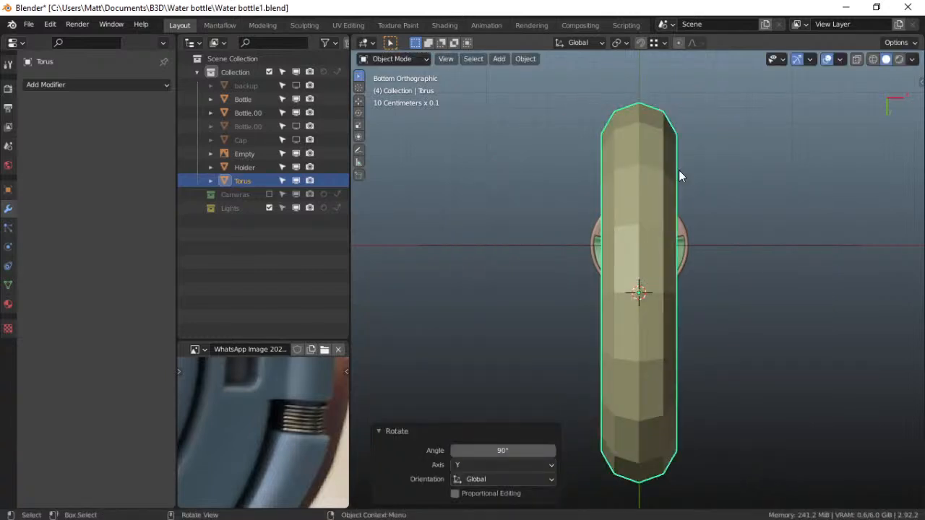
Scale the torus down to fit the handle tab's thickness and move it about -0.61 cm in X into the gap beside the tab
{"action": "key", "text": "s"}
{"action": "left_click", "coordinate": [665, 280]}
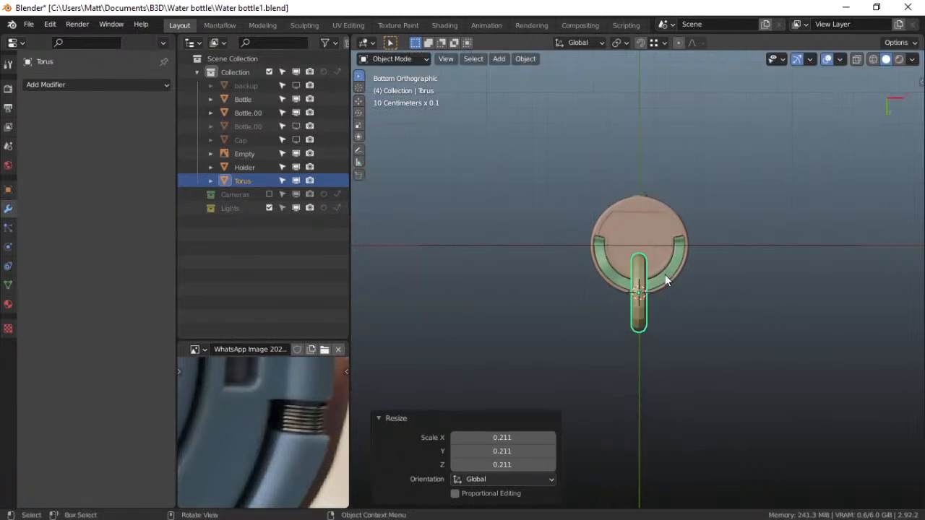
{"action": "scroll", "coordinate": [686, 309], "scroll_direction": "down", "scroll_amount": 4}
{"action": "scroll", "coordinate": [686, 309], "scroll_direction": "up", "scroll_amount": 12}
{"action": "key", "text": "s"}
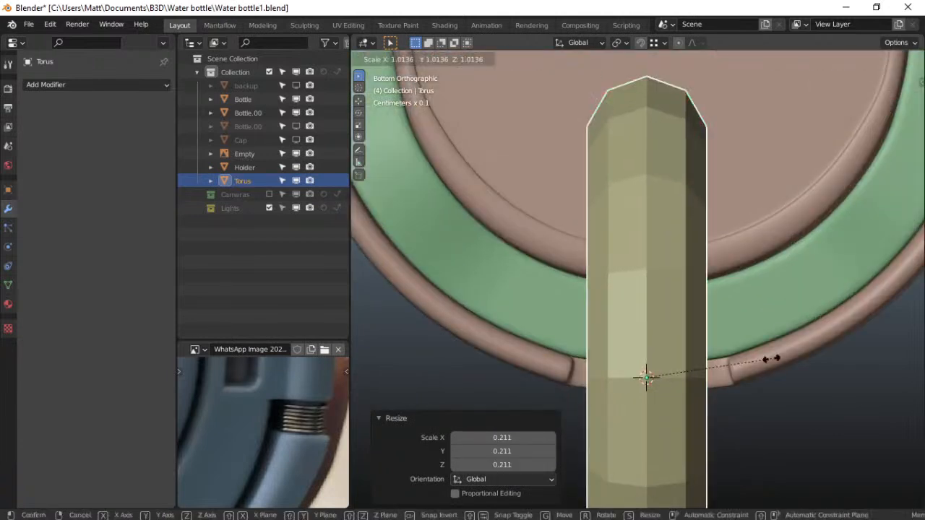
{"action": "left_click", "coordinate": [683, 370]}
{"action": "key", "text": "s"}
{"action": "left_click", "coordinate": [676, 380]}
{"action": "key", "text": "s"}
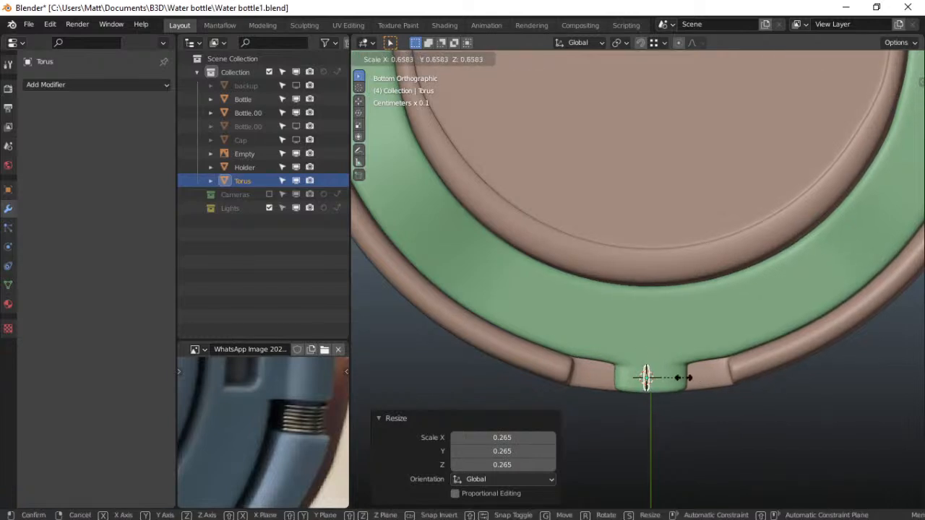
{"action": "left_click", "coordinate": [683, 378]}
{"action": "key", "text": "g"}
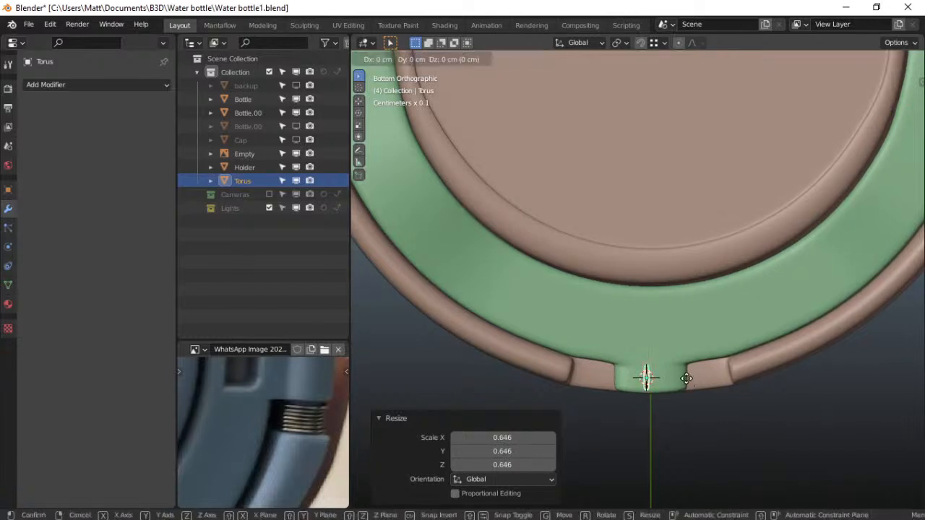
{"action": "left_click", "coordinate": [618, 381]}
Apply the torus's rotation and scale and shade it smooth
{"action": "key", "text": "ctrl+a"}
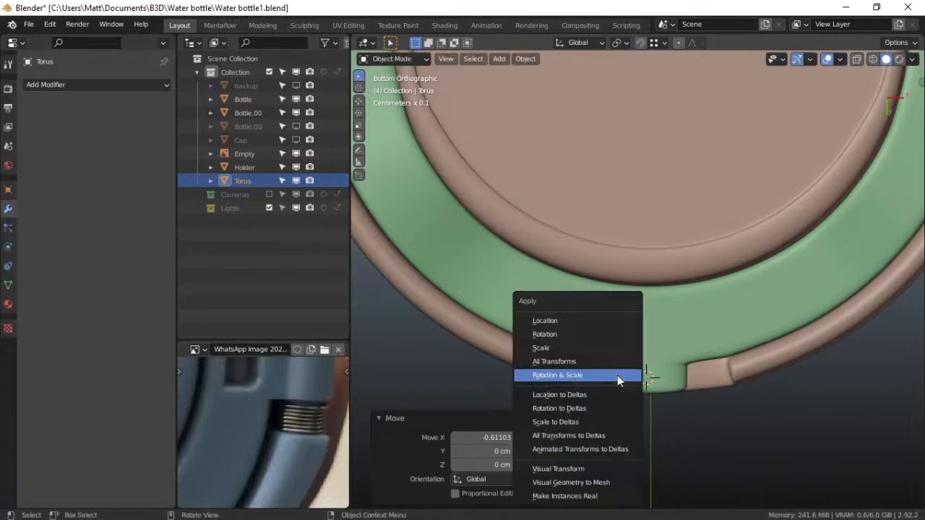
{"action": "left_click", "coordinate": [617, 375]}
{"action": "scroll", "coordinate": [619, 386], "scroll_direction": "up", "scroll_amount": 7}
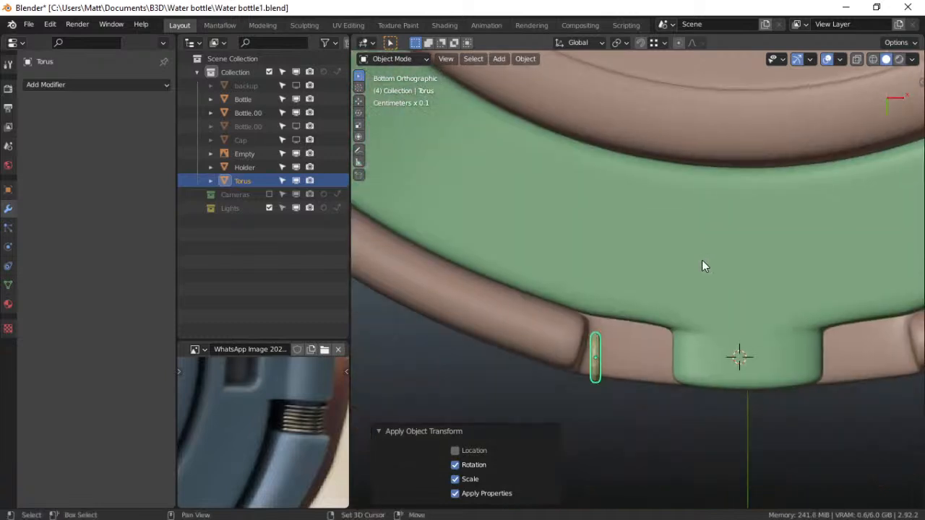
{"action": "right_click", "coordinate": [612, 365]}
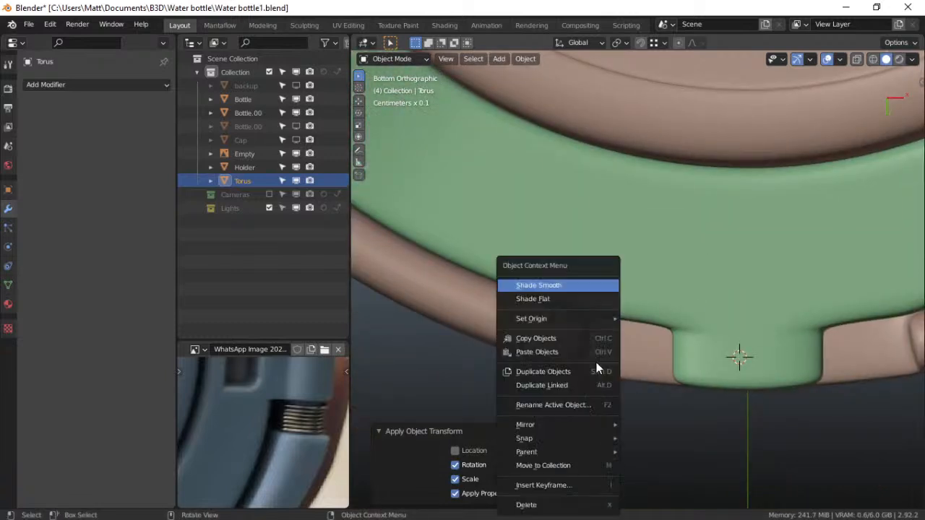
{"action": "left_click", "coordinate": [574, 280]}
{"action": "scroll", "coordinate": [610, 369], "scroll_direction": "up", "scroll_amount": 4}
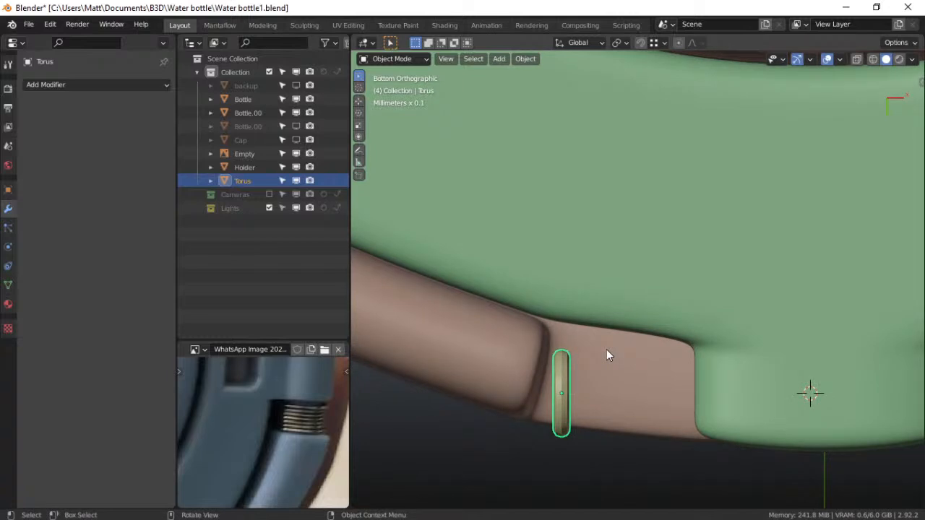
Move the torus about -0.04 cm along Y and rotate it about -10.2° to follow the slant of the base's rim
{"action": "key", "text": "g"}
{"action": "key", "text": "y"}
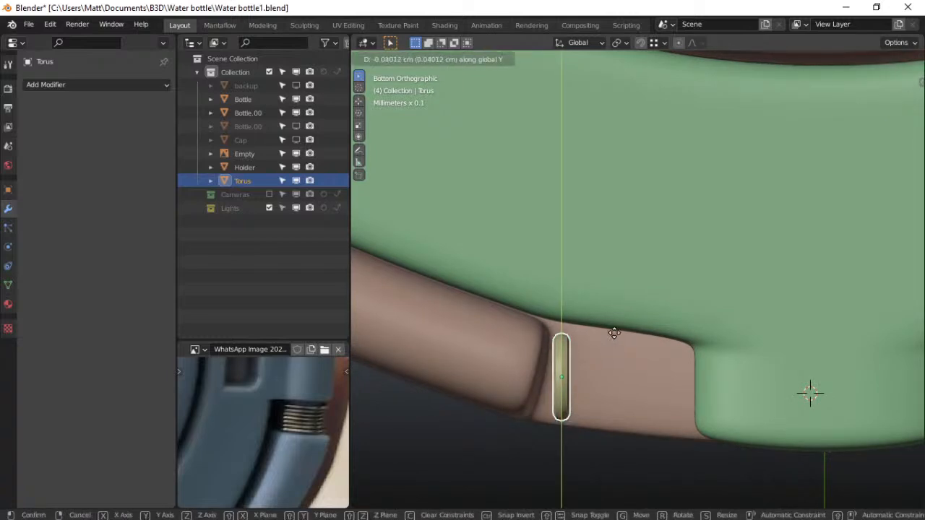
{"action": "left_click", "coordinate": [614, 333]}
{"action": "key", "text": "r"}
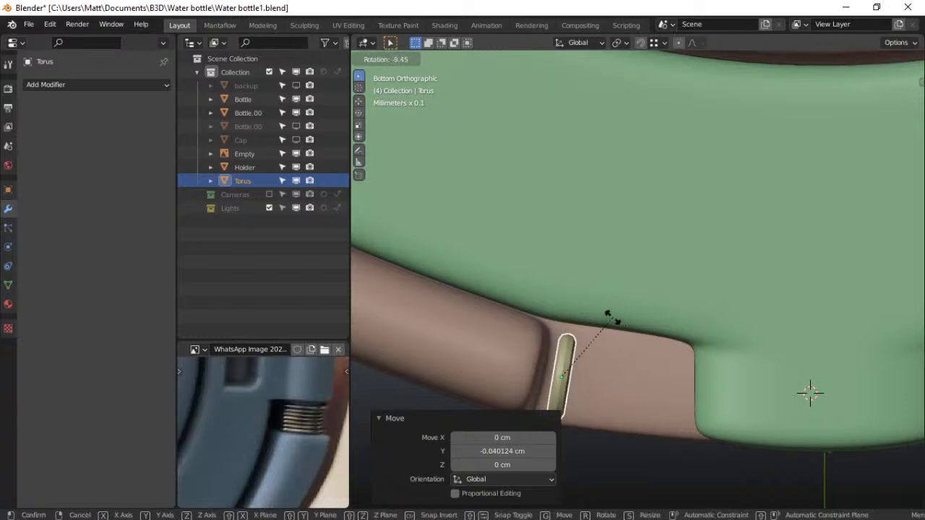
{"action": "left_click", "coordinate": [606, 318]}
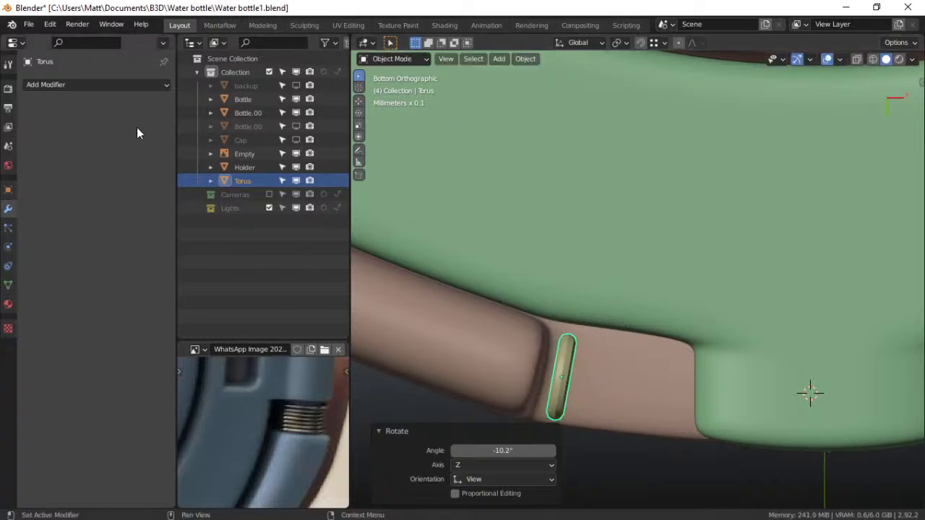
Add an Array modifier to the torus with a count of 7 and a relative X offset factor of 1.030
{"action": "left_click", "coordinate": [121, 83]}
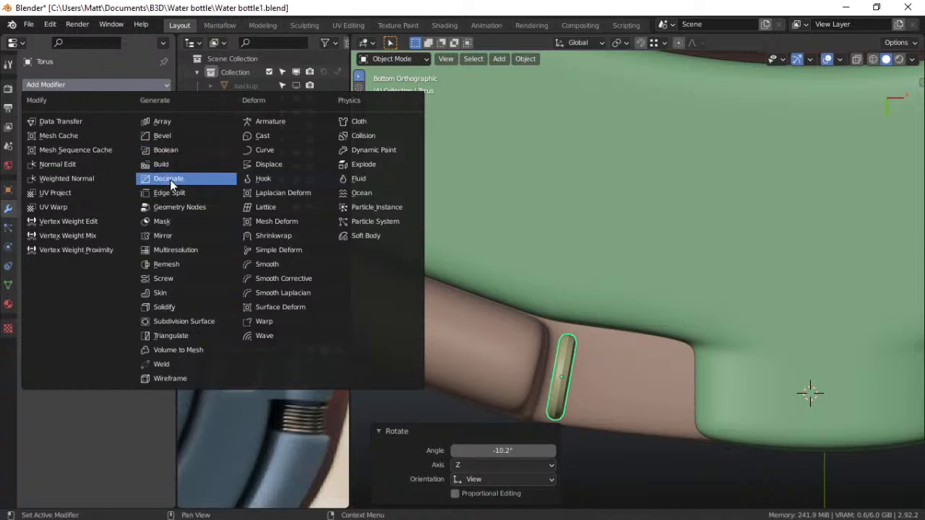
{"action": "left_click", "coordinate": [162, 121]}
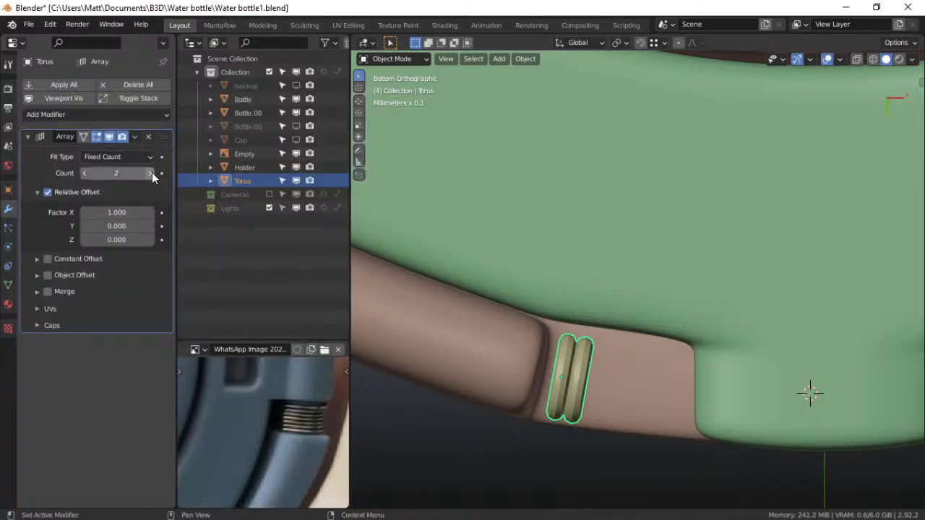
{"action": "left_click", "coordinate": [150, 172]}
{"action": "left_click", "coordinate": [150, 172]}
{"action": "left_click", "coordinate": [150, 172]}
{"action": "left_click", "coordinate": [149, 172]}
{"action": "left_click", "coordinate": [150, 172]}
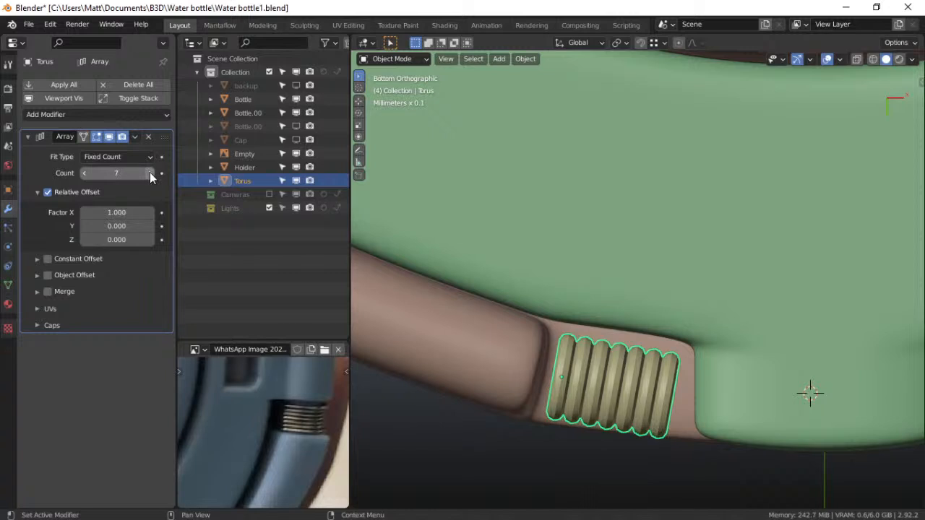
{"action": "left_click_drag", "start_coordinate": [112, 215], "coordinate": [121, 215]}
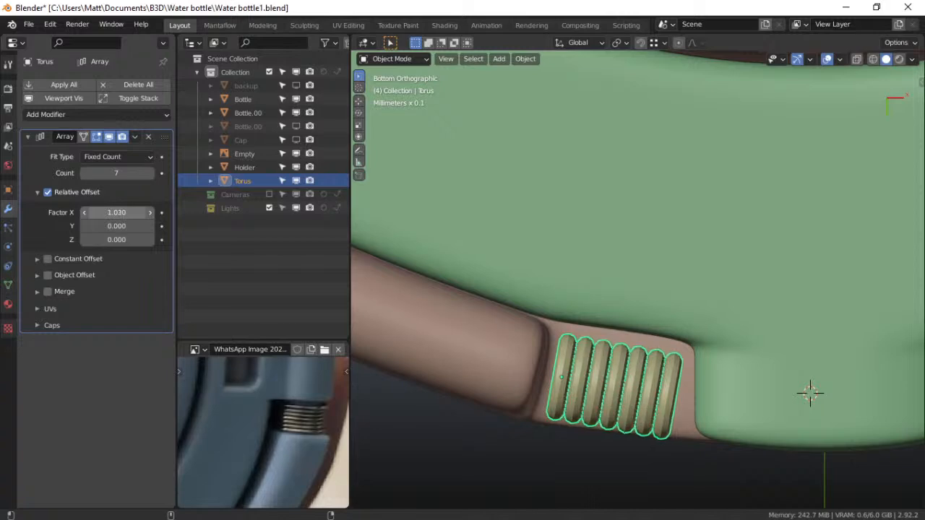
Frame the arrayed torus rings up close from an angle to examine how they sit between the rim and tab
{"action": "middle_click_drag", "start_coordinate": [614, 394], "coordinate": [613, 382]}
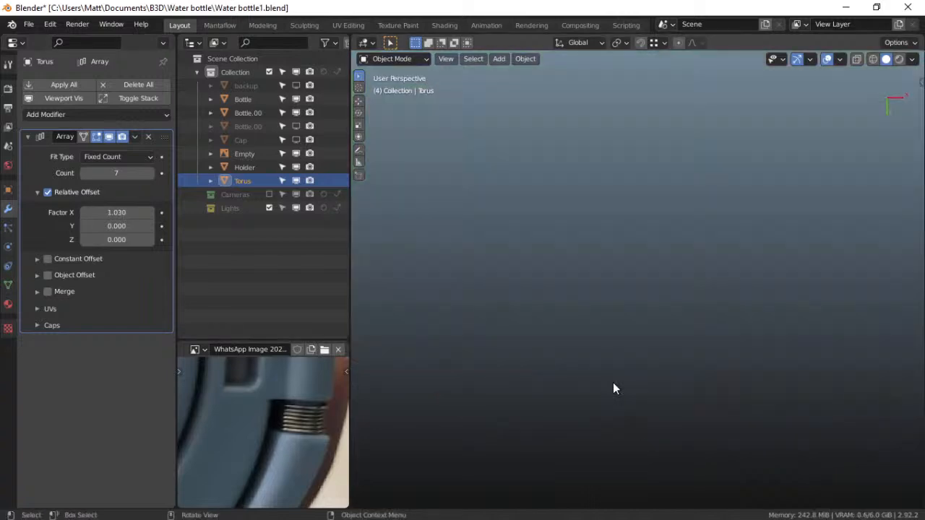
{"action": "key", "text": "KP_Decimal"}
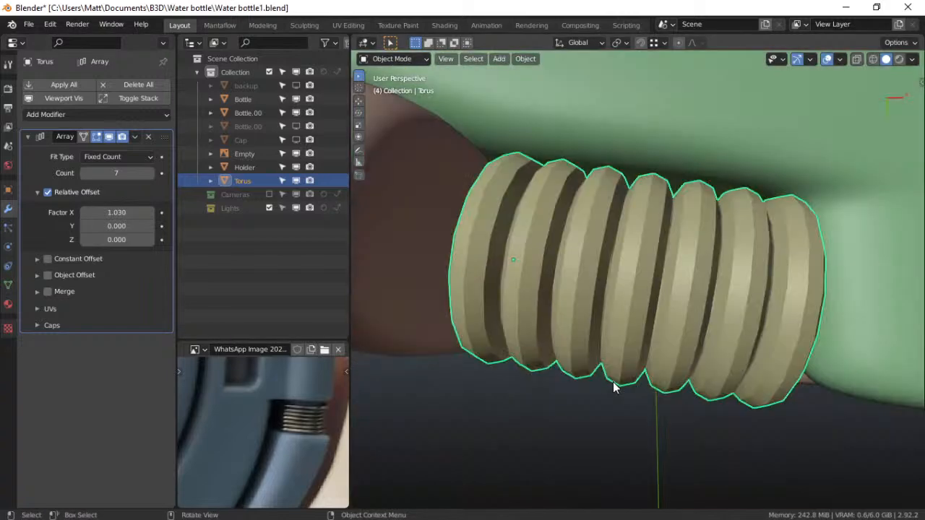
{"action": "scroll", "coordinate": [613, 381], "scroll_direction": "down", "scroll_amount": 2}
{"action": "key", "text": "grave"}
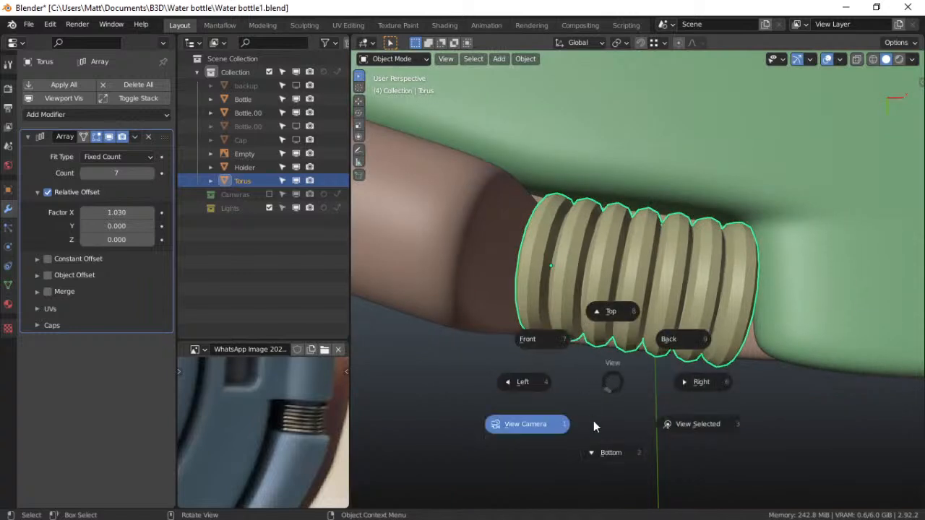
Set the coil array's relative offset Factor X to 1.070 in bottom view, hiding the viewport overlays only while judging the ring spacing
{"action": "left_click", "coordinate": [610, 448]}
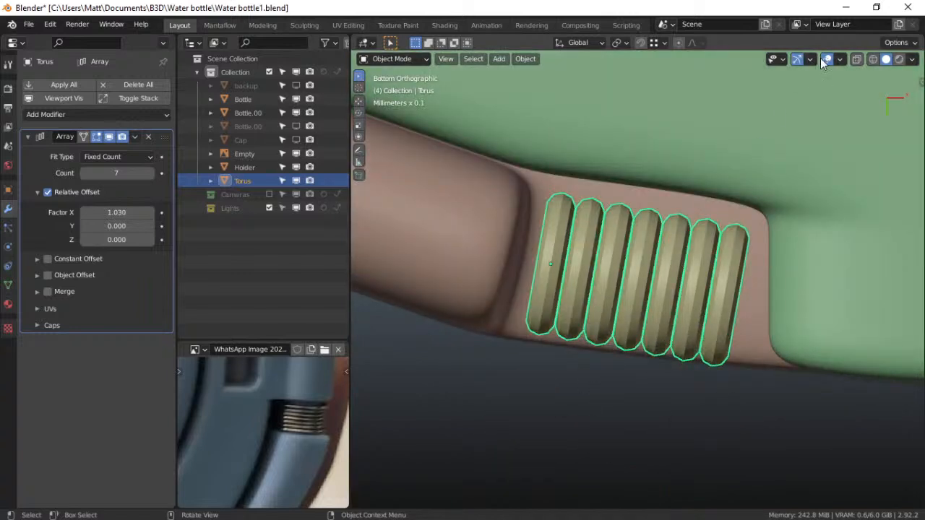
{"action": "key", "text": "ctrl+z"}
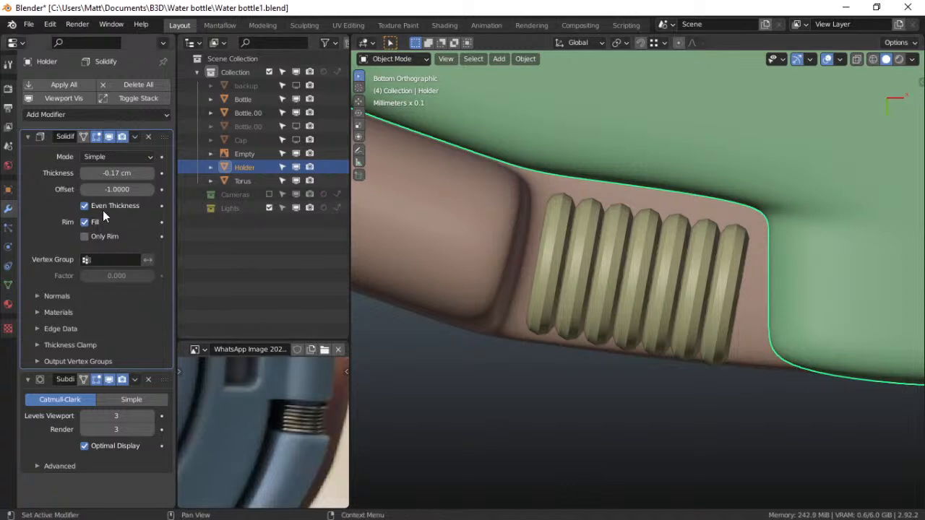
{"action": "left_click", "coordinate": [645, 268]}
{"action": "left_click_drag", "start_coordinate": [117, 214], "coordinate": [118, 214]}
{"action": "left_click", "coordinate": [117, 213]}
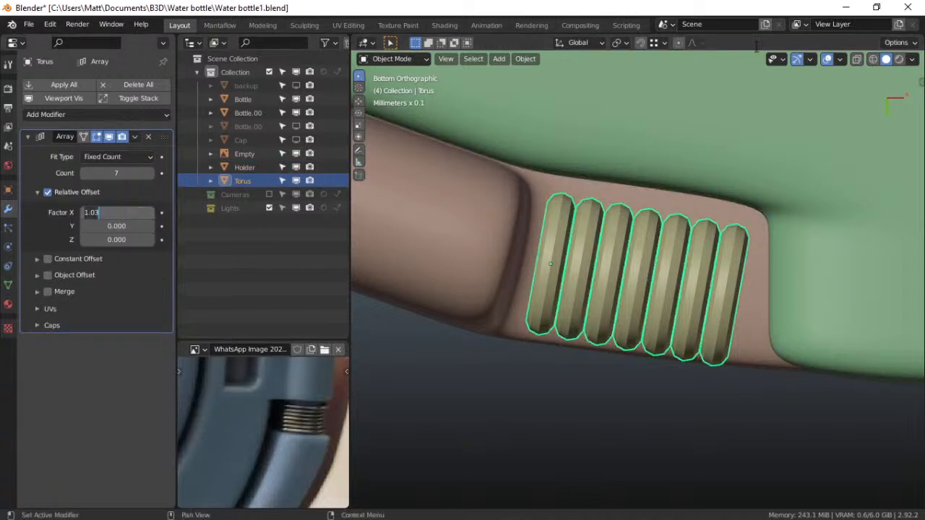
{"action": "type", "text": "0.03"}
{"action": "key", "text": "Return"}
{"action": "left_click", "coordinate": [828, 61]}
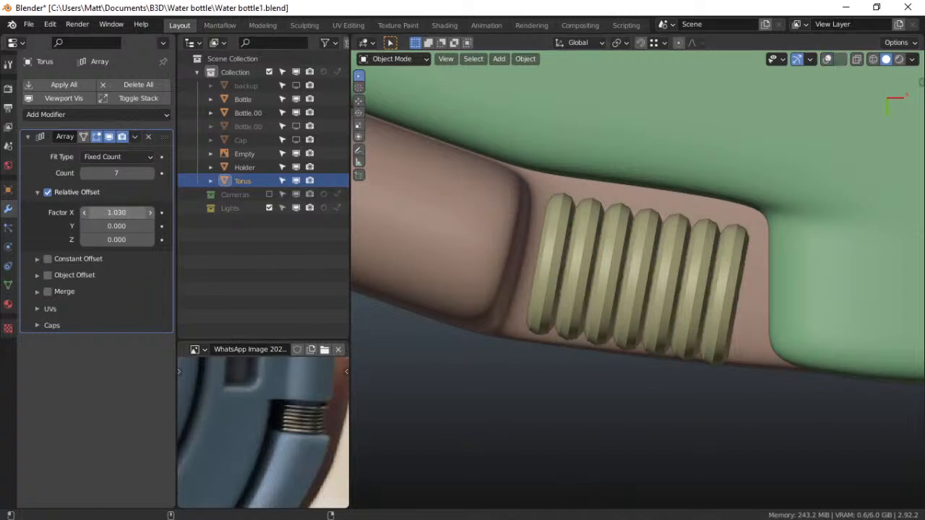
{"action": "left_click_drag", "start_coordinate": [117, 212], "coordinate": [125, 213]}
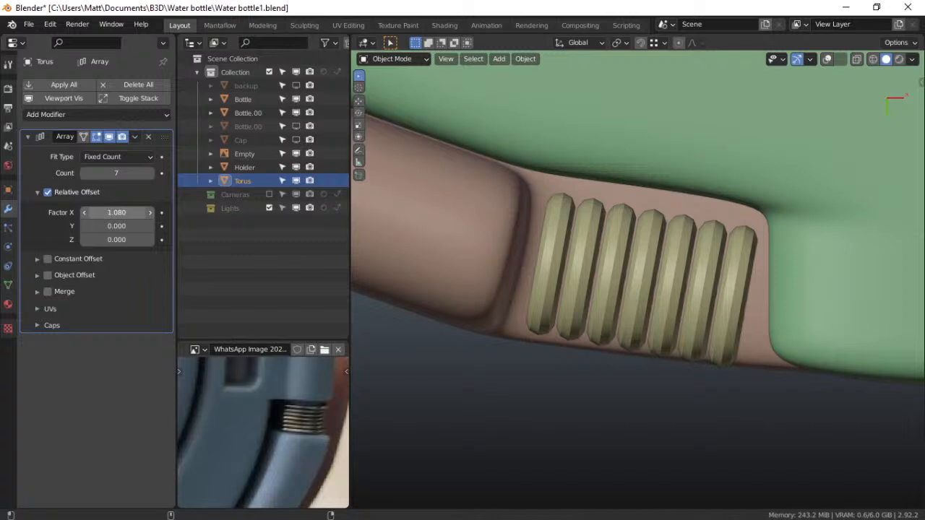
{"action": "left_click_drag", "start_coordinate": [119, 213], "coordinate": [118, 212]}
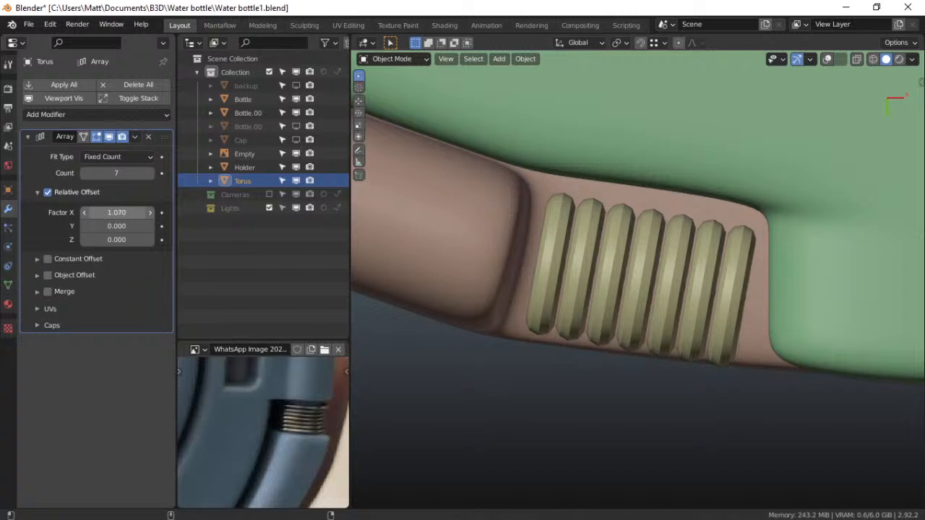
{"action": "scroll", "coordinate": [574, 236], "scroll_direction": "down", "scroll_amount": 5}
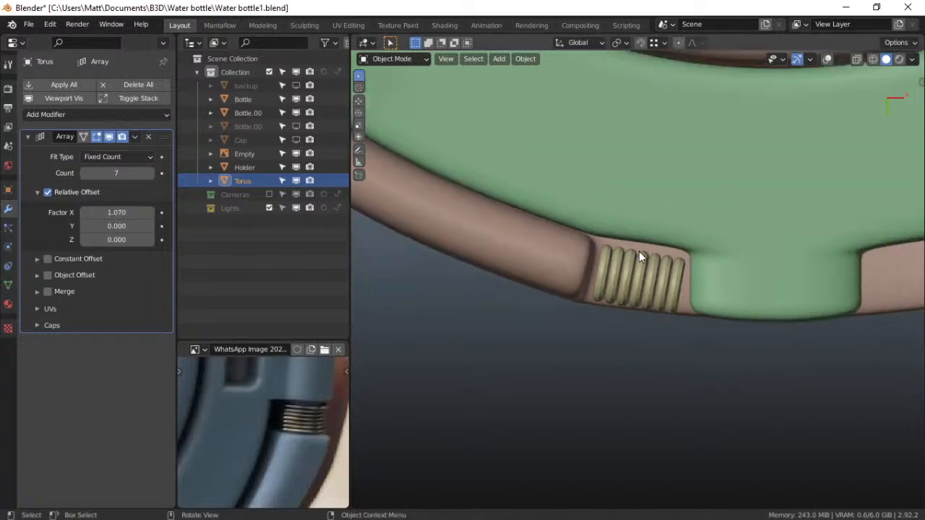
{"action": "left_click", "coordinate": [607, 273]}
{"action": "left_click", "coordinate": [608, 273]}
{"action": "left_click", "coordinate": [827, 58]}
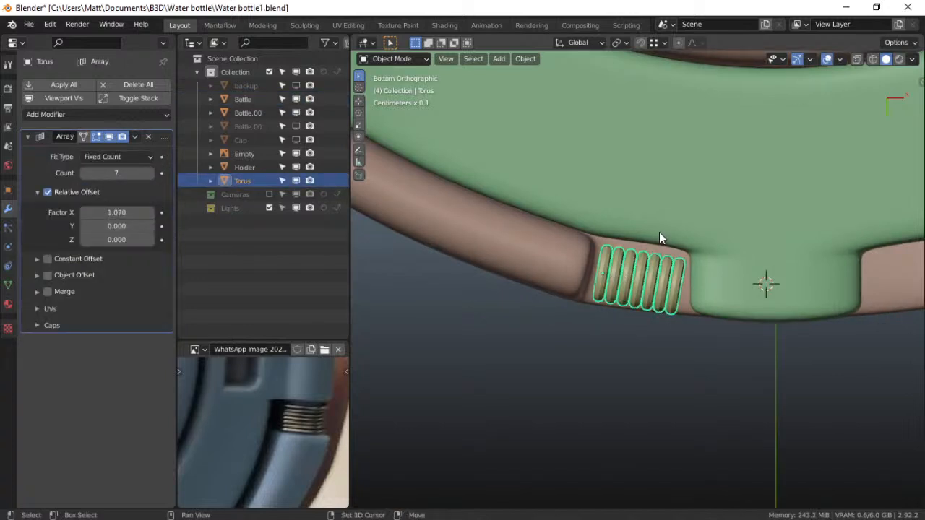
Duplicate the coil in place and rotate the copy about -169° in the bottom view
{"action": "key", "text": "shift+d"}
{"action": "right_click", "coordinate": [759, 223]}
{"action": "key", "text": "r"}
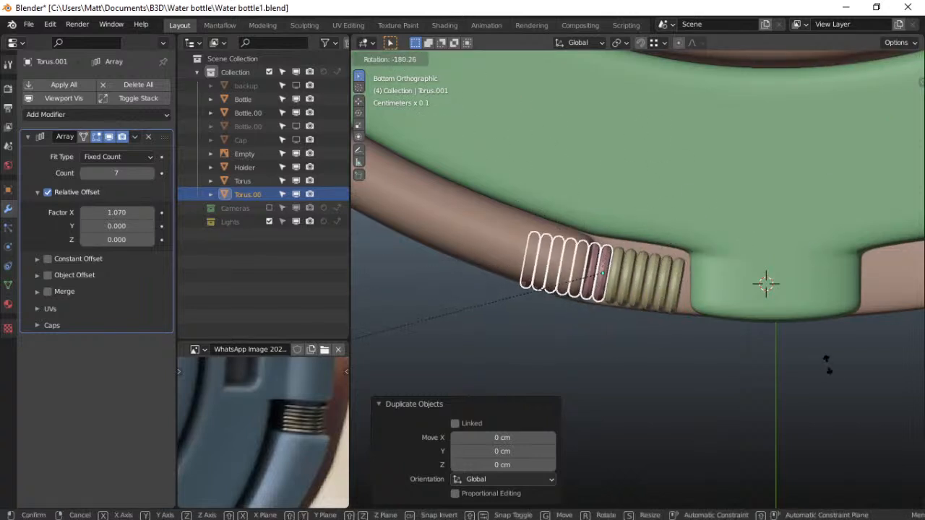
{"action": "left_click", "coordinate": [897, 296]}
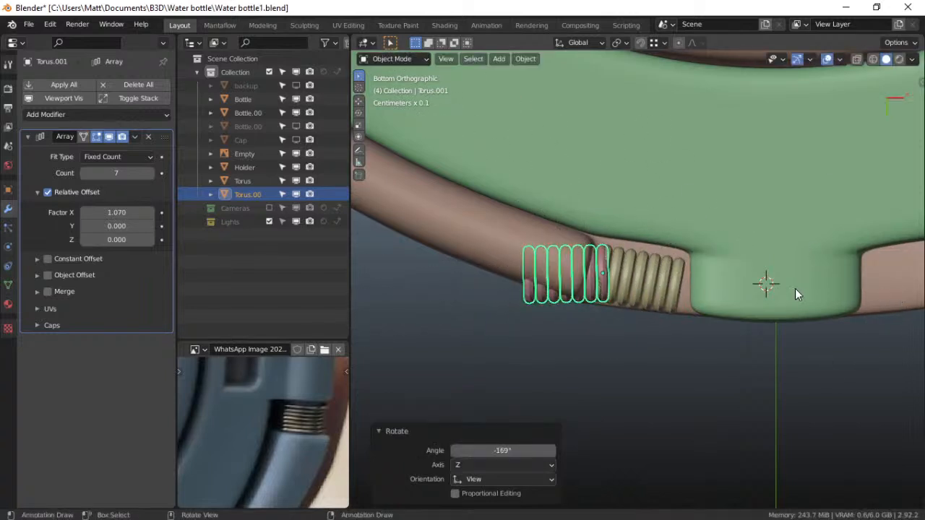
Move the copied coil along X about 1.2 cm plus another 0.1 cm, into the holder recess across the green tab
{"action": "key", "text": "g"}
{"action": "key", "text": "x"}
{"action": "left_click", "coordinate": [537, 315]}
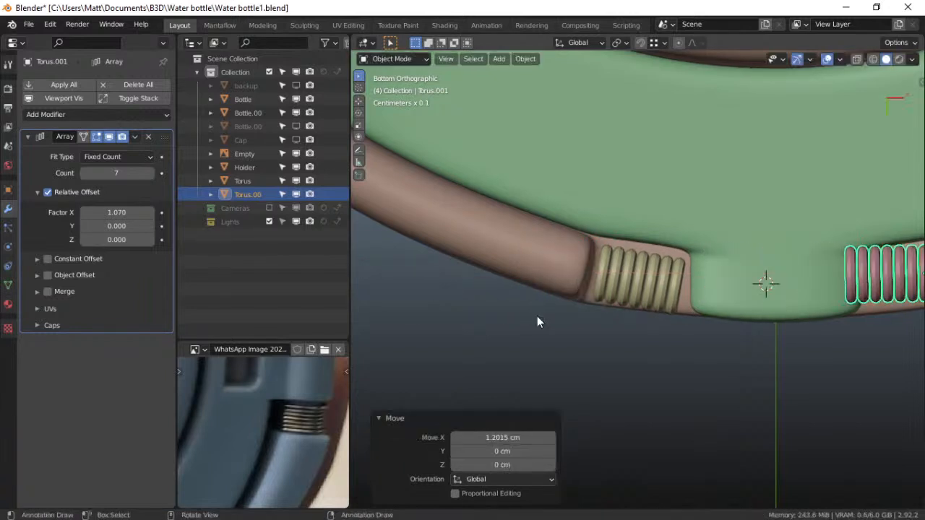
{"action": "middle_click_drag", "start_coordinate": [650, 268], "coordinate": [493, 279], "text": "shift"}
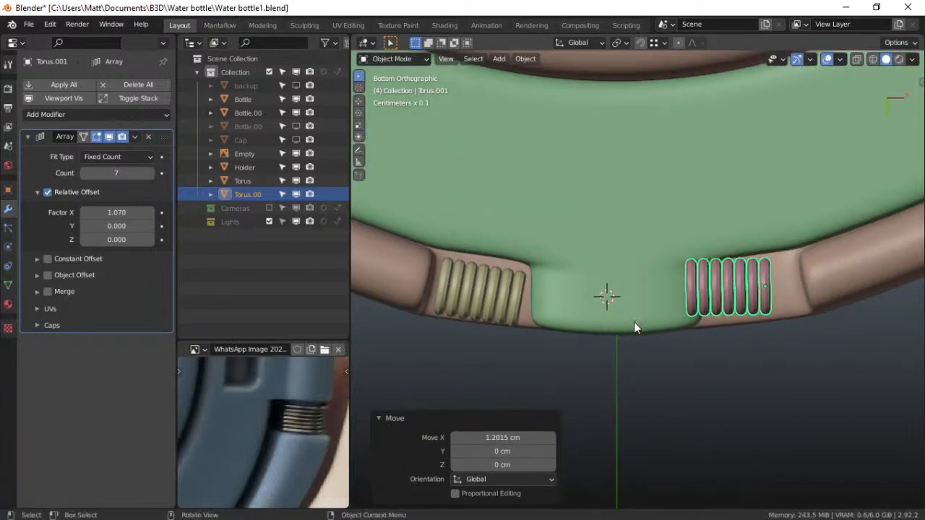
{"action": "key", "text": "g"}
{"action": "key", "text": "x"}
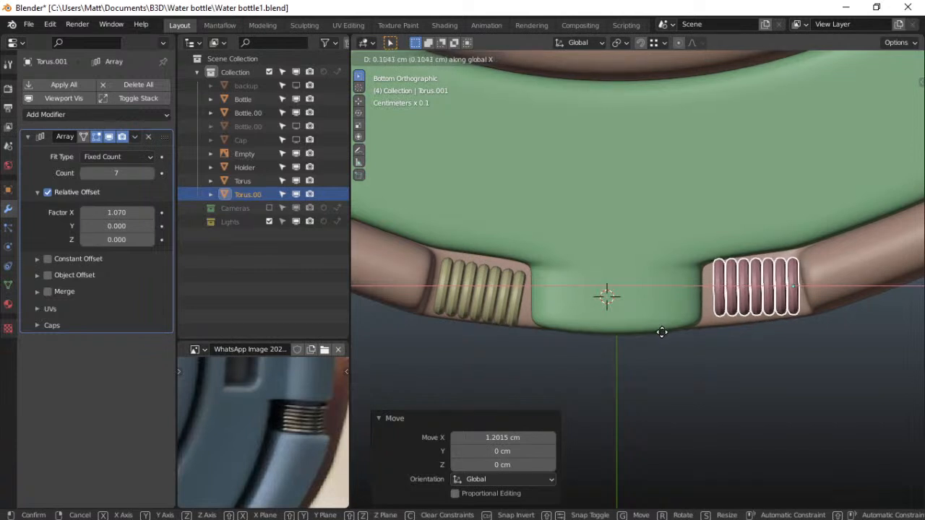
{"action": "left_click", "coordinate": [662, 333]}
Rotate the copied coil about -8.8° around the global Z axis to follow the slope of the holder recess
{"action": "key", "text": "r"}
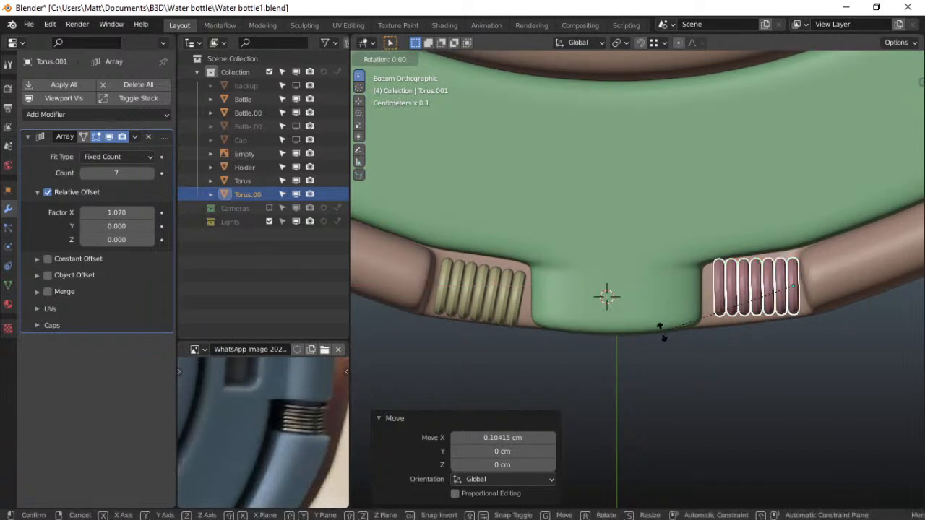
{"action": "key", "text": "z"}
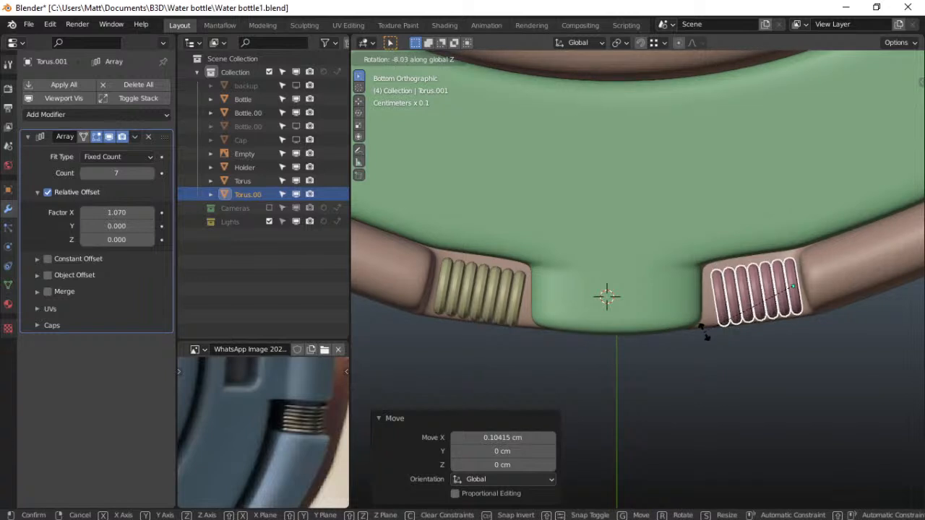
{"action": "left_click", "coordinate": [708, 336]}
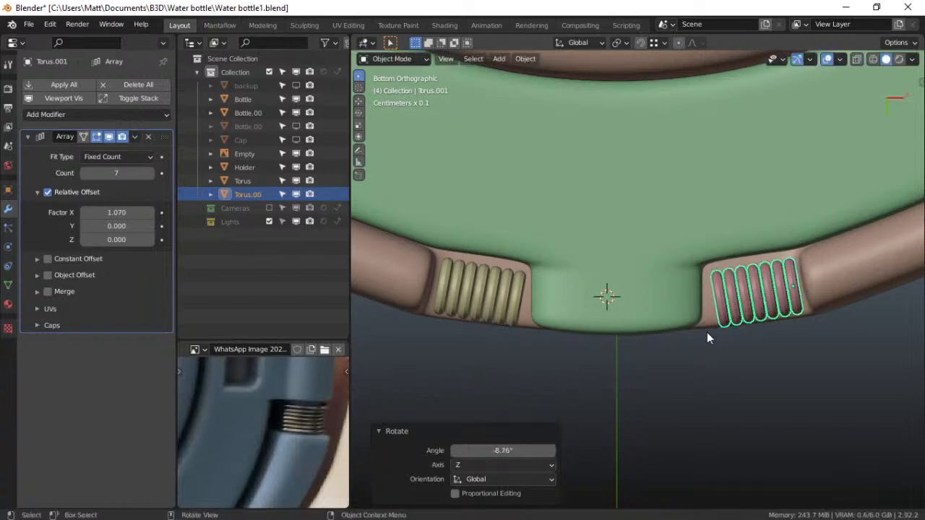
Nudge the copied coil about -0.015 cm along X and -0.018 cm along Y to centre it in its recess
{"action": "key", "text": "g"}
{"action": "key", "text": "x"}
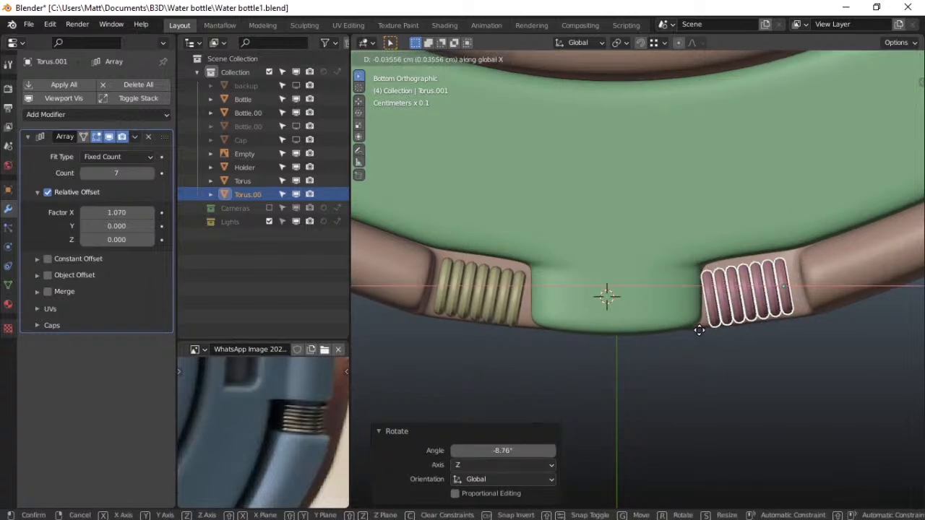
{"action": "left_click", "coordinate": [703, 331]}
{"action": "key", "text": "g"}
{"action": "key", "text": "y"}
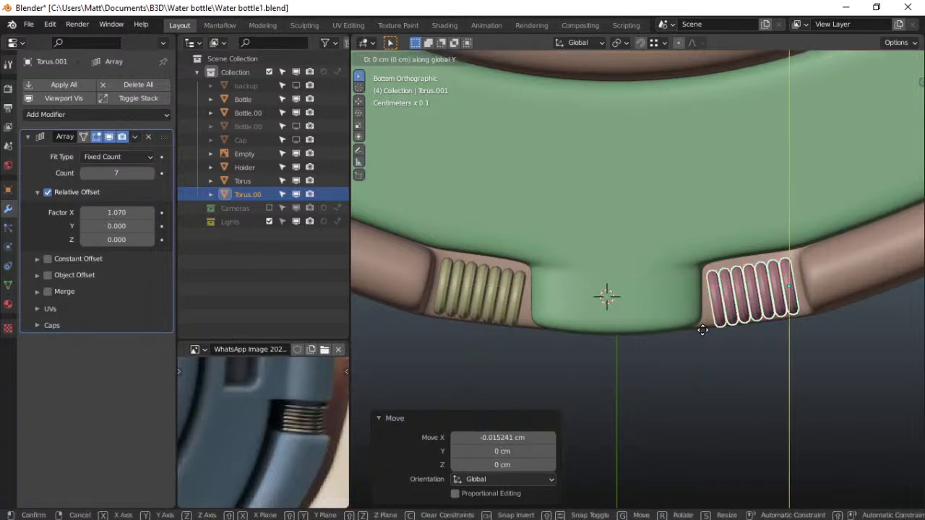
{"action": "left_click", "coordinate": [702, 325]}
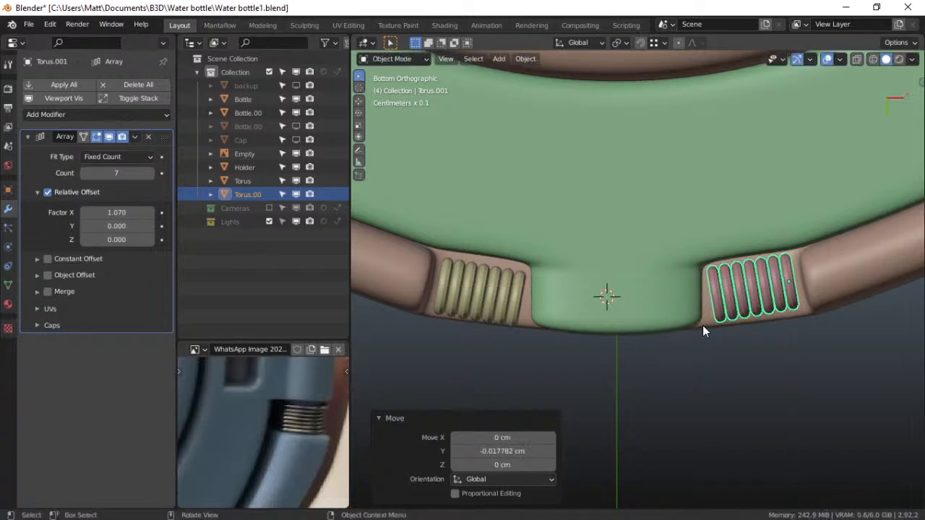
Nudge the original coil about -0.015 cm along Y and -0.0025 cm along X within its recess
{"action": "left_click", "coordinate": [492, 294]}
{"action": "key", "text": "g"}
{"action": "key", "text": "y"}
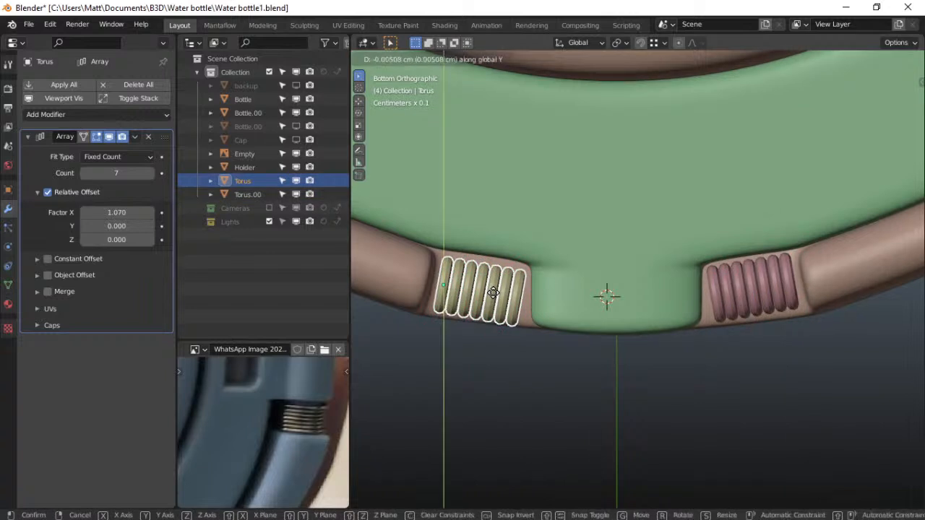
{"action": "left_click", "coordinate": [497, 290]}
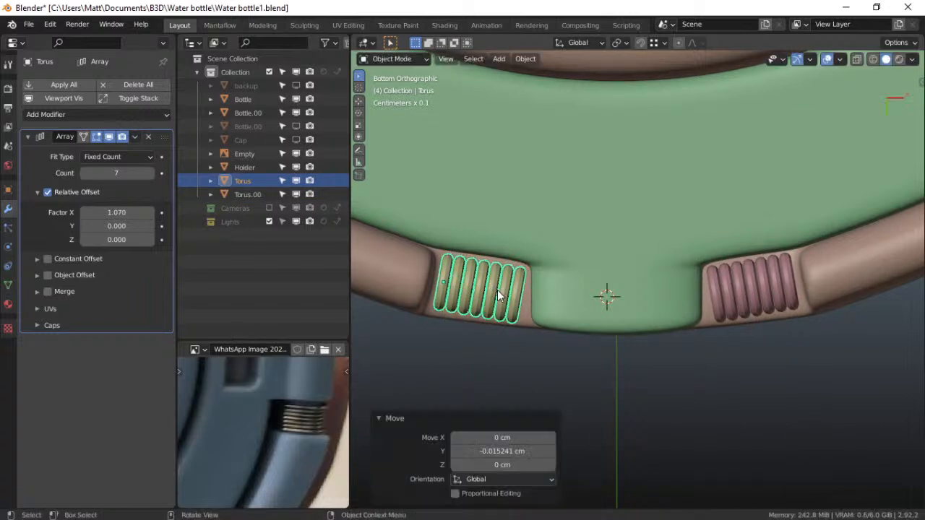
{"action": "key", "text": "g"}
{"action": "key", "text": "x"}
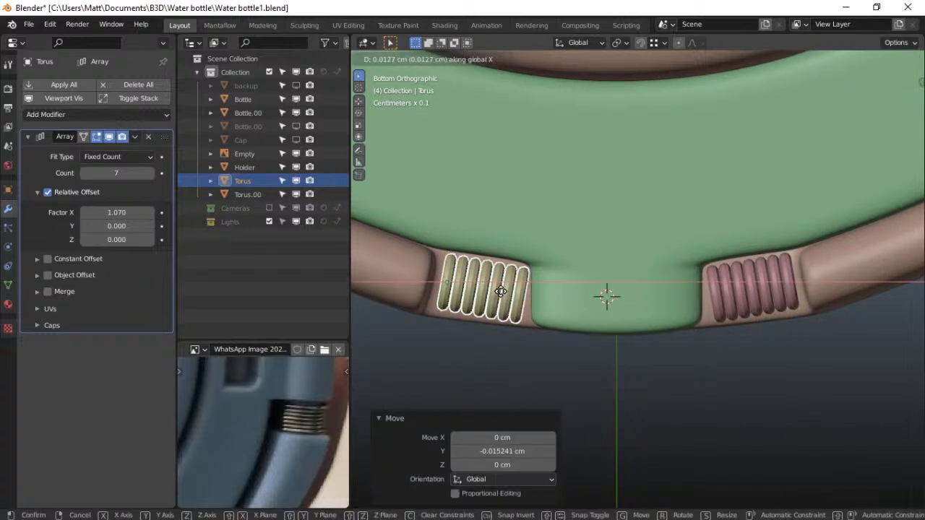
{"action": "left_click", "coordinate": [497, 294]}
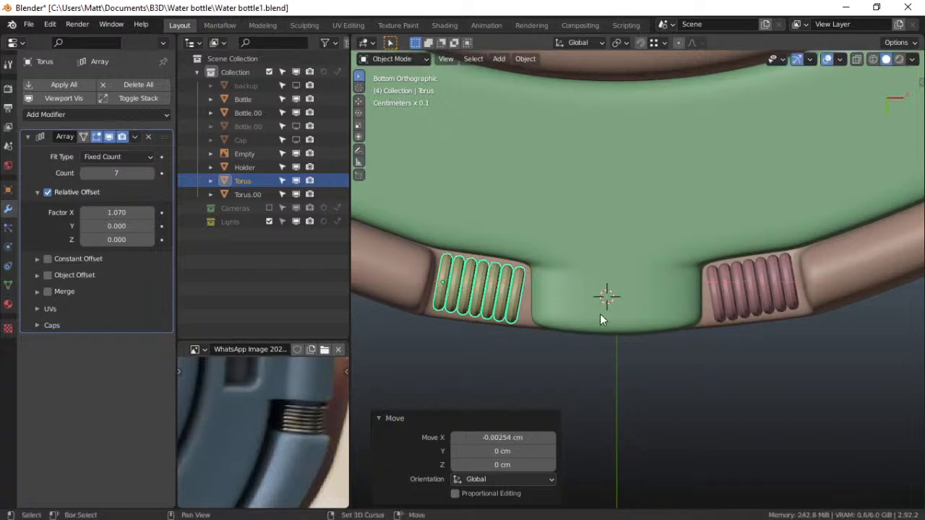
Rotate the original coil about 4.4° in the bottom view and shift it slightly along Y to fit its recess
{"action": "key", "text": "r"}
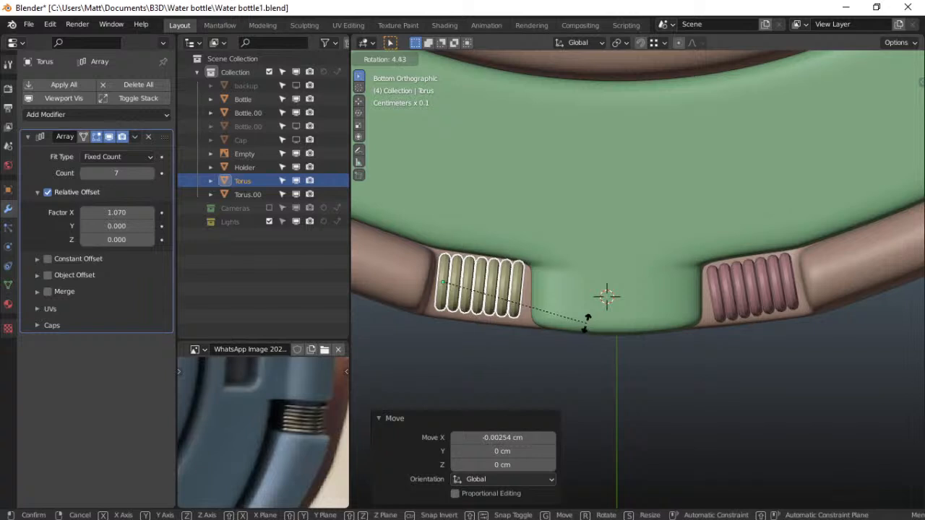
{"action": "left_click", "coordinate": [586, 323]}
{"action": "key", "text": "g"}
{"action": "key", "text": "y"}
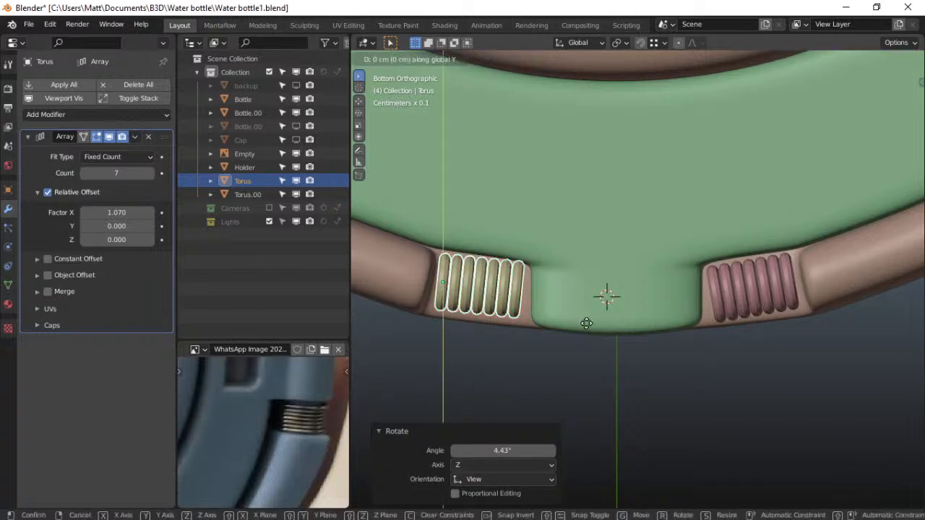
{"action": "left_click", "coordinate": [589, 327]}
Rotate the copied coil about 1.7° around global Z and move it about 0.015 cm along Y
{"action": "left_click", "coordinate": [753, 301]}
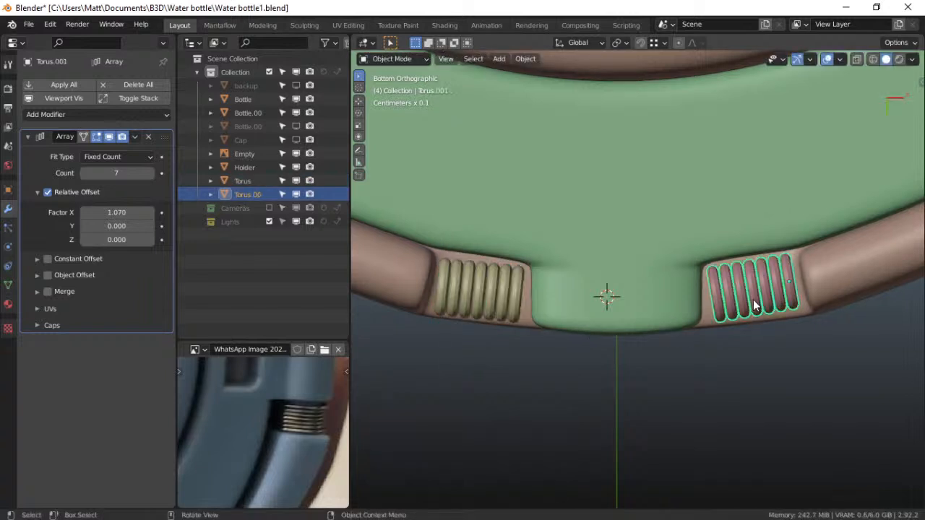
{"action": "key", "text": "r"}
{"action": "key", "text": "z"}
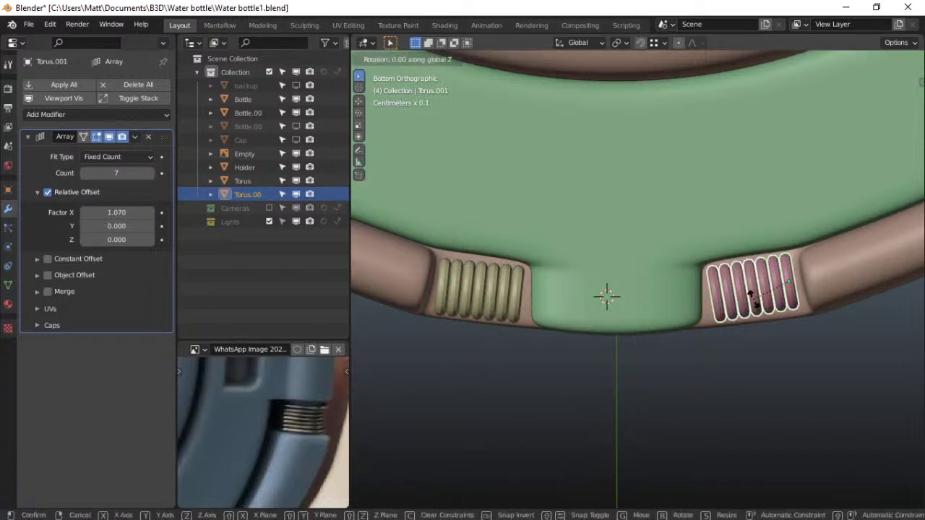
{"action": "left_click", "coordinate": [753, 298]}
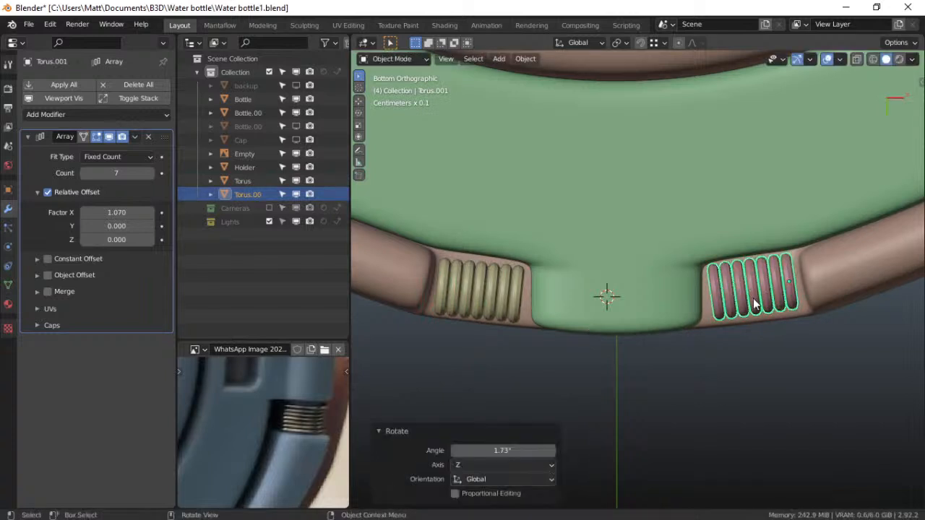
{"action": "key", "text": "g"}
{"action": "key", "text": "x"}
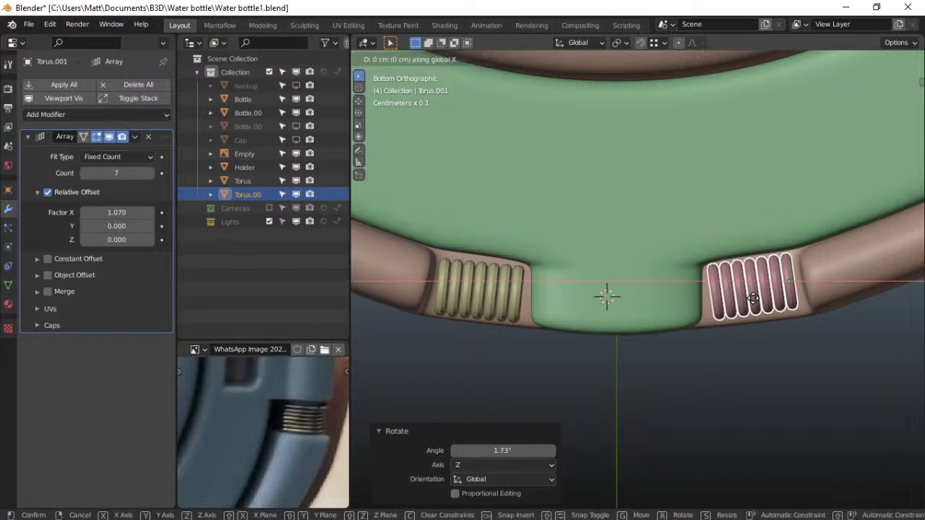
{"action": "key", "text": "y"}
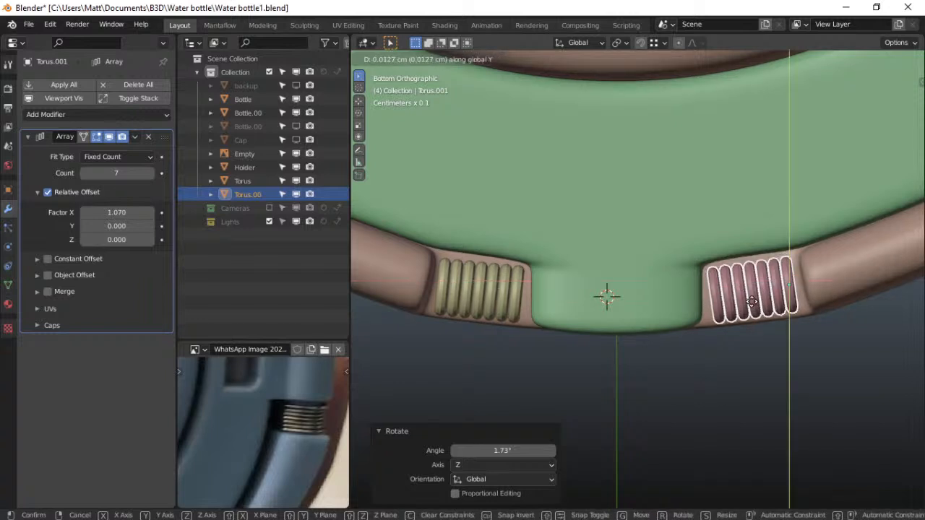
{"action": "left_click", "coordinate": [751, 307]}
Add a 12-vertex mesh cylinder at the 3D cursor and rotate it 90° around the Y axis
{"action": "key", "text": "shift+a"}
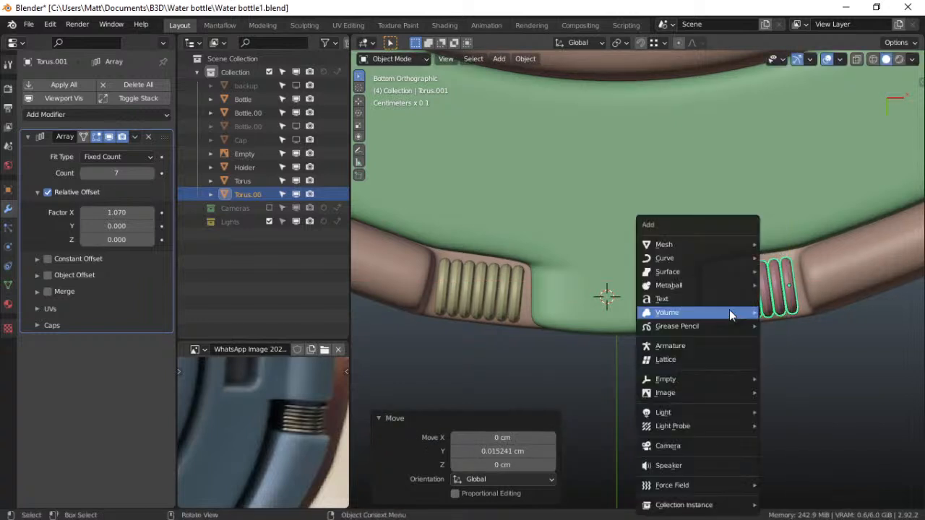
{"action": "mouse_move", "coordinate": [682, 246]}
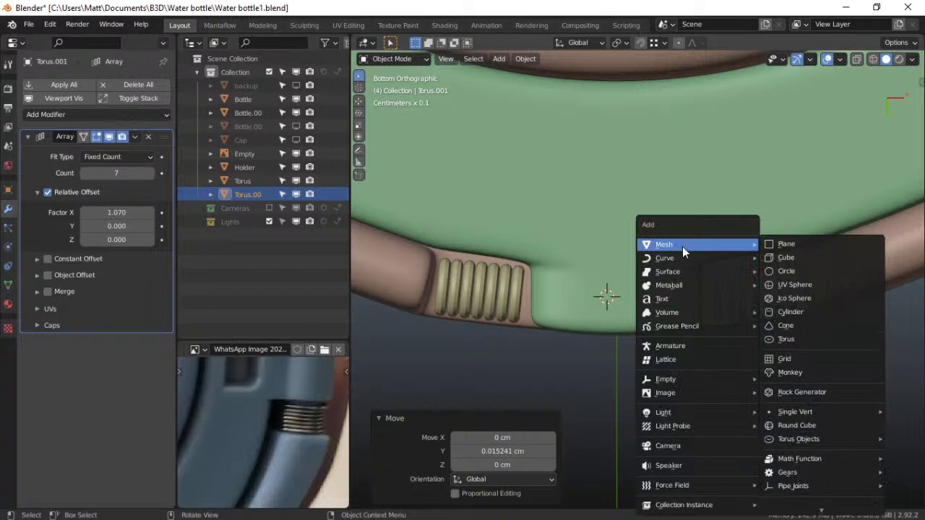
{"action": "left_click", "coordinate": [792, 315]}
{"action": "key", "text": "KP_Decimal"}
{"action": "left_click", "coordinate": [508, 339]}
{"action": "type", "text": "12"}
{"action": "key", "text": "Return"}
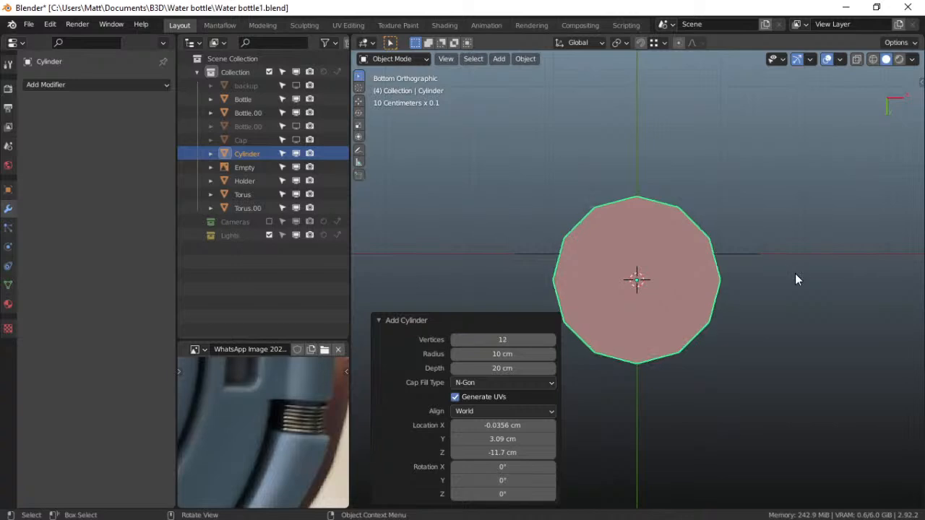
{"action": "type", "text": "ry90"}
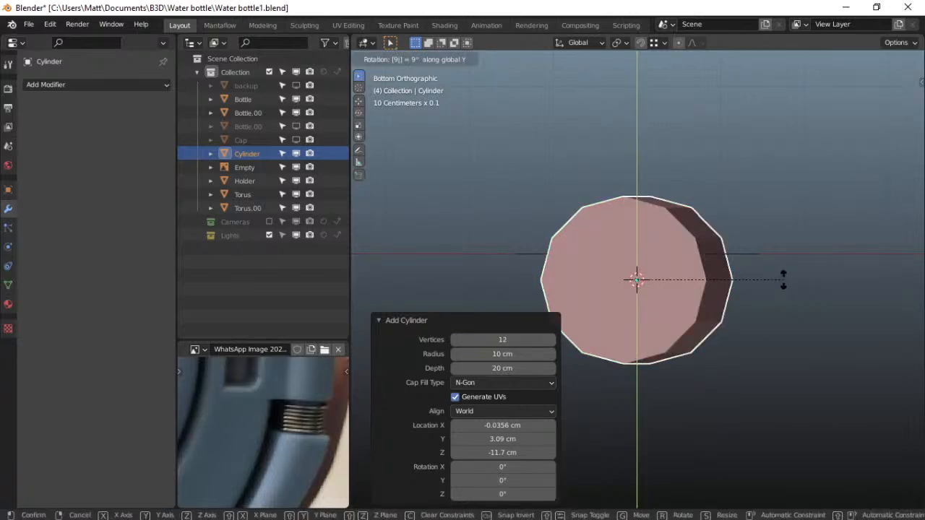
{"action": "key", "text": "Return"}
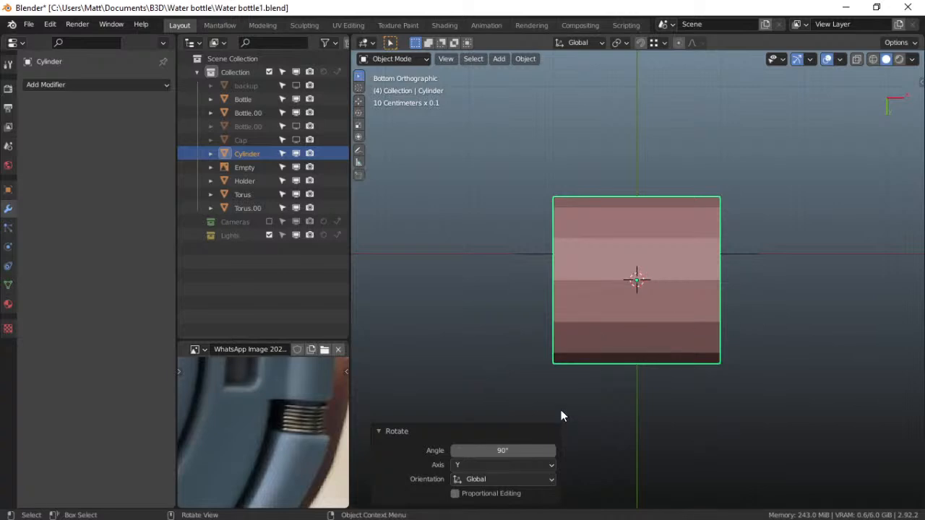
Apply the new cylinder's rotation so its object transform is reset
{"action": "key", "text": "ctrl+a"}
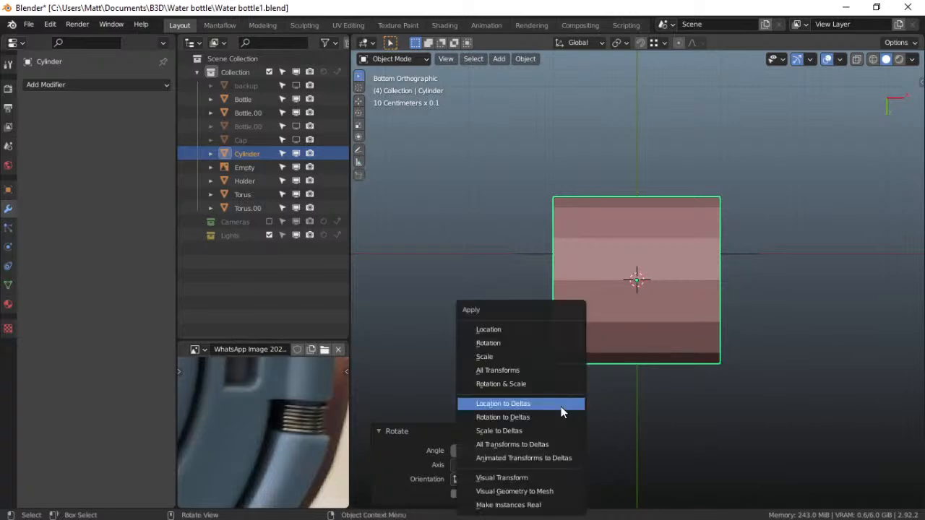
{"action": "left_click", "coordinate": [518, 345]}
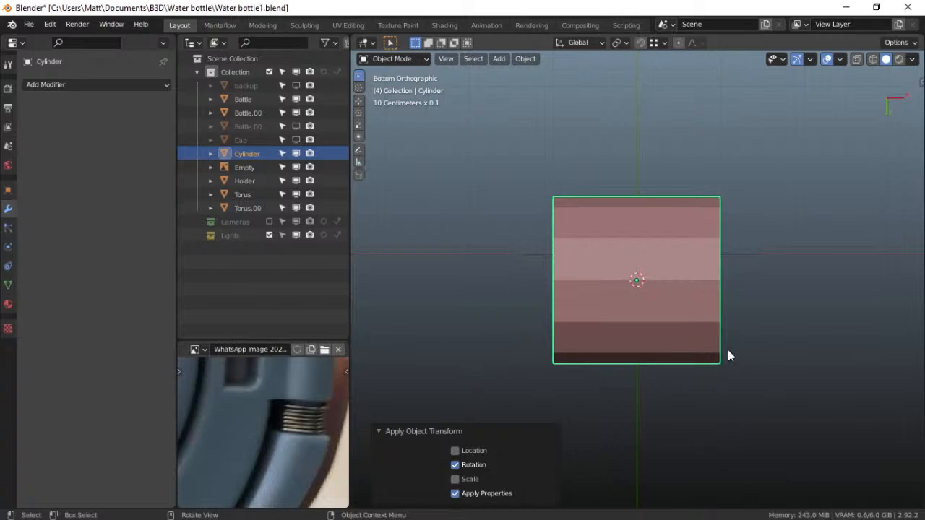
{"action": "middle_click_drag", "start_coordinate": [727, 352], "coordinate": [631, 214]}
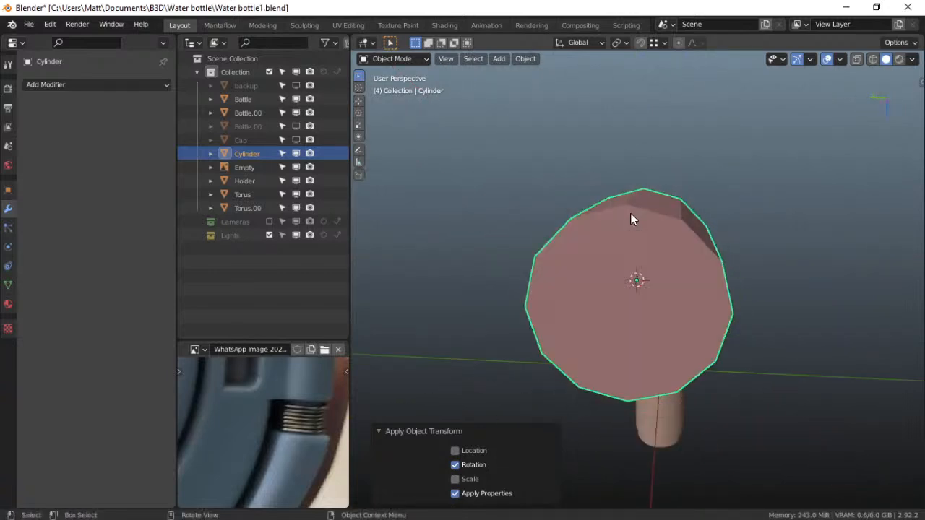
{"action": "key", "text": "s"}
{"action": "key", "text": "shift+z"}
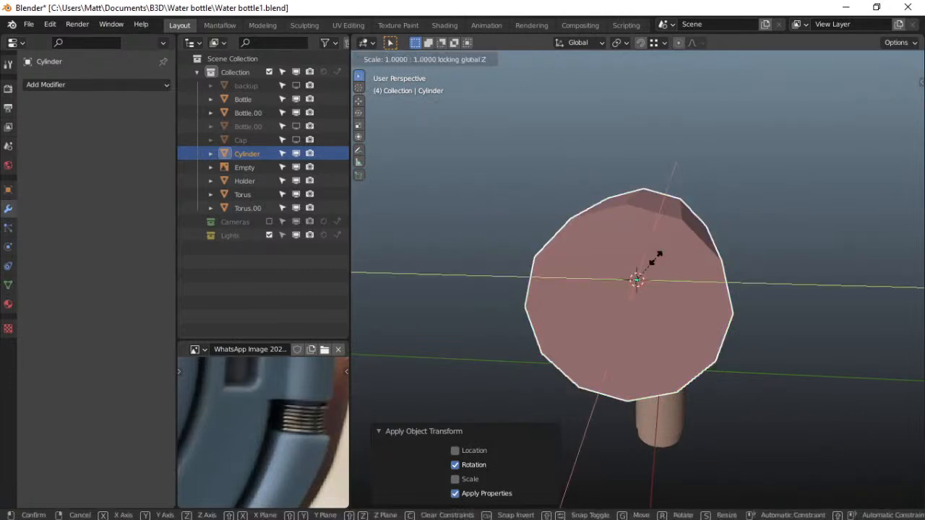
{"action": "key", "text": "Escape"}
Thin the cylinder on the Y and Z axes in three scaling passes, first by -0.364 and last by 0.464
{"action": "key", "text": "s"}
{"action": "key", "text": "shift+x"}
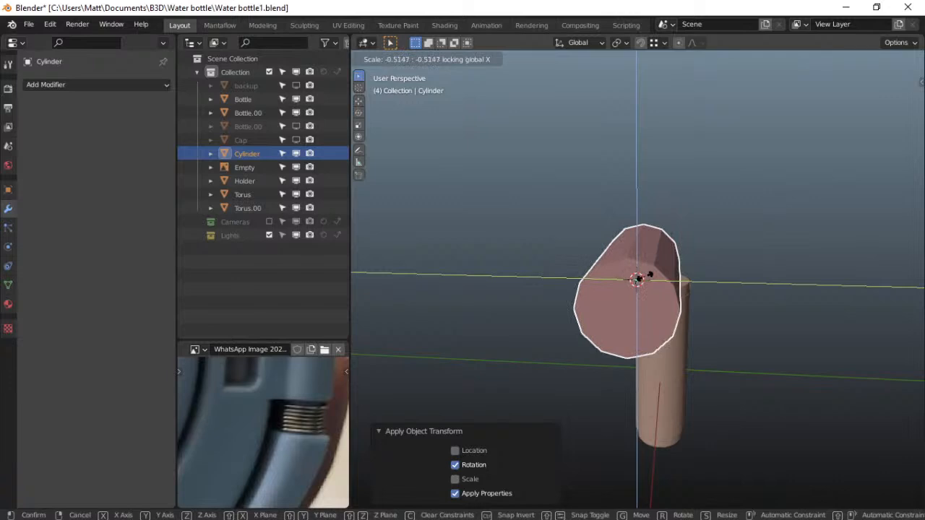
{"action": "left_click", "coordinate": [671, 309]}
{"action": "key", "text": "s"}
{"action": "key", "text": "shift+x"}
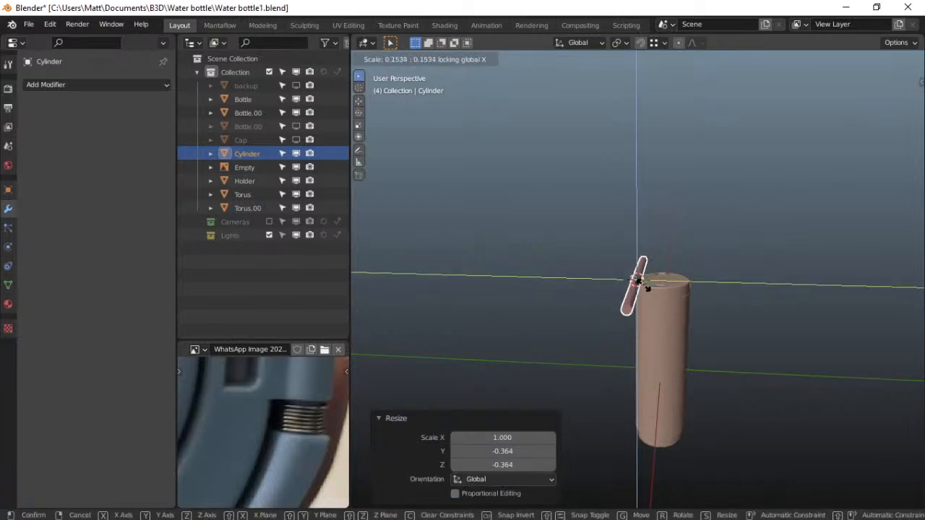
{"action": "left_click", "coordinate": [693, 310]}
{"action": "key", "text": "s"}
{"action": "key", "text": "shift+x"}
{"action": "left_click", "coordinate": [658, 299]}
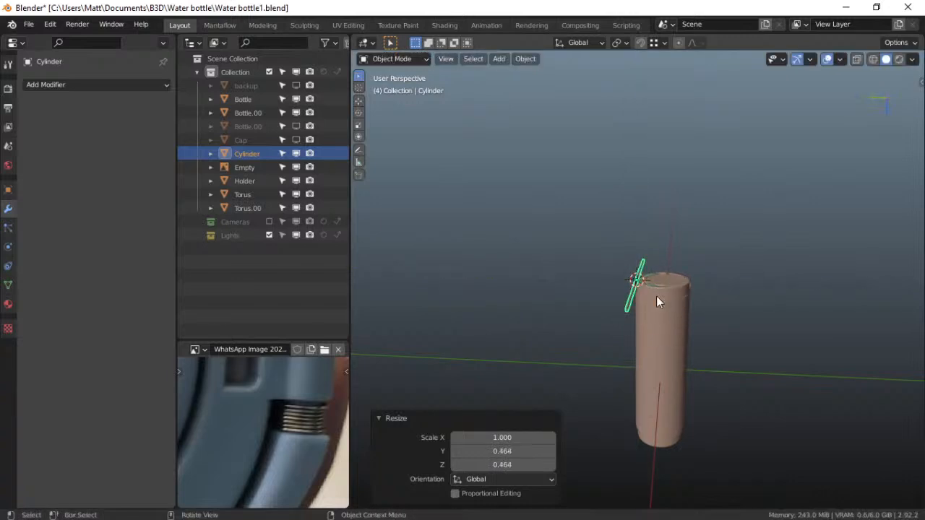
In the bottom view, scale the cylinder by 0.357 on Y and Z so it fits within the coils
{"action": "key", "text": "grave"}
{"action": "left_click", "coordinate": [663, 359]}
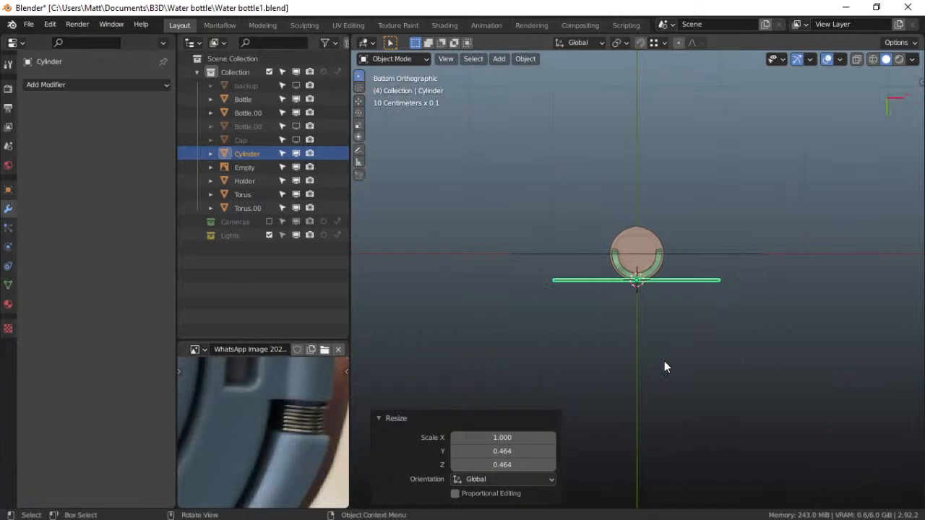
{"action": "scroll", "coordinate": [664, 360], "scroll_direction": "up", "scroll_amount": 4}
{"action": "scroll", "coordinate": [664, 360], "scroll_direction": "down", "scroll_amount": 5}
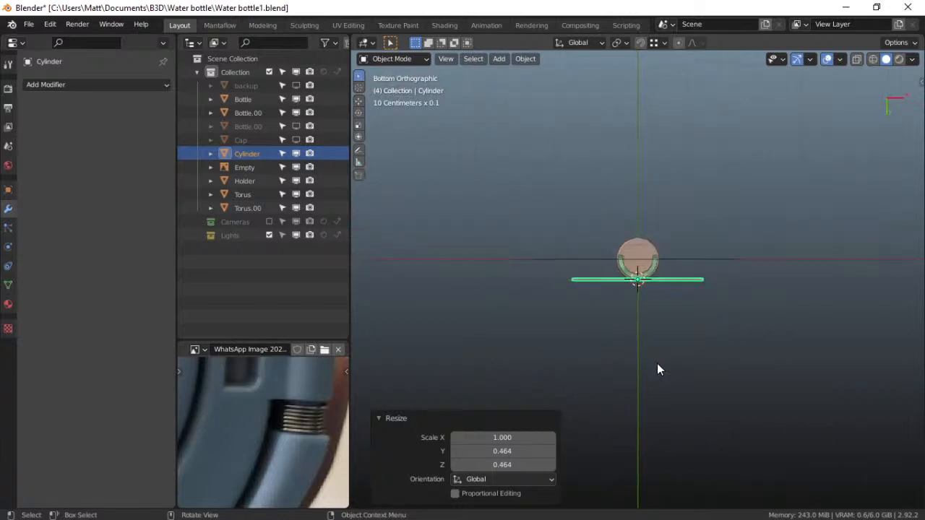
{"action": "scroll", "coordinate": [657, 365], "scroll_direction": "up", "scroll_amount": 12}
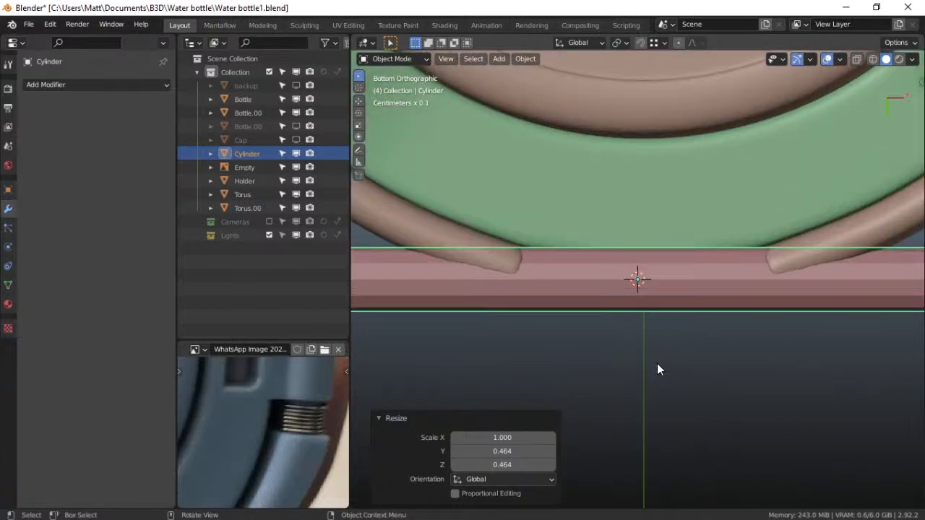
{"action": "key", "text": "s"}
{"action": "key", "text": "shift+x"}
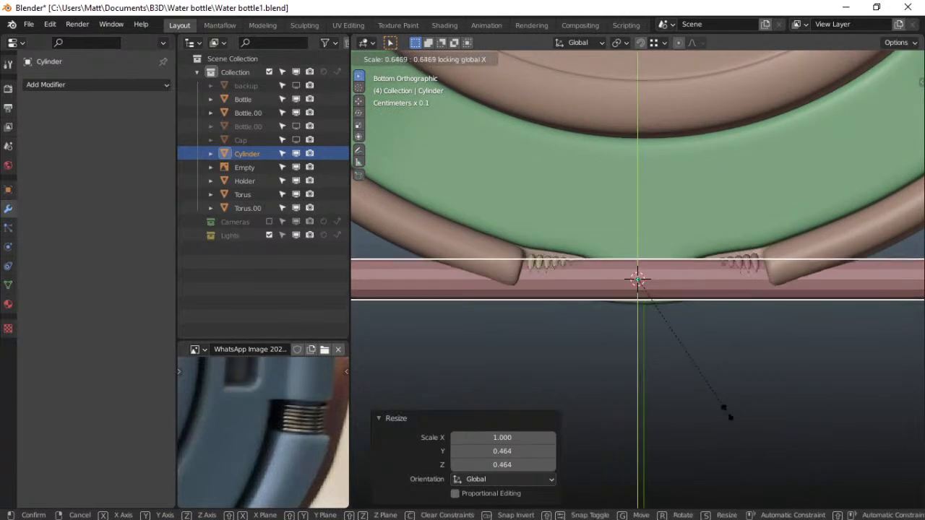
{"action": "left_click", "coordinate": [665, 365]}
{"action": "key", "text": "s"}
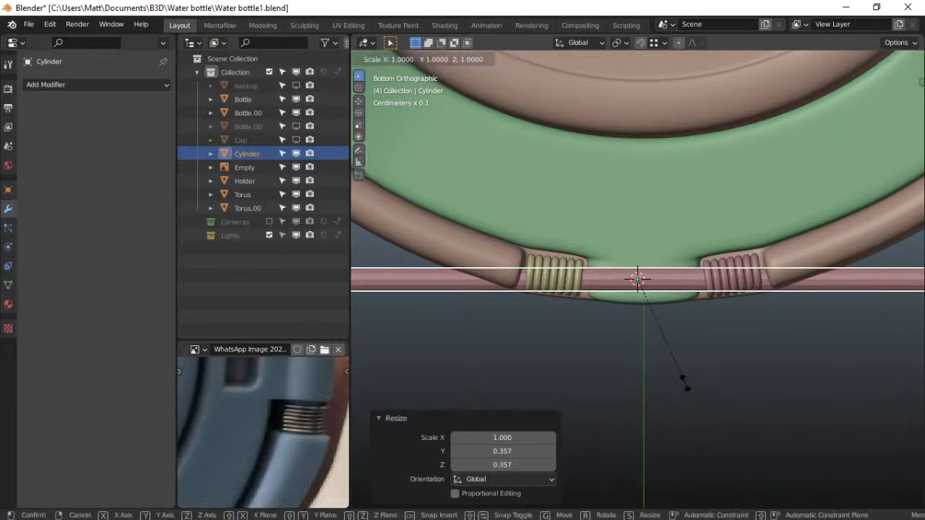
{"action": "key", "text": "shift+z"}
{"action": "right_click", "coordinate": [685, 383]}
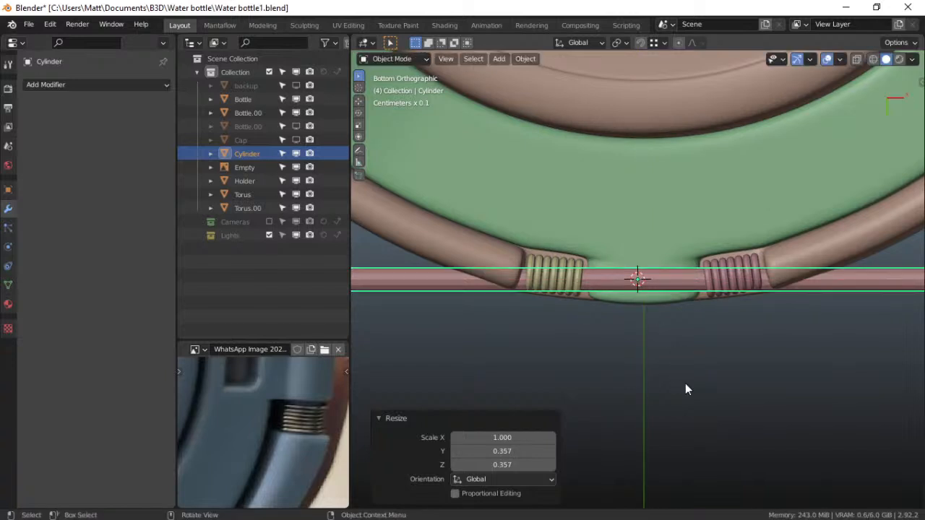
Scale the cylinder by 0.864 on Y and Z and move it about -0.012 cm along global Y
{"action": "key", "text": "s"}
{"action": "key", "text": "shift+x"}
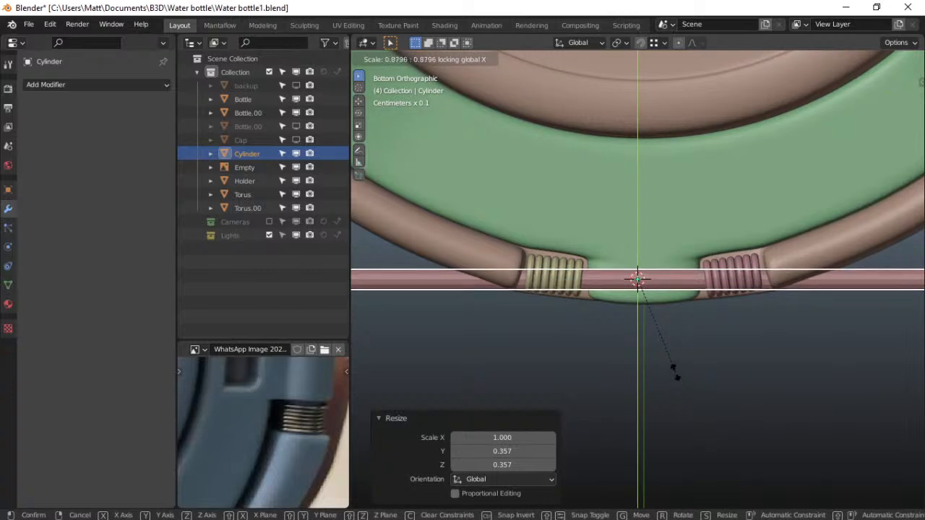
{"action": "left_click", "coordinate": [674, 376]}
{"action": "key", "text": "g"}
{"action": "key", "text": "y"}
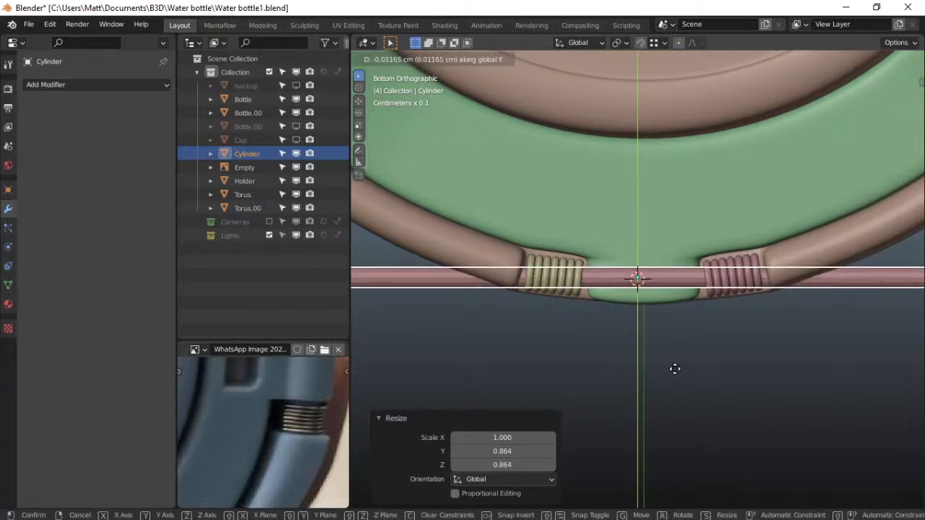
{"action": "left_click", "coordinate": [674, 369]}
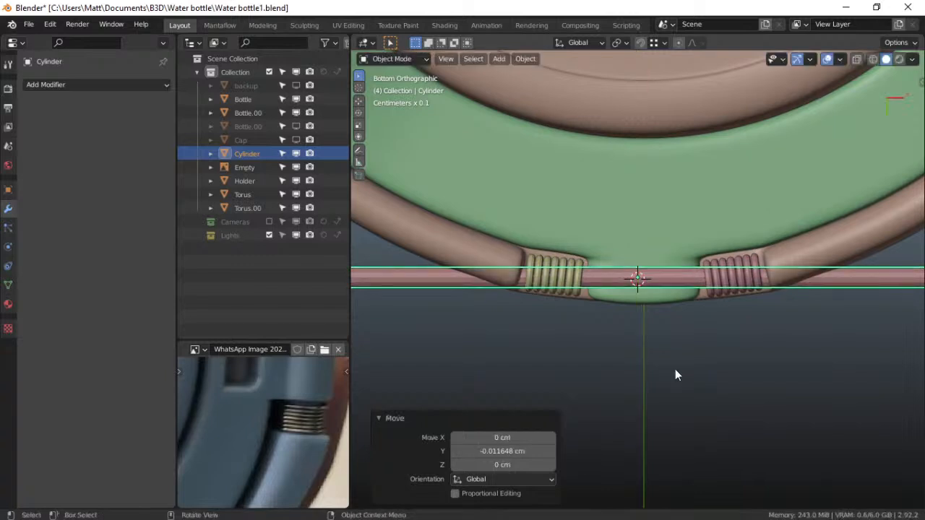
Shade the cylinder smooth while viewing it from the back
{"action": "key", "text": "grave"}
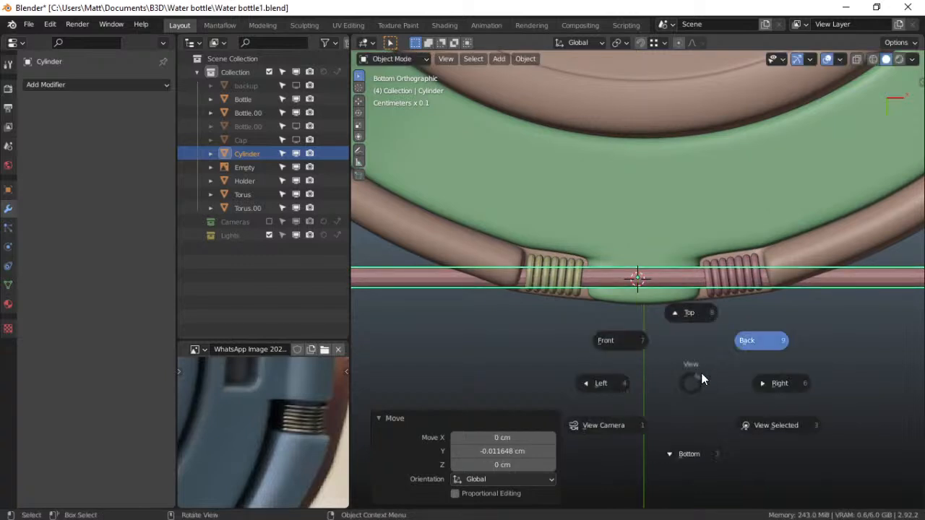
{"action": "left_click", "coordinate": [757, 345]}
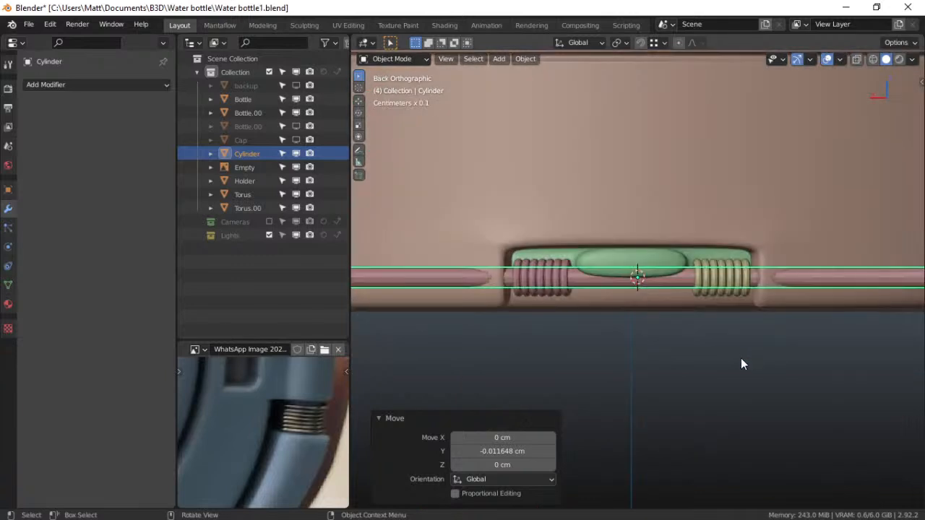
{"action": "scroll", "coordinate": [716, 381], "scroll_direction": "up", "scroll_amount": 3}
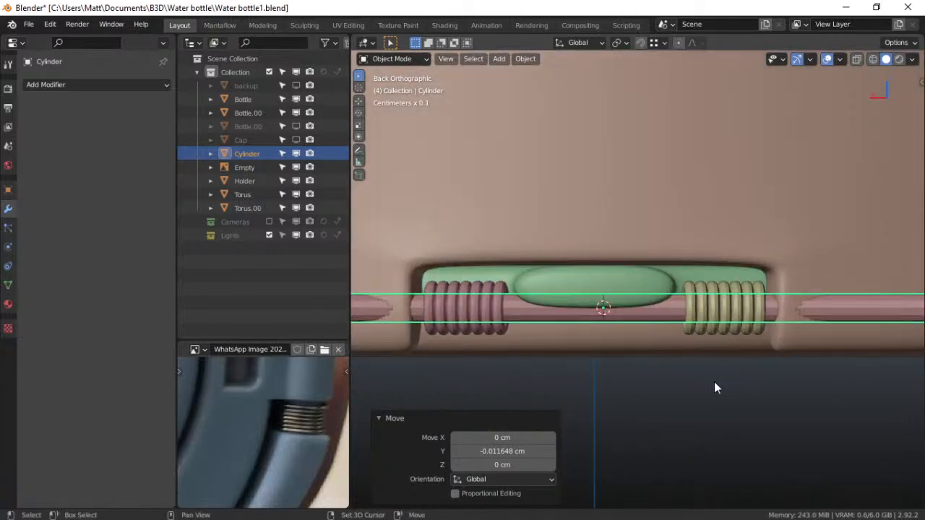
{"action": "middle_click_drag", "start_coordinate": [714, 382], "coordinate": [724, 378], "text": "shift"}
{"action": "right_click", "coordinate": [836, 295]}
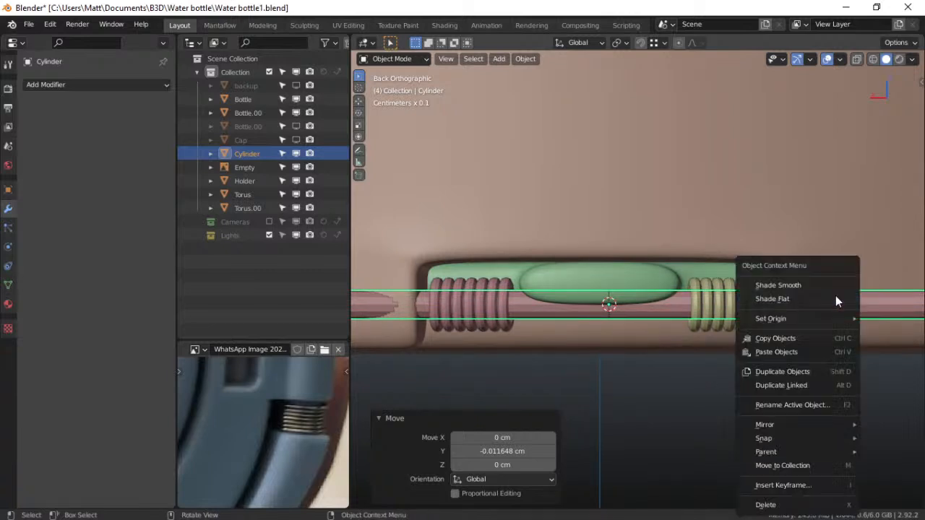
{"action": "left_click", "coordinate": [795, 284]}
Shorten the cylinder by scaling it to 0.575 along global X
{"action": "key", "text": "s"}
{"action": "key", "text": "x"}
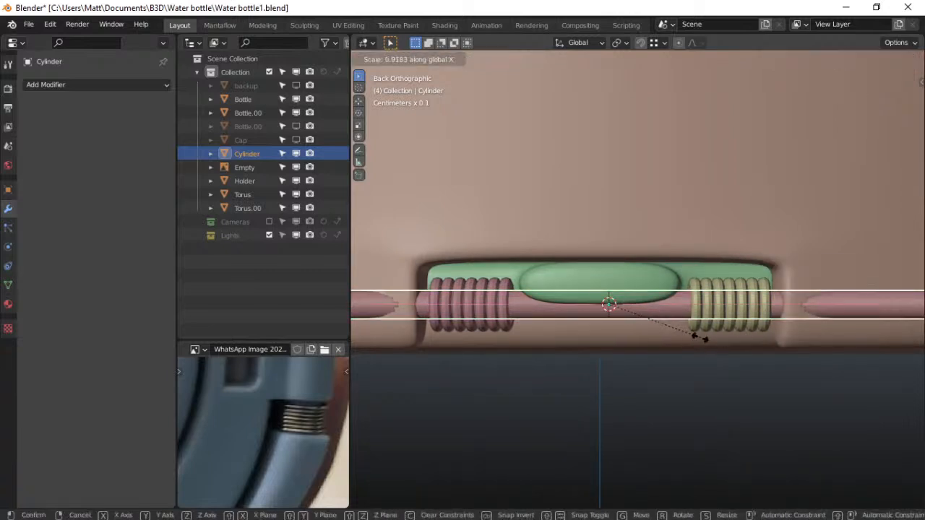
{"action": "left_click", "coordinate": [666, 322]}
{"action": "key", "text": "s"}
{"action": "key", "text": "z"}
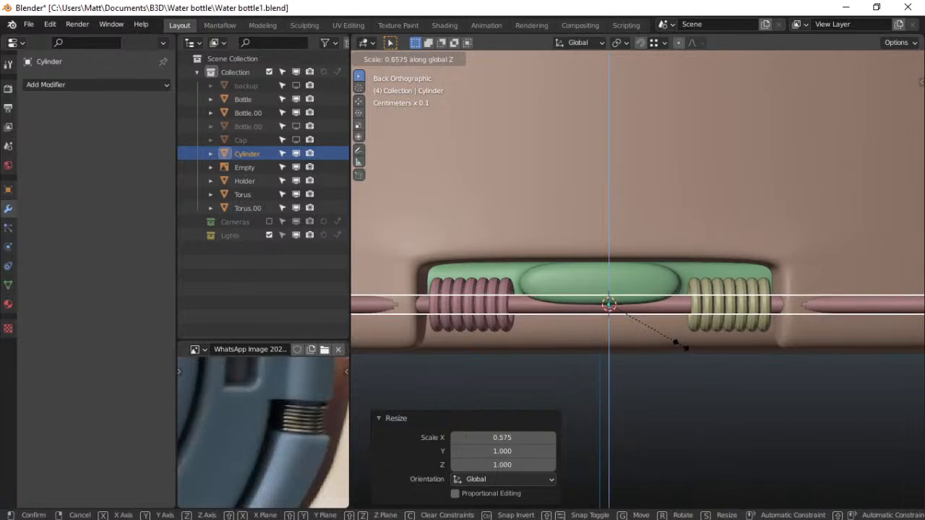
{"action": "right_click", "coordinate": [680, 344]}
Shorten the cylinder along X by factors of 0.454 and 0.276 so it spans both ring coils
{"action": "key", "text": "s"}
{"action": "key", "text": "x"}
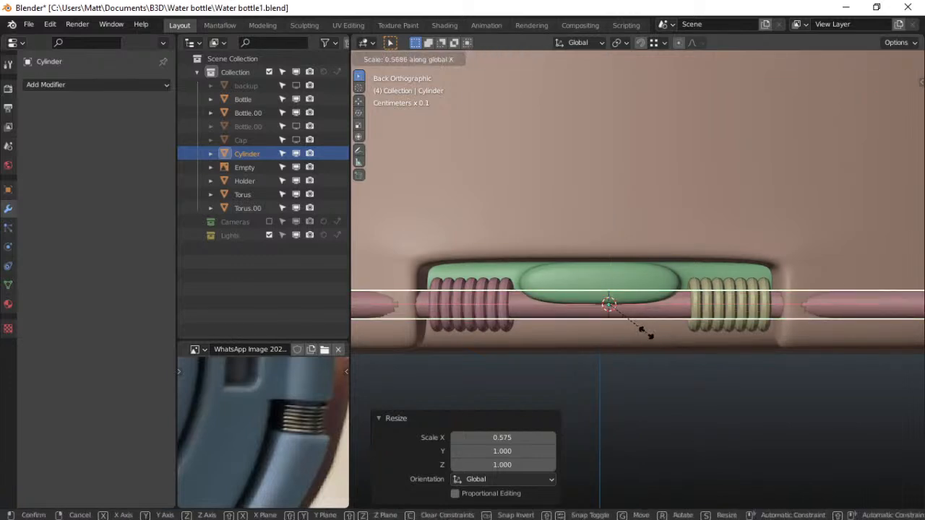
{"action": "left_click", "coordinate": [654, 340]}
{"action": "key", "text": "s"}
{"action": "key", "text": "x"}
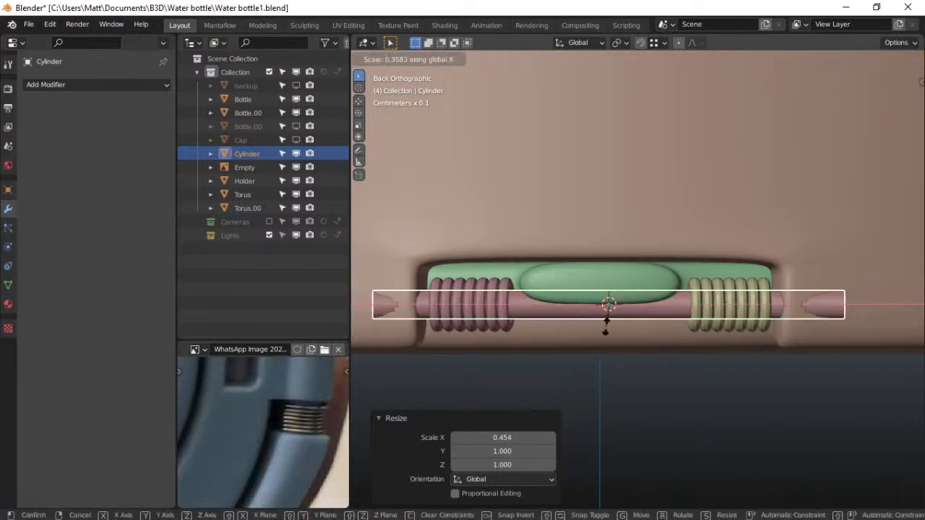
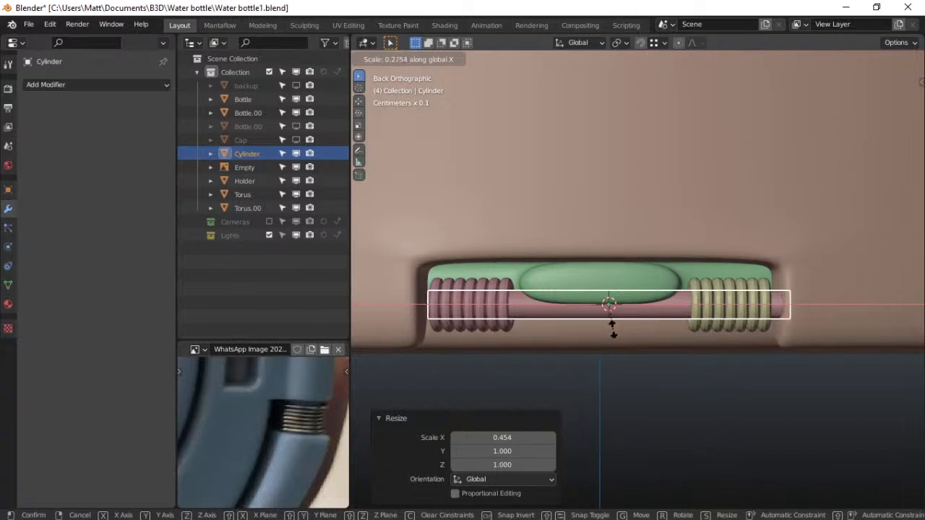
{"action": "left_click", "coordinate": [613, 329]}
{"action": "scroll", "coordinate": [621, 343], "scroll_direction": "down", "scroll_amount": 2}
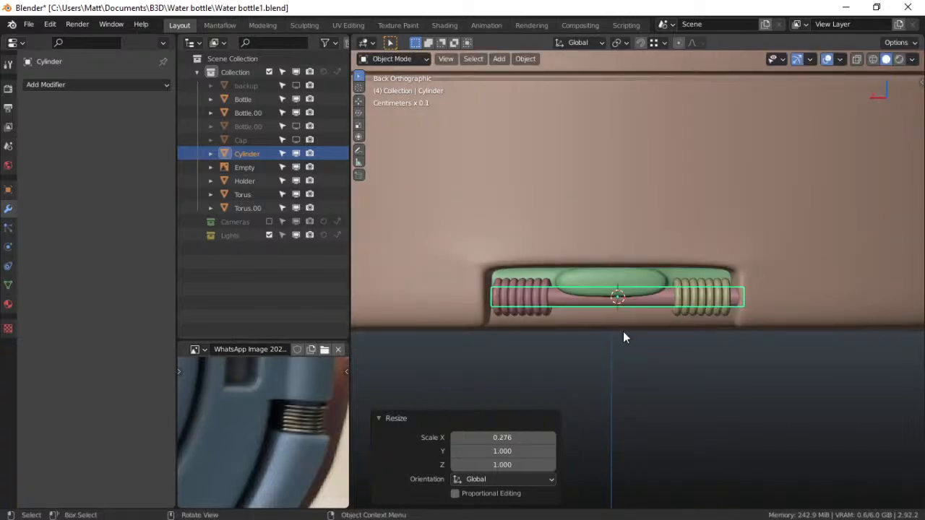
Try to raise the cylinder and both ring coils together along global Z
{"action": "left_click", "coordinate": [557, 308]}
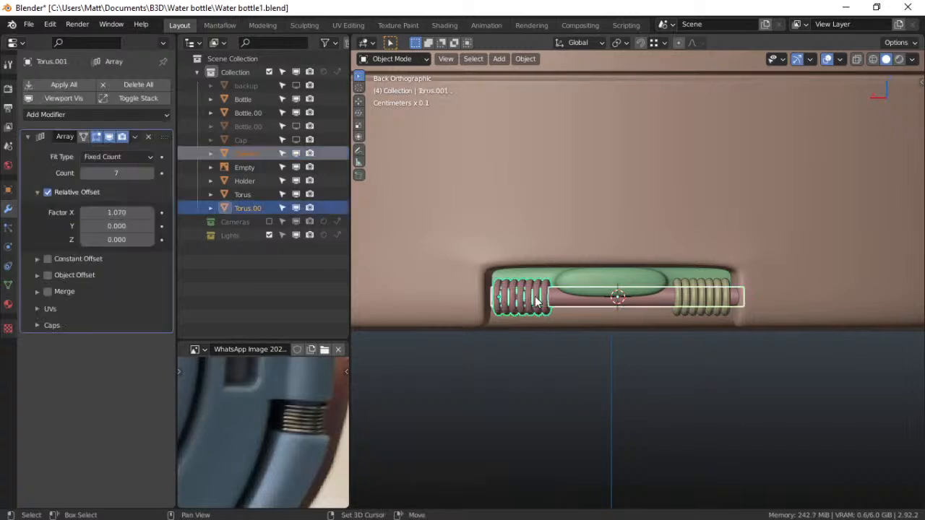
{"action": "left_click", "coordinate": [599, 298]}
{"action": "left_click", "coordinate": [559, 305]}
{"action": "left_click", "coordinate": [562, 304], "text": "shift"}
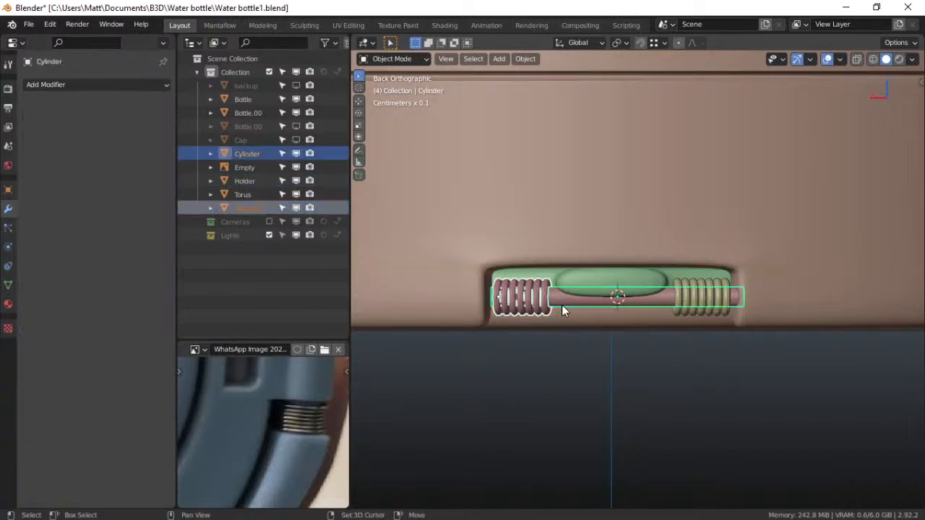
{"action": "left_click", "coordinate": [699, 304], "text": "shift"}
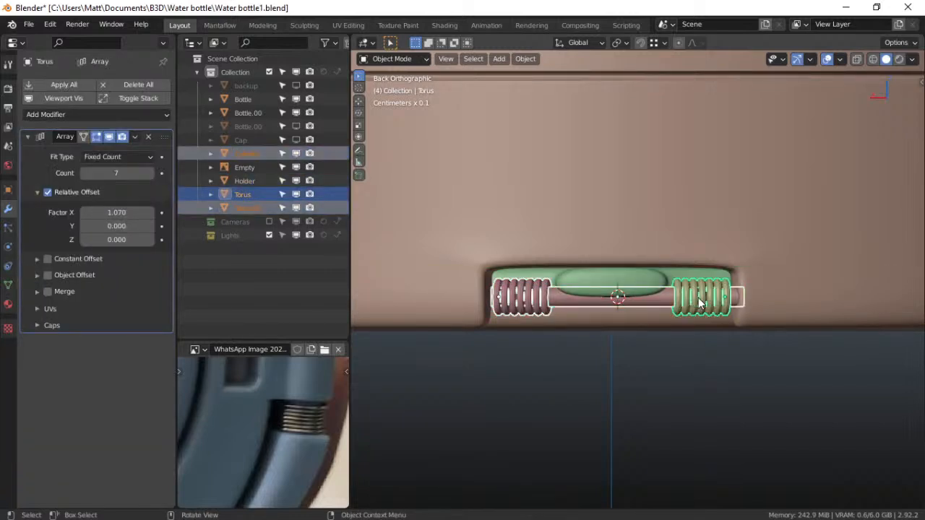
{"action": "key", "text": "g"}
{"action": "key", "text": "z"}
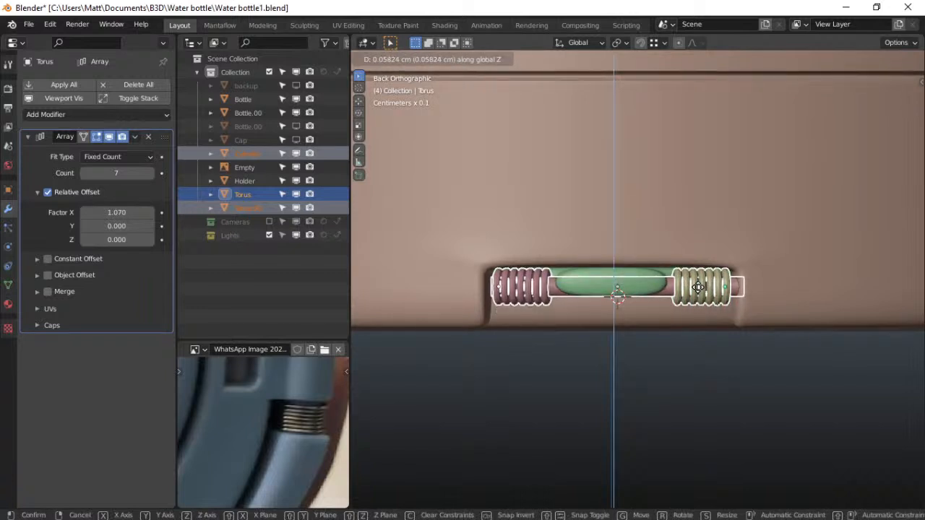
{"action": "right_click", "coordinate": [698, 288]}
Open the holder's mesh for editing and isolate it in local view
{"action": "left_click", "coordinate": [613, 277]}
{"action": "key", "text": "ctrl+Tab"}
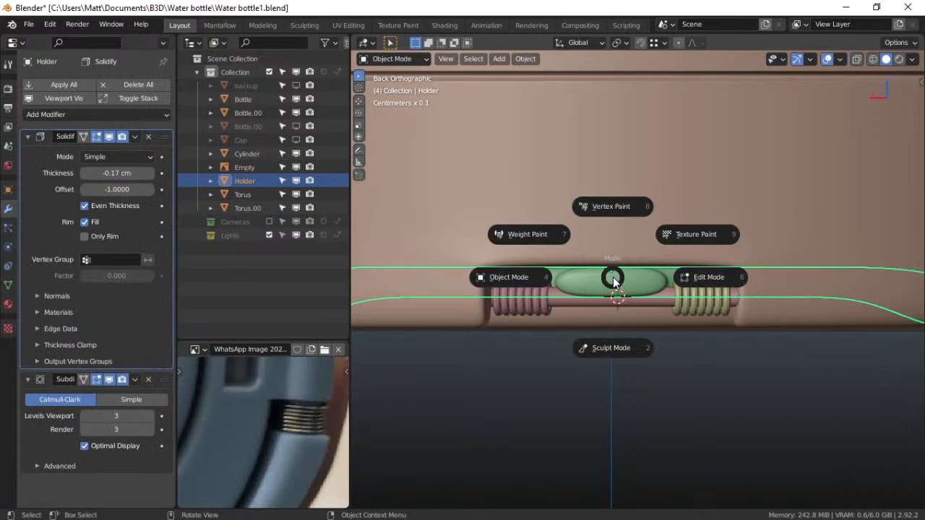
{"action": "left_click", "coordinate": [633, 280]}
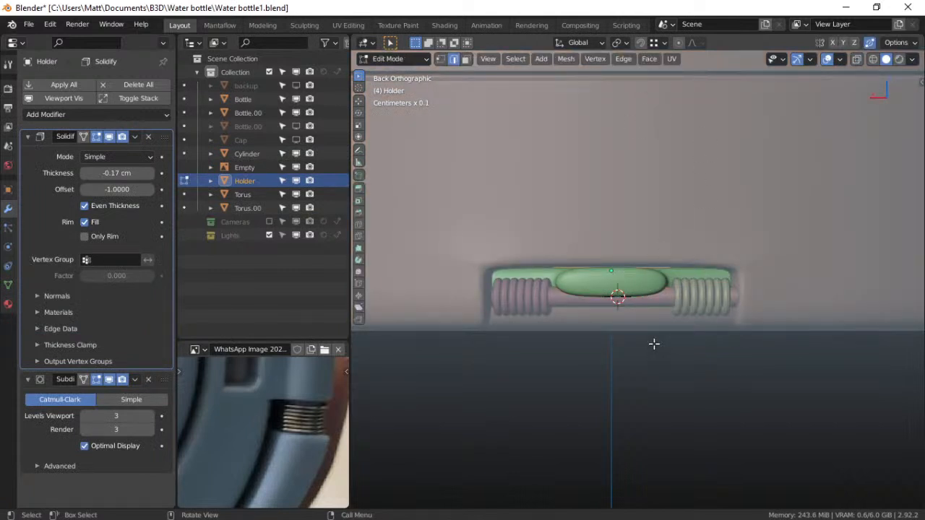
{"action": "key", "text": "KP_1"}
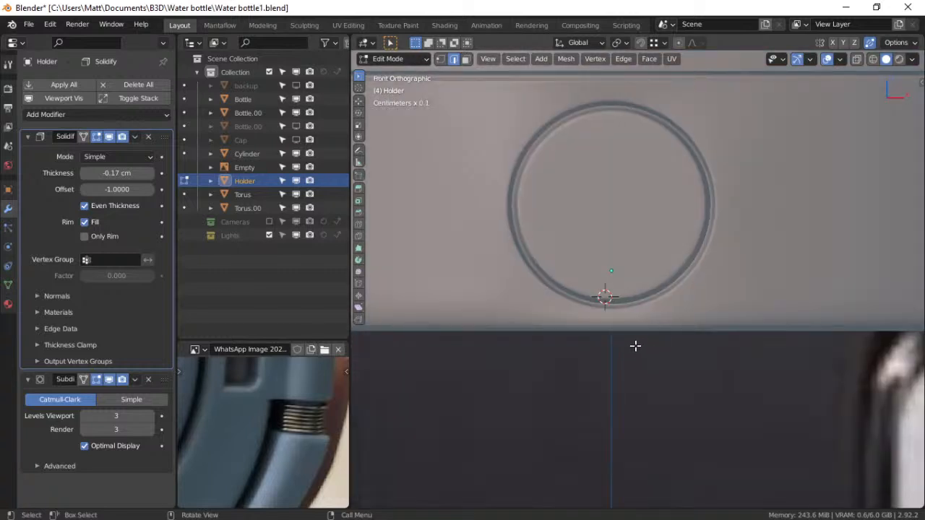
{"action": "middle_click_drag", "start_coordinate": [635, 346], "coordinate": [639, 396]}
{"action": "middle_click_drag", "start_coordinate": [633, 307], "coordinate": [632, 378]}
{"action": "scroll", "coordinate": [632, 378], "scroll_direction": "up", "scroll_amount": 3}
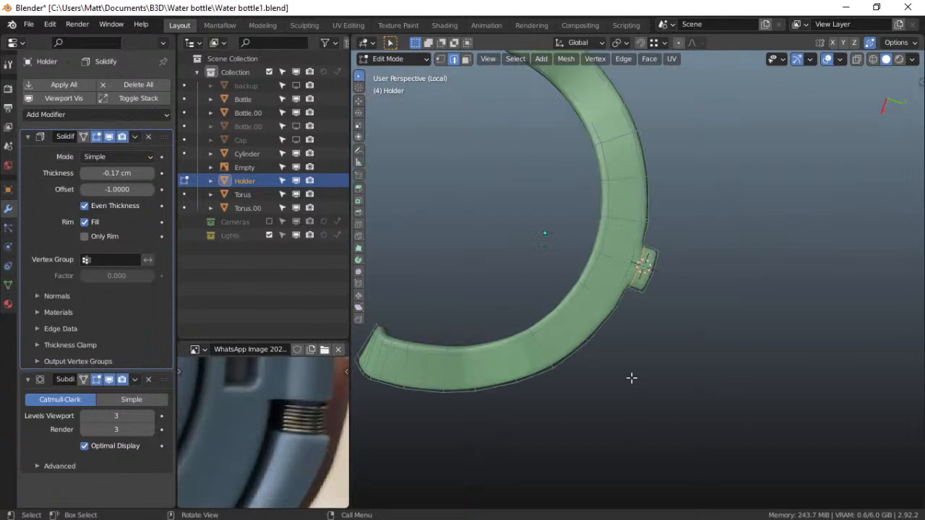
Select both flat faces of the small tab on the holder ring's outer edge, and return to the full scene's back view
{"action": "scroll", "coordinate": [632, 378], "scroll_direction": "up", "scroll_amount": 3}
{"action": "left_click", "coordinate": [466, 59]}
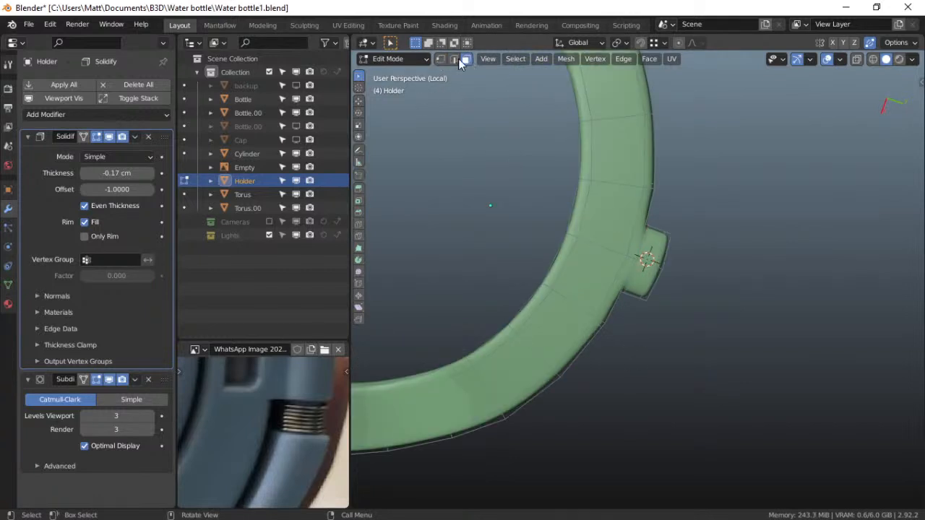
{"action": "left_click", "coordinate": [644, 272]}
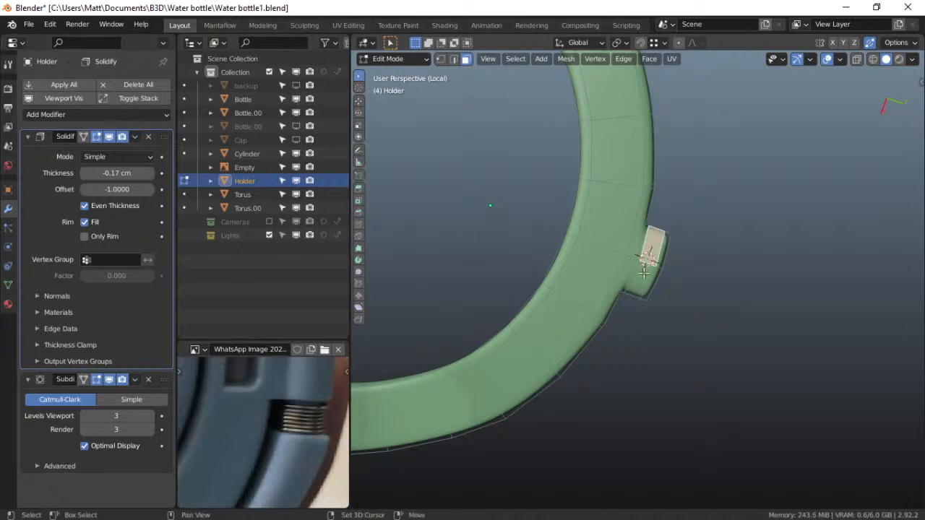
{"action": "mouse_move", "coordinate": [647, 268]}
{"action": "middle_mouse_down"}
{"action": "mouse_move", "coordinate": [685, 253]}
{"action": "mouse_move", "coordinate": [678, 269]}
{"action": "mouse_move", "coordinate": [654, 272]}
{"action": "mouse_move", "coordinate": [643, 240]}
{"action": "mouse_move", "coordinate": [635, 261]}
{"action": "middle_mouse_up"}
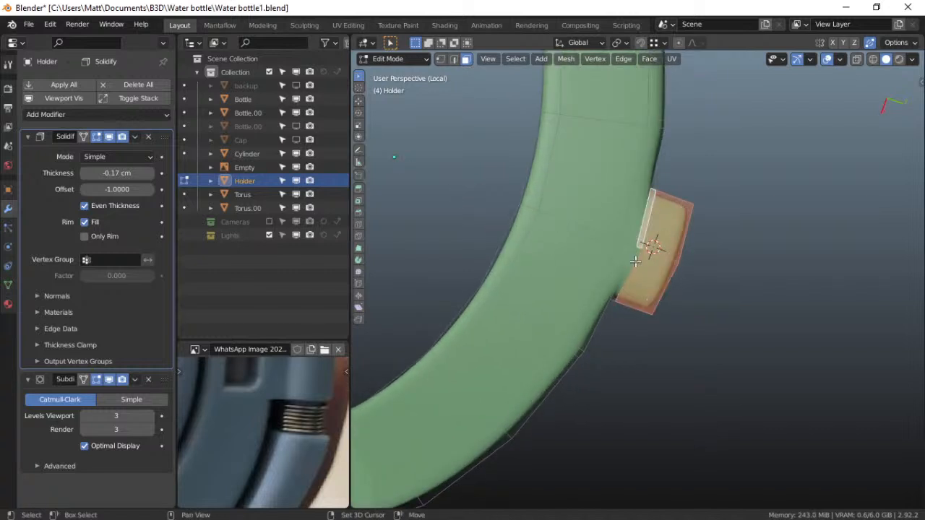
{"action": "left_click", "coordinate": [644, 274]}
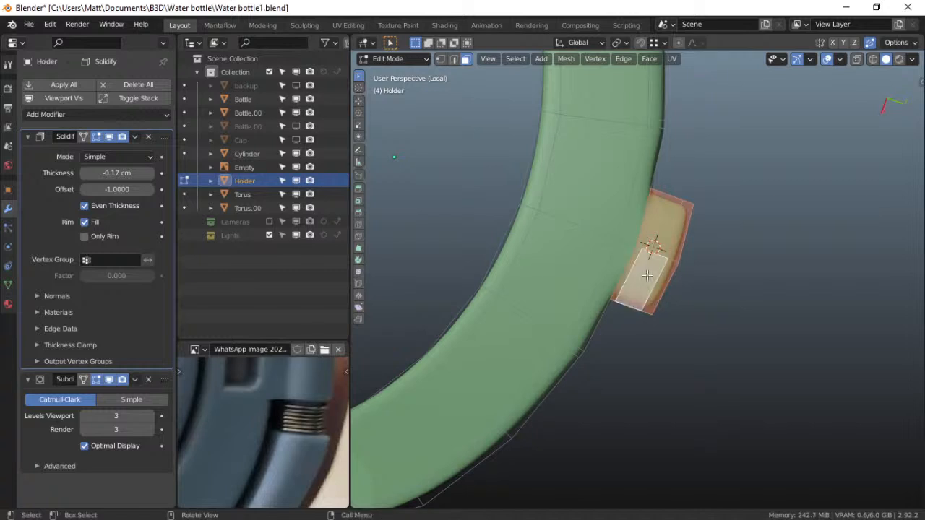
{"action": "key", "text": "KP_Divide"}
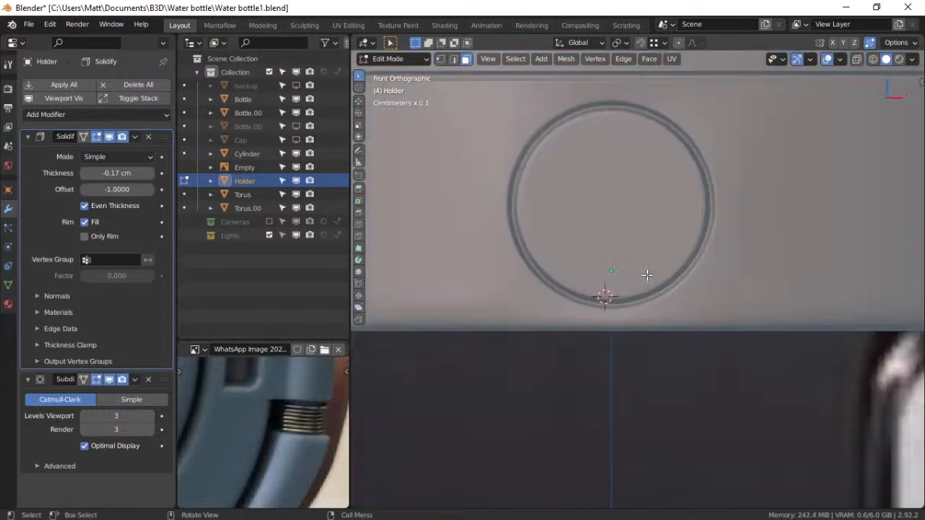
{"action": "key", "text": "grave"}
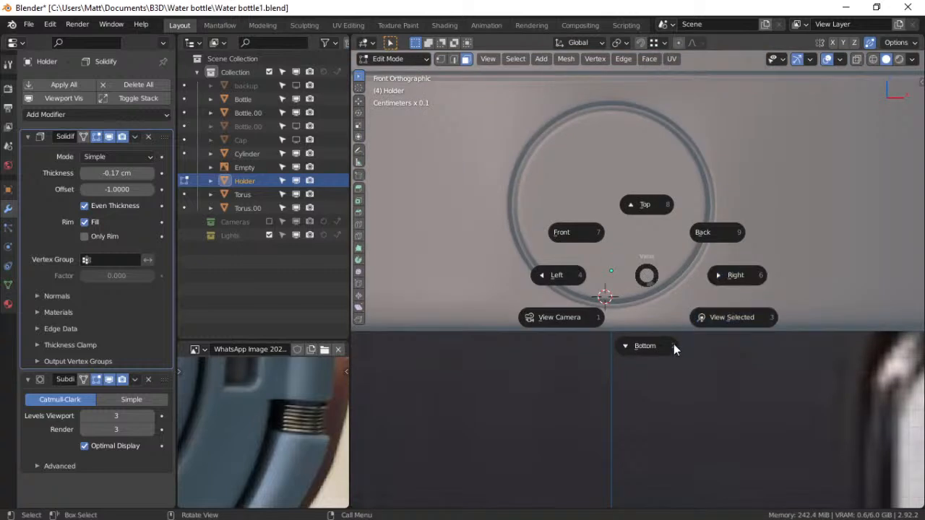
{"action": "left_click", "coordinate": [706, 246]}
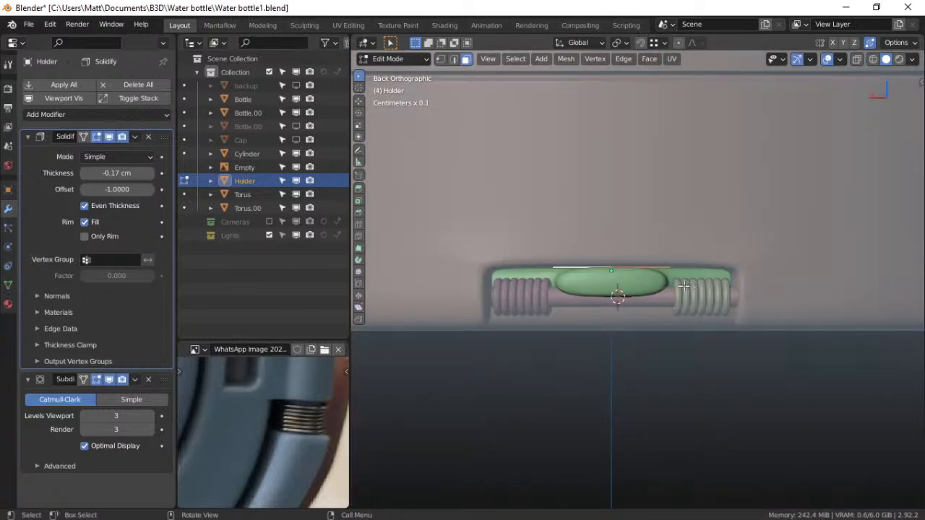
{"action": "key", "text": "r"}
{"action": "key", "text": "x"}
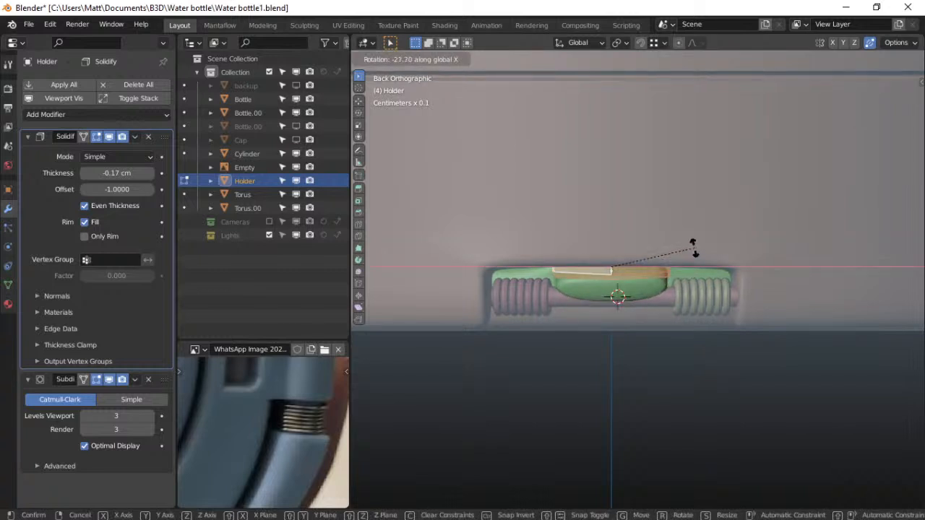
{"action": "left_click", "coordinate": [691, 284]}
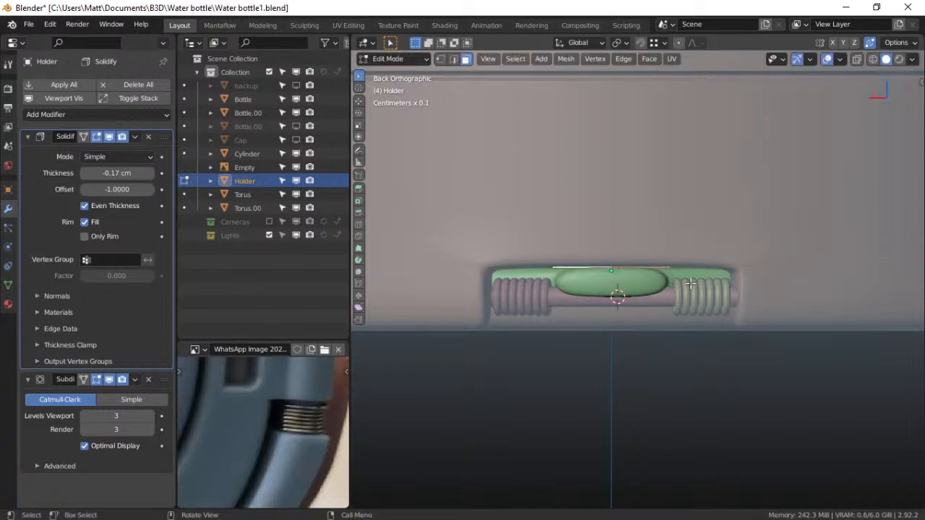
Lower the selected tab faces along global Z by about 0.078 cm and a further 0.006 cm to surround the cylinder
{"action": "key", "text": "g"}
{"action": "key", "text": "z"}
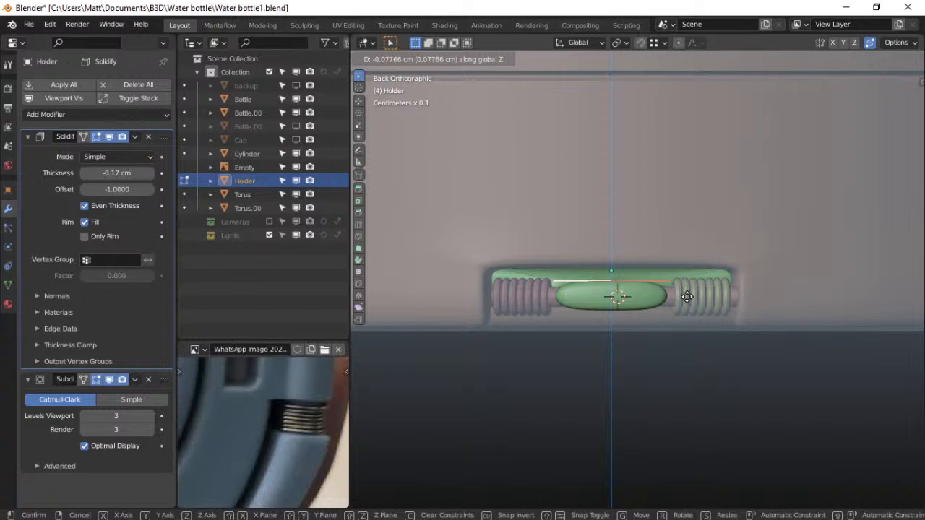
{"action": "left_click", "coordinate": [687, 297]}
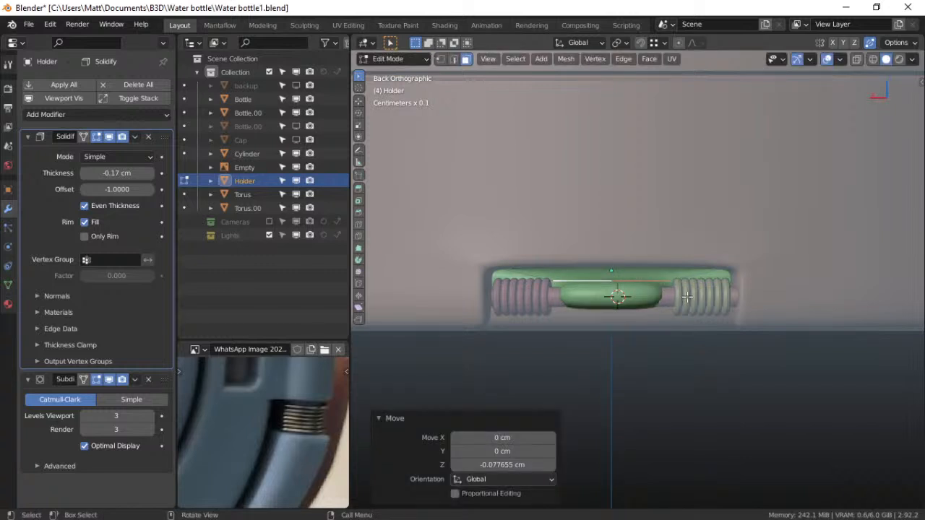
{"action": "key", "text": "g"}
{"action": "key", "text": "z"}
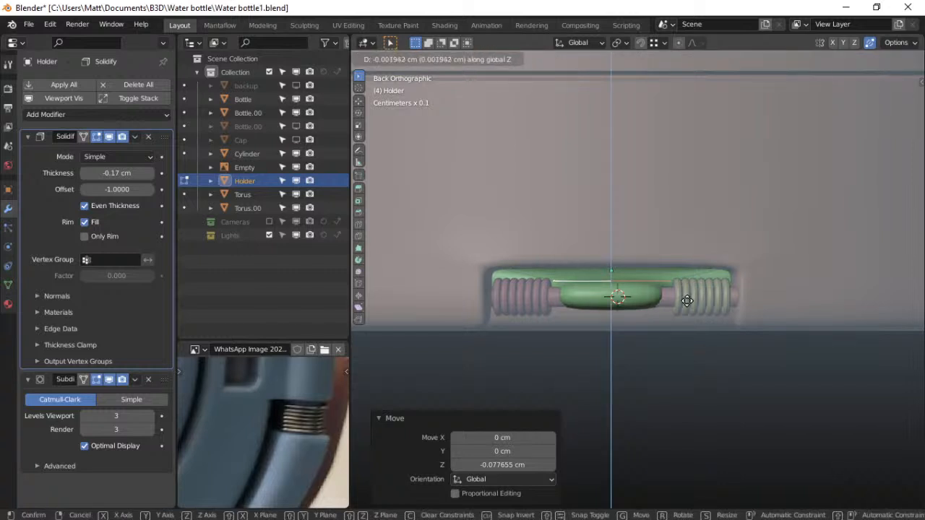
{"action": "left_click", "coordinate": [685, 305]}
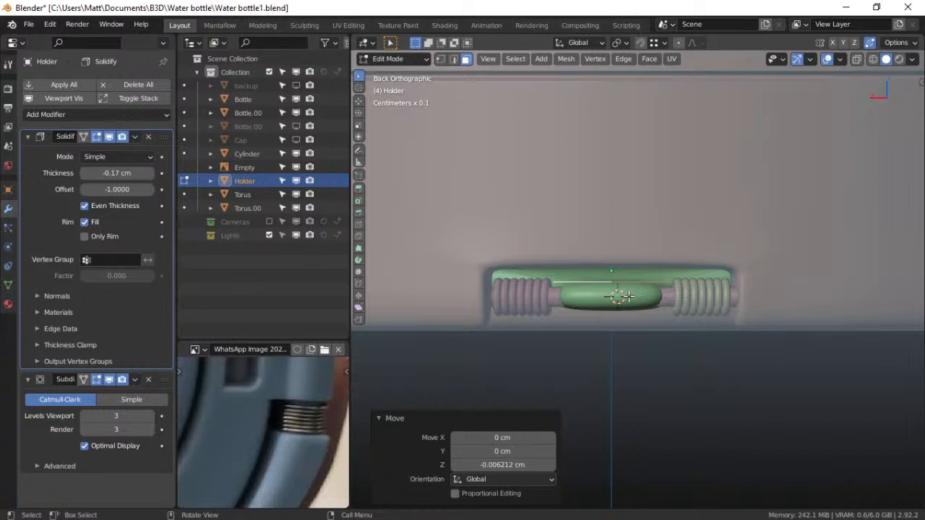
Return the holder to Object Mode in the right view and make transforms affect only origins
{"action": "key", "text": "grave"}
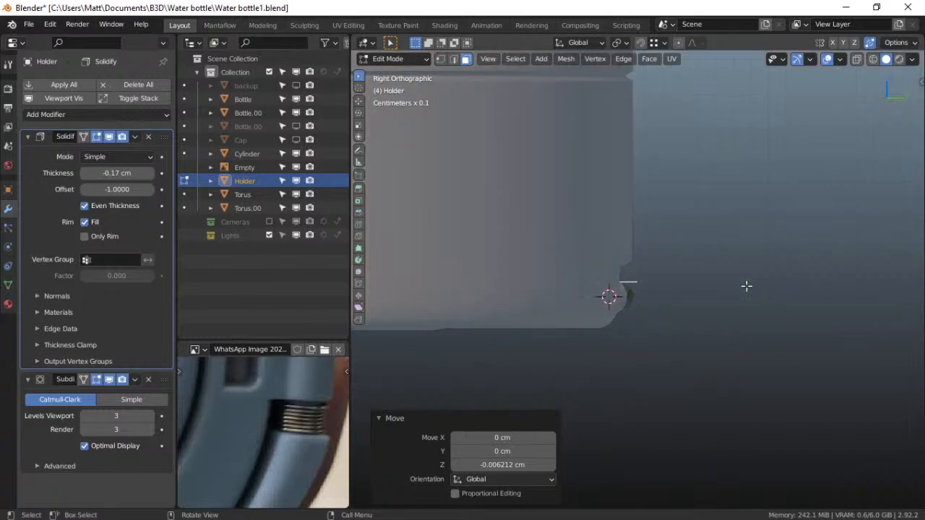
{"action": "left_click", "coordinate": [867, 44]}
{"action": "left_click", "coordinate": [897, 42]}
{"action": "left_click", "coordinate": [896, 42]}
{"action": "key", "text": "ctrl+Tab"}
{"action": "left_click", "coordinate": [549, 214]}
{"action": "left_click", "coordinate": [898, 42]}
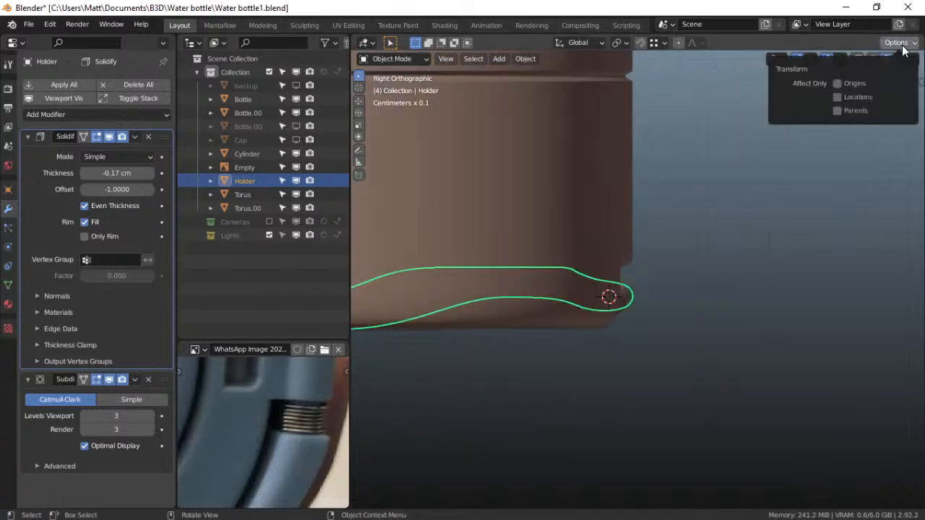
{"action": "left_click", "coordinate": [850, 86]}
Move the holder's origin about -0.177 cm along Z and 1.578 cm along Y, to the tab end
{"action": "scroll", "coordinate": [603, 287], "scroll_direction": "down", "scroll_amount": 2}
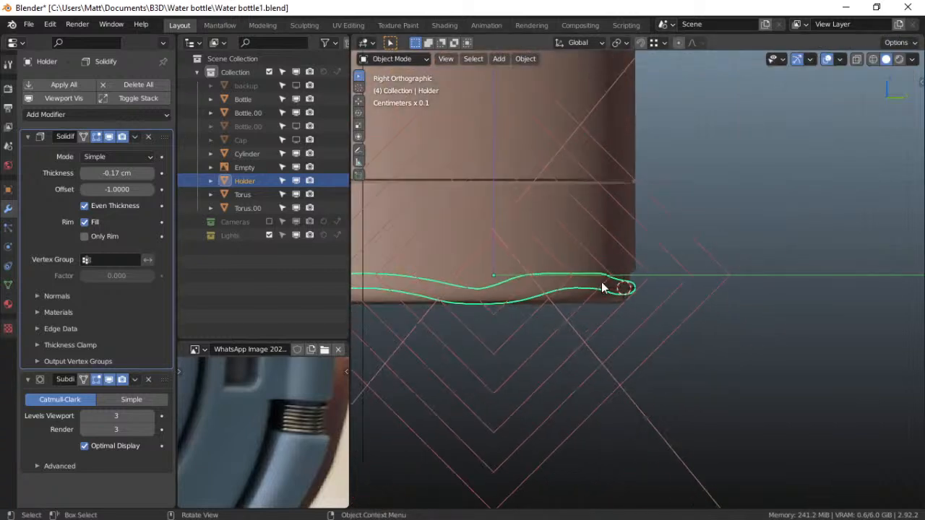
{"action": "key", "text": "g"}
{"action": "key", "text": "z"}
{"action": "left_click", "coordinate": [624, 309]}
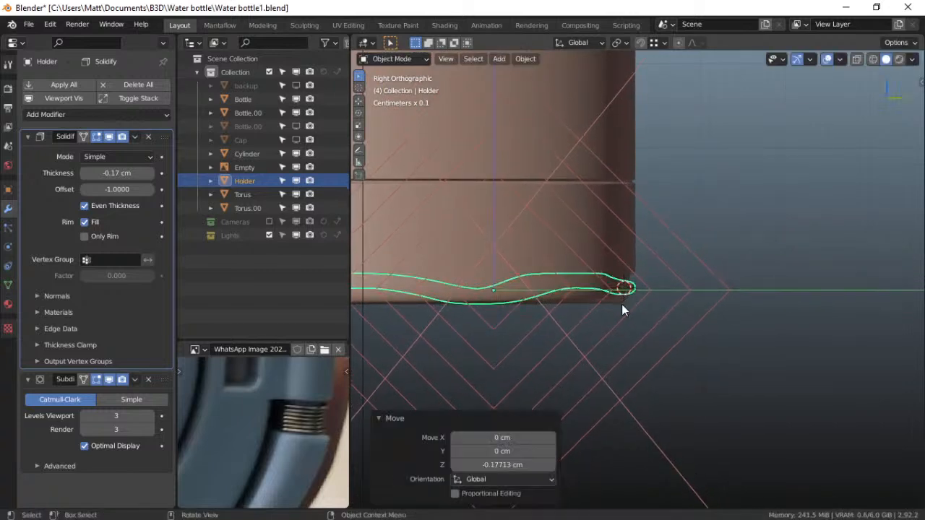
{"action": "key", "text": "g"}
{"action": "key", "text": "y"}
{"action": "left_click", "coordinate": [756, 297]}
Fine-tune the holder's origin by about 0.029 cm along Z and 0.008 cm along Y, and turn off origin-only transforms
{"action": "scroll", "coordinate": [755, 291], "scroll_direction": "up", "scroll_amount": 10}
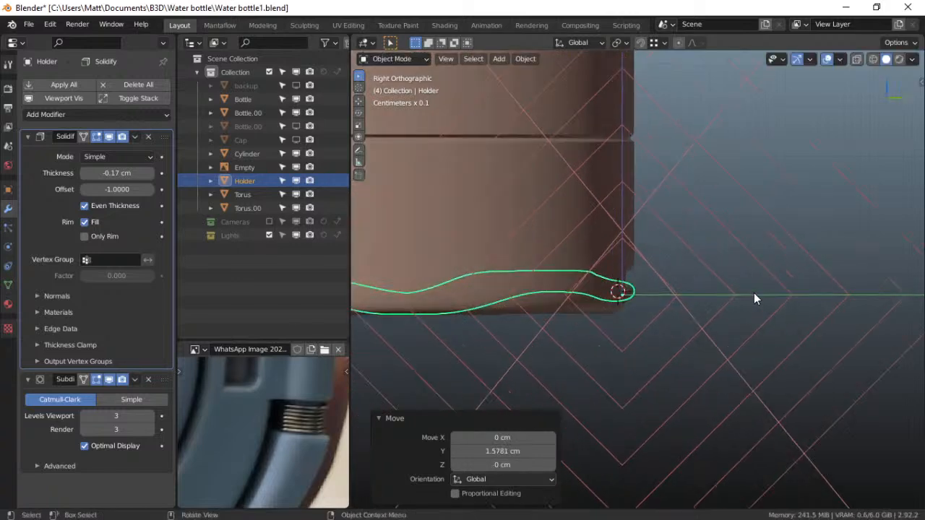
{"action": "middle_click_drag", "start_coordinate": [705, 321], "coordinate": [717, 268], "text": "shift"}
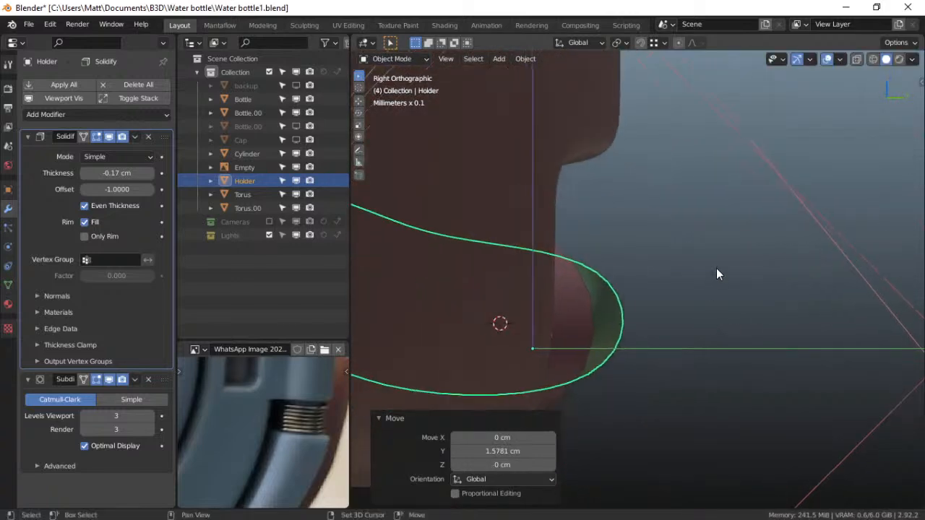
{"action": "key", "text": "g"}
{"action": "key", "text": "z"}
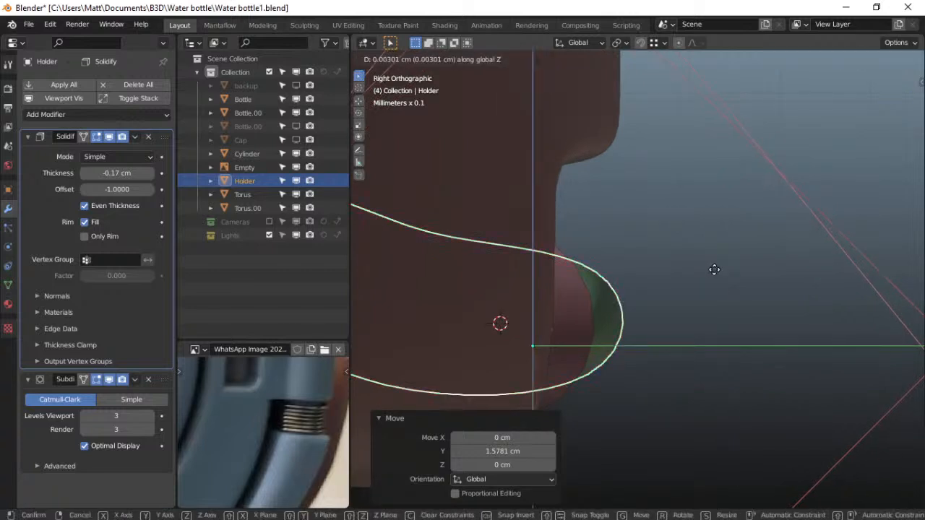
{"action": "left_click", "coordinate": [717, 245]}
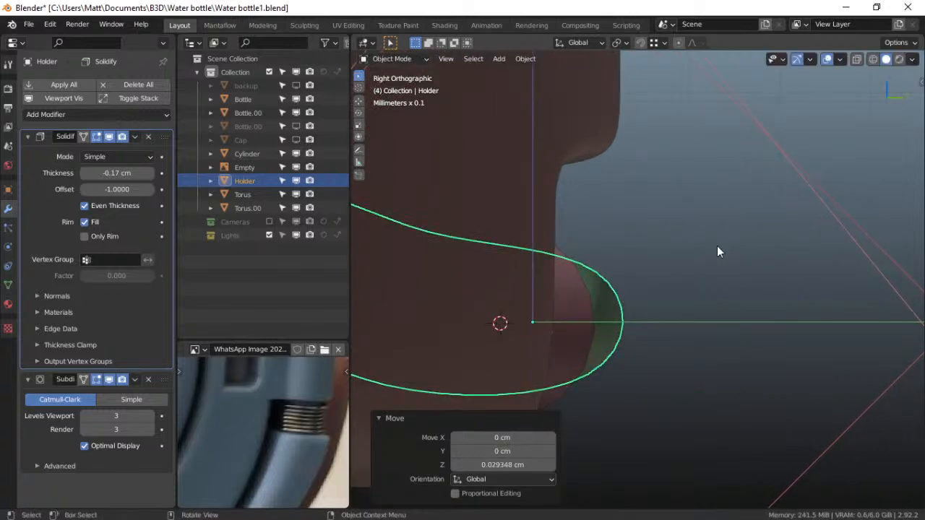
{"action": "key", "text": "g"}
{"action": "key", "text": "y"}
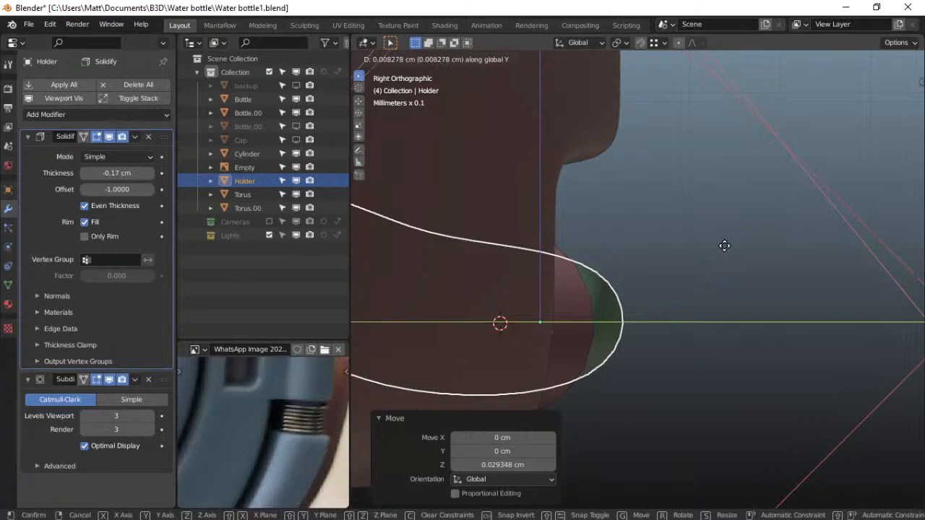
{"action": "left_click", "coordinate": [725, 246]}
{"action": "scroll", "coordinate": [671, 290], "scroll_direction": "down", "scroll_amount": 5}
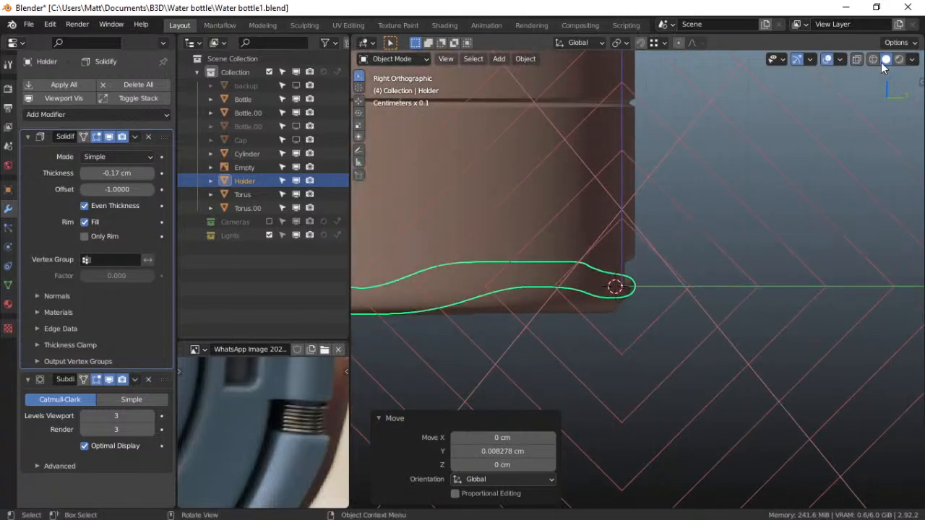
{"action": "left_click", "coordinate": [897, 42]}
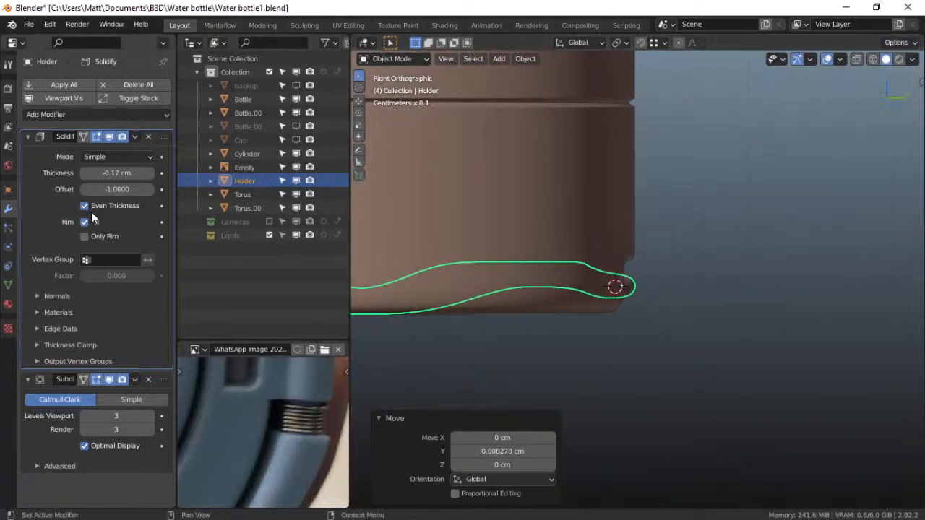
Lock the holder's Y and Z rotation and set its X rotation to 185° to swing it outward from the bottle
{"action": "left_click", "coordinate": [8, 190]}
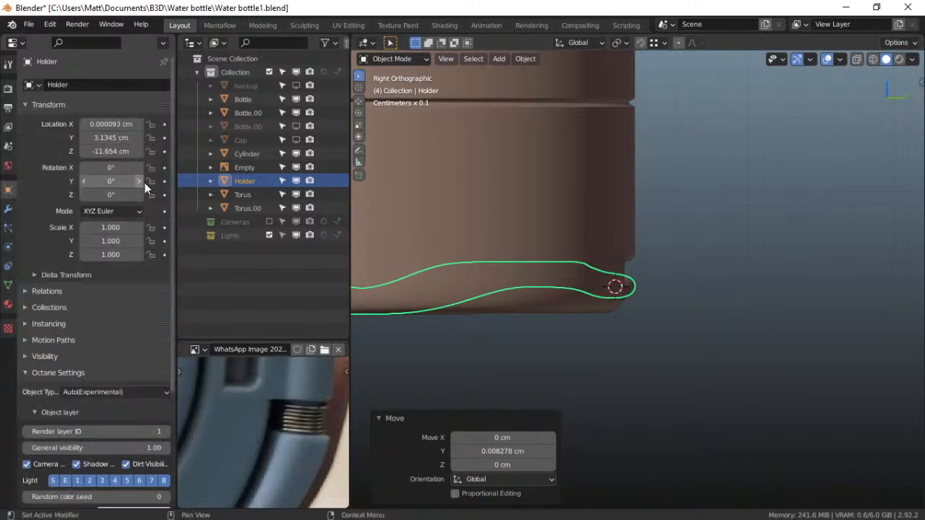
{"action": "left_click_drag", "start_coordinate": [110, 167], "coordinate": [167, 166]}
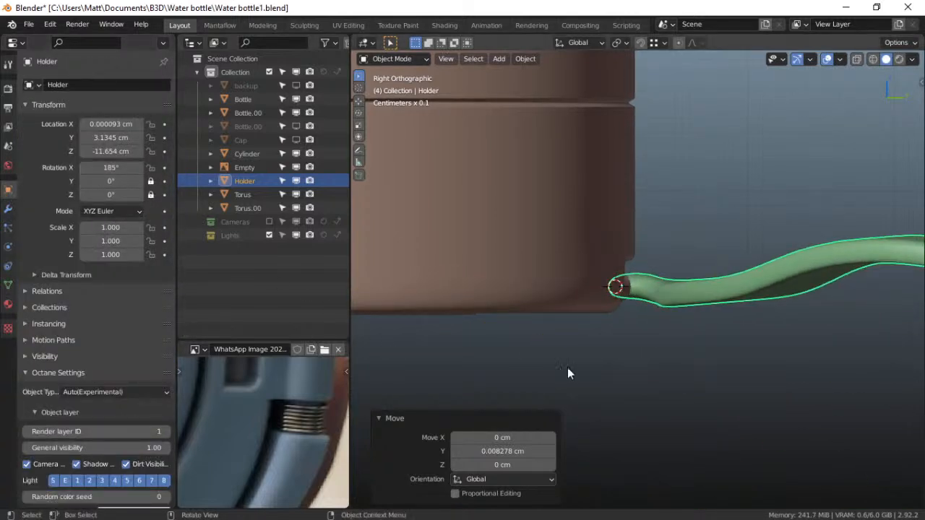
{"action": "scroll", "coordinate": [615, 361], "scroll_direction": "down", "scroll_amount": 4}
{"action": "scroll", "coordinate": [614, 359], "scroll_direction": "down", "scroll_amount": 3}
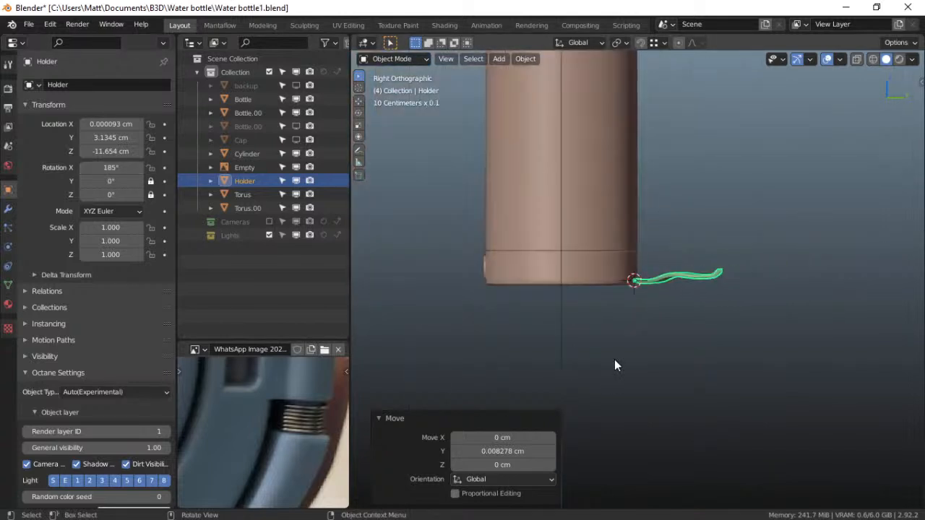
{"action": "middle_click_drag", "start_coordinate": [563, 346], "coordinate": [540, 247]}
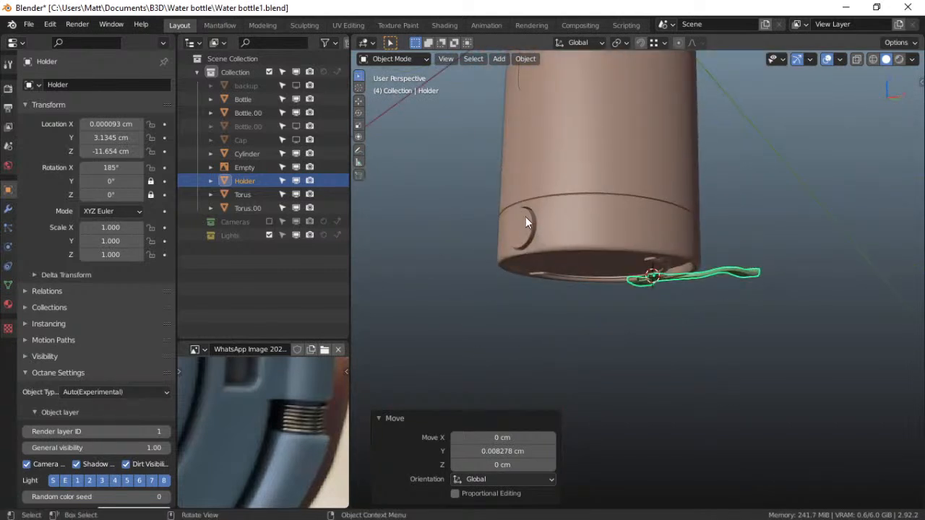
Load another reference photo from the Water bottle folder into the image viewer
{"action": "left_click", "coordinate": [203, 350]}
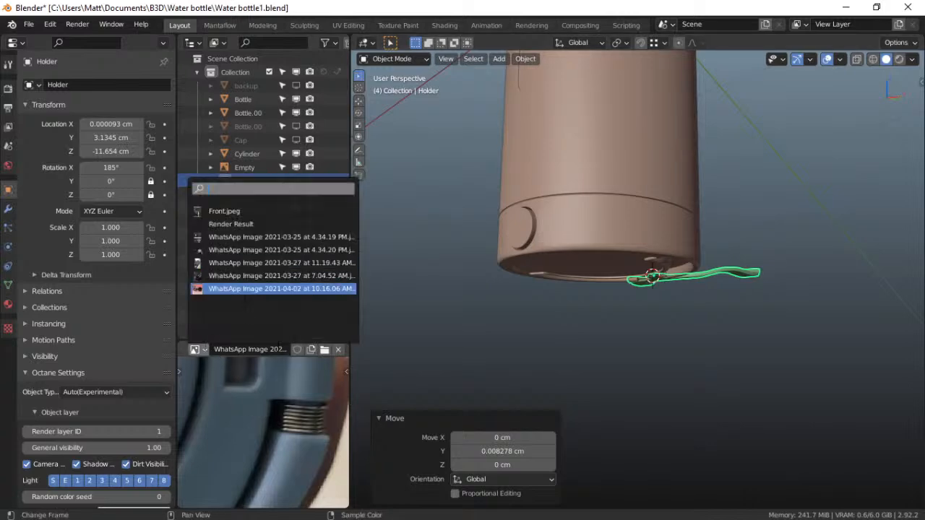
{"action": "left_click", "coordinate": [324, 351]}
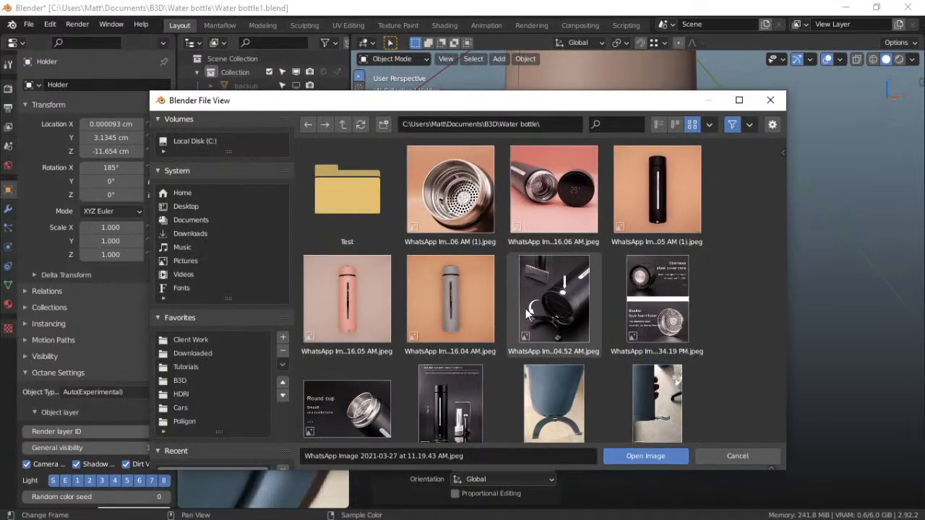
{"action": "scroll", "coordinate": [535, 332], "scroll_direction": "down", "scroll_amount": 2}
{"action": "double_click", "coordinate": [652, 360]}
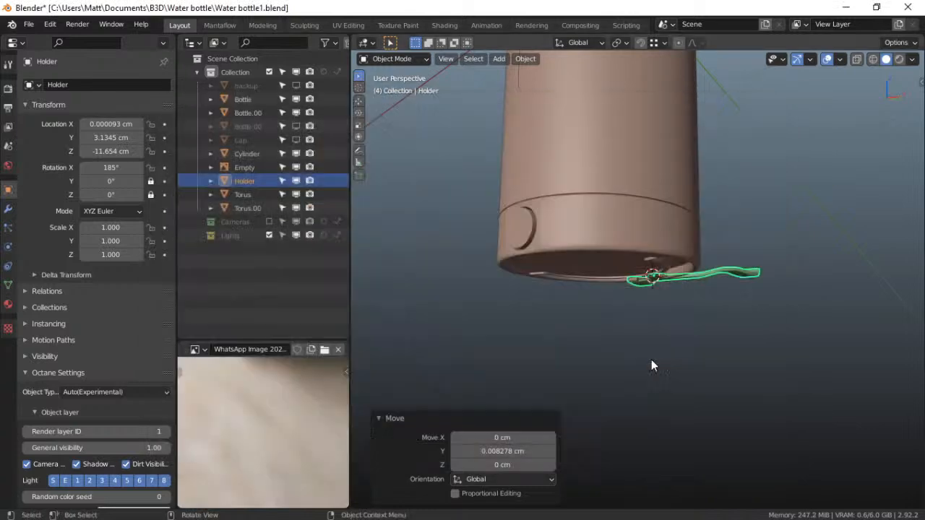
Reset the holder's X rotation to 0° so it folds back against the bottle's base, and save the file
{"action": "scroll", "coordinate": [304, 417], "scroll_direction": "down", "scroll_amount": 5}
{"action": "mouse_move", "coordinate": [298, 424]}
{"action": "middle_mouse_down"}
{"action": "mouse_move", "coordinate": [307, 401]}
{"action": "mouse_move", "coordinate": [306, 422]}
{"action": "mouse_move", "coordinate": [293, 406]}
{"action": "middle_mouse_up"}
{"action": "scroll", "coordinate": [307, 419], "scroll_direction": "up", "scroll_amount": 1}
{"action": "scroll", "coordinate": [306, 417], "scroll_direction": "up", "scroll_amount": 2}
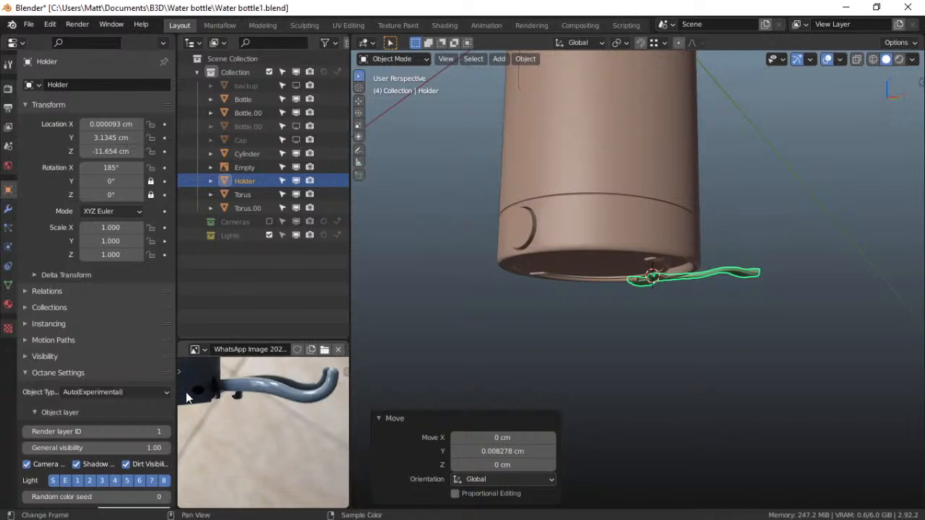
{"action": "middle_click_drag", "start_coordinate": [624, 274], "coordinate": [471, 275]}
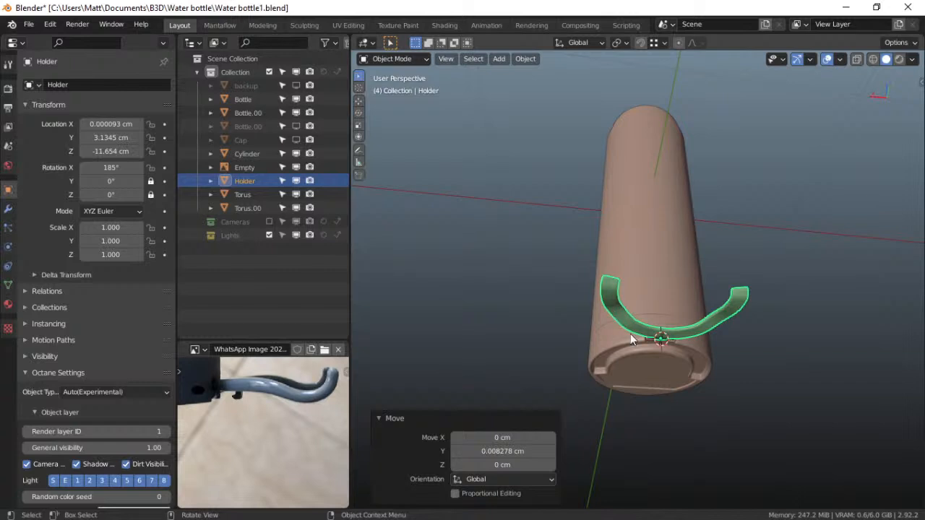
{"action": "left_click", "coordinate": [111, 167]}
{"action": "type", "text": "184.7d"}
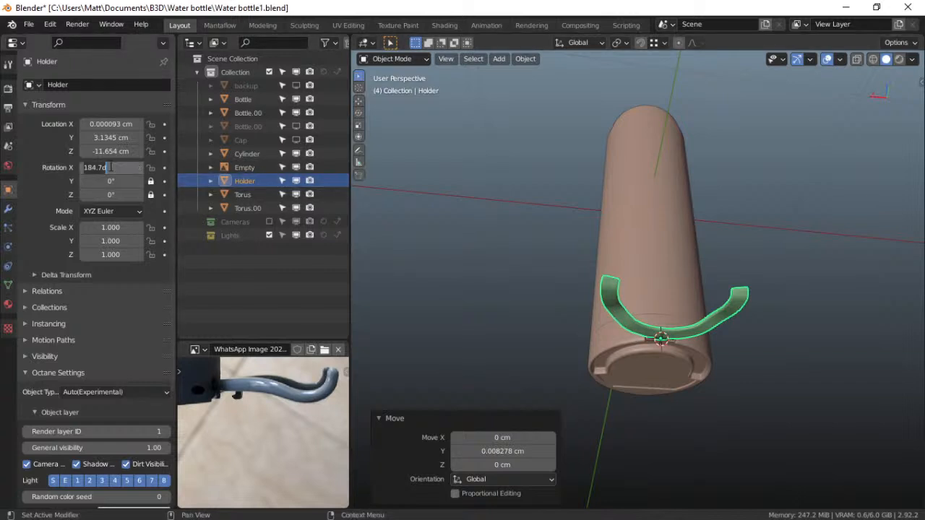
{"action": "key", "text": "Return"}
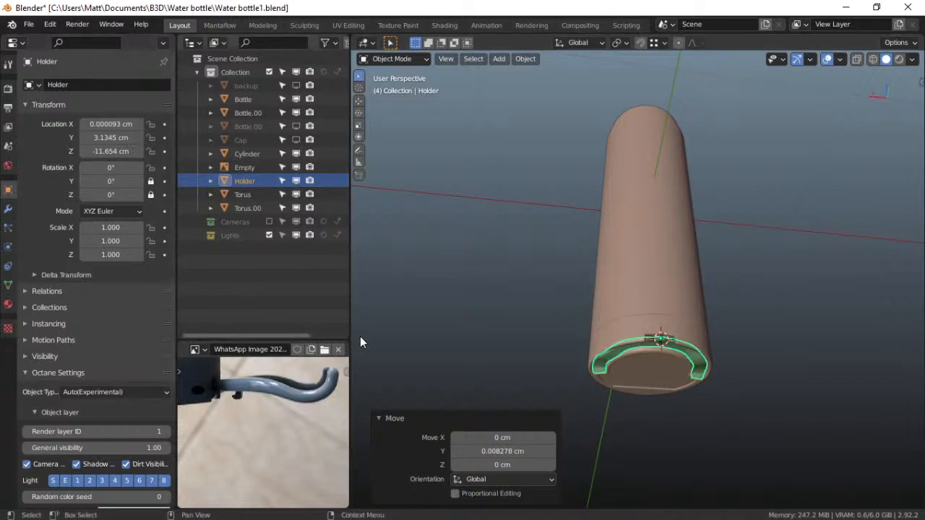
{"action": "key", "text": "ctrl+s"}
{"action": "middle_click_drag", "start_coordinate": [659, 250], "coordinate": [614, 271]}
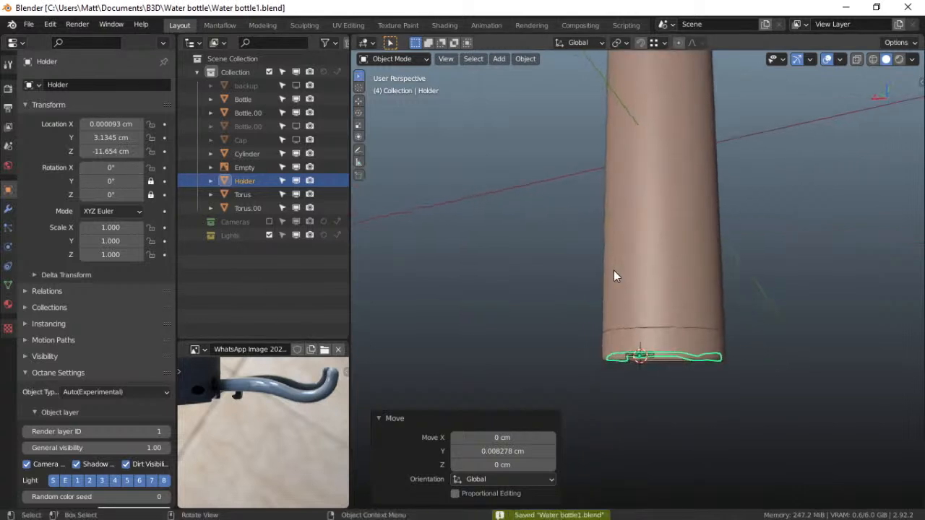
{"action": "middle_click_drag", "start_coordinate": [614, 217], "coordinate": [579, 355], "text": "shift"}
{"action": "middle_click_drag", "start_coordinate": [583, 226], "coordinate": [616, 94]}
{"action": "middle_click_drag", "start_coordinate": [574, 153], "coordinate": [569, 116]}
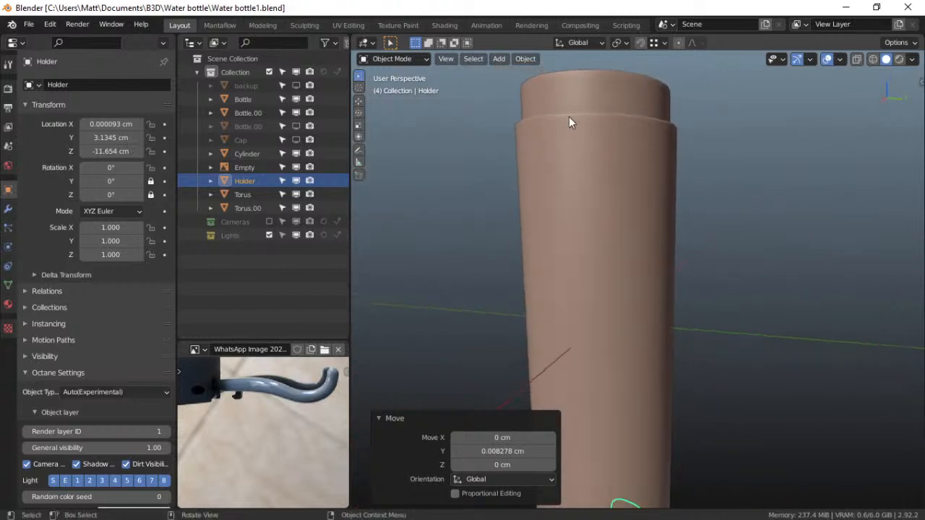
{"action": "right_click", "coordinate": [576, 84], "text": "shift"}
{"action": "scroll", "coordinate": [578, 112], "scroll_direction": "up", "scroll_amount": 3}
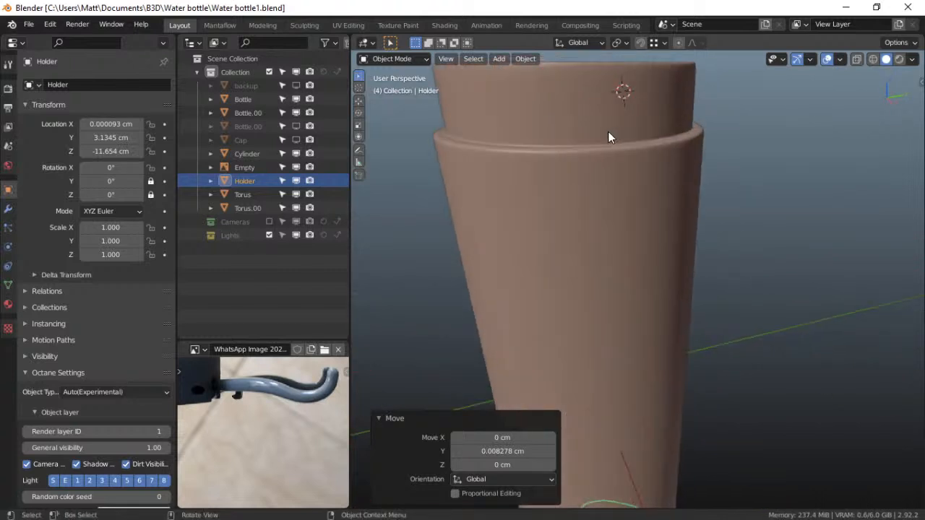
{"action": "right_click", "coordinate": [569, 140]}
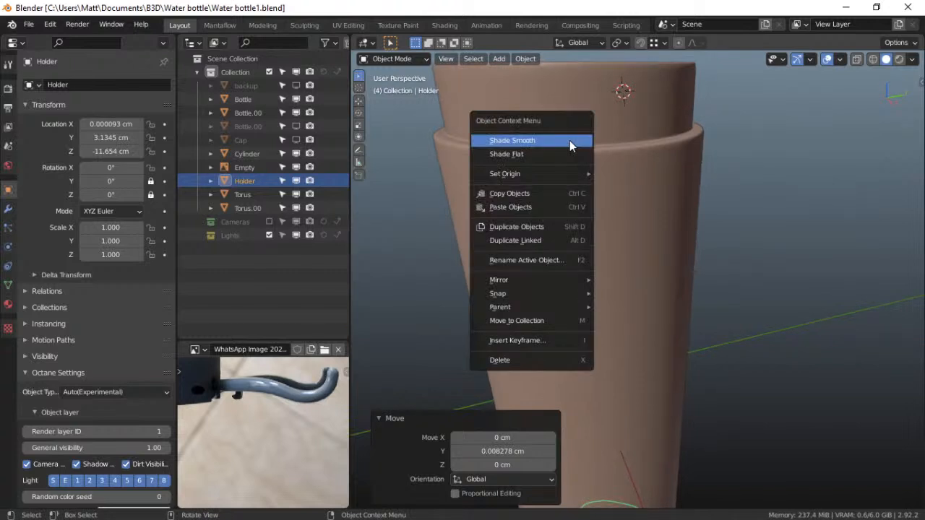
{"action": "key", "text": "Escape"}
{"action": "key", "text": "shift+a"}
{"action": "mouse_move", "coordinate": [570, 140]}
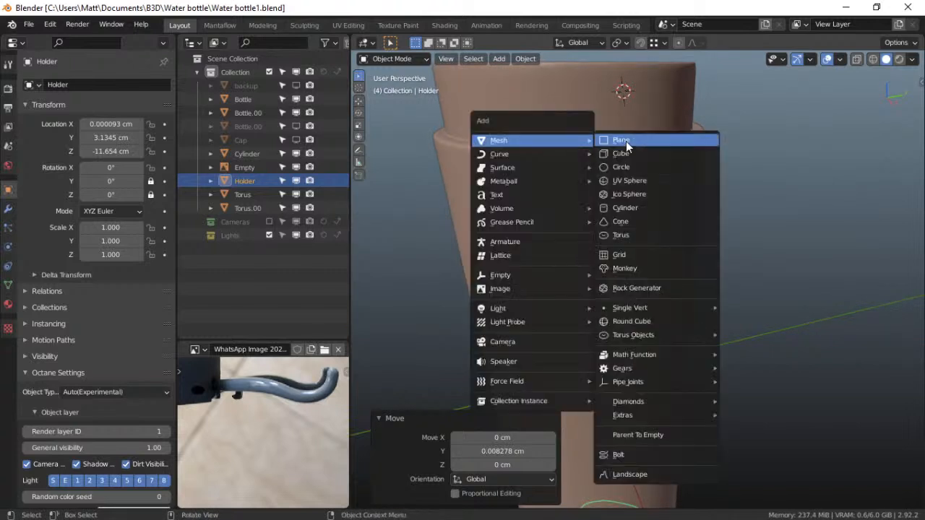
{"action": "mouse_move", "coordinate": [555, 185]}
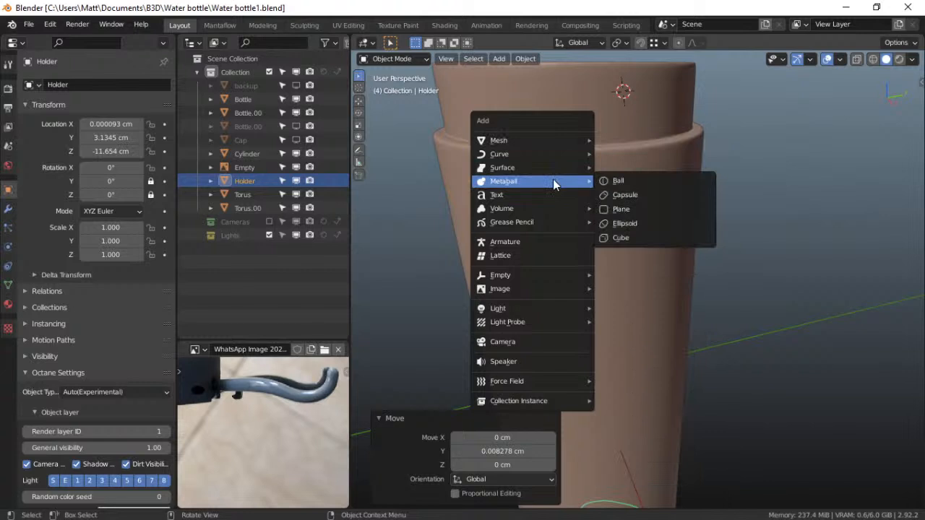
{"action": "key", "text": "Escape"}
{"action": "key", "text": "shift+s"}
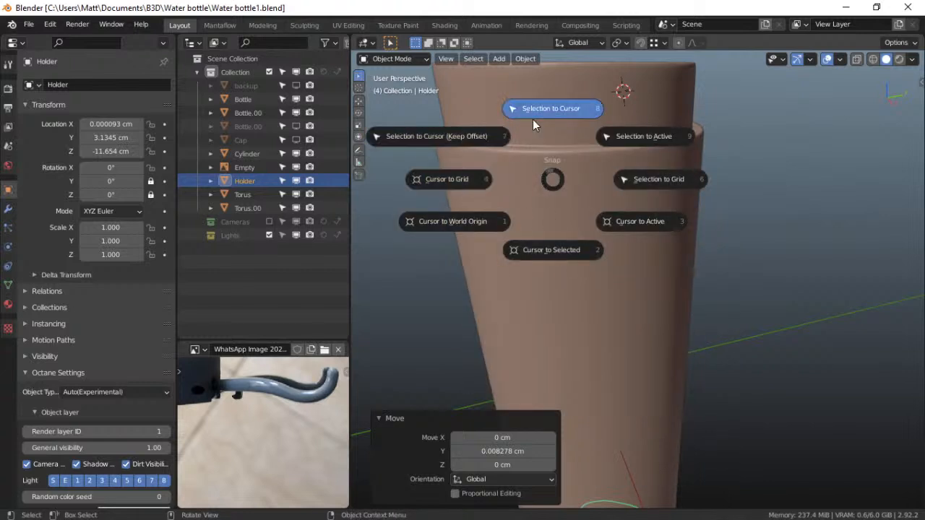
{"action": "left_click", "coordinate": [549, 249]}
Select the main bottle body and return the 3D cursor to the world origin
{"action": "scroll", "coordinate": [550, 250], "scroll_direction": "down", "scroll_amount": 5}
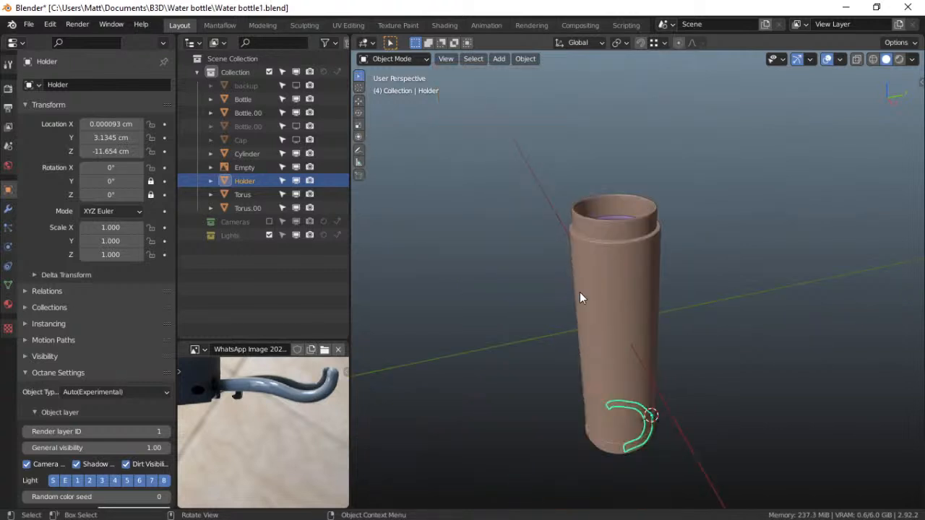
{"action": "middle_click_drag", "start_coordinate": [581, 293], "coordinate": [562, 278]}
{"action": "left_click", "coordinate": [593, 292]}
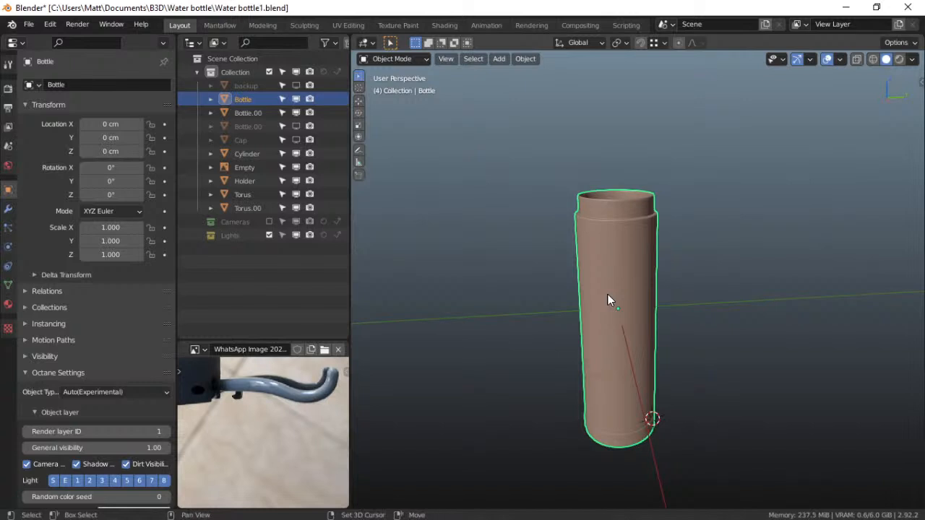
{"action": "key", "text": "shift+s"}
{"action": "left_click", "coordinate": [602, 350]}
{"action": "middle_click_drag", "start_coordinate": [602, 344], "coordinate": [685, 291]}
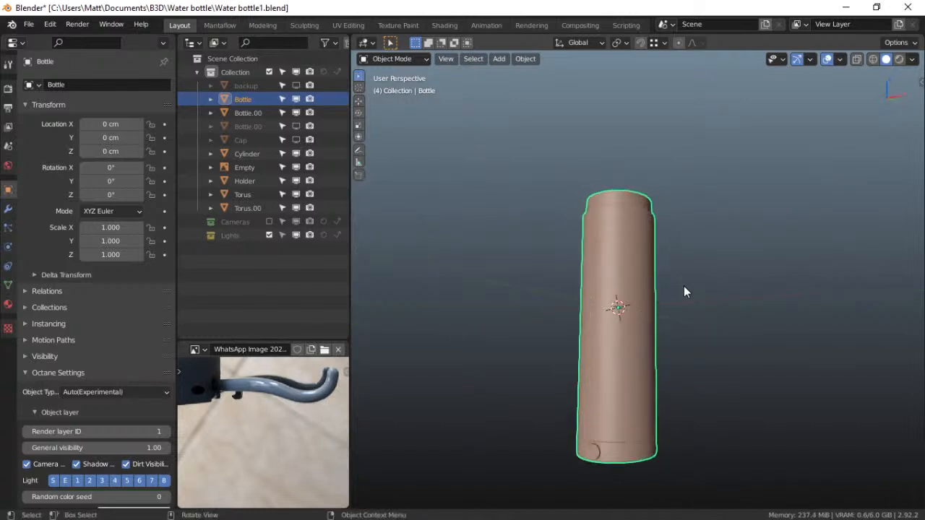
{"action": "middle_click_drag", "start_coordinate": [612, 310], "coordinate": [651, 317]}
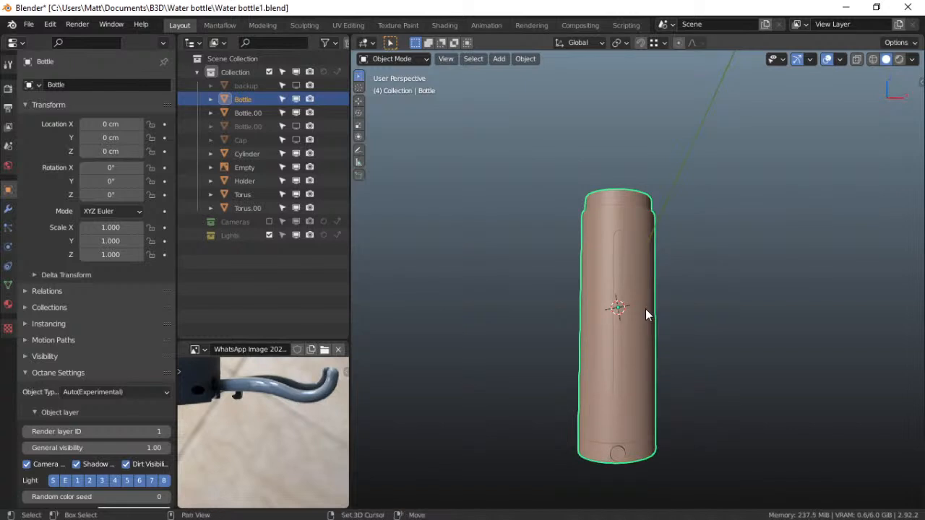
{"action": "key", "text": "shift+a"}
{"action": "key", "text": "Escape"}
{"action": "key", "text": "shift+s"}
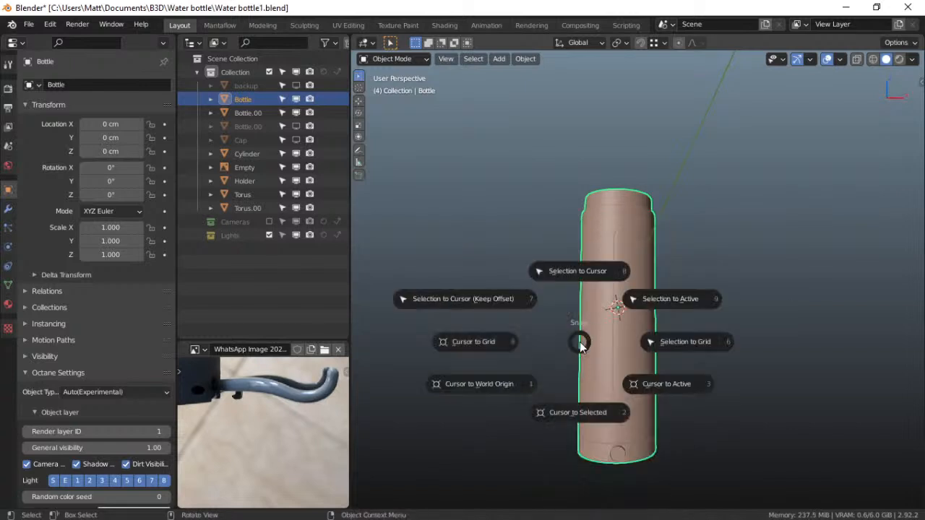
{"action": "left_click", "coordinate": [503, 381]}
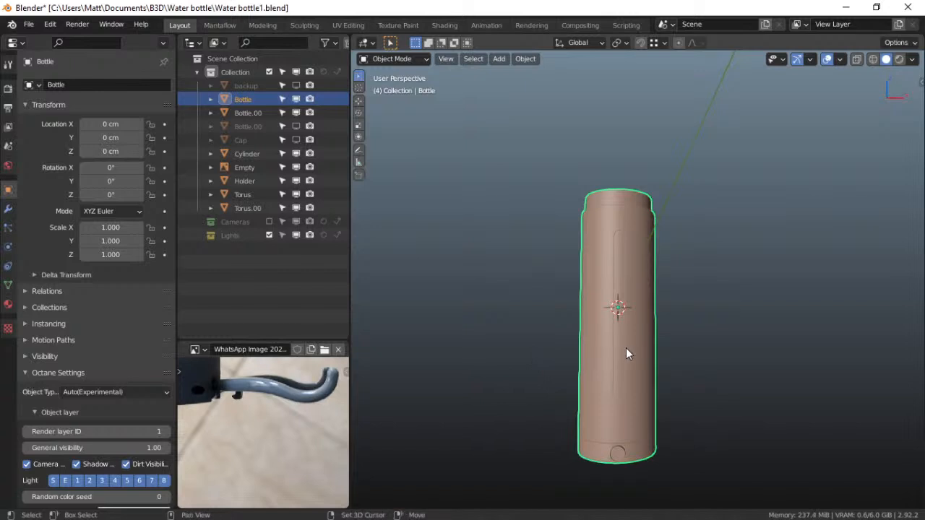
Add a plane mesh at the world origin and rotate it 90° about the X axis
{"action": "key", "text": "shift+a"}
{"action": "mouse_move", "coordinate": [615, 243]}
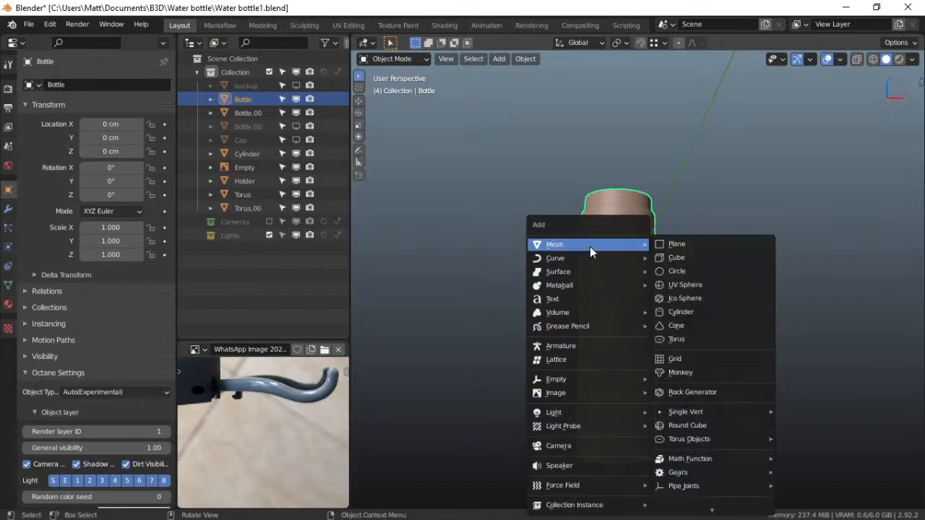
{"action": "left_click", "coordinate": [666, 243]}
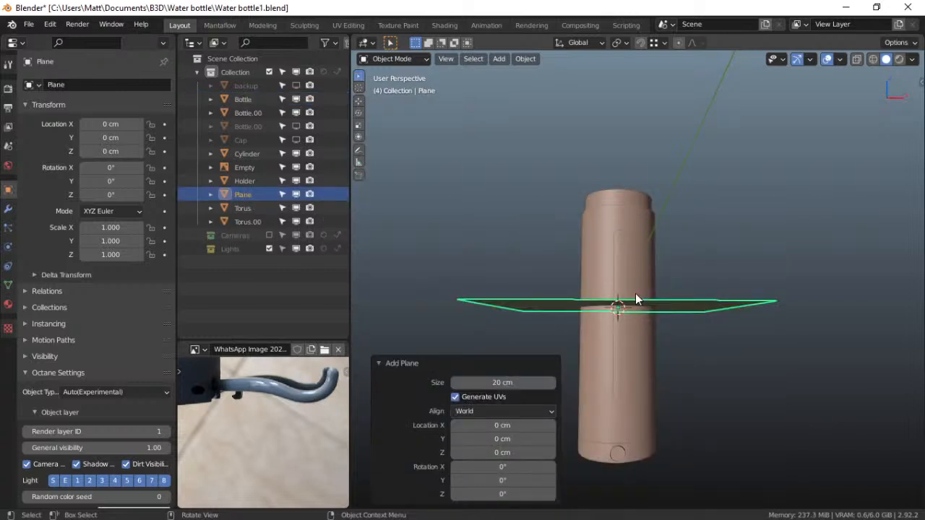
{"action": "type", "text": "rx"}
{"action": "type", "text": "90"}
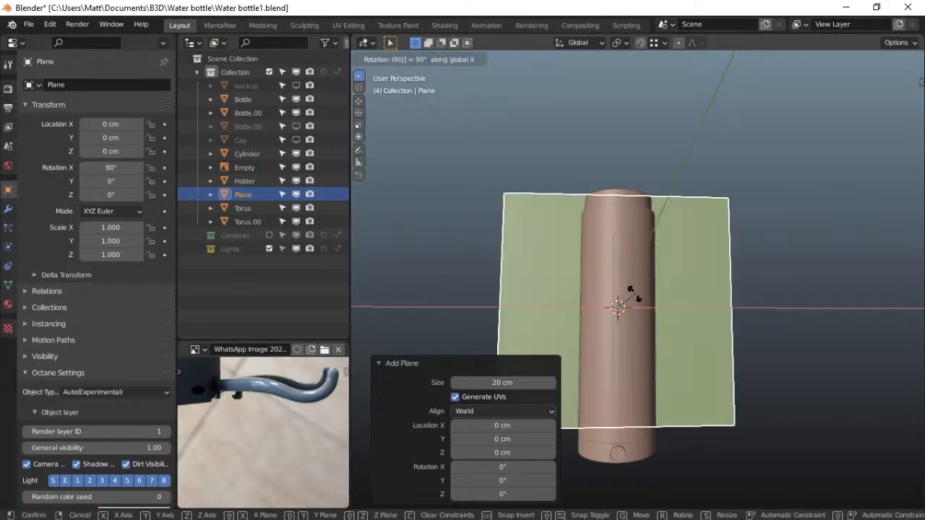
{"action": "key", "text": "Return"}
Scale the plane down in front view to about 0.159 so it fits within the bottle's width
{"action": "key", "text": "grave"}
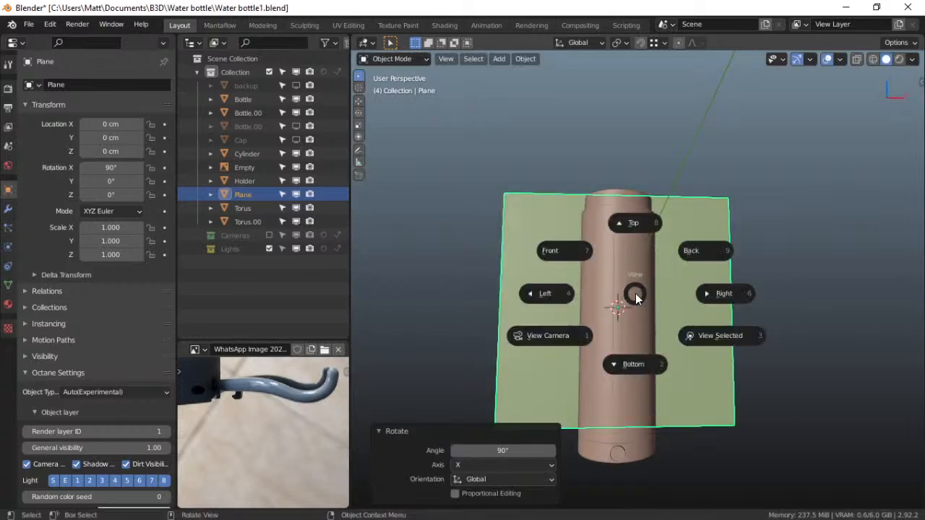
{"action": "left_click", "coordinate": [565, 251]}
{"action": "scroll", "coordinate": [623, 298], "scroll_direction": "up", "scroll_amount": 3}
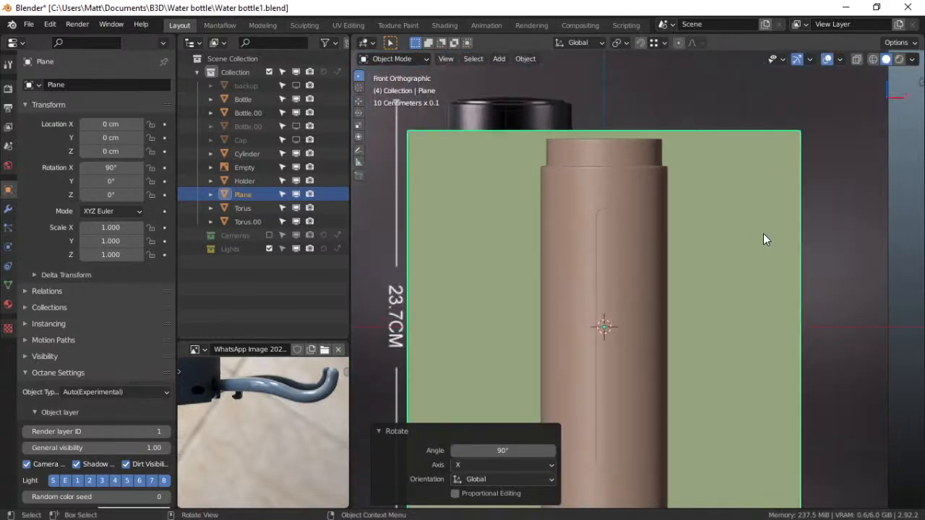
{"action": "scroll", "coordinate": [714, 238], "scroll_direction": "up", "scroll_amount": 1}
{"action": "middle_click_drag", "start_coordinate": [720, 294], "coordinate": [692, 260], "text": "shift"}
{"action": "left_click", "coordinate": [692, 260]}
{"action": "left_click", "coordinate": [690, 285]}
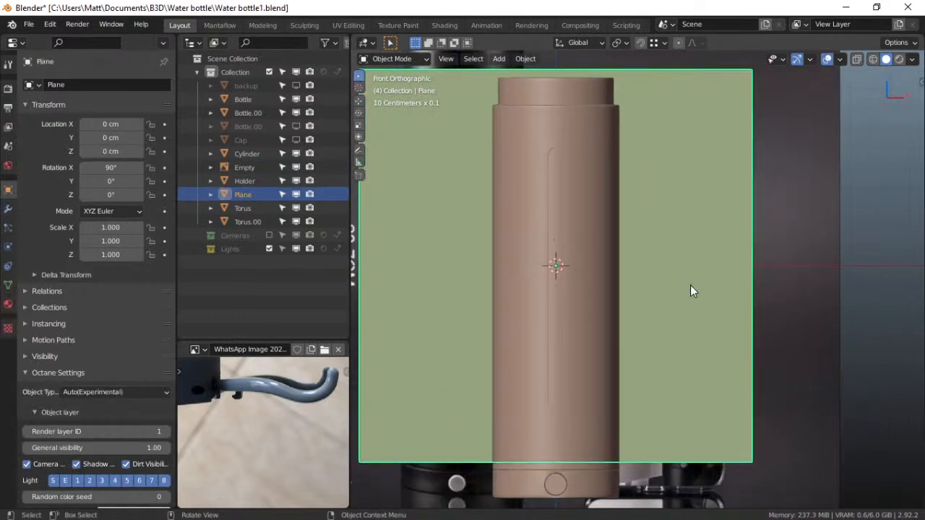
{"action": "key", "text": "s"}
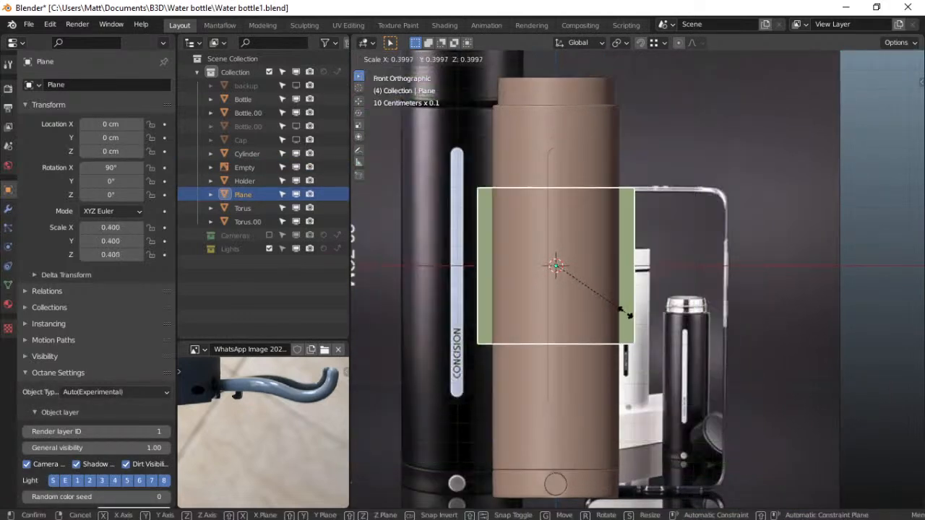
{"action": "left_click", "coordinate": [599, 298]}
{"action": "scroll", "coordinate": [600, 300], "scroll_direction": "up", "scroll_amount": 5}
{"action": "key", "text": "s"}
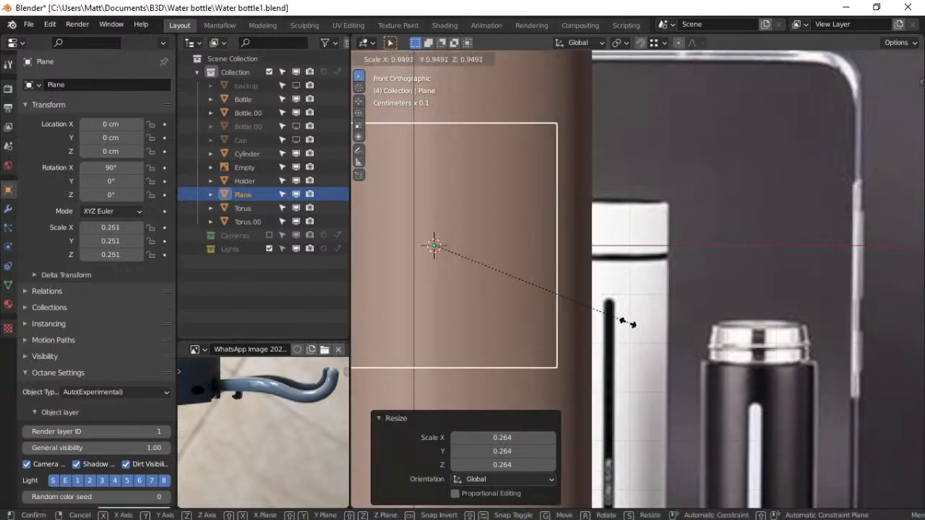
{"action": "left_click", "coordinate": [555, 309]}
Isolate the plane in local view and flatten it along global Z by a factor of about 0.034
{"action": "key", "text": "KP_Divide"}
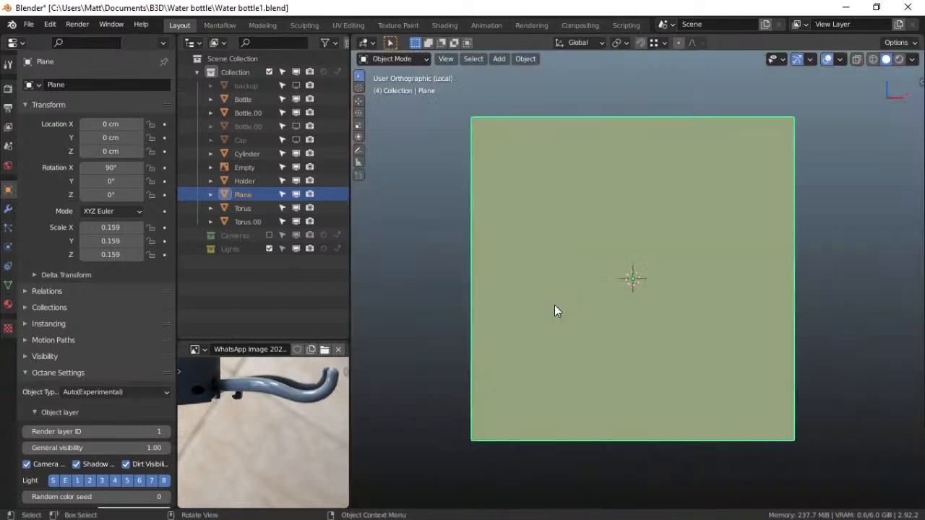
{"action": "key", "text": "z"}
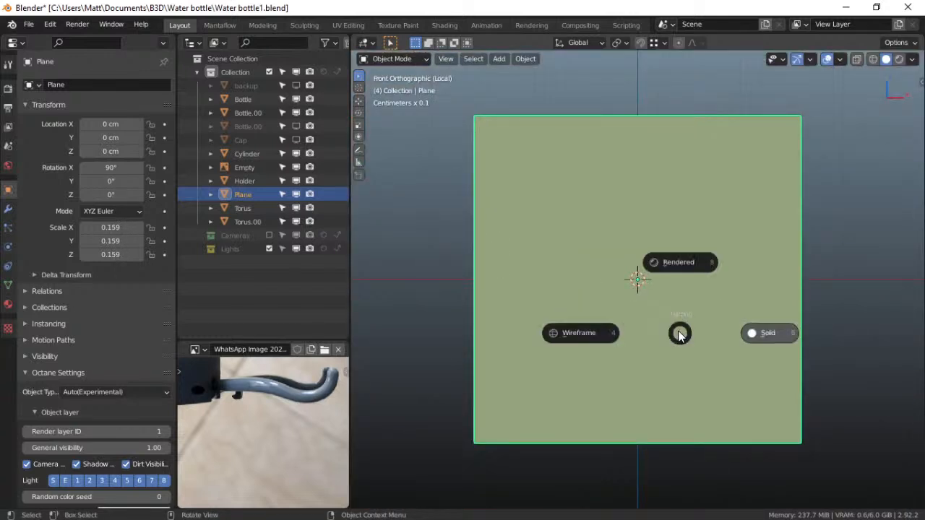
{"action": "left_click", "coordinate": [668, 318]}
{"action": "key", "text": "s"}
{"action": "key", "text": "z"}
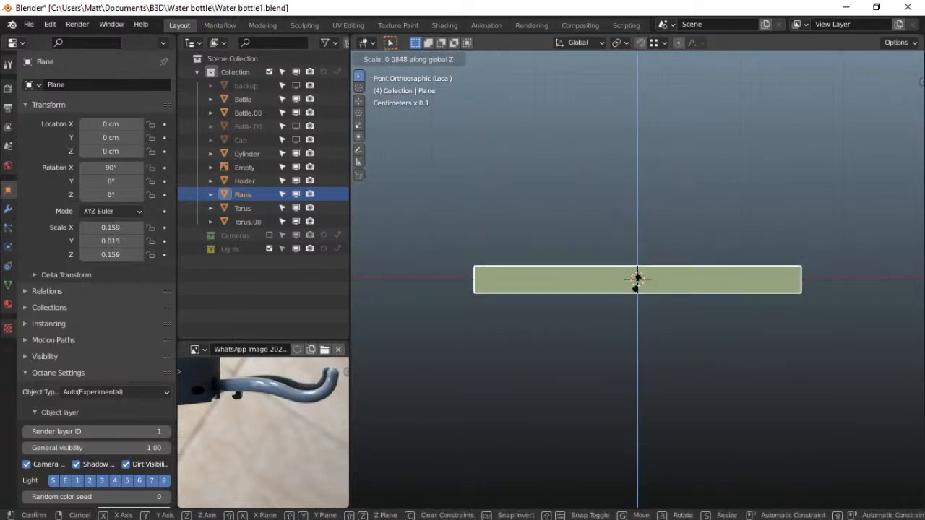
{"action": "left_click", "coordinate": [639, 280]}
{"action": "scroll", "coordinate": [646, 306], "scroll_direction": "up", "scroll_amount": 3}
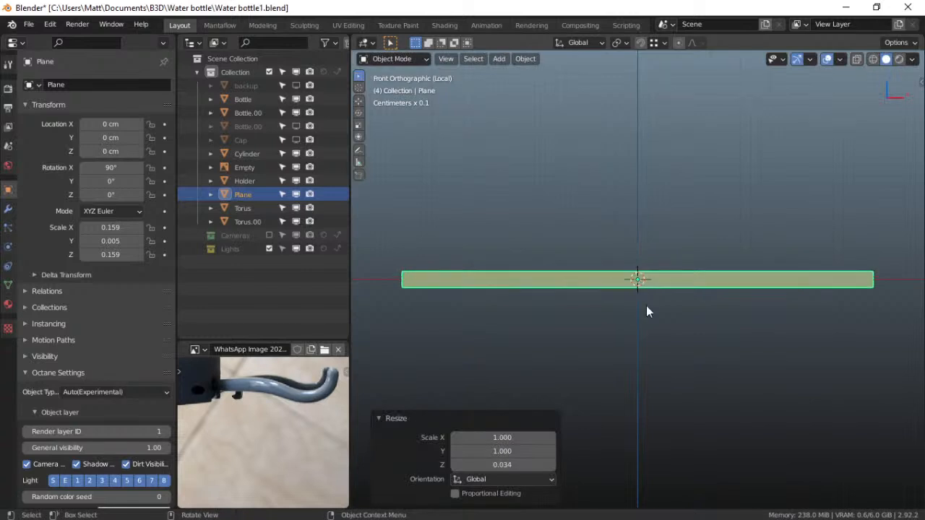
{"action": "scroll", "coordinate": [647, 312], "scroll_direction": "down", "scroll_amount": 2}
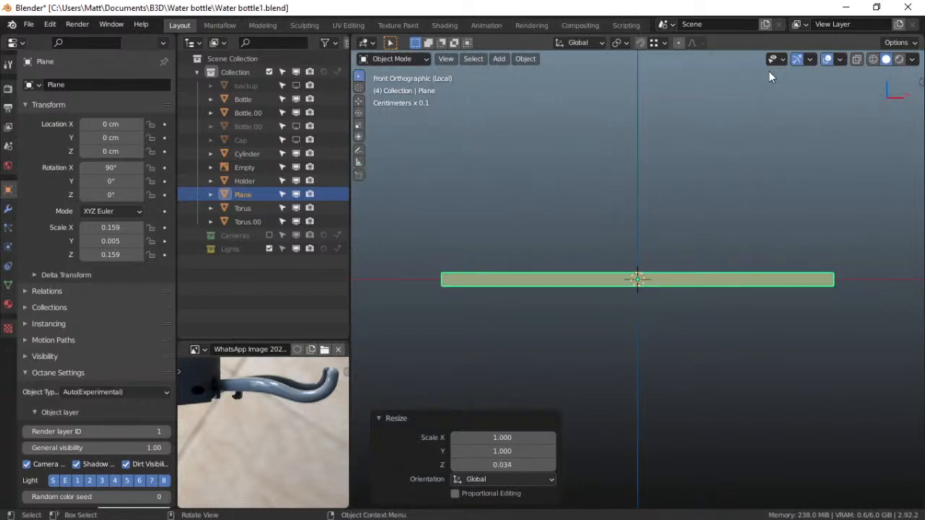
Delete the two vertices at the plane's negative X end, working in Edit Mode with vertex selection
{"action": "key", "text": "grave"}
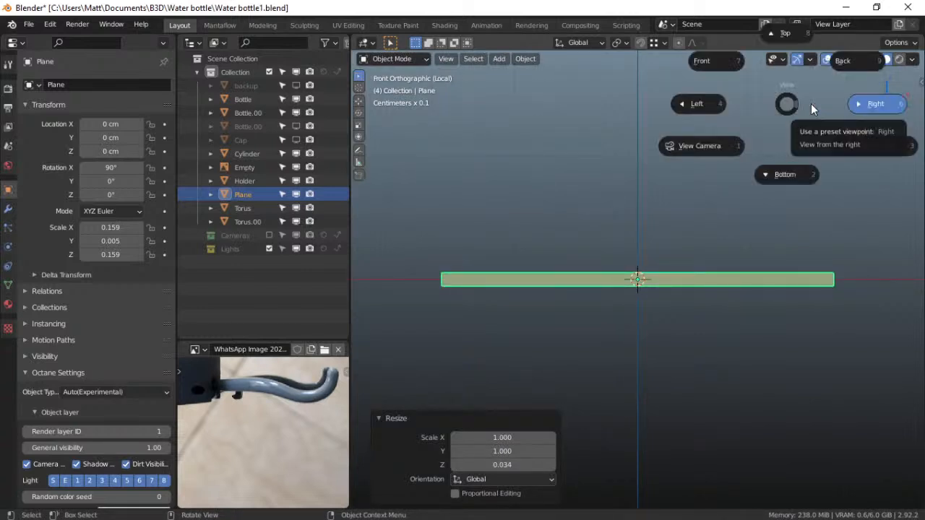
{"action": "key", "text": "ctrl+Tab"}
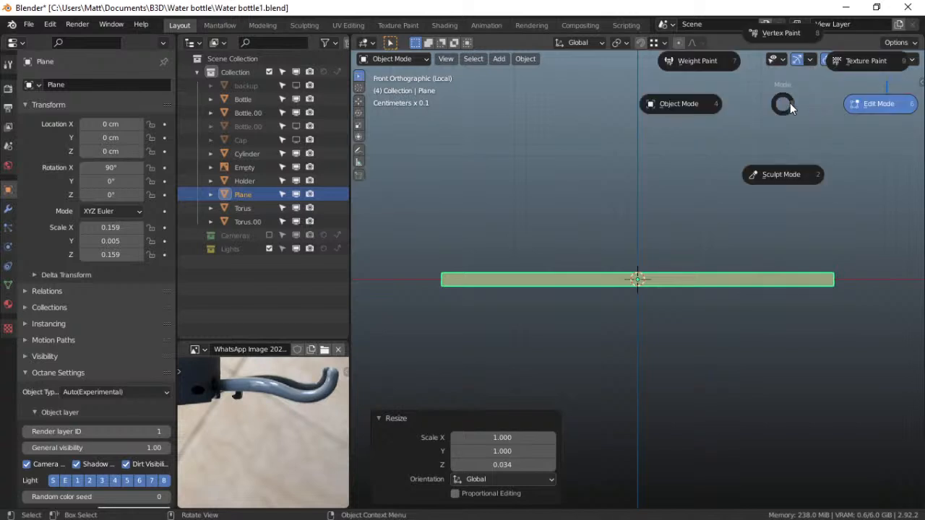
{"action": "left_click", "coordinate": [698, 101]}
{"action": "key", "text": "Tab"}
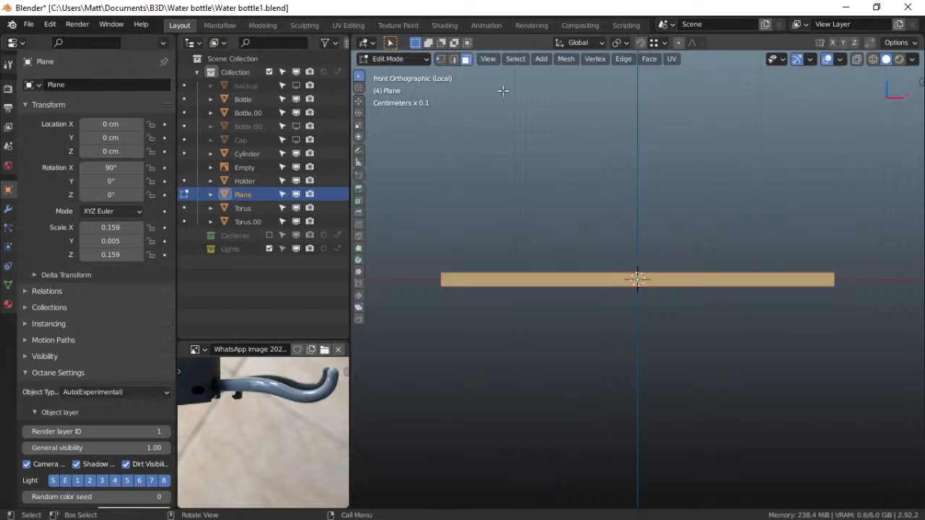
{"action": "left_click", "coordinate": [436, 61]}
{"action": "left_click_drag", "start_coordinate": [409, 215], "coordinate": [516, 388]}
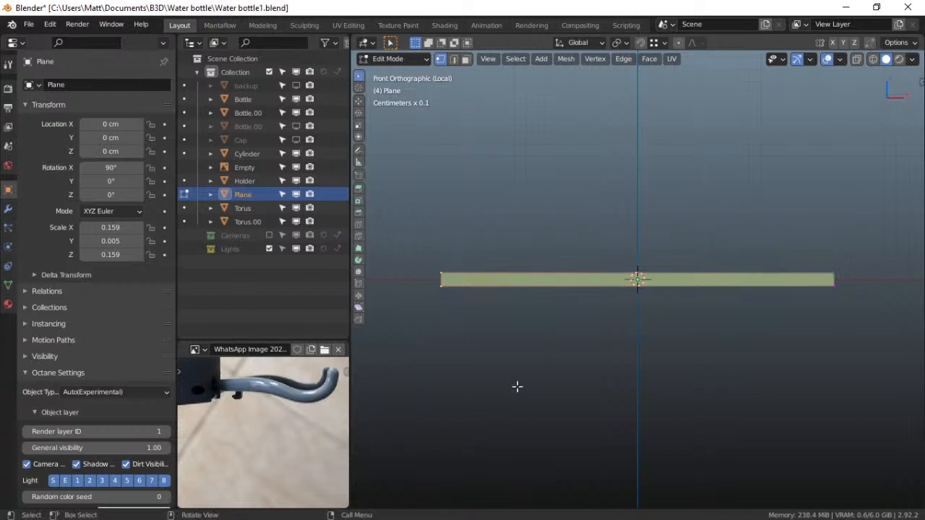
{"action": "key", "text": "x"}
{"action": "left_click", "coordinate": [465, 346]}
{"action": "key", "text": "ctrl+Tab"}
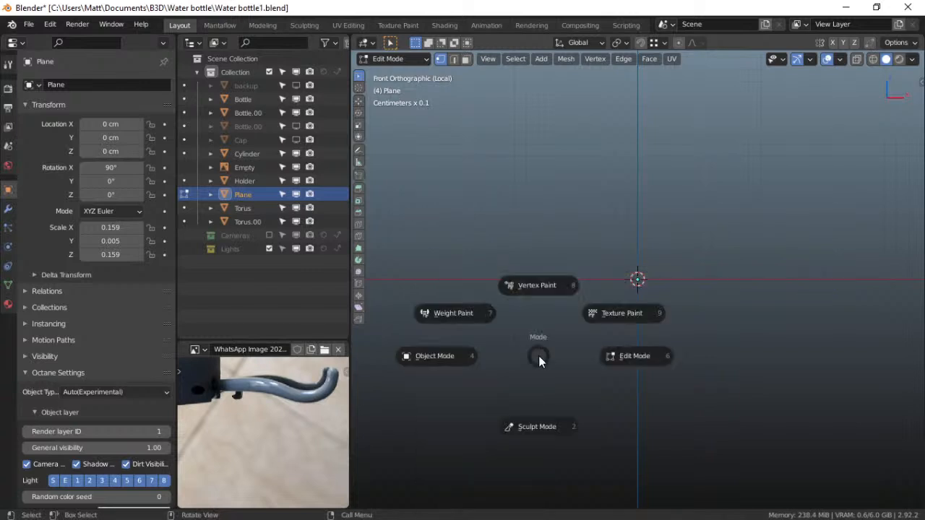
Return the plane to Object Mode, add a Screw modifier to it and set the screw axis to Y
{"action": "left_click", "coordinate": [449, 352]}
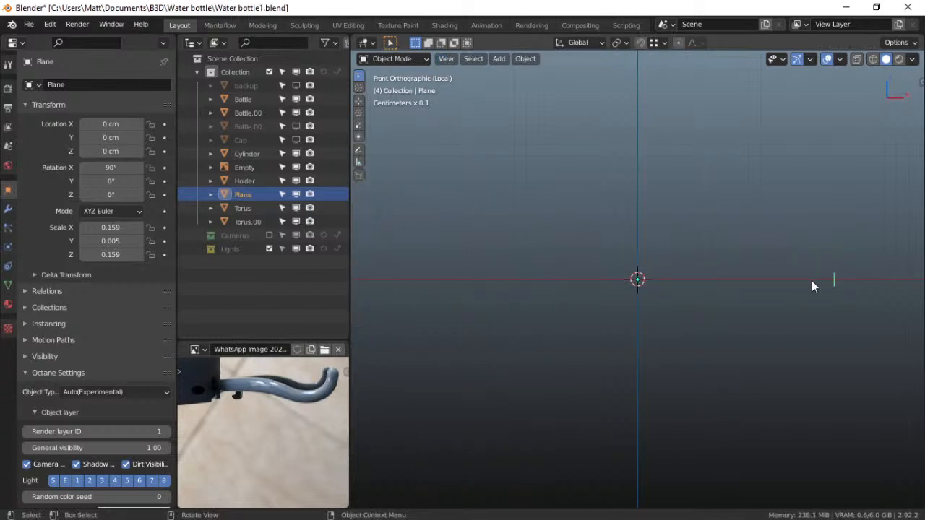
{"action": "middle_click_drag", "start_coordinate": [713, 300], "coordinate": [687, 325]}
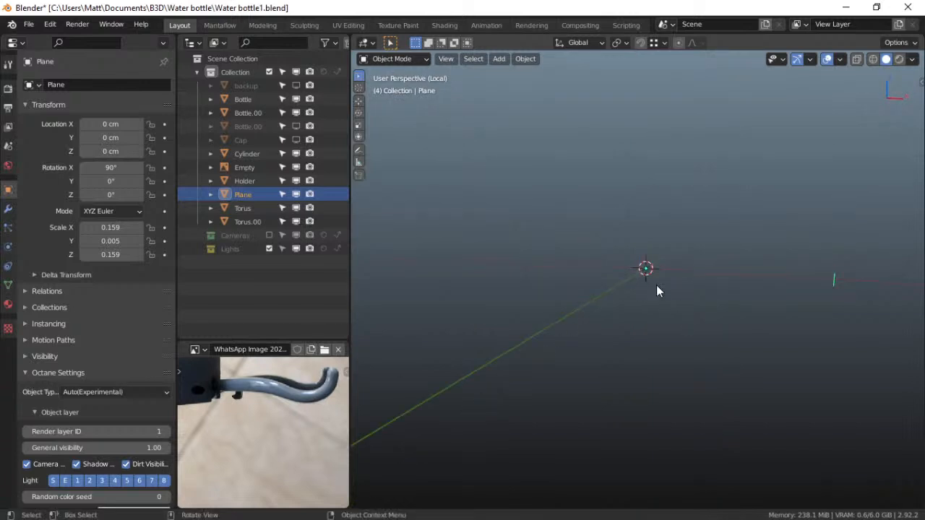
{"action": "left_click", "coordinate": [8, 209]}
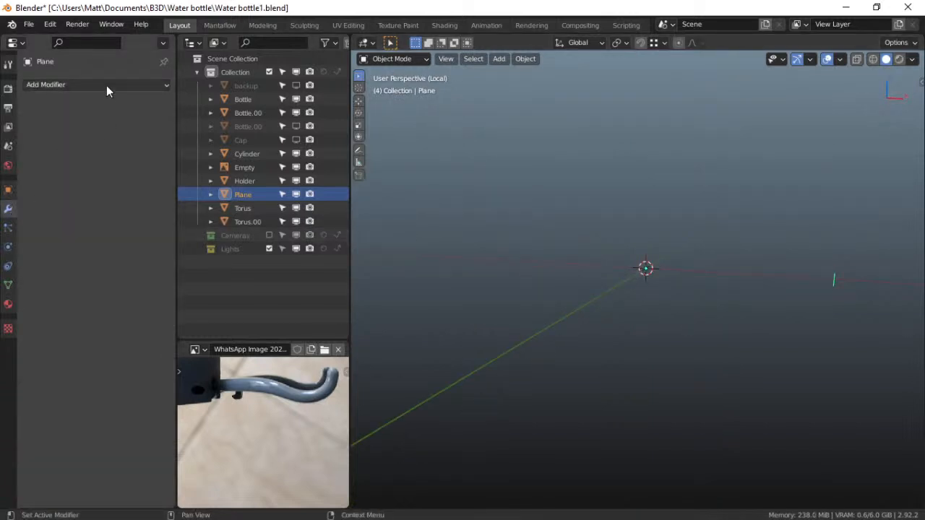
{"action": "left_click", "coordinate": [106, 85]}
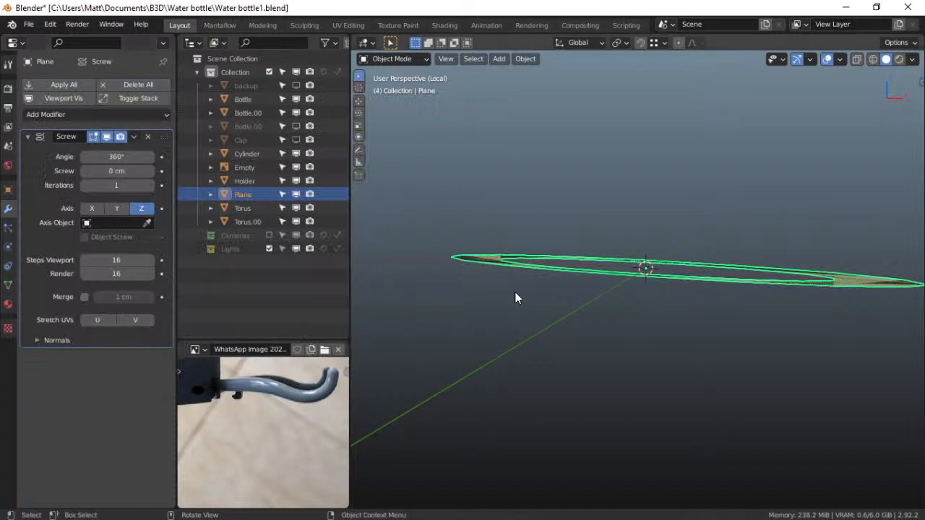
{"action": "left_click", "coordinate": [99, 208]}
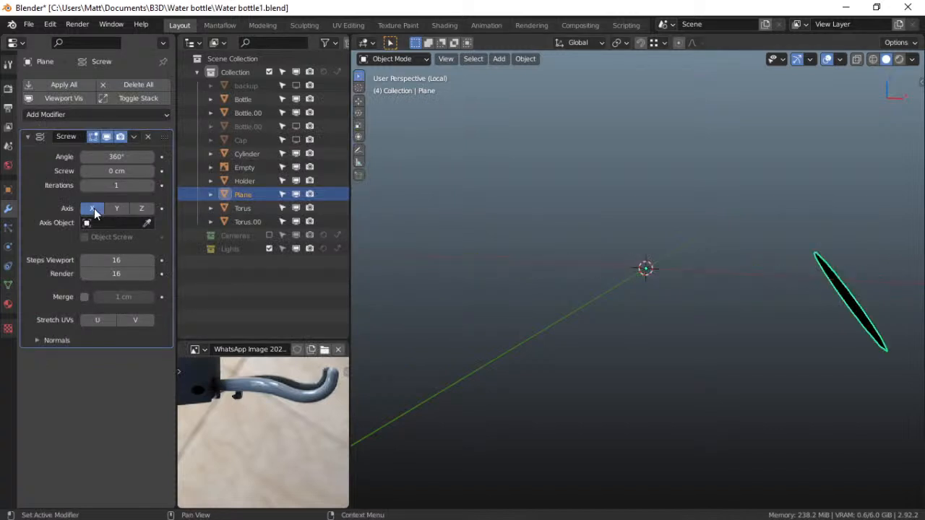
{"action": "left_click", "coordinate": [120, 208]}
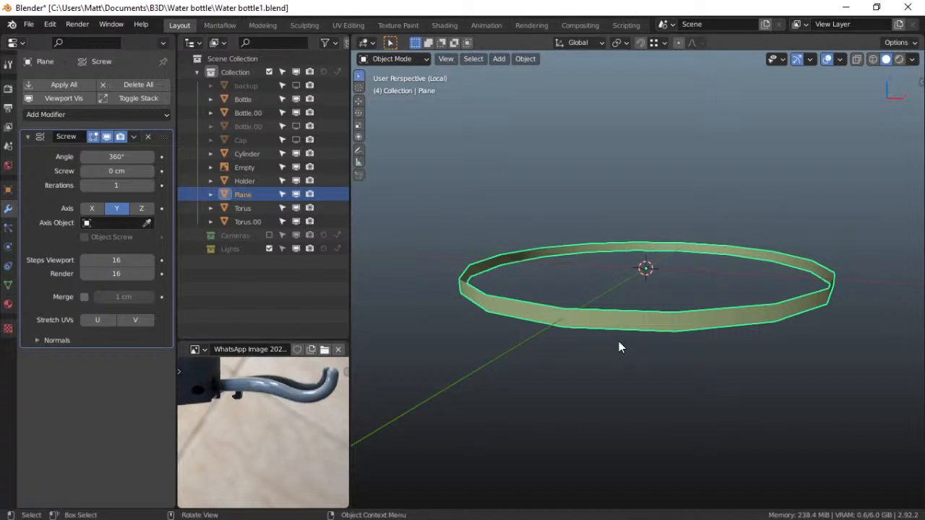
Apply the plane's rotation and scale, and set the Screw modifier's axis to Z
{"action": "key", "text": "ctrl+a"}
{"action": "left_click", "coordinate": [610, 366]}
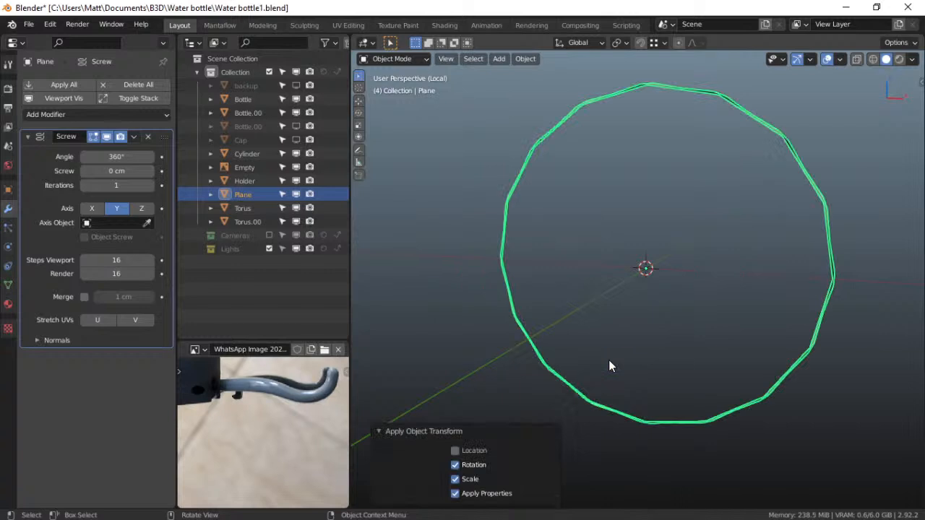
{"action": "middle_click_drag", "start_coordinate": [620, 277], "coordinate": [636, 178]}
{"action": "left_click", "coordinate": [142, 209]}
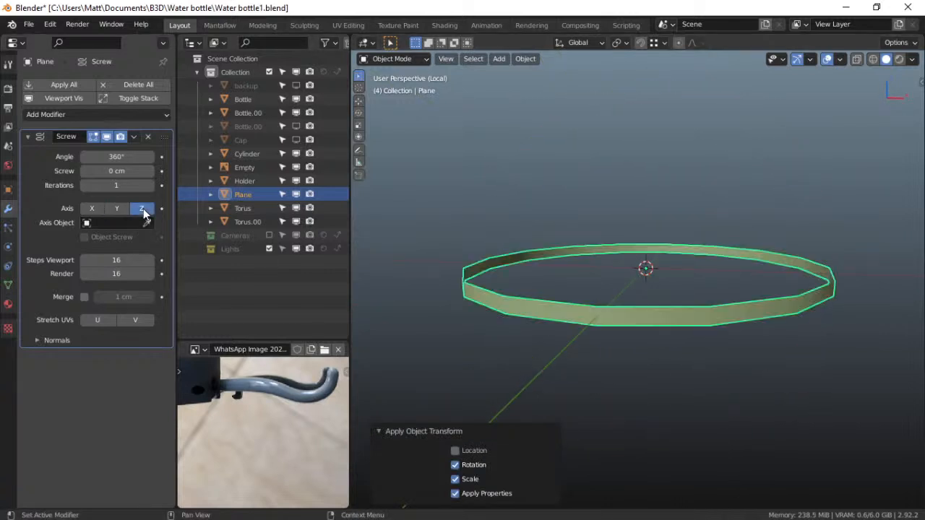
Set the Screw modifier's viewport and render steps to 28 and its screw offset to 1 cm
{"action": "middle_click_drag", "start_coordinate": [655, 301], "coordinate": [692, 298]}
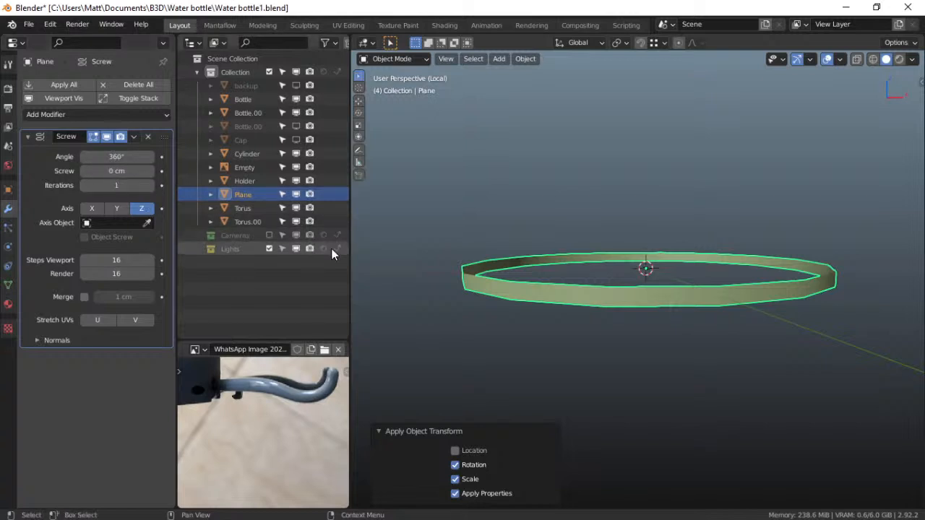
{"action": "left_click_drag", "start_coordinate": [120, 259], "coordinate": [120, 274]}
{"action": "type", "text": "28"}
{"action": "key", "text": "Return"}
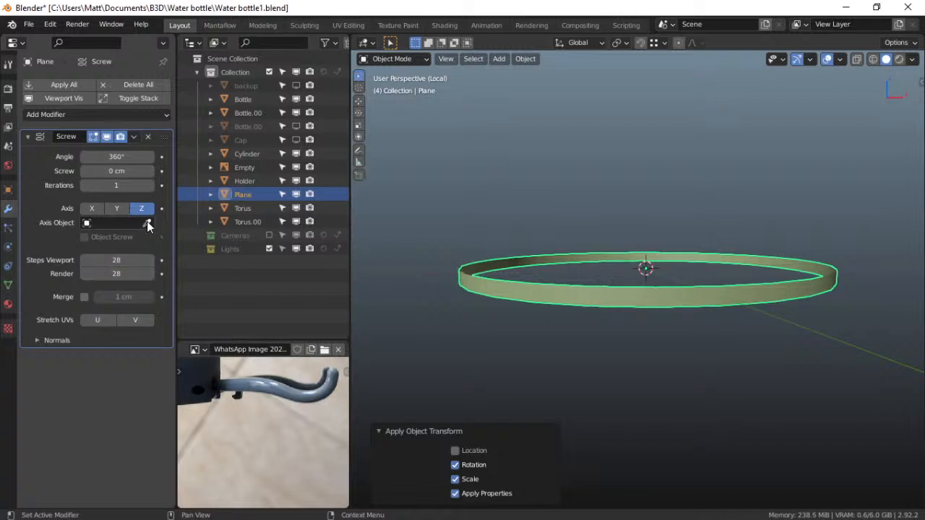
{"action": "mouse_move", "coordinate": [117, 171]}
{"action": "left_mouse_down"}
{"action": "mouse_move", "coordinate": [131, 171]}
{"action": "mouse_move", "coordinate": [122, 171]}
{"action": "left_mouse_up"}
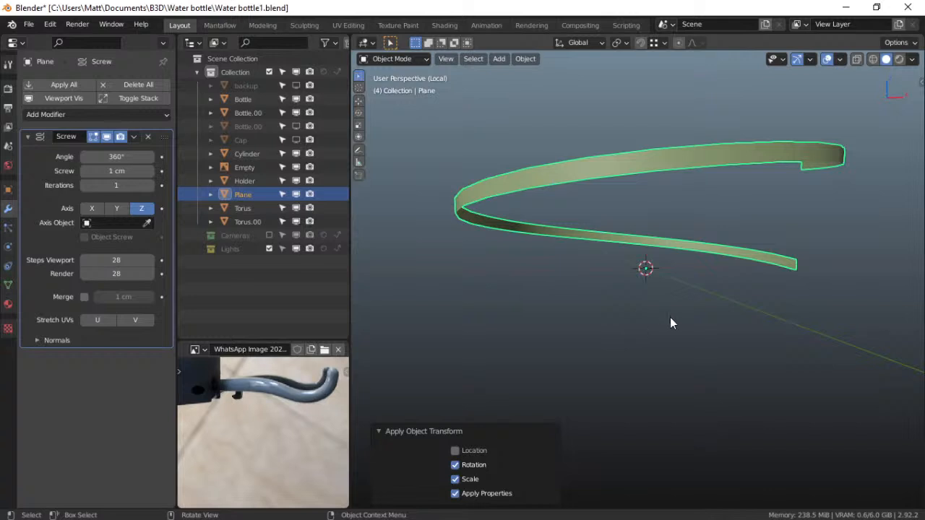
Rotate the spiral by about -90.2° around the global Z axis, working in front view
{"action": "key", "text": "r"}
{"action": "key", "text": "z"}
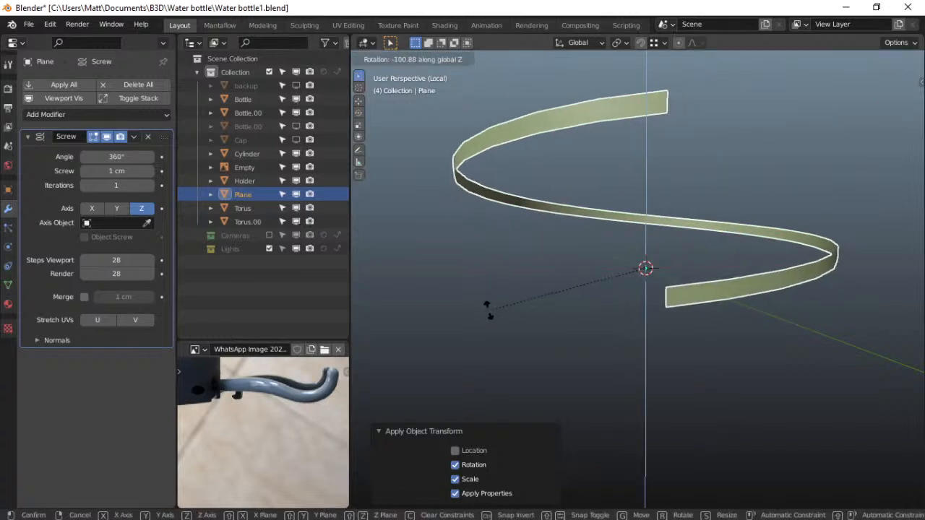
{"action": "left_click", "coordinate": [489, 310]}
{"action": "key", "text": "grave"}
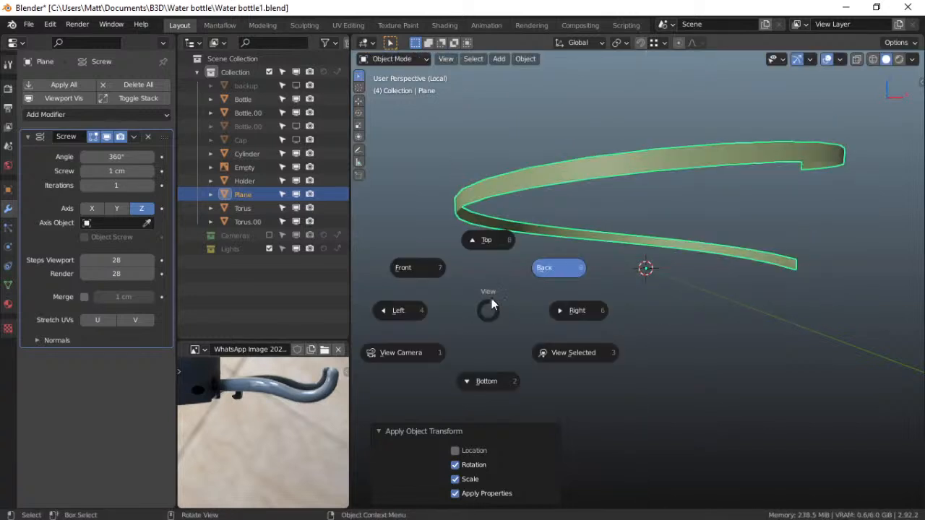
{"action": "left_click", "coordinate": [437, 270]}
{"action": "key", "text": "r"}
{"action": "key", "text": "z"}
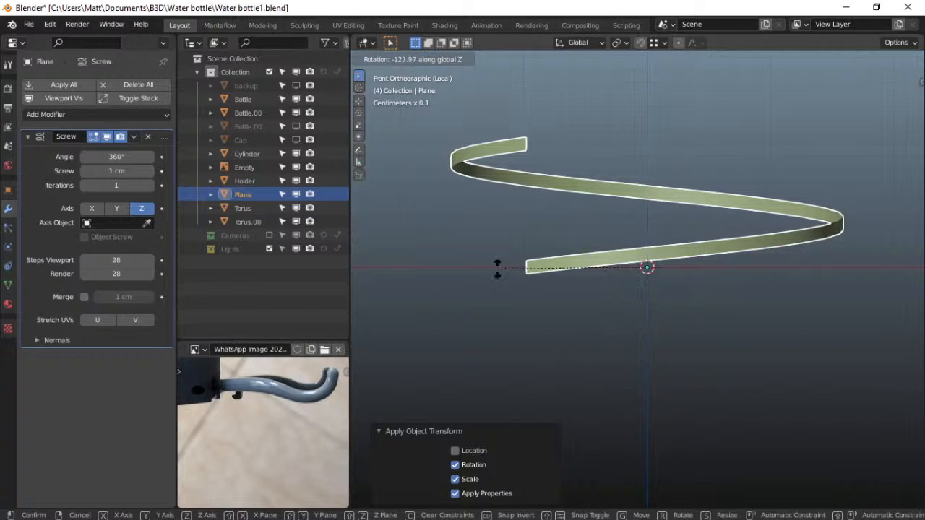
{"action": "left_click", "coordinate": [531, 110]}
Set the Screw modifier's screw offset to 0.3 cm and its angle to 370°
{"action": "left_click", "coordinate": [85, 171]}
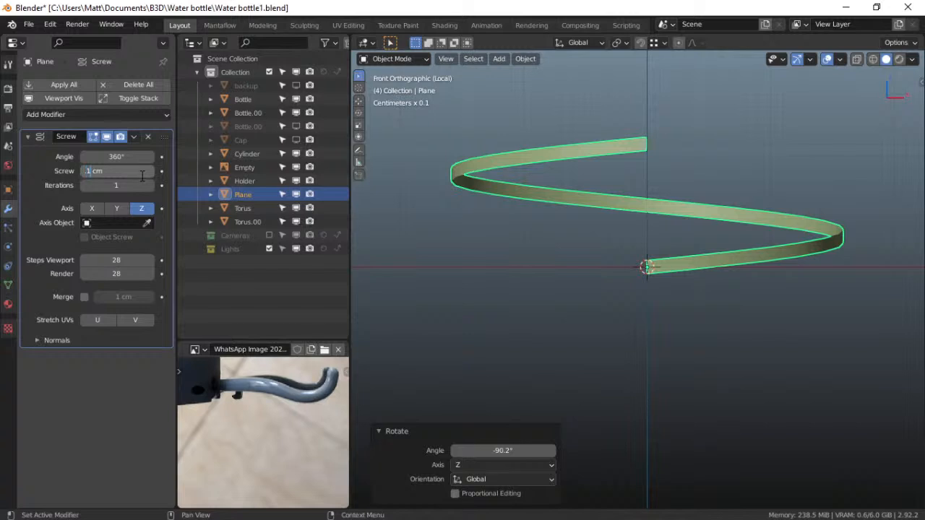
{"action": "key", "text": "Return"}
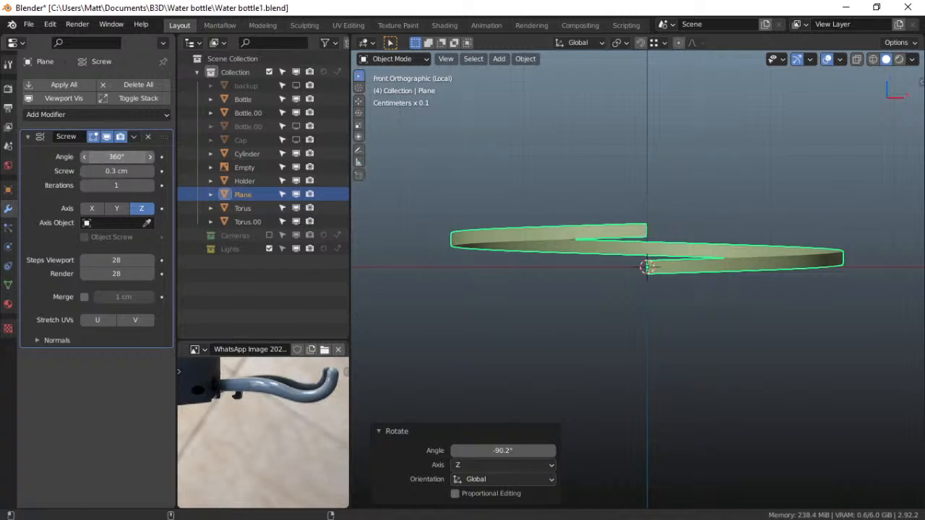
{"action": "left_click_drag", "start_coordinate": [117, 157], "coordinate": [130, 157]}
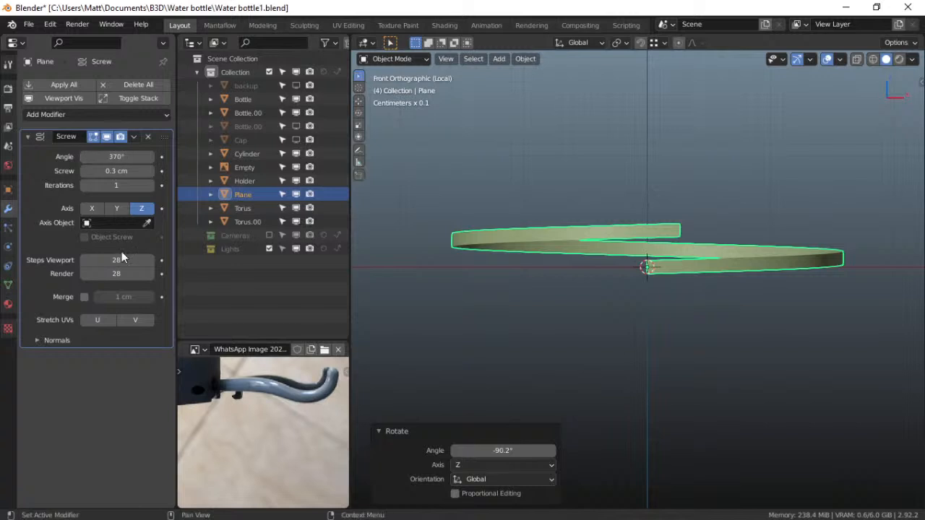
{"action": "middle_click_drag", "start_coordinate": [580, 249], "coordinate": [551, 231], "text": "shift"}
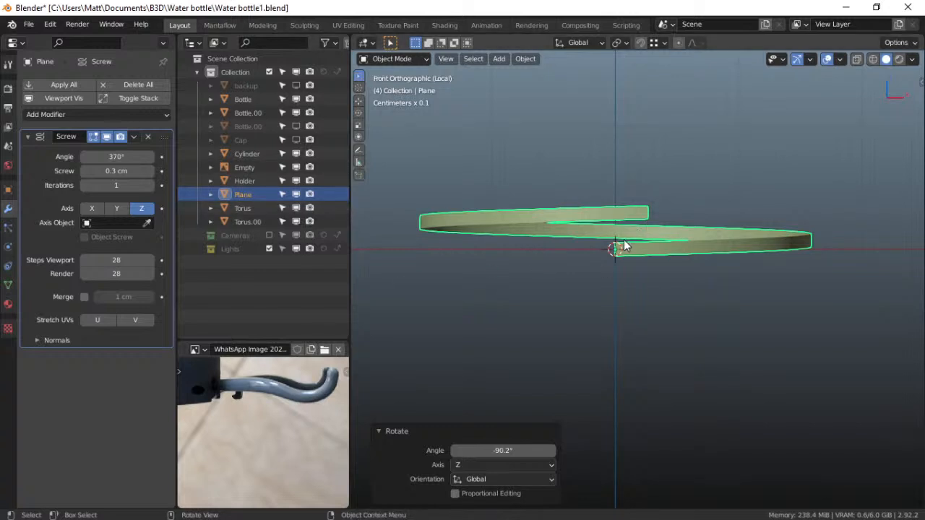
{"action": "key", "text": "r"}
{"action": "key", "text": "z"}
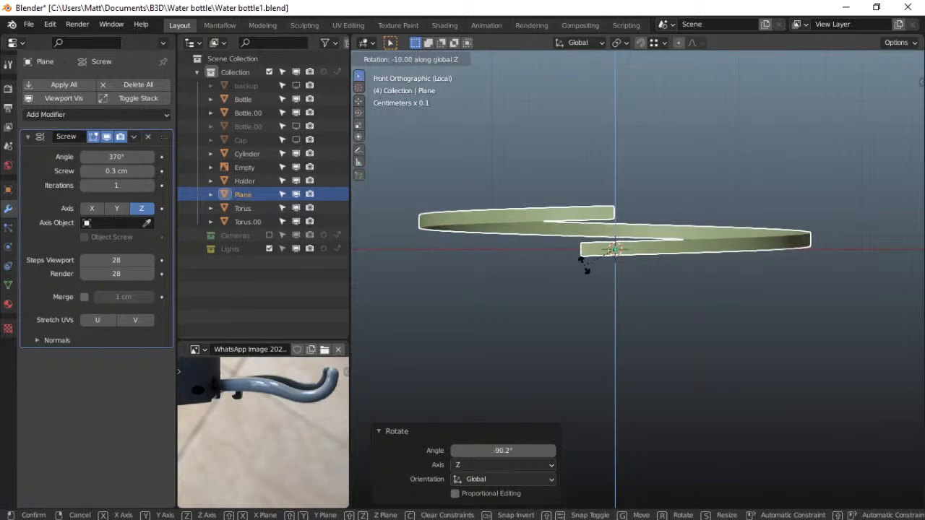
{"action": "key", "text": "Escape"}
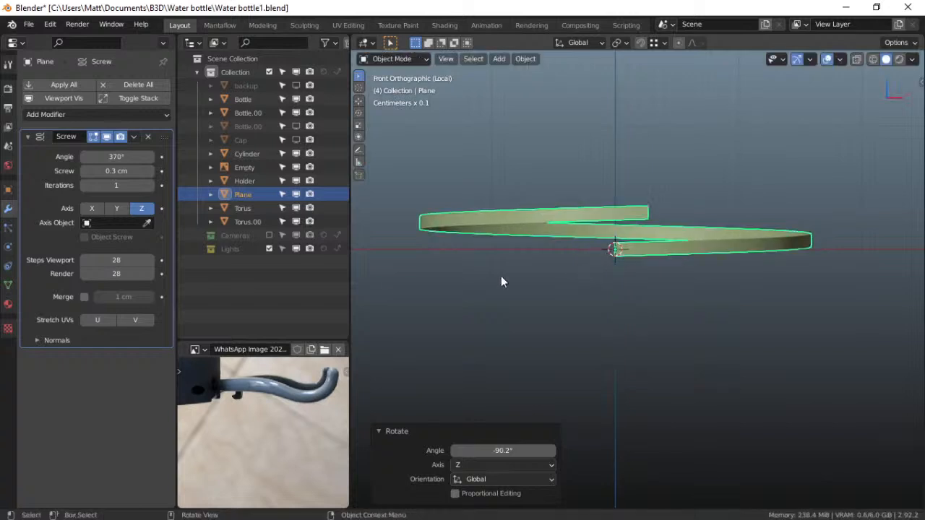
Reset the spiral's Z rotation to 0°
{"action": "left_click", "coordinate": [8, 193]}
{"action": "double_click", "coordinate": [108, 194]}
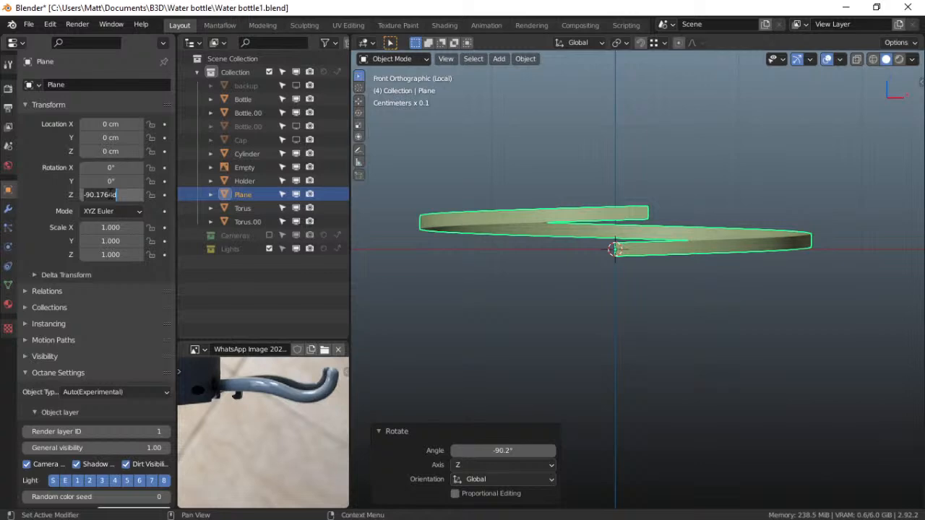
{"action": "type", "text": "0"}
{"action": "key", "text": "Return"}
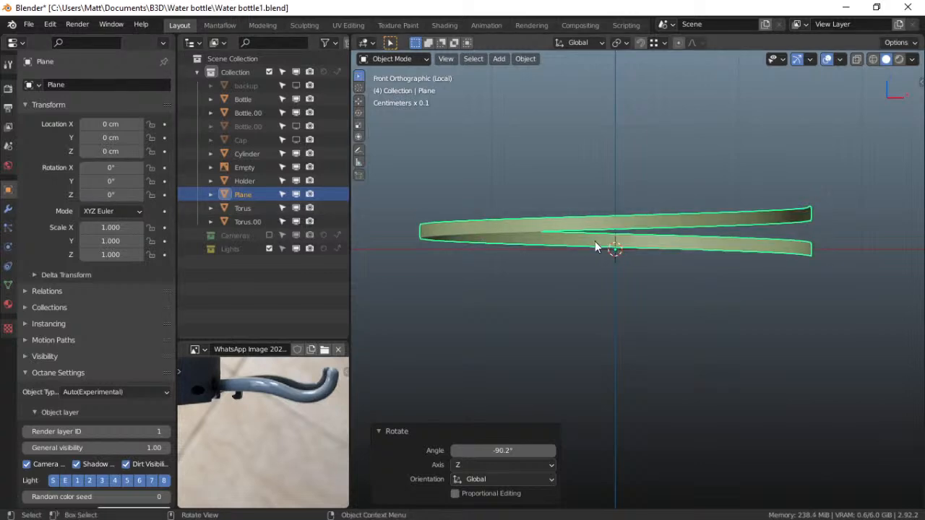
Exit local view to bring back the rest of the bottle, keeping the spiral in Object Mode
{"action": "key", "text": "KP_Divide"}
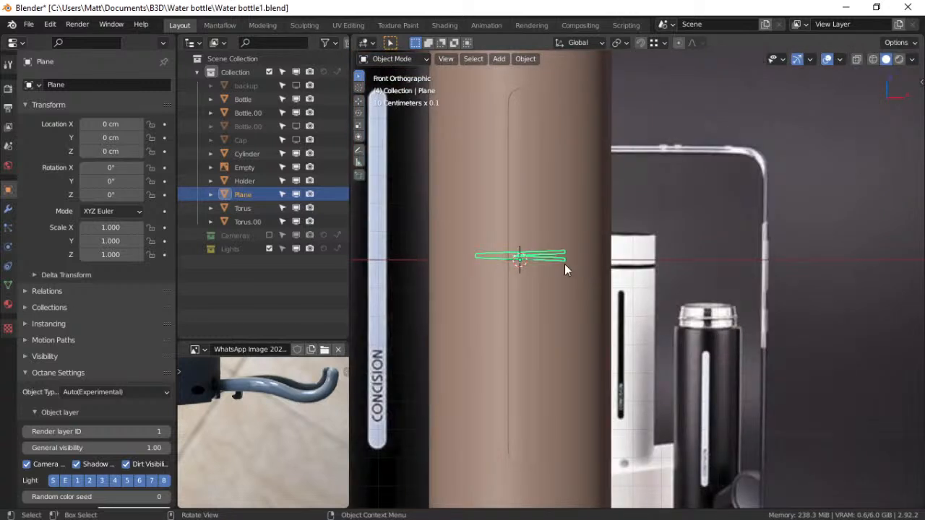
{"action": "key", "text": "grave"}
{"action": "key", "text": "ctrl+Tab"}
{"action": "left_click", "coordinate": [641, 265]}
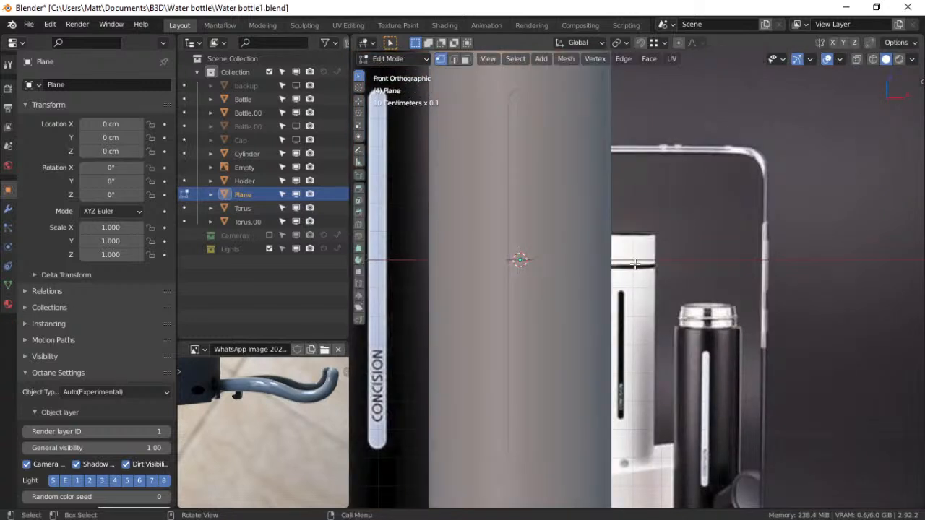
{"action": "key", "text": "ctrl+Tab"}
{"action": "left_click", "coordinate": [556, 274]}
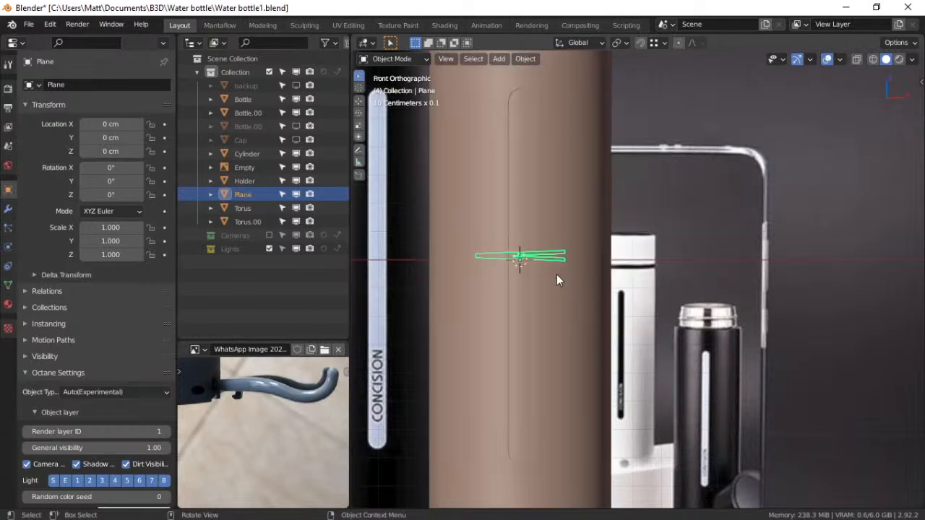
Move the spiral up along global Z to about 8.65 cm, level with the bottle's neck
{"action": "key", "text": "g"}
{"action": "key", "text": "z"}
{"action": "left_click", "coordinate": [560, 117]}
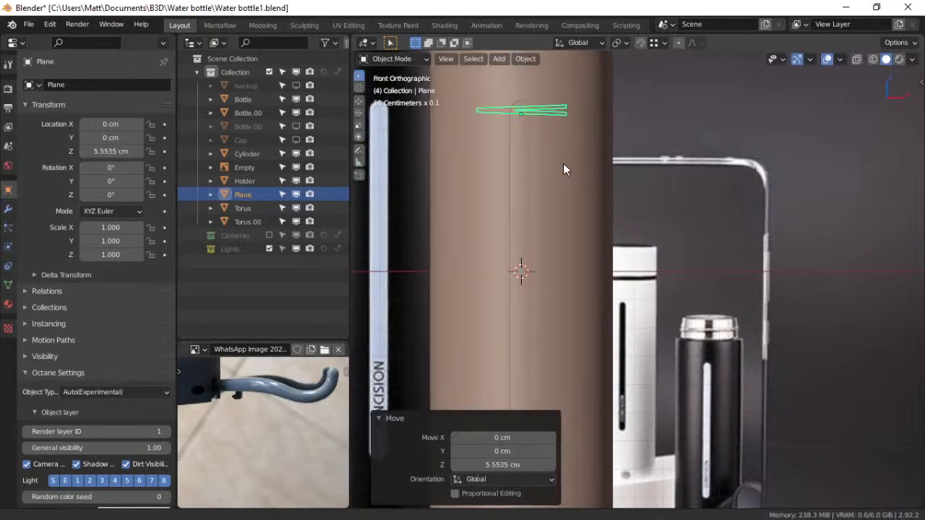
{"action": "middle_click_drag", "start_coordinate": [563, 163], "coordinate": [581, 383], "text": "shift"}
{"action": "key", "text": "g"}
{"action": "key", "text": "z"}
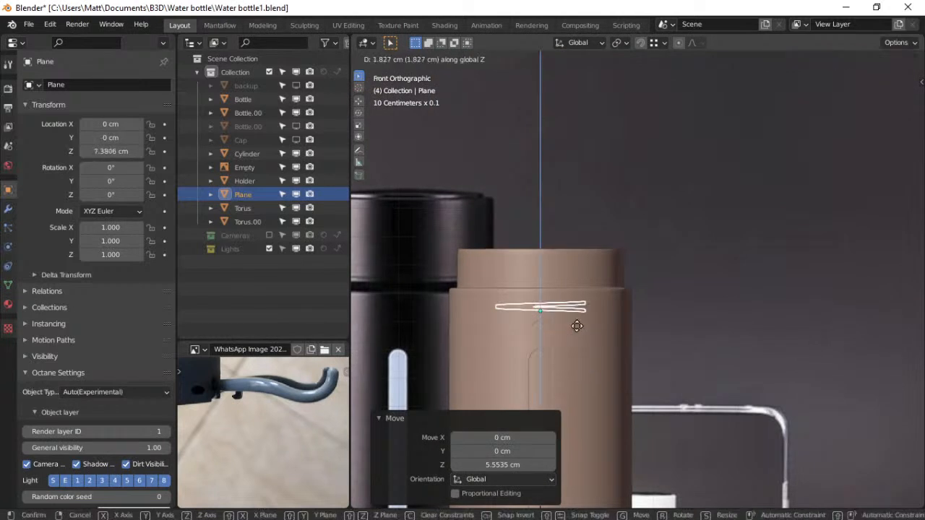
{"action": "left_click", "coordinate": [581, 293]}
In Edit Mode, move the spiral's profile edge about 1.61 cm along global X, out past the bottle's neck
{"action": "key", "text": "ctrl+Tab"}
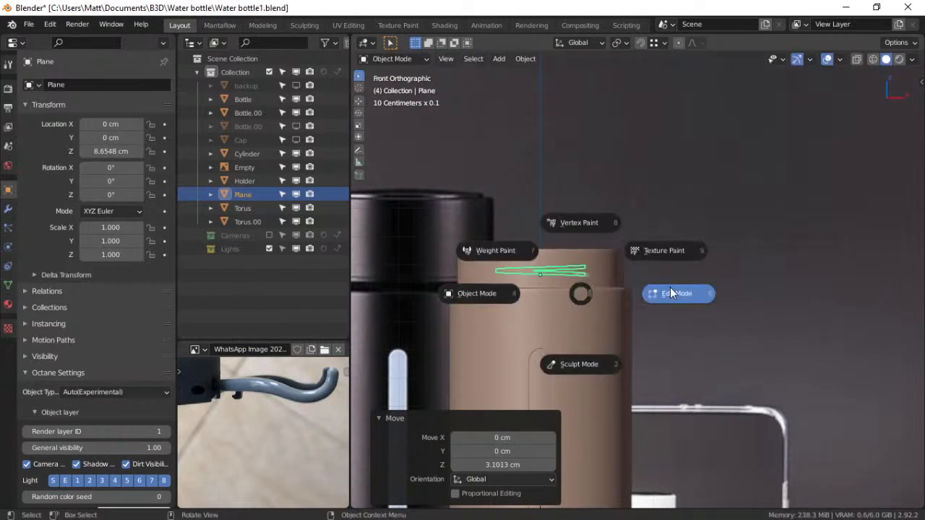
{"action": "left_click", "coordinate": [670, 287]}
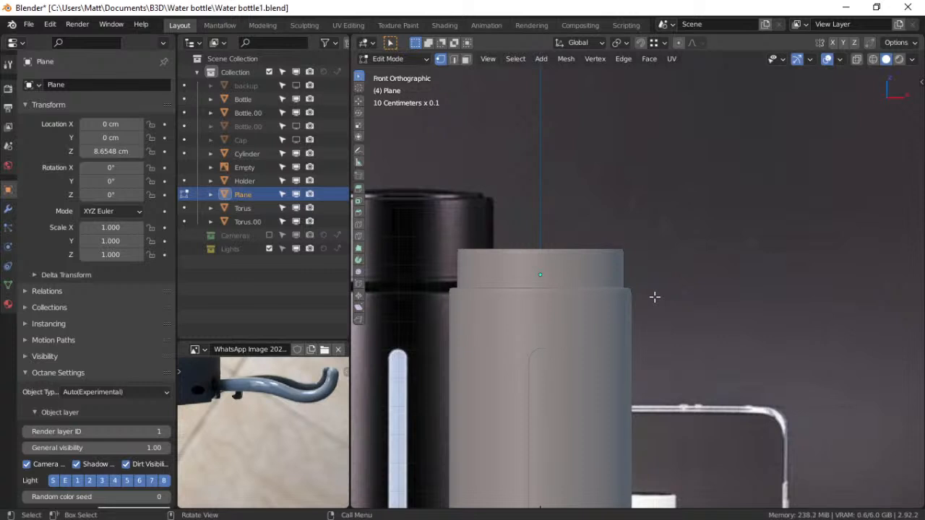
{"action": "key", "text": "g"}
{"action": "key", "text": "x"}
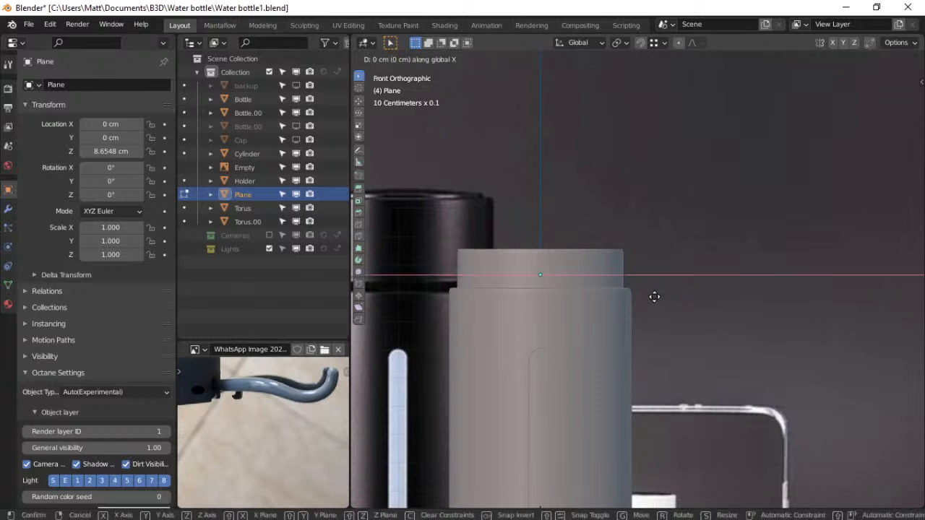
{"action": "left_click", "coordinate": [700, 291]}
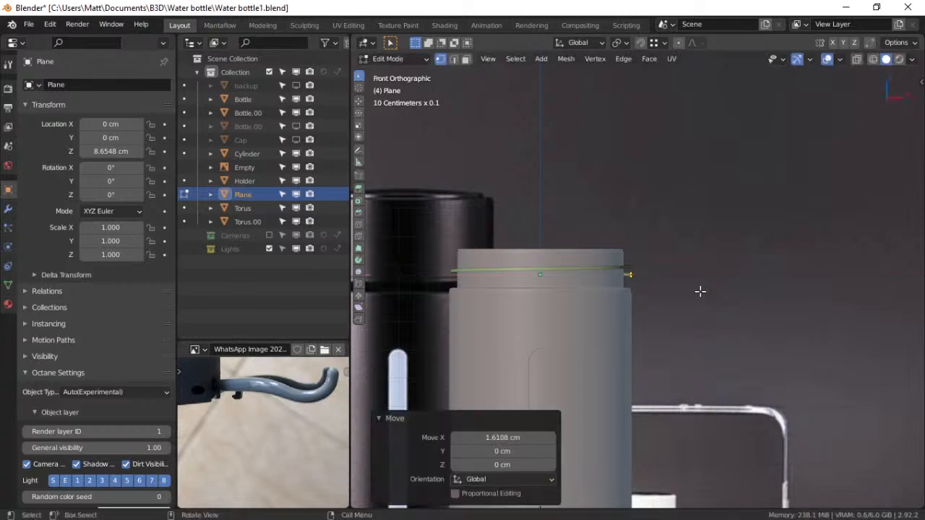
Move the profile edge back about 0.246 cm along global X so the spiral meets the neck's surface
{"action": "scroll", "coordinate": [639, 318], "scroll_direction": "up", "scroll_amount": 3}
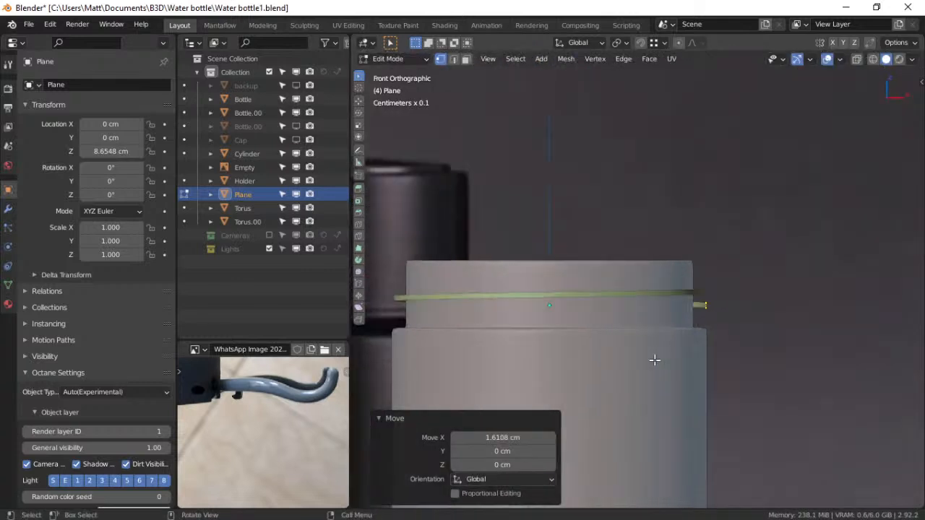
{"action": "scroll", "coordinate": [654, 359], "scroll_direction": "up", "scroll_amount": 3}
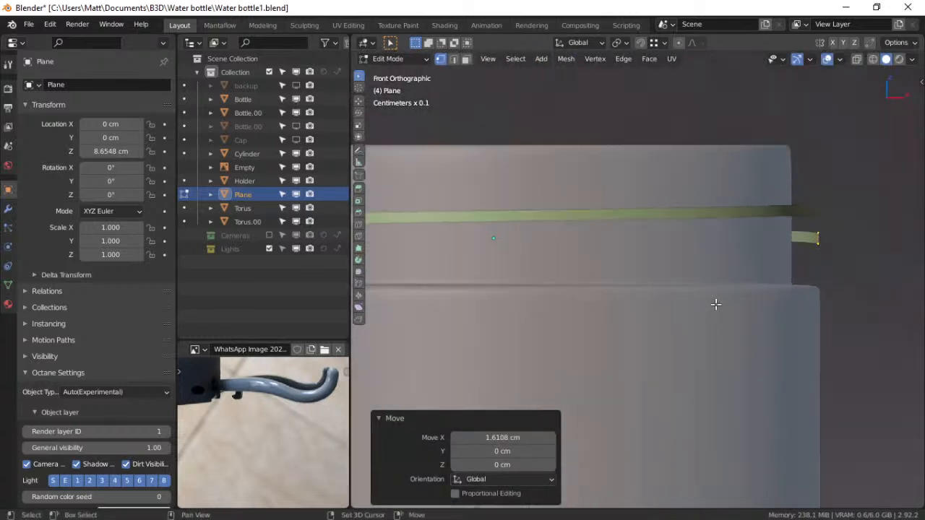
{"action": "key", "text": "g"}
{"action": "key", "text": "x"}
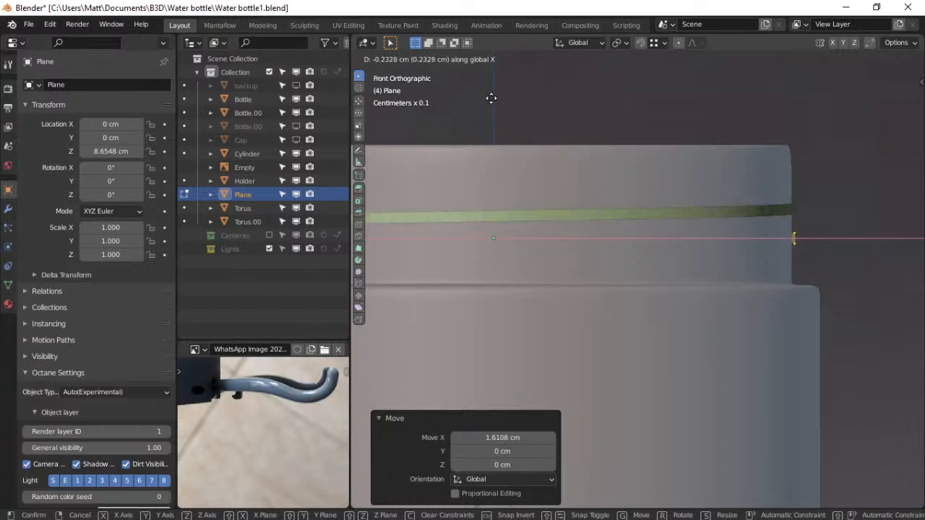
{"action": "left_click", "coordinate": [479, 431]}
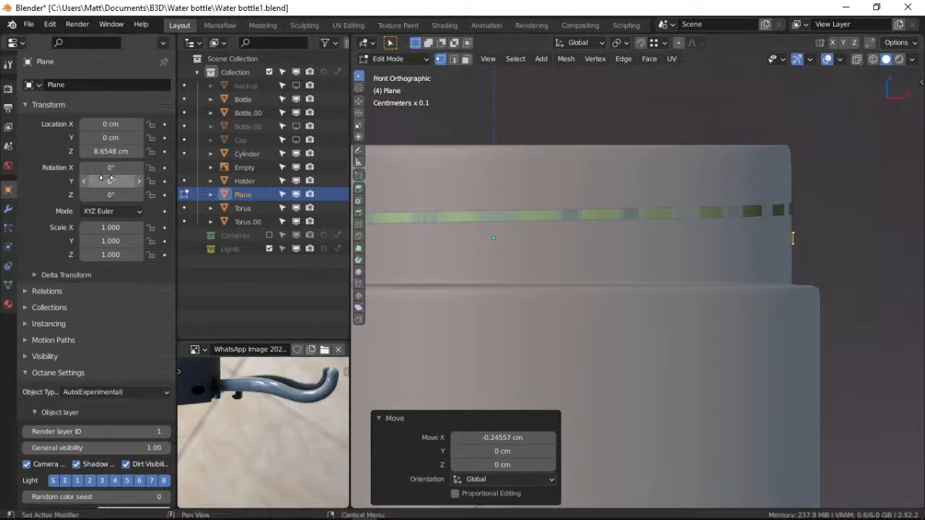
Add a Solidify modifier after the spiral's Screw modifier and set its thickness to 0.1 cm
{"action": "left_click", "coordinate": [8, 208]}
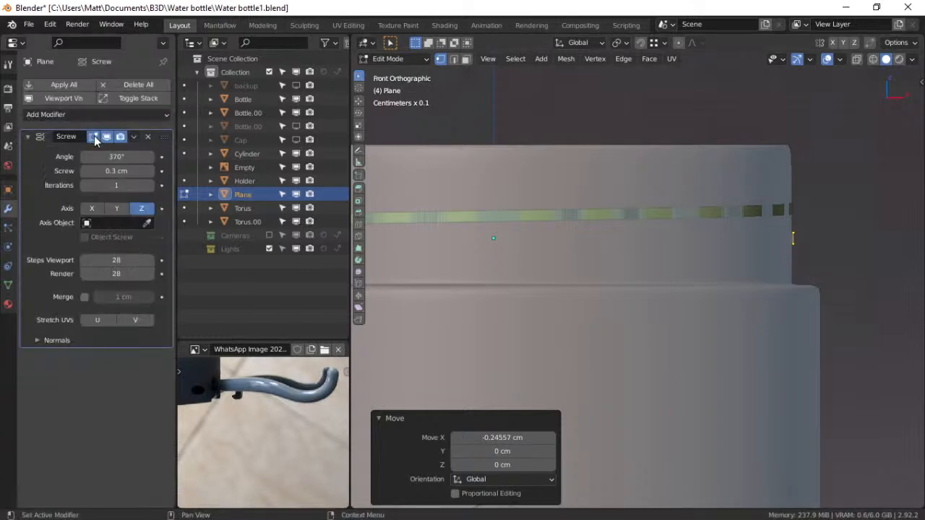
{"action": "left_click", "coordinate": [33, 136]}
{"action": "left_click", "coordinate": [66, 116]}
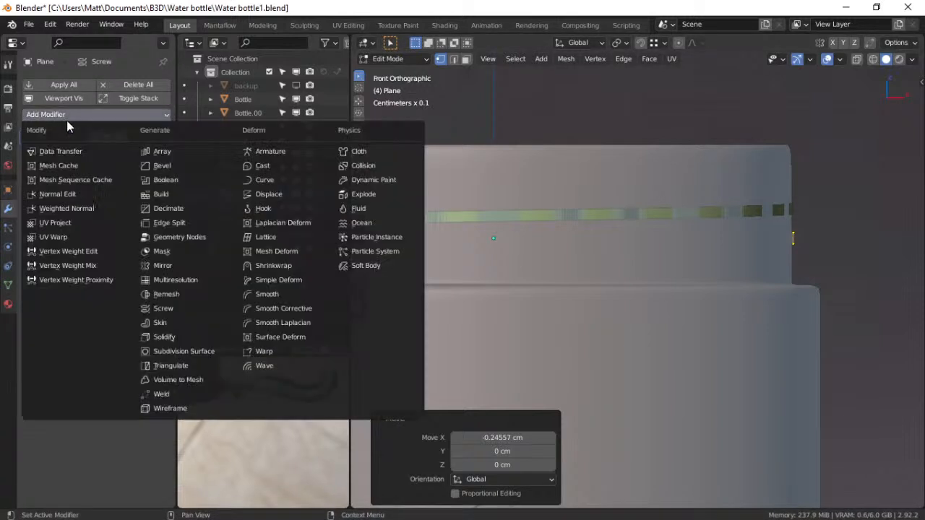
{"action": "left_click", "coordinate": [173, 337]}
{"action": "middle_click_drag", "start_coordinate": [666, 273], "coordinate": [657, 325]}
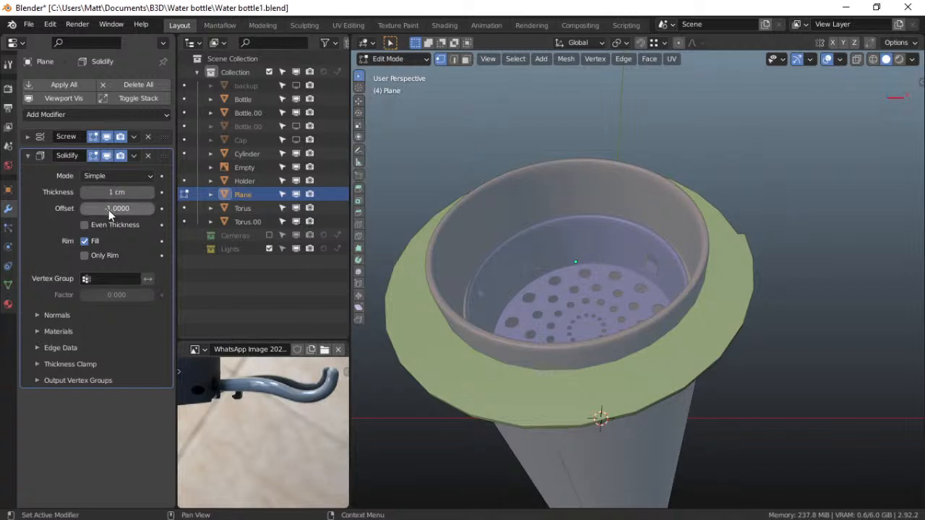
{"action": "left_click_drag", "start_coordinate": [119, 192], "coordinate": [110, 193]}
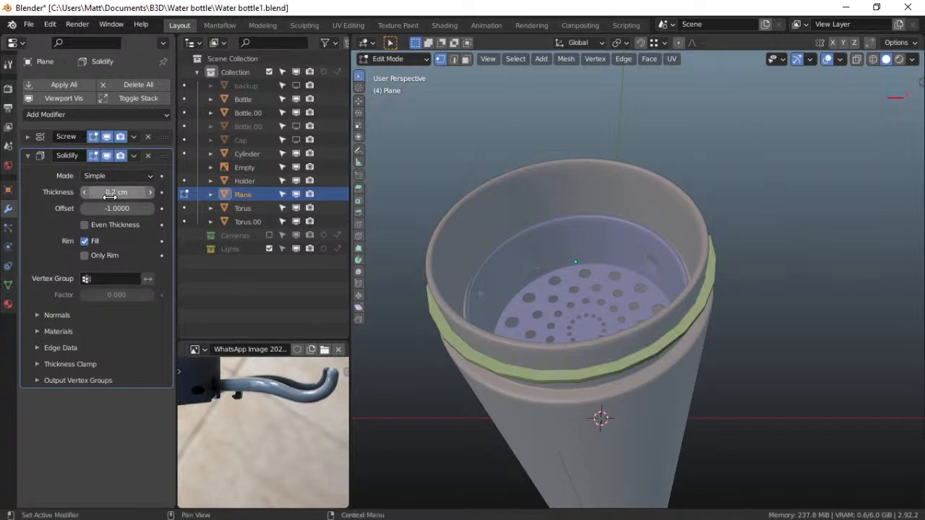
{"action": "double_click", "coordinate": [112, 192]}
{"action": "left_click", "coordinate": [92, 193]}
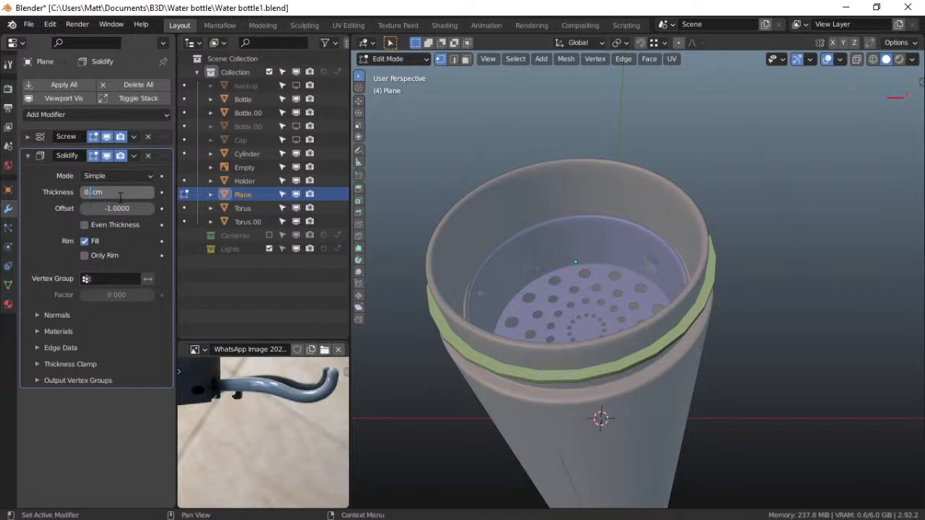
{"action": "type", "text": "1"}
{"action": "key", "text": "Return"}
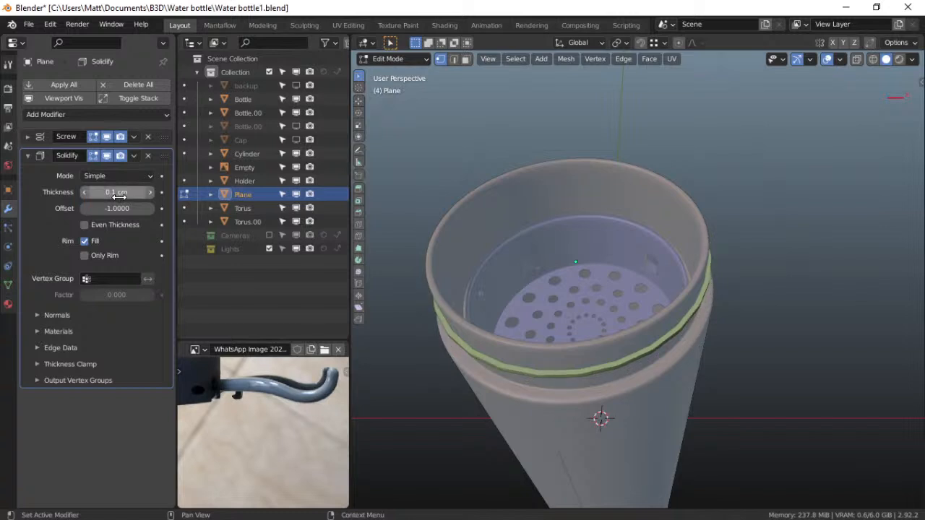
Scale the spiral's profile edge by about 1.775 along global Z to make the thread band taller
{"action": "middle_click_drag", "start_coordinate": [540, 370], "coordinate": [687, 315]}
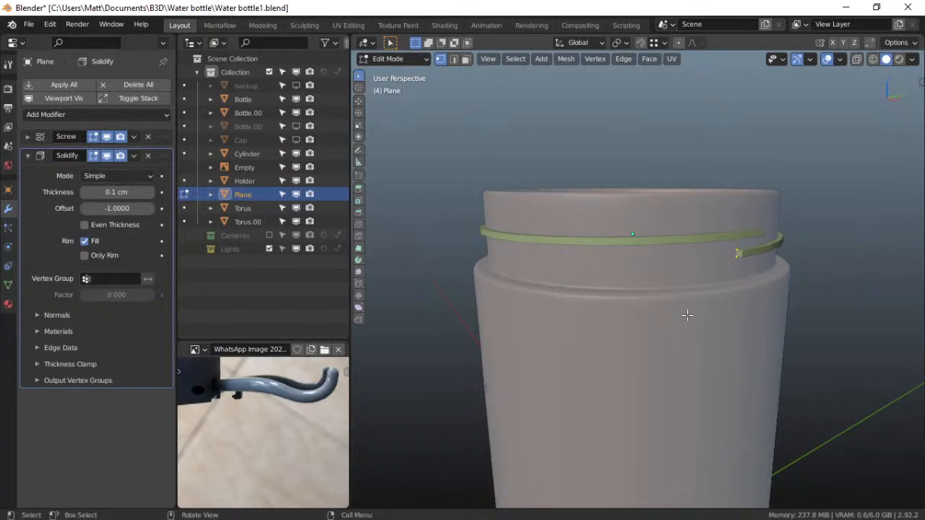
{"action": "key", "text": "s"}
{"action": "key", "text": "z"}
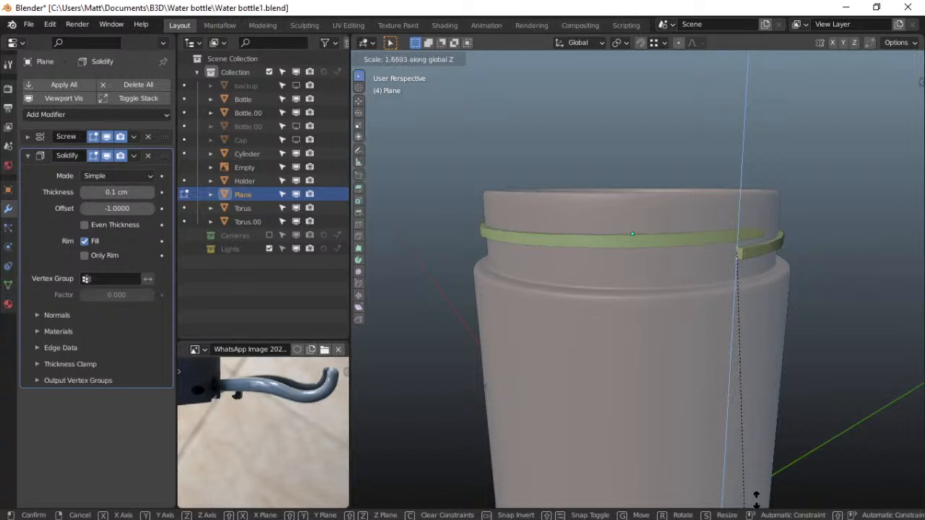
{"action": "left_click", "coordinate": [764, 131]}
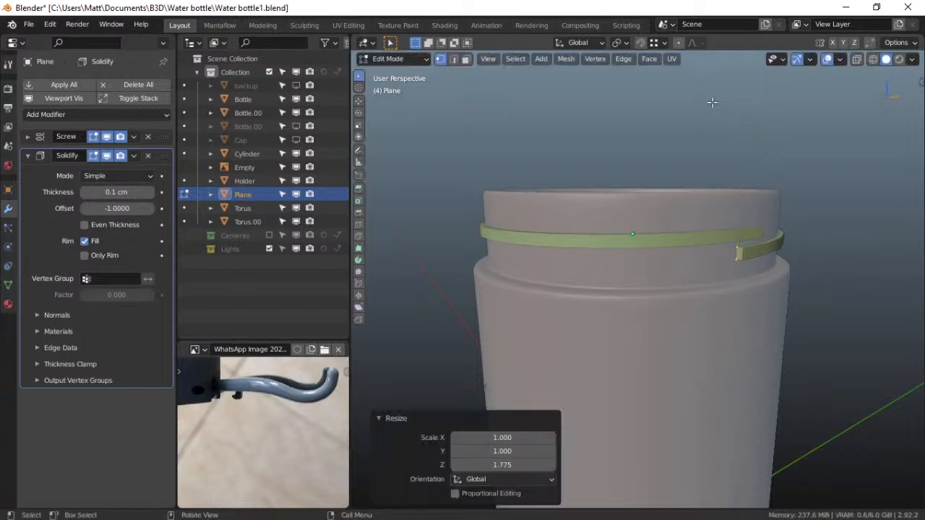
Set the Screw modifier's screw height to 0.4 cm
{"action": "left_click", "coordinate": [28, 136]}
{"action": "left_click", "coordinate": [119, 171]}
{"action": "key", "text": "Left"}
{"action": "key", "text": "Left"}
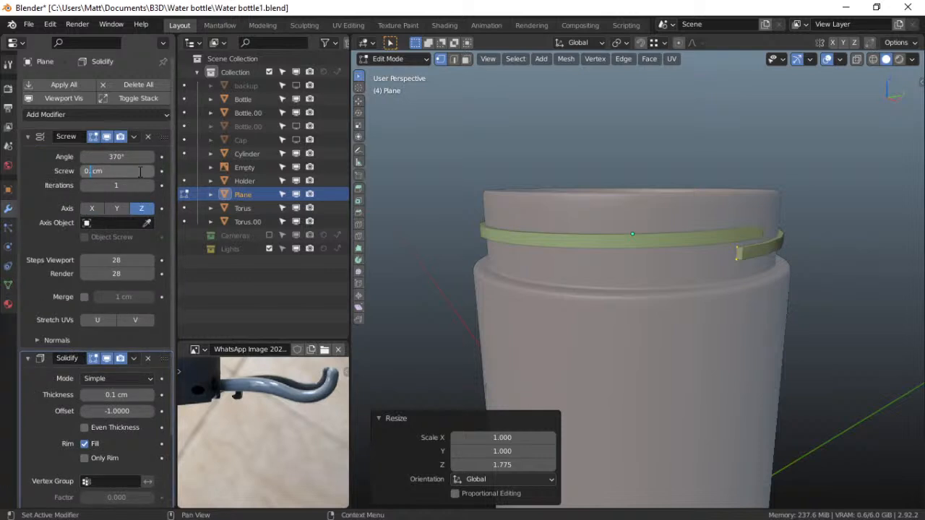
{"action": "type", "text": "4"}
{"action": "key", "text": "Return"}
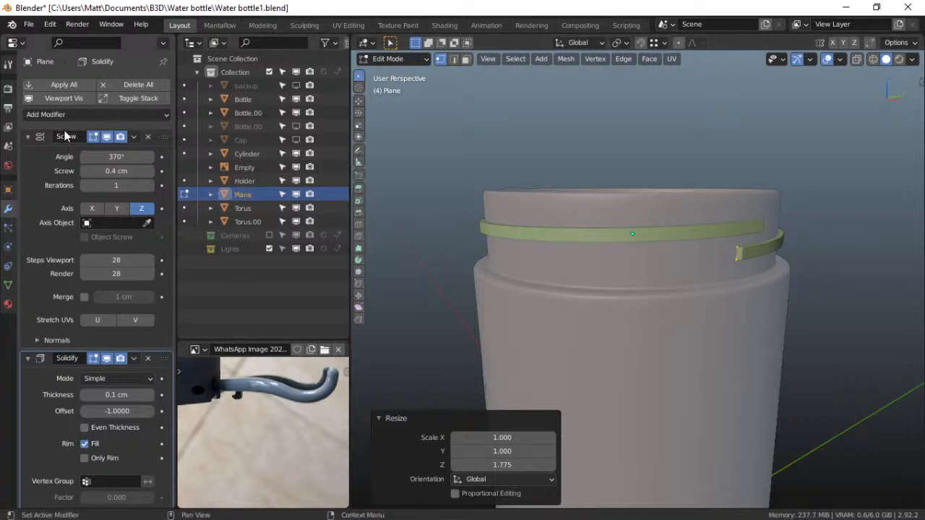
Add a Subdivision Surface modifier to the spiral with 2 viewport levels
{"action": "left_click", "coordinate": [27, 137]}
{"action": "left_click", "coordinate": [29, 153]}
{"action": "left_click", "coordinate": [99, 115]}
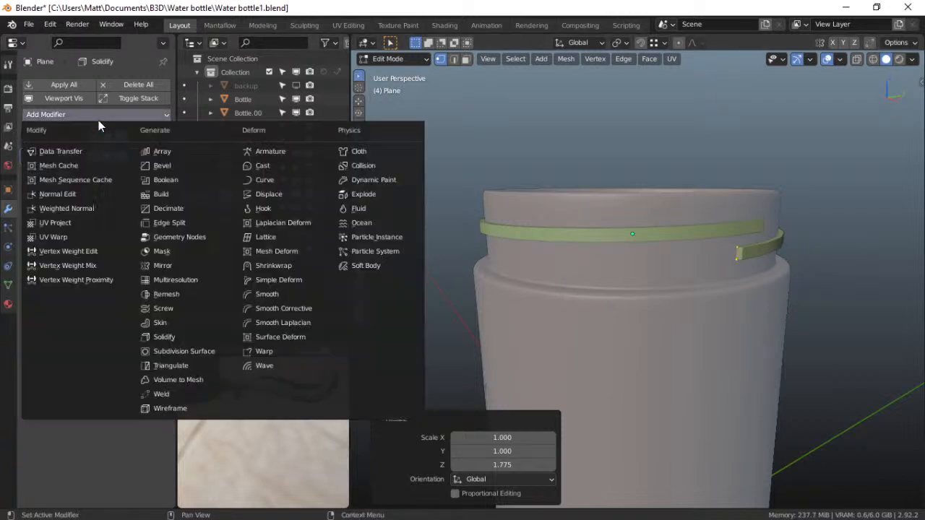
{"action": "left_click", "coordinate": [180, 355]}
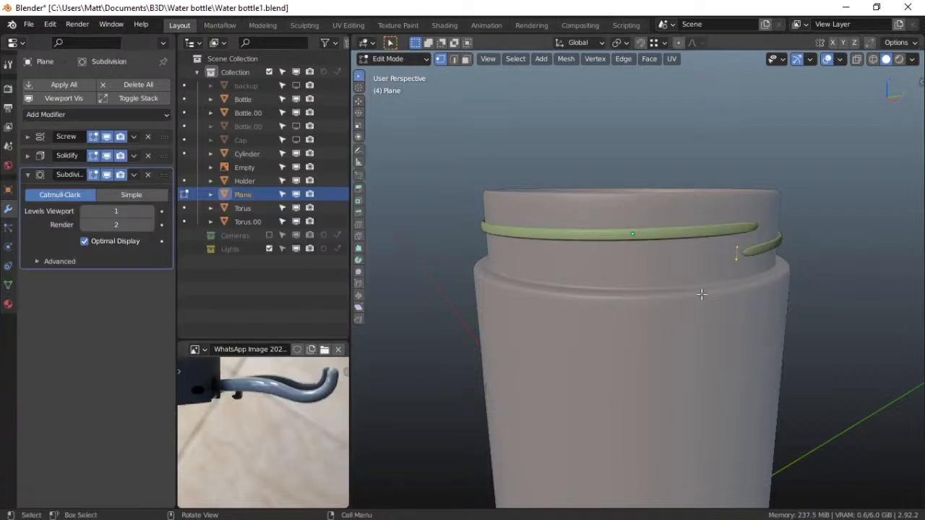
{"action": "left_click", "coordinate": [148, 211]}
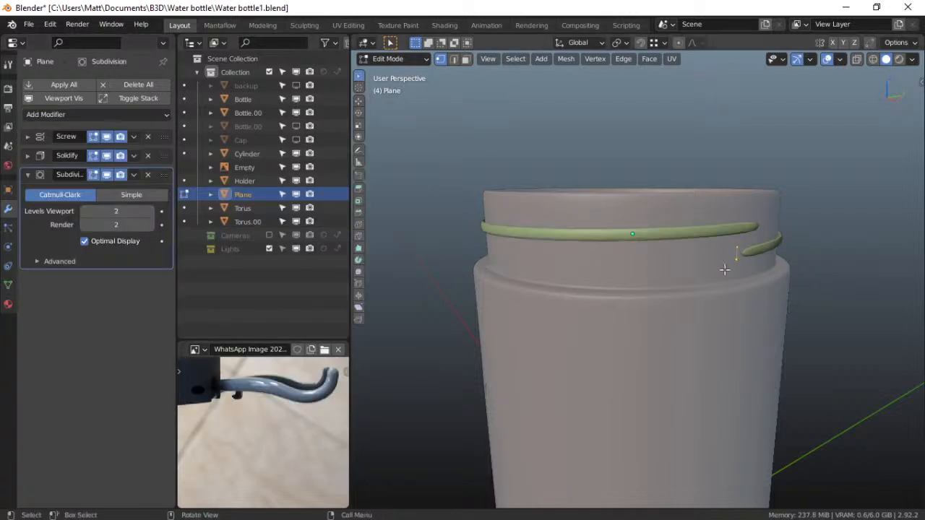
Try Solidify thicknesses of 0.18 cm and 0.16 cm on the smoothed spiral
{"action": "mouse_move", "coordinate": [682, 260]}
{"action": "middle_mouse_down"}
{"action": "mouse_move", "coordinate": [617, 213]}
{"action": "mouse_move", "coordinate": [727, 221]}
{"action": "mouse_move", "coordinate": [767, 270]}
{"action": "mouse_move", "coordinate": [733, 304]}
{"action": "mouse_move", "coordinate": [776, 324]}
{"action": "mouse_move", "coordinate": [699, 262]}
{"action": "middle_mouse_up"}
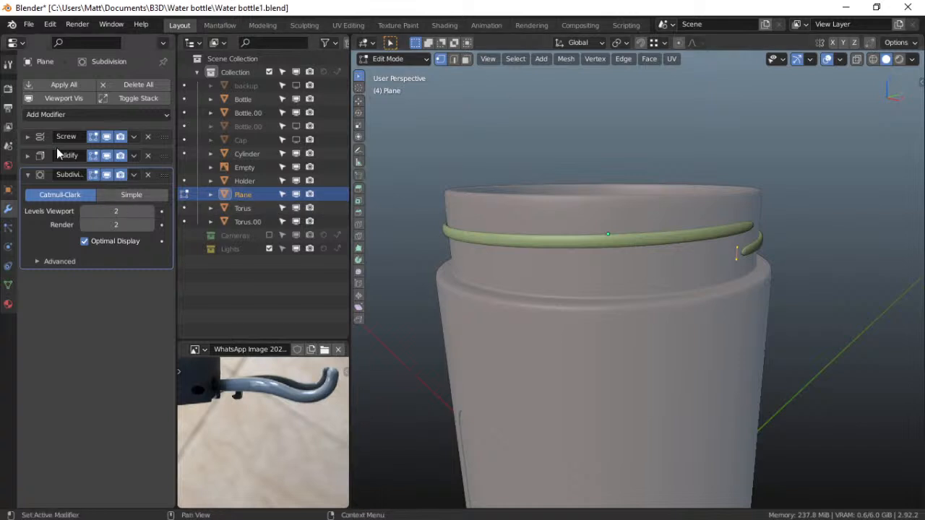
{"action": "left_click", "coordinate": [29, 156]}
{"action": "left_click", "coordinate": [116, 193]}
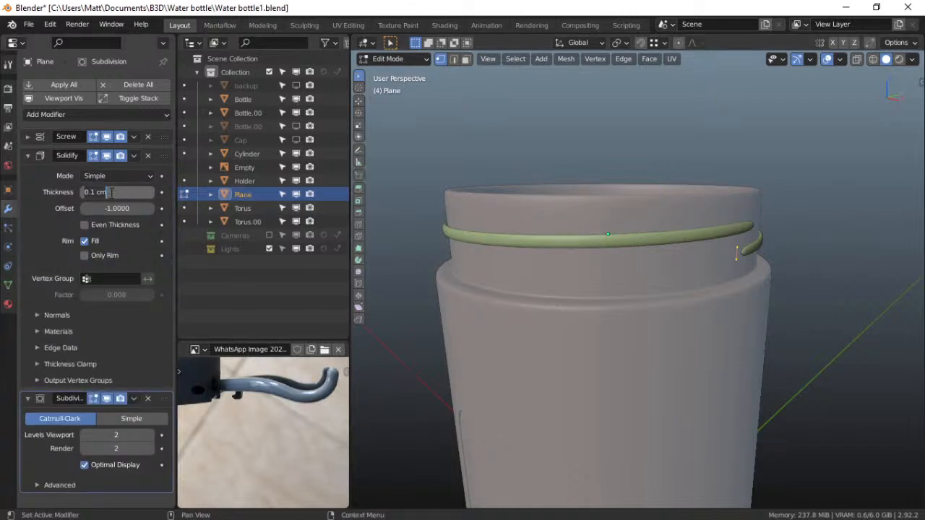
{"action": "left_click", "coordinate": [94, 191]}
{"action": "type", "text": "8"}
{"action": "key", "text": "Return"}
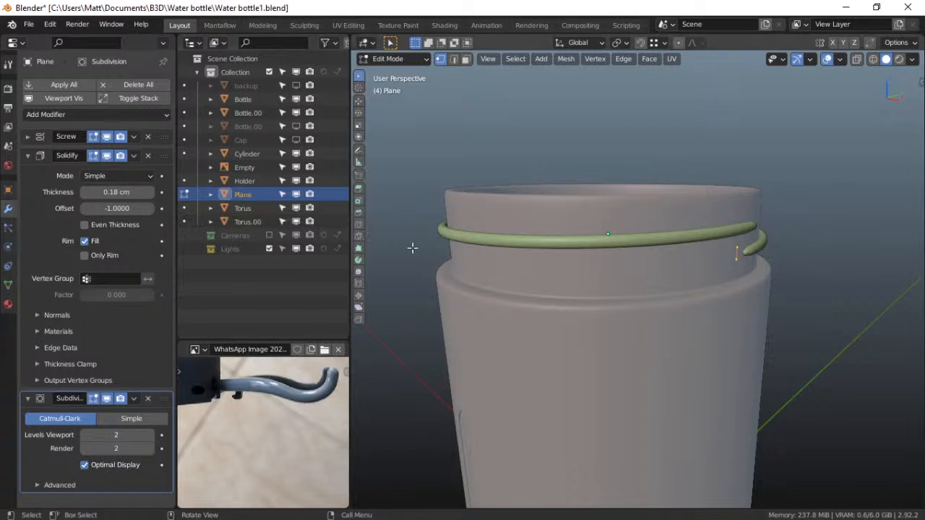
{"action": "left_click", "coordinate": [99, 192]}
{"action": "key", "text": "BackSpace"}
{"action": "type", "text": "6"}
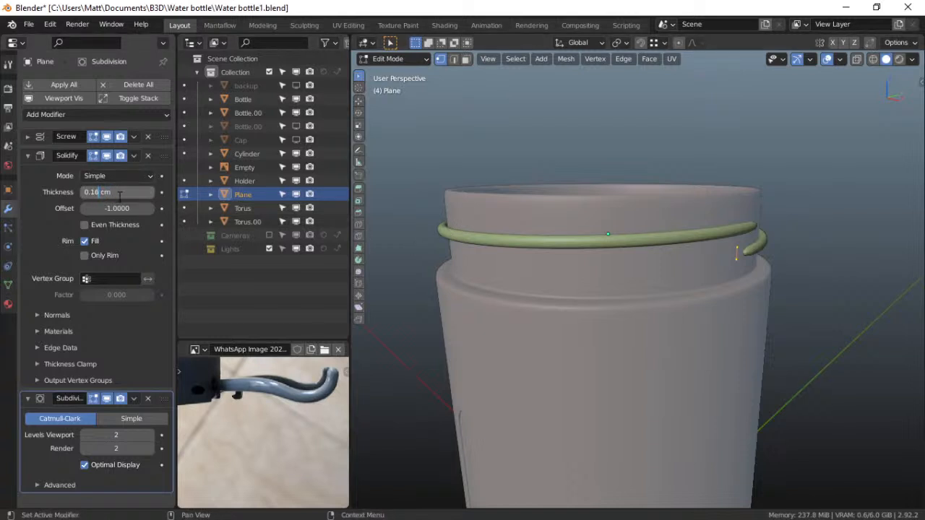
{"action": "key", "text": "Return"}
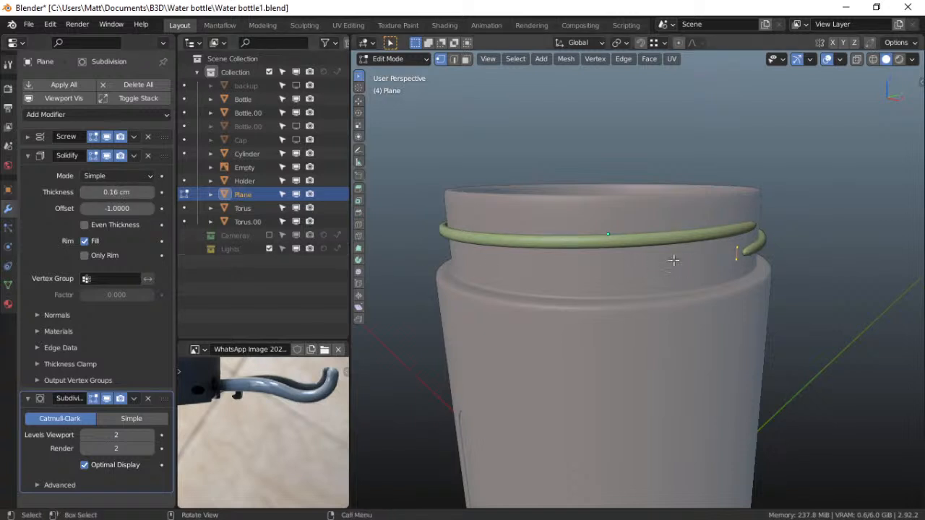
Move the profile edge about 0.115 cm inward along global X so the thread sinks into the neck
{"action": "key", "text": "g"}
{"action": "key", "text": "x"}
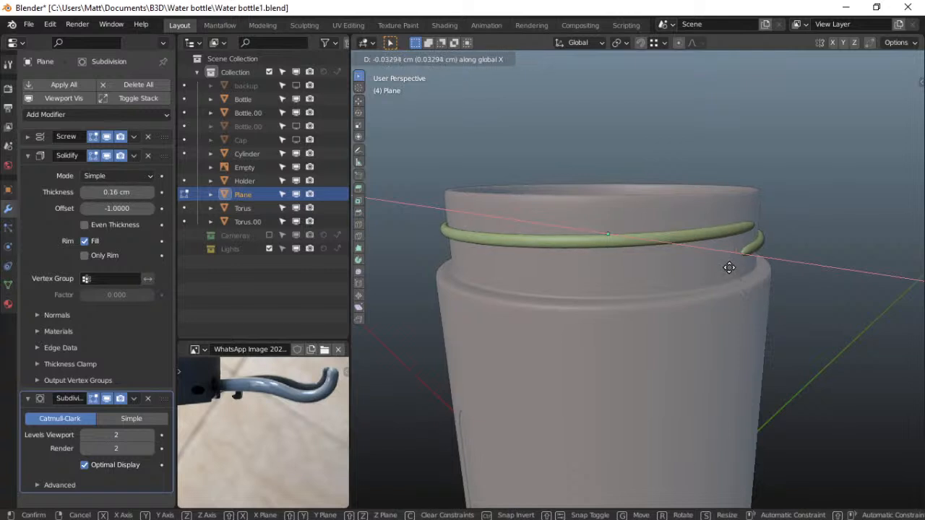
{"action": "left_click", "coordinate": [703, 206]}
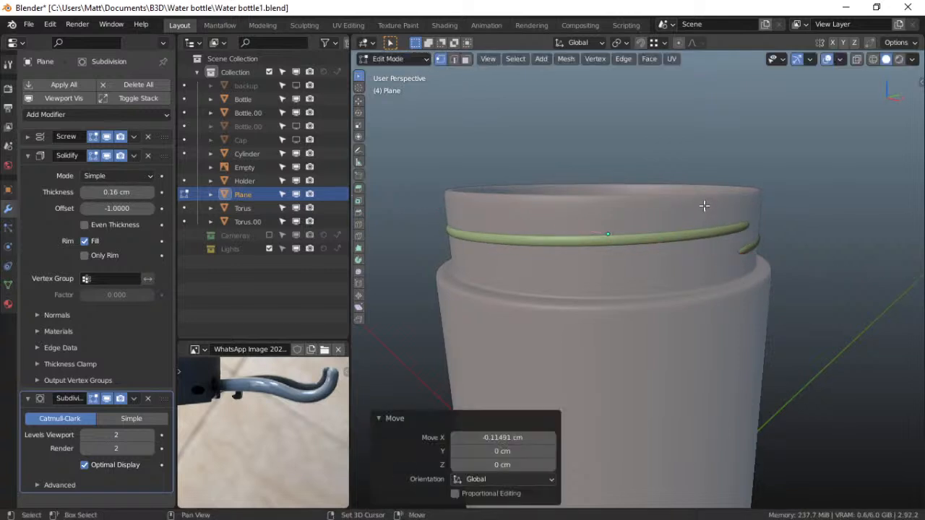
Set the spiral's Solidify thickness to 0.2 cm
{"action": "left_click", "coordinate": [108, 191]}
{"action": "left_click", "coordinate": [97, 192]}
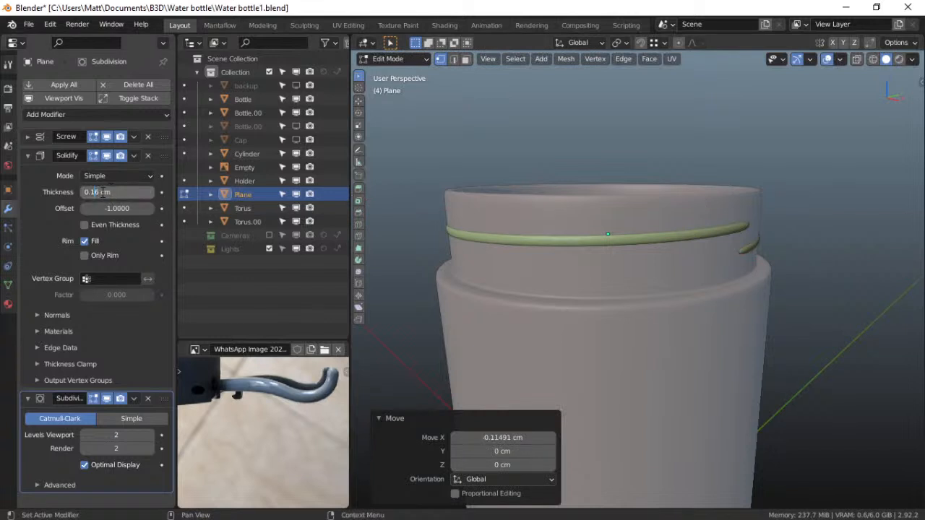
{"action": "key", "text": "BackSpace"}
{"action": "key", "text": "Return"}
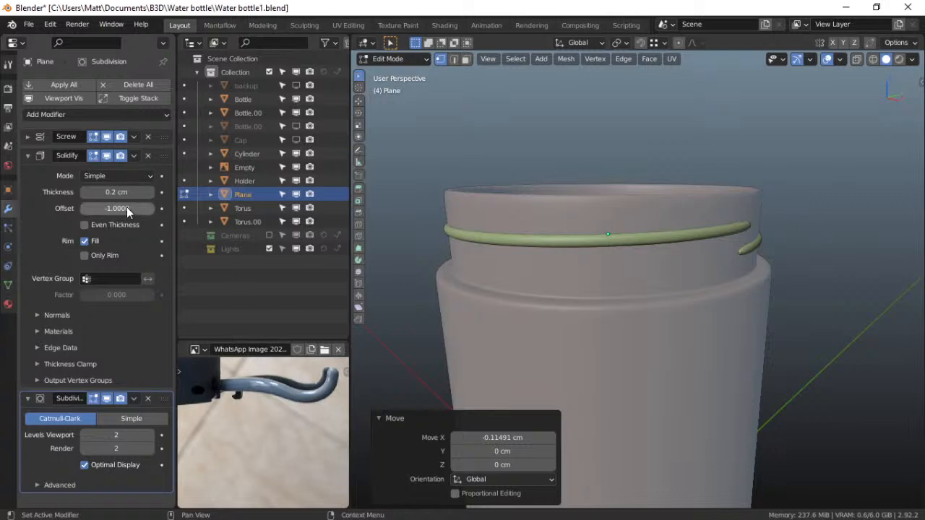
{"action": "middle_click_drag", "start_coordinate": [446, 304], "coordinate": [554, 293]}
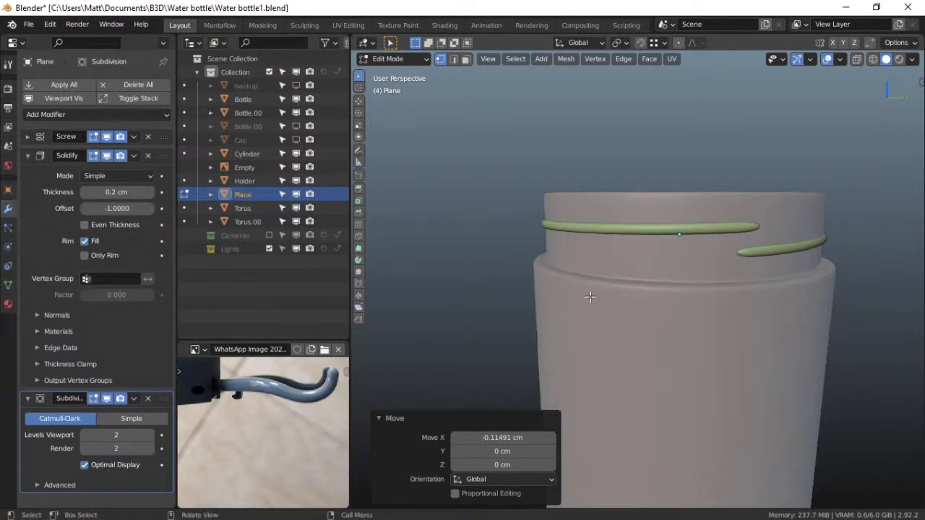
Return to Object Mode and parent the spiral to the bottle with the Object parent type
{"action": "key", "text": "Tab"}
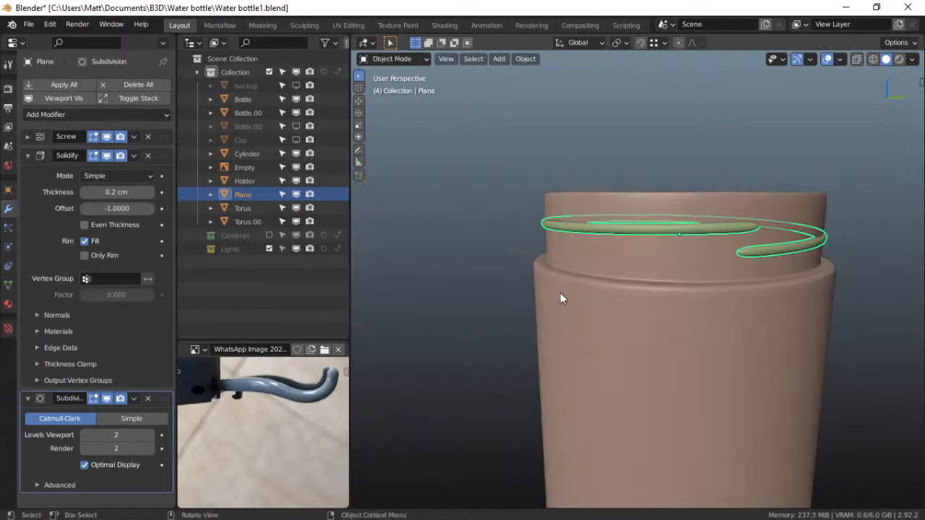
{"action": "left_click", "coordinate": [676, 260]}
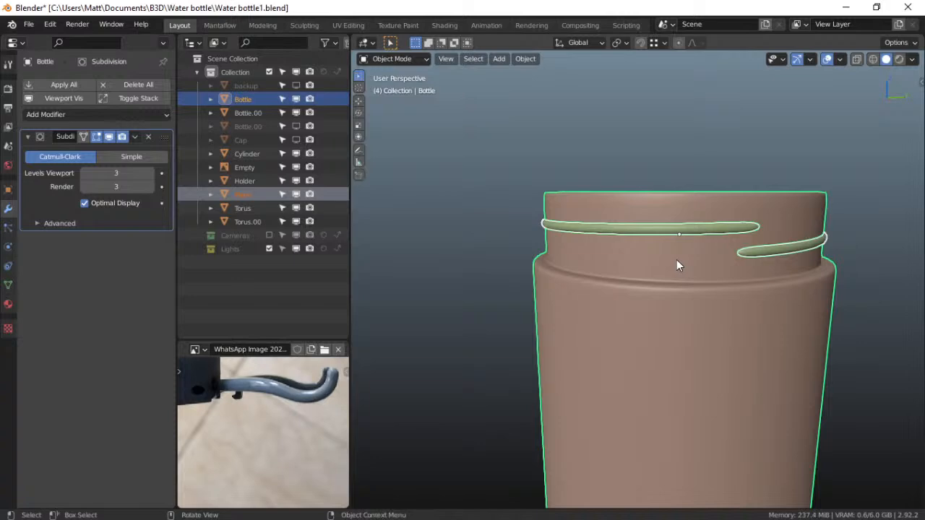
{"action": "key", "text": "ctrl+p"}
{"action": "left_click", "coordinate": [676, 260]}
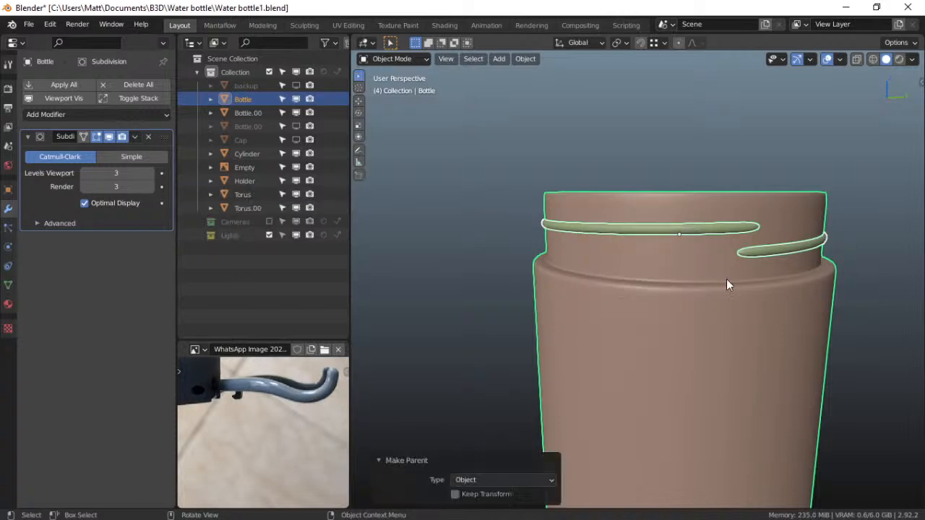
Try moving the bottle alone to check whether the spiral follows it
{"action": "left_click", "coordinate": [728, 294]}
{"action": "left_click", "coordinate": [771, 367]}
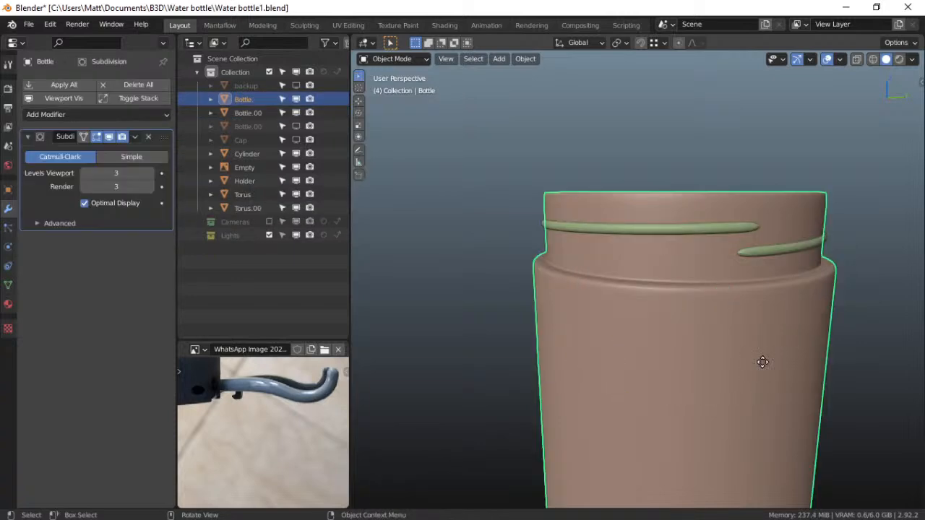
{"action": "key", "text": "g"}
{"action": "key", "text": "Escape"}
Rotate the spiral 90° around global Z and inspect its placement on the neck from the left side
{"action": "middle_click_drag", "start_coordinate": [726, 297], "coordinate": [751, 272]}
{"action": "left_click", "coordinate": [722, 230]}
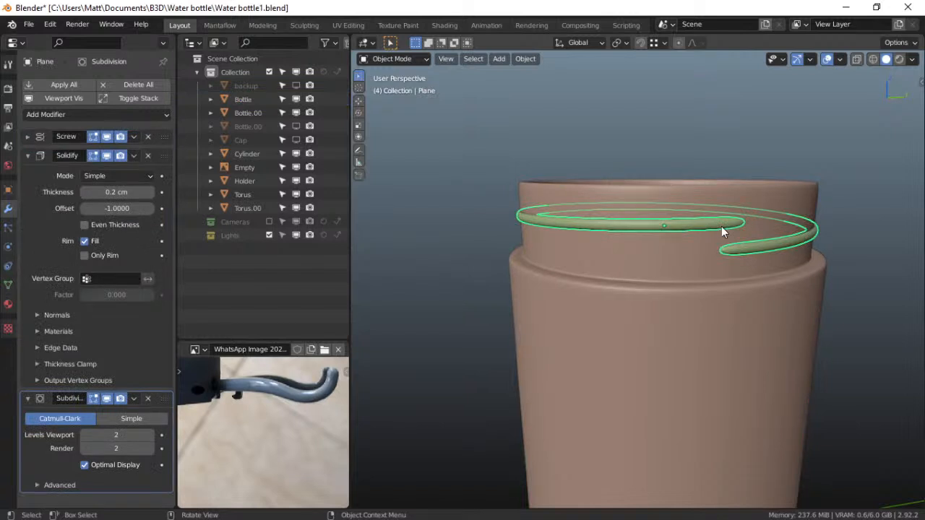
{"action": "key", "text": "r"}
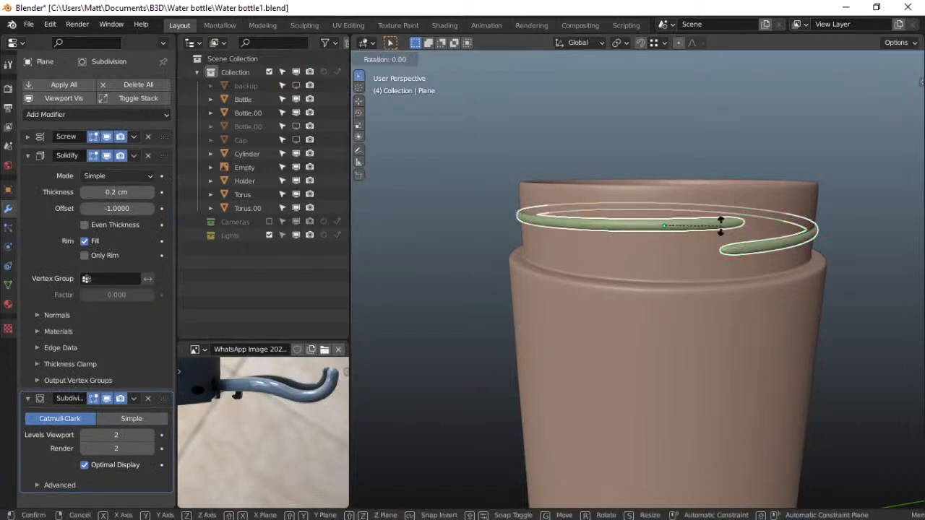
{"action": "type", "text": "z90"}
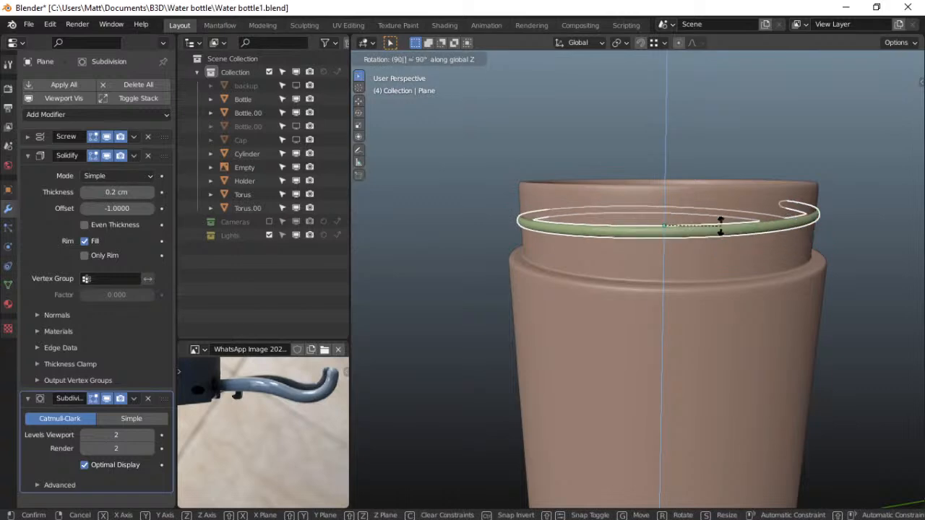
{"action": "key", "text": "Return"}
{"action": "key", "text": "grave"}
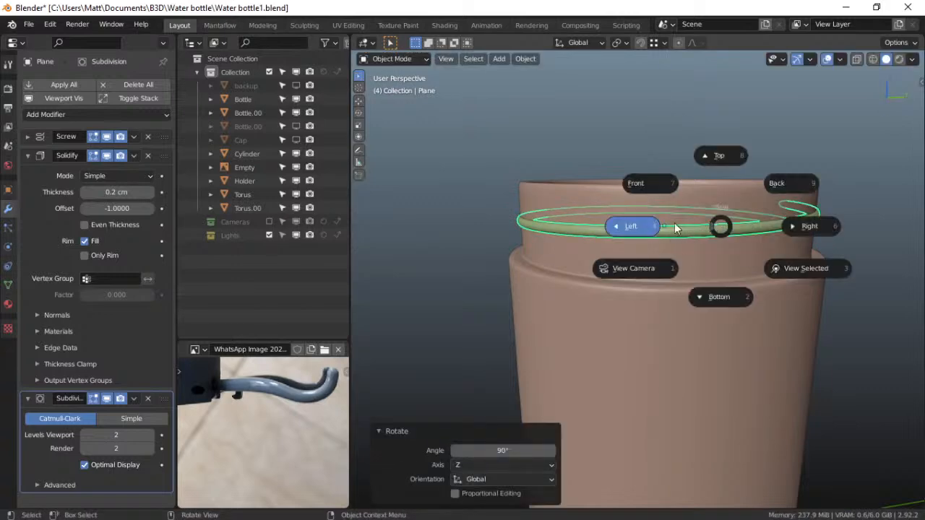
{"action": "left_click", "coordinate": [655, 225]}
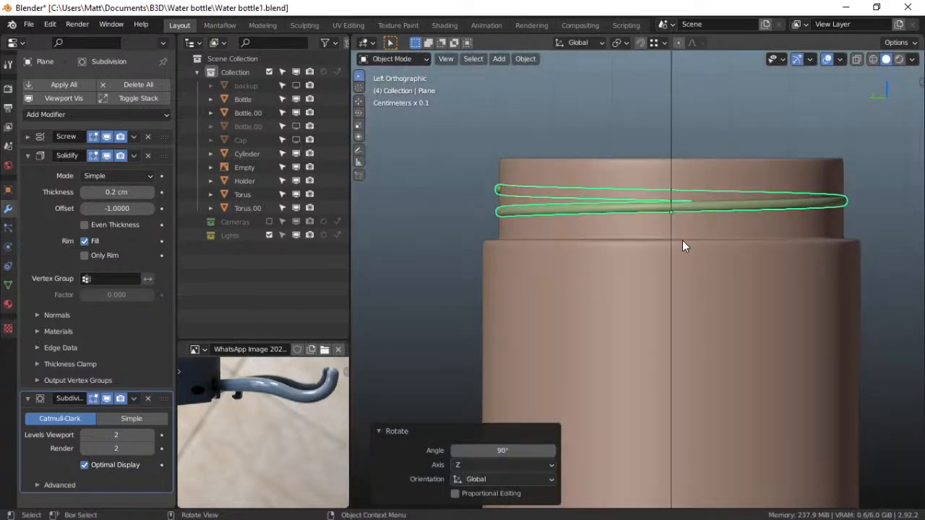
{"action": "middle_click_drag", "start_coordinate": [611, 227], "coordinate": [628, 250]}
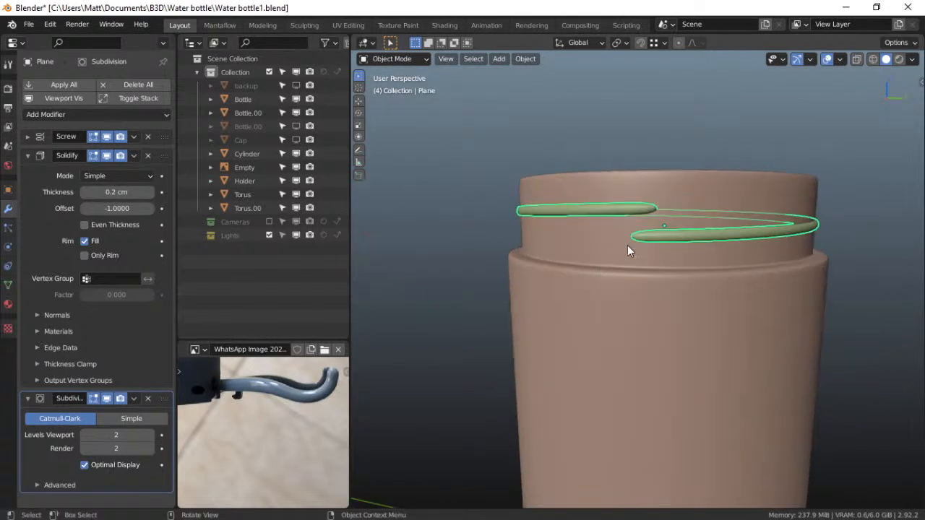
{"action": "scroll", "coordinate": [712, 250], "scroll_direction": "down", "scroll_amount": 3}
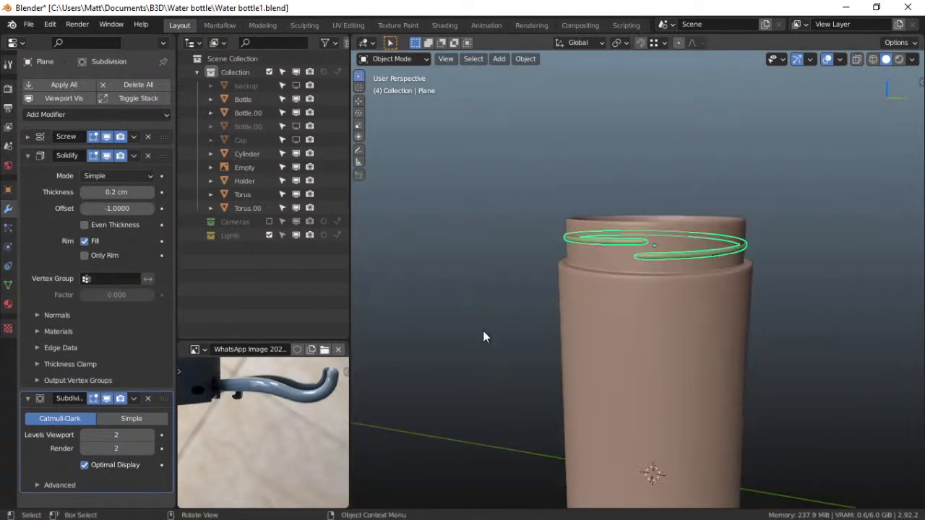
Save the file and hide the viewport overlays to examine the thread on the bottle's neck
{"action": "key", "text": "ctrl+s"}
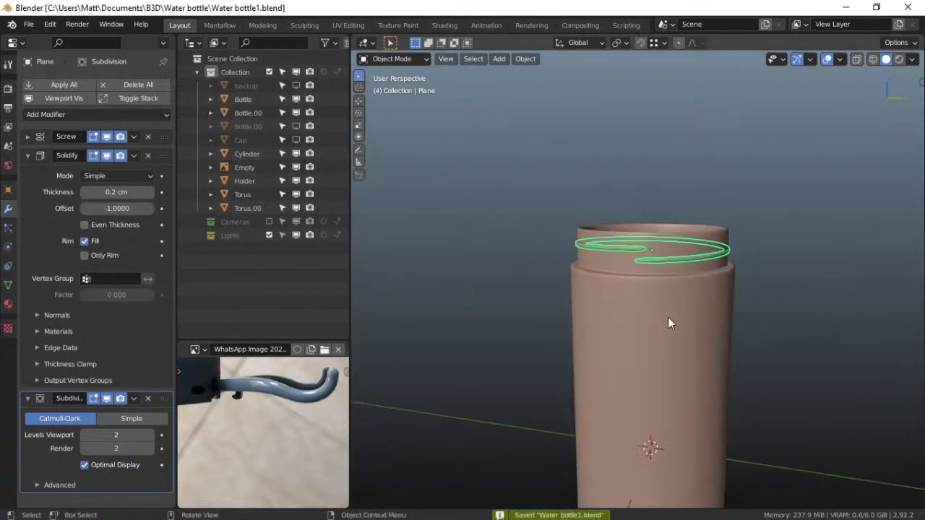
{"action": "left_click", "coordinate": [827, 59]}
{"action": "scroll", "coordinate": [709, 246], "scroll_direction": "up", "scroll_amount": 3}
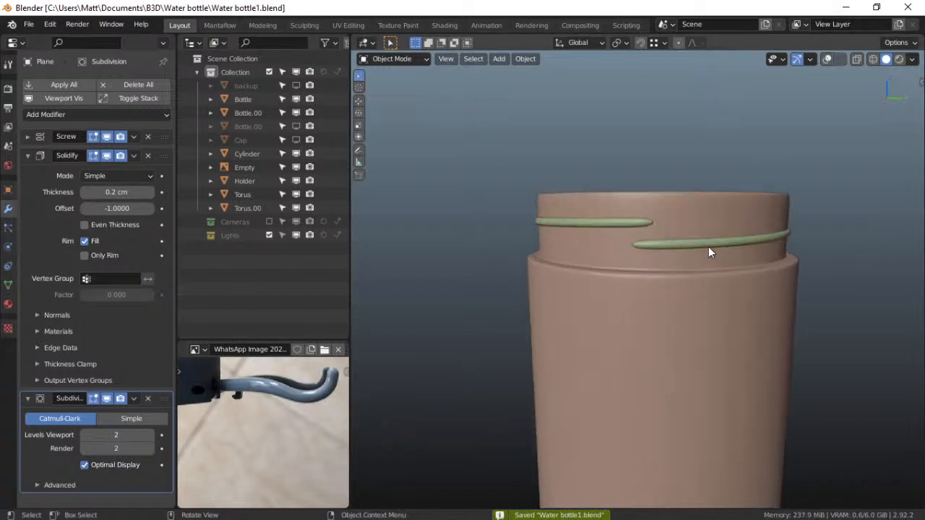
{"action": "middle_click_drag", "start_coordinate": [709, 241], "coordinate": [683, 219]}
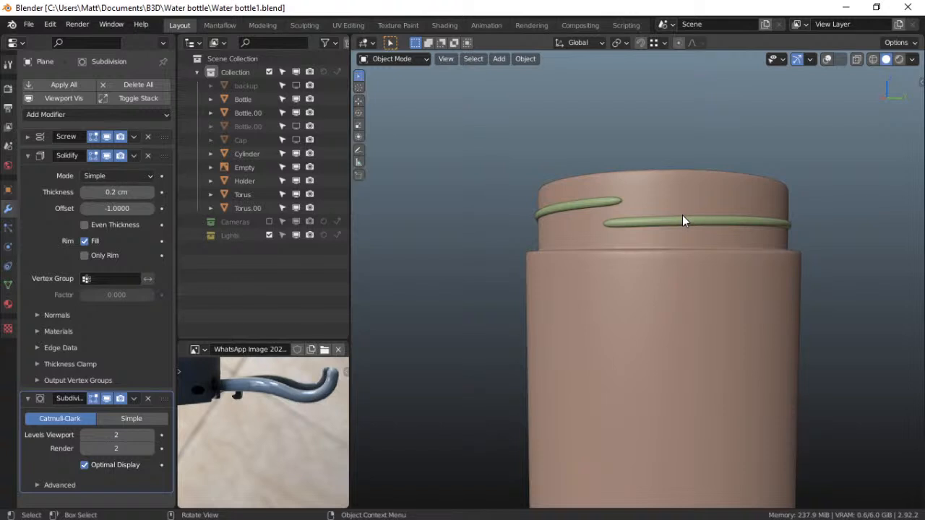
{"action": "scroll", "coordinate": [679, 215], "scroll_direction": "down", "scroll_amount": 1}
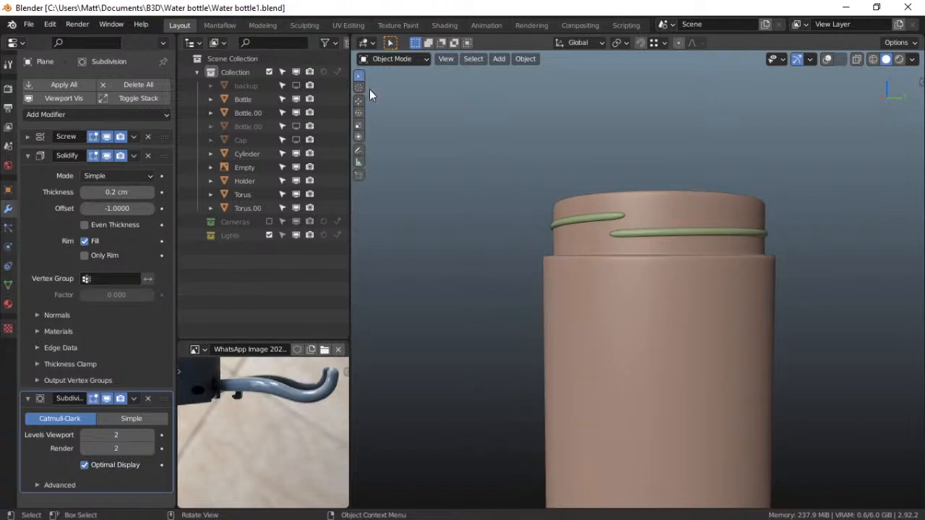
Make the backup, the hidden Bottle.00 copy and the Cap visible in the viewport
{"action": "left_click", "coordinate": [295, 85]}
{"action": "left_click", "coordinate": [296, 127]}
{"action": "left_click", "coordinate": [295, 140]}
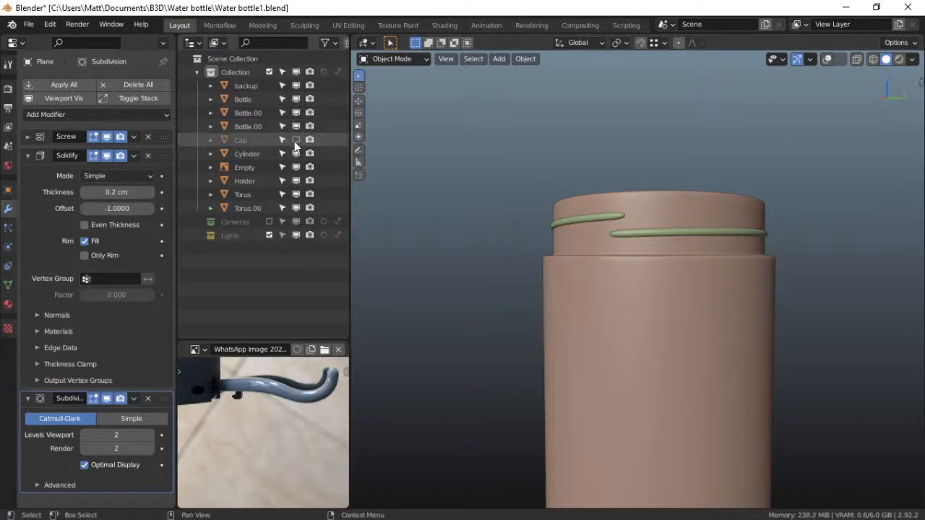
{"action": "left_click", "coordinate": [296, 140]}
View the capped bottle from the front and examine it down to its base
{"action": "scroll", "coordinate": [607, 210], "scroll_direction": "down", "scroll_amount": 2}
{"action": "key", "text": "ctrl+Tab"}
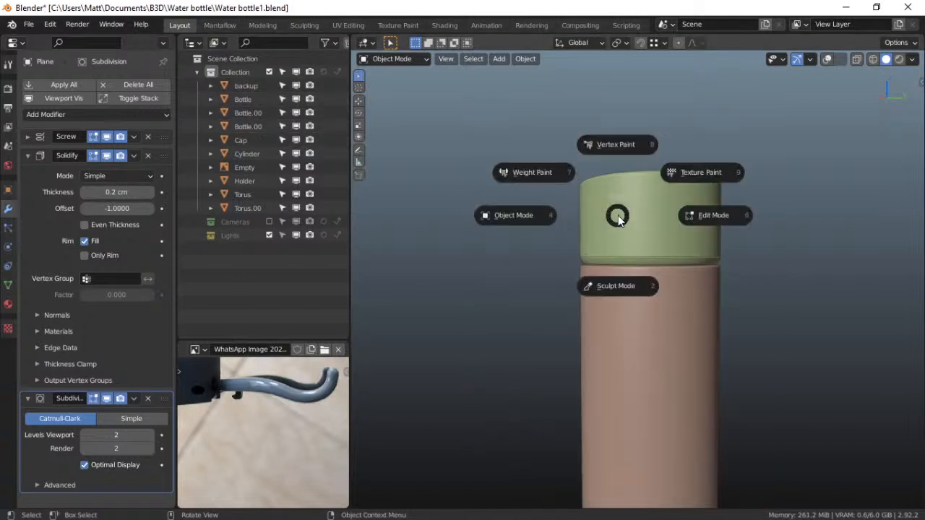
{"action": "left_click", "coordinate": [550, 194]}
{"action": "key", "text": "grave"}
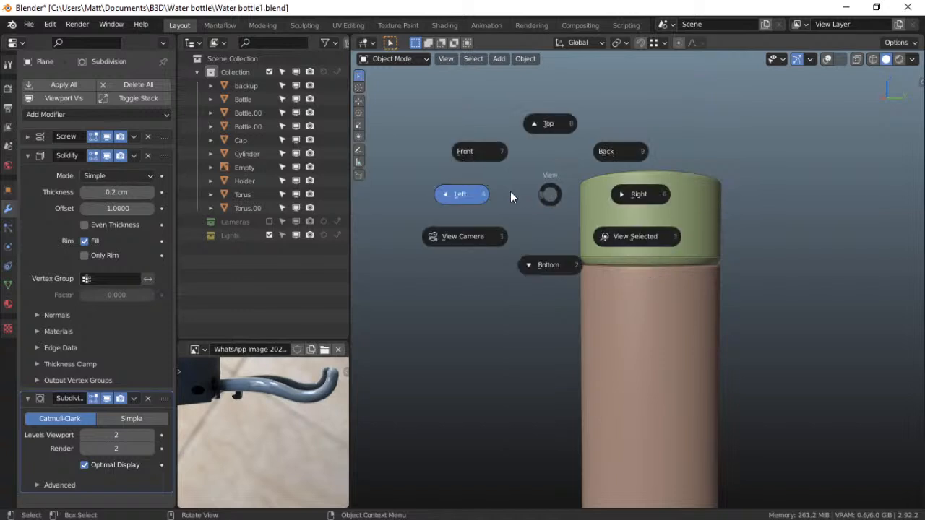
{"action": "left_click", "coordinate": [483, 160]}
{"action": "middle_click_drag", "start_coordinate": [555, 216], "coordinate": [527, 263]}
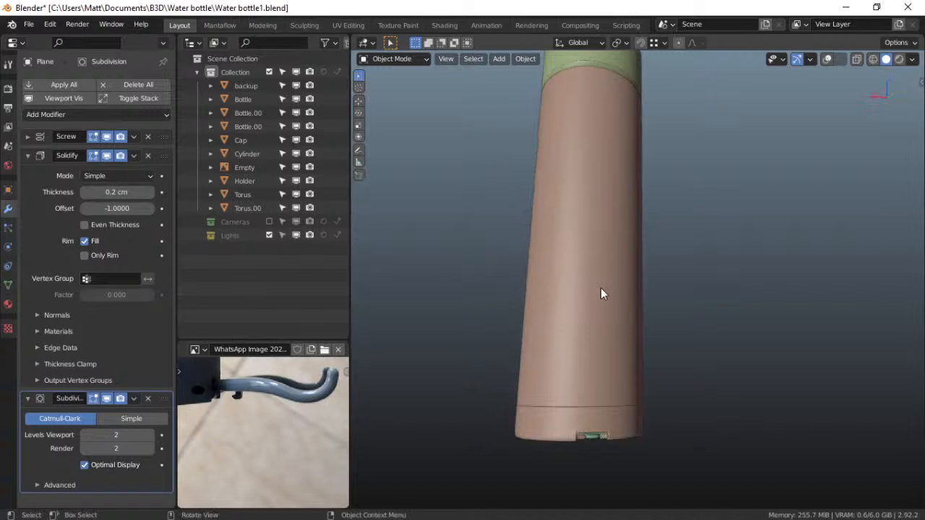
Turn the viewport overlays back on and return to Object Mode with the bottle's base in view
{"action": "middle_click_drag", "start_coordinate": [591, 403], "coordinate": [618, 329], "text": "shift"}
{"action": "scroll", "coordinate": [609, 347], "scroll_direction": "up", "scroll_amount": 5}
{"action": "scroll", "coordinate": [615, 325], "scroll_direction": "down", "scroll_amount": 1}
{"action": "key", "text": "ctrl+Tab"}
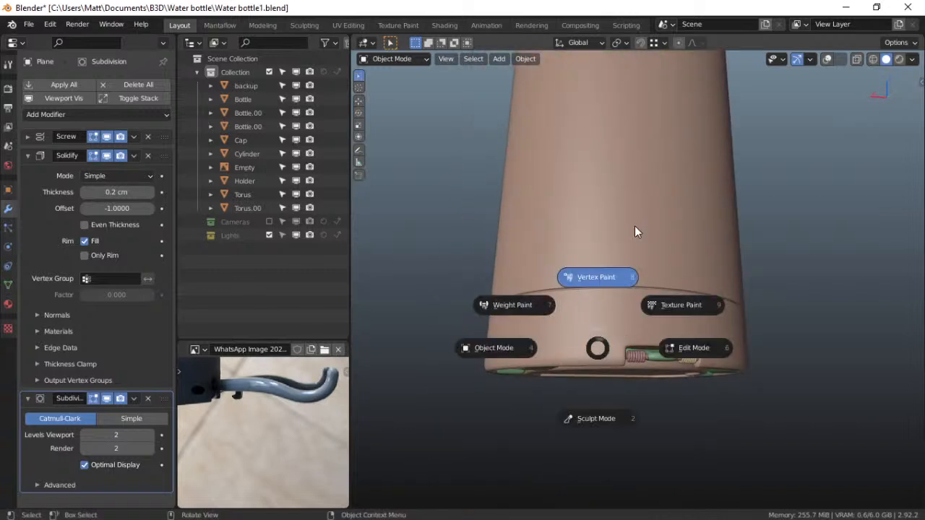
{"action": "left_click", "coordinate": [680, 340]}
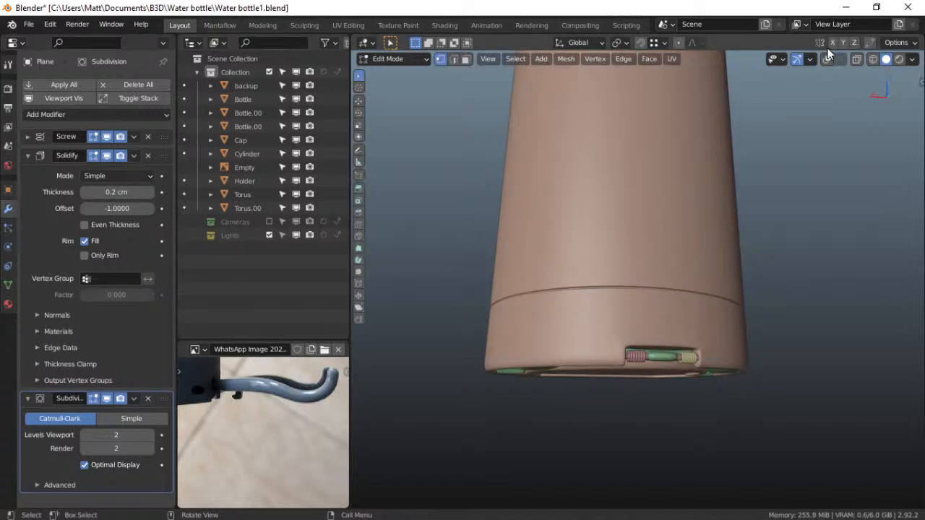
{"action": "key", "text": "ctrl+Tab"}
{"action": "left_click", "coordinate": [610, 253]}
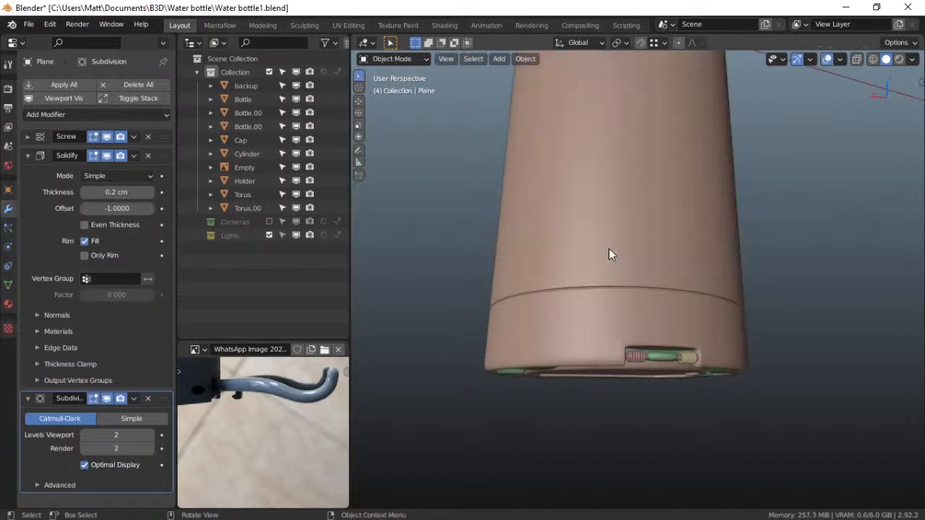
Put the bottle in Edit Mode and examine the mesh around the holder slot at its base
{"action": "left_click", "coordinate": [611, 253]}
{"action": "key", "text": "ctrl+Tab"}
{"action": "left_click", "coordinate": [719, 246]}
{"action": "scroll", "coordinate": [622, 313], "scroll_direction": "up", "scroll_amount": 4}
{"action": "middle_click_drag", "start_coordinate": [622, 314], "coordinate": [635, 298], "text": "shift"}
{"action": "scroll", "coordinate": [674, 363], "scroll_direction": "up", "scroll_amount": 4}
{"action": "middle_click_drag", "start_coordinate": [674, 363], "coordinate": [682, 307], "text": "shift"}
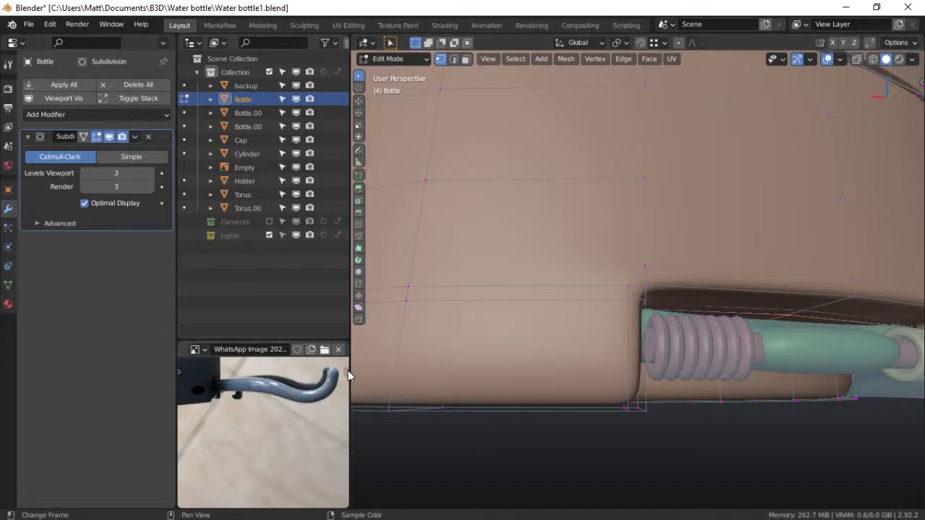
{"action": "mouse_move", "coordinate": [681, 351]}
{"action": "middle_mouse_down"}
{"action": "mouse_move", "coordinate": [667, 351]}
{"action": "mouse_move", "coordinate": [677, 350]}
{"action": "middle_mouse_up"}
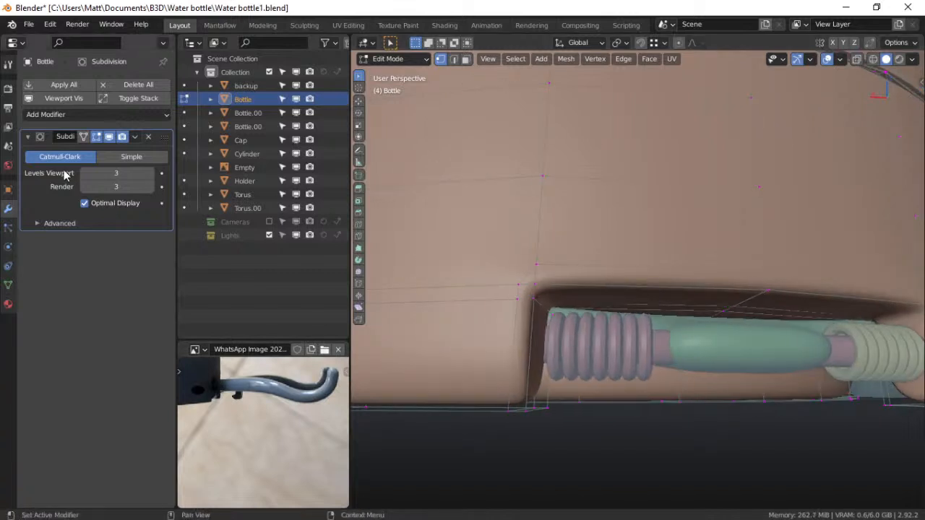
{"action": "middle_click_drag", "start_coordinate": [421, 343], "coordinate": [452, 333]}
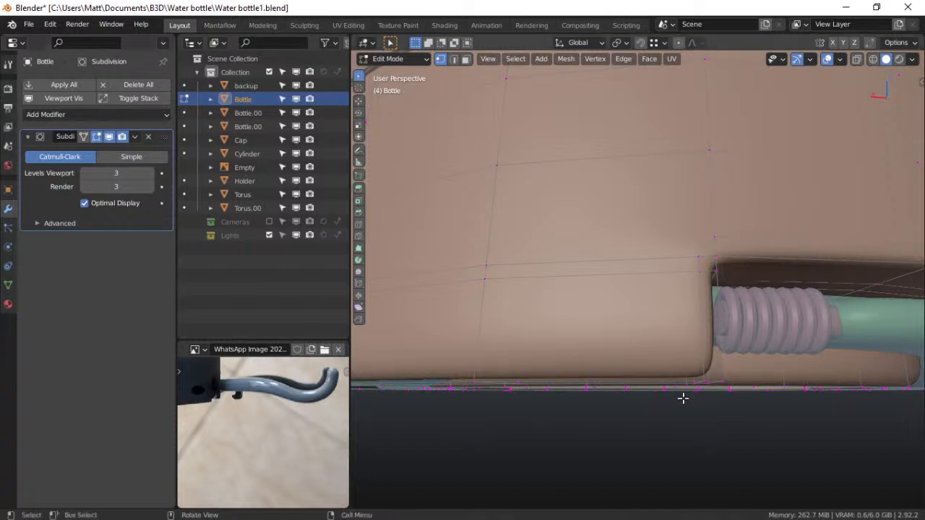
Select the two faces flanking the slot in face mode and inset them by about 0.099 cm
{"action": "left_click", "coordinate": [468, 61]}
{"action": "scroll", "coordinate": [714, 289], "scroll_direction": "down", "scroll_amount": 7}
{"action": "middle_click_drag", "start_coordinate": [714, 289], "coordinate": [688, 299]}
{"action": "left_click", "coordinate": [618, 298]}
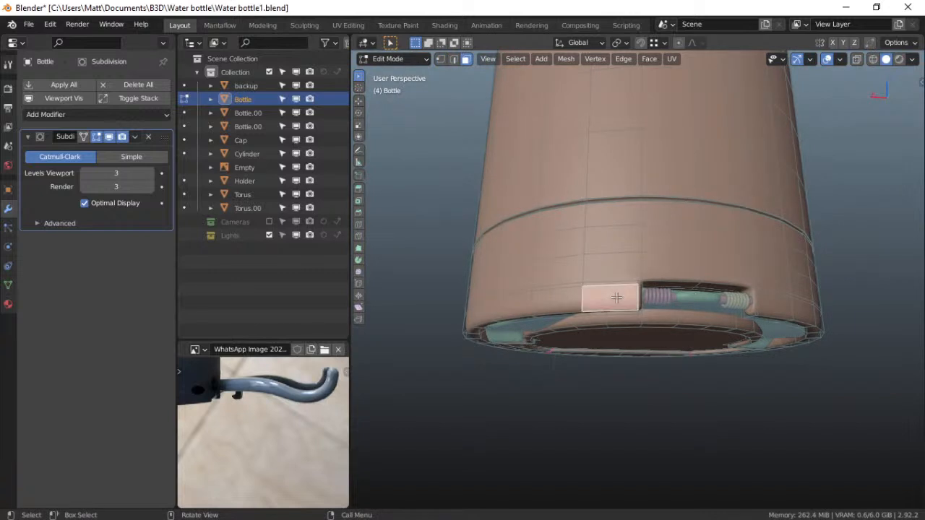
{"action": "left_click", "coordinate": [768, 306], "text": "shift"}
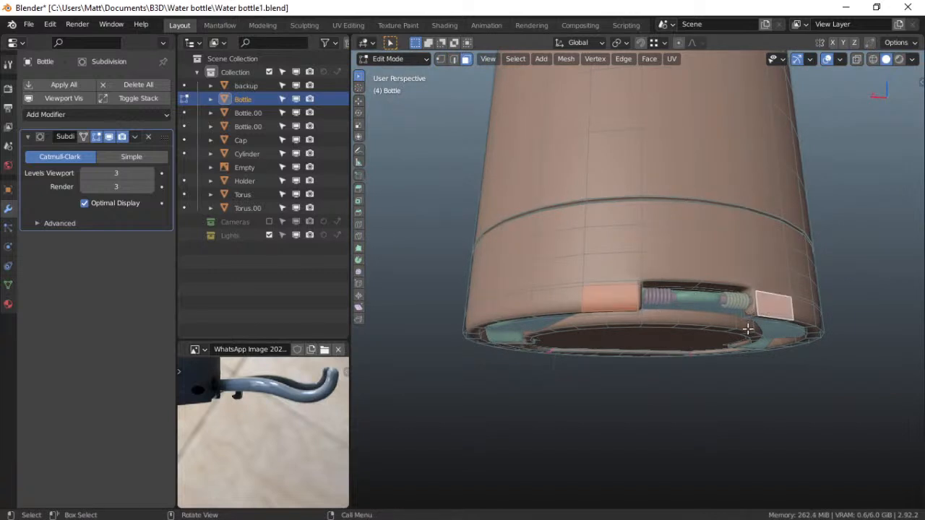
{"action": "key", "text": "i"}
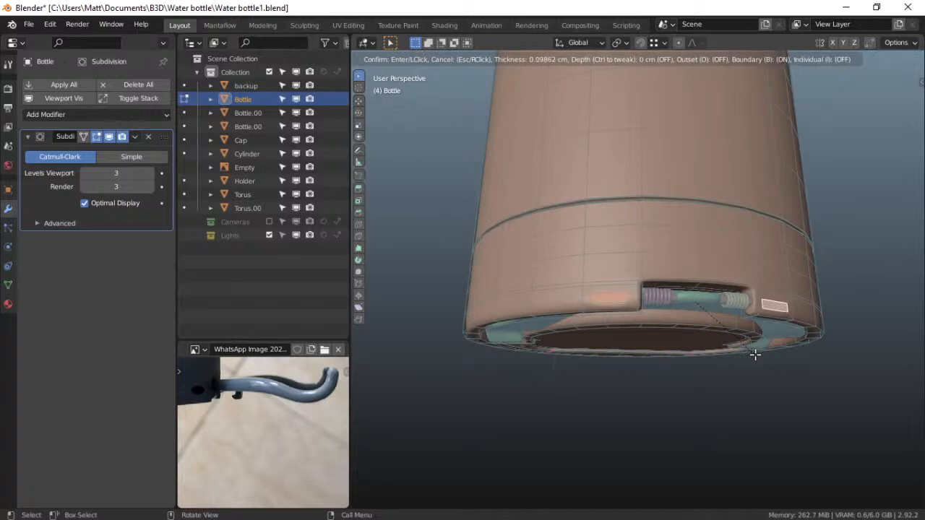
{"action": "left_click", "coordinate": [755, 354]}
Try to turn both inset faces into circles with LoopTools and scale them down together
{"action": "scroll", "coordinate": [634, 363], "scroll_direction": "up", "scroll_amount": 6}
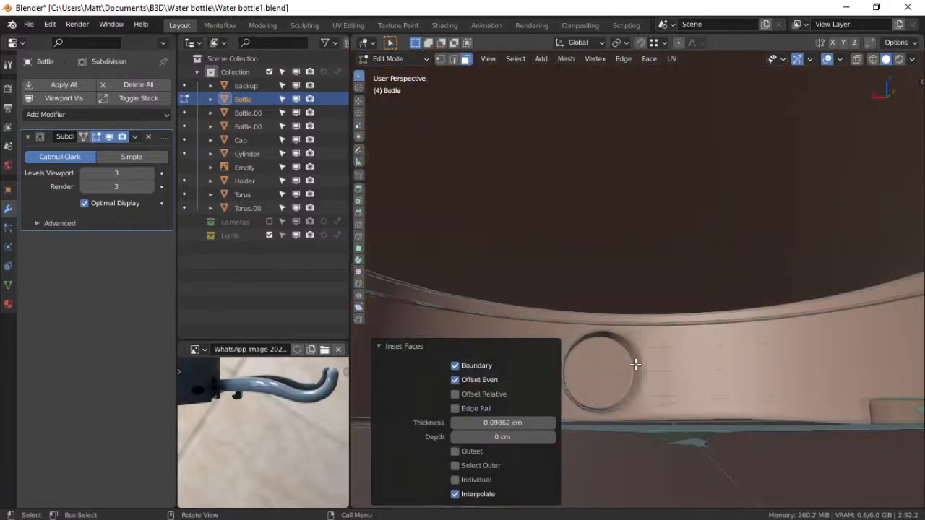
{"action": "scroll", "coordinate": [634, 365], "scroll_direction": "down", "scroll_amount": 5}
{"action": "middle_click_drag", "start_coordinate": [634, 363], "coordinate": [647, 341]}
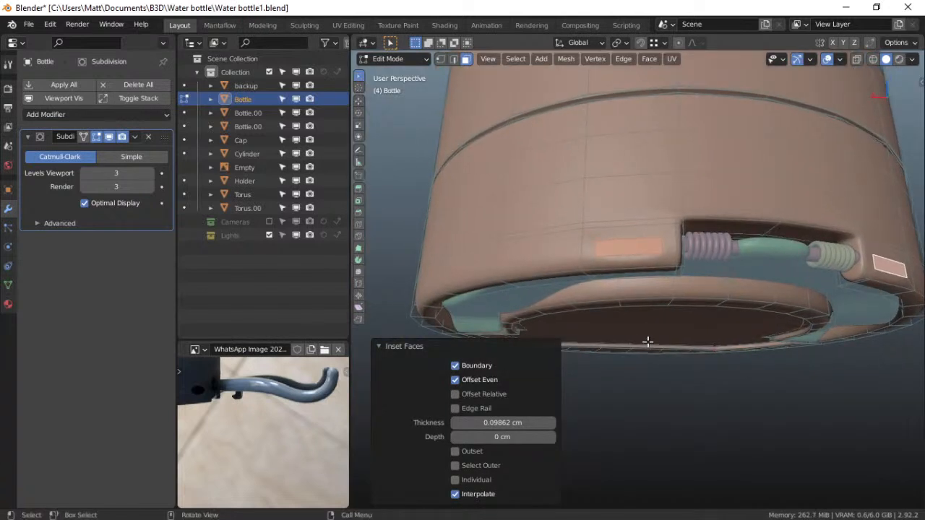
{"action": "right_click", "coordinate": [647, 341]}
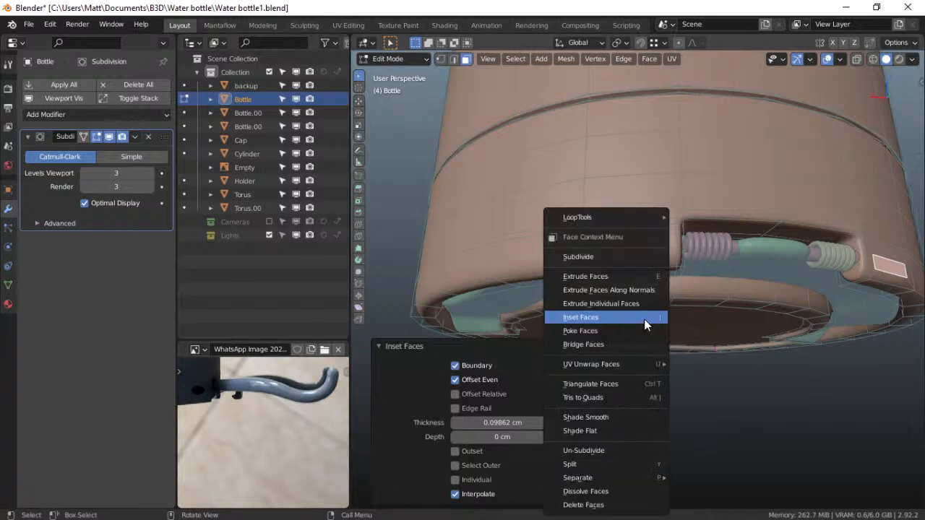
{"action": "mouse_move", "coordinate": [644, 218]}
{"action": "left_click", "coordinate": [696, 230]}
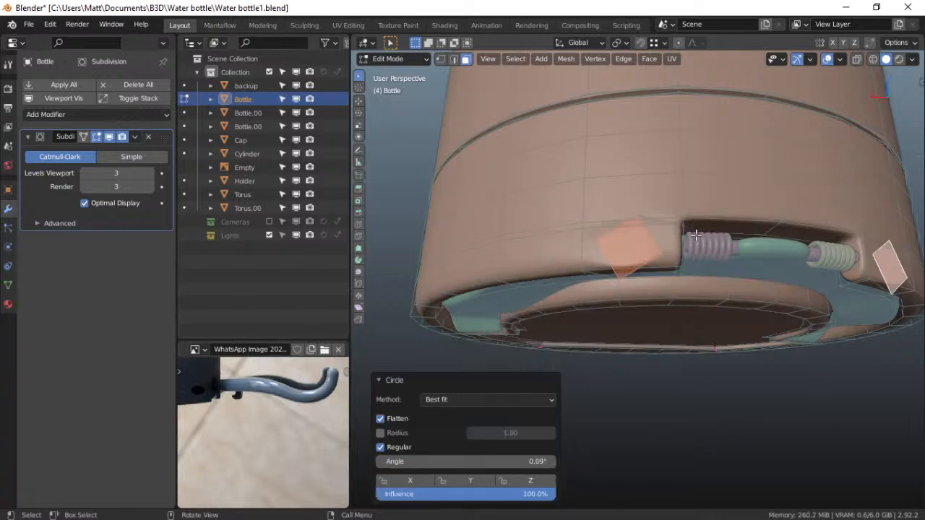
{"action": "key", "text": "s"}
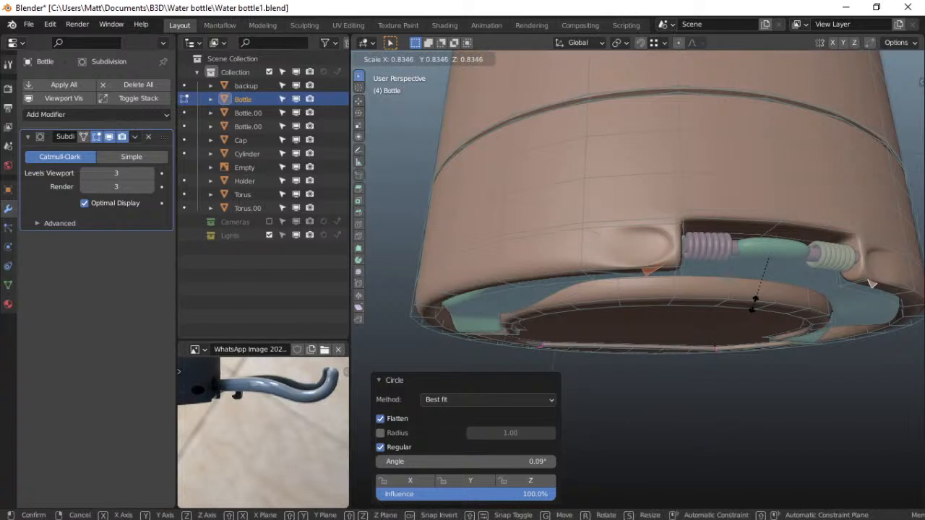
{"action": "left_click", "coordinate": [753, 318]}
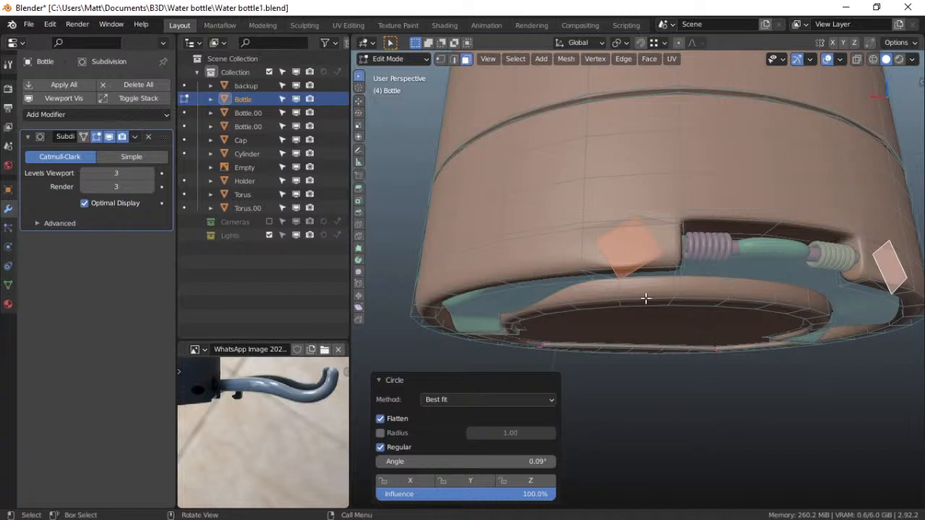
{"action": "key", "text": "ctrl+z"}
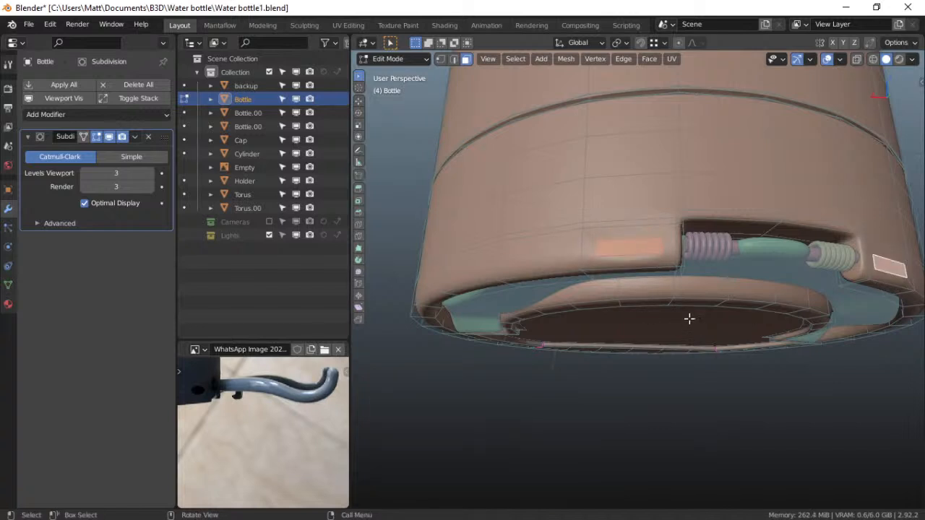
Scale only the inset face beside the slot's purple spring end to 0.3
{"action": "left_click", "coordinate": [640, 246]}
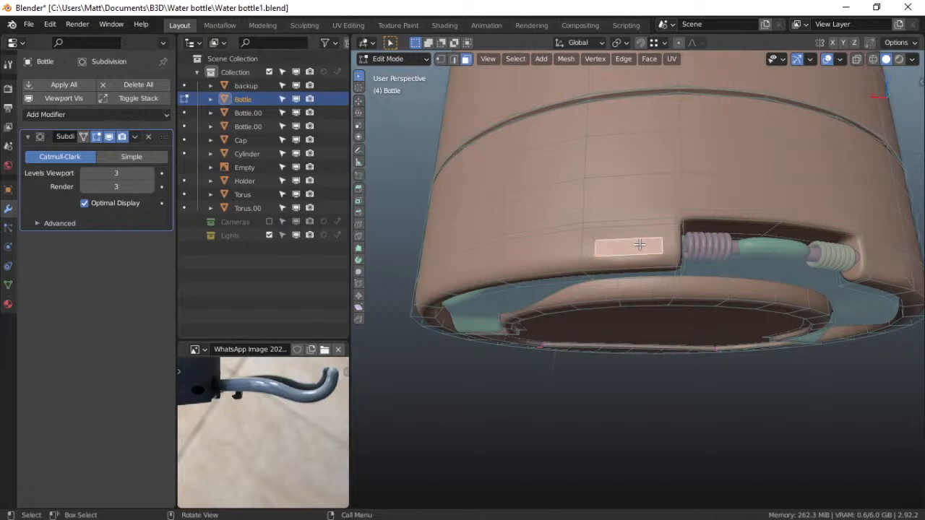
{"action": "key", "text": "s"}
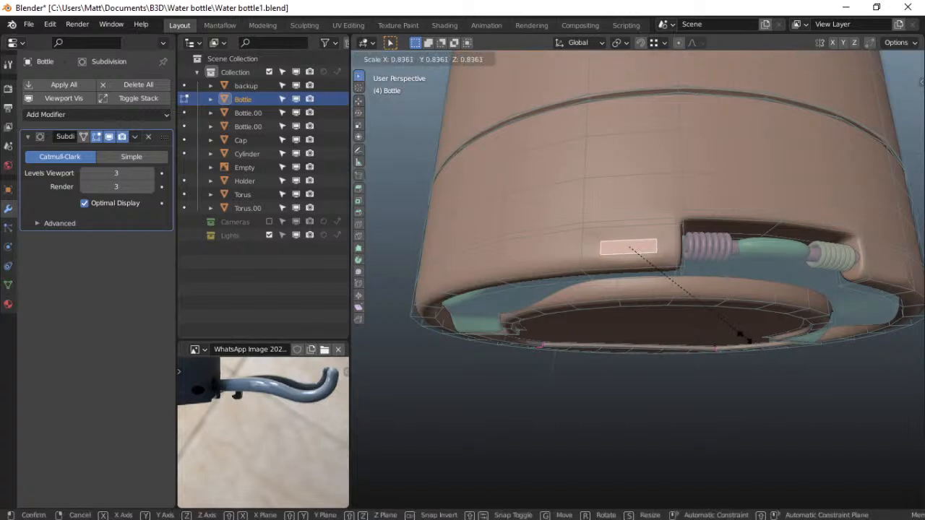
{"action": "right_click", "coordinate": [689, 304]}
{"action": "key", "text": "s"}
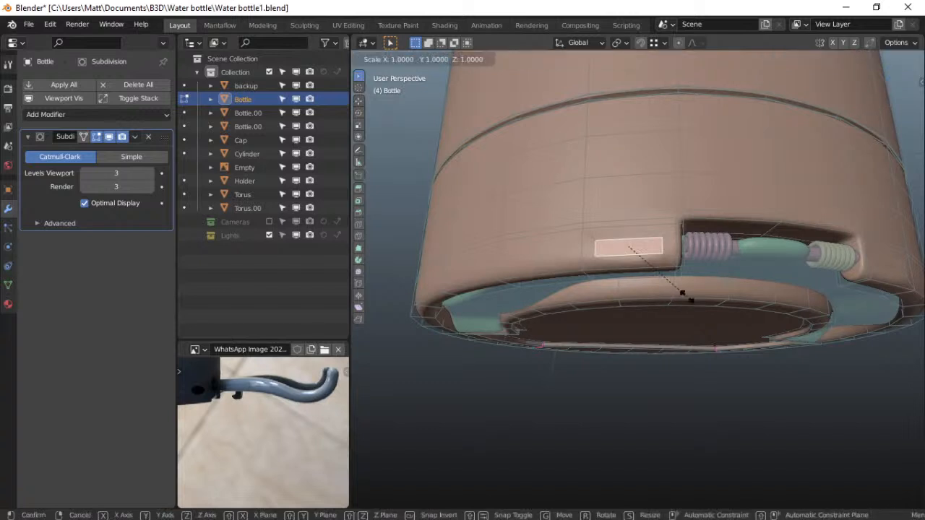
{"action": "type", "text": ".3"}
{"action": "key", "text": "Return"}
Shape the scaled face into a regular circle with LoopTools and set its angle to 32°
{"action": "right_click", "coordinate": [649, 265]}
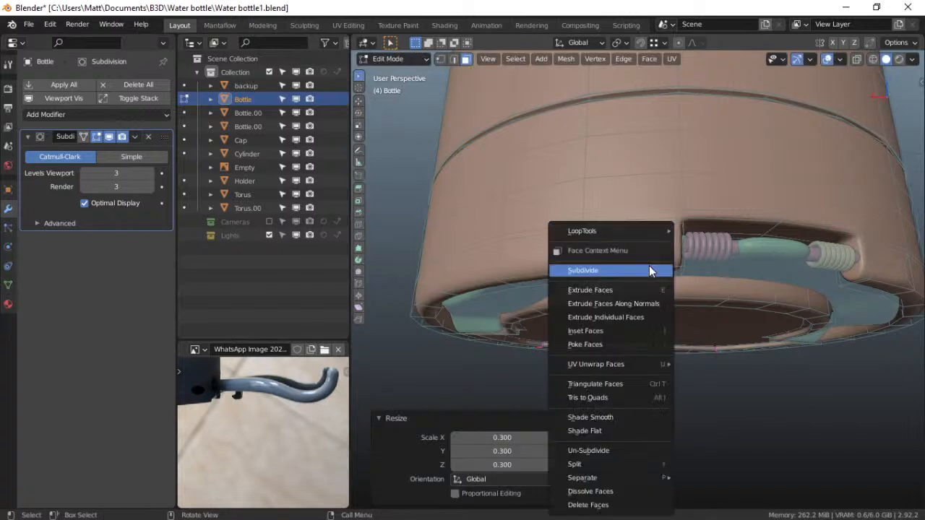
{"action": "mouse_move", "coordinate": [626, 233]}
{"action": "left_click", "coordinate": [690, 246]}
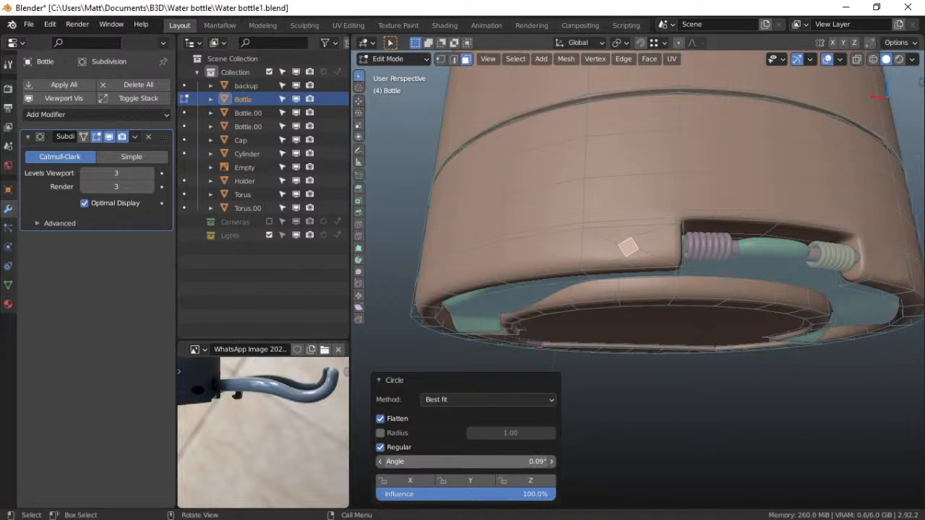
{"action": "left_click_drag", "start_coordinate": [466, 461], "coordinate": [506, 461]}
{"action": "left_click_drag", "start_coordinate": [506, 462], "coordinate": [502, 461]}
{"action": "middle_click_drag", "start_coordinate": [630, 347], "coordinate": [671, 316]}
{"action": "scroll", "coordinate": [603, 312], "scroll_direction": "up", "scroll_amount": 5}
{"action": "scroll", "coordinate": [601, 347], "scroll_direction": "down", "scroll_amount": 4}
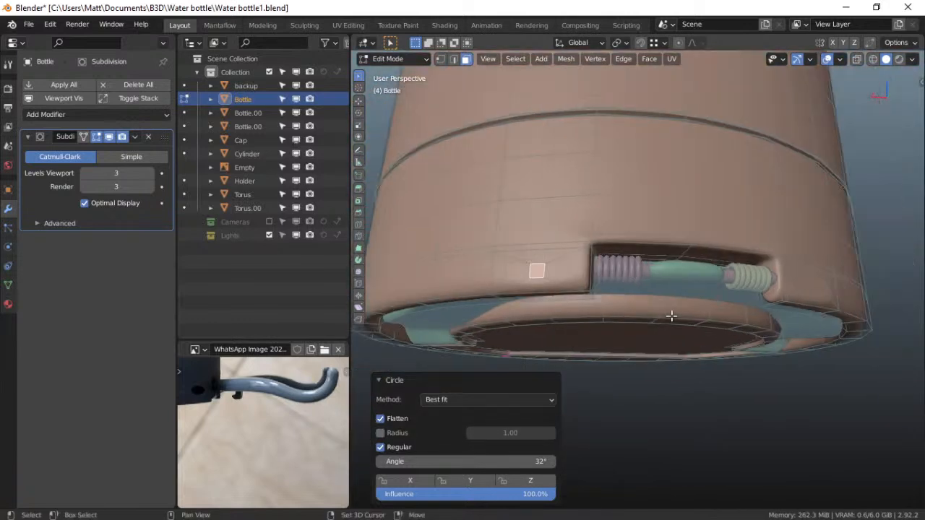
Scale the inset face beside the slot's yellow spring end to 0.3
{"action": "left_click", "coordinate": [810, 288]}
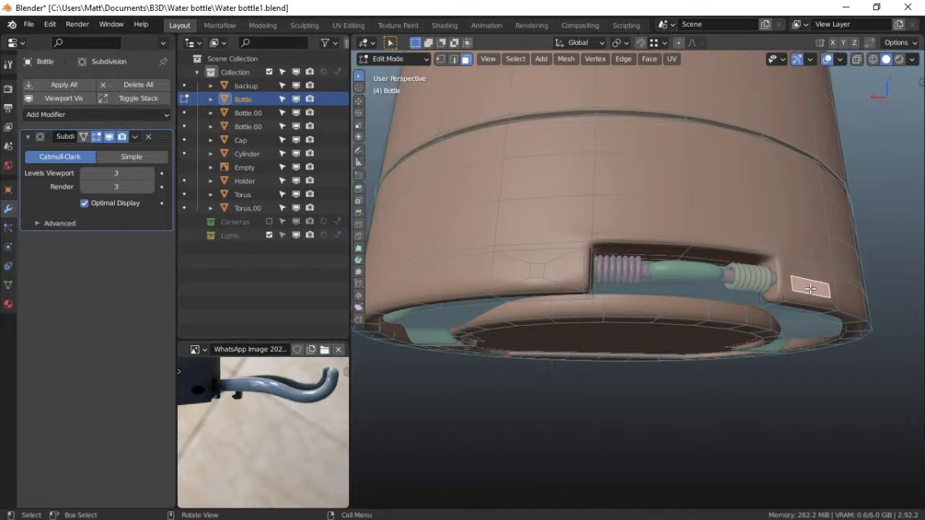
{"action": "key", "text": "s"}
{"action": "type", "text": "0"}
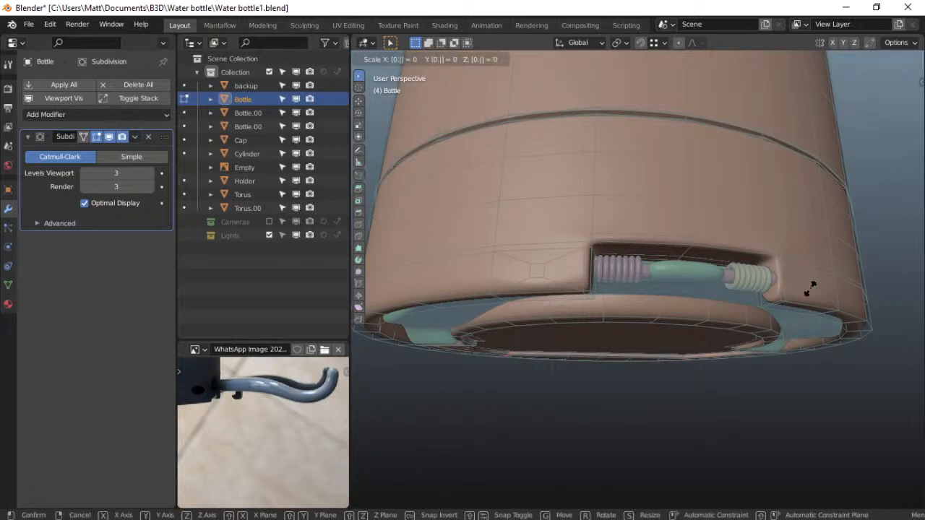
{"action": "type", "text": ".3"}
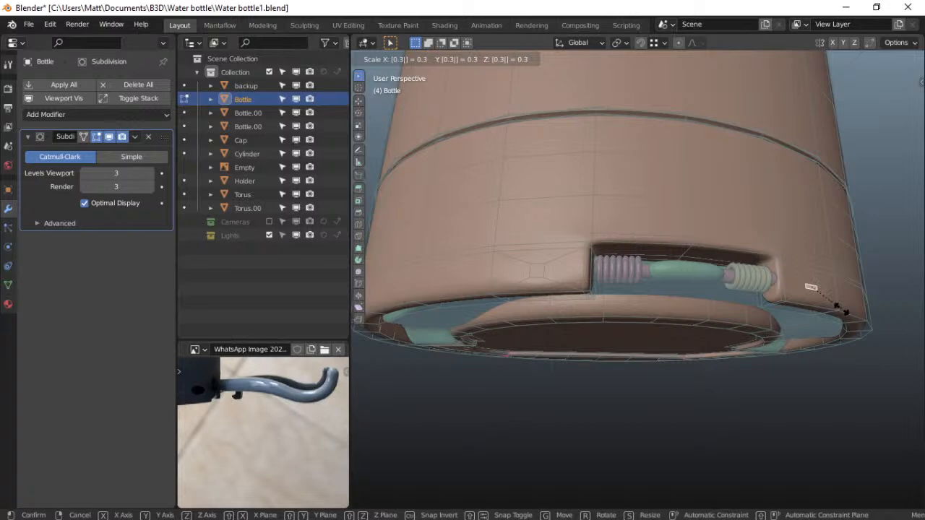
{"action": "key", "text": "Return"}
Shape the scaled face beside the slot's yellow spring end into a regular circle with LoopTools and set its angle to -30°
{"action": "middle_click_drag", "start_coordinate": [794, 333], "coordinate": [702, 335]}
{"action": "right_click", "coordinate": [673, 323]}
{"action": "mouse_move", "coordinate": [651, 231]}
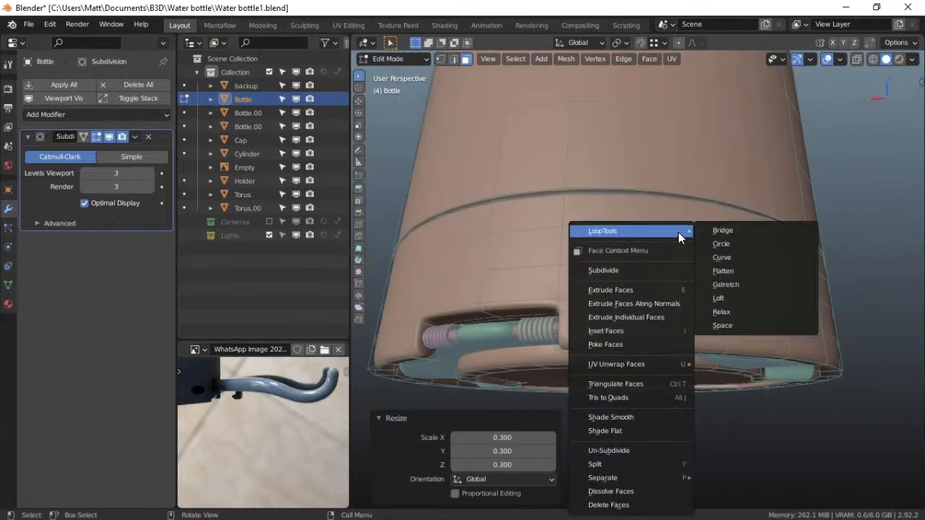
{"action": "left_click", "coordinate": [715, 247]}
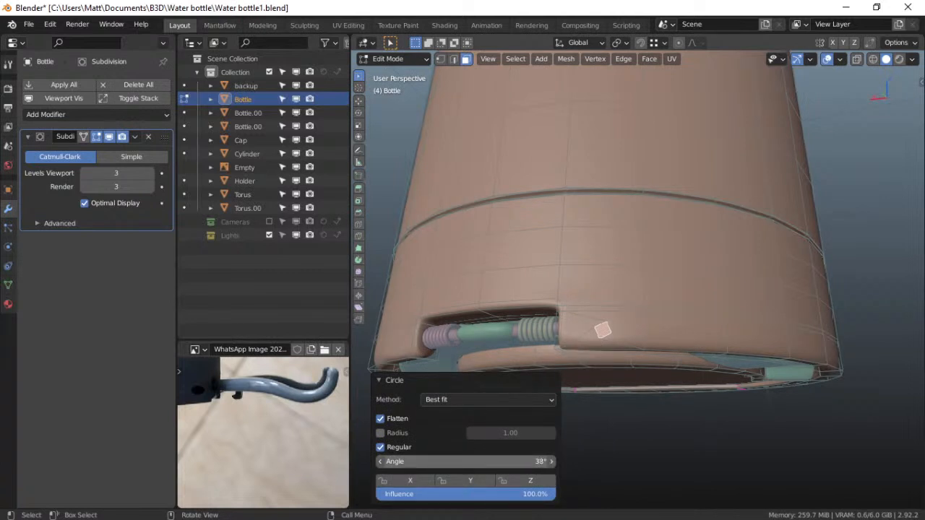
{"action": "left_click_drag", "start_coordinate": [466, 461], "coordinate": [441, 461]}
Inset the small face beside the slot's purple spring end by about 0.01 cm
{"action": "middle_click_drag", "start_coordinate": [651, 424], "coordinate": [681, 383], "text": "shift"}
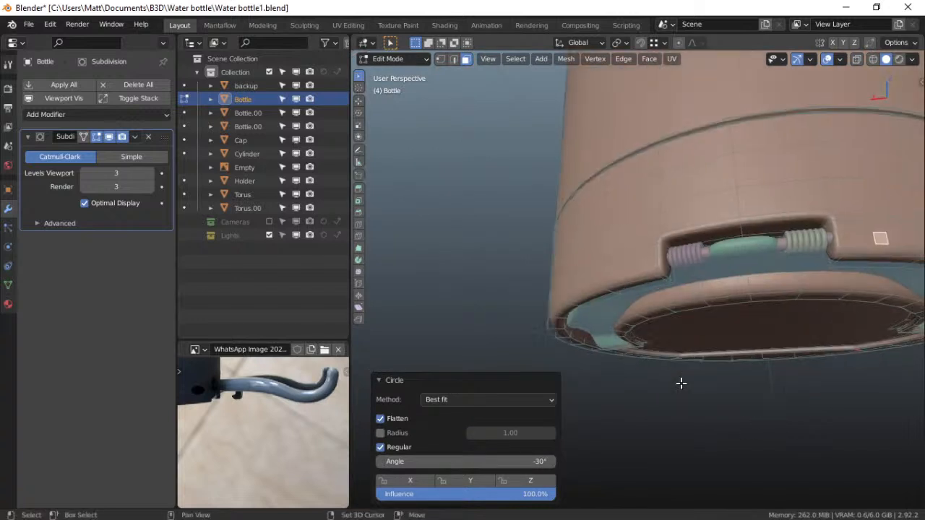
{"action": "scroll", "coordinate": [679, 381], "scroll_direction": "up", "scroll_amount": 2}
{"action": "scroll", "coordinate": [661, 360], "scroll_direction": "up", "scroll_amount": 3}
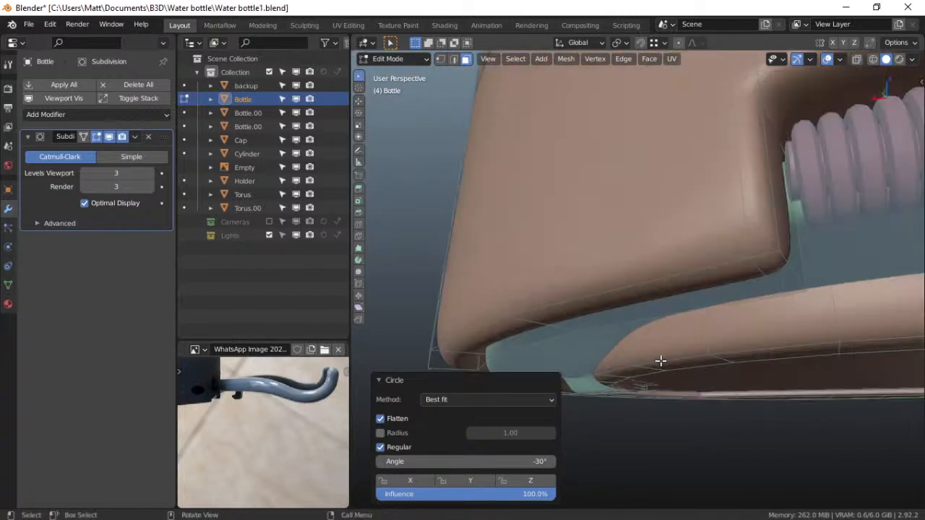
{"action": "scroll", "coordinate": [660, 357], "scroll_direction": "up", "scroll_amount": 2}
{"action": "left_click", "coordinate": [615, 234]}
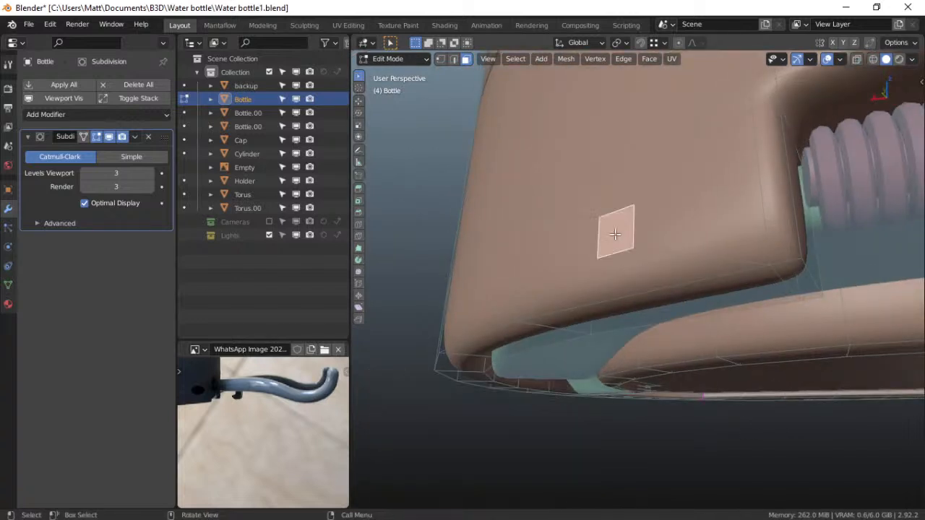
{"action": "middle_click_drag", "start_coordinate": [616, 236], "coordinate": [647, 246]}
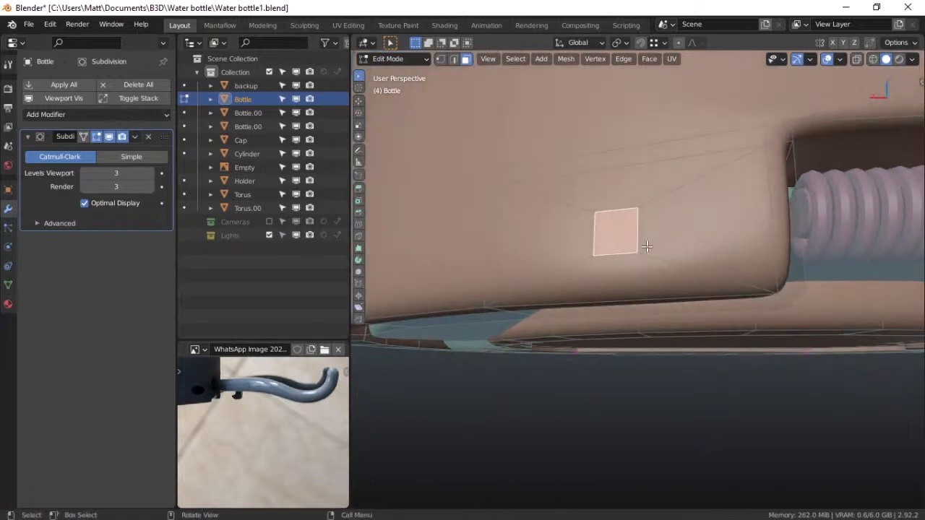
{"action": "key", "text": "i"}
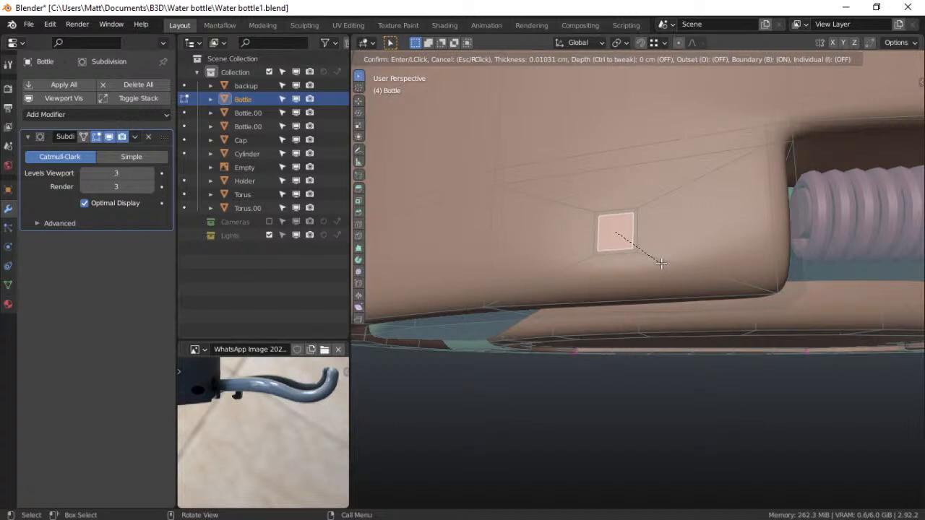
{"action": "left_click", "coordinate": [661, 263]}
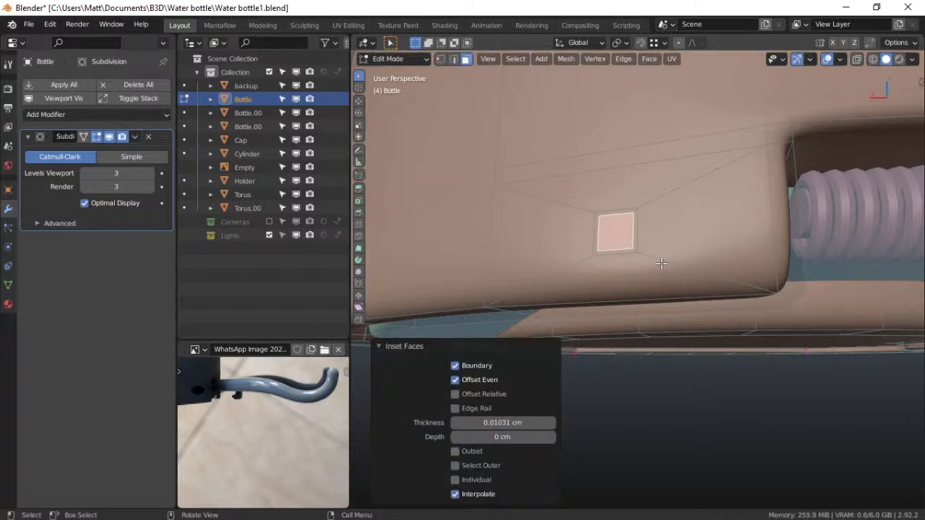
Try to rotate the inset face about -41° around global Z and push it inward along X
{"action": "key", "text": "r"}
{"action": "key", "text": "z"}
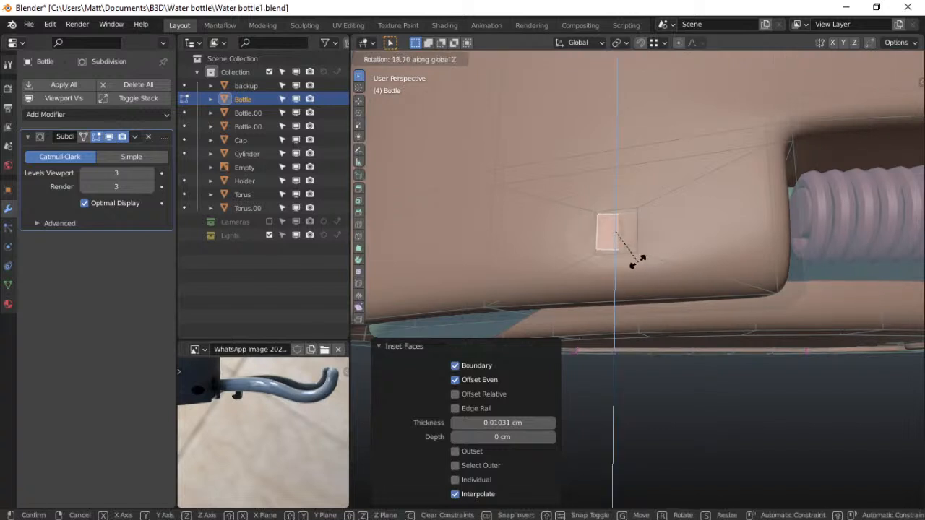
{"action": "left_click", "coordinate": [722, 220]}
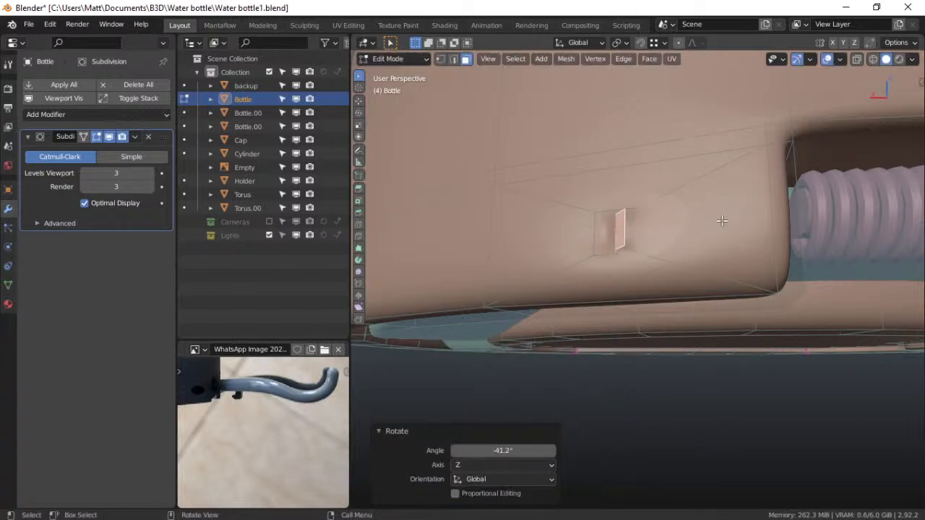
{"action": "key", "text": "g"}
{"action": "key", "text": "x"}
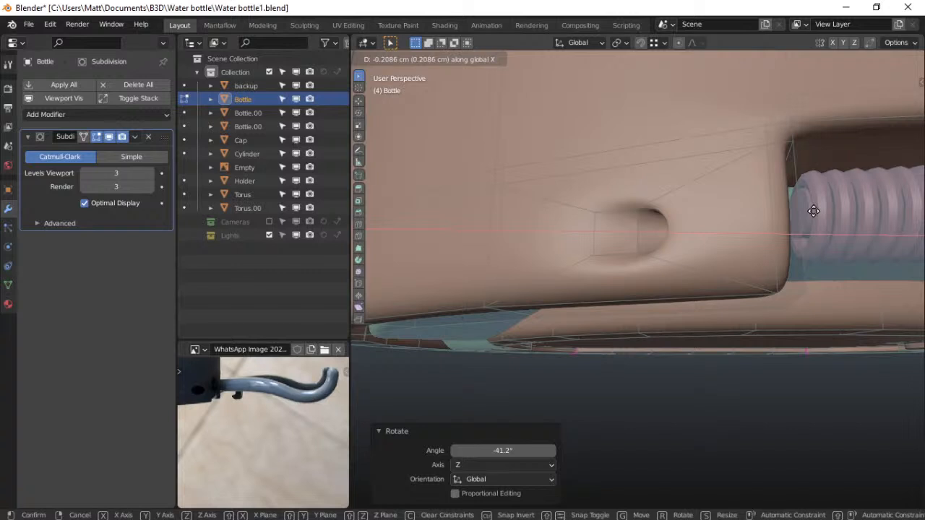
{"action": "right_click", "coordinate": [814, 211]}
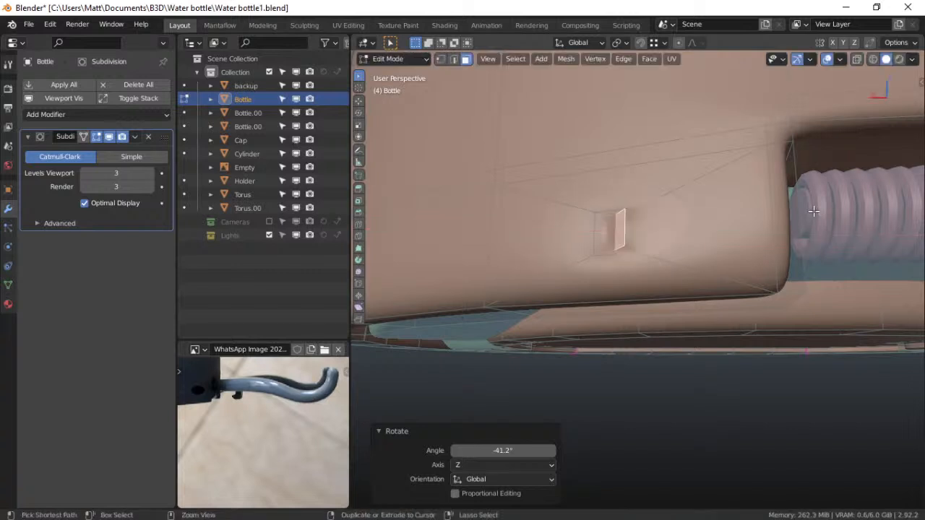
{"action": "key", "text": "ctrl+z"}
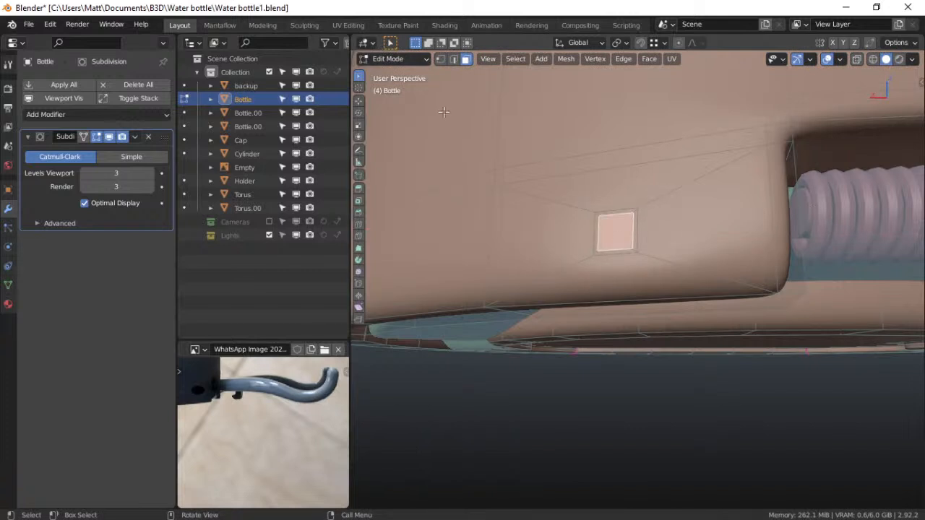
Rotate the inset face -45° around global Z and move it about -0.25 cm along X to recess a hole
{"action": "key", "text": "r"}
{"action": "key", "text": "z"}
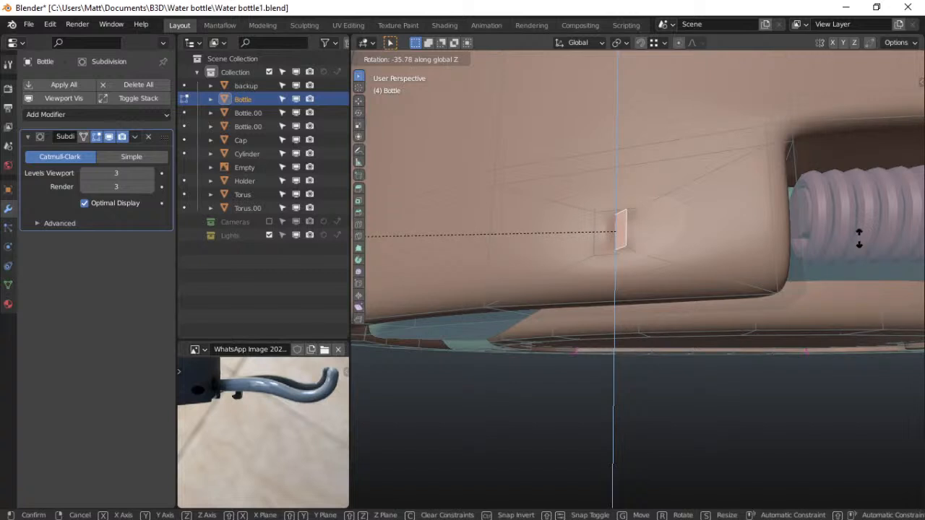
{"action": "type", "text": "-45"}
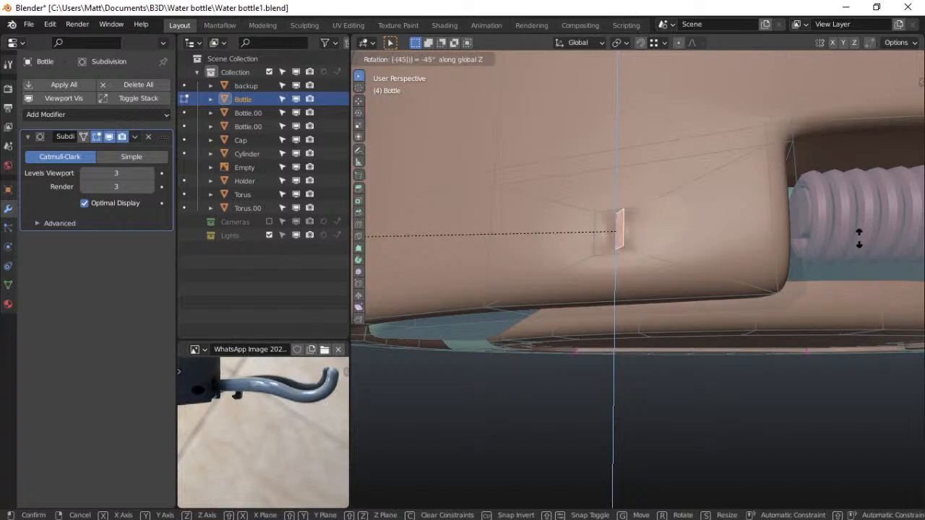
{"action": "key", "text": "Return"}
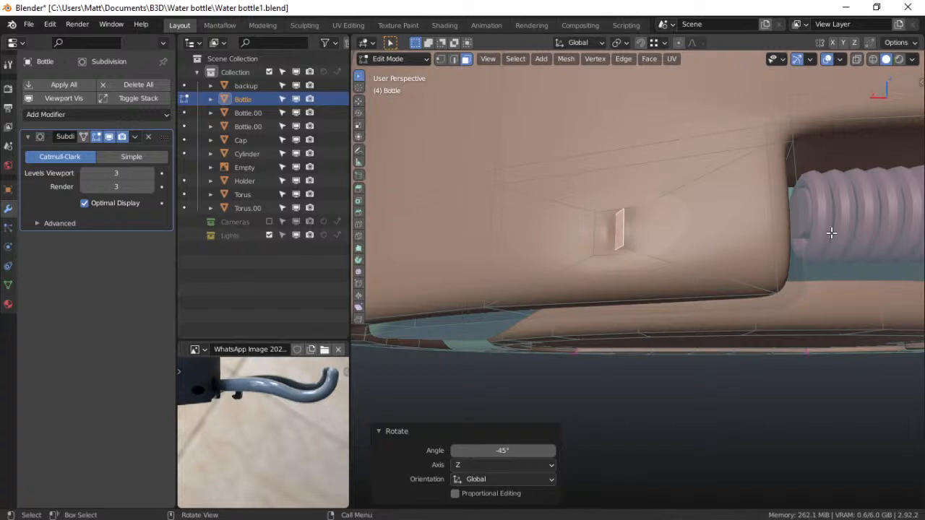
{"action": "key", "text": "g"}
{"action": "key", "text": "x"}
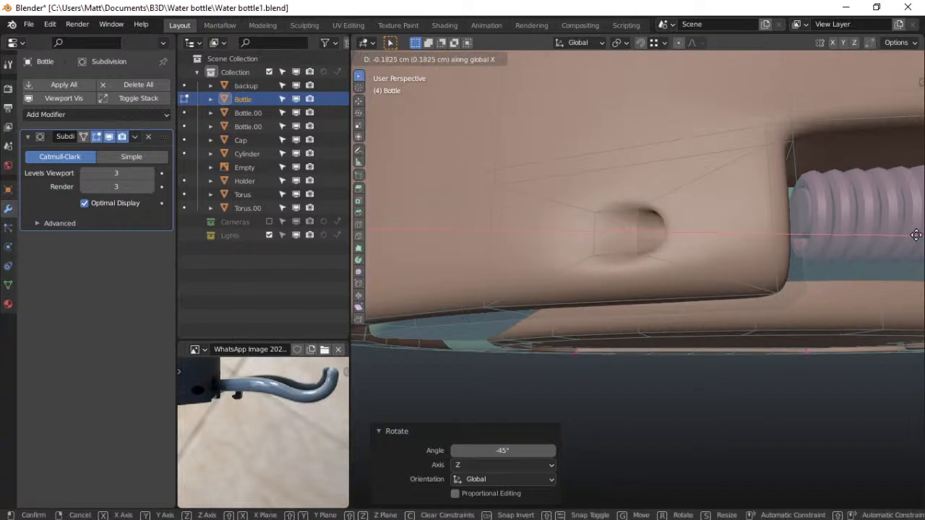
{"action": "left_click", "coordinate": [370, 237]}
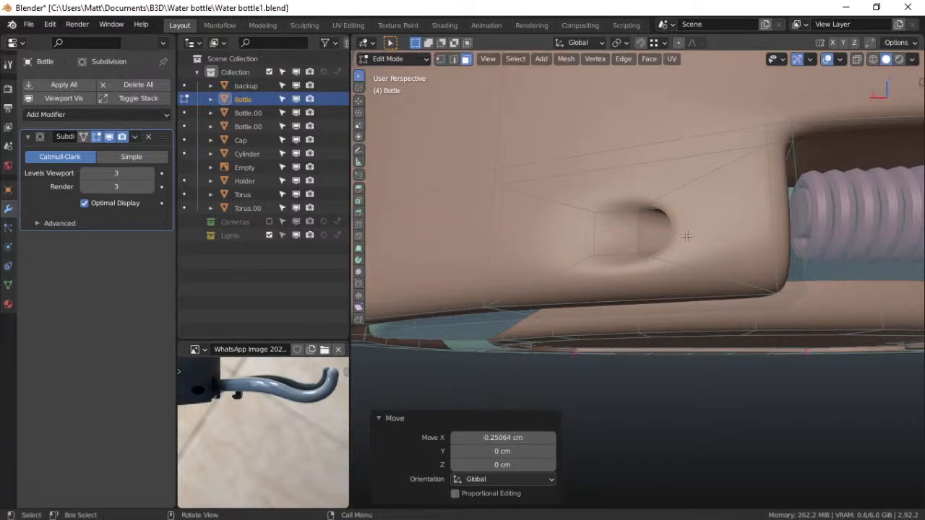
Switch the bottle from Edit Mode to Object Mode
{"action": "key", "text": "ctrl+Tab"}
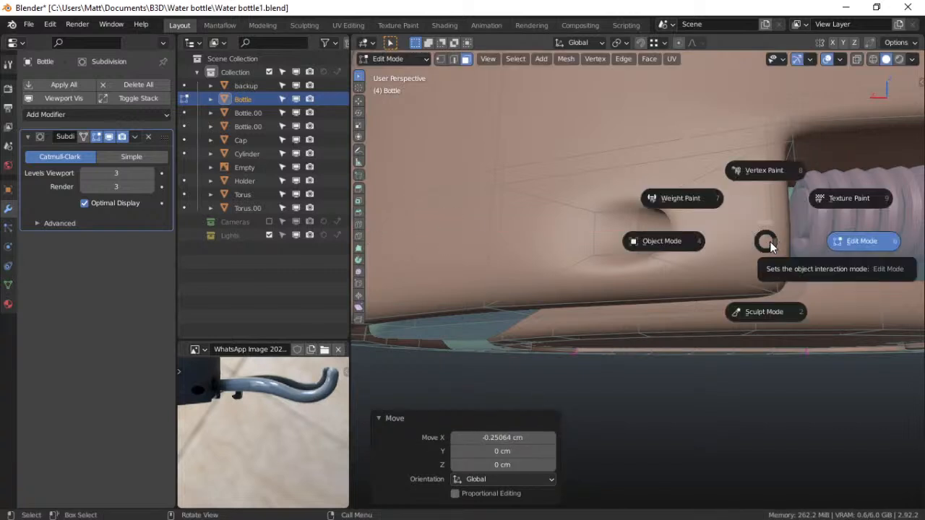
{"action": "left_click", "coordinate": [756, 251]}
{"action": "scroll", "coordinate": [759, 251], "scroll_direction": "down", "scroll_amount": 4}
{"action": "scroll", "coordinate": [737, 273], "scroll_direction": "up", "scroll_amount": 4}
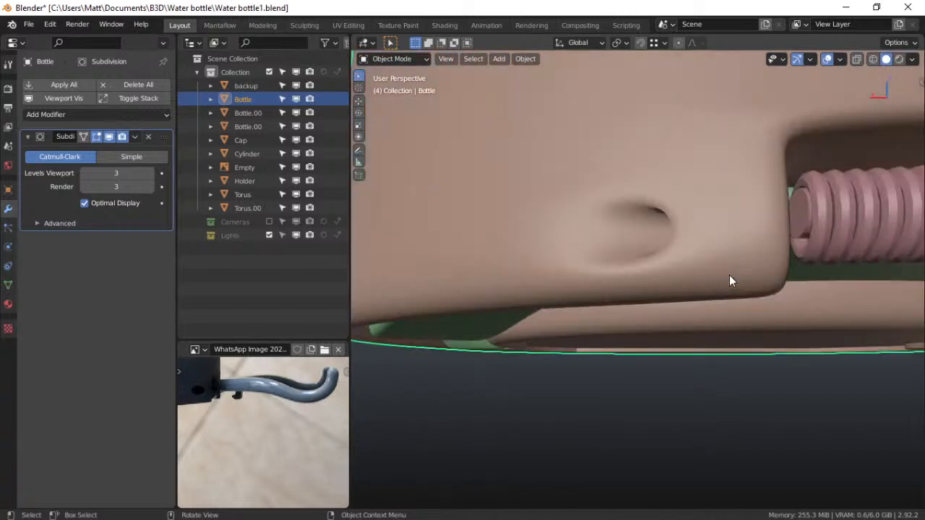
{"action": "left_click", "coordinate": [797, 216]}
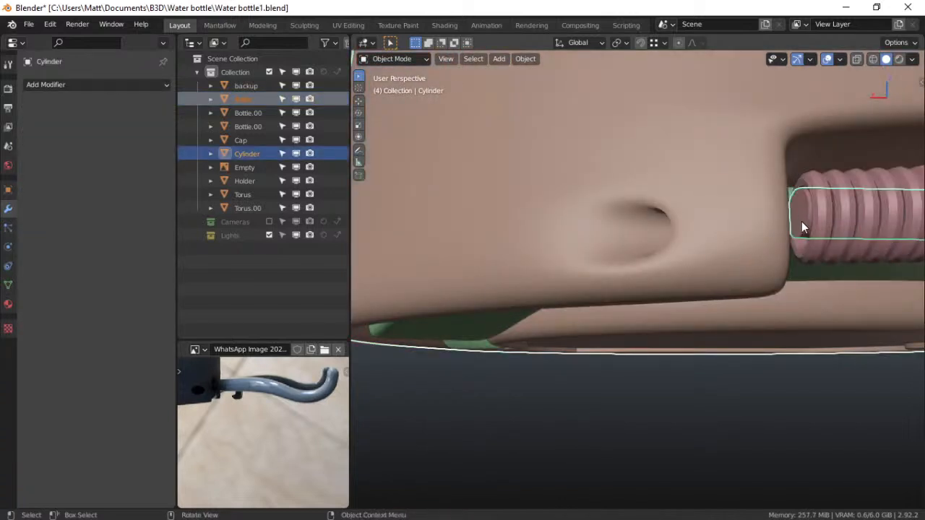
{"action": "key", "text": "s"}
{"action": "key", "text": "x"}
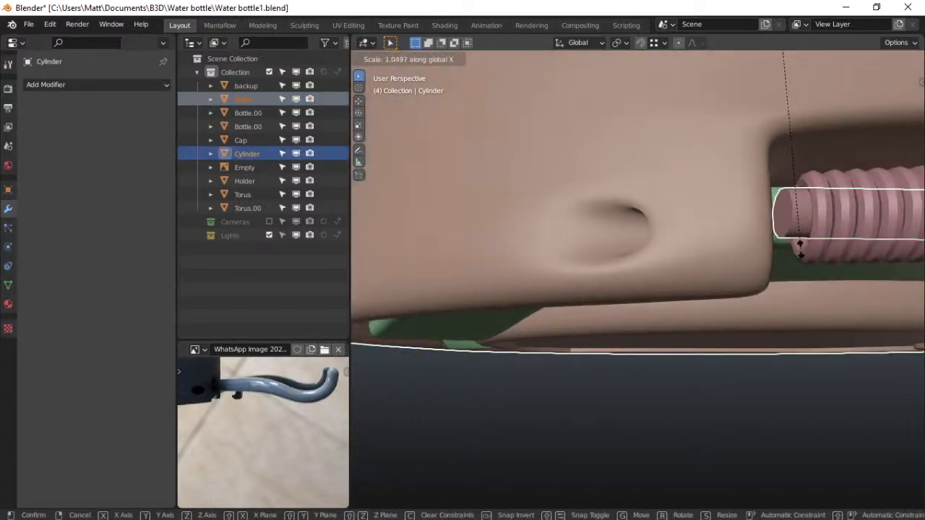
{"action": "right_click", "coordinate": [801, 248]}
Select only the holder's pin cylinder and scale it along global X by about 1.68
{"action": "left_click", "coordinate": [804, 222]}
{"action": "left_click", "coordinate": [804, 222]}
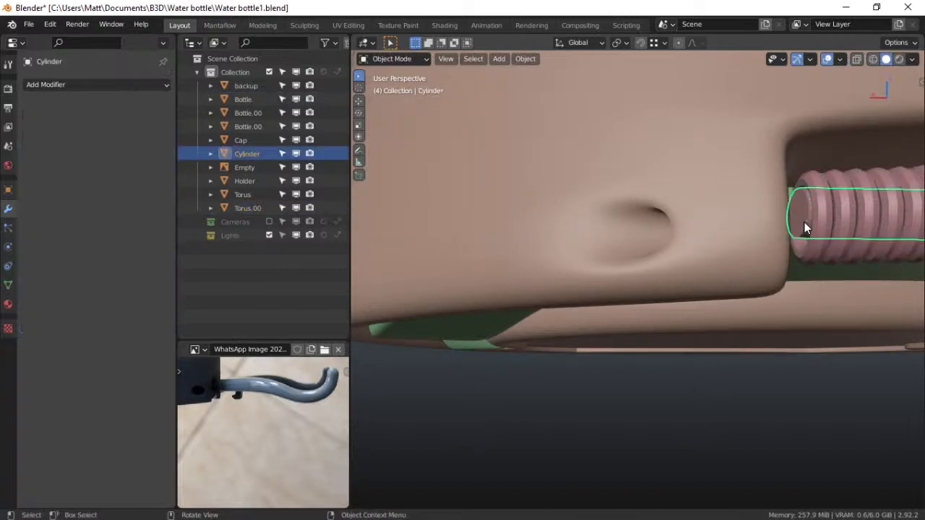
{"action": "key", "text": "s"}
{"action": "key", "text": "x"}
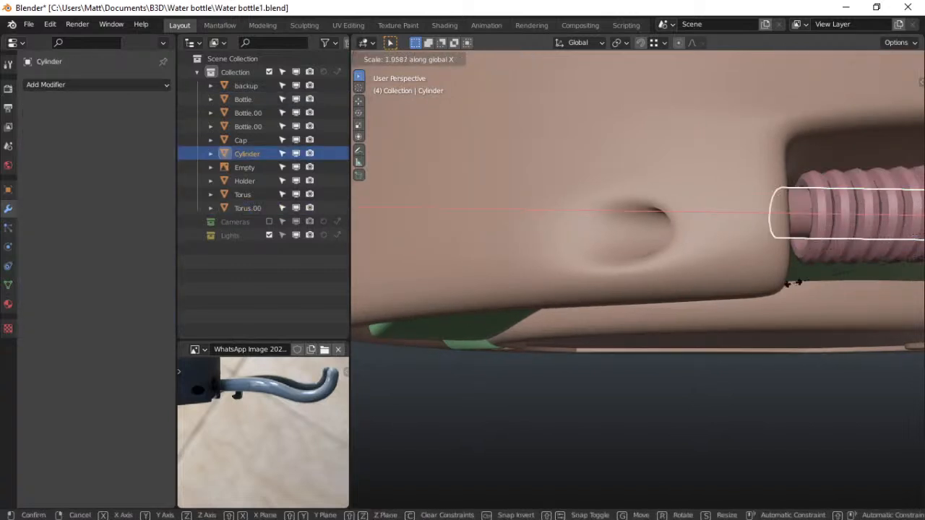
{"action": "left_click", "coordinate": [684, 498]}
Lower the pin cylinder about 0.035 cm along global Z in the back orthographic view
{"action": "middle_click_drag", "start_coordinate": [773, 329], "coordinate": [691, 323]}
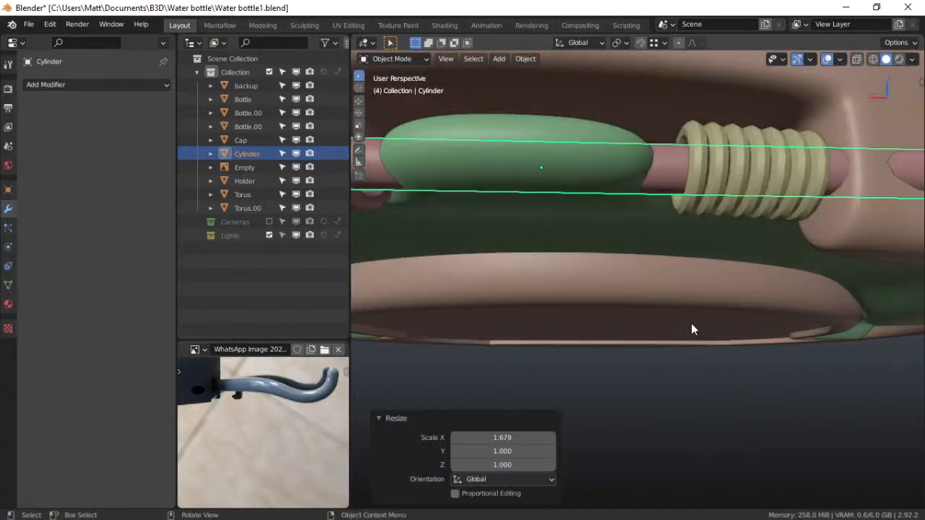
{"action": "key", "text": "grave"}
{"action": "left_click", "coordinate": [772, 289]}
{"action": "key", "text": "grave"}
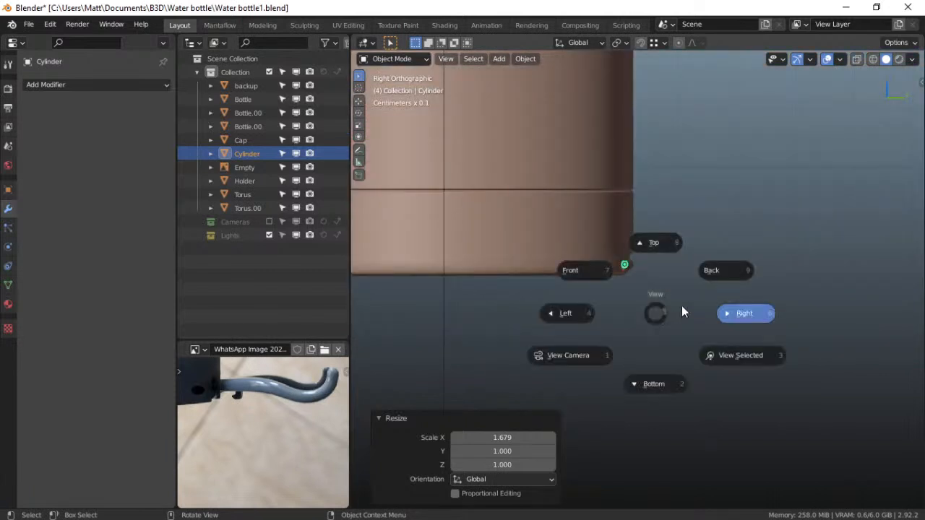
{"action": "left_click", "coordinate": [706, 269]}
{"action": "scroll", "coordinate": [654, 297], "scroll_direction": "up", "scroll_amount": 6}
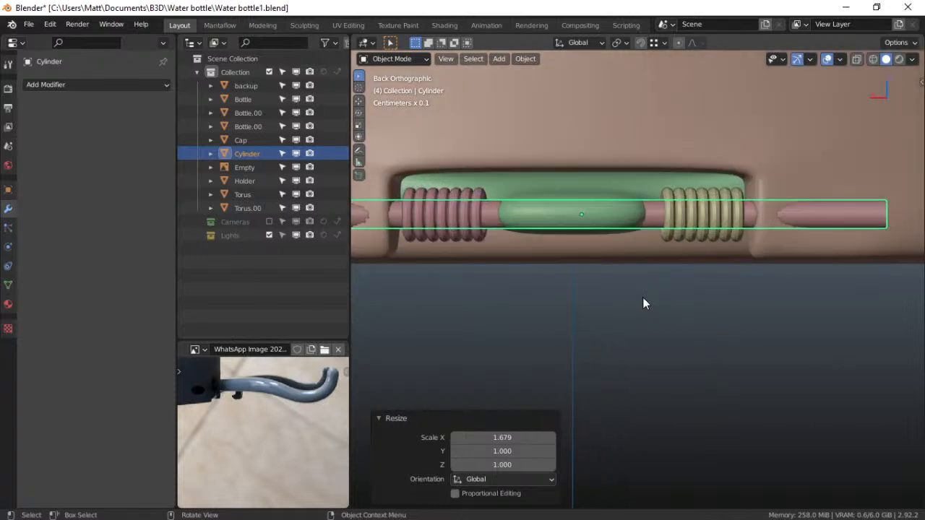
{"action": "middle_click_drag", "start_coordinate": [651, 290], "coordinate": [662, 292], "text": "shift"}
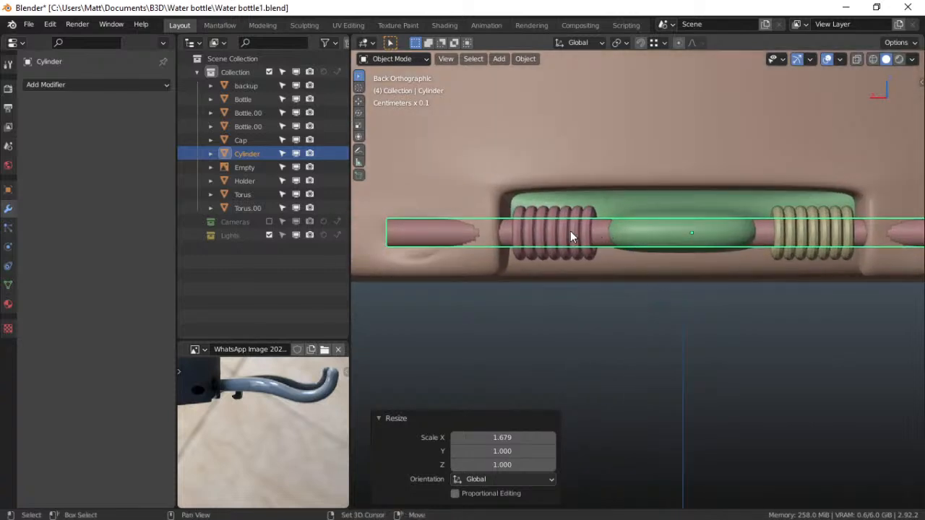
{"action": "key", "text": "g"}
{"action": "key", "text": "z"}
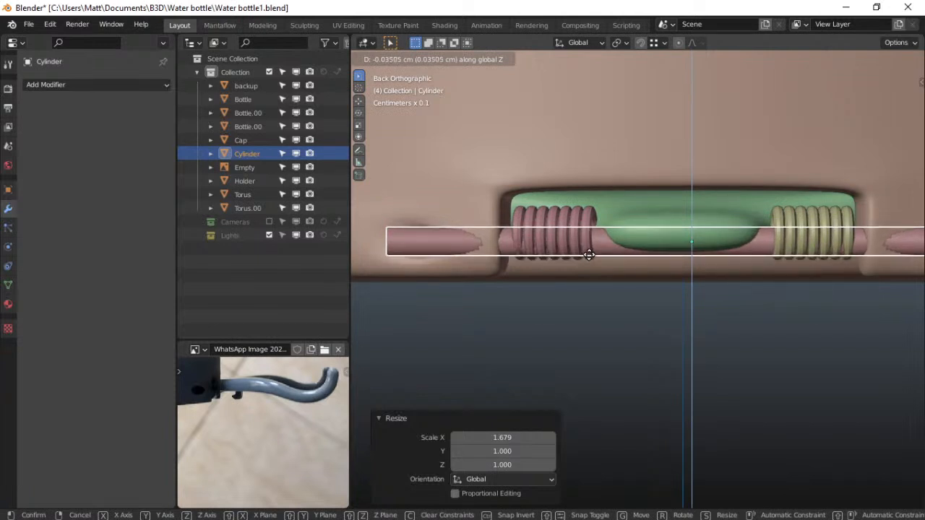
{"action": "left_click", "coordinate": [589, 255]}
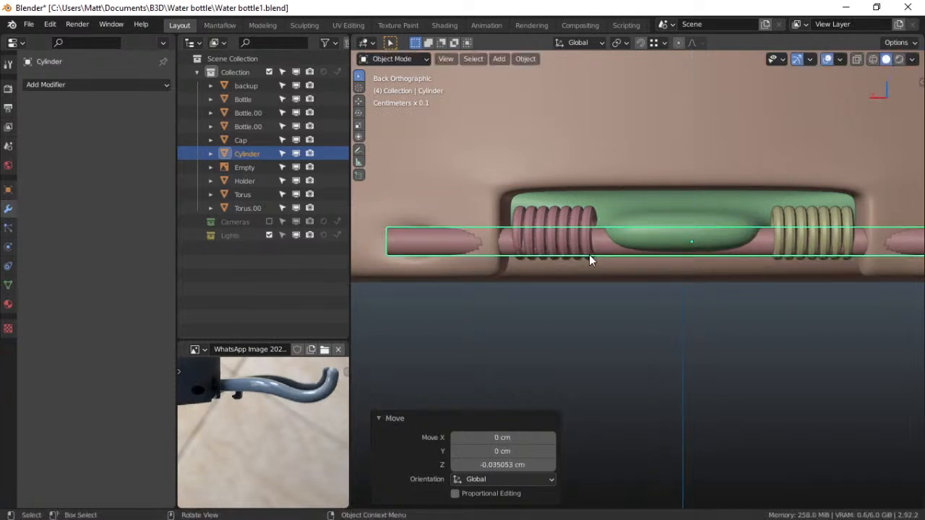
Thin the pin cylinder to about 0.72 in Y and Z, and shorten it to about 0.82 along X
{"action": "key", "text": "s"}
{"action": "key", "text": "shift+x"}
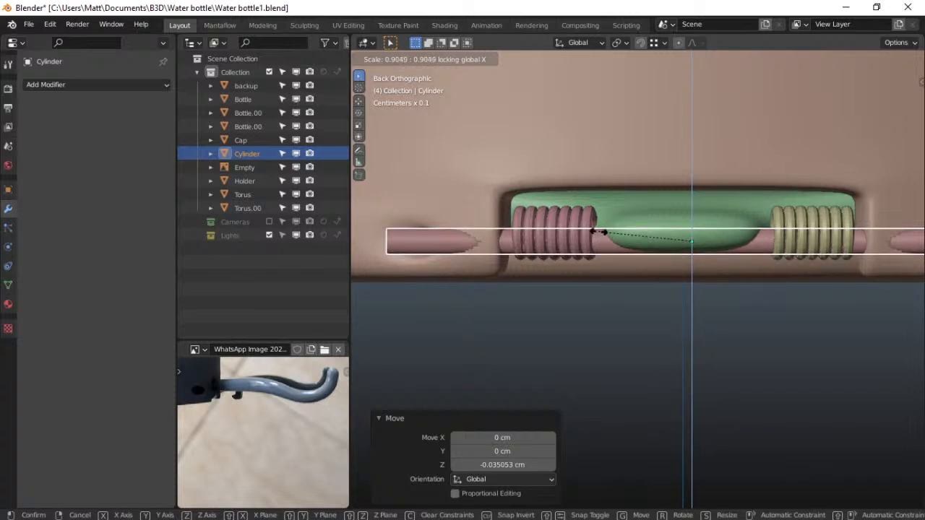
{"action": "left_click", "coordinate": [627, 197]}
{"action": "key", "text": "s"}
{"action": "key", "text": "x"}
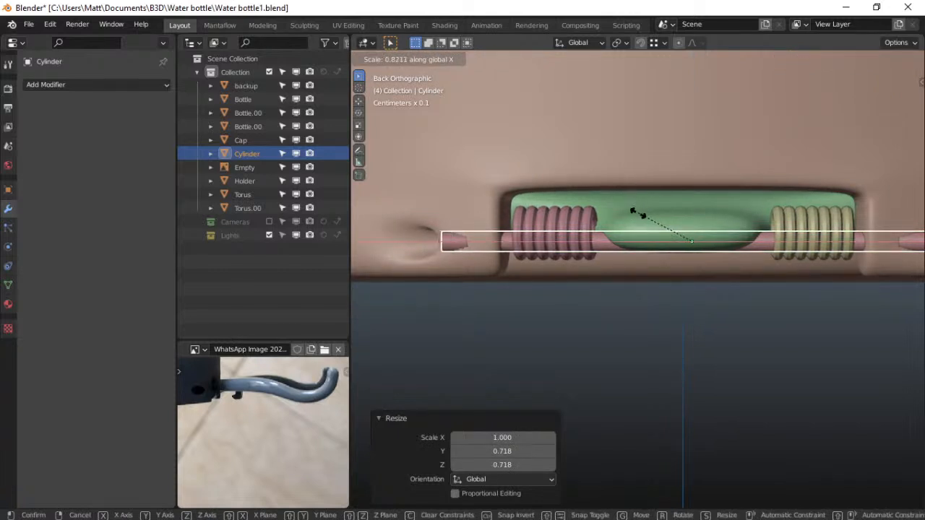
{"action": "left_click", "coordinate": [638, 213]}
Move the pin cylinder about -0.045 cm along global Y, deeper into the bottle
{"action": "middle_click_drag", "start_coordinate": [673, 230], "coordinate": [634, 231], "text": "shift"}
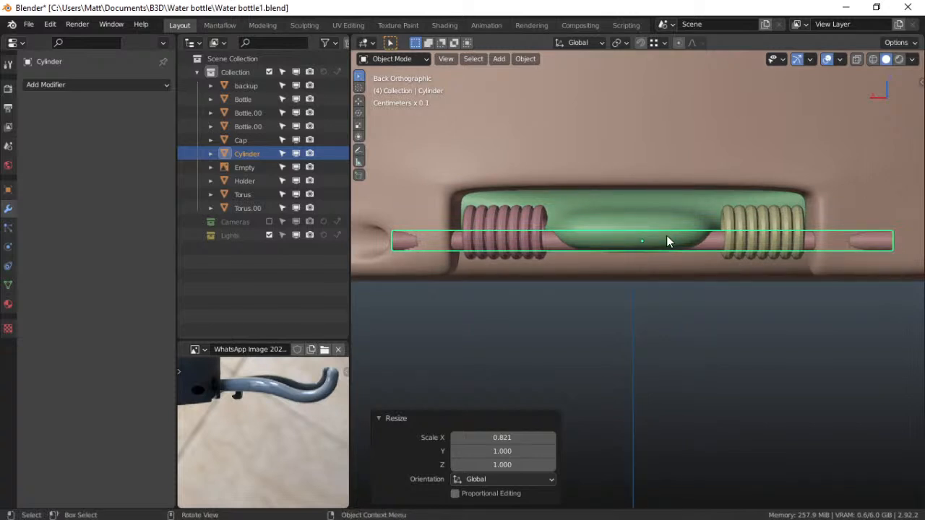
{"action": "key", "text": "g"}
{"action": "key", "text": "y"}
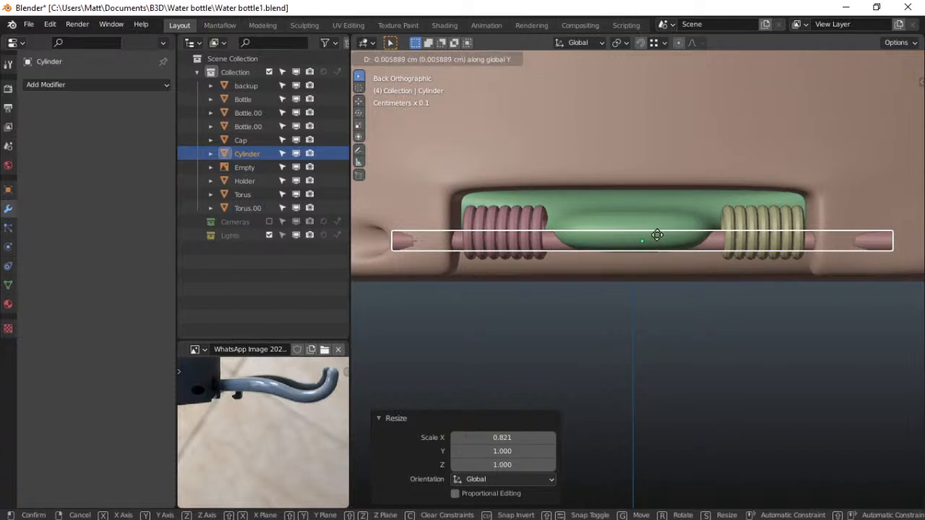
{"action": "left_click", "coordinate": [636, 63]}
{"action": "middle_click_drag", "start_coordinate": [602, 225], "coordinate": [610, 195], "text": "shift"}
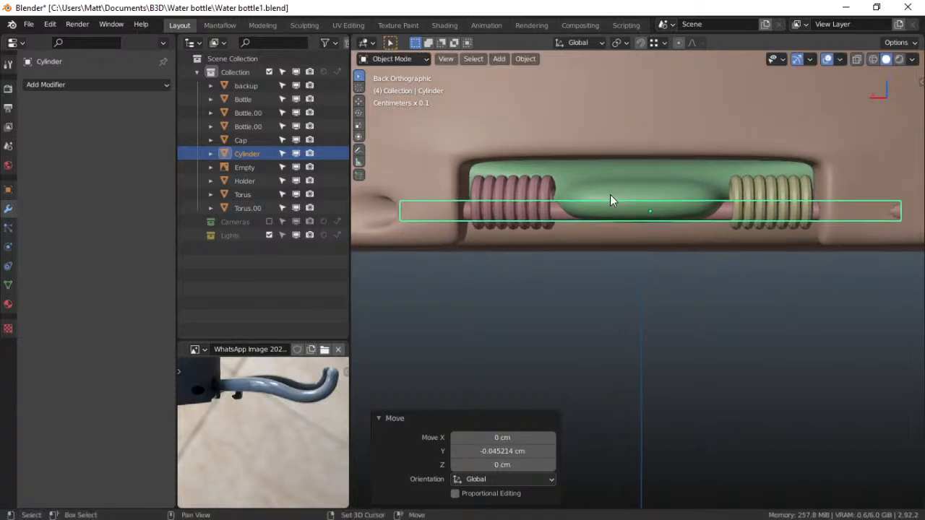
Try to lower the two spring coils one at a time along global Z
{"action": "left_click", "coordinate": [540, 199]}
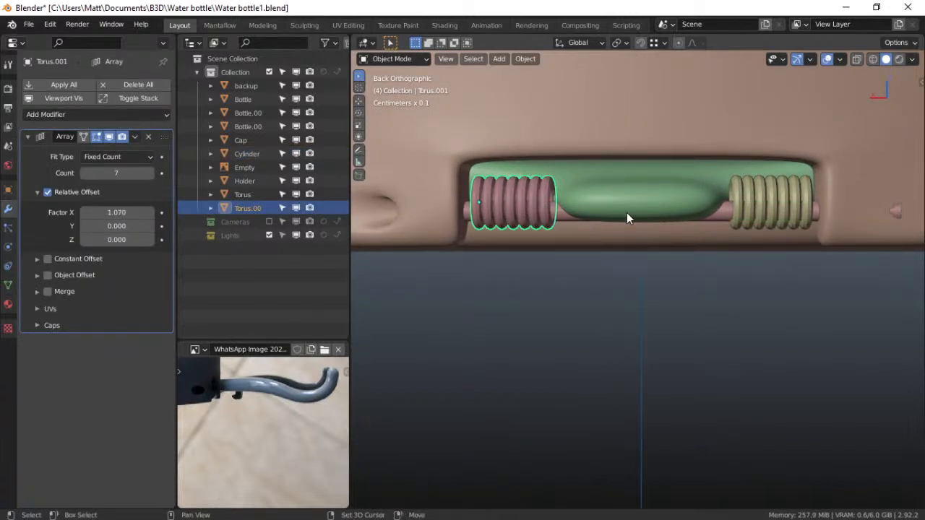
{"action": "key", "text": "g"}
{"action": "key", "text": "z"}
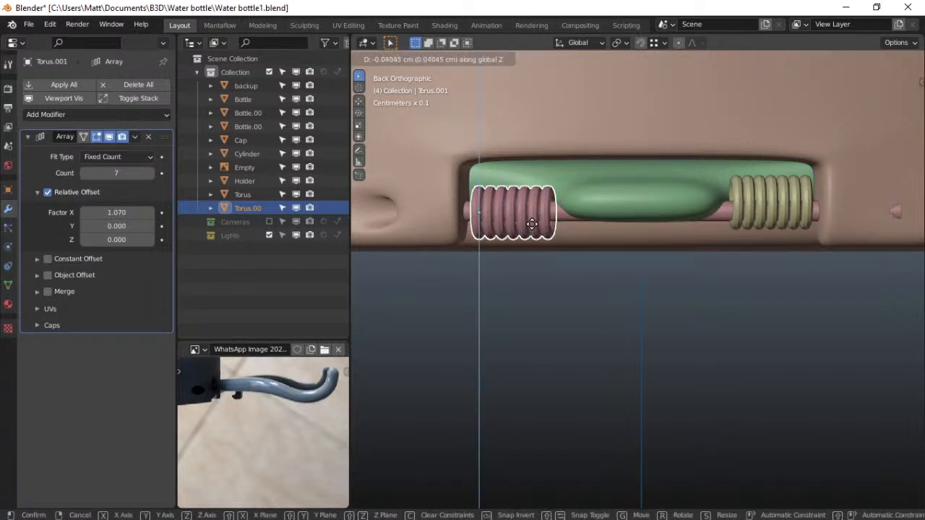
{"action": "left_click", "coordinate": [532, 226]}
{"action": "left_click", "coordinate": [758, 212]}
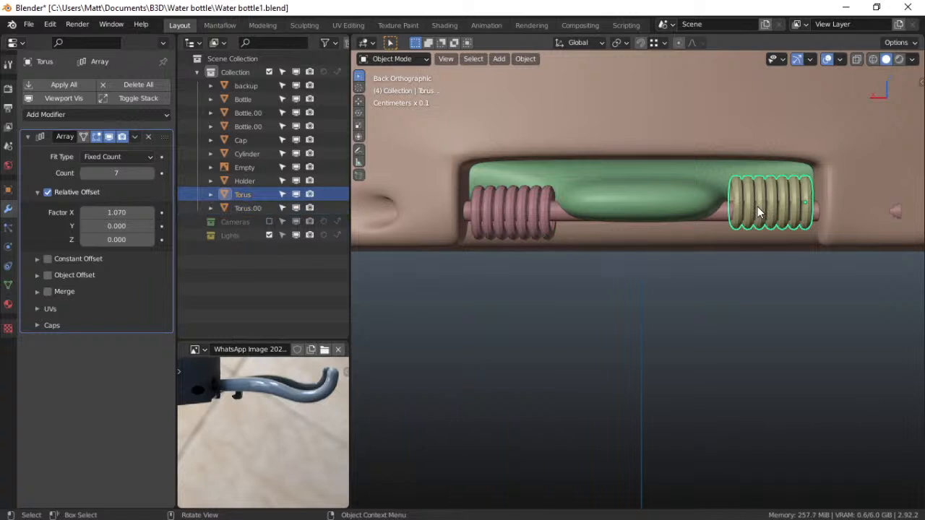
{"action": "key", "text": "g"}
{"action": "key", "text": "x"}
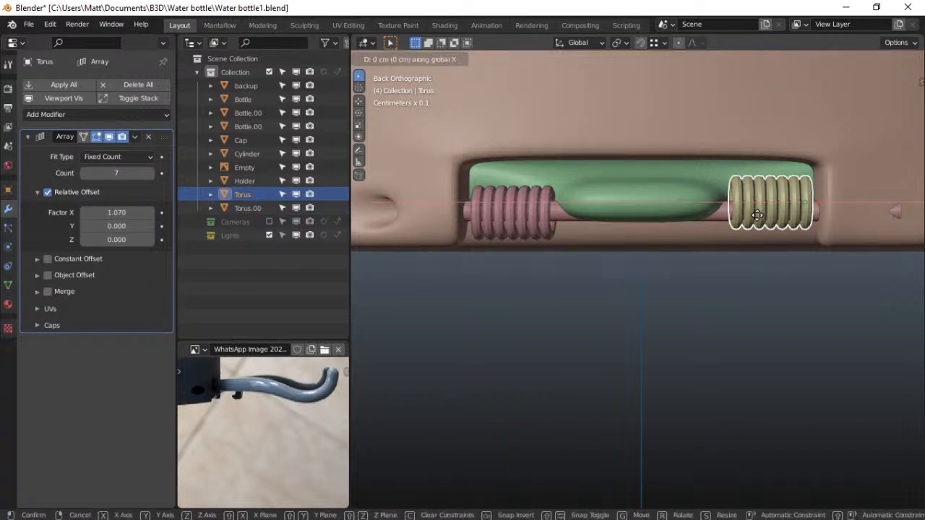
{"action": "key", "text": "z"}
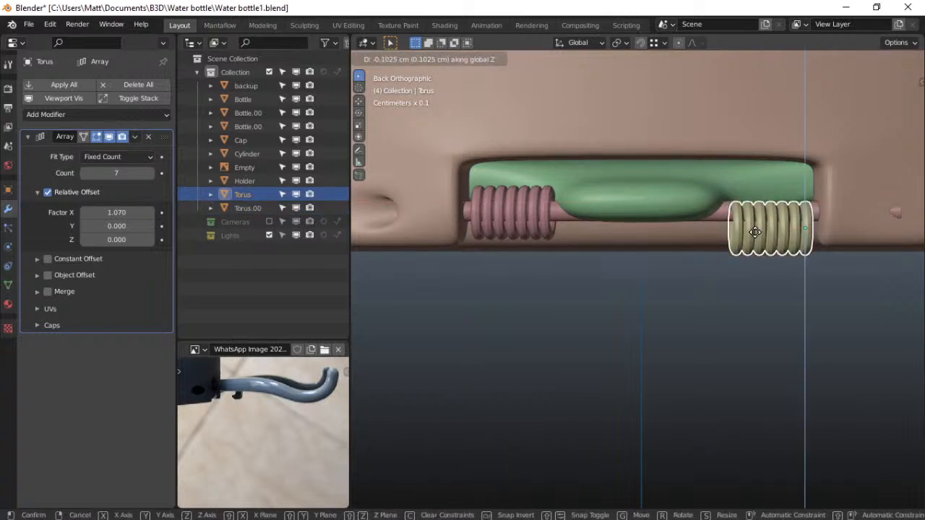
{"action": "right_click", "coordinate": [754, 235]}
{"action": "key", "text": "alt+z"}
{"action": "key", "text": "alt+z"}
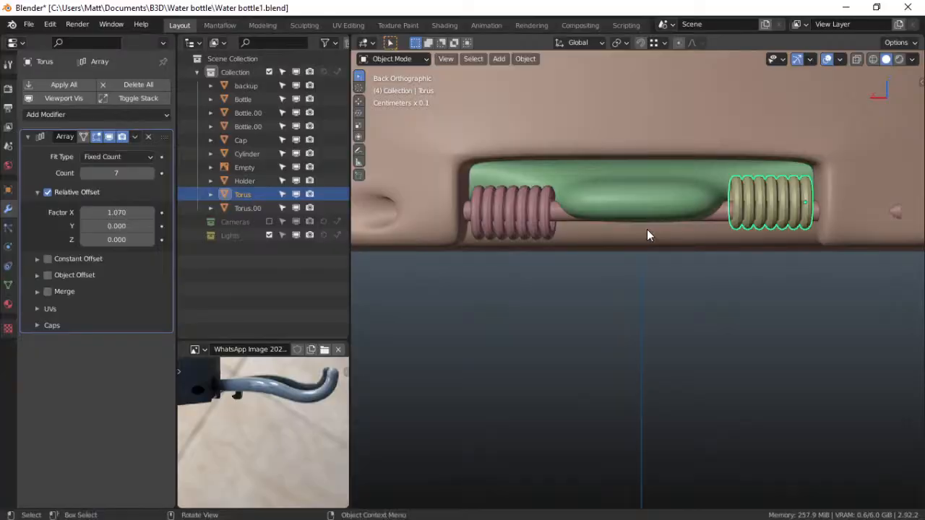
{"action": "key", "text": "ctrl+z"}
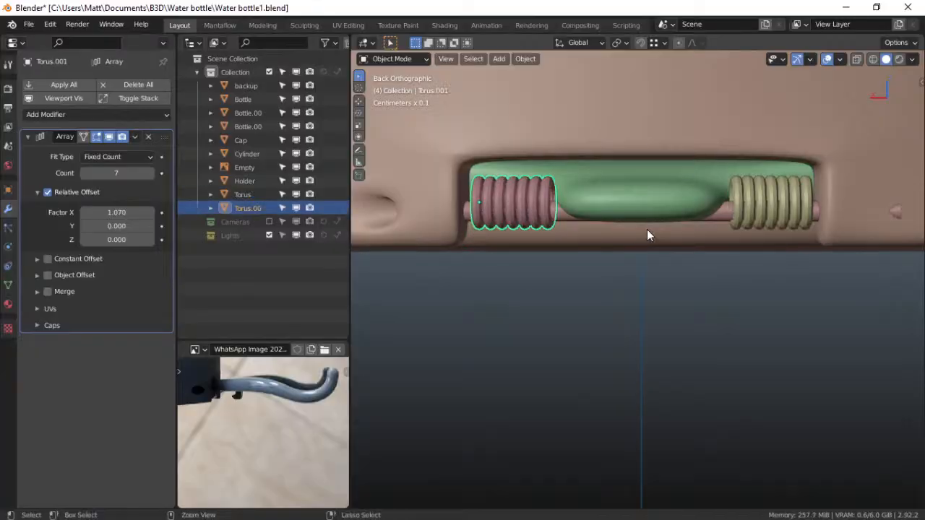
Select both spring coils together and lower them about 0.029 cm along global Z onto the pin
{"action": "left_click", "coordinate": [765, 216]}
{"action": "key", "text": "g"}
{"action": "key", "text": "z"}
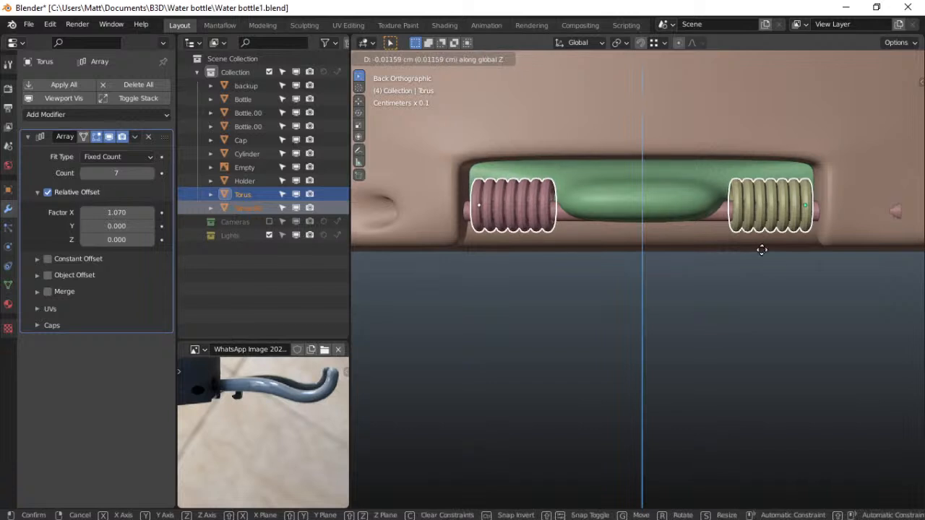
{"action": "left_click", "coordinate": [759, 293]}
Scale both spring coils to about 0.738 in Y and Z, keeping their length along X
{"action": "key", "text": "s"}
{"action": "key", "text": "shift+z"}
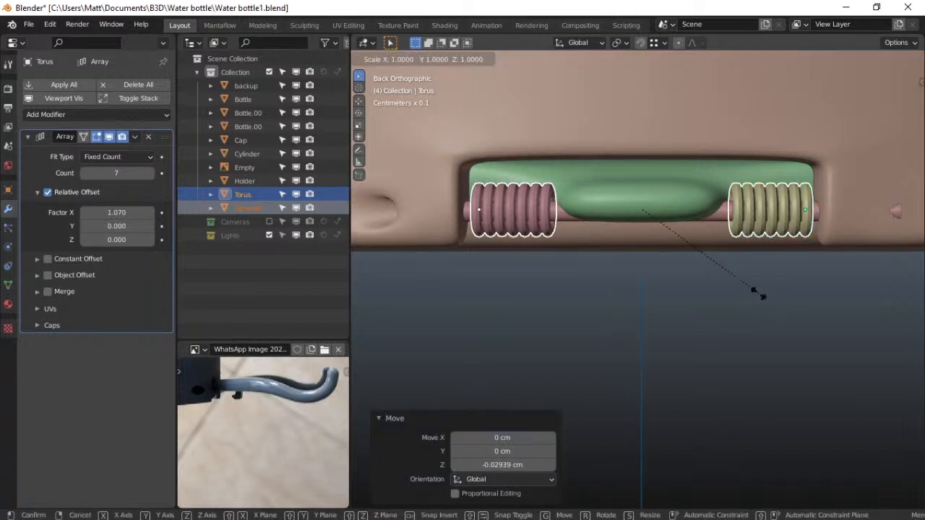
{"action": "key", "text": "Escape"}
{"action": "key", "text": "s"}
{"action": "key", "text": "shift+x"}
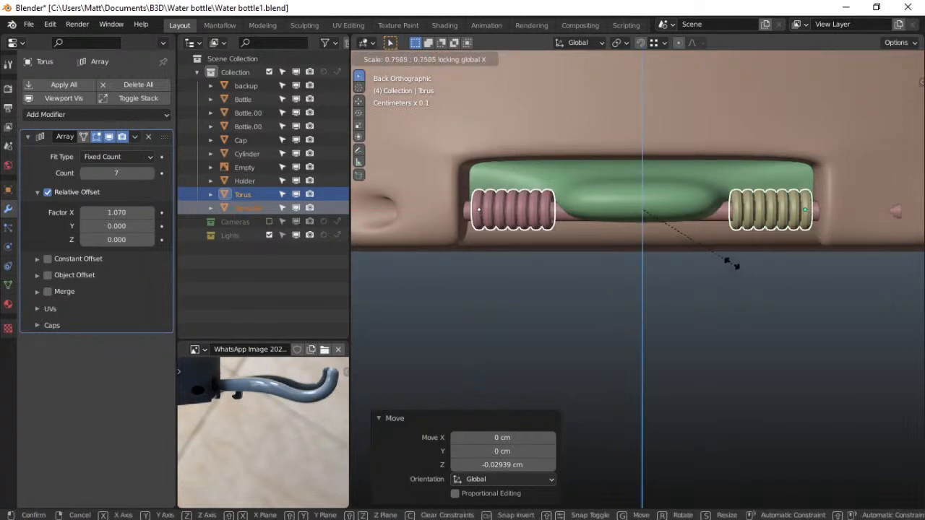
{"action": "left_click", "coordinate": [731, 262]}
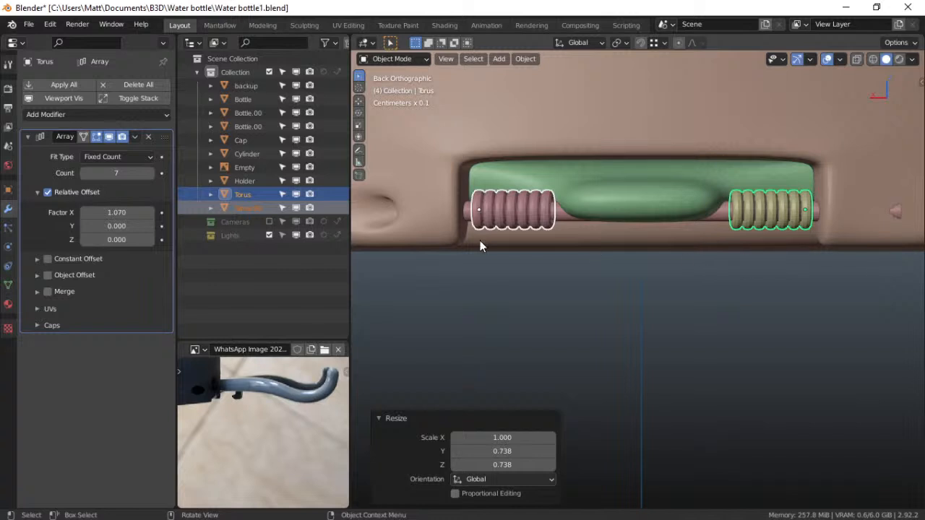
Enter Edit Mode on the bottle body and isolate it in local view
{"action": "middle_click_drag", "start_coordinate": [439, 231], "coordinate": [549, 236]}
{"action": "scroll", "coordinate": [458, 228], "scroll_direction": "down", "scroll_amount": 4}
{"action": "scroll", "coordinate": [548, 236], "scroll_direction": "up", "scroll_amount": 3}
{"action": "middle_click_drag", "start_coordinate": [505, 210], "coordinate": [538, 235]}
{"action": "left_click", "coordinate": [542, 236]}
{"action": "key", "text": "ctrl+Tab"}
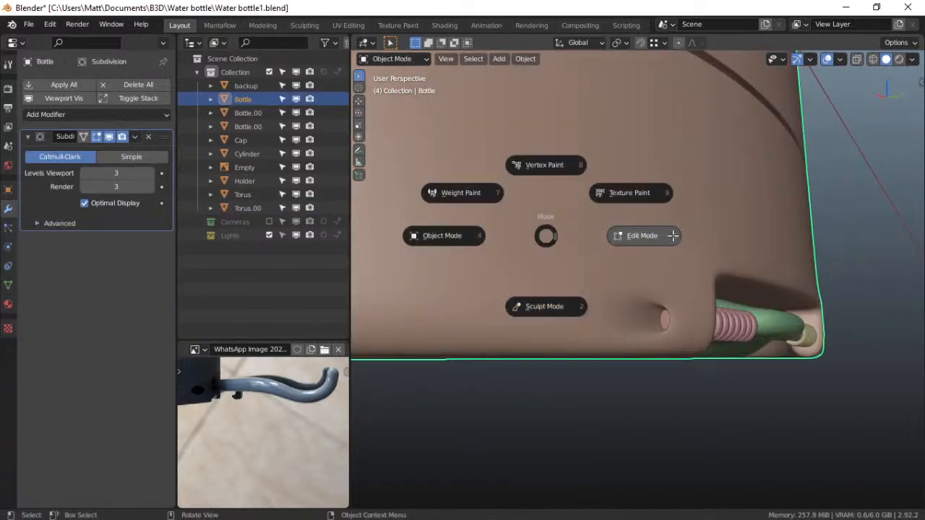
{"action": "left_click", "coordinate": [601, 279]}
{"action": "middle_click_drag", "start_coordinate": [695, 335], "coordinate": [663, 322]}
{"action": "scroll", "coordinate": [630, 315], "scroll_direction": "up", "scroll_amount": 5}
{"action": "scroll", "coordinate": [631, 316], "scroll_direction": "down", "scroll_amount": 5}
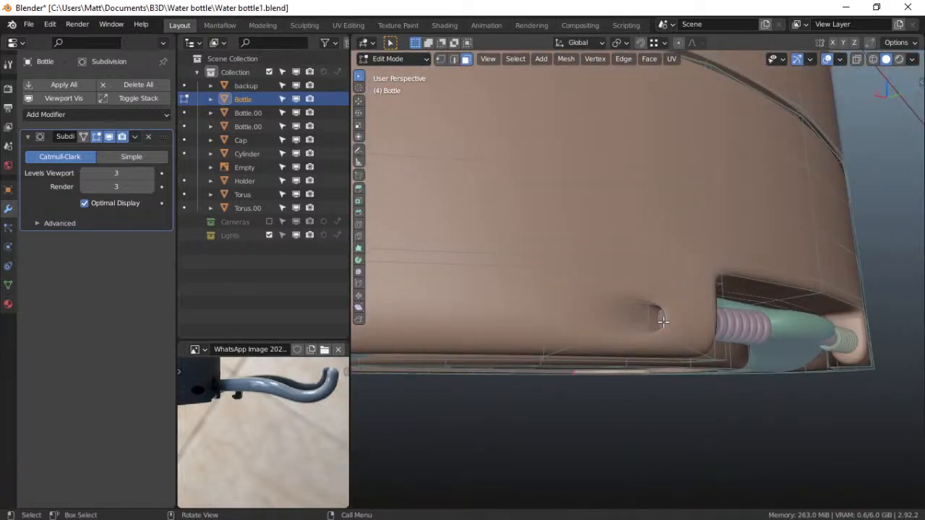
{"action": "key", "text": "KP_Divide"}
{"action": "scroll", "coordinate": [663, 365], "scroll_direction": "up", "scroll_amount": 3}
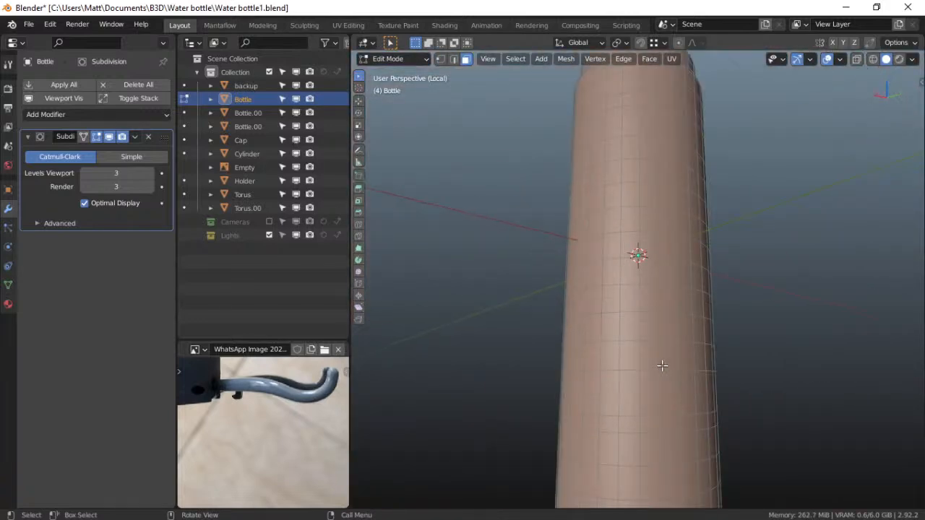
Hide the bottle's subdivision in the viewport and inset the recessed end face of the pin hole by about 0.005 cm
{"action": "middle_click_drag", "start_coordinate": [600, 426], "coordinate": [778, 344]}
{"action": "scroll", "coordinate": [597, 384], "scroll_direction": "up", "scroll_amount": 4}
{"action": "scroll", "coordinate": [634, 337], "scroll_direction": "up", "scroll_amount": 5}
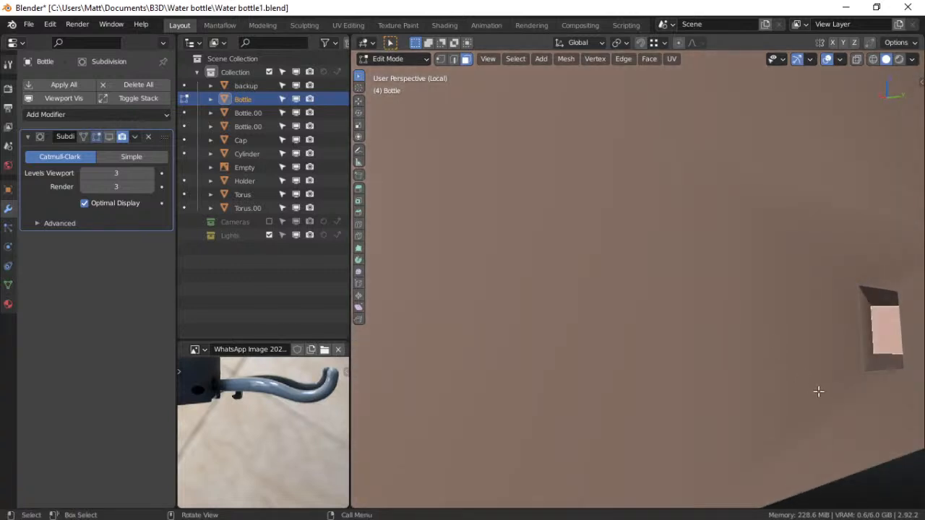
{"action": "key", "text": "i"}
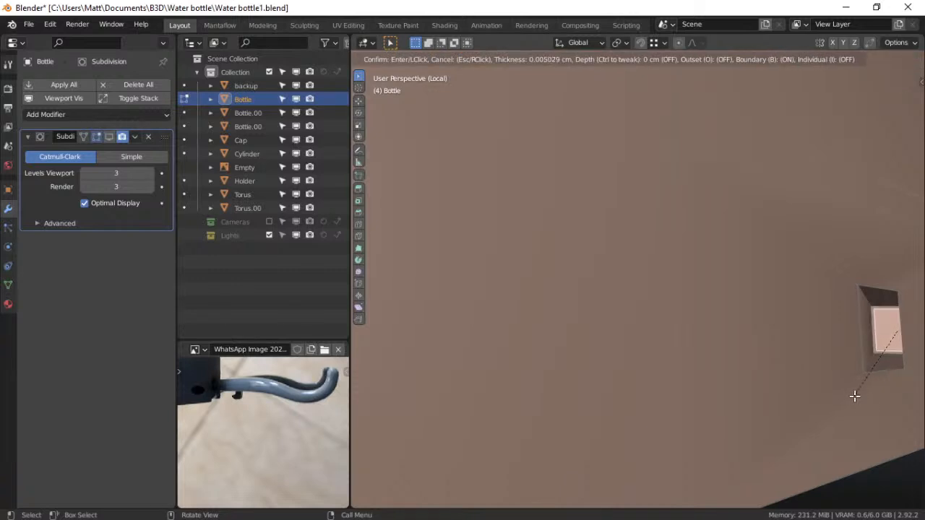
{"action": "left_click", "coordinate": [853, 381]}
Try beveling the edge loop around the pin hole's opening with two segments, about 0.0055 cm wide
{"action": "middle_click_drag", "start_coordinate": [854, 381], "coordinate": [770, 348]}
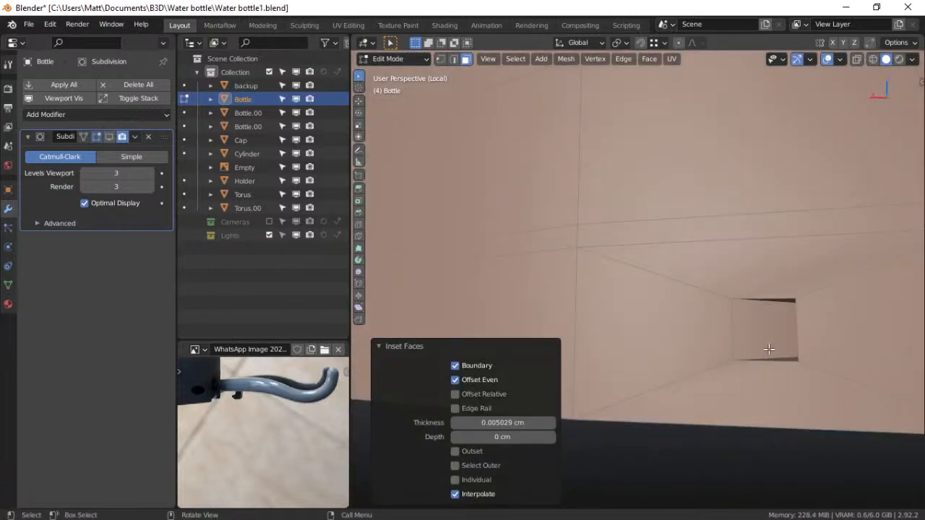
{"action": "left_click", "coordinate": [766, 301]}
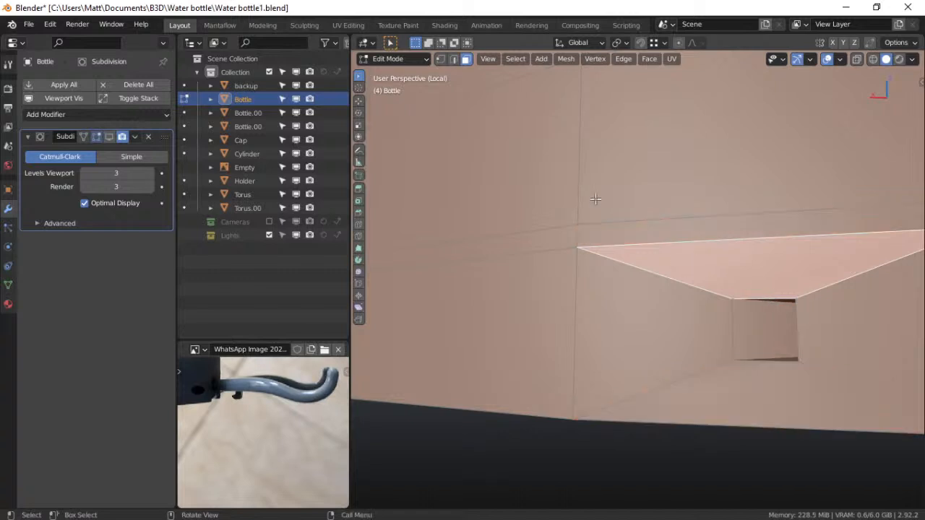
{"action": "left_click", "coordinate": [453, 58]}
{"action": "left_click", "coordinate": [791, 318], "text": "alt"}
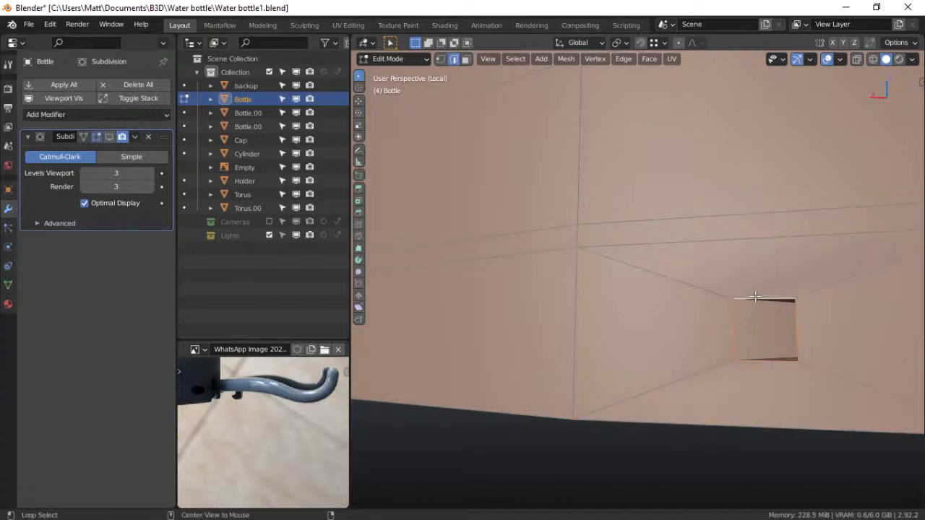
{"action": "key", "text": "ctrl+b"}
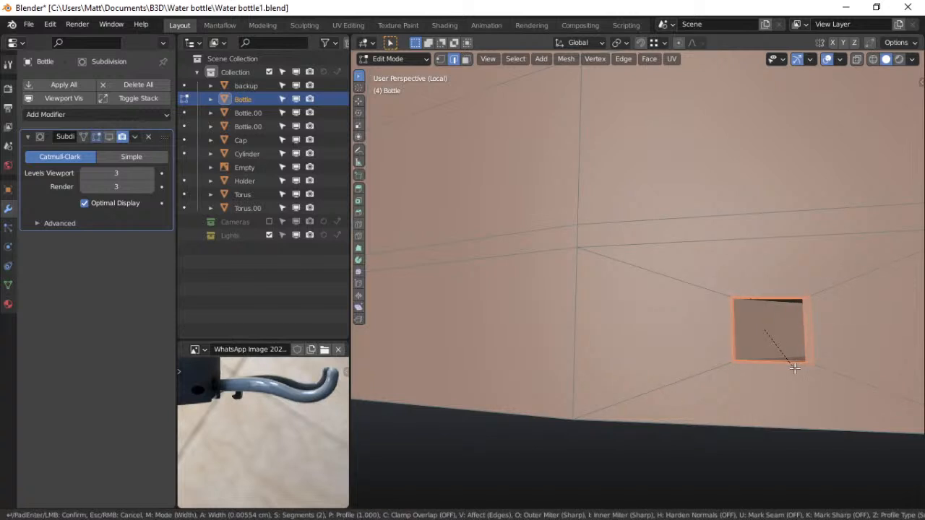
{"action": "left_click", "coordinate": [794, 368]}
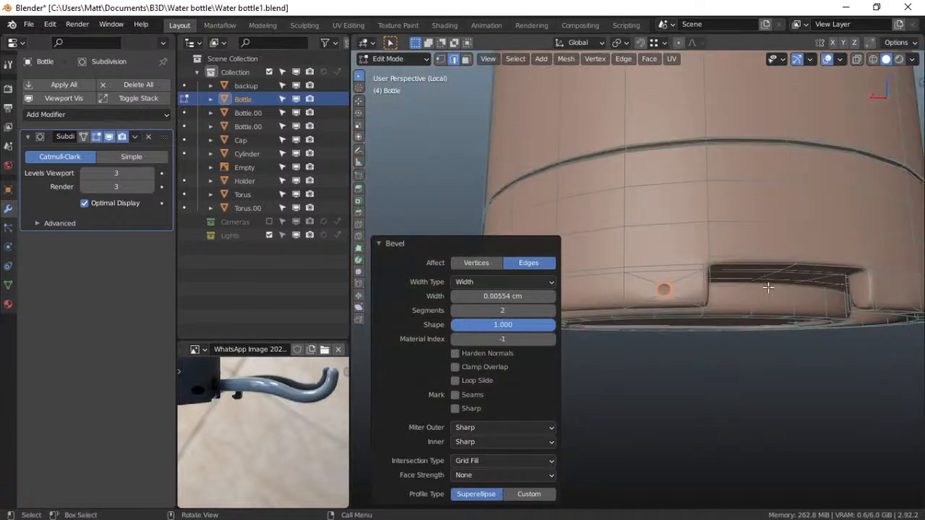
{"action": "scroll", "coordinate": [768, 288], "scroll_direction": "up", "scroll_amount": 8}
{"action": "scroll", "coordinate": [744, 303], "scroll_direction": "down", "scroll_amount": 2}
{"action": "key", "text": "ctrl+z"}
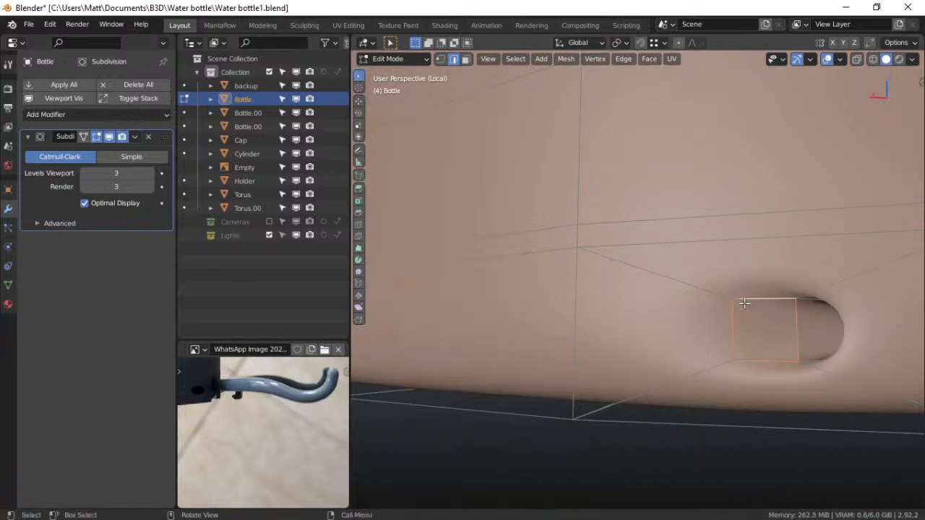
Try adding a loop cut to the faces surrounding the pin hole's opening
{"action": "key", "text": "ctrl+r"}
{"action": "left_click", "coordinate": [814, 306]}
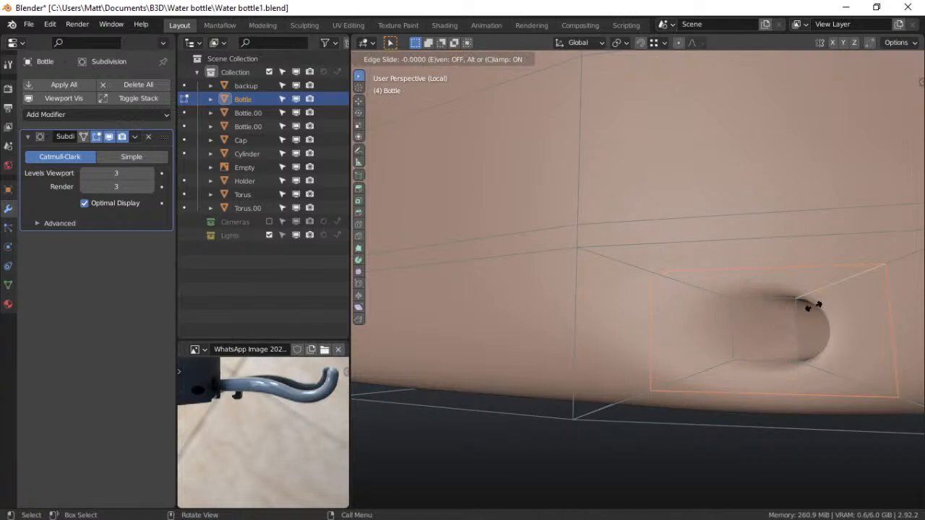
{"action": "left_click", "coordinate": [767, 313]}
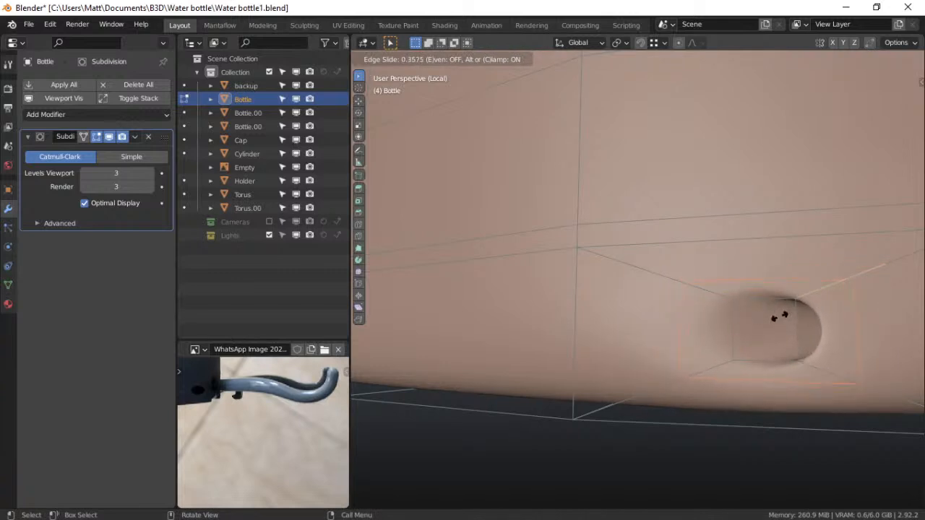
{"action": "right_click", "coordinate": [781, 317]}
{"action": "key", "text": "ctrl+z"}
Add one loop cut inside the pin hole's walls with a slide factor of -0.532, hiding the subdivision while cutting
{"action": "middle_click_drag", "start_coordinate": [766, 333], "coordinate": [775, 335]}
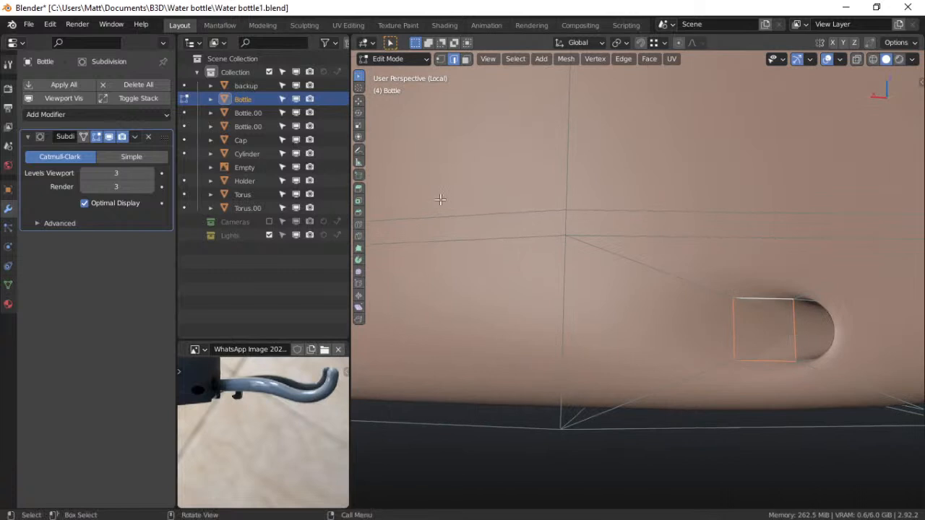
{"action": "left_click", "coordinate": [107, 137]}
{"action": "middle_click_drag", "start_coordinate": [718, 347], "coordinate": [763, 320]}
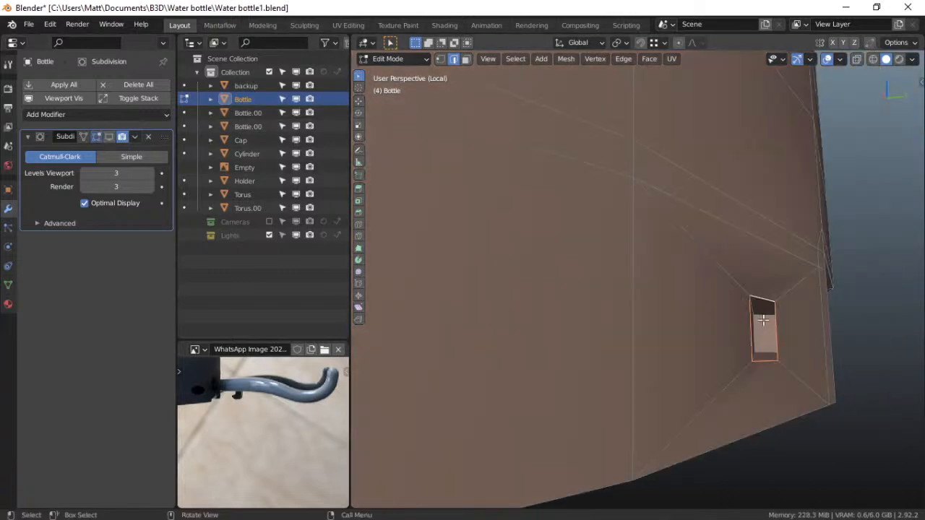
{"action": "key", "text": "ctrl+r"}
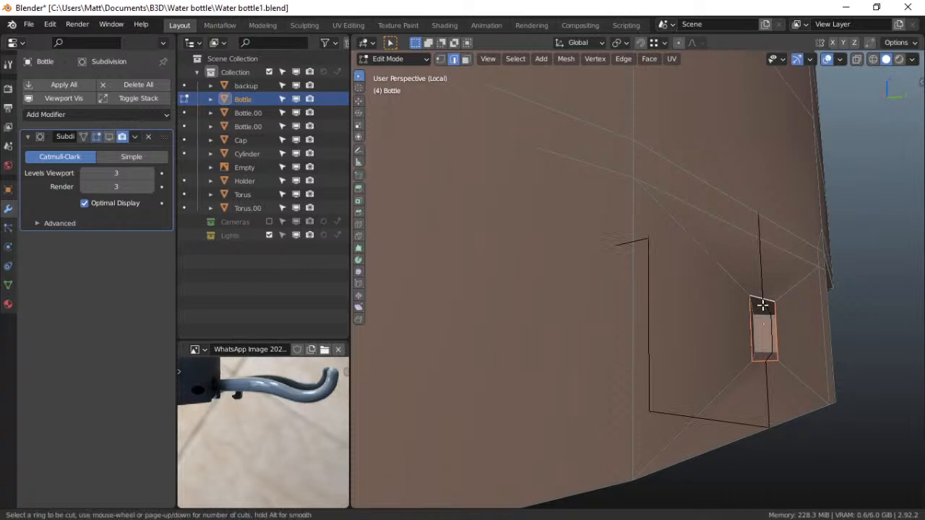
{"action": "left_click", "coordinate": [763, 306]}
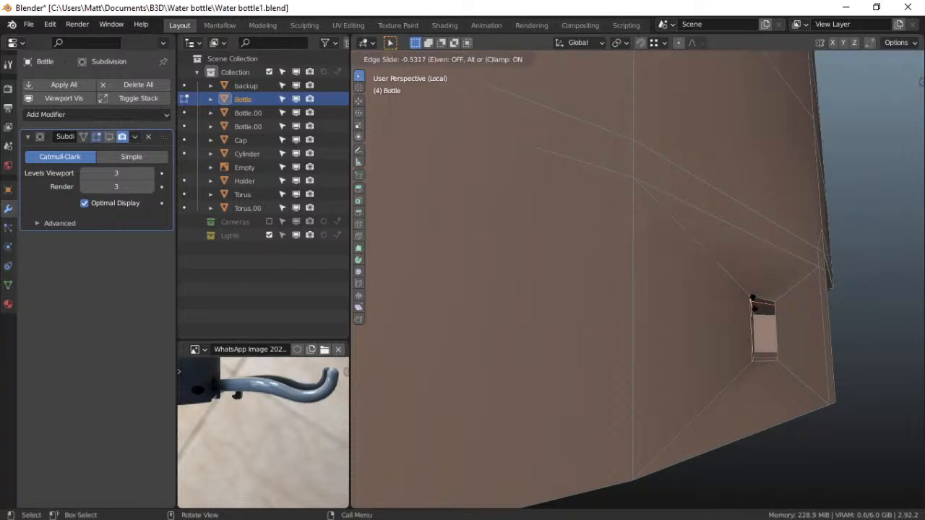
{"action": "left_click", "coordinate": [752, 299]}
{"action": "middle_click_drag", "start_coordinate": [753, 301], "coordinate": [630, 318]}
{"action": "left_click", "coordinate": [110, 137]}
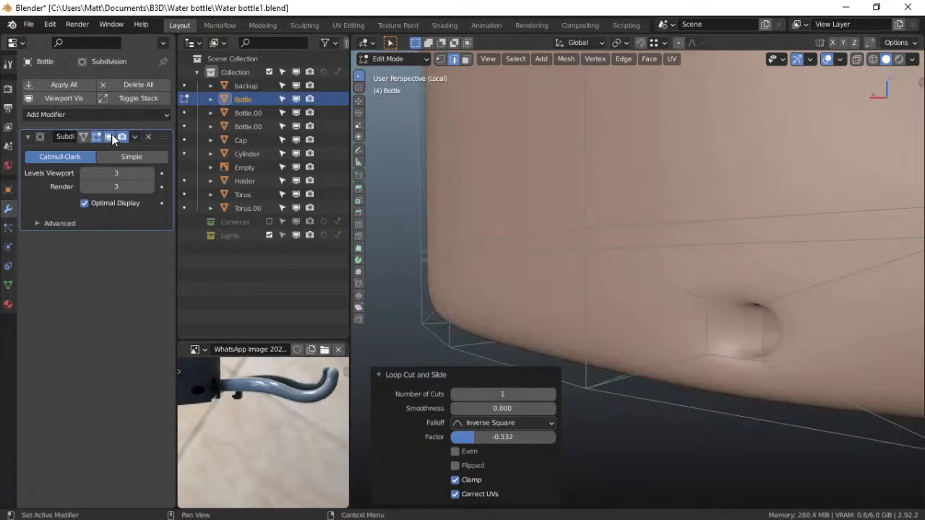
Select the small square face on the other side of the holder slot and rotate it 45° about global Z
{"action": "scroll", "coordinate": [726, 336], "scroll_direction": "down", "scroll_amount": 5}
{"action": "mouse_move", "coordinate": [725, 335]}
{"action": "middle_mouse_down"}
{"action": "mouse_move", "coordinate": [739, 296]}
{"action": "mouse_move", "coordinate": [780, 310]}
{"action": "mouse_move", "coordinate": [630, 308]}
{"action": "middle_mouse_up"}
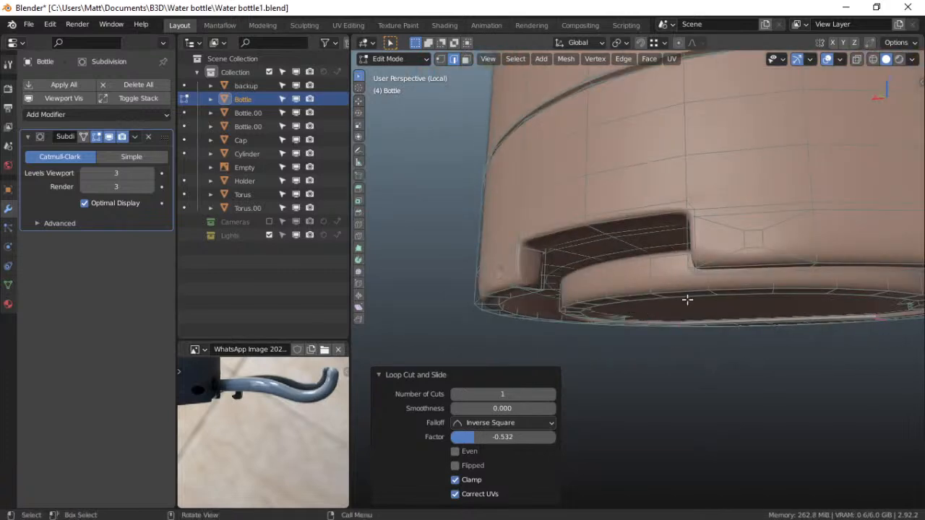
{"action": "middle_click_drag", "start_coordinate": [687, 299], "coordinate": [672, 313]}
{"action": "left_click", "coordinate": [703, 273]}
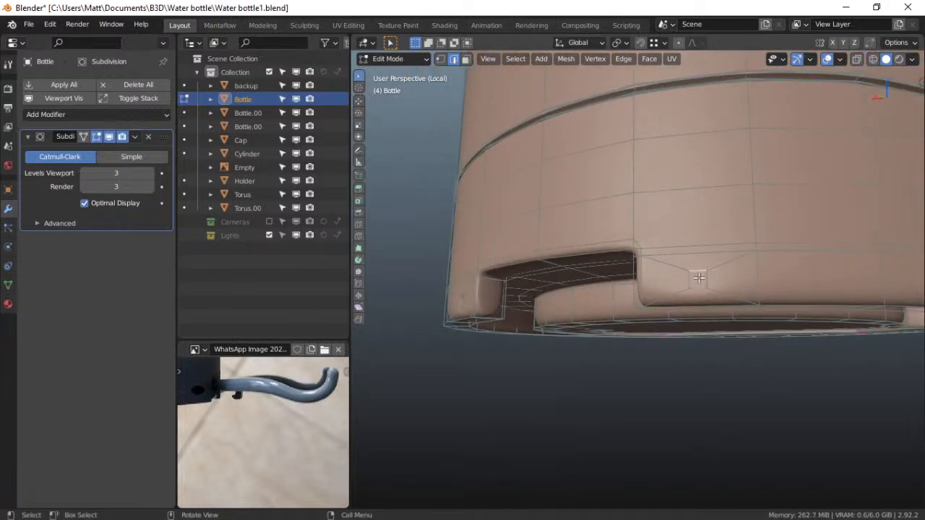
{"action": "key", "text": "3"}
{"action": "left_click", "coordinate": [698, 281]}
{"action": "key", "text": "r"}
{"action": "key", "text": "x"}
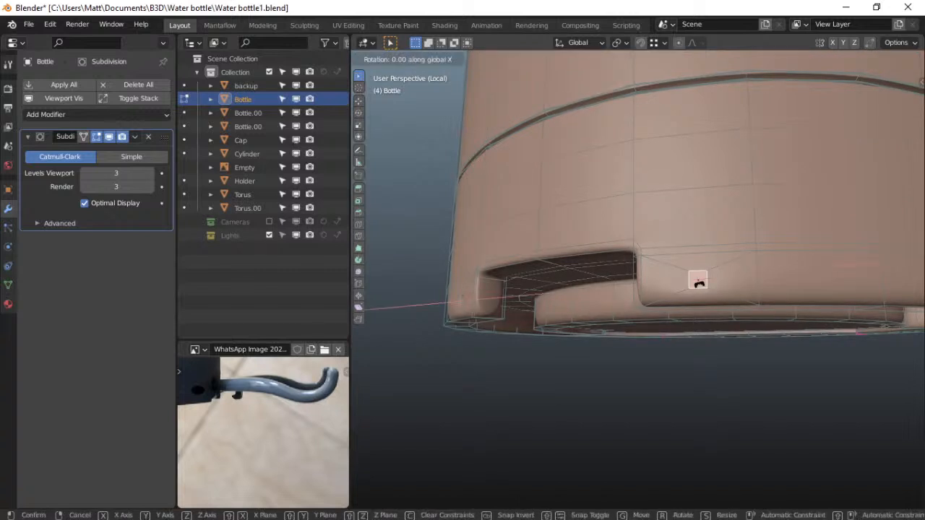
{"action": "key", "text": "z"}
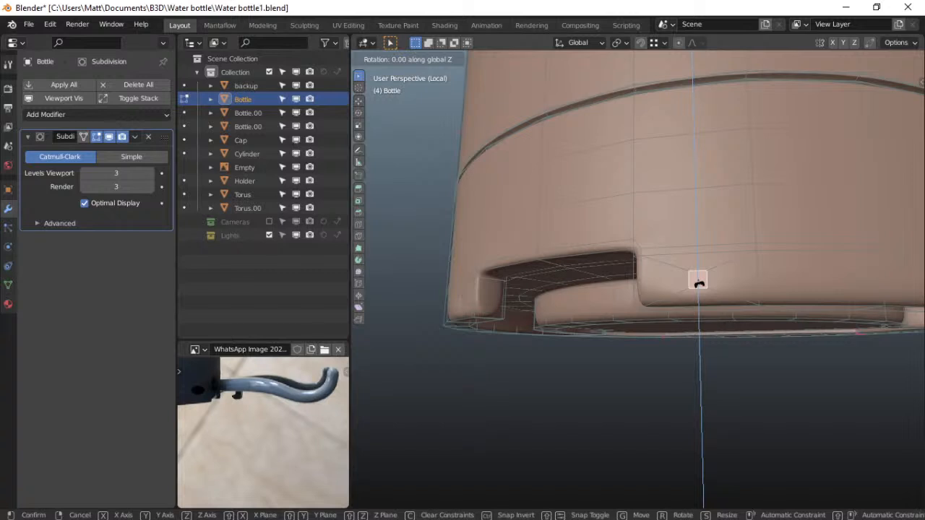
{"action": "type", "text": "45"}
{"action": "key", "text": "Return"}
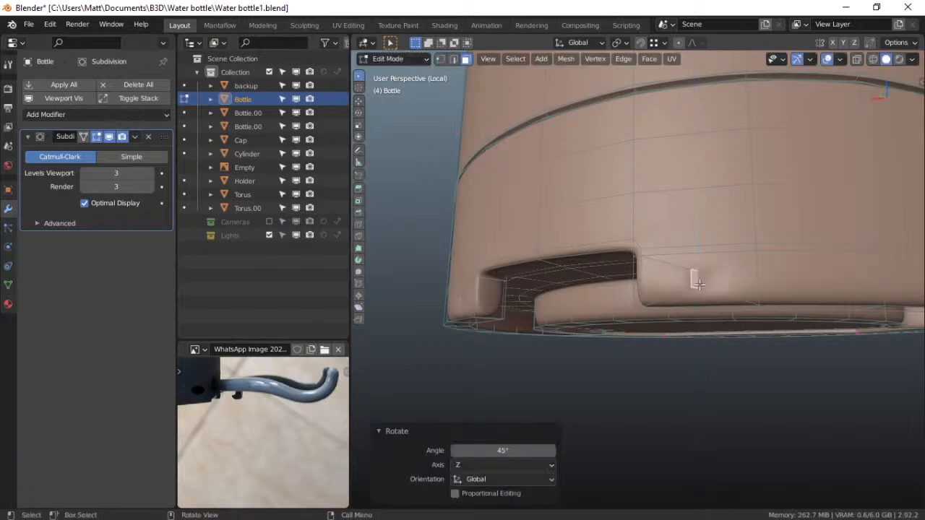
{"action": "scroll", "coordinate": [690, 278], "scroll_direction": "up", "scroll_amount": 4}
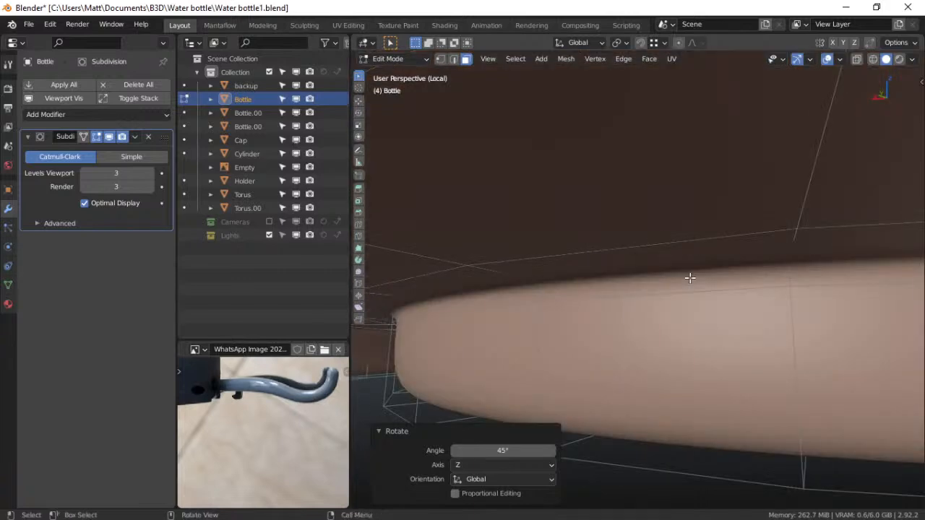
{"action": "scroll", "coordinate": [690, 278], "scroll_direction": "down", "scroll_amount": 5}
{"action": "scroll", "coordinate": [690, 278], "scroll_direction": "up", "scroll_amount": 3}
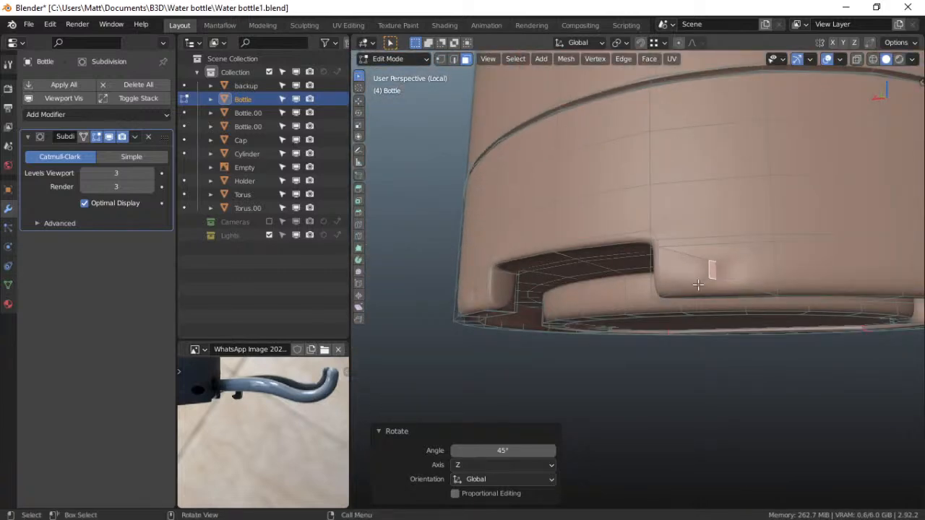
{"action": "key", "text": "g"}
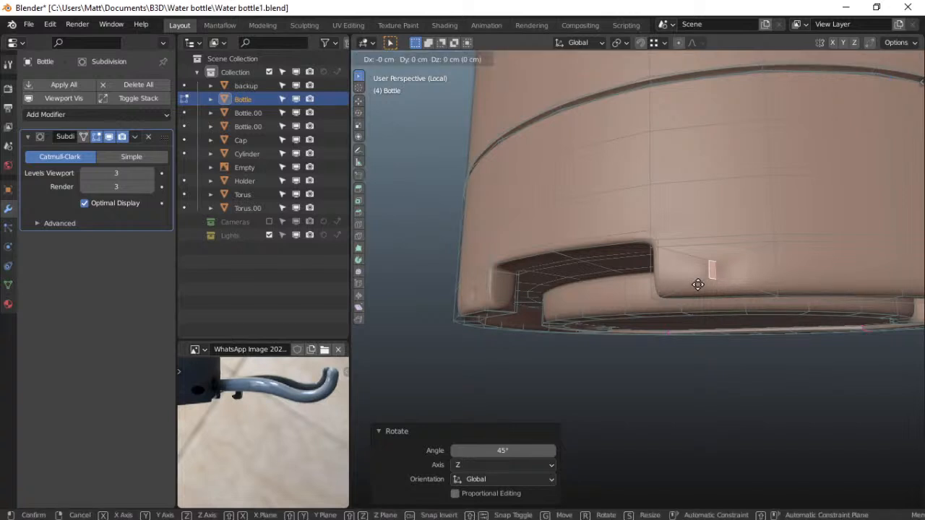
{"action": "key", "text": "x"}
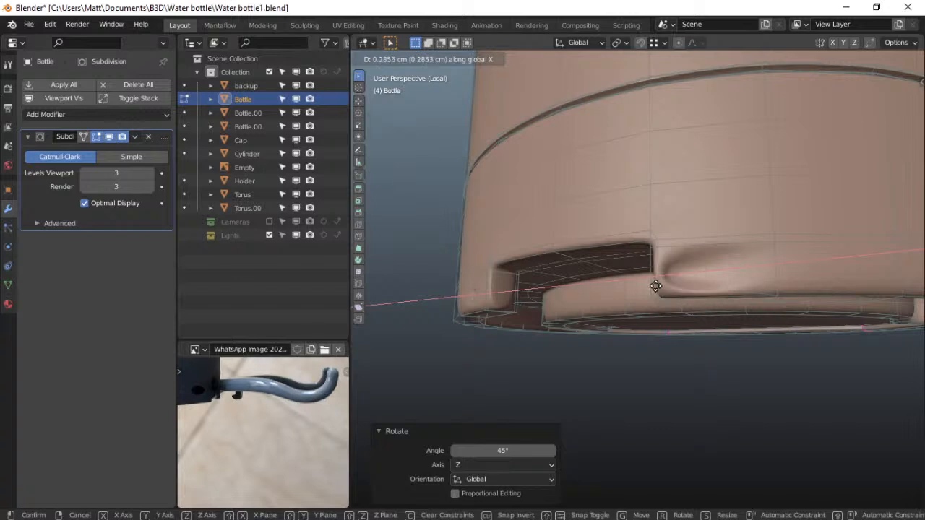
{"action": "key", "text": "Escape"}
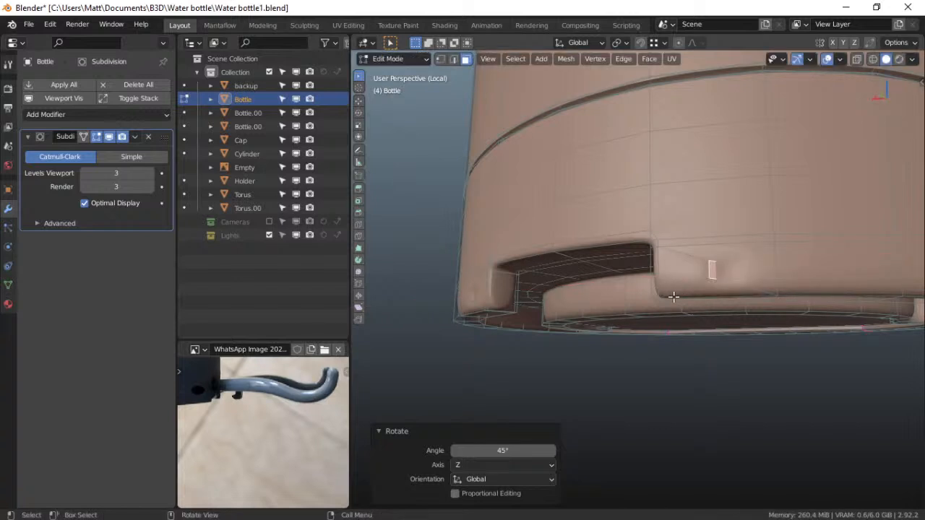
Extrude the rotated square face about 0.324 cm along global X to recess the second pin hole
{"action": "key", "text": "g"}
{"action": "key", "text": "x"}
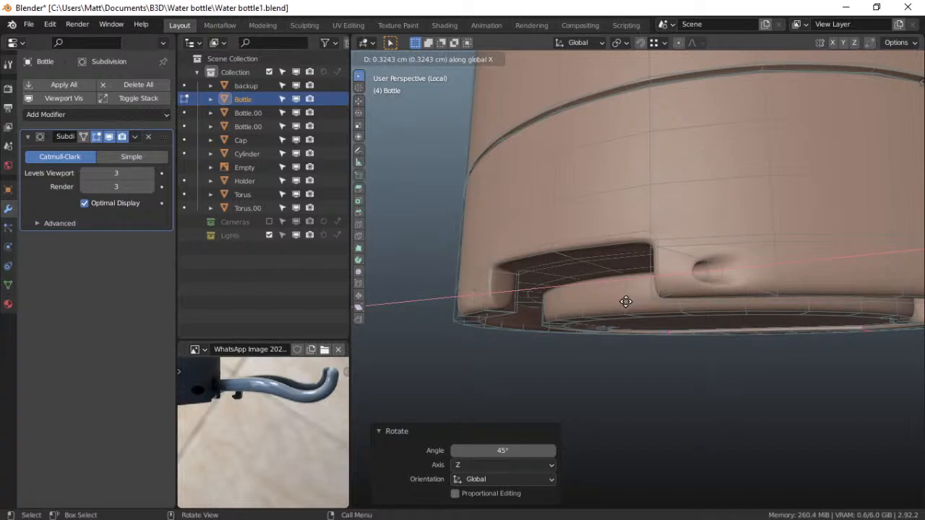
{"action": "left_click", "coordinate": [626, 302]}
{"action": "middle_click_drag", "start_coordinate": [706, 293], "coordinate": [646, 313]}
{"action": "scroll", "coordinate": [646, 313], "scroll_direction": "down", "scroll_amount": 5}
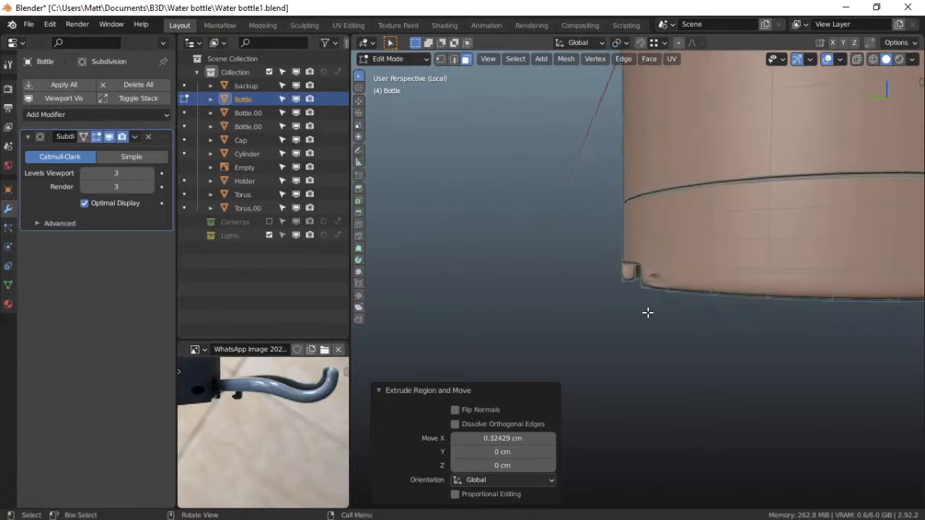
Hide the bottle's subdivision in the viewport and inset the pin hole's end face by about 0.0115 cm
{"action": "scroll", "coordinate": [646, 312], "scroll_direction": "up", "scroll_amount": 6}
{"action": "left_click", "coordinate": [109, 136]}
{"action": "scroll", "coordinate": [659, 323], "scroll_direction": "up", "scroll_amount": 3}
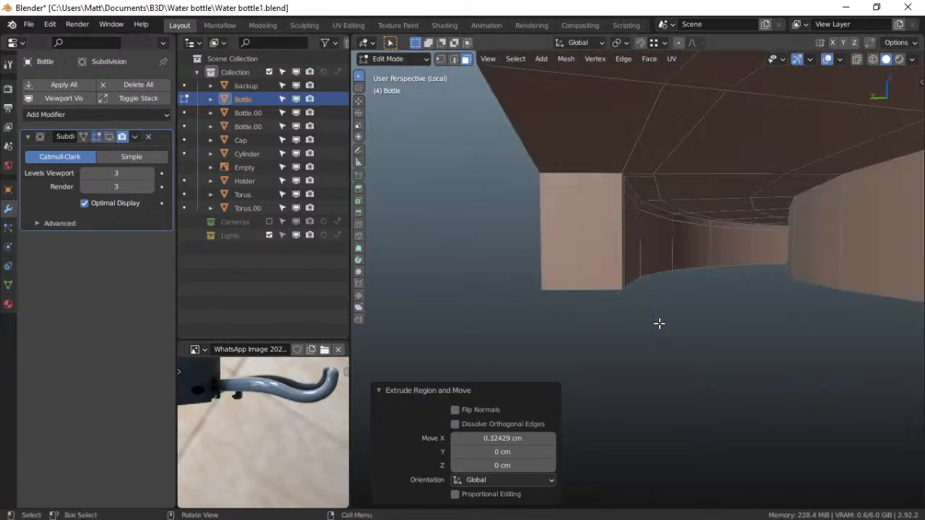
{"action": "scroll", "coordinate": [660, 323], "scroll_direction": "down", "scroll_amount": 6}
{"action": "middle_click_drag", "start_coordinate": [660, 324], "coordinate": [642, 316]}
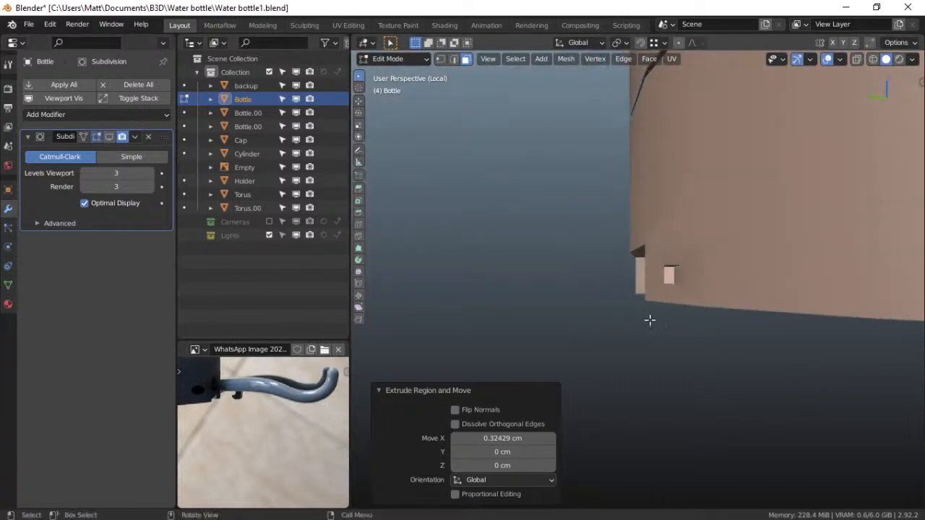
{"action": "key", "text": "i"}
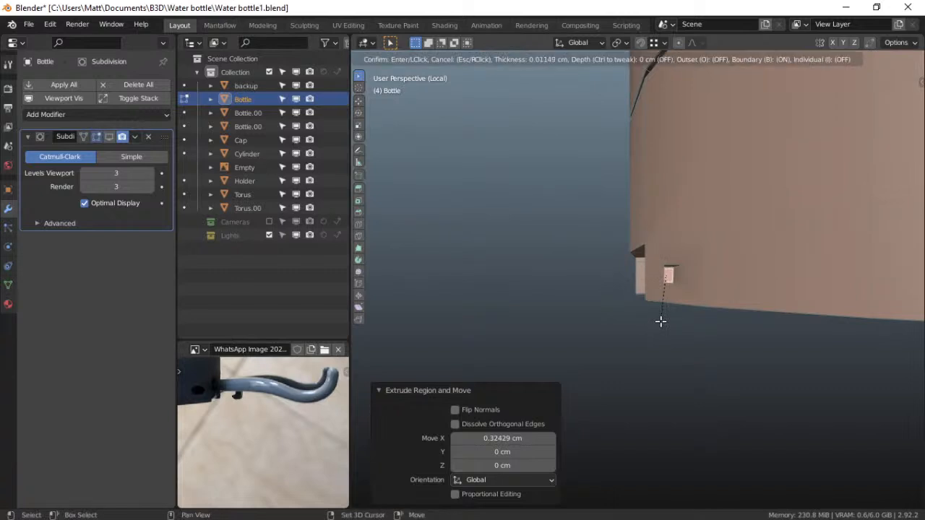
{"action": "left_click", "coordinate": [661, 322]}
Add a loop cut inside the second pin hole's walls and slide it toward the opening
{"action": "scroll", "coordinate": [669, 318], "scroll_direction": "down", "scroll_amount": 5}
{"action": "scroll", "coordinate": [669, 318], "scroll_direction": "up", "scroll_amount": 8}
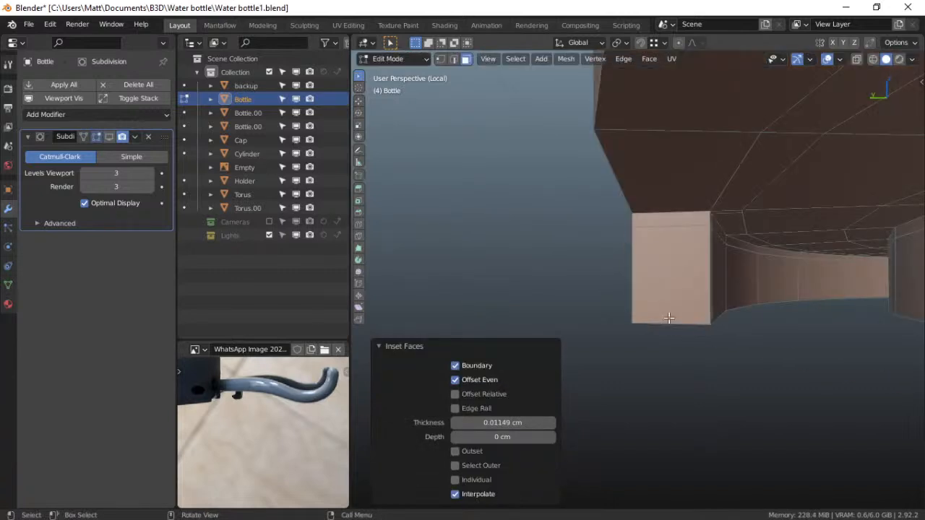
{"action": "scroll", "coordinate": [670, 318], "scroll_direction": "down", "scroll_amount": 2}
{"action": "key", "text": "ctrl+r"}
{"action": "left_click", "coordinate": [729, 260]}
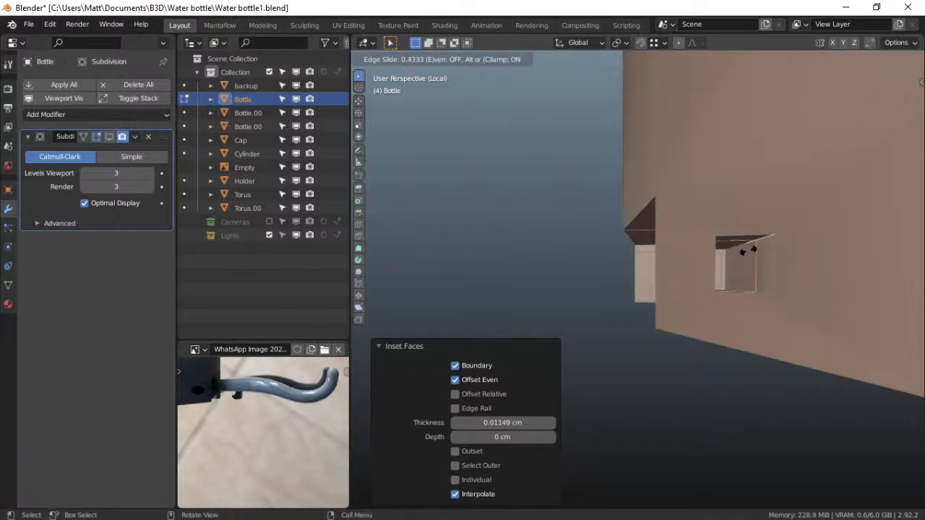
{"action": "right_click", "coordinate": [750, 250]}
{"action": "key", "text": "3"}
{"action": "middle_click_drag", "start_coordinate": [733, 265], "coordinate": [591, 320]}
{"action": "key", "text": "ctrl+r"}
{"action": "left_click", "coordinate": [727, 246]}
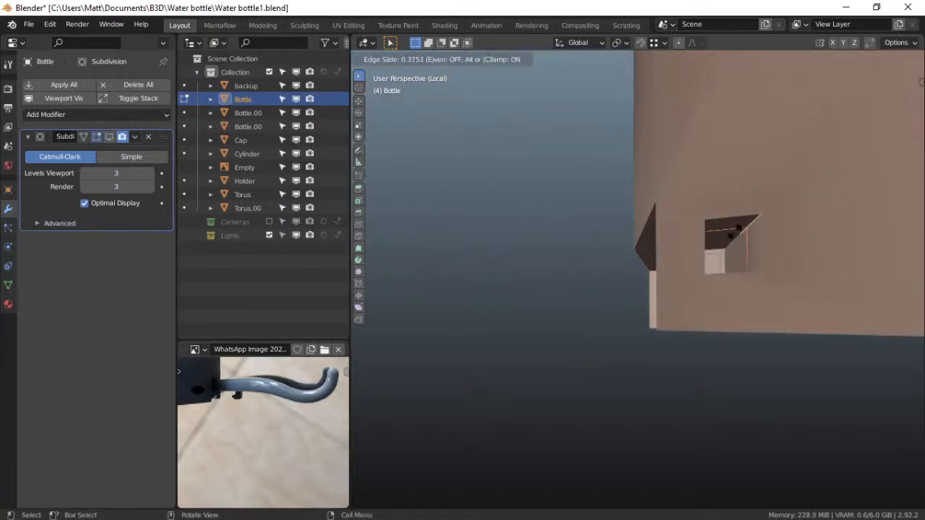
{"action": "left_click", "coordinate": [740, 223]}
Return the bottle to Object Mode, show its subdivision in the viewport again, and leave local view
{"action": "key", "text": "ctrl+Tab"}
{"action": "left_click", "coordinate": [668, 267]}
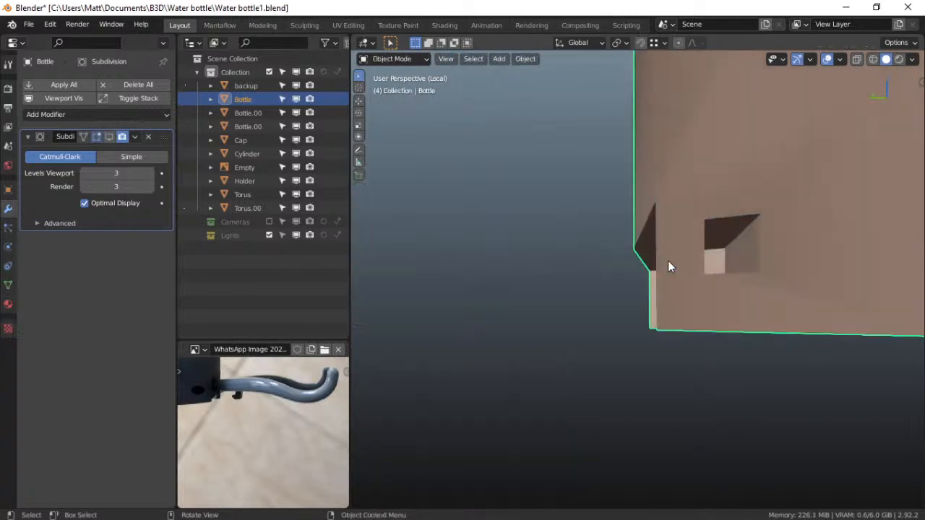
{"action": "scroll", "coordinate": [723, 295], "scroll_direction": "down", "scroll_amount": 5}
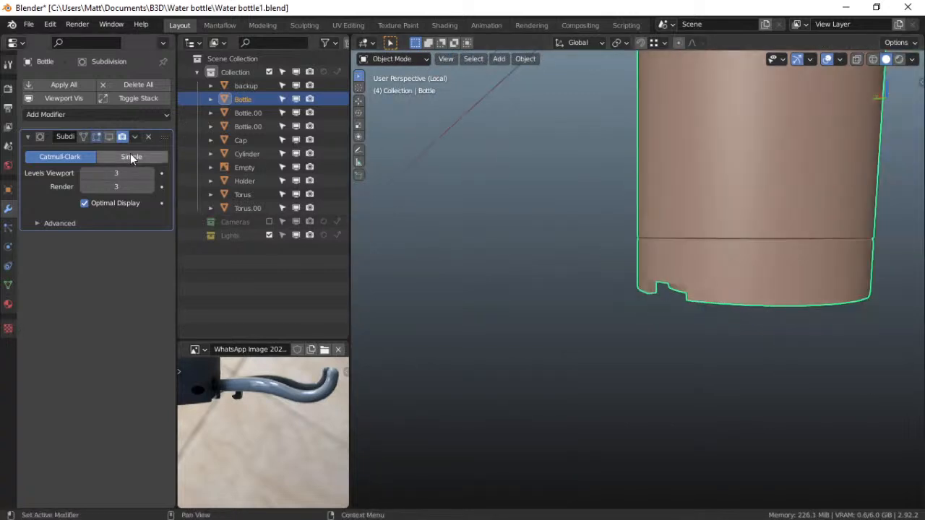
{"action": "left_click", "coordinate": [110, 136]}
{"action": "scroll", "coordinate": [675, 323], "scroll_direction": "up", "scroll_amount": 5}
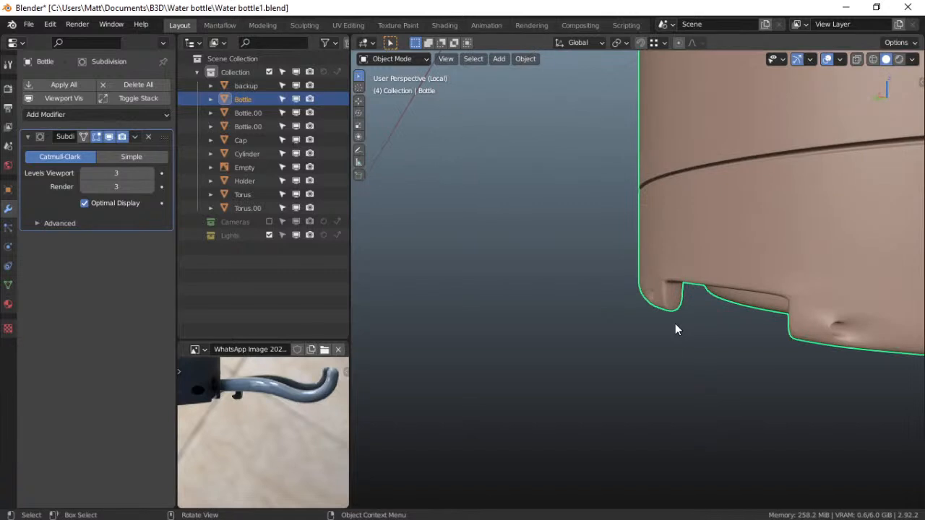
{"action": "middle_click_drag", "start_coordinate": [645, 309], "coordinate": [615, 300]}
{"action": "key", "text": "KP_Divide"}
Examine the pin holes on both sides of the base's slot together with the pin and springs
{"action": "middle_click_drag", "start_coordinate": [493, 292], "coordinate": [550, 295], "text": "shift"}
{"action": "middle_click_drag", "start_coordinate": [505, 313], "coordinate": [640, 272]}
{"action": "scroll", "coordinate": [623, 320], "scroll_direction": "down", "scroll_amount": 2}
{"action": "scroll", "coordinate": [657, 334], "scroll_direction": "up", "scroll_amount": 2}
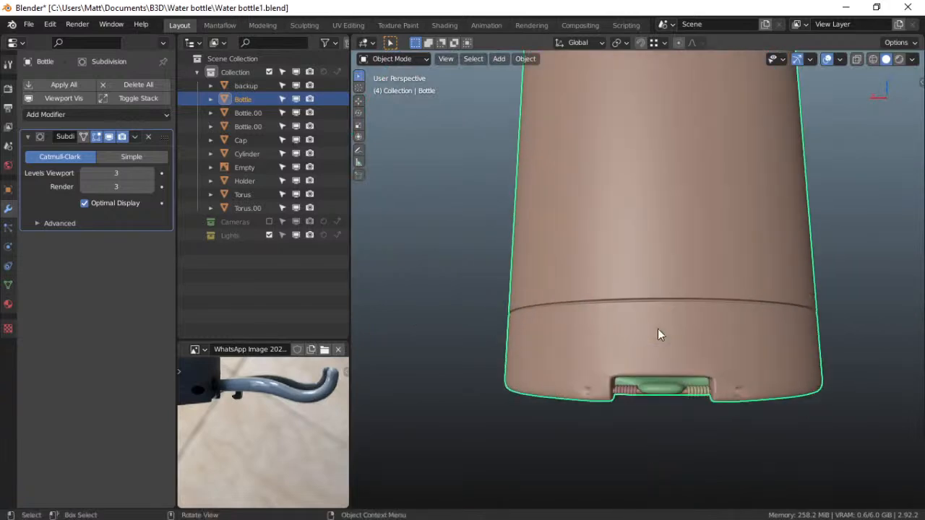
{"action": "scroll", "coordinate": [657, 329], "scroll_direction": "up", "scroll_amount": 4}
{"action": "scroll", "coordinate": [658, 329], "scroll_direction": "down", "scroll_amount": 3}
{"action": "middle_click_drag", "start_coordinate": [657, 330], "coordinate": [640, 320], "text": "shift"}
{"action": "key", "text": "ctrl+Tab"}
{"action": "left_click", "coordinate": [643, 354]}
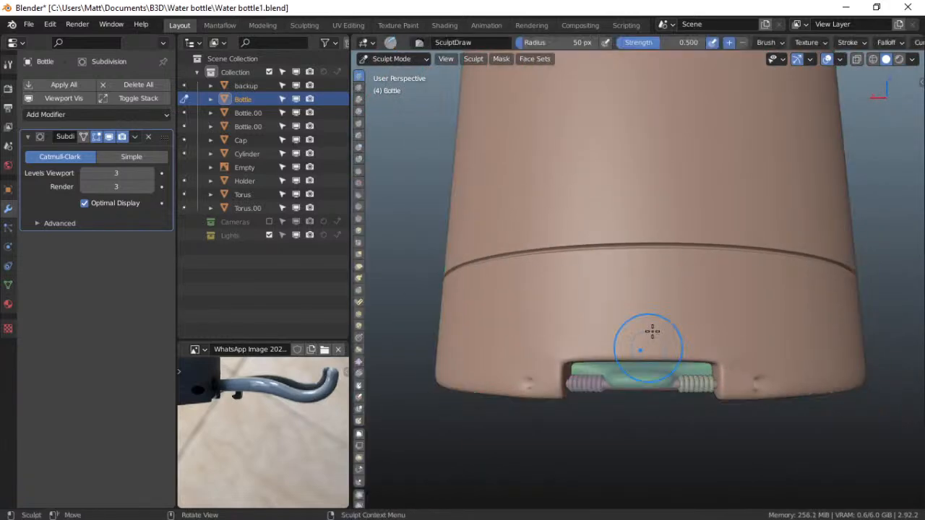
{"action": "key", "text": "ctrl+Tab"}
{"action": "left_click", "coordinate": [766, 330]}
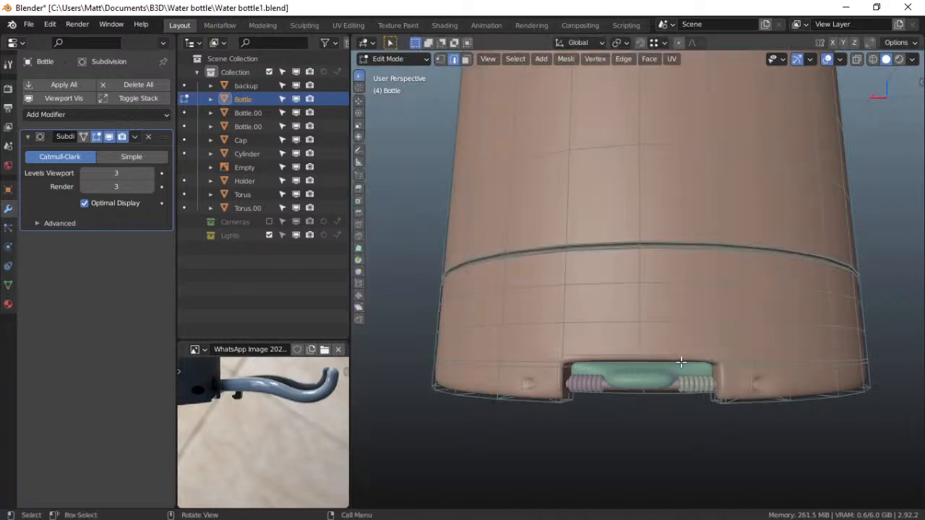
Switch from the bottle to the holder and open the holder's mesh for editing
{"action": "key", "text": "ctrl+Tab"}
{"action": "left_click", "coordinate": [541, 378]}
{"action": "left_click", "coordinate": [627, 378]}
{"action": "left_click", "coordinate": [629, 376]}
{"action": "left_click", "coordinate": [629, 376]}
{"action": "key", "text": "ctrl+Tab"}
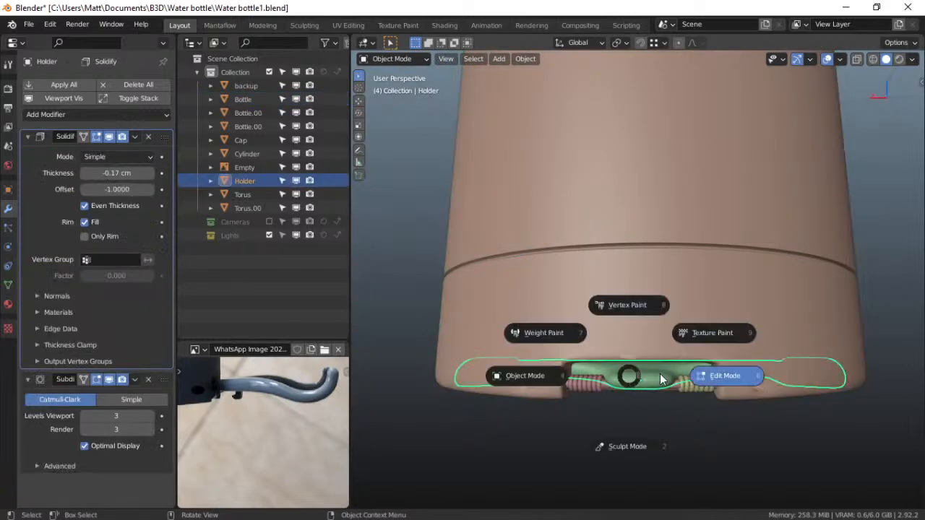
{"action": "left_click", "coordinate": [707, 375]}
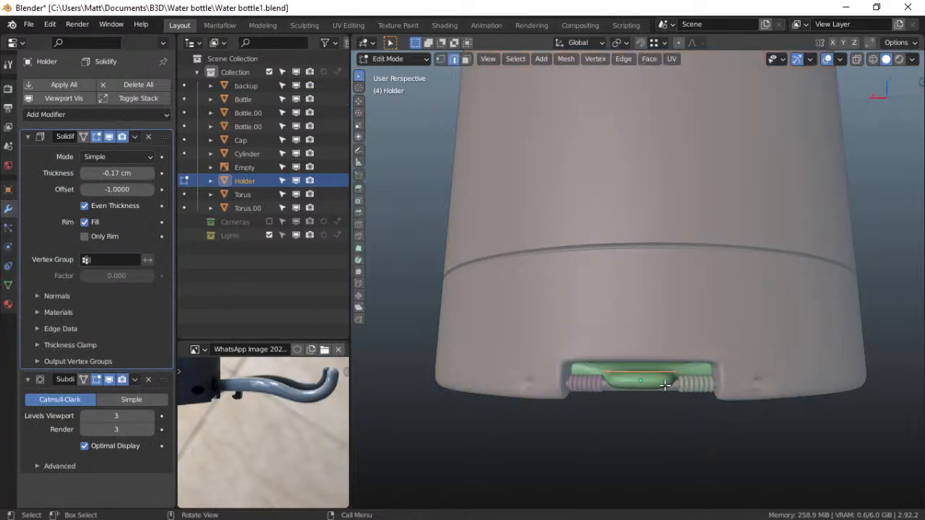
Move the holder's tab down about 0.045 cm along global Z in the back view and return to Object Mode
{"action": "key", "text": "grave"}
{"action": "left_click", "coordinate": [720, 348]}
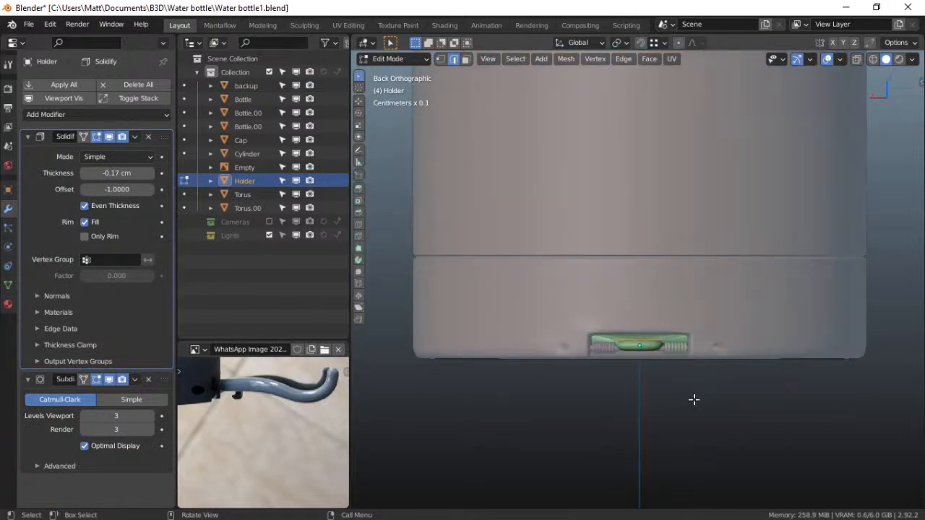
{"action": "scroll", "coordinate": [692, 400], "scroll_direction": "up", "scroll_amount": 5}
{"action": "middle_click_drag", "start_coordinate": [663, 414], "coordinate": [653, 306], "text": "shift"}
{"action": "scroll", "coordinate": [651, 318], "scroll_direction": "up", "scroll_amount": 3}
{"action": "middle_click_drag", "start_coordinate": [642, 350], "coordinate": [639, 312], "text": "shift"}
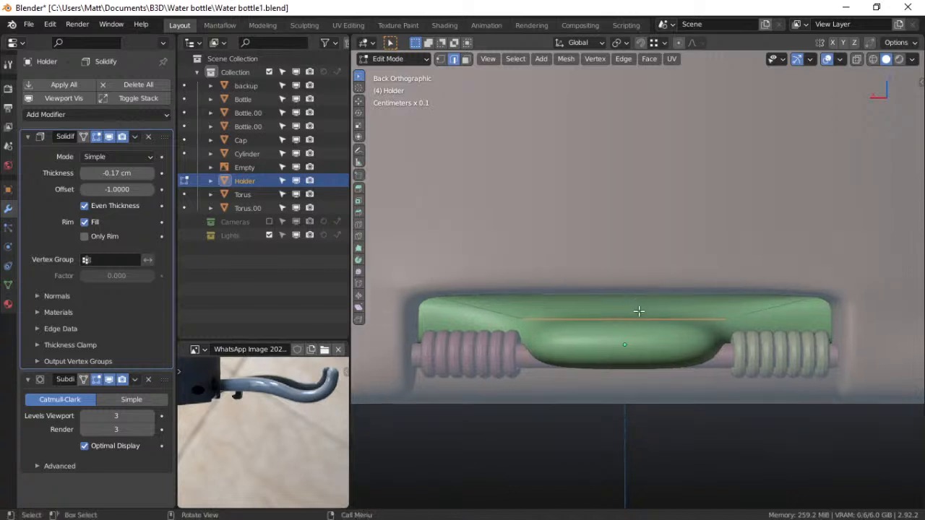
{"action": "key", "text": "g"}
{"action": "key", "text": "z"}
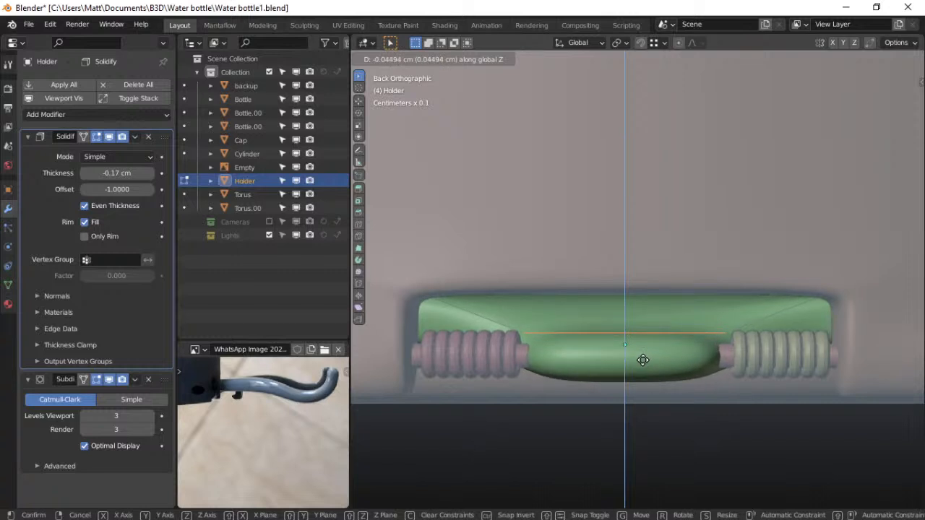
{"action": "left_click", "coordinate": [642, 360]}
{"action": "key", "text": "ctrl+Tab"}
{"action": "left_click", "coordinate": [581, 358]}
Examine how the holder sits in the bottle's base from underneath and from around the bottle
{"action": "scroll", "coordinate": [596, 361], "scroll_direction": "down", "scroll_amount": 4}
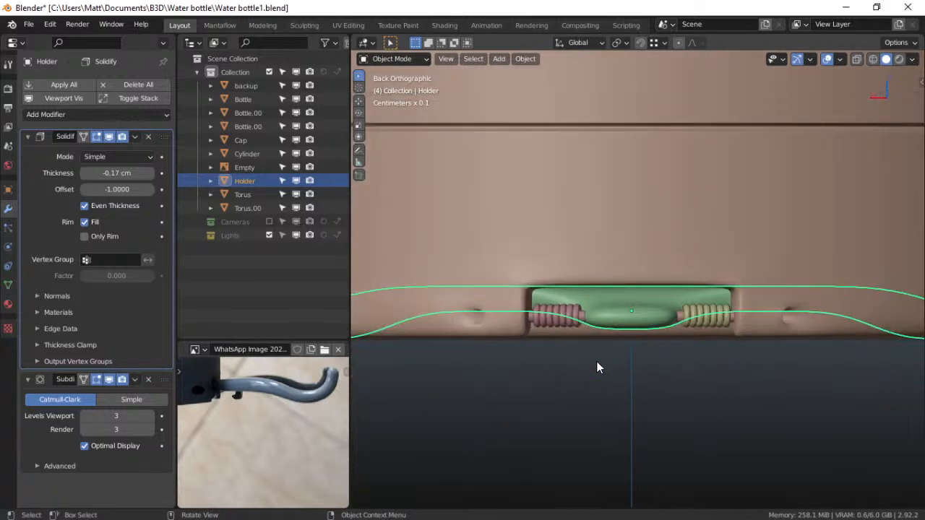
{"action": "scroll", "coordinate": [597, 367], "scroll_direction": "down", "scroll_amount": 3}
{"action": "scroll", "coordinate": [574, 374], "scroll_direction": "down", "scroll_amount": 2}
{"action": "middle_click_drag", "start_coordinate": [574, 373], "coordinate": [715, 315]}
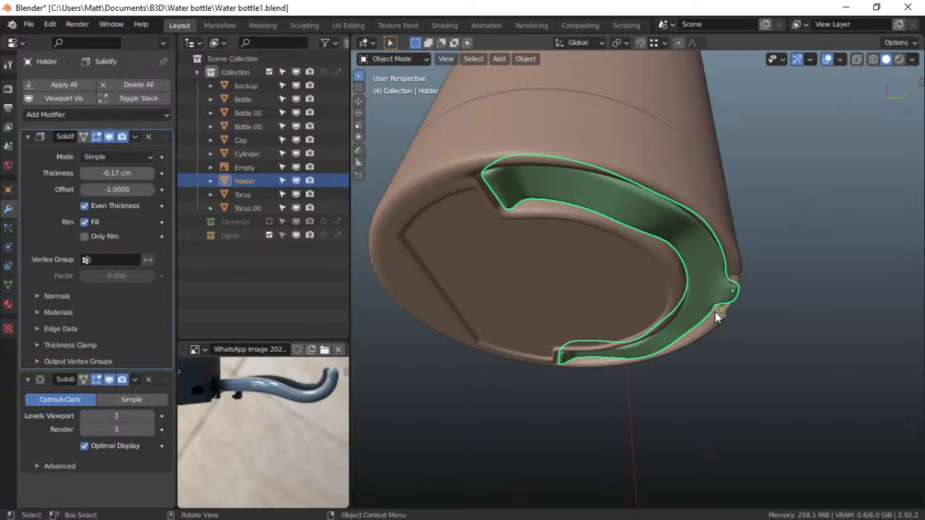
{"action": "scroll", "coordinate": [557, 258], "scroll_direction": "down", "scroll_amount": 4}
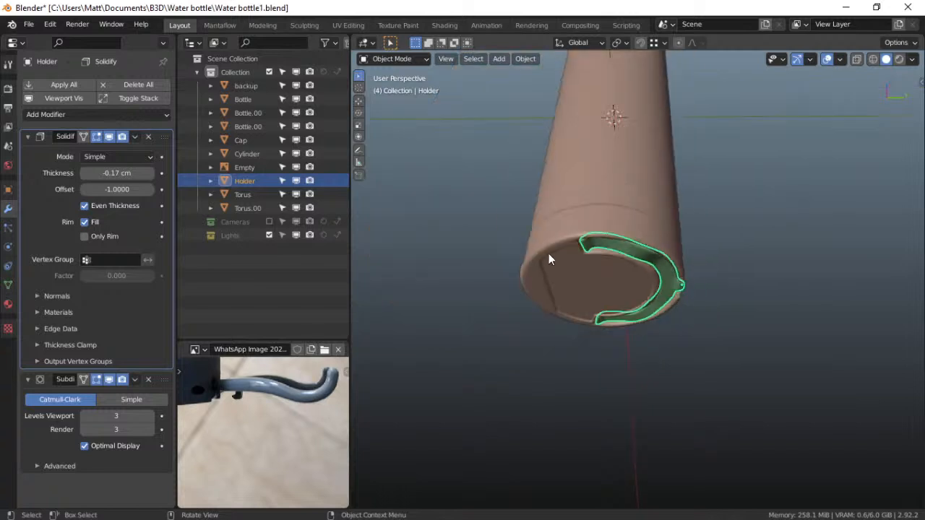
{"action": "middle_click_drag", "start_coordinate": [560, 230], "coordinate": [615, 317]}
{"action": "middle_click_drag", "start_coordinate": [638, 244], "coordinate": [582, 390]}
Isolate the holder, hide its Solidify and Subdivision modifiers in the viewport, and open its mesh for editing
{"action": "key", "text": "KP_Divide"}
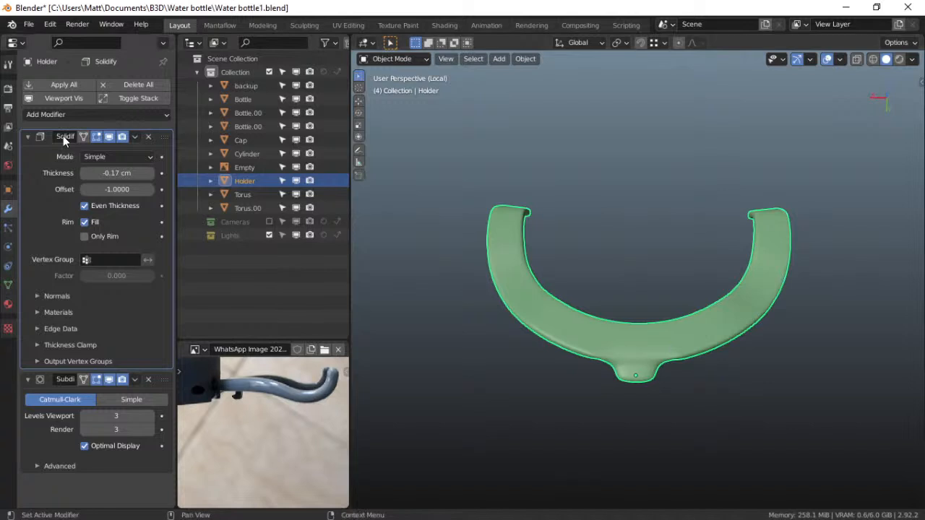
{"action": "left_click", "coordinate": [108, 138]}
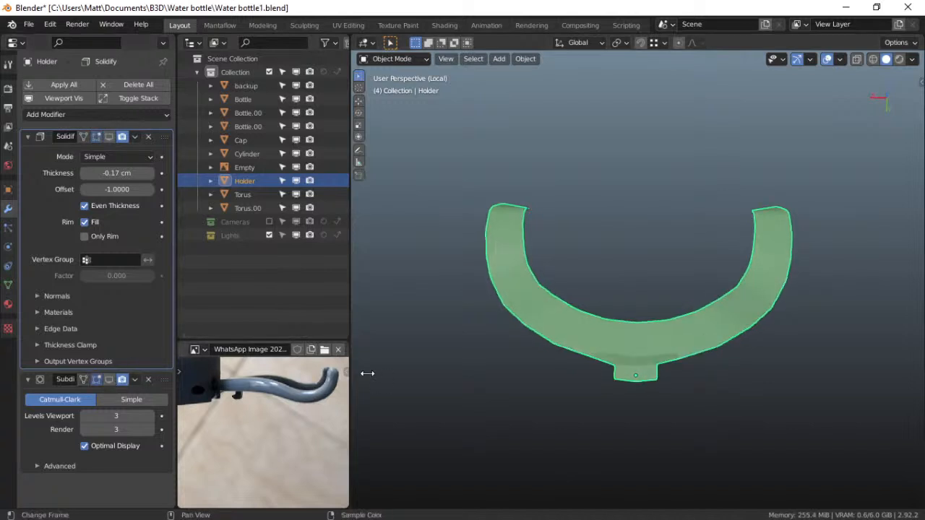
{"action": "key", "text": "ctrl+Tab"}
{"action": "left_click", "coordinate": [743, 351]}
In top view, knife-cut a small closed rectangle across the centre line of the holder's face, just inside the tab
{"action": "scroll", "coordinate": [615, 373], "scroll_direction": "up", "scroll_amount": 2}
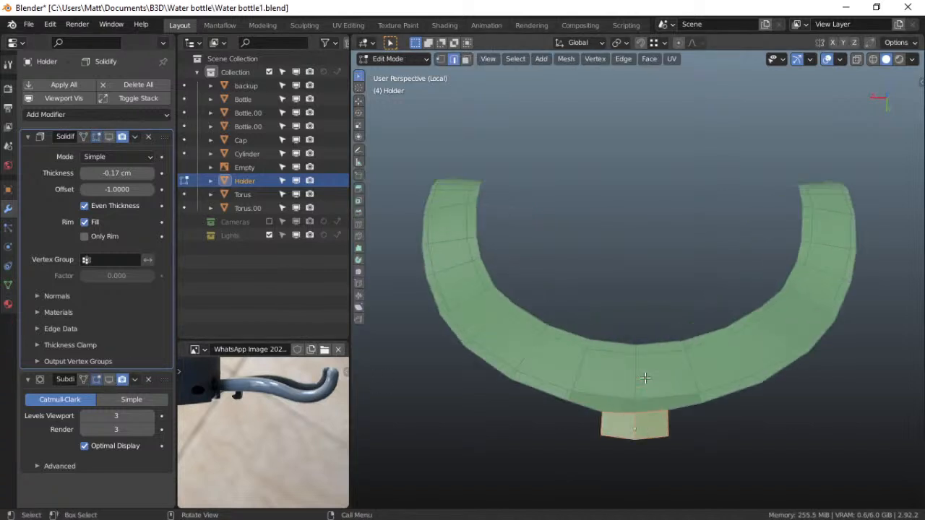
{"action": "scroll", "coordinate": [615, 373], "scroll_direction": "up", "scroll_amount": 2}
{"action": "scroll", "coordinate": [612, 372], "scroll_direction": "up", "scroll_amount": 2}
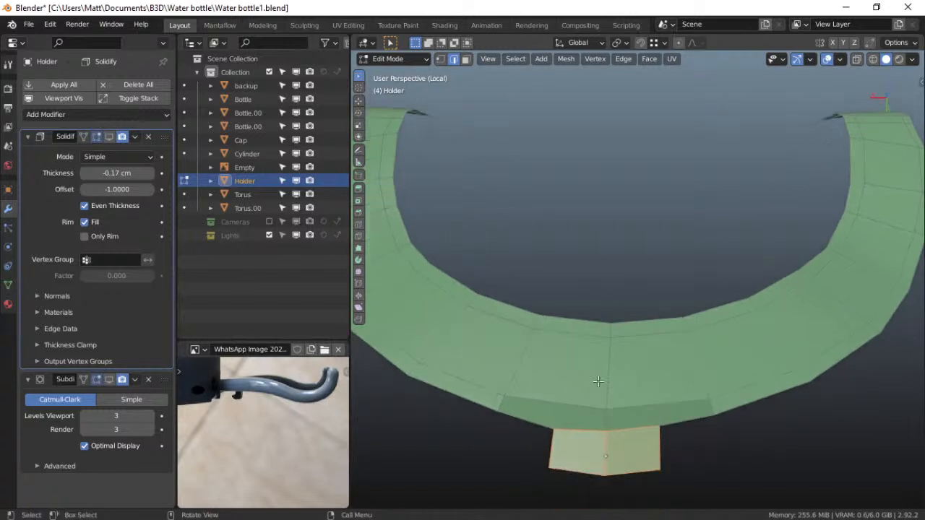
{"action": "middle_click_drag", "start_coordinate": [609, 373], "coordinate": [596, 367]}
{"action": "key", "text": "grave"}
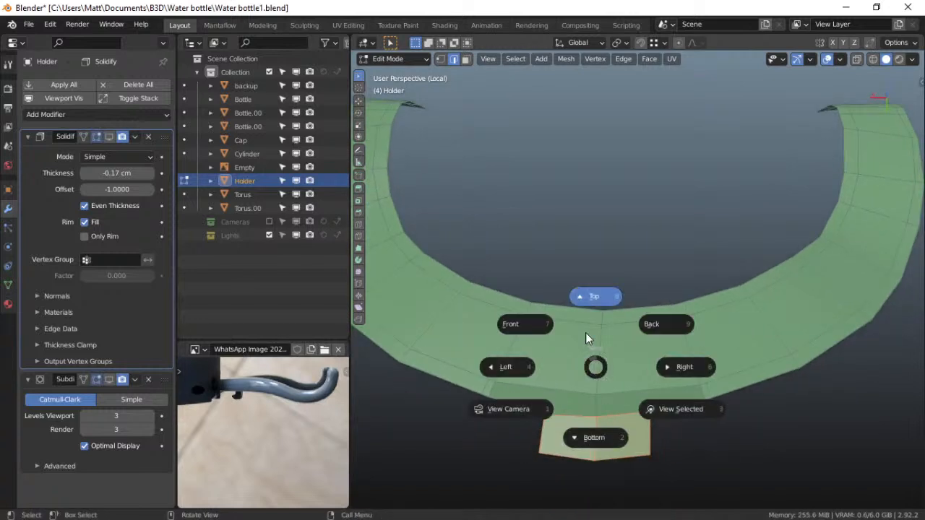
{"action": "left_click", "coordinate": [547, 325]}
{"action": "key", "text": "grave"}
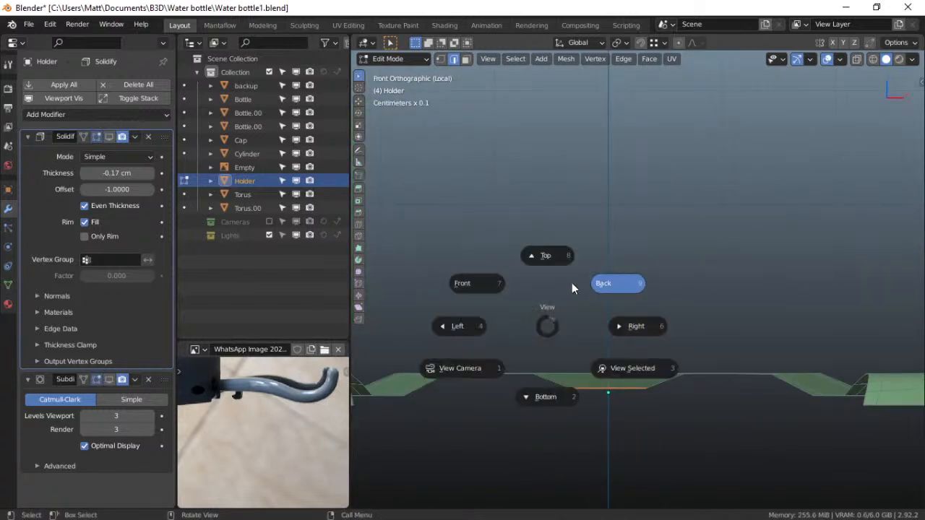
{"action": "left_click", "coordinate": [522, 255]}
{"action": "middle_click_drag", "start_coordinate": [605, 442], "coordinate": [570, 351], "text": "shift"}
{"action": "scroll", "coordinate": [584, 350], "scroll_direction": "up", "scroll_amount": 2}
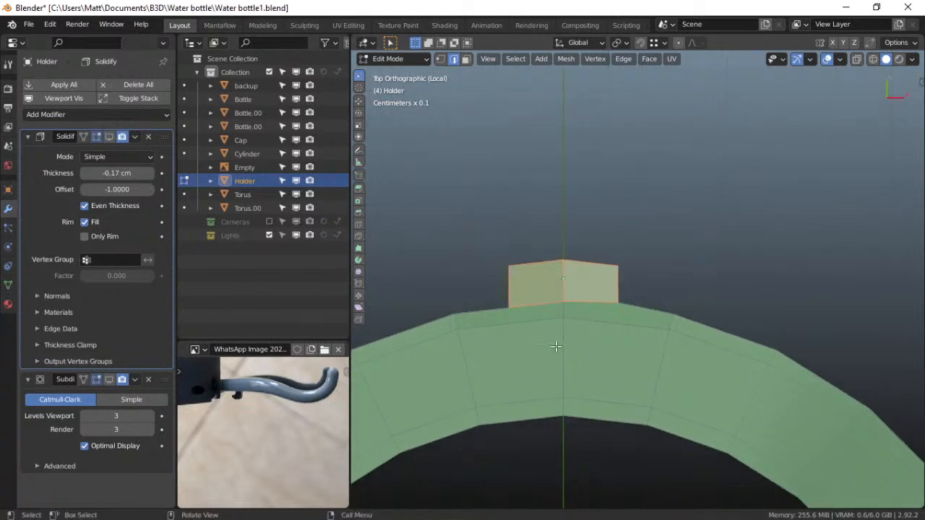
{"action": "key", "text": "k"}
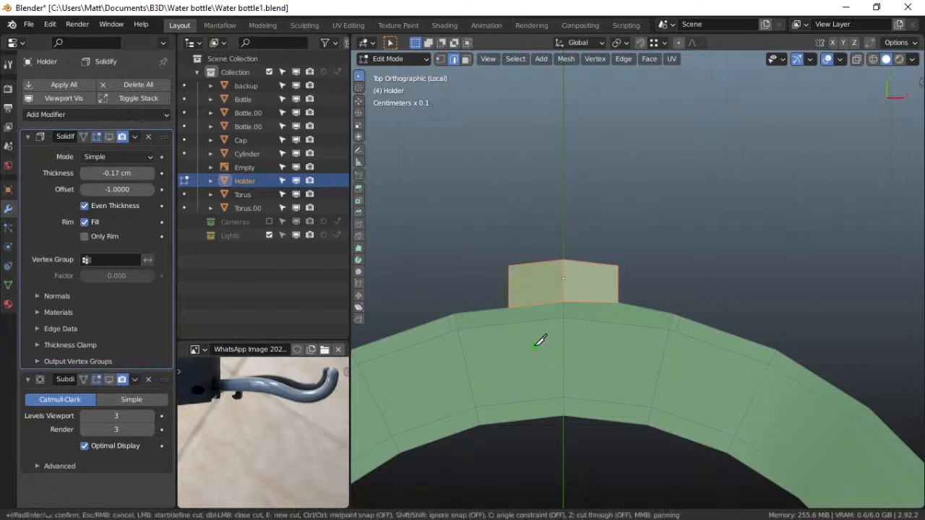
{"action": "left_click", "coordinate": [535, 346]}
{"action": "key", "text": "c"}
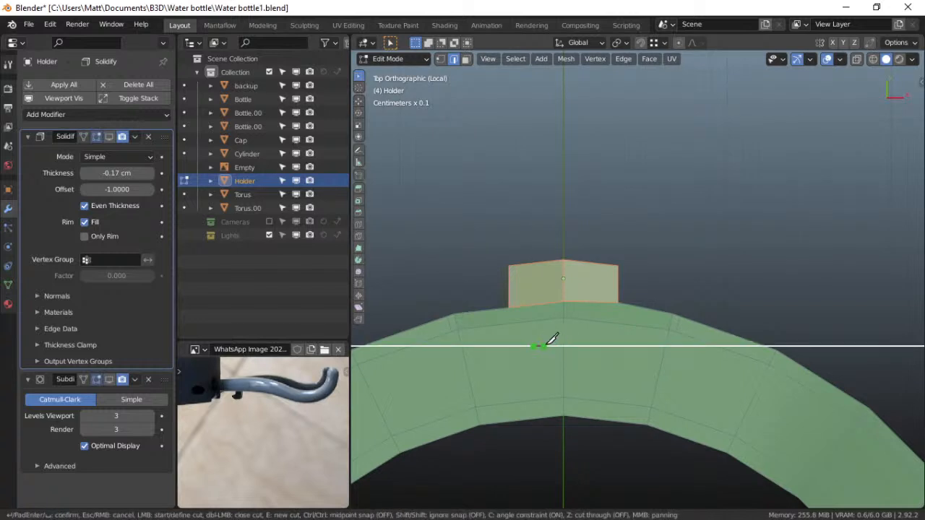
{"action": "left_click", "coordinate": [596, 346]}
{"action": "left_click", "coordinate": [597, 370]}
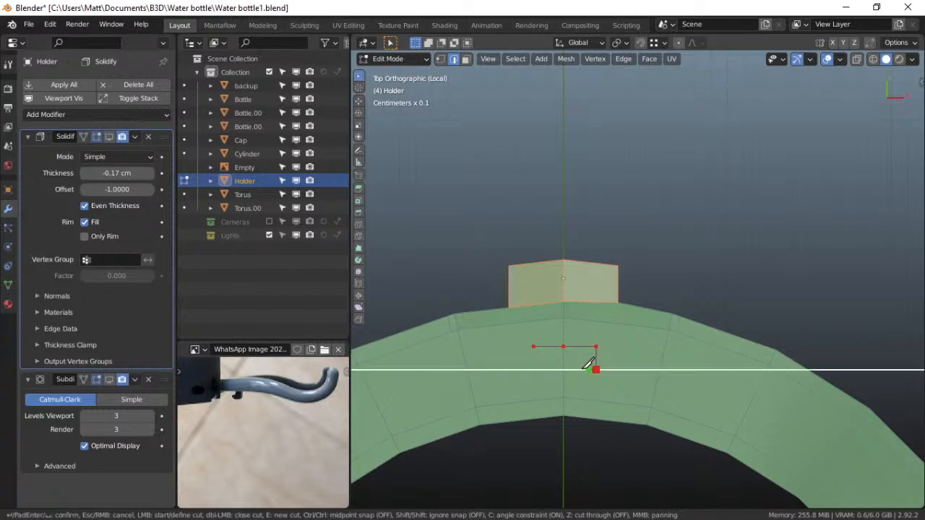
{"action": "left_click", "coordinate": [532, 370]}
{"action": "left_click", "coordinate": [532, 347]}
{"action": "key", "text": "Return"}
Connect the rectangle's lower-left corner vertex to the nearest vertex on the holder's inner edge loop
{"action": "scroll", "coordinate": [547, 366], "scroll_direction": "up", "scroll_amount": 1}
{"action": "scroll", "coordinate": [547, 366], "scroll_direction": "up", "scroll_amount": 5}
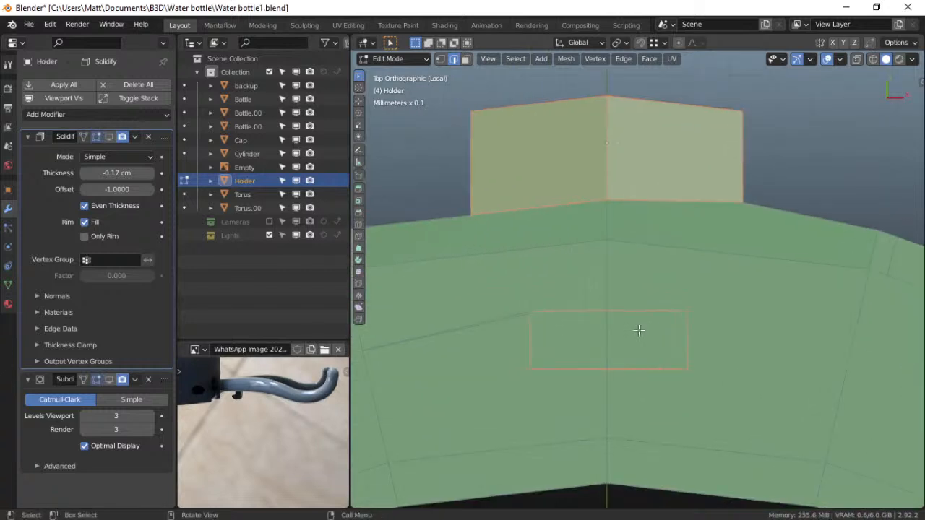
{"action": "scroll", "coordinate": [587, 350], "scroll_direction": "up", "scroll_amount": 2}
{"action": "middle_click_drag", "start_coordinate": [587, 350], "coordinate": [652, 333], "text": "shift"}
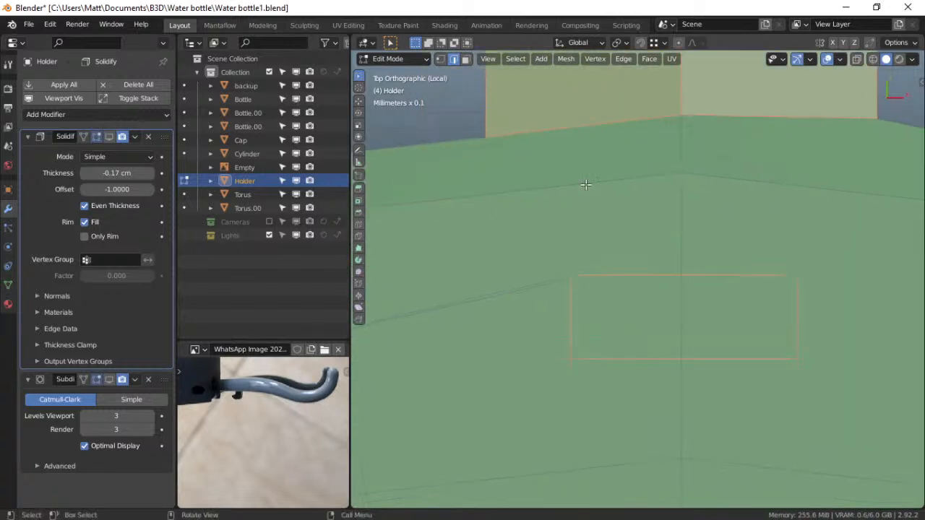
{"action": "middle_click_drag", "start_coordinate": [596, 200], "coordinate": [580, 218]}
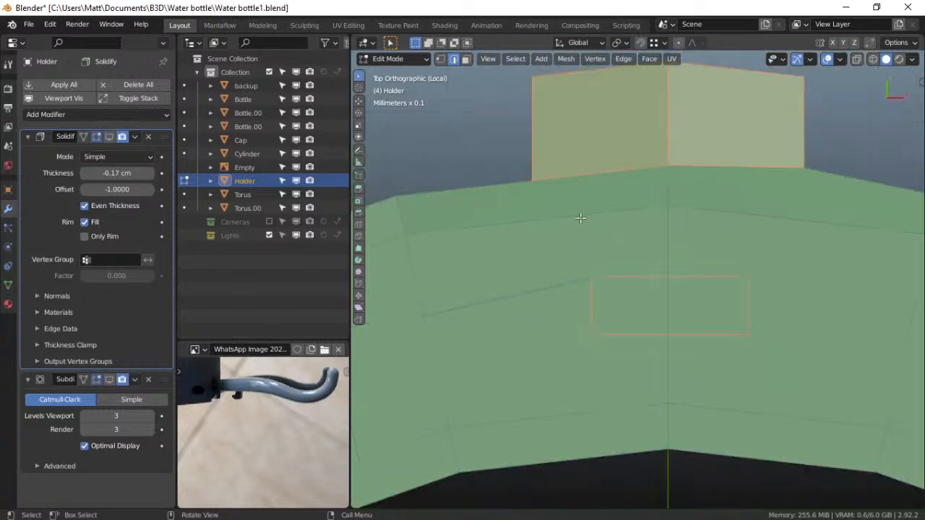
{"action": "left_click", "coordinate": [441, 59]}
{"action": "left_click", "coordinate": [599, 335]}
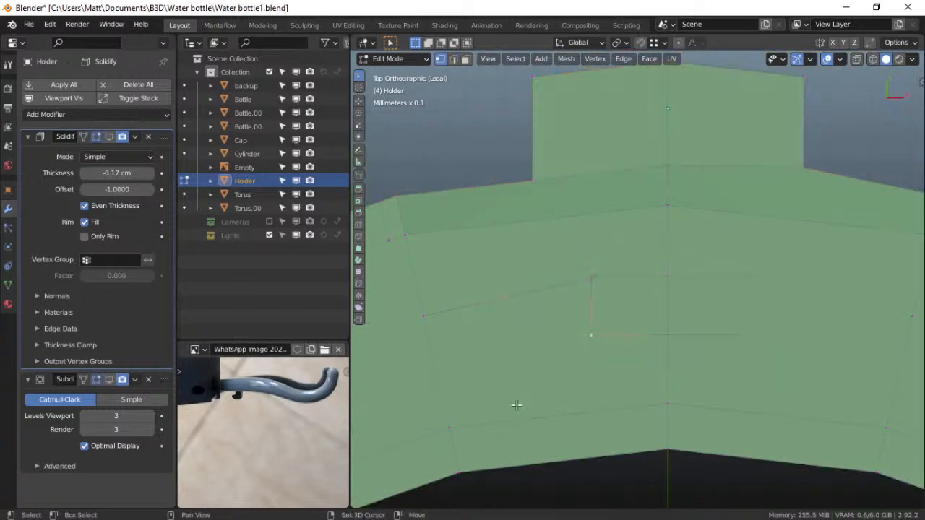
{"action": "left_click", "coordinate": [449, 429], "text": "shift"}
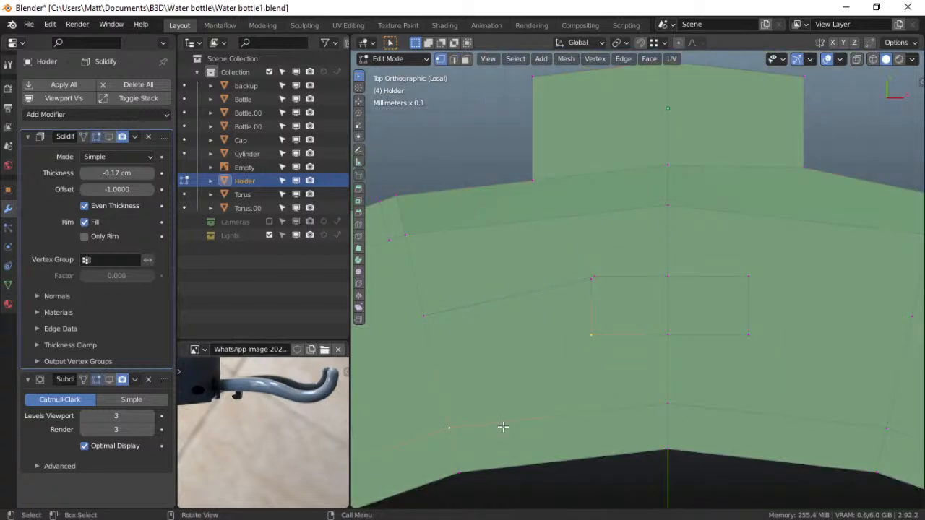
{"action": "left_click", "coordinate": [407, 232]}
{"action": "key", "text": "j"}
Merge the doubled vertices at the rectangle's upper-left corner at their center and connect that corner to the outer loop's nearby vertex
{"action": "left_click", "coordinate": [593, 276], "text": "shift"}
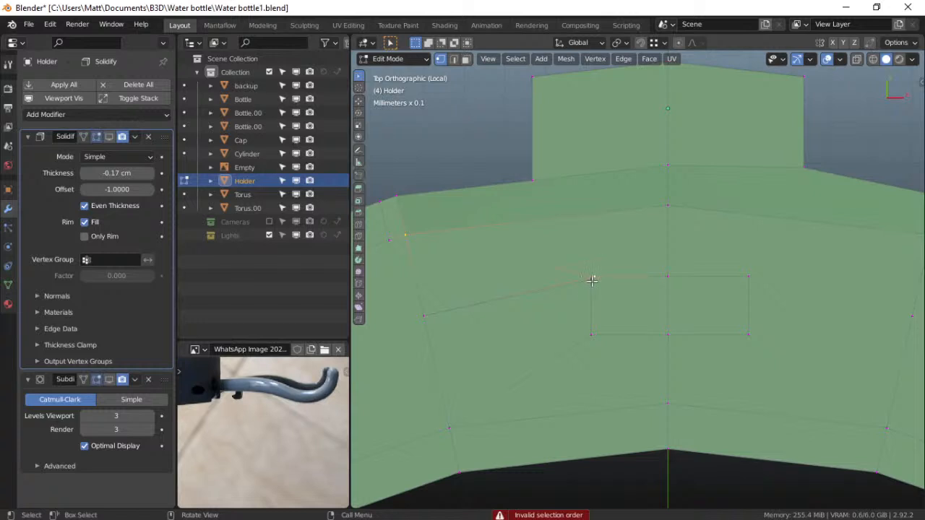
{"action": "right_click", "coordinate": [602, 289]}
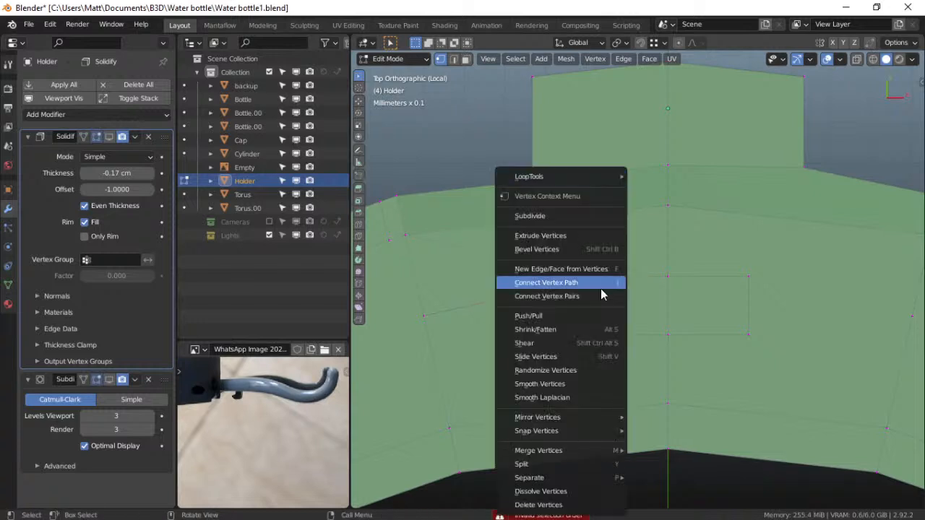
{"action": "key", "text": "Escape"}
{"action": "key", "text": "m"}
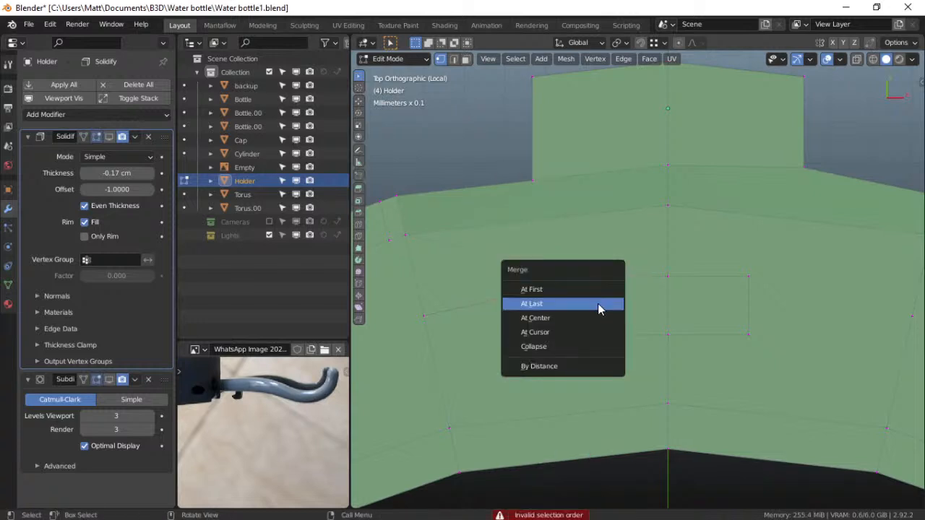
{"action": "left_click", "coordinate": [598, 318]}
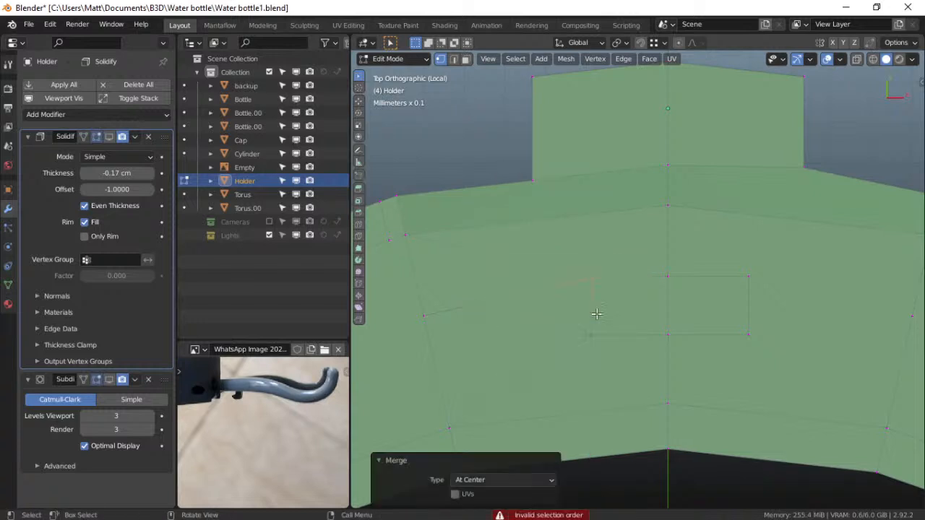
Dissolve the stray edge running from the rectangle's upper-left corner to the side edge of the face
{"action": "key", "text": "2"}
{"action": "left_click", "coordinate": [509, 301]}
{"action": "key", "text": "x"}
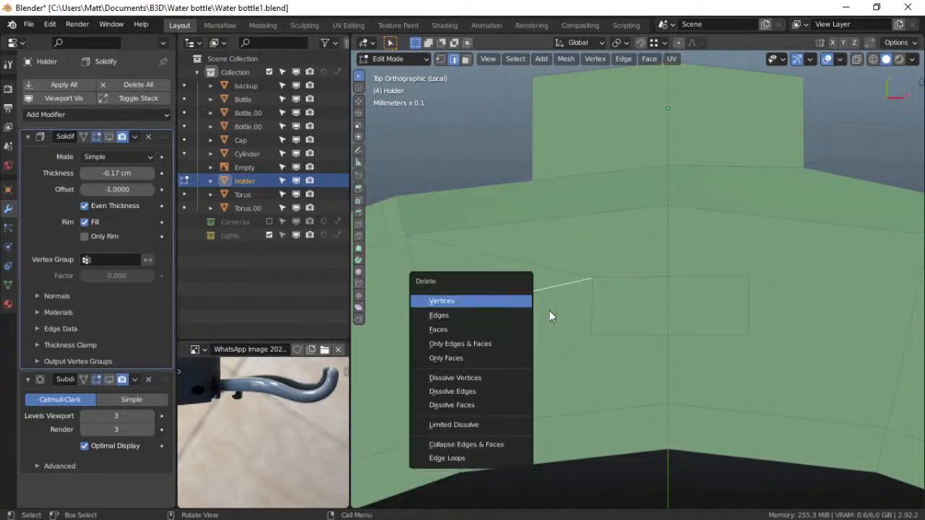
{"action": "left_click", "coordinate": [489, 389]}
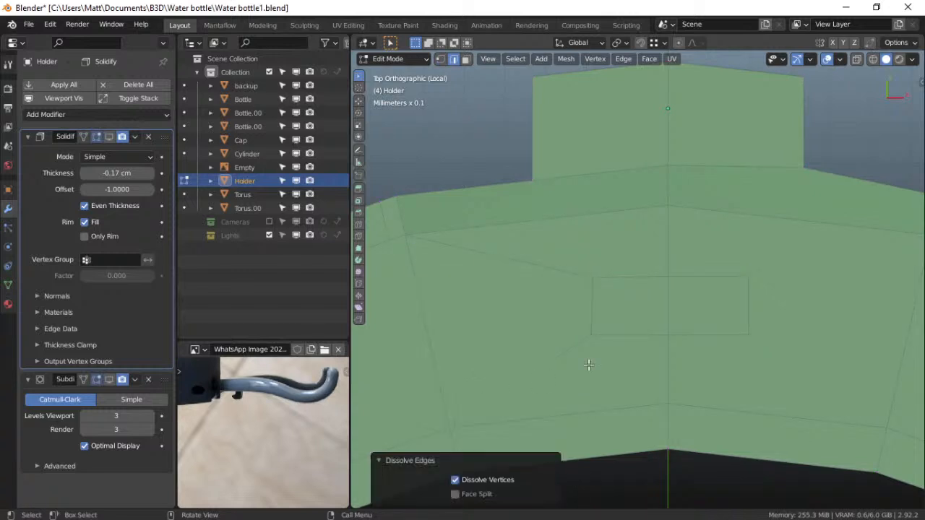
Connect the rectangle's two right corners to the neighbouring vertices on the holder's inner and outer edge loops
{"action": "middle_click_drag", "start_coordinate": [514, 336], "coordinate": [499, 335], "text": "shift"}
{"action": "middle_click_drag", "start_coordinate": [701, 337], "coordinate": [477, 272], "text": "shift"}
{"action": "key", "text": "ctrl+Tab"}
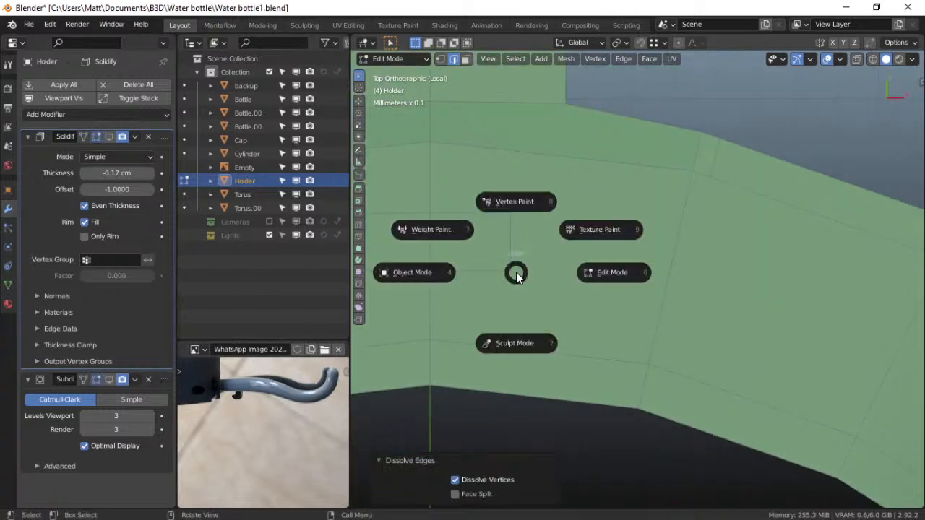
{"action": "left_click", "coordinate": [571, 279]}
{"action": "left_click", "coordinate": [440, 60]}
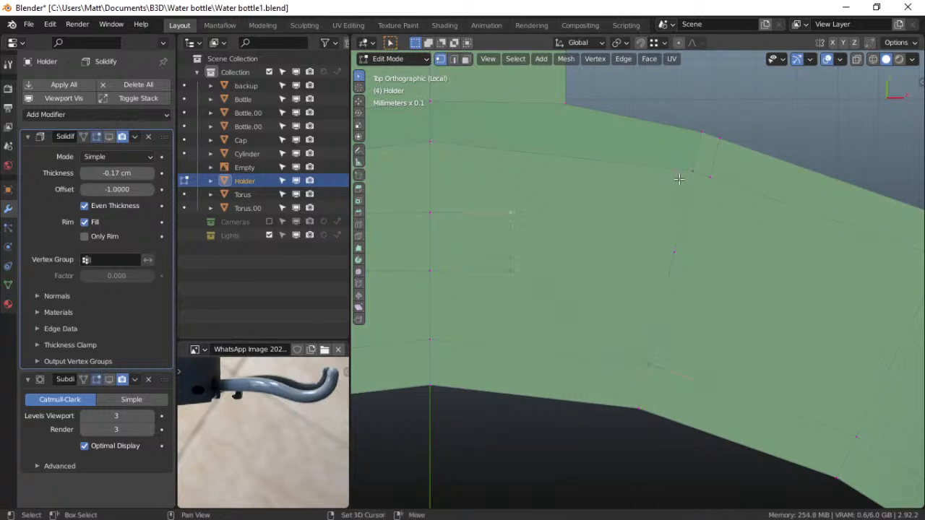
{"action": "key", "text": "h"}
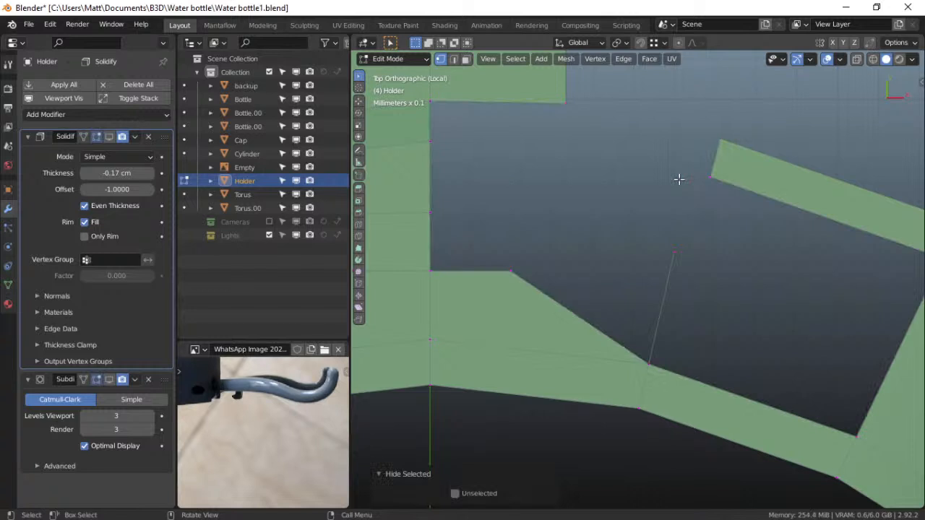
{"action": "key", "text": "ctrl+z"}
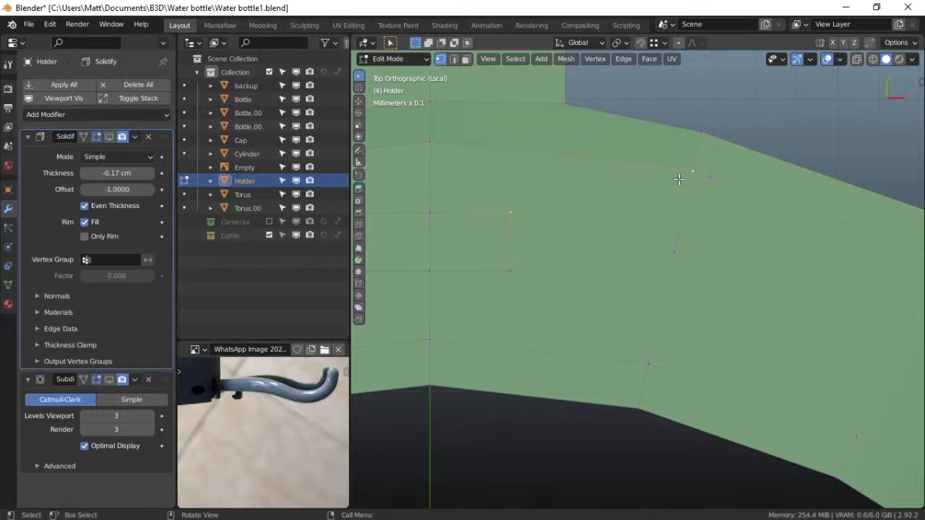
{"action": "key", "text": "j"}
Delete the rectangle's two faces to open a slot through the holder near the tab
{"action": "middle_click_drag", "start_coordinate": [410, 147], "coordinate": [482, 141], "text": "shift"}
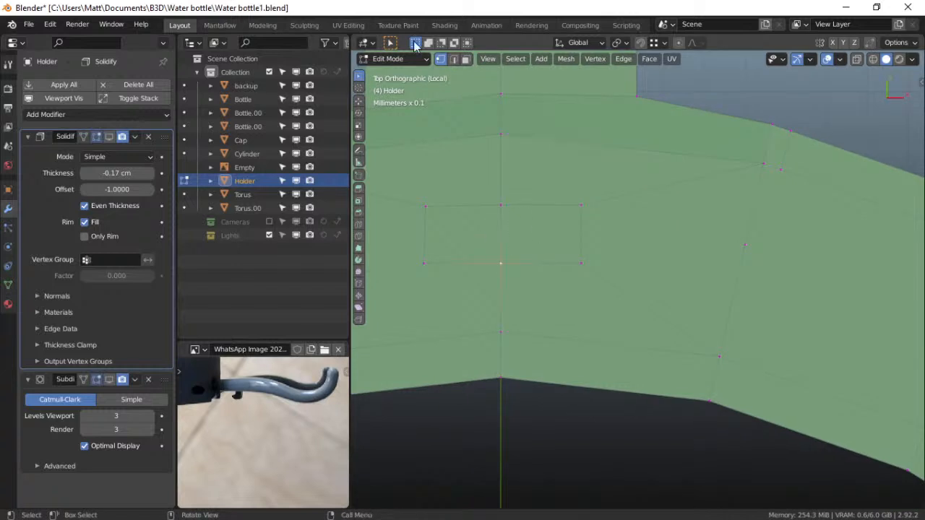
{"action": "left_click", "coordinate": [466, 58]}
{"action": "left_click", "coordinate": [504, 225]}
{"action": "left_click", "coordinate": [461, 231], "text": "shift"}
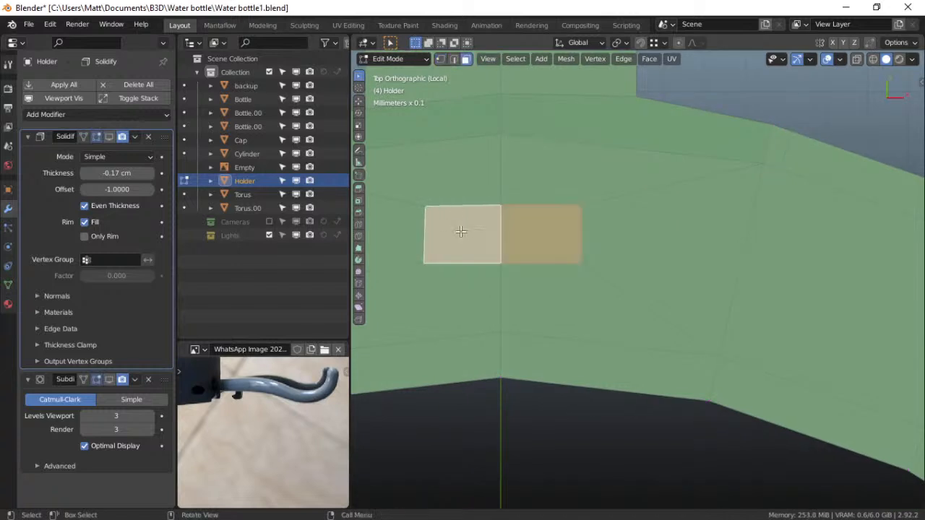
{"action": "key", "text": "x"}
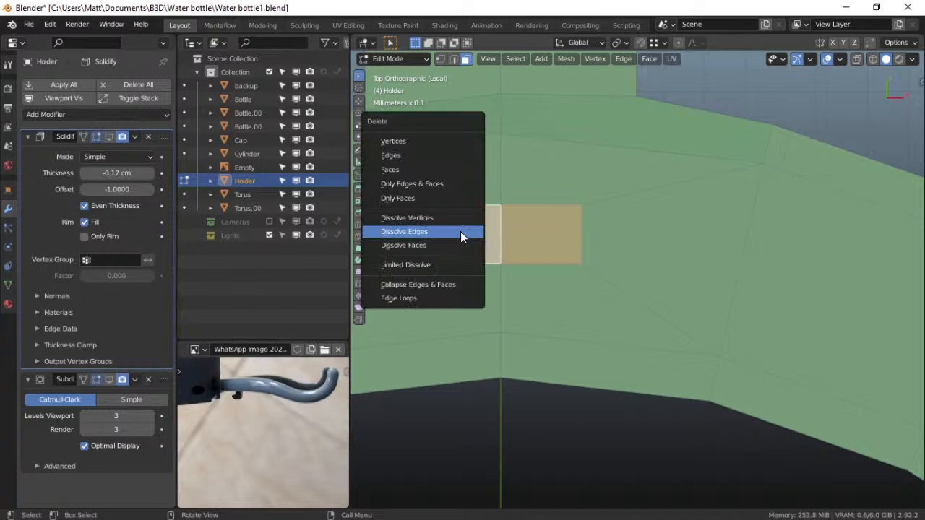
{"action": "left_click", "coordinate": [427, 167]}
Return to Object Mode and show the holder's Solidify and Subdivision modifiers in the viewport again
{"action": "key", "text": "ctrl+Tab"}
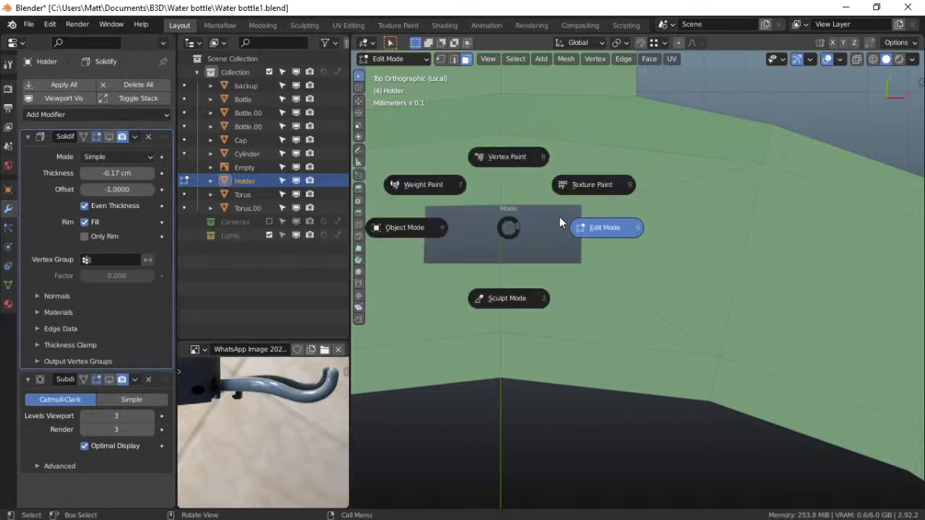
{"action": "left_click", "coordinate": [111, 135]}
{"action": "left_click", "coordinate": [110, 135]}
{"action": "left_click", "coordinate": [111, 136]}
{"action": "left_click", "coordinate": [110, 137]}
{"action": "left_click", "coordinate": [109, 380]}
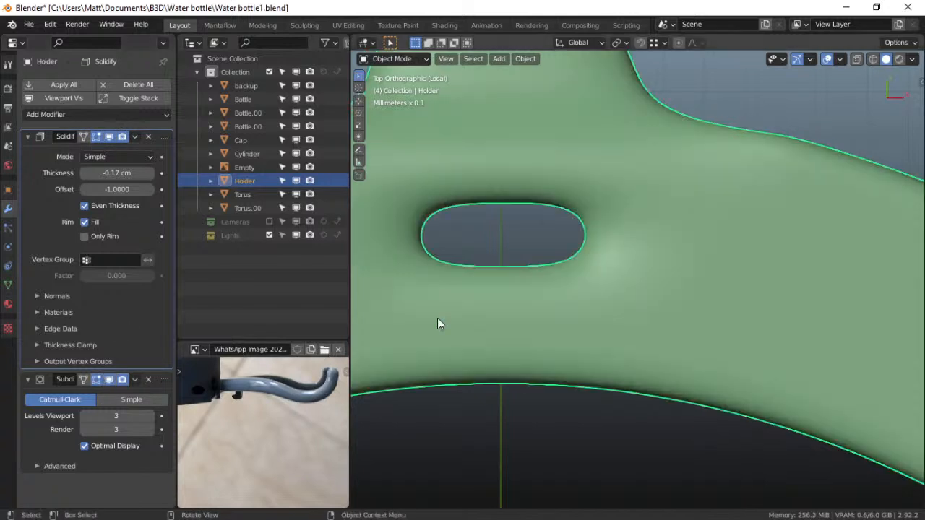
{"action": "scroll", "coordinate": [517, 331], "scroll_direction": "down", "scroll_amount": 3}
{"action": "scroll", "coordinate": [517, 331], "scroll_direction": "up", "scroll_amount": 2}
Reopen the holder's mesh for editing and frame the slot closely in top view
{"action": "key", "text": "ctrl+Tab"}
{"action": "left_click", "coordinate": [603, 332]}
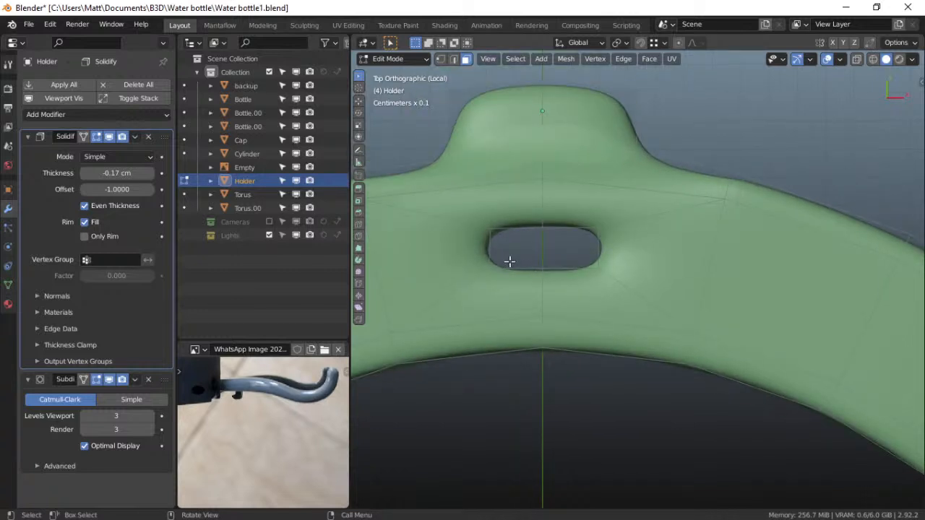
{"action": "middle_click_drag", "start_coordinate": [541, 291], "coordinate": [545, 261], "text": "shift"}
{"action": "scroll", "coordinate": [547, 267], "scroll_direction": "down", "scroll_amount": 1}
{"action": "scroll", "coordinate": [547, 267], "scroll_direction": "up", "scroll_amount": 1}
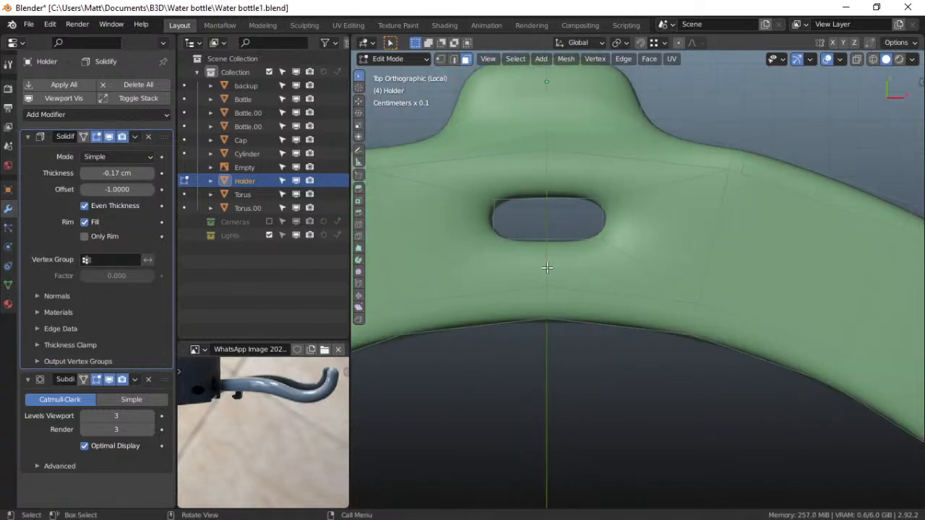
{"action": "scroll", "coordinate": [617, 277], "scroll_direction": "up", "scroll_amount": 2}
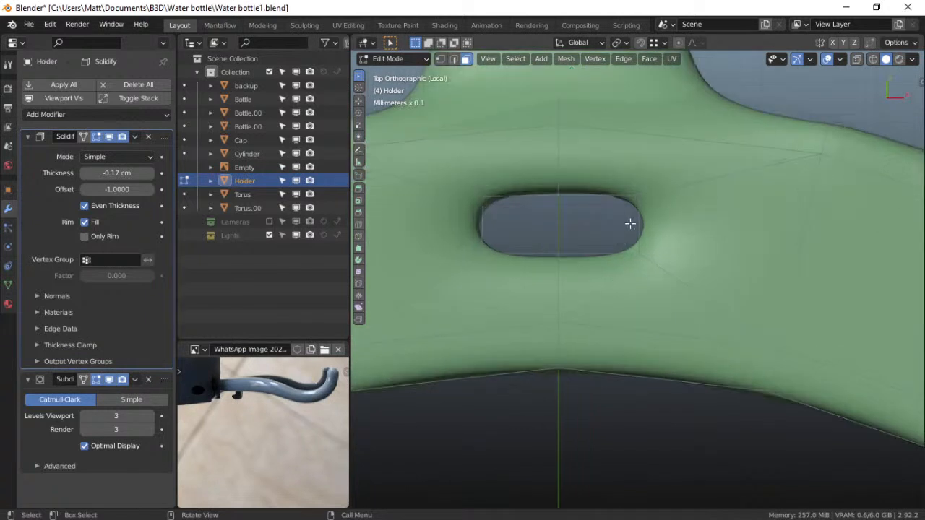
Add one loop cut around the Holder's slot, scale the new loop to about 0.71, and return to Object Mode
{"action": "key", "text": "ctrl+r"}
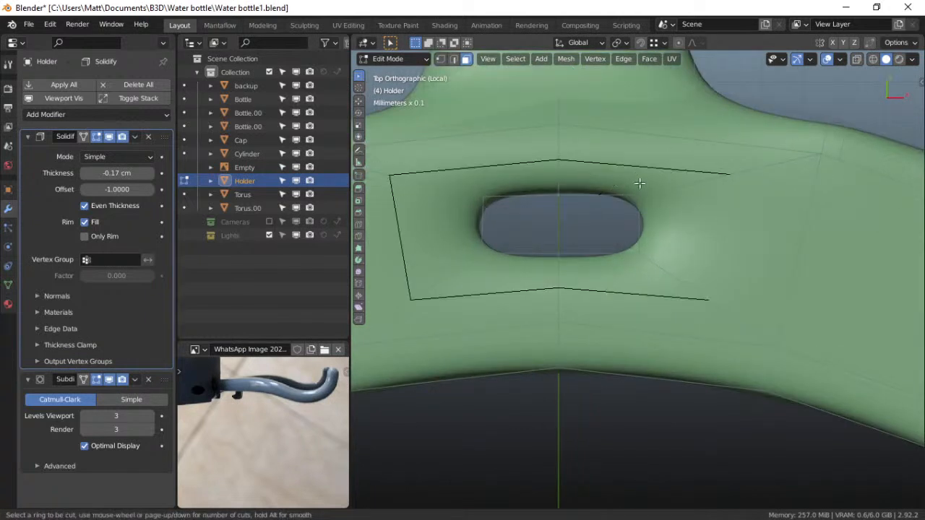
{"action": "left_click", "coordinate": [639, 184]}
{"action": "right_click", "coordinate": [640, 184]}
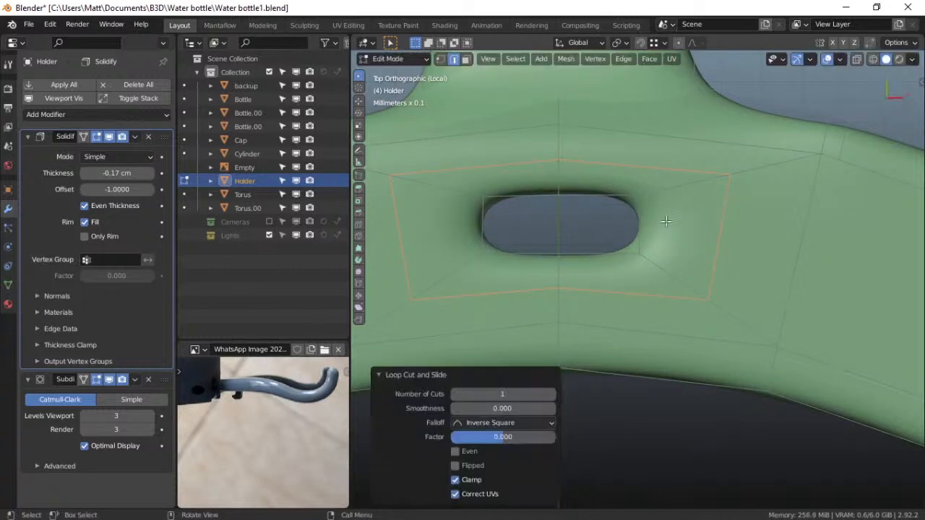
{"action": "key", "text": "s"}
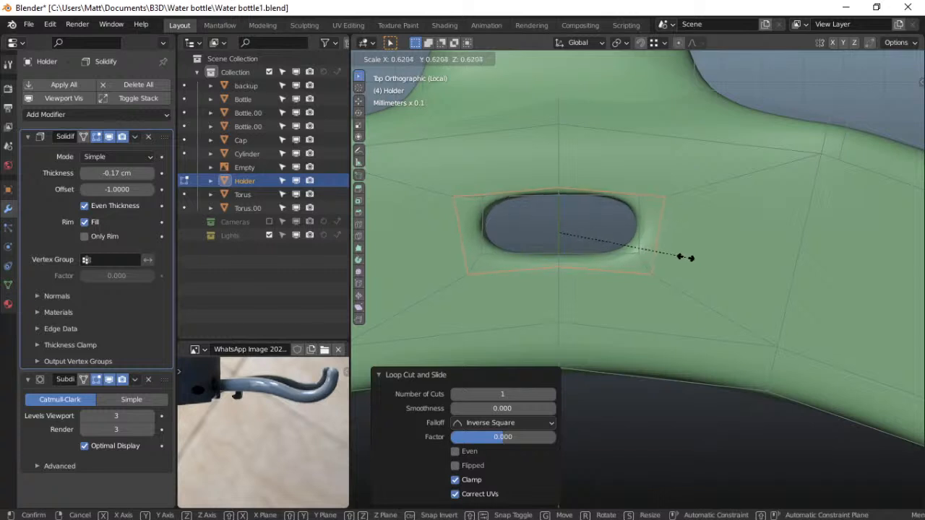
{"action": "left_click", "coordinate": [701, 275]}
{"action": "middle_click_drag", "start_coordinate": [652, 248], "coordinate": [619, 240], "text": "shift"}
{"action": "scroll", "coordinate": [658, 248], "scroll_direction": "up", "scroll_amount": 2}
{"action": "key", "text": "ctrl+Tab"}
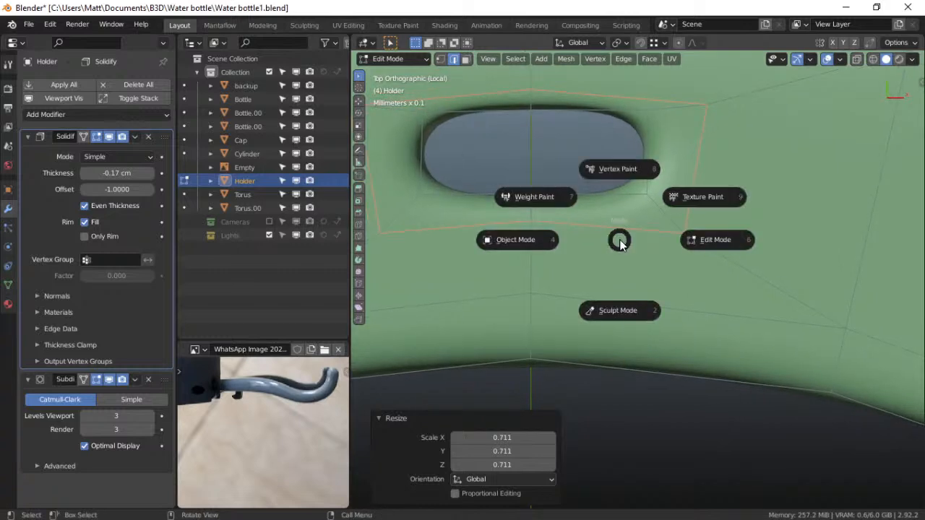
{"action": "left_click", "coordinate": [517, 239]}
Display the reference picture WhatsApp Image 2021-03-27 at 11.19.43 AM in the image editor and frame the clasp beside the lid
{"action": "scroll", "coordinate": [530, 274], "scroll_direction": "down", "scroll_amount": 5}
{"action": "scroll", "coordinate": [552, 324], "scroll_direction": "down", "scroll_amount": 5}
{"action": "middle_click_drag", "start_coordinate": [584, 373], "coordinate": [526, 228]}
{"action": "middle_click_drag", "start_coordinate": [589, 373], "coordinate": [570, 296]}
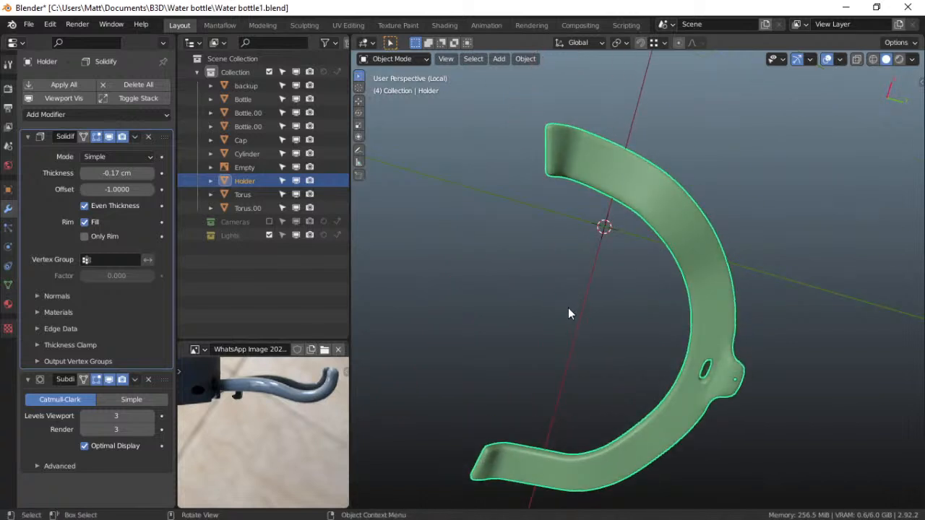
{"action": "left_click", "coordinate": [203, 349]}
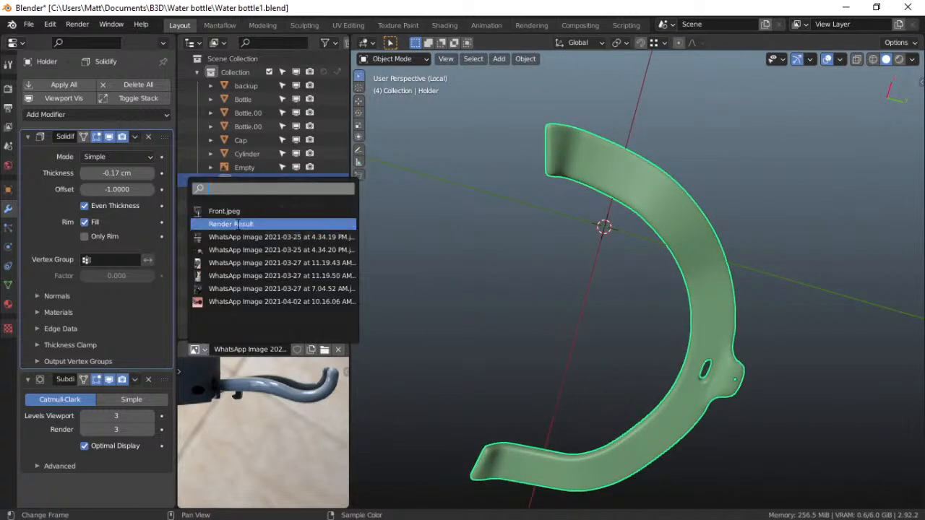
{"action": "left_click", "coordinate": [232, 264]}
{"action": "scroll", "coordinate": [286, 404], "scroll_direction": "down", "scroll_amount": 3}
{"action": "middle_click_drag", "start_coordinate": [287, 402], "coordinate": [259, 440]}
{"action": "scroll", "coordinate": [260, 440], "scroll_direction": "up", "scroll_amount": 3}
{"action": "scroll", "coordinate": [267, 438], "scroll_direction": "up", "scroll_amount": 2}
{"action": "middle_click_drag", "start_coordinate": [338, 406], "coordinate": [290, 443]}
{"action": "middle_click_drag", "start_coordinate": [690, 328], "coordinate": [625, 429]}
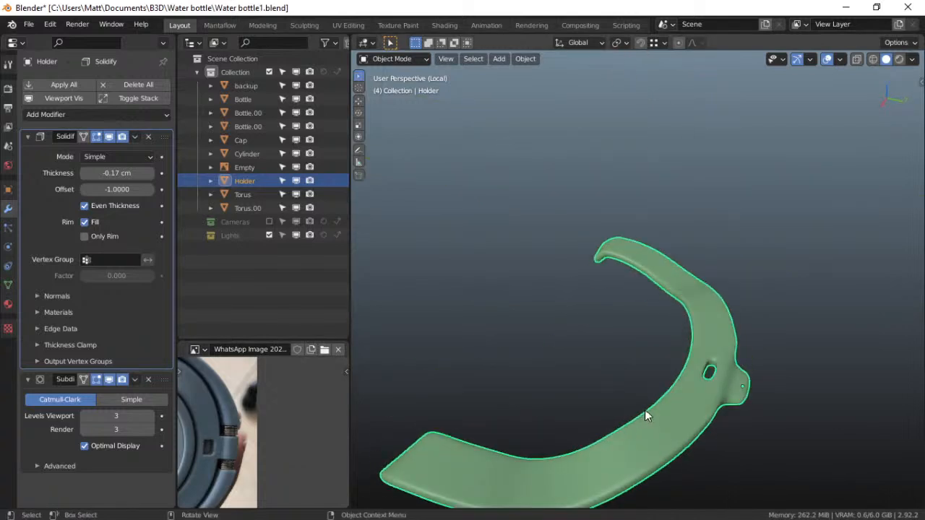
Turn off the viewport display of the Holder's Solidify and Subdivision modifiers
{"action": "key", "text": "shift+a"}
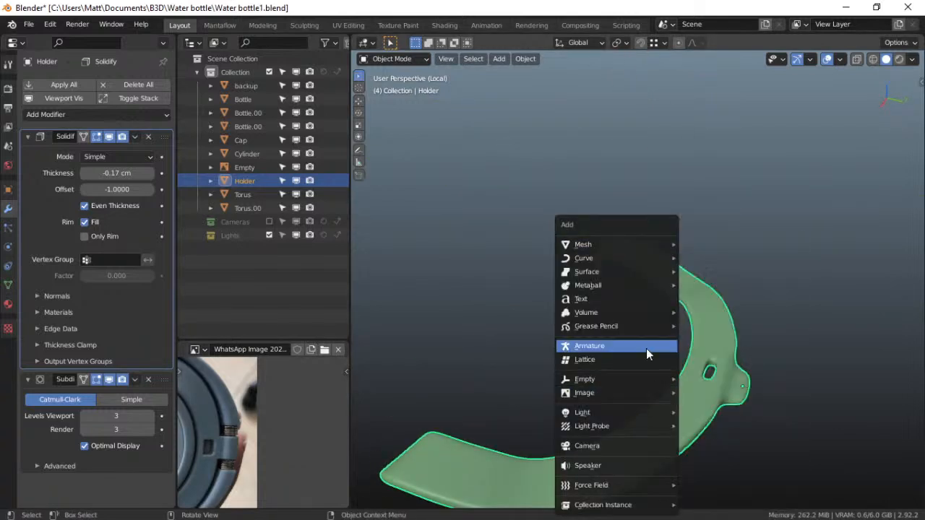
{"action": "key", "text": "Escape"}
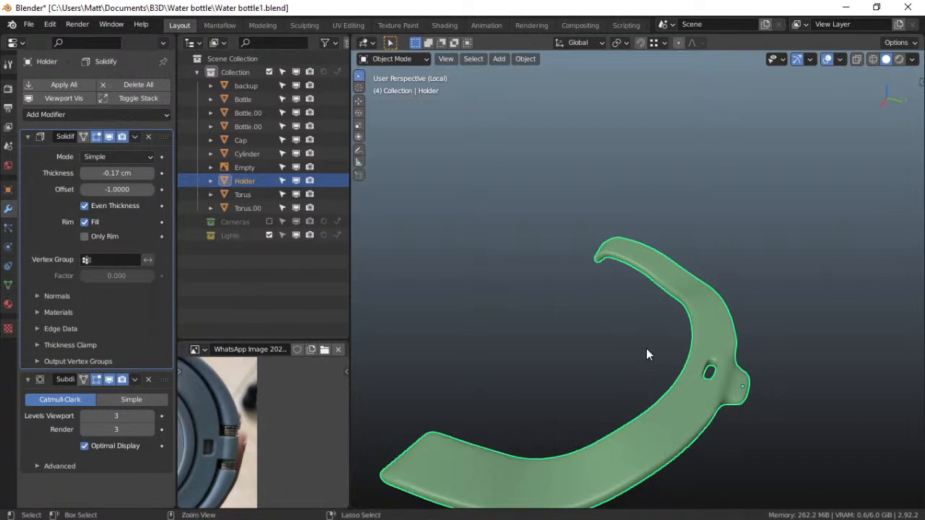
{"action": "key", "text": "Tab"}
{"action": "key", "text": "Tab"}
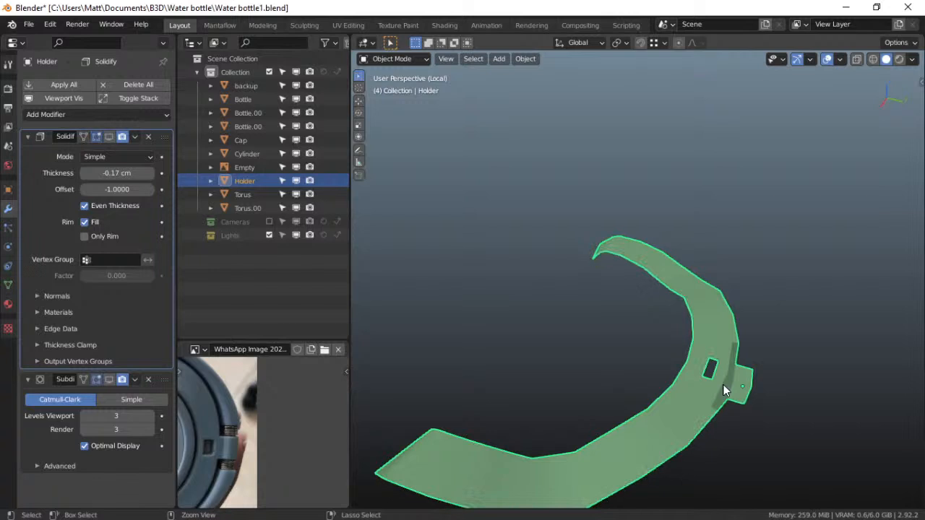
Try extruding the small faces at the Holder's slot upward into a block, with a Z offset of about 0.18 cm
{"action": "key", "text": "Tab"}
{"action": "left_click", "coordinate": [723, 385], "text": "ctrl"}
{"action": "scroll", "coordinate": [721, 378], "scroll_direction": "up", "scroll_amount": 2}
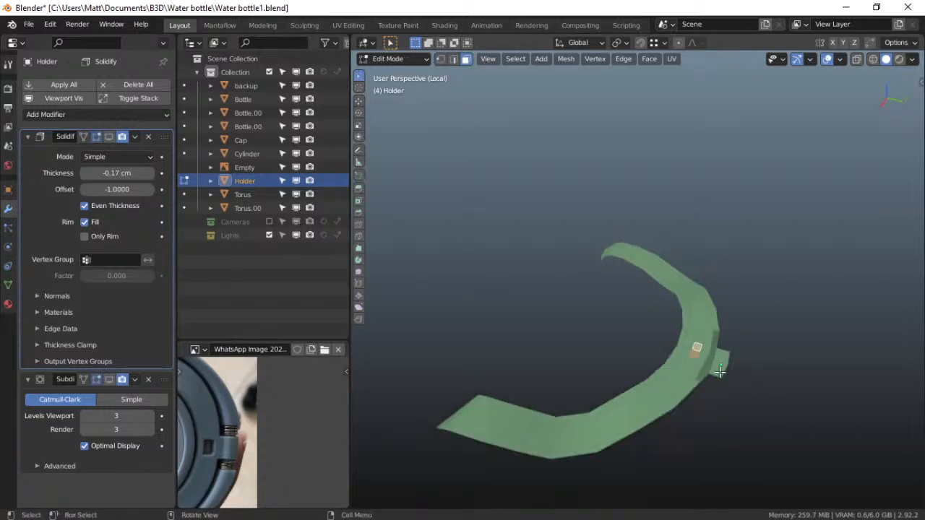
{"action": "middle_click_drag", "start_coordinate": [720, 372], "coordinate": [549, 387]}
{"action": "key", "text": "g"}
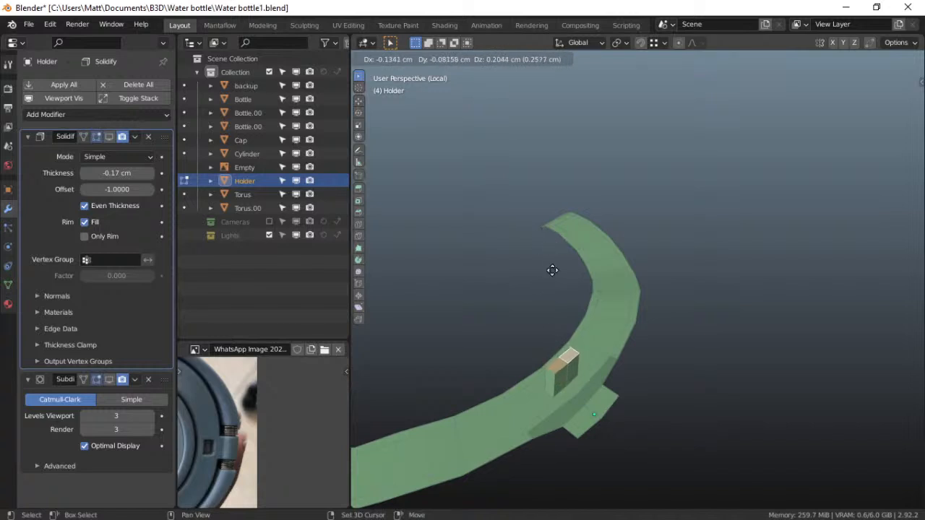
{"action": "left_click", "coordinate": [557, 390]}
In the right view, shift the extruded block's top about 0.069 cm along Y to straighten it above its base
{"action": "middle_click_drag", "start_coordinate": [584, 377], "coordinate": [629, 347]}
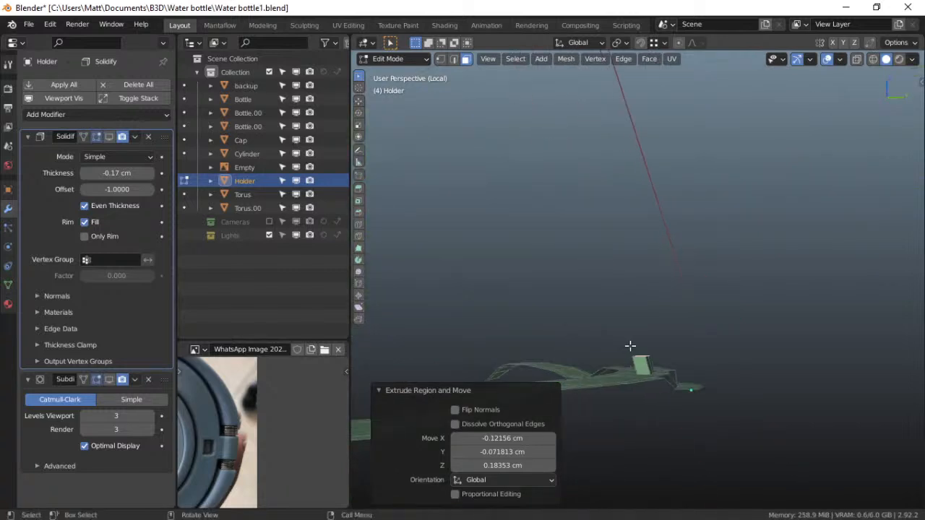
{"action": "key", "text": "grave"}
{"action": "left_click", "coordinate": [690, 349]}
{"action": "scroll", "coordinate": [677, 371], "scroll_direction": "up", "scroll_amount": 3}
{"action": "middle_click_drag", "start_coordinate": [673, 368], "coordinate": [643, 335], "text": "shift"}
{"action": "scroll", "coordinate": [652, 413], "scroll_direction": "up", "scroll_amount": 2}
{"action": "key", "text": "g"}
{"action": "key", "text": "y"}
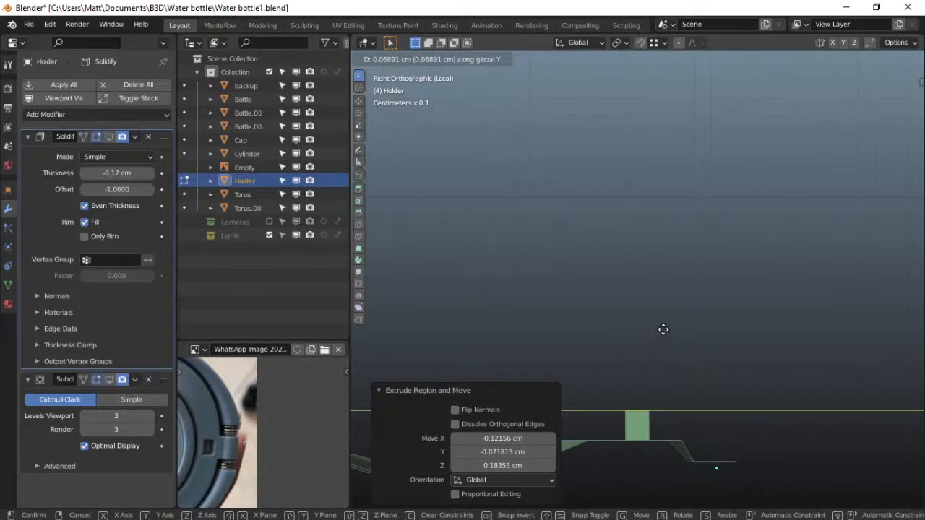
{"action": "left_click", "coordinate": [663, 329]}
Try extruding the block's top another 0.073 cm or so along Z, and undo the whole block down to its base faces
{"action": "scroll", "coordinate": [642, 388], "scroll_direction": "up", "scroll_amount": 1}
{"action": "middle_click_drag", "start_coordinate": [641, 397], "coordinate": [634, 357], "text": "shift"}
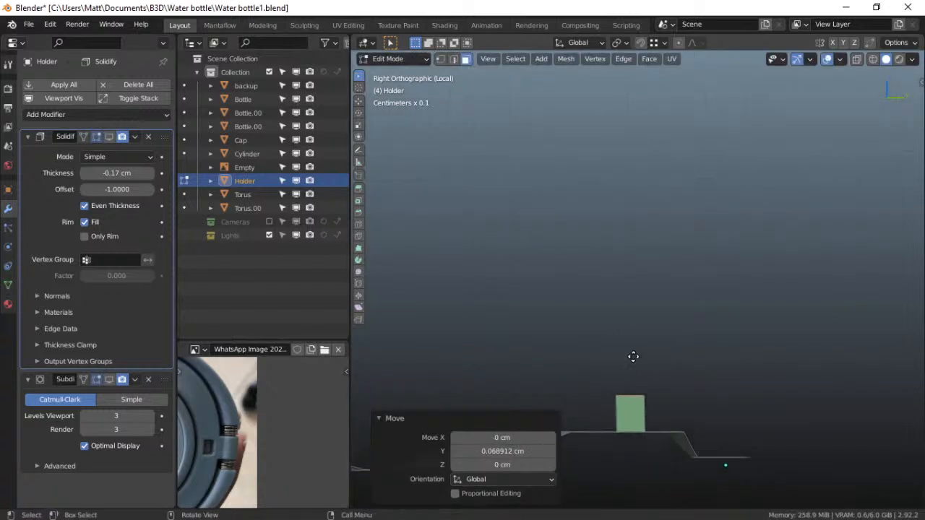
{"action": "key", "text": "g"}
{"action": "key", "text": "z"}
{"action": "right_click", "coordinate": [633, 359]}
{"action": "key", "text": "g"}
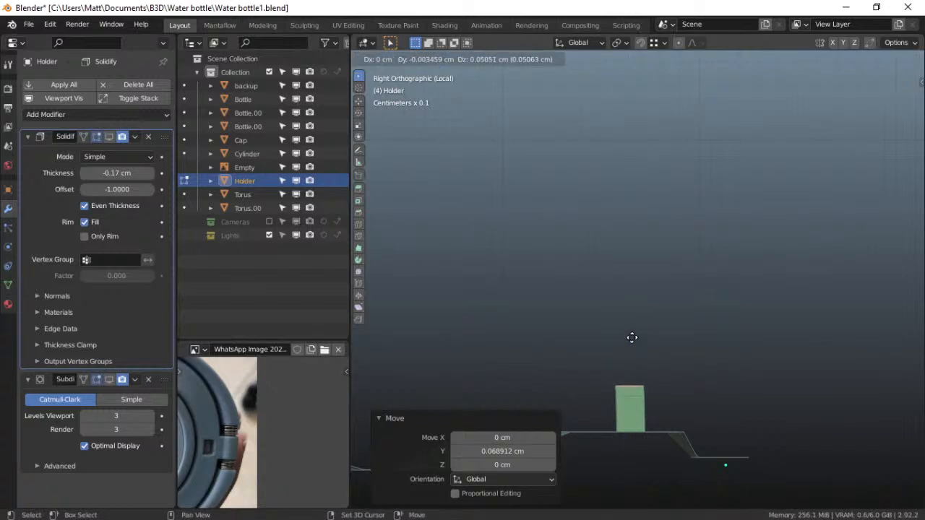
{"action": "key", "text": "z"}
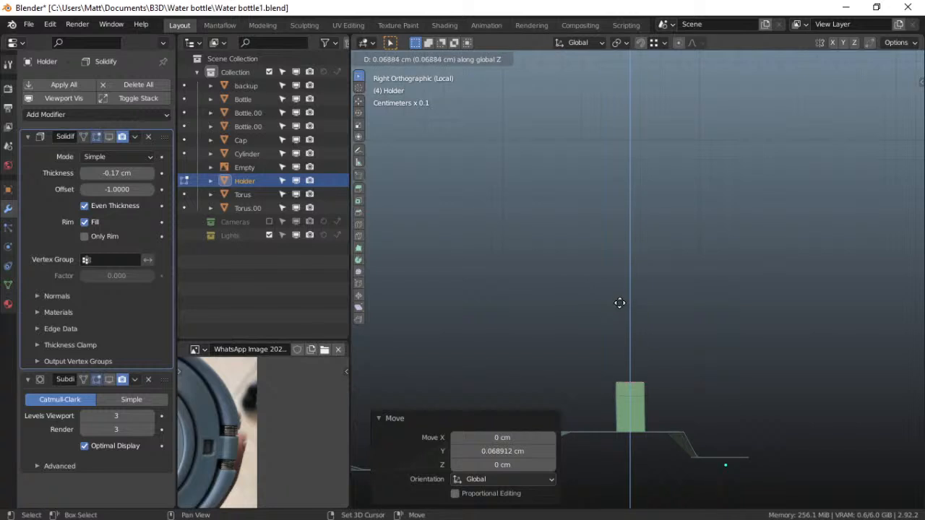
{"action": "left_click", "coordinate": [620, 296]}
{"action": "middle_click_drag", "start_coordinate": [630, 406], "coordinate": [740, 380], "text": "shift"}
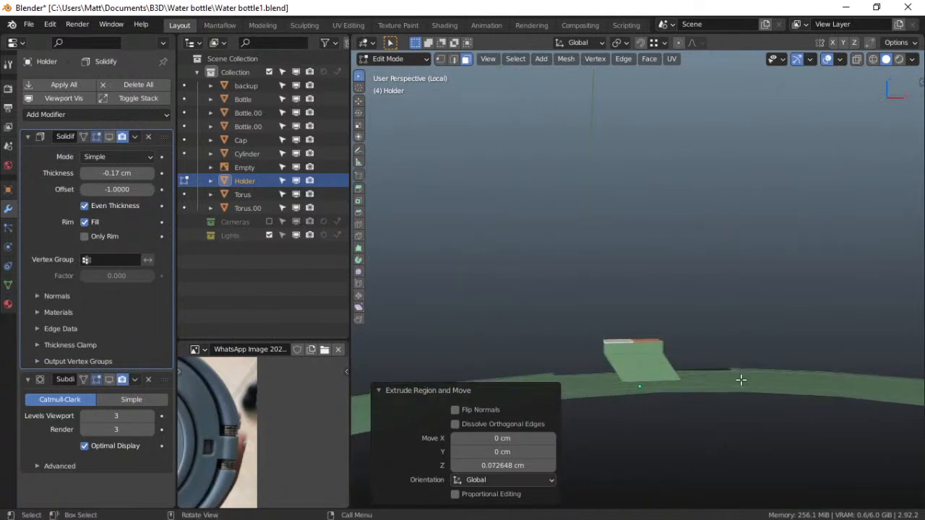
{"action": "key", "text": "ctrl+z"}
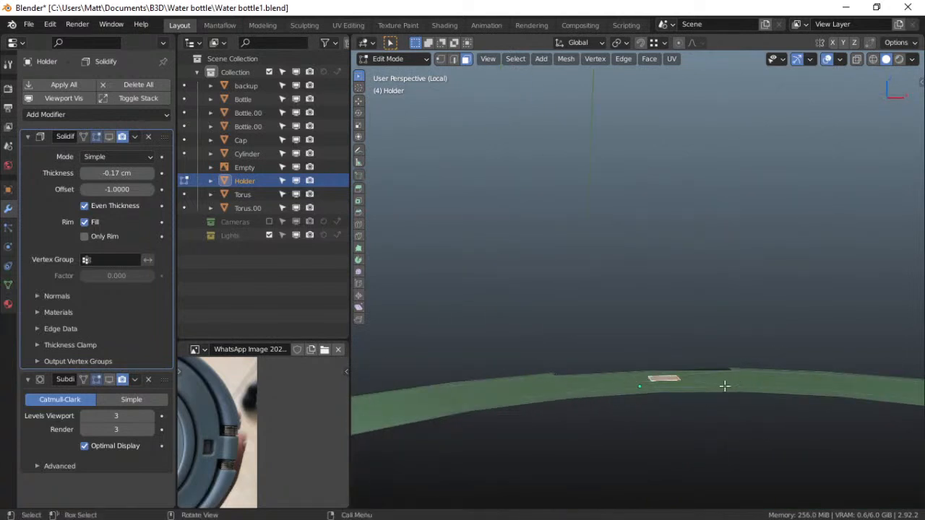
Add the neighbouring slot face to the selection and extrude both faces straight up about 0.23 cm
{"action": "left_click", "coordinate": [640, 379], "text": "shift"}
{"action": "key", "text": "e"}
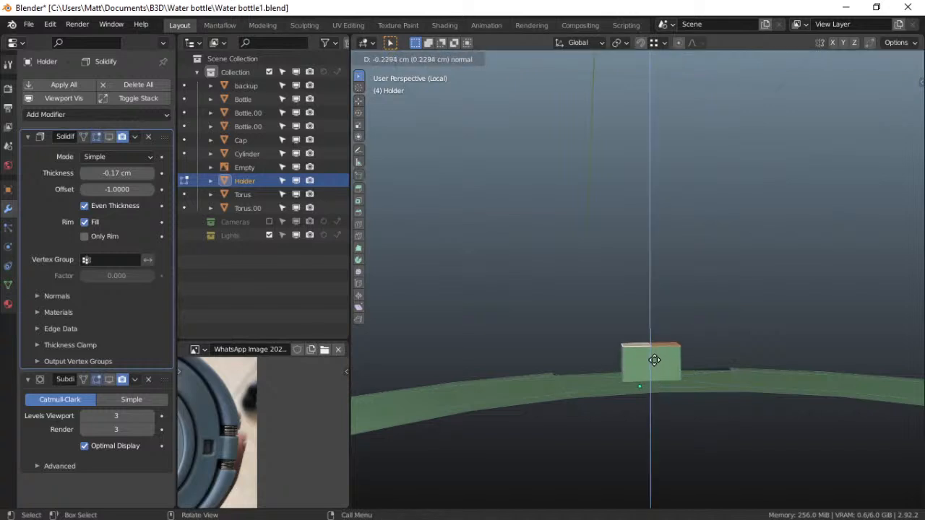
{"action": "left_click", "coordinate": [654, 360]}
In the right view, extrude the top of the block about 0.08 cm further along global Z
{"action": "key", "text": "grave"}
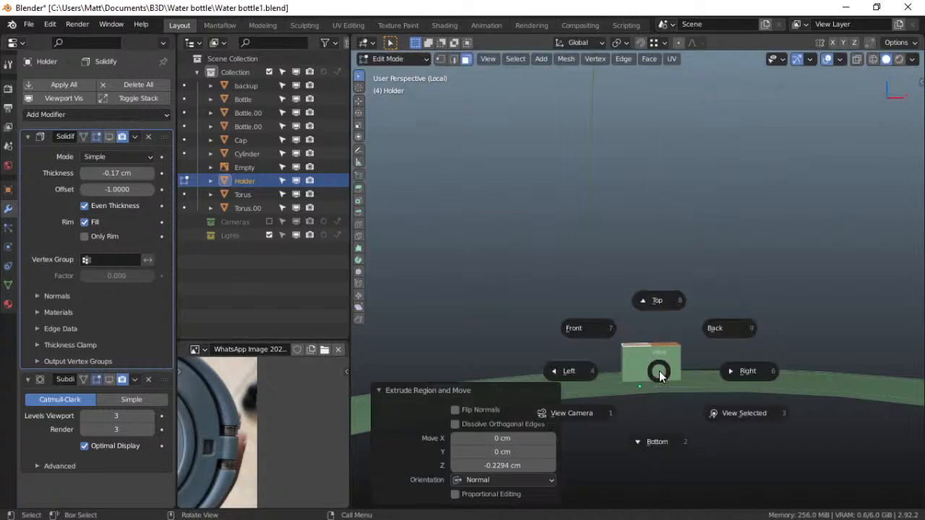
{"action": "left_click", "coordinate": [727, 377]}
{"action": "middle_click_drag", "start_coordinate": [692, 394], "coordinate": [547, 371]}
{"action": "key", "text": "grave"}
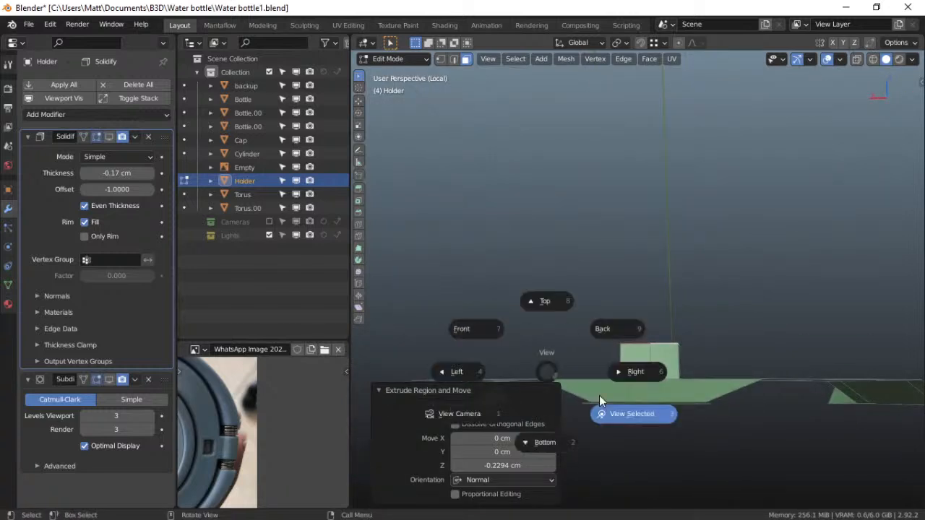
{"action": "left_click", "coordinate": [611, 341]}
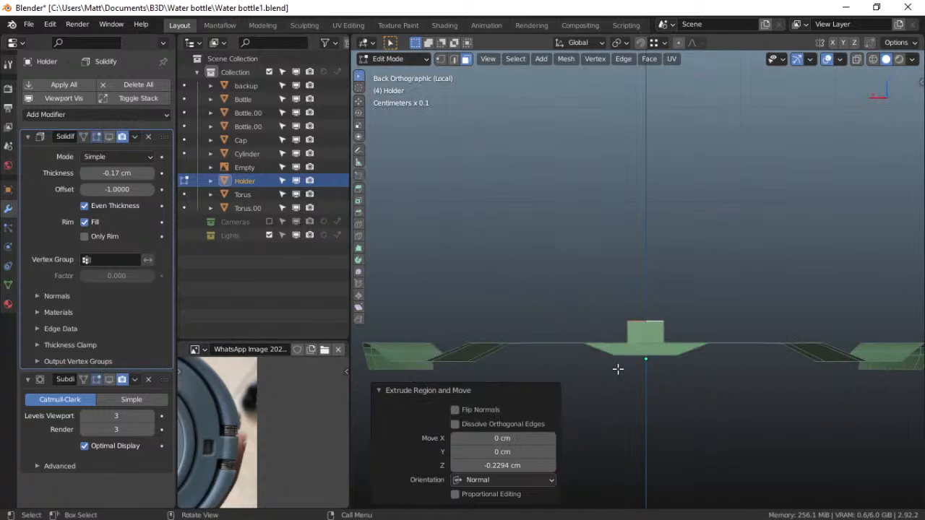
{"action": "key", "text": "grave"}
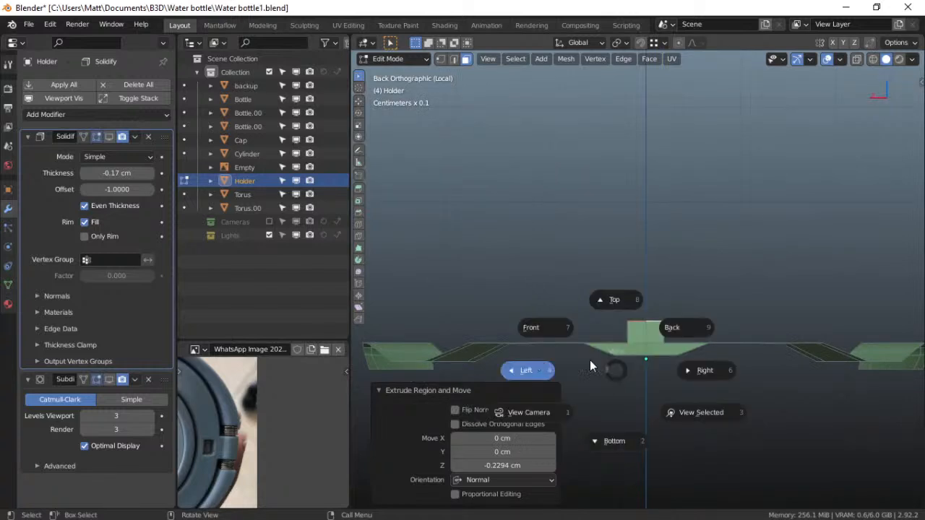
{"action": "left_click", "coordinate": [666, 372]}
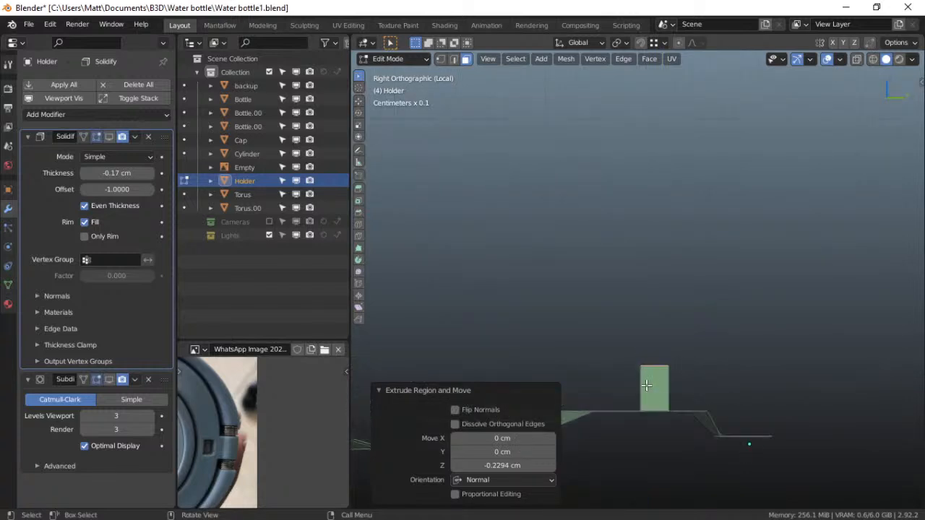
{"action": "key", "text": "g"}
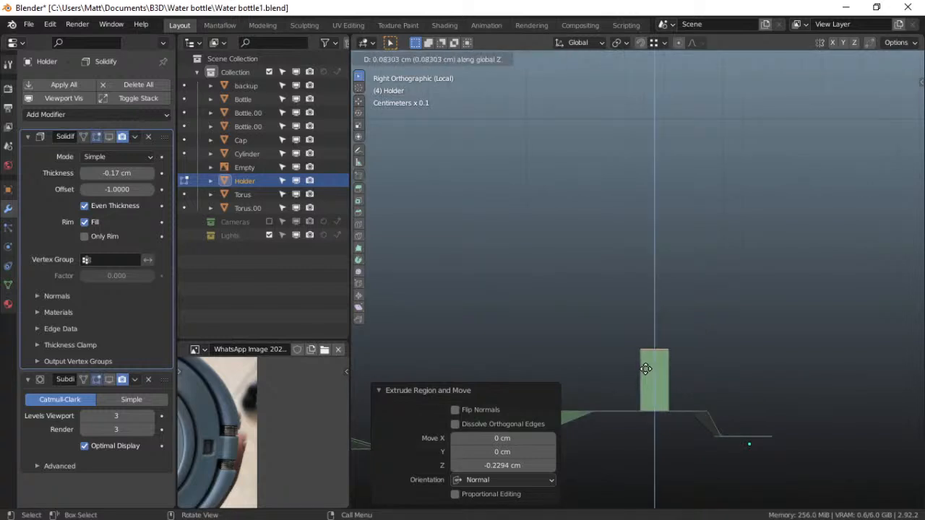
{"action": "left_click", "coordinate": [645, 370]}
Select the two inward-facing faces of the block's upper band and extrude them about 0.086 cm outward into a hook
{"action": "middle_click_drag", "start_coordinate": [618, 361], "coordinate": [657, 357]}
{"action": "left_click", "coordinate": [632, 346], "text": "shift"}
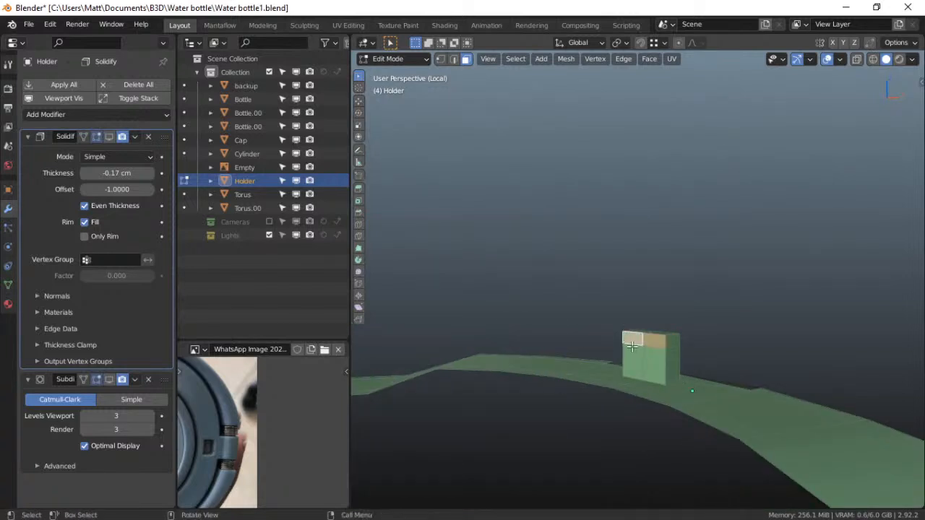
{"action": "key", "text": "grave"}
{"action": "left_click", "coordinate": [682, 344]}
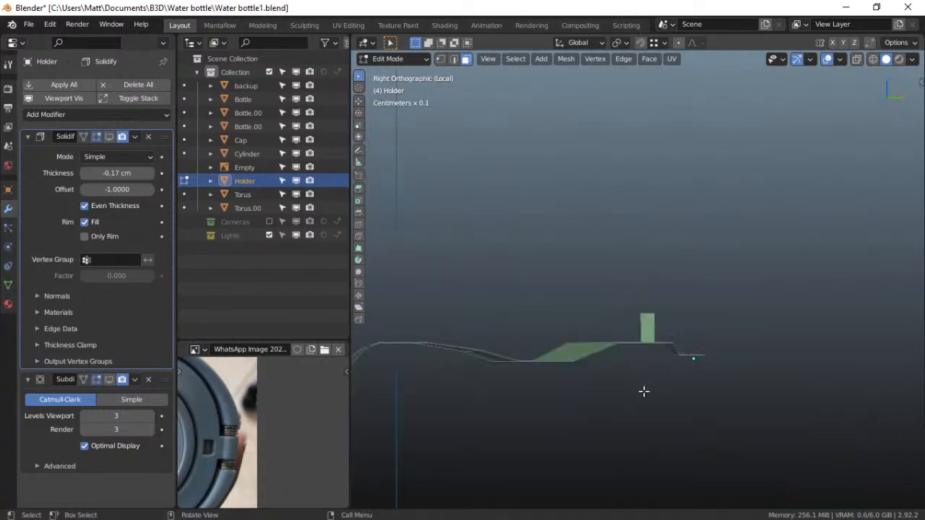
{"action": "key", "text": "e"}
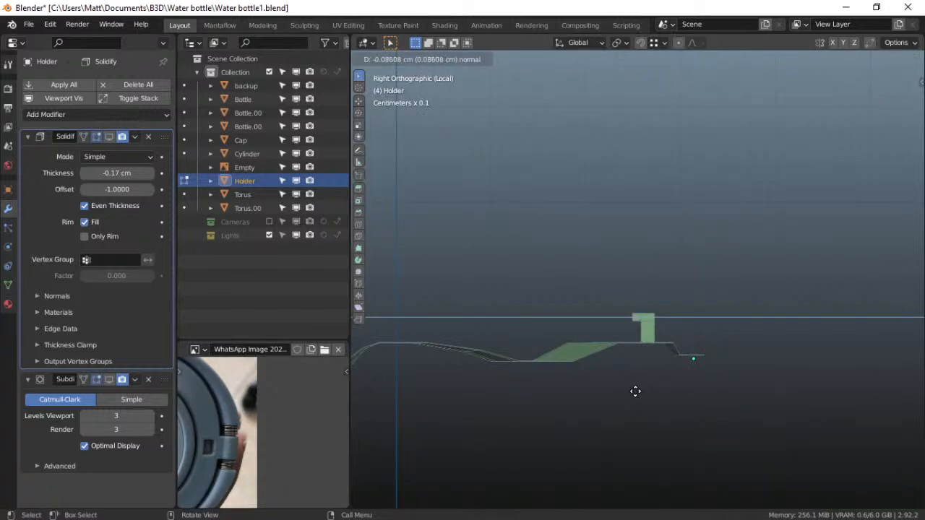
{"action": "left_click", "coordinate": [635, 391]}
Using X-ray selection, lower the hook tip's upper vertices about 0.068 cm along Z to form a slope, and restore solid display
{"action": "scroll", "coordinate": [634, 388], "scroll_direction": "up", "scroll_amount": 6}
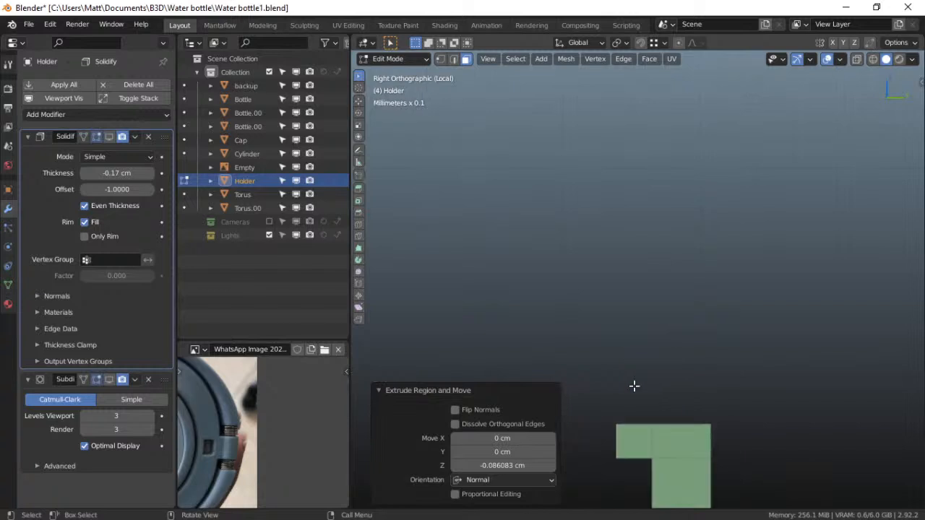
{"action": "left_click", "coordinate": [857, 59]}
{"action": "middle_click_drag", "start_coordinate": [689, 364], "coordinate": [673, 294], "text": "shift"}
{"action": "left_click_drag", "start_coordinate": [576, 318], "coordinate": [625, 364]}
{"action": "middle_click_drag", "start_coordinate": [625, 364], "coordinate": [603, 301], "text": "shift"}
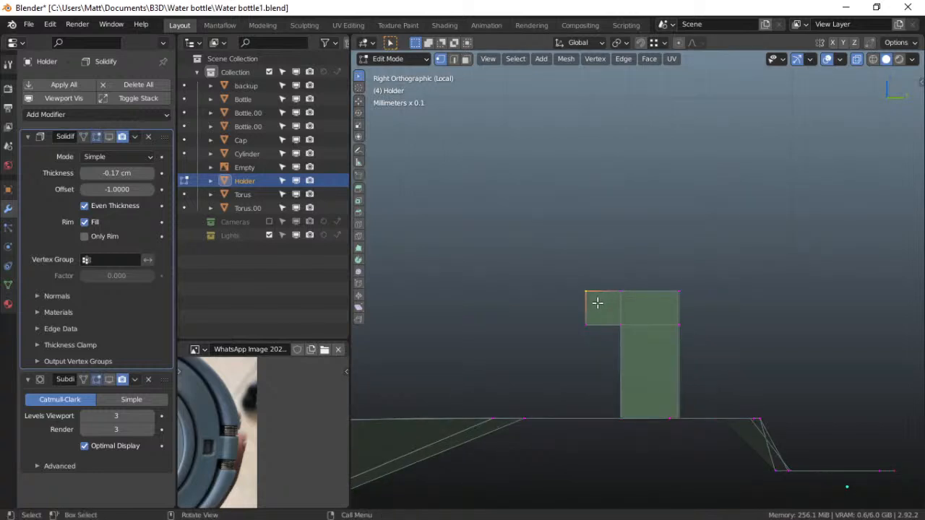
{"action": "key", "text": "g"}
{"action": "key", "text": "z"}
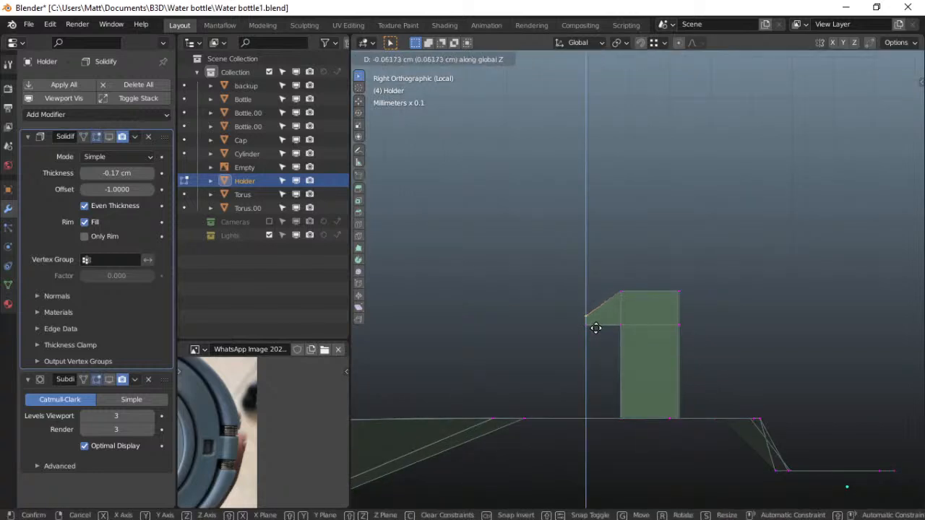
{"action": "left_click", "coordinate": [597, 331]}
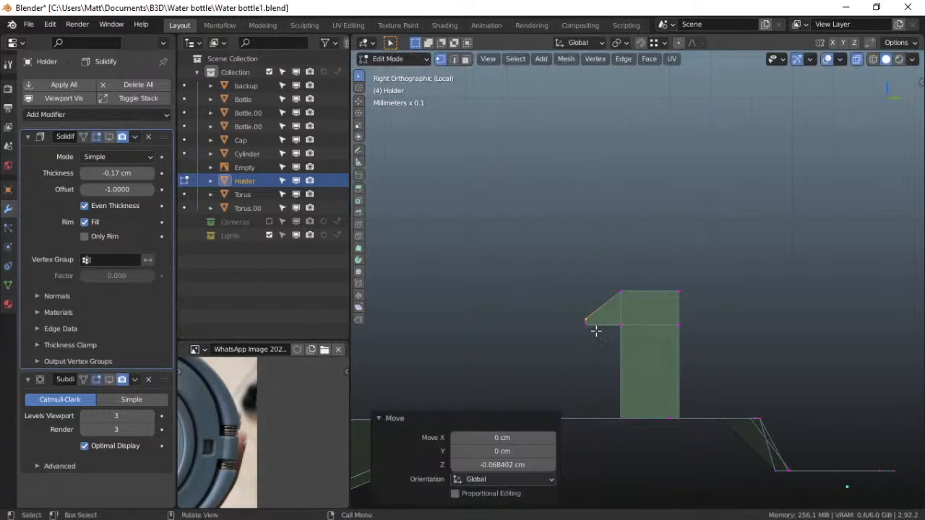
{"action": "middle_click_drag", "start_coordinate": [605, 333], "coordinate": [801, 118]}
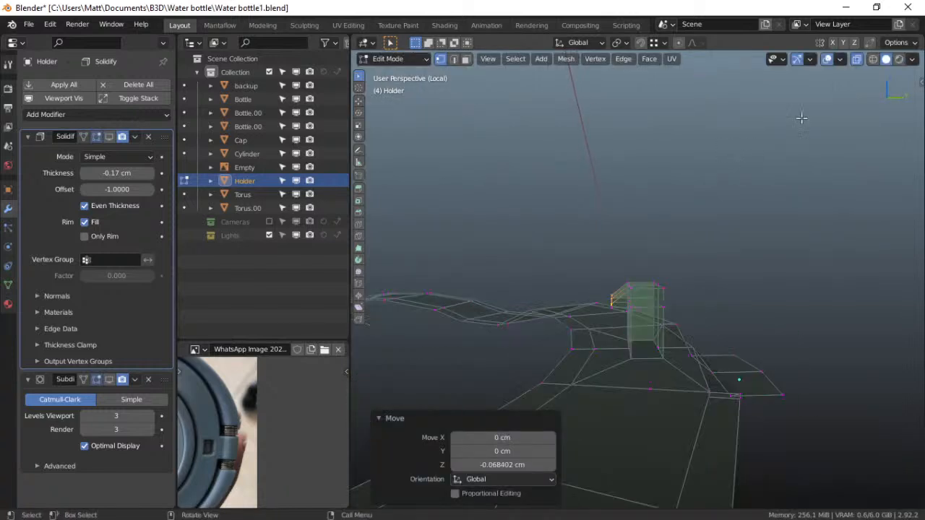
{"action": "left_click", "coordinate": [856, 64]}
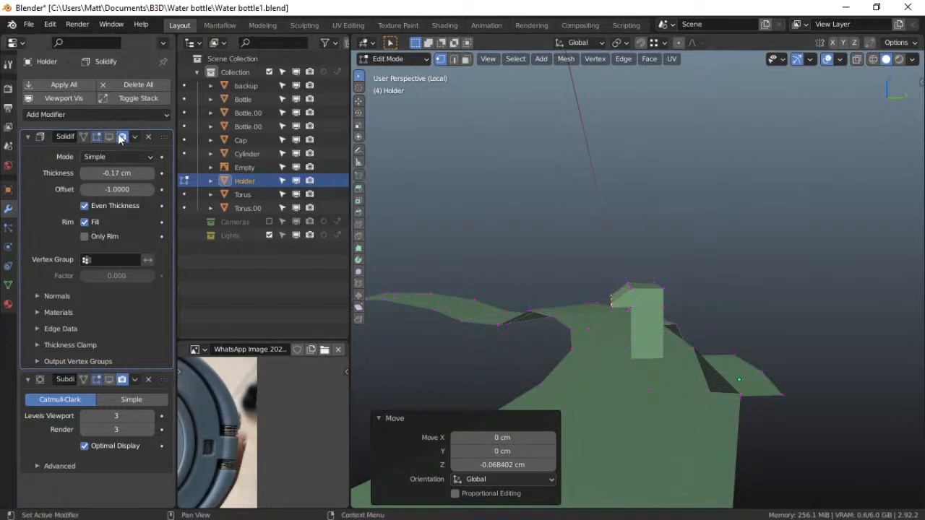
Turn the viewport display of the Solidify and Subdivision modifiers back on for the Holder
{"action": "left_click", "coordinate": [112, 136]}
{"action": "left_click", "coordinate": [110, 379]}
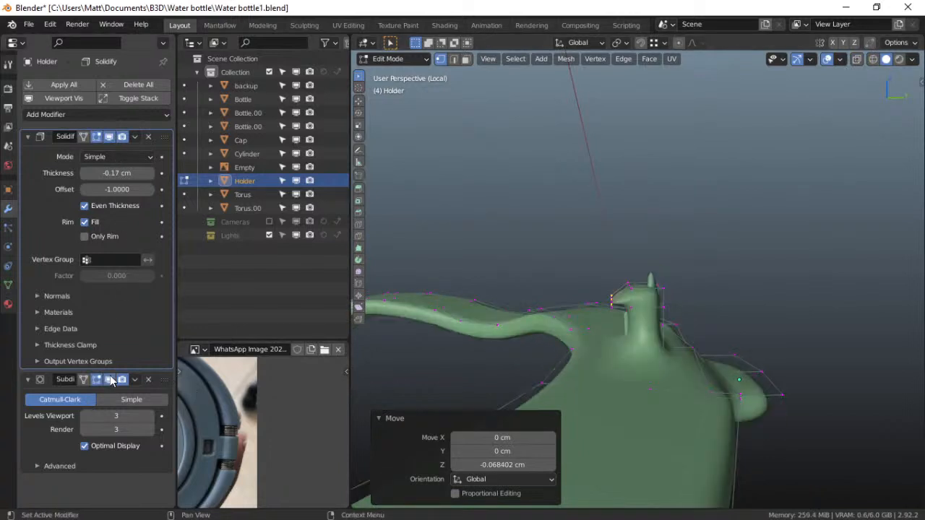
{"action": "middle_click_drag", "start_coordinate": [599, 362], "coordinate": [522, 376]}
{"action": "middle_click_drag", "start_coordinate": [662, 362], "coordinate": [594, 340]}
{"action": "scroll", "coordinate": [591, 351], "scroll_direction": "up", "scroll_amount": 4}
{"action": "middle_click_drag", "start_coordinate": [601, 318], "coordinate": [625, 315]}
Cut a horizontal edge loop around the clasp block and slide it close to the block's base
{"action": "key", "text": "ctrl+r"}
{"action": "left_click", "coordinate": [615, 324]}
{"action": "left_click_drag", "start_coordinate": [616, 354], "coordinate": [616, 359]}
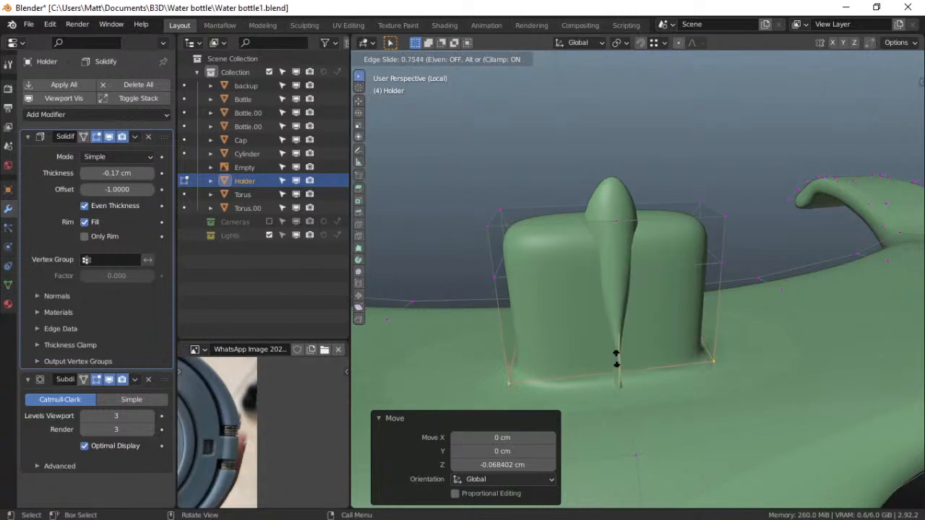
{"action": "left_click", "coordinate": [616, 359]}
Select the whole Holder mesh and merge its vertices by distance at 0.001 cm
{"action": "key", "text": "a"}
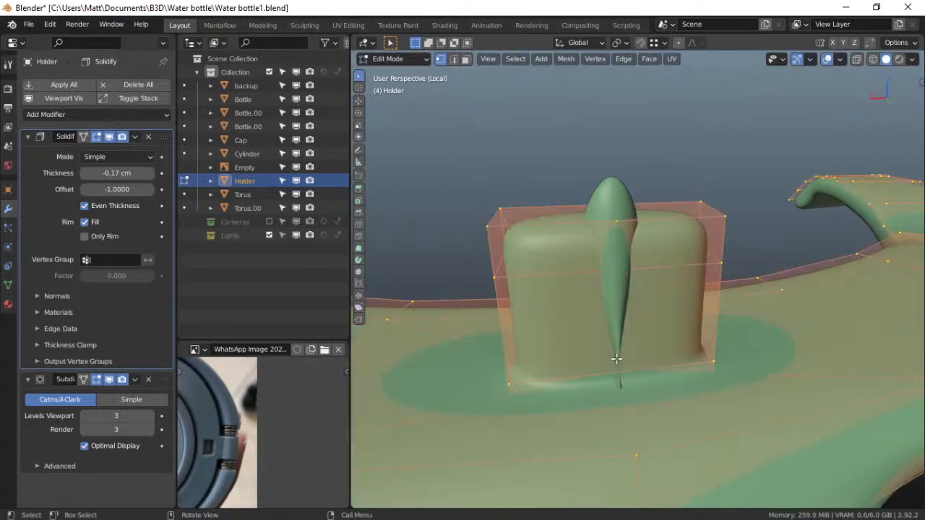
{"action": "key", "text": "F3"}
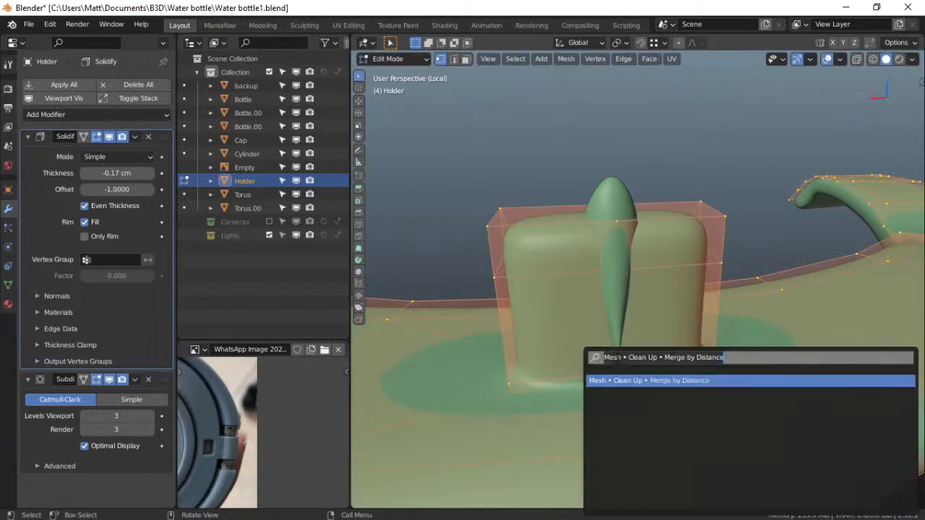
{"action": "key", "text": "Return"}
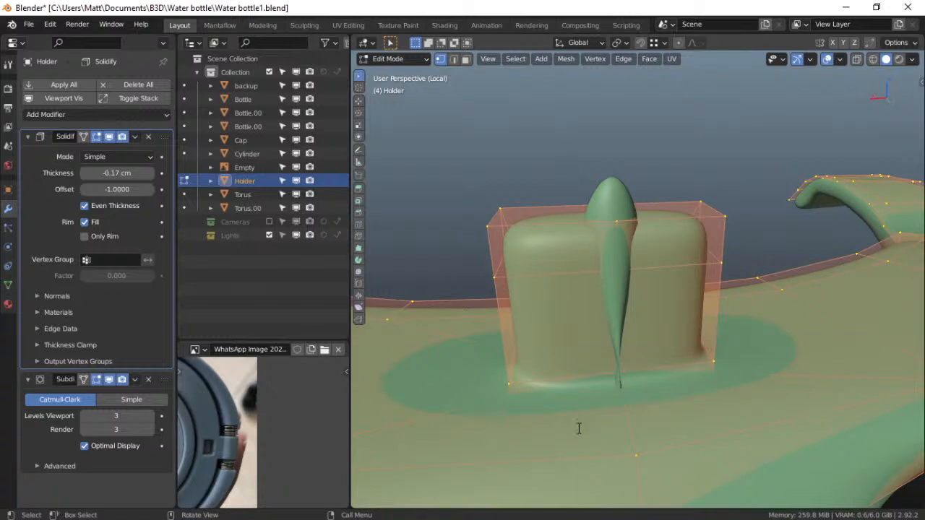
{"action": "key", "text": "F3"}
{"action": "key", "text": "Return"}
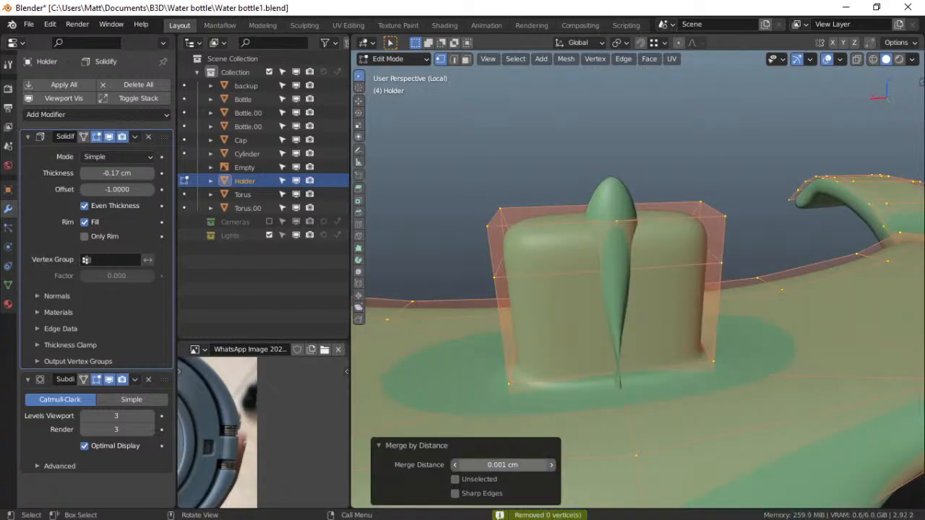
Check the Holder's underside with subdivision display temporarily off, and hide the Solidify modifier's effect in the viewport
{"action": "middle_click_drag", "start_coordinate": [608, 283], "coordinate": [619, 262]}
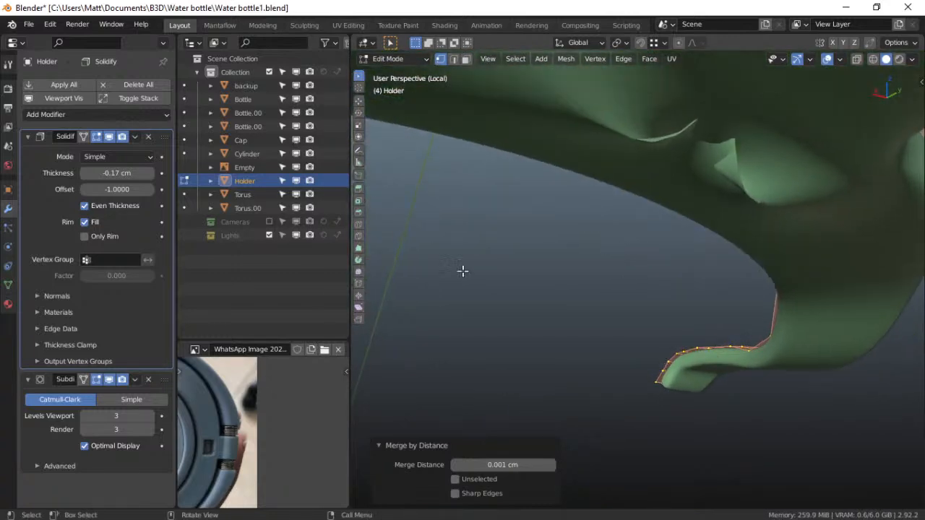
{"action": "left_click", "coordinate": [110, 380]}
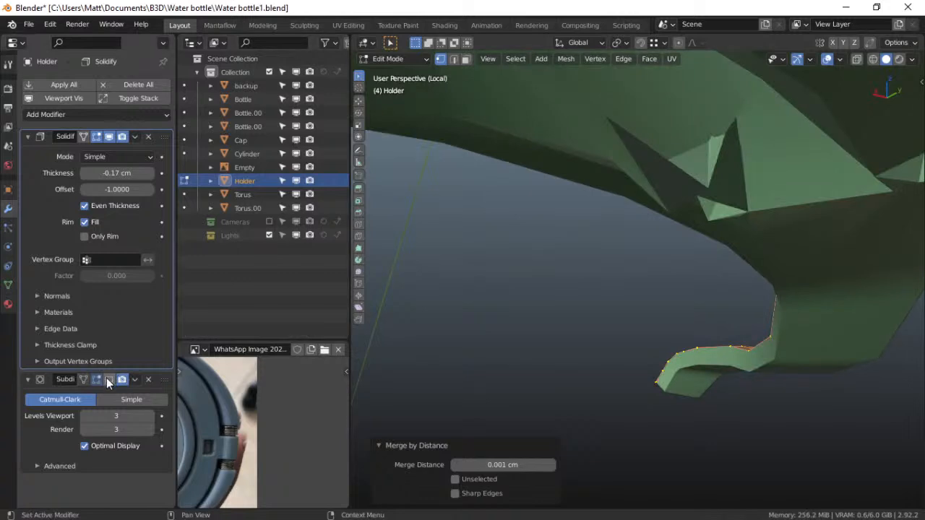
{"action": "left_click", "coordinate": [107, 379]}
{"action": "left_click", "coordinate": [110, 136]}
{"action": "middle_click_drag", "start_coordinate": [451, 247], "coordinate": [628, 317]}
{"action": "scroll", "coordinate": [686, 302], "scroll_direction": "up", "scroll_amount": 2}
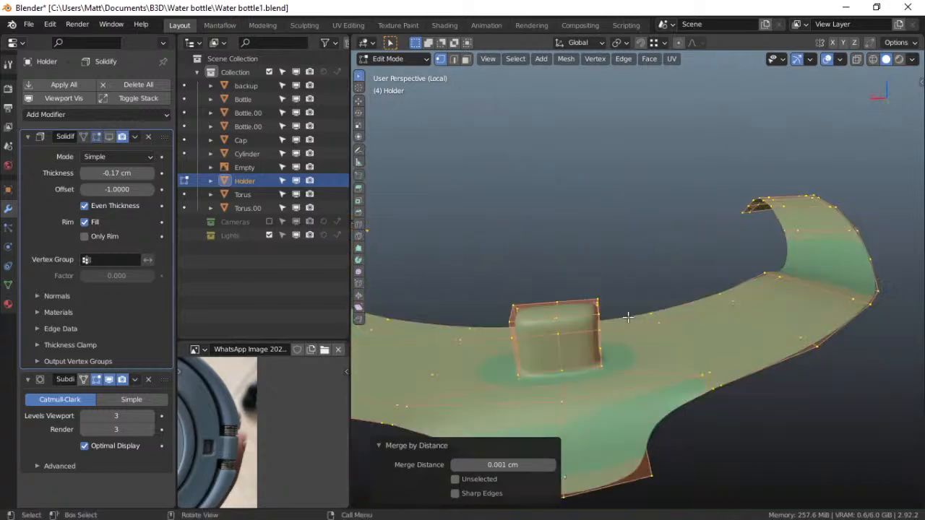
{"action": "middle_click_drag", "start_coordinate": [574, 338], "coordinate": [662, 332]}
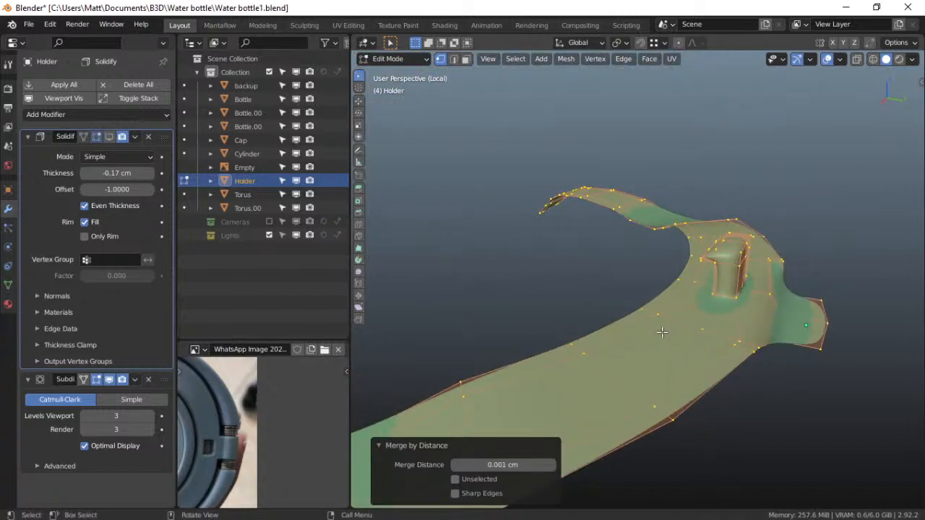
Add two horizontal edge loops to the clasp block, one just below the hook band at factor -0.760 and one centred below it
{"action": "scroll", "coordinate": [760, 278], "scroll_direction": "down", "scroll_amount": 2}
{"action": "scroll", "coordinate": [760, 278], "scroll_direction": "up", "scroll_amount": 5}
{"action": "middle_click_drag", "start_coordinate": [760, 278], "coordinate": [635, 292], "text": "shift"}
{"action": "middle_click_drag", "start_coordinate": [584, 347], "coordinate": [572, 343]}
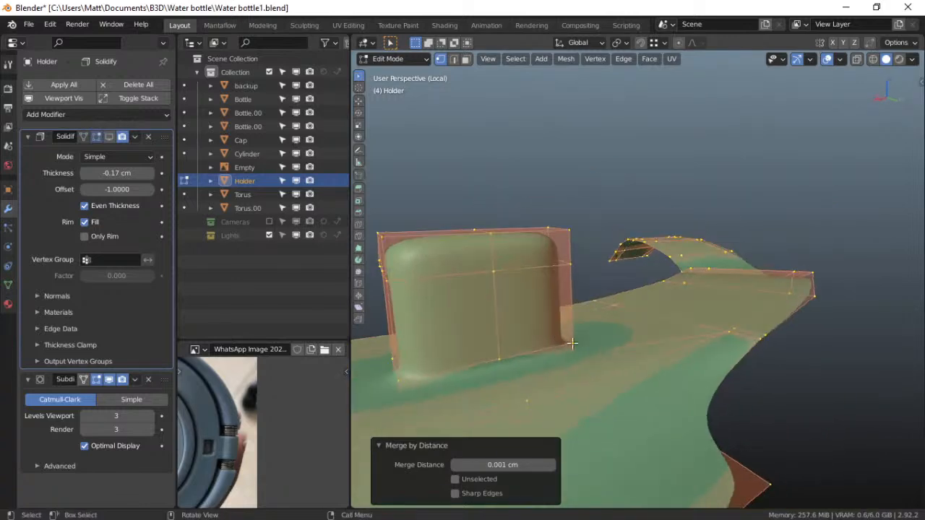
{"action": "key", "text": "ctrl+r"}
{"action": "left_click", "coordinate": [508, 328]}
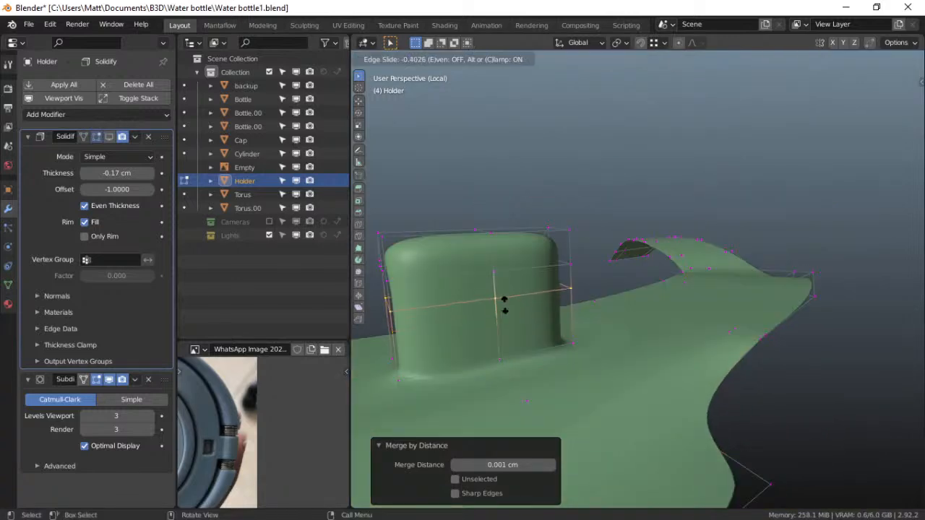
{"action": "left_click", "coordinate": [504, 293]}
{"action": "key", "text": "ctrl+r"}
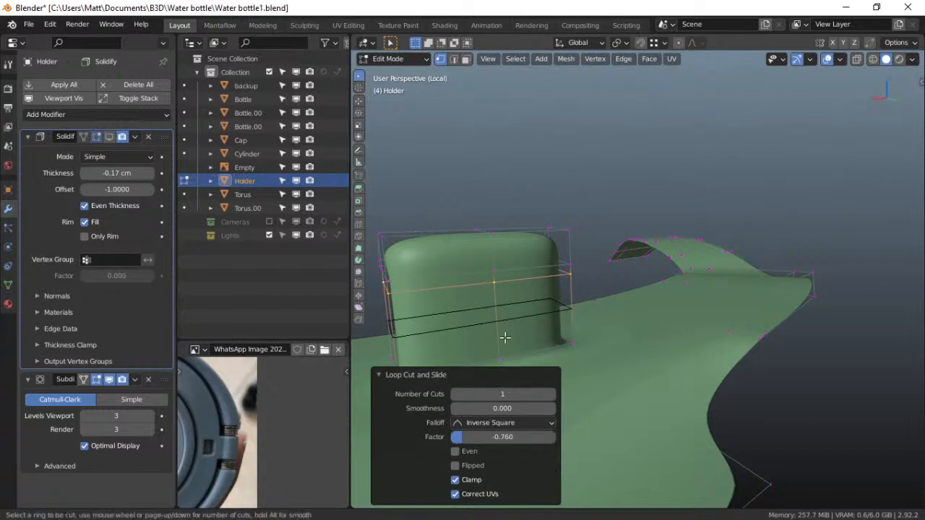
{"action": "left_click", "coordinate": [504, 337]}
{"action": "right_click", "coordinate": [466, 260]}
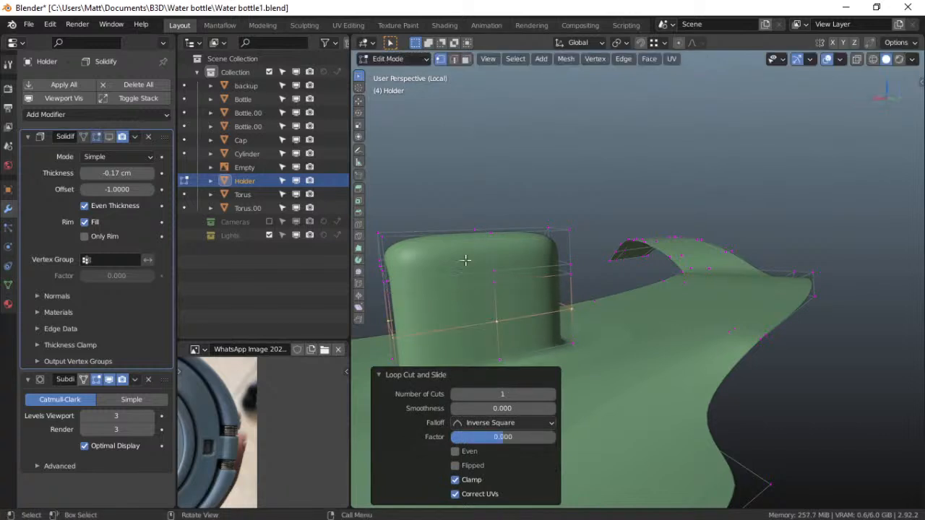
Add a vertical edge loop close to each side of the clasp block, using slide factors 0.826 and -0.891
{"action": "key", "text": "ctrl+r"}
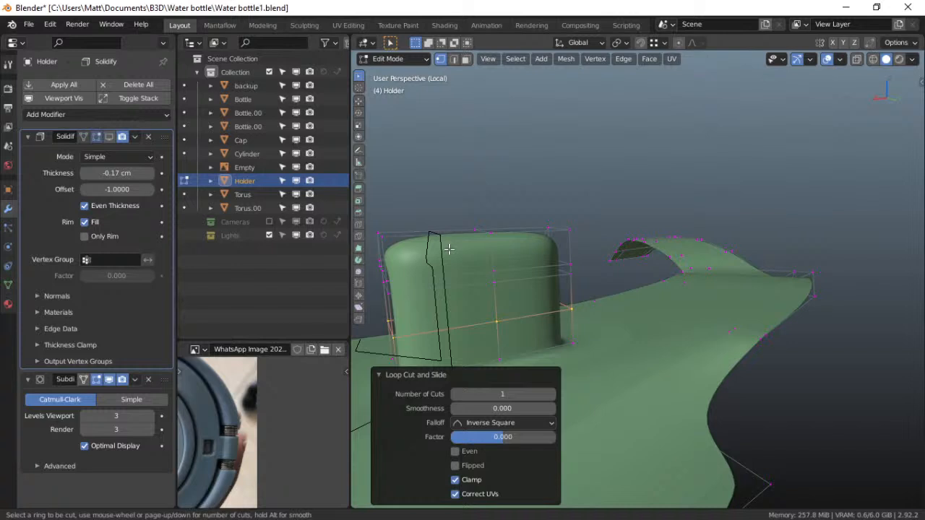
{"action": "right_click", "coordinate": [449, 249]}
{"action": "key", "text": "ctrl+r"}
{"action": "left_click", "coordinate": [436, 250]}
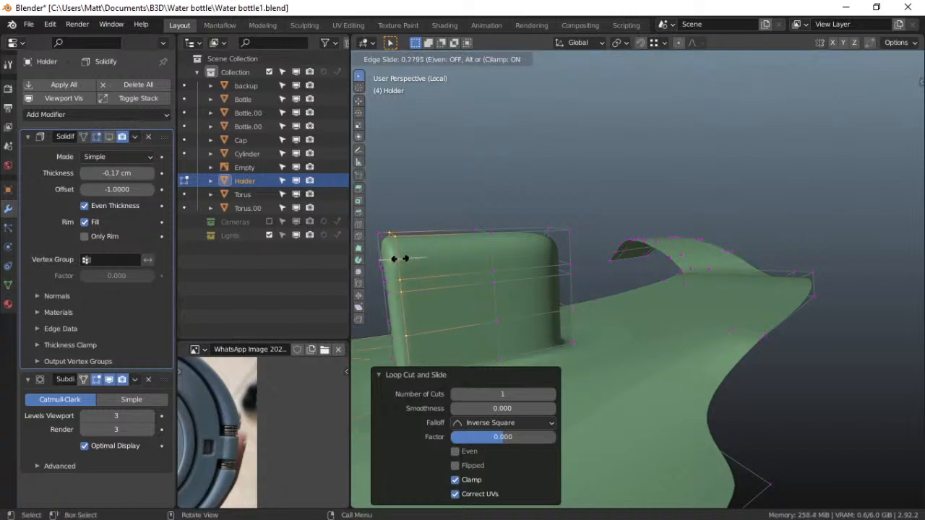
{"action": "left_click", "coordinate": [395, 259]}
{"action": "key", "text": "ctrl+r"}
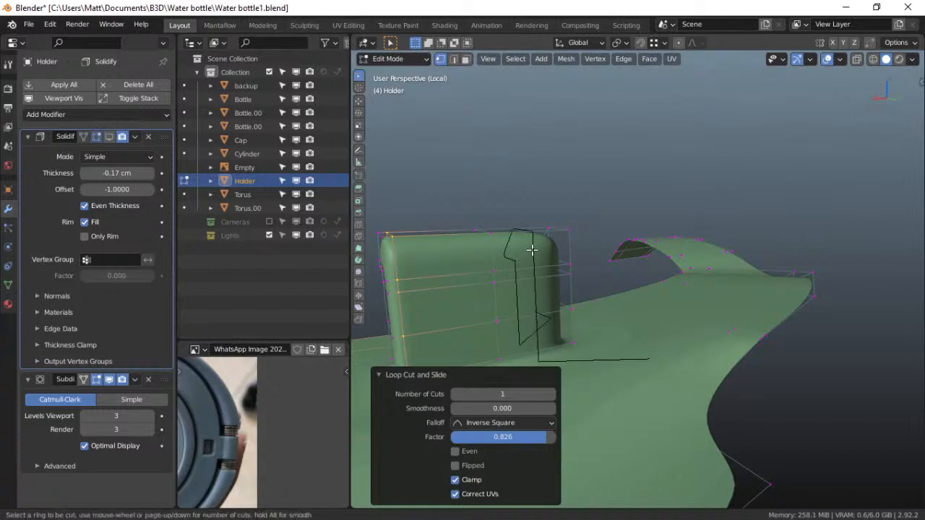
{"action": "left_click", "coordinate": [532, 252]}
{"action": "left_click", "coordinate": [566, 242]}
Add two edge loops across the hook's overhang, at slide factor 0.790 near the block and -0.571 near the tip
{"action": "middle_click_drag", "start_coordinate": [566, 241], "coordinate": [662, 280]}
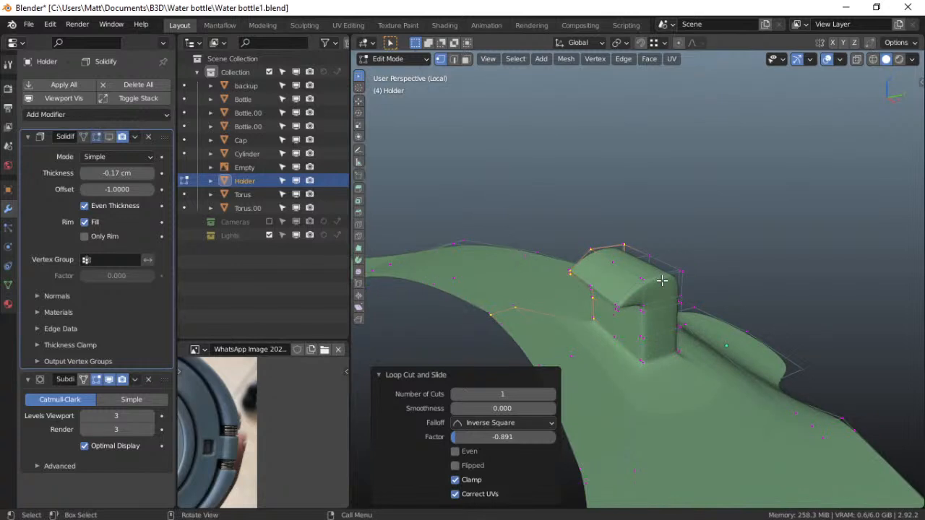
{"action": "scroll", "coordinate": [662, 280], "scroll_direction": "up", "scroll_amount": 5}
{"action": "key", "text": "ctrl+r"}
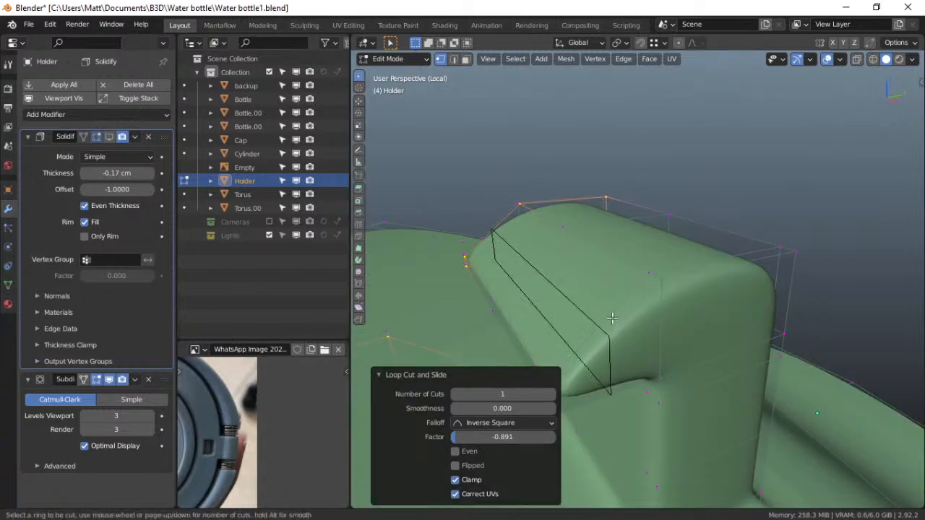
{"action": "left_click", "coordinate": [615, 320]}
{"action": "left_click", "coordinate": [640, 302]}
{"action": "key", "text": "ctrl+r"}
{"action": "left_click", "coordinate": [616, 320]}
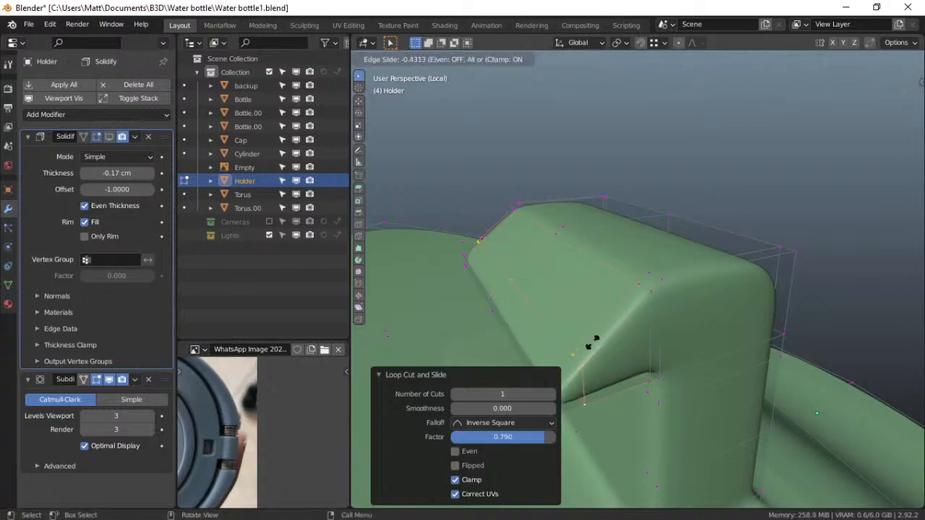
{"action": "left_click", "coordinate": [592, 345]}
Using X-ray in the back view, select the clasp block's vertices above the base and assign them to a new vertex group
{"action": "scroll", "coordinate": [596, 344], "scroll_direction": "down", "scroll_amount": 4}
{"action": "middle_click_drag", "start_coordinate": [615, 352], "coordinate": [508, 284]}
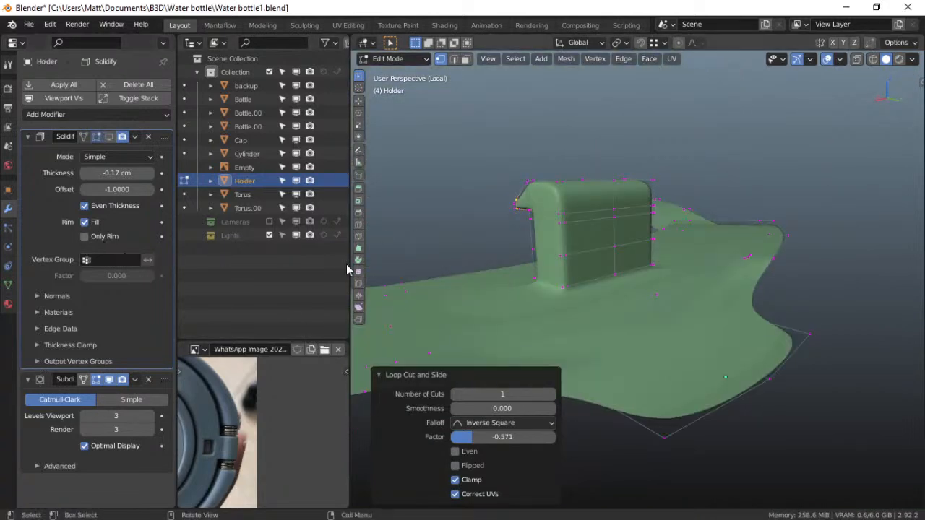
{"action": "middle_click_drag", "start_coordinate": [554, 217], "coordinate": [502, 212]}
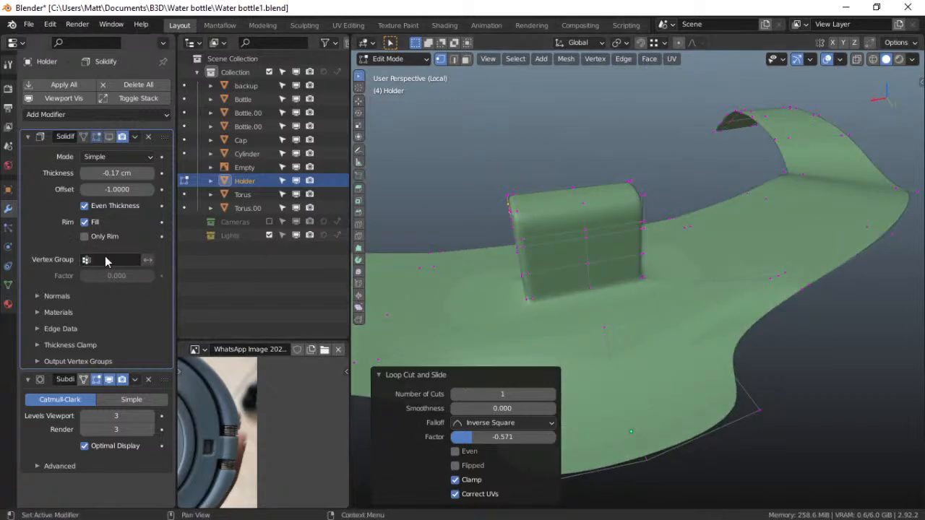
{"action": "middle_click_drag", "start_coordinate": [595, 256], "coordinate": [533, 303]}
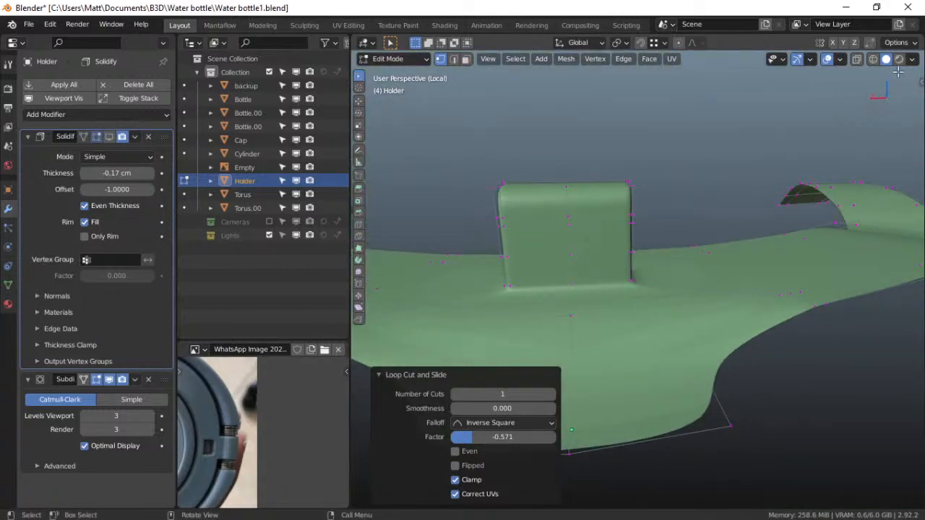
{"action": "left_click", "coordinate": [859, 60]}
{"action": "key", "text": "grave"}
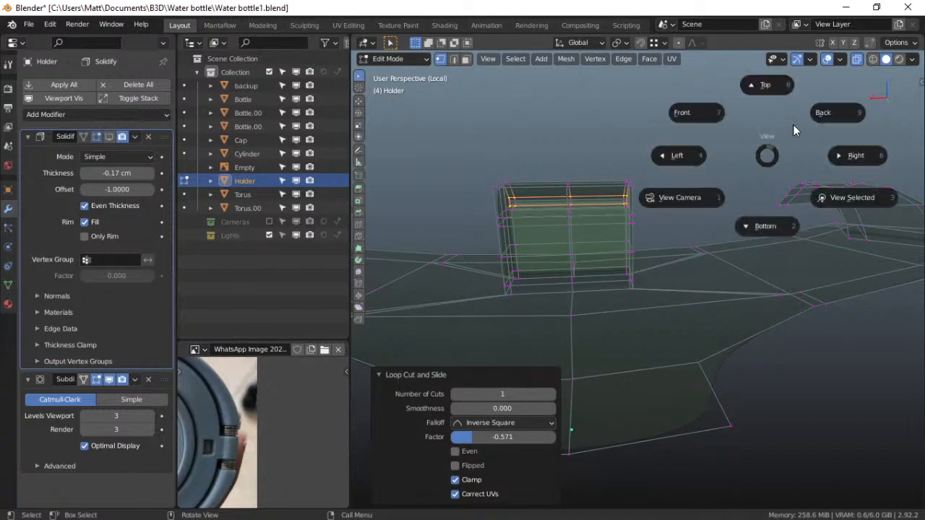
{"action": "left_click", "coordinate": [797, 131]}
{"action": "scroll", "coordinate": [633, 256], "scroll_direction": "up", "scroll_amount": 6}
{"action": "left_click_drag", "start_coordinate": [478, 168], "coordinate": [666, 270]}
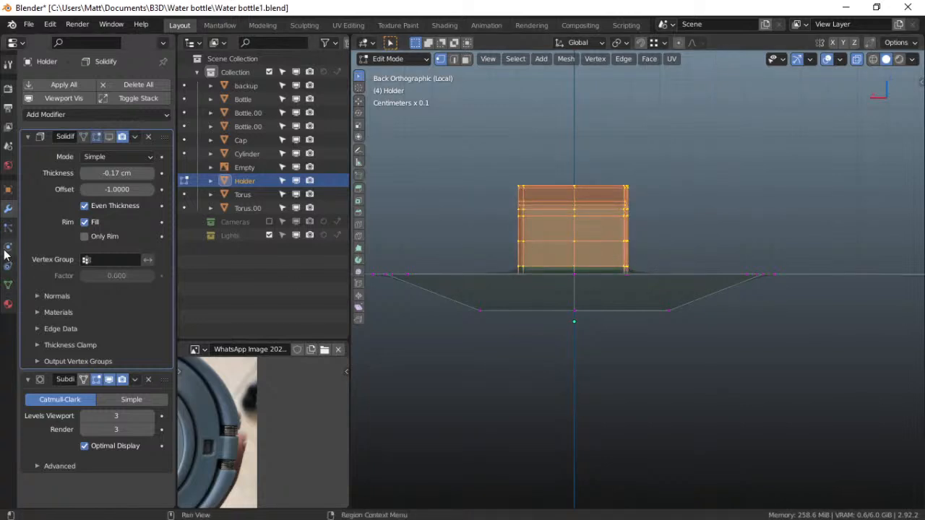
{"action": "left_click", "coordinate": [8, 285]}
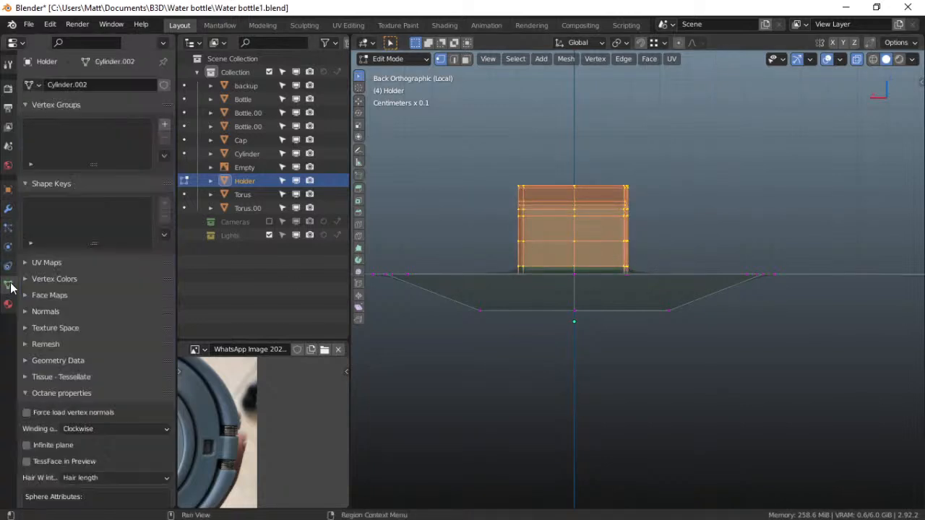
{"action": "left_click", "coordinate": [164, 125]}
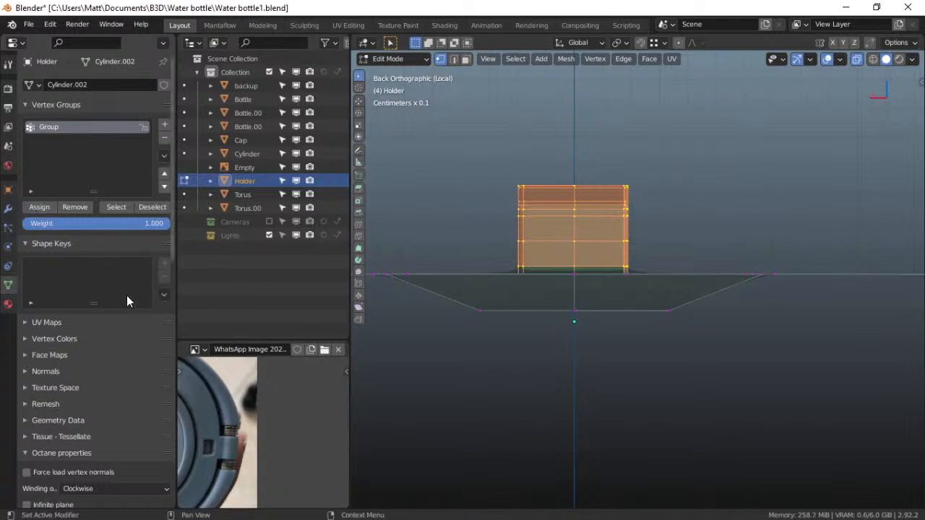
Set the Solidify modifier's vertex group to Group, turn its viewport display back on, and invert the group's influence
{"action": "left_click", "coordinate": [8, 209]}
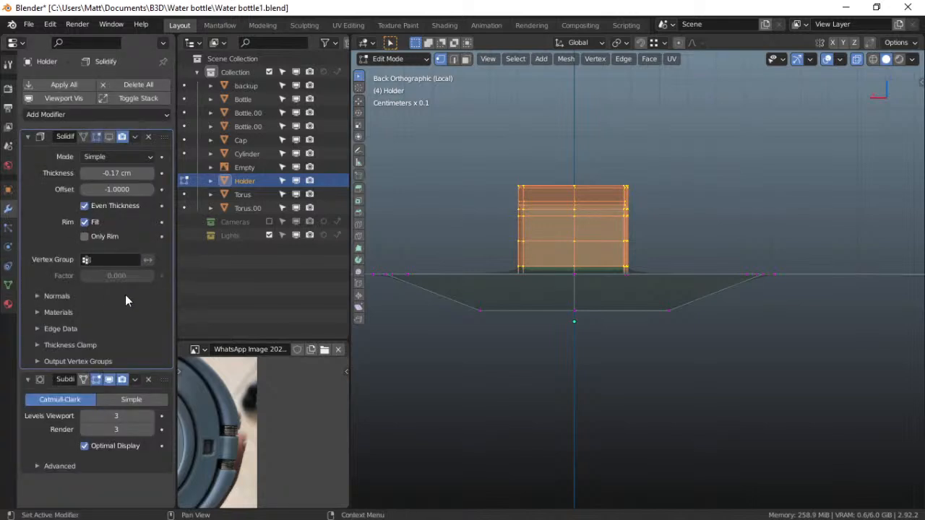
{"action": "left_click", "coordinate": [123, 262]}
{"action": "left_click", "coordinate": [213, 279]}
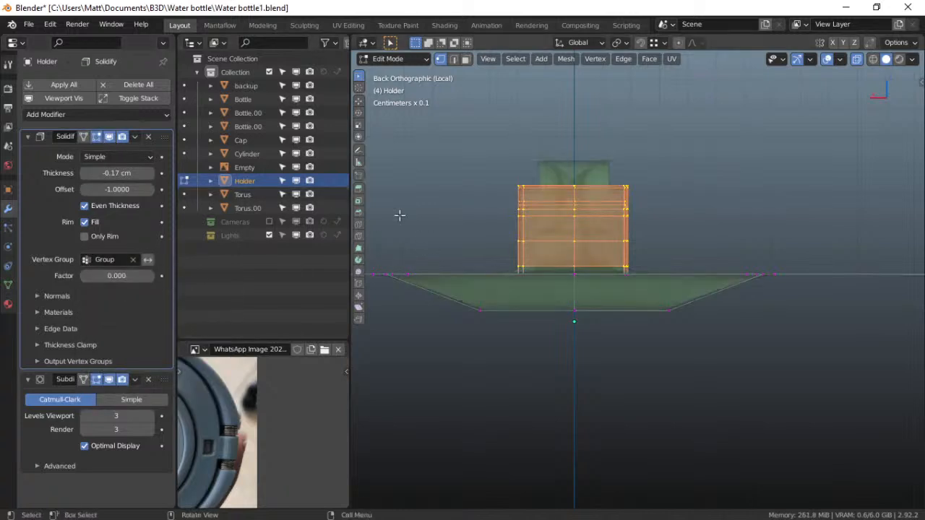
{"action": "left_click", "coordinate": [147, 259]}
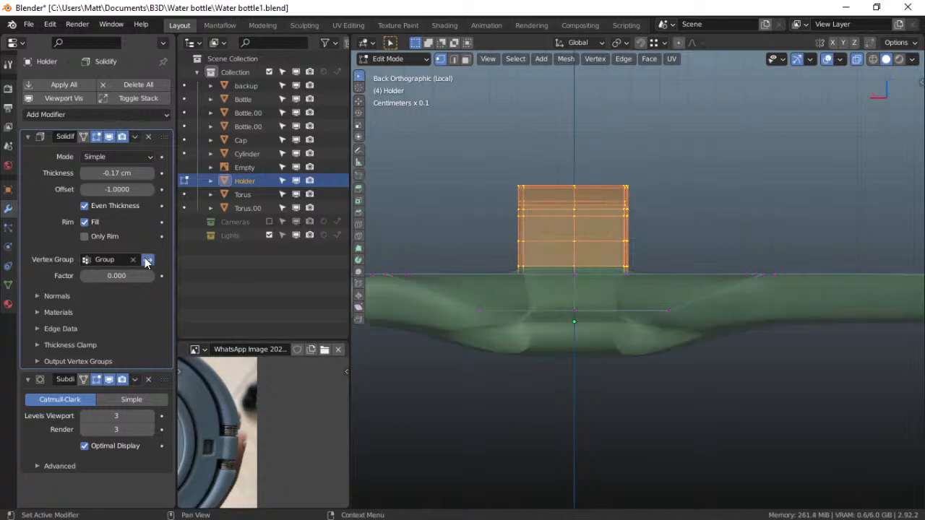
Turn off X-ray display and examine the thickened Holder around the clasp from below and above
{"action": "scroll", "coordinate": [564, 289], "scroll_direction": "down", "scroll_amount": 2}
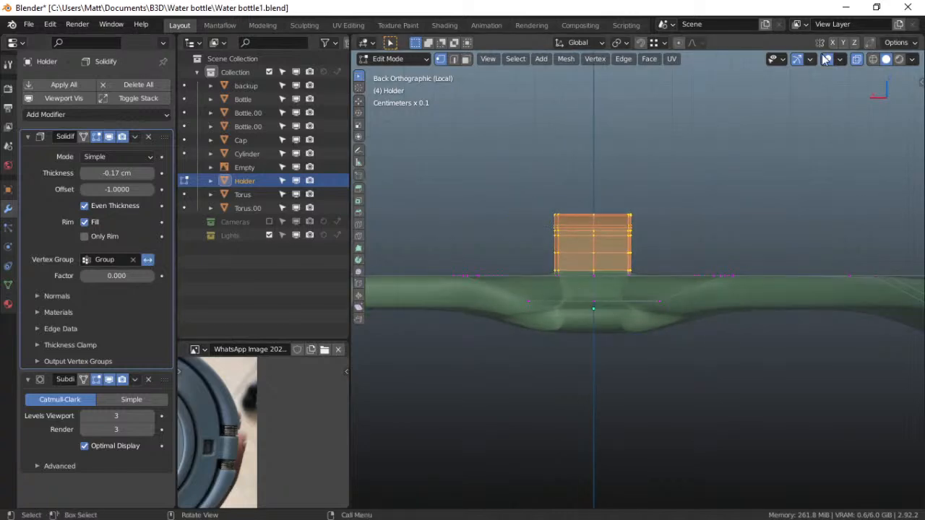
{"action": "left_click", "coordinate": [855, 61]}
{"action": "mouse_move", "coordinate": [636, 268]}
{"action": "middle_mouse_down"}
{"action": "mouse_move", "coordinate": [642, 233]}
{"action": "mouse_move", "coordinate": [635, 227]}
{"action": "mouse_move", "coordinate": [654, 155]}
{"action": "middle_mouse_up"}
{"action": "scroll", "coordinate": [642, 233], "scroll_direction": "down", "scroll_amount": 4}
{"action": "mouse_move", "coordinate": [618, 239]}
{"action": "middle_mouse_down"}
{"action": "mouse_move", "coordinate": [619, 221]}
{"action": "mouse_move", "coordinate": [600, 240]}
{"action": "mouse_move", "coordinate": [592, 268]}
{"action": "mouse_move", "coordinate": [558, 289]}
{"action": "mouse_move", "coordinate": [638, 310]}
{"action": "mouse_move", "coordinate": [572, 360]}
{"action": "mouse_move", "coordinate": [628, 324]}
{"action": "mouse_move", "coordinate": [694, 330]}
{"action": "mouse_move", "coordinate": [648, 321]}
{"action": "mouse_move", "coordinate": [623, 261]}
{"action": "middle_mouse_up"}
{"action": "scroll", "coordinate": [623, 262], "scroll_direction": "down", "scroll_amount": 1}
{"action": "scroll", "coordinate": [623, 261], "scroll_direction": "down", "scroll_amount": 1}
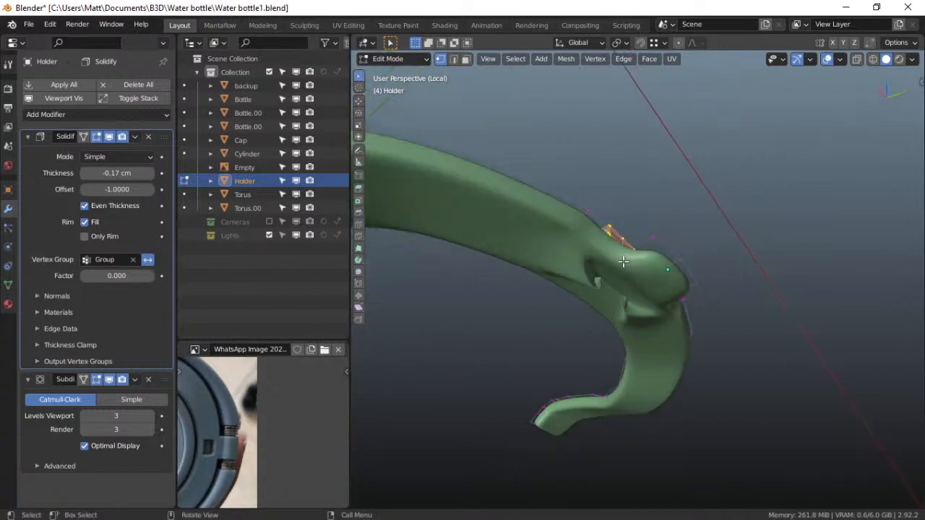
{"action": "middle_click_drag", "start_coordinate": [623, 261], "coordinate": [601, 306]}
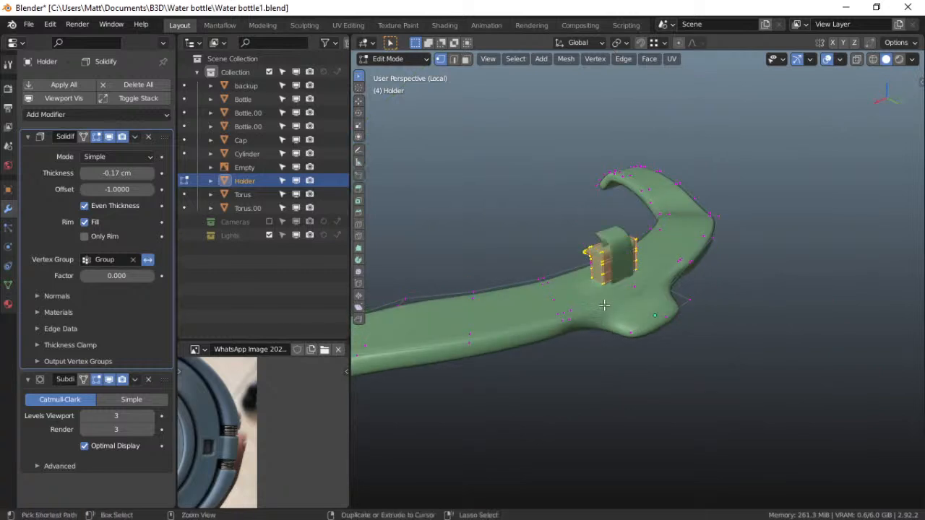
Undo the clasp's loop cuts and extrusions, stepping back to before the slot faces were extruded
{"action": "key", "text": "a"}
{"action": "key", "text": "ctrl+z"}
{"action": "key", "text": "ctrl+z"}
{"action": "key", "text": "ctrl+z"}
{"action": "key", "text": "ctrl+z"}
{"action": "key", "text": "ctrl+z"}
{"action": "key", "text": "ctrl+z"}
{"action": "key", "text": "ctrl+z"}
{"action": "key", "text": "ctrl+z"}
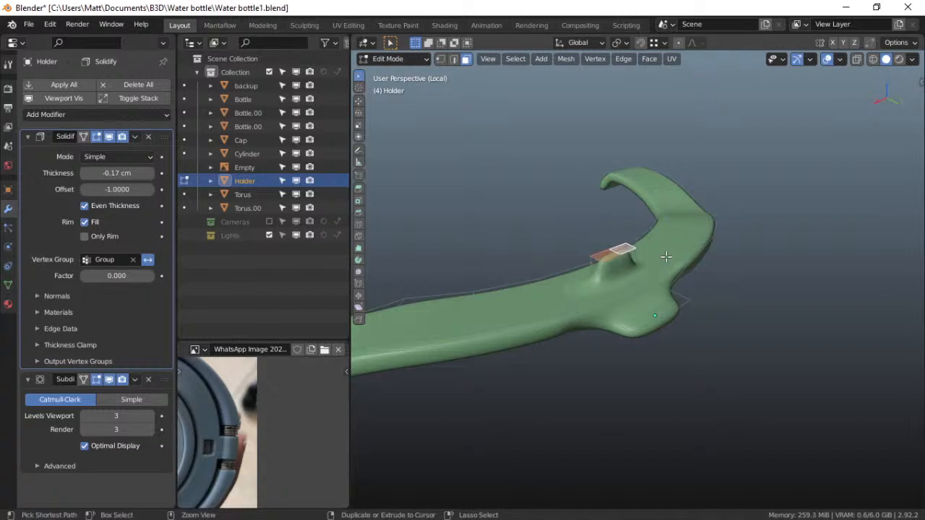
{"action": "key", "text": "ctrl+z"}
{"action": "key", "text": "ctrl+z"}
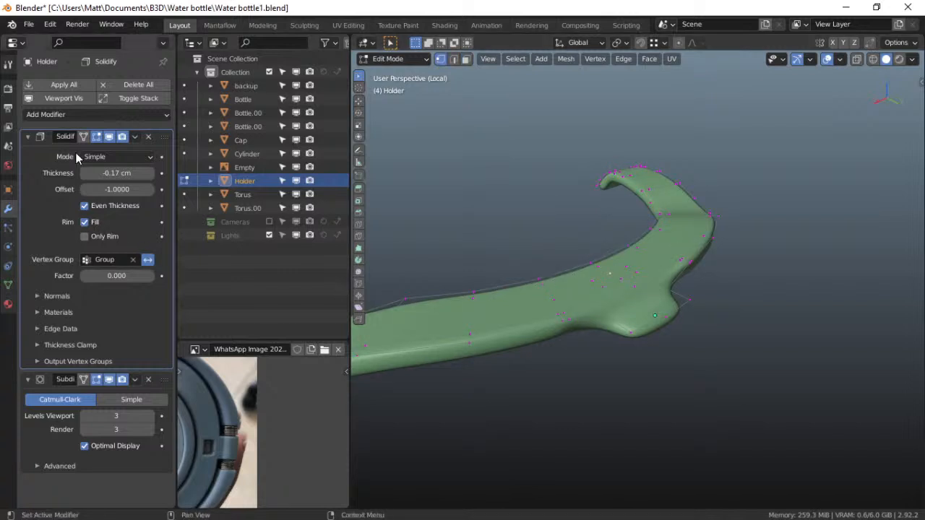
Apply the Holder's Solidify modifier in Object Mode, and return to Edit Mode
{"action": "left_click", "coordinate": [134, 137]}
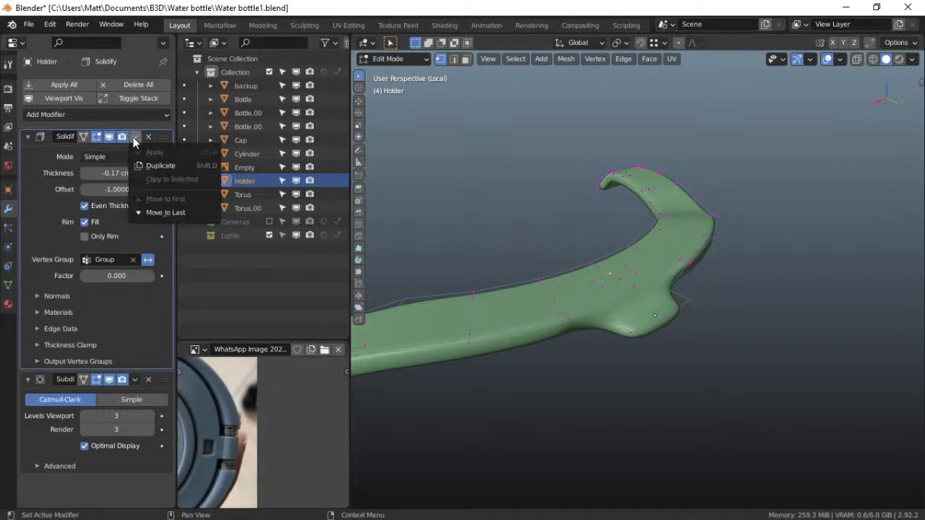
{"action": "key", "text": "ctrl+Tab"}
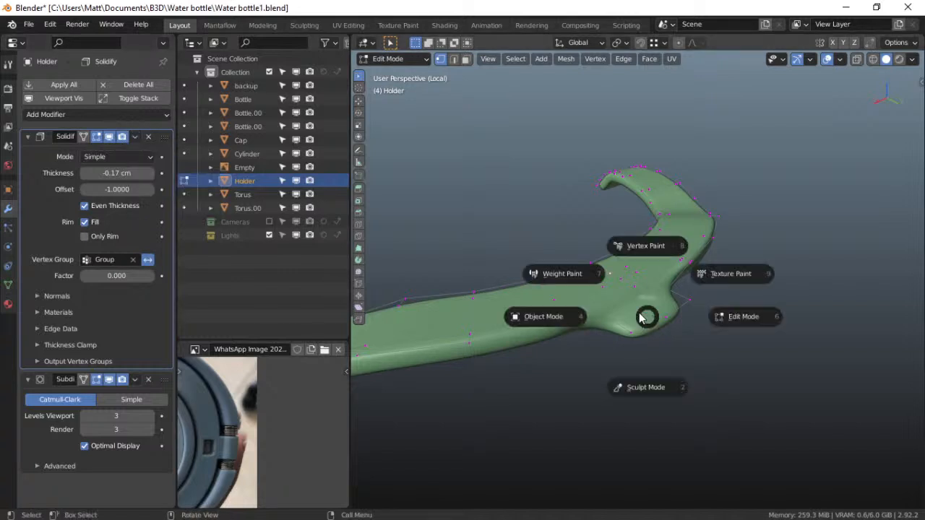
{"action": "left_click", "coordinate": [555, 317]}
{"action": "left_click", "coordinate": [134, 137]}
{"action": "left_click", "coordinate": [148, 149]}
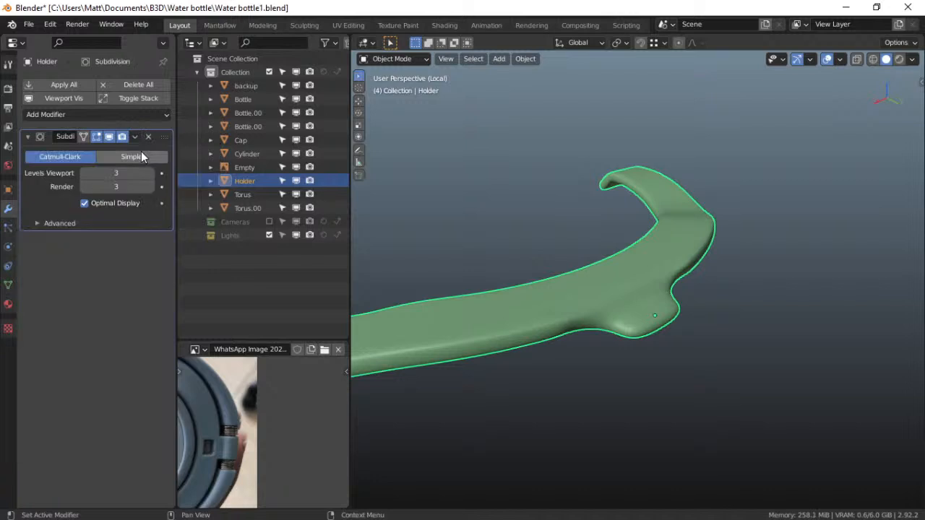
{"action": "key", "text": "Tab"}
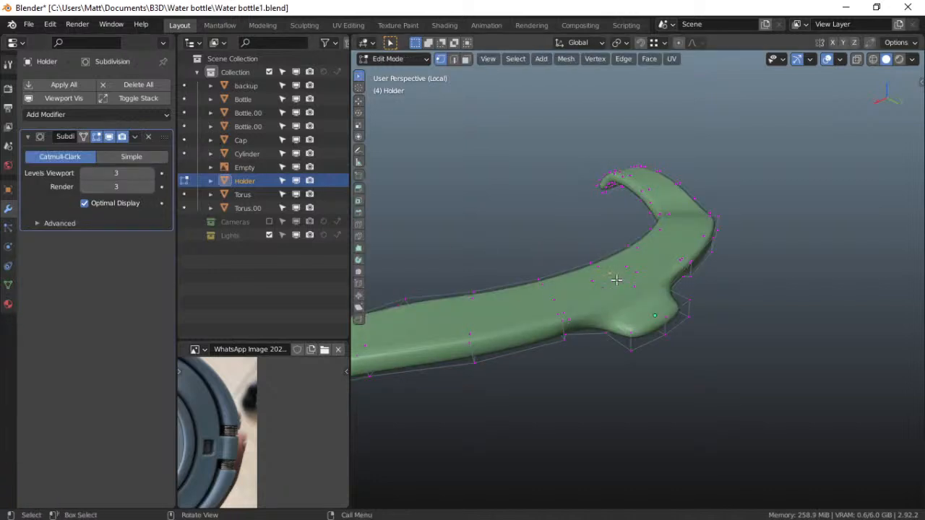
Select the two slot faces on the Holder's upper surface and extrude them about 0.018 cm along their normal
{"action": "scroll", "coordinate": [616, 280], "scroll_direction": "up", "scroll_amount": 2}
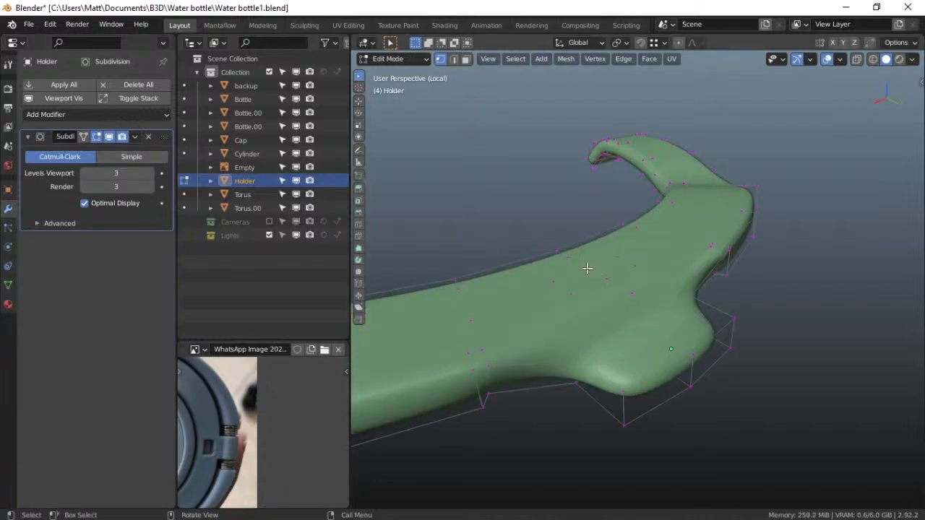
{"action": "left_click", "coordinate": [465, 59]}
{"action": "left_click", "coordinate": [585, 279]}
{"action": "left_click", "coordinate": [609, 260], "text": "shift"}
{"action": "left_click", "coordinate": [609, 268]}
{"action": "left_click", "coordinate": [595, 282], "text": "shift"}
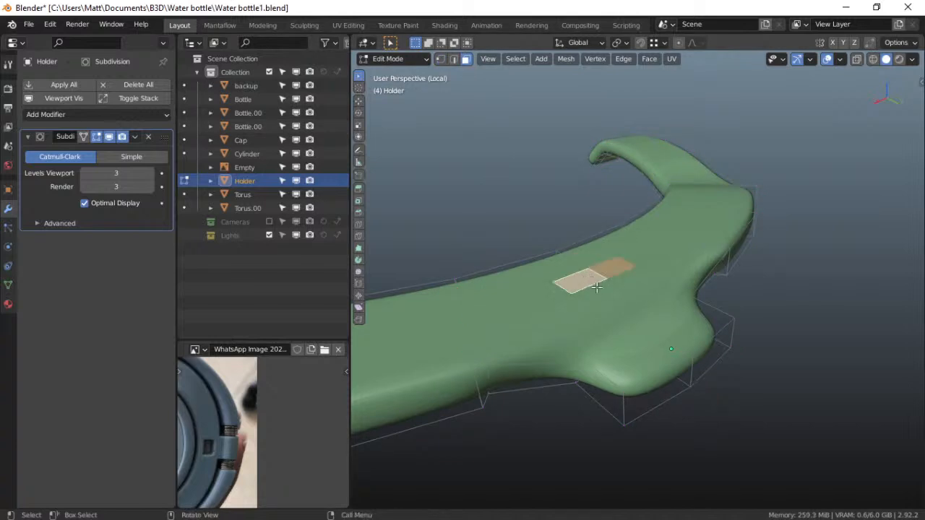
{"action": "key", "text": "e"}
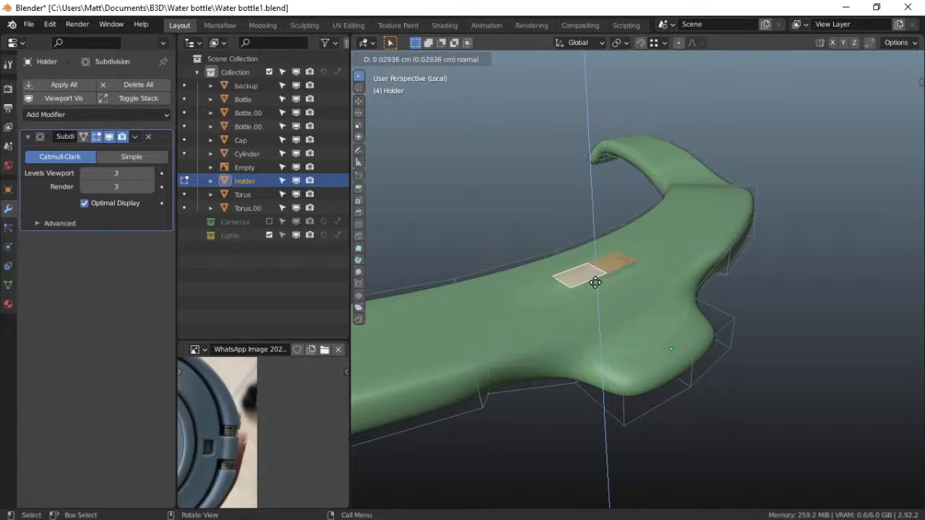
{"action": "left_click", "coordinate": [595, 283]}
Extrude the two selected faces again, about 0.208 cm upward along global Z, to form the clasp post
{"action": "key", "text": "g"}
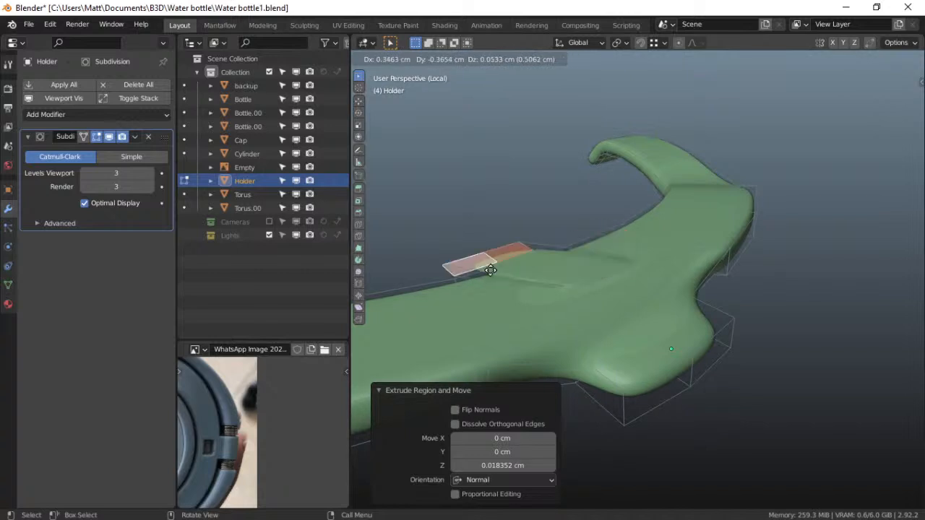
{"action": "key", "text": "z"}
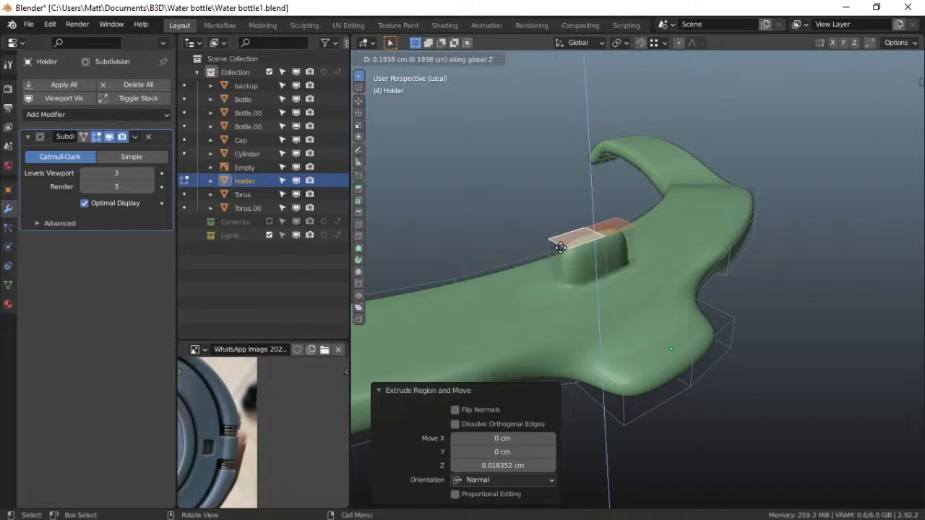
{"action": "left_click", "coordinate": [560, 245]}
{"action": "key", "text": "ctrl+Tab"}
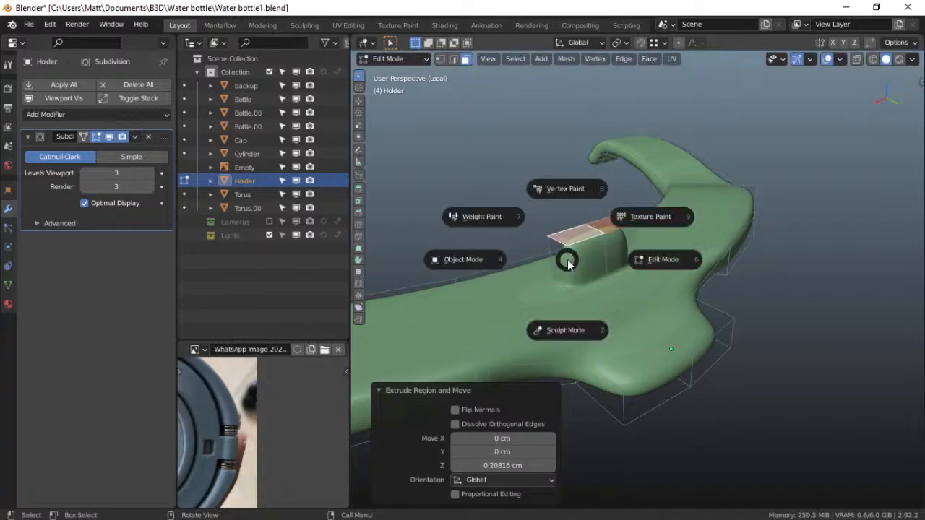
{"action": "left_click", "coordinate": [640, 258]}
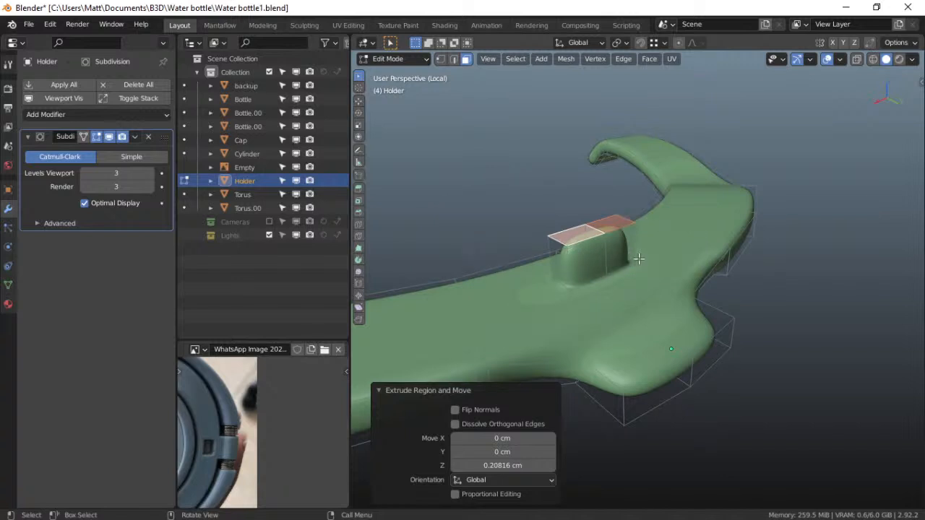
In the right view, extrude the post's top faces about 0.085 cm further along global Z
{"action": "key", "text": "grave"}
{"action": "left_click", "coordinate": [689, 260]}
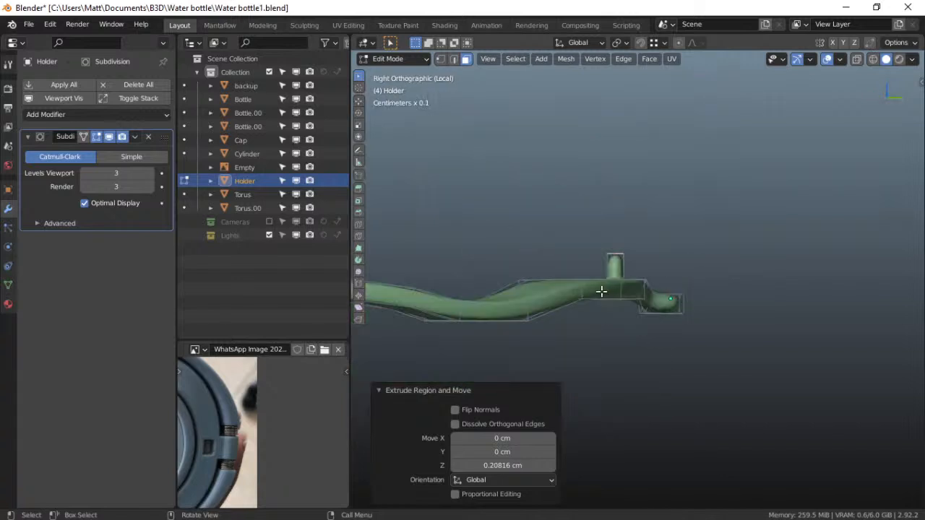
{"action": "middle_click_drag", "start_coordinate": [583, 244], "coordinate": [578, 290]}
{"action": "key", "text": "grave"}
{"action": "left_click", "coordinate": [664, 284]}
{"action": "key", "text": "grave"}
{"action": "left_click", "coordinate": [741, 277]}
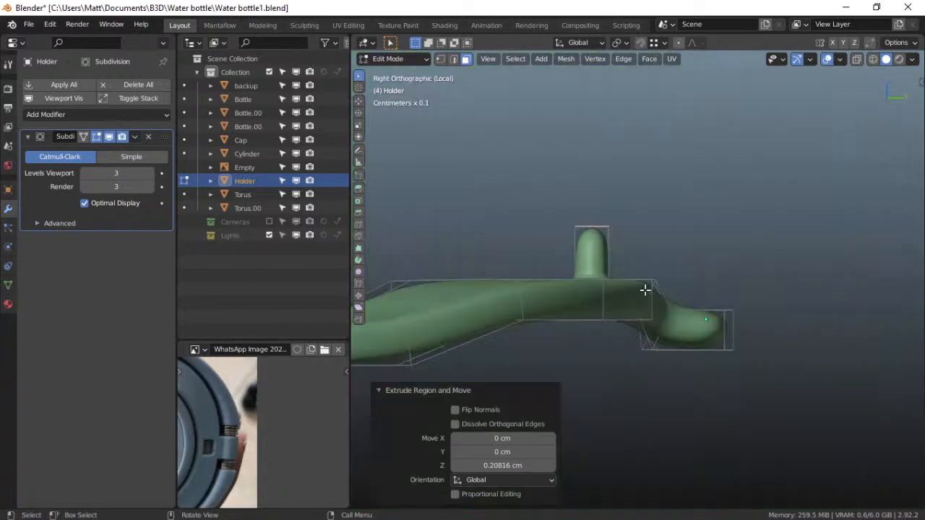
{"action": "scroll", "coordinate": [645, 290], "scroll_direction": "up", "scroll_amount": 3}
{"action": "key", "text": "g"}
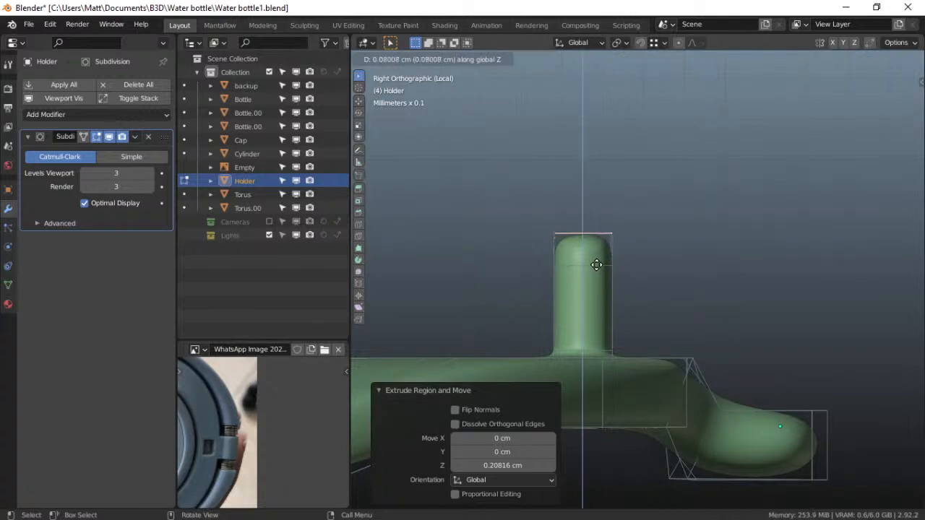
{"action": "left_click", "coordinate": [597, 264]}
Hide the Subdivision modifier in the viewport and extrude the post's two upper inward-side faces about -0.07 cm along global Y
{"action": "middle_click_drag", "start_coordinate": [562, 257], "coordinate": [581, 267]}
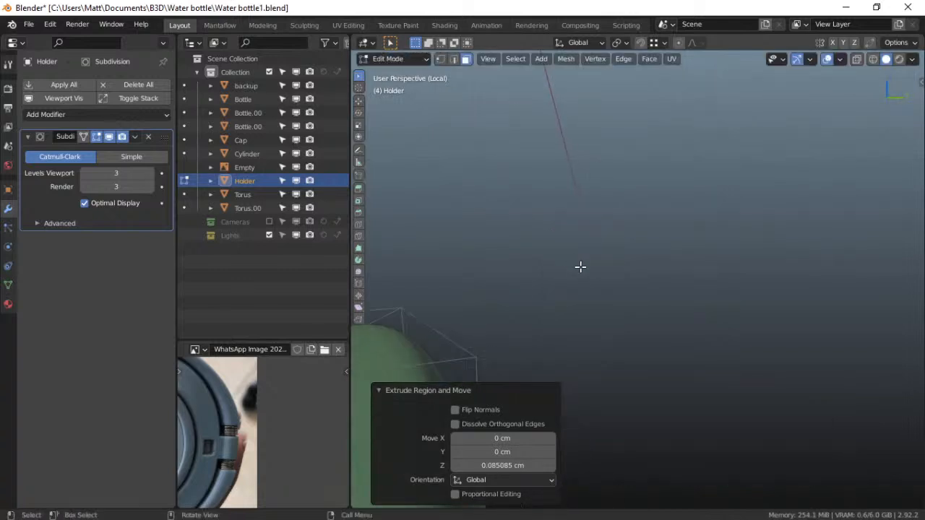
{"action": "scroll", "coordinate": [506, 273], "scroll_direction": "up", "scroll_amount": 1}
{"action": "left_click", "coordinate": [109, 137]}
{"action": "scroll", "coordinate": [499, 326], "scroll_direction": "down", "scroll_amount": 4}
{"action": "middle_click_drag", "start_coordinate": [568, 347], "coordinate": [641, 339]}
{"action": "left_click", "coordinate": [601, 261]}
{"action": "left_click", "coordinate": [582, 263], "text": "shift"}
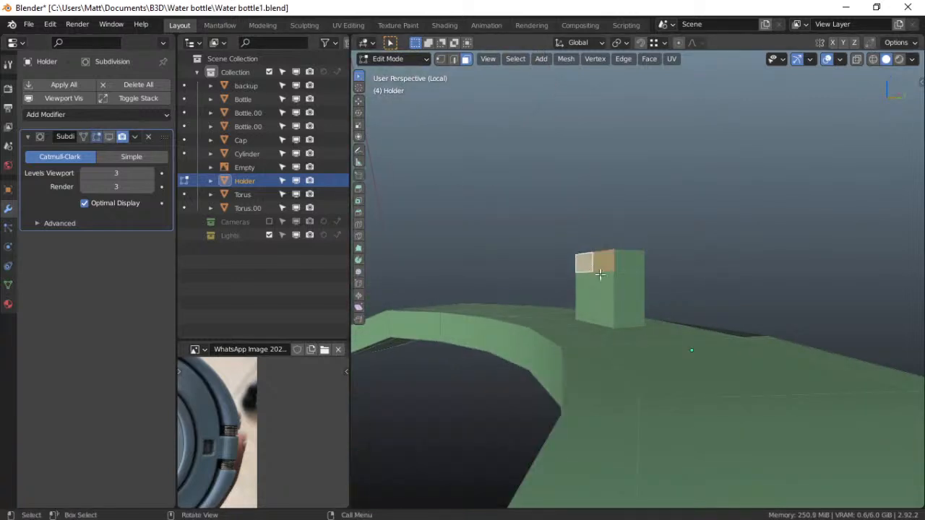
{"action": "key", "text": "e"}
{"action": "key", "text": "y"}
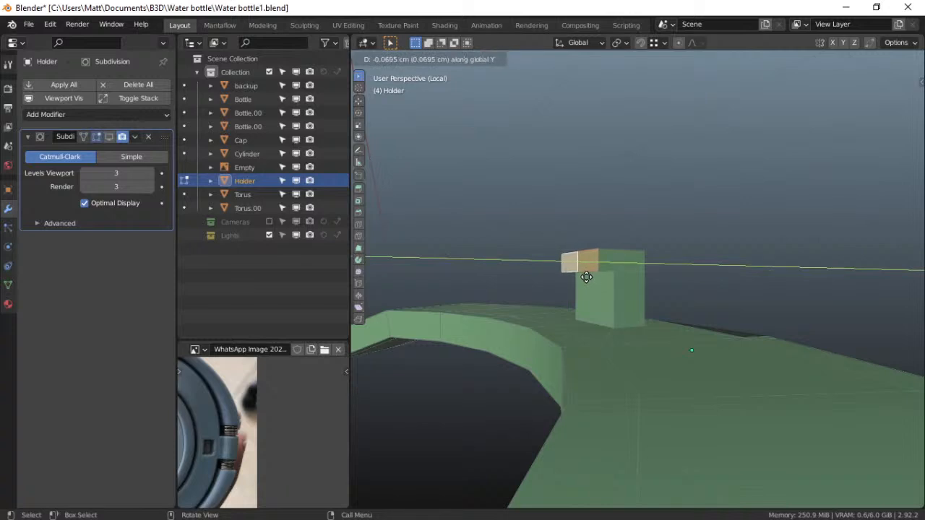
{"action": "left_click", "coordinate": [587, 276]}
In the right view with X-ray on, lower the hook's upper outer vertices about 0.072 cm along Z to slope its top
{"action": "middle_click_drag", "start_coordinate": [634, 324], "coordinate": [554, 280]}
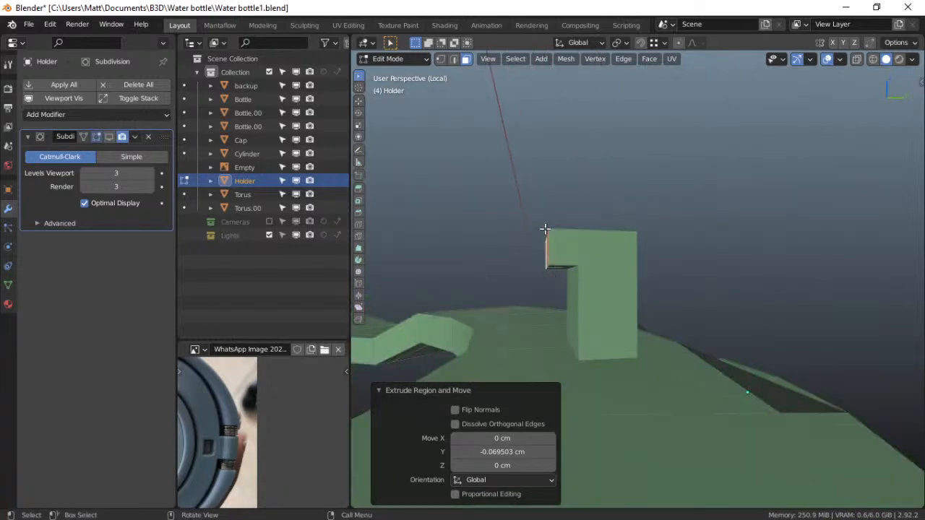
{"action": "key", "text": "grave"}
{"action": "left_click", "coordinate": [607, 237]}
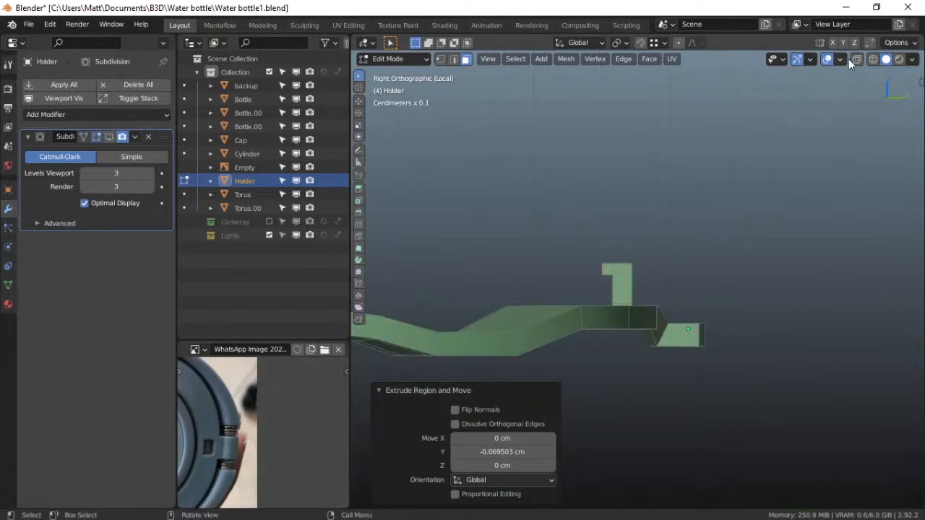
{"action": "left_click", "coordinate": [855, 60]}
{"action": "scroll", "coordinate": [615, 314], "scroll_direction": "up", "scroll_amount": 4}
{"action": "left_click", "coordinate": [442, 62]}
{"action": "left_click_drag", "start_coordinate": [482, 199], "coordinate": [520, 238]}
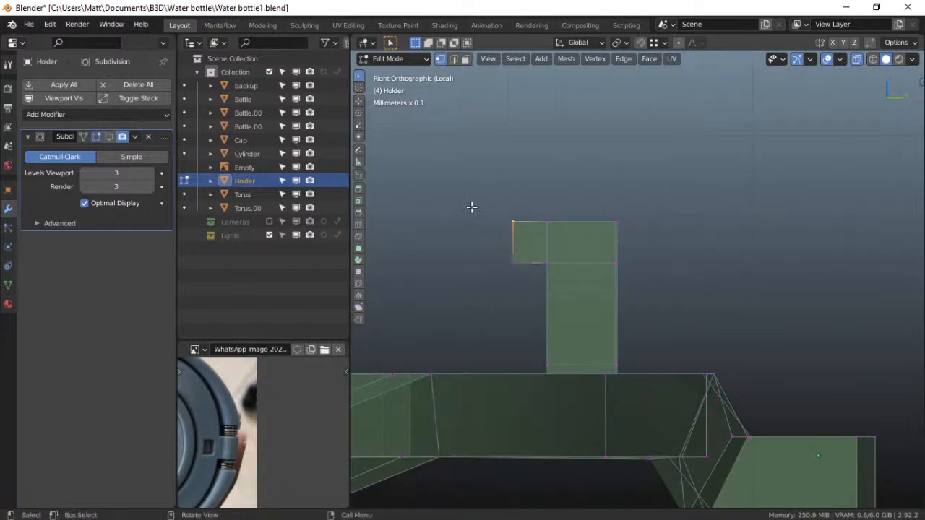
{"action": "key", "text": "g"}
{"action": "key", "text": "z"}
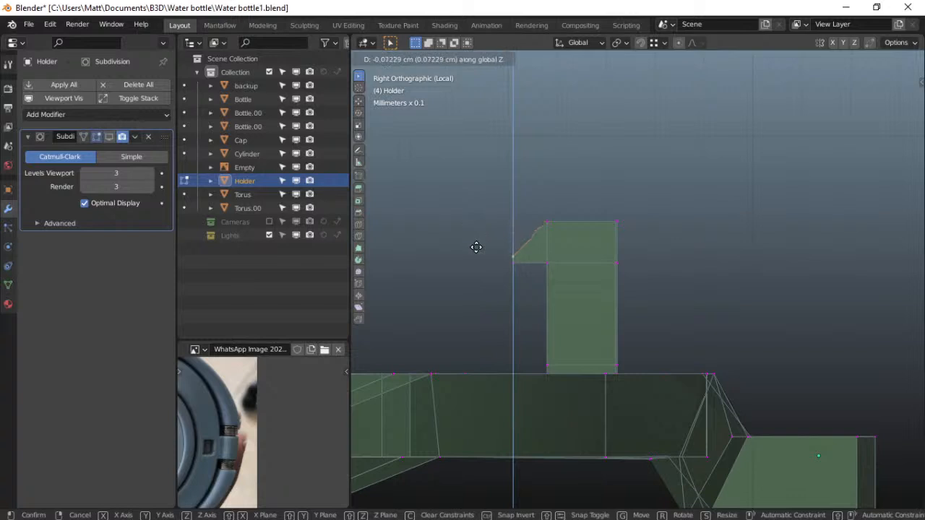
{"action": "left_click", "coordinate": [477, 247]}
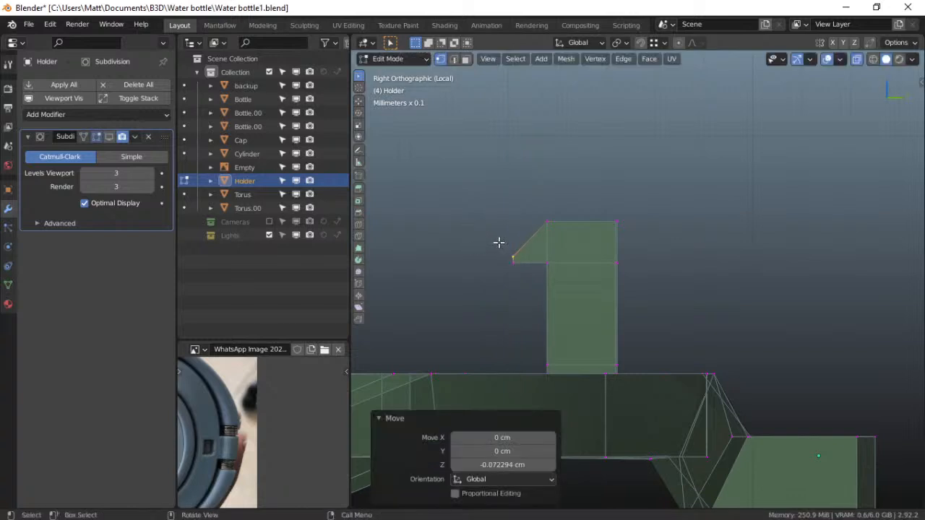
Move all of the hook's tip vertices about -0.033 cm along global Y to lengthen the point
{"action": "key", "text": "y"}
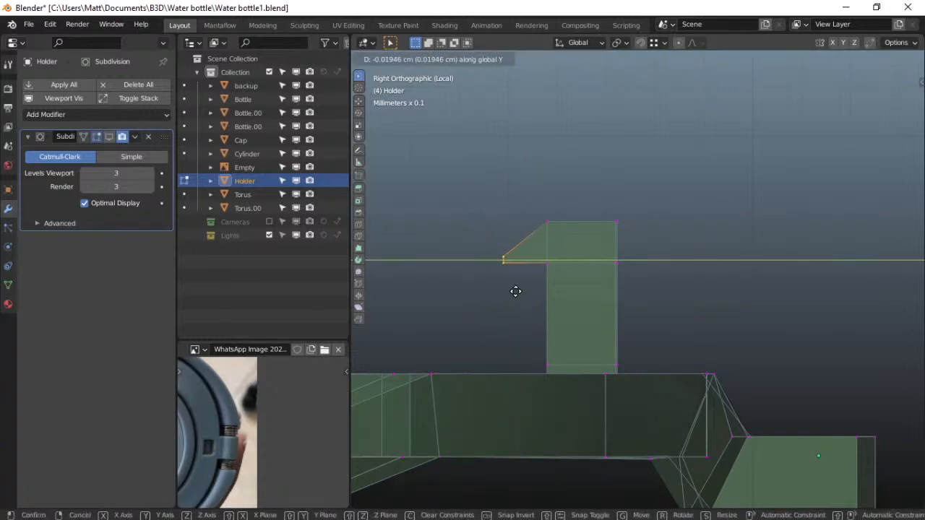
{"action": "left_click", "coordinate": [508, 289]}
{"action": "middle_click_drag", "start_coordinate": [556, 242], "coordinate": [551, 258]}
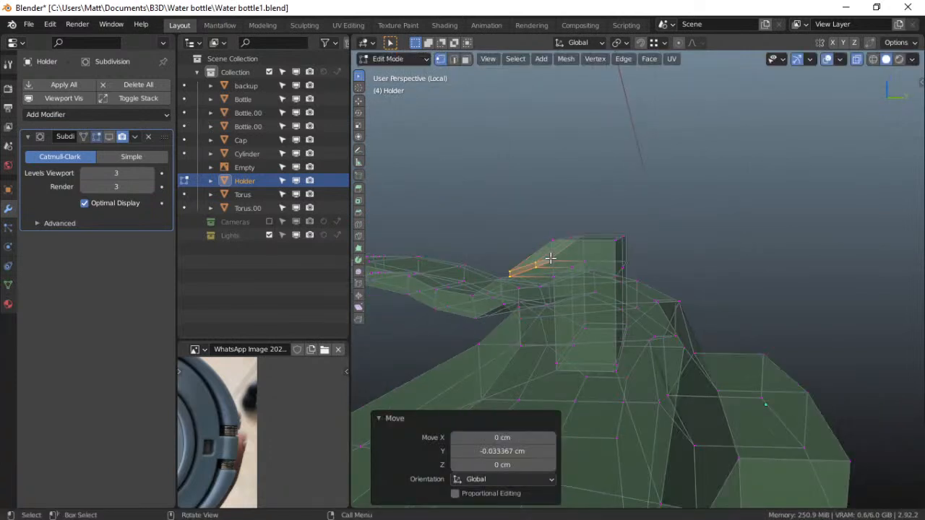
Turn the Subdivision modifier's viewport display back on and switch off X-ray
{"action": "left_click", "coordinate": [109, 136]}
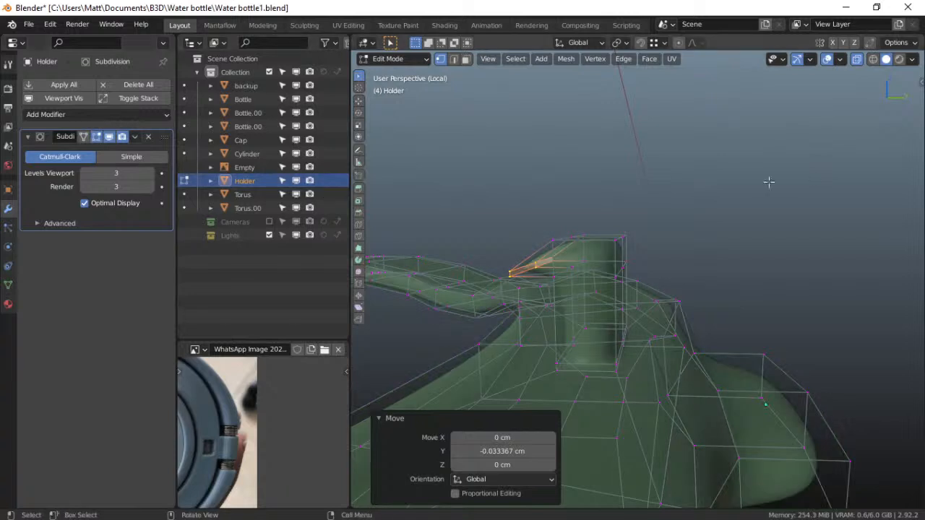
{"action": "left_click", "coordinate": [859, 62]}
{"action": "middle_click_drag", "start_coordinate": [672, 275], "coordinate": [655, 274]}
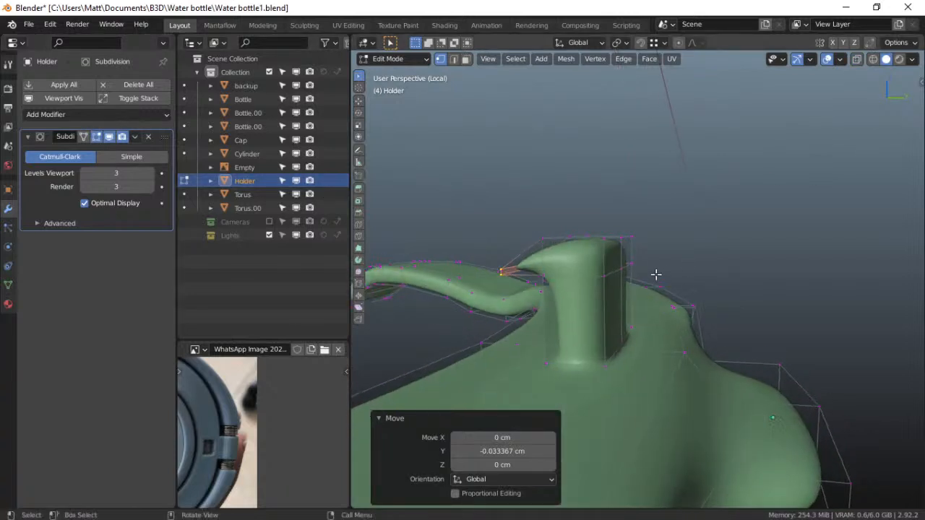
Add three horizontal loop cuts around the post: below the hook (factor -0.846), near the base (0.694), and midway (0.000)
{"action": "key", "text": "ctrl+r"}
{"action": "left_click", "coordinate": [600, 312]}
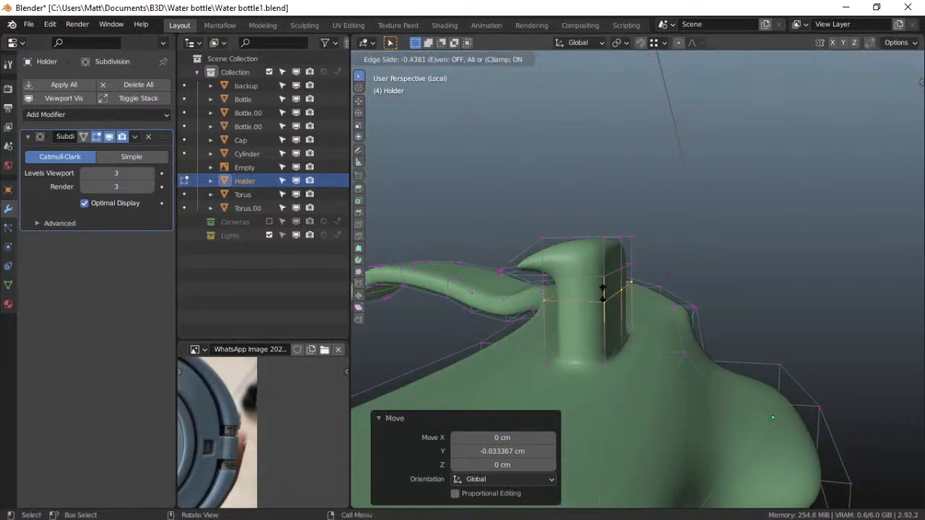
{"action": "left_click", "coordinate": [605, 274]}
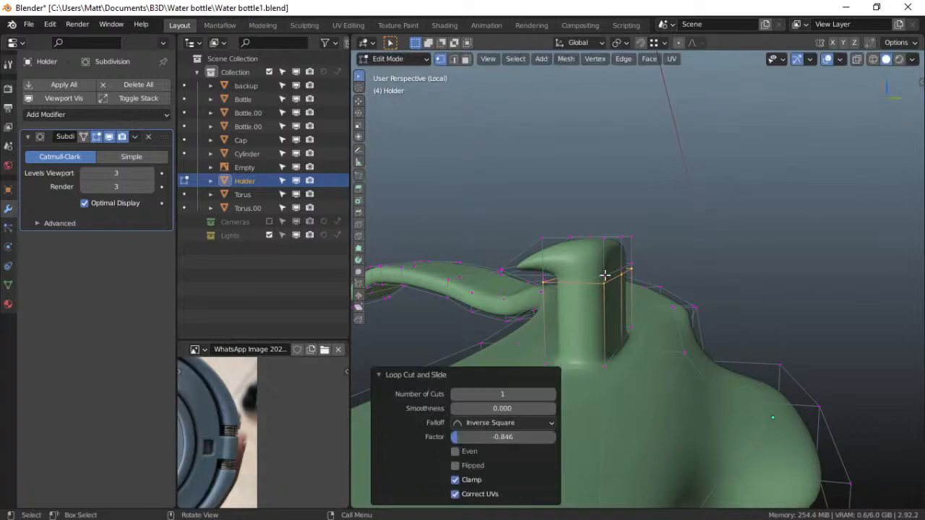
{"action": "key", "text": "ctrl+r"}
{"action": "left_click", "coordinate": [586, 337]}
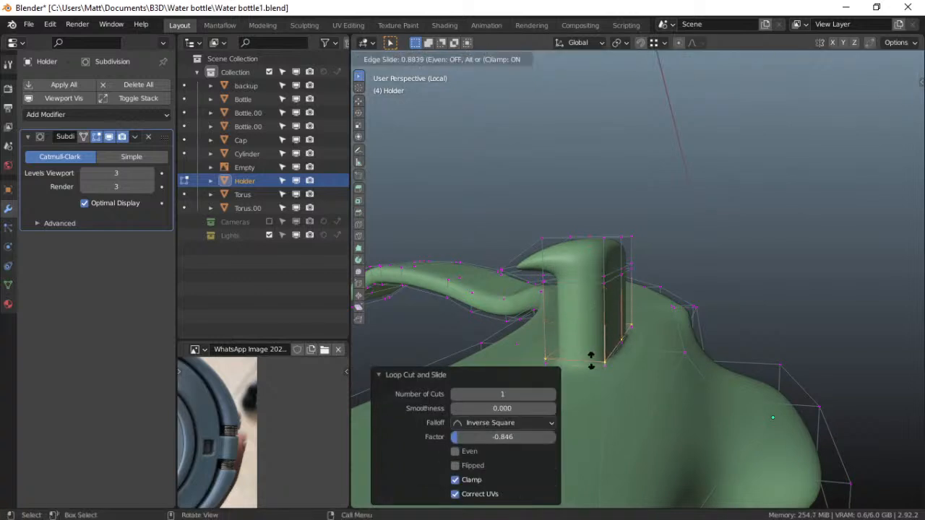
{"action": "left_click", "coordinate": [591, 360]}
{"action": "key", "text": "ctrl+r"}
{"action": "left_click", "coordinate": [596, 321]}
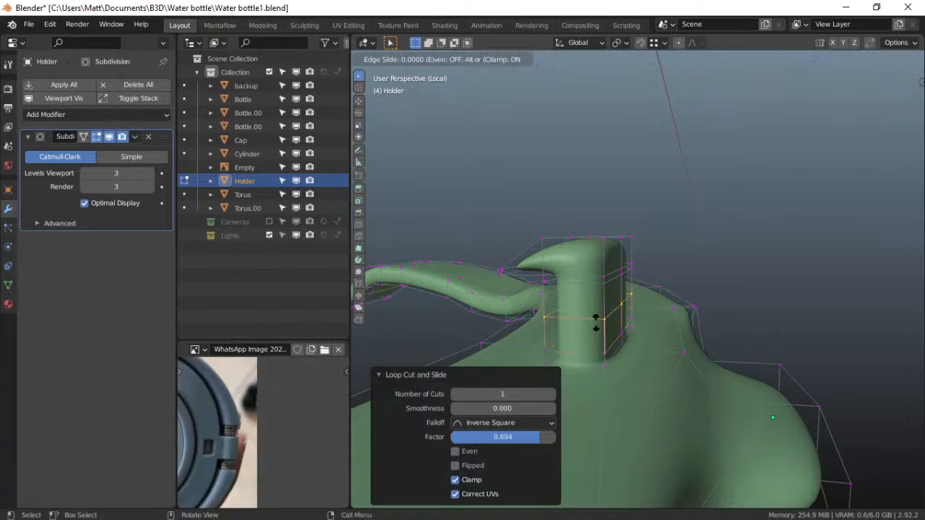
{"action": "left_click", "coordinate": [596, 322]}
Add a vertical loop cut near each end of the clasp's width, with slide factors 0.724 and -0.638
{"action": "middle_click_drag", "start_coordinate": [589, 310], "coordinate": [559, 295]}
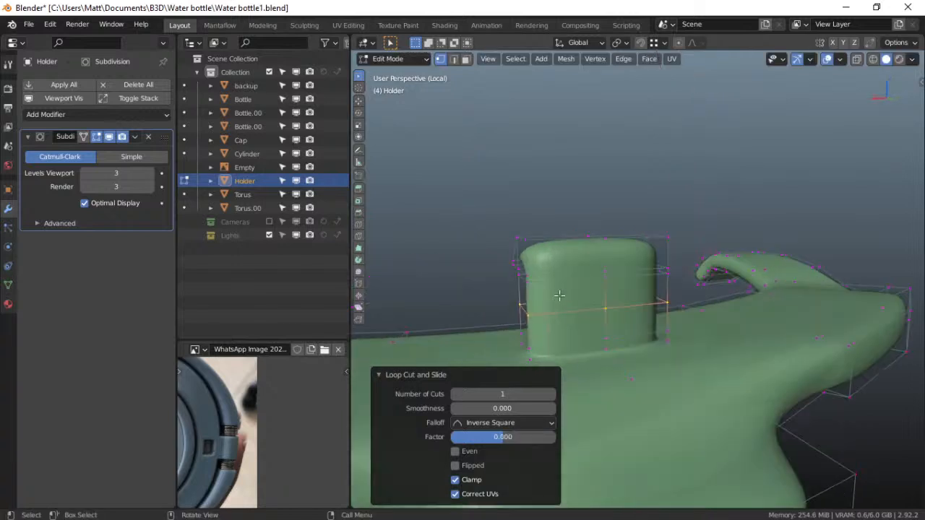
{"action": "key", "text": "ctrl+r"}
{"action": "left_click", "coordinate": [550, 246]}
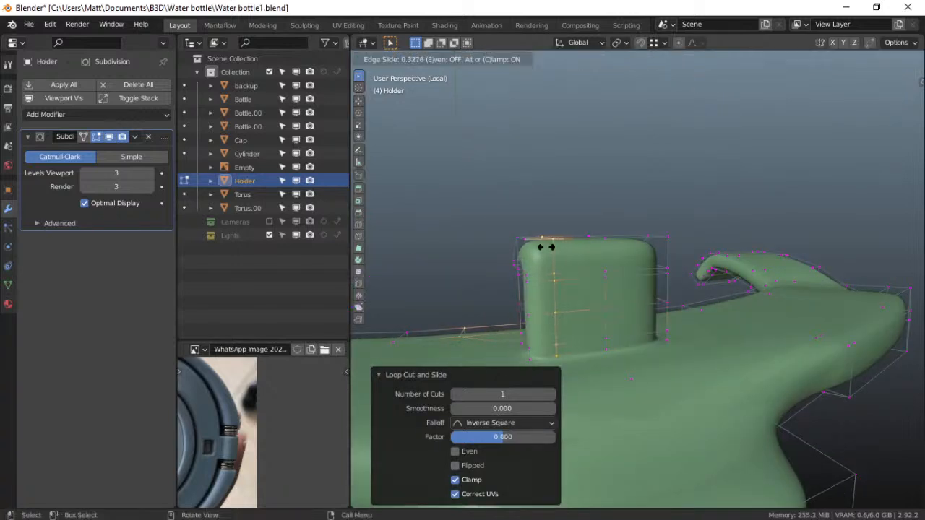
{"action": "left_click", "coordinate": [658, 264]}
{"action": "key", "text": "ctrl+r"}
{"action": "left_click", "coordinate": [656, 264]}
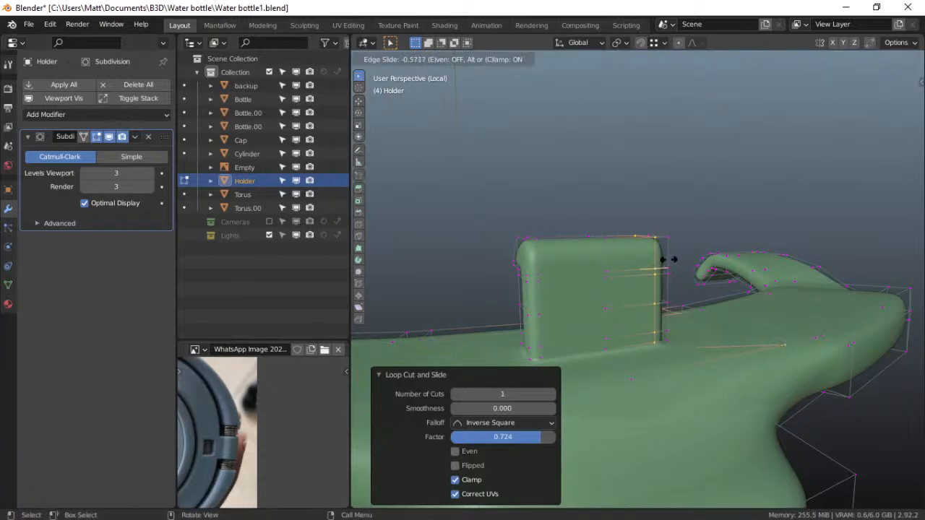
{"action": "left_click", "coordinate": [653, 271]}
Add a loop cut across the hook and slide it toward the post with factor 0.883
{"action": "middle_click_drag", "start_coordinate": [614, 290], "coordinate": [658, 279]}
{"action": "key", "text": "ctrl+r"}
{"action": "left_click", "coordinate": [664, 280]}
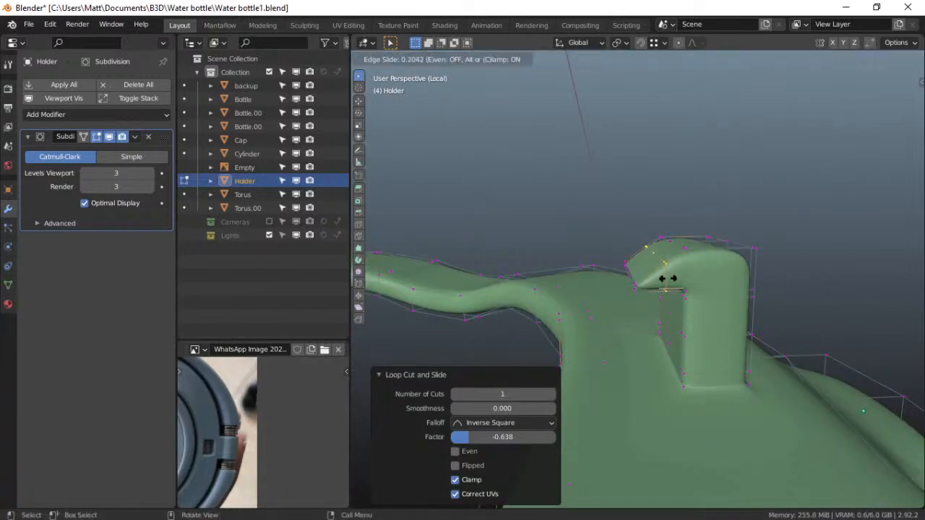
{"action": "left_click", "coordinate": [681, 270]}
{"action": "middle_click_drag", "start_coordinate": [719, 279], "coordinate": [691, 287]}
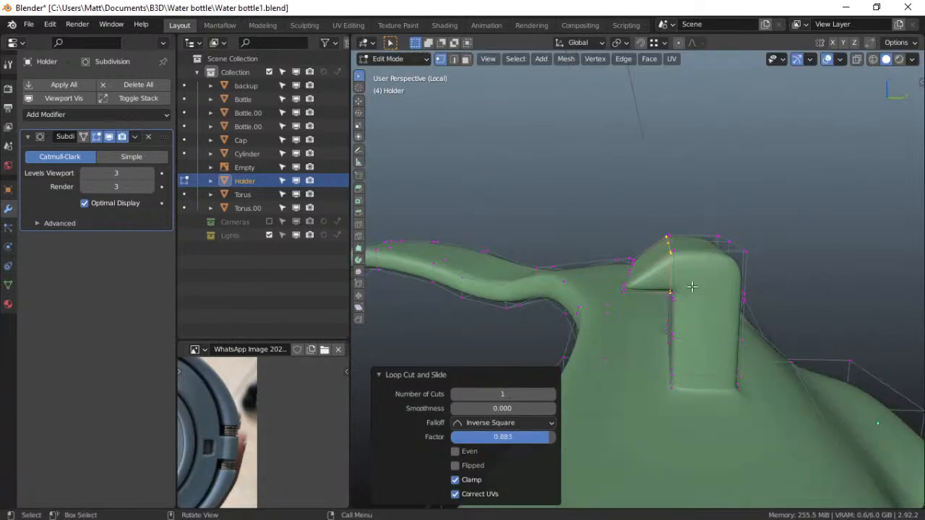
Add a vertical loop cut near each side of the clasp post's end face, with slide factors 0.763 and about -0.93
{"action": "key", "text": "ctrl+r"}
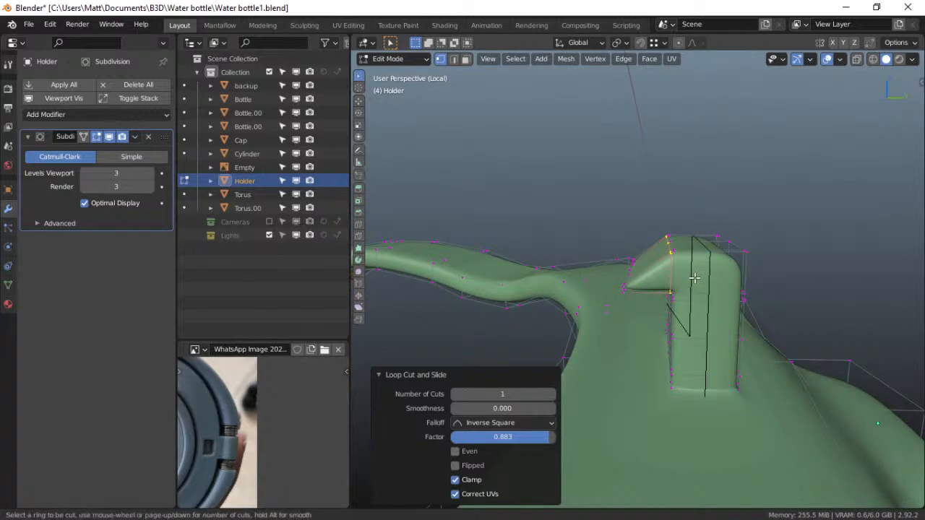
{"action": "left_click", "coordinate": [703, 275]}
{"action": "left_click", "coordinate": [685, 275]}
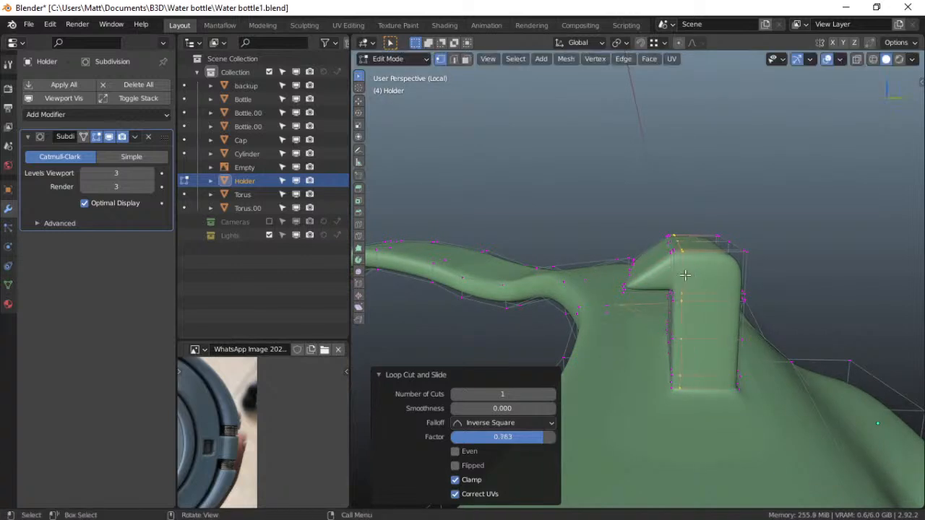
{"action": "key", "text": "ctrl+t"}
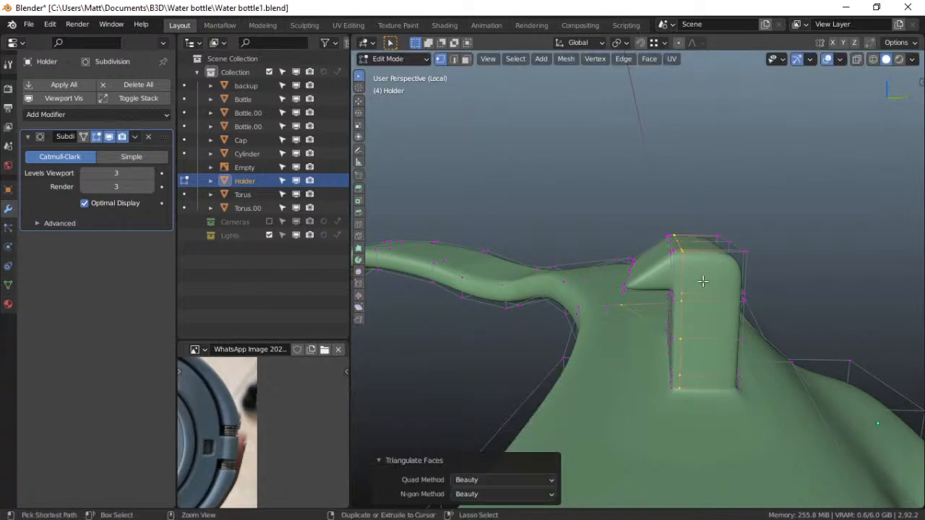
{"action": "key", "text": "ctrl+r"}
{"action": "left_click", "coordinate": [710, 281]}
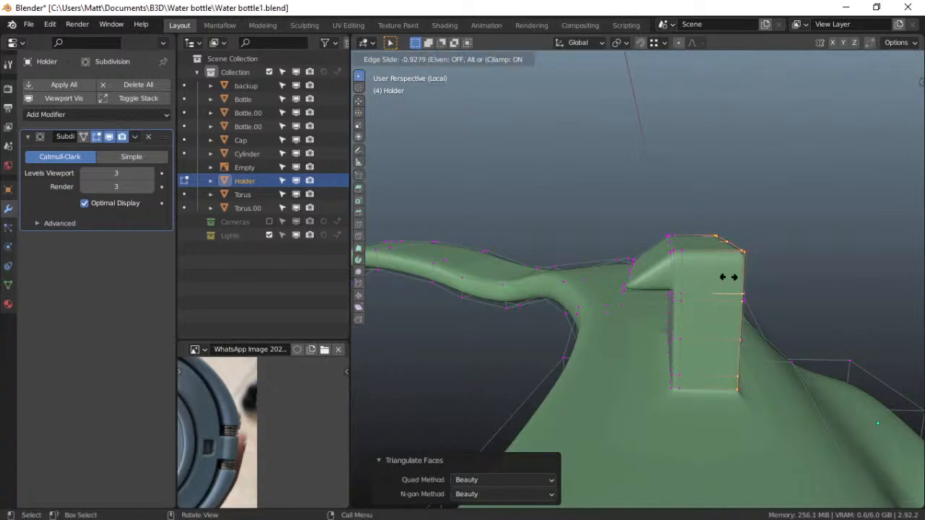
{"action": "left_click", "coordinate": [729, 278]}
Return the Holder to Object Mode and switch off the Subdivision modifier's viewport display
{"action": "key", "text": "ctrl+Tab"}
{"action": "left_click", "coordinate": [665, 283]}
{"action": "scroll", "coordinate": [672, 296], "scroll_direction": "down", "scroll_amount": 5}
{"action": "middle_click_drag", "start_coordinate": [672, 293], "coordinate": [620, 239]}
{"action": "middle_click_drag", "start_coordinate": [626, 270], "coordinate": [626, 276]}
{"action": "scroll", "coordinate": [625, 275], "scroll_direction": "up", "scroll_amount": 3}
{"action": "key", "text": "ctrl+Tab"}
{"action": "left_click", "coordinate": [616, 257]}
{"action": "key", "text": "ctrl+Tab"}
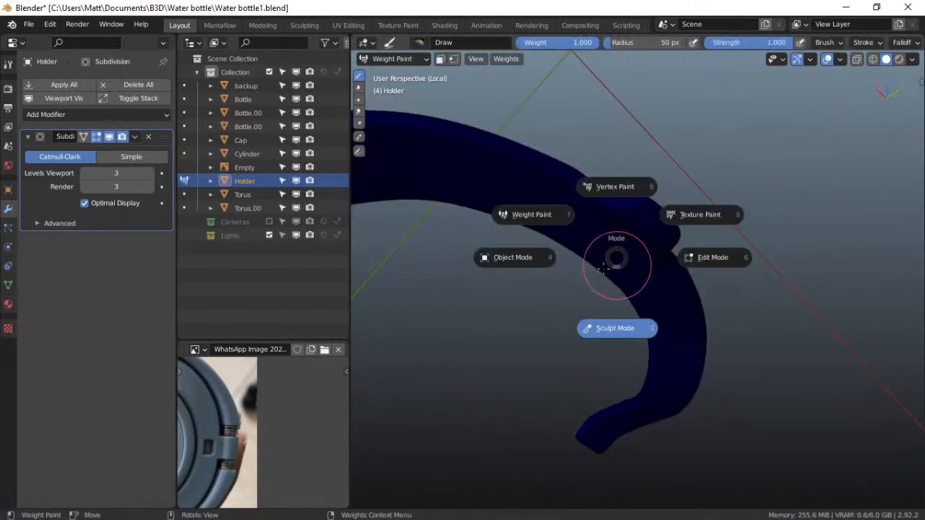
{"action": "left_click", "coordinate": [571, 274]}
{"action": "left_click", "coordinate": [108, 136]}
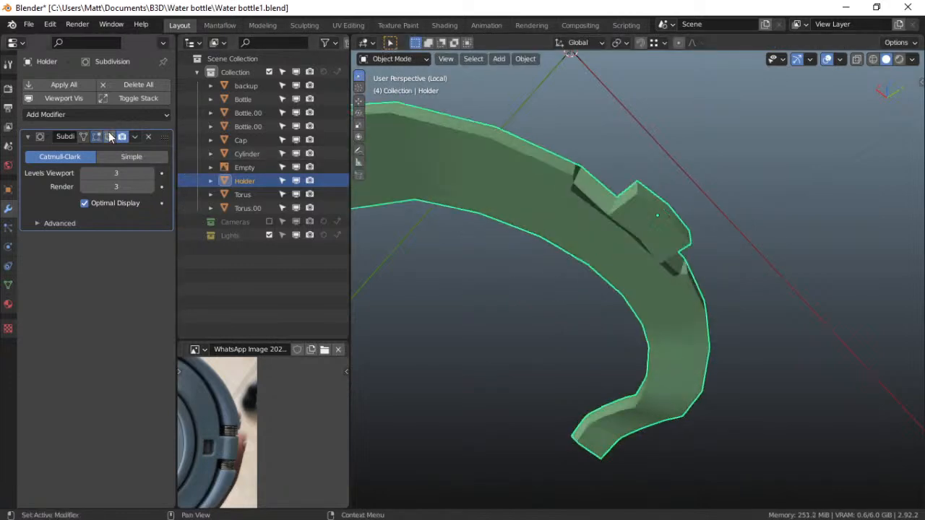
In Edit Mode, select the two adjacent rectangular faces on the Holder's underside and inset them by 0.01378 cm
{"action": "middle_click_drag", "start_coordinate": [619, 253], "coordinate": [623, 214]}
{"action": "key", "text": "ctrl+Tab"}
{"action": "left_click", "coordinate": [721, 215]}
{"action": "middle_click_drag", "start_coordinate": [716, 215], "coordinate": [533, 232]}
{"action": "scroll", "coordinate": [623, 254], "scroll_direction": "up", "scroll_amount": 5}
{"action": "left_click_drag", "start_coordinate": [514, 219], "coordinate": [549, 255]}
{"action": "left_click", "coordinate": [466, 59]}
{"action": "left_click", "coordinate": [537, 232]}
{"action": "left_click", "coordinate": [581, 287], "text": "shift"}
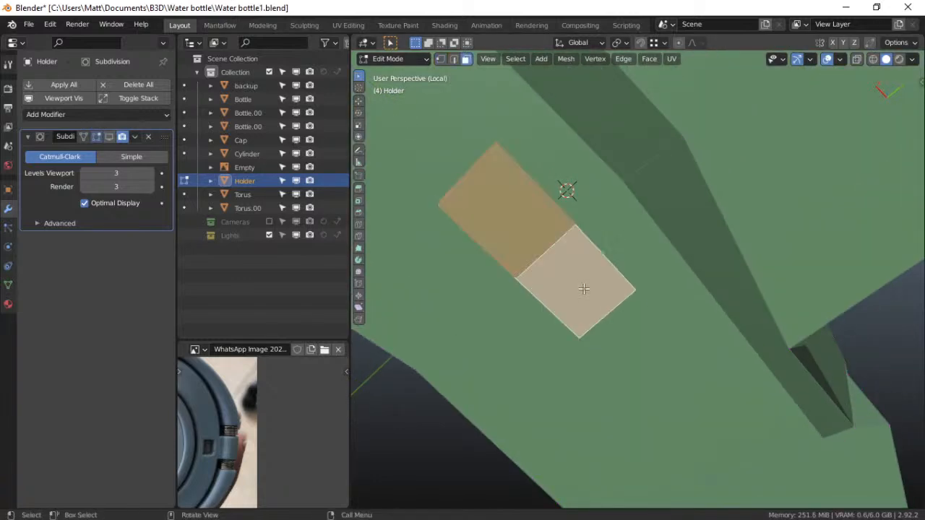
{"action": "key", "text": "i"}
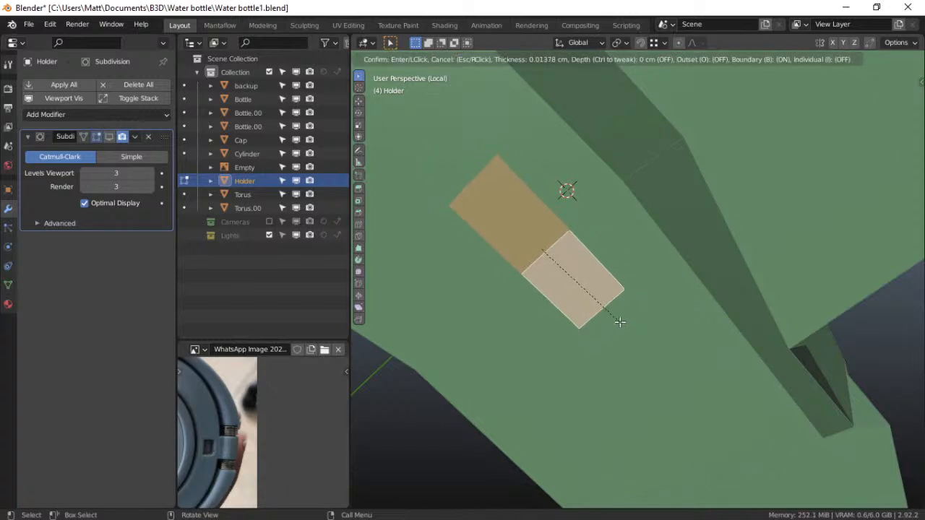
{"action": "left_click", "coordinate": [620, 322]}
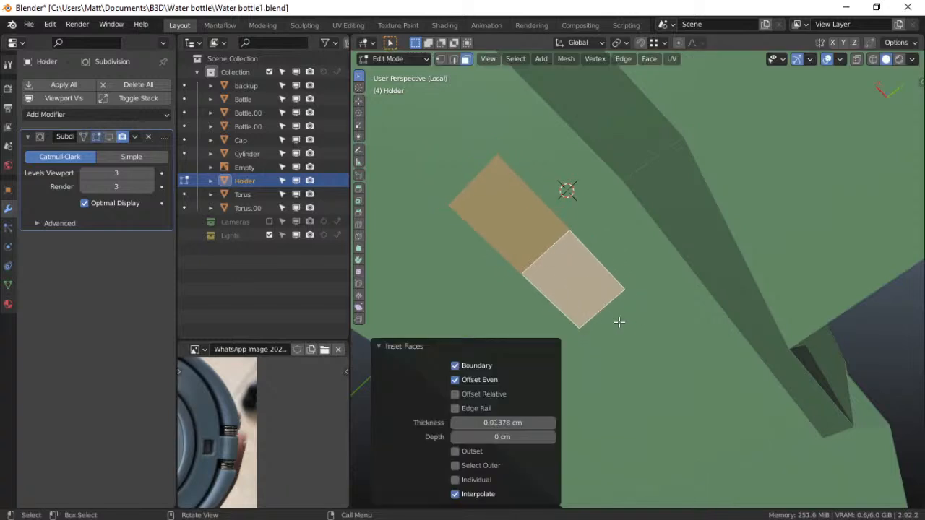
Extrude the two inset faces 0.19112 cm along global Z to sink a recess into the Holder
{"action": "key", "text": "g"}
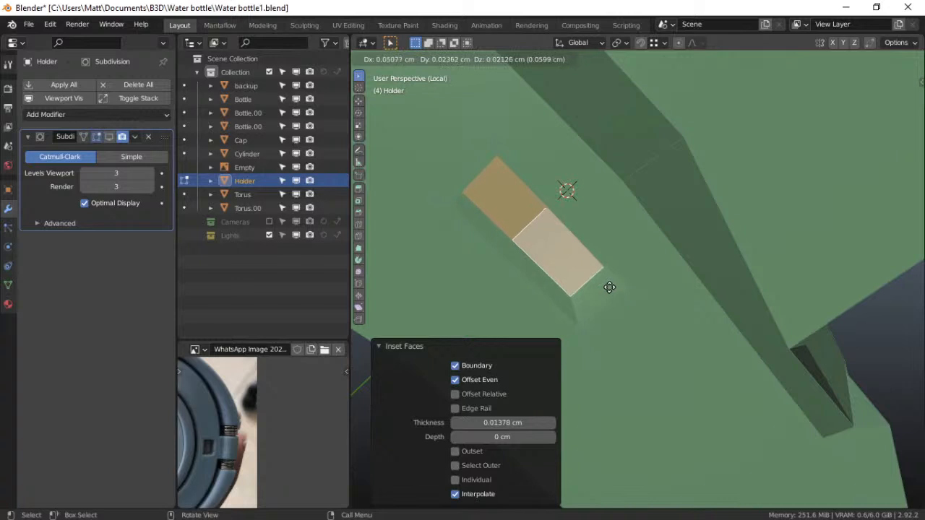
{"action": "key", "text": "z"}
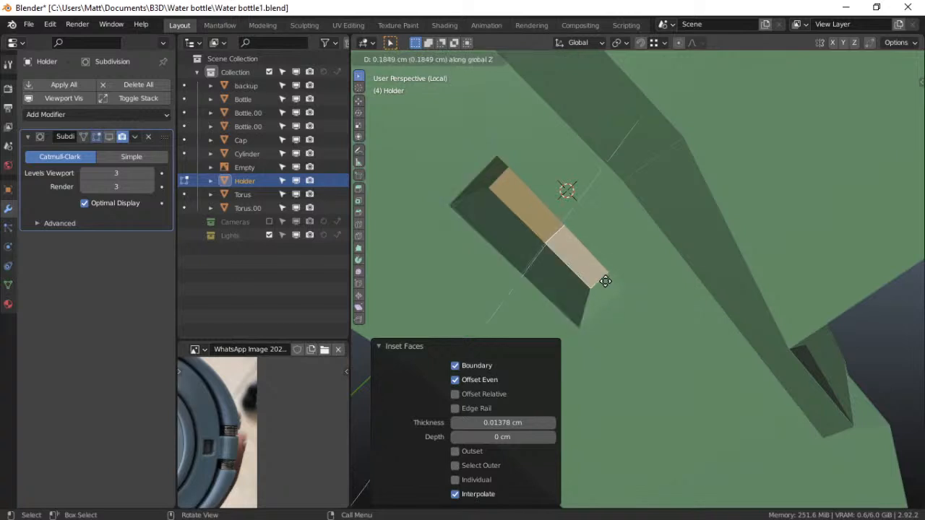
{"action": "left_click", "coordinate": [607, 280]}
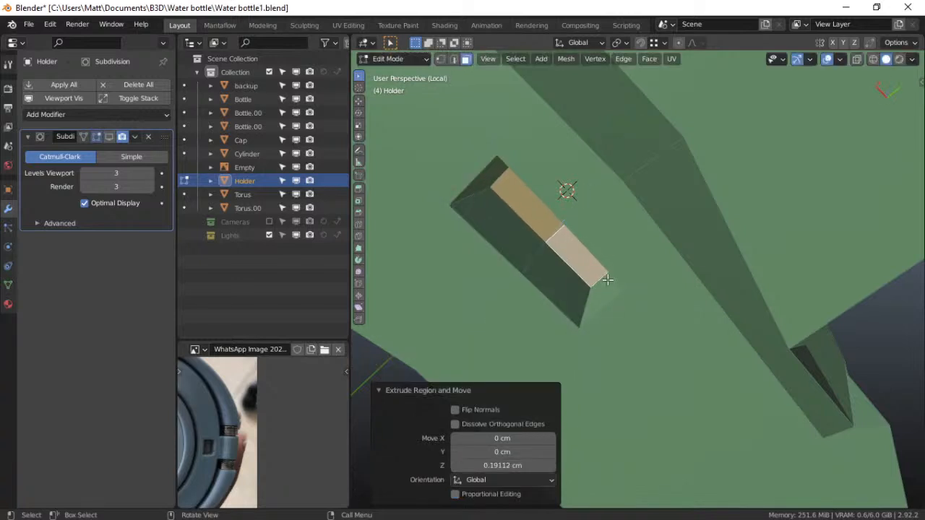
{"action": "scroll", "coordinate": [608, 282], "scroll_direction": "down", "scroll_amount": 8}
{"action": "scroll", "coordinate": [607, 282], "scroll_direction": "up", "scroll_amount": 4}
{"action": "scroll", "coordinate": [607, 282], "scroll_direction": "up", "scroll_amount": 3}
Add a loop cut around the recess walls and slide it toward the rim with factor 0.784
{"action": "key", "text": "ctrl+r"}
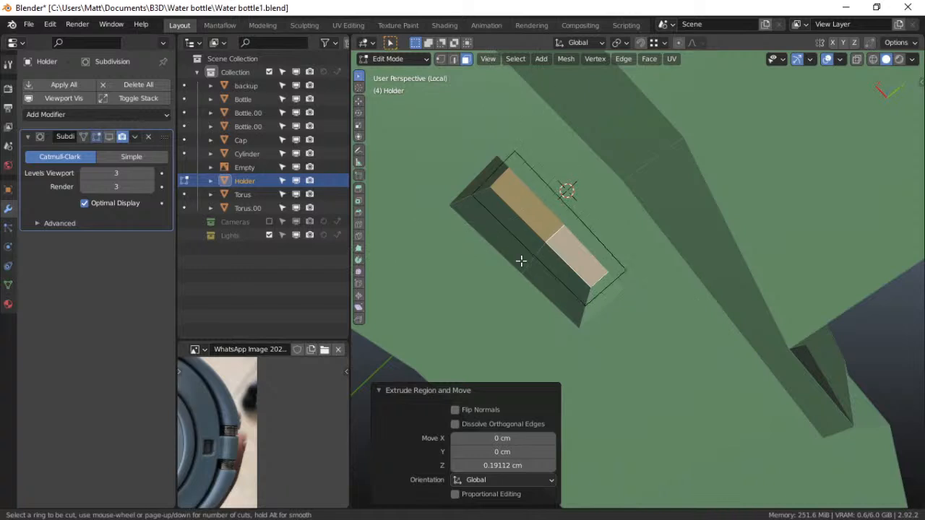
{"action": "left_click", "coordinate": [527, 268]}
{"action": "left_click", "coordinate": [526, 284]}
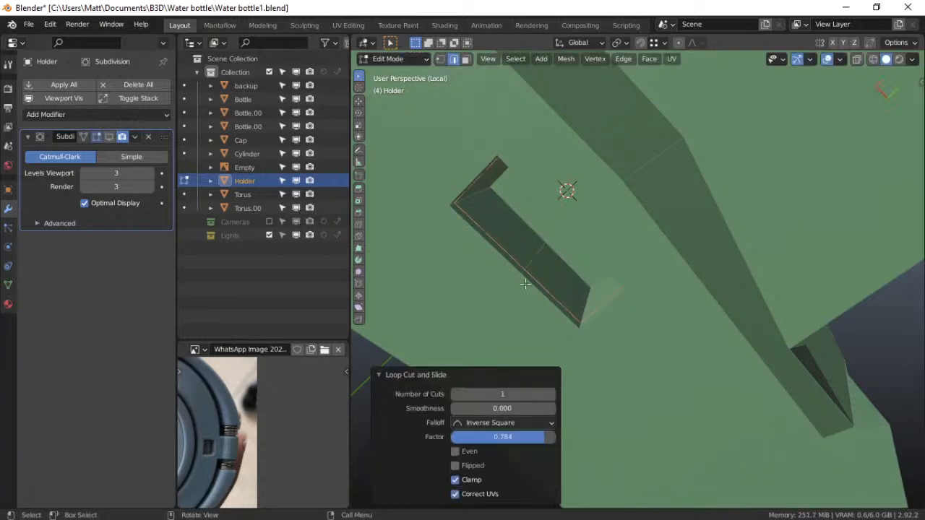
Select the recess's two floor faces and inset them by 0.008699 cm
{"action": "middle_click_drag", "start_coordinate": [543, 250], "coordinate": [492, 109]}
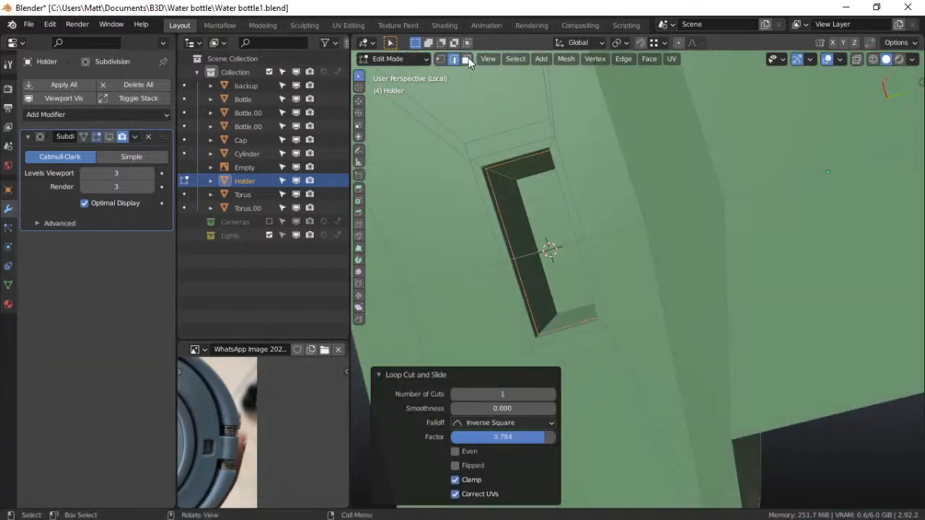
{"action": "left_click", "coordinate": [535, 220]}
{"action": "left_click", "coordinate": [566, 299], "text": "shift"}
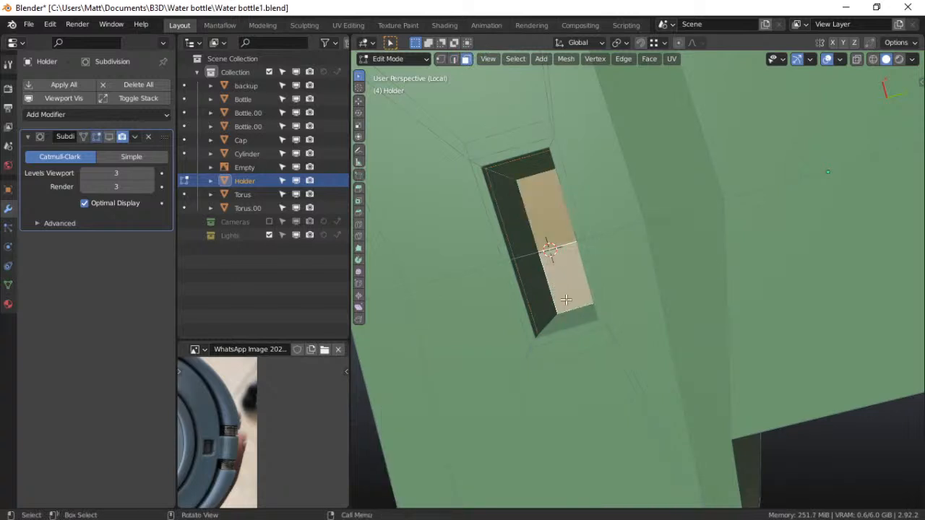
{"action": "key", "text": "i"}
{"action": "left_click", "coordinate": [566, 298]}
Return to Object Mode, turn on the Subdivision modifier's viewport display and examine the smoothed recess
{"action": "key", "text": "ctrl+Tab"}
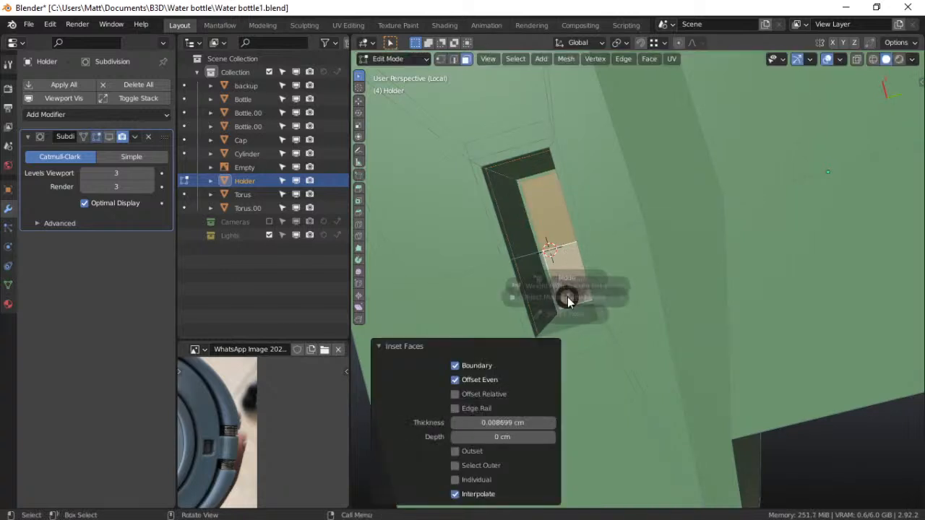
{"action": "left_click", "coordinate": [492, 296]}
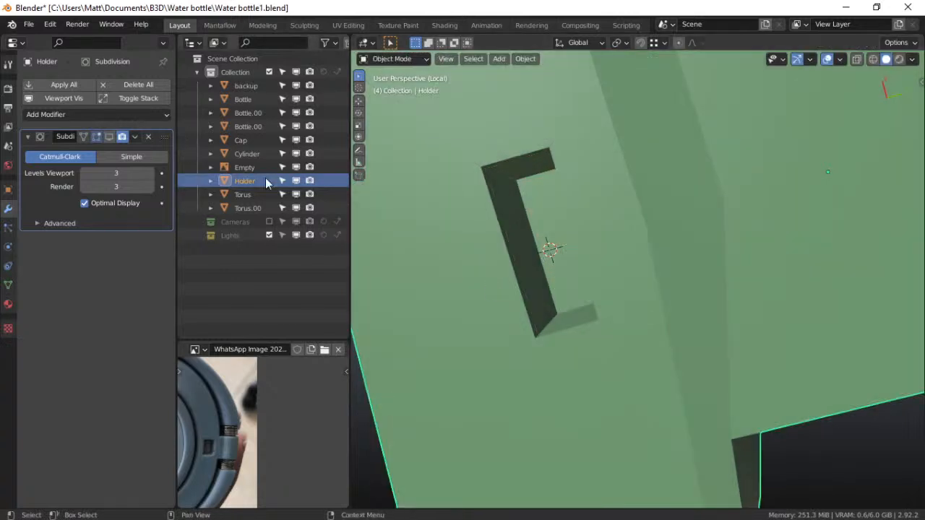
{"action": "left_click", "coordinate": [108, 137]}
{"action": "scroll", "coordinate": [690, 314], "scroll_direction": "down", "scroll_amount": 6}
{"action": "middle_click_drag", "start_coordinate": [691, 312], "coordinate": [564, 304]}
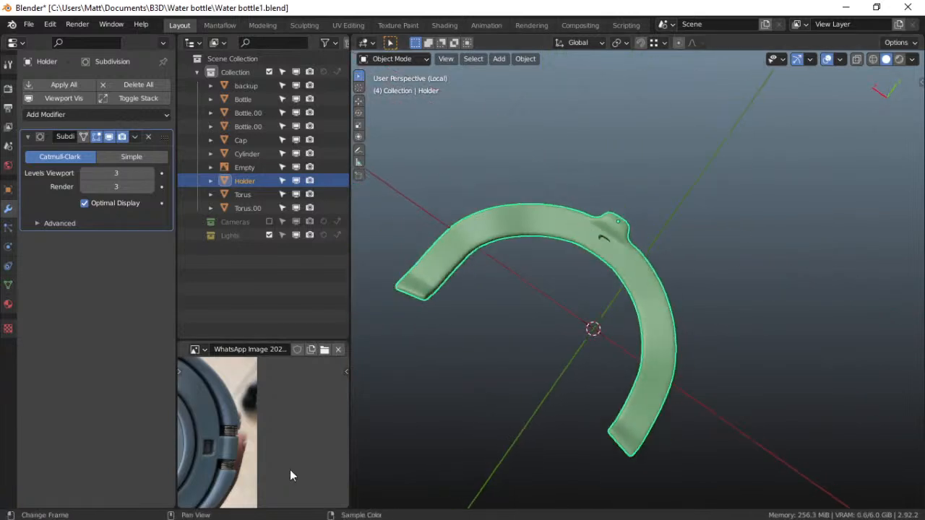
{"action": "scroll", "coordinate": [557, 395], "scroll_direction": "down", "scroll_amount": 2}
{"action": "scroll", "coordinate": [557, 396], "scroll_direction": "up", "scroll_amount": 5}
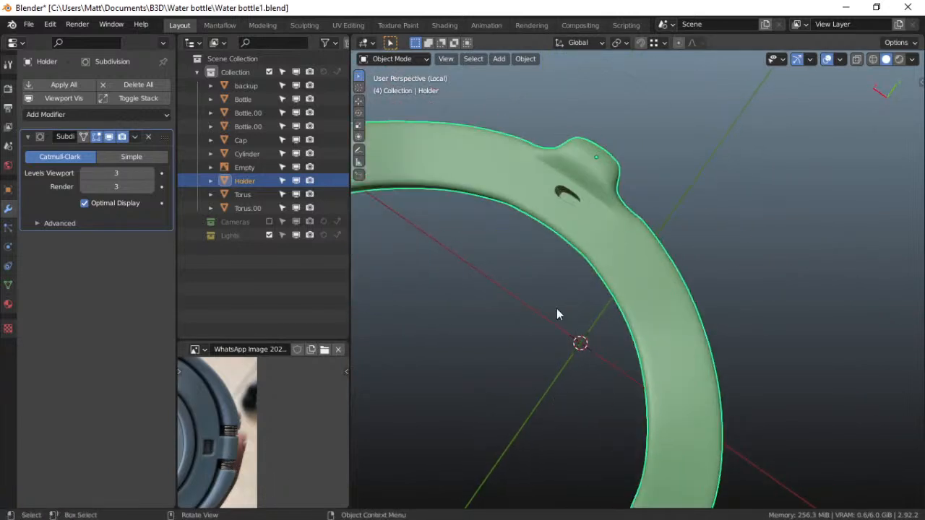
Switch off the Subdivision modifier's Edit Mode display and inspect the recess's geometry
{"action": "key", "text": "ctrl+Tab"}
{"action": "left_click", "coordinate": [630, 306]}
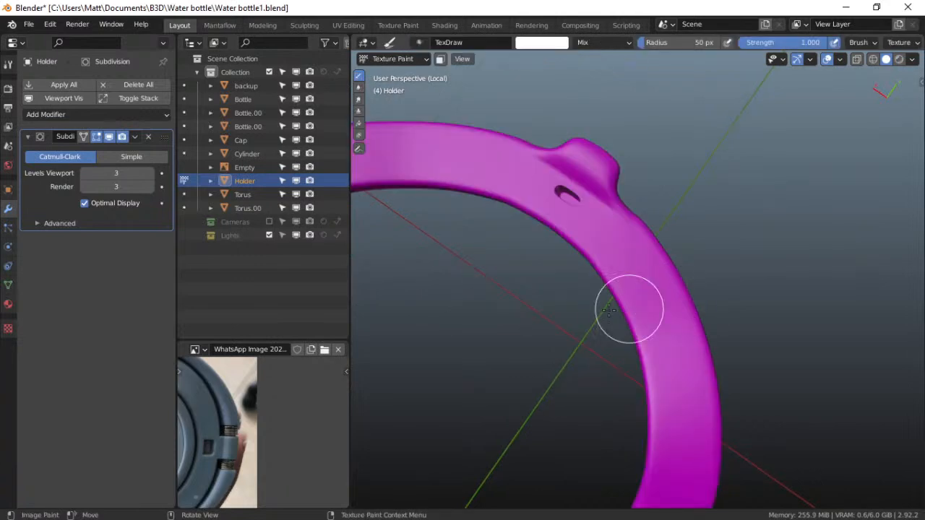
{"action": "key", "text": "ctrl+Tab"}
{"action": "left_click", "coordinate": [727, 314]}
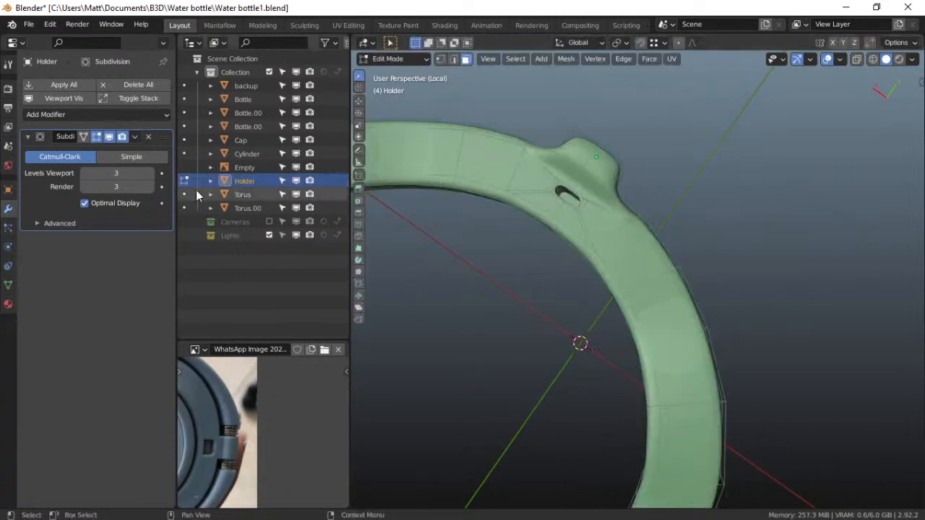
{"action": "left_click", "coordinate": [101, 138]}
{"action": "scroll", "coordinate": [585, 337], "scroll_direction": "up", "scroll_amount": 10}
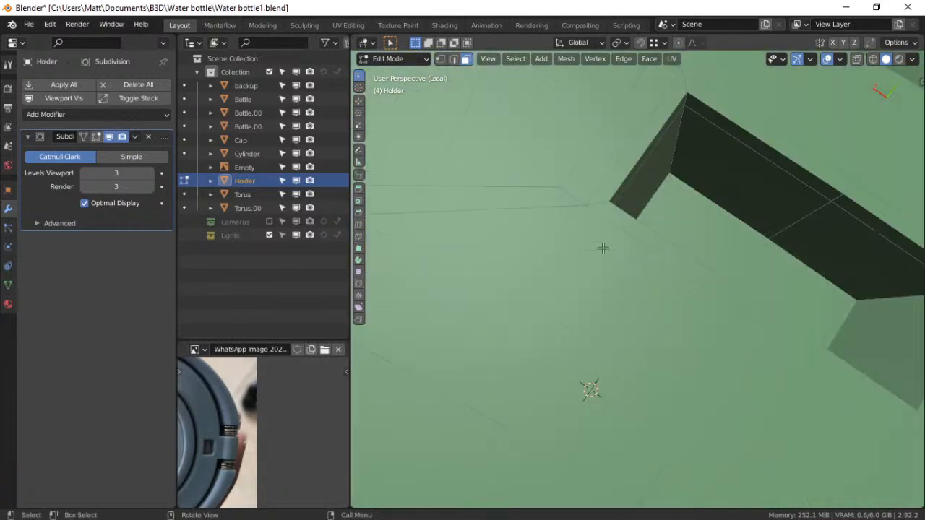
{"action": "scroll", "coordinate": [603, 248], "scroll_direction": "down", "scroll_amount": 5}
{"action": "middle_click_drag", "start_coordinate": [603, 248], "coordinate": [621, 295]}
{"action": "left_click", "coordinate": [621, 294], "text": "ctrl"}
{"action": "key", "text": "ctrl+Tab"}
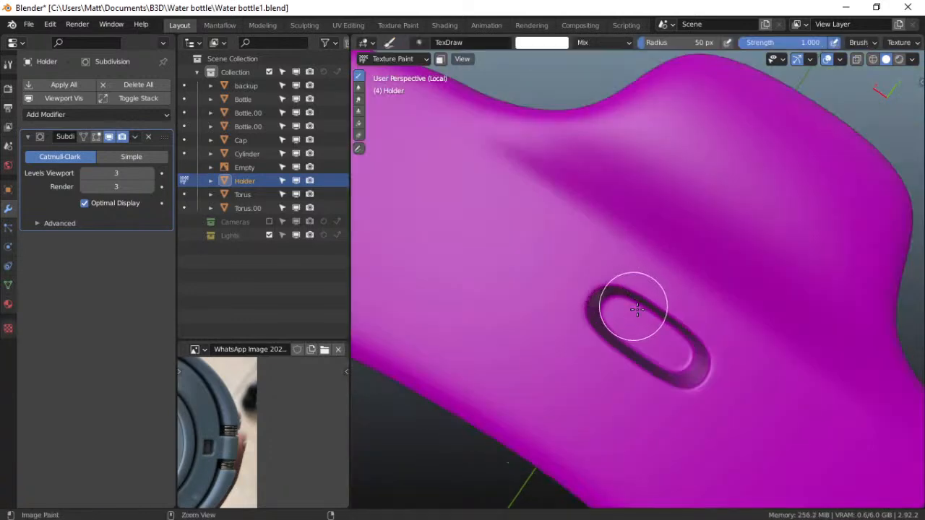
Undo the recess work on the Holder's underside, including its floor inset, loop cut, extrusion and first inset
{"action": "key", "text": "ctrl+z"}
{"action": "key", "text": "ctrl+z"}
{"action": "key", "text": "ctrl+z"}
{"action": "key", "text": "ctrl+z"}
{"action": "key", "text": "ctrl+z"}
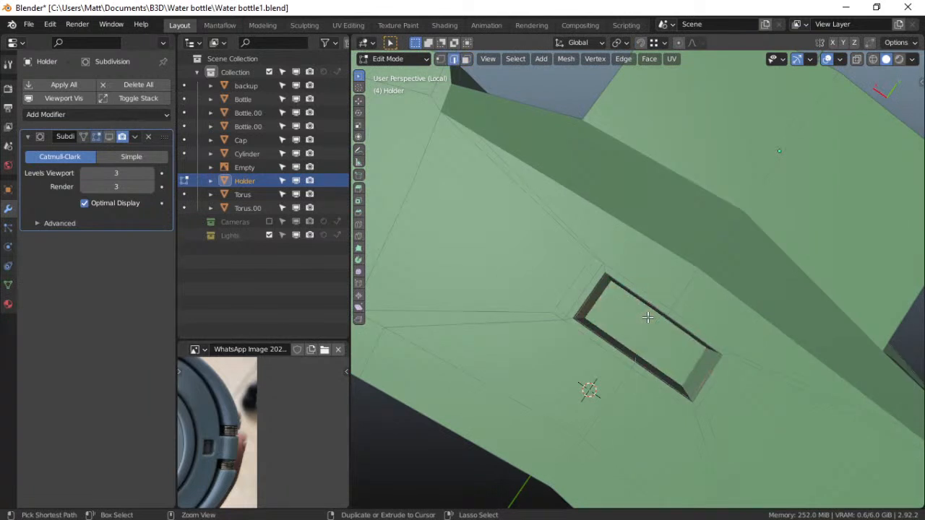
{"action": "key", "text": "ctrl+z"}
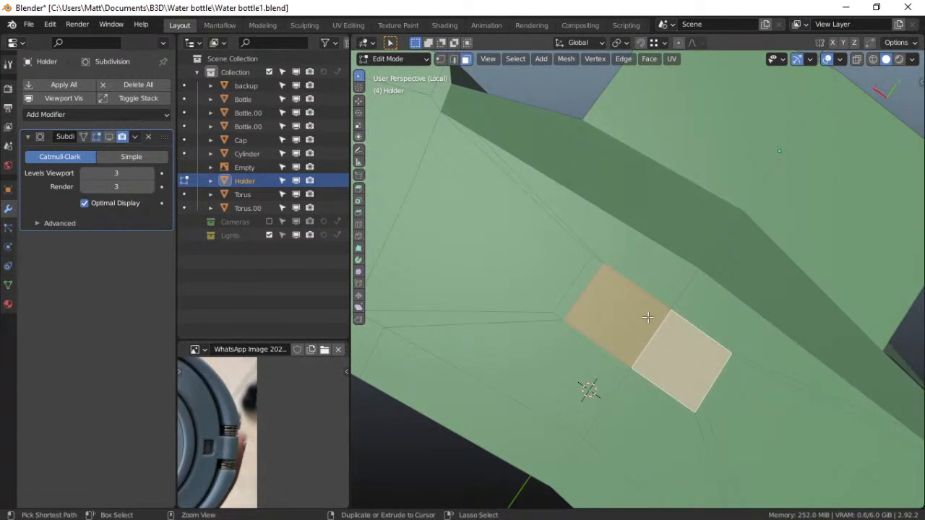
{"action": "left_click", "coordinate": [648, 317]}
{"action": "key", "text": "ctrl+z"}
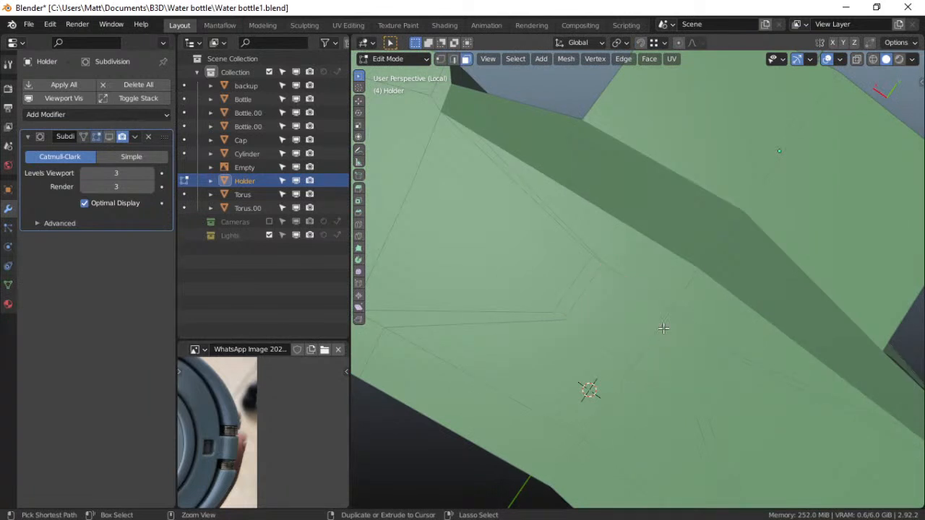
Select the extra inner edges at both ends of the underside's rectangular faces, with their connecting edges, and dissolve them
{"action": "middle_click_drag", "start_coordinate": [627, 295], "coordinate": [606, 289], "text": "shift"}
{"action": "scroll", "coordinate": [622, 320], "scroll_direction": "down", "scroll_amount": 1}
{"action": "scroll", "coordinate": [621, 301], "scroll_direction": "down", "scroll_amount": 2}
{"action": "scroll", "coordinate": [620, 301], "scroll_direction": "up", "scroll_amount": 4}
{"action": "left_click", "coordinate": [526, 269]}
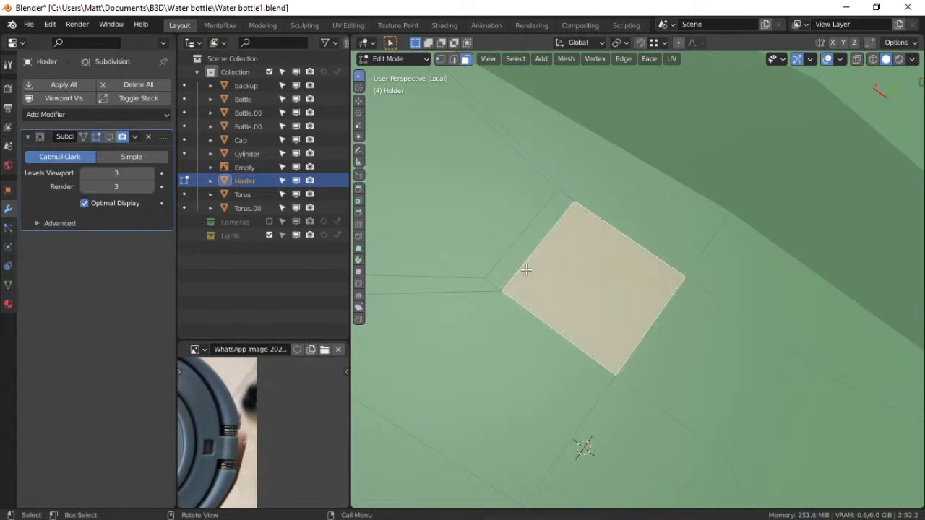
{"action": "left_click", "coordinate": [453, 59]}
{"action": "left_click", "coordinate": [510, 275]}
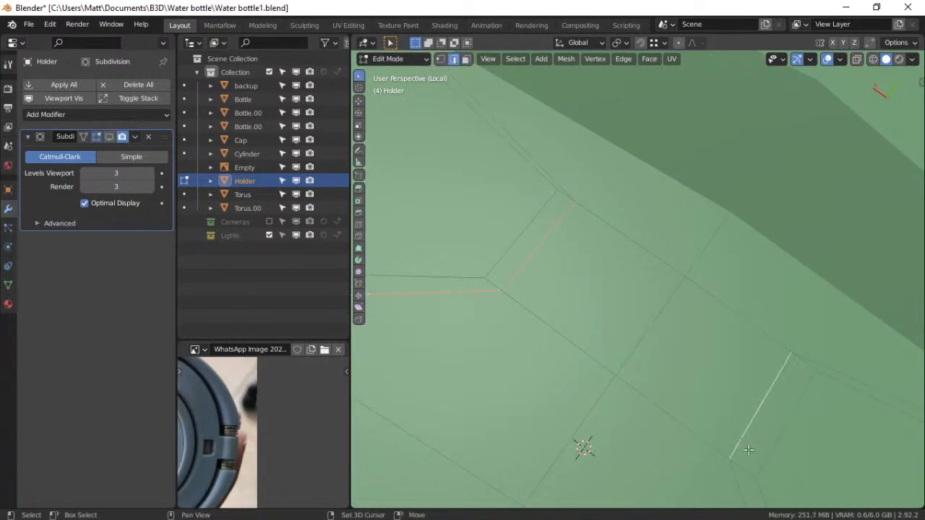
{"action": "left_click", "coordinate": [541, 160], "text": "shift"}
{"action": "key", "text": "x"}
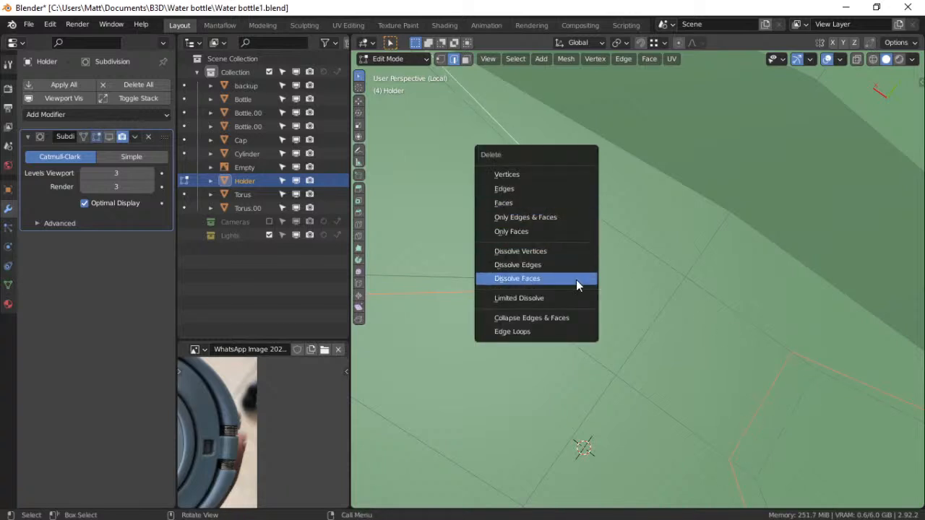
{"action": "left_click", "coordinate": [576, 280]}
{"action": "key", "text": "x"}
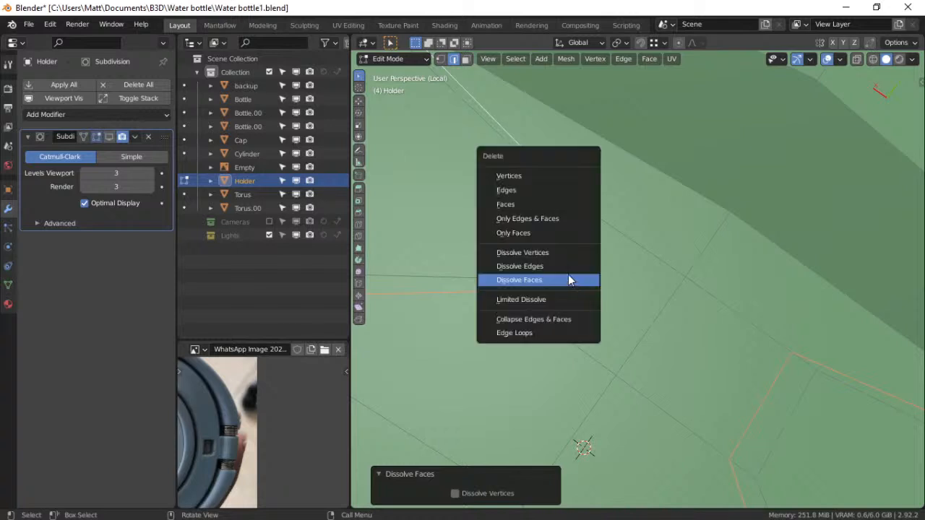
{"action": "left_click", "coordinate": [566, 265]}
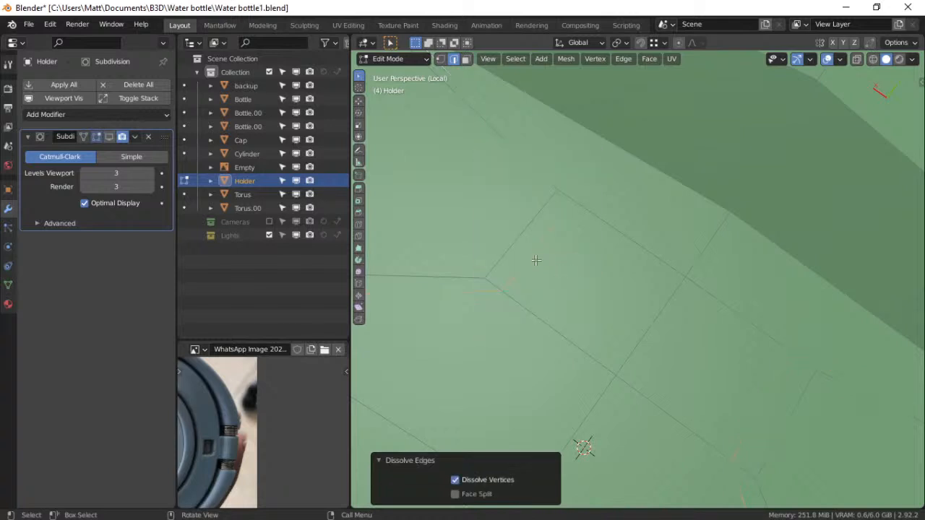
Select the two adjacent rectangular faces on the Holder's underside in face mode and inset them together by about 0.008 cm
{"action": "left_click", "coordinate": [526, 214]}
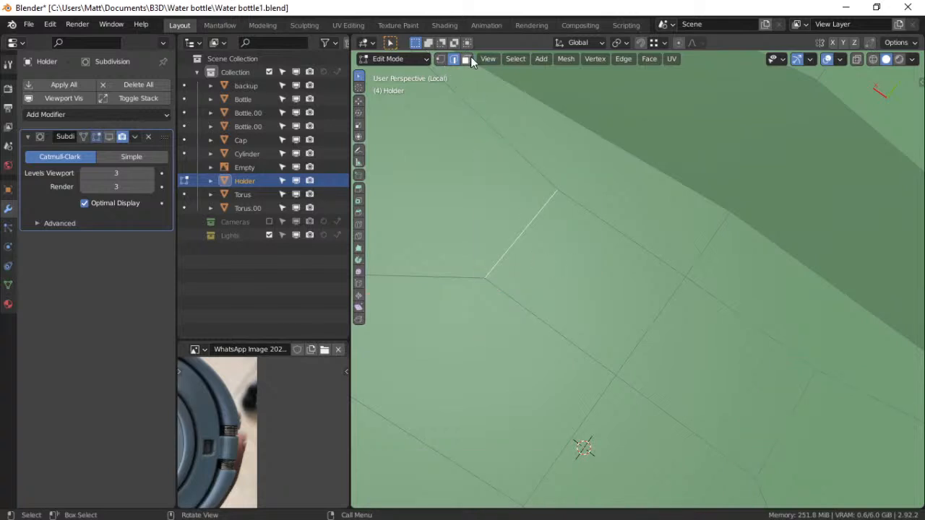
{"action": "left_click", "coordinate": [567, 301]}
{"action": "left_click", "coordinate": [709, 392], "text": "shift"}
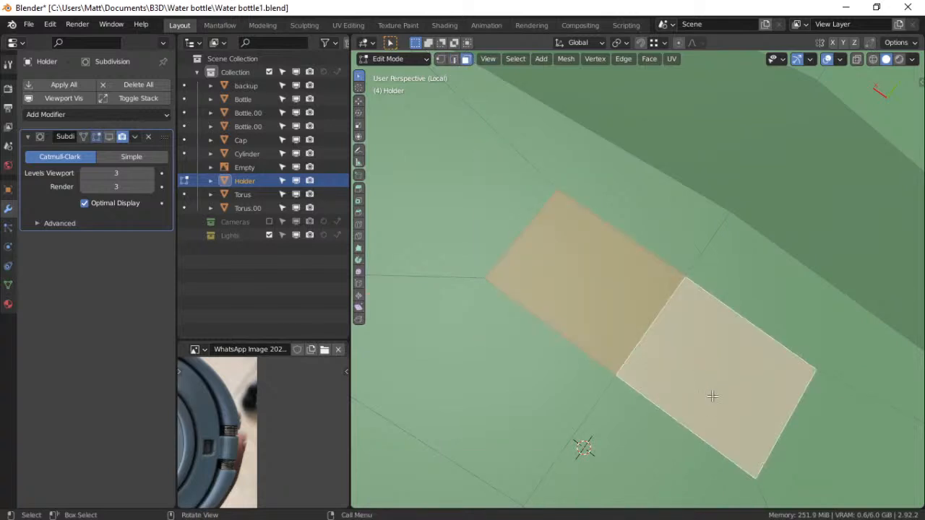
{"action": "key", "text": "i"}
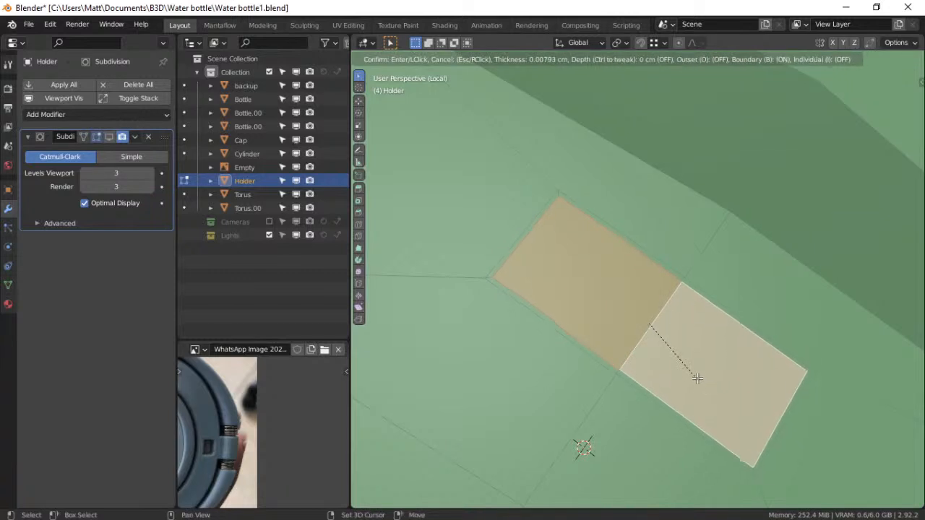
{"action": "left_click", "coordinate": [695, 378]}
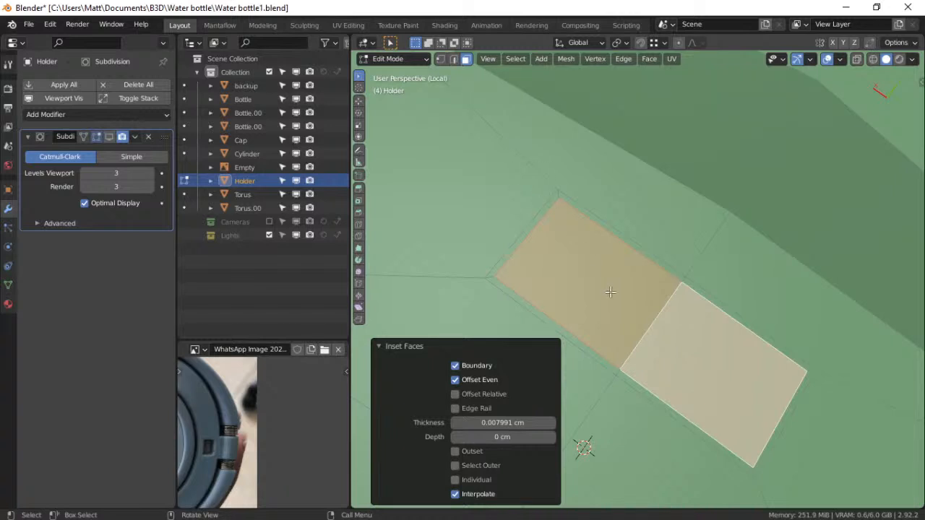
Extrude the inset faces about 0.122 cm along global Z to form the recess, and inset its floor by about 0.01 cm
{"action": "key", "text": "e"}
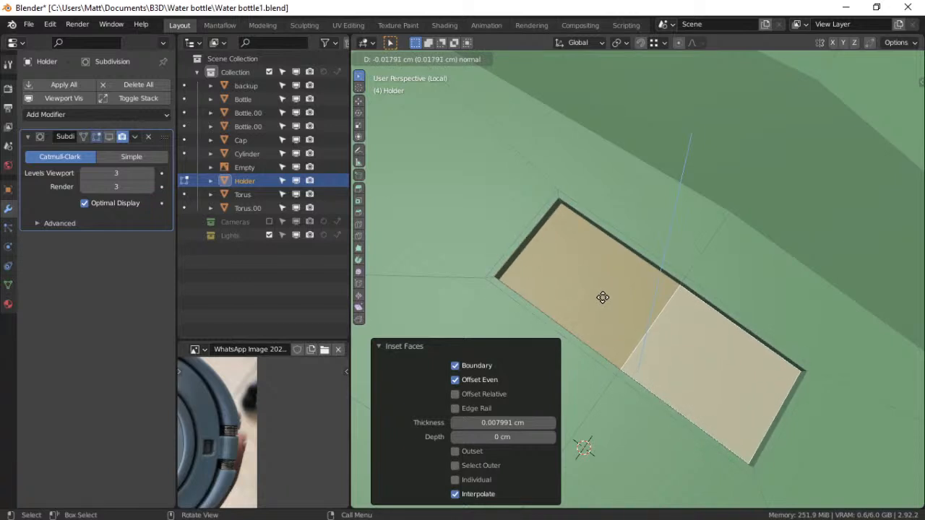
{"action": "left_click", "coordinate": [602, 297]}
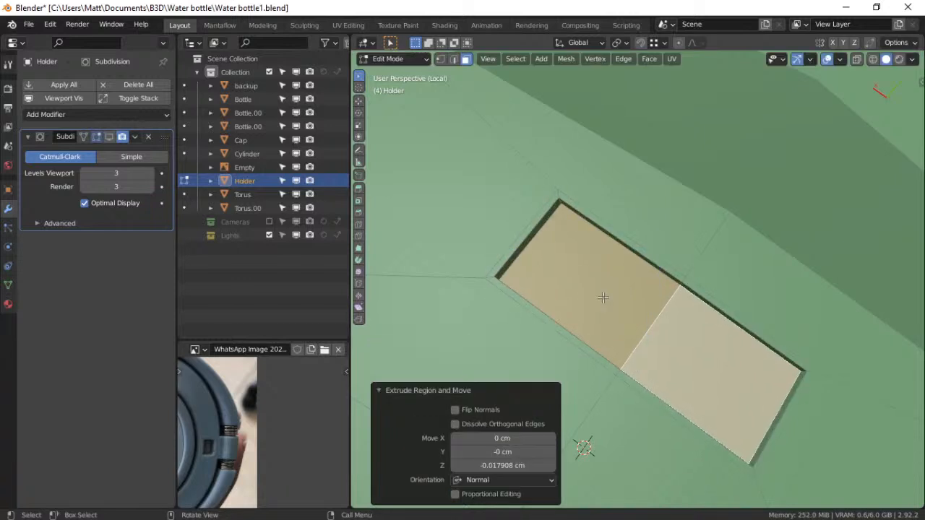
{"action": "key", "text": "g"}
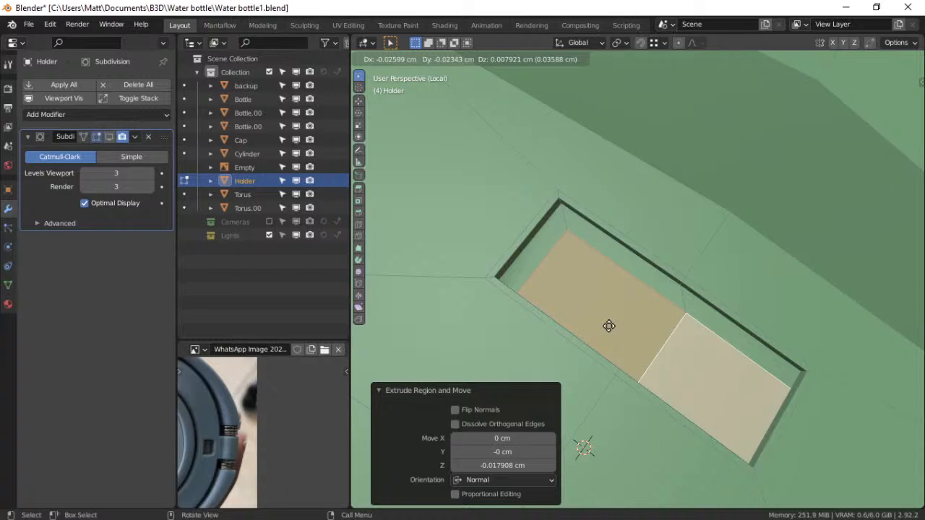
{"action": "key", "text": "z"}
{"action": "left_click", "coordinate": [609, 320]}
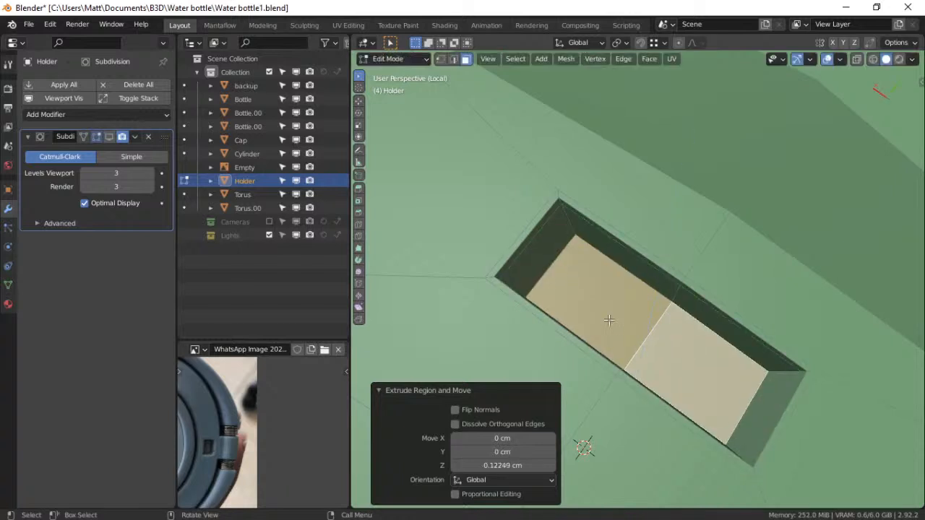
{"action": "key", "text": "i"}
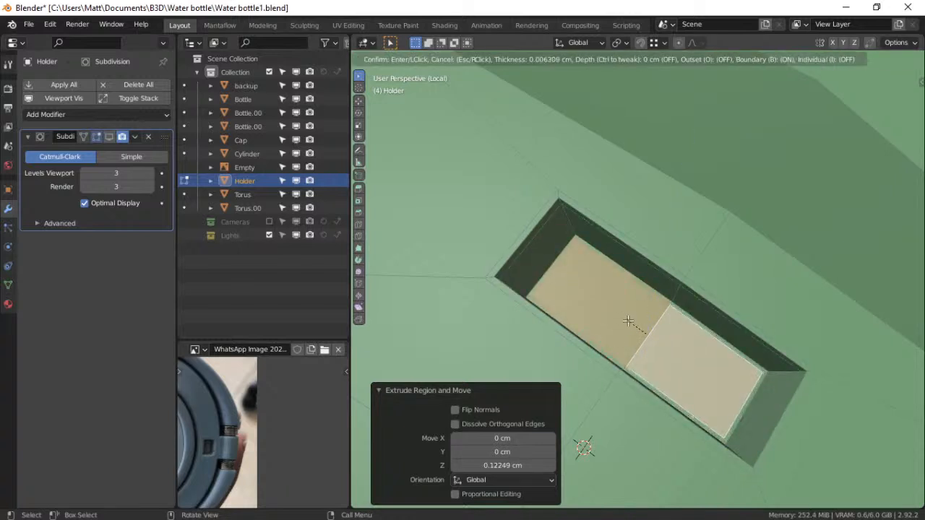
{"action": "left_click", "coordinate": [630, 321]}
Turn on the Subdivision modifier's viewport display, stay in Edit Mode and inspect the smoothed recess
{"action": "scroll", "coordinate": [629, 319], "scroll_direction": "down", "scroll_amount": 3}
{"action": "middle_click_drag", "start_coordinate": [630, 317], "coordinate": [575, 333]}
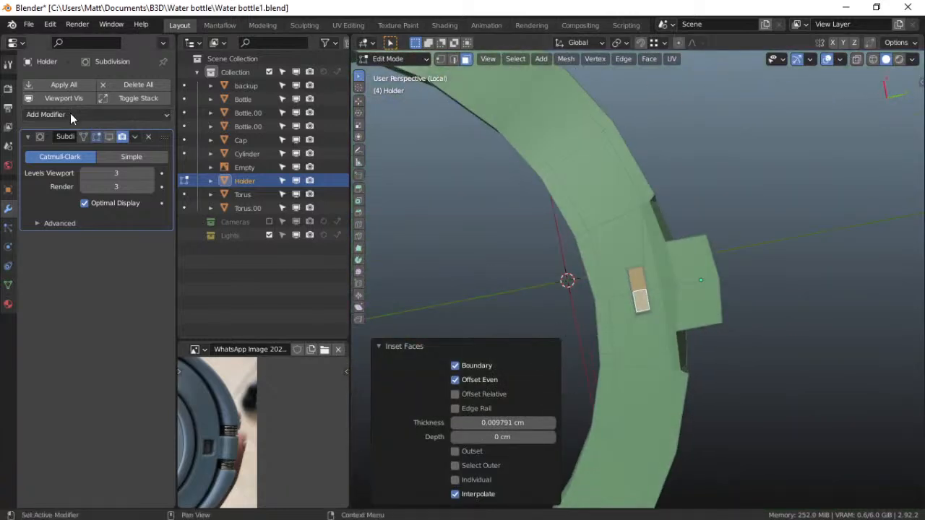
{"action": "left_click", "coordinate": [110, 137]}
{"action": "key", "text": "ctrl+Tab"}
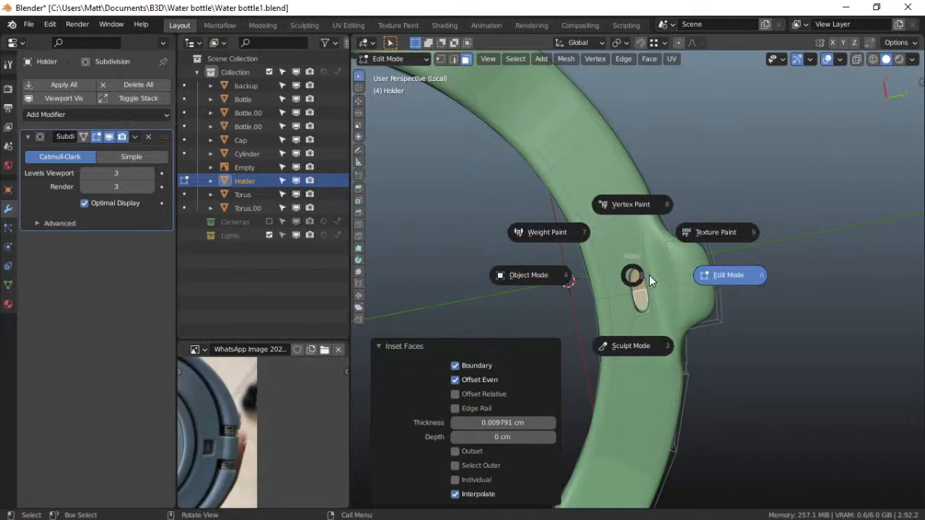
{"action": "left_click", "coordinate": [722, 277]}
{"action": "scroll", "coordinate": [621, 286], "scroll_direction": "up", "scroll_amount": 3}
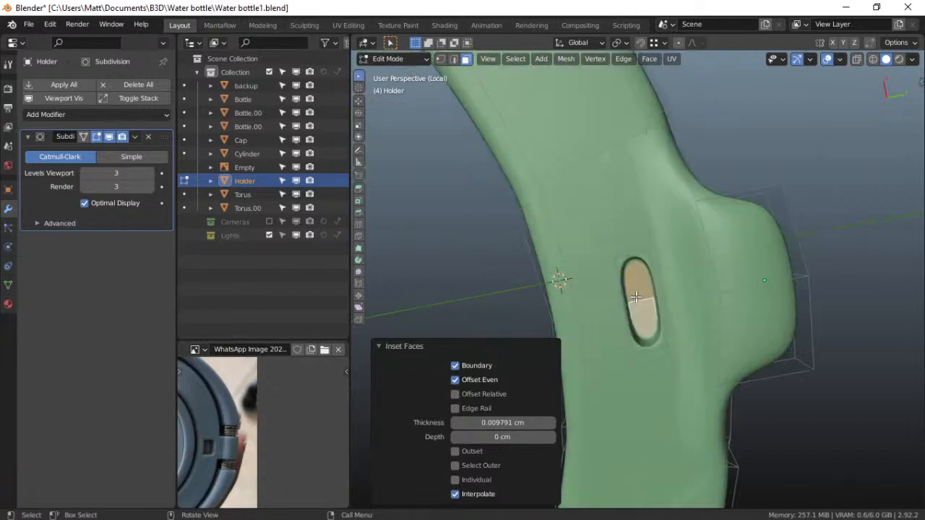
{"action": "scroll", "coordinate": [636, 296], "scroll_direction": "down", "scroll_amount": 3}
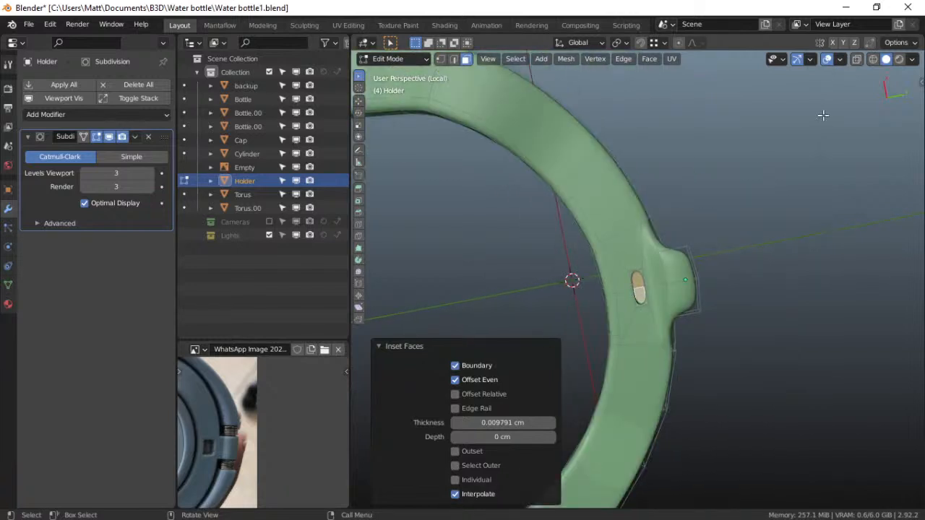
Hide the viewport overlays, exit local view and examine the Holder's recess and clasp together with the surrounding bottle parts
{"action": "left_click", "coordinate": [827, 59]}
{"action": "scroll", "coordinate": [686, 262], "scroll_direction": "down", "scroll_amount": 5}
{"action": "middle_click_drag", "start_coordinate": [677, 271], "coordinate": [714, 188]}
{"action": "key", "text": "slash"}
{"action": "scroll", "coordinate": [636, 262], "scroll_direction": "up", "scroll_amount": 3}
{"action": "scroll", "coordinate": [706, 252], "scroll_direction": "up", "scroll_amount": 10}
{"action": "scroll", "coordinate": [729, 252], "scroll_direction": "up", "scroll_amount": 3}
{"action": "scroll", "coordinate": [730, 253], "scroll_direction": "down", "scroll_amount": 5}
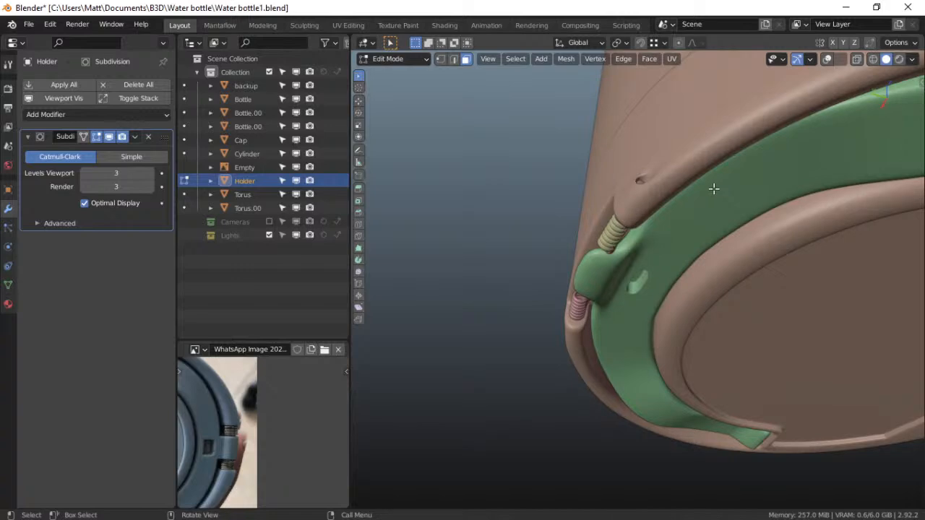
{"action": "scroll", "coordinate": [575, 187], "scroll_direction": "up", "scroll_amount": 5}
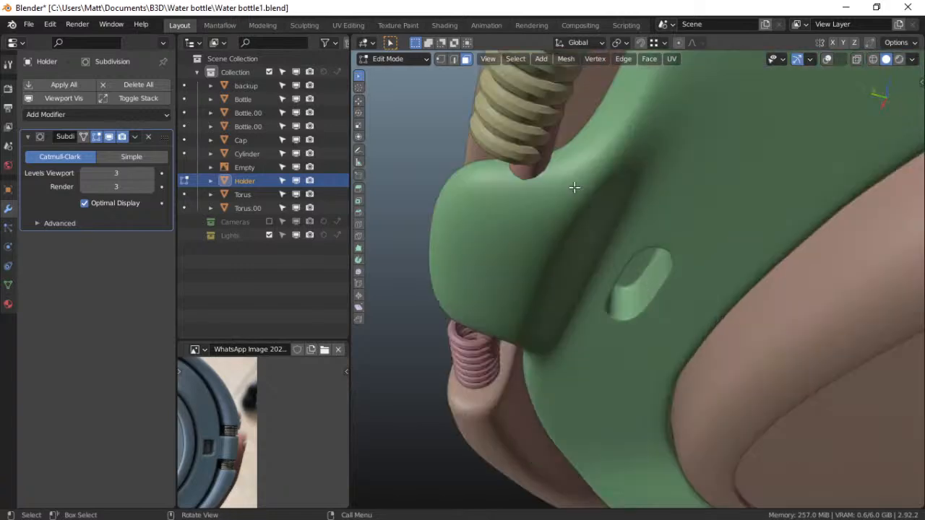
{"action": "mouse_move", "coordinate": [568, 230]}
{"action": "middle_mouse_down"}
{"action": "mouse_move", "coordinate": [581, 202]}
{"action": "mouse_move", "coordinate": [556, 220]}
{"action": "middle_mouse_up"}
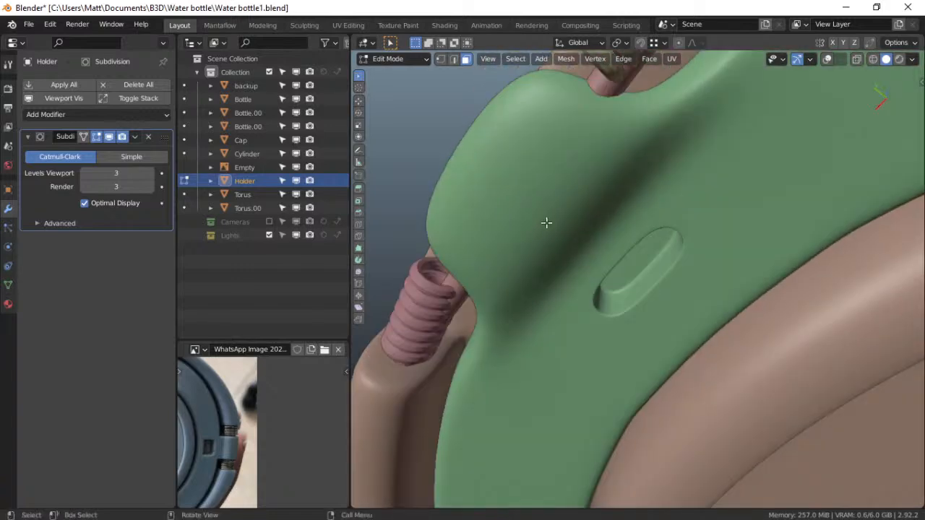
Switch to the bottom view of the clasp, show the overlays again and return to Object Mode
{"action": "key", "text": "grave"}
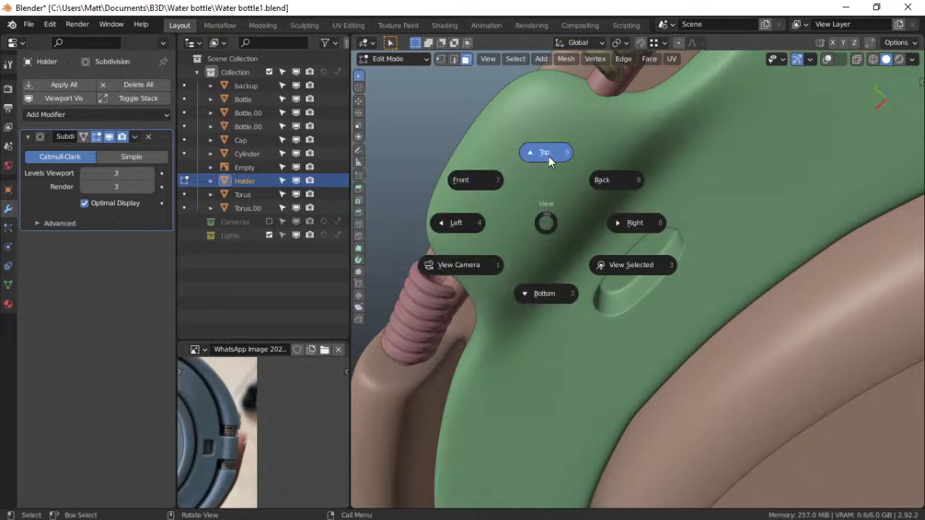
{"action": "left_click", "coordinate": [547, 292]}
{"action": "scroll", "coordinate": [577, 292], "scroll_direction": "up", "scroll_amount": 6}
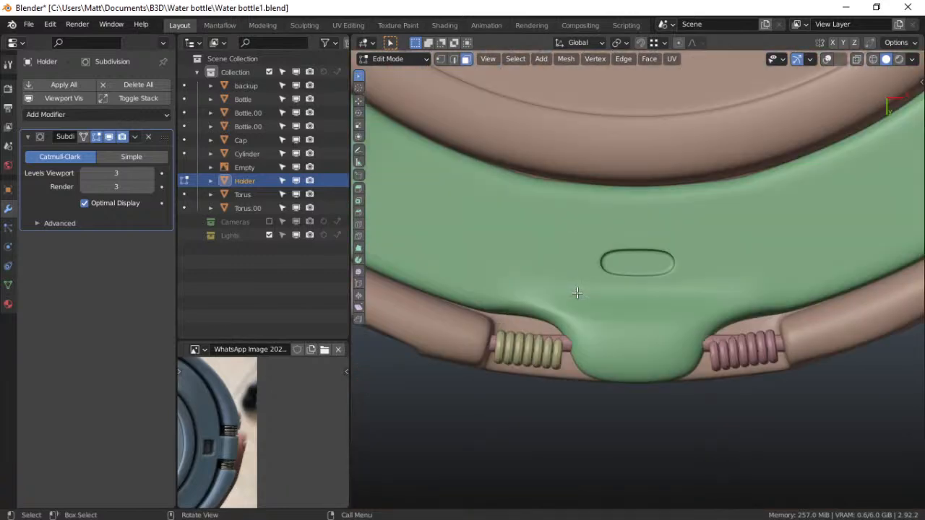
{"action": "scroll", "coordinate": [577, 308], "scroll_direction": "down", "scroll_amount": 2, "text": "shift"}
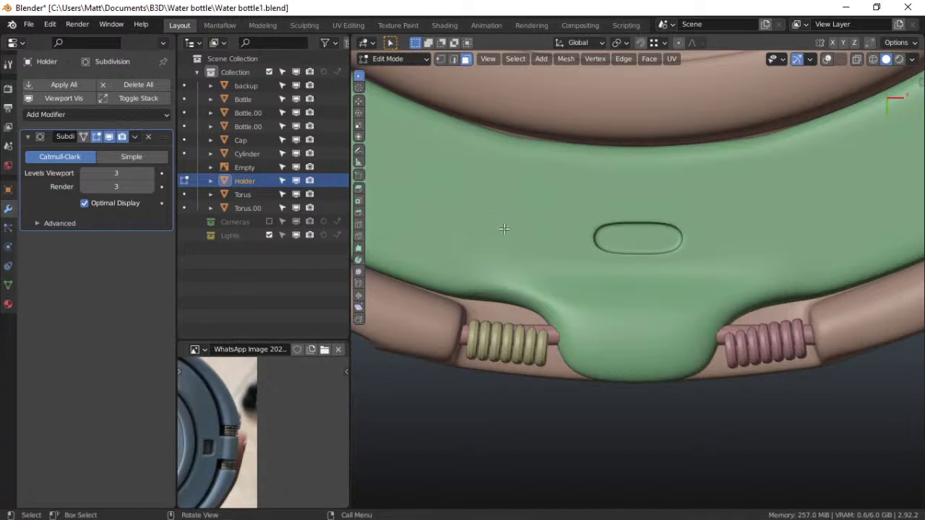
{"action": "left_click", "coordinate": [826, 59]}
{"action": "key", "text": "ctrl+Tab"}
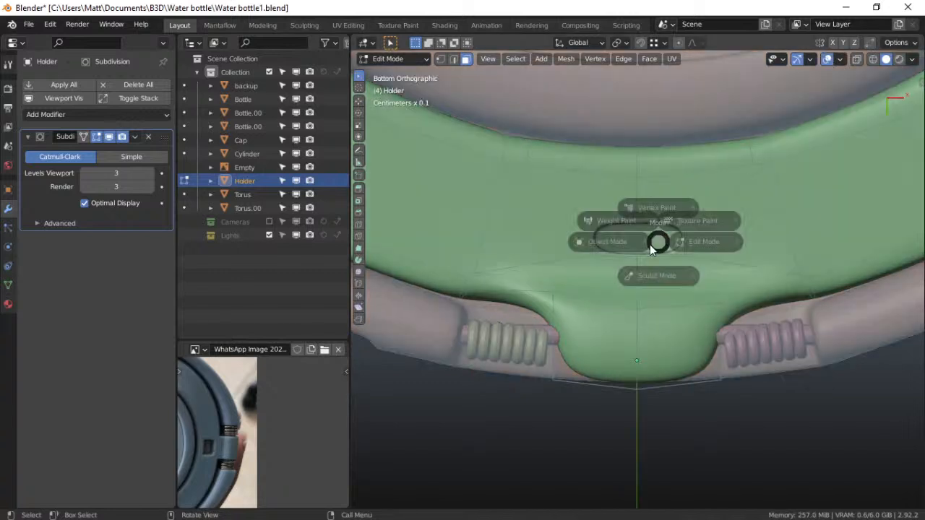
{"action": "left_click", "coordinate": [585, 248]}
Try rotating the yellow spring beside the clasp by about 6.7° and undo the rotation
{"action": "left_click", "coordinate": [528, 355]}
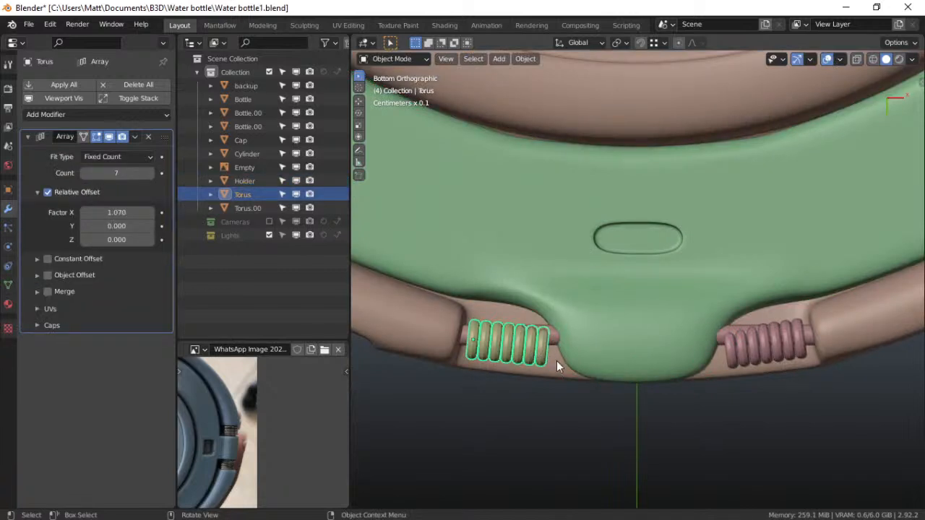
{"action": "key", "text": "r"}
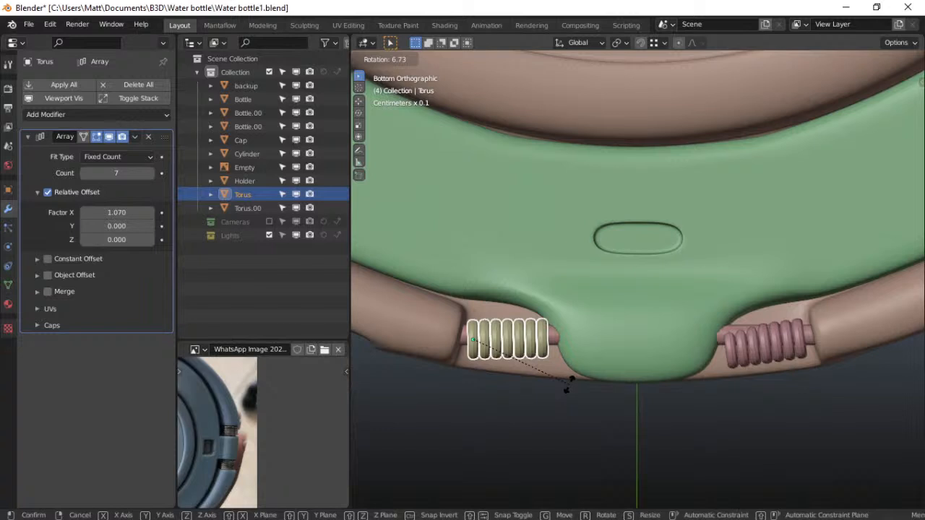
{"action": "left_click", "coordinate": [570, 385]}
{"action": "left_click", "coordinate": [748, 357]}
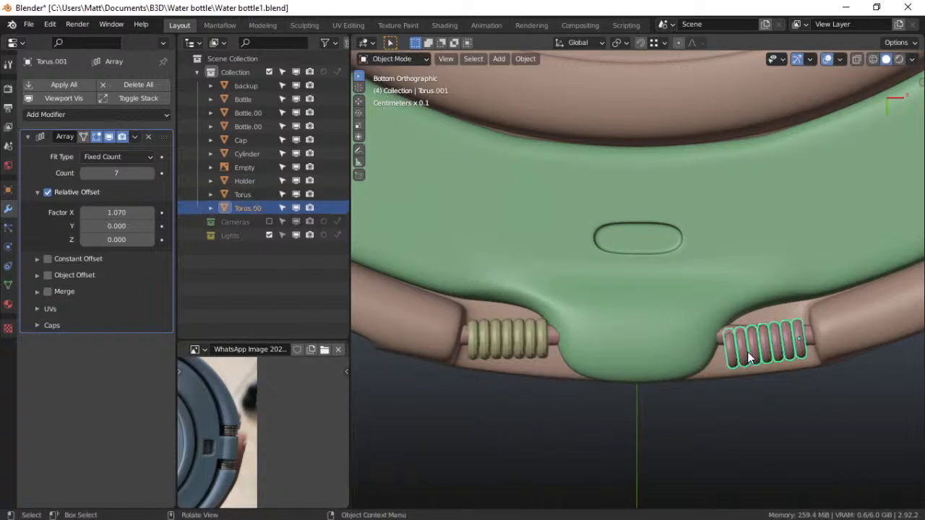
{"action": "key", "text": "ctrl+z"}
{"action": "key", "text": "ctrl+z"}
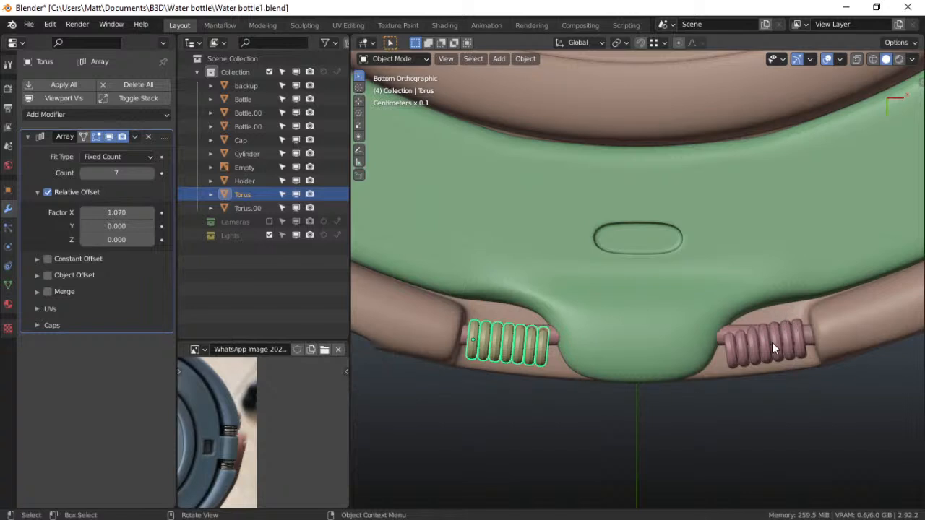
Rotate the pink spring about 10.1° around the global Z axis to straighten it along its rod
{"action": "left_click", "coordinate": [753, 353]}
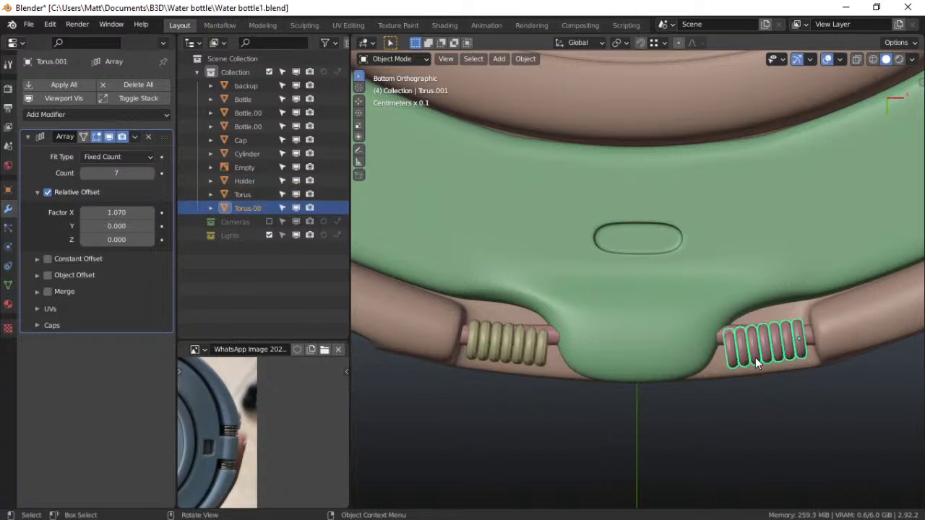
{"action": "key", "text": "x"}
{"action": "key", "text": "Escape"}
{"action": "key", "text": "r"}
{"action": "key", "text": "z"}
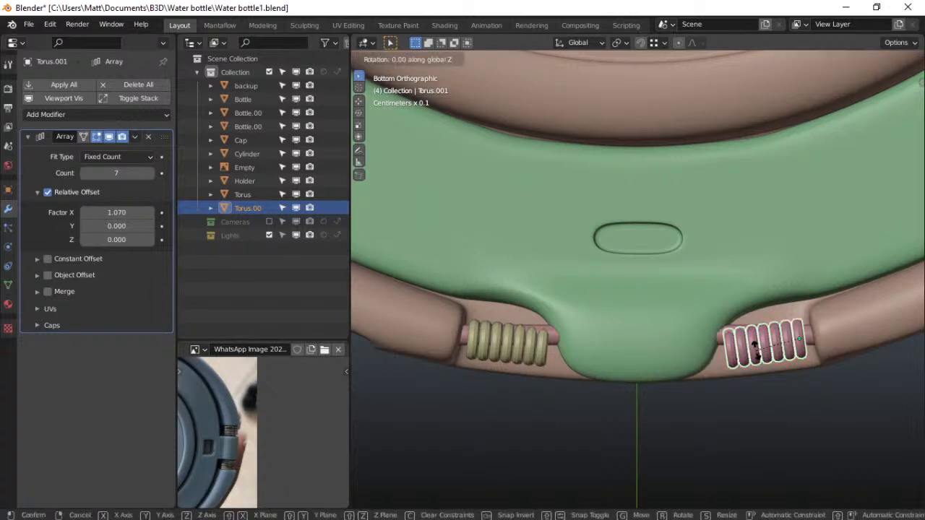
{"action": "left_click", "coordinate": [758, 347]}
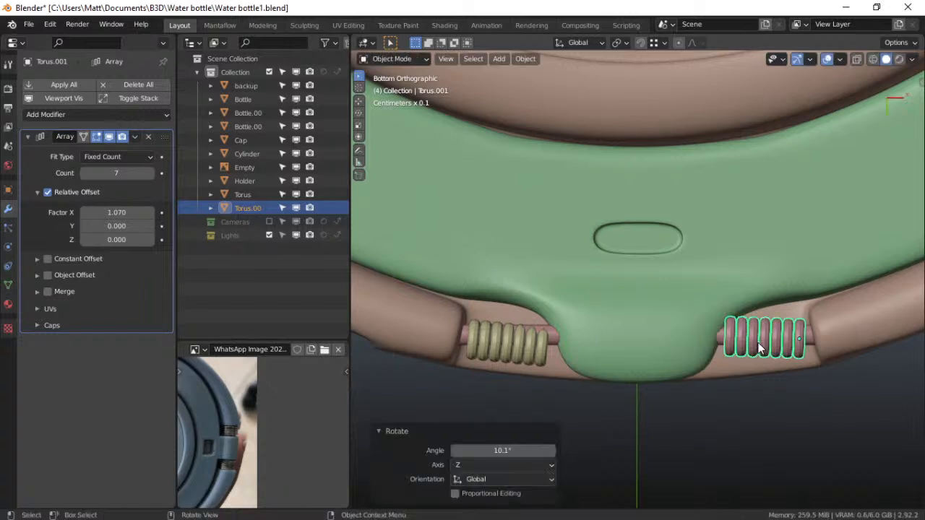
Set the Array modifier's count to 6 on both the pink and the yellow spring
{"action": "double_click", "coordinate": [94, 172]}
{"action": "key", "text": "Return"}
{"action": "left_click", "coordinate": [83, 174]}
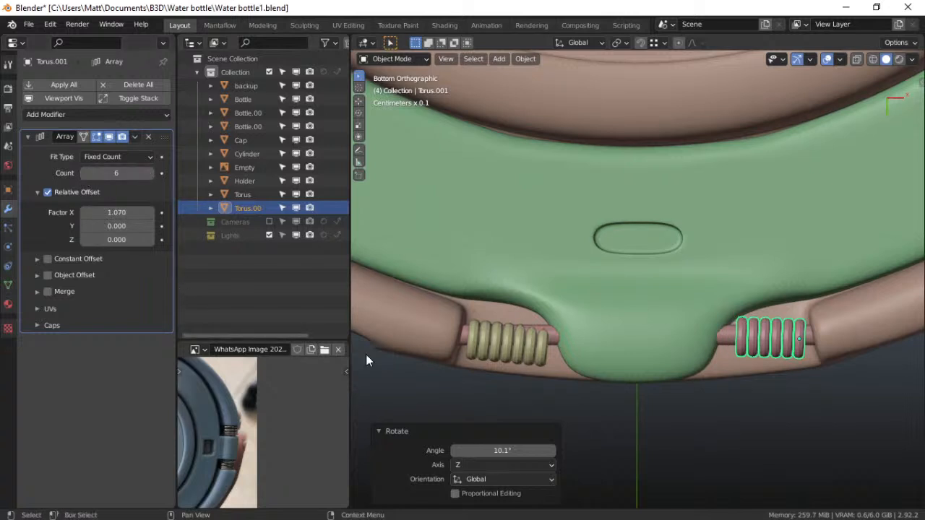
{"action": "left_click", "coordinate": [476, 340]}
{"action": "left_click", "coordinate": [84, 175]}
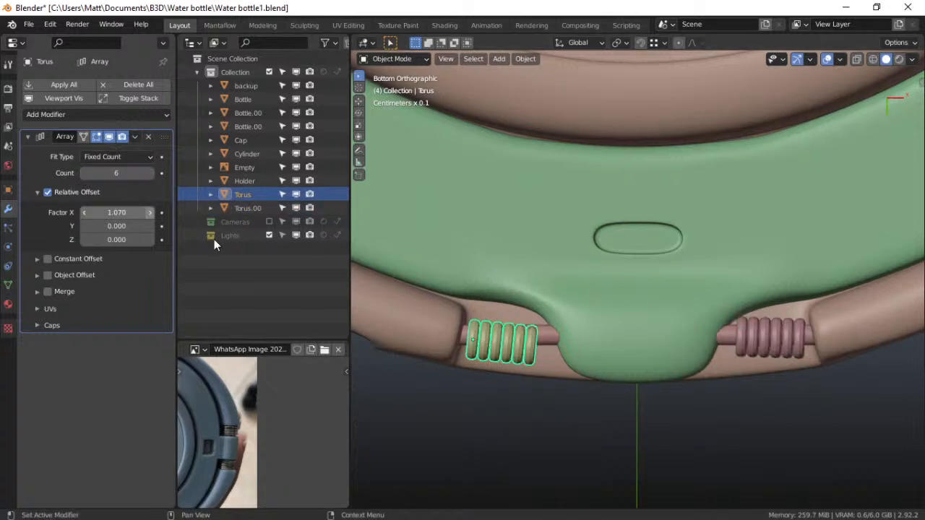
Rotate the yellow spring by about 6.8° in the bottom view to straighten it along its rod
{"action": "key", "text": "r"}
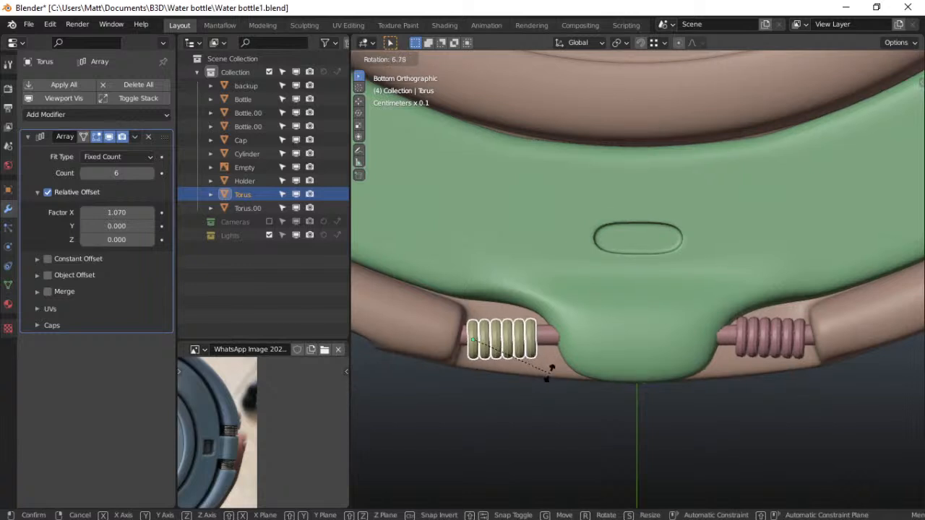
{"action": "left_click", "coordinate": [551, 371]}
{"action": "key", "text": "g"}
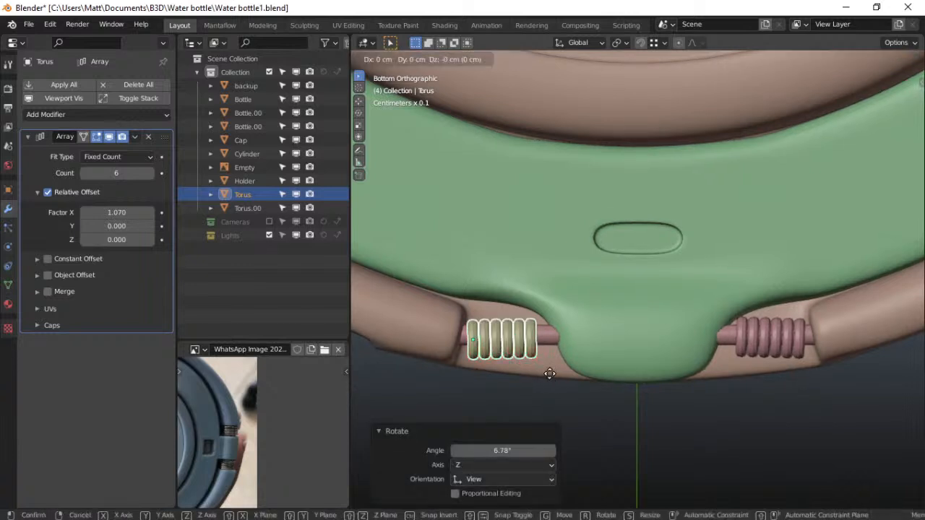
{"action": "key", "text": "Escape"}
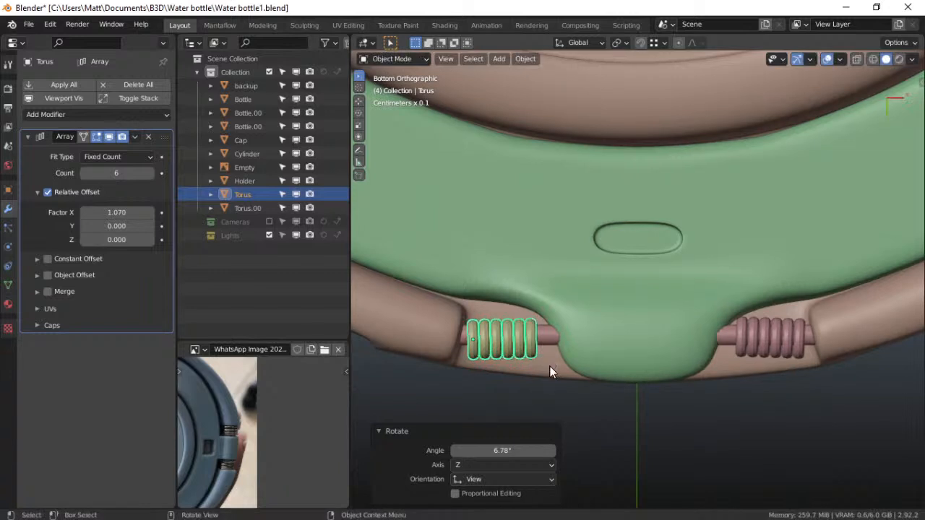
Nudge the yellow spring about -0.013 cm along global Y and slightly along X to seat it on its rod
{"action": "key", "text": "g"}
{"action": "key", "text": "y"}
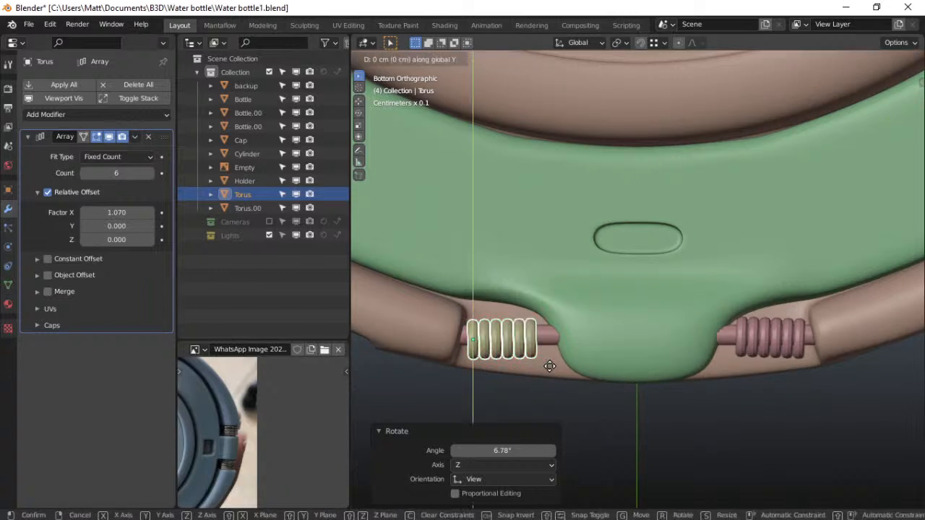
{"action": "left_click", "coordinate": [550, 363]}
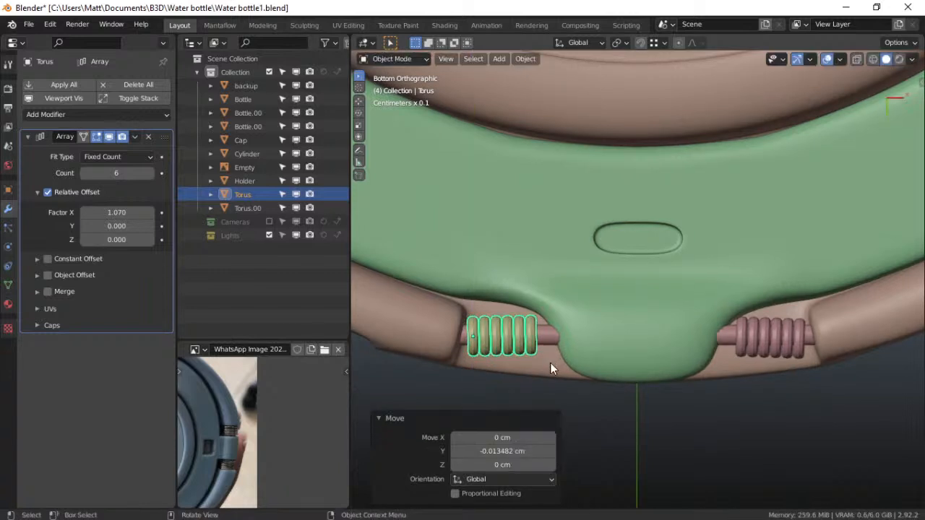
{"action": "key", "text": "g"}
{"action": "key", "text": "x"}
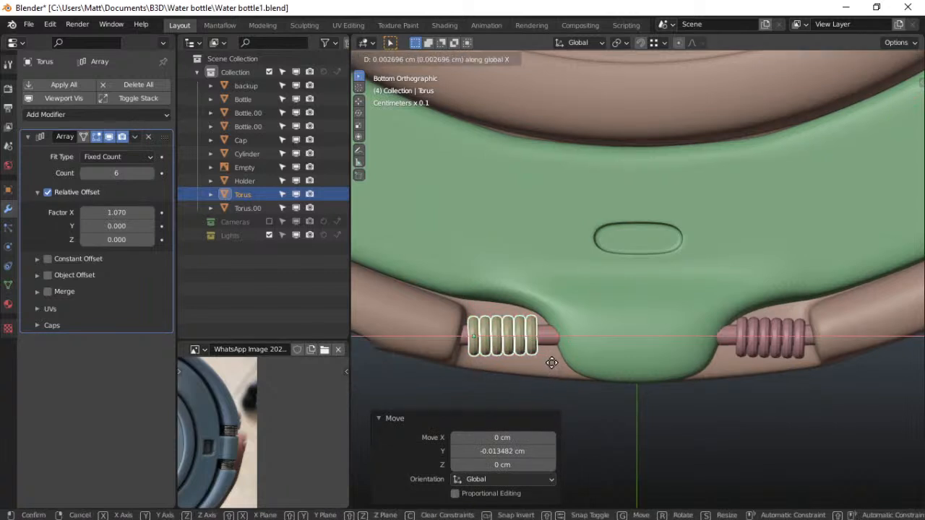
{"action": "left_click", "coordinate": [554, 363]}
Nudge the pink spring about -0.008 cm along global Y and about -0.003 cm along X to centre it on its rod
{"action": "left_click", "coordinate": [772, 344]}
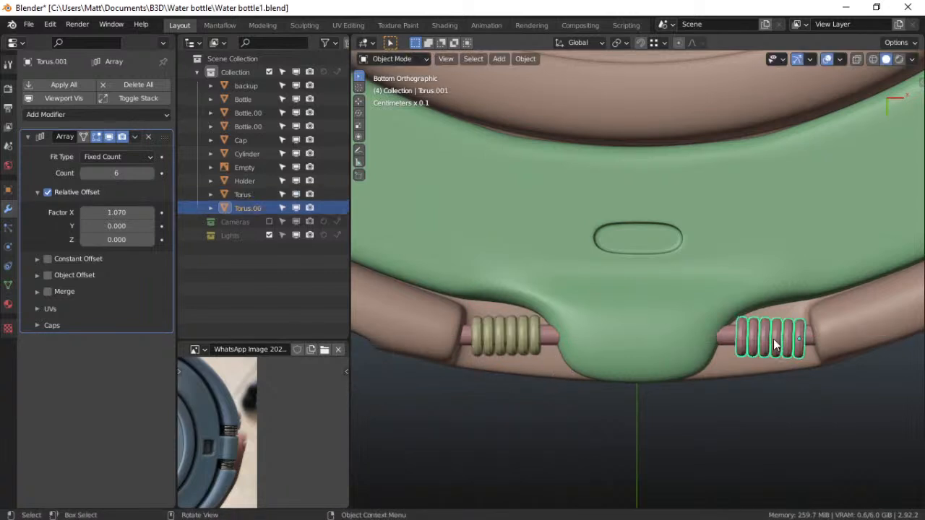
{"action": "key", "text": "g"}
{"action": "key", "text": "y"}
{"action": "left_click", "coordinate": [764, 338]}
{"action": "key", "text": "g"}
{"action": "key", "text": "x"}
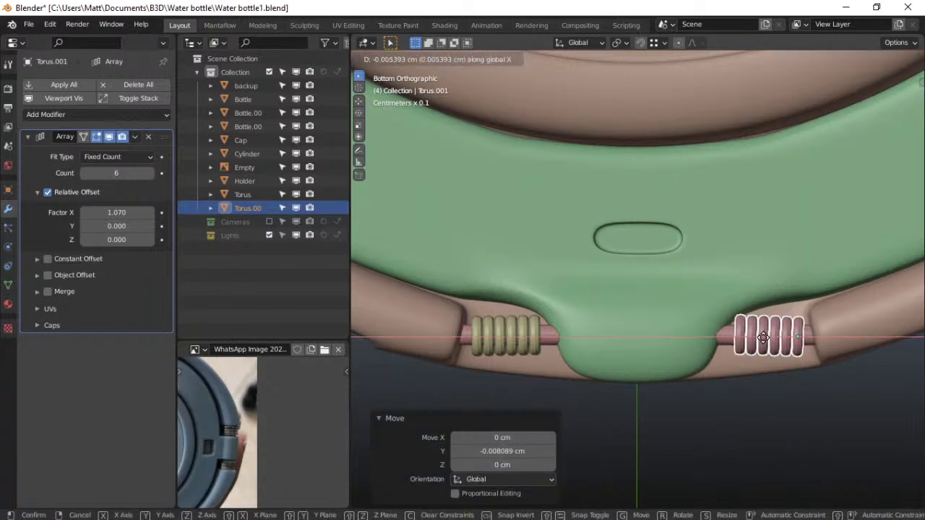
{"action": "left_click", "coordinate": [763, 340]}
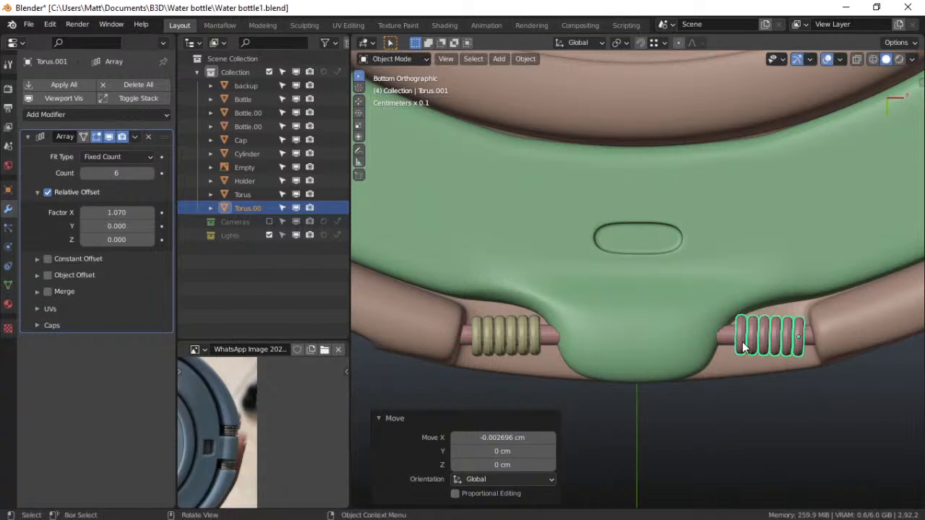
Save the Blender file with the entire bottle in view
{"action": "middle_click_drag", "start_coordinate": [581, 315], "coordinate": [625, 284]}
{"action": "scroll", "coordinate": [590, 292], "scroll_direction": "down", "scroll_amount": 7}
{"action": "scroll", "coordinate": [590, 292], "scroll_direction": "down", "scroll_amount": 5}
{"action": "scroll", "coordinate": [652, 198], "scroll_direction": "down", "scroll_amount": 5}
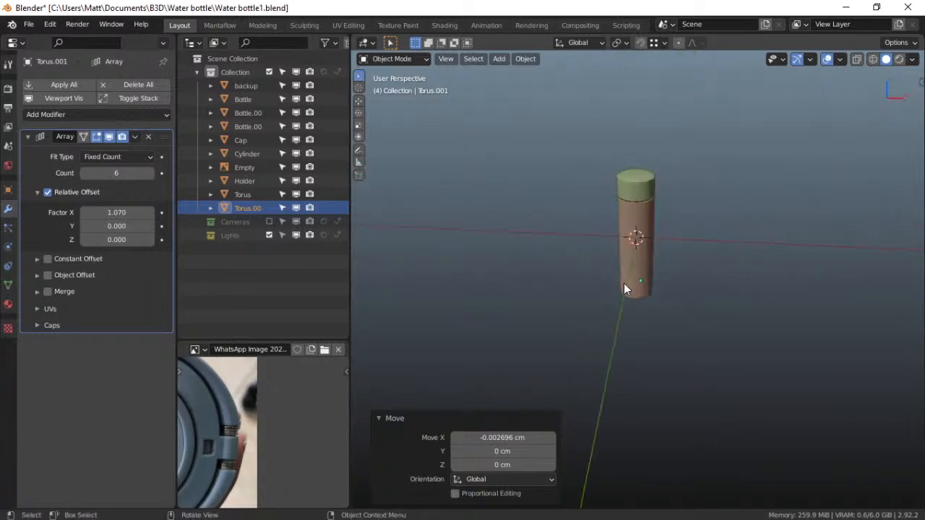
{"action": "scroll", "coordinate": [631, 245], "scroll_direction": "up", "scroll_amount": 3}
{"action": "key", "text": "ctrl+s"}
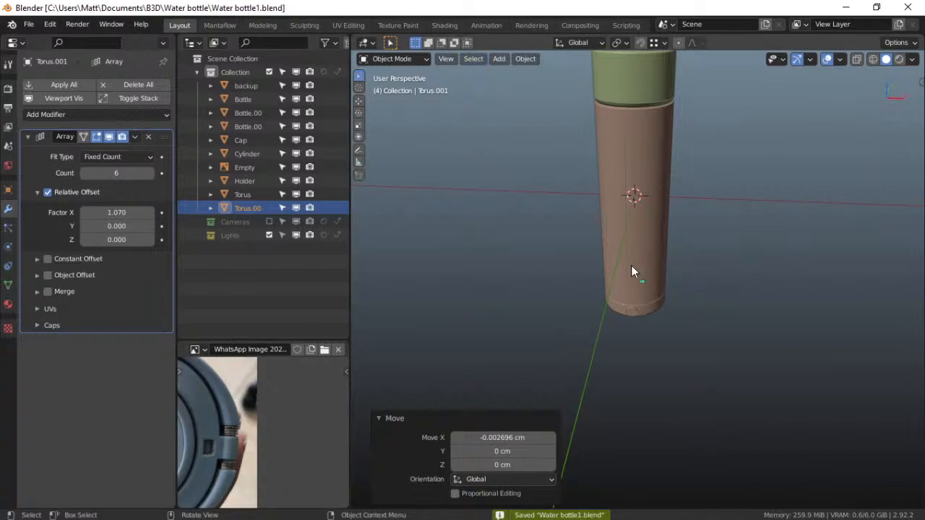
Show the reference image WhatsApp Image 2021-03-27 at 7.04.52 AM.jpeg and examine the underside of the black bottle
{"action": "middle_click_drag", "start_coordinate": [629, 265], "coordinate": [655, 264]}
{"action": "middle_click_drag", "start_coordinate": [592, 298], "coordinate": [600, 342]}
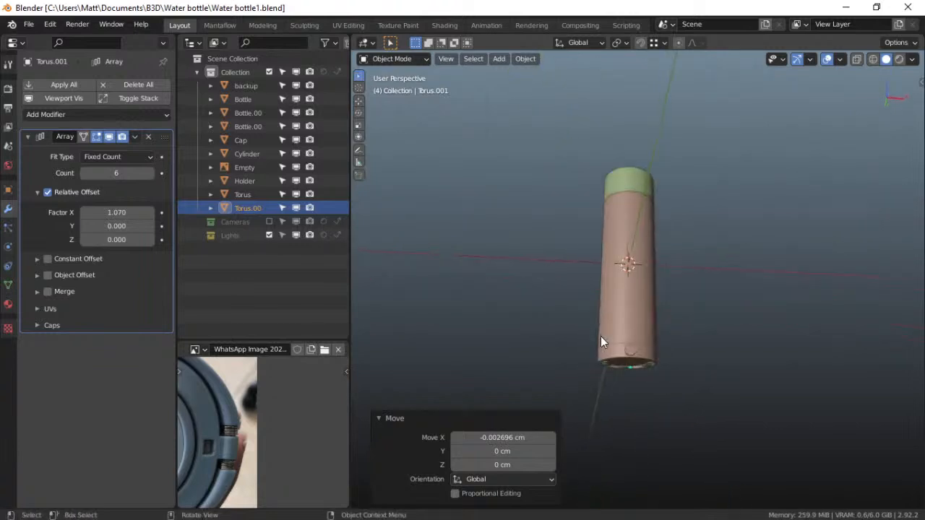
{"action": "left_click", "coordinate": [201, 349]}
{"action": "left_click", "coordinate": [232, 289]}
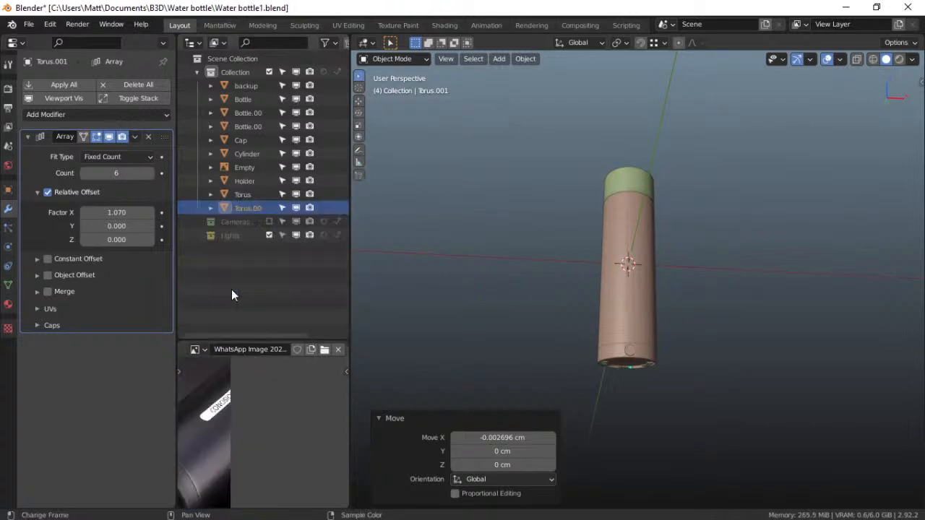
{"action": "scroll", "coordinate": [215, 421], "scroll_direction": "down", "scroll_amount": 4}
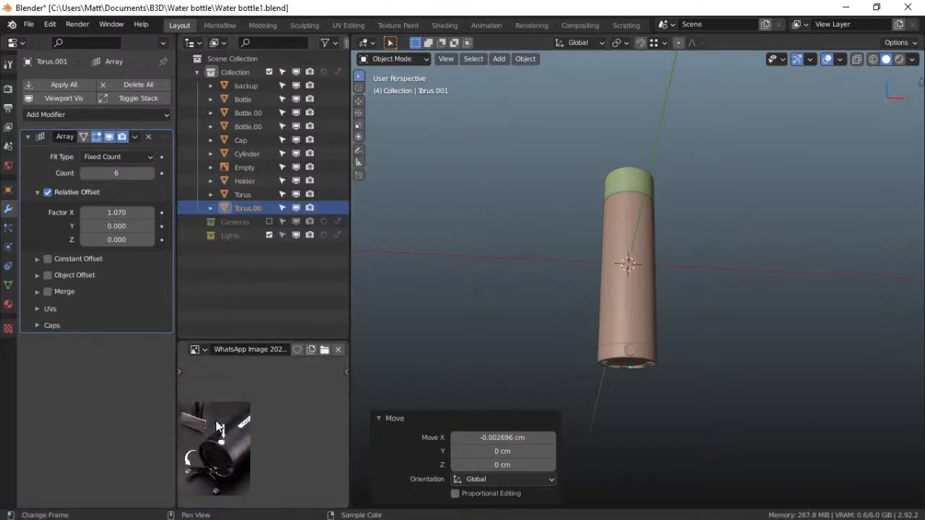
{"action": "scroll", "coordinate": [215, 420], "scroll_direction": "up", "scroll_amount": 3}
{"action": "scroll", "coordinate": [215, 426], "scroll_direction": "down", "scroll_amount": 1}
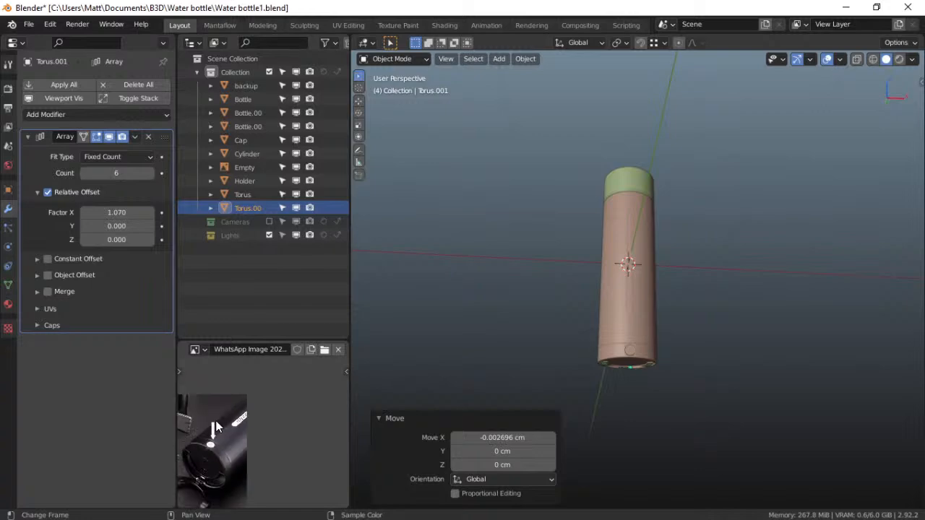
Load the reference image WhatsApp Image 2021-04-02 at 10.16.05 AM (1).jpeg and examine the lettering on the black bottle's vertical strip
{"action": "left_click", "coordinate": [201, 351]}
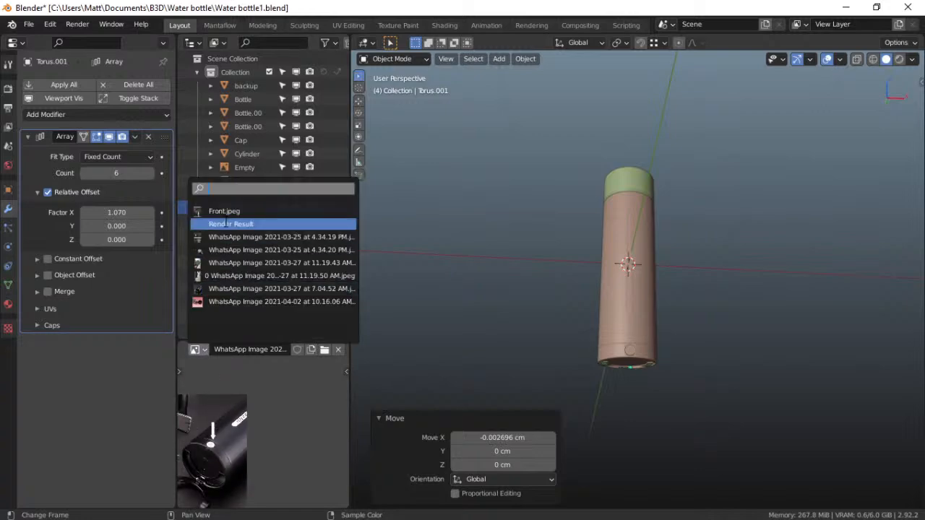
{"action": "left_click", "coordinate": [328, 356]}
{"action": "left_click", "coordinate": [324, 350]}
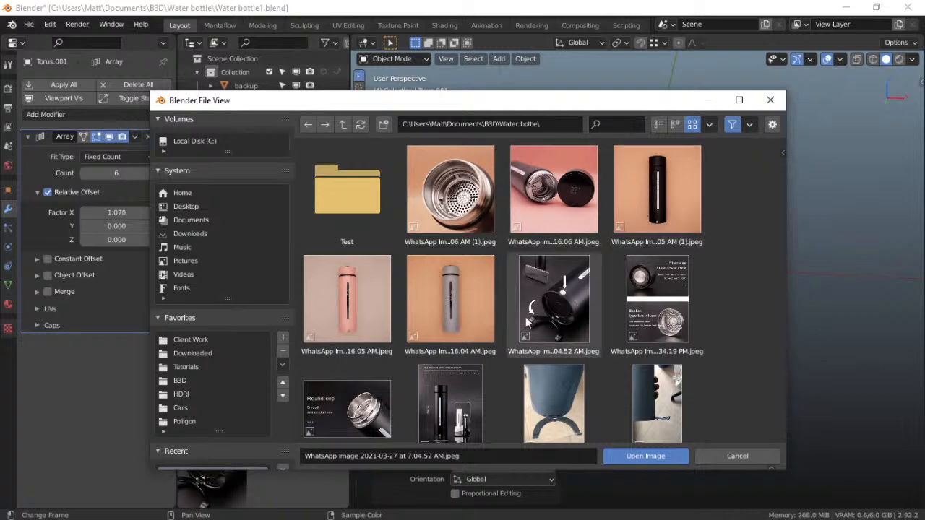
{"action": "left_click", "coordinate": [658, 208]}
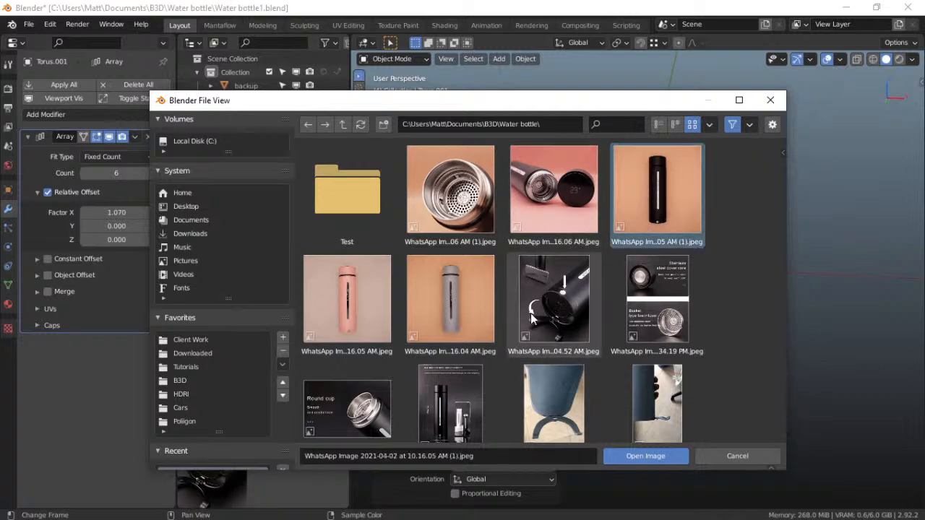
{"action": "left_click", "coordinate": [631, 454]}
{"action": "scroll", "coordinate": [292, 410], "scroll_direction": "up", "scroll_amount": 3}
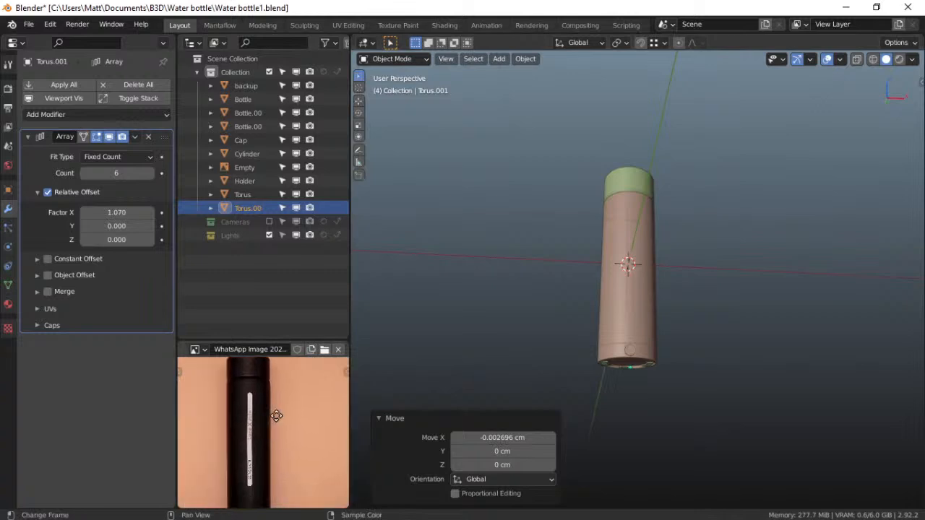
{"action": "scroll", "coordinate": [291, 409], "scroll_direction": "up", "scroll_amount": 1}
{"action": "middle_click_drag", "start_coordinate": [292, 410], "coordinate": [258, 468]}
{"action": "middle_click_drag", "start_coordinate": [274, 374], "coordinate": [273, 414]}
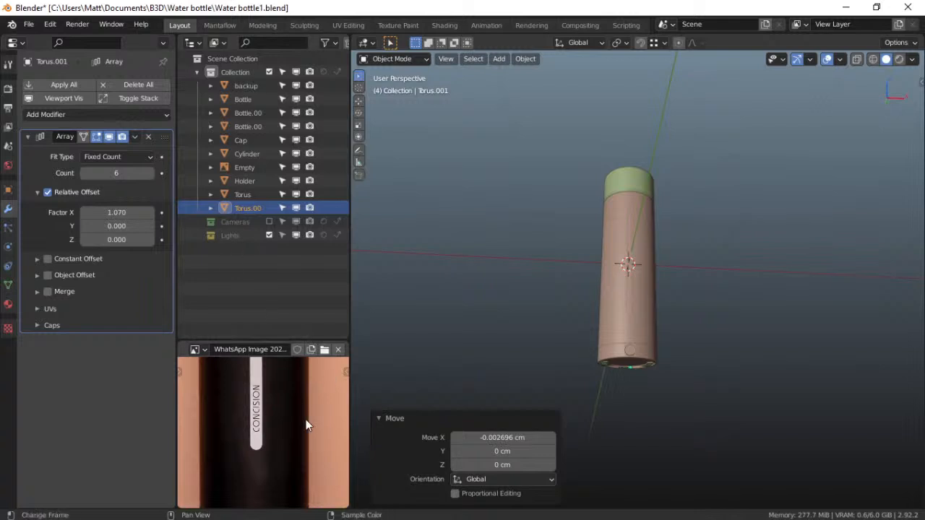
{"action": "middle_click_drag", "start_coordinate": [277, 396], "coordinate": [277, 459]}
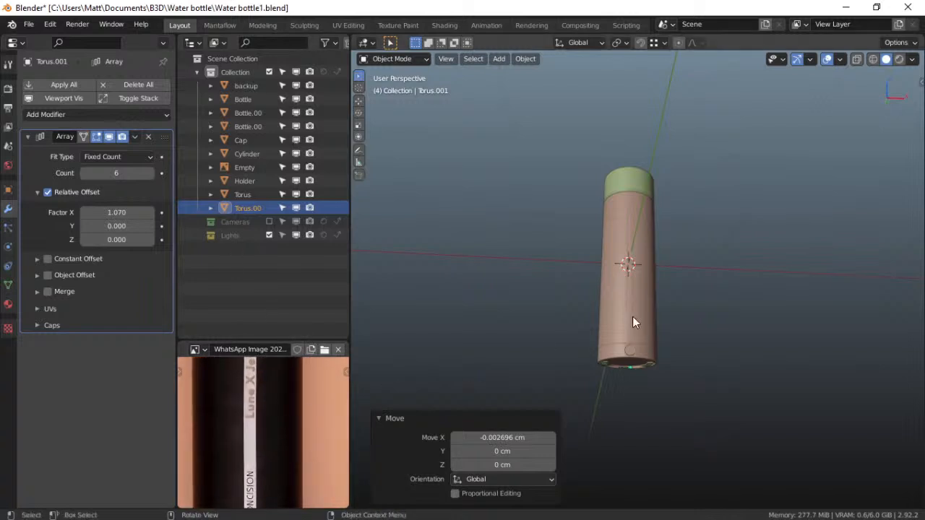
Examine the vertical strip outline on the bottle body in the front view beside the background reference
{"action": "scroll", "coordinate": [616, 293], "scroll_direction": "up", "scroll_amount": 6}
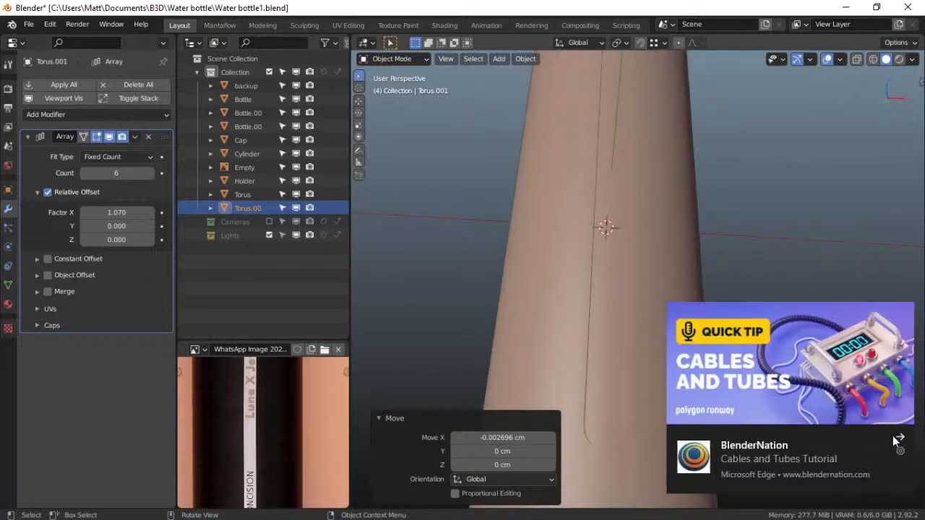
{"action": "left_click", "coordinate": [867, 430]}
{"action": "key", "text": "grave"}
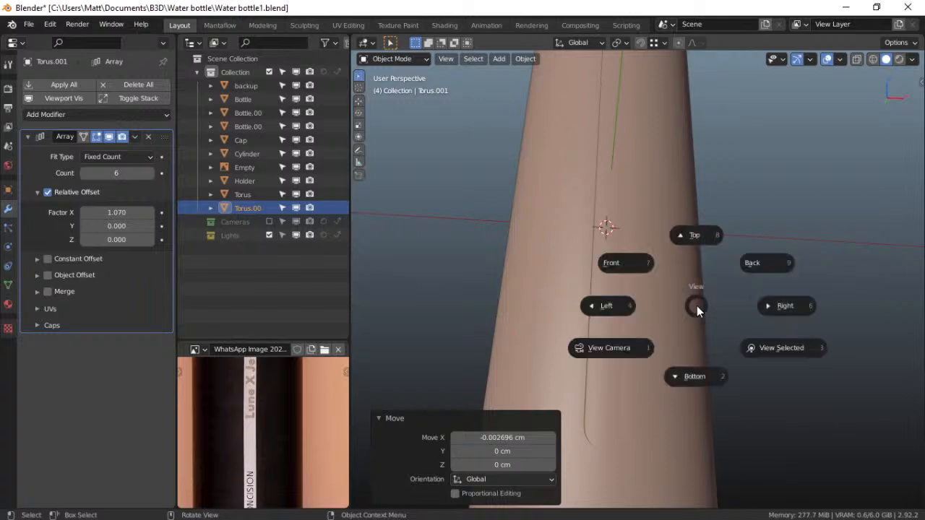
{"action": "left_click", "coordinate": [621, 263]}
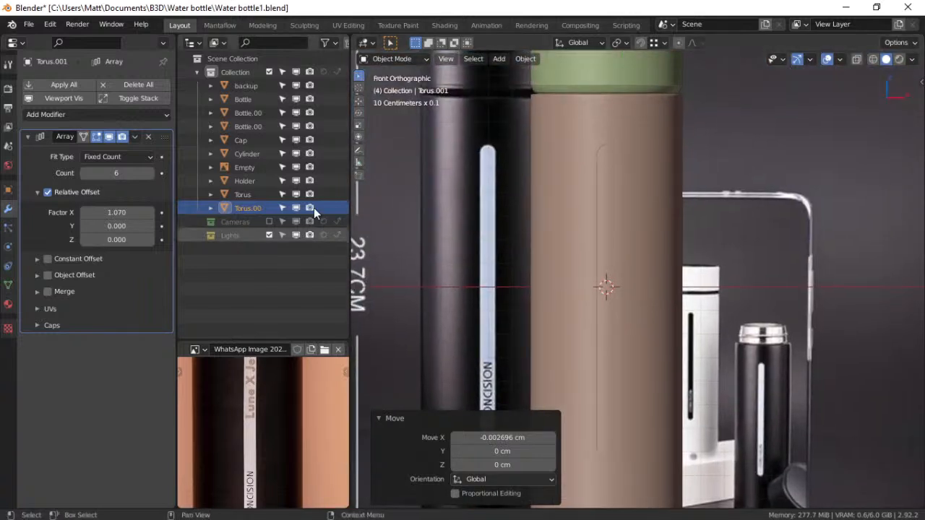
Set up the Shading workspace with the 3D viewport replacing the file browser and the 10.16.05 AM (1) bottle photo as reference
{"action": "left_click", "coordinate": [444, 24]}
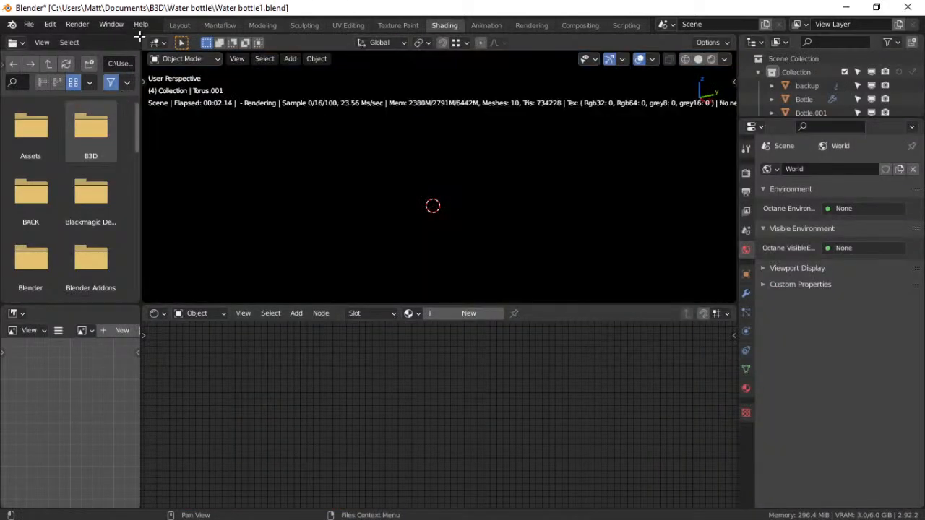
{"action": "left_click_drag", "start_coordinate": [143, 36], "coordinate": [114, 39]}
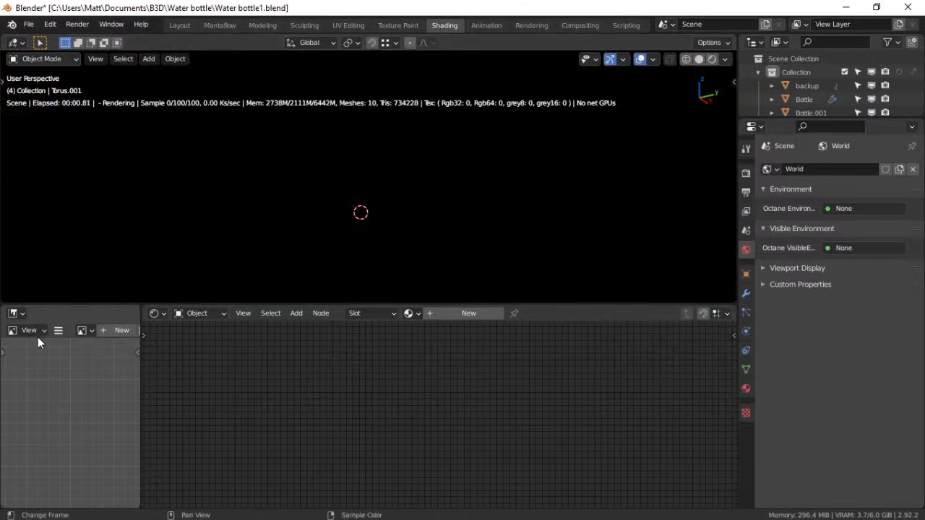
{"action": "left_click", "coordinate": [89, 330]}
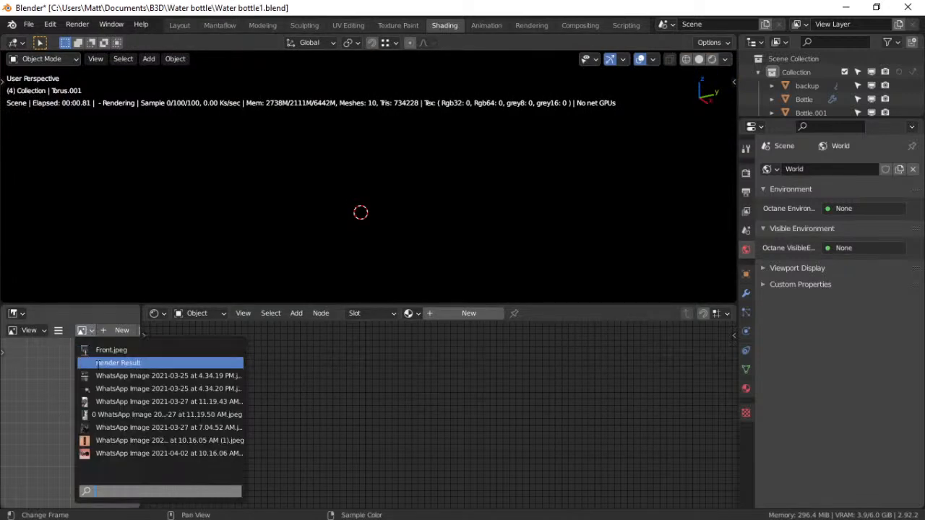
{"action": "left_click", "coordinate": [101, 443]}
{"action": "scroll", "coordinate": [99, 439], "scroll_direction": "down", "scroll_amount": 4}
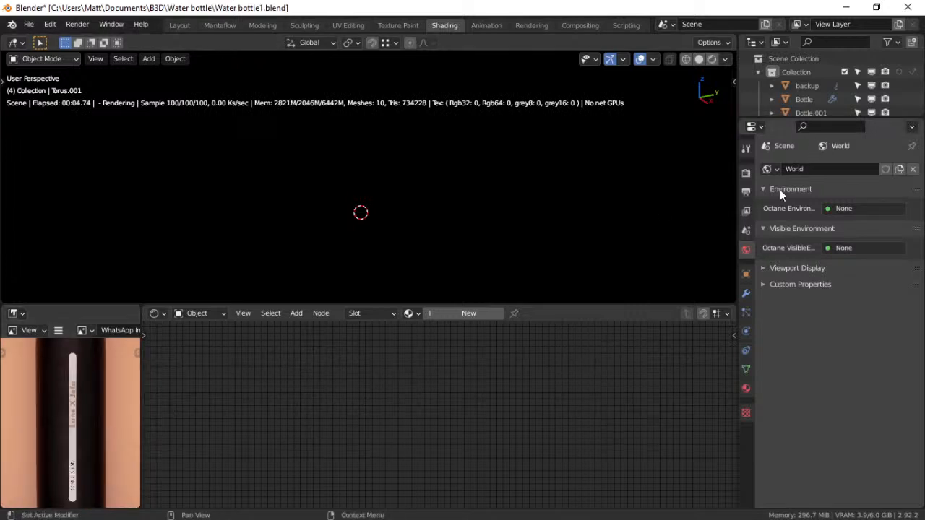
Change the scene's render engine to Cycles
{"action": "left_click", "coordinate": [747, 175]}
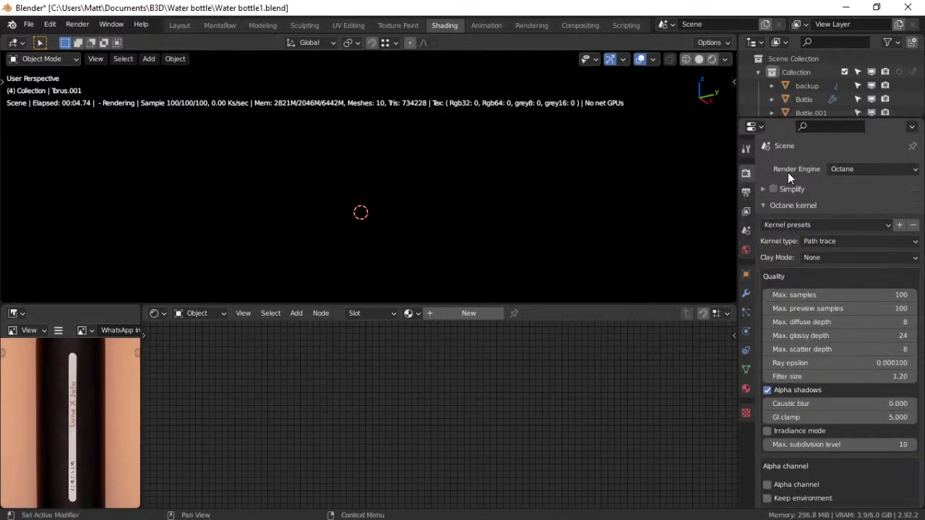
{"action": "left_click", "coordinate": [856, 168]}
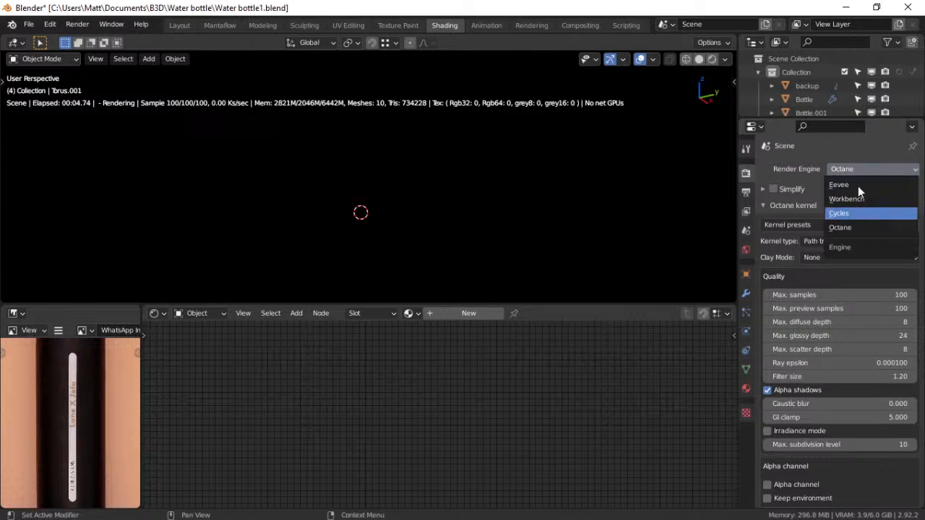
{"action": "left_click", "coordinate": [846, 214]}
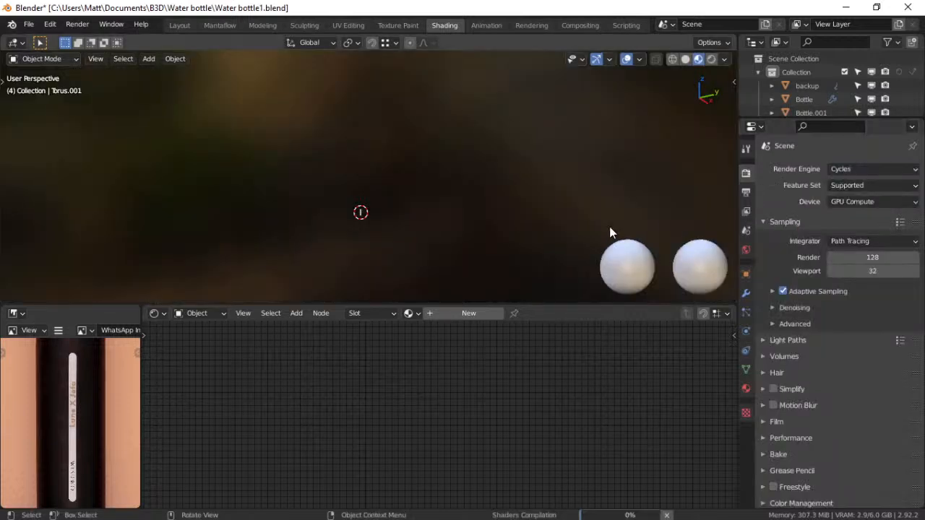
Select the Bottle object and hide the viewport overlays in the material preview
{"action": "scroll", "coordinate": [377, 261], "scroll_direction": "up", "scroll_amount": 3}
{"action": "middle_click_drag", "start_coordinate": [377, 261], "coordinate": [409, 189], "text": "shift"}
{"action": "scroll", "coordinate": [418, 217], "scroll_direction": "up", "scroll_amount": 8}
{"action": "scroll", "coordinate": [420, 224], "scroll_direction": "up", "scroll_amount": 6}
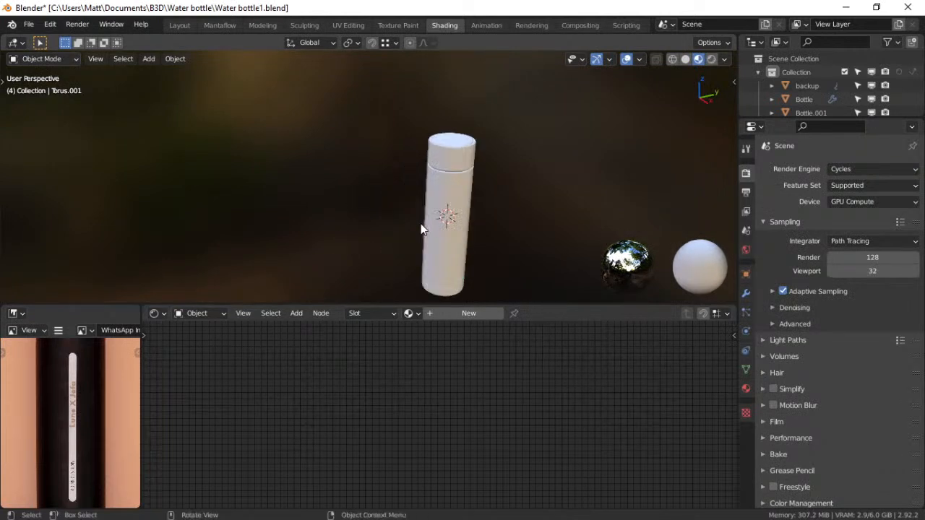
{"action": "middle_click_drag", "start_coordinate": [387, 198], "coordinate": [485, 246]}
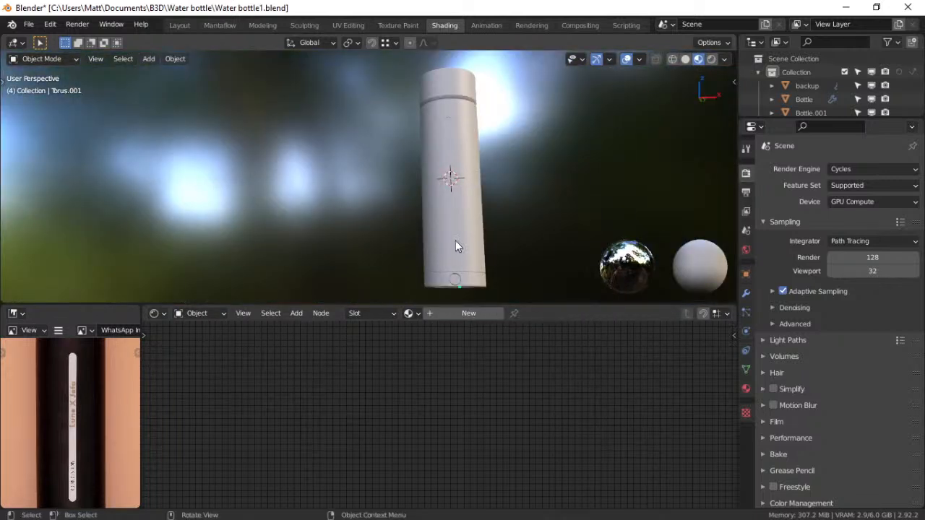
{"action": "left_click", "coordinate": [455, 241]}
{"action": "middle_click_drag", "start_coordinate": [455, 240], "coordinate": [432, 236]}
{"action": "left_click", "coordinate": [626, 59]}
{"action": "middle_click_drag", "start_coordinate": [433, 190], "coordinate": [557, 217]}
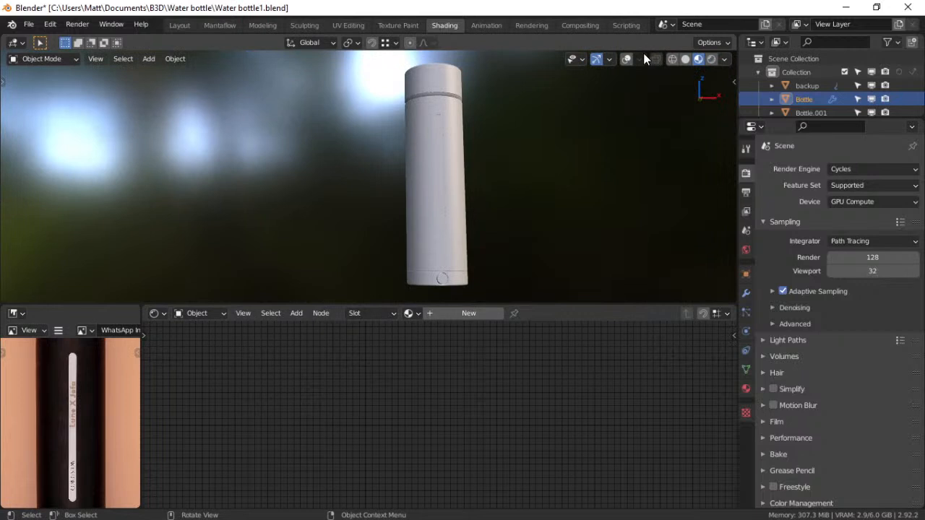
{"action": "middle_click_drag", "start_coordinate": [470, 176], "coordinate": [469, 188]}
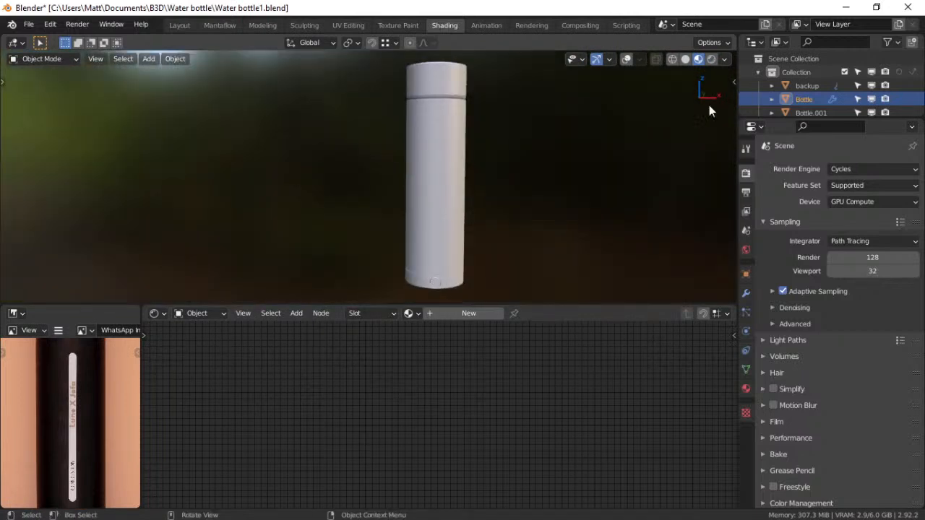
Create a new material on the Bottle object and bring its shader nodes into close view
{"action": "scroll", "coordinate": [511, 171], "scroll_direction": "up", "scroll_amount": 1}
{"action": "middle_click_drag", "start_coordinate": [505, 182], "coordinate": [438, 209], "text": "shift"}
{"action": "left_click", "coordinate": [458, 312]}
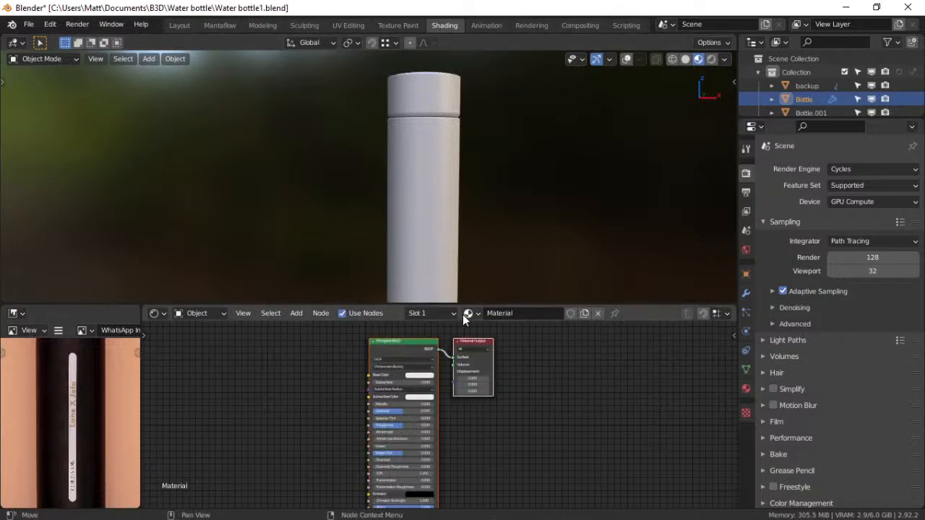
{"action": "scroll", "coordinate": [494, 444], "scroll_direction": "up", "scroll_amount": 3}
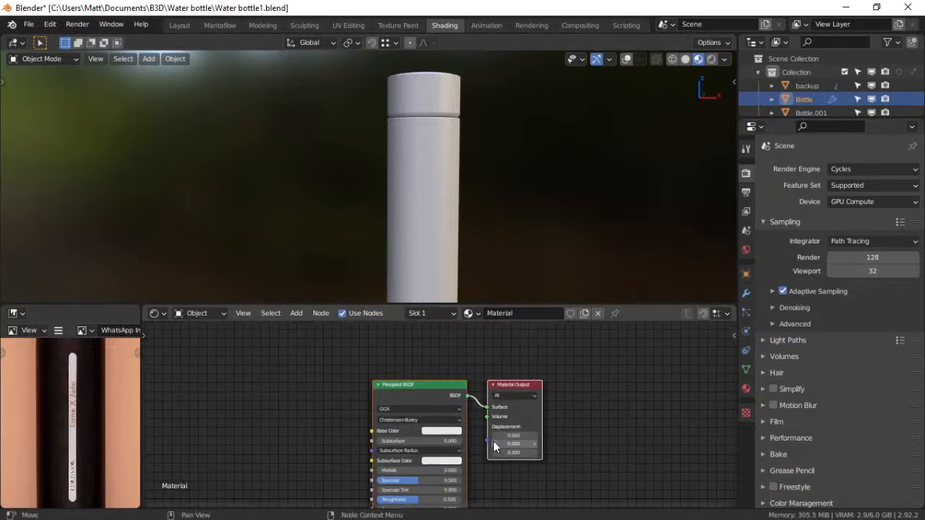
Try Cycles as the Material Output node's render target, and return the target to All
{"action": "left_click", "coordinate": [556, 387]}
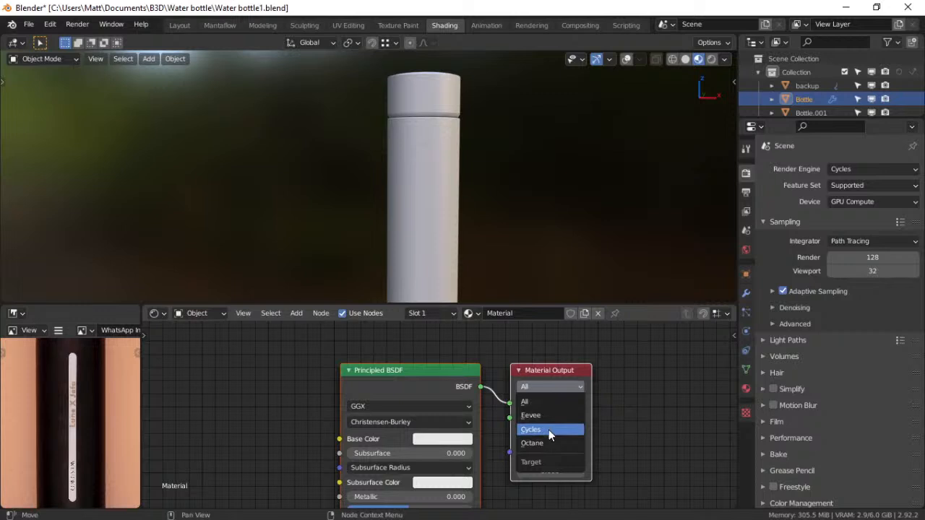
{"action": "left_click", "coordinate": [549, 429]}
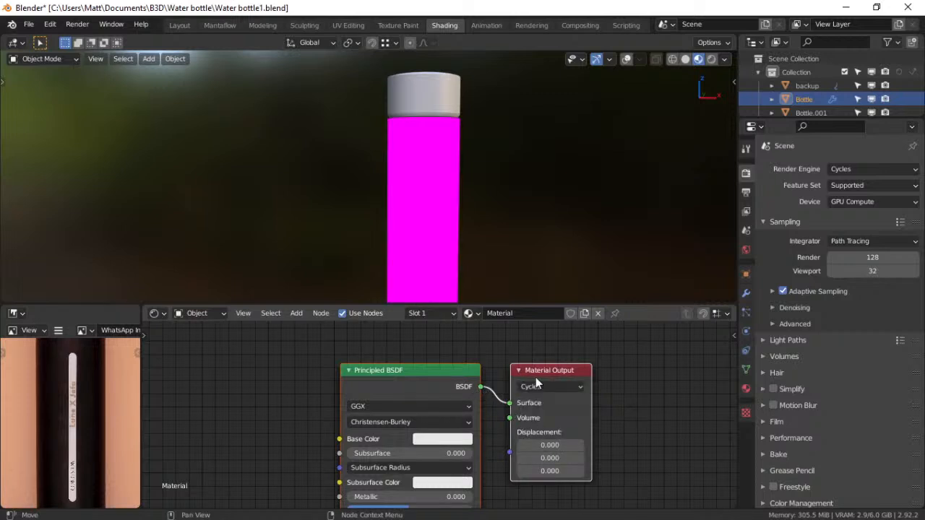
{"action": "middle_click_drag", "start_coordinate": [508, 412], "coordinate": [538, 405]}
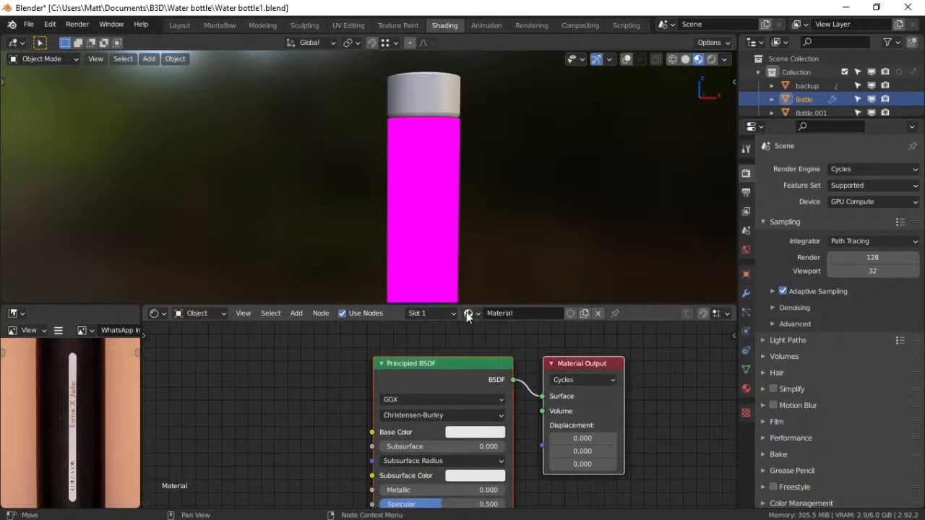
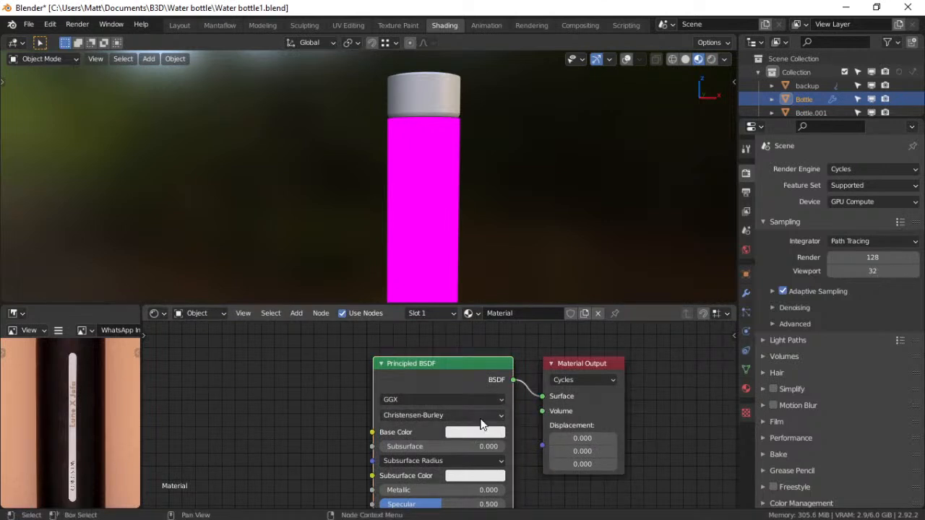
{"action": "middle_click_drag", "start_coordinate": [481, 424], "coordinate": [463, 375]}
{"action": "left_click", "coordinate": [559, 339]}
{"action": "left_click", "coordinate": [554, 356]}
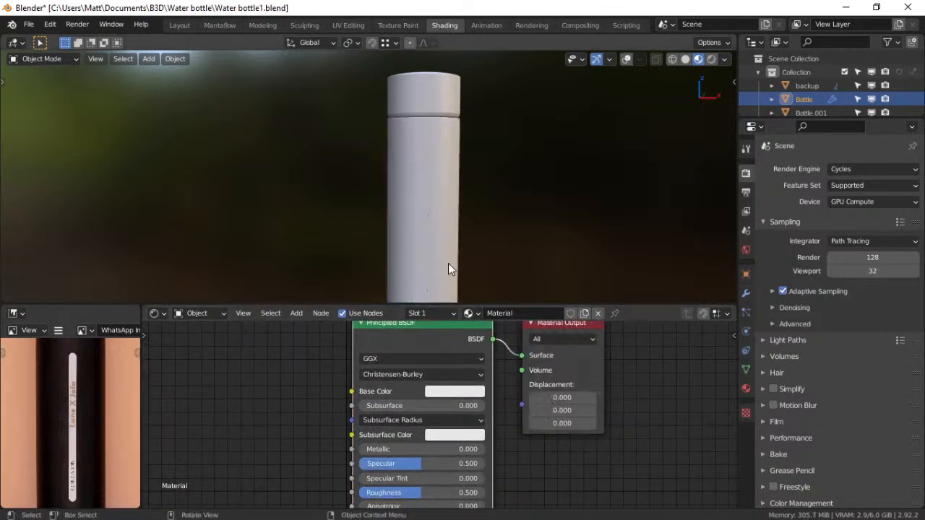
{"action": "middle_click_drag", "start_coordinate": [444, 230], "coordinate": [451, 215], "text": "shift"}
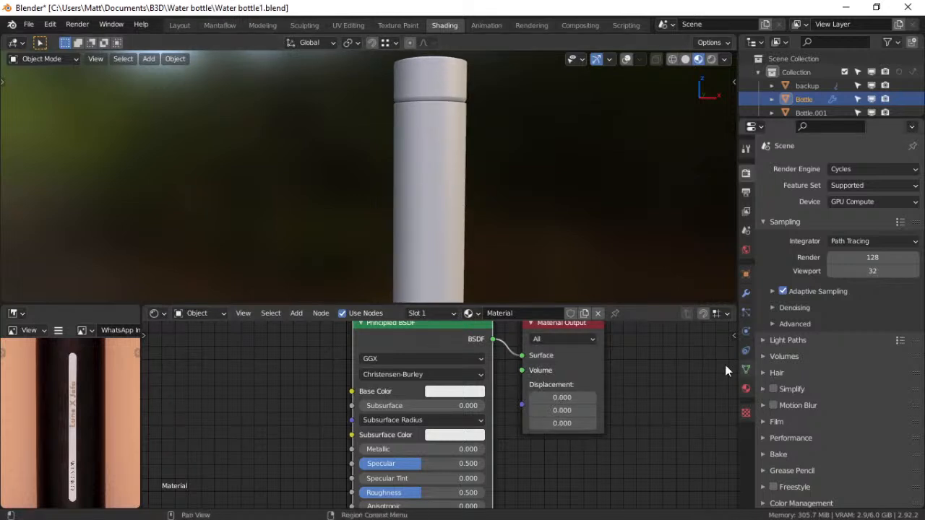
{"action": "left_click", "coordinate": [624, 59]}
{"action": "left_click", "coordinate": [623, 60]}
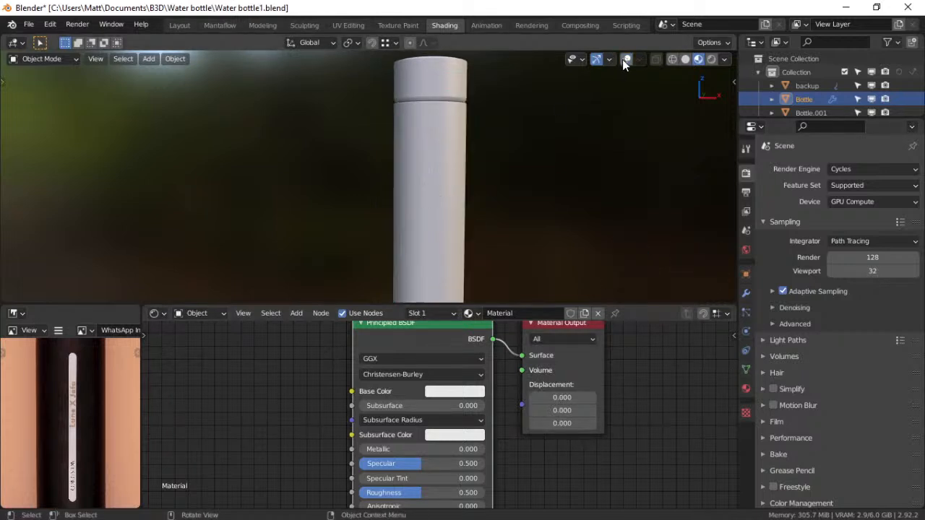
Rename the Bottle's material as Body
{"action": "left_click", "coordinate": [746, 389]}
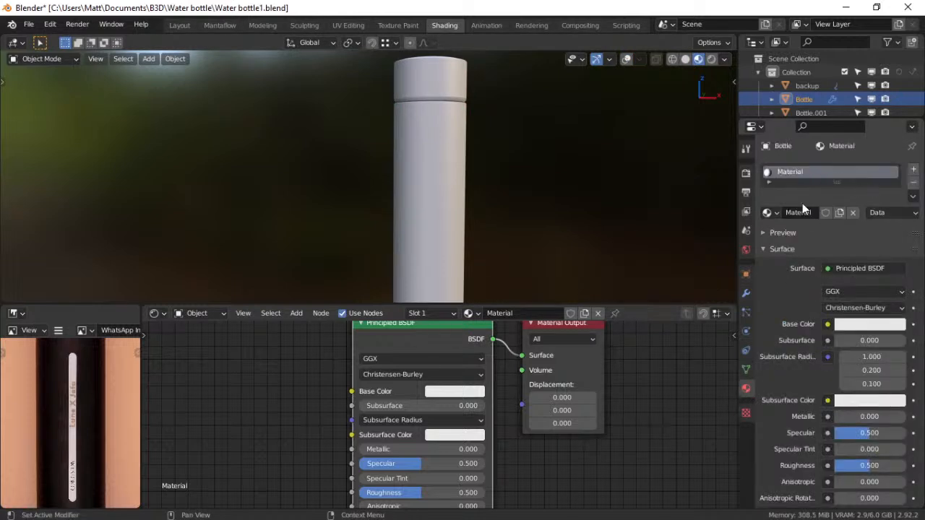
{"action": "double_click", "coordinate": [539, 313]}
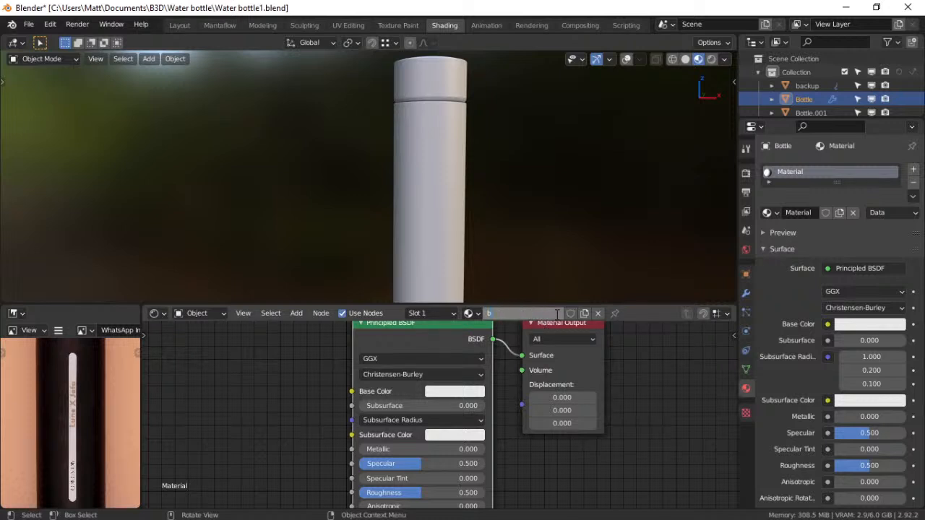
{"action": "key", "text": "Escape"}
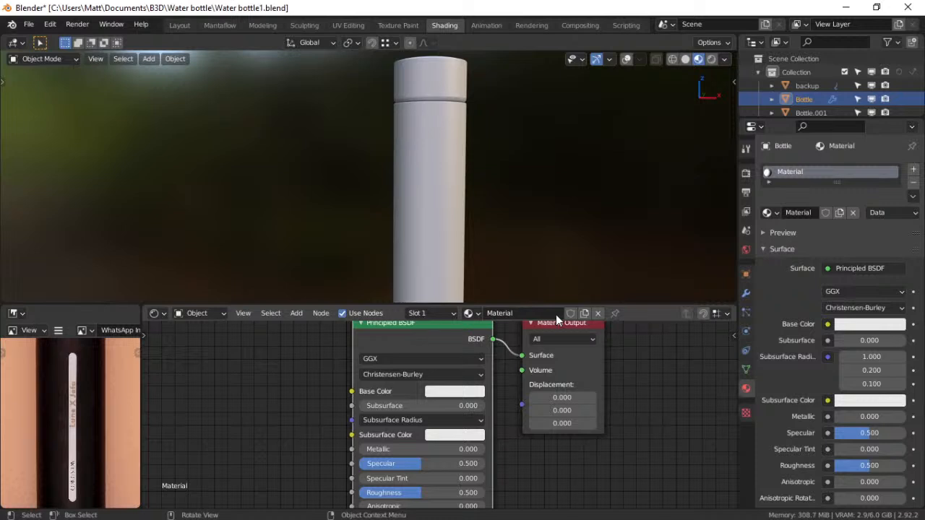
{"action": "double_click", "coordinate": [556, 314]}
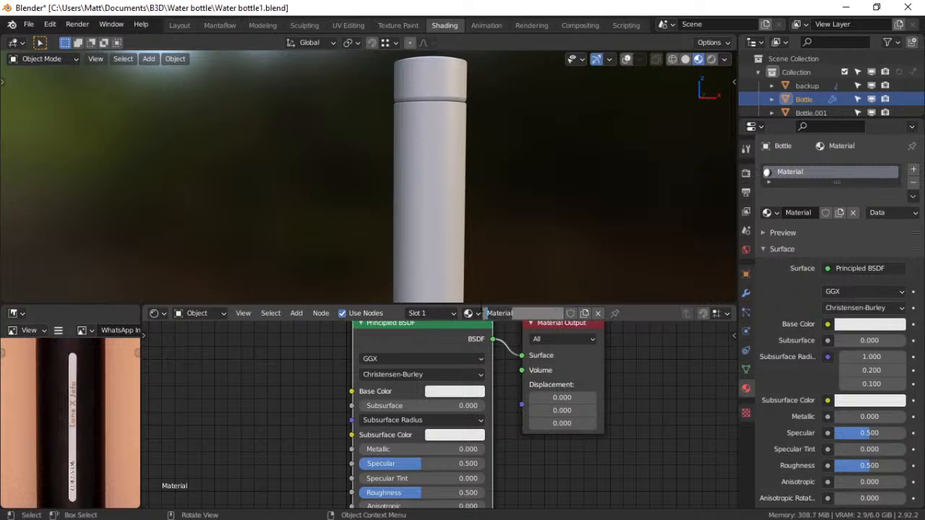
{"action": "type", "text": "bODY"}
{"action": "key", "text": "Return"}
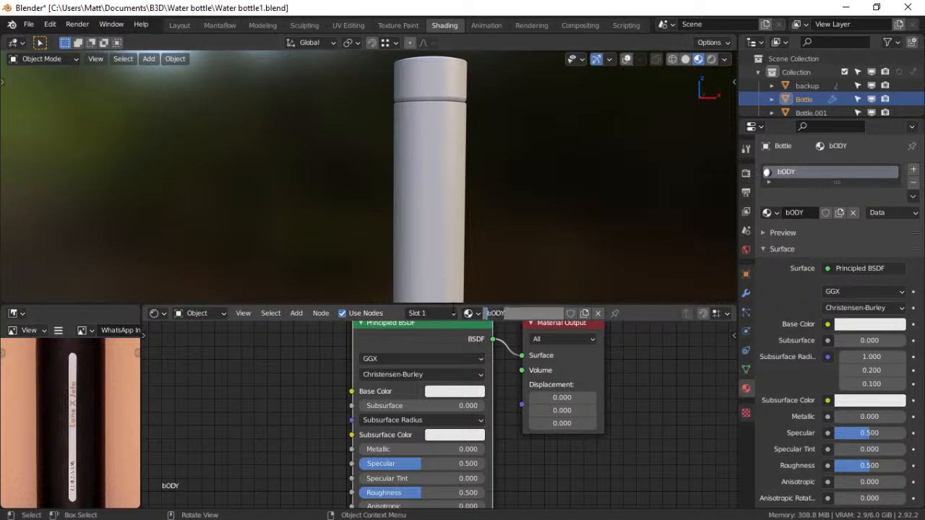
{"action": "double_click", "coordinate": [506, 313]}
{"action": "type", "text": "Body"}
{"action": "key", "text": "Return"}
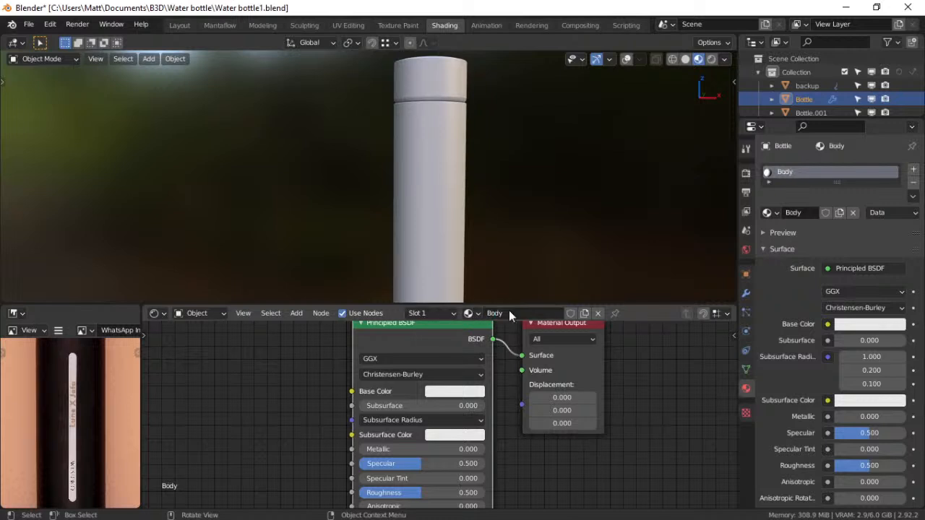
Darken the Body material's base color to near black, comparing it with the bottle in the reference photo
{"action": "left_click", "coordinate": [466, 391]}
{"action": "left_click_drag", "start_coordinate": [540, 268], "coordinate": [539, 282]}
{"action": "scroll", "coordinate": [91, 436], "scroll_direction": "up", "scroll_amount": 4}
{"action": "middle_click_drag", "start_coordinate": [113, 414], "coordinate": [95, 473]}
{"action": "middle_click_drag", "start_coordinate": [114, 367], "coordinate": [108, 415]}
{"action": "scroll", "coordinate": [105, 426], "scroll_direction": "down", "scroll_amount": 3}
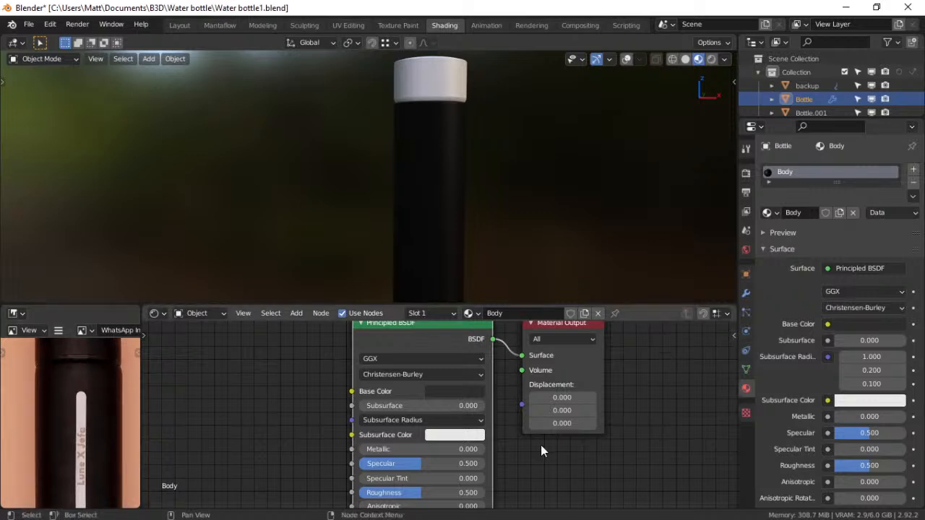
Switch the viewport to rendered shading and use an Environment Texture for the world's background color
{"action": "middle_click_drag", "start_coordinate": [489, 283], "coordinate": [483, 167]}
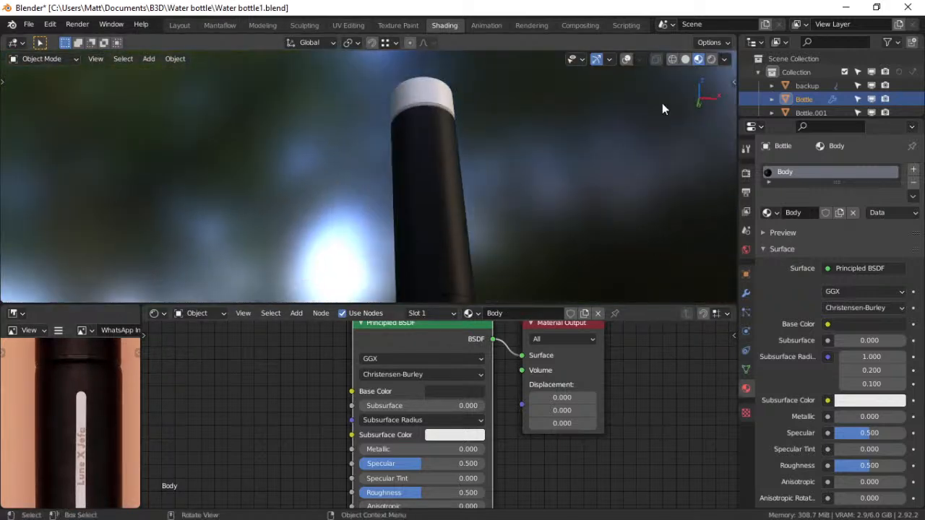
{"action": "left_click", "coordinate": [712, 59]}
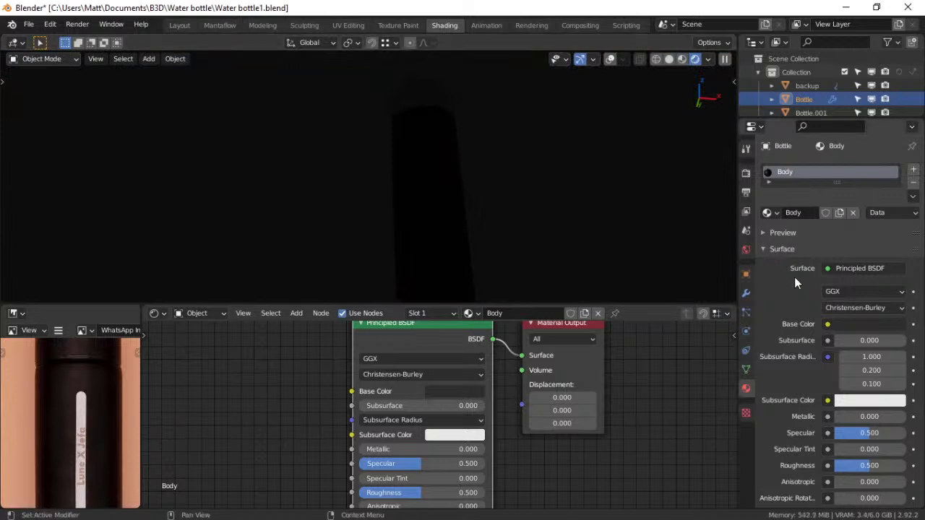
{"action": "left_click", "coordinate": [746, 250]}
{"action": "left_click", "coordinate": [827, 250]}
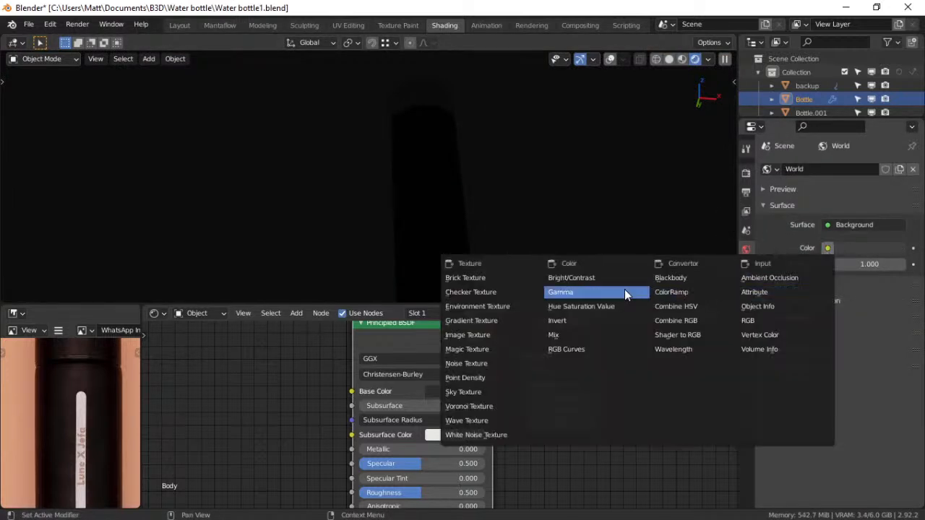
{"action": "left_click", "coordinate": [470, 308]}
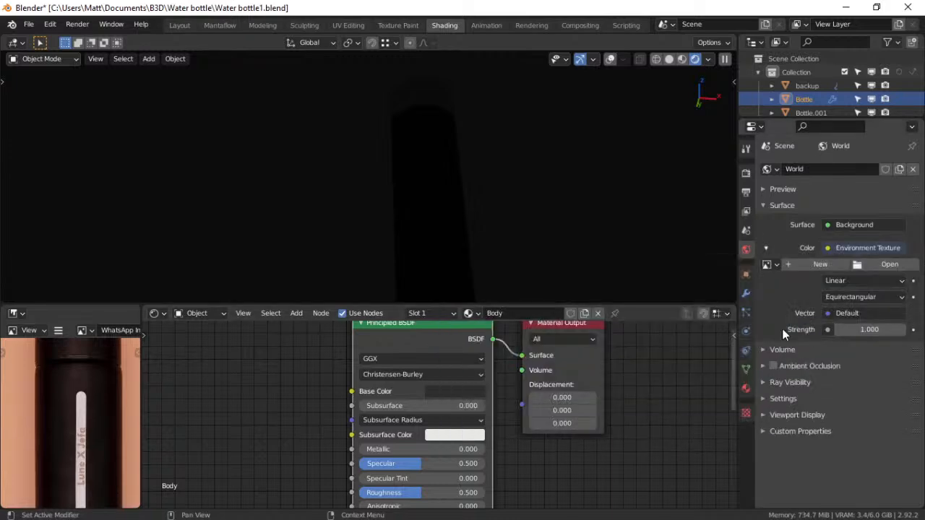
Load altanka_1k.hdr from the HDRI folder as the world's environment image
{"action": "left_click", "coordinate": [889, 264]}
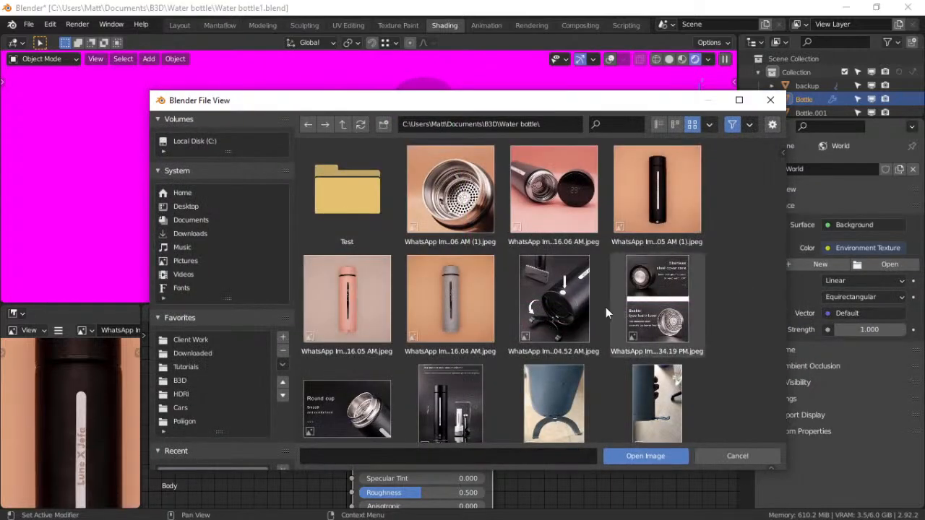
{"action": "scroll", "coordinate": [188, 318], "scroll_direction": "down", "scroll_amount": 3}
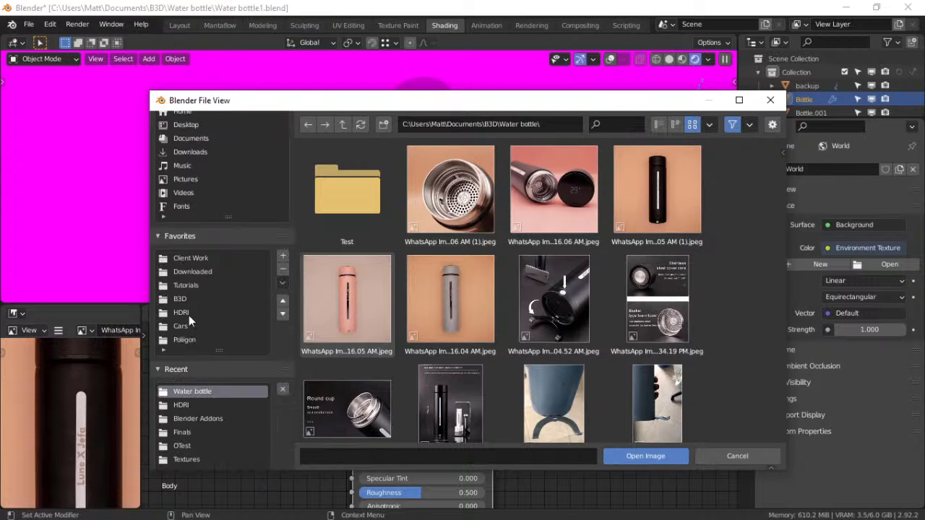
{"action": "left_click", "coordinate": [182, 312]}
{"action": "scroll", "coordinate": [547, 383], "scroll_direction": "down", "scroll_amount": 2}
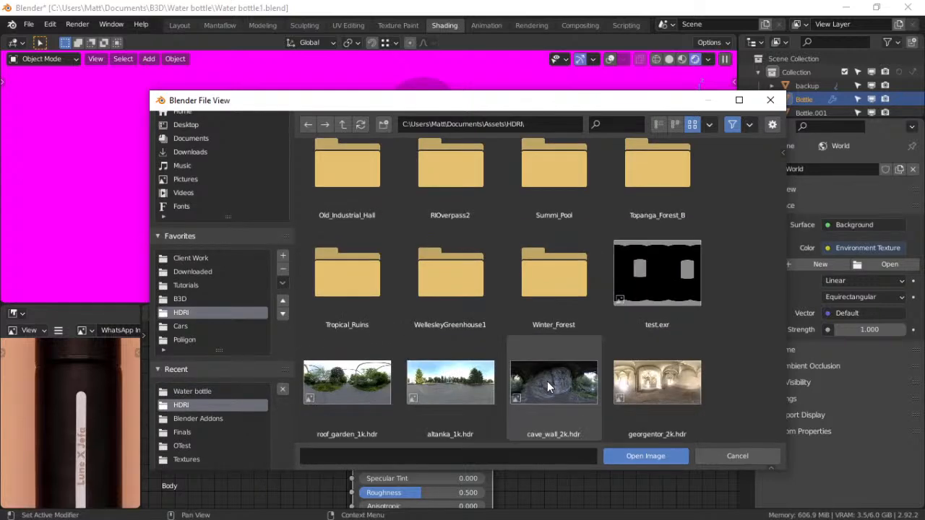
{"action": "scroll", "coordinate": [547, 388], "scroll_direction": "down", "scroll_amount": 2}
{"action": "left_click", "coordinate": [473, 325]}
{"action": "left_click", "coordinate": [642, 455]}
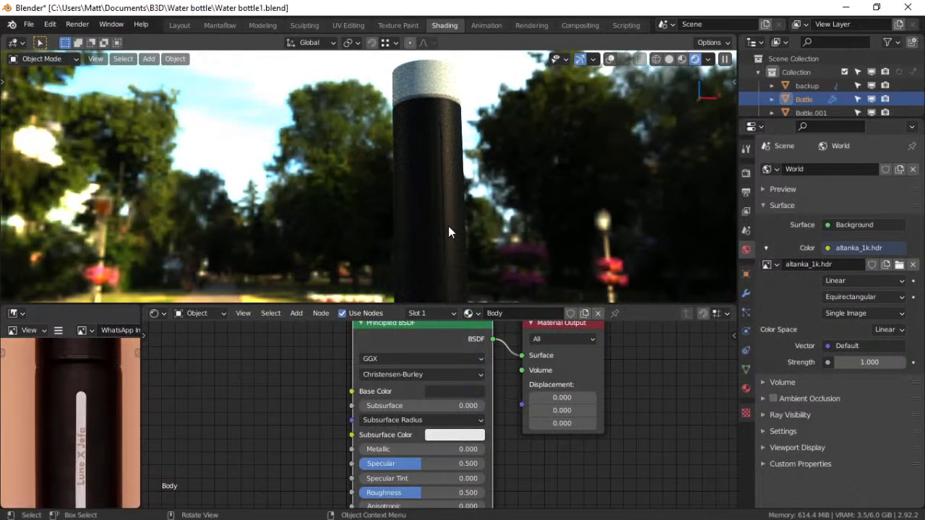
Put the Bottle into Edit Mode with the viewport overlays shown and its front strip in view
{"action": "middle_click_drag", "start_coordinate": [448, 231], "coordinate": [470, 258]}
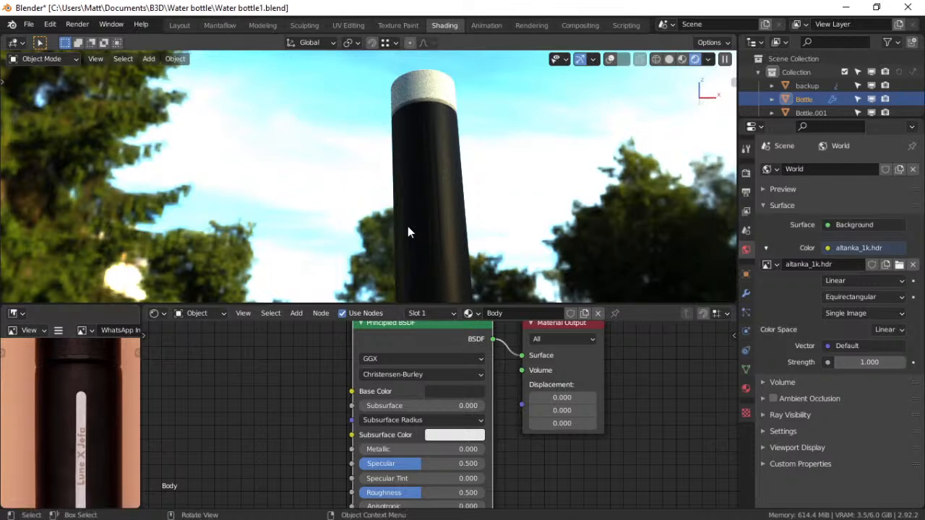
{"action": "middle_click_drag", "start_coordinate": [458, 214], "coordinate": [498, 238]}
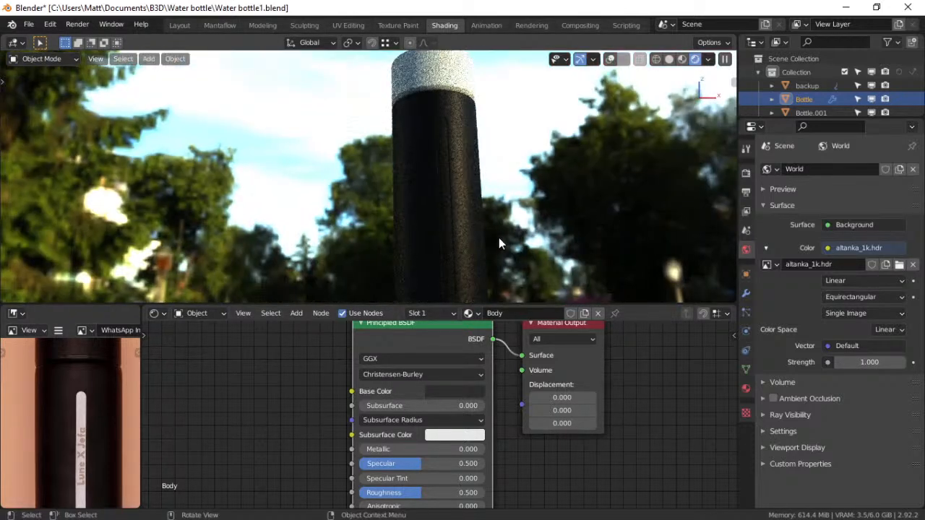
{"action": "key", "text": "ctrl+Tab"}
{"action": "left_click", "coordinate": [538, 220]}
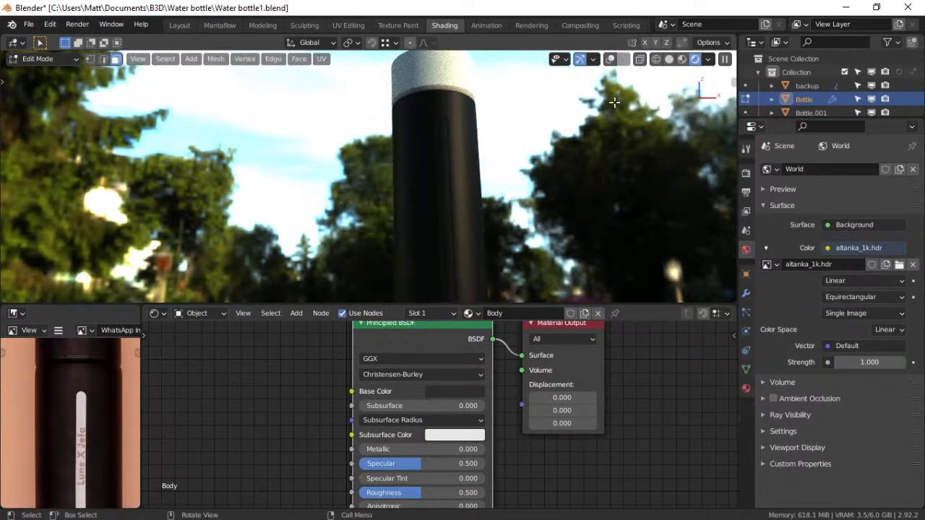
{"action": "left_click", "coordinate": [610, 58]}
{"action": "mouse_move", "coordinate": [442, 169]}
{"action": "middle_mouse_down"}
{"action": "mouse_move", "coordinate": [449, 189]}
{"action": "mouse_move", "coordinate": [450, 169]}
{"action": "middle_mouse_up"}
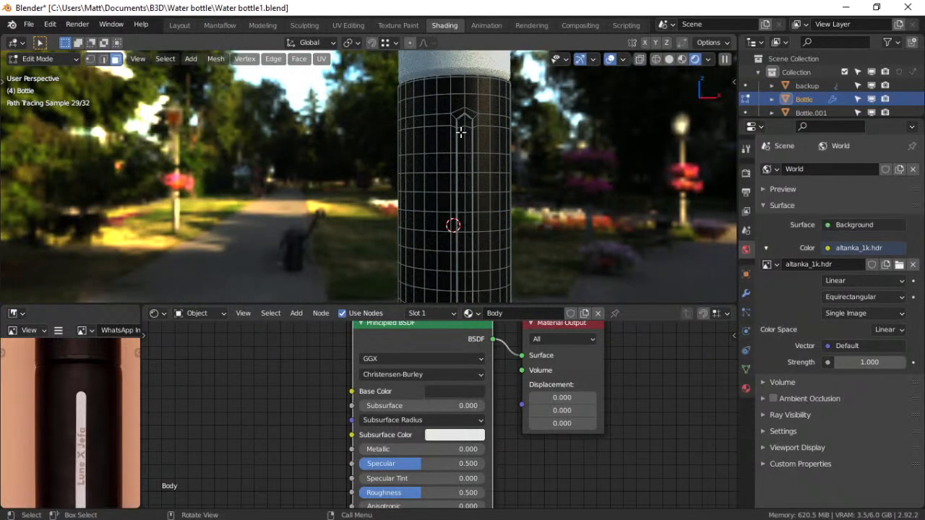
Select all faces of the vertical strip on the bottle body, from its upper tip to its lower tip
{"action": "left_click_drag", "start_coordinate": [464, 120], "coordinate": [465, 137]}
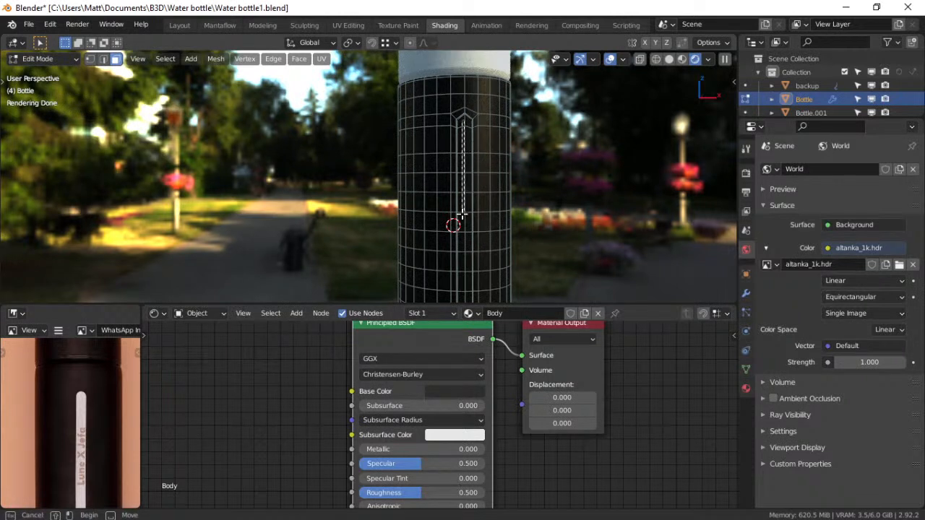
{"action": "left_click_drag", "start_coordinate": [463, 241], "coordinate": [466, 247]}
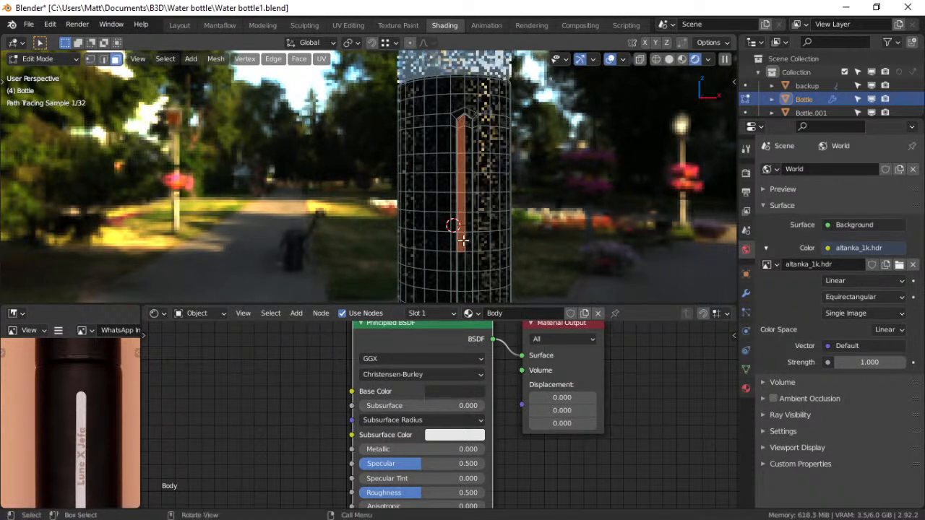
{"action": "left_click_drag", "start_coordinate": [467, 122], "coordinate": [471, 258], "text": "shift"}
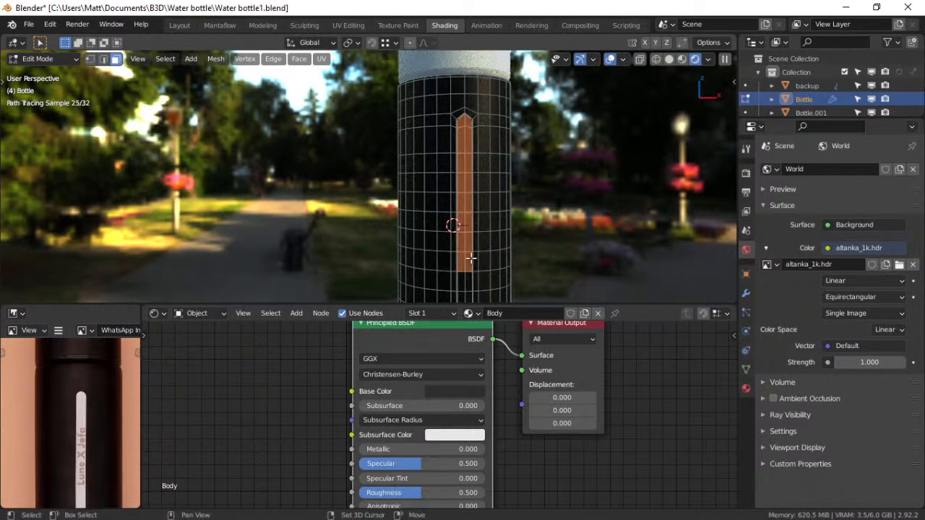
{"action": "middle_click_drag", "start_coordinate": [471, 258], "coordinate": [469, 228], "text": "shift"}
{"action": "scroll", "coordinate": [471, 233], "scroll_direction": "up", "scroll_amount": 1}
{"action": "middle_click_drag", "start_coordinate": [480, 259], "coordinate": [481, 205], "text": "shift"}
{"action": "scroll", "coordinate": [479, 247], "scroll_direction": "up", "scroll_amount": 1}
{"action": "scroll", "coordinate": [485, 223], "scroll_direction": "down", "scroll_amount": 1}
{"action": "scroll", "coordinate": [485, 223], "scroll_direction": "up", "scroll_amount": 1}
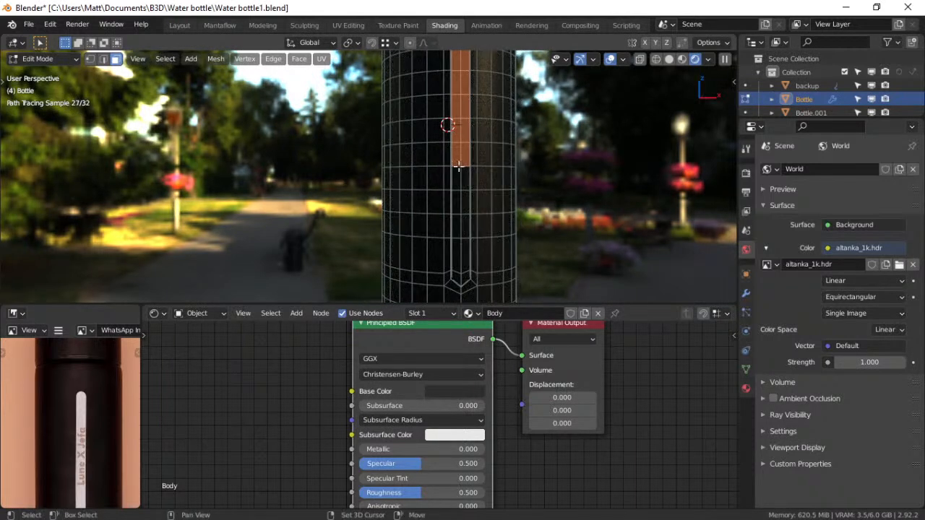
{"action": "left_click", "coordinate": [468, 276], "text": "ctrl"}
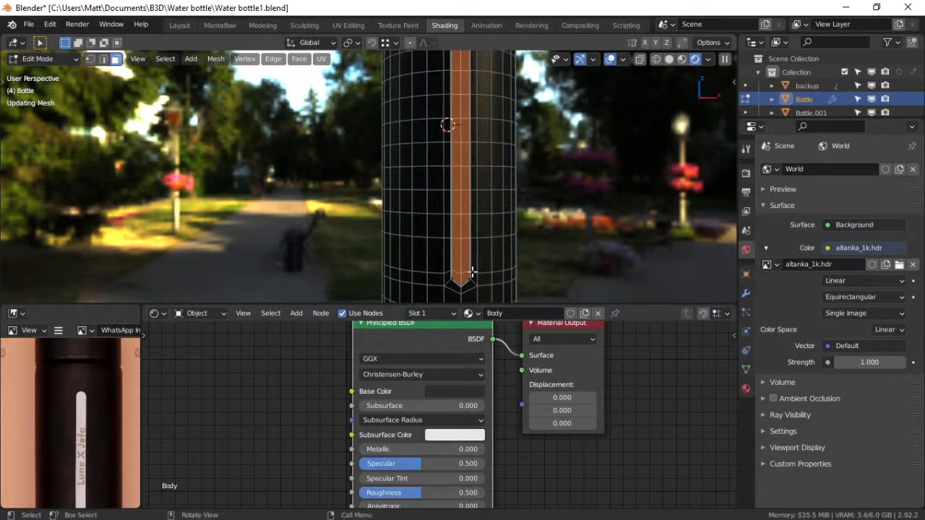
Assign the selected strip faces to a second material slot on the Bottle and create a new material in it
{"action": "left_click", "coordinate": [746, 388]}
{"action": "left_click", "coordinate": [913, 172]}
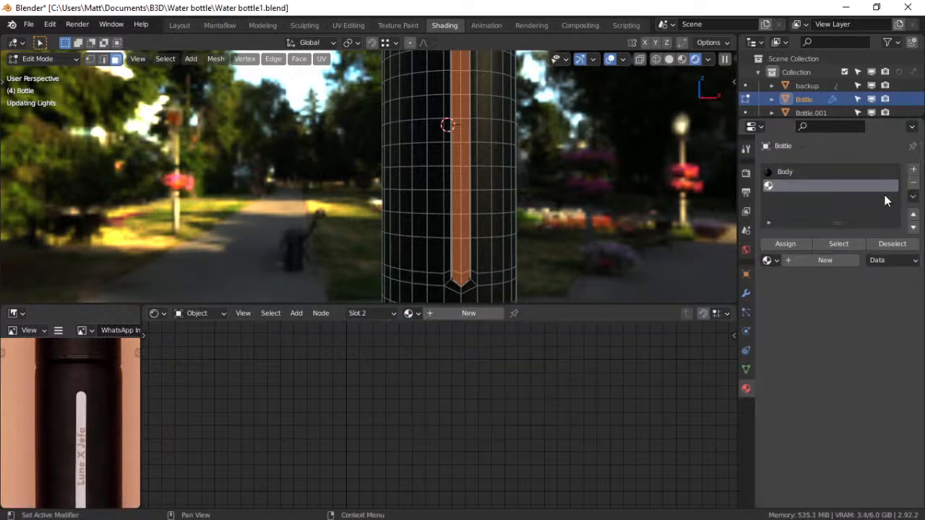
{"action": "left_click", "coordinate": [810, 264]}
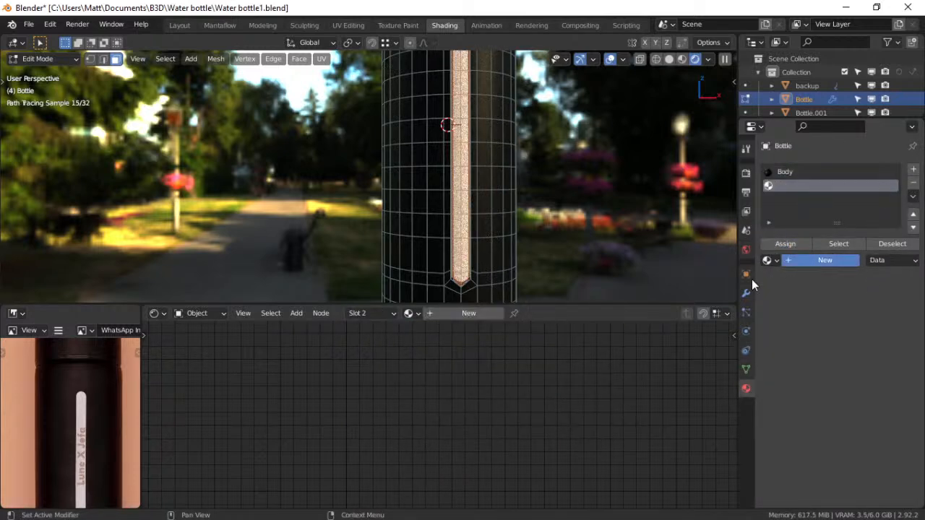
Set the new strip material's roughness to 0.054 and return the Bottle to Object Mode
{"action": "left_click", "coordinate": [461, 393]}
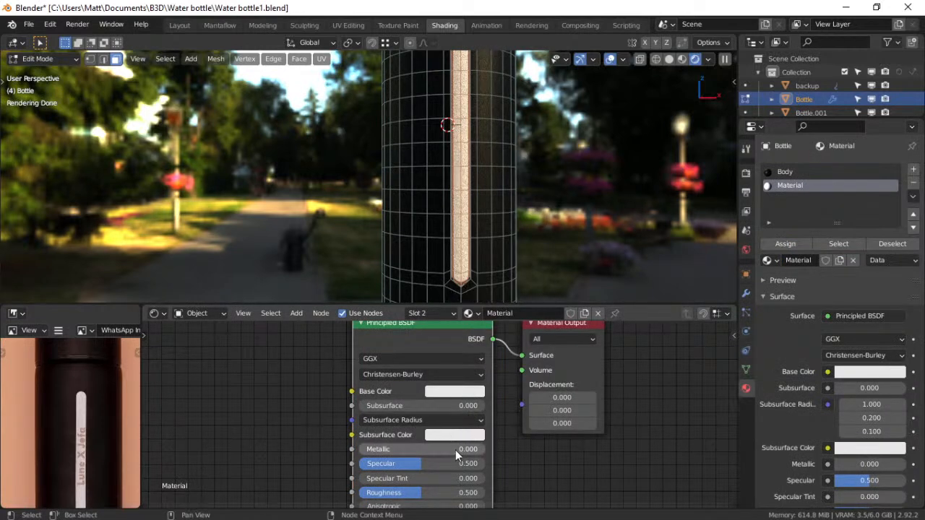
{"action": "middle_click_drag", "start_coordinate": [452, 454], "coordinate": [465, 409]}
{"action": "left_click_drag", "start_coordinate": [427, 448], "coordinate": [380, 449]}
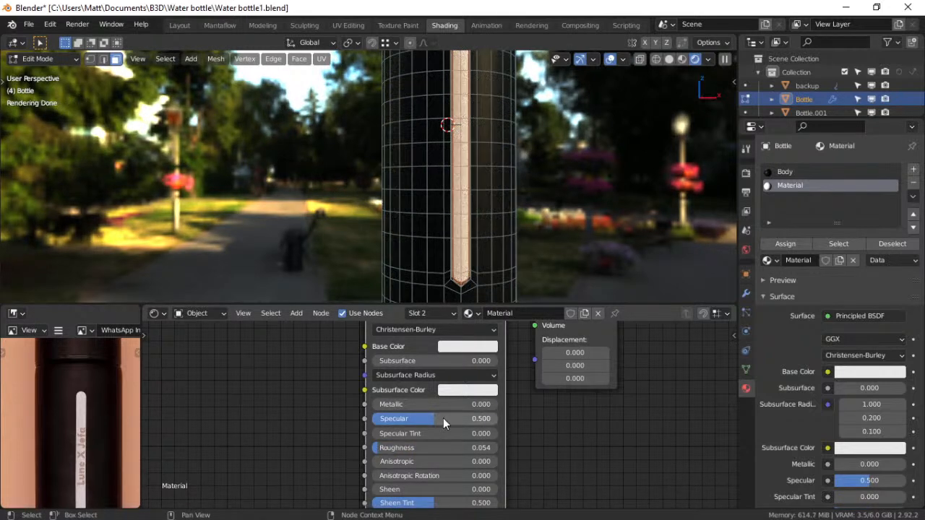
{"action": "key", "text": "ctrl+Tab"}
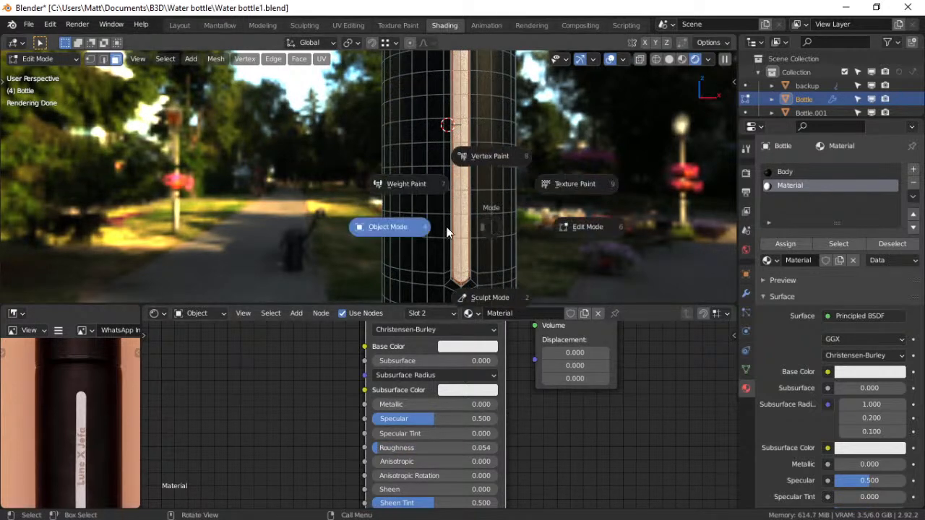
{"action": "left_click", "coordinate": [409, 227]}
{"action": "mouse_move", "coordinate": [502, 222]}
{"action": "middle_mouse_down", "text": "shift"}
{"action": "mouse_move", "coordinate": [496, 266]}
{"action": "mouse_move", "coordinate": [482, 155]}
{"action": "mouse_move", "coordinate": [489, 160]}
{"action": "middle_mouse_up", "text": "shift"}
{"action": "scroll", "coordinate": [490, 221], "scroll_direction": "down", "scroll_amount": 3}
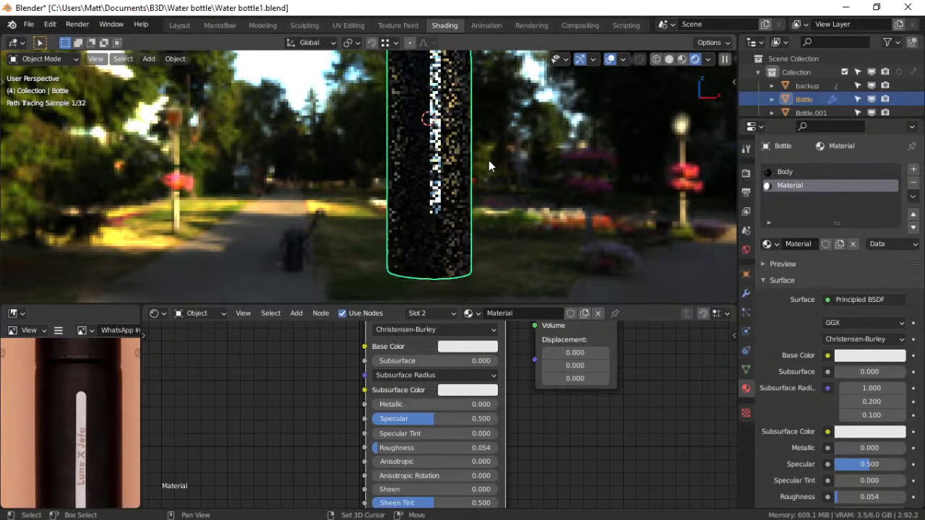
{"action": "scroll", "coordinate": [464, 241], "scroll_direction": "up", "scroll_amount": 4}
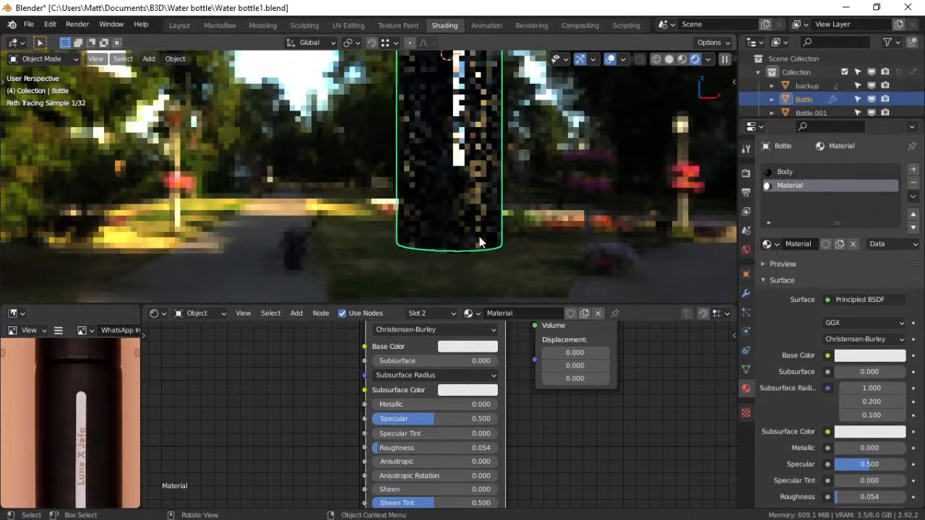
In Edit Mode, select the faces of the round disc near the bottle's base, expanded out to its inner rim
{"action": "key", "text": "ctrl+Tab"}
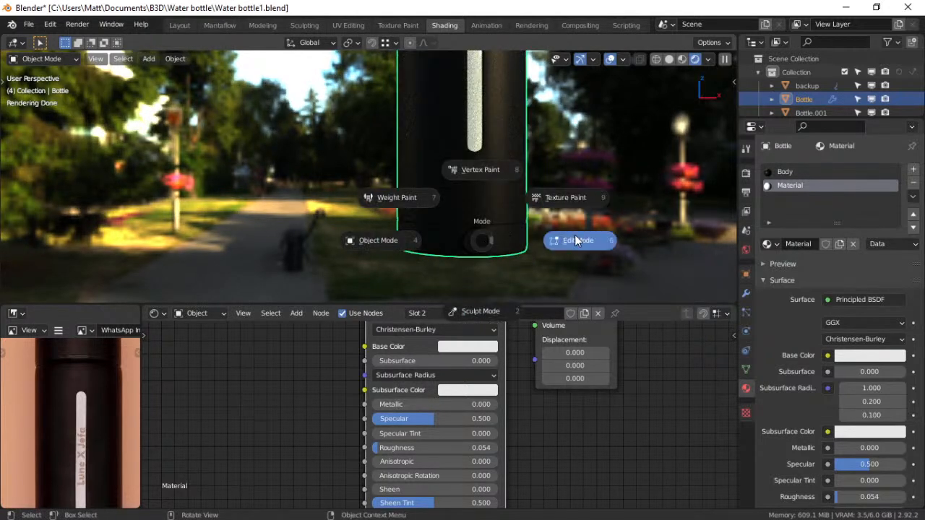
{"action": "left_click", "coordinate": [574, 236]}
{"action": "left_click", "coordinate": [476, 241]}
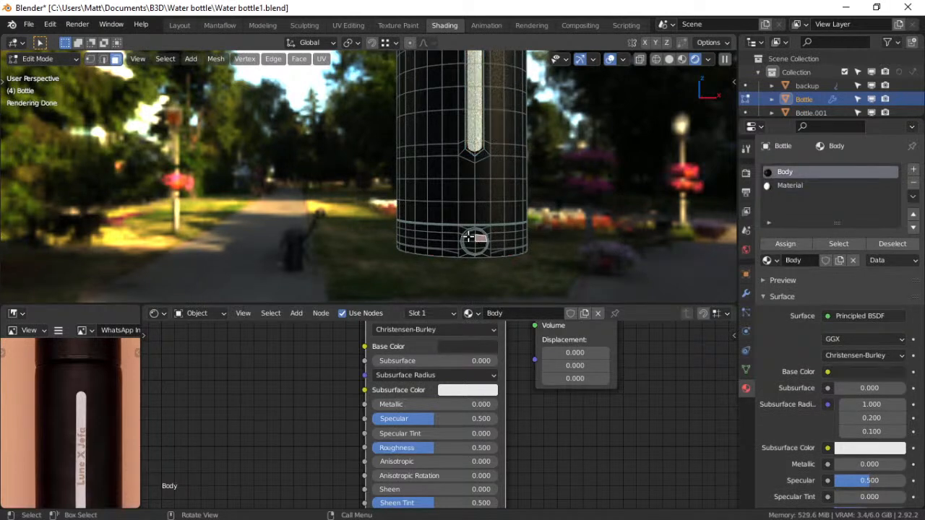
{"action": "scroll", "coordinate": [477, 246], "scroll_direction": "up", "scroll_amount": 2}
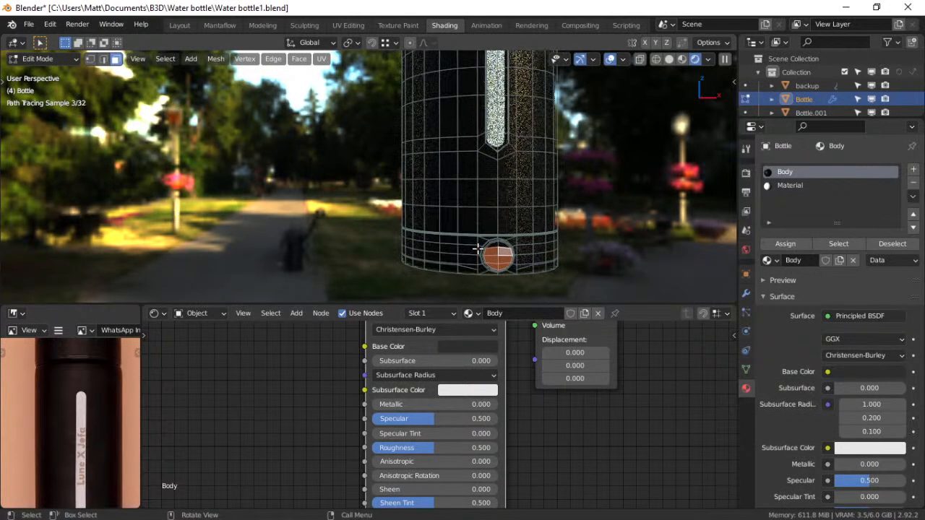
{"action": "key", "text": "KP_Decimal"}
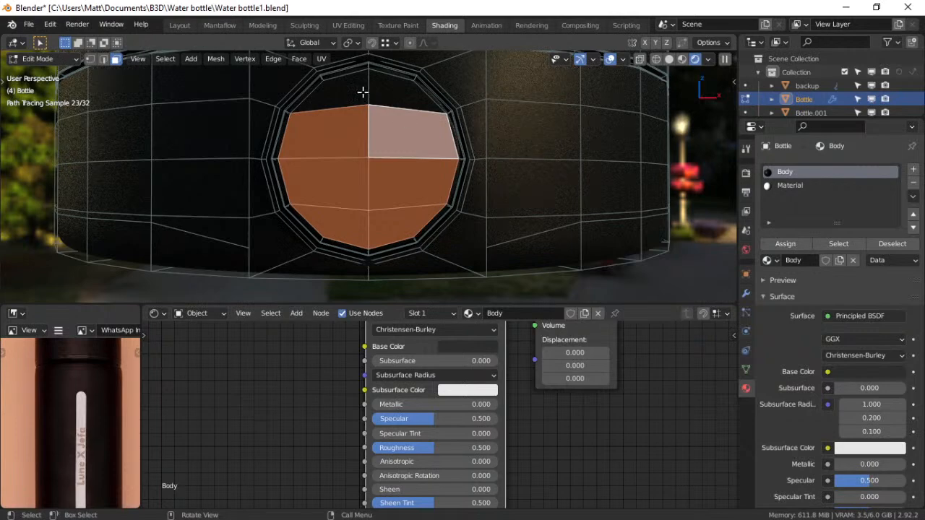
{"action": "key", "text": "ctrl+KP_Add"}
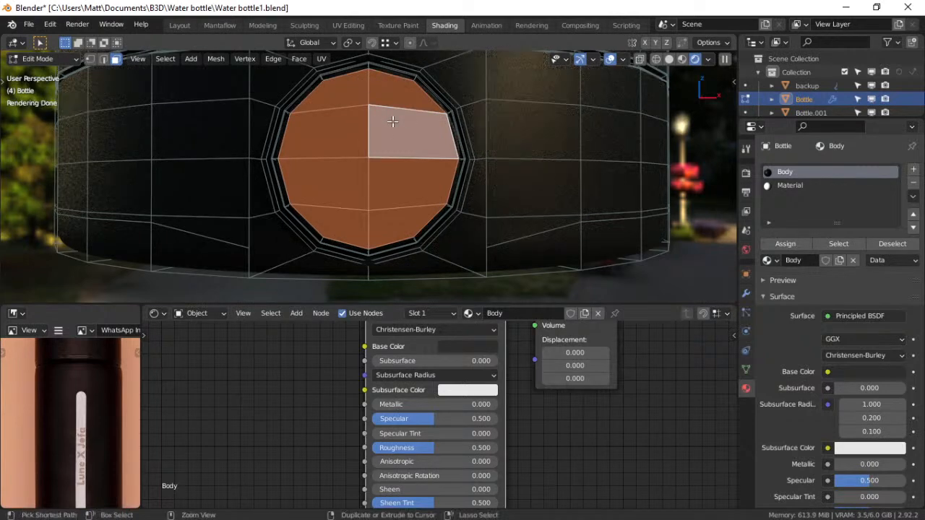
{"action": "key", "text": "ctrl+KP_Add"}
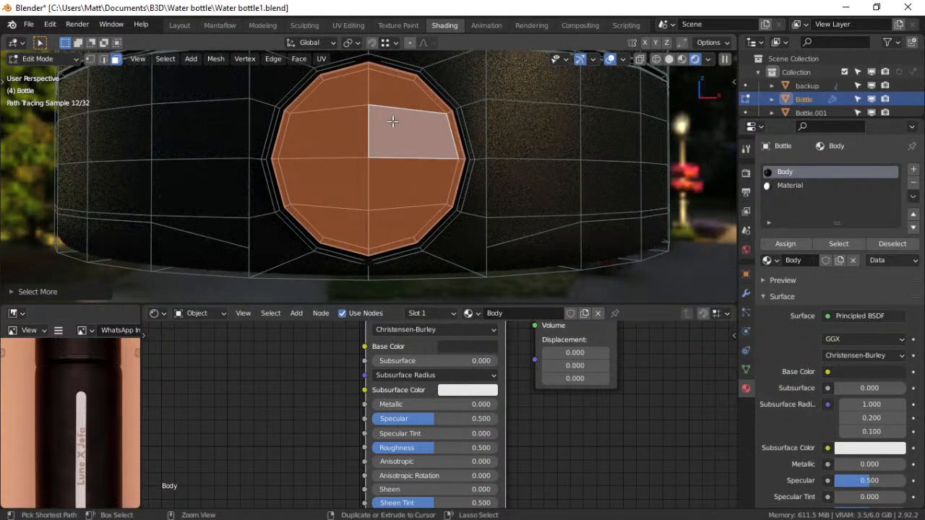
{"action": "key", "text": "ctrl+KP_Subtract"}
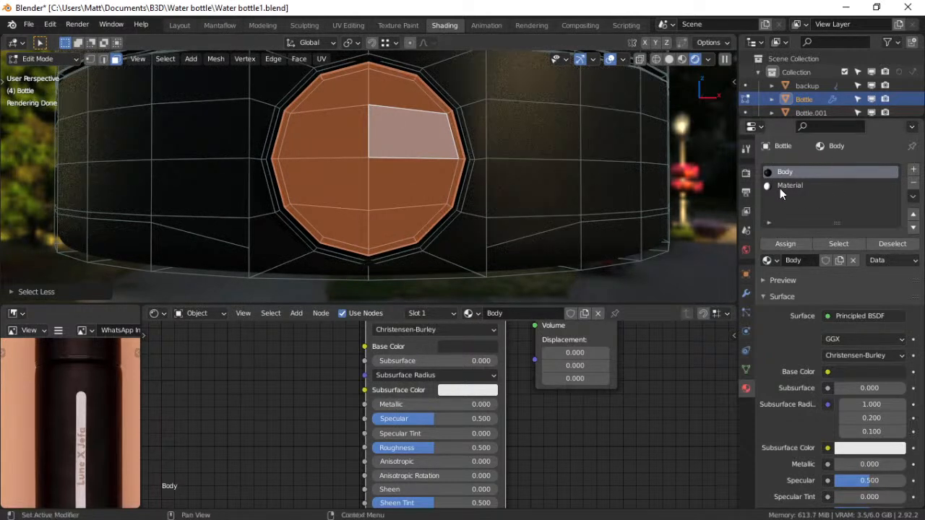
Assign the selected disc faces to the strip's material slot and rename that material White
{"action": "left_click", "coordinate": [781, 187]}
{"action": "left_click", "coordinate": [801, 246]}
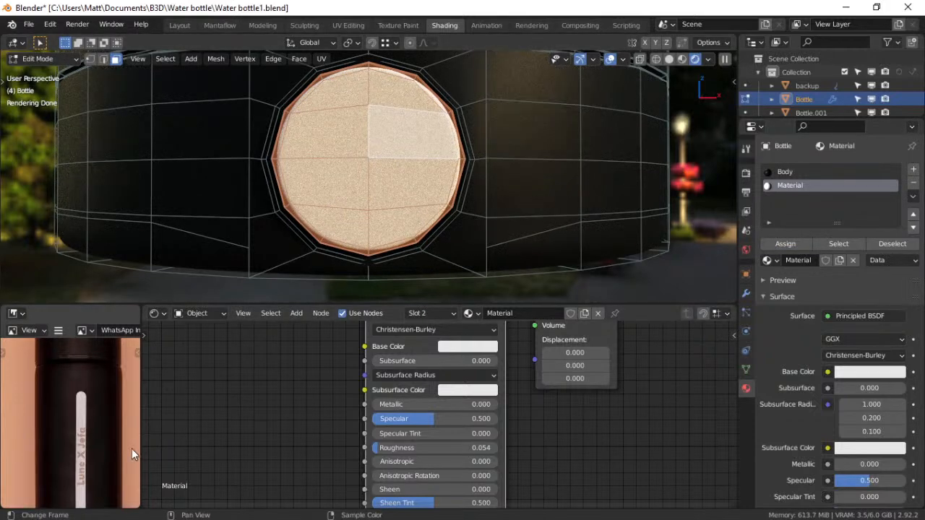
{"action": "middle_click_drag", "start_coordinate": [131, 449], "coordinate": [120, 347]}
{"action": "middle_click_drag", "start_coordinate": [120, 474], "coordinate": [126, 376]}
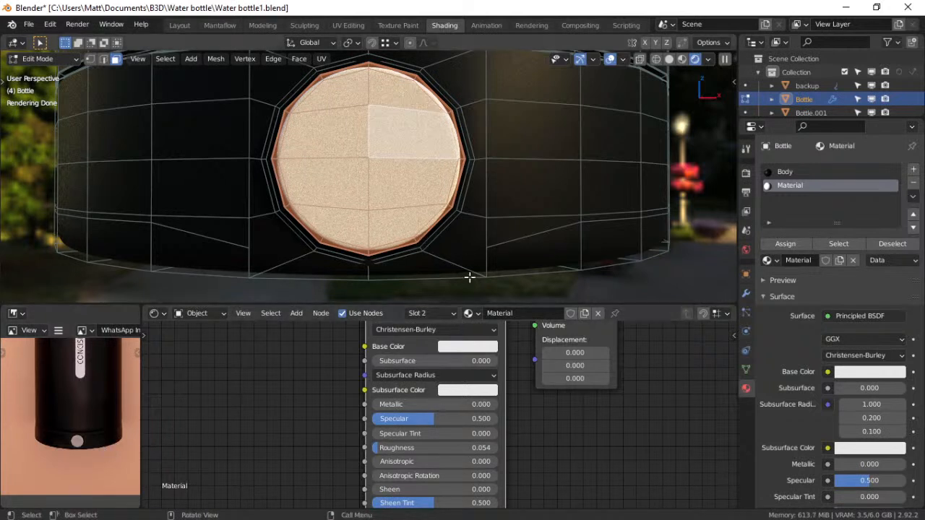
{"action": "left_click", "coordinate": [512, 313]}
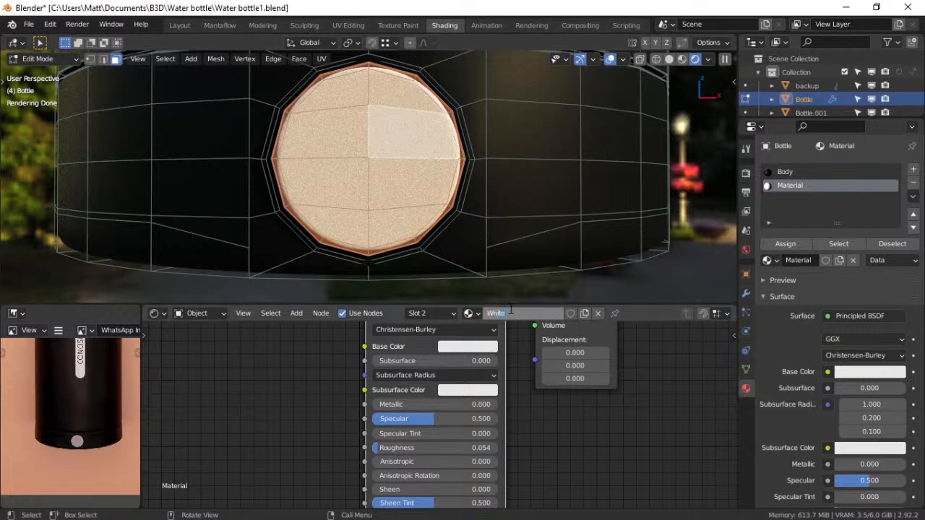
{"action": "type", "text": "White"}
{"action": "key", "text": "Return"}
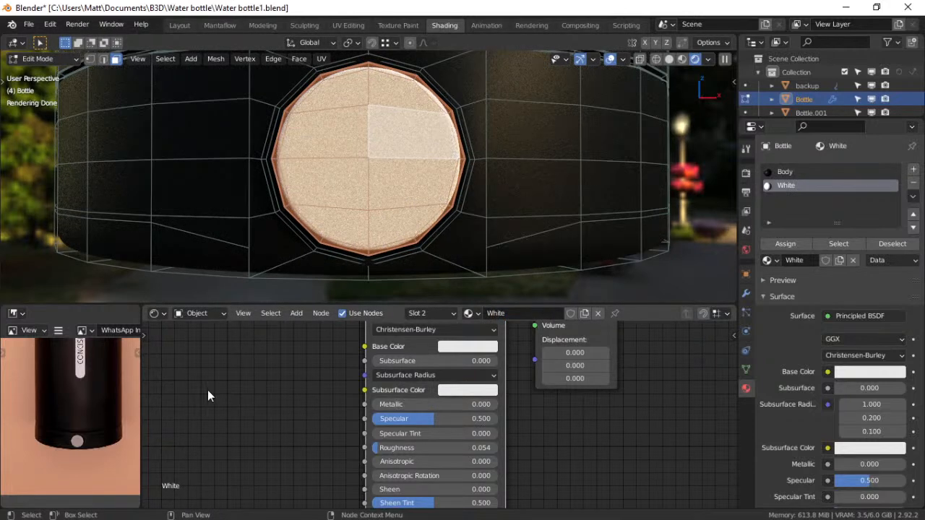
{"action": "key", "text": "ctrl+Tab"}
{"action": "left_click", "coordinate": [369, 191]}
Apply the existing Body material to the Holder on the bottle's underside and rename that material black
{"action": "middle_click_drag", "start_coordinate": [456, 182], "coordinate": [532, 237], "text": "shift"}
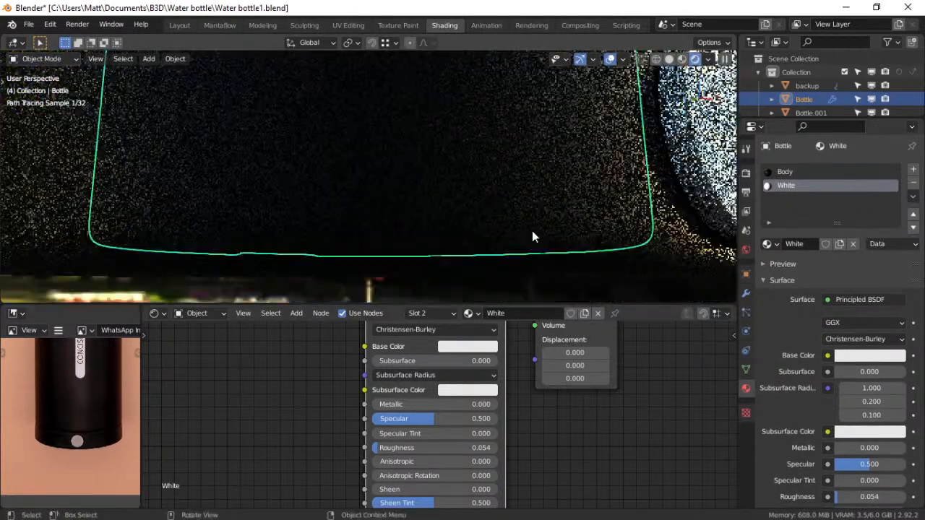
{"action": "middle_click_drag", "start_coordinate": [605, 176], "coordinate": [427, 220]}
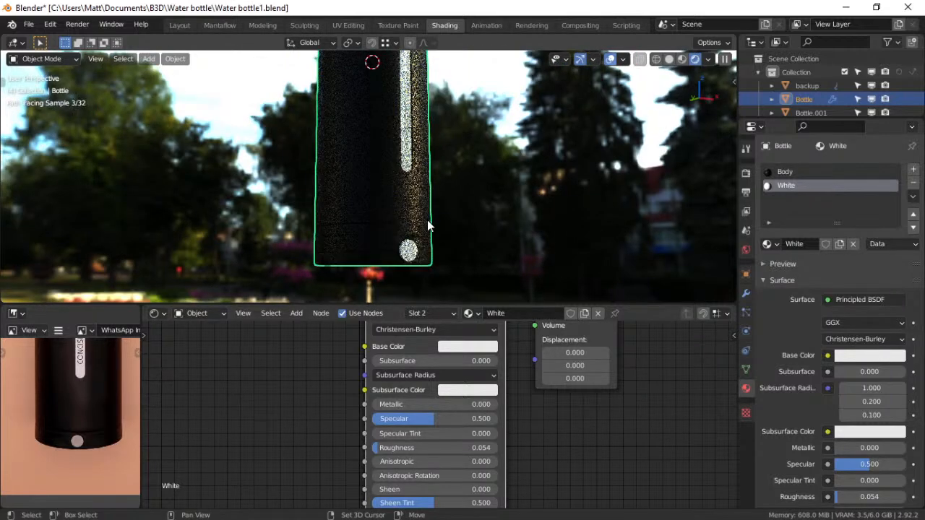
{"action": "middle_click_drag", "start_coordinate": [442, 119], "coordinate": [430, 174], "text": "shift"}
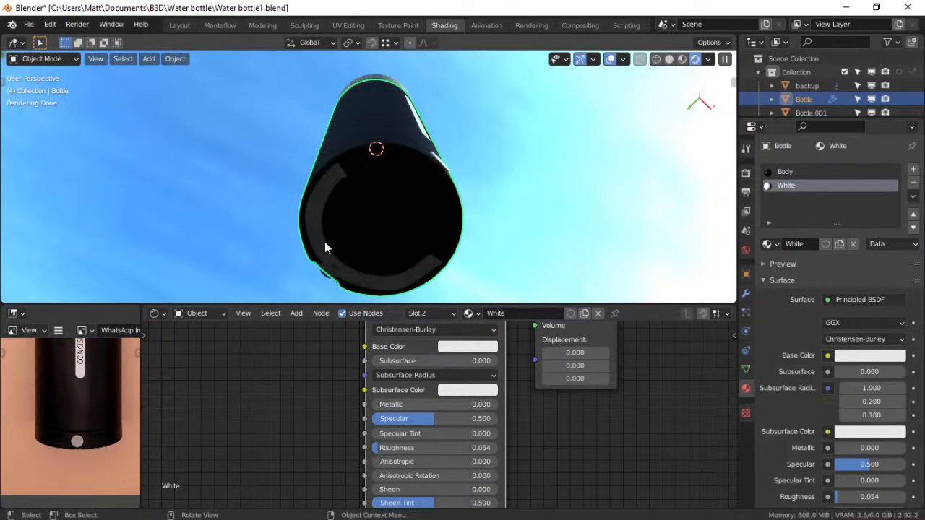
{"action": "left_click", "coordinate": [325, 246]}
{"action": "left_click", "coordinate": [409, 313]}
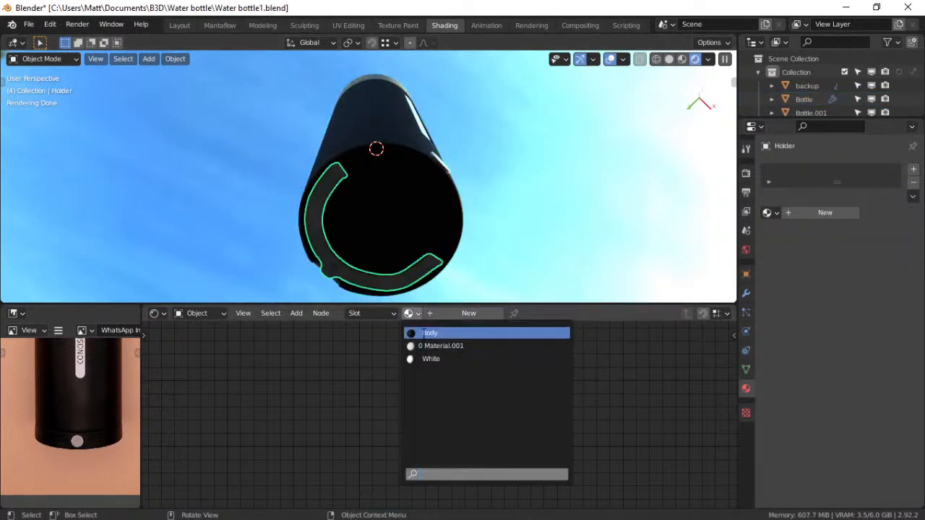
{"action": "left_click", "coordinate": [426, 332]}
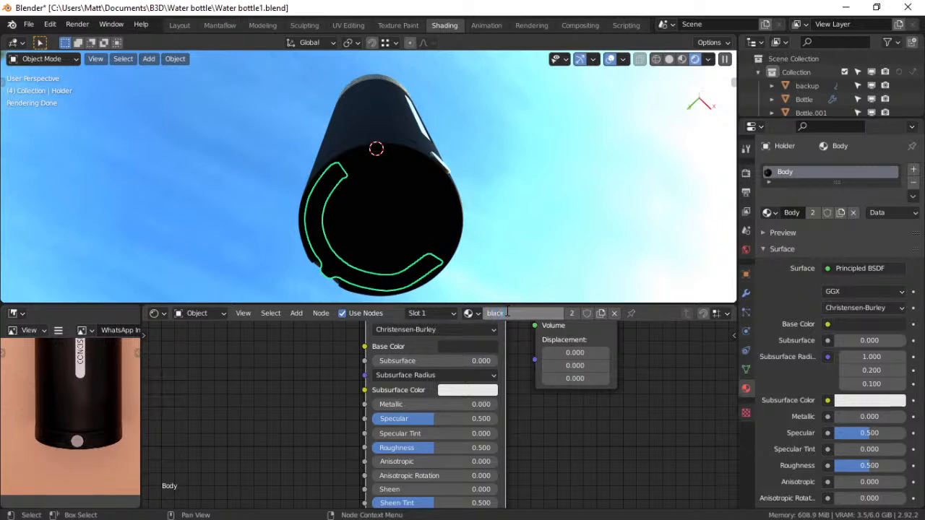
{"action": "key", "text": "Return"}
Apply the existing black material to the Cap
{"action": "middle_click_drag", "start_coordinate": [418, 175], "coordinate": [375, 153]}
{"action": "scroll", "coordinate": [404, 187], "scroll_direction": "up", "scroll_amount": 4}
{"action": "scroll", "coordinate": [384, 179], "scroll_direction": "down", "scroll_amount": 5}
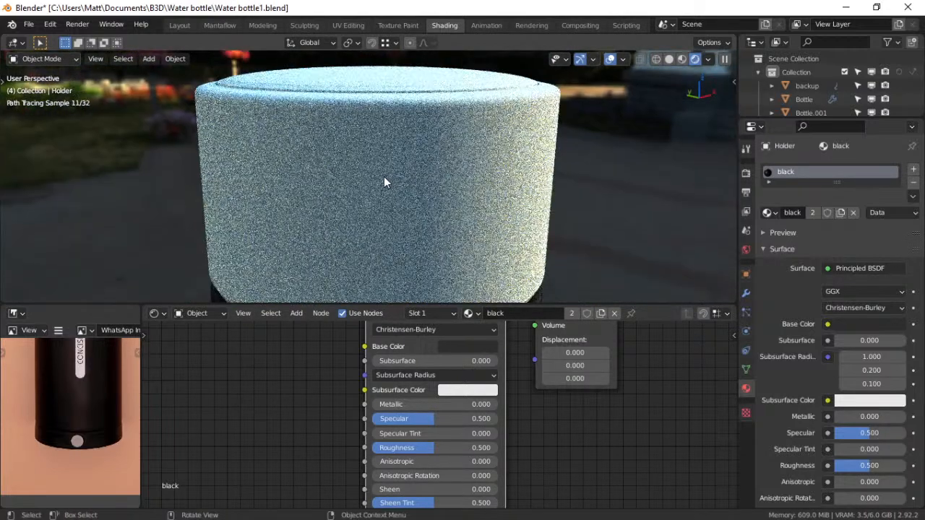
{"action": "left_click", "coordinate": [384, 177]}
{"action": "left_click", "coordinate": [410, 313]}
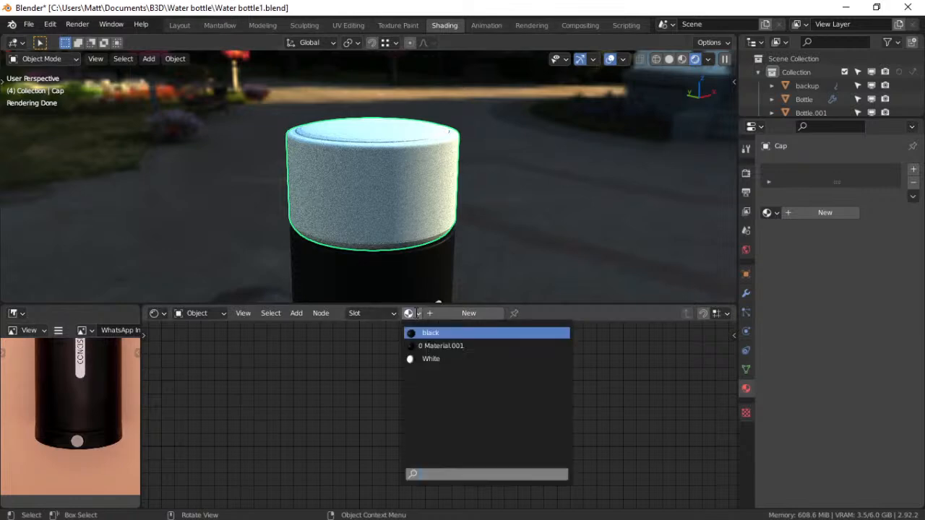
{"action": "left_click", "coordinate": [443, 333]}
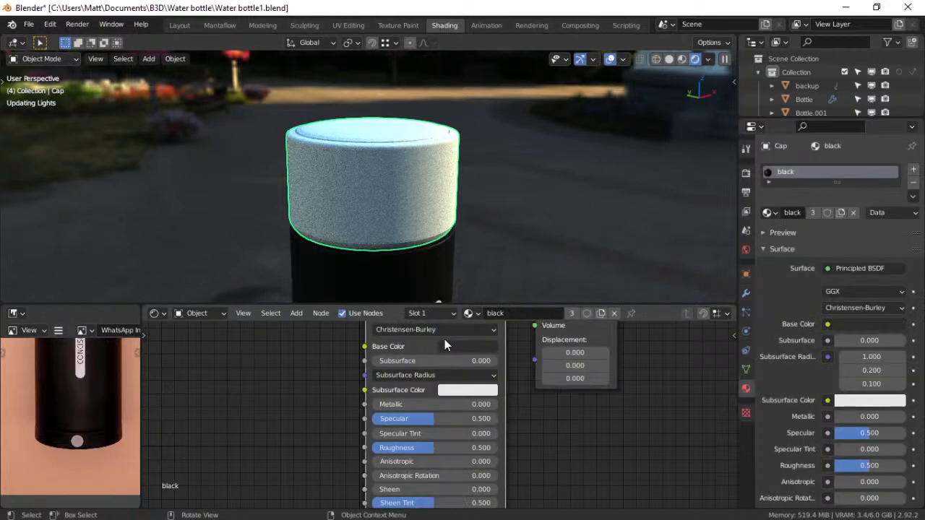
Put the Cap into Edit Mode and isolate it in local view with its underside visible
{"action": "middle_click_drag", "start_coordinate": [411, 199], "coordinate": [389, 162]}
{"action": "scroll", "coordinate": [390, 174], "scroll_direction": "up", "scroll_amount": 3}
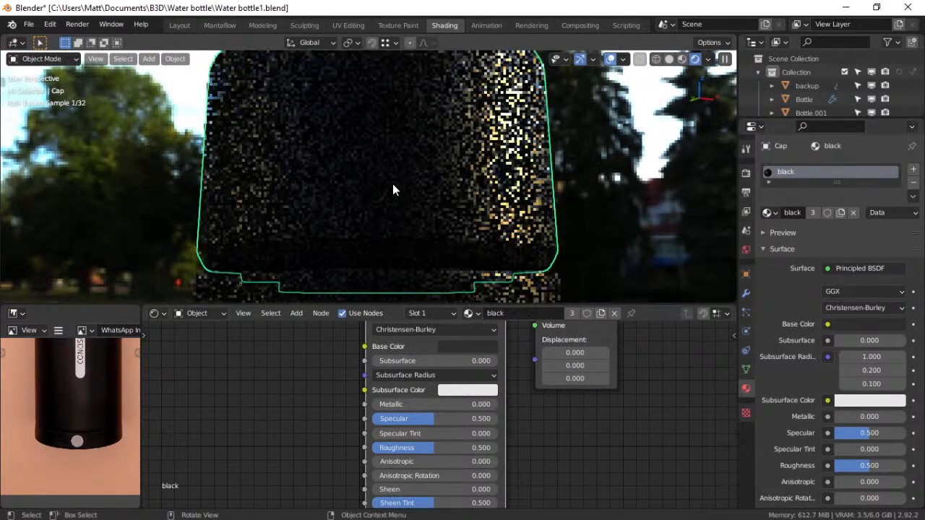
{"action": "key", "text": "ctrl+Tab"}
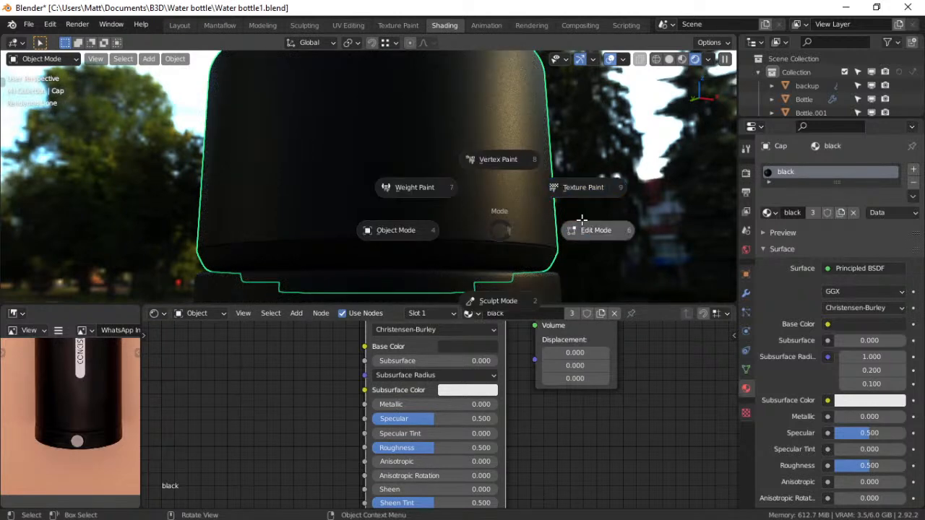
{"action": "left_click", "coordinate": [583, 228]}
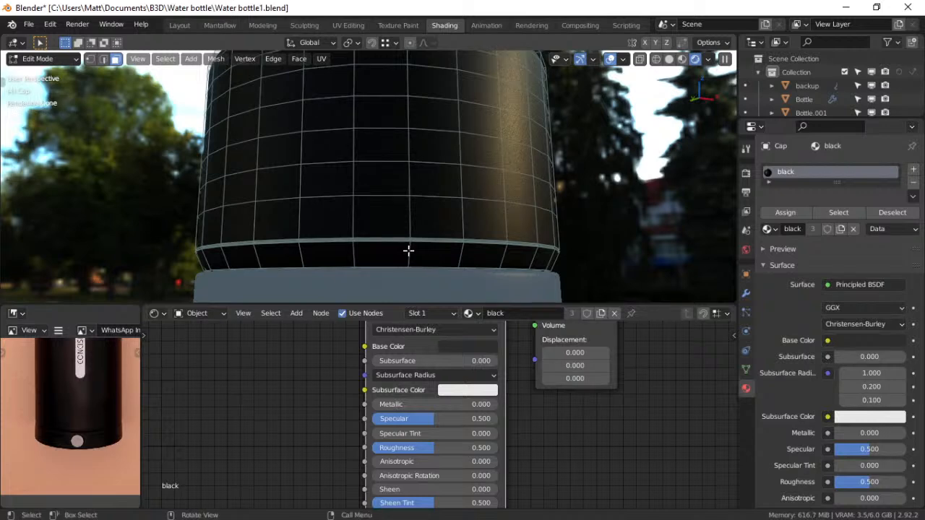
{"action": "key", "text": "KP_Divide"}
{"action": "middle_click_drag", "start_coordinate": [403, 254], "coordinate": [366, 217]}
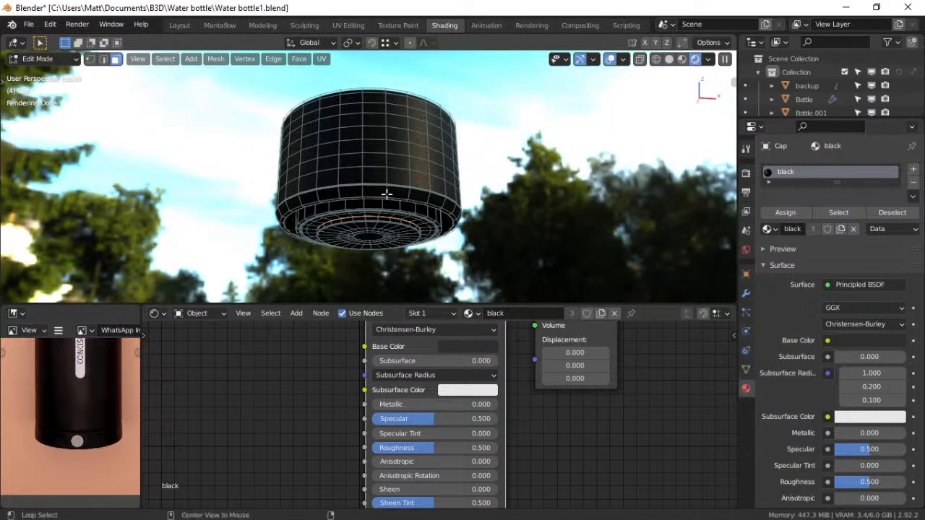
Select the face loop around the cap's lower outer edge and grow the selection by one ring
{"action": "left_click", "coordinate": [388, 193], "text": "alt"}
{"action": "scroll", "coordinate": [397, 203], "scroll_direction": "up", "scroll_amount": 5}
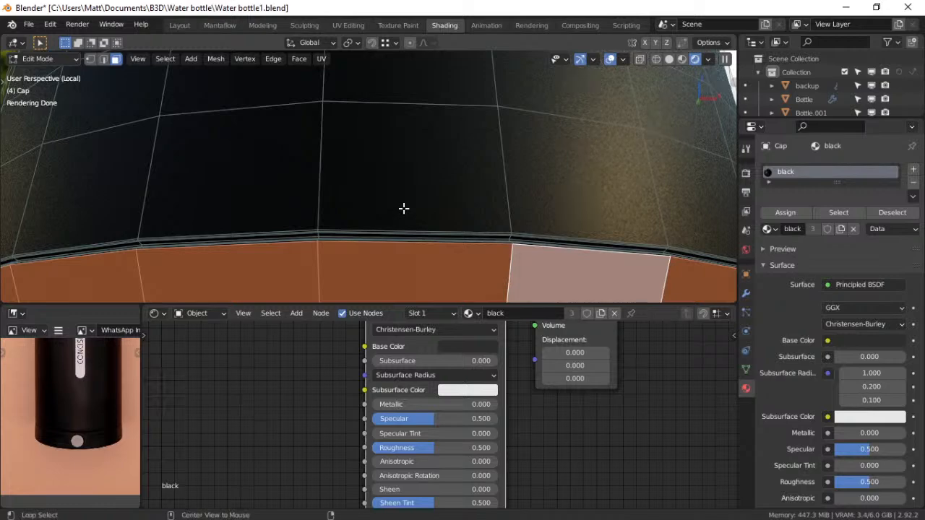
{"action": "key", "text": "ctrl+KP_Add"}
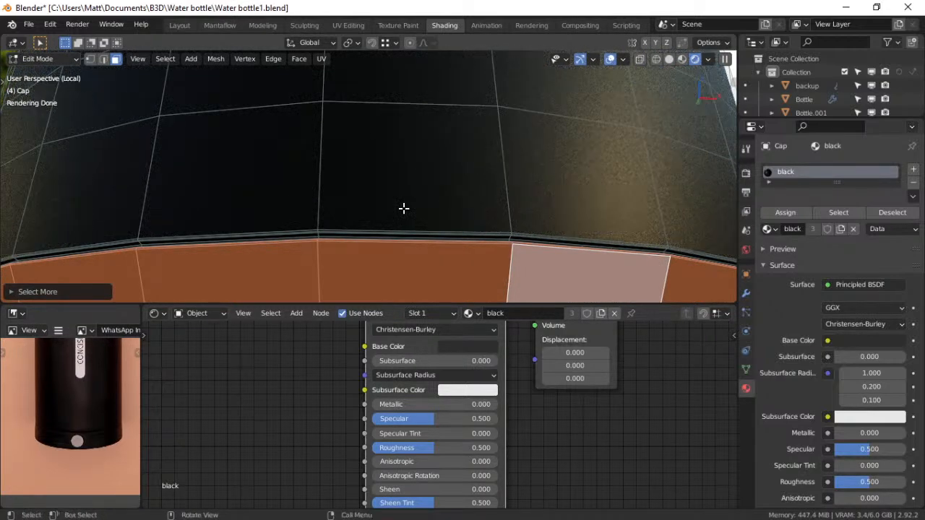
{"action": "scroll", "coordinate": [387, 210], "scroll_direction": "down", "scroll_amount": 5}
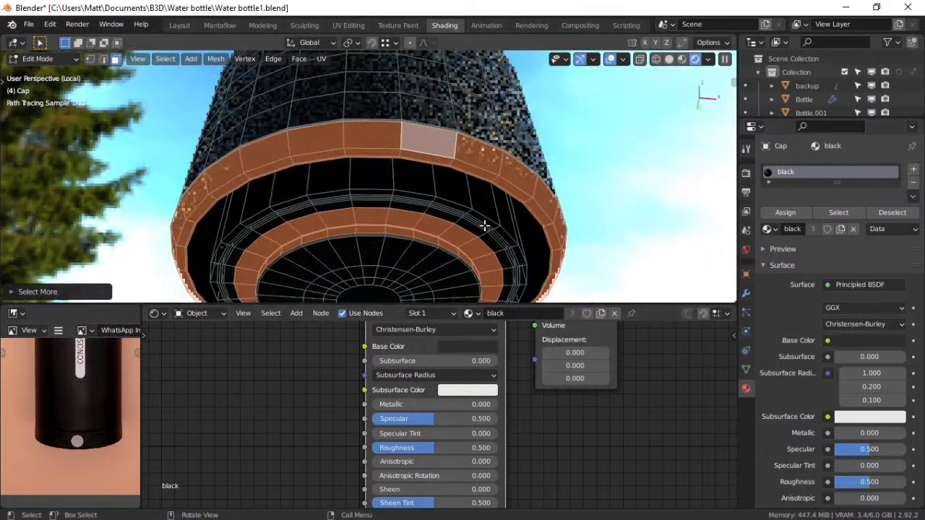
Try to remove the inner ring faces from the cap's selection with Circle Select, and clear the selection
{"action": "scroll", "coordinate": [484, 226], "scroll_direction": "down", "scroll_amount": 2}
{"action": "middle_click_drag", "start_coordinate": [475, 237], "coordinate": [446, 200]}
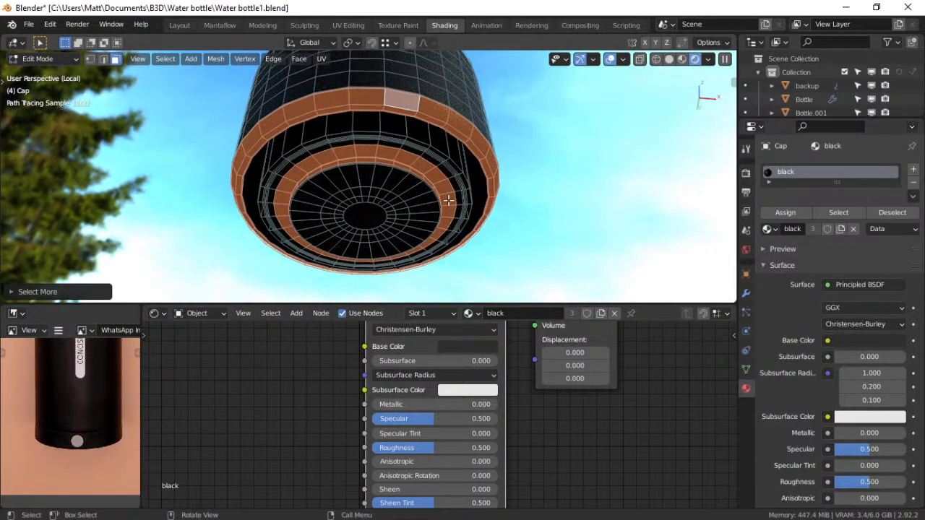
{"action": "key", "text": "c"}
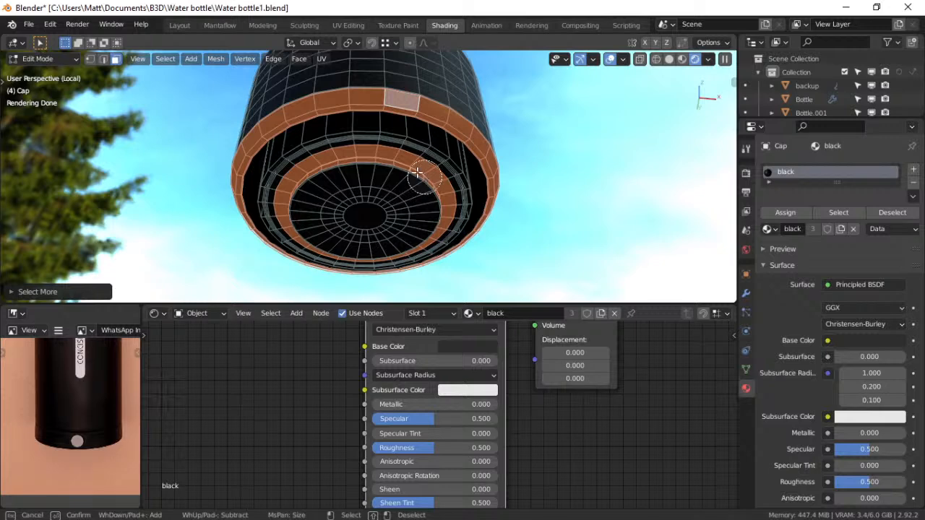
{"action": "mouse_move", "coordinate": [418, 172]}
{"action": "middle_mouse_down"}
{"action": "mouse_move", "coordinate": [305, 162]}
{"action": "mouse_move", "coordinate": [286, 206]}
{"action": "mouse_move", "coordinate": [316, 249]}
{"action": "mouse_move", "coordinate": [382, 248]}
{"action": "mouse_move", "coordinate": [430, 207]}
{"action": "mouse_move", "coordinate": [398, 175]}
{"action": "middle_mouse_up"}
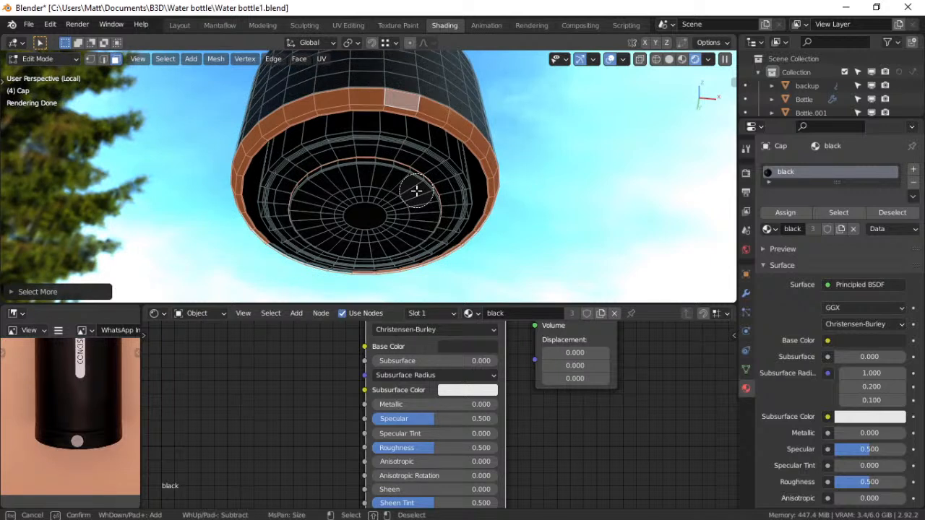
{"action": "left_click_drag", "start_coordinate": [471, 88], "coordinate": [474, 101]}
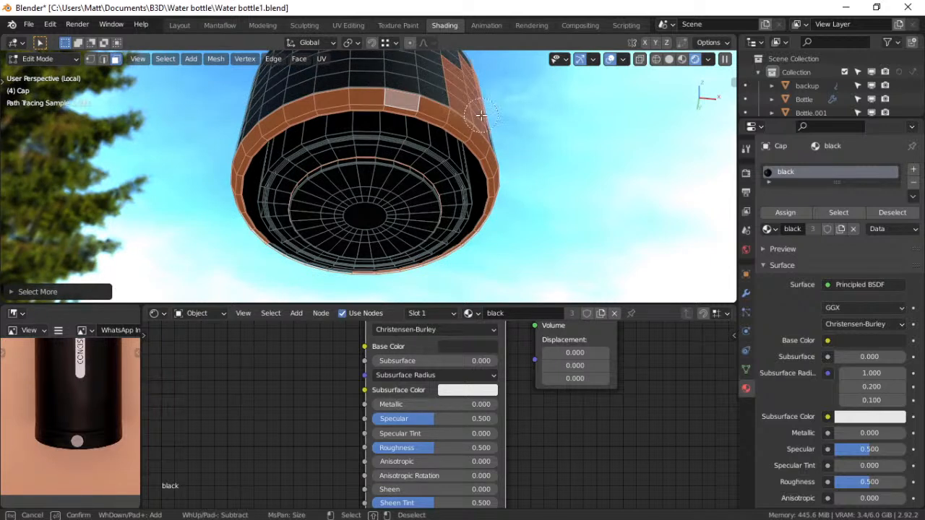
{"action": "key", "text": "Escape"}
{"action": "key", "text": "alt+a"}
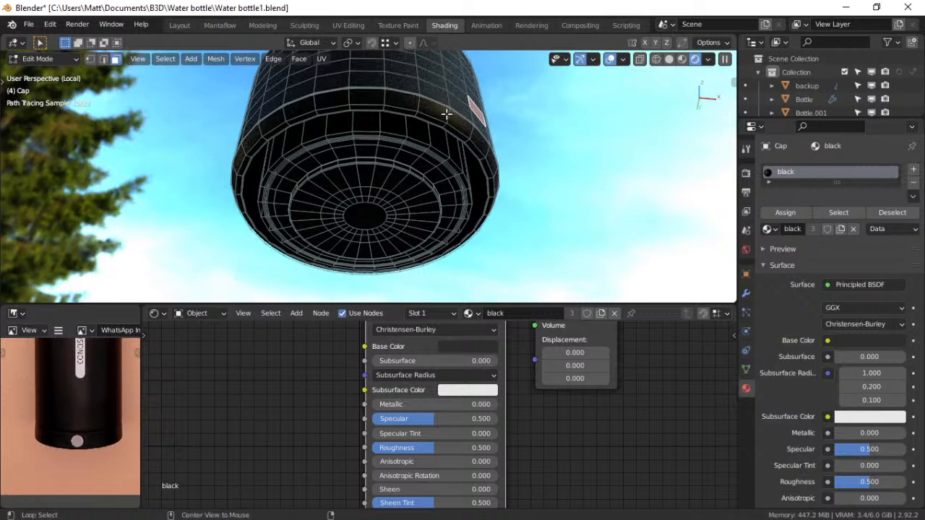
Select the face loop around the cap's lower outer edge and add the narrow loop directly beneath it
{"action": "left_click", "coordinate": [446, 114], "text": "alt"}
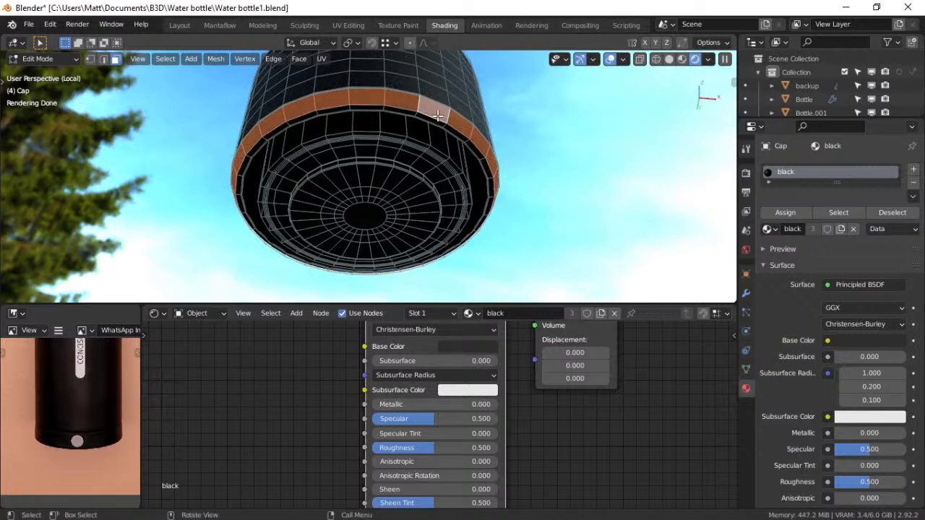
{"action": "scroll", "coordinate": [425, 117], "scroll_direction": "up", "scroll_amount": 2}
{"action": "middle_click_drag", "start_coordinate": [424, 118], "coordinate": [419, 174], "text": "shift"}
{"action": "scroll", "coordinate": [419, 174], "scroll_direction": "up", "scroll_amount": 2}
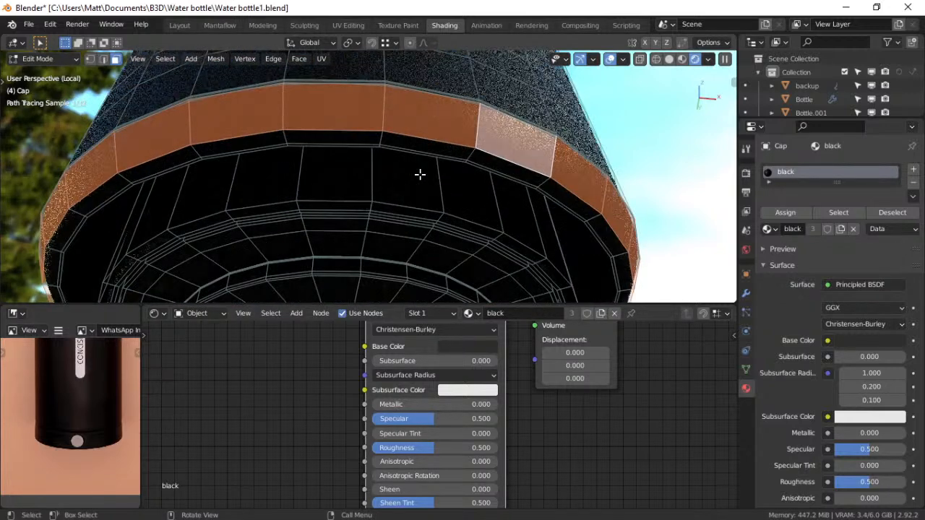
{"action": "left_click", "coordinate": [473, 156], "text": "alt+shift"}
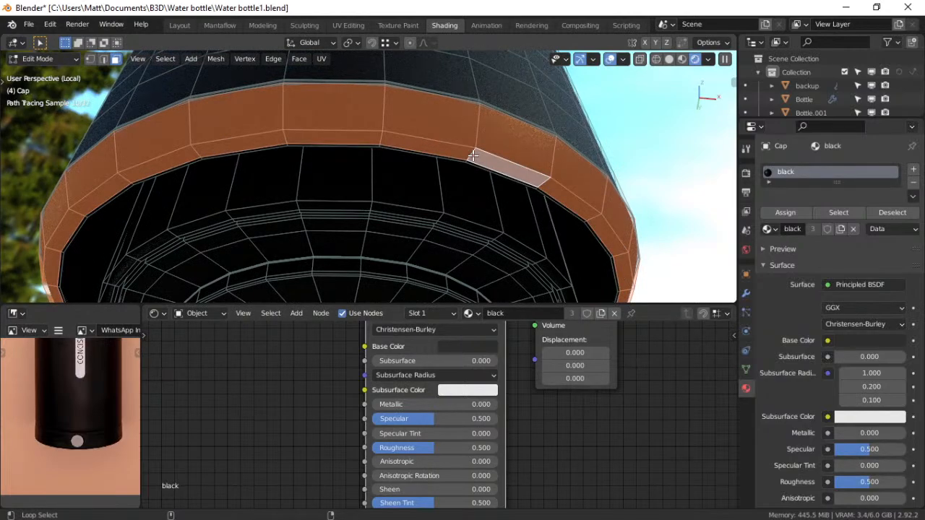
Set the viewport's clip start to 0.1 cm for close-up work on the cap's lower edge
{"action": "middle_click_drag", "start_coordinate": [399, 139], "coordinate": [343, 188]}
{"action": "scroll", "coordinate": [404, 173], "scroll_direction": "up", "scroll_amount": 4}
{"action": "scroll", "coordinate": [410, 193], "scroll_direction": "down", "scroll_amount": 4}
{"action": "middle_click_drag", "start_coordinate": [410, 193], "coordinate": [440, 200]}
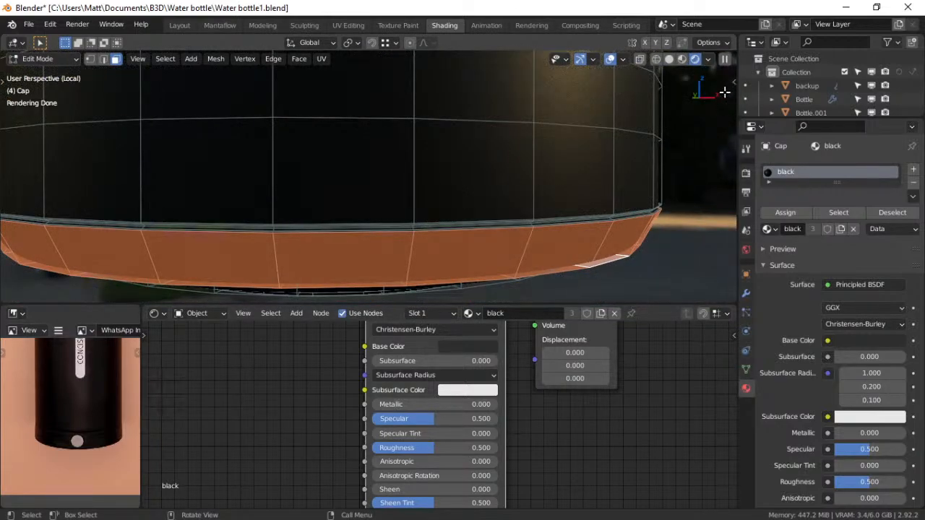
{"action": "key", "text": "n"}
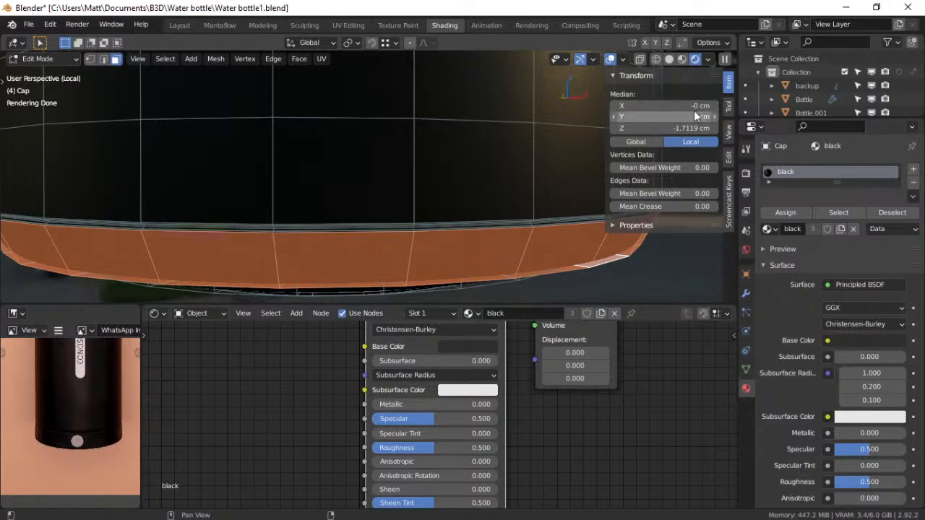
{"action": "left_click", "coordinate": [729, 133]}
{"action": "mouse_move", "coordinate": [687, 109]}
{"action": "left_mouse_down"}
{"action": "mouse_move", "coordinate": [707, 109]}
{"action": "mouse_move", "coordinate": [677, 109]}
{"action": "left_mouse_up"}
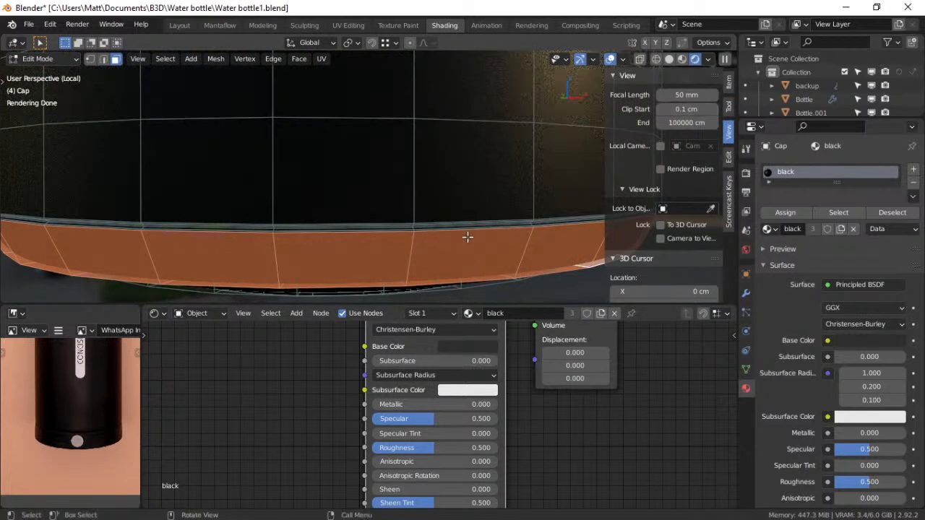
Add the thin face loops along the upper edge of the cap's selected band to the selection
{"action": "scroll", "coordinate": [468, 237], "scroll_direction": "up", "scroll_amount": 4}
{"action": "scroll", "coordinate": [467, 237], "scroll_direction": "down", "scroll_amount": 1}
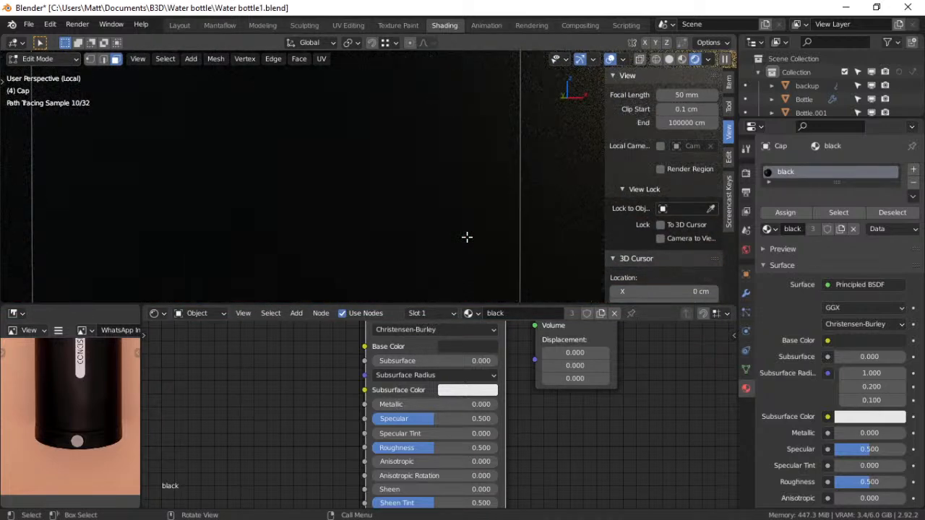
{"action": "middle_click_drag", "start_coordinate": [467, 237], "coordinate": [467, 209], "text": "shift"}
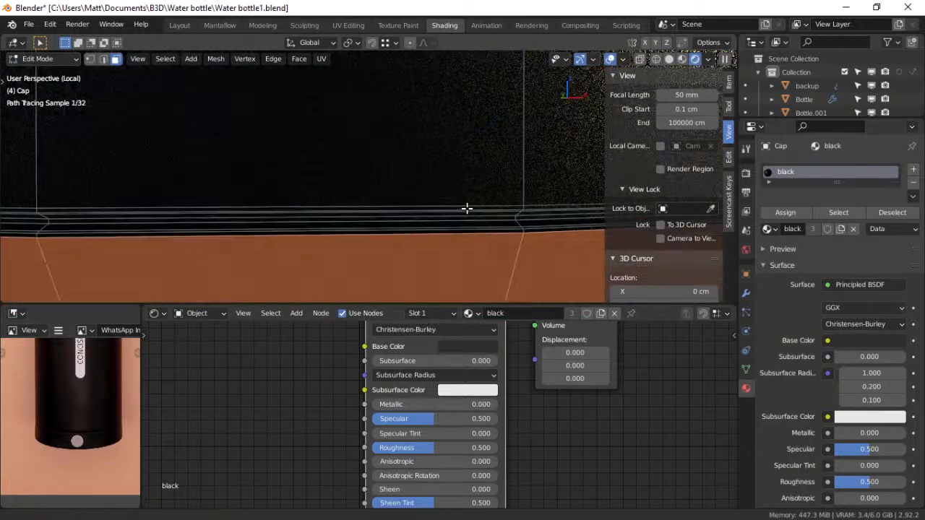
{"action": "left_click", "coordinate": [503, 231], "text": "alt"}
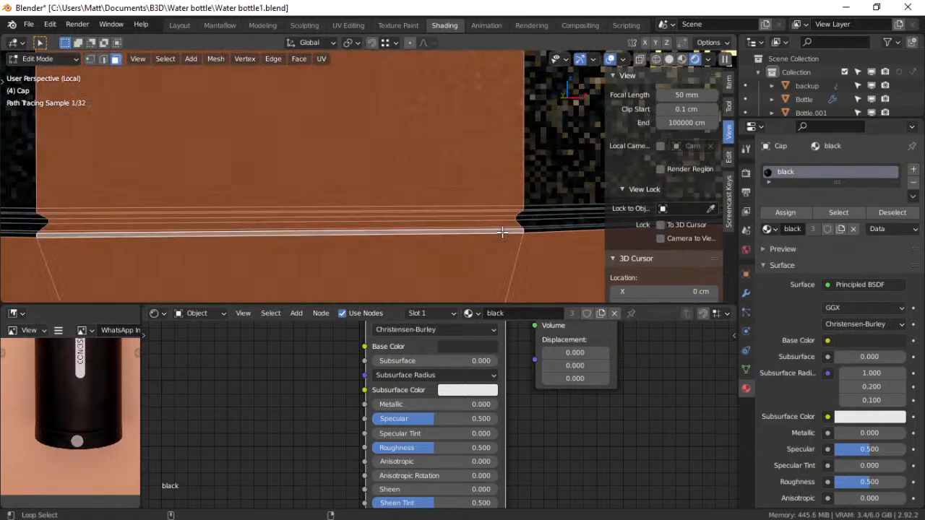
{"action": "left_click", "coordinate": [502, 231], "text": "alt"}
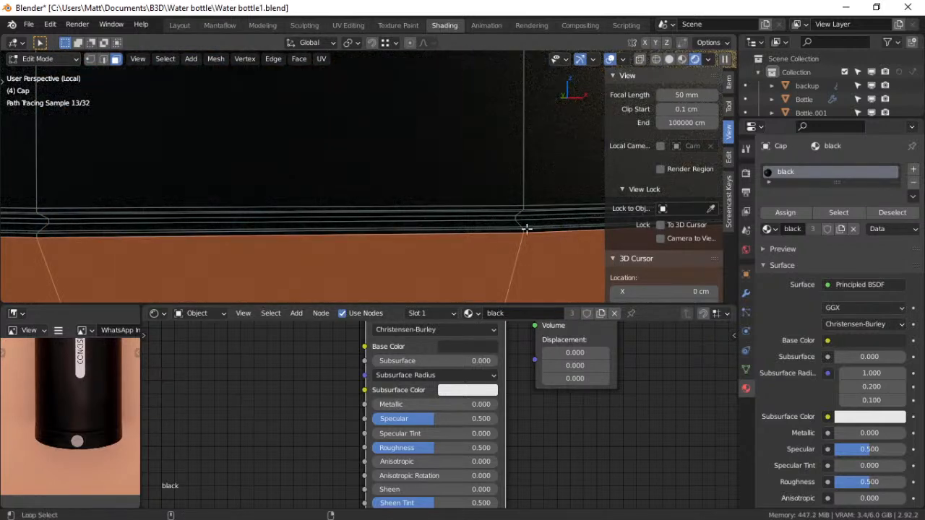
{"action": "left_click", "coordinate": [525, 230], "text": "alt"}
{"action": "left_click", "coordinate": [524, 229], "text": "alt"}
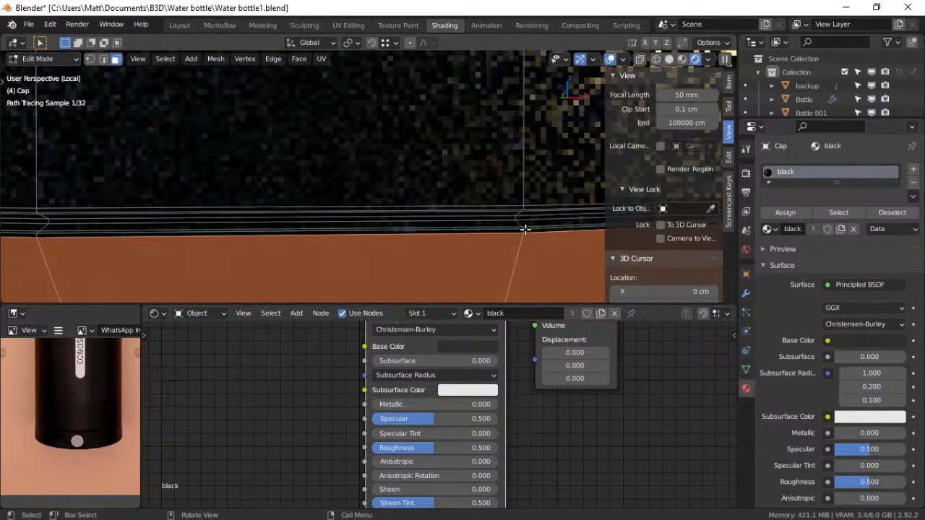
{"action": "left_click", "coordinate": [523, 230], "text": "alt"}
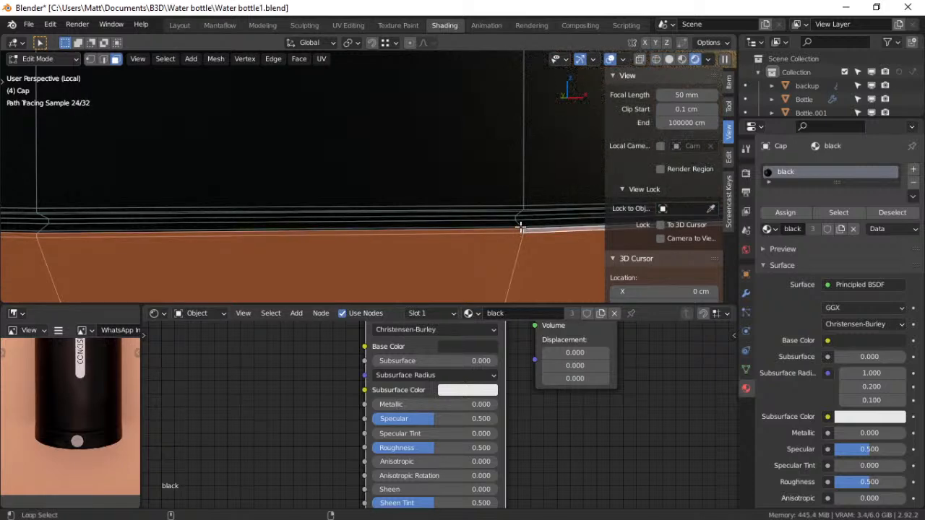
{"action": "left_click", "coordinate": [521, 227], "text": "alt+shift"}
{"action": "scroll", "coordinate": [552, 238], "scroll_direction": "down", "scroll_amount": 6}
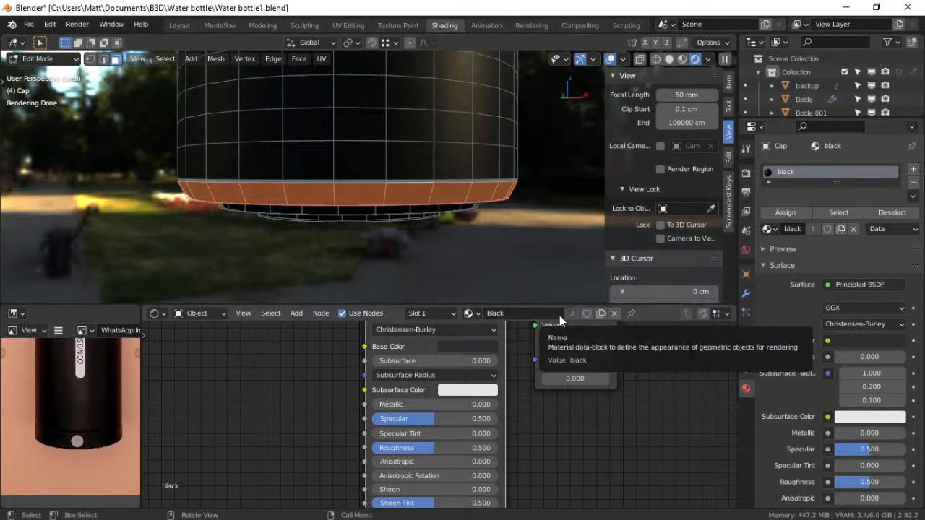
Make a separate copy of the Cap's black material and name it blackG
{"action": "left_click", "coordinate": [597, 313]}
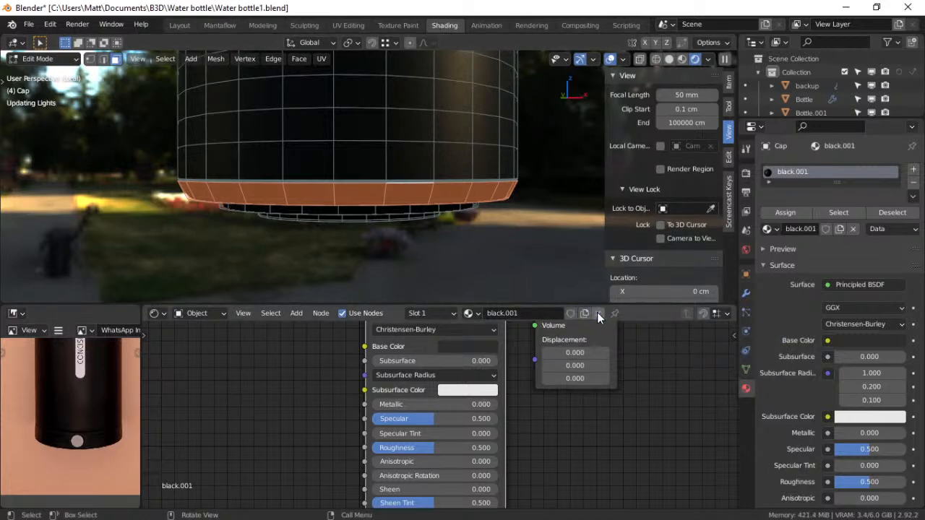
{"action": "left_click", "coordinate": [541, 313]}
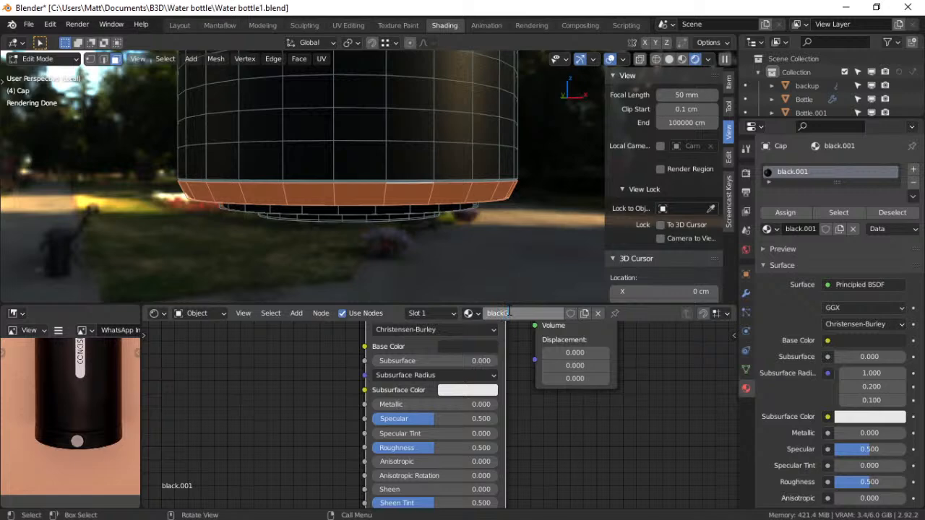
{"action": "key", "text": "Return"}
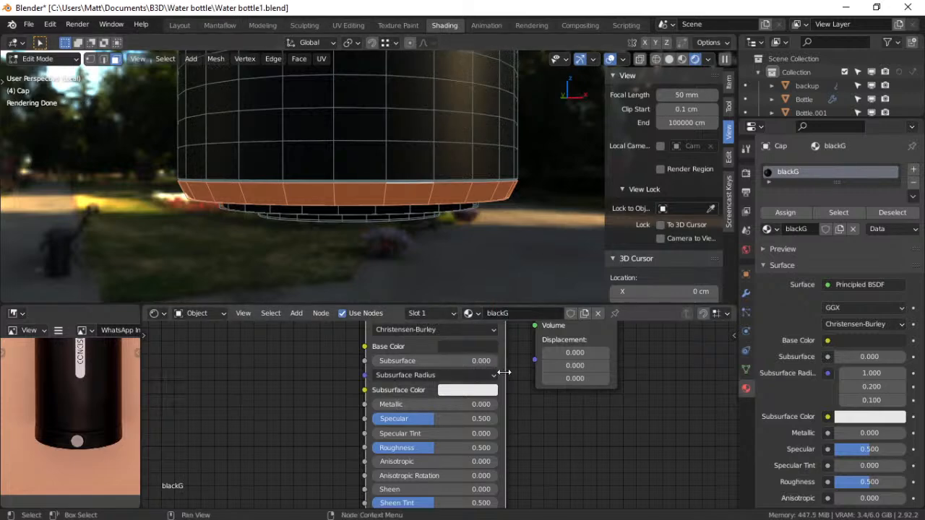
Lower the roughness of blackG to 0.132 and return the Cap to Object Mode with its underside in view
{"action": "middle_click_drag", "start_coordinate": [504, 373], "coordinate": [507, 391]}
{"action": "left_click_drag", "start_coordinate": [478, 467], "coordinate": [396, 474]}
{"action": "key", "text": "ctrl+Tab"}
{"action": "left_click", "coordinate": [424, 226]}
{"action": "middle_click_drag", "start_coordinate": [441, 236], "coordinate": [465, 196]}
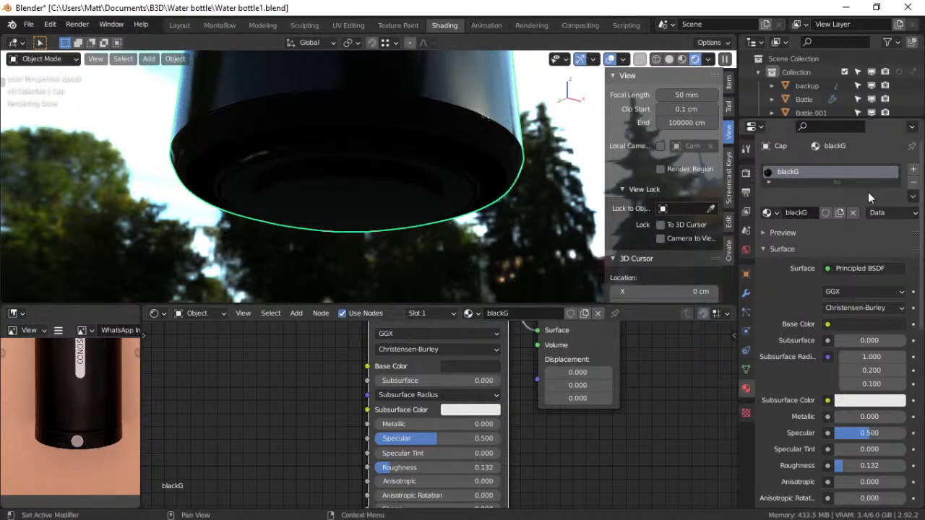
Switch the Cap's first material slot back to black and put the Cap into Edit Mode
{"action": "left_click", "coordinate": [766, 212]}
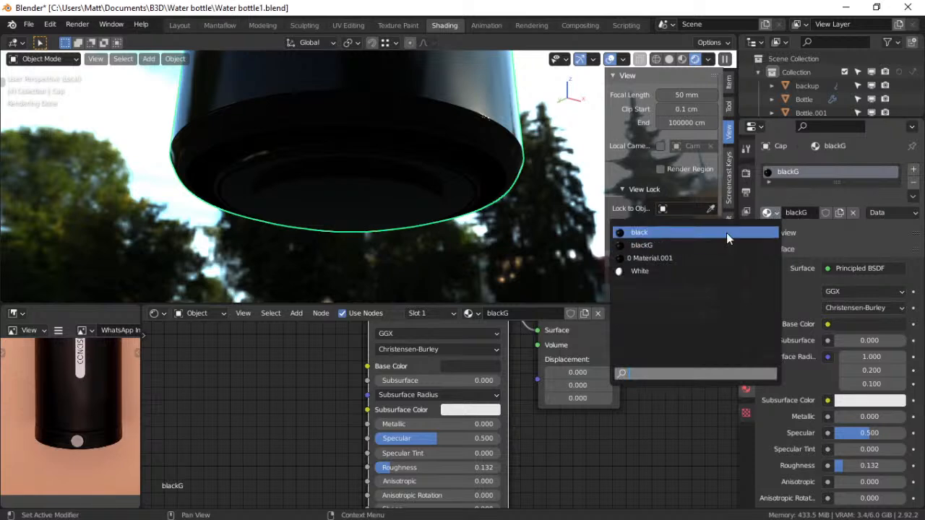
{"action": "left_click", "coordinate": [730, 234]}
{"action": "key", "text": "ctrl+Tab"}
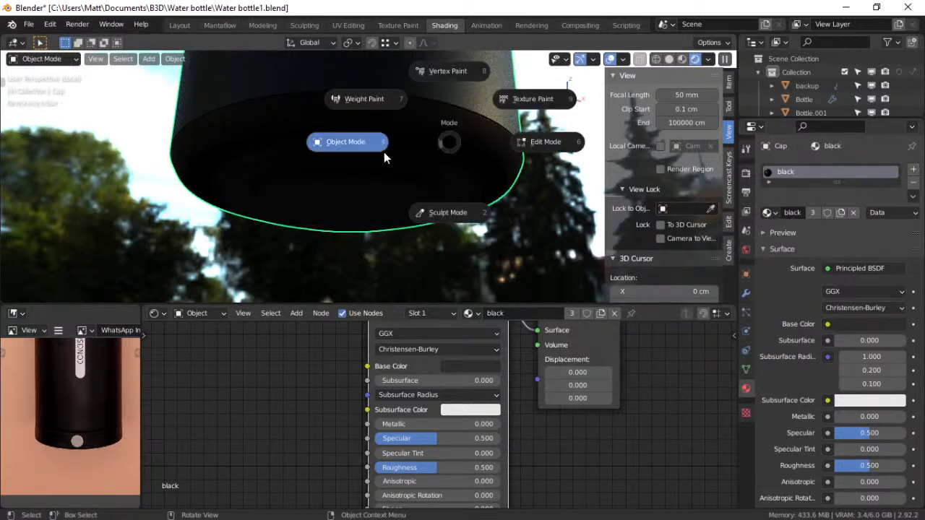
{"action": "left_click", "coordinate": [525, 144]}
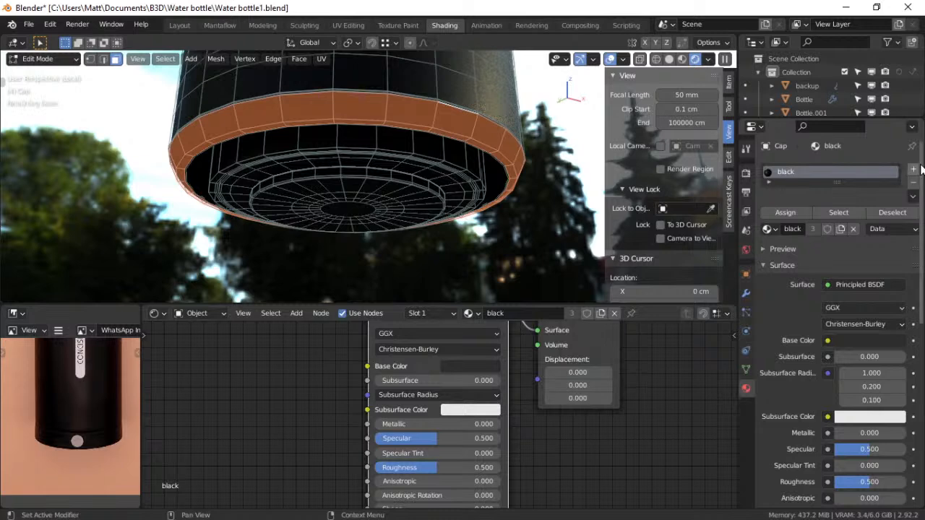
Add a second material slot holding blackG, assign it to the selected band faces, and return to Object Mode
{"action": "left_click", "coordinate": [913, 171]}
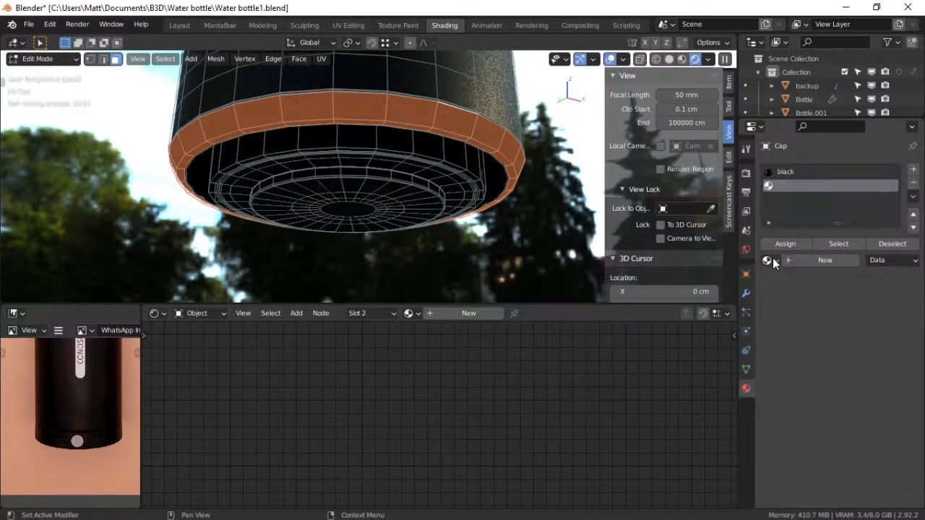
{"action": "left_click", "coordinate": [770, 260]}
{"action": "left_click", "coordinate": [767, 287]}
{"action": "left_click", "coordinate": [788, 245]}
{"action": "key", "text": "ctrl+Tab"}
{"action": "left_click", "coordinate": [305, 211]}
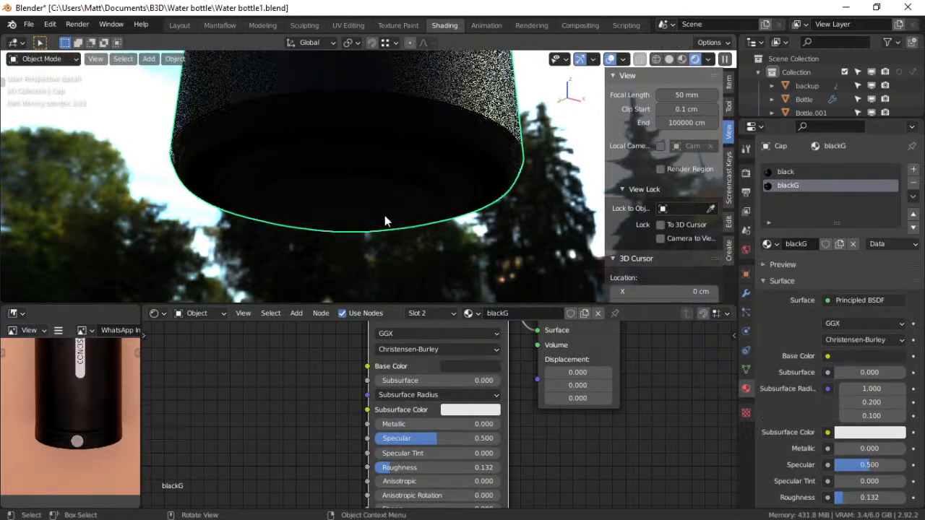
Check the glossy band on the cap's underside and set the roughness of blackG to 0.106
{"action": "middle_click_drag", "start_coordinate": [418, 186], "coordinate": [525, 217]}
{"action": "scroll", "coordinate": [436, 151], "scroll_direction": "down", "scroll_amount": 3}
{"action": "middle_click_drag", "start_coordinate": [480, 179], "coordinate": [431, 186]}
{"action": "scroll", "coordinate": [423, 234], "scroll_direction": "up", "scroll_amount": 2}
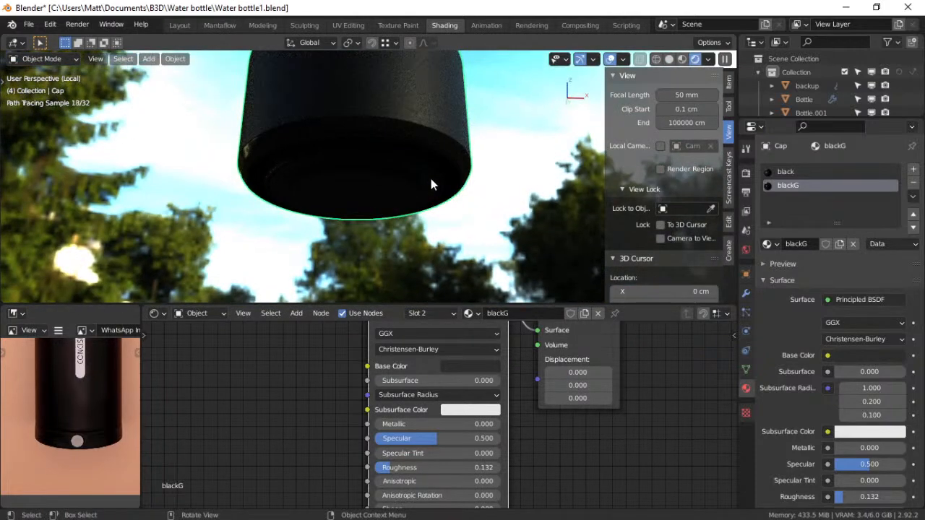
{"action": "scroll", "coordinate": [431, 179], "scroll_direction": "up", "scroll_amount": 2}
{"action": "mouse_move", "coordinate": [405, 468]}
{"action": "left_mouse_down"}
{"action": "mouse_move", "coordinate": [454, 468]}
{"action": "mouse_move", "coordinate": [401, 468]}
{"action": "left_mouse_up"}
Load the reference photo of the cap's top with the temperature display and frame it beside the cap's top view
{"action": "middle_click_drag", "start_coordinate": [436, 253], "coordinate": [409, 212]}
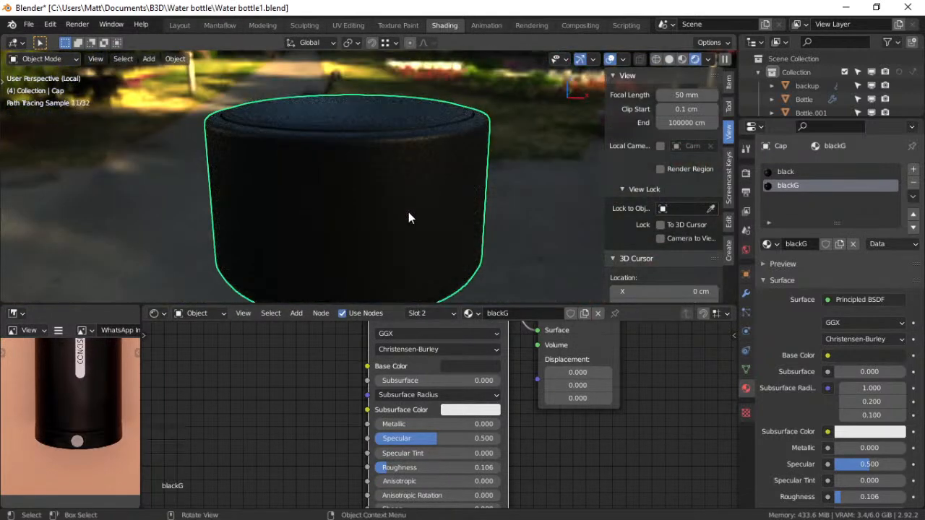
{"action": "scroll", "coordinate": [106, 377], "scroll_direction": "up", "scroll_amount": 3}
{"action": "middle_click_drag", "start_coordinate": [97, 421], "coordinate": [102, 390]}
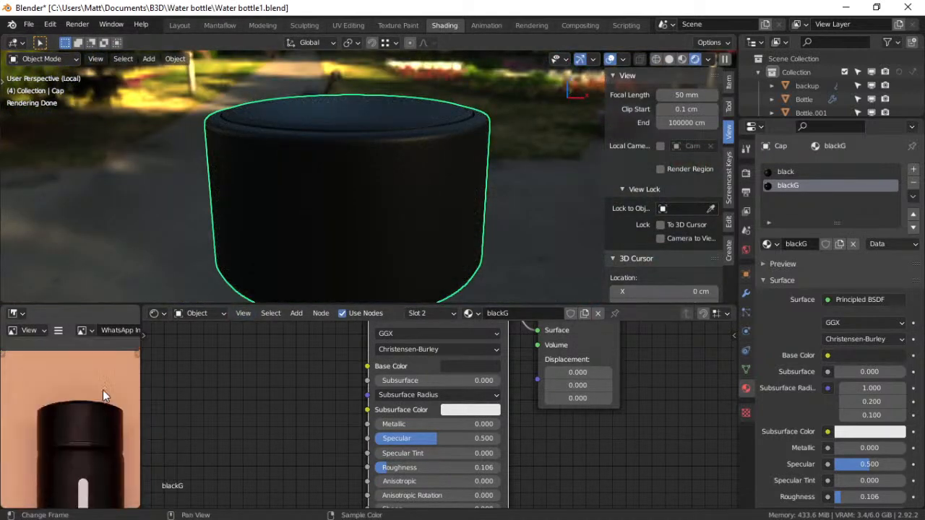
{"action": "left_click", "coordinate": [91, 330]}
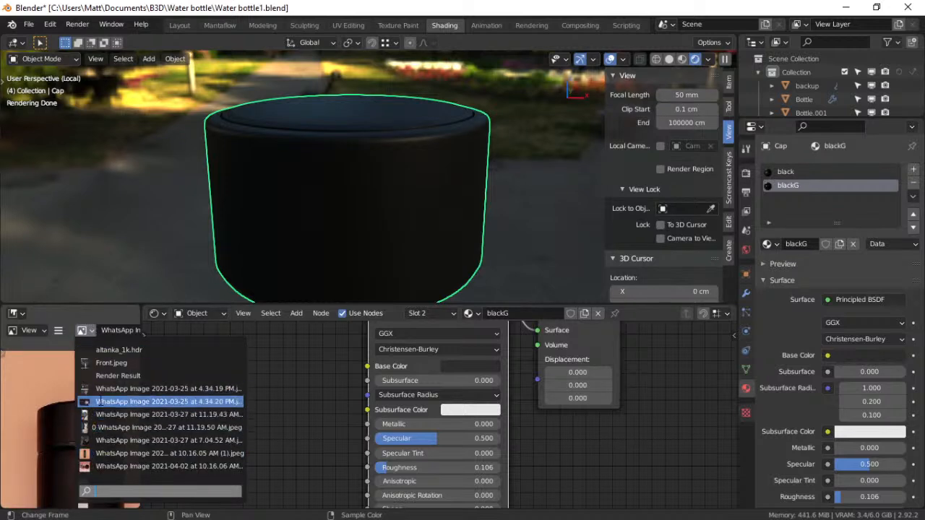
{"action": "left_click", "coordinate": [103, 453]}
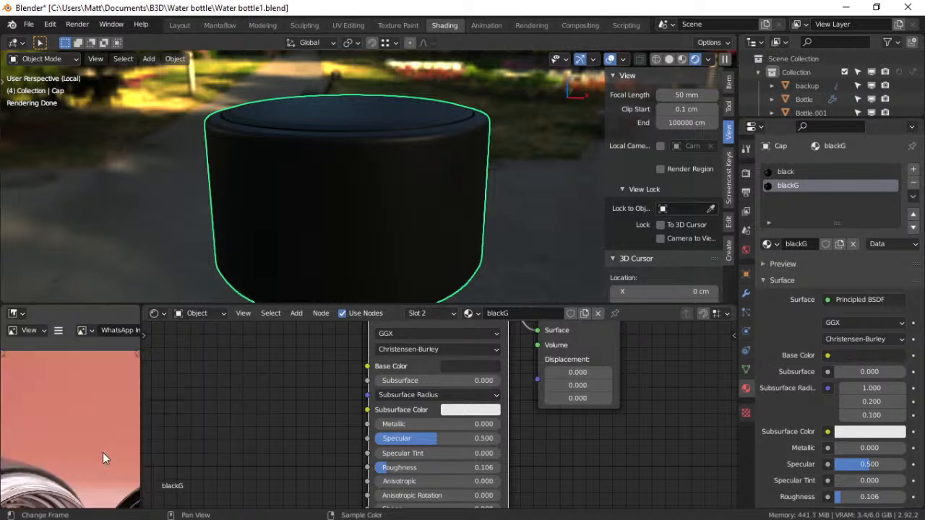
{"action": "middle_click_drag", "start_coordinate": [70, 462], "coordinate": [28, 390]}
{"action": "middle_click_drag", "start_coordinate": [108, 474], "coordinate": [34, 359]}
{"action": "mouse_move", "coordinate": [64, 394]}
{"action": "middle_mouse_down", "text": "shift"}
{"action": "mouse_move", "coordinate": [89, 433]}
{"action": "mouse_move", "coordinate": [62, 410]}
{"action": "middle_mouse_up", "text": "shift"}
In Edit Mode, select the face at the centre of the Cap's top and grow the selection six times to cover the top disc
{"action": "middle_click_drag", "start_coordinate": [313, 123], "coordinate": [313, 165]}
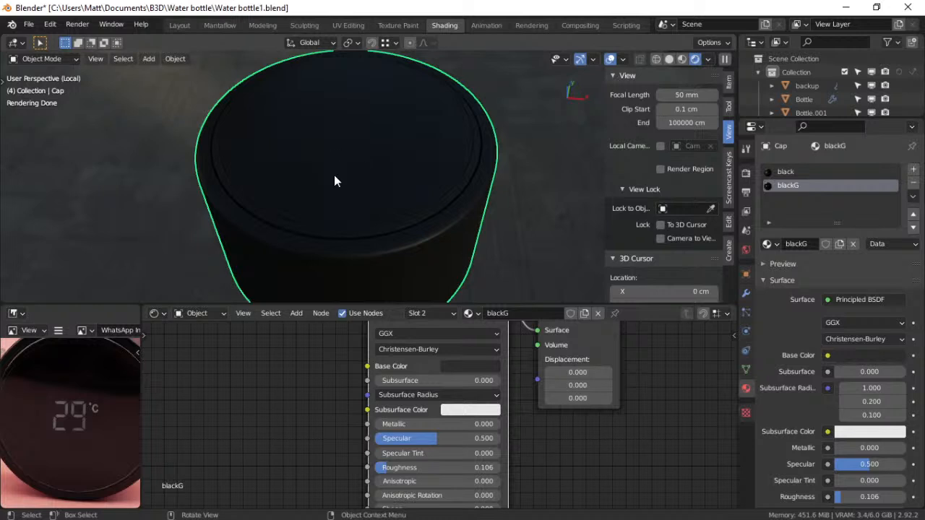
{"action": "middle_click_drag", "start_coordinate": [326, 183], "coordinate": [331, 174]}
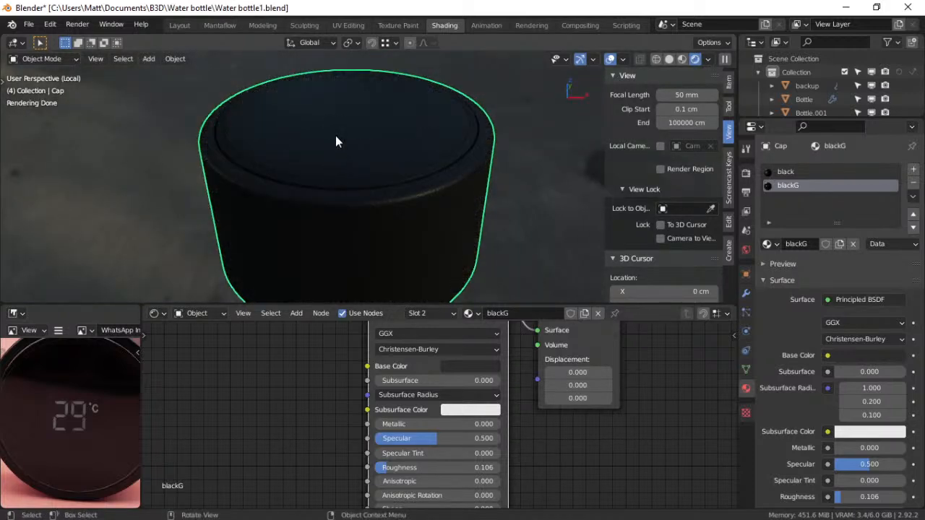
{"action": "key", "text": "ctrl+Tab"}
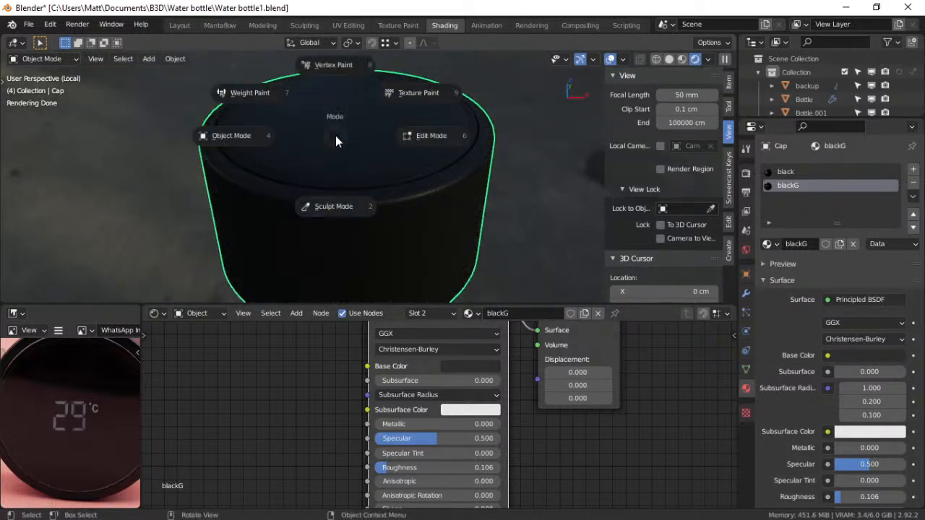
{"action": "left_click", "coordinate": [409, 143]}
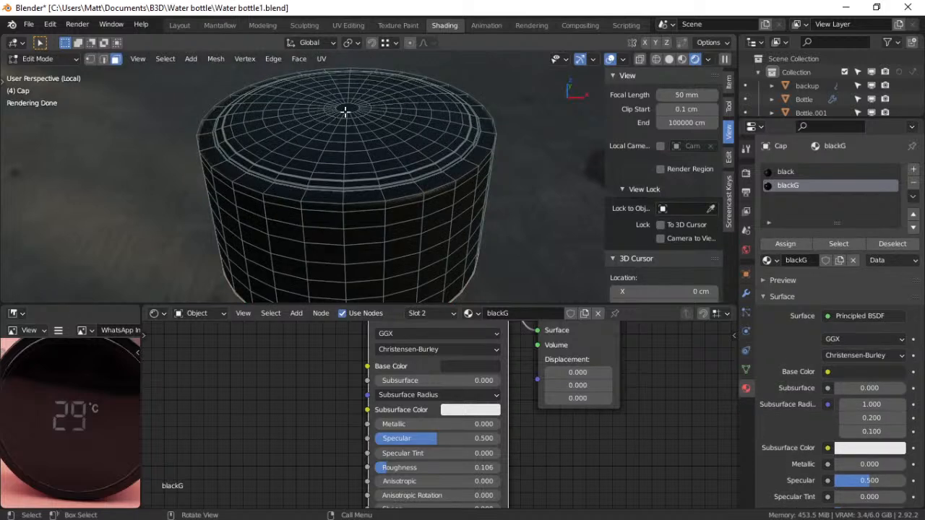
{"action": "left_click", "coordinate": [345, 110]}
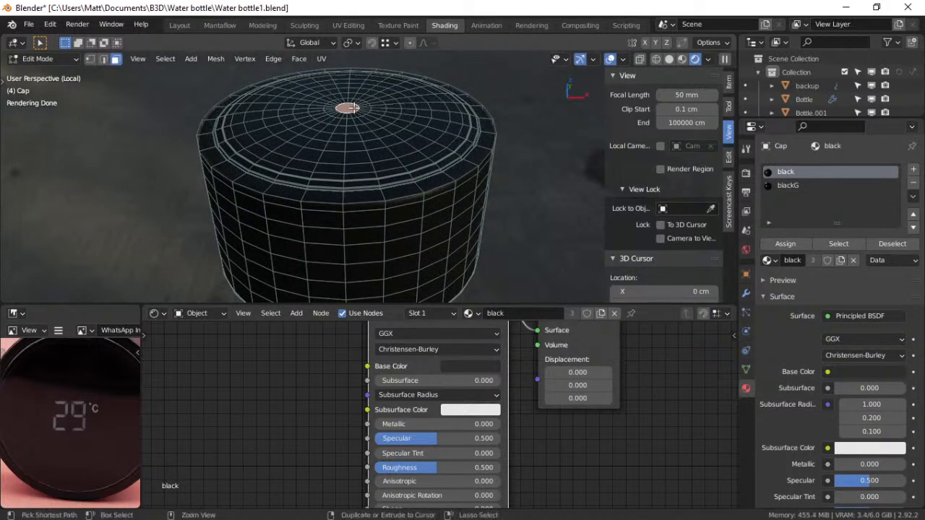
{"action": "key", "text": "ctrl+KP_Add"}
{"action": "key", "text": "ctrl+KP_Add"}
{"action": "key", "text": "ctrl+KP_Add"}
{"action": "key", "text": "ctrl+KP_Add"}
{"action": "key", "text": "ctrl+KP_Add"}
{"action": "key", "text": "ctrl+KP_Add"}
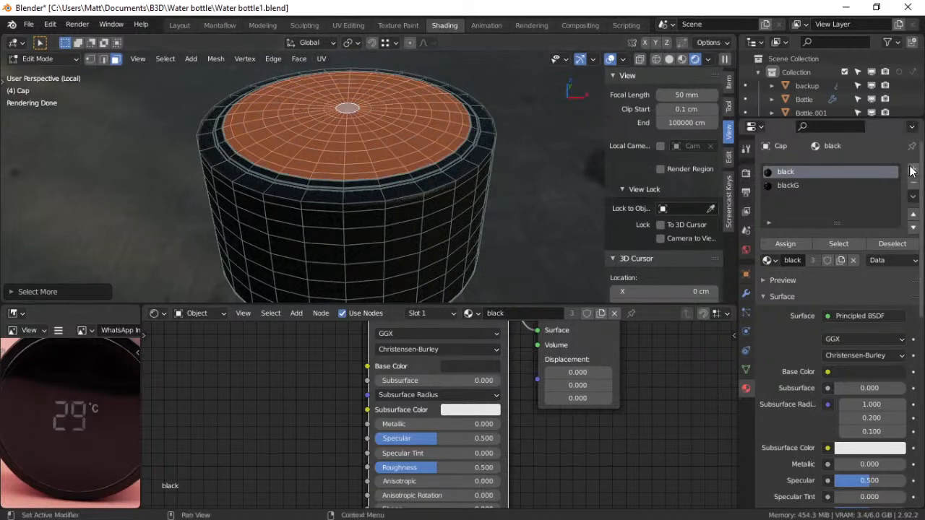
Add a third material slot to the Cap, assign it to the selected top disc faces, and create a new material in it
{"action": "left_click", "coordinate": [914, 170]}
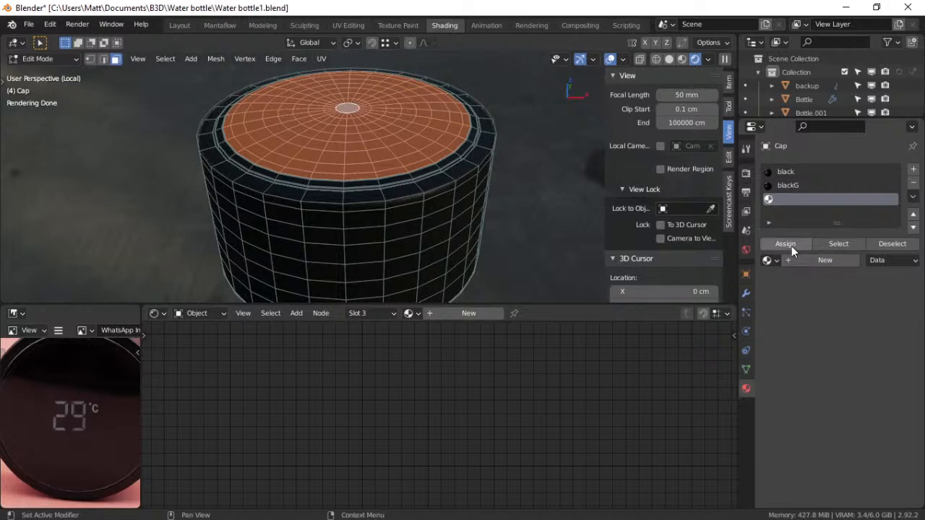
{"action": "left_click", "coordinate": [792, 245]}
{"action": "left_click", "coordinate": [805, 260]}
Set the top disc material's transmission to 1.000 and return the Cap to Object Mode
{"action": "mouse_move", "coordinate": [518, 380]}
{"action": "middle_mouse_down"}
{"action": "mouse_move", "coordinate": [467, 399]}
{"action": "mouse_move", "coordinate": [469, 364]}
{"action": "middle_mouse_up"}
{"action": "middle_click_drag", "start_coordinate": [498, 427], "coordinate": [482, 362]}
{"action": "left_click_drag", "start_coordinate": [346, 413], "coordinate": [473, 412]}
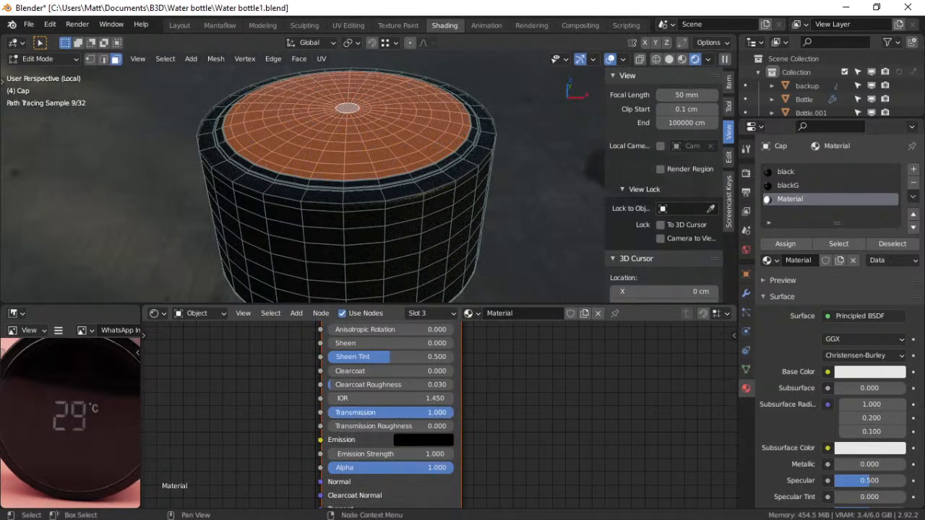
{"action": "key", "text": "ctrl+Tab"}
{"action": "left_click", "coordinate": [428, 174]}
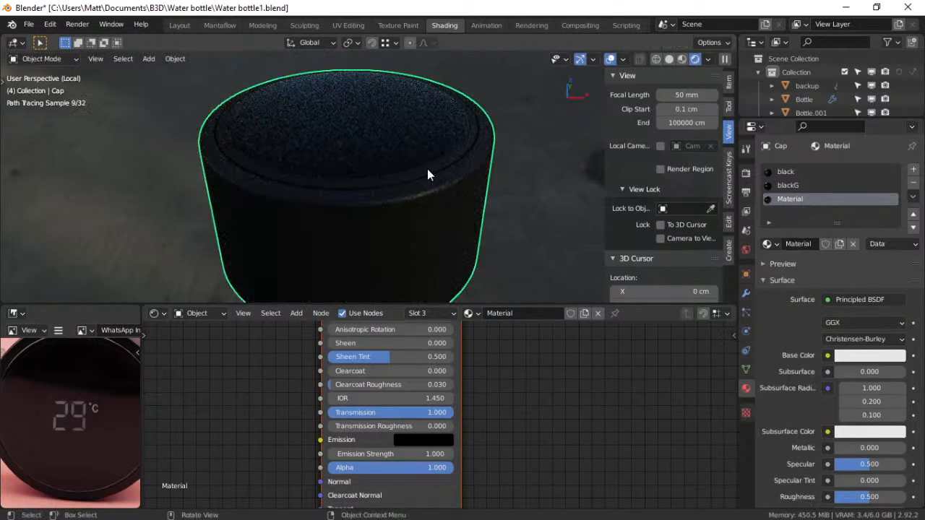
Set the top disc material's roughness to 0.039 and check its reflections on the cap
{"action": "middle_click_drag", "start_coordinate": [451, 152], "coordinate": [460, 181]}
{"action": "middle_click_drag", "start_coordinate": [530, 369], "coordinate": [535, 456]}
{"action": "middle_click_drag", "start_coordinate": [520, 383], "coordinate": [521, 417]}
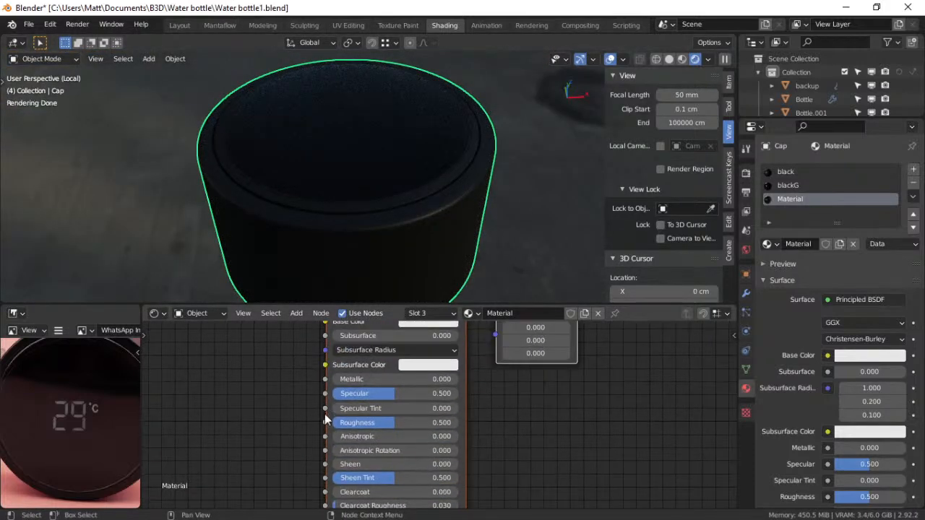
{"action": "left_click_drag", "start_coordinate": [383, 423], "coordinate": [325, 422]}
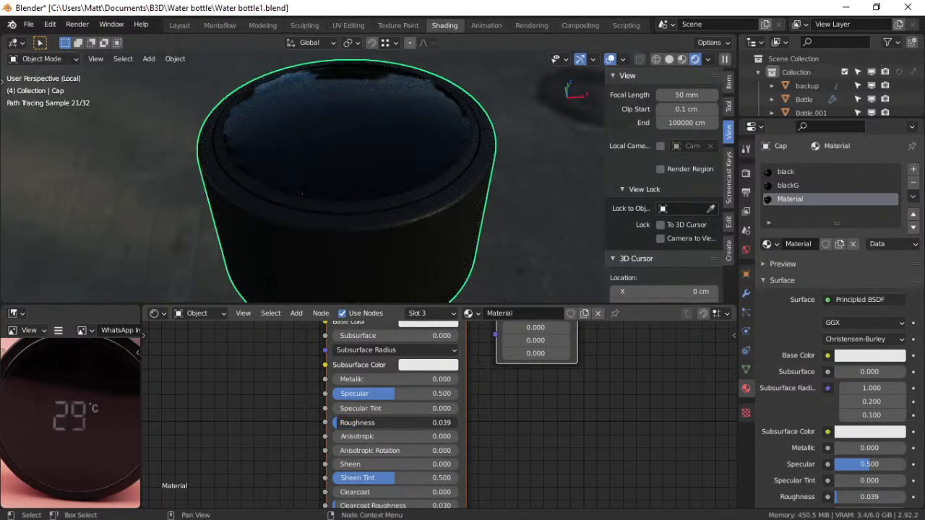
{"action": "mouse_move", "coordinate": [368, 202]}
{"action": "middle_mouse_down"}
{"action": "mouse_move", "coordinate": [369, 230]}
{"action": "mouse_move", "coordinate": [387, 201]}
{"action": "mouse_move", "coordinate": [378, 174]}
{"action": "middle_mouse_up"}
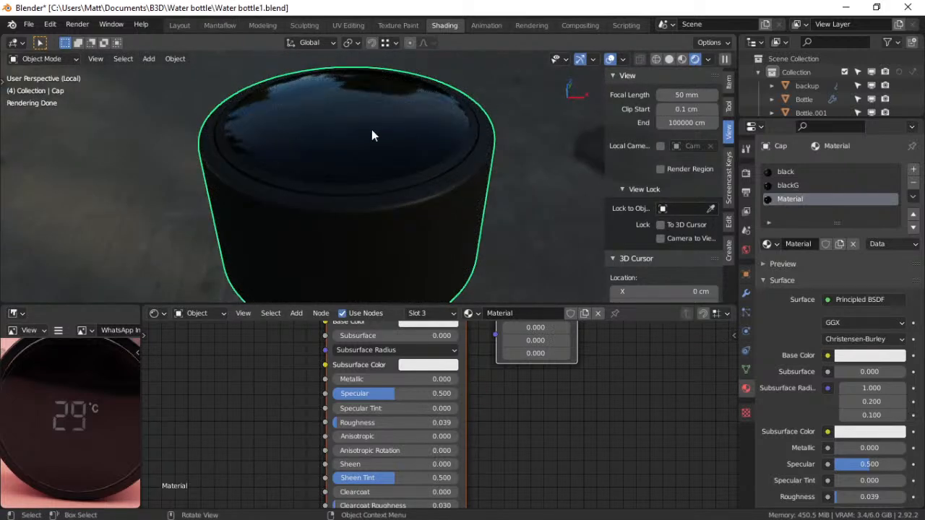
{"action": "scroll", "coordinate": [410, 190], "scroll_direction": "down", "scroll_amount": 2}
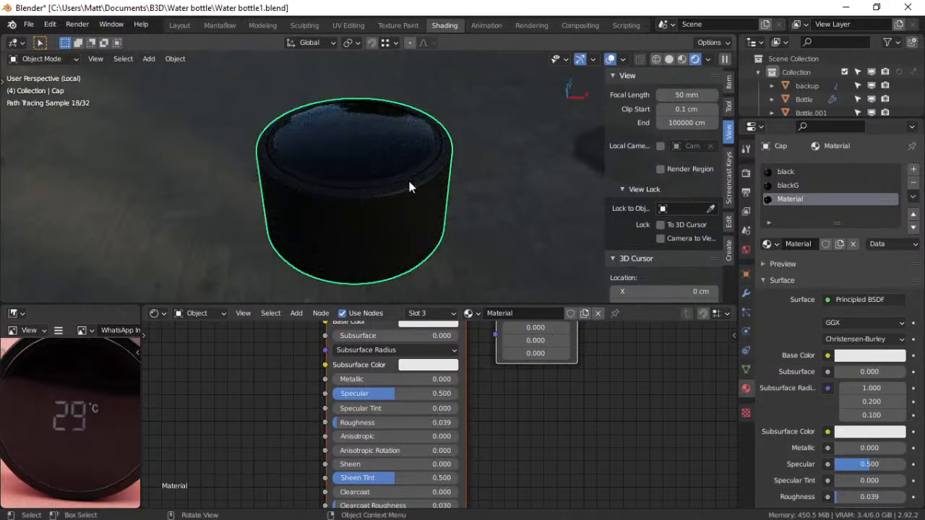
{"action": "scroll", "coordinate": [374, 161], "scroll_direction": "up", "scroll_amount": 5}
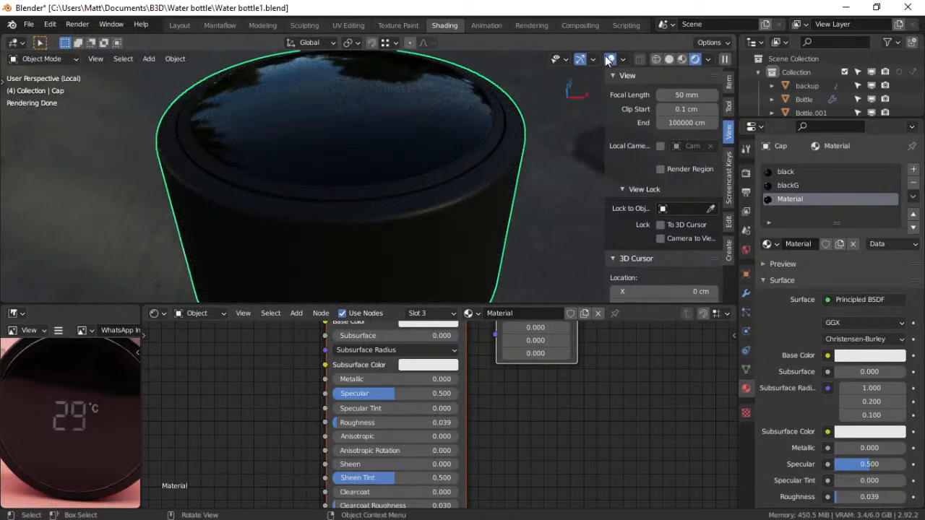
In Edit Mode with solid shading and edge selection, select the edge loop bordering the Cap's top disc
{"action": "key", "text": "ctrl+Tab"}
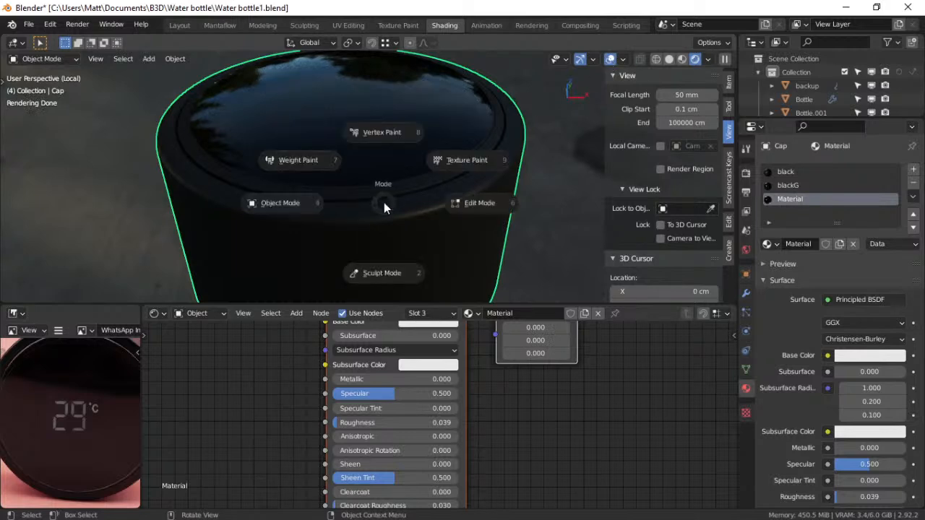
{"action": "left_click", "coordinate": [456, 191]}
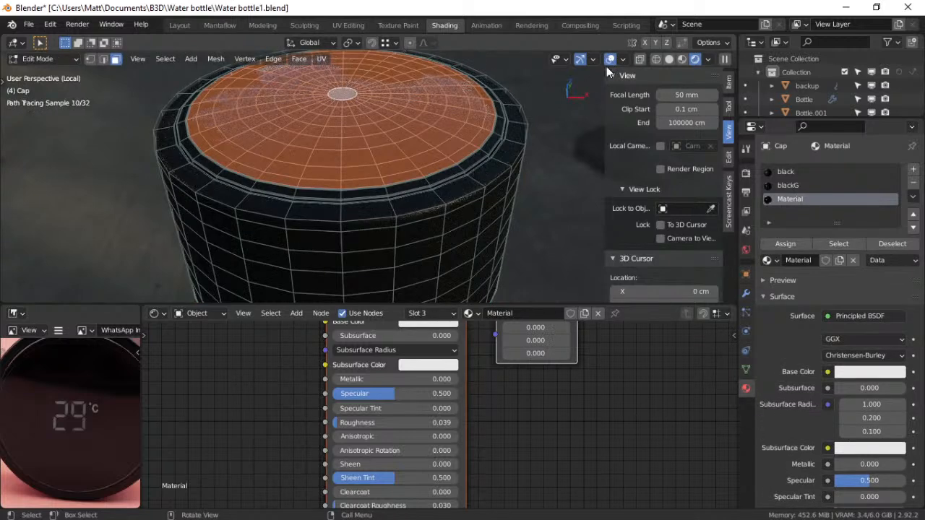
{"action": "left_click", "coordinate": [669, 59]}
{"action": "scroll", "coordinate": [404, 176], "scroll_direction": "up", "scroll_amount": 3}
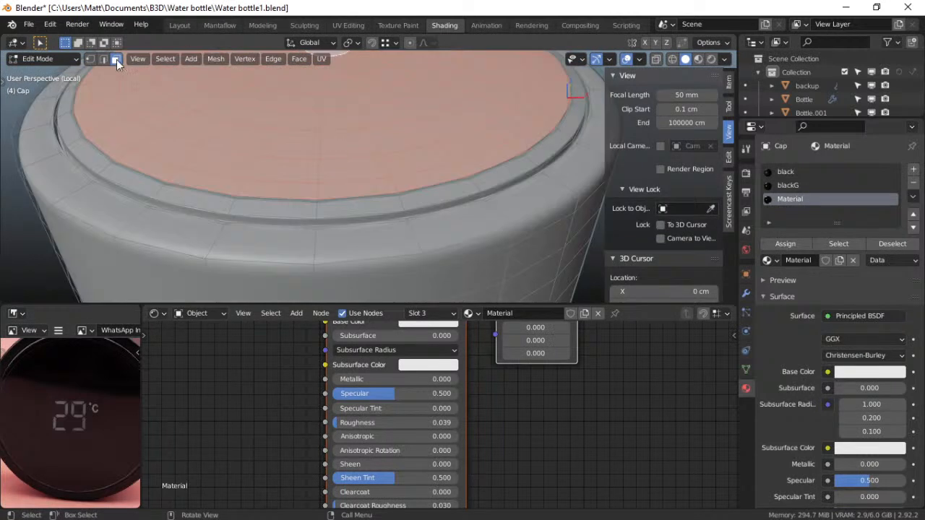
{"action": "left_click", "coordinate": [232, 196], "text": "alt"}
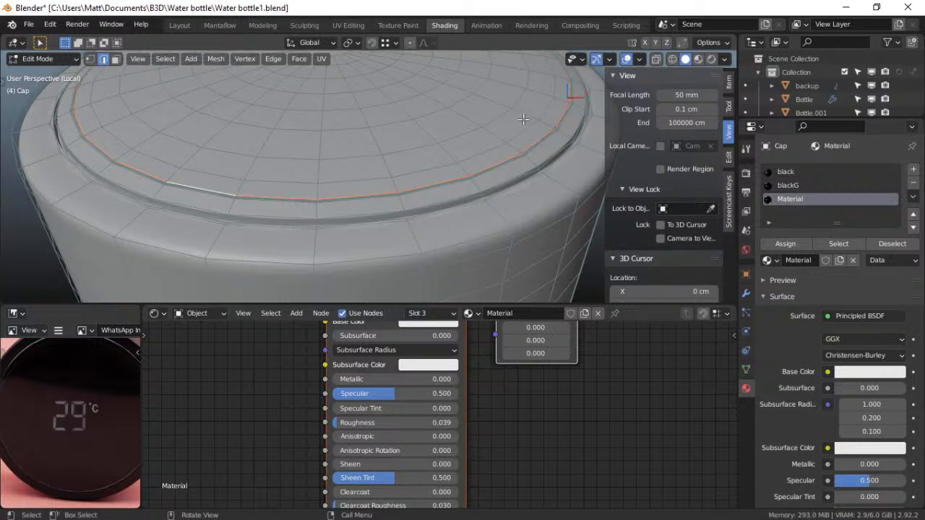
Inspect the inside and underside of the Cap beneath the top disc and compare with the temperature display photo
{"action": "scroll", "coordinate": [483, 129], "scroll_direction": "down", "scroll_amount": 5}
{"action": "scroll", "coordinate": [483, 126], "scroll_direction": "up", "scroll_amount": 10}
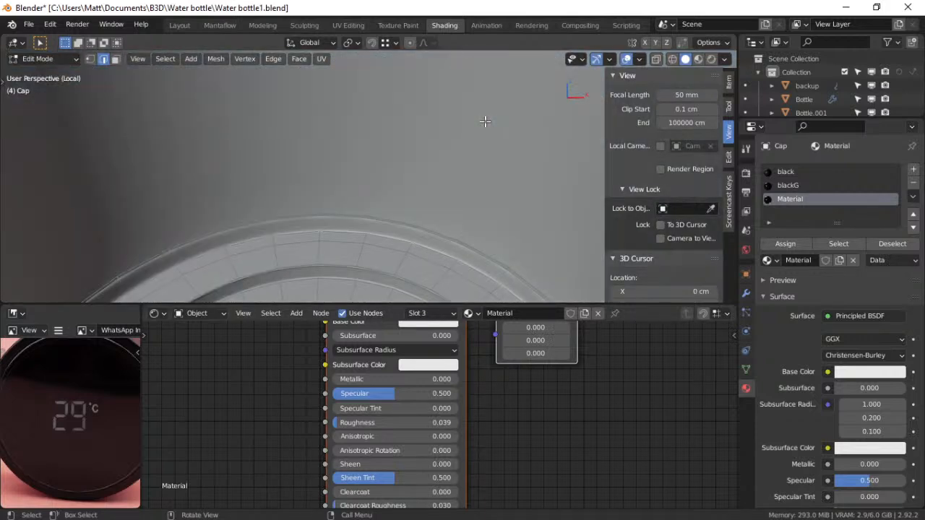
{"action": "middle_click_drag", "start_coordinate": [483, 122], "coordinate": [473, 102]}
{"action": "scroll", "coordinate": [433, 134], "scroll_direction": "down", "scroll_amount": 4}
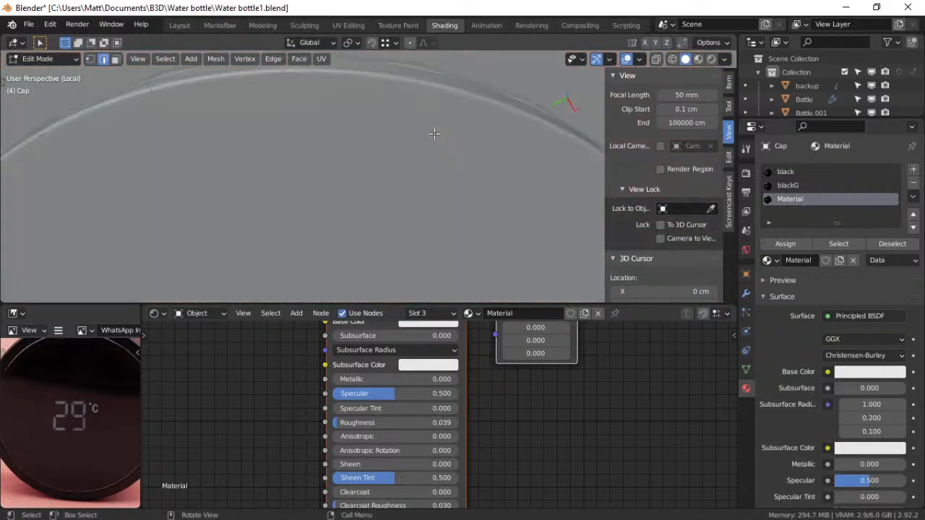
{"action": "scroll", "coordinate": [434, 134], "scroll_direction": "up", "scroll_amount": 5}
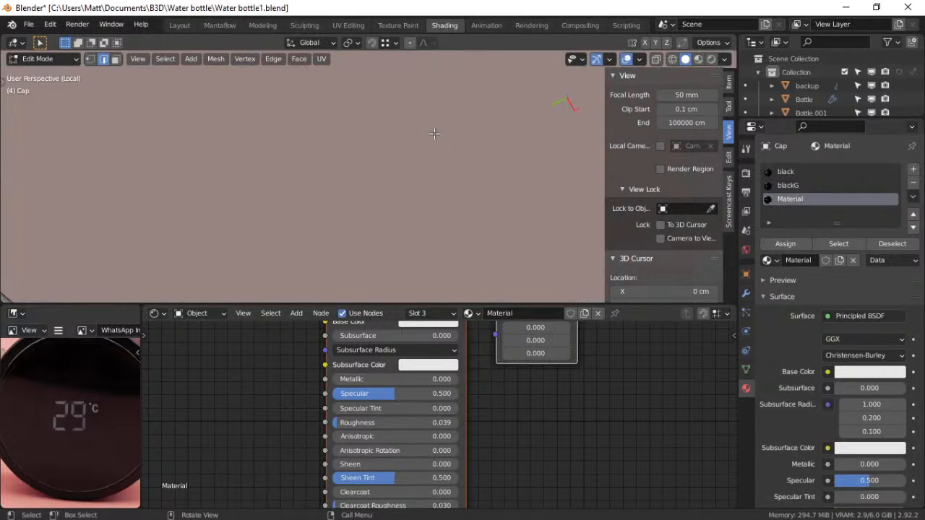
{"action": "scroll", "coordinate": [433, 133], "scroll_direction": "down", "scroll_amount": 2}
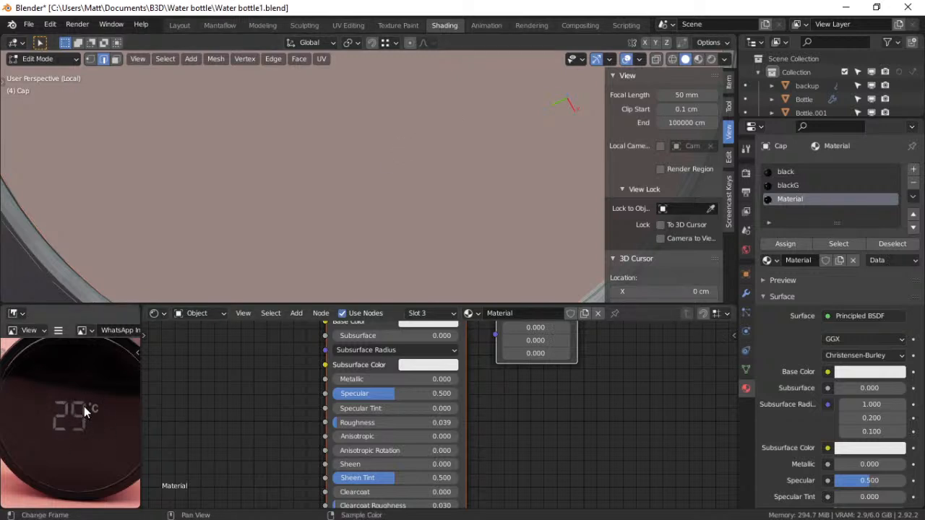
{"action": "scroll", "coordinate": [425, 156], "scroll_direction": "down", "scroll_amount": 6}
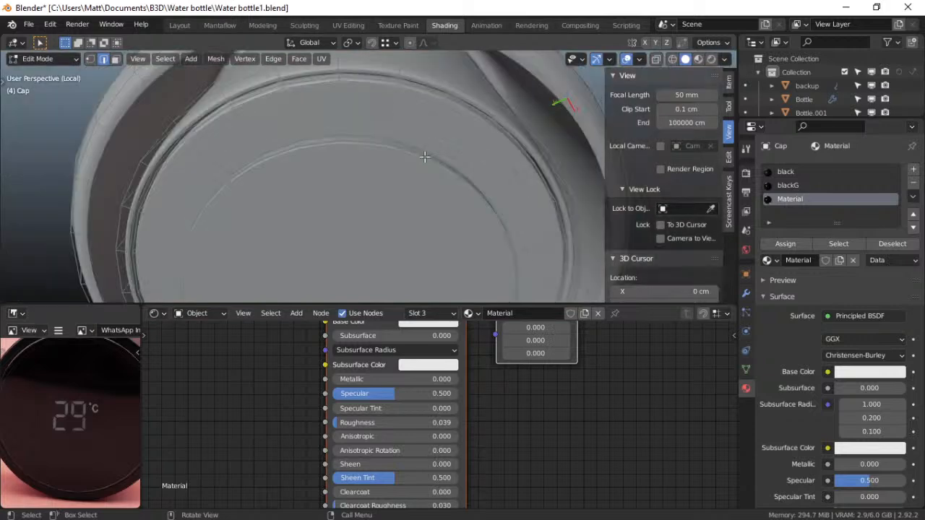
{"action": "middle_click_drag", "start_coordinate": [413, 144], "coordinate": [405, 199]}
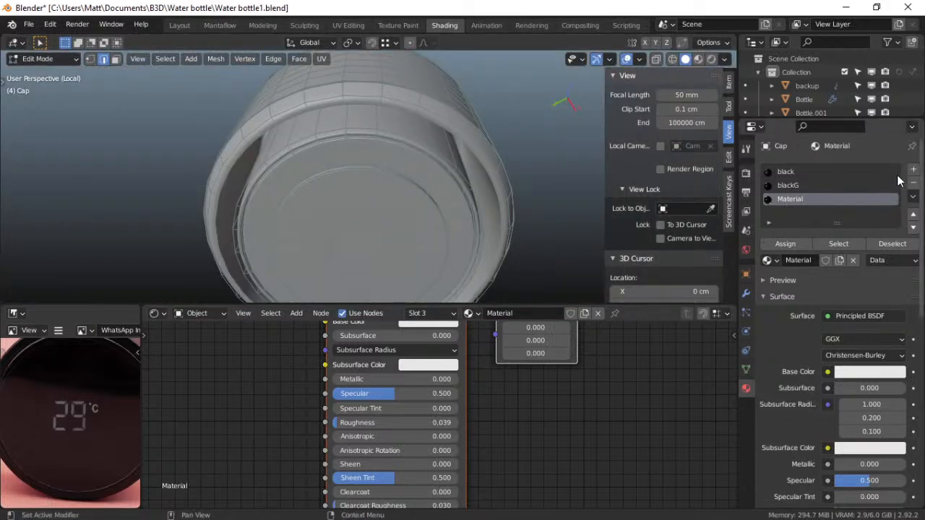
Add a fourth material slot with a new material, assign it to the selected geometry, and preview the Cap rendered without overlays
{"action": "left_click", "coordinate": [912, 173]}
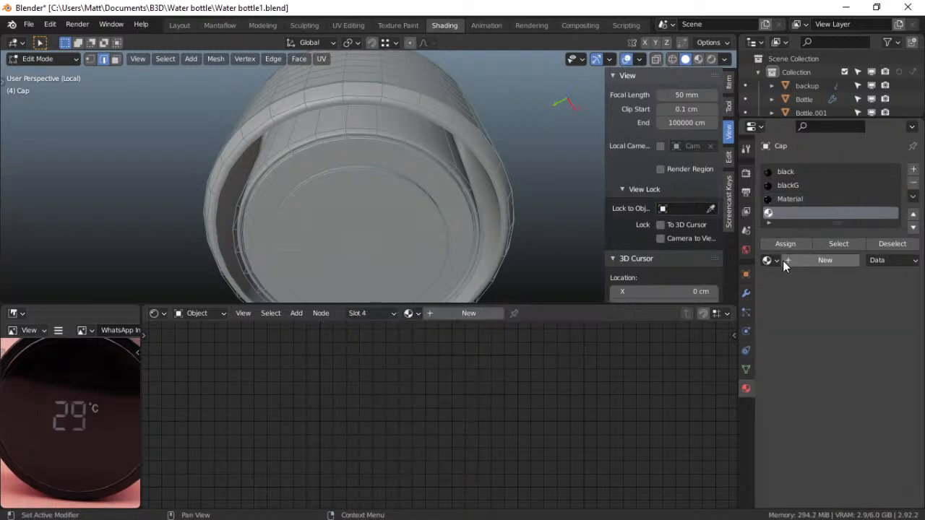
{"action": "left_click", "coordinate": [808, 257]}
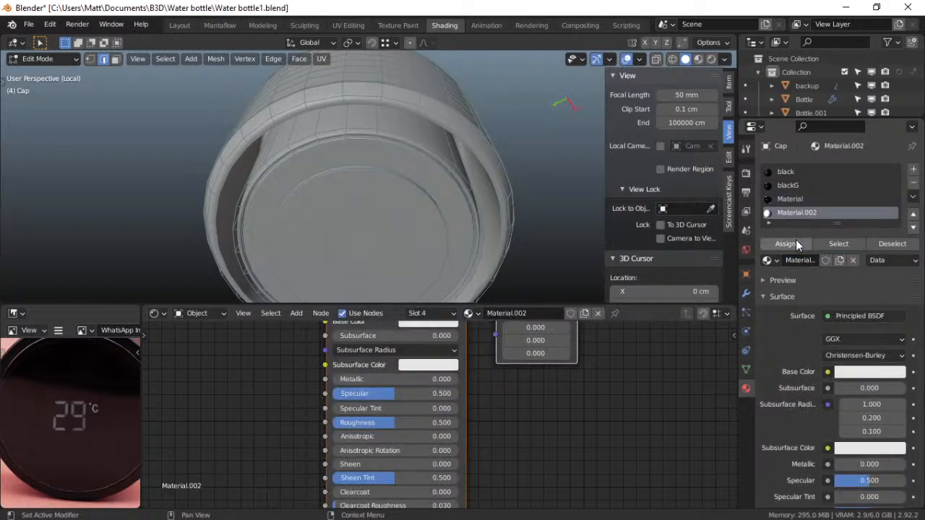
{"action": "mouse_move", "coordinate": [408, 242]}
{"action": "middle_mouse_down"}
{"action": "mouse_move", "coordinate": [409, 216]}
{"action": "mouse_move", "coordinate": [412, 227]}
{"action": "middle_mouse_up"}
{"action": "left_click", "coordinate": [707, 60]}
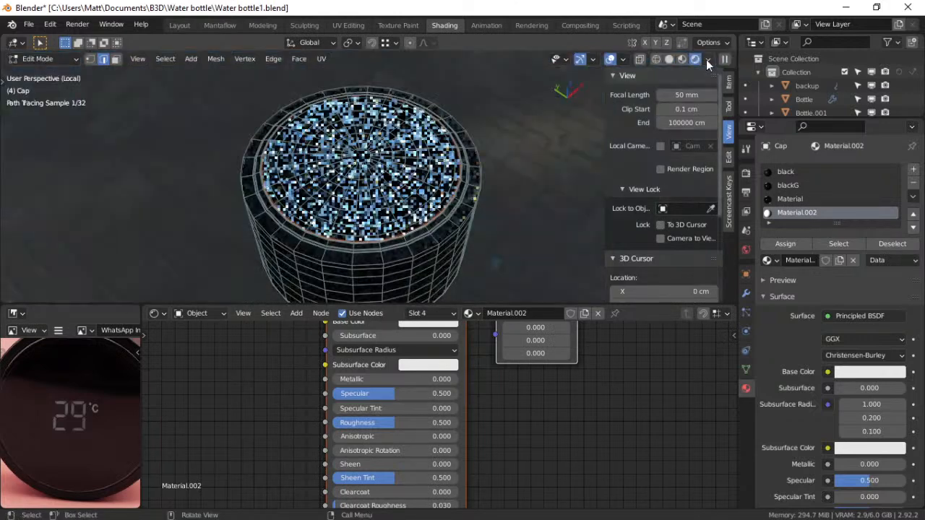
{"action": "left_click", "coordinate": [610, 60]}
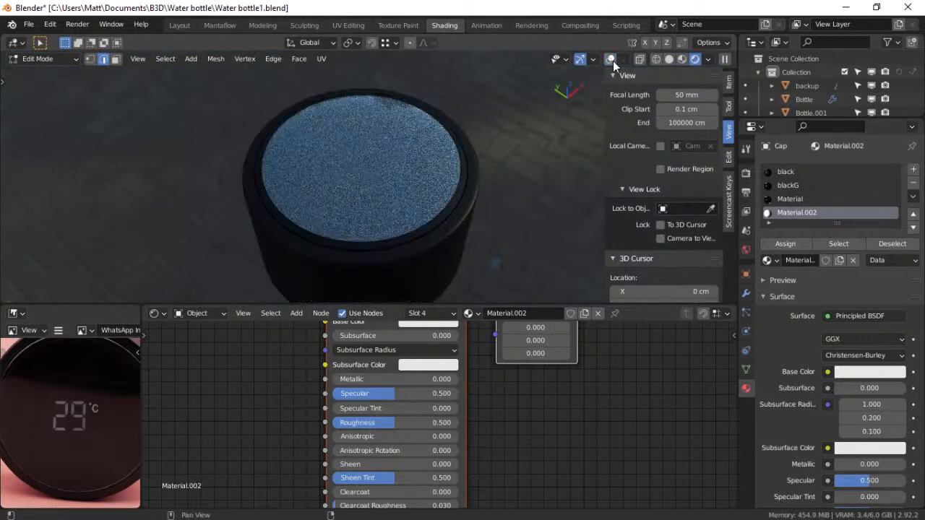
{"action": "middle_click_drag", "start_coordinate": [399, 151], "coordinate": [412, 188]}
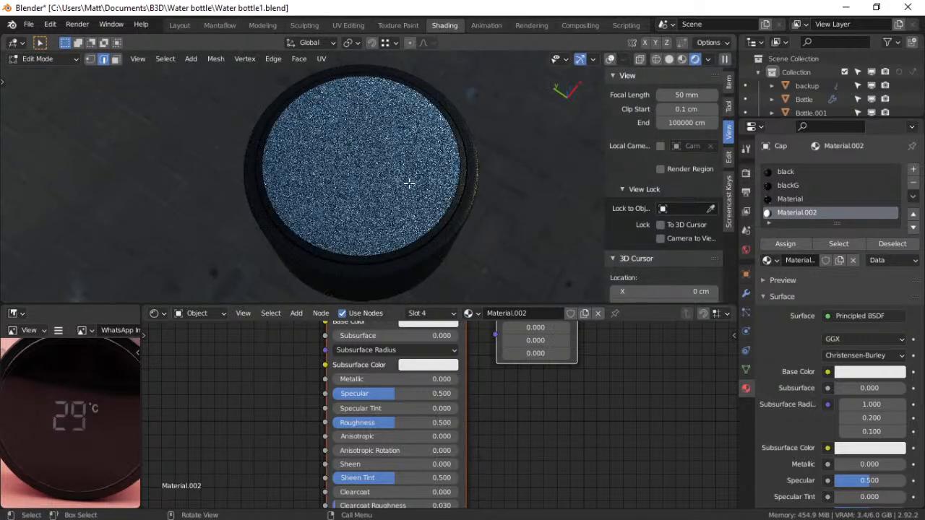
Rename the material in the fourth slot as LED
{"action": "double_click", "coordinate": [800, 213]}
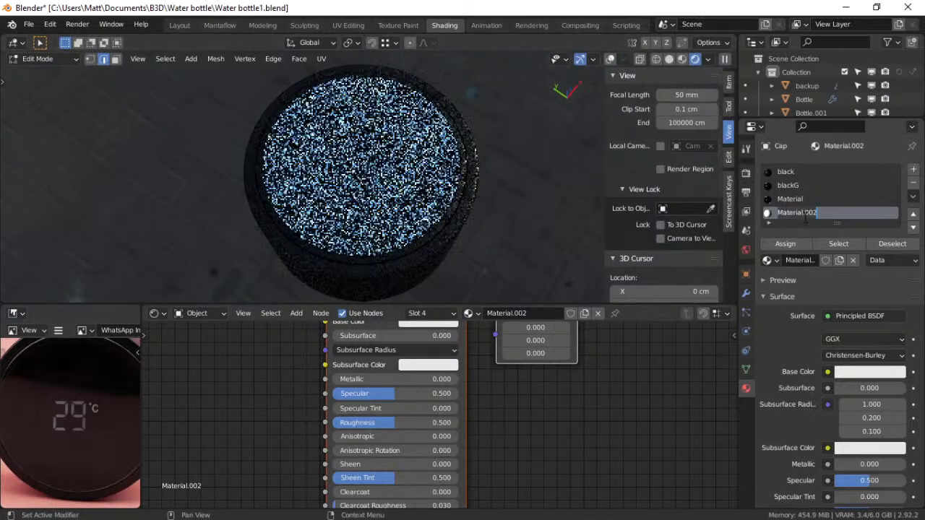
{"action": "type", "text": "LED"}
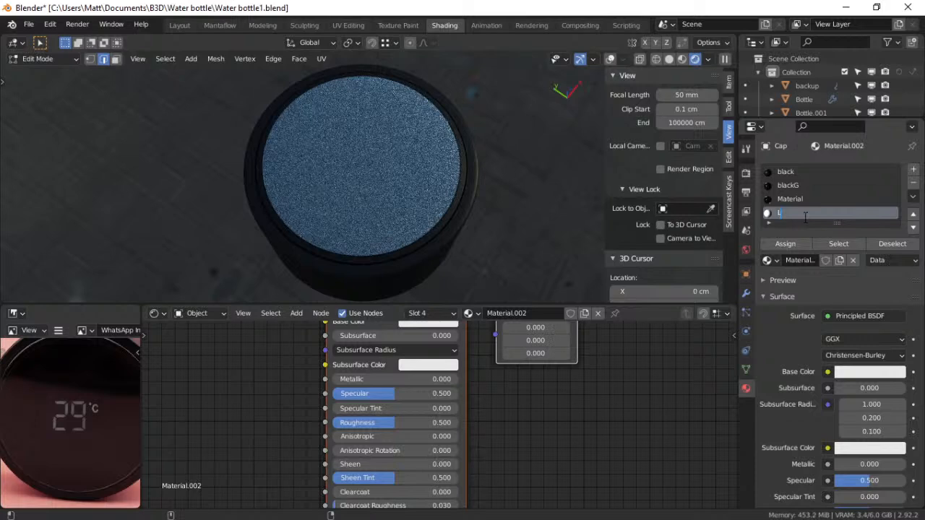
{"action": "key", "text": "Return"}
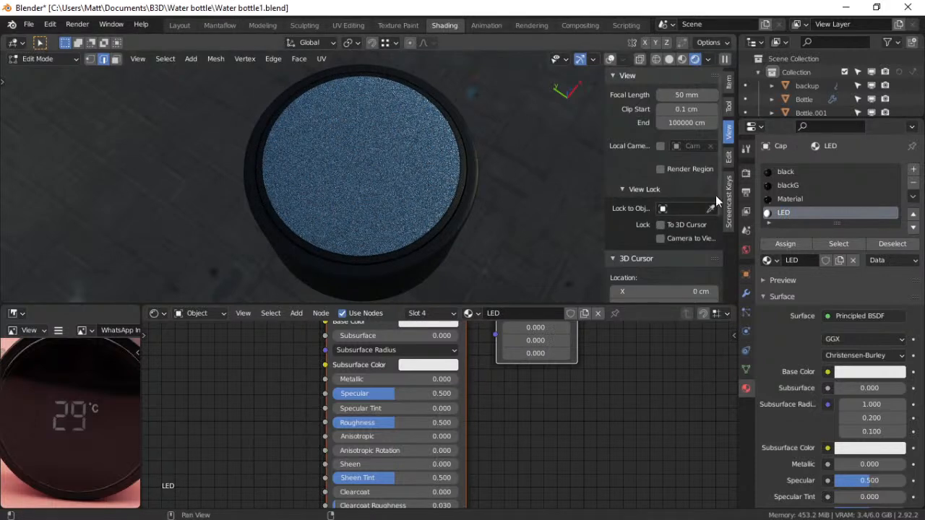
Set the Roughness of the Cap's third-slot material to 0.003
{"action": "middle_click_drag", "start_coordinate": [409, 388], "coordinate": [514, 437]}
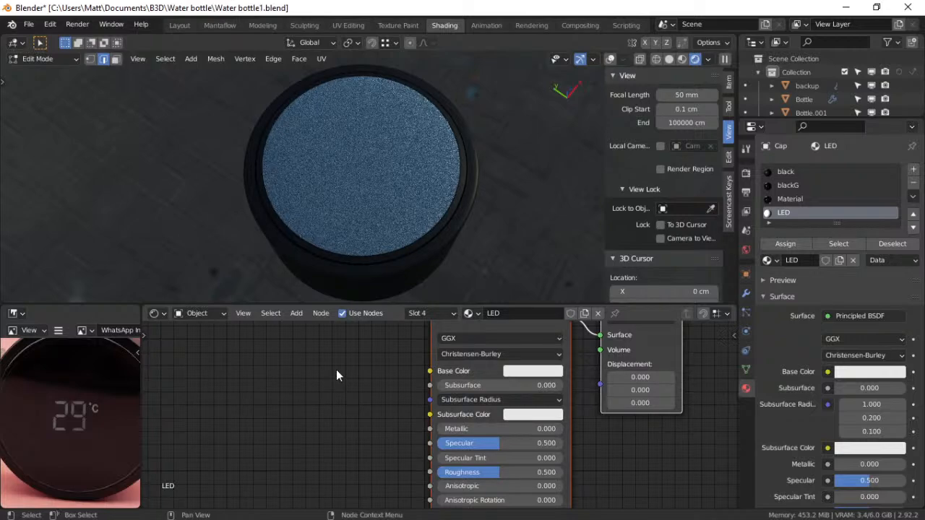
{"action": "middle_click_drag", "start_coordinate": [421, 227], "coordinate": [442, 194]}
{"action": "mouse_move", "coordinate": [433, 242]}
{"action": "middle_mouse_down"}
{"action": "mouse_move", "coordinate": [442, 216]}
{"action": "mouse_move", "coordinate": [429, 214]}
{"action": "mouse_move", "coordinate": [429, 233]}
{"action": "middle_mouse_up"}
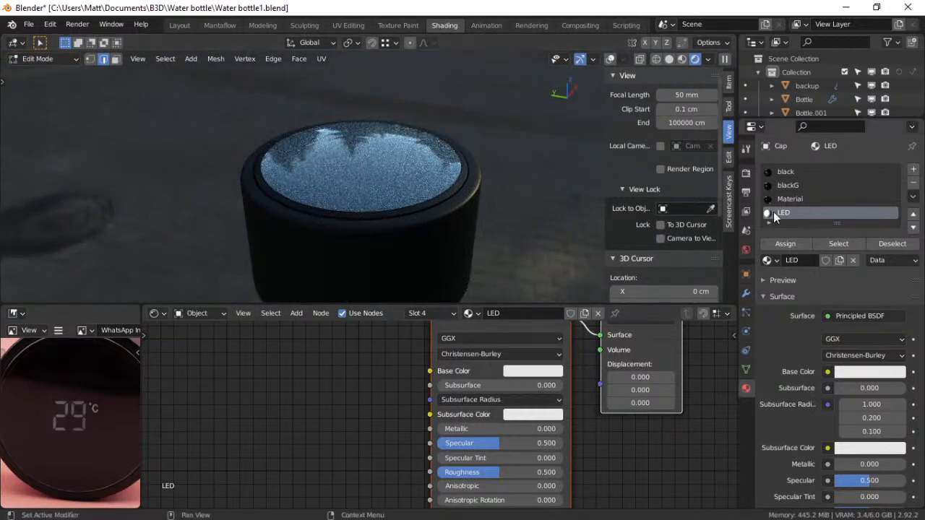
{"action": "left_click", "coordinate": [793, 198]}
{"action": "middle_click_drag", "start_coordinate": [373, 391], "coordinate": [334, 409]}
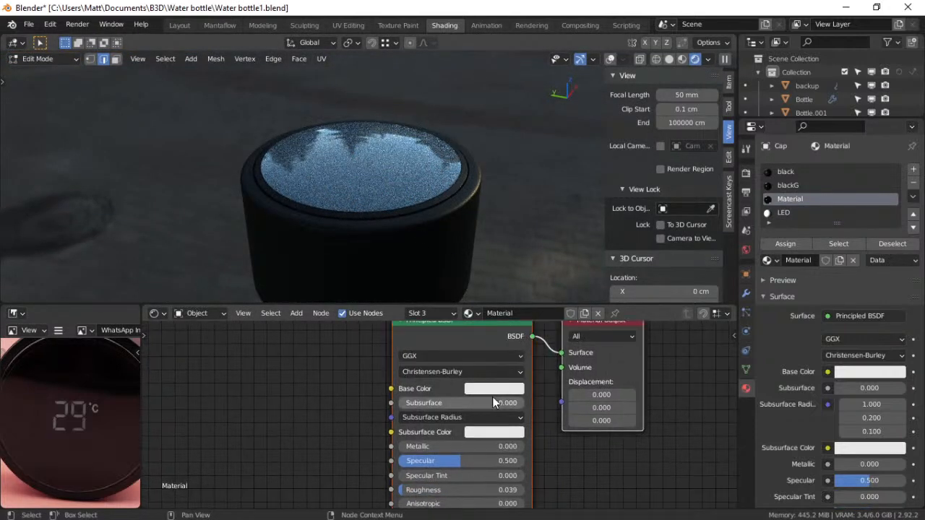
{"action": "left_click_drag", "start_coordinate": [455, 490], "coordinate": [436, 490]}
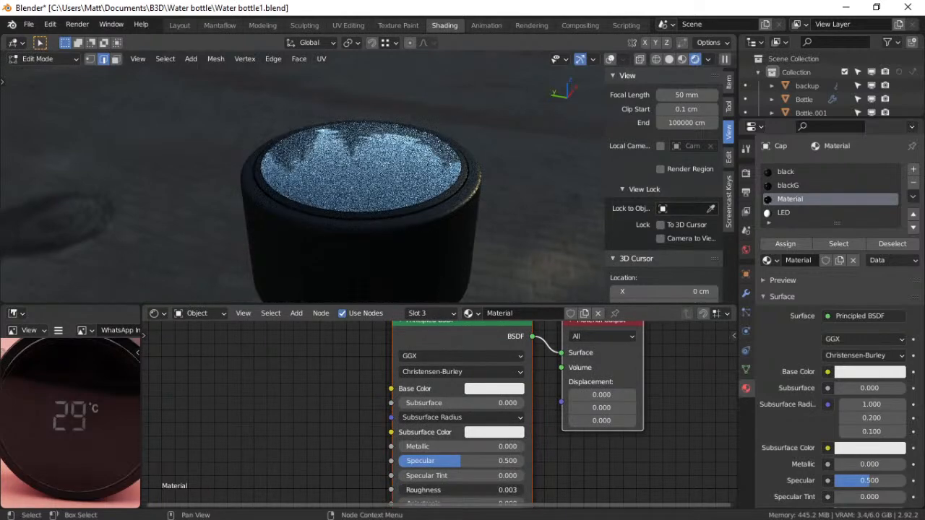
{"action": "mouse_move", "coordinate": [369, 191]}
{"action": "middle_mouse_down"}
{"action": "mouse_move", "coordinate": [368, 238]}
{"action": "mouse_move", "coordinate": [375, 184]}
{"action": "middle_mouse_up"}
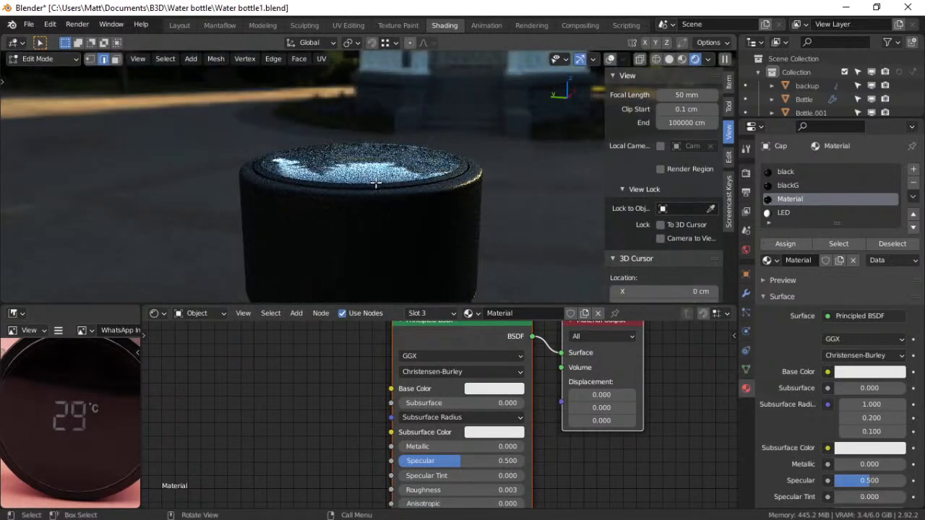
{"action": "scroll", "coordinate": [375, 183], "scroll_direction": "down", "scroll_amount": 1}
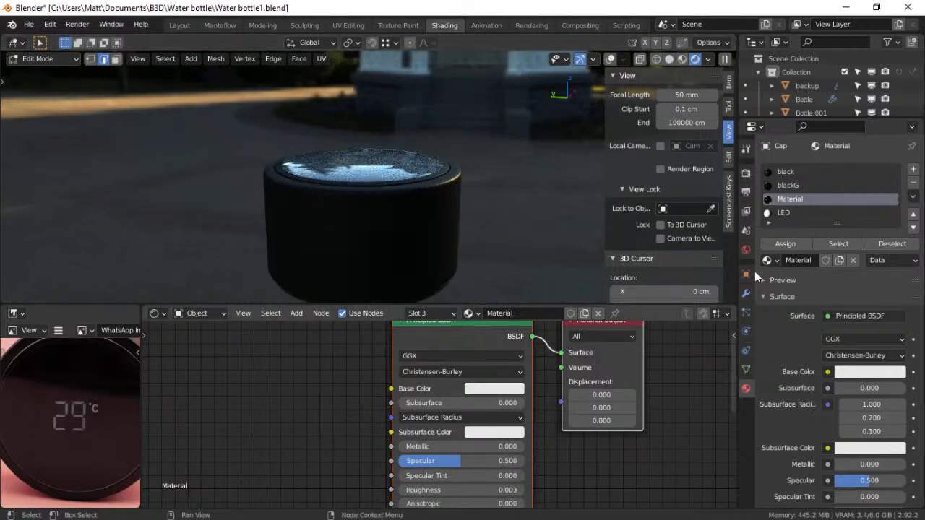
Darken the LED material's Base Color to a value of 0.039 and check the Cap's top
{"action": "left_click", "coordinate": [784, 212]}
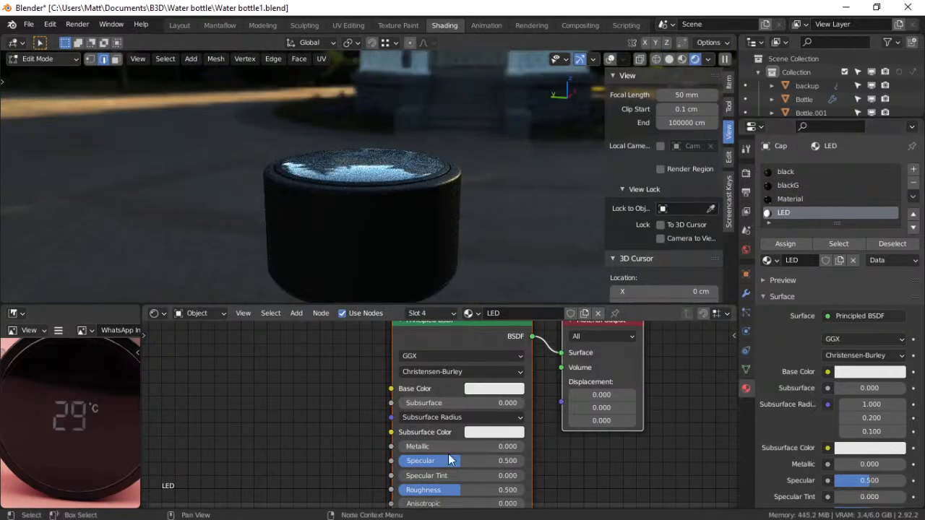
{"action": "left_click", "coordinate": [495, 390]}
{"action": "left_click_drag", "start_coordinate": [576, 238], "coordinate": [576, 280]}
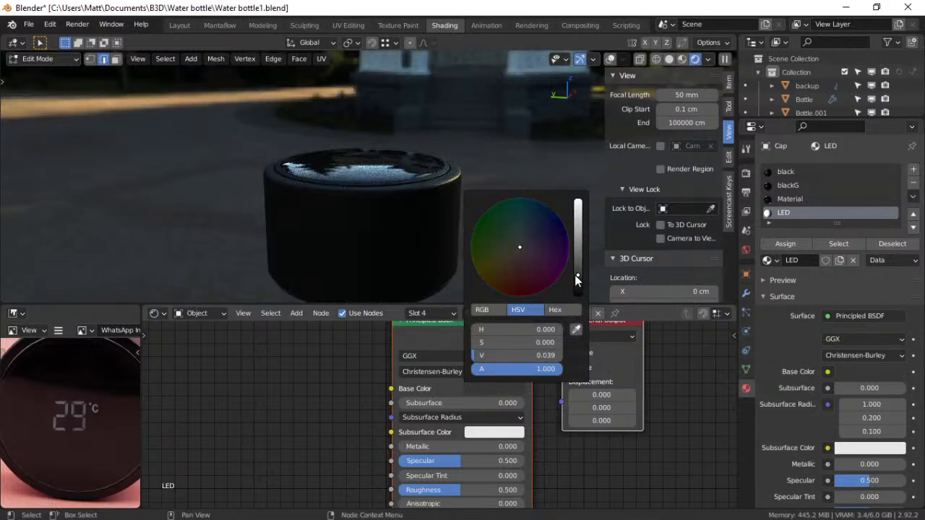
{"action": "middle_click_drag", "start_coordinate": [386, 159], "coordinate": [394, 252]}
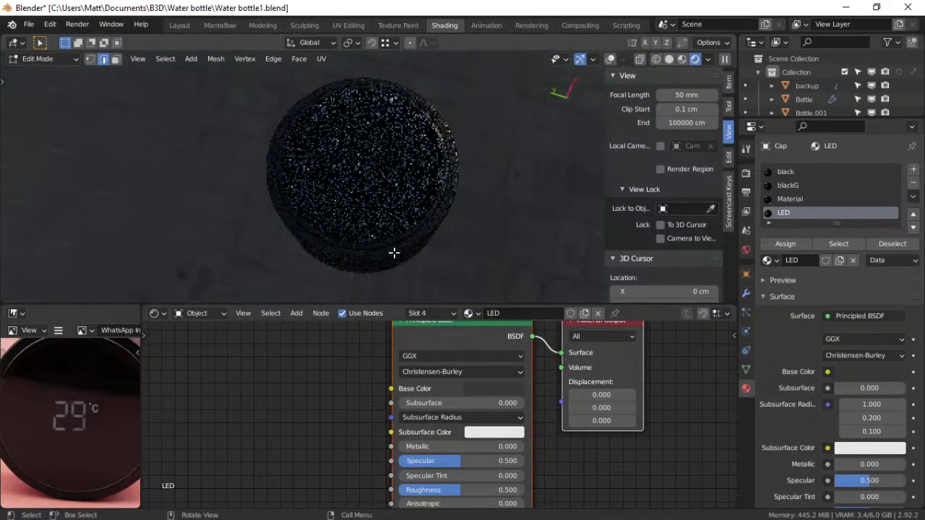
{"action": "scroll", "coordinate": [413, 205], "scroll_direction": "down", "scroll_amount": 2}
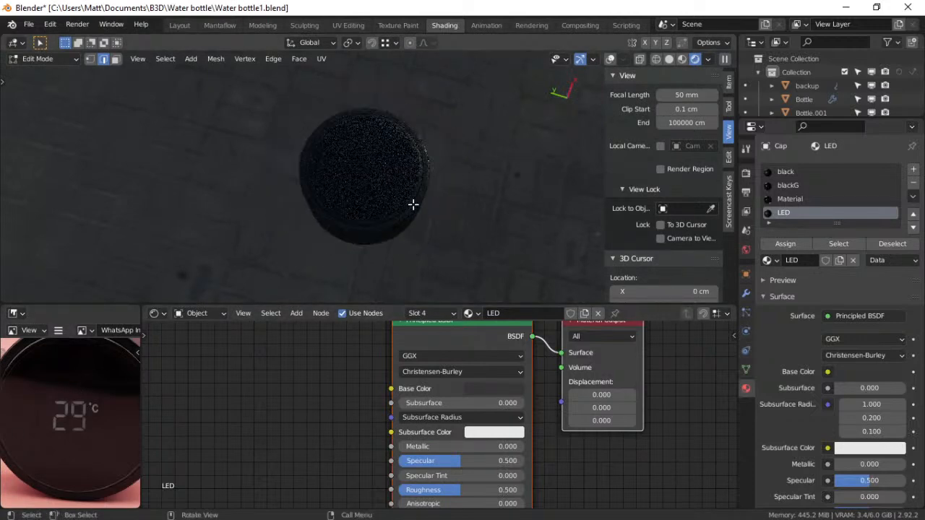
Add a fifth material slot, then select the centre face of the Cap's inner disc using solid shading, overlays and face selection
{"action": "middle_click_drag", "start_coordinate": [413, 204], "coordinate": [380, 157]}
{"action": "middle_click_drag", "start_coordinate": [351, 206], "coordinate": [409, 206]}
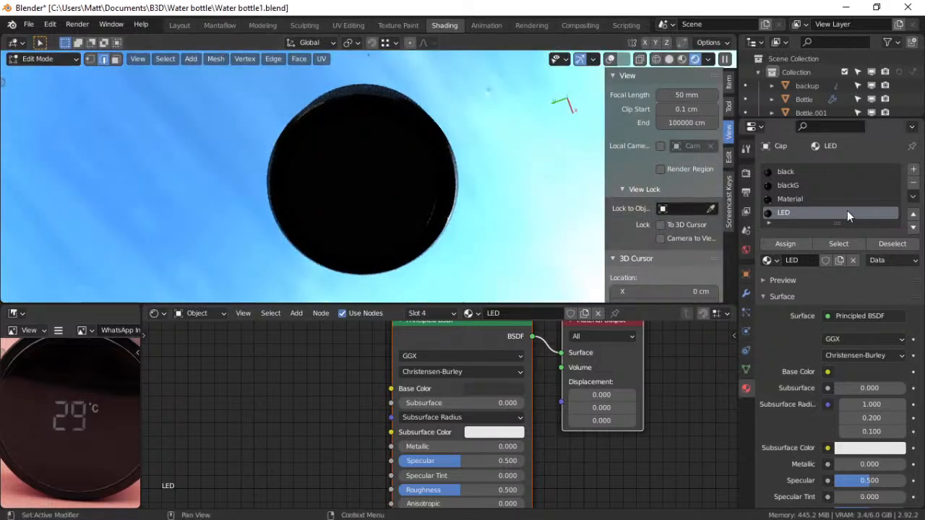
{"action": "left_click", "coordinate": [913, 169]}
{"action": "key", "text": "ctrl+Tab"}
{"action": "left_click", "coordinate": [526, 189]}
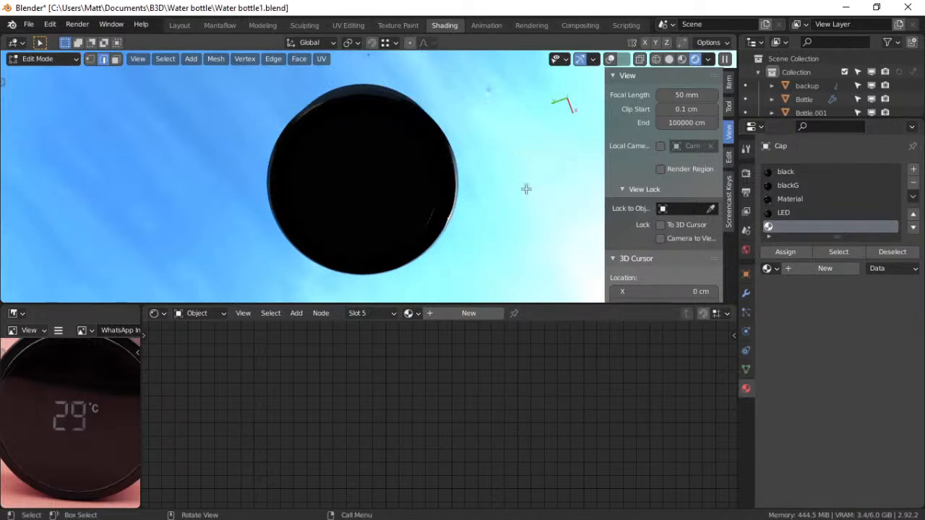
{"action": "left_click", "coordinate": [670, 58]}
{"action": "scroll", "coordinate": [669, 69], "scroll_direction": "up", "scroll_amount": 3}
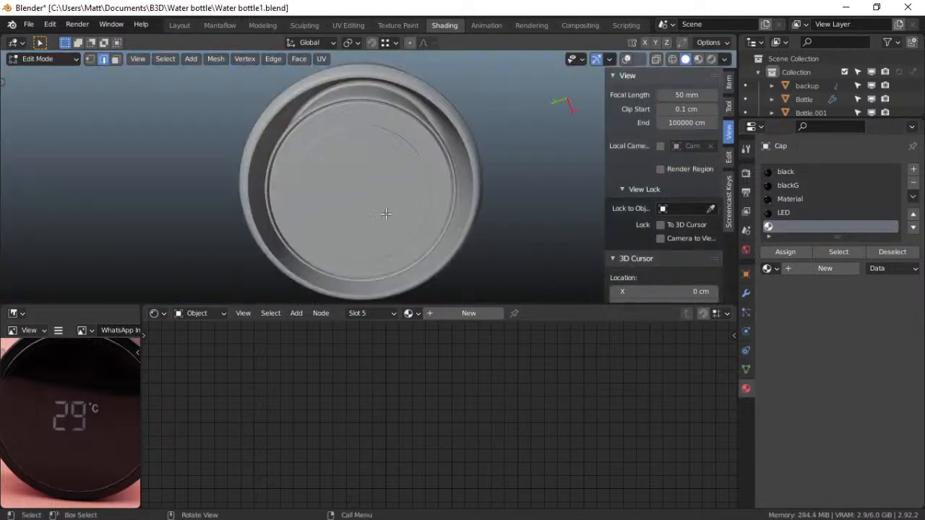
{"action": "left_click", "coordinate": [626, 59]}
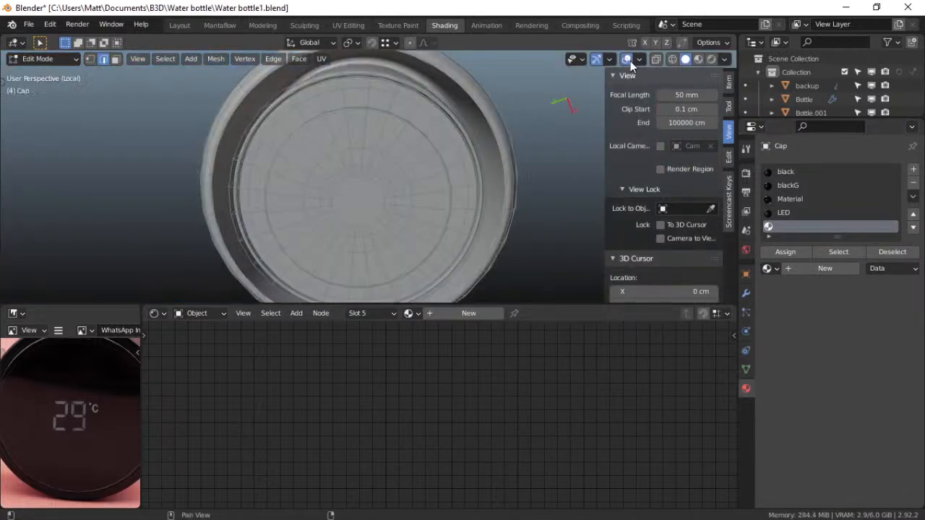
{"action": "key", "text": "3"}
{"action": "left_click", "coordinate": [354, 201]}
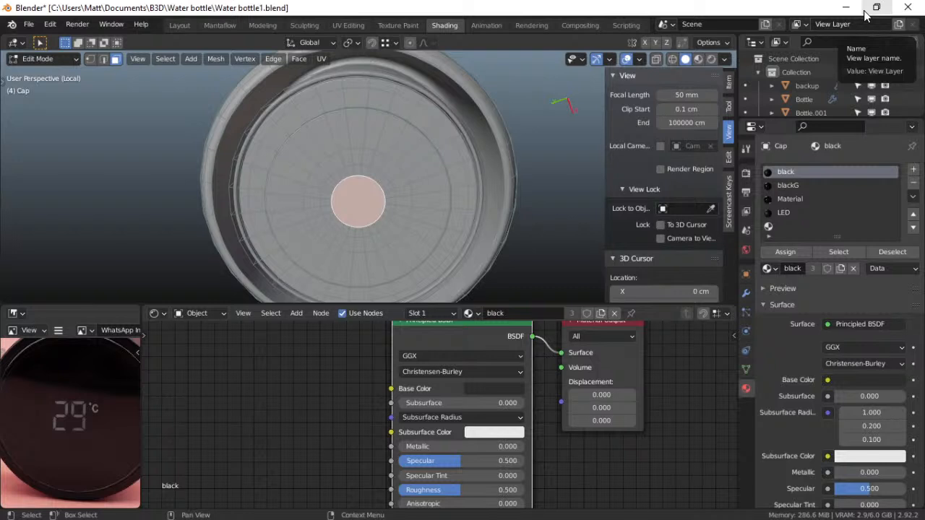
Grow the selection over the whole raised inner disc including its rim, and assign it to the empty fifth slot
{"action": "key", "text": "ctrl"}
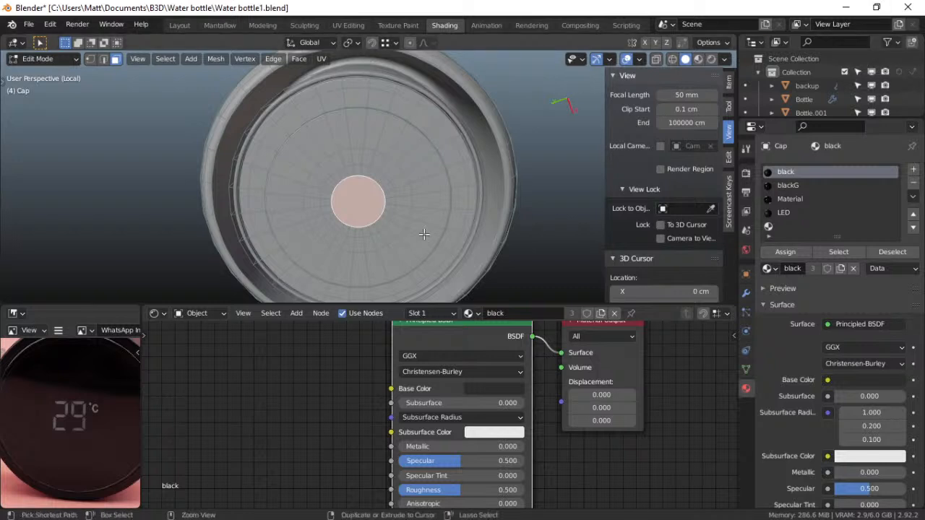
{"action": "key", "text": "ctrl+KP_Add"}
{"action": "key", "text": "ctrl+KP_Add"}
{"action": "key", "text": "ctrl+KP_Add"}
{"action": "key", "text": "ctrl+KP_Add"}
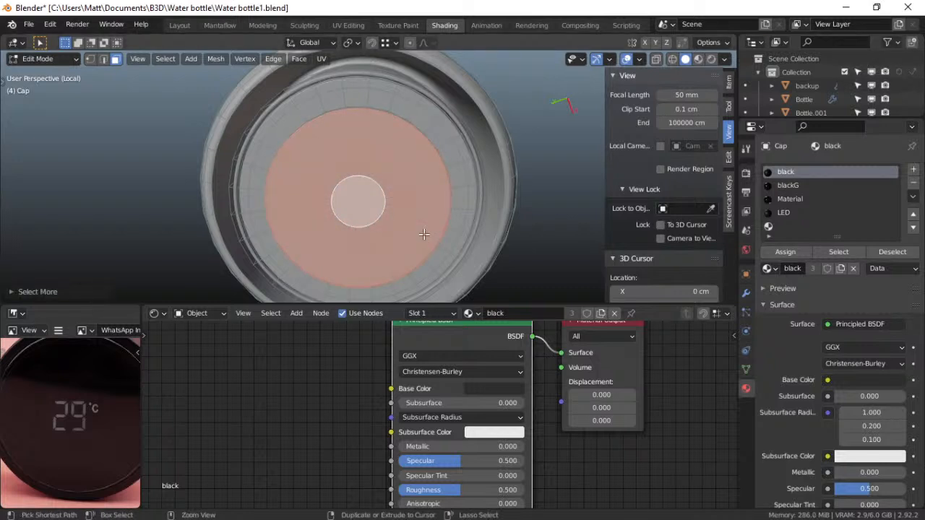
{"action": "middle_click_drag", "start_coordinate": [401, 213], "coordinate": [394, 226]}
{"action": "scroll", "coordinate": [394, 226], "scroll_direction": "up", "scroll_amount": 5}
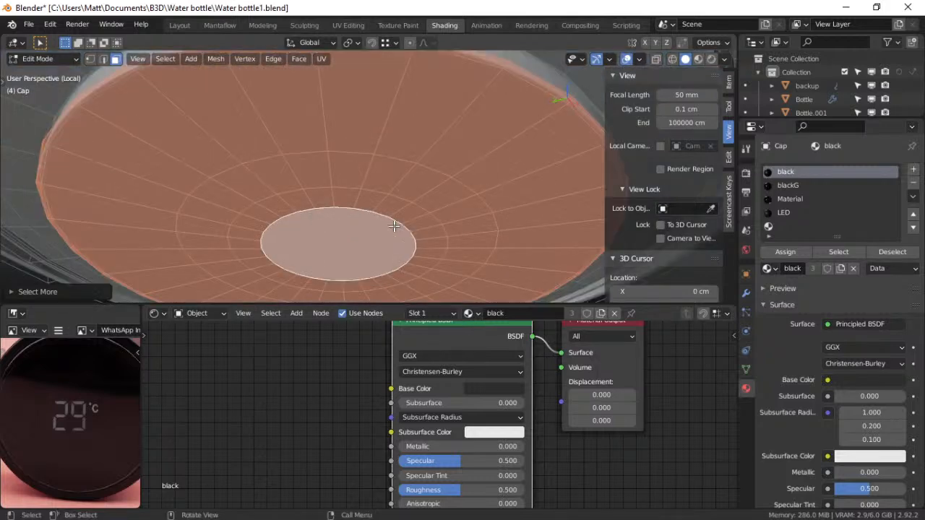
{"action": "scroll", "coordinate": [394, 226], "scroll_direction": "down", "scroll_amount": 2}
{"action": "key", "text": "ctrl+KP_Add"}
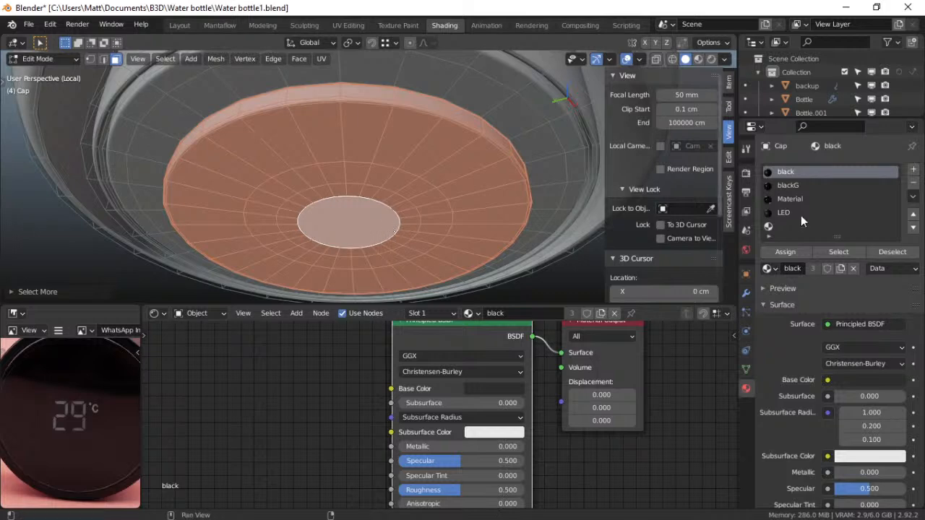
{"action": "left_click", "coordinate": [782, 228]}
{"action": "left_click", "coordinate": [784, 250]}
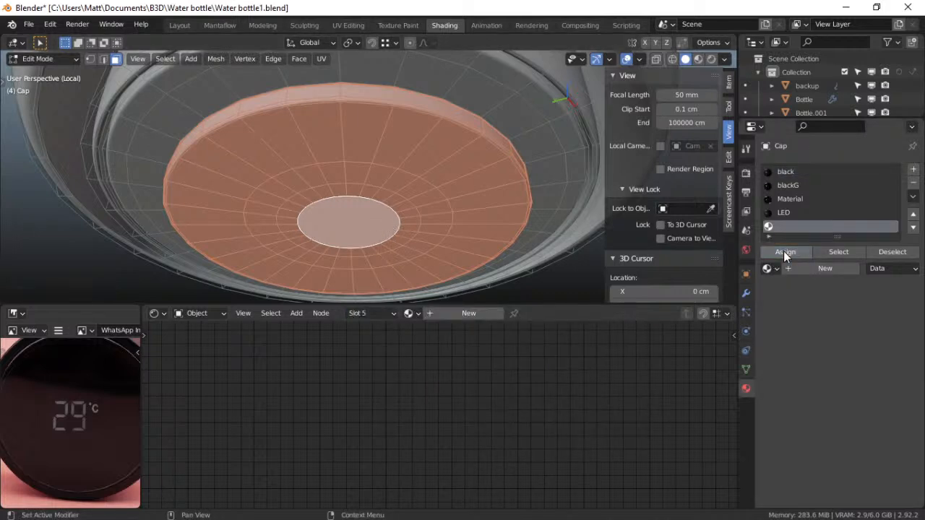
Switch to rendered shading and Object Mode, and view the Cap's inner disc from below
{"action": "left_click", "coordinate": [708, 59]}
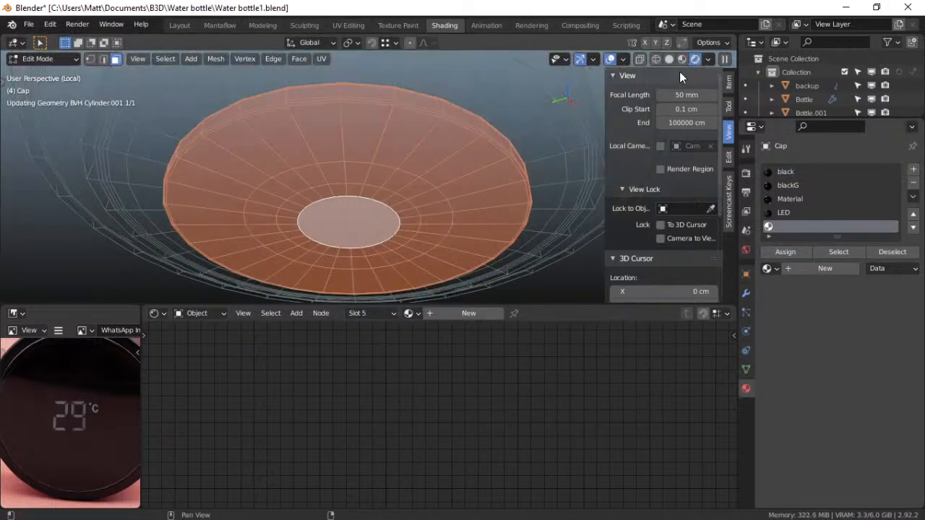
{"action": "key", "text": "ctrl+Tab"}
{"action": "left_click", "coordinate": [536, 91]}
{"action": "scroll", "coordinate": [512, 144], "scroll_direction": "down", "scroll_amount": 7}
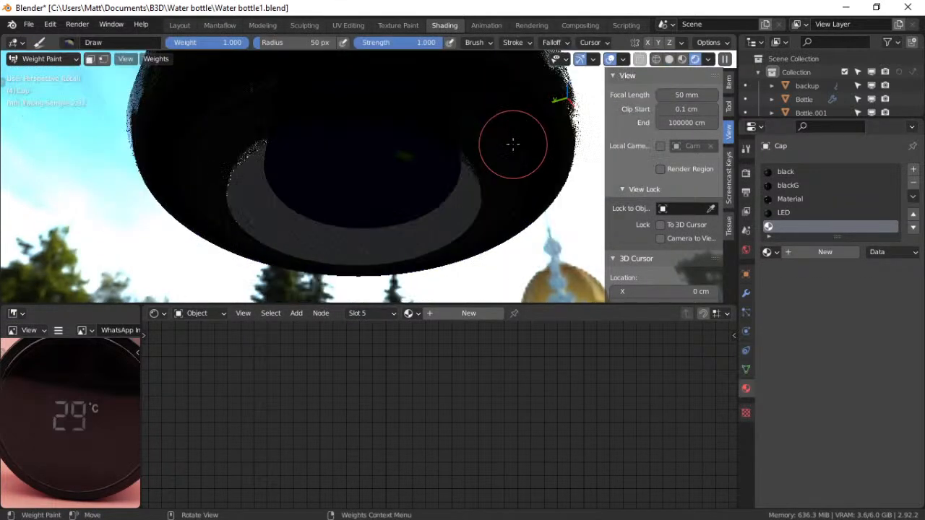
{"action": "middle_click_drag", "start_coordinate": [447, 182], "coordinate": [473, 107]}
{"action": "key", "text": "ctrl+Tab"}
{"action": "left_click", "coordinate": [364, 148]}
{"action": "middle_click_drag", "start_coordinate": [368, 148], "coordinate": [407, 233]}
{"action": "scroll", "coordinate": [401, 234], "scroll_direction": "up", "scroll_amount": 5}
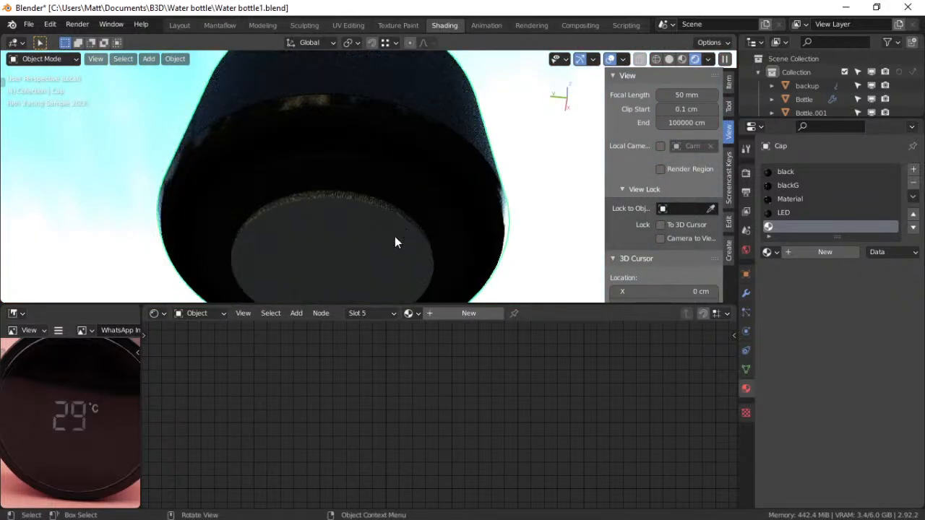
{"action": "scroll", "coordinate": [381, 219], "scroll_direction": "down", "scroll_amount": 3}
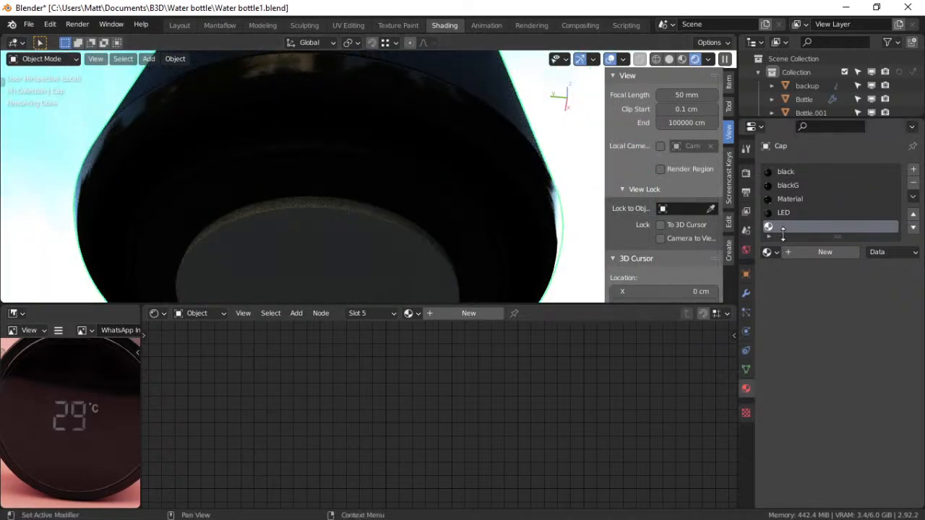
Create a new material in the fifth slot and set its Metallic to 1.000
{"action": "left_click", "coordinate": [808, 250]}
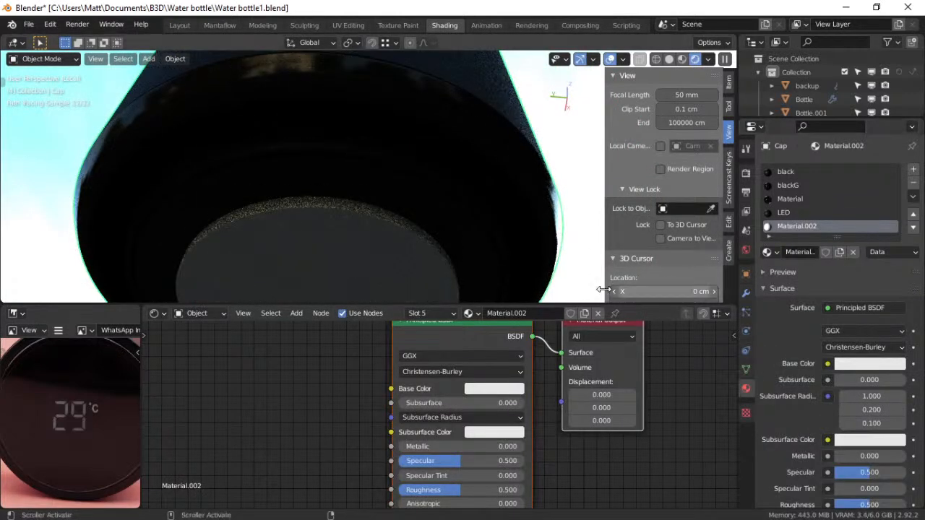
{"action": "middle_click_drag", "start_coordinate": [556, 432], "coordinate": [555, 407]}
{"action": "left_click_drag", "start_coordinate": [510, 424], "coordinate": [523, 421]}
{"action": "middle_click_drag", "start_coordinate": [363, 243], "coordinate": [373, 160]}
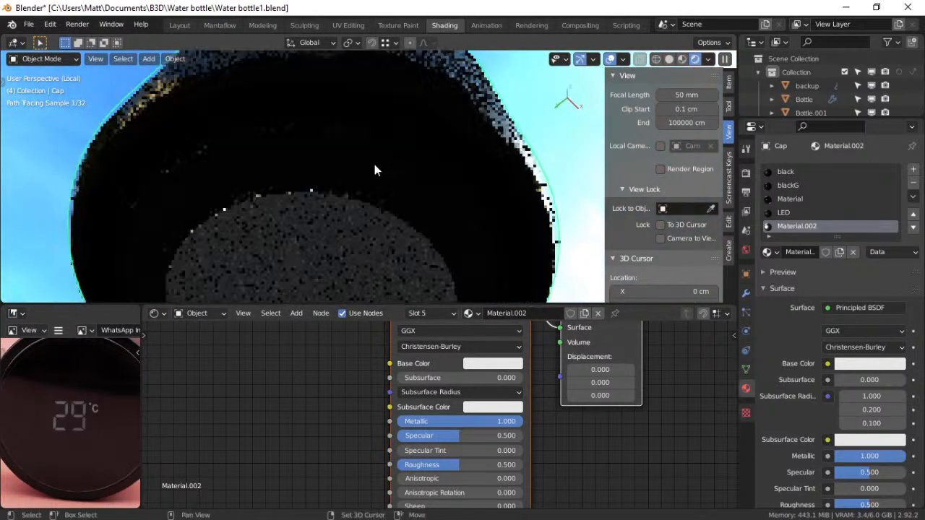
Turn off Scene World for the rendered viewport, choose the city HDRI as lighting and rotate it
{"action": "left_click", "coordinate": [708, 60]}
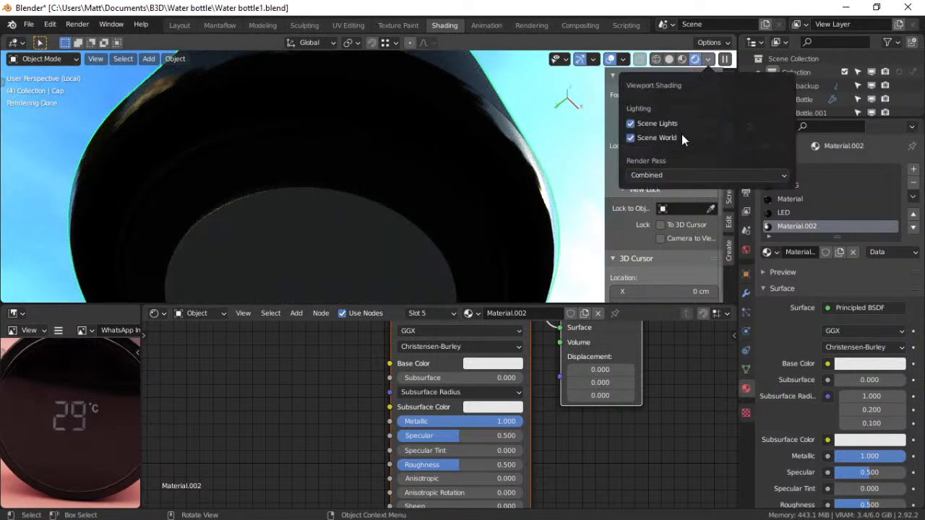
{"action": "left_click", "coordinate": [640, 138]}
{"action": "left_click", "coordinate": [658, 163]}
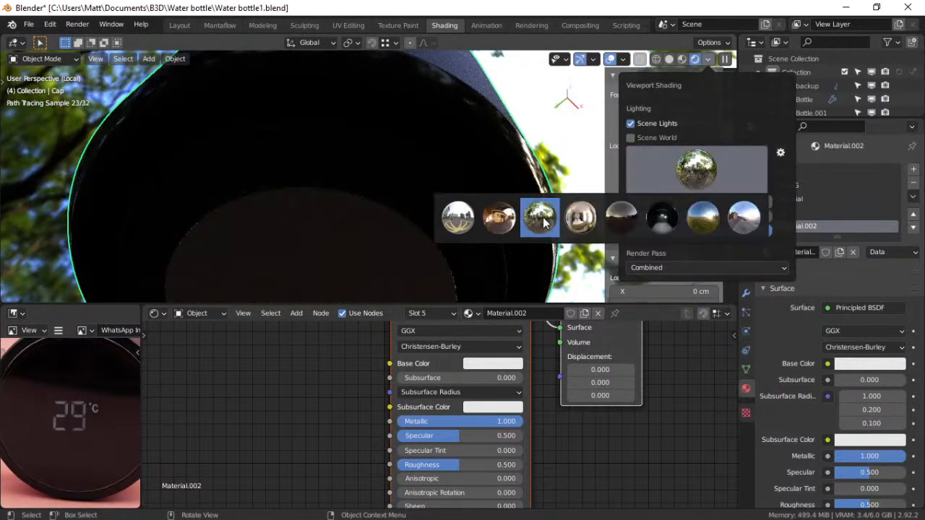
{"action": "left_click", "coordinate": [474, 214]}
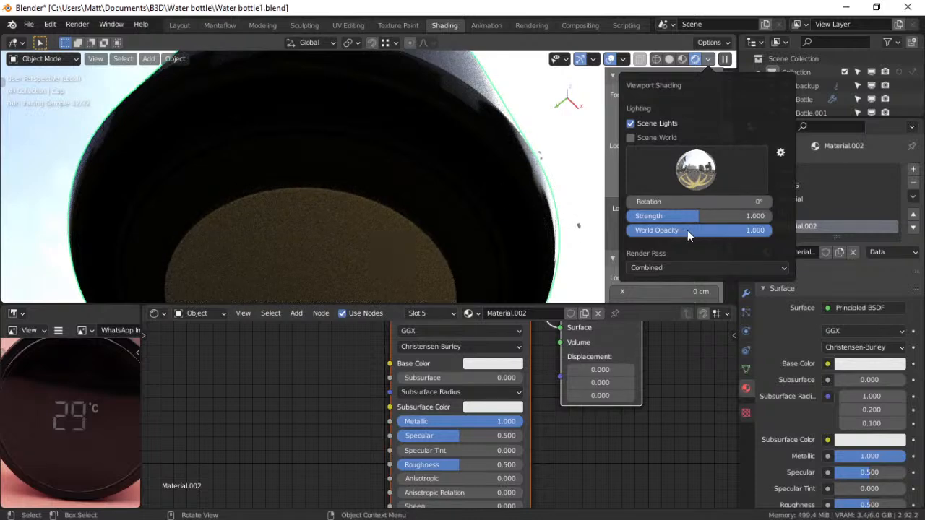
{"action": "left_click_drag", "start_coordinate": [684, 205], "coordinate": [726, 202]}
Set the inner disc material's Roughness to 0.246 and Anisotropic Rotation to 0.756
{"action": "scroll", "coordinate": [376, 168], "scroll_direction": "down", "scroll_amount": 6}
{"action": "middle_click_drag", "start_coordinate": [375, 162], "coordinate": [496, 200]}
{"action": "scroll", "coordinate": [381, 177], "scroll_direction": "down", "scroll_amount": 1}
{"action": "scroll", "coordinate": [381, 177], "scroll_direction": "up", "scroll_amount": 5}
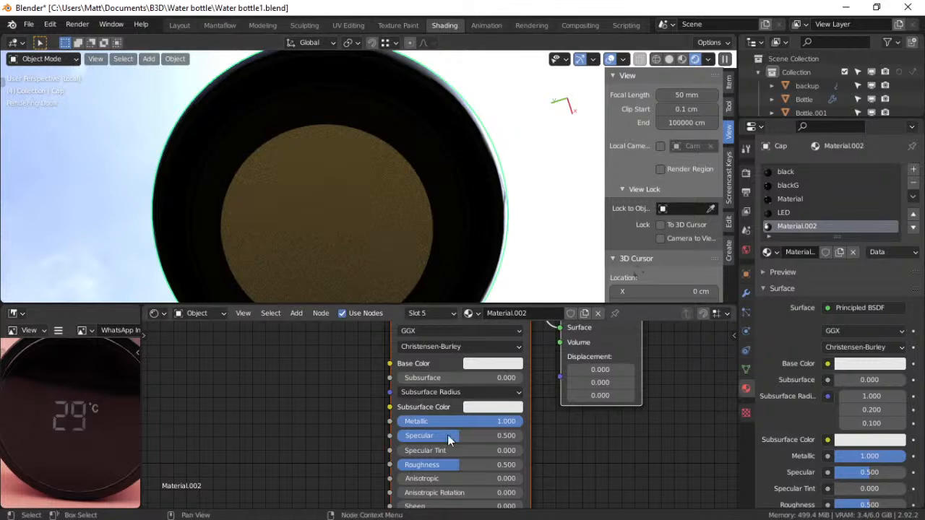
{"action": "left_click_drag", "start_coordinate": [454, 465], "coordinate": [422, 465]}
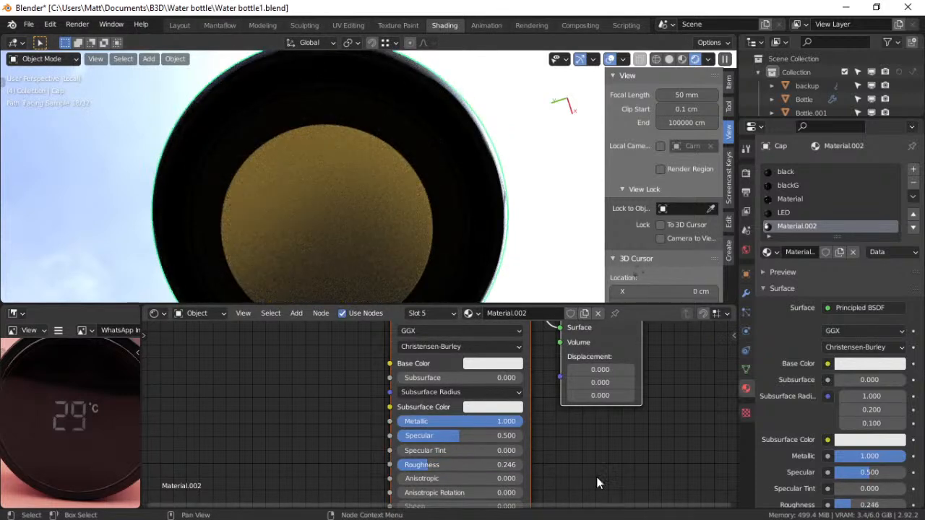
{"action": "middle_click_drag", "start_coordinate": [596, 477], "coordinate": [547, 397]}
{"action": "left_click_drag", "start_coordinate": [386, 414], "coordinate": [443, 413]}
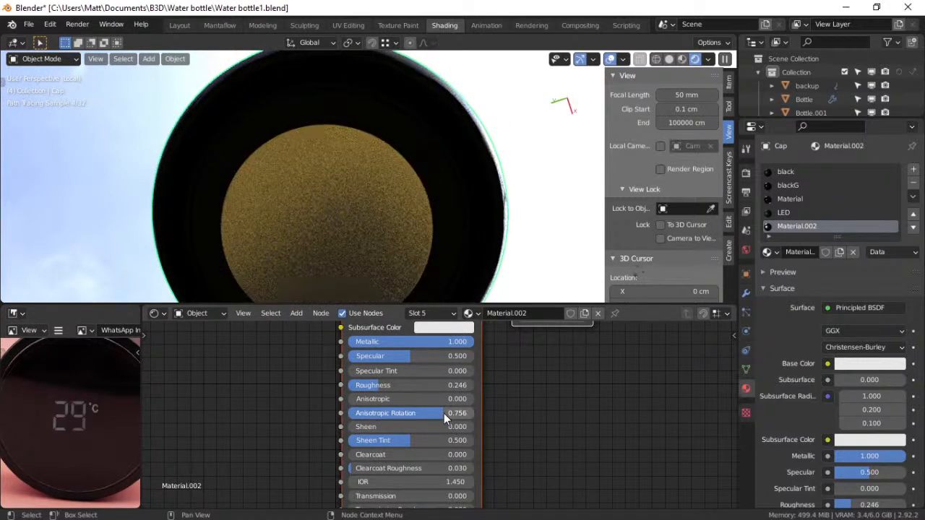
Add a Noise Texture node to the inner disc material, placed before the Principled BSDF
{"action": "scroll", "coordinate": [193, 398], "scroll_direction": "down", "scroll_amount": 3}
{"action": "middle_click_drag", "start_coordinate": [218, 397], "coordinate": [388, 431]}
{"action": "key", "text": "shift+a"}
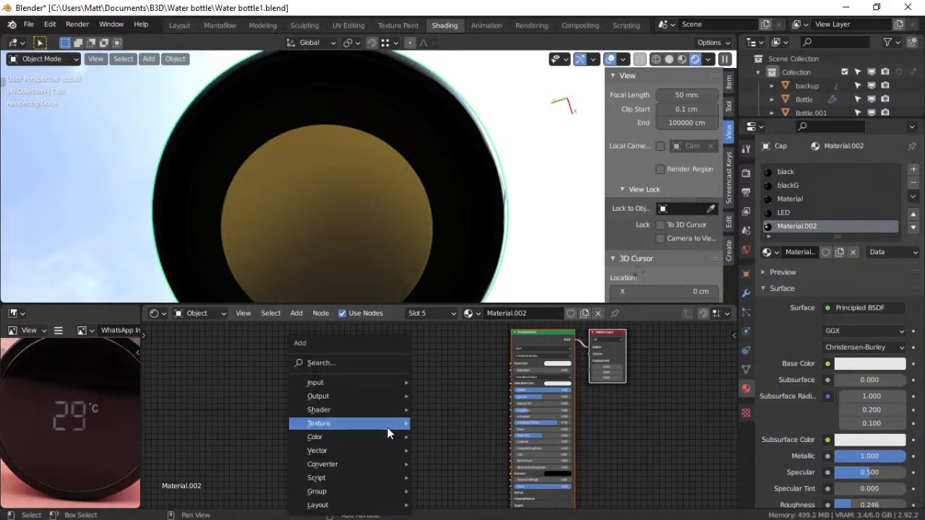
{"action": "left_click", "coordinate": [315, 362]}
{"action": "type", "text": "nois"}
{"action": "key", "text": "Return"}
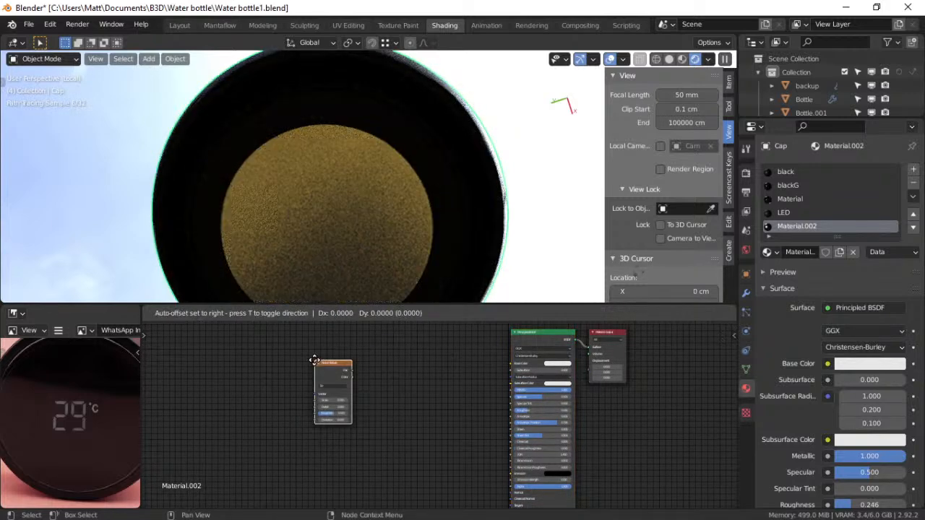
{"action": "left_click", "coordinate": [401, 441]}
{"action": "scroll", "coordinate": [458, 461], "scroll_direction": "up", "scroll_amount": 6}
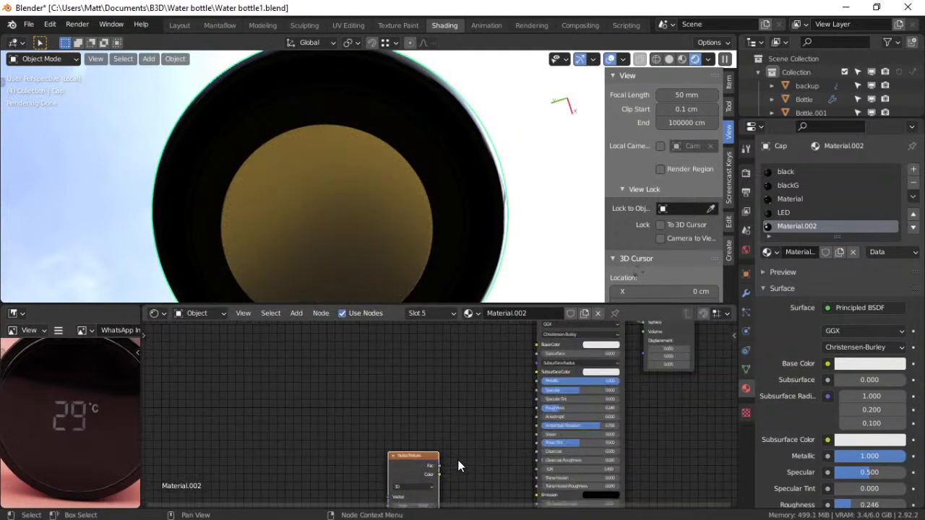
Open the list of nodes that can be added to the inner disc material
{"action": "middle_click_drag", "start_coordinate": [461, 461], "coordinate": [448, 407]}
{"action": "middle_click_drag", "start_coordinate": [467, 441], "coordinate": [456, 422]}
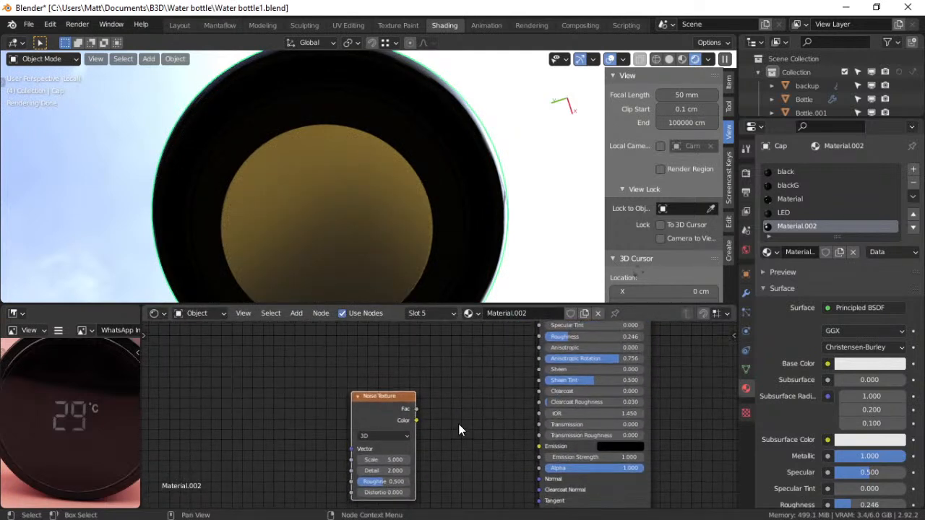
{"action": "key", "text": "shift+a"}
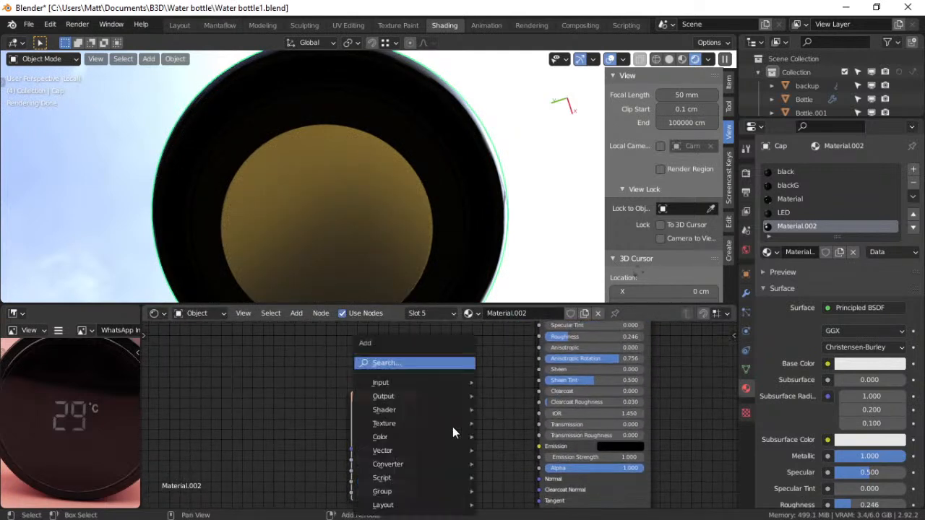
Add a Bump node and connect its Normal output to the Principled BSDF's Normal input
{"action": "left_click", "coordinate": [393, 363]}
{"action": "type", "text": "bump"}
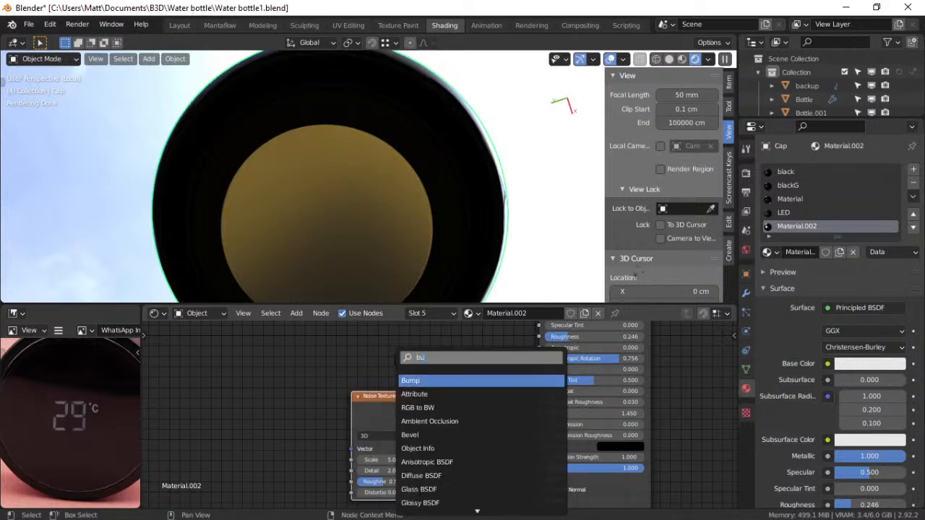
{"action": "key", "text": "Return"}
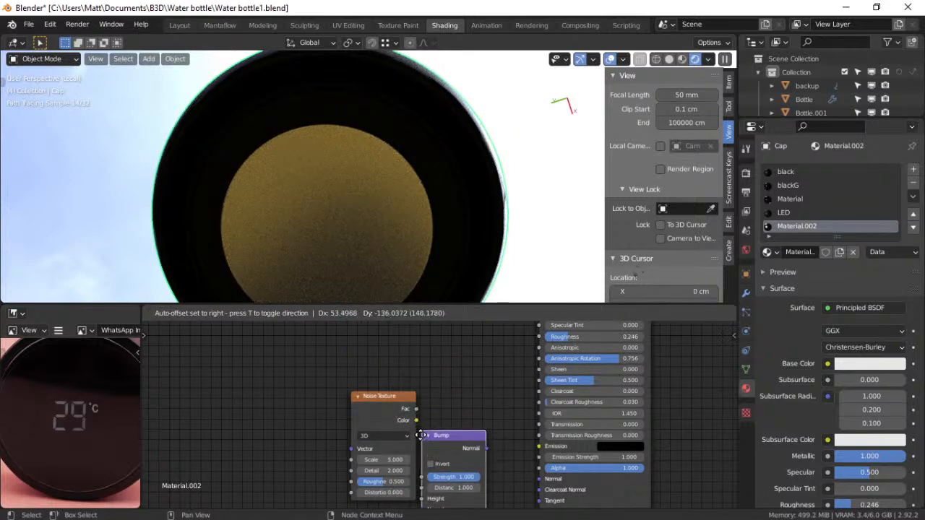
{"action": "left_click", "coordinate": [437, 437]}
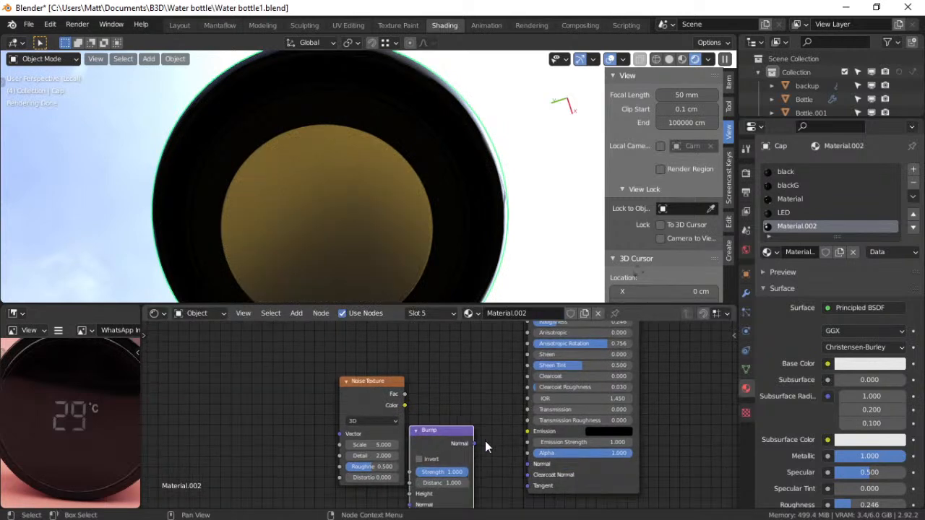
{"action": "left_click_drag", "start_coordinate": [483, 445], "coordinate": [533, 464]}
Move the Noise Texture node away from the Bump node and attach Mapping and Texture Coordinate nodes to its Vector input
{"action": "left_click_drag", "start_coordinate": [366, 388], "coordinate": [250, 413]}
{"action": "middle_click_drag", "start_coordinate": [333, 432], "coordinate": [364, 389]}
{"action": "mouse_move", "coordinate": [319, 376]}
{"action": "left_mouse_down"}
{"action": "mouse_move", "coordinate": [457, 380]}
{"action": "mouse_move", "coordinate": [305, 379]}
{"action": "mouse_move", "coordinate": [329, 383]}
{"action": "left_mouse_up"}
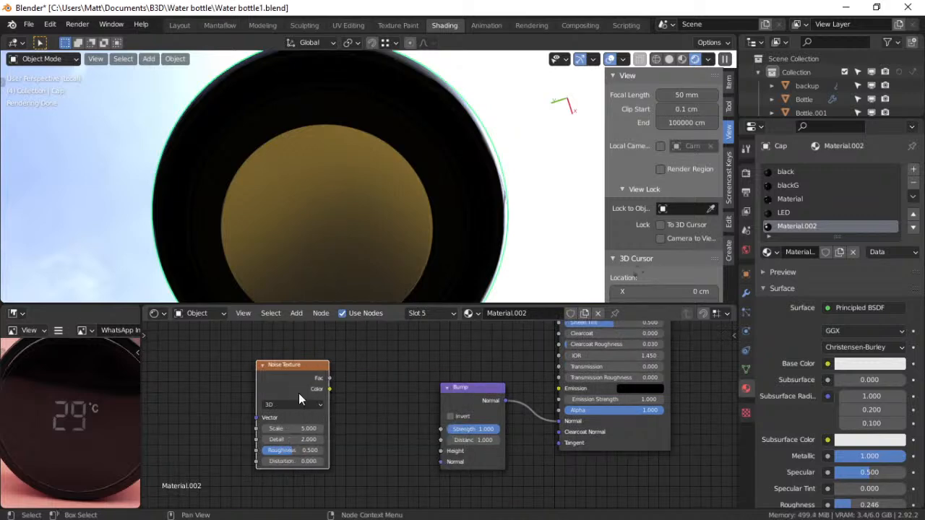
{"action": "key", "text": "ctrl+t"}
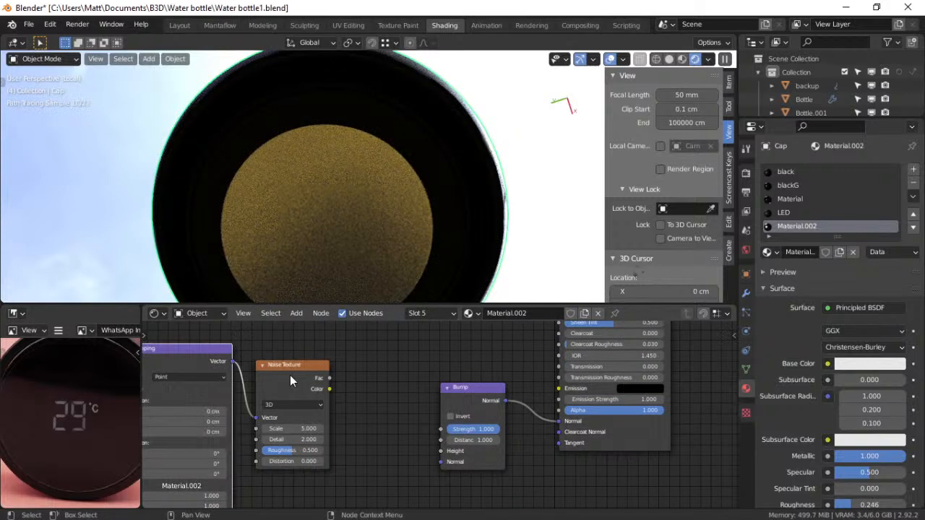
{"action": "middle_click_drag", "start_coordinate": [290, 375], "coordinate": [384, 405]}
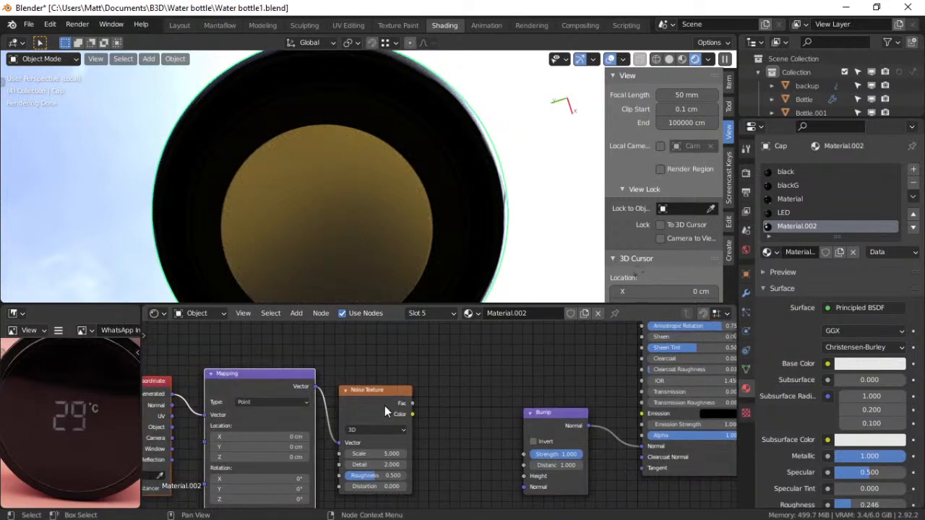
Connect the Noise Texture's Fac output to the Bump's Height and the Object coordinate output to the Mapping's Vector
{"action": "left_click_drag", "start_coordinate": [412, 403], "coordinate": [476, 454]}
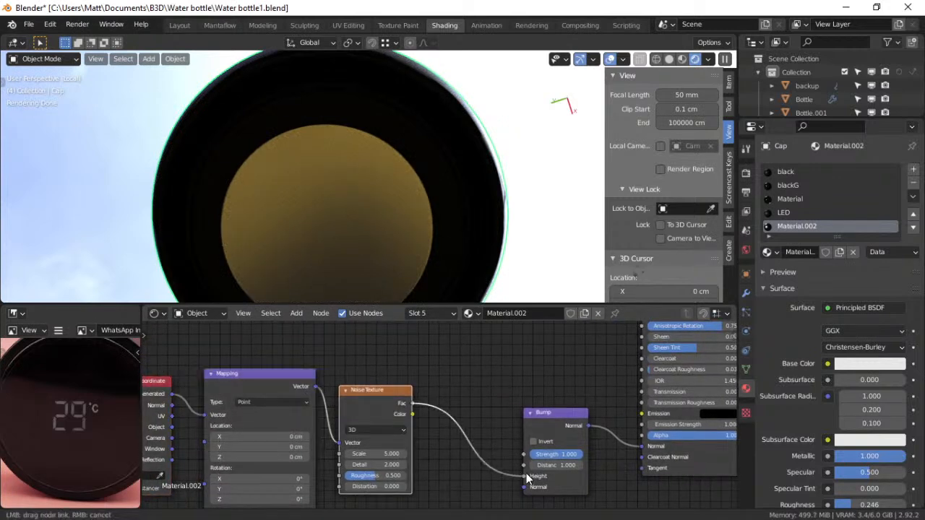
{"action": "left_click_drag", "start_coordinate": [529, 474], "coordinate": [526, 476]}
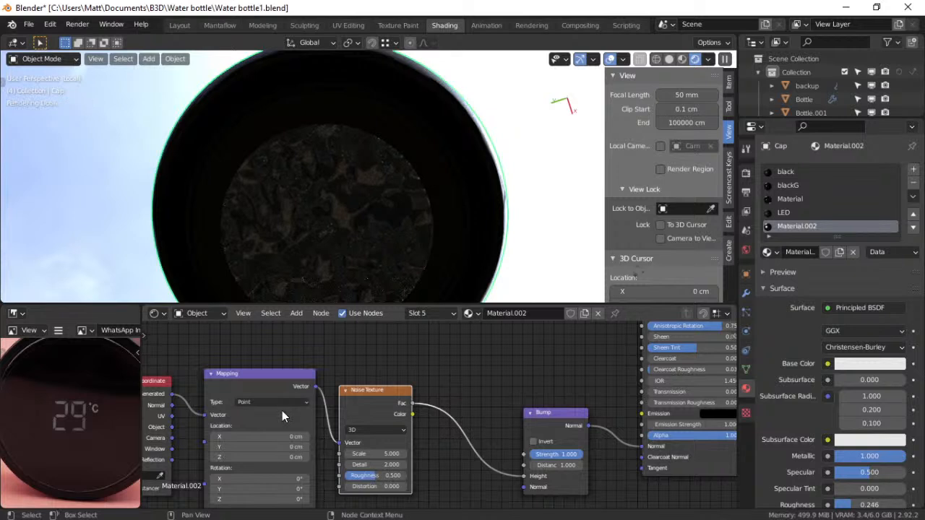
{"action": "middle_click_drag", "start_coordinate": [328, 370], "coordinate": [433, 379]}
{"action": "middle_click_drag", "start_coordinate": [381, 427], "coordinate": [364, 385]}
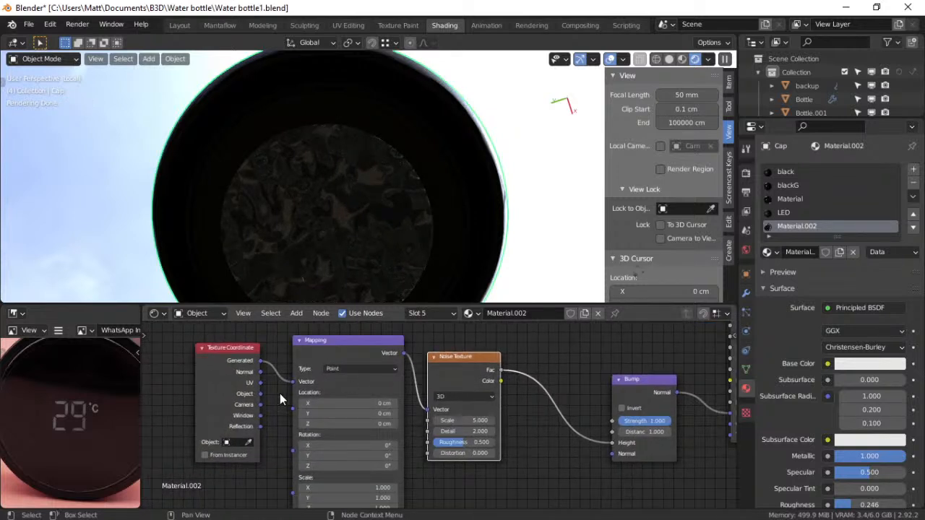
{"action": "left_click_drag", "start_coordinate": [260, 392], "coordinate": [294, 382]}
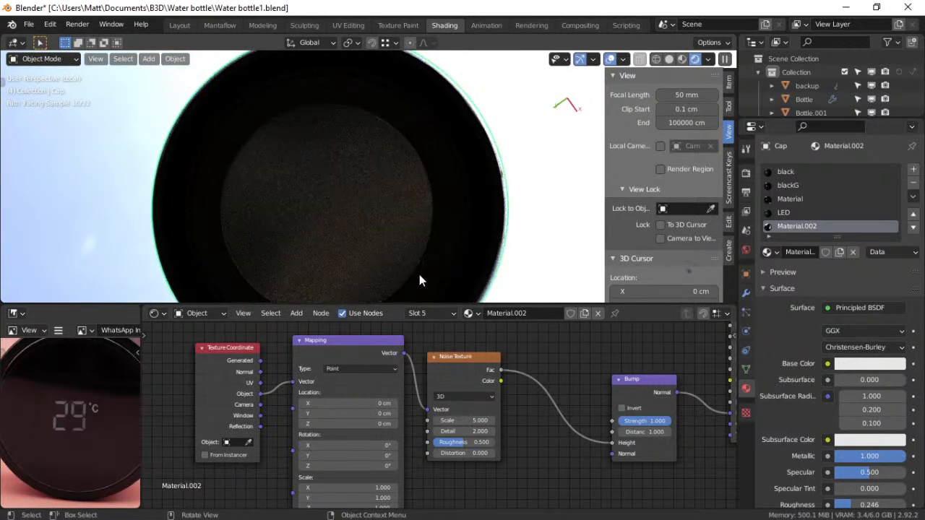
Set the Mapping node's Z scale to 4.3 and, with the Noise Texture previewed, set the noise scale to 18.9
{"action": "middle_click_drag", "start_coordinate": [350, 445], "coordinate": [349, 390]}
{"action": "left_click_drag", "start_coordinate": [349, 451], "coordinate": [383, 452]}
{"action": "middle_click_drag", "start_coordinate": [543, 405], "coordinate": [516, 455]}
{"action": "left_click", "coordinate": [458, 353], "text": "ctrl+shift"}
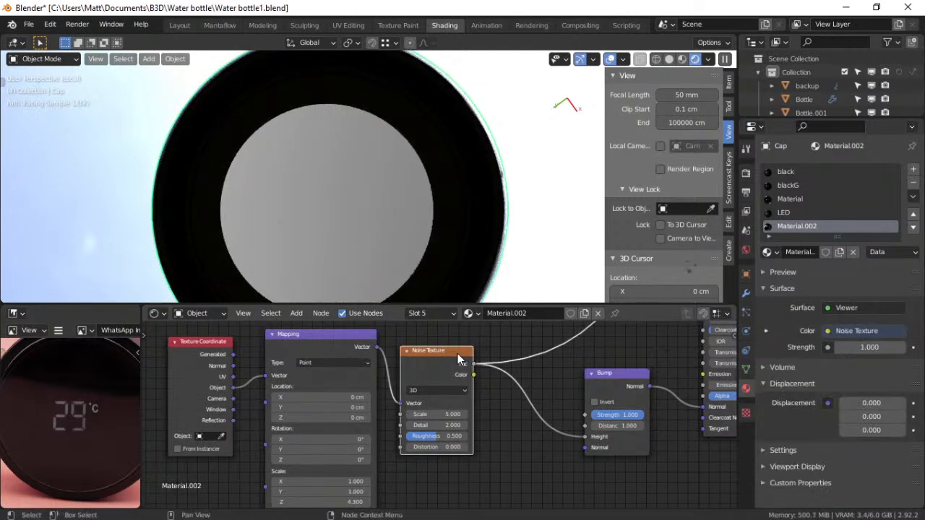
{"action": "left_click_drag", "start_coordinate": [437, 414], "coordinate": [472, 414]}
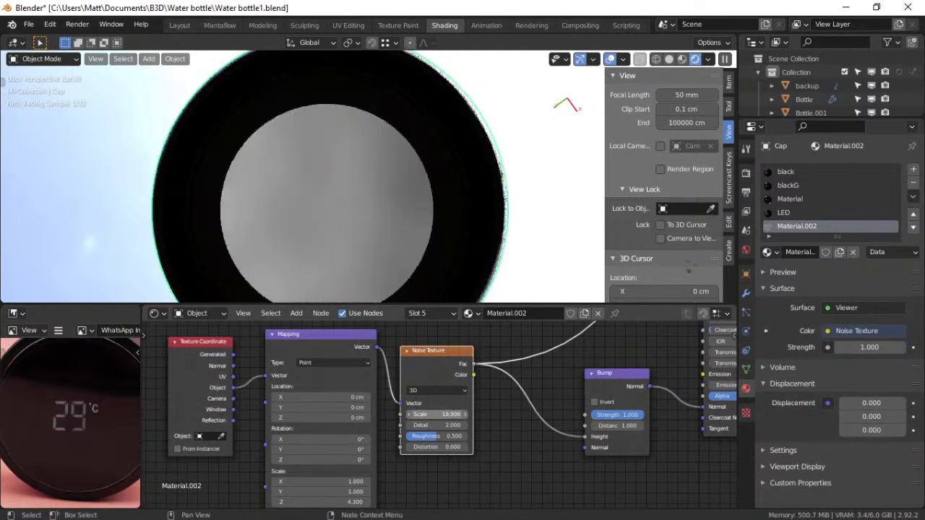
{"action": "middle_click_drag", "start_coordinate": [503, 390], "coordinate": [465, 428]}
{"action": "key", "text": "shift+a"}
{"action": "left_click", "coordinate": [436, 360]}
{"action": "type", "text": "grad"}
{"action": "key", "text": "Return"}
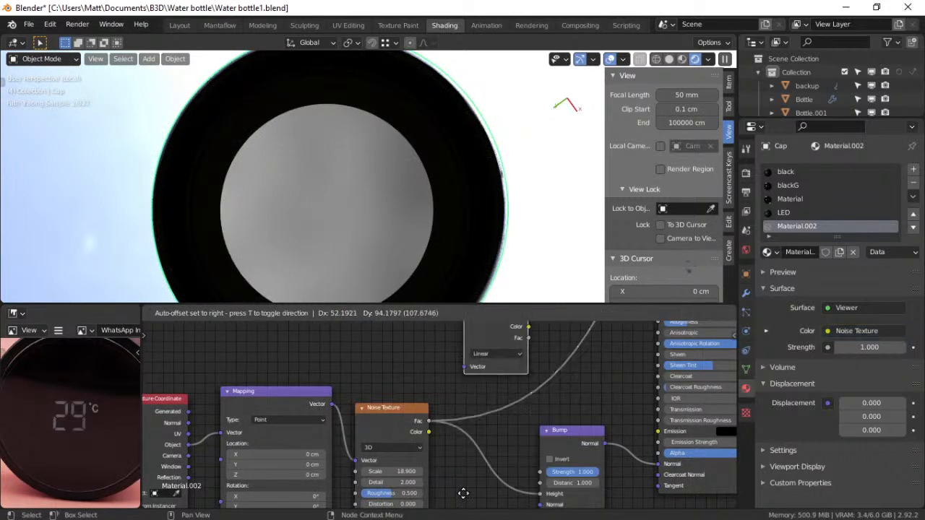
{"action": "left_click", "coordinate": [471, 351]}
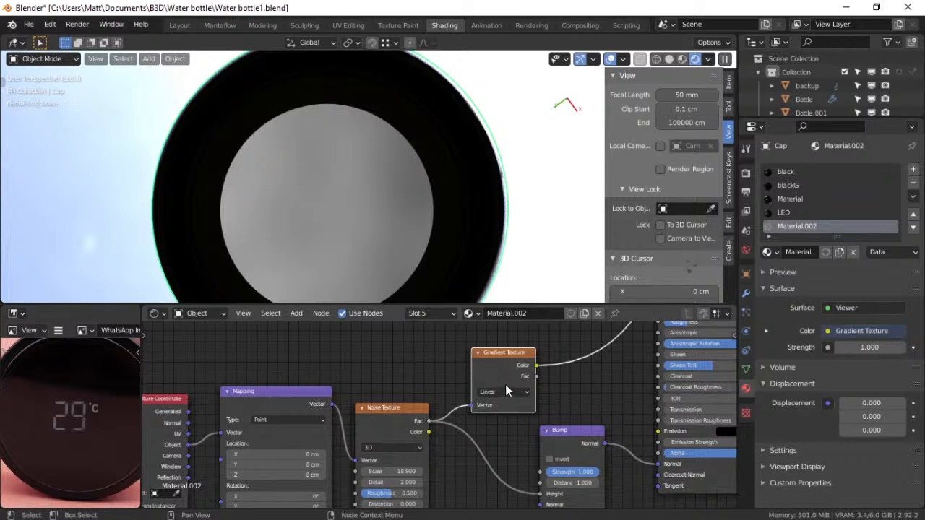
{"action": "key", "text": "x"}
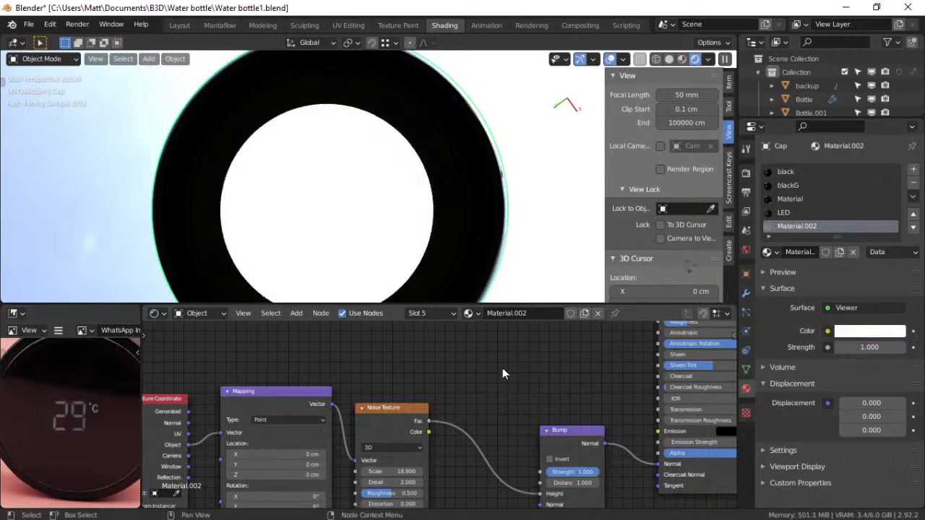
Add a ColorRamp node and connect the Noise Texture's Fac output to its Fac input
{"action": "key", "text": "shift+a"}
{"action": "left_click", "coordinate": [462, 363]}
{"action": "type", "text": "colo"}
{"action": "key", "text": "Down"}
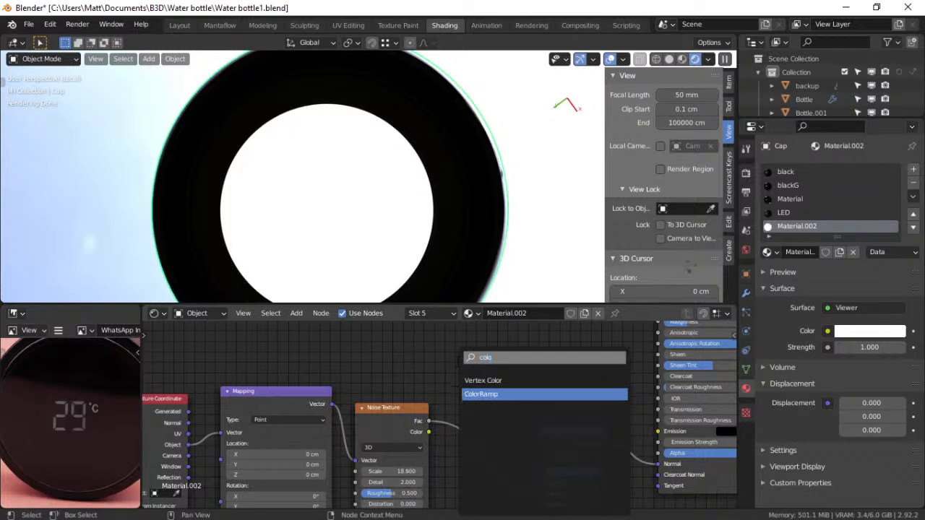
{"action": "key", "text": "Return"}
{"action": "left_click", "coordinate": [460, 504]}
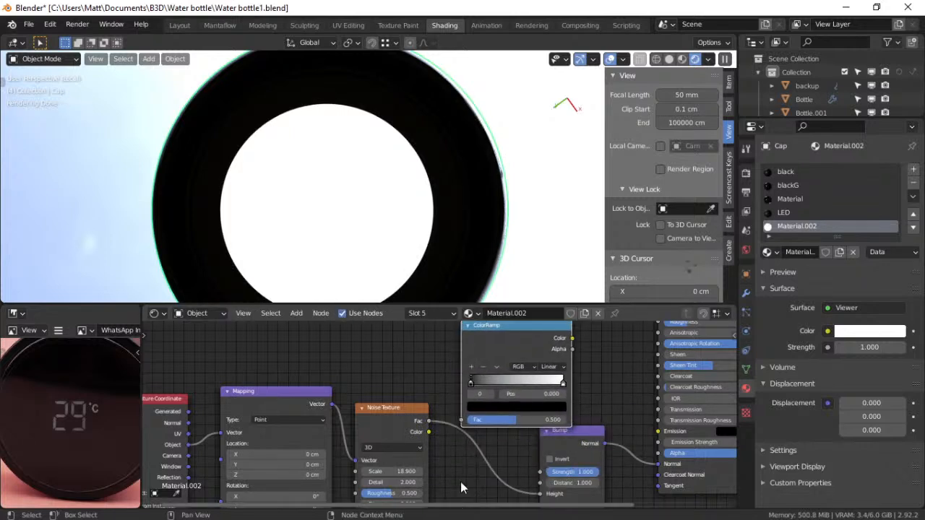
{"action": "left_click_drag", "start_coordinate": [428, 421], "coordinate": [463, 421]}
Preview the ColorRamp's output and move its black stop to 0.378 and its white stop to 0.834
{"action": "left_click", "coordinate": [505, 351], "text": "ctrl+shift"}
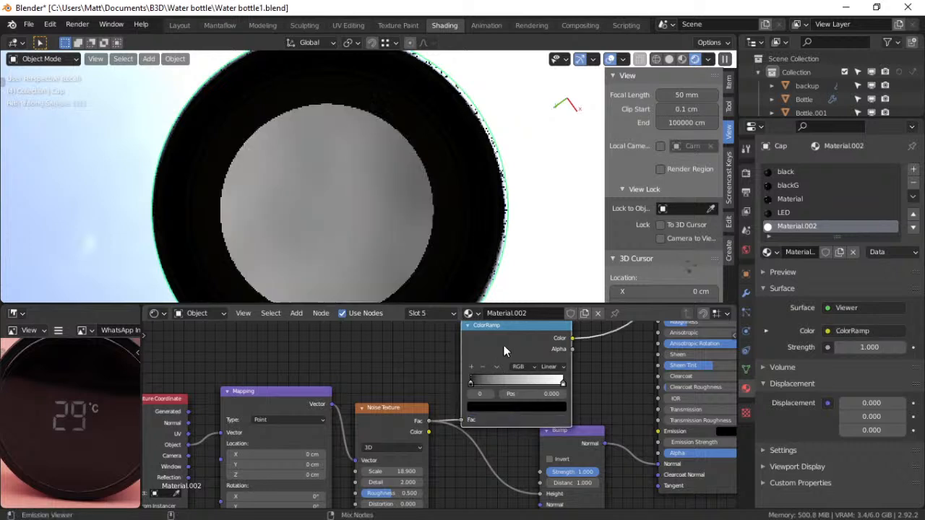
{"action": "left_click_drag", "start_coordinate": [468, 380], "coordinate": [502, 381]}
Stretch the noise pattern into diagonal streaks by changing the Mapping node's scale values
{"action": "middle_click_drag", "start_coordinate": [476, 462], "coordinate": [486, 402]}
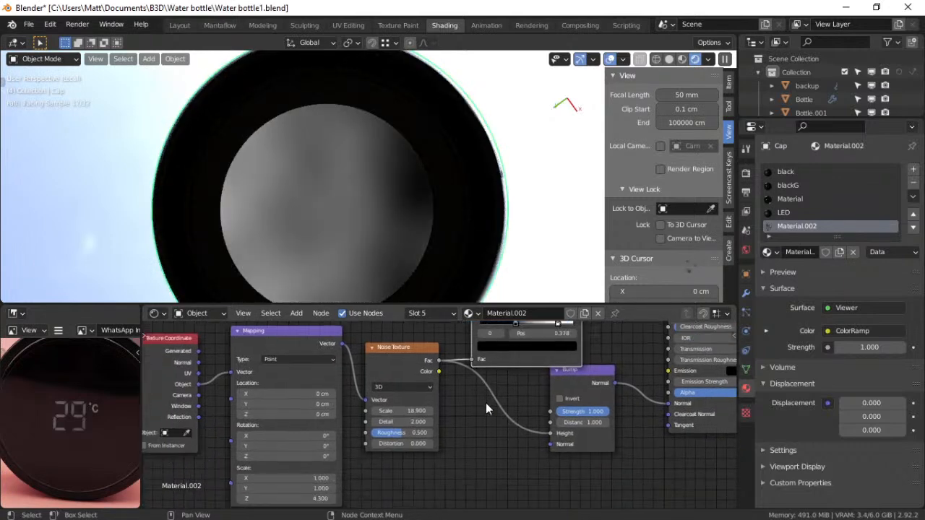
{"action": "middle_click_drag", "start_coordinate": [355, 477], "coordinate": [360, 450]}
{"action": "left_click_drag", "start_coordinate": [291, 451], "coordinate": [367, 461]}
{"action": "middle_click_drag", "start_coordinate": [485, 393], "coordinate": [413, 466]}
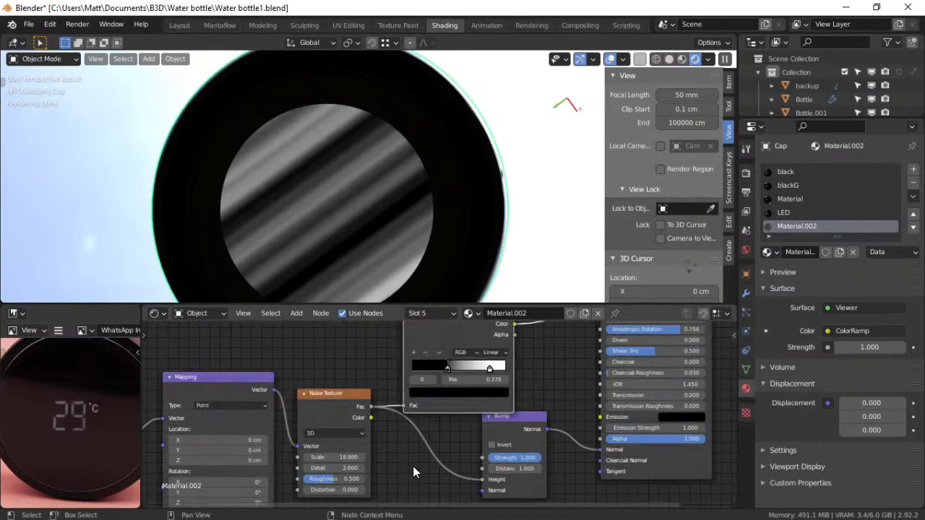
Add a Tangent node, feed it into the Mapping's Vector input, and move the unused Texture Coordinate node aside
{"action": "scroll", "coordinate": [272, 429], "scroll_direction": "down", "scroll_amount": 2}
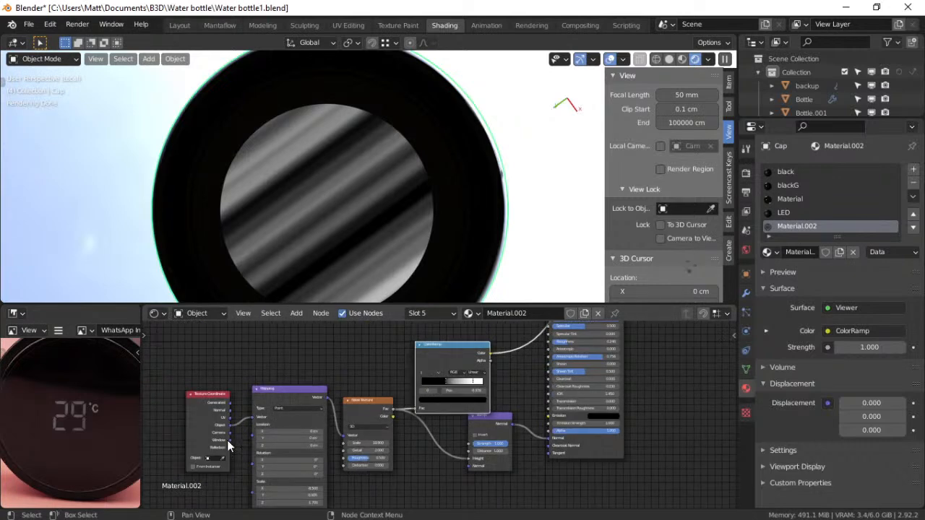
{"action": "key", "text": "shift+a"}
{"action": "left_click", "coordinate": [163, 366]}
{"action": "type", "text": "tang"}
{"action": "key", "text": "Return"}
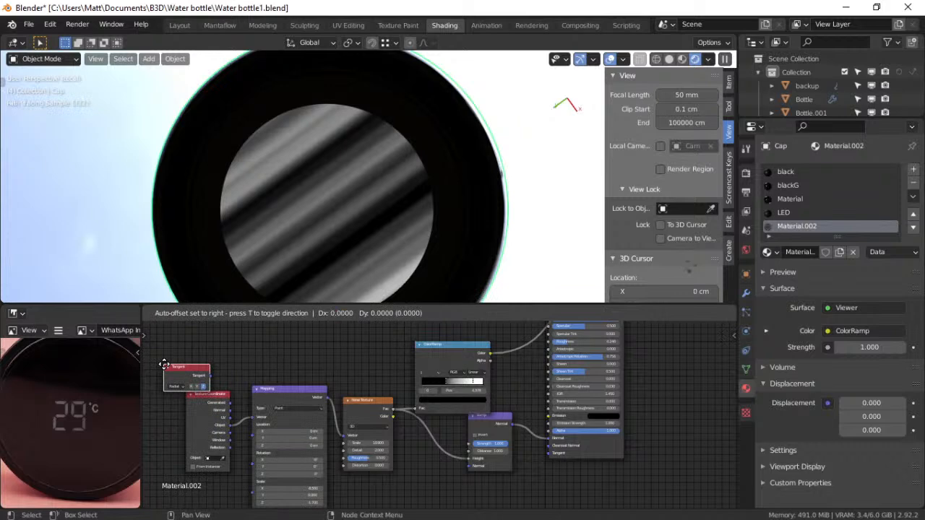
{"action": "left_click", "coordinate": [158, 370]}
{"action": "middle_click_drag", "start_coordinate": [295, 379], "coordinate": [360, 386]}
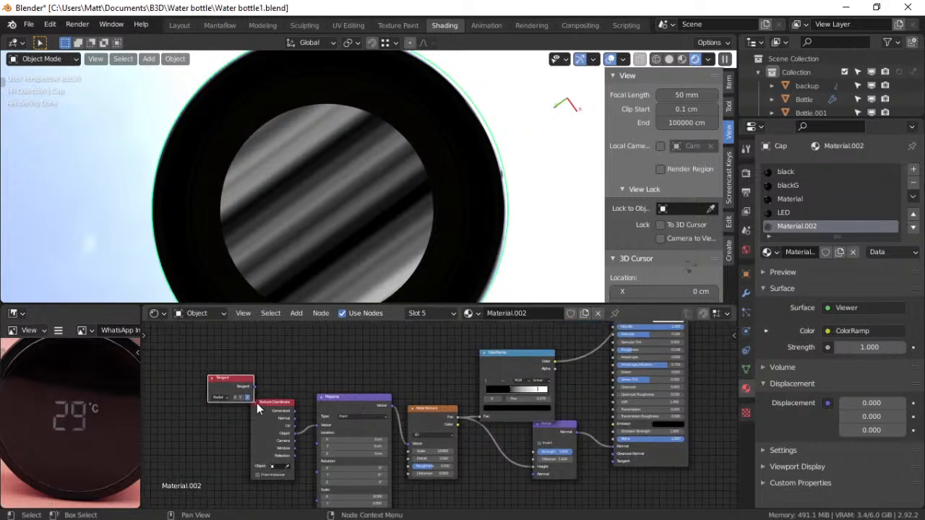
{"action": "left_click_drag", "start_coordinate": [253, 392], "coordinate": [322, 425]}
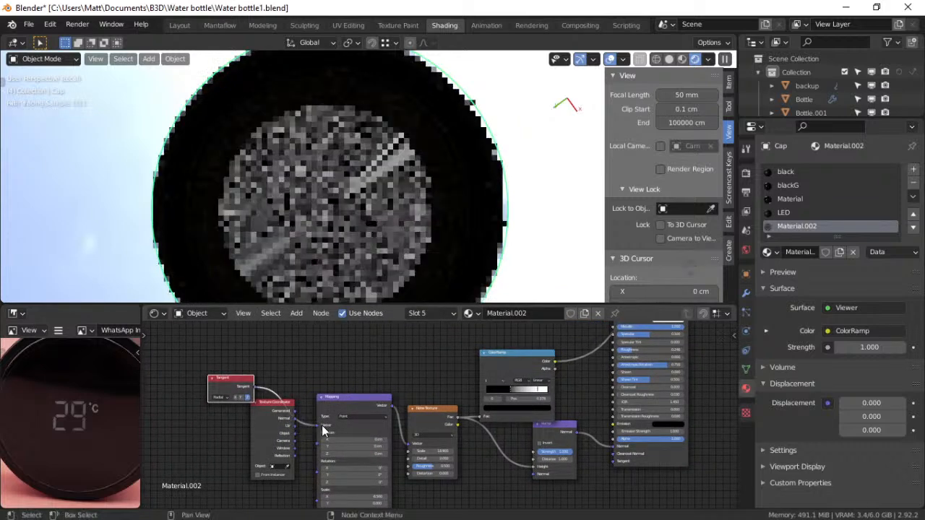
{"action": "left_click_drag", "start_coordinate": [271, 403], "coordinate": [225, 442]}
Set the Mapping node's X, Y and Z scale uniformly to 5.2
{"action": "scroll", "coordinate": [299, 446], "scroll_direction": "up", "scroll_amount": 1}
{"action": "scroll", "coordinate": [299, 440], "scroll_direction": "up", "scroll_amount": 3}
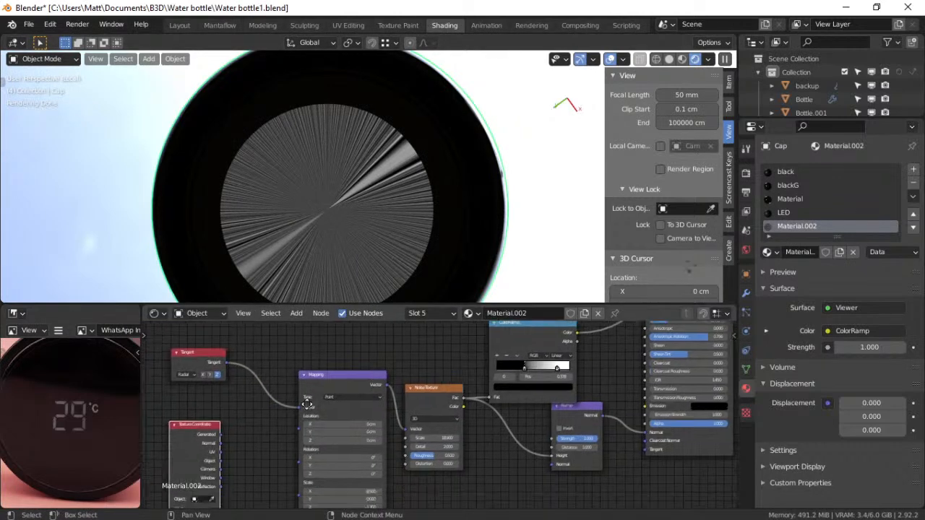
{"action": "left_click_drag", "start_coordinate": [352, 472], "coordinate": [352, 495]}
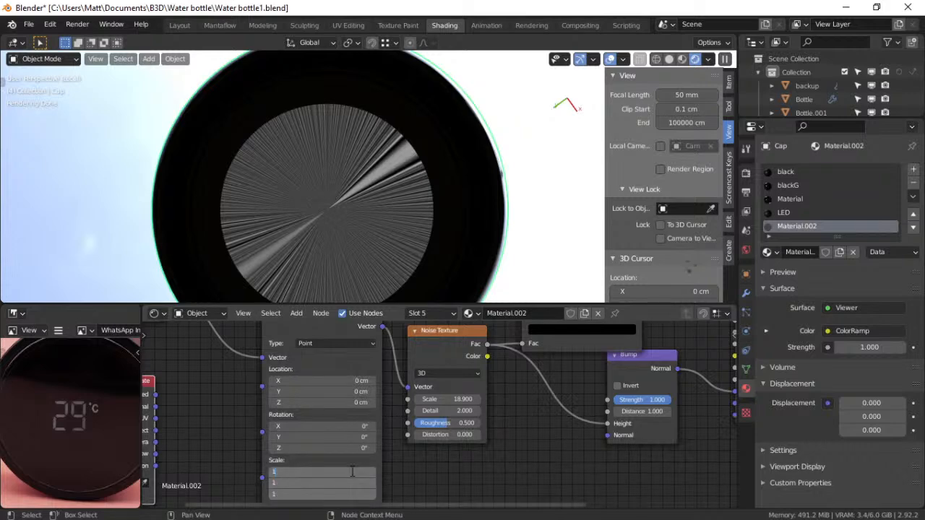
{"action": "key", "text": "Return"}
{"action": "mouse_move", "coordinate": [340, 471]}
{"action": "left_mouse_down"}
{"action": "mouse_move", "coordinate": [341, 494]}
{"action": "mouse_move", "coordinate": [531, 494]}
{"action": "left_mouse_up"}
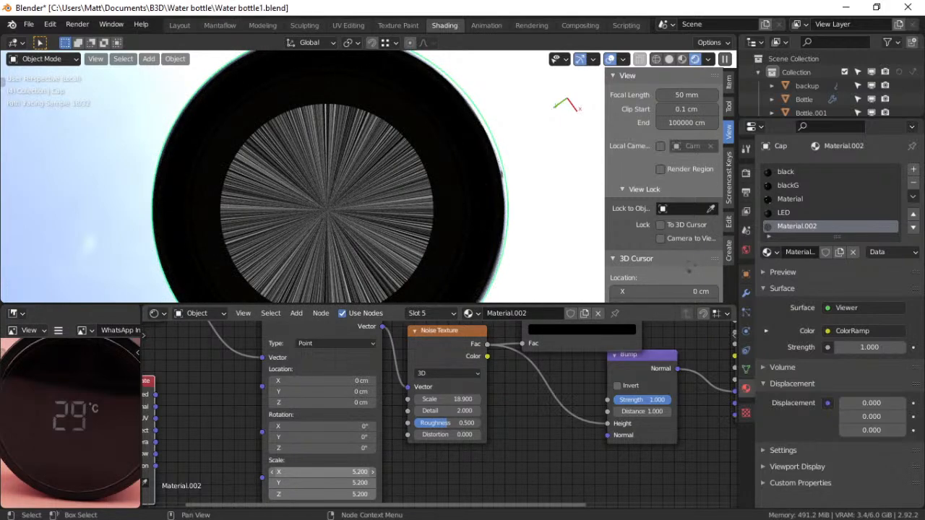
Switch the preview from the ColorRamp back to the full Principled BSDF shader and view the cap's disc at an angle
{"action": "scroll", "coordinate": [487, 423], "scroll_direction": "down", "scroll_amount": 4}
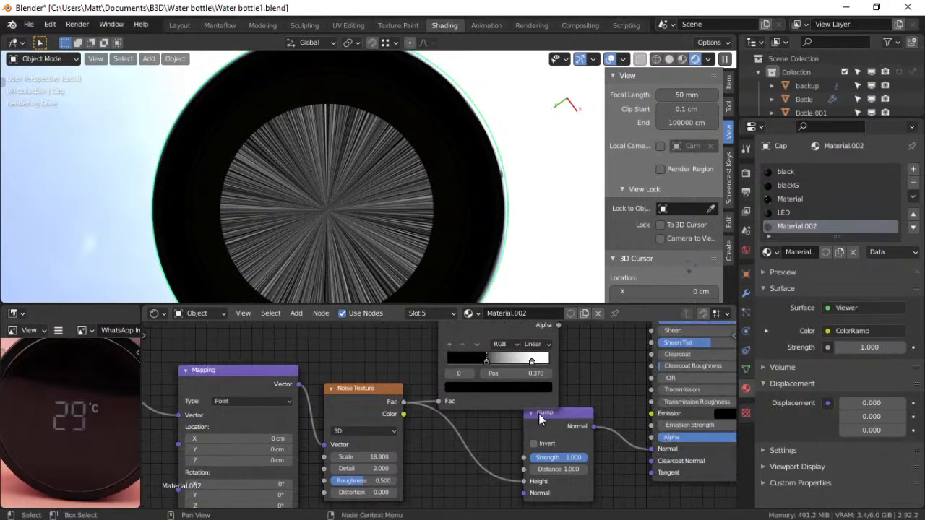
{"action": "left_click_drag", "start_coordinate": [526, 340], "coordinate": [501, 464]}
{"action": "middle_click_drag", "start_coordinate": [546, 382], "coordinate": [505, 439]}
{"action": "middle_click_drag", "start_coordinate": [552, 387], "coordinate": [502, 449]}
{"action": "left_click", "coordinate": [537, 348], "text": "ctrl+shift"}
{"action": "mouse_move", "coordinate": [371, 230]}
{"action": "middle_mouse_down"}
{"action": "mouse_move", "coordinate": [400, 198]}
{"action": "mouse_move", "coordinate": [402, 219]}
{"action": "middle_mouse_up"}
Insert the ColorRamp into the link between the Noise Texture and the Bump's Height input
{"action": "middle_click_drag", "start_coordinate": [441, 407], "coordinate": [426, 337]}
{"action": "middle_click_drag", "start_coordinate": [429, 388], "coordinate": [447, 340]}
{"action": "left_click_drag", "start_coordinate": [387, 346], "coordinate": [364, 391]}
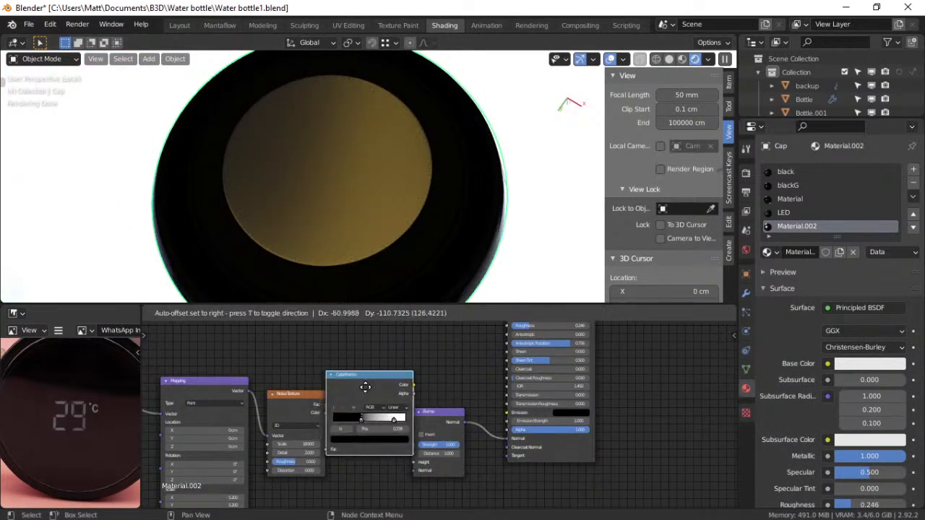
Connect the ColorRamp's Color output to the Principled BSDF's Roughness input as well
{"action": "scroll", "coordinate": [253, 387], "scroll_direction": "down", "scroll_amount": 5}
{"action": "left_click_drag", "start_coordinate": [177, 355], "coordinate": [361, 387]}
{"action": "middle_click_drag", "start_coordinate": [395, 381], "coordinate": [401, 429]}
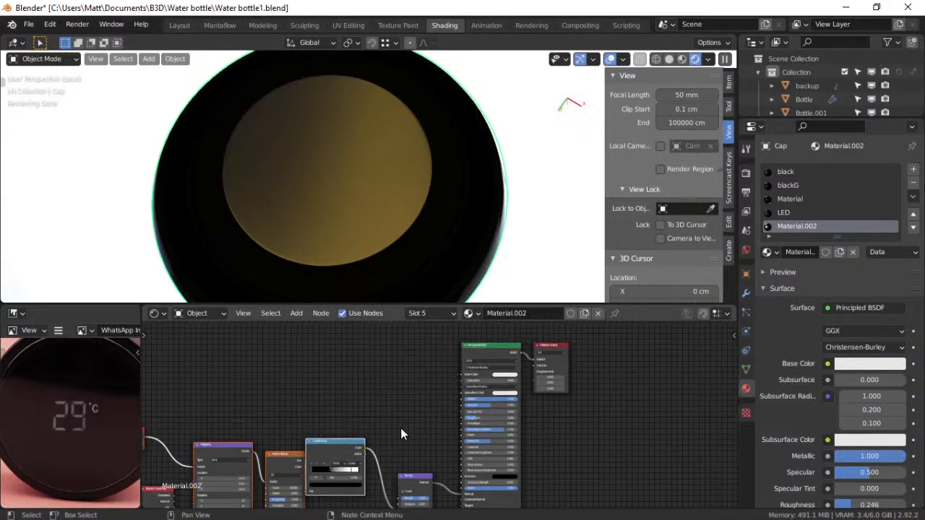
{"action": "mouse_move", "coordinate": [365, 448]}
{"action": "left_mouse_down"}
{"action": "mouse_move", "coordinate": [415, 420]}
{"action": "mouse_move", "coordinate": [462, 418]}
{"action": "left_mouse_up"}
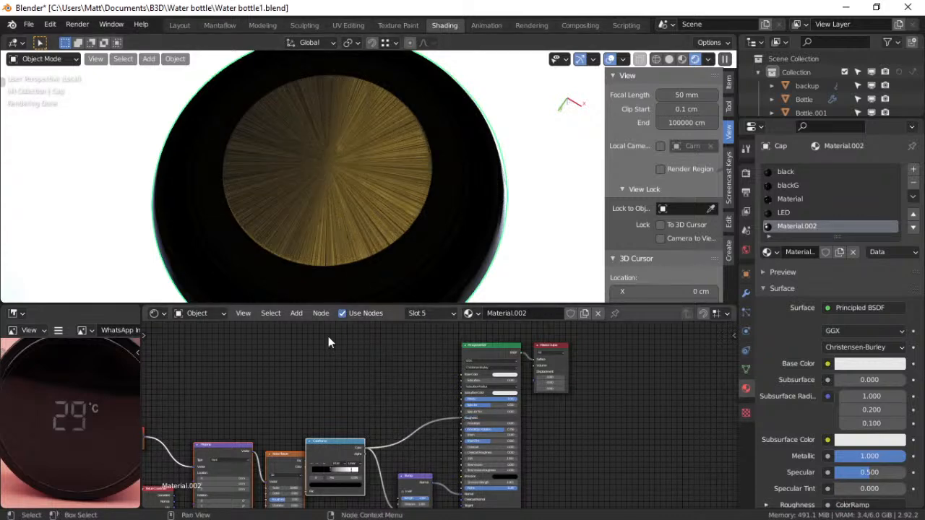
Darken the ColorRamp's white stop at position 0.834 to a grey with value 0.337
{"action": "middle_click_drag", "start_coordinate": [320, 398], "coordinate": [352, 373]}
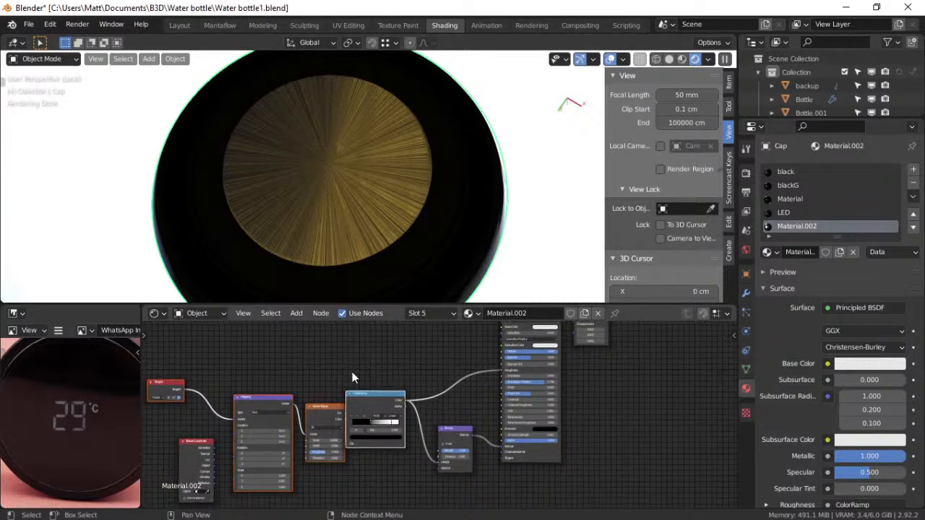
{"action": "scroll", "coordinate": [365, 427], "scroll_direction": "up", "scroll_amount": 5}
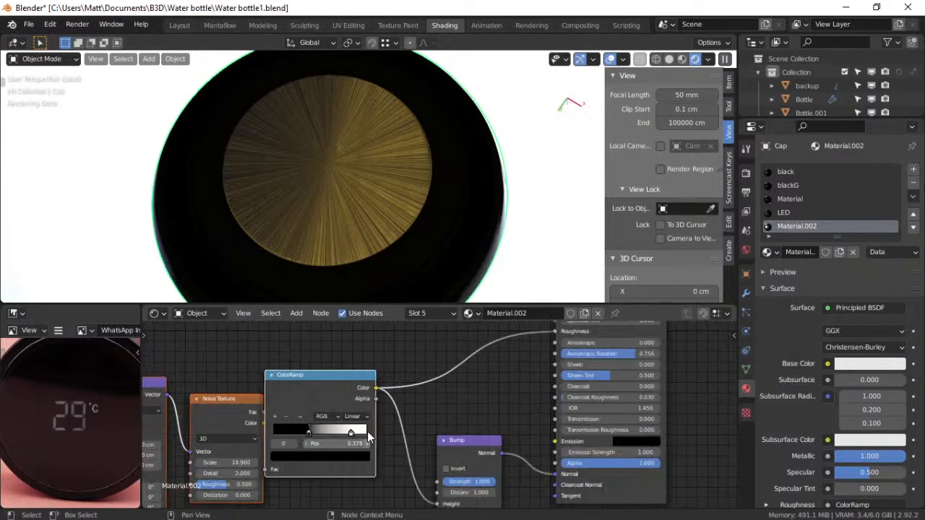
{"action": "middle_click_drag", "start_coordinate": [373, 432], "coordinate": [470, 425]}
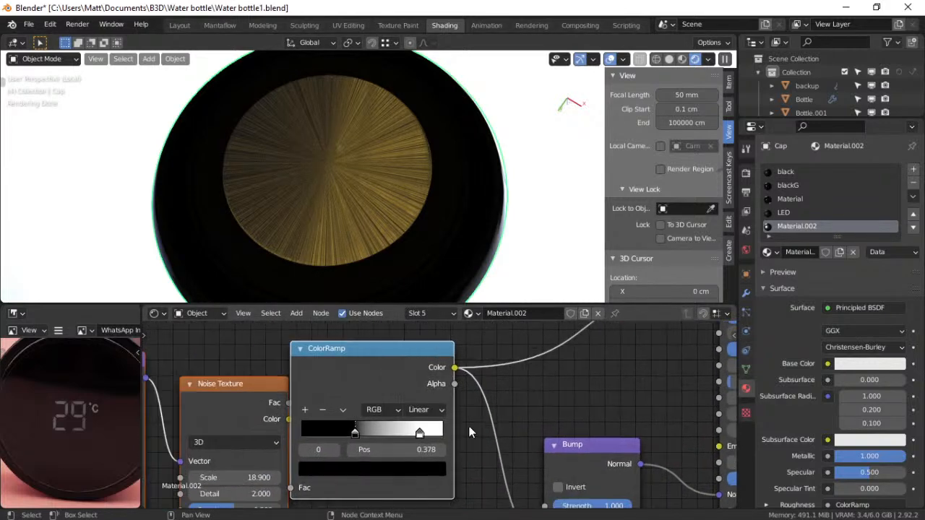
{"action": "left_click", "coordinate": [364, 473]}
{"action": "left_click_drag", "start_coordinate": [429, 336], "coordinate": [434, 381]}
{"action": "left_click", "coordinate": [418, 432]}
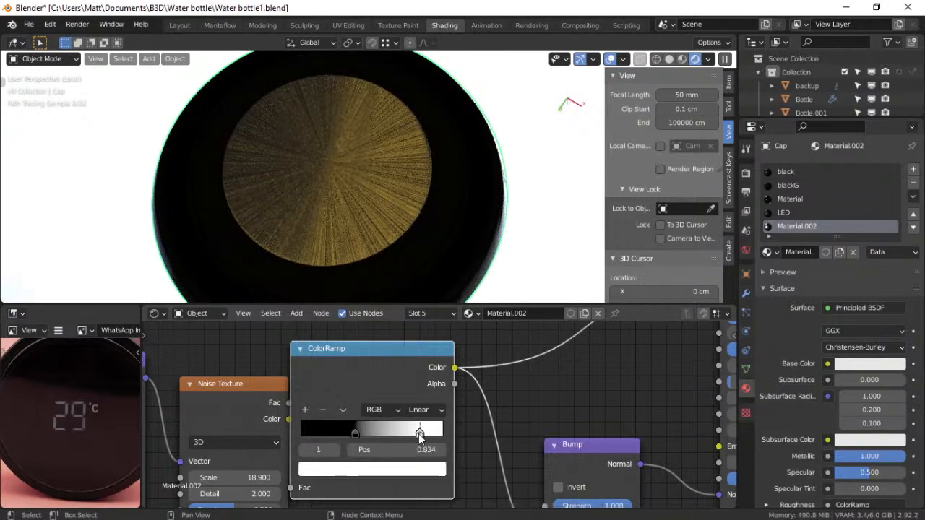
{"action": "left_click", "coordinate": [412, 471]}
{"action": "mouse_move", "coordinate": [434, 291]}
{"action": "left_mouse_down"}
{"action": "mouse_move", "coordinate": [432, 303]}
{"action": "mouse_move", "coordinate": [432, 292]}
{"action": "left_mouse_up"}
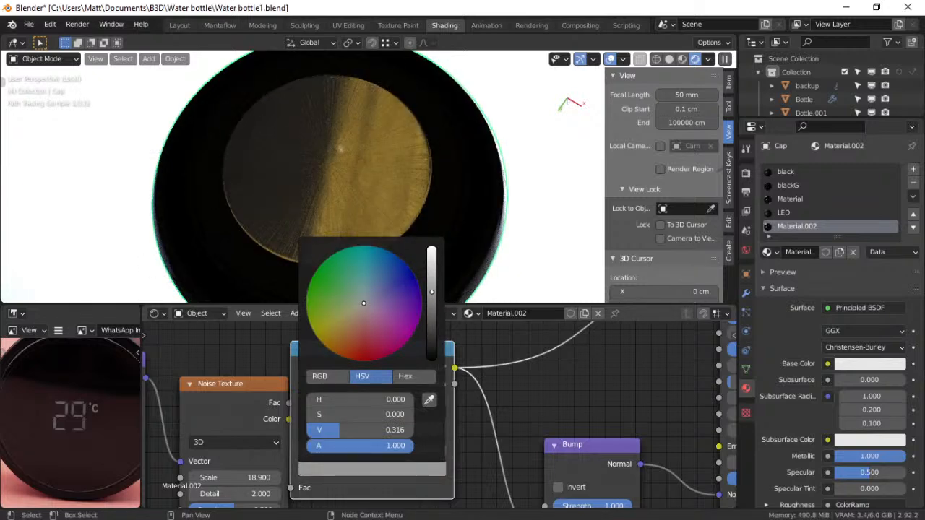
{"action": "left_click_drag", "start_coordinate": [432, 292], "coordinate": [432, 294]}
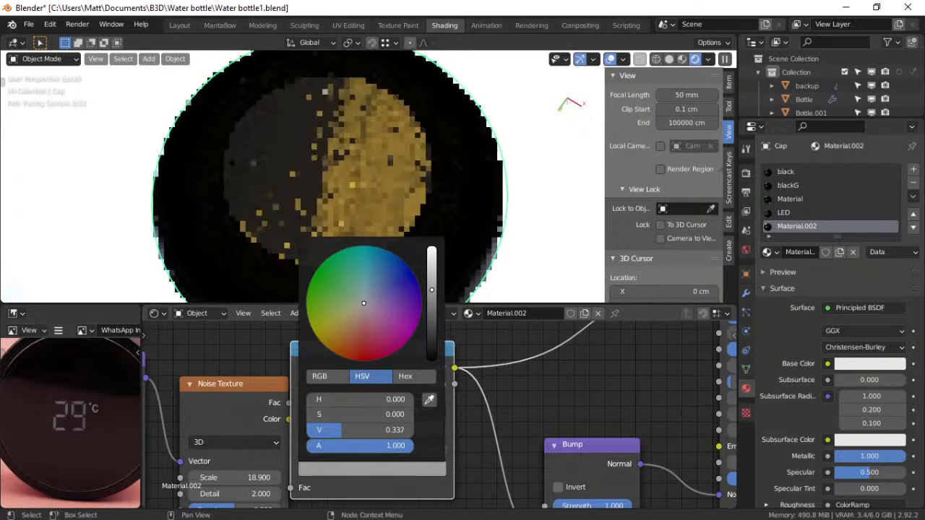
Set the Bump strength to 0.163 and the Principled BSDF's Anisotropic to 0.731 with Anisotropic Rotation at 0.233
{"action": "middle_click_drag", "start_coordinate": [552, 400], "coordinate": [492, 373]}
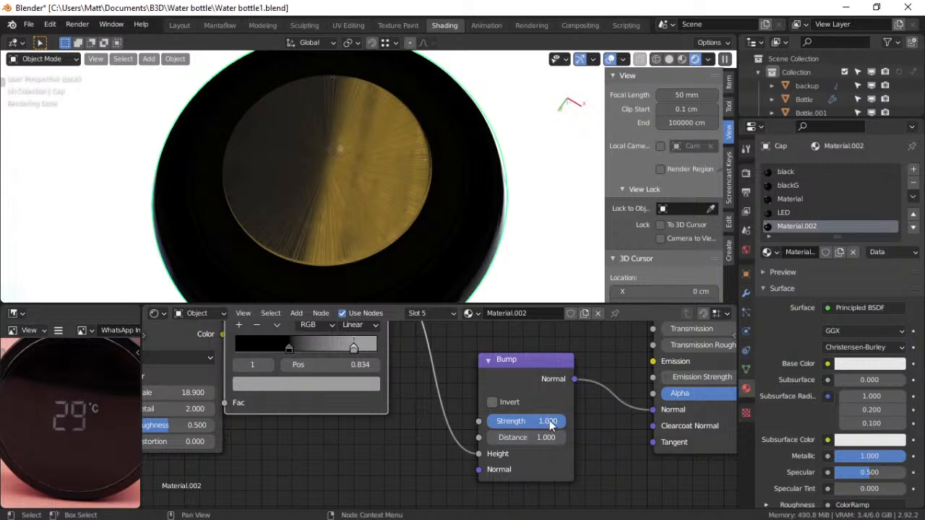
{"action": "left_click_drag", "start_coordinate": [535, 421], "coordinate": [462, 421]}
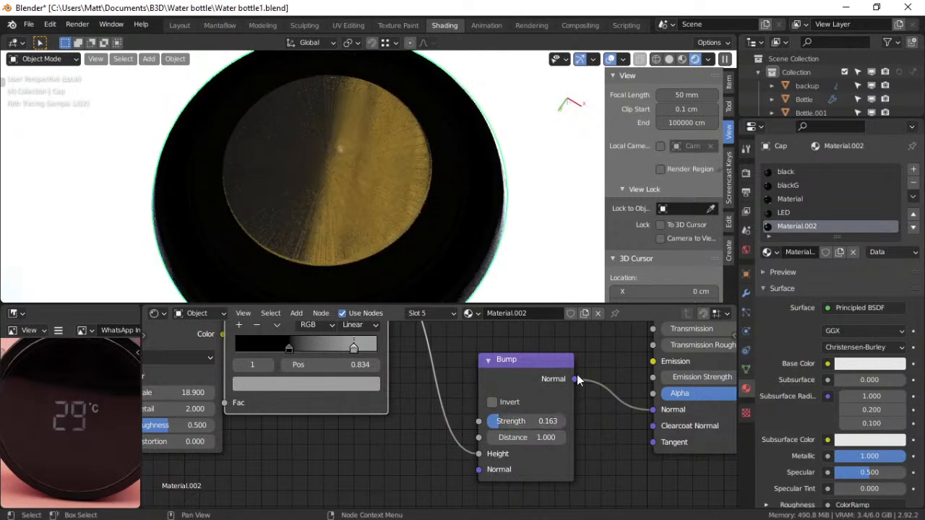
{"action": "middle_click_drag", "start_coordinate": [601, 367], "coordinate": [463, 367]}
{"action": "middle_click_drag", "start_coordinate": [505, 400], "coordinate": [481, 397]}
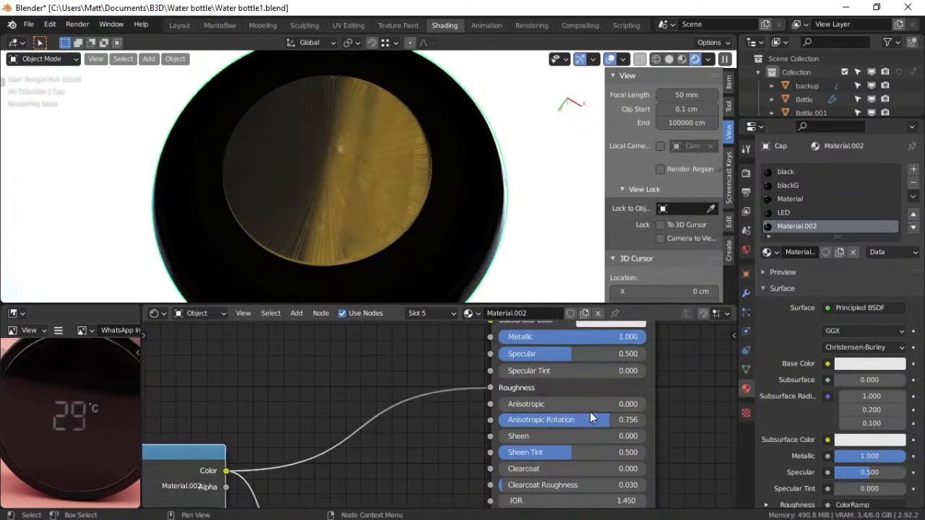
{"action": "mouse_move", "coordinate": [601, 420]}
{"action": "left_mouse_down"}
{"action": "mouse_move", "coordinate": [523, 420]}
{"action": "mouse_move", "coordinate": [555, 404]}
{"action": "mouse_move", "coordinate": [606, 404]}
{"action": "left_mouse_up"}
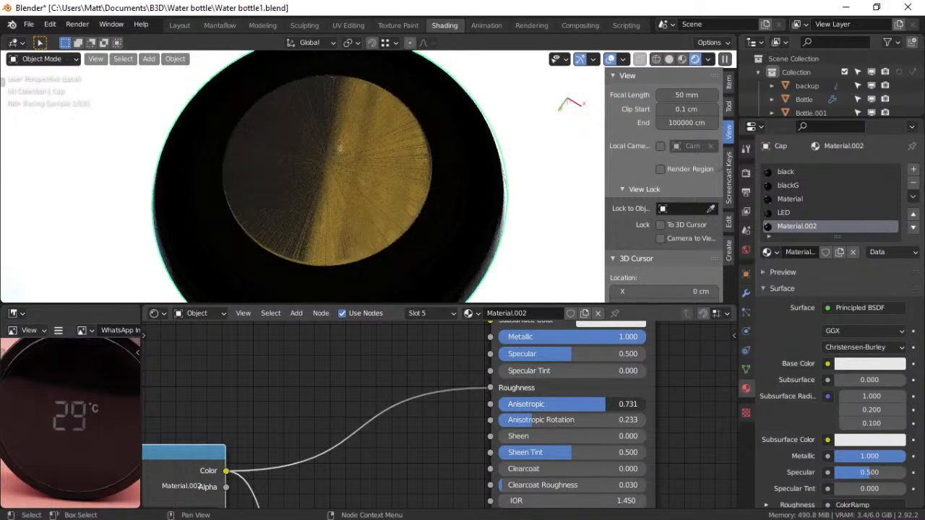
Disconnect the ColorRamp from the Principled BSDF's Roughness input and set Roughness to 0.427
{"action": "left_click_drag", "start_coordinate": [491, 388], "coordinate": [458, 403]}
{"action": "left_click_drag", "start_coordinate": [526, 388], "coordinate": [565, 388]}
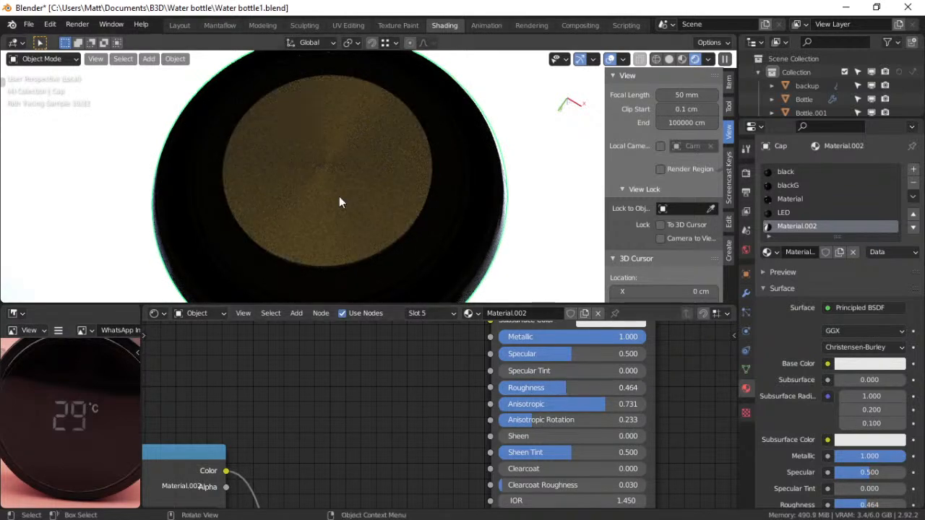
{"action": "middle_click_drag", "start_coordinate": [346, 159], "coordinate": [371, 195]}
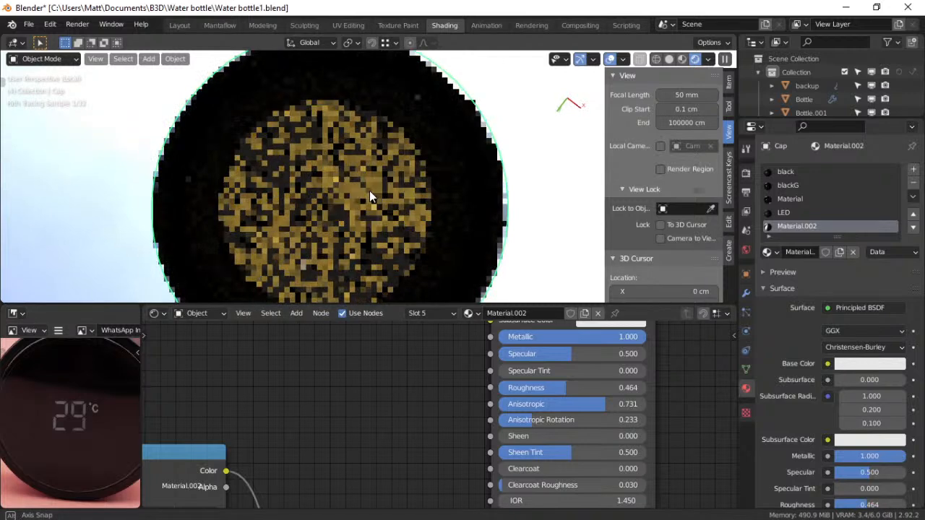
{"action": "left_click_drag", "start_coordinate": [565, 384], "coordinate": [561, 388]}
Brighten the Principled BSDF's Base Color to white and check the metal disc on the cap's underside
{"action": "middle_click_drag", "start_coordinate": [598, 392], "coordinate": [553, 478]}
{"action": "left_click", "coordinate": [564, 355]}
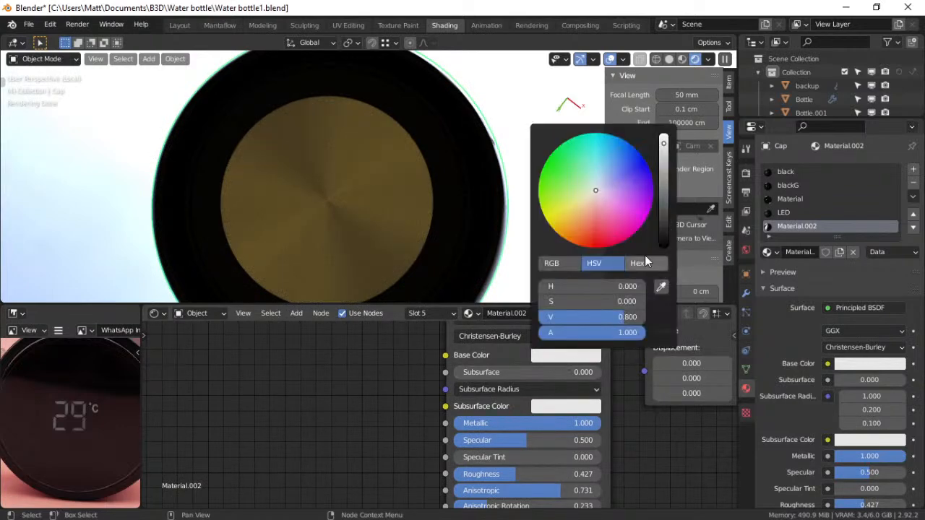
{"action": "middle_click_drag", "start_coordinate": [325, 203], "coordinate": [335, 350]}
{"action": "middle_click_drag", "start_coordinate": [360, 182], "coordinate": [367, 215]}
{"action": "middle_click_drag", "start_coordinate": [368, 154], "coordinate": [304, 297]}
{"action": "scroll", "coordinate": [365, 216], "scroll_direction": "up", "scroll_amount": 6}
{"action": "scroll", "coordinate": [386, 253], "scroll_direction": "down", "scroll_amount": 3}
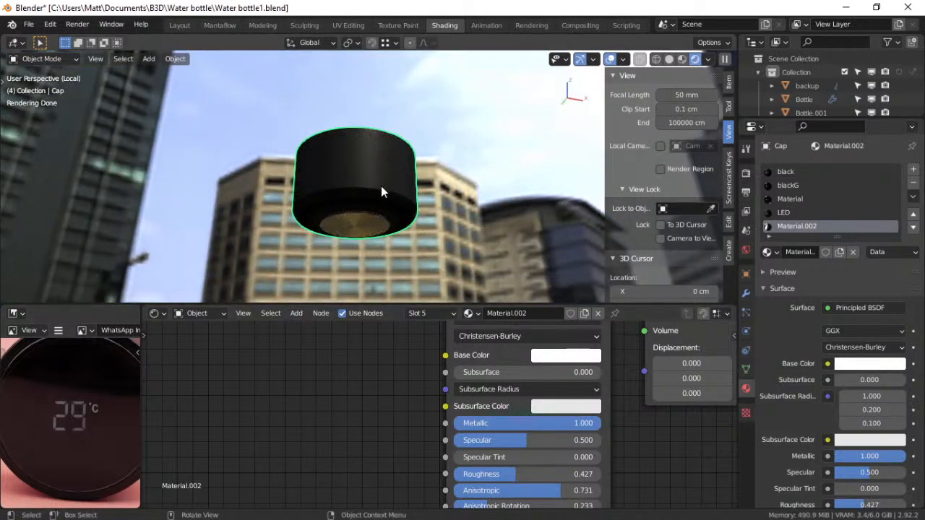
Load WhatsApp Image 2021-03-25 at 4.34.19 PM.jpeg as the reference image and frame its brushed-steel disc
{"action": "scroll", "coordinate": [100, 365], "scroll_direction": "down", "scroll_amount": 4}
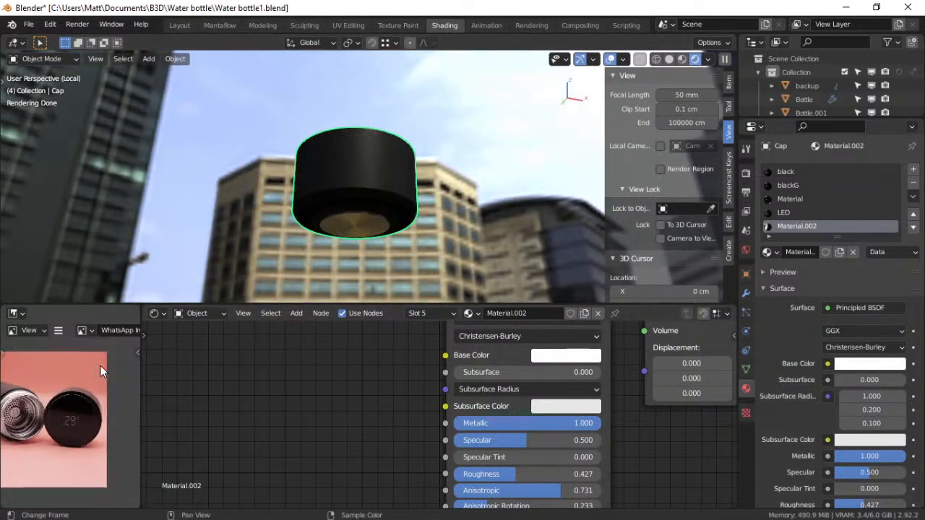
{"action": "left_click", "coordinate": [86, 331]}
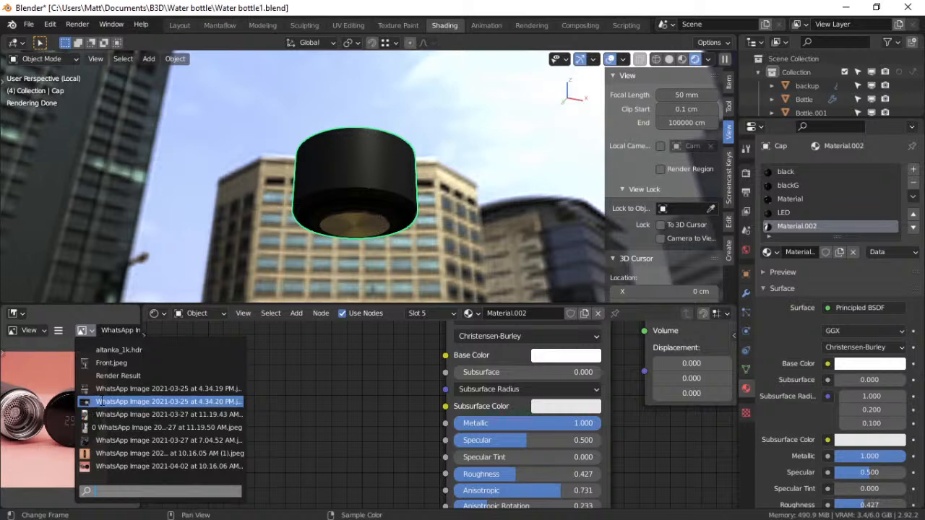
{"action": "left_click", "coordinate": [90, 334]}
{"action": "scroll", "coordinate": [90, 334], "scroll_direction": "down", "scroll_amount": 5}
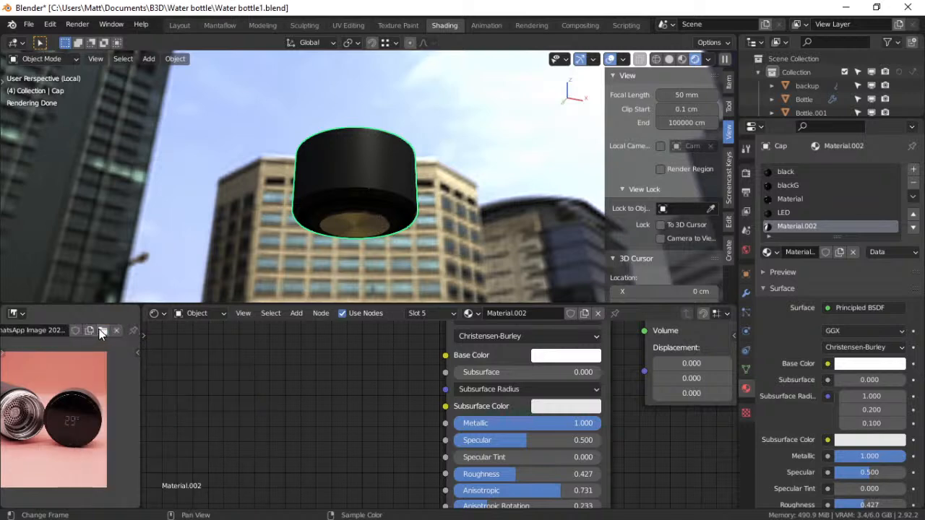
{"action": "left_click", "coordinate": [102, 330]}
{"action": "scroll", "coordinate": [455, 324], "scroll_direction": "down", "scroll_amount": 3}
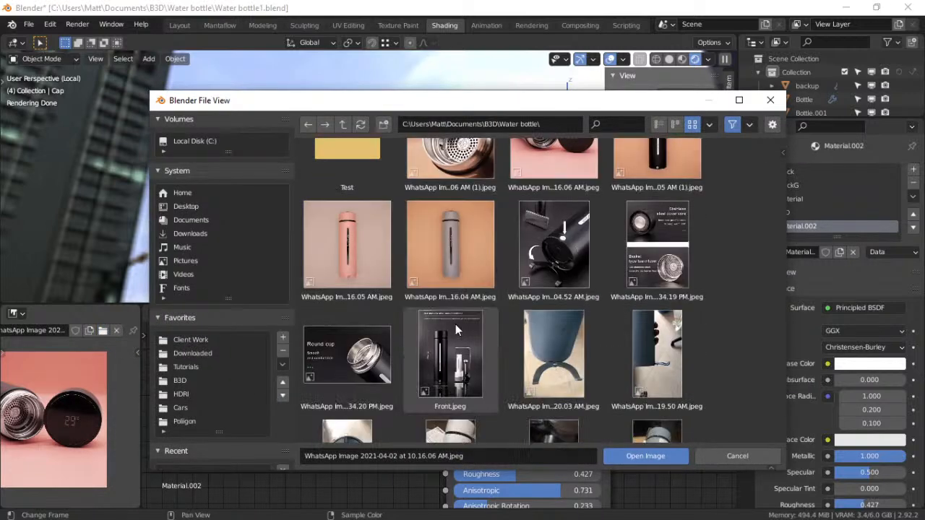
{"action": "scroll", "coordinate": [455, 329], "scroll_direction": "down", "scroll_amount": 5}
{"action": "scroll", "coordinate": [455, 329], "scroll_direction": "up", "scroll_amount": 3}
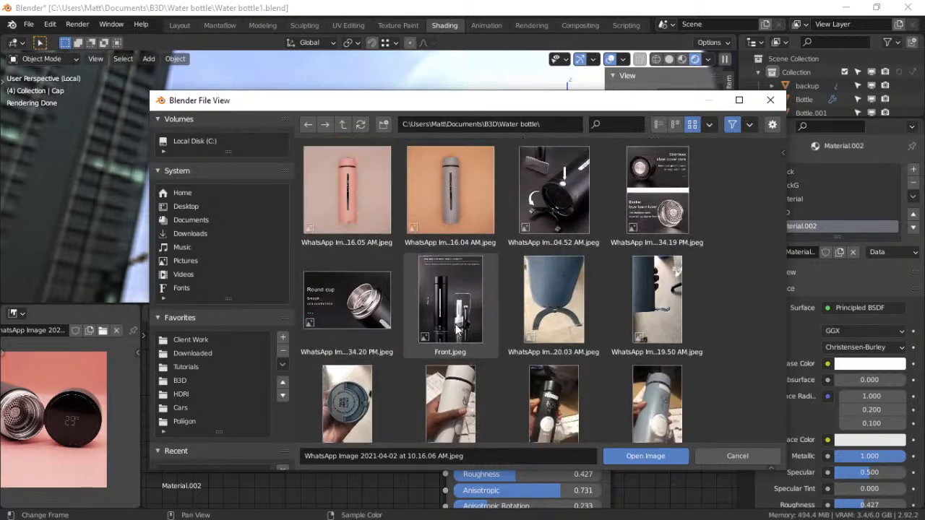
{"action": "scroll", "coordinate": [455, 329], "scroll_direction": "up", "scroll_amount": 2}
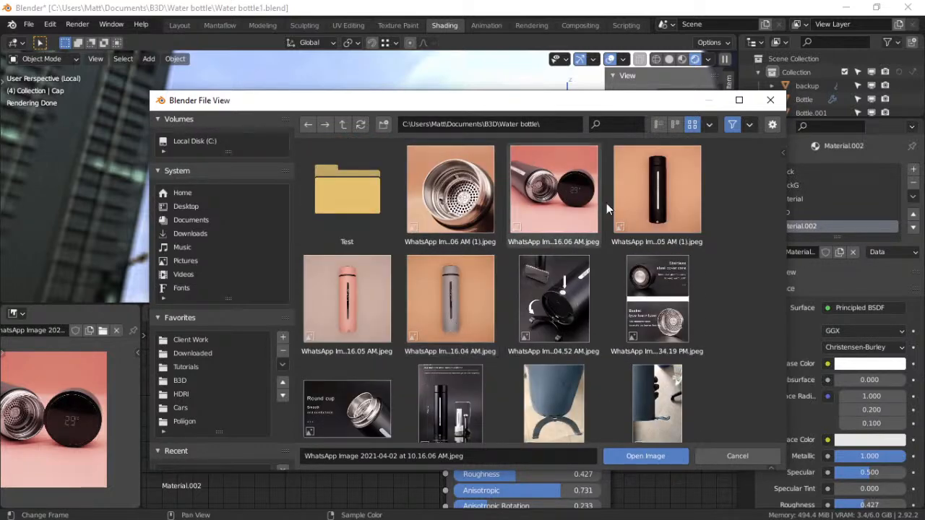
{"action": "left_click", "coordinate": [643, 278]}
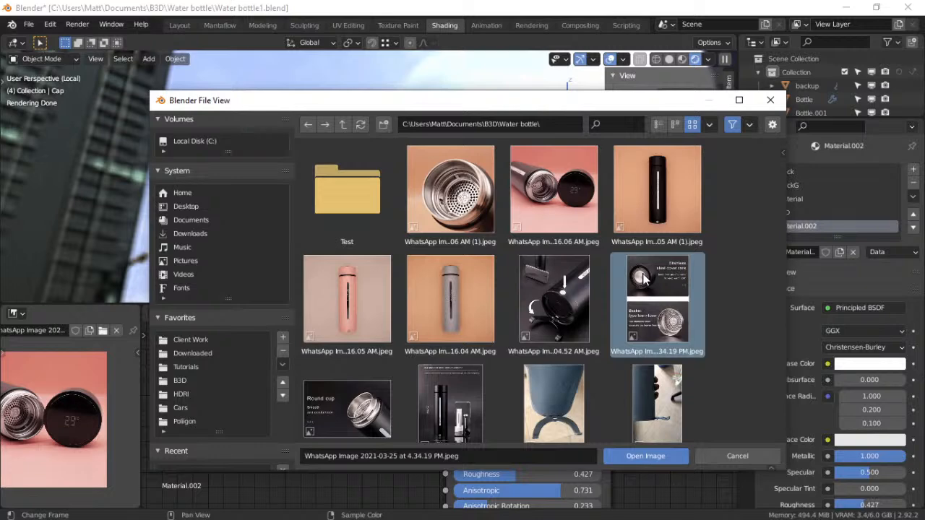
{"action": "double_click", "coordinate": [643, 278]}
{"action": "scroll", "coordinate": [77, 432], "scroll_direction": "up", "scroll_amount": 3}
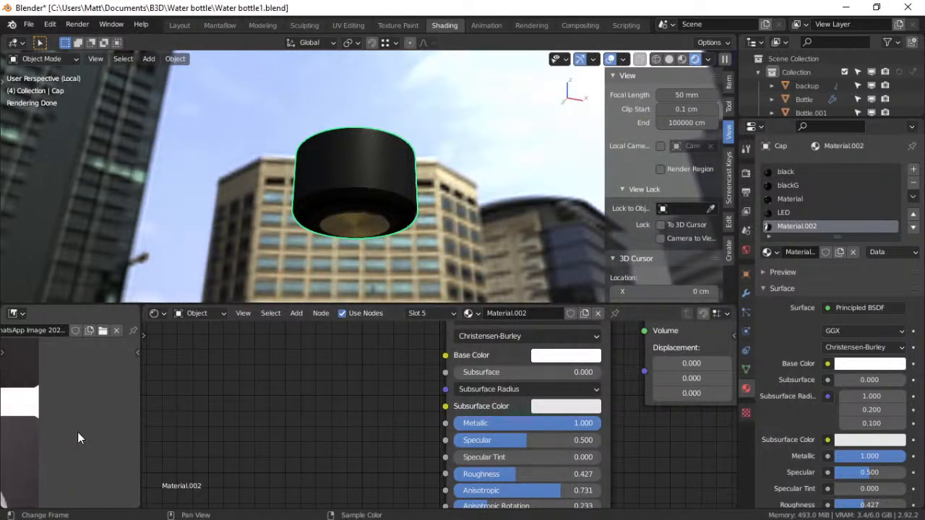
{"action": "scroll", "coordinate": [77, 432], "scroll_direction": "down", "scroll_amount": 5}
{"action": "middle_click_drag", "start_coordinate": [122, 422], "coordinate": [97, 435]}
Show the cap's underside in solid shading and enter Edit Mode on the Cap object
{"action": "mouse_move", "coordinate": [306, 192]}
{"action": "middle_mouse_down"}
{"action": "mouse_move", "coordinate": [352, 160]}
{"action": "mouse_move", "coordinate": [353, 209]}
{"action": "mouse_move", "coordinate": [358, 154]}
{"action": "mouse_move", "coordinate": [354, 172]}
{"action": "mouse_move", "coordinate": [391, 186]}
{"action": "middle_mouse_up"}
{"action": "scroll", "coordinate": [353, 185], "scroll_direction": "up", "scroll_amount": 3}
{"action": "left_click", "coordinate": [669, 59]}
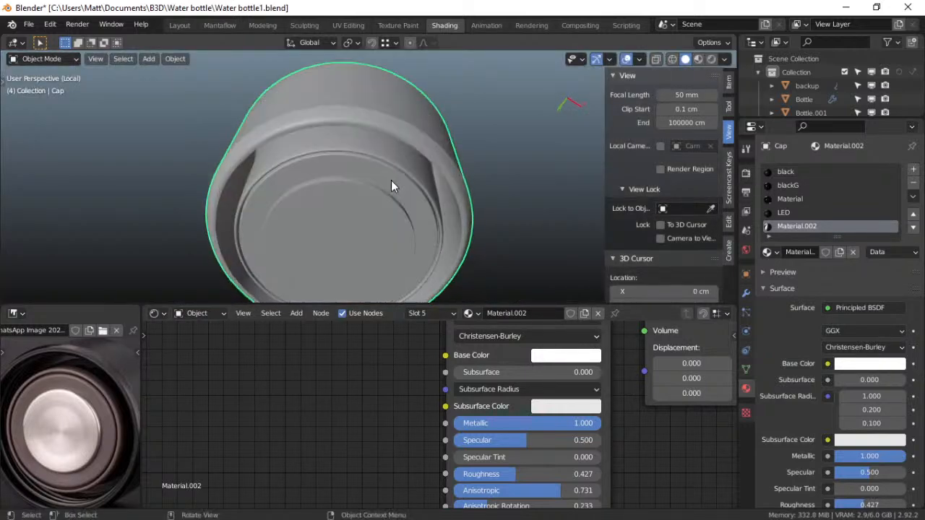
{"action": "key", "text": "ctrl+Tab"}
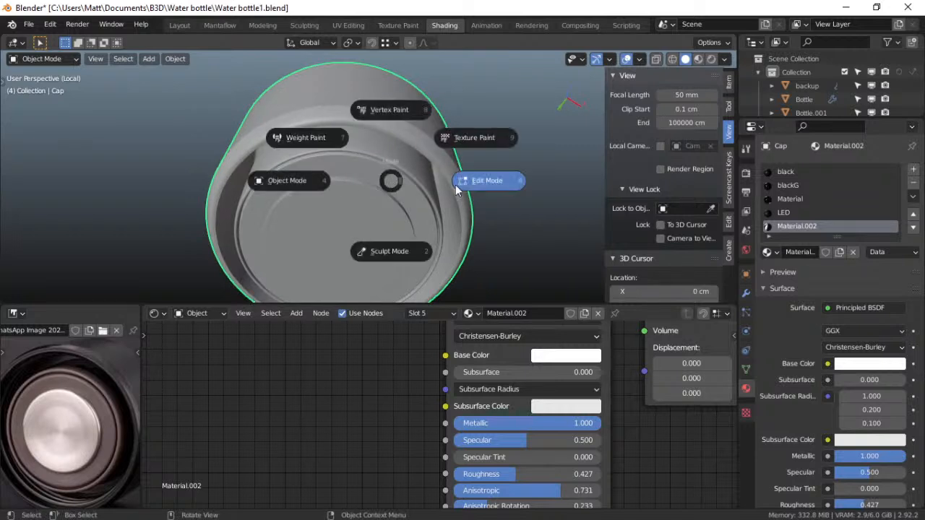
{"action": "left_click", "coordinate": [456, 185]}
Try to select the faces around the cap's inner wall by growing a face-loop selection
{"action": "left_click", "coordinate": [390, 172]}
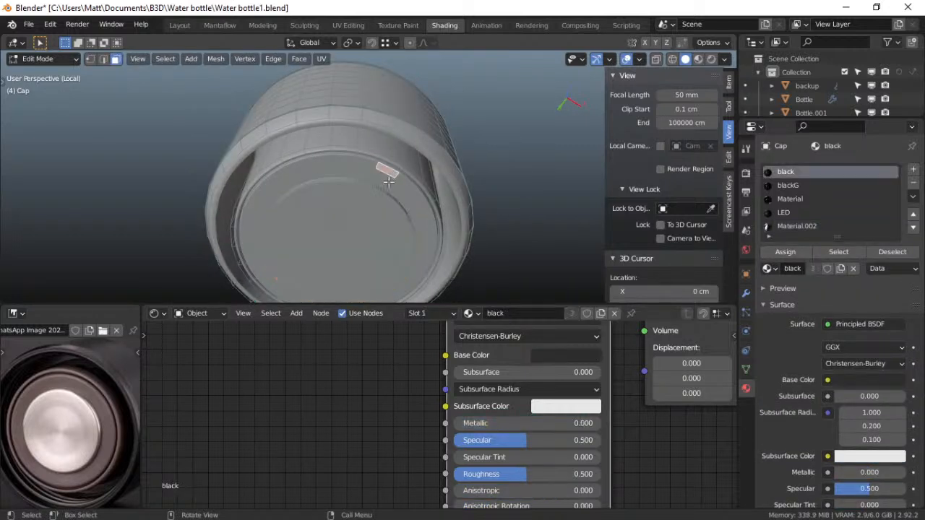
{"action": "left_click", "coordinate": [388, 182], "text": "alt"}
{"action": "mouse_move", "coordinate": [388, 182]}
{"action": "middle_mouse_down"}
{"action": "mouse_move", "coordinate": [388, 154]}
{"action": "mouse_move", "coordinate": [382, 165]}
{"action": "middle_mouse_up"}
{"action": "scroll", "coordinate": [388, 150], "scroll_direction": "up", "scroll_amount": 2}
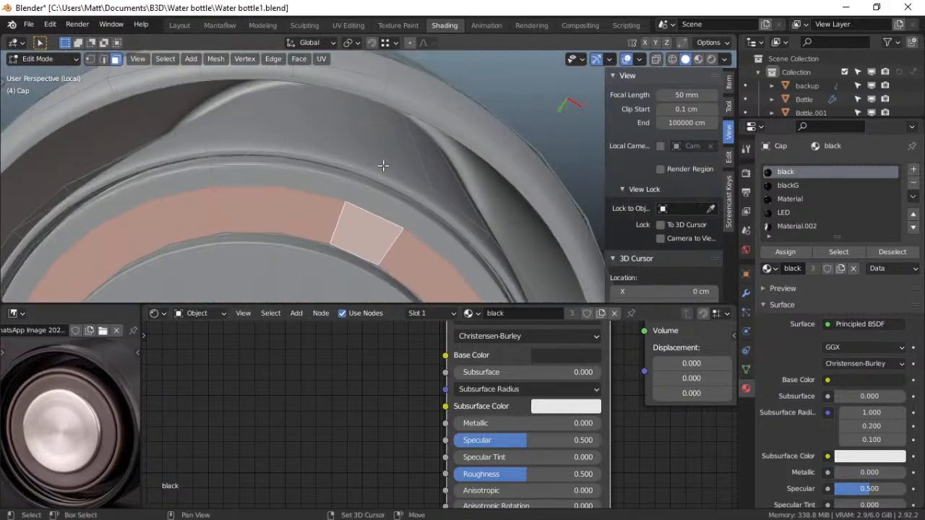
{"action": "left_click", "coordinate": [357, 125], "text": "alt"}
{"action": "key", "text": "ctrl+KP_Add"}
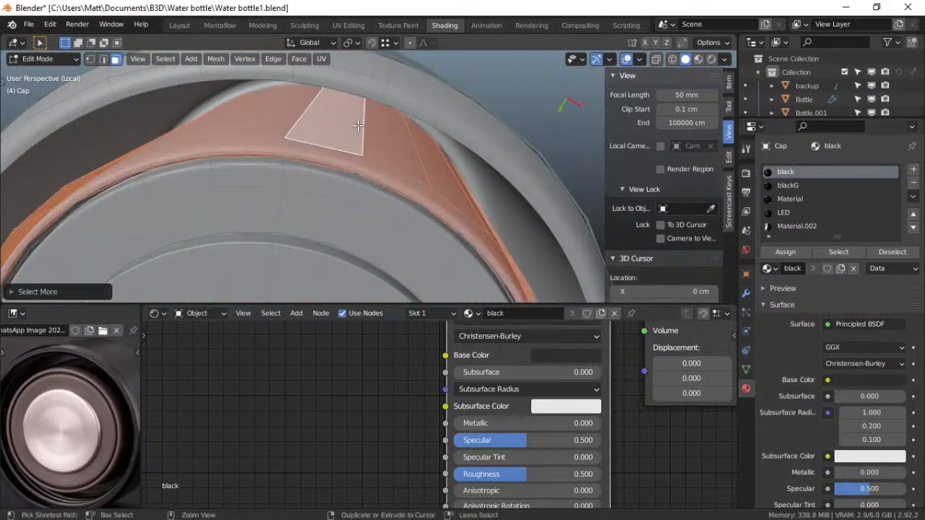
{"action": "key", "text": "ctrl+KP_Add"}
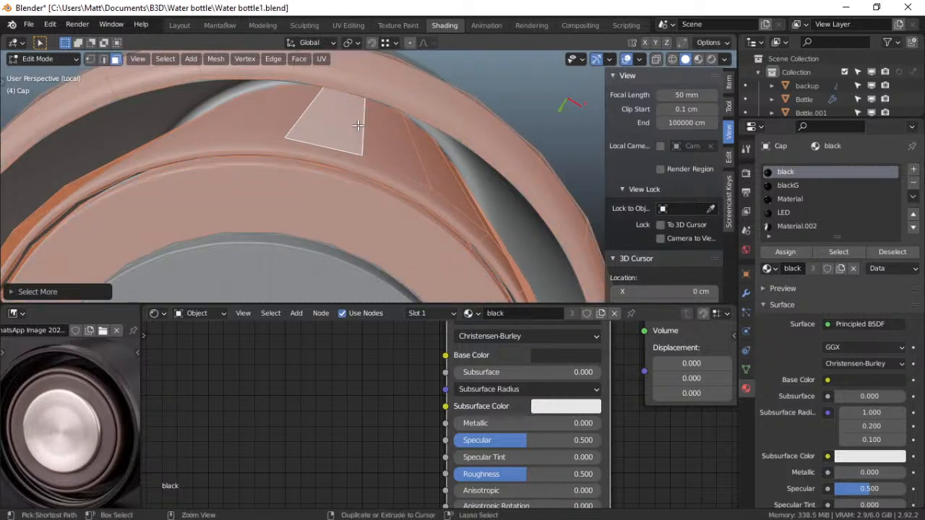
{"action": "key", "text": "ctrl+KP_Subtract"}
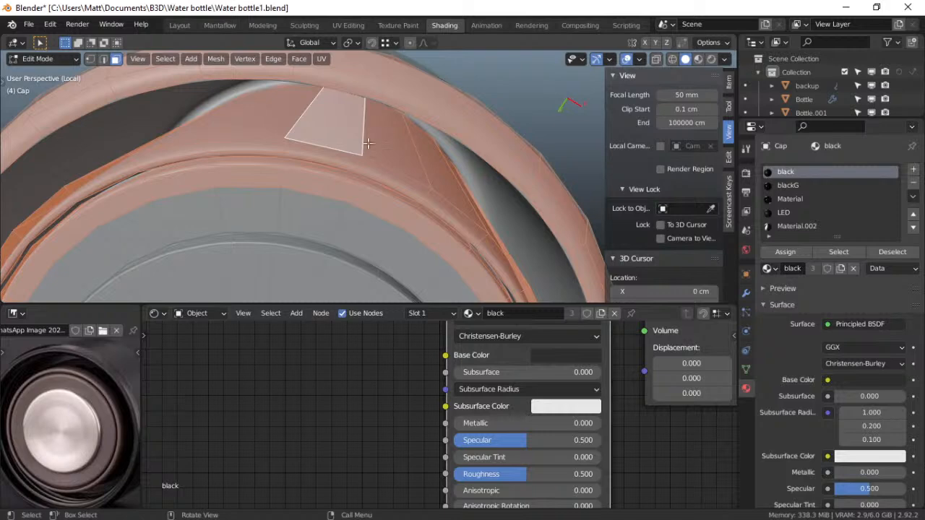
Select one face on the cap's inner wall and disable the Subdivision modifier's viewport display
{"action": "left_click", "coordinate": [370, 116]}
{"action": "mouse_move", "coordinate": [377, 112]}
{"action": "middle_mouse_down"}
{"action": "mouse_move", "coordinate": [373, 95]}
{"action": "mouse_move", "coordinate": [373, 106]}
{"action": "middle_mouse_up"}
{"action": "scroll", "coordinate": [360, 130], "scroll_direction": "up", "scroll_amount": 2}
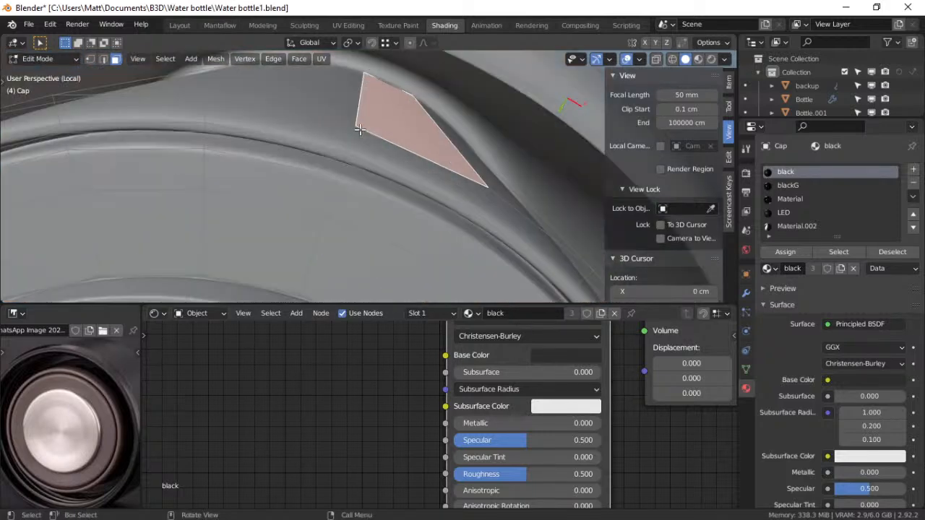
{"action": "left_click", "coordinate": [745, 292]}
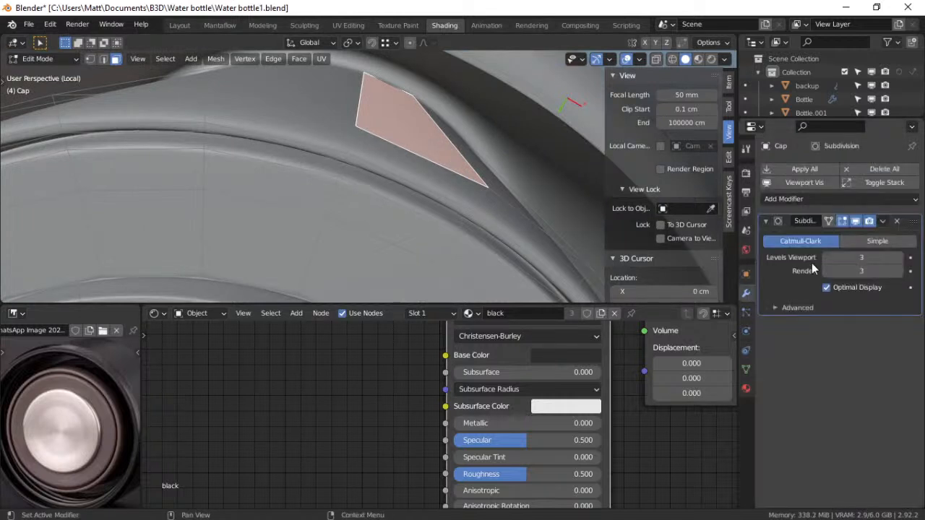
{"action": "left_click", "coordinate": [856, 221]}
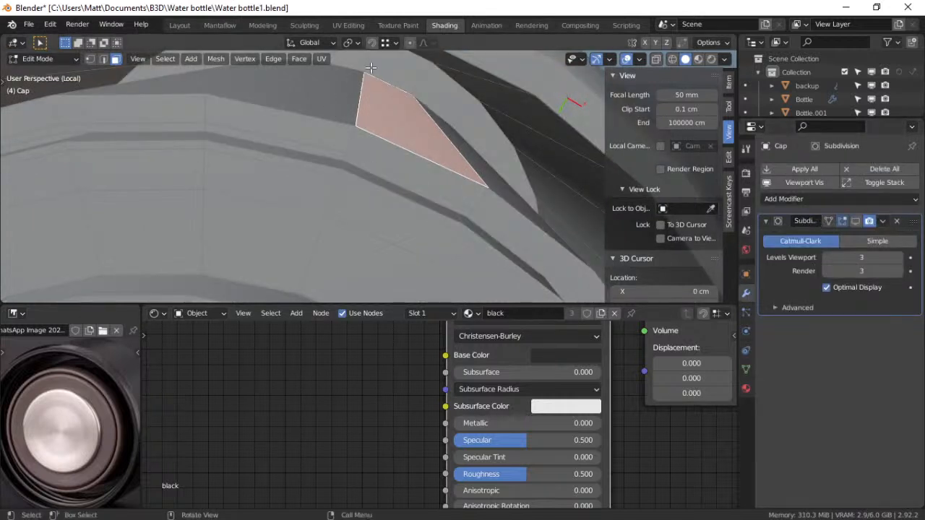
Mark the edge loop at the outer border of the cap's inner wall as a seam
{"action": "left_click", "coordinate": [103, 58]}
{"action": "left_click", "coordinate": [380, 83]}
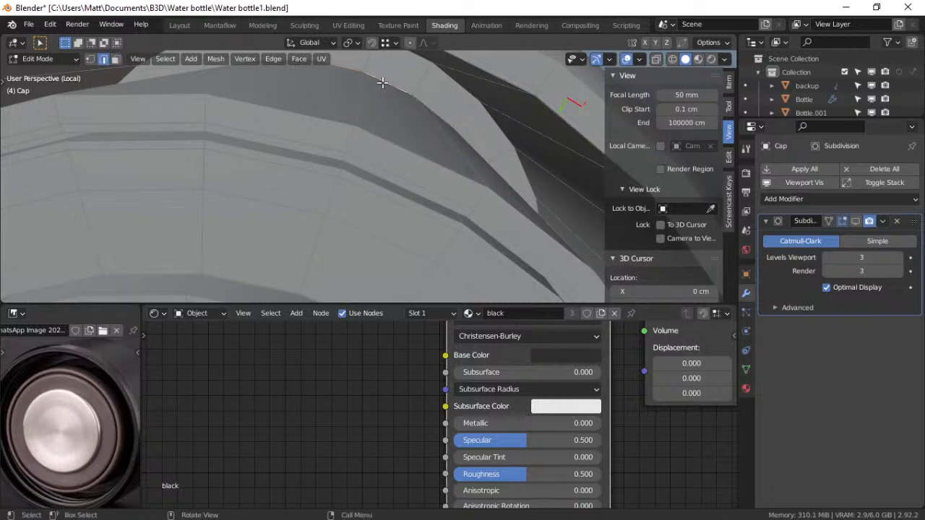
{"action": "right_click", "coordinate": [382, 83]}
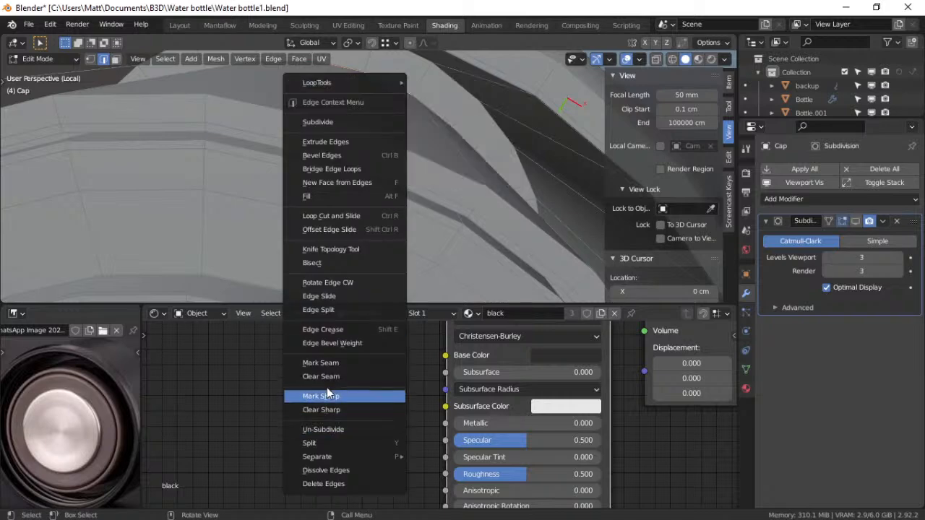
{"action": "left_click", "coordinate": [341, 363]}
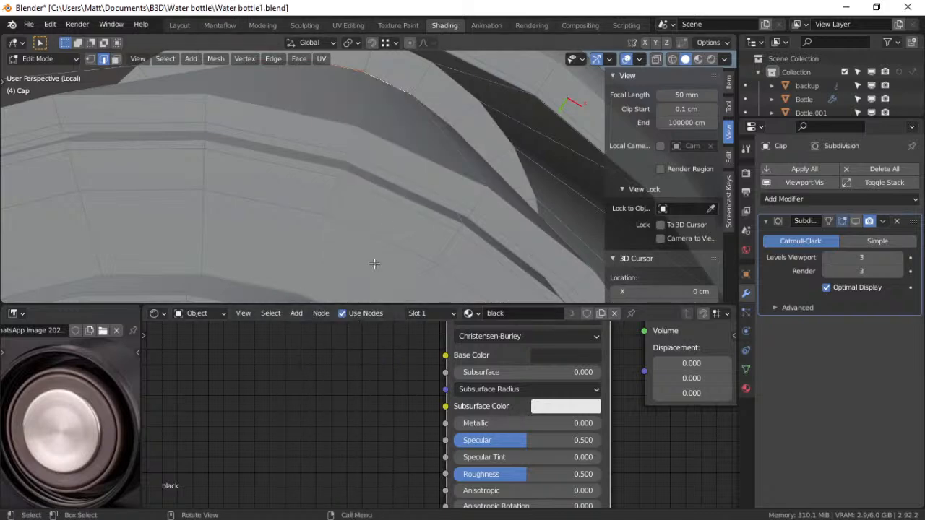
Try to select the cap's inner part with Select Linked while in edge selection mode
{"action": "scroll", "coordinate": [369, 148], "scroll_direction": "down", "scroll_amount": 5}
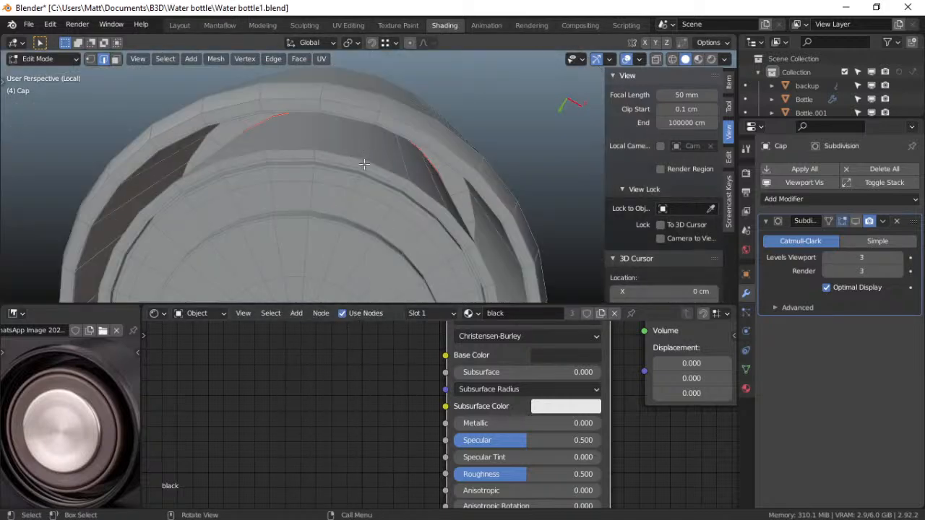
{"action": "key", "text": "KP_Divide"}
{"action": "scroll", "coordinate": [364, 164], "scroll_direction": "down", "scroll_amount": 6}
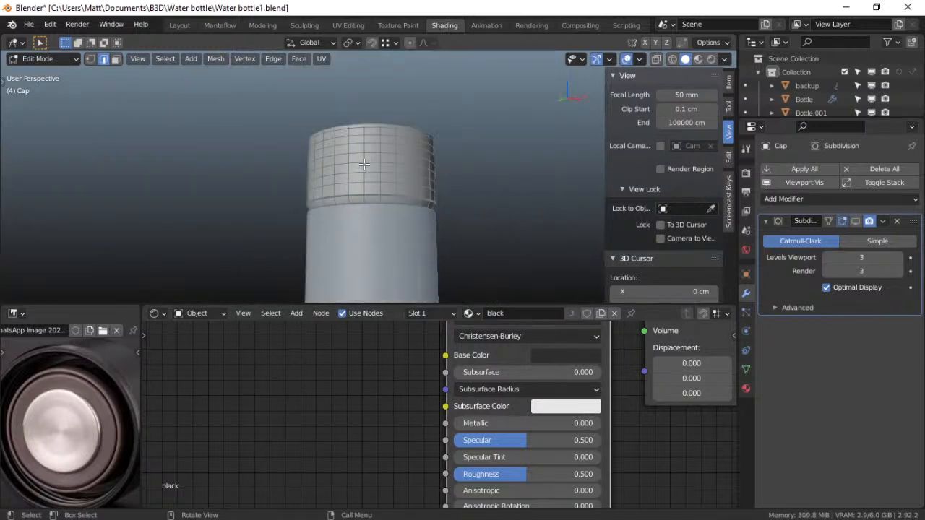
{"action": "key", "text": "KP_Divide"}
{"action": "middle_click_drag", "start_coordinate": [369, 221], "coordinate": [369, 154]}
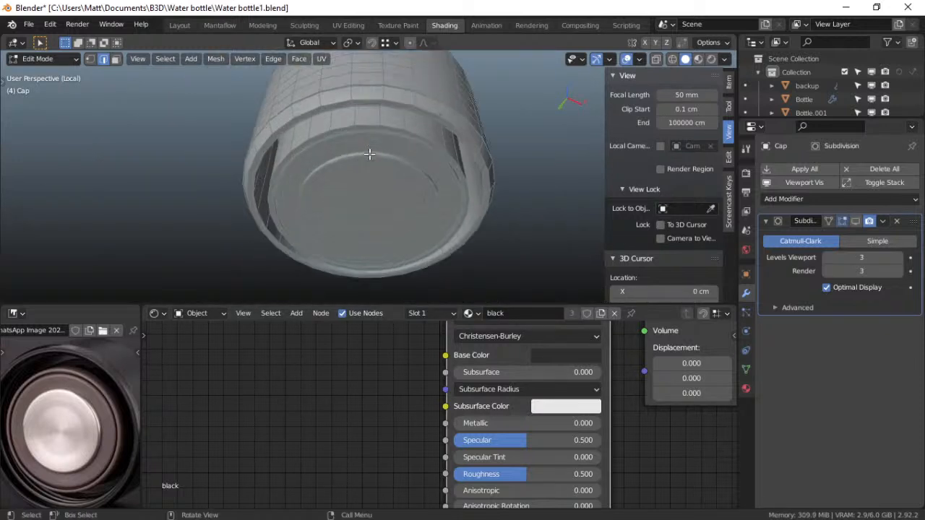
{"action": "key", "text": "ctrl+l"}
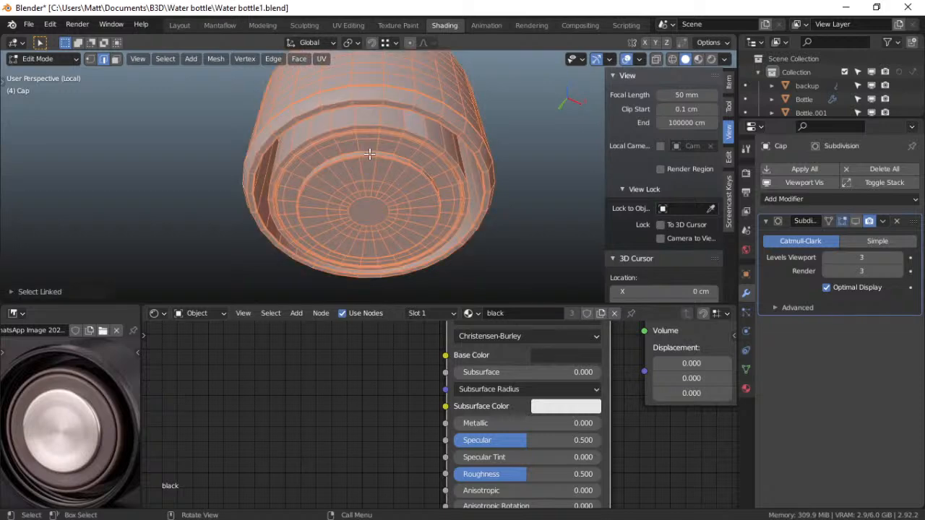
{"action": "left_click", "coordinate": [371, 136]}
{"action": "key", "text": "l"}
{"action": "scroll", "coordinate": [372, 133], "scroll_direction": "down", "scroll_amount": 3}
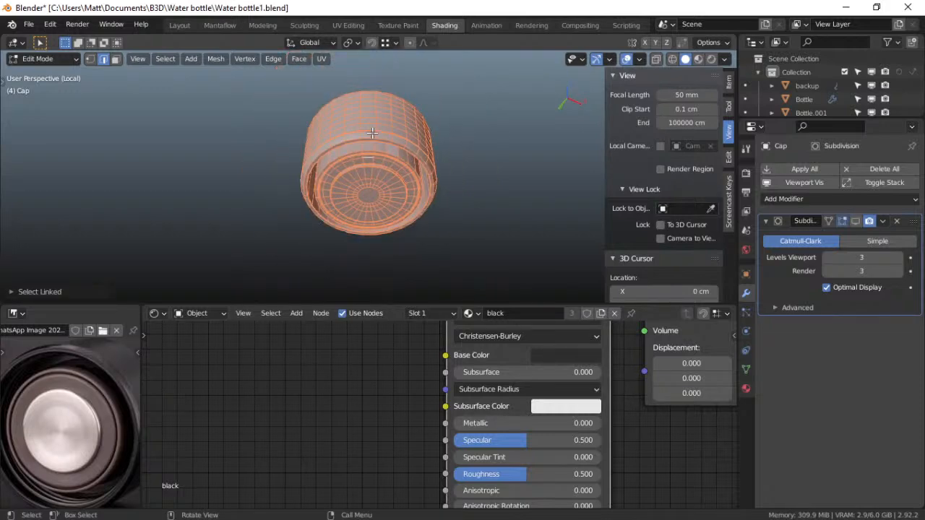
Switch to face selection and select all linked faces of the cap's inner part within the marked seam
{"action": "scroll", "coordinate": [372, 133], "scroll_direction": "up", "scroll_amount": 5}
{"action": "scroll", "coordinate": [372, 133], "scroll_direction": "up", "scroll_amount": 3}
{"action": "middle_click_drag", "start_coordinate": [371, 134], "coordinate": [355, 157]}
{"action": "scroll", "coordinate": [353, 191], "scroll_direction": "up", "scroll_amount": 3}
{"action": "scroll", "coordinate": [353, 190], "scroll_direction": "down", "scroll_amount": 1}
{"action": "left_click", "coordinate": [362, 107]}
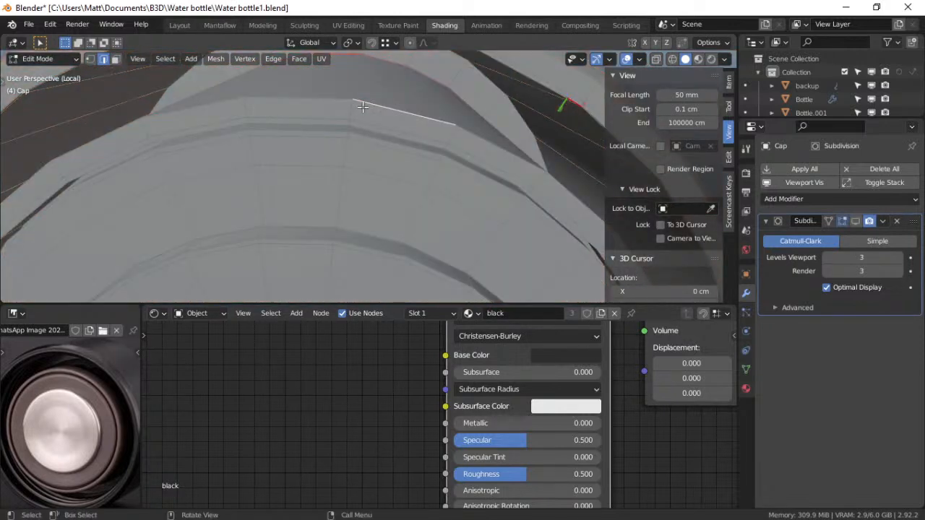
{"action": "left_click", "coordinate": [115, 60]}
{"action": "left_click", "coordinate": [287, 148]}
{"action": "key", "text": "ctrl+l"}
{"action": "scroll", "coordinate": [343, 155], "scroll_direction": "down", "scroll_amount": 5}
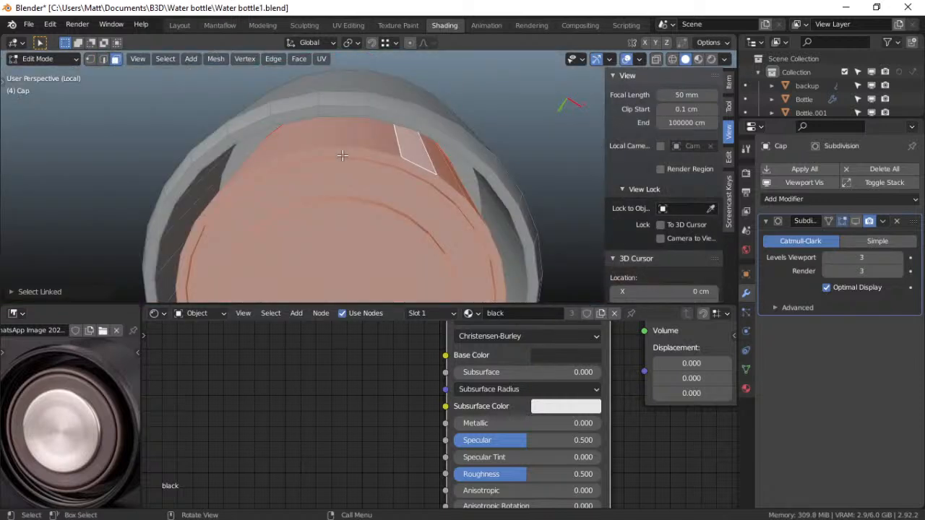
Invert the selection and hide the cap's outer faces so only the inner part remains
{"action": "key", "text": "KP_Divide"}
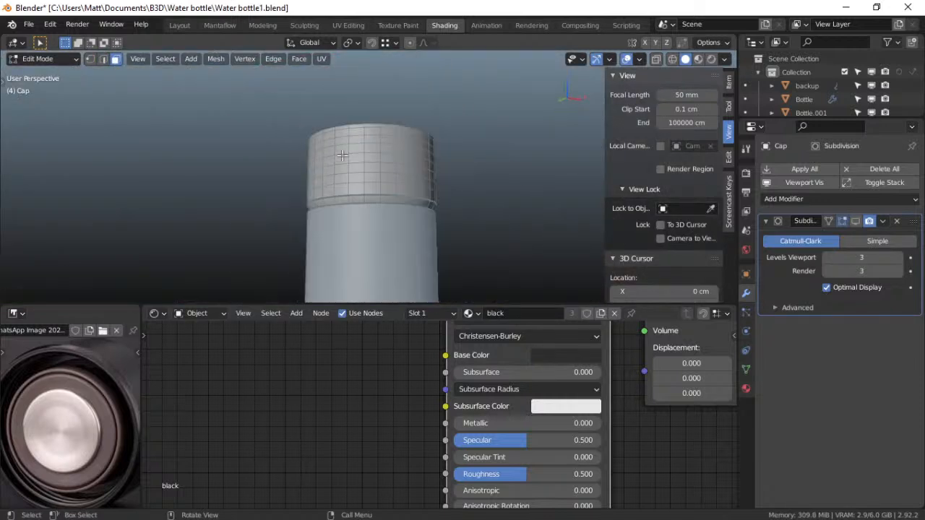
{"action": "key", "text": "KP_Divide"}
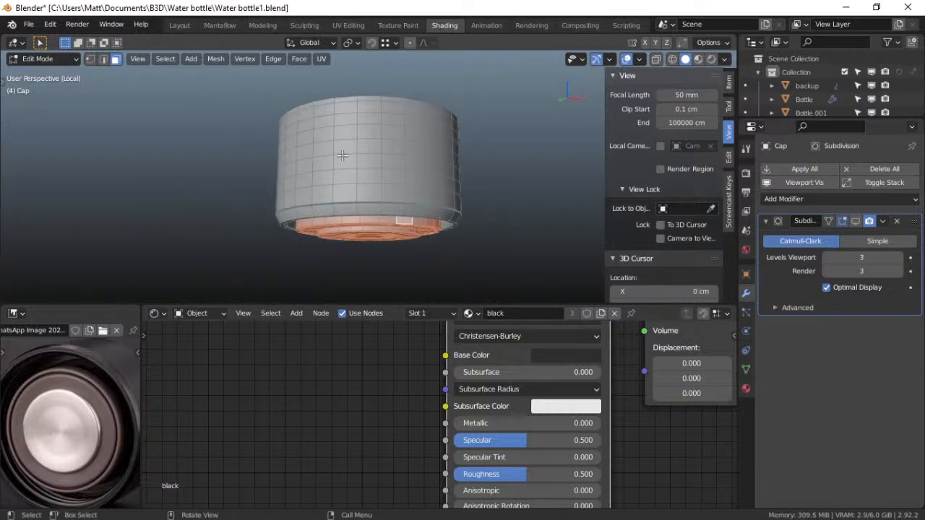
{"action": "key", "text": "ctrl+i"}
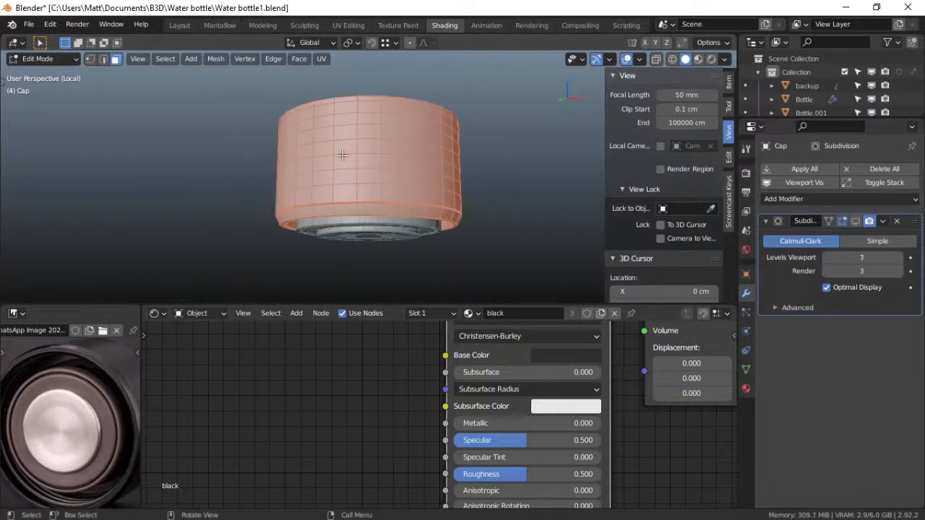
{"action": "key", "text": "h"}
{"action": "middle_click_drag", "start_coordinate": [343, 156], "coordinate": [344, 181]}
{"action": "scroll", "coordinate": [344, 181], "scroll_direction": "up", "scroll_amount": 4}
{"action": "middle_click_drag", "start_coordinate": [371, 144], "coordinate": [368, 119]}
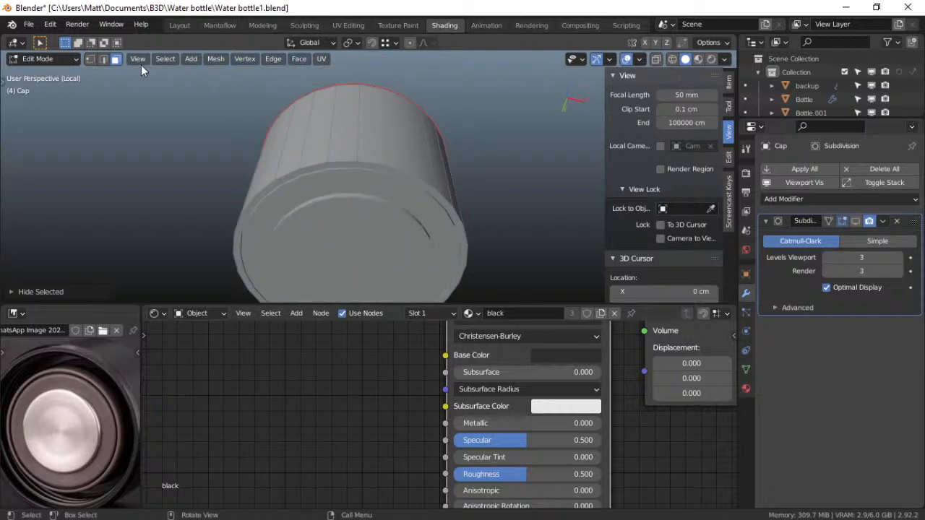
Select the face loop of the inner wall and grow it three times up to the edge of the central disc
{"action": "left_click", "coordinate": [367, 132], "text": "alt"}
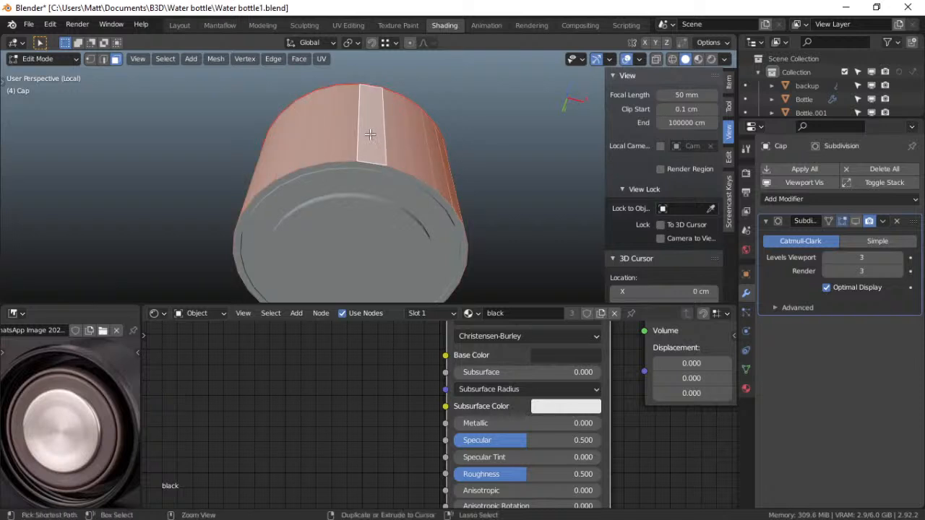
{"action": "key", "text": "ctrl+KP_Add"}
{"action": "key", "text": "ctrl+KP_Add"}
{"action": "key", "text": "ctrl+KP_Add"}
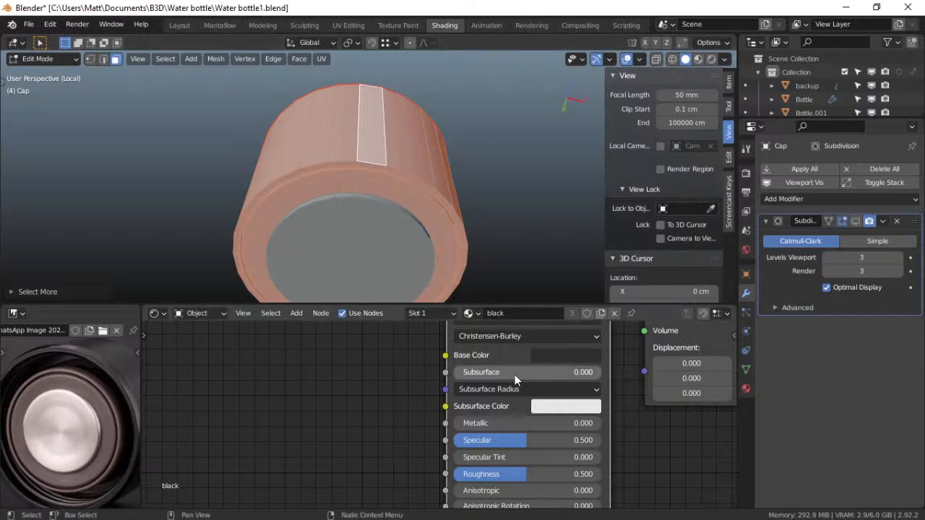
Add a material slot with a new material to the cap and assign it to the selected faces
{"action": "left_click", "coordinate": [746, 389]}
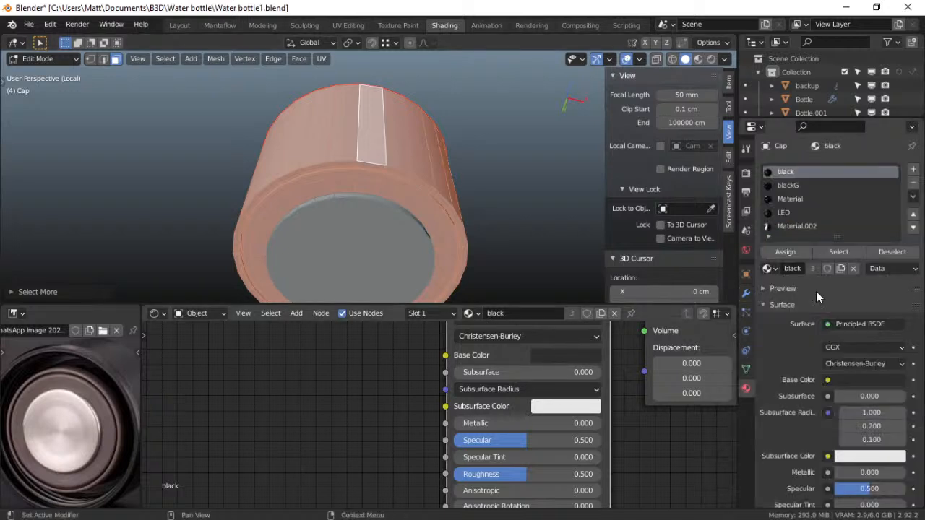
{"action": "left_click", "coordinate": [914, 171]}
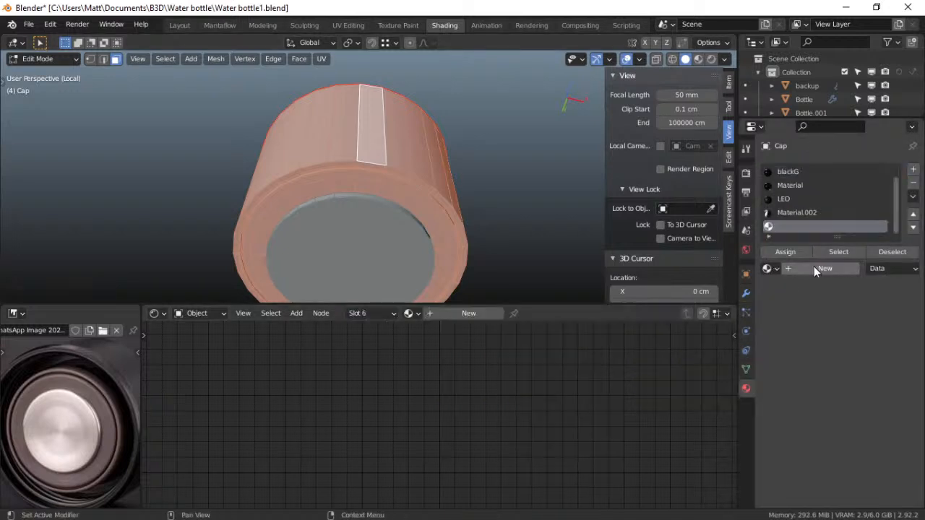
{"action": "left_click", "coordinate": [814, 269]}
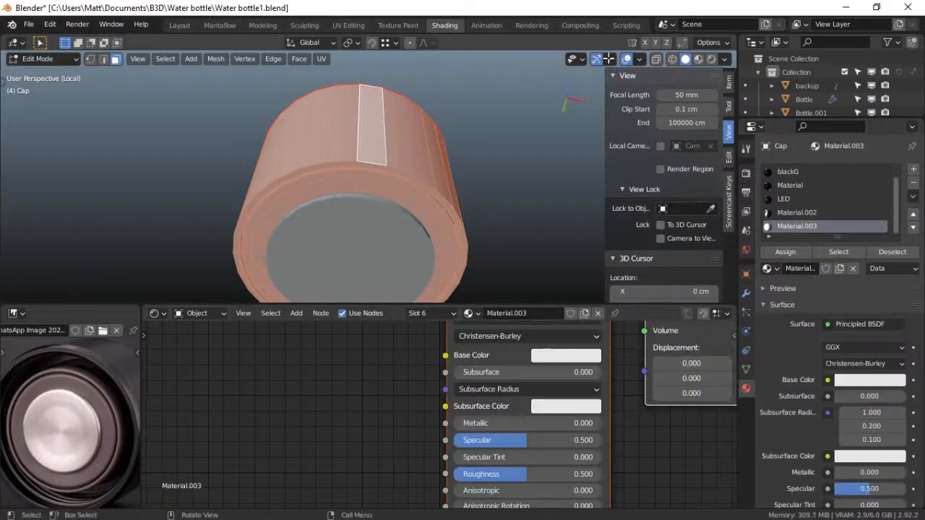
Show the cap's underside in rendered shading with the viewport overlays turned off
{"action": "left_click", "coordinate": [712, 59]}
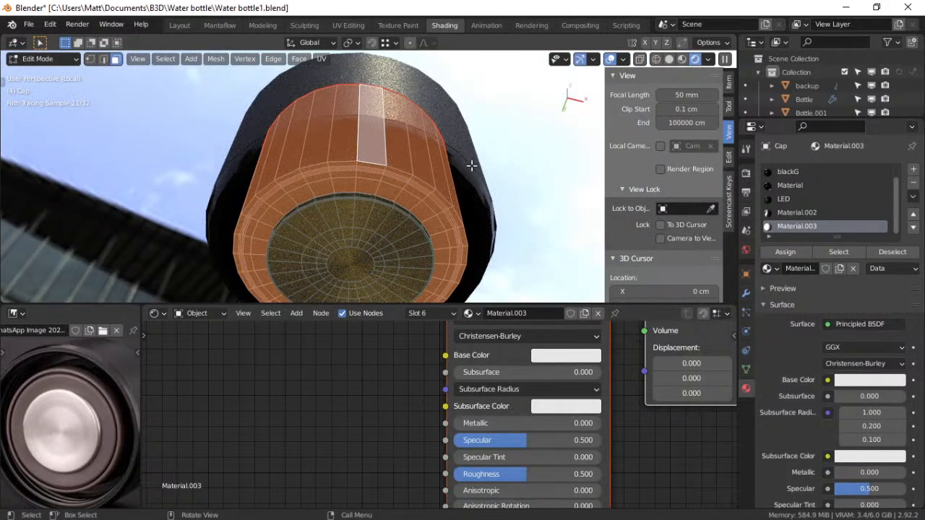
{"action": "left_click", "coordinate": [611, 60]}
{"action": "key", "text": "ctrl+KP_7"}
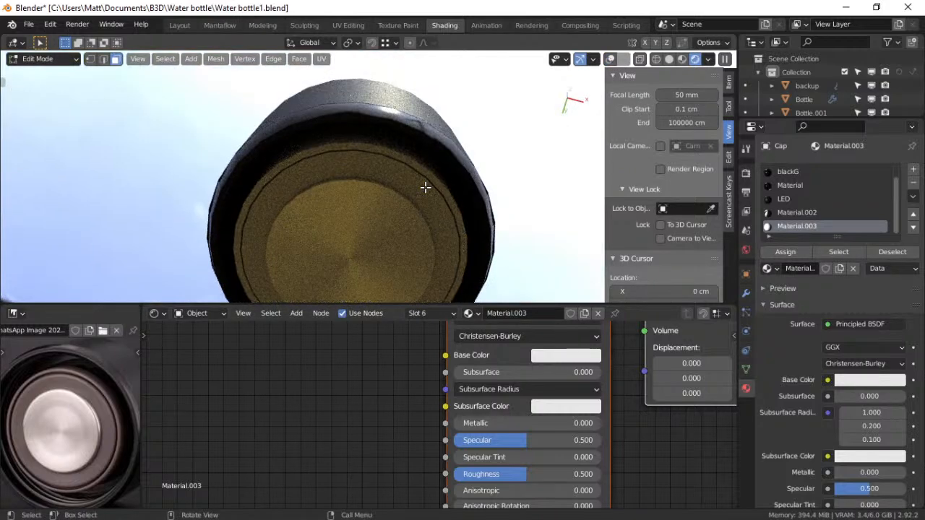
{"action": "middle_click_drag", "start_coordinate": [413, 207], "coordinate": [439, 220]}
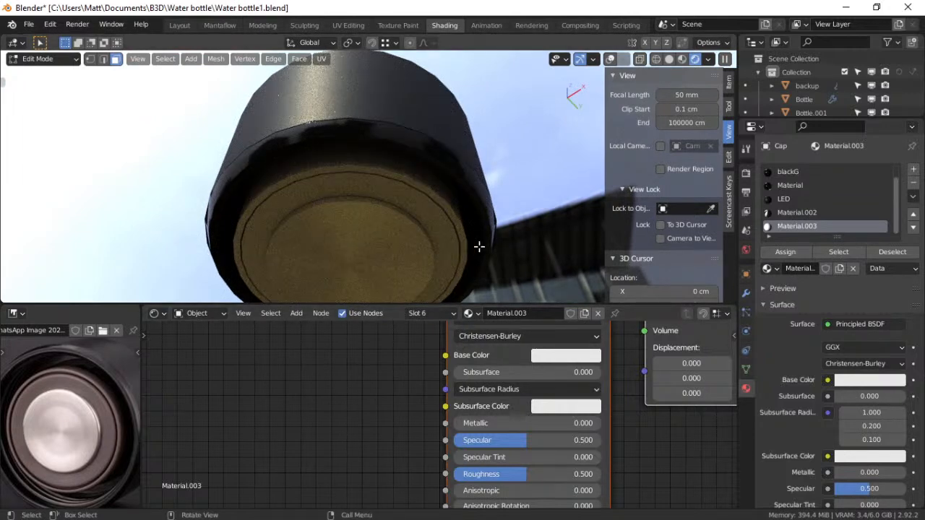
Set the new material's base color to a dark brown with hue 0.109, saturation 0.546 and value 0.068
{"action": "middle_click_drag", "start_coordinate": [533, 352], "coordinate": [441, 379]}
{"action": "left_click", "coordinate": [443, 380]}
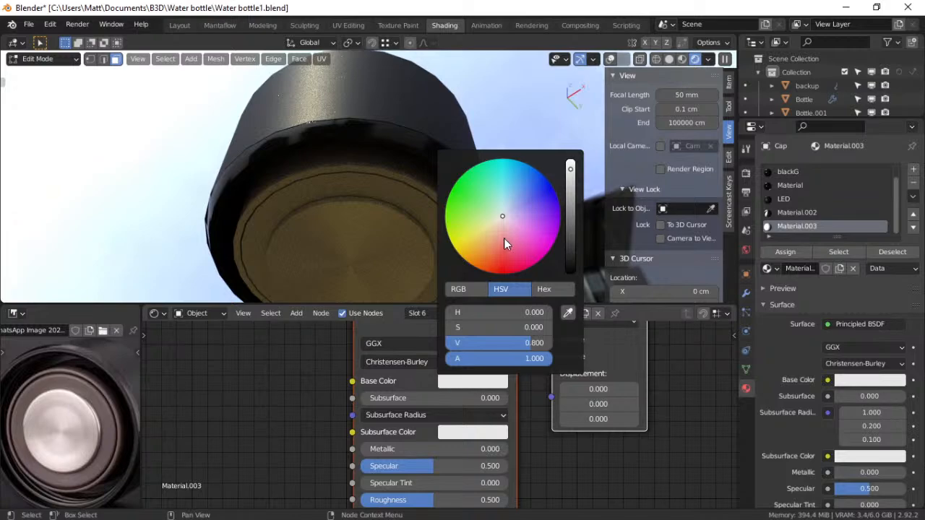
{"action": "left_click", "coordinate": [495, 257]}
{"action": "left_click_drag", "start_coordinate": [573, 222], "coordinate": [570, 240]}
{"action": "left_click_drag", "start_coordinate": [493, 246], "coordinate": [490, 232]}
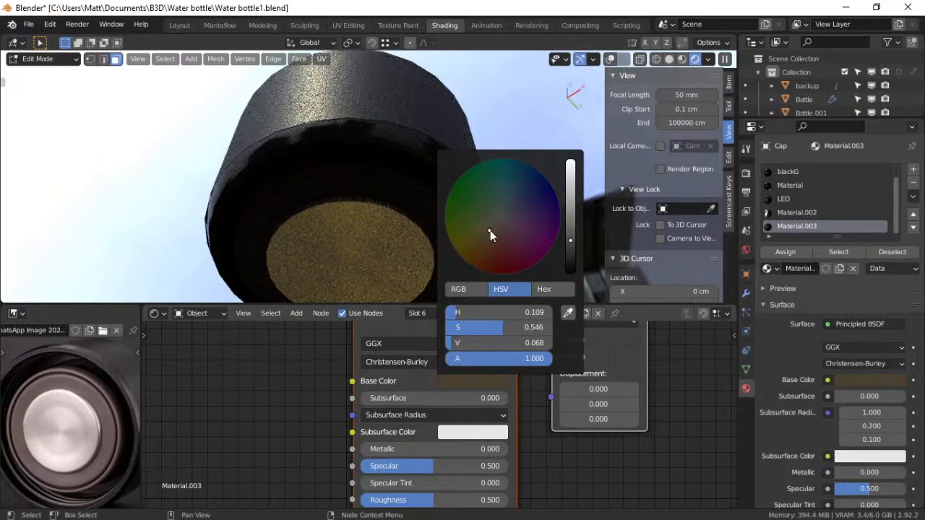
{"action": "middle_click_drag", "start_coordinate": [405, 232], "coordinate": [444, 180]}
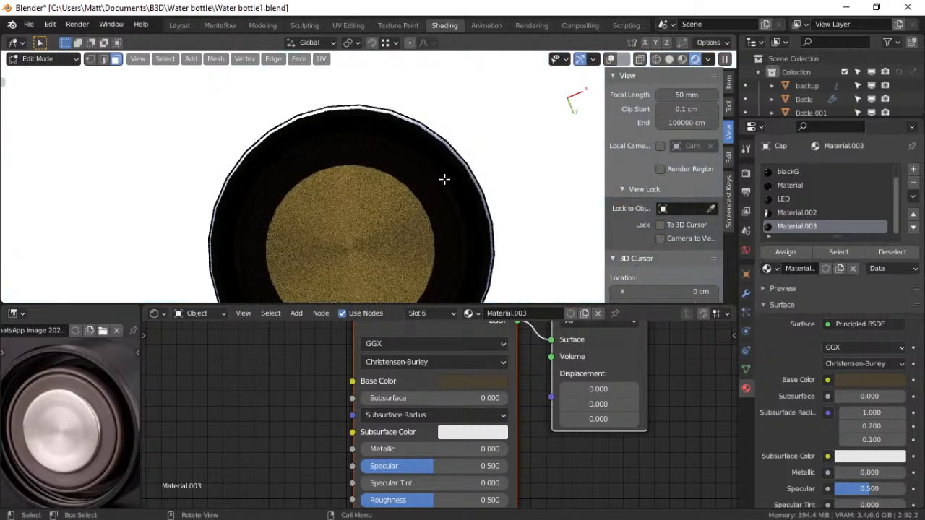
Enable the viewport display of the cap's Subdivision modifier
{"action": "left_click", "coordinate": [747, 276]}
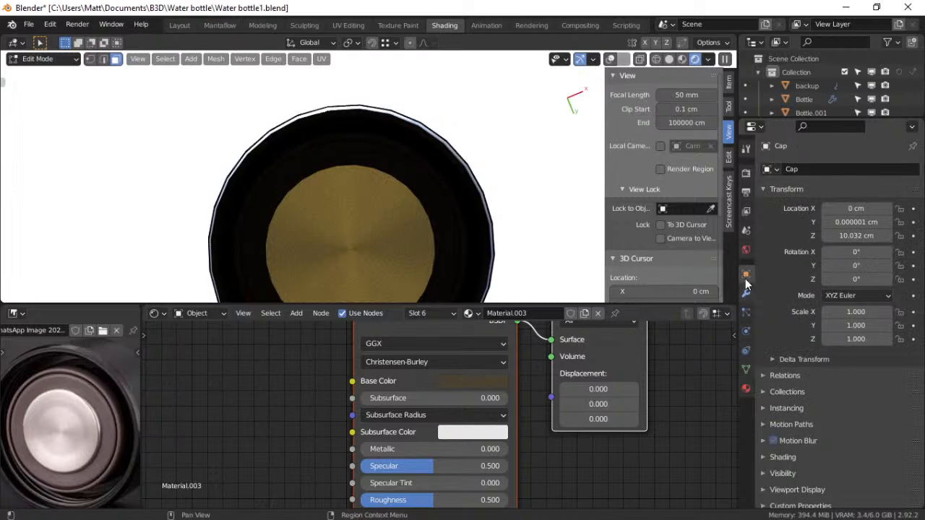
{"action": "left_click", "coordinate": [746, 293]}
{"action": "left_click", "coordinate": [857, 221]}
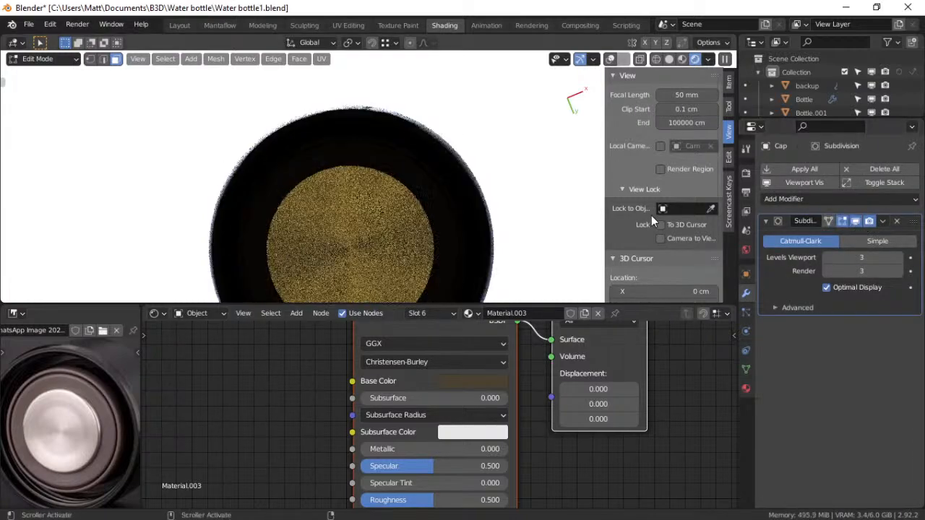
{"action": "middle_click_drag", "start_coordinate": [470, 169], "coordinate": [376, 268]}
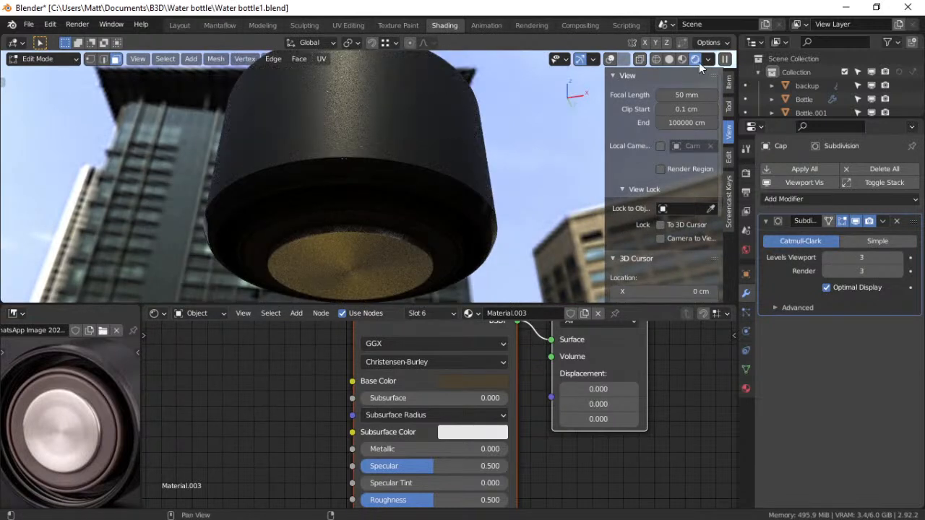
Set the viewport lighting rotation to 49.2° and try other environment images, settling on the bright interior one
{"action": "left_click", "coordinate": [707, 60]}
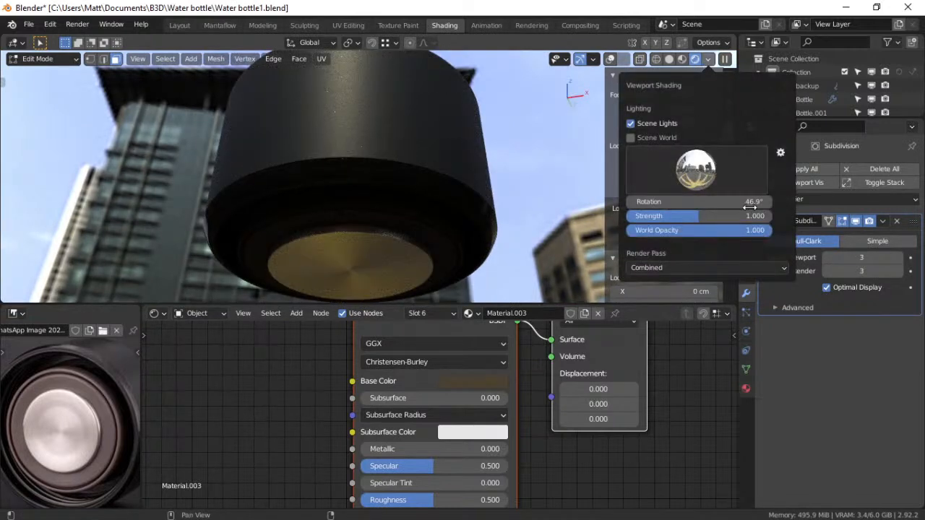
{"action": "left_click_drag", "start_coordinate": [693, 202], "coordinate": [703, 186]}
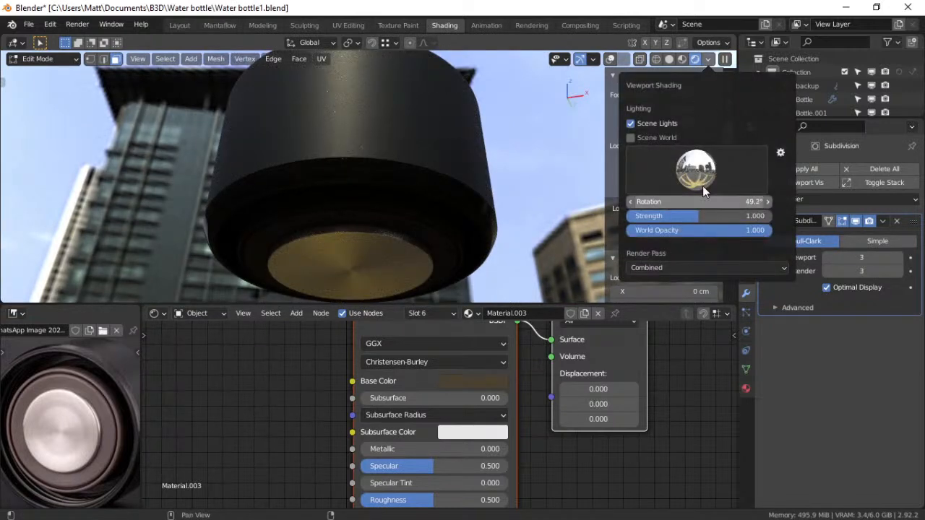
{"action": "left_click", "coordinate": [695, 181]}
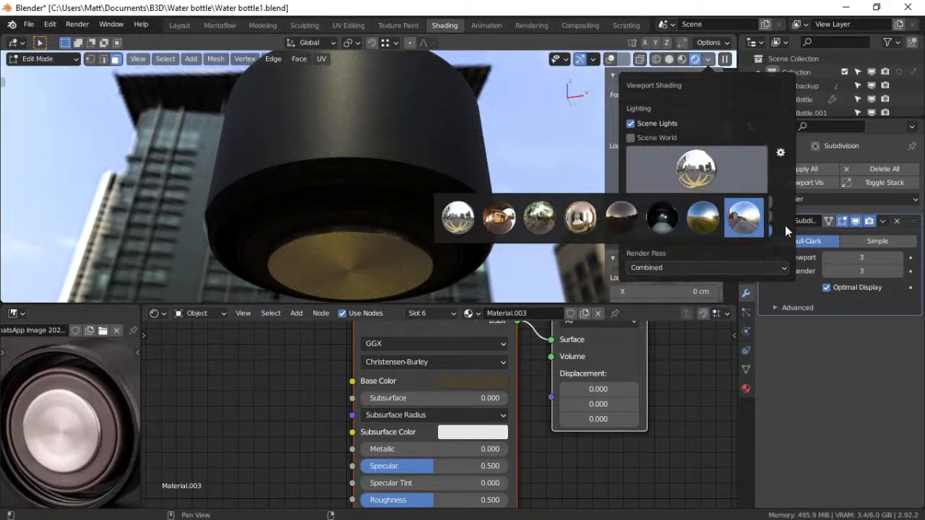
{"action": "left_click", "coordinate": [745, 218]}
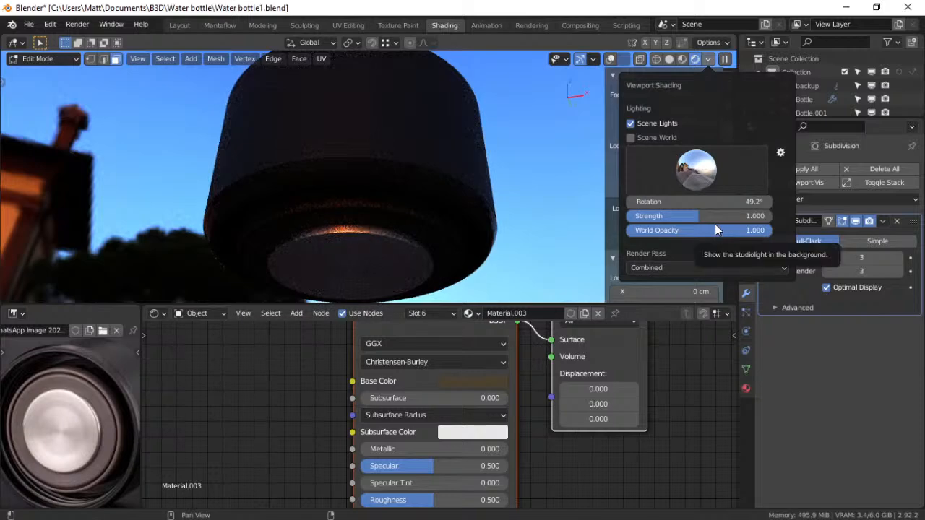
{"action": "left_click", "coordinate": [699, 180]}
{"action": "left_click", "coordinate": [541, 224]}
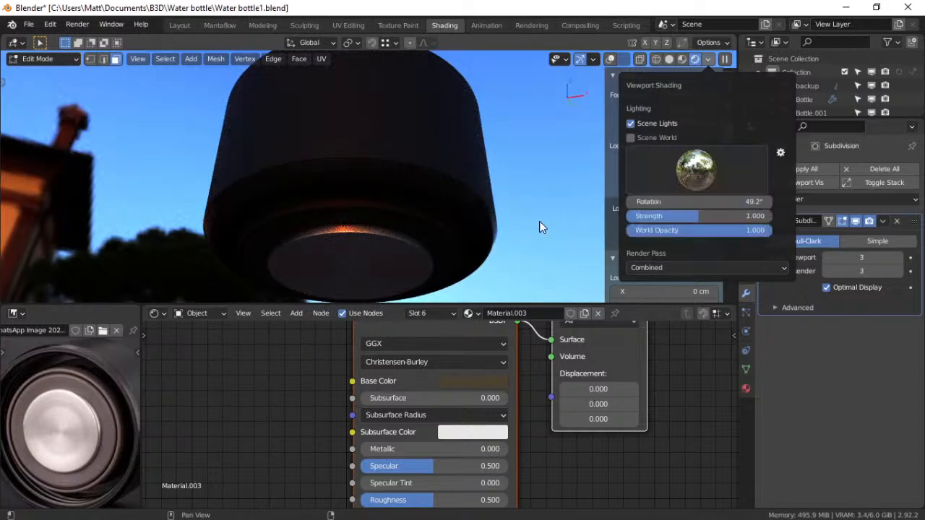
{"action": "left_click", "coordinate": [666, 181]}
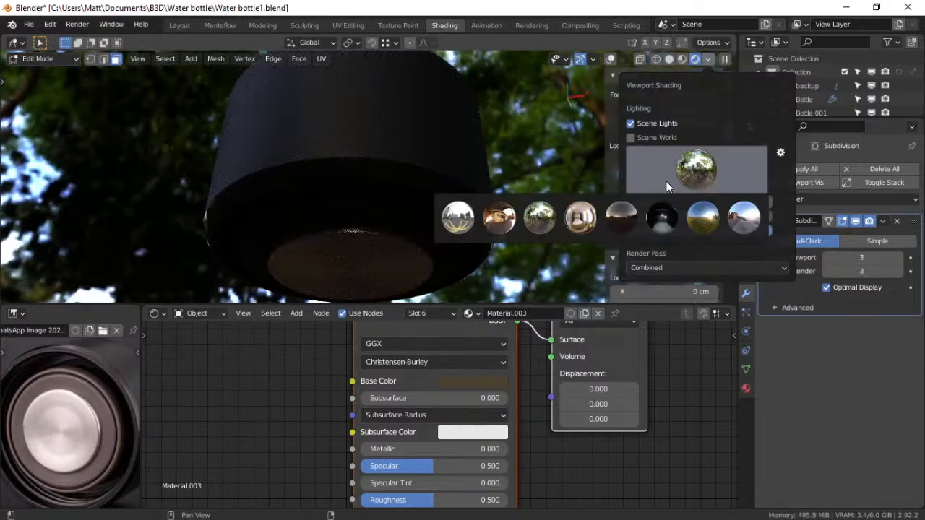
{"action": "left_click", "coordinate": [581, 219]}
{"action": "middle_click_drag", "start_coordinate": [397, 234], "coordinate": [393, 188]}
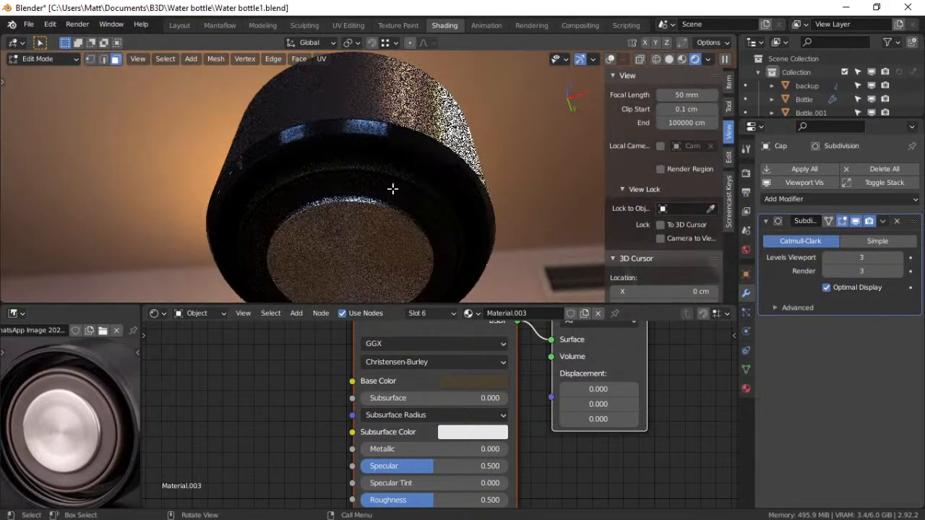
{"action": "scroll", "coordinate": [395, 206], "scroll_direction": "up", "scroll_amount": 2}
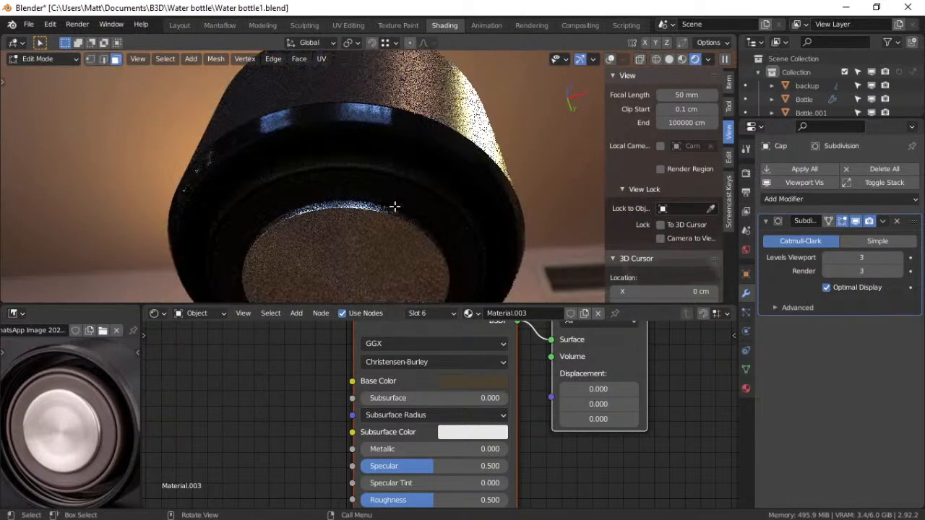
Brighten the base color of the inner-wall material to a light tan
{"action": "left_click", "coordinate": [459, 377]}
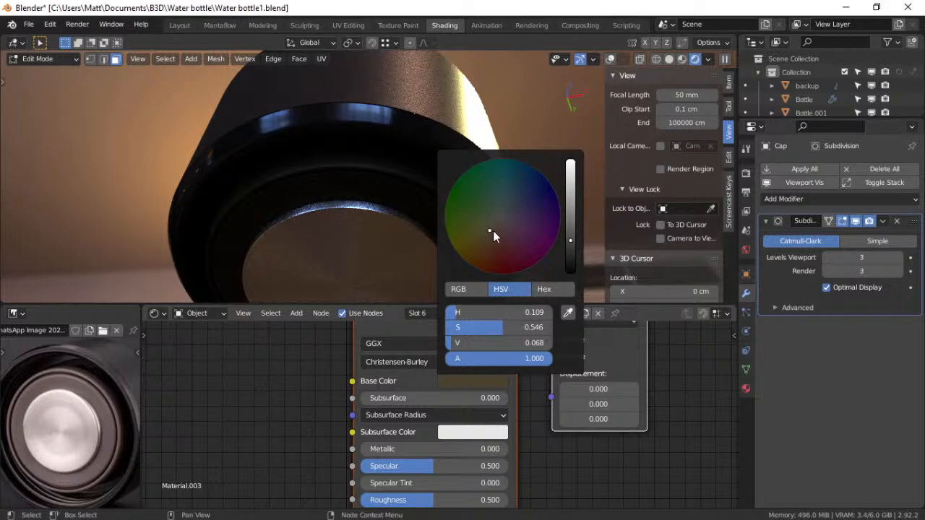
{"action": "left_click_drag", "start_coordinate": [566, 216], "coordinate": [570, 184]}
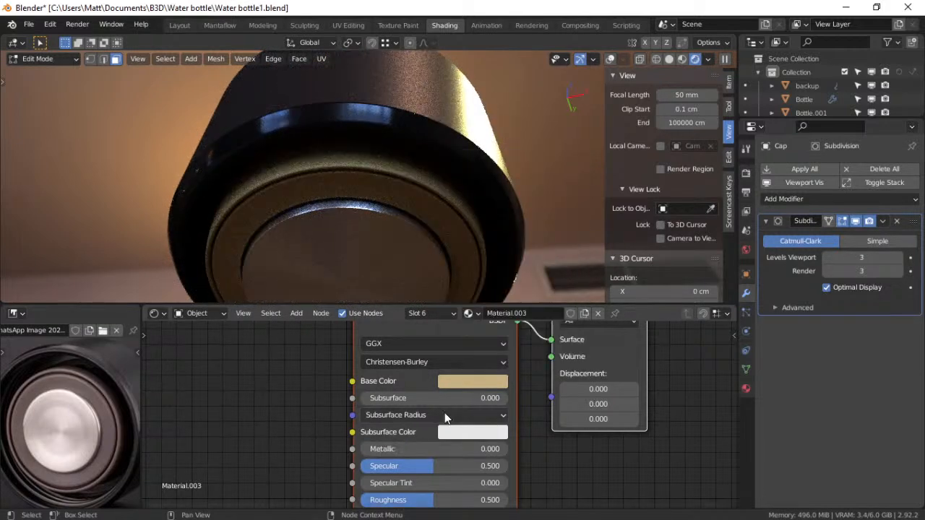
Sample the inner-wall material's base color from the brown ring around the disc in the reference photo
{"action": "left_click", "coordinate": [746, 388]}
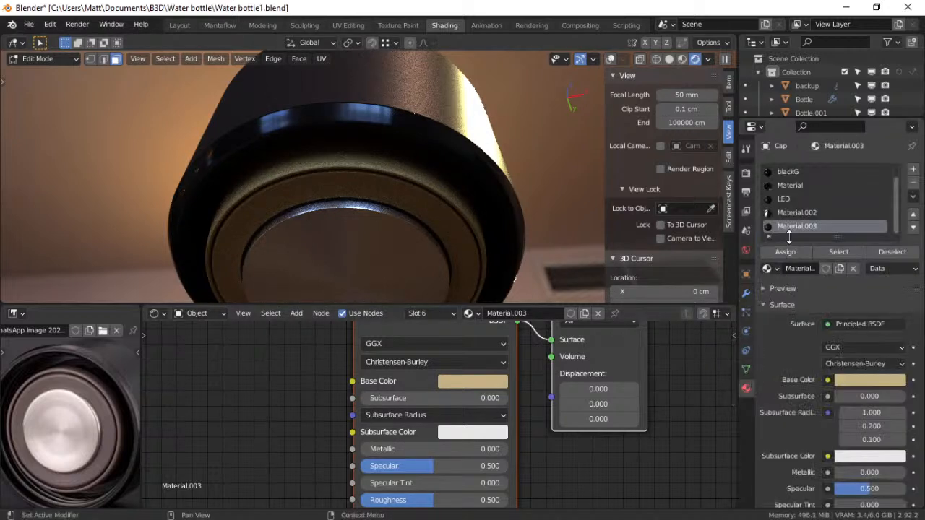
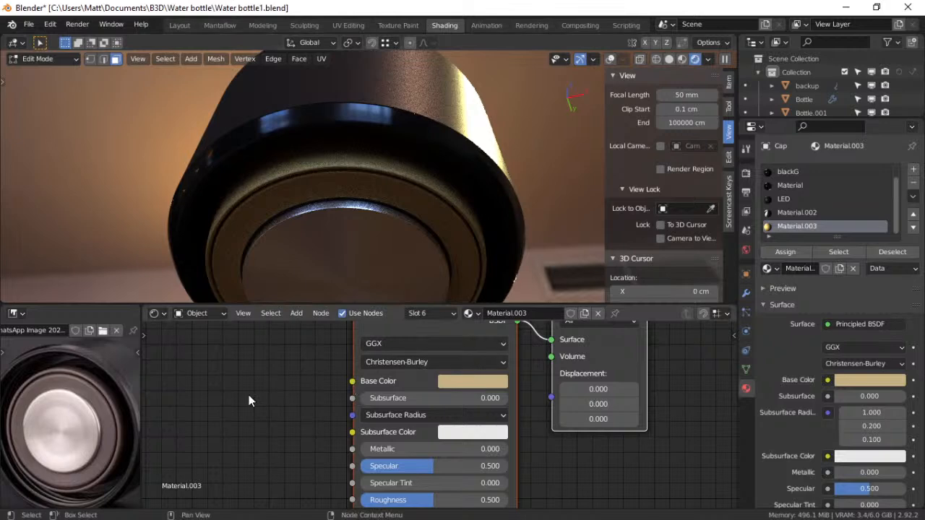
{"action": "left_click", "coordinate": [502, 381]}
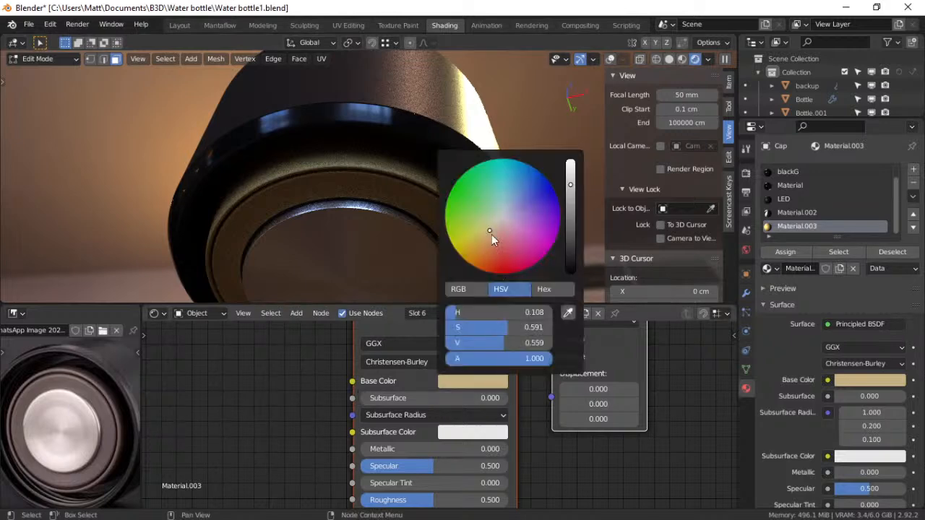
{"action": "left_click_drag", "start_coordinate": [492, 231], "coordinate": [494, 233]}
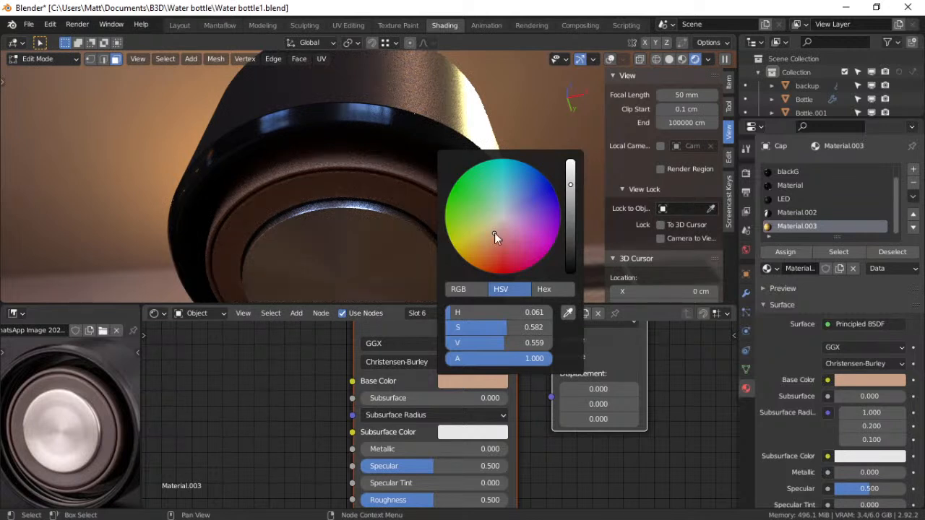
{"action": "left_click", "coordinate": [568, 314]}
{"action": "left_click", "coordinate": [568, 313]}
{"action": "left_click", "coordinate": [98, 396]}
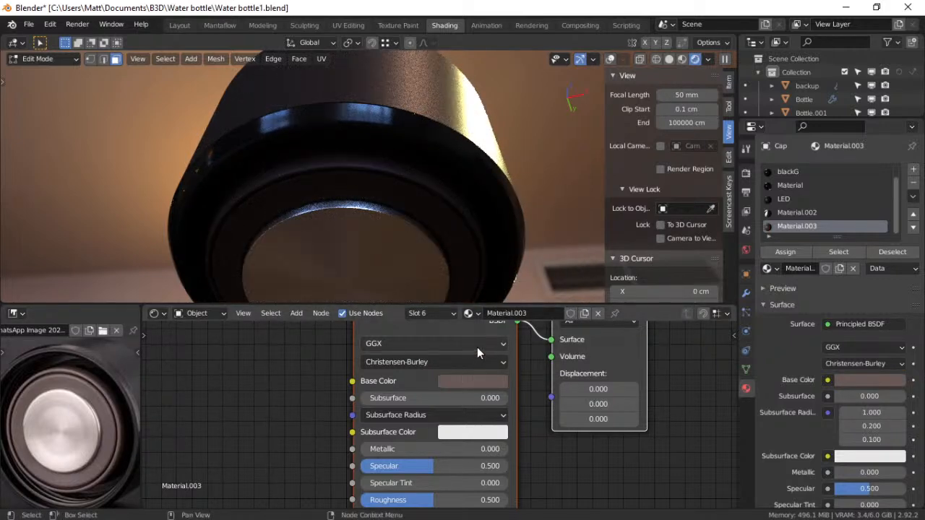
Adjust the inner-wall material's base color to hue 0.038, saturation 0.653 and value 0.227
{"action": "left_click", "coordinate": [479, 378]}
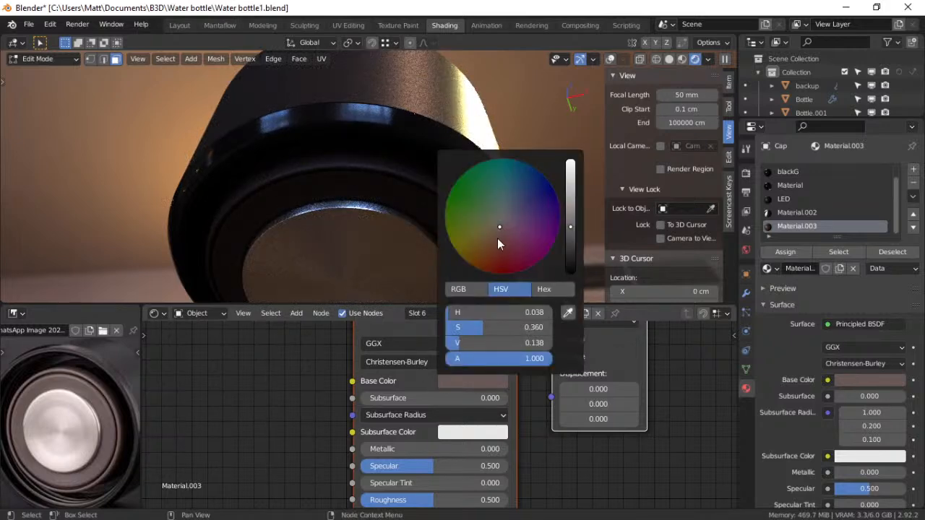
{"action": "left_click_drag", "start_coordinate": [570, 229], "coordinate": [570, 215]}
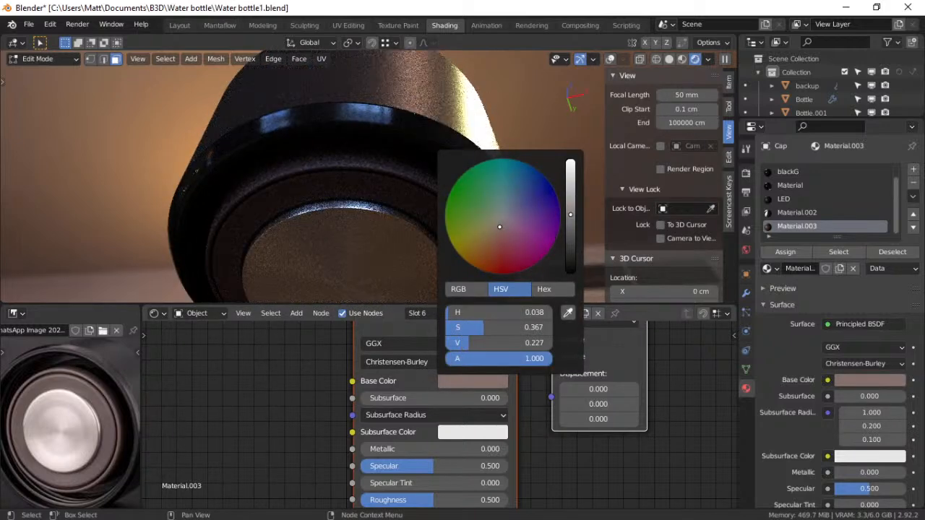
{"action": "left_click_drag", "start_coordinate": [497, 235], "coordinate": [495, 238]}
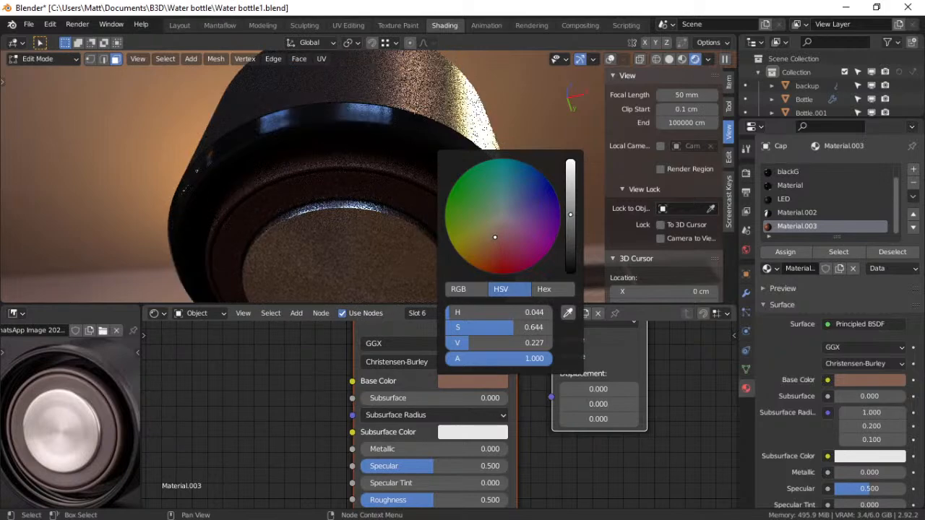
{"action": "left_click_drag", "start_coordinate": [495, 237], "coordinate": [496, 238]}
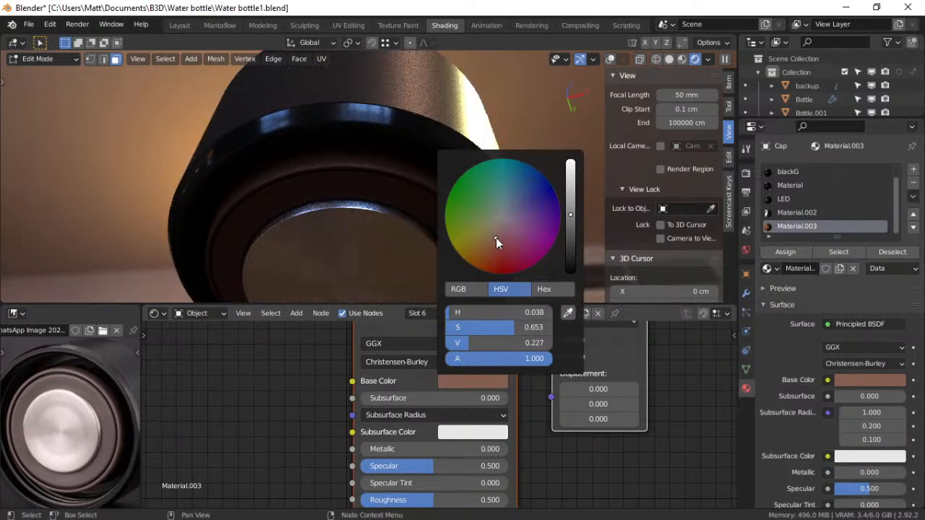
Exit the cap's local view and reveal its hidden faces in solid shading, staying in Edit Mode
{"action": "middle_click_drag", "start_coordinate": [366, 174], "coordinate": [399, 178]}
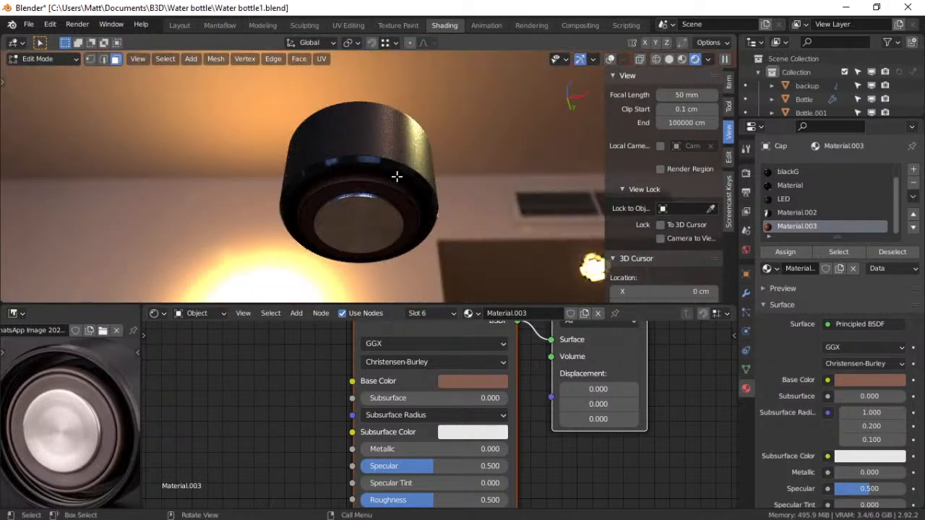
{"action": "key", "text": "KP_Divide"}
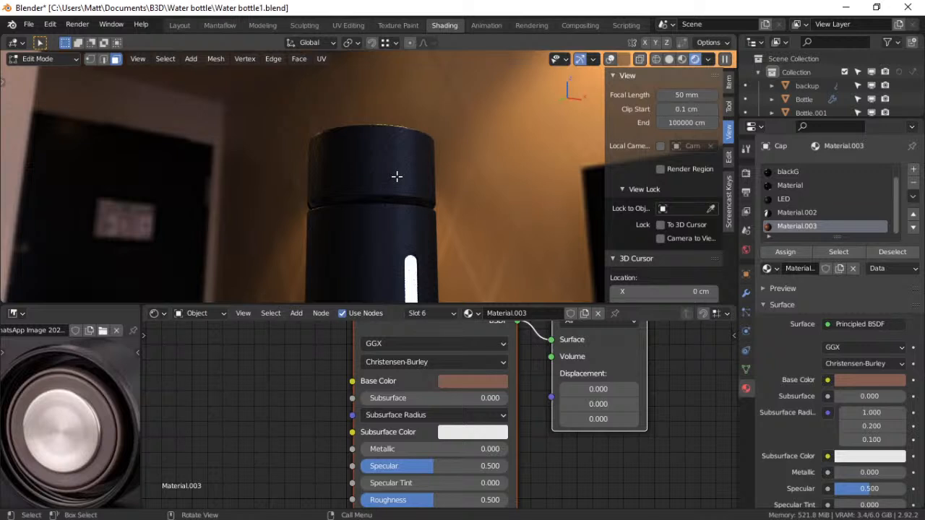
{"action": "left_click", "coordinate": [669, 59]}
{"action": "key", "text": "ctrl+Tab"}
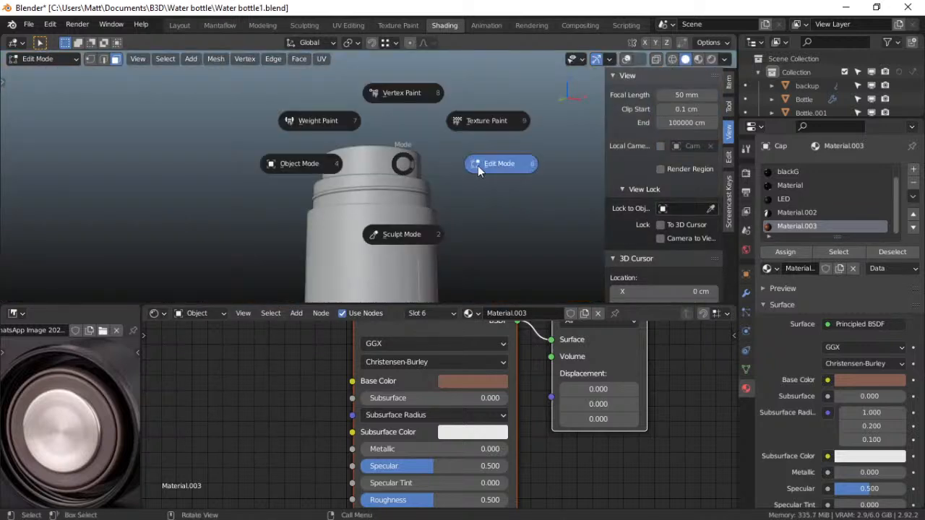
{"action": "left_click", "coordinate": [312, 164]}
{"action": "key", "text": "ctrl+Tab"}
{"action": "left_click", "coordinate": [402, 162]}
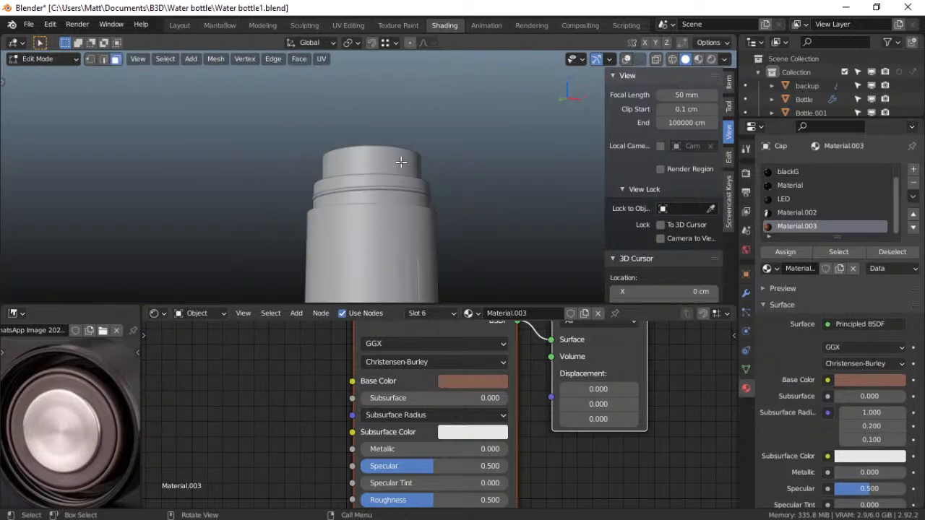
{"action": "key", "text": "alt+h"}
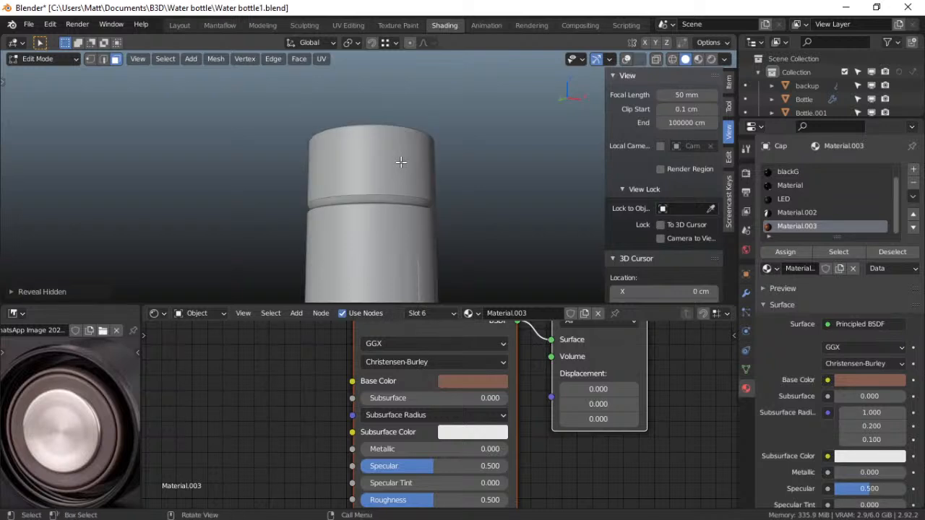
Isolate the bottle body in local view and enter its Edit Mode with the viewport overlays shown
{"action": "key", "text": "ctrl+Tab"}
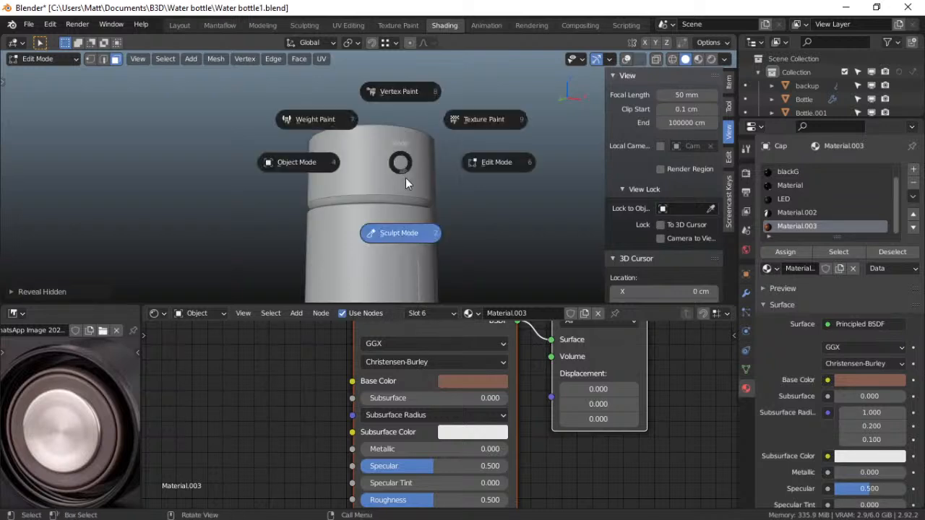
{"action": "left_click", "coordinate": [314, 180]}
{"action": "left_click", "coordinate": [349, 253]}
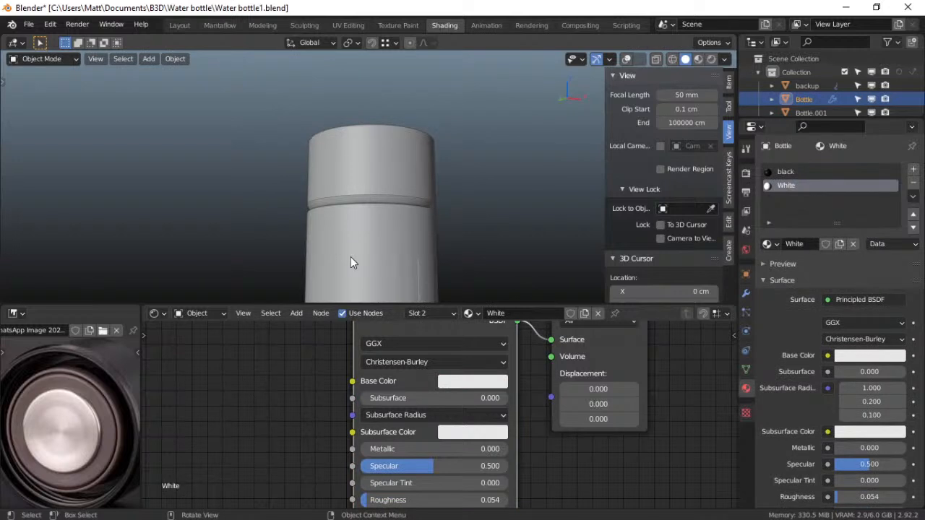
{"action": "key", "text": "KP_Divide"}
{"action": "middle_click_drag", "start_coordinate": [342, 170], "coordinate": [339, 216]}
{"action": "middle_click_drag", "start_coordinate": [352, 149], "coordinate": [353, 167], "text": "shift"}
{"action": "scroll", "coordinate": [345, 203], "scroll_direction": "up", "scroll_amount": 4}
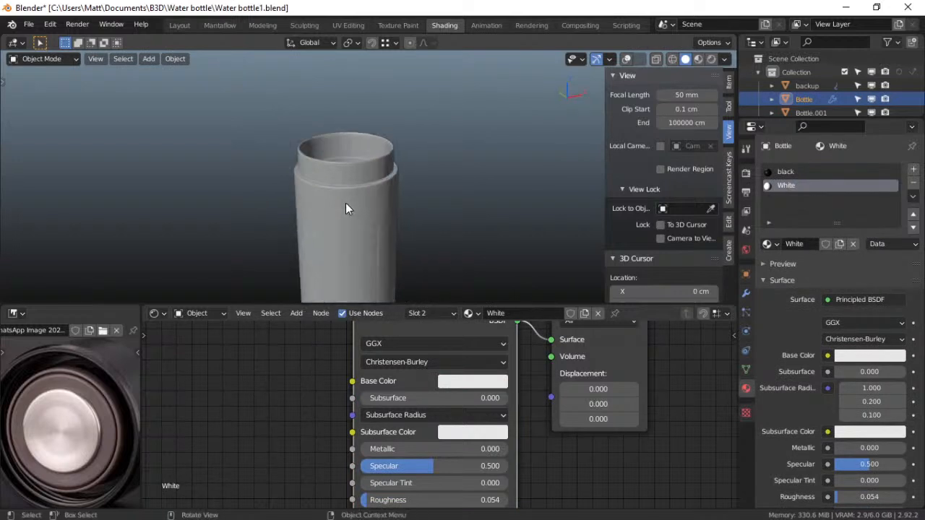
{"action": "middle_click_drag", "start_coordinate": [353, 205], "coordinate": [352, 212]}
{"action": "key", "text": "ctrl+Tab"}
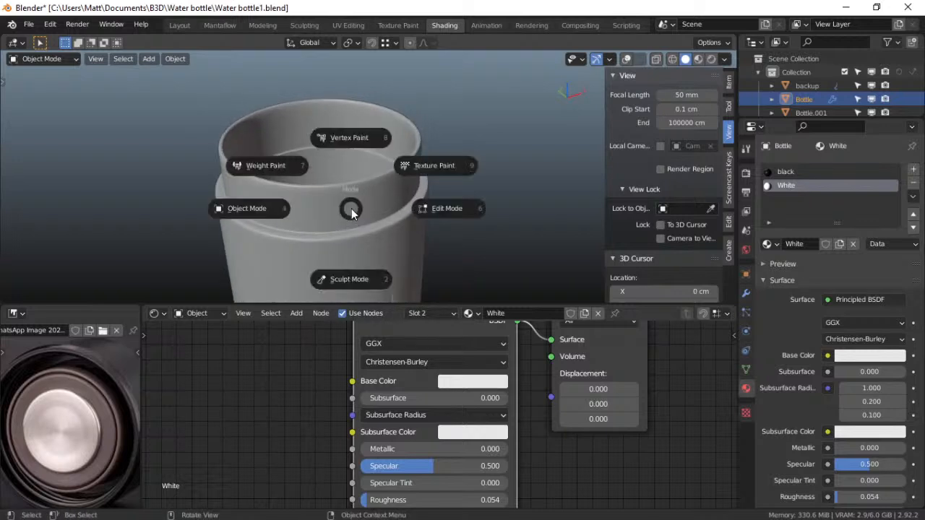
{"action": "left_click", "coordinate": [422, 211]}
{"action": "left_click", "coordinate": [626, 61]}
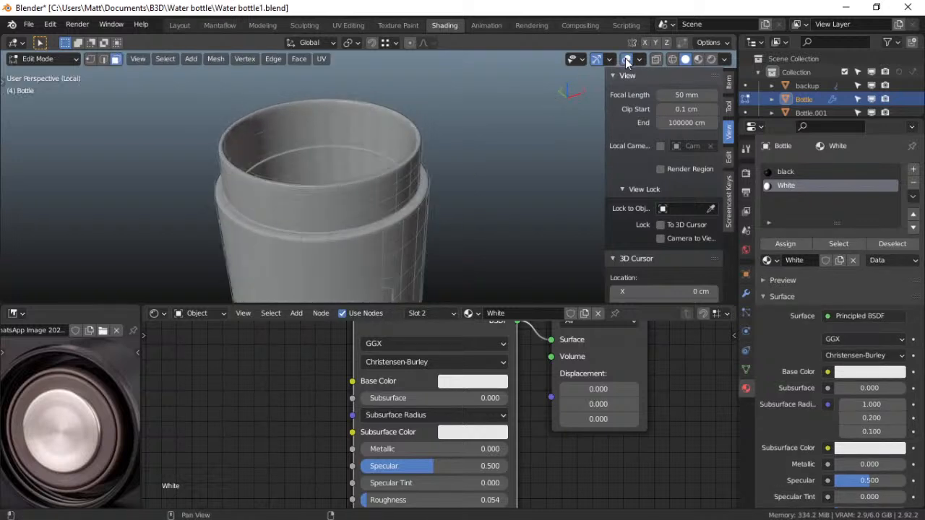
Mark the edge loop where the bottle's neck meets the shoulder as a seam
{"action": "scroll", "coordinate": [349, 226], "scroll_direction": "up", "scroll_amount": 3}
{"action": "middle_click_drag", "start_coordinate": [346, 226], "coordinate": [304, 235]}
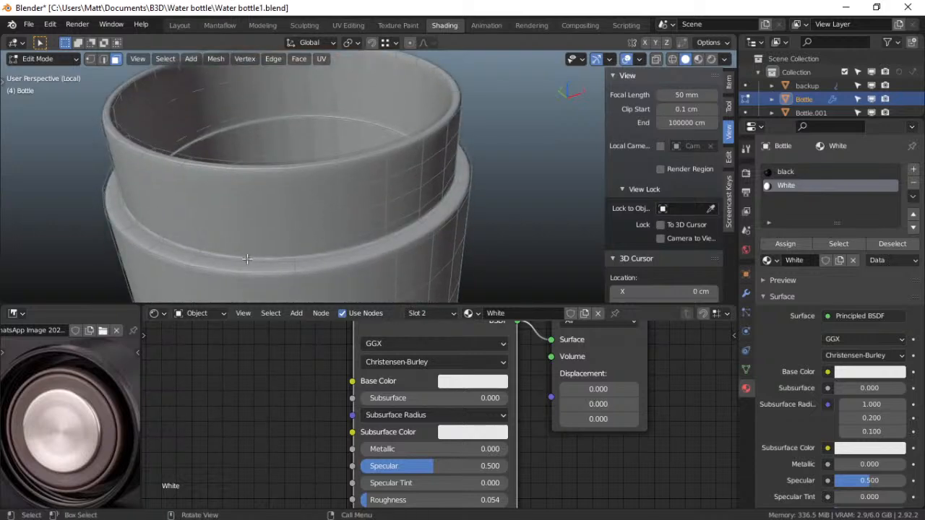
{"action": "scroll", "coordinate": [247, 259], "scroll_direction": "up", "scroll_amount": 5}
{"action": "scroll", "coordinate": [249, 258], "scroll_direction": "down", "scroll_amount": 2}
{"action": "scroll", "coordinate": [264, 240], "scroll_direction": "down", "scroll_amount": 1}
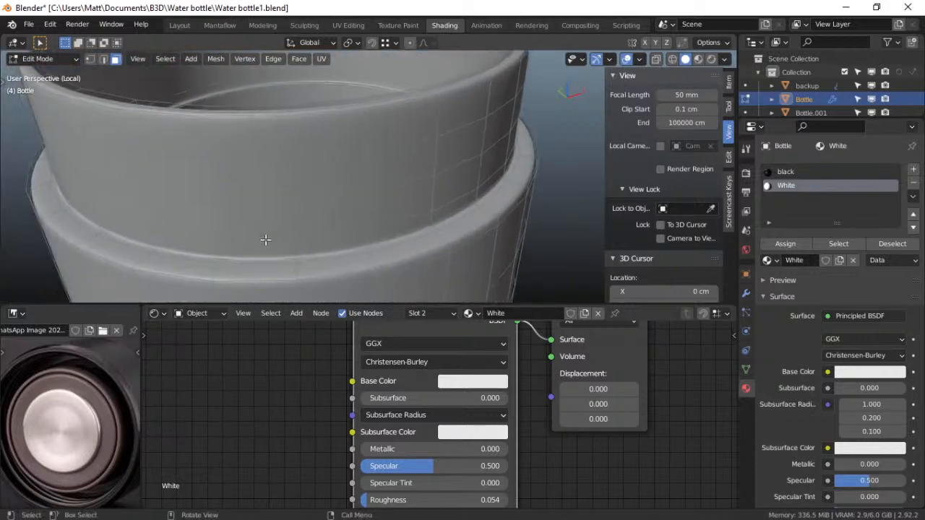
{"action": "left_click", "coordinate": [266, 262], "text": "alt"}
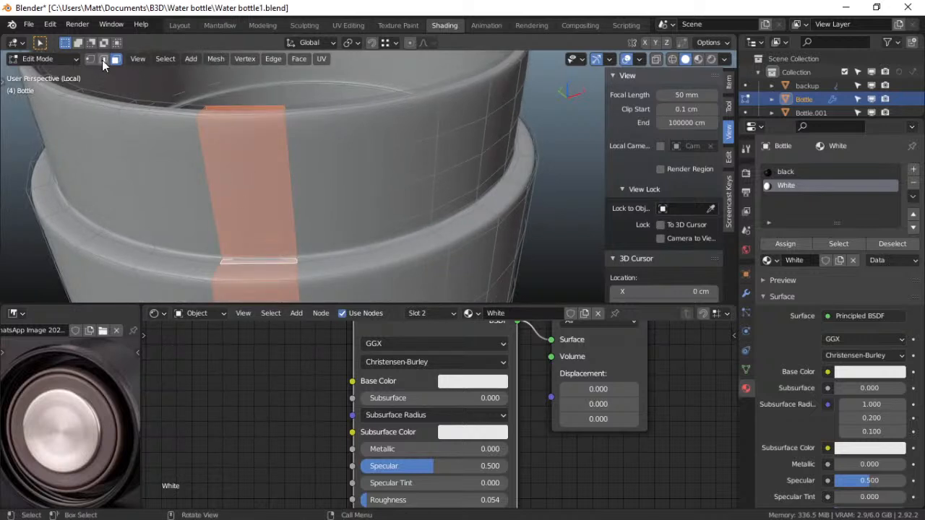
{"action": "left_click", "coordinate": [237, 263], "text": "alt"}
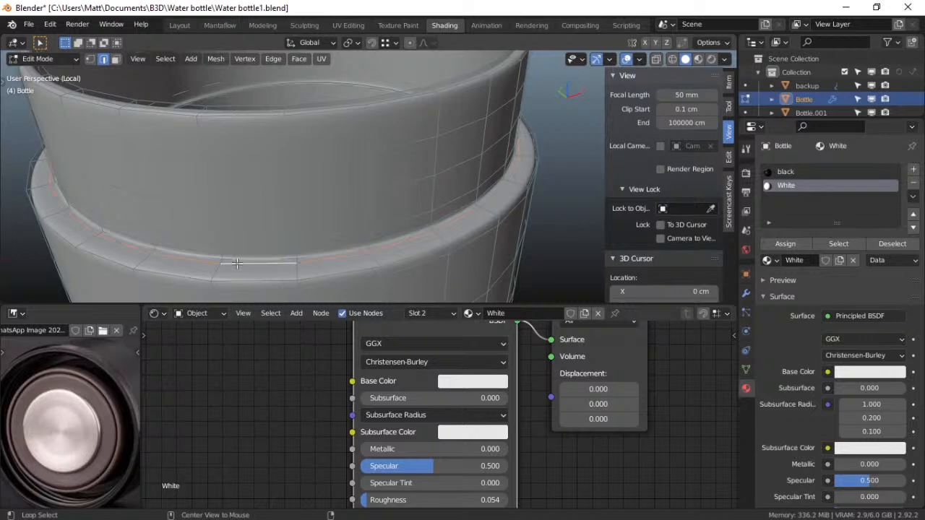
{"action": "right_click", "coordinate": [237, 263]}
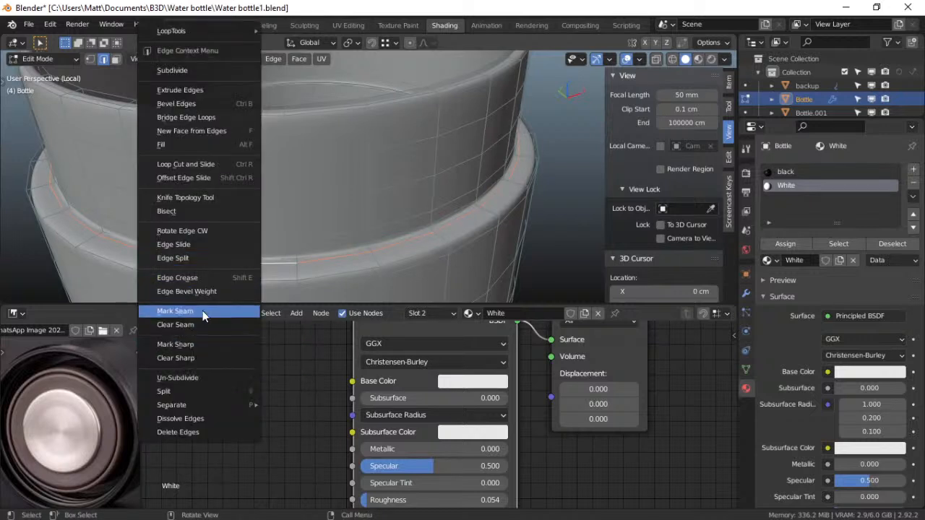
{"action": "left_click", "coordinate": [201, 345]}
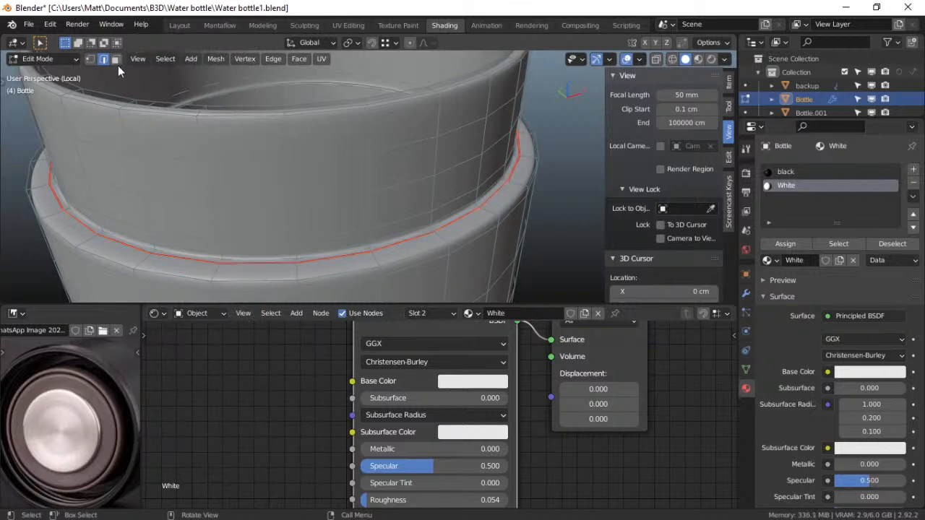
Select all the linked neck faces above the seam and add a material slot holding a single-user copy of Material.002
{"action": "left_click", "coordinate": [204, 216]}
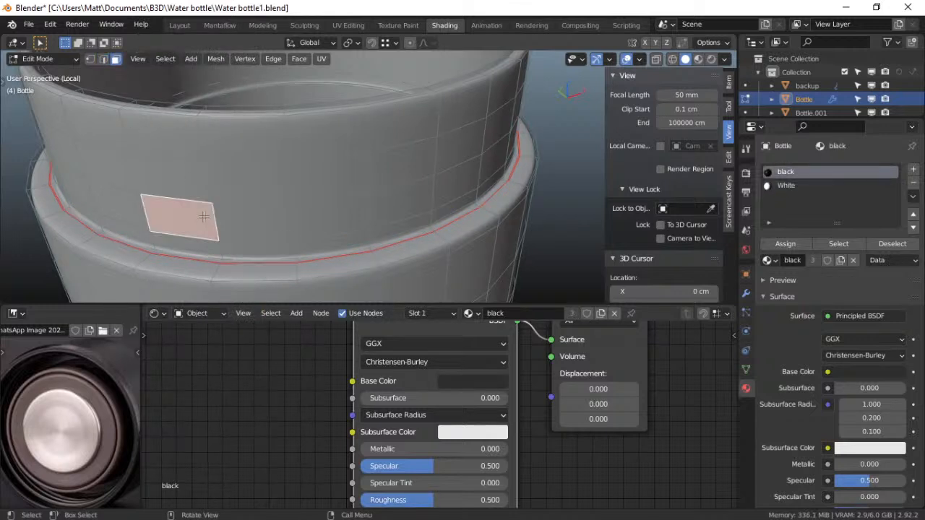
{"action": "key", "text": "l"}
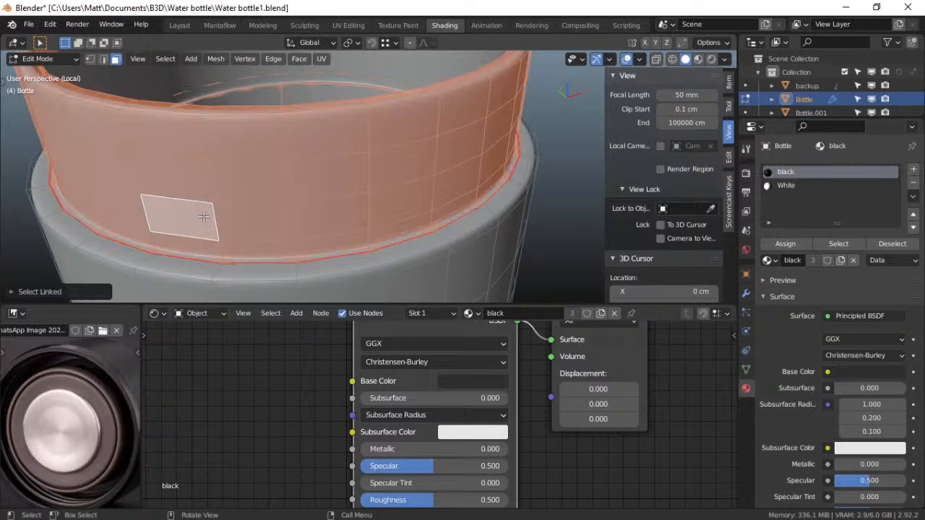
{"action": "scroll", "coordinate": [232, 219], "scroll_direction": "down", "scroll_amount": 4}
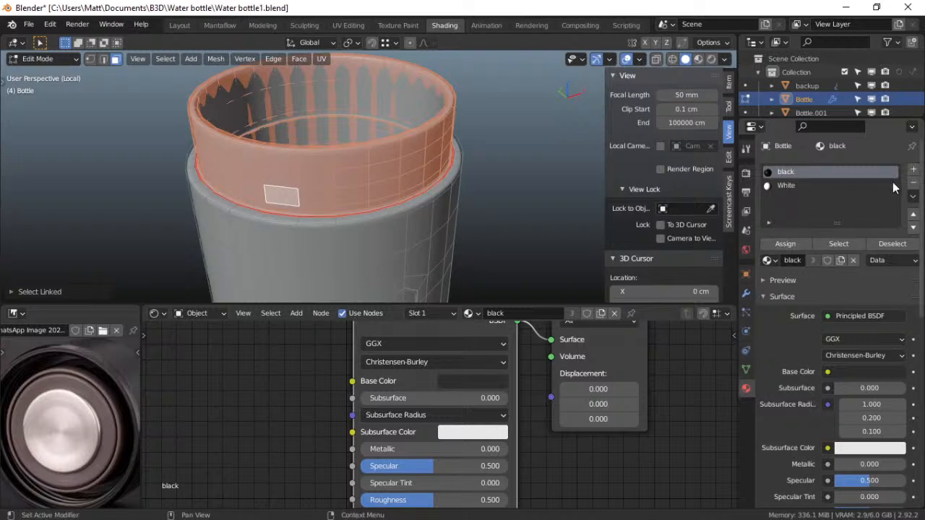
{"action": "left_click", "coordinate": [914, 171]}
{"action": "left_click", "coordinate": [780, 259]}
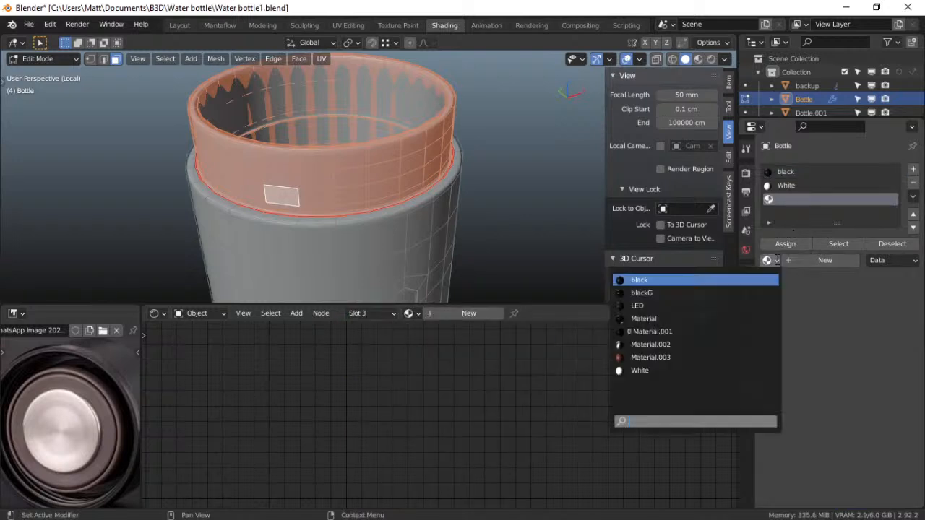
{"action": "left_click", "coordinate": [712, 344]}
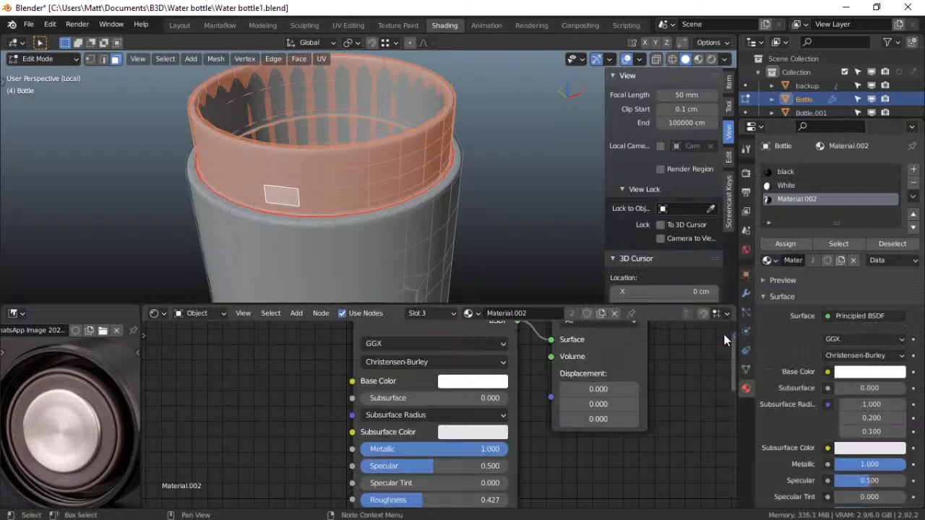
{"action": "left_click", "coordinate": [600, 313]}
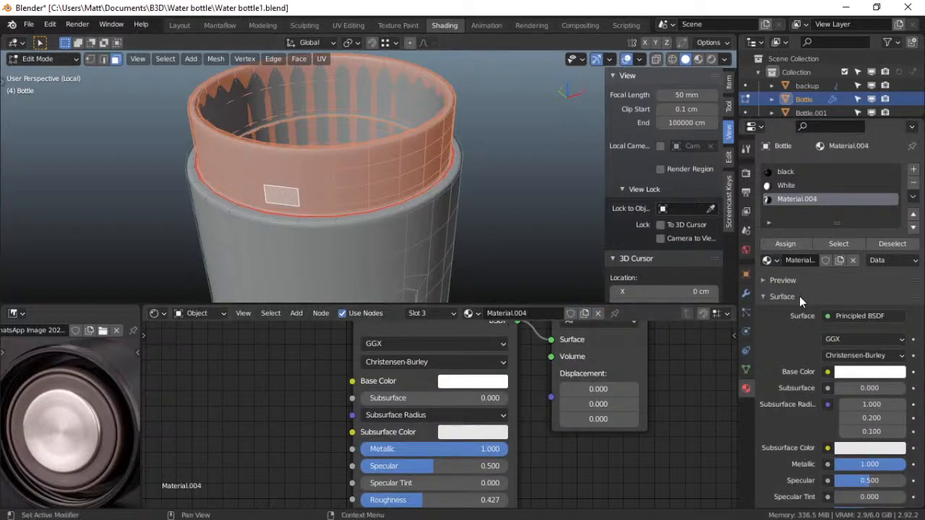
Delete the texture and bump nodes feeding the copied material's Principled BSDF and switch the viewport to rendered shading
{"action": "scroll", "coordinate": [522, 423], "scroll_direction": "down", "scroll_amount": 5}
{"action": "scroll", "coordinate": [405, 438], "scroll_direction": "down", "scroll_amount": 2}
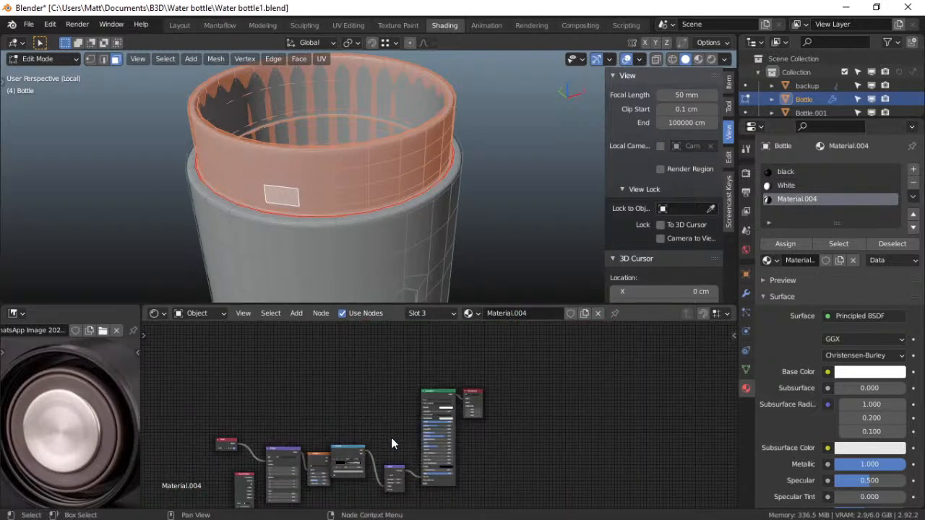
{"action": "left_click_drag", "start_coordinate": [179, 411], "coordinate": [403, 499]}
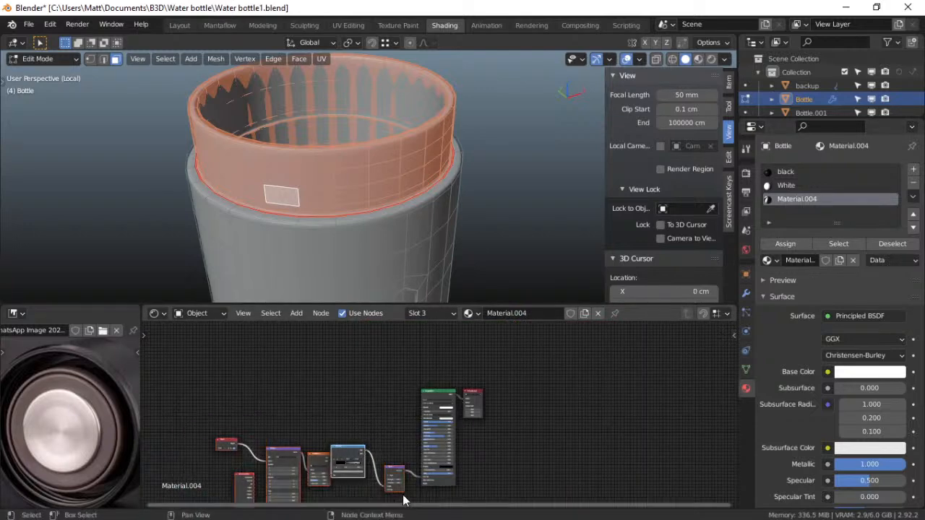
{"action": "key", "text": "x"}
{"action": "scroll", "coordinate": [388, 455], "scroll_direction": "up", "scroll_amount": 8}
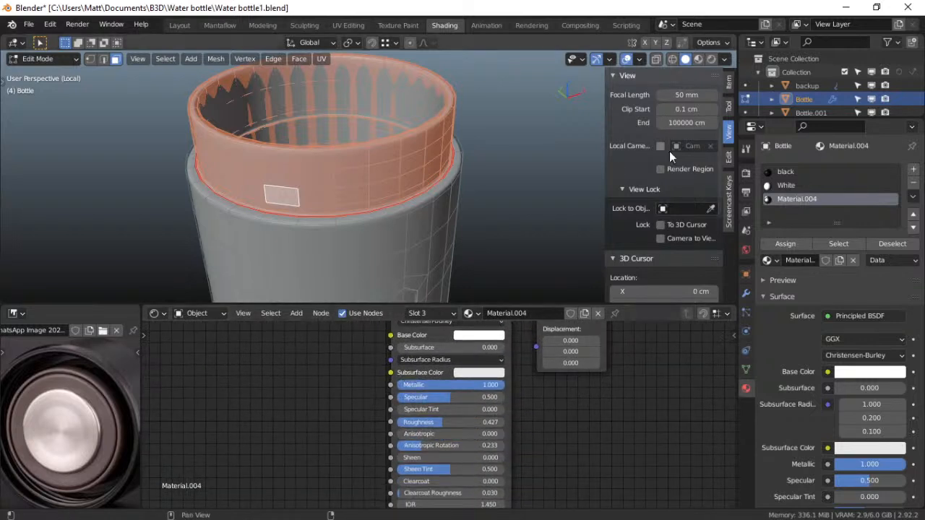
{"action": "left_click", "coordinate": [709, 58]}
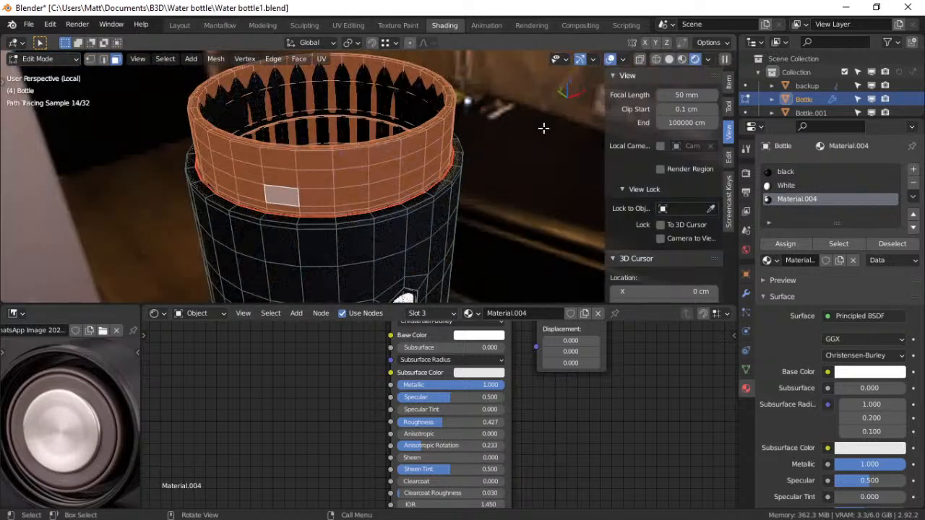
Assign the copied material to the selected neck faces and lower its roughness to 0.127
{"action": "left_click", "coordinate": [668, 60]}
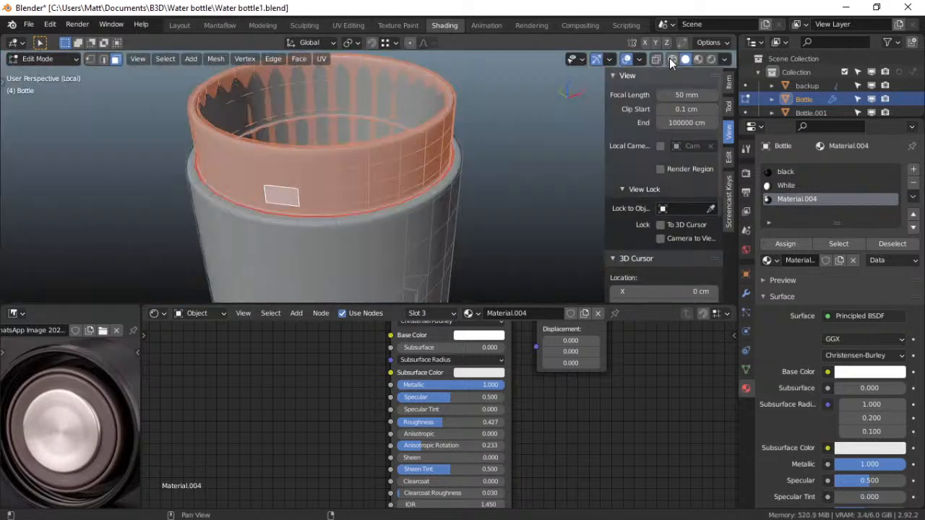
{"action": "left_click", "coordinate": [708, 60]}
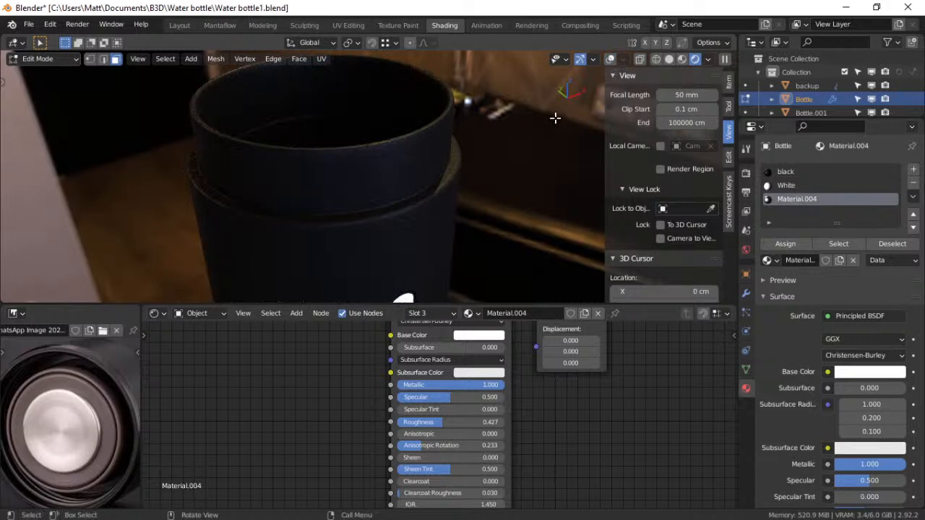
{"action": "left_click", "coordinate": [785, 243]}
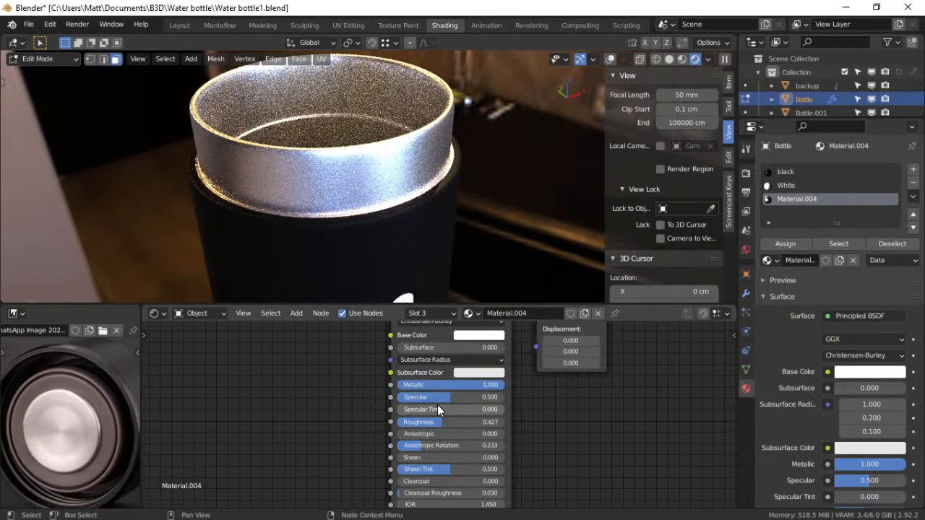
{"action": "left_click_drag", "start_coordinate": [435, 427], "coordinate": [401, 427]}
{"action": "scroll", "coordinate": [427, 180], "scroll_direction": "up", "scroll_amount": 2}
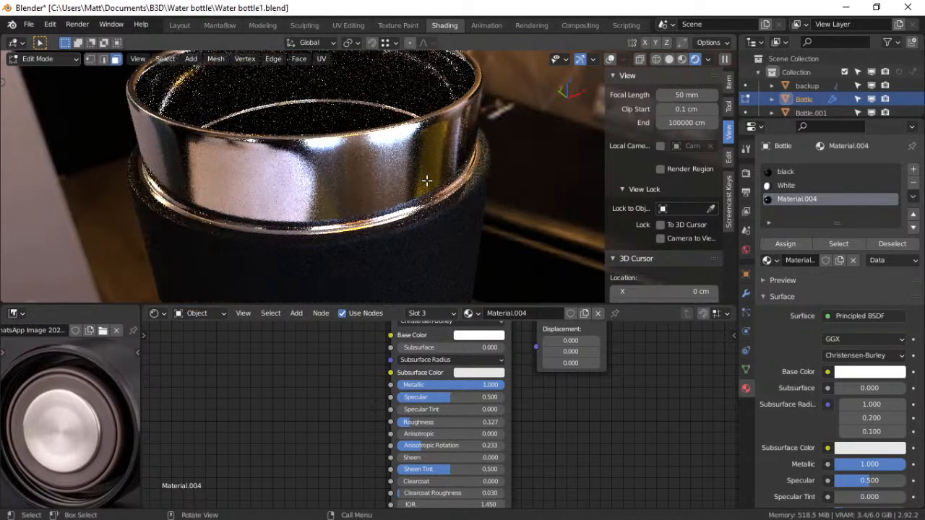
{"action": "scroll", "coordinate": [427, 181], "scroll_direction": "down", "scroll_amount": 2}
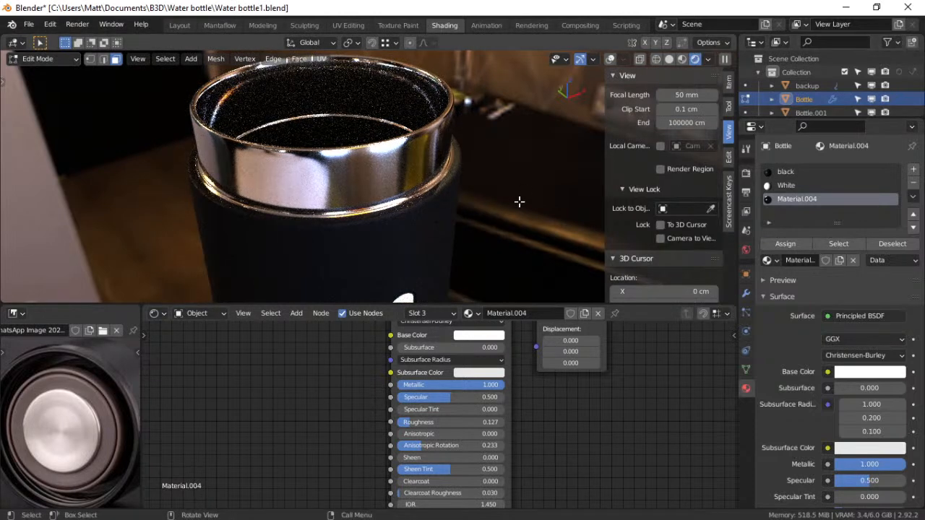
Leave local view and Edit Mode, and hide the cap object to expose the bottle's neck
{"action": "middle_click_drag", "start_coordinate": [508, 200], "coordinate": [434, 183]}
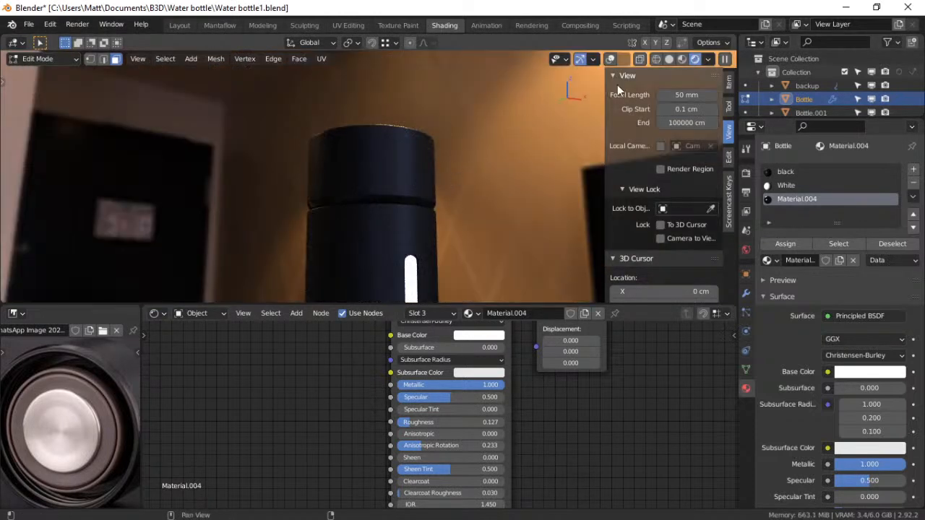
{"action": "key", "text": "Tab"}
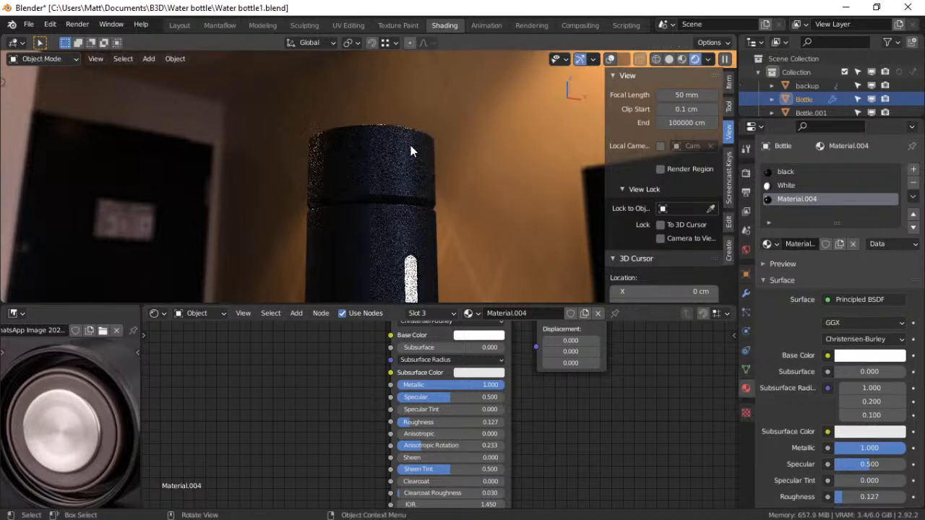
{"action": "left_click", "coordinate": [410, 145]}
{"action": "key", "text": "h"}
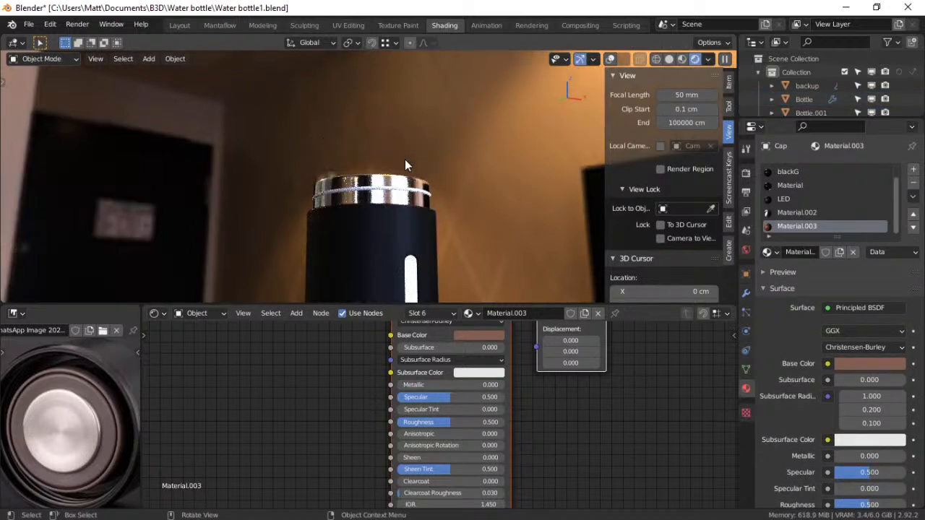
Rename the bottle neck's Material.004 as Steal
{"action": "left_click", "coordinate": [396, 192]}
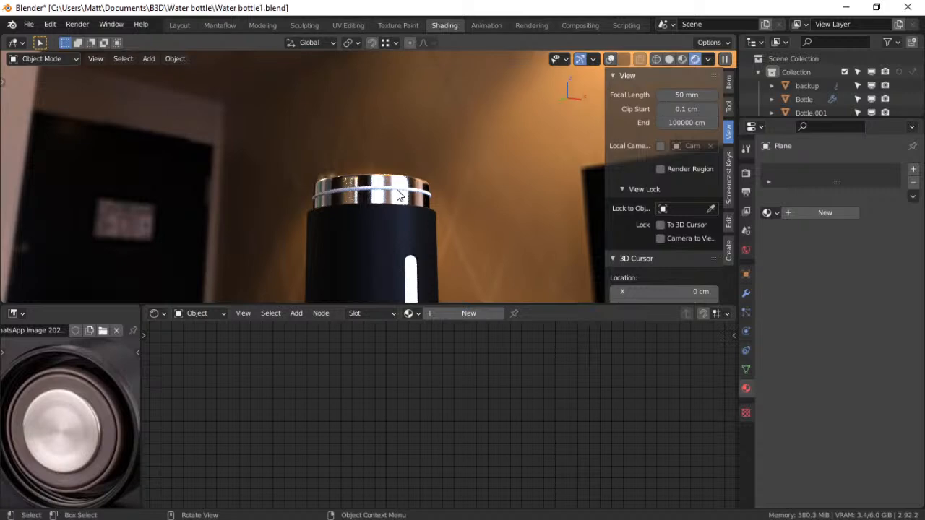
{"action": "mouse_move", "coordinate": [400, 196]}
{"action": "middle_mouse_down"}
{"action": "mouse_move", "coordinate": [403, 241]}
{"action": "mouse_move", "coordinate": [406, 209]}
{"action": "middle_mouse_up"}
{"action": "scroll", "coordinate": [403, 241], "scroll_direction": "up", "scroll_amount": 5}
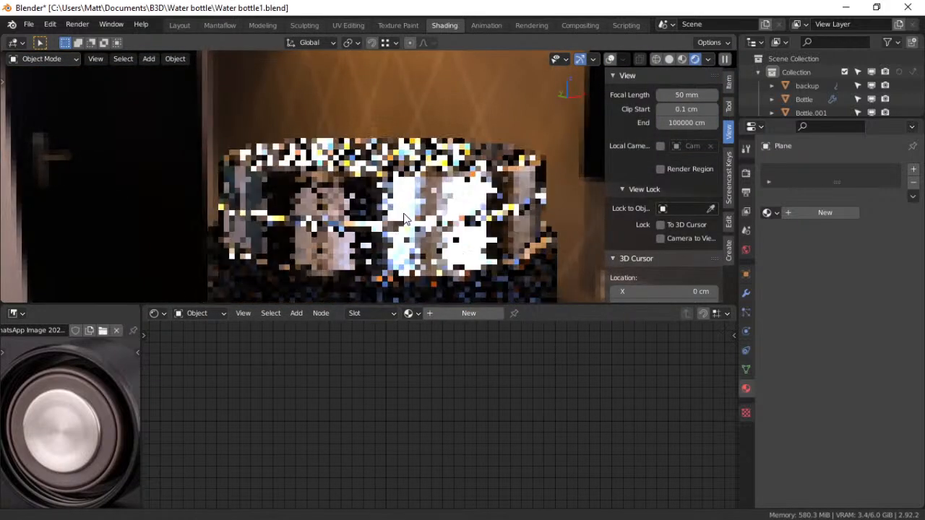
{"action": "left_click", "coordinate": [411, 313]}
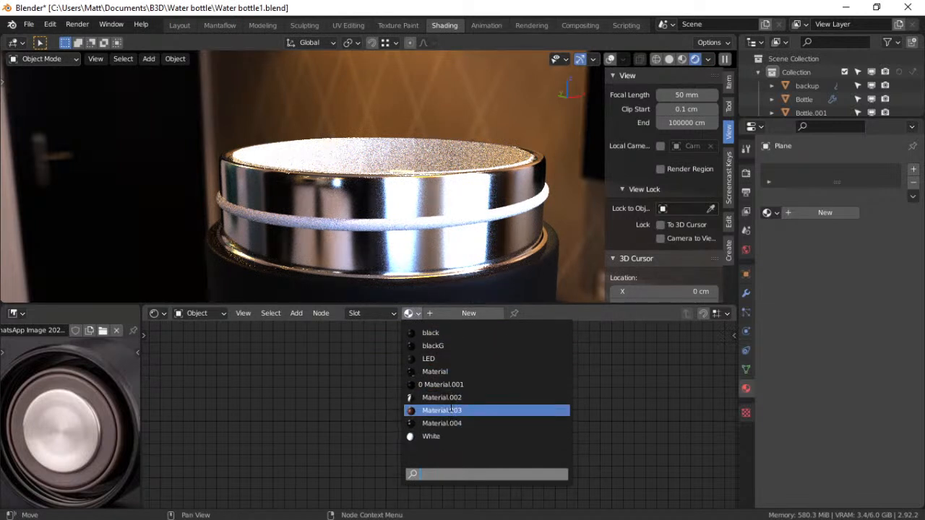
{"action": "left_click", "coordinate": [804, 99]}
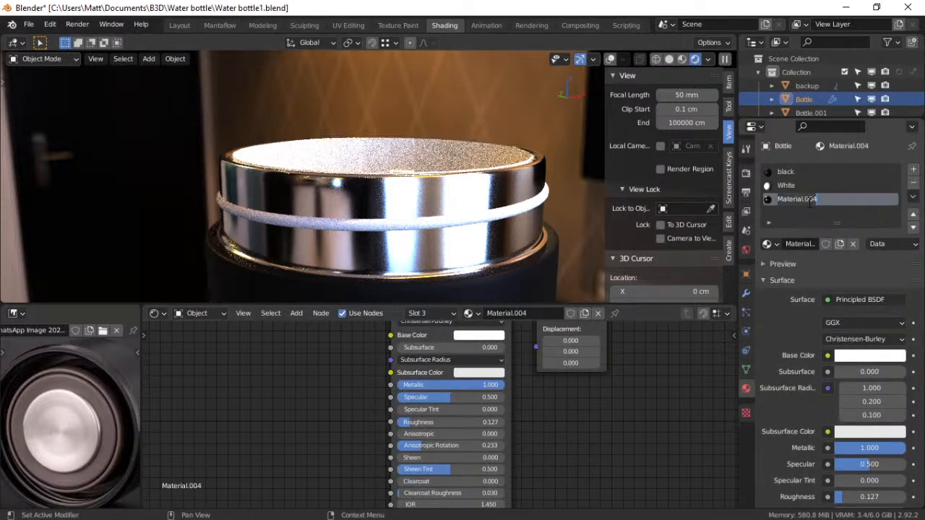
{"action": "type", "text": "St"}
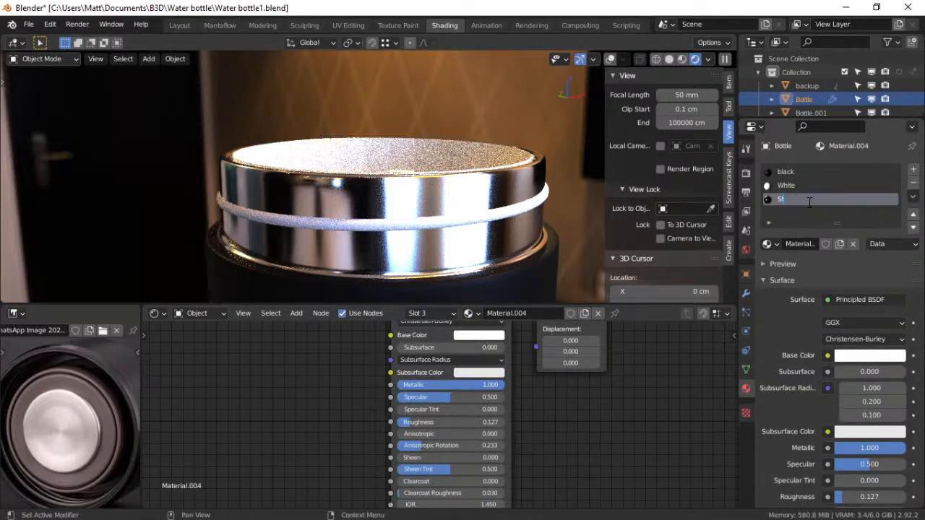
{"action": "type", "text": "eal"}
{"action": "key", "text": "Return"}
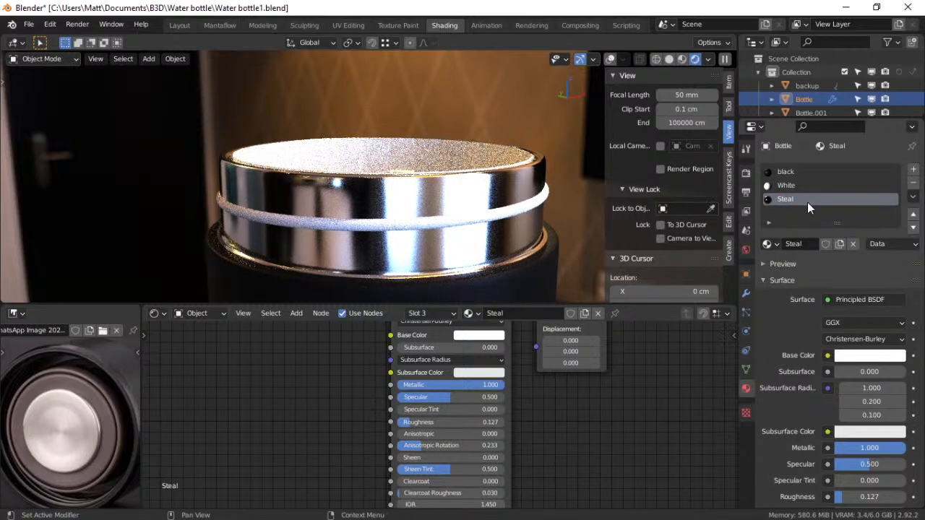
Apply the Steal material to the thin ring around the outside of the neck
{"action": "left_click", "coordinate": [459, 231]}
{"action": "left_click", "coordinate": [409, 313]}
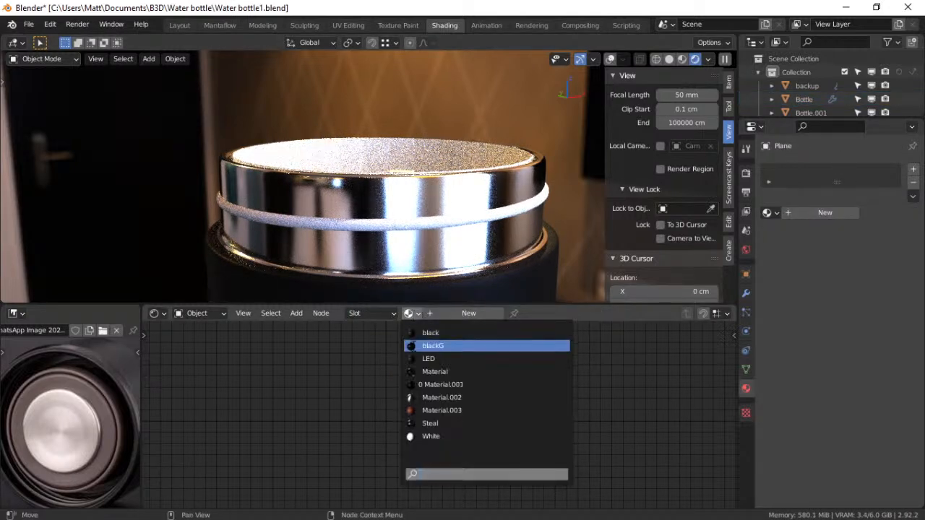
{"action": "left_click", "coordinate": [431, 423]}
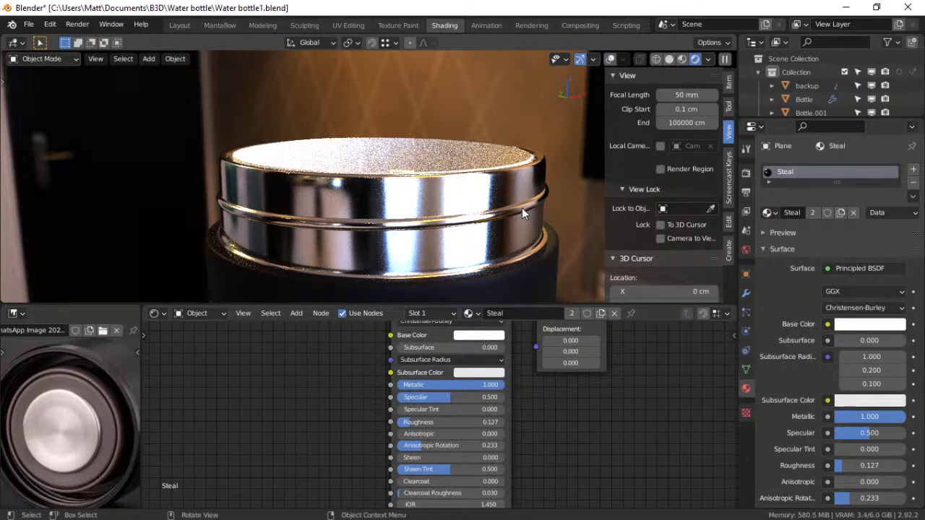
Hide the backup object and apply the Steal material to the Bottle.002 part inside the neck
{"action": "middle_click_drag", "start_coordinate": [468, 192], "coordinate": [404, 242]}
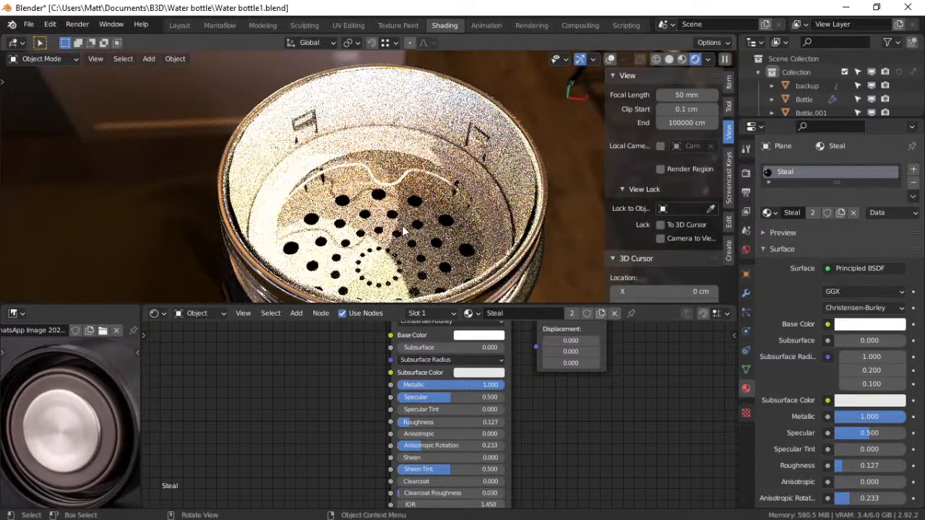
{"action": "left_click", "coordinate": [873, 85]}
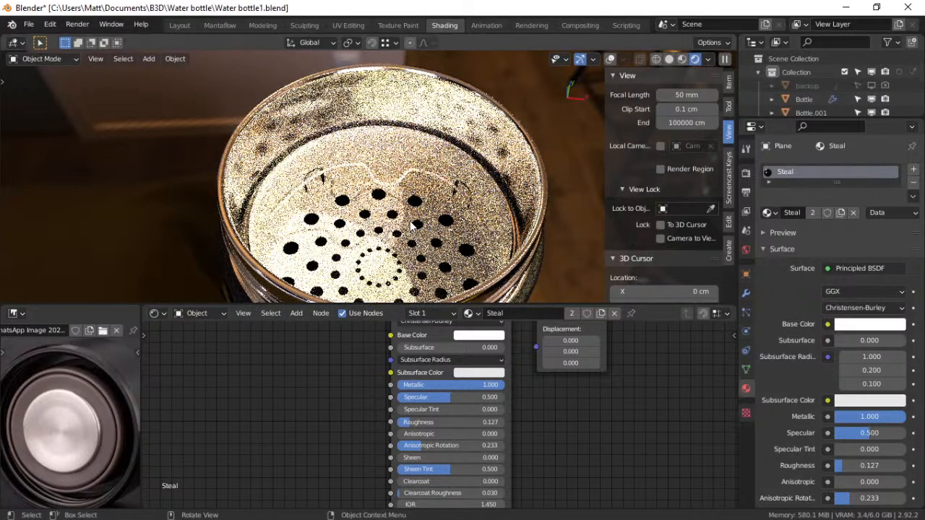
{"action": "left_click", "coordinate": [381, 185]}
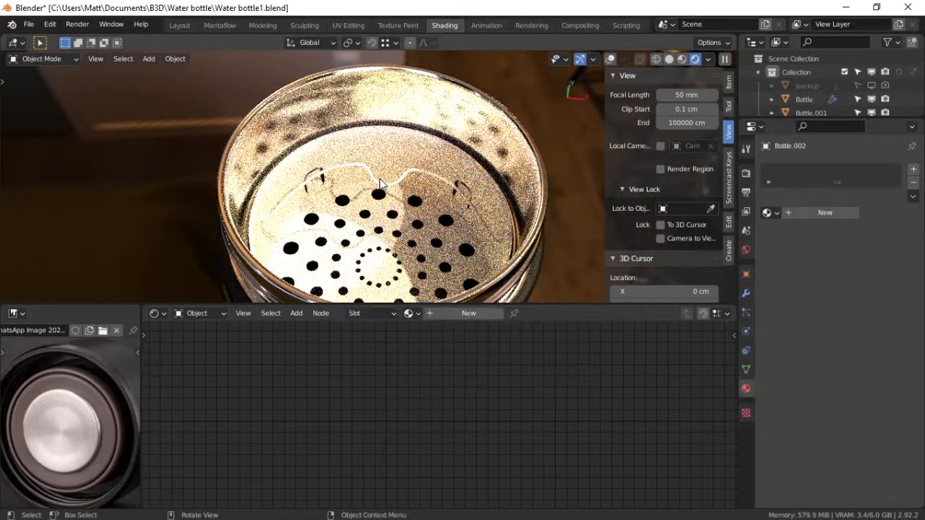
{"action": "left_click", "coordinate": [408, 313]}
{"action": "left_click", "coordinate": [434, 424]}
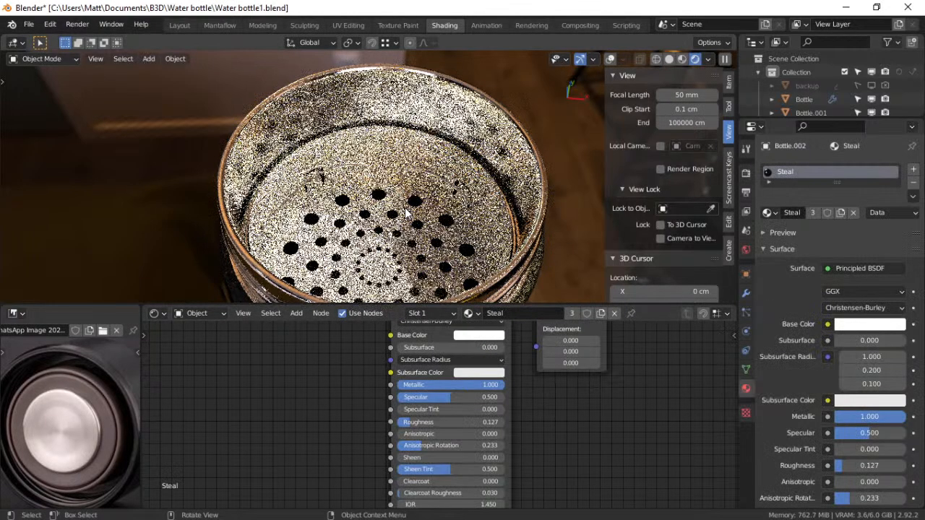
Apply the Steal material to the Bottle.001 part inside the neck
{"action": "left_click", "coordinate": [512, 180]}
{"action": "left_click", "coordinate": [418, 315]}
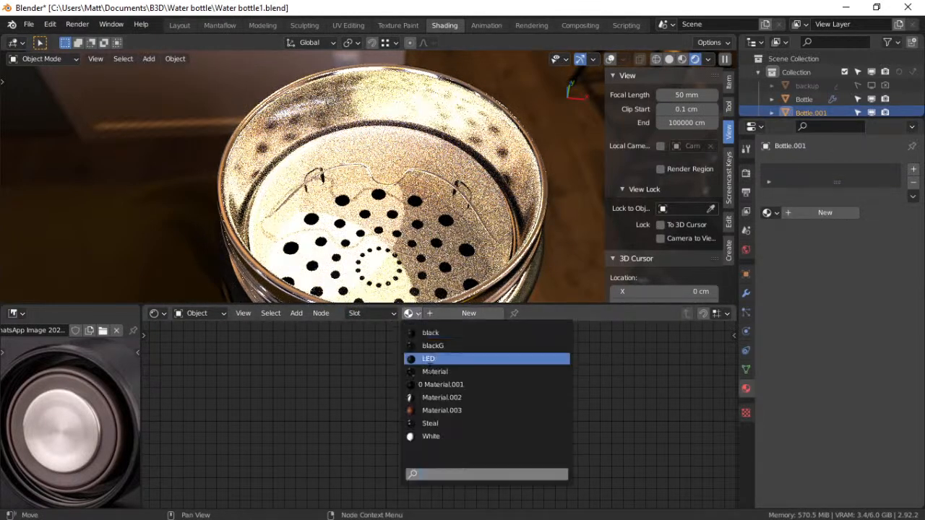
{"action": "left_click", "coordinate": [434, 424]}
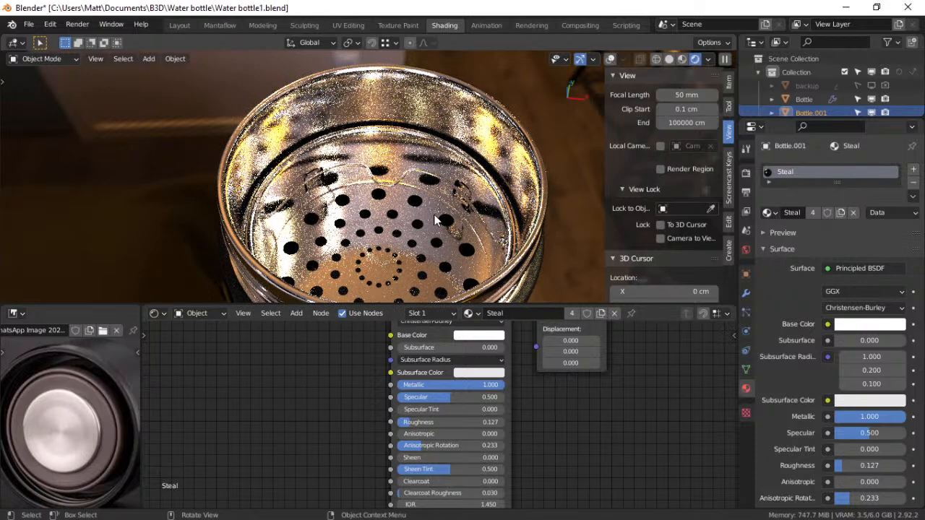
Apply the Steal material to the Torus spring of the hinge on the bottle's underside
{"action": "scroll", "coordinate": [487, 204], "scroll_direction": "down", "scroll_amount": 4}
{"action": "middle_click_drag", "start_coordinate": [487, 203], "coordinate": [415, 179]}
{"action": "scroll", "coordinate": [415, 179], "scroll_direction": "down", "scroll_amount": 3}
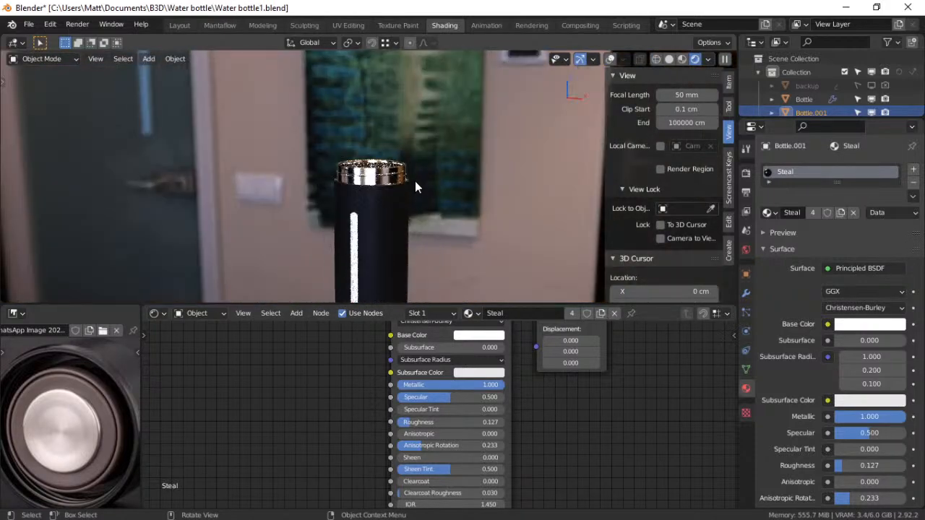
{"action": "middle_click_drag", "start_coordinate": [406, 215], "coordinate": [307, 184]}
{"action": "middle_click_drag", "start_coordinate": [372, 271], "coordinate": [380, 191]}
{"action": "scroll", "coordinate": [378, 222], "scroll_direction": "up", "scroll_amount": 2}
{"action": "scroll", "coordinate": [378, 224], "scroll_direction": "down", "scroll_amount": 5}
{"action": "scroll", "coordinate": [380, 191], "scroll_direction": "up", "scroll_amount": 3}
{"action": "scroll", "coordinate": [380, 191], "scroll_direction": "up", "scroll_amount": 6}
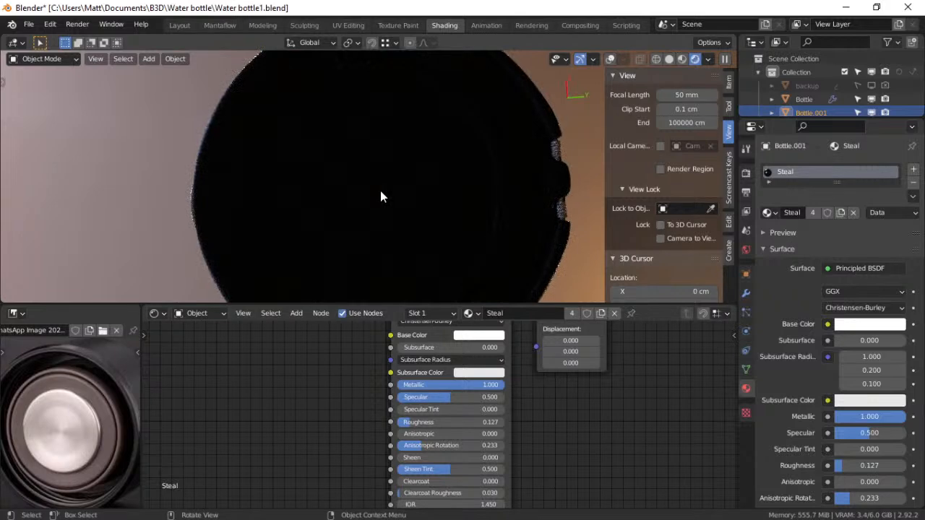
{"action": "middle_click_drag", "start_coordinate": [453, 216], "coordinate": [381, 233]}
{"action": "middle_click_drag", "start_coordinate": [390, 154], "coordinate": [391, 182], "text": "shift"}
{"action": "scroll", "coordinate": [383, 204], "scroll_direction": "up", "scroll_amount": 3}
{"action": "scroll", "coordinate": [383, 205], "scroll_direction": "down", "scroll_amount": 1}
{"action": "left_click", "coordinate": [367, 242]}
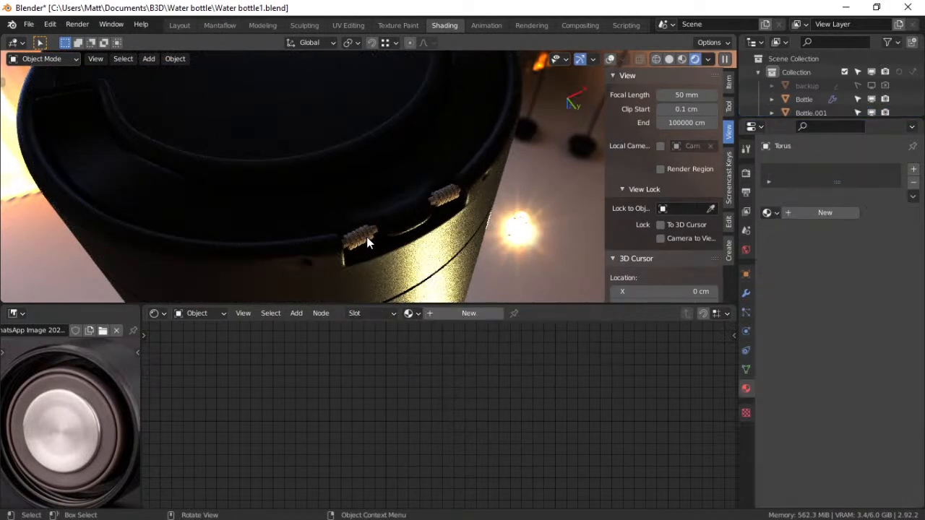
{"action": "left_click", "coordinate": [392, 314]}
{"action": "left_click", "coordinate": [419, 313]}
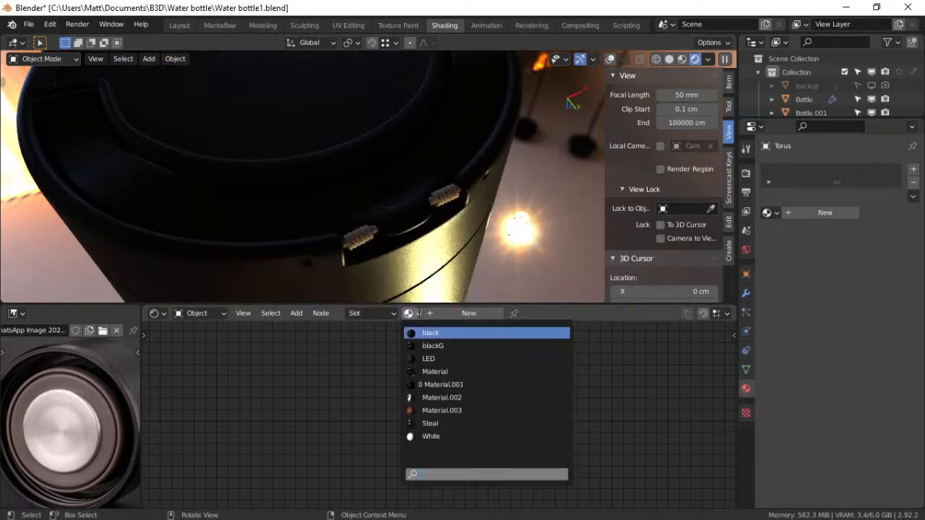
{"action": "left_click", "coordinate": [440, 422]}
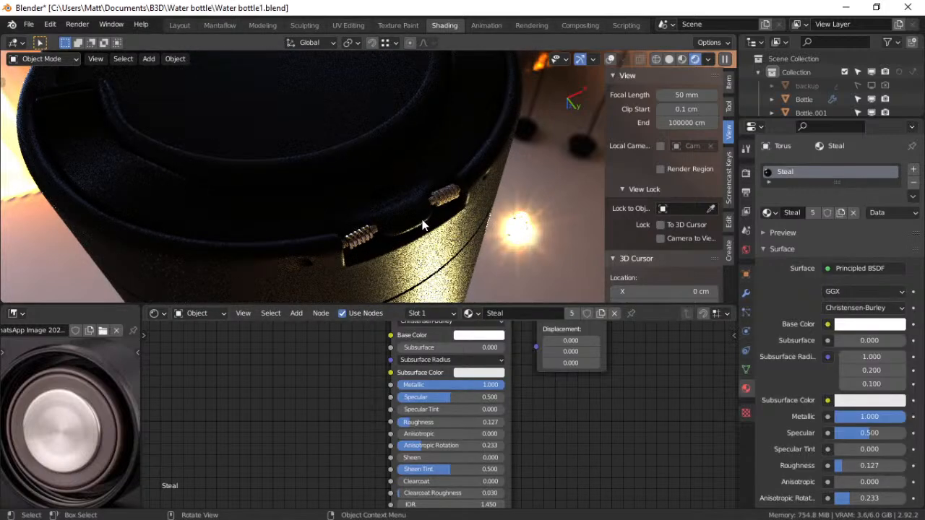
Give the second hinge spring, Torus.001, the same Steal material
{"action": "left_click", "coordinate": [442, 207]}
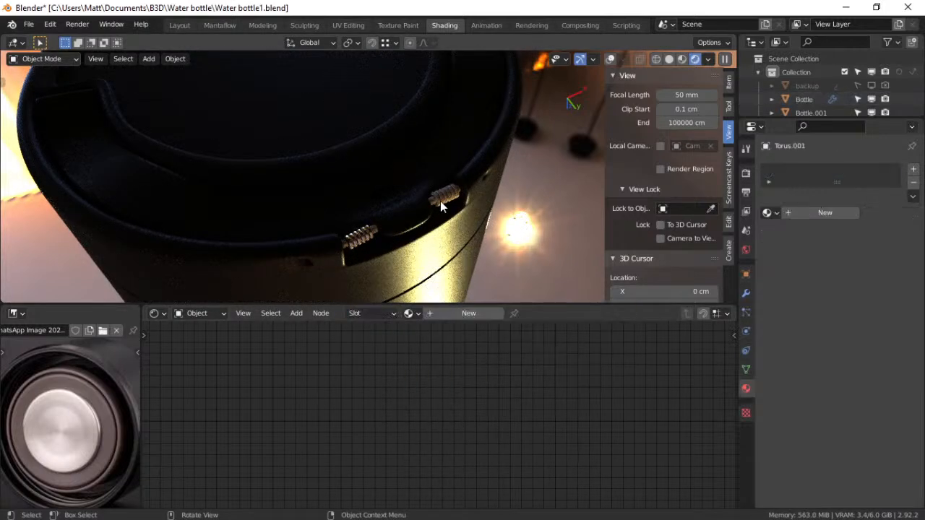
{"action": "left_click", "coordinate": [408, 313]}
{"action": "left_click", "coordinate": [418, 409]}
{"action": "left_click", "coordinate": [375, 231]}
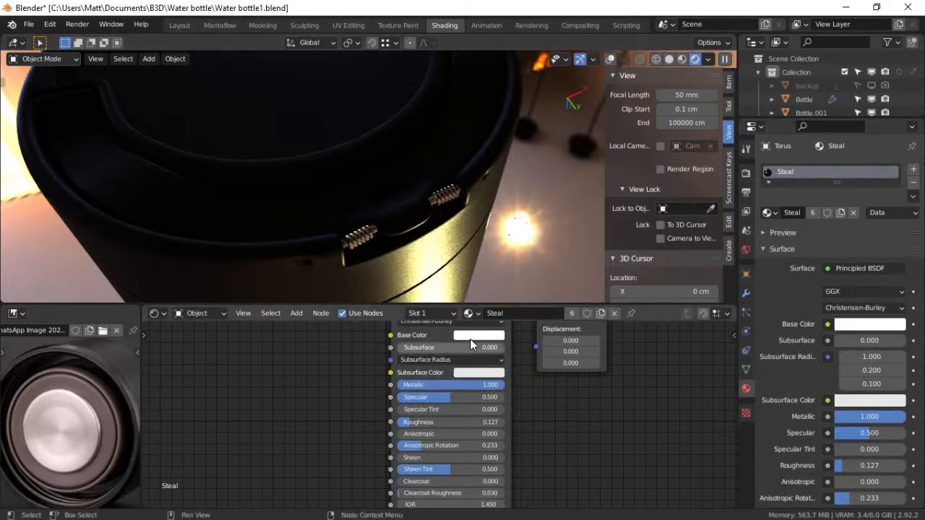
Apply the Steal material to the Cylinder pin running through both hinge springs, and leave the rendered viewport without overlays
{"action": "scroll", "coordinate": [835, 89], "scroll_direction": "down", "scroll_amount": 4}
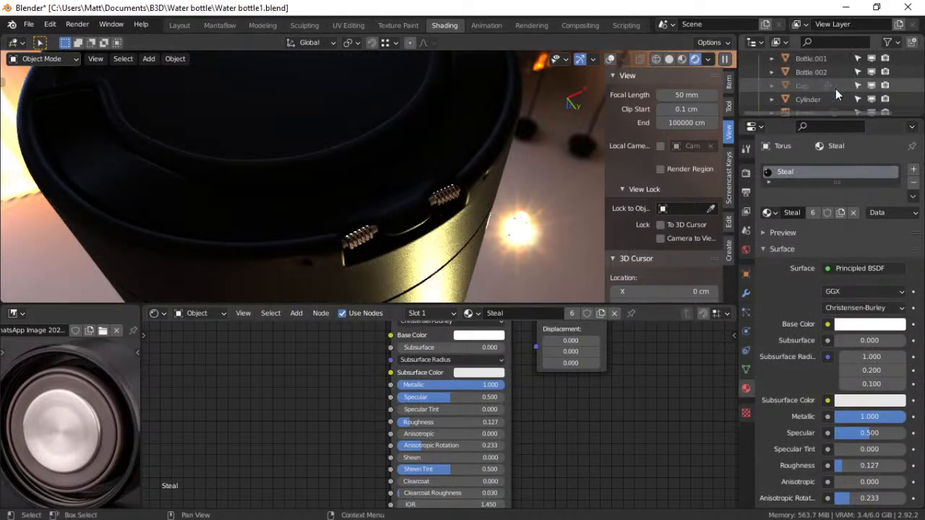
{"action": "left_click", "coordinate": [809, 99]}
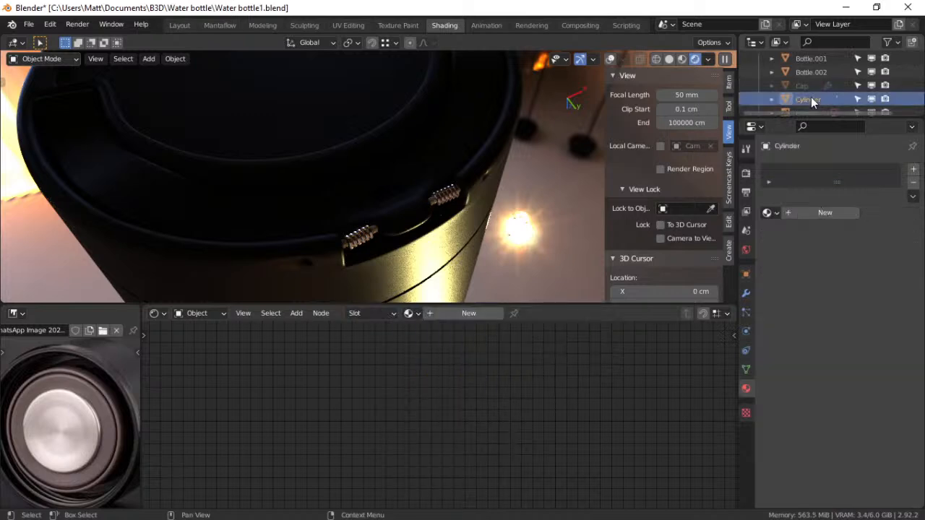
{"action": "left_click", "coordinate": [609, 59]}
{"action": "left_click", "coordinate": [412, 313]}
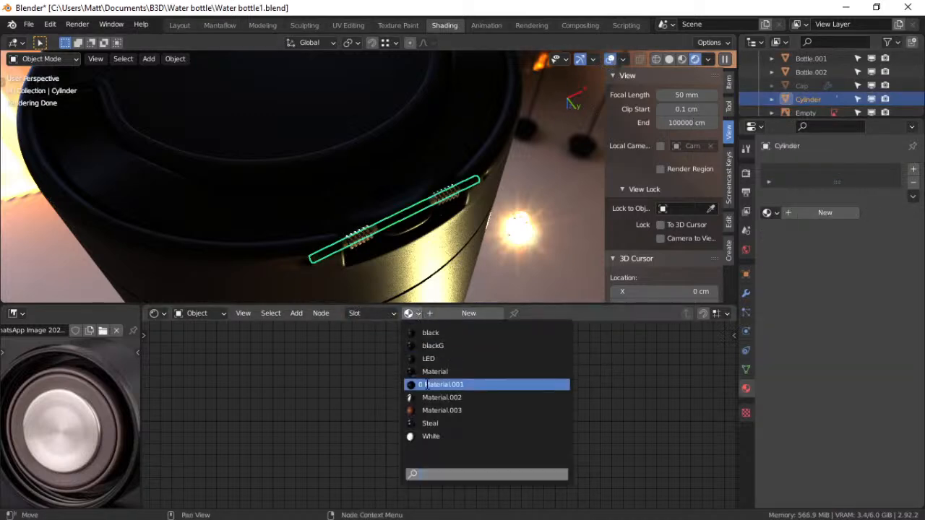
{"action": "left_click", "coordinate": [434, 424]}
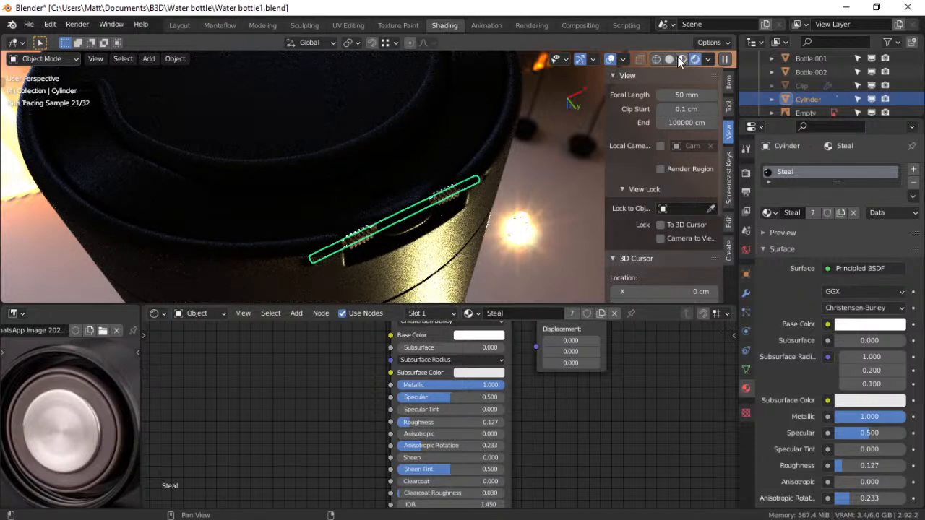
{"action": "left_click", "coordinate": [673, 58]}
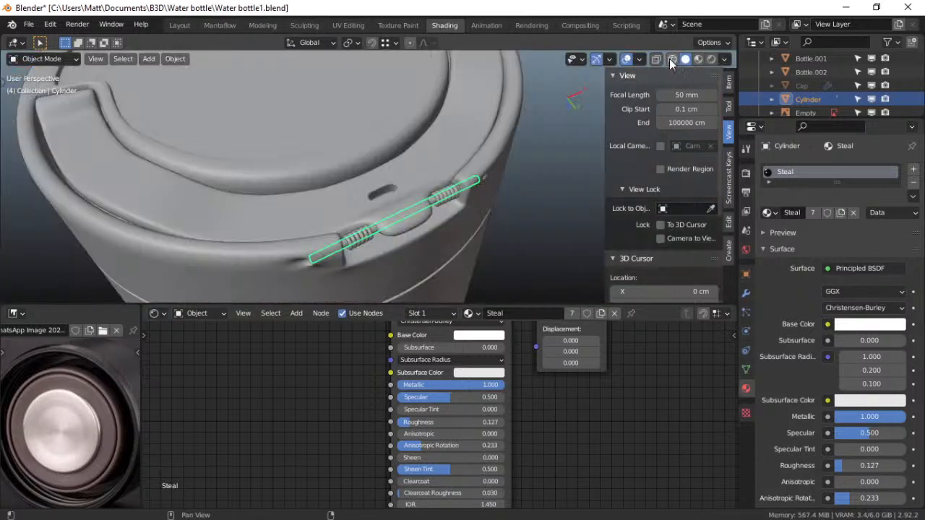
{"action": "left_click", "coordinate": [711, 60]}
{"action": "left_click", "coordinate": [610, 57]}
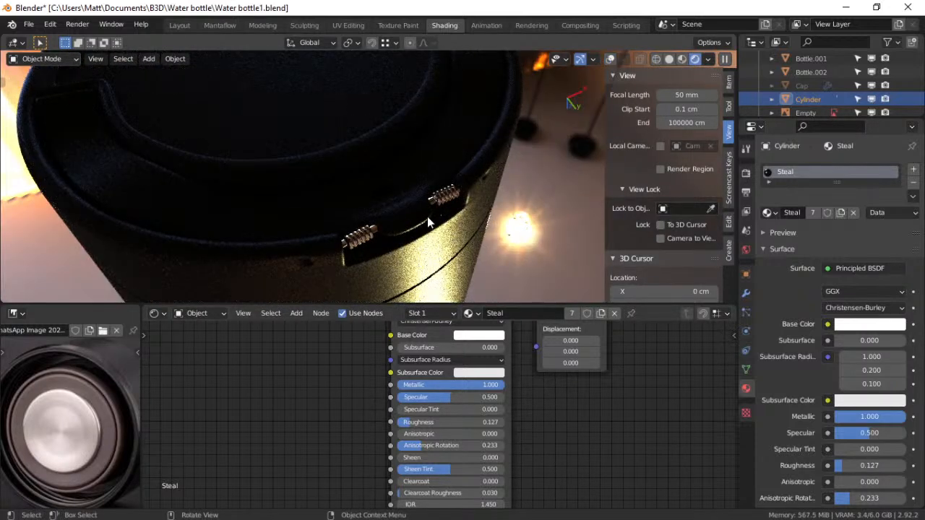
Examine the steel finish on the hinge hardware and inside the bottle's mouth in the rendered view
{"action": "scroll", "coordinate": [427, 216], "scroll_direction": "down", "scroll_amount": 4}
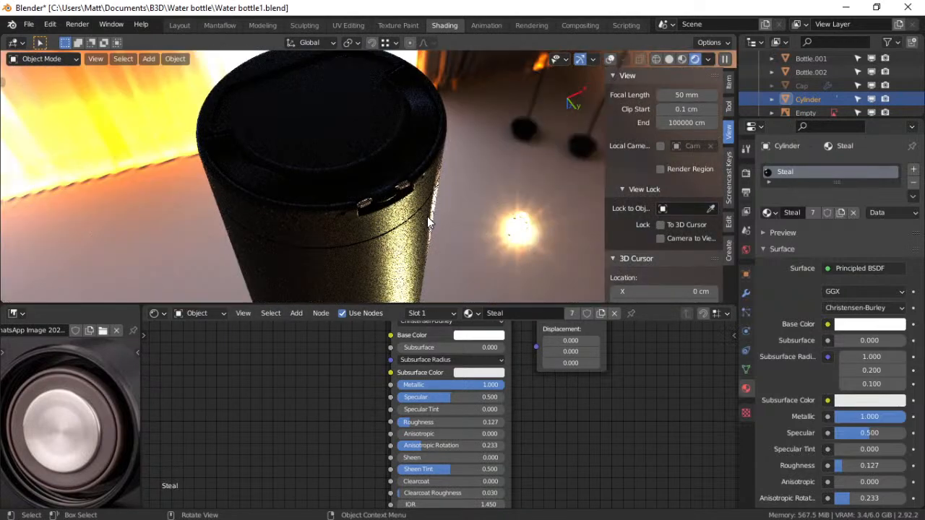
{"action": "middle_click_drag", "start_coordinate": [425, 135], "coordinate": [430, 167]}
{"action": "middle_click_drag", "start_coordinate": [436, 132], "coordinate": [379, 183]}
{"action": "scroll", "coordinate": [411, 216], "scroll_direction": "up", "scroll_amount": 5}
{"action": "scroll", "coordinate": [413, 218], "scroll_direction": "down", "scroll_amount": 6}
{"action": "scroll", "coordinate": [385, 197], "scroll_direction": "up", "scroll_amount": 10}
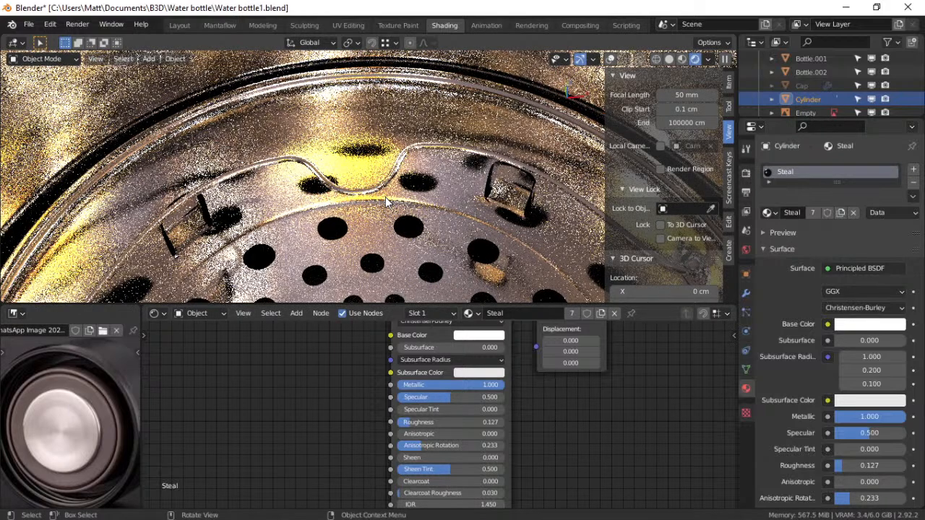
{"action": "scroll", "coordinate": [385, 197], "scroll_direction": "down", "scroll_amount": 5}
{"action": "middle_click_drag", "start_coordinate": [383, 252], "coordinate": [391, 154], "text": "shift"}
Select the bottle body and make White its active material slot
{"action": "left_click", "coordinate": [425, 223]}
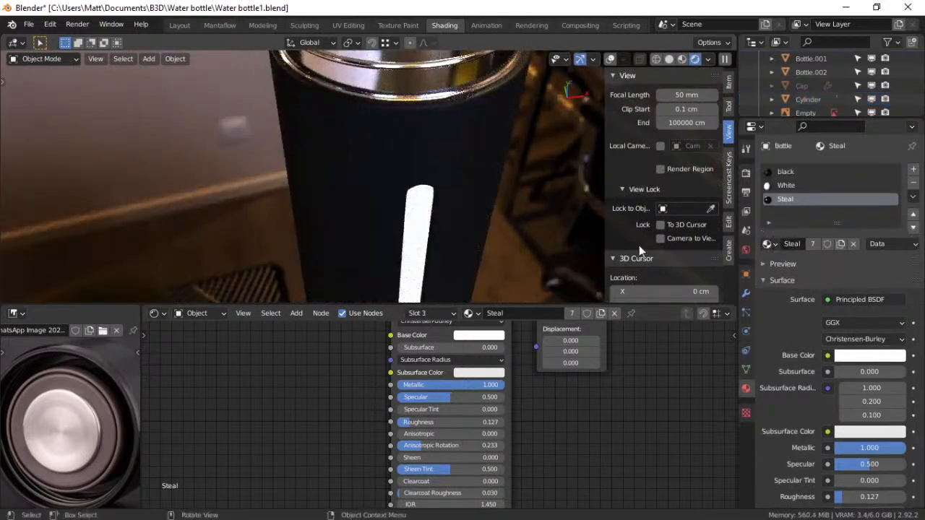
{"action": "left_click", "coordinate": [780, 186]}
{"action": "middle_click_drag", "start_coordinate": [413, 246], "coordinate": [405, 190]}
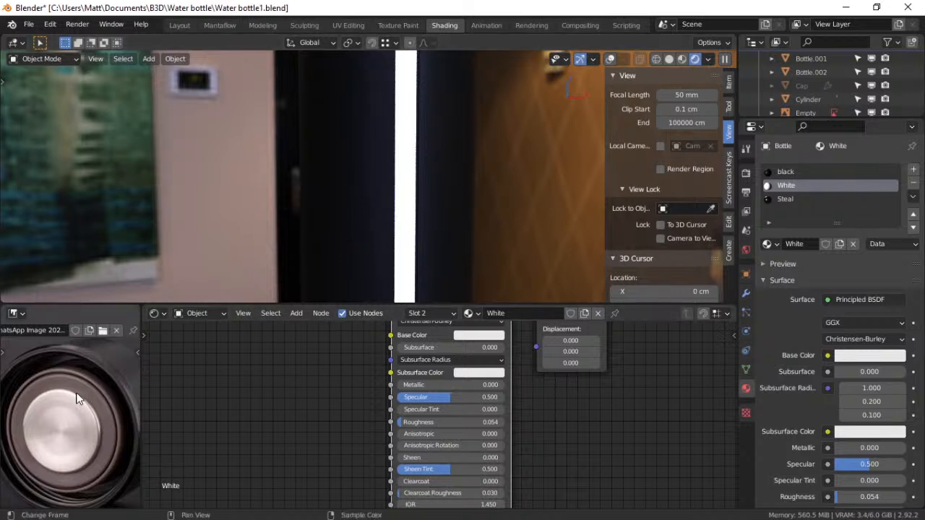
Show the 10.16.05 AM (1) WhatsApp reference photo beside the node editor and enlarge the lettering on its white stripe
{"action": "scroll", "coordinate": [77, 398], "scroll_direction": "down", "scroll_amount": 6}
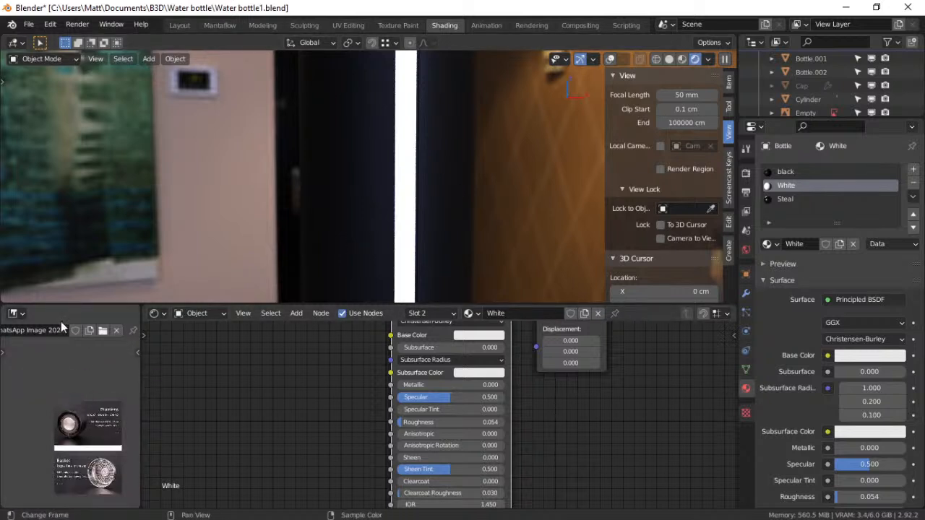
{"action": "scroll", "coordinate": [32, 328], "scroll_direction": "up", "scroll_amount": 5}
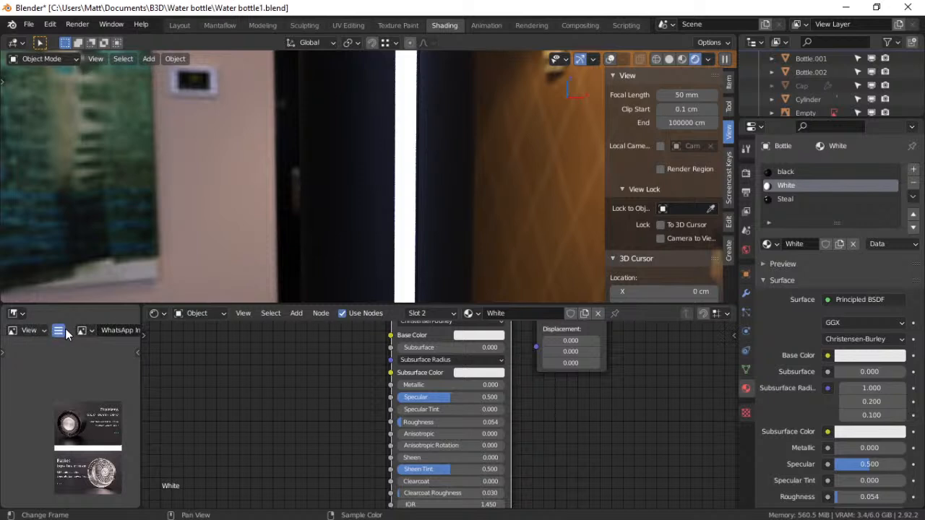
{"action": "left_click", "coordinate": [66, 329]}
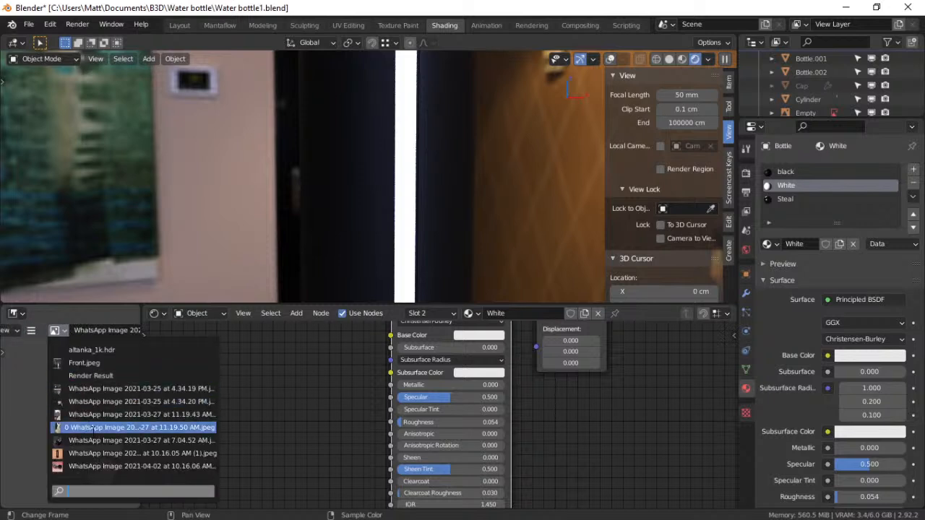
{"action": "left_click", "coordinate": [85, 454]}
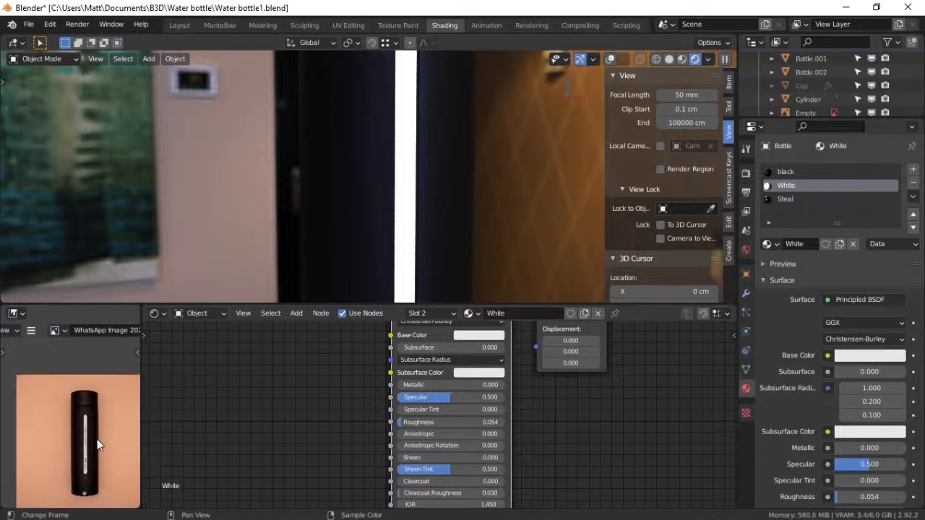
{"action": "scroll", "coordinate": [97, 439], "scroll_direction": "up", "scroll_amount": 6}
{"action": "scroll", "coordinate": [70, 413], "scroll_direction": "up", "scroll_amount": 2}
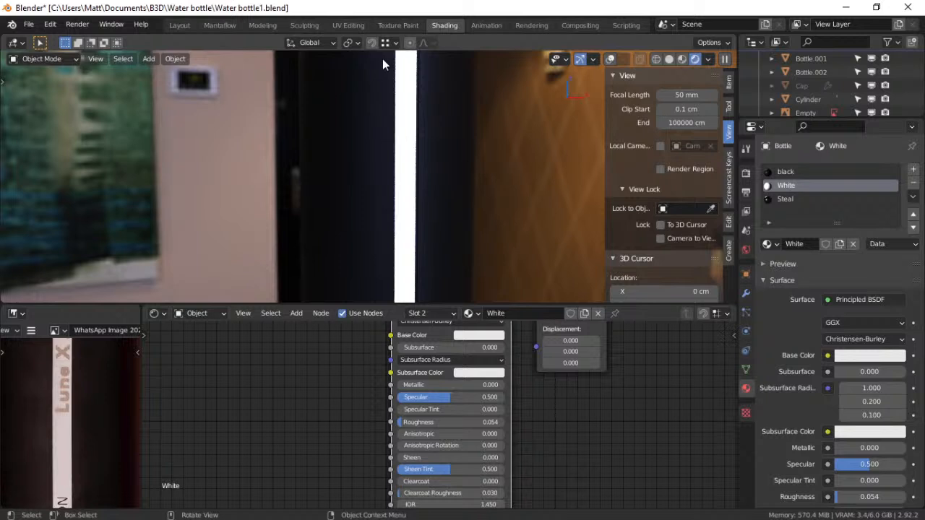
Compare the model's white stripe in front view with the lettered stripe in the reference photo
{"action": "key", "text": "ctrl+Tab"}
{"action": "key", "text": "Escape"}
{"action": "key", "text": "grave"}
{"action": "left_click", "coordinate": [338, 119]}
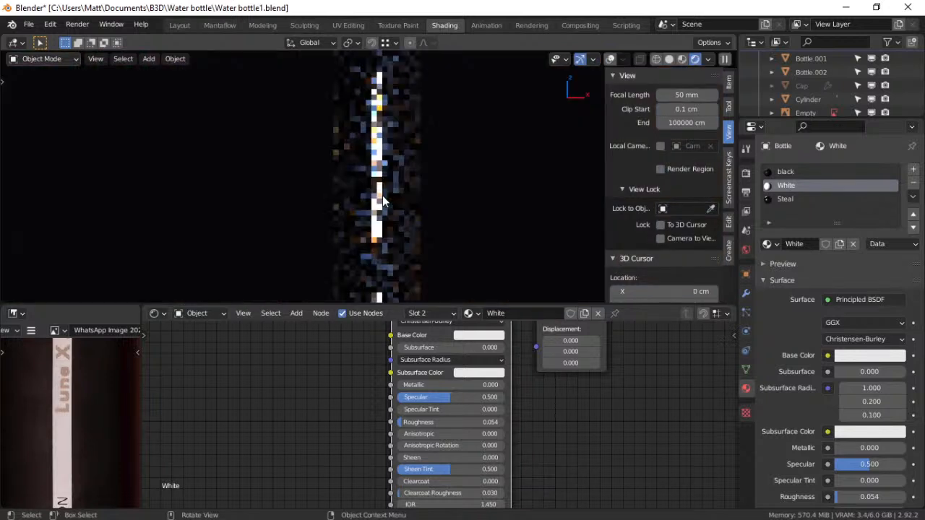
{"action": "scroll", "coordinate": [69, 390], "scroll_direction": "down", "scroll_amount": 3}
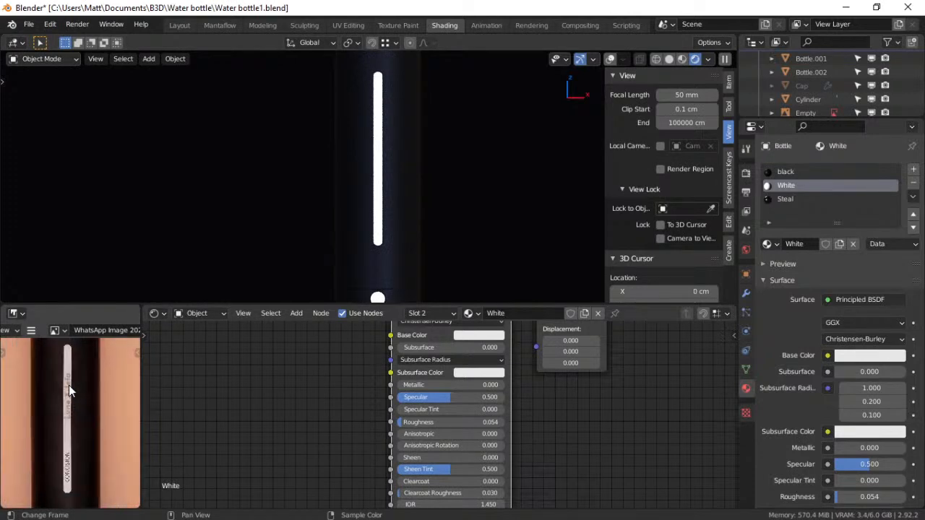
{"action": "scroll", "coordinate": [217, 347], "scroll_direction": "down", "scroll_amount": 1}
{"action": "scroll", "coordinate": [383, 224], "scroll_direction": "up", "scroll_amount": 1}
{"action": "middle_click_drag", "start_coordinate": [382, 244], "coordinate": [382, 269], "text": "shift"}
{"action": "scroll", "coordinate": [384, 209], "scroll_direction": "up", "scroll_amount": 2}
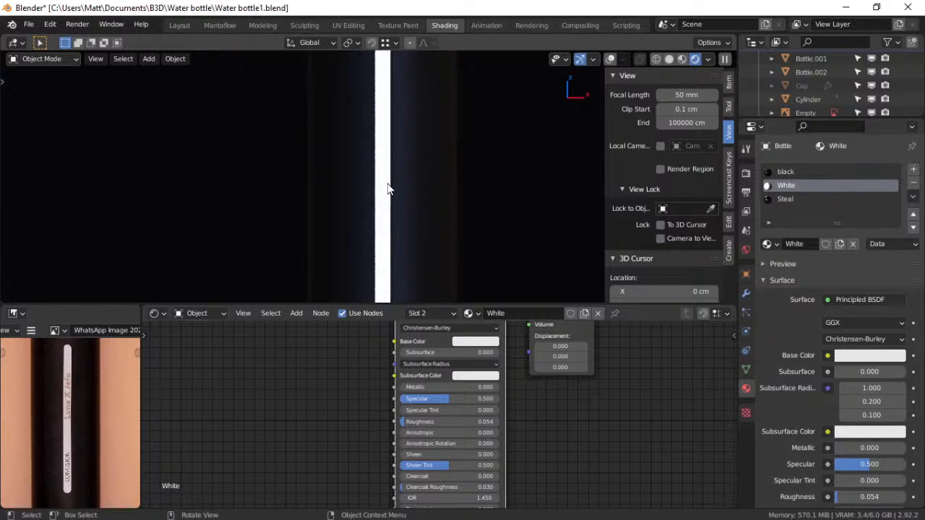
{"action": "scroll", "coordinate": [387, 185], "scroll_direction": "down", "scroll_amount": 3}
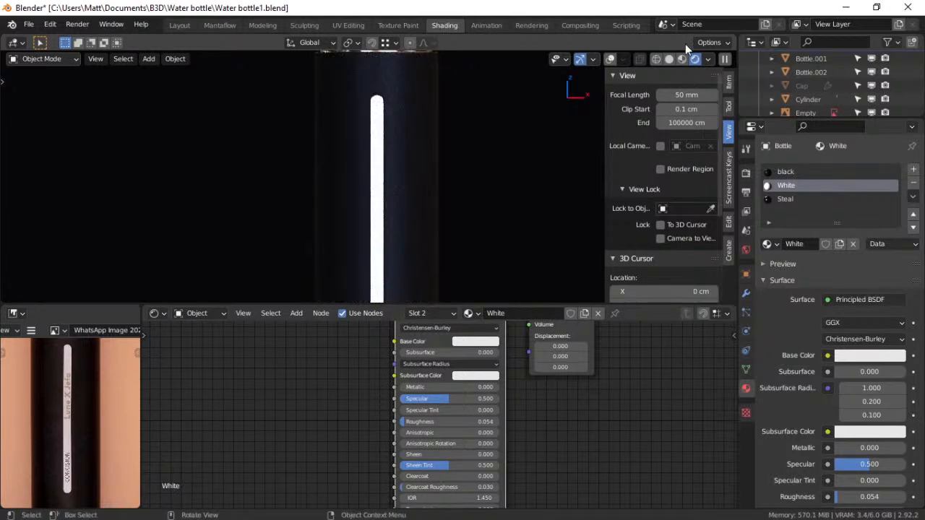
Switch to the UV Editing workspace and frame the bottle mesh in front view
{"action": "left_click", "coordinate": [359, 24]}
{"action": "key", "text": "grave"}
{"action": "left_click", "coordinate": [486, 224]}
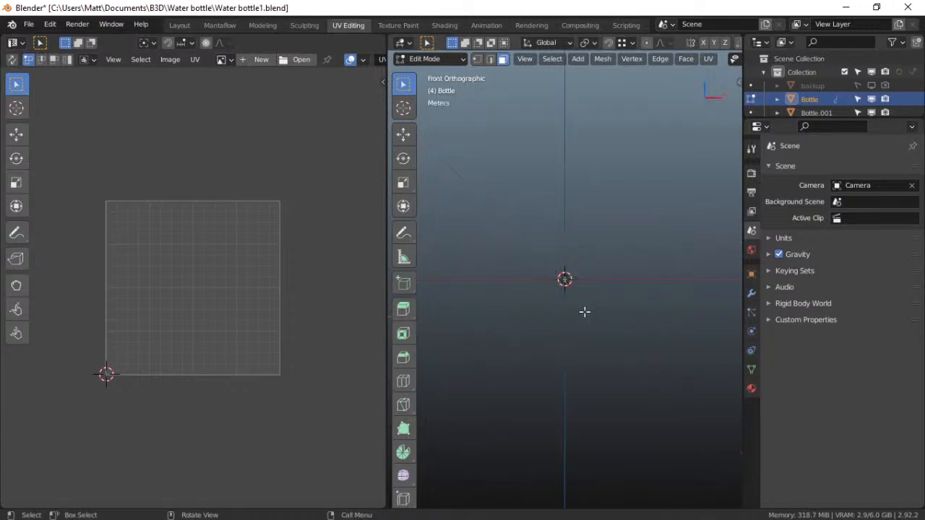
{"action": "scroll", "coordinate": [585, 312], "scroll_direction": "up", "scroll_amount": 12}
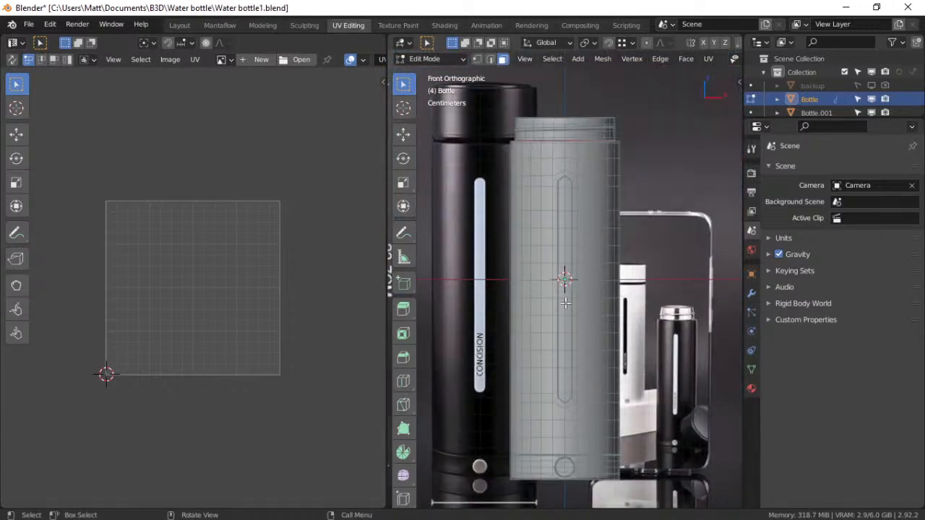
Load the 10.16.05 AM (1) WhatsApp photo of the black bottle as the UV editor's background image
{"action": "left_click", "coordinate": [232, 60]}
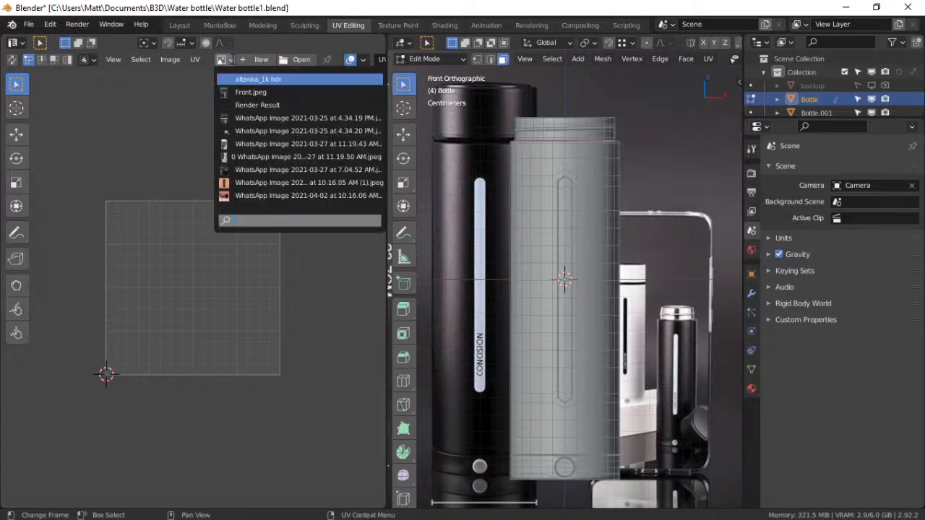
{"action": "left_click", "coordinate": [256, 175]}
{"action": "scroll", "coordinate": [260, 212], "scroll_direction": "down", "scroll_amount": 5}
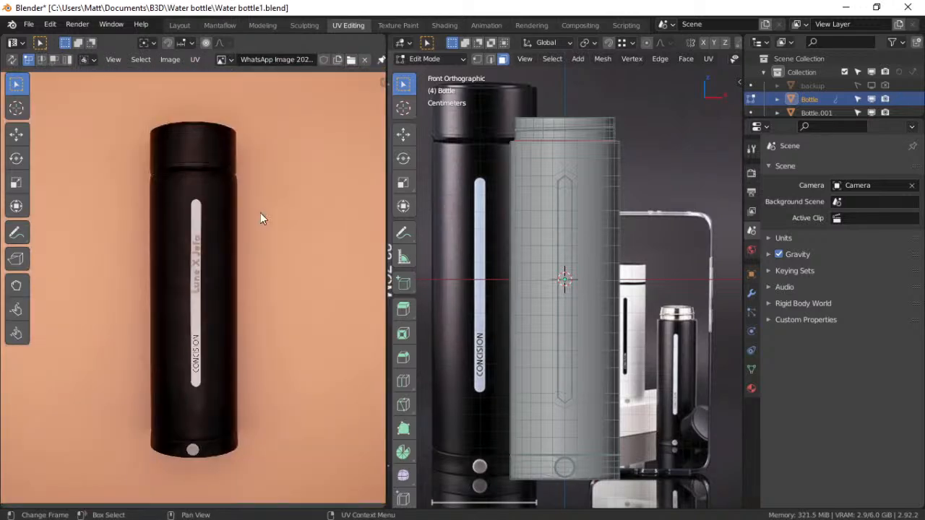
{"action": "scroll", "coordinate": [586, 105], "scroll_direction": "up", "scroll_amount": 3}
Select all faces of the long vertical stripe on the bottle's front to bring up their UVs over the photo
{"action": "left_click_drag", "start_coordinate": [557, 109], "coordinate": [565, 478]}
{"action": "scroll", "coordinate": [261, 324], "scroll_direction": "up", "scroll_amount": 3}
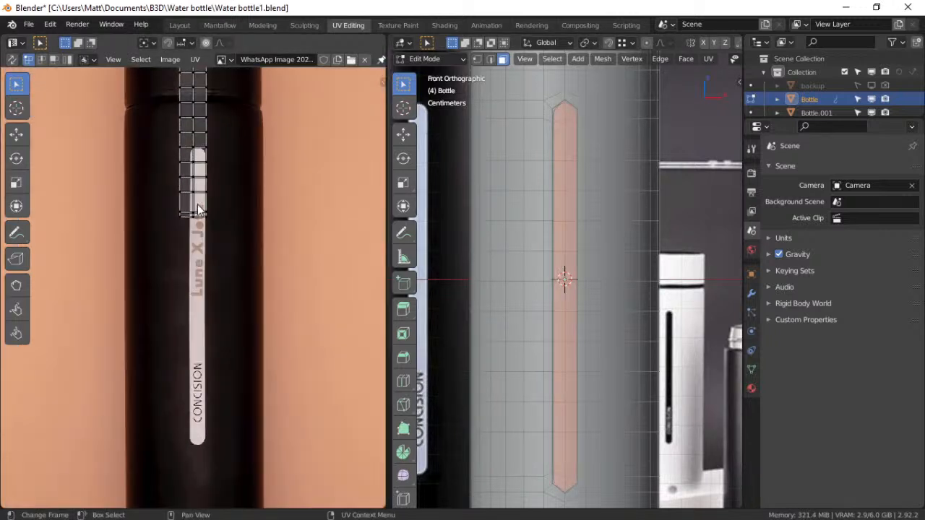
{"action": "scroll", "coordinate": [196, 217], "scroll_direction": "down", "scroll_amount": 3}
{"action": "scroll", "coordinate": [180, 209], "scroll_direction": "up", "scroll_amount": 3}
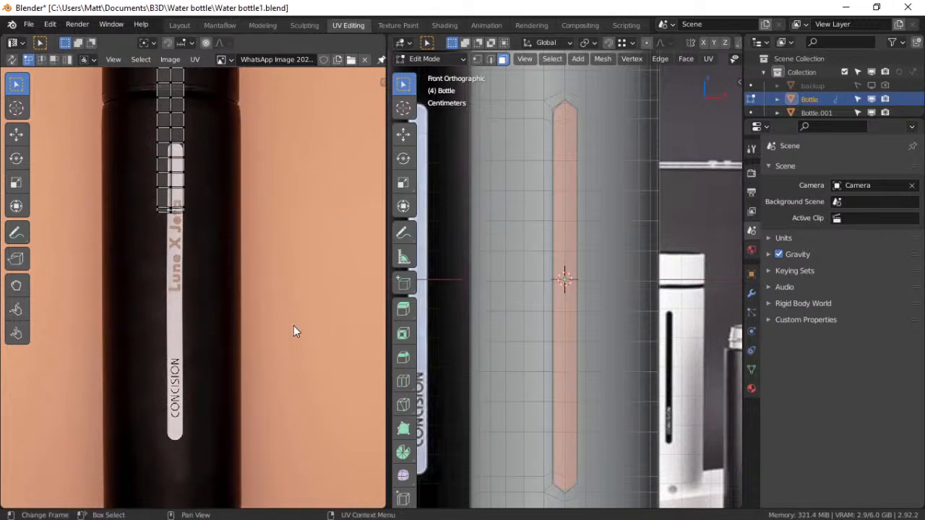
Select all the stripe's UVs and move them down along Y onto the white stripe in the photo
{"action": "key", "text": "a"}
{"action": "key", "text": "s"}
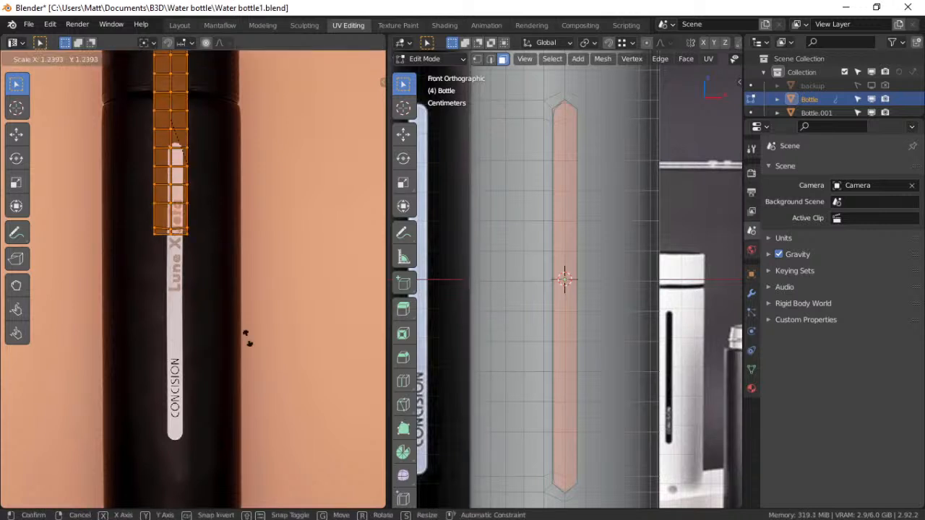
{"action": "key", "text": "Escape"}
{"action": "key", "text": "g"}
{"action": "key", "text": "y"}
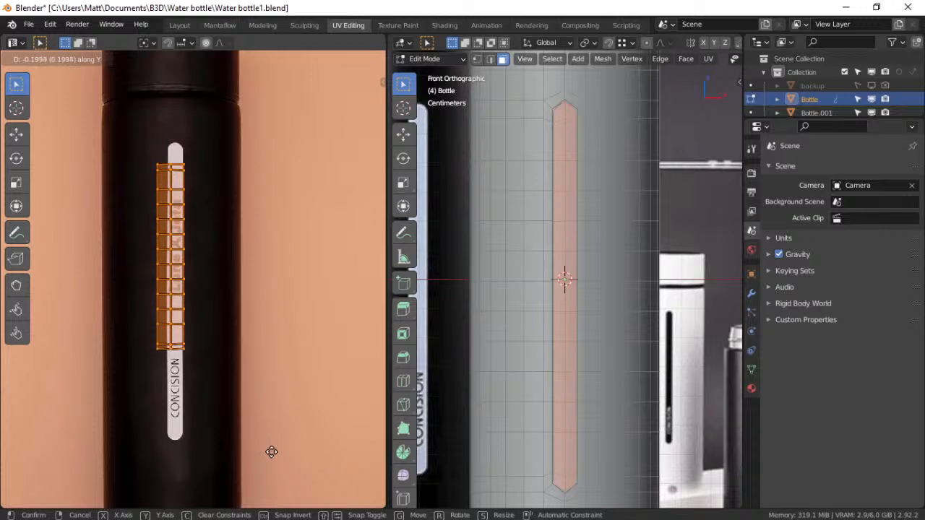
{"action": "left_click", "coordinate": [272, 478]}
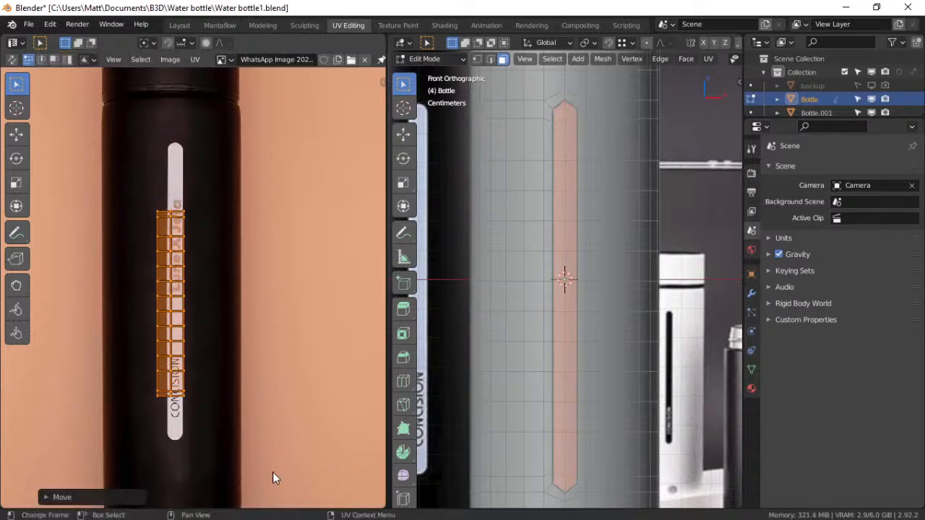
Centre the UV strip on the photo's white stripe along X and narrow it to the stripe's width
{"action": "middle_click_drag", "start_coordinate": [213, 362], "coordinate": [221, 330]}
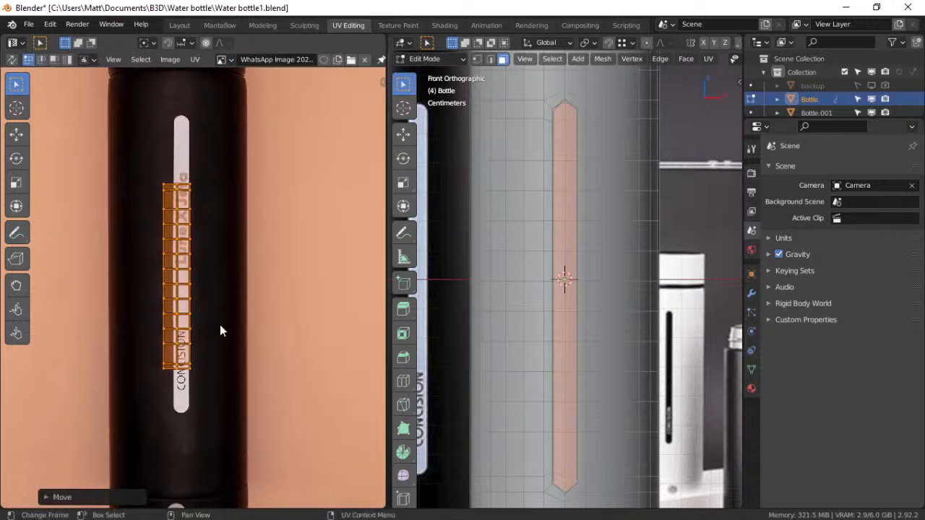
{"action": "key", "text": "g"}
{"action": "key", "text": "x"}
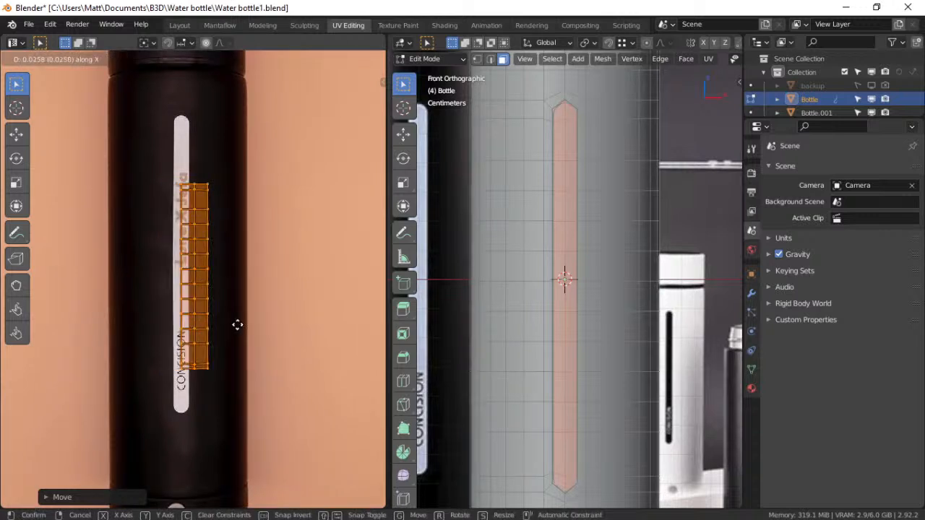
{"action": "left_click", "coordinate": [224, 326]}
{"action": "key", "text": "s"}
{"action": "key", "text": "x"}
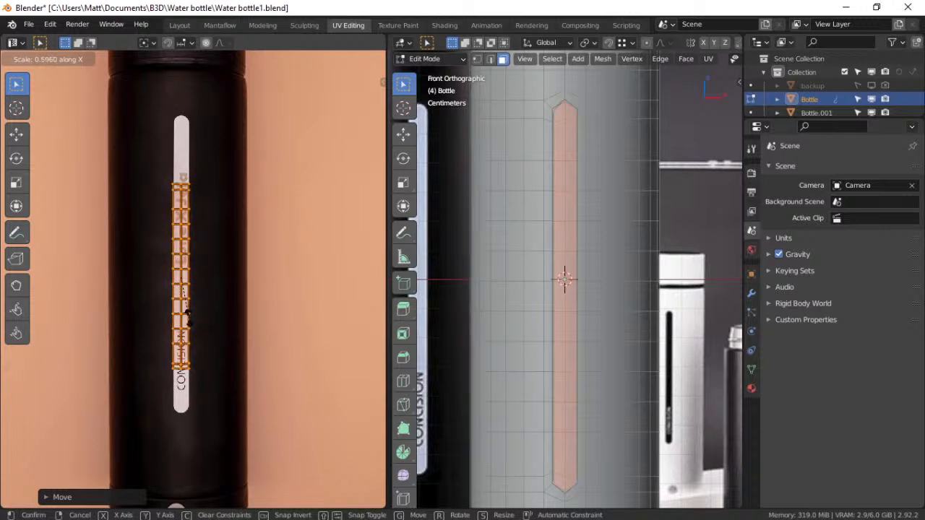
{"action": "left_click", "coordinate": [180, 319]}
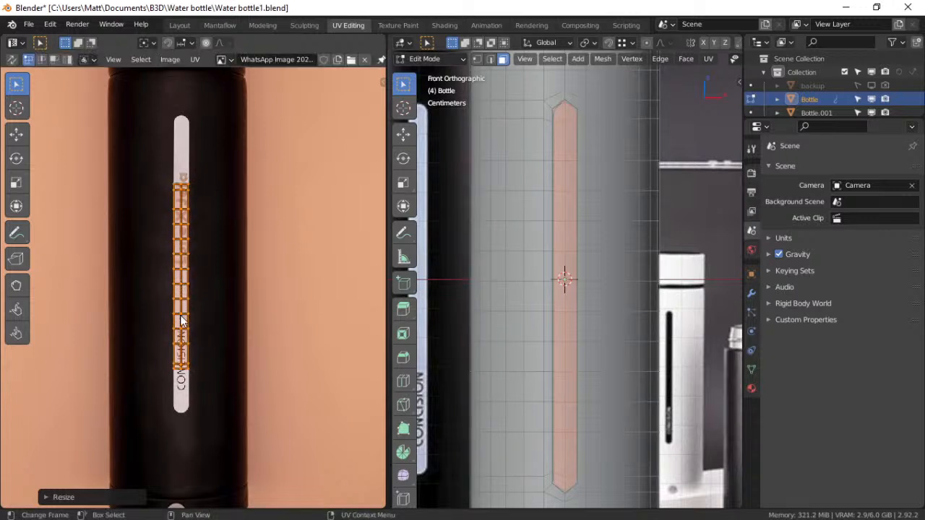
Stretch the UV strip along Y to nearly the full length of the photo's stripe and shift it upward into line
{"action": "key", "text": "s"}
{"action": "key", "text": "y"}
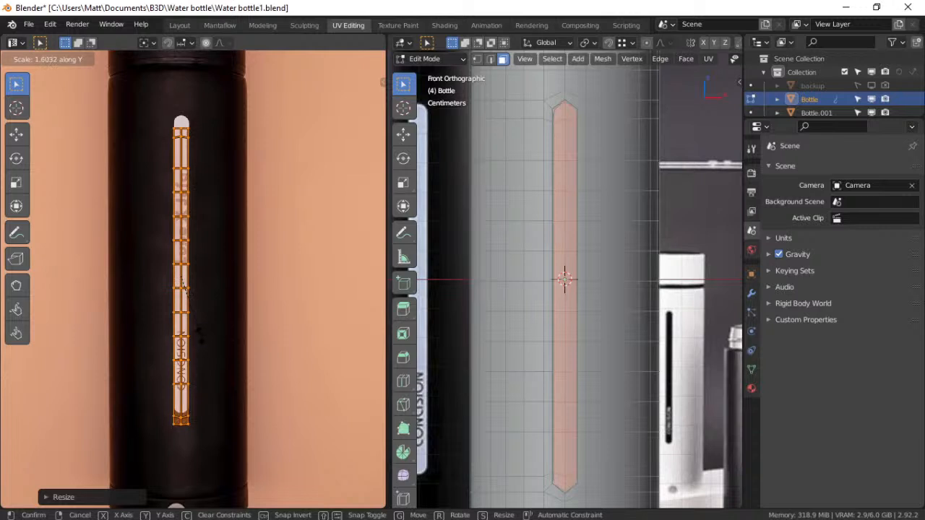
{"action": "left_click", "coordinate": [196, 333]}
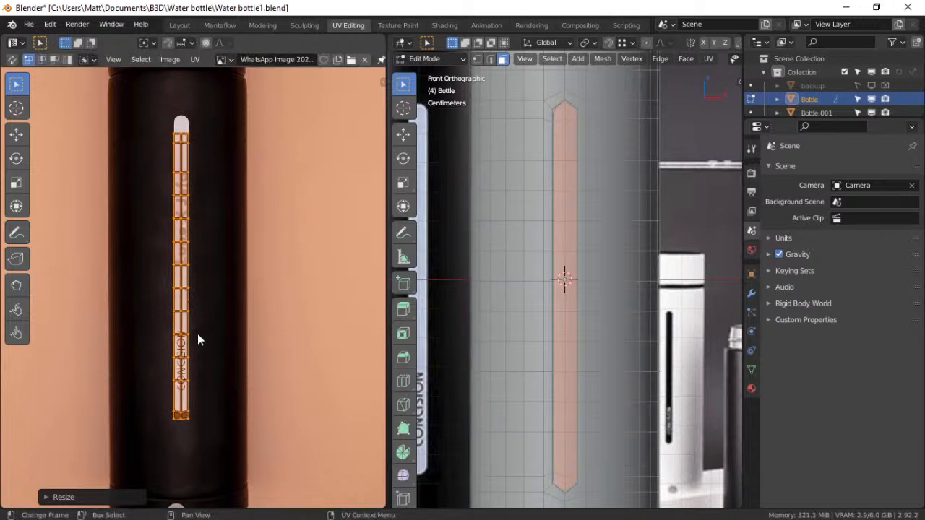
{"action": "key", "text": "g"}
{"action": "key", "text": "y"}
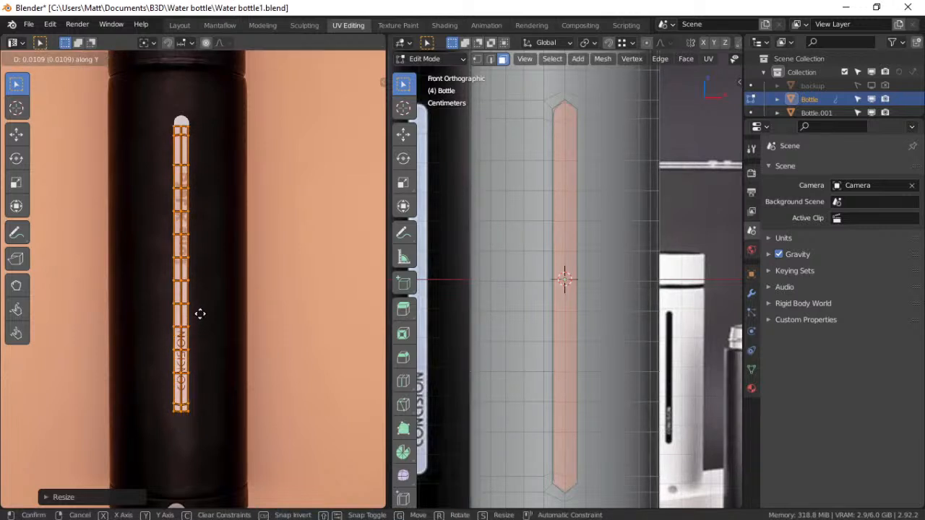
{"action": "left_click", "coordinate": [208, 277]}
Nudge the UV strip along X and narrow it slightly so its sides sit just inside the photo's stripe edges
{"action": "scroll", "coordinate": [203, 318], "scroll_direction": "up", "scroll_amount": 6}
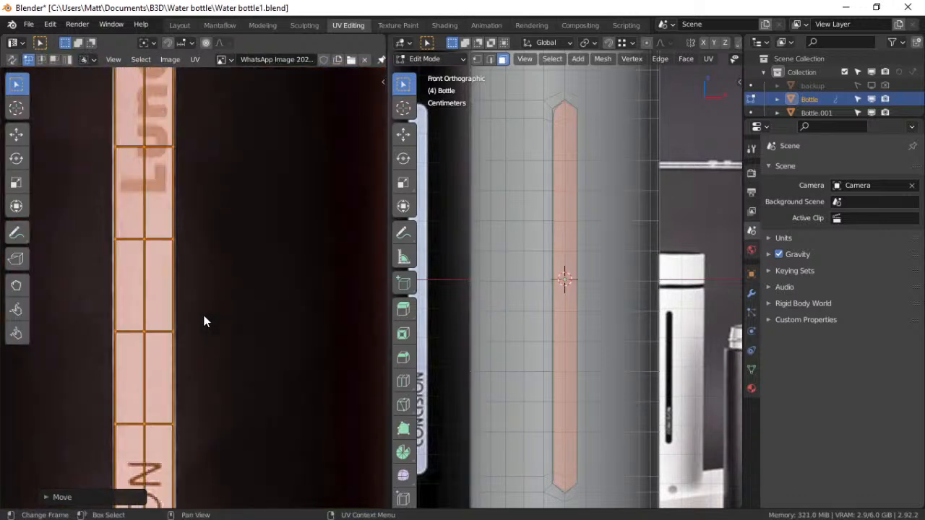
{"action": "middle_click_drag", "start_coordinate": [203, 311], "coordinate": [219, 428]}
{"action": "middle_click_drag", "start_coordinate": [210, 273], "coordinate": [209, 451]}
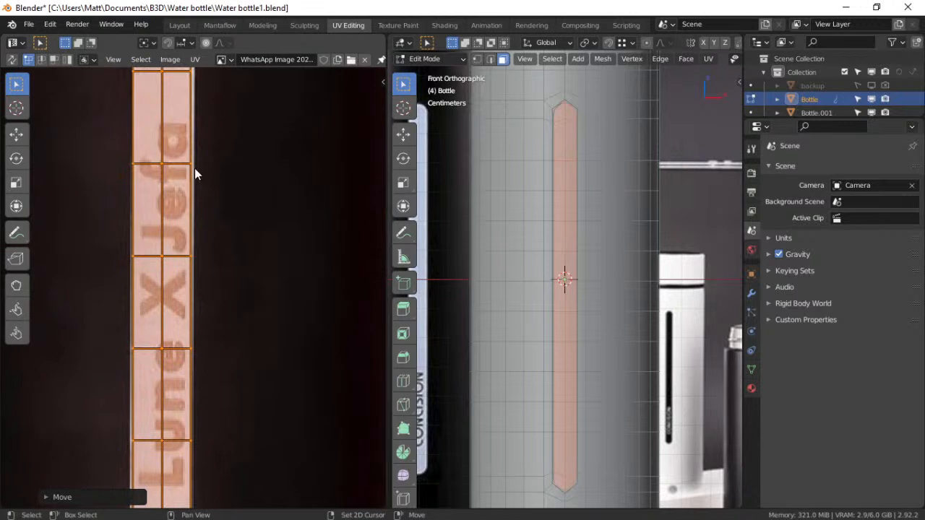
{"action": "middle_click_drag", "start_coordinate": [215, 191], "coordinate": [233, 272]}
{"action": "key", "text": "g"}
{"action": "key", "text": "x"}
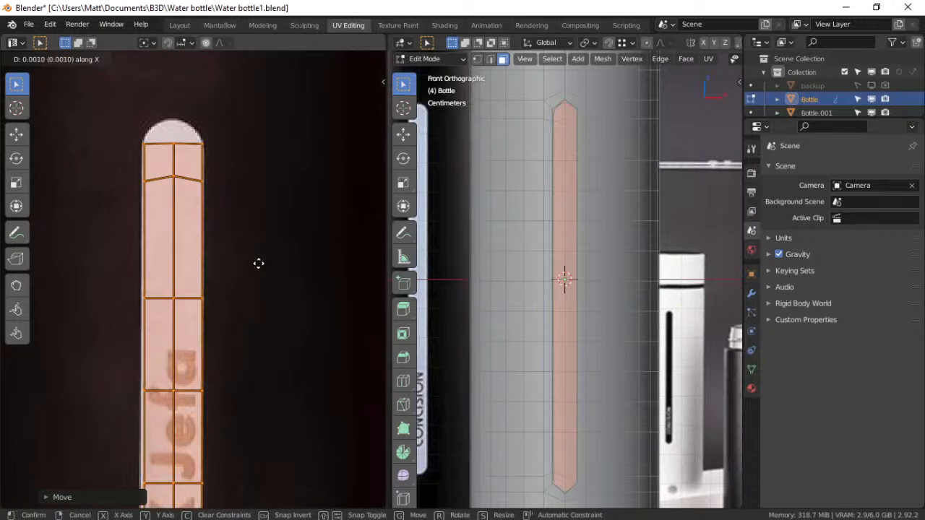
{"action": "left_click", "coordinate": [252, 261]}
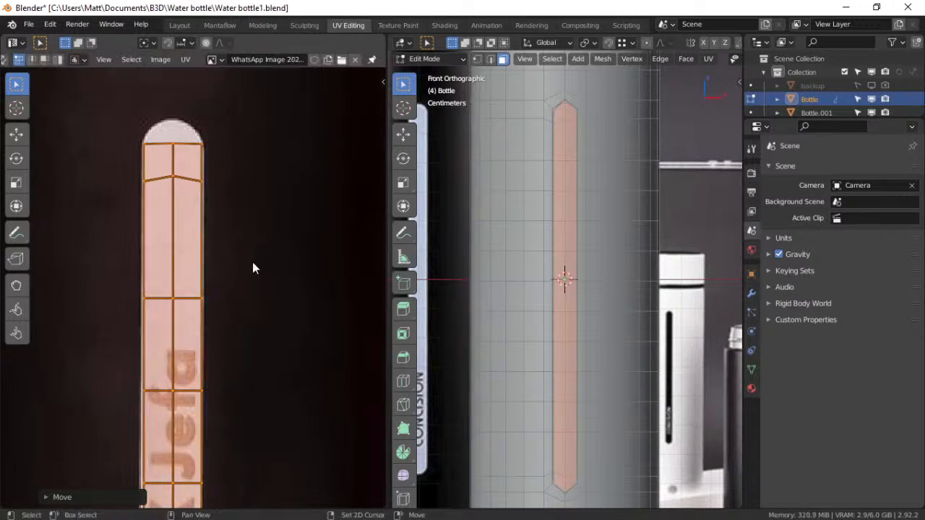
{"action": "key", "text": "s"}
{"action": "key", "text": "x"}
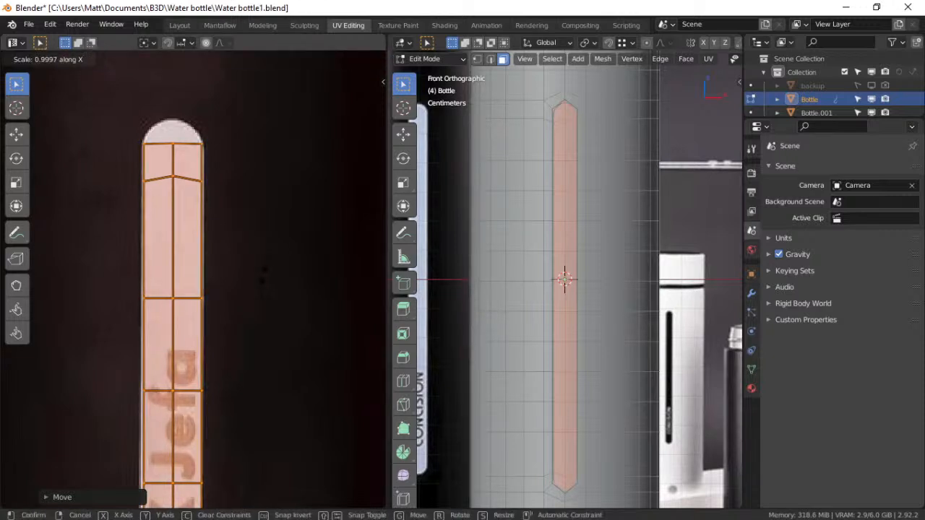
{"action": "left_click", "coordinate": [247, 288]}
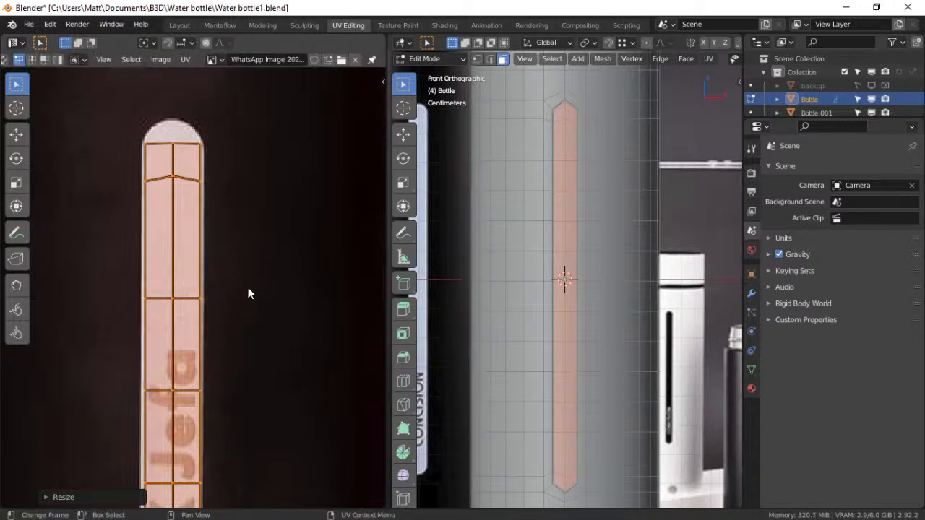
Switch to the Shading workspace and make room in the White material's node graph beside the Principled BSDF
{"action": "scroll", "coordinate": [248, 283], "scroll_direction": "down", "scroll_amount": 5}
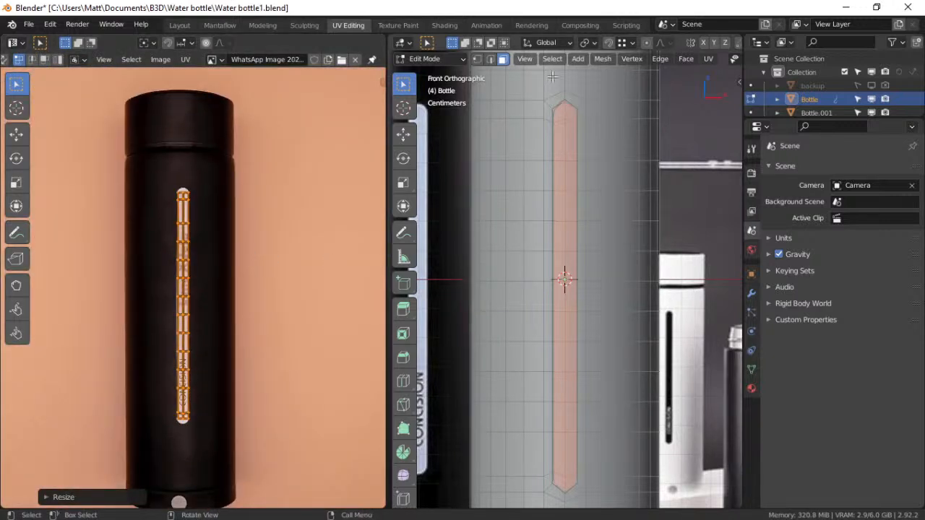
{"action": "left_click", "coordinate": [491, 26]}
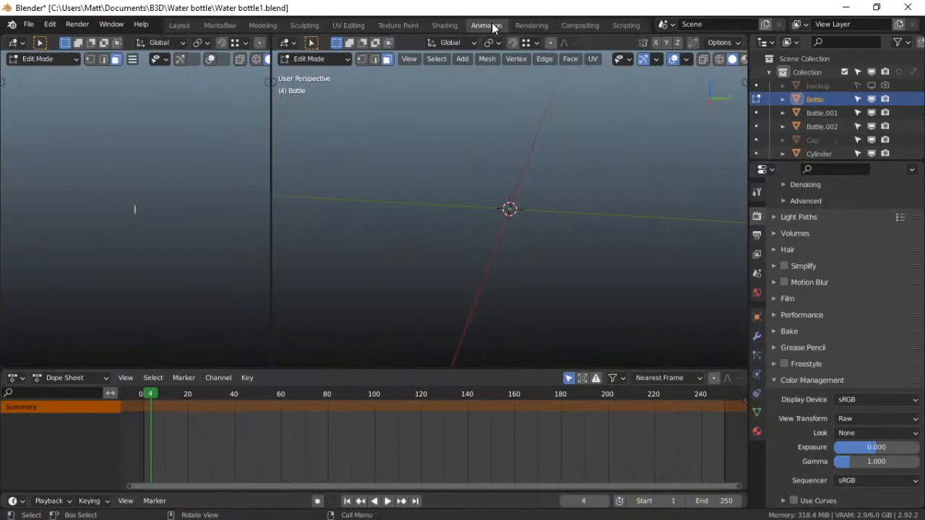
{"action": "left_click", "coordinate": [440, 26]}
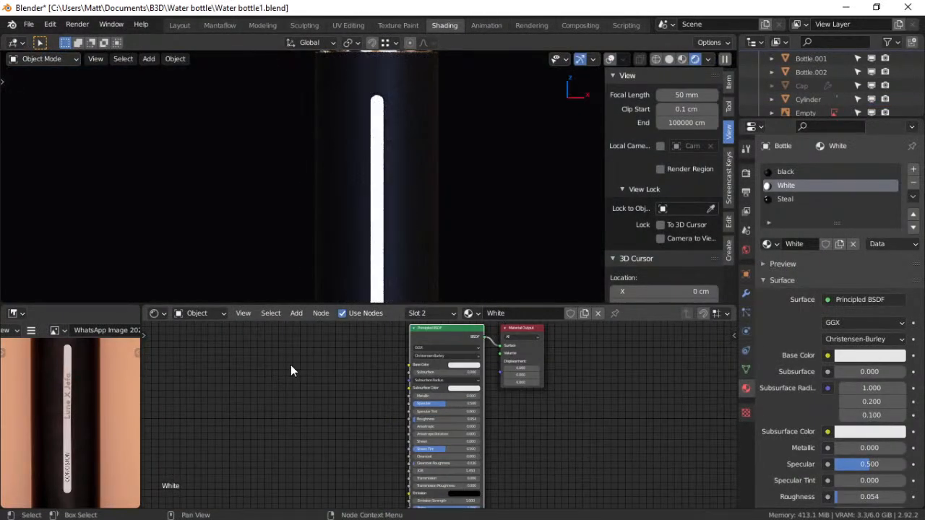
{"action": "middle_click_drag", "start_coordinate": [291, 365], "coordinate": [384, 441]}
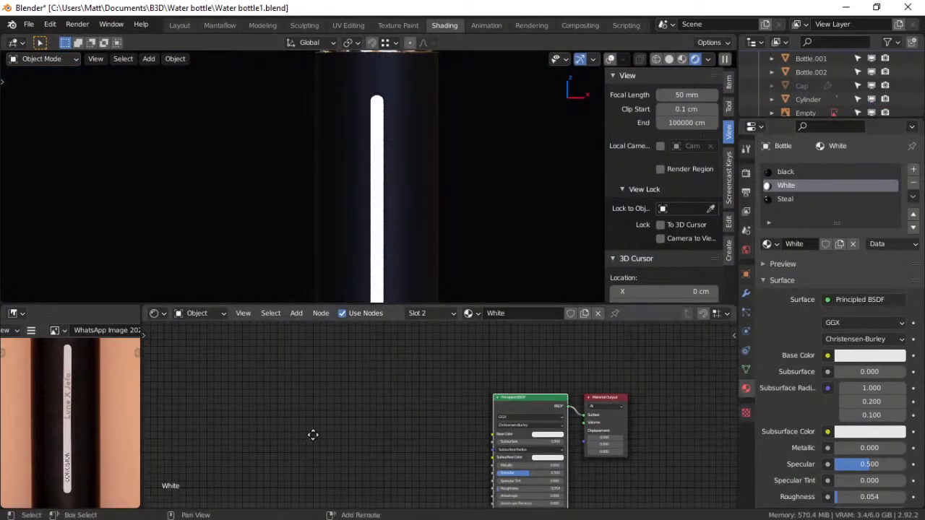
{"action": "middle_click_drag", "start_coordinate": [311, 436], "coordinate": [324, 411]}
{"action": "key", "text": "shift+a"}
{"action": "left_click", "coordinate": [294, 361]}
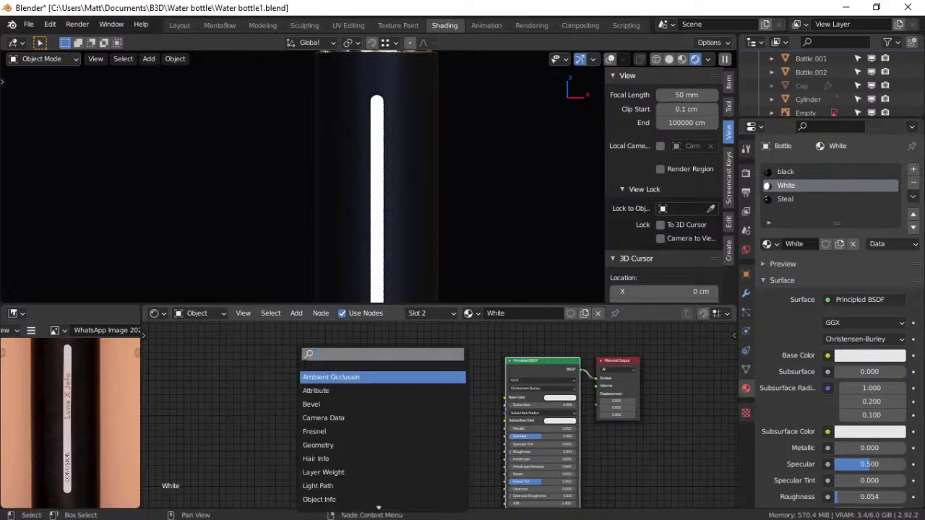
{"action": "type", "text": "texture co"}
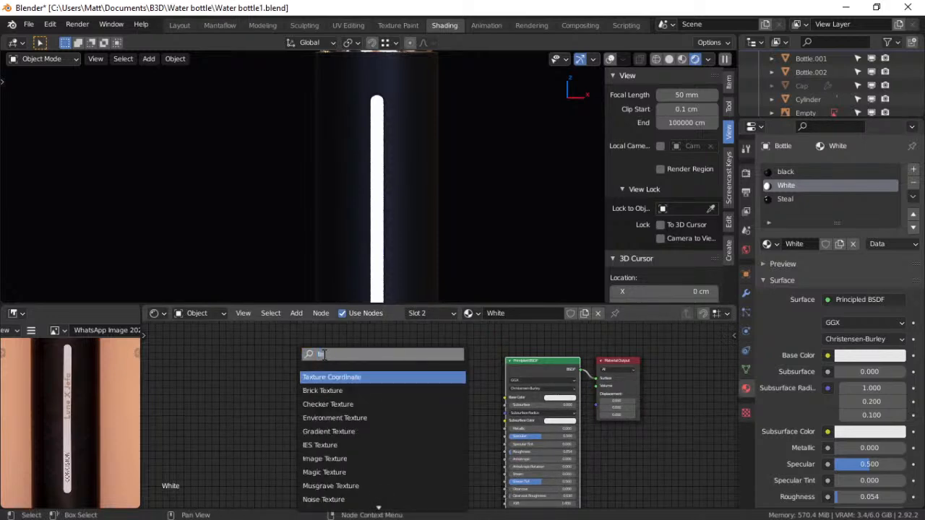
{"action": "key", "text": "Return"}
{"action": "key", "text": "Escape"}
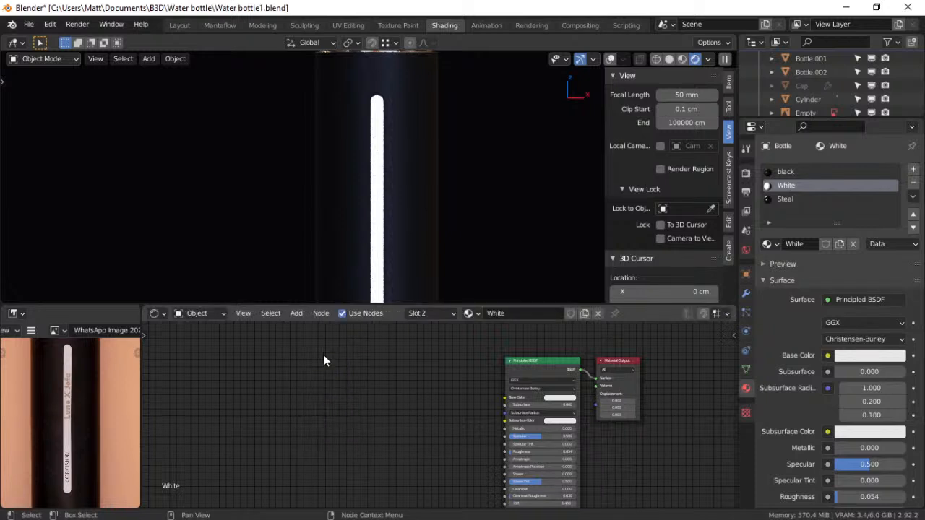
Add an Image Texture node to the White material, with Mapping and Texture Coordinate nodes feeding its vector
{"action": "key", "text": "shift+a"}
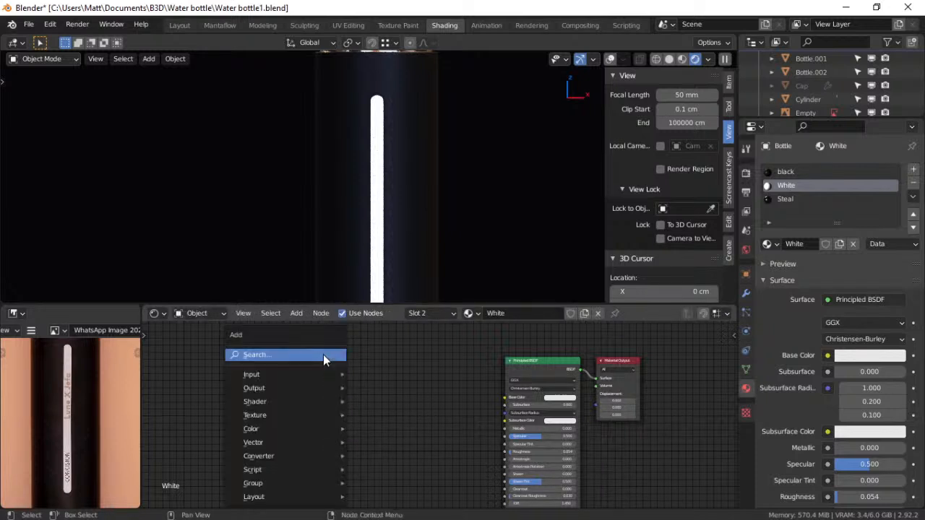
{"action": "left_click", "coordinate": [323, 355]}
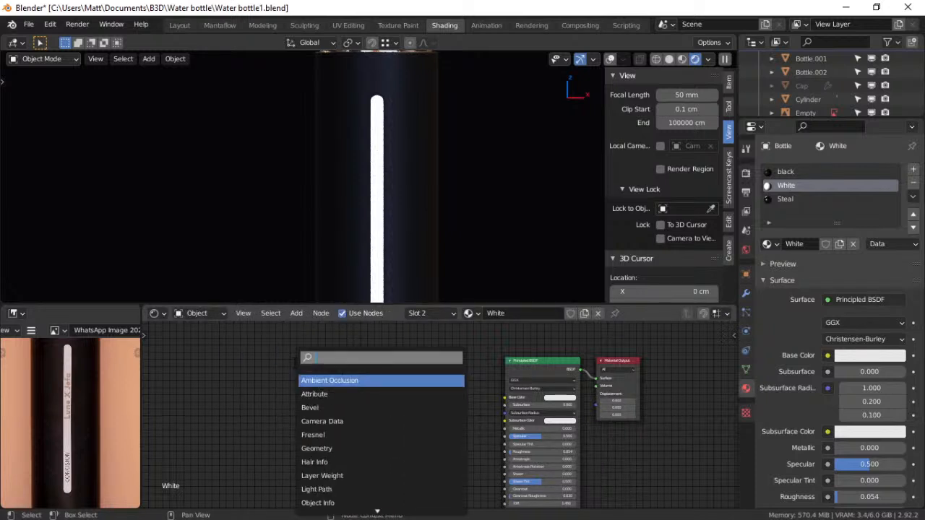
{"action": "type", "text": "im"}
{"action": "key", "text": "Return"}
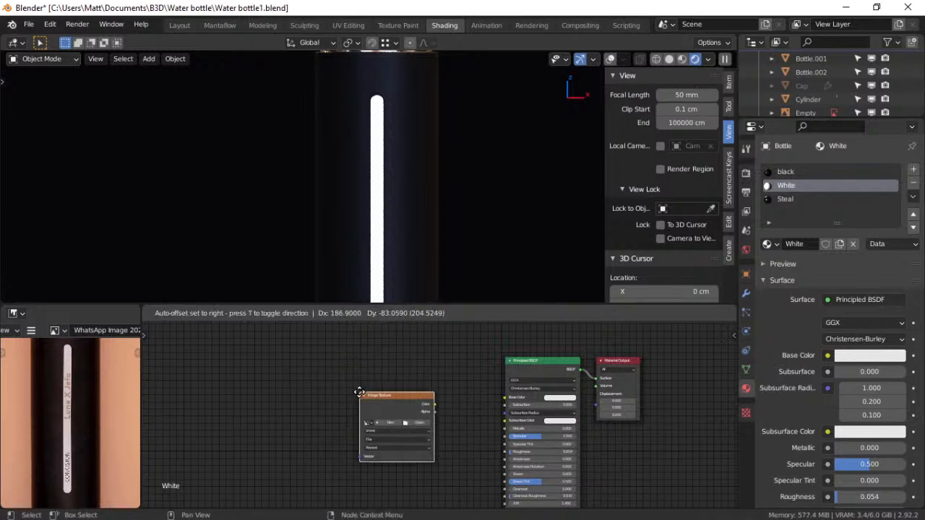
{"action": "left_click", "coordinate": [377, 401]}
{"action": "key", "text": "ctrl+t"}
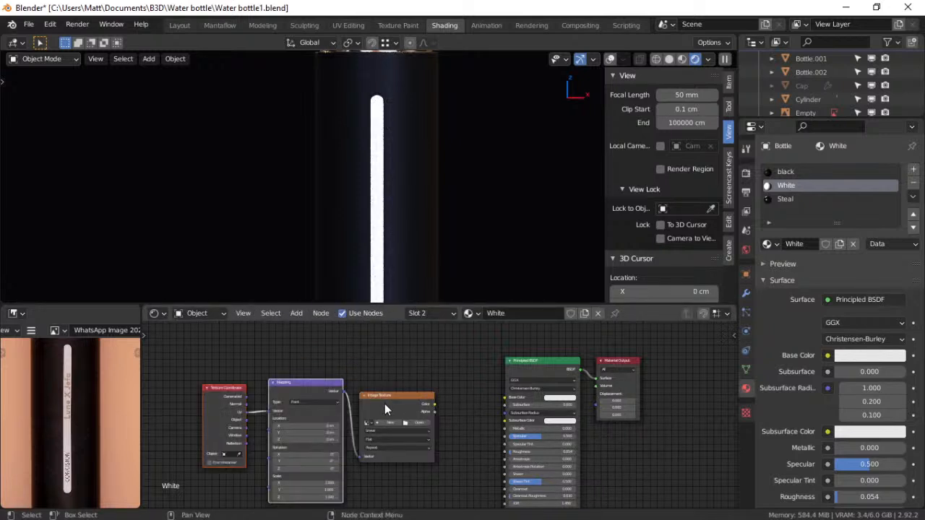
Connect the image texture's colour to the Principled BSDF base colour and load WhatsApp Image 2021-04-02 at 10.16.05 AM (1) into it
{"action": "middle_click_drag", "start_coordinate": [450, 417], "coordinate": [419, 413]}
{"action": "left_click", "coordinate": [400, 399]}
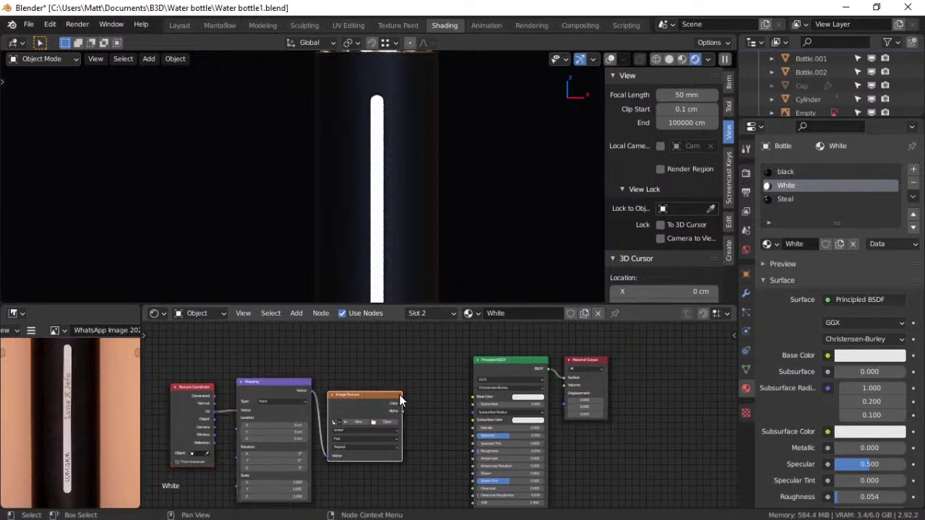
{"action": "left_click_drag", "start_coordinate": [402, 402], "coordinate": [473, 399]}
{"action": "scroll", "coordinate": [420, 426], "scroll_direction": "up", "scroll_amount": 3}
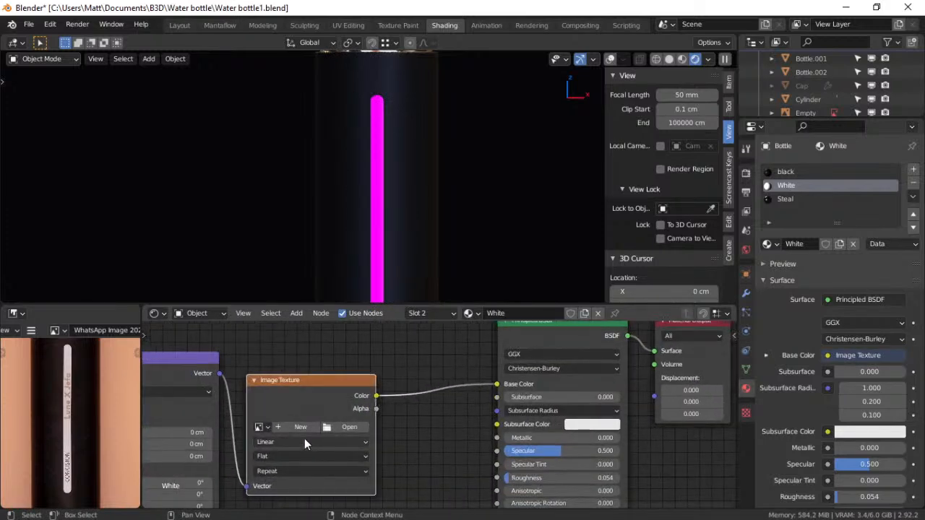
{"action": "left_click", "coordinate": [269, 427]}
{"action": "left_click", "coordinate": [268, 428]}
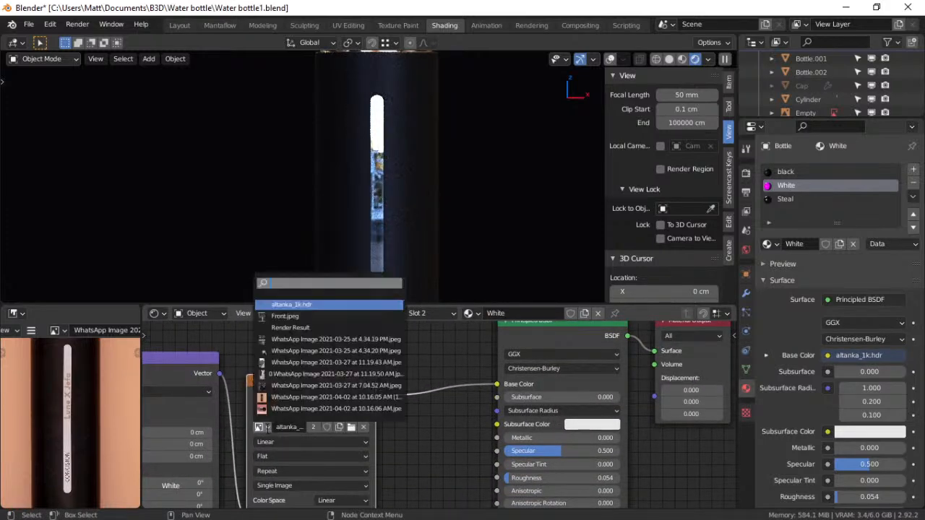
{"action": "left_click", "coordinate": [283, 397]}
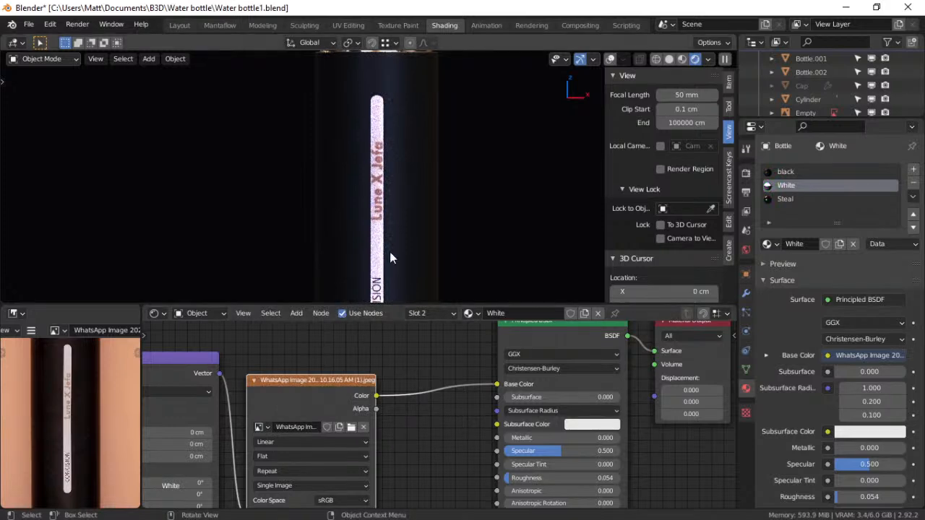
Examine the lettered stripe and the round inset near the bottle's base in the rendered view from several angles
{"action": "scroll", "coordinate": [394, 218], "scroll_direction": "down", "scroll_amount": 2}
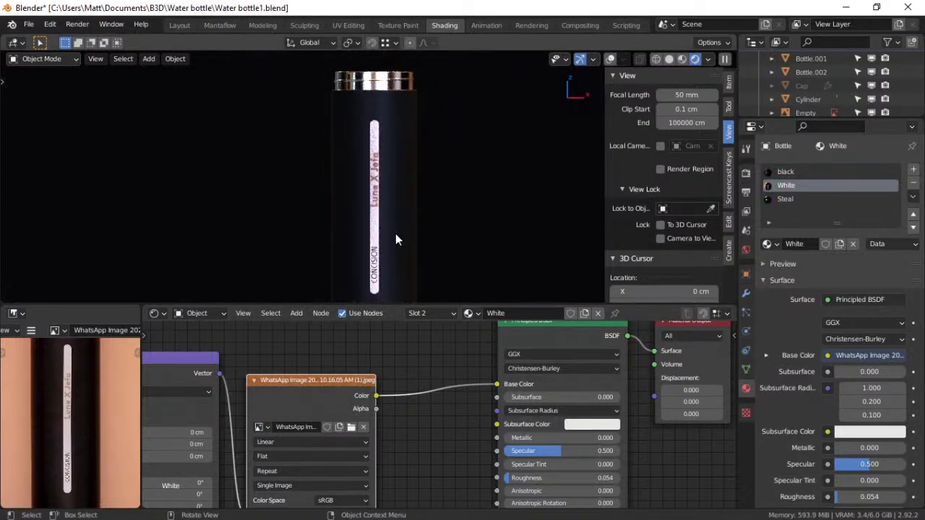
{"action": "middle_click_drag", "start_coordinate": [396, 253], "coordinate": [399, 232], "text": "shift"}
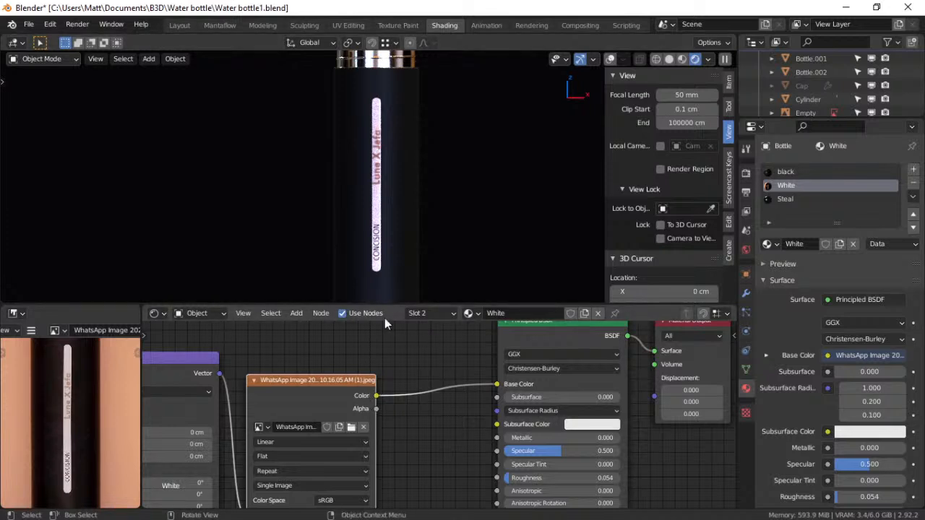
{"action": "mouse_move", "coordinate": [343, 512]}
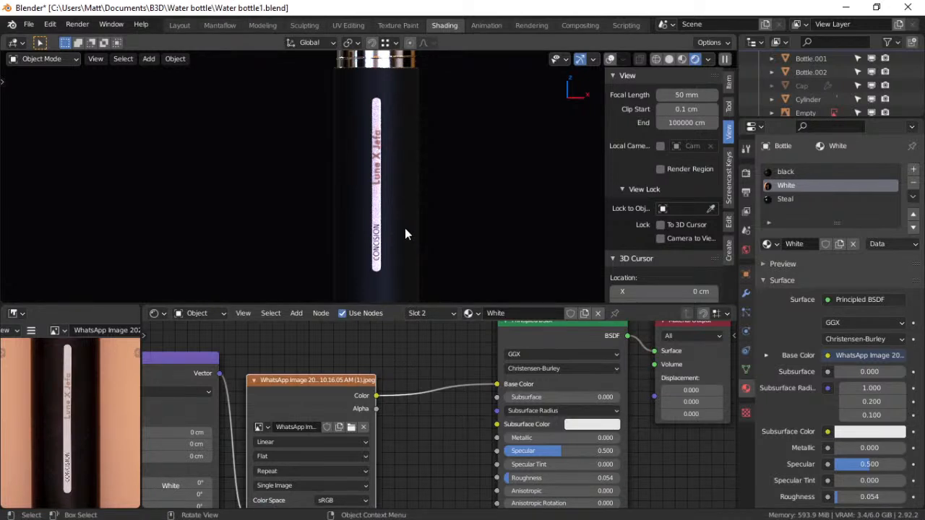
{"action": "middle_click_drag", "start_coordinate": [404, 234], "coordinate": [416, 238]}
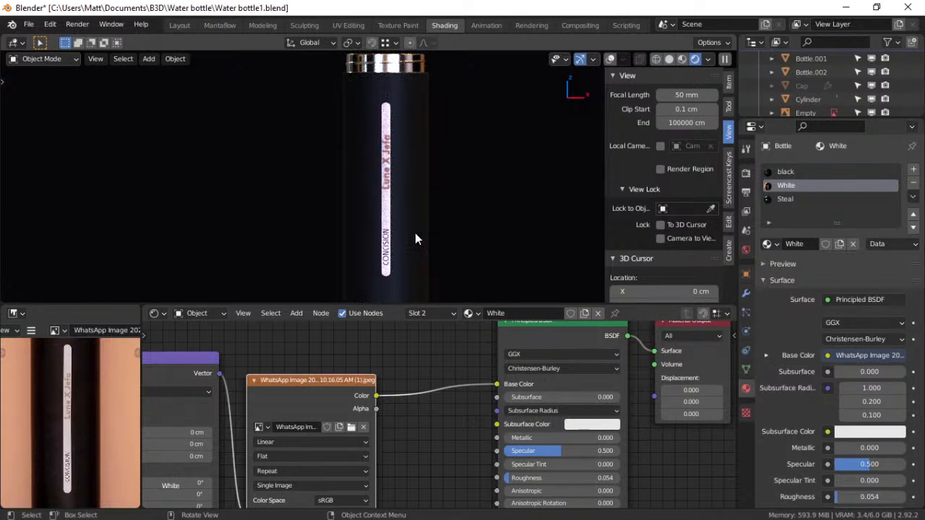
{"action": "scroll", "coordinate": [415, 238], "scroll_direction": "up", "scroll_amount": 5}
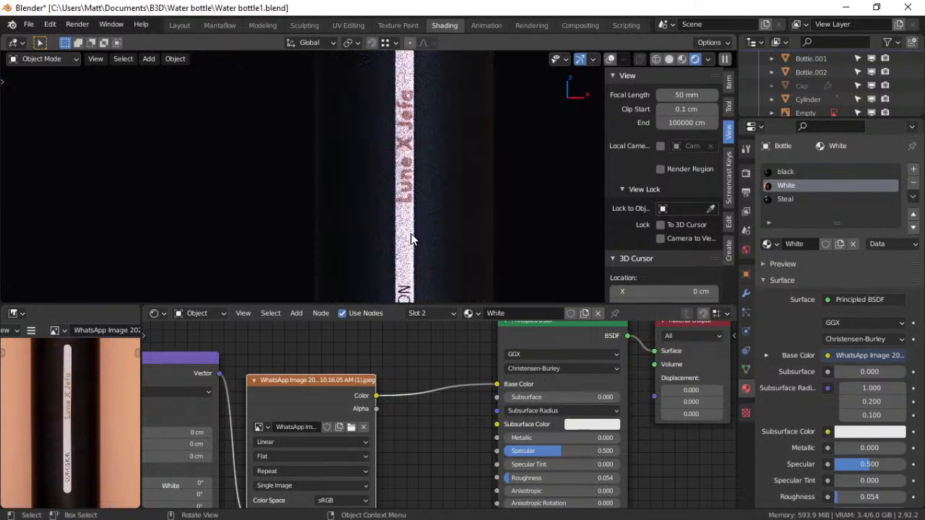
{"action": "middle_click_drag", "start_coordinate": [411, 238], "coordinate": [323, 157]}
{"action": "scroll", "coordinate": [375, 150], "scroll_direction": "down", "scroll_amount": 2}
{"action": "scroll", "coordinate": [323, 157], "scroll_direction": "down", "scroll_amount": 6}
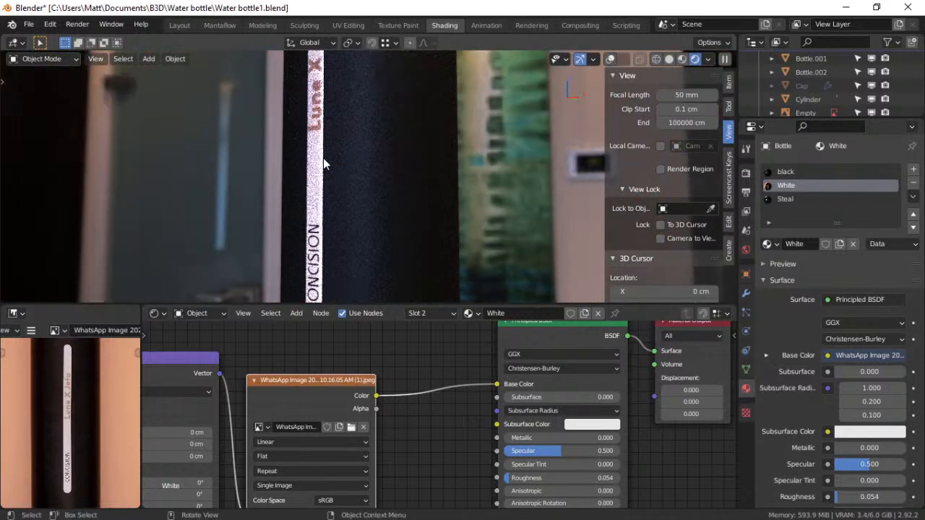
{"action": "middle_click_drag", "start_coordinate": [330, 196], "coordinate": [379, 220]}
{"action": "scroll", "coordinate": [379, 219], "scroll_direction": "up", "scroll_amount": 10}
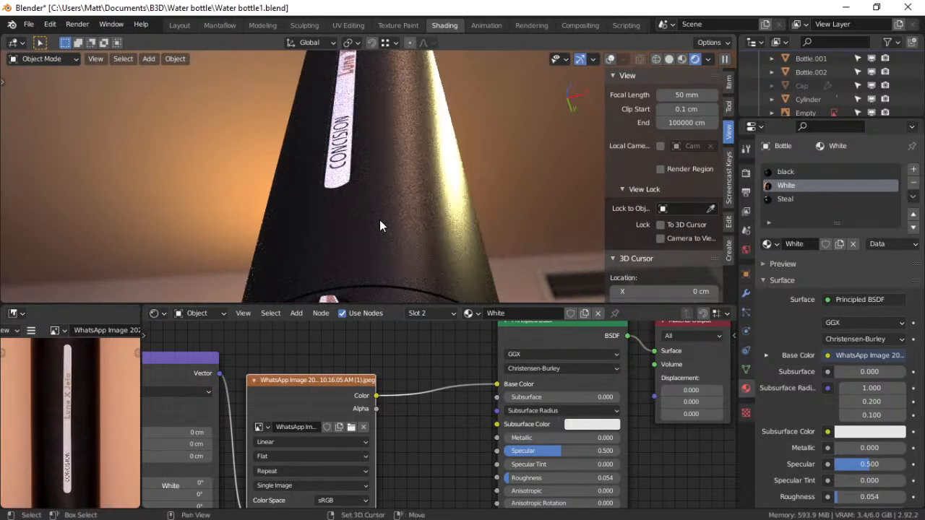
{"action": "middle_click_drag", "start_coordinate": [390, 184], "coordinate": [384, 211]}
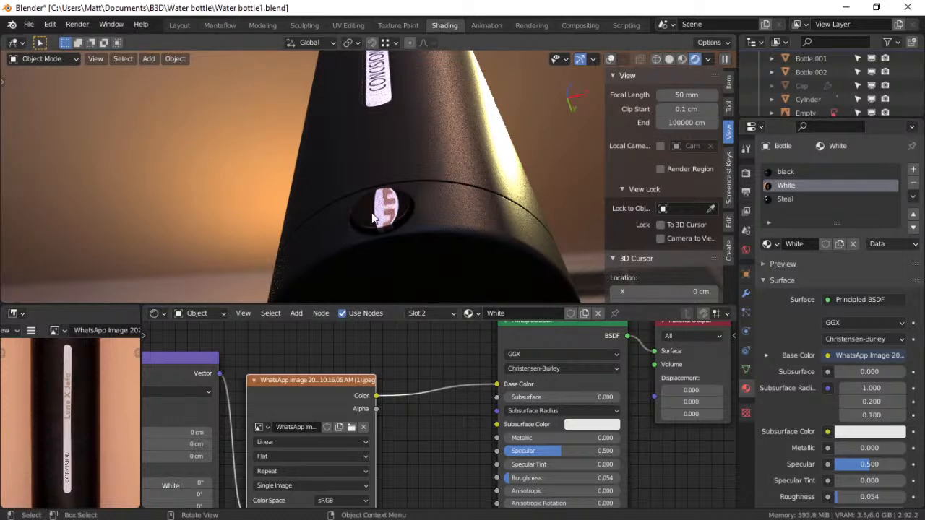
Enter Edit Mode with overlays shown and select the faces of the round inset near the bottle's base from the front
{"action": "key", "text": "ctrl+Tab"}
{"action": "left_click", "coordinate": [437, 214]}
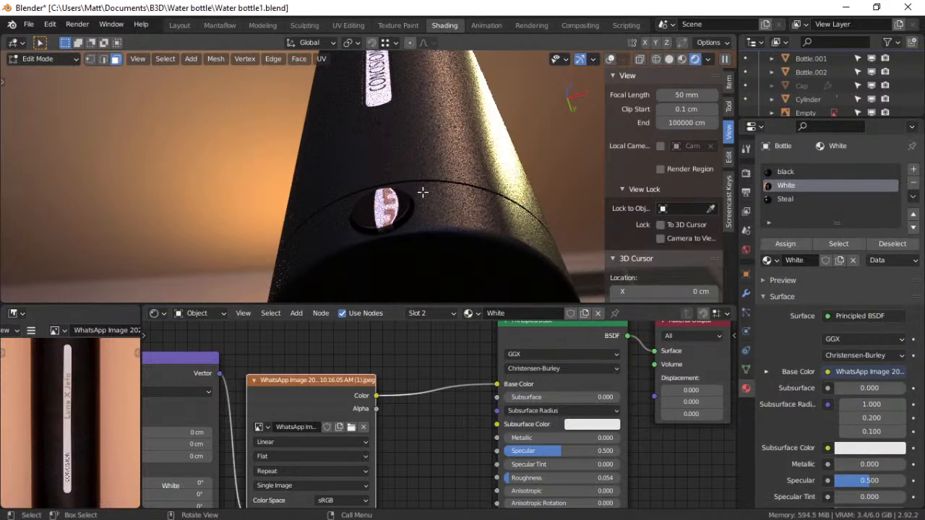
{"action": "left_click", "coordinate": [612, 60]}
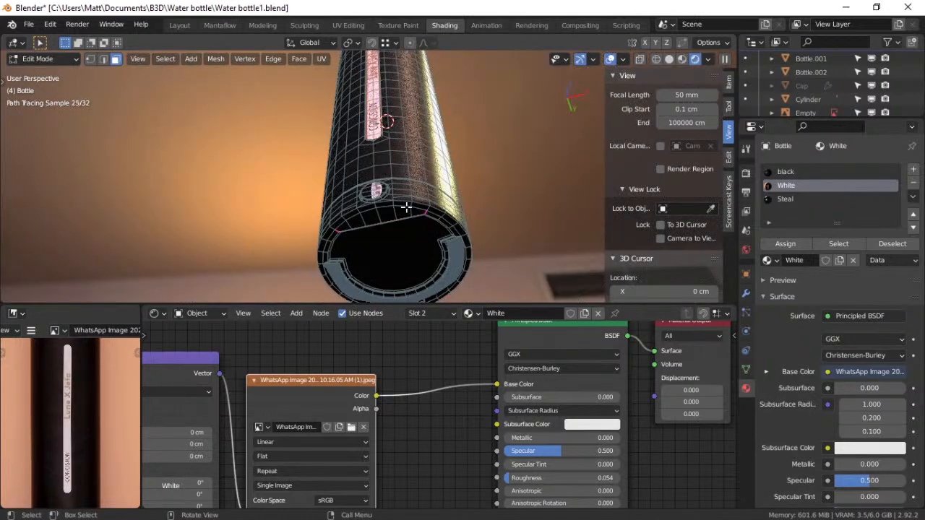
{"action": "middle_click_drag", "start_coordinate": [372, 190], "coordinate": [386, 239]}
{"action": "key", "text": "grave"}
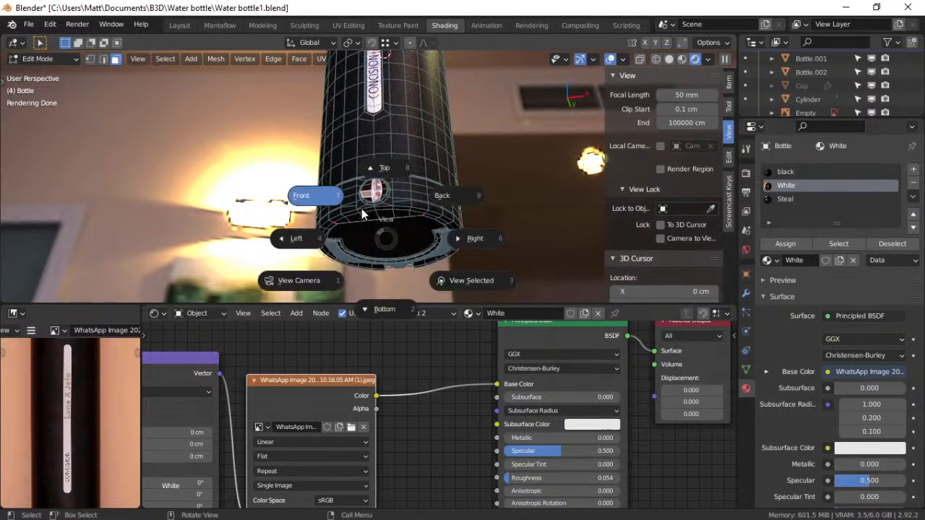
{"action": "left_click", "coordinate": [362, 210]}
{"action": "scroll", "coordinate": [390, 237], "scroll_direction": "up", "scroll_amount": 3}
{"action": "scroll", "coordinate": [398, 244], "scroll_direction": "up", "scroll_amount": 10}
{"action": "left_click_drag", "start_coordinate": [373, 189], "coordinate": [409, 245]}
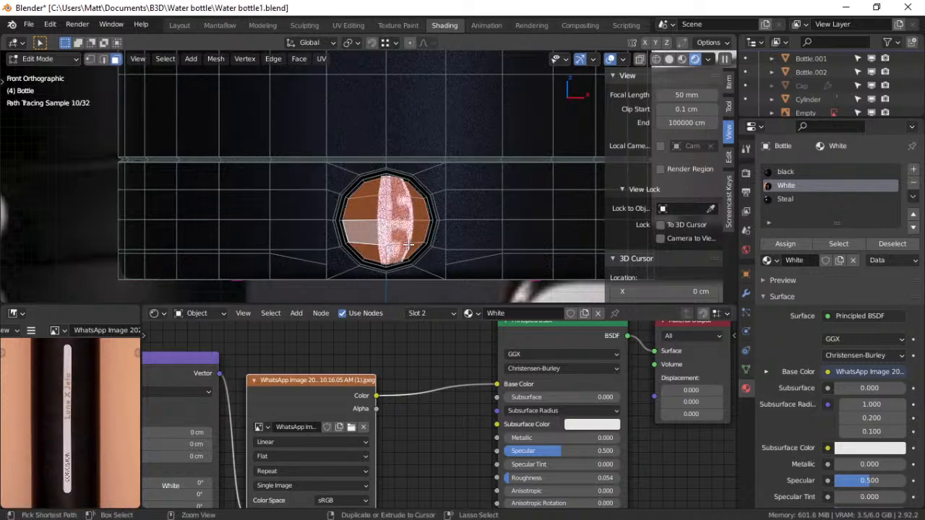
{"action": "key", "text": "ctrl+KP_Add"}
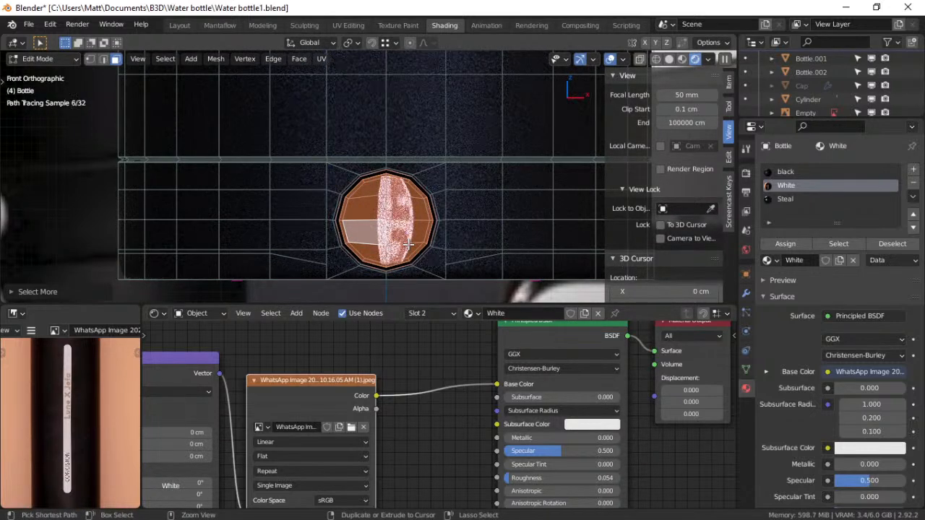
{"action": "key", "text": "ctrl+KP_Subtract"}
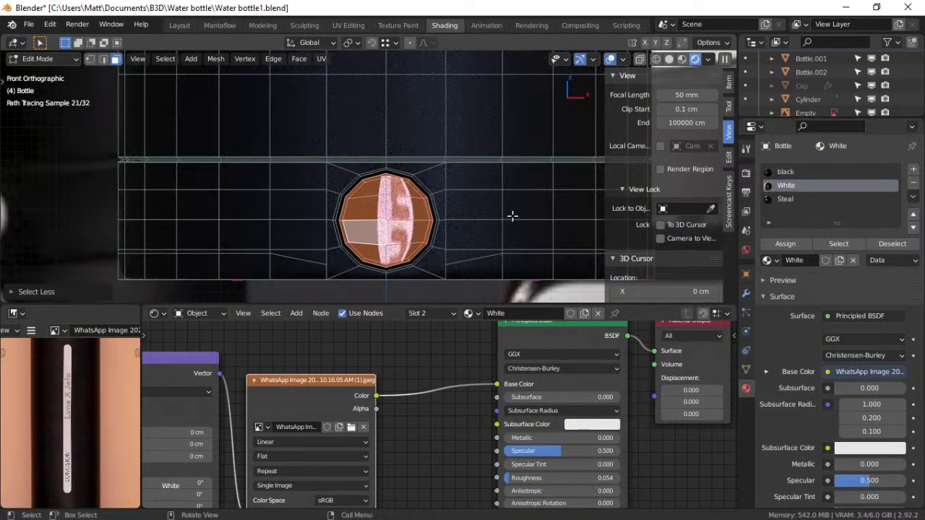
Add a fourth material slot to the bottle and put the existing Material.001 in it
{"action": "left_click", "coordinate": [584, 314]}
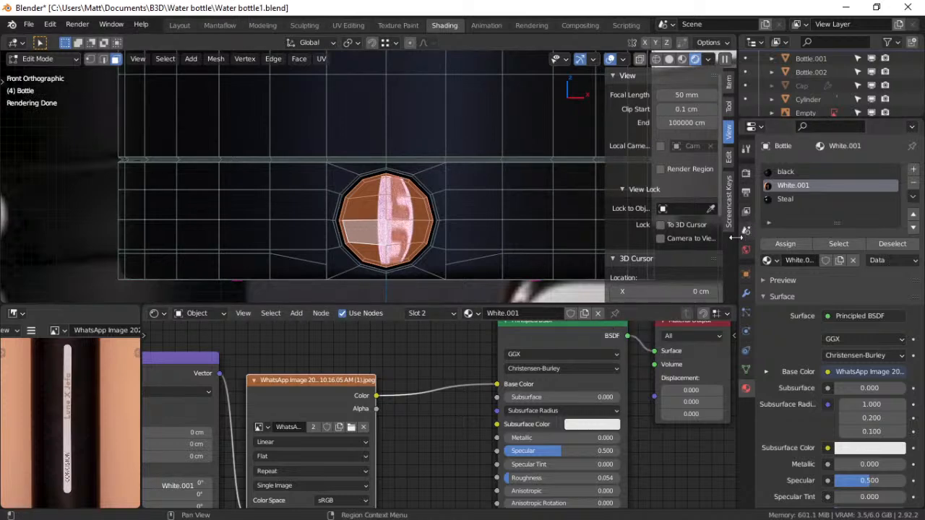
{"action": "key", "text": "ctrl+z"}
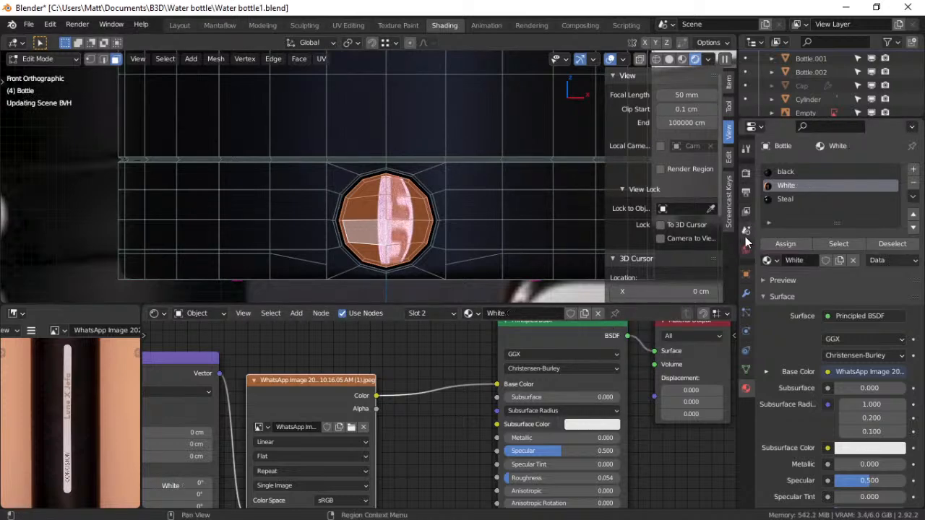
{"action": "left_click", "coordinate": [913, 169]}
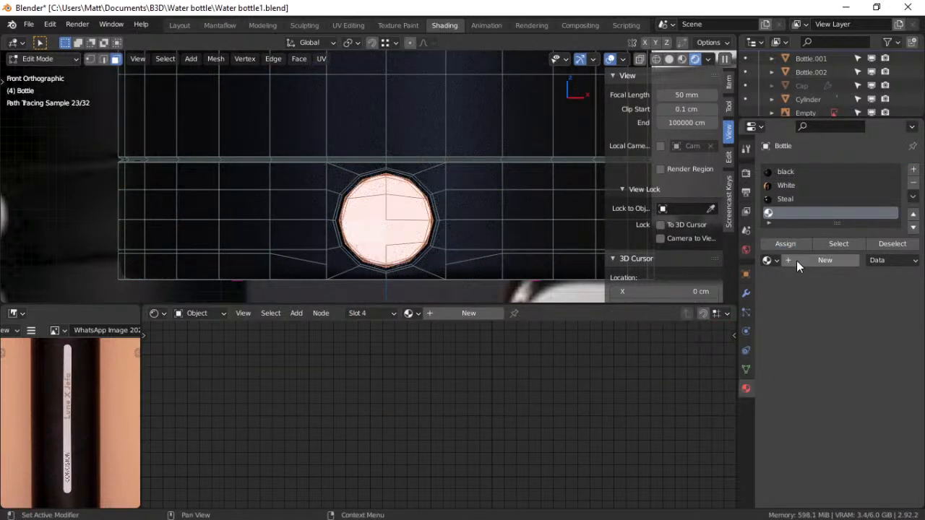
{"action": "left_click", "coordinate": [776, 260]}
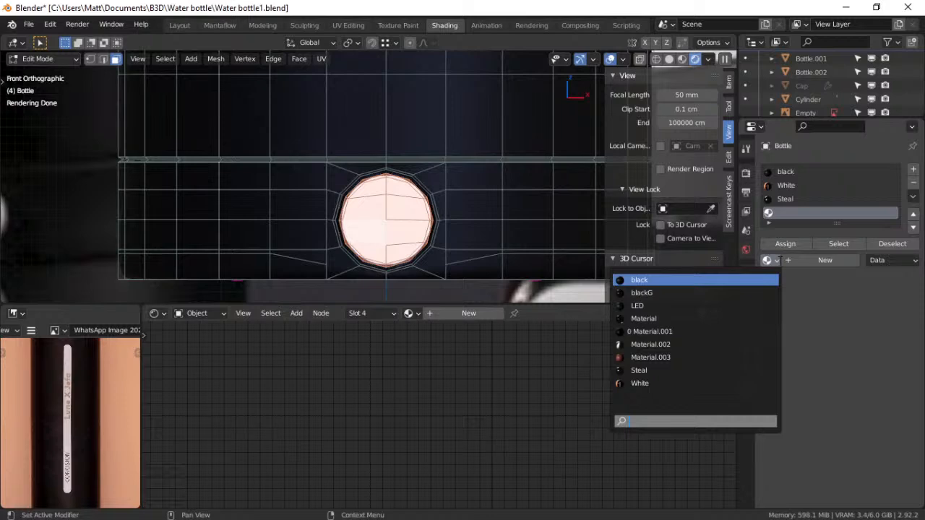
{"action": "left_click", "coordinate": [699, 335]}
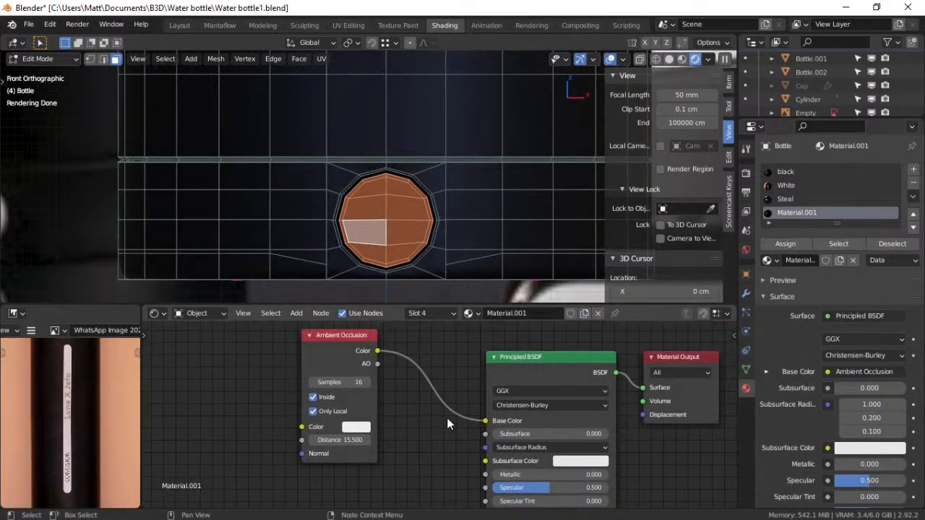
{"action": "left_click_drag", "start_coordinate": [326, 350], "coordinate": [323, 350]}
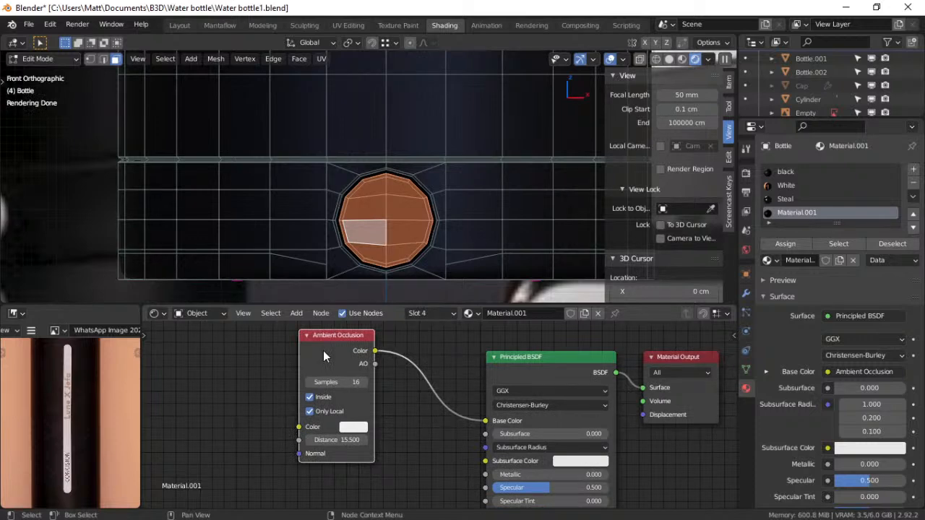
Delete the Ambient Occlusion node from Material.001, lower its roughness to about 0.11, and return to Object Mode
{"action": "key", "text": "x"}
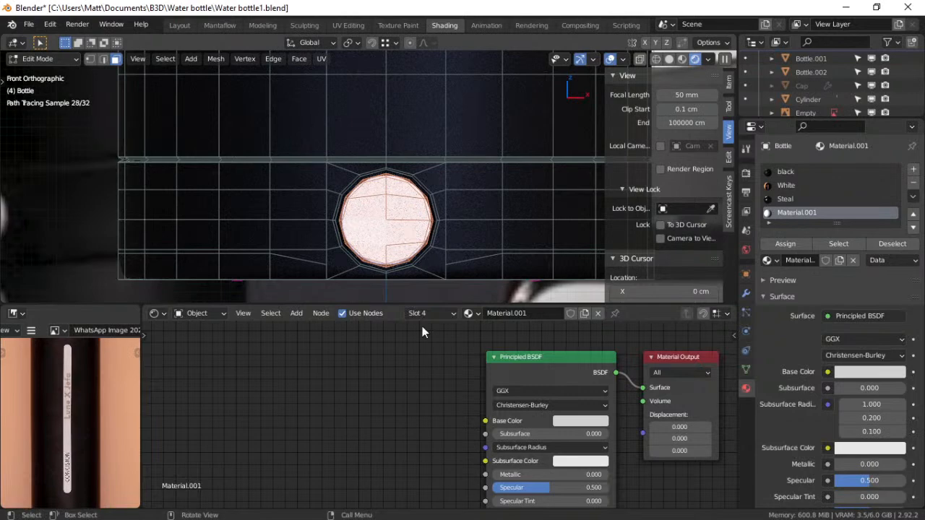
{"action": "middle_click_drag", "start_coordinate": [572, 459], "coordinate": [575, 417]}
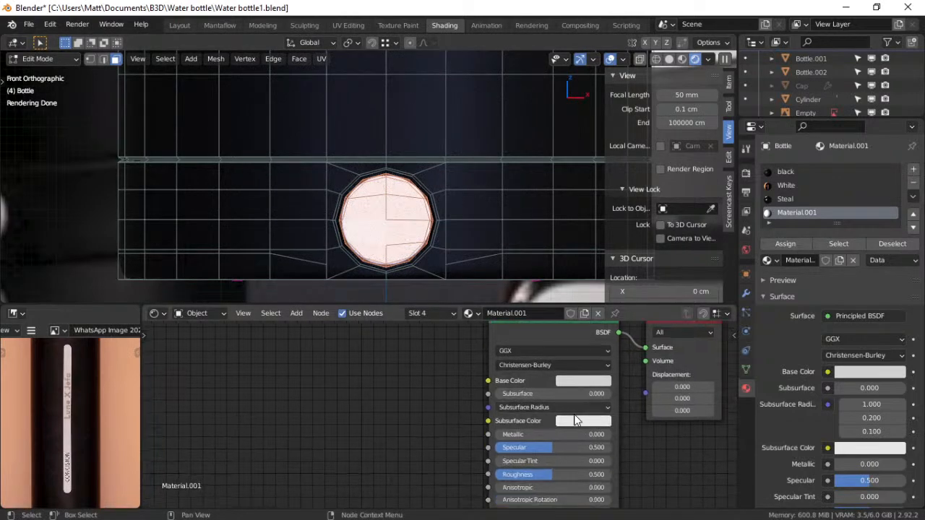
{"action": "left_click_drag", "start_coordinate": [542, 483], "coordinate": [511, 482]}
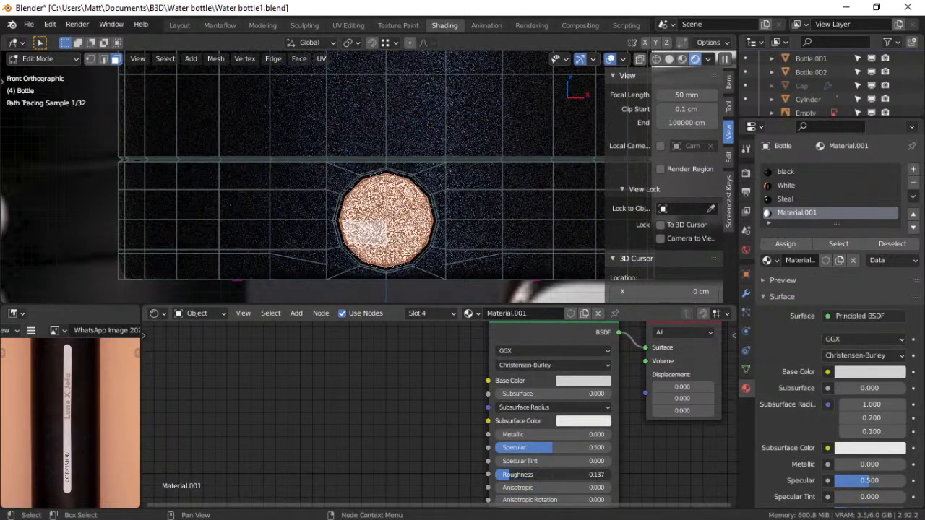
{"action": "key", "text": "Tab"}
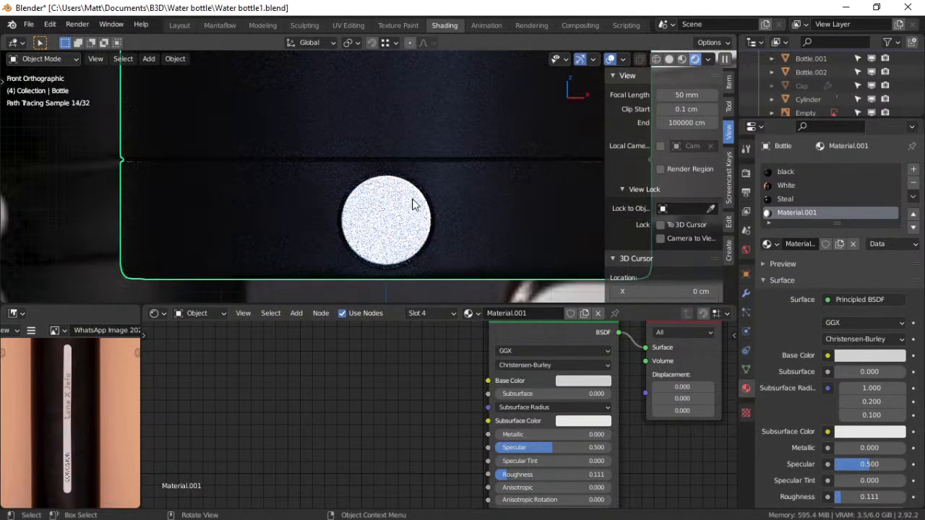
Examine the white round inset, the front stripe and the bottle's underside in the rendered view from several angles
{"action": "scroll", "coordinate": [413, 202], "scroll_direction": "down", "scroll_amount": 5}
{"action": "scroll", "coordinate": [413, 200], "scroll_direction": "down", "scroll_amount": 1}
{"action": "middle_click_drag", "start_coordinate": [386, 120], "coordinate": [365, 276], "text": "shift"}
{"action": "middle_click_drag", "start_coordinate": [355, 235], "coordinate": [363, 120], "text": "shift"}
{"action": "middle_click_drag", "start_coordinate": [397, 184], "coordinate": [389, 125]}
{"action": "scroll", "coordinate": [387, 159], "scroll_direction": "down", "scroll_amount": 10}
{"action": "middle_click_drag", "start_coordinate": [384, 211], "coordinate": [375, 179]}
{"action": "scroll", "coordinate": [378, 192], "scroll_direction": "up", "scroll_amount": 5}
{"action": "scroll", "coordinate": [373, 204], "scroll_direction": "down", "scroll_amount": 3}
Show the reference photo WhatsApp Image 2021-03-27 at 11.19.43 AM of the base and compare it with the bottle's underside
{"action": "left_click", "coordinate": [59, 331]}
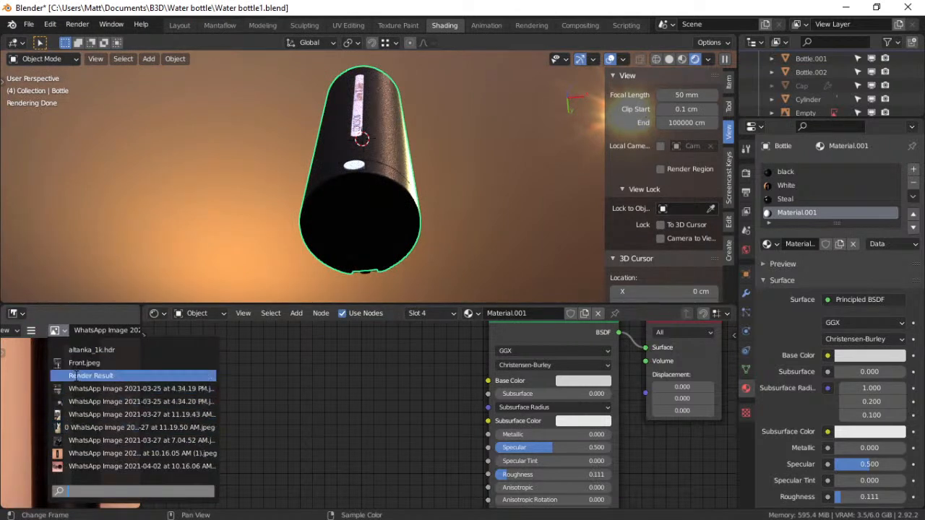
{"action": "left_click", "coordinate": [77, 421]}
{"action": "scroll", "coordinate": [77, 421], "scroll_direction": "down", "scroll_amount": 2}
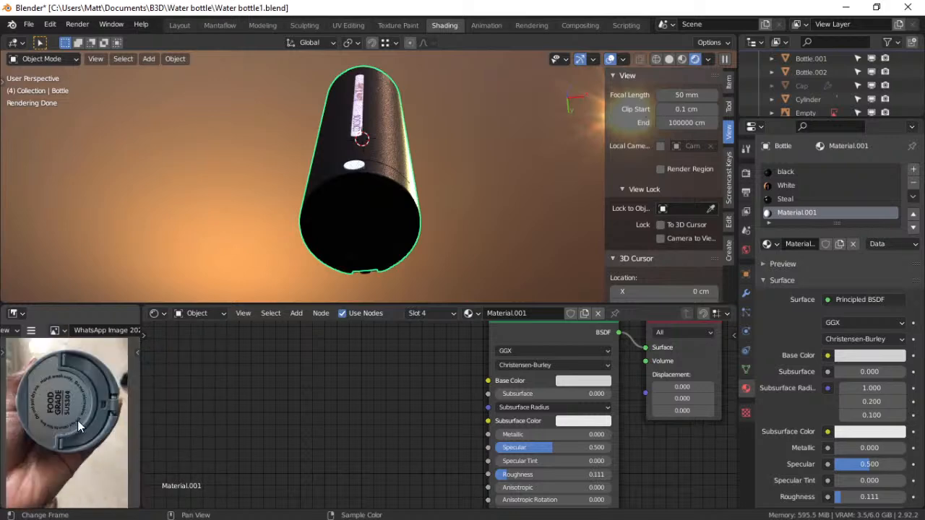
{"action": "scroll", "coordinate": [77, 421], "scroll_direction": "up", "scroll_amount": 2}
{"action": "middle_click_drag", "start_coordinate": [361, 218], "coordinate": [372, 189]}
{"action": "key", "text": "grave"}
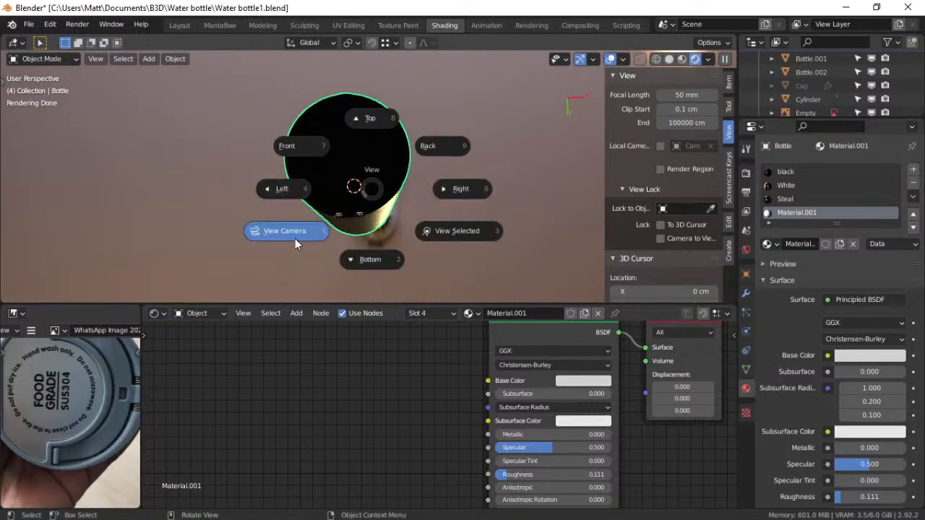
Switch to the UV Editing workspace, view the bottle from below, and select the flat plate of its base
{"action": "left_click", "coordinate": [408, 25]}
{"action": "left_click", "coordinate": [350, 21]}
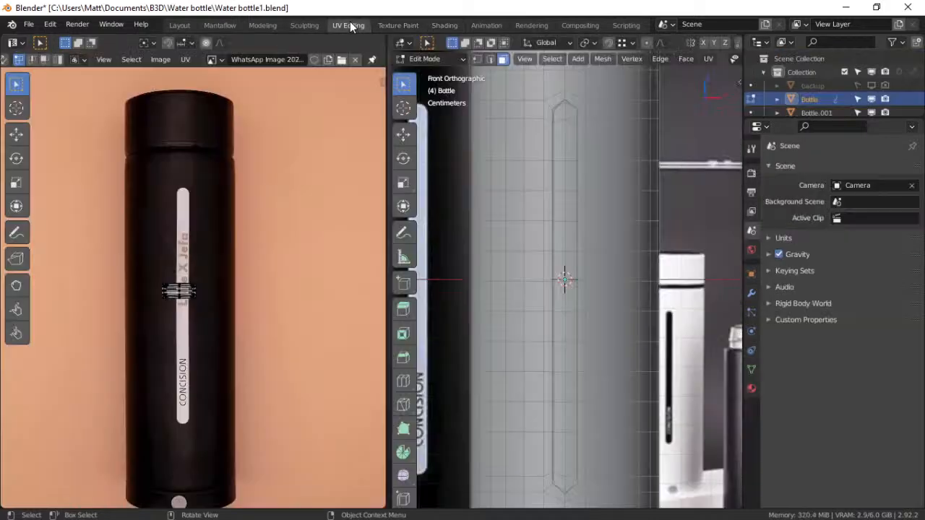
{"action": "key", "text": "grave"}
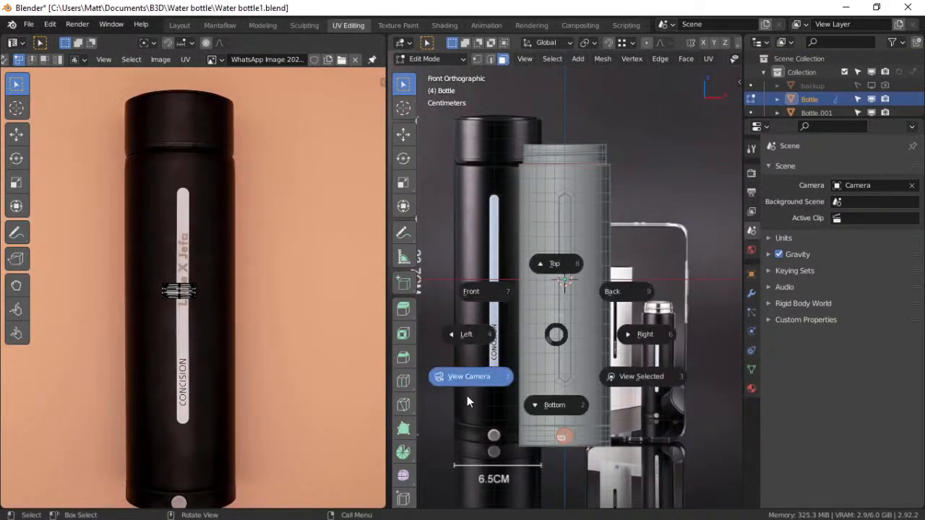
{"action": "left_click", "coordinate": [546, 408]}
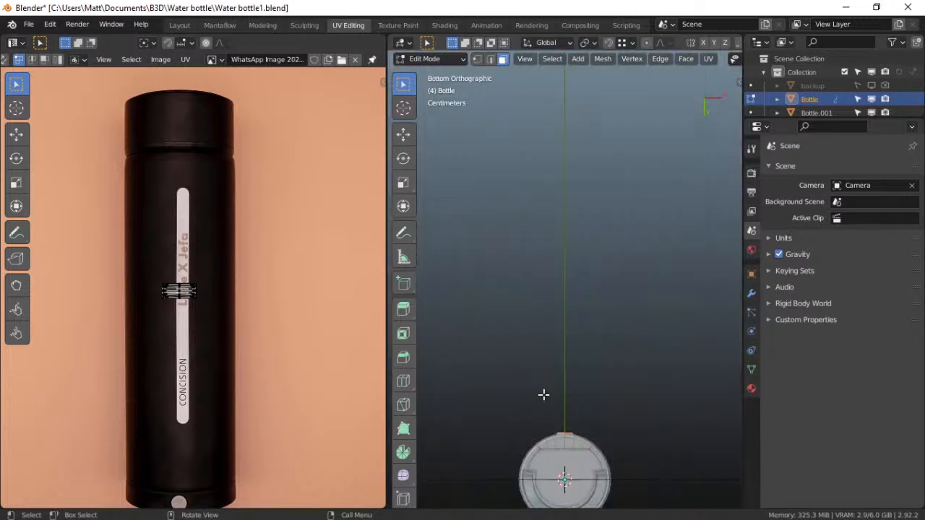
{"action": "middle_click_drag", "start_coordinate": [536, 428], "coordinate": [488, 254], "text": "shift"}
{"action": "scroll", "coordinate": [506, 325], "scroll_direction": "up", "scroll_amount": 4}
{"action": "middle_click_drag", "start_coordinate": [506, 325], "coordinate": [583, 235], "text": "shift"}
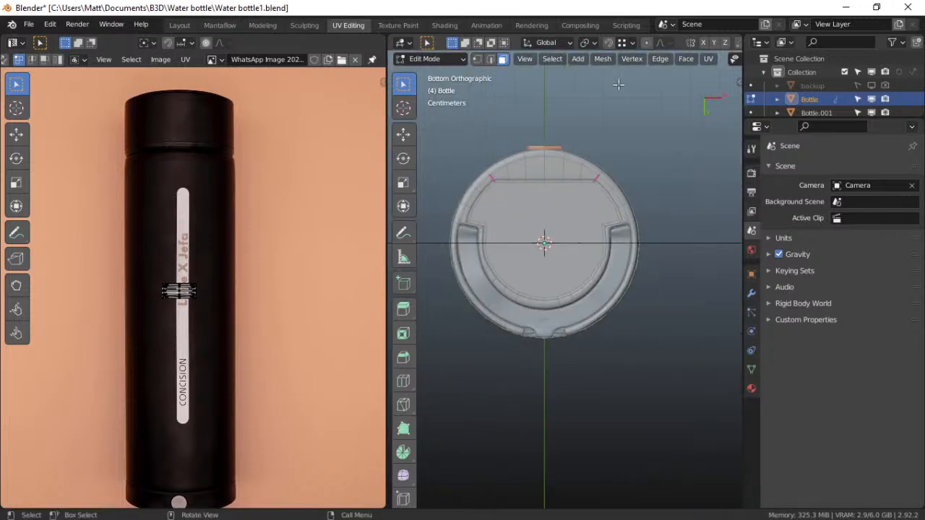
{"action": "key", "text": "l"}
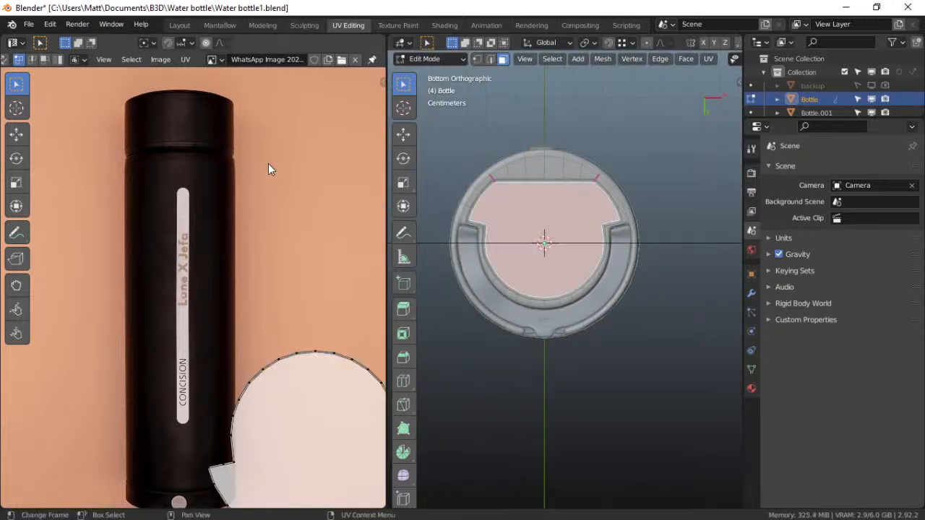
Display the base photo WhatsApp Image 2021-03-27 at 11.19.43 AM behind the base plate's UVs in the UV editor
{"action": "scroll", "coordinate": [233, 251], "scroll_direction": "down", "scroll_amount": 4}
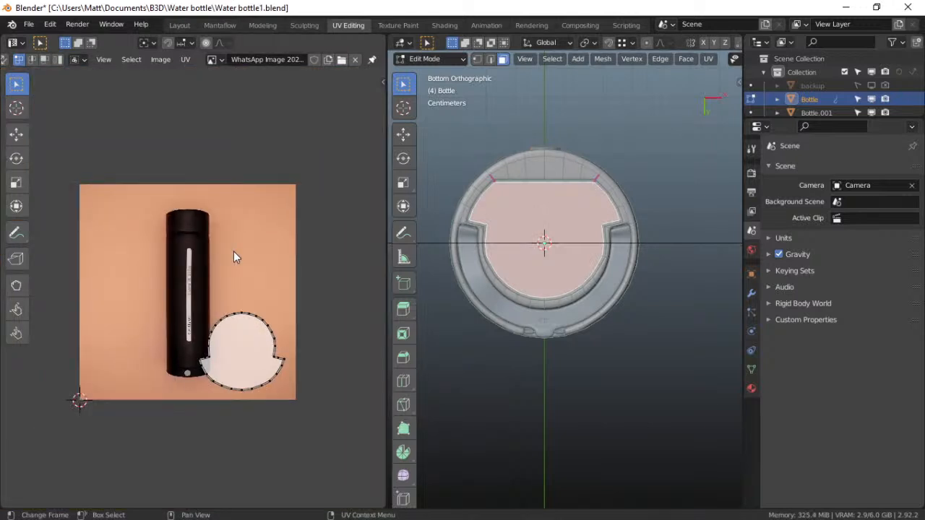
{"action": "left_click", "coordinate": [224, 57]}
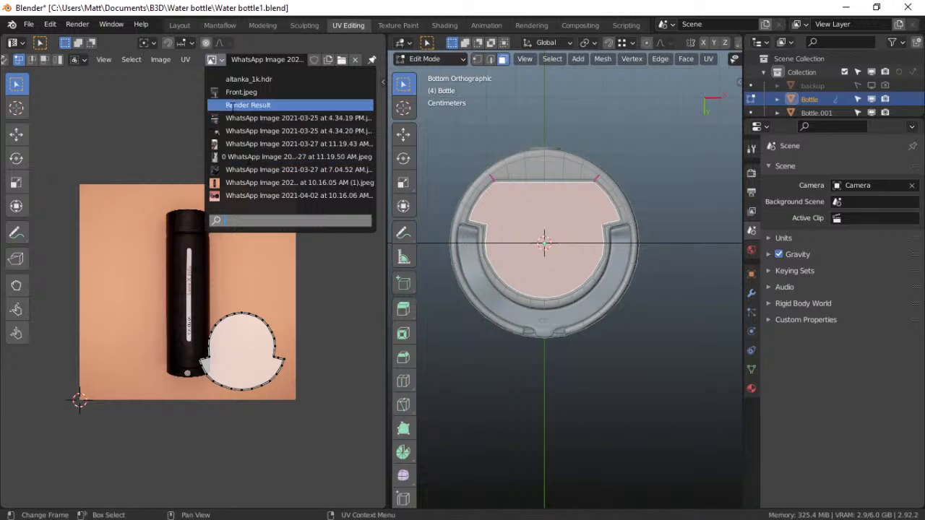
{"action": "left_click", "coordinate": [224, 156]}
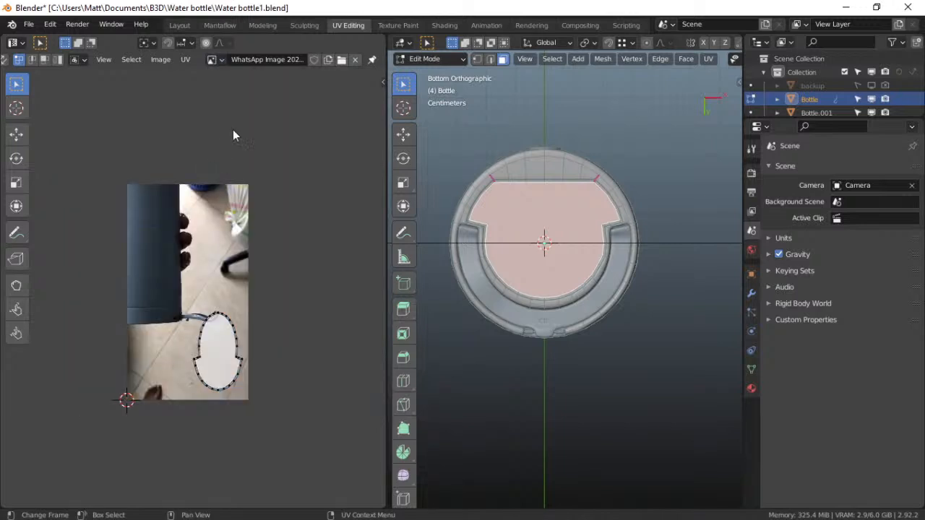
{"action": "left_click", "coordinate": [223, 59]}
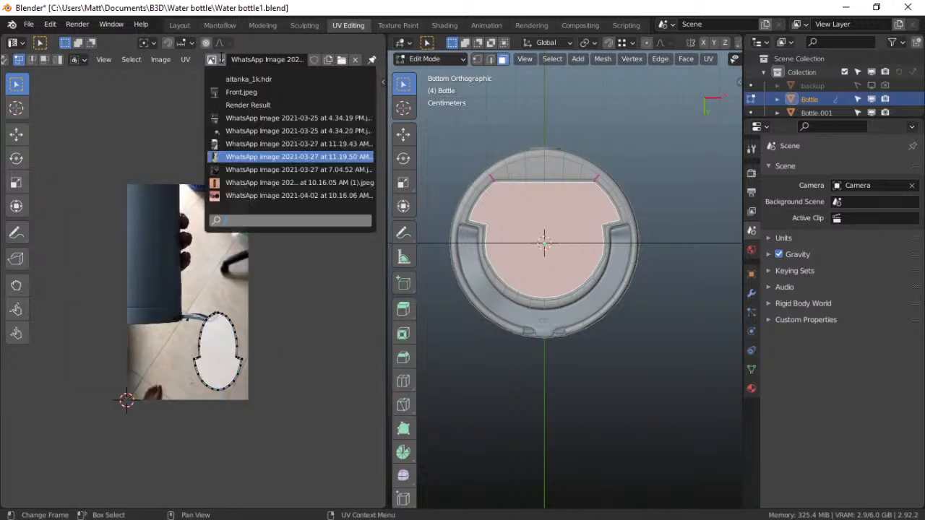
{"action": "left_click", "coordinate": [240, 143]}
{"action": "scroll", "coordinate": [228, 291], "scroll_direction": "down", "scroll_amount": 2}
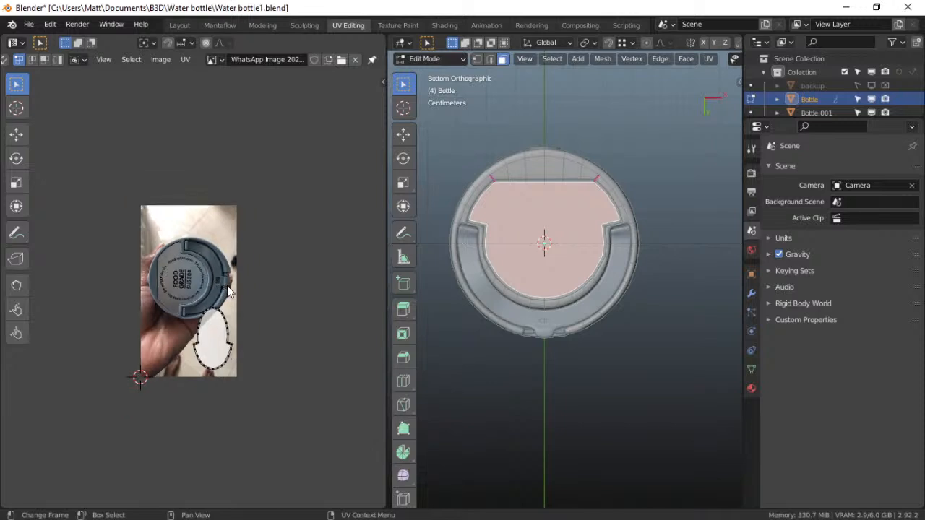
{"action": "scroll", "coordinate": [228, 296], "scroll_direction": "up", "scroll_amount": 1}
{"action": "scroll", "coordinate": [230, 325], "scroll_direction": "up", "scroll_amount": 2}
{"action": "scroll", "coordinate": [228, 319], "scroll_direction": "up", "scroll_amount": 2}
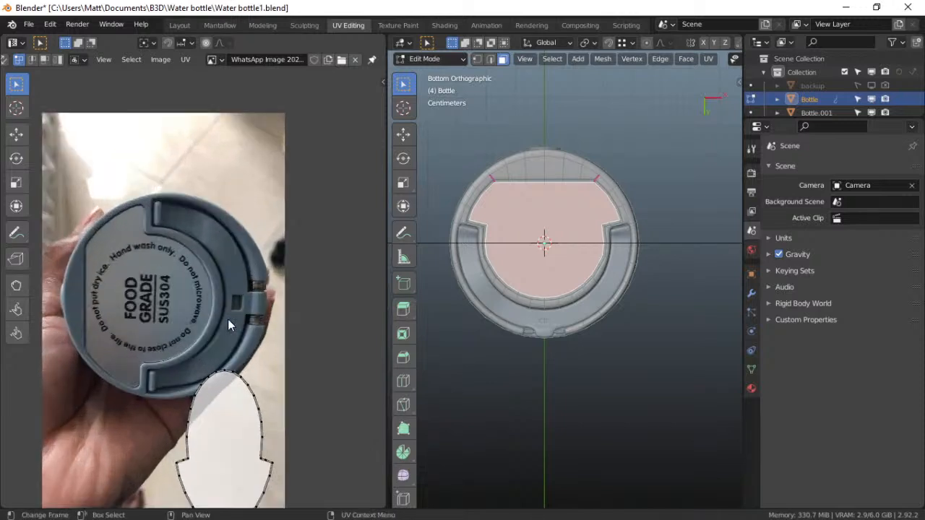
{"action": "middle_click_drag", "start_coordinate": [228, 319], "coordinate": [281, 252]}
Add a second UV map, UVMap.001, to the bottle mesh
{"action": "key", "text": "u"}
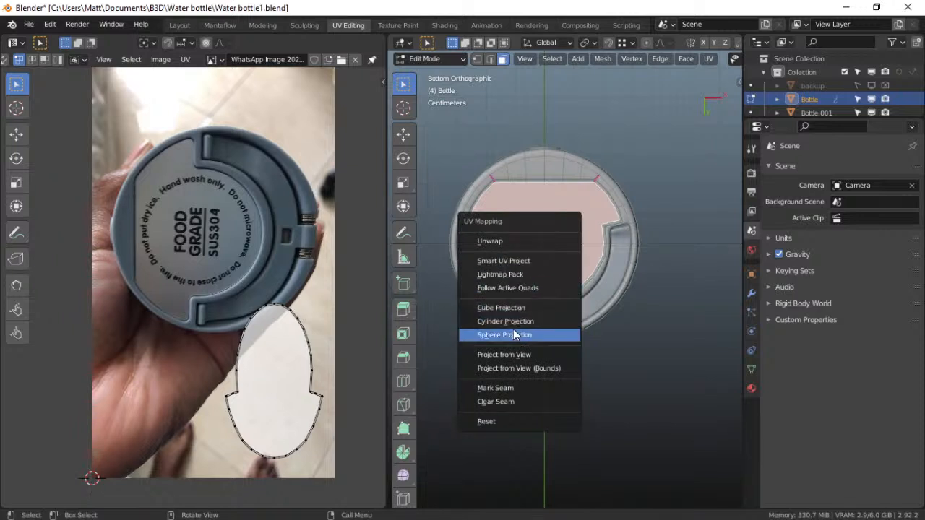
{"action": "left_click", "coordinate": [751, 370]}
{"action": "left_click", "coordinate": [769, 348]}
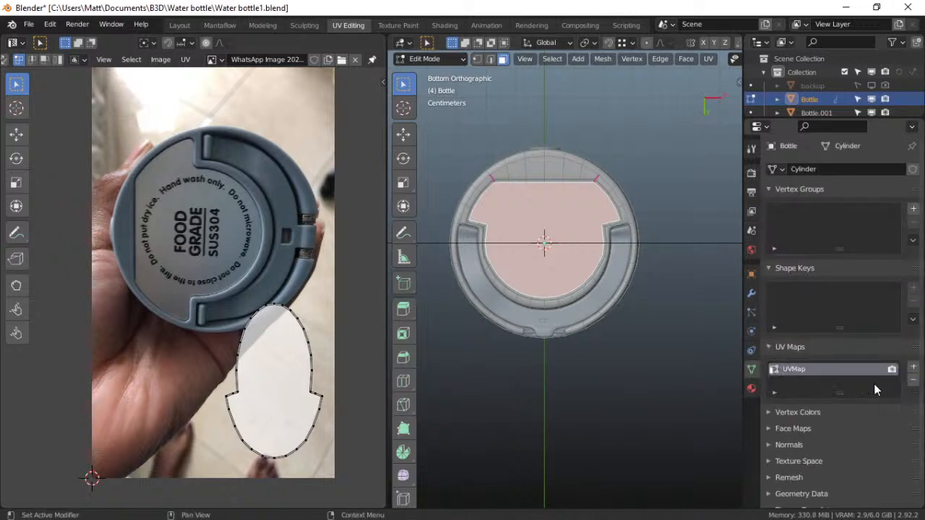
{"action": "left_click", "coordinate": [914, 369]}
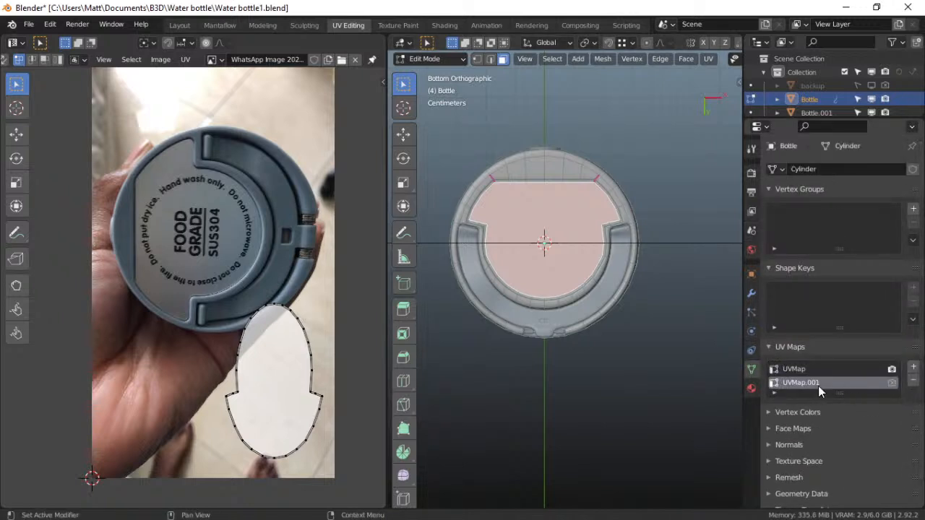
Map the selected base plate with Project from View in the bottom view, using UVMap.001 as the render UV map
{"action": "key", "text": "u"}
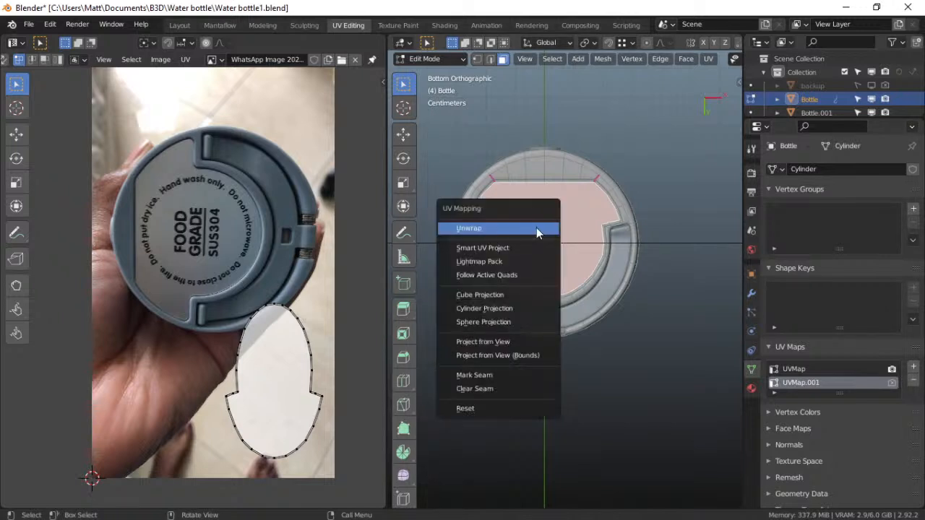
{"action": "left_click", "coordinate": [501, 341]}
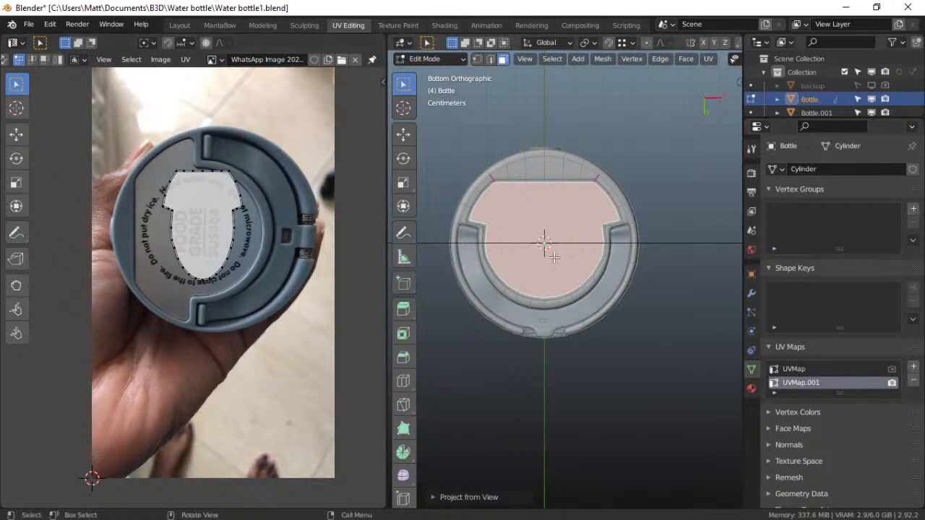
{"action": "key", "text": "u"}
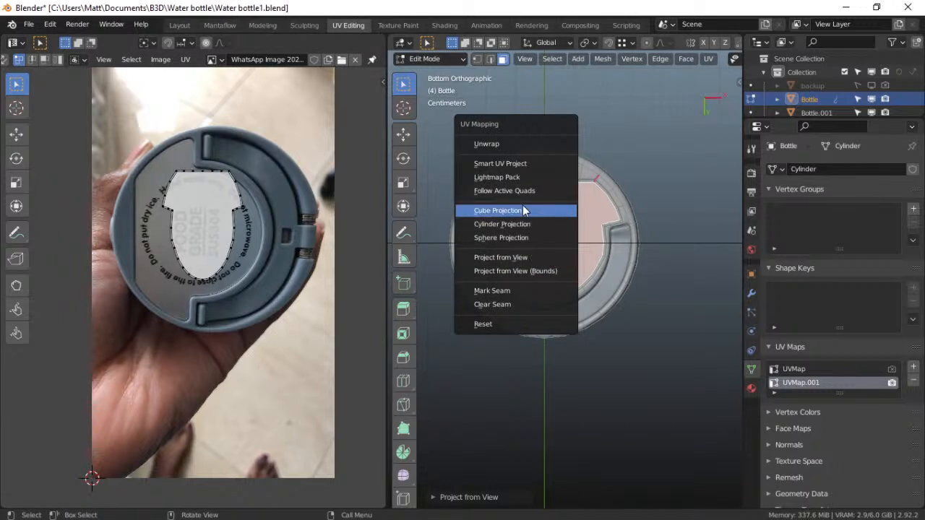
{"action": "left_click", "coordinate": [520, 258]}
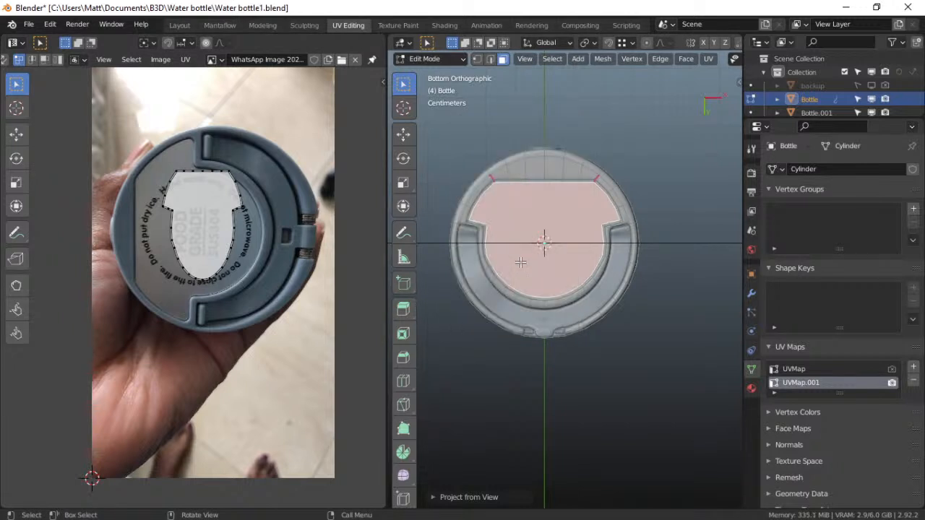
{"action": "scroll", "coordinate": [521, 260], "scroll_direction": "up", "scroll_amount": 2}
{"action": "middle_click_drag", "start_coordinate": [521, 260], "coordinate": [551, 261], "text": "shift"}
Try Unwrap and Project from View (Bounds) on the base plate, undoing each attempt
{"action": "key", "text": "u"}
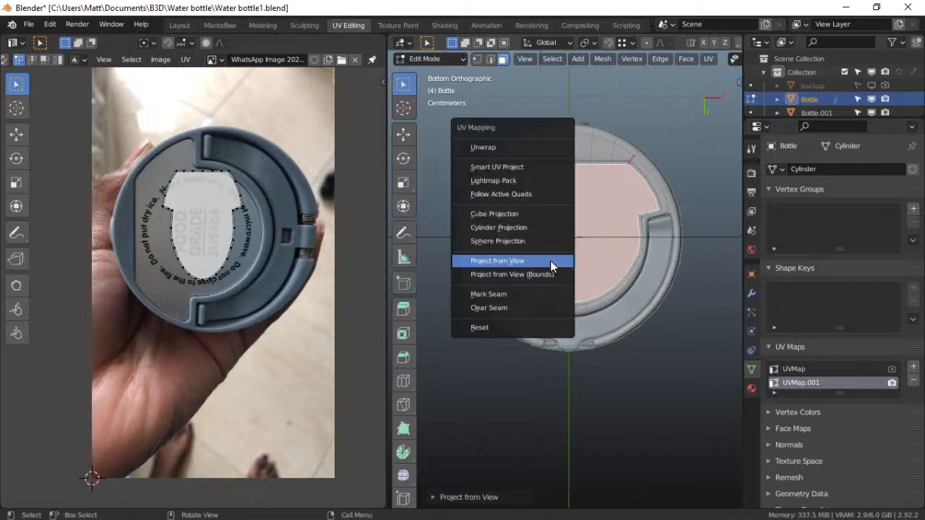
{"action": "left_click", "coordinate": [516, 148]}
{"action": "key", "text": "ctrl+z"}
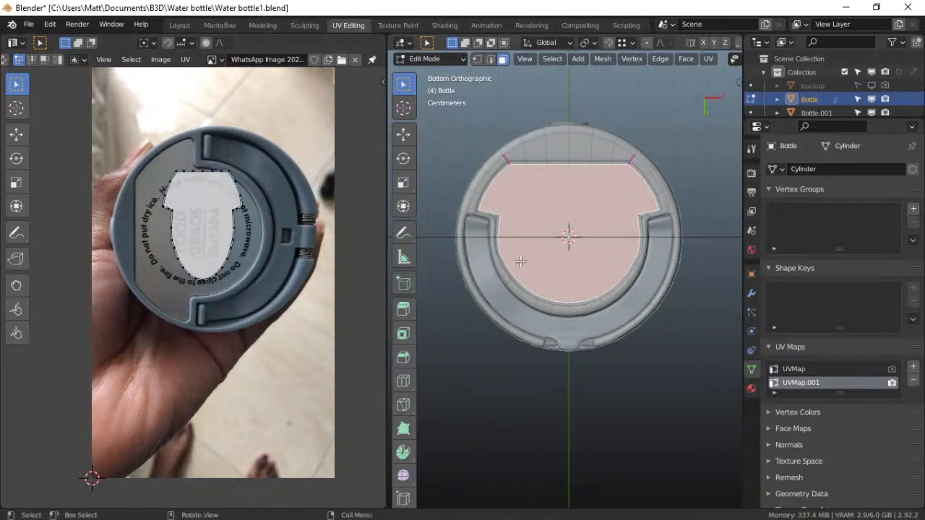
{"action": "key", "text": "u"}
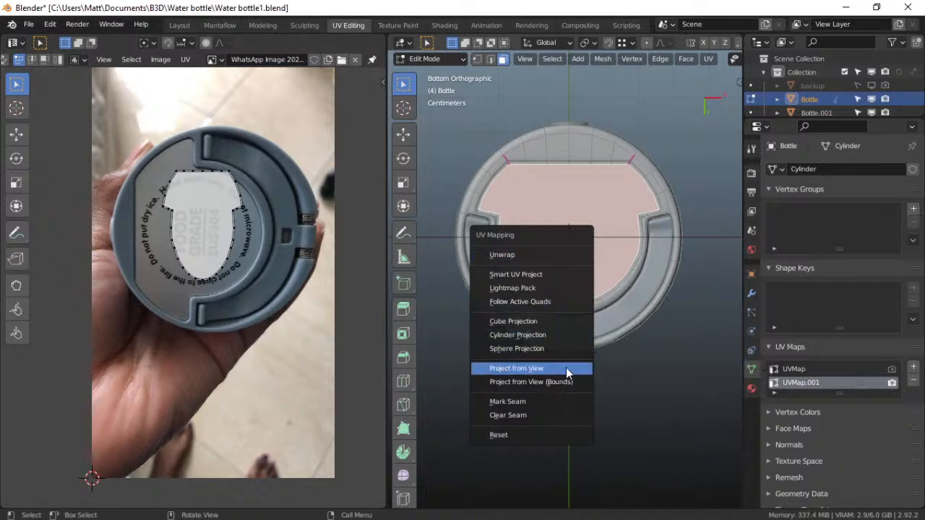
{"action": "left_click", "coordinate": [560, 383]}
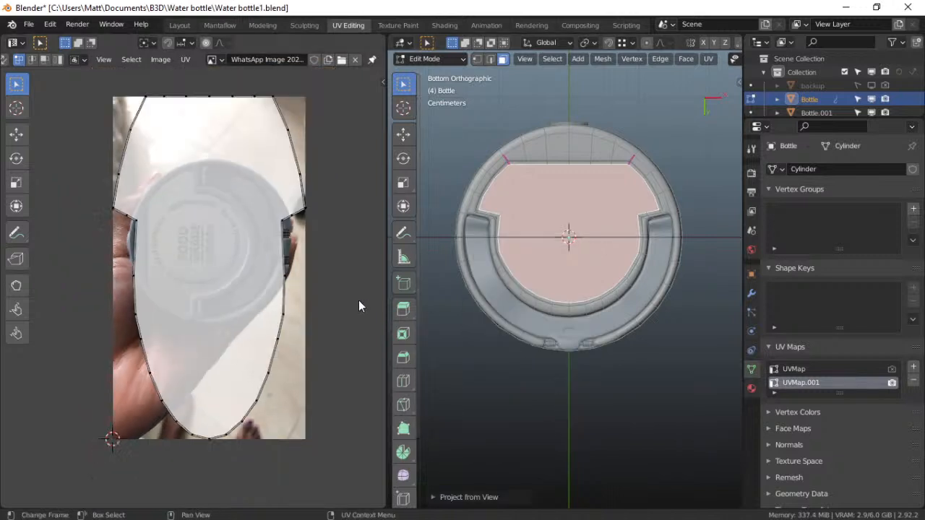
{"action": "scroll", "coordinate": [358, 300], "scroll_direction": "down", "scroll_amount": 1}
{"action": "key", "text": "ctrl+z"}
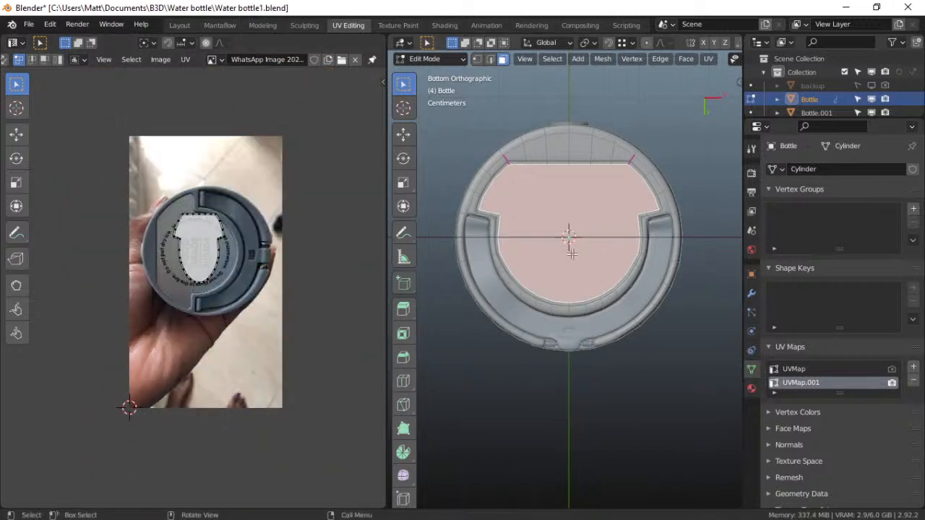
Rotate the base plate's whole UV island about -90 degrees to match the plate's orientation in the photo
{"action": "scroll", "coordinate": [226, 260], "scroll_direction": "up", "scroll_amount": 2}
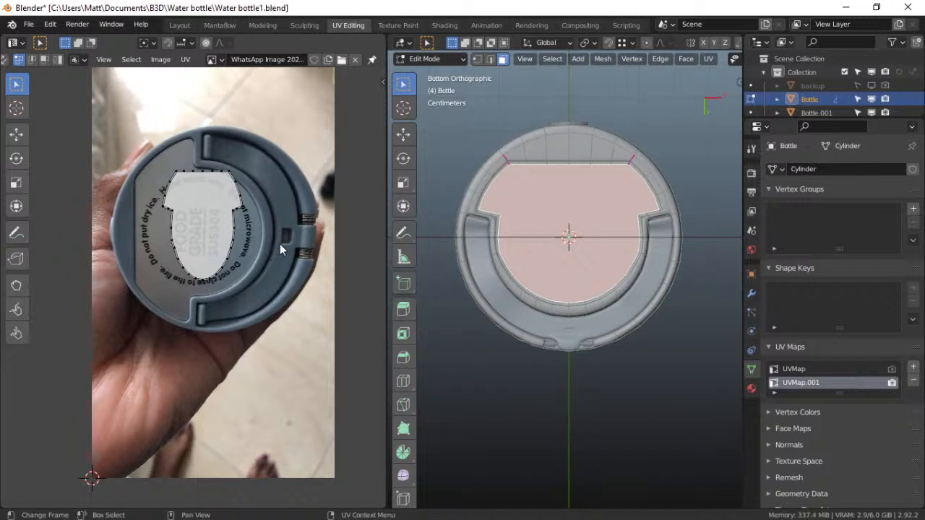
{"action": "key", "text": "a"}
{"action": "key", "text": "r"}
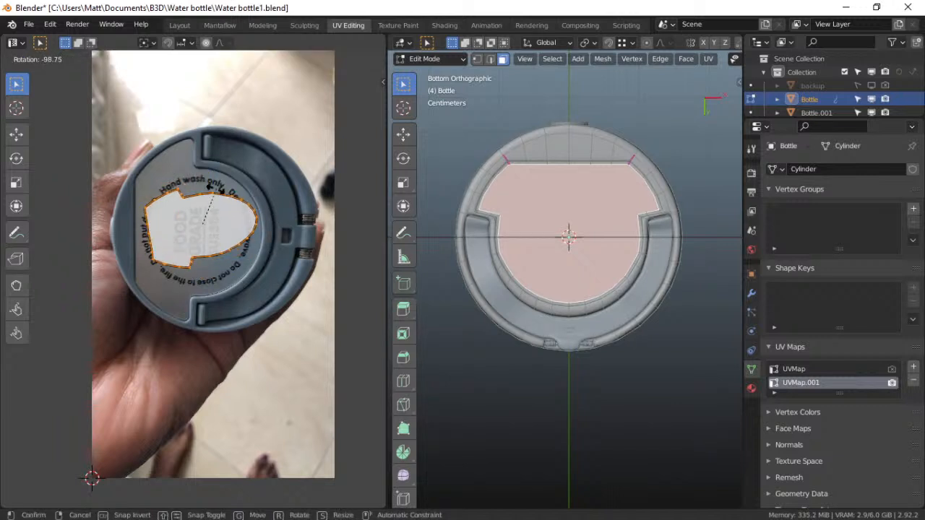
{"action": "left_click", "coordinate": [226, 192]}
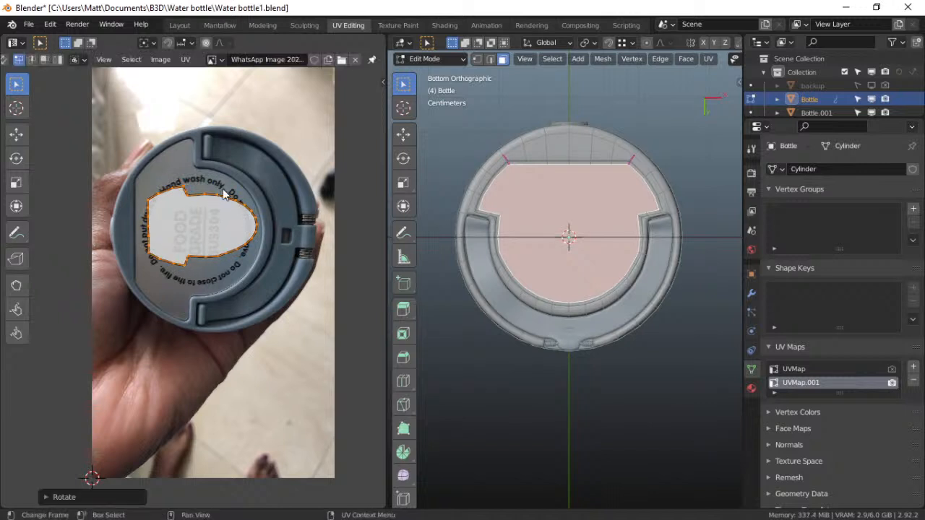
Scale the base plate's UV island along X and stretch it about 1.9 times along Y to match the plate's proportions in the photo
{"action": "key", "text": "s"}
{"action": "key", "text": "x"}
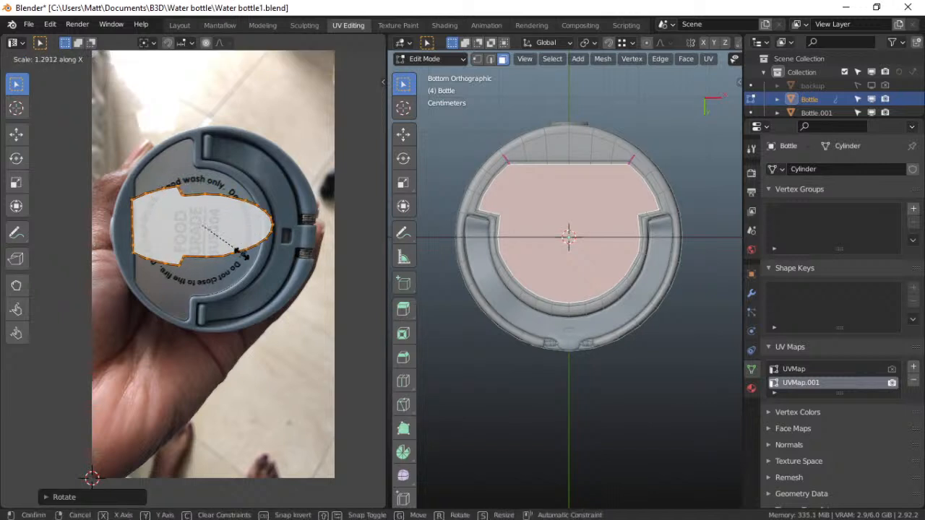
{"action": "left_click", "coordinate": [226, 245]}
{"action": "key", "text": "s"}
{"action": "key", "text": "y"}
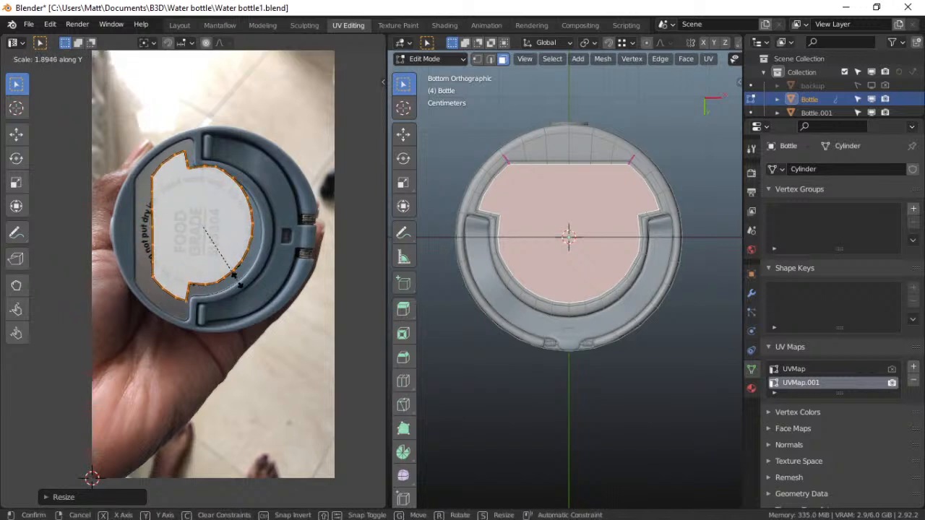
{"action": "left_click", "coordinate": [241, 279]}
Shift the base plate's UV island, widen it along X and enlarge it by about 1.04 until it fills the photographed plate
{"action": "middle_click_drag", "start_coordinate": [237, 263], "coordinate": [287, 289]}
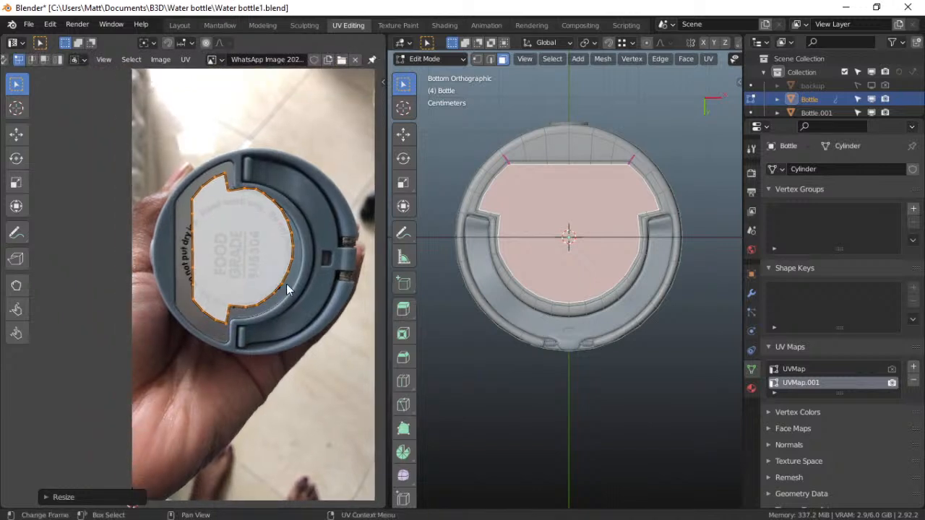
{"action": "key", "text": "g"}
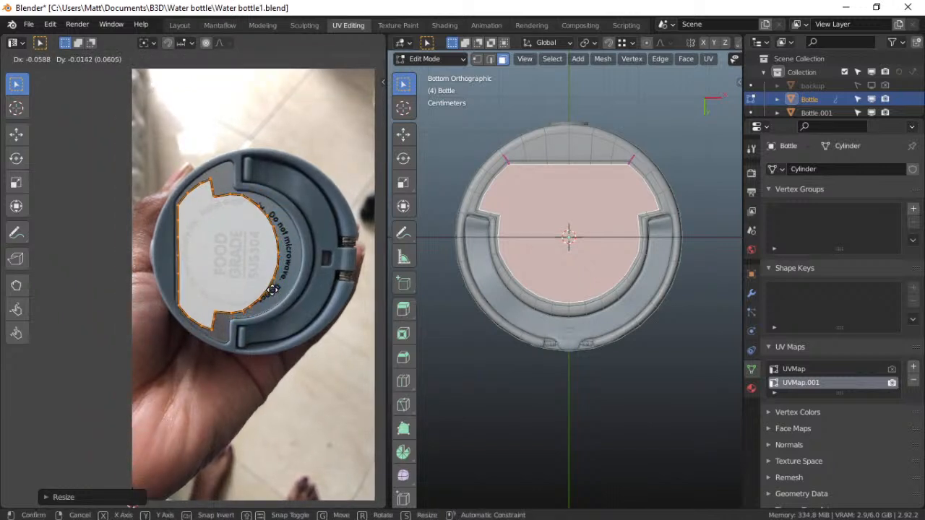
{"action": "left_click", "coordinate": [273, 291]}
{"action": "key", "text": "s"}
{"action": "key", "text": "x"}
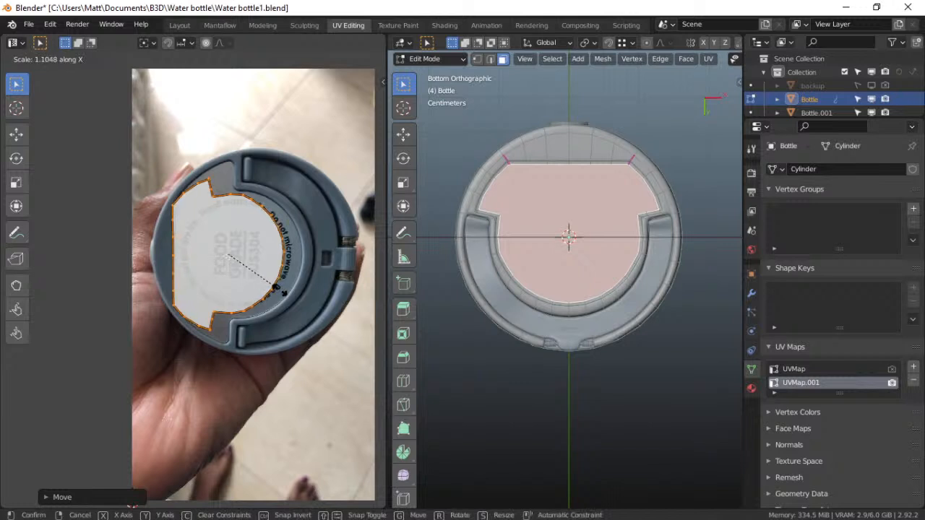
{"action": "left_click", "coordinate": [287, 294]}
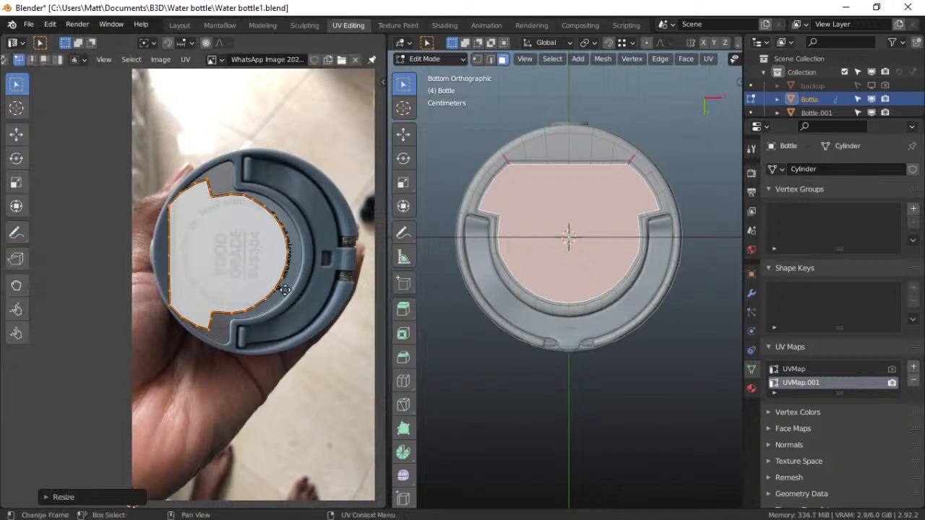
{"action": "key", "text": "g"}
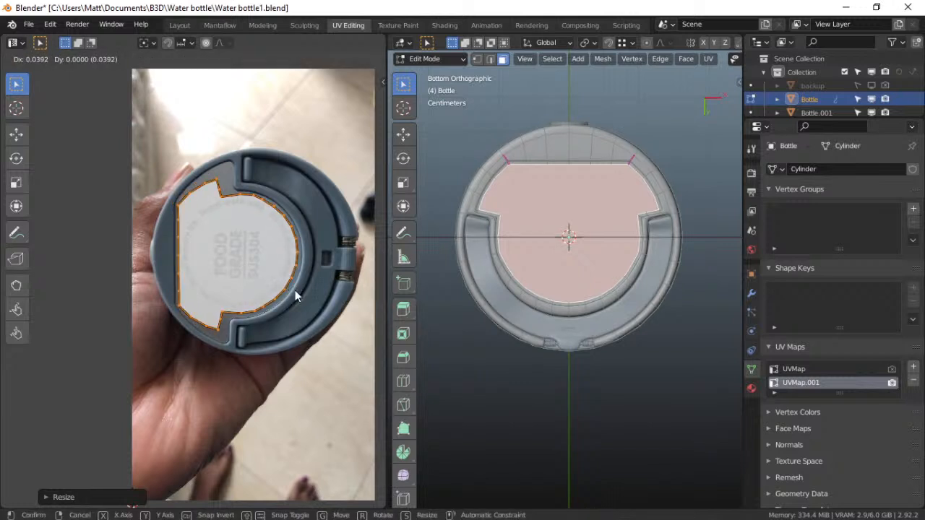
{"action": "left_click", "coordinate": [295, 295]}
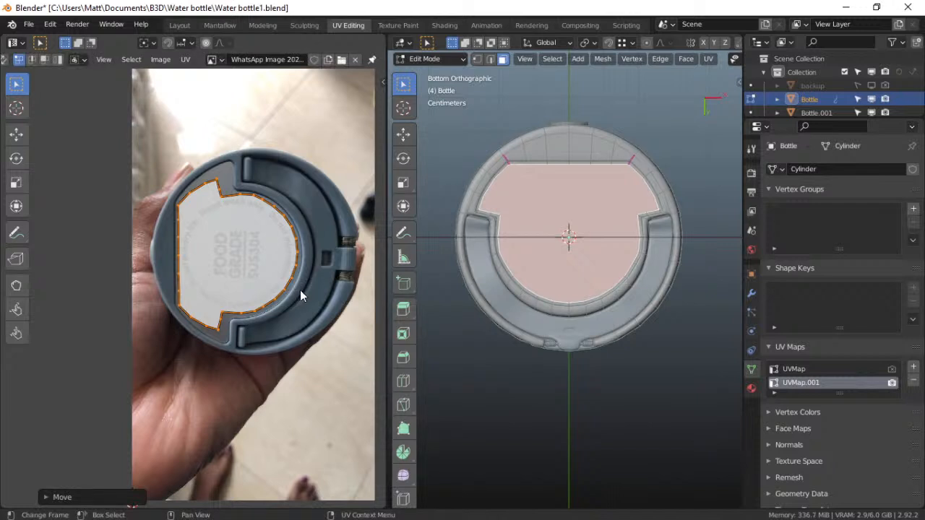
{"action": "key", "text": "s"}
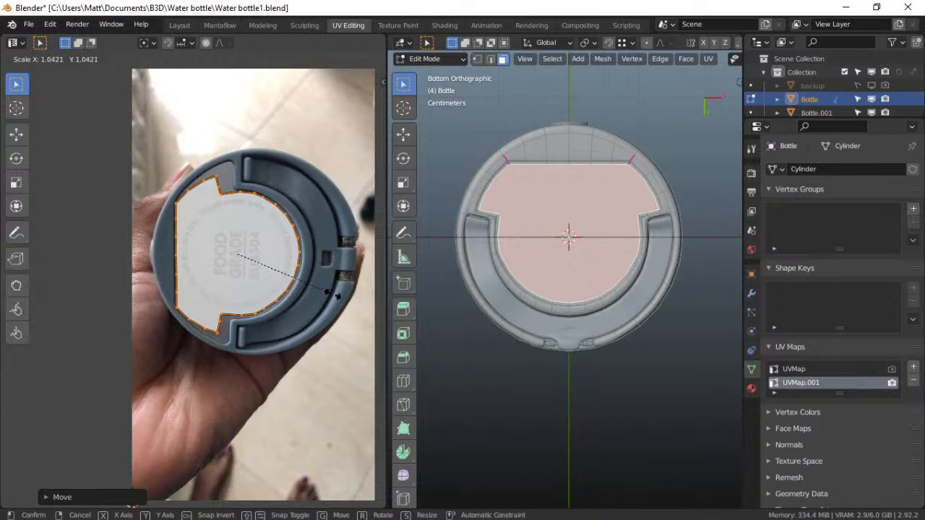
{"action": "left_click", "coordinate": [333, 294]}
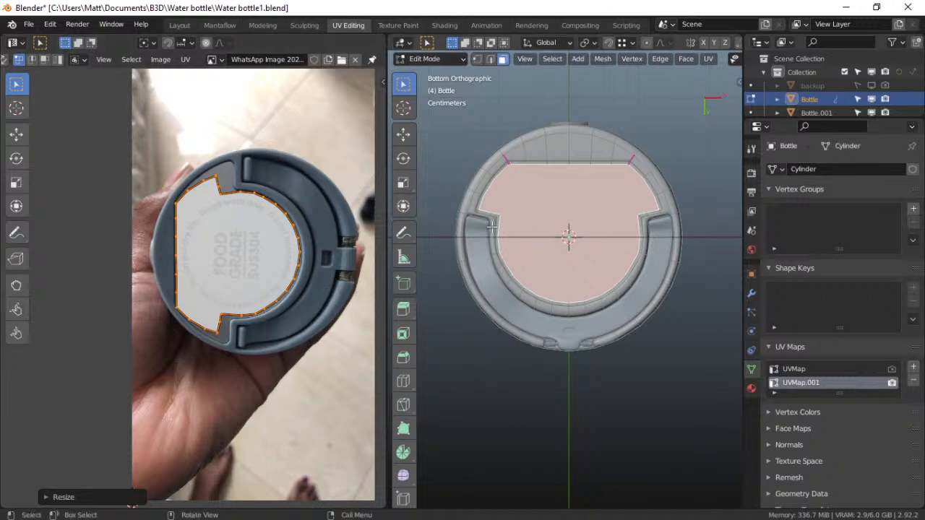
Switch to the Shading workspace and orbit to the bottle's rendered underside
{"action": "left_click", "coordinate": [445, 26]}
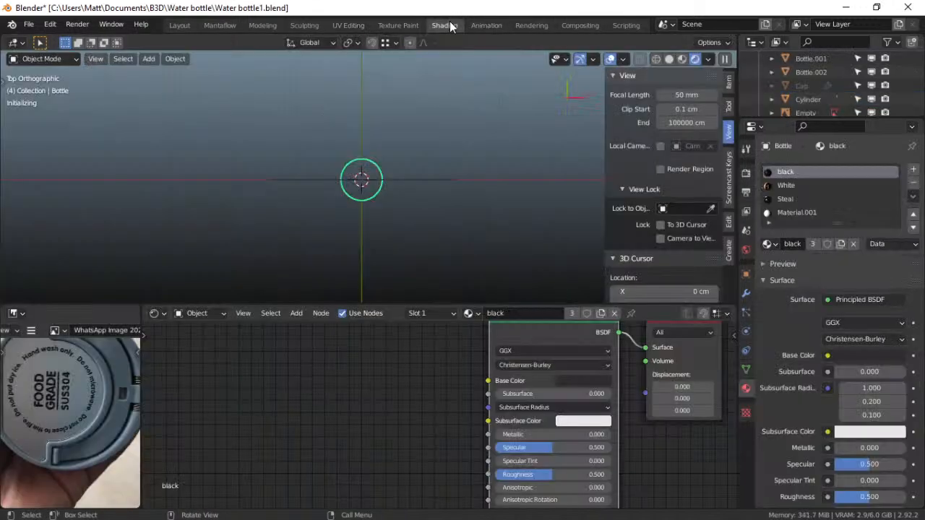
{"action": "mouse_move", "coordinate": [335, 177]}
{"action": "middle_mouse_down"}
{"action": "mouse_move", "coordinate": [363, 116]}
{"action": "mouse_move", "coordinate": [356, 315]}
{"action": "middle_mouse_up"}
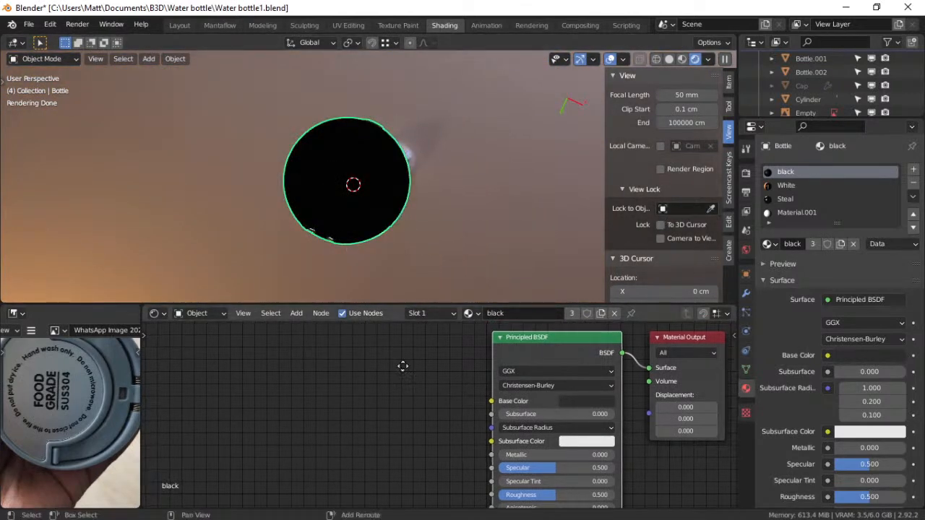
{"action": "middle_click_drag", "start_coordinate": [402, 365], "coordinate": [408, 331]}
Add an Image Texture node to the black material and connect its Color to the Principled BSDF's Base Color
{"action": "key", "text": "shift+a"}
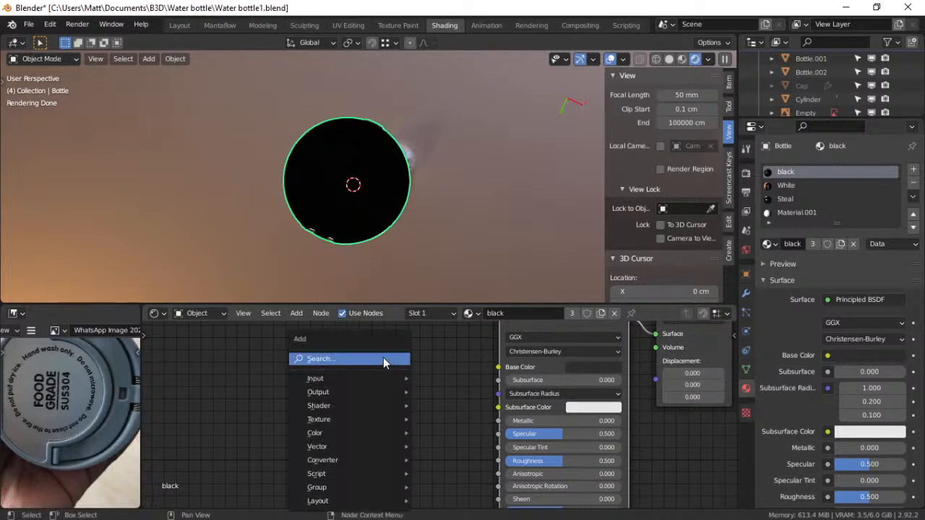
{"action": "left_click", "coordinate": [327, 361]}
{"action": "type", "text": "image"}
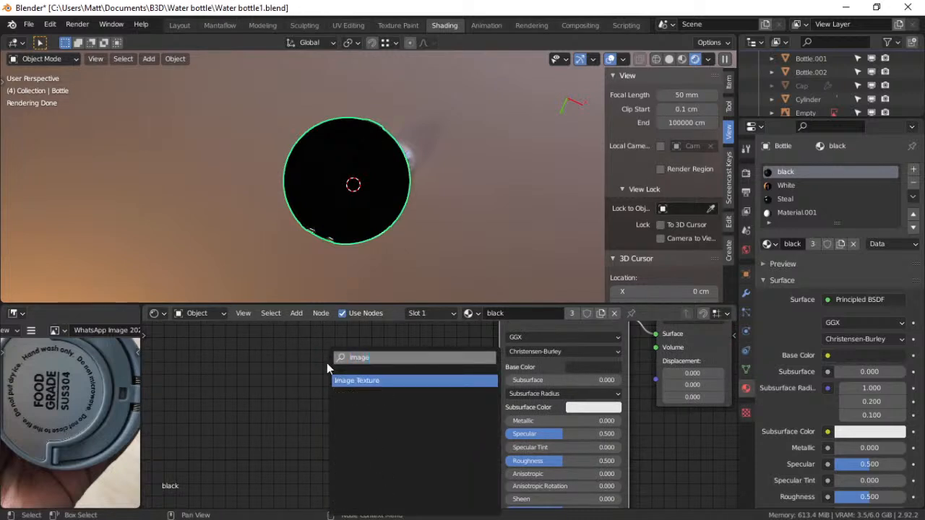
{"action": "key", "text": "Return"}
{"action": "left_click", "coordinate": [308, 367]}
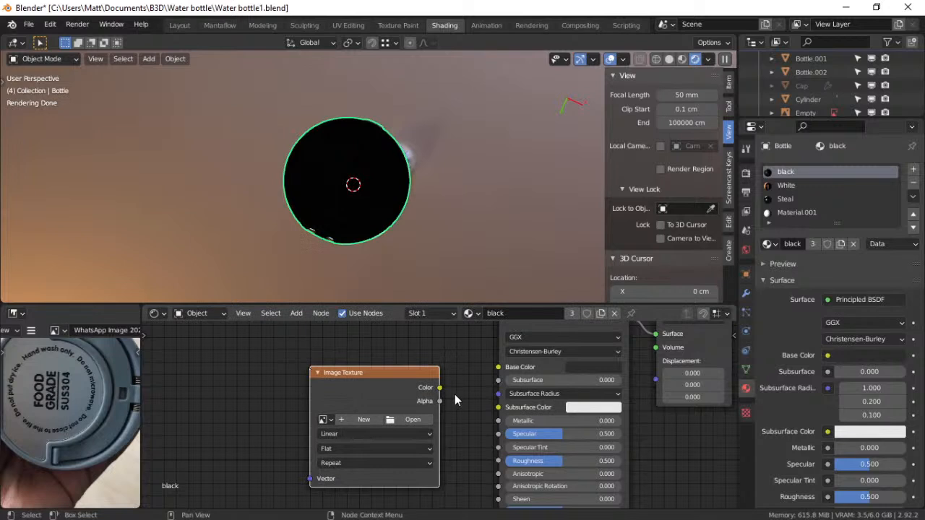
{"action": "left_click_drag", "start_coordinate": [439, 387], "coordinate": [507, 359]}
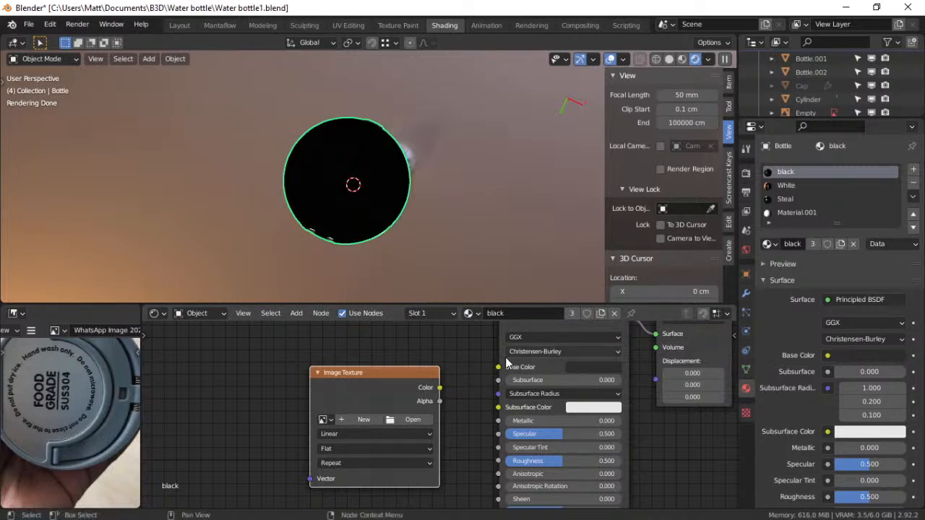
{"action": "left_click_drag", "start_coordinate": [440, 388], "coordinate": [498, 367]}
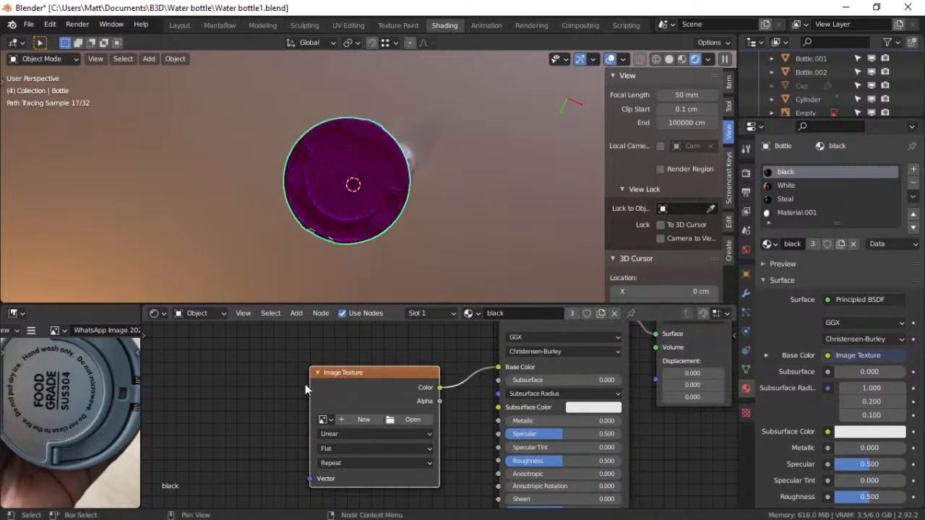
Add Texture Coordinate and Mapping nodes in front of the black material's Image Texture node
{"action": "middle_click_drag", "start_coordinate": [305, 384], "coordinate": [425, 370]}
{"action": "key", "text": "ctrl+t"}
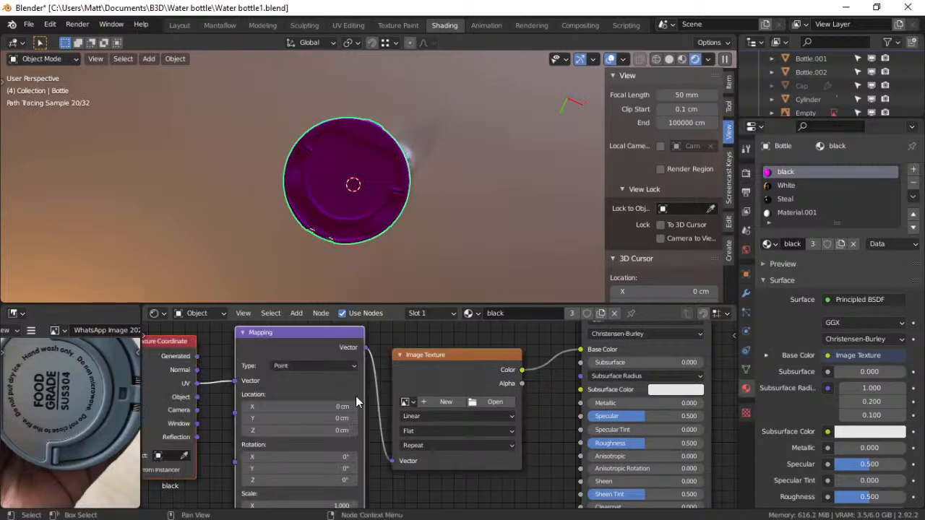
{"action": "middle_click_drag", "start_coordinate": [355, 396], "coordinate": [410, 399]}
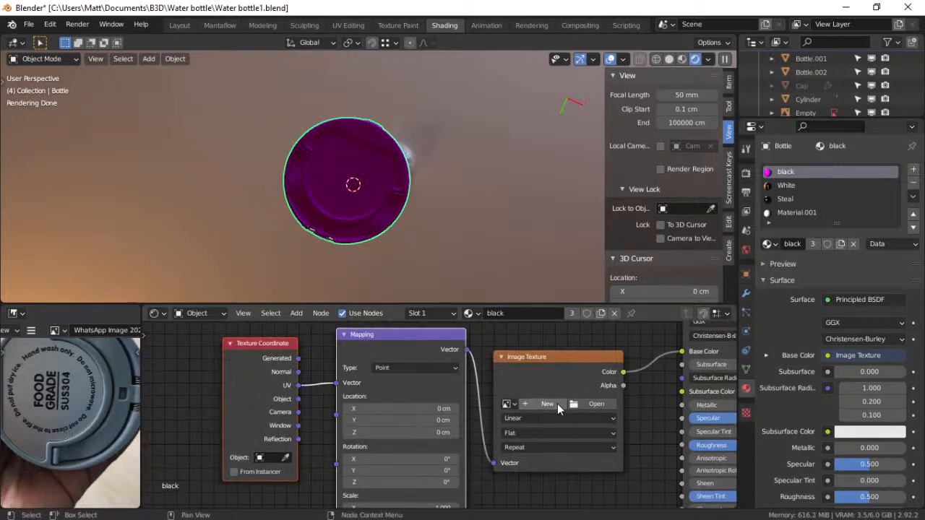
Try the existing photos in the Image Texture node, ending with the WhatsApp image from 2021-03-27 at 11.19.43 AM
{"action": "left_click", "coordinate": [518, 402]}
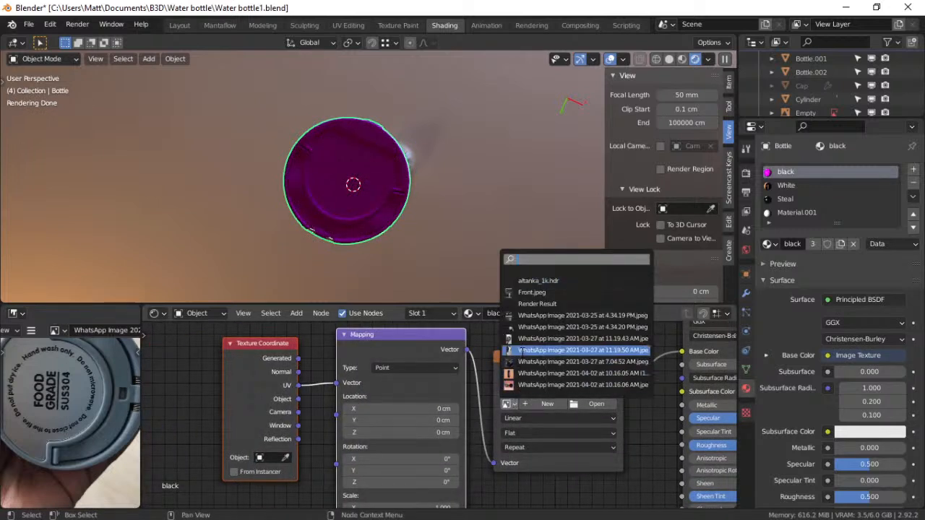
{"action": "left_click", "coordinate": [524, 355]}
{"action": "left_click", "coordinate": [509, 405]}
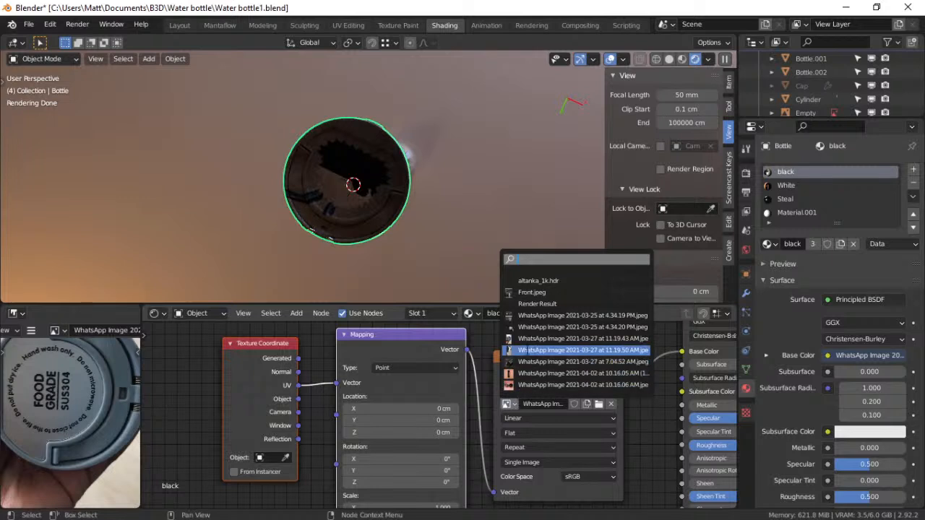
{"action": "left_click", "coordinate": [527, 293]}
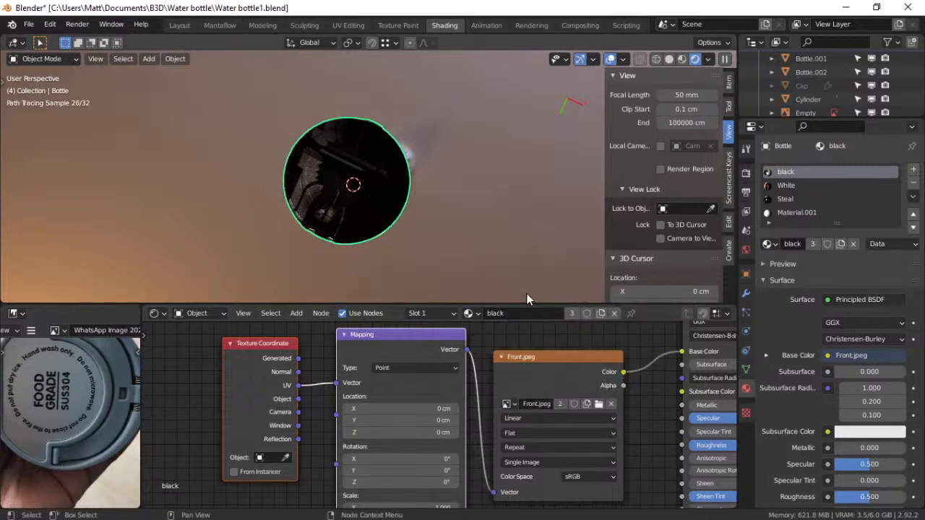
{"action": "left_click", "coordinate": [508, 404]}
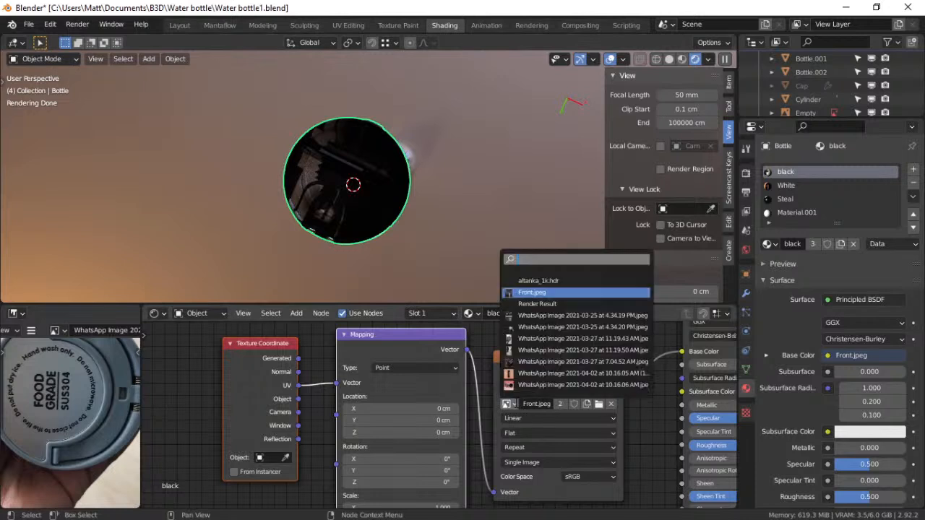
{"action": "left_click", "coordinate": [529, 339]}
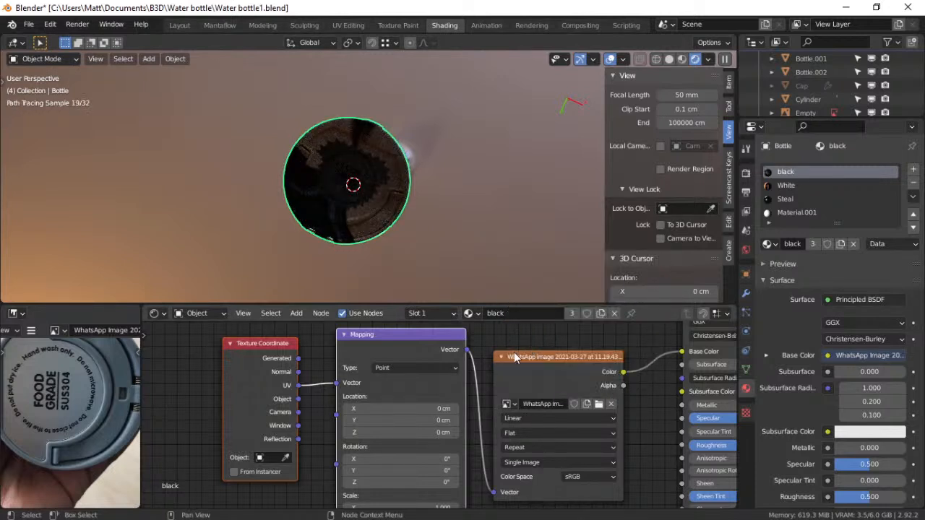
Replace the Texture Coordinate node with a UV Map node set to UVMap.001 and connect it to the Mapping node's Vector
{"action": "key", "text": "x"}
{"action": "key", "text": "shift+a"}
{"action": "left_click", "coordinate": [236, 367]}
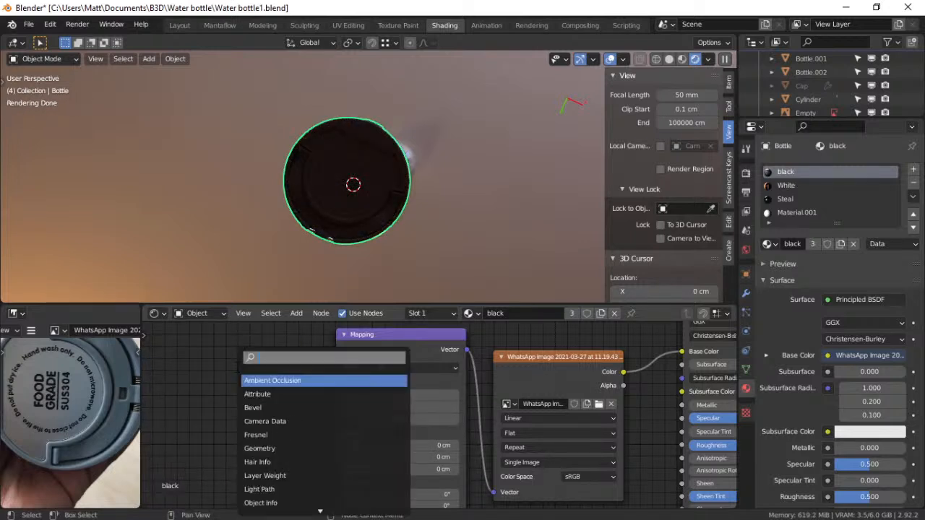
{"action": "type", "text": "uv"}
{"action": "key", "text": "Return"}
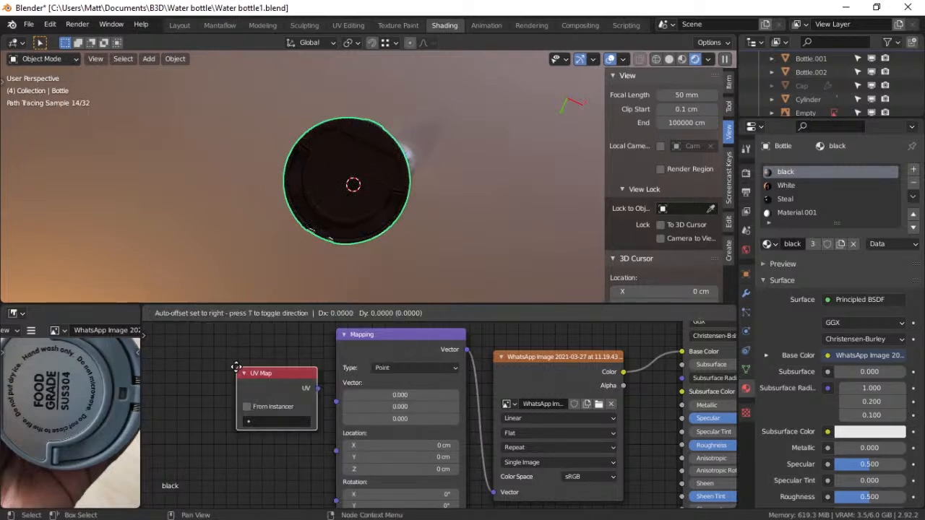
{"action": "left_click", "coordinate": [202, 398]}
{"action": "left_click_drag", "start_coordinate": [264, 417], "coordinate": [346, 401]}
{"action": "left_click", "coordinate": [228, 444]}
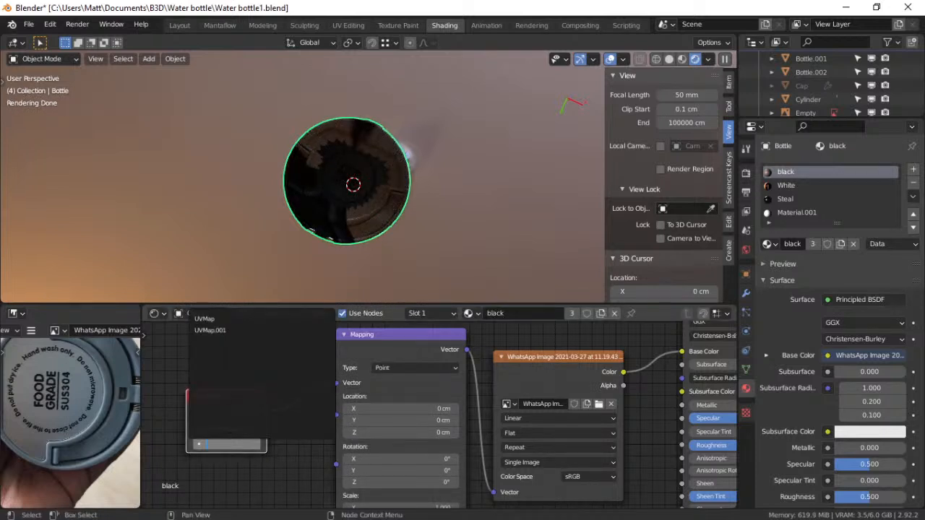
{"action": "left_click", "coordinate": [227, 332]}
Check the photo's placement on the bottle's underside and enable From Instancer on the UV Map node
{"action": "scroll", "coordinate": [422, 164], "scroll_direction": "up", "scroll_amount": 4}
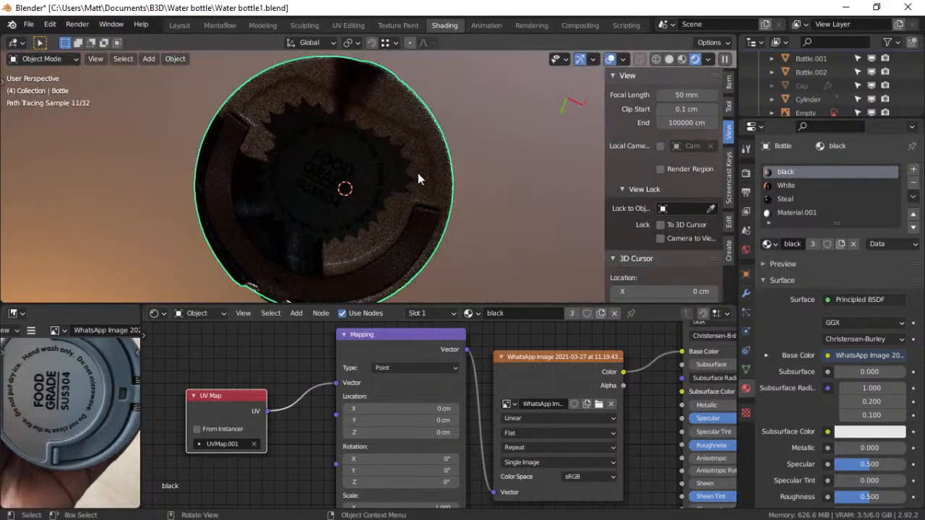
{"action": "scroll", "coordinate": [418, 172], "scroll_direction": "down", "scroll_amount": 3}
{"action": "middle_click_drag", "start_coordinate": [418, 173], "coordinate": [355, 211]}
{"action": "scroll", "coordinate": [352, 214], "scroll_direction": "up", "scroll_amount": 2}
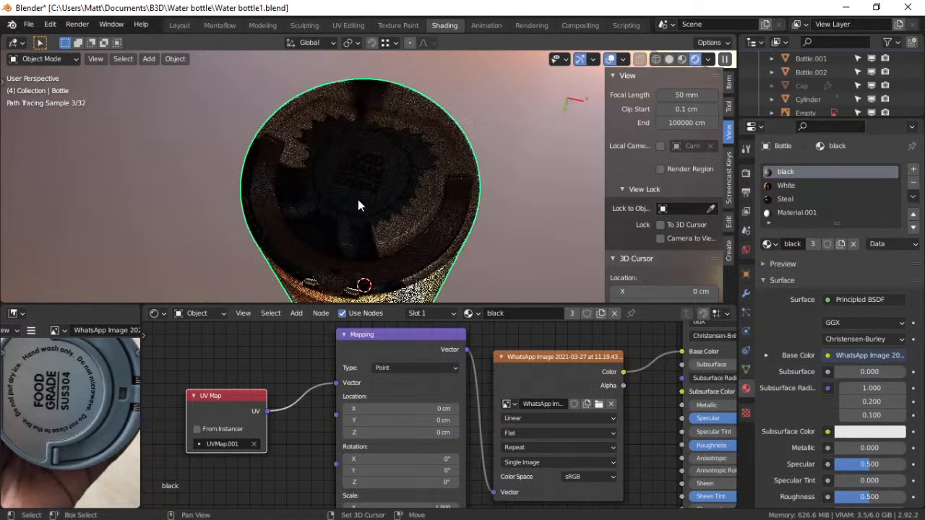
{"action": "left_click", "coordinate": [202, 429]}
{"action": "left_click", "coordinate": [202, 428]}
Delete the UV Map, Mapping and Image Texture nodes from the black material
{"action": "scroll", "coordinate": [560, 414], "scroll_direction": "down", "scroll_amount": 1}
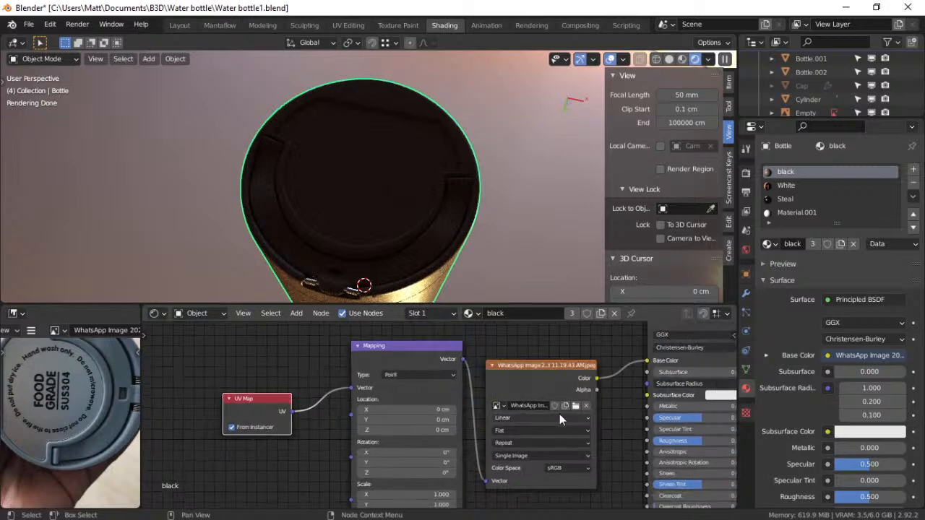
{"action": "scroll", "coordinate": [559, 414], "scroll_direction": "down", "scroll_amount": 1}
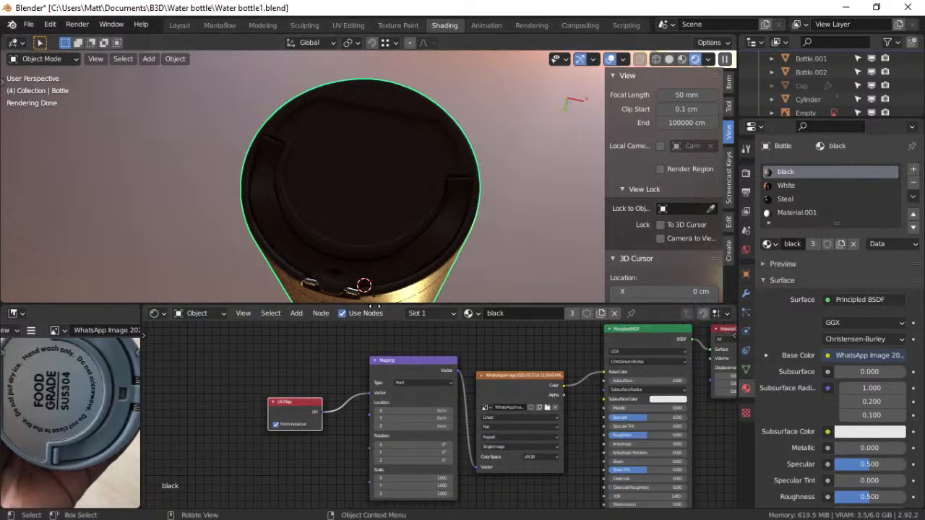
{"action": "middle_click_drag", "start_coordinate": [364, 352], "coordinate": [326, 369]}
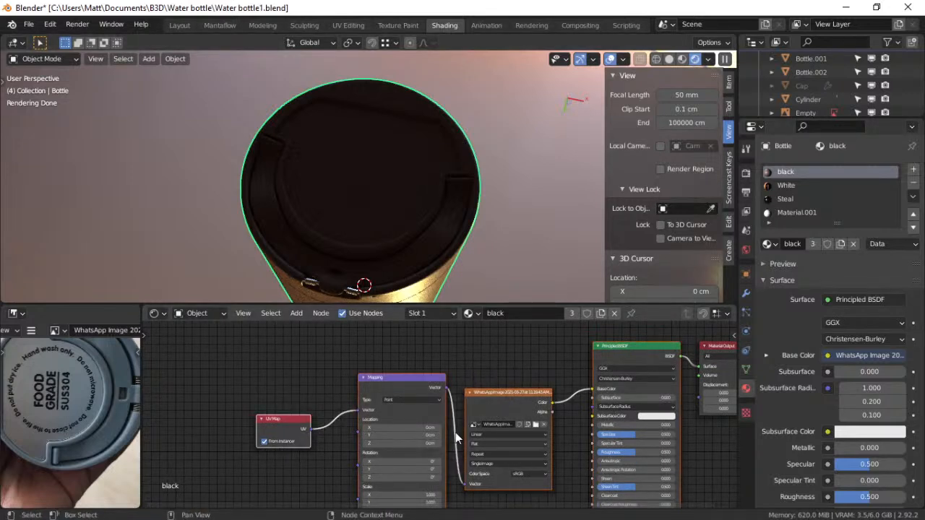
{"action": "key", "text": "x"}
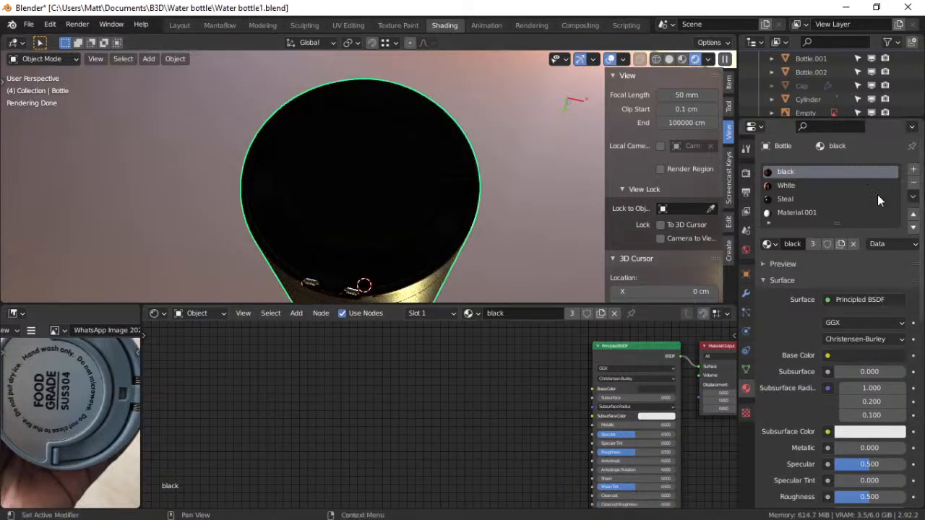
Put the bottle in Edit Mode and add an empty material slot to it
{"action": "key", "text": "ctrl+Tab"}
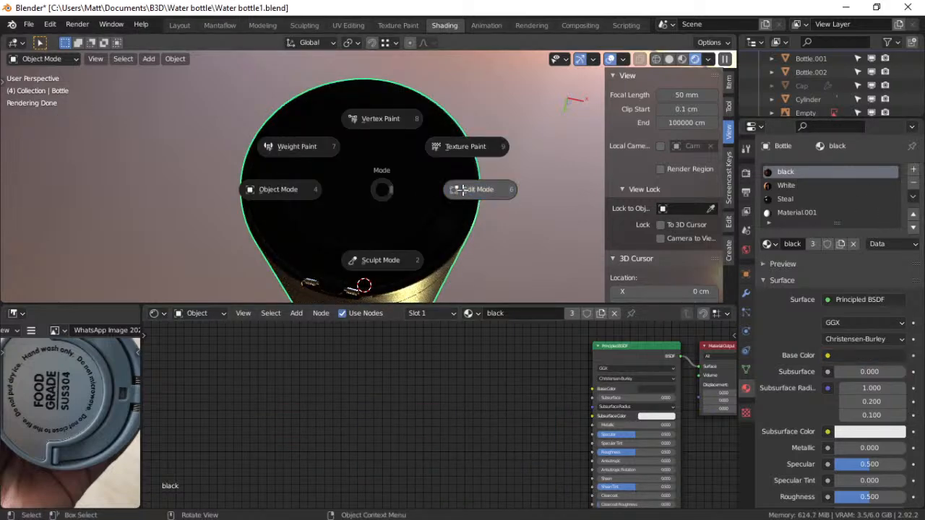
{"action": "left_click", "coordinate": [459, 190]}
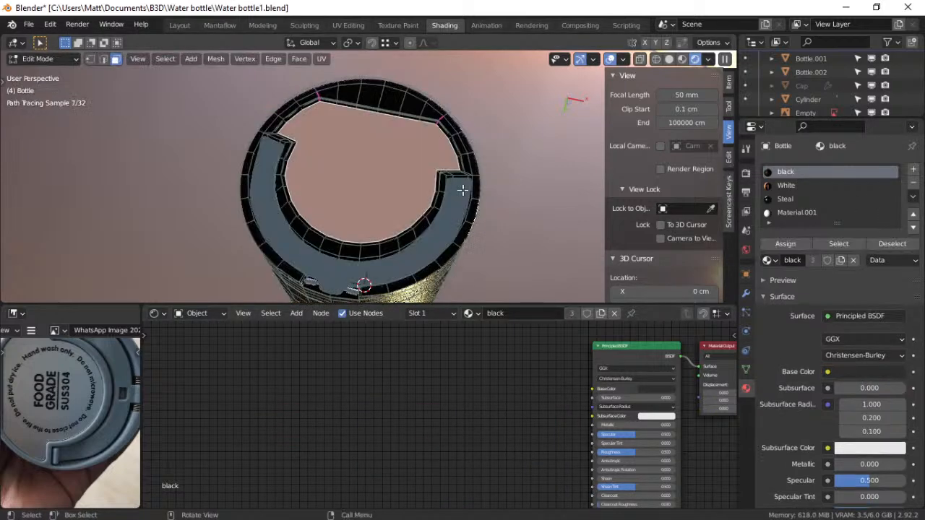
{"action": "left_click", "coordinate": [913, 169]}
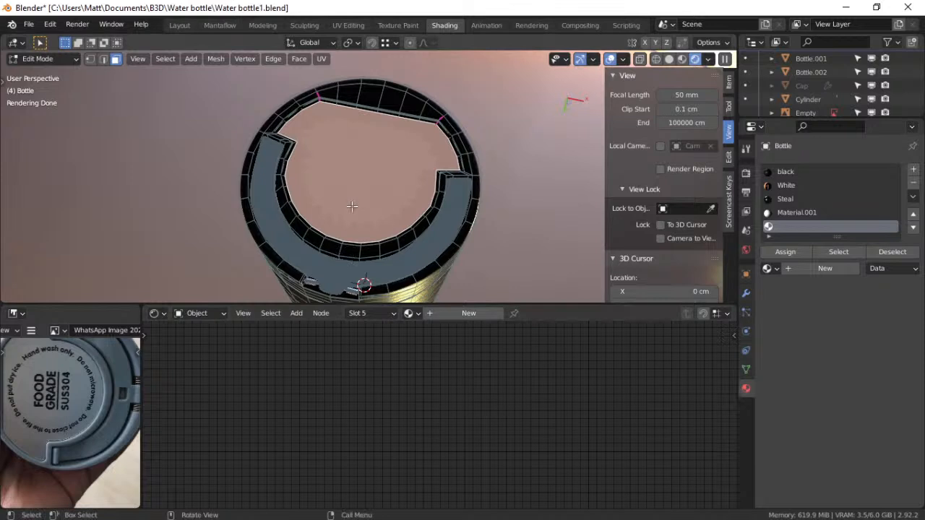
Return the bottle to Object Mode and apply its Subdivision modifier
{"action": "left_click", "coordinate": [746, 291]}
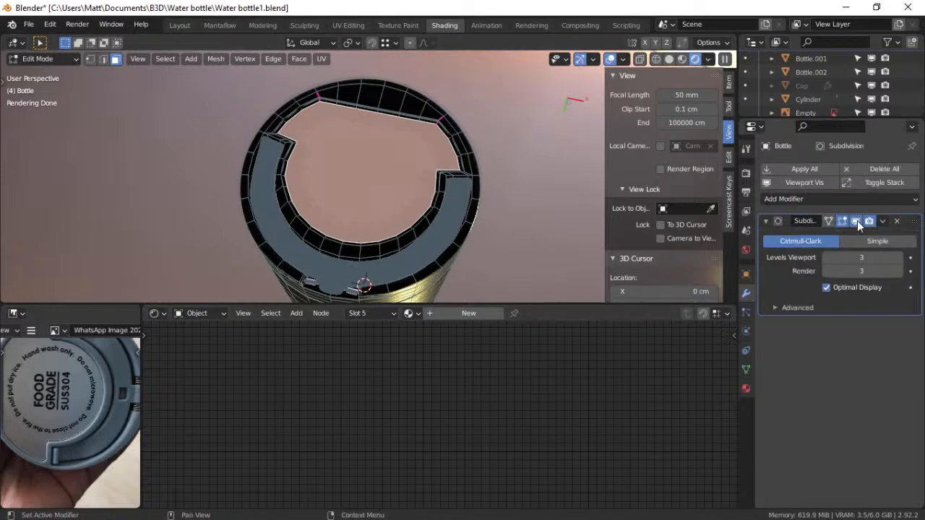
{"action": "left_click", "coordinate": [798, 167]}
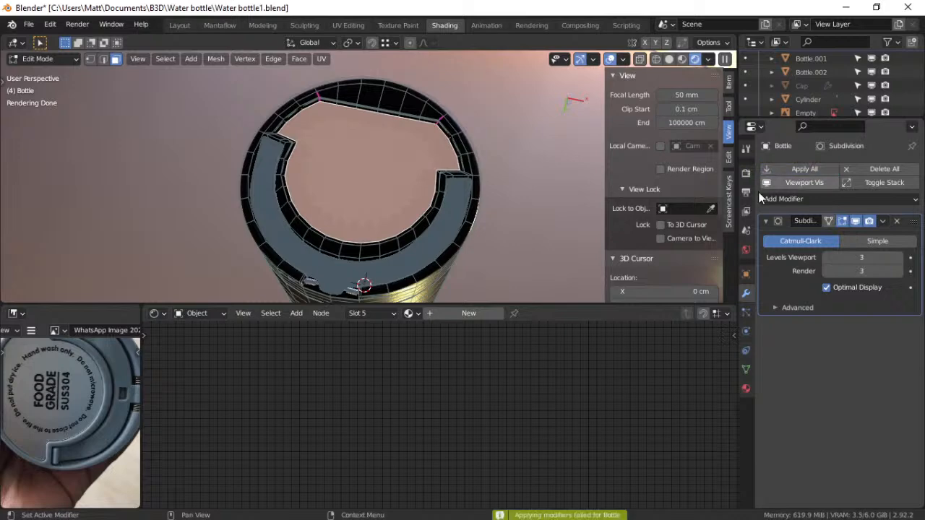
{"action": "left_click", "coordinate": [817, 168]}
{"action": "key", "text": "ctrl+Tab"}
{"action": "left_click", "coordinate": [328, 209]}
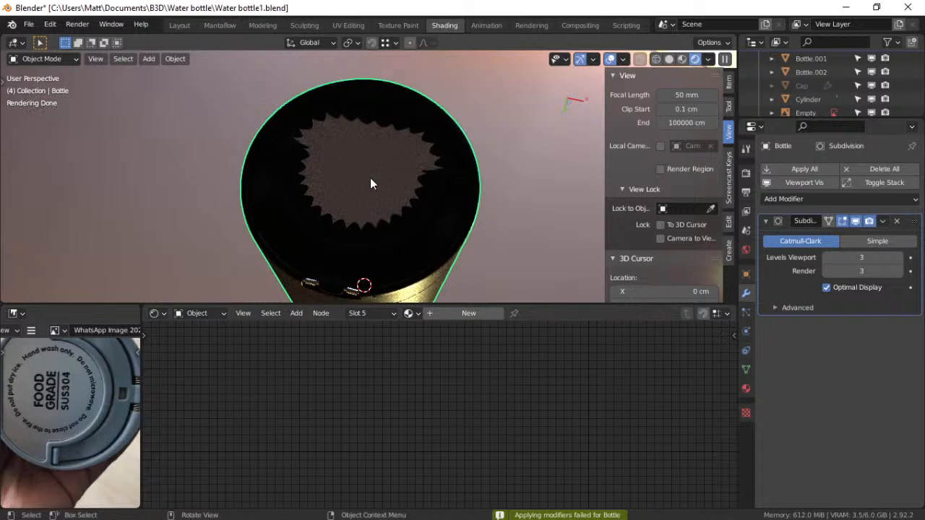
{"action": "left_click", "coordinate": [808, 168]}
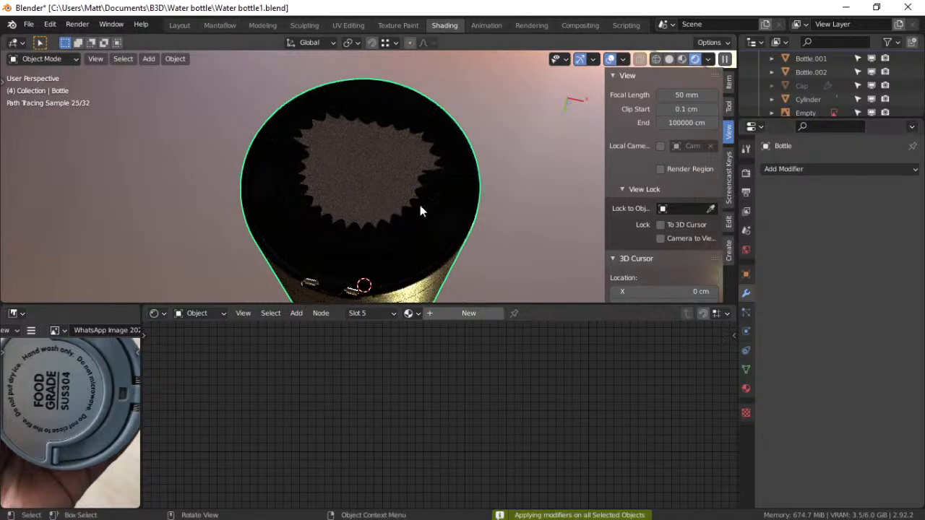
Switch the viewport to solid shading and put the subdivided bottle in Edit Mode
{"action": "middle_click_drag", "start_coordinate": [430, 200], "coordinate": [433, 206]}
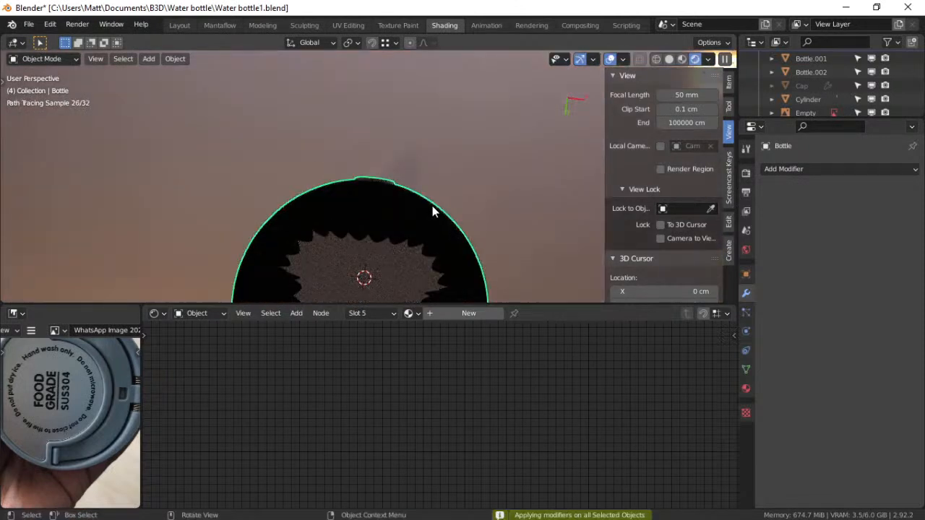
{"action": "scroll", "coordinate": [432, 206], "scroll_direction": "down", "scroll_amount": 3}
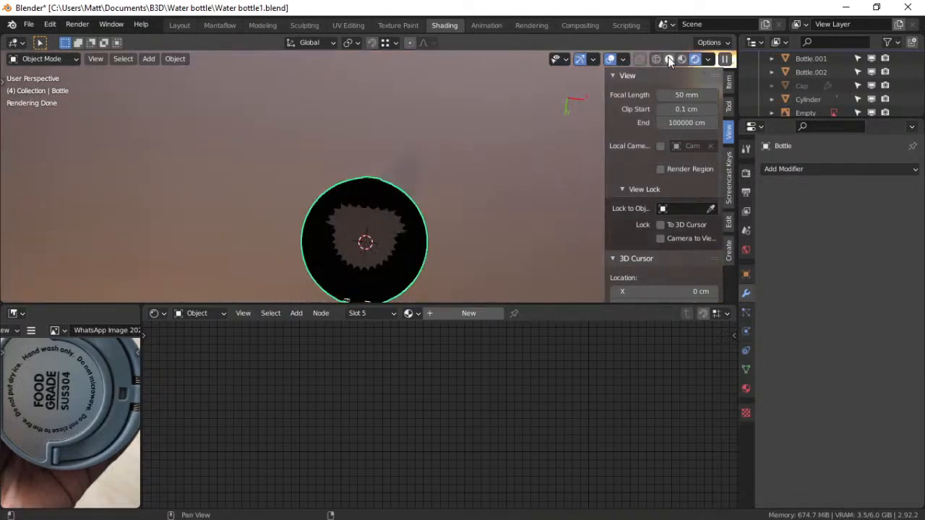
{"action": "left_click", "coordinate": [682, 58]}
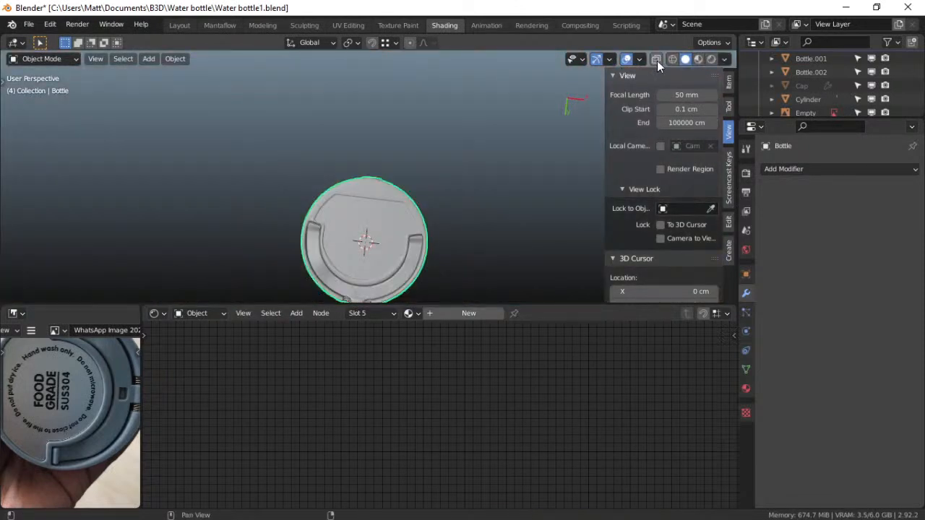
{"action": "key", "text": "ctrl+Tab"}
{"action": "left_click", "coordinate": [472, 250]}
Select the edge loop around the flat plate on the bottle's underside and mark it as a seam
{"action": "scroll", "coordinate": [437, 250], "scroll_direction": "up", "scroll_amount": 3}
{"action": "scroll", "coordinate": [436, 250], "scroll_direction": "down", "scroll_amount": 2}
{"action": "middle_click_drag", "start_coordinate": [436, 250], "coordinate": [436, 204], "text": "shift"}
{"action": "middle_click_drag", "start_coordinate": [407, 159], "coordinate": [376, 217]}
{"action": "middle_click_drag", "start_coordinate": [366, 260], "coordinate": [409, 227], "text": "shift"}
{"action": "scroll", "coordinate": [370, 233], "scroll_direction": "down", "scroll_amount": 5}
{"action": "scroll", "coordinate": [369, 232], "scroll_direction": "up", "scroll_amount": 6}
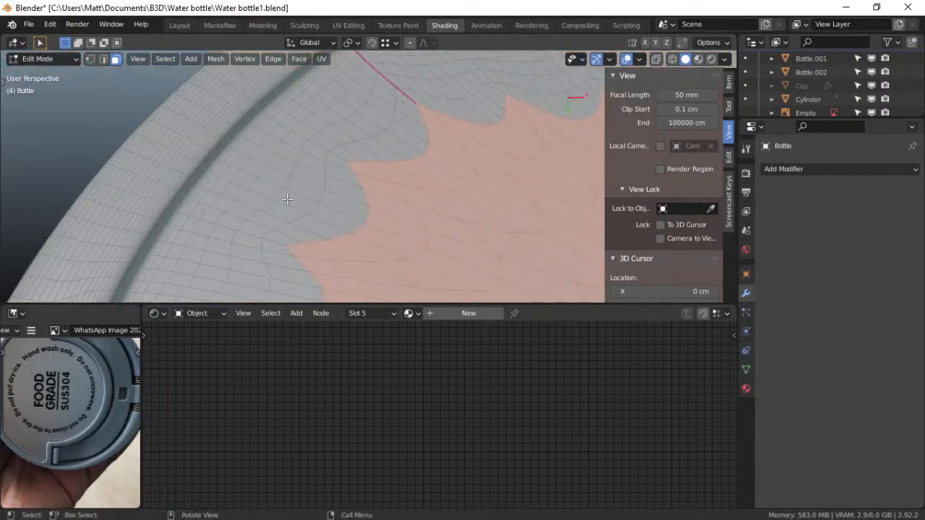
{"action": "left_click", "coordinate": [103, 61]}
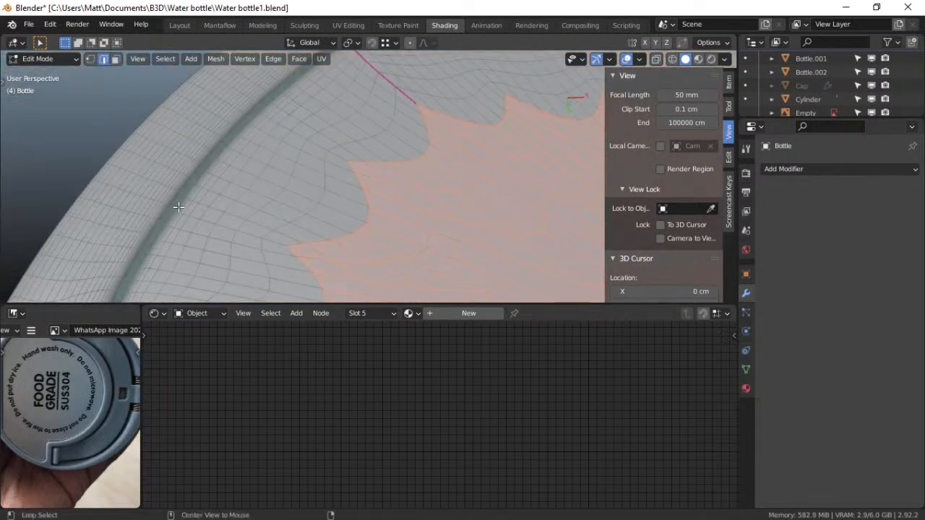
{"action": "left_click", "coordinate": [179, 207], "text": "alt"}
{"action": "scroll", "coordinate": [215, 208], "scroll_direction": "down", "scroll_amount": 7}
{"action": "scroll", "coordinate": [215, 208], "scroll_direction": "up", "scroll_amount": 7}
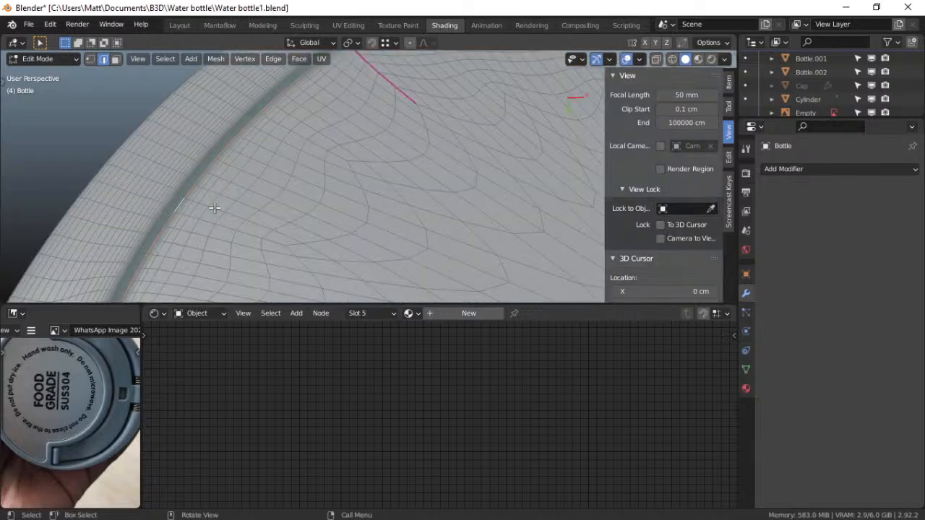
{"action": "scroll", "coordinate": [305, 214], "scroll_direction": "down", "scroll_amount": 6}
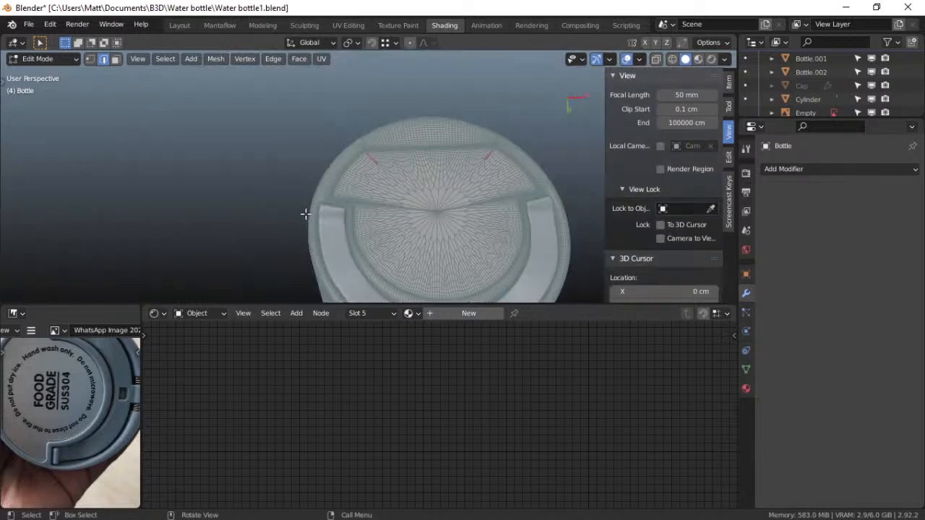
{"action": "middle_click_drag", "start_coordinate": [436, 249], "coordinate": [455, 216]}
{"action": "right_click", "coordinate": [436, 162]}
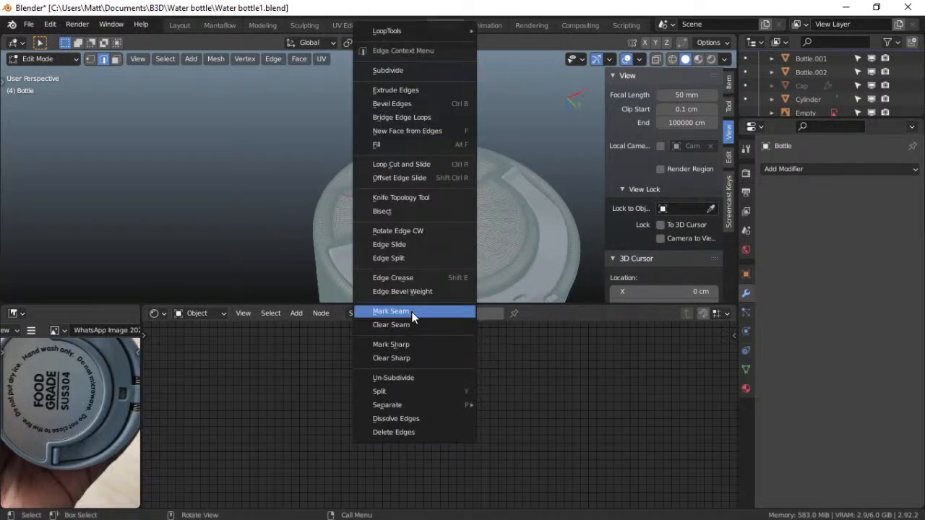
{"action": "left_click", "coordinate": [410, 325]}
Select all linked faces of the underside plate within the seam and assign Material.001 to them
{"action": "left_click", "coordinate": [115, 58]}
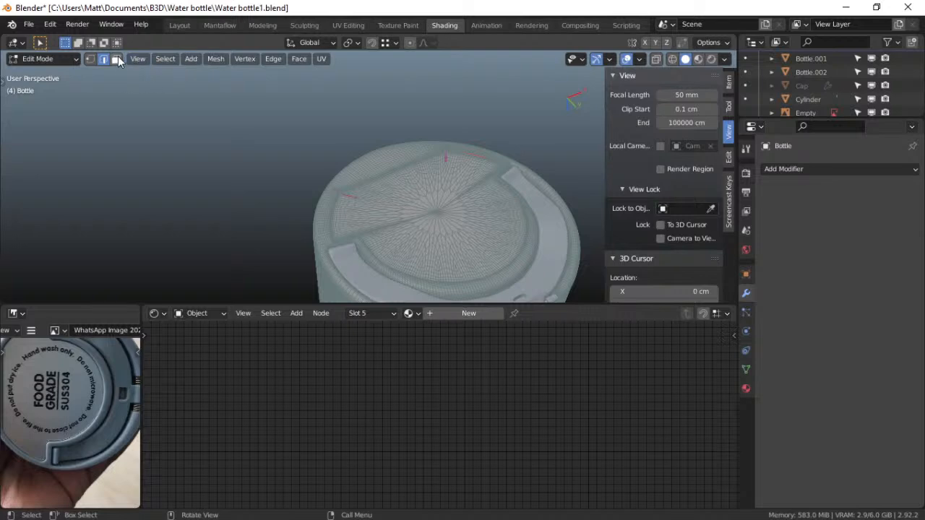
{"action": "key", "text": "l"}
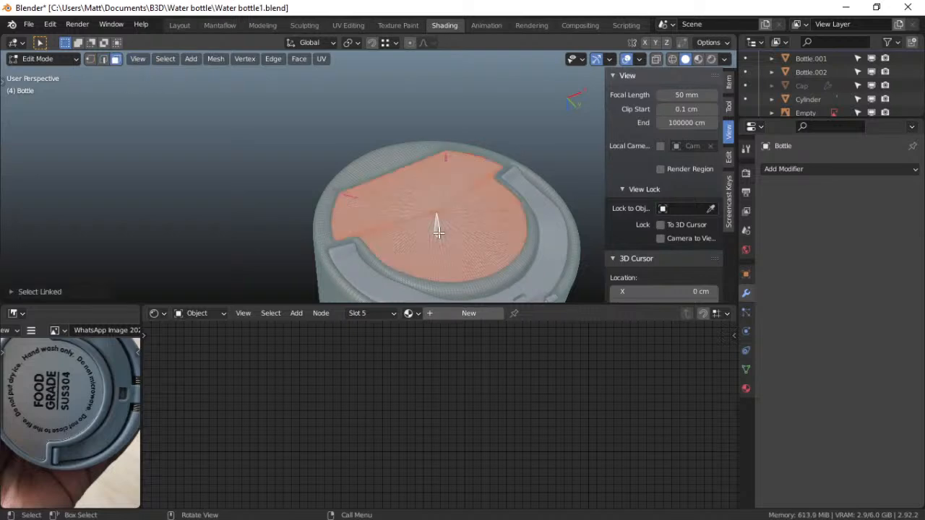
{"action": "scroll", "coordinate": [547, 247], "scroll_direction": "up", "scroll_amount": 6}
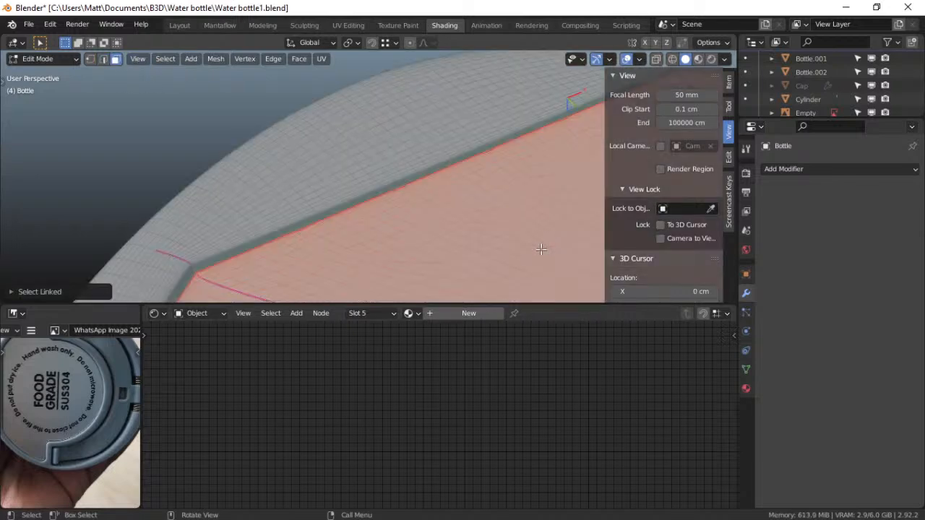
{"action": "scroll", "coordinate": [541, 250], "scroll_direction": "down", "scroll_amount": 6}
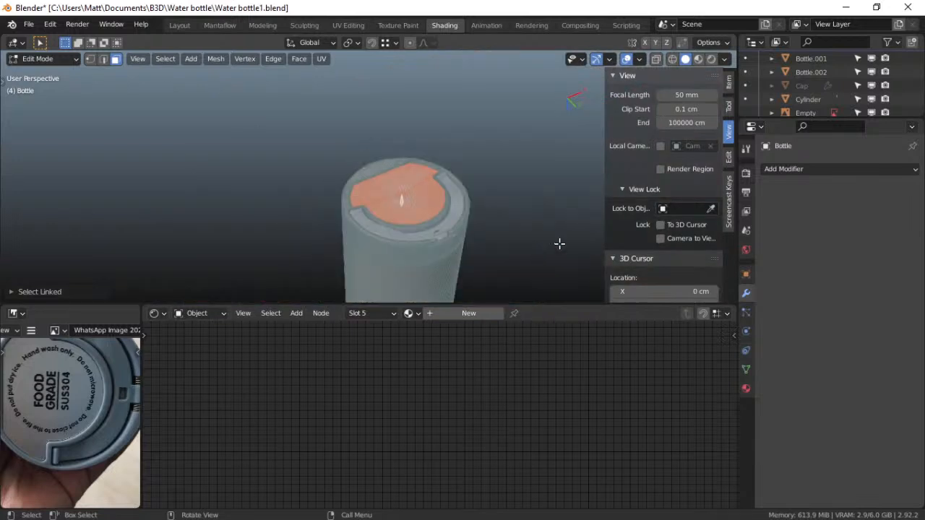
{"action": "left_click", "coordinate": [746, 388]}
{"action": "left_click", "coordinate": [798, 212]}
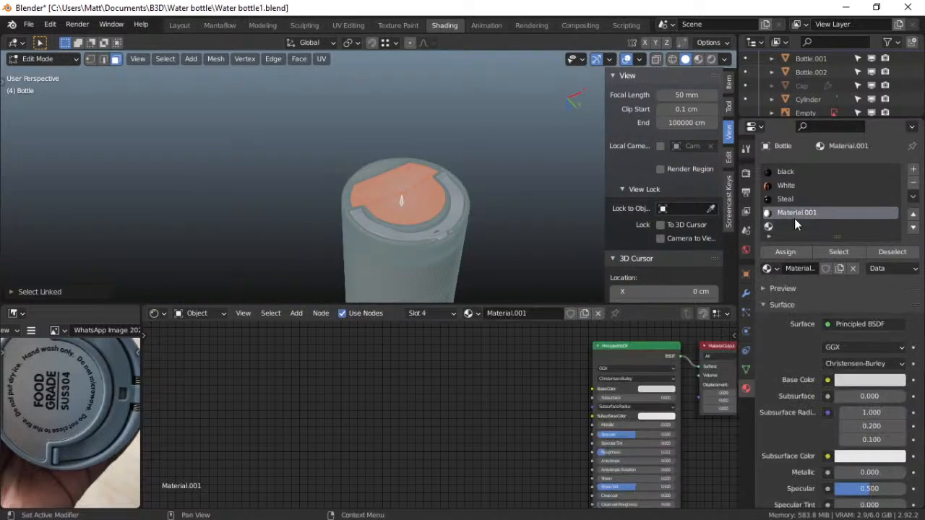
{"action": "left_click", "coordinate": [787, 252]}
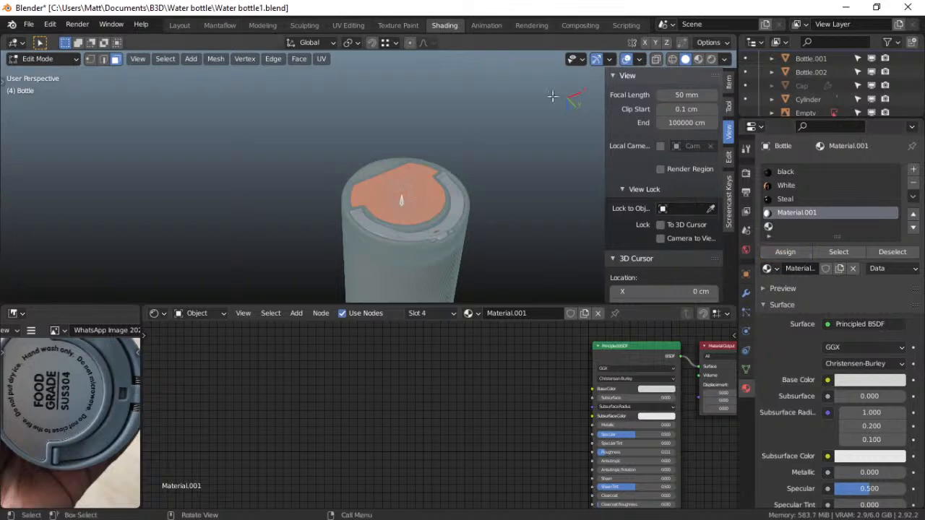
Show the bottle in rendered shading without overlays and check the material on the underside plate
{"action": "left_click", "coordinate": [711, 59]}
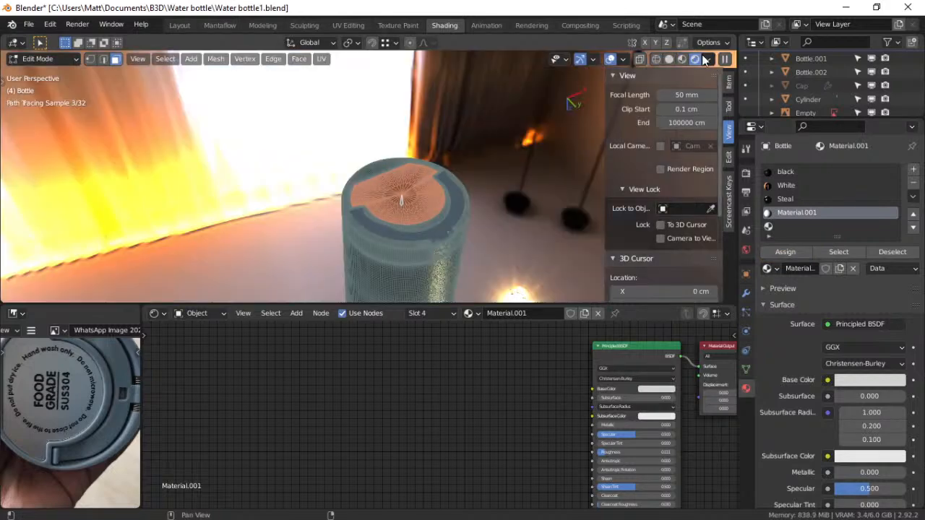
{"action": "left_click", "coordinate": [609, 57]}
{"action": "middle_click_drag", "start_coordinate": [452, 190], "coordinate": [384, 231]}
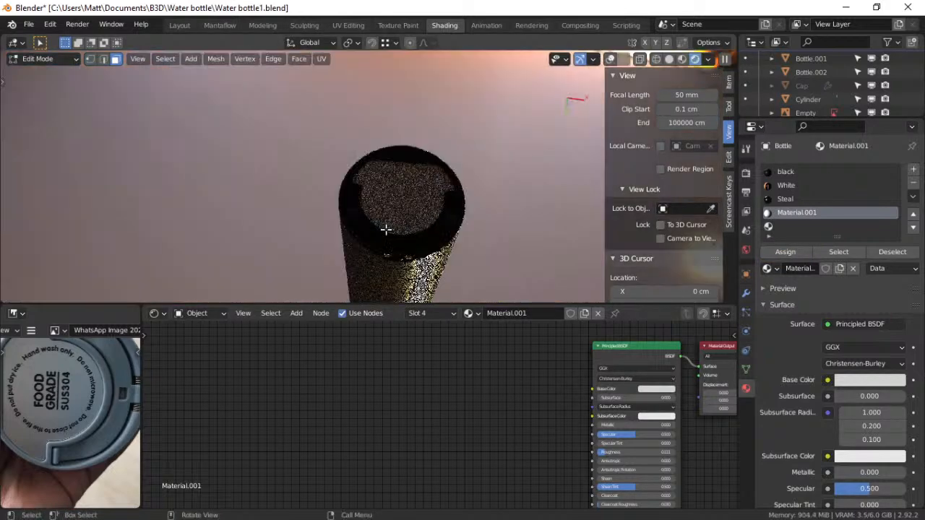
{"action": "left_click", "coordinate": [484, 26]}
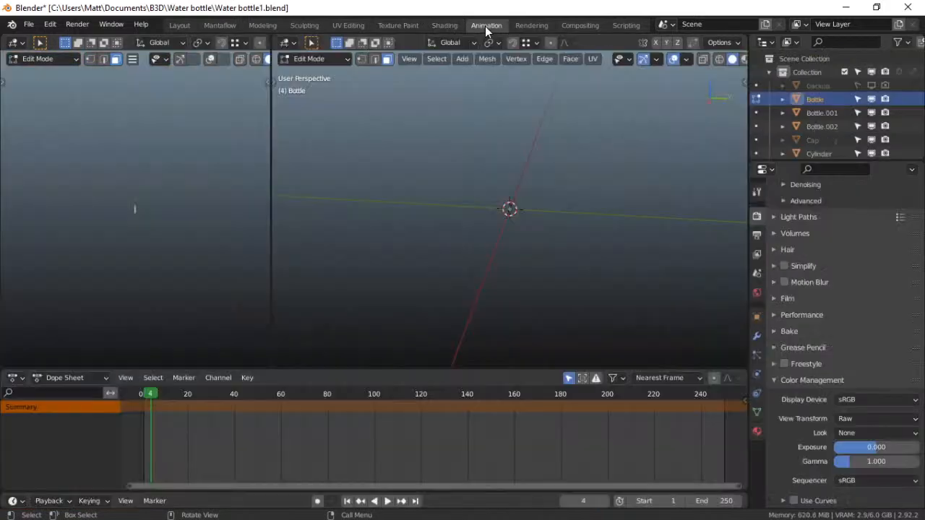
{"action": "left_click", "coordinate": [434, 26]}
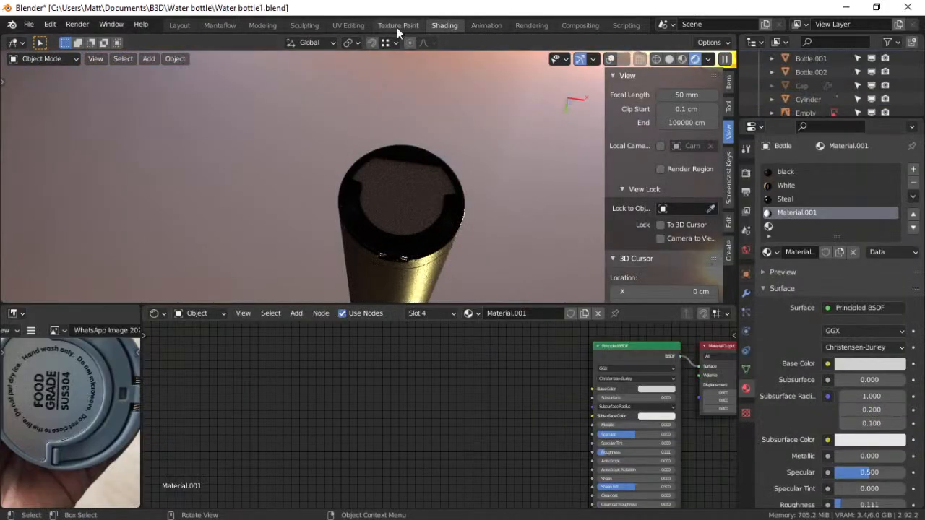
In the UV Editing workspace, unwrap the plate's faces with Project from View from the bottom orthographic view
{"action": "left_click", "coordinate": [358, 25]}
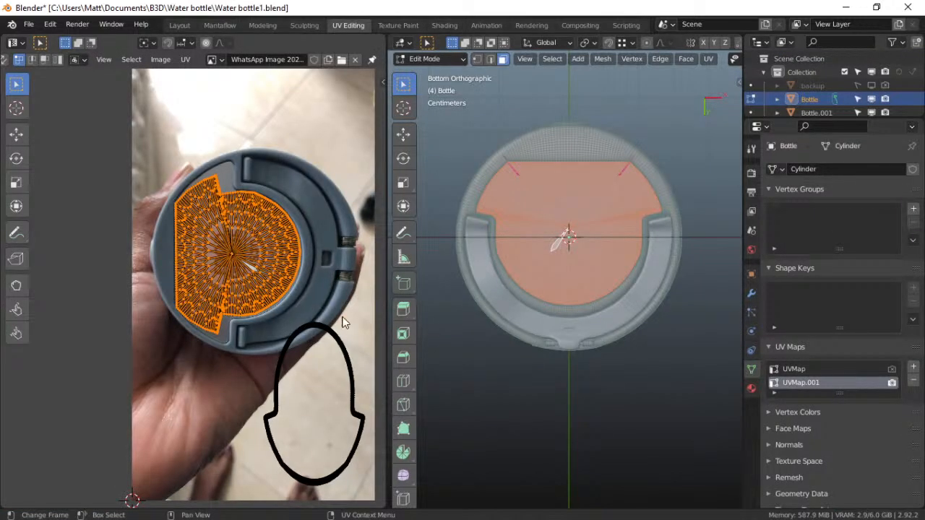
{"action": "key", "text": "u"}
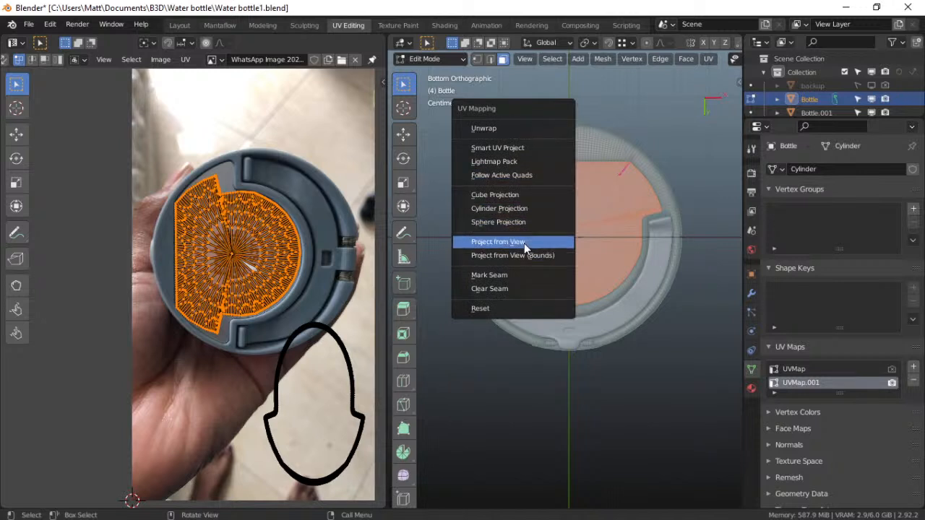
{"action": "left_click", "coordinate": [526, 248]}
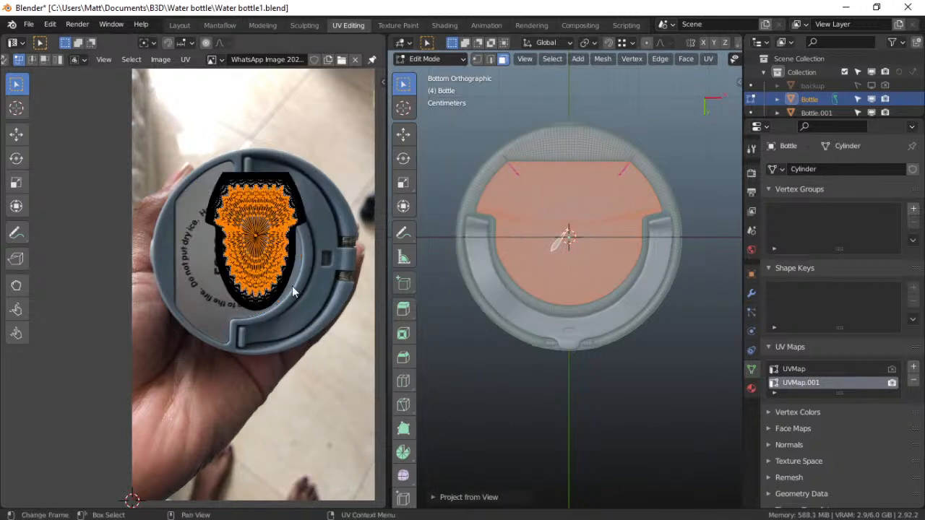
Rotate the plate's entire UV island by about -91° and narrow it along X to restore the plate's round proportions
{"action": "key", "text": "a"}
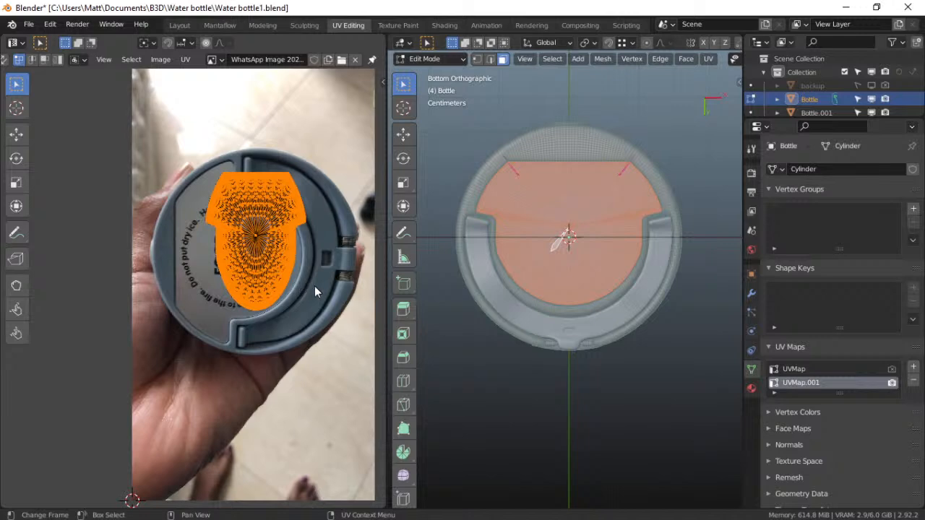
{"action": "key", "text": "r"}
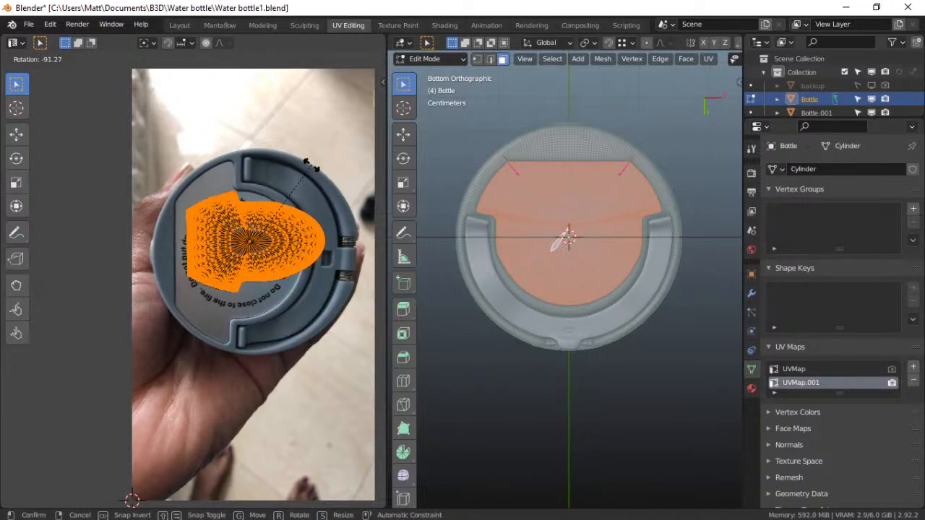
{"action": "left_click", "coordinate": [312, 164]}
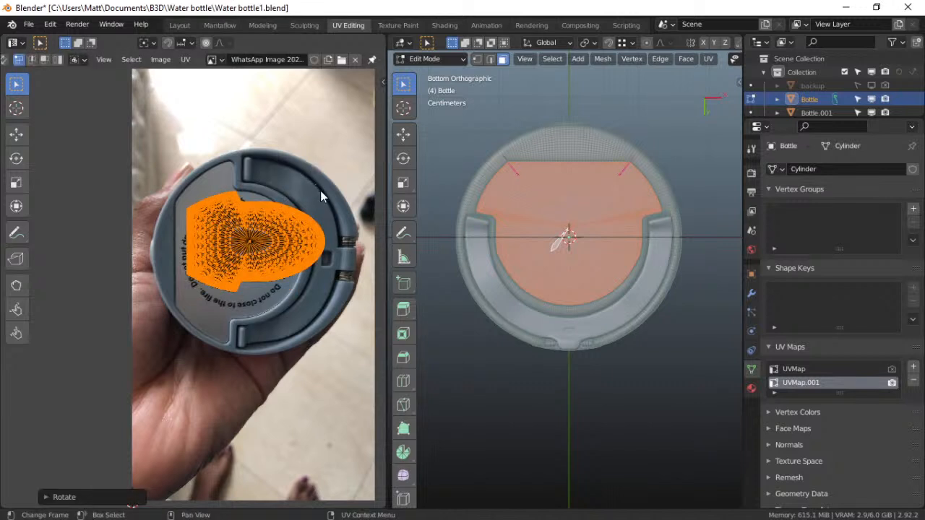
{"action": "key", "text": "s"}
{"action": "key", "text": "x"}
{"action": "left_click", "coordinate": [283, 214]}
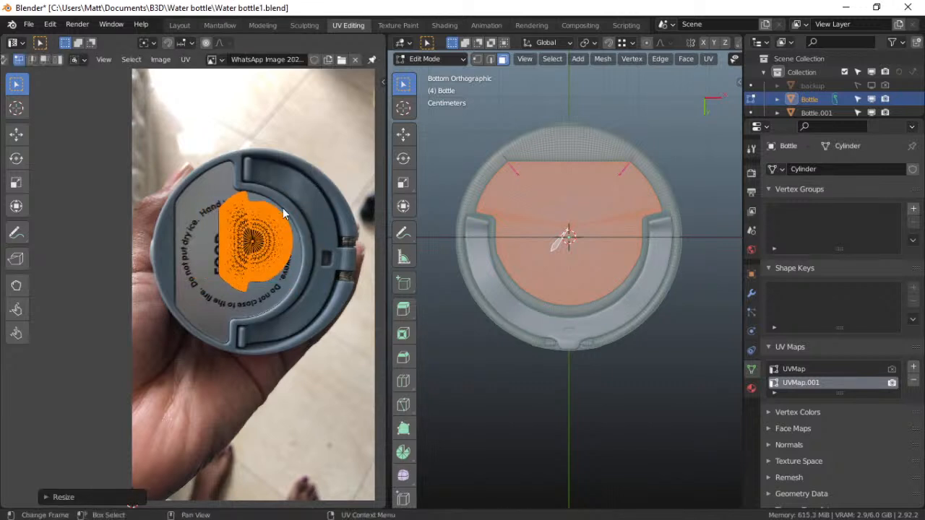
Enlarge the plate's UV island and move it over the flat plate area in the base photo
{"action": "key", "text": "s"}
{"action": "left_click", "coordinate": [307, 265]}
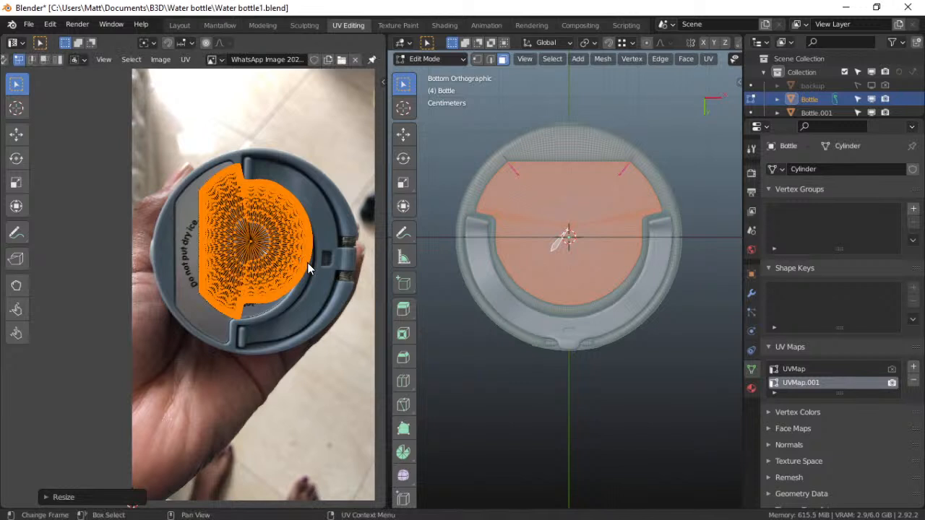
{"action": "key", "text": "g"}
{"action": "left_click", "coordinate": [292, 283]}
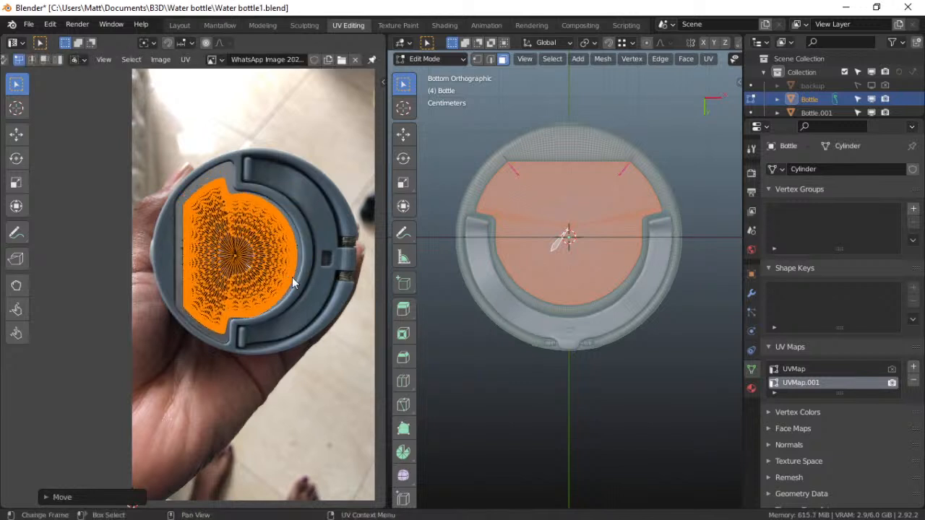
{"action": "key", "text": "s"}
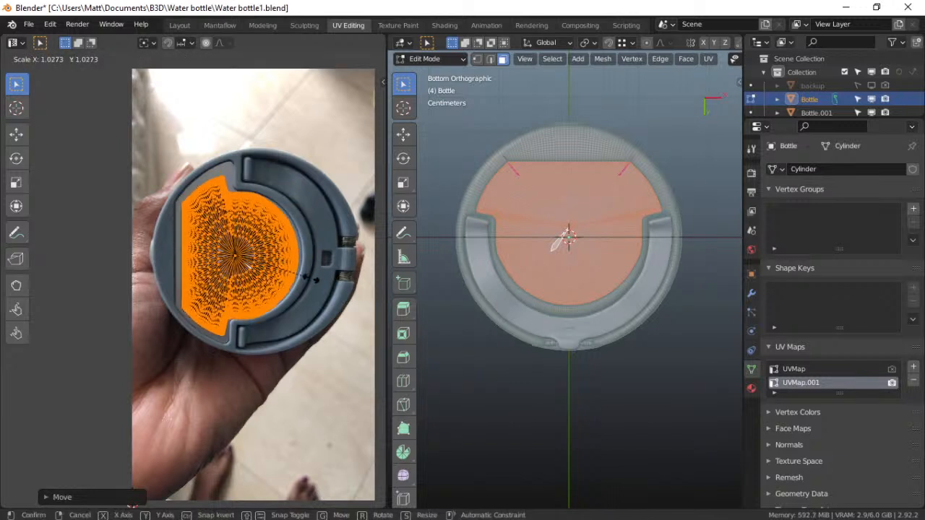
{"action": "left_click", "coordinate": [313, 278]}
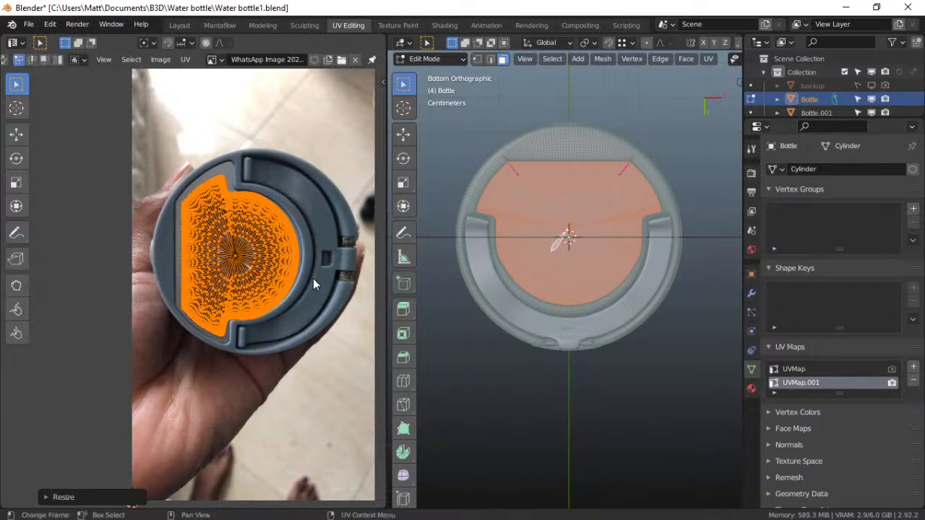
{"action": "key", "text": "g"}
{"action": "left_click", "coordinate": [313, 269]}
Scale the plate's UV island along Y by about 0.94 to match the plate outline in the photo
{"action": "key", "text": "s"}
{"action": "key", "text": "x"}
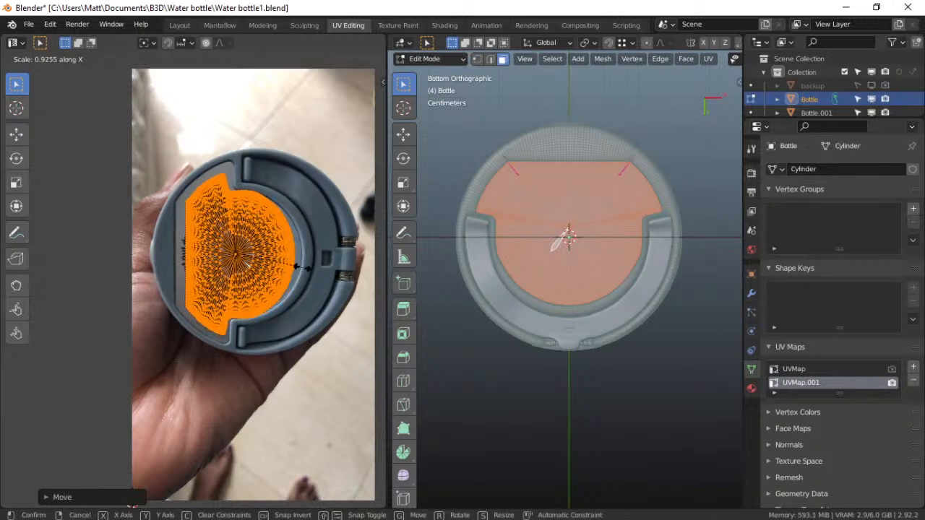
{"action": "right_click", "coordinate": [300, 266]}
{"action": "key", "text": "s"}
{"action": "key", "text": "y"}
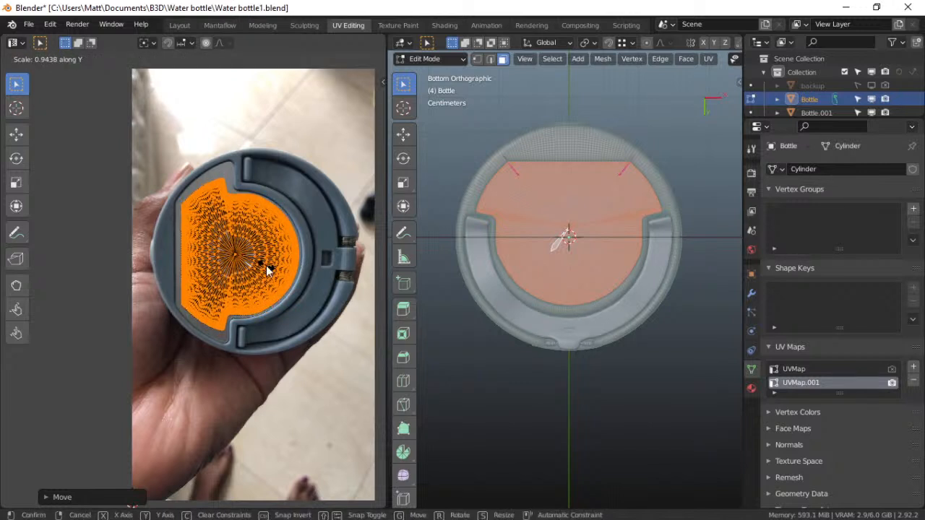
{"action": "left_click", "coordinate": [266, 269]}
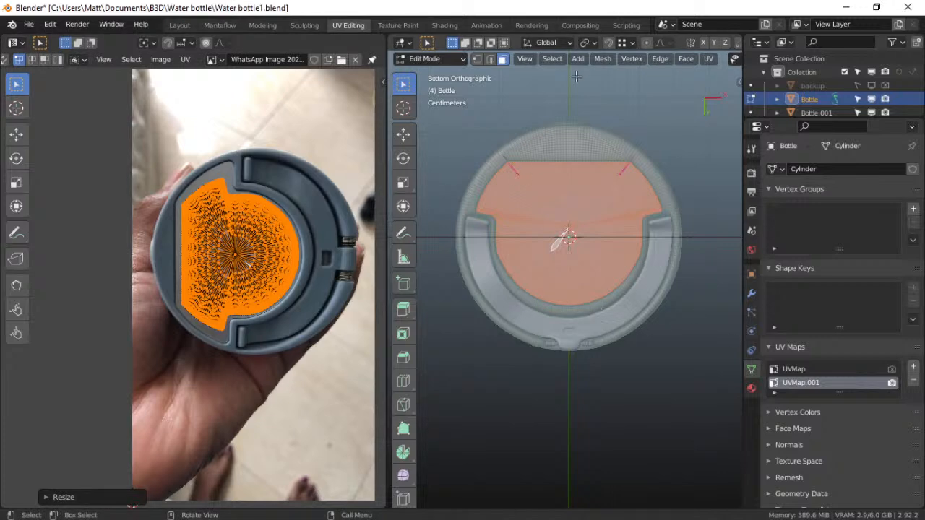
In the Shading workspace, add an Image Texture node to Material.001 and connect its Color to the Principled BSDF's Base Color
{"action": "left_click", "coordinate": [531, 23]}
{"action": "left_click", "coordinate": [494, 25]}
{"action": "left_click", "coordinate": [453, 23]}
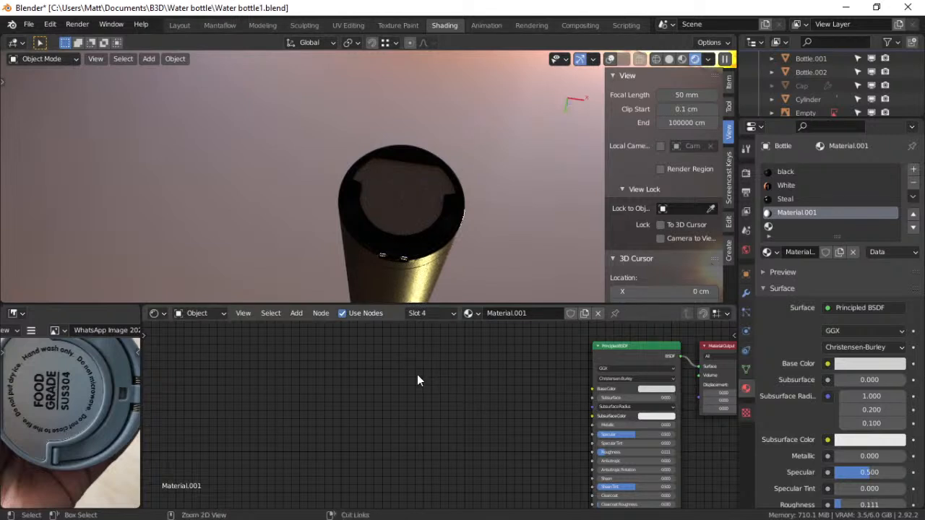
{"action": "key", "text": "shift+a"}
{"action": "left_click", "coordinate": [405, 356]}
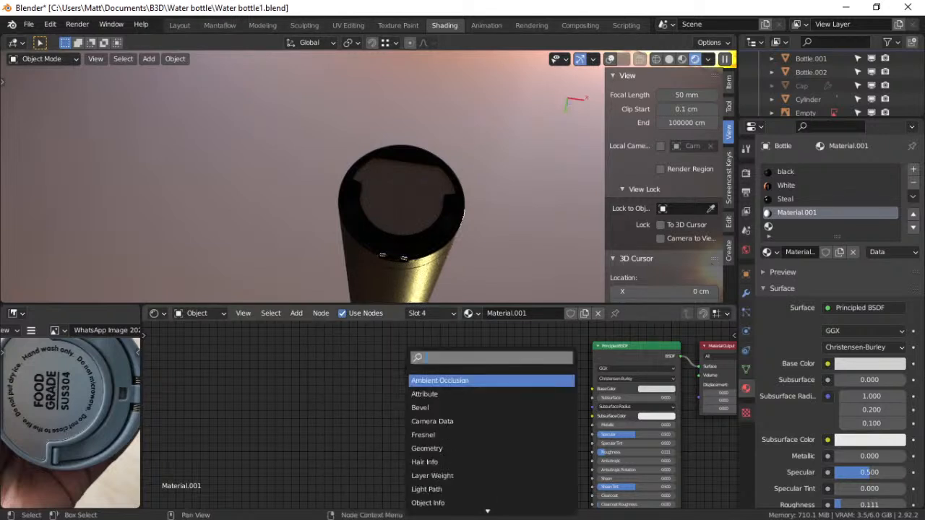
{"action": "type", "text": "image"}
{"action": "key", "text": "Return"}
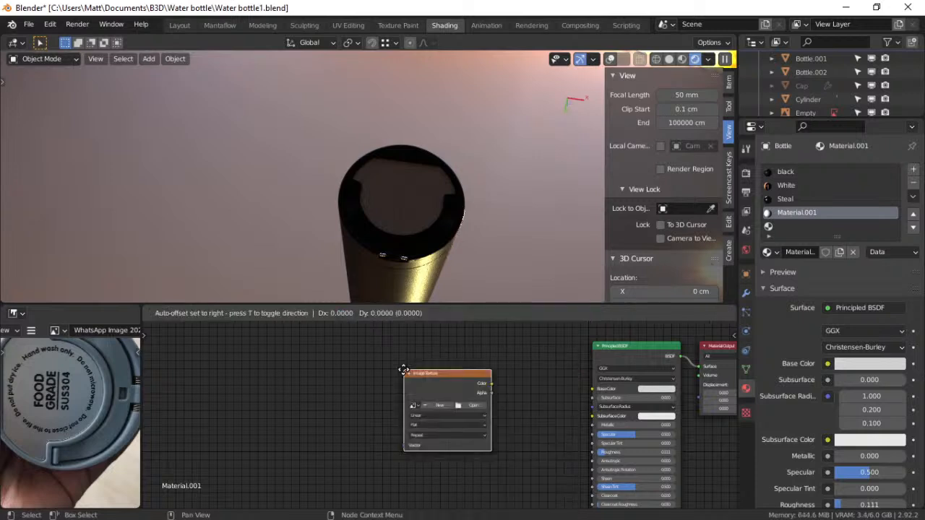
{"action": "left_click", "coordinate": [414, 382]}
{"action": "left_click_drag", "start_coordinate": [500, 398], "coordinate": [592, 389]}
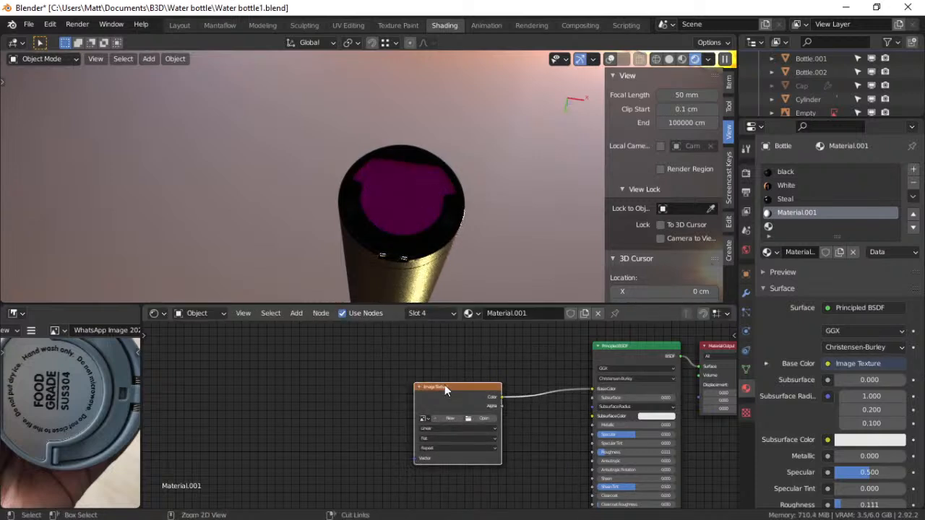
Add Texture Coordinate and Mapping nodes to the image texture and assign it WhatsApp Image 2021-03-27 at 11.19.43 AM.jpeg
{"action": "key", "text": "ctrl+t"}
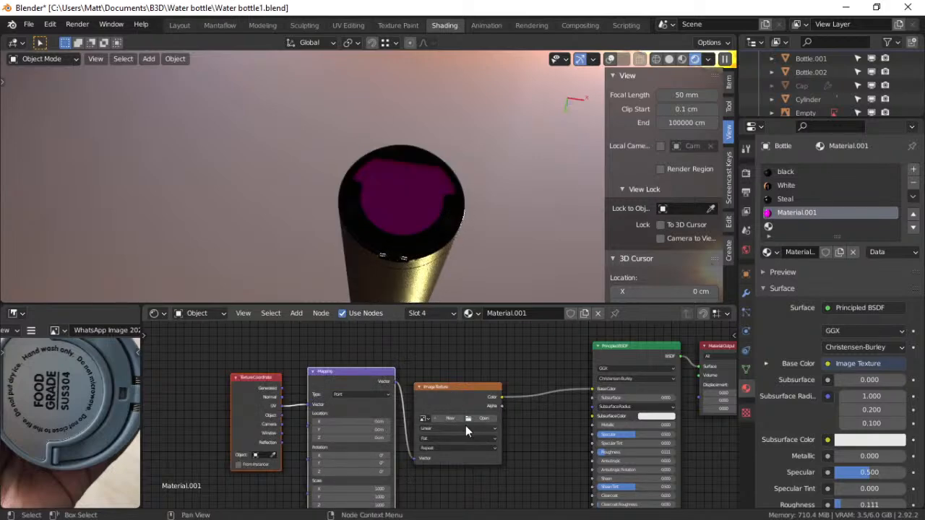
{"action": "left_click", "coordinate": [429, 419]}
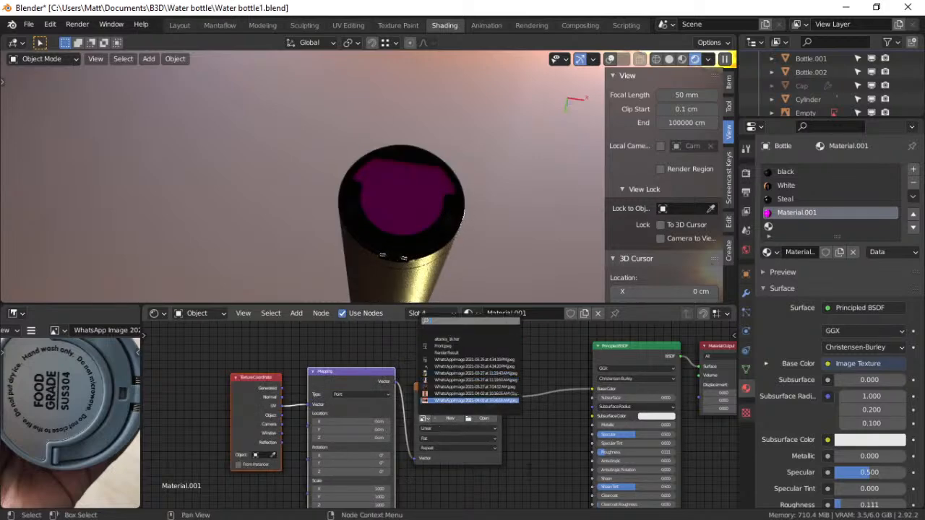
{"action": "scroll", "coordinate": [525, 477], "scroll_direction": "up", "scroll_amount": 5}
{"action": "left_click", "coordinate": [401, 424]}
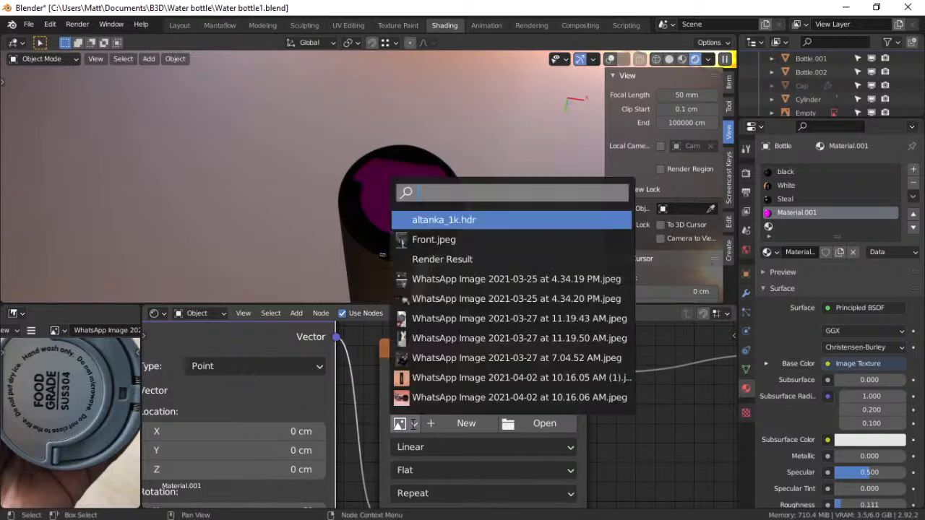
{"action": "left_click", "coordinate": [469, 318]}
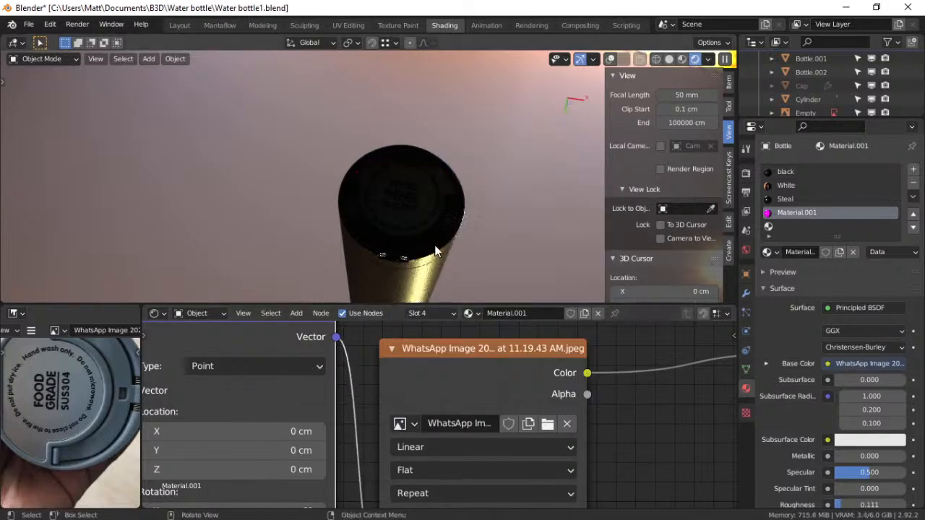
Check the lettering on the bottle's underside plate up close in the rendered view
{"action": "scroll", "coordinate": [414, 214], "scroll_direction": "up", "scroll_amount": 3}
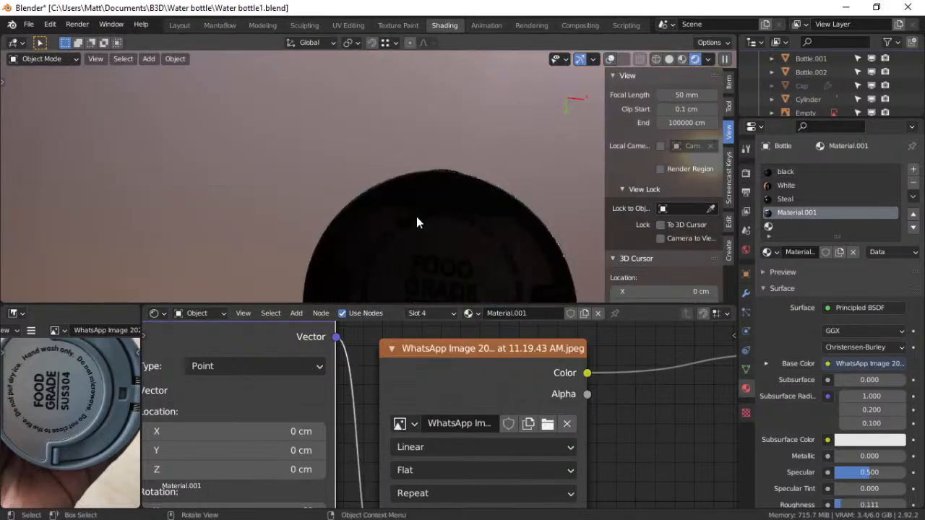
{"action": "middle_click_drag", "start_coordinate": [417, 229], "coordinate": [414, 205], "text": "shift"}
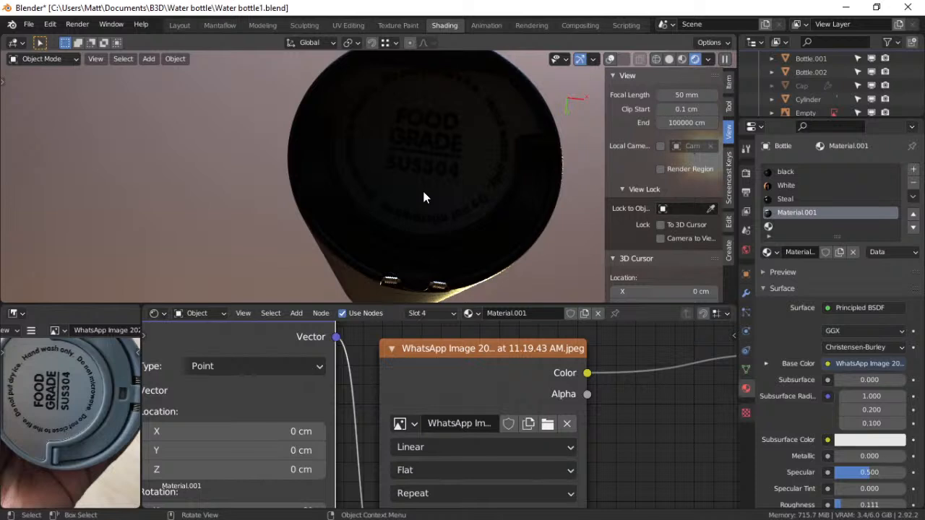
{"action": "middle_click_drag", "start_coordinate": [424, 192], "coordinate": [413, 225]}
{"action": "scroll", "coordinate": [433, 195], "scroll_direction": "down", "scroll_amount": 6}
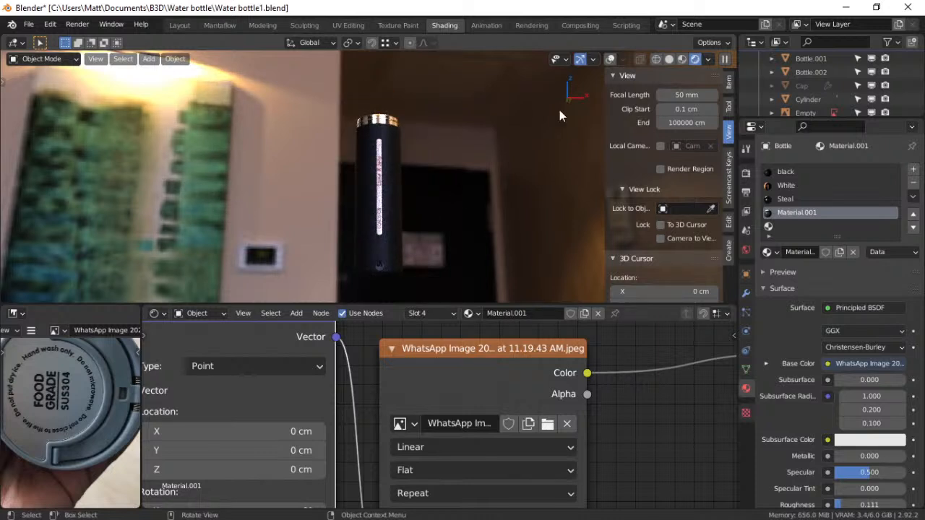
Unhide the Cap object in the viewport
{"action": "scroll", "coordinate": [824, 80], "scroll_direction": "up", "scroll_amount": 3}
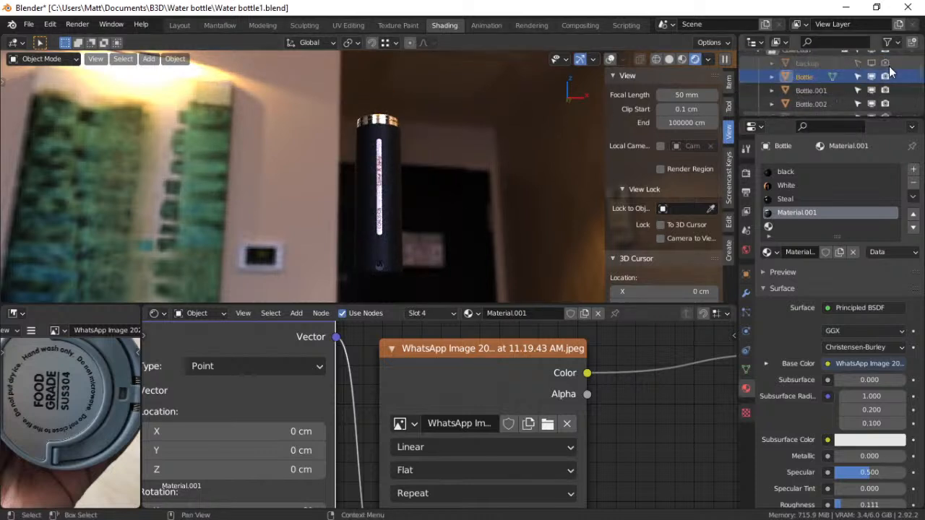
{"action": "scroll", "coordinate": [876, 57], "scroll_direction": "down", "scroll_amount": 2}
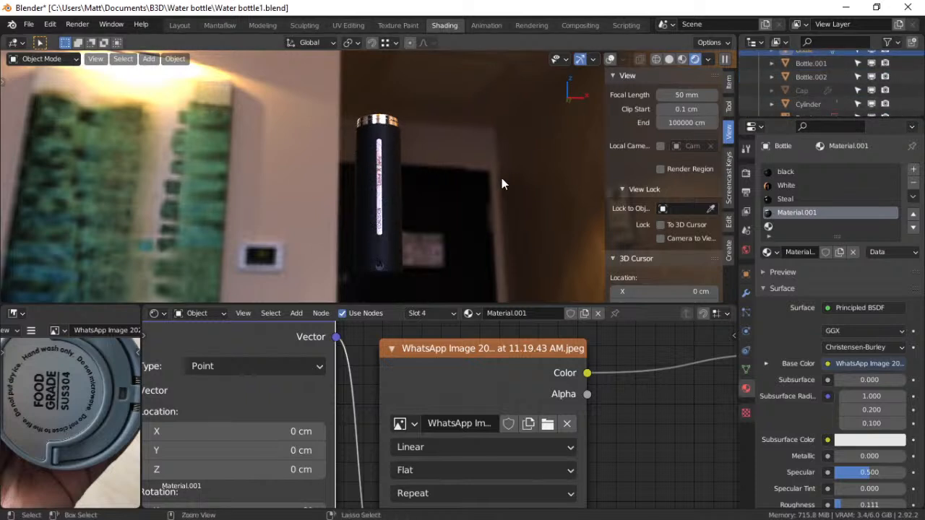
{"action": "key", "text": "ctrl+h"}
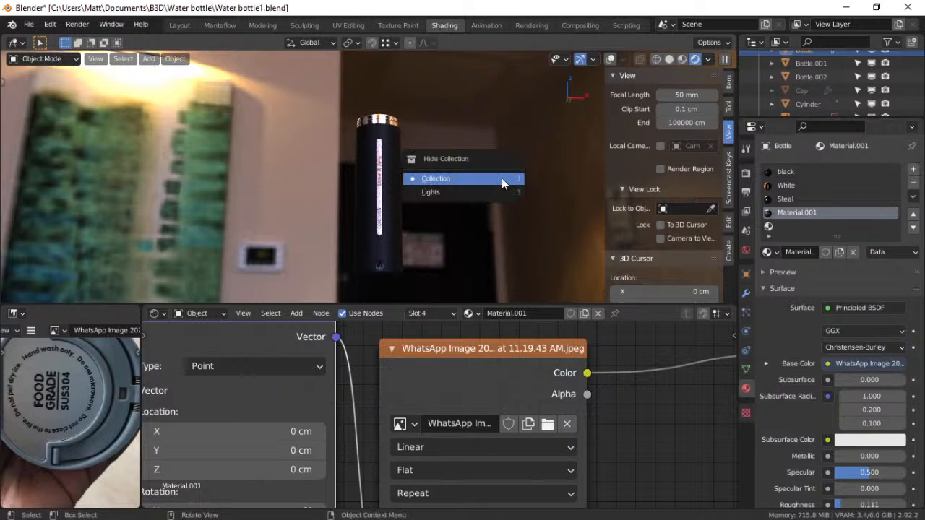
{"action": "key", "text": "Escape"}
{"action": "key", "text": "alt+h"}
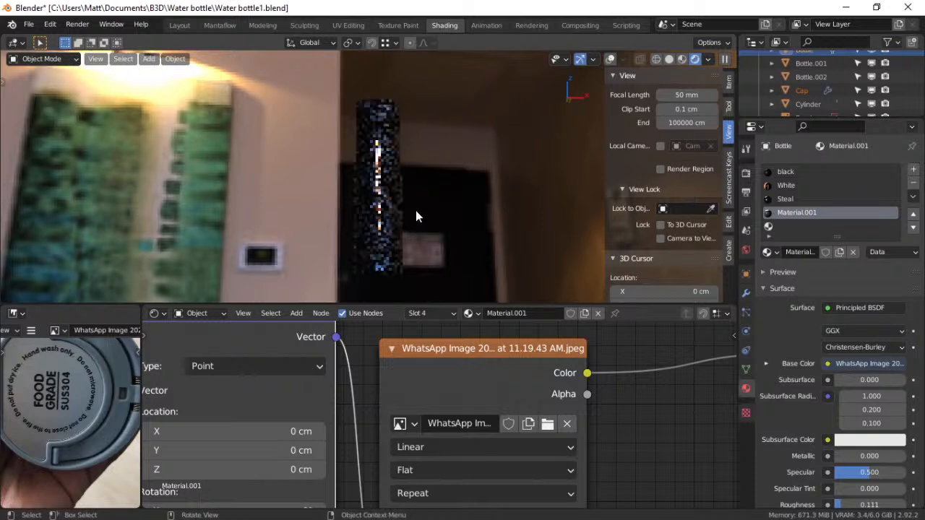
{"action": "scroll", "coordinate": [413, 191], "scroll_direction": "up", "scroll_amount": 4}
{"action": "scroll", "coordinate": [413, 175], "scroll_direction": "up", "scroll_amount": 2}
{"action": "scroll", "coordinate": [414, 177], "scroll_direction": "down", "scroll_amount": 2}
{"action": "middle_click_drag", "start_coordinate": [414, 177], "coordinate": [422, 159]}
{"action": "left_click", "coordinate": [383, 105]}
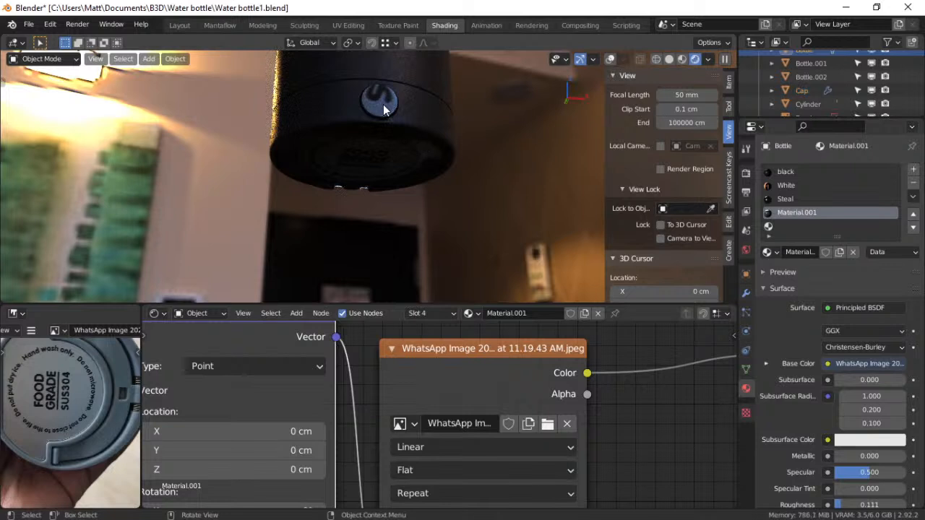
{"action": "key", "text": "ctrl+Tab"}
{"action": "left_click", "coordinate": [482, 122]}
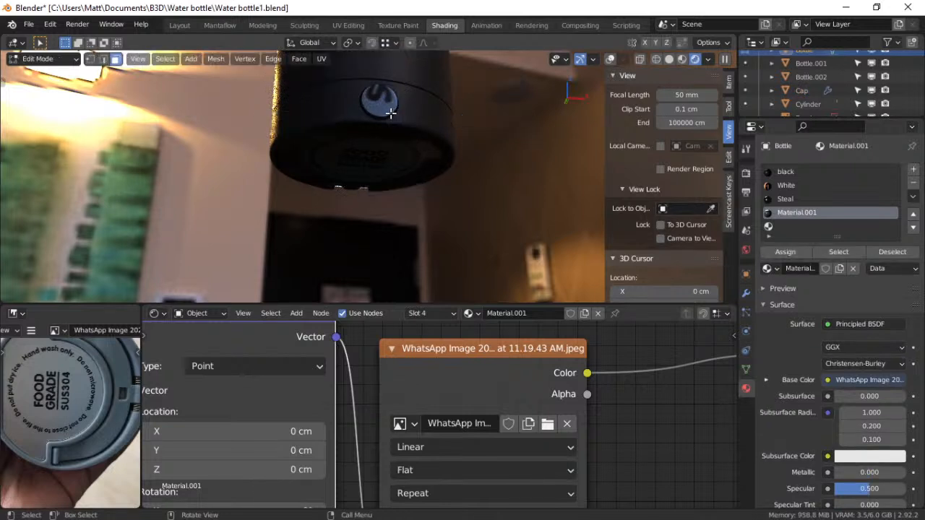
{"action": "key", "text": "alt+z"}
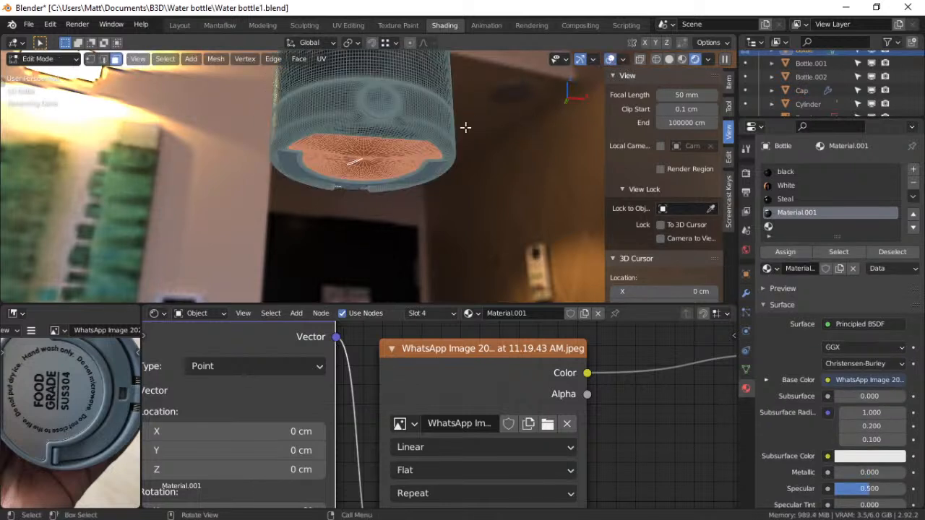
{"action": "scroll", "coordinate": [460, 155], "scroll_direction": "down", "scroll_amount": 10}
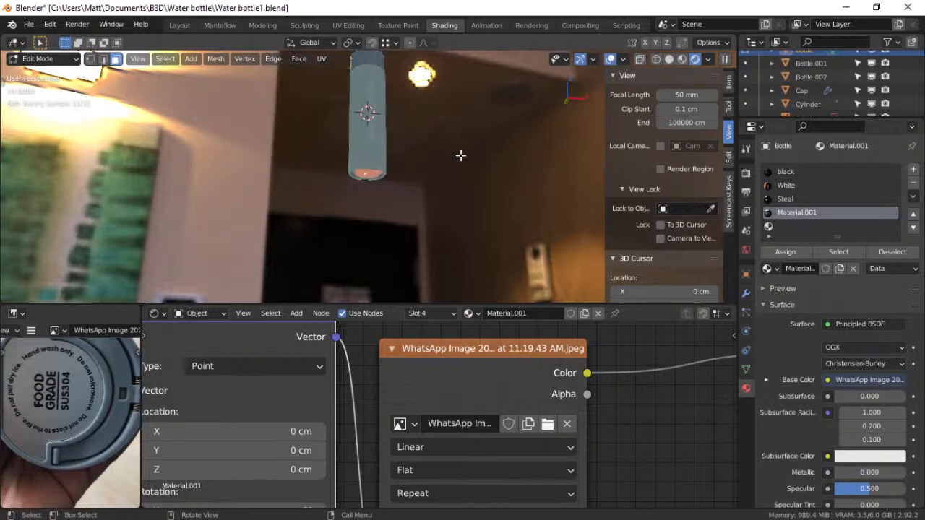
{"action": "key", "text": "ctrl+Tab"}
{"action": "left_click", "coordinate": [370, 178]}
{"action": "middle_click_drag", "start_coordinate": [430, 169], "coordinate": [533, 119]}
{"action": "left_click", "coordinate": [609, 59]}
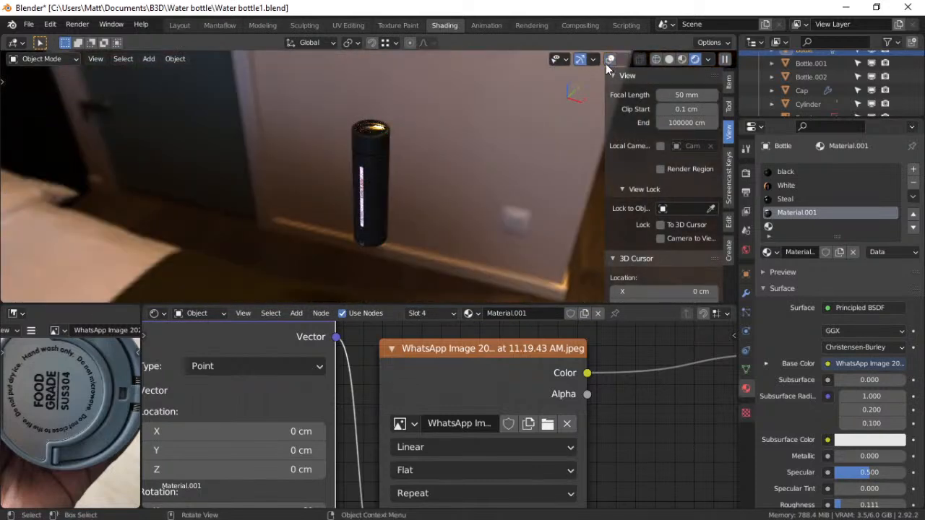
Examine the bottle with its cap from several sides in the rendered view
{"action": "scroll", "coordinate": [385, 224], "scroll_direction": "up", "scroll_amount": 2}
{"action": "mouse_move", "coordinate": [392, 201]}
{"action": "middle_mouse_down"}
{"action": "mouse_move", "coordinate": [399, 150]}
{"action": "mouse_move", "coordinate": [388, 200]}
{"action": "middle_mouse_up"}
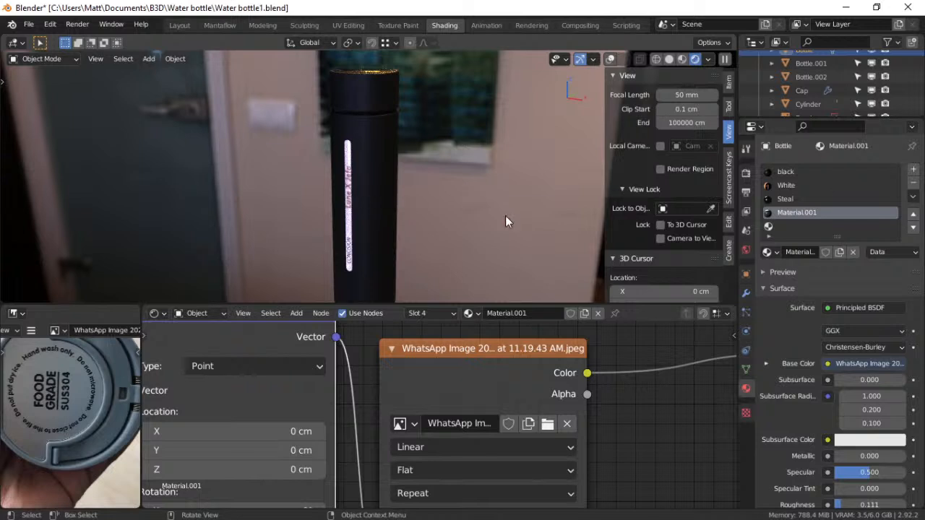
{"action": "middle_click_drag", "start_coordinate": [330, 157], "coordinate": [406, 169]}
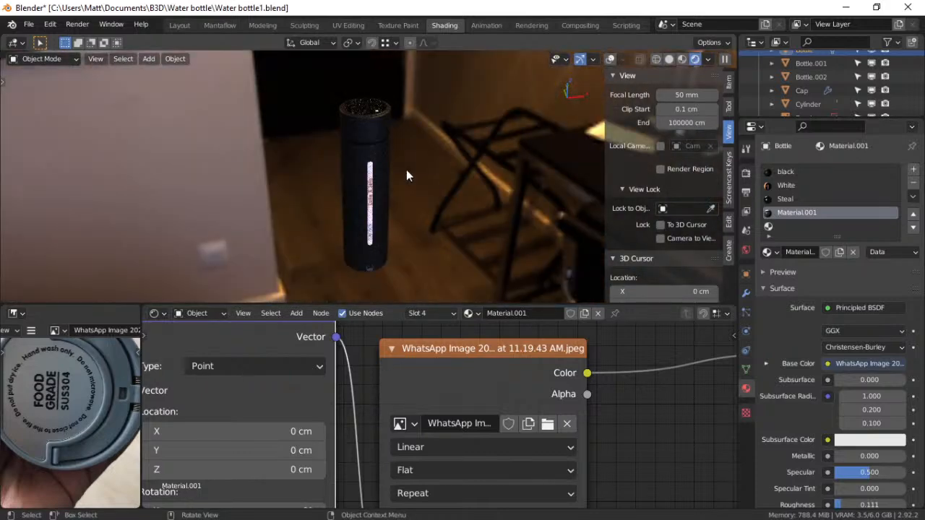